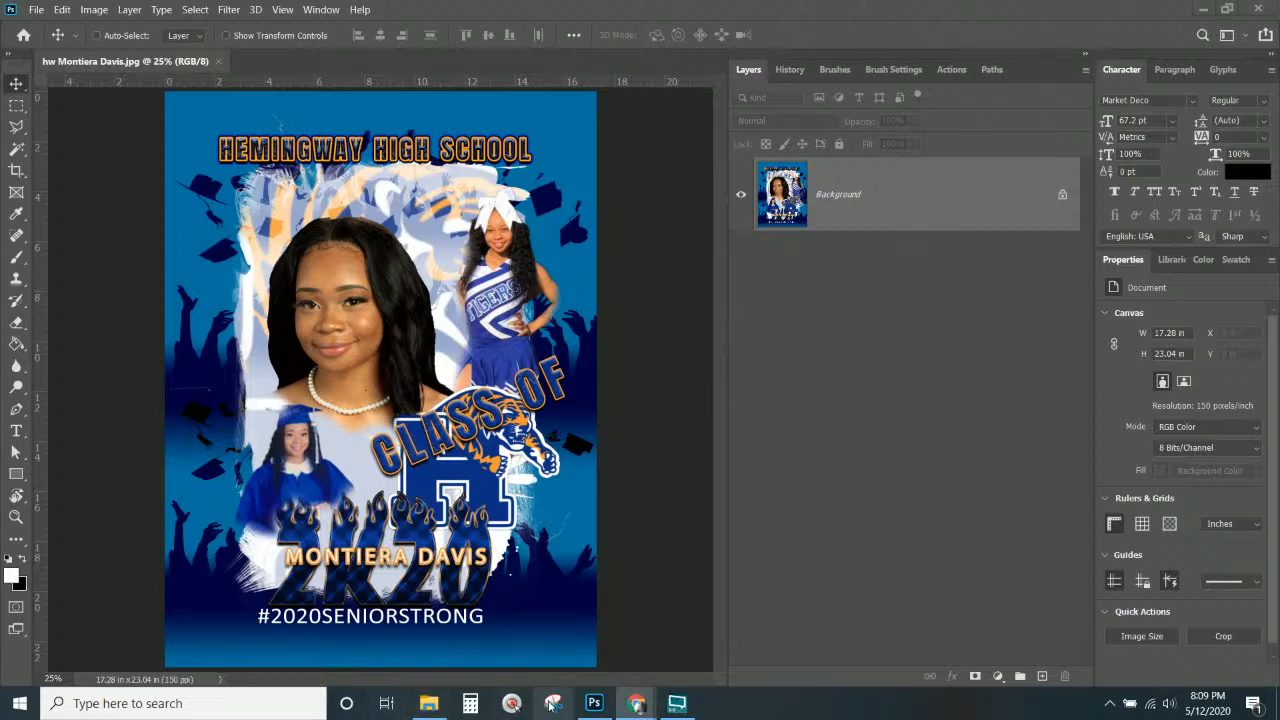
Switch from the Photoshop senior poster to the Chrome window showing the Innate Lab site.
mouse_move(636, 703)
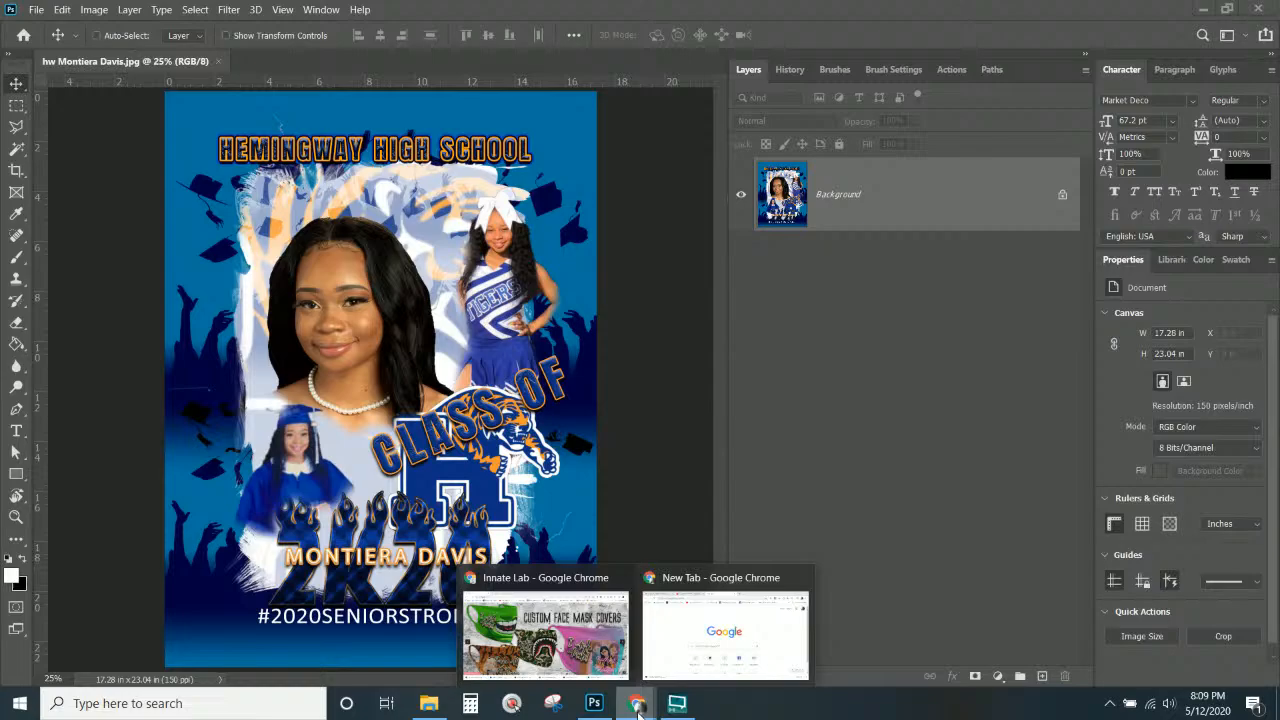
left_click(557, 608)
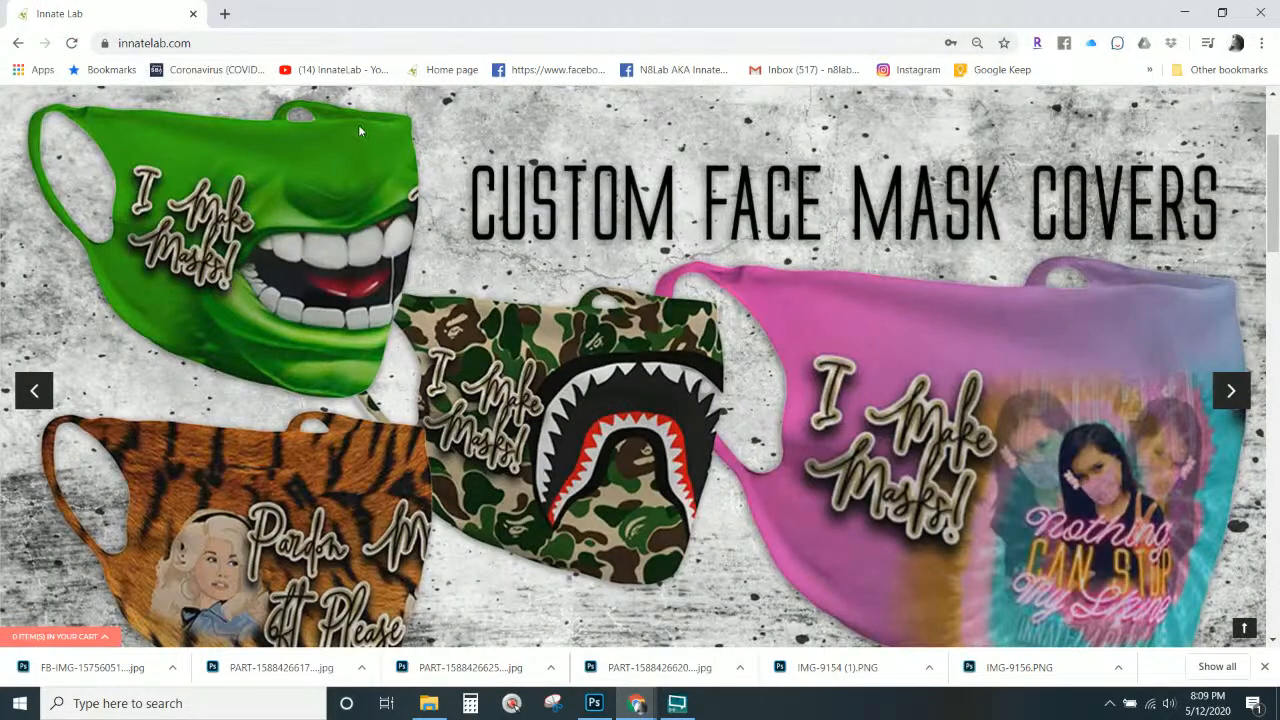
Scroll through the innatelab.com store, then open a new blank Chrome tab.
scroll(358, 124, "up", 2)
scroll(359, 132, "down", 9)
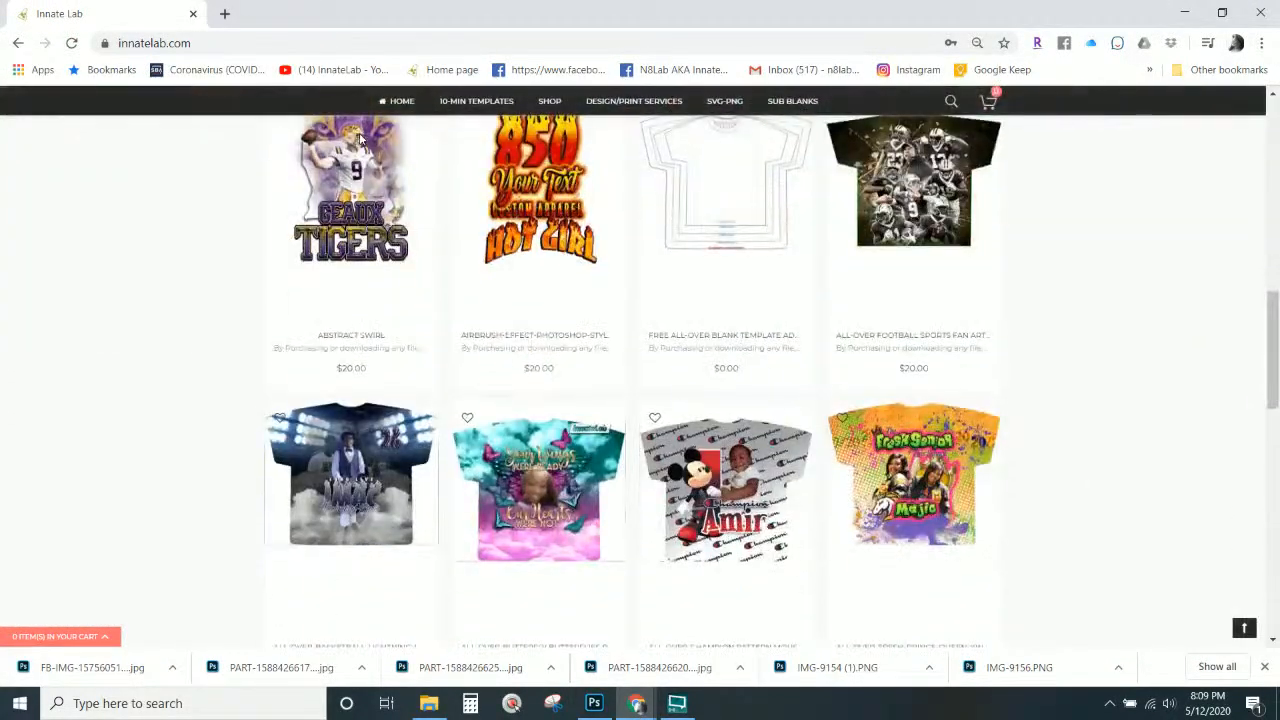
scroll(357, 134, "up", 9)
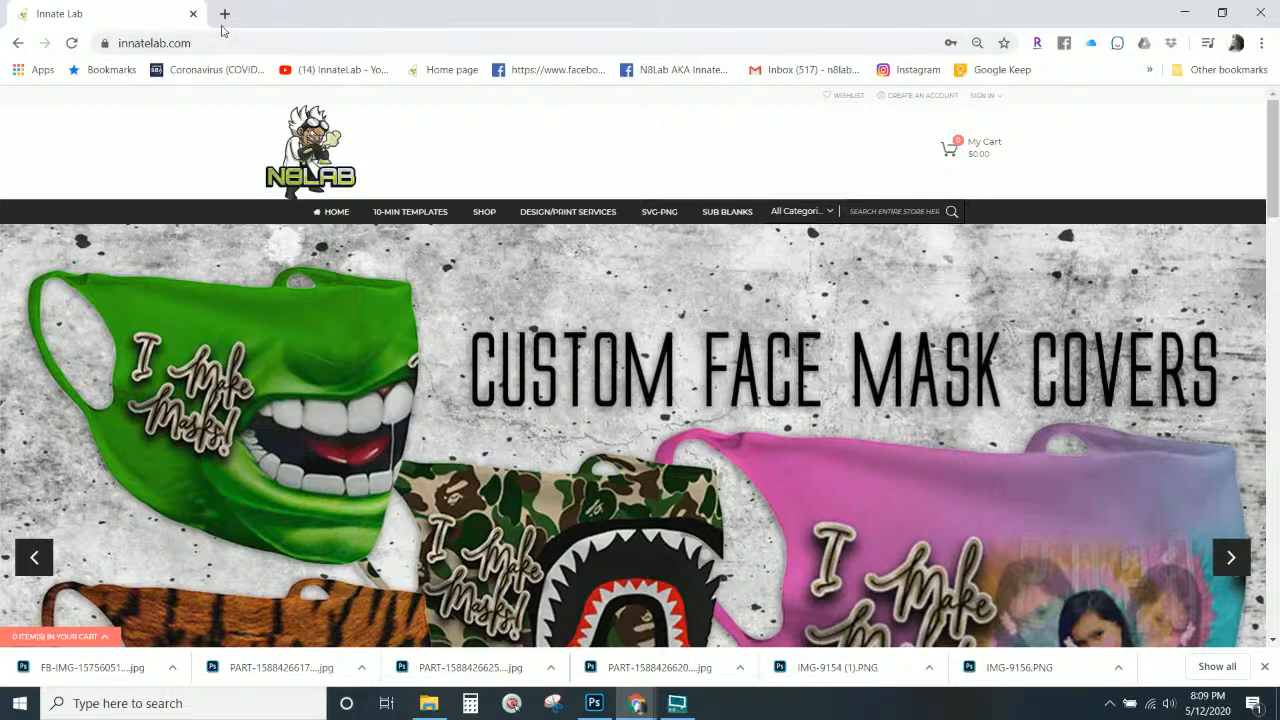
left_click(225, 14)
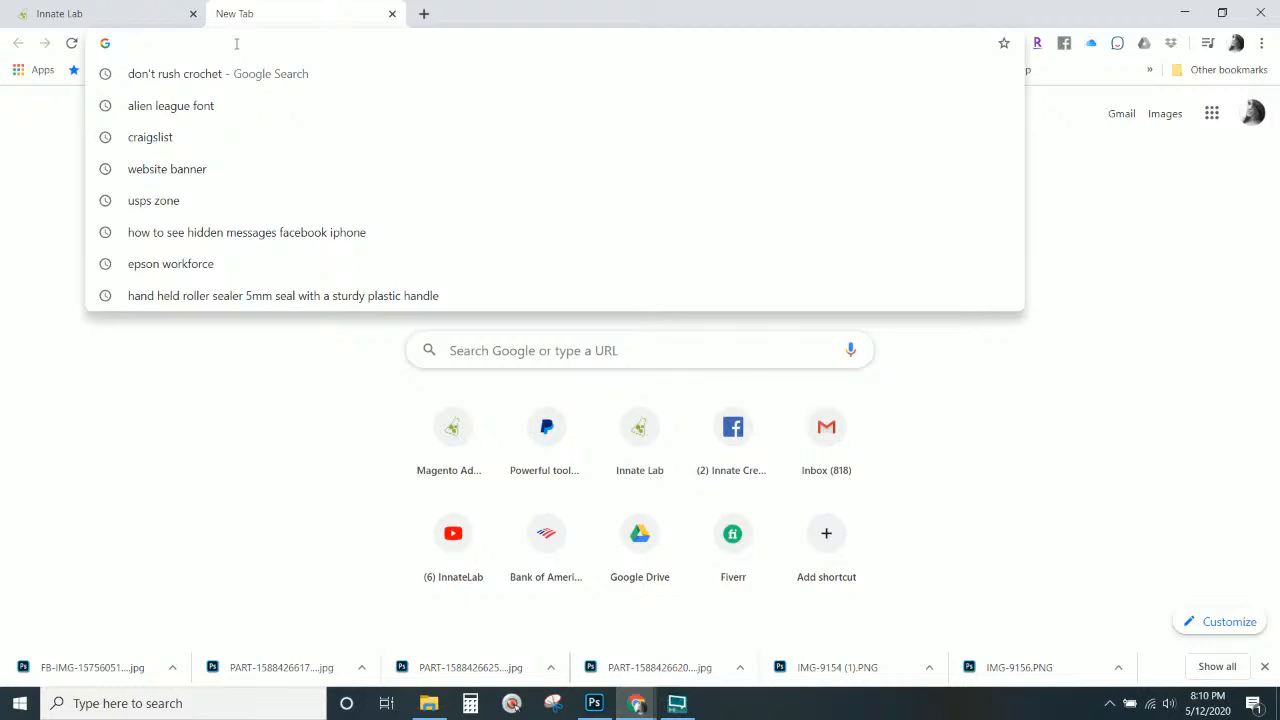
Load remove.bg in the new tab by typing 'rem' in the address bar, closing the stray extra tab.
left_click(148, 525)
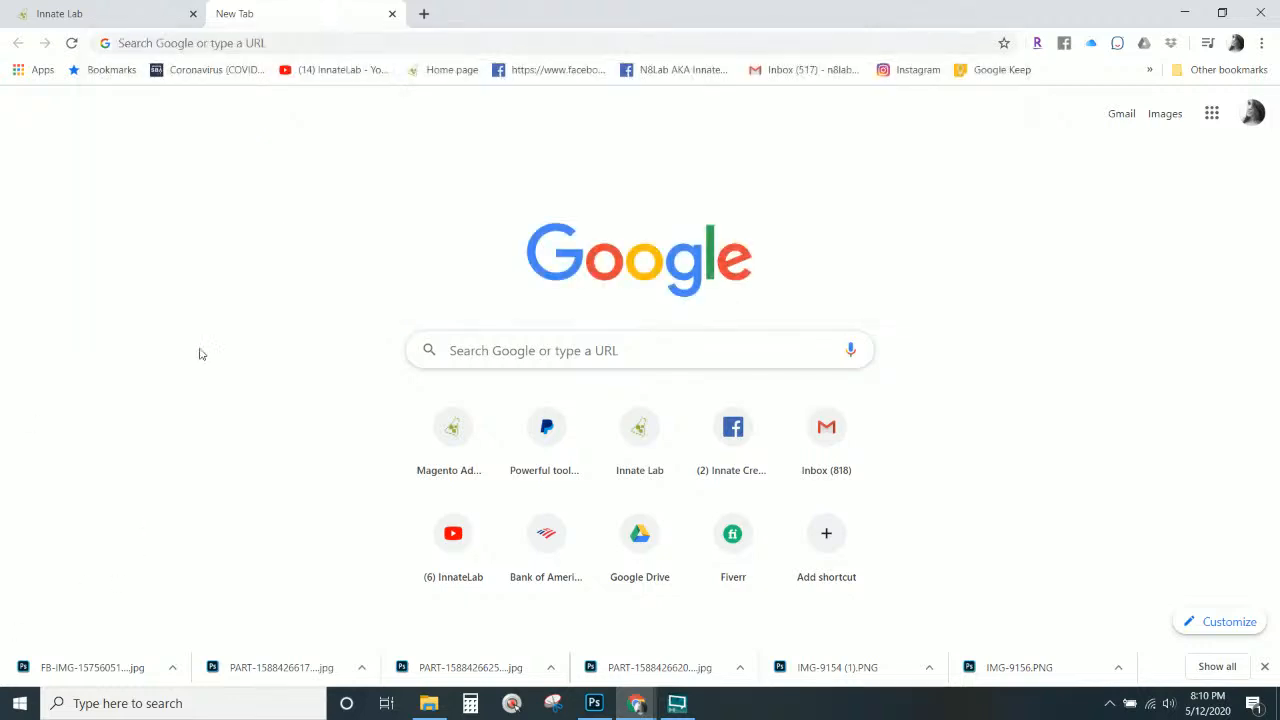
left_click(244, 46)
type("rem")
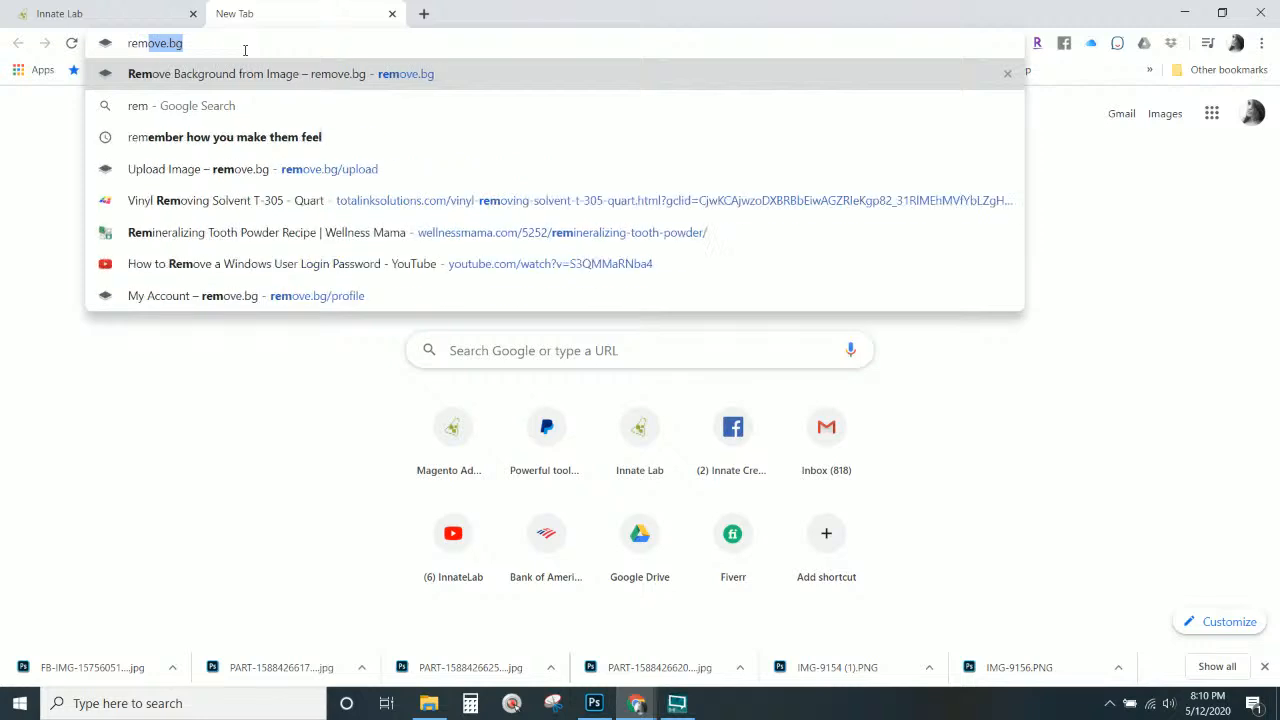
key("Return")
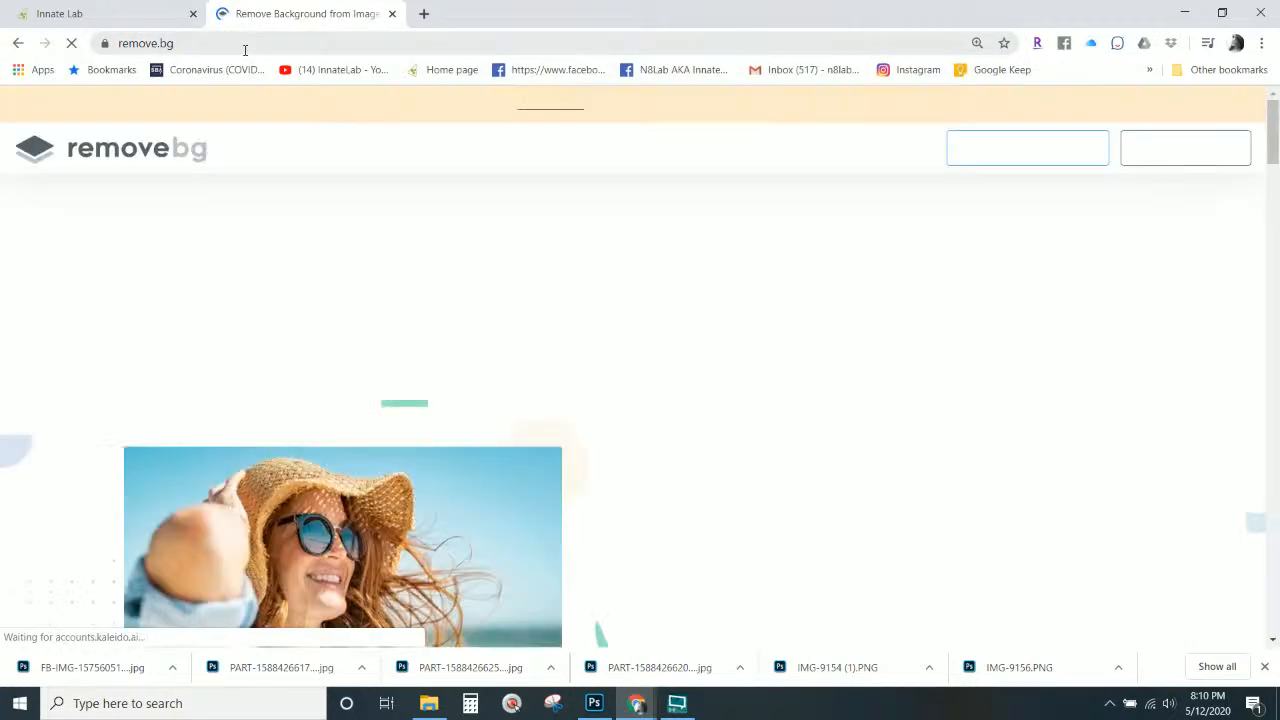
left_click(424, 14)
key("ctrl+w")
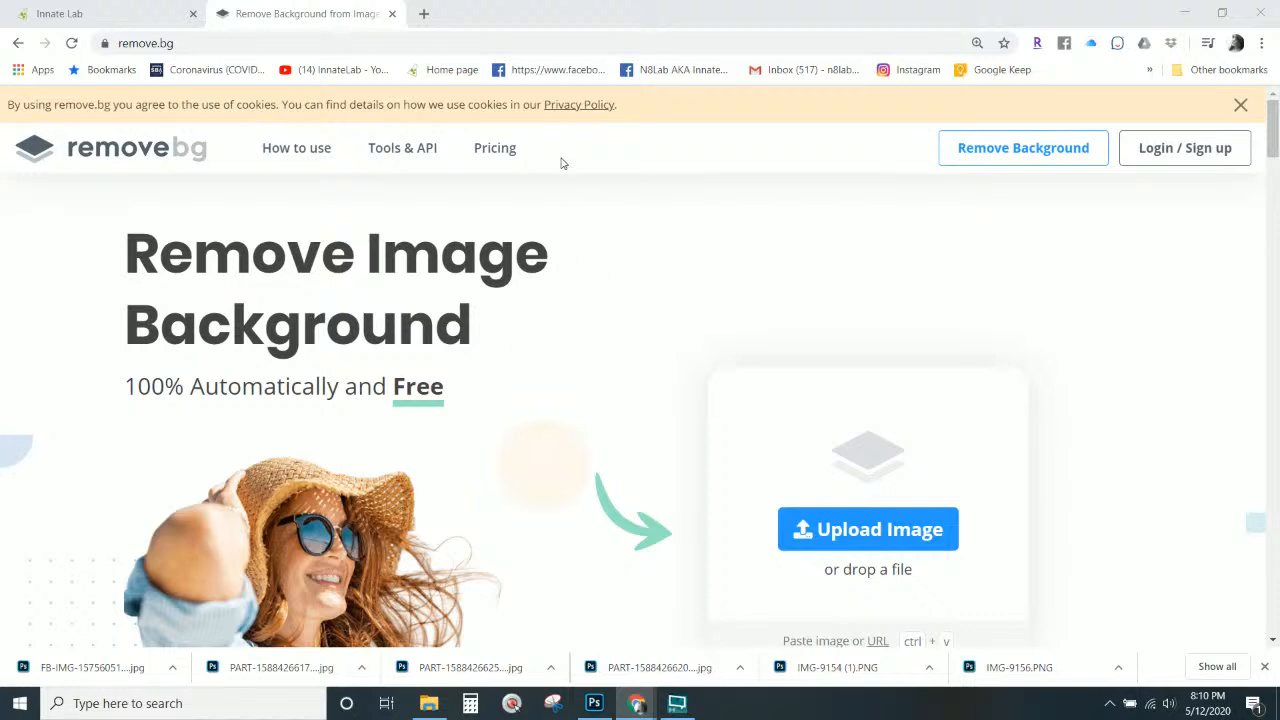
Log in to remove.bg with the saved account, then drag the graduation portrait over from File Explorer.
left_click(1176, 157)
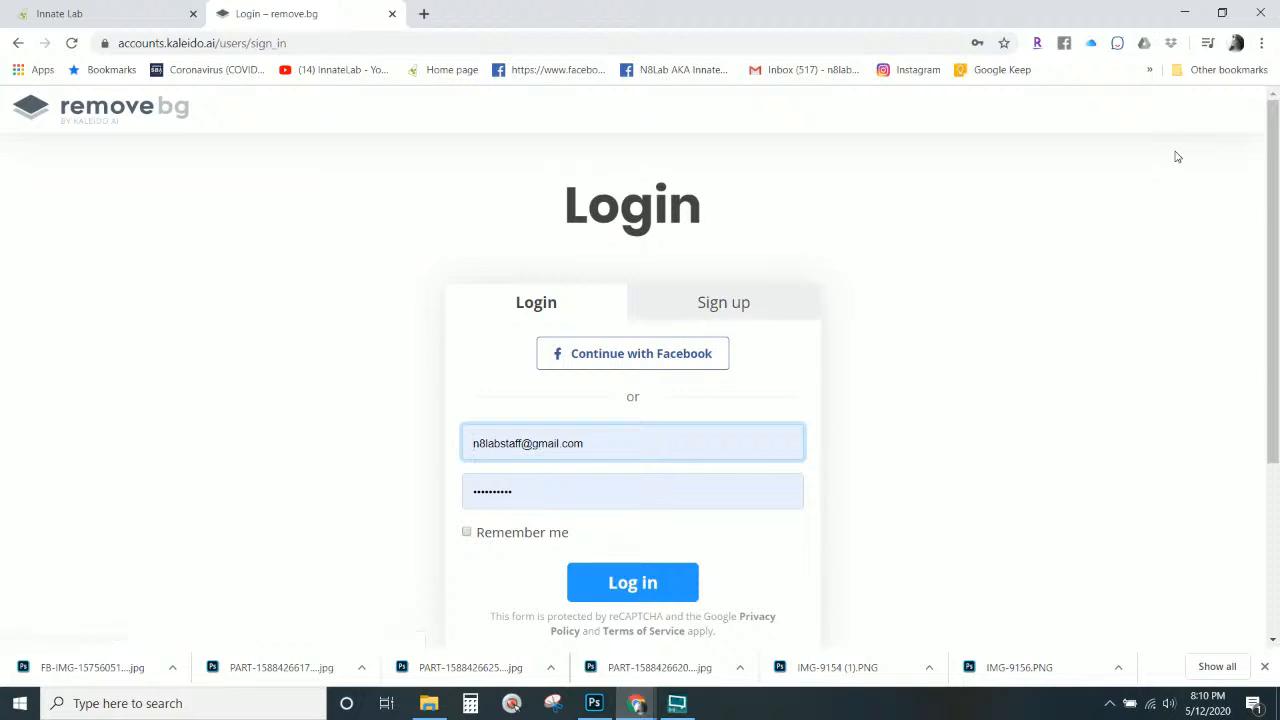
left_click(610, 582)
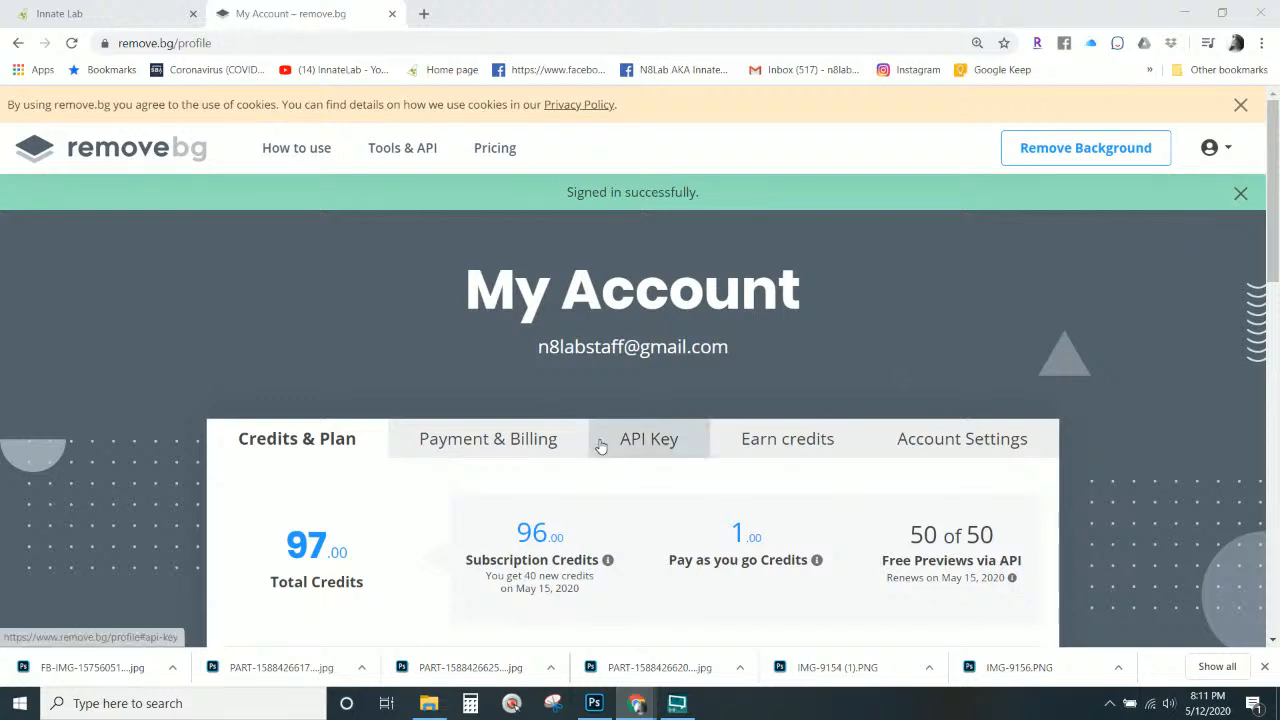
scroll(927, 189, "down", 1)
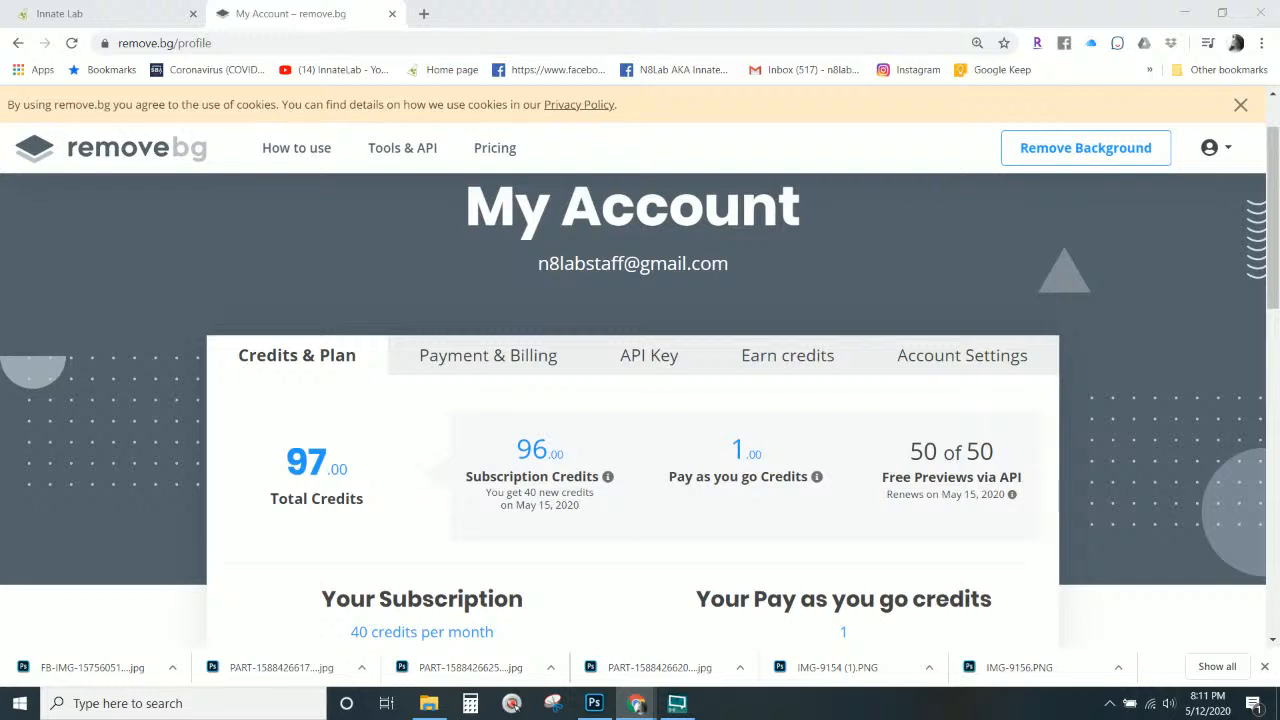
key("alt+Tab")
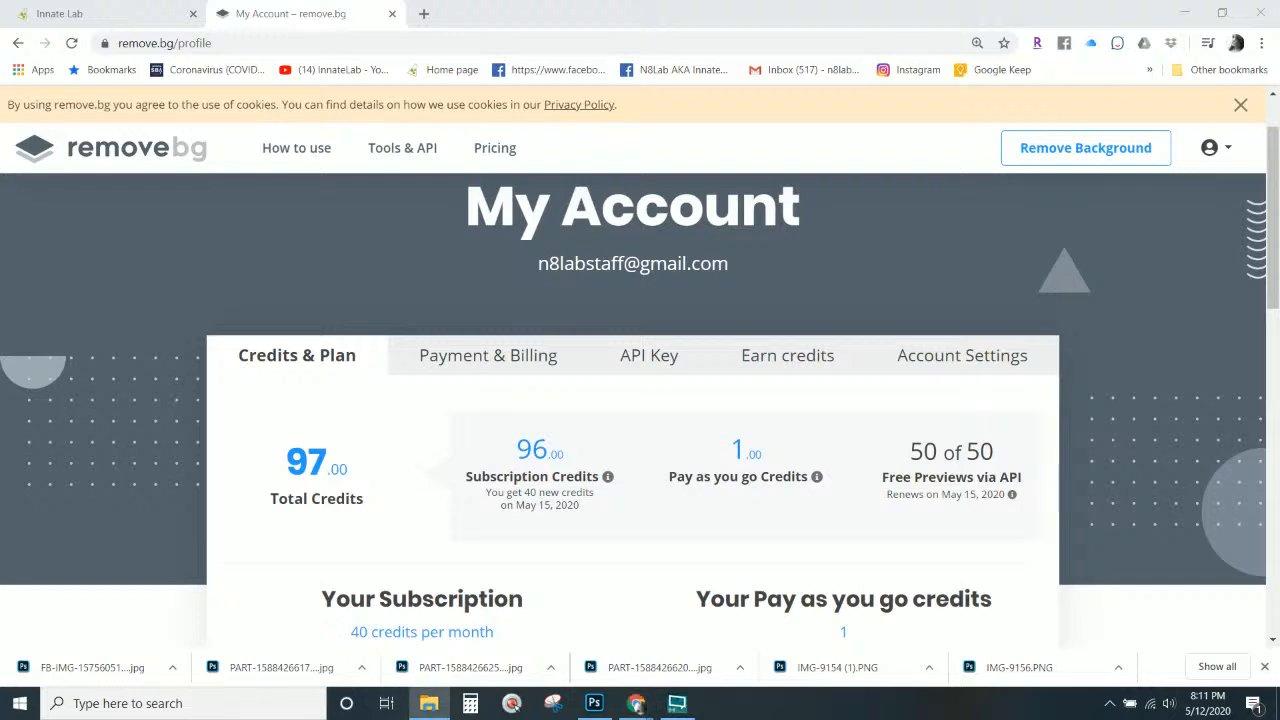
left_click_drag(0, 450, 1066, 176)
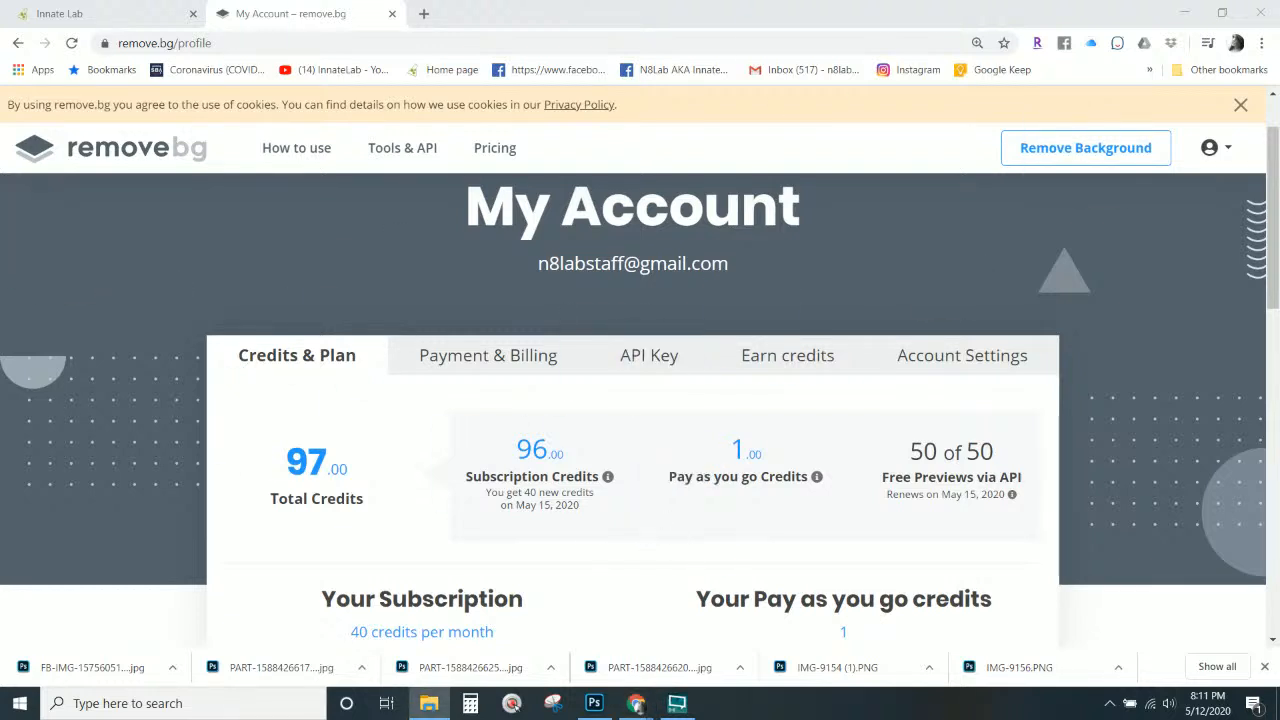
Remove the graduation portrait's background and save the full-size PNG to the delete and temp files folder.
left_click(1058, 146)
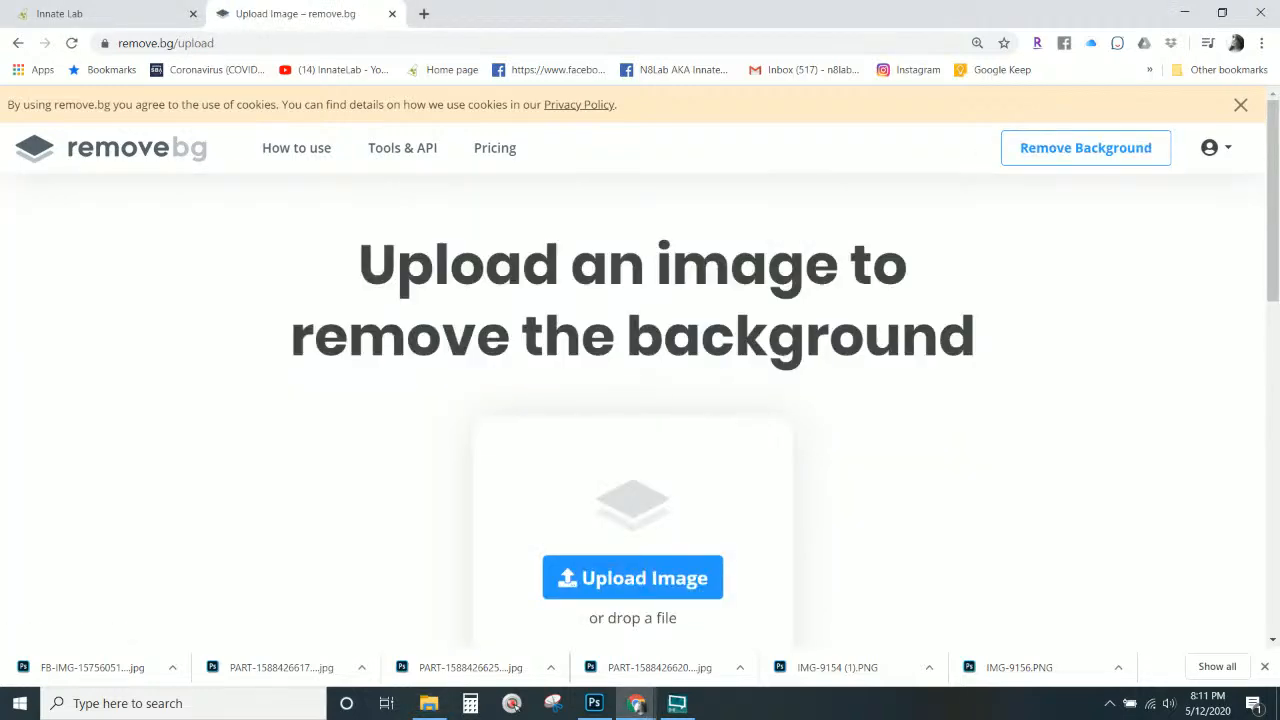
left_click_drag(0, 450, 644, 500)
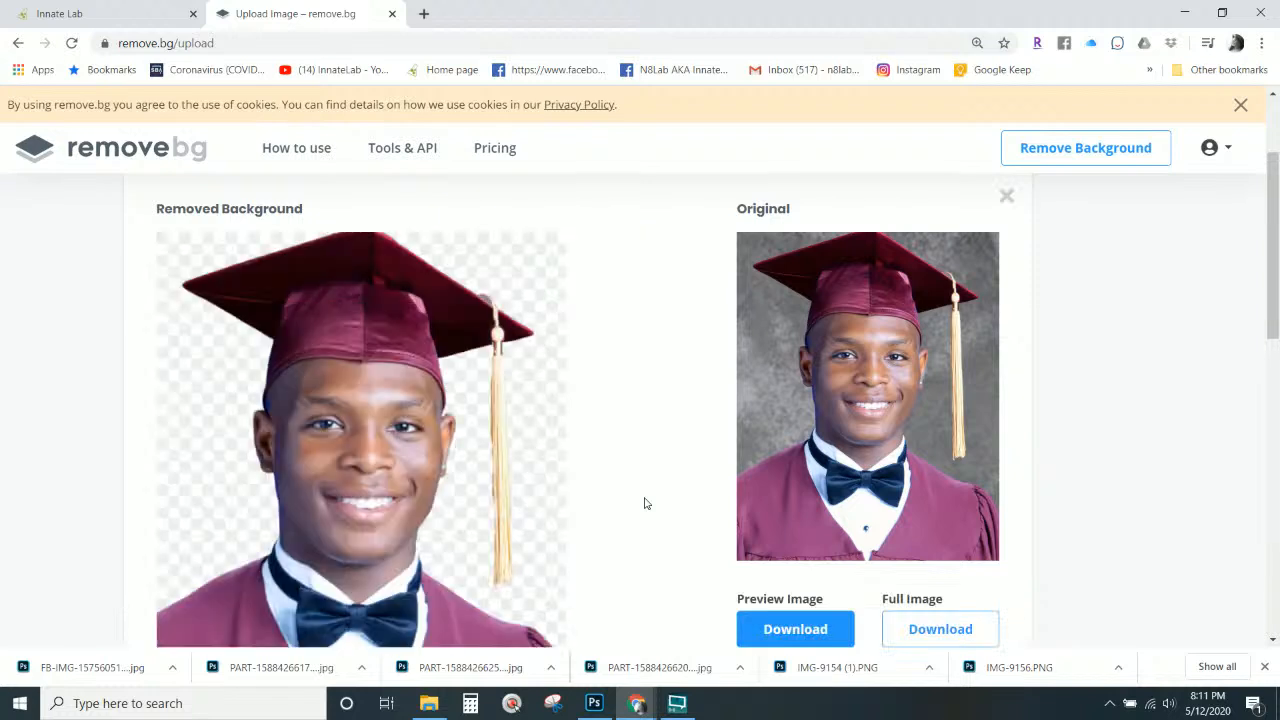
scroll(860, 429, "down", 2)
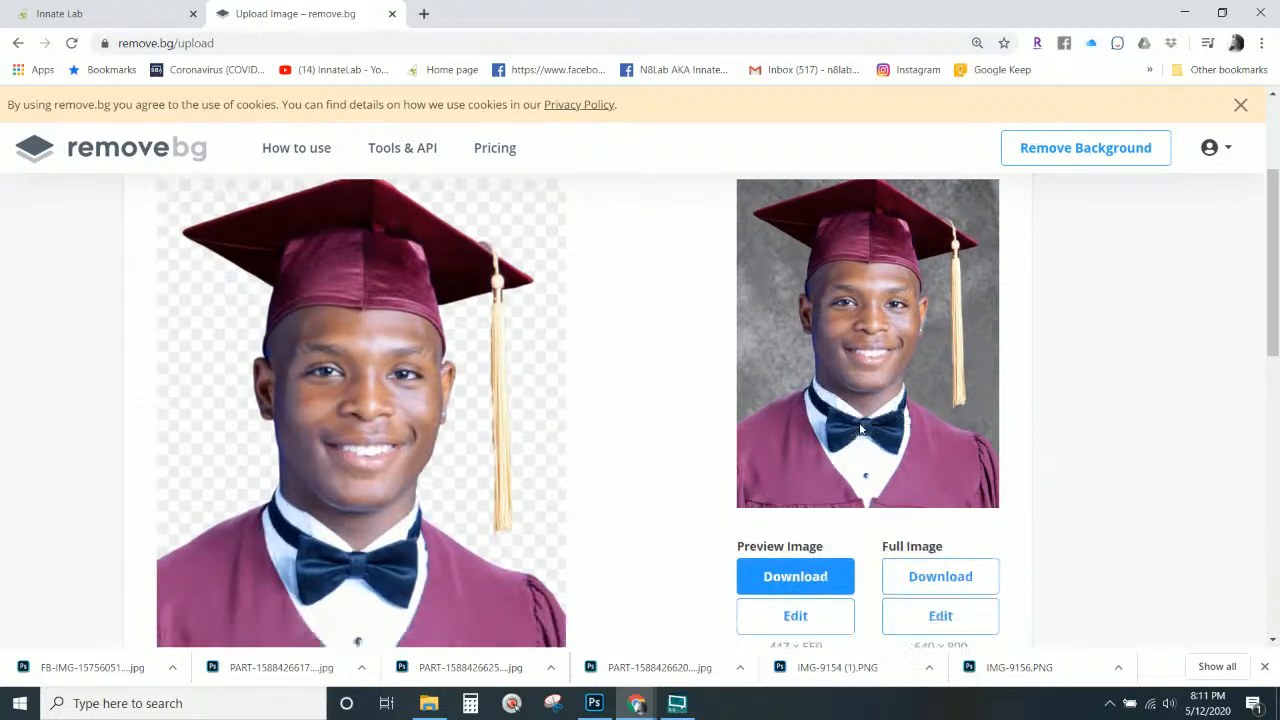
scroll(860, 429, "up", 2)
scroll(859, 422, "down", 2)
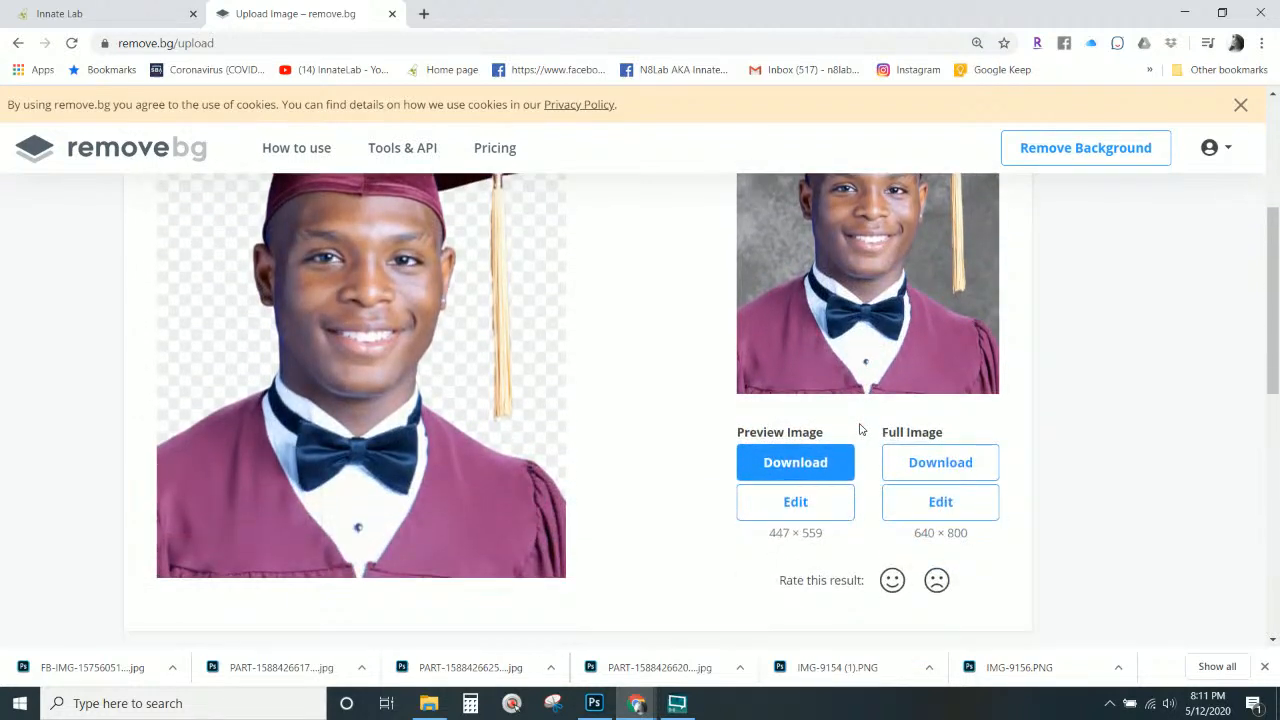
left_click(970, 466)
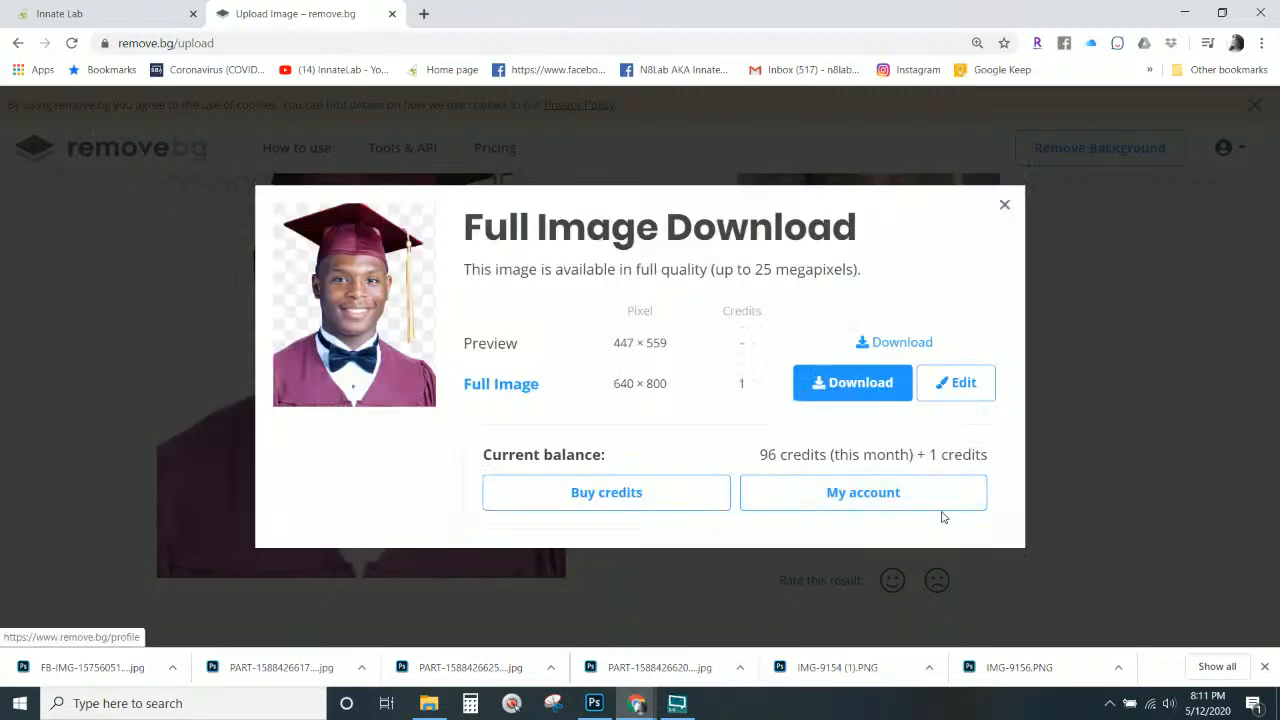
left_click(852, 382)
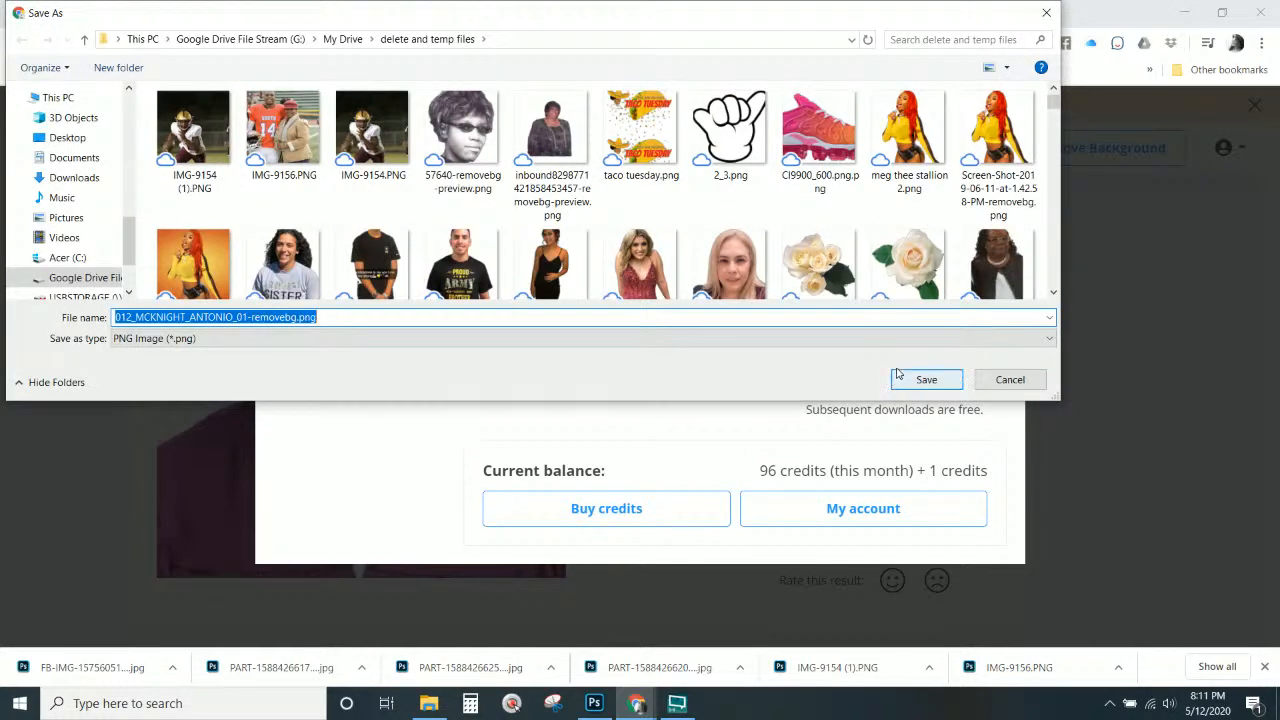
left_click(926, 379)
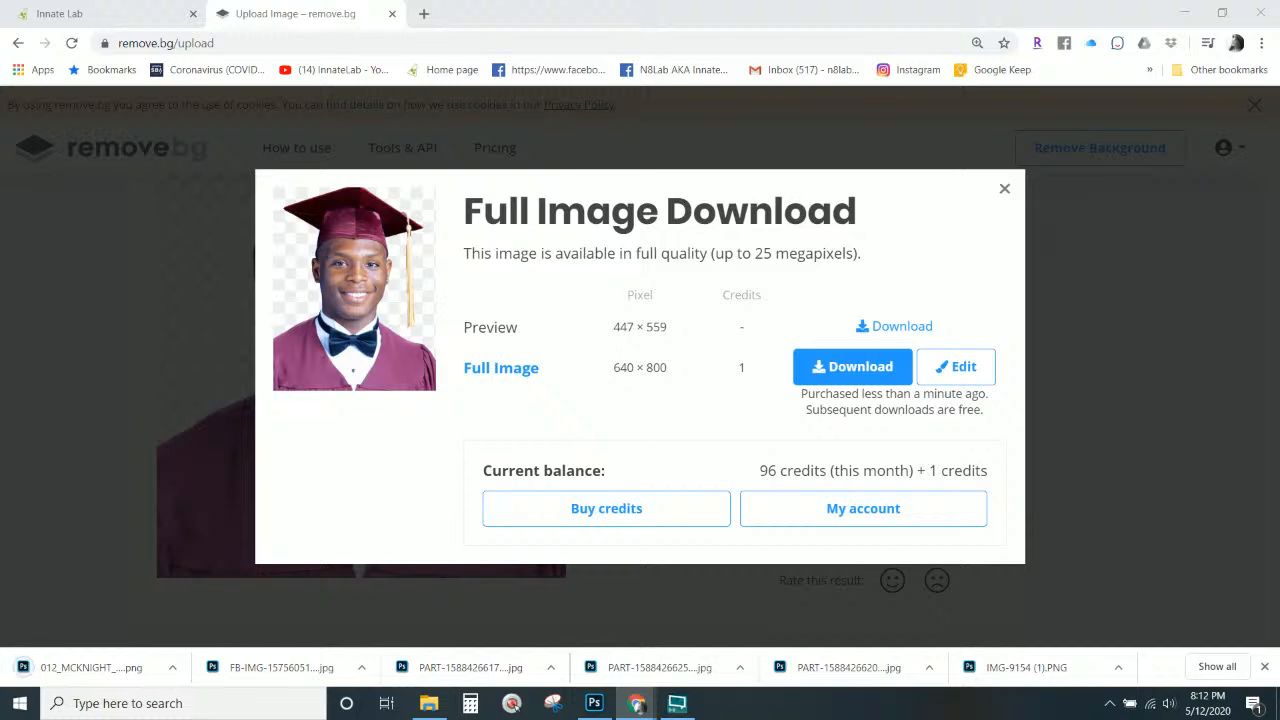
Upload the three-person award photo and save its full 1080 × 1440 cutout as PNG.
left_click_drag(1279, 450, 737, 414)
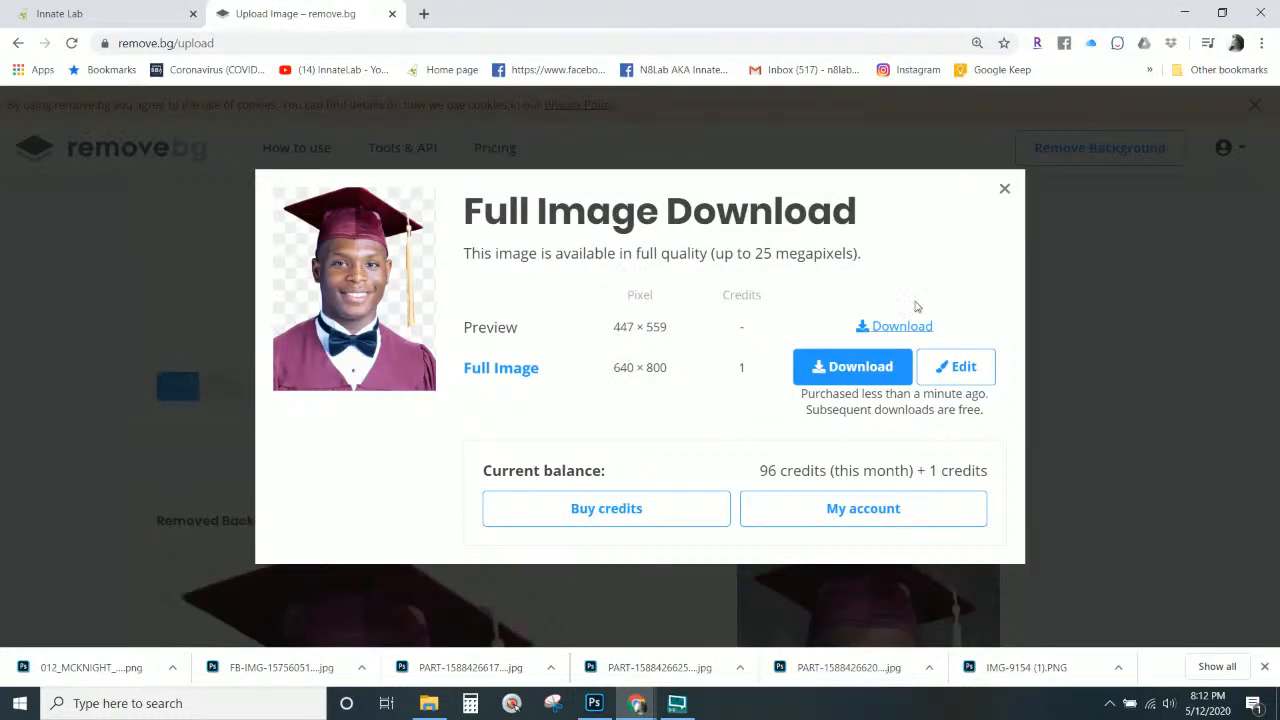
left_click(1003, 190)
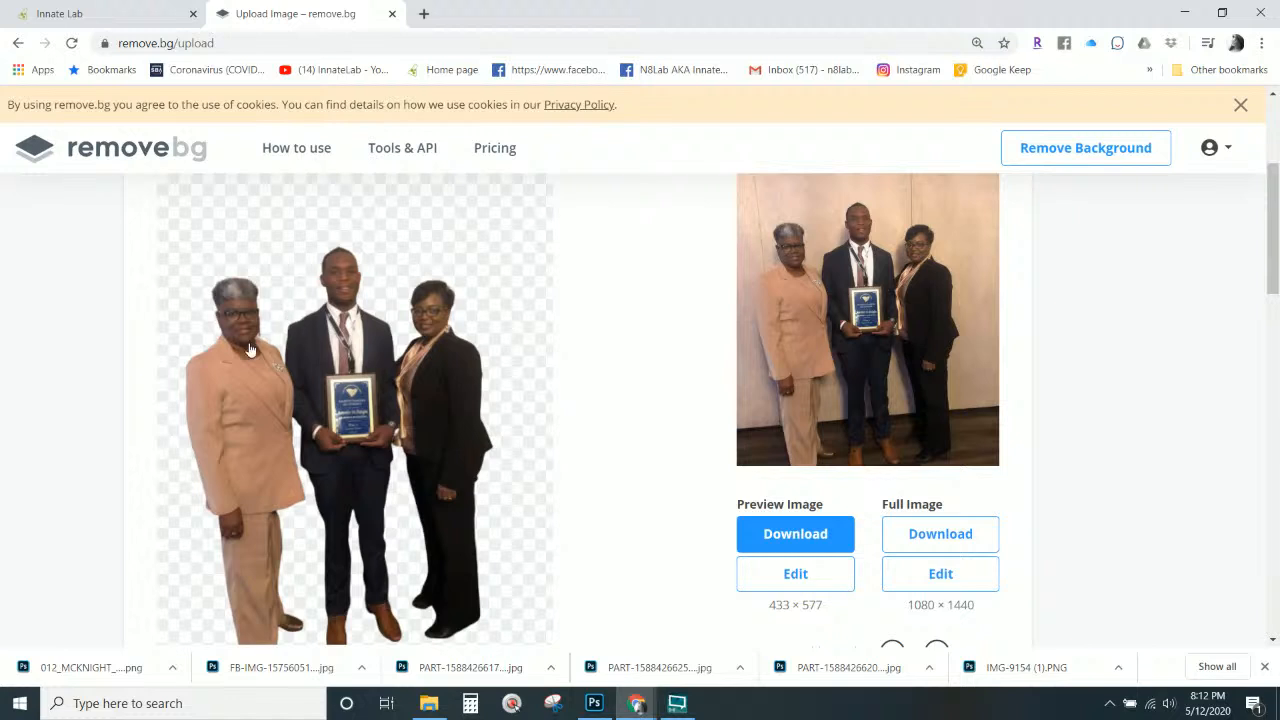
left_click(960, 545)
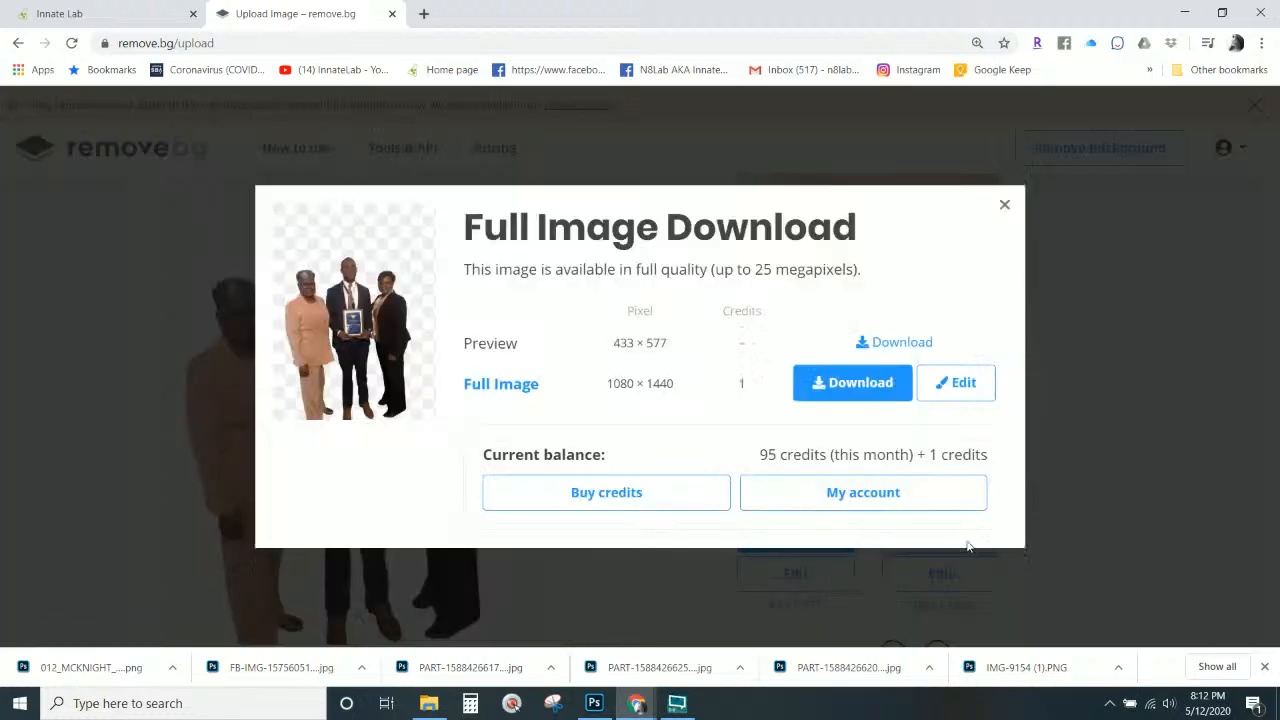
left_click(862, 388)
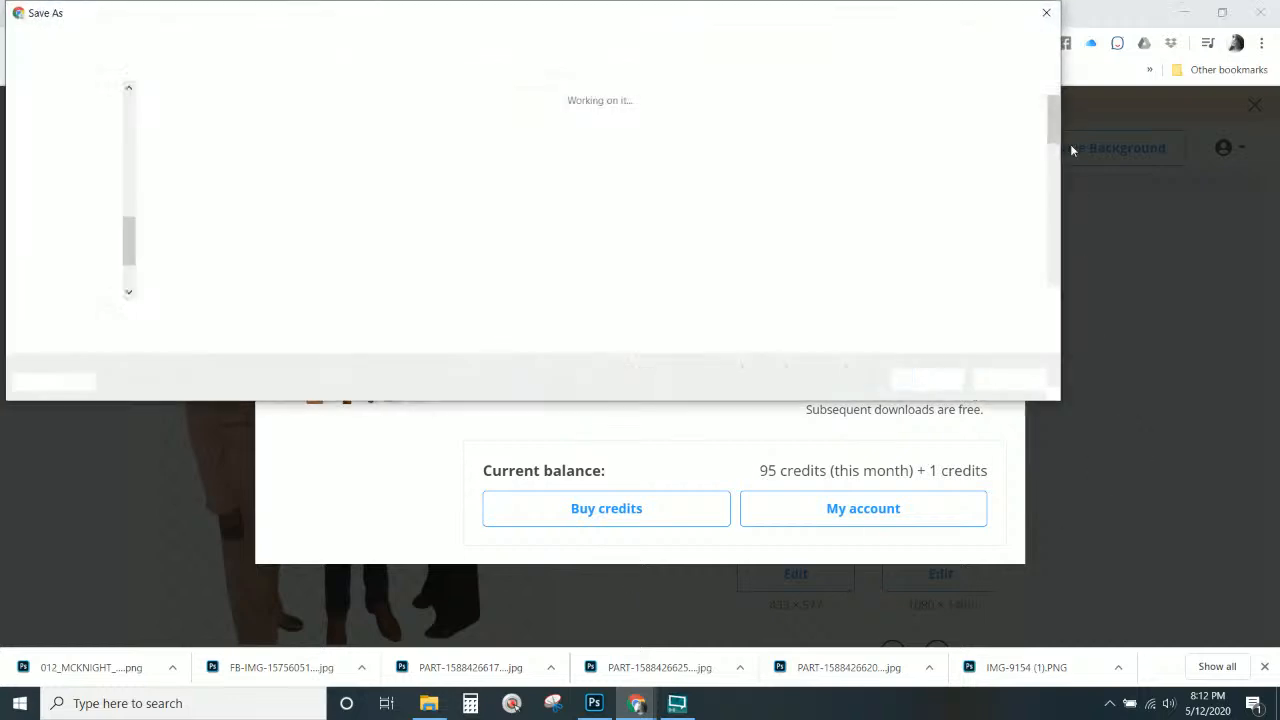
left_click(925, 378)
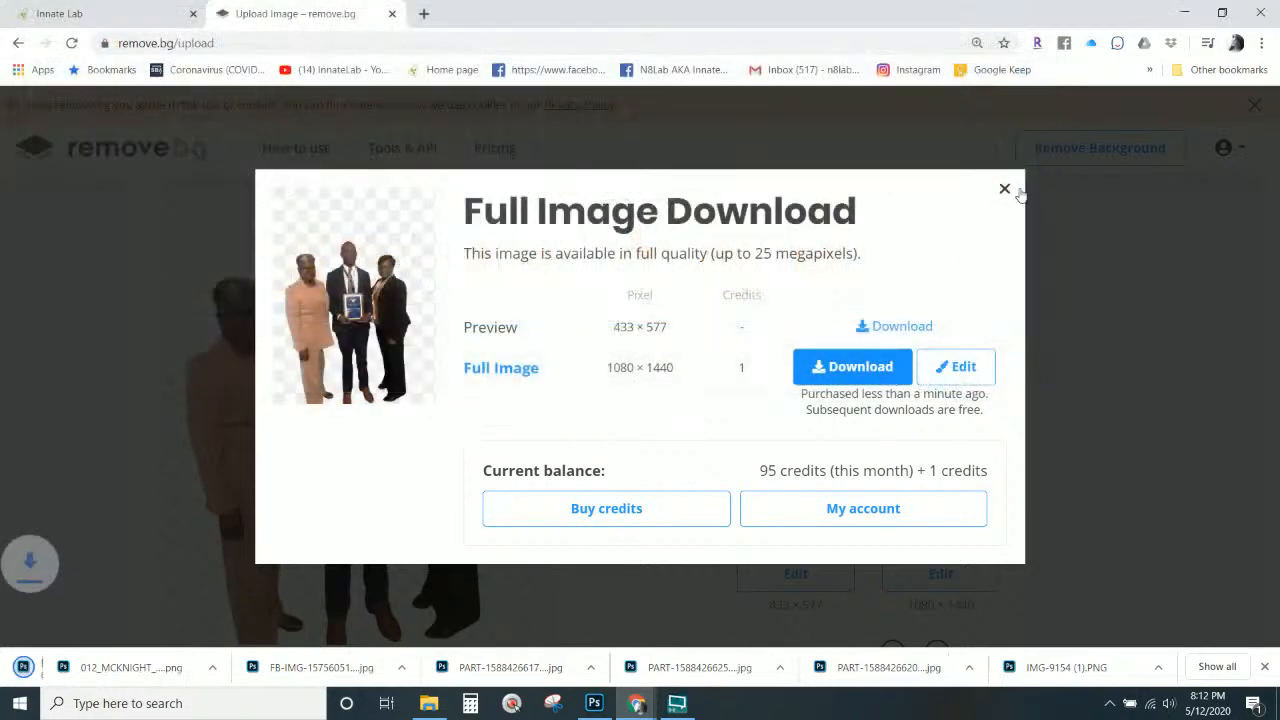
left_click(1005, 189)
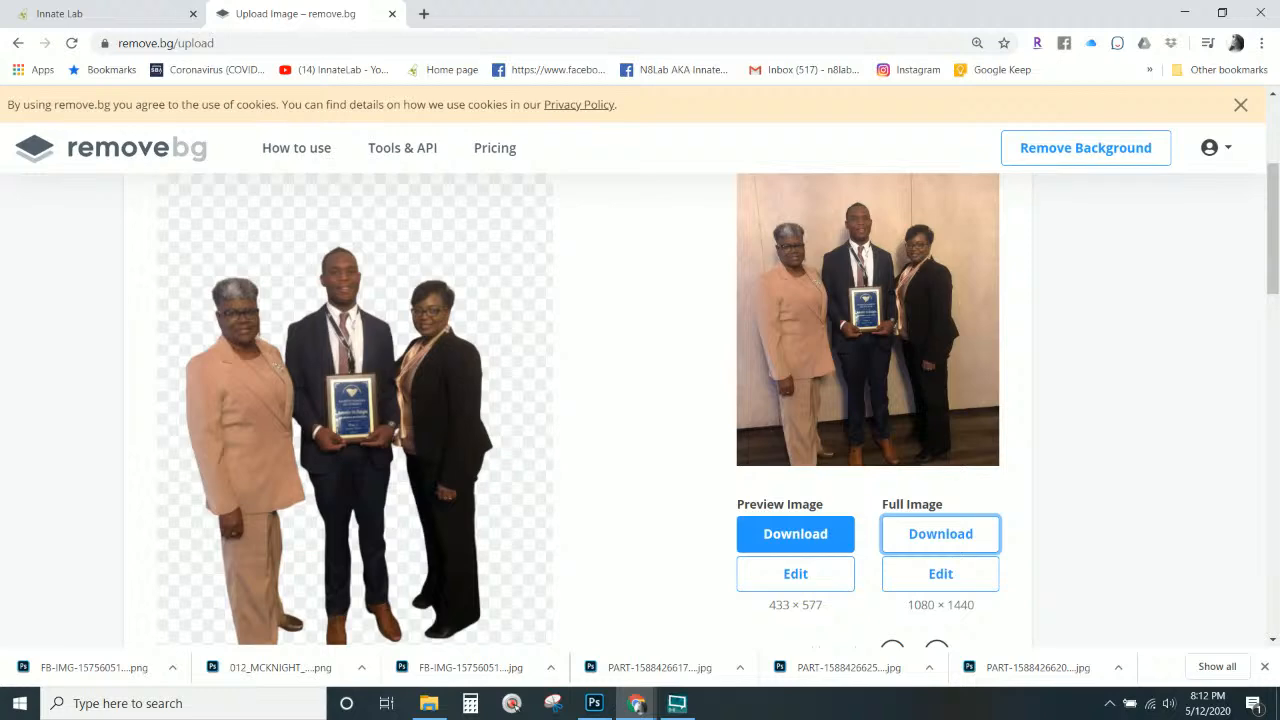
Save the 544 × 706 blue-suit cutout as PNG, then upload the red-cardigan photo.
left_click_drag(94, 667, 630, 435)
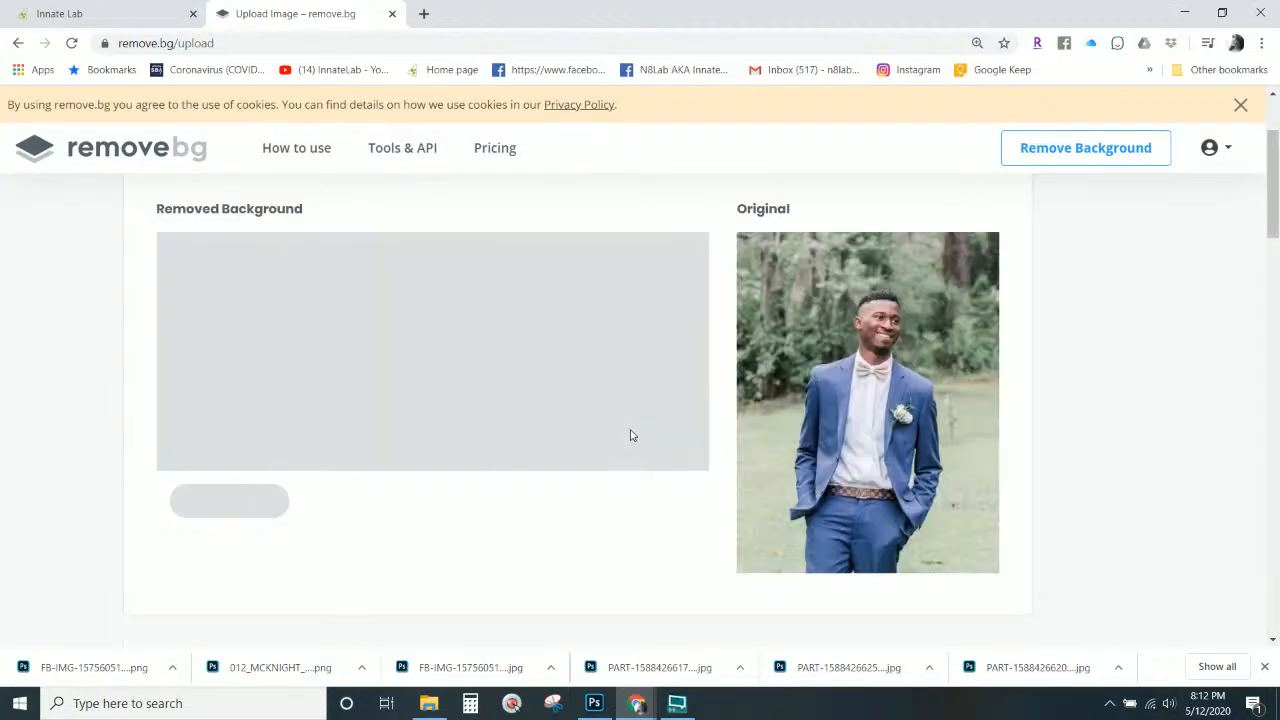
scroll(630, 435, "down", 3)
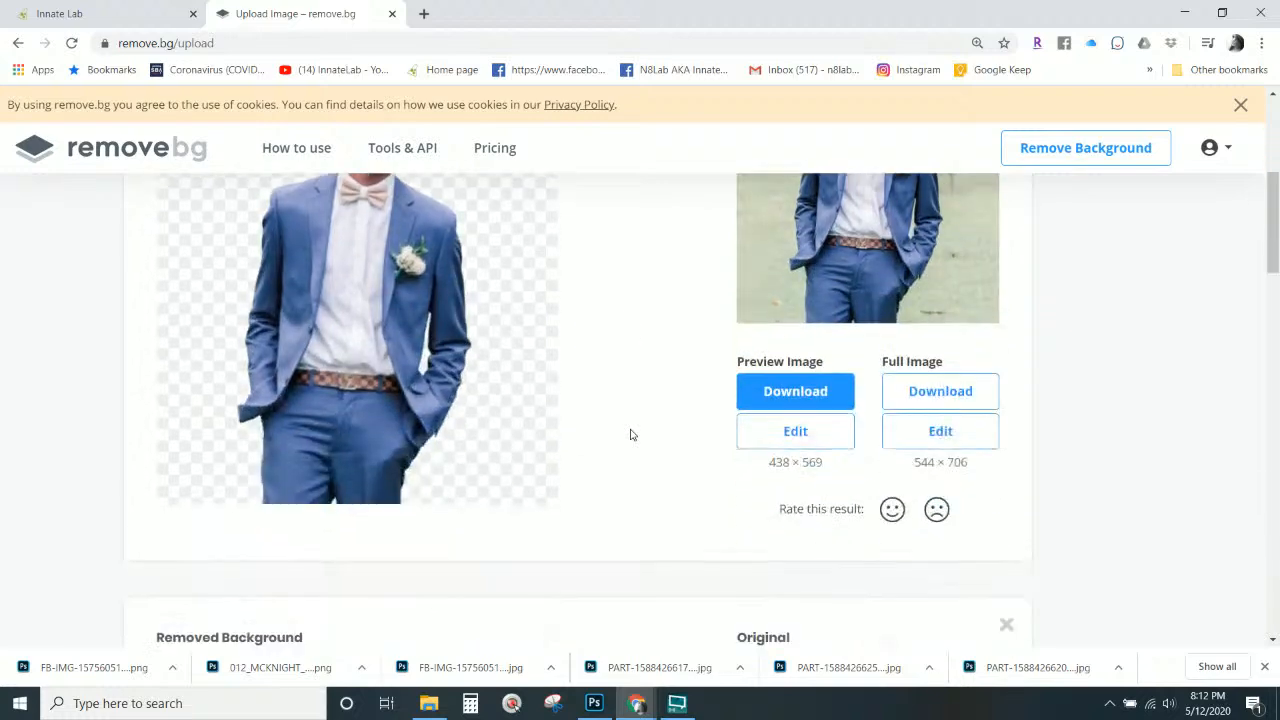
scroll(630, 435, "up", 1)
left_click(946, 476)
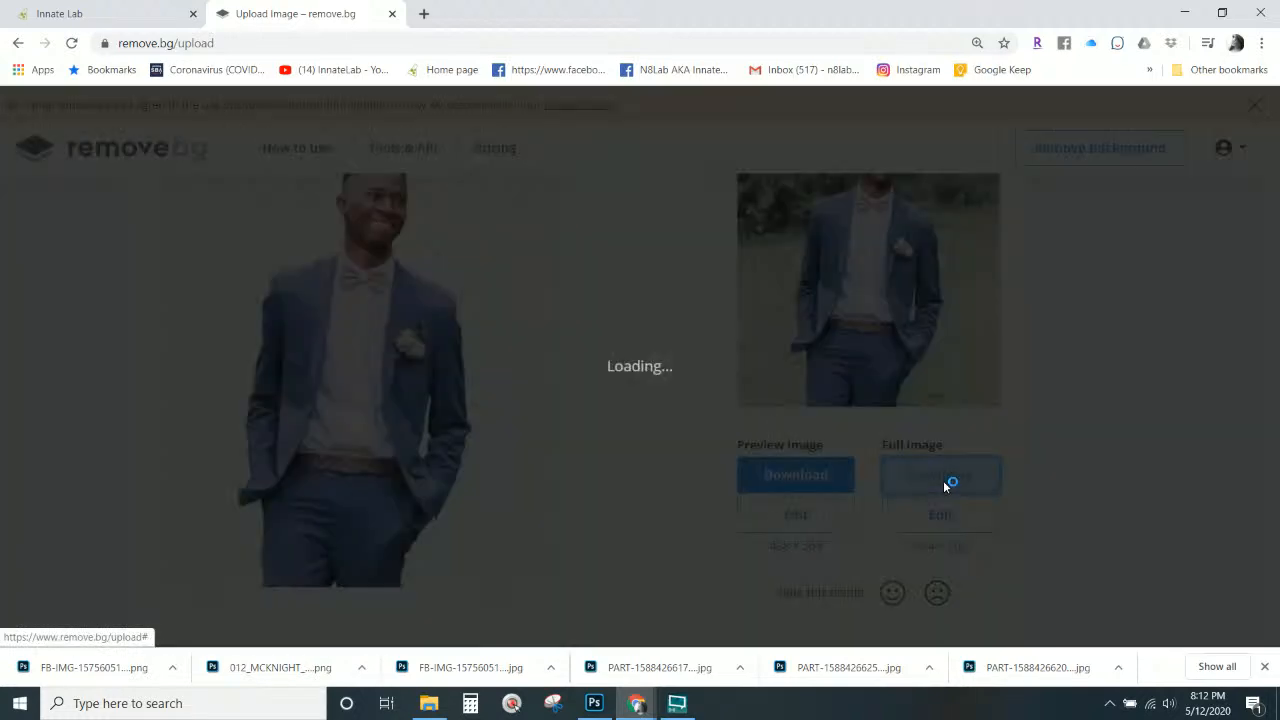
left_click(830, 382)
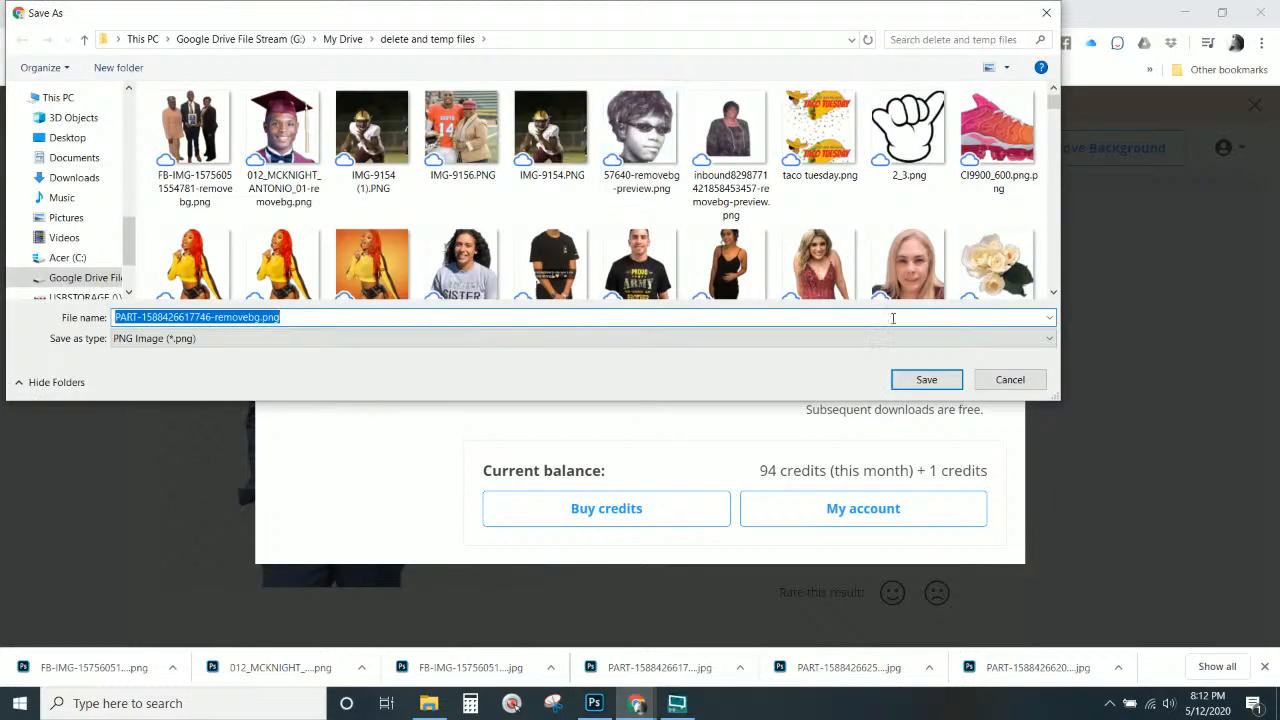
left_click(910, 379)
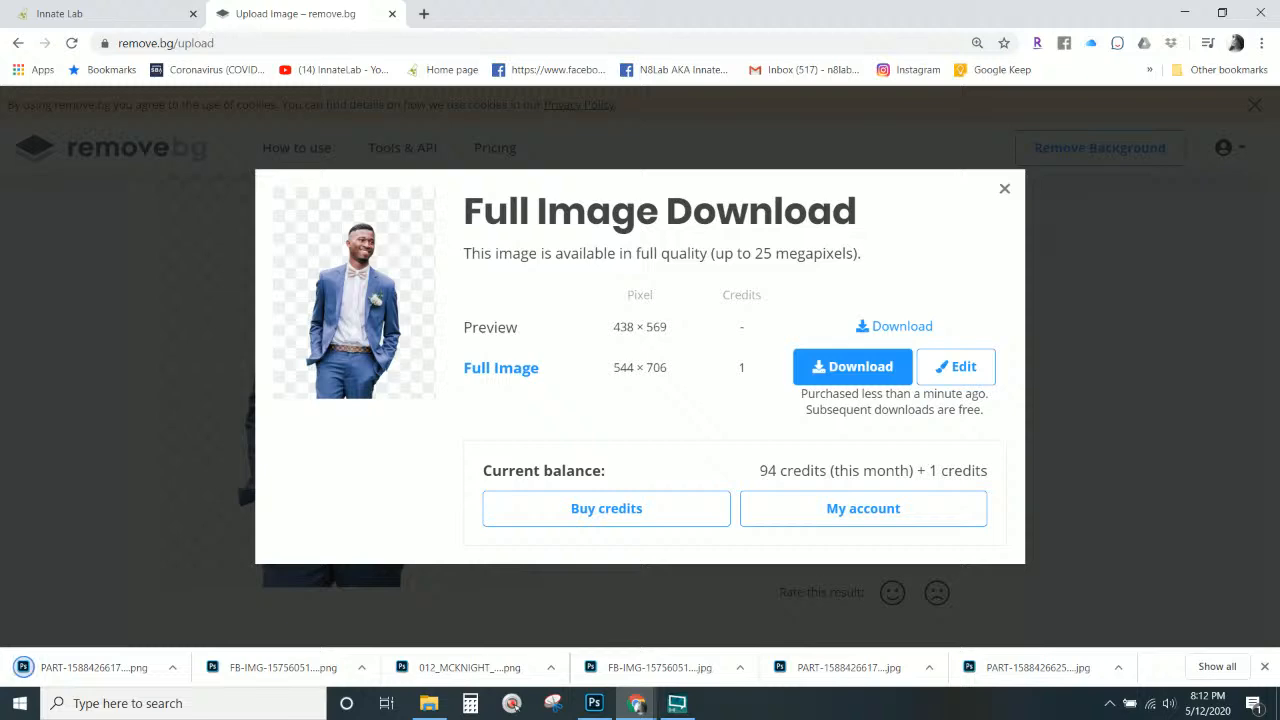
left_click(1004, 190)
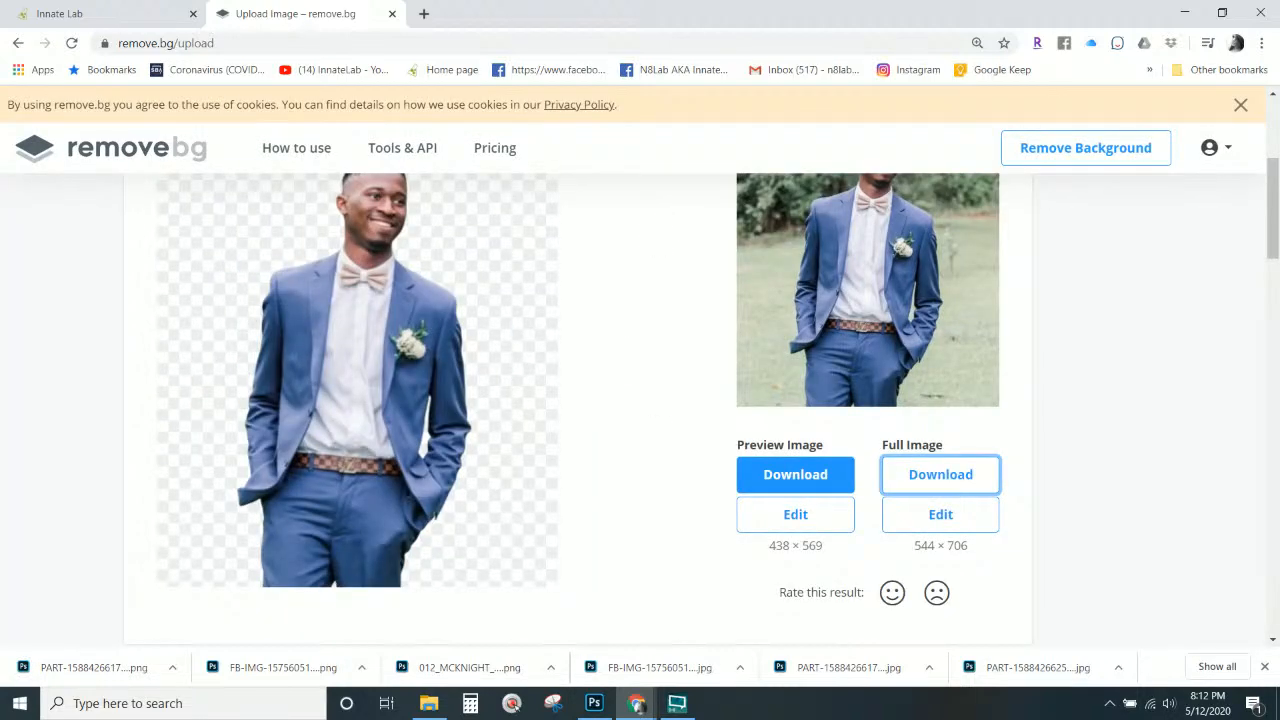
left_click_drag(85, 667, 800, 480)
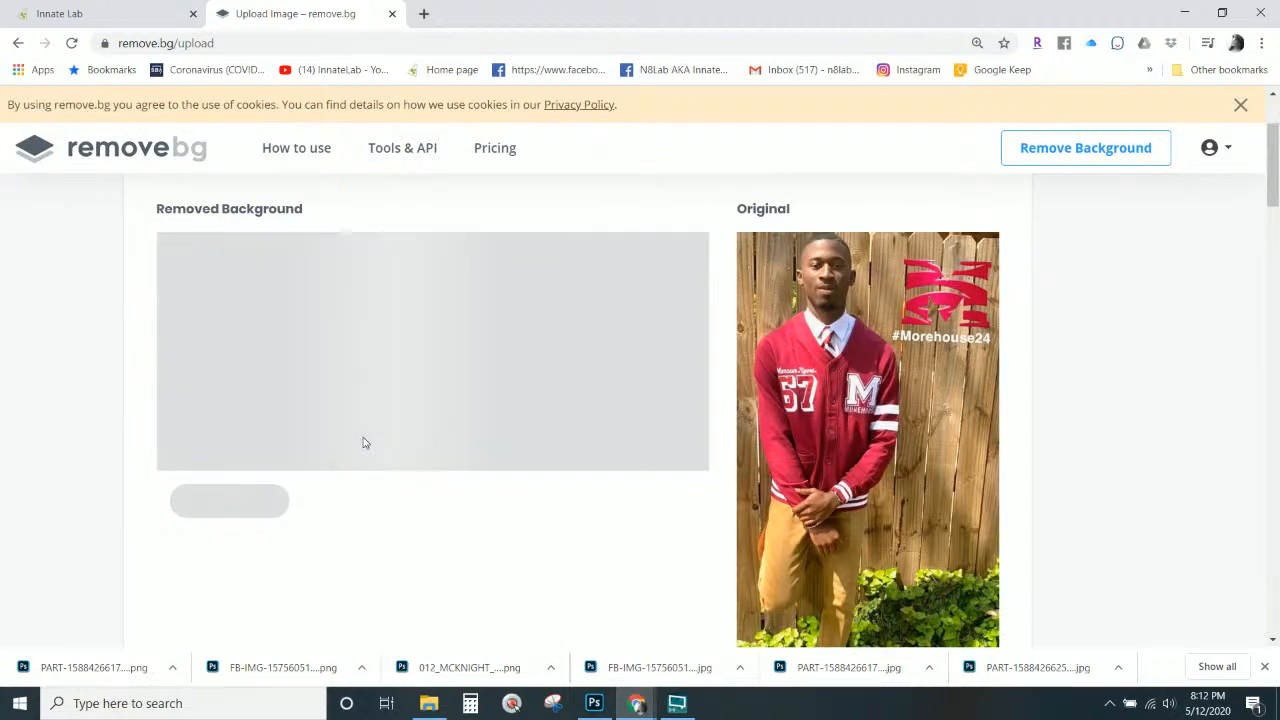
Save the full-size red-cardigan cutout into the temp files folder.
scroll(367, 441, "down", 3)
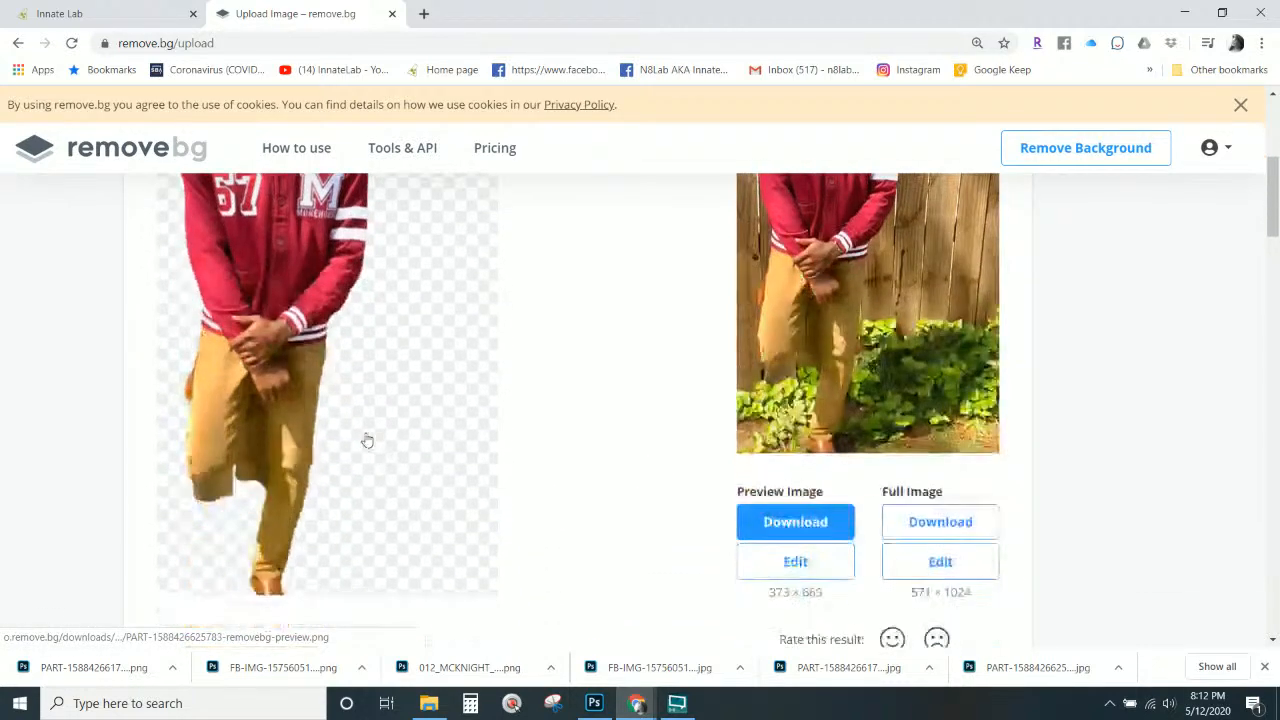
left_click(959, 531)
left_click(840, 381)
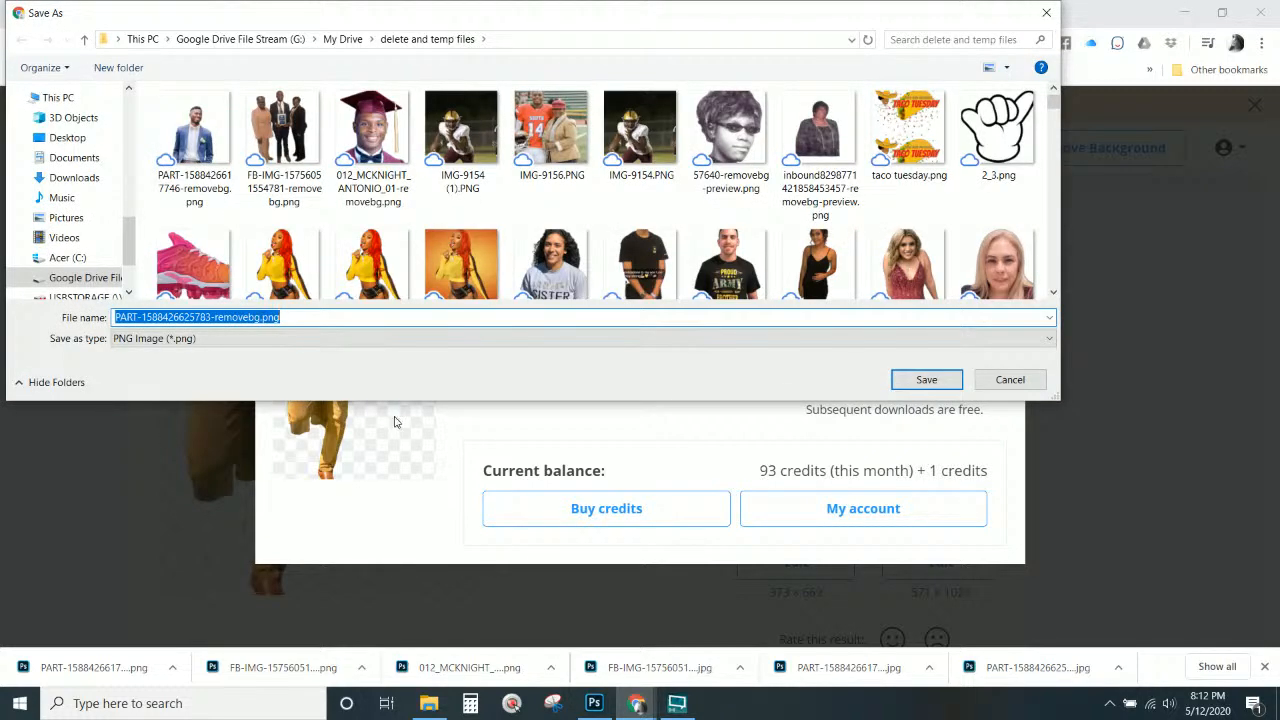
left_click(927, 380)
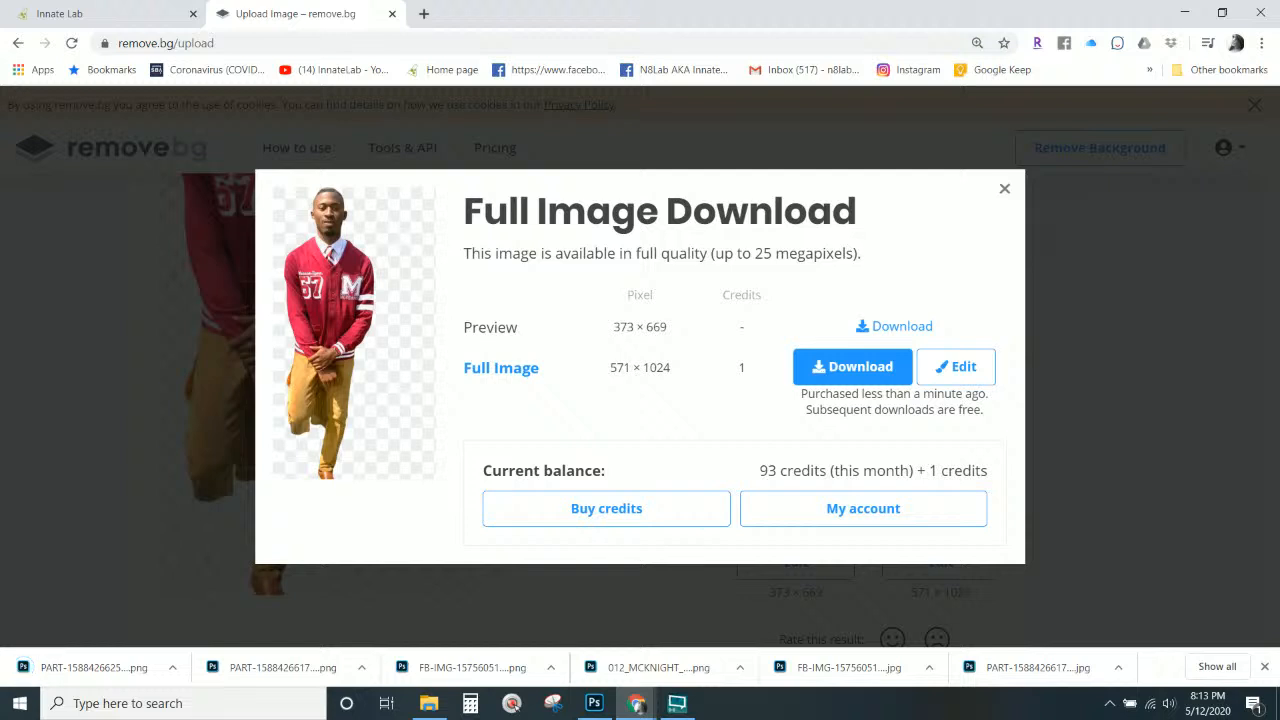
left_click(1005, 190)
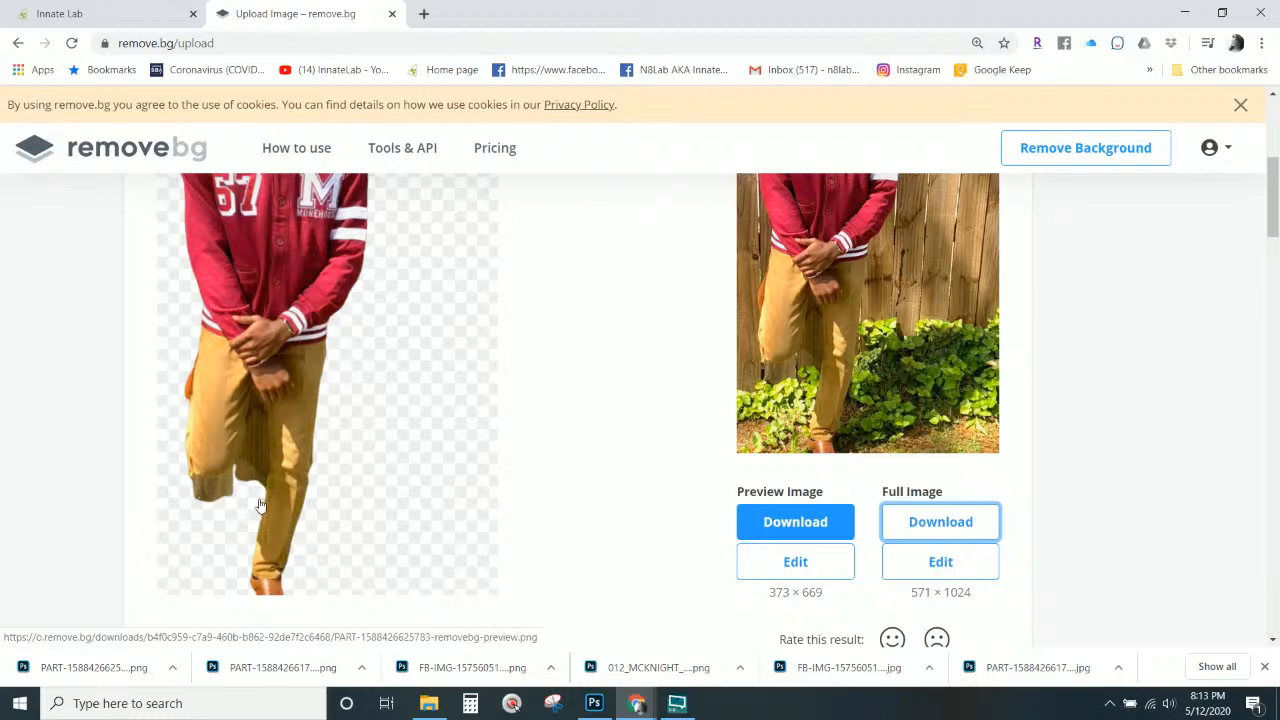
Upload the striped-tie suit photo to remove its background.
scroll(259, 505, "down", 2)
scroll(259, 368, "up", 2)
scroll(324, 532, "up", 2)
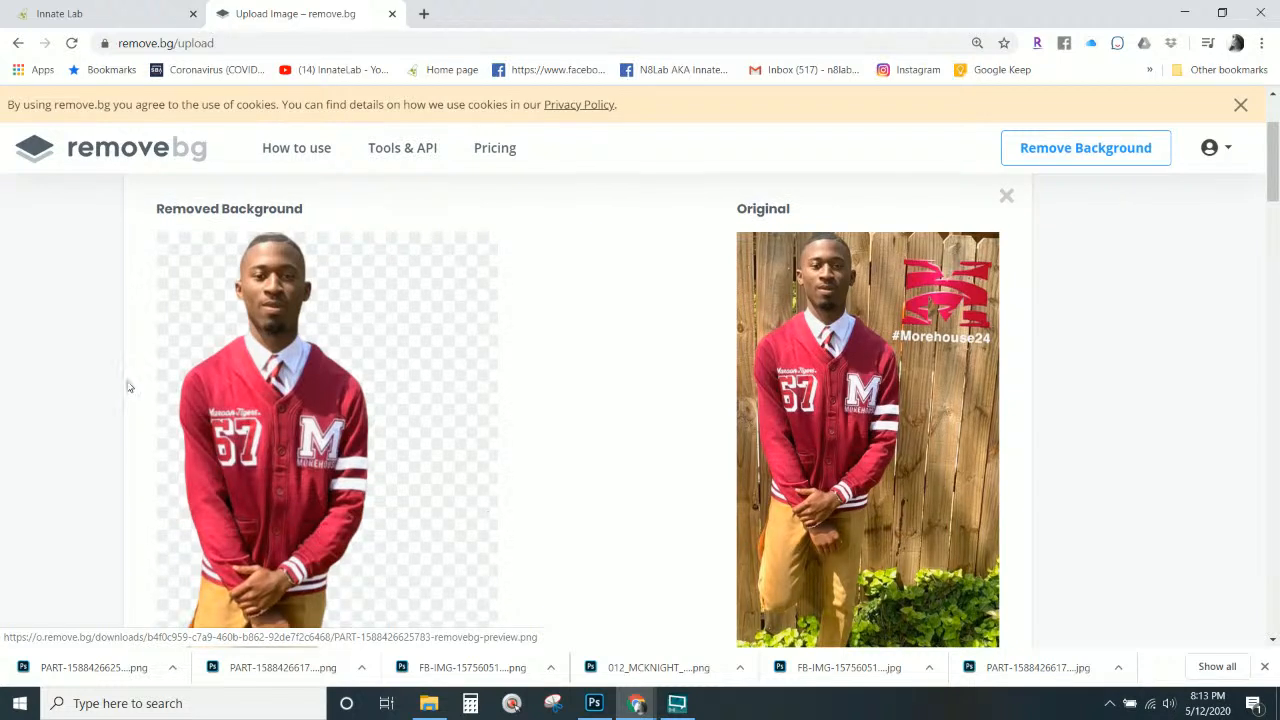
scroll(110, 477, "down", 2)
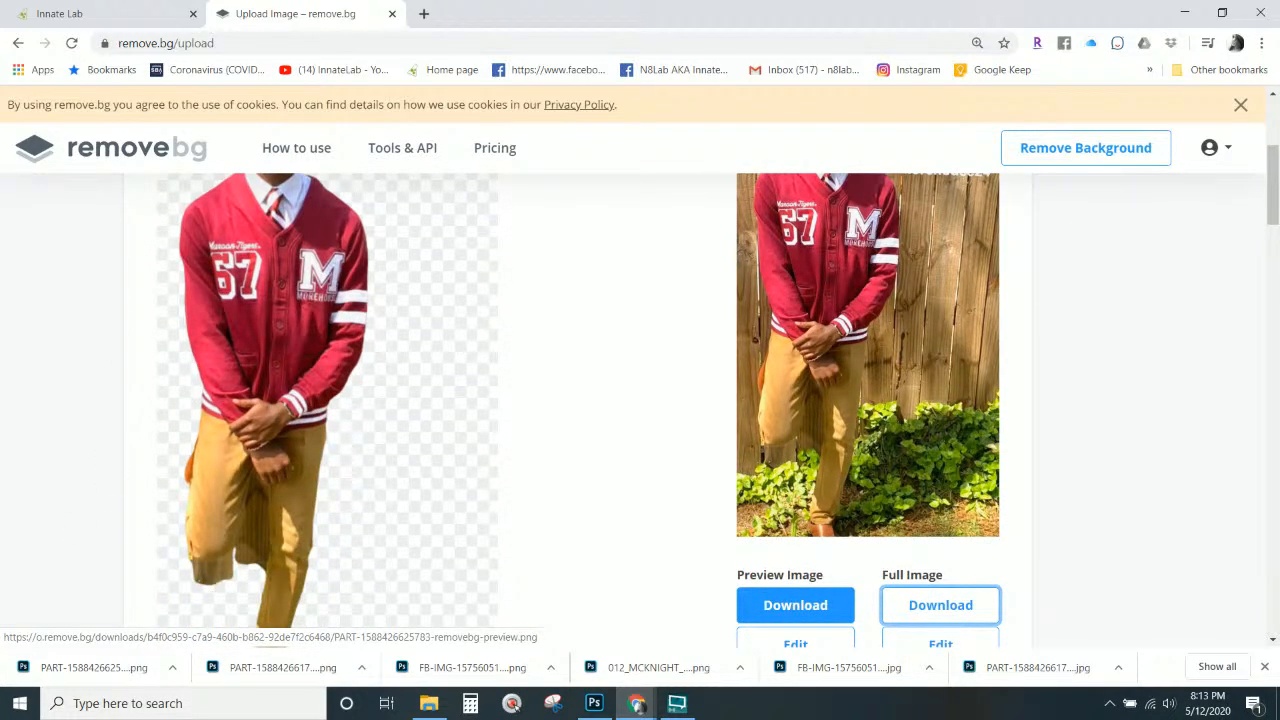
left_click_drag(1279, 450, 361, 425)
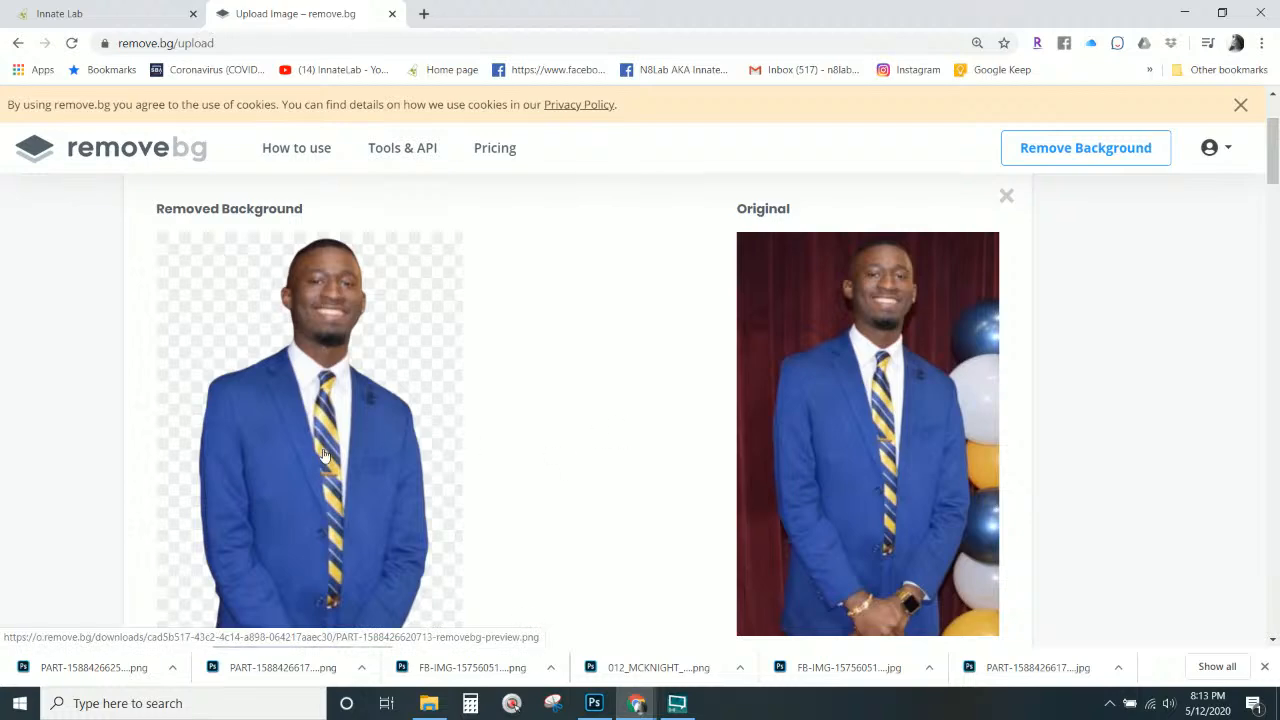
Upload the football player photo for background removal.
scroll(334, 414, "down", 5)
scroll(334, 414, "up", 2)
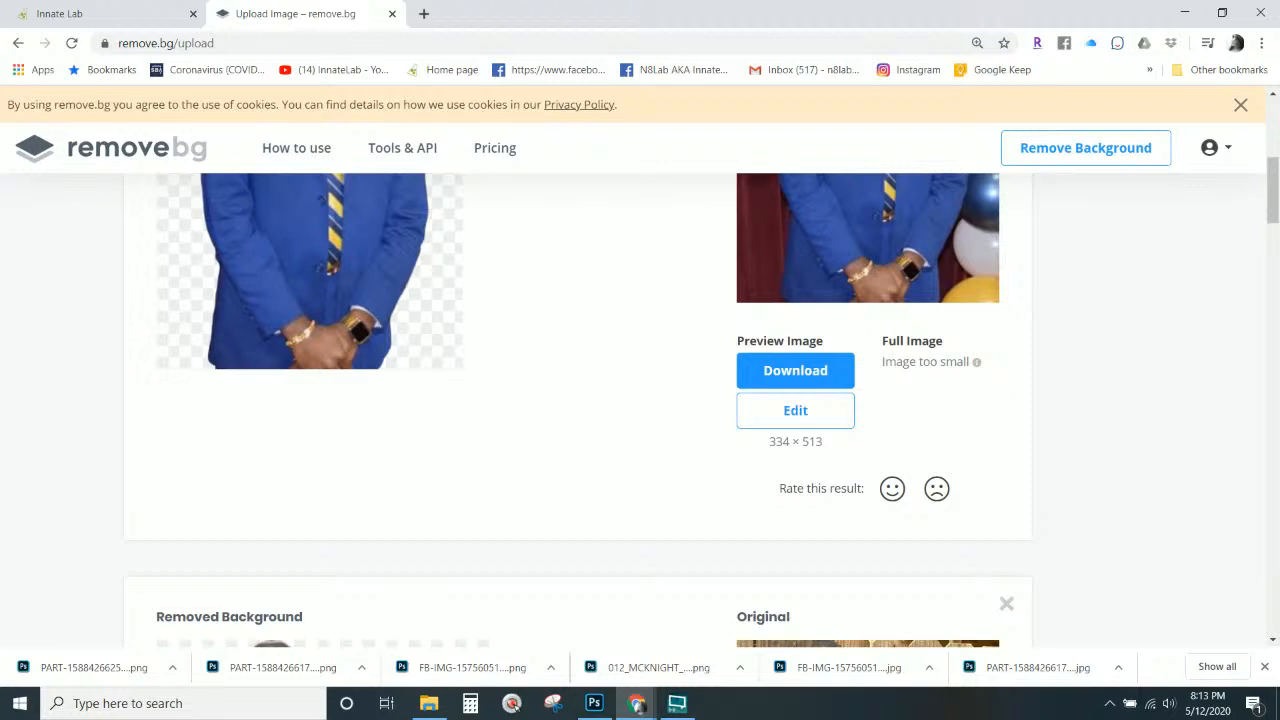
left_click_drag(2, 20, 673, 480)
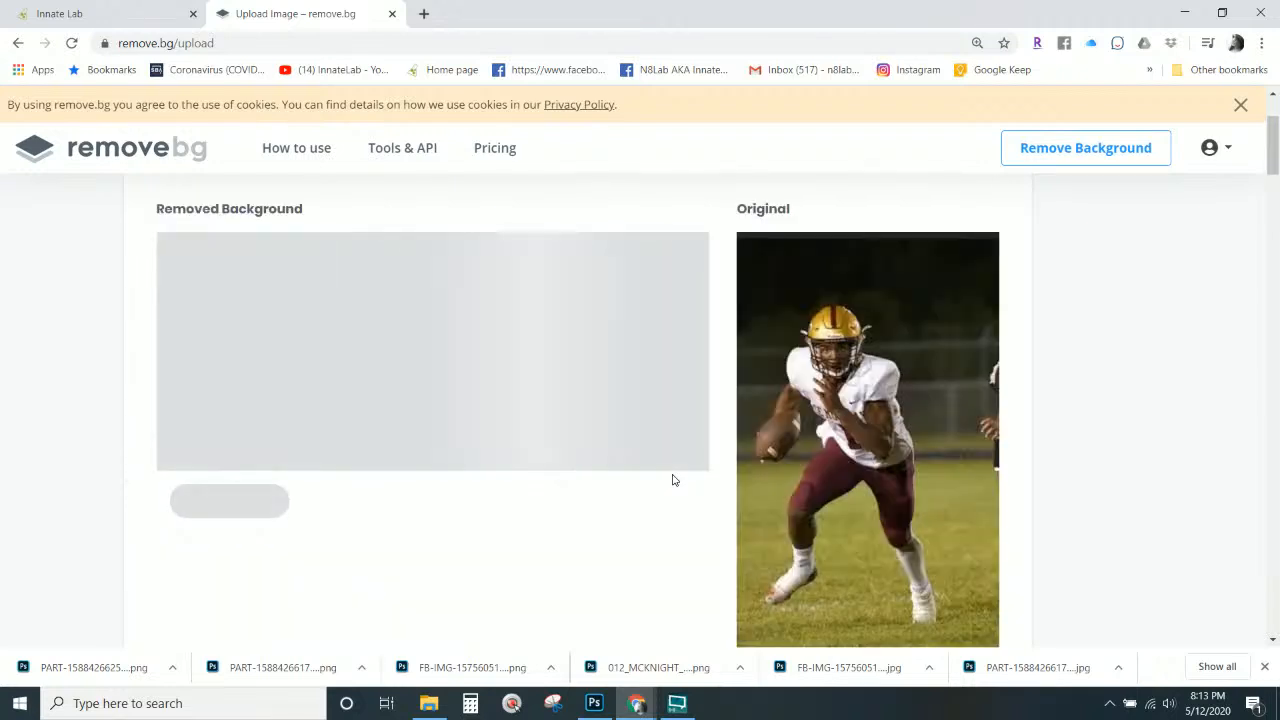
Upload the South 14 jersey photo with the woman in the red cap for background removal.
scroll(673, 480, "down", 1)
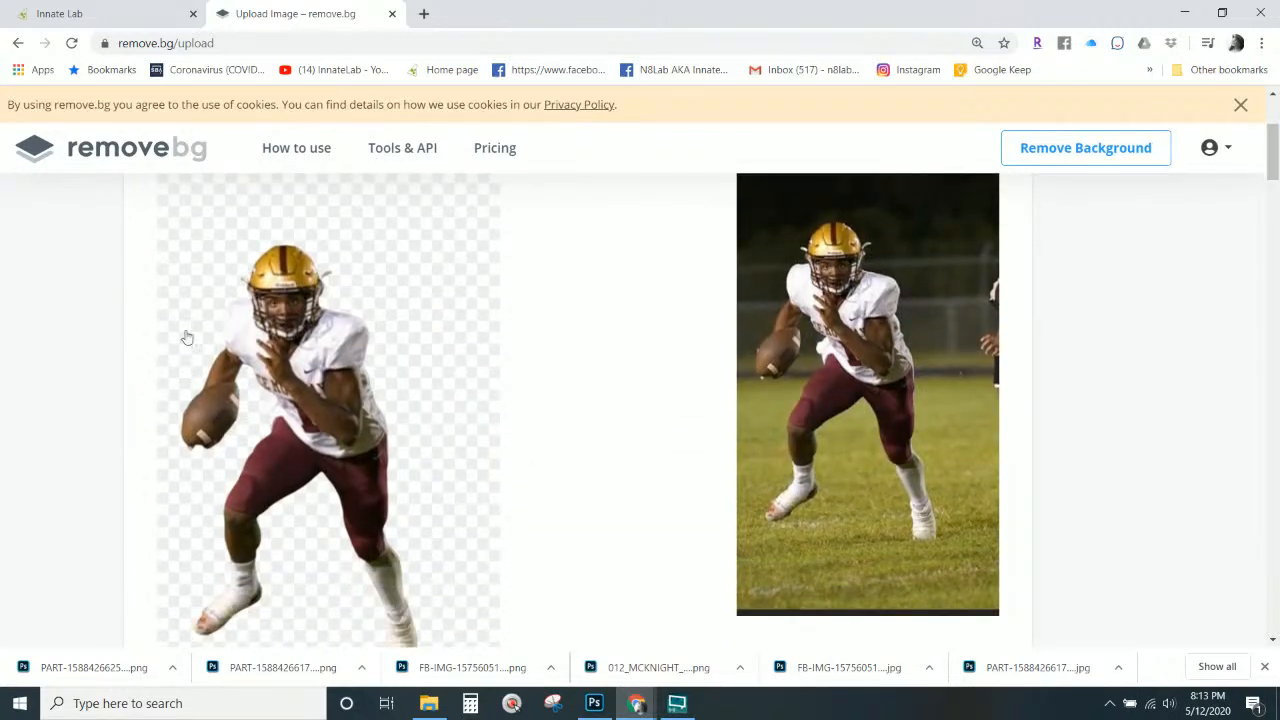
scroll(644, 576, "down", 1)
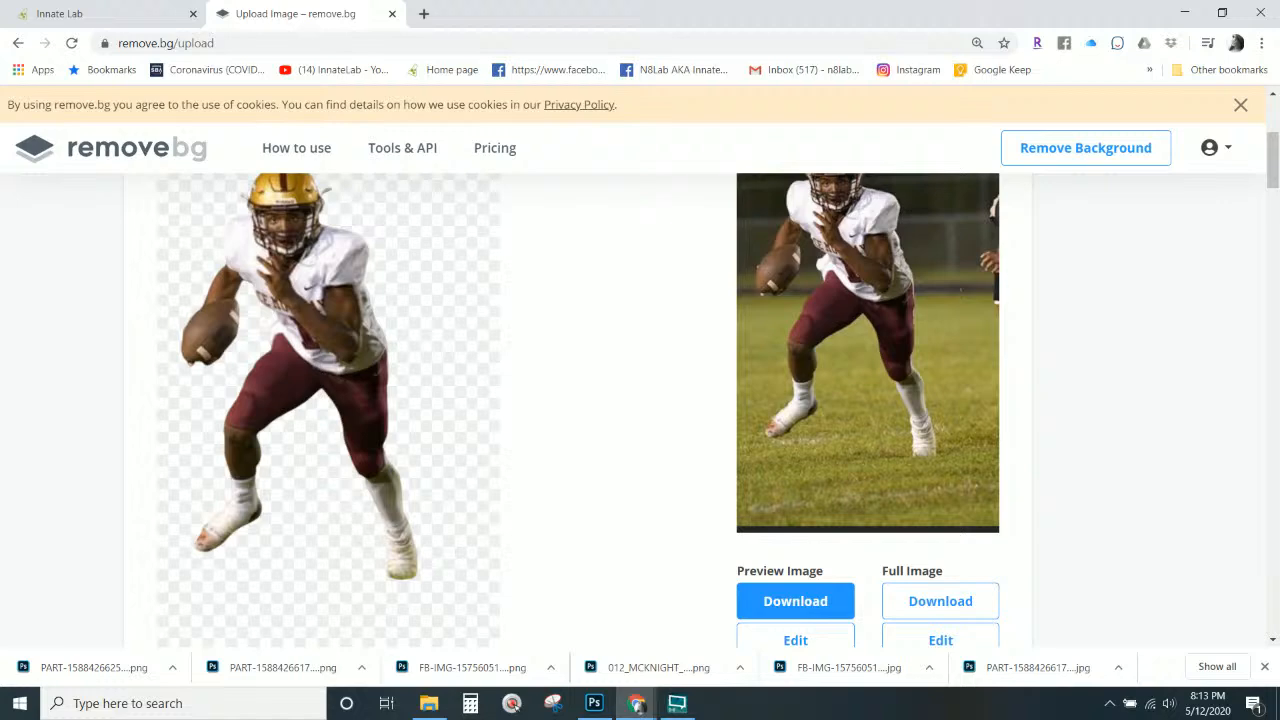
left_click_drag(2, 372, 554, 389)
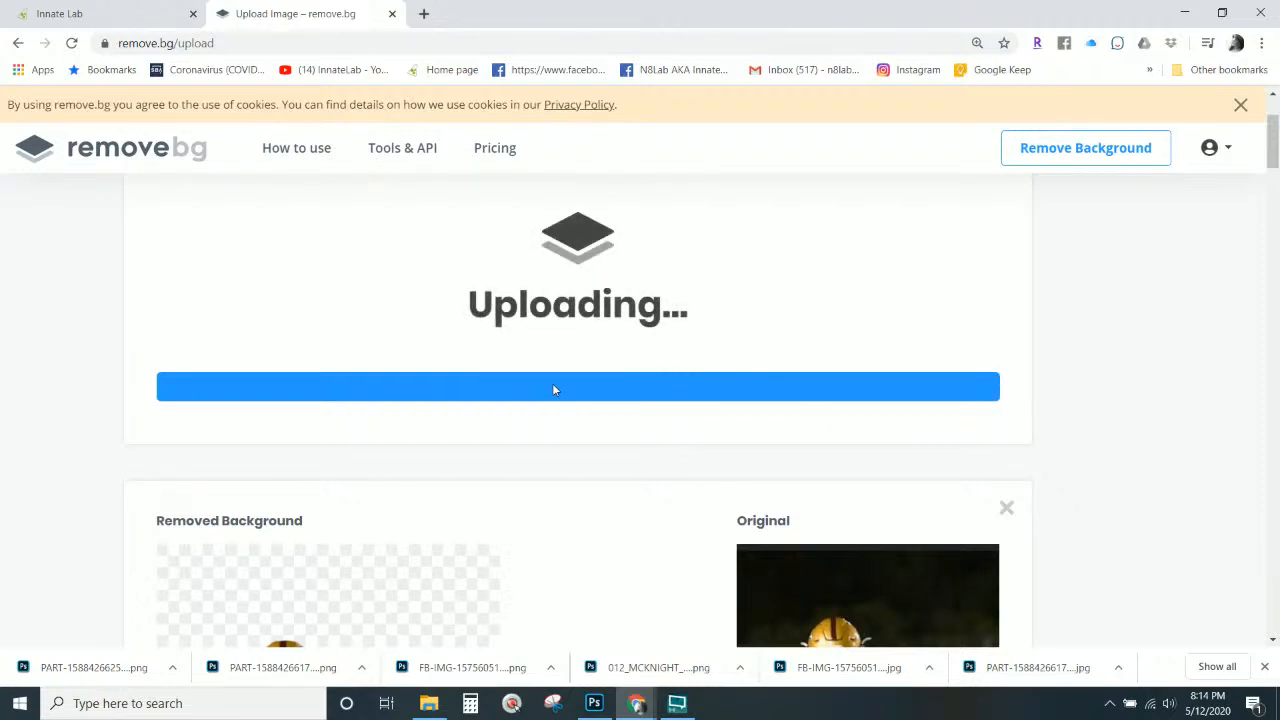
scroll(558, 400, "up", 5)
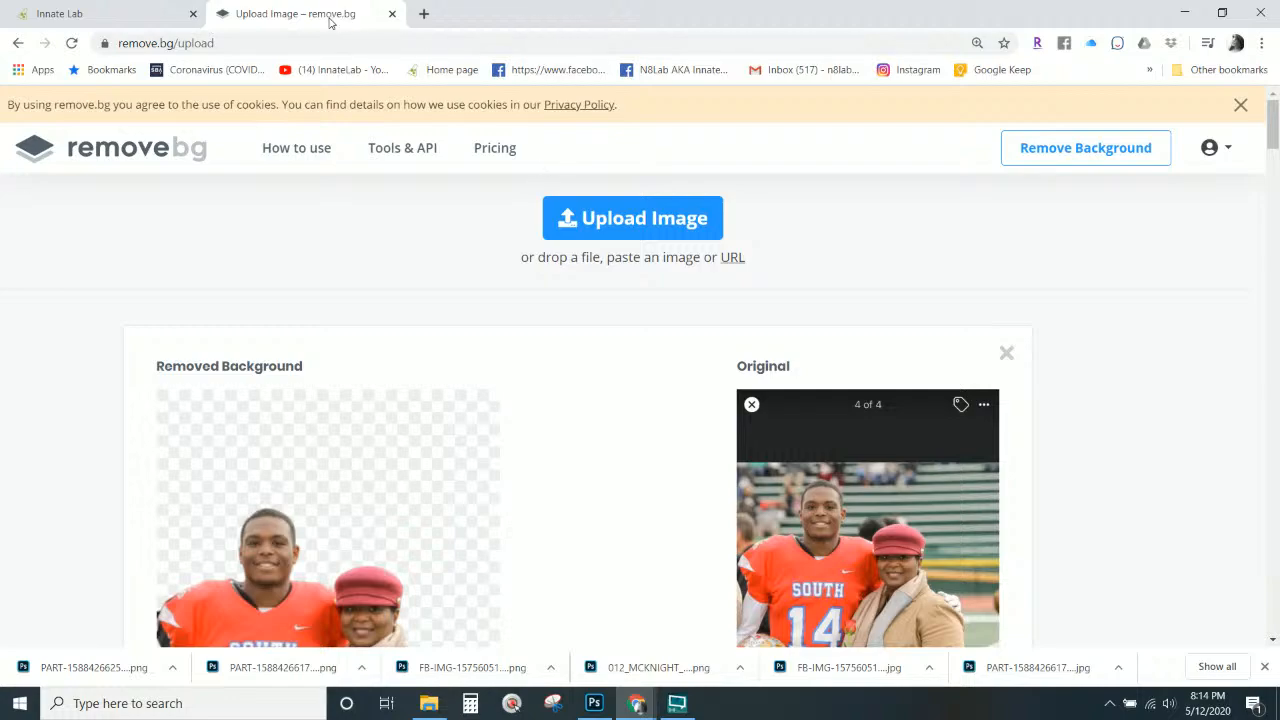
left_click(110, 17)
left_click(311, 18)
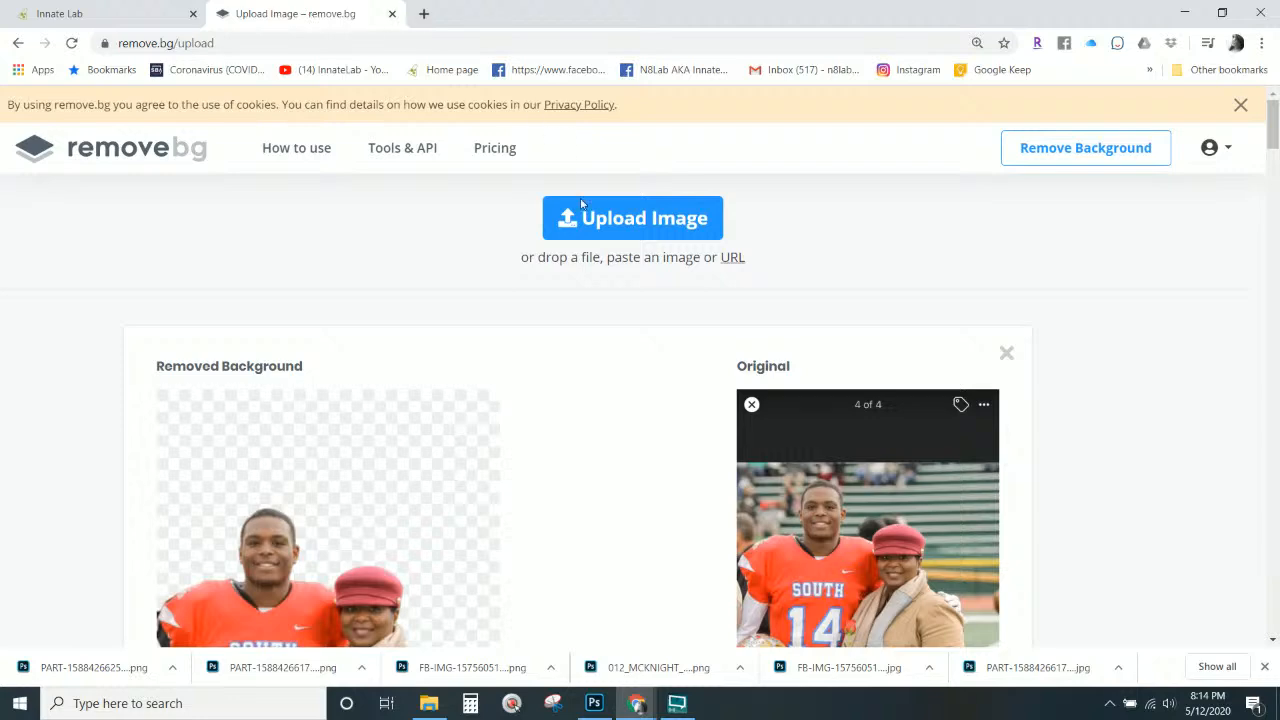
Save the striped-tie photo's preview cutout as PNG and compare it with the original.
scroll(594, 286, "down", 10)
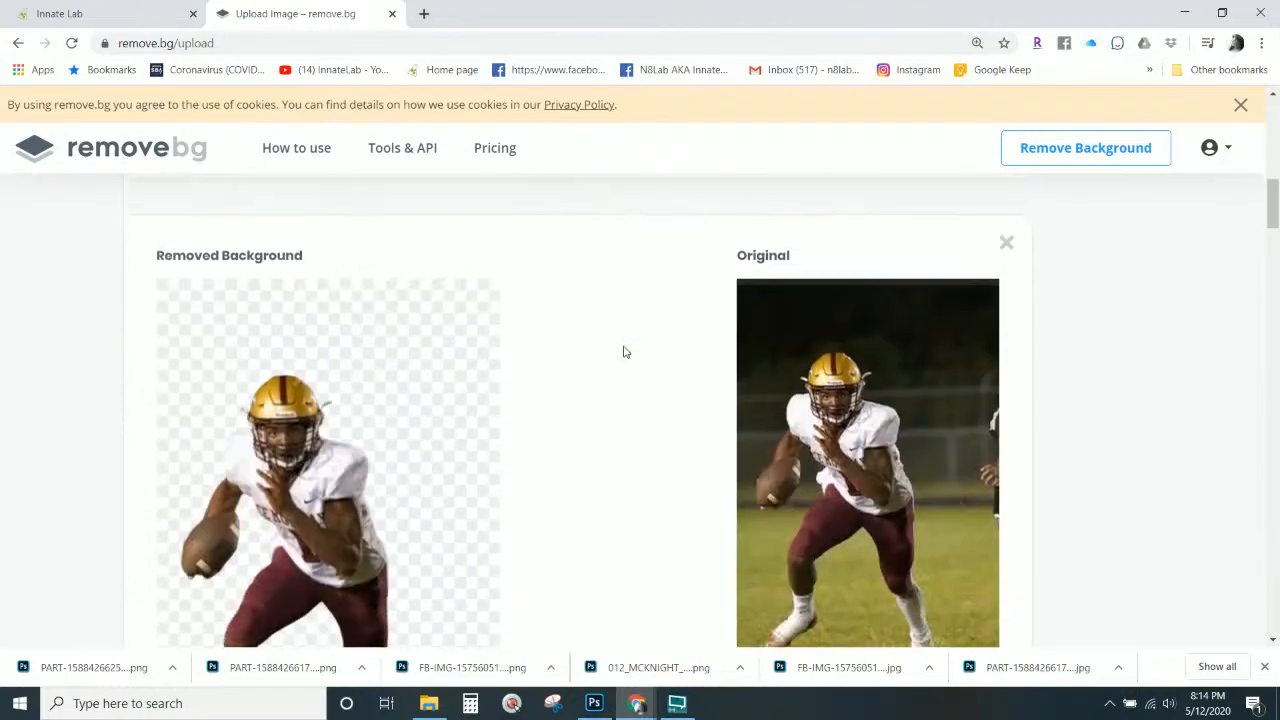
scroll(625, 345, "down", 15)
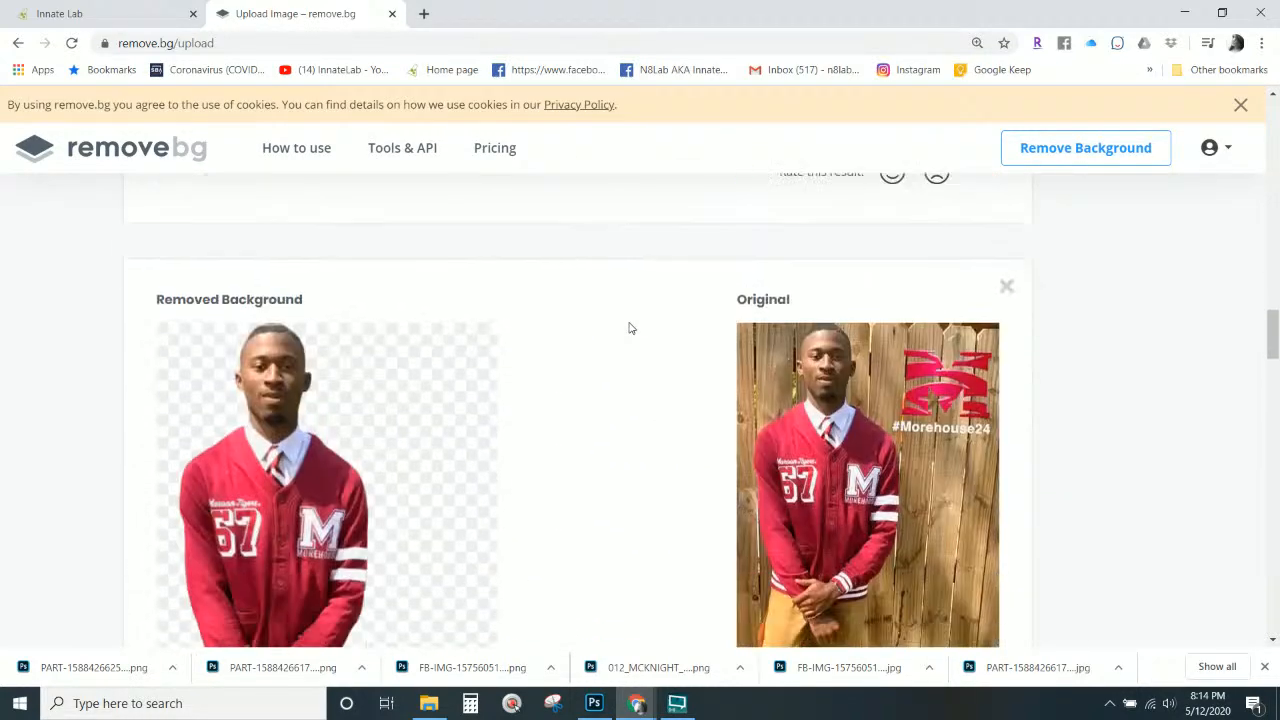
scroll(630, 328, "down", 15)
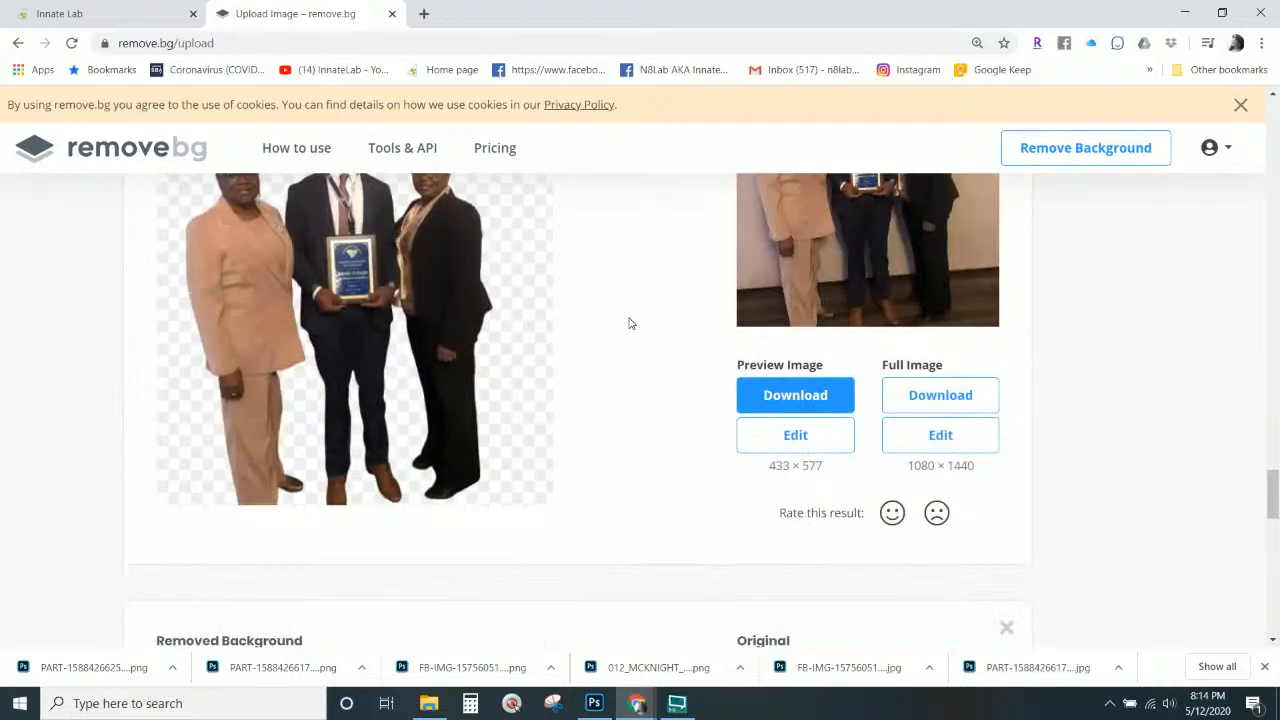
scroll(630, 323, "up", 15)
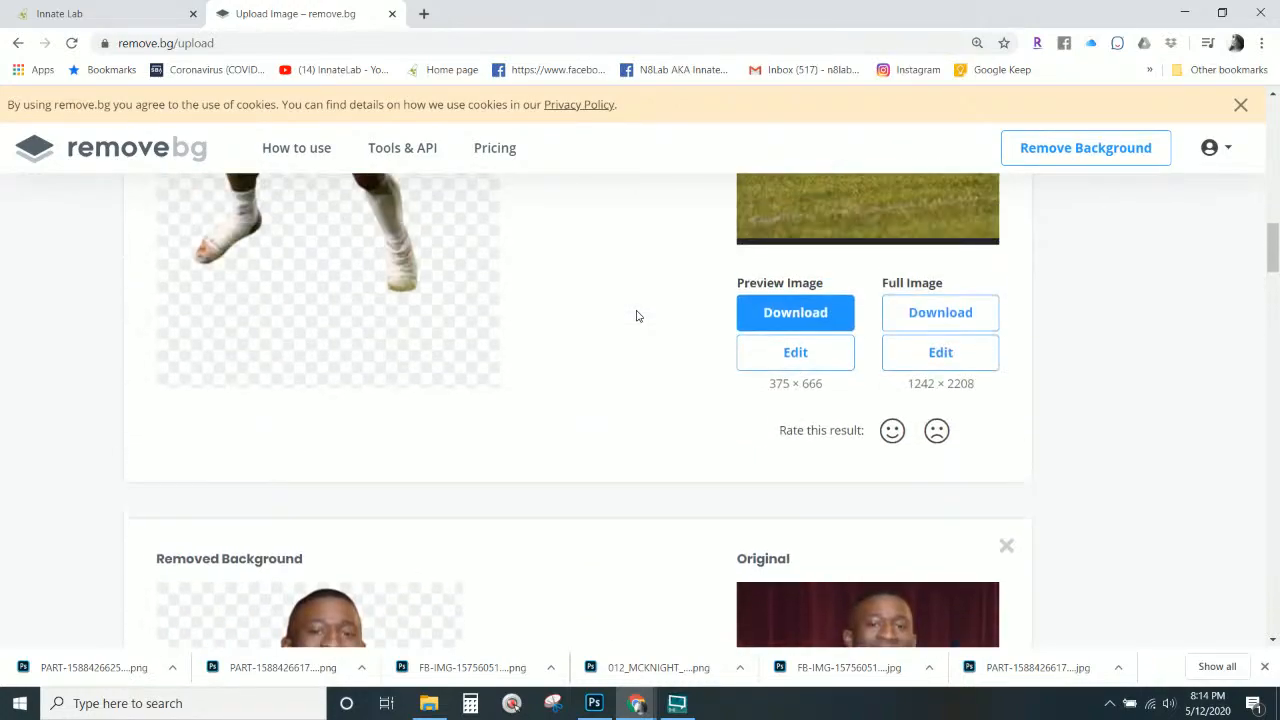
scroll(637, 316, "up", 3)
scroll(632, 320, "down", 15)
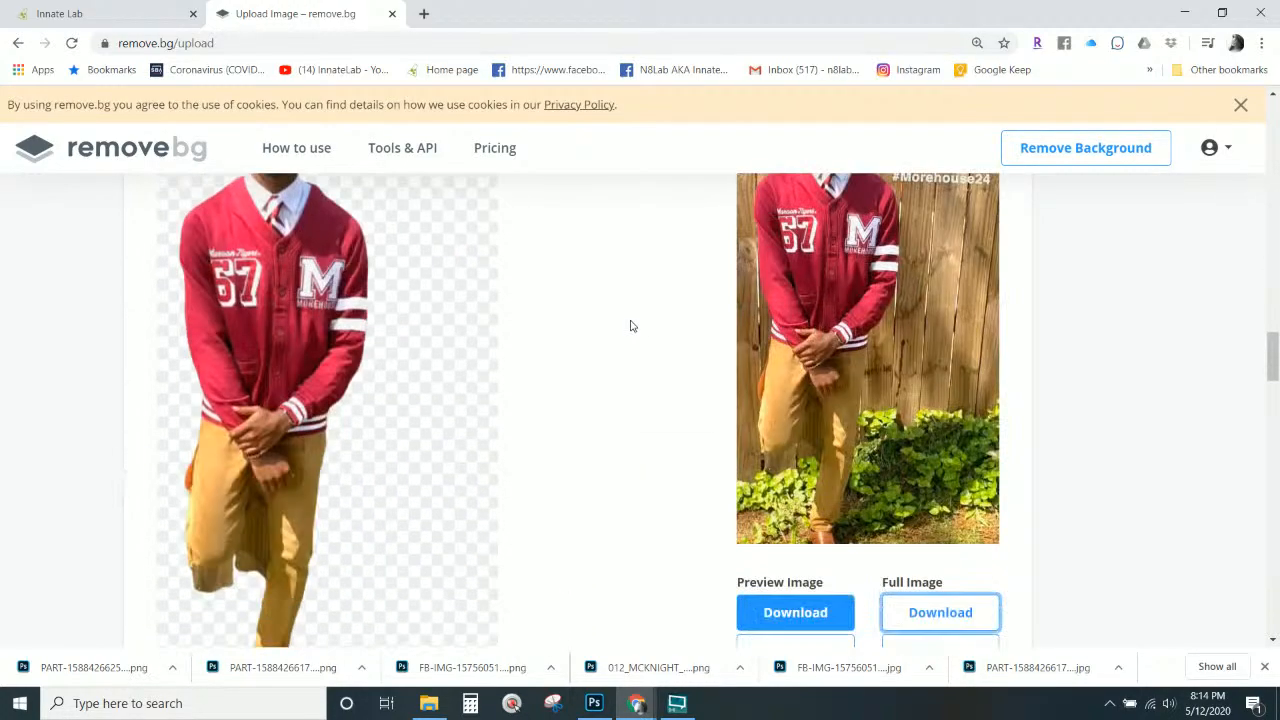
scroll(631, 326, "down", 10)
scroll(711, 363, "up", 3)
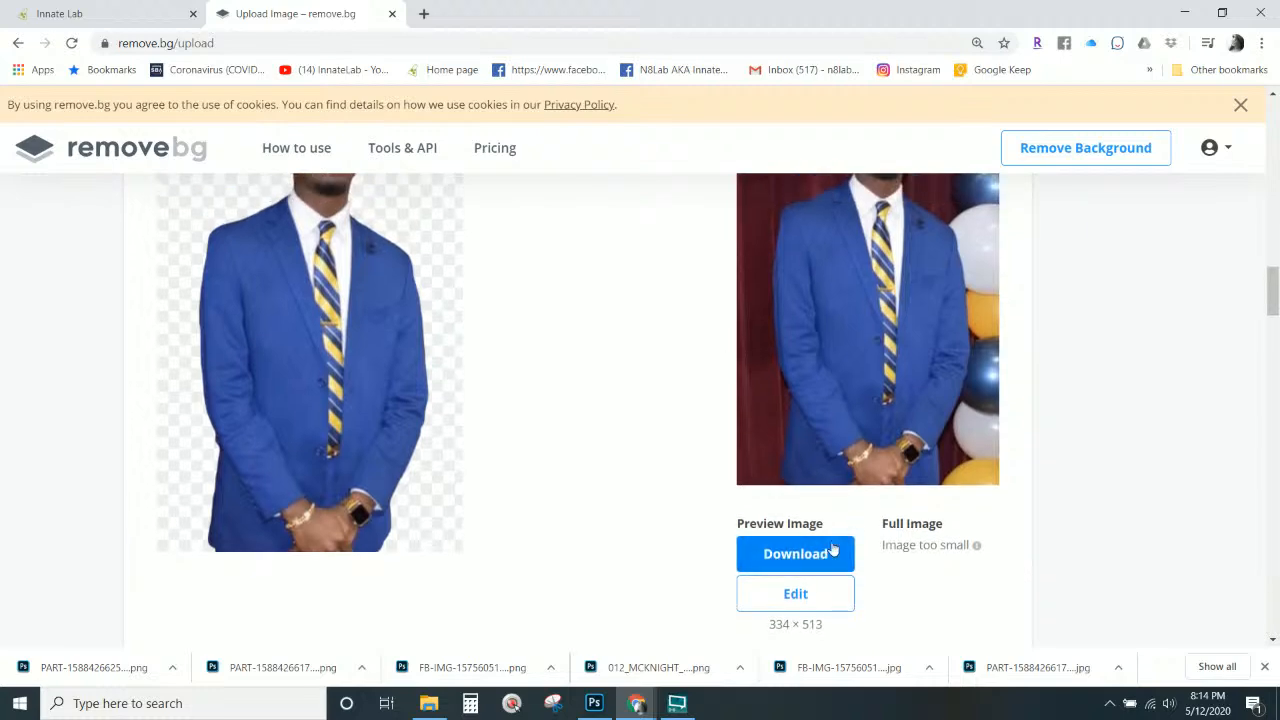
left_click(818, 553)
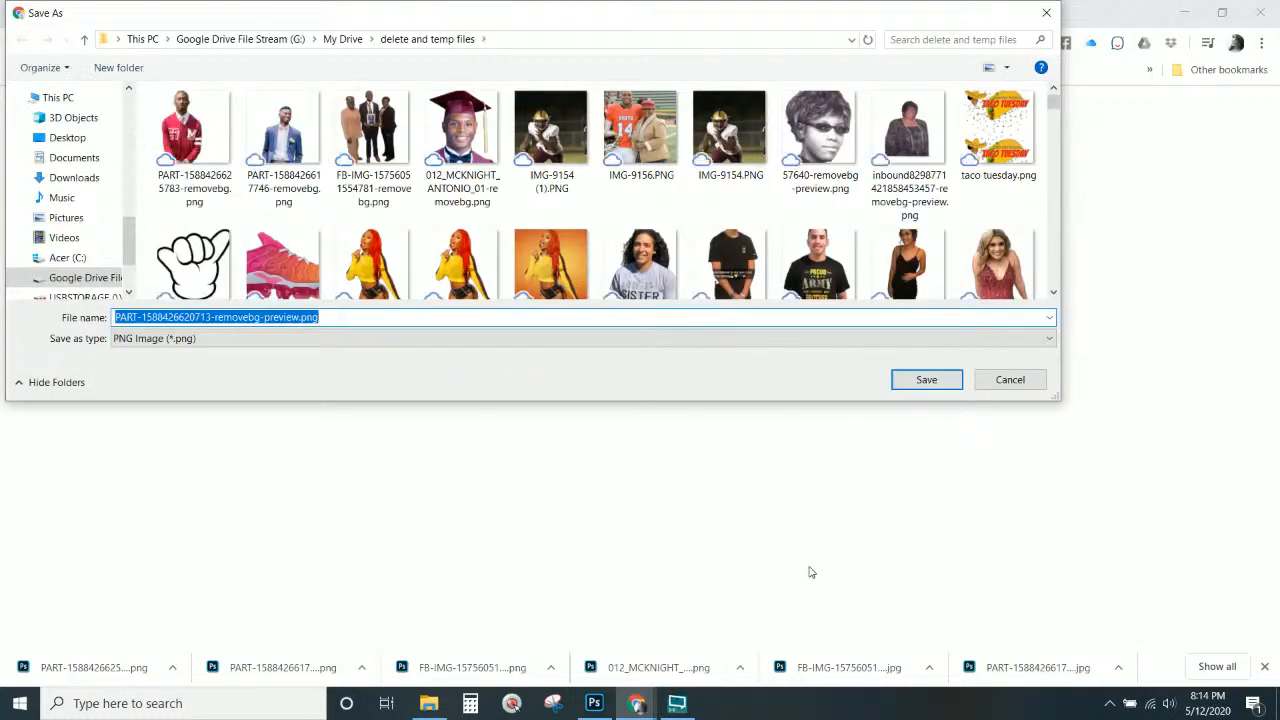
left_click(926, 379)
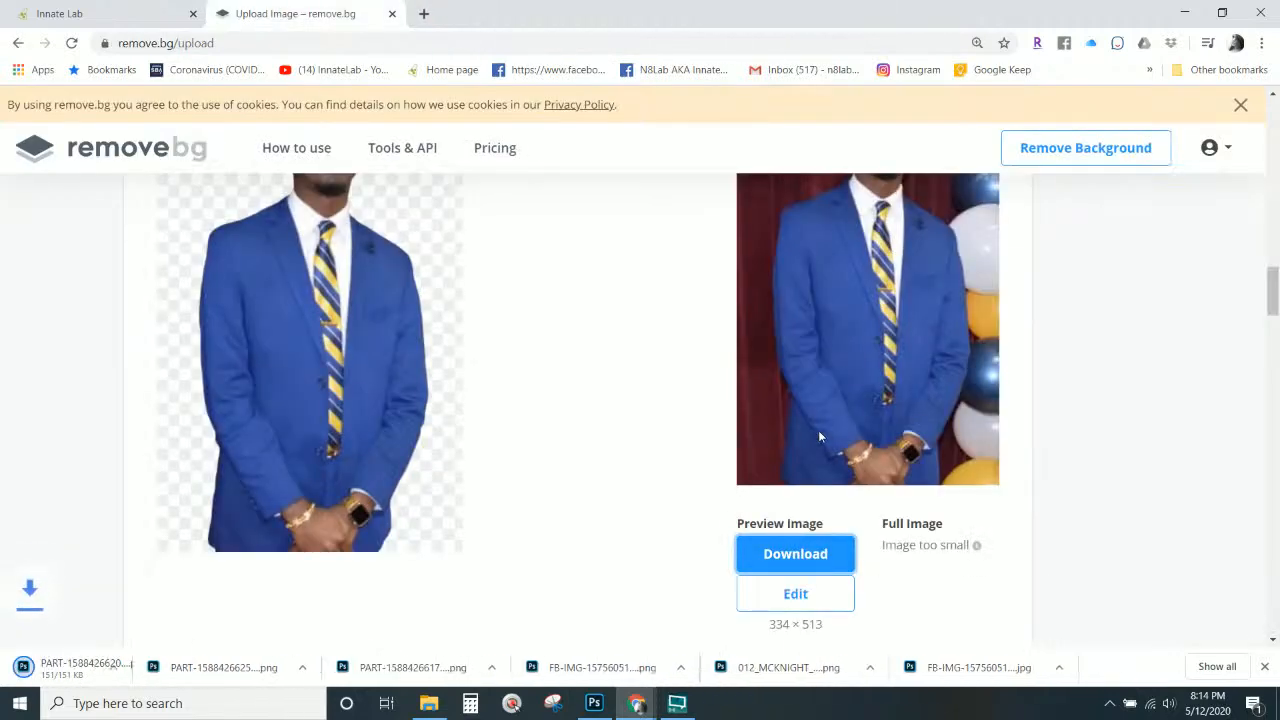
left_click(822, 425)
scroll(826, 418, "up", 5)
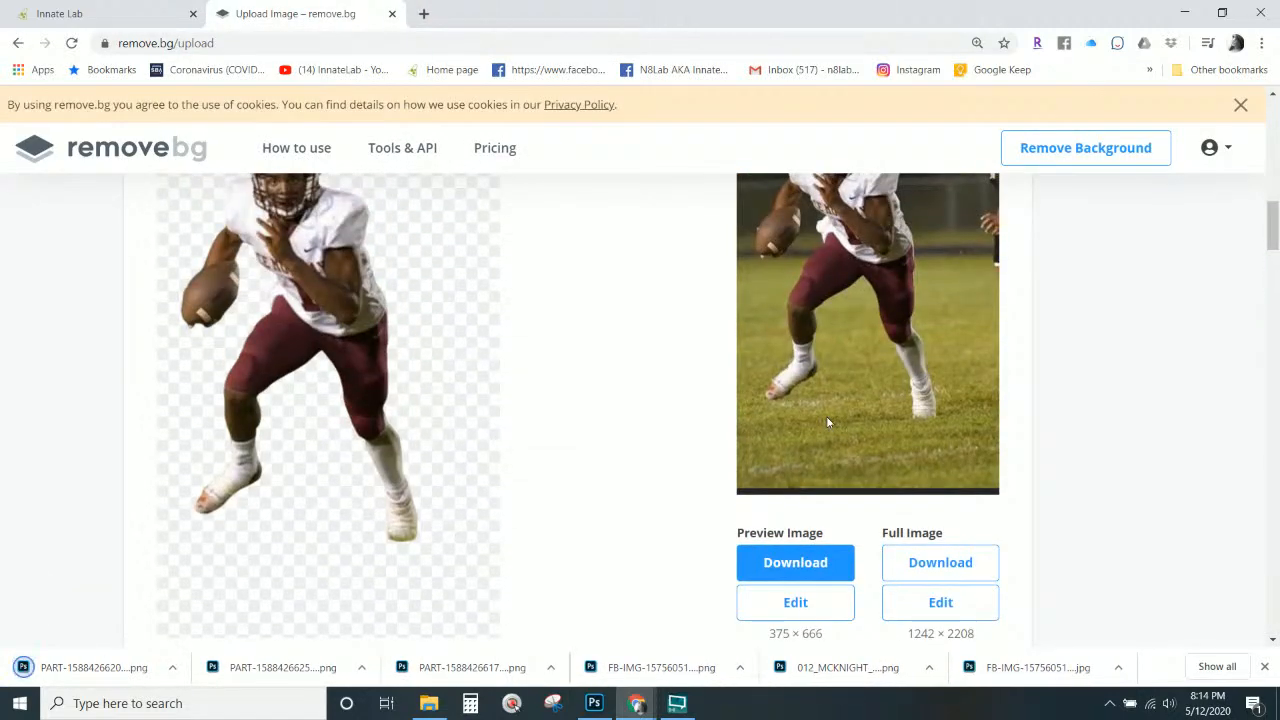
scroll(871, 428, "down", 1)
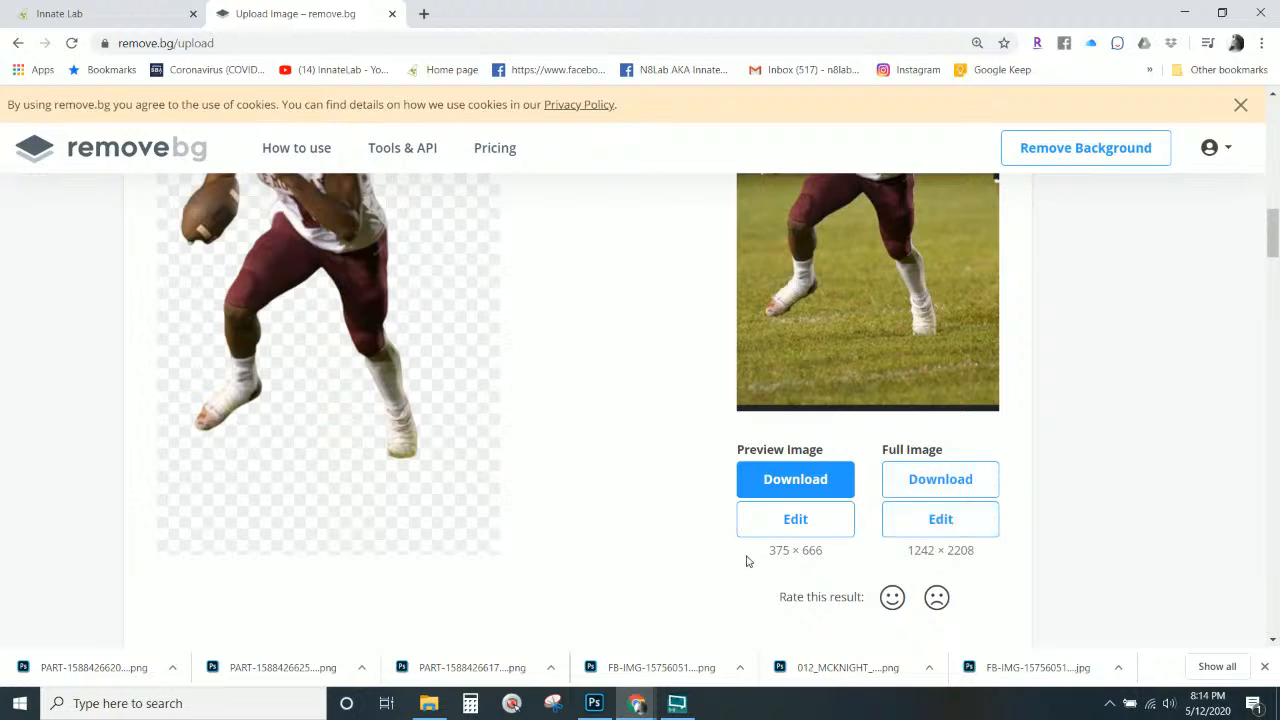
scroll(752, 556, "down", 4)
scroll(773, 541, "down", 3)
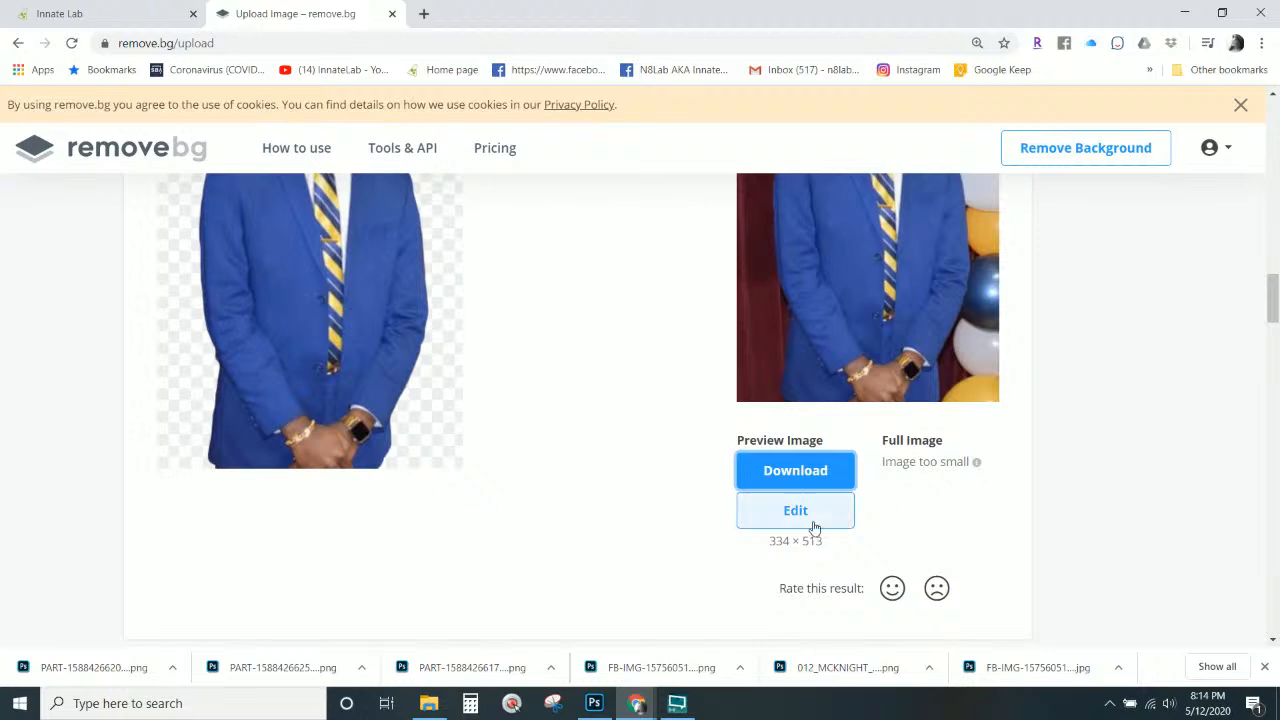
scroll(783, 476, "up", 8)
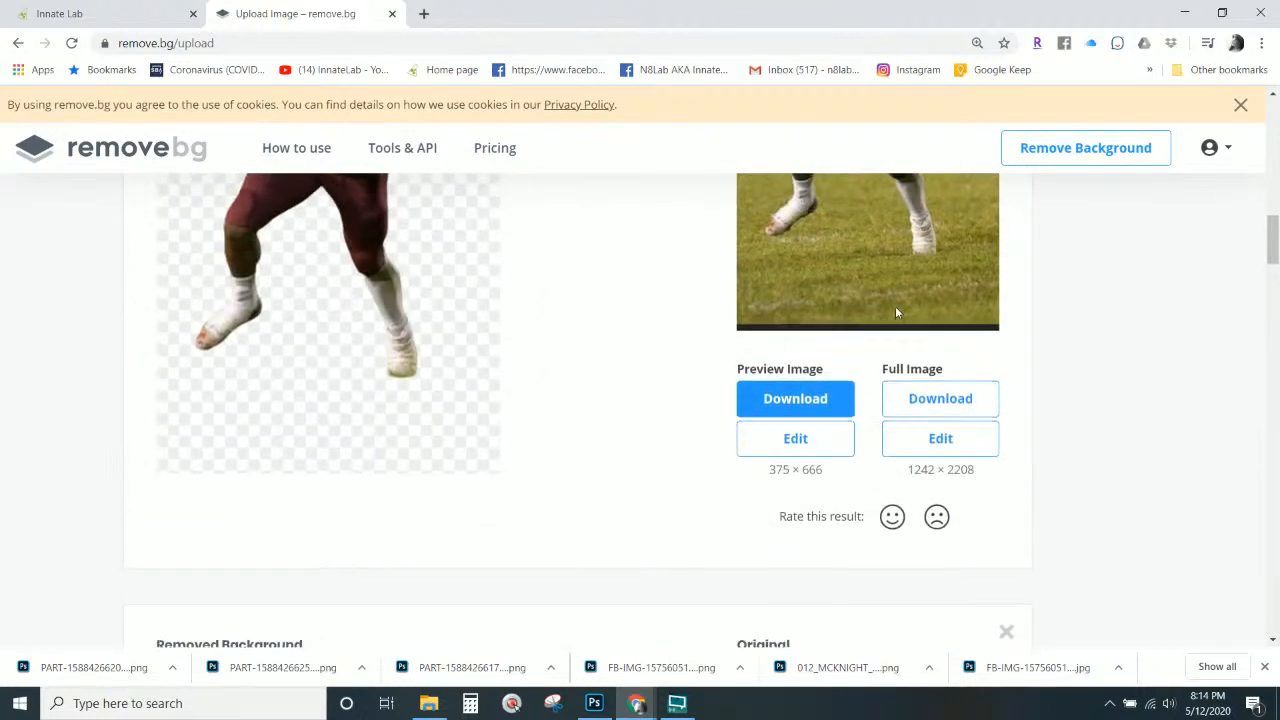
scroll(895, 306, "up", 2)
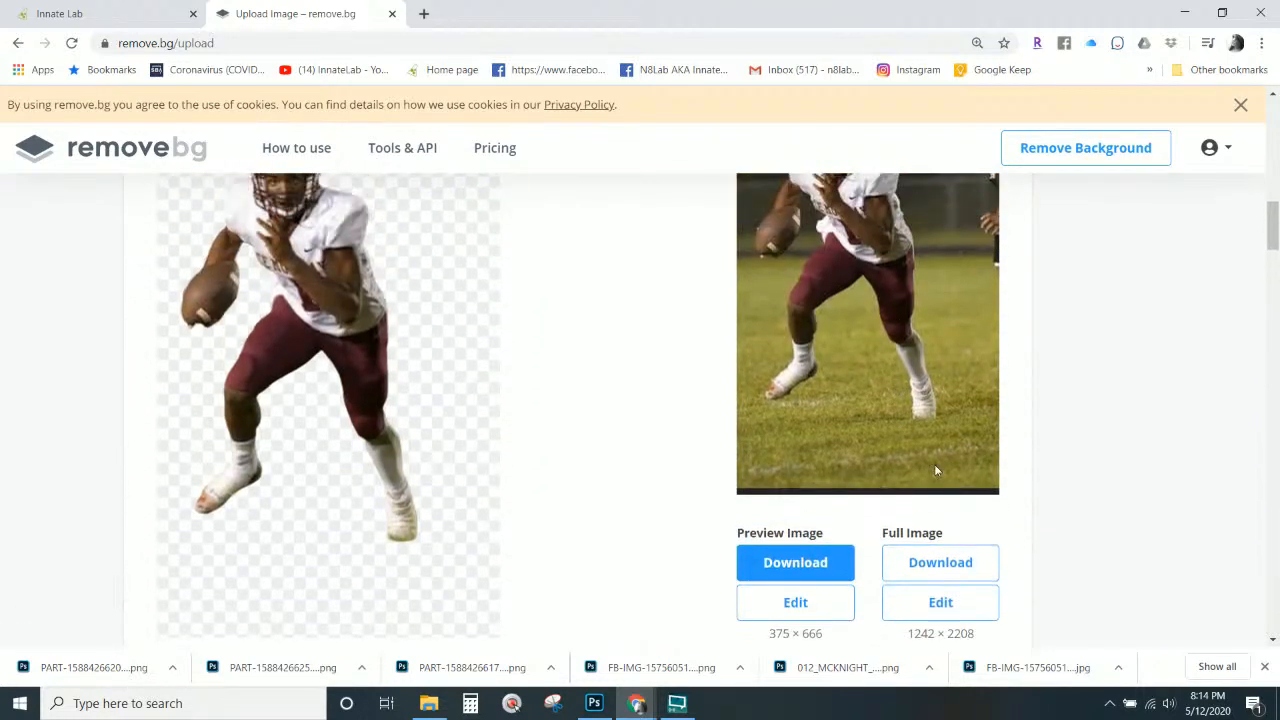
Save the full-size running football player cutout as PNG.
left_click(930, 566)
left_click(850, 384)
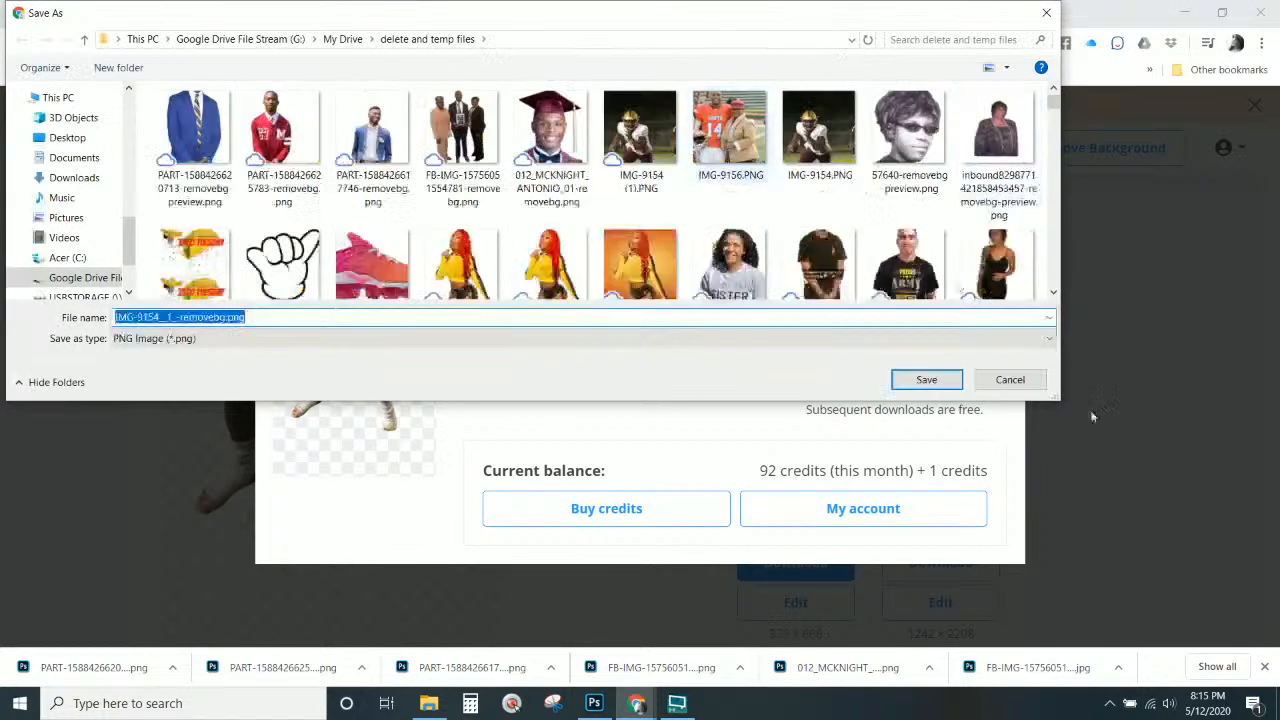
left_click(927, 379)
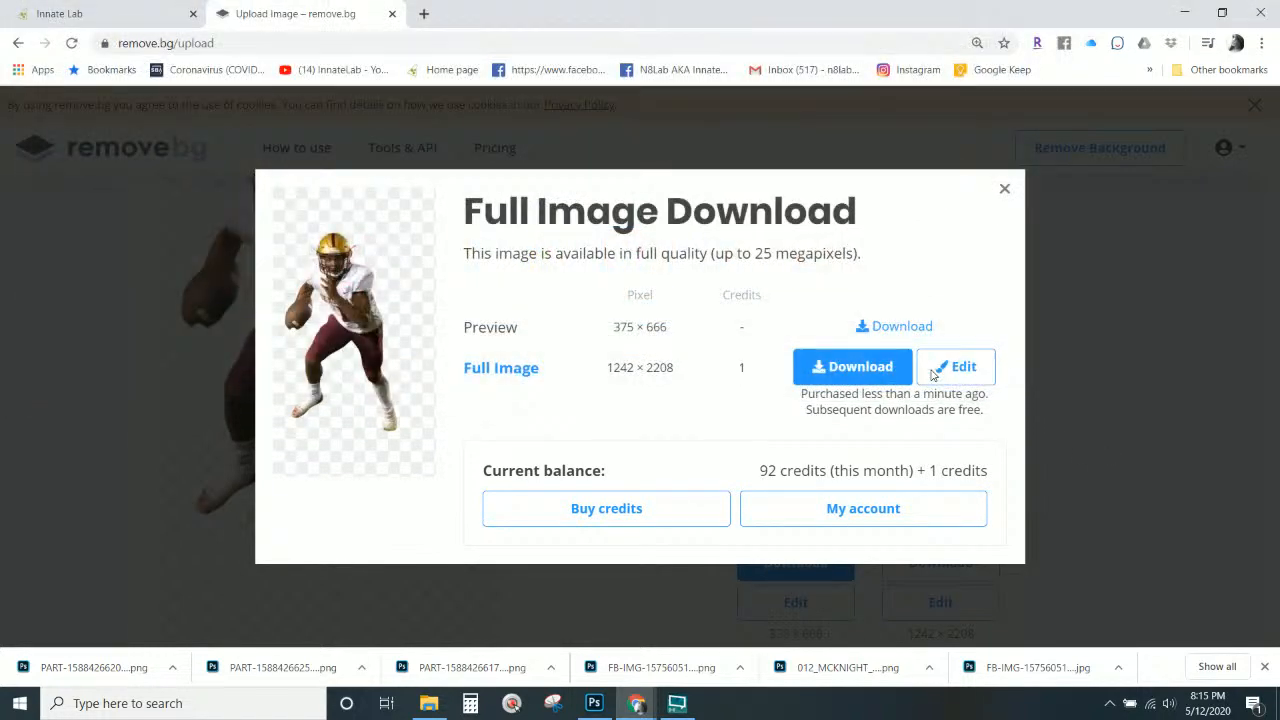
left_click(1000, 189)
Save the full 1242 × 2208 player-and-woman cutout as IMG-9156-removebg.png.
scroll(876, 335, "up", 10)
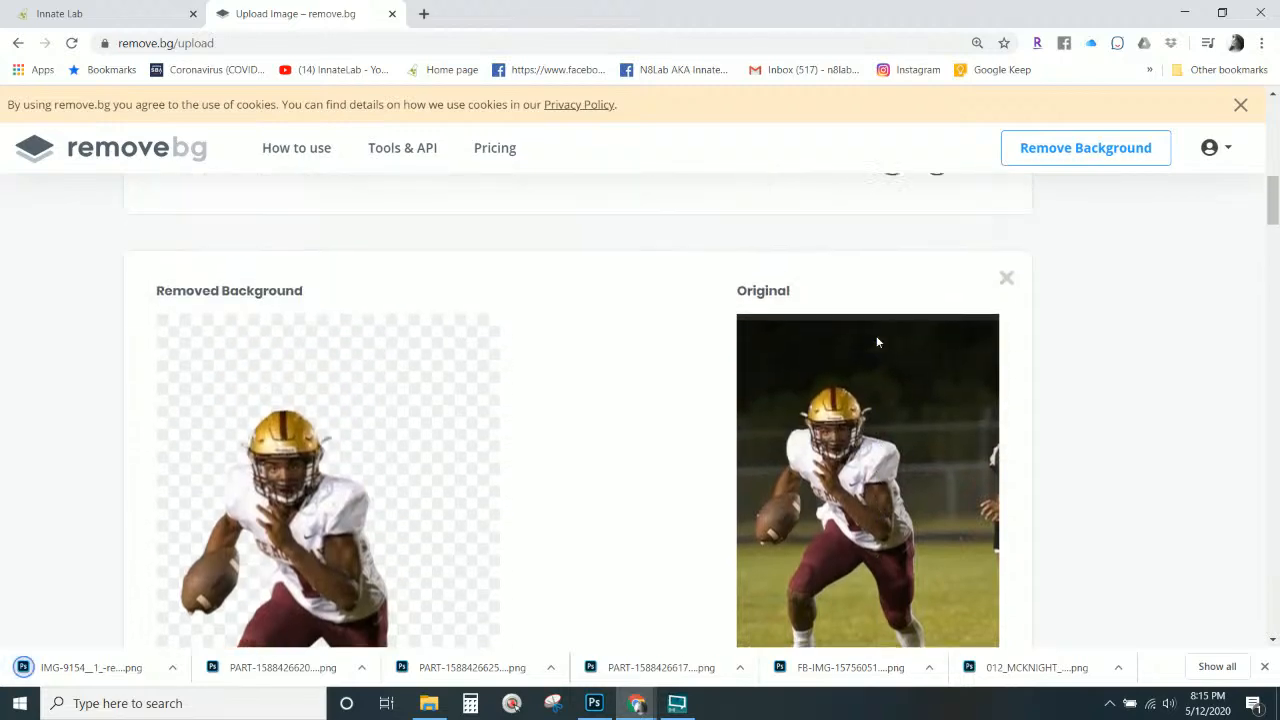
scroll(877, 341, "up", 2)
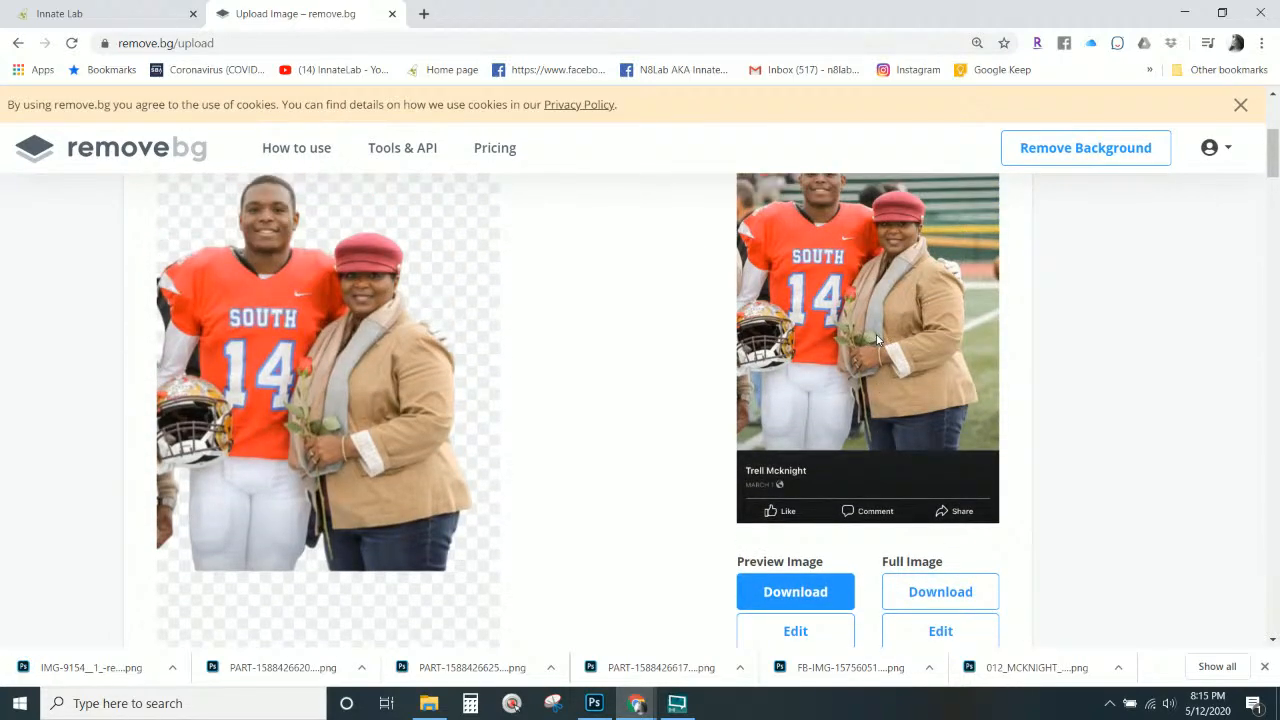
scroll(877, 331, "down", 2)
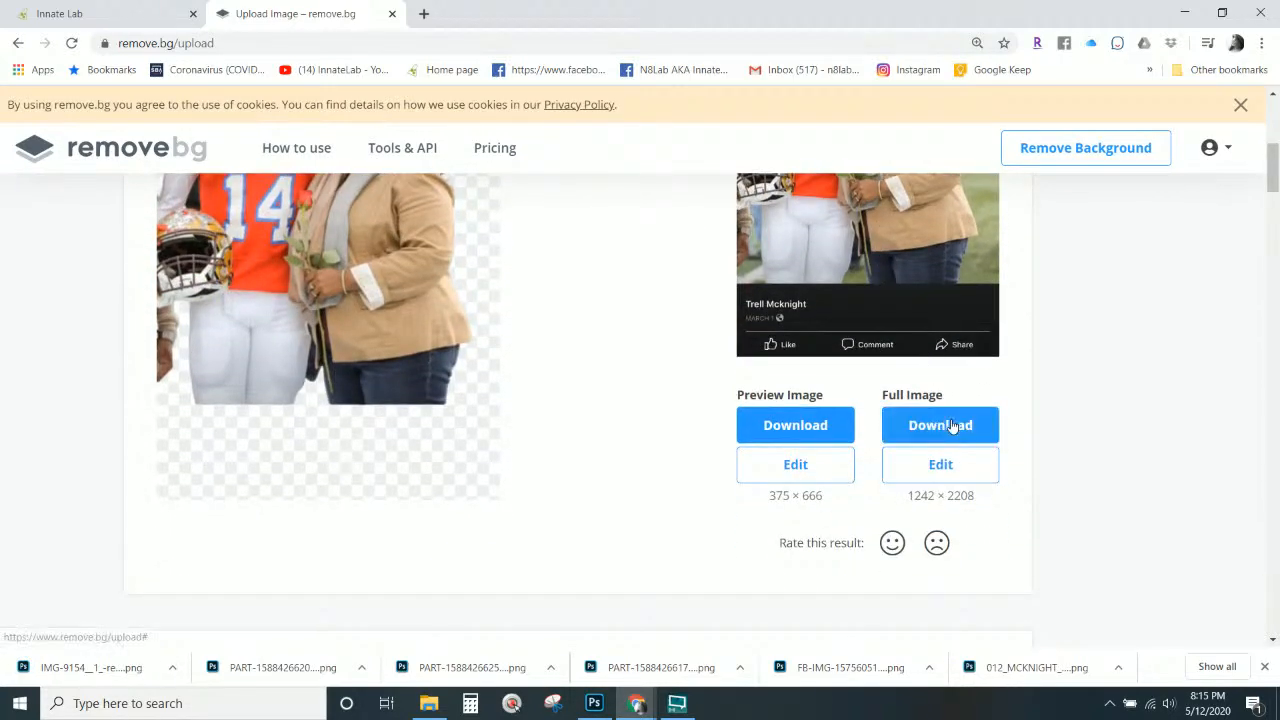
left_click(945, 426)
left_click(828, 378)
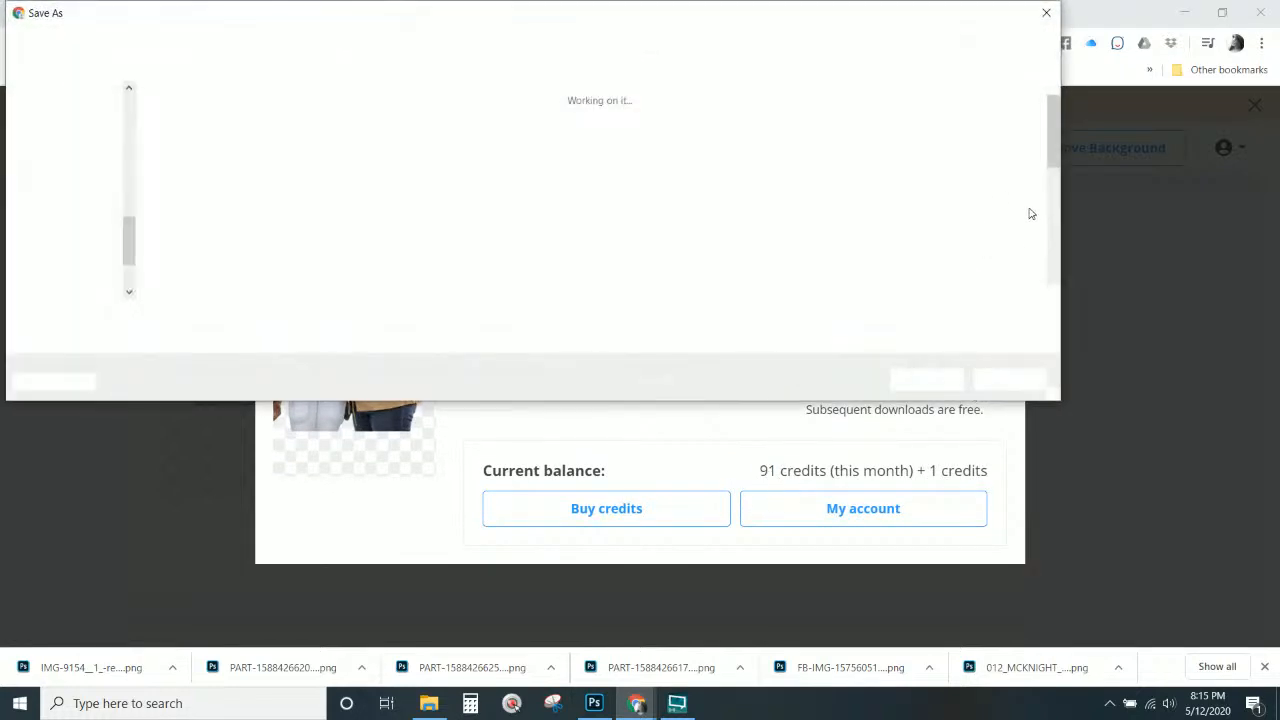
left_click(927, 380)
left_click(1004, 190)
left_click(797, 376)
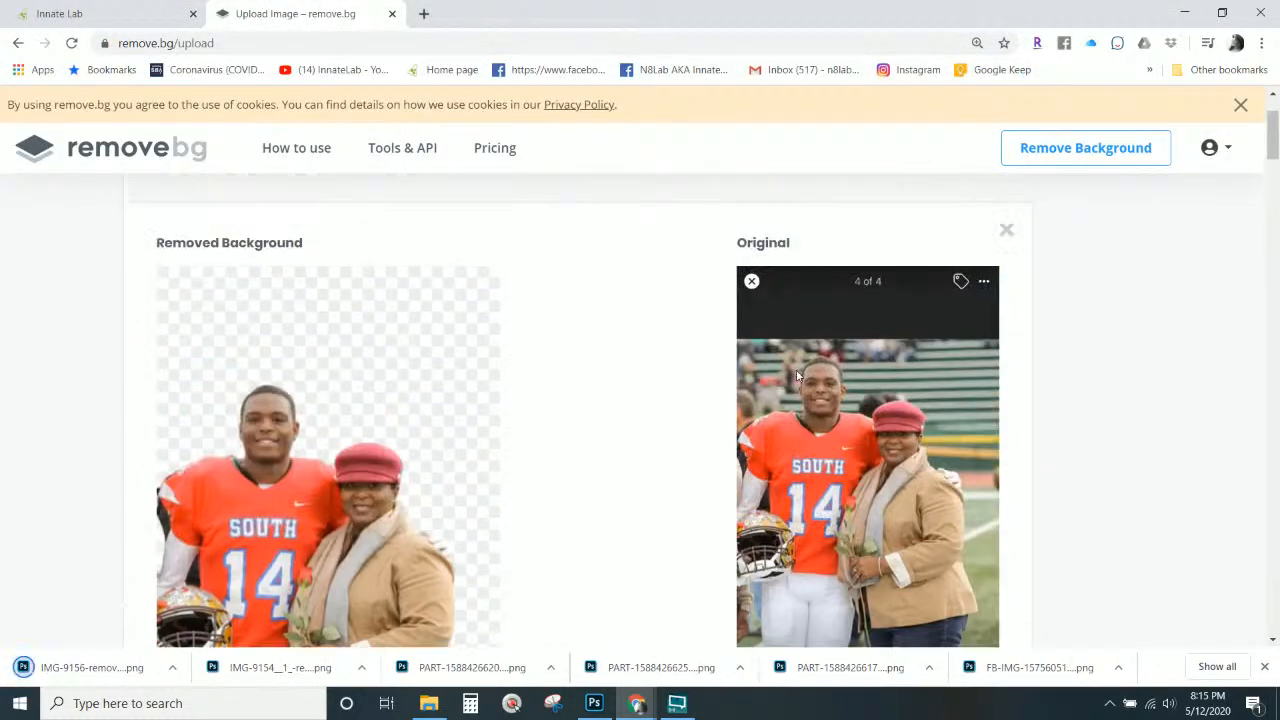
scroll(797, 376, "up", 2)
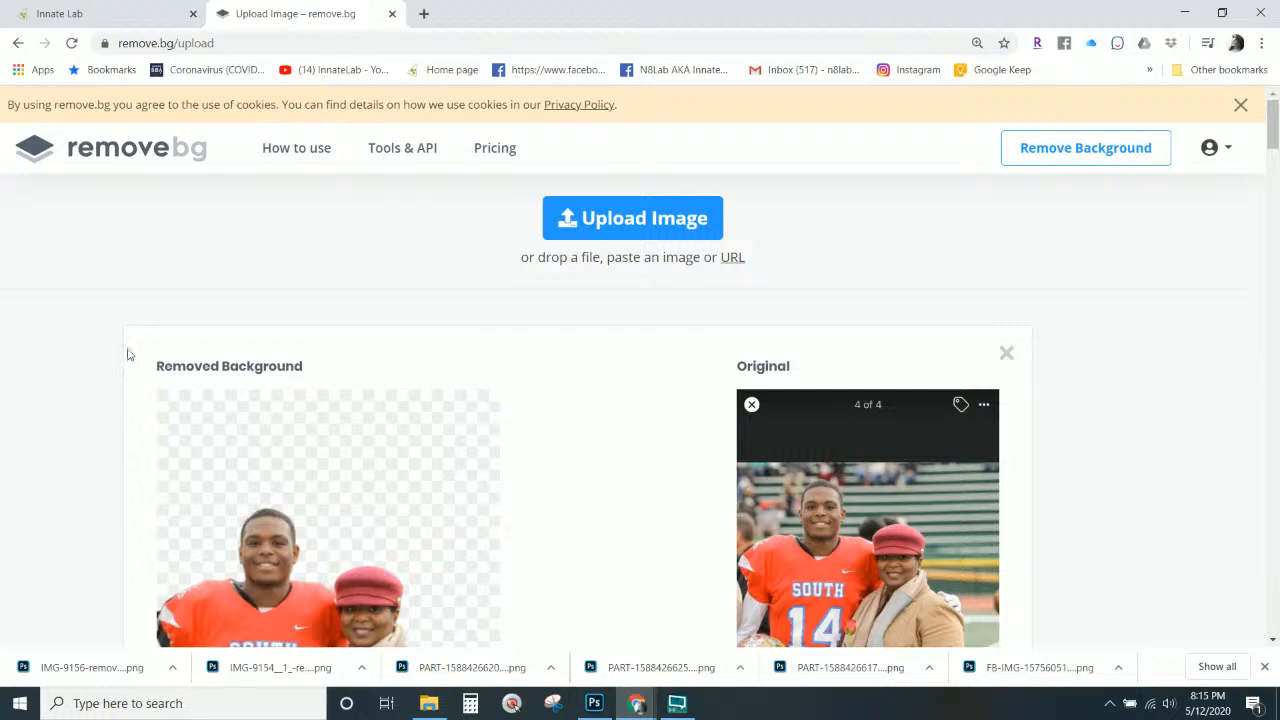
key("alt+Tab")
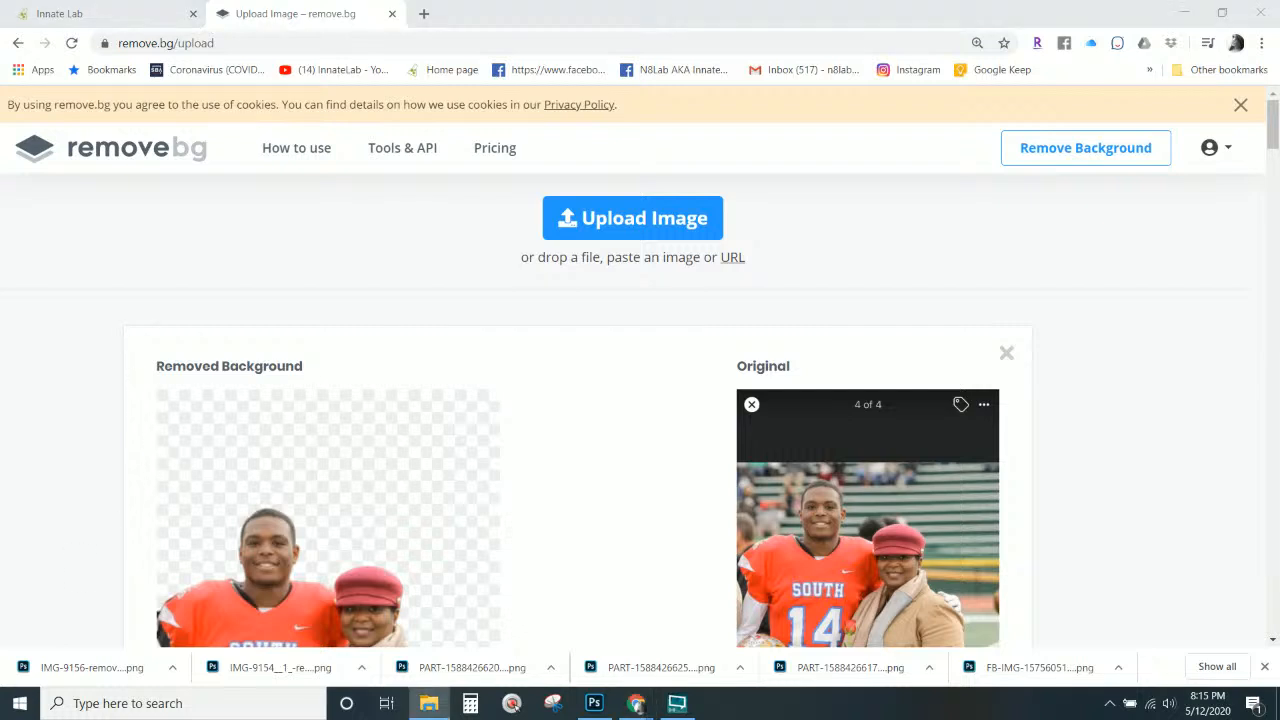
Close the remove.bg tab in Chrome.
left_click(598, 708)
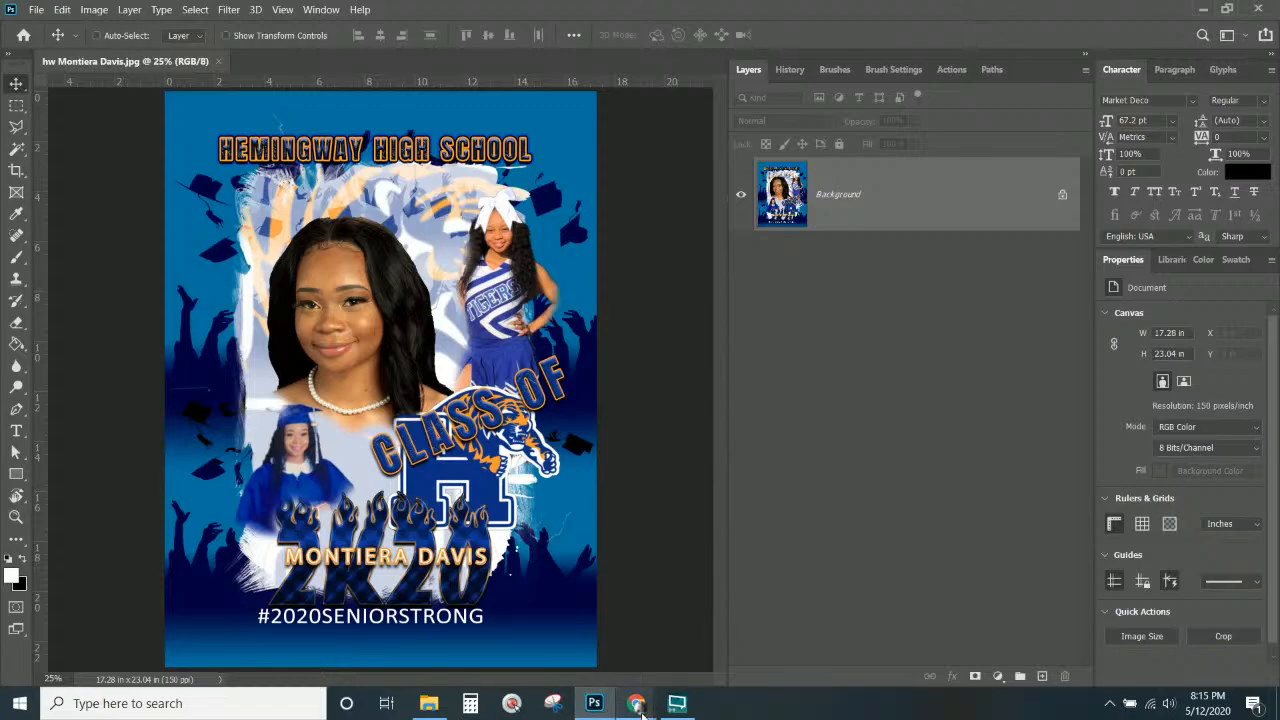
mouse_move(636, 703)
left_click(598, 655)
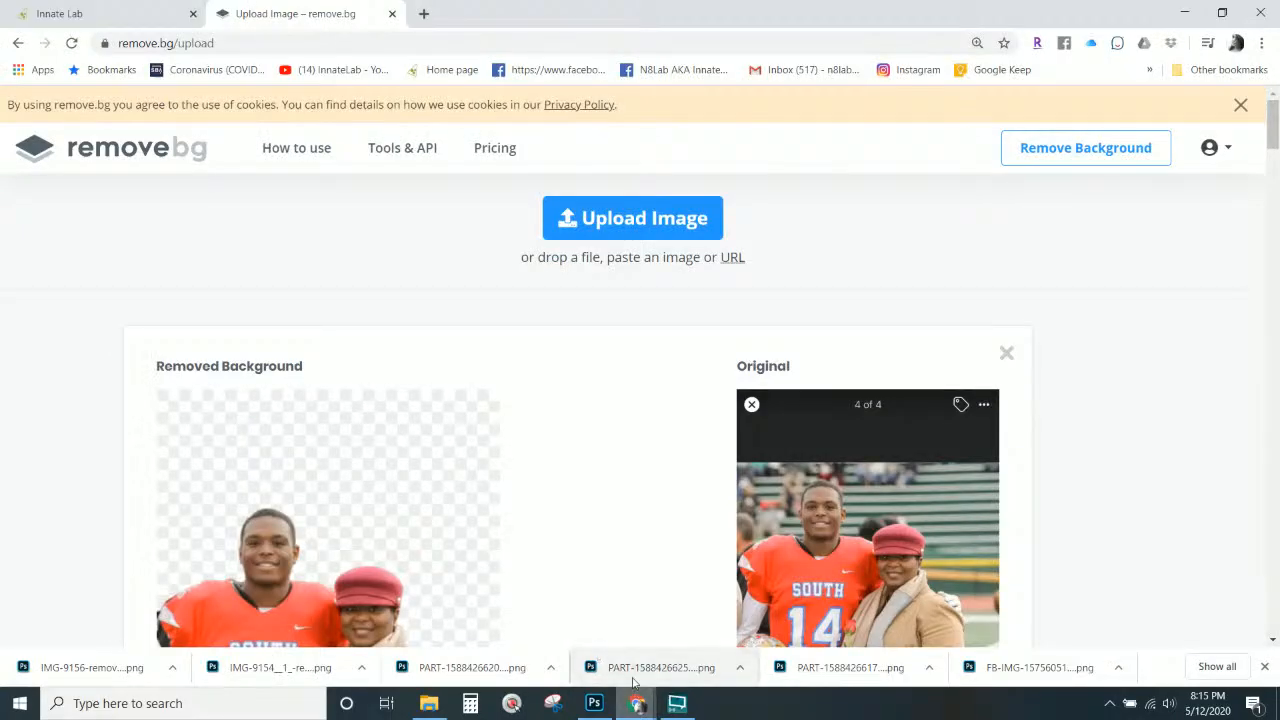
left_click(392, 13)
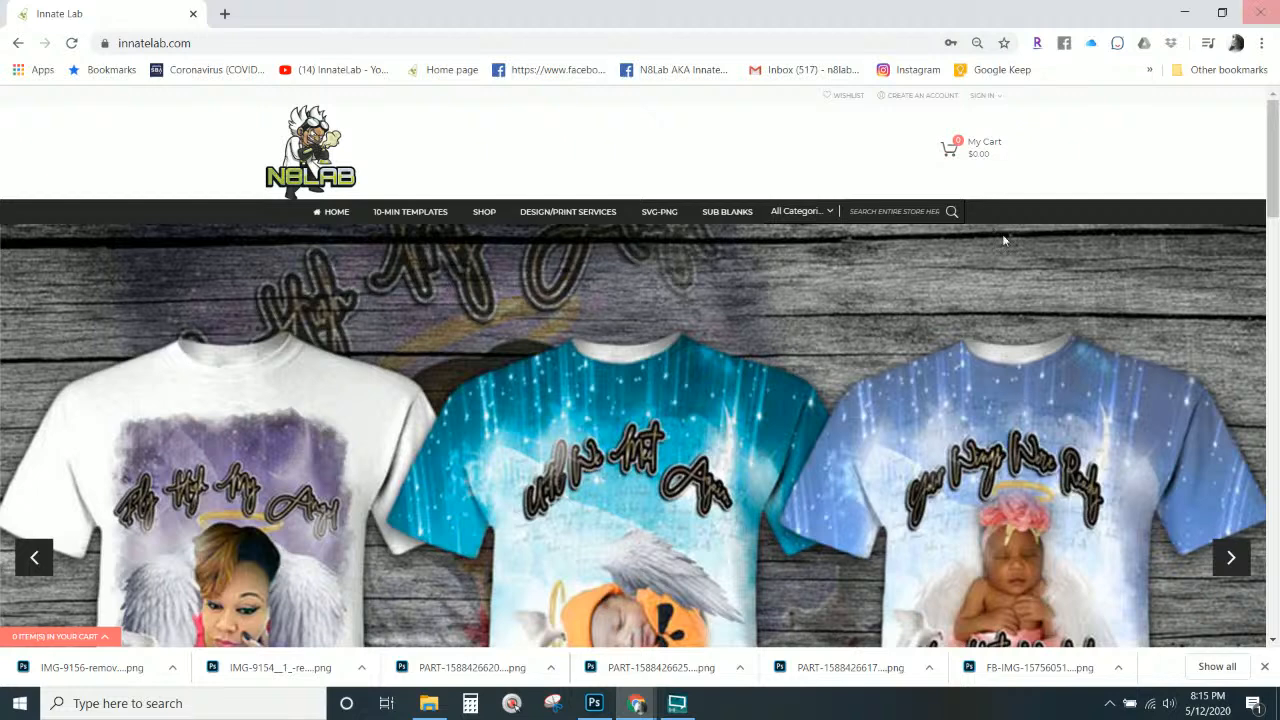
Close the Chrome window so the Hemingway High School poster in Photoshop is in front.
mouse_move(636, 703)
left_click(694, 632)
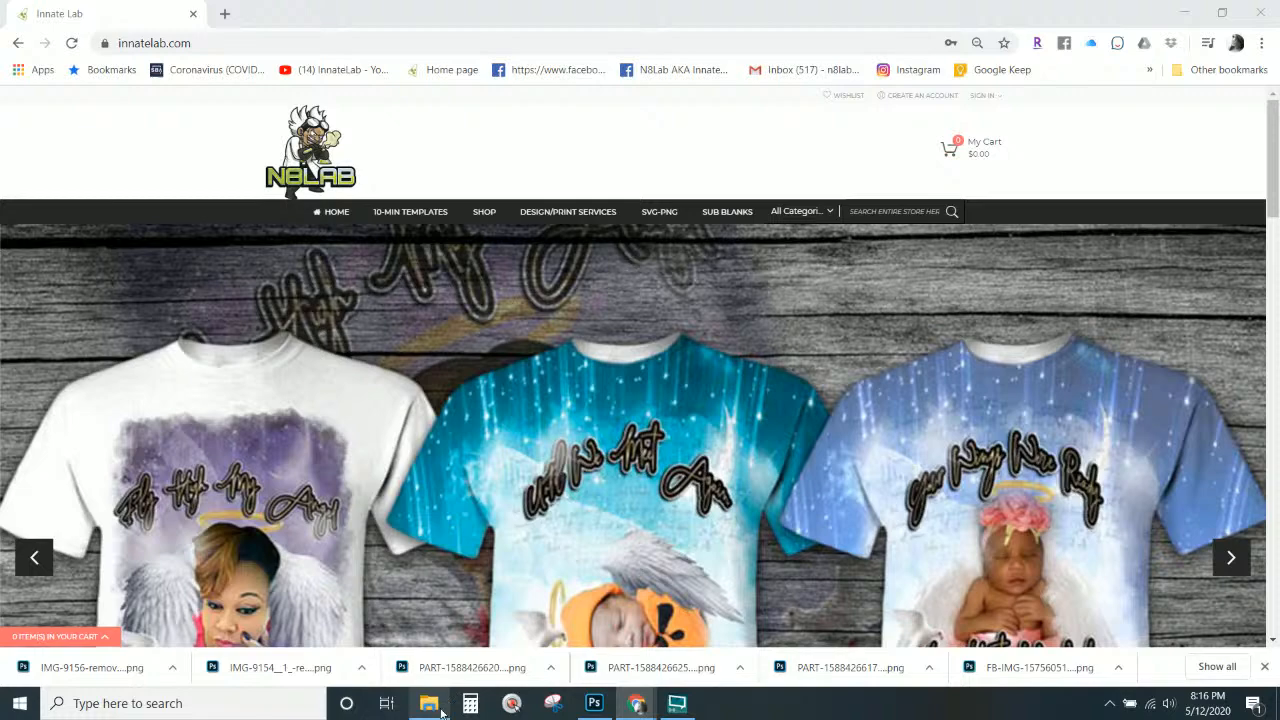
mouse_move(428, 703)
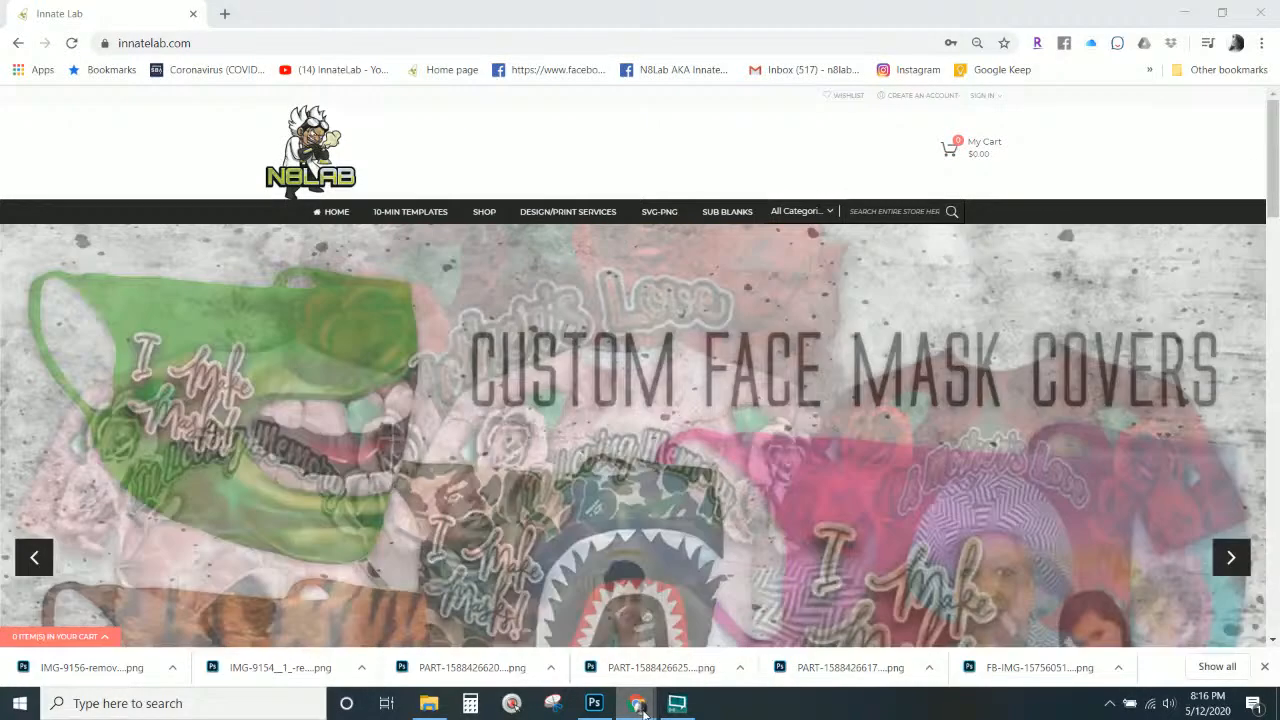
mouse_move(641, 706)
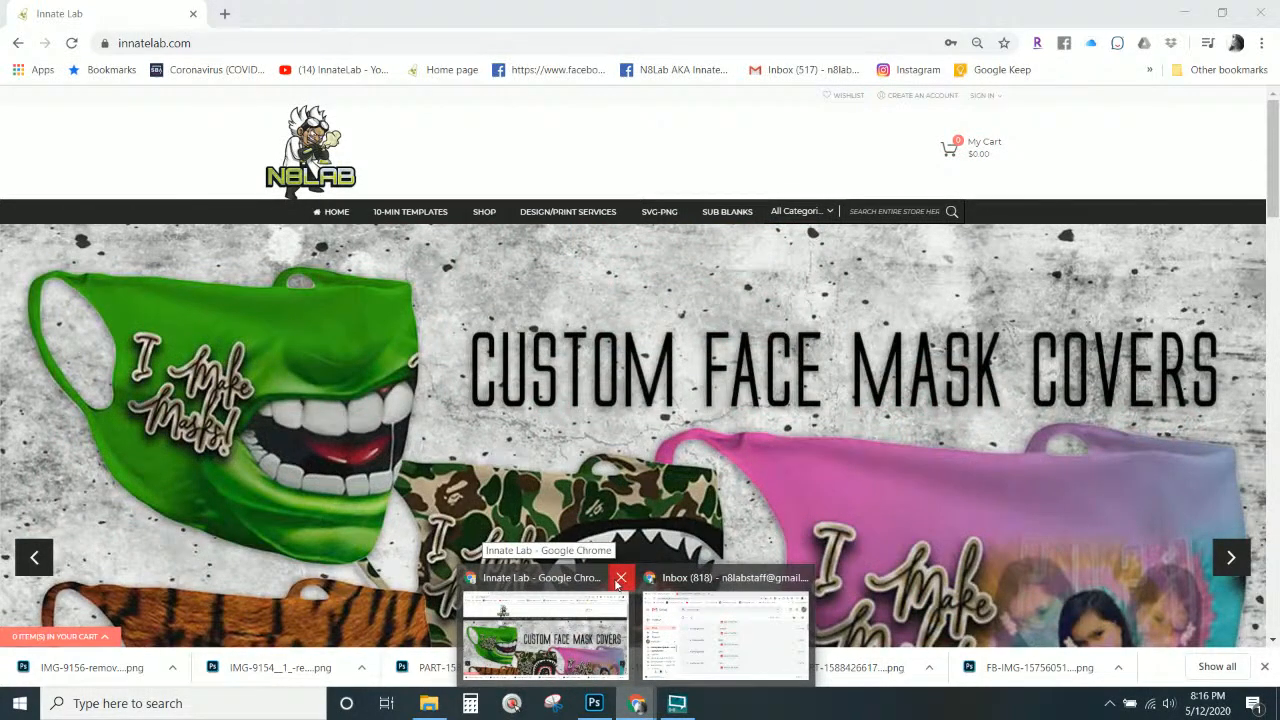
left_click(620, 578)
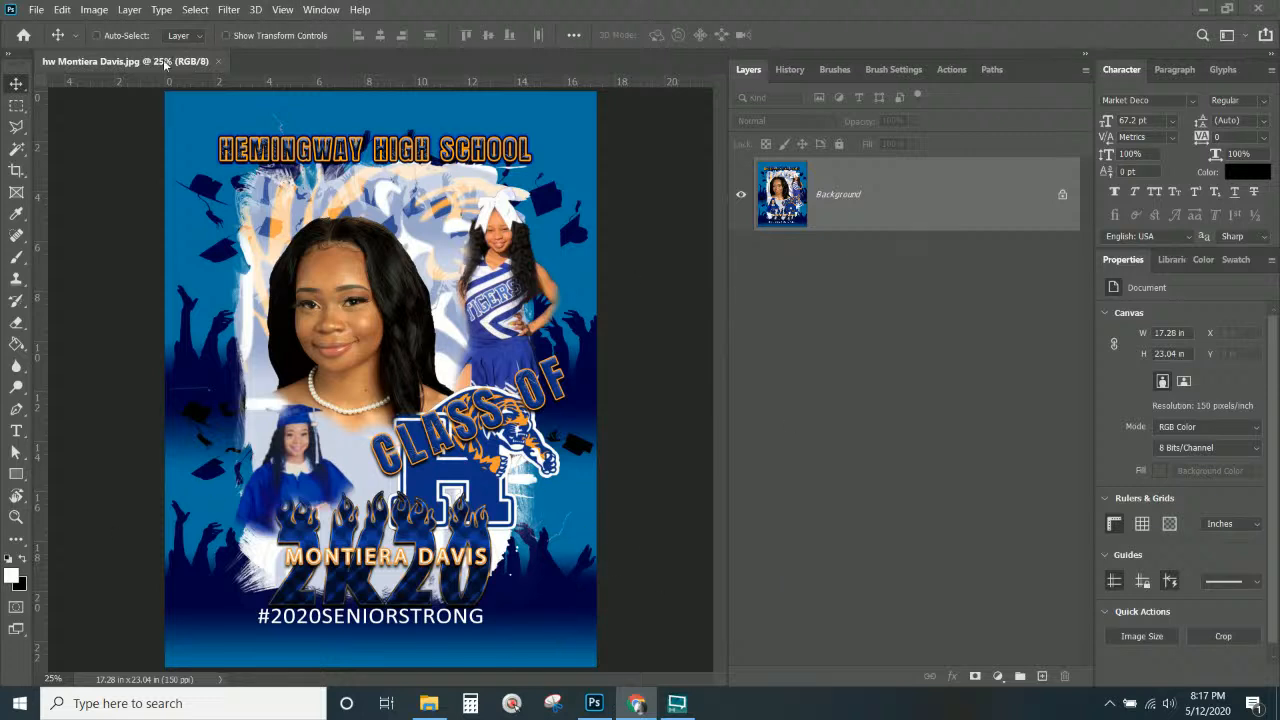
Open the Vapor Jerzees 21M Basic-T blank T-shirt template PSD from its folder.
left_click(430, 702)
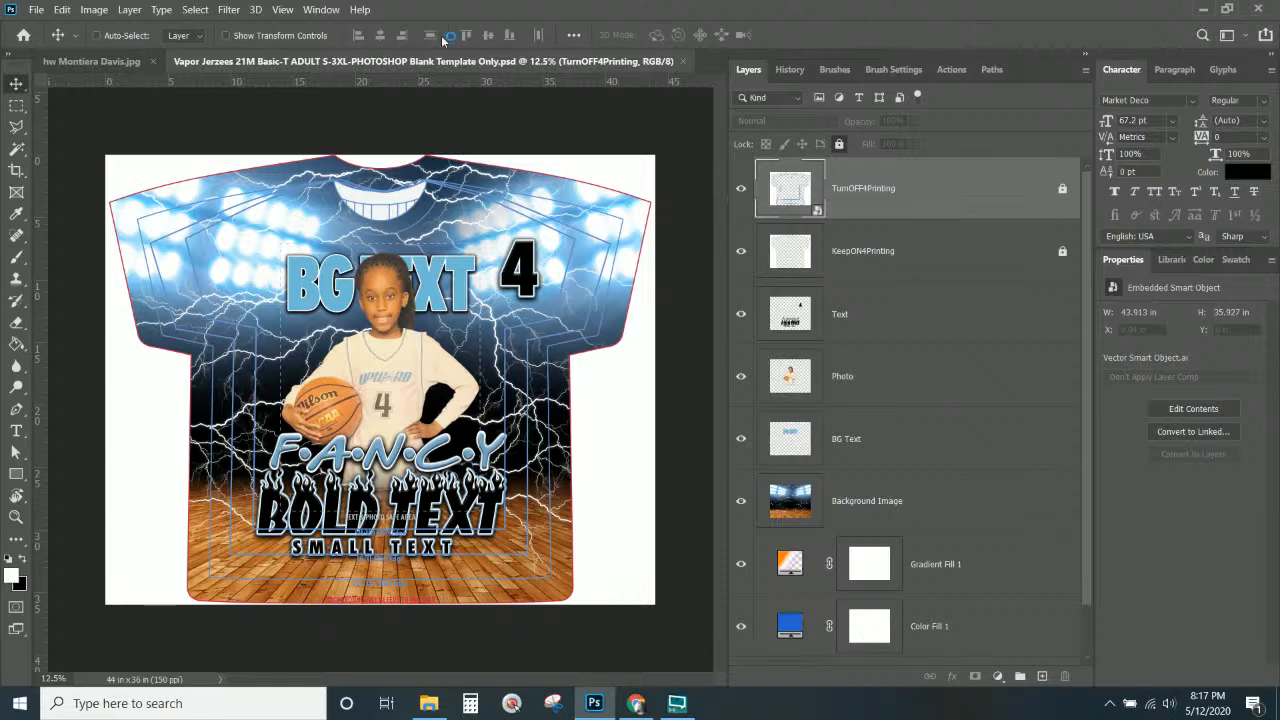
Hide the template's sample Text, Photo and BG Text layers.
left_click(780, 318)
left_click(741, 313)
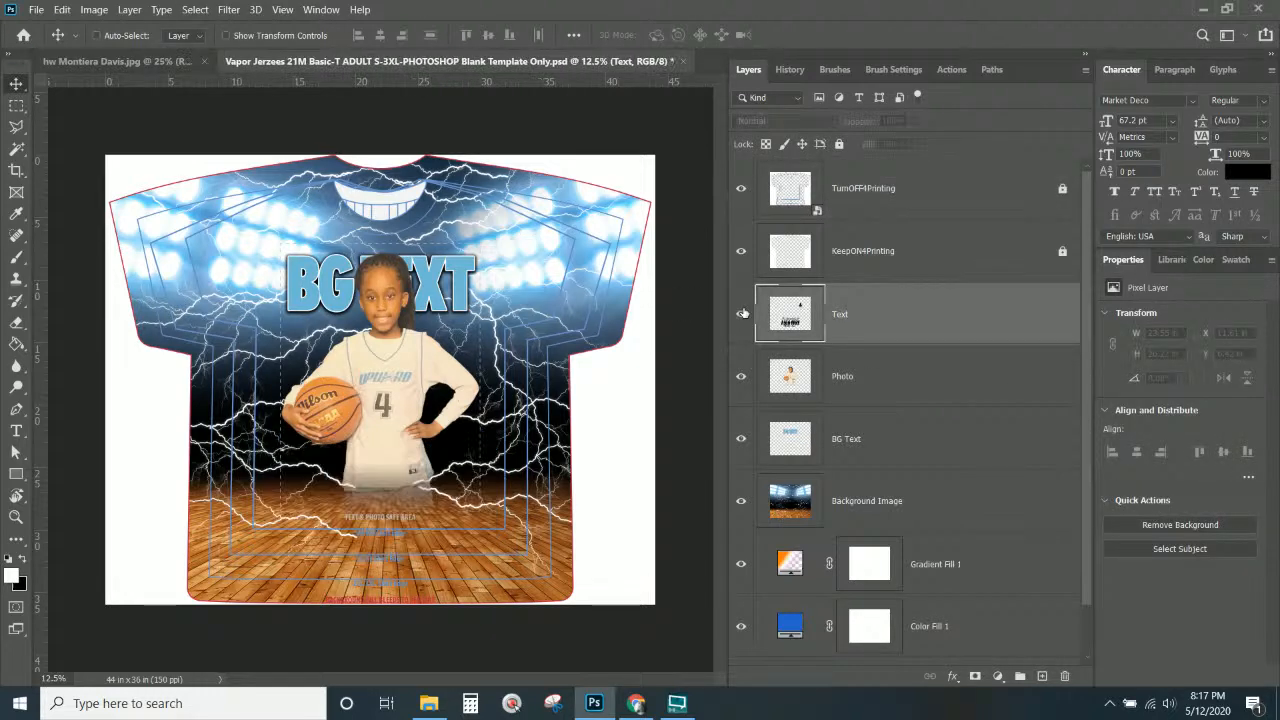
left_click(741, 313)
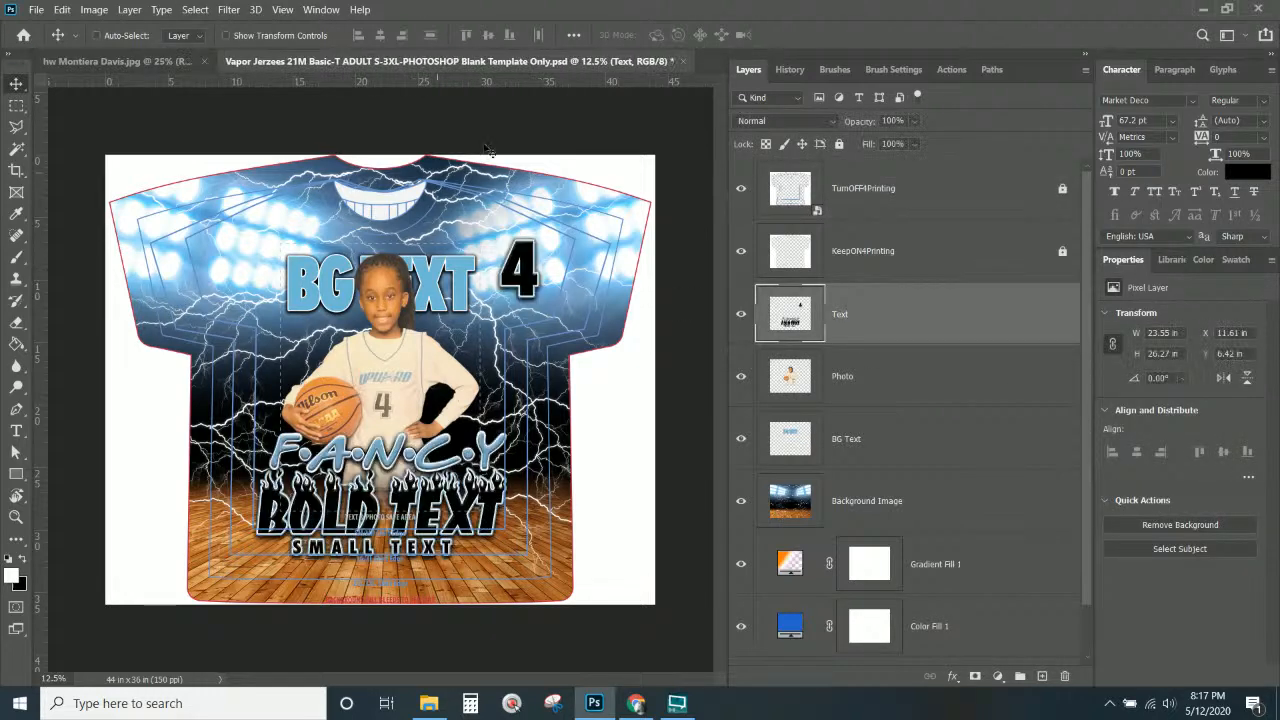
left_click(741, 313)
left_click(741, 380)
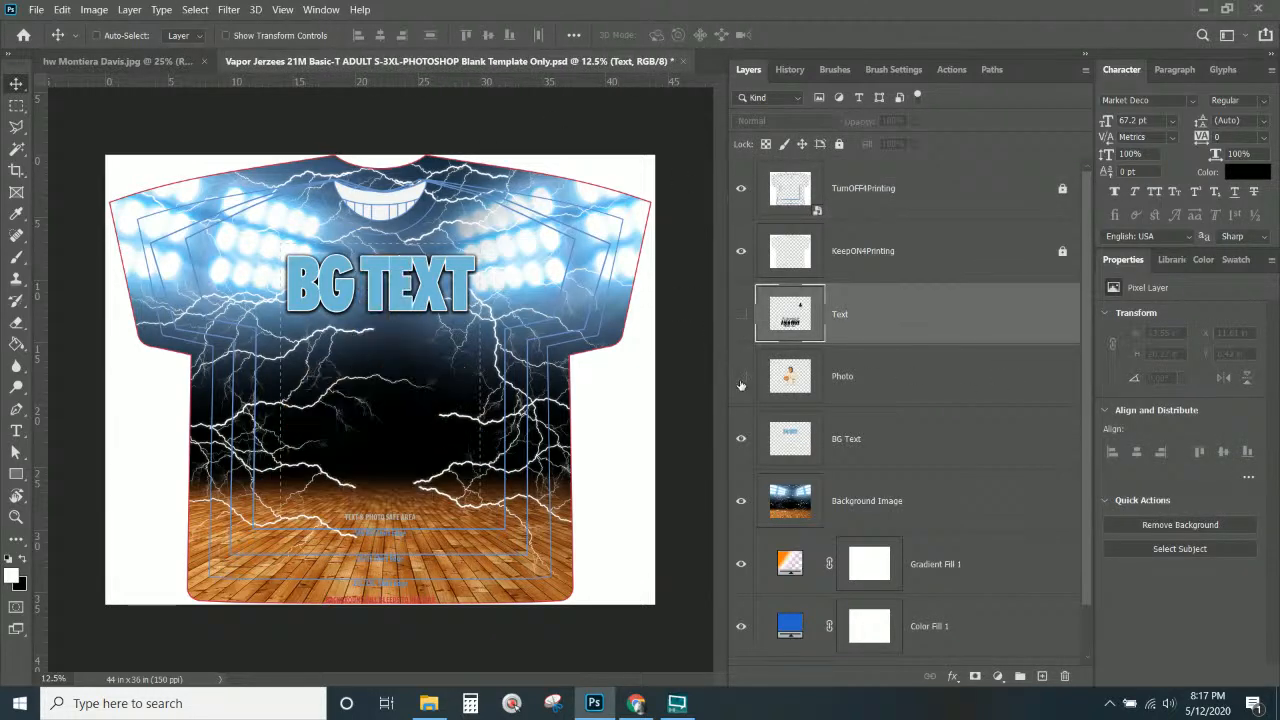
left_click(741, 439)
left_click(880, 446)
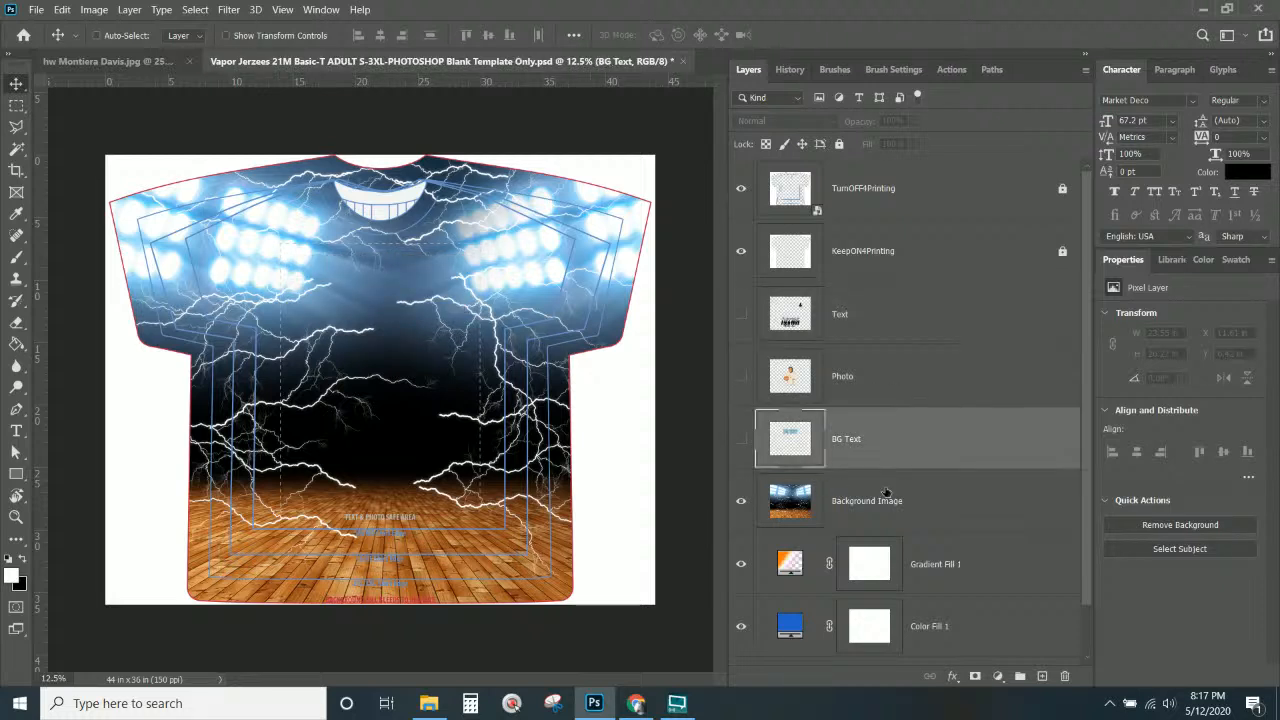
Hide the lightning Background Image and Gradient Fill 1, keeping the solid blue fill visible.
left_click(887, 494)
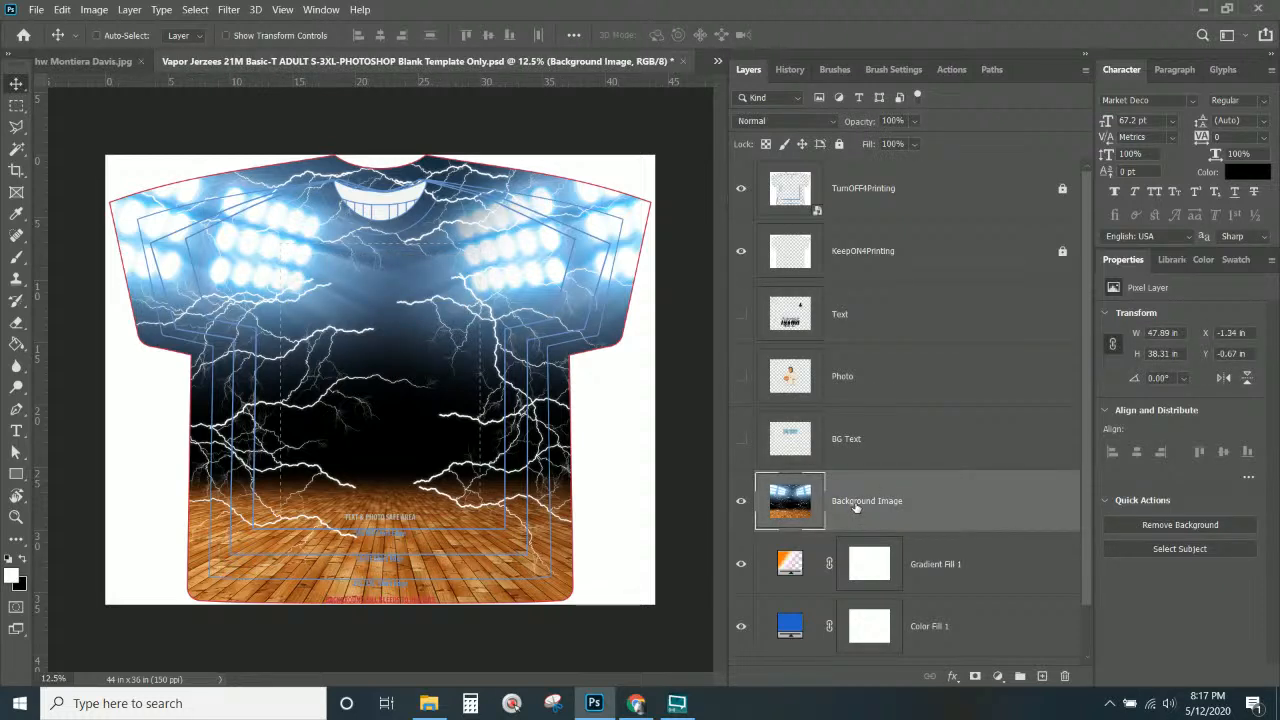
left_click(741, 501)
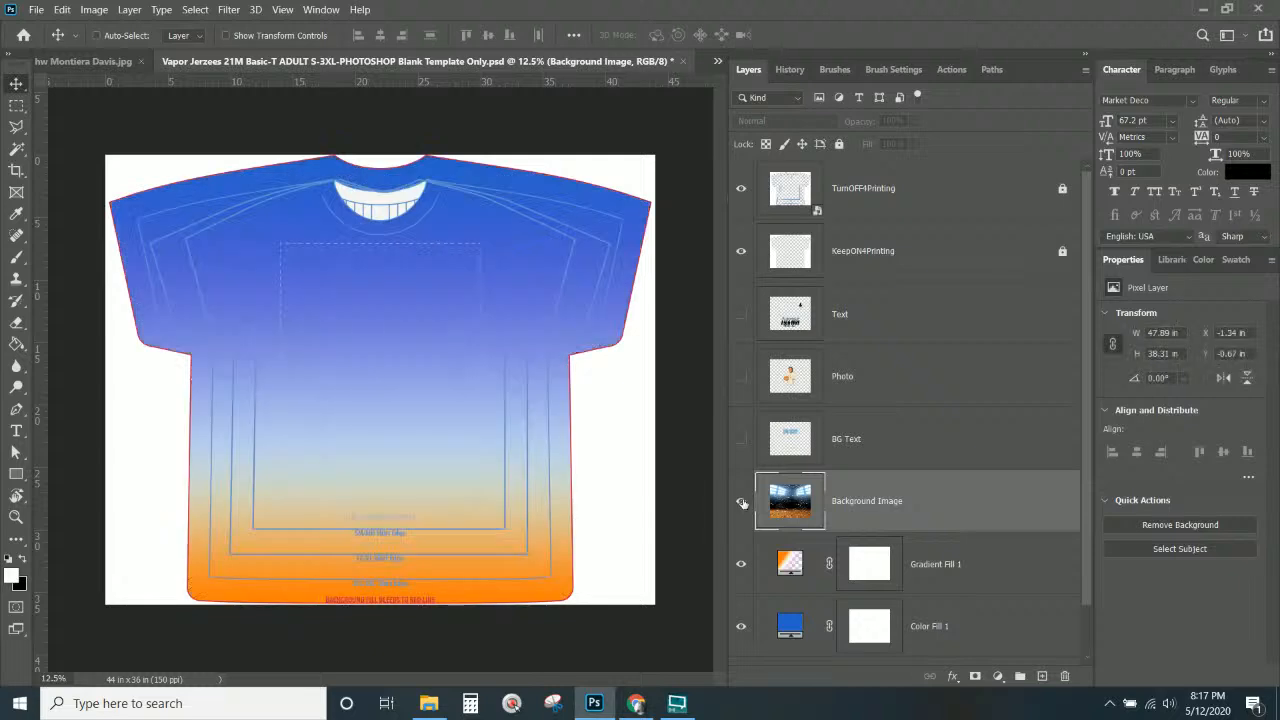
left_click(741, 501)
scroll(745, 512, "down", 1)
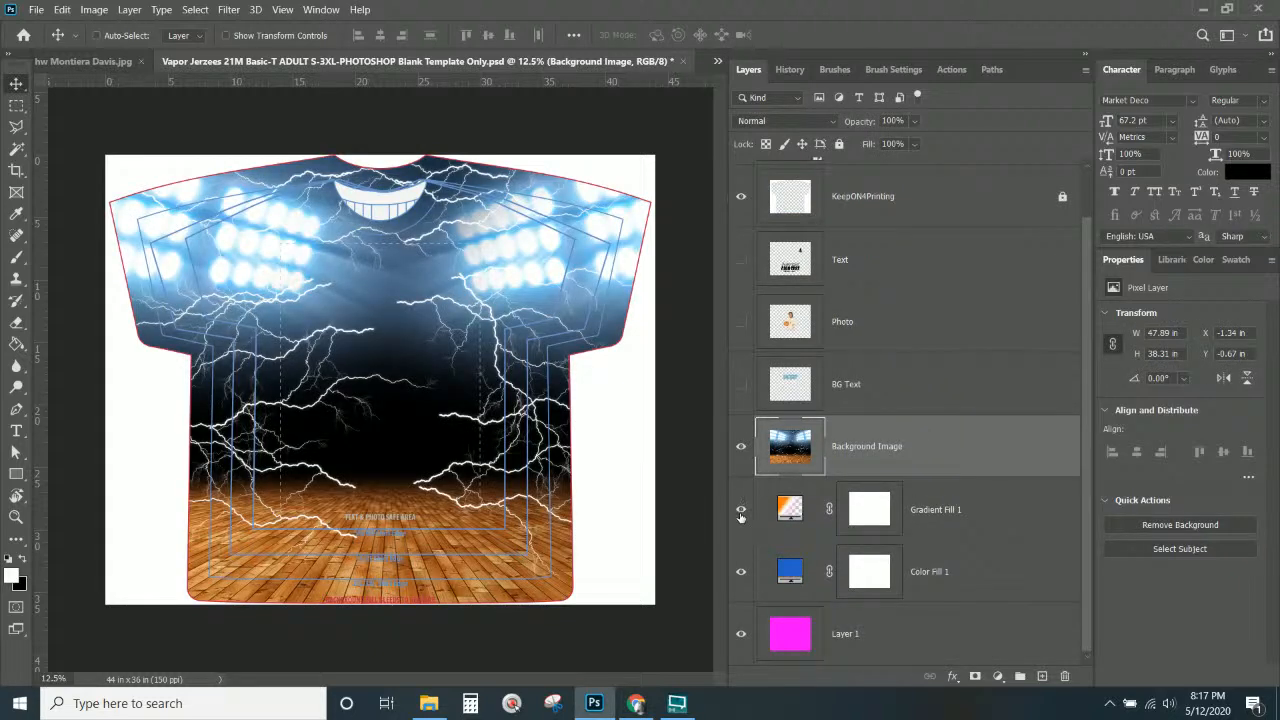
left_click(741, 446)
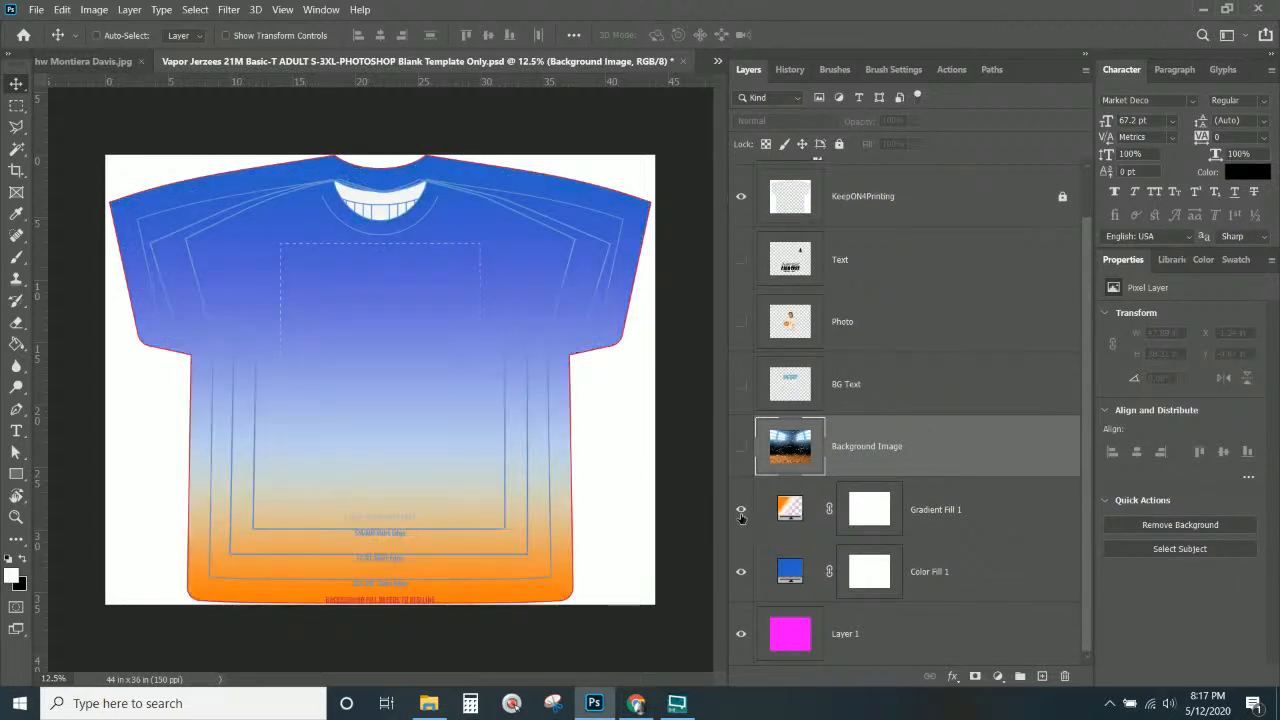
left_click(741, 510)
left_click(741, 572)
left_click(741, 572)
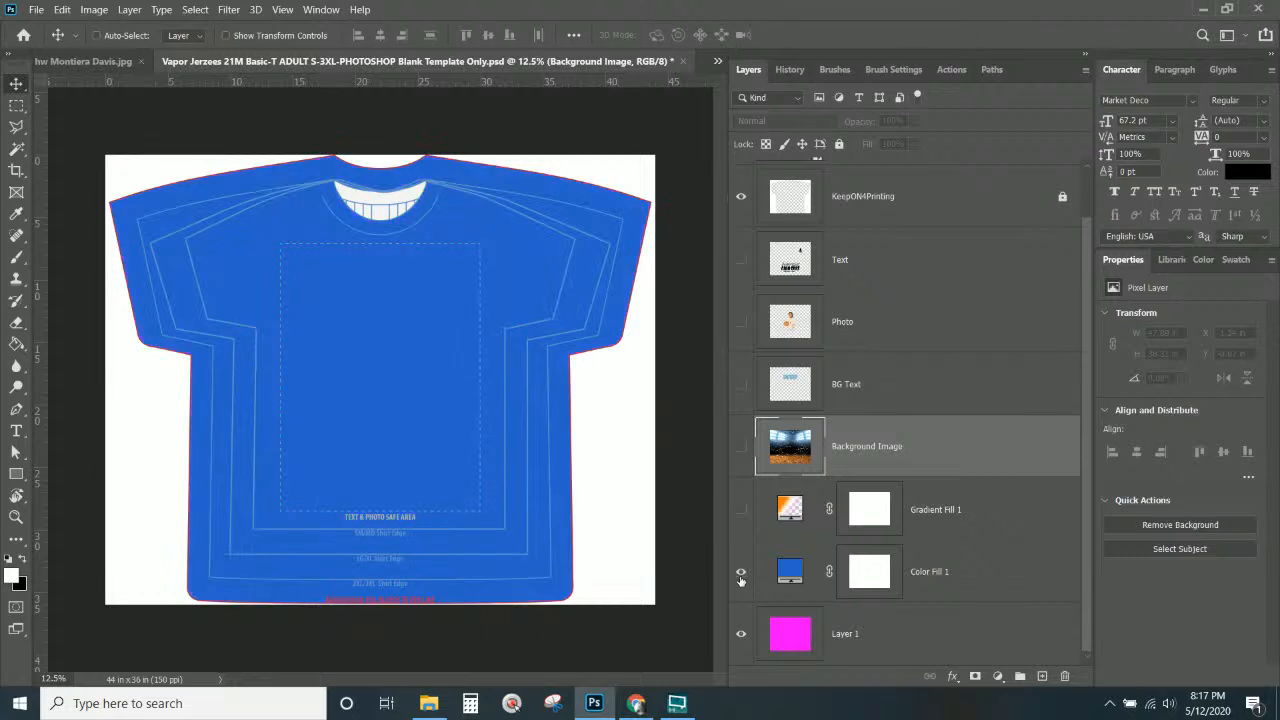
scroll(847, 294, "up", 1)
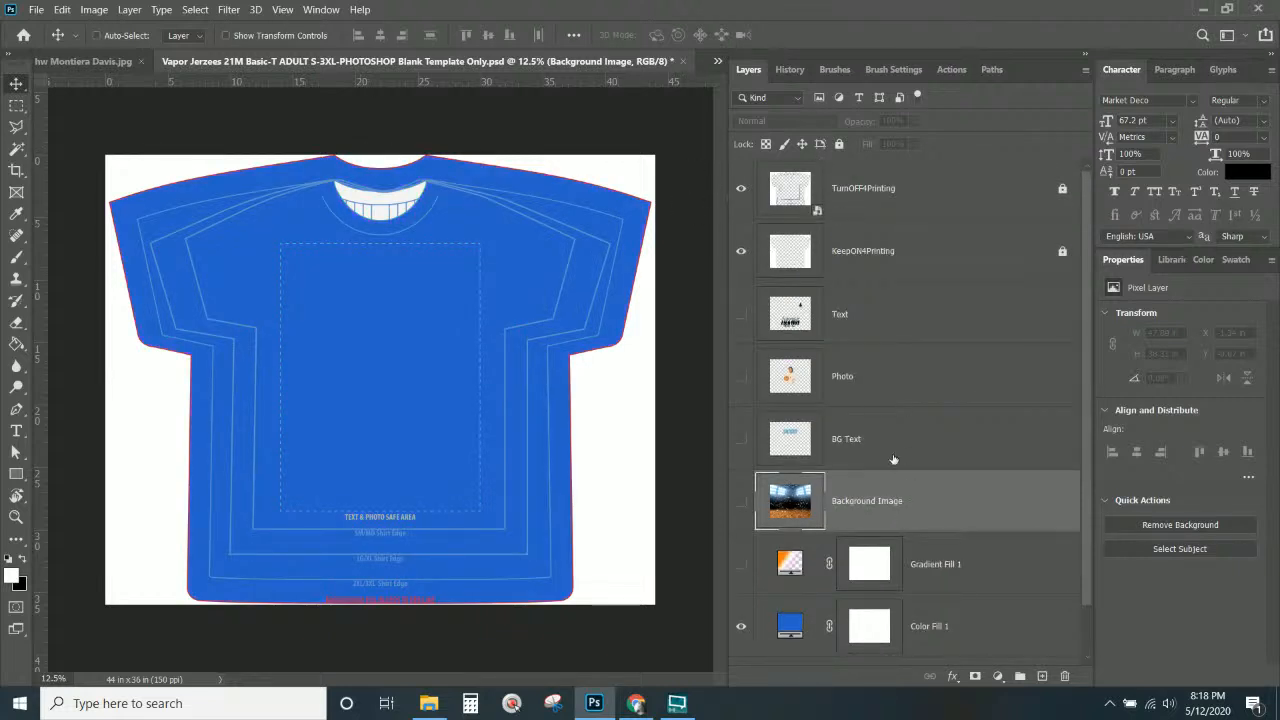
scroll(893, 459, "down", 1)
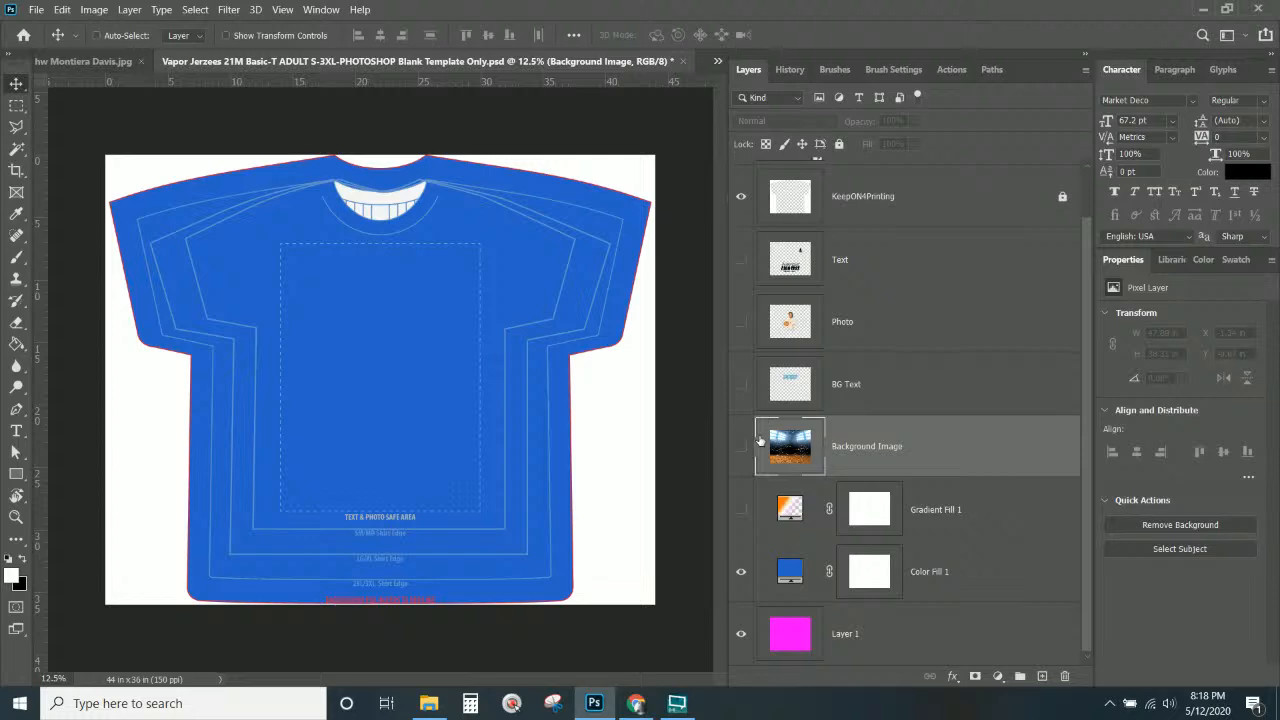
Close the poster document, then place the poster JPG on the shirt front, nudged up and committed.
left_click(85, 62)
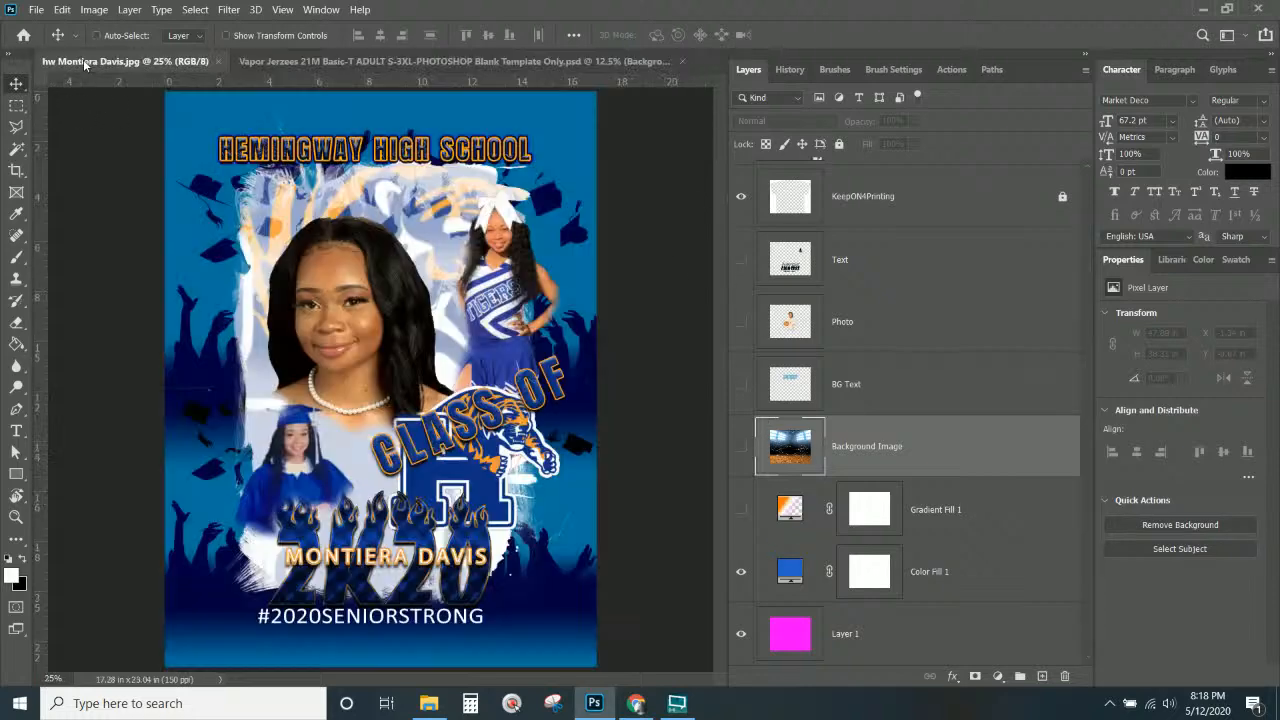
left_click(217, 62)
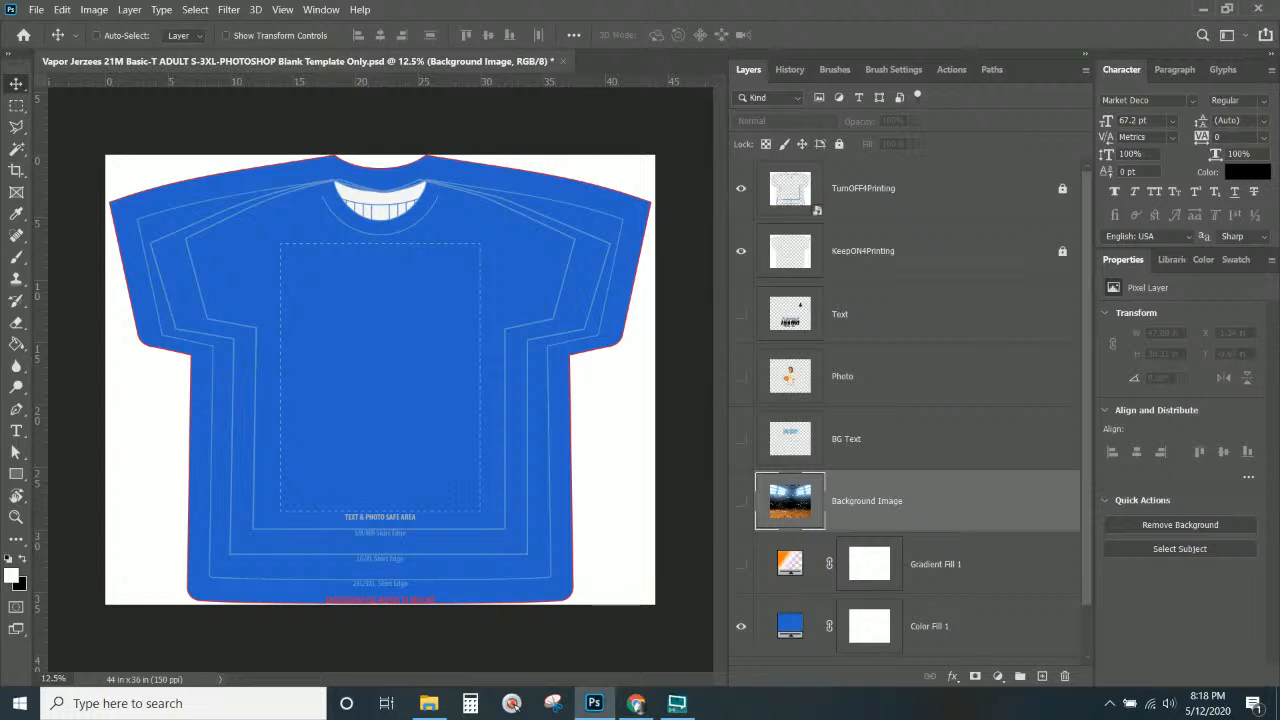
left_click(1203, 9)
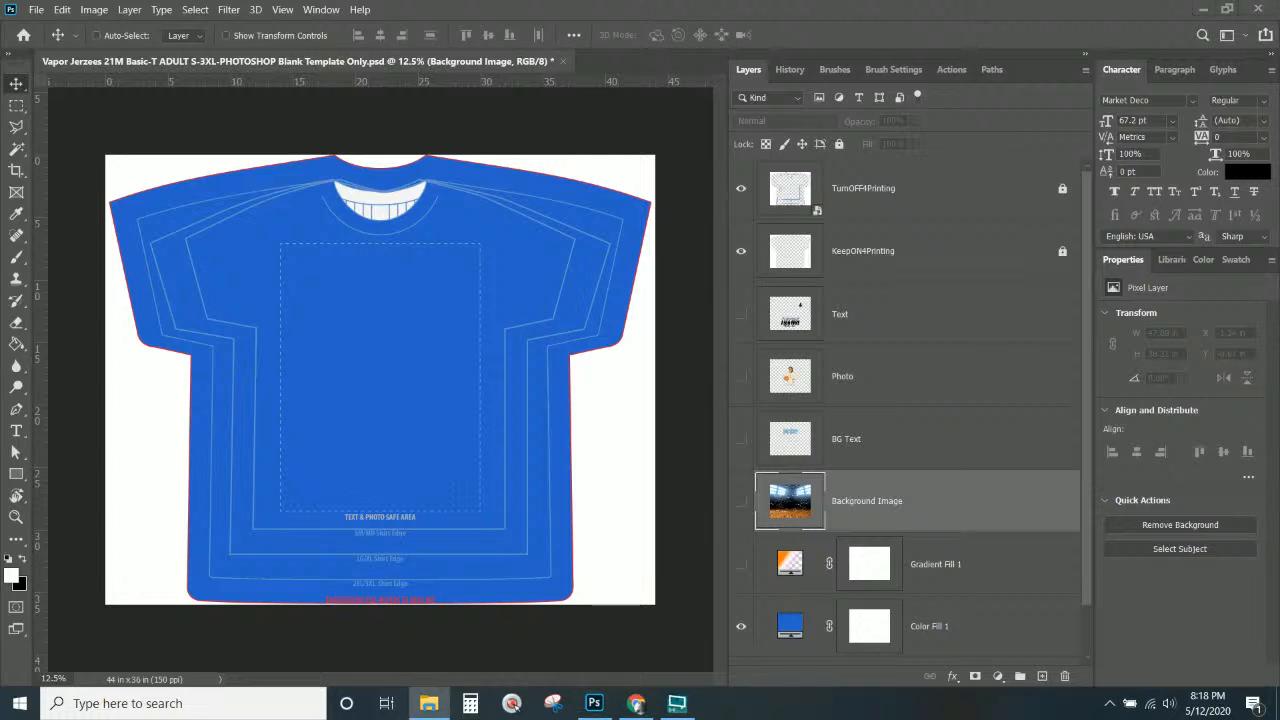
left_click_drag(644, 396, 379, 306)
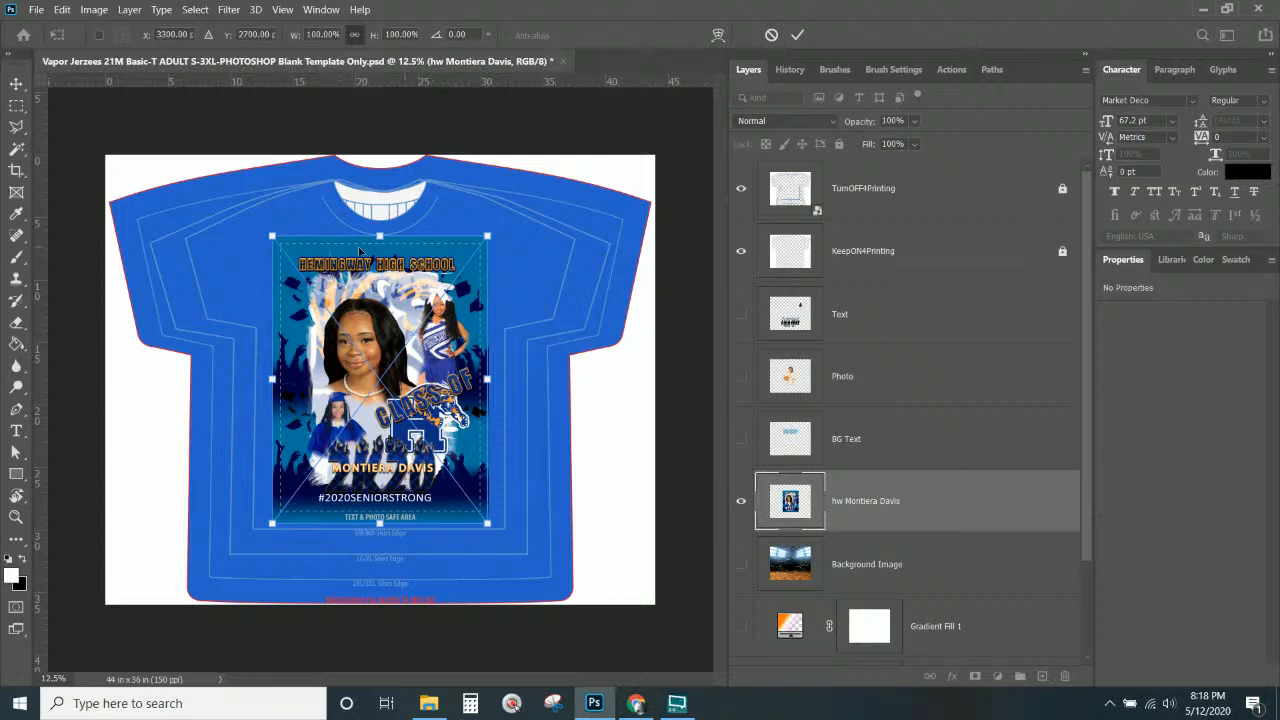
left_click_drag(412, 270, 412, 265)
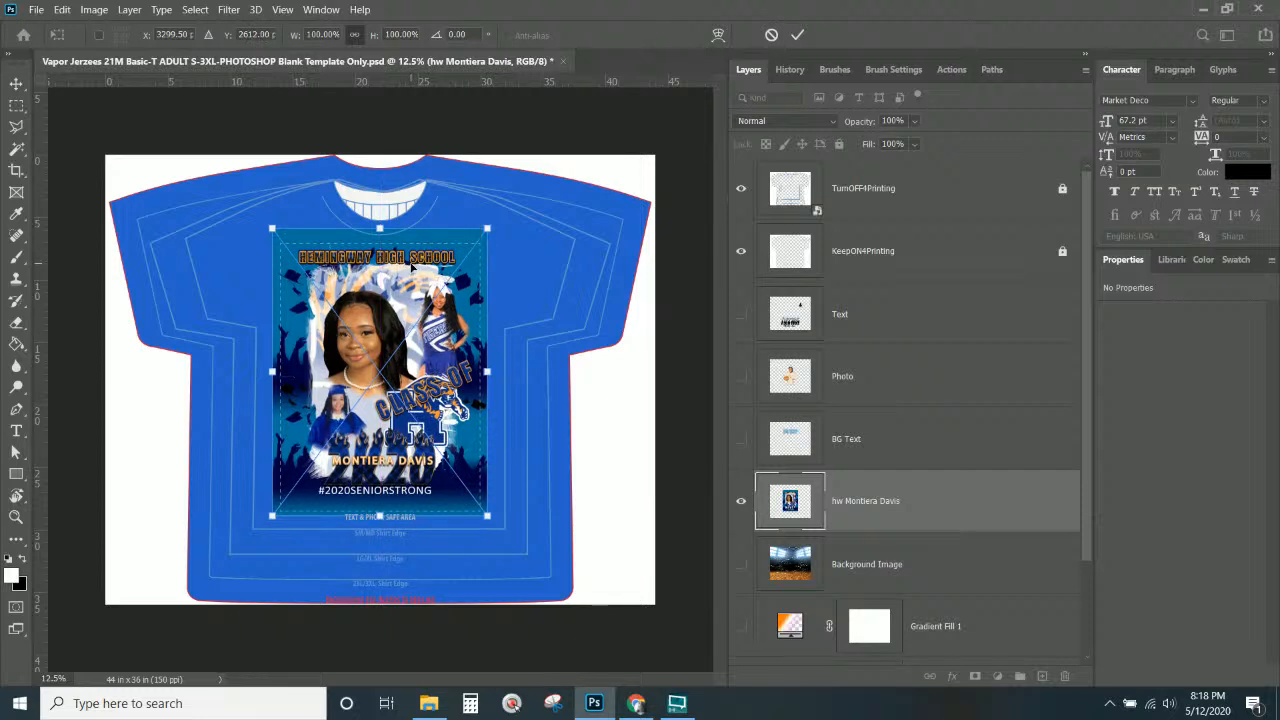
key("Return")
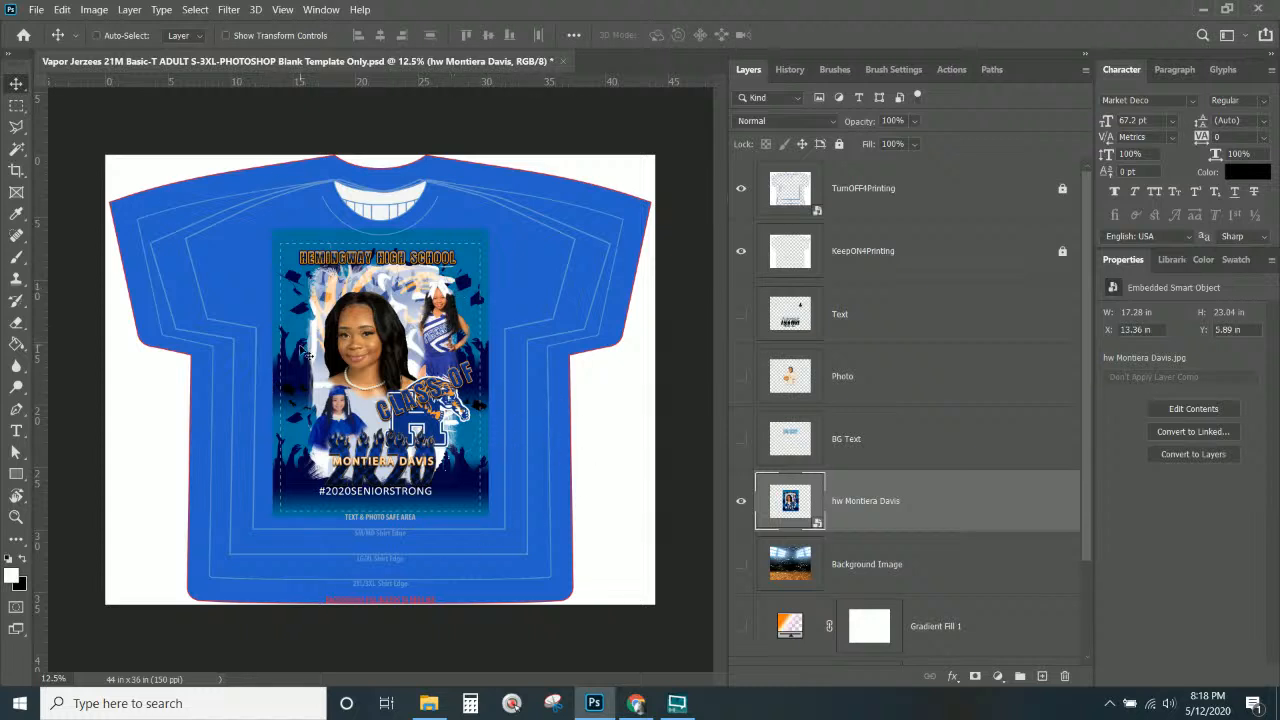
left_click(910, 394)
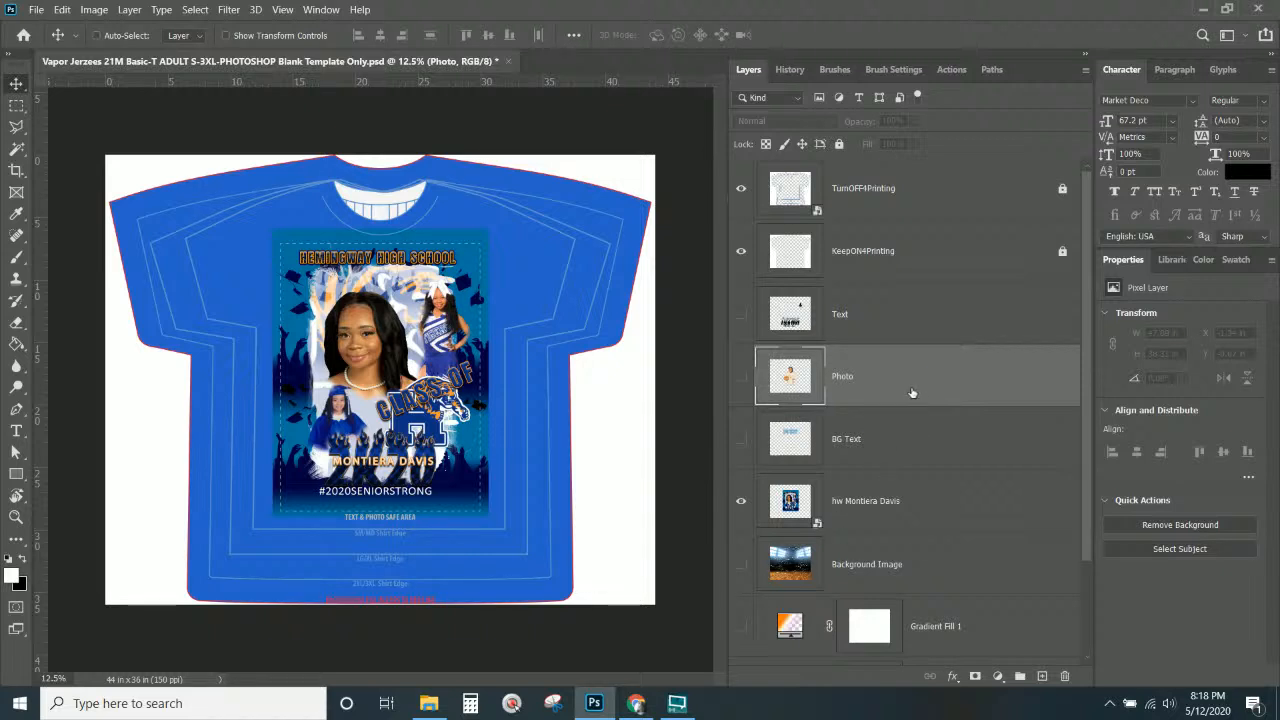
left_click(938, 334)
scroll(920, 505, "down", 2)
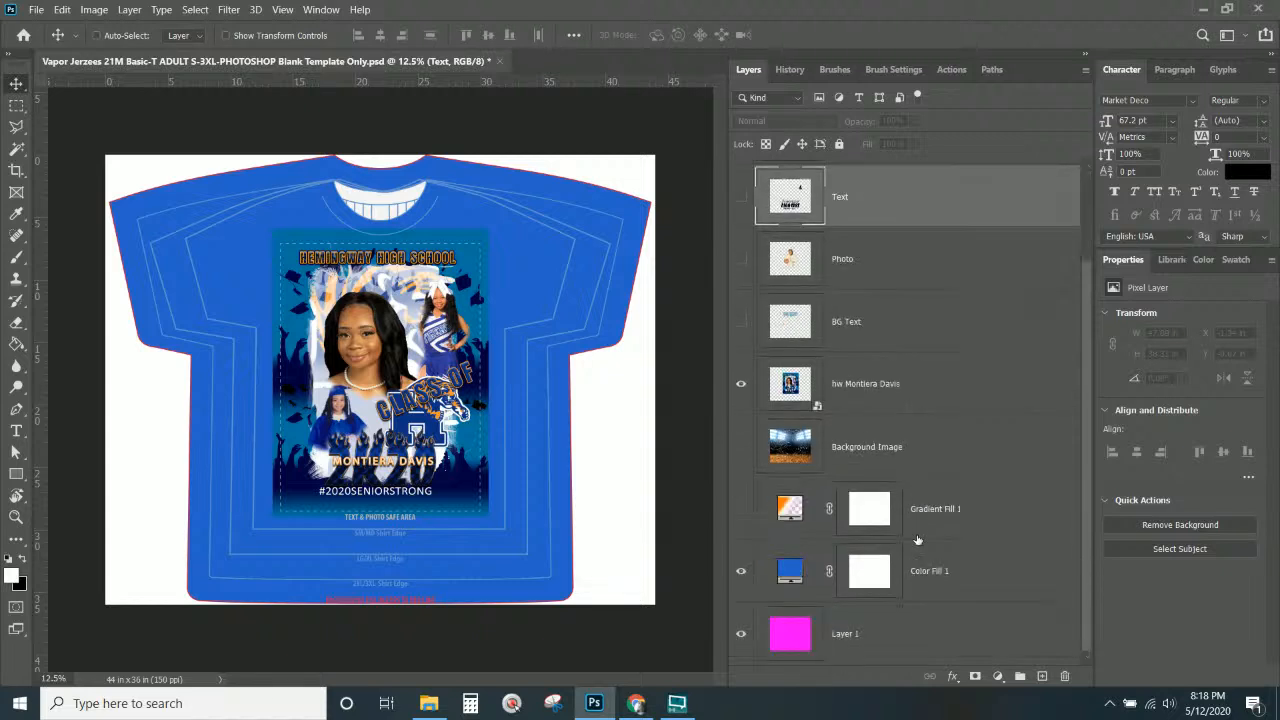
Recolour Color Fill 1 to teal-blue #01719f sampled from the poster.
double_click(792, 570)
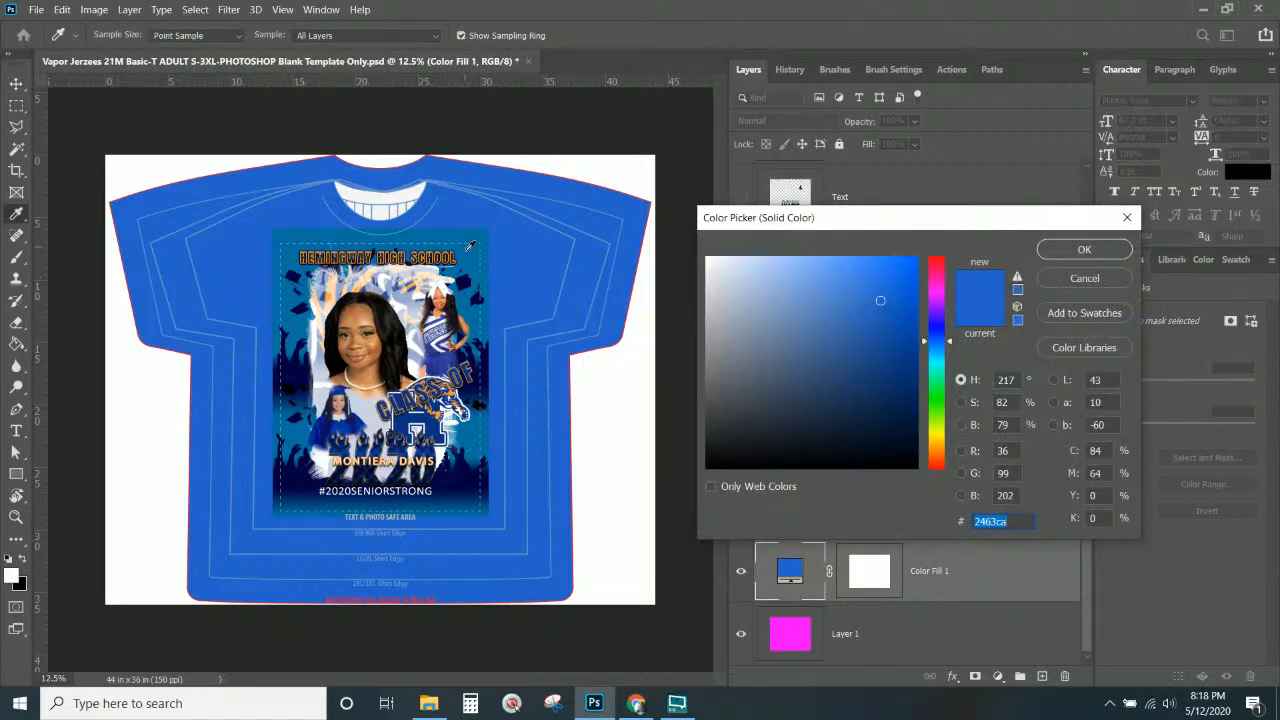
left_click(467, 256)
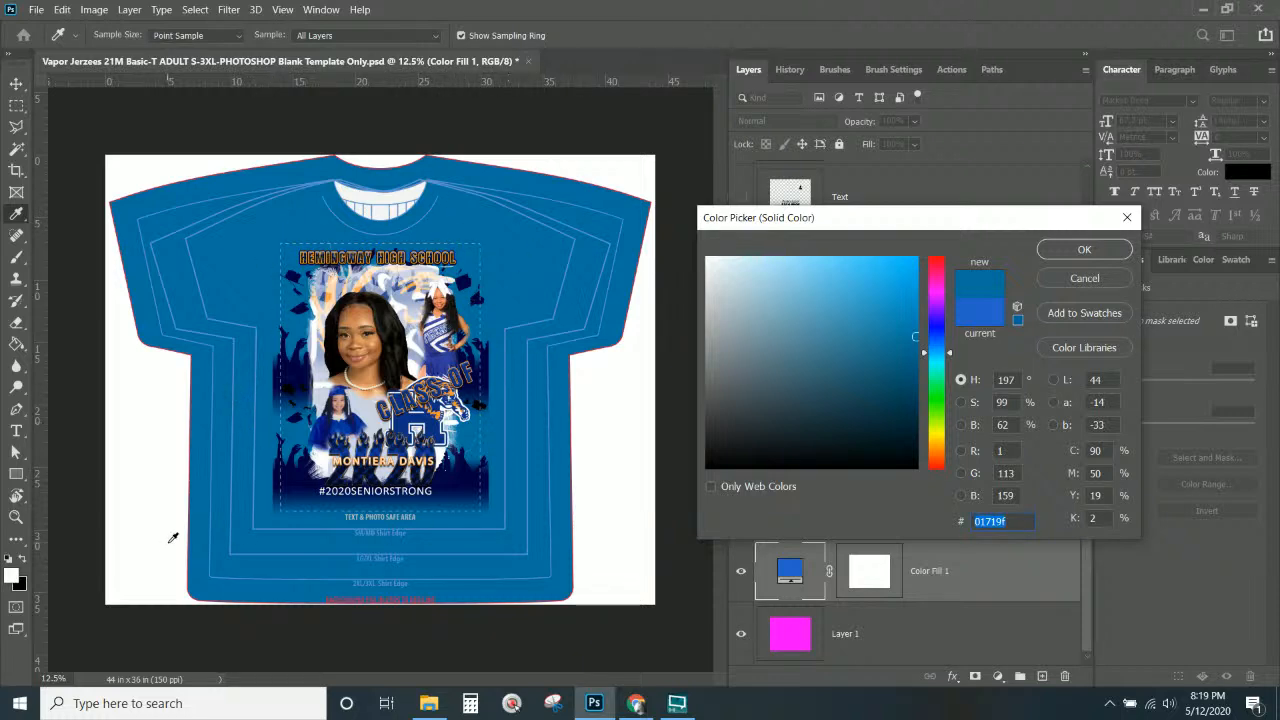
key("ctrl+plus")
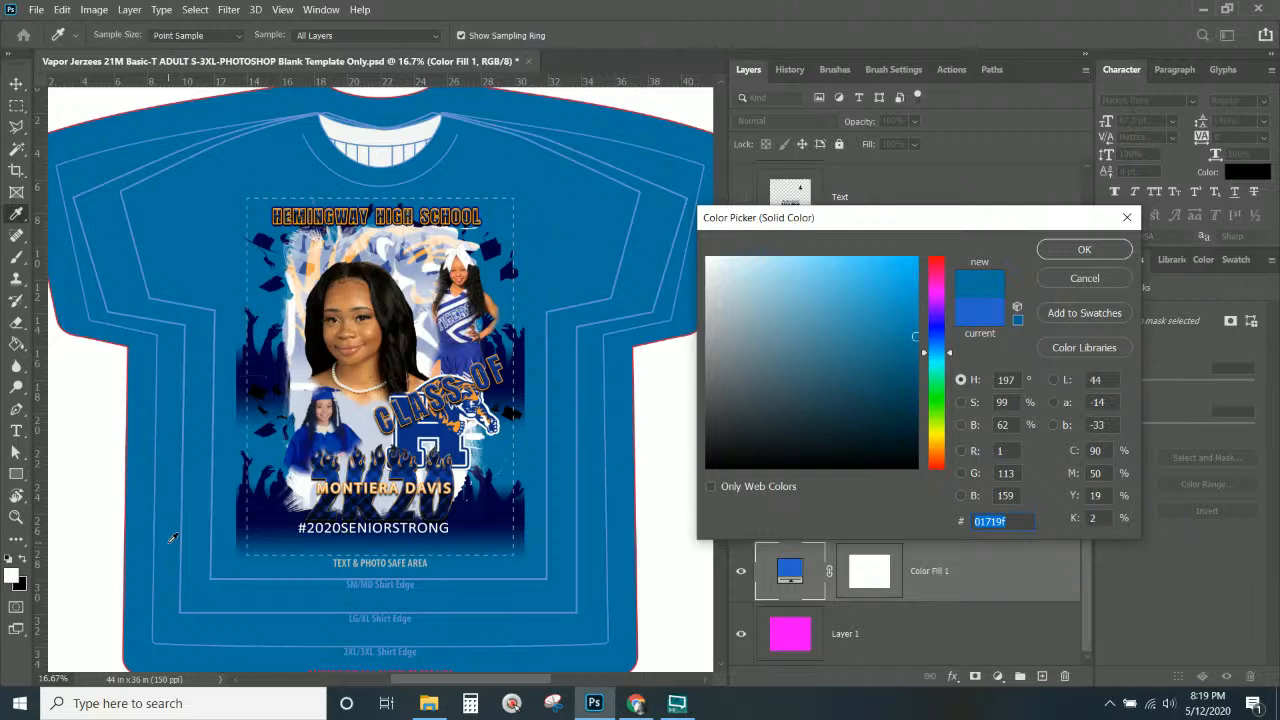
key("ctrl+plus")
key("ctrl+minus")
left_click(511, 703)
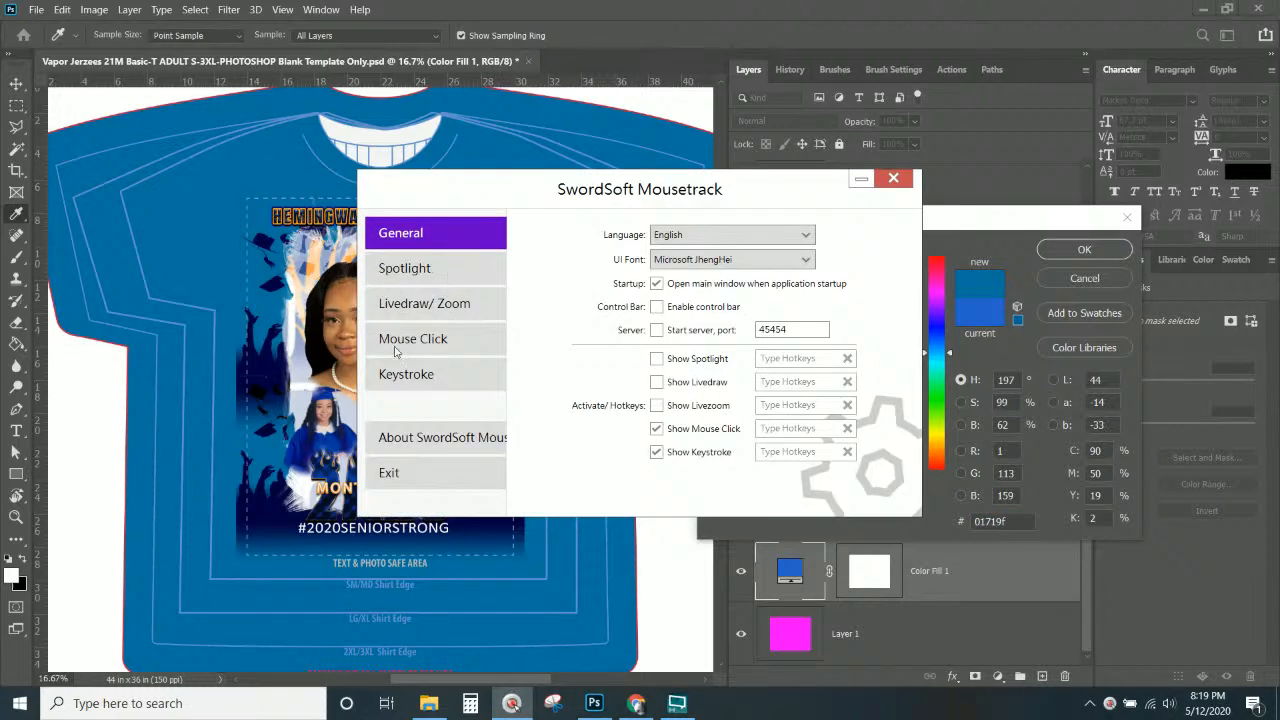
left_click(893, 180)
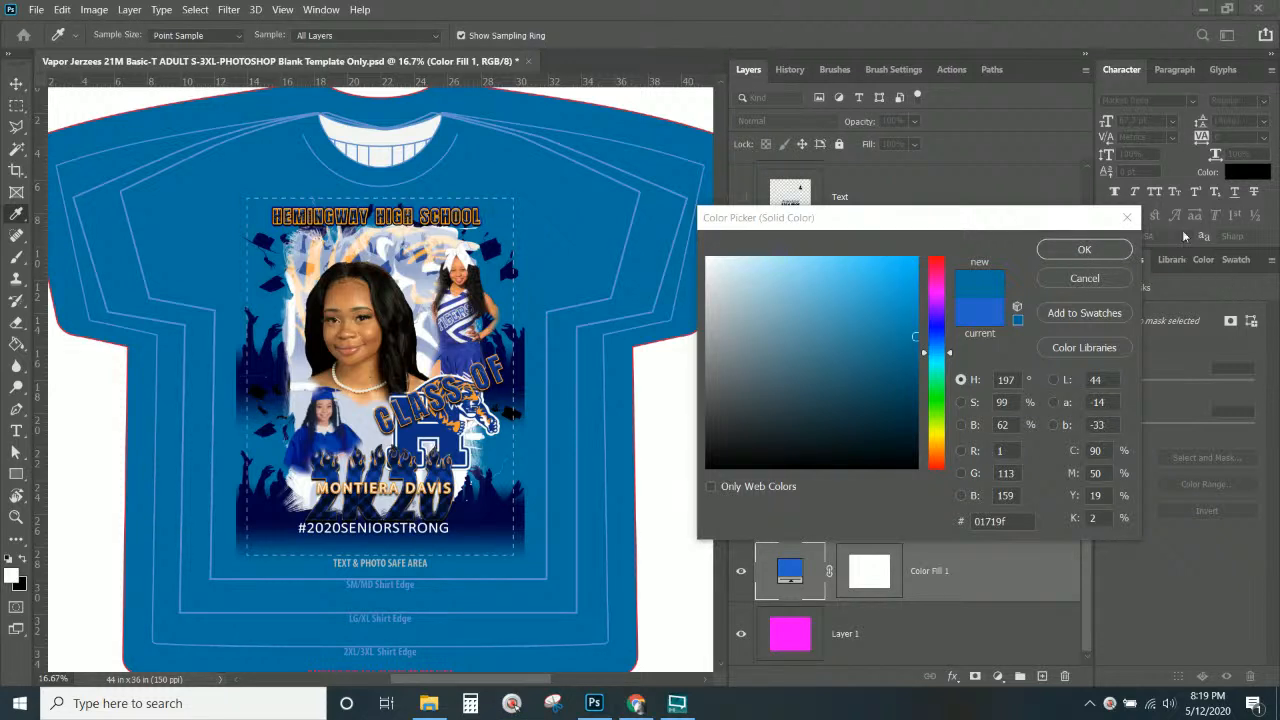
left_click(1081, 250)
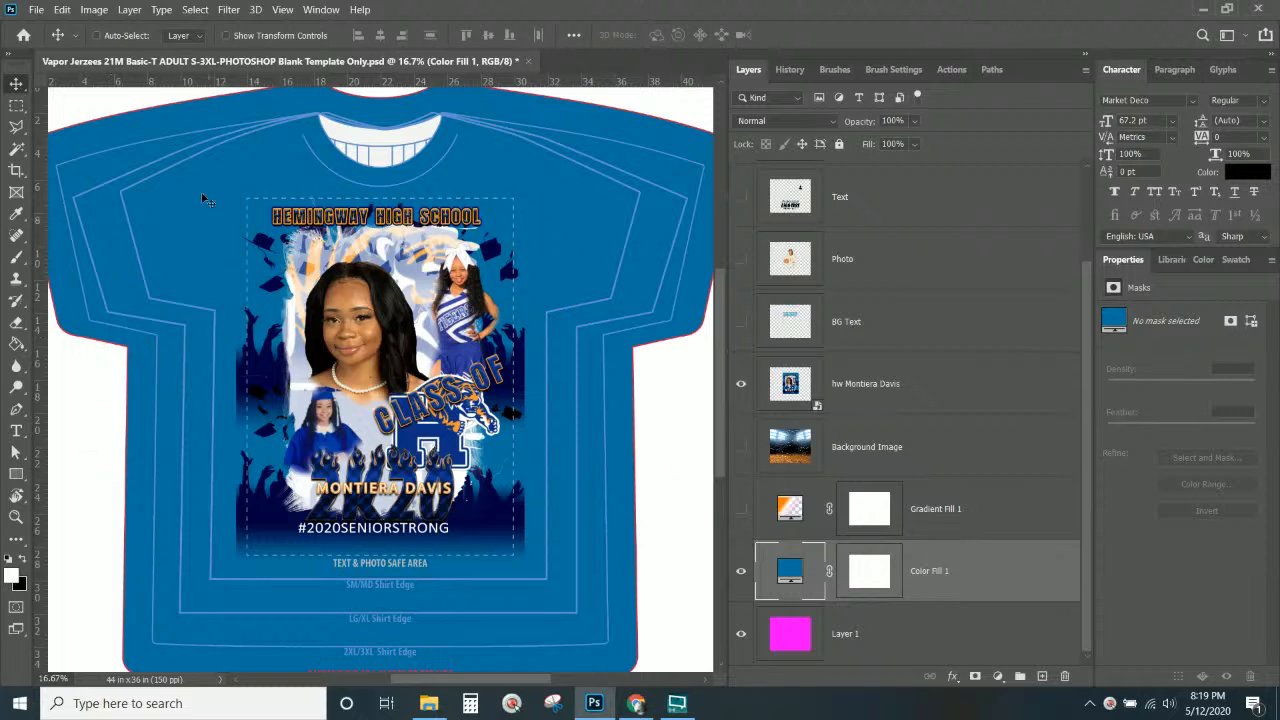
Add a new empty layer, show Gradient Fill 1, and set its far-end stop to white.
left_click(975, 570)
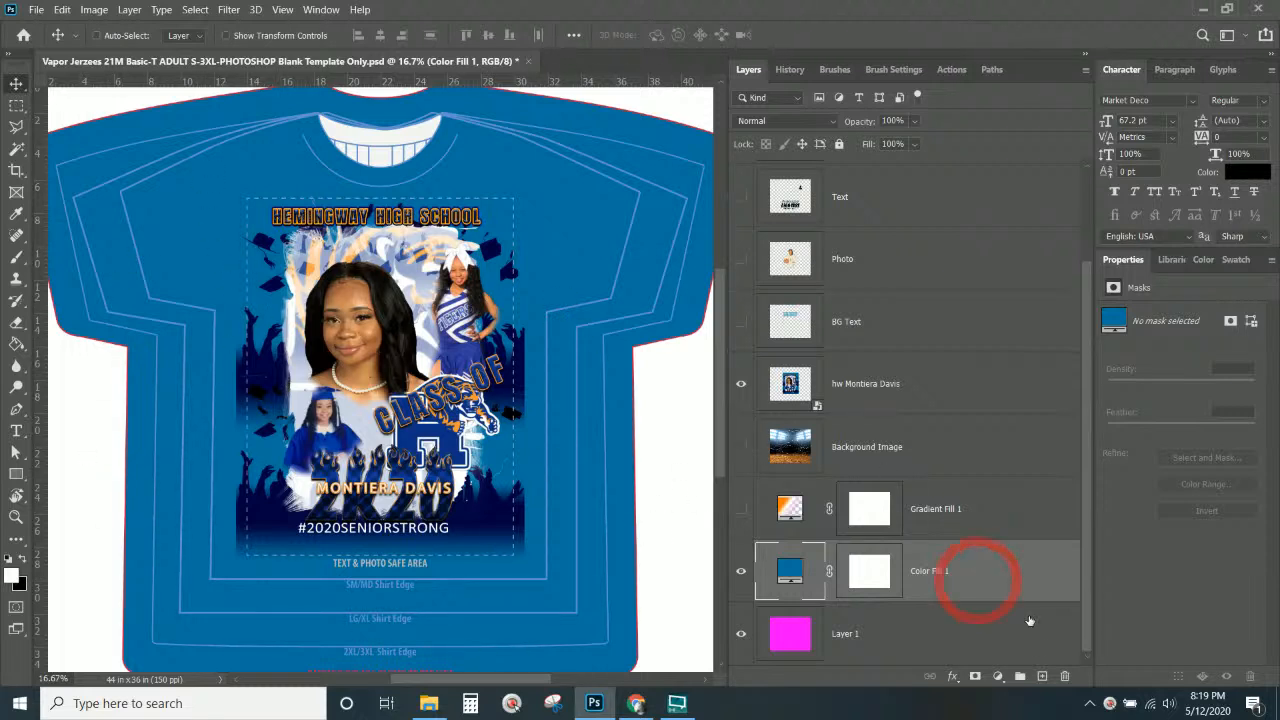
left_click(1042, 676)
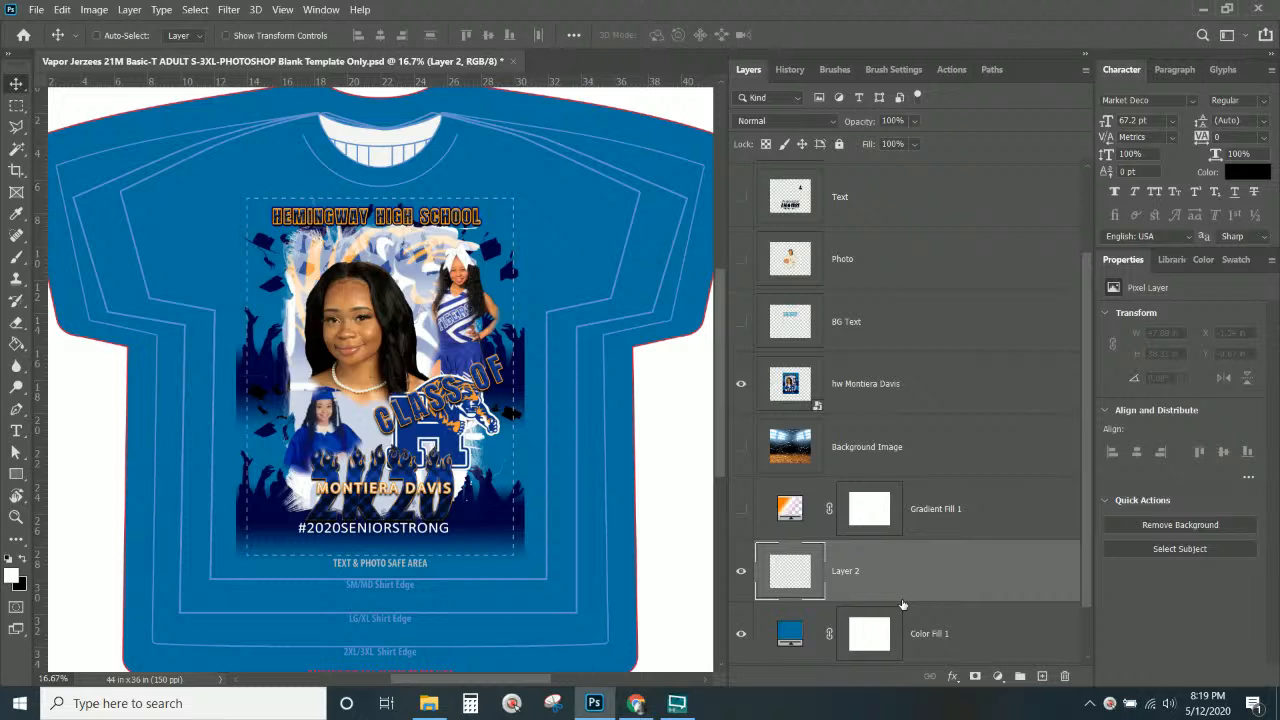
left_click(741, 509)
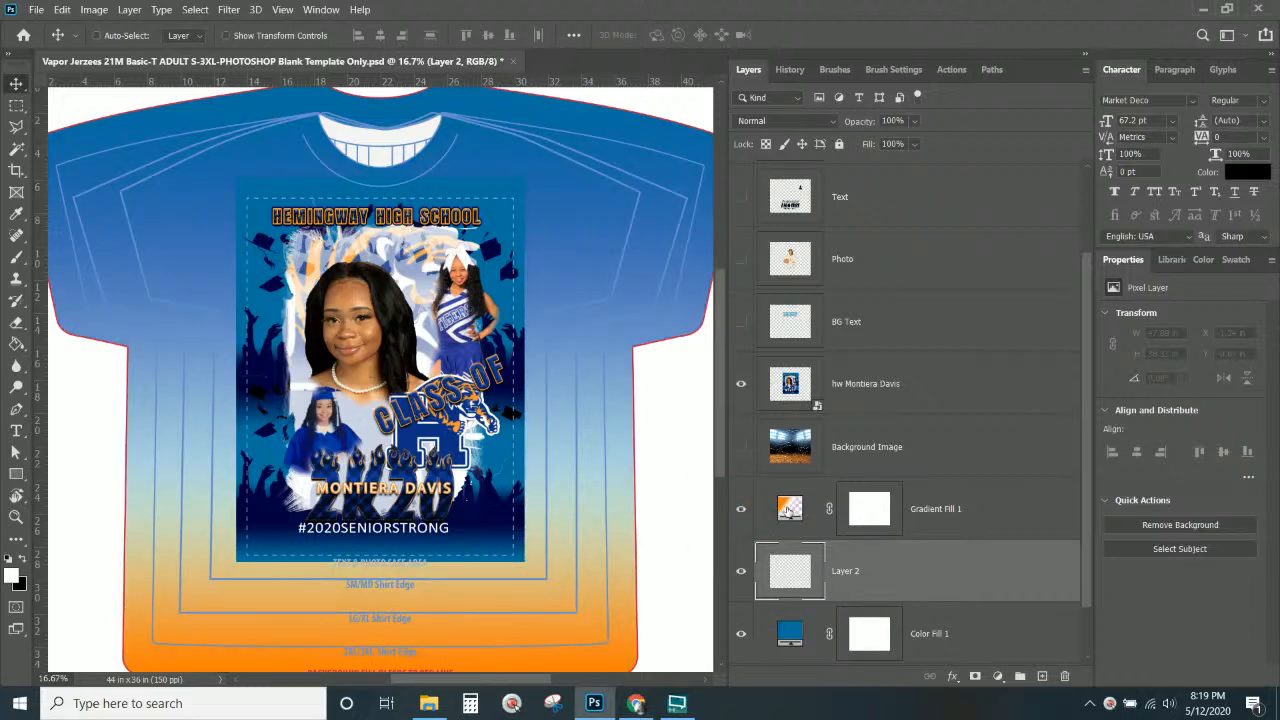
double_click(784, 507)
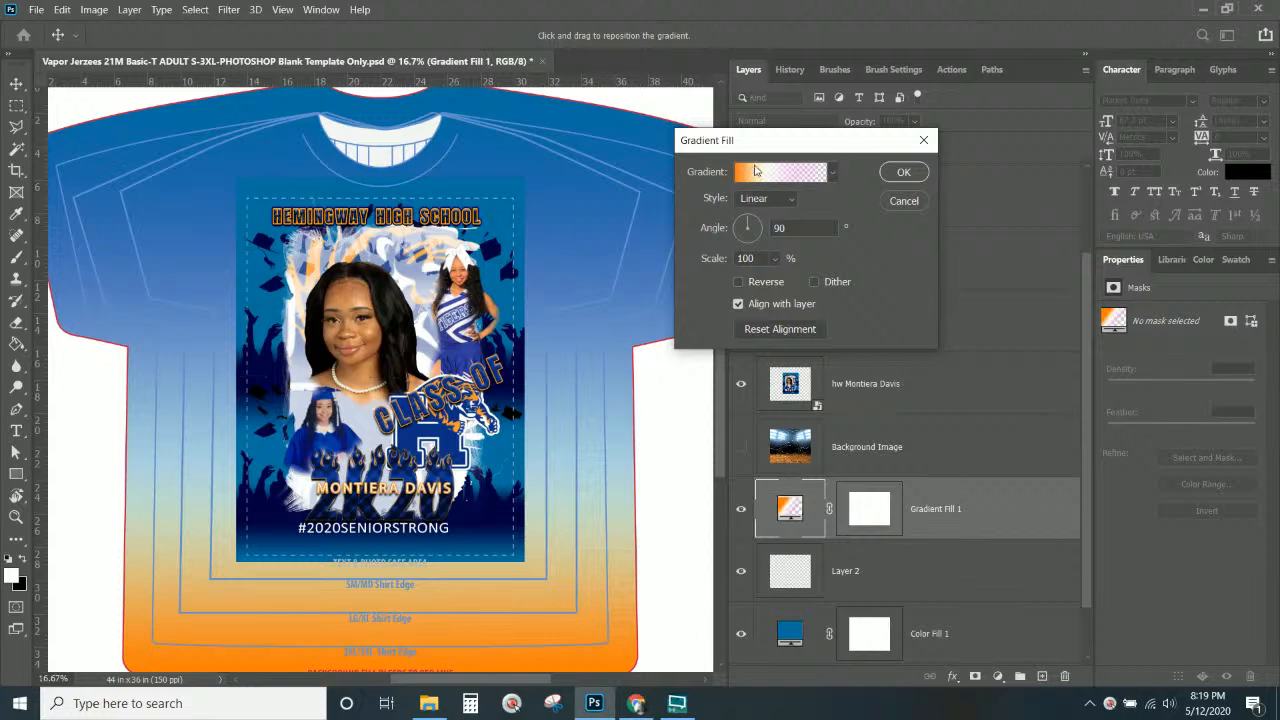
left_click(752, 176)
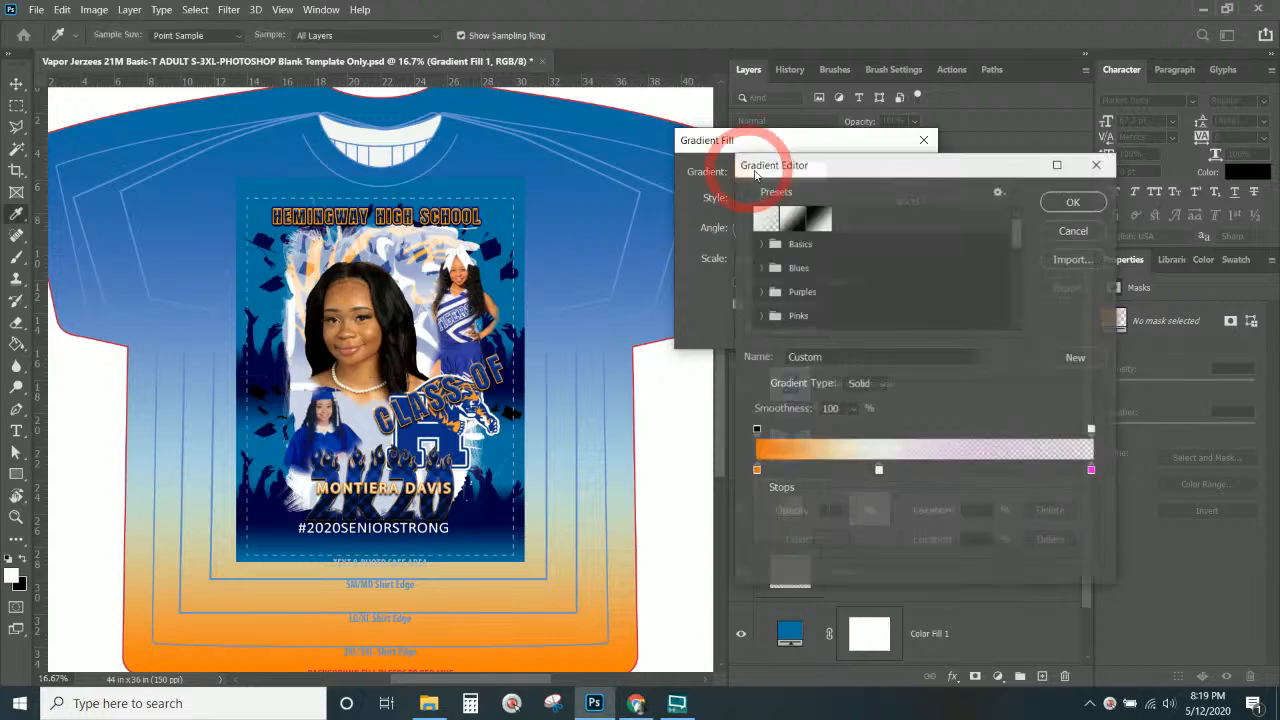
left_click(1092, 471)
left_click(832, 541)
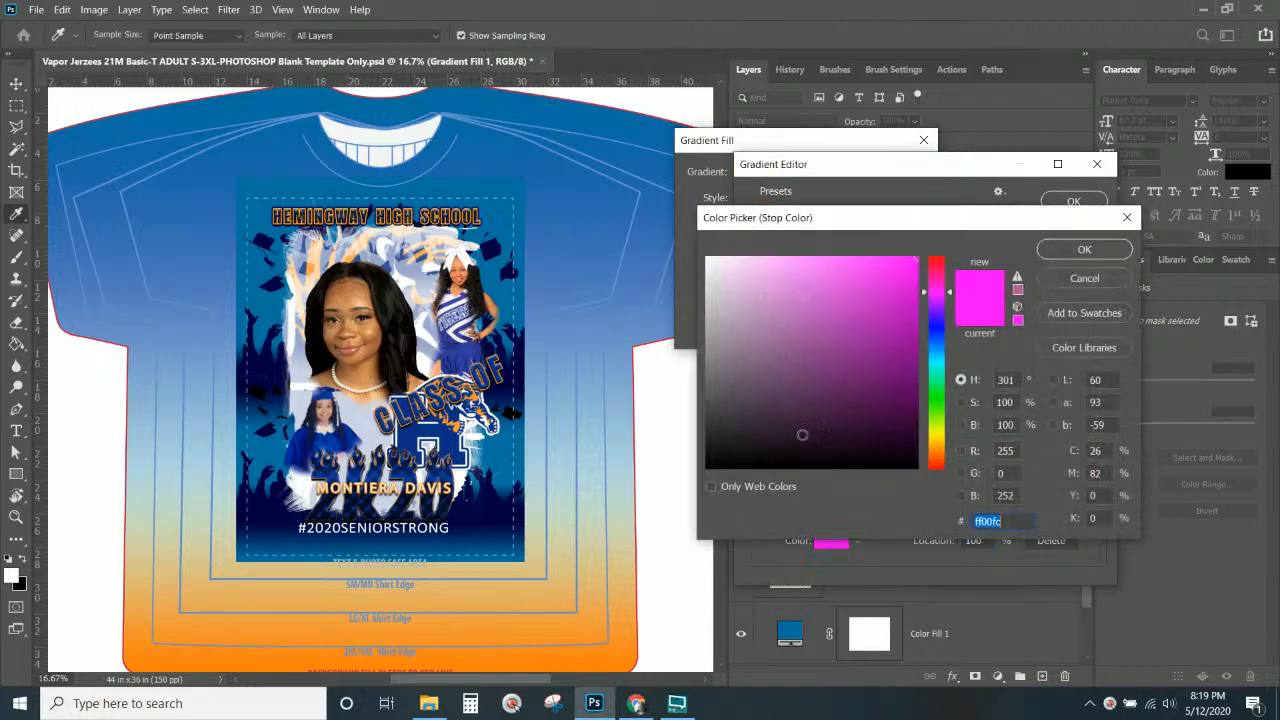
left_click(707, 259)
left_click(1082, 250)
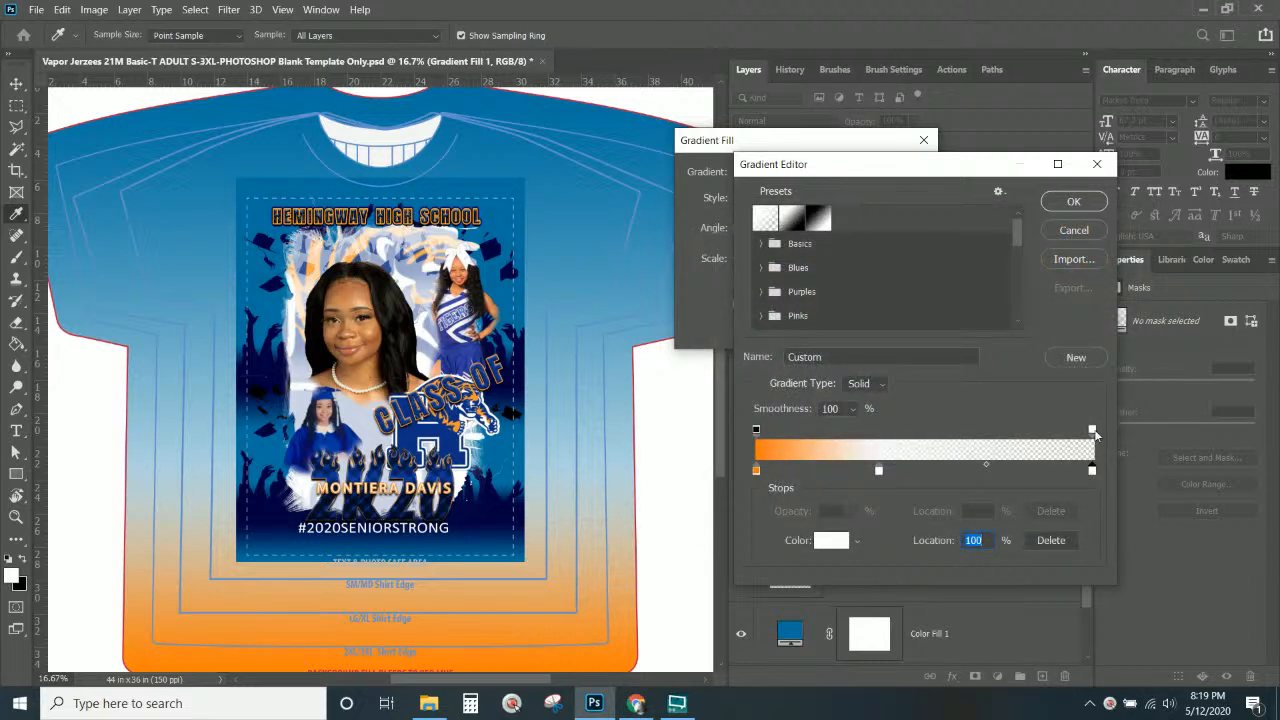
Recolour the gradient's orange start stop to #f69a2d sampled from the poster and apply.
left_click(1092, 431)
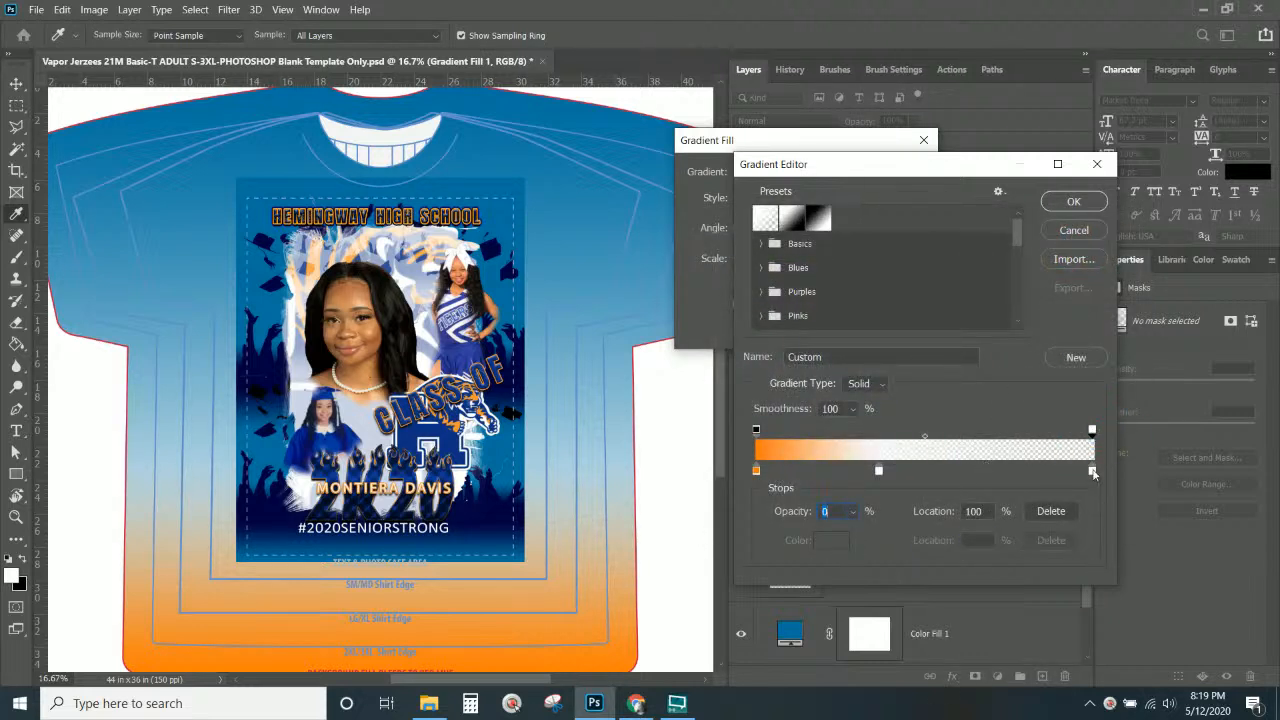
left_click(1092, 471)
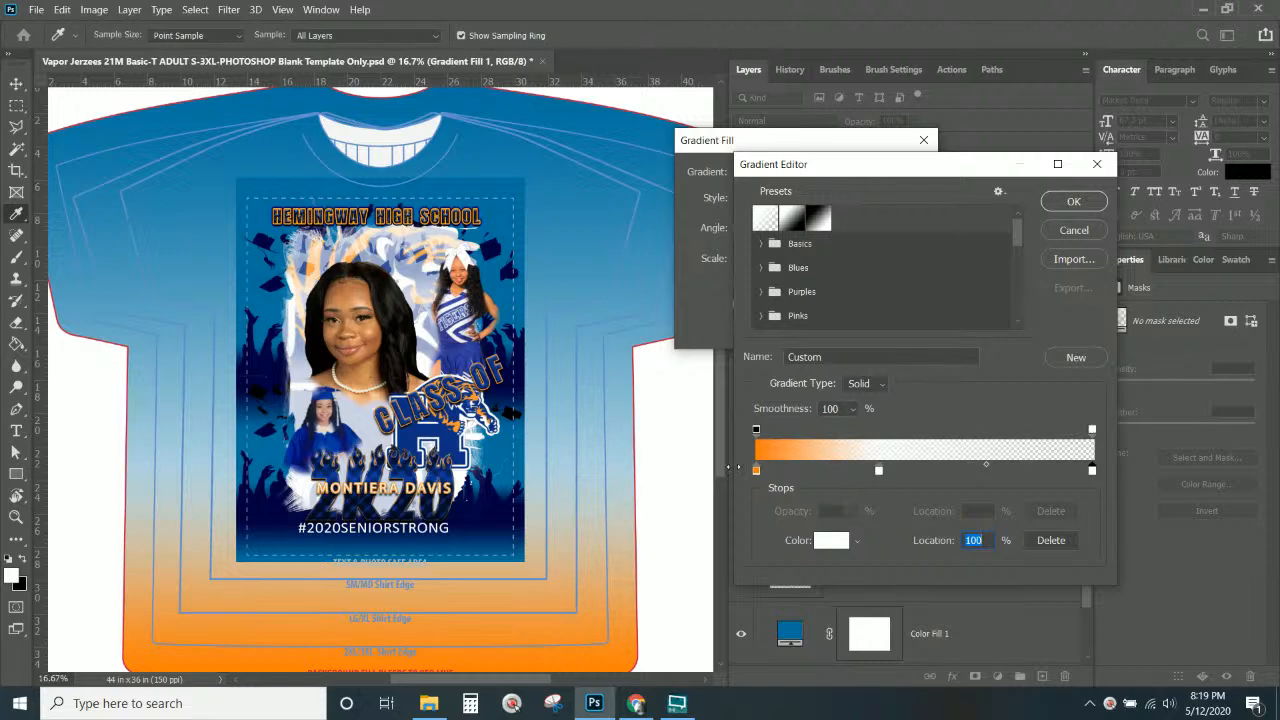
key("ctrl+KP_Add")
key("ctrl+KP_Add")
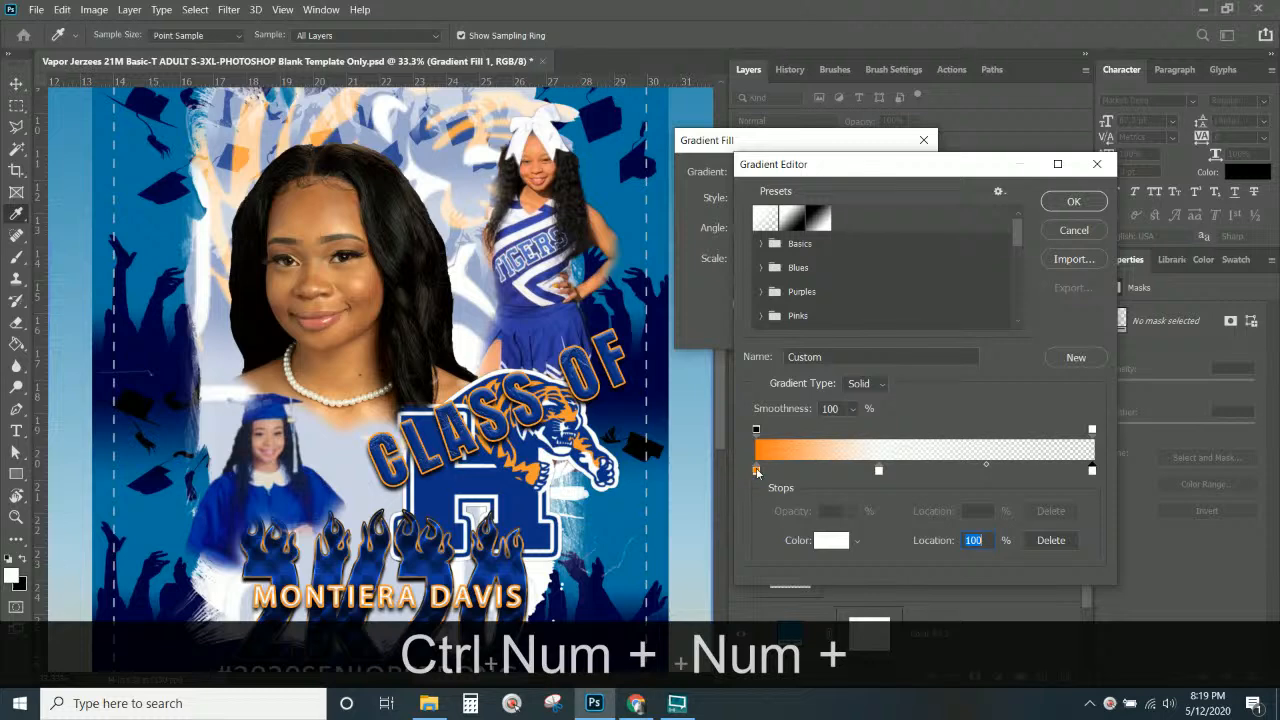
left_click(756, 470)
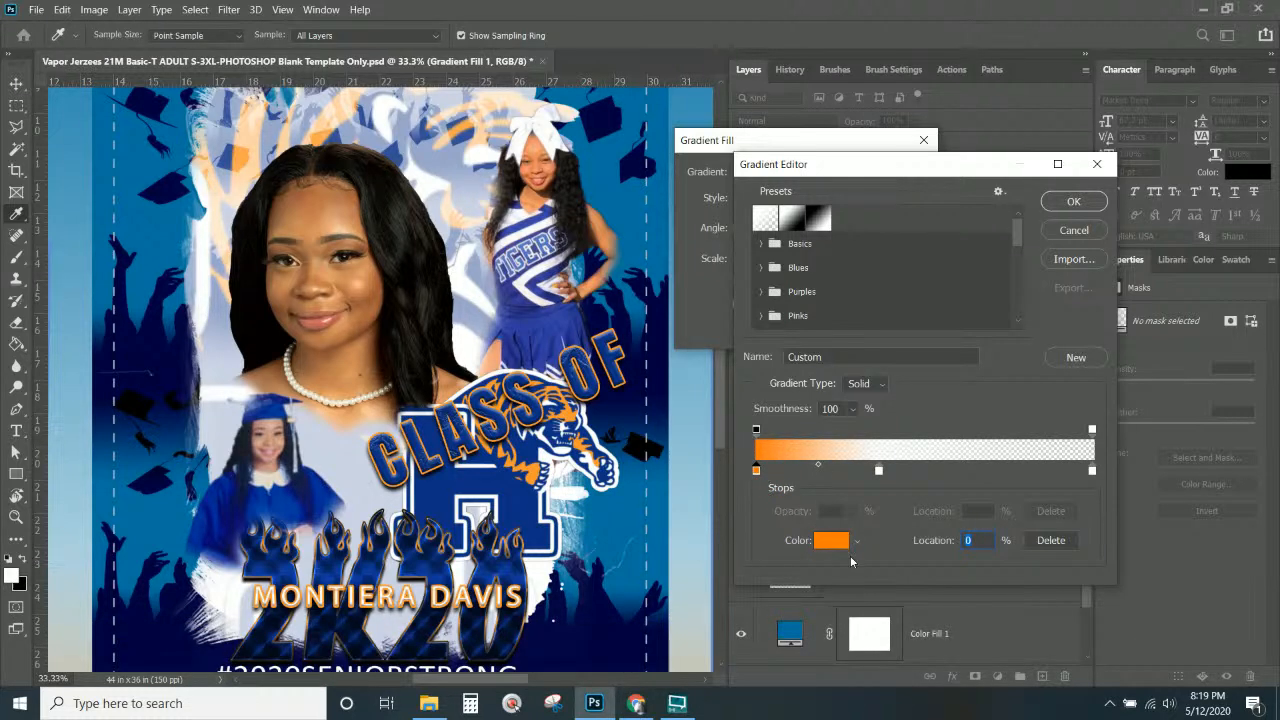
left_click(831, 541)
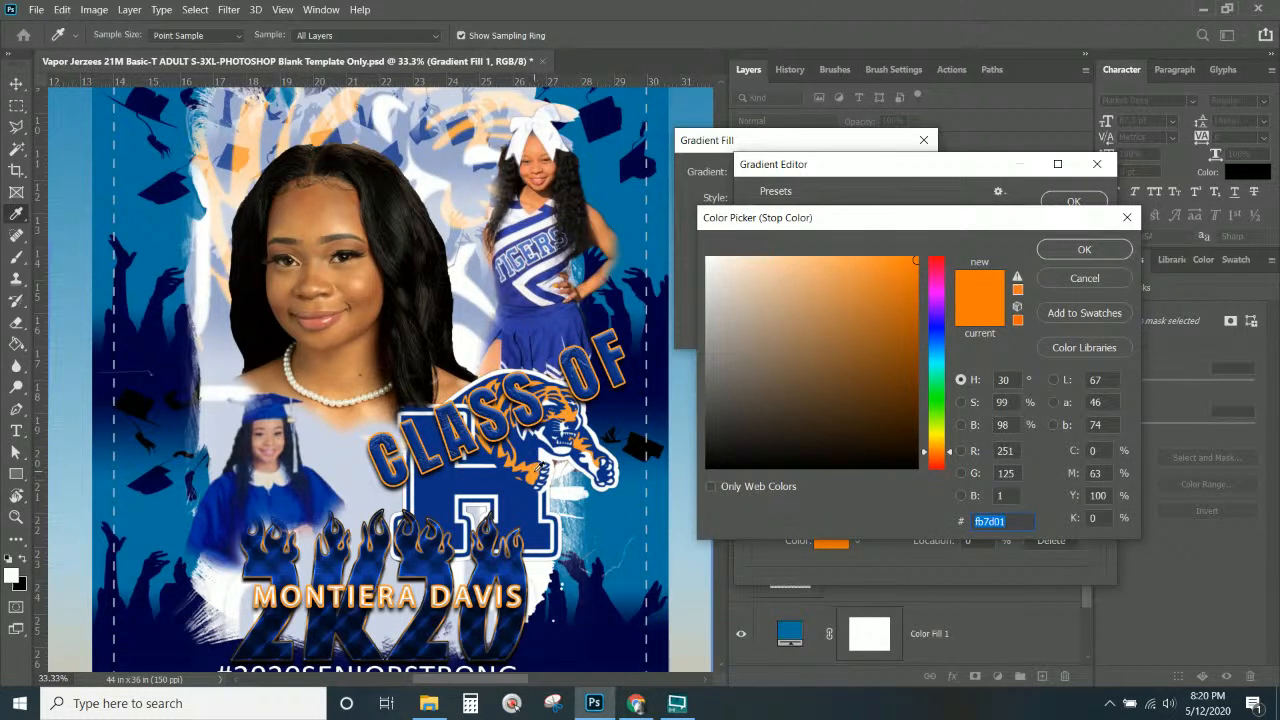
left_click(536, 468)
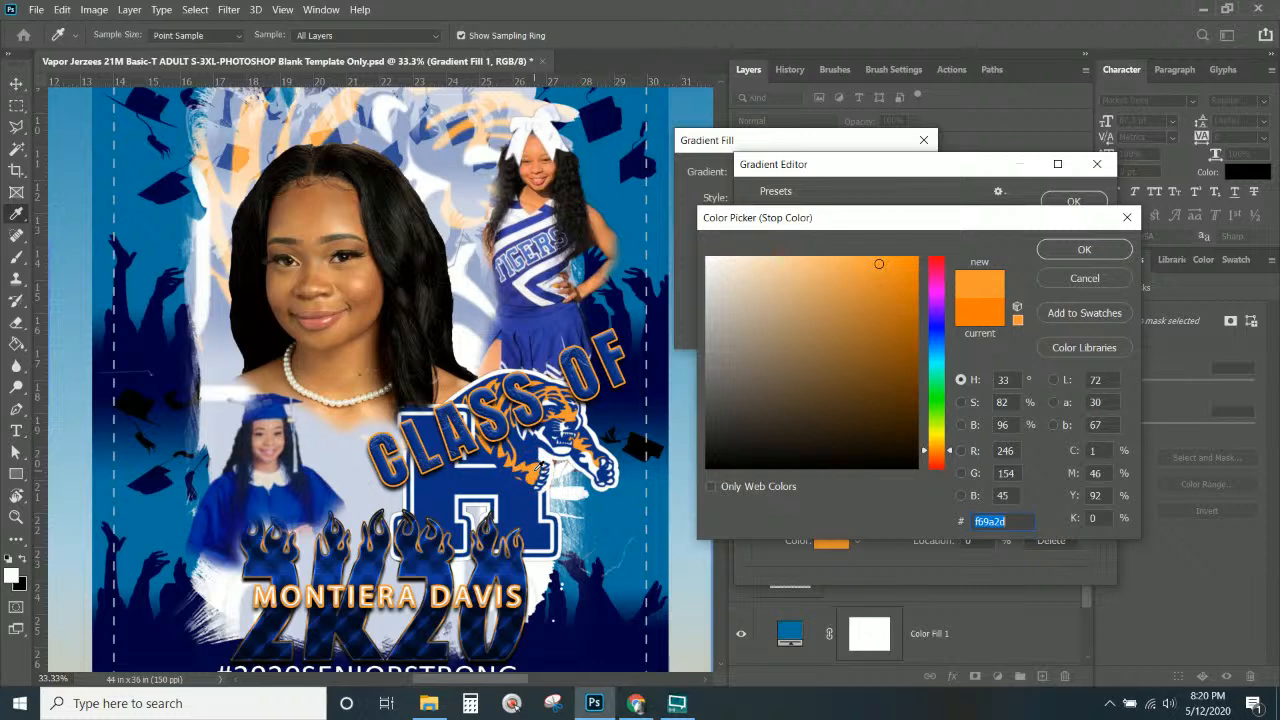
left_click(1072, 247)
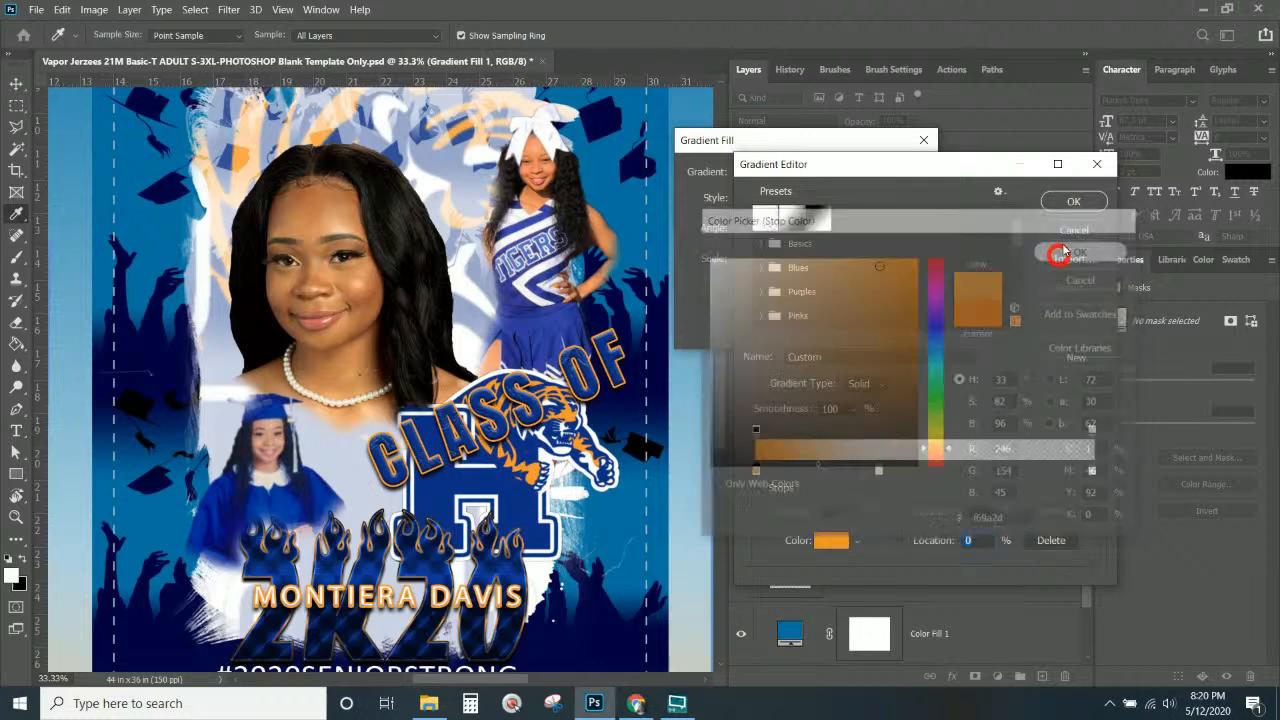
left_click(1071, 201)
left_click(902, 173)
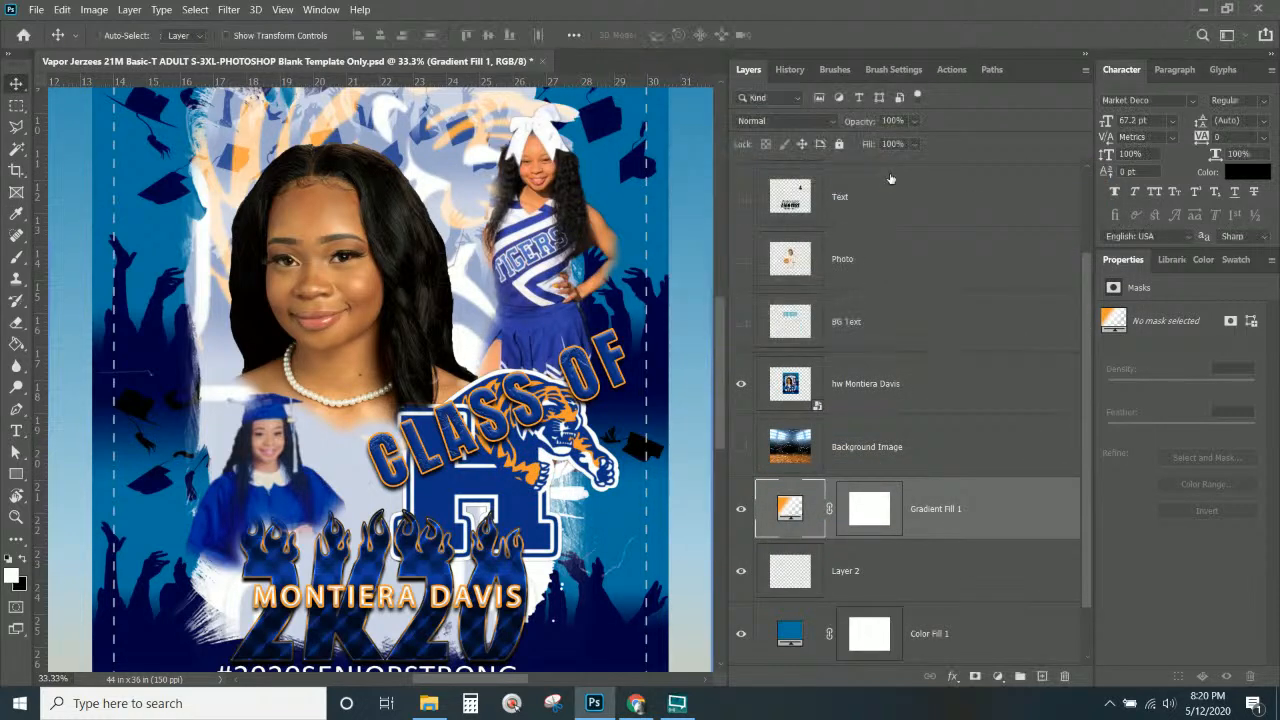
Move the gradient's white stop mid-way and add a #f69a2d orange stop at 86%.
key("ctrl+KP_Subtract")
key("ctrl+KP_Subtract")
key("ctrl+KP_Subtract")
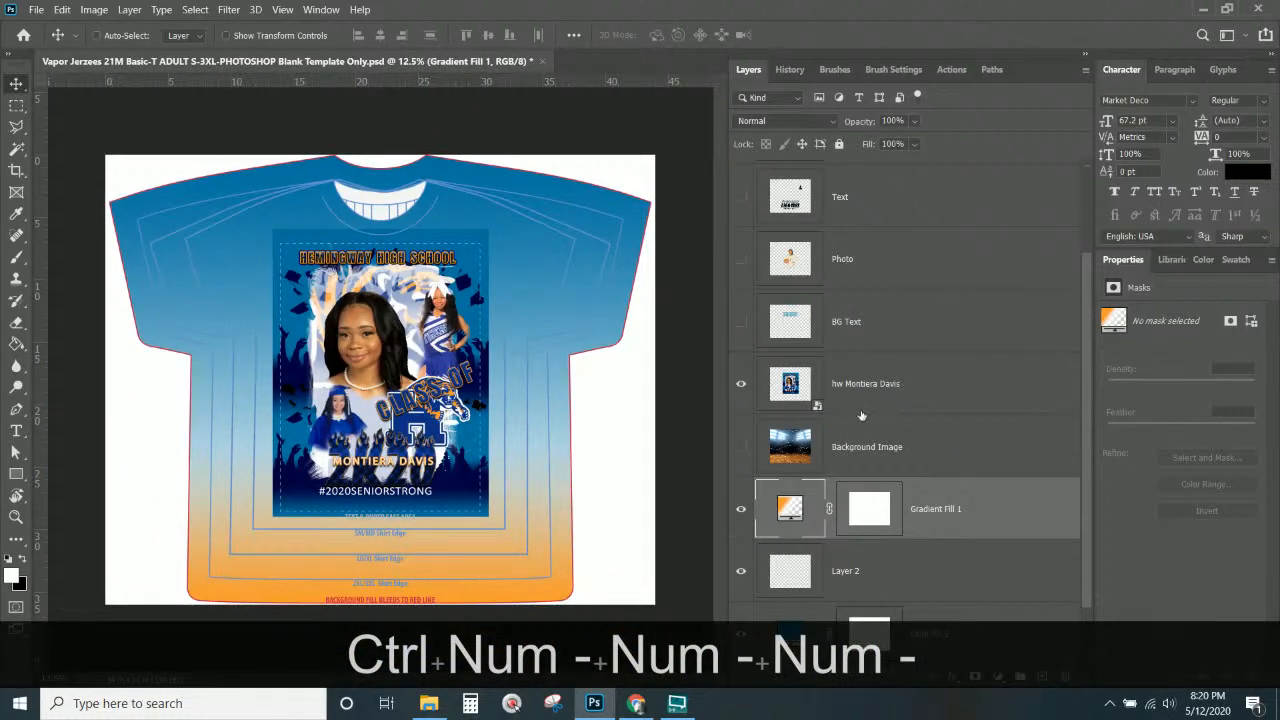
double_click(786, 509)
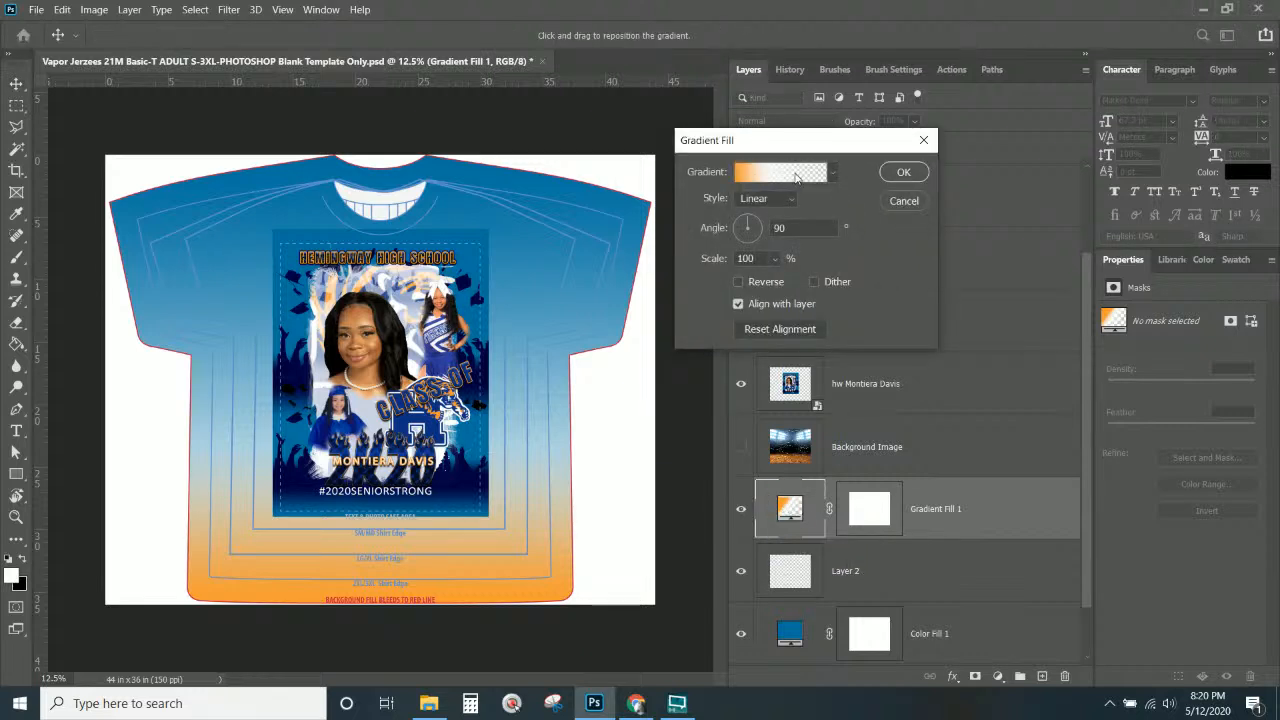
left_click(796, 174)
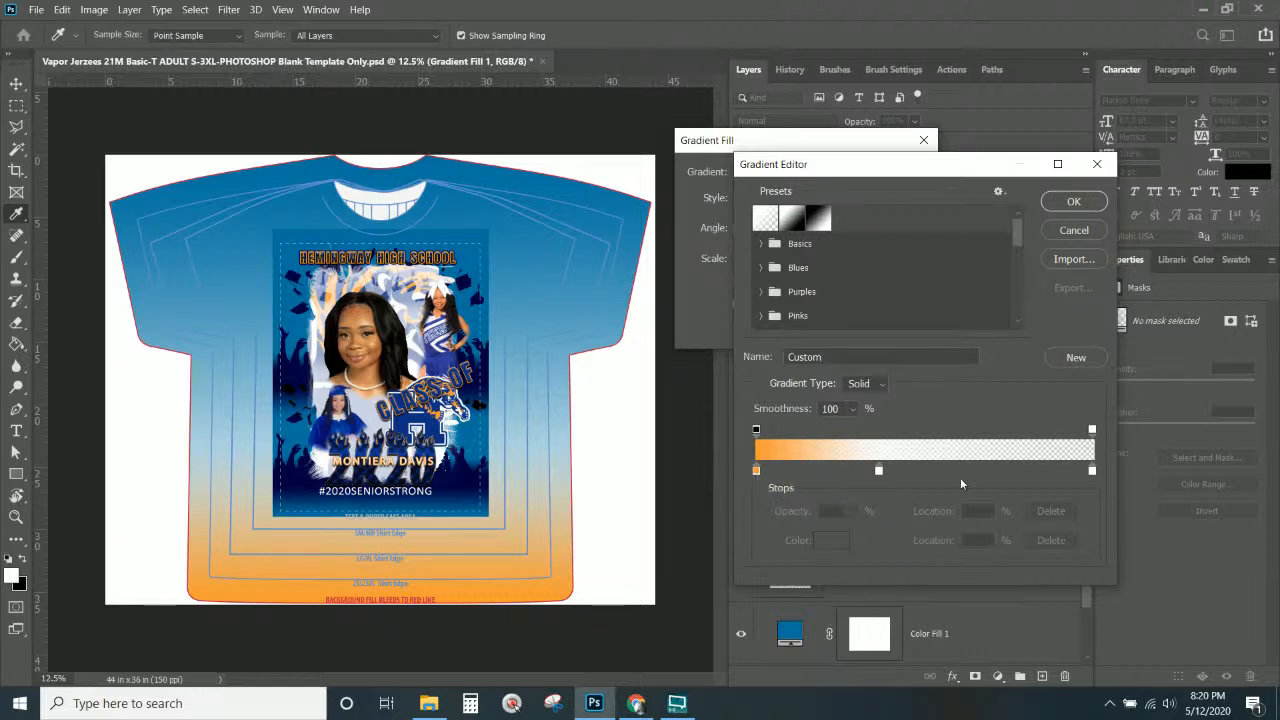
left_click(1091, 471)
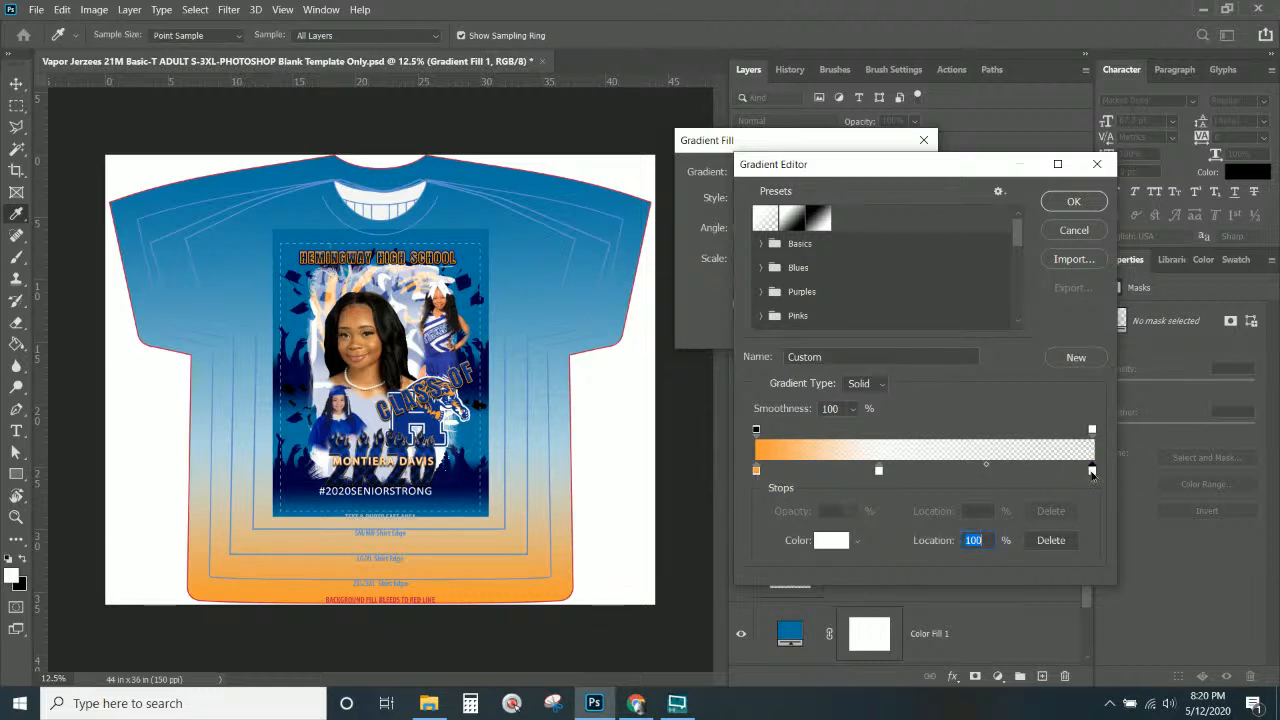
left_click_drag(1092, 473, 929, 470)
left_click(757, 472)
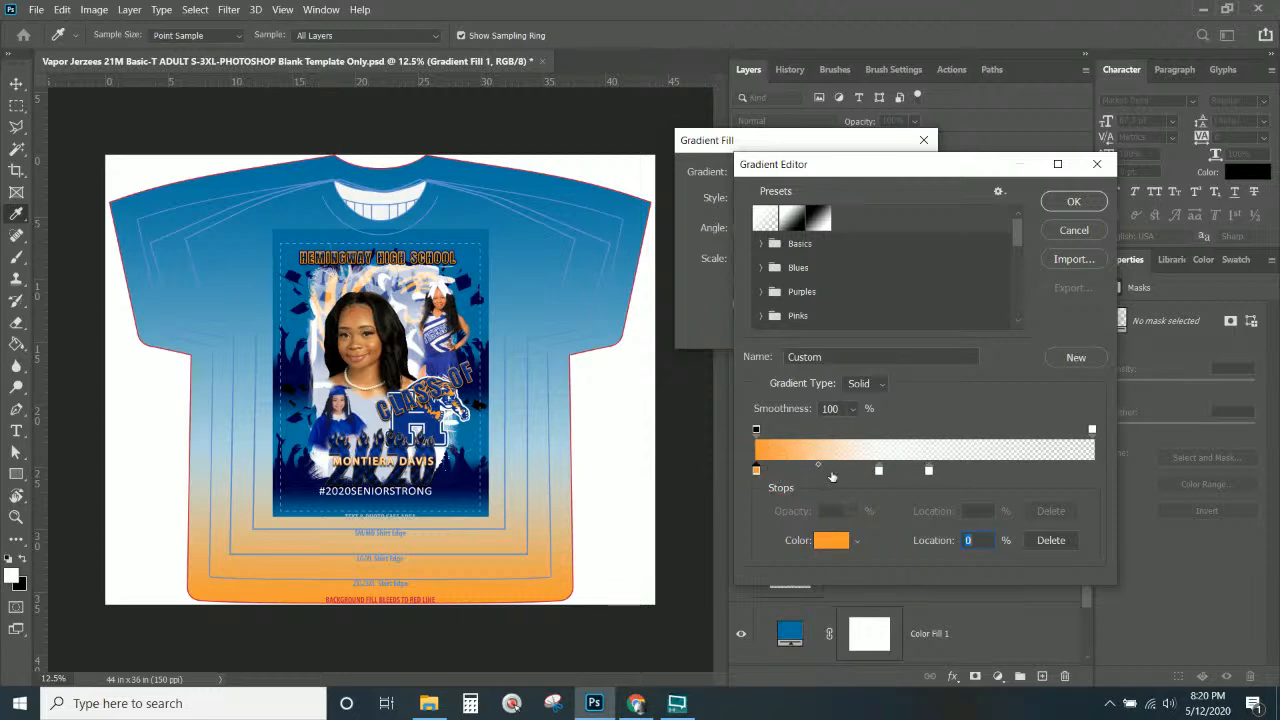
left_click(1048, 471)
double_click(1048, 471)
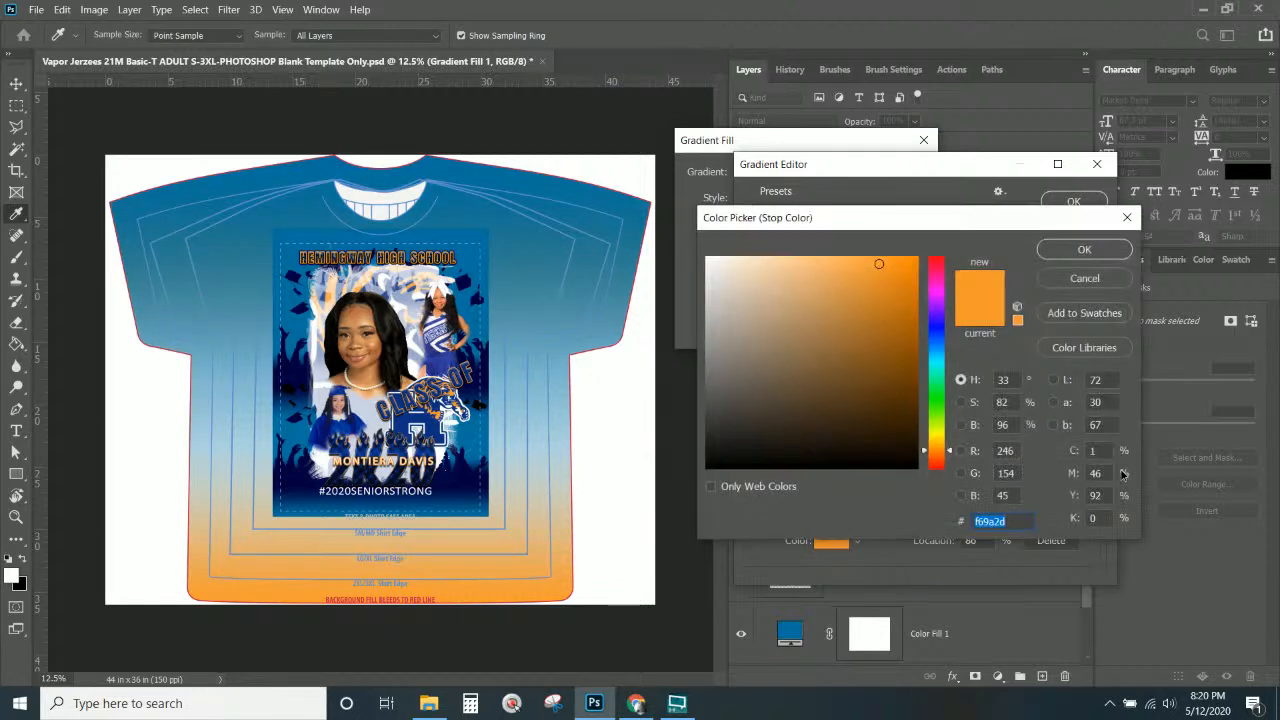
left_click(1085, 251)
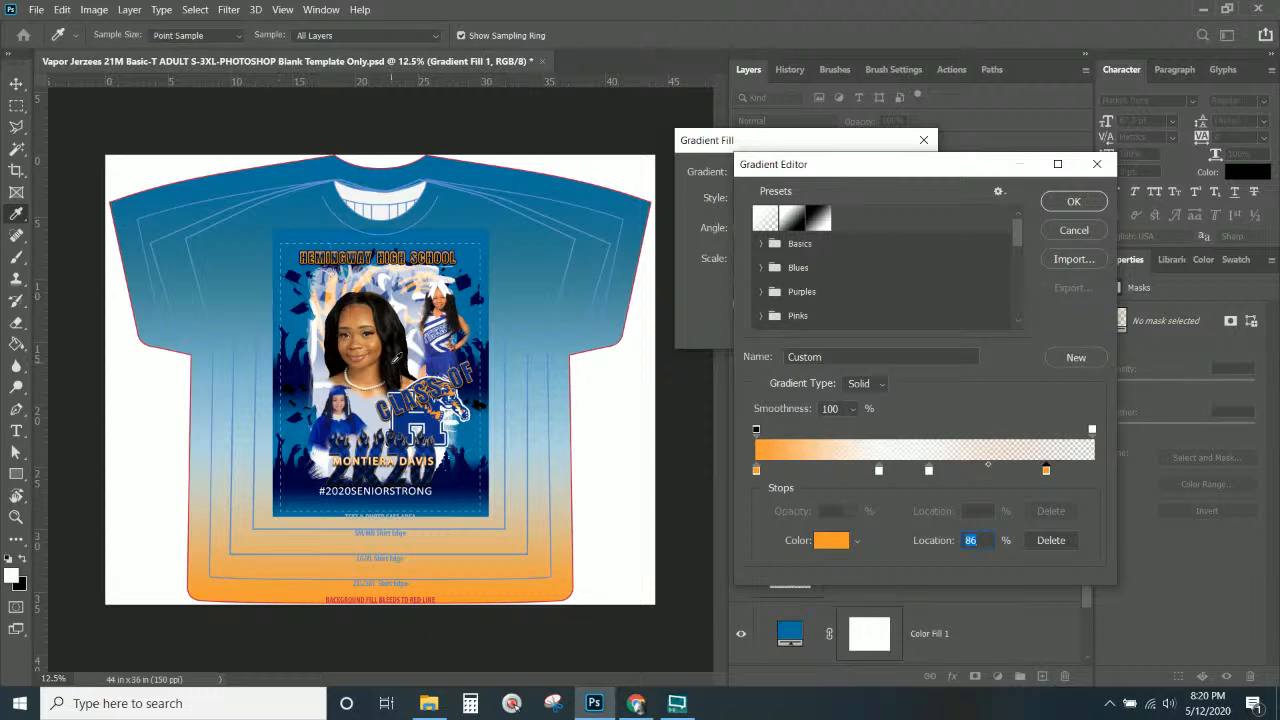
left_click(1088, 233)
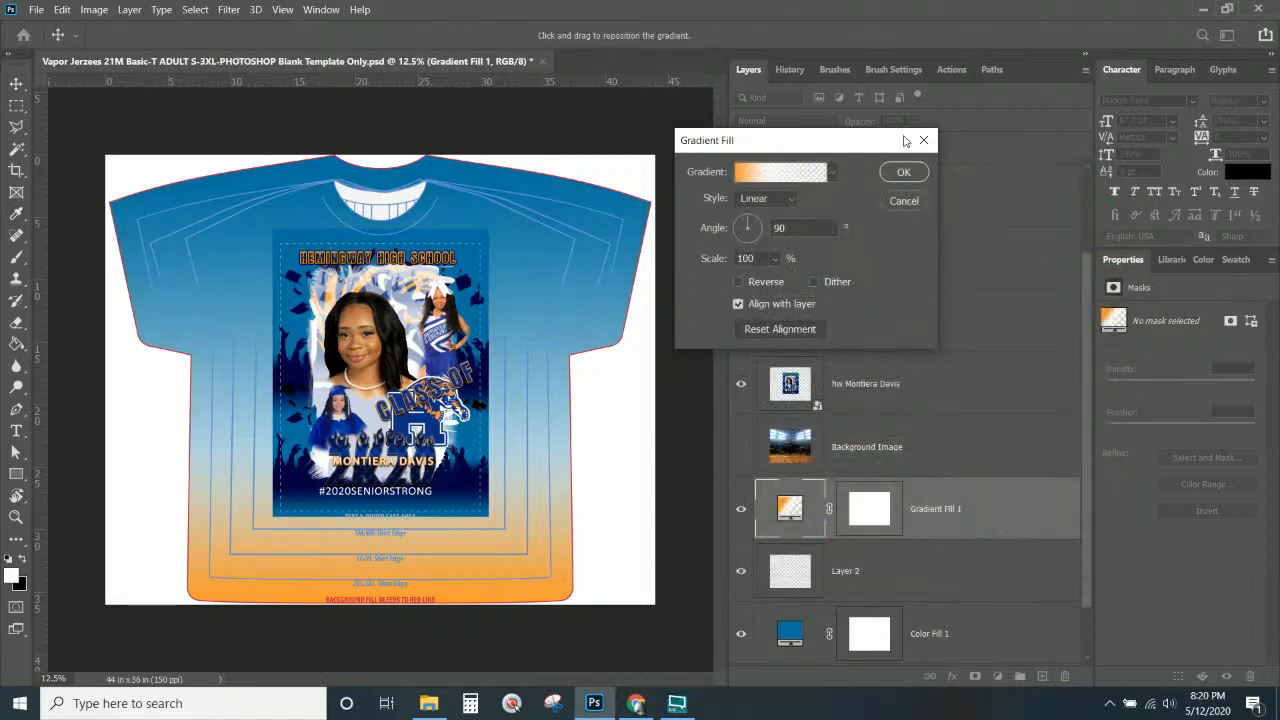
left_click(906, 203)
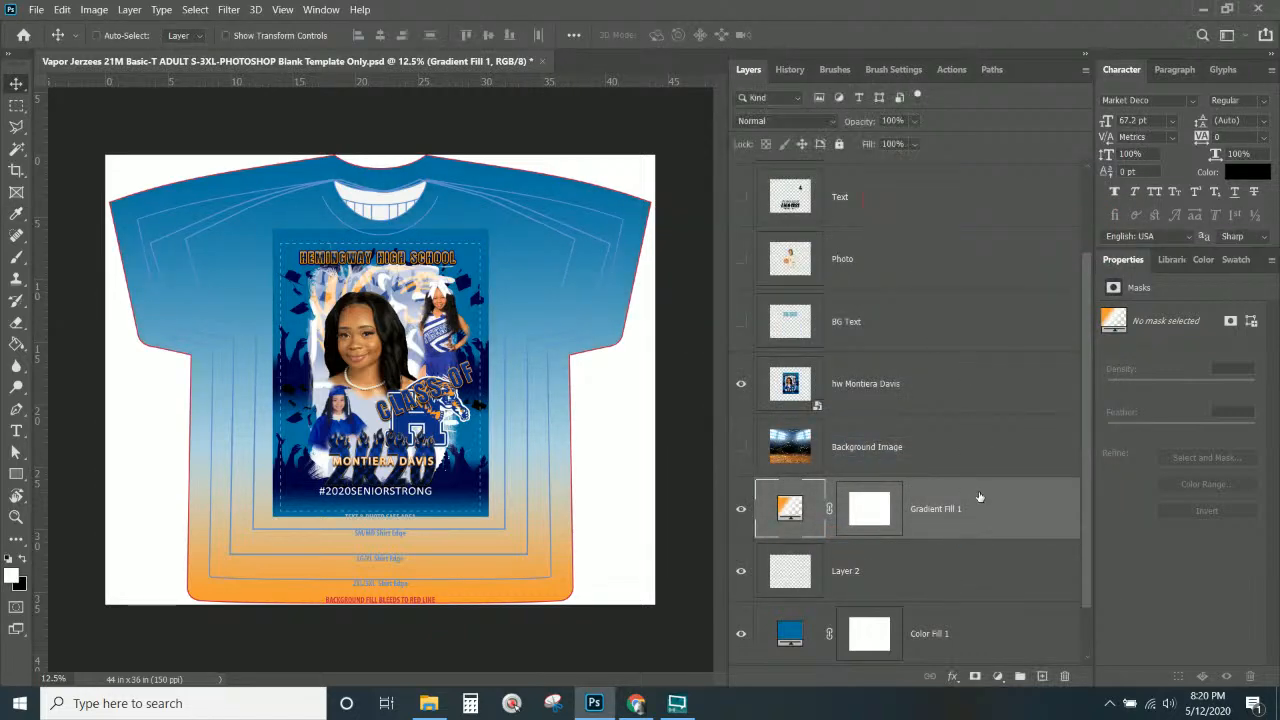
Delete Gradient Fill 1 and choose the 2639 px splash brush for Layer 2.
left_click(1064, 676)
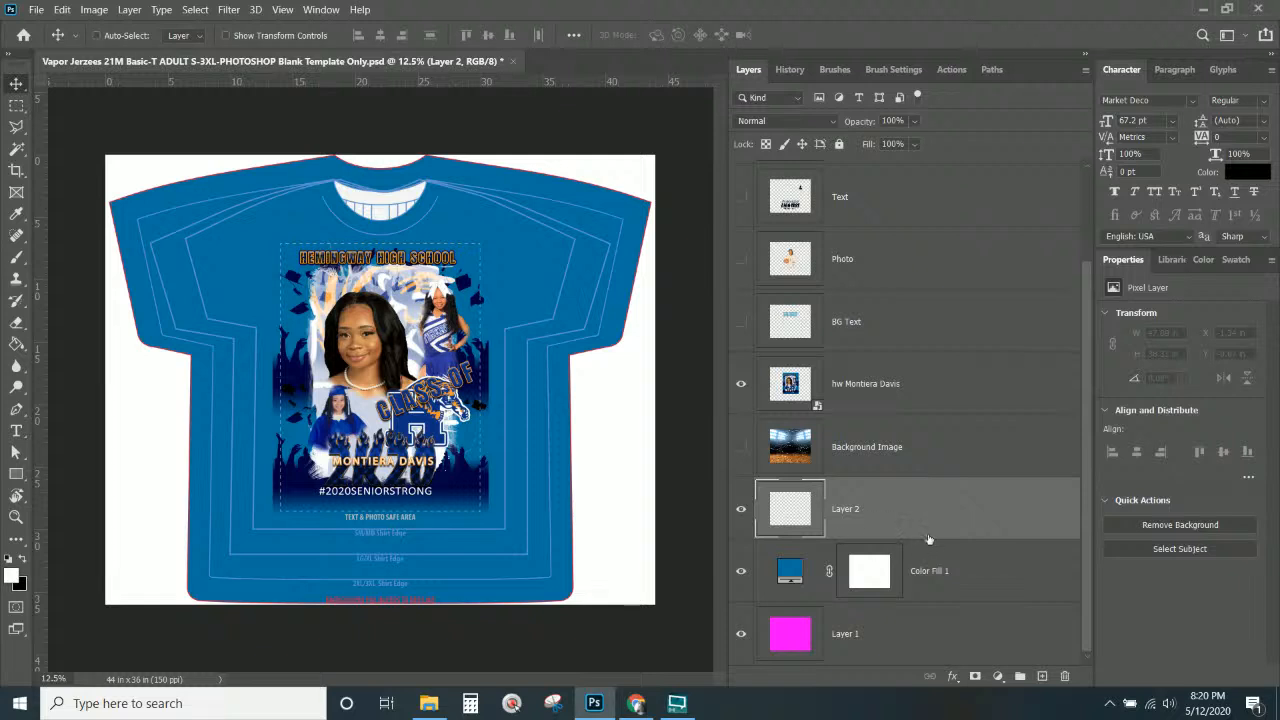
left_click(920, 524)
left_click(889, 514)
left_click(16, 256)
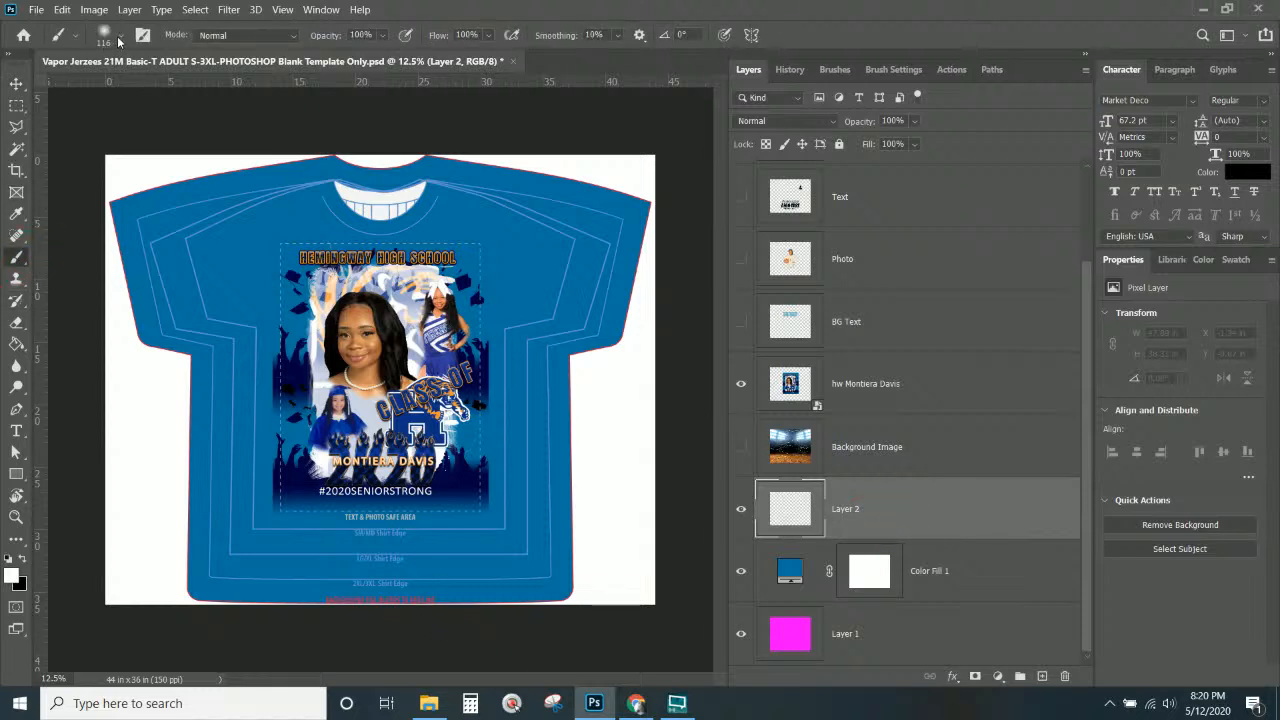
left_click(119, 38)
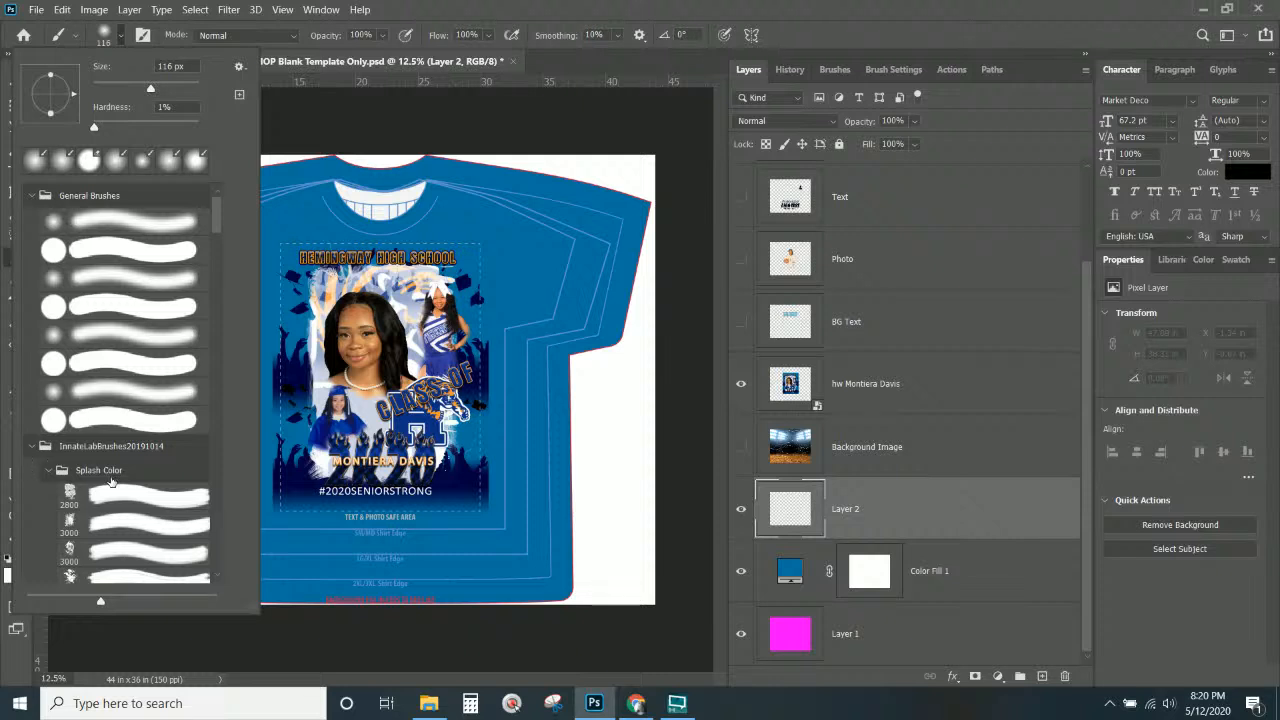
scroll(110, 483, "down", 5)
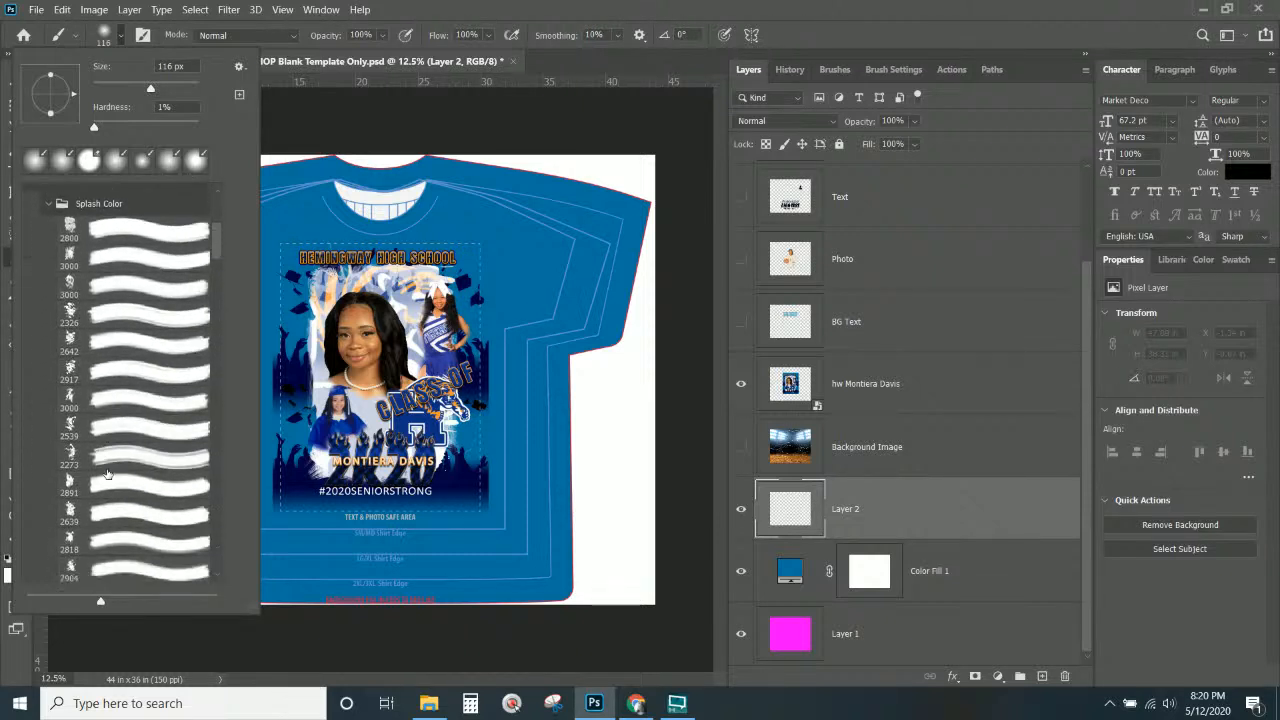
scroll(107, 474, "down", 1)
left_click(100, 490)
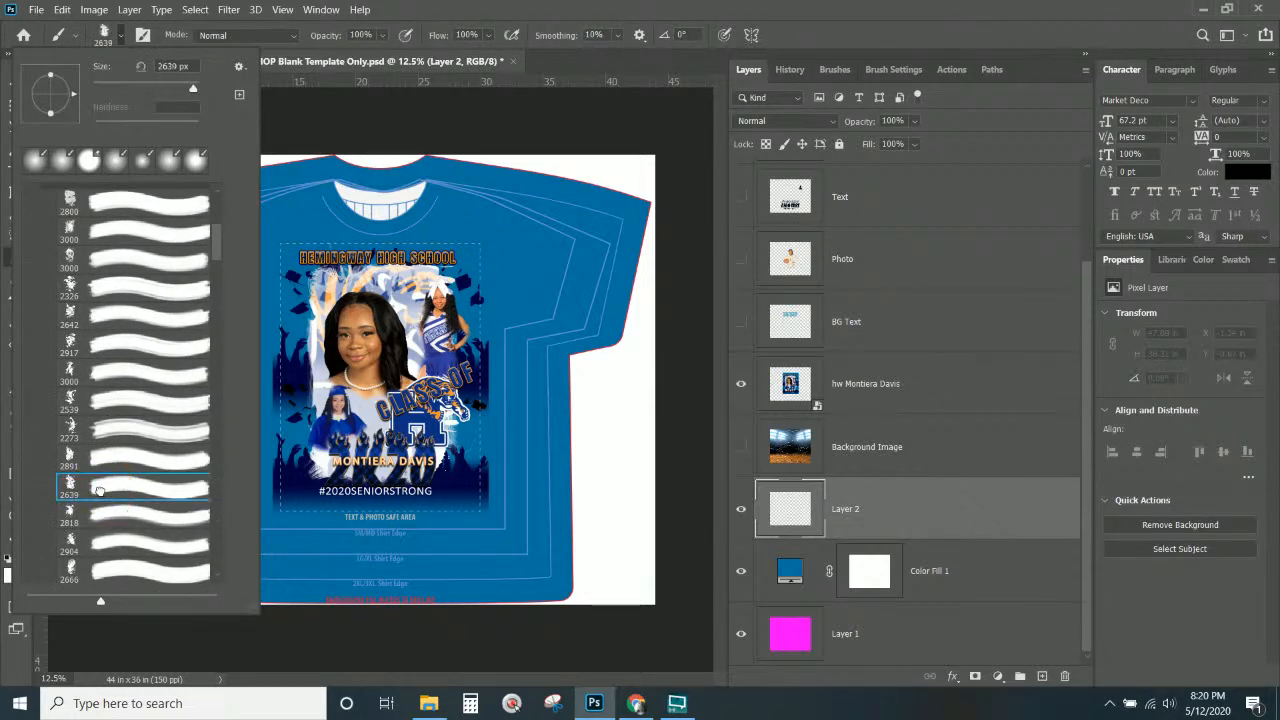
left_click(293, 47)
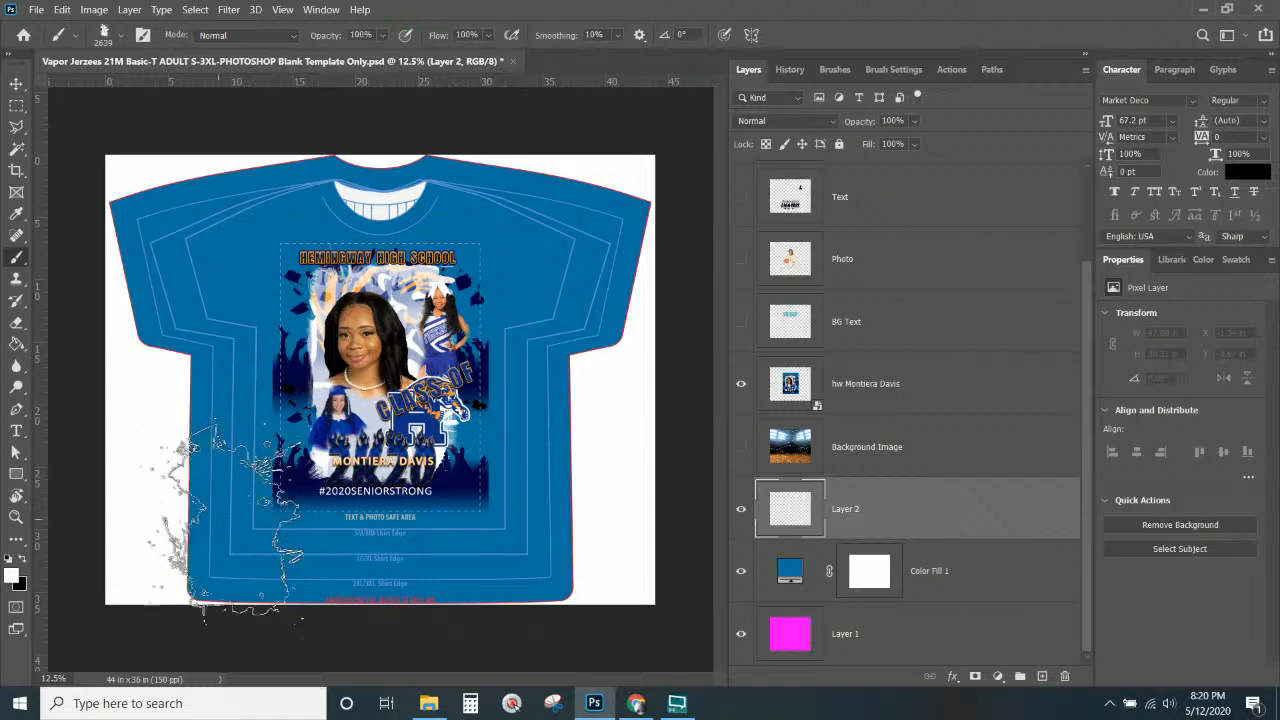
Stamp a black splash on the shirt's left side on Layer 2.
left_click(914, 514)
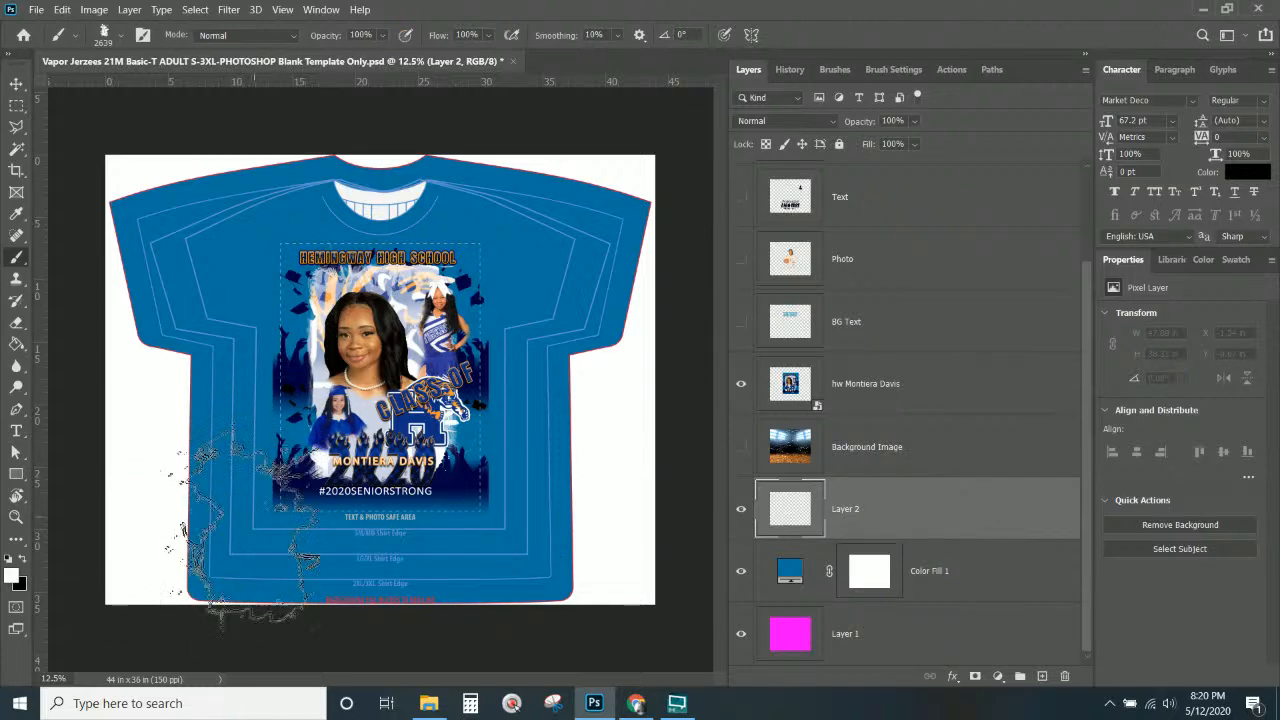
left_click(232, 518)
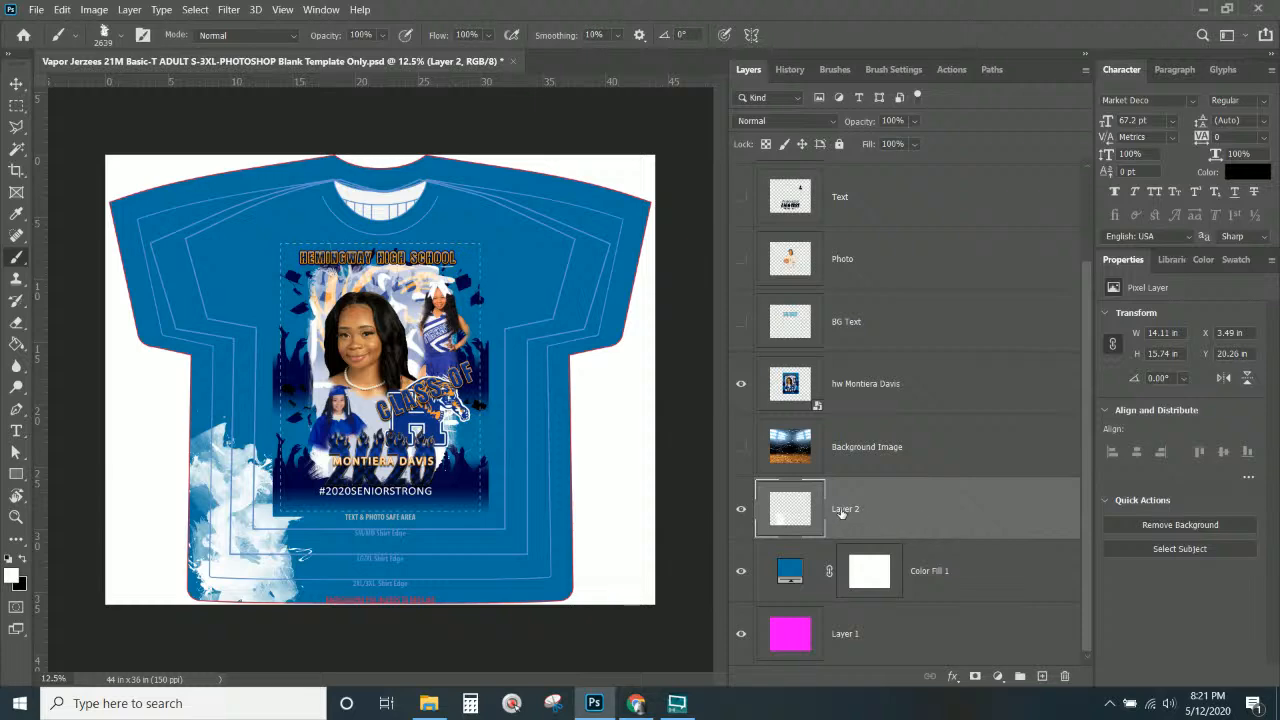
key("ctrl+z")
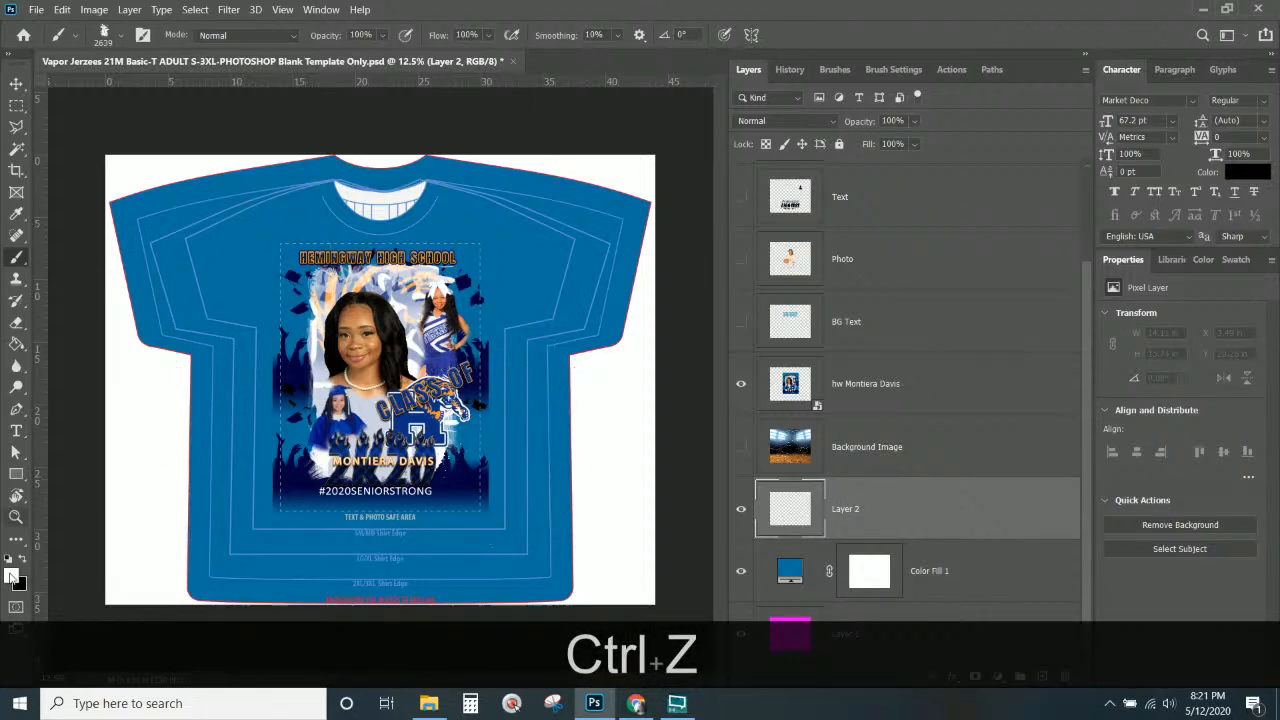
left_click(22, 560)
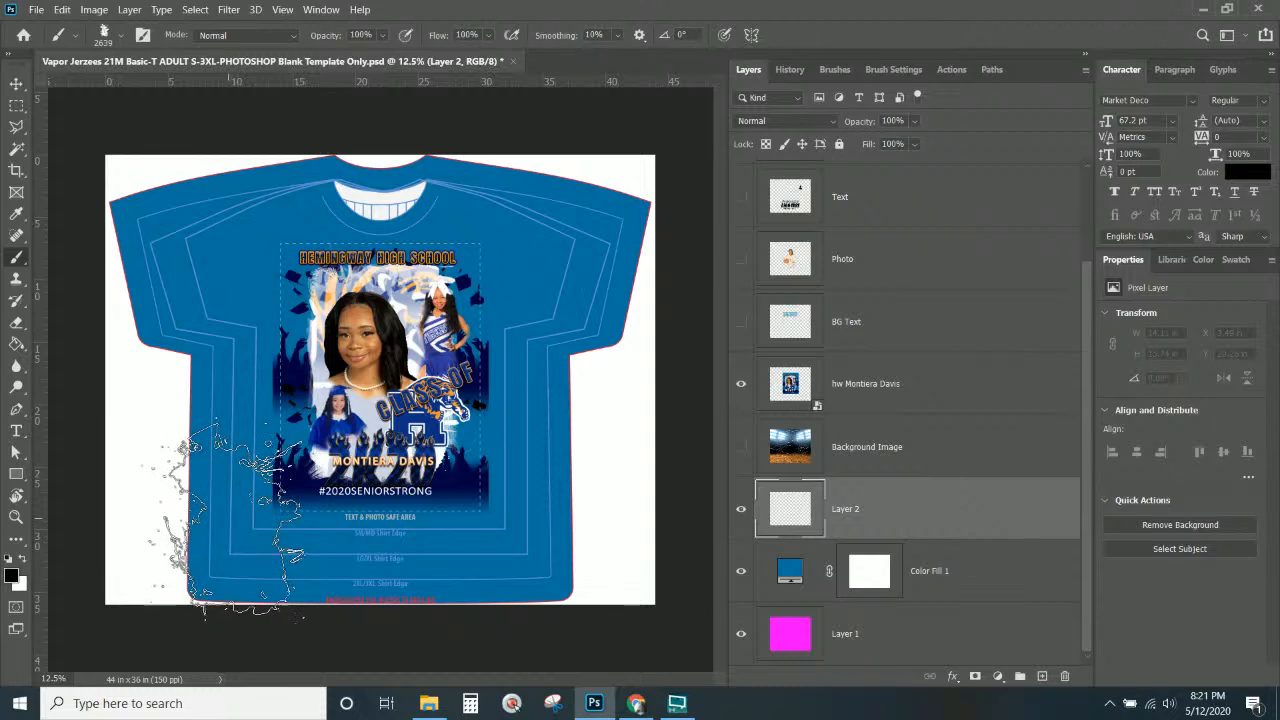
left_click(231, 520)
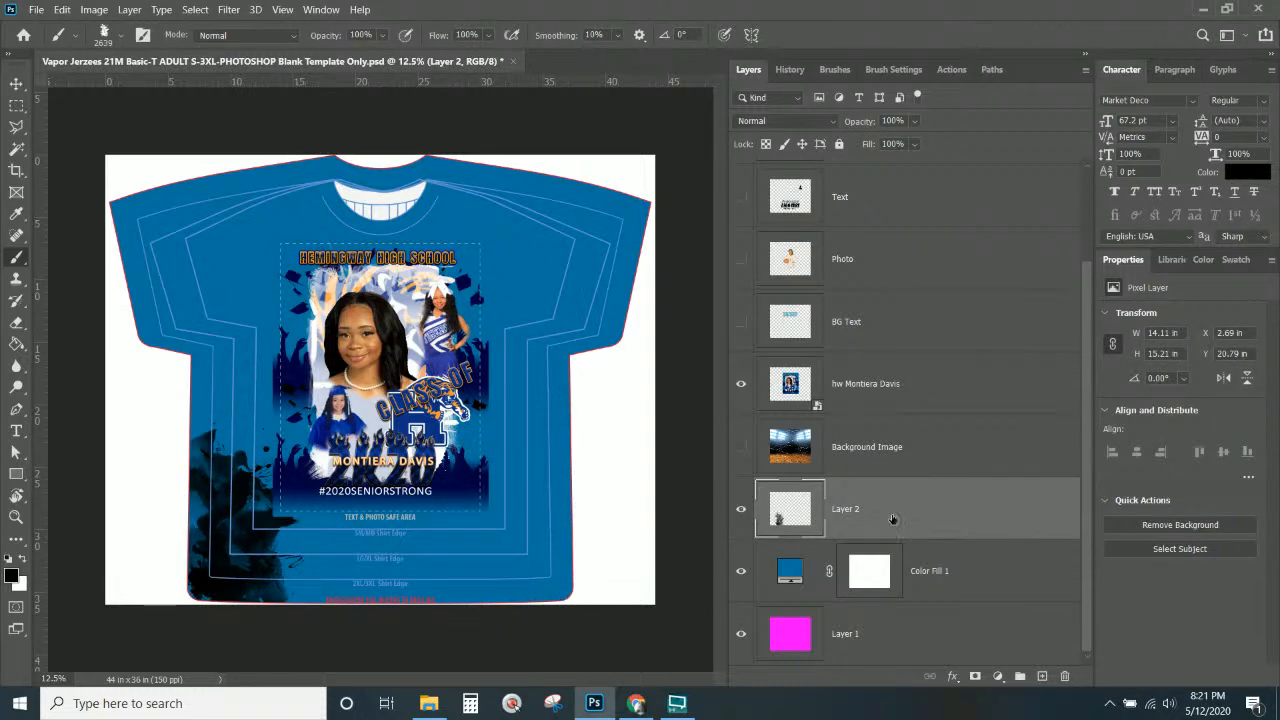
key("ctrl+z")
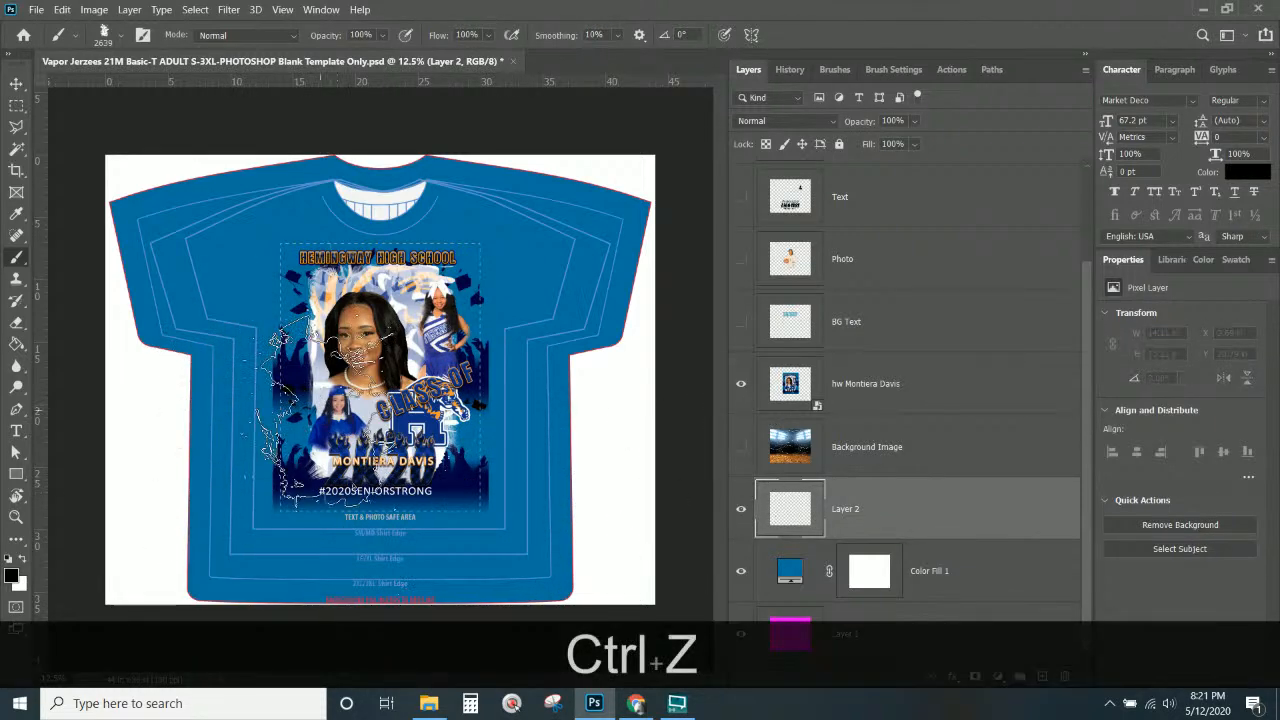
left_click(281, 421)
left_click(874, 509)
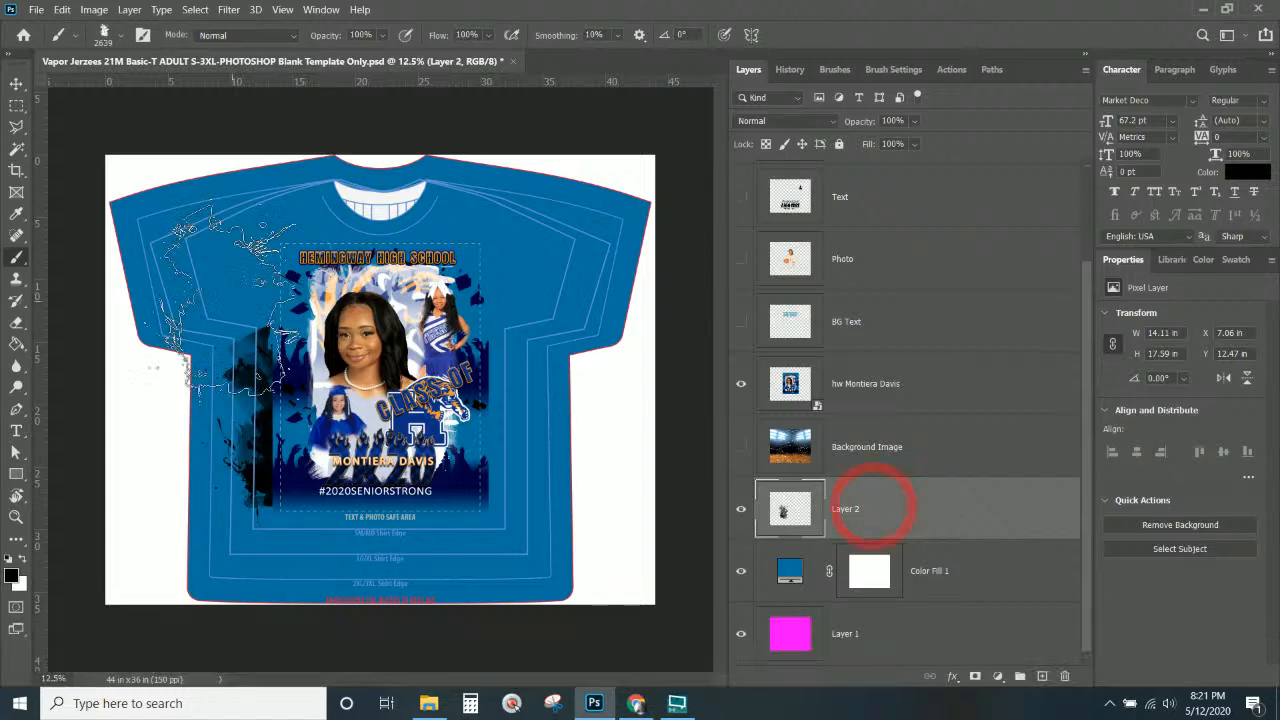
Move the black splash to the lower left, rotate it about 42° and enlarge to about 113%.
left_click(16, 84)
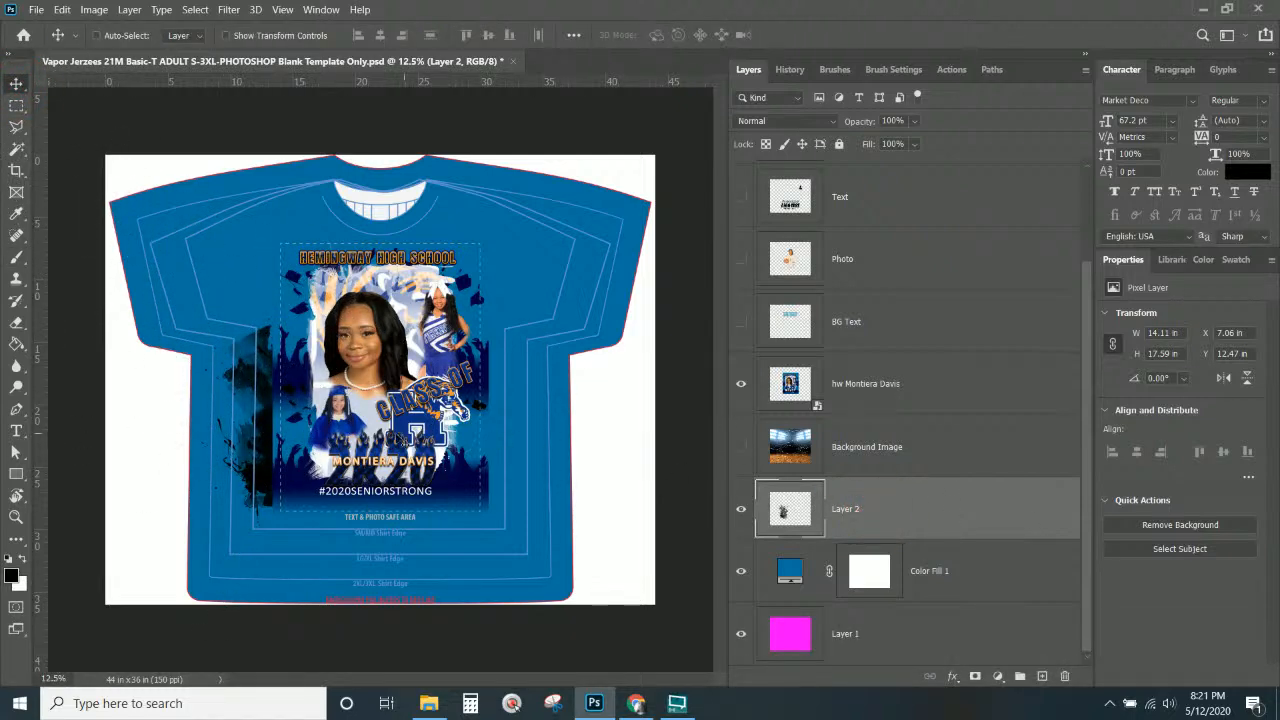
left_click_drag(286, 467, 185, 588)
key("ctrl+t")
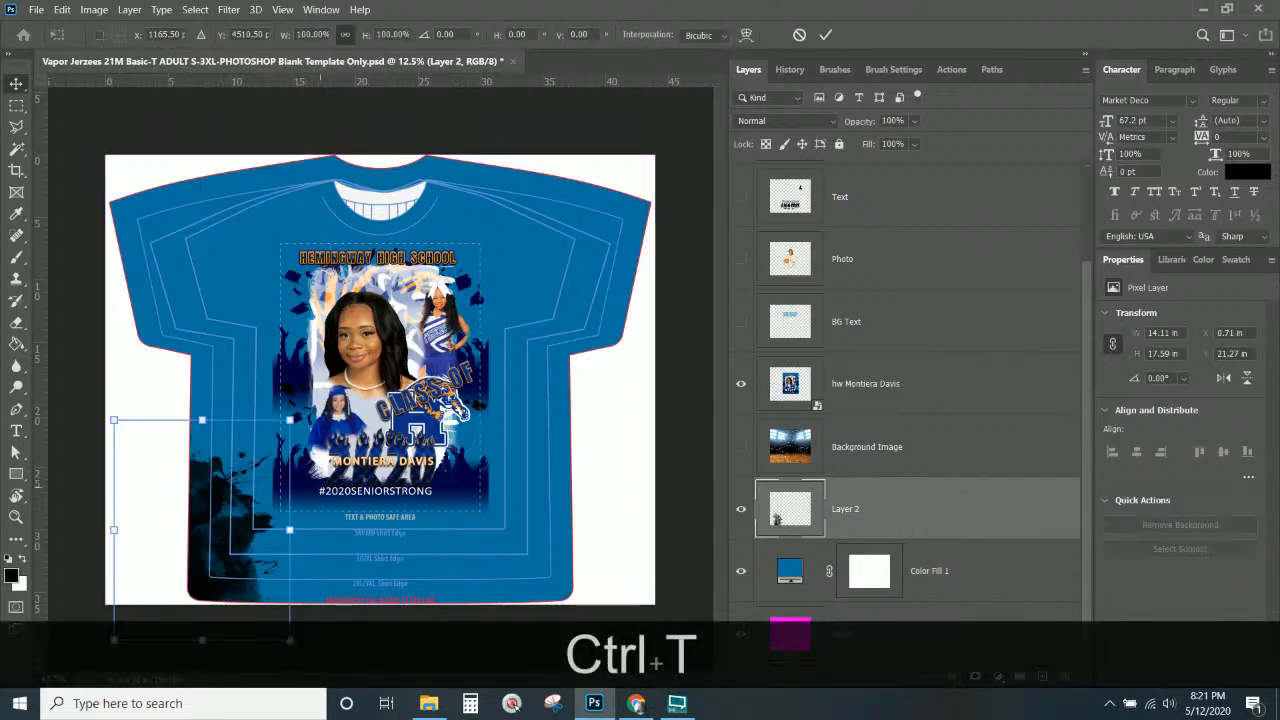
left_click_drag(331, 396, 205, 338)
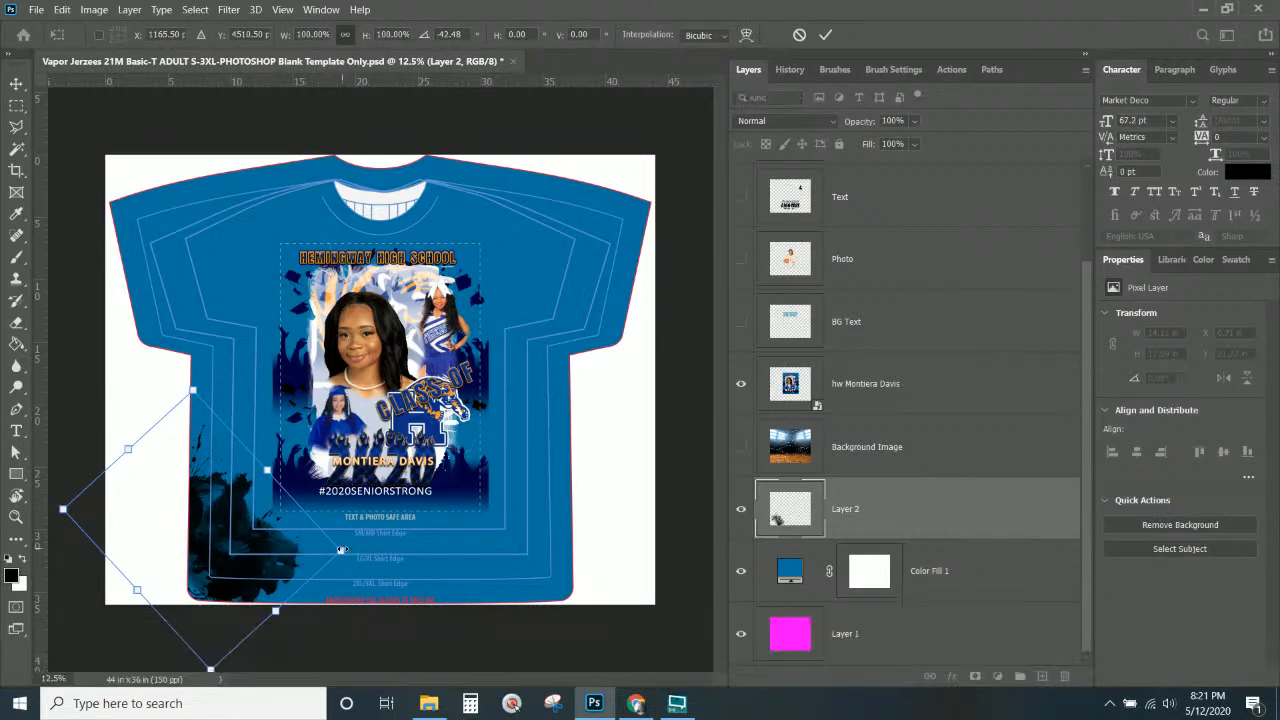
left_click_drag(340, 551, 378, 564)
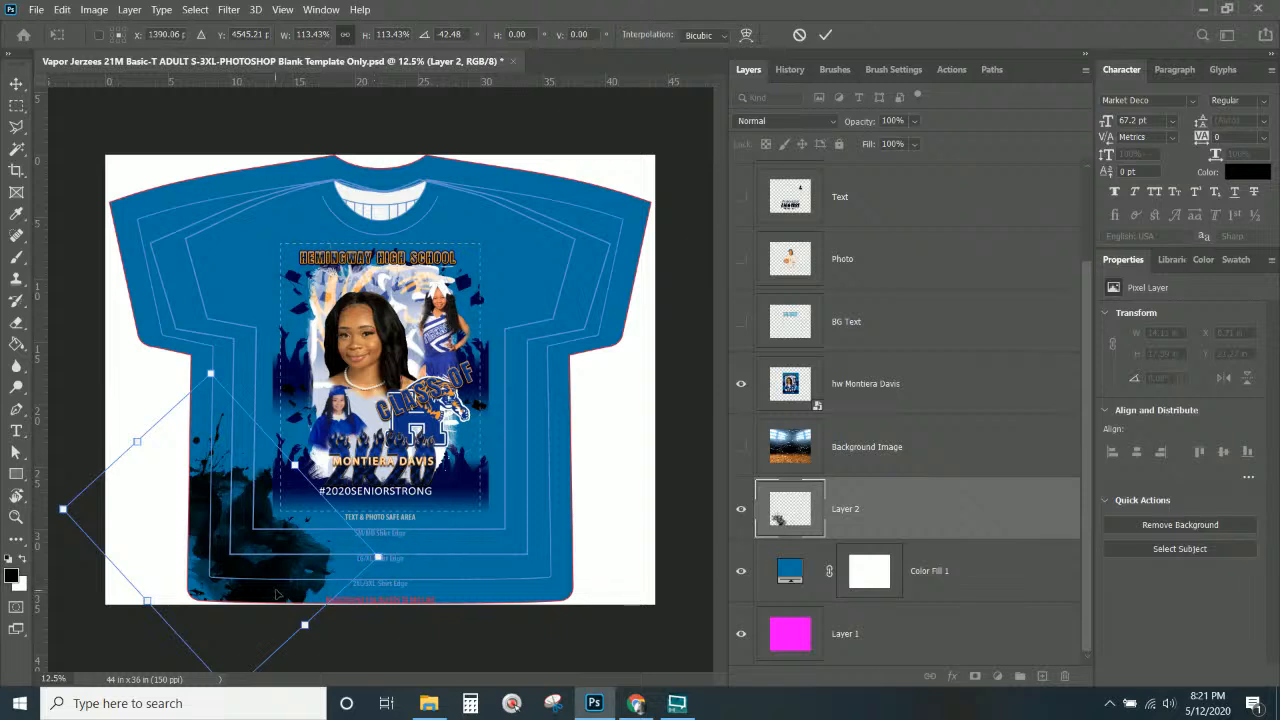
mouse_move(277, 593)
left_mouse_down()
mouse_move(290, 576)
mouse_move(290, 592)
left_mouse_up()
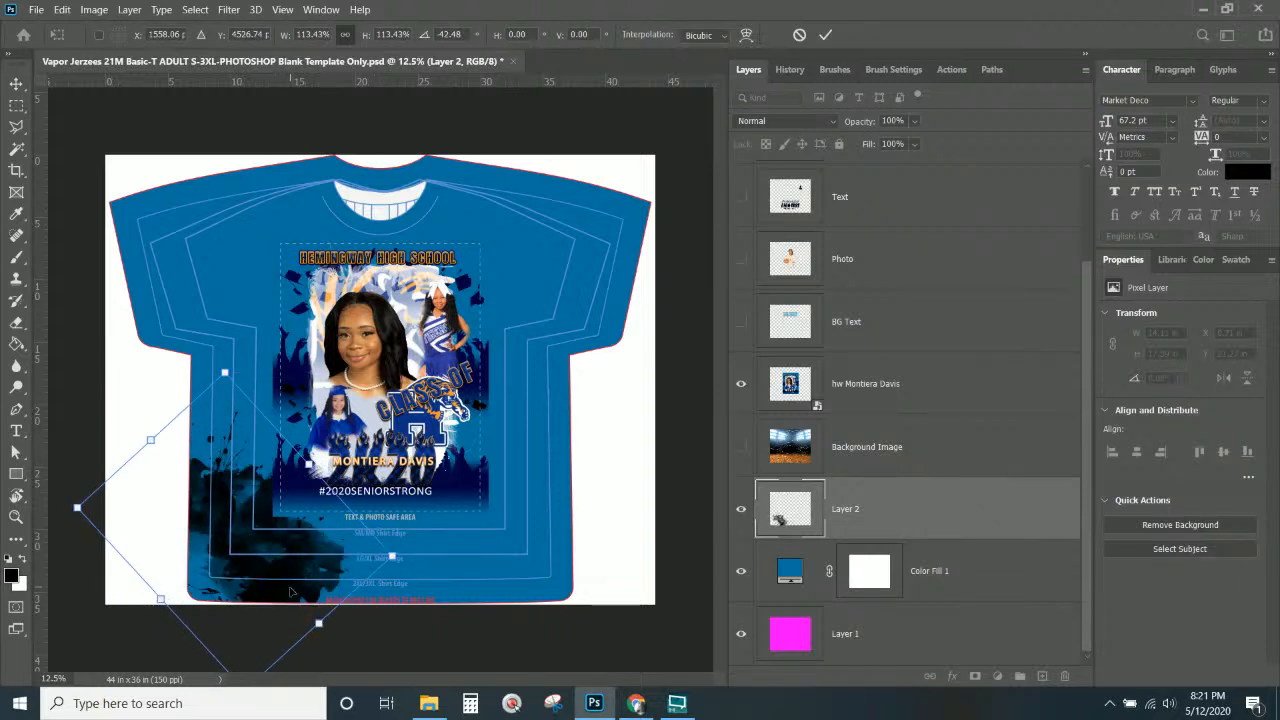
key("Return")
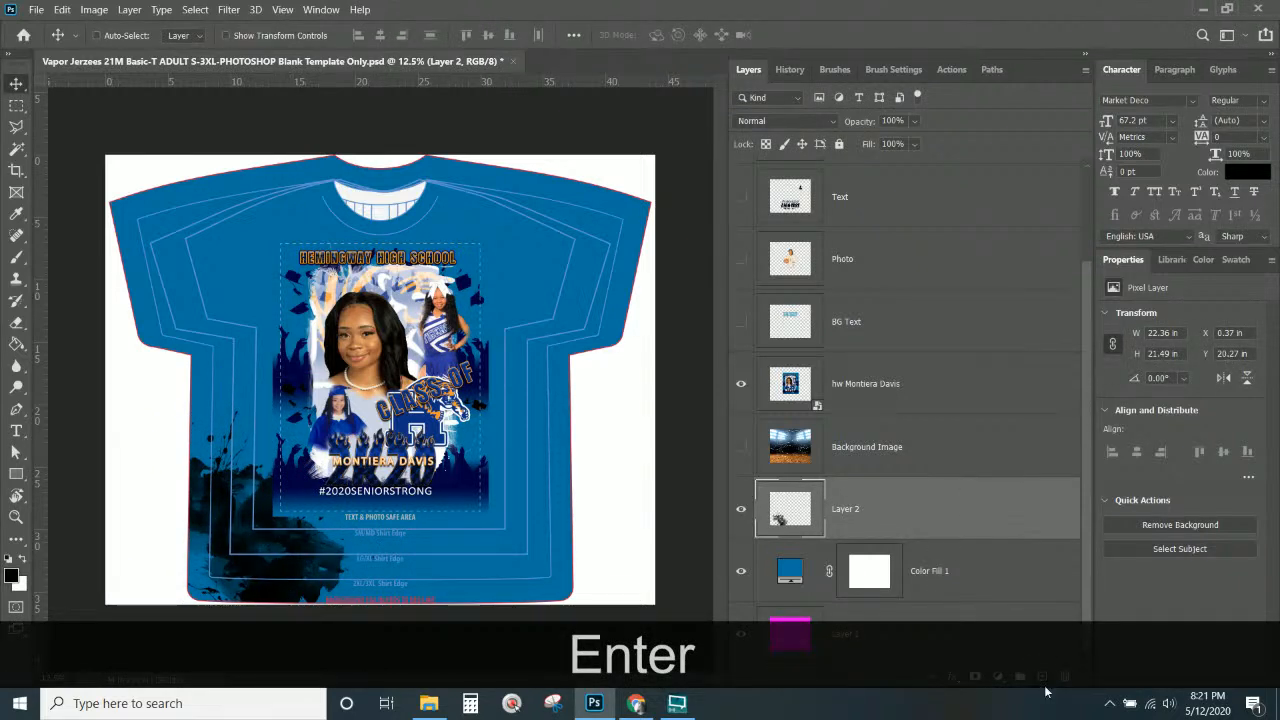
On a new Layer 3, stamp a black 2954 splash on the shirt's right side.
left_click(1043, 677)
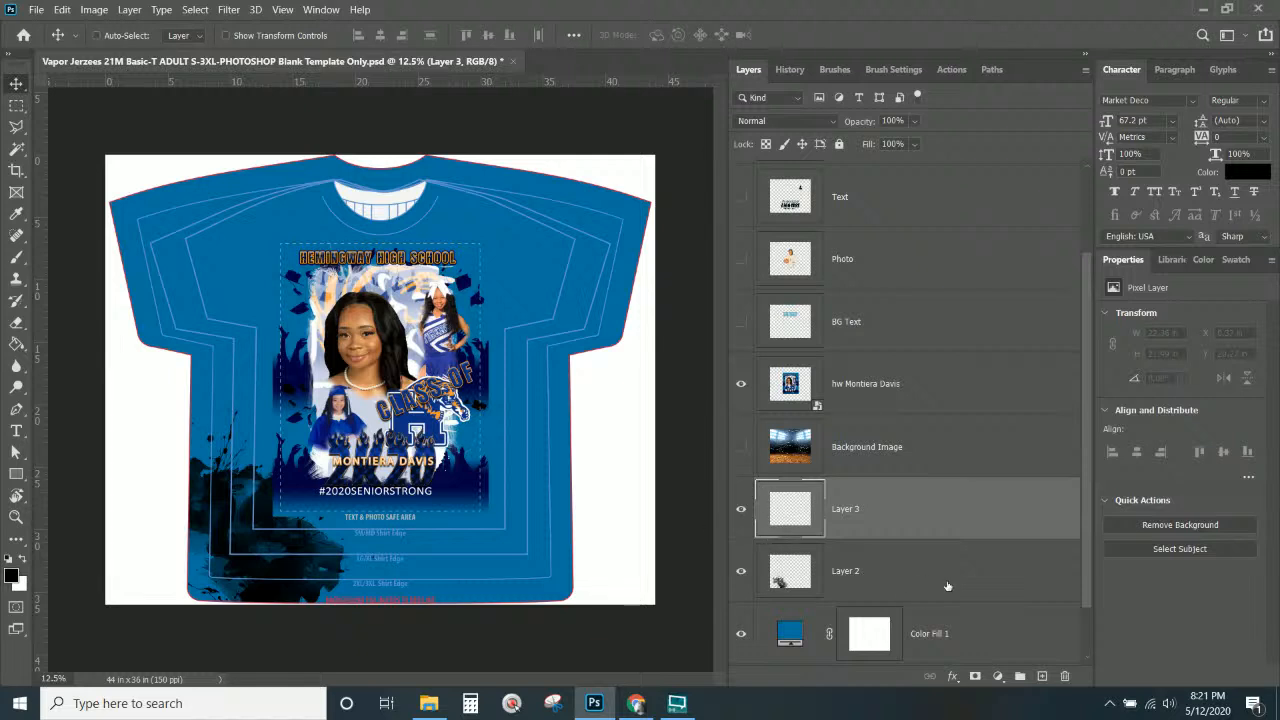
left_click(16, 254)
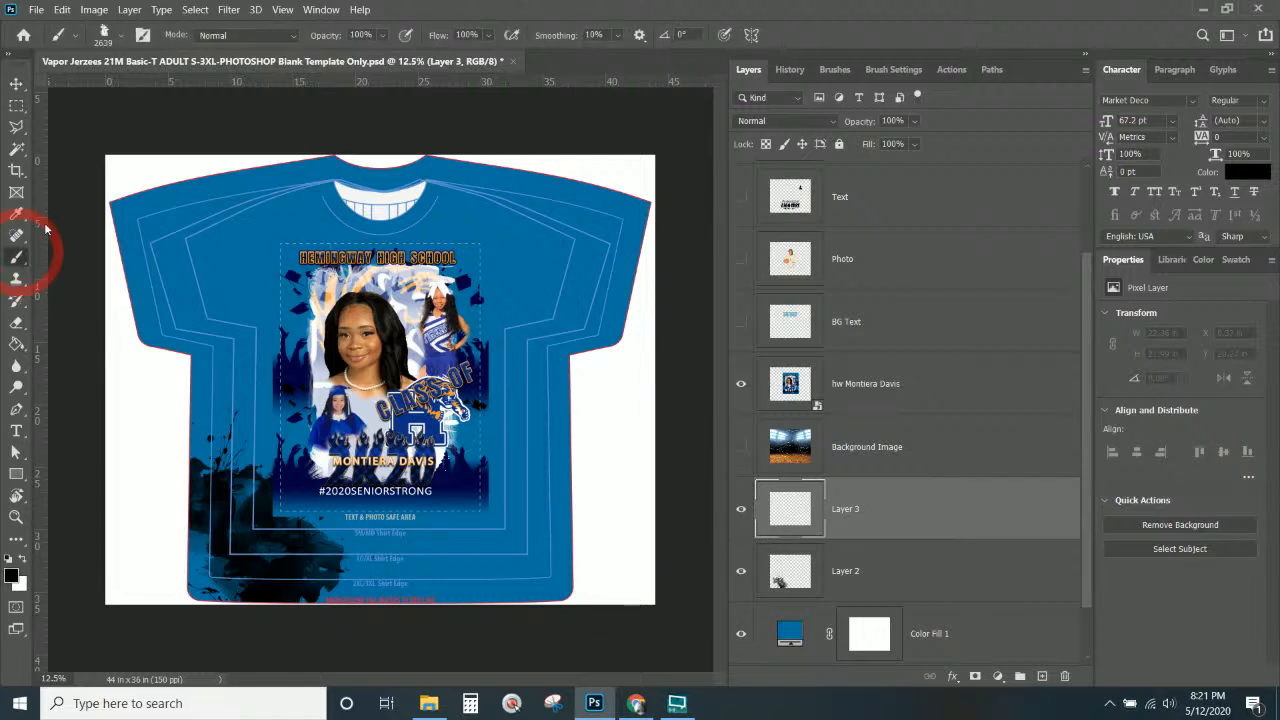
left_click(122, 38)
scroll(104, 527, "down", 2)
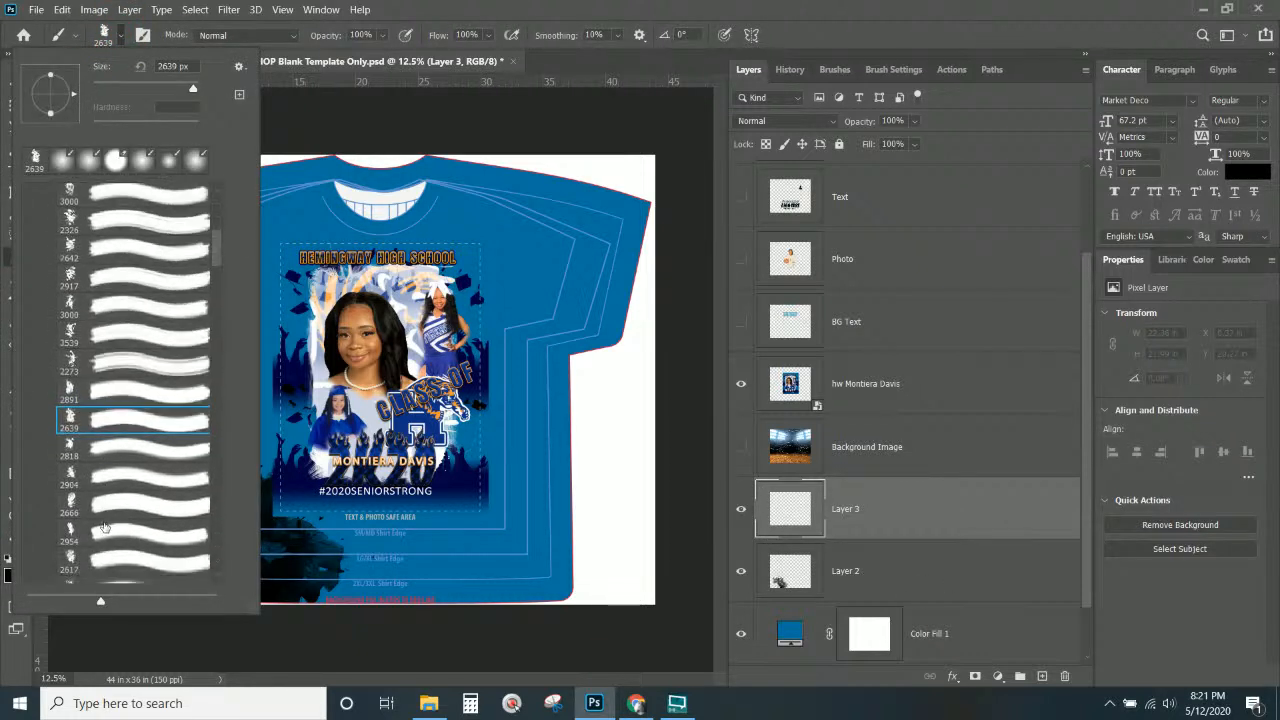
left_click(104, 530)
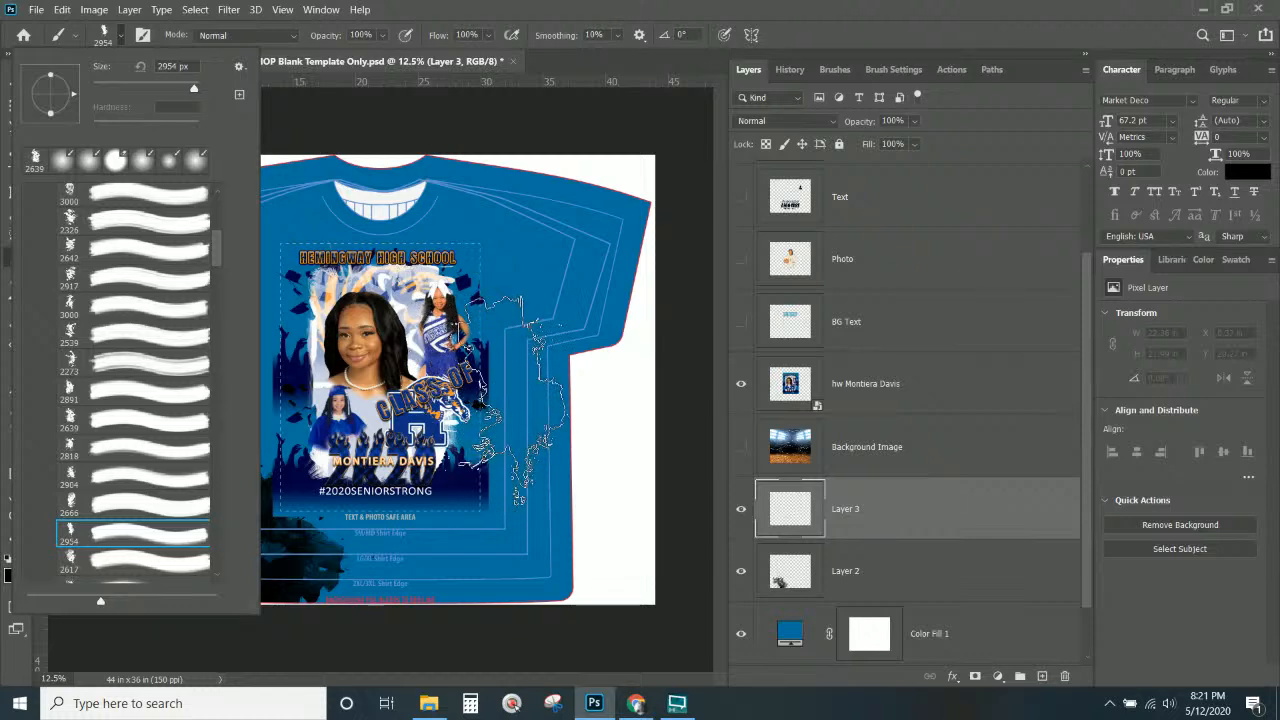
left_click(510, 395)
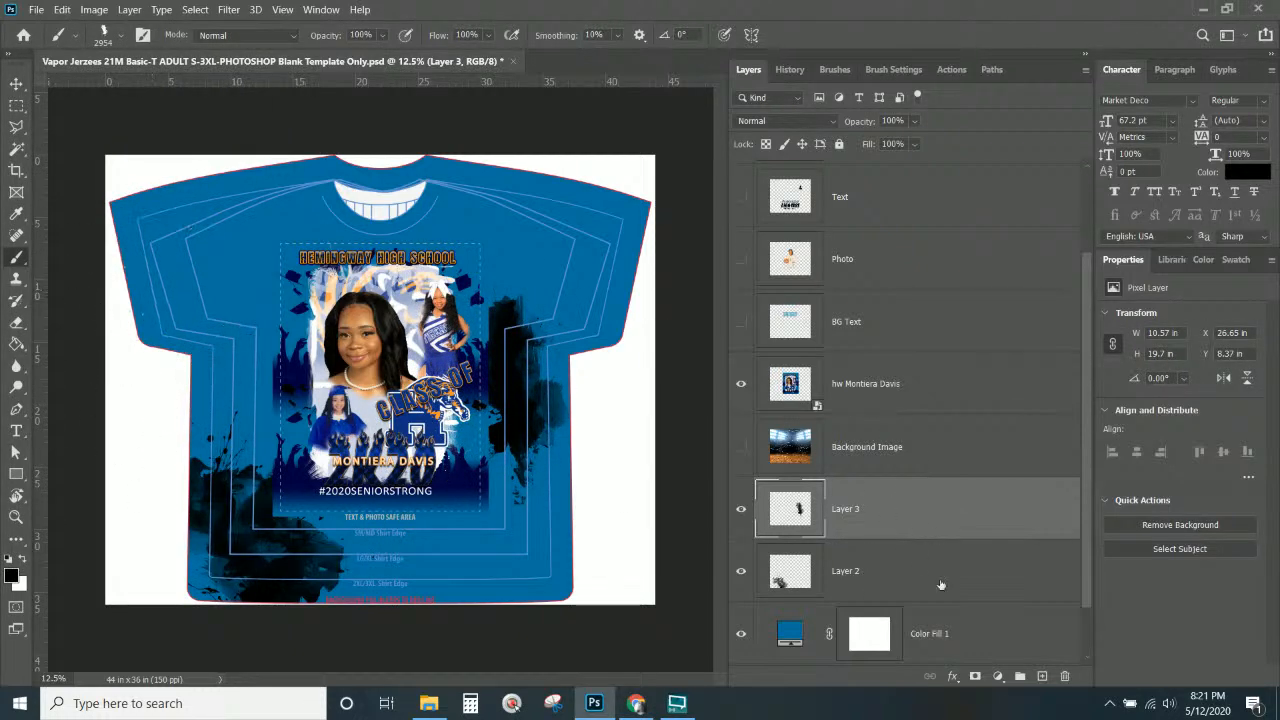
On a new Layer 4, stamp a black splash with the 2779 splatter brush.
left_click(1043, 678)
left_click(120, 35)
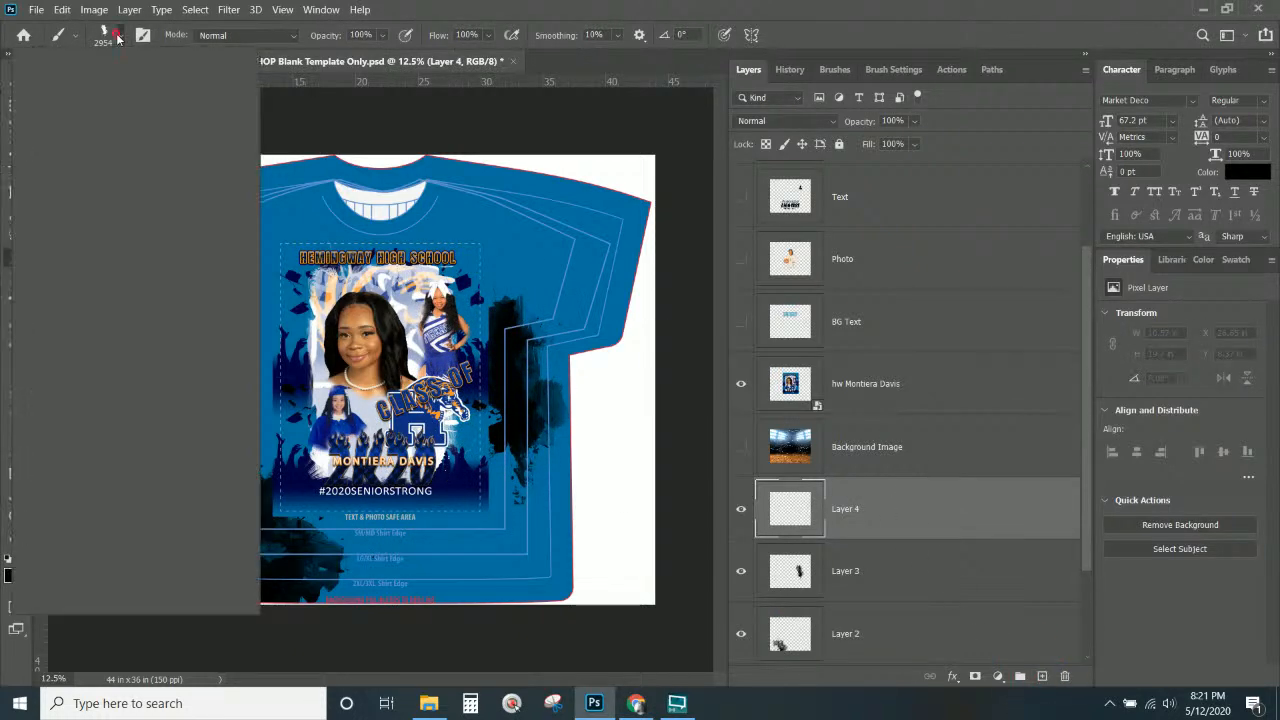
scroll(88, 440, "down", 3)
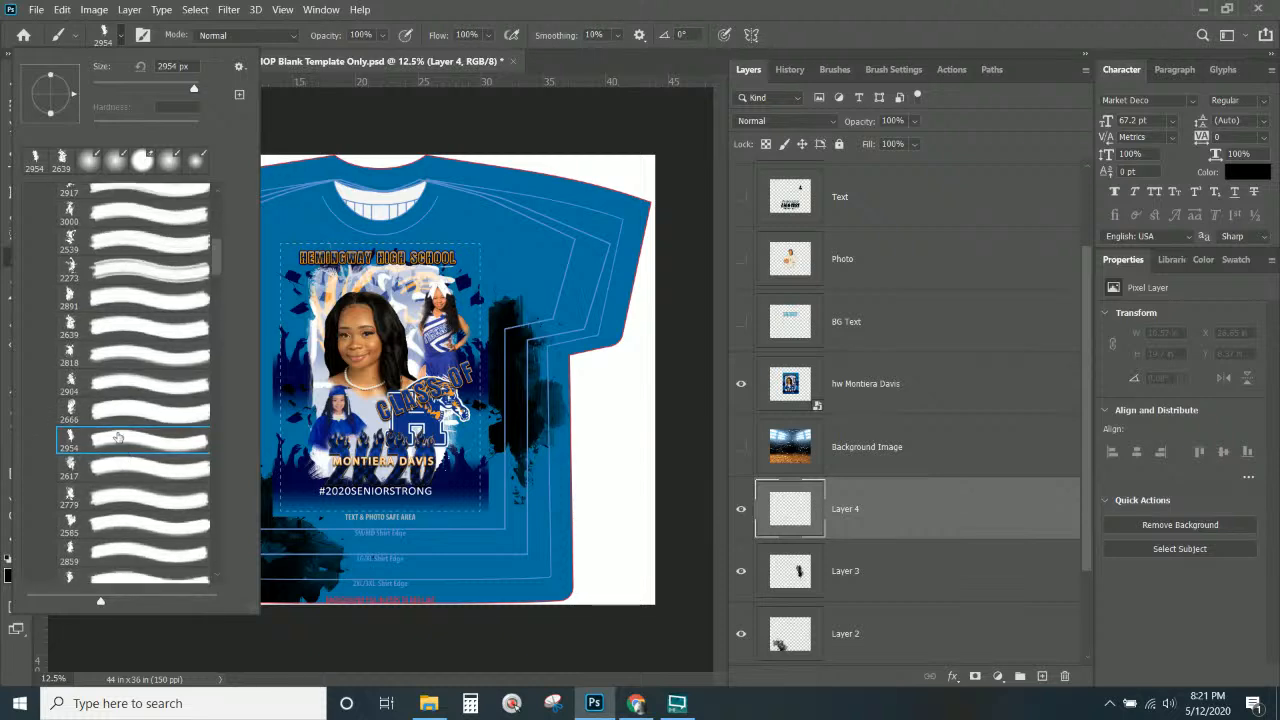
left_click(104, 505)
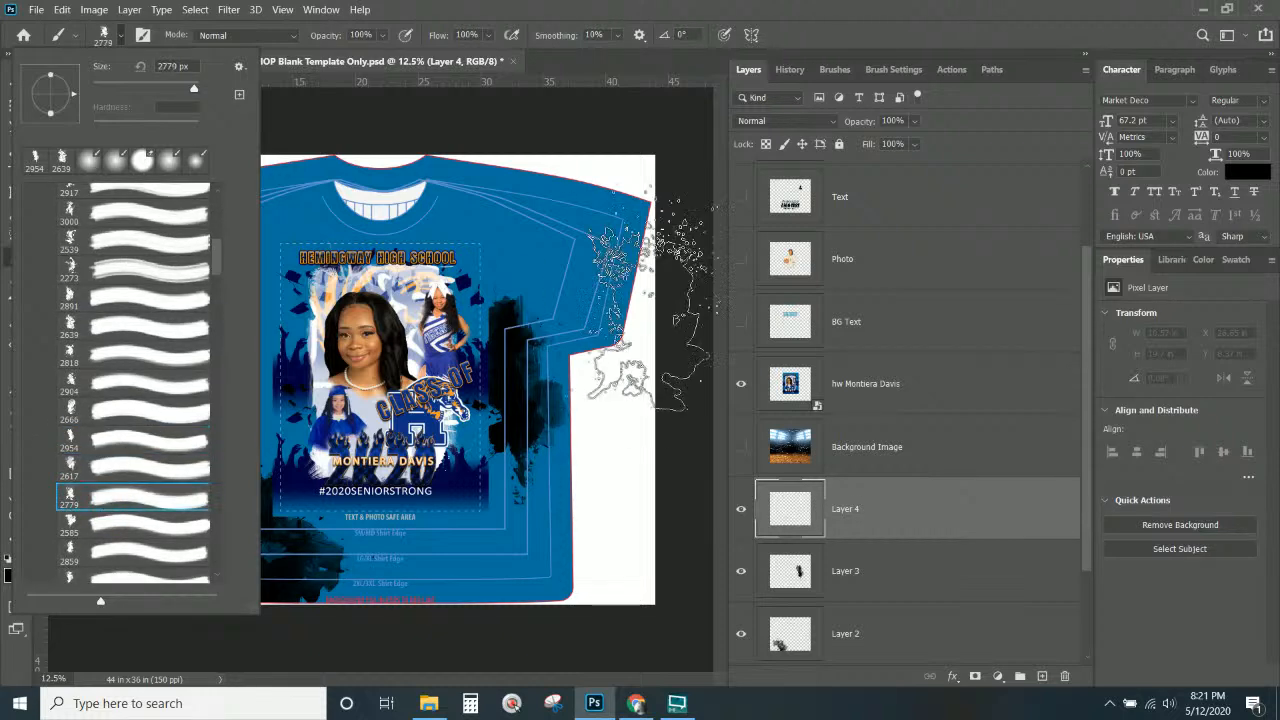
left_click(358, 286)
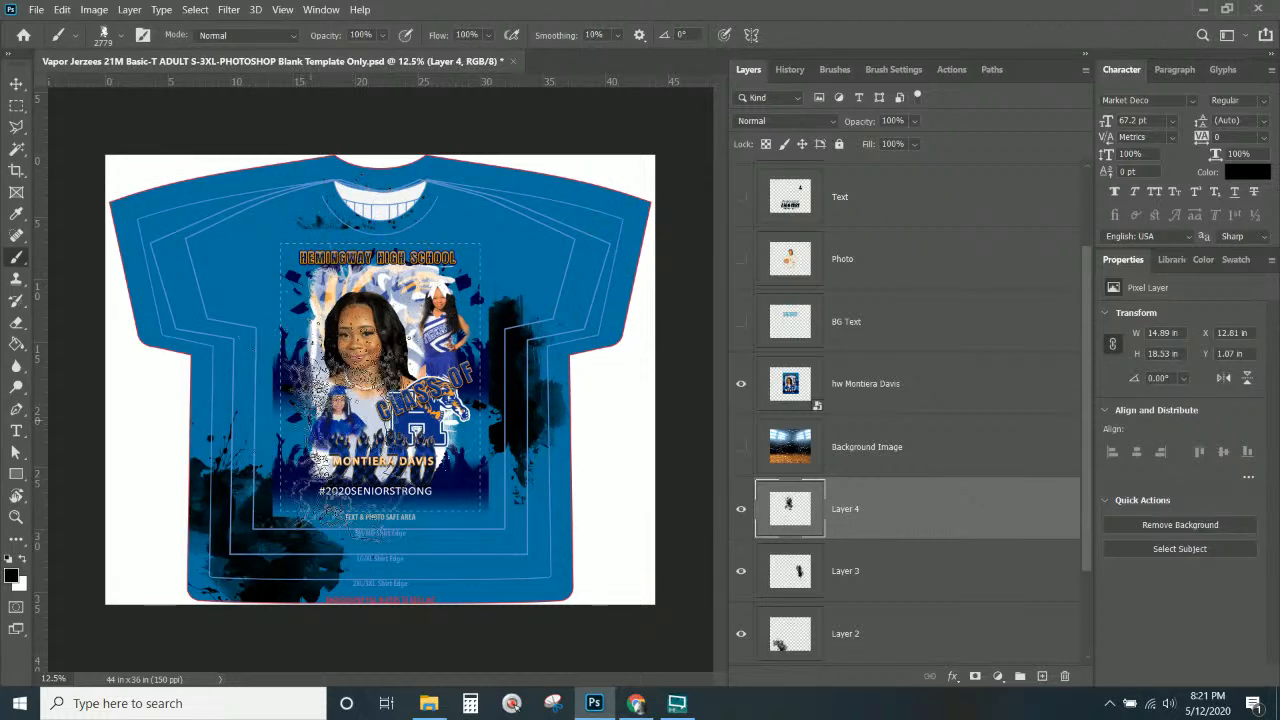
Add a new empty Layer 5.
left_click(860, 499)
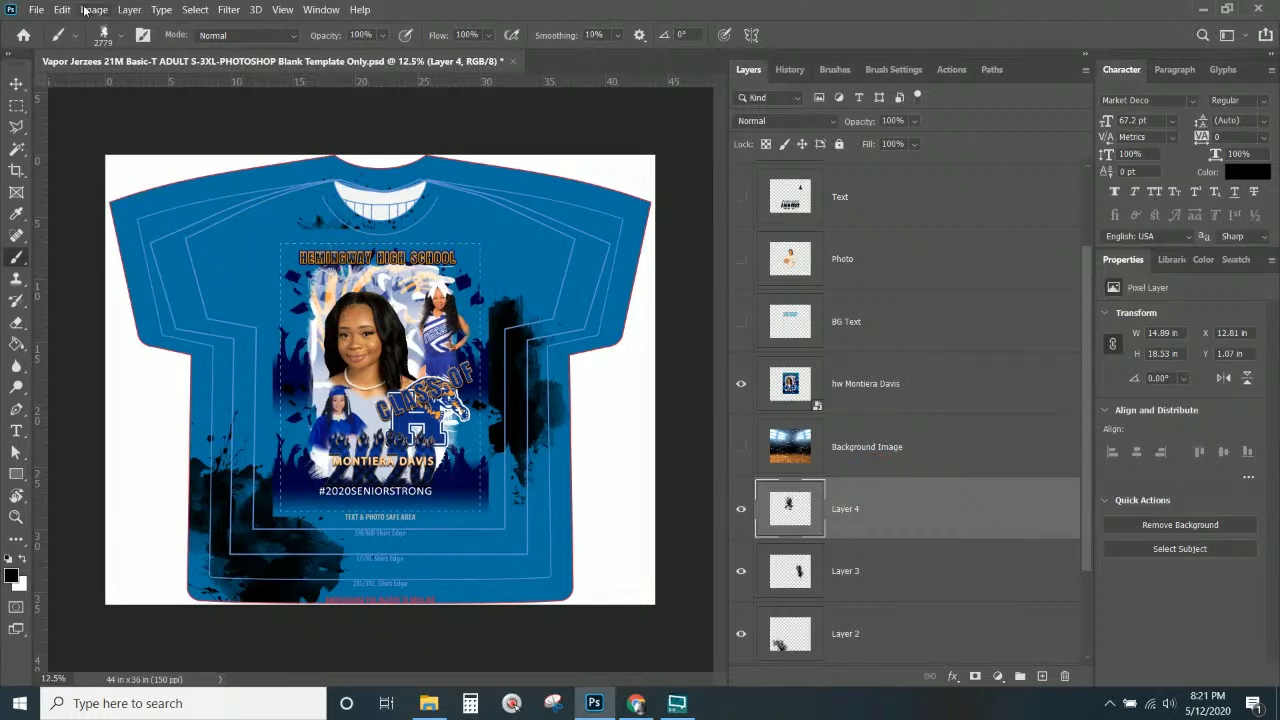
left_click(127, 13)
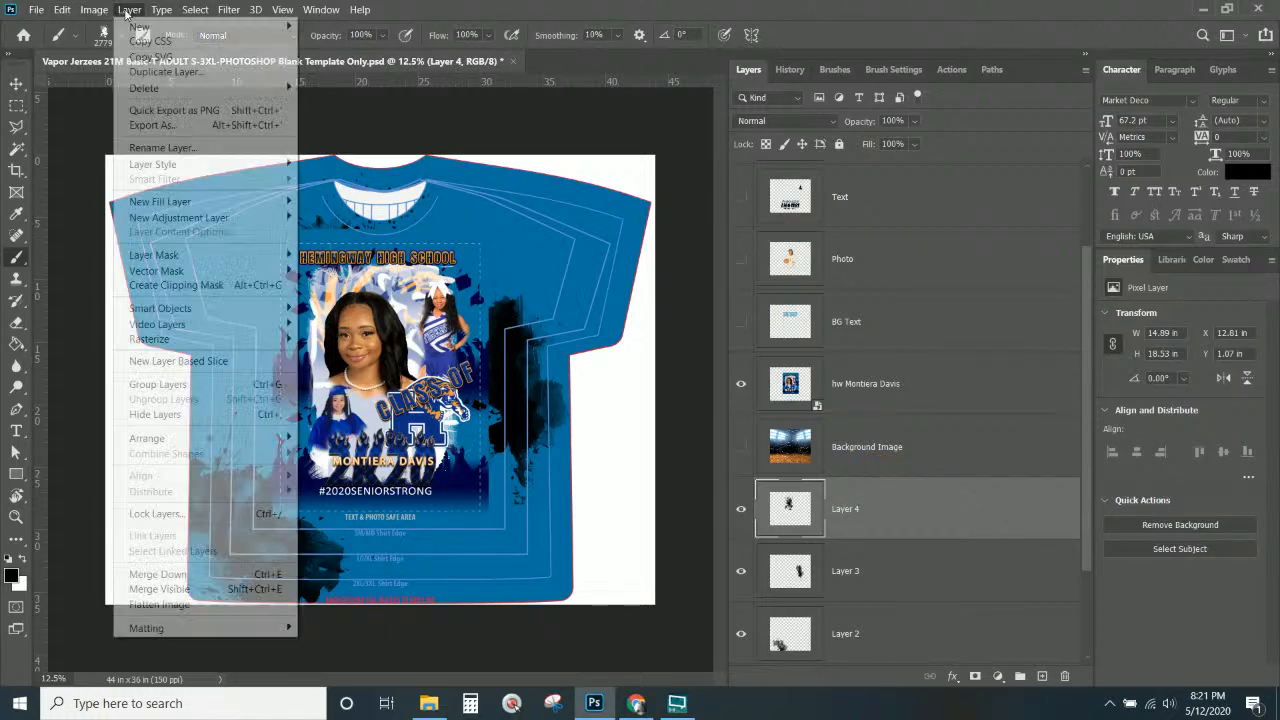
left_click(1039, 413)
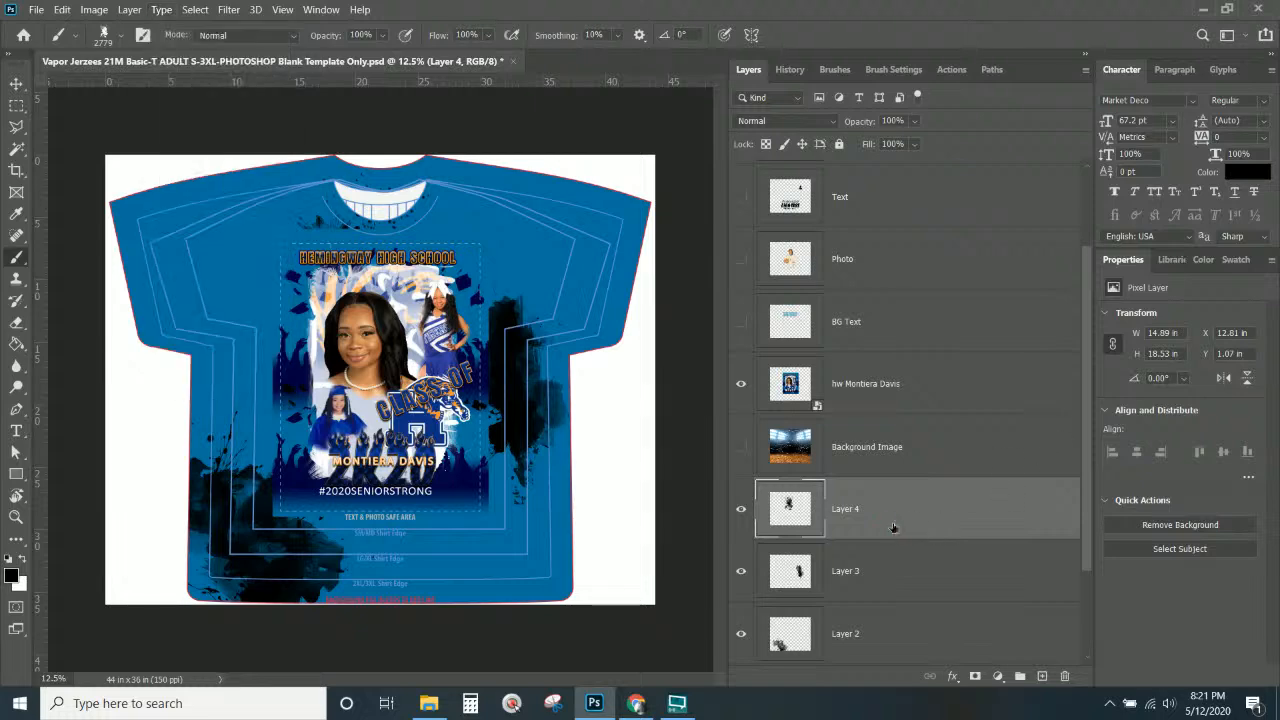
left_click(1042, 676)
Stamp two black splashes on Layer 5 with the 2940 brush near the right shoulder.
scroll(956, 621, "down", 1)
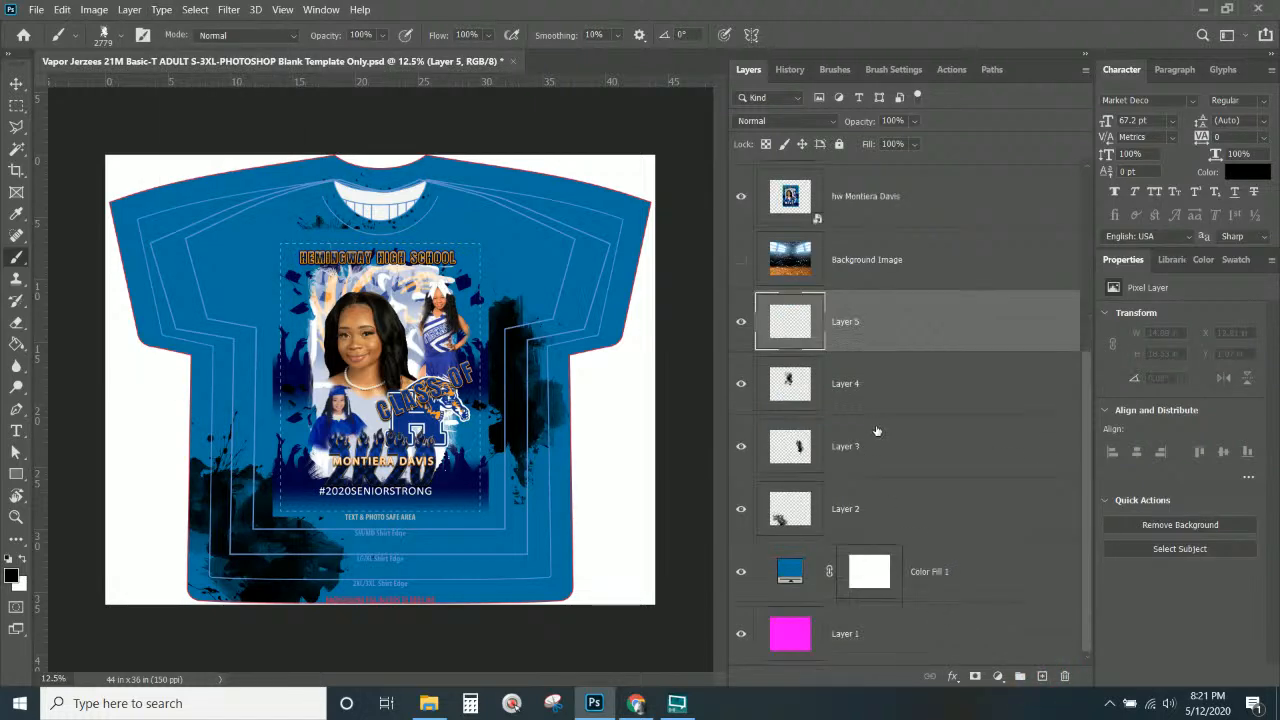
left_click(121, 38)
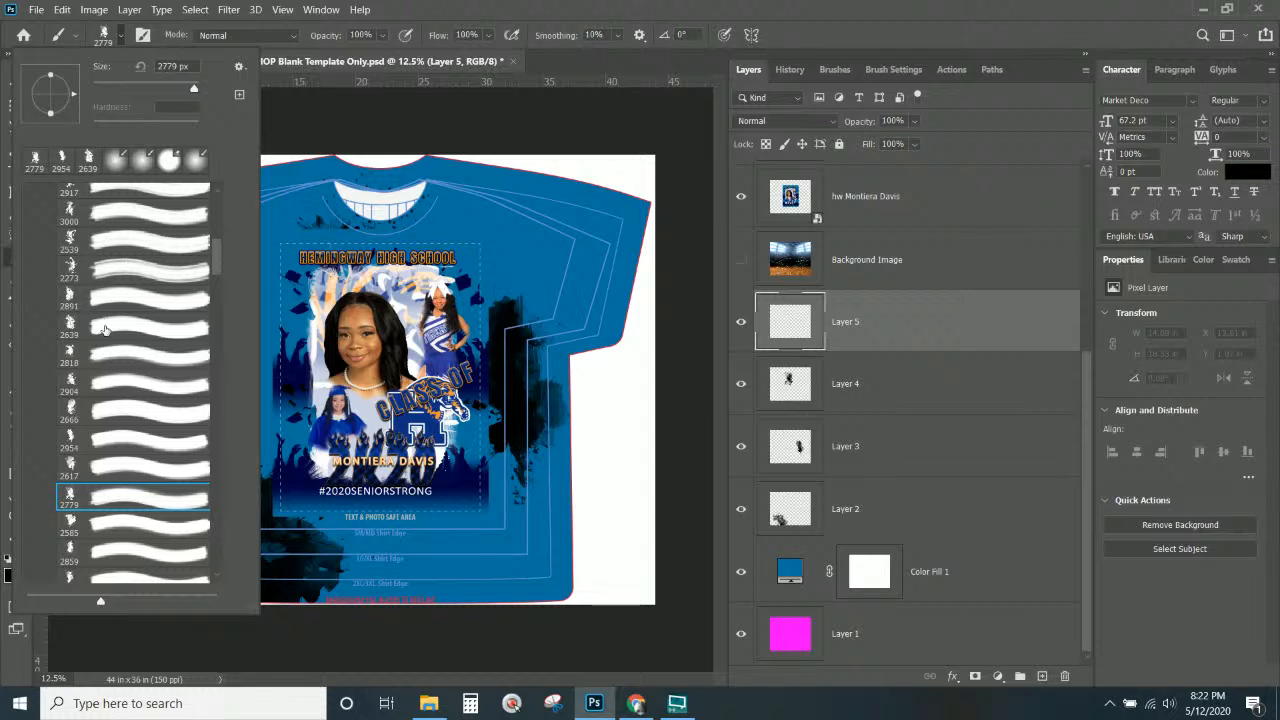
scroll(105, 330, "down", 6)
scroll(92, 395, "down", 4)
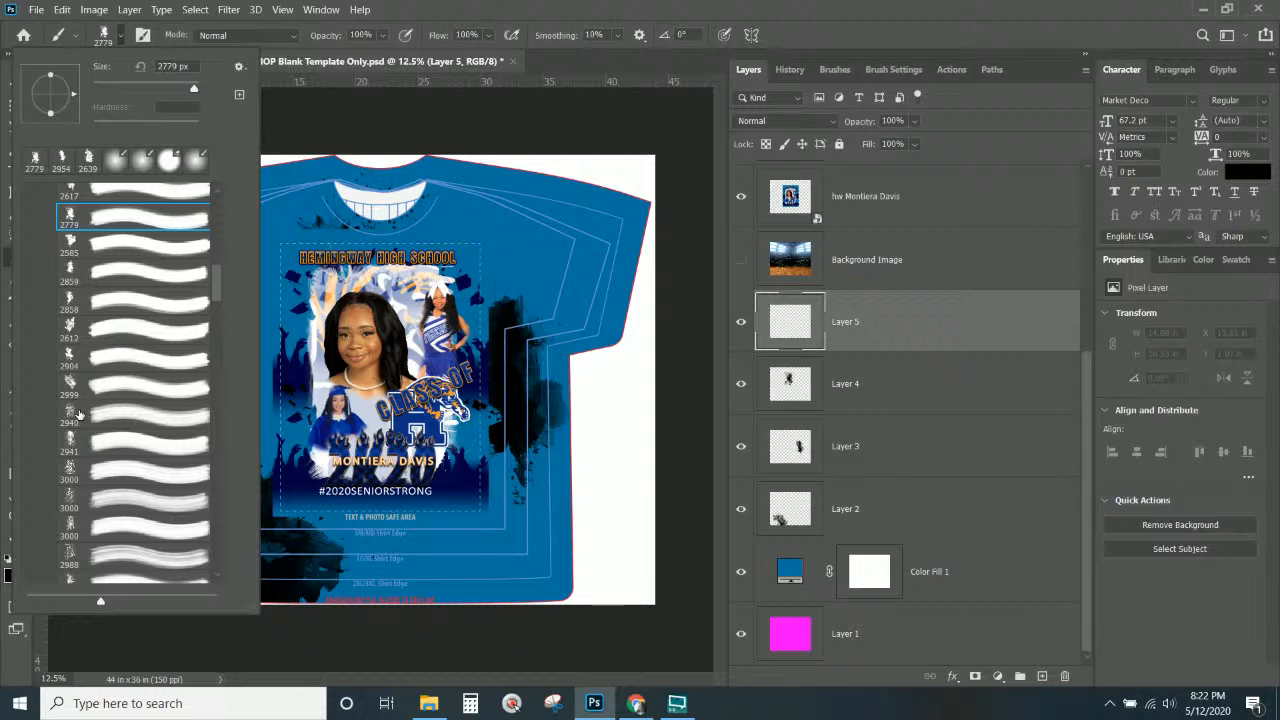
left_click(79, 414)
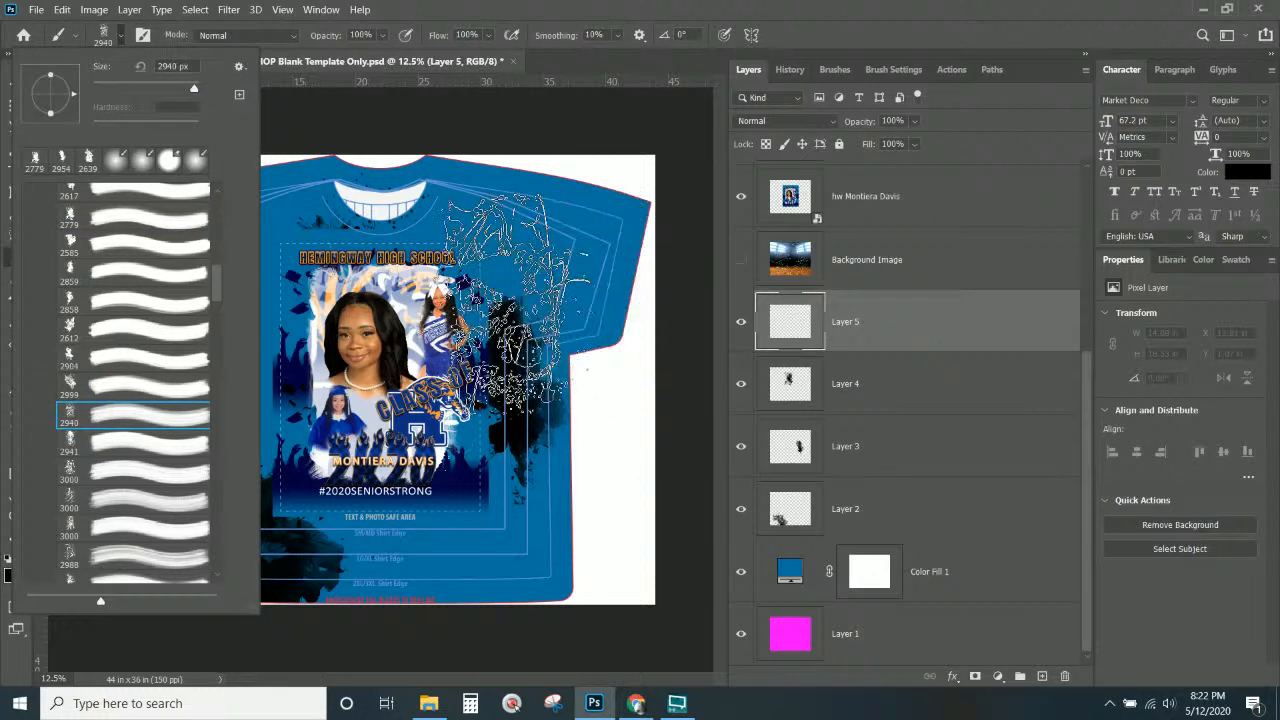
left_click(558, 292)
left_click(532, 470)
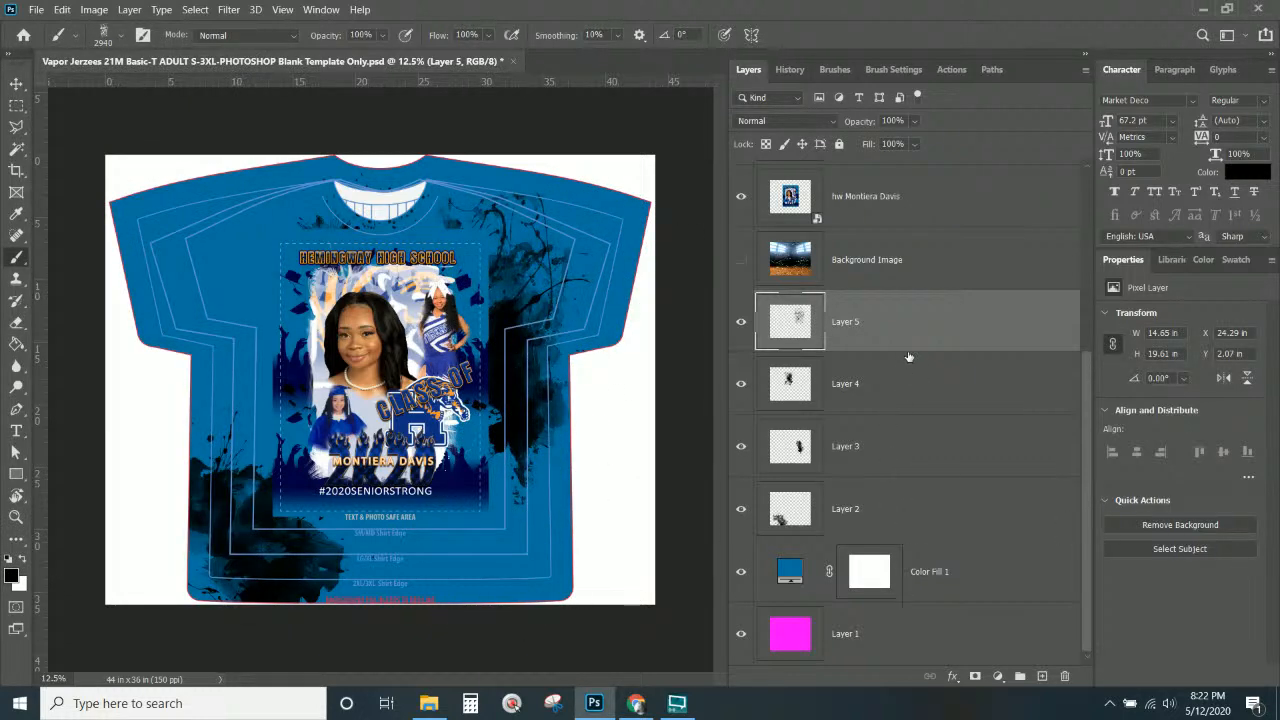
On new Layer 6, stamp a 3000 px splatter and move it to the upper-left shoulder.
left_click(1041, 676)
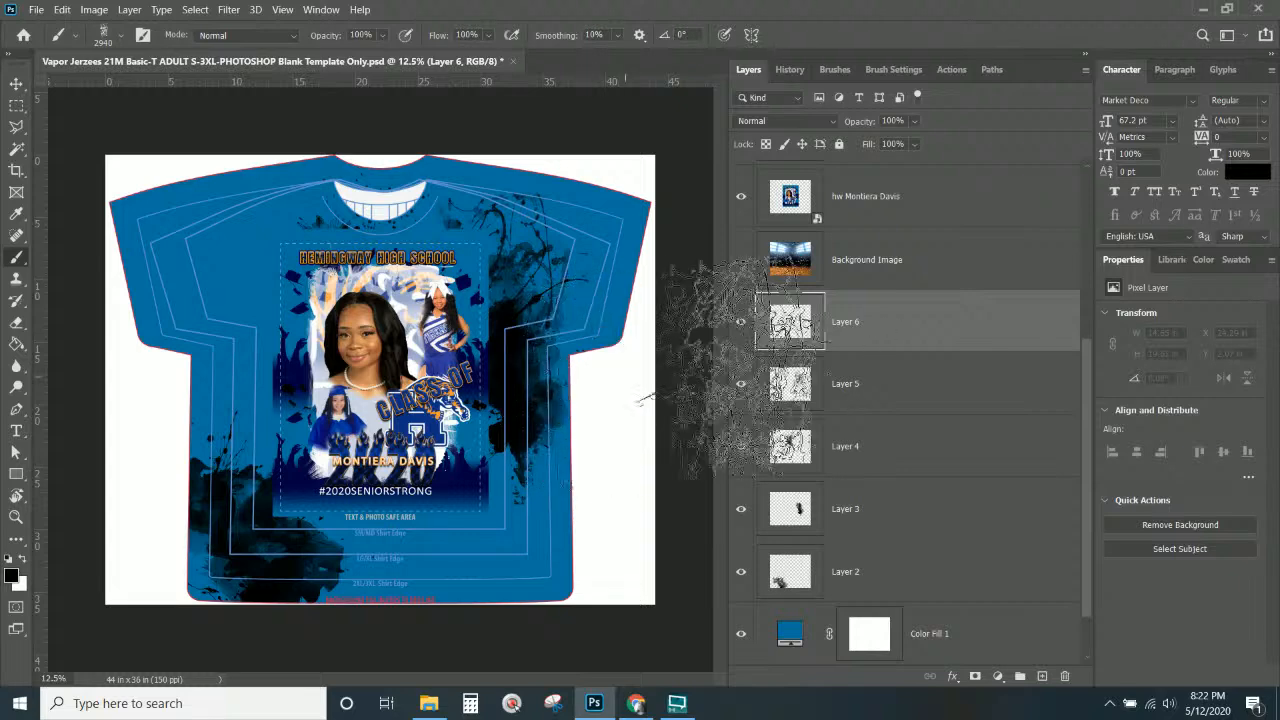
left_click(116, 40)
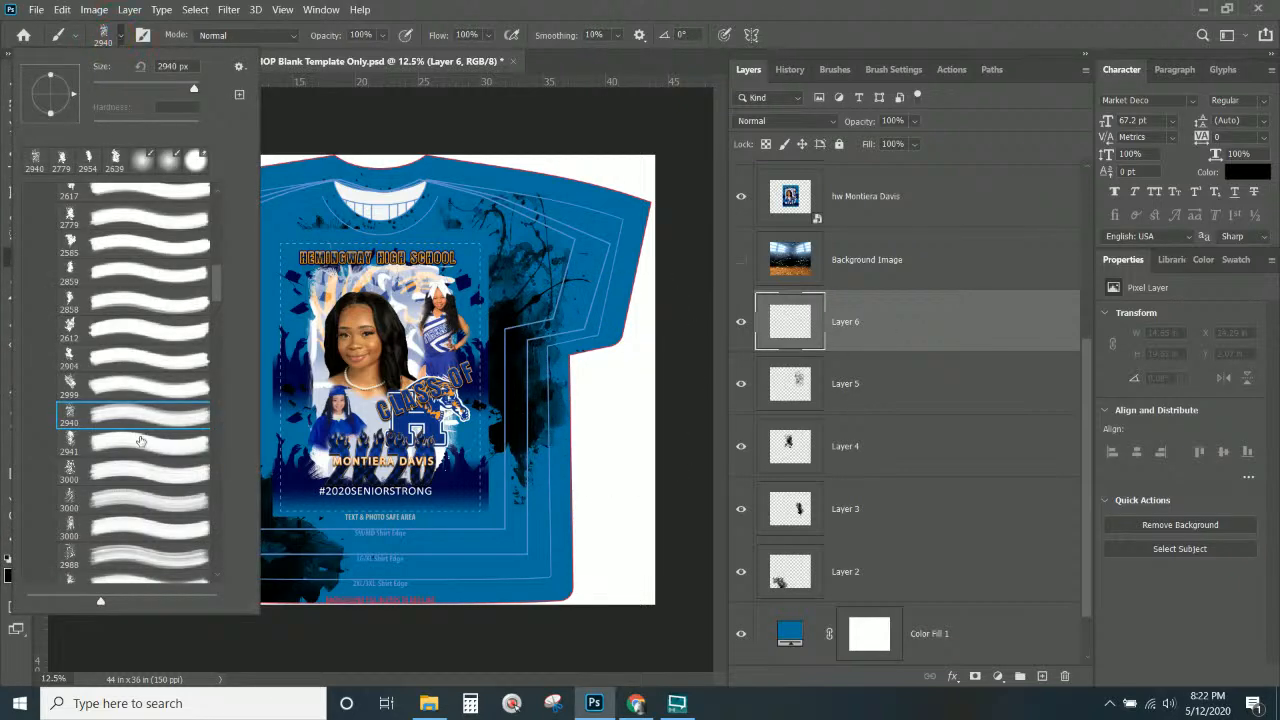
scroll(116, 483, "down", 3)
scroll(79, 535, "down", 4)
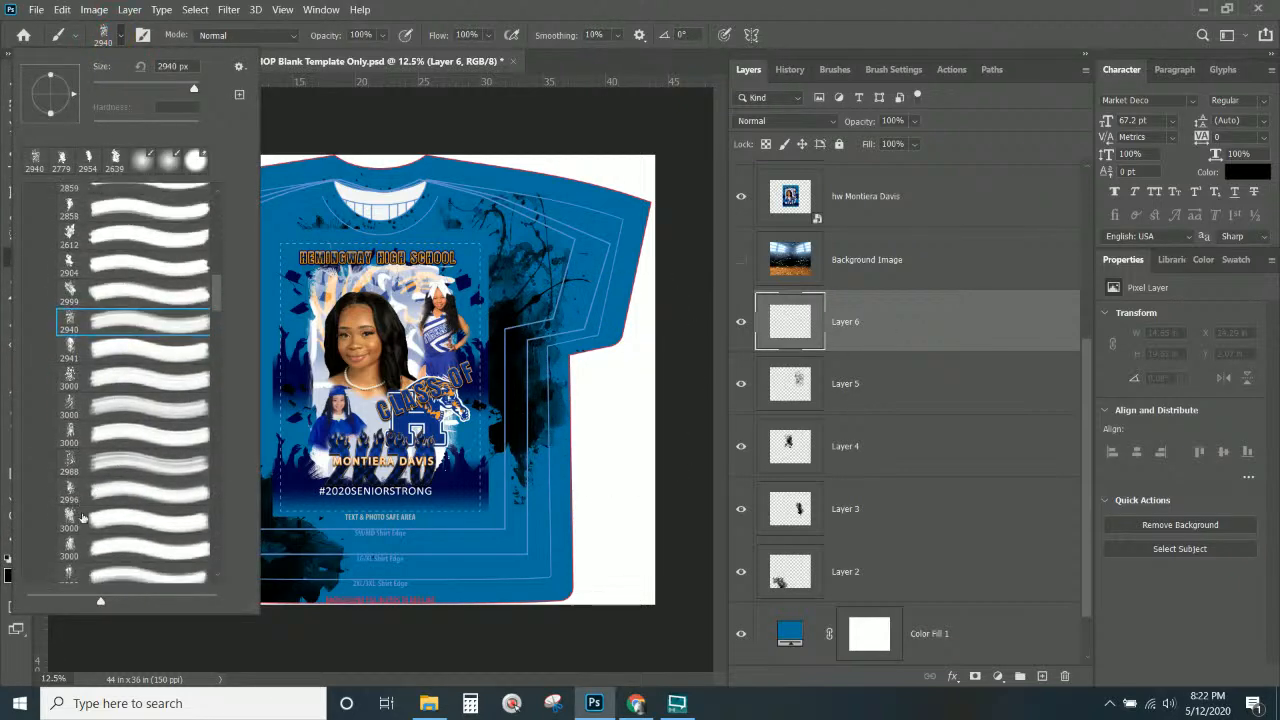
left_click(95, 470)
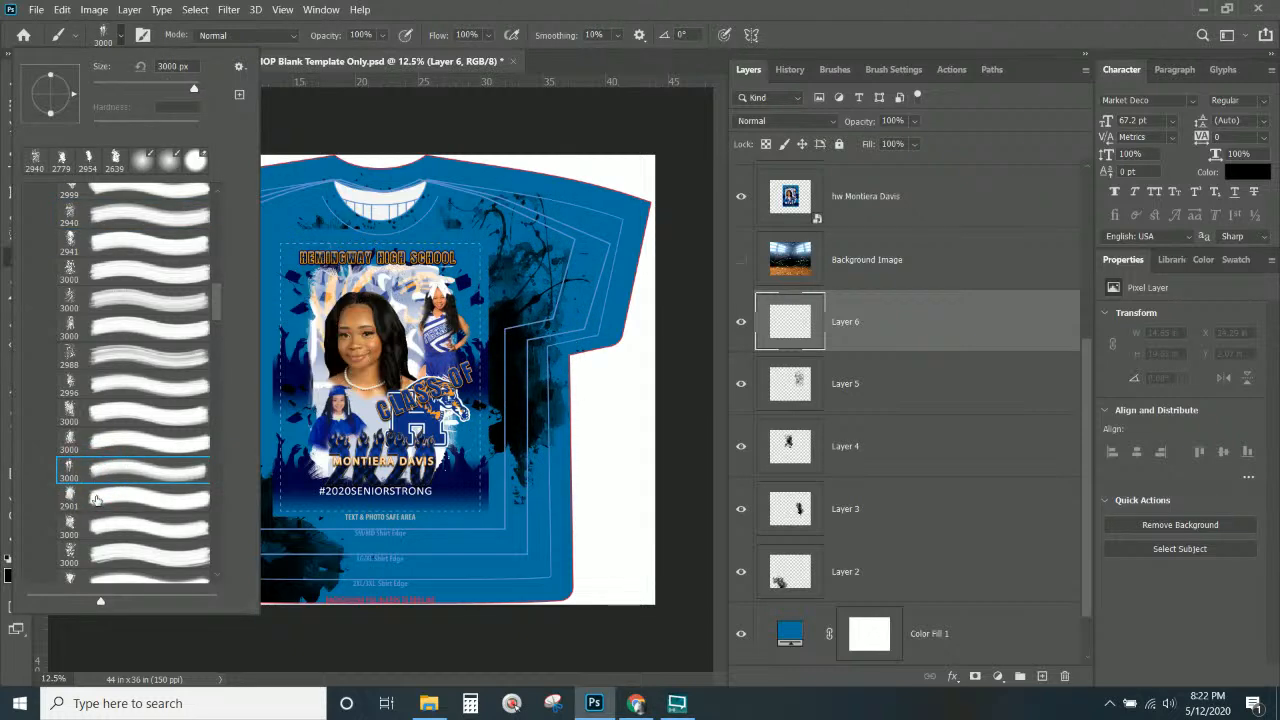
scroll(96, 500, "down", 3)
left_click(89, 463)
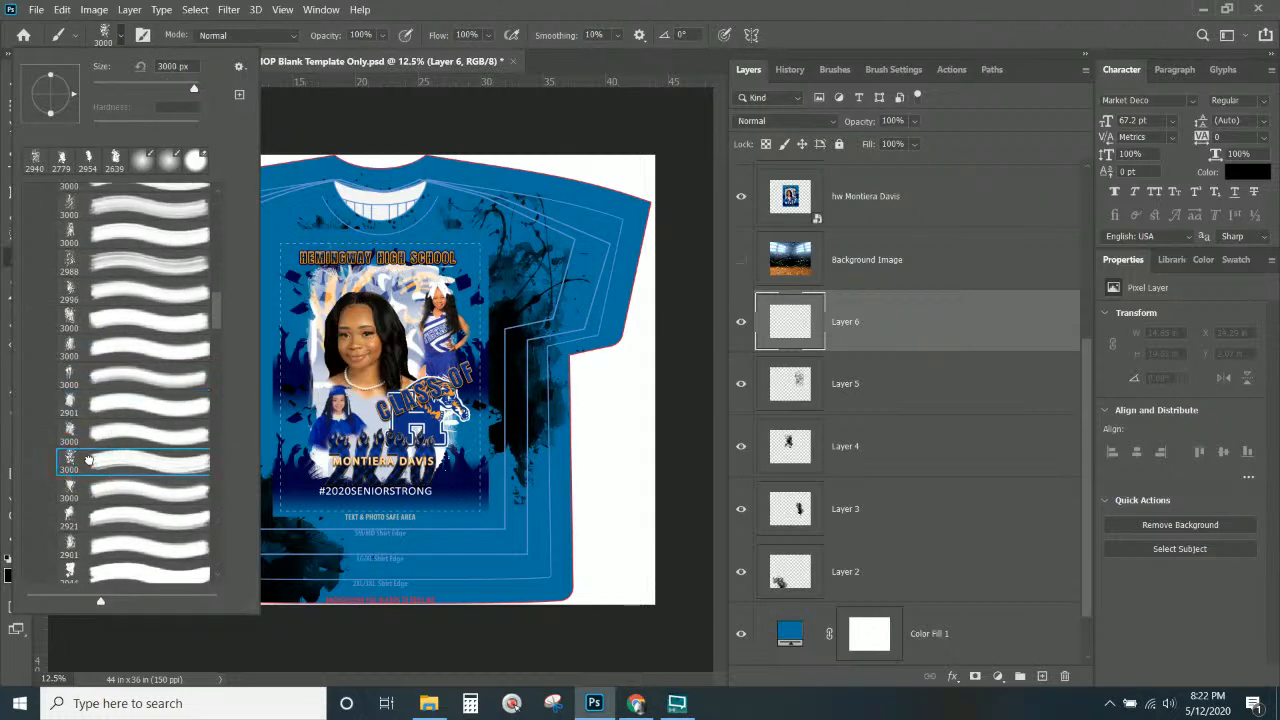
left_click(358, 344)
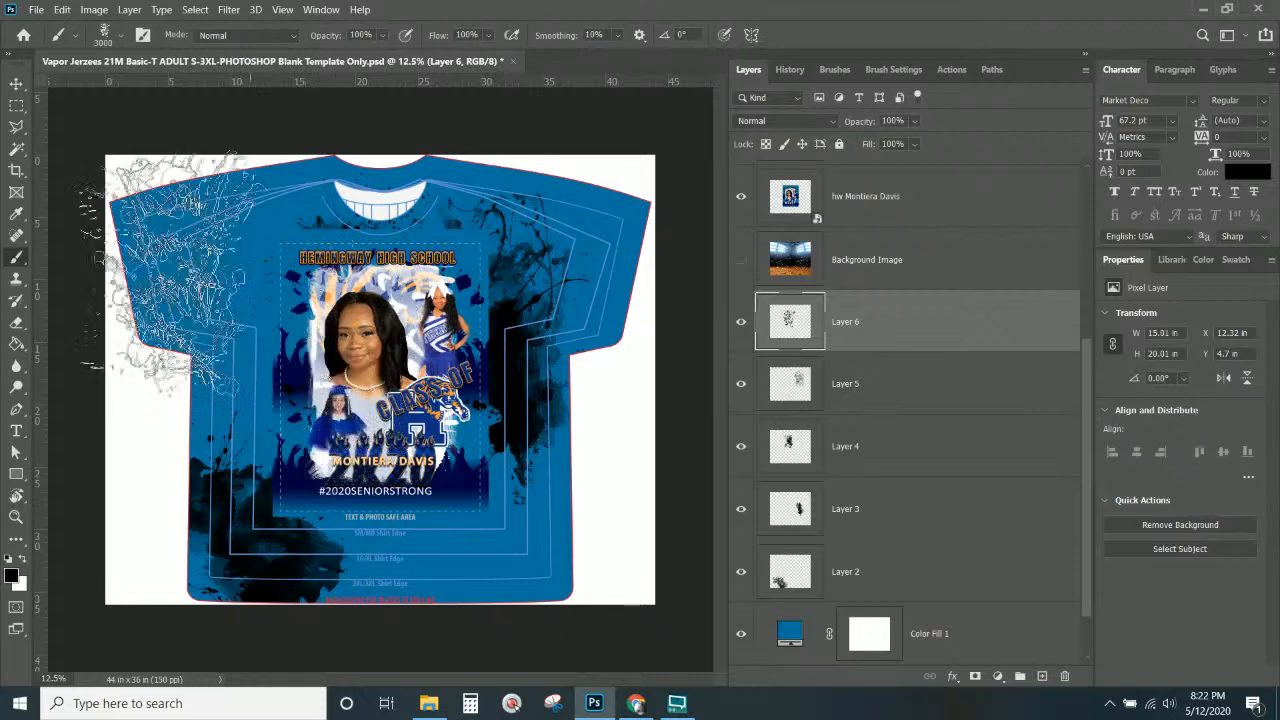
left_click(16, 83)
left_click_drag(372, 280, 220, 235)
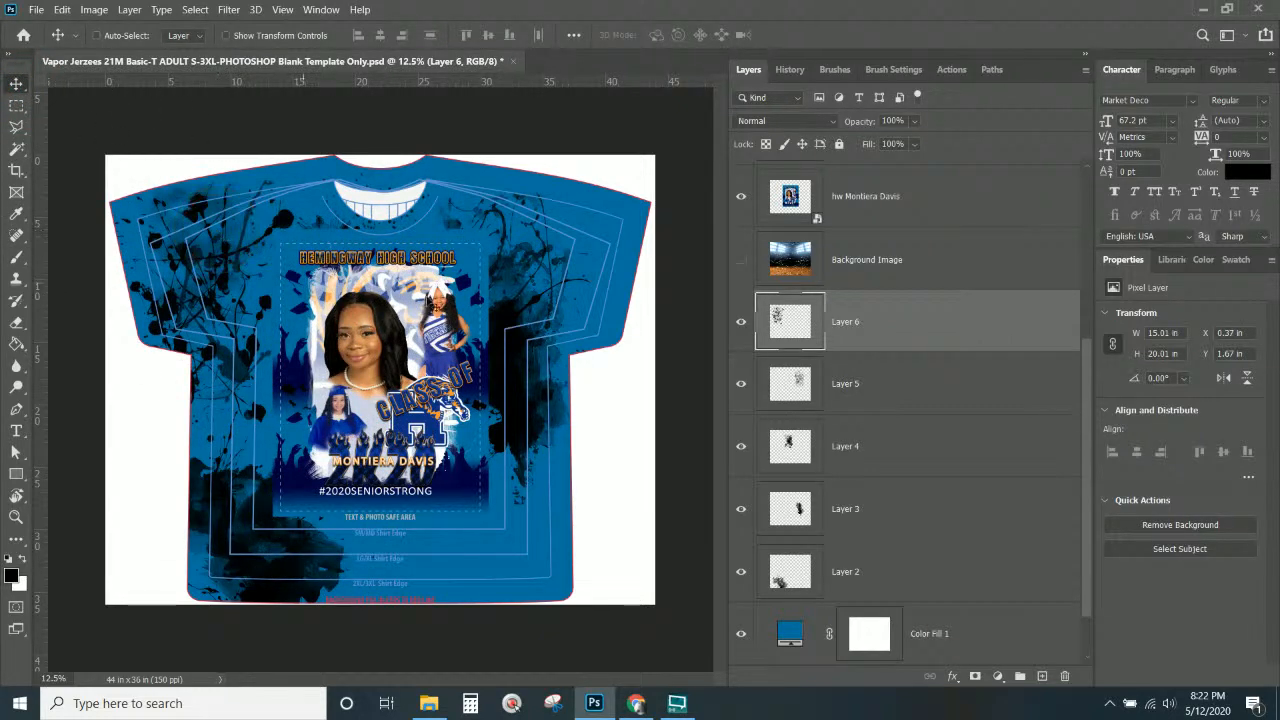
Select Layers 2–6 and stack them above the photo artwork.
left_click(928, 385)
left_click(918, 455)
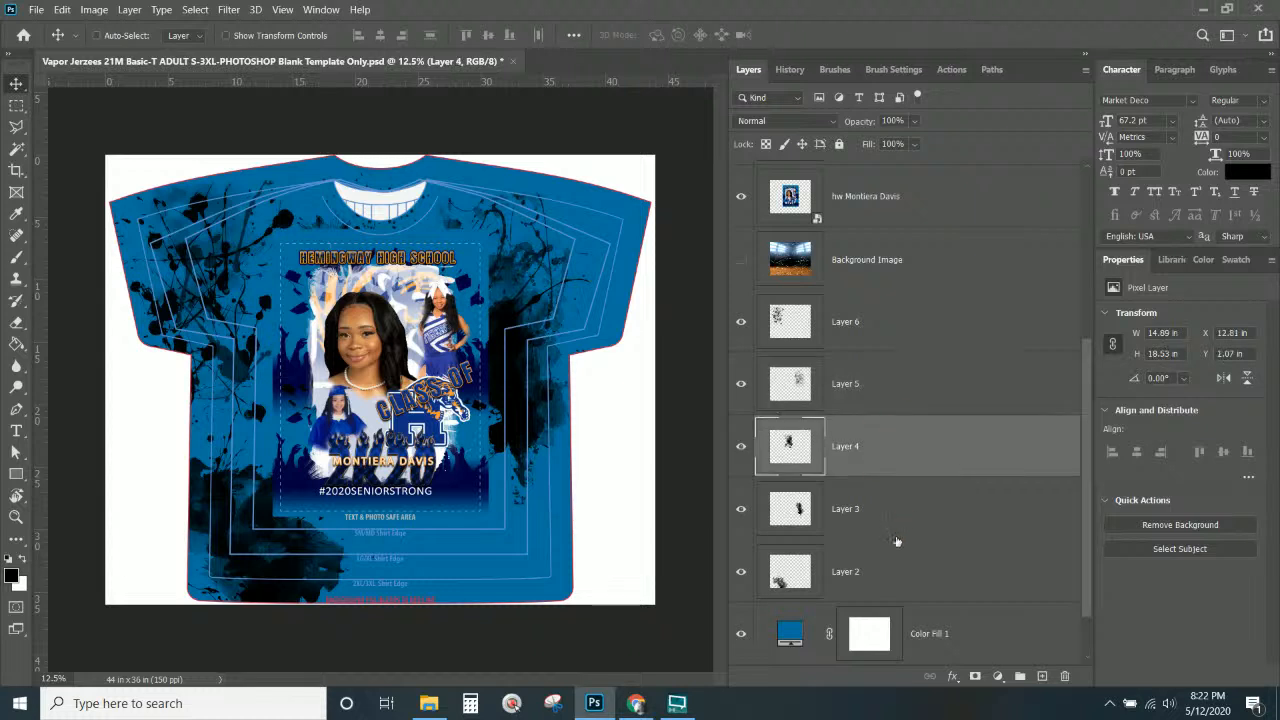
left_click(892, 572)
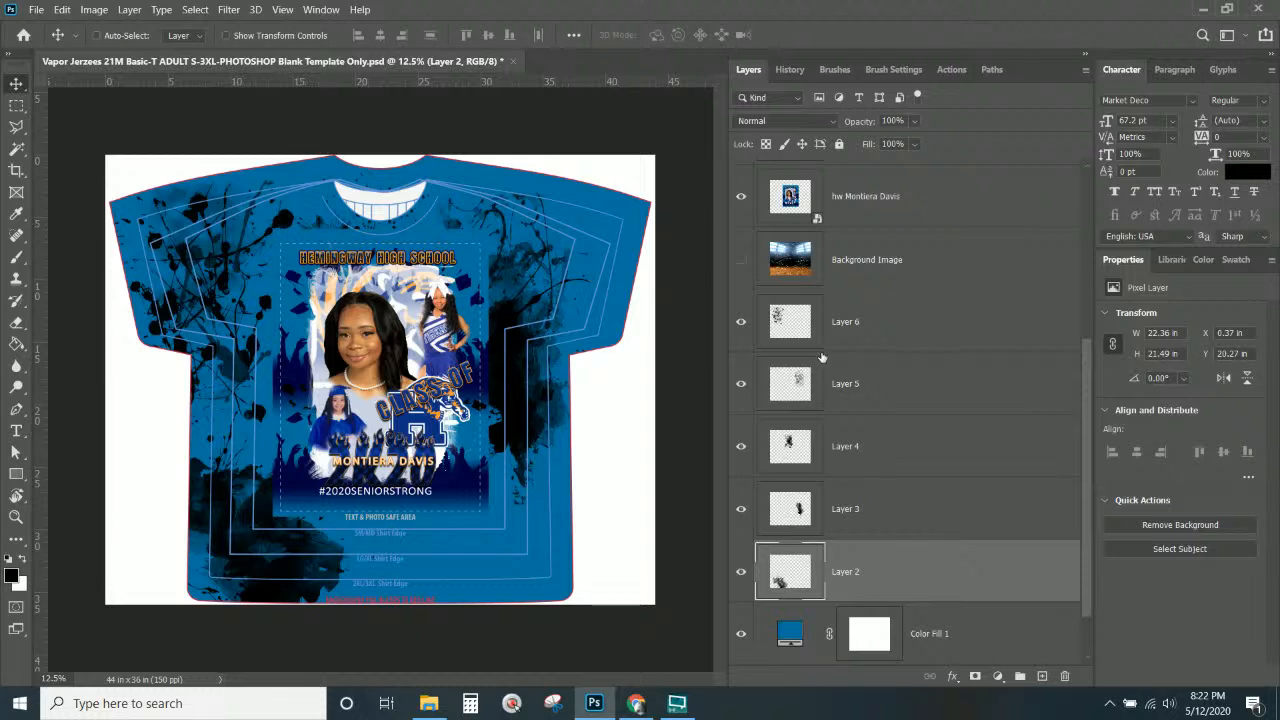
left_click(889, 335)
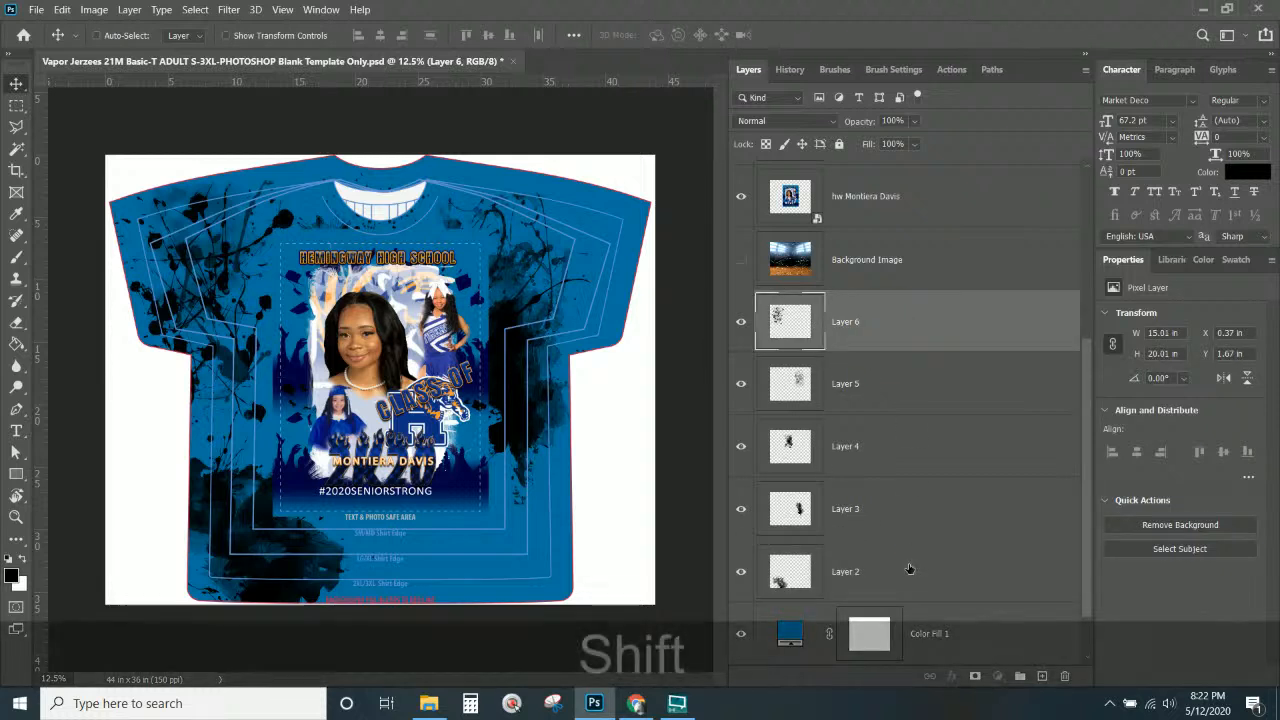
left_click(910, 571, "shift")
left_click_drag(916, 334, 843, 350)
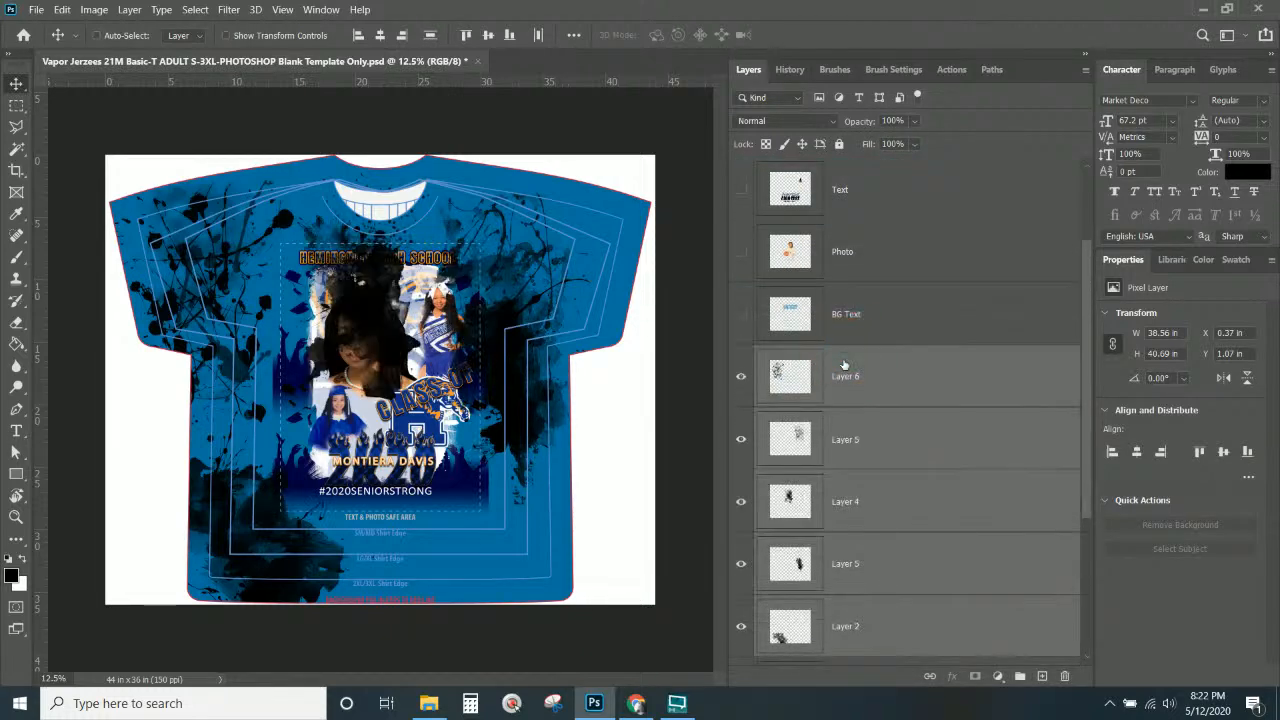
scroll(840, 418, "down", 2)
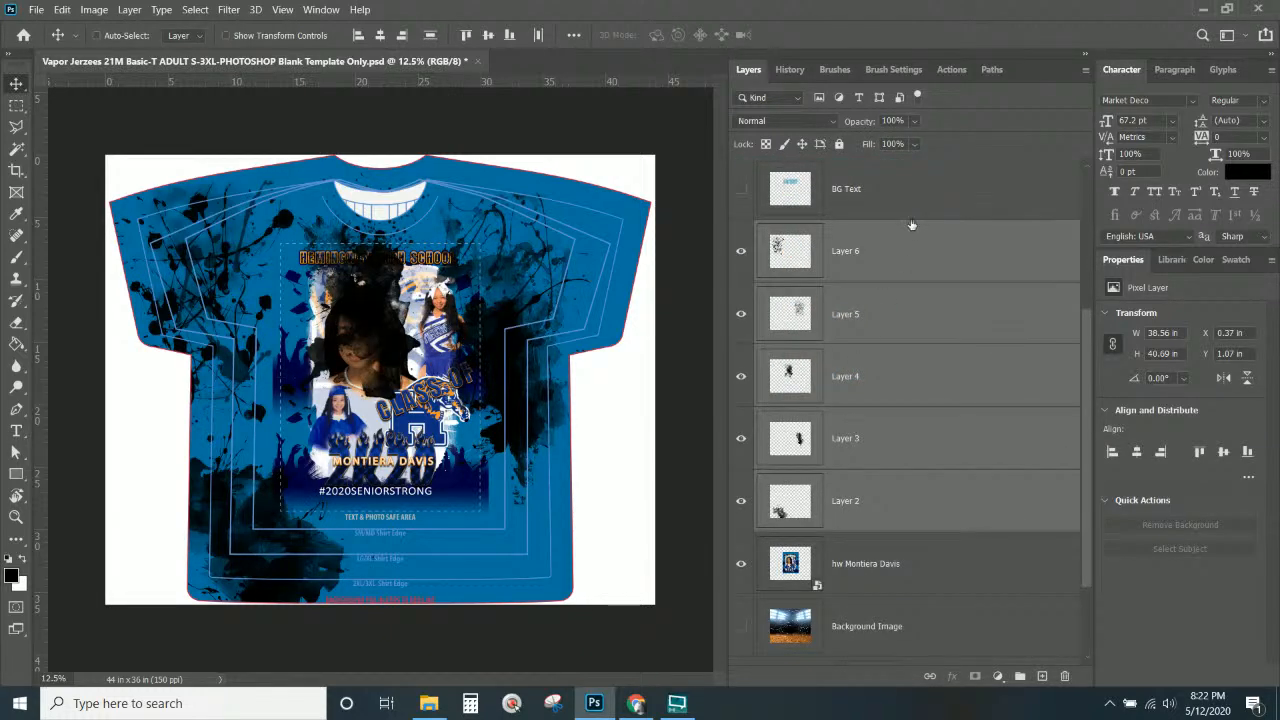
Move Layer 4's splash down off the face and enlarge it to about 107%.
left_click(902, 258)
left_click(878, 446)
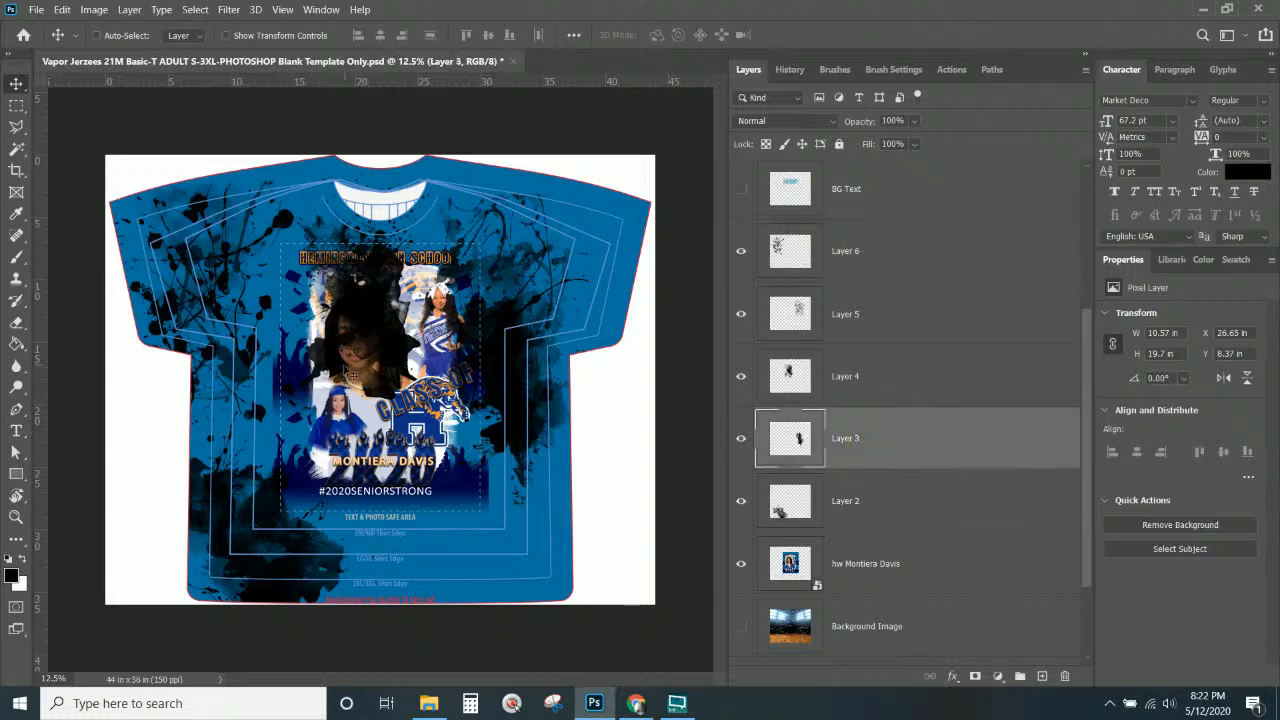
right_click(376, 331)
left_click(405, 334)
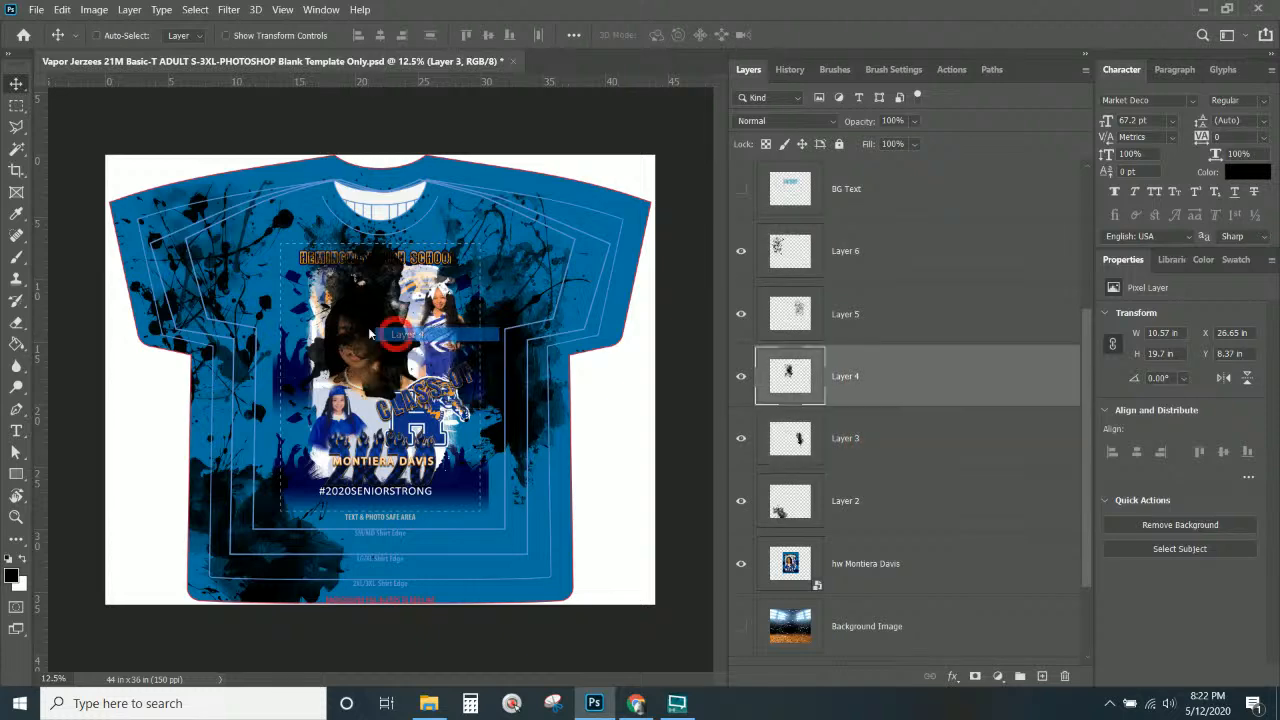
left_click_drag(364, 338, 417, 543)
left_click_drag(536, 544, 477, 530)
key("ctrl+t")
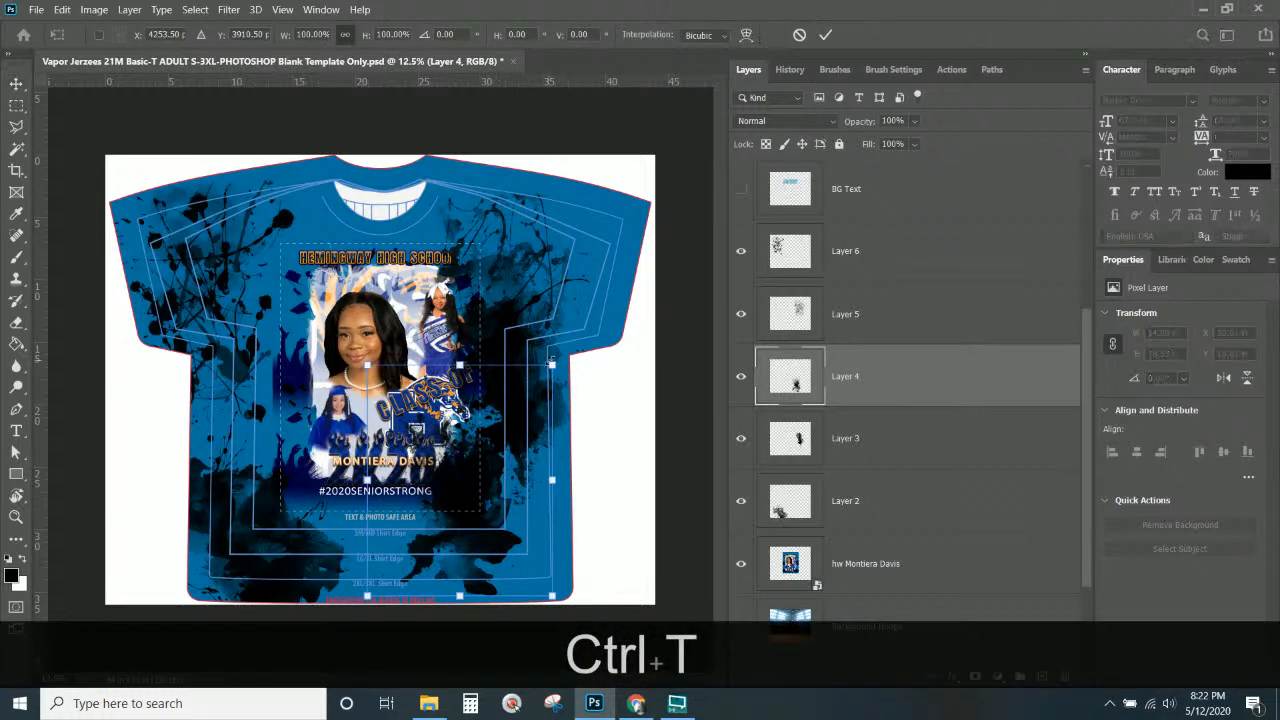
left_click_drag(552, 365, 565, 349)
key("Return")
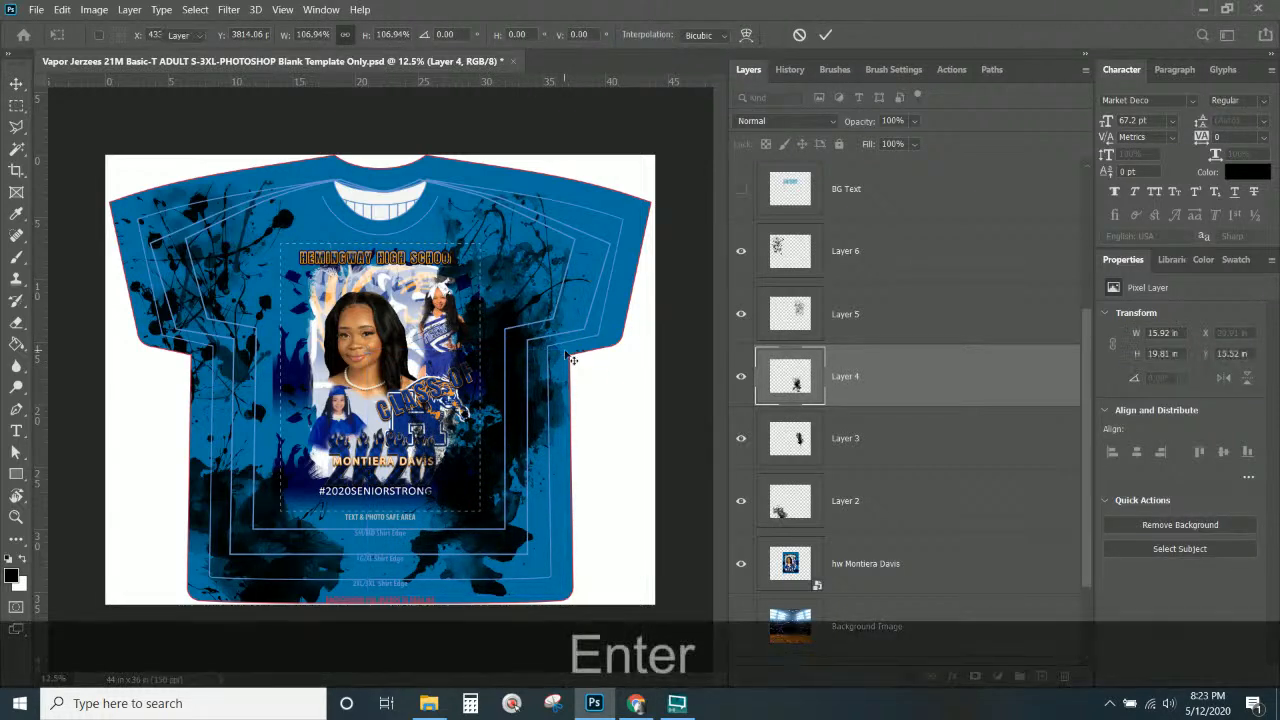
scroll(835, 397, "up", 1)
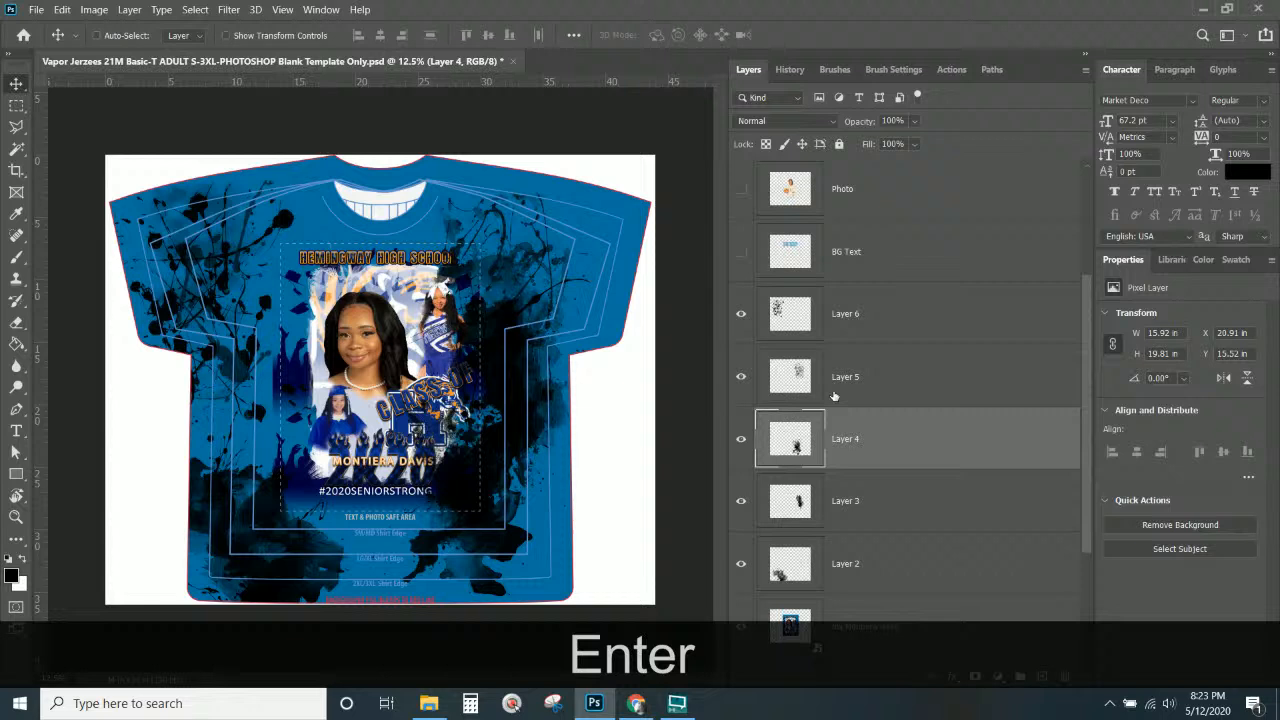
left_click(890, 314)
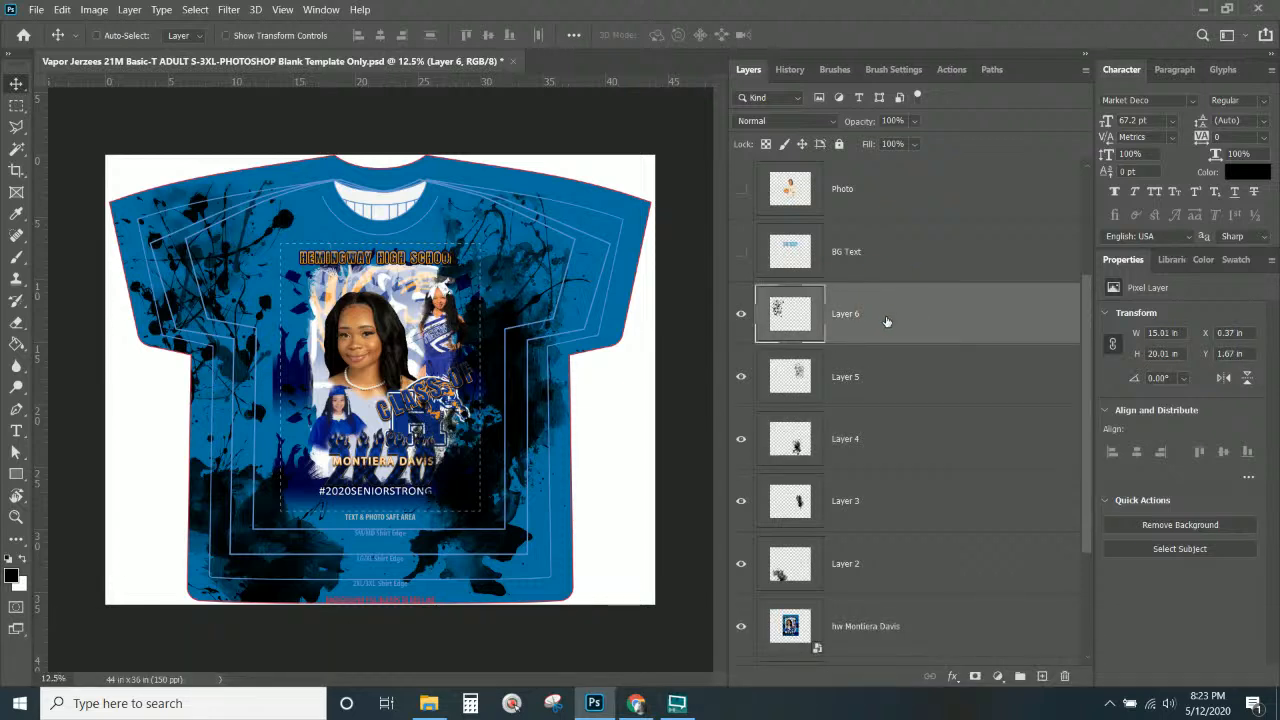
Add a Color Overlay effect to Layer 6 and zoom in on the tiger.
left_click(953, 676)
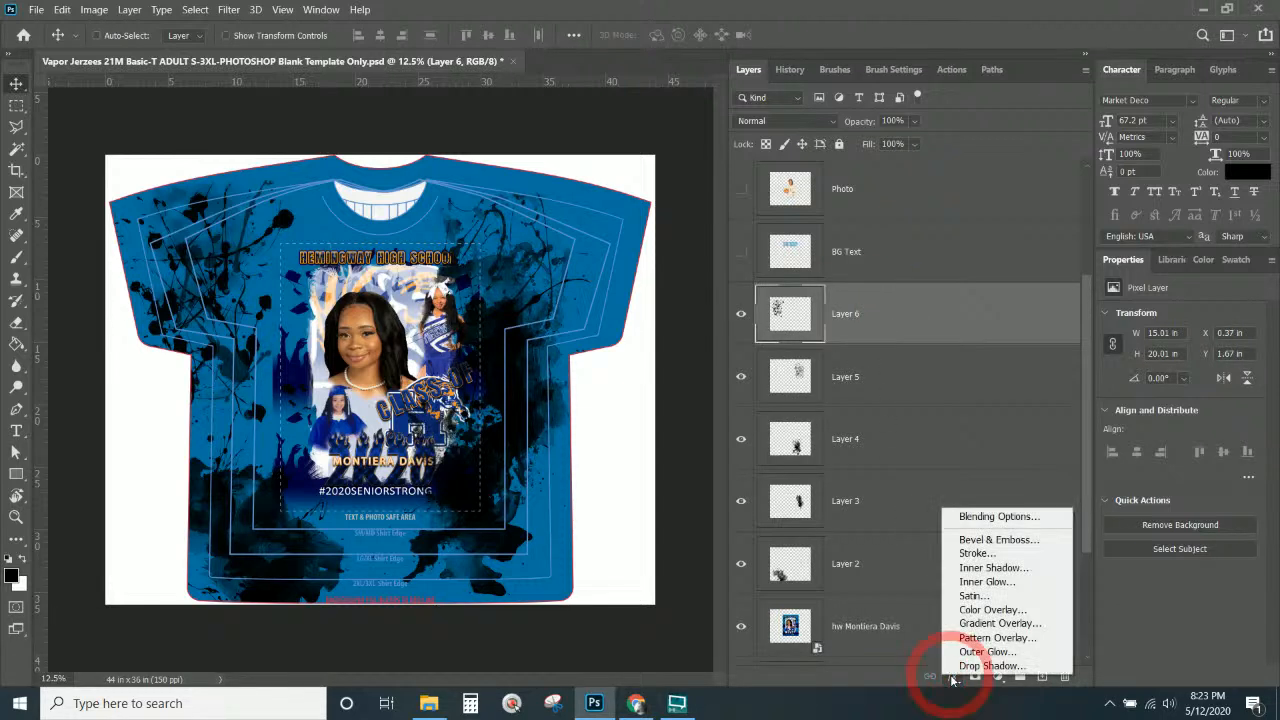
left_click(986, 608)
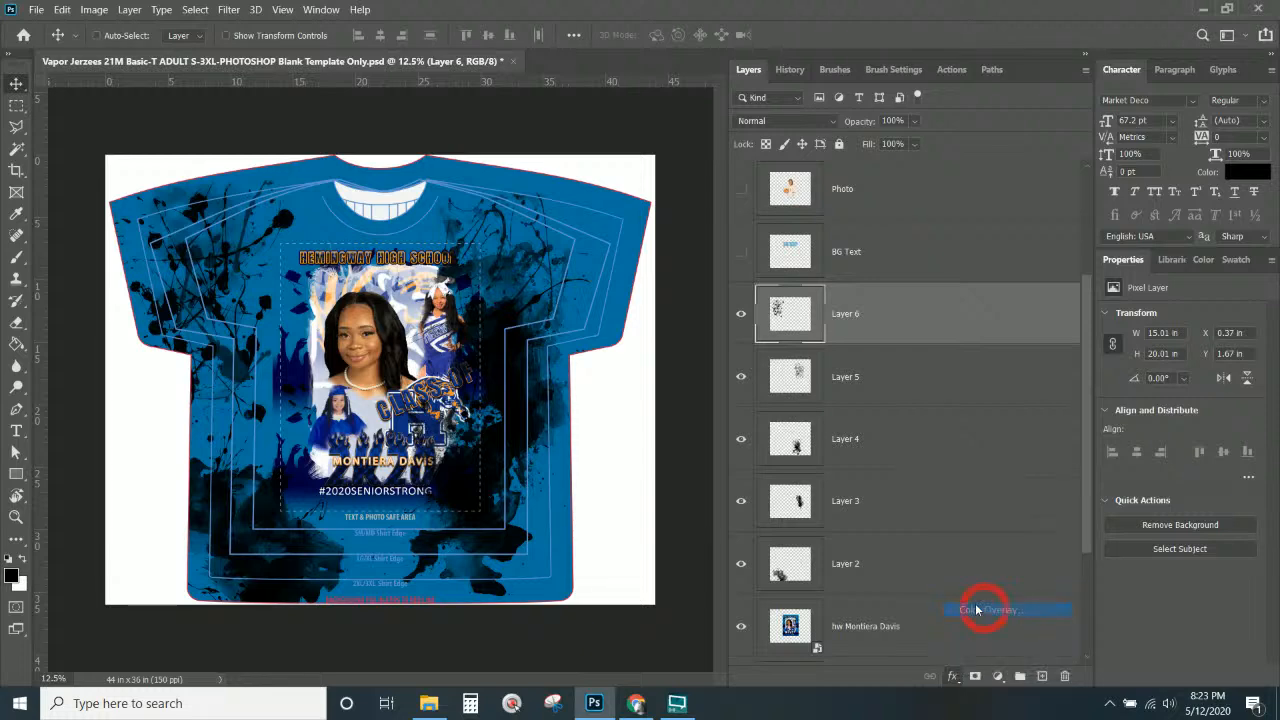
key("ctrl+KP_Add")
key("ctrl+KP_Add")
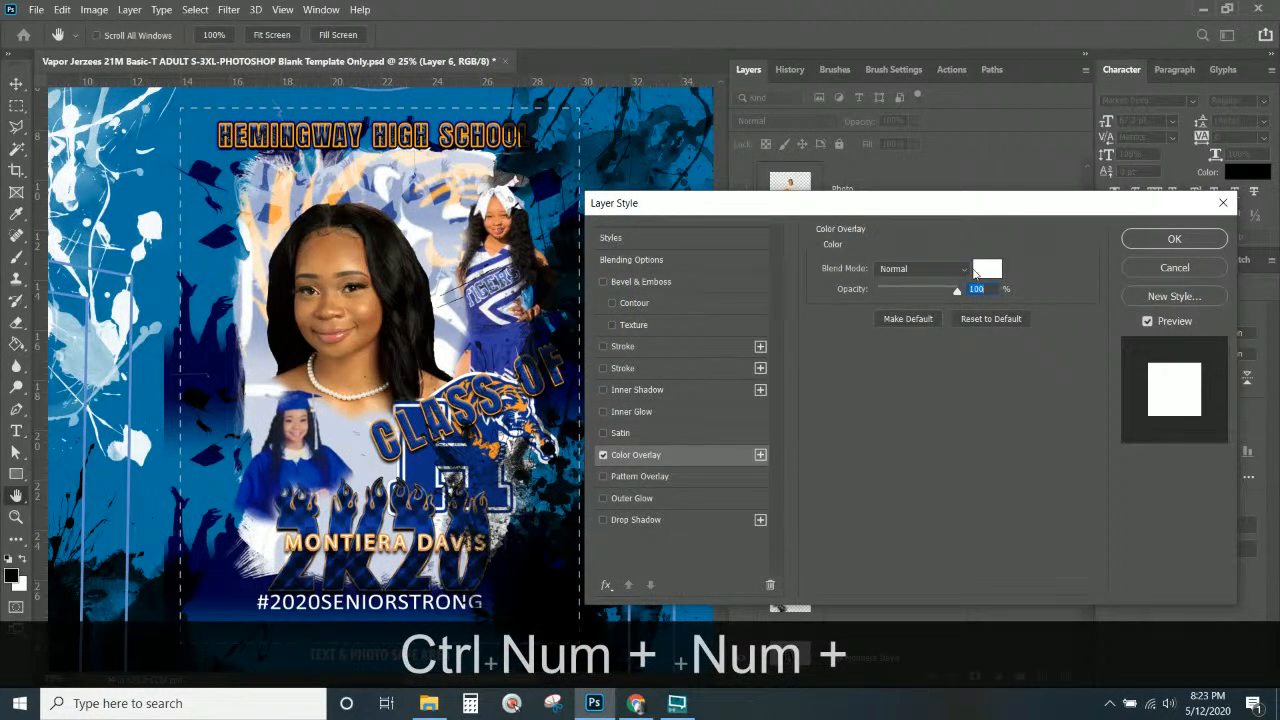
left_click(988, 268)
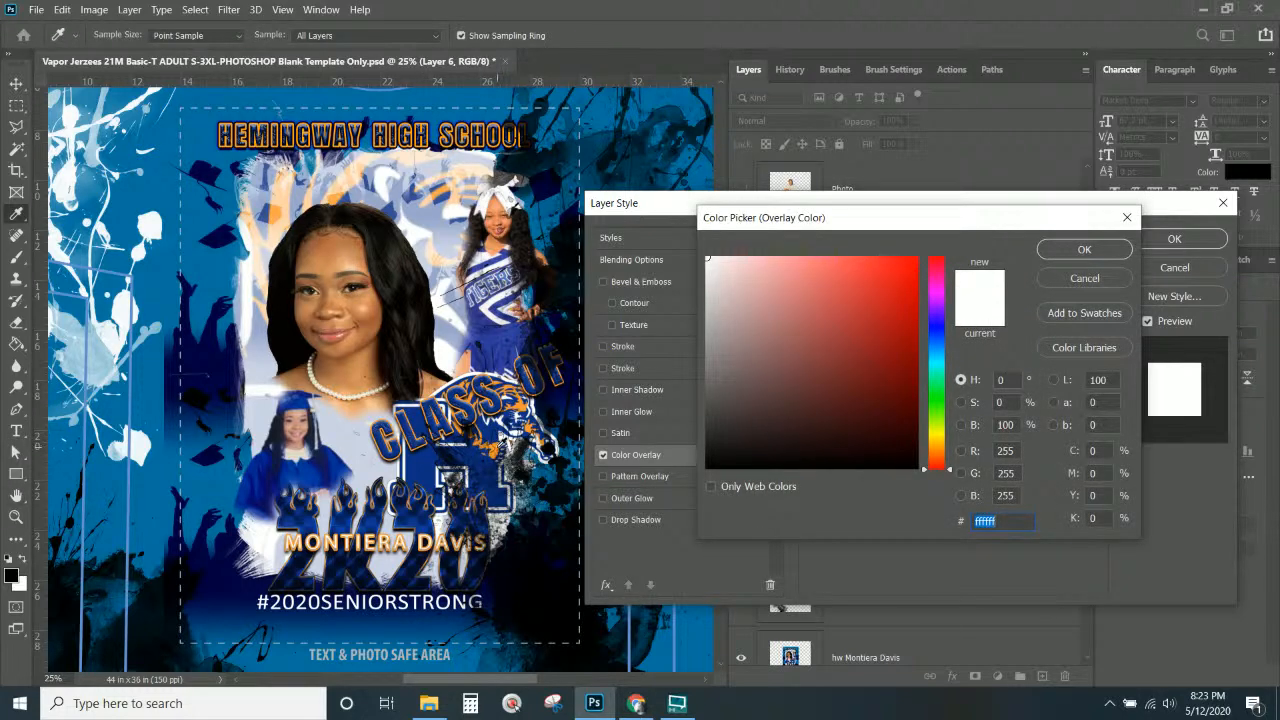
key("ctrl+KP_Add")
key("ctrl+KP_Add")
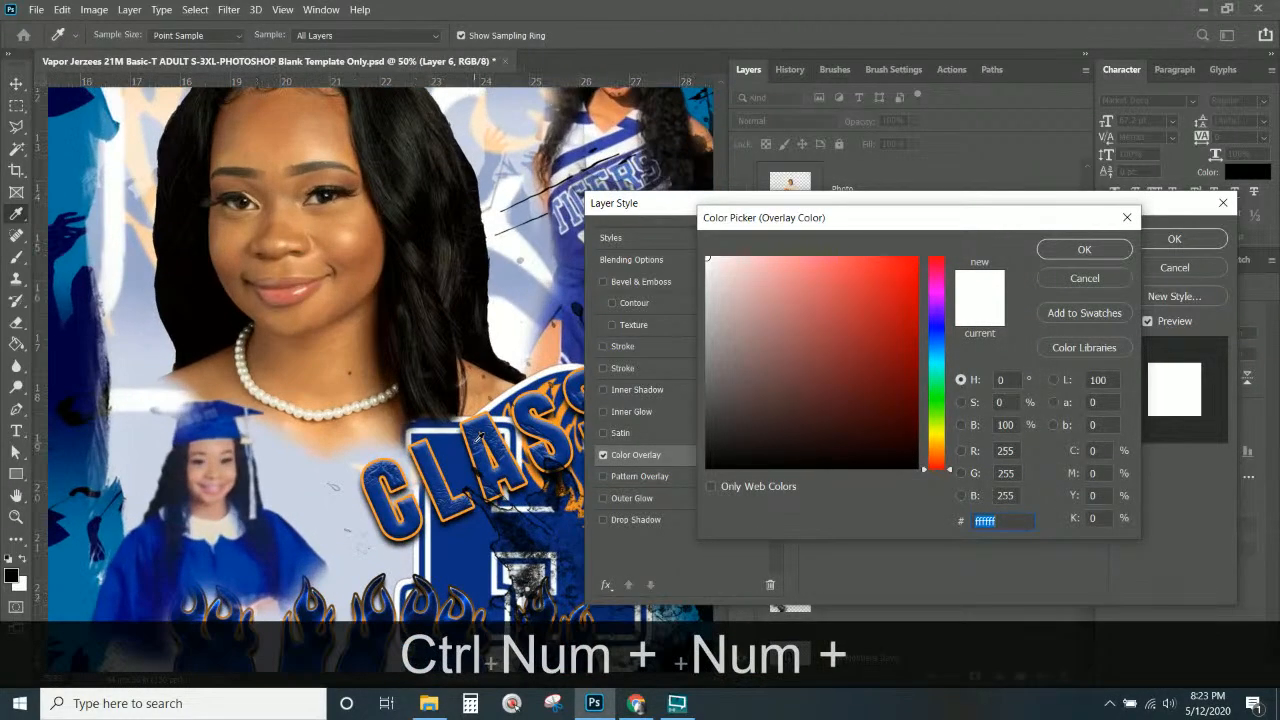
key("space")
left_click_drag(415, 414, 200, 350)
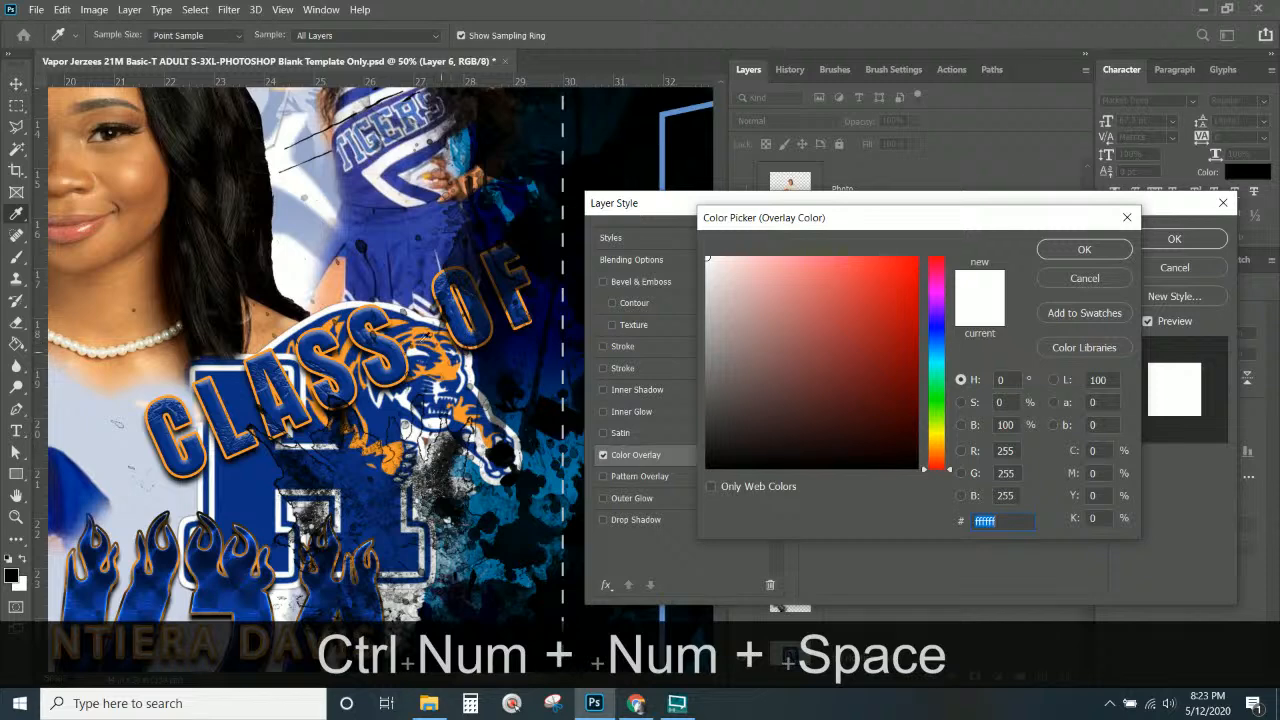
Sample the tiger's orange (#f9982d) as the overlay colour and apply it to the splatter.
left_click(455, 367)
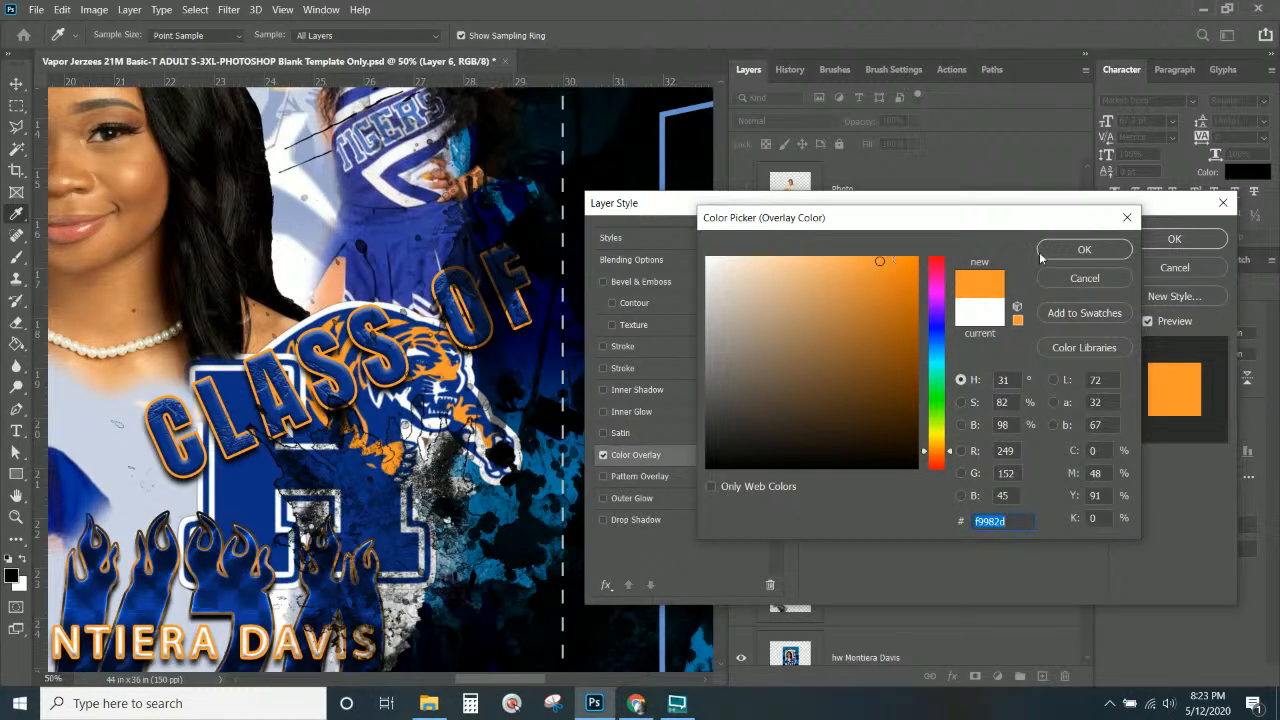
left_click(1100, 250)
left_click(1162, 239)
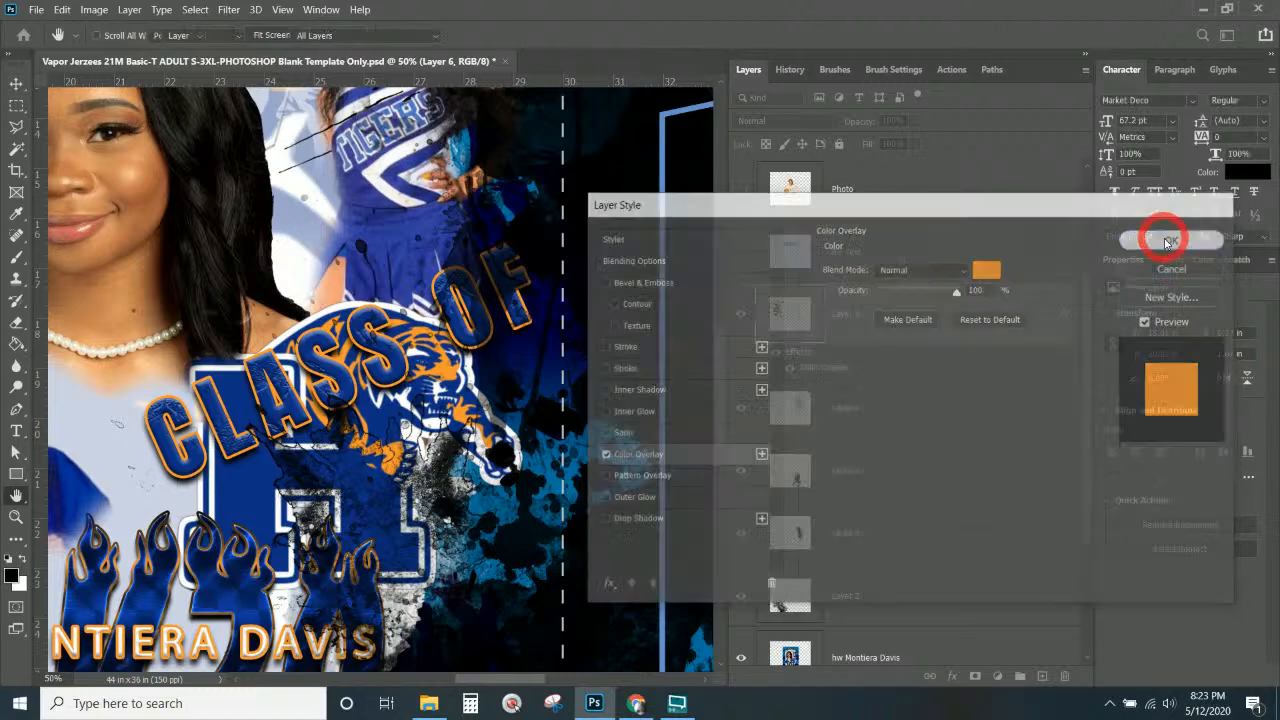
key("ctrl+KP_Subtract")
key("ctrl+KP_Subtract")
key("ctrl+KP_Subtract")
key("ctrl+KP_Subtract")
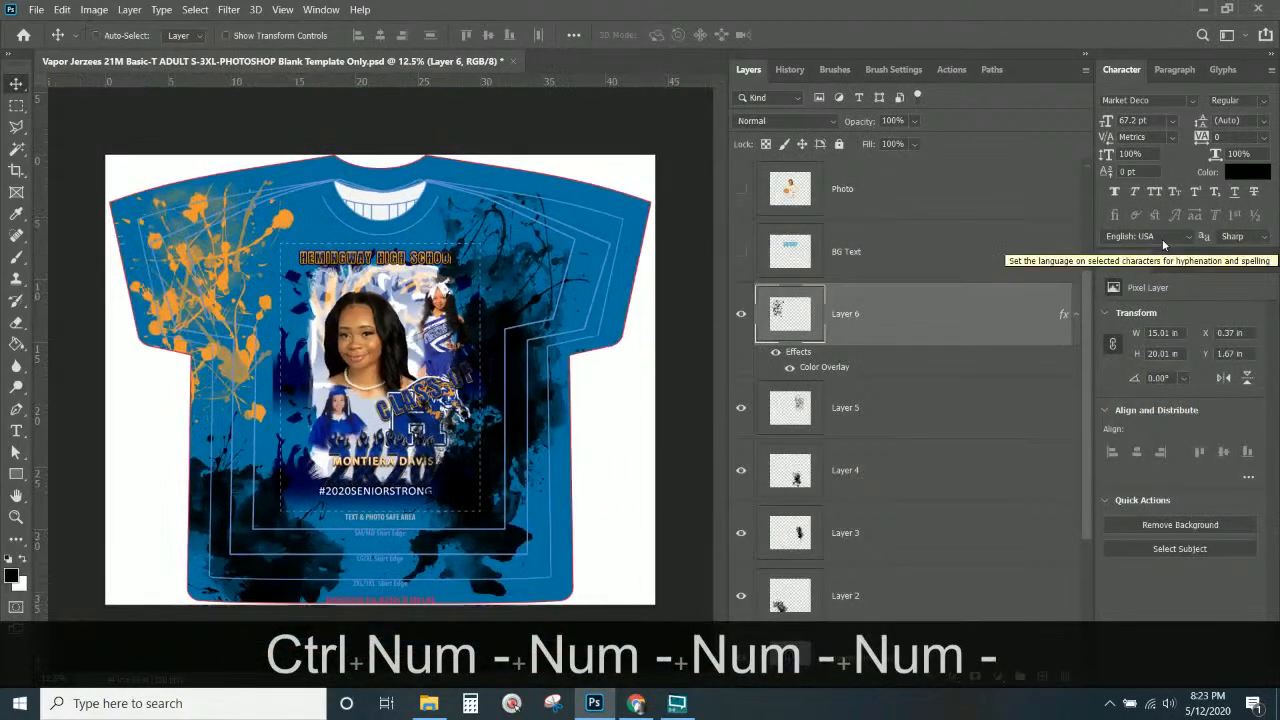
left_click(1042, 677)
left_click(1064, 677)
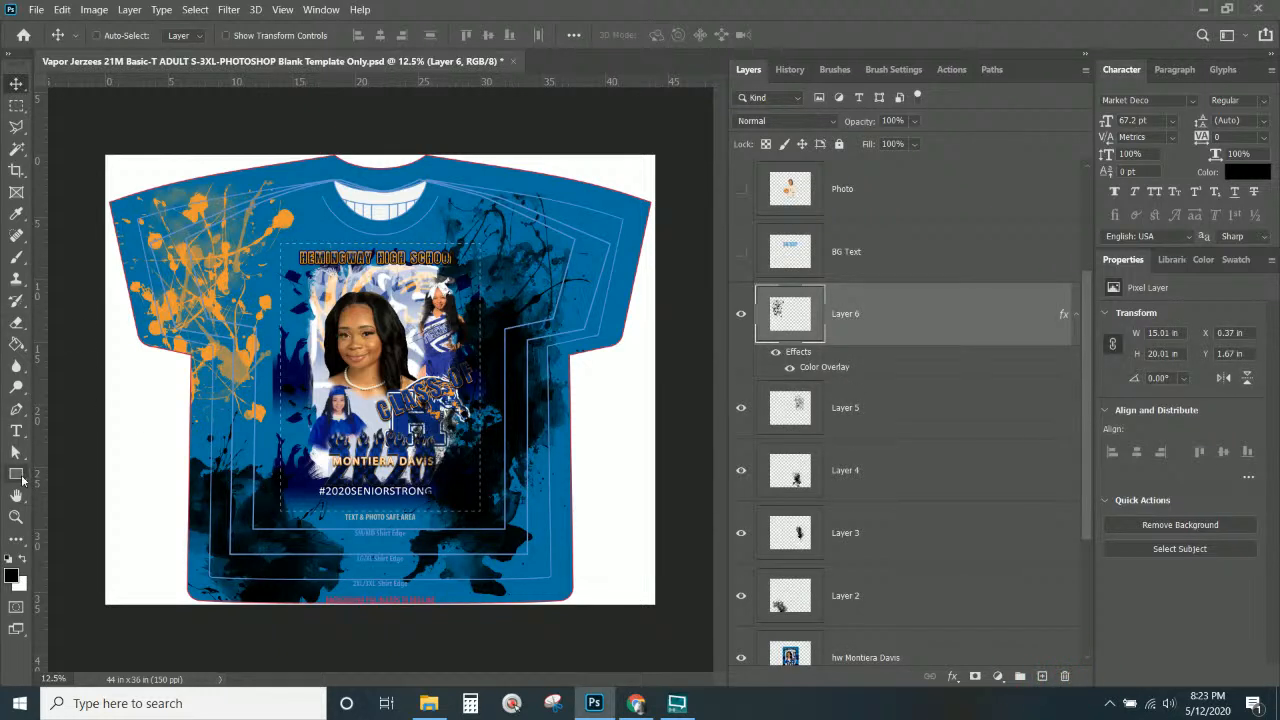
Draw a rectangle at the shirt's left side for a side stripe.
left_click(16, 474)
left_click_drag(78, 366, 165, 393)
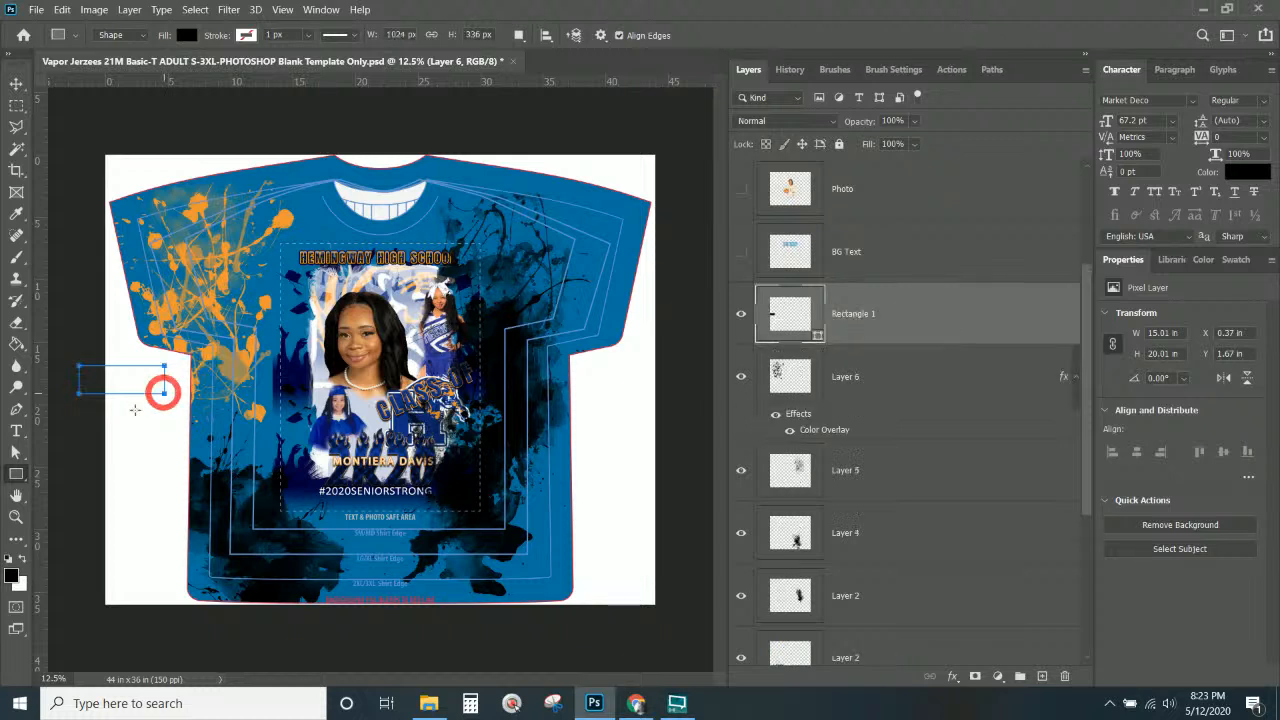
left_click_drag(70, 410, 151, 425)
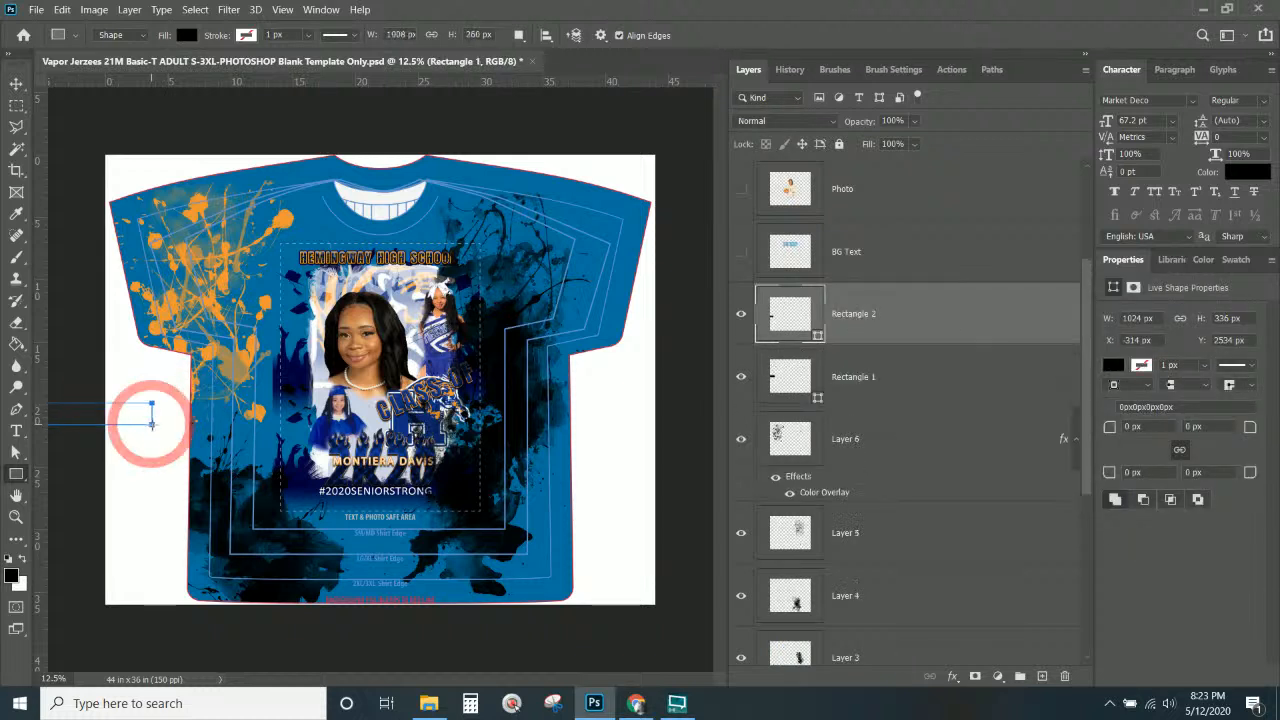
key("Delete")
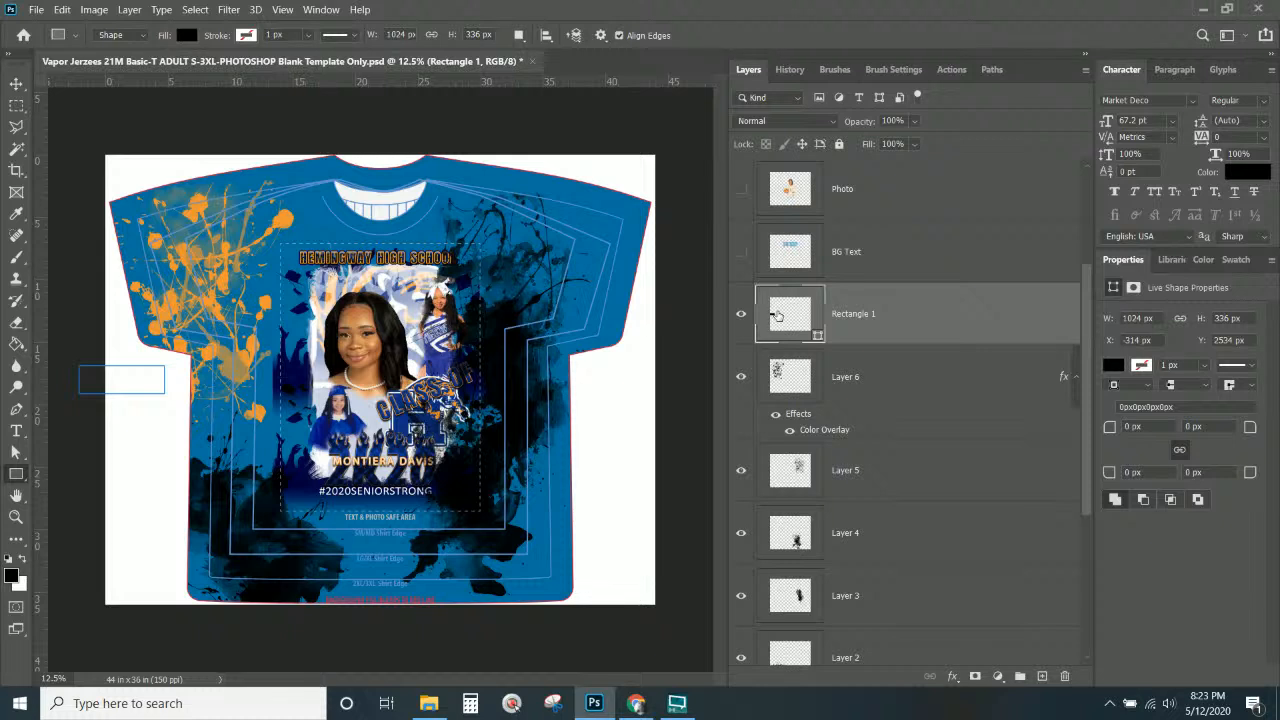
left_click(1113, 367)
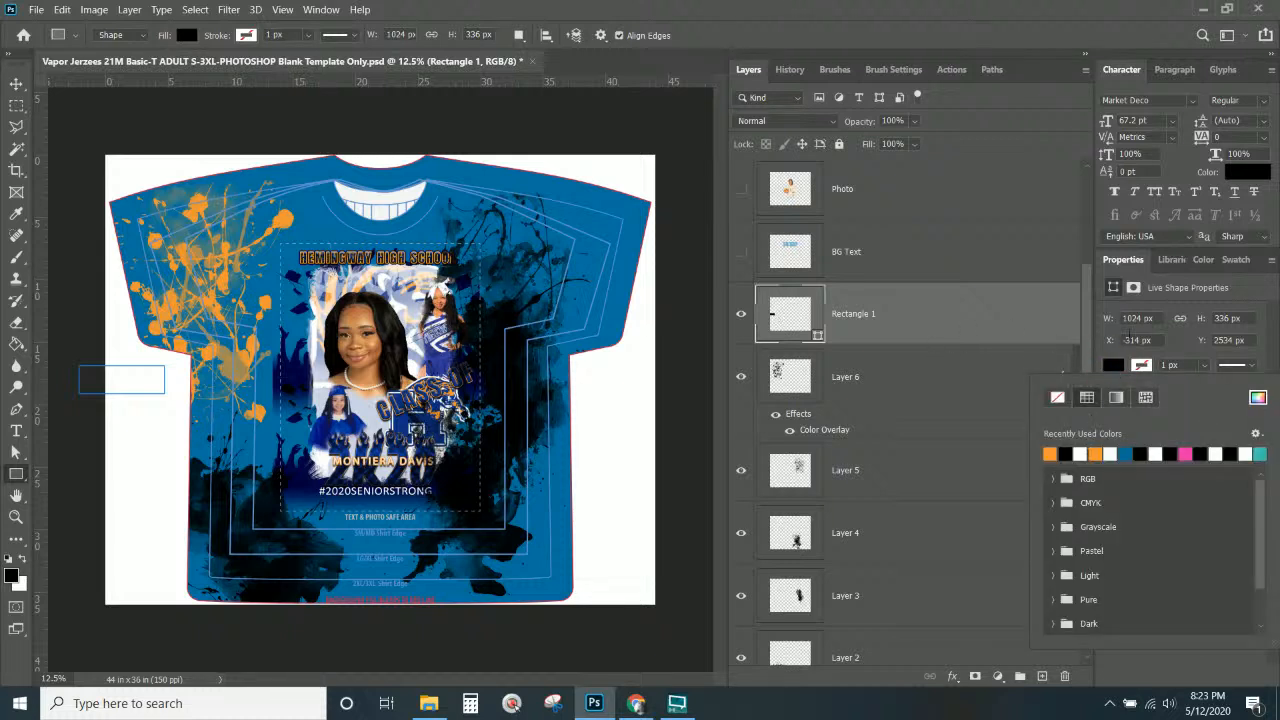
left_click(901, 323)
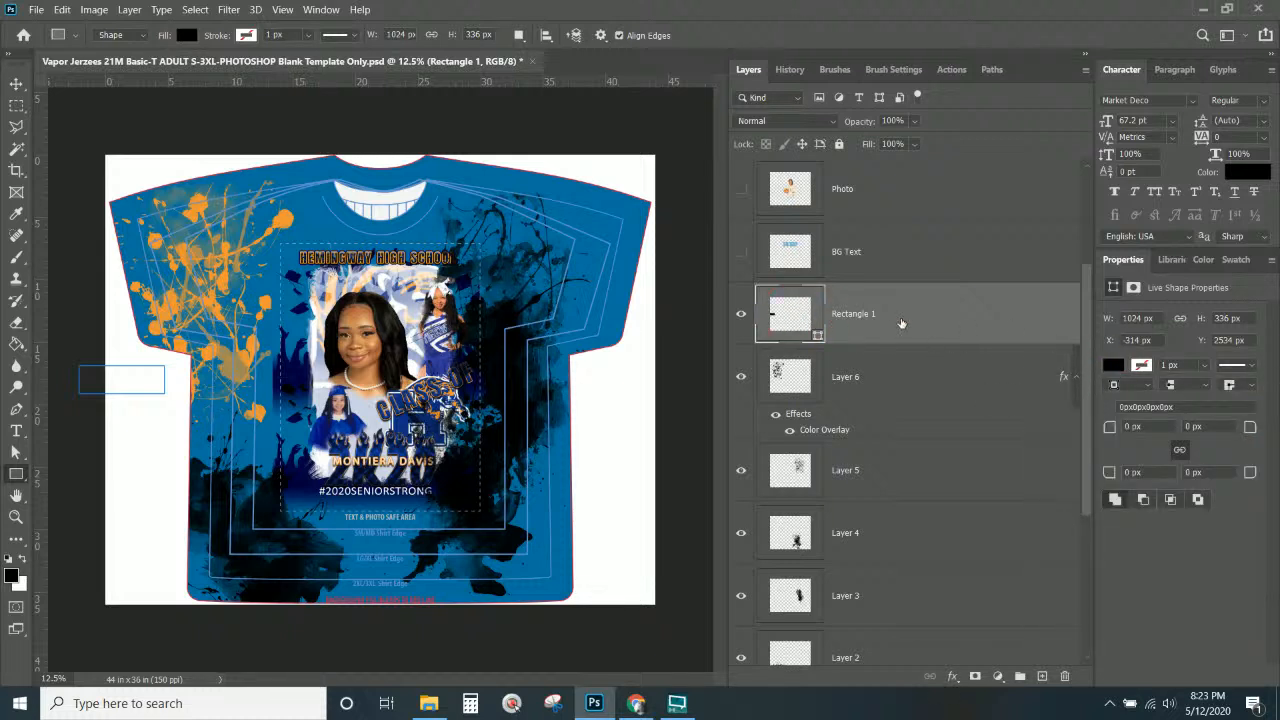
Give the rectangle an orange Color Overlay.
left_click(952, 676)
left_click(990, 608)
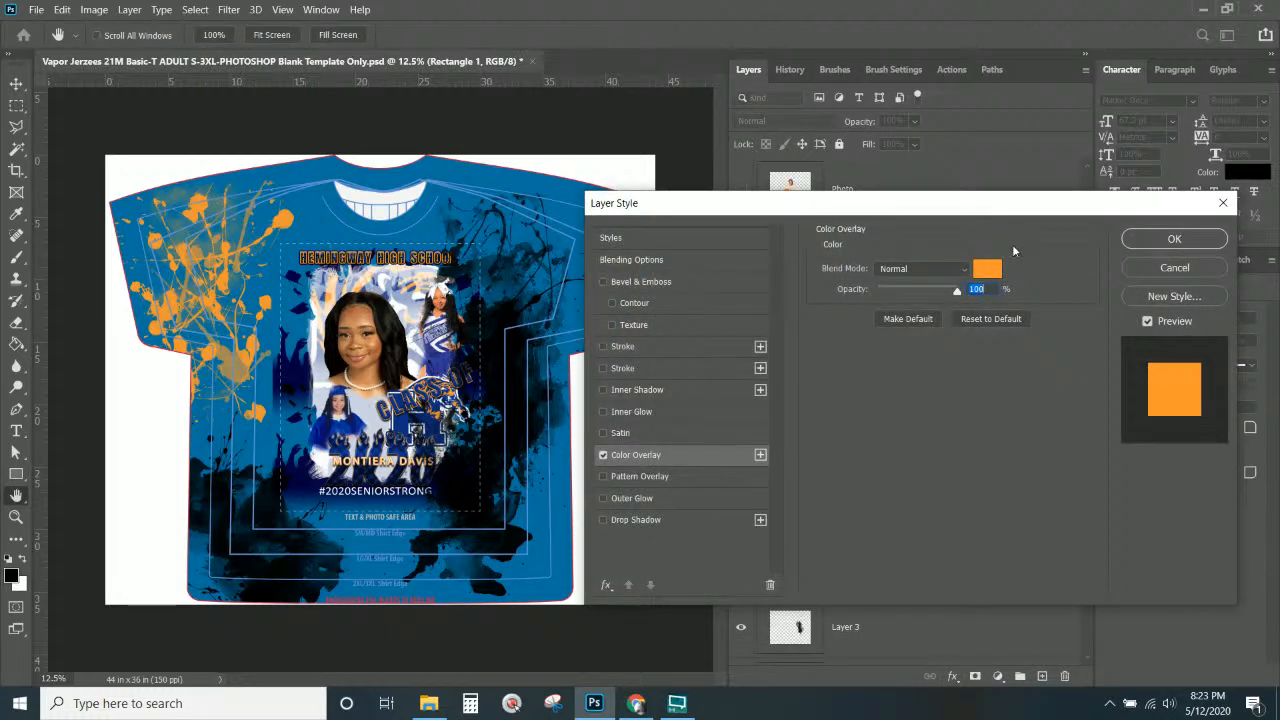
left_click(1130, 241)
Move the Rectangle 1 layer to sit just above Layer 6.
left_click(890, 327)
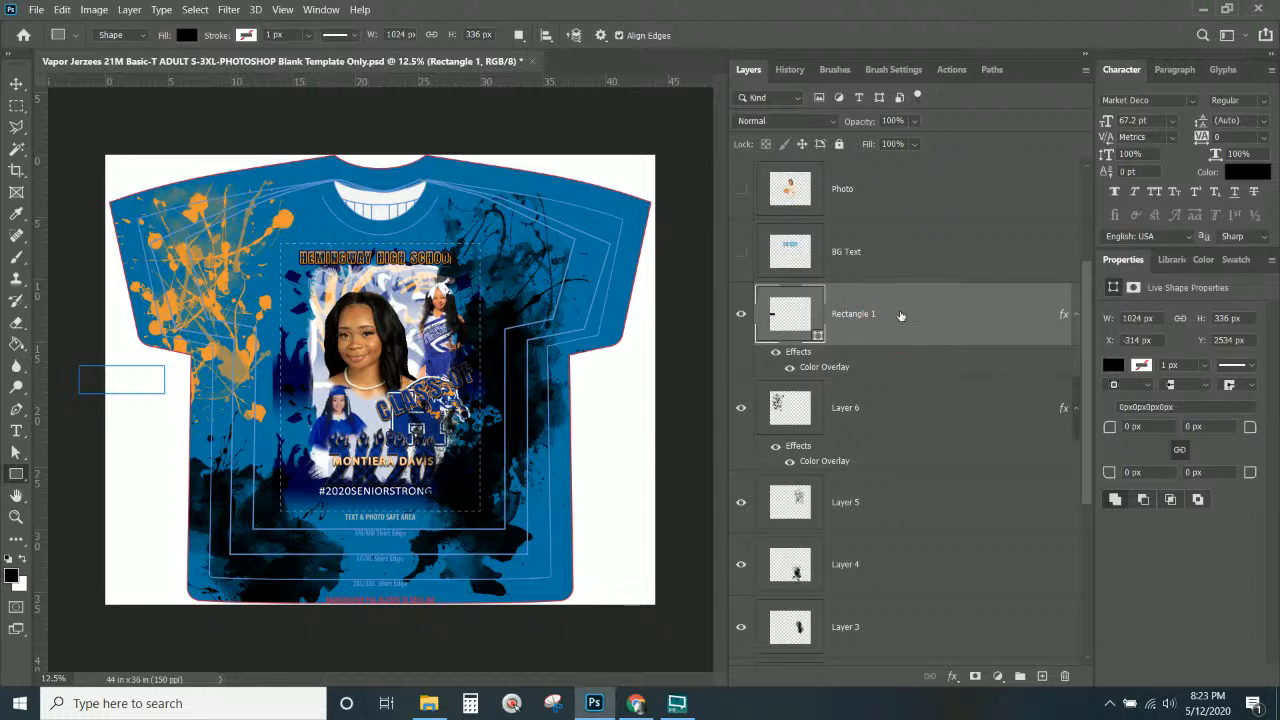
left_click_drag(896, 318, 860, 178)
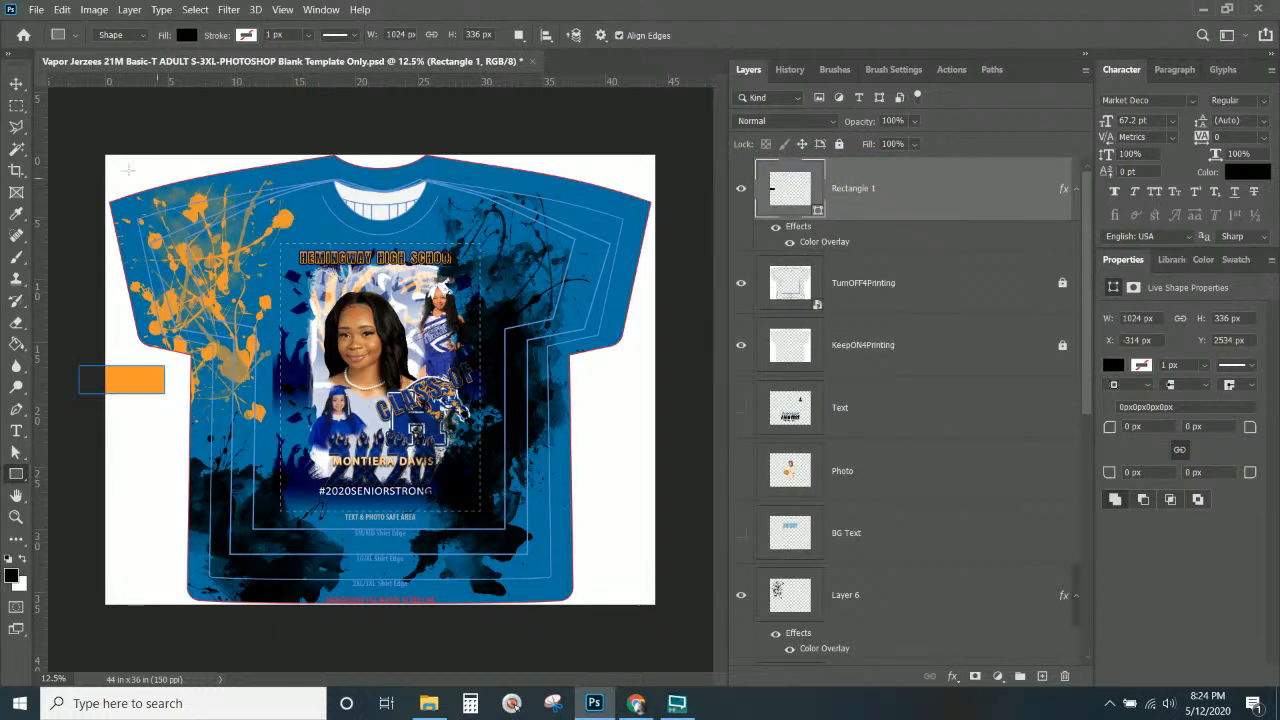
left_click(16, 83)
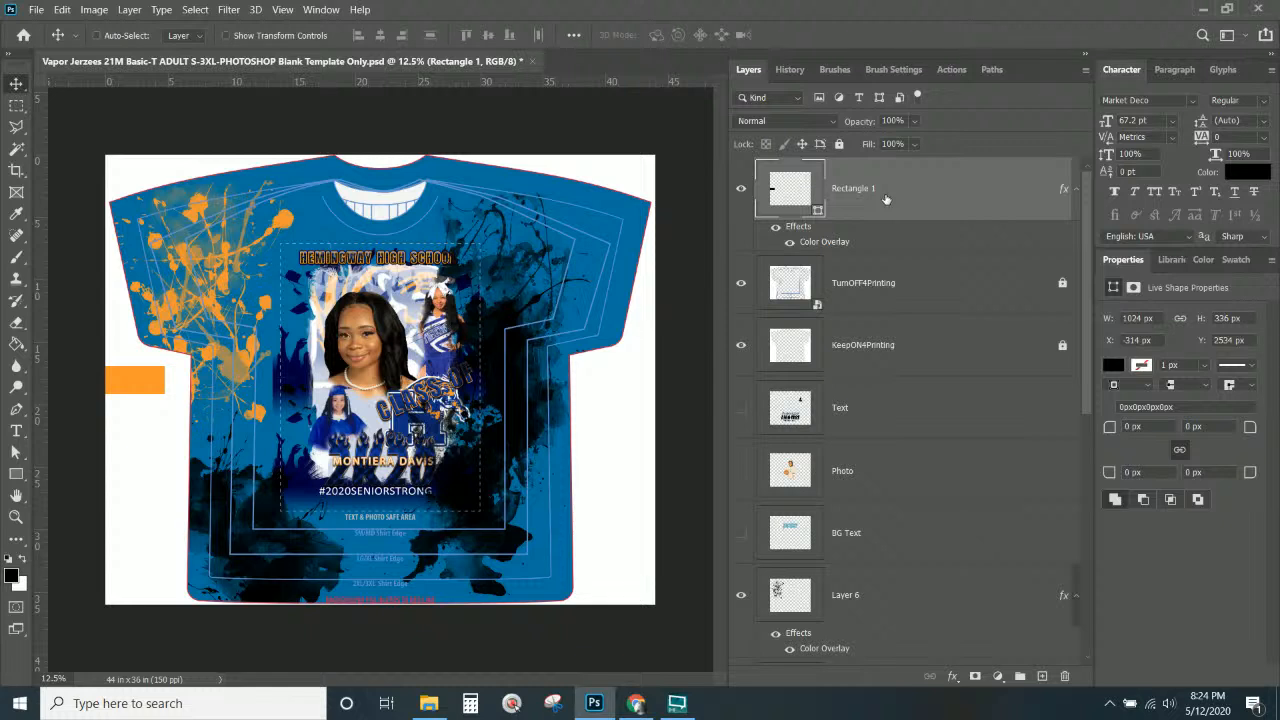
left_click_drag(885, 199, 871, 434)
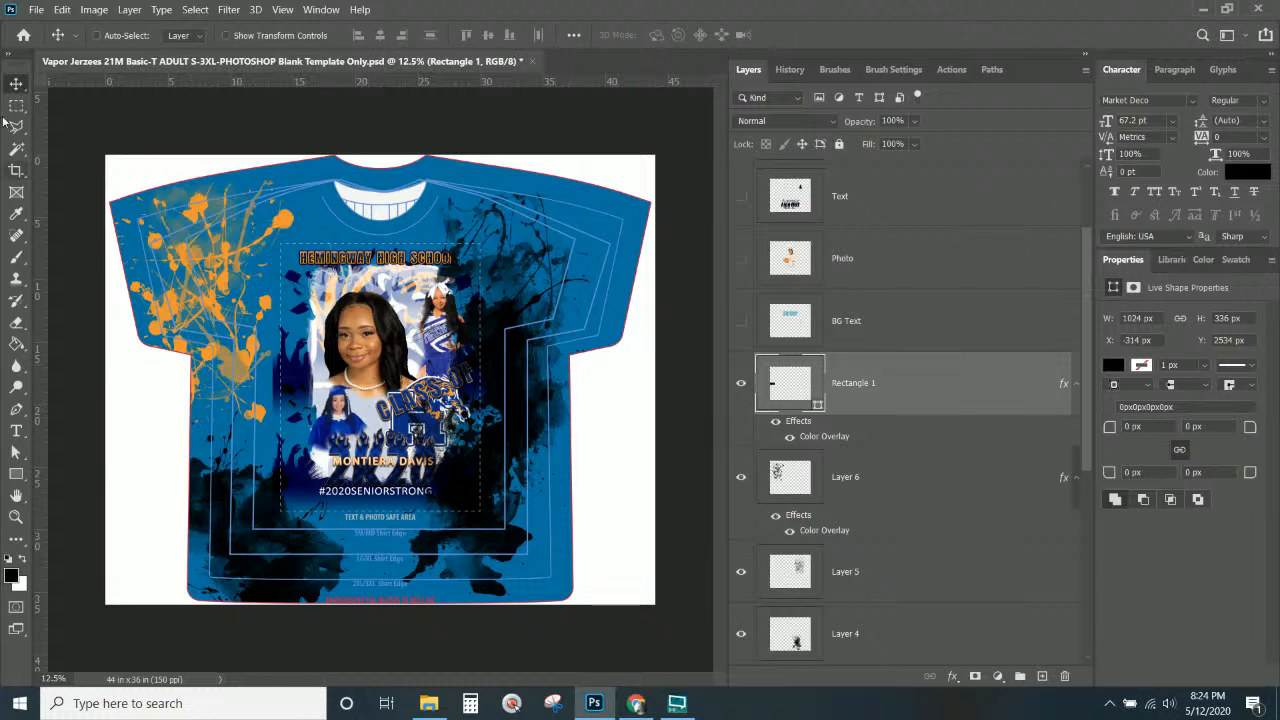
left_click_drag(137, 393, 223, 511)
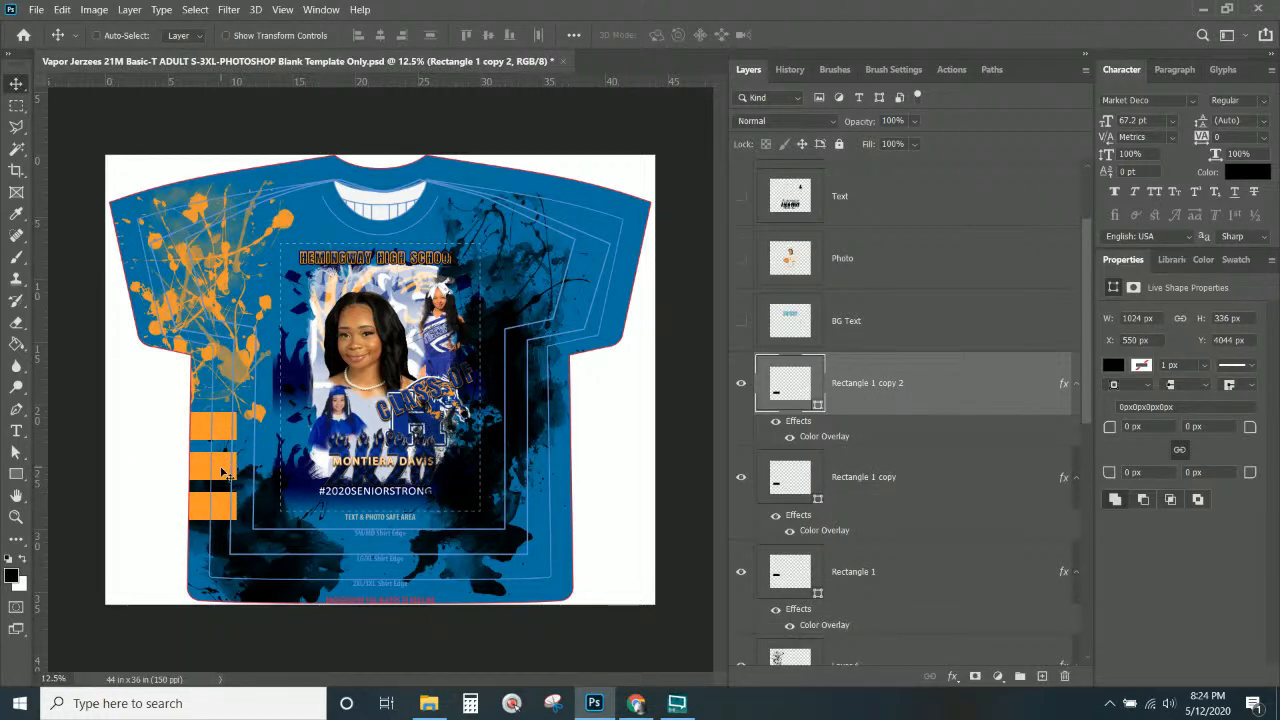
Select the Rectangle 1 copy layer behind the middle stripe.
key("ctrl+KP_Add")
key("ctrl+KP_Add")
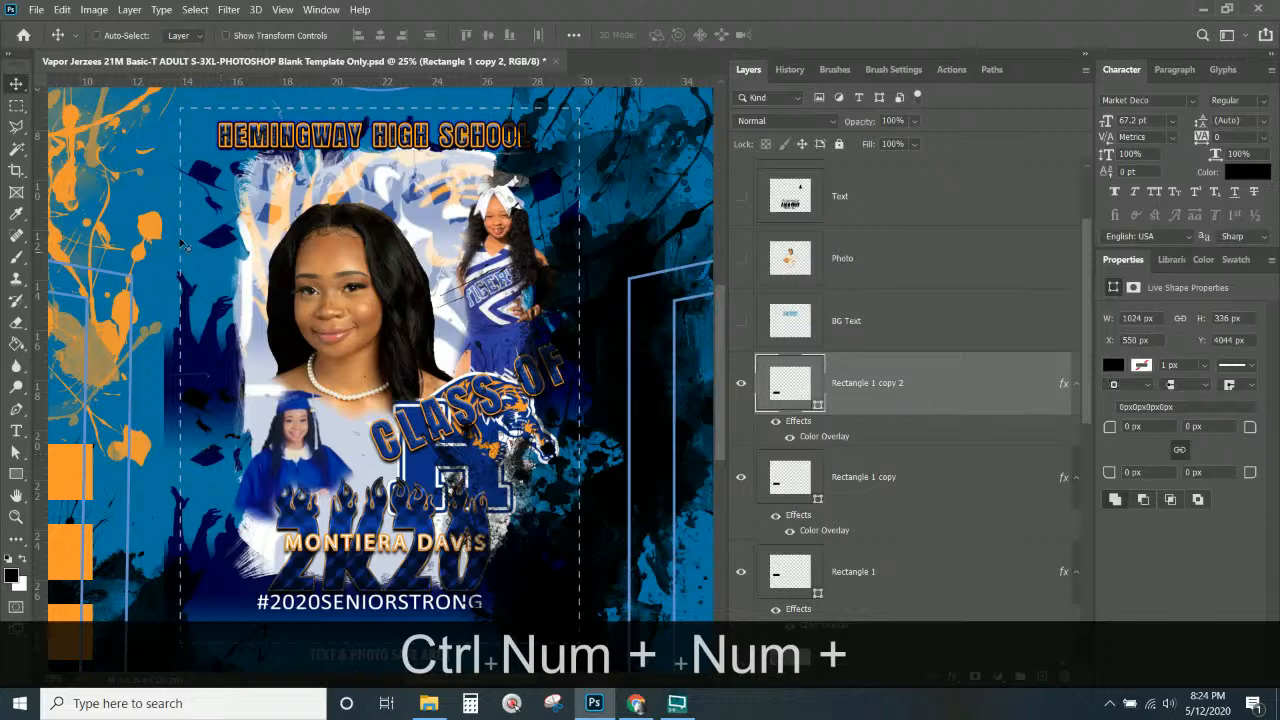
scroll(355, 320, "down", 2)
key("ctrl+KP_Subtract")
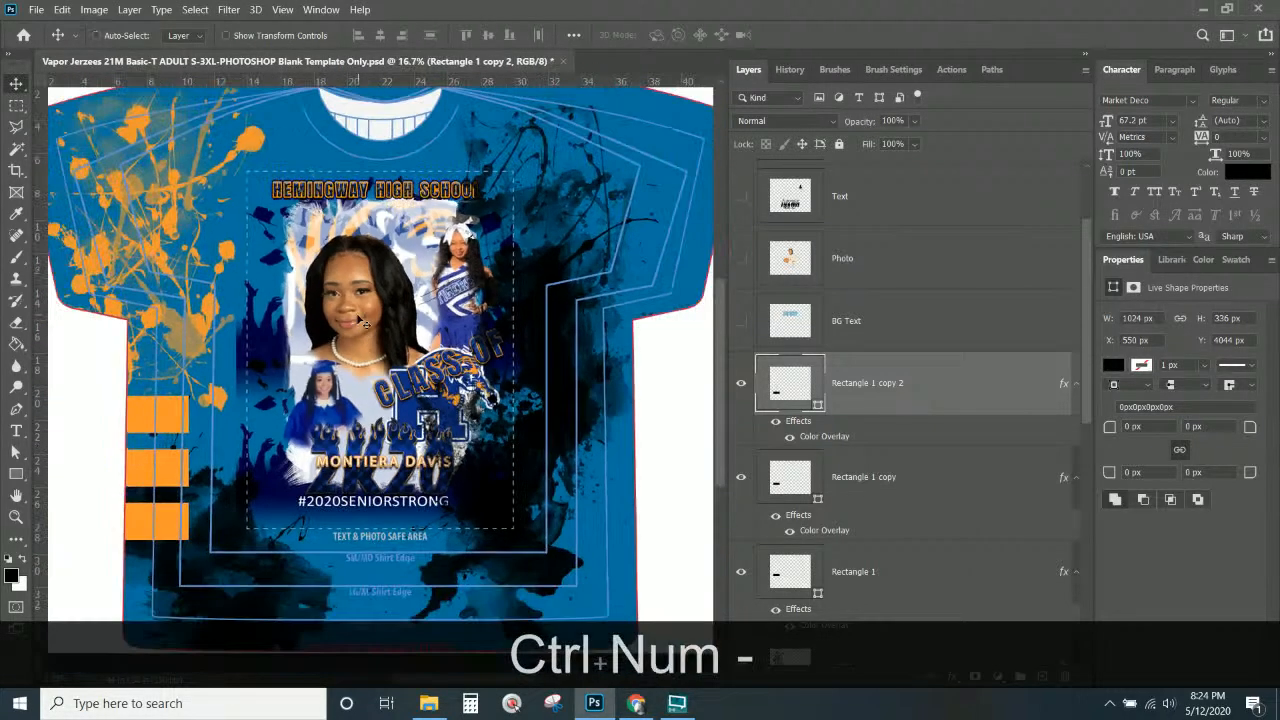
right_click(180, 474)
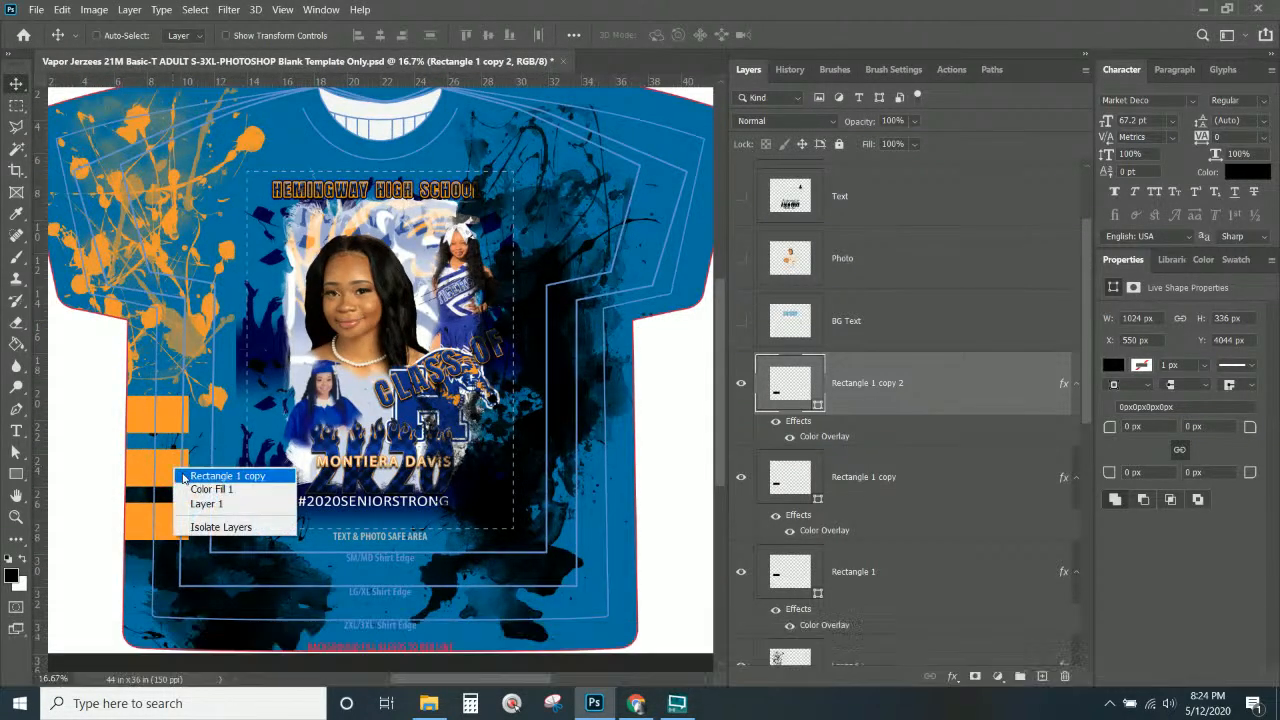
left_click(195, 490)
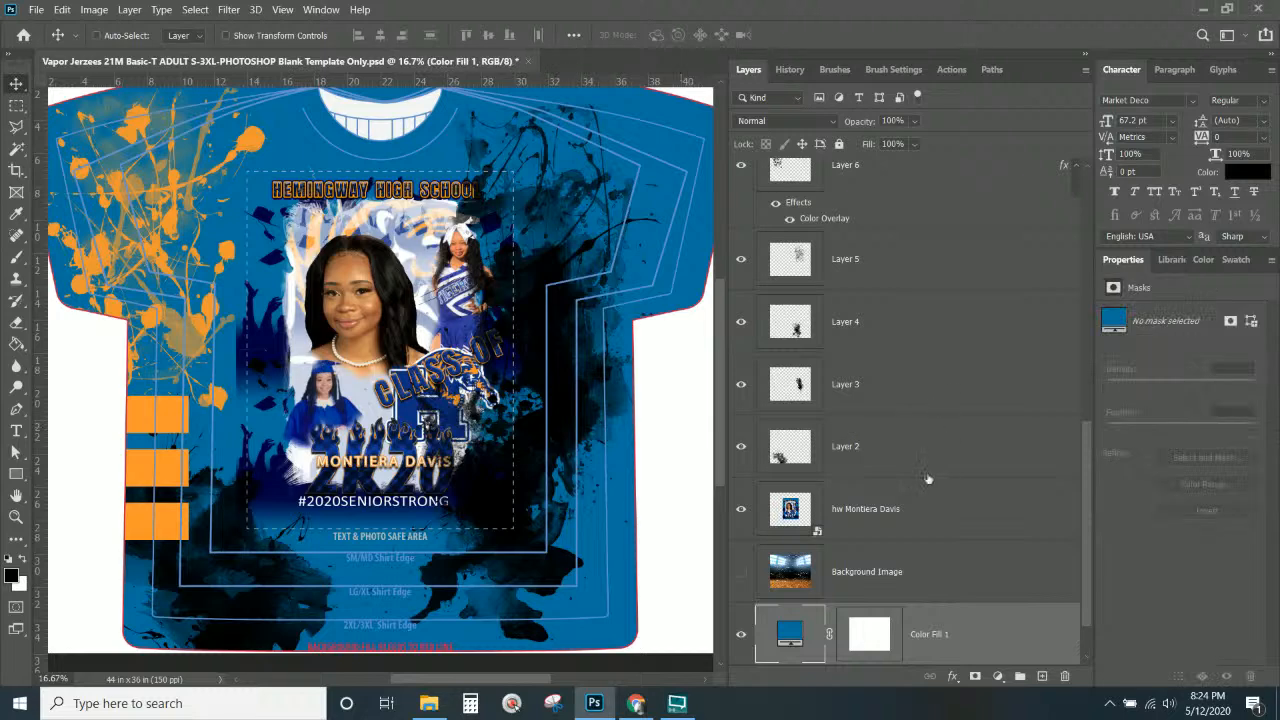
right_click(179, 472)
left_click(205, 477)
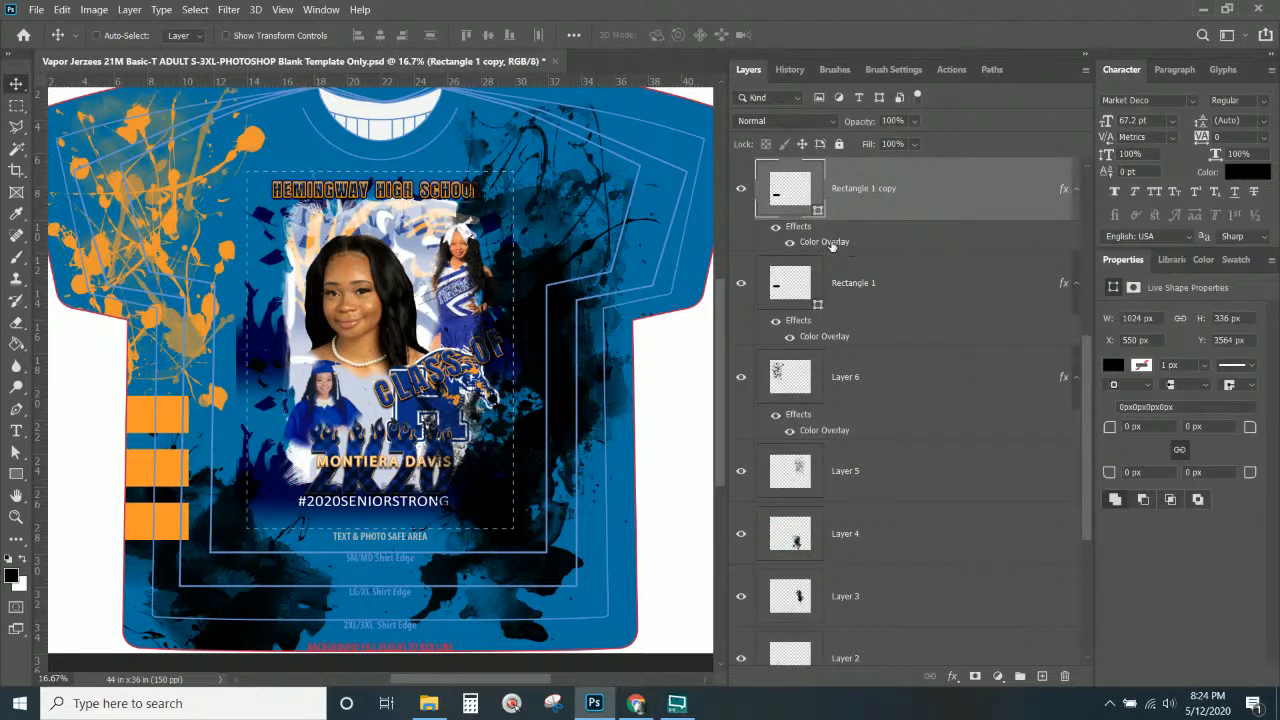
Recolour the middle stripe's Color Overlay to navy sampled from the design.
double_click(868, 243)
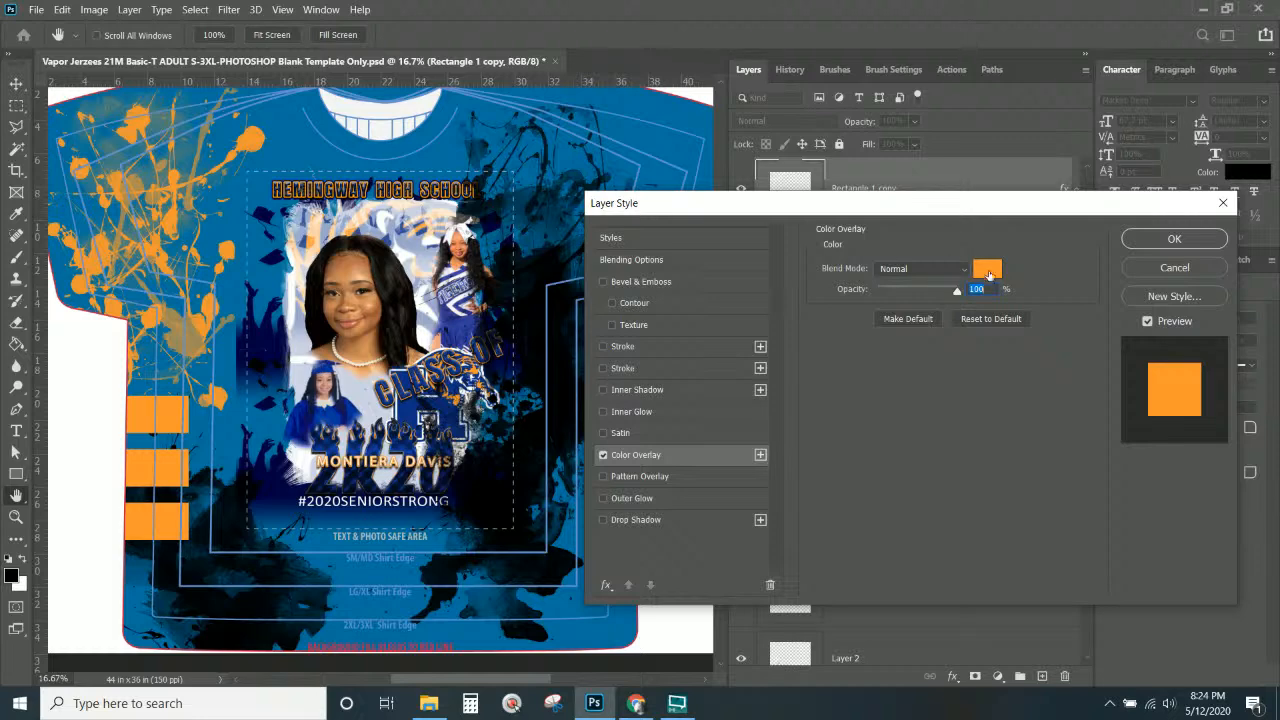
left_click(987, 272)
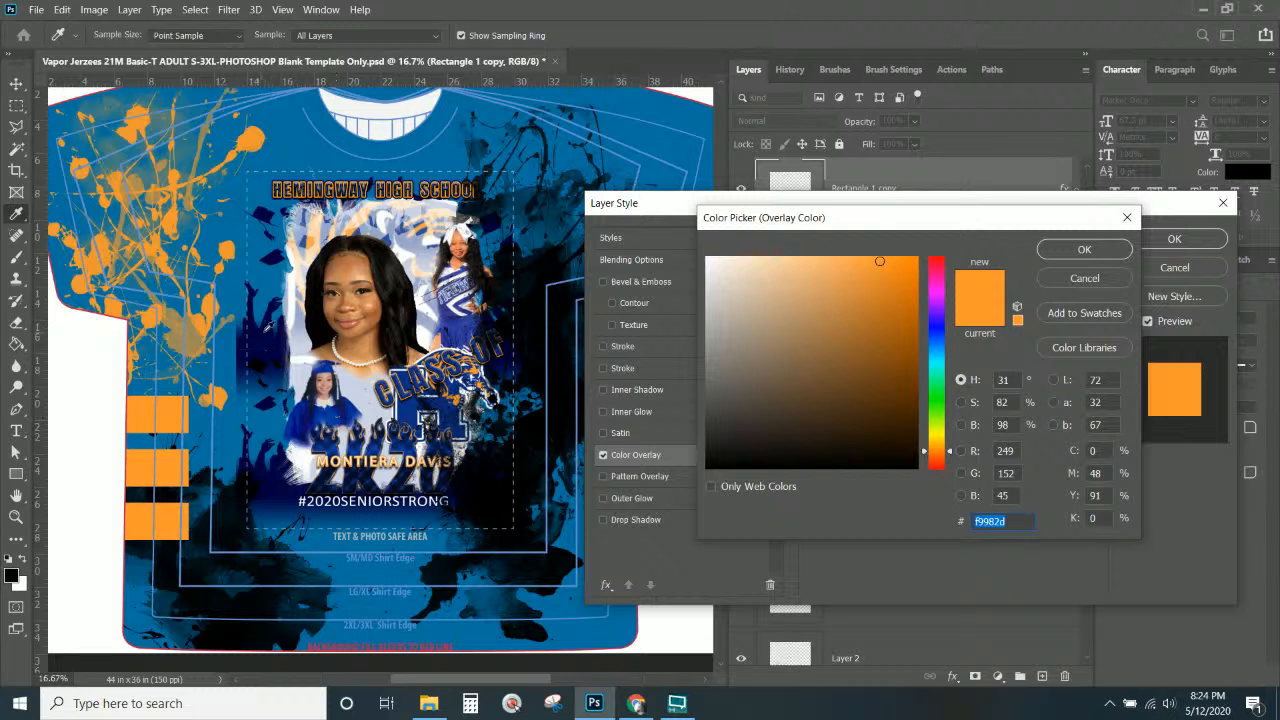
left_click(270, 321)
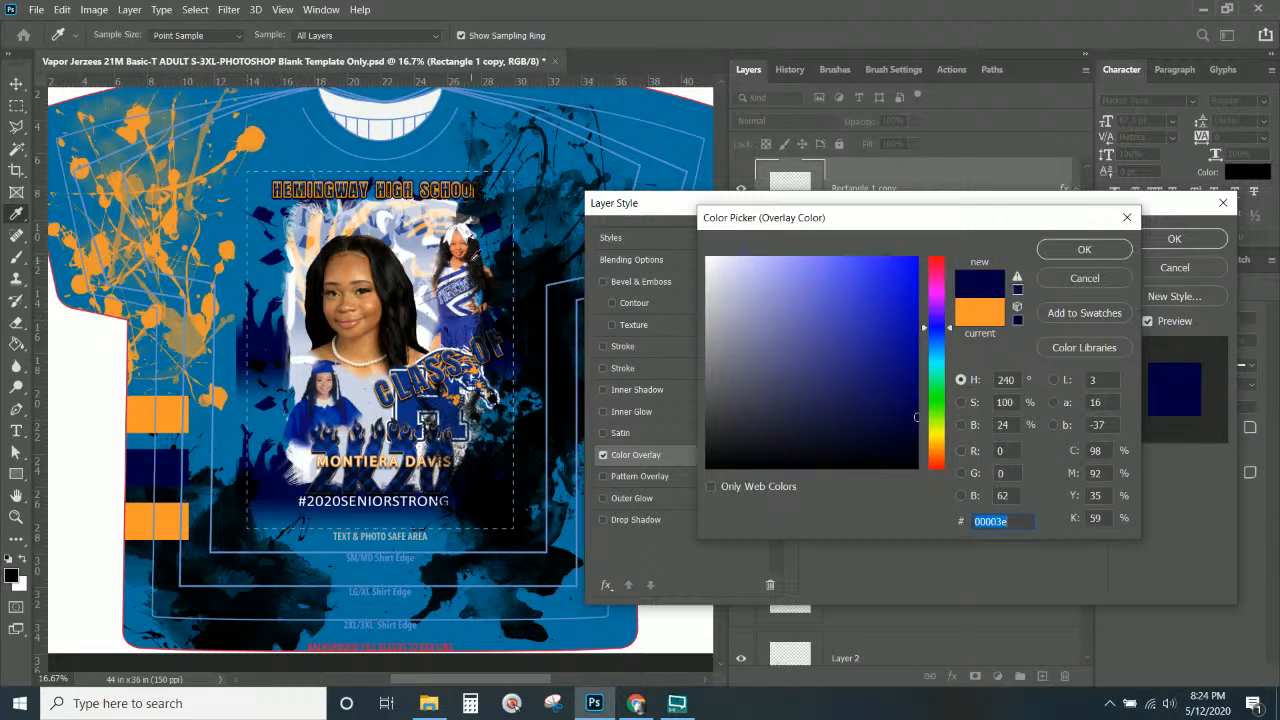
left_click(1070, 252)
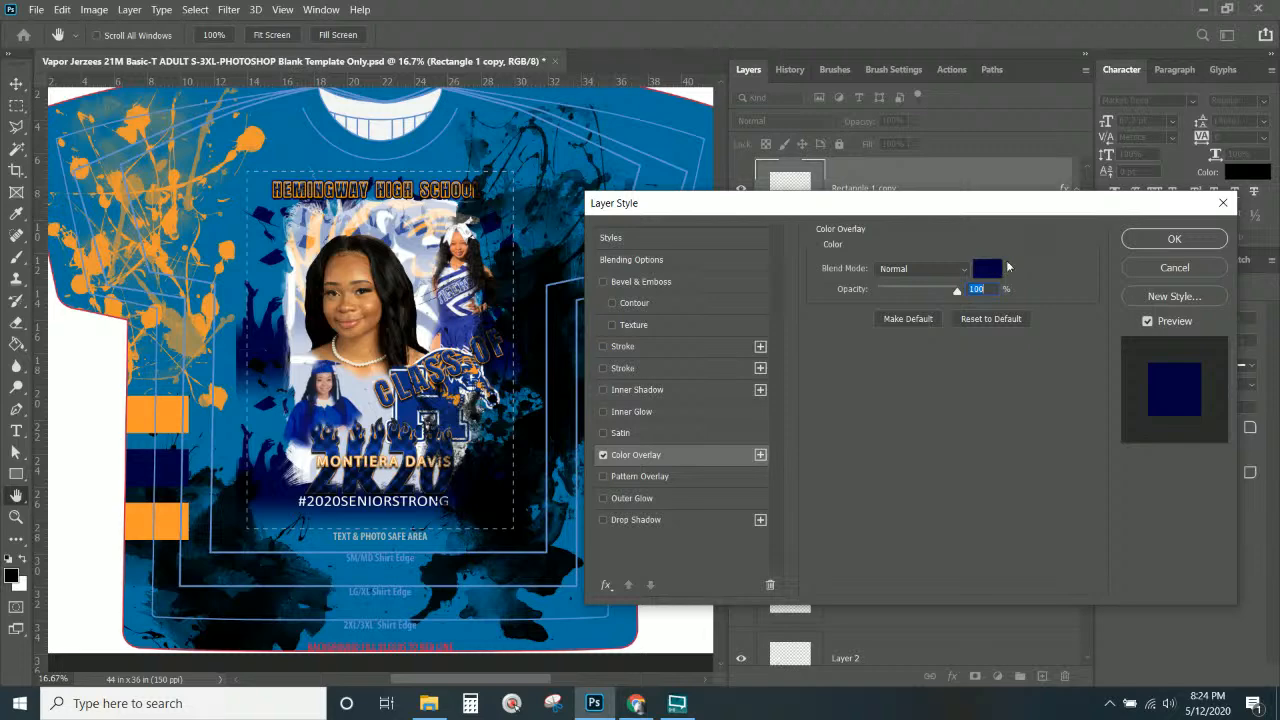
left_click(1172, 239)
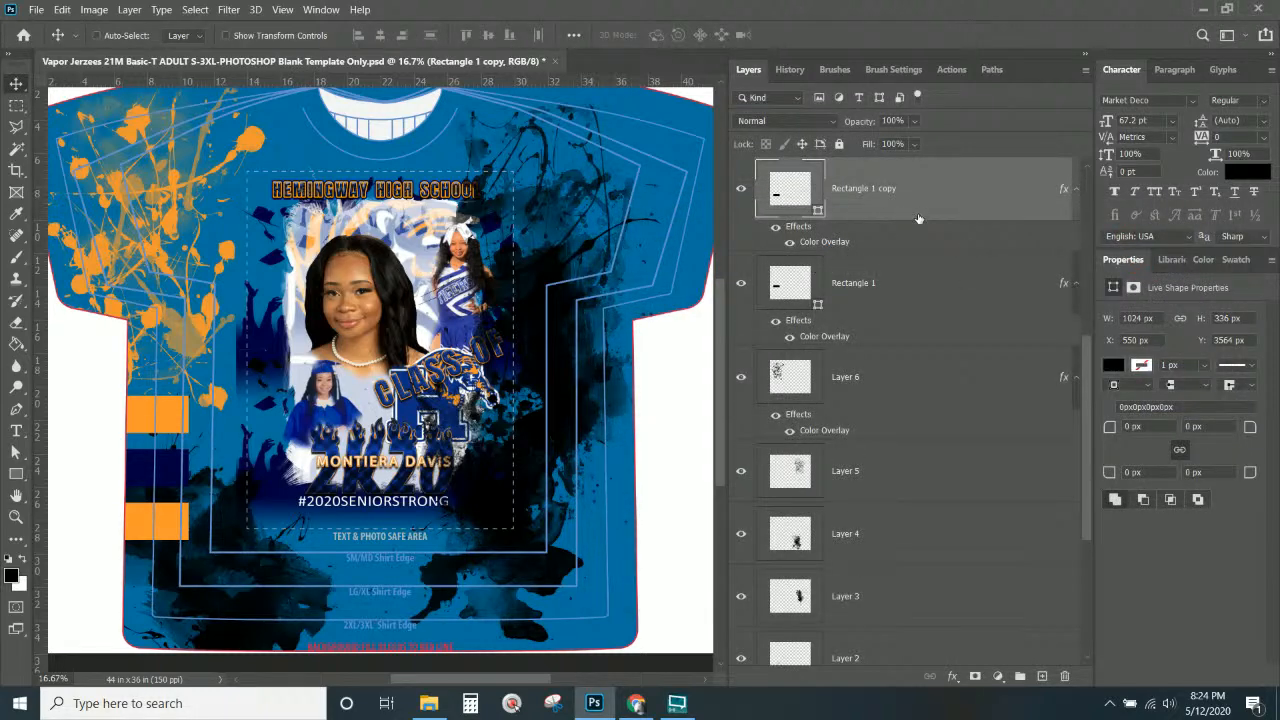
Change the bottom stripe's Color Overlay to blue #033da0 sampled from the design.
scroll(919, 218, "up", 2)
left_click(902, 229)
double_click(832, 274)
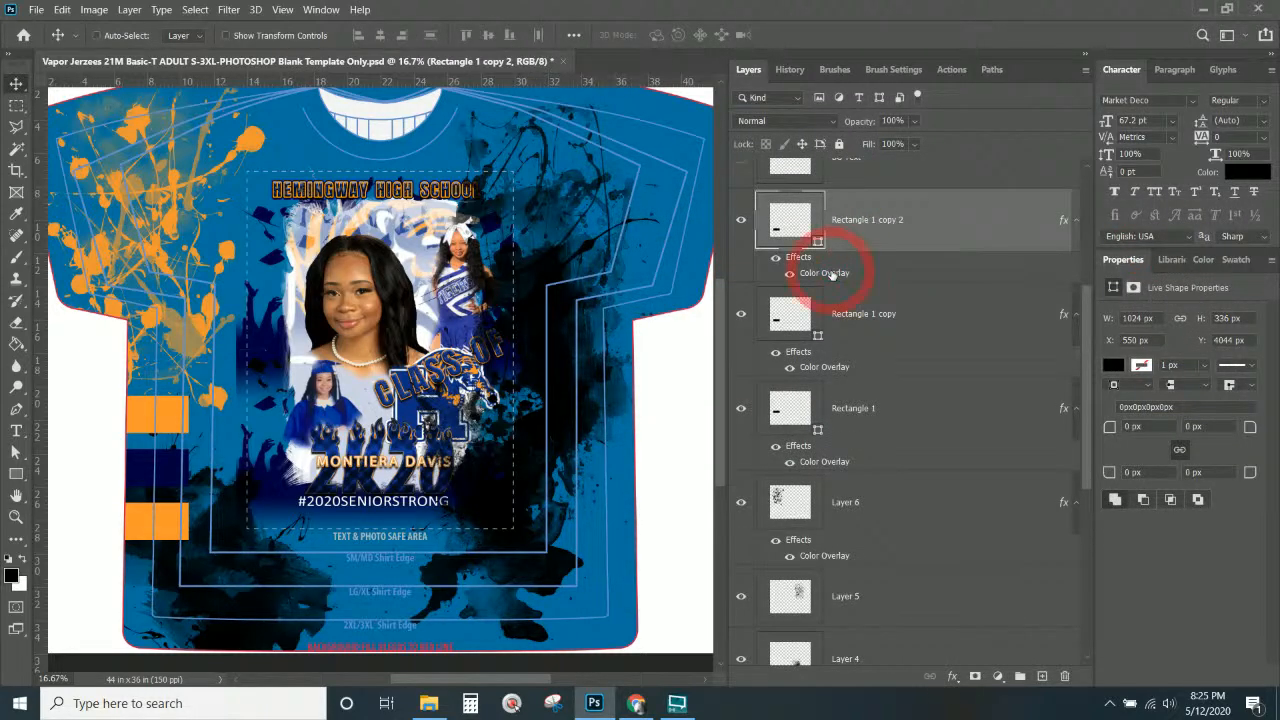
left_click(985, 272)
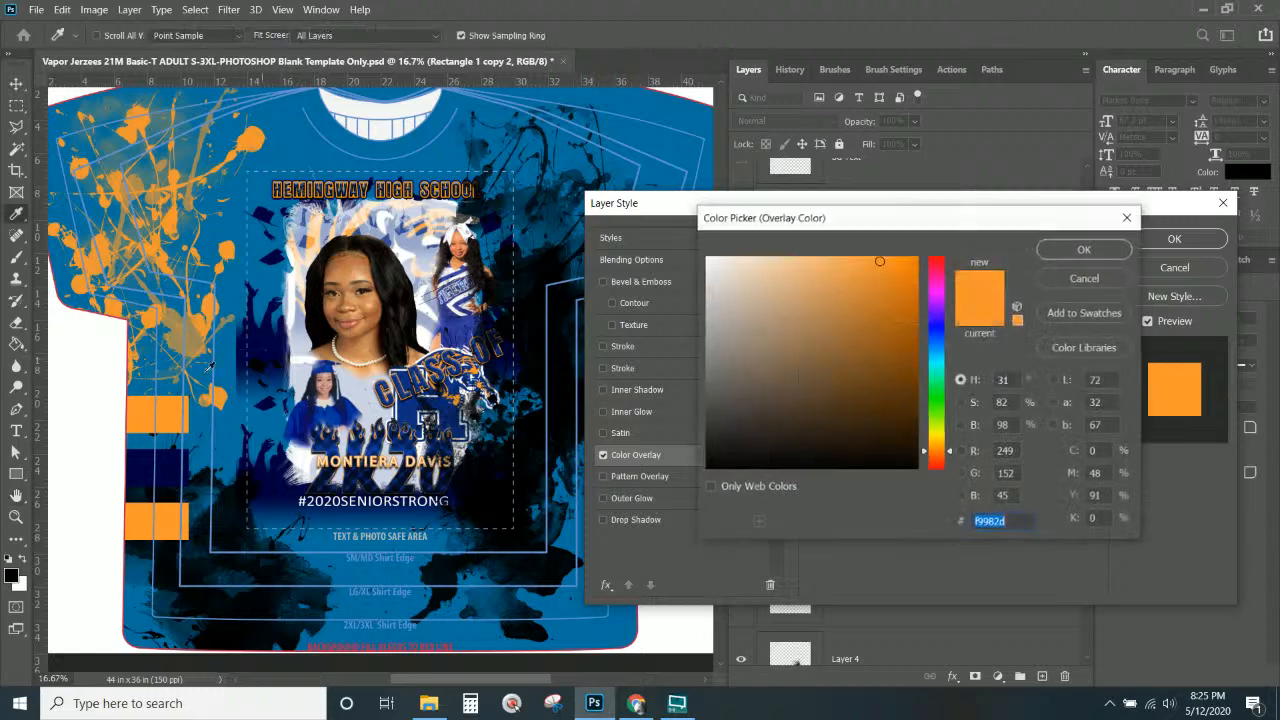
left_click(340, 412)
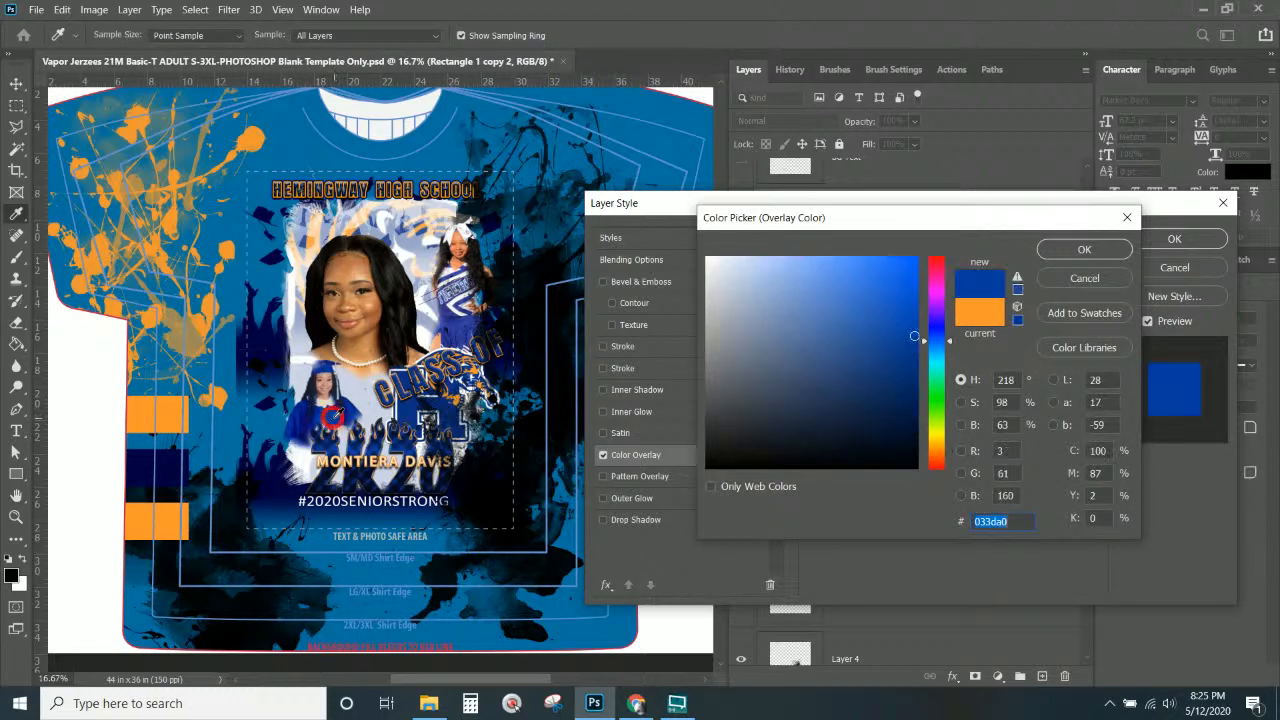
left_click(1060, 251)
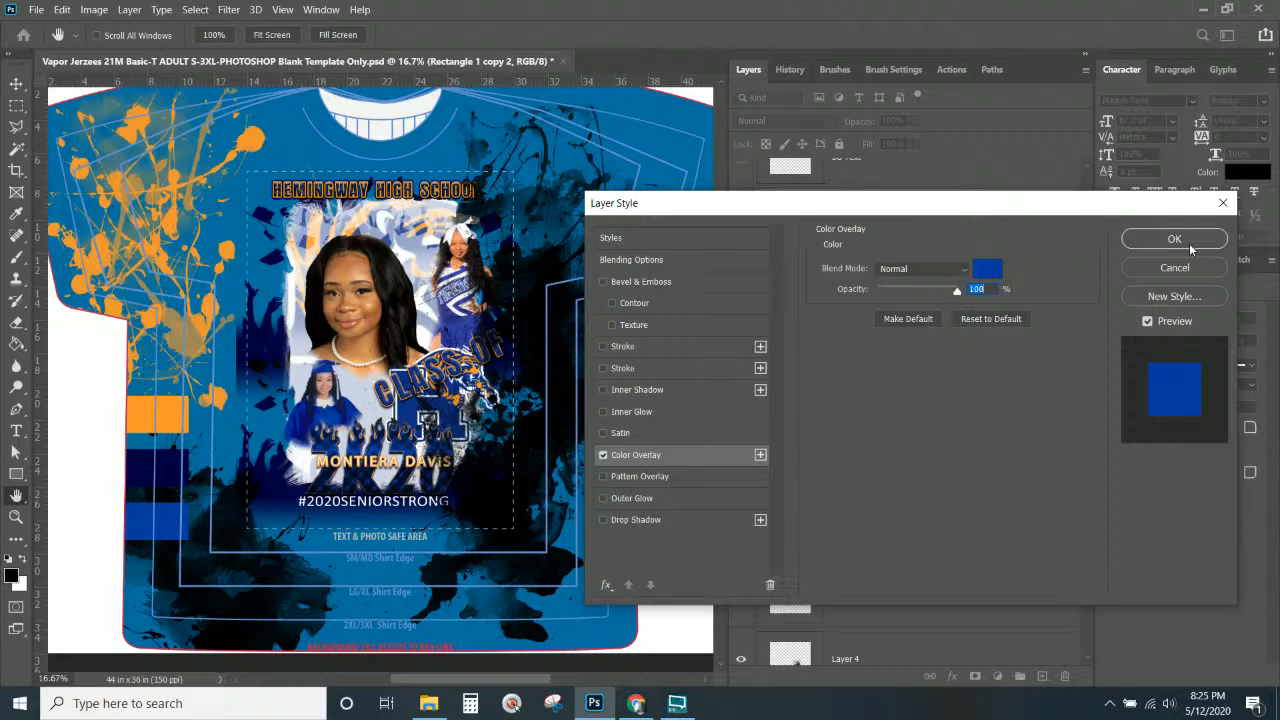
left_click(1182, 241)
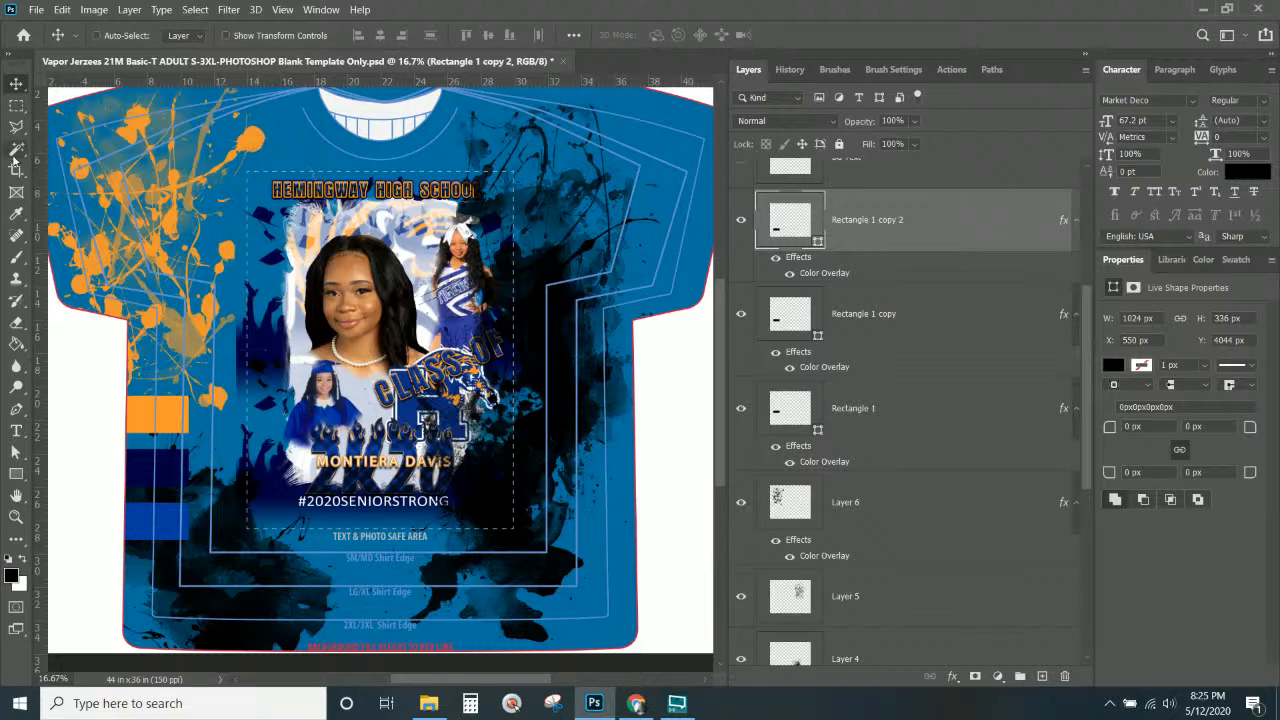
left_click(16, 148)
scroll(834, 368, "down", 5)
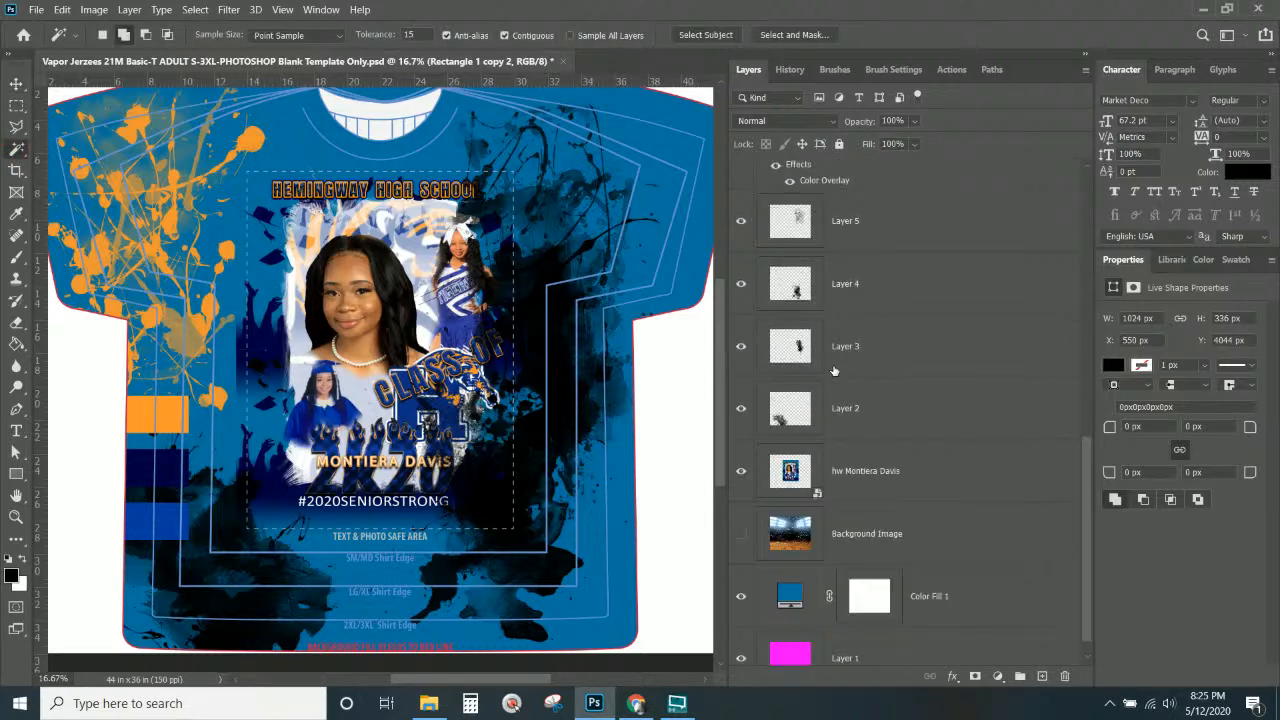
Select all dark blue areas of the photo collage with the Magic Wand, Contiguous off.
left_click(850, 471)
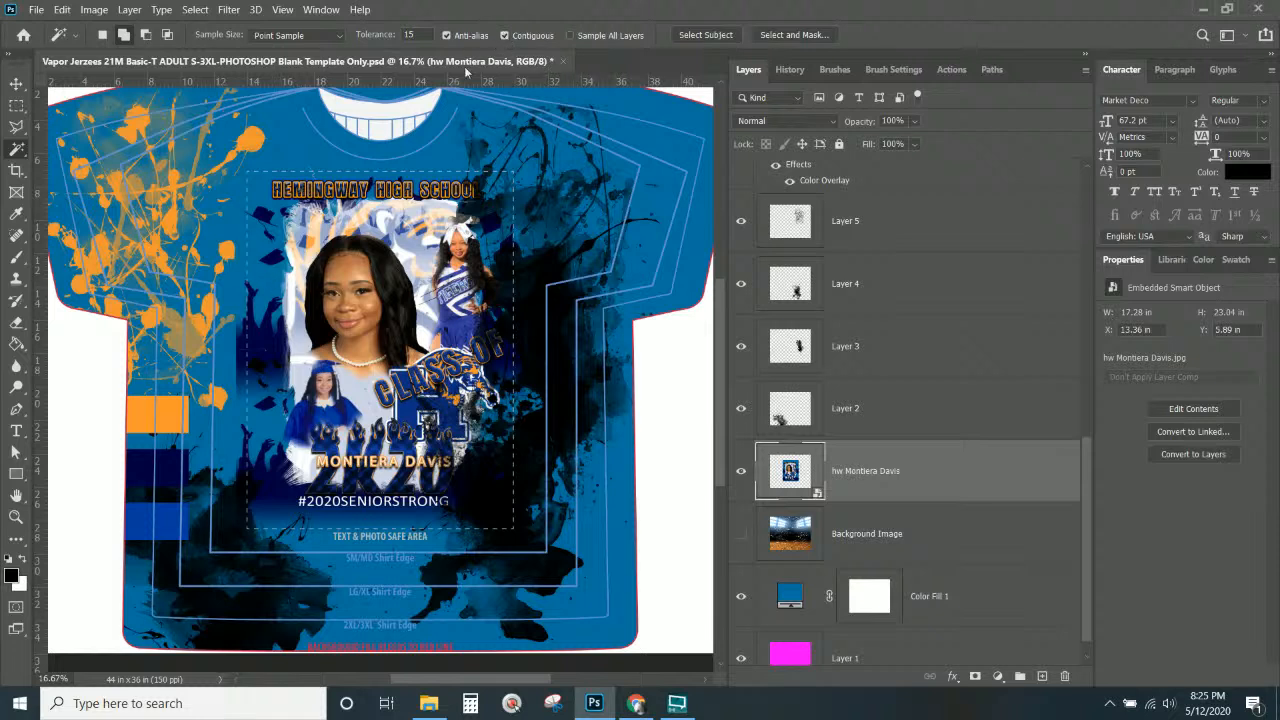
left_click(263, 282)
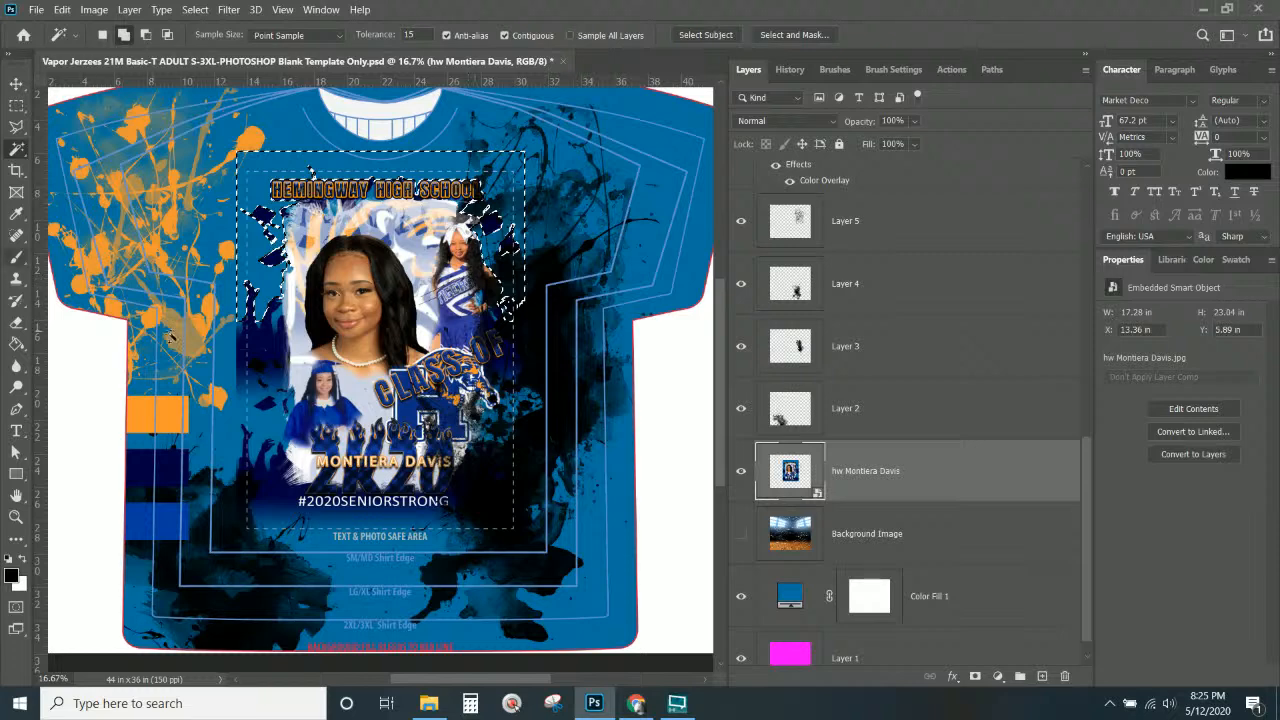
left_click(504, 35)
key("ctrl+d")
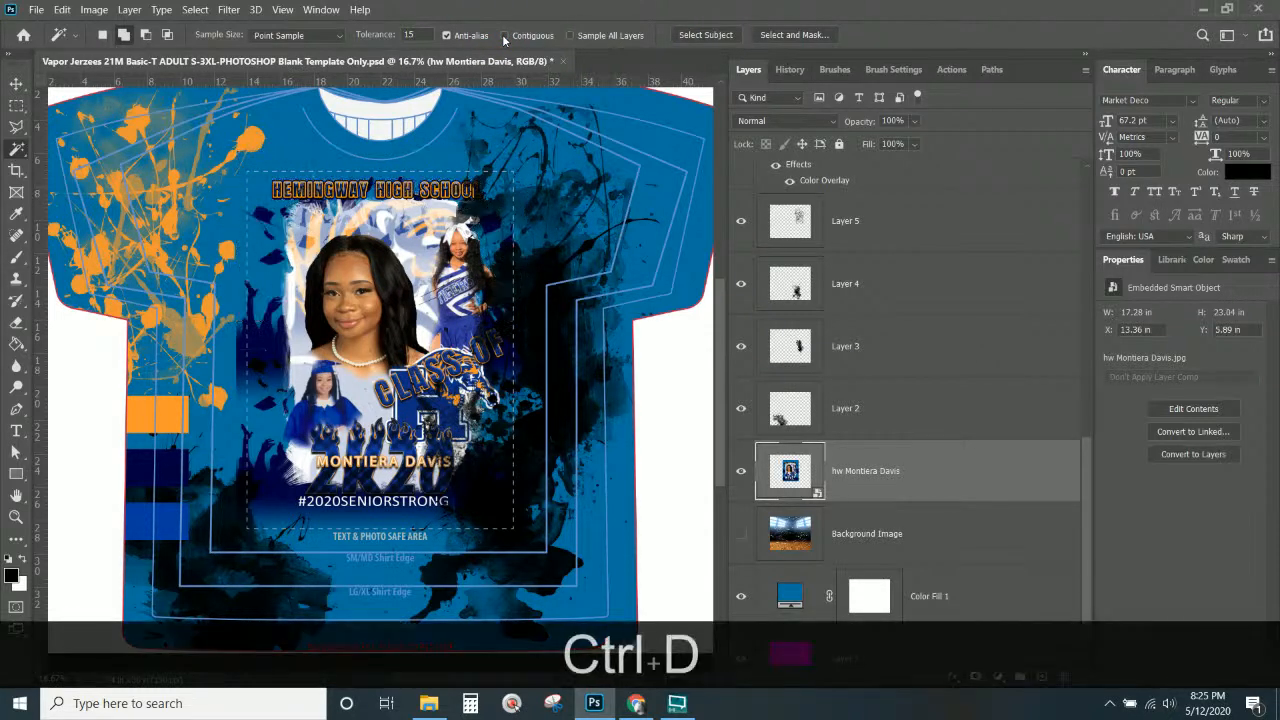
left_click(240, 158)
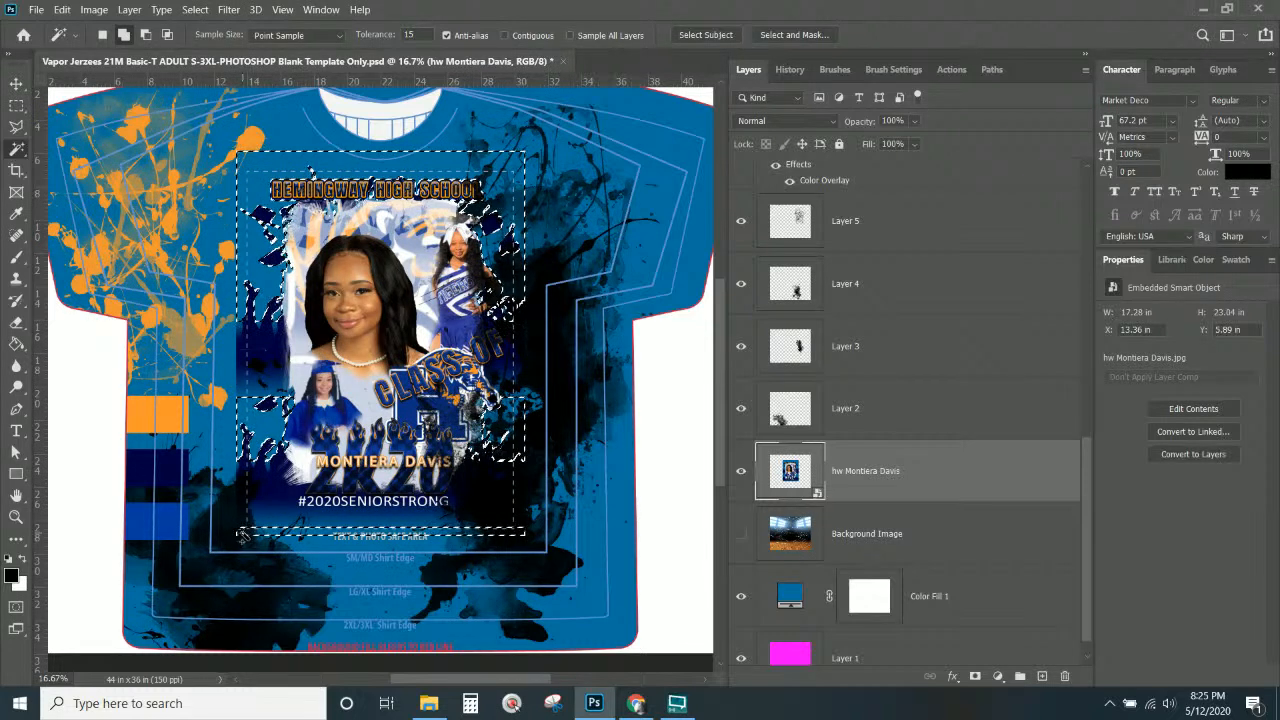
key("shift")
Invert the selection and subtract the area outside the collage.
left_click(195, 9)
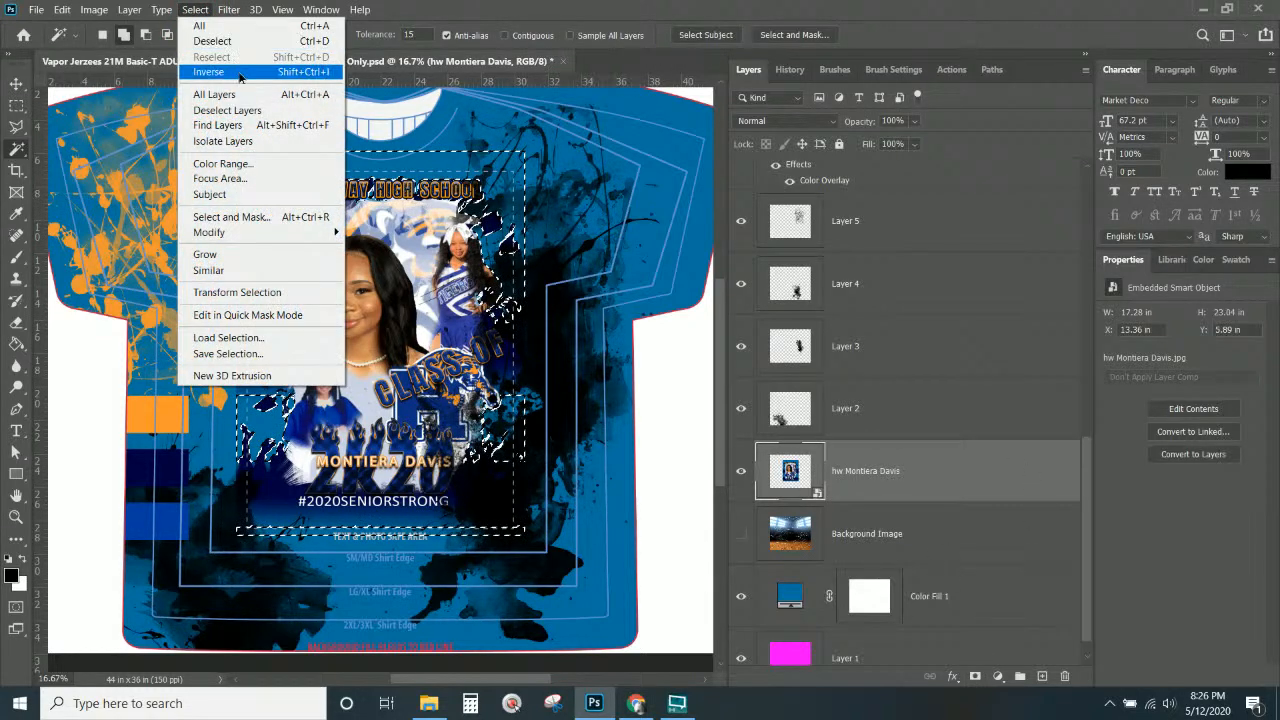
left_click(238, 73)
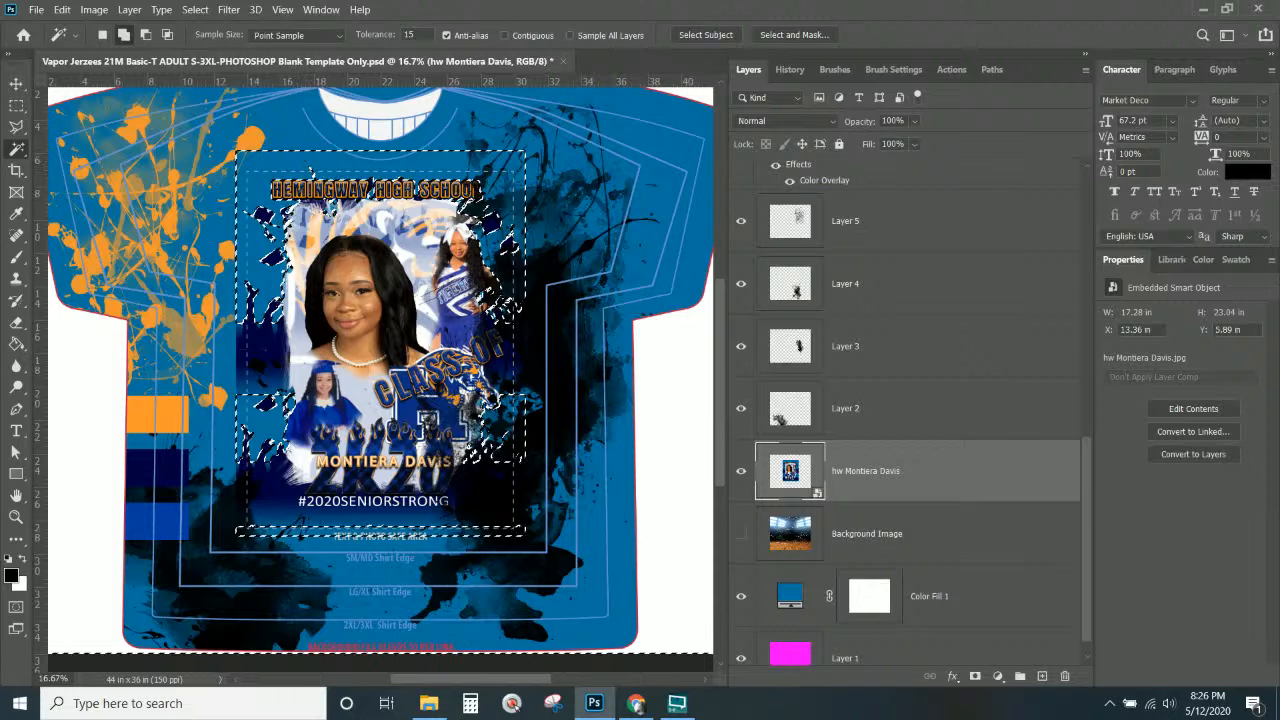
key("shift")
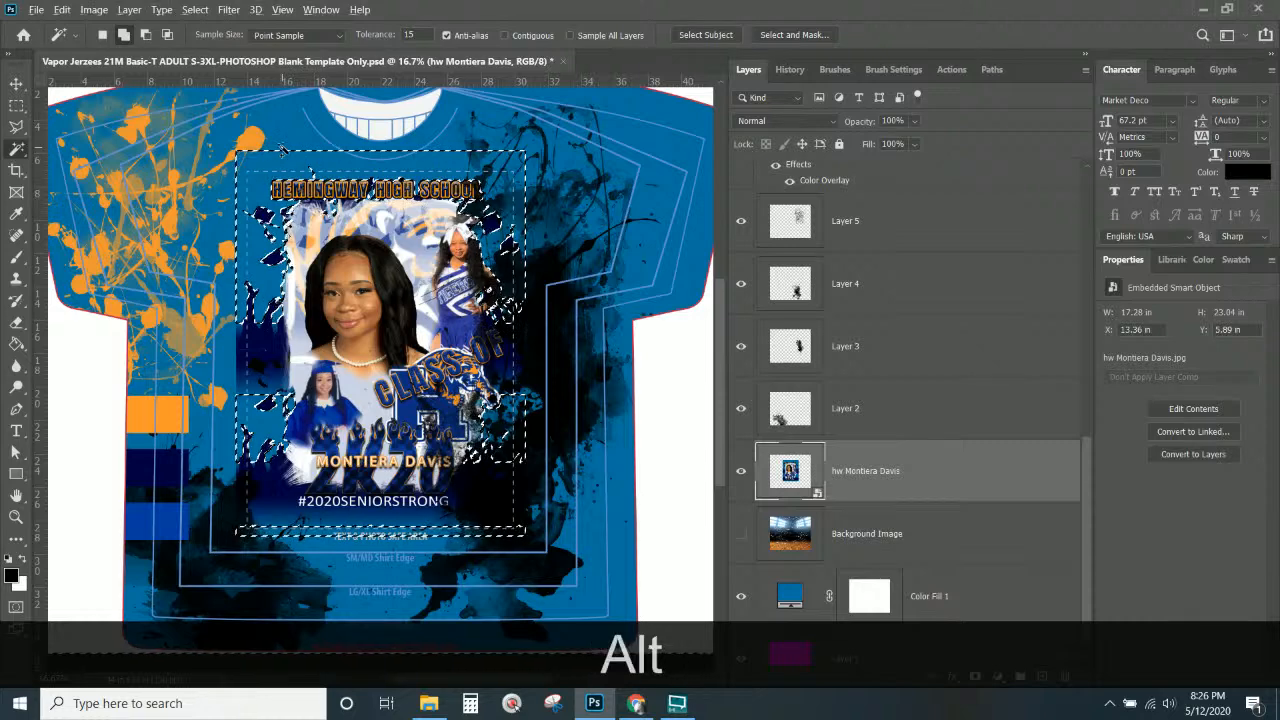
left_click(283, 146, "alt")
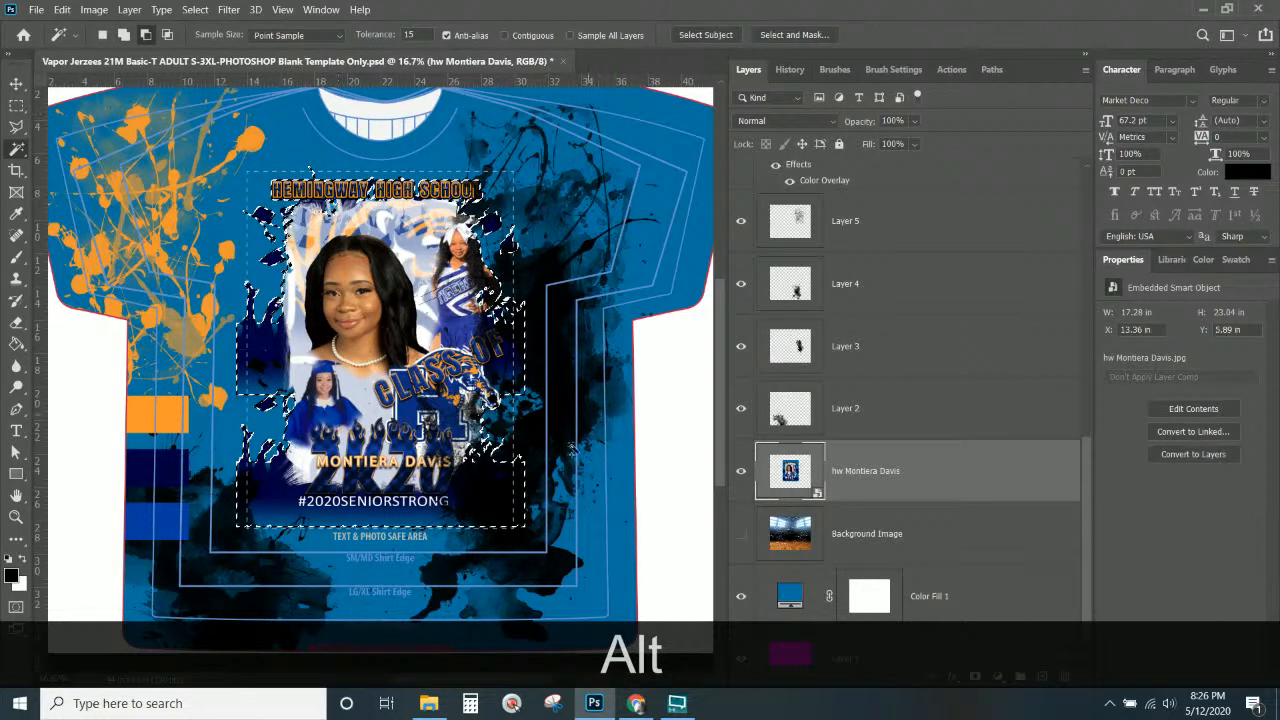
key("alt")
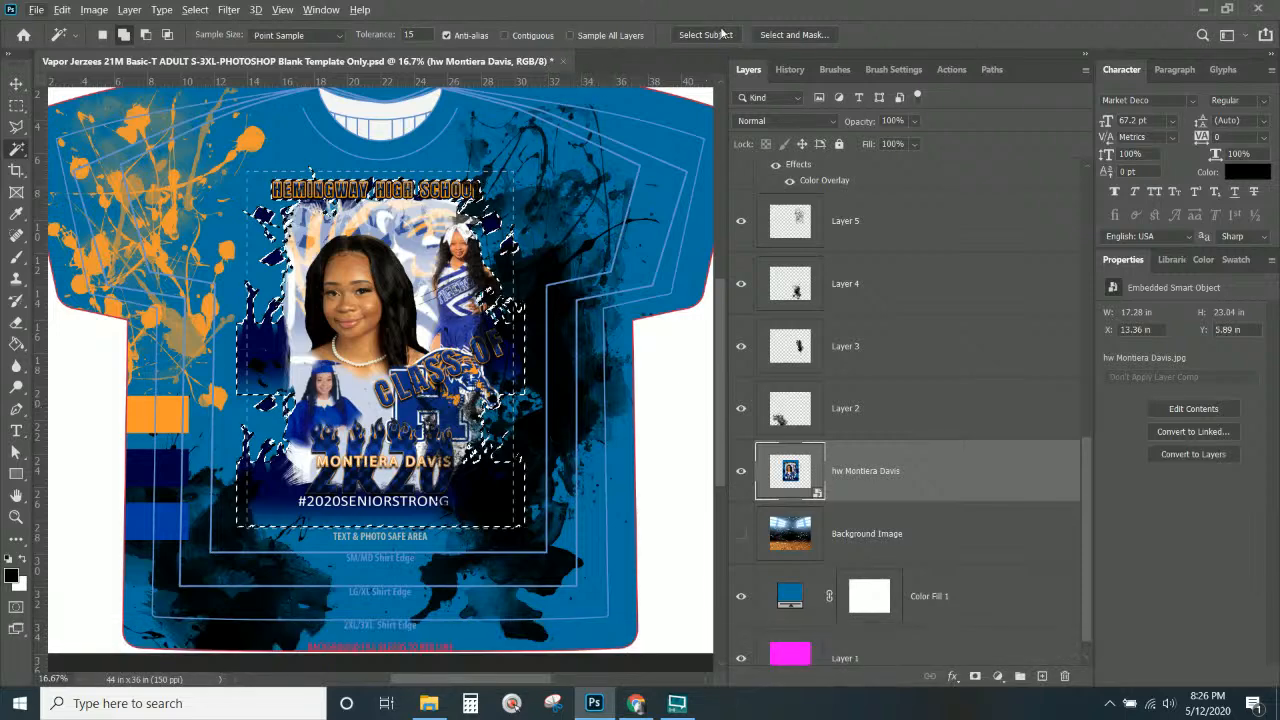
Refine the selection in Select and Mask, add a layer mask to the collage, and re-show Color Fill 1.
left_click(773, 35)
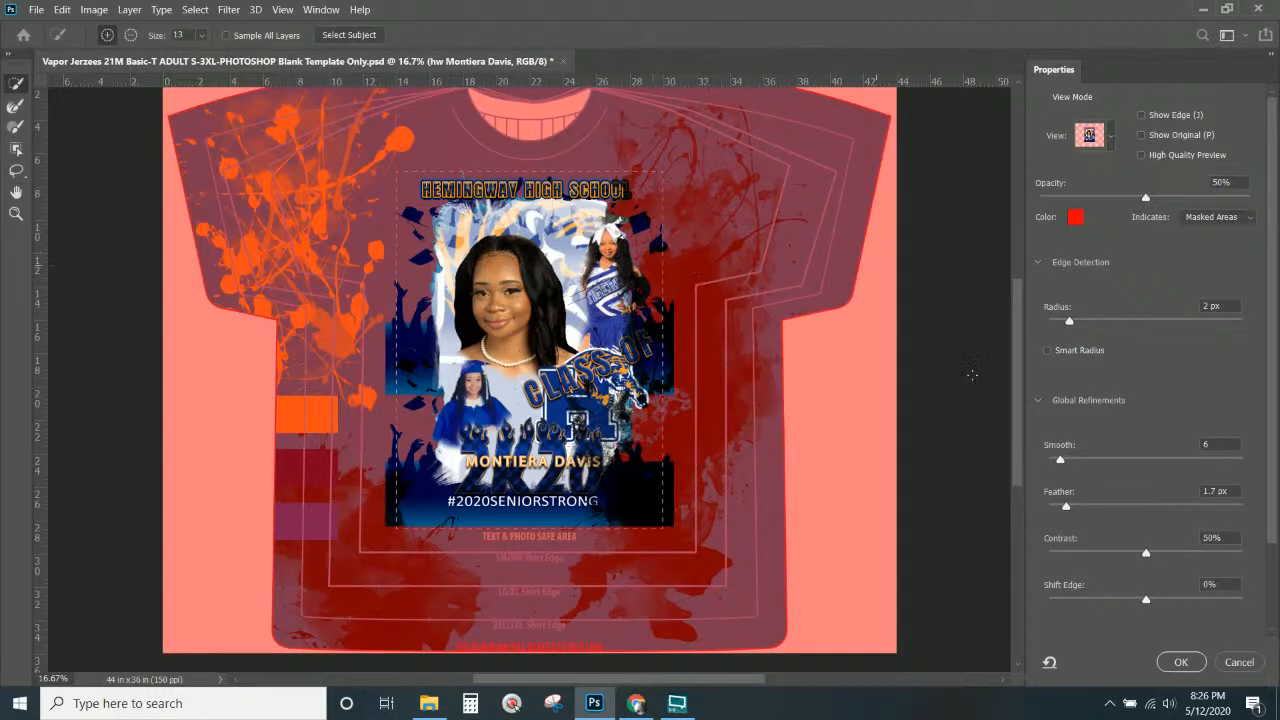
left_click(1180, 663)
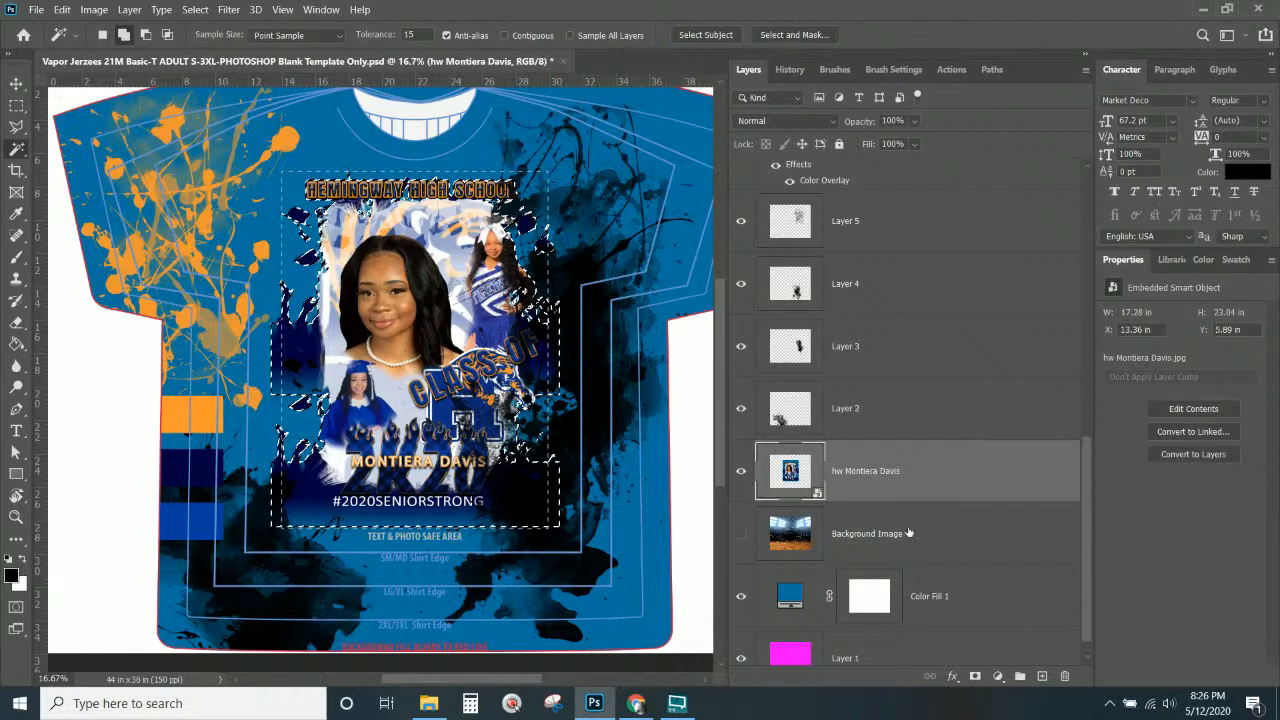
left_click(741, 596)
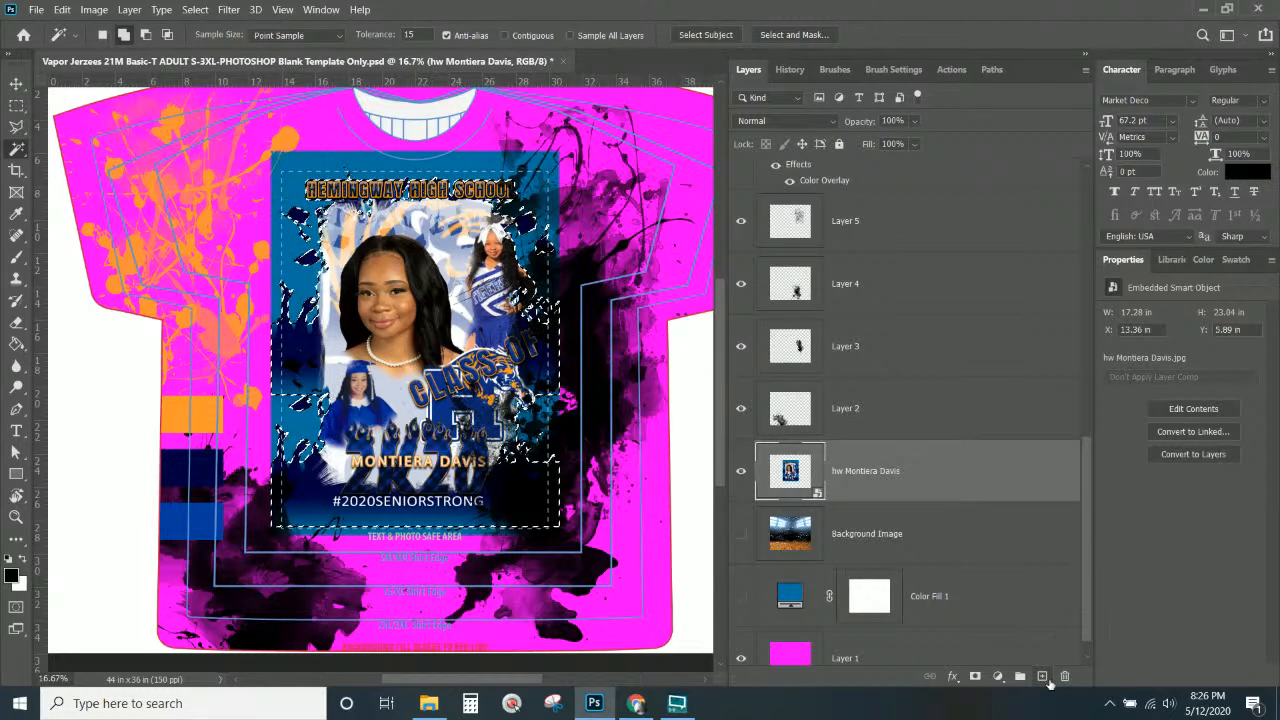
left_click(975, 676)
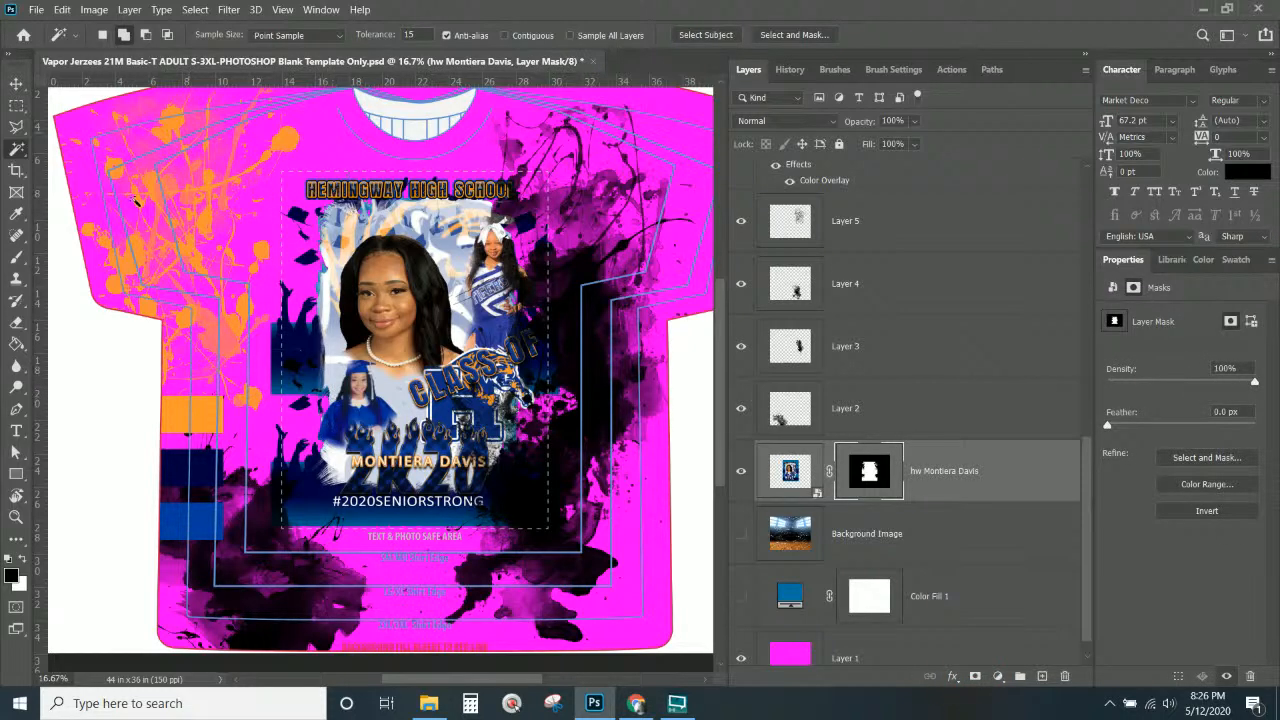
left_click(794, 598)
left_click(741, 596)
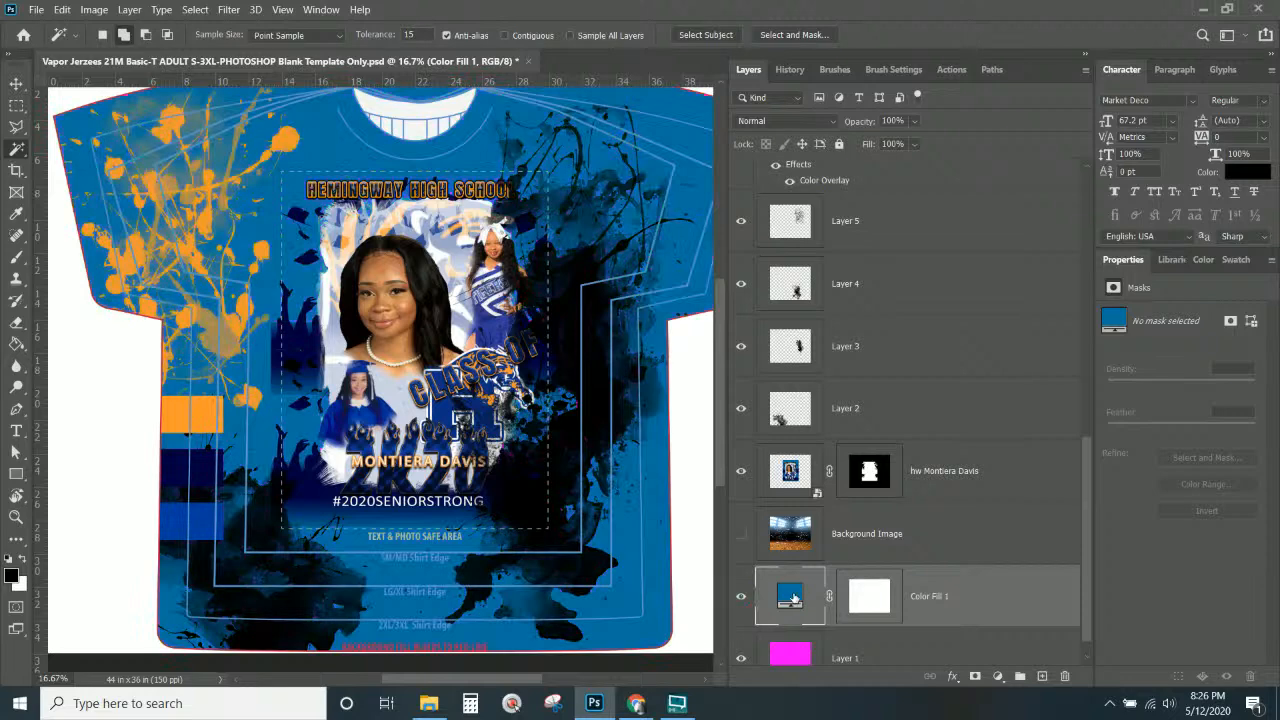
Set Color Fill 1 to #005ba7 by sampling the blue stripe and changing magenta to 70.
double_click(794, 598)
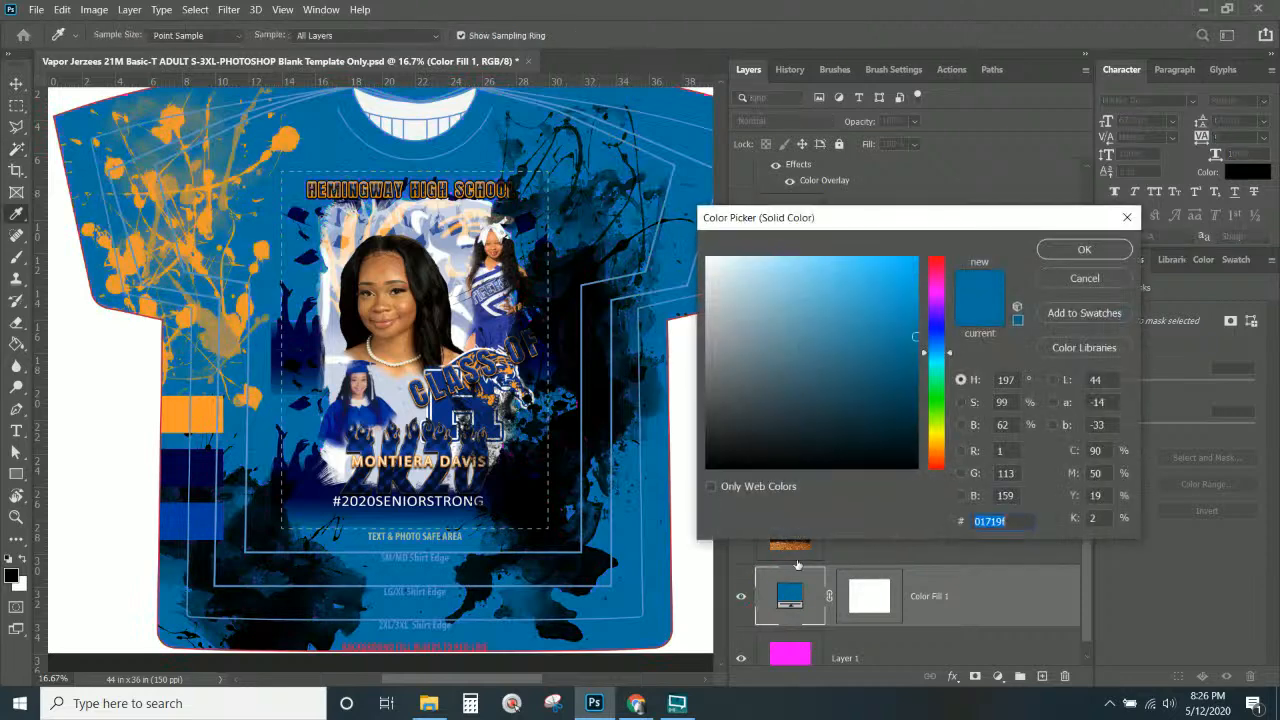
left_click(206, 520)
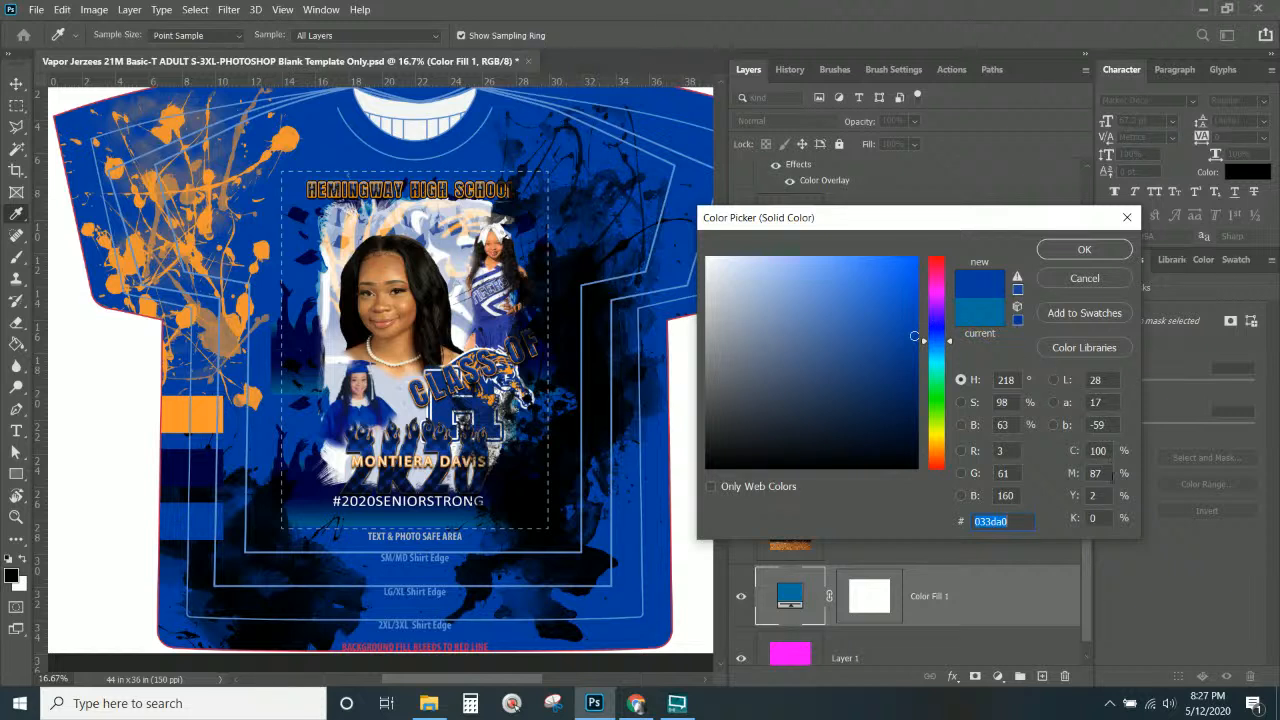
left_click(1100, 451)
left_click(1102, 470)
type("78")
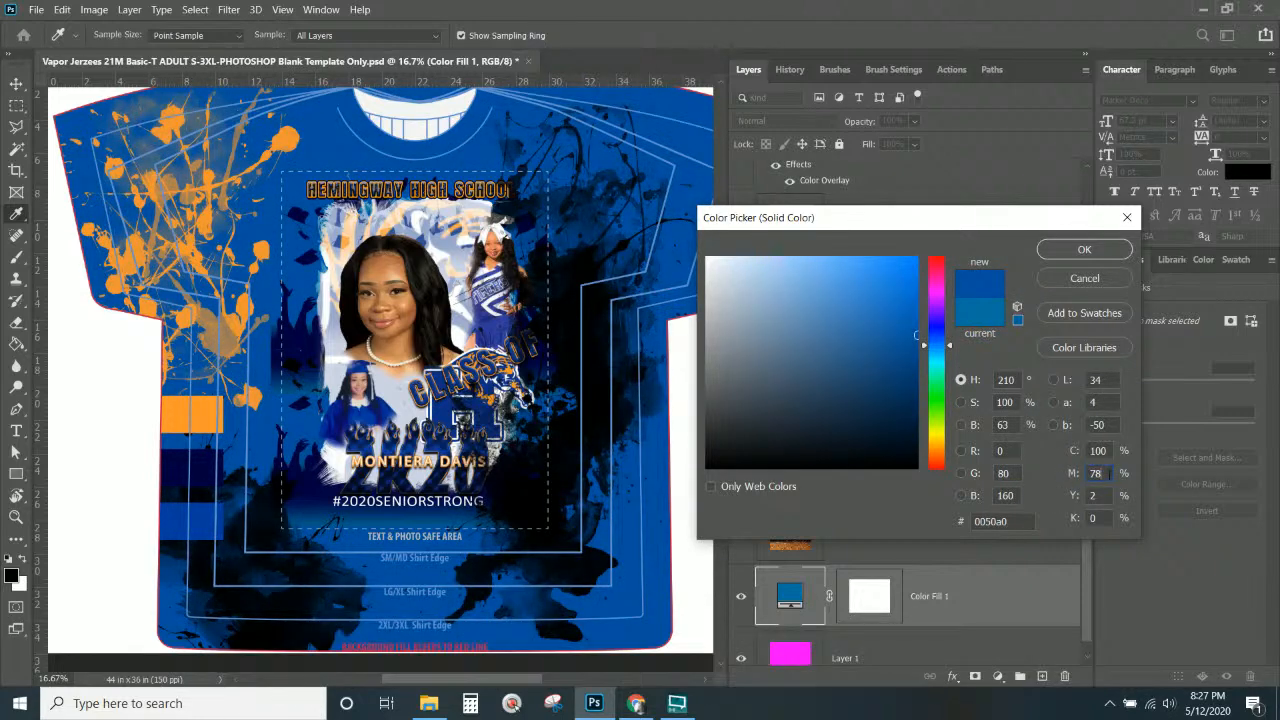
left_click(1056, 472)
type("70")
left_click(1084, 250)
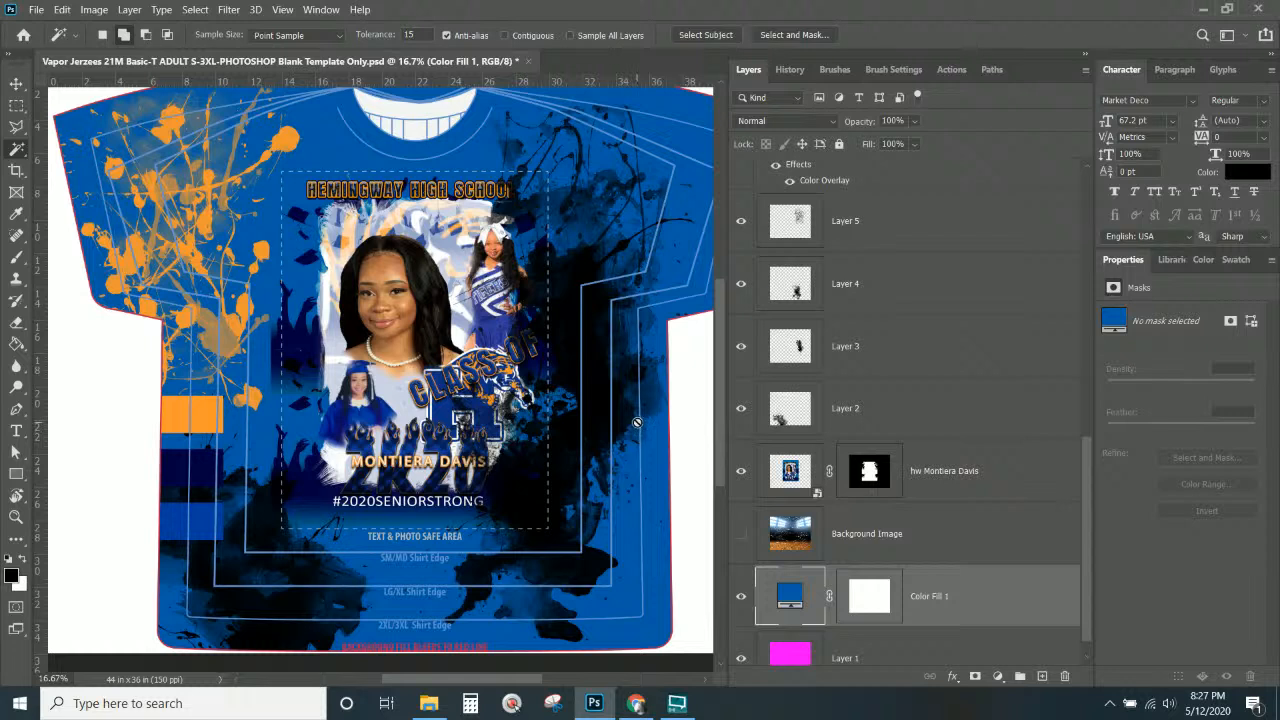
left_click(988, 602)
scroll(988, 603, "down", 1)
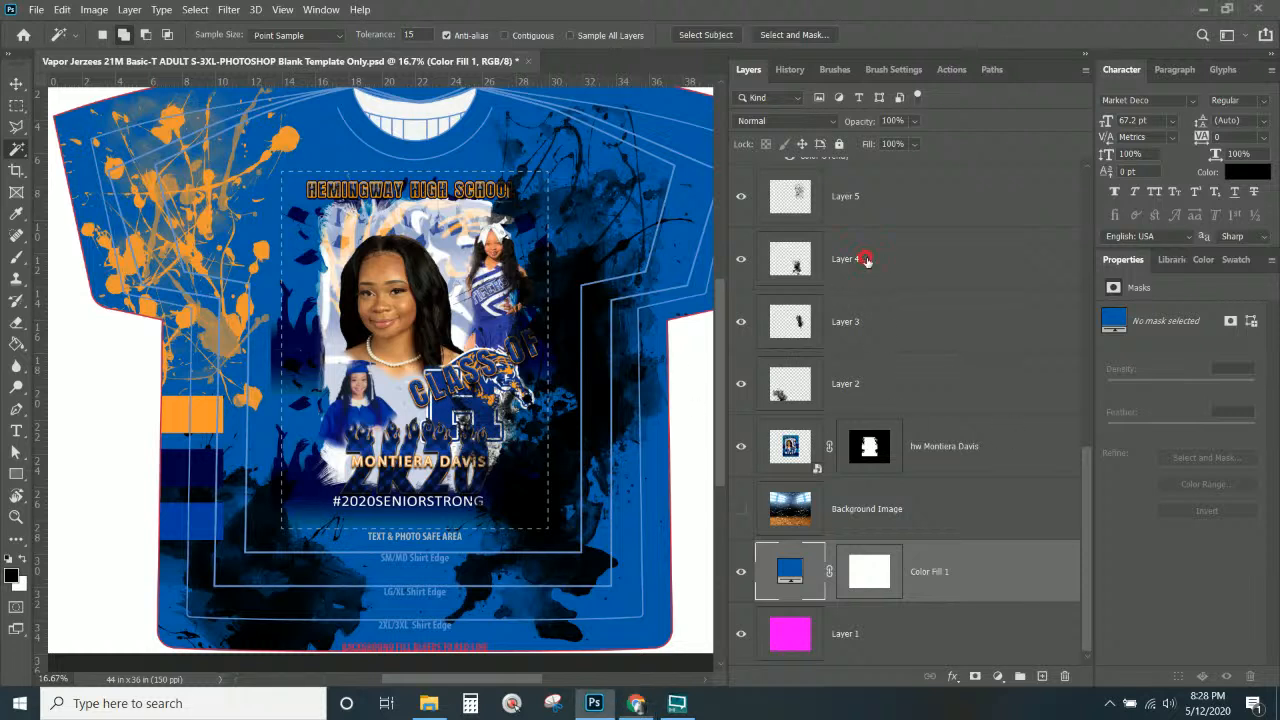
Hide the orange paint splatter layer.
left_click(880, 206)
scroll(877, 225, "up", 1)
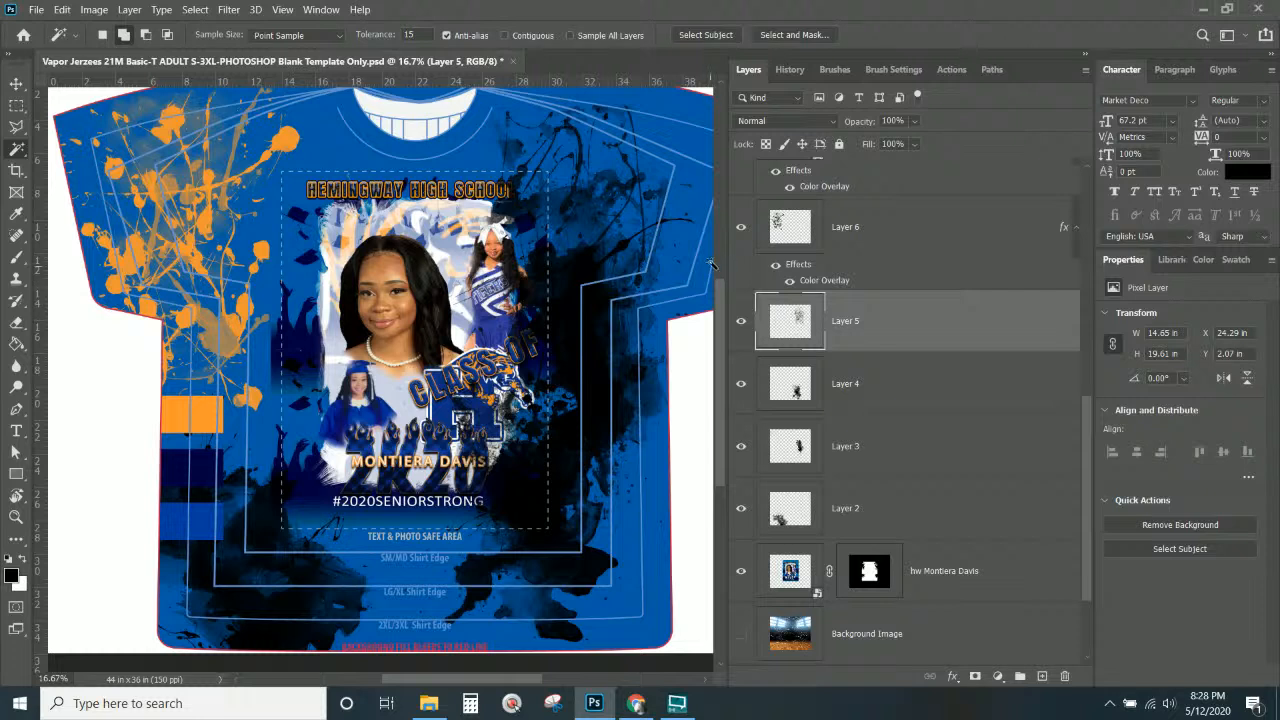
left_click(741, 227)
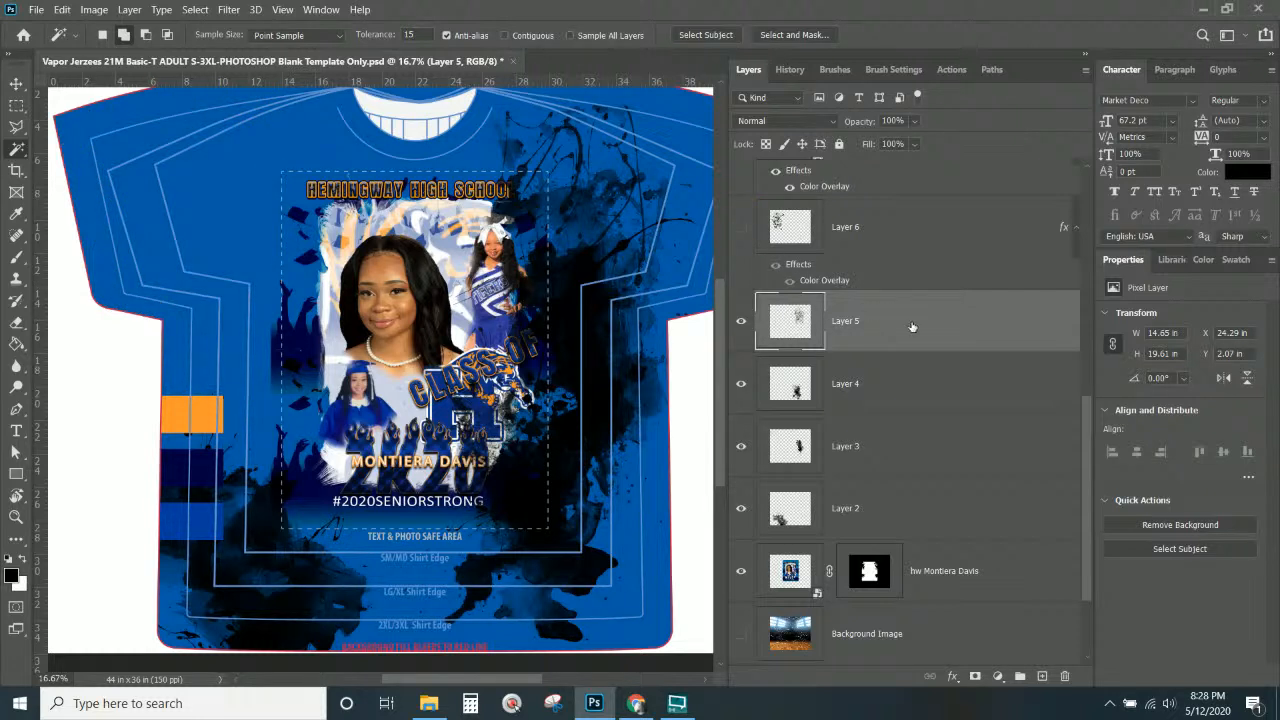
Select the Layer 2 splatter and browse the layer effects list without adding an effect.
left_click(872, 246)
left_click(882, 517)
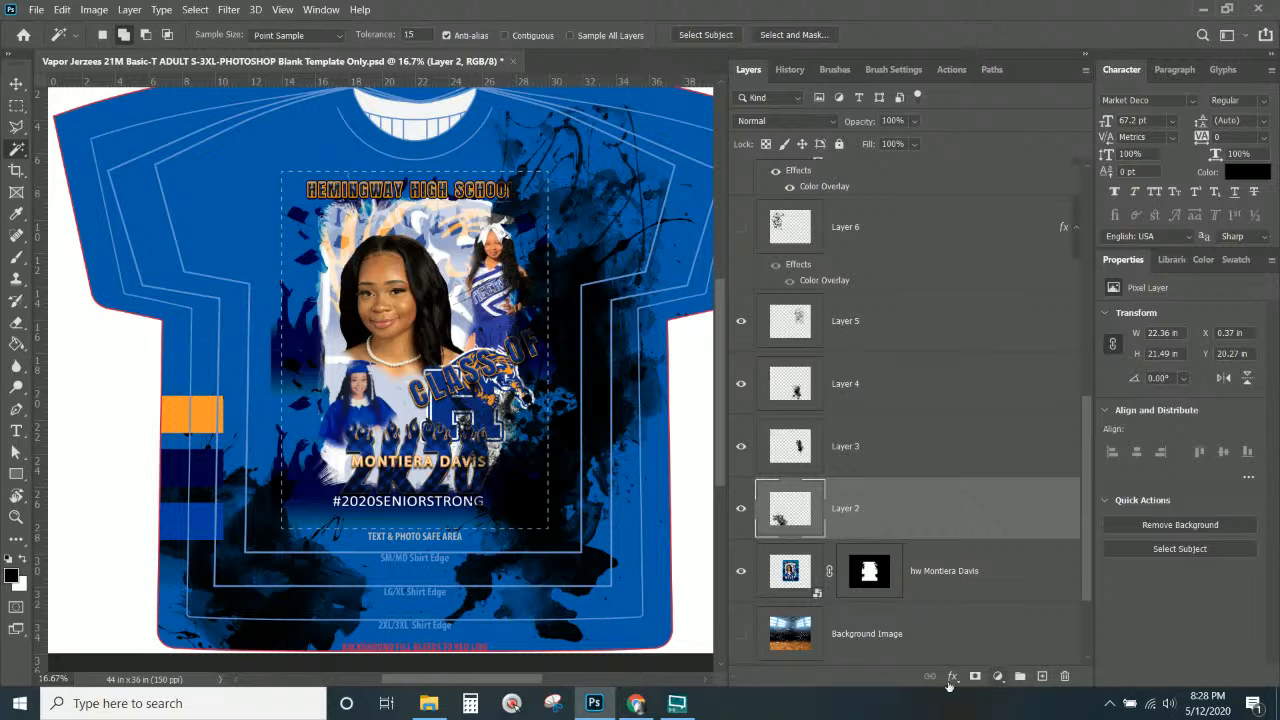
left_click(953, 676)
left_click(866, 516)
scroll(985, 453, "up", 2)
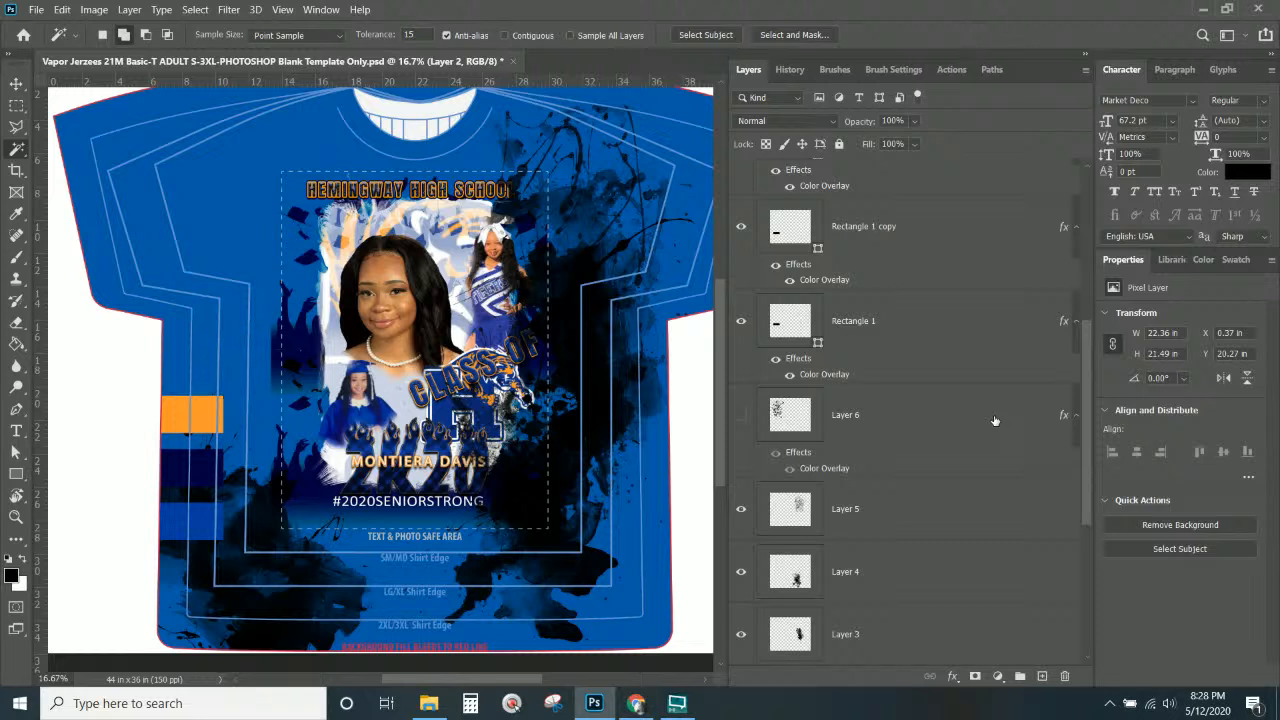
scroll(995, 420, "up", 5)
scroll(988, 415, "down", 2)
scroll(987, 415, "down", 1)
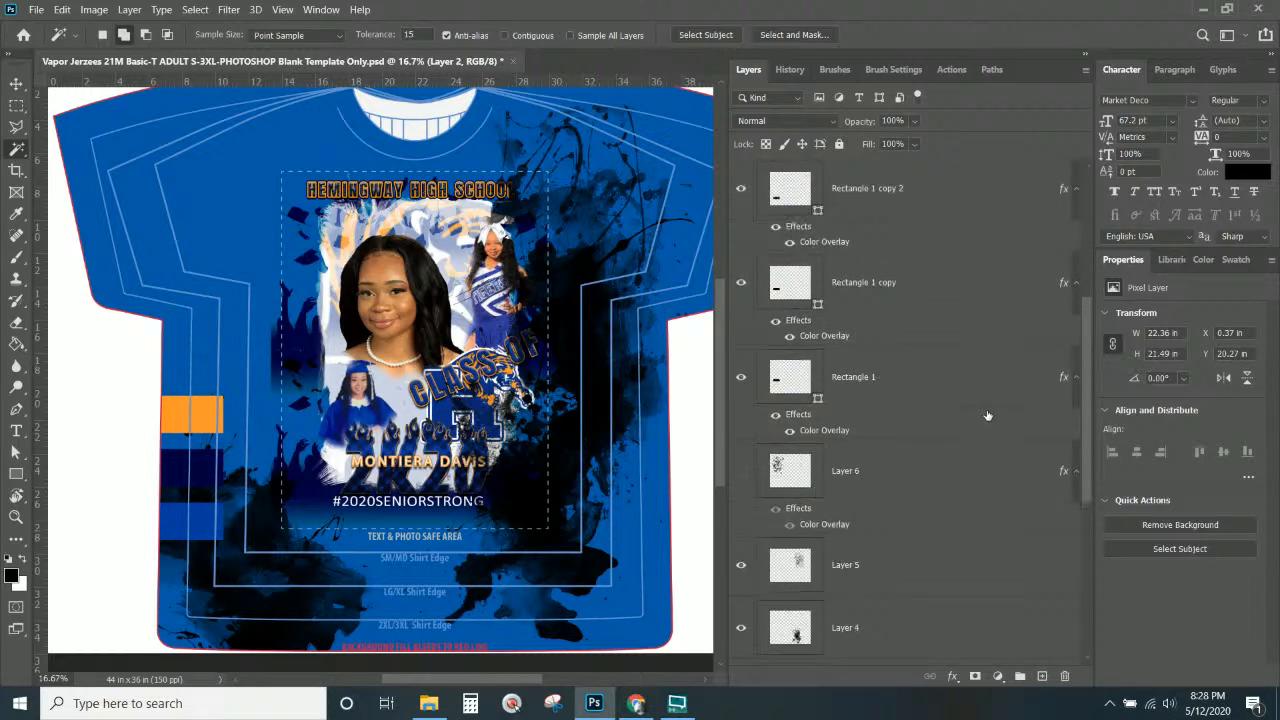
Collapse the effect lists under Rectangle 1 copy 2, Rectangle 1 copy and Rectangle 1.
left_click(1076, 191)
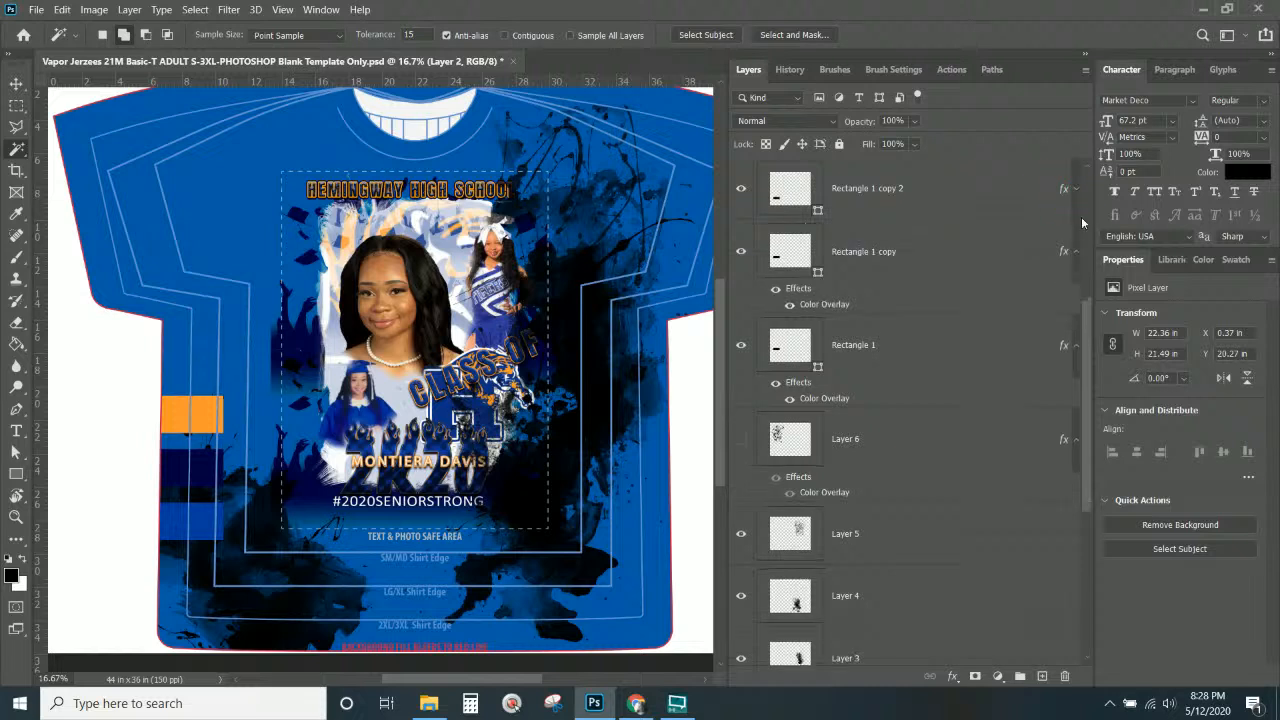
scroll(1080, 255, "up", 5)
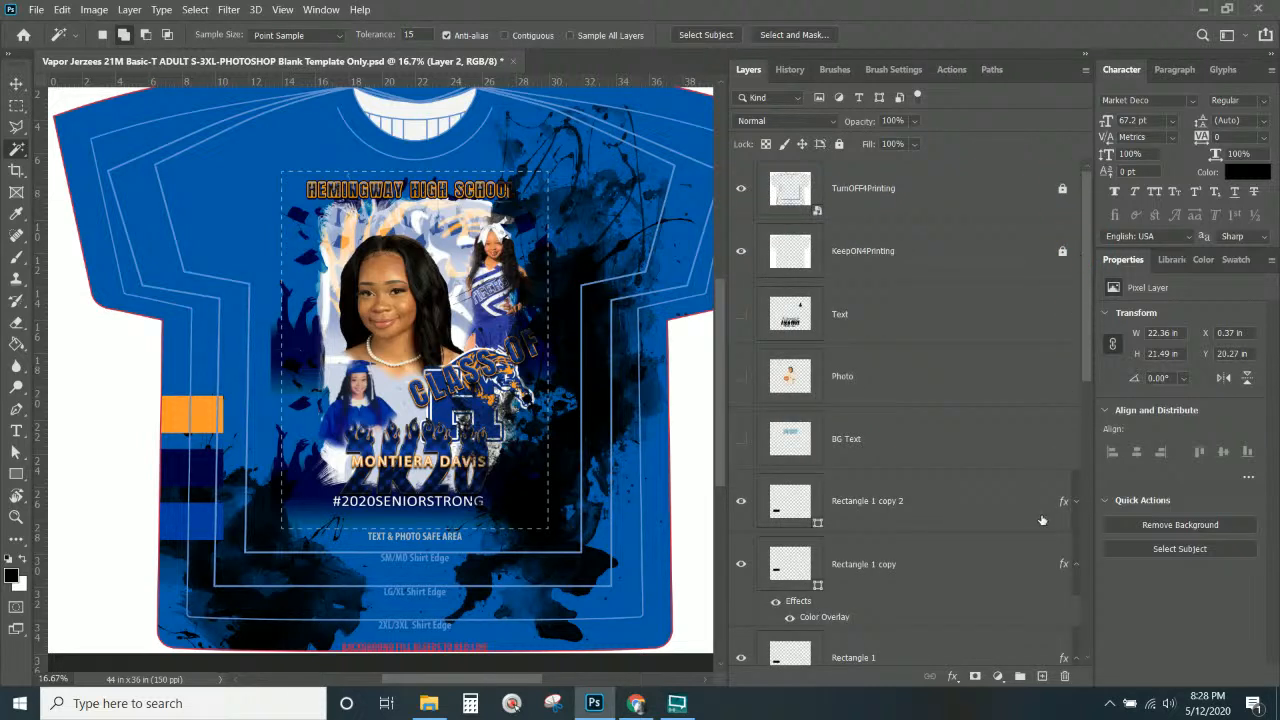
scroll(1045, 515, "down", 2)
left_click(1076, 440)
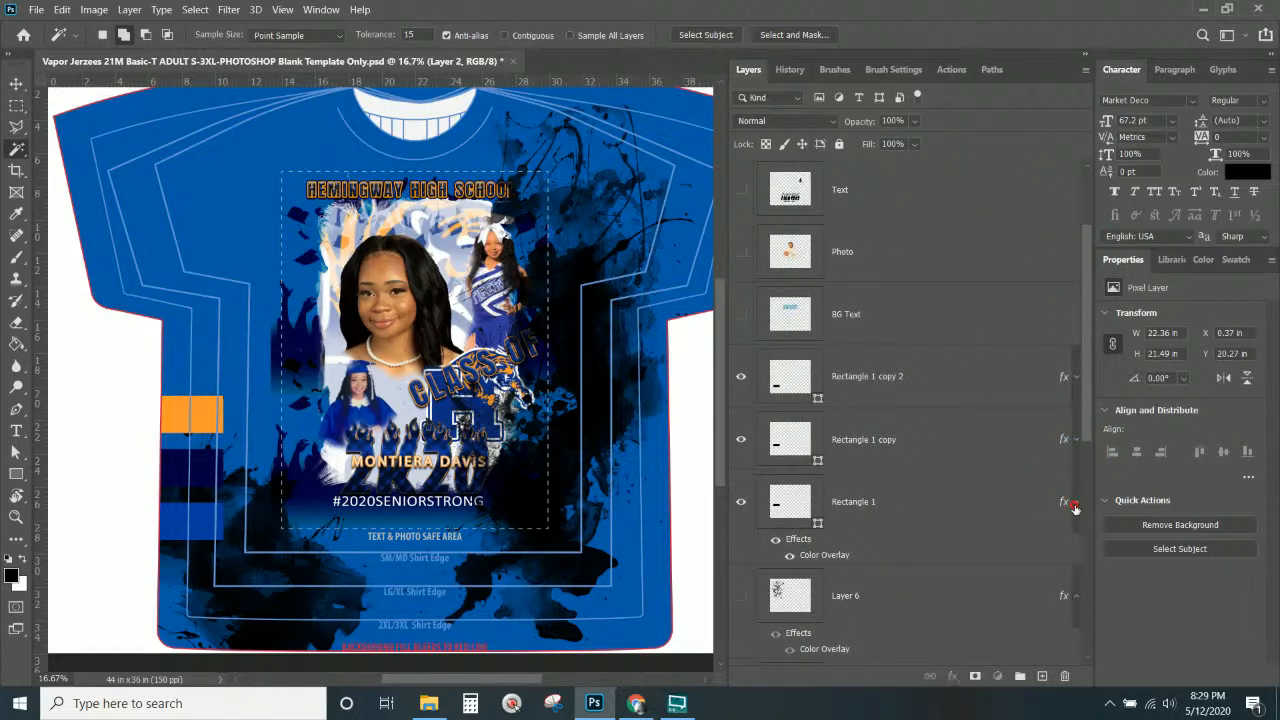
left_click(1075, 503)
scroll(875, 520, "down", 1)
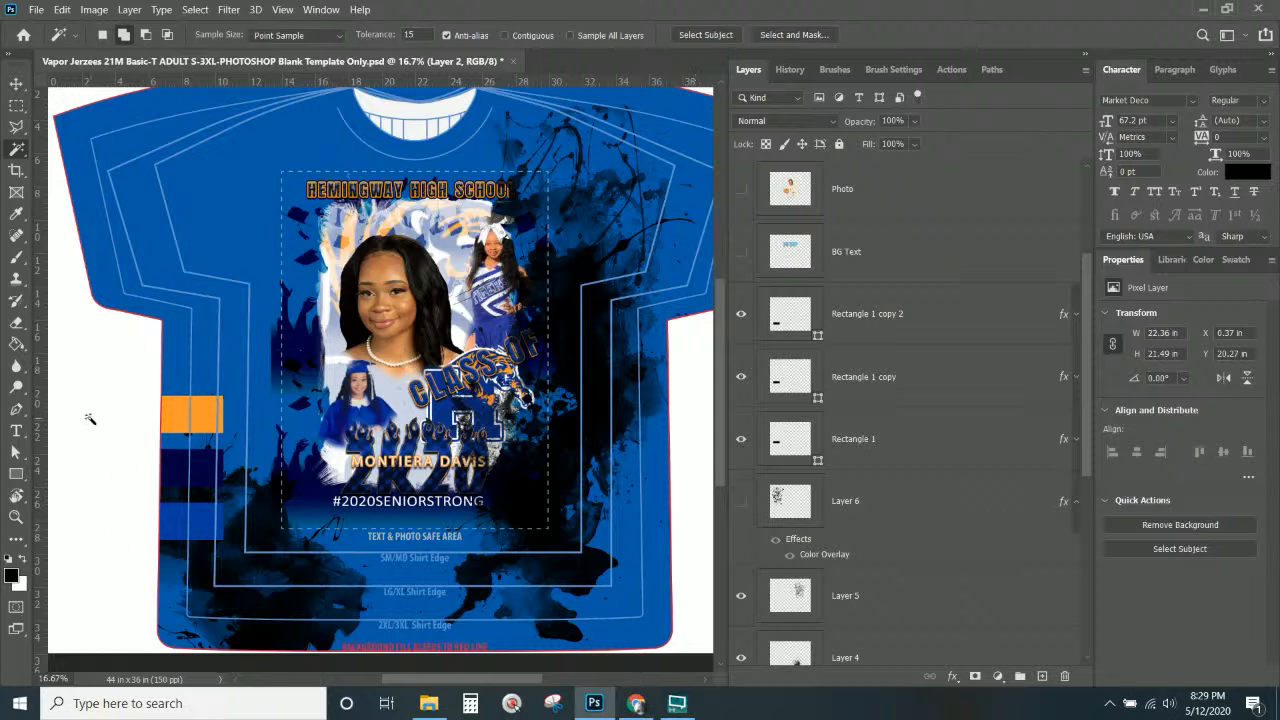
Select the Rectangle 1 copy 2 stripe and briefly toggle its visibility off and on.
left_click(906, 454)
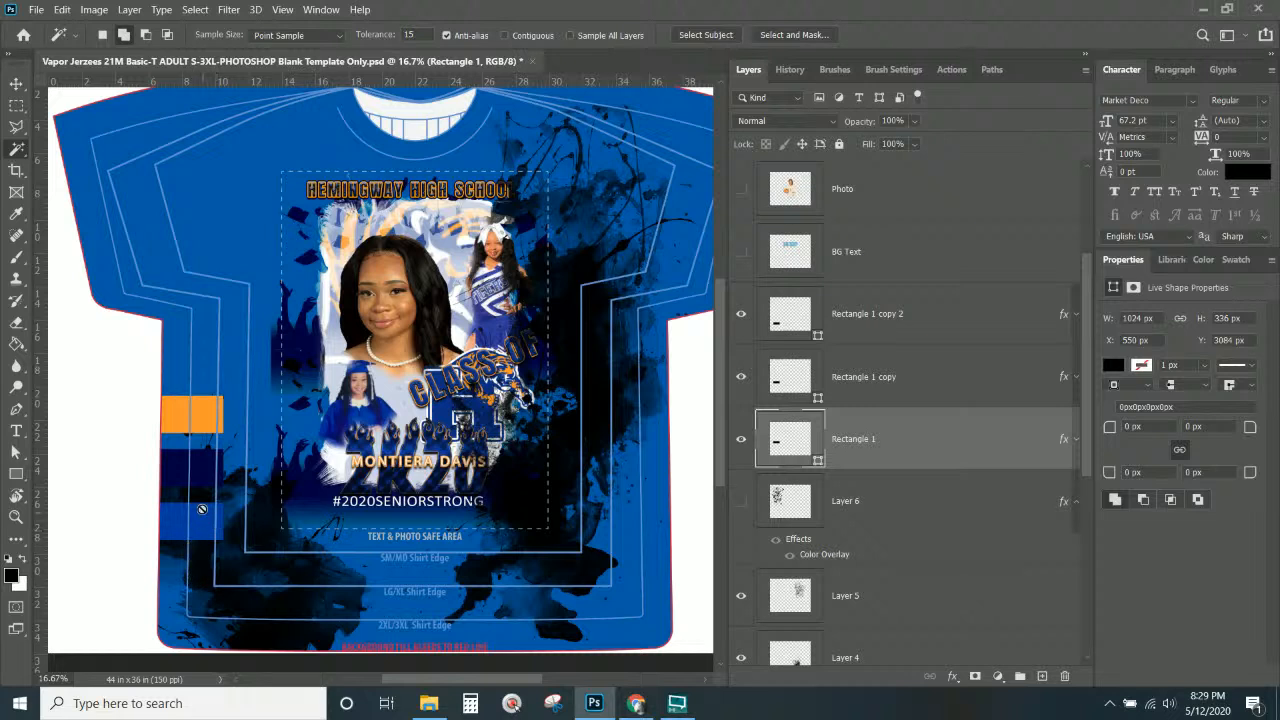
left_click(875, 343)
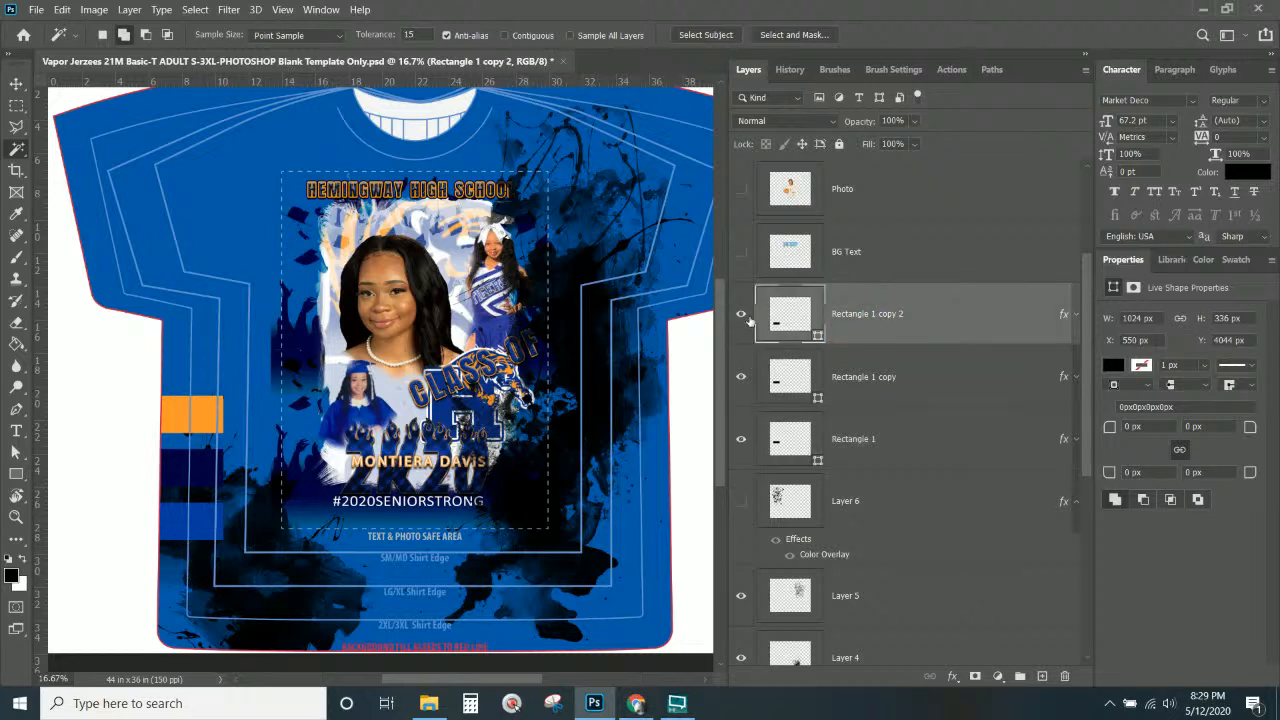
left_click(740, 314)
left_click(741, 314)
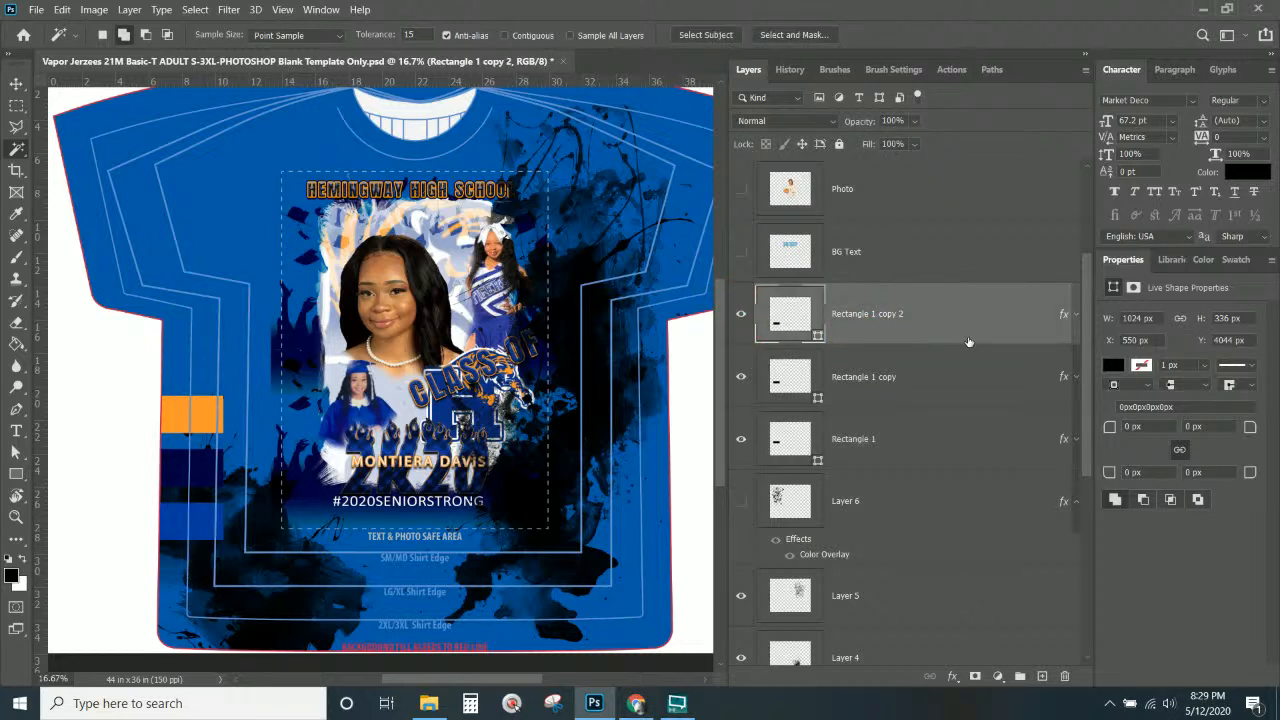
Give Rectangle 1 copy 2 a Color Overlay set to #005ba7.
double_click(1066, 317)
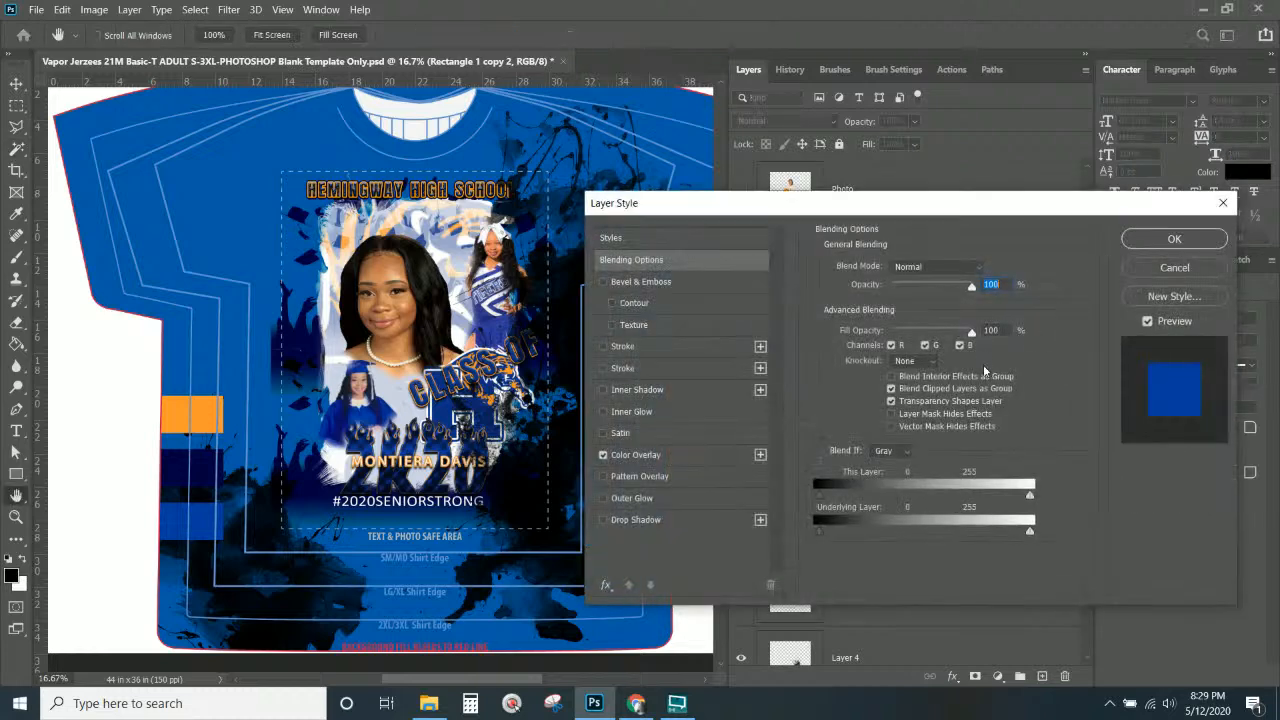
left_click(645, 456)
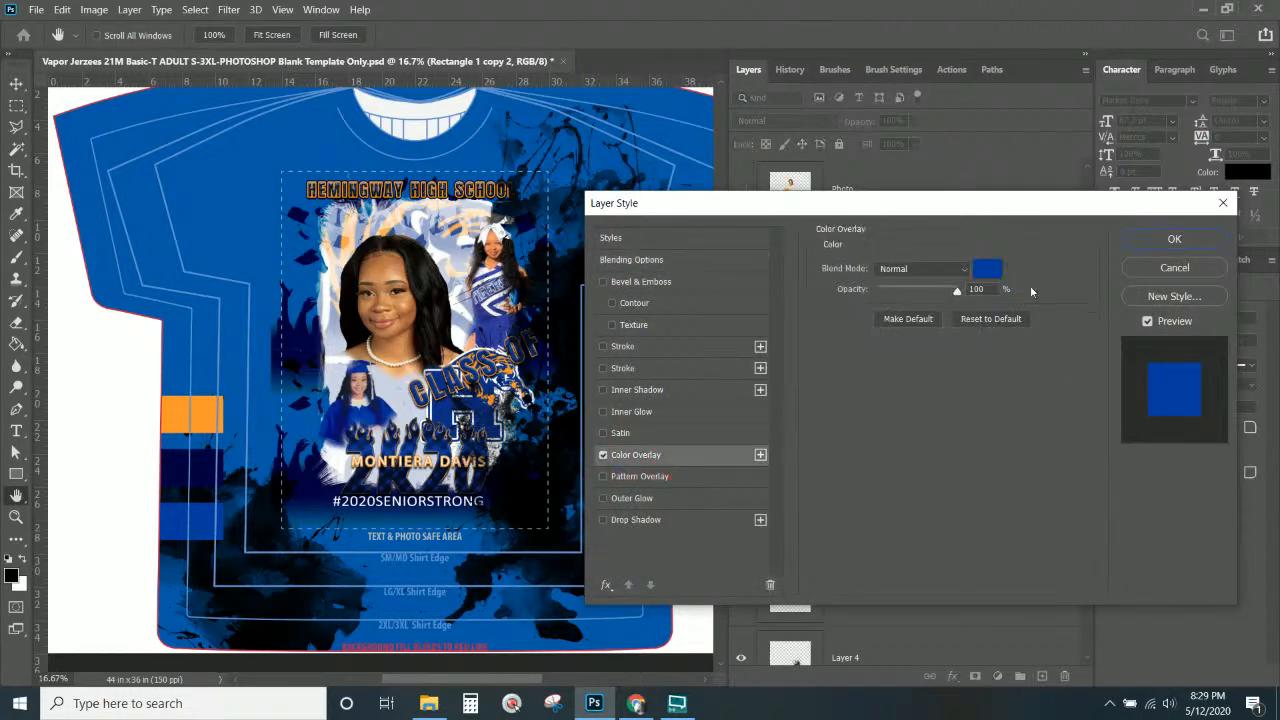
left_click(987, 270)
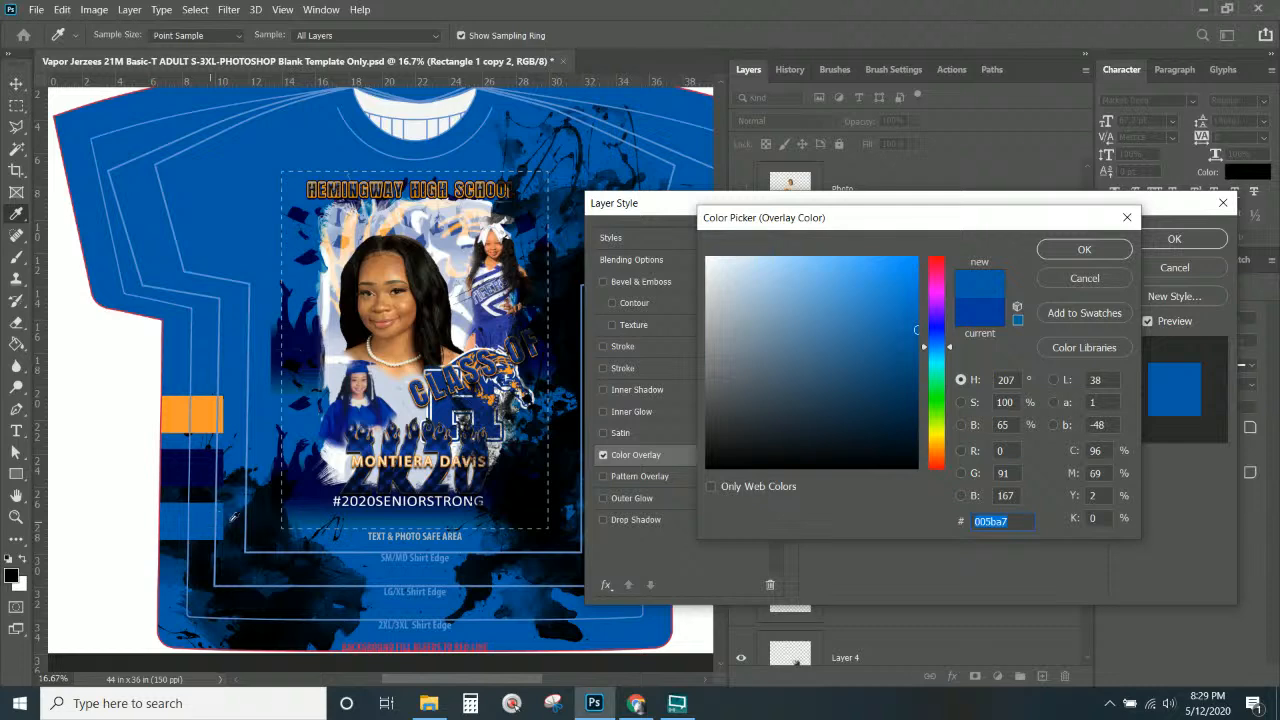
left_click(1060, 250)
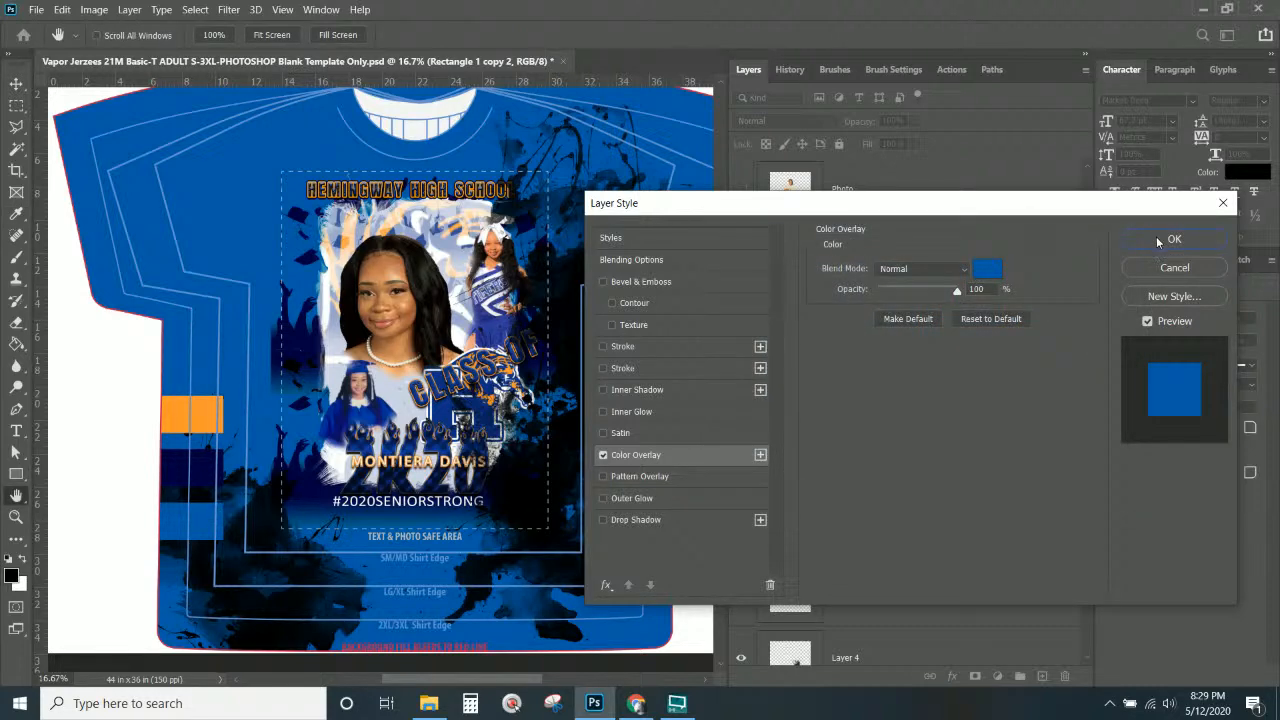
left_click(1165, 240)
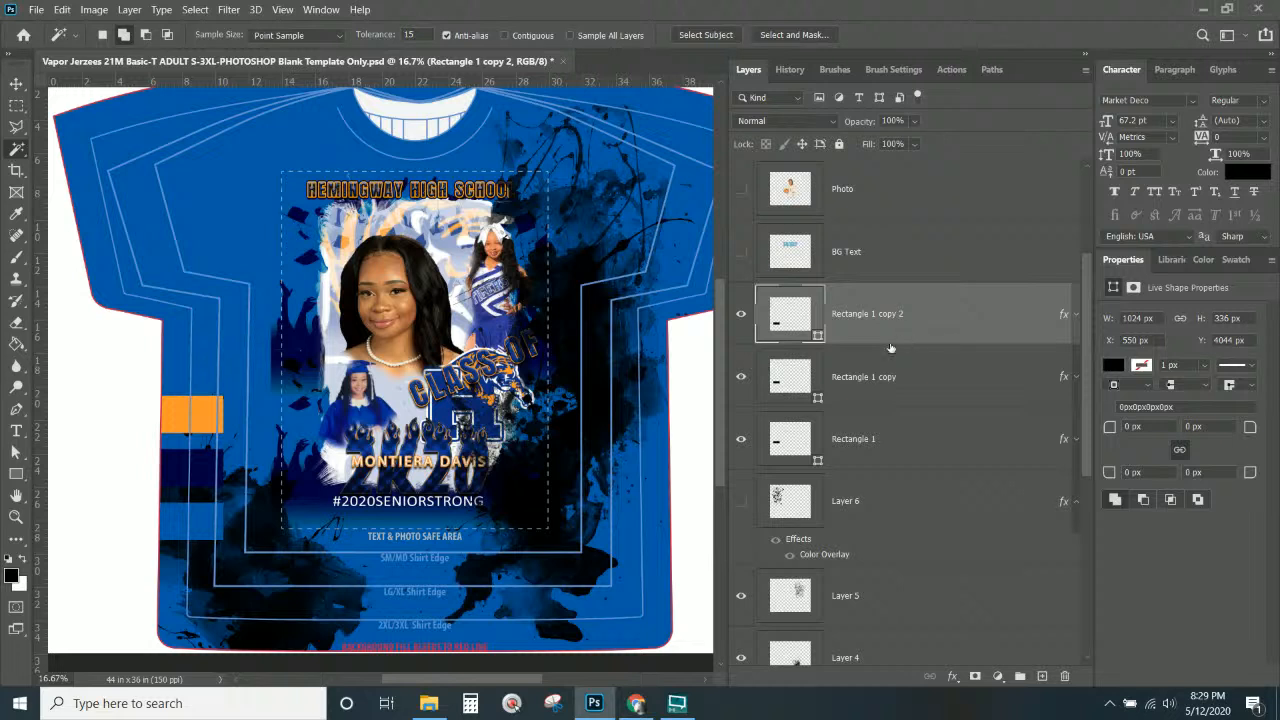
Select Layer 5 and toggle its black splatter's visibility off and back on.
scroll(940, 392, "down", 2)
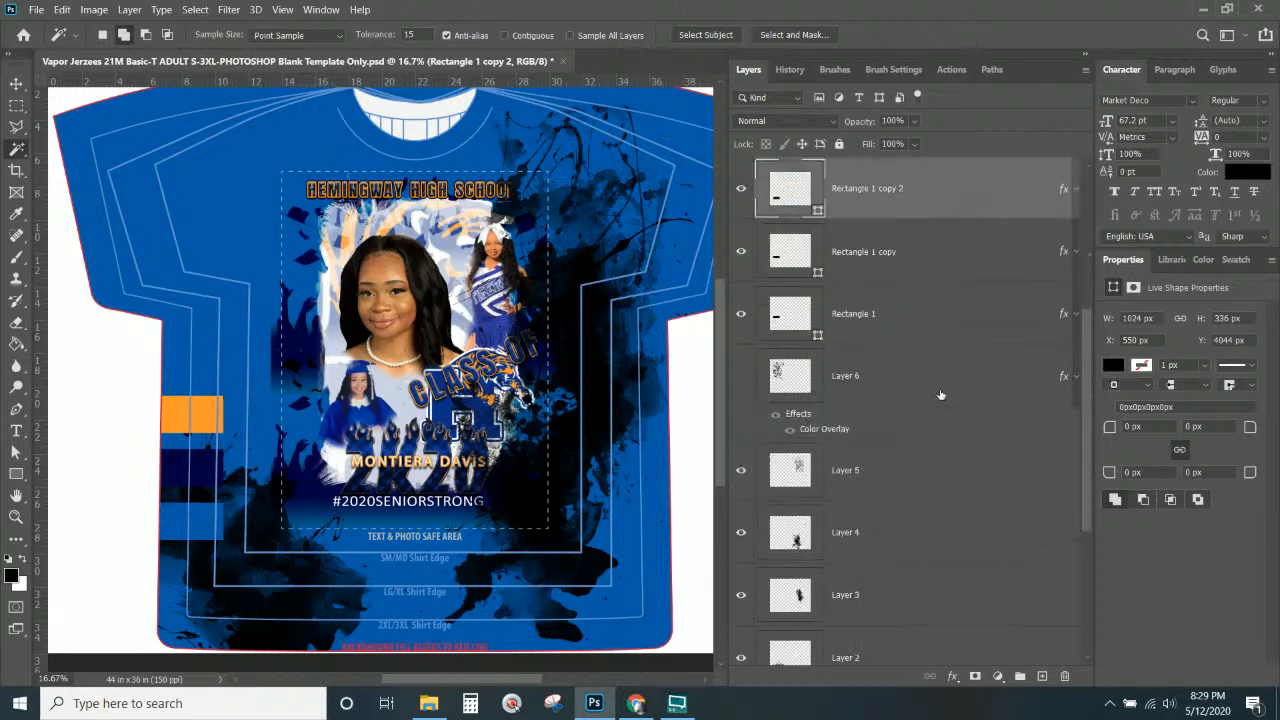
scroll(850, 460, "down", 2)
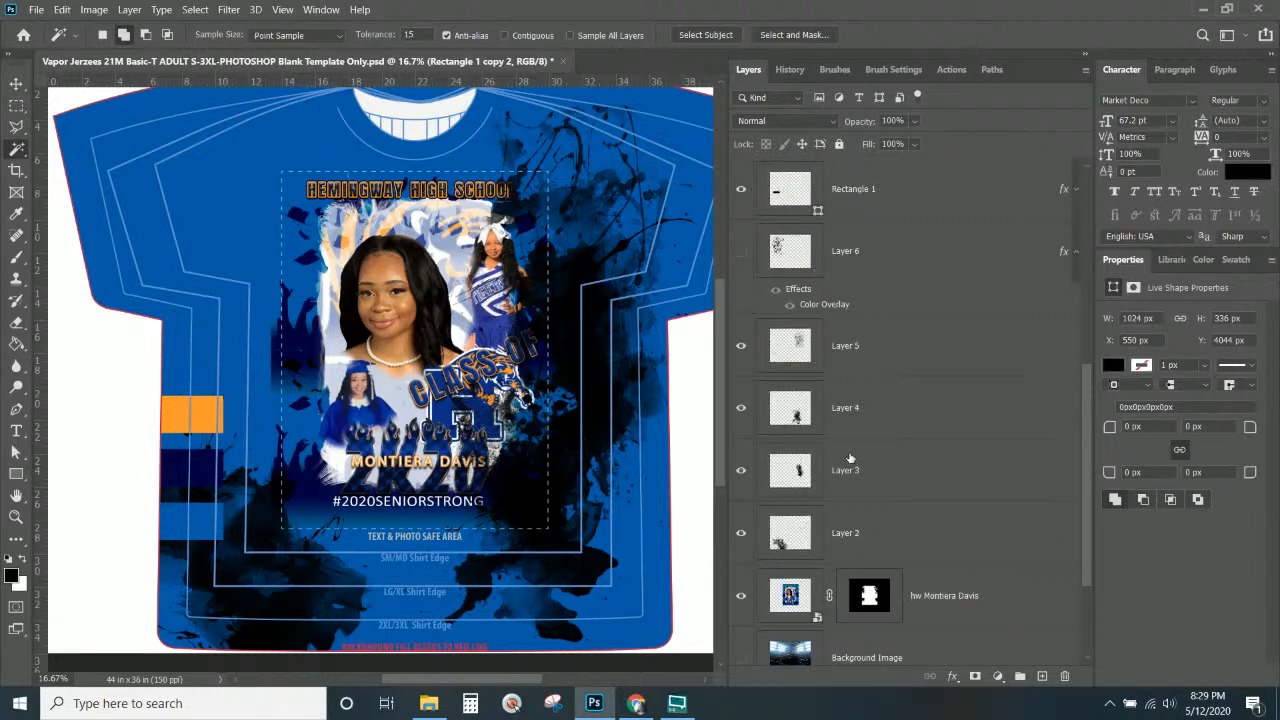
left_click(860, 366)
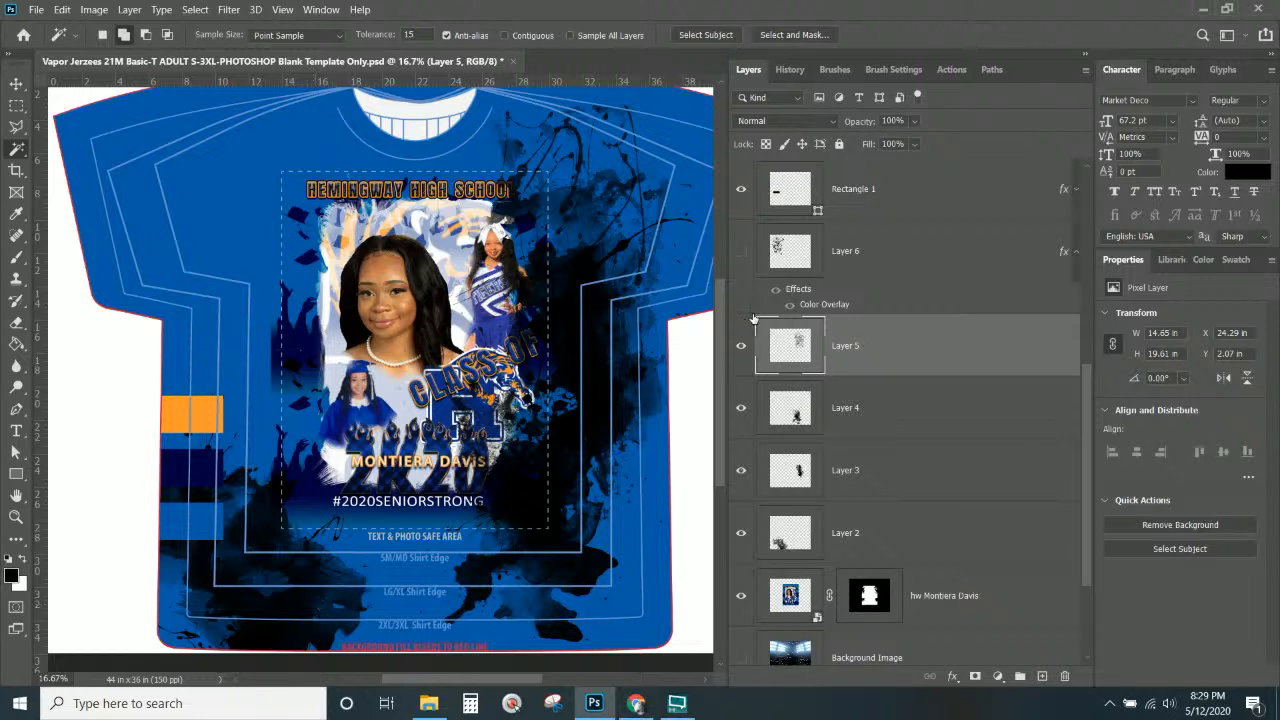
left_click(742, 346)
left_click(742, 346)
scroll(884, 368, "up", 3)
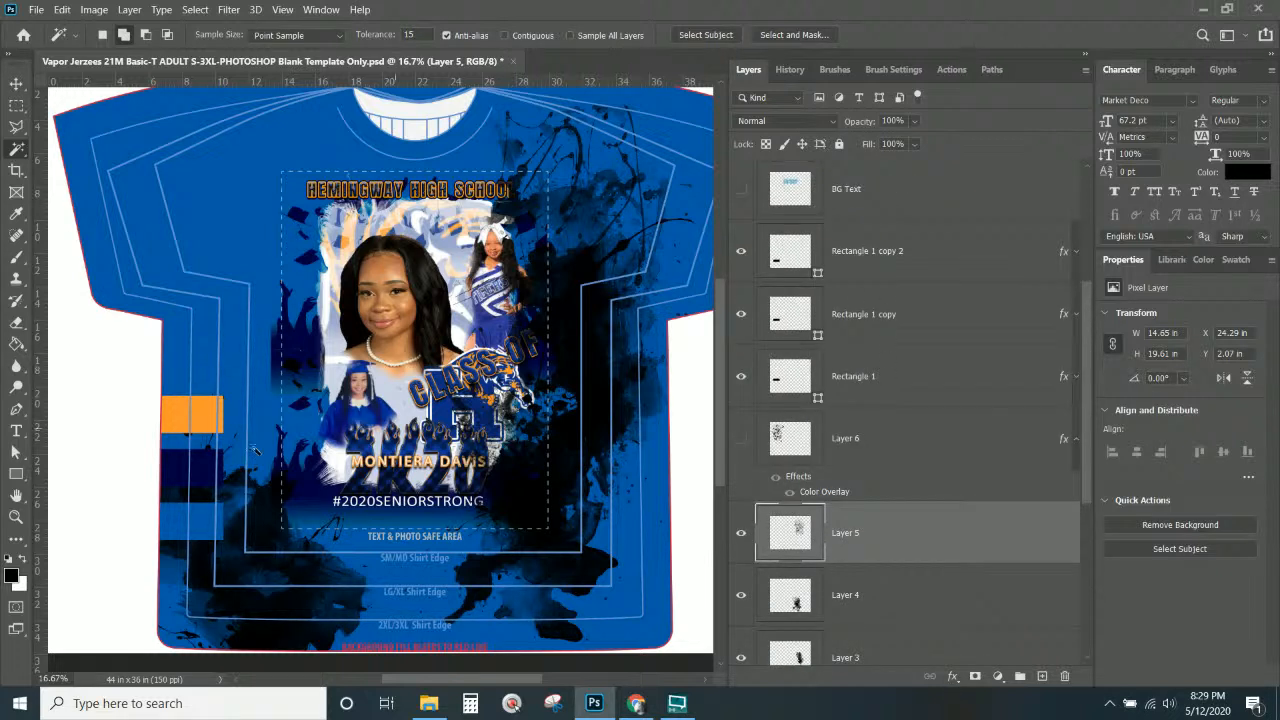
With the Move tool, copy the layer style of the Rectangle 1 copy stripe.
left_click(16, 83)
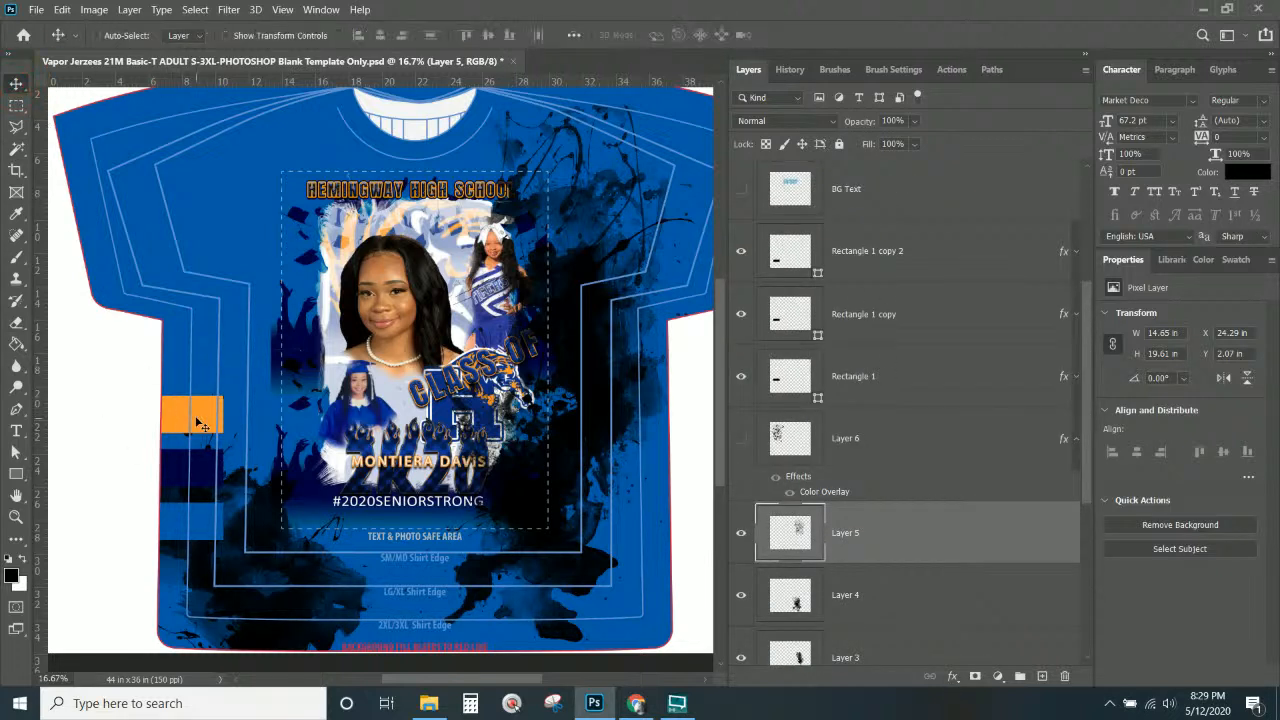
right_click(201, 466)
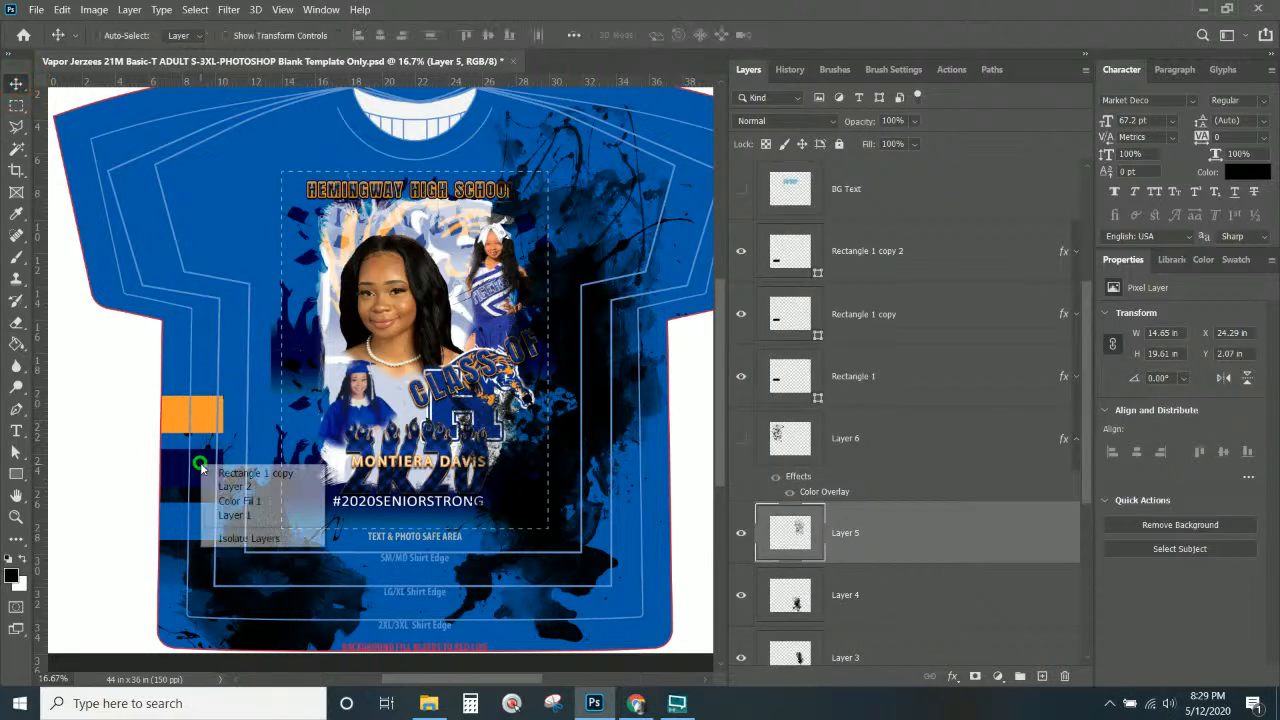
left_click(252, 473)
right_click(929, 330)
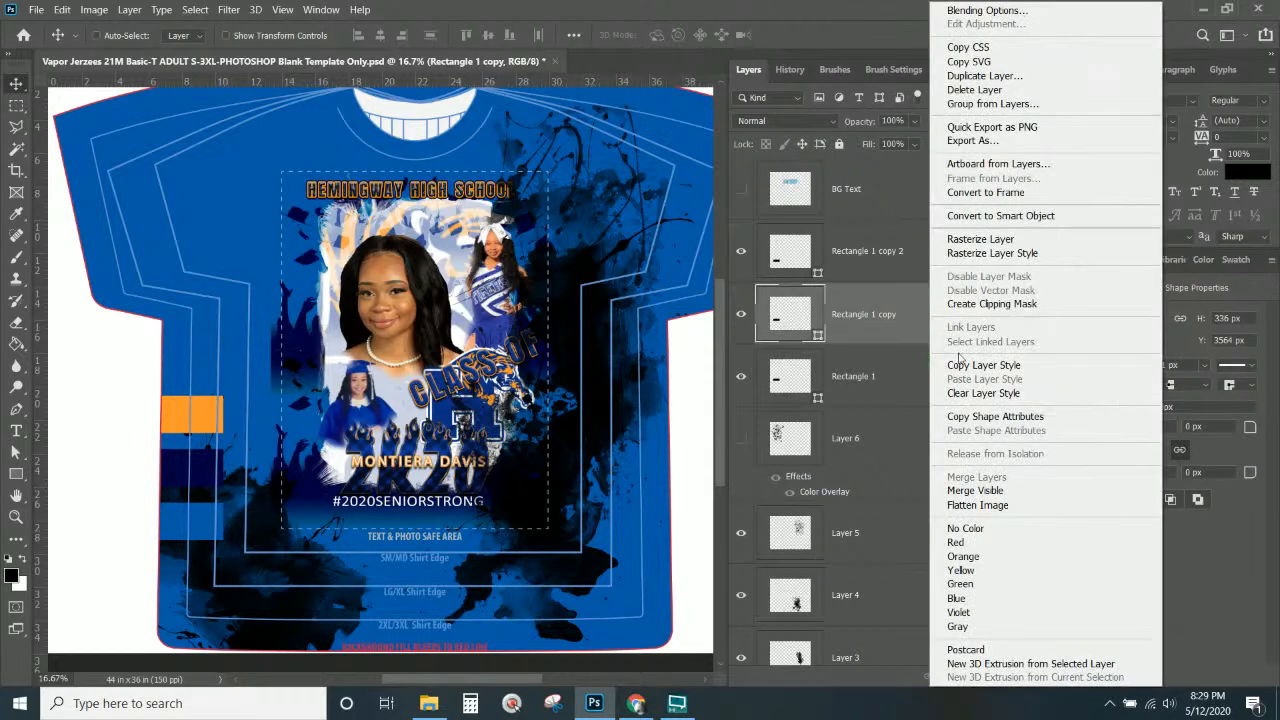
left_click(1002, 366)
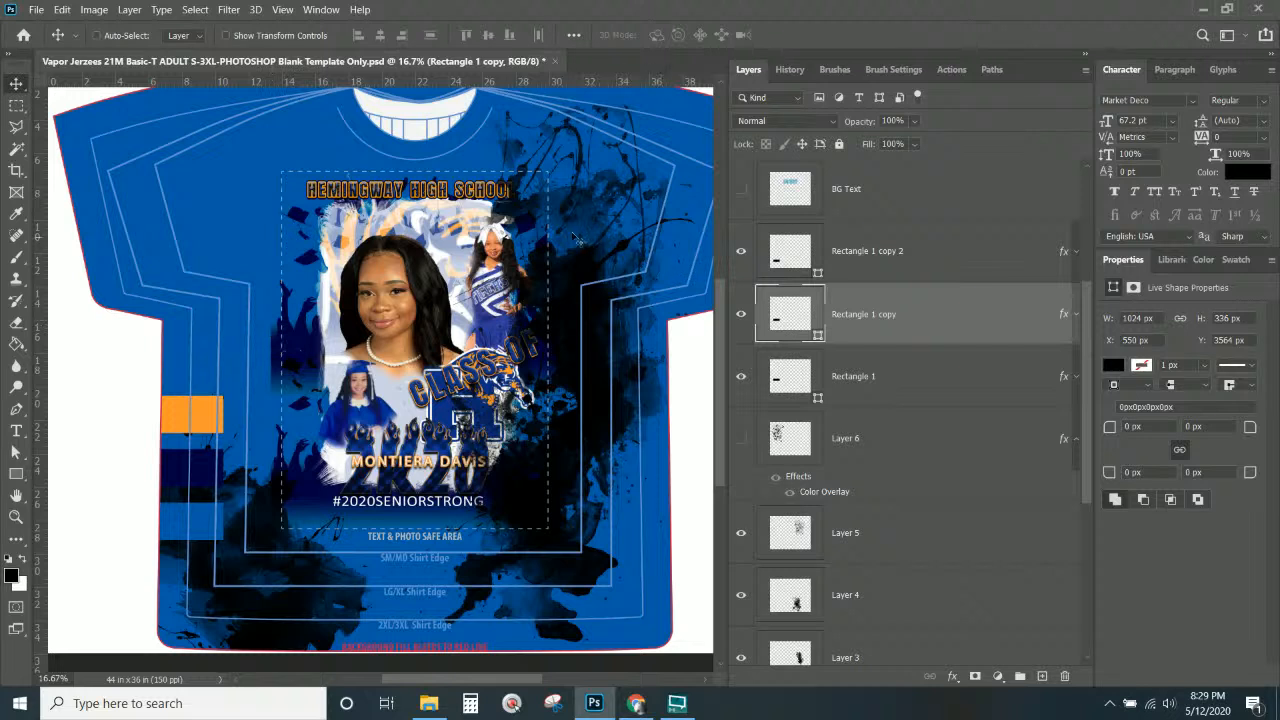
Paste that layer style onto the Layer 5 splatter.
right_click(580, 272)
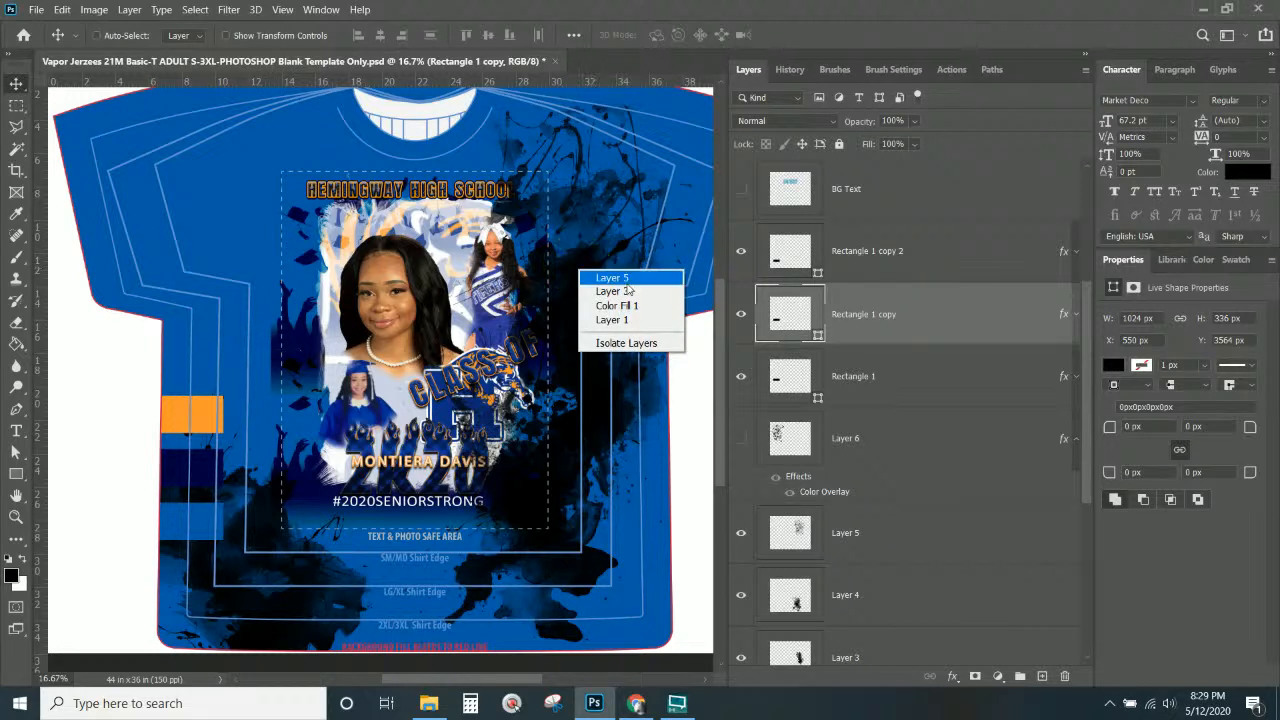
left_click(622, 279)
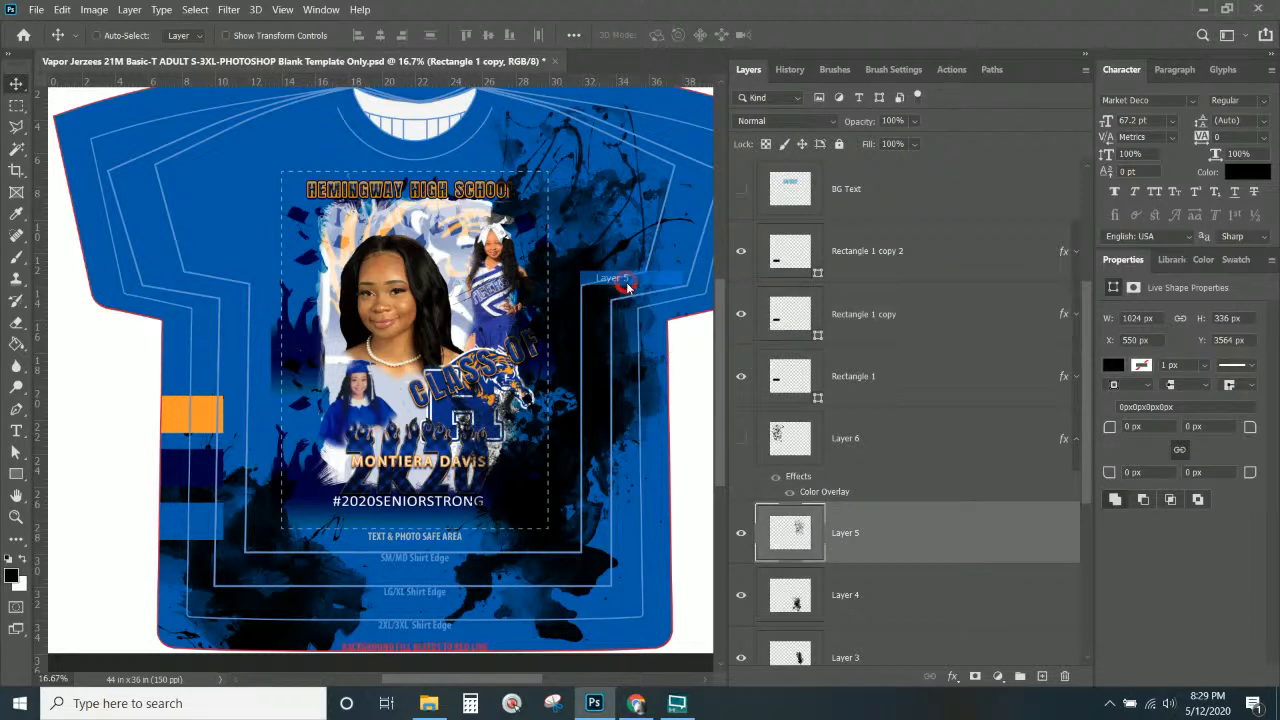
right_click(913, 548)
left_click(963, 379)
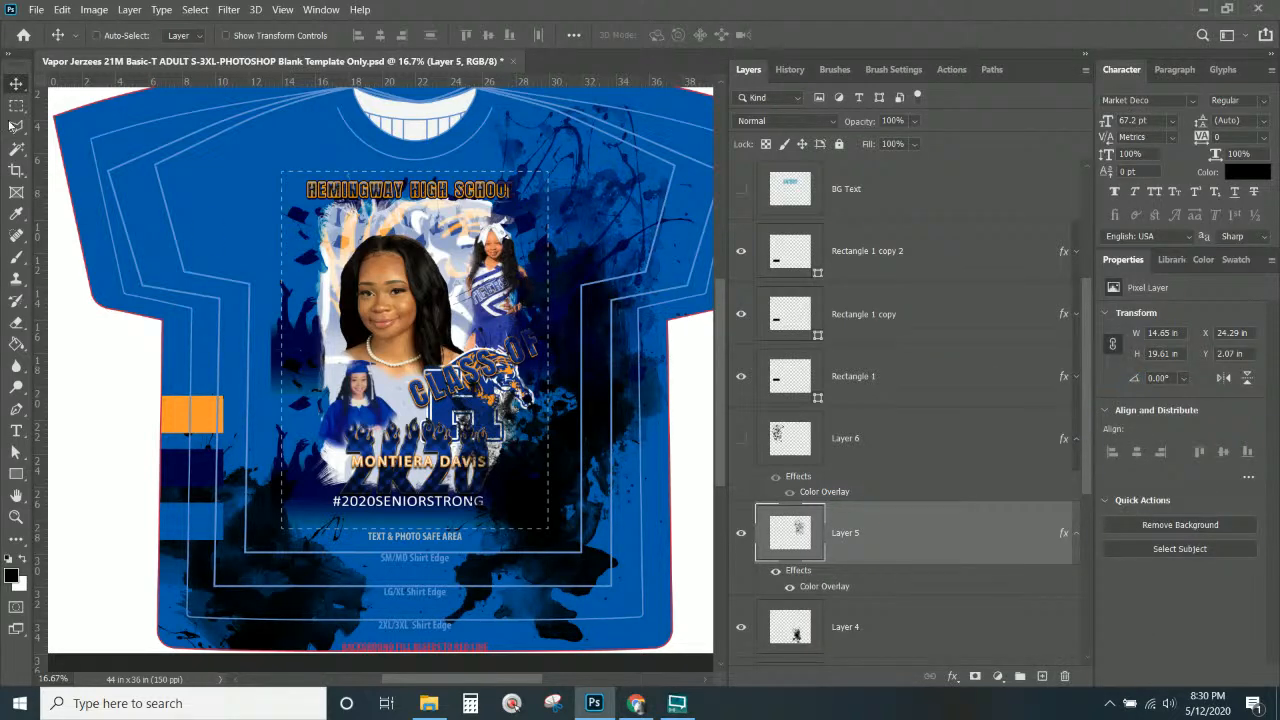
Rotate Layer 5's splatter about 23°, enlarge it to roughly 174%, and duplicate it toward the lower left.
left_click_drag(578, 265, 585, 201)
key("ctrl+KP_Subtract")
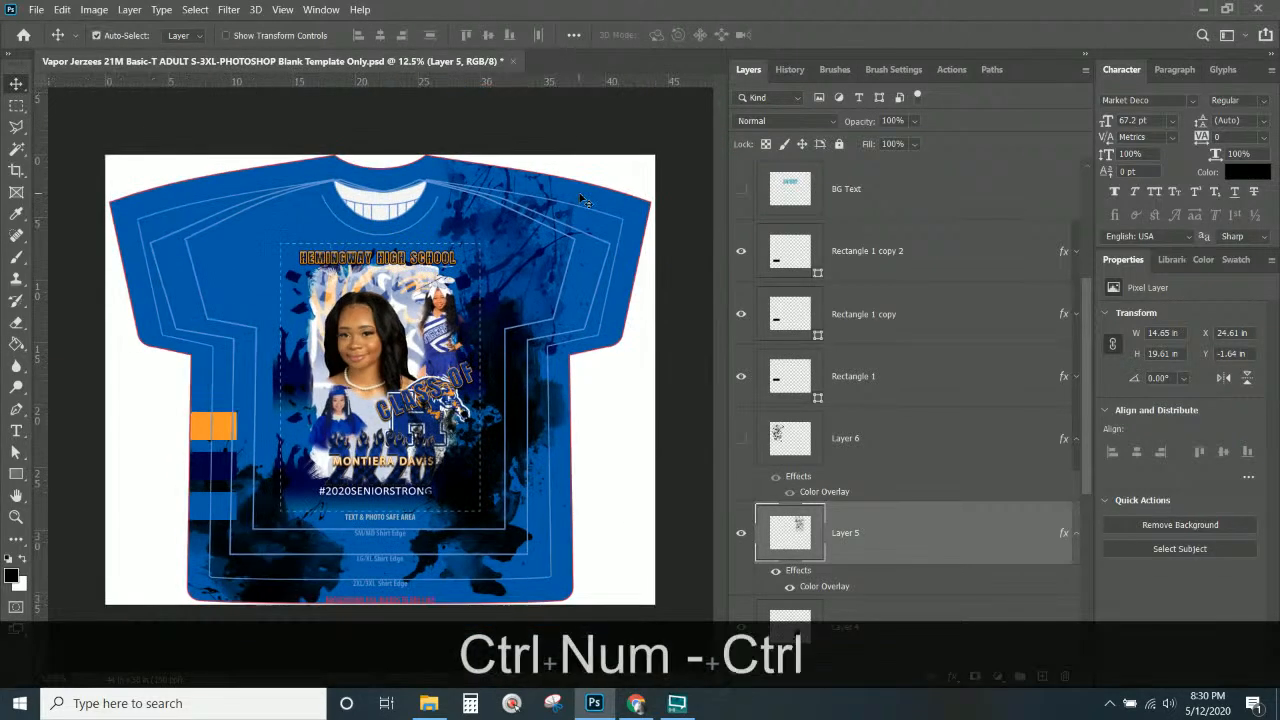
key("ctrl+t")
left_click_drag(603, 418, 669, 372)
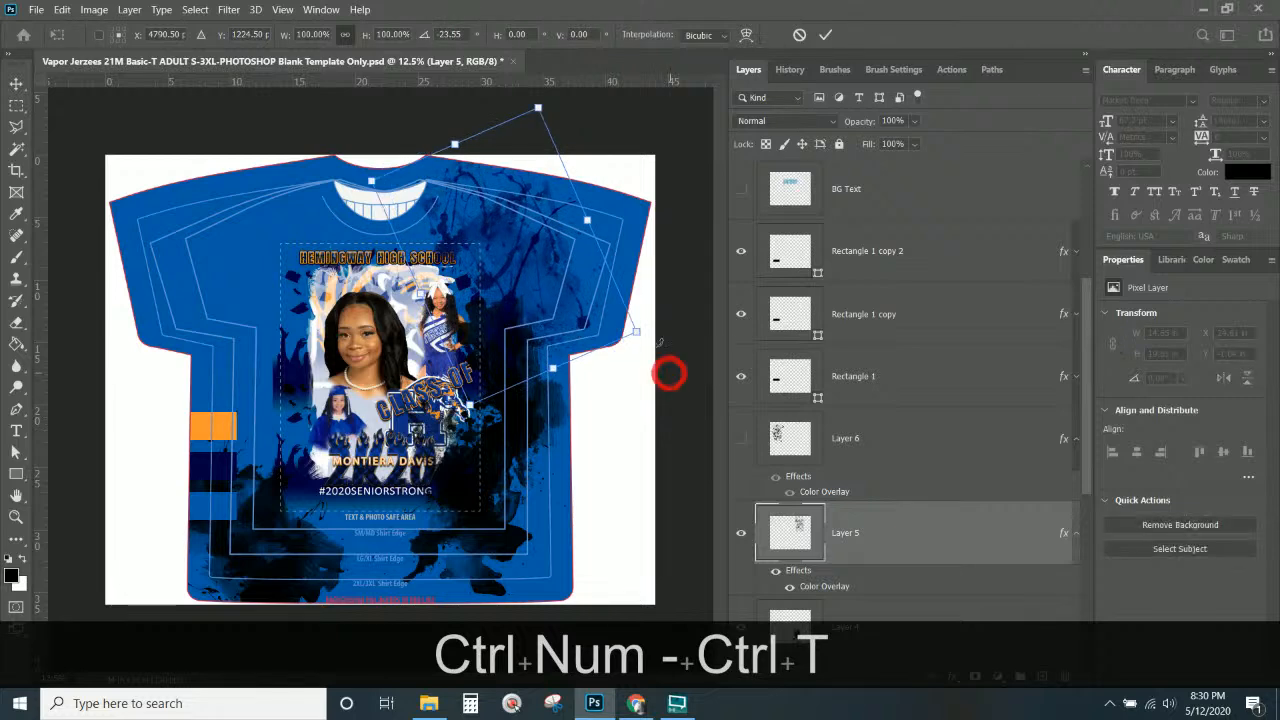
left_click_drag(638, 331, 547, 305)
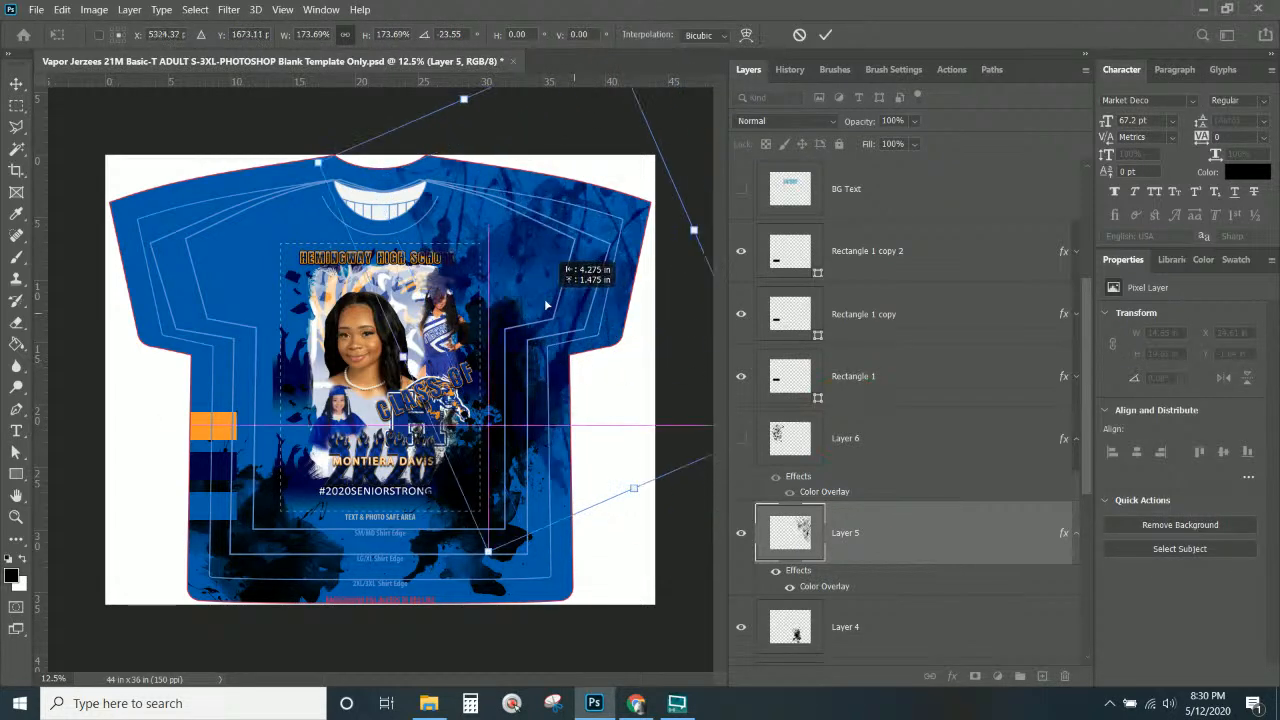
key("Return")
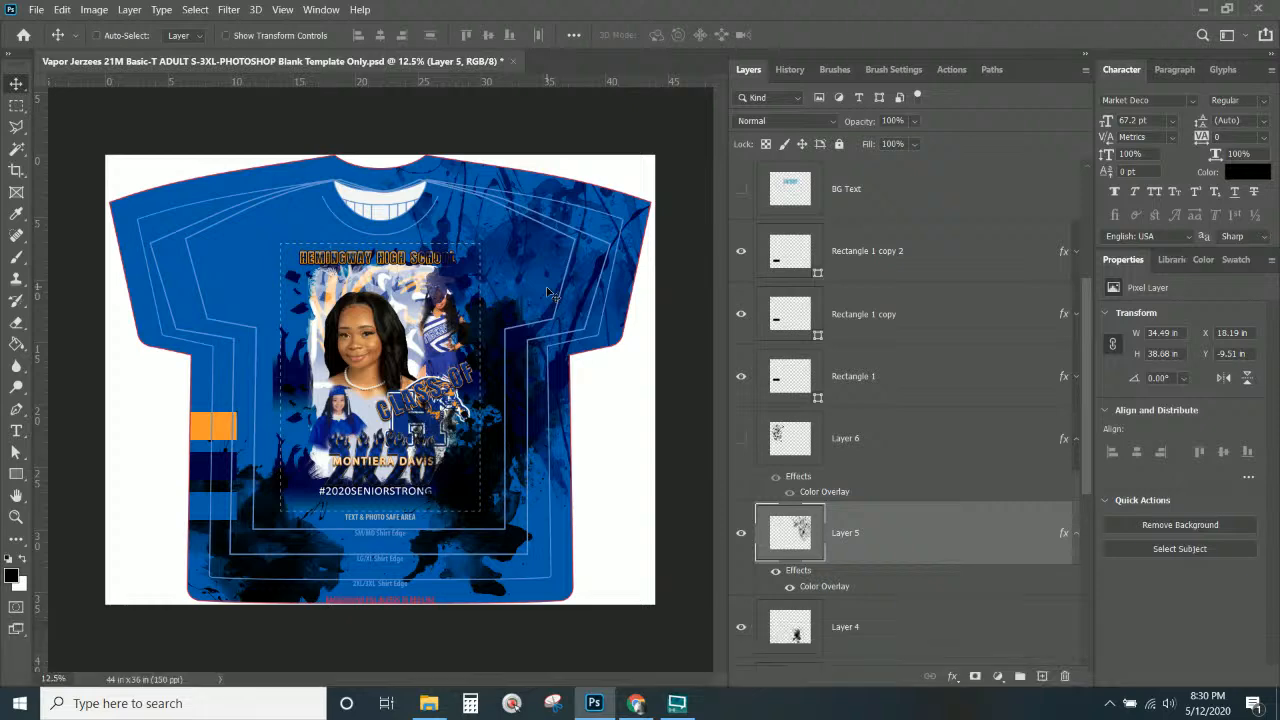
left_click_drag(548, 293, 183, 495)
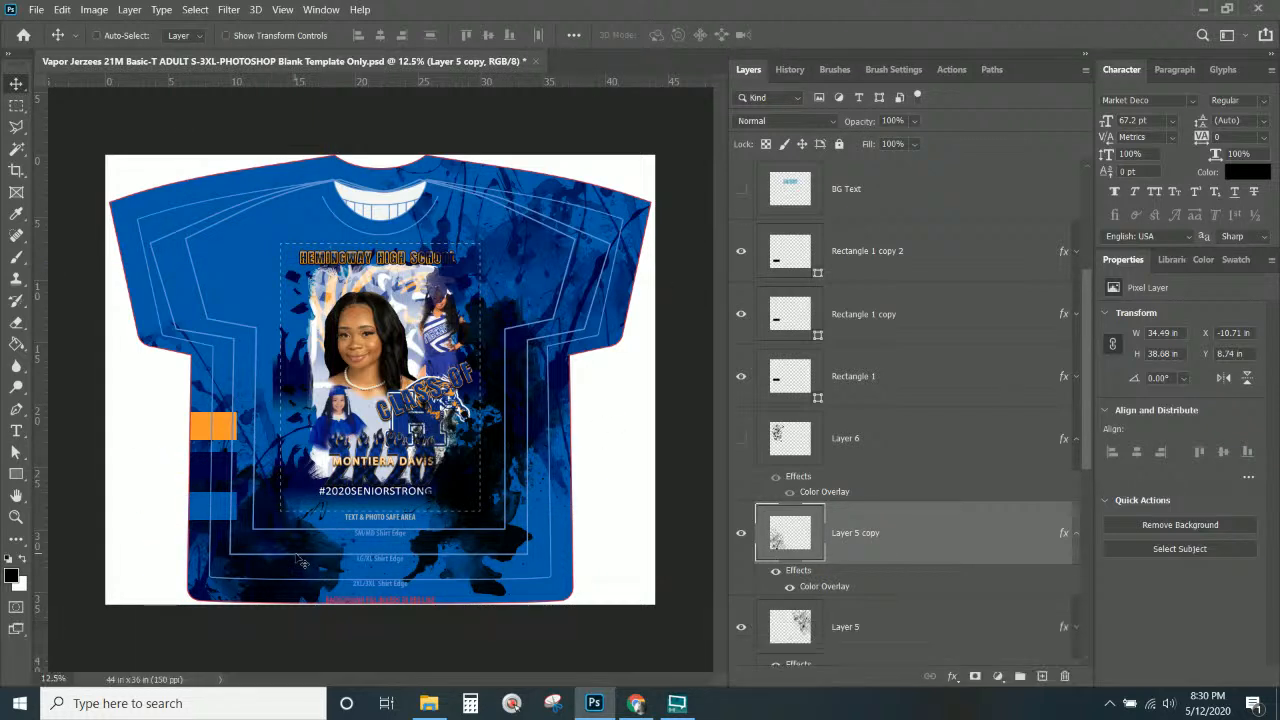
Move the Layer 2 black splash up onto the shirt's upper-left shoulder.
right_click(272, 604)
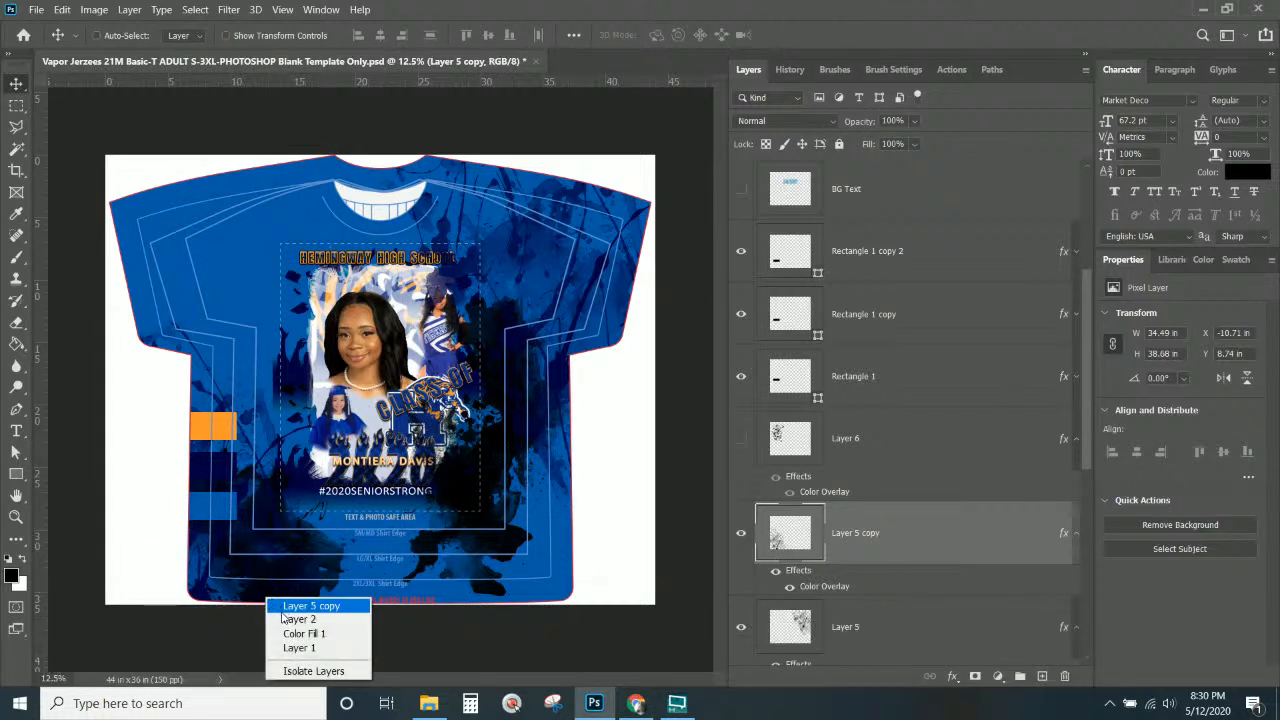
left_click(282, 611)
right_click(280, 597)
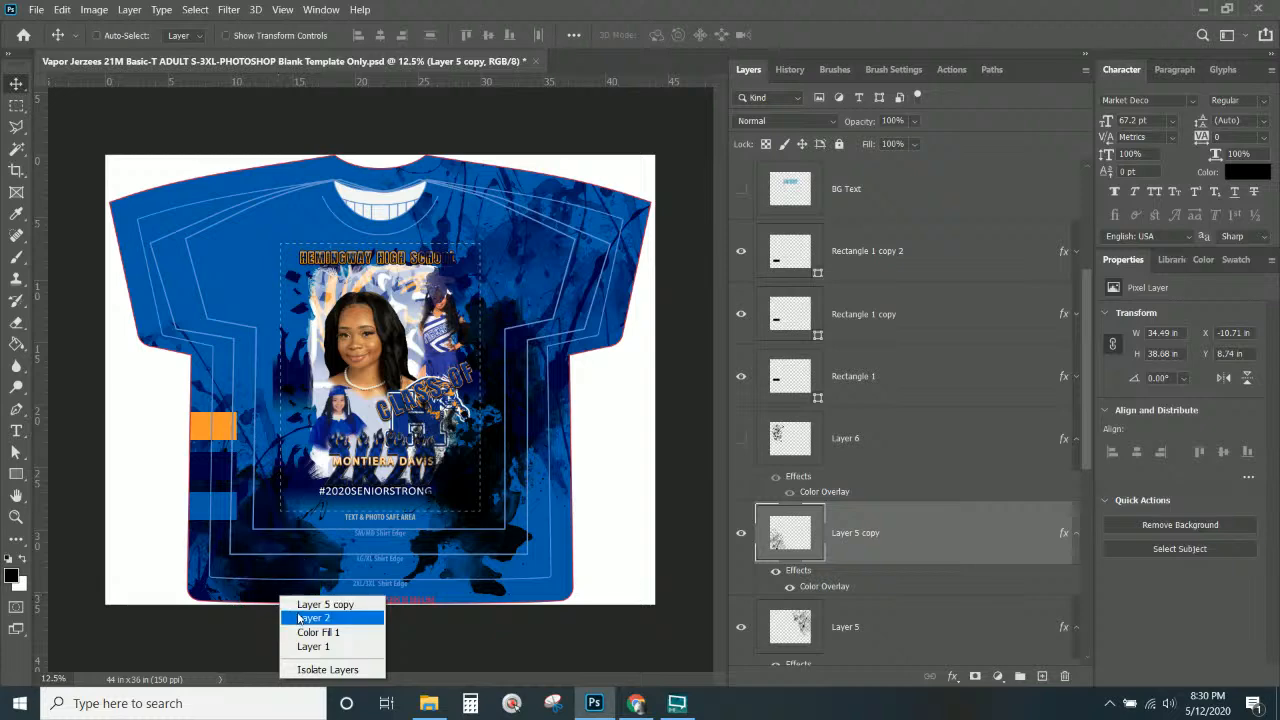
left_click(300, 617)
left_click_drag(298, 617, 413, 430)
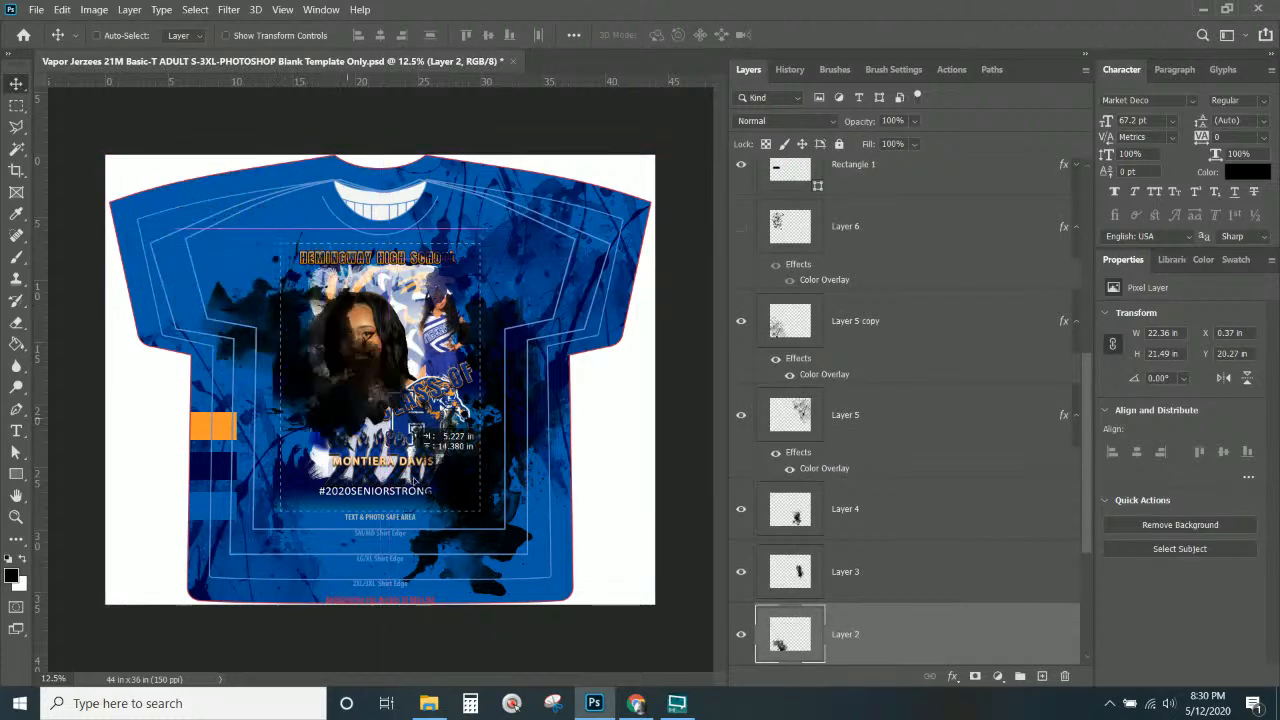
left_click_drag(414, 480, 225, 322)
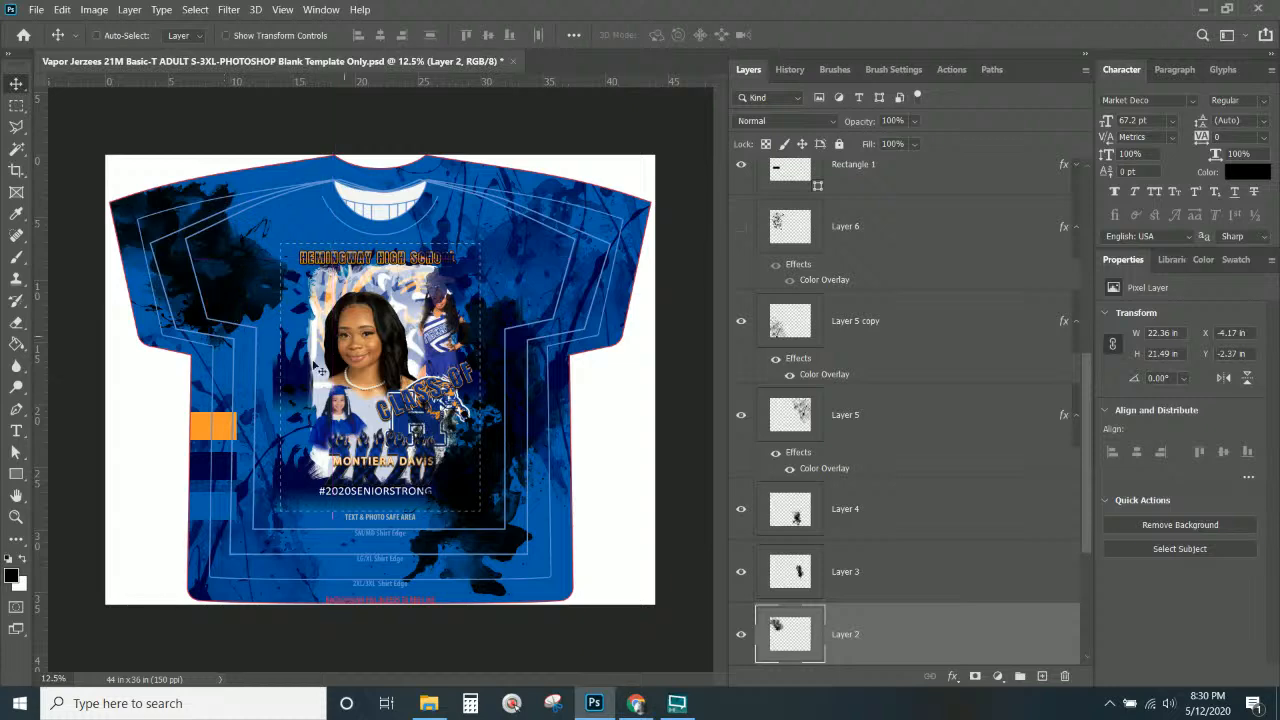
Select the orange Rectangle 1 stripe and apply the copied layer style to it.
right_click(237, 437)
left_click(240, 425)
right_click(875, 195)
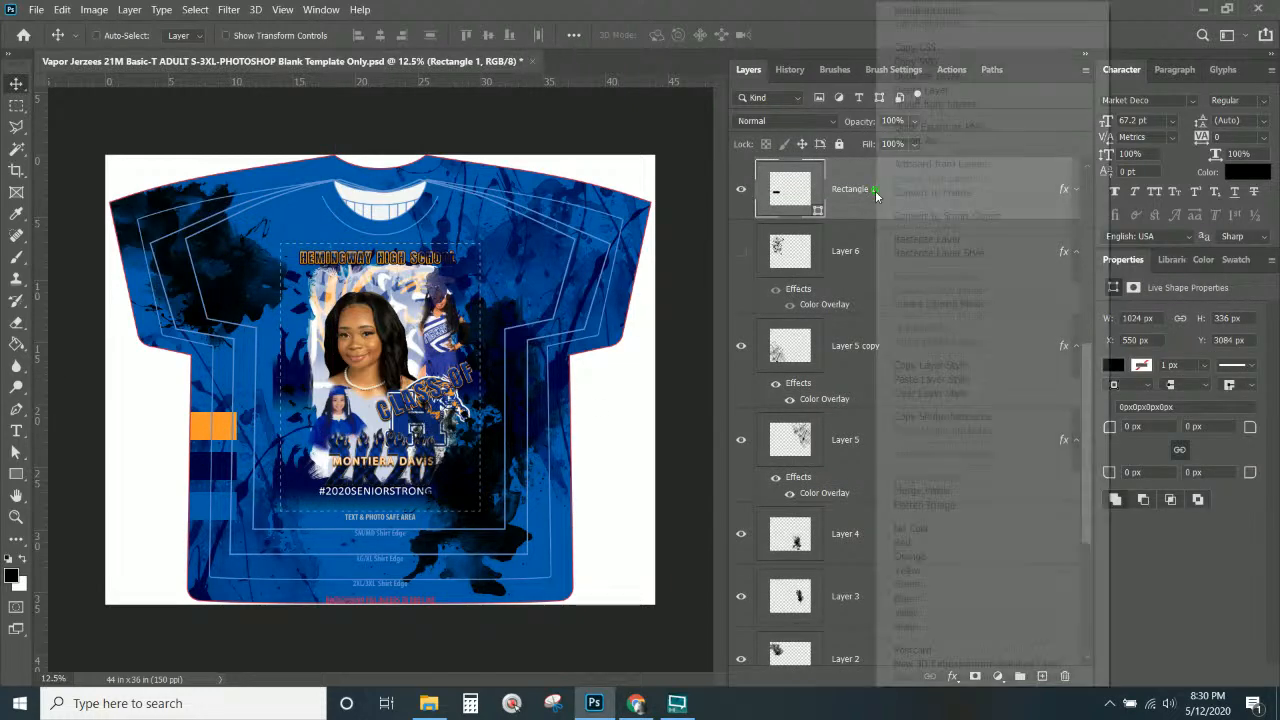
left_click(940, 368)
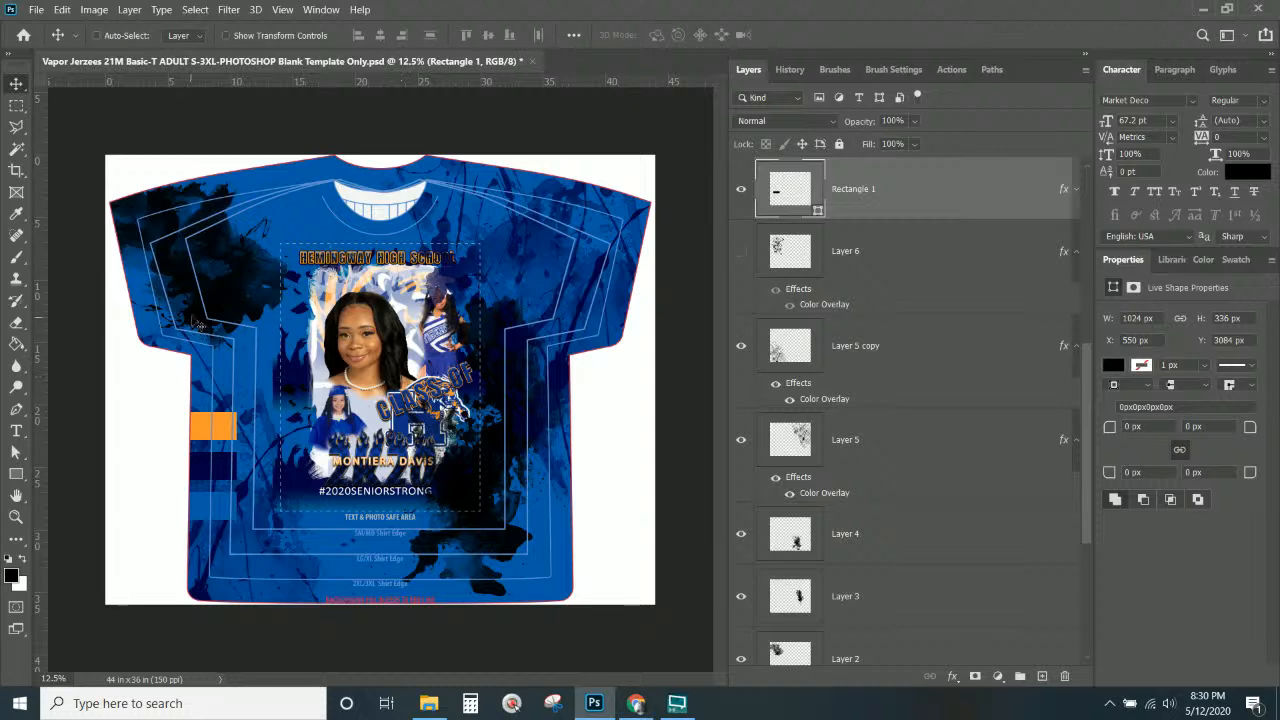
Paste the orange layer style onto the upper-left Layer 2 splash.
right_click(233, 300)
left_click(258, 305)
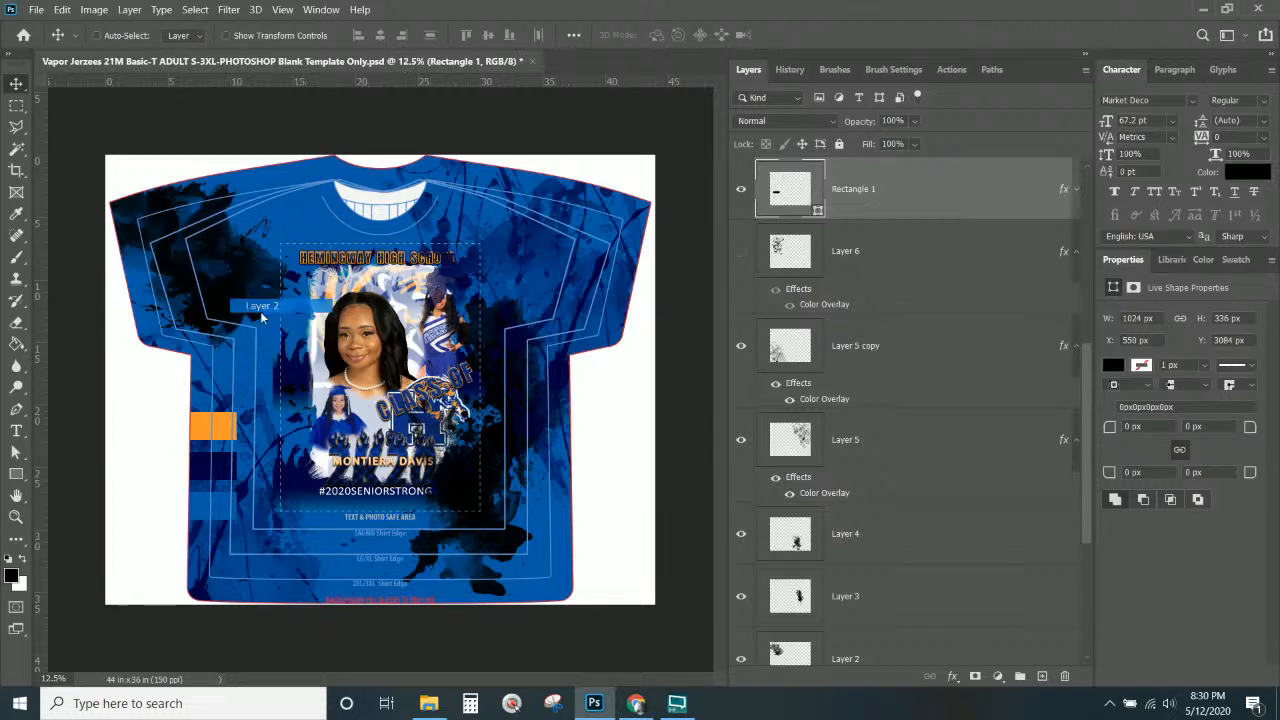
right_click(897, 643)
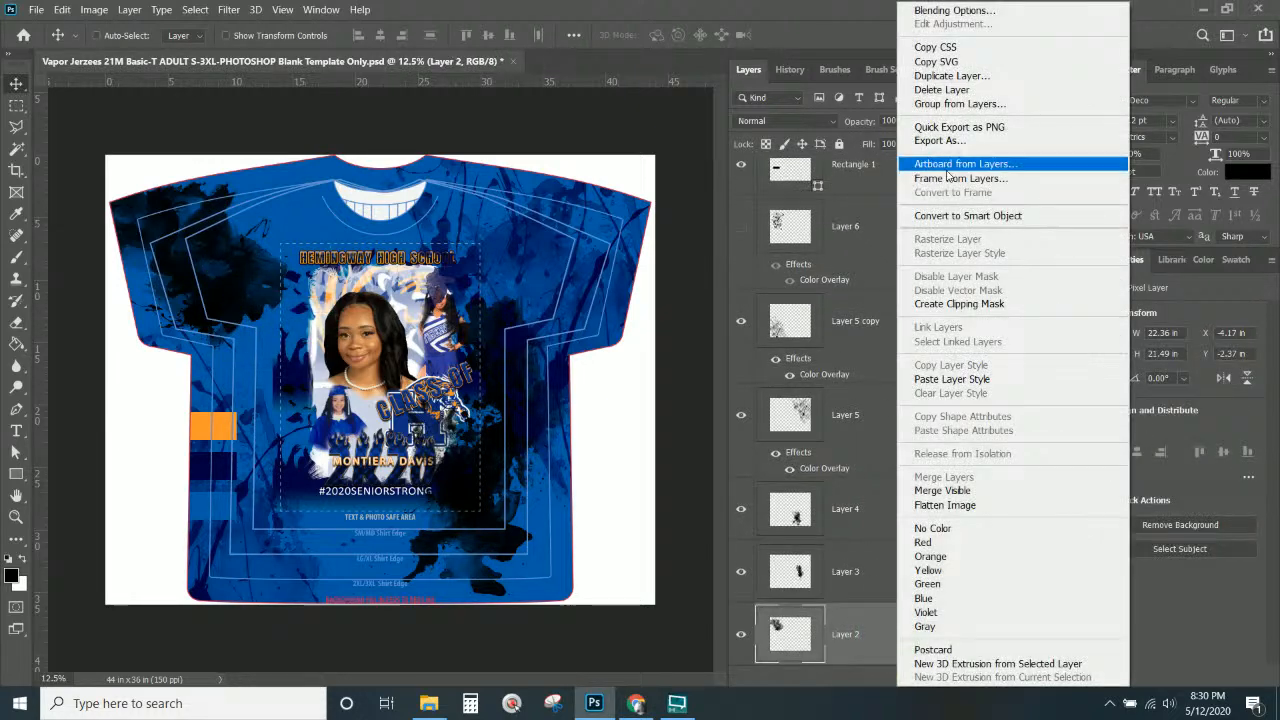
left_click(952, 379)
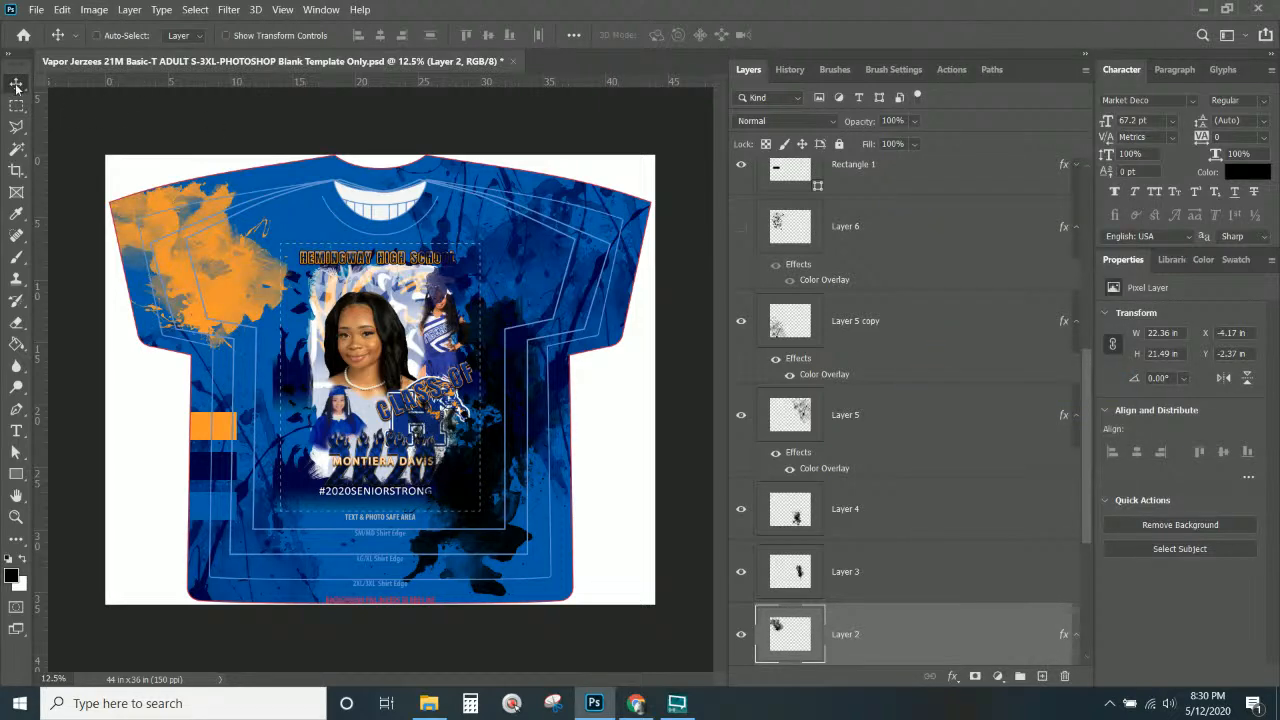
scroll(892, 425, "down", 4)
Duplicate the orange splash and enlarge the copy to about 147%.
mouse_move(172, 338)
left_mouse_down()
mouse_move(175, 440)
mouse_move(272, 575)
mouse_move(265, 598)
mouse_move(233, 610)
mouse_move(323, 609)
mouse_move(413, 412)
mouse_move(534, 214)
left_mouse_up()
key("ctrl+alt+t")
left_click_drag(670, 361, 799, 452)
left_click_drag(583, 241, 571, 241)
key("Return")
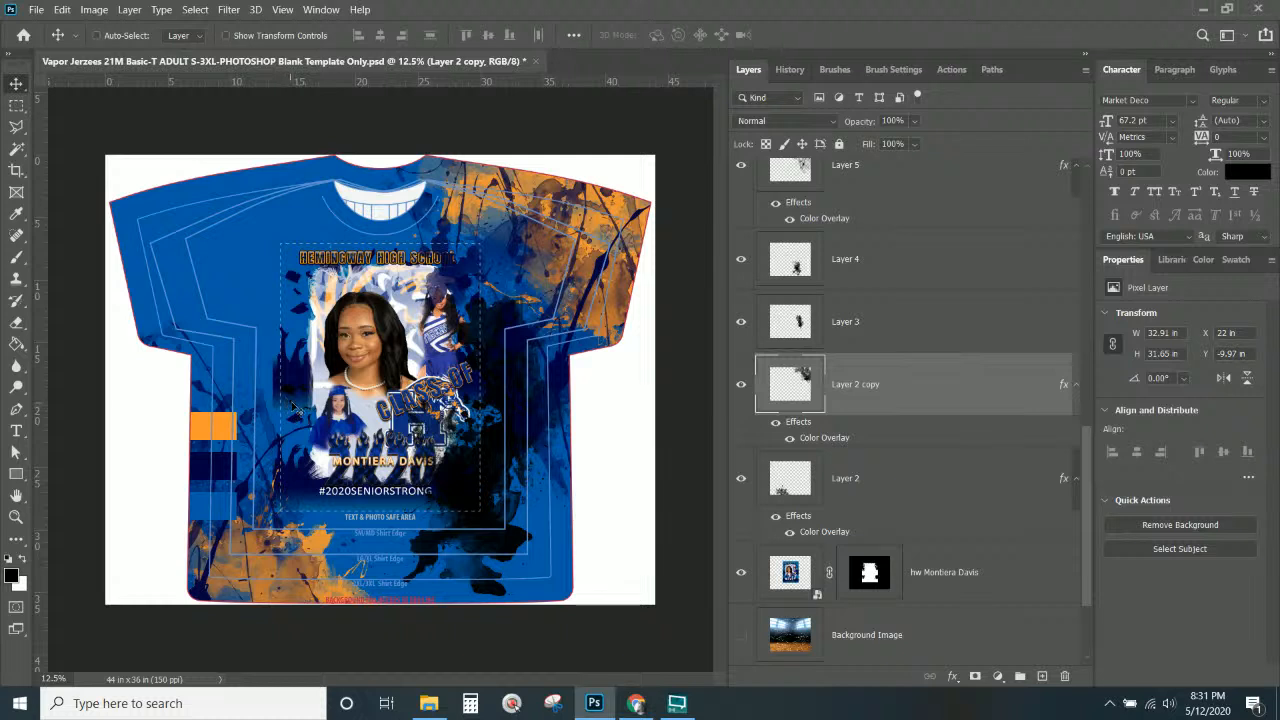
Move the black Layer 3 splash to the left of the photo.
right_click(497, 327)
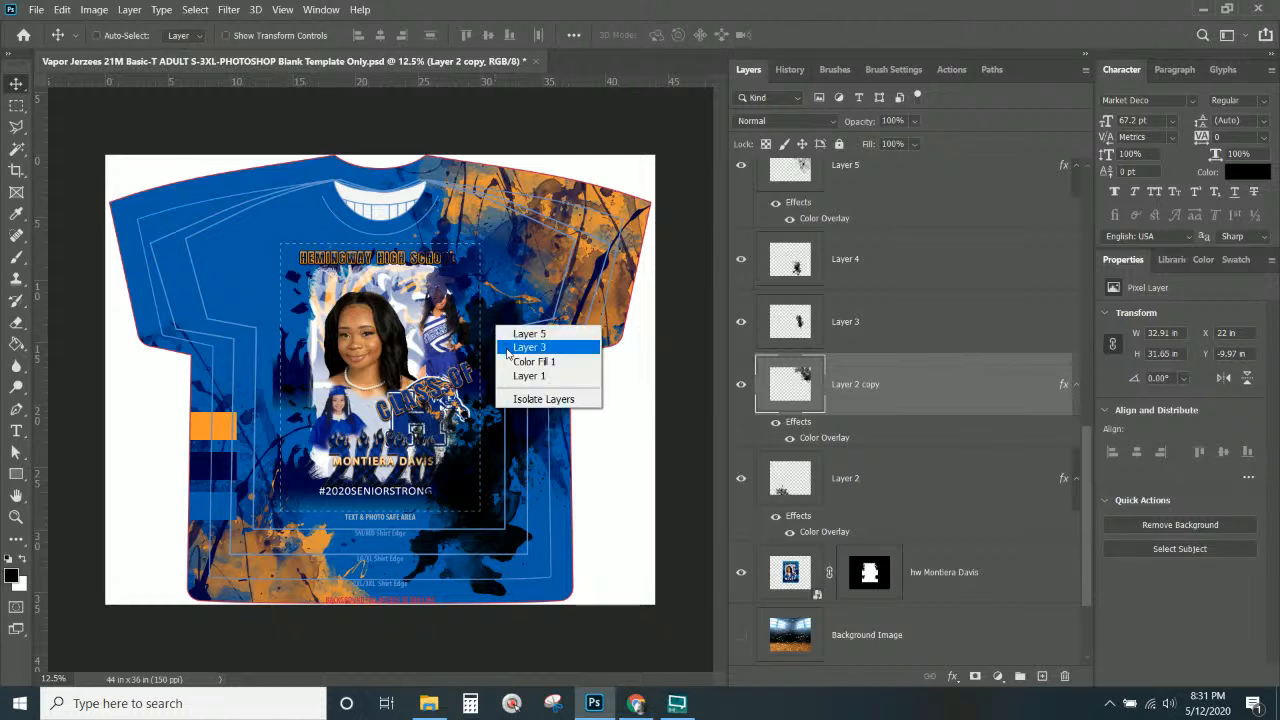
left_click(510, 346)
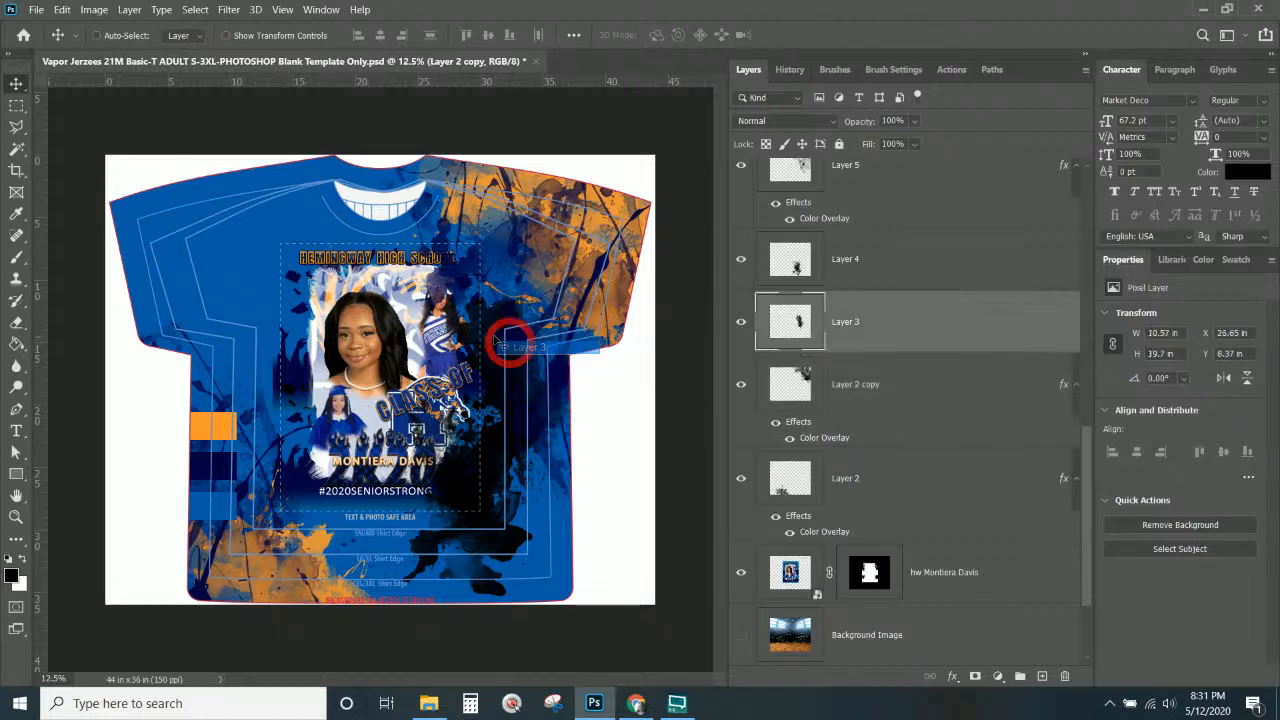
left_click_drag(510, 346, 236, 352)
Shrink the Layer 3 splash proportionally and shift it slightly further left.
key("ctrl+KP_Add")
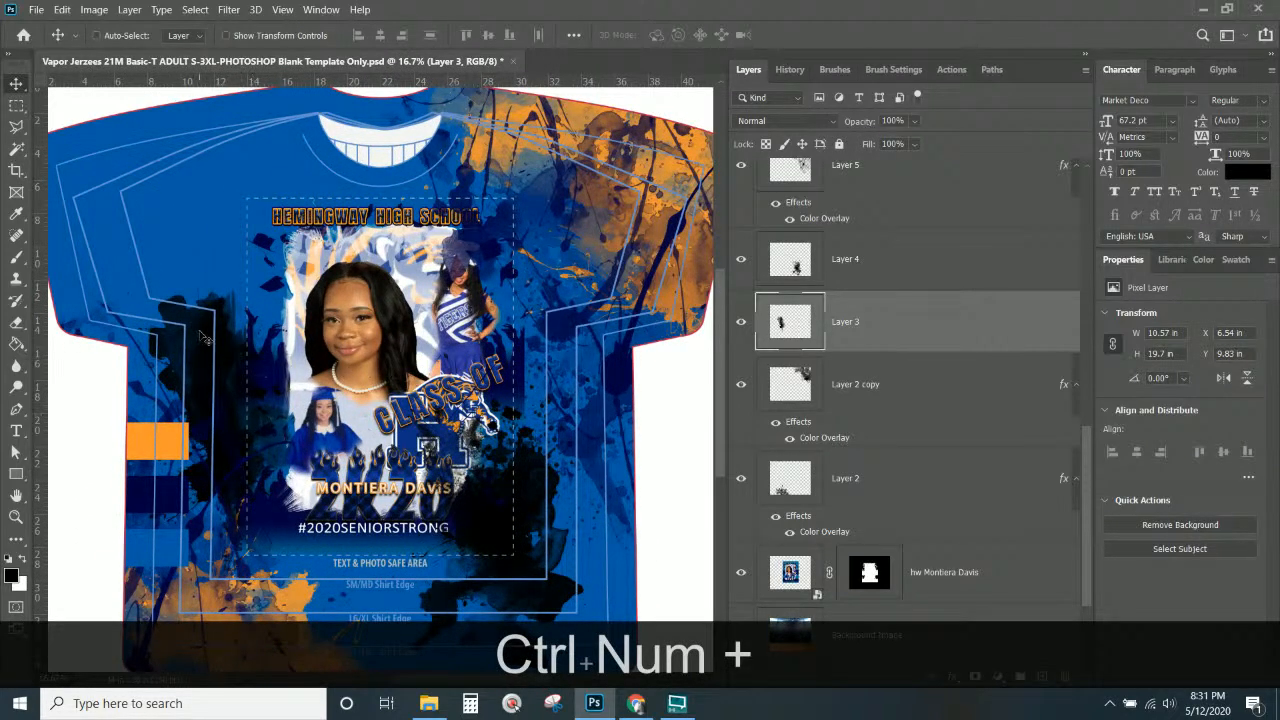
key("ctrl+t")
key("shift")
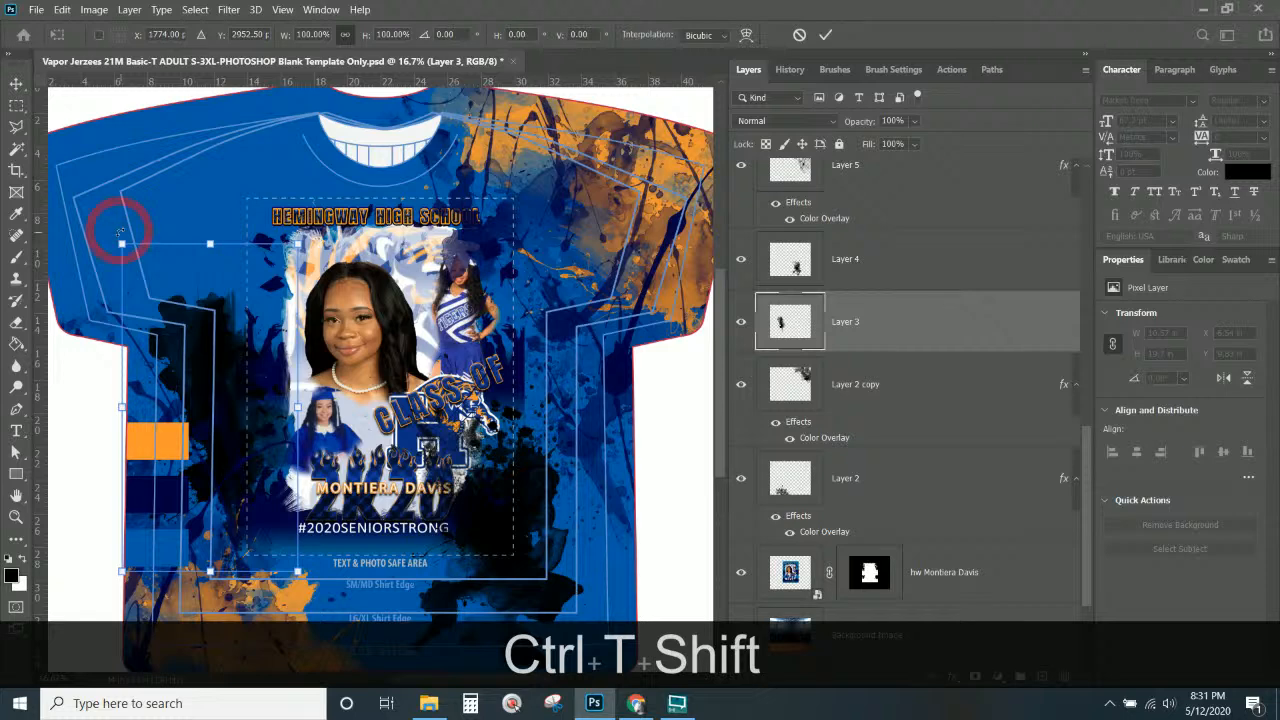
left_click_drag(122, 243, 181, 306)
mouse_move(244, 453)
left_mouse_down()
mouse_move(215, 454)
mouse_move(236, 455)
left_mouse_up()
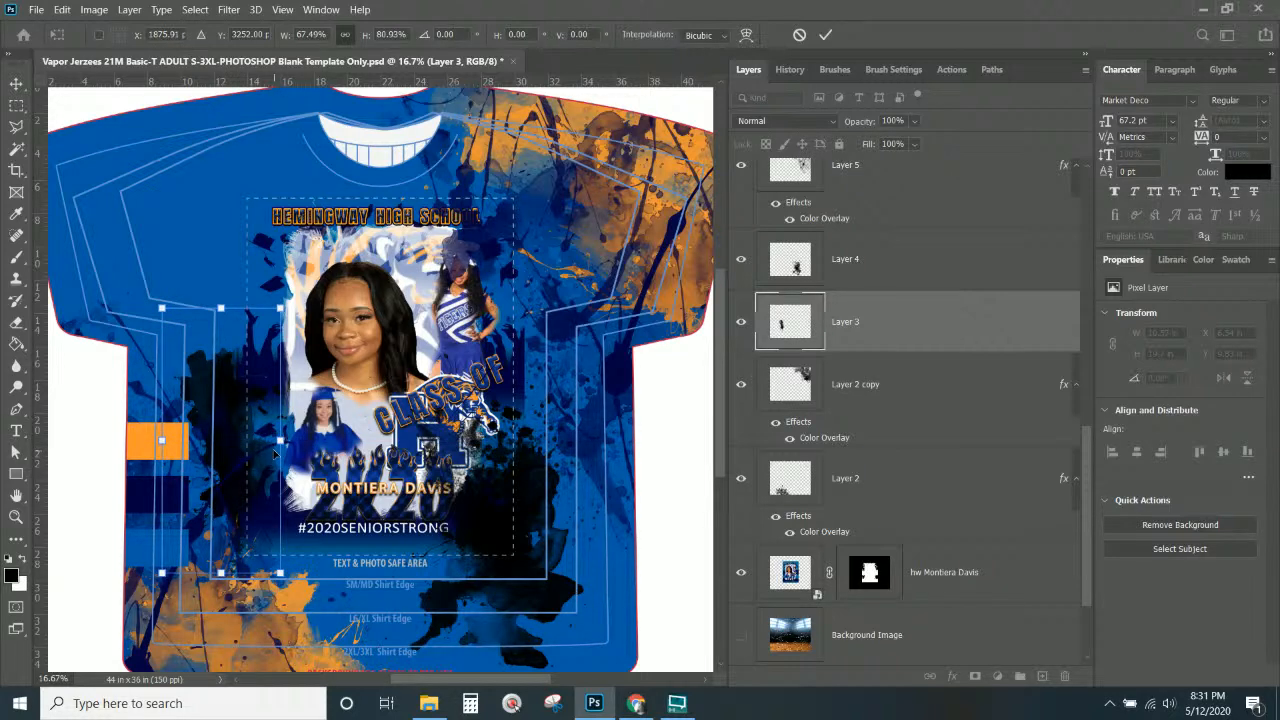
key("Return")
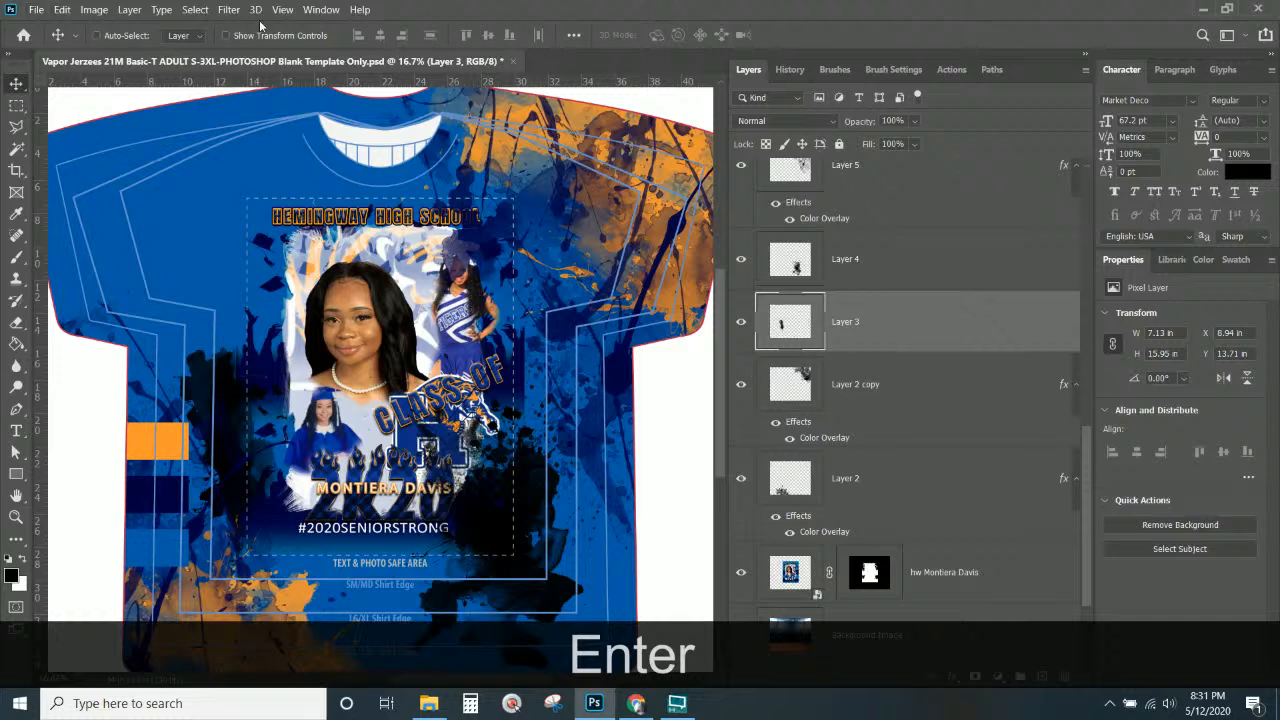
Move Layer 4's large black splash onto the upper-left sleeve.
right_click(541, 505)
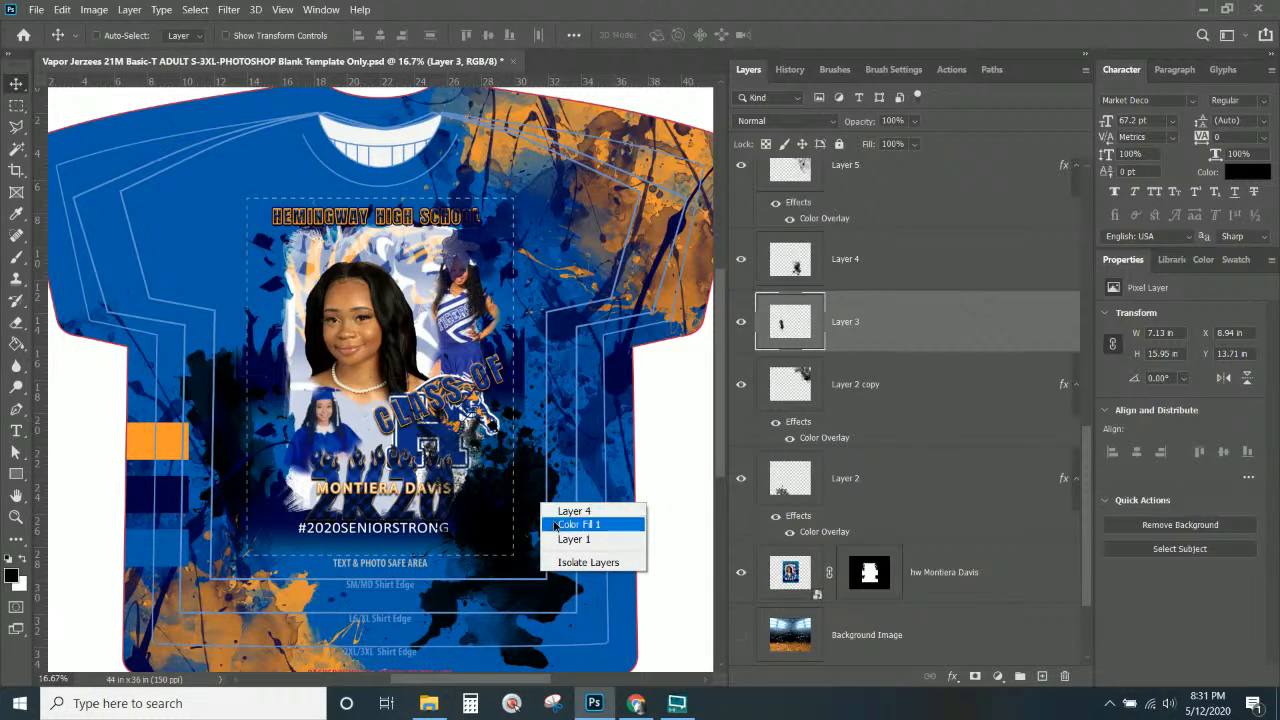
left_click(548, 510)
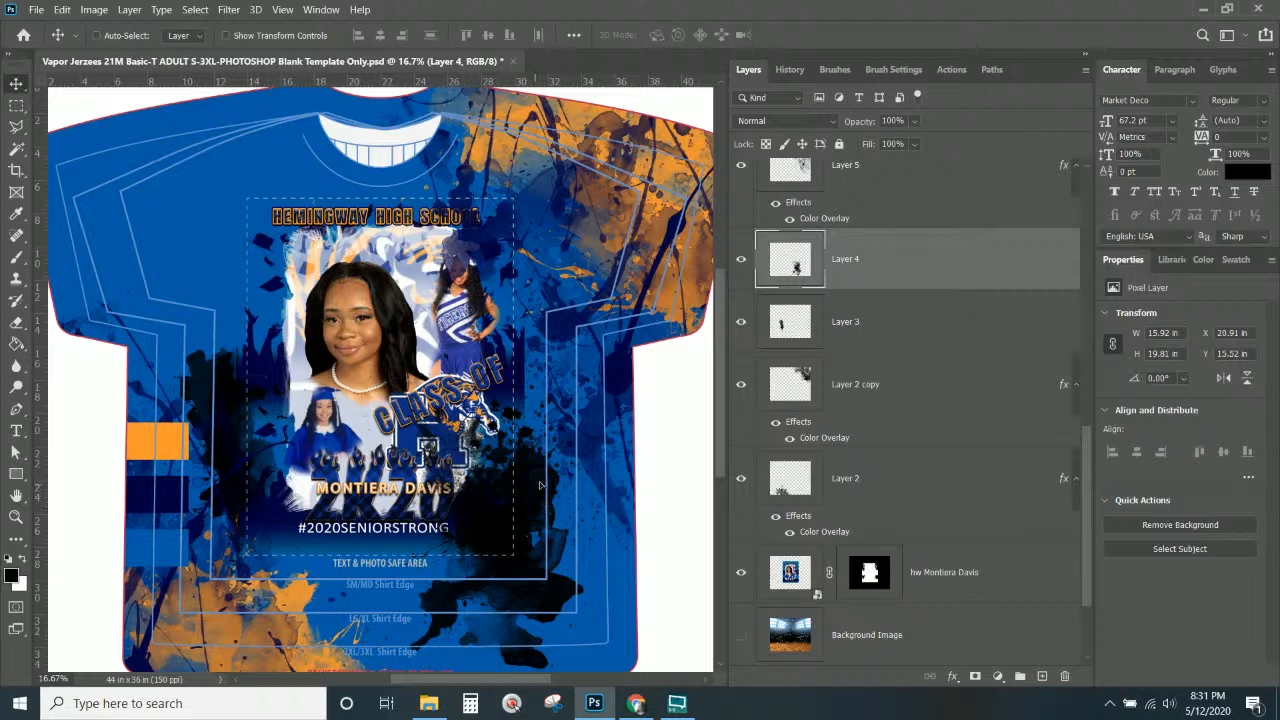
left_click_drag(539, 485, 155, 178)
Duplicate Layer 3 to the photo's right, rotate it about 170° and resize to 8.38 × 15.78 in.
right_click(233, 428)
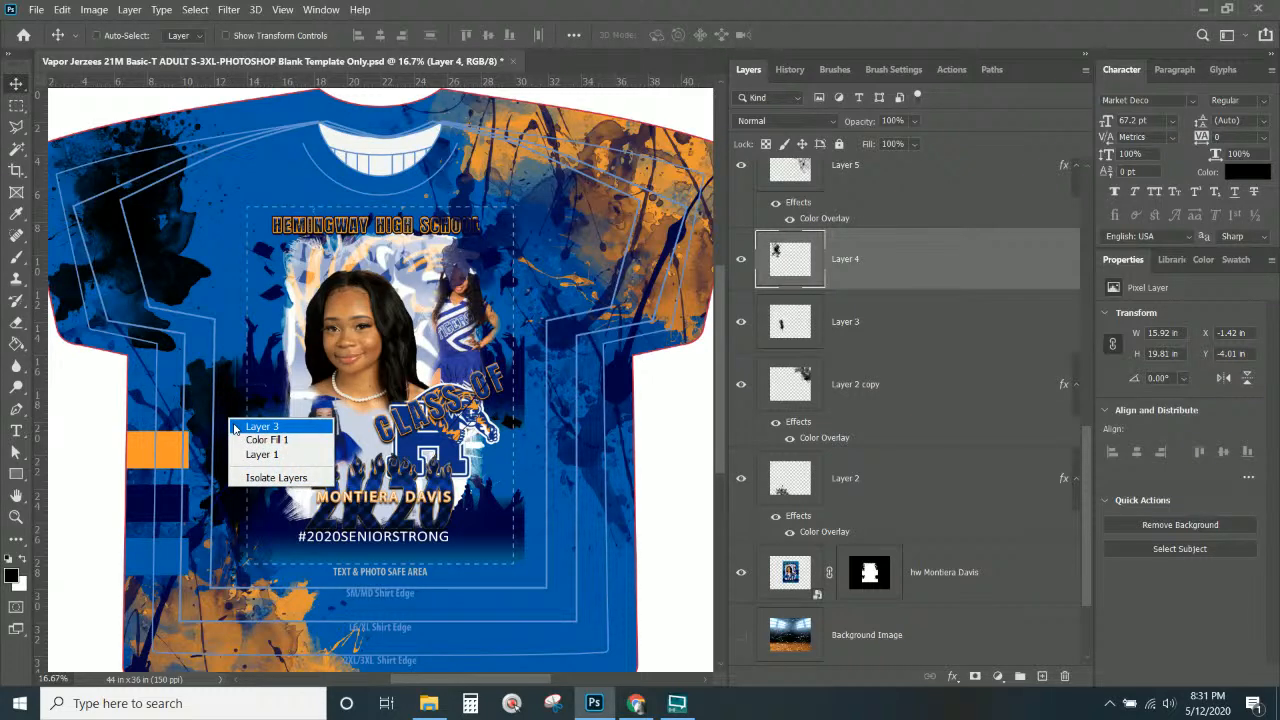
left_click(262, 426)
left_click_drag(236, 421, 525, 423)
key("ctrl+alt+shift+t")
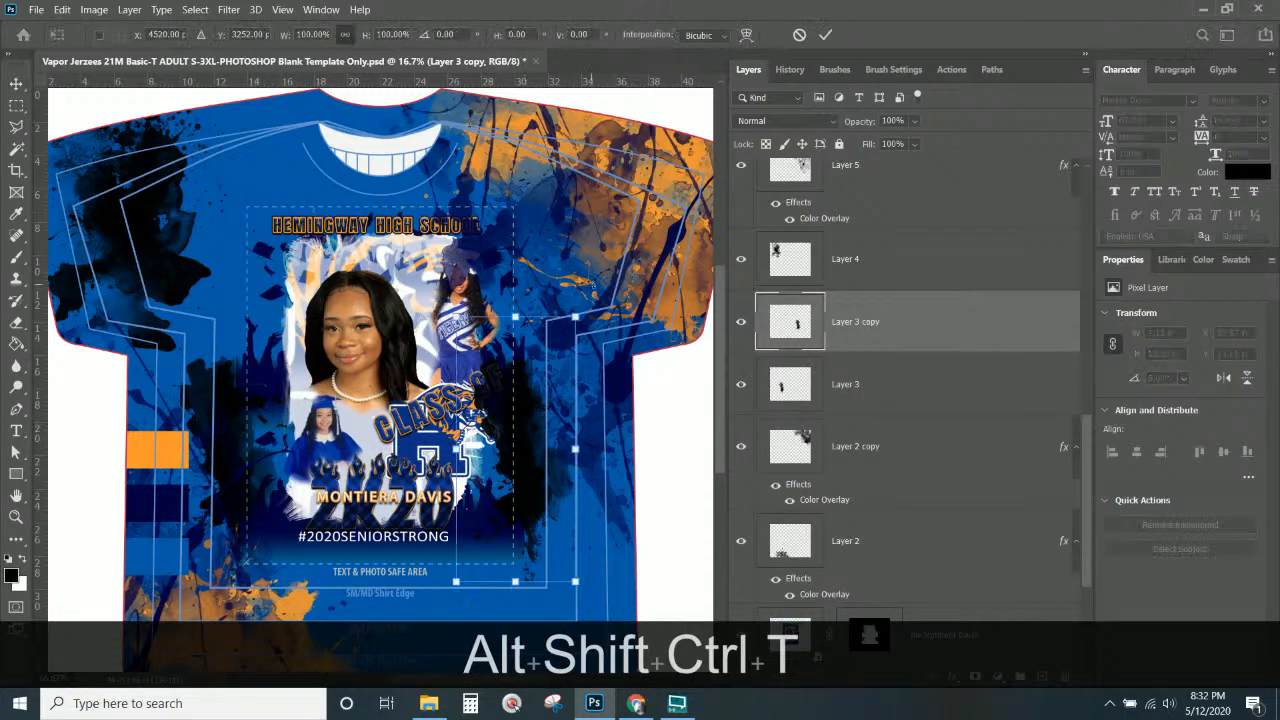
left_click_drag(585, 297, 386, 634)
left_click_drag(525, 506, 528, 512)
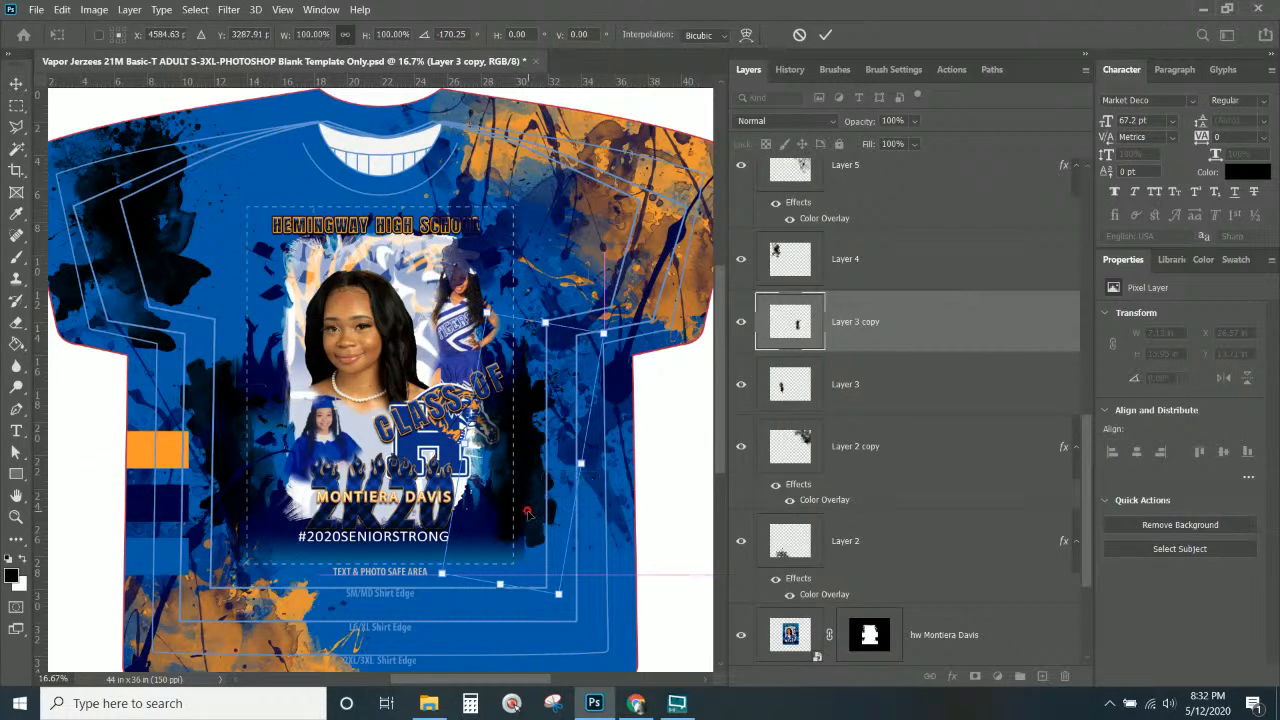
left_click_drag(558, 594, 580, 636)
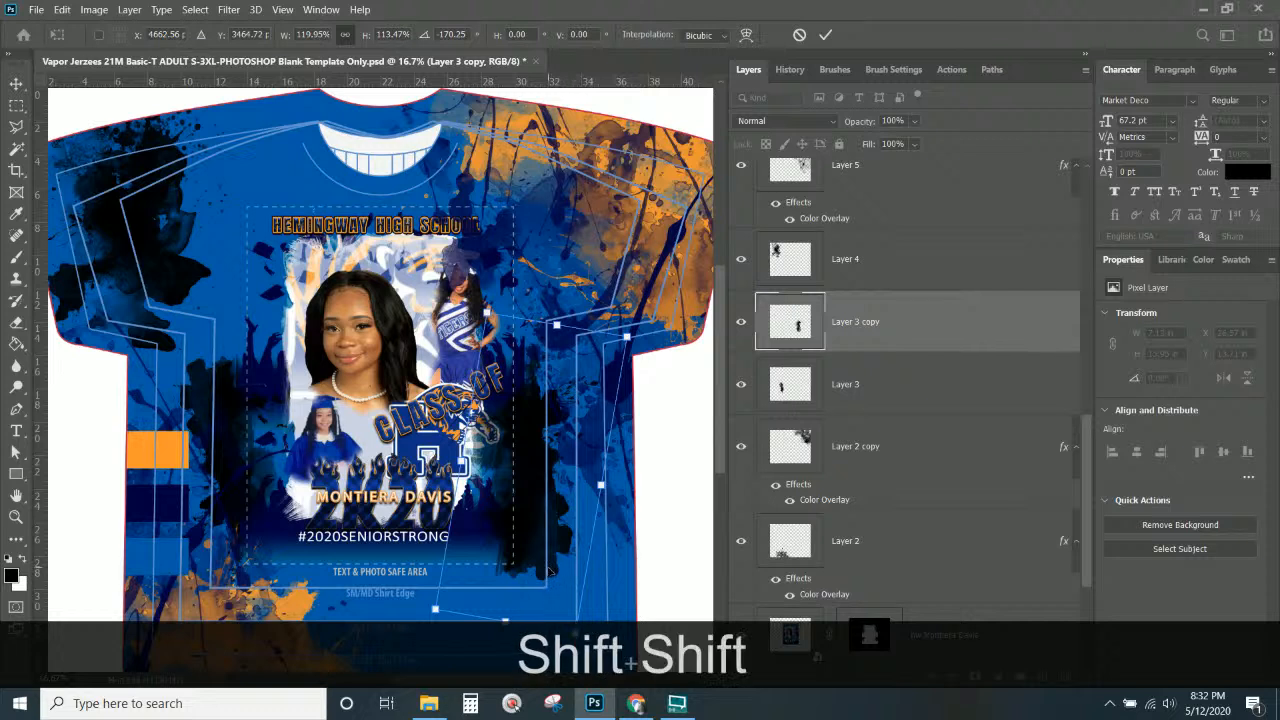
left_click_drag(507, 617, 512, 583)
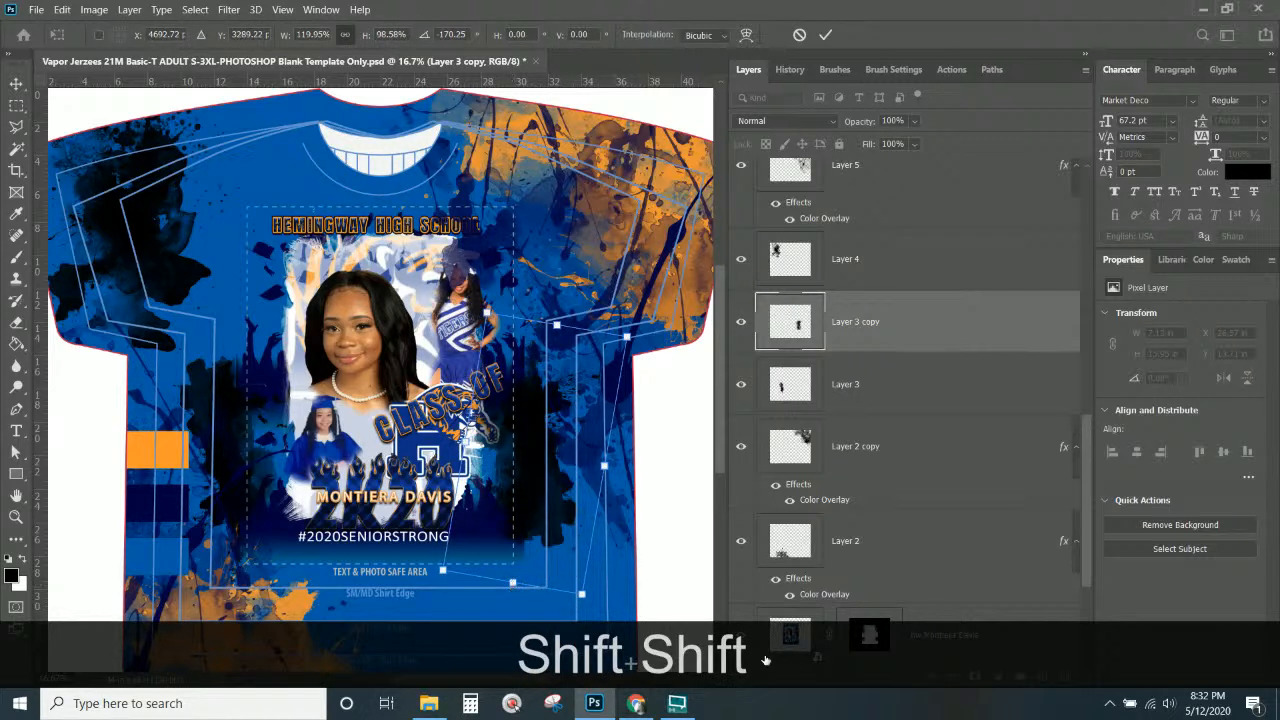
key("Return")
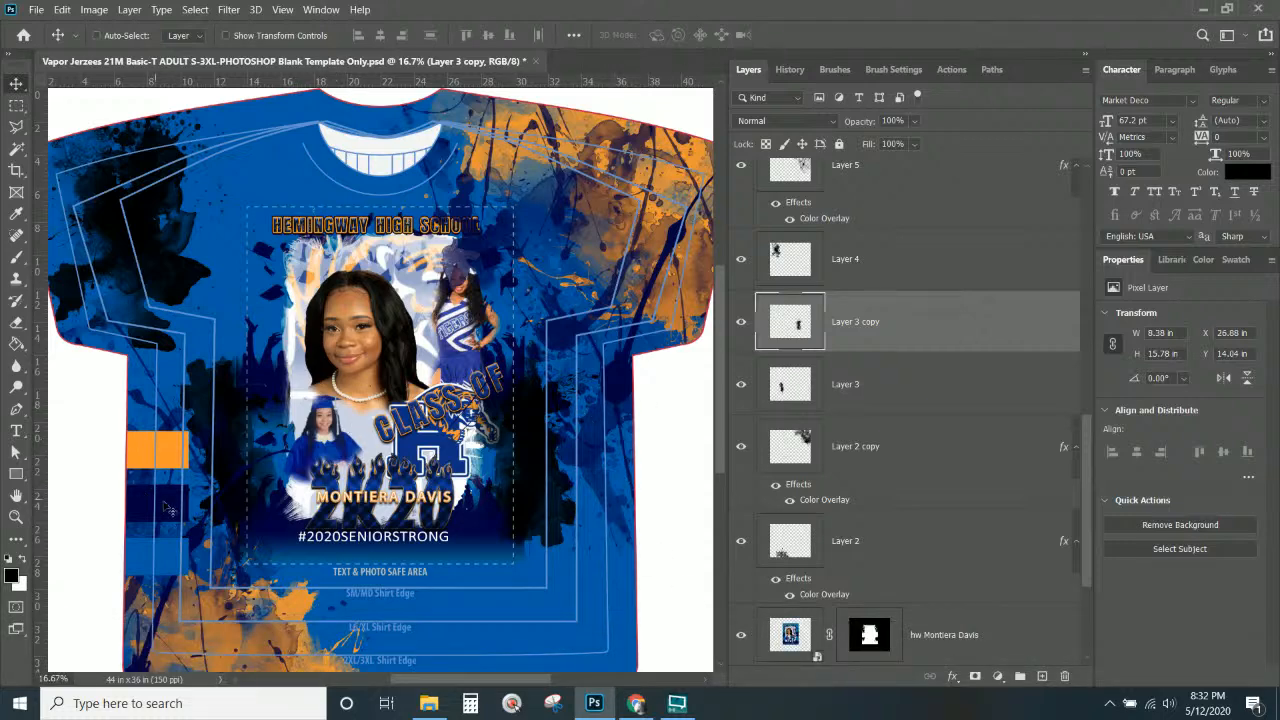
Copy the layer style of the Rectangle 1 copy stripe.
right_click(168, 510)
left_click(192, 517)
right_click(877, 199)
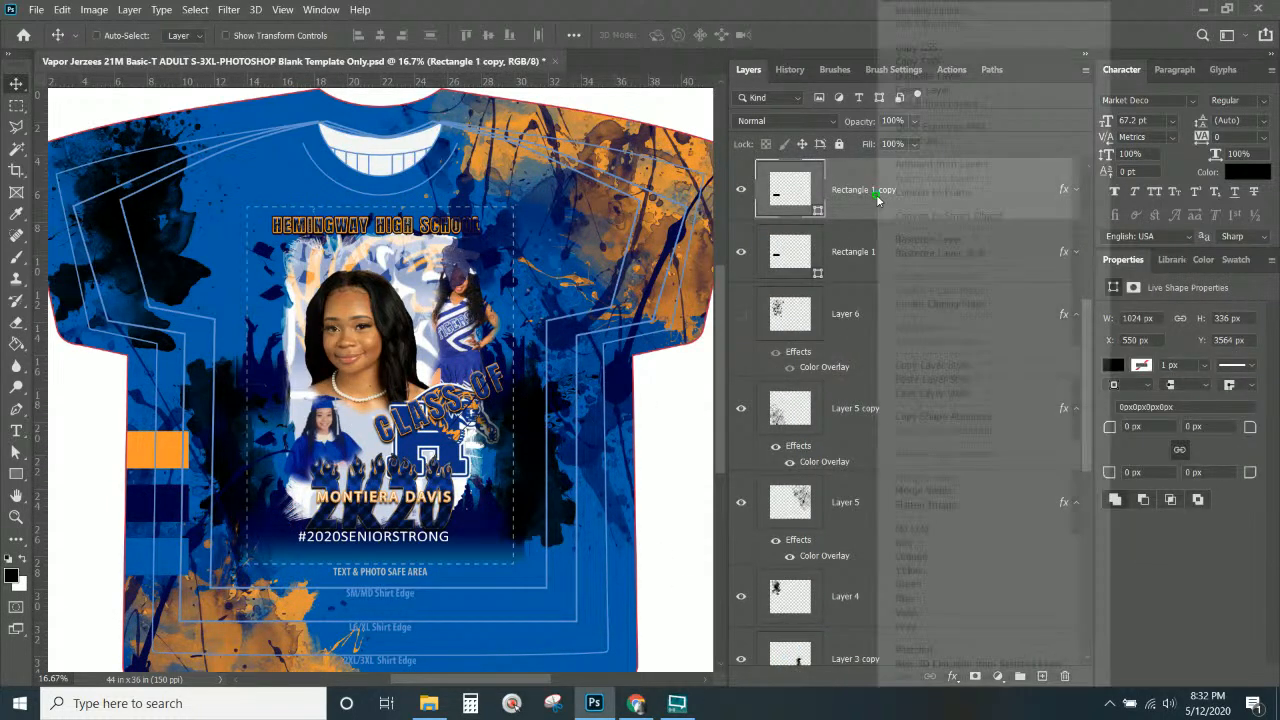
left_click(914, 364)
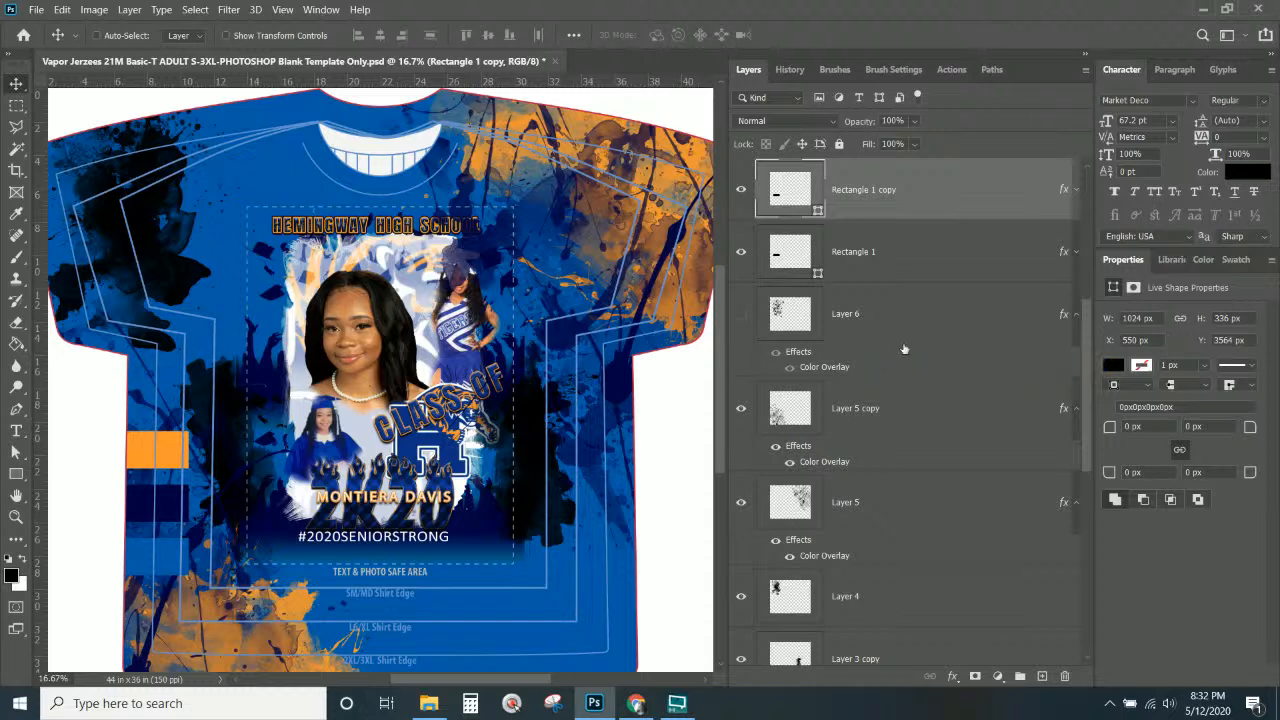
Select Layer 3 copy and Layer 3 together and paste the colour overlay onto both.
right_click(540, 440)
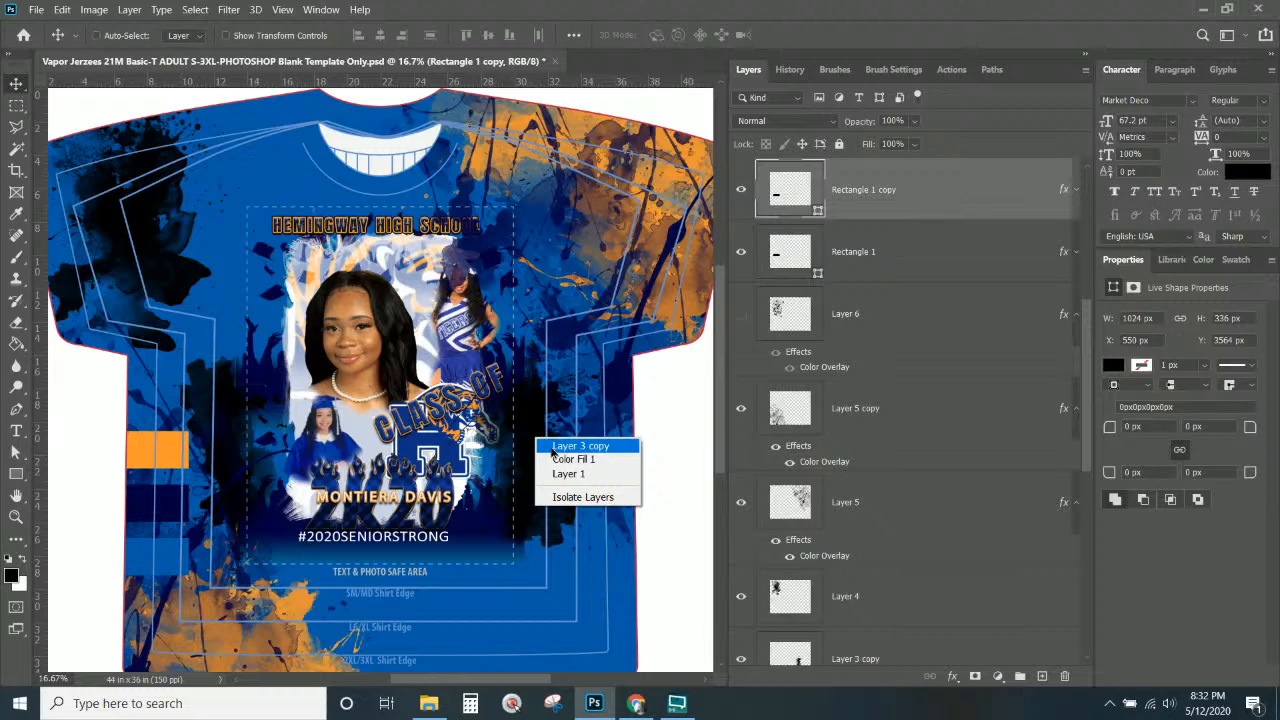
left_click(565, 445)
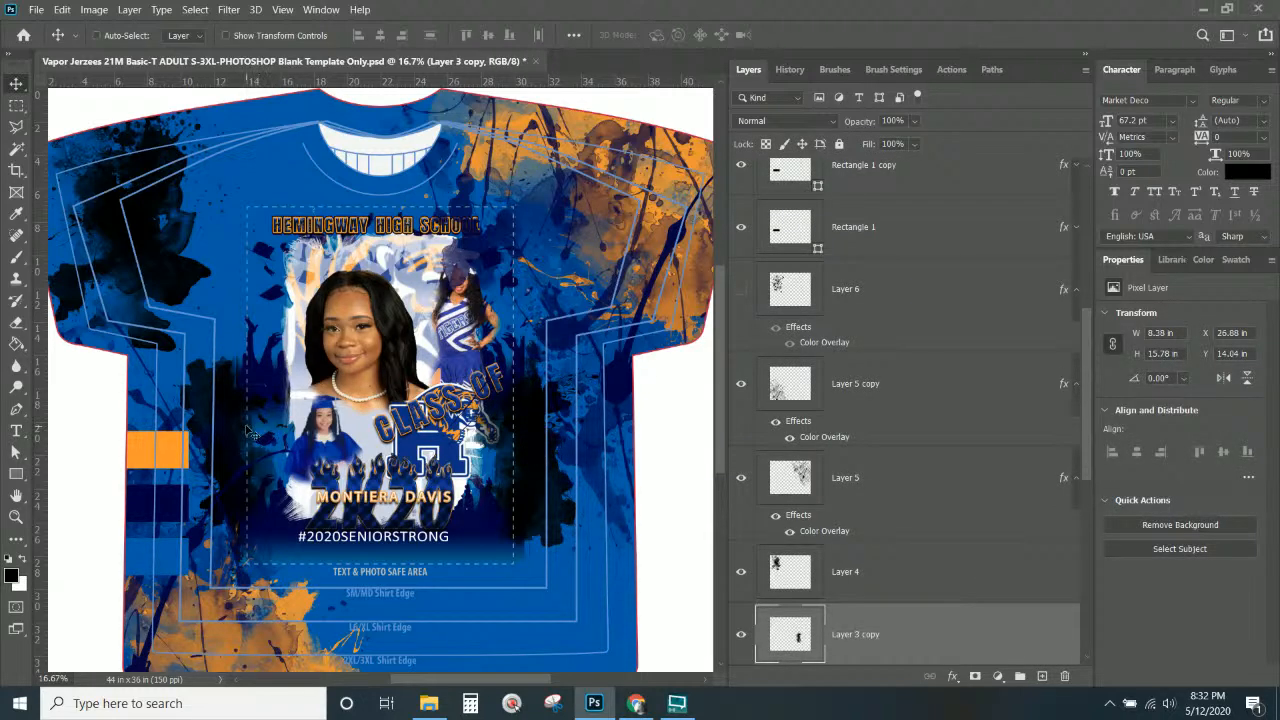
right_click(243, 427, "shift")
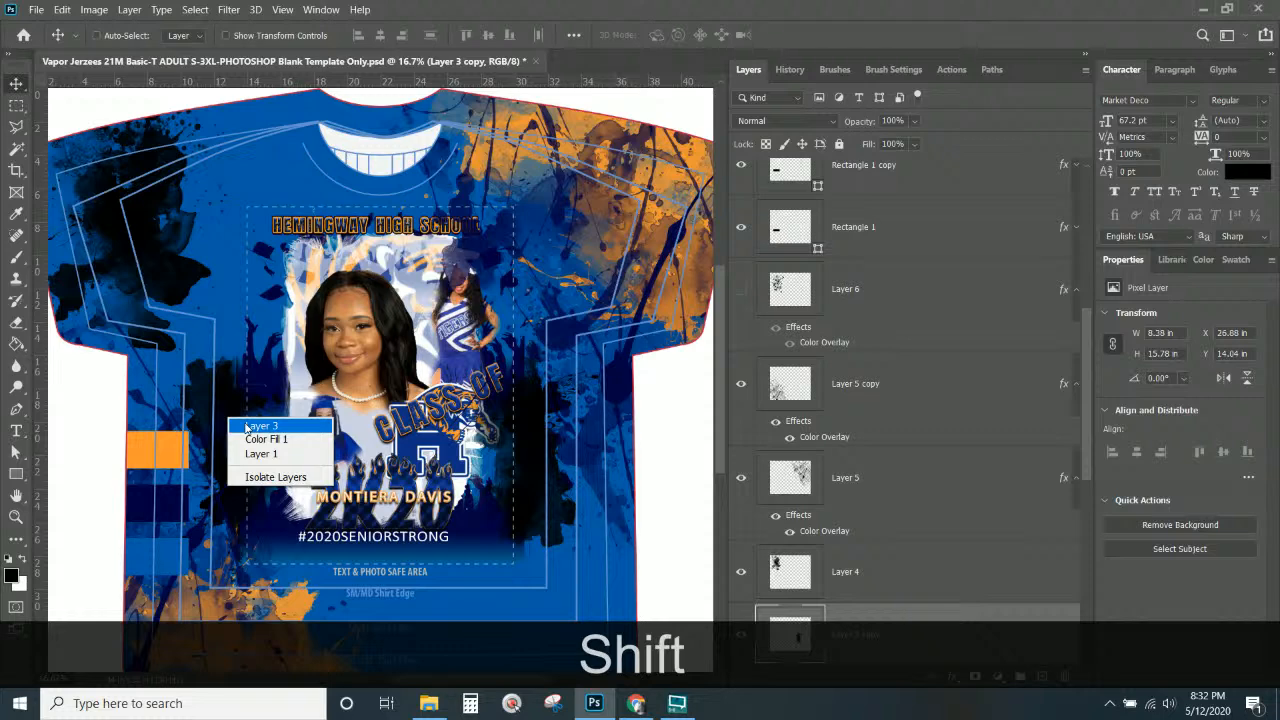
left_click(246, 427, "shift")
scroll(904, 528, "down", 3)
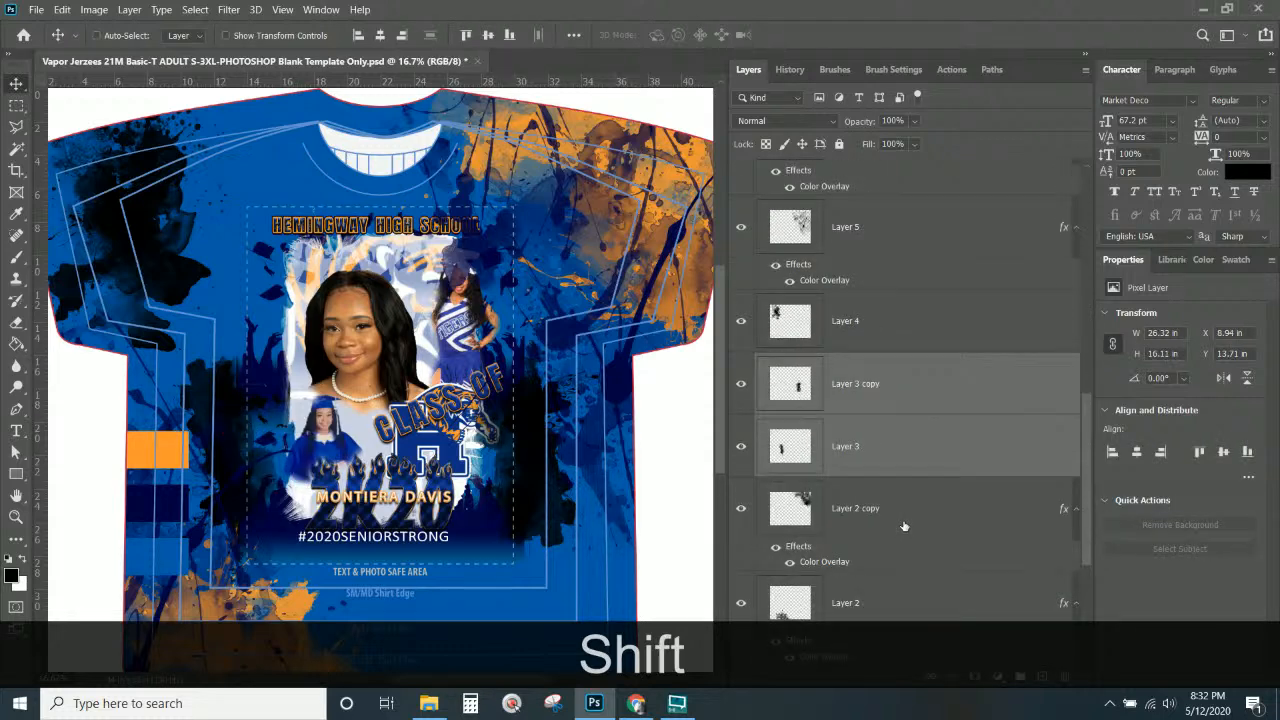
right_click(883, 396)
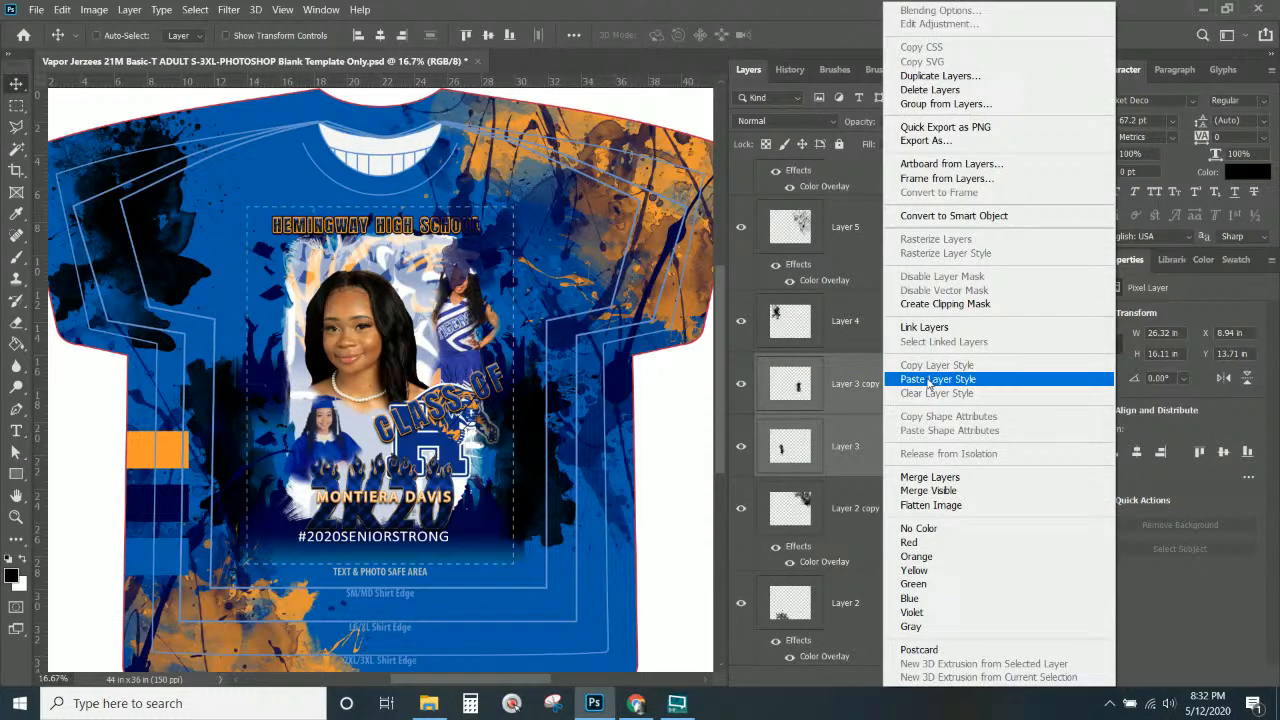
left_click(928, 379)
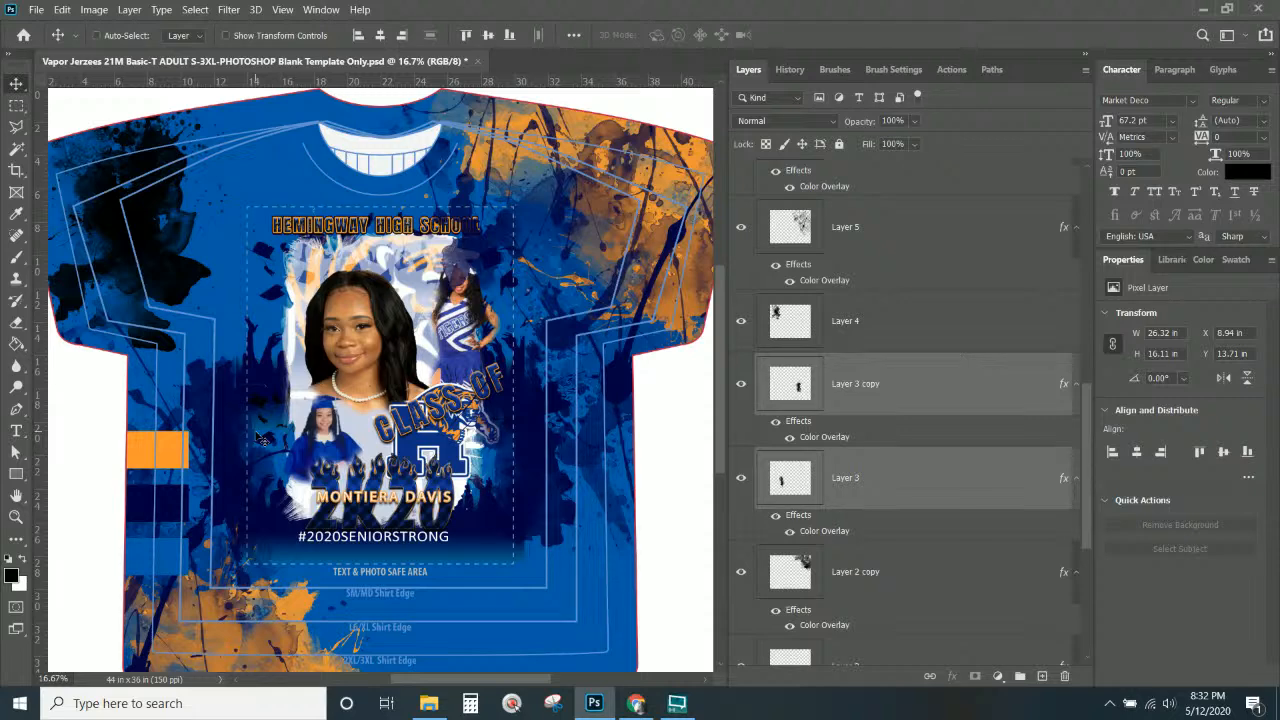
Select Layer 4 and move its splatter onto the lower part of the shirt.
key("ctrl+KP_Subtract")
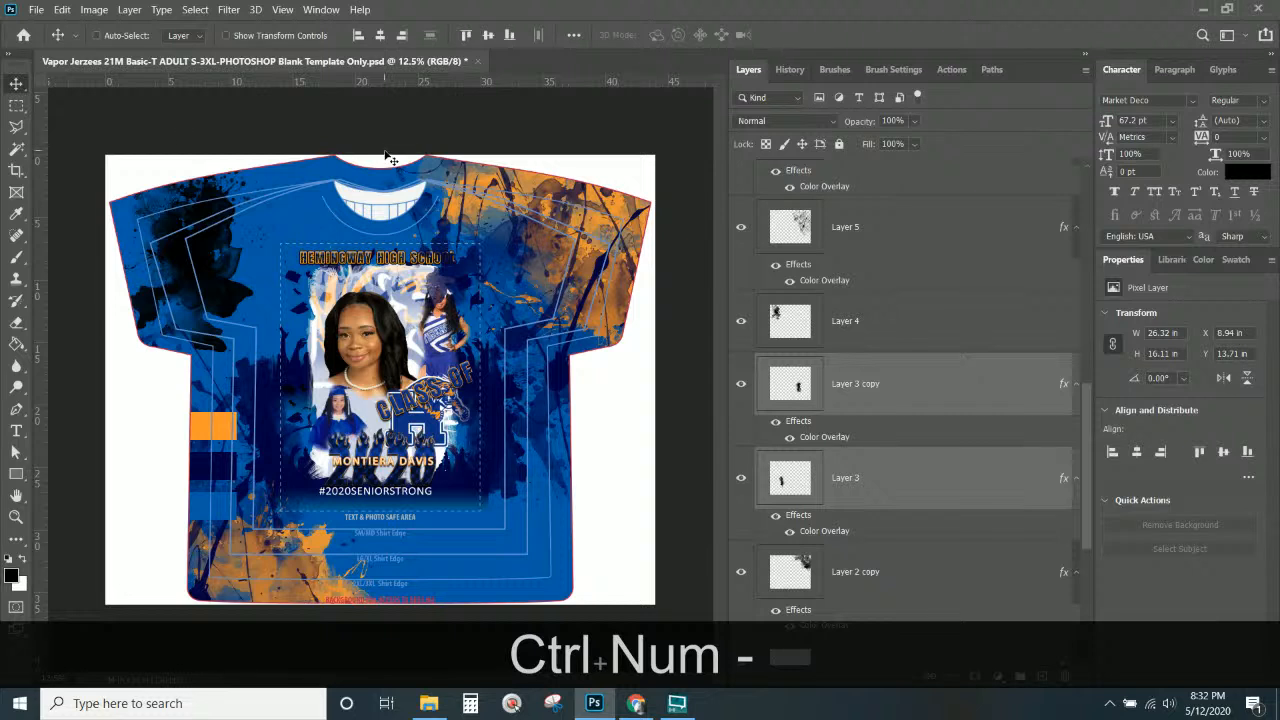
right_click(230, 303)
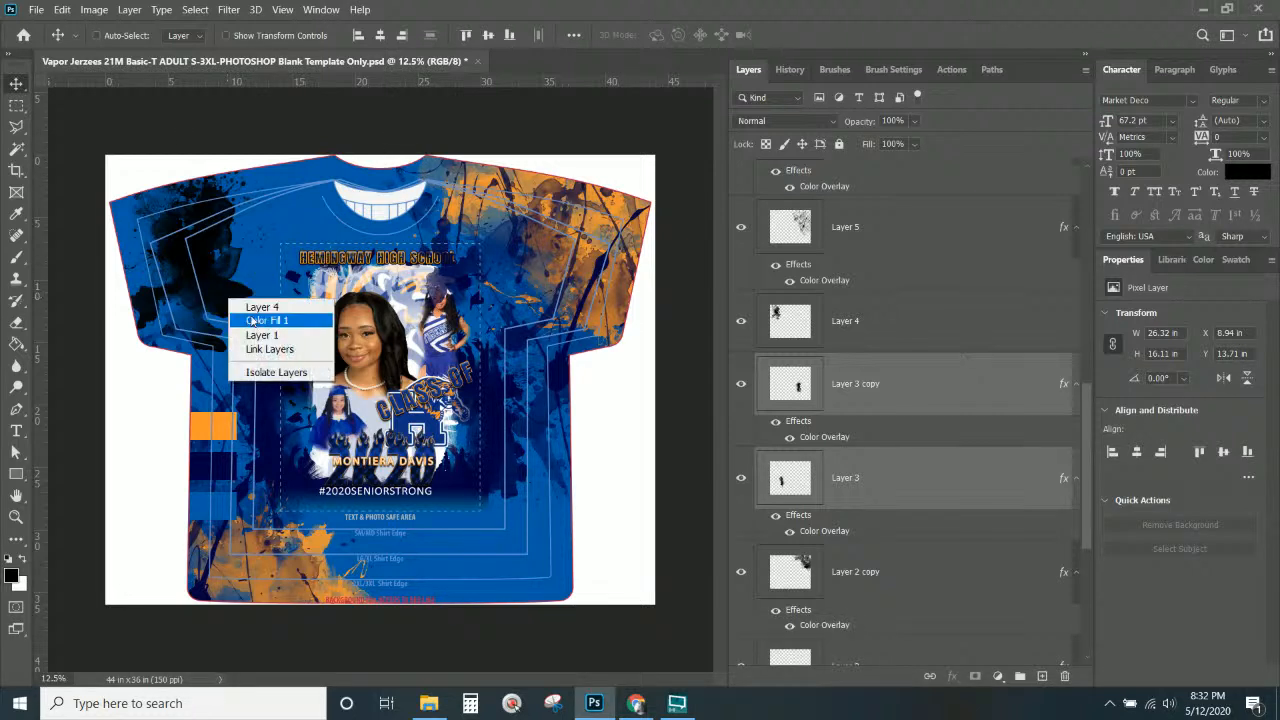
left_click(252, 322)
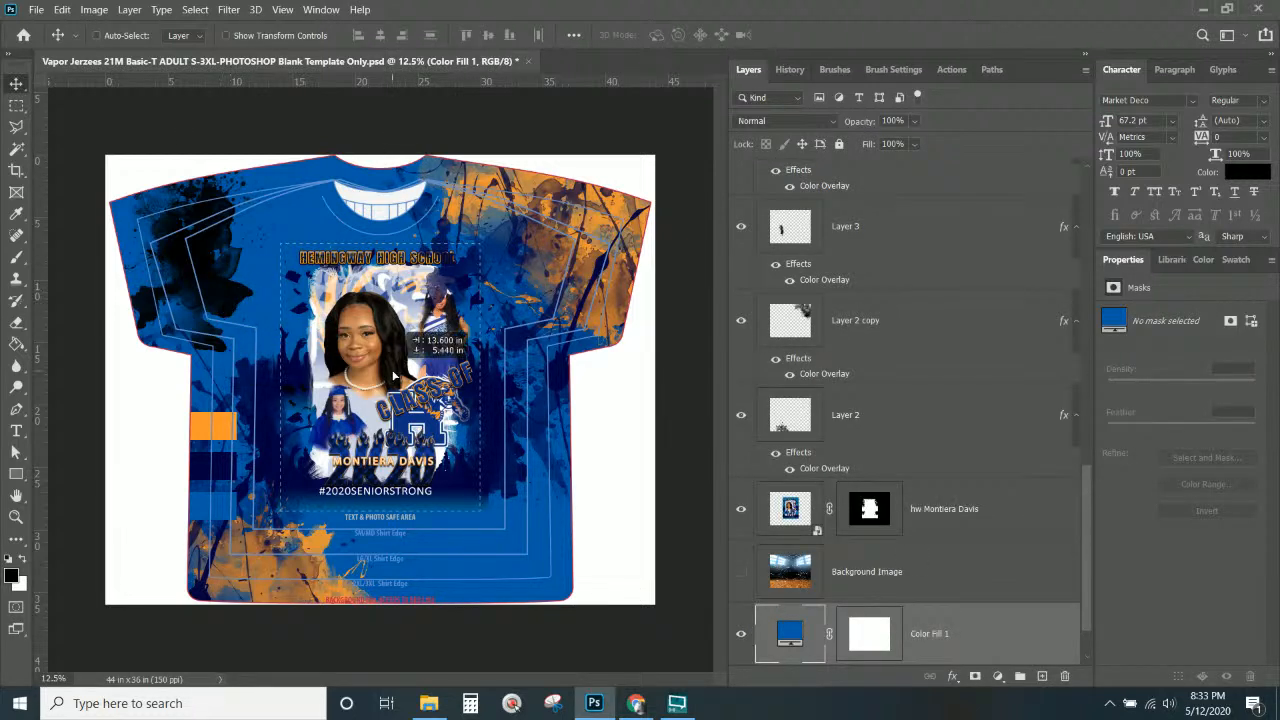
key("ctrl+z")
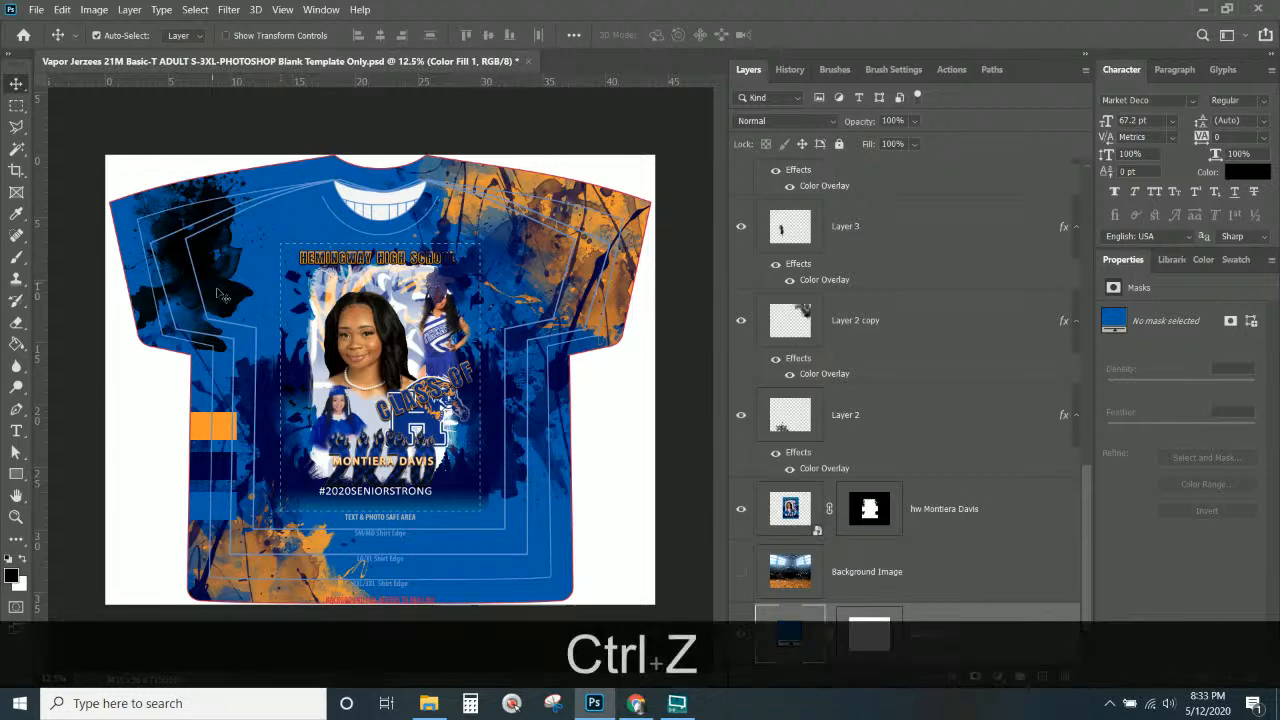
right_click(230, 300)
left_click(262, 302)
left_click_drag(221, 320, 481, 566)
Rotate the Layer 4 splatter about 76° and scale it up to roughly 168%.
key("ctrl")
key("ctrl+t")
left_click_drag(560, 625, 607, 684)
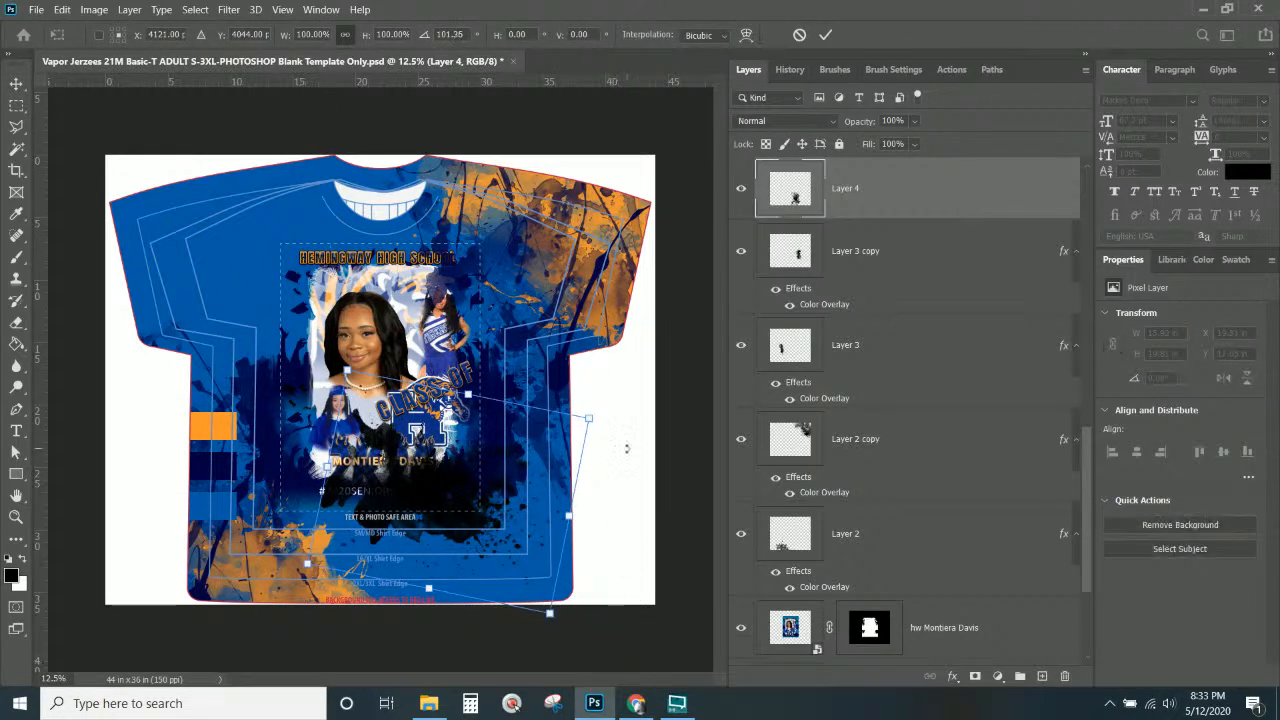
left_click_drag(591, 417, 501, 522)
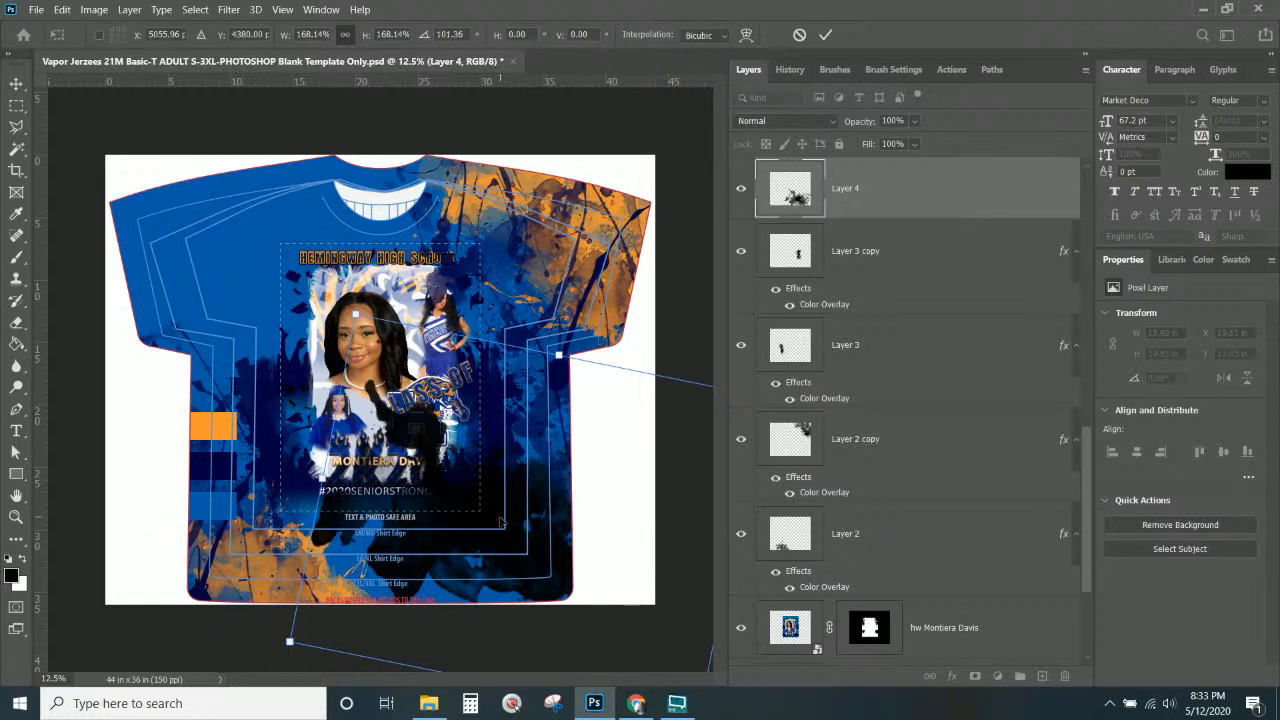
key("Return")
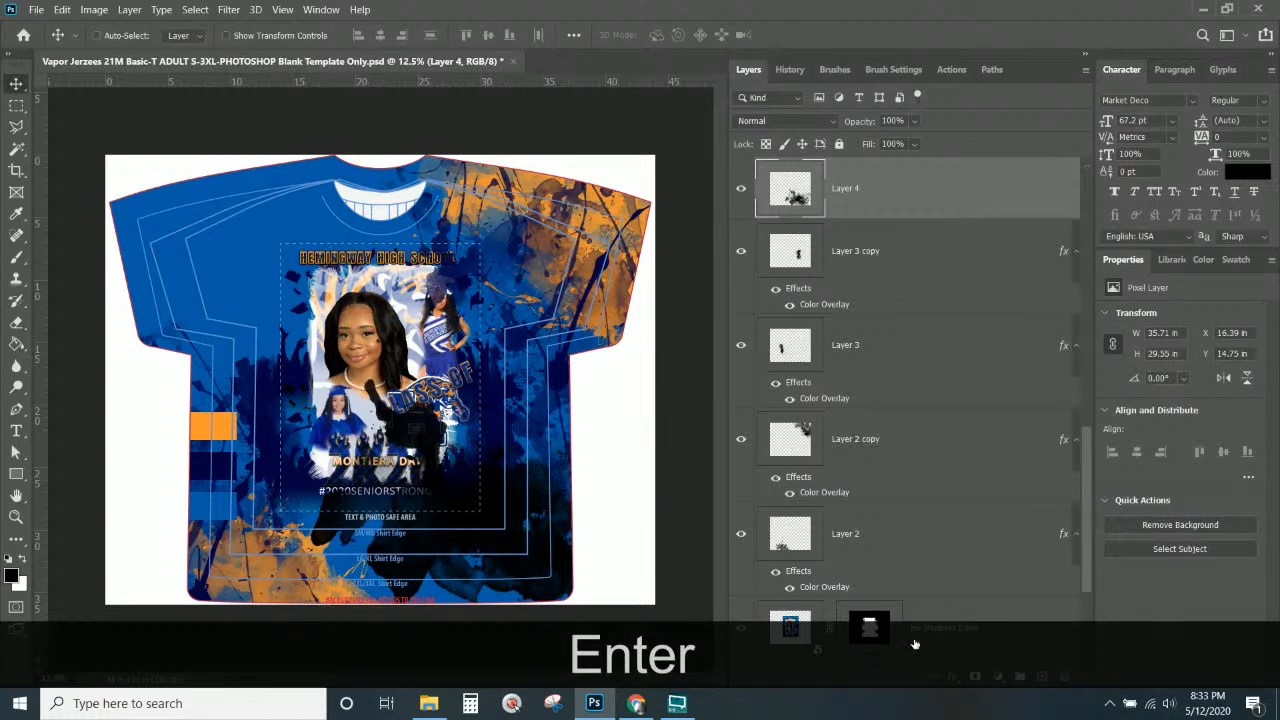
Give Layer 4 a white #ffffff Color Overlay, then duplicate it toward the upper-left shirt.
left_click(956, 677)
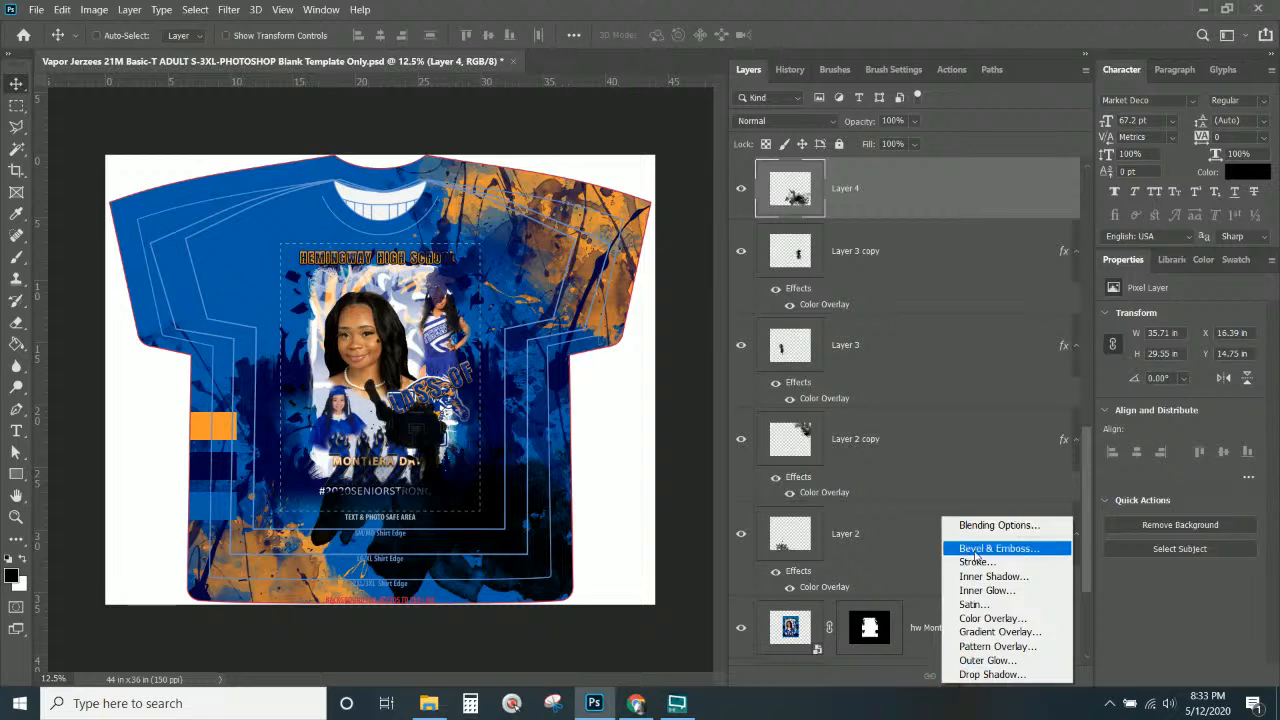
left_click(988, 619)
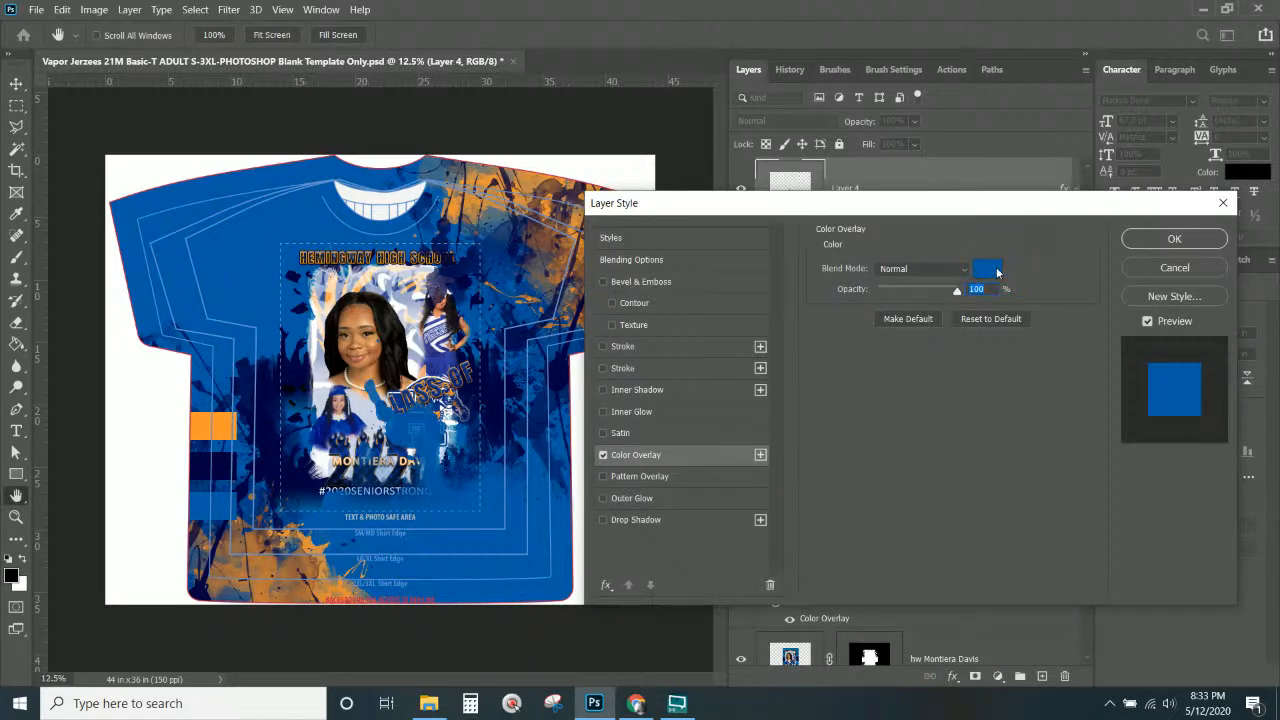
left_click(997, 272)
type("ffffff")
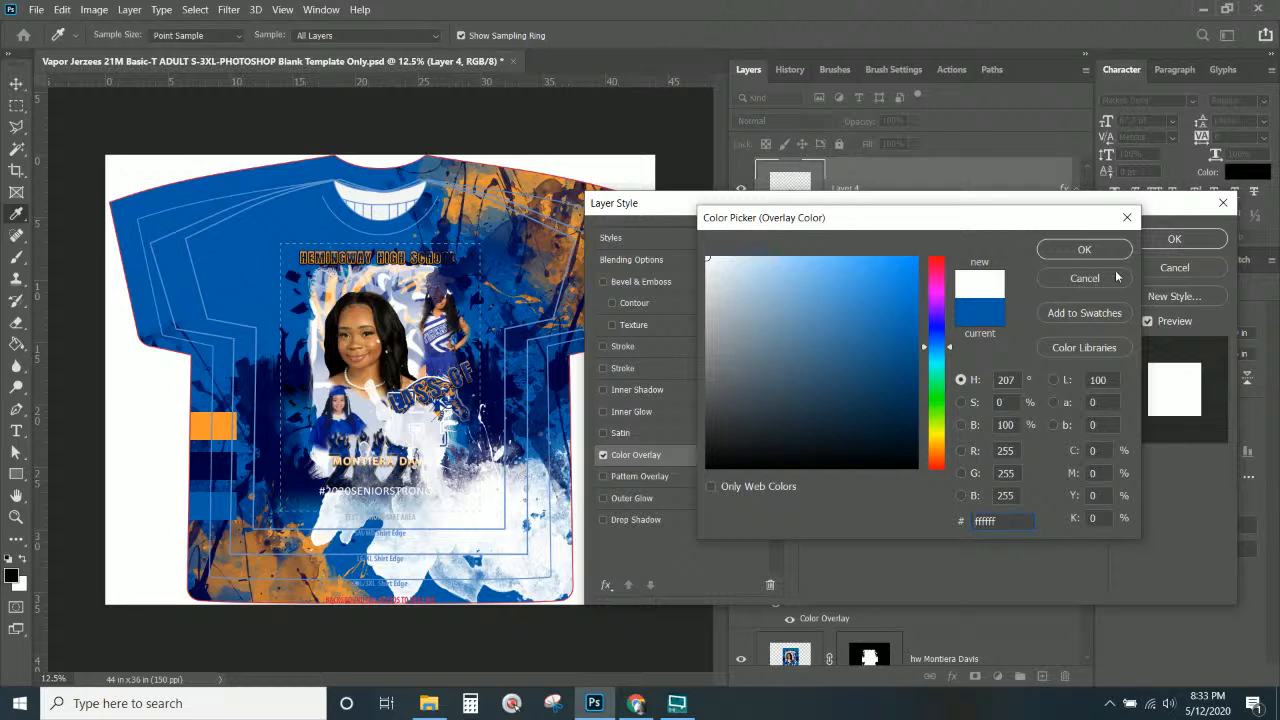
left_click(1090, 250)
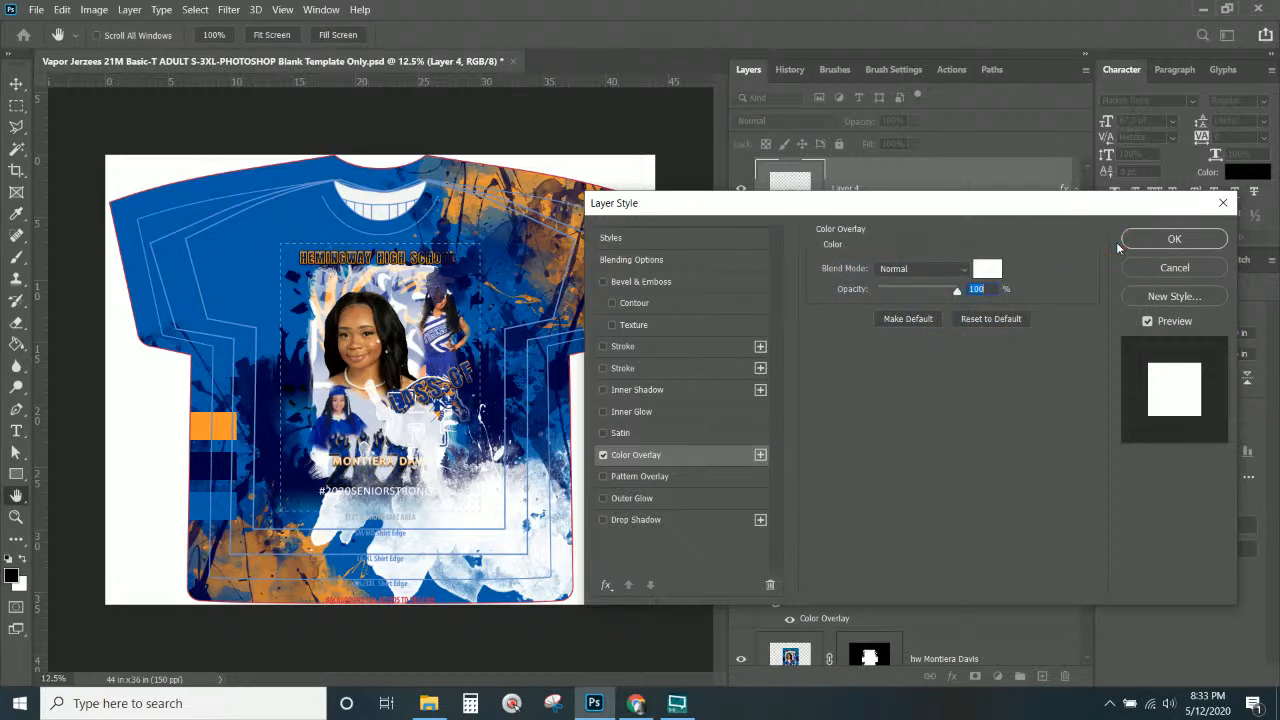
left_click(1150, 238)
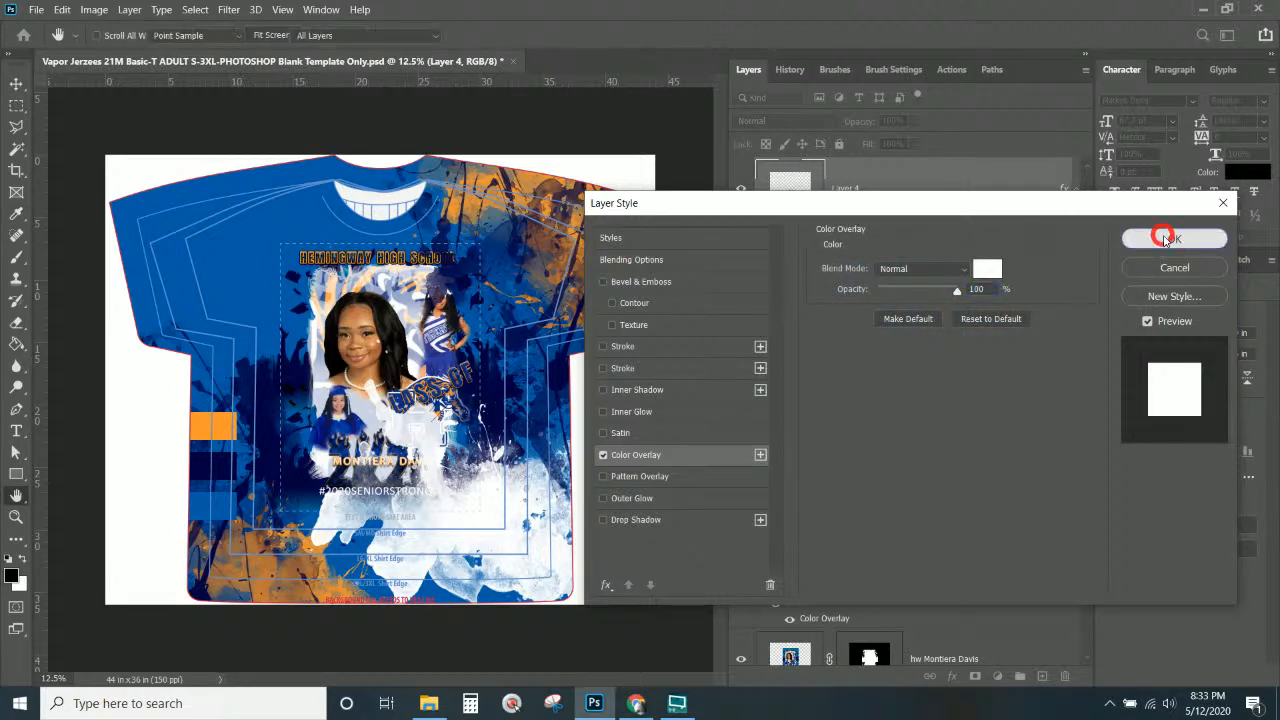
left_click_drag(535, 577, 255, 293)
Rotate the Layer 4 copy splash about 109°.
key("ctrl+alt+t")
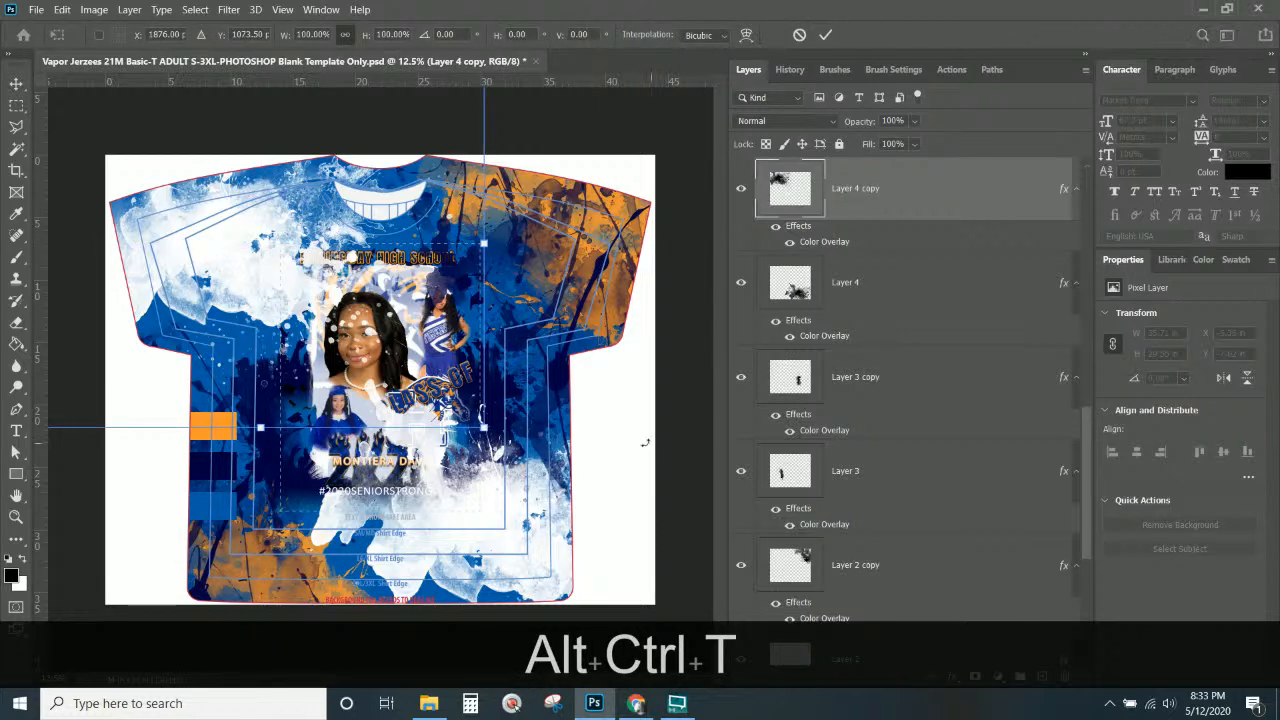
left_click_drag(645, 442, 150, 564)
left_click(918, 190)
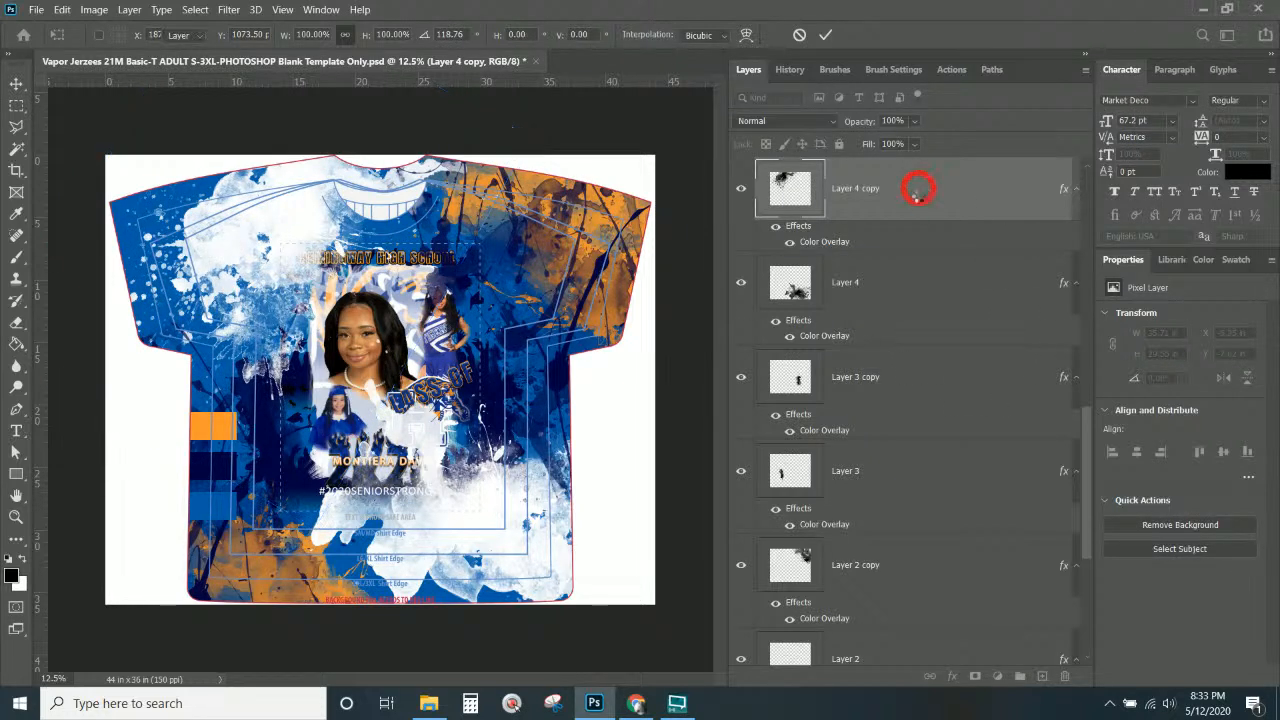
Move Layer 4 and Layer 4 copy together beneath the photo layer.
left_click(892, 258)
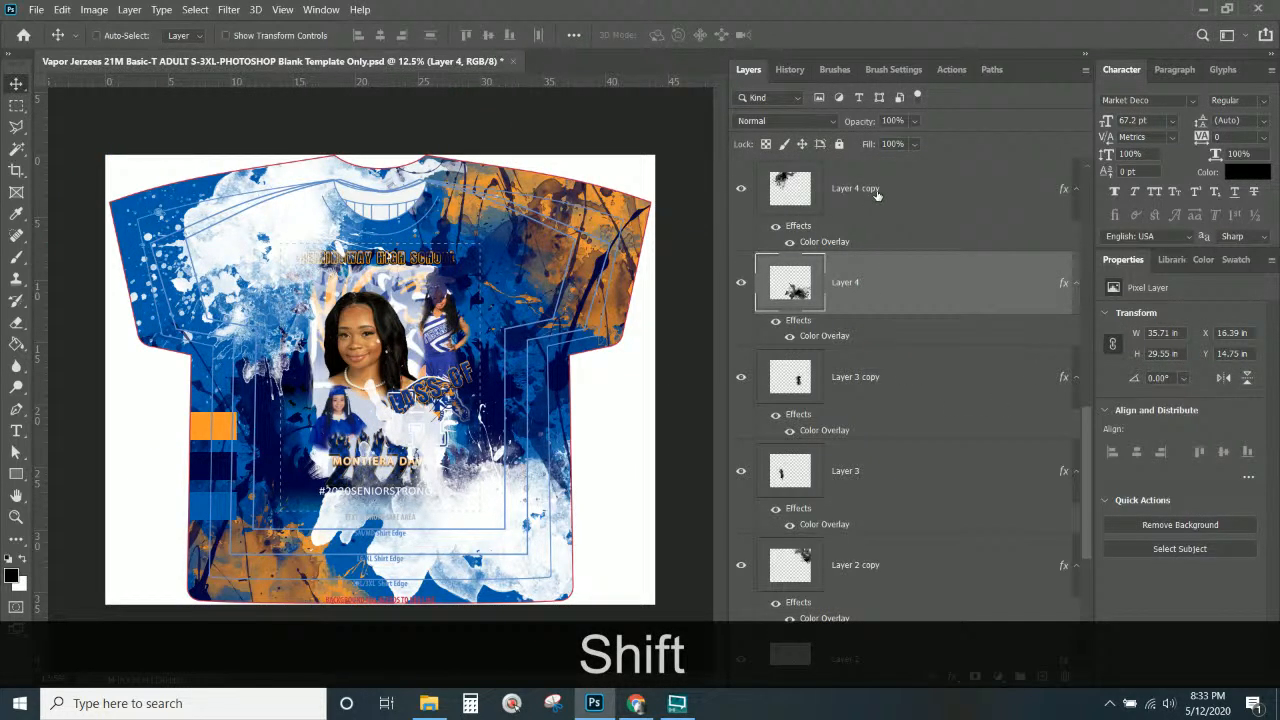
left_click(880, 190, "shift")
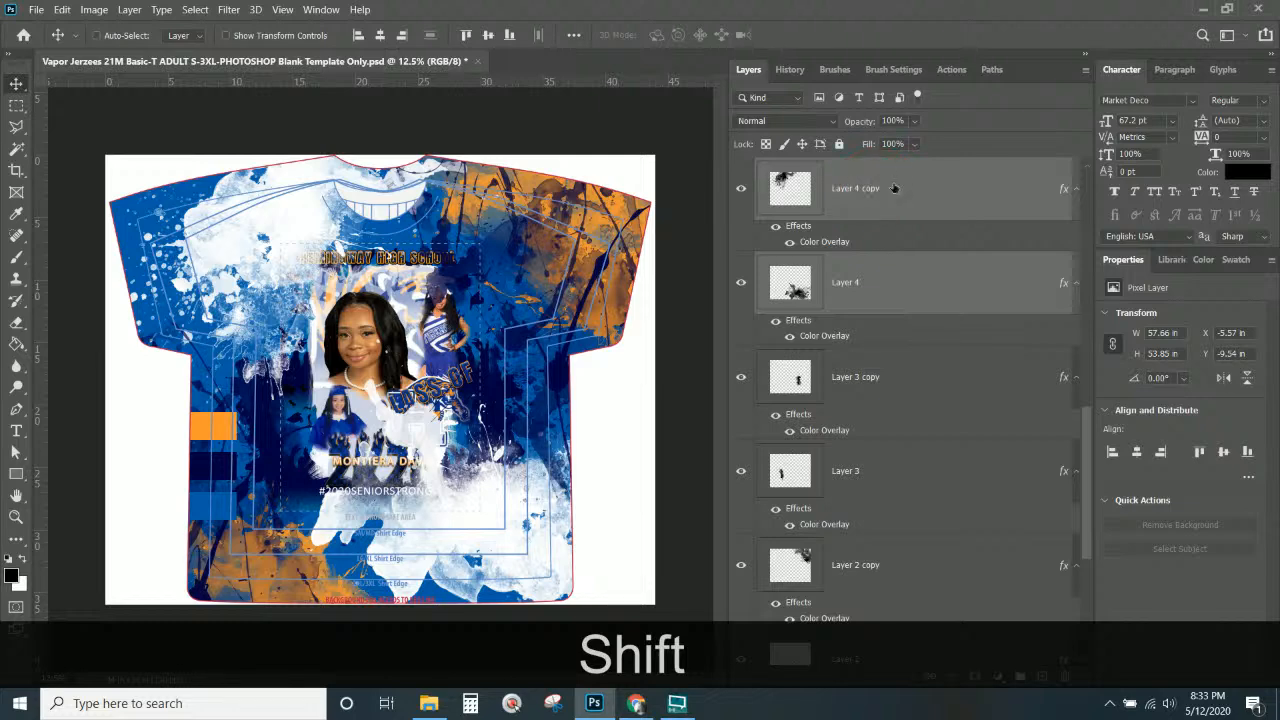
left_click_drag(891, 190, 792, 482)
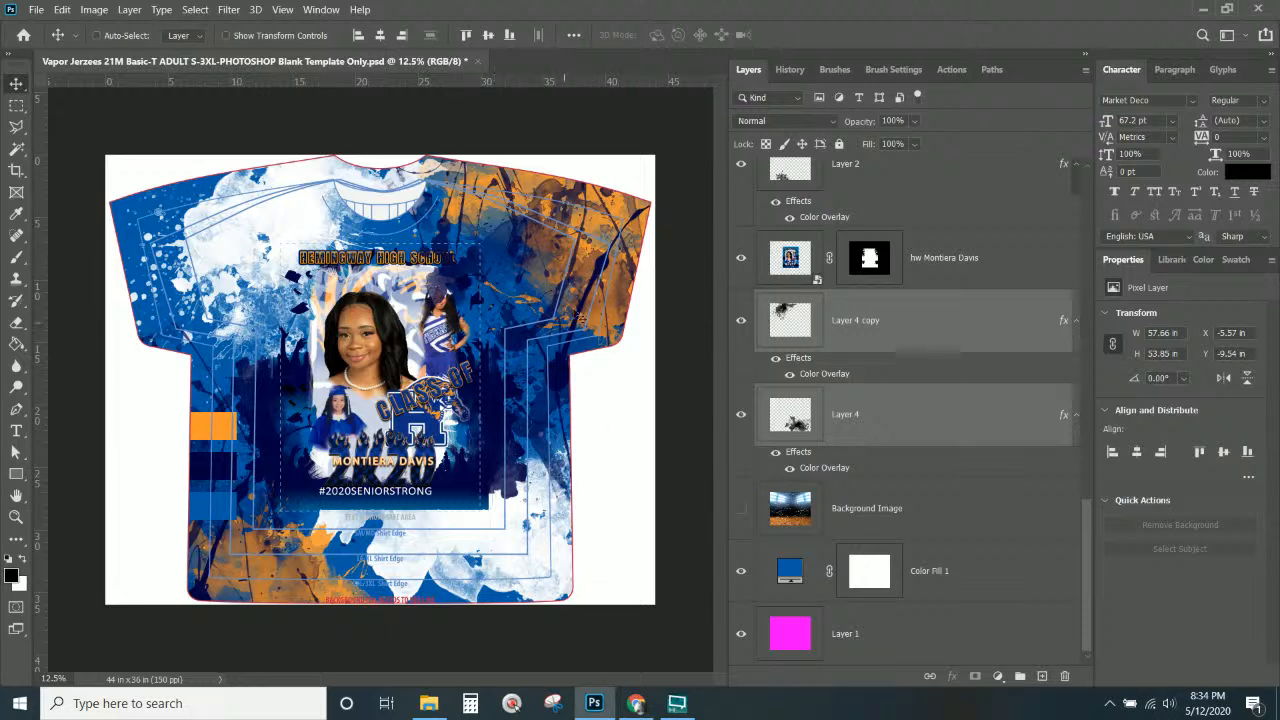
Duplicate the Layer 5 splash onto the shirt's left side.
right_click(608, 271)
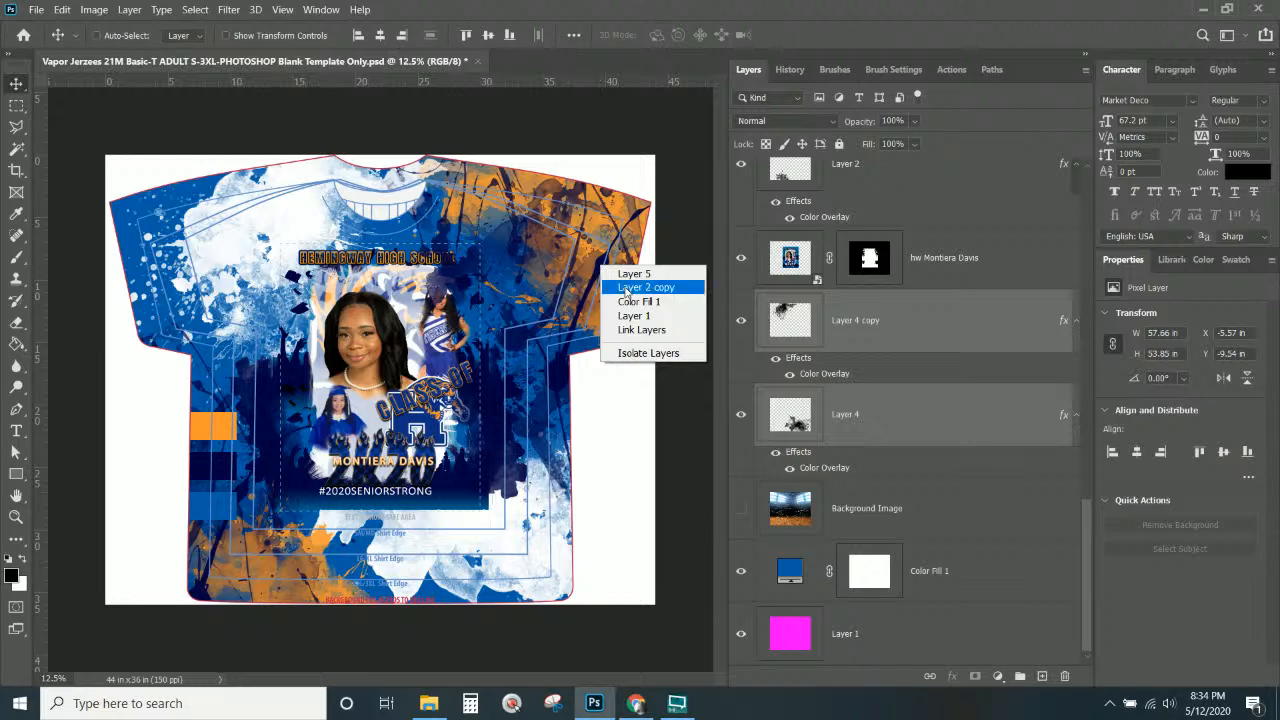
left_click(632, 265)
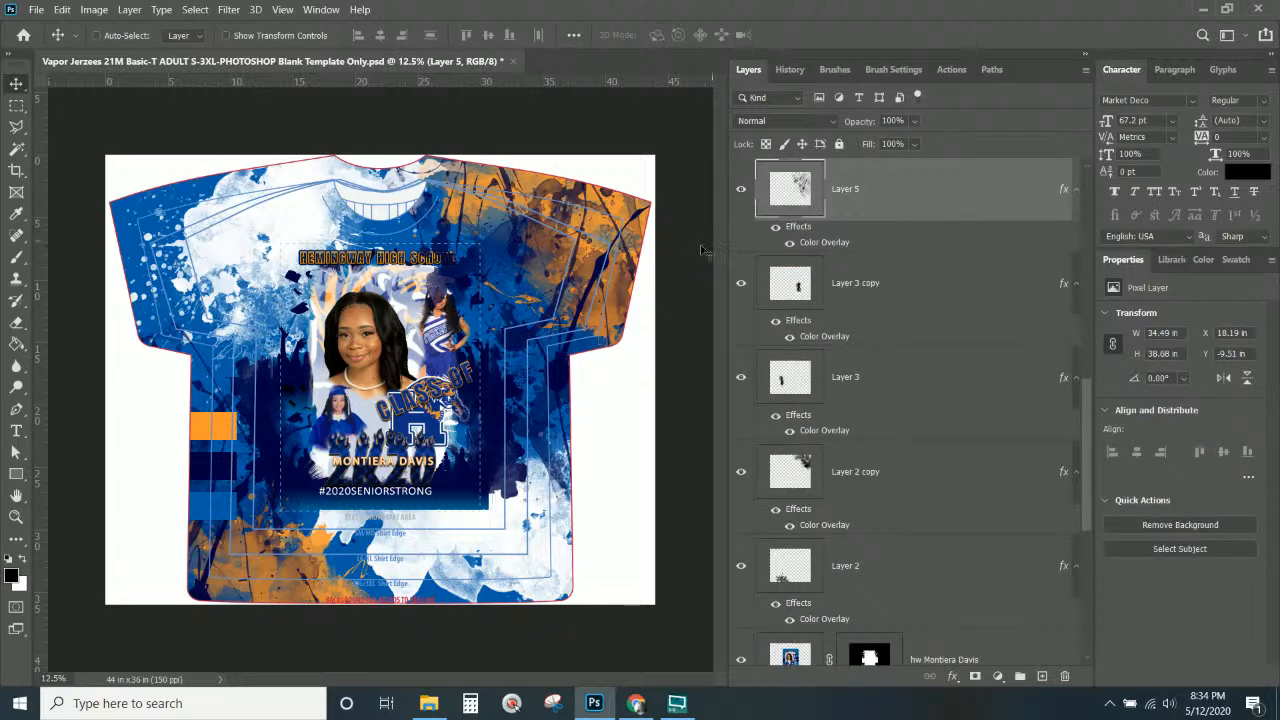
left_click_drag(539, 270, 287, 296)
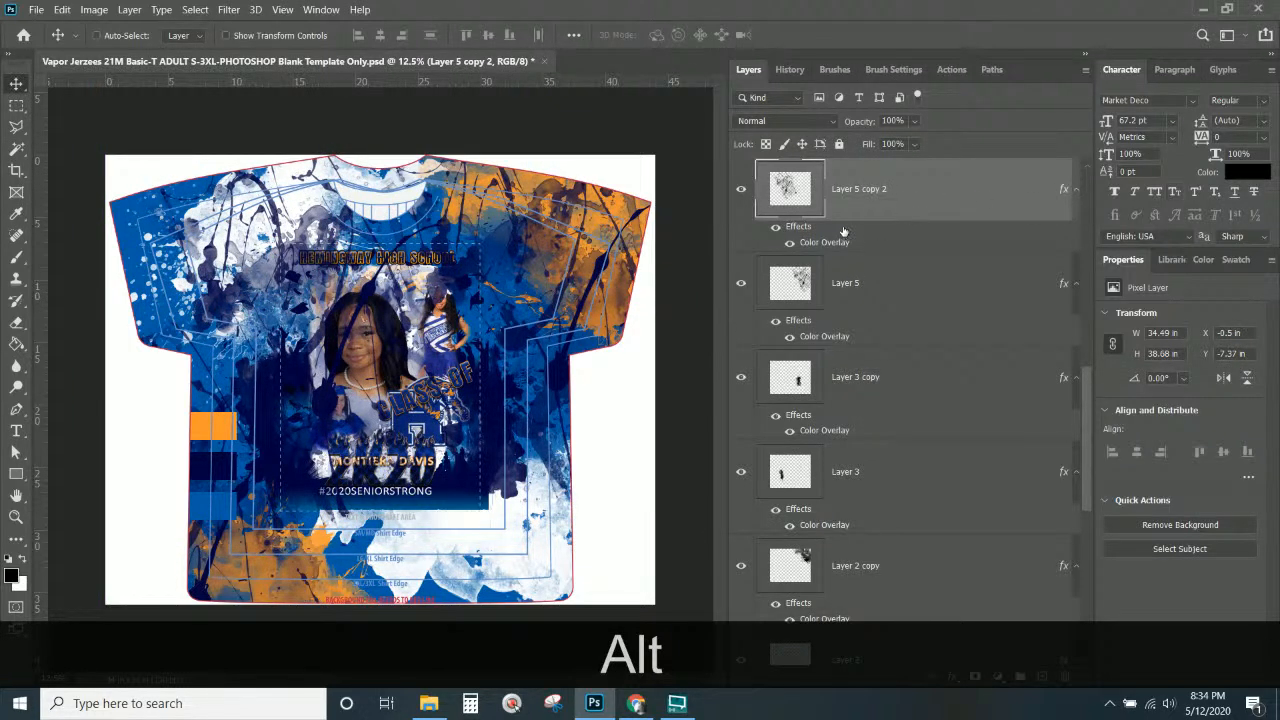
Paste the copied style onto the orange bar's Rectangle 1 layer, briefly turning it blue.
right_click(217, 427)
left_click(249, 436)
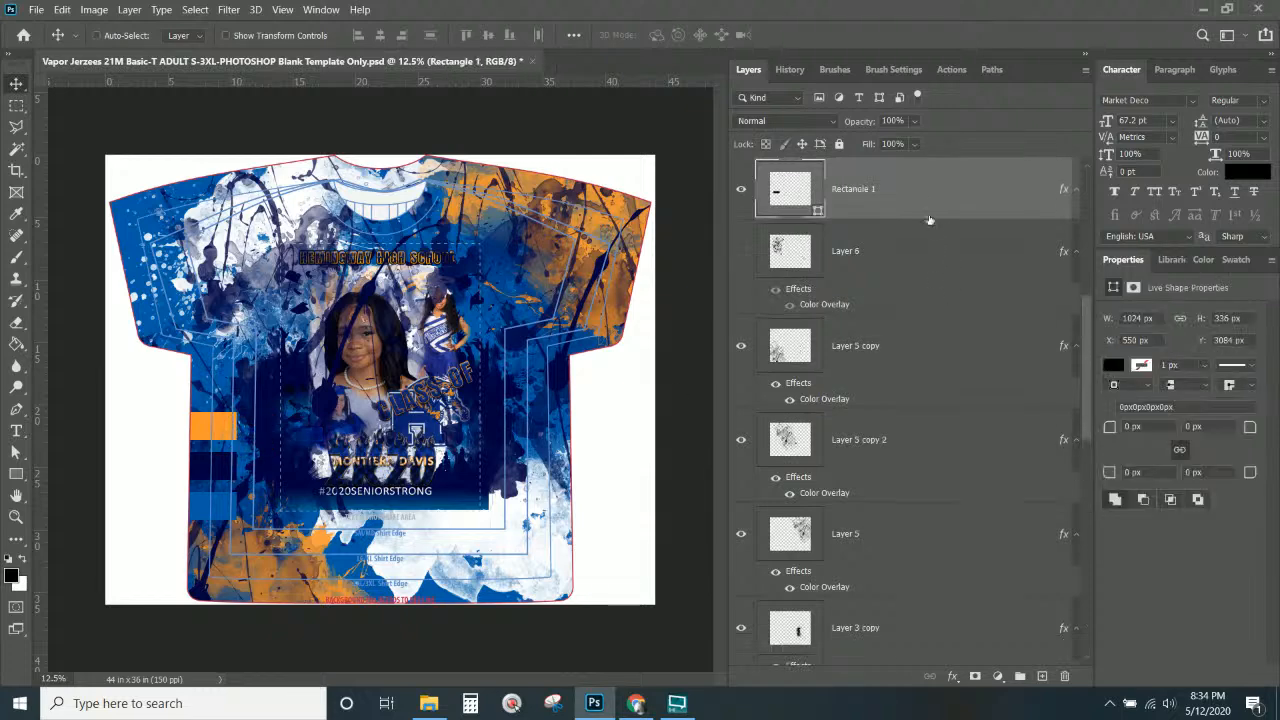
right_click(926, 208)
left_click(976, 379)
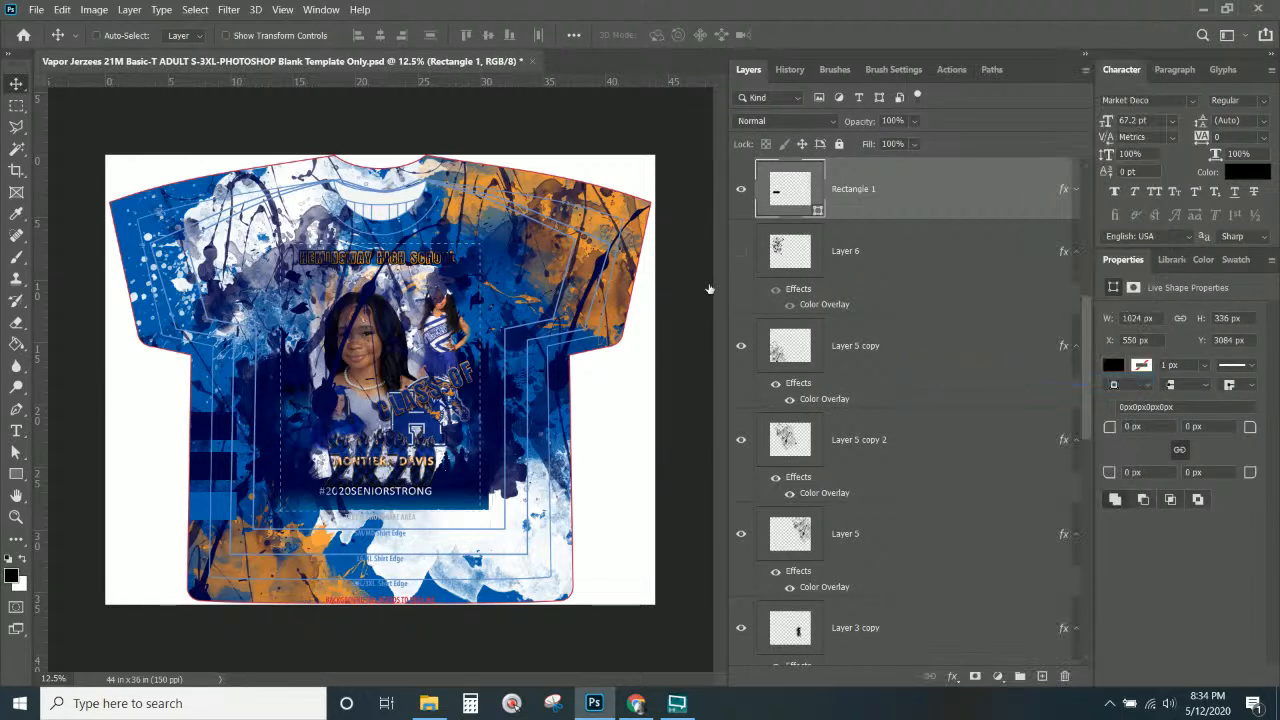
left_click(855, 262)
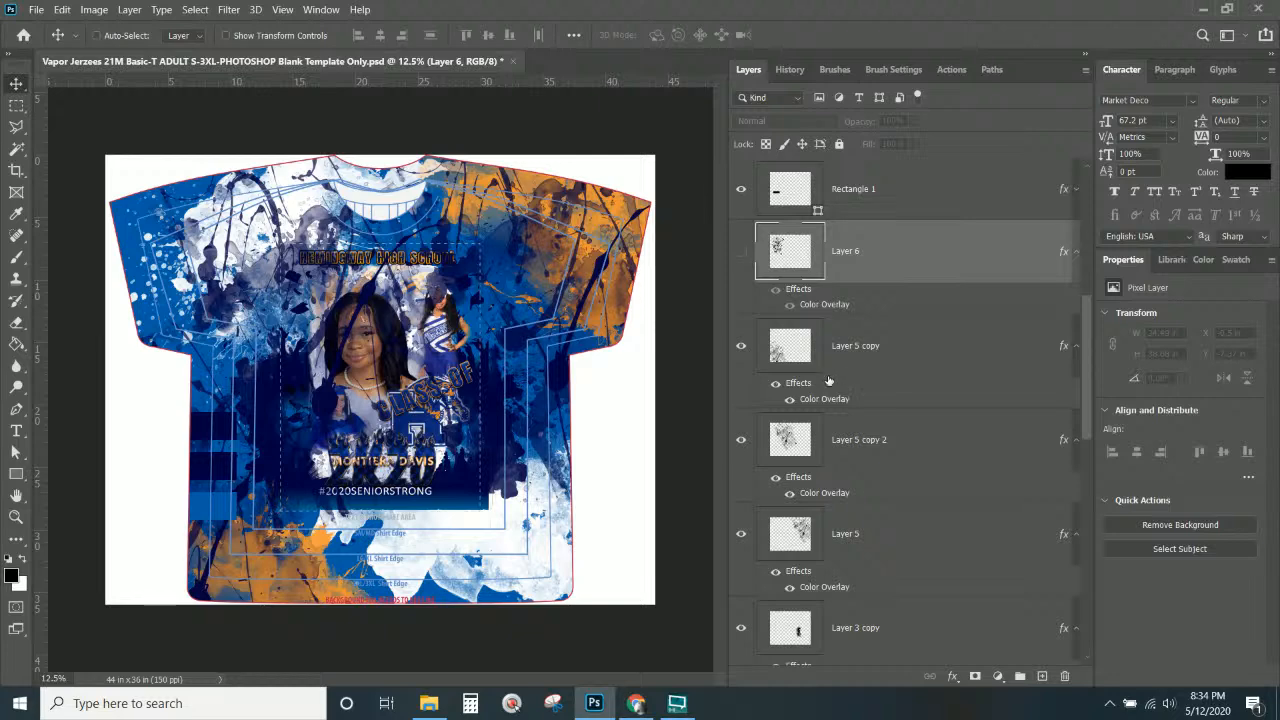
Paste that style onto Layer 5 copy 2, then undo the attempts.
right_click(222, 308)
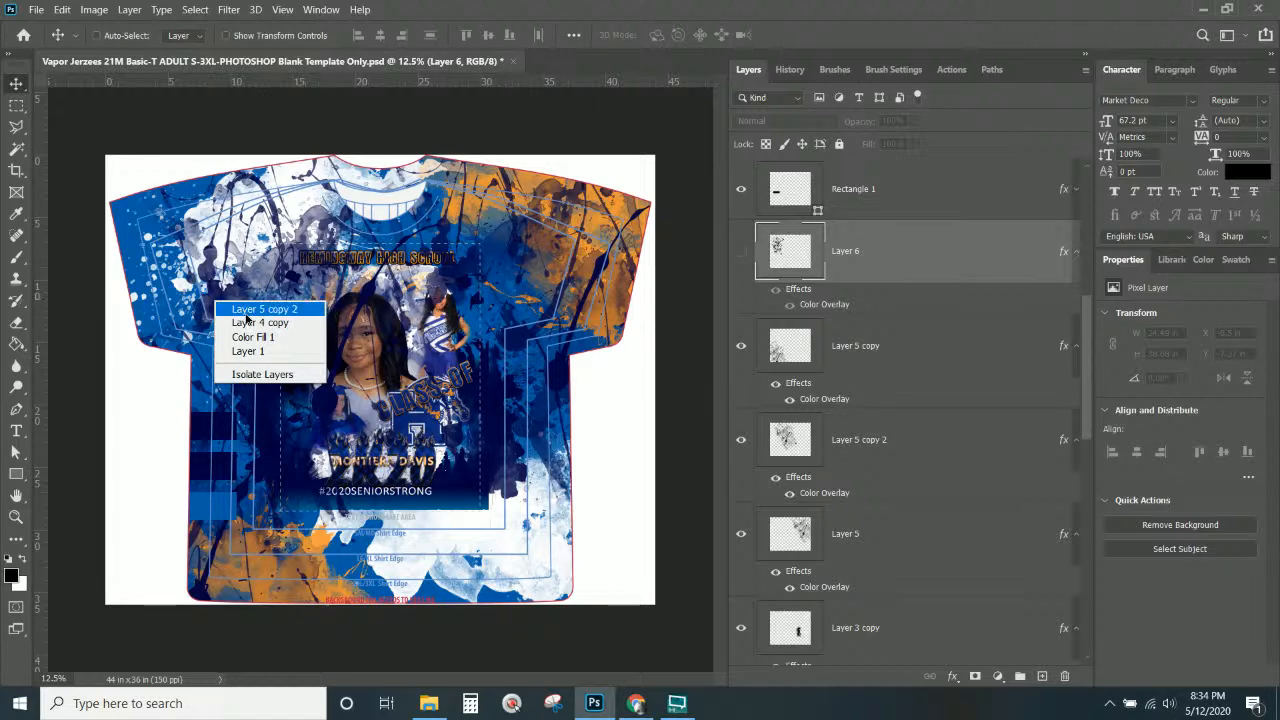
left_click(248, 316)
right_click(908, 456)
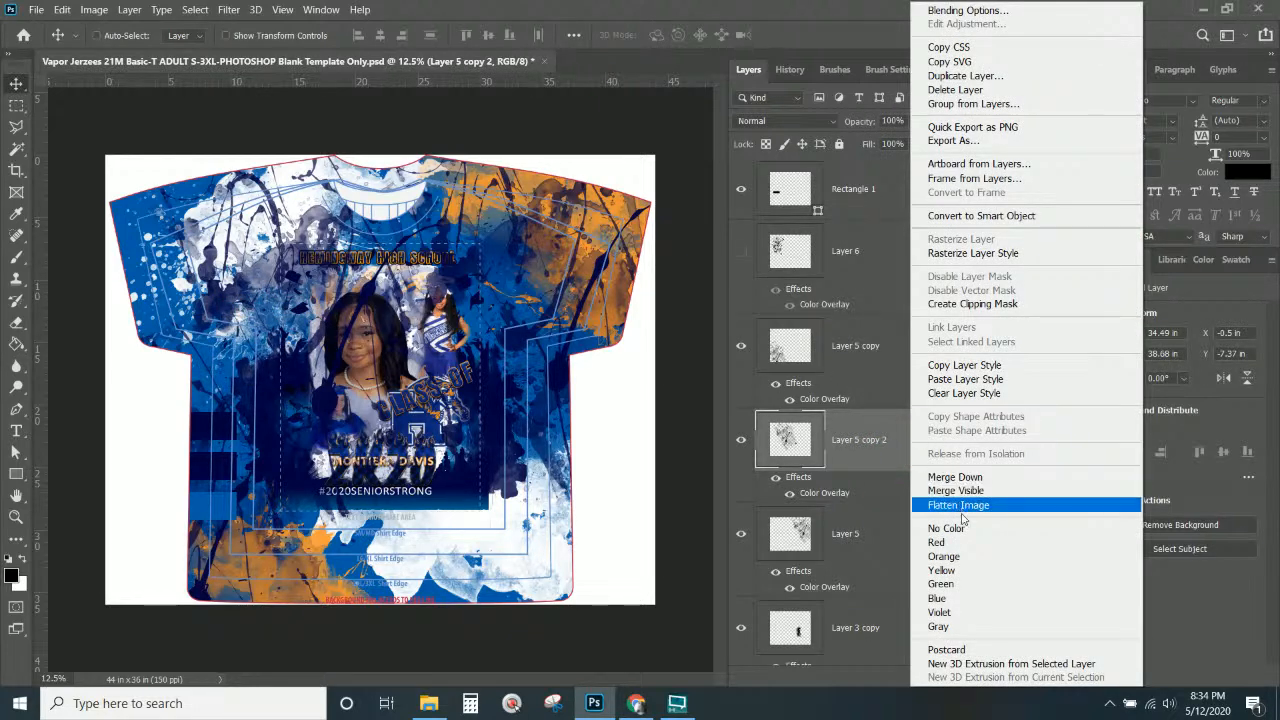
left_click(964, 386)
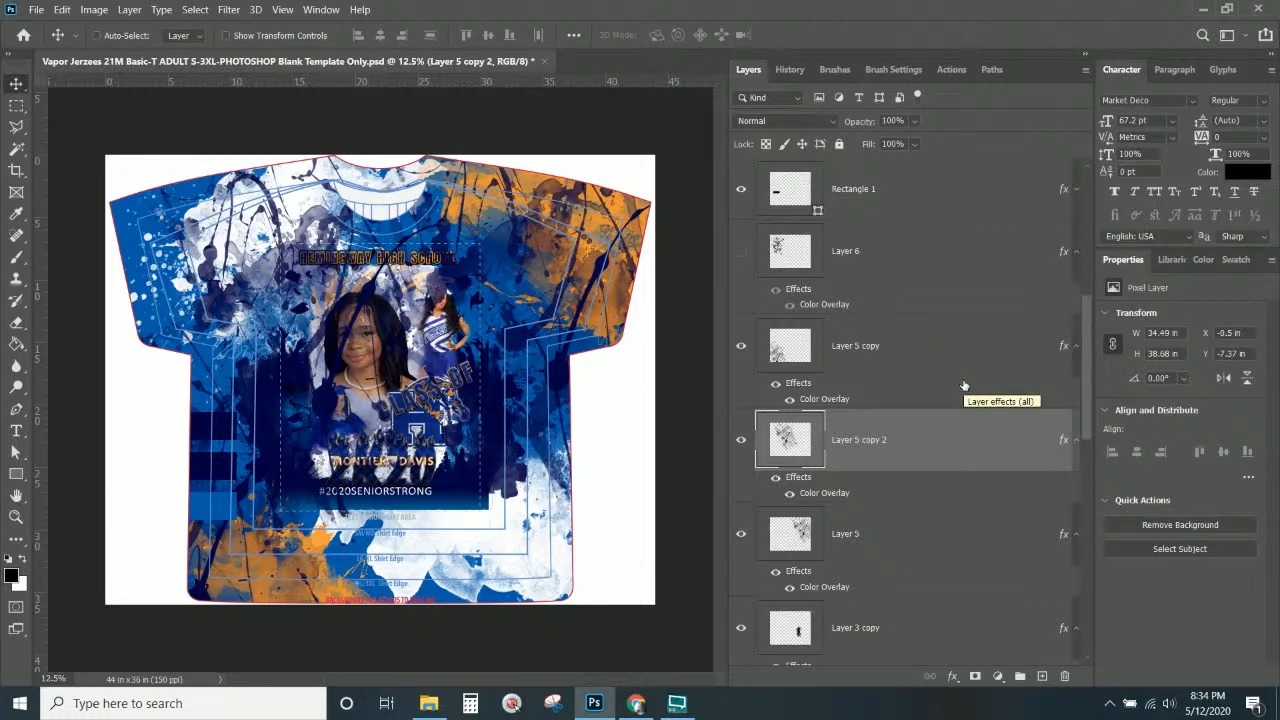
left_click(740, 441)
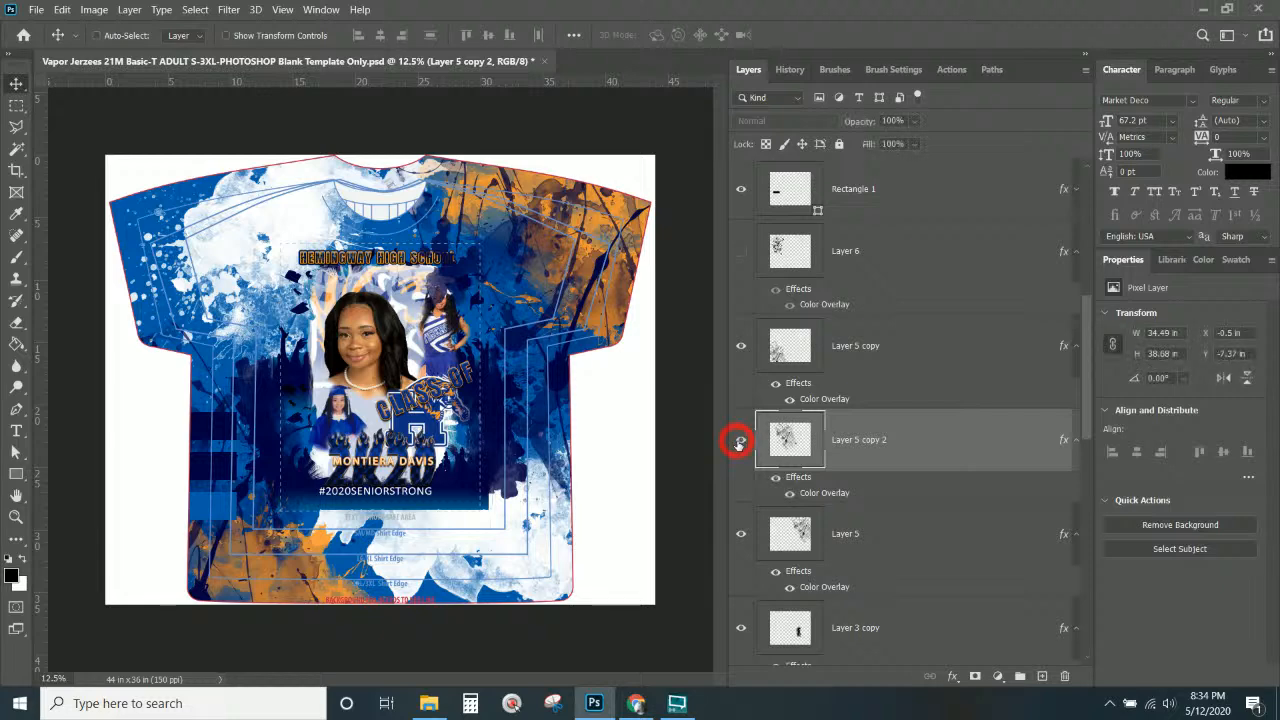
right_click(914, 443)
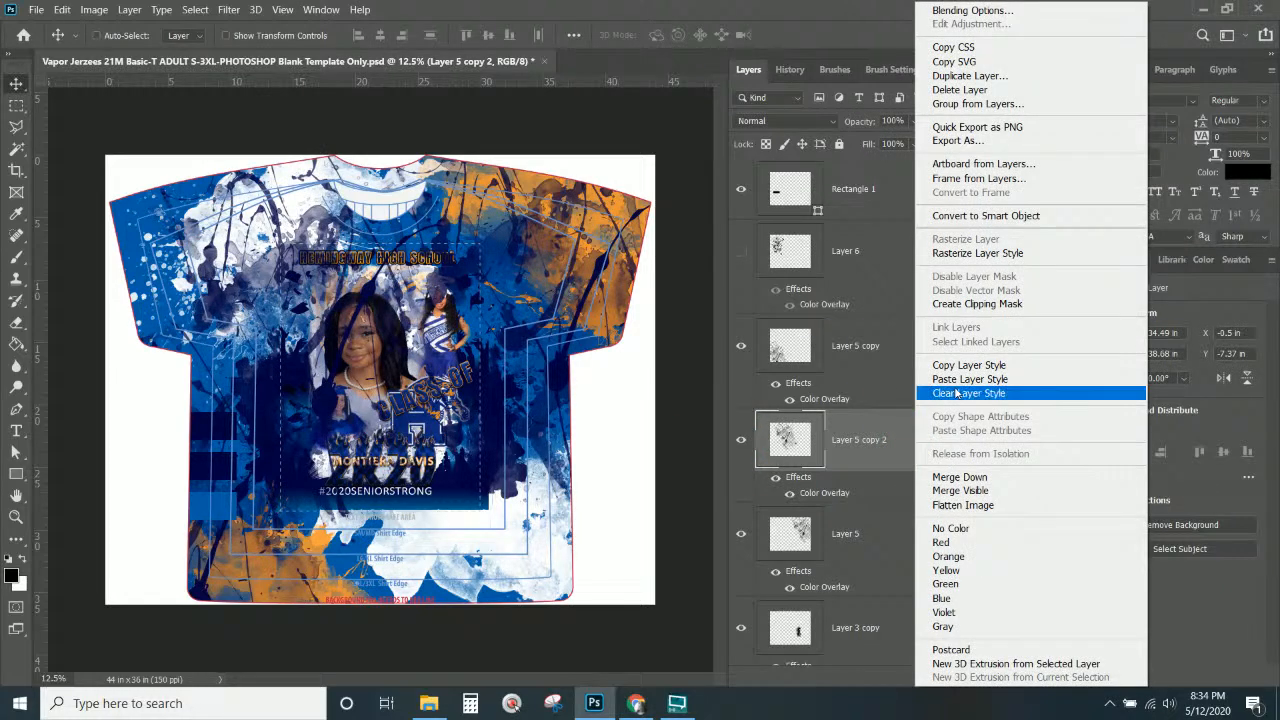
left_click(961, 381)
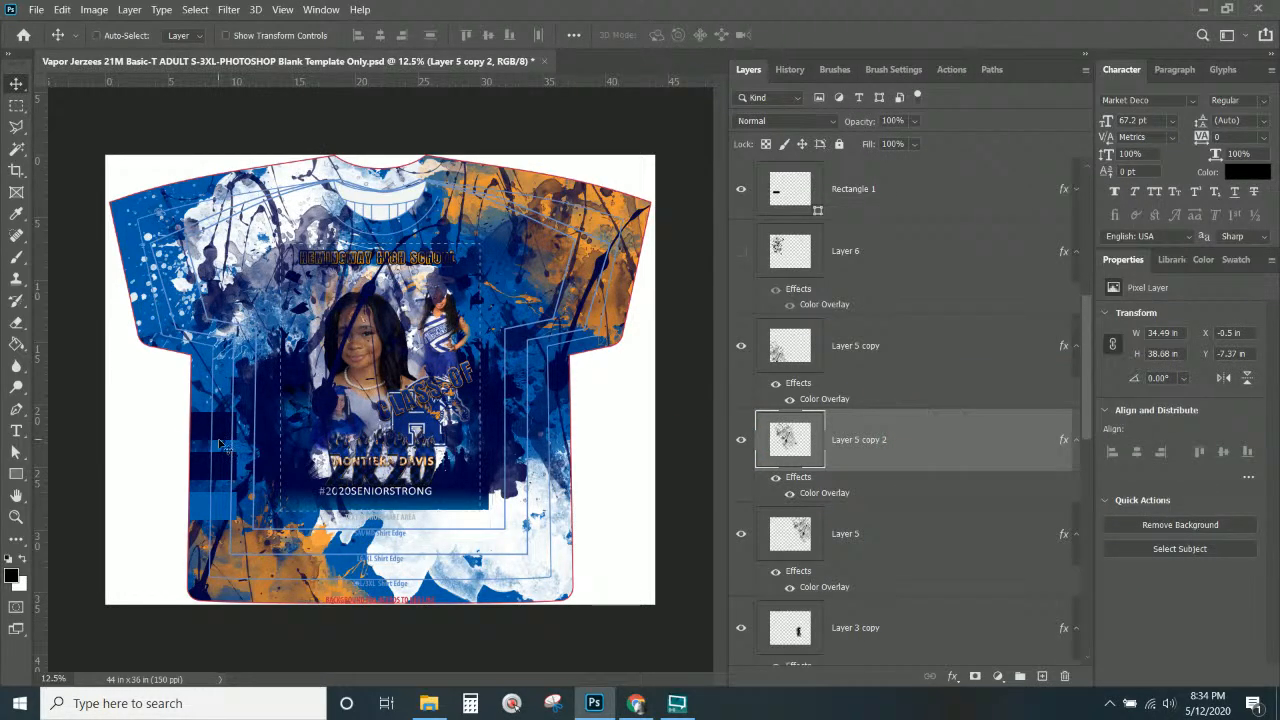
key("ctrl+z")
key("ctrl+z")
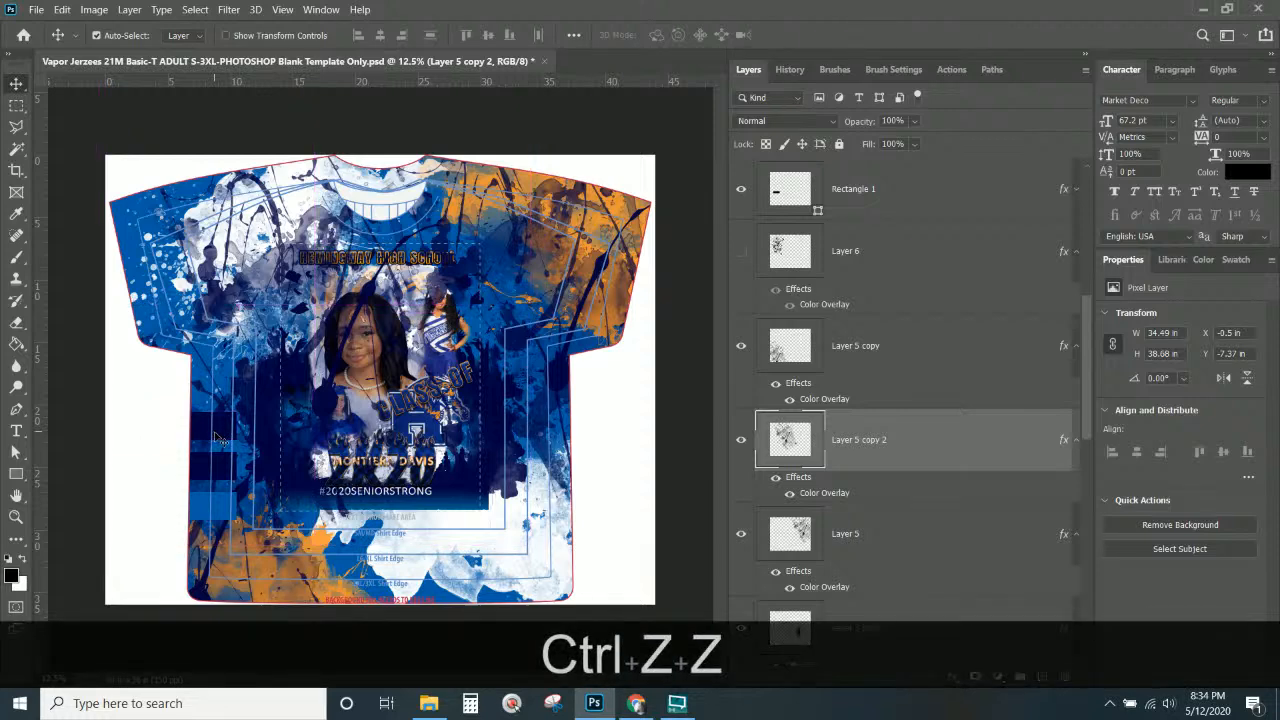
key("ctrl+z")
key("ctrl+z")
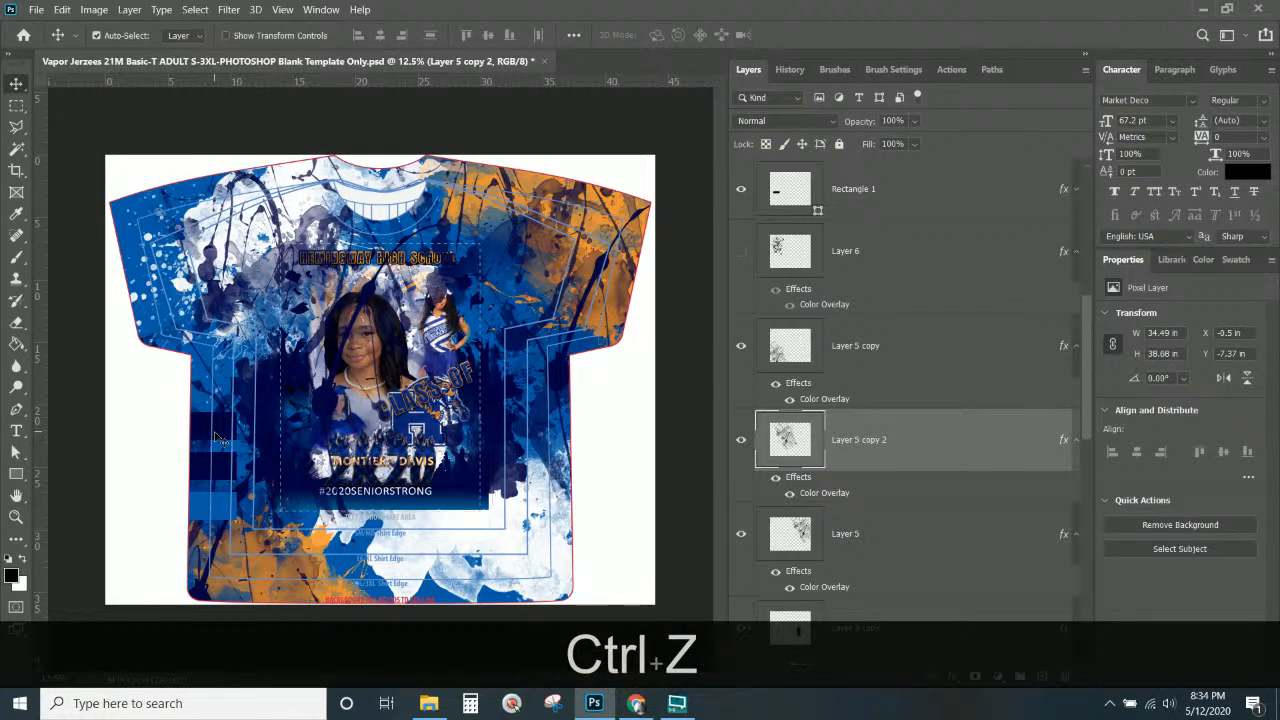
key("ctrl+z")
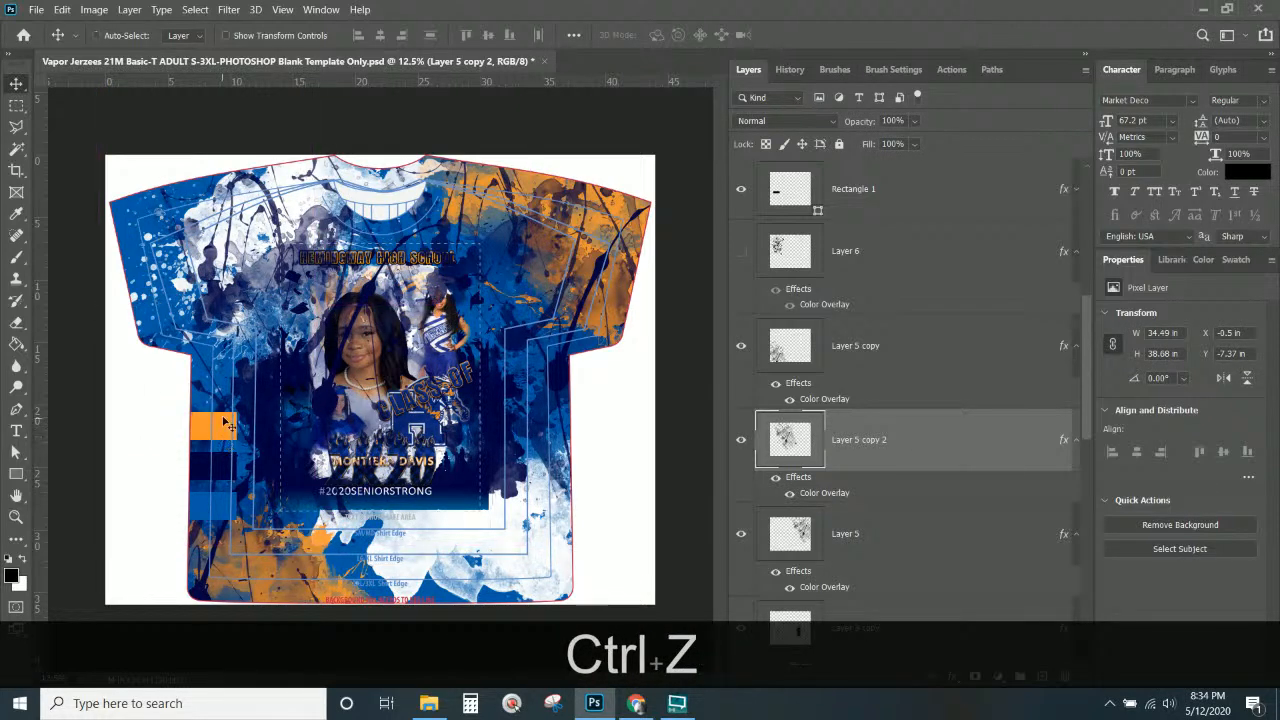
Copy Rectangle 1's orange colour overlay style and paste it onto the Layer 5 copy 2 splatters.
right_click(224, 432)
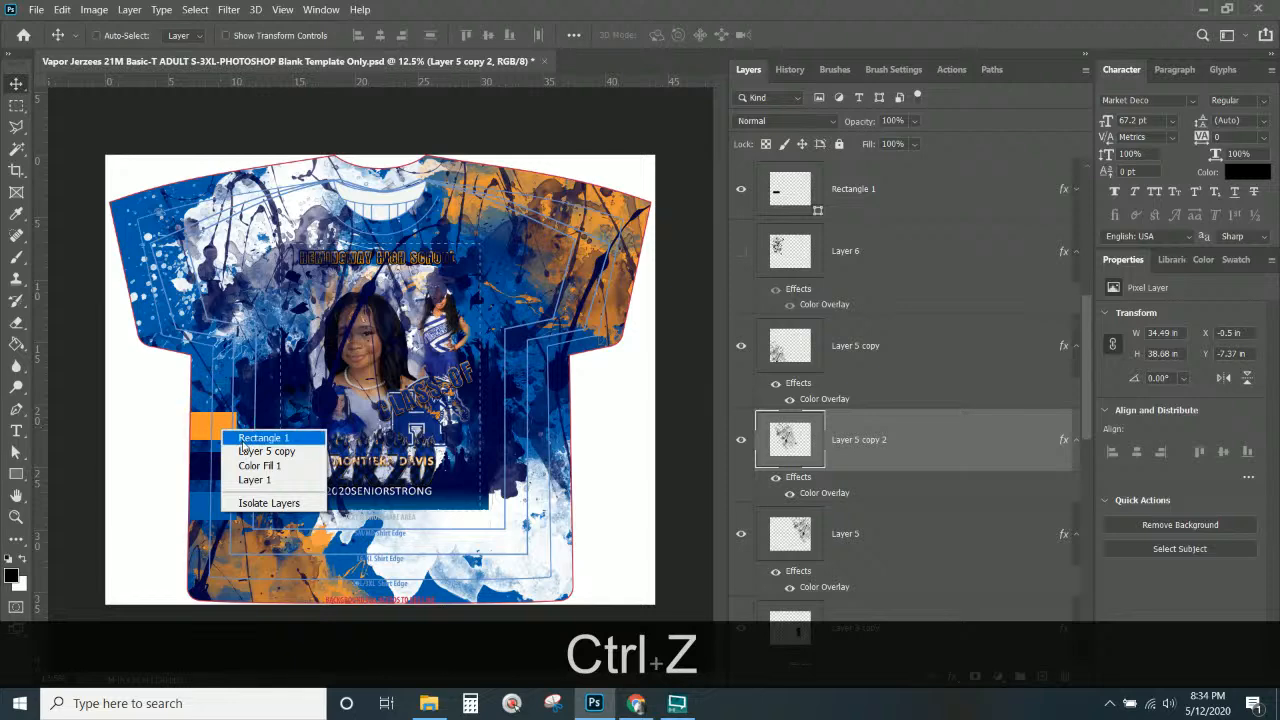
left_click(252, 434)
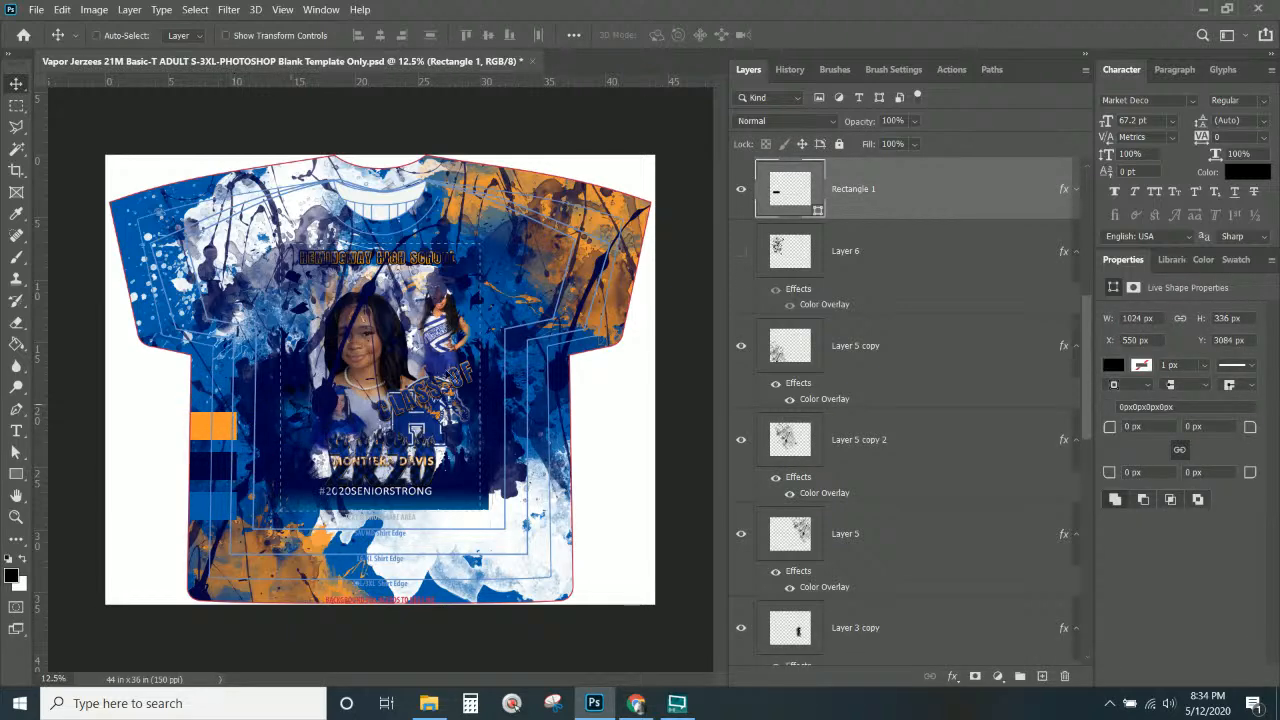
right_click(893, 196)
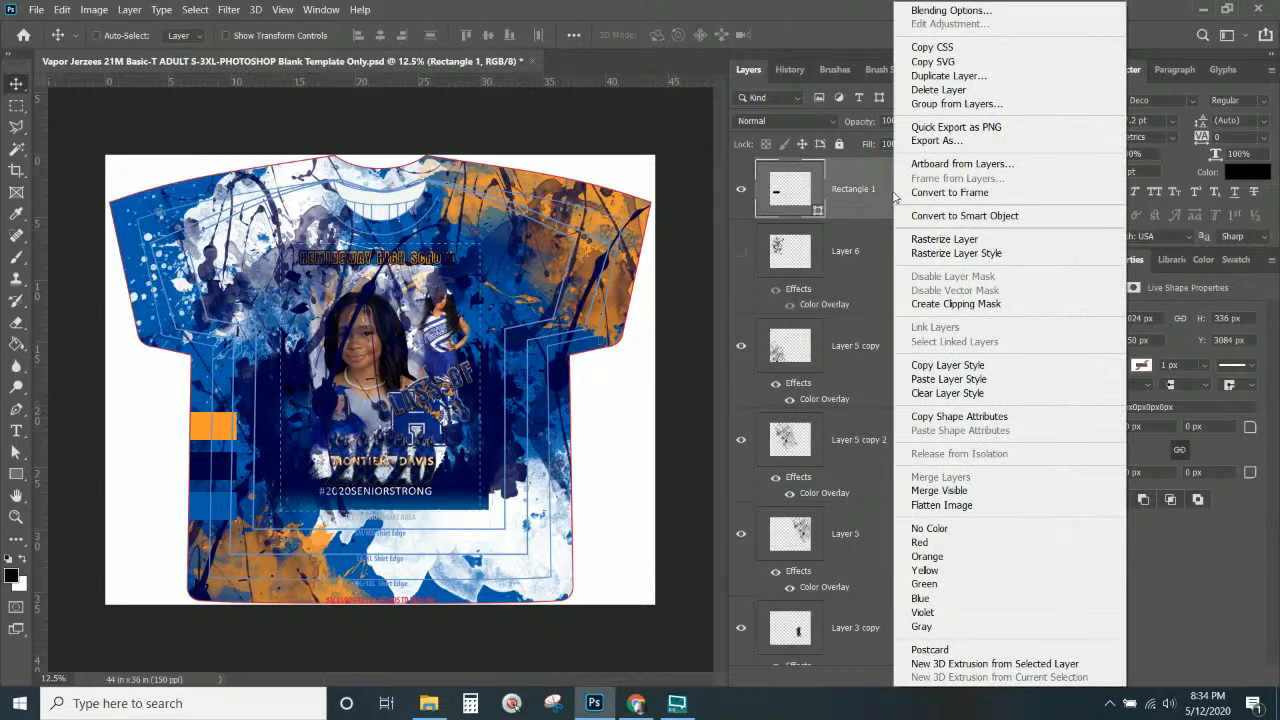
left_click(1022, 373)
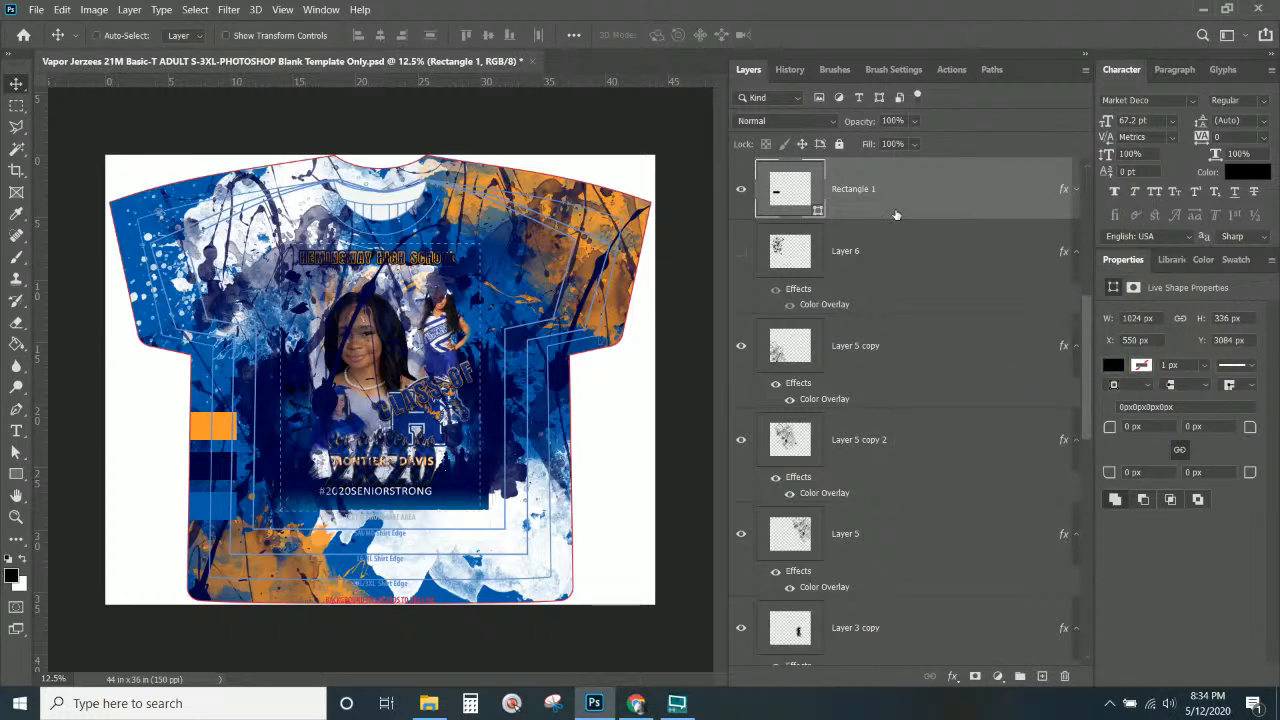
right_click(226, 302)
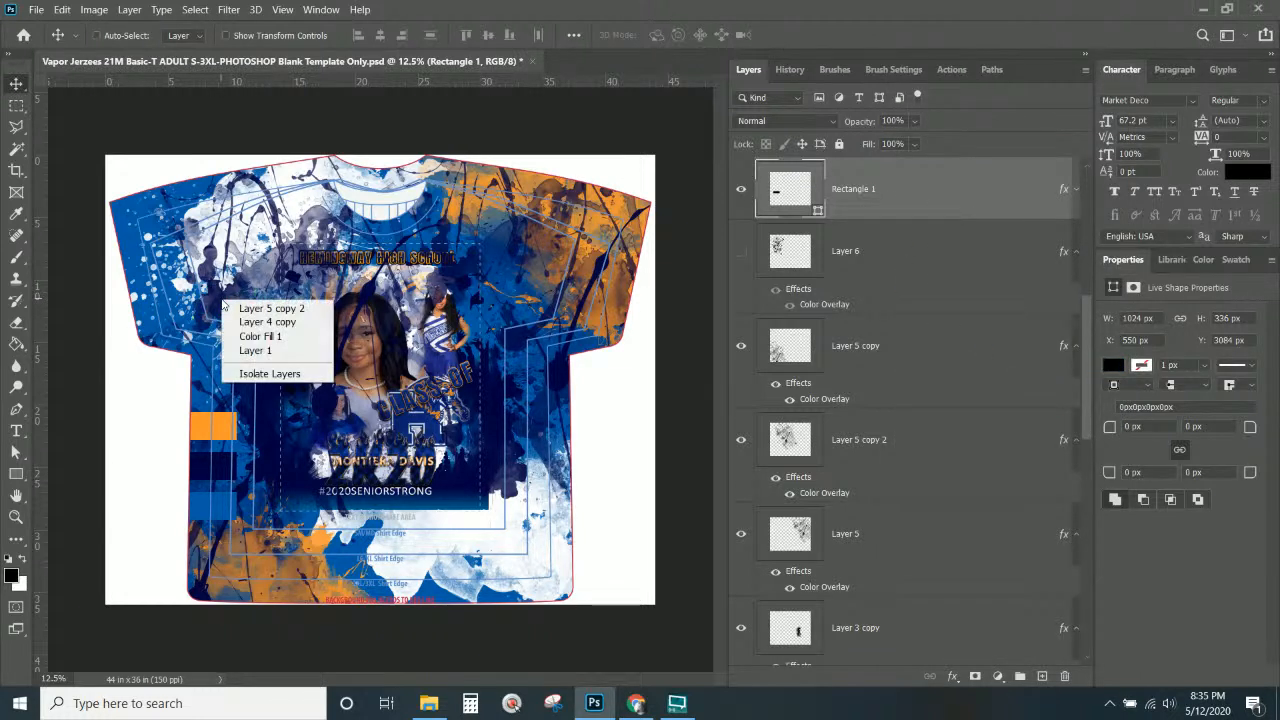
left_click(260, 311)
right_click(917, 455)
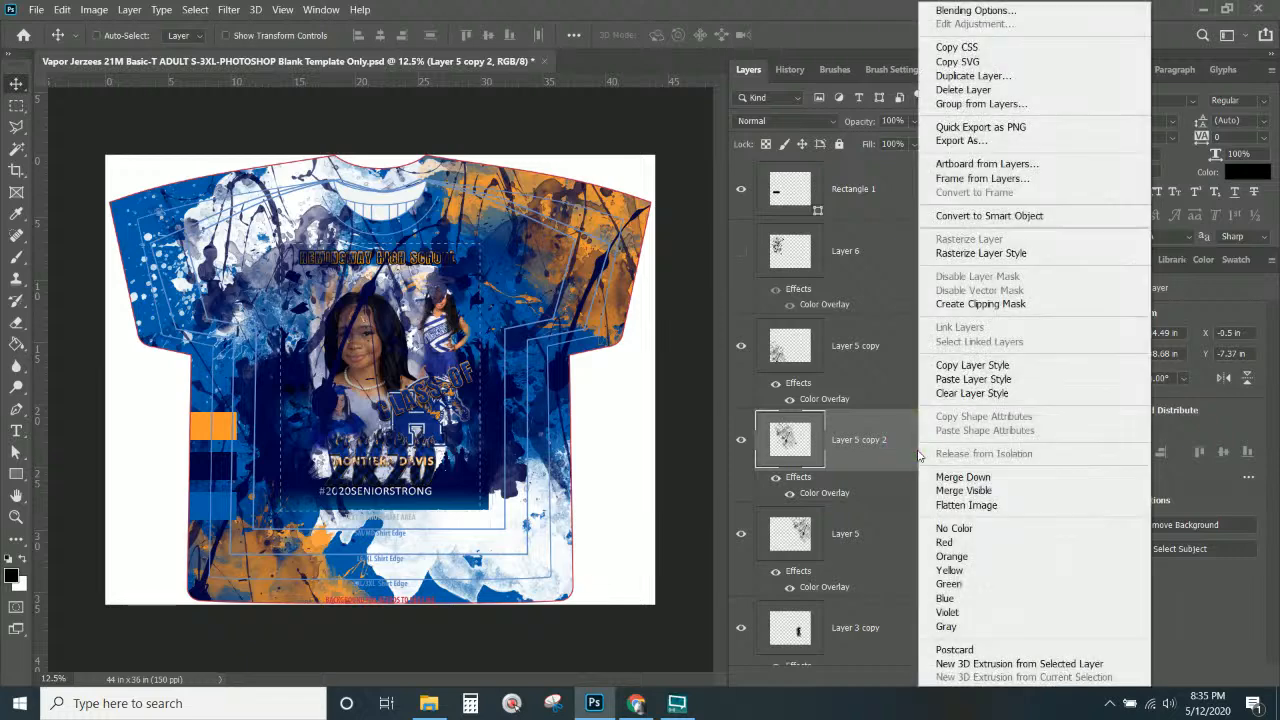
left_click(968, 378)
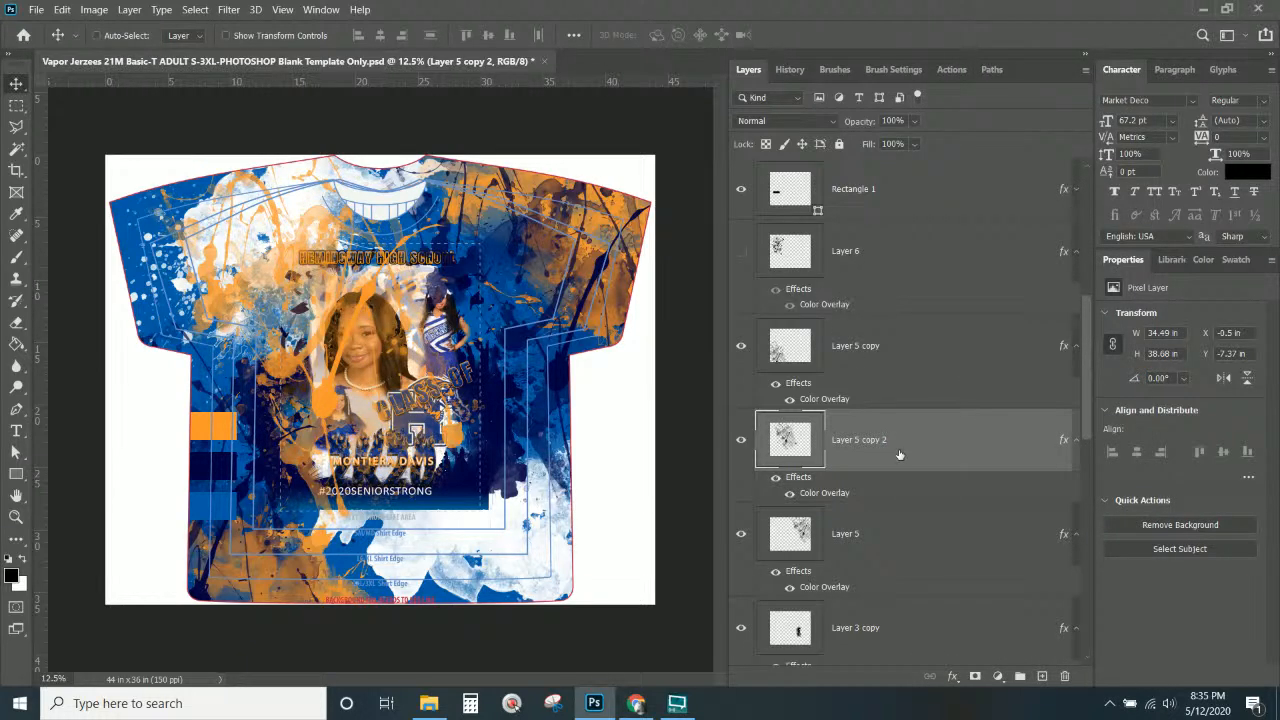
Raise Layer 5 copy 2 above Layer 4 copy and drag a shifted orange splatter copy onto the shirt.
scroll(899, 449, "down", 4)
left_click_drag(913, 718, 890, 304)
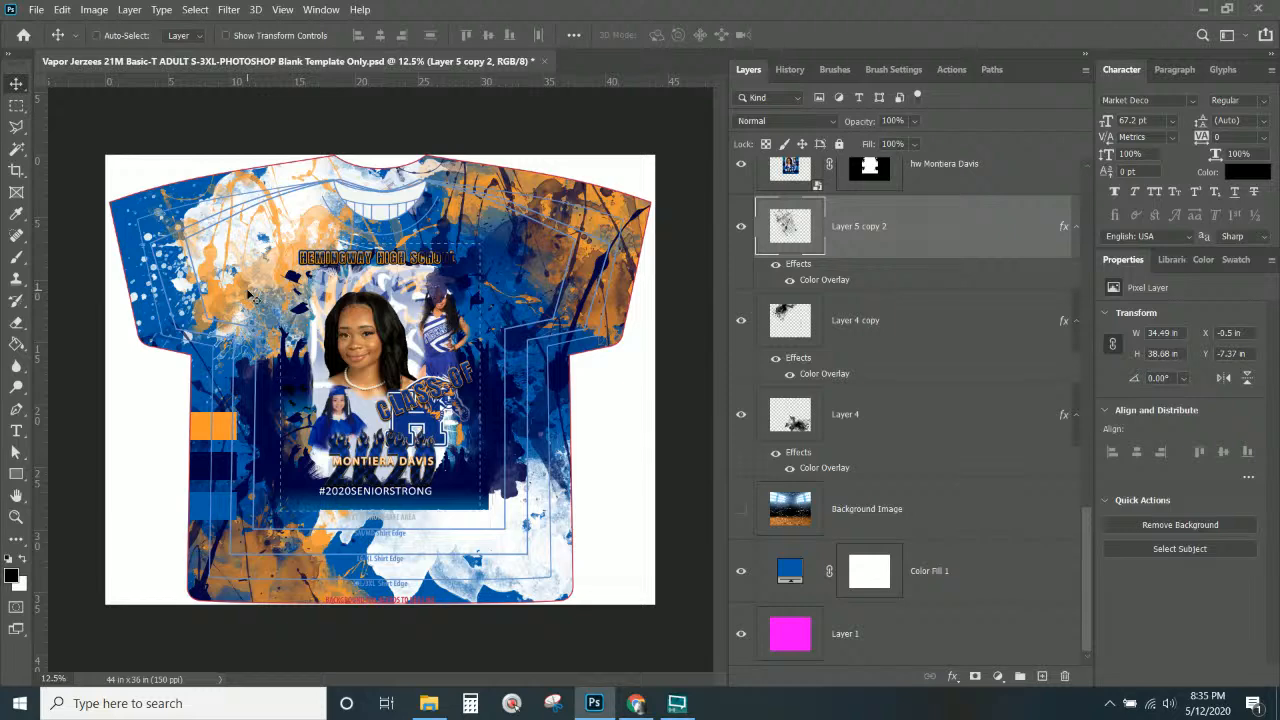
left_click_drag(250, 296, 432, 540)
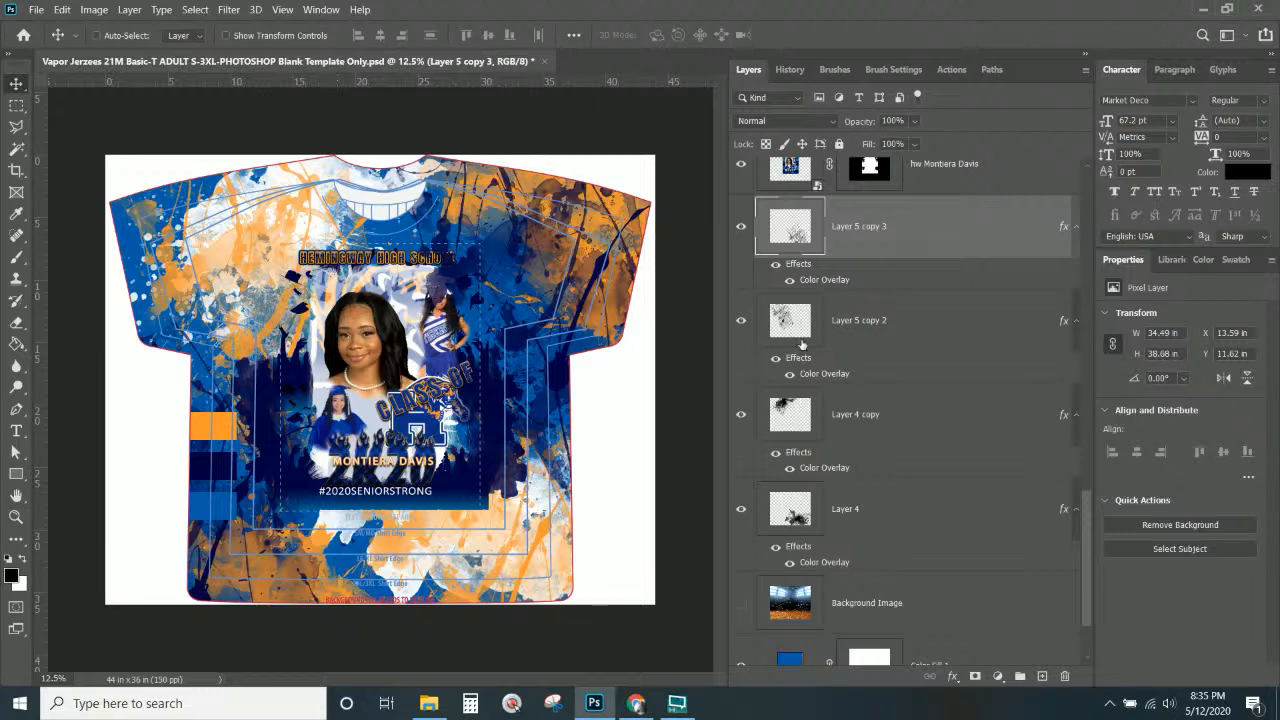
scroll(889, 394, "down", 2)
Check beneath the blue Color Fill 1 layer, then duplicate it as Color Fill 1 copy.
left_click(740, 572)
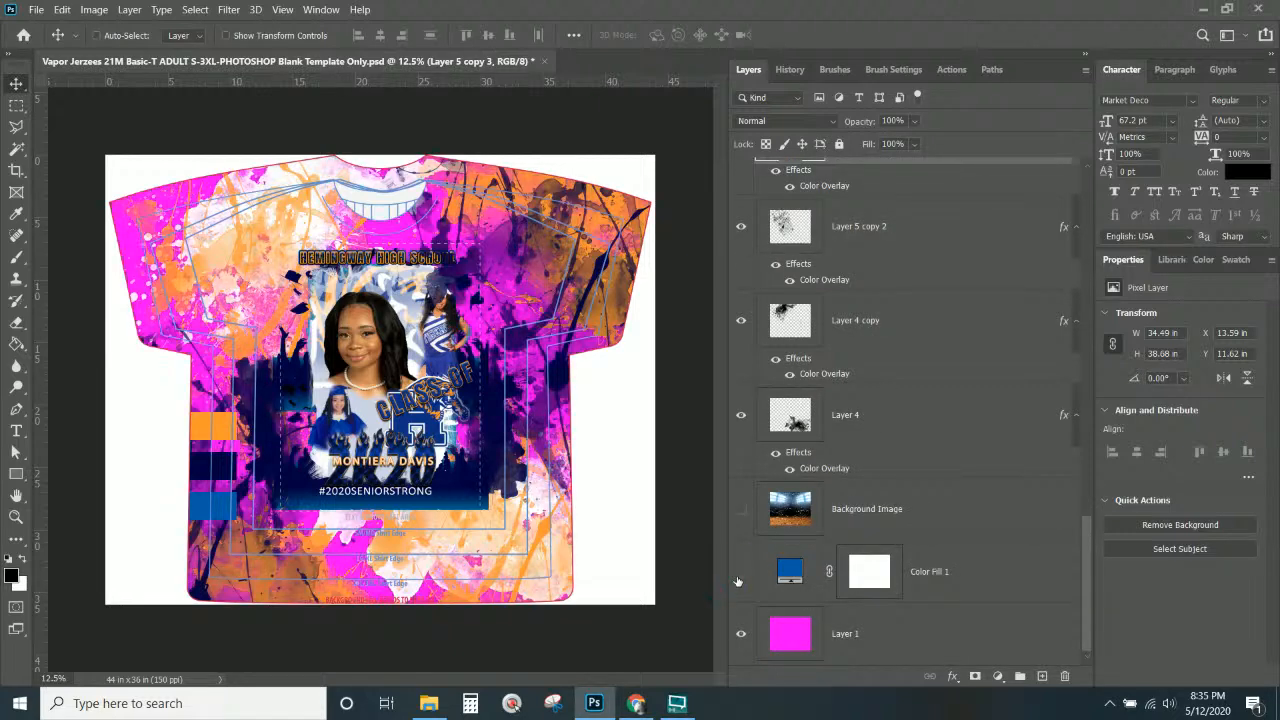
left_click(739, 576)
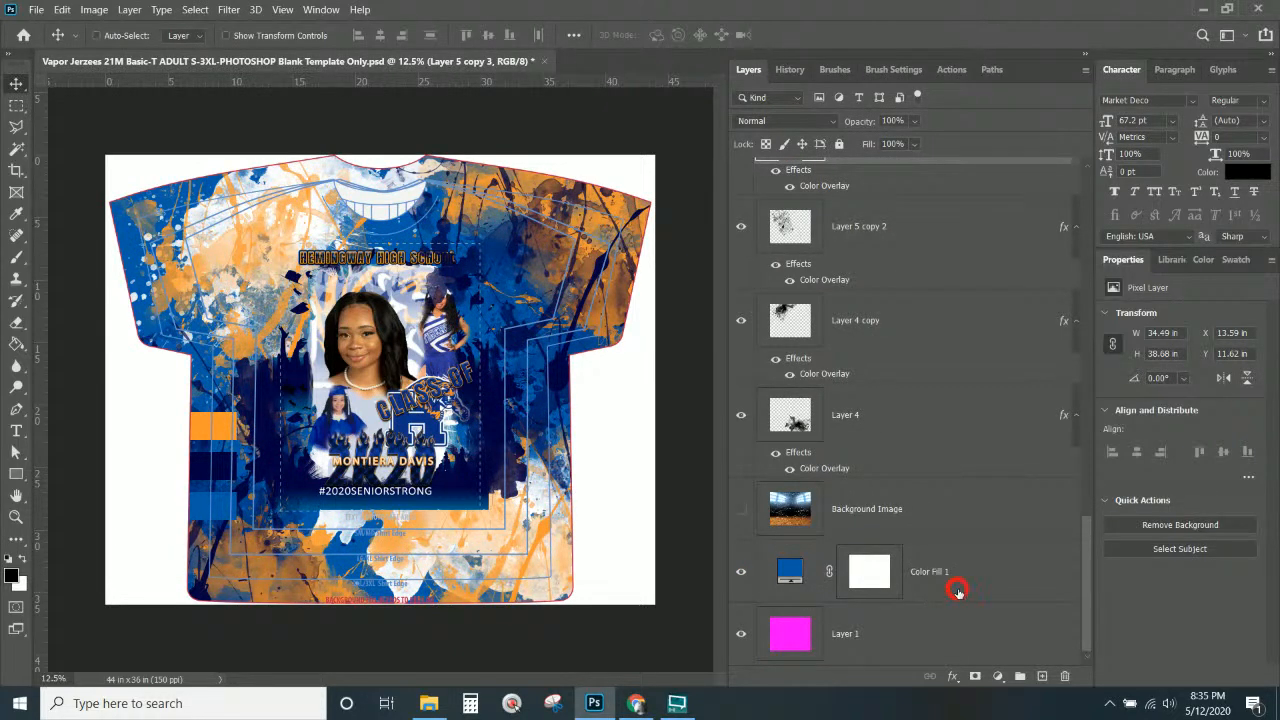
left_click(960, 594)
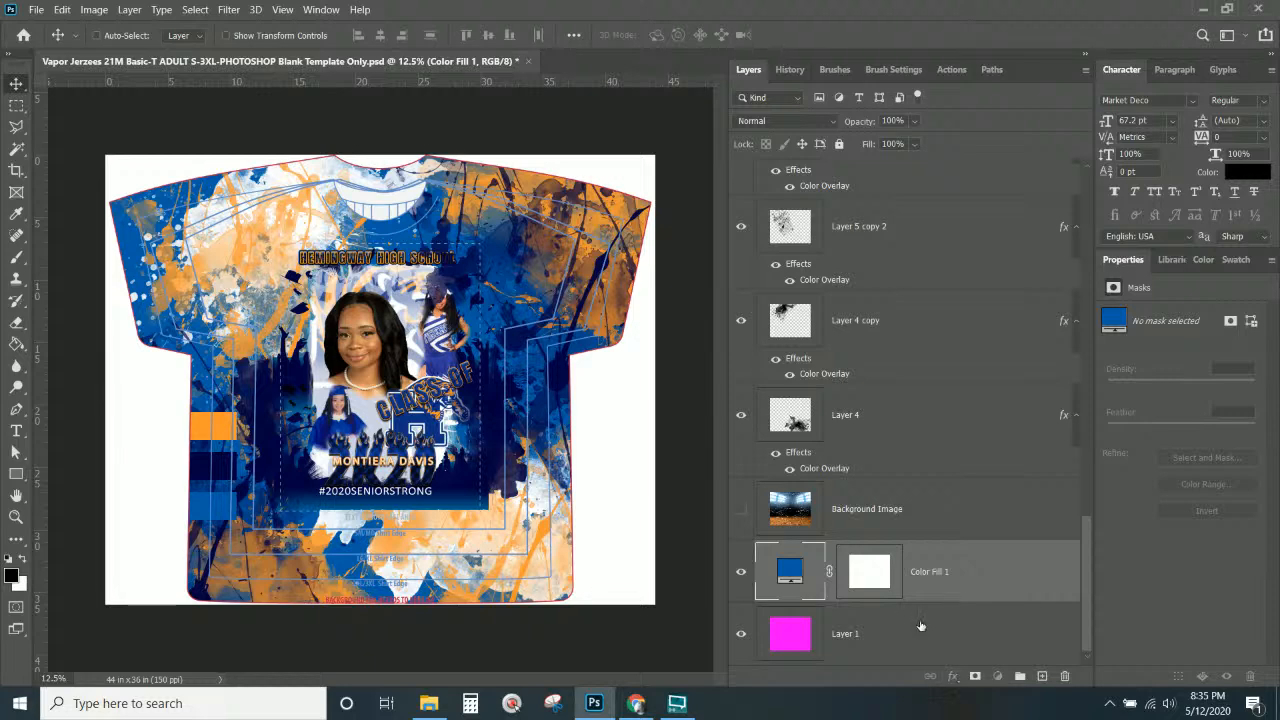
left_click(922, 626)
right_click(955, 571)
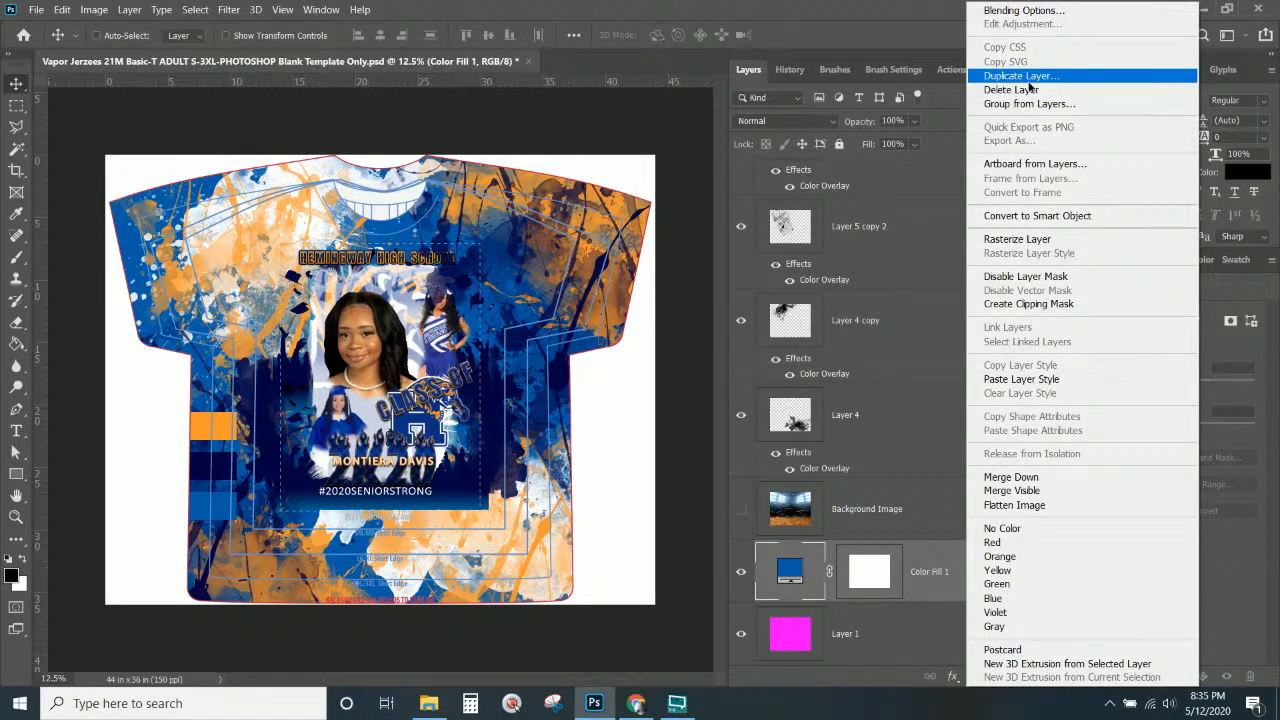
left_click(1028, 80)
key("Return")
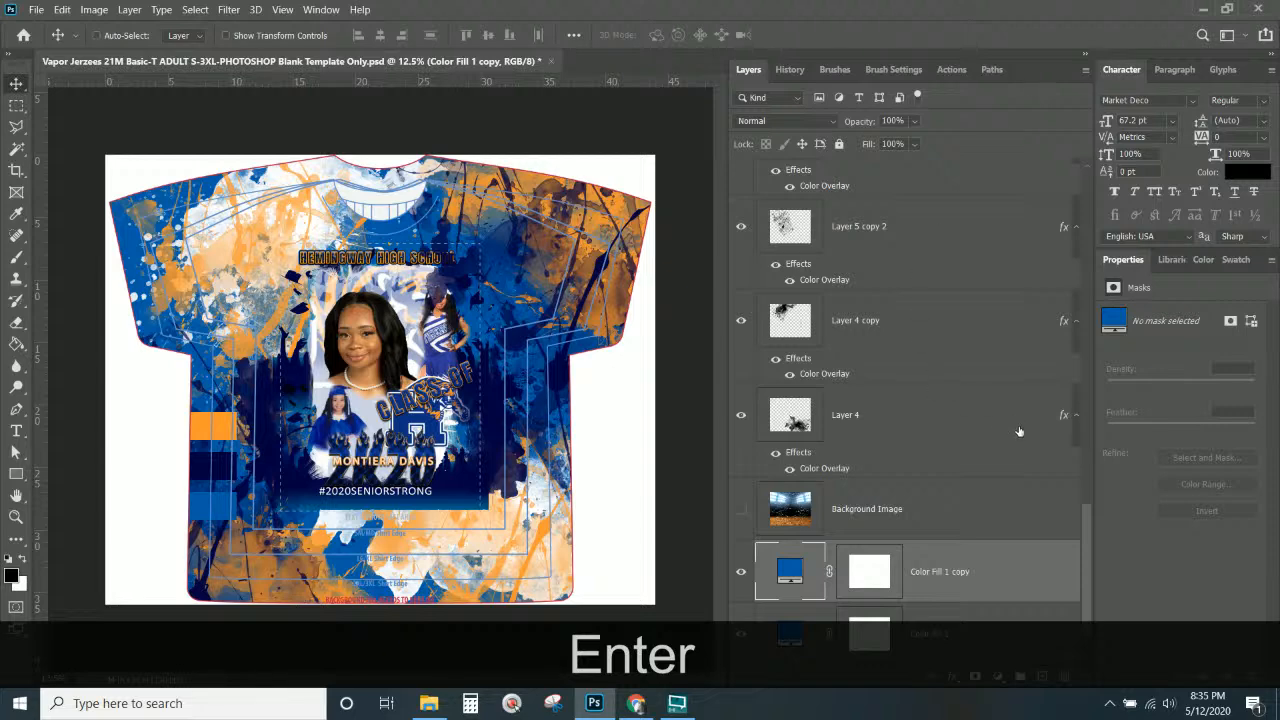
scroll(1019, 431, "down", 1)
Try black, navy, orange and white for Color Fill 1 copy, ending back on blue 005ba7.
double_click(795, 511)
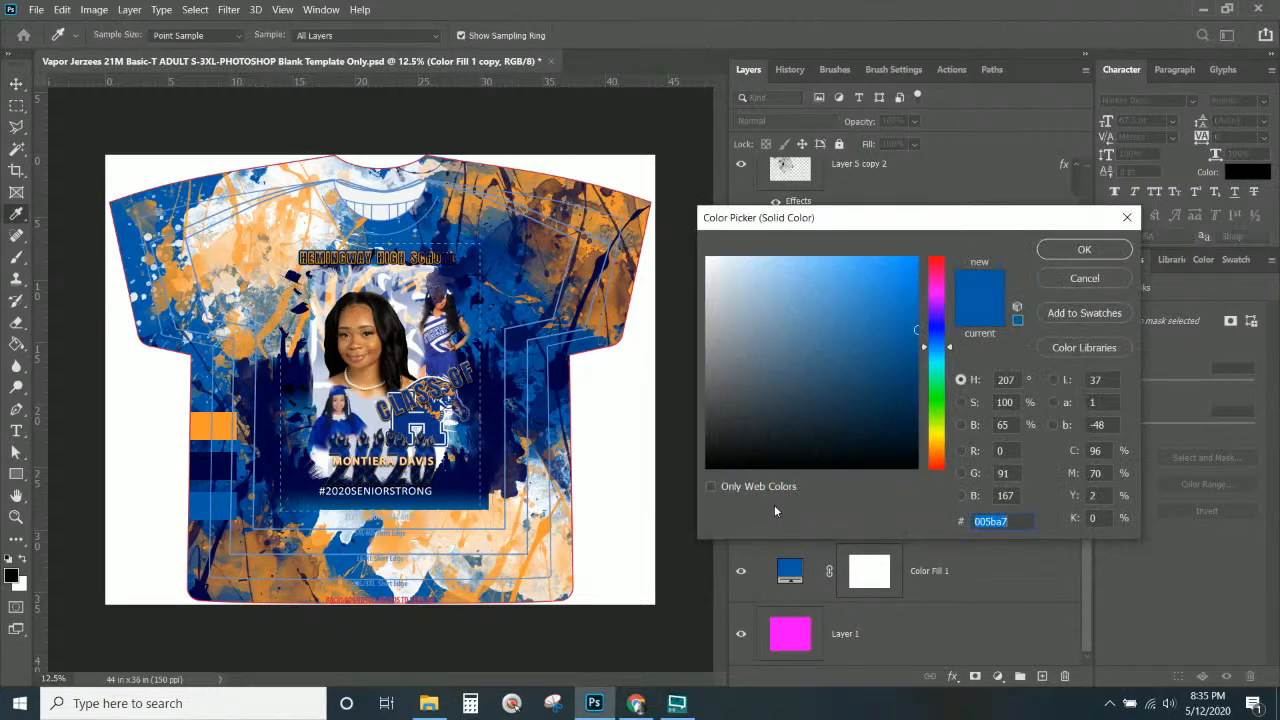
left_click_drag(766, 360, 660, 536)
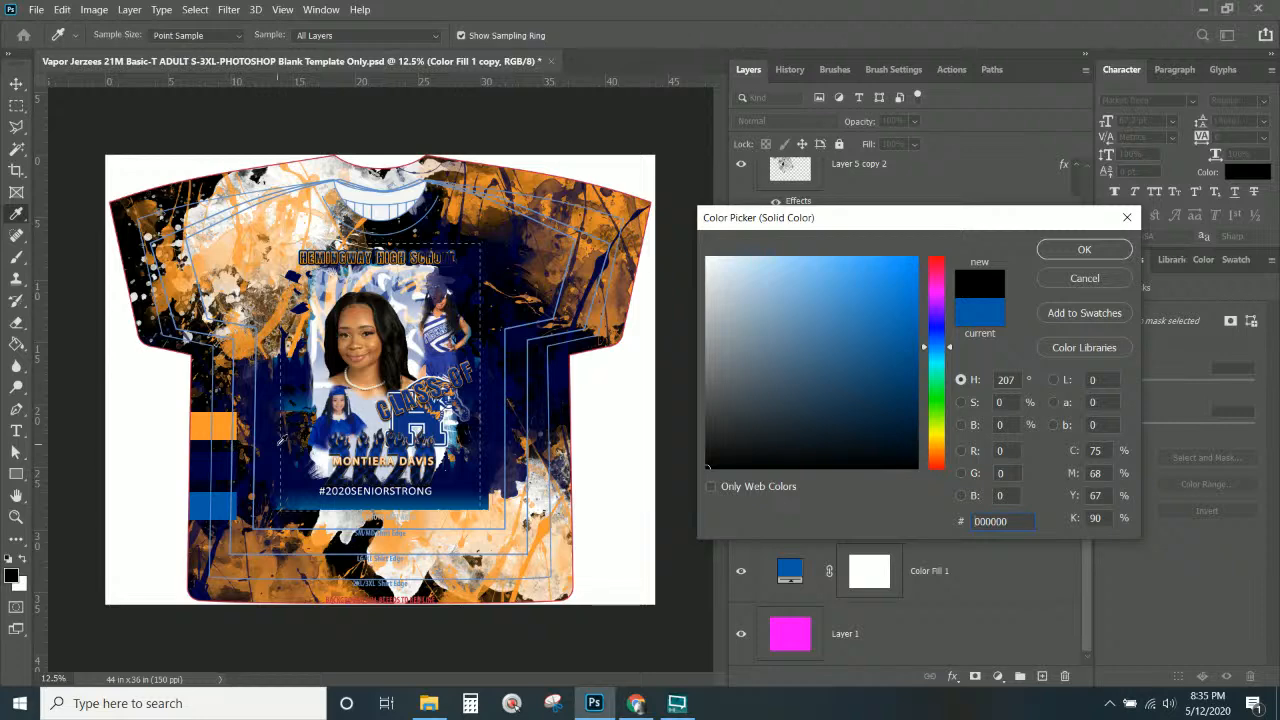
left_click(231, 461)
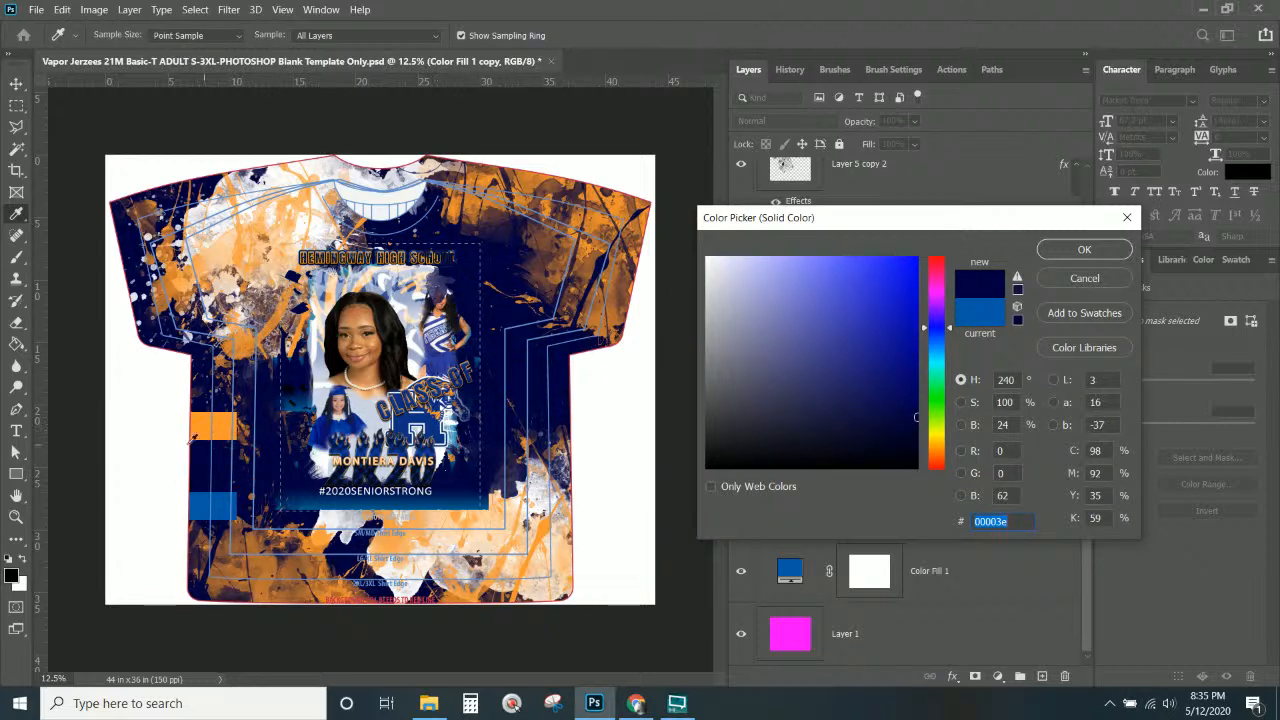
left_click(224, 418)
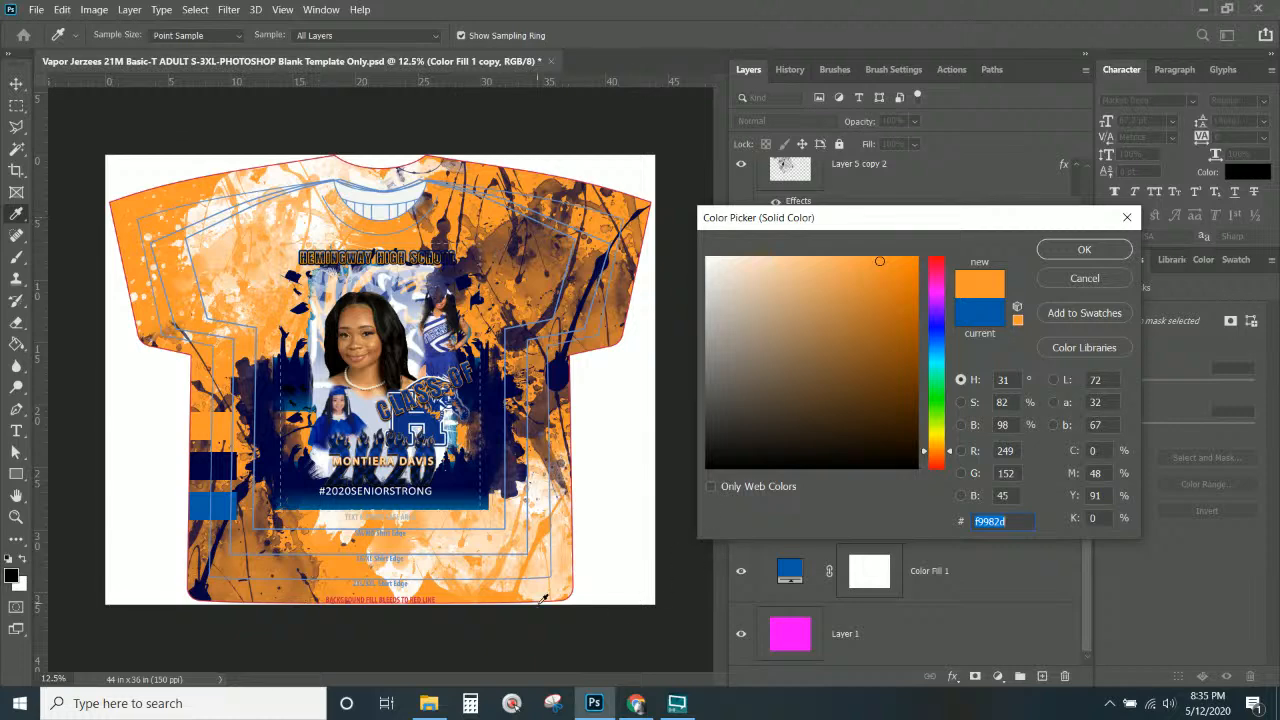
left_click_drag(834, 387, 605, 232)
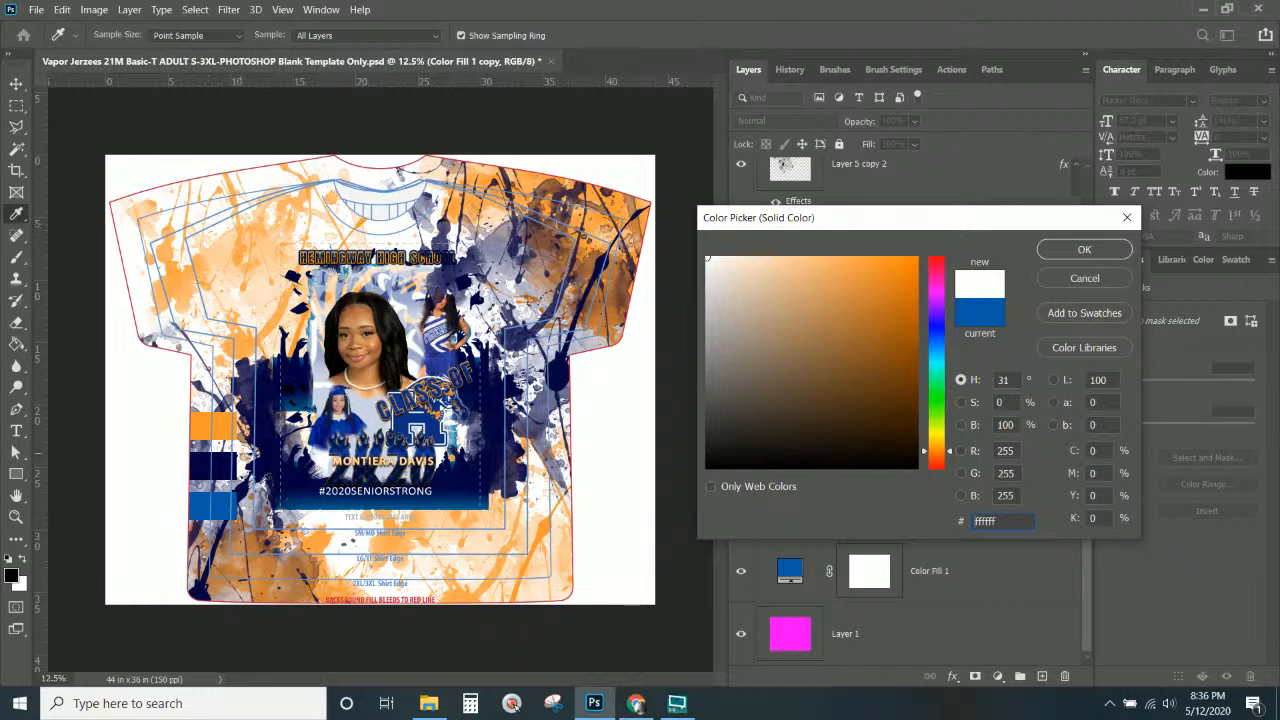
left_click(227, 507)
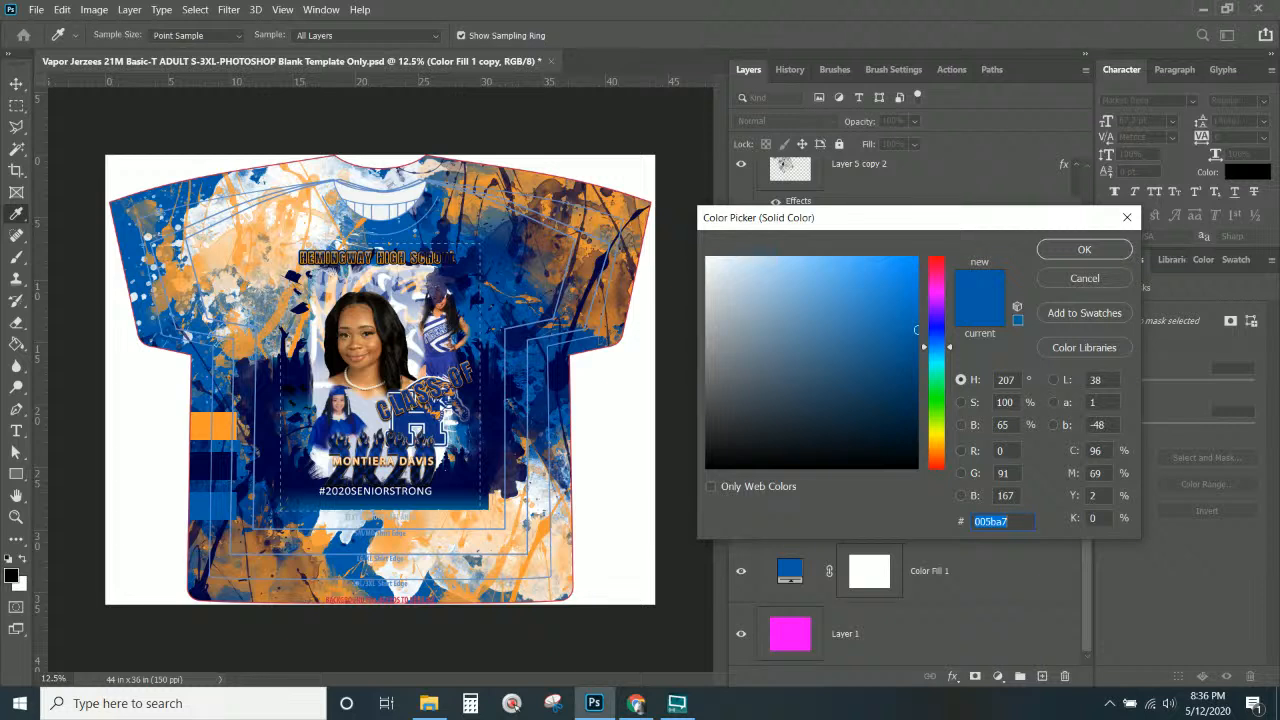
After checking the browser, test a grey fill, then cancel to keep the blue base.
left_click(636, 703)
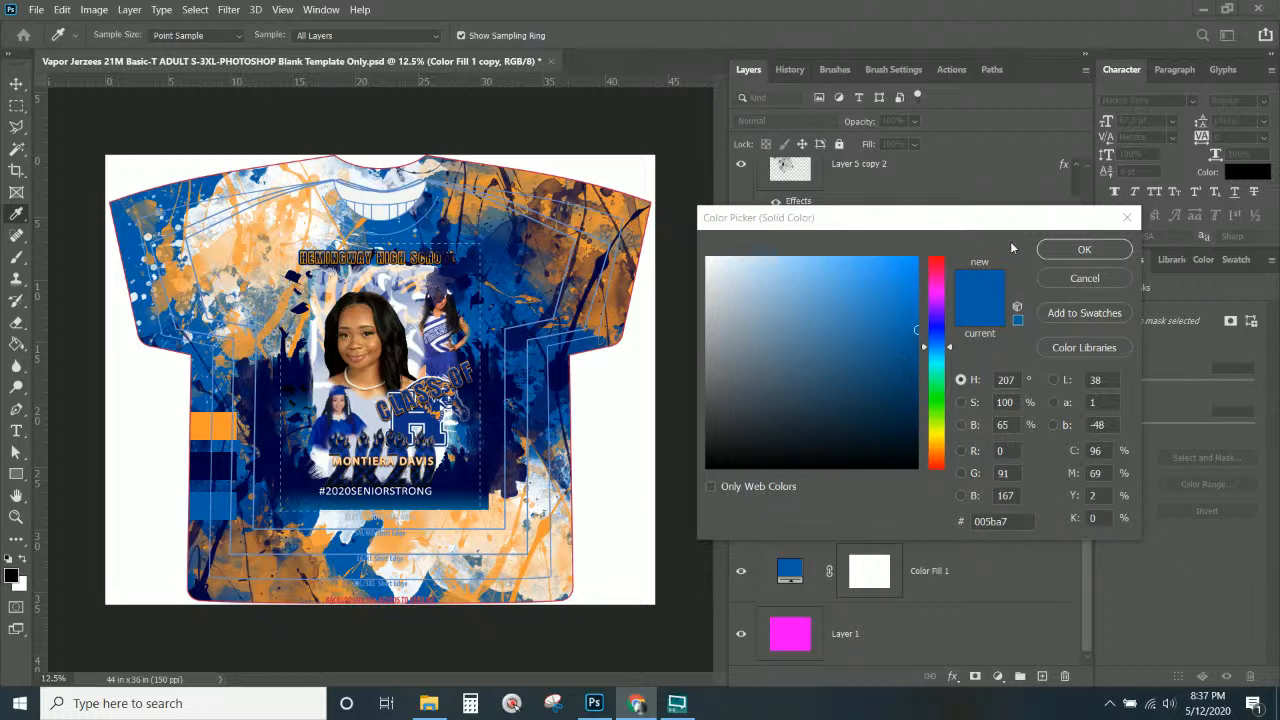
left_click(1067, 243)
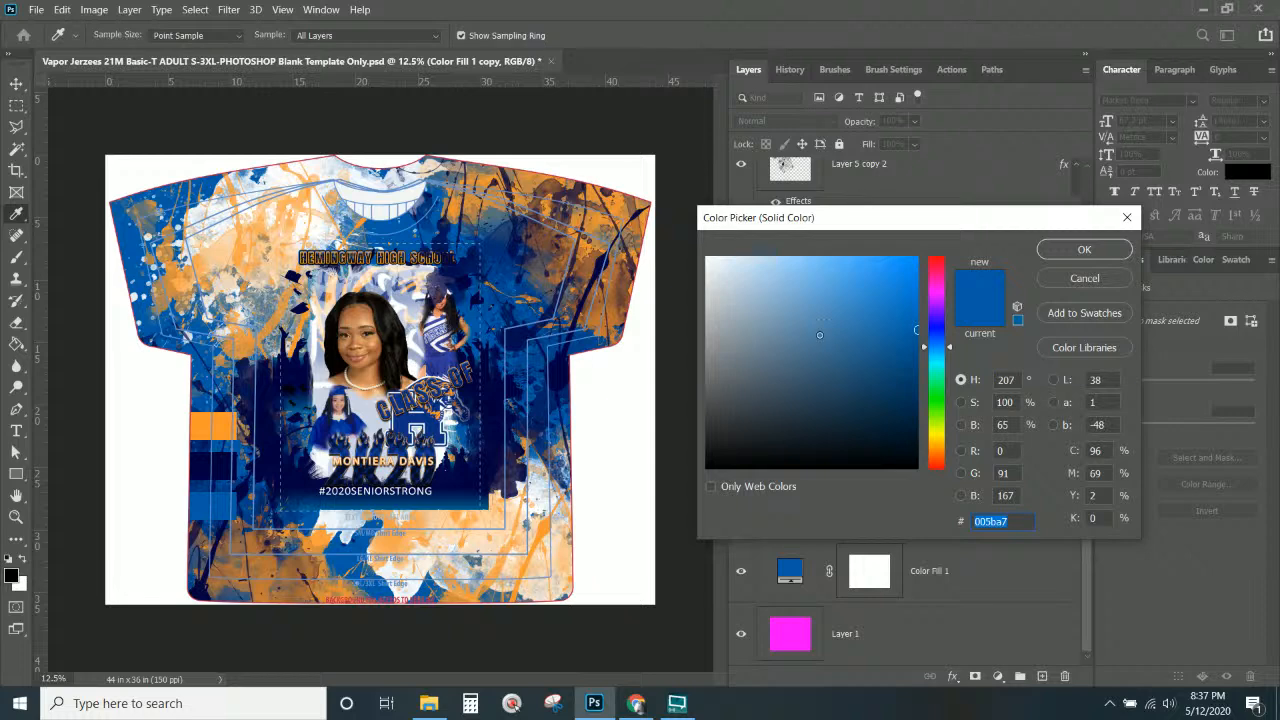
left_click_drag(822, 334, 808, 362)
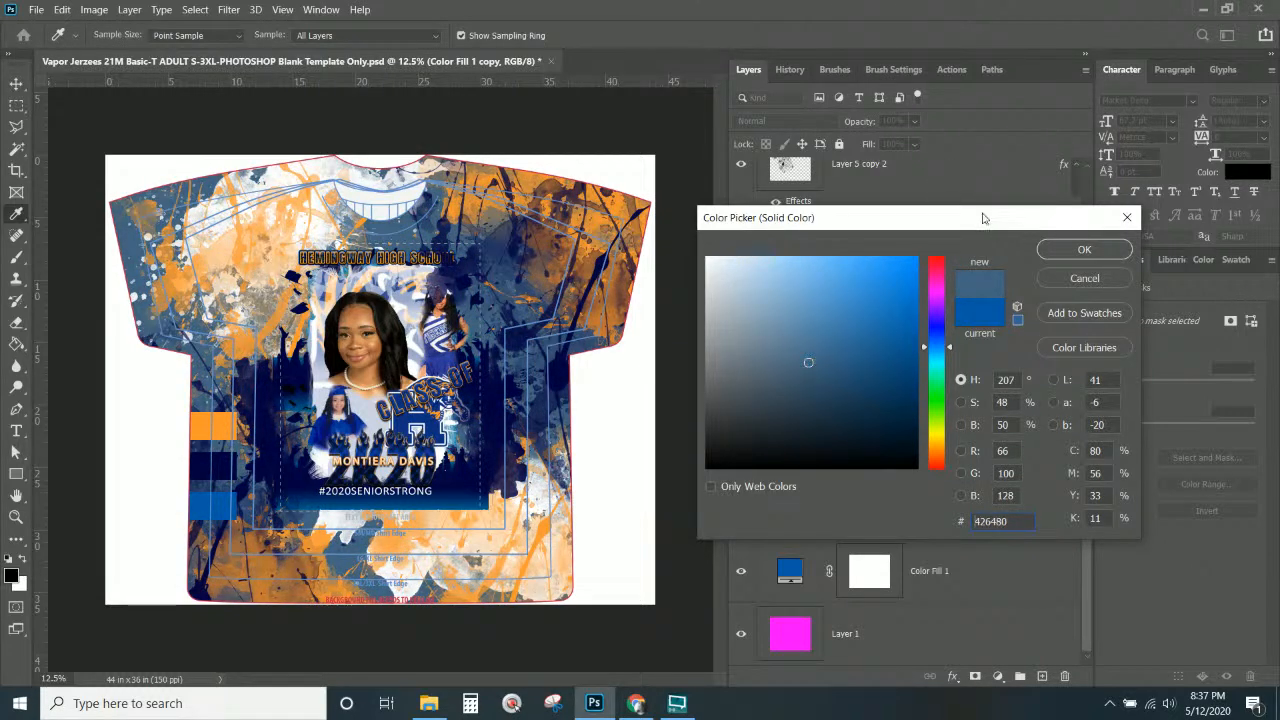
left_click(1058, 280)
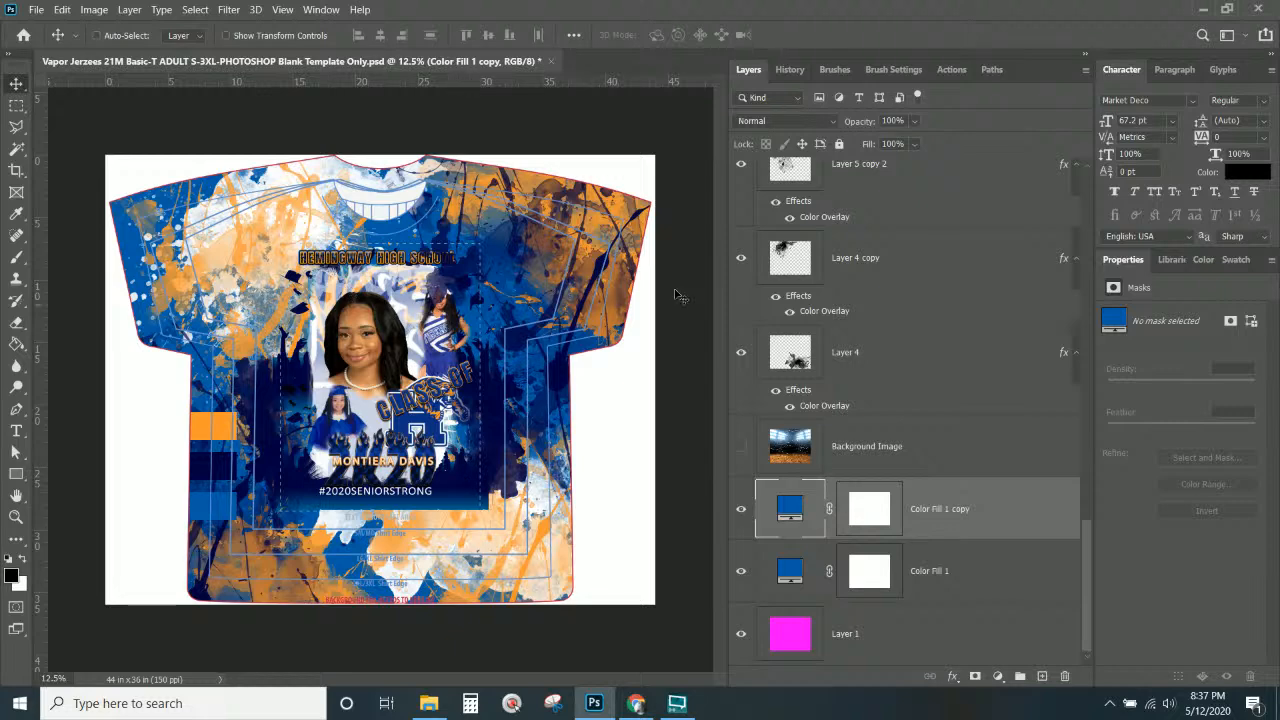
Lower the opacity of the Layer 4 copy splatters after comparing them on and off.
scroll(912, 410, "up", 3)
left_click(910, 393)
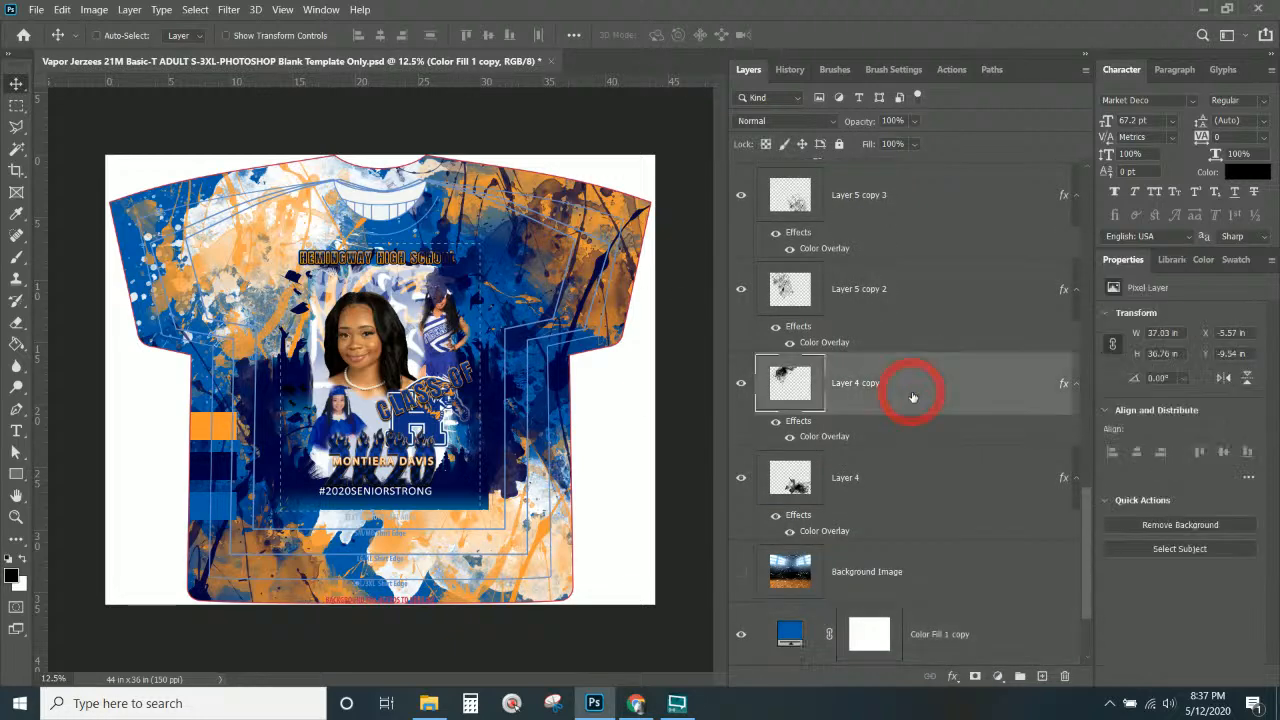
left_click(741, 386)
left_click(741, 386)
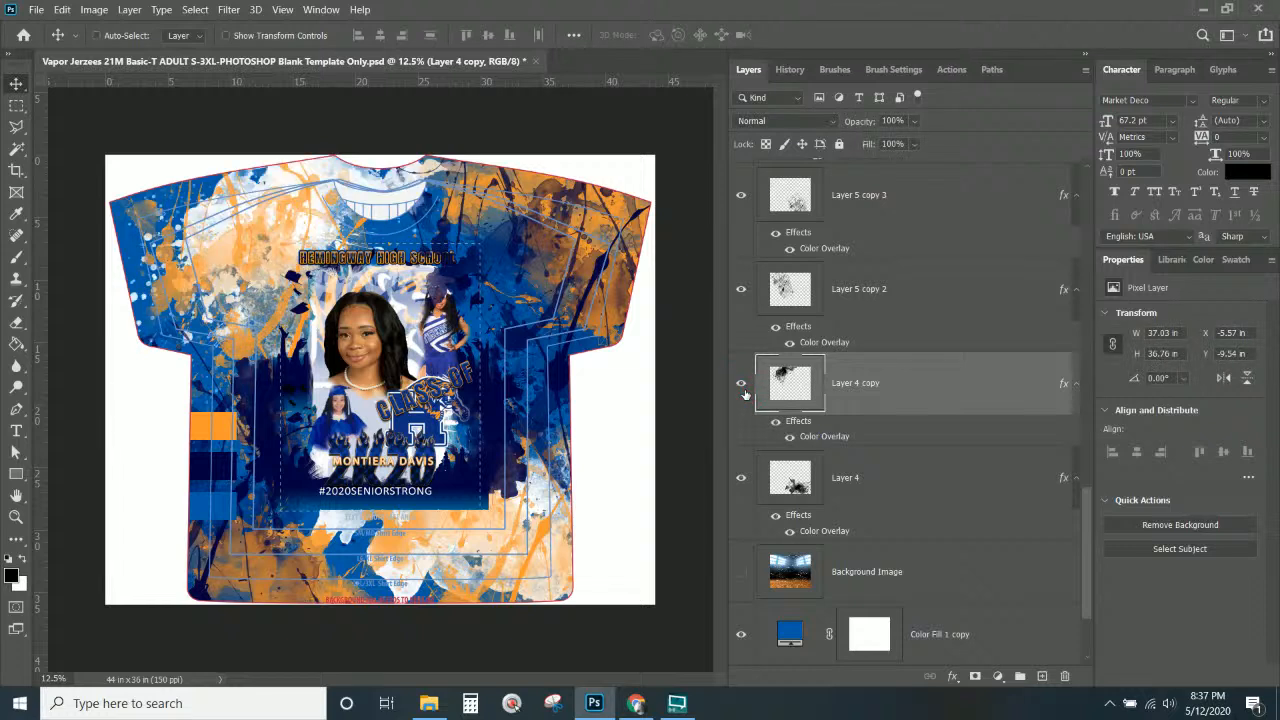
left_click(1024, 398)
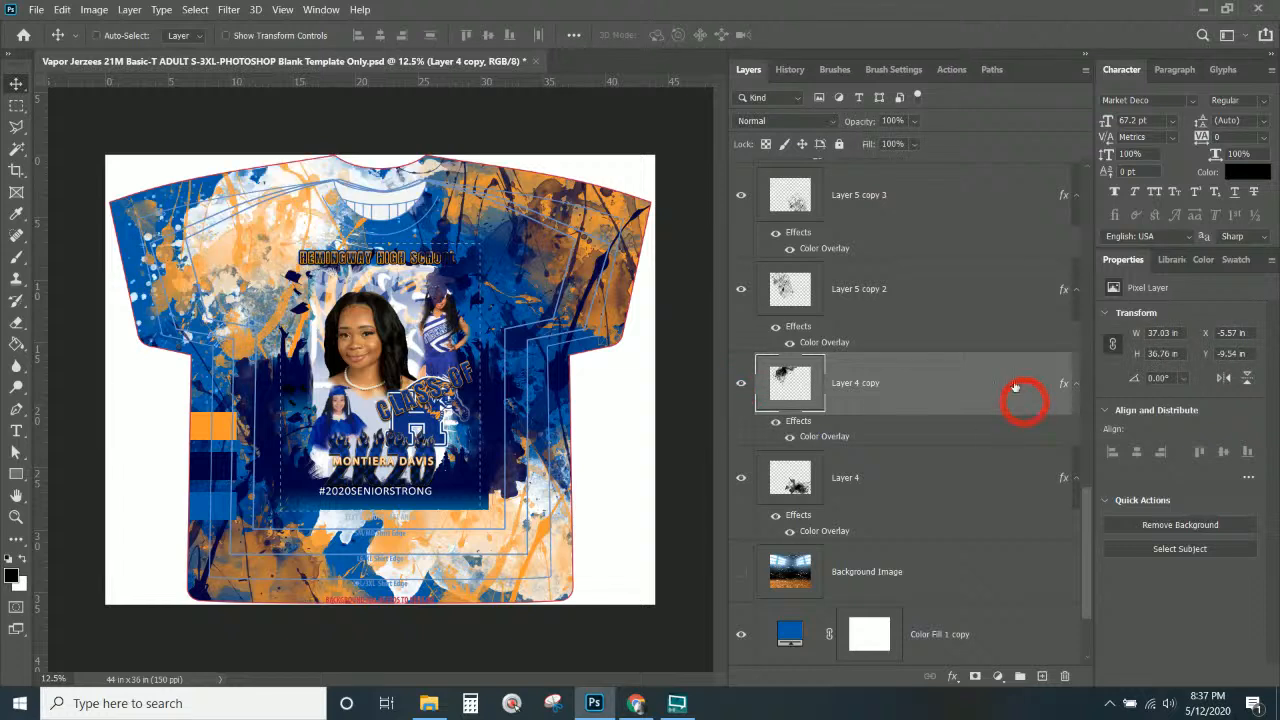
left_click(914, 121)
left_click_drag(916, 145, 1010, 156)
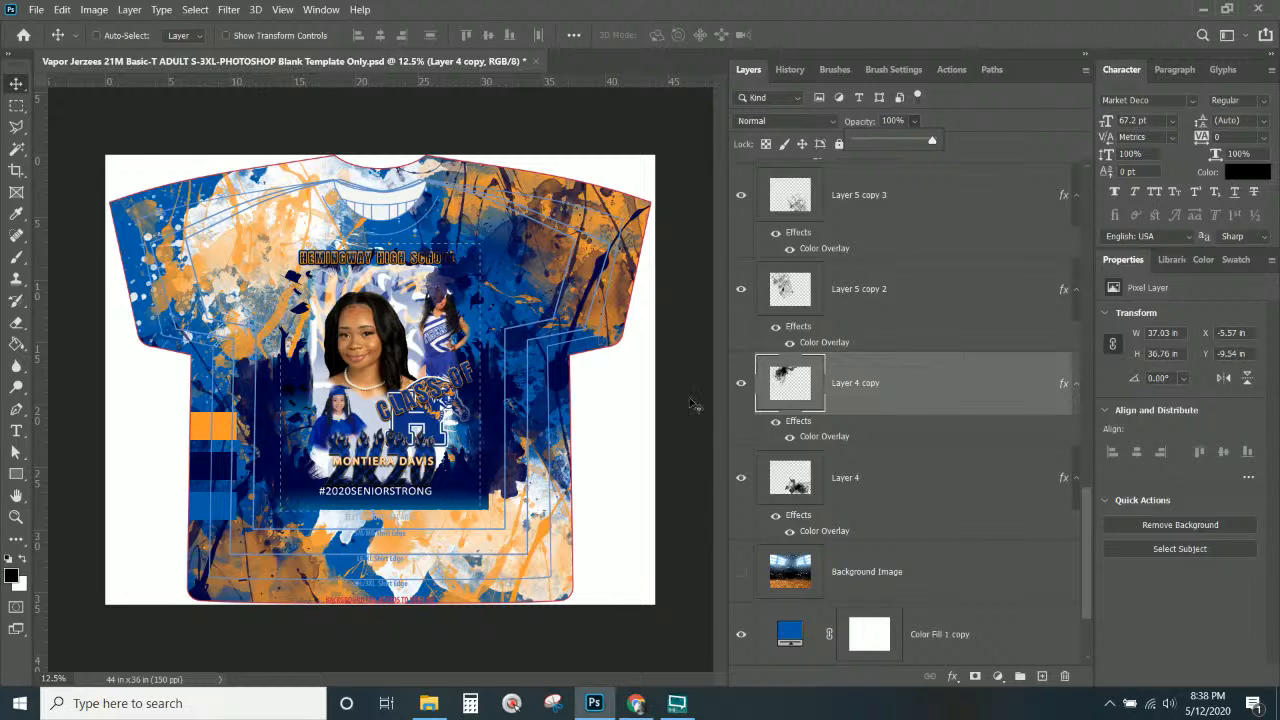
Hide the TurnOFF4Printing template guide outlines.
scroll(917, 255, "up", 5)
scroll(917, 250, "up", 5)
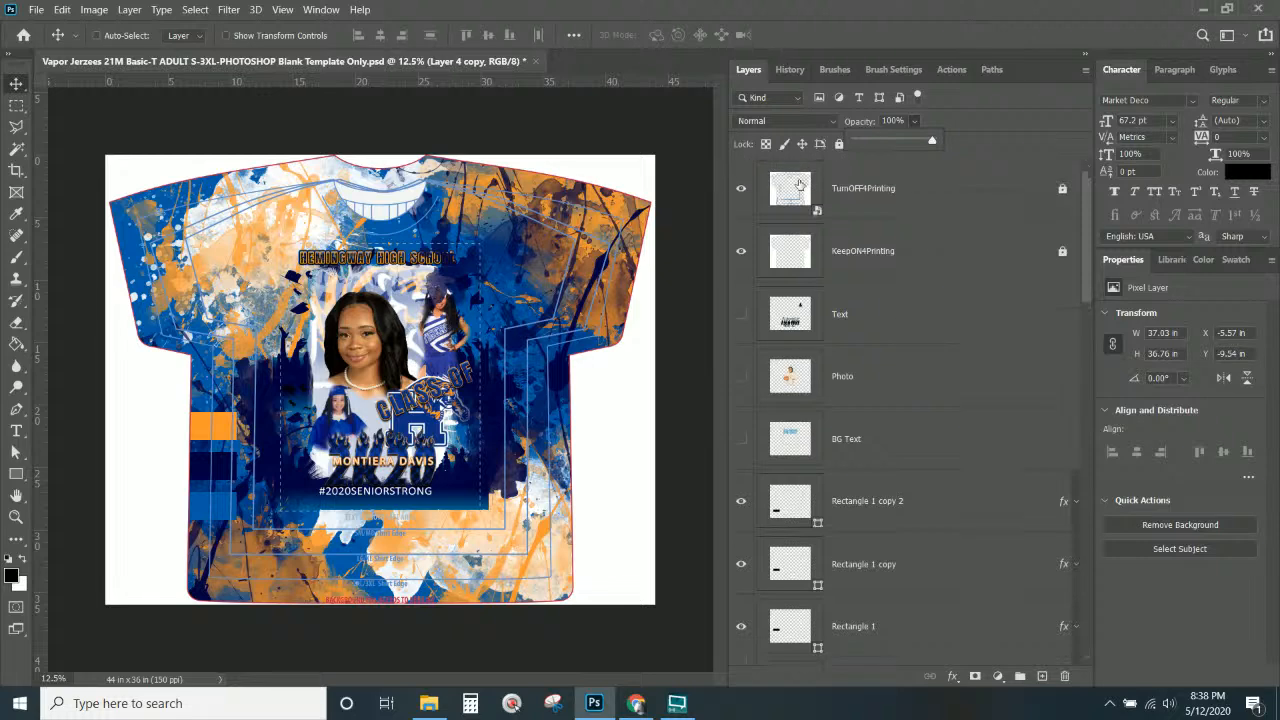
left_click(741, 188)
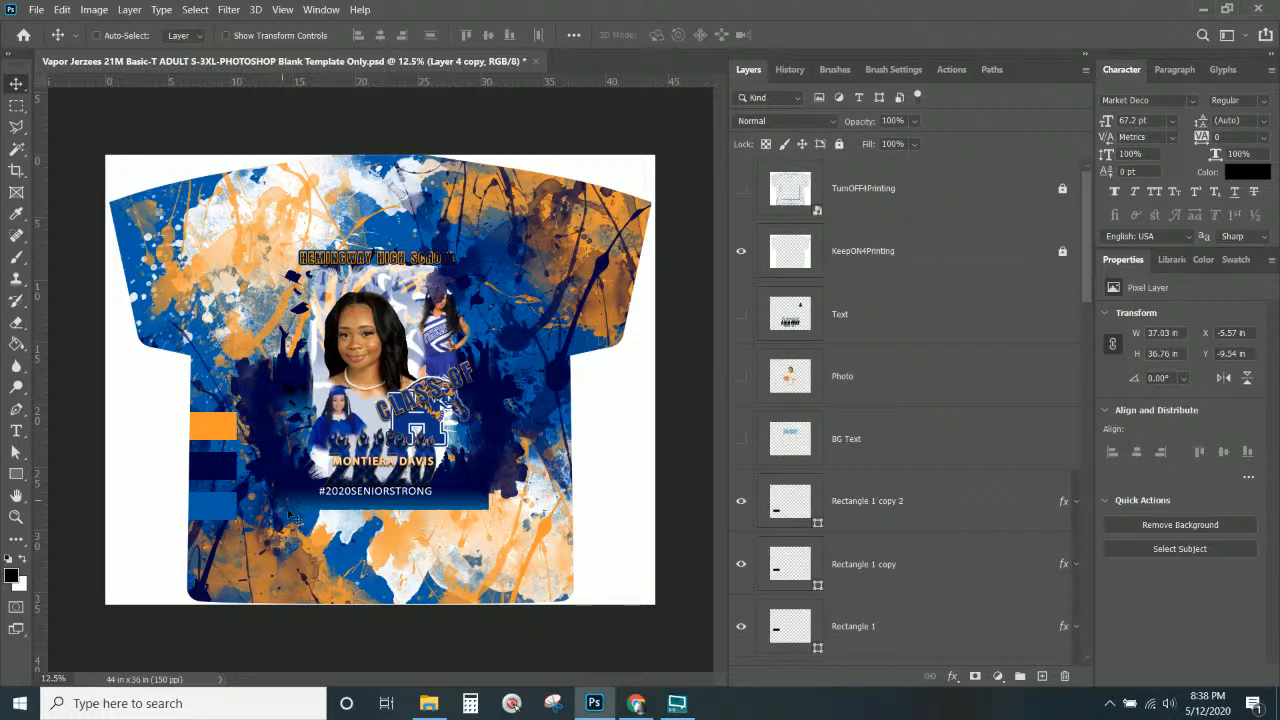
scroll(917, 348, "down", 8)
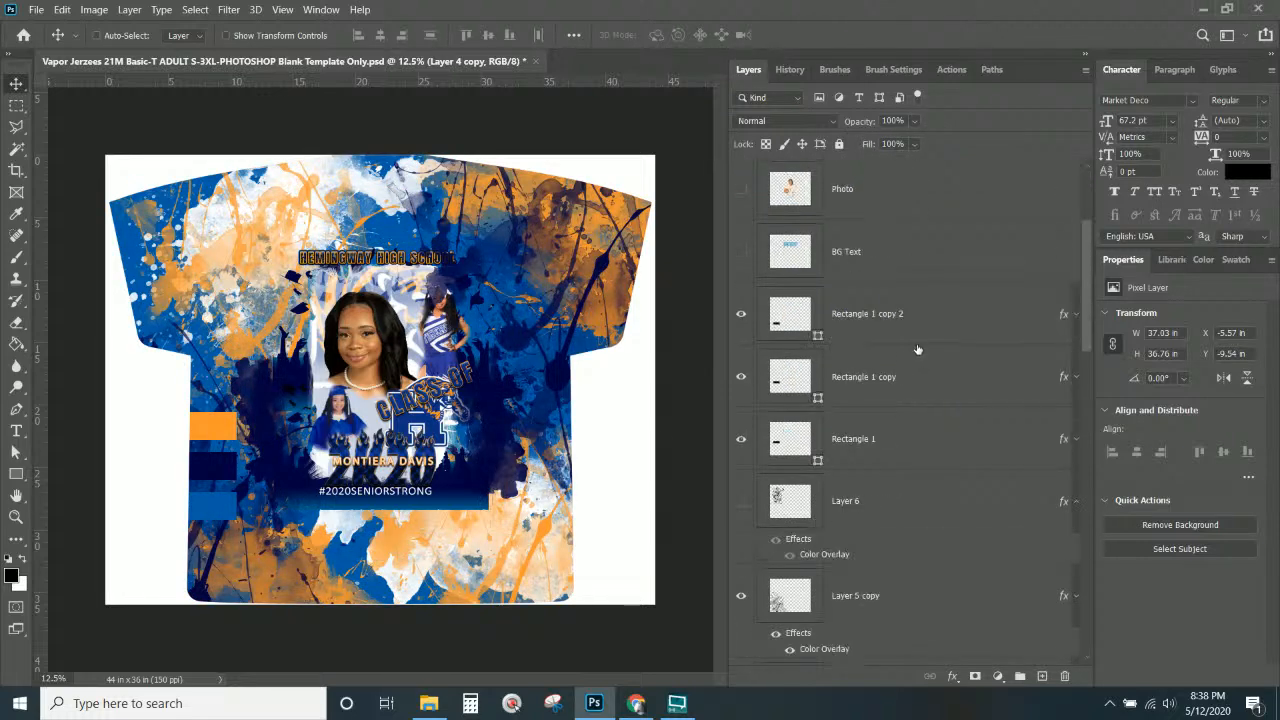
Paint on the photo's mask with a 1102 px soft round brush to fade its bottom edge.
scroll(917, 348, "down", 1)
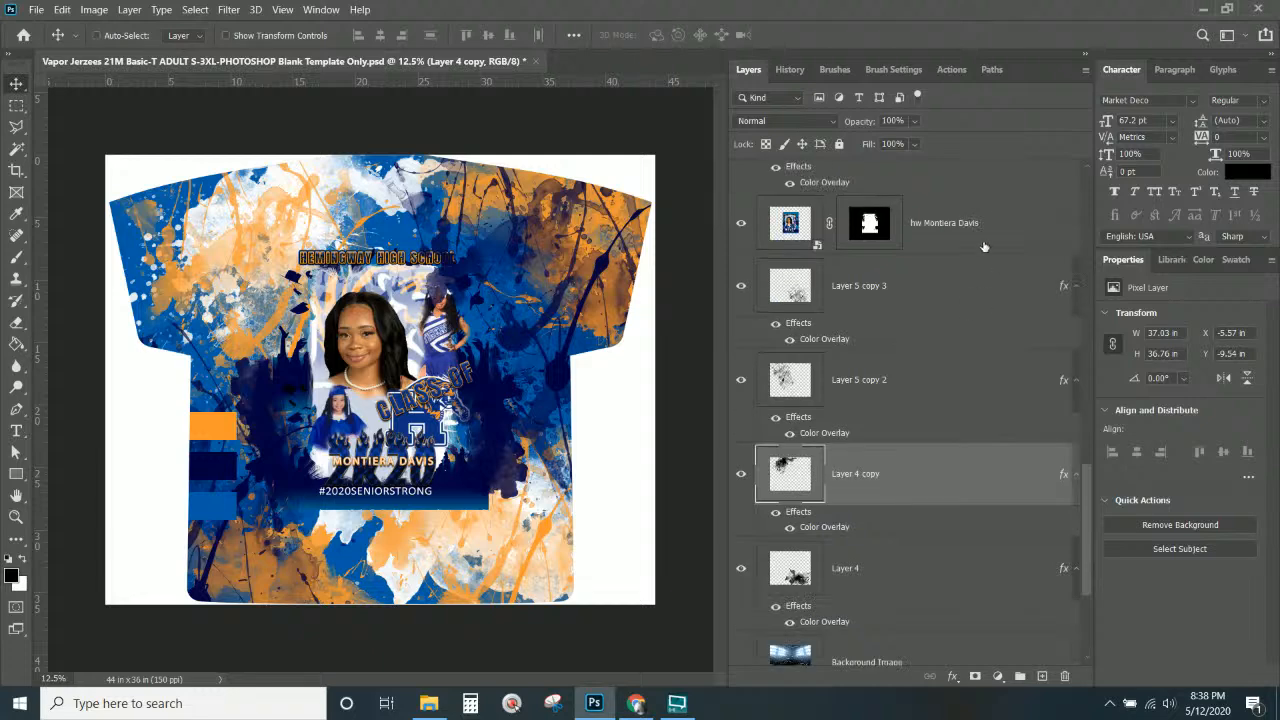
left_click(868, 224)
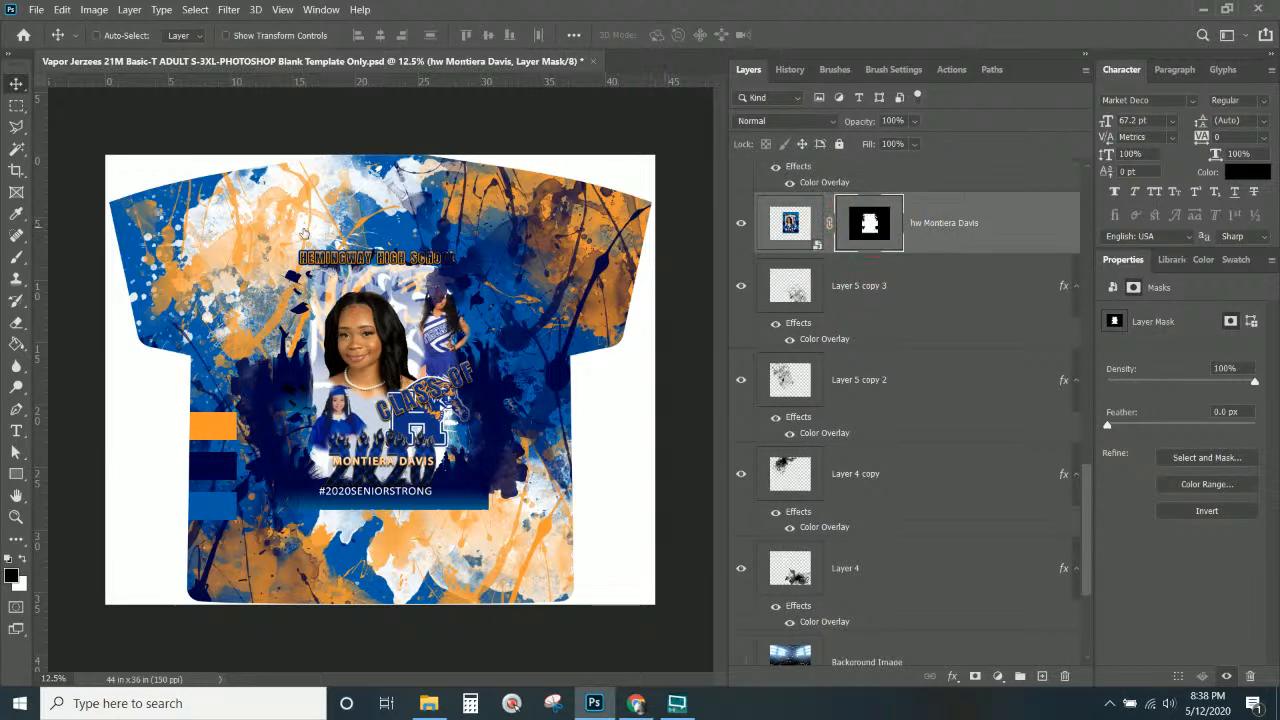
left_click(16, 257)
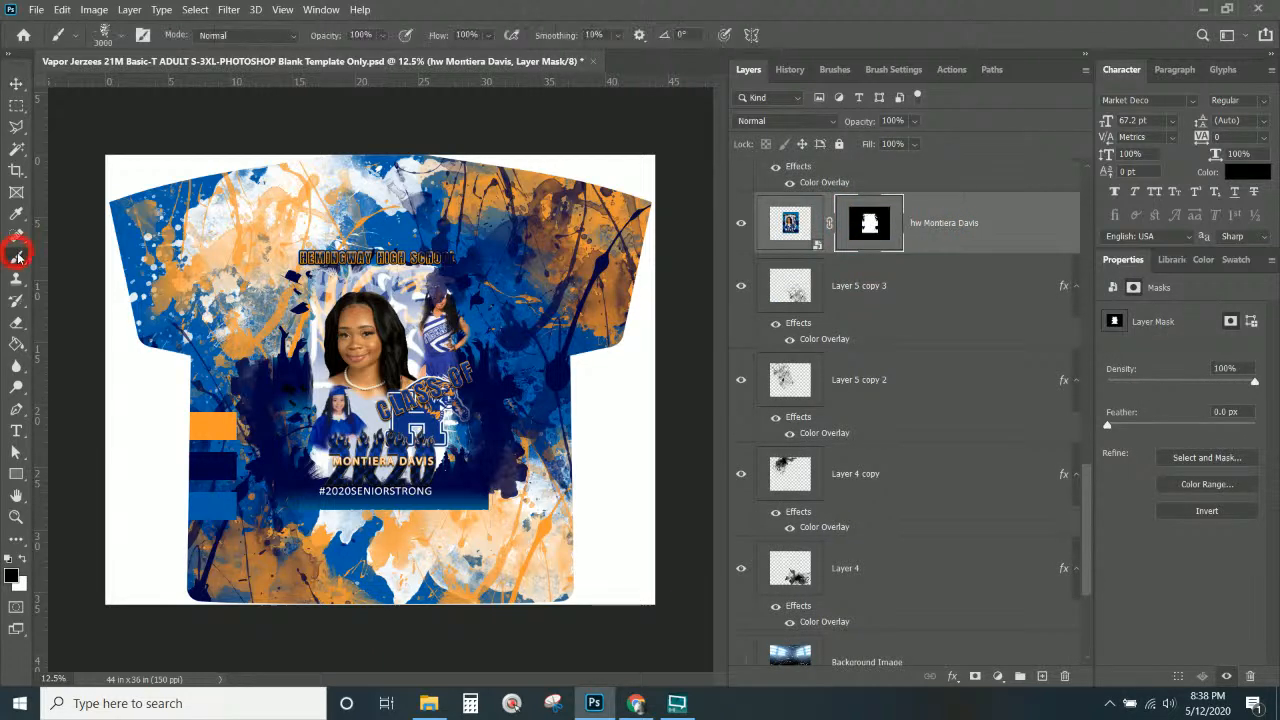
left_click(104, 40)
left_click(168, 160)
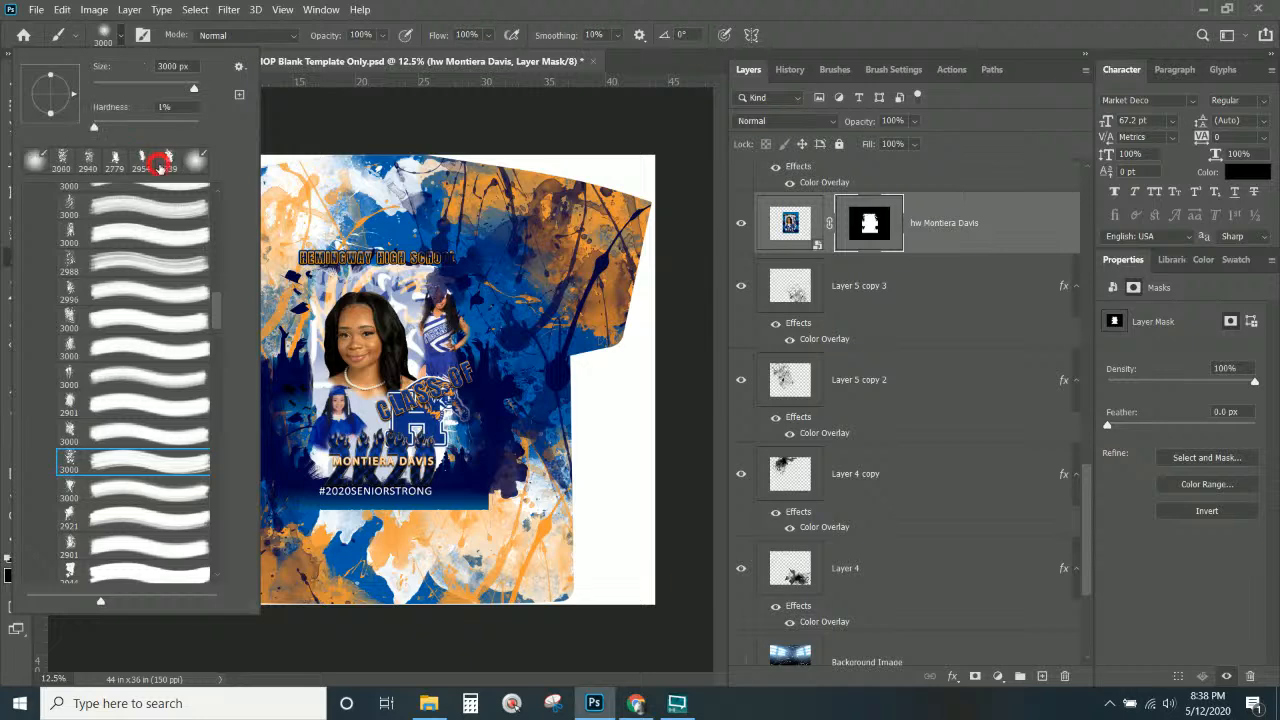
left_click(422, 6)
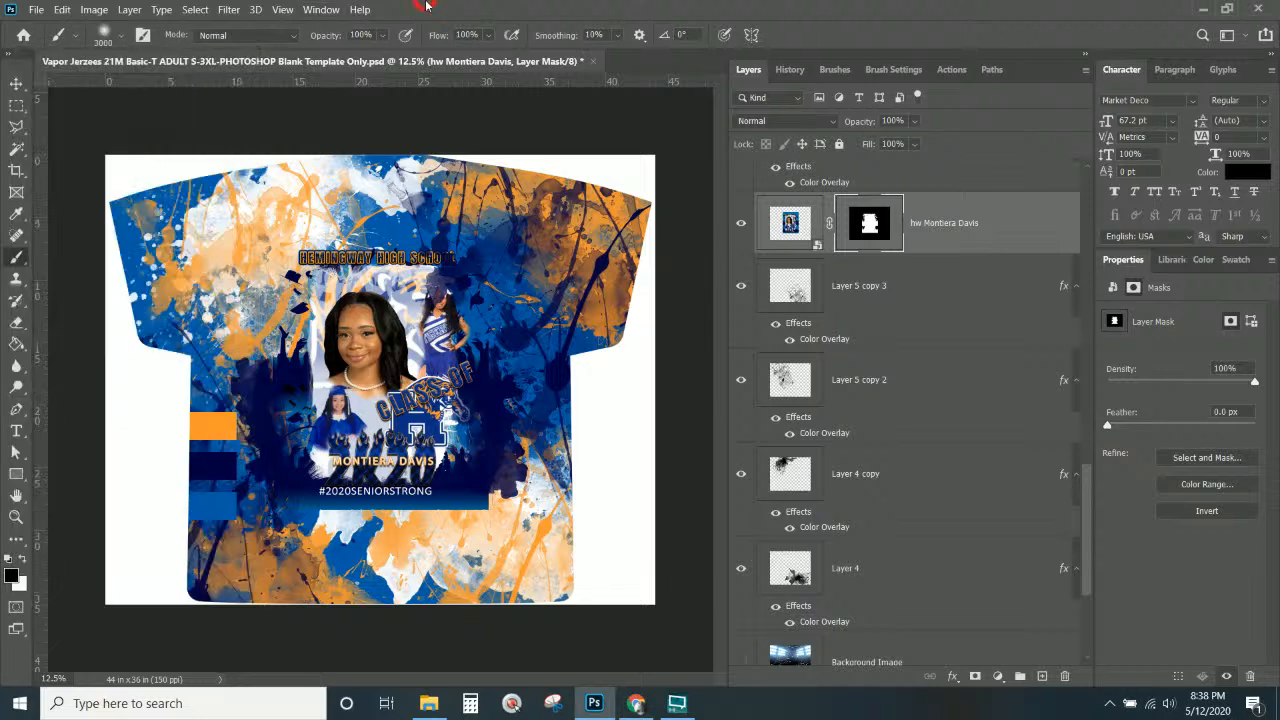
right_click(405, 510)
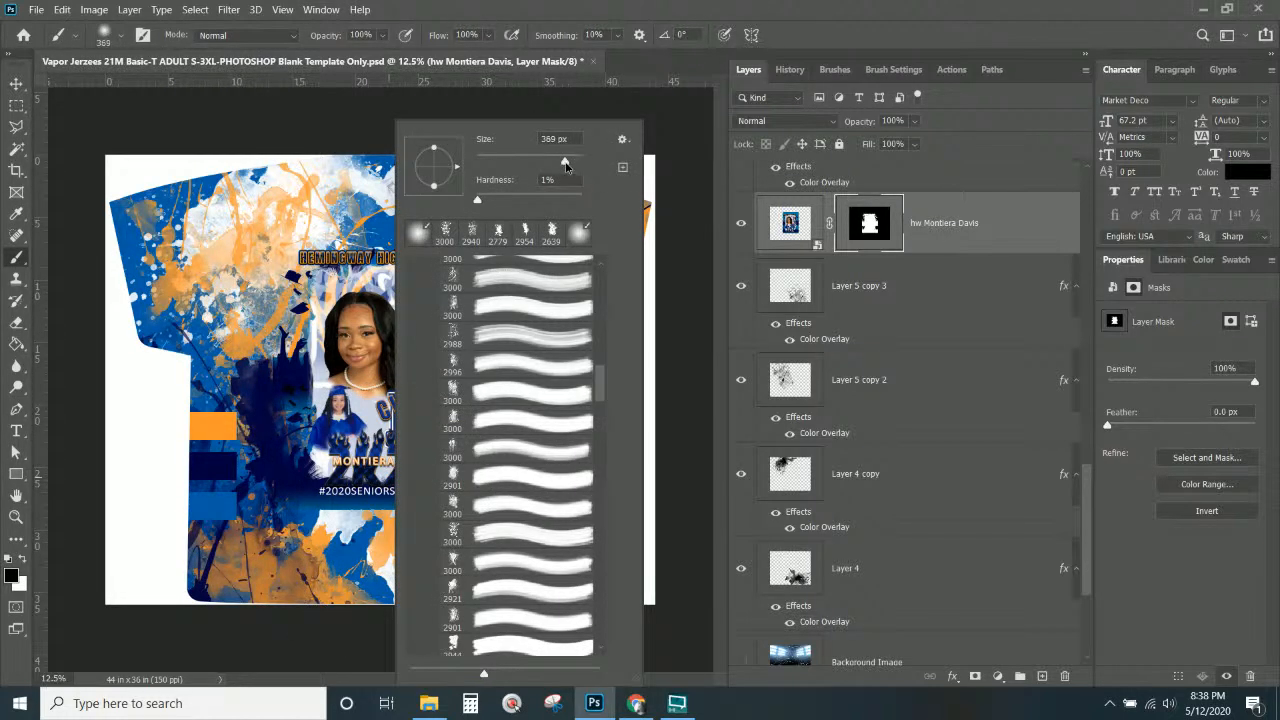
mouse_move(575, 161)
left_mouse_down()
mouse_move(550, 161)
mouse_move(565, 161)
left_mouse_up()
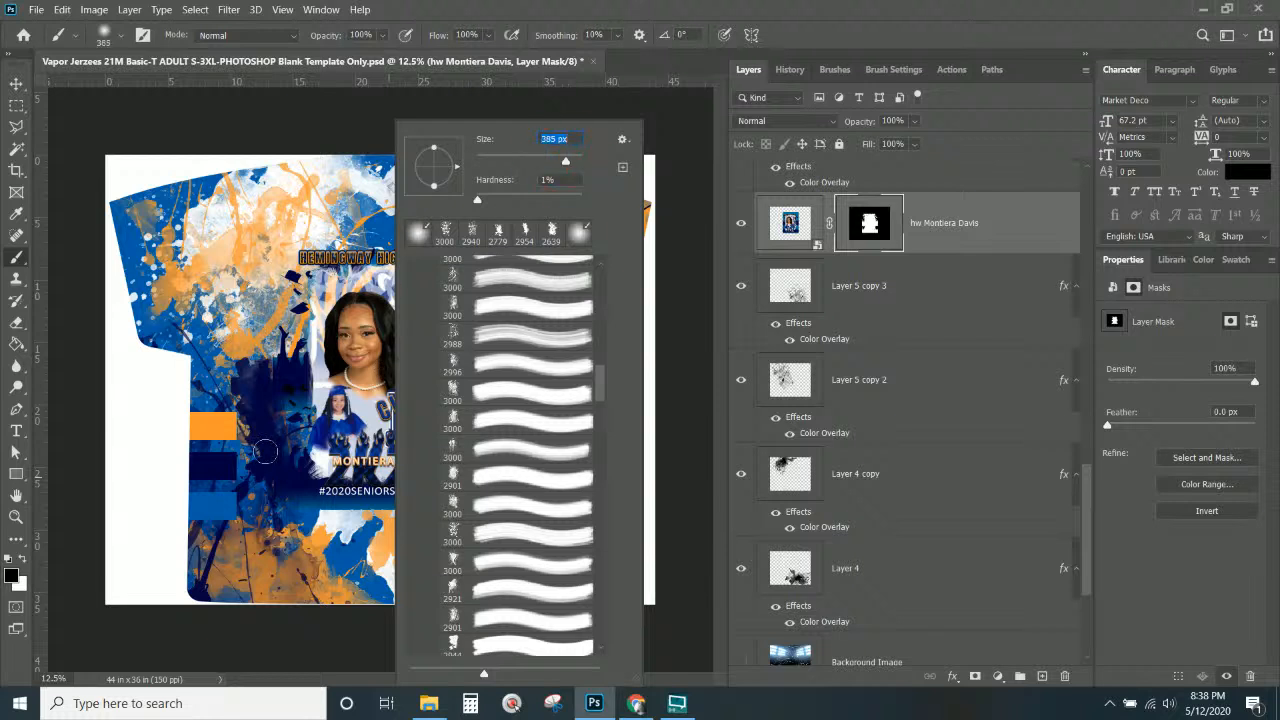
left_click(572, 161)
left_click(195, 563)
mouse_move(195, 563)
left_mouse_down()
mouse_move(386, 556)
mouse_move(225, 547)
mouse_move(474, 557)
mouse_move(505, 515)
mouse_move(525, 558)
mouse_move(450, 522)
mouse_move(388, 552)
mouse_move(162, 564)
mouse_move(334, 550)
left_mouse_up()
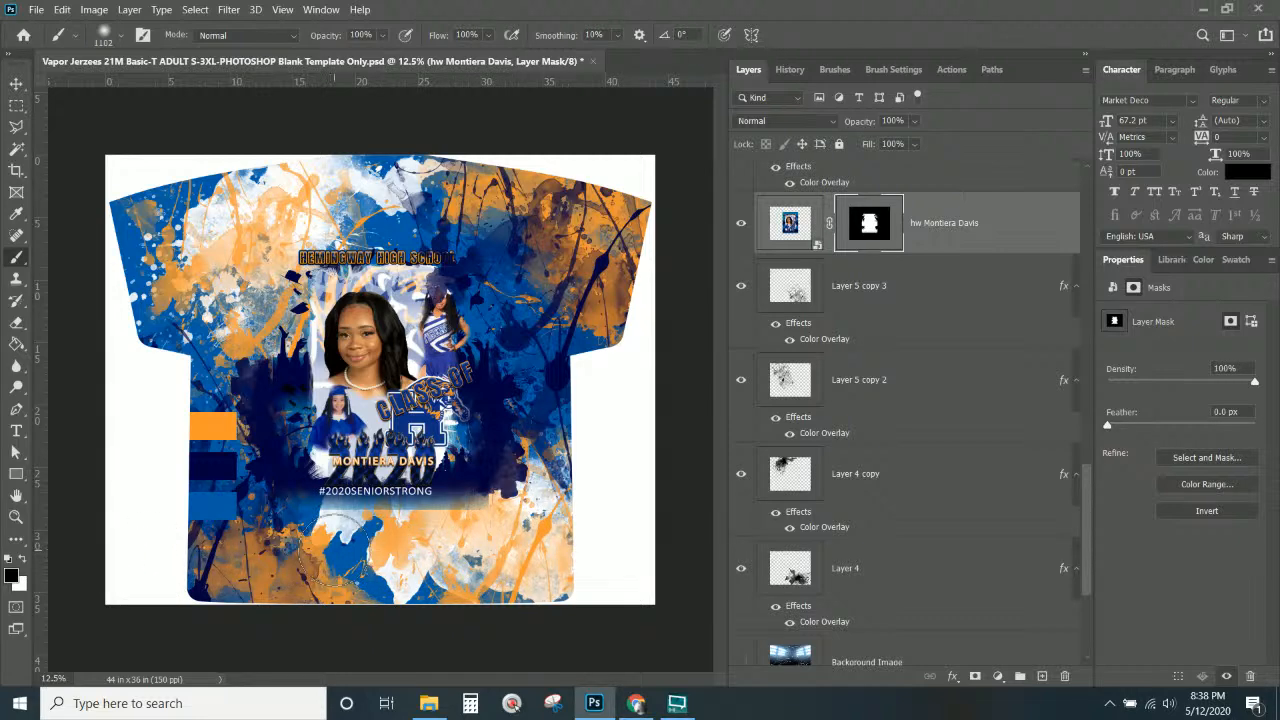
Zoom in and keep softening the photo's lower edge with a 401 px brush.
key("ctrl+KP_Add")
key("ctrl+KP_Add")
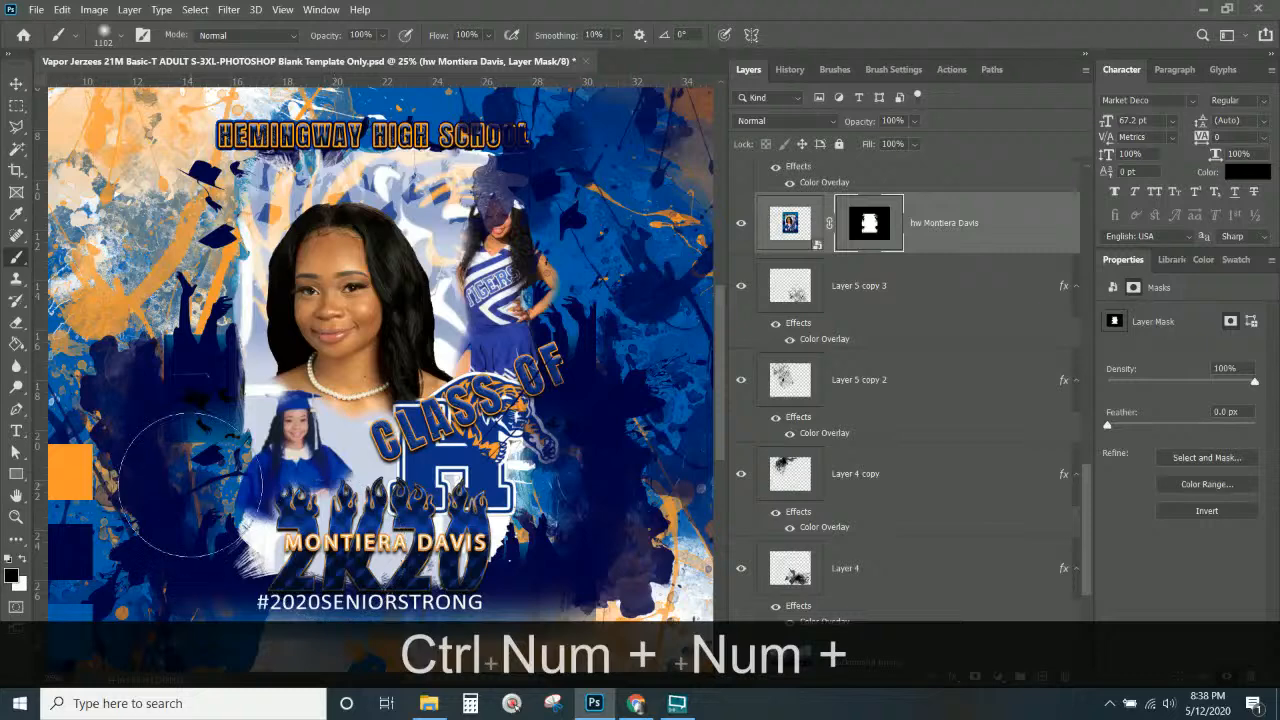
scroll(190, 483, "down", 5)
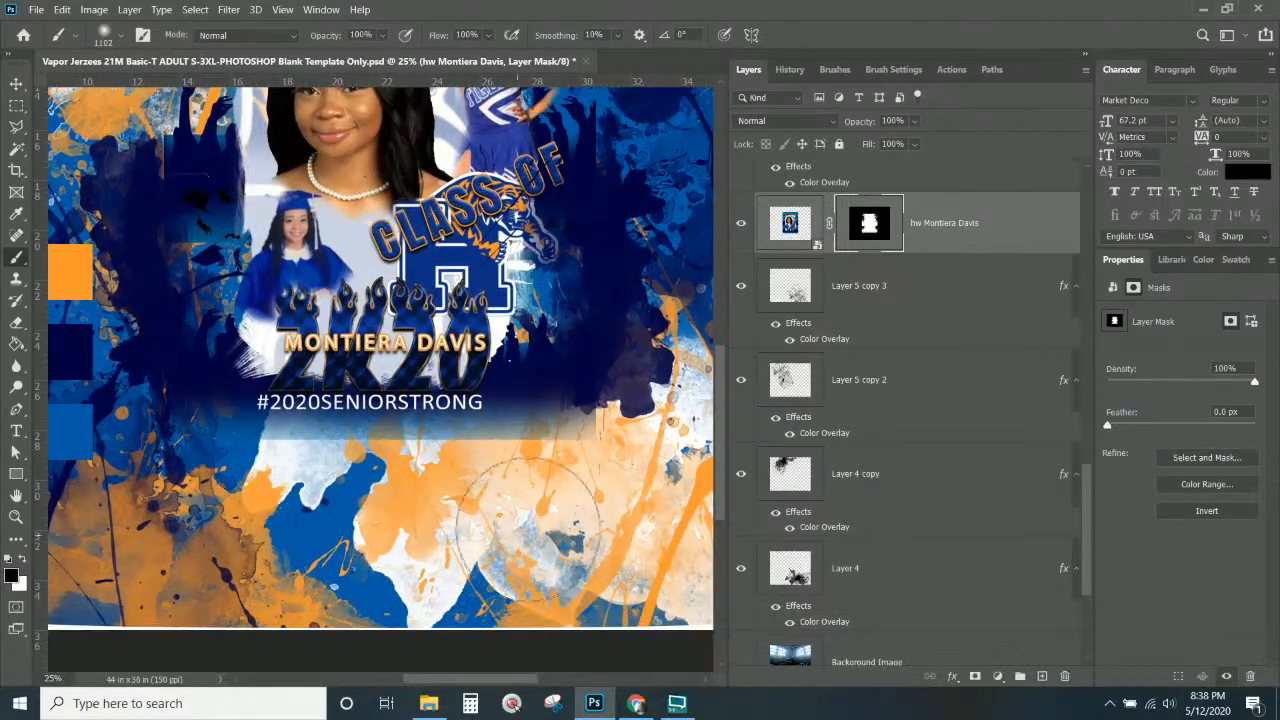
right_click(472, 470)
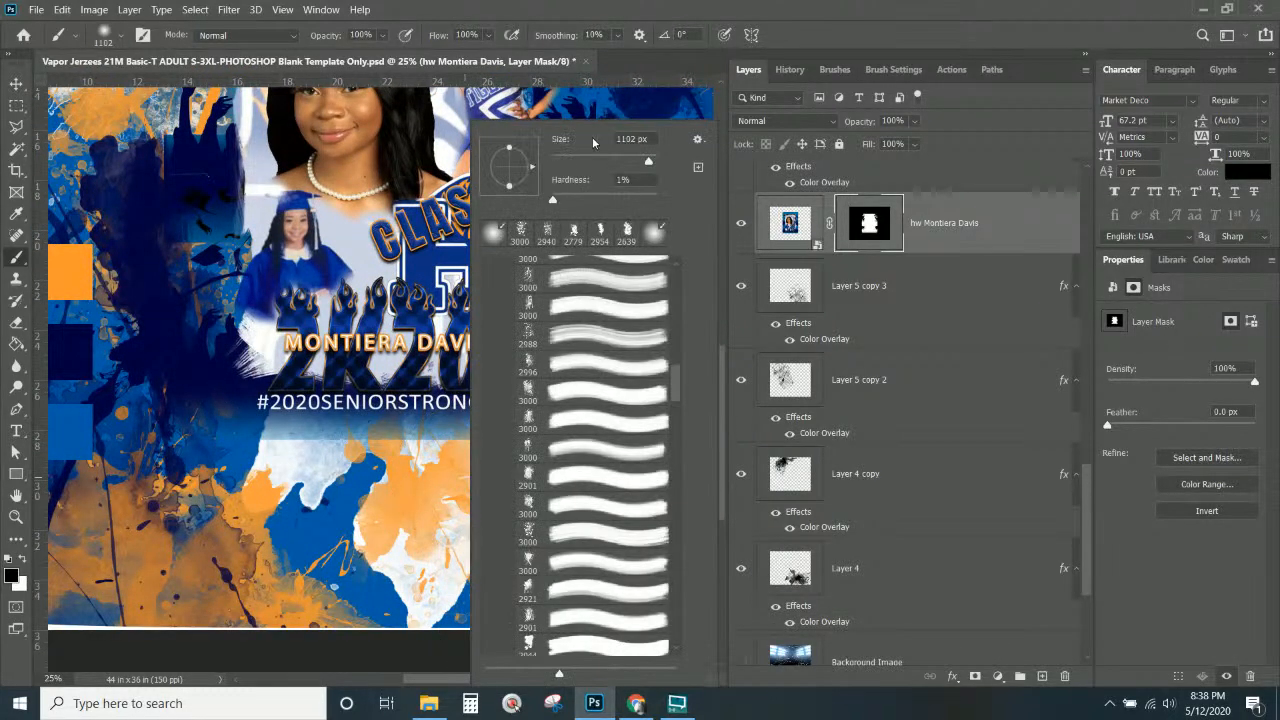
left_click_drag(648, 163, 642, 164)
mouse_move(188, 496)
left_mouse_down()
mouse_move(448, 468)
mouse_move(272, 471)
mouse_move(491, 472)
mouse_move(166, 470)
mouse_move(606, 467)
mouse_move(593, 462)
mouse_move(628, 375)
left_mouse_up()
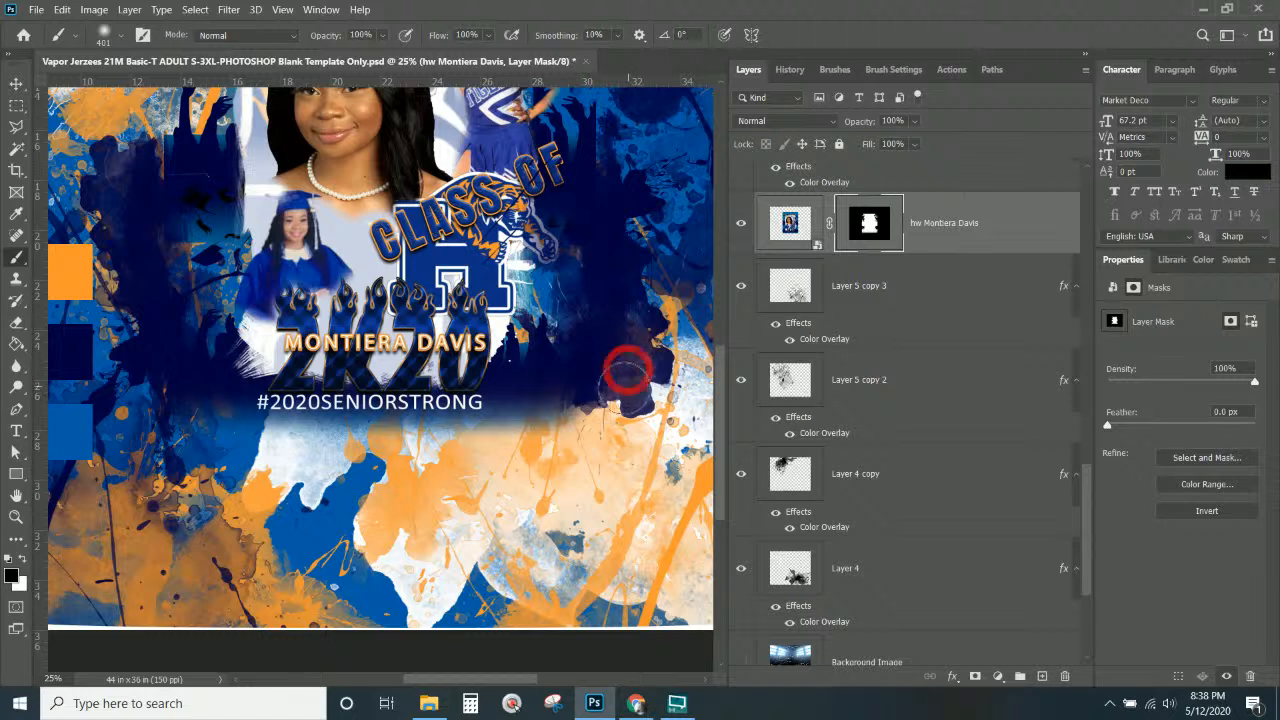
mouse_move(280, 461)
left_mouse_down()
mouse_move(154, 452)
mouse_move(403, 443)
mouse_move(575, 425)
mouse_move(595, 400)
mouse_move(632, 402)
left_mouse_up()
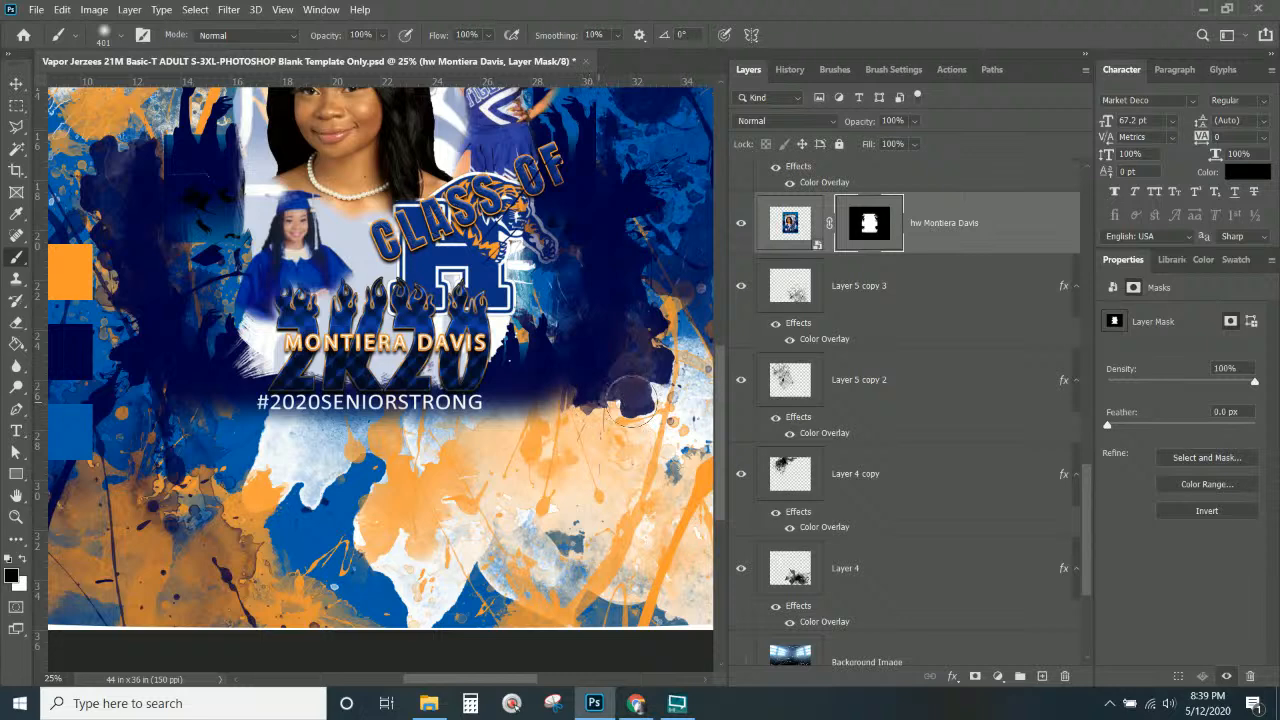
left_click(631, 401)
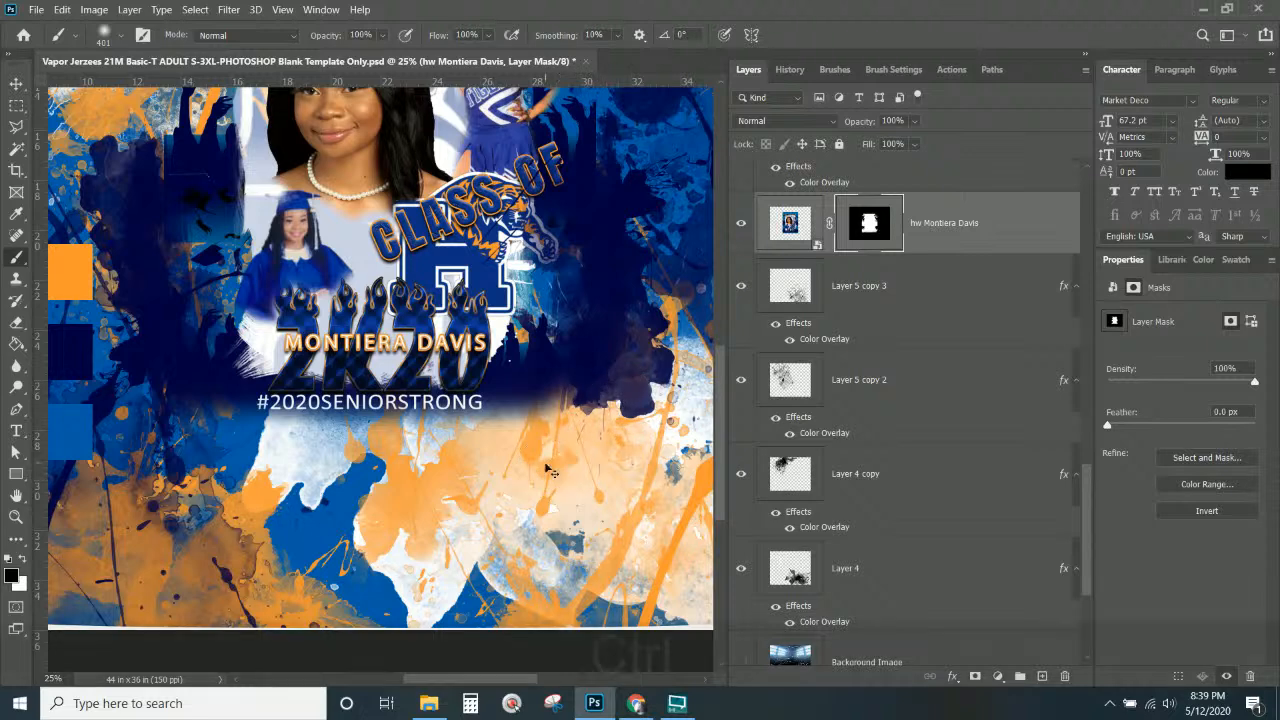
key("ctrl+KP_Subtract")
key("ctrl+KP_Subtract")
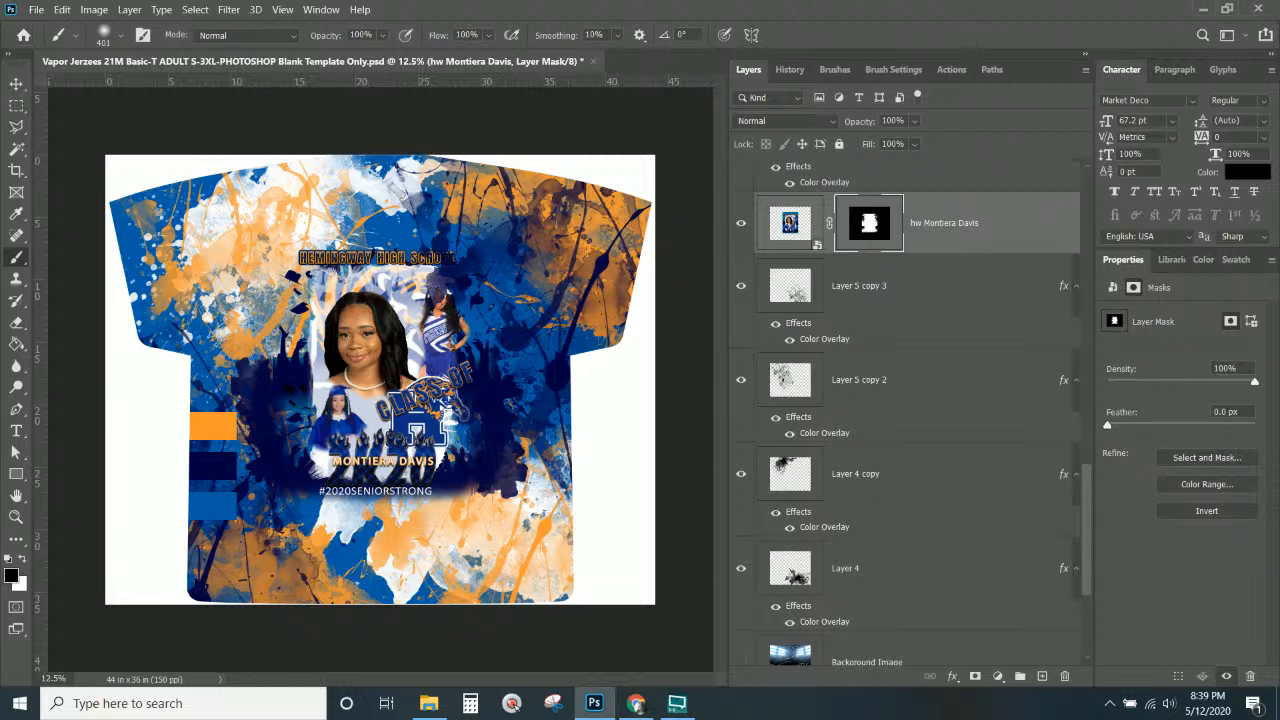
Move Layer 5 below the central photo layer in the stack.
left_click(17, 83)
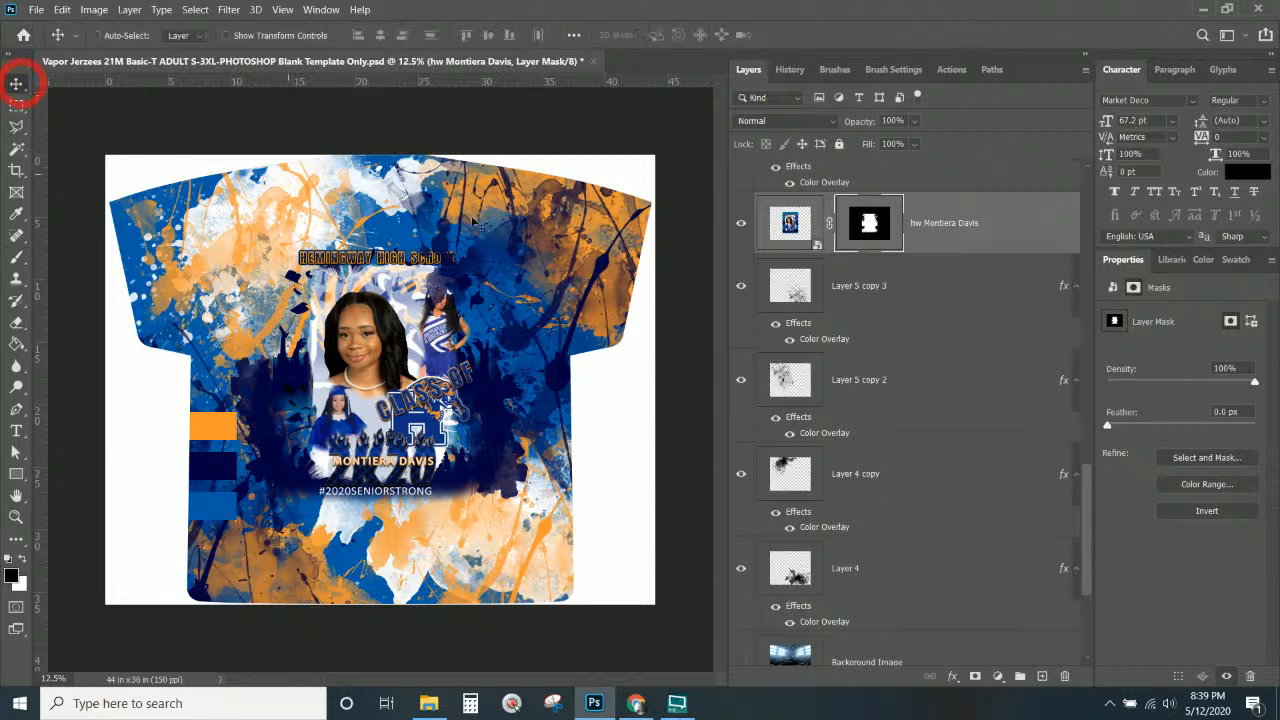
right_click(457, 271)
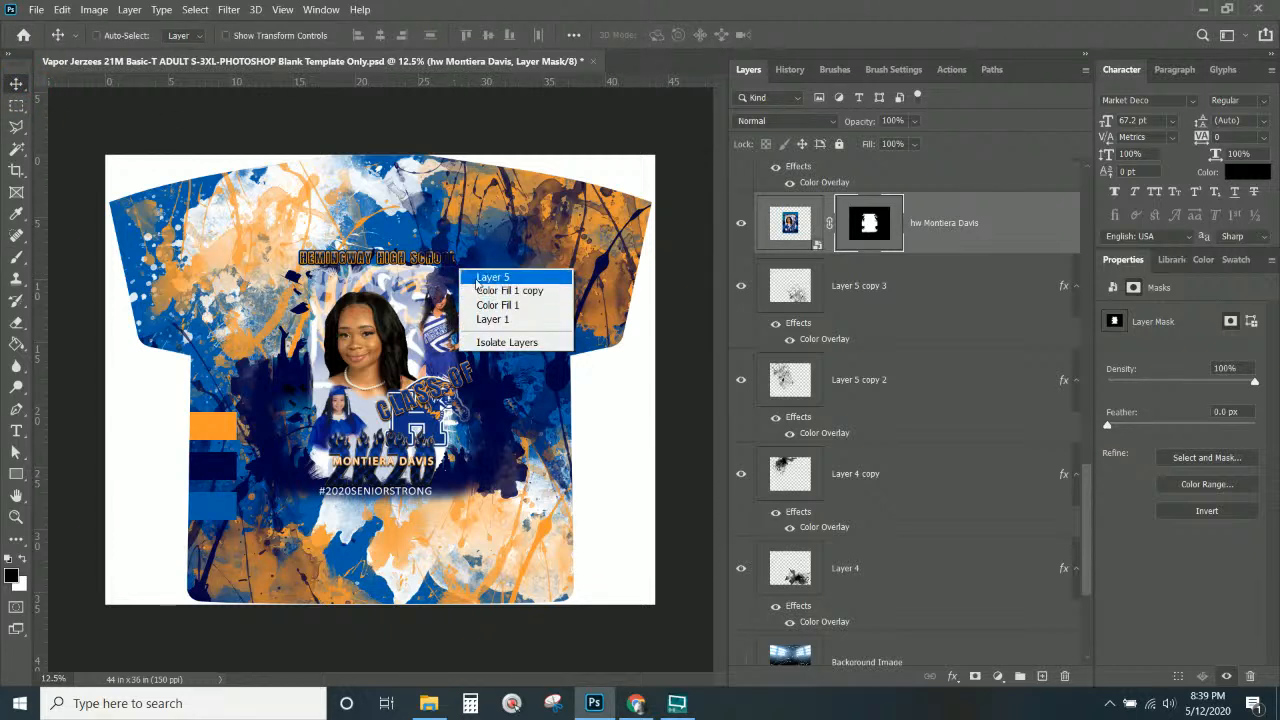
left_click(480, 279)
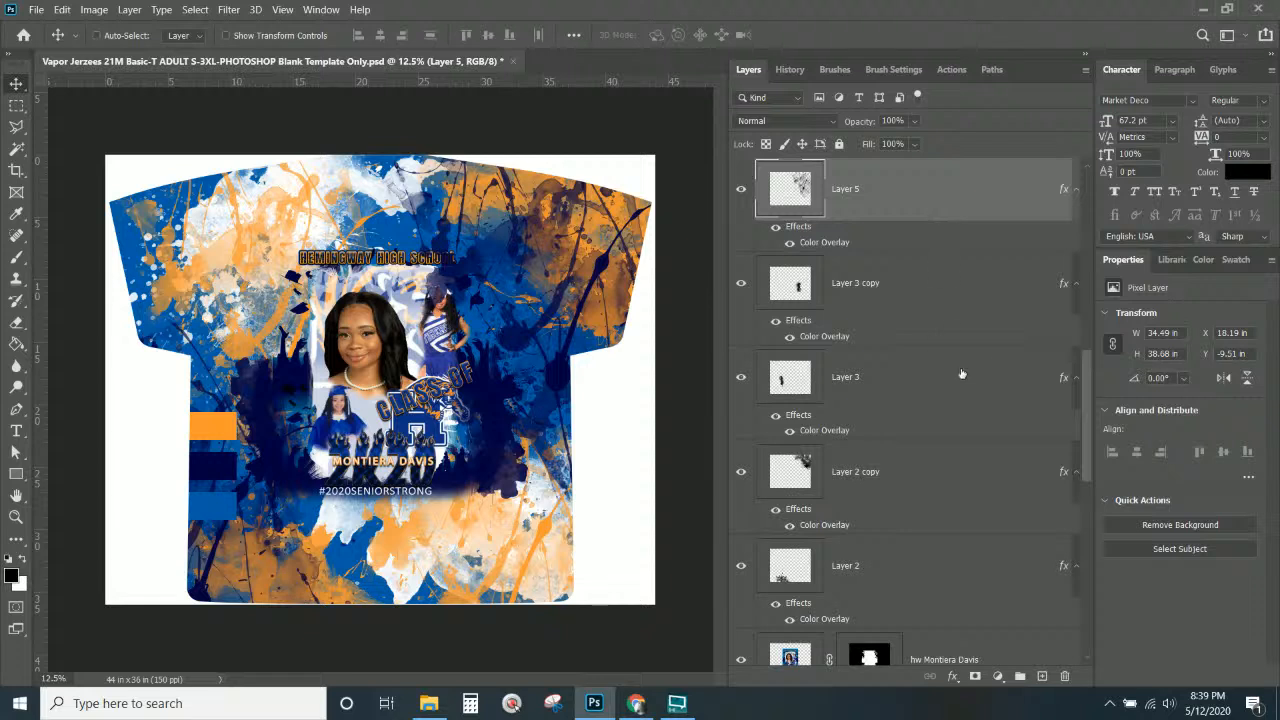
scroll(962, 362, "down", 1)
scroll(962, 360, "up", 1)
left_click_drag(934, 197, 874, 492)
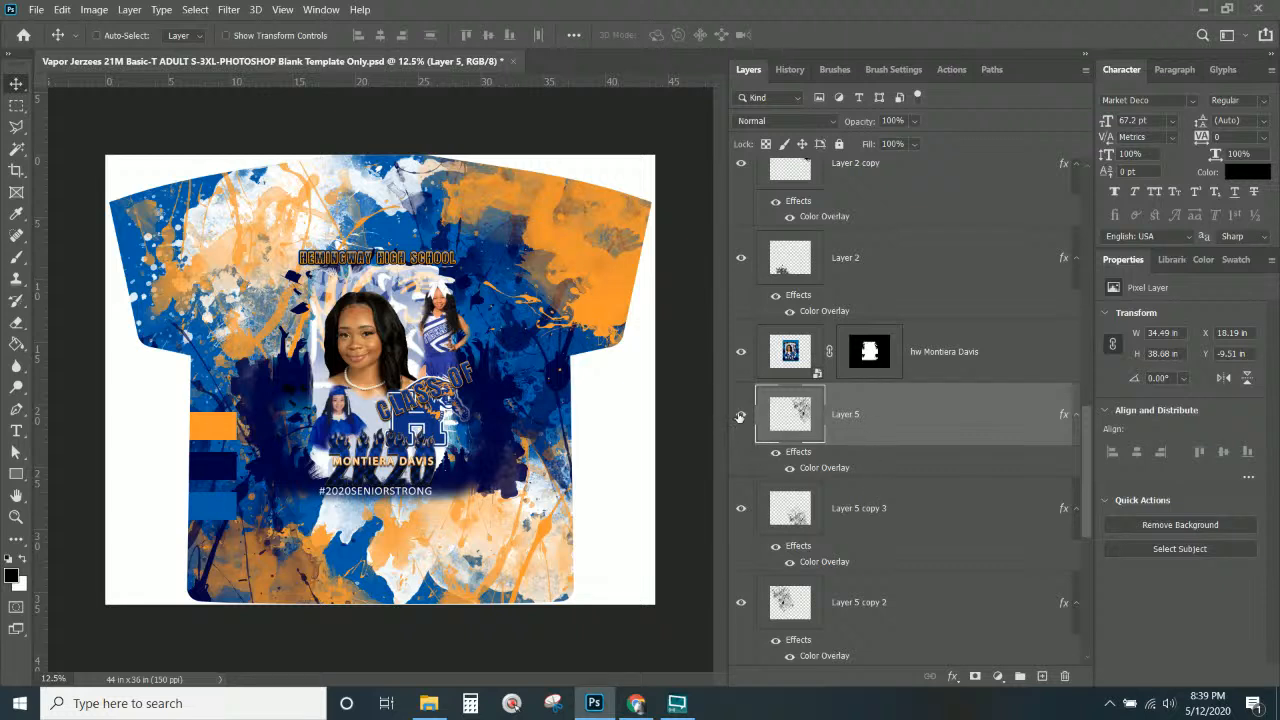
Move the Layer 2 copy splatter beneath the central photo as well.
right_click(614, 290)
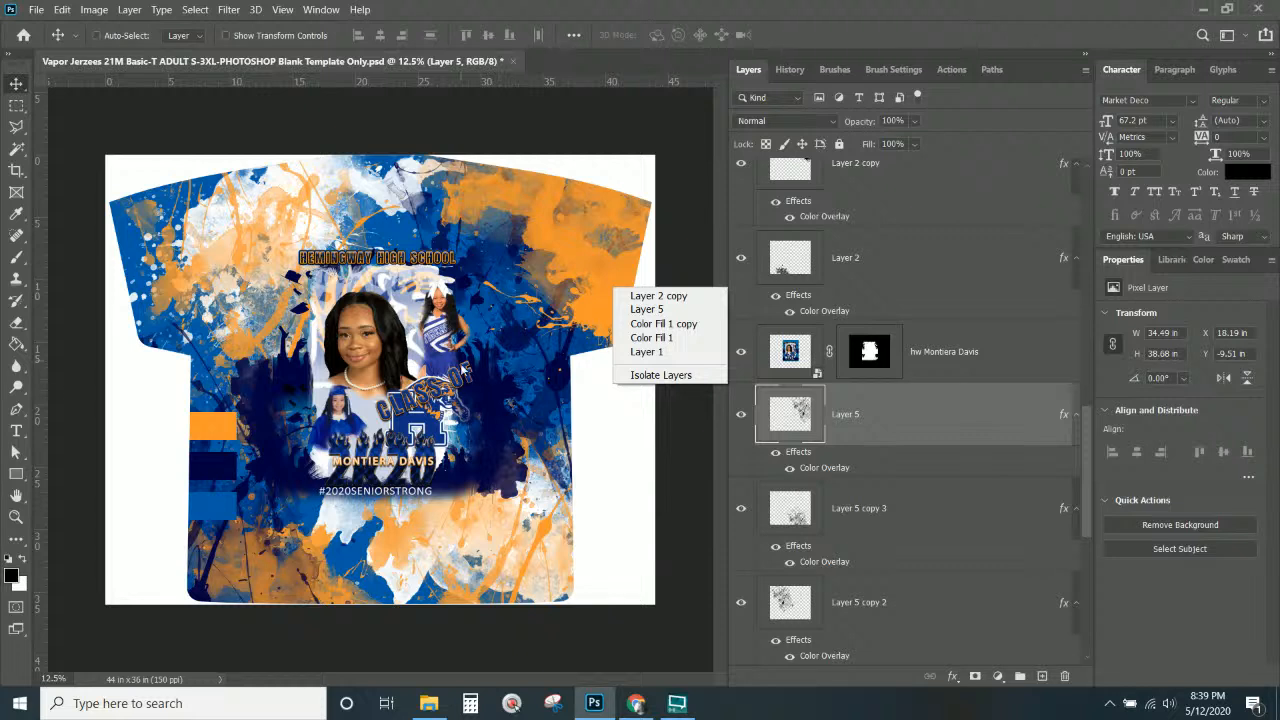
left_click(578, 246)
right_click(580, 248)
left_click(606, 262)
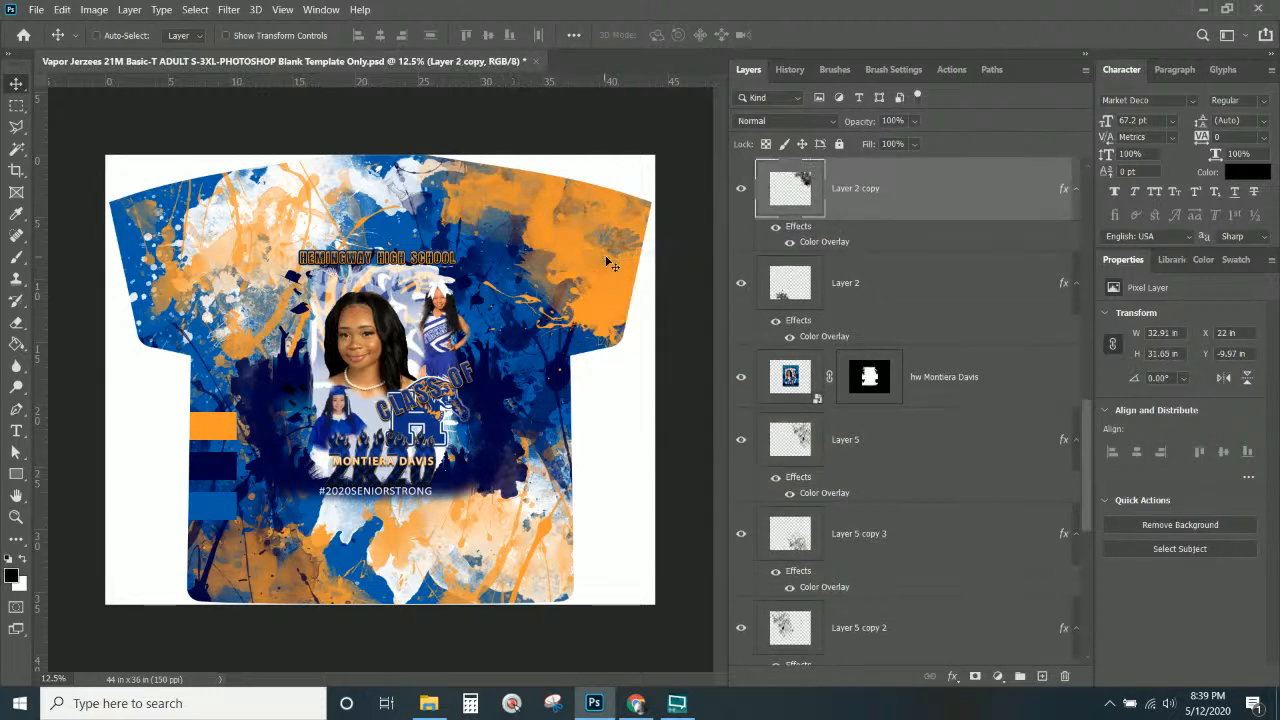
left_click_drag(900, 187, 877, 476)
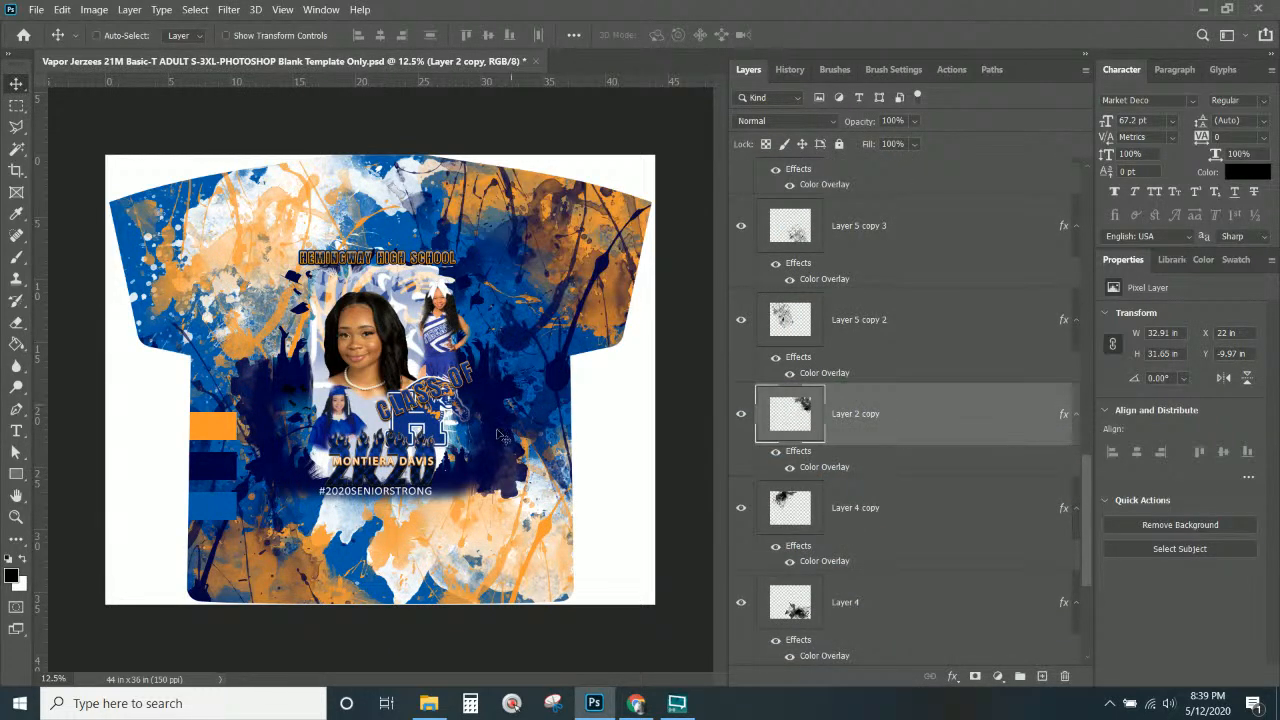
key("ctrl+KP_Add")
key("ctrl+KP_Add")
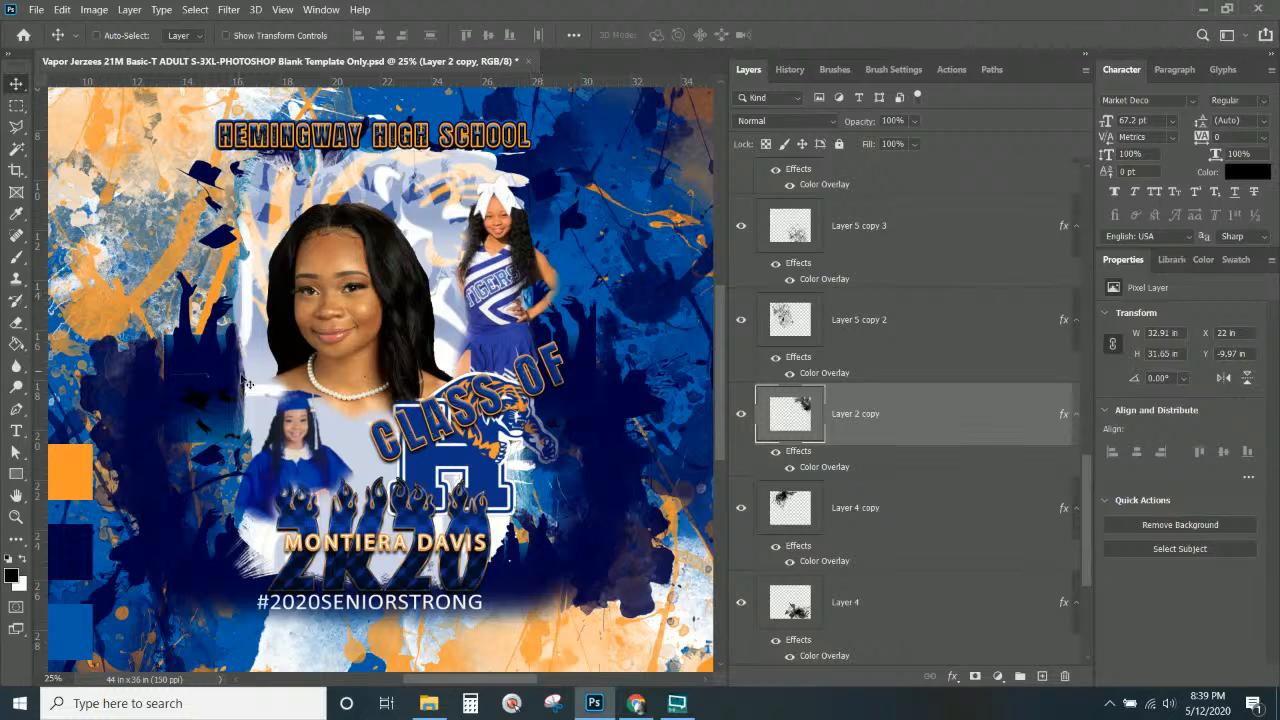
Paint out dark navy beside the cheerleader and on the left via the photo's mask.
scroll(245, 385, "down", 1)
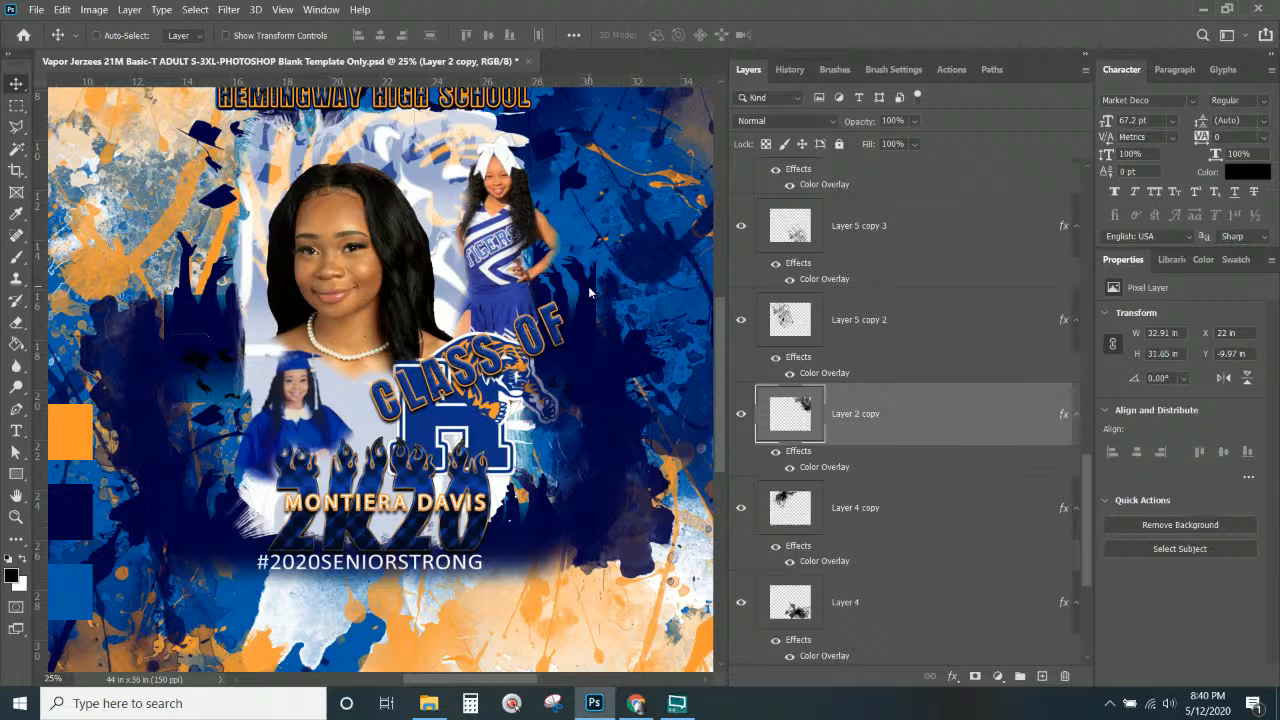
right_click(591, 294)
left_click(597, 297)
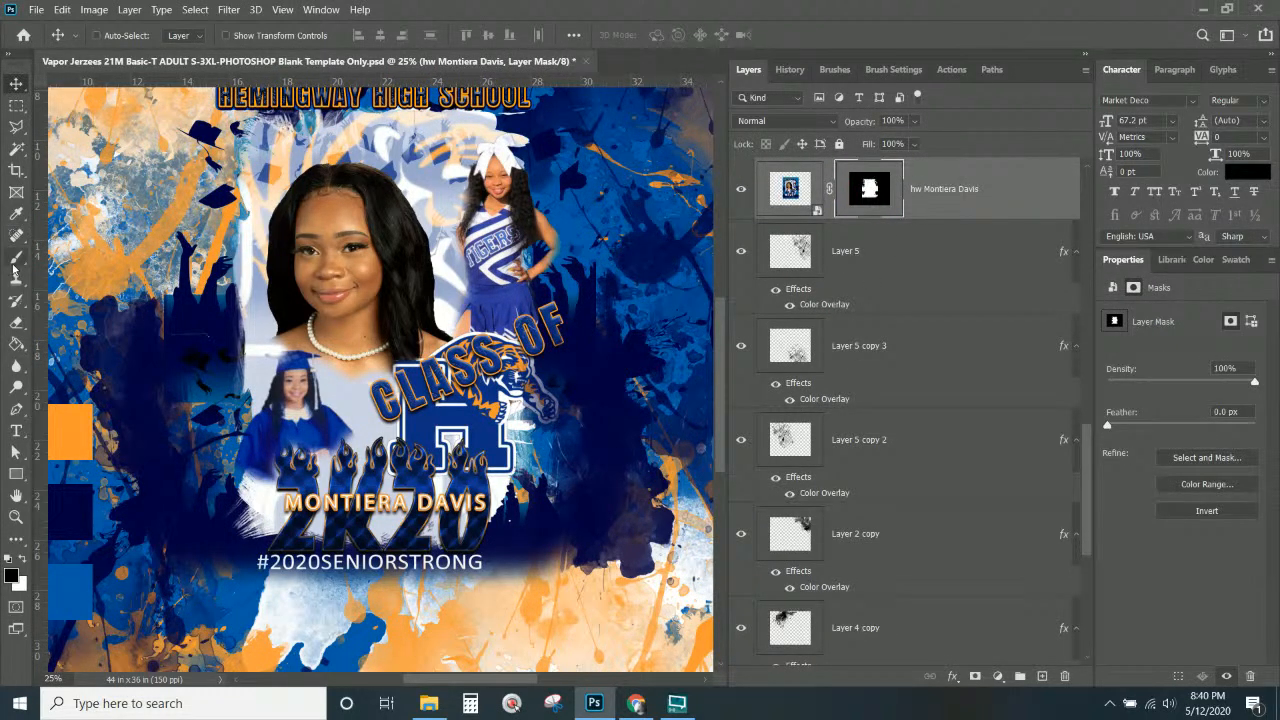
left_click(16, 256)
mouse_move(588, 312)
left_mouse_down()
mouse_move(635, 275)
mouse_move(625, 255)
mouse_move(640, 290)
mouse_move(620, 305)
mouse_move(625, 322)
mouse_move(618, 262)
mouse_move(622, 324)
left_mouse_up()
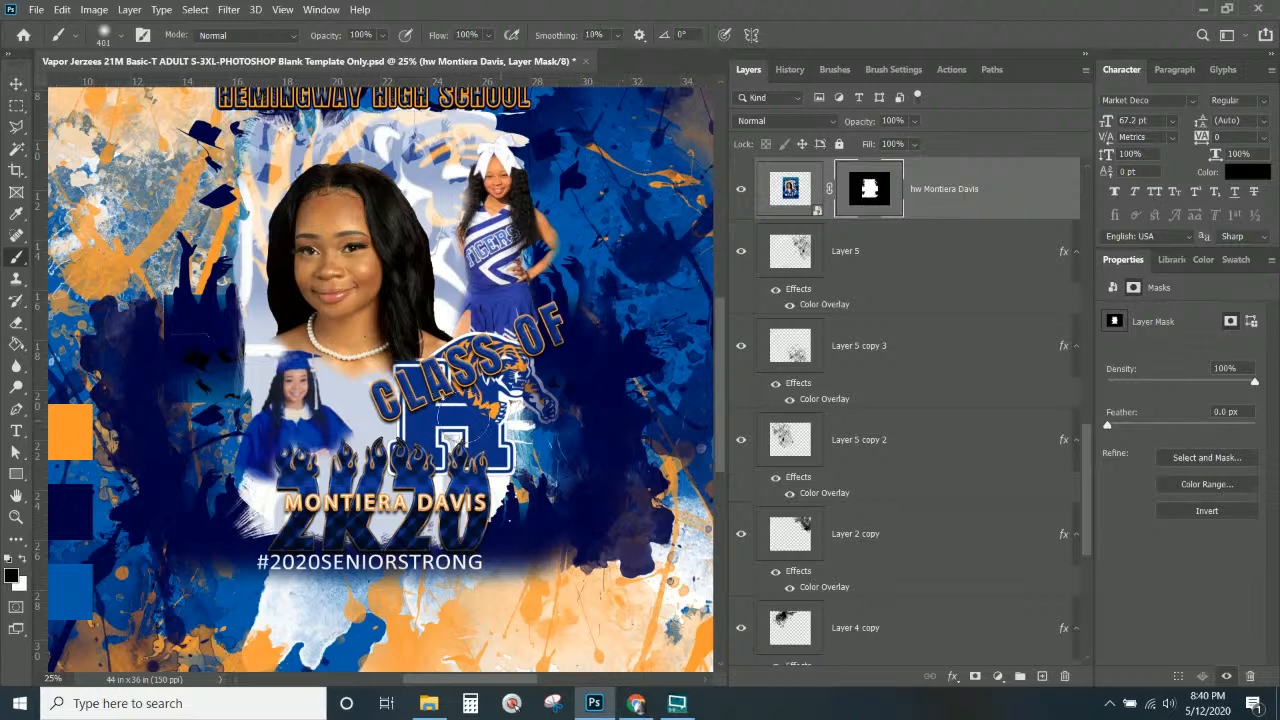
mouse_move(140, 305)
left_mouse_down()
mouse_move(130, 340)
mouse_move(148, 285)
mouse_move(117, 420)
mouse_move(118, 313)
mouse_move(148, 288)
mouse_move(140, 268)
mouse_move(123, 337)
mouse_move(172, 360)
mouse_move(166, 325)
mouse_move(170, 403)
mouse_move(142, 415)
mouse_move(205, 285)
left_mouse_up()
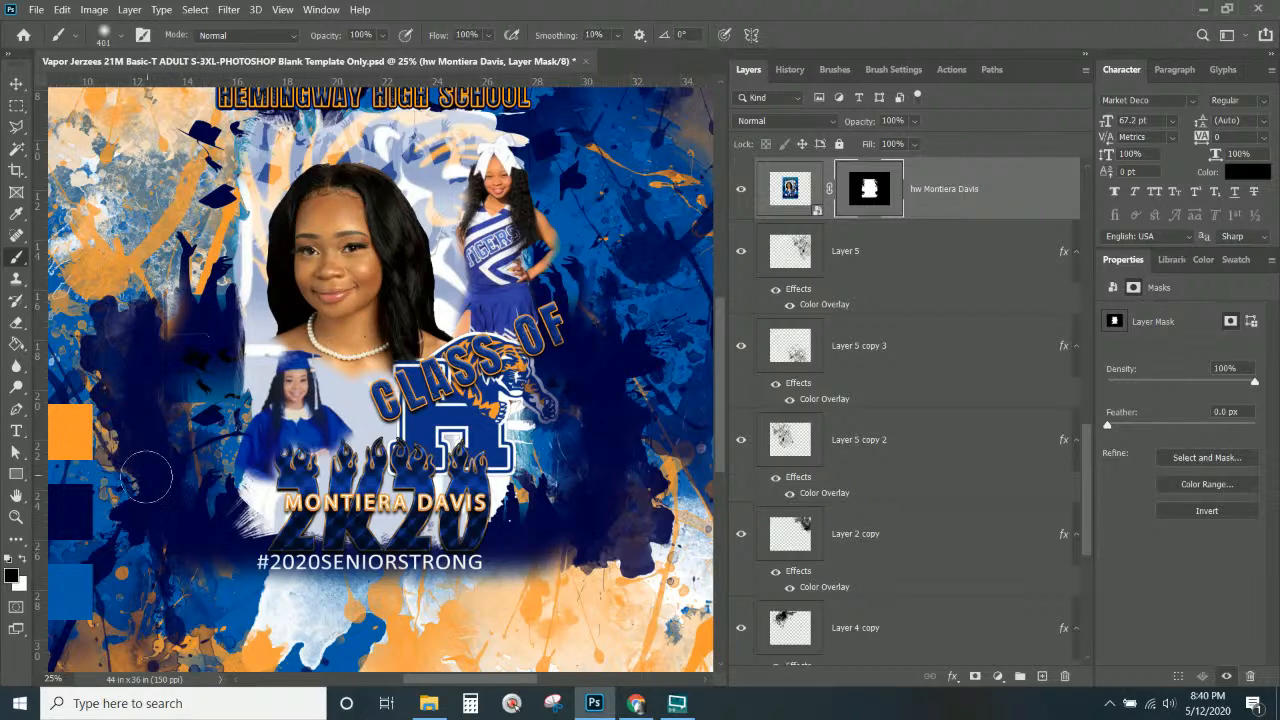
left_click(180, 593)
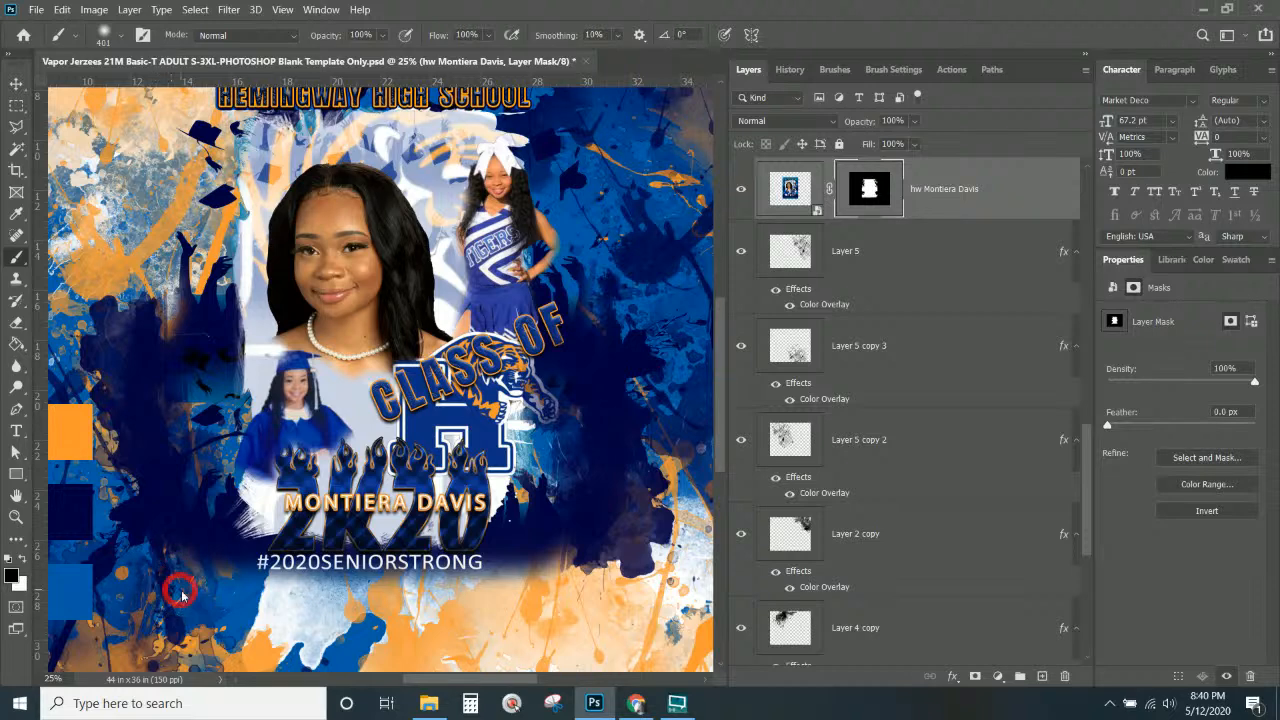
key("ctrl+KP_Subtract")
key("ctrl+KP_Subtract")
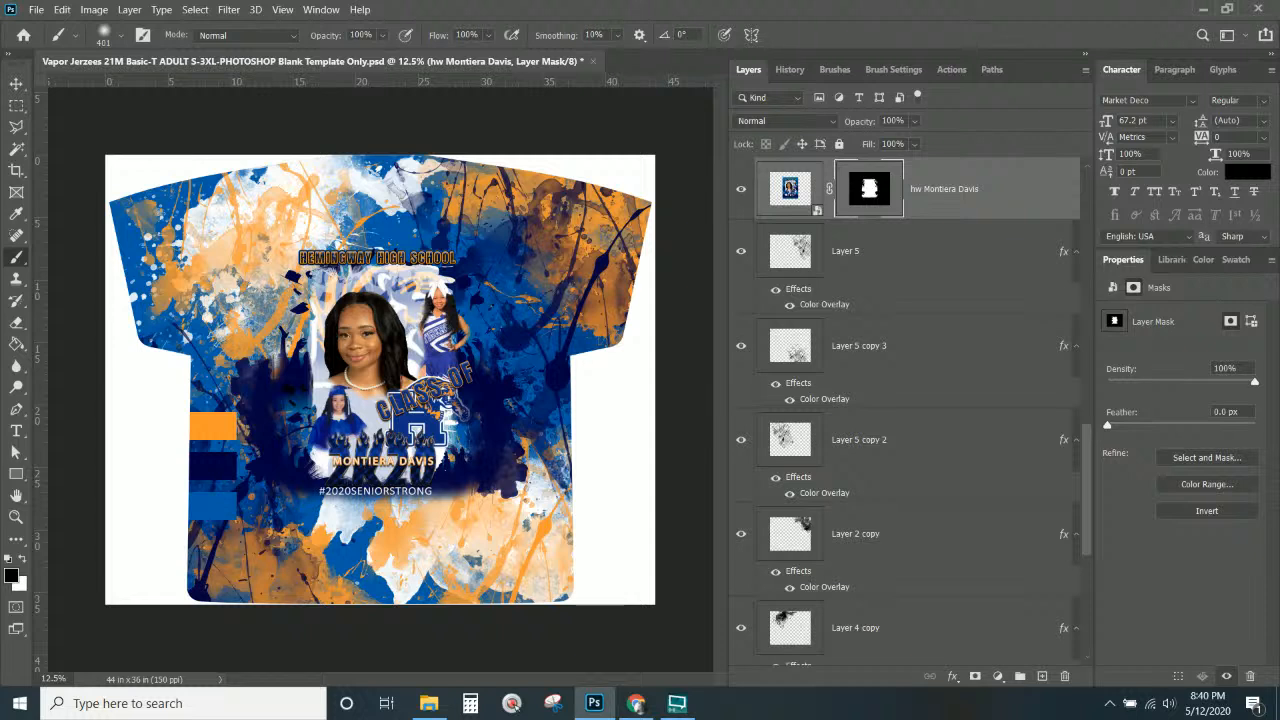
Move Layer 2 down the layer stack and compare it on and off.
left_click(16, 83)
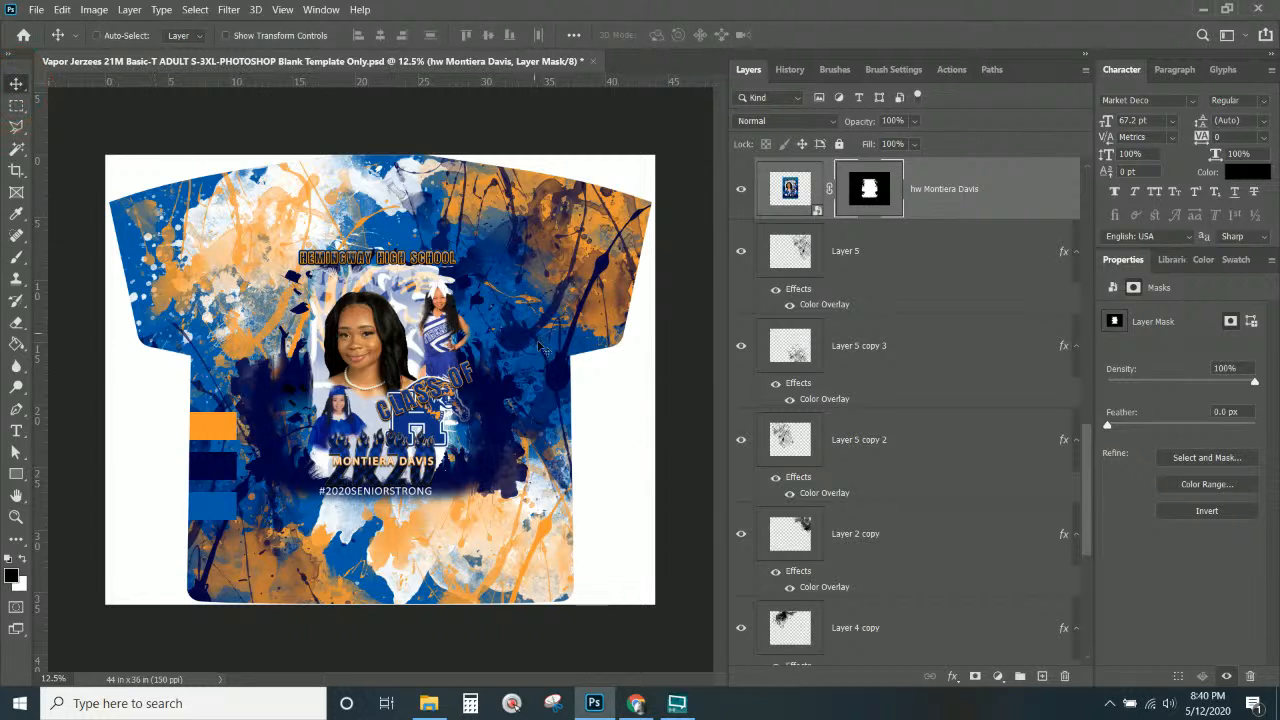
right_click(556, 366)
left_click(566, 372)
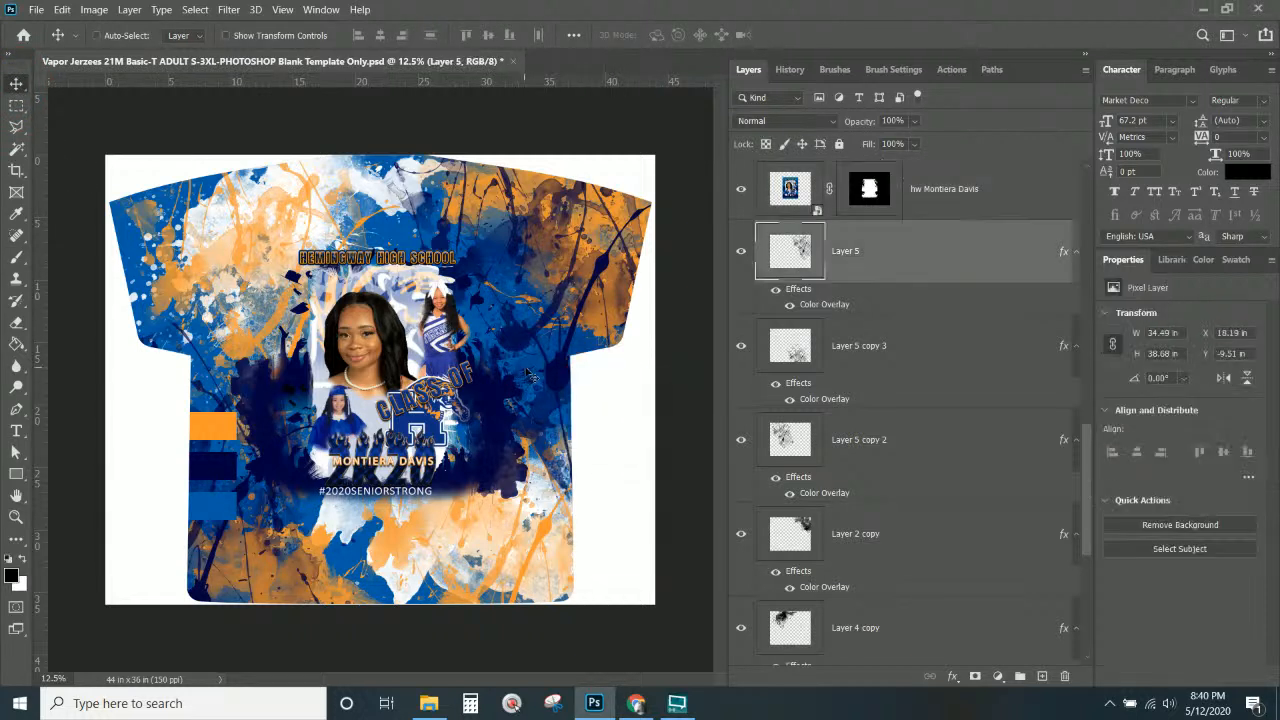
scroll(950, 296, "up", 2)
left_click_drag(848, 234, 842, 477)
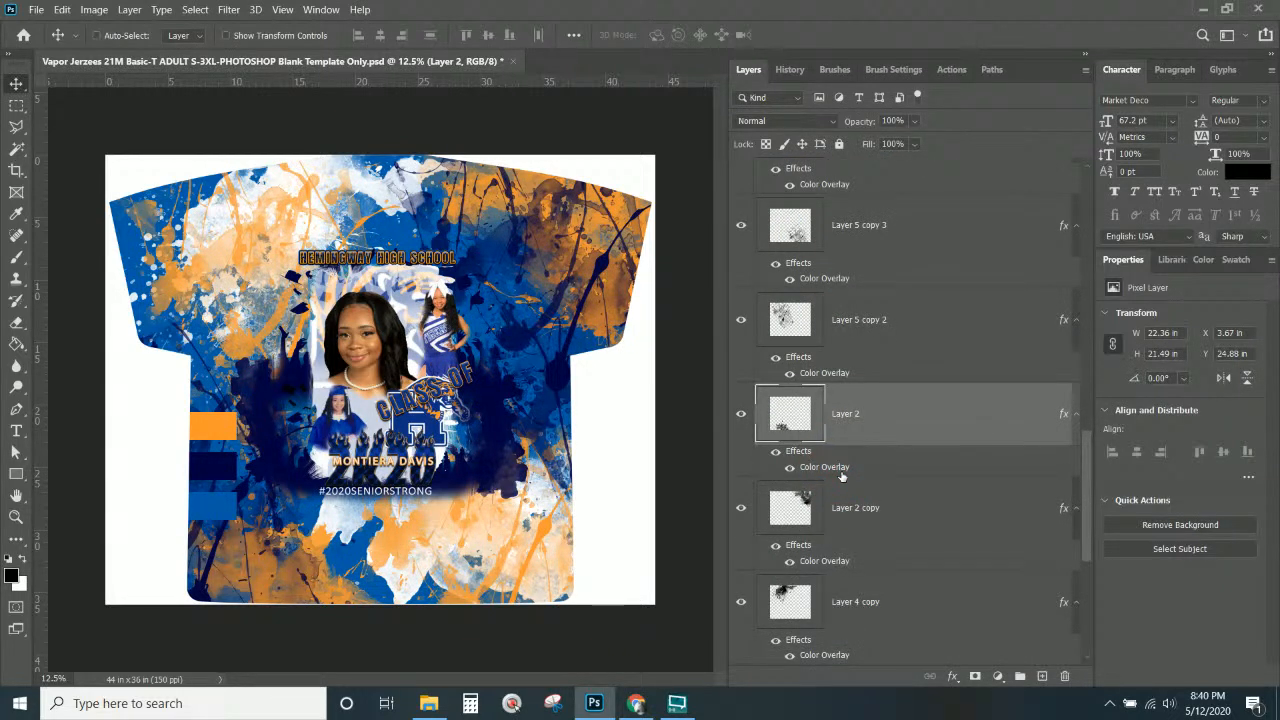
left_click(740, 414)
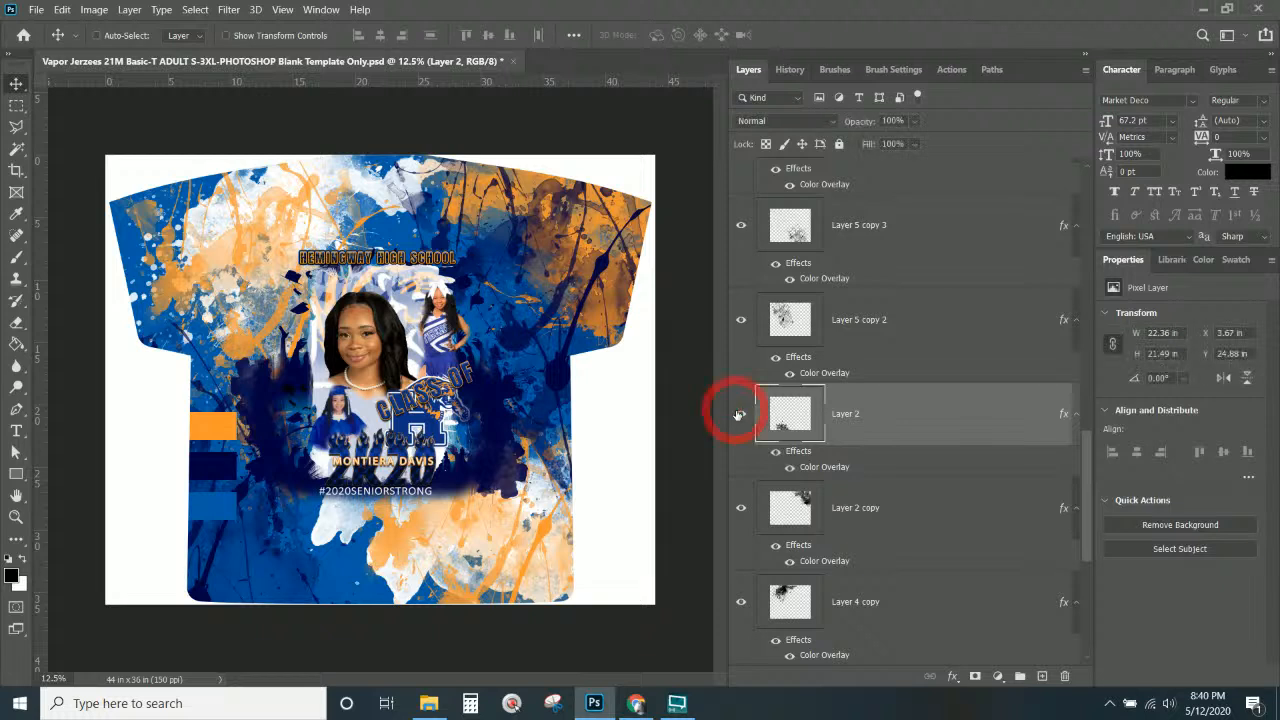
left_click(738, 414)
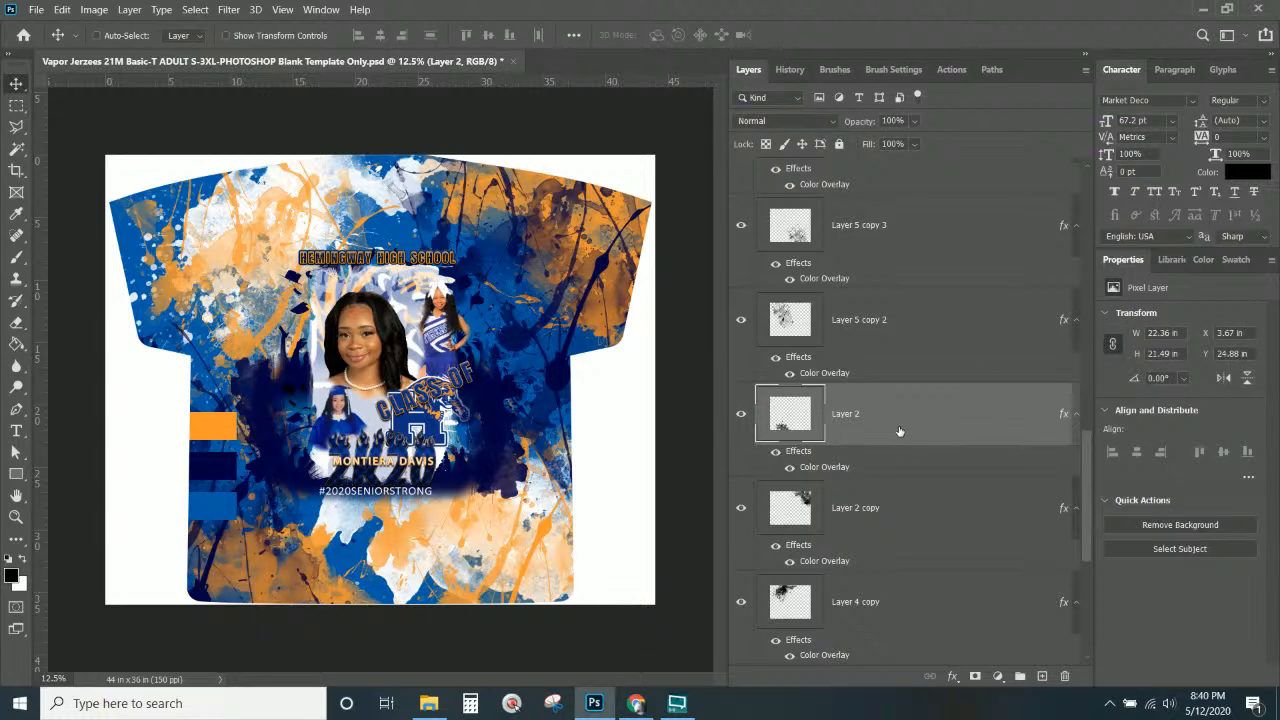
Show Layer 5's orange splatter and shift it left to X 14.85 in, Y −9.97 in.
left_click(886, 320)
left_click(739, 320)
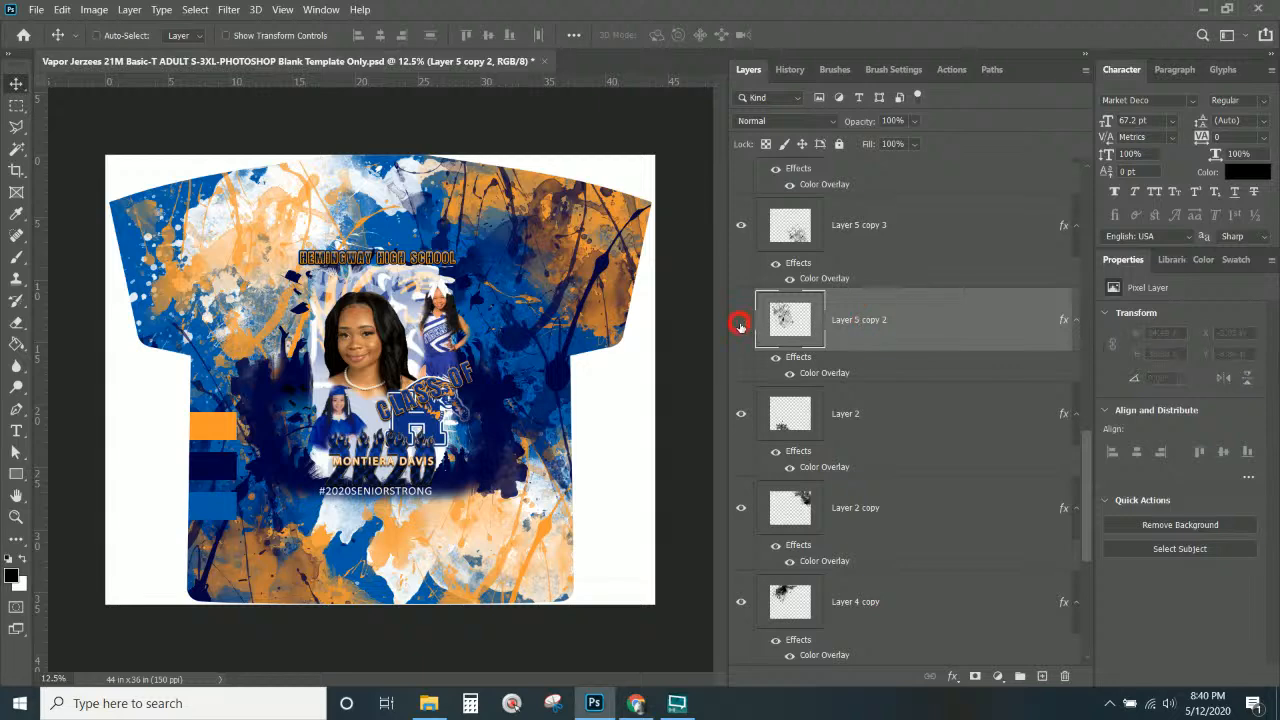
left_click(740, 322)
scroll(826, 328, "up", 3)
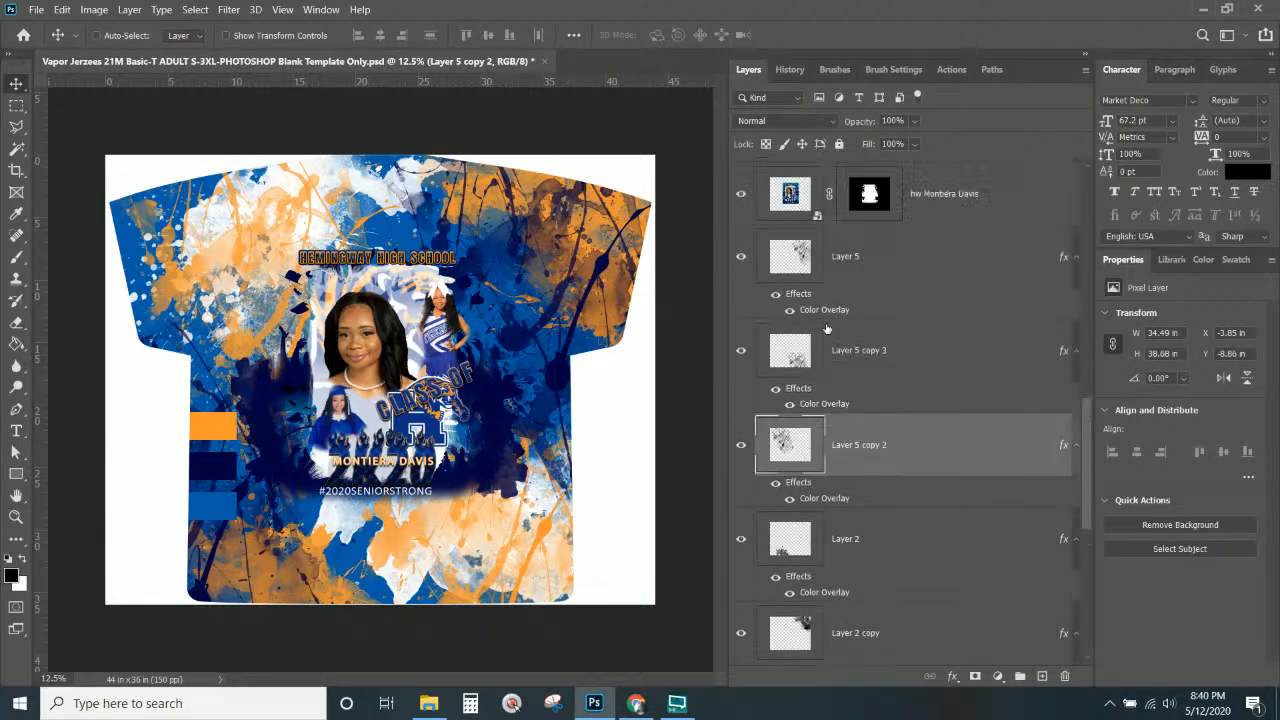
left_click(741, 350)
left_click(742, 350)
left_click(742, 257)
left_click(872, 262)
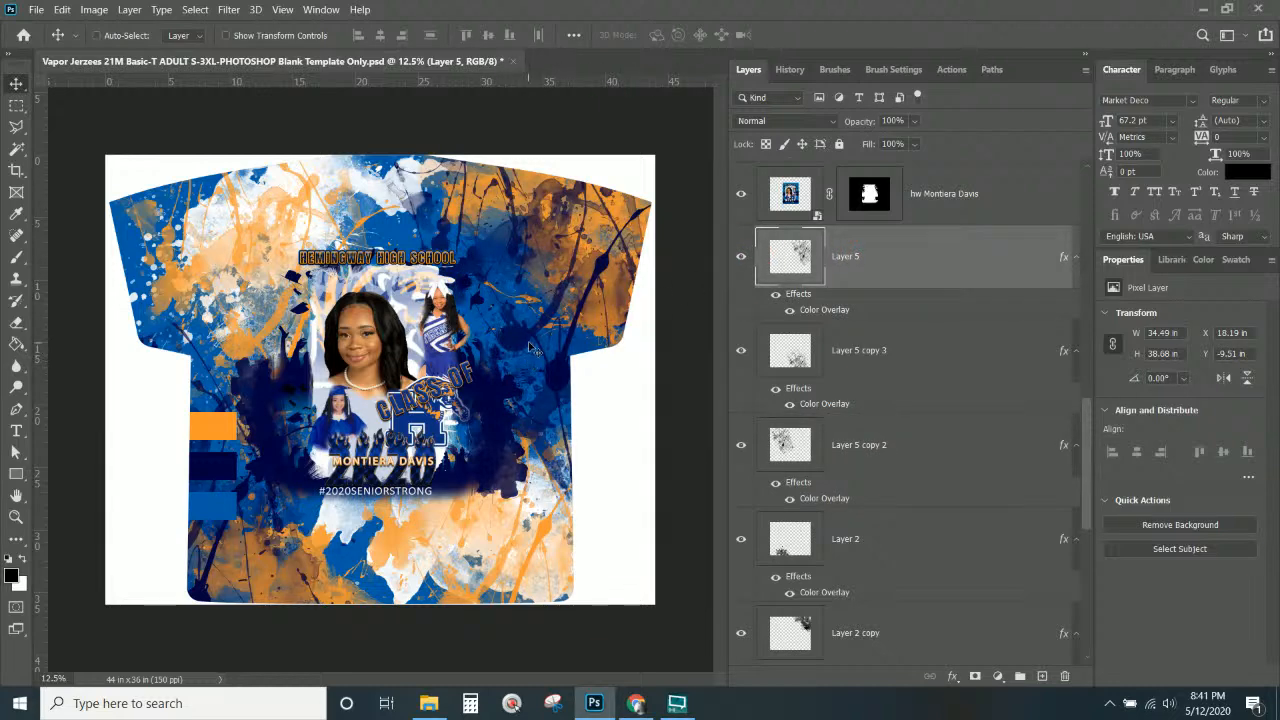
left_click_drag(534, 357, 488, 340)
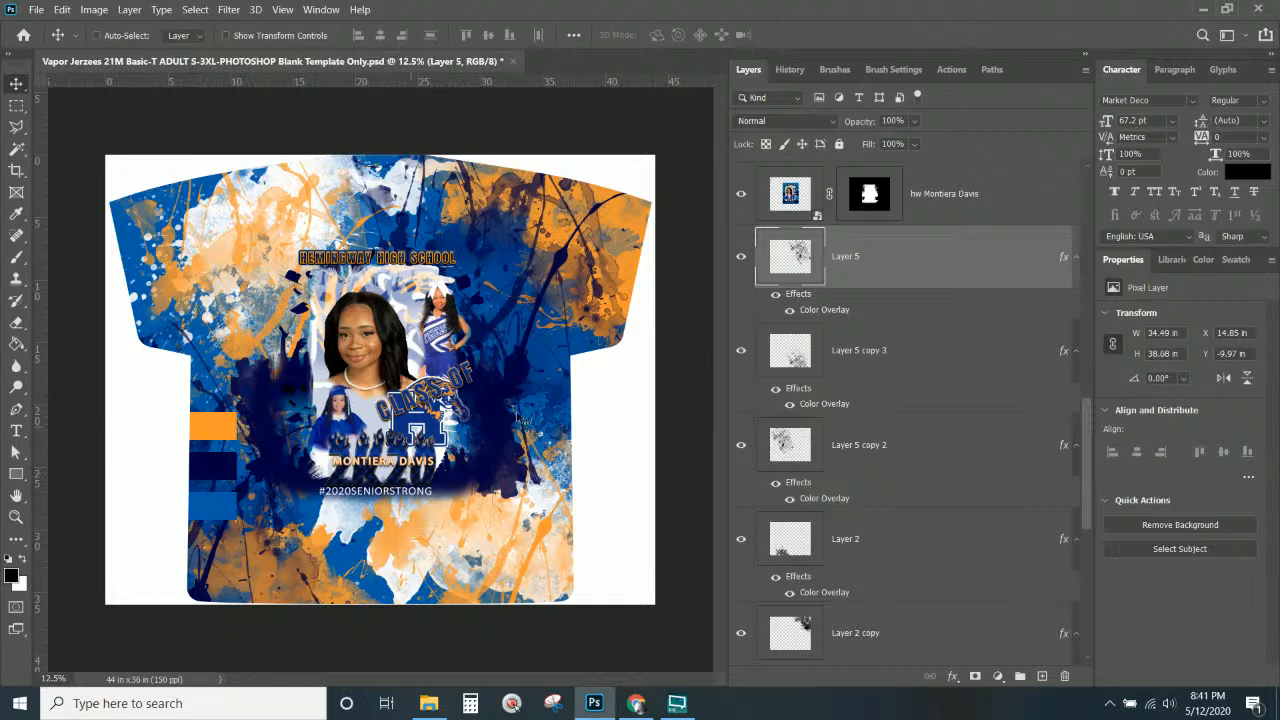
scroll(952, 400, "down", 5)
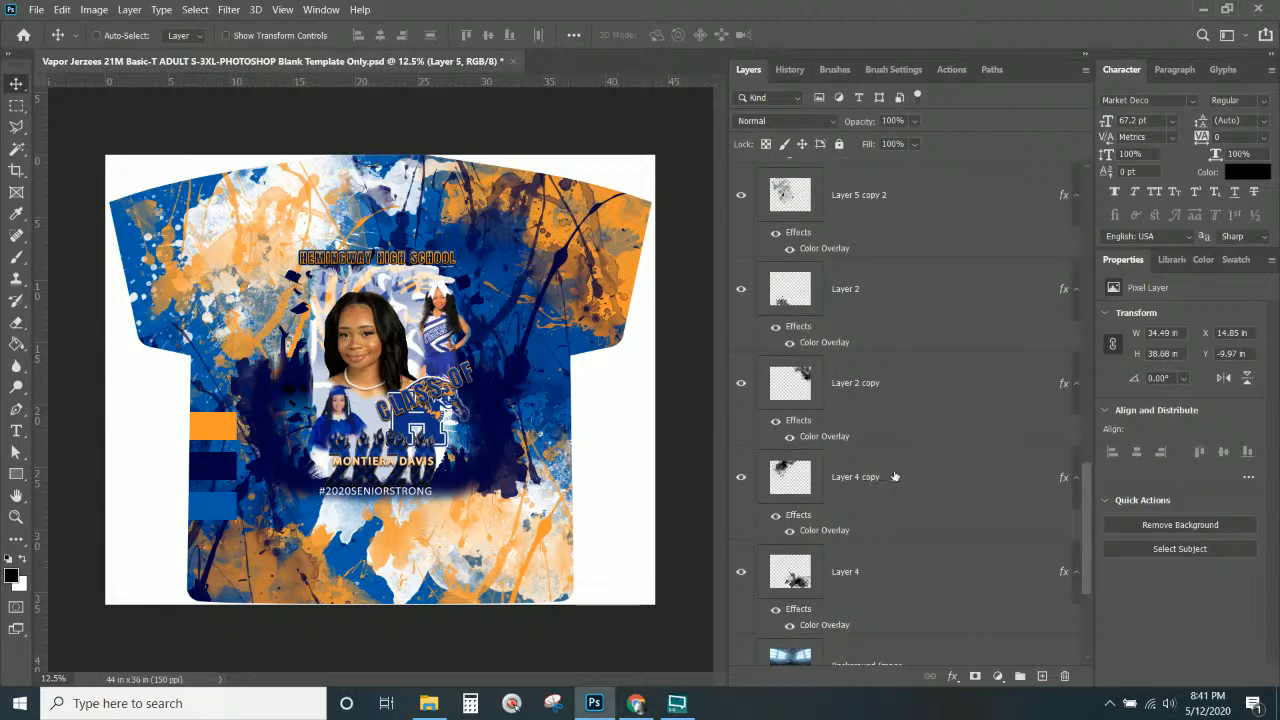
Duplicate the Layer 4 copy splatter as Layer 4 copy 2 and move it just below the photo layer.
left_click(758, 478)
left_click(739, 480)
left_click(739, 480)
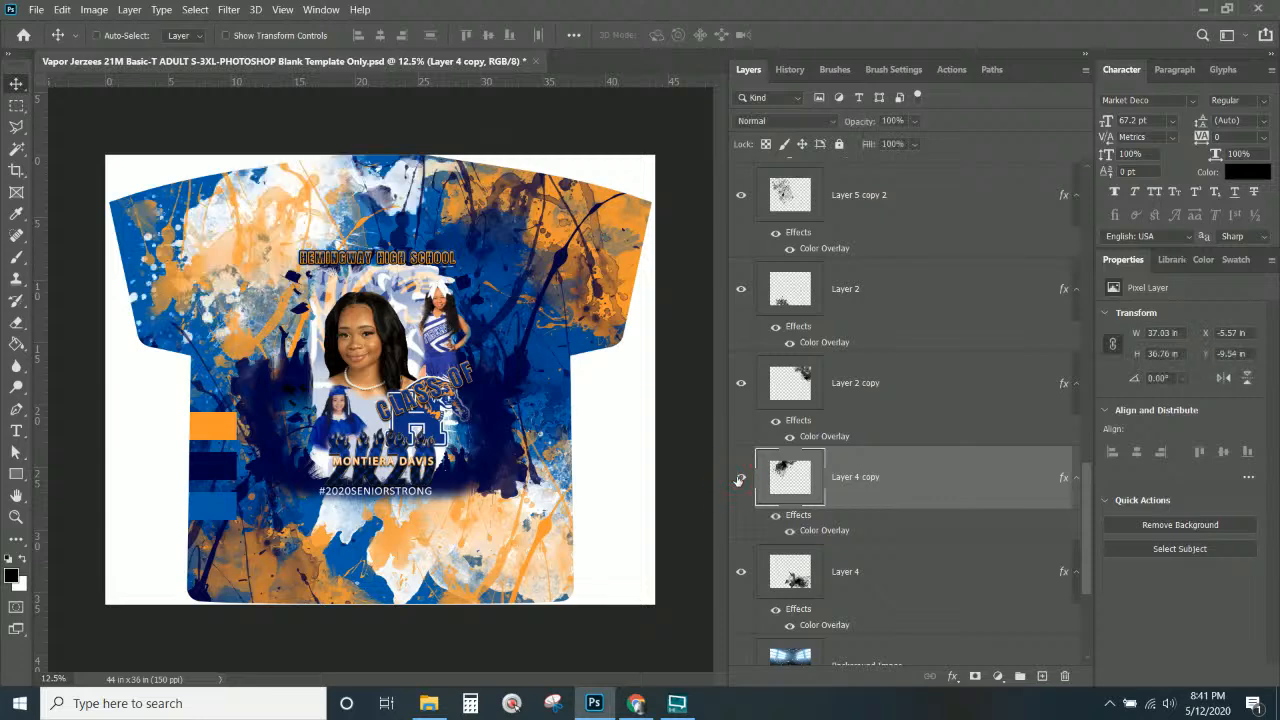
left_click(958, 482)
key("alt")
left_click_drag(427, 522, 405, 495)
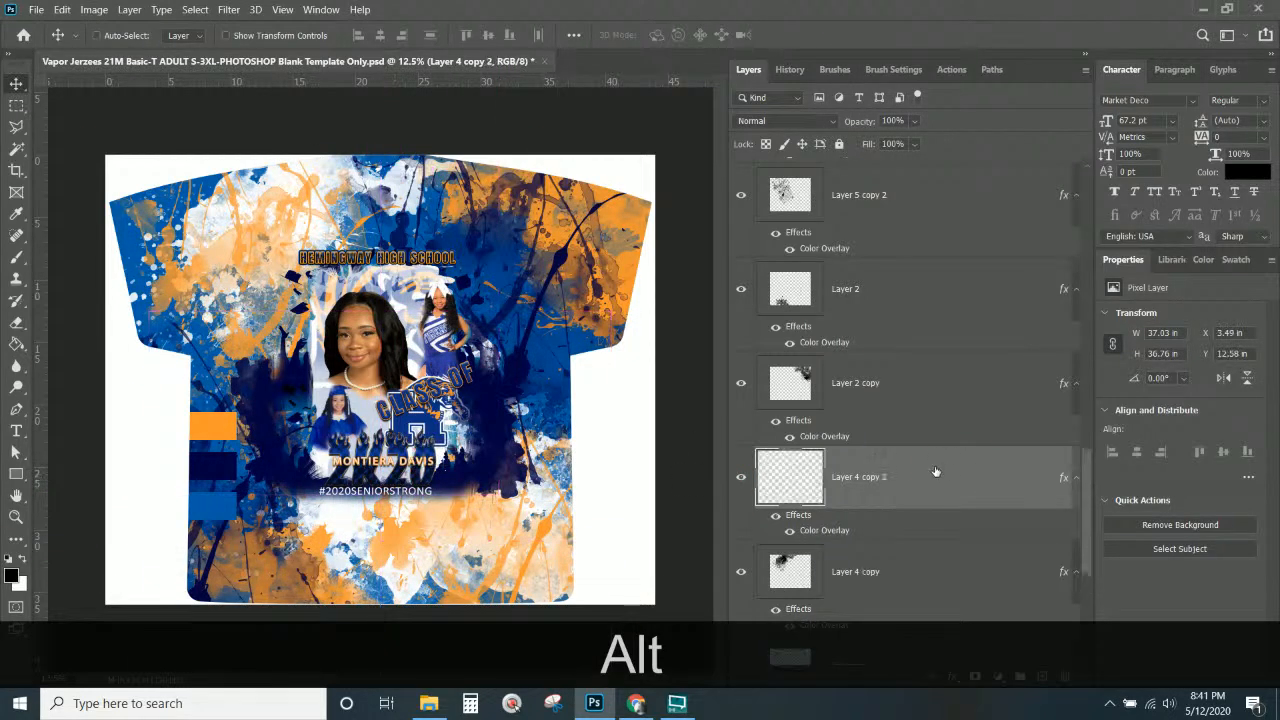
left_click_drag(887, 468, 830, 332)
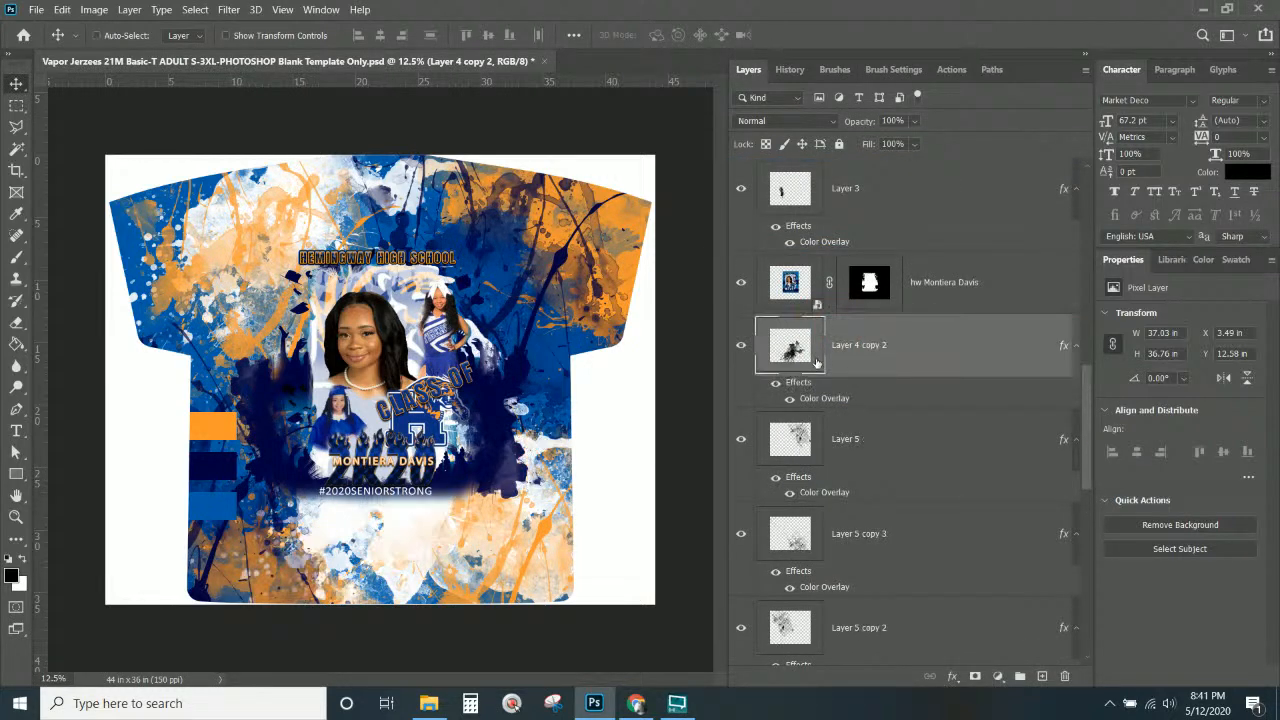
Copy Layer 5's layer style and paste it onto Layer 4 copy 2.
left_click(741, 440)
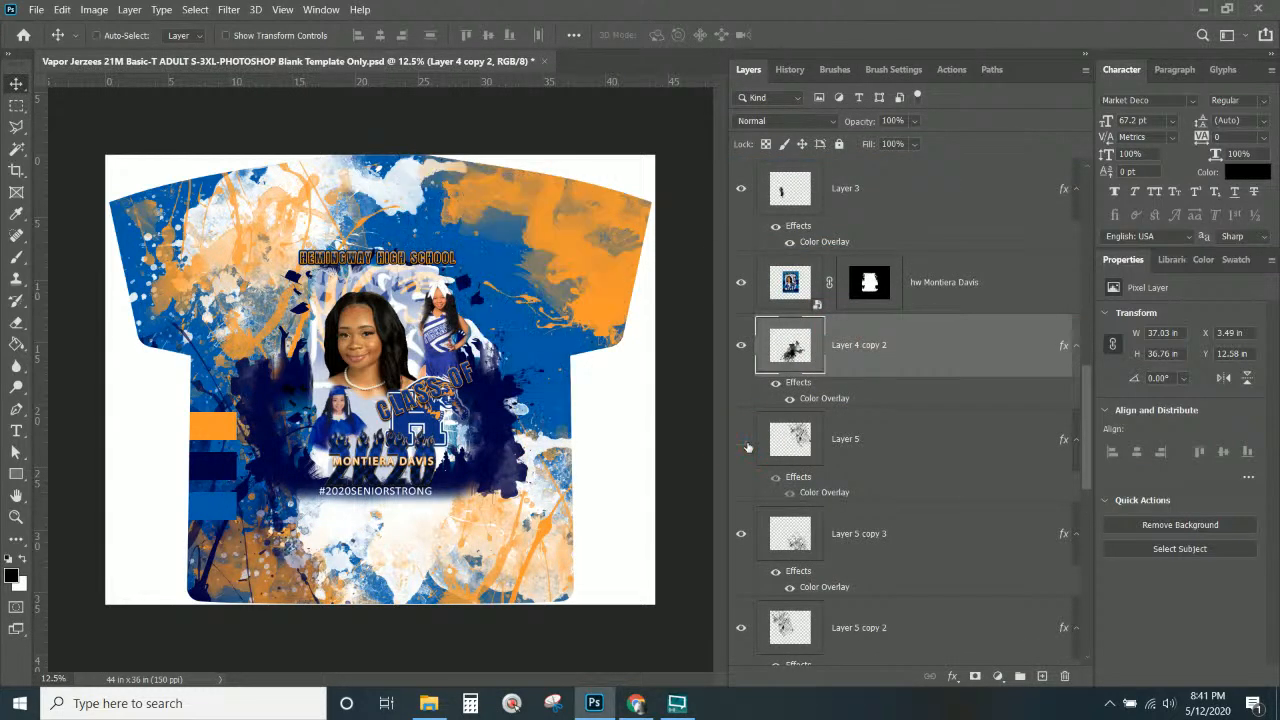
left_click(741, 440)
right_click(890, 446)
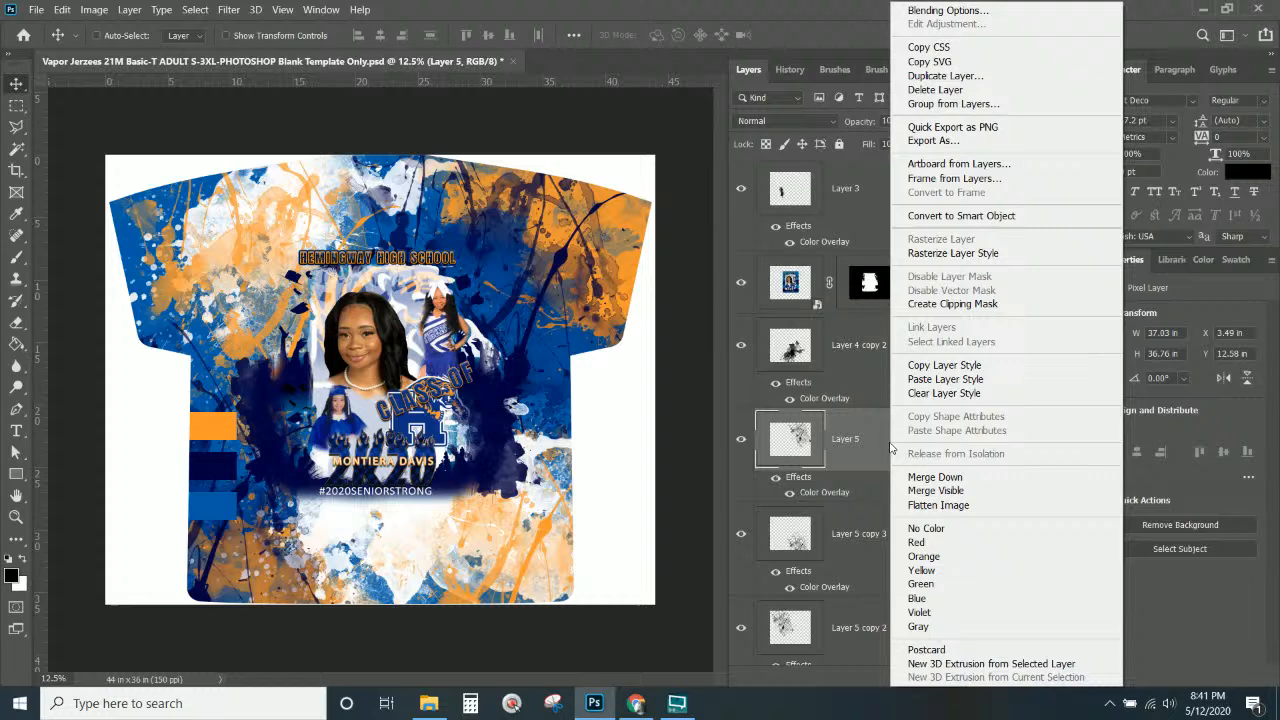
left_click(938, 380)
left_click(898, 350)
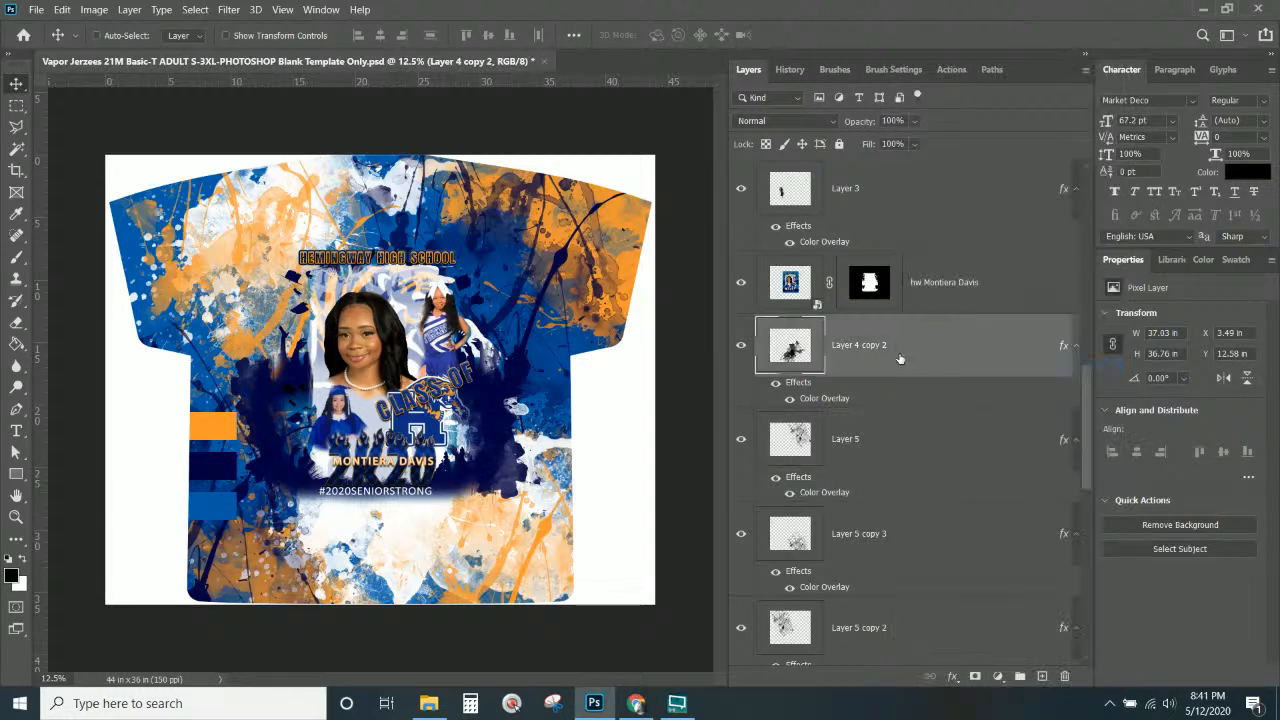
right_click(898, 350)
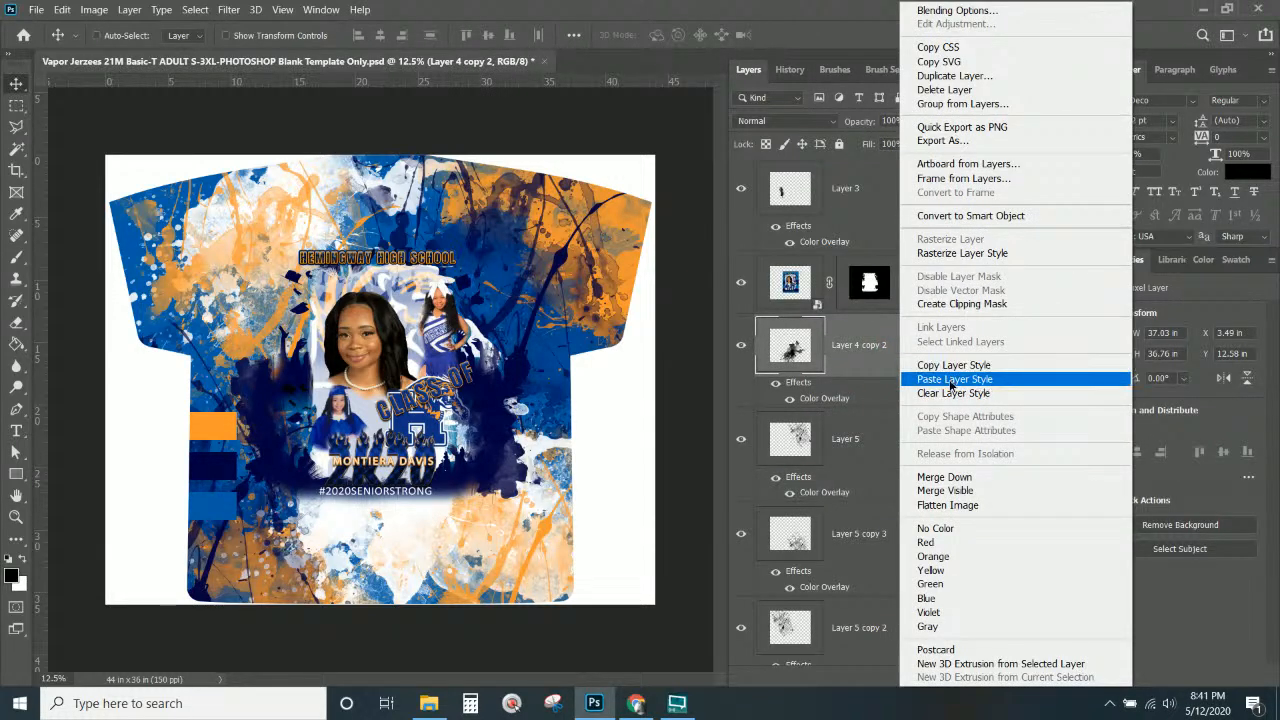
left_click(952, 380)
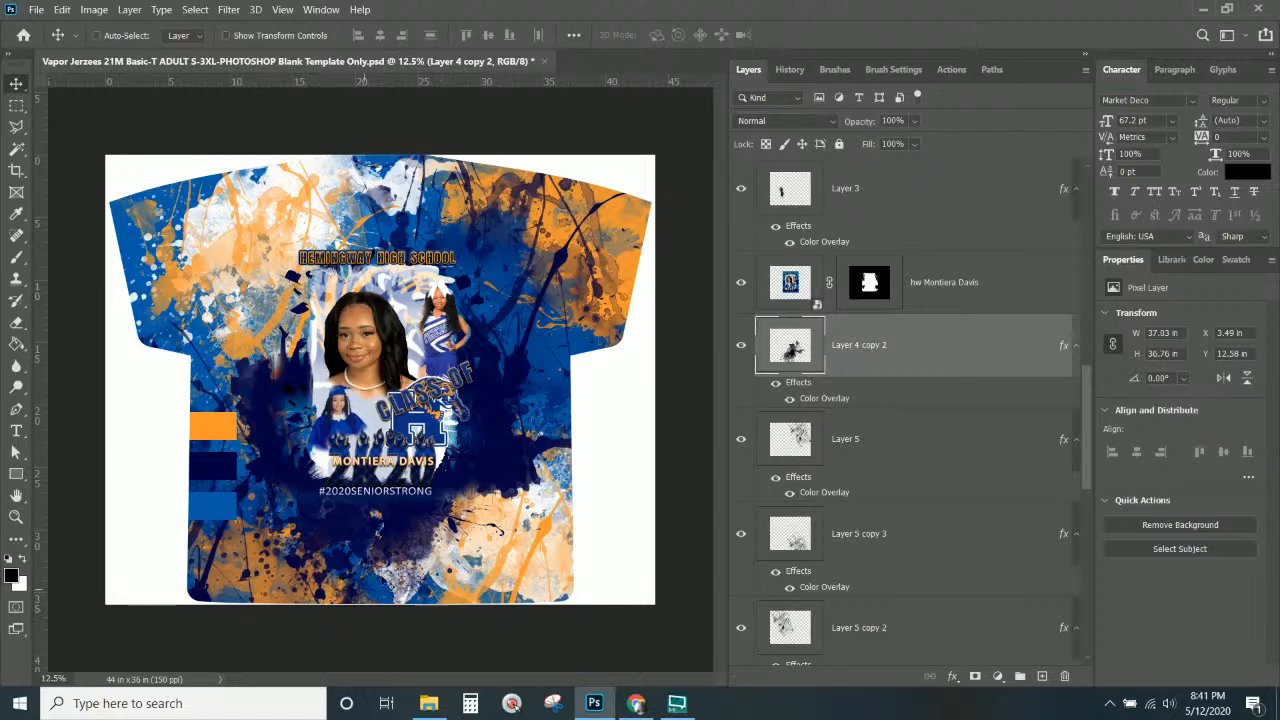
Rotate the Layer 4 copy 2 splatter about 27° and shift it down-left to X 0.09 in, Y 16.95 in.
mouse_move(422, 544)
left_mouse_down()
mouse_move(396, 556)
mouse_move(404, 541)
left_mouse_up()
key("ctrl+t")
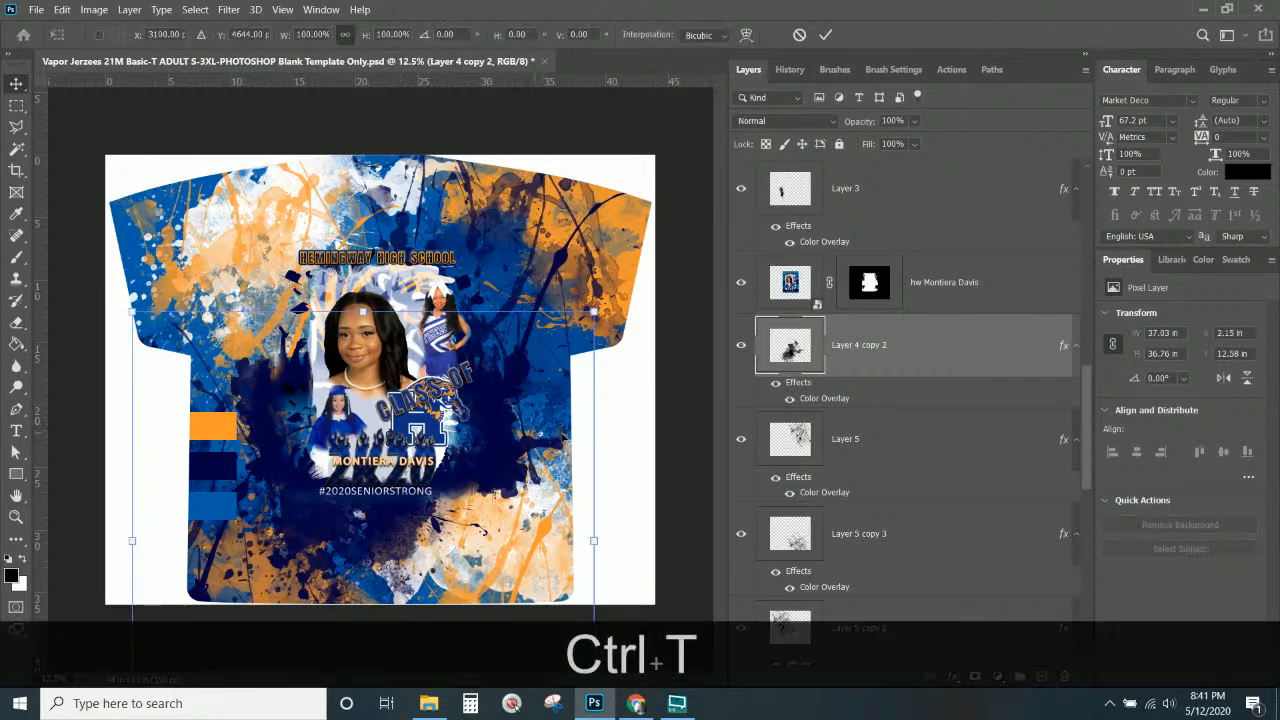
left_click_drag(625, 336, 652, 451)
left_click_drag(457, 525, 428, 539)
key("Return")
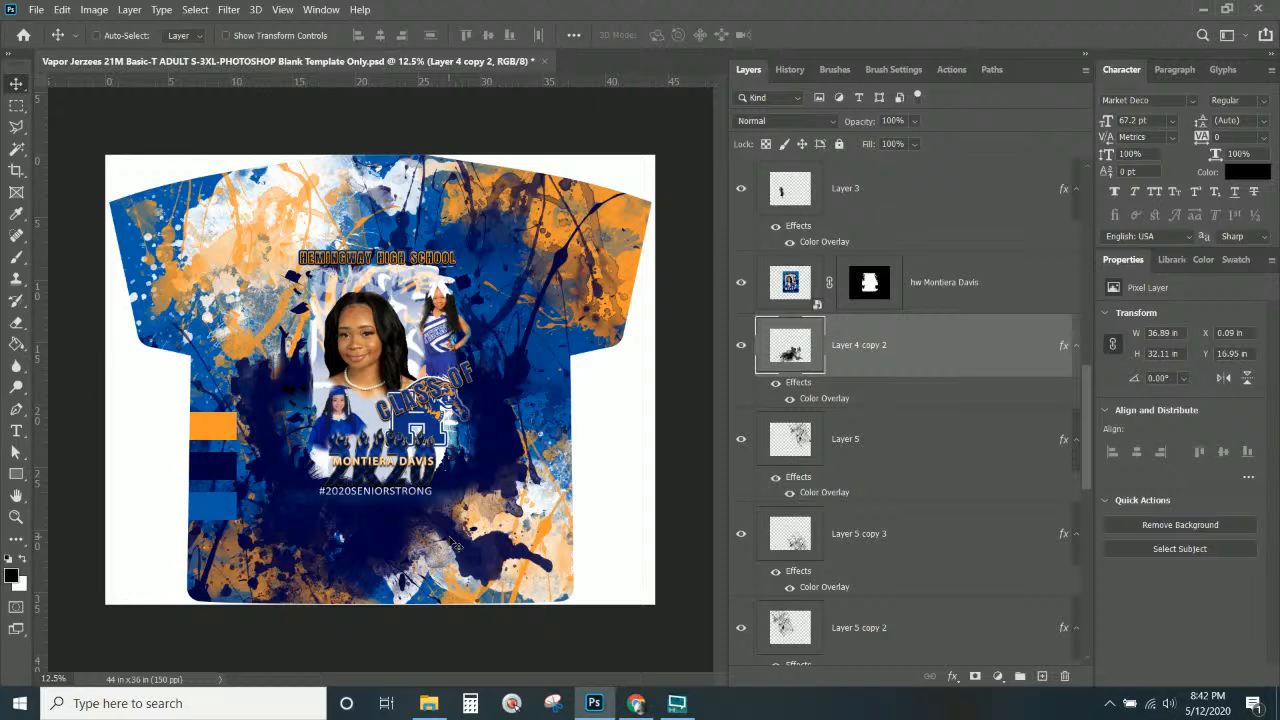
Show the TurnOFF4Printing overlay and hide the Rectangle 1, Rectangle 1 copy and Rectangle 1 copy 2 bars.
scroll(871, 345, "up", 10)
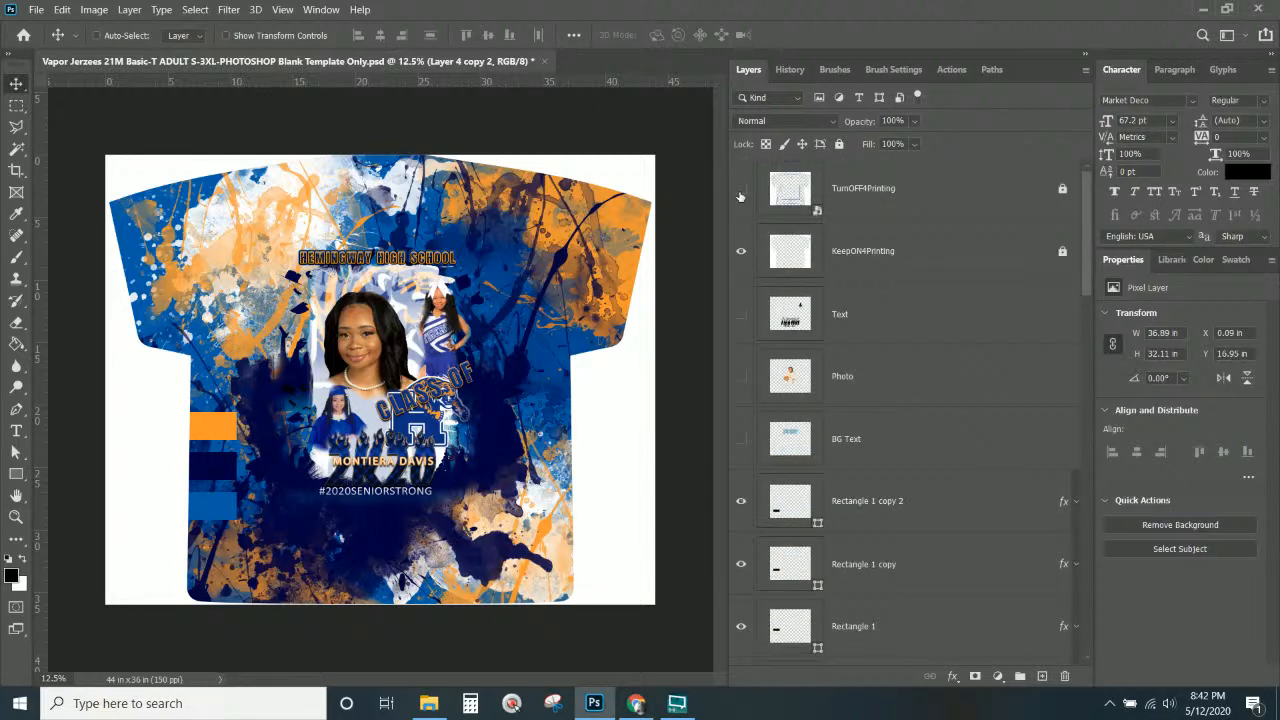
left_click(740, 189)
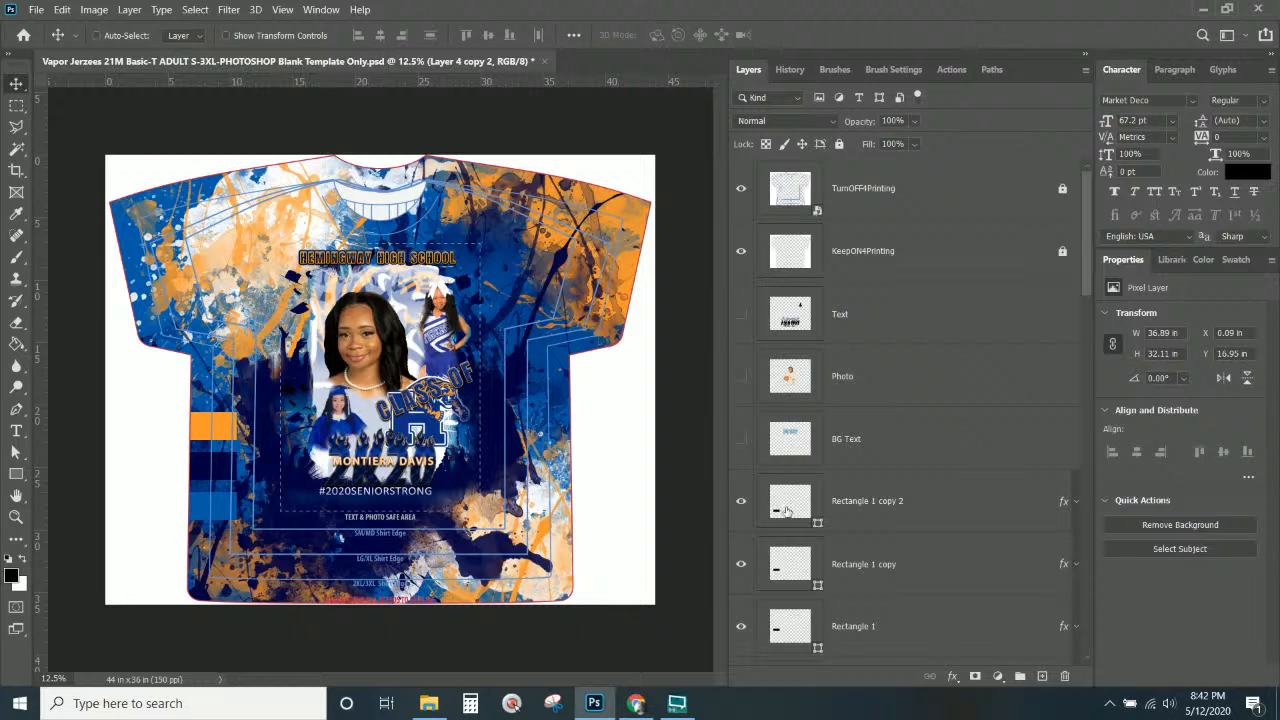
scroll(777, 421, "down", 2)
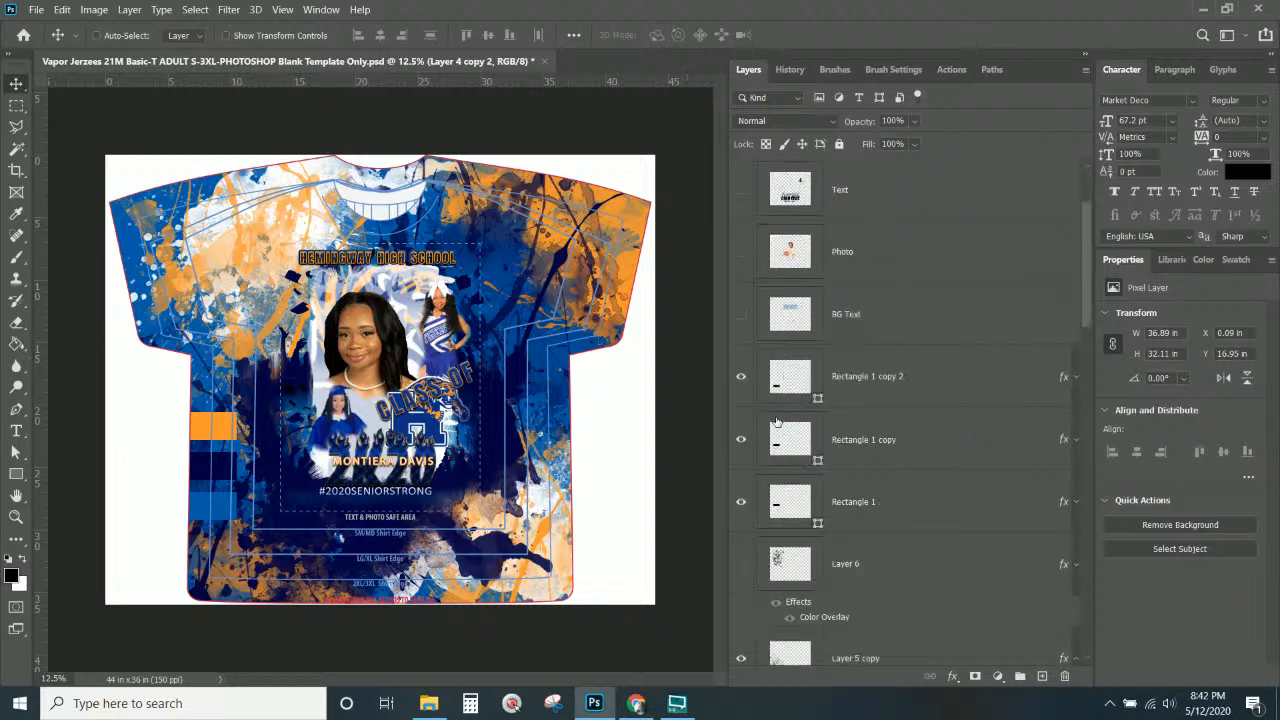
left_click(882, 377)
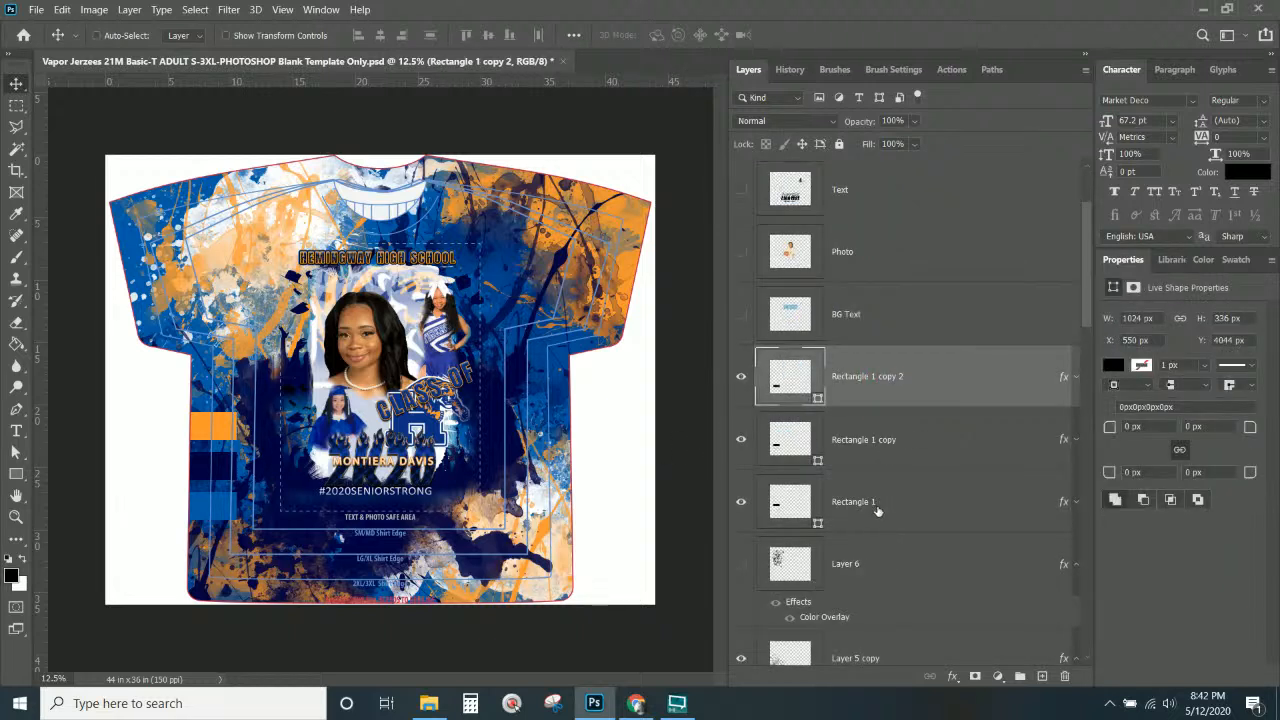
left_click(740, 385)
left_click(740, 440)
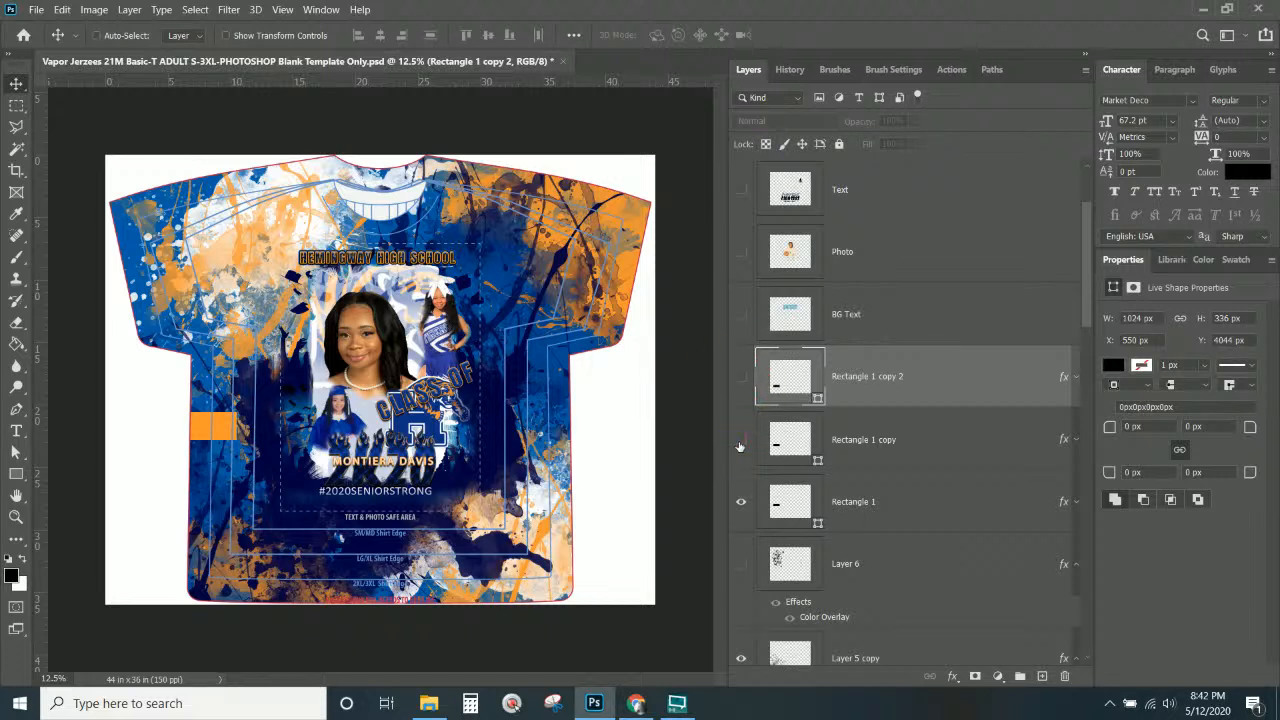
left_click(740, 509)
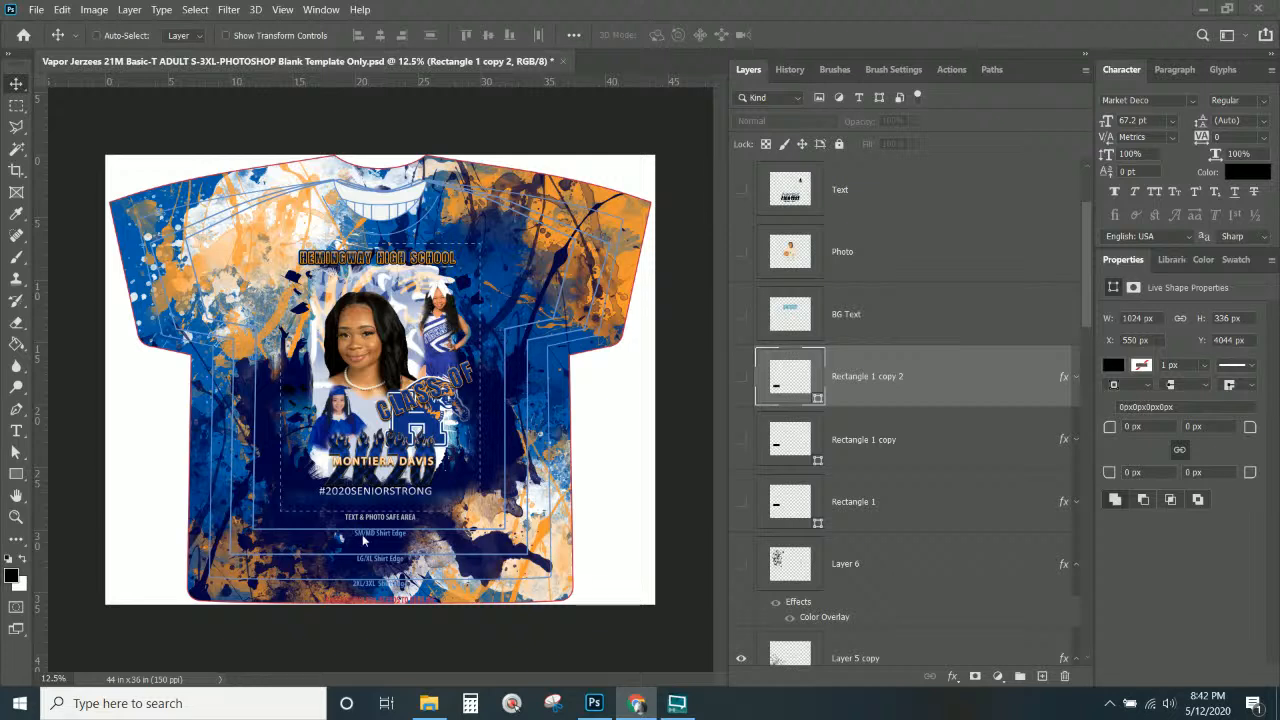
left_click(995, 360)
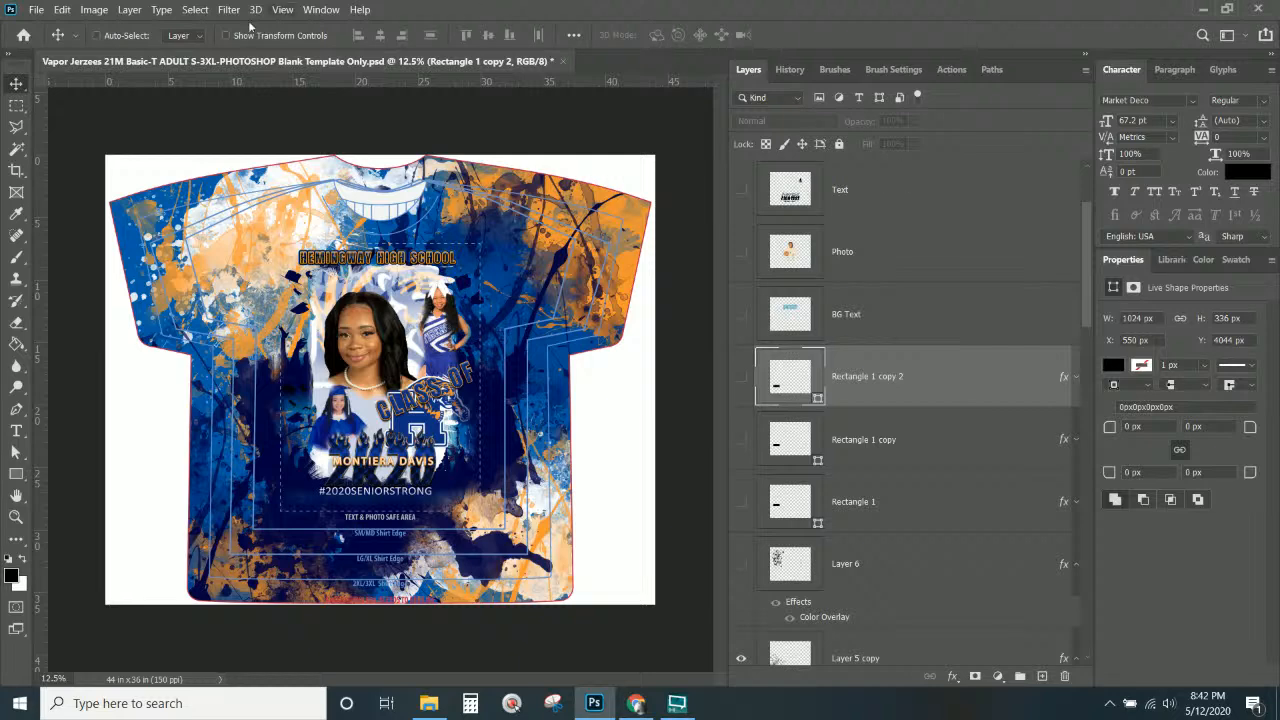
left_click(35, 9)
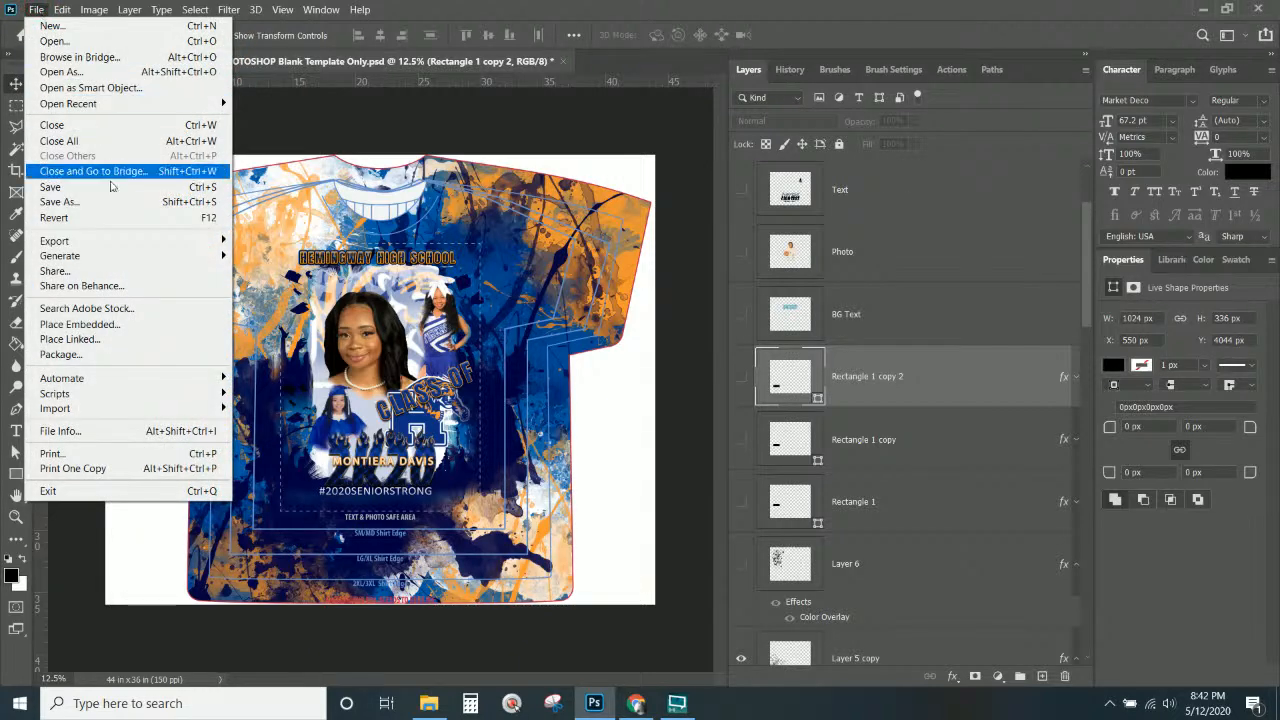
Save As into the Client files folder, replacing the existing file name with 'Von' to make Von.psd.
left_click(119, 203)
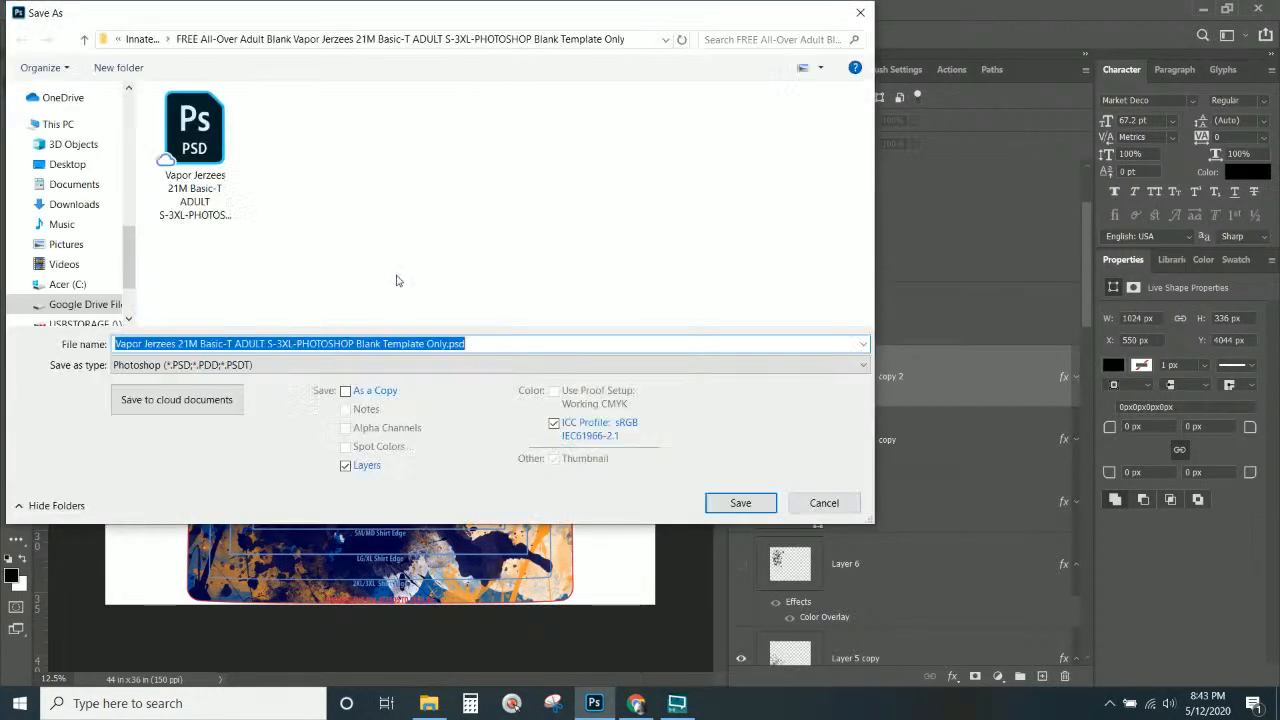
scroll(108, 113, "up", 5)
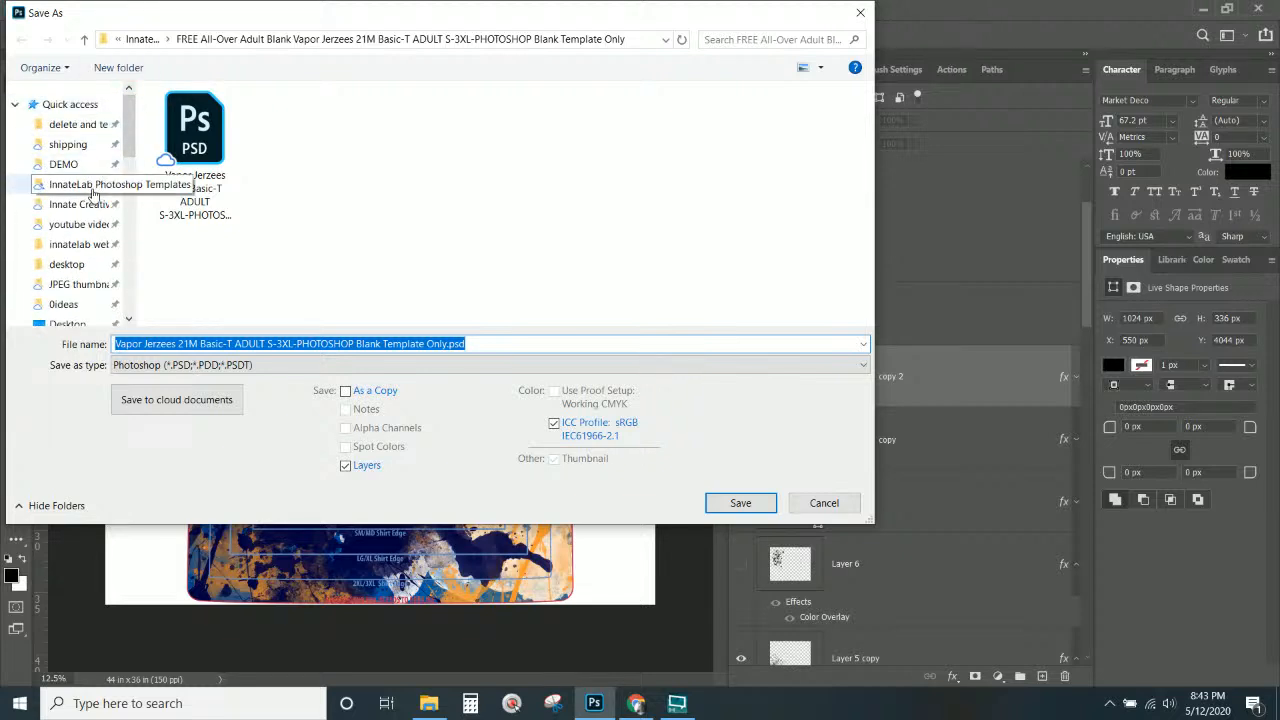
left_click(91, 203)
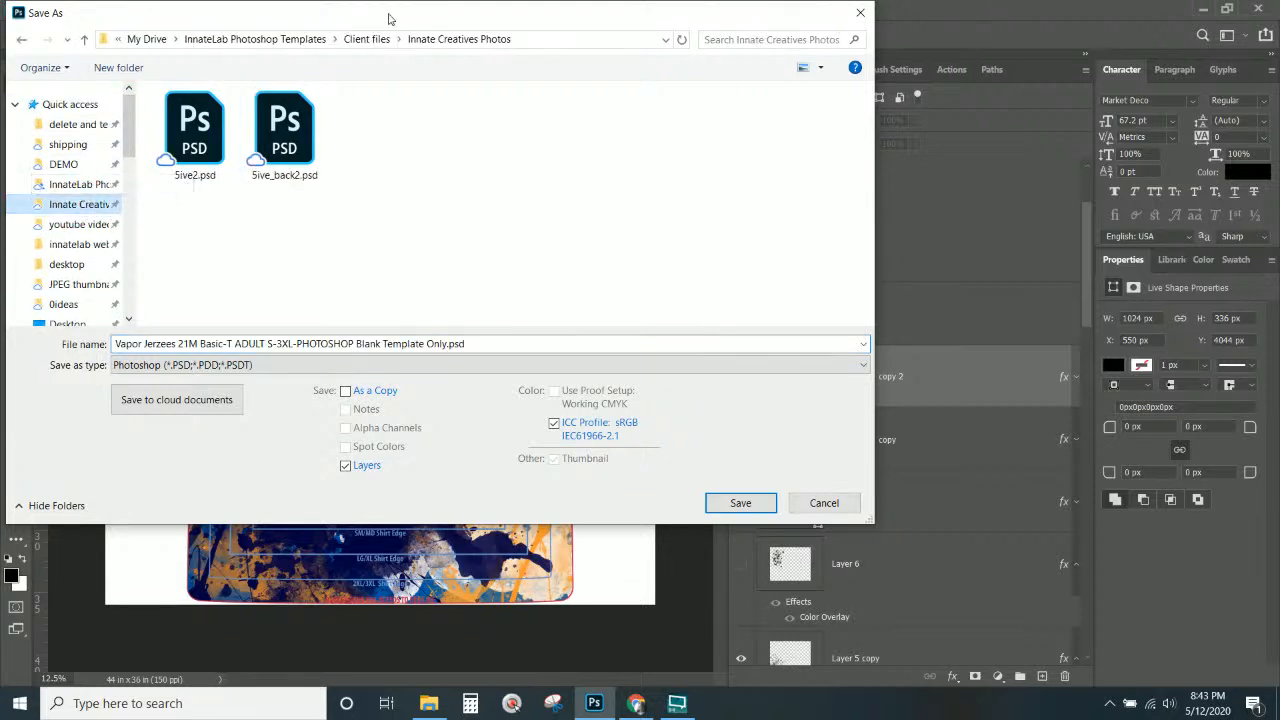
left_click(378, 40)
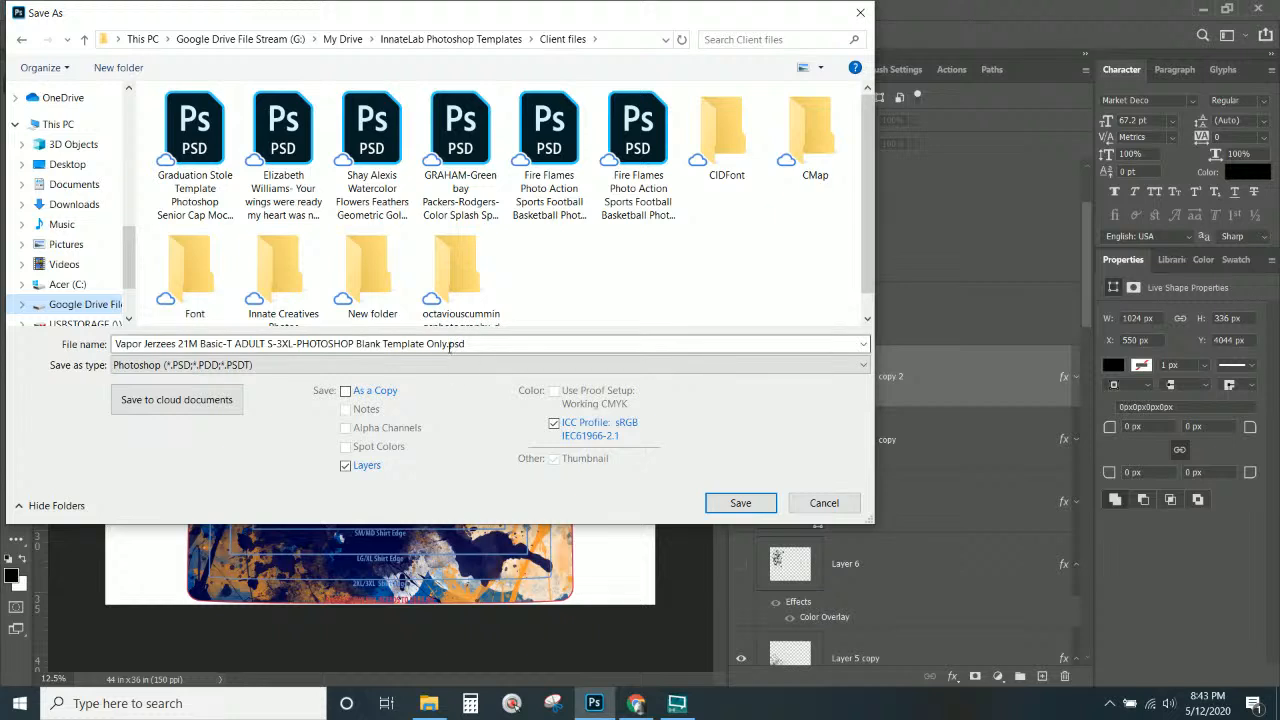
left_click(450, 343)
left_click(443, 343)
left_click(443, 343)
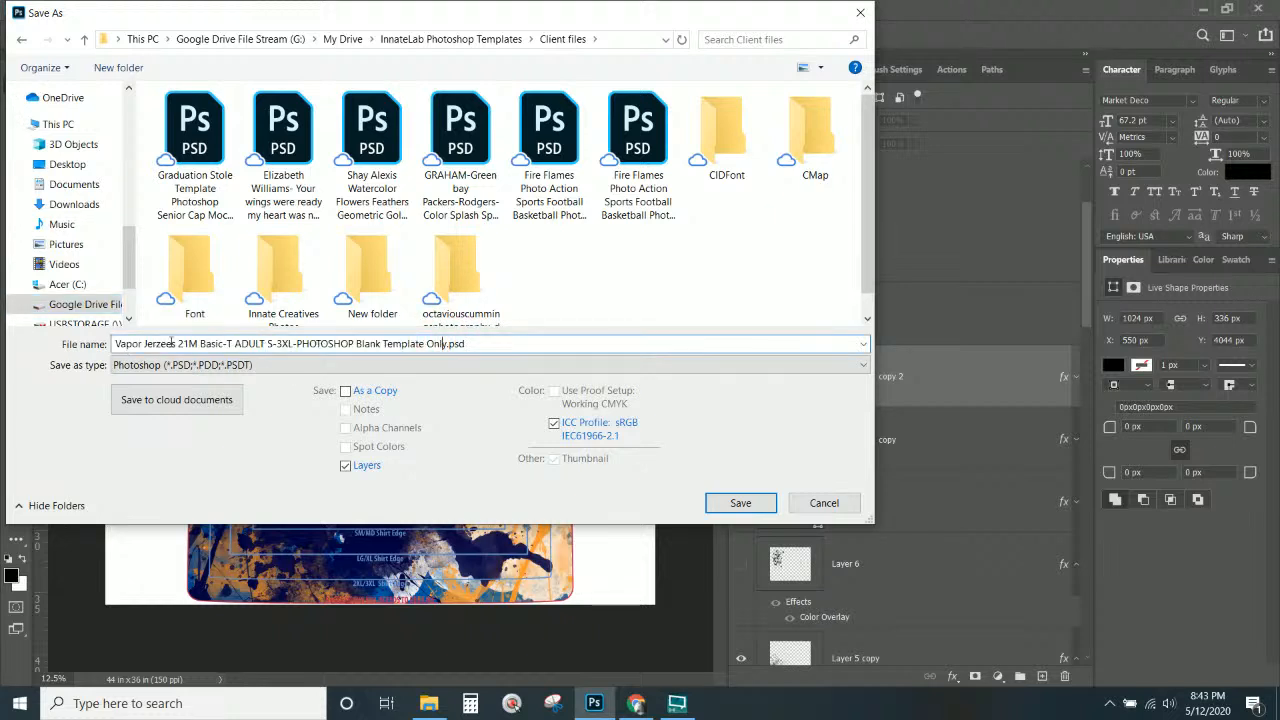
left_click_drag(115, 344, 590, 375)
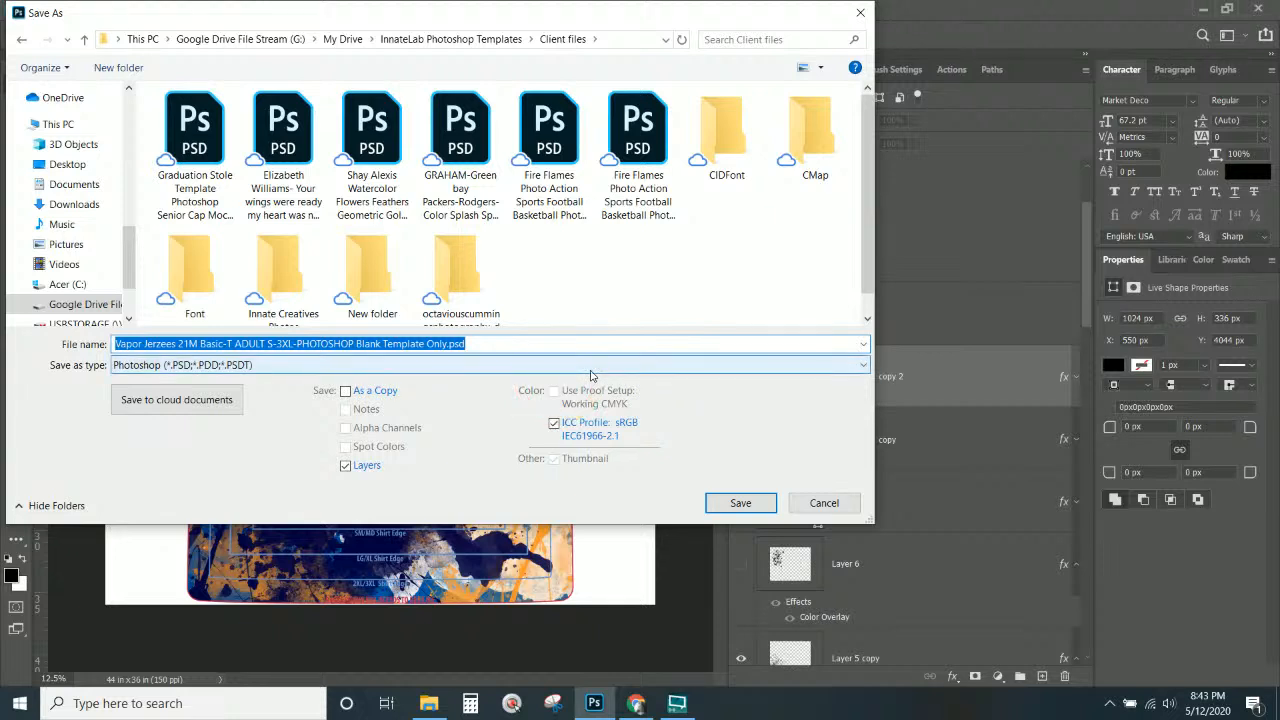
type("von")
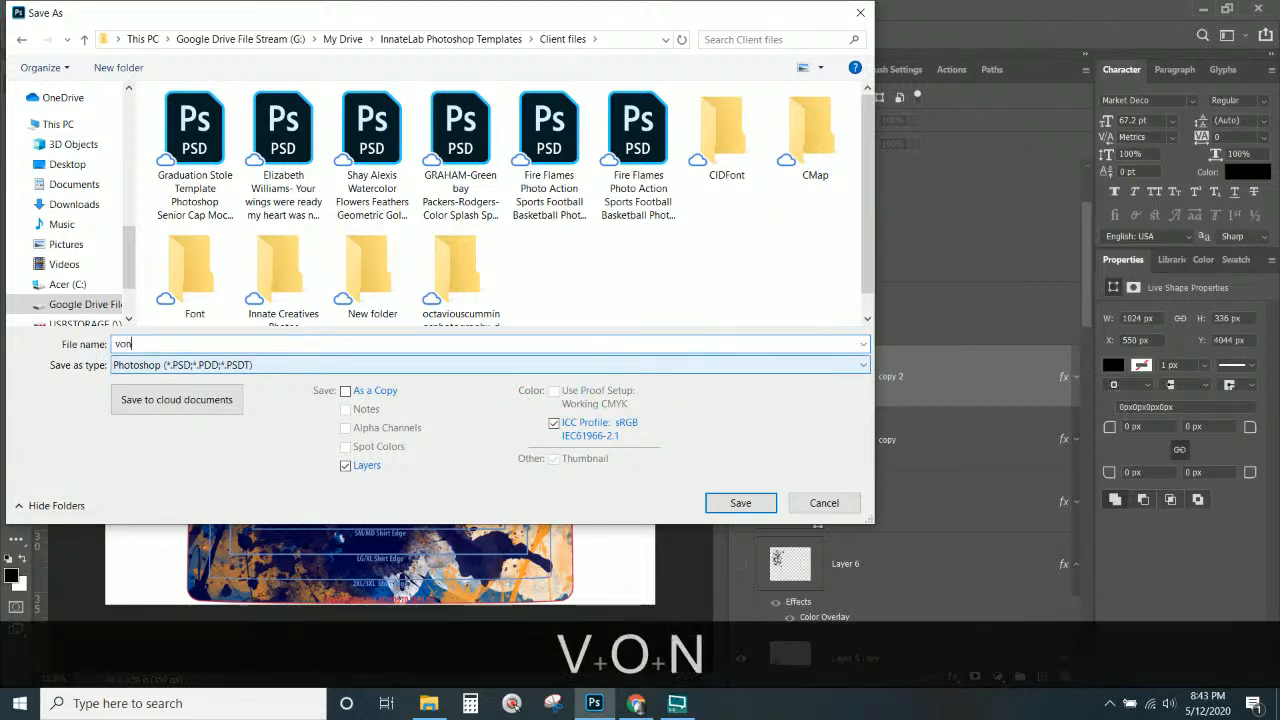
key("BackSpace")
key("BackSpace")
key("BackSpace")
key("BackSpace")
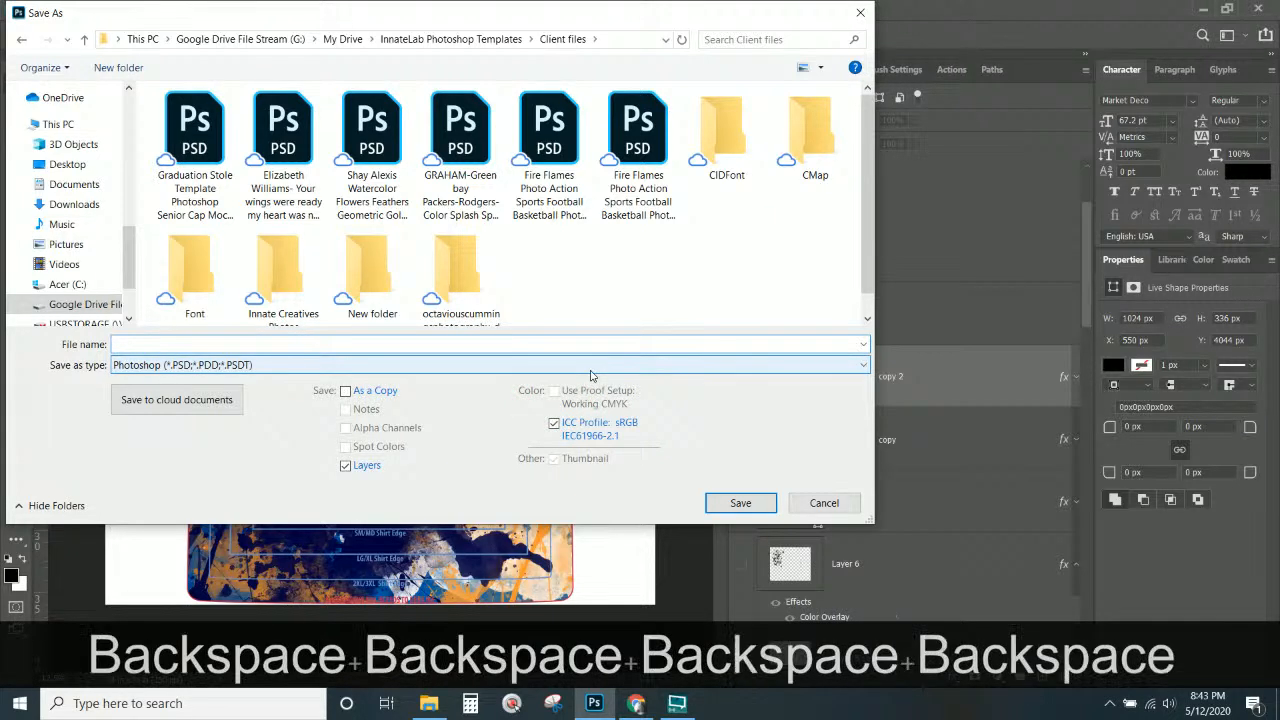
type("Von")
key("Return")
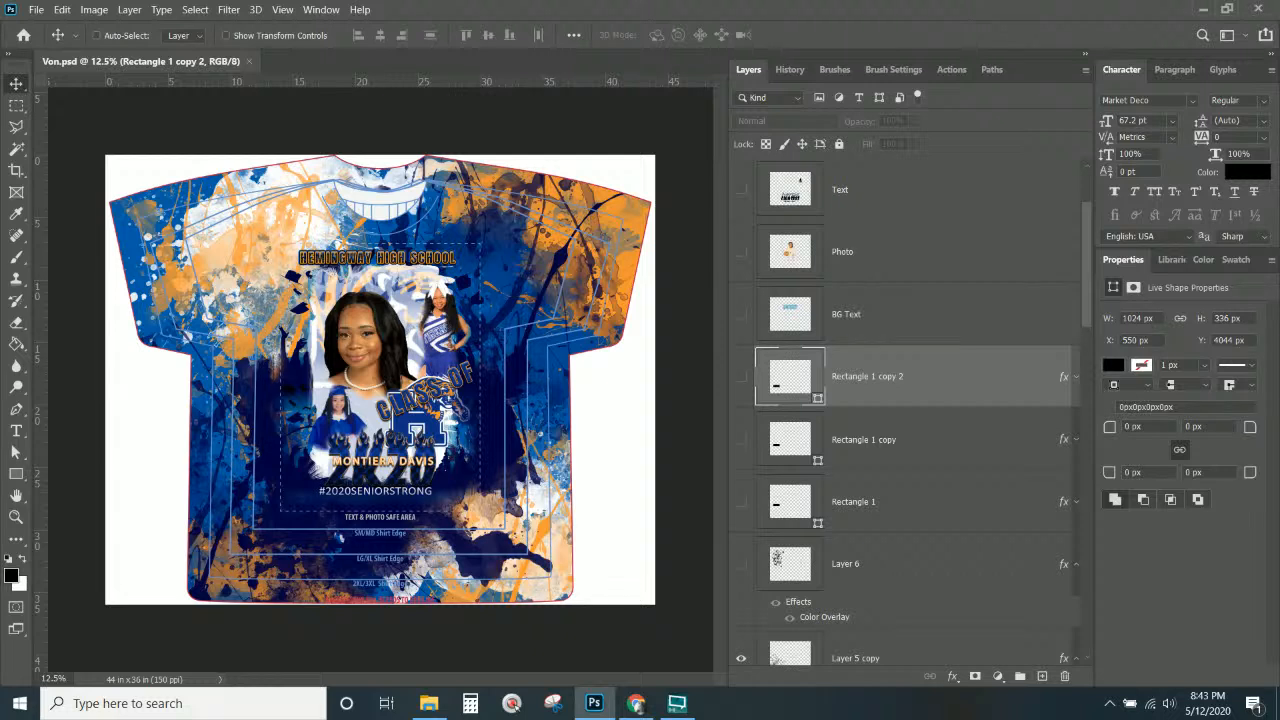
Select the KeepON4Printing layer, then search Windows for 'split' and bring the results over Photoshop.
scroll(990, 413, "up", 2)
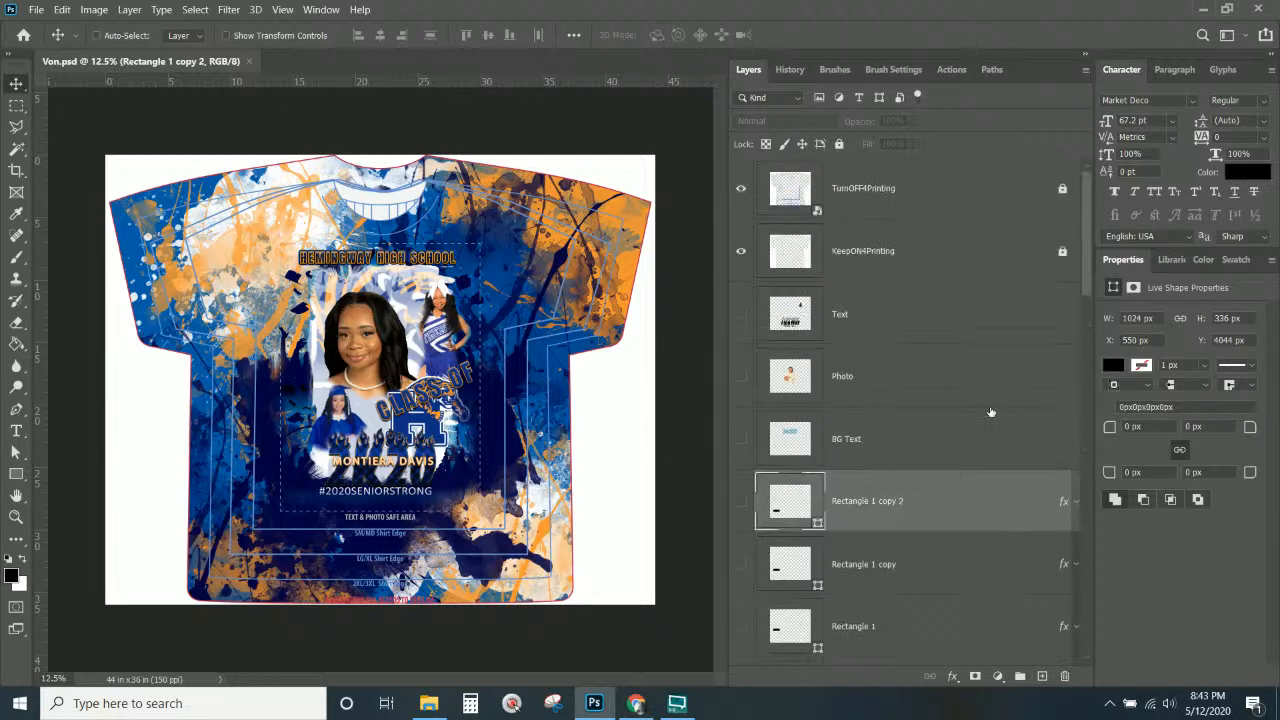
left_click(878, 268)
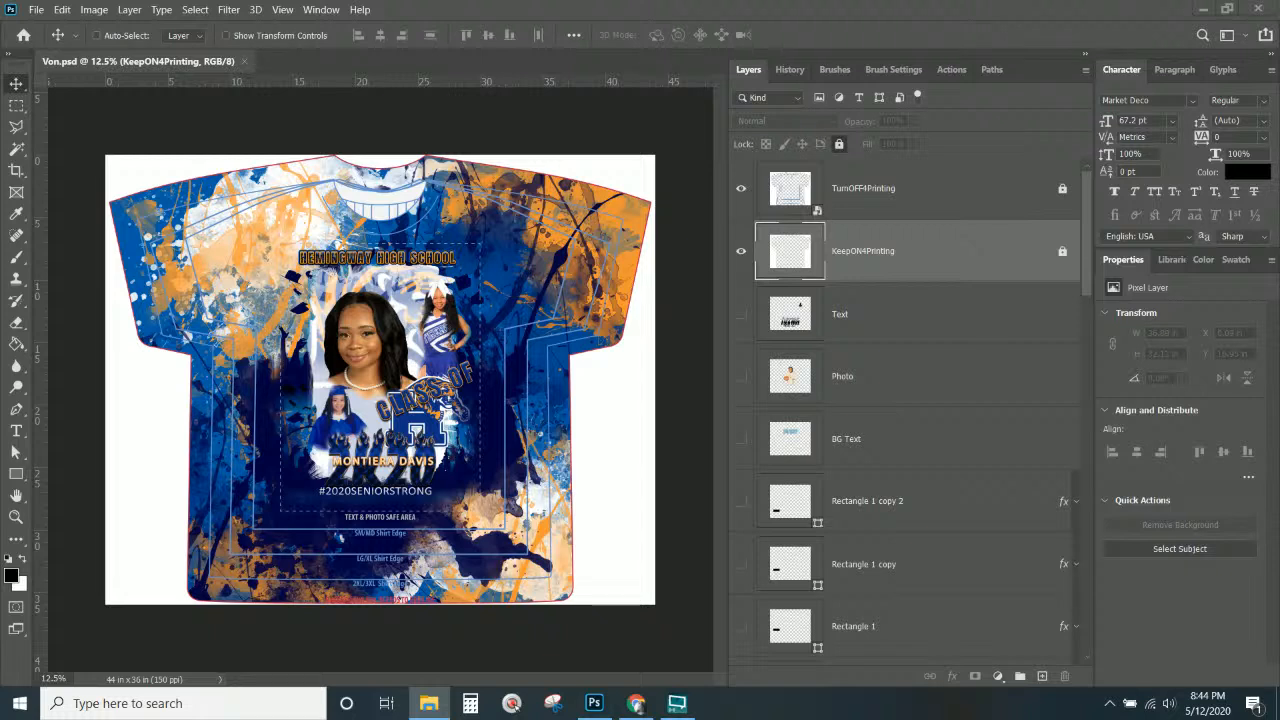
type("split")
key("Return")
left_click_drag(0, 8, 645, 6)
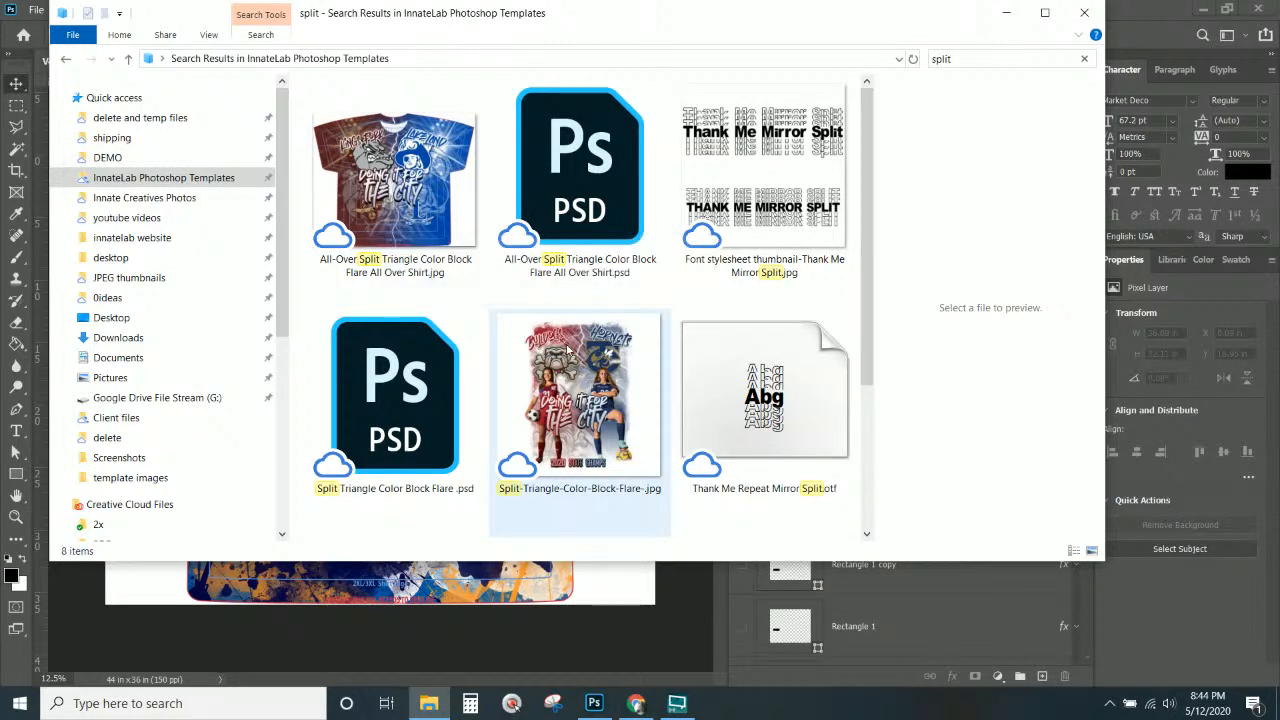
Preview the split results and open All-Over Split Triangle Color Block Flare All Over Shirt.psd.
left_click(532, 446)
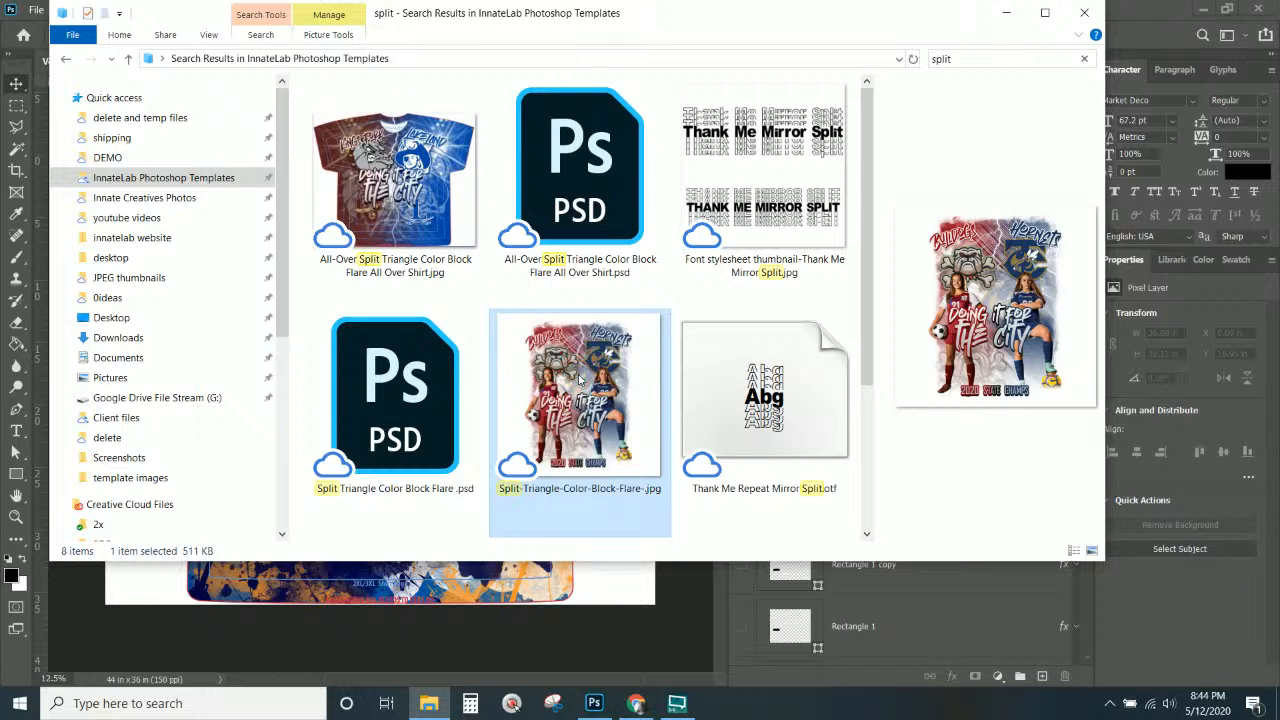
left_click(376, 206)
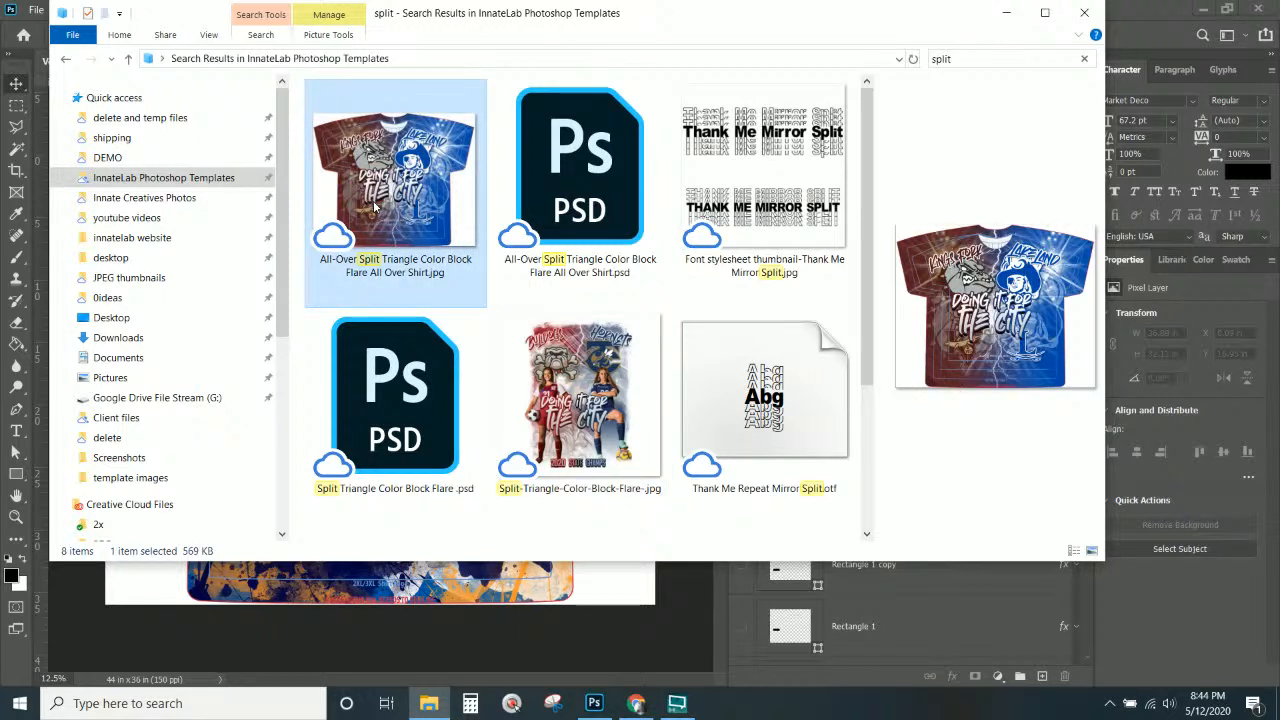
left_click(572, 218)
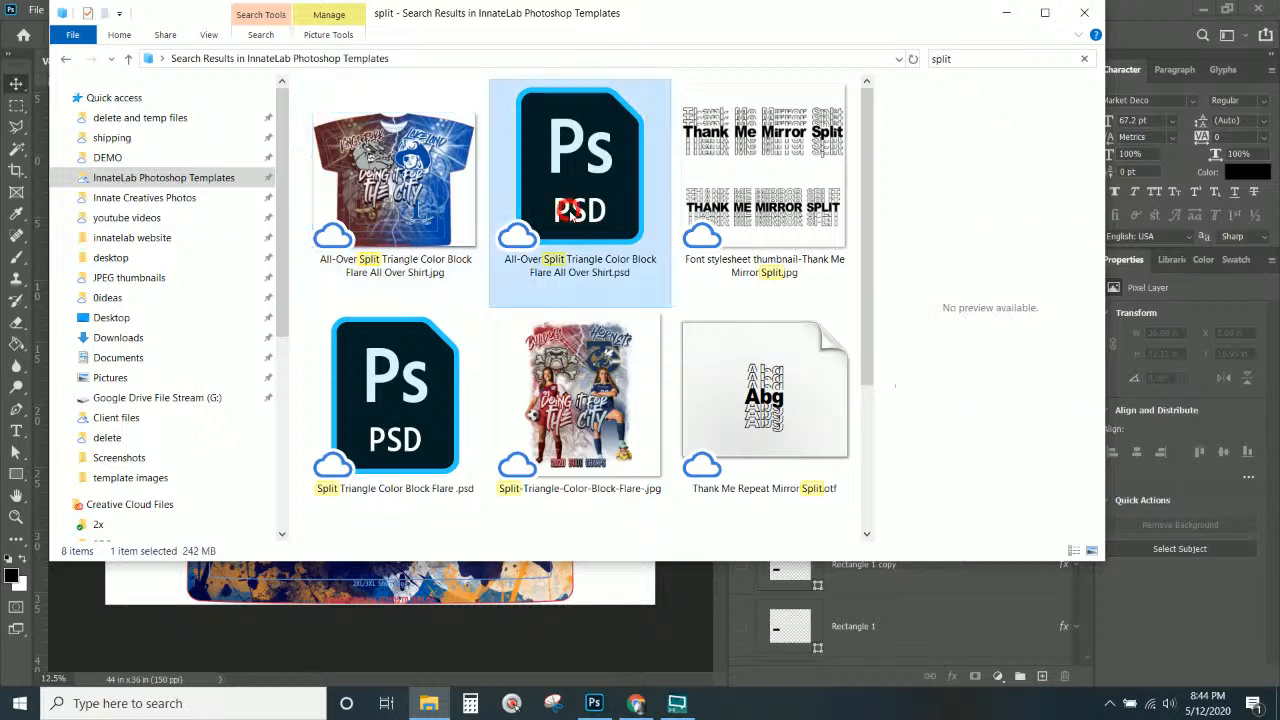
double_click(581, 224)
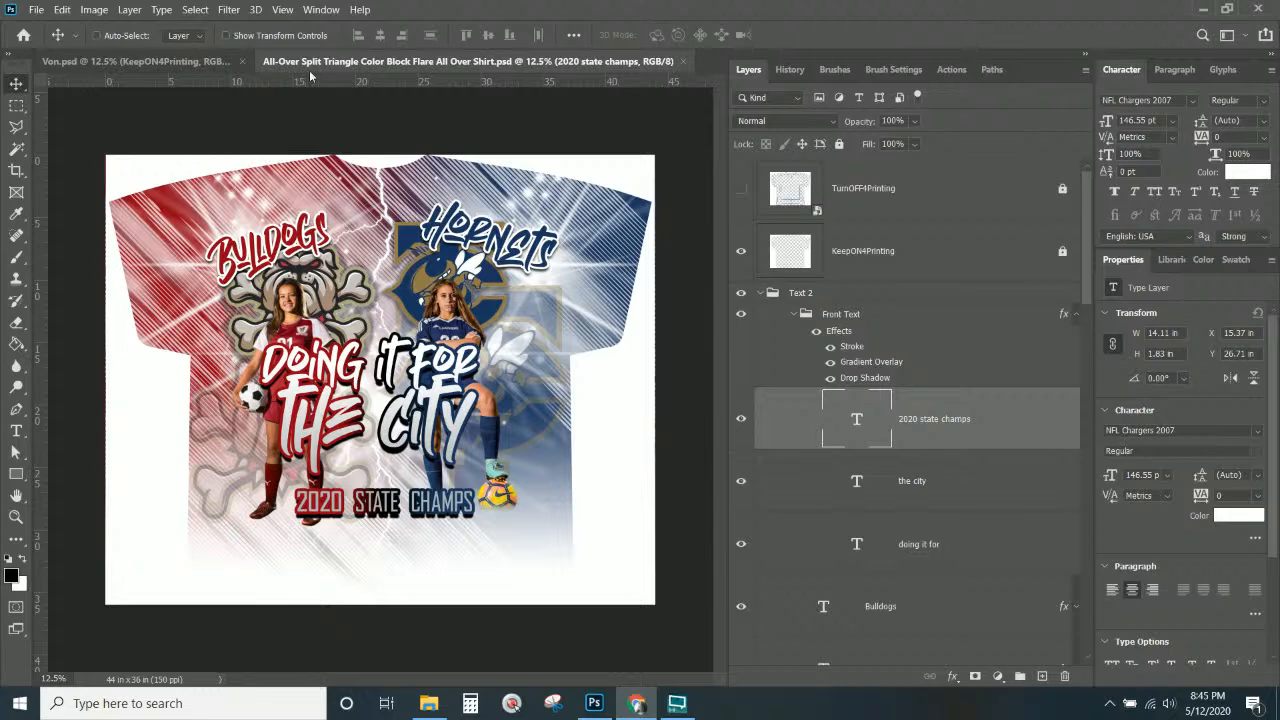
Close Von.psd and scroll through the split soccer shirt template's layers.
left_click(225, 62)
left_click(243, 61)
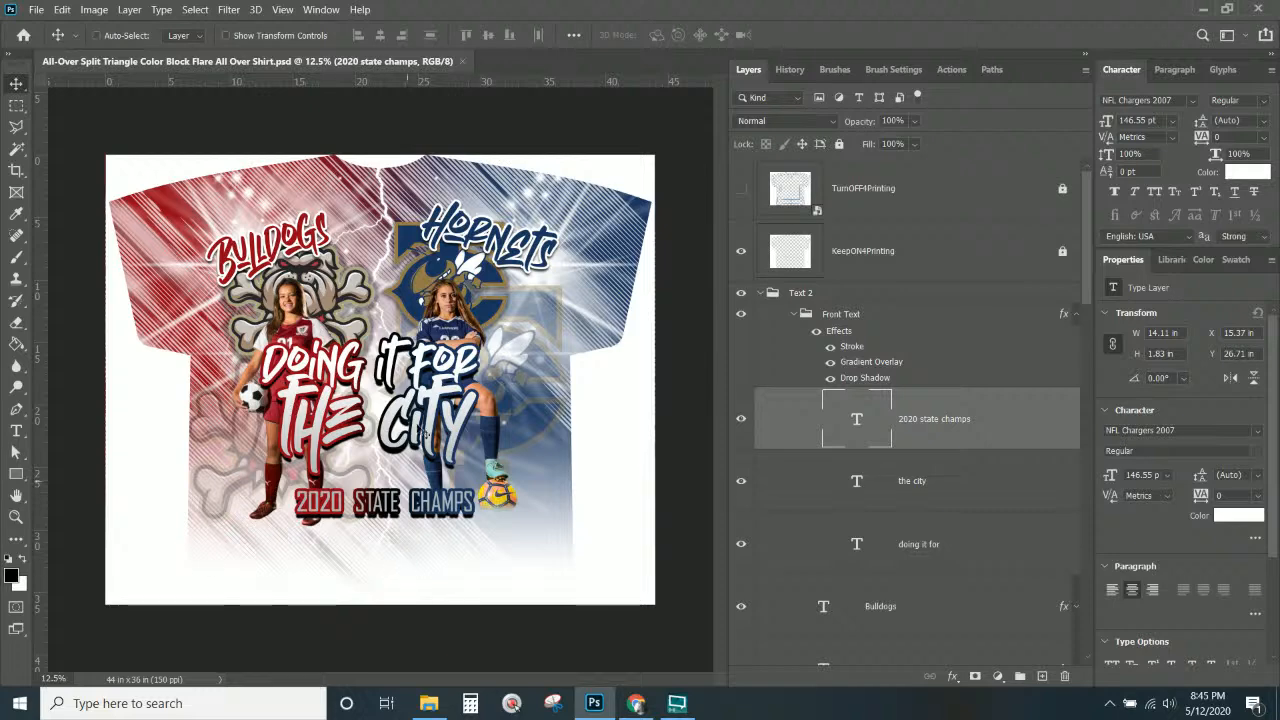
scroll(1015, 387, "down", 10)
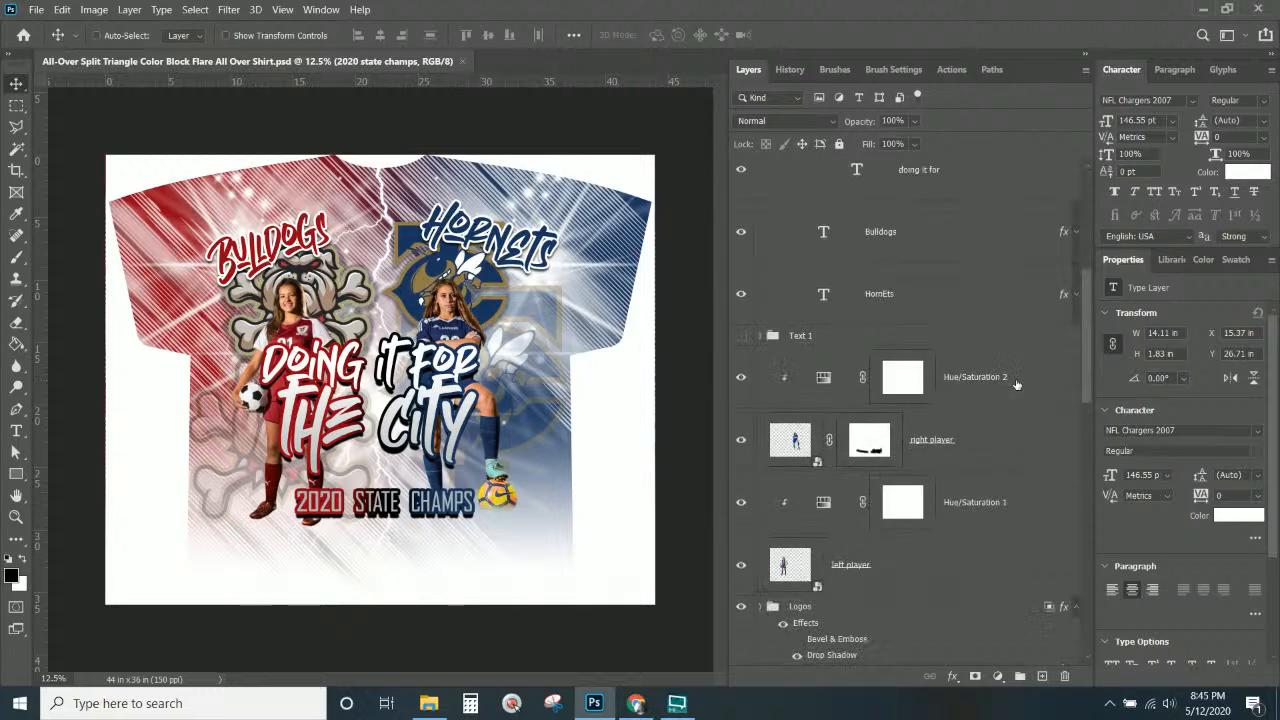
scroll(1015, 387, "down", 5)
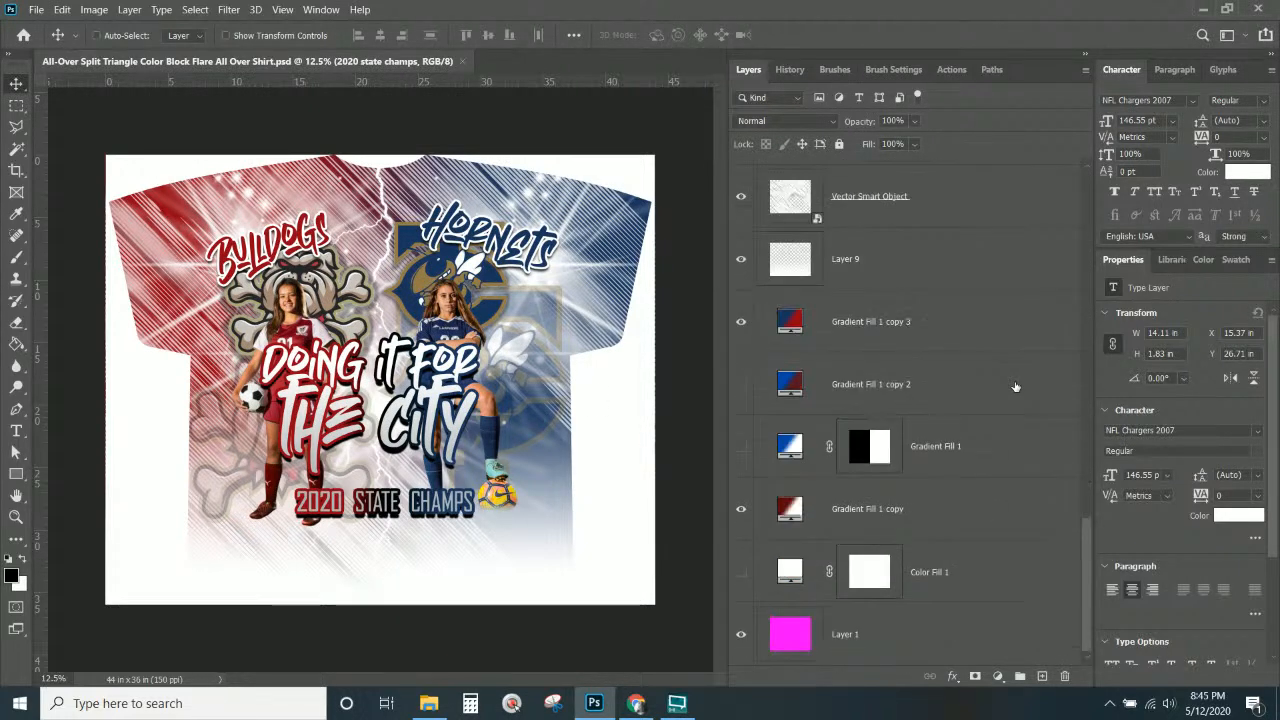
scroll(1015, 387, "up", 8)
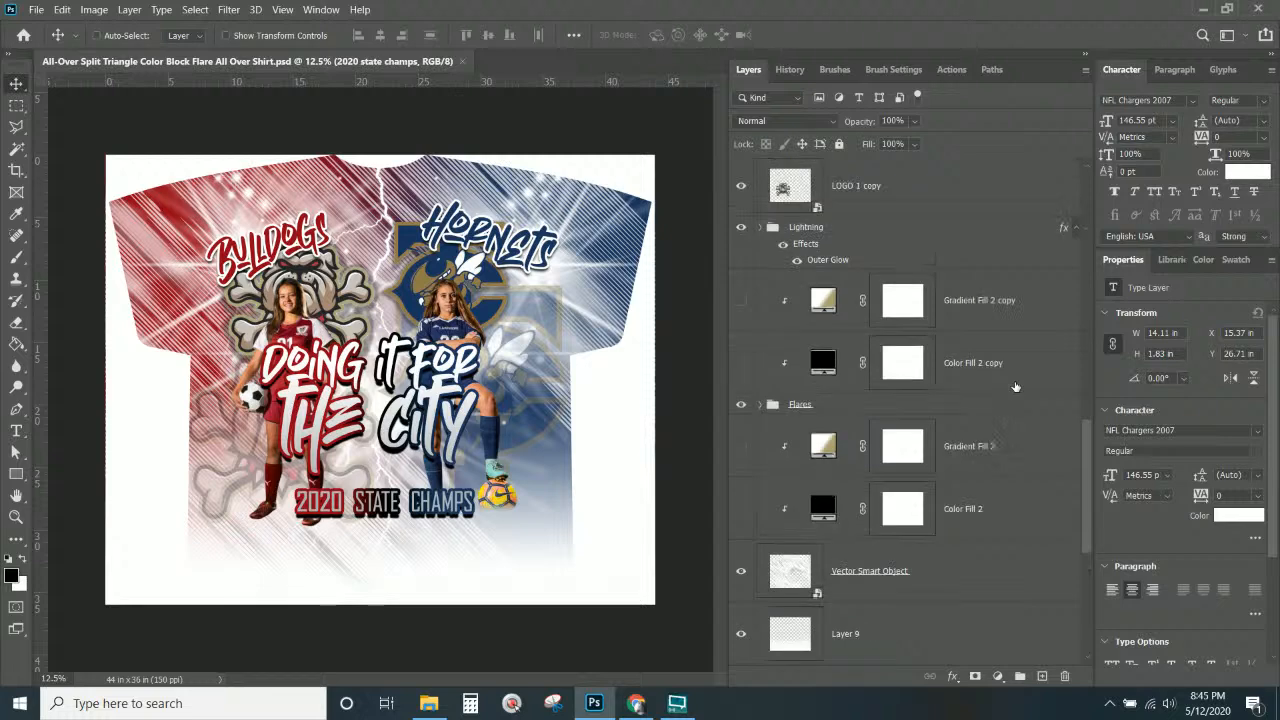
scroll(1015, 387, "up", 8)
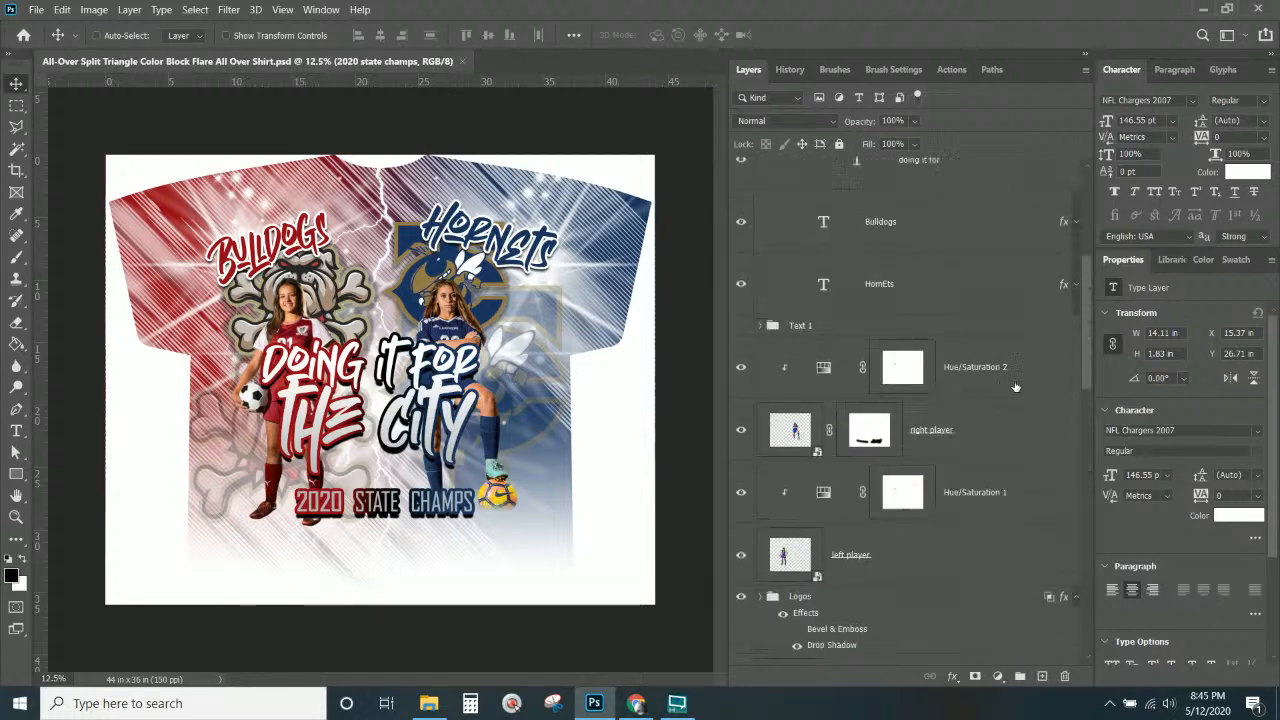
scroll(1015, 387, "up", 1)
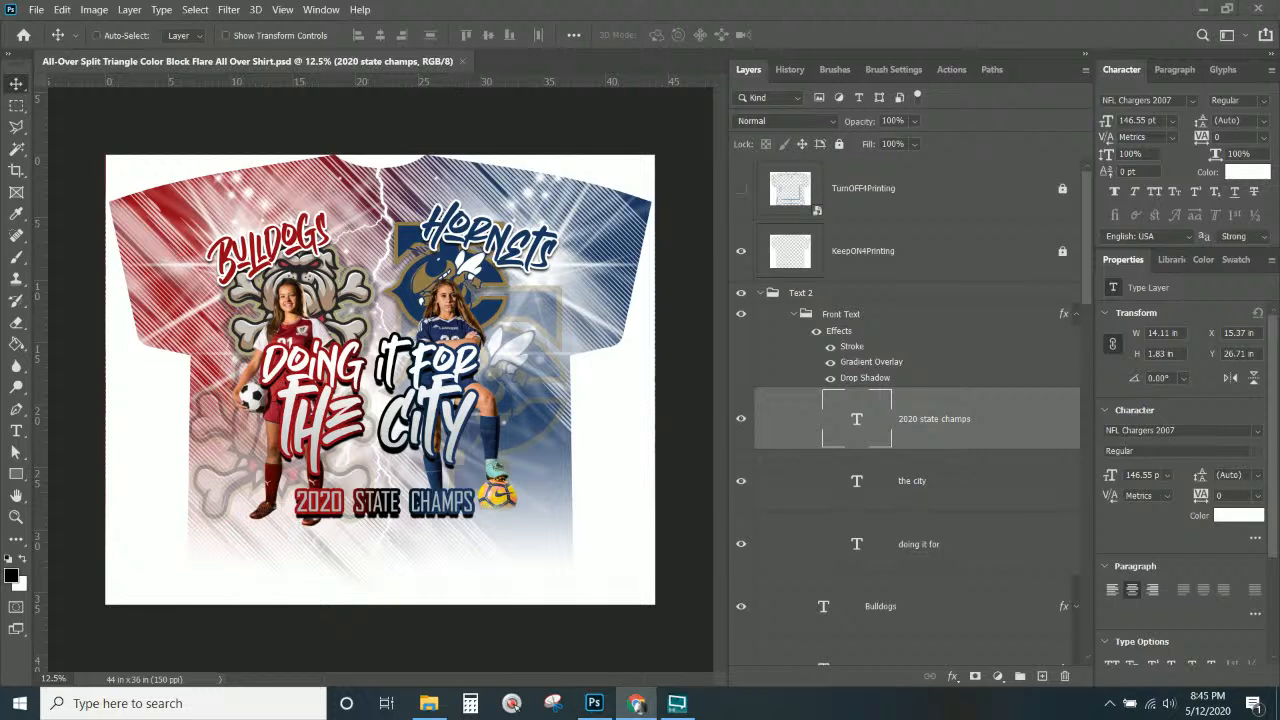
Open the delete and temp files folder and preview the sweater, suit and blazer photos.
left_click(428, 703)
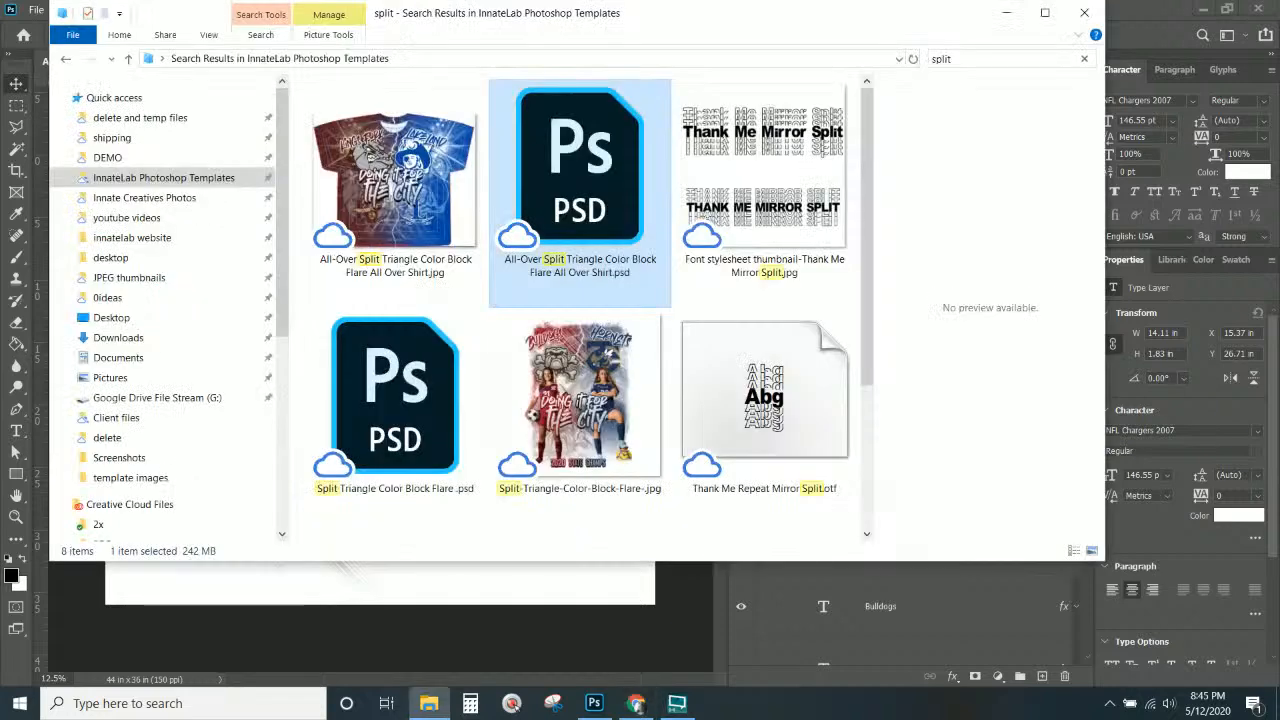
left_click(112, 118)
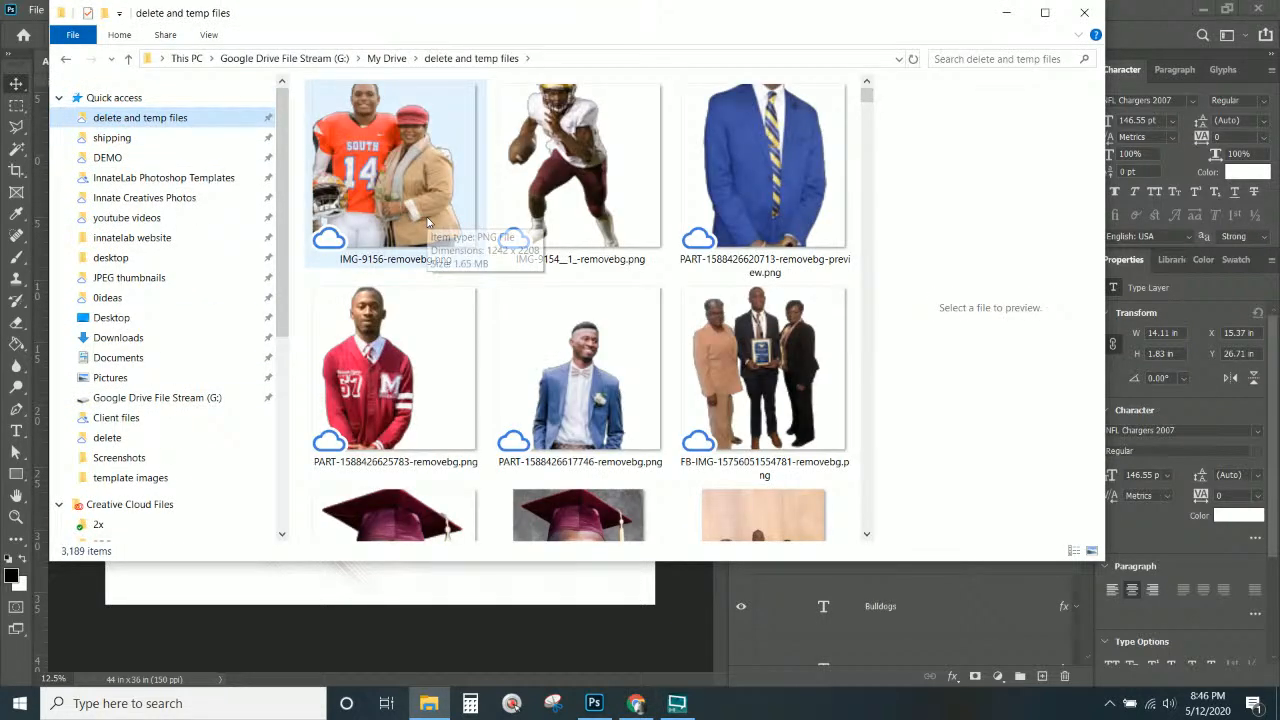
left_click(432, 375)
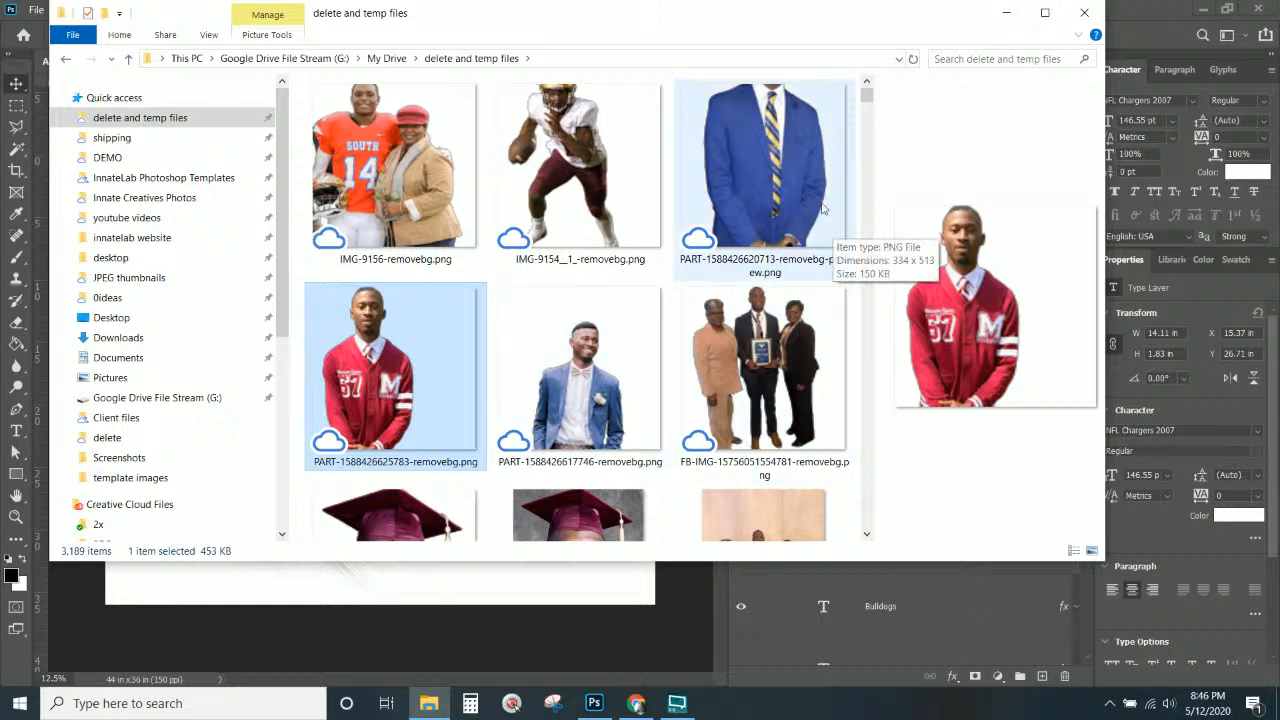
left_click(814, 204)
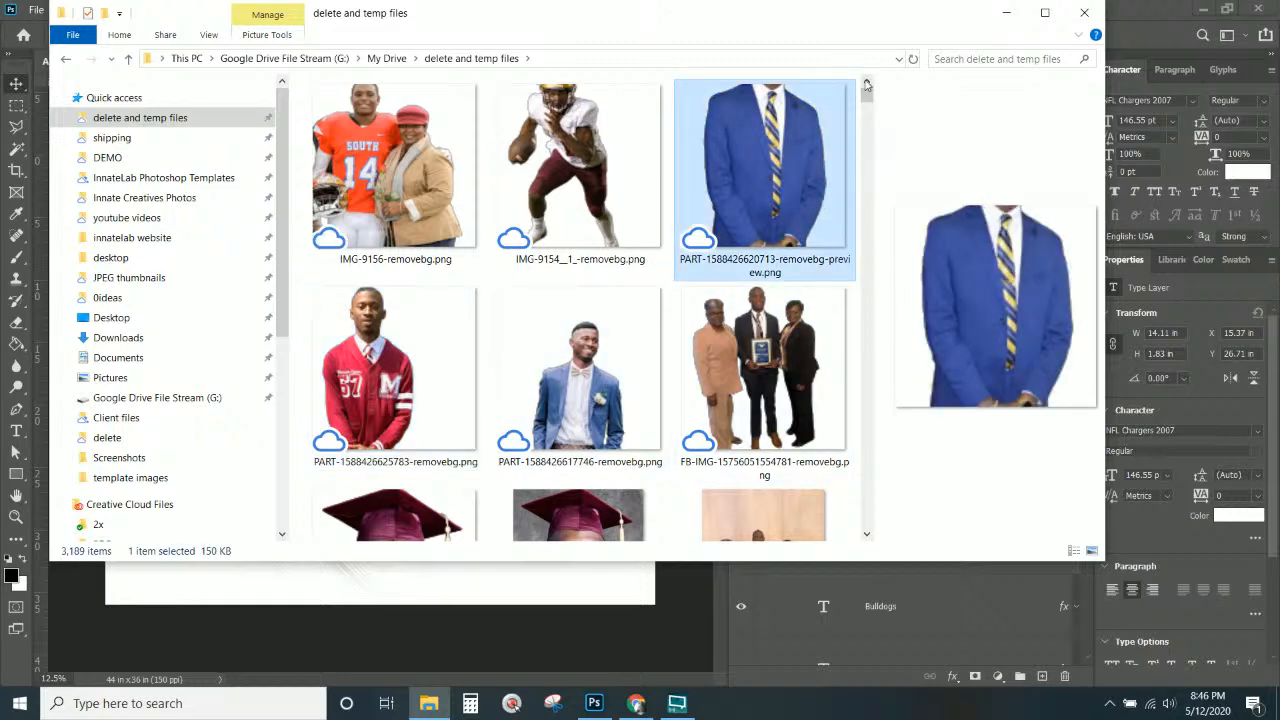
mouse_move(867, 95)
left_mouse_down()
mouse_move(872, 112)
mouse_move(868, 93)
left_mouse_up()
left_click(603, 388)
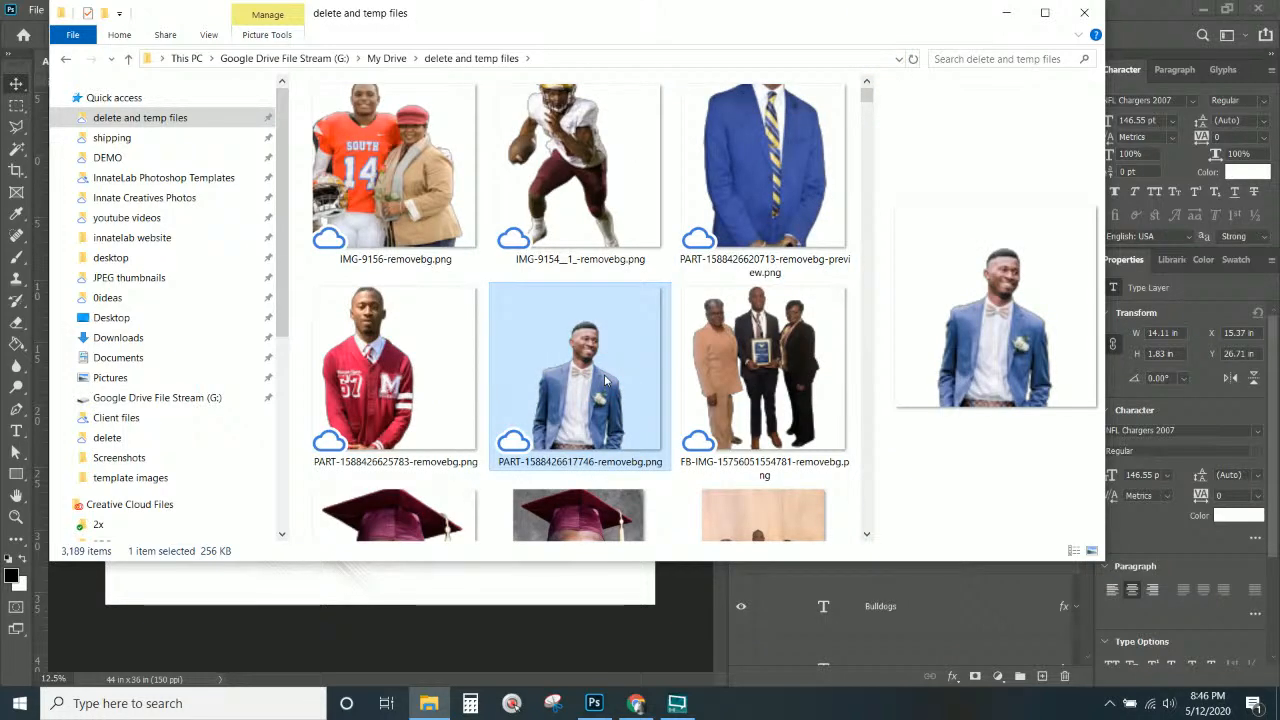
left_click(733, 160)
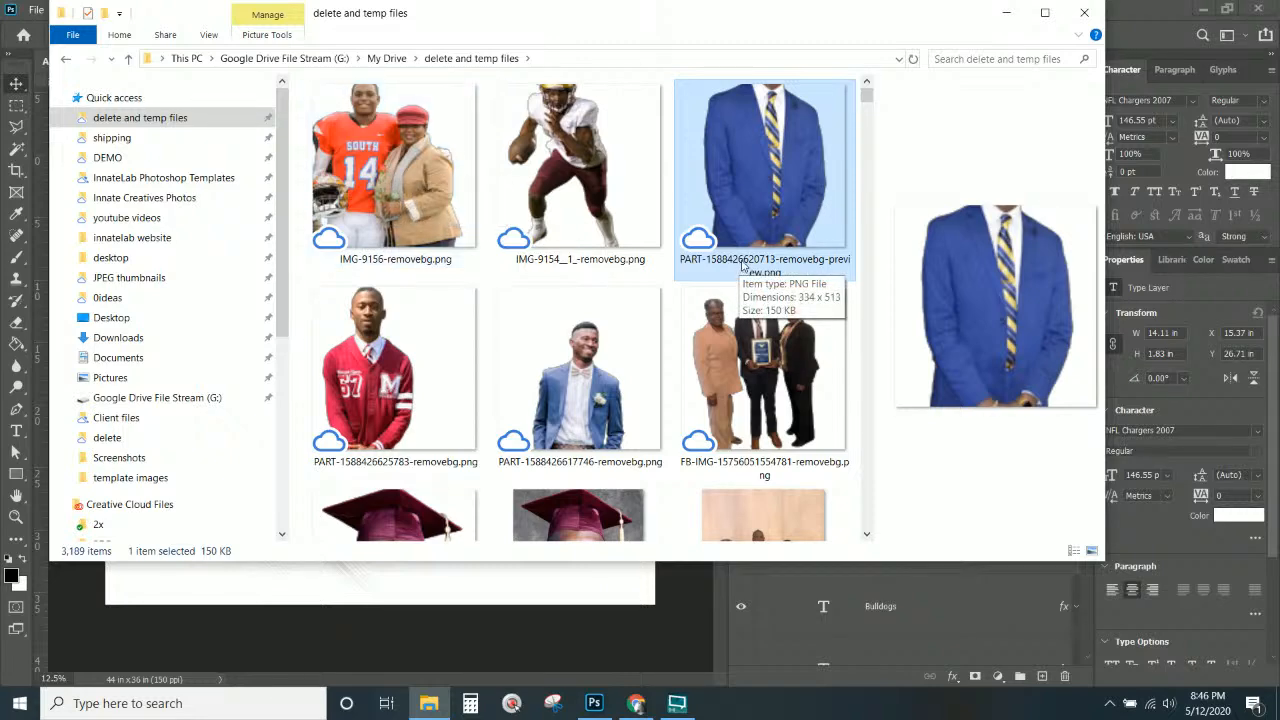
left_click(568, 368)
Select the orange Class of 2020 poster image and move File Explorer off the Photoshop window.
scroll(568, 368, "down", 1)
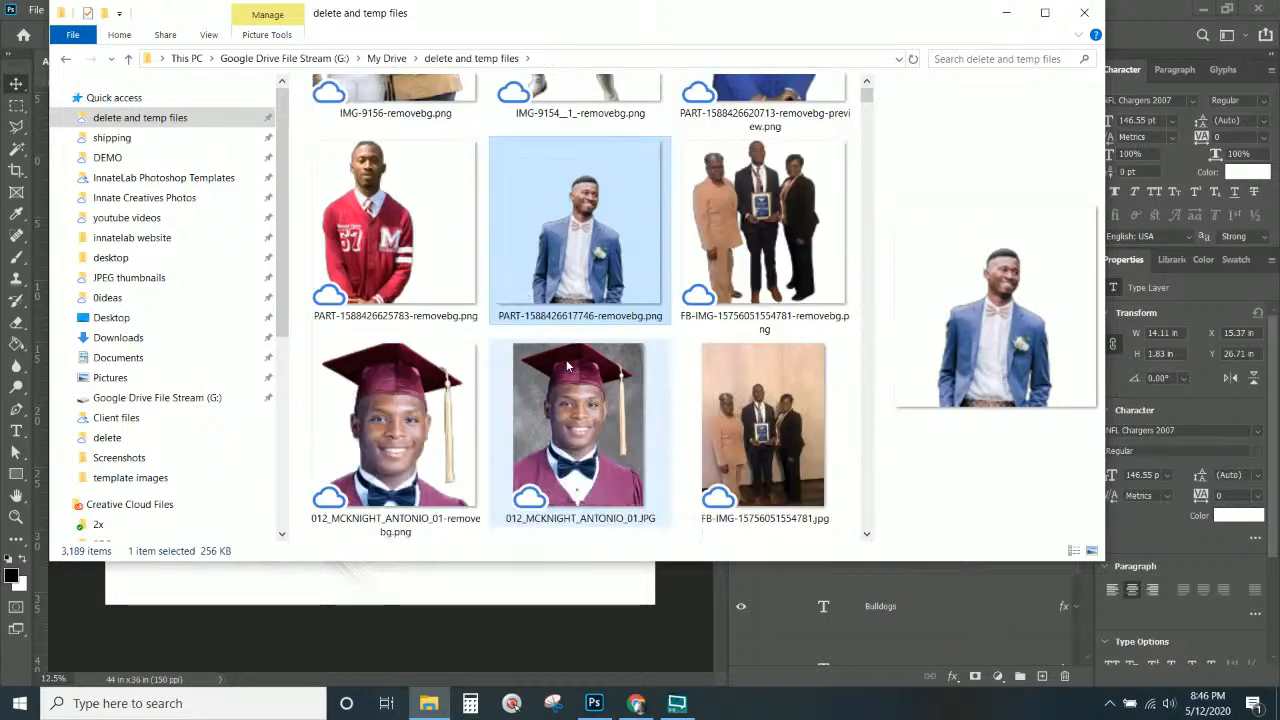
scroll(568, 368, "down", 1)
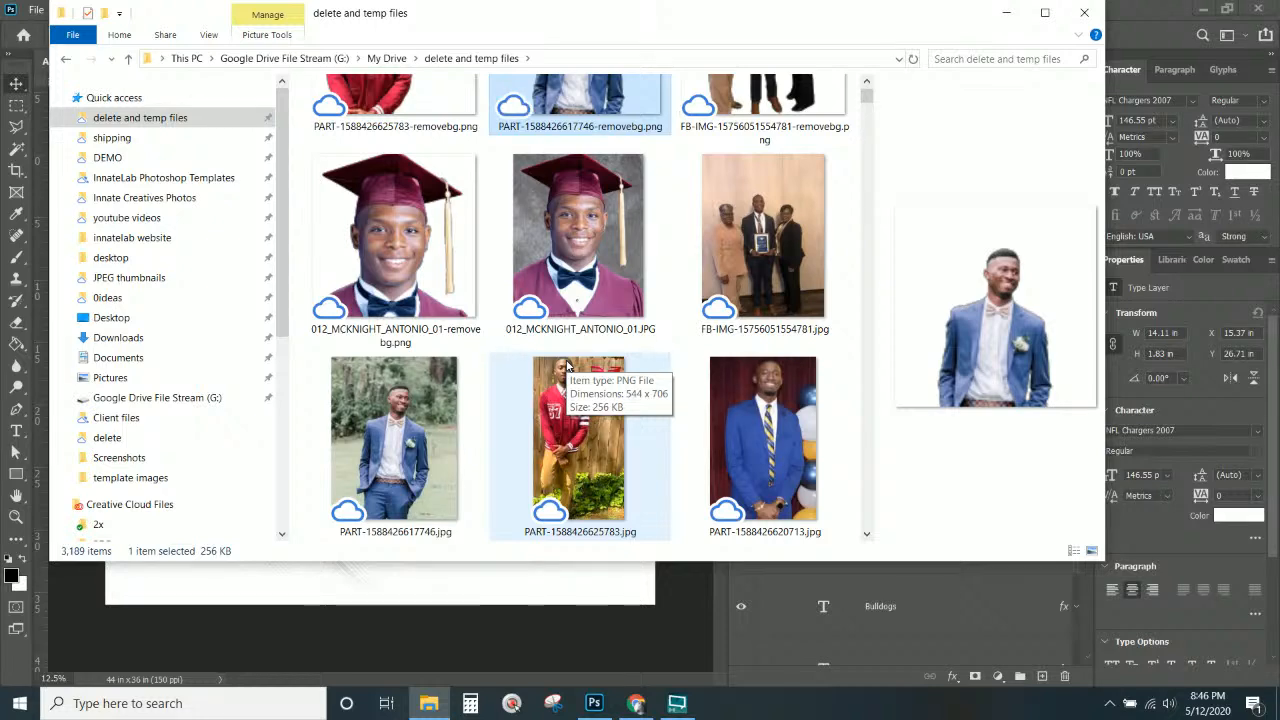
scroll(575, 300, "down", 2)
scroll(579, 257, "down", 2)
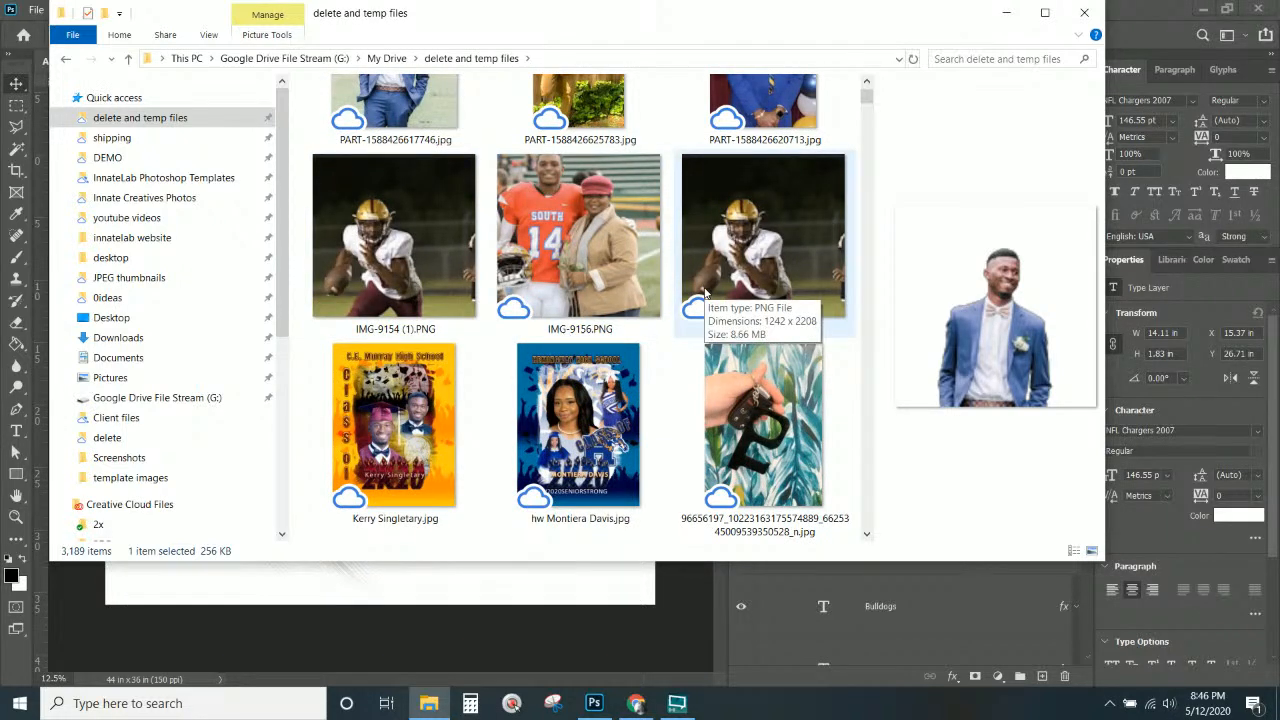
left_click(410, 480)
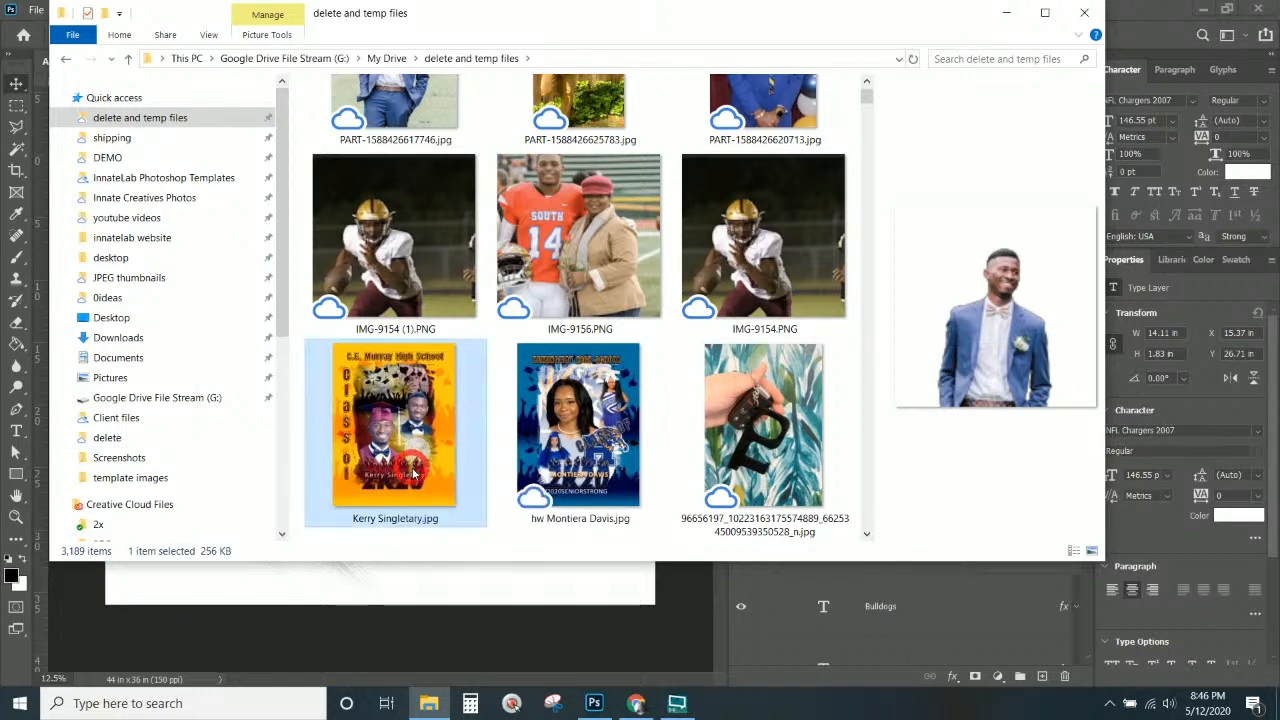
left_click_drag(480, 21, 0, 190)
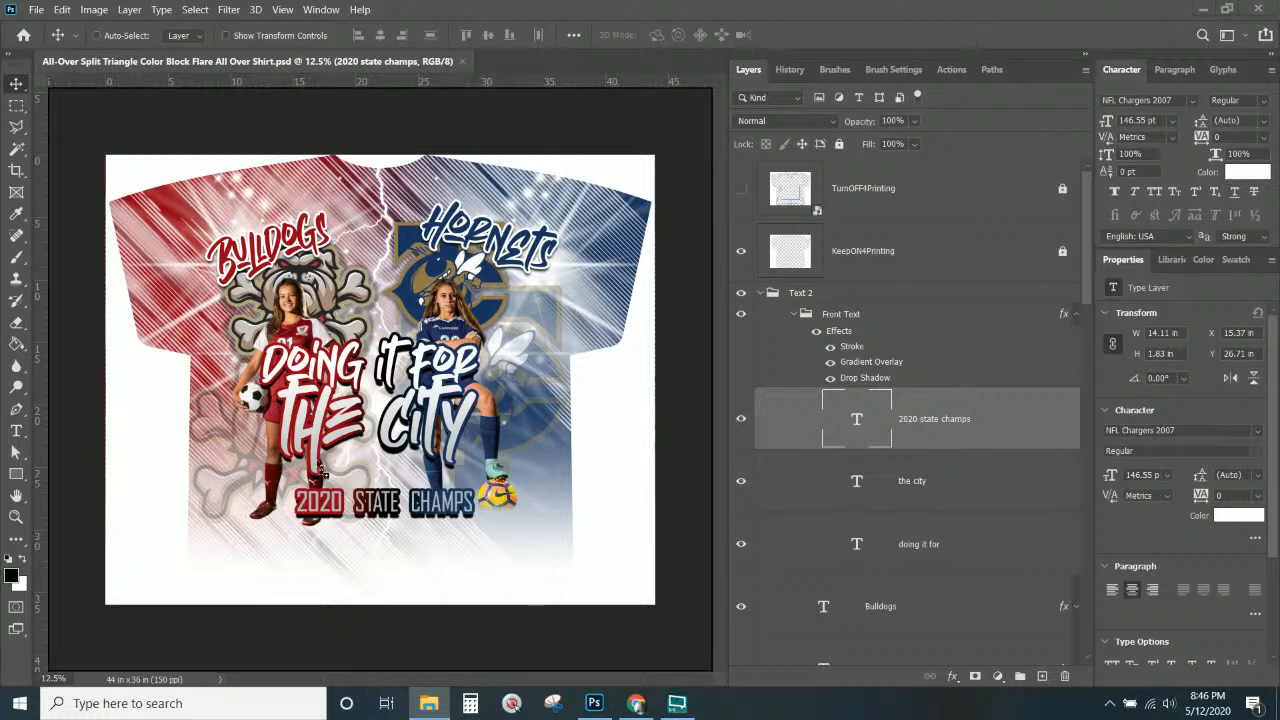
Cancel the pending placement, select TurnOFF4Printing, then place and commit the orange poster on top.
left_click(402, 318)
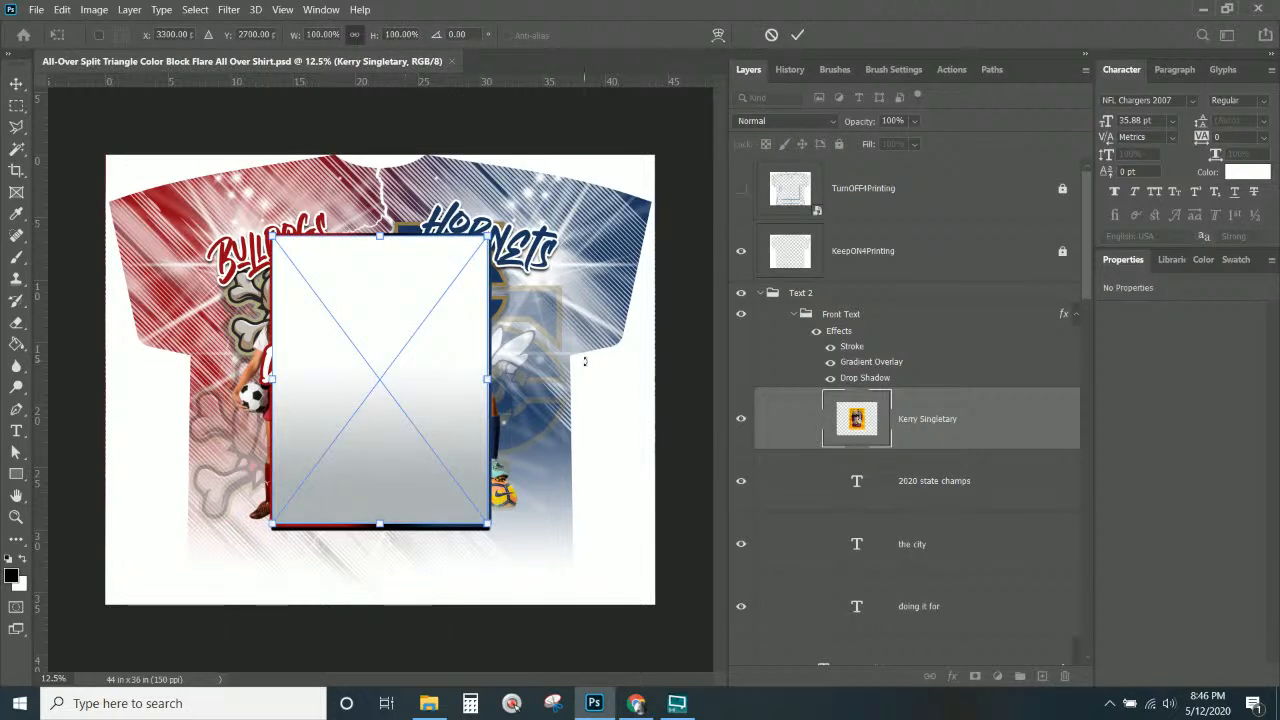
key("ctrl+z")
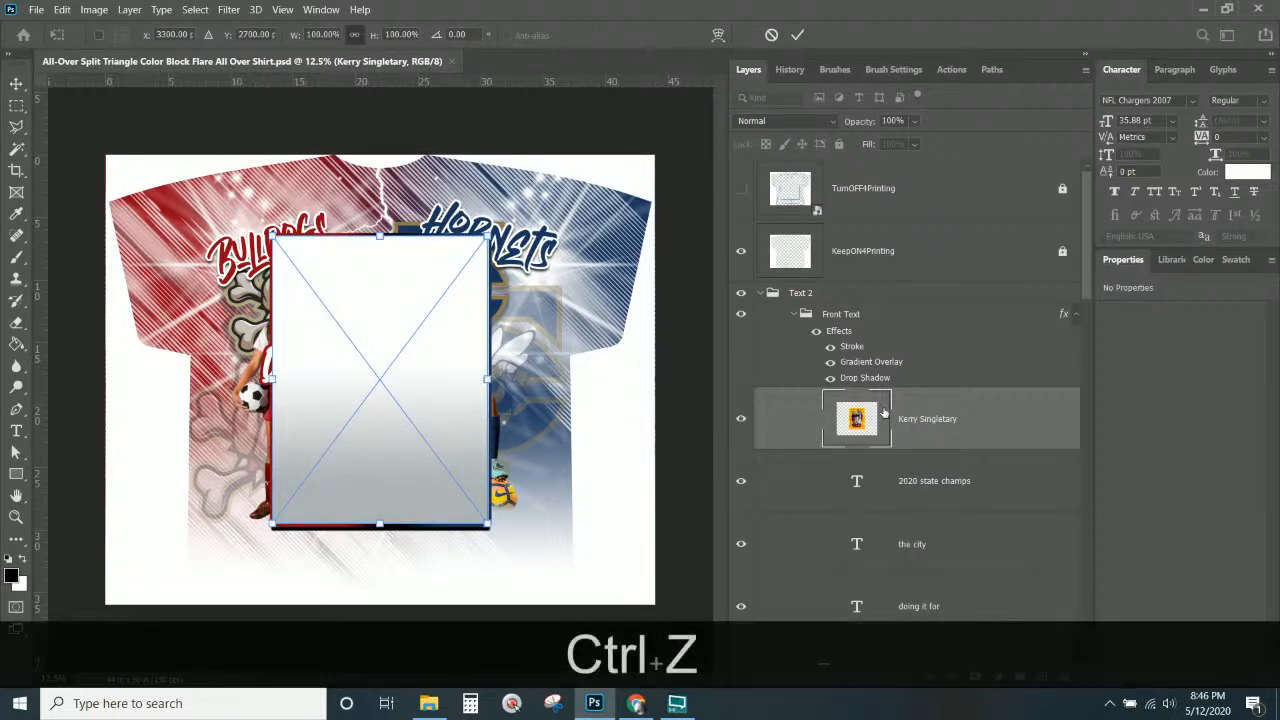
key("Escape")
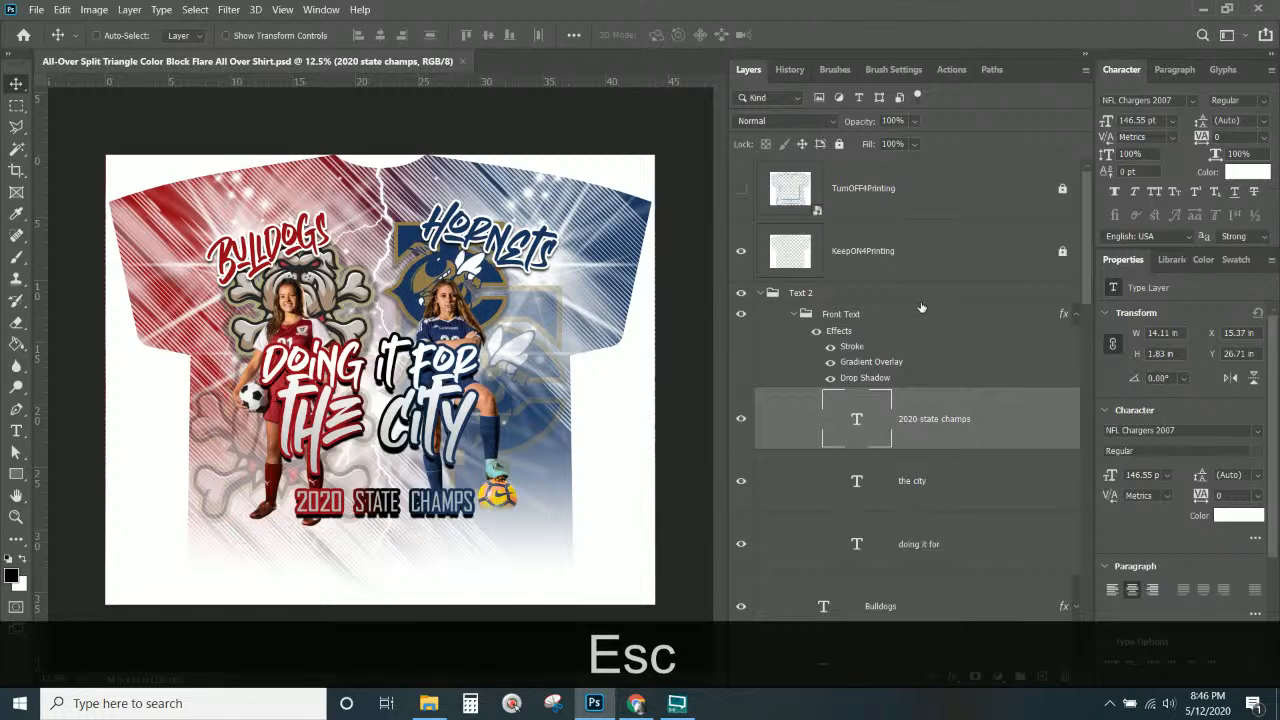
left_click(912, 195)
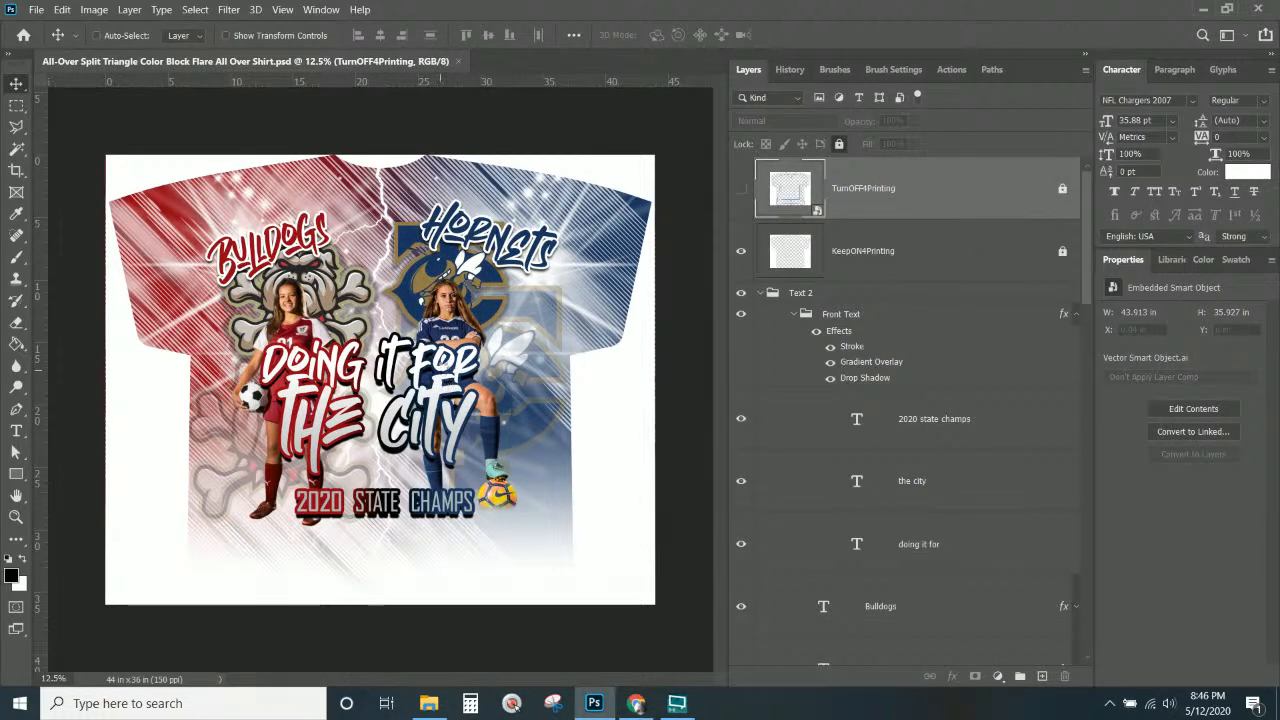
key("ctrl+t")
key("Return")
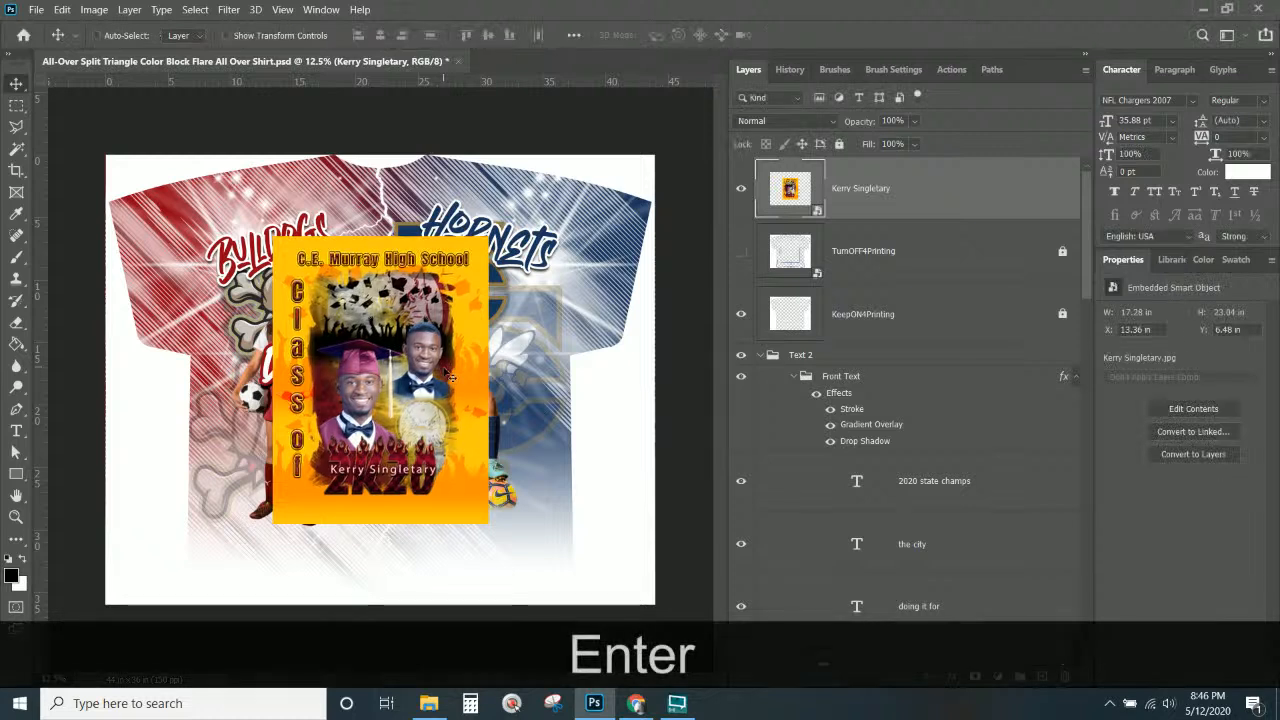
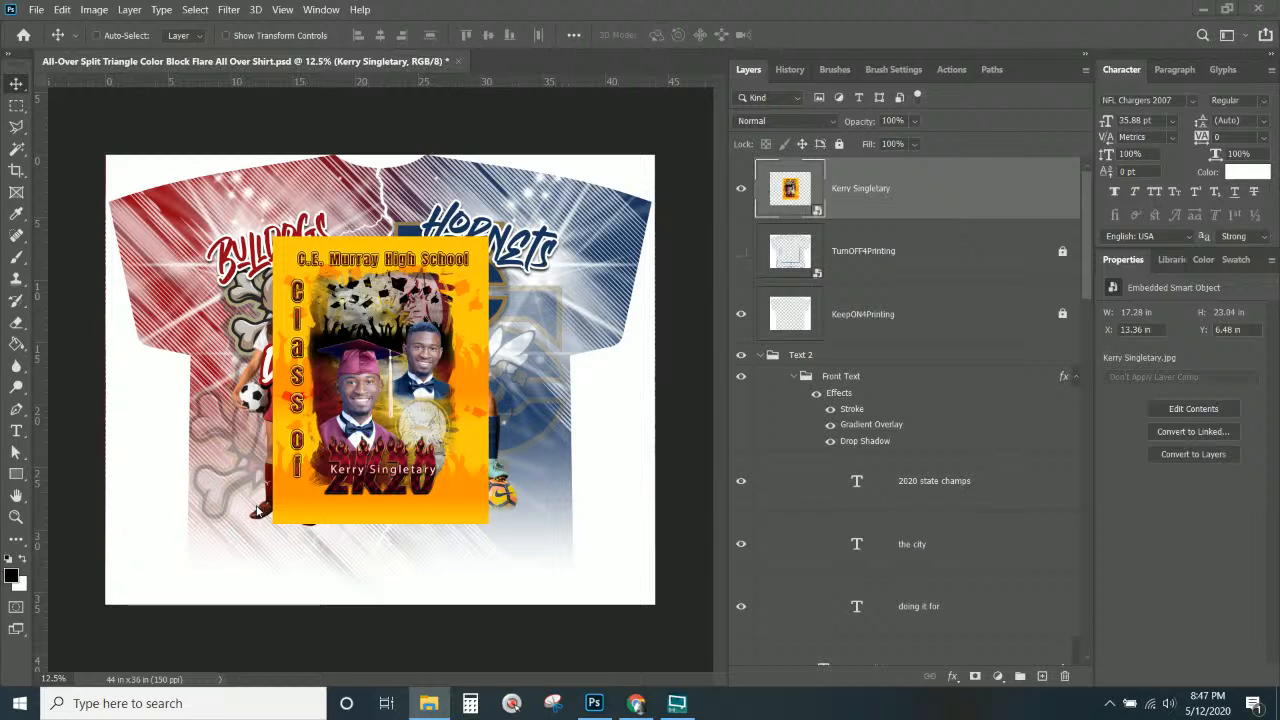
Select the graduation photo card layer and shift it down-left, then slightly right.
left_click(918, 203)
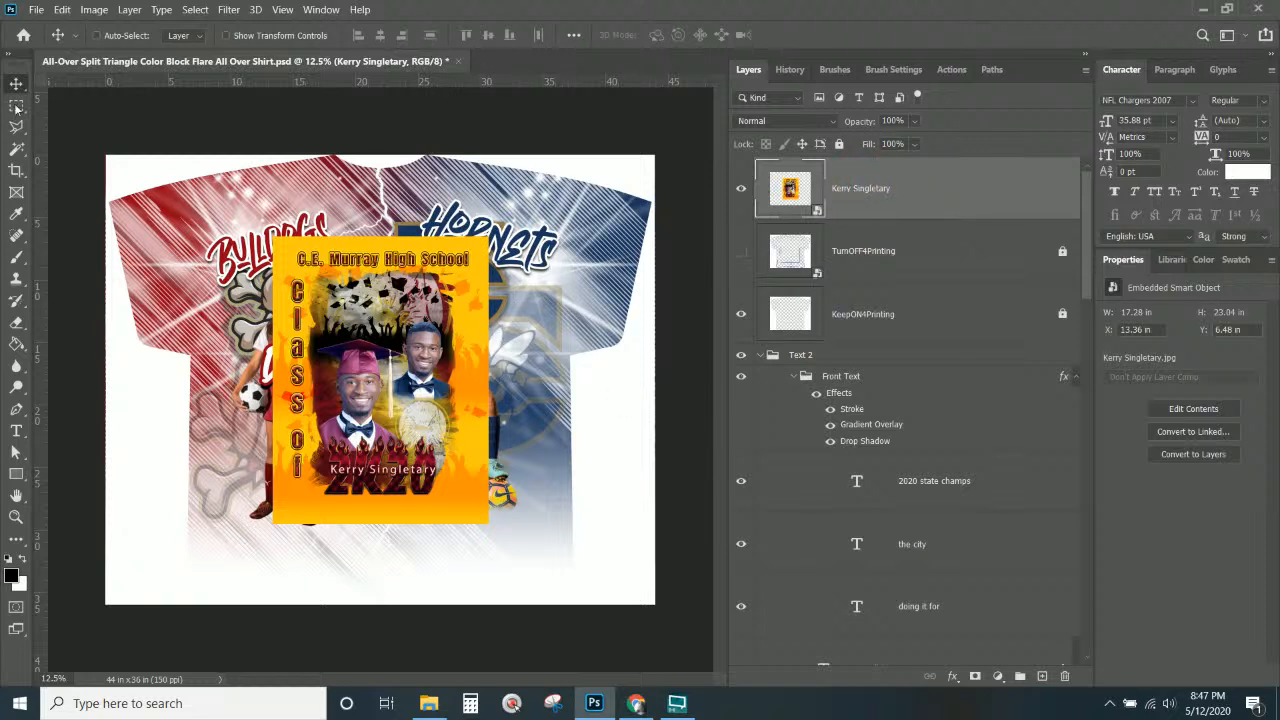
left_click_drag(382, 323, 255, 438)
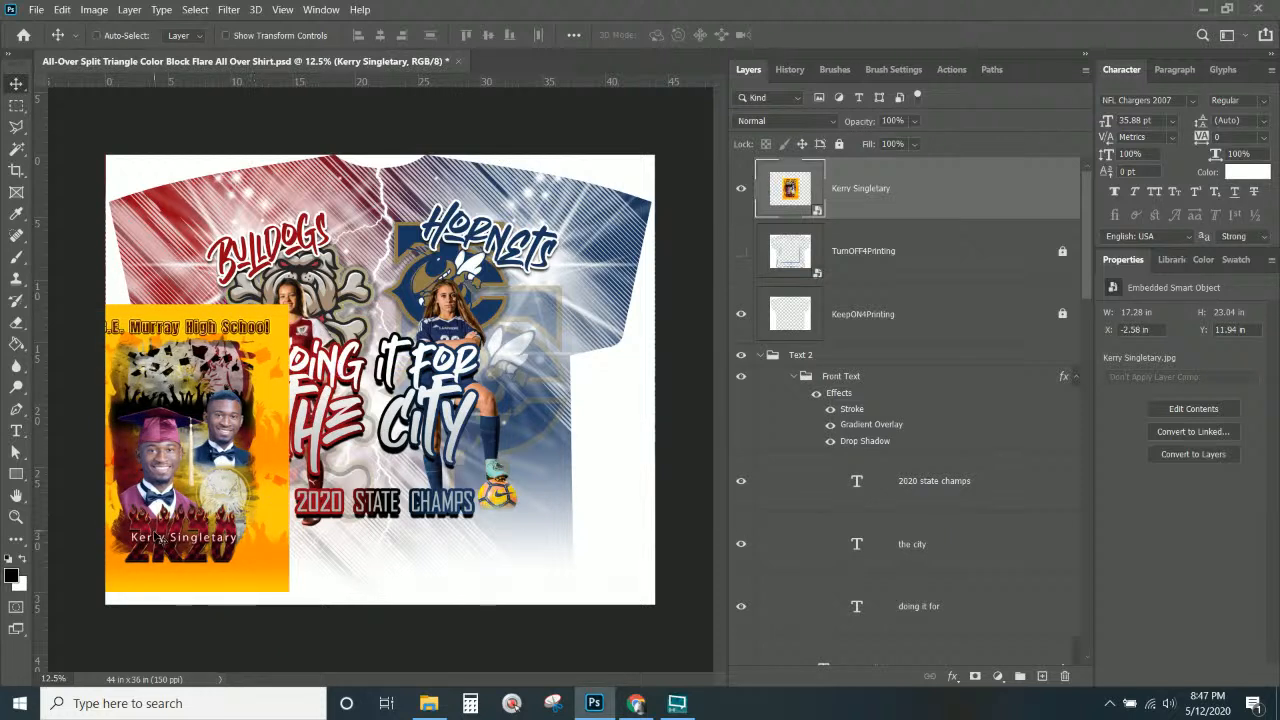
left_click_drag(174, 495, 203, 492)
left_click(16, 431)
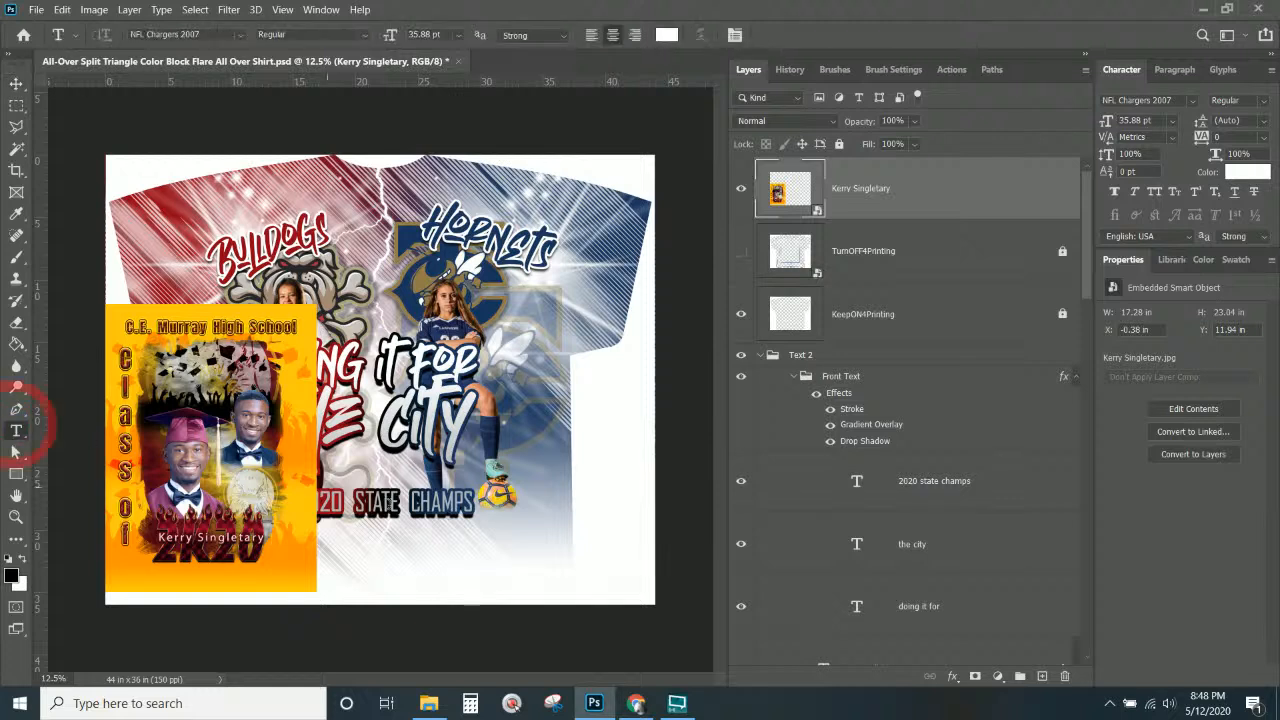
left_click(16, 84)
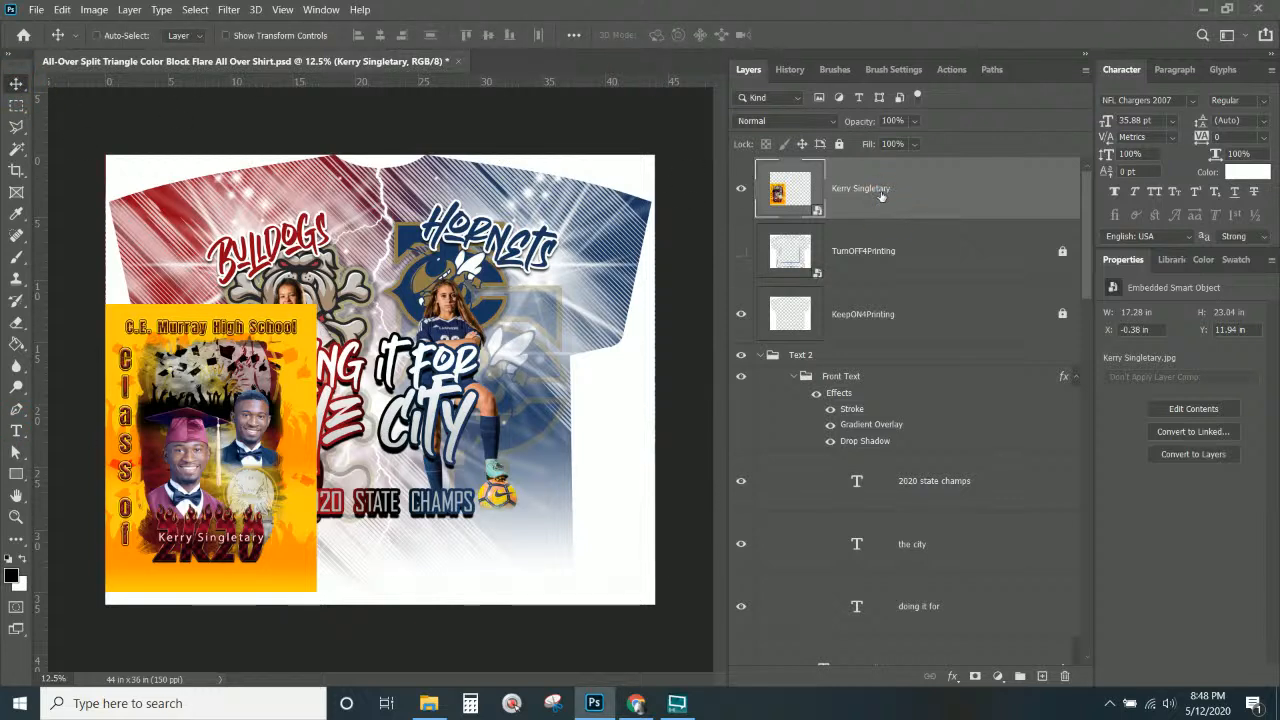
Lift the graduation card into the shirt's top-left corner and maximize the Chrome window.
left_click_drag(270, 455, 255, 118)
left_click_drag(222, 227, 222, 198)
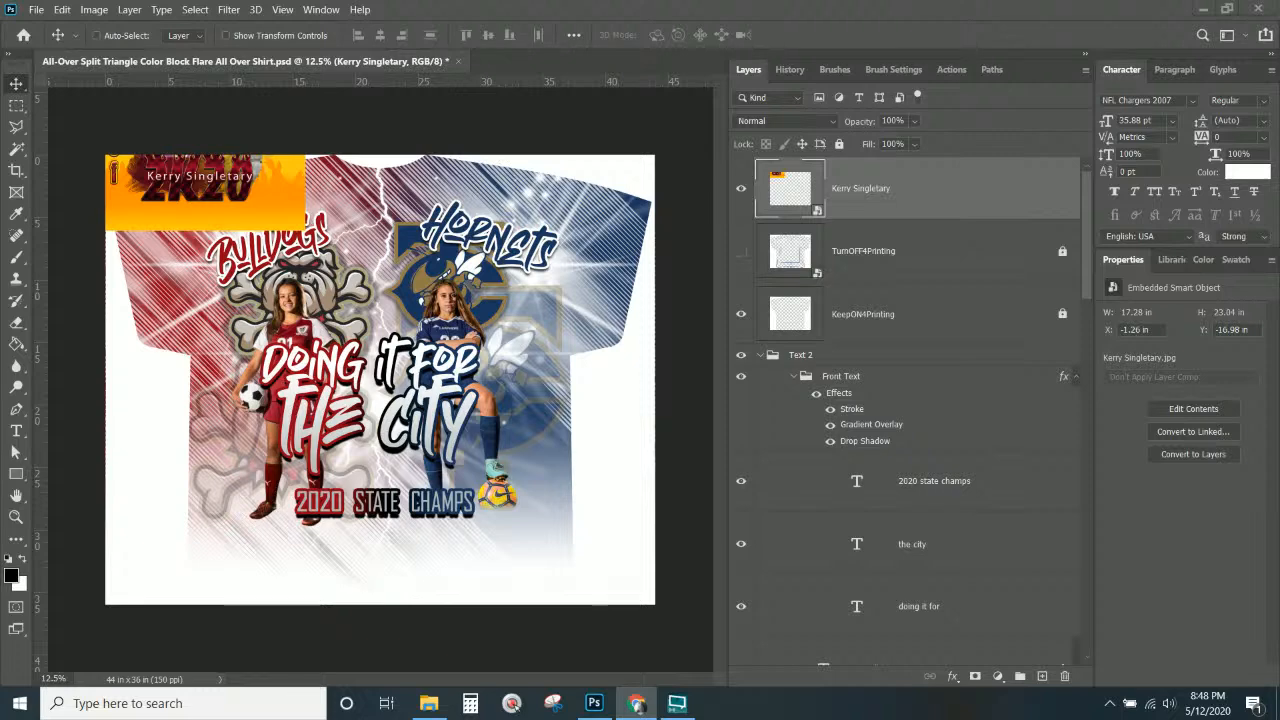
left_click_drag(890, 302, 420, 2)
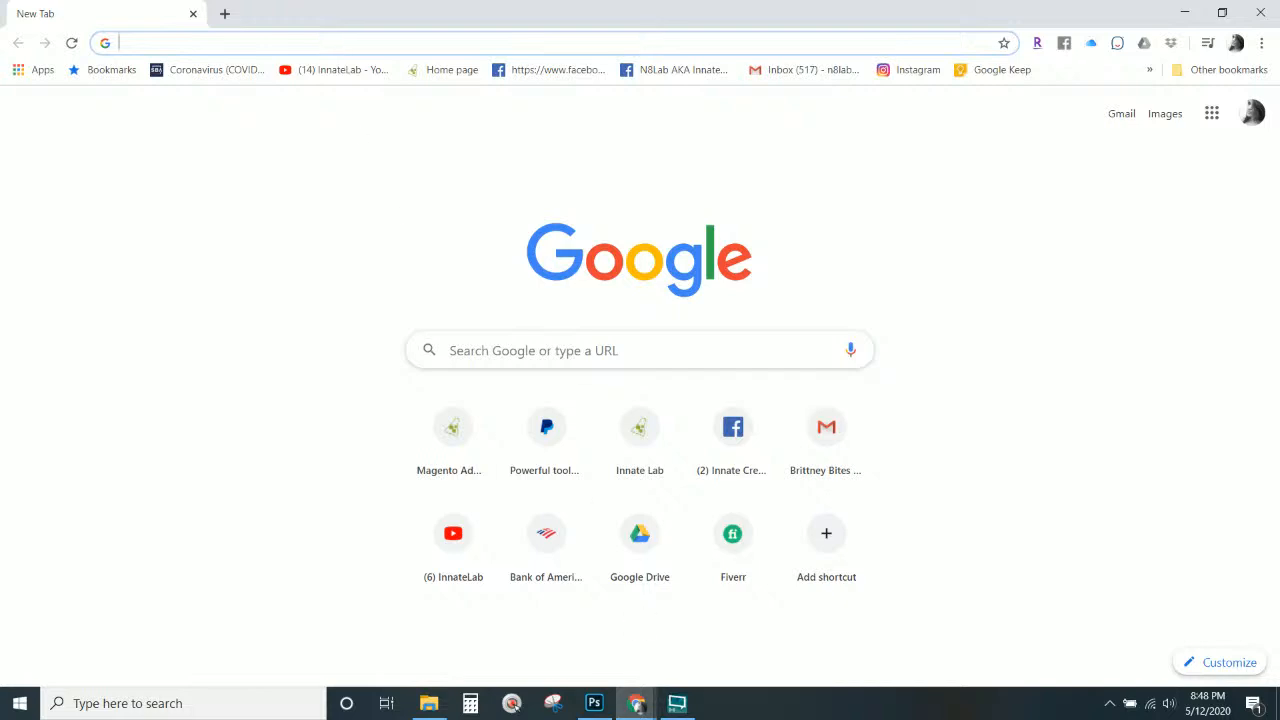
Back in the shirt document, move the graduation card down onto the shirt's left side.
left_click(636, 703)
left_click(540, 643)
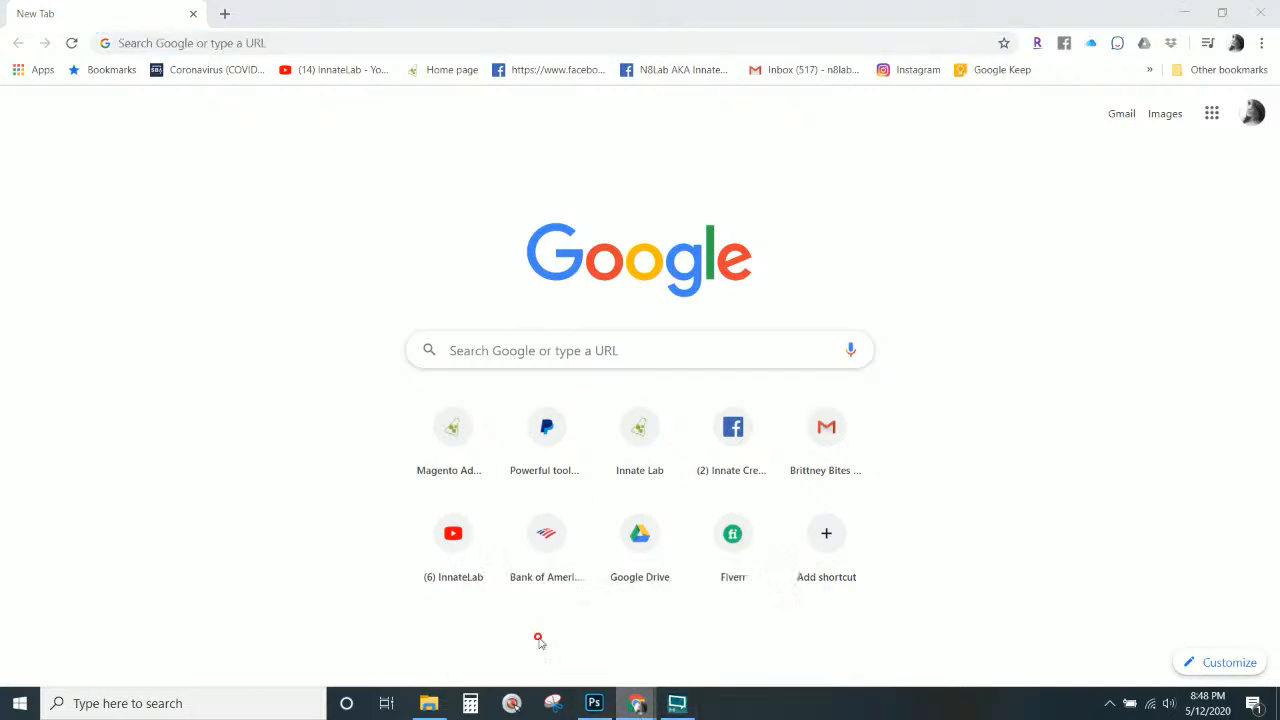
left_click(595, 703)
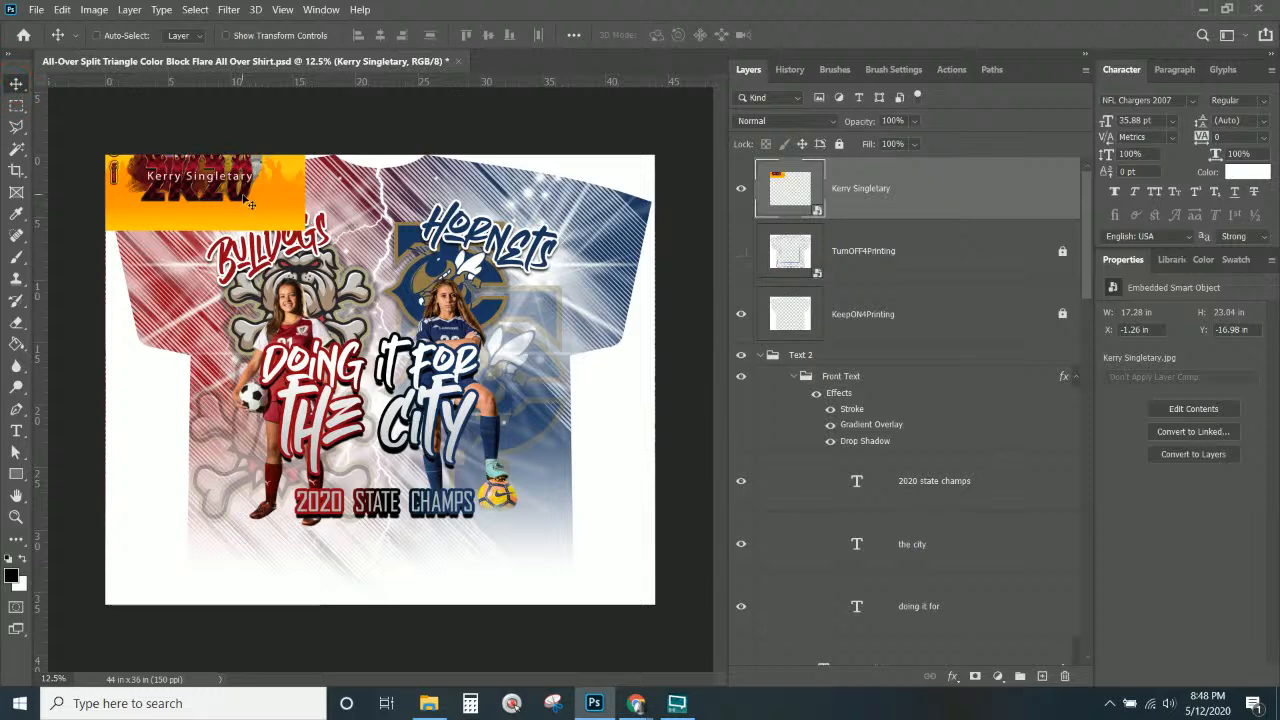
right_click(246, 199)
left_click(273, 206)
left_click_drag(265, 189, 284, 373)
Search Google Images for 'c e Murray high school' and scroll through the results.
mouse_move(636, 703)
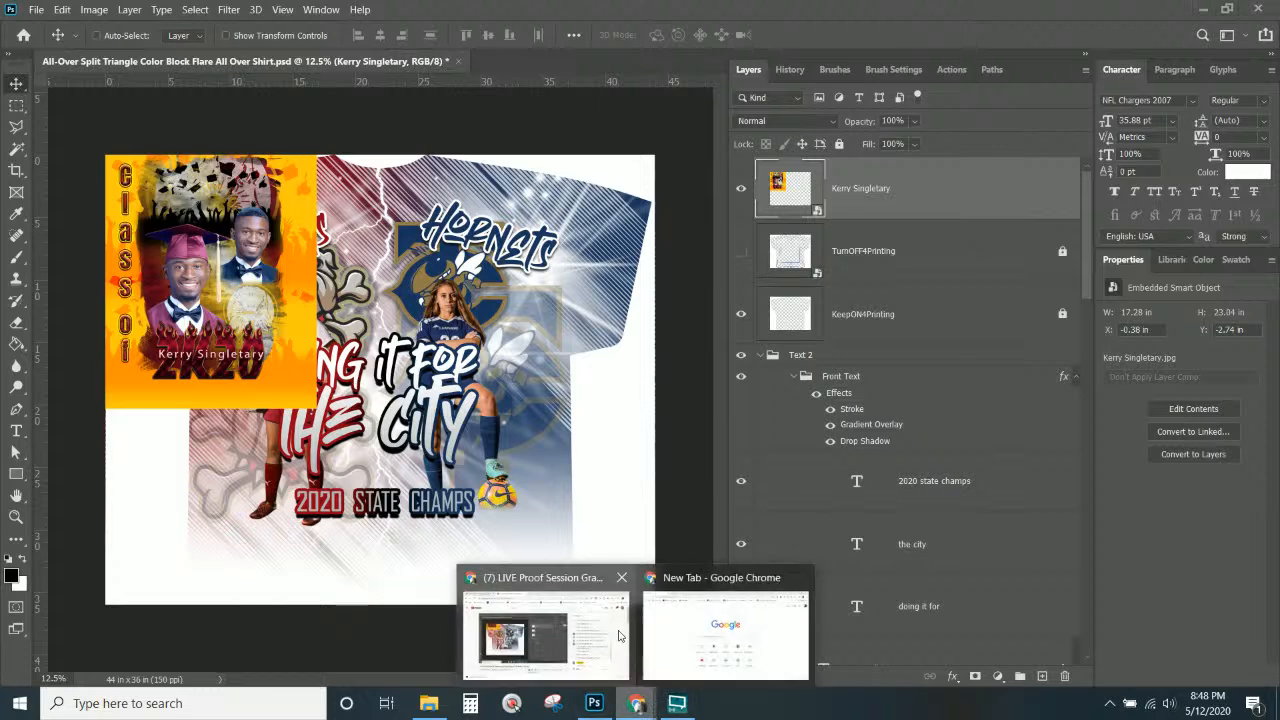
left_click(684, 653)
left_click(449, 46)
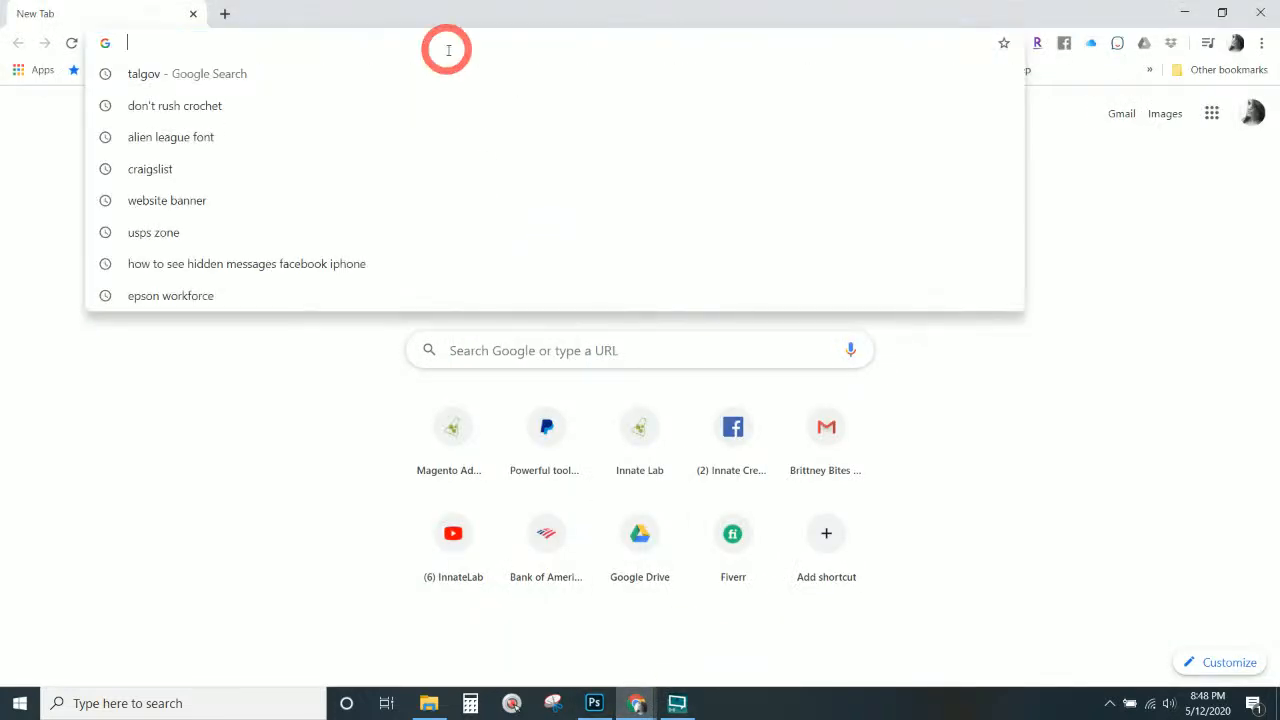
type("c e M")
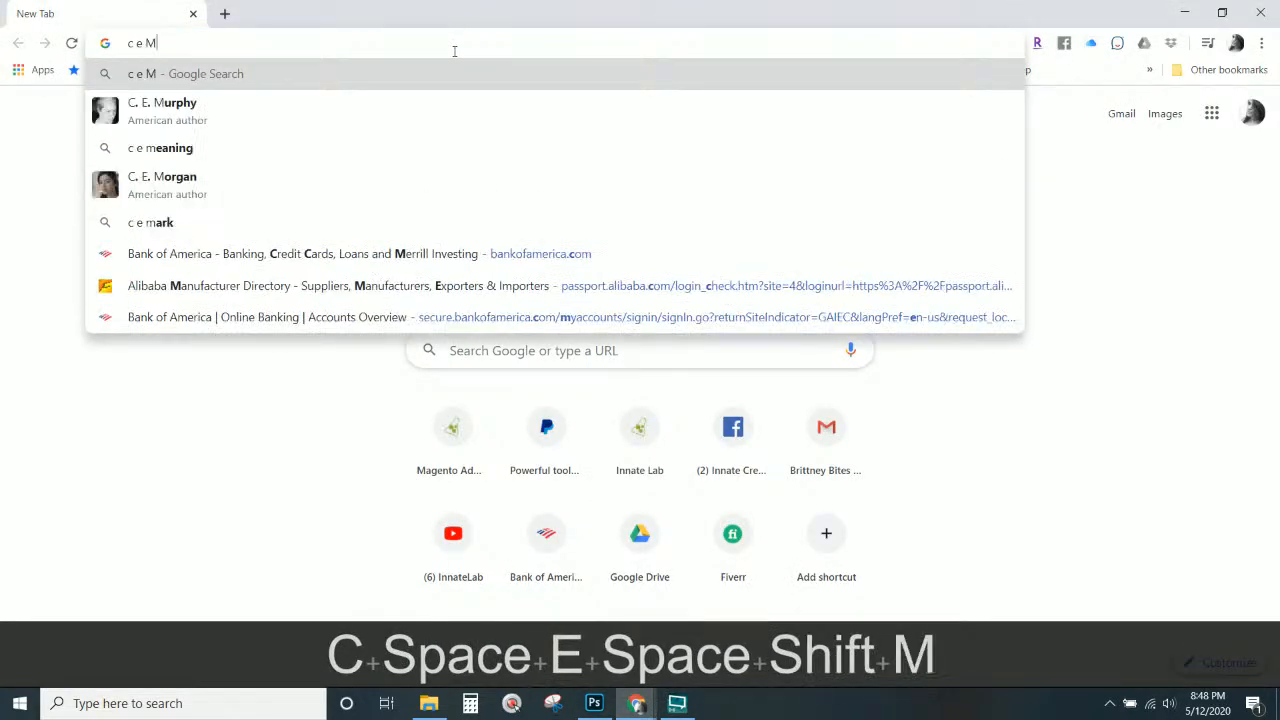
type("urray hi")
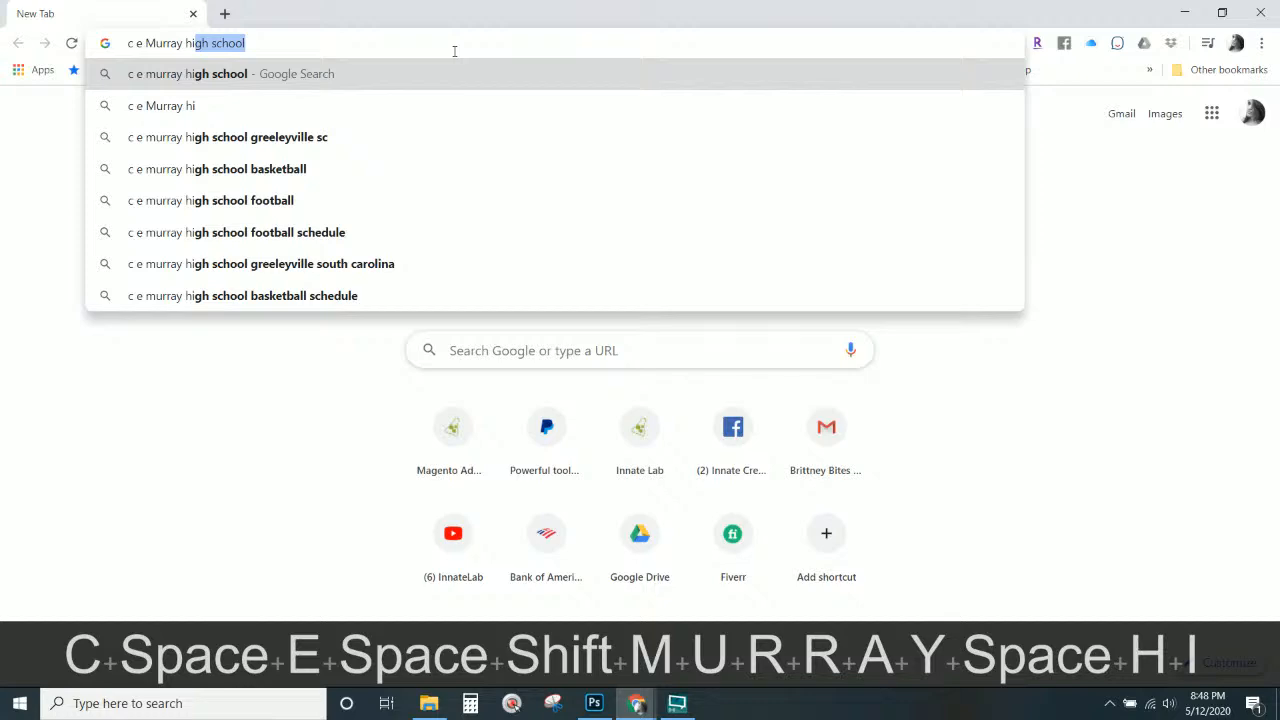
left_click(437, 80)
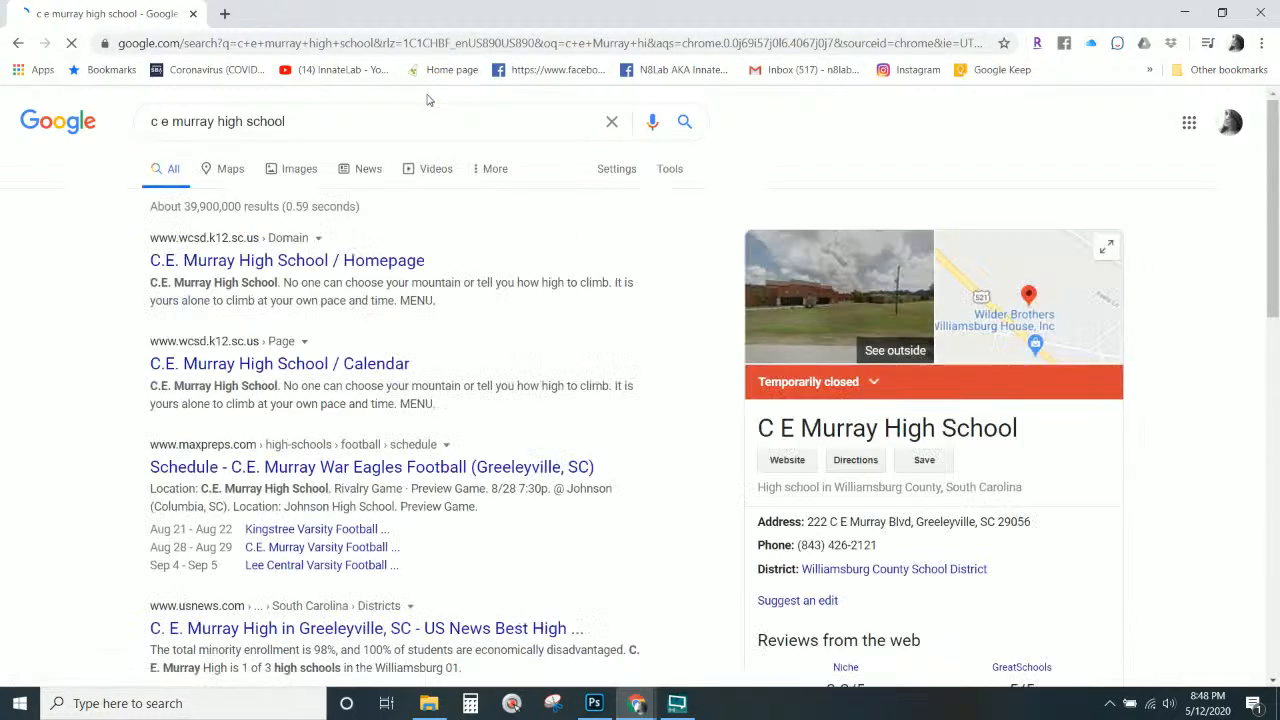
left_click(297, 172)
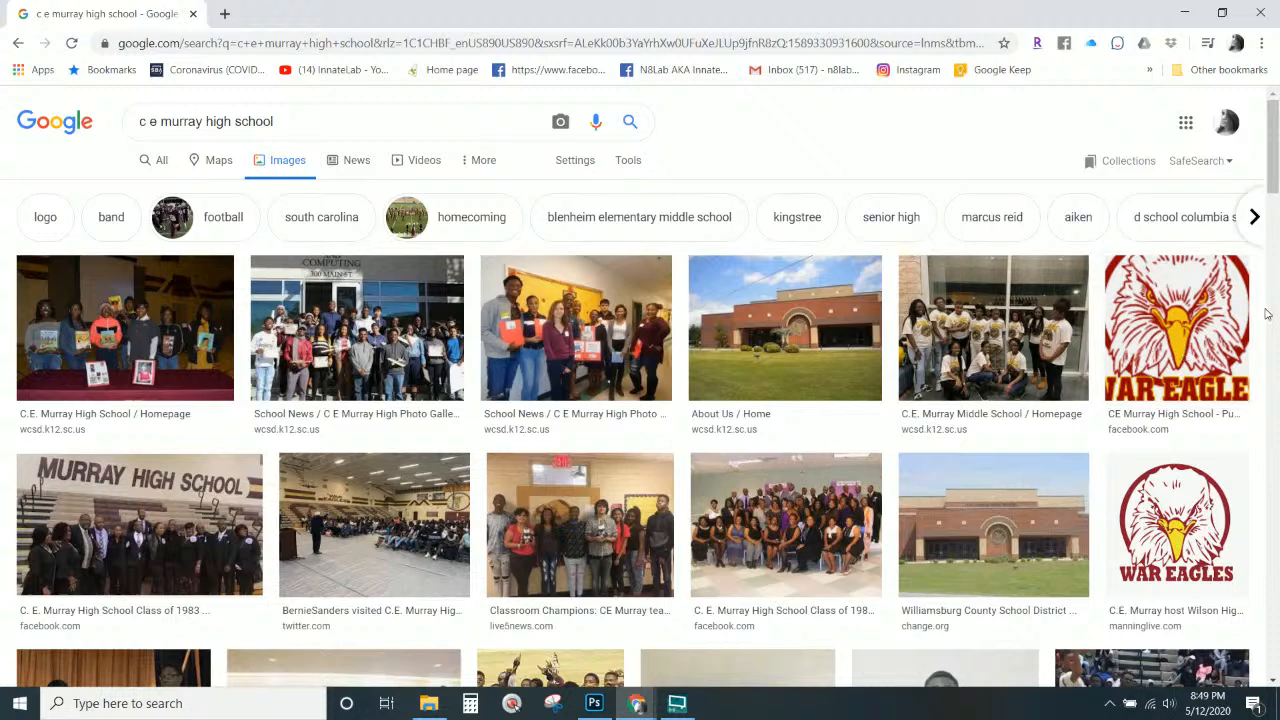
scroll(1183, 352, "down", 3)
scroll(1233, 337, "down", 1)
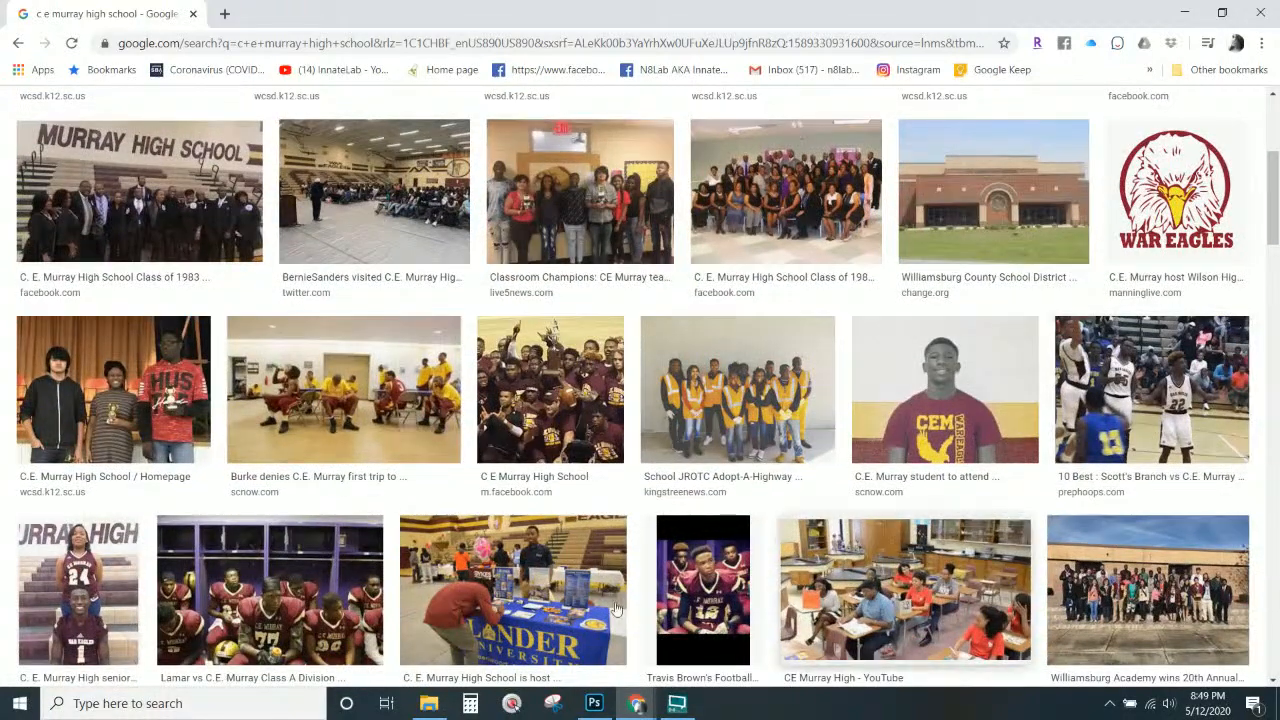
left_click(447, 709)
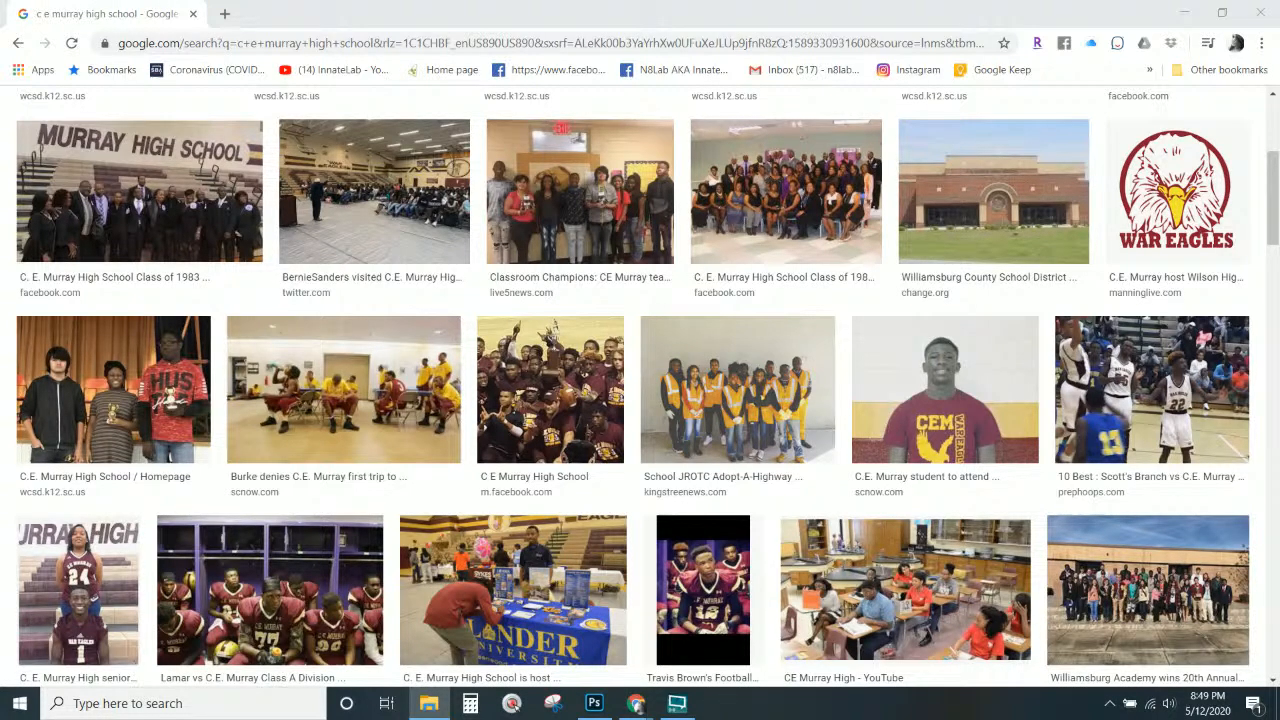
Find the Grunge graduation template by searching 'grunge' and 'grad', and open it.
type("grunge")
key("Return")
type("grad")
key("alt+Tab")
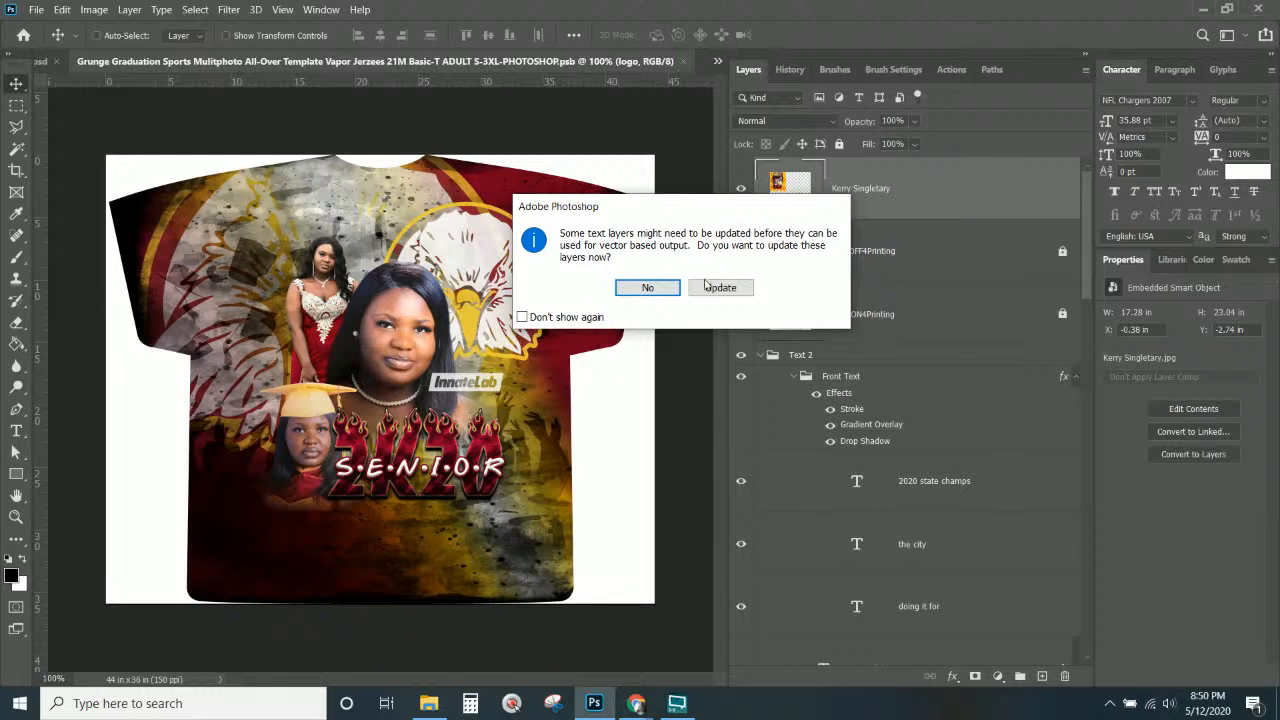
Update the template's text layers and drag its eagle logo layer into the shirt design.
left_click(720, 288)
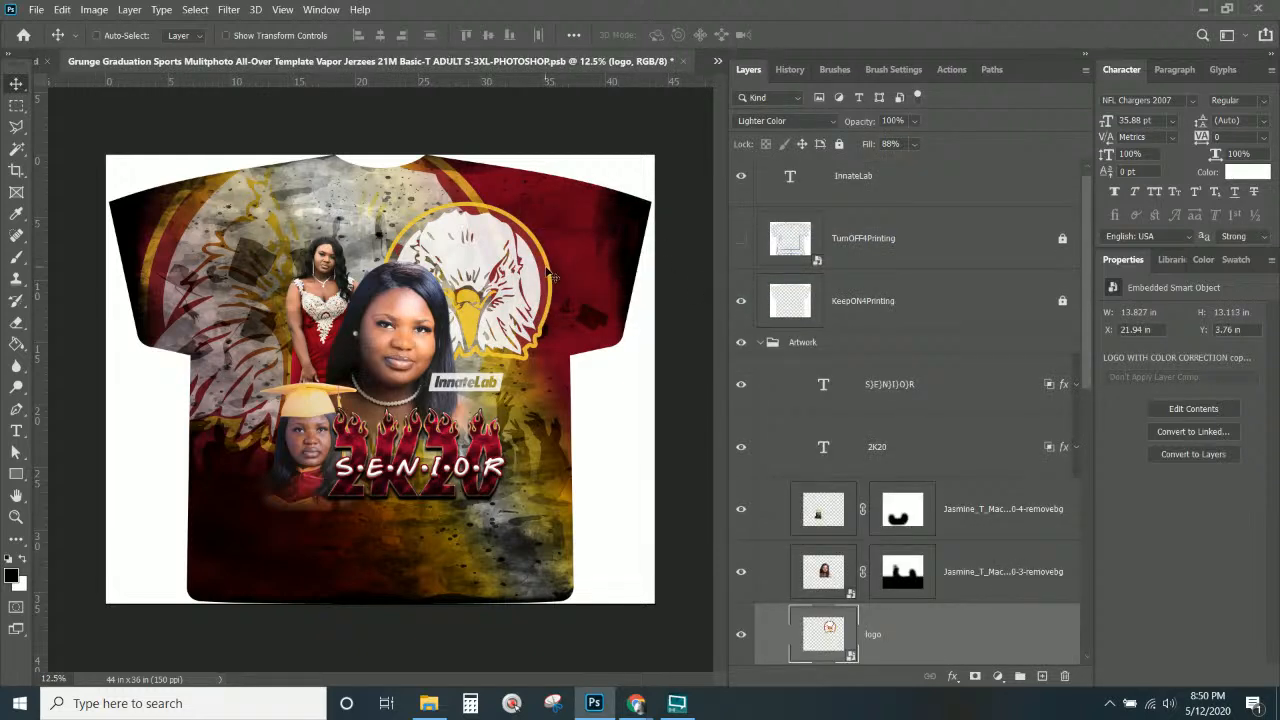
right_click(502, 238)
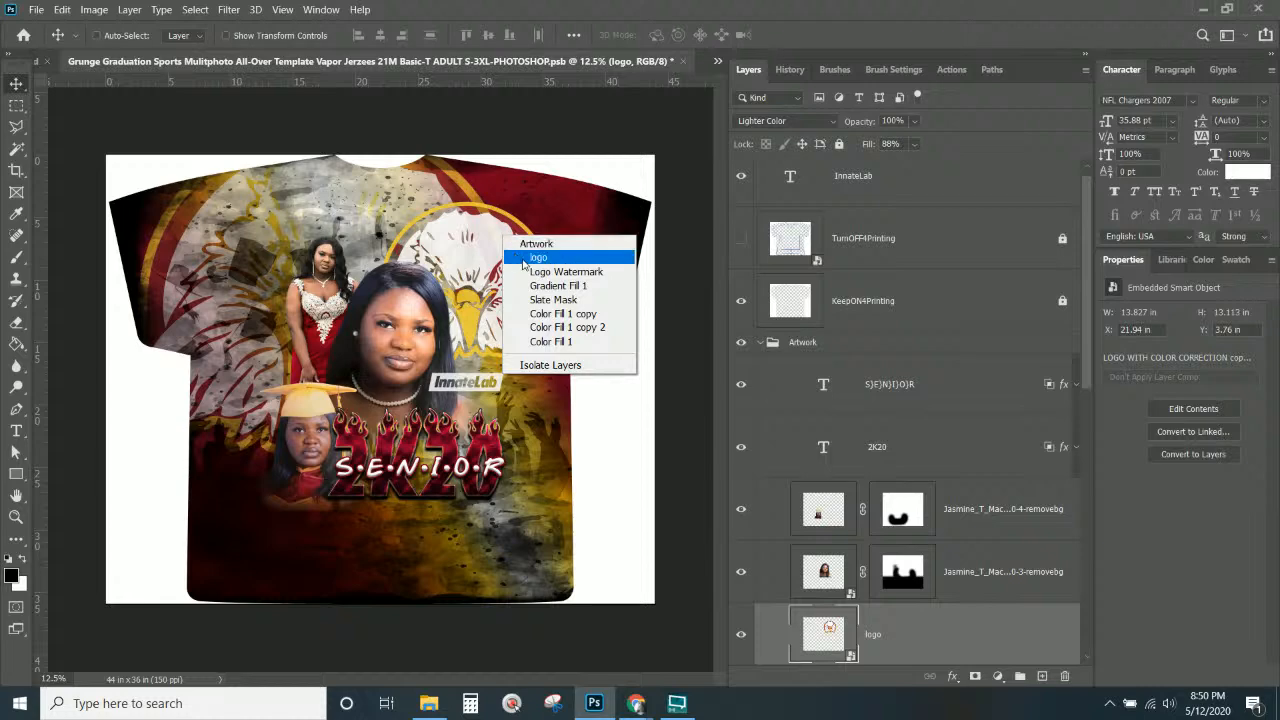
left_click(515, 257)
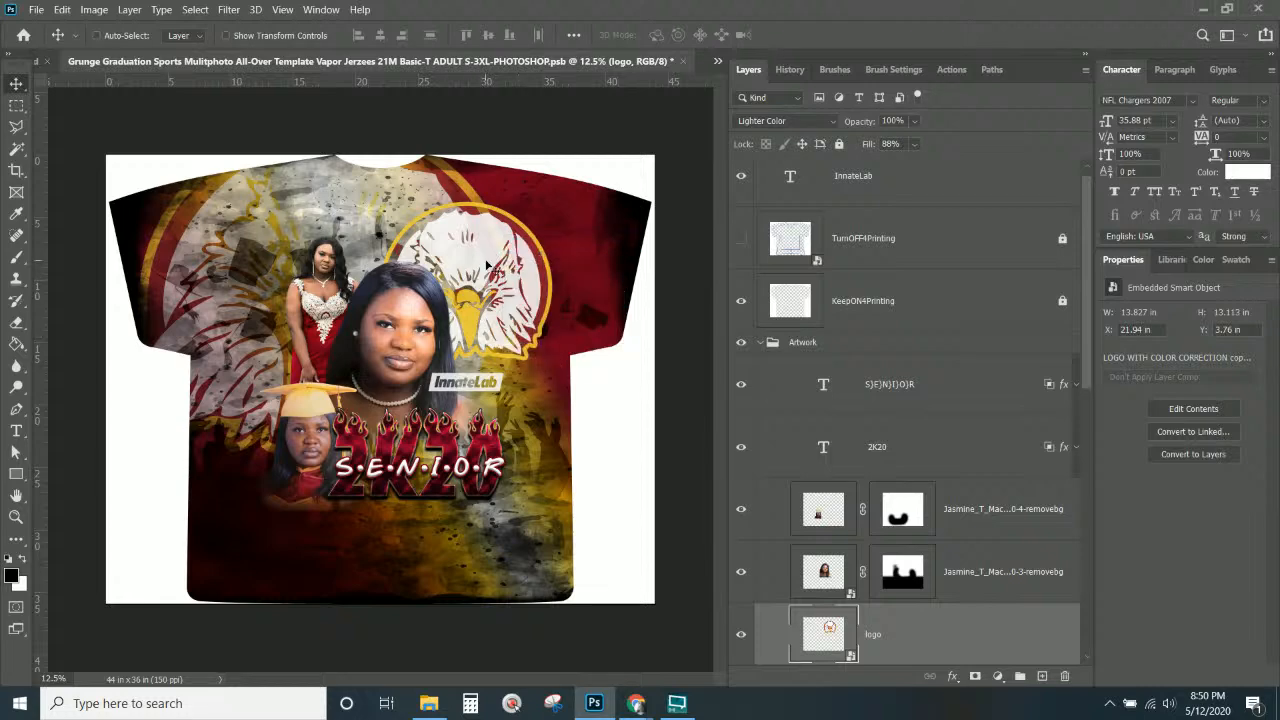
left_click_drag(494, 268, 468, 294)
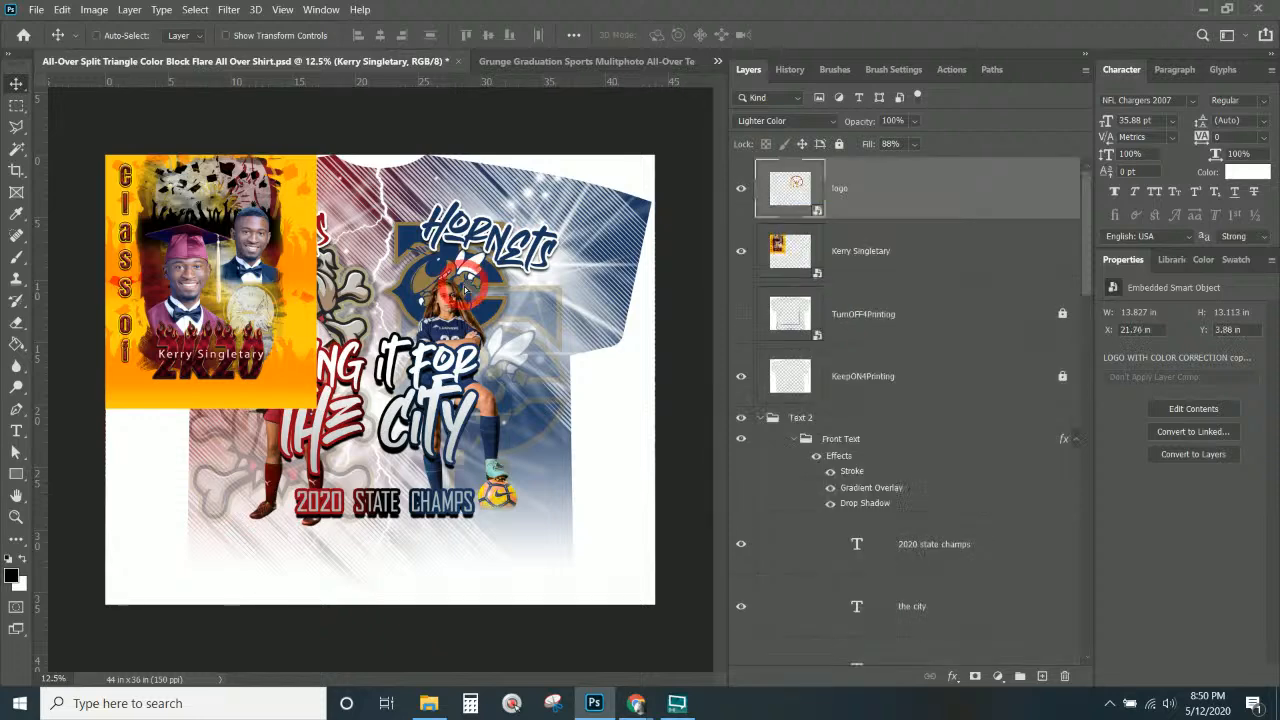
Select Layer 3, the crowd texture, in the senior template and drag it into the shirt design.
left_click(550, 62)
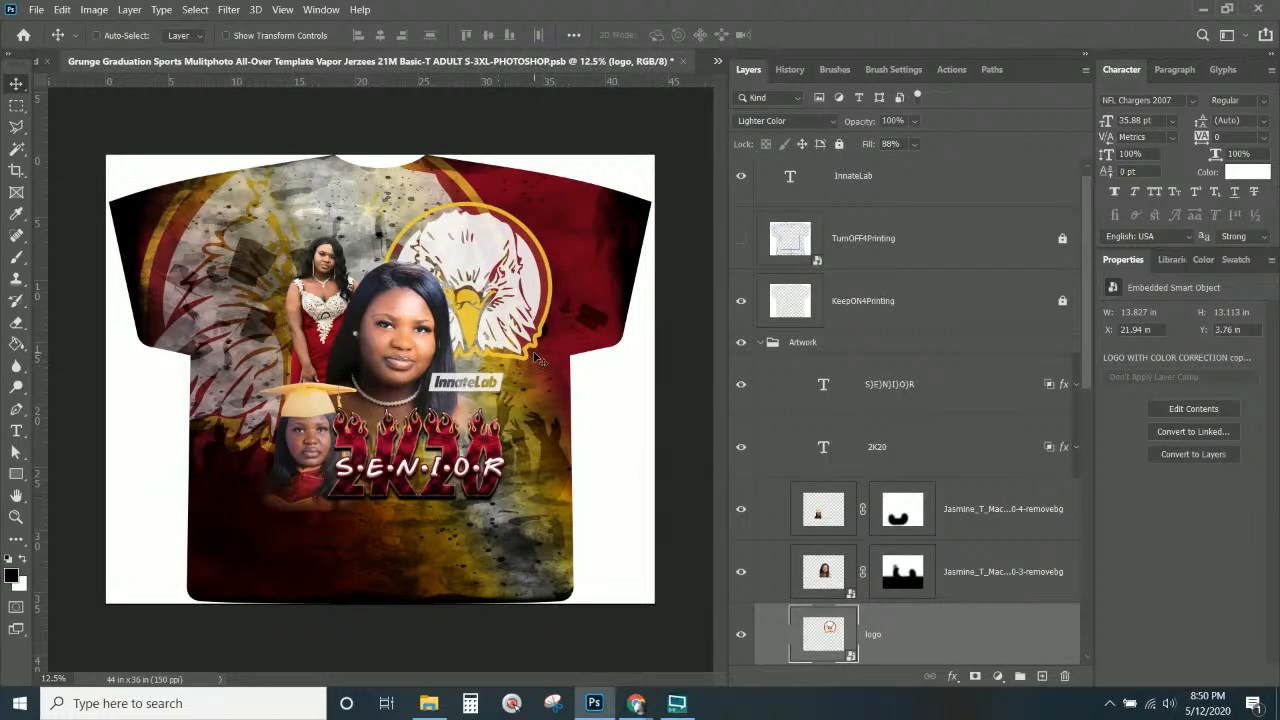
right_click(243, 248)
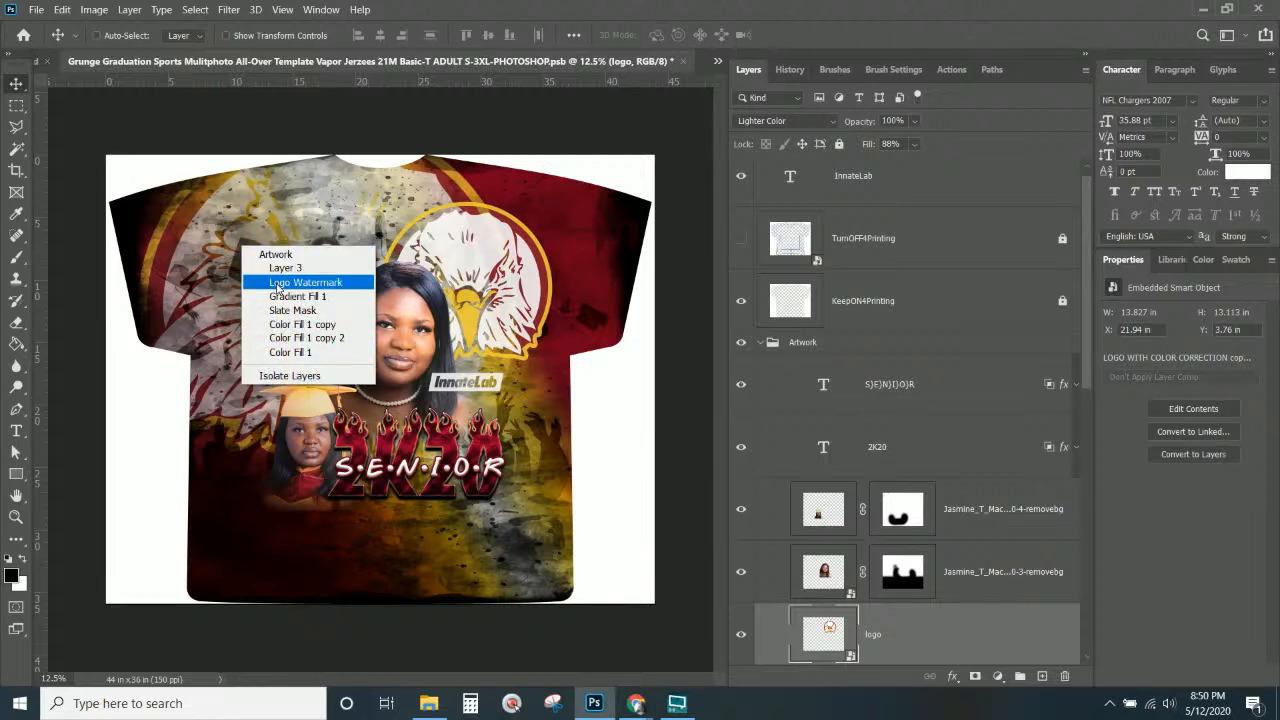
left_click(278, 285)
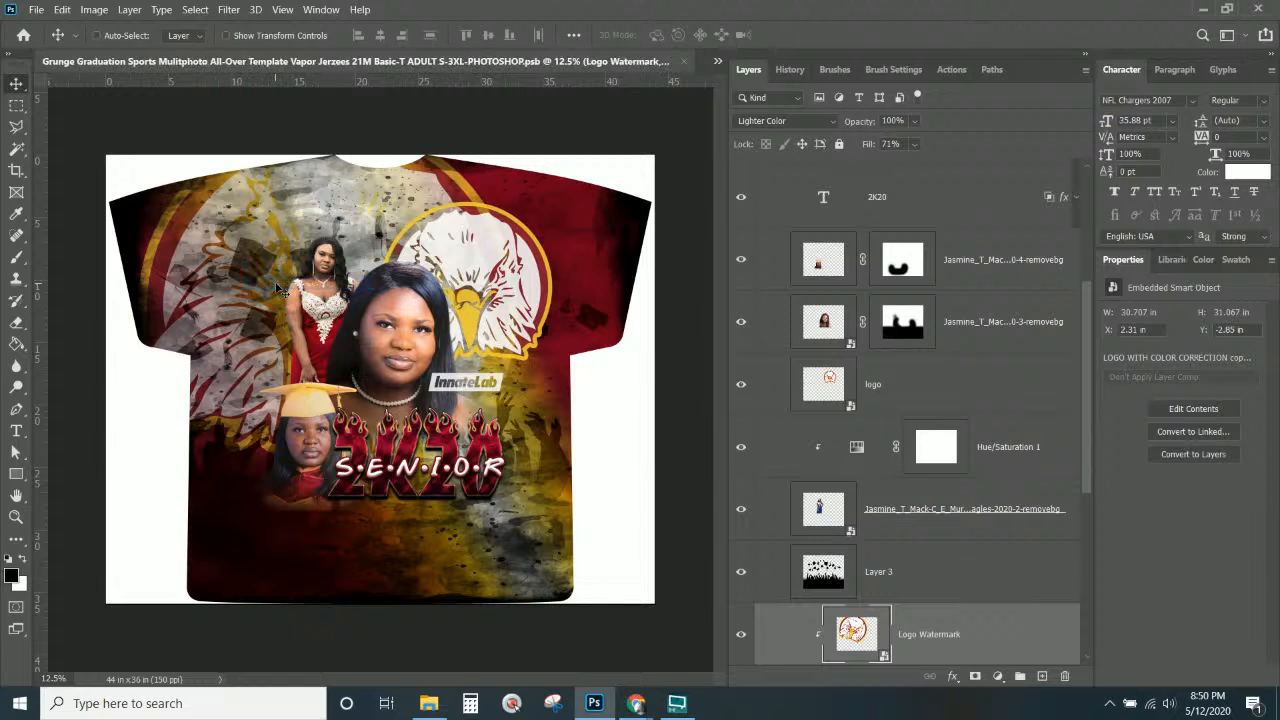
right_click(255, 252)
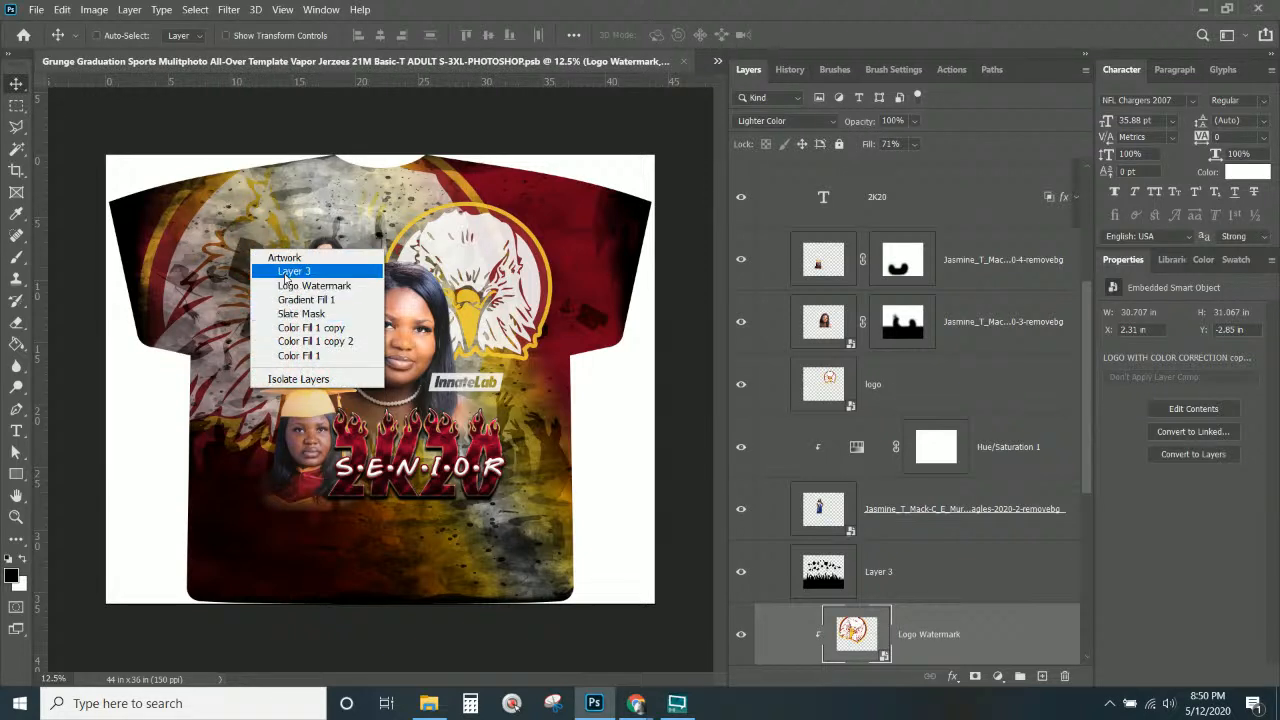
left_click(287, 272)
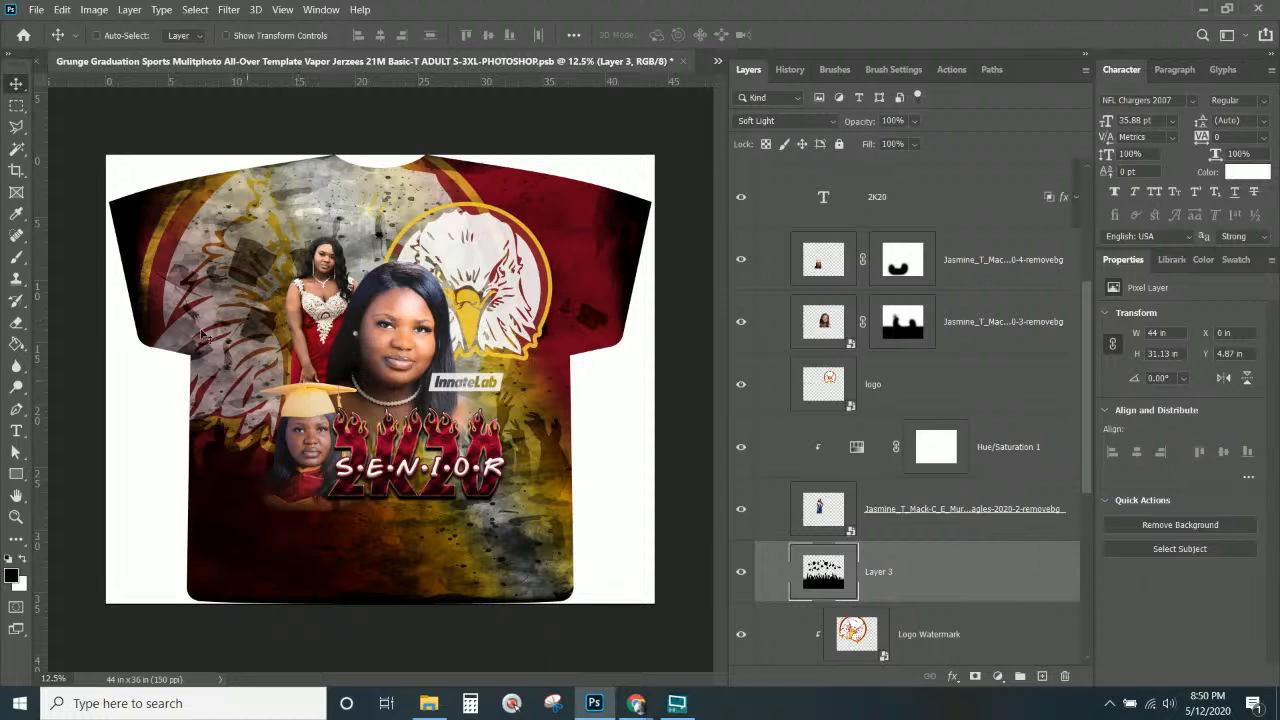
left_click_drag(250, 260, 505, 440)
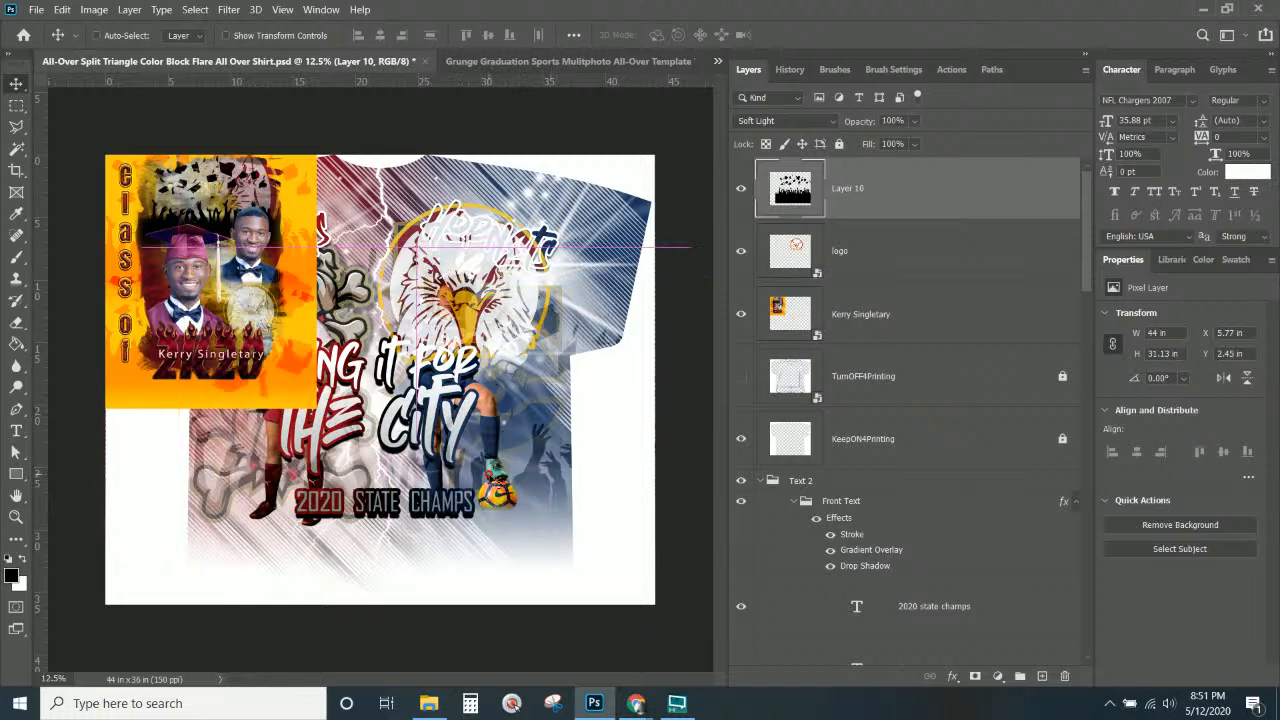
Close the senior graduation template without saving its changes.
left_click(482, 61)
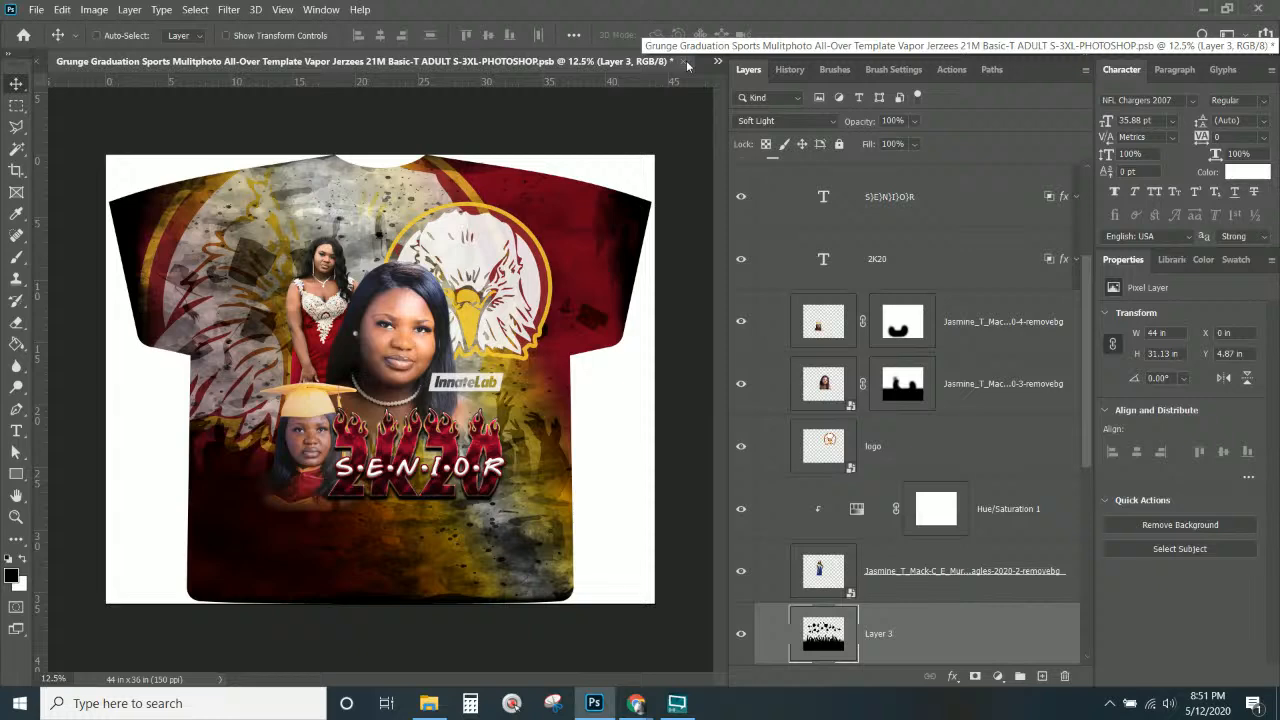
left_click(685, 63)
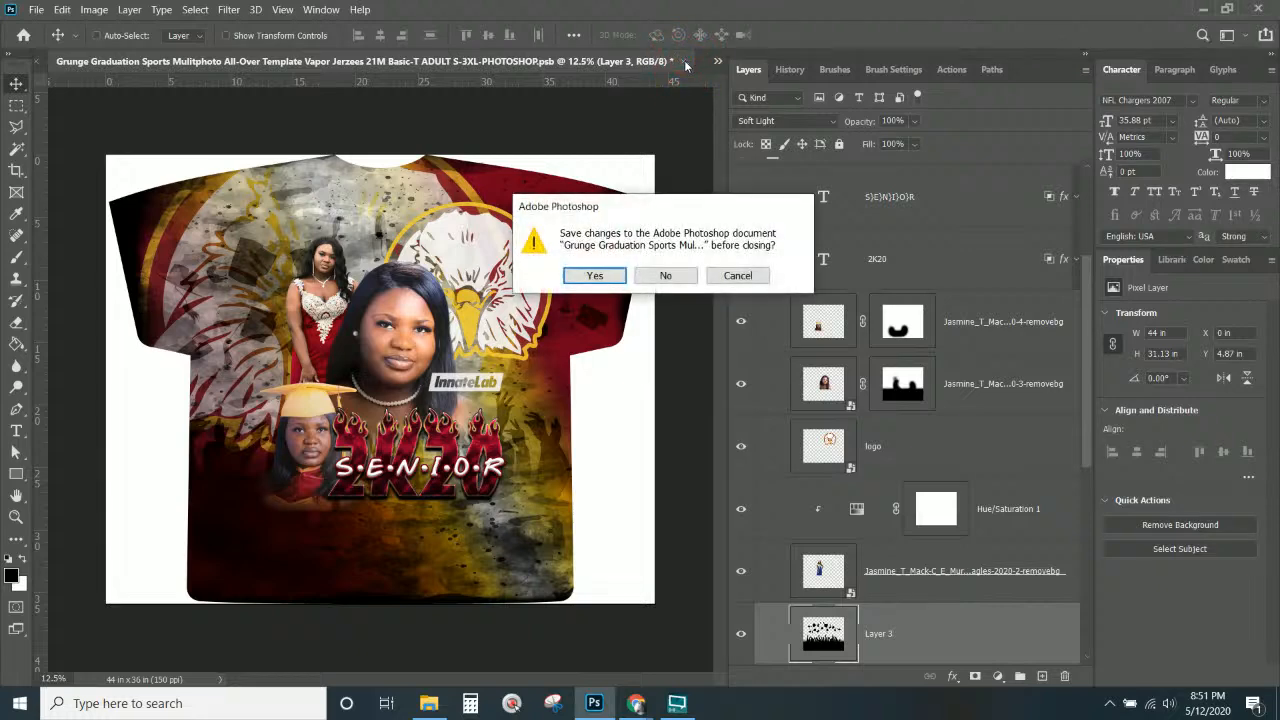
left_click(666, 276)
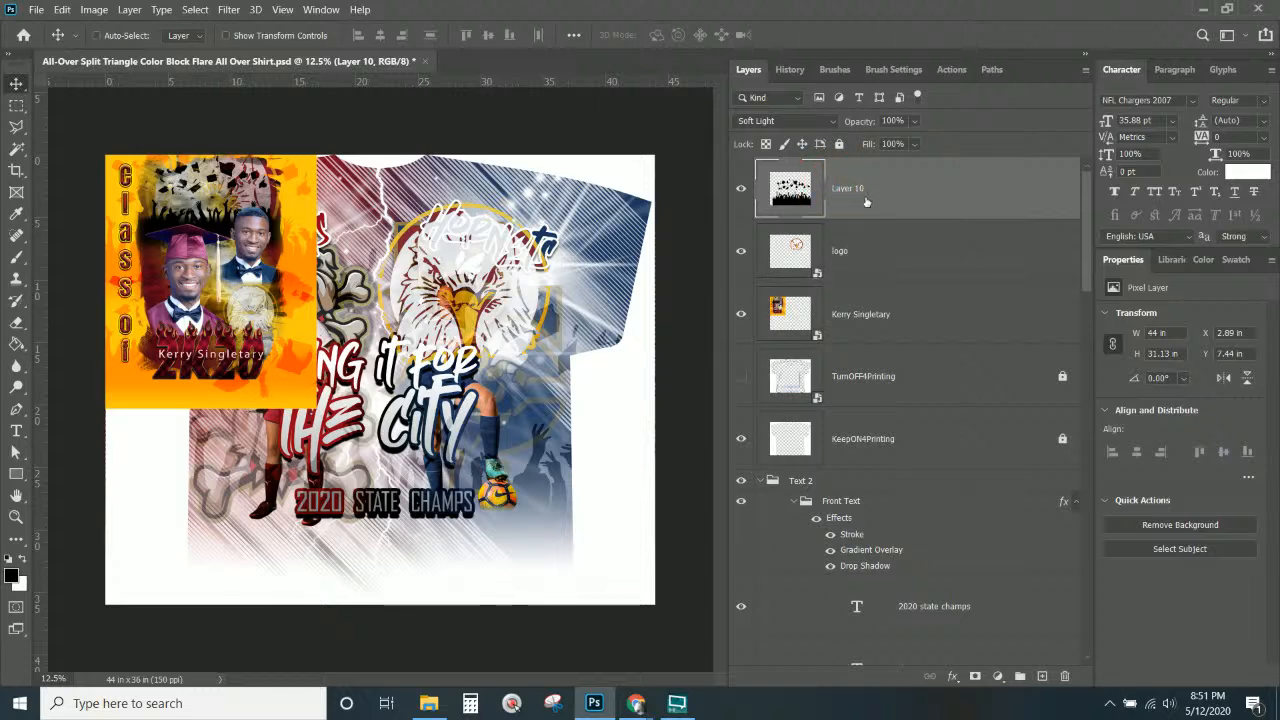
Lower the crowd silhouette, place it below LOGO 1 copy, and hide LOGO 1 and LOGO 2 copies.
left_click_drag(494, 397, 494, 425)
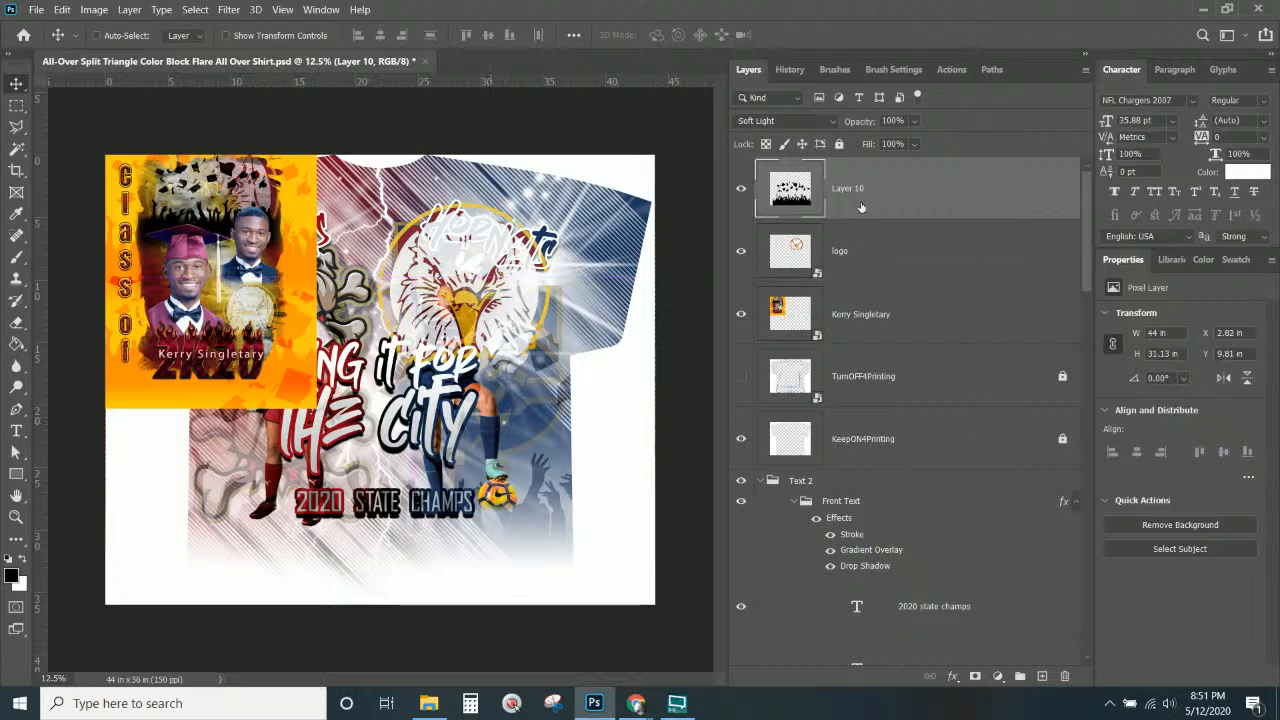
left_click_drag(861, 207, 790, 486)
left_click(783, 399)
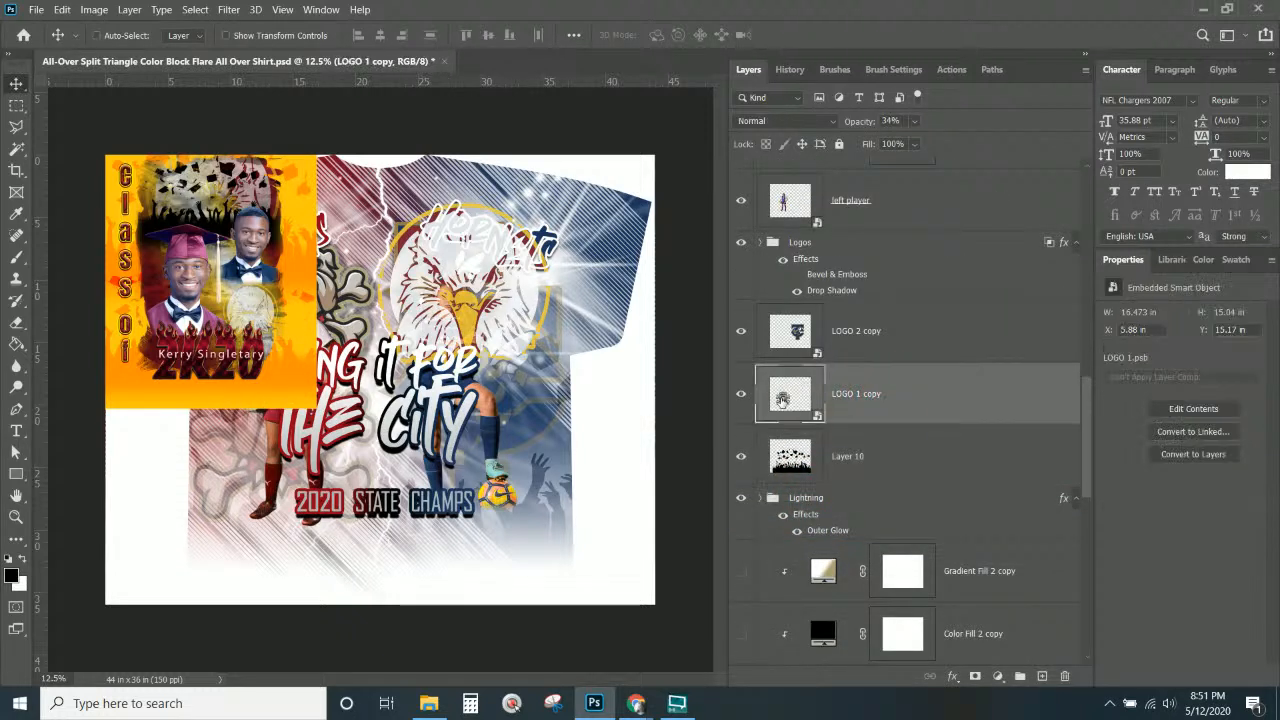
left_click(742, 396)
left_click(746, 337)
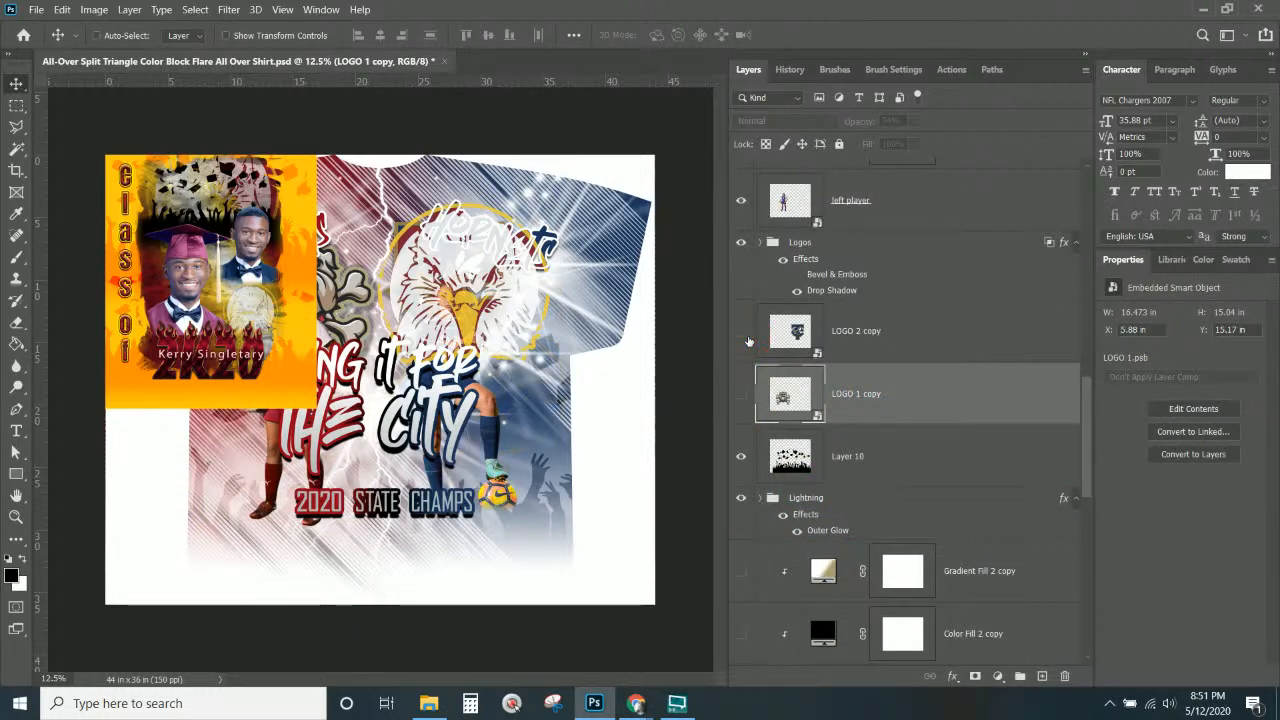
Move the eagle logo toward the shirt's top right and bring the school image search forward.
scroll(835, 335, "up", 10)
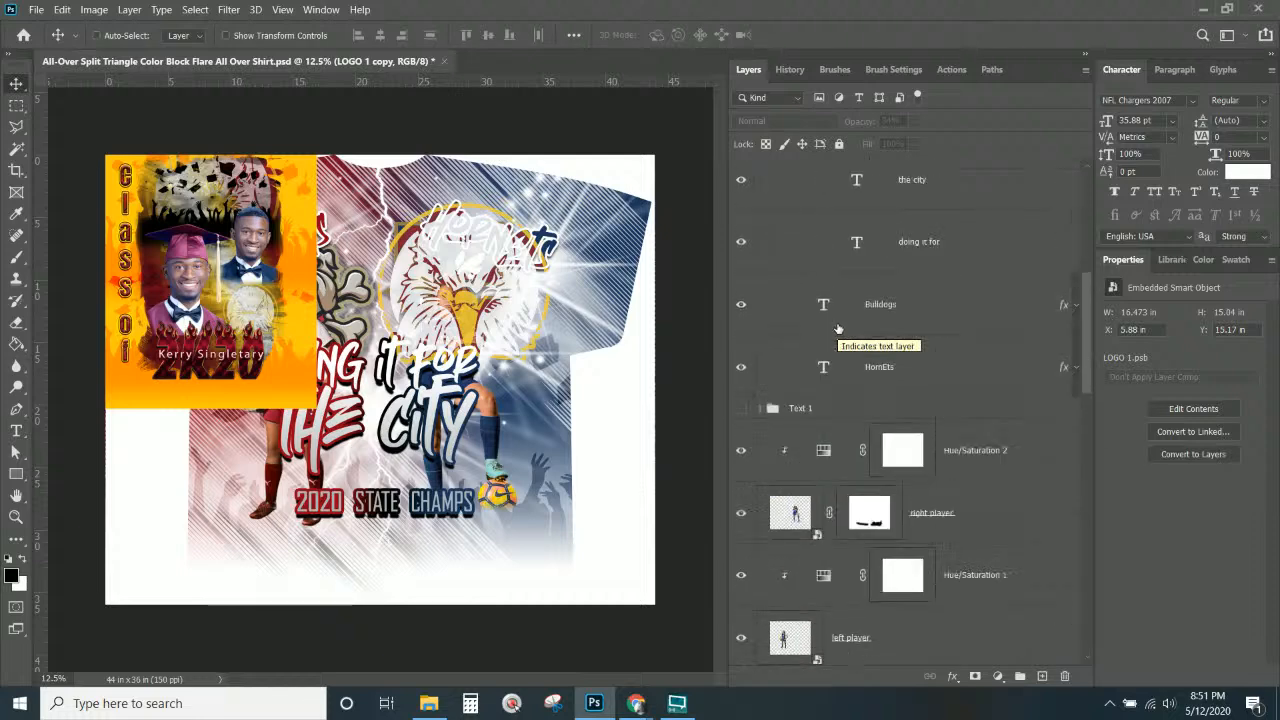
left_click(905, 195)
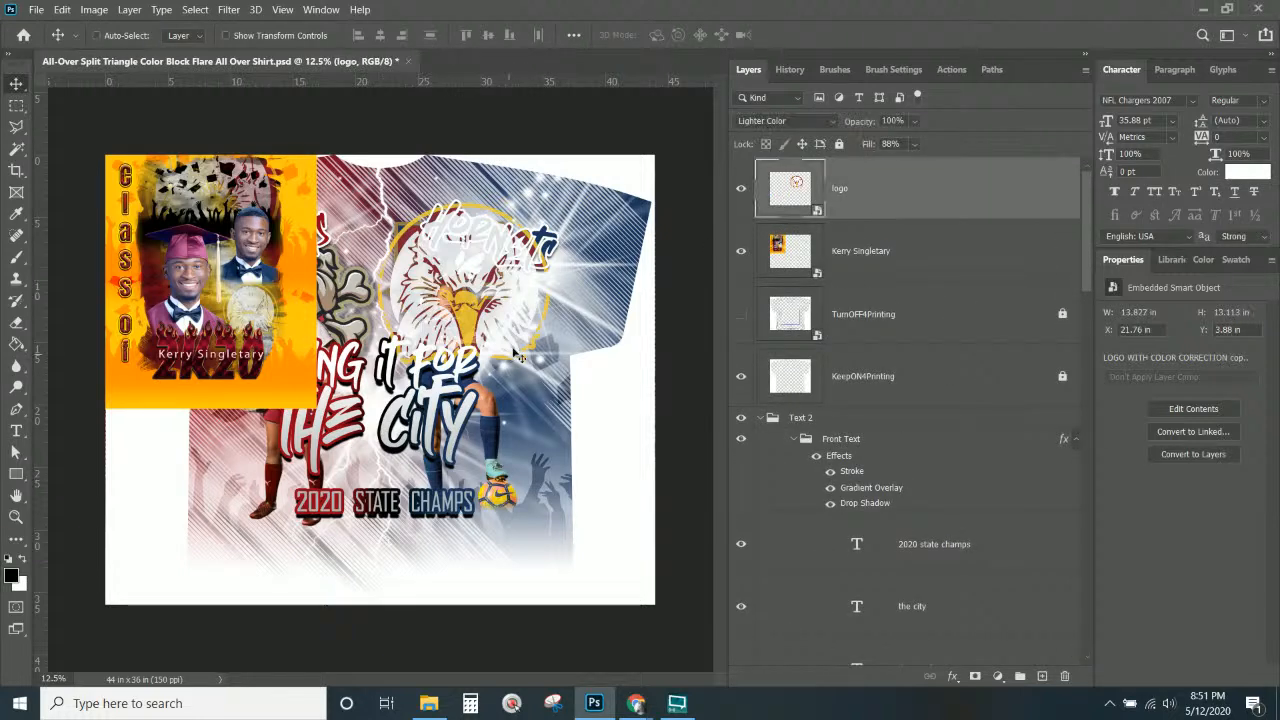
left_click_drag(512, 288, 622, 252)
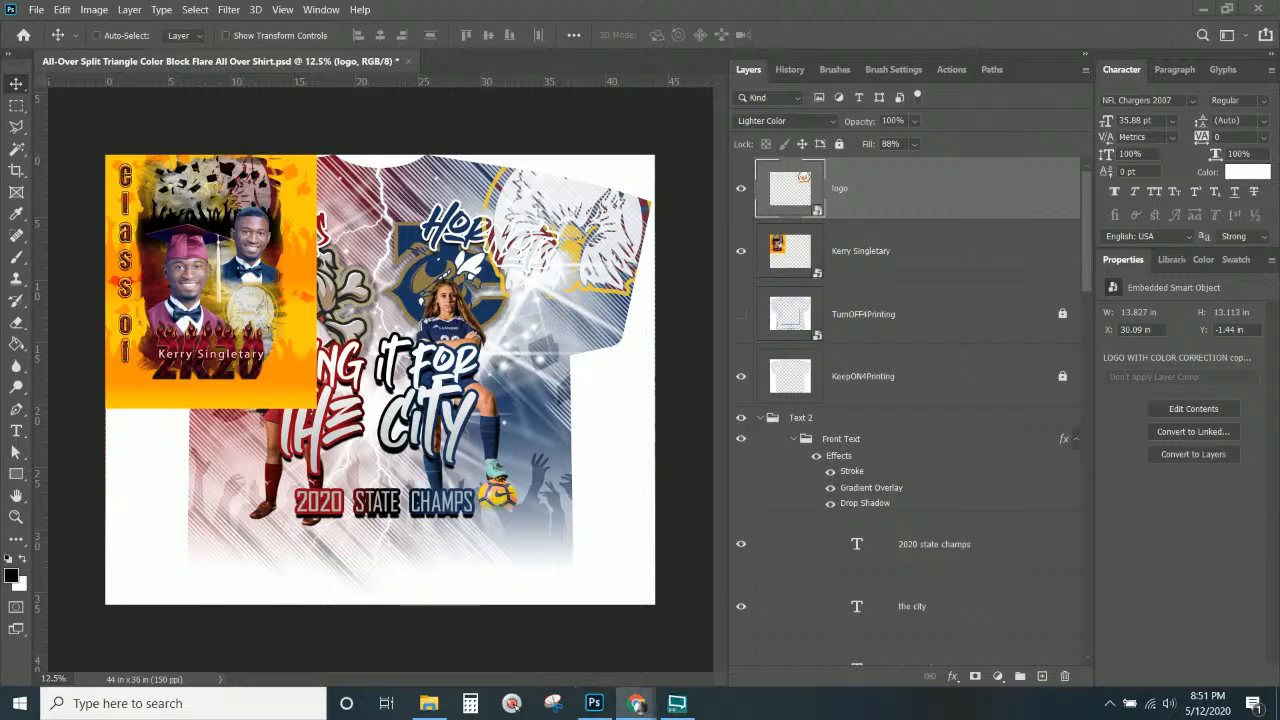
left_click(636, 703)
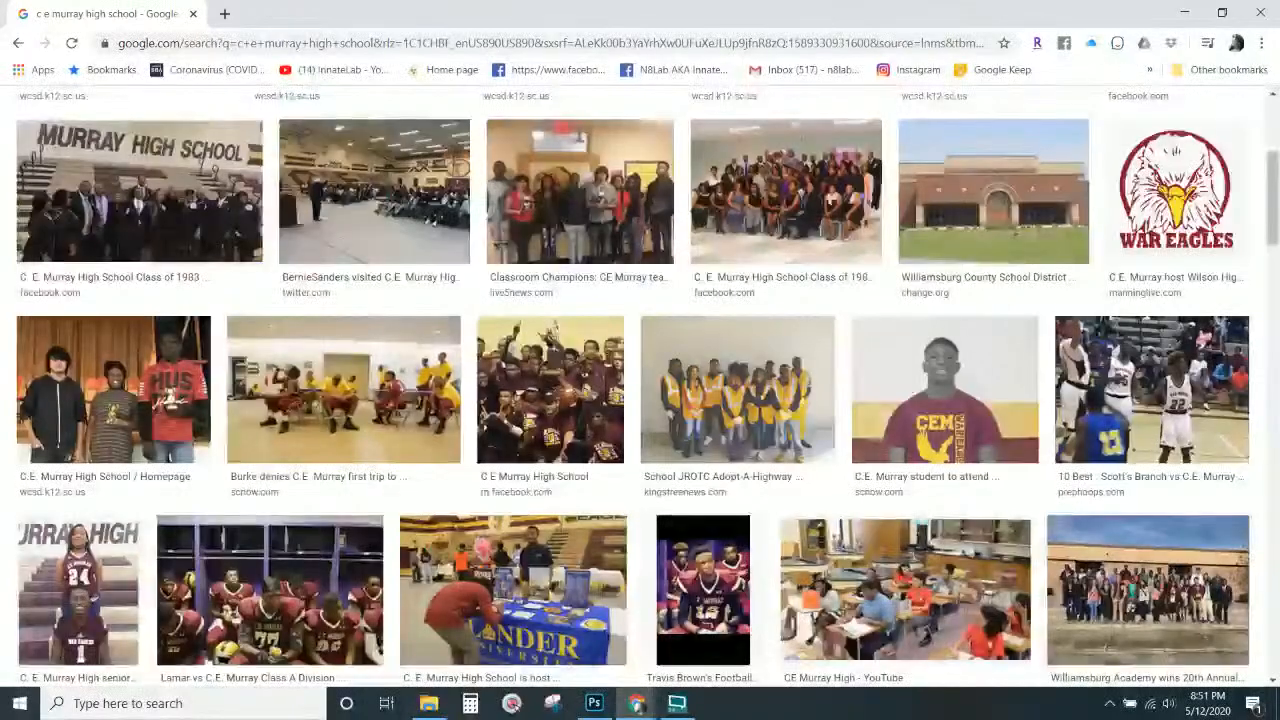
Minimize Chrome after reviewing the C E Murray High School image results.
left_click(1260, 13)
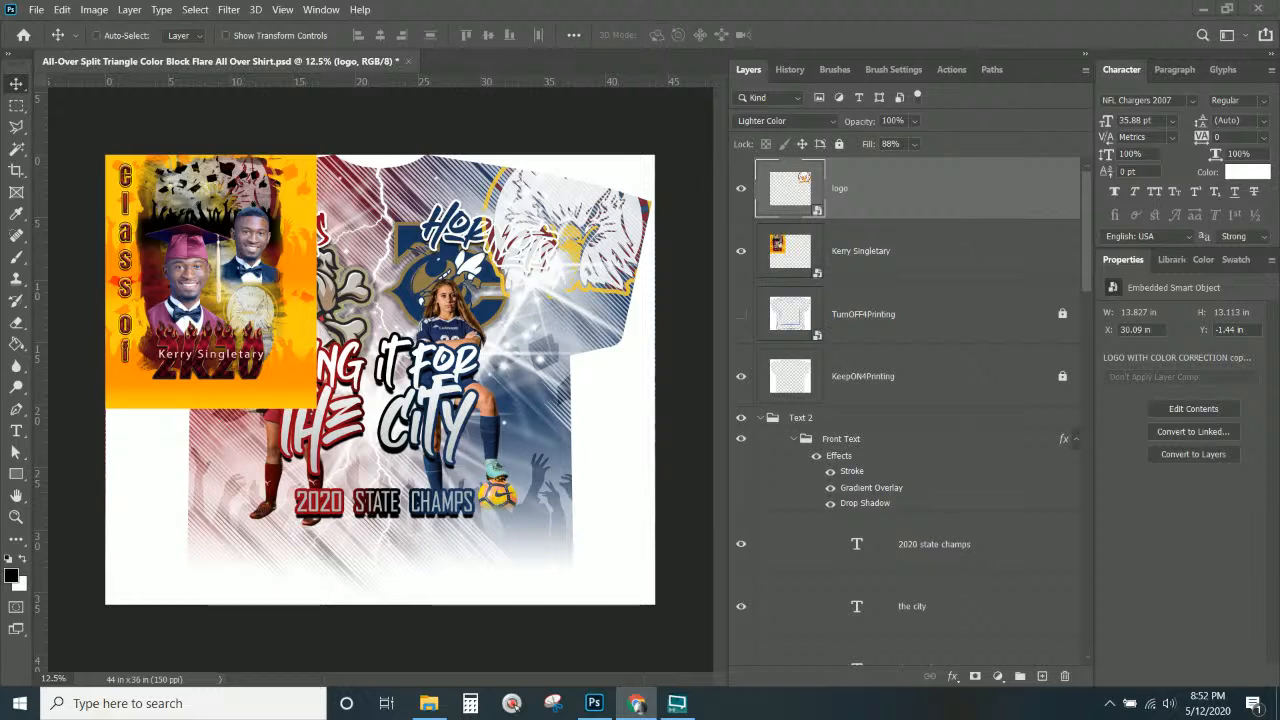
Duplicate the THE CITY text layer and shrink the copy to fit under 2020 STATE CHAMPS.
key("ctrl+c")
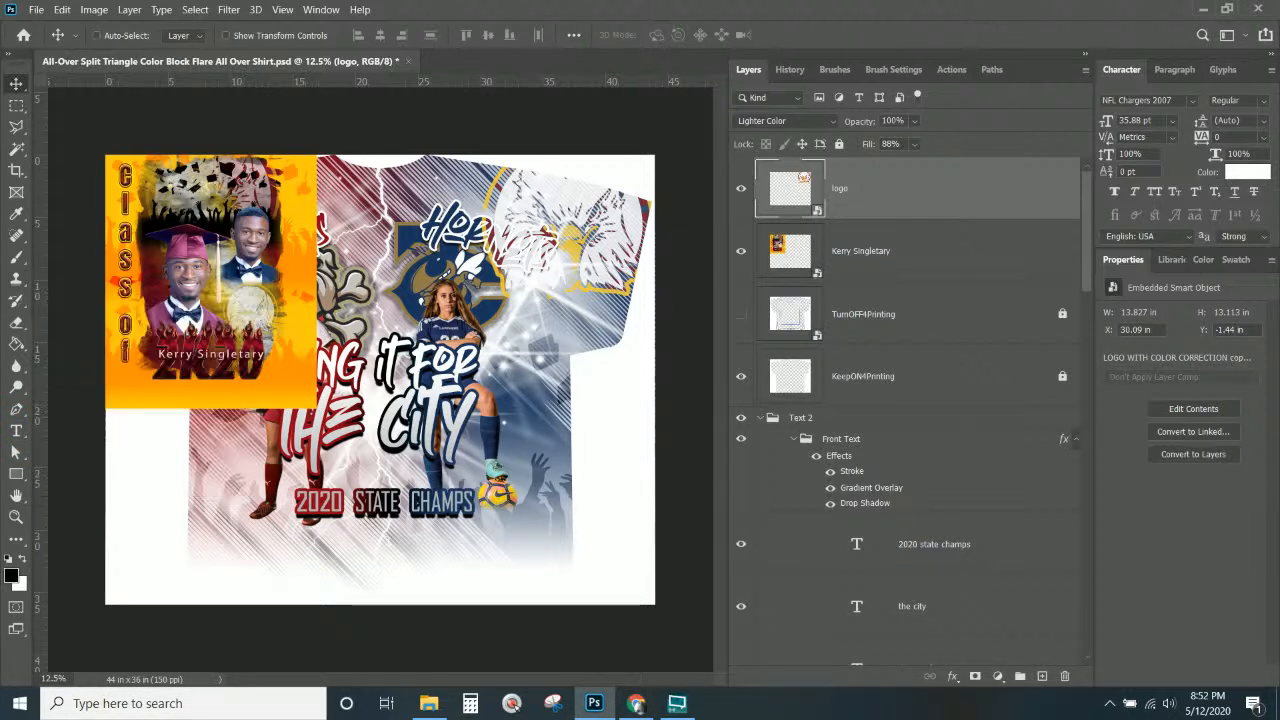
left_click(17, 432)
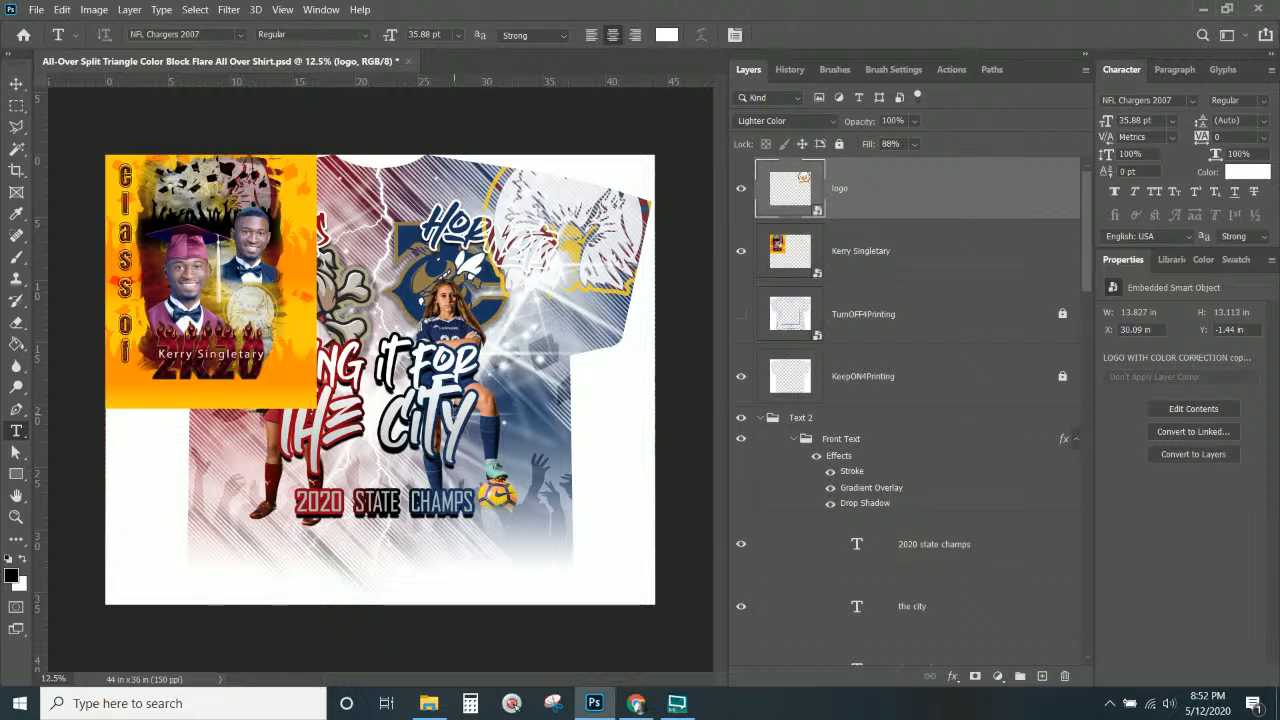
left_click(16, 84)
right_click(462, 424)
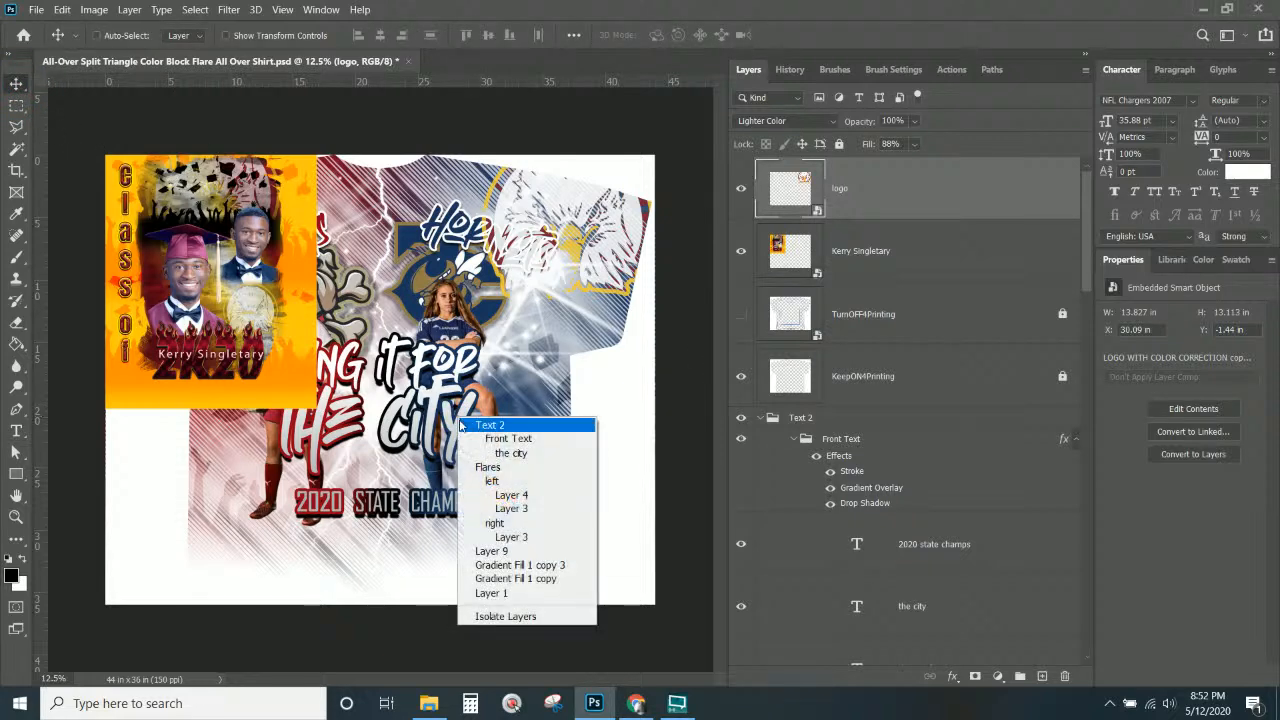
left_click(472, 453)
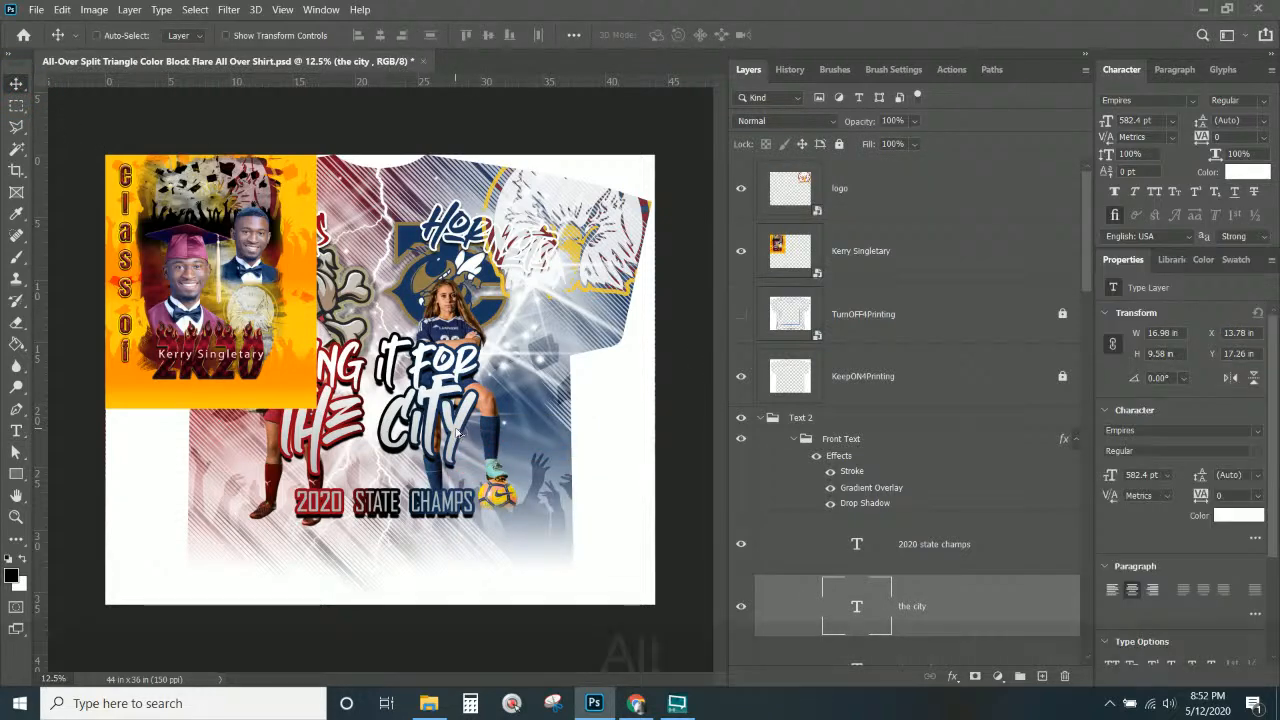
left_click_drag(463, 440, 530, 518, "alt")
key("ctrl+alt+t")
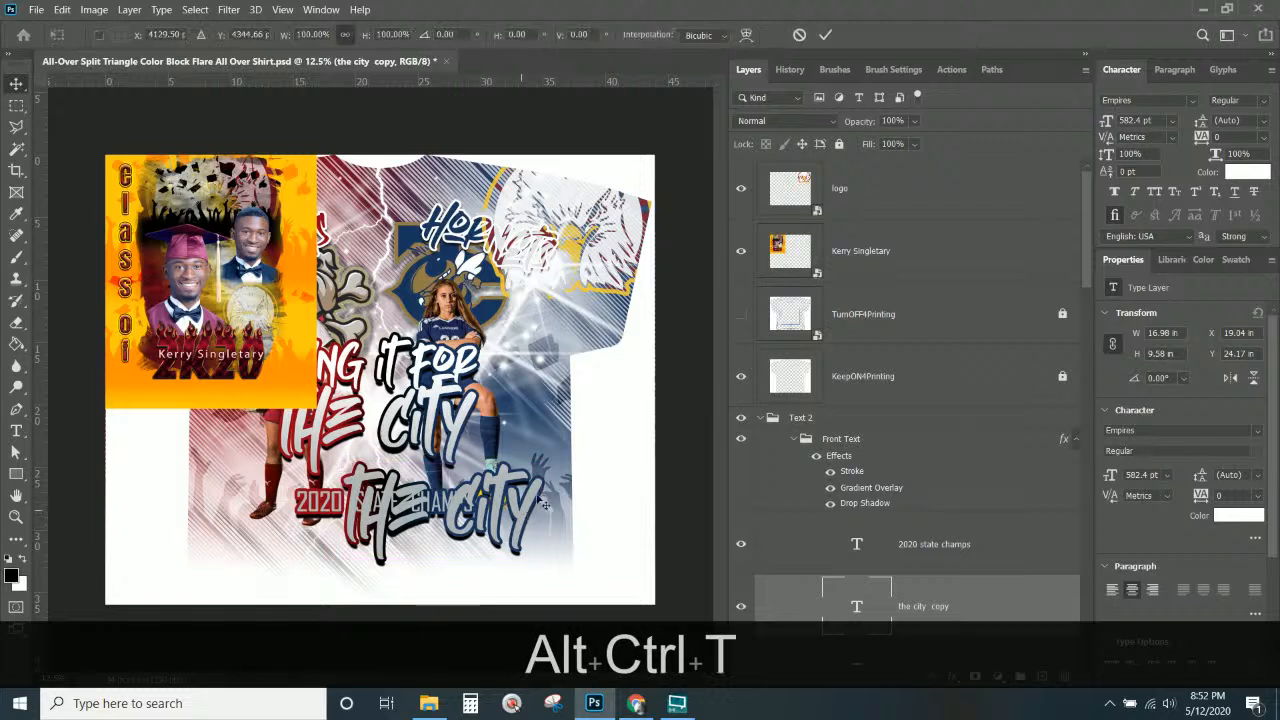
left_click_drag(545, 458, 426, 543, "shift")
key("Return")
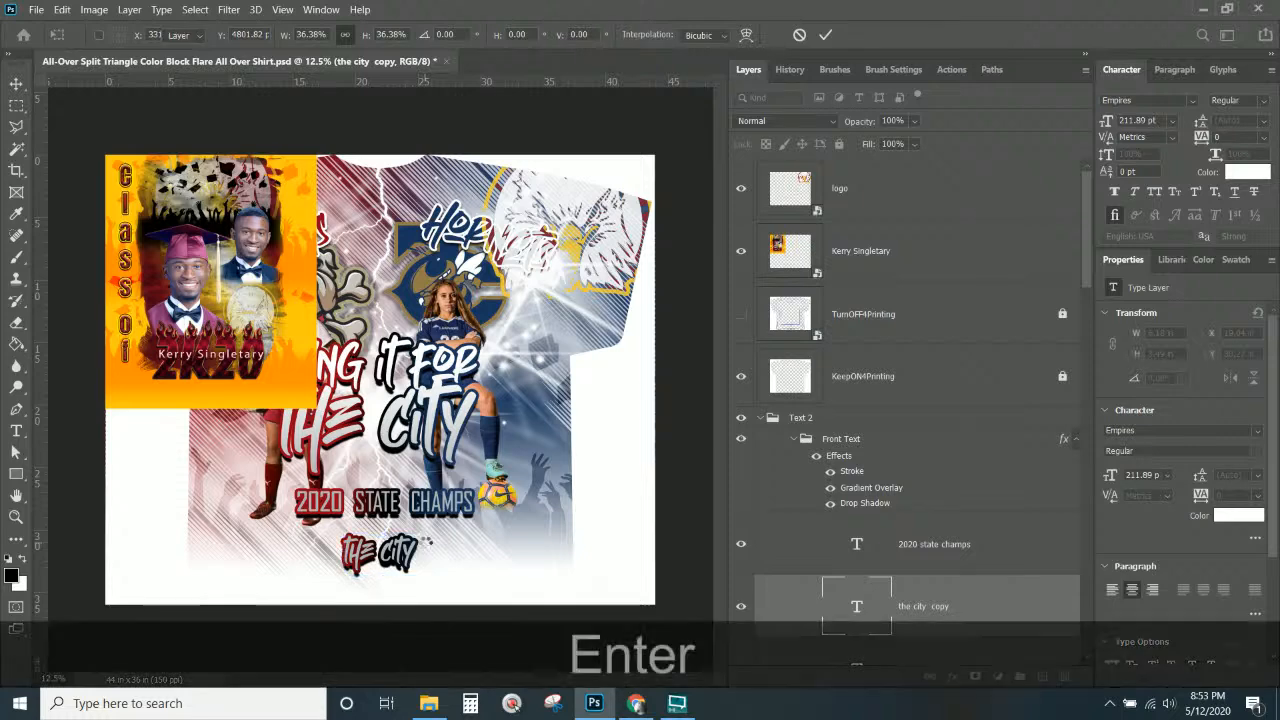
Replace the copy's text with the graduate's name, fix its spelling, and centre it beneath 2020 STATE CHAMPS.
double_click(857, 606)
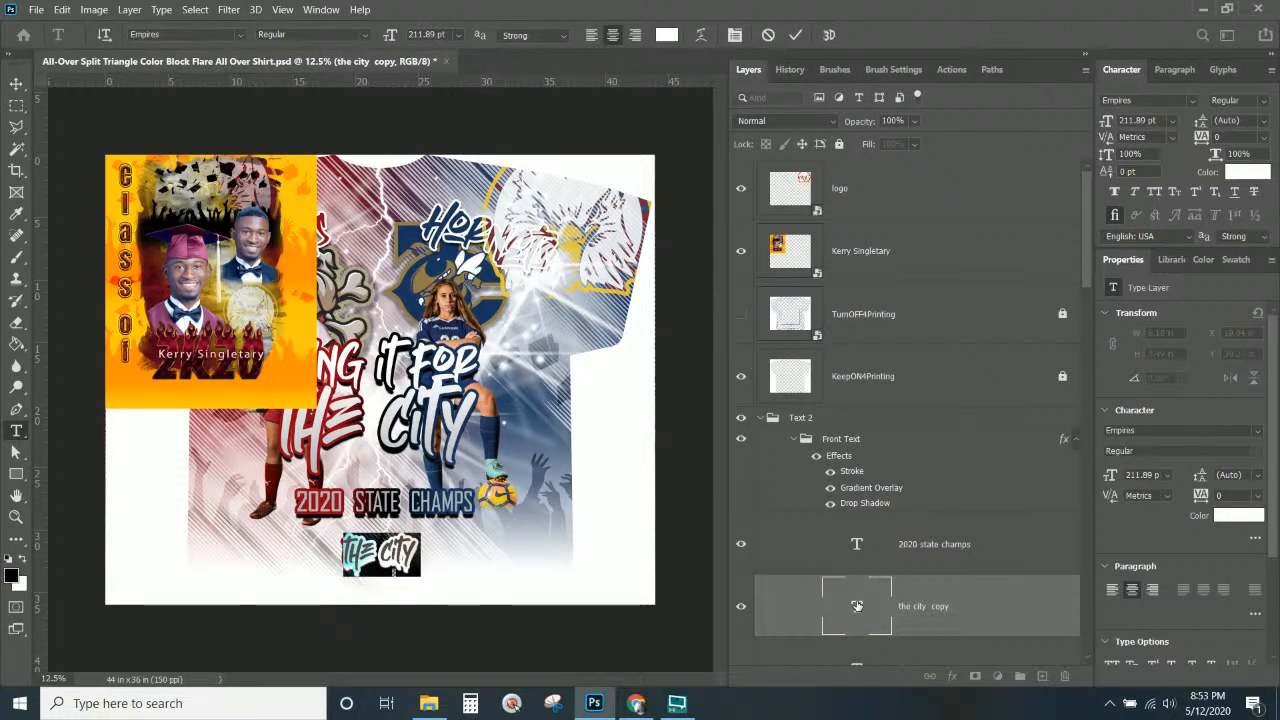
key("ctrl+v")
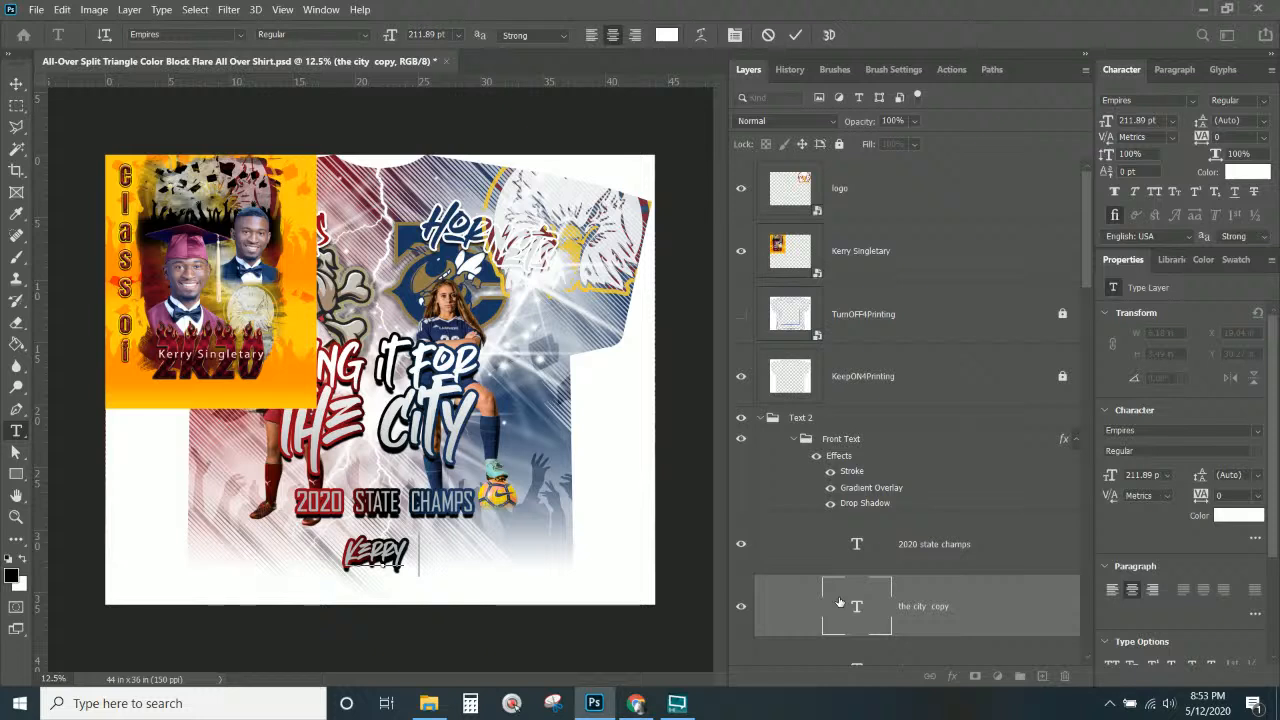
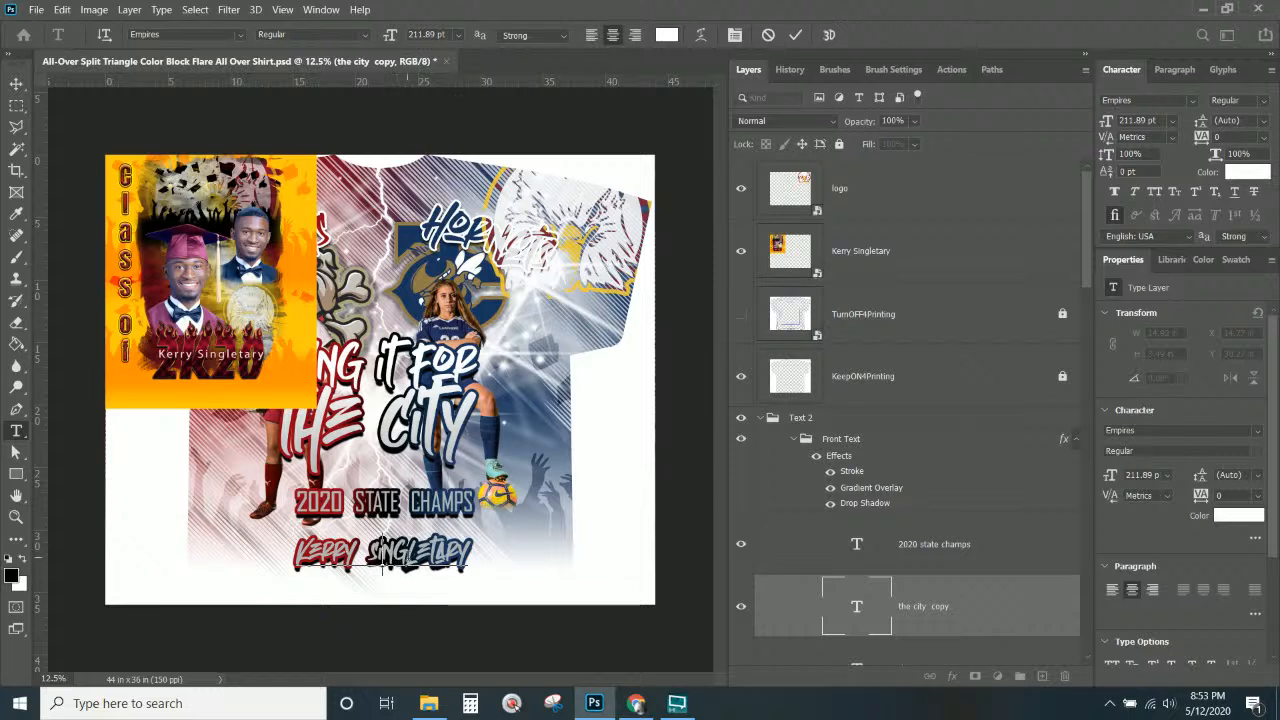
left_click(16, 85)
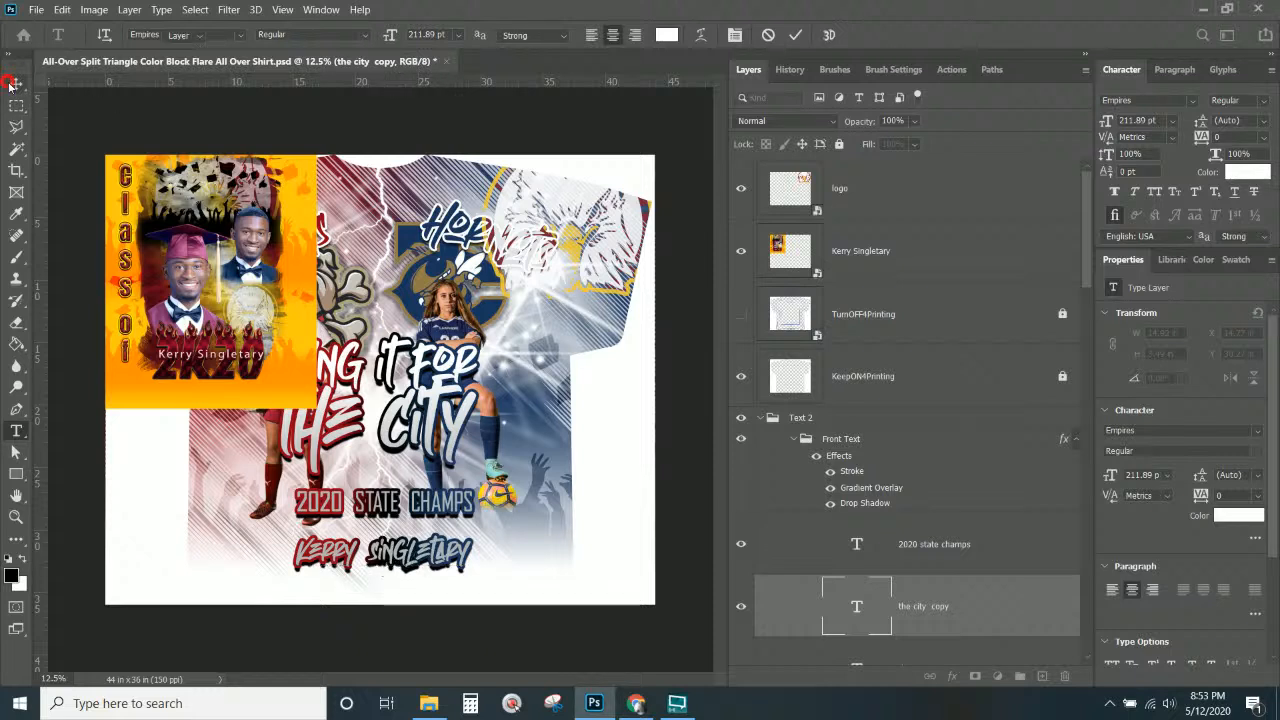
left_click_drag(444, 533, 404, 555)
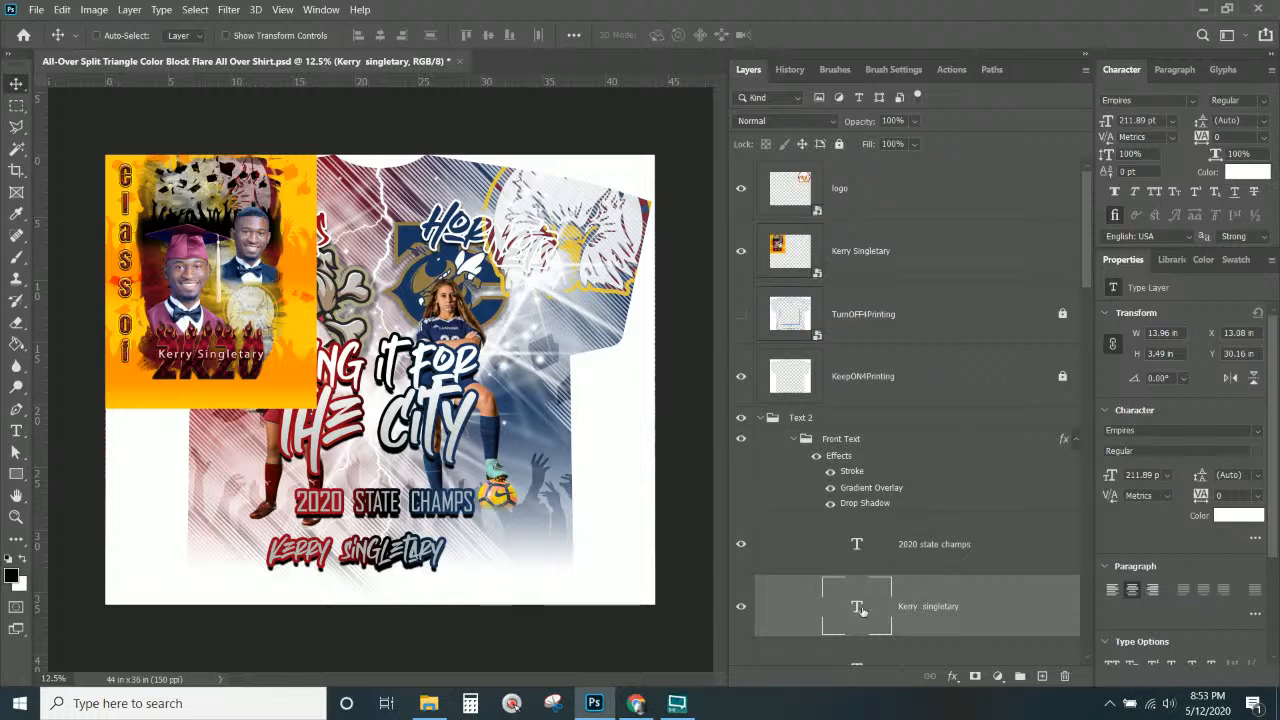
scroll(840, 570, "down", 2)
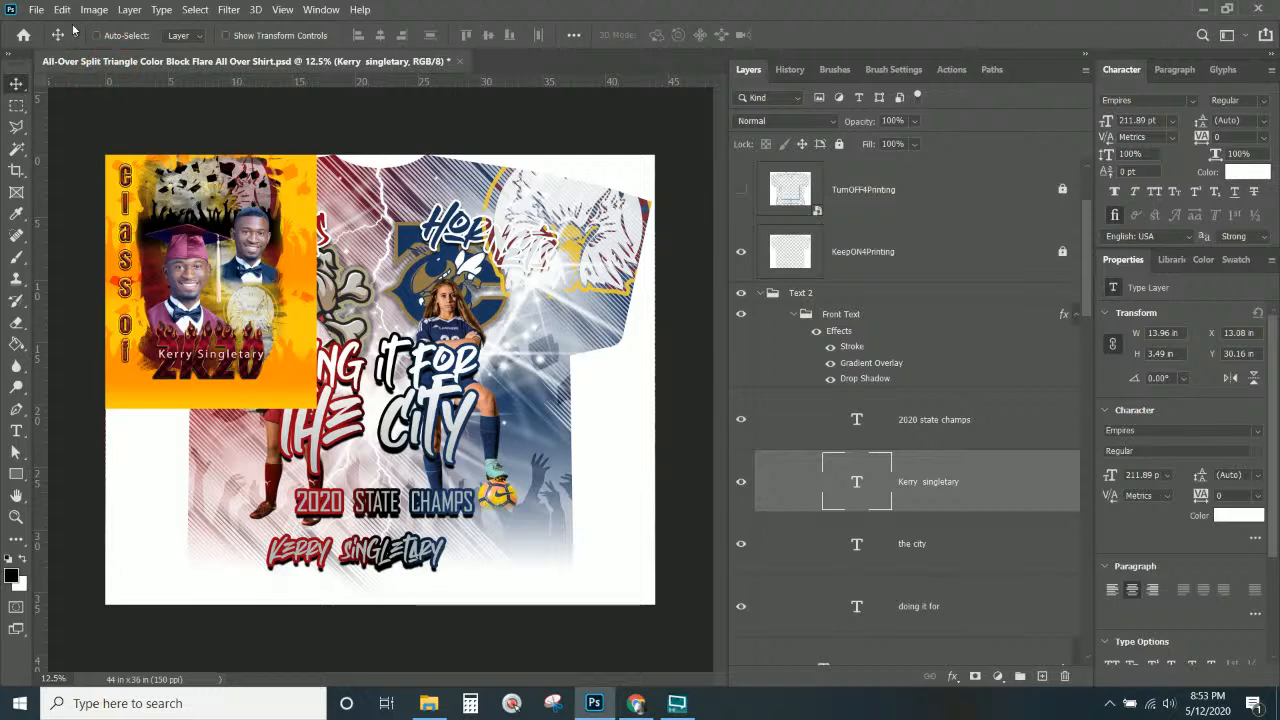
left_click(36, 9)
Save As into the Client files folder, adding the client's name prefix to the existing shirt file name.
left_click(111, 201)
scroll(80, 200, "up", 5)
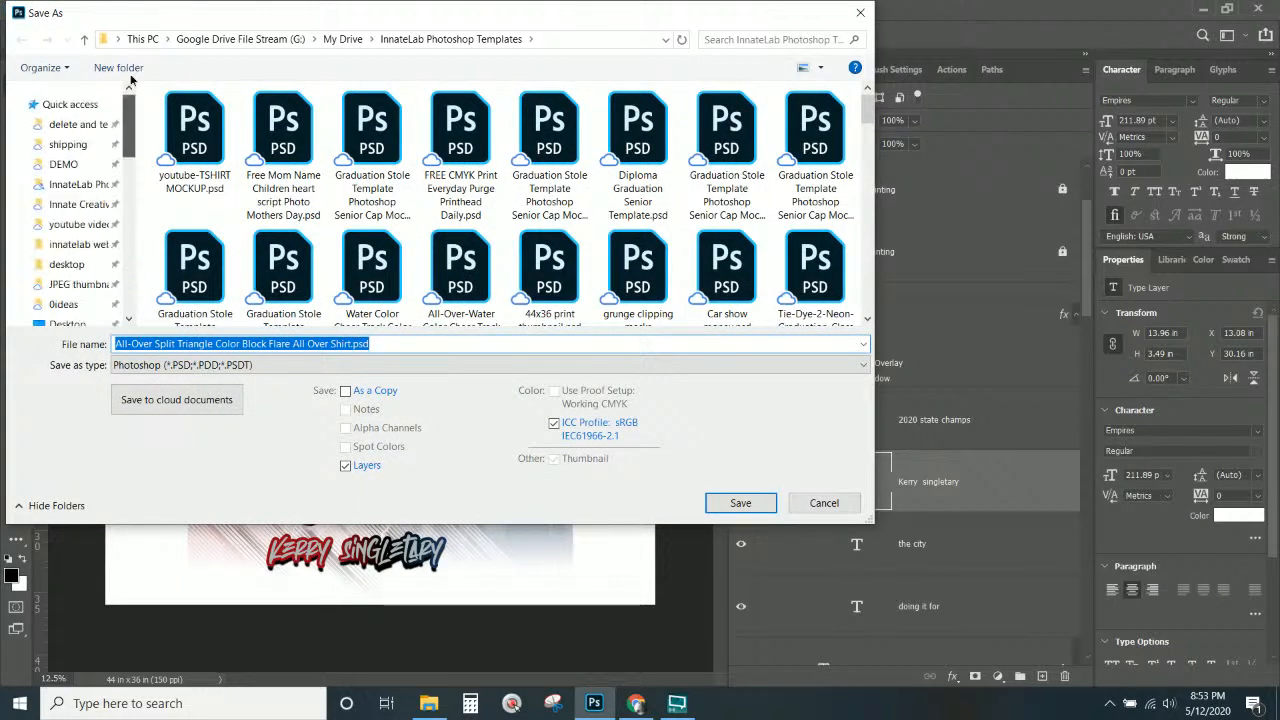
left_click(97, 204)
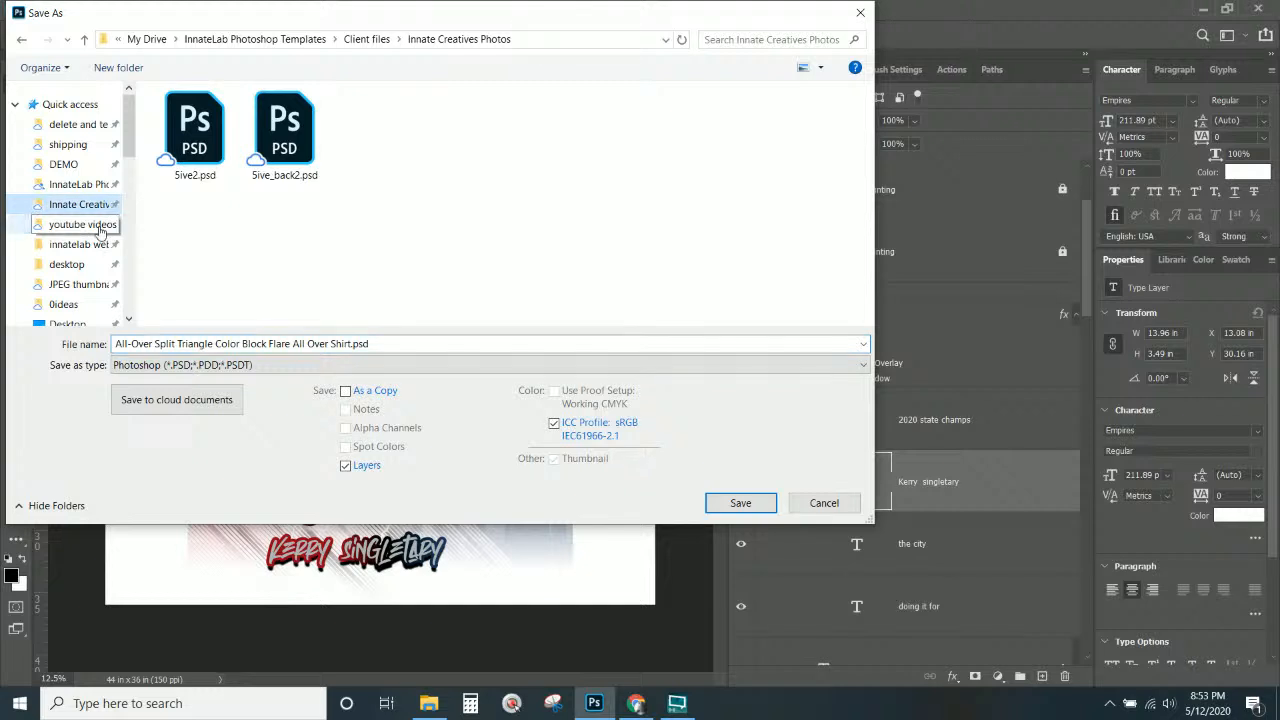
left_click(366, 40)
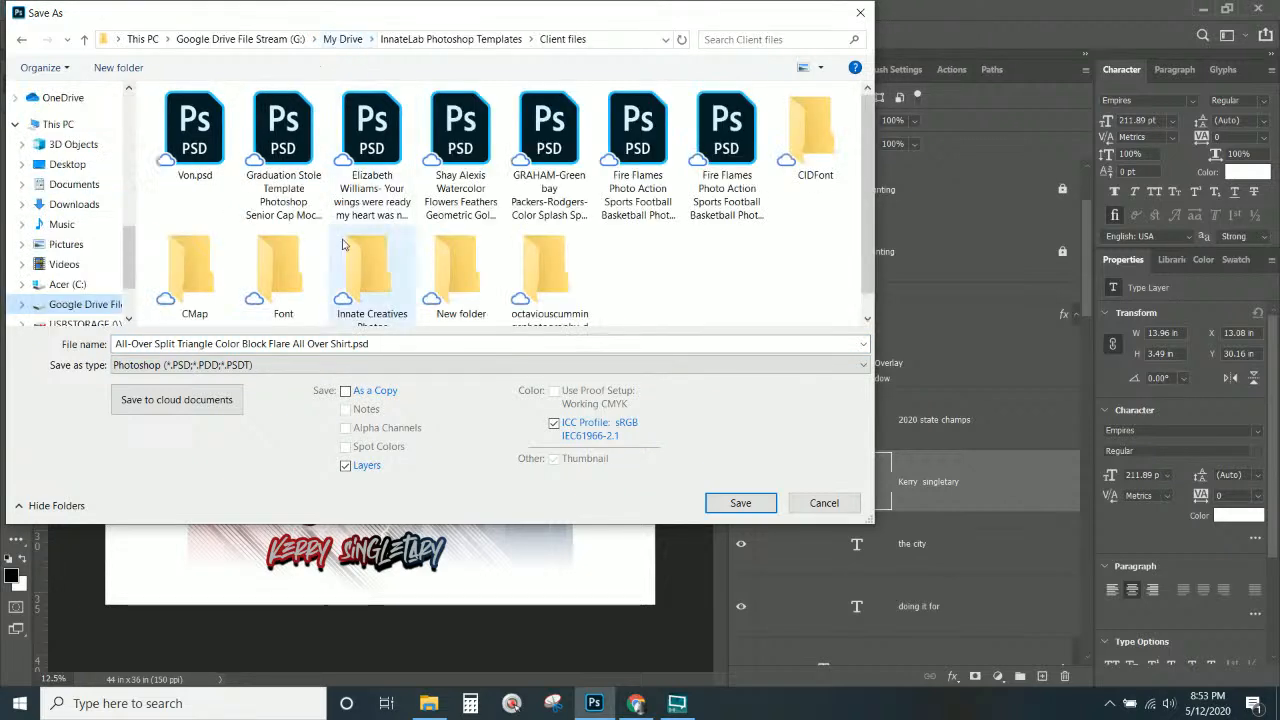
left_click(325, 344)
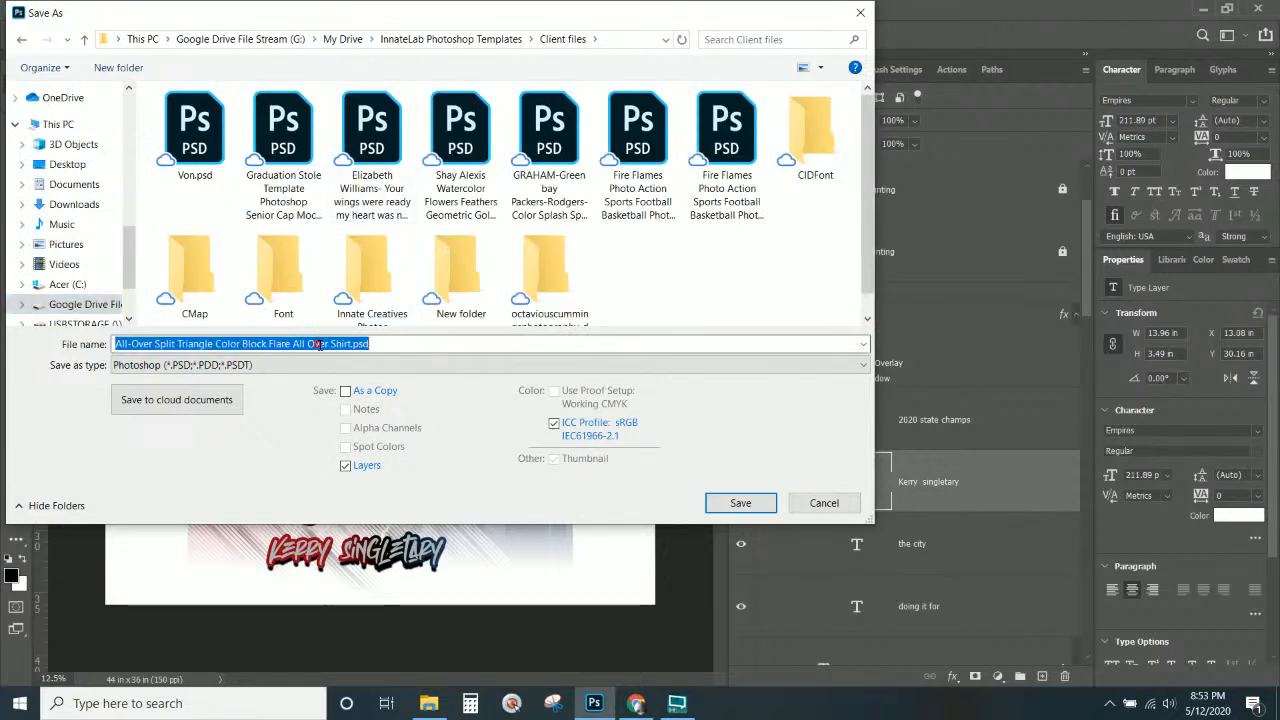
left_click(115, 344)
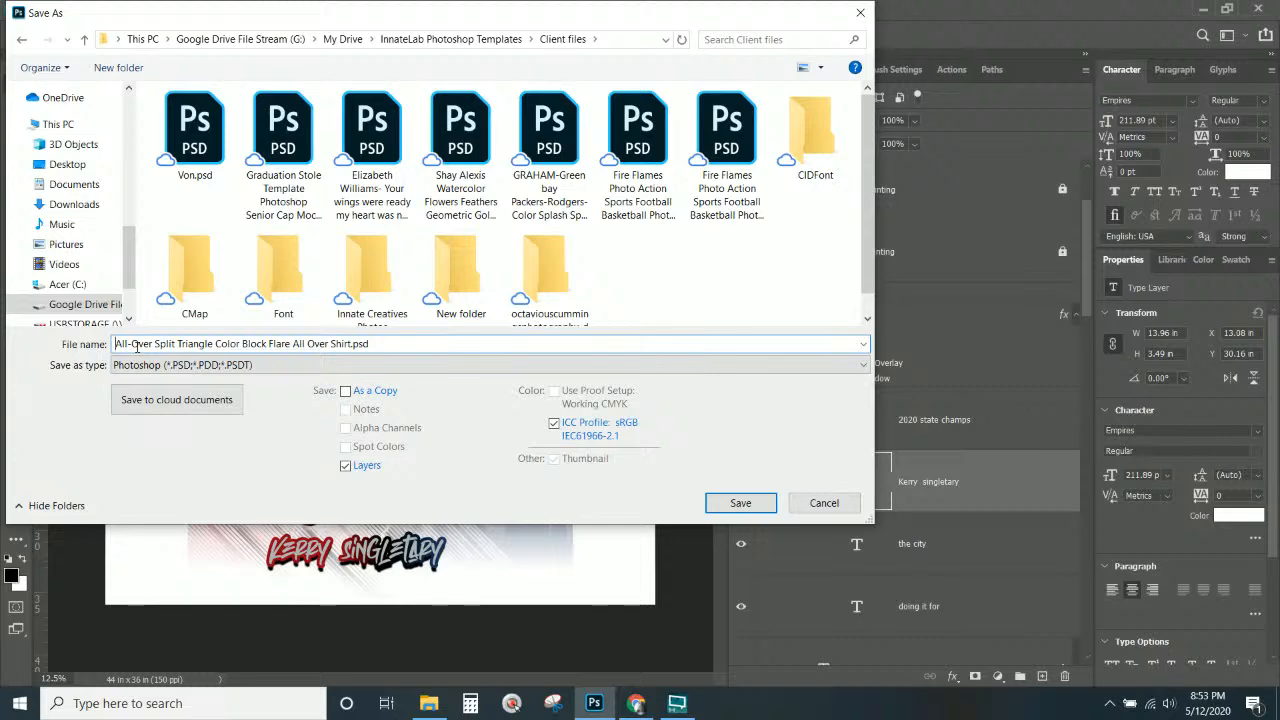
type("Von-")
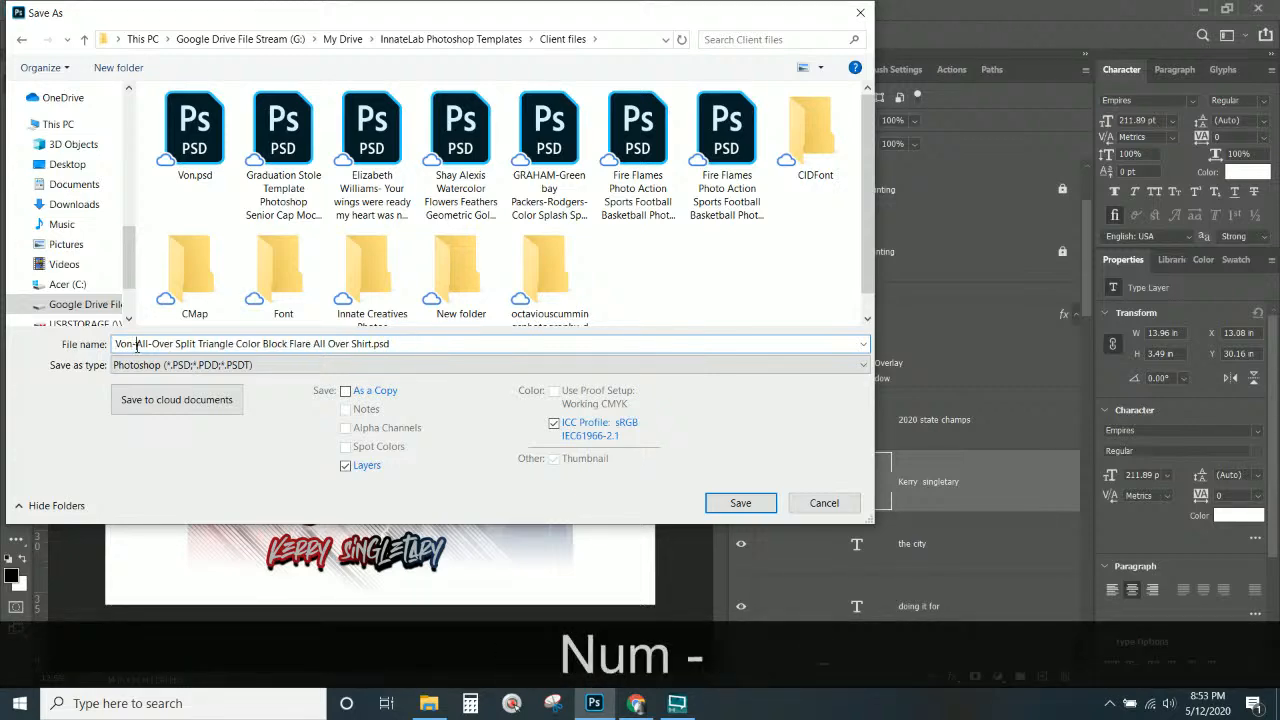
key("Return")
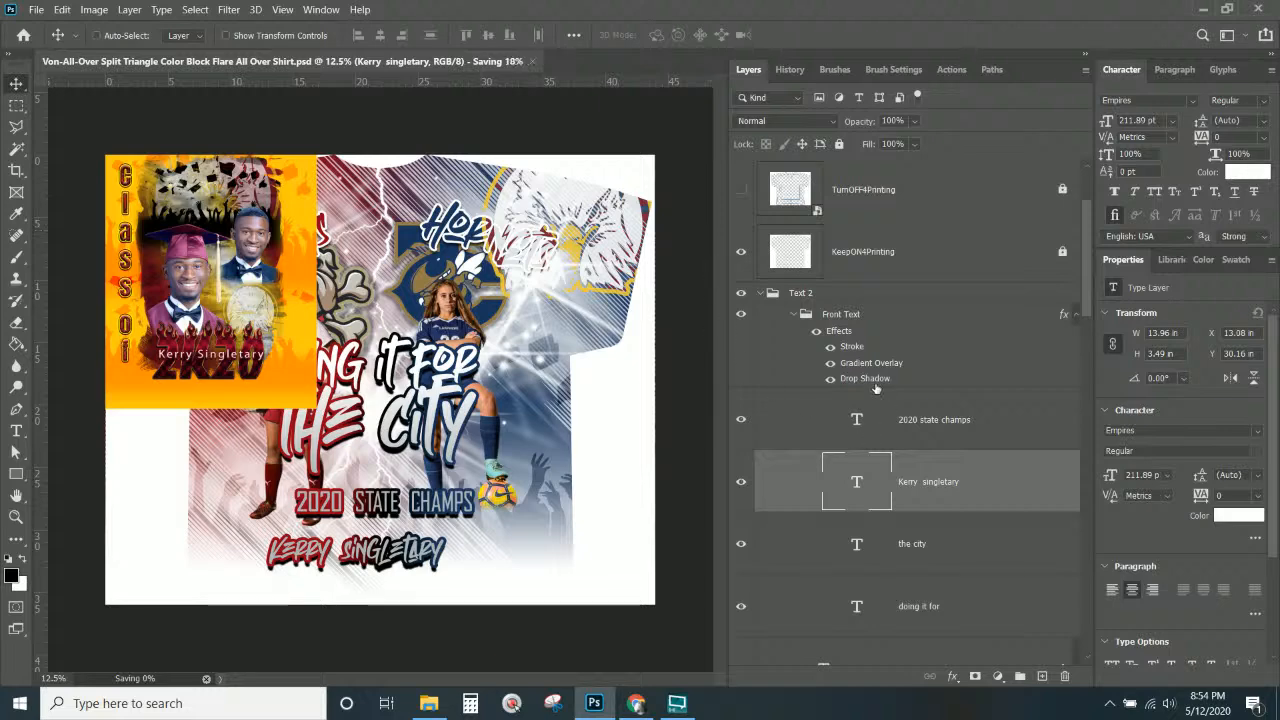
Make the Front Text stroke gradient orange-to-red by sampling orange for the blue stop and removing the black stop.
left_click(851, 346)
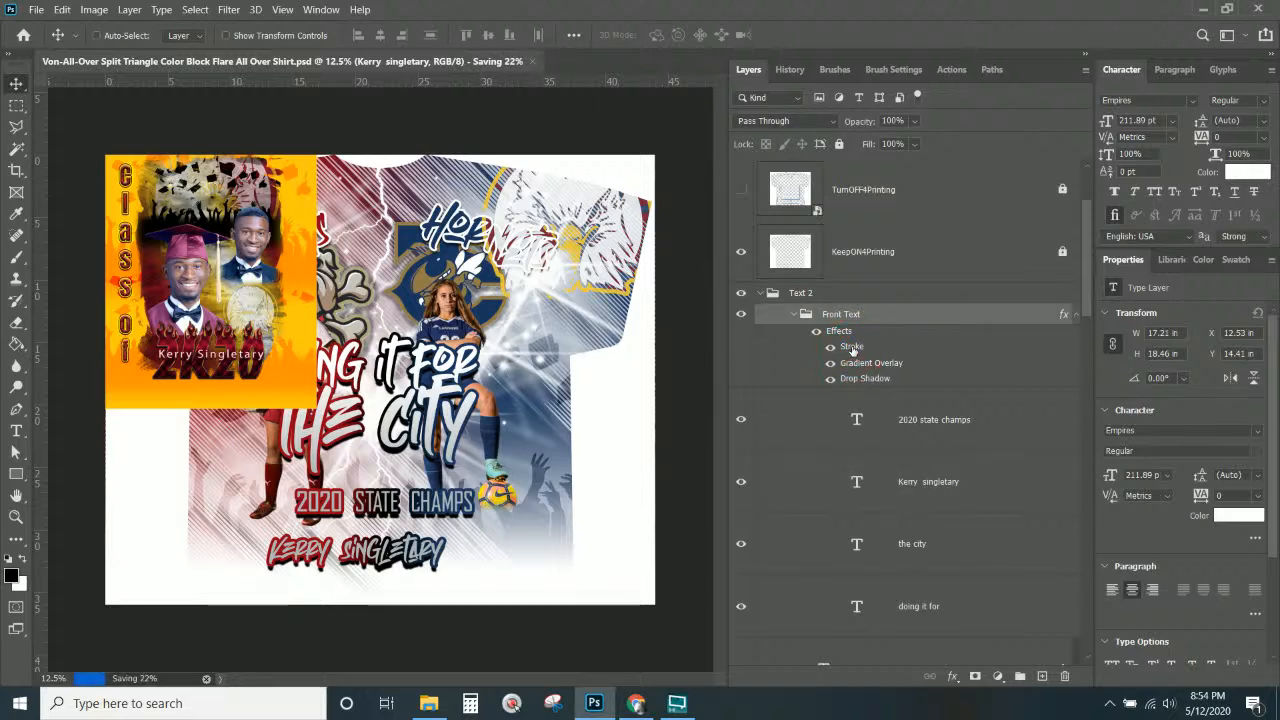
double_click(851, 346)
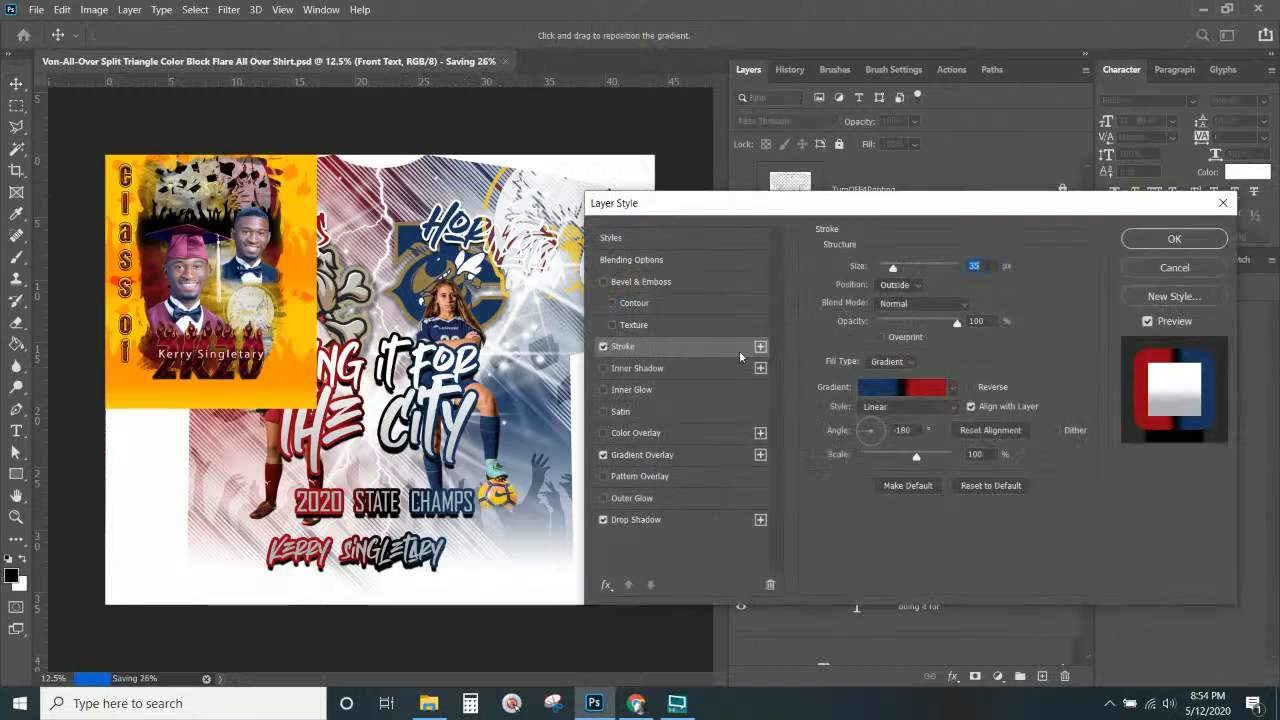
left_click(882, 390)
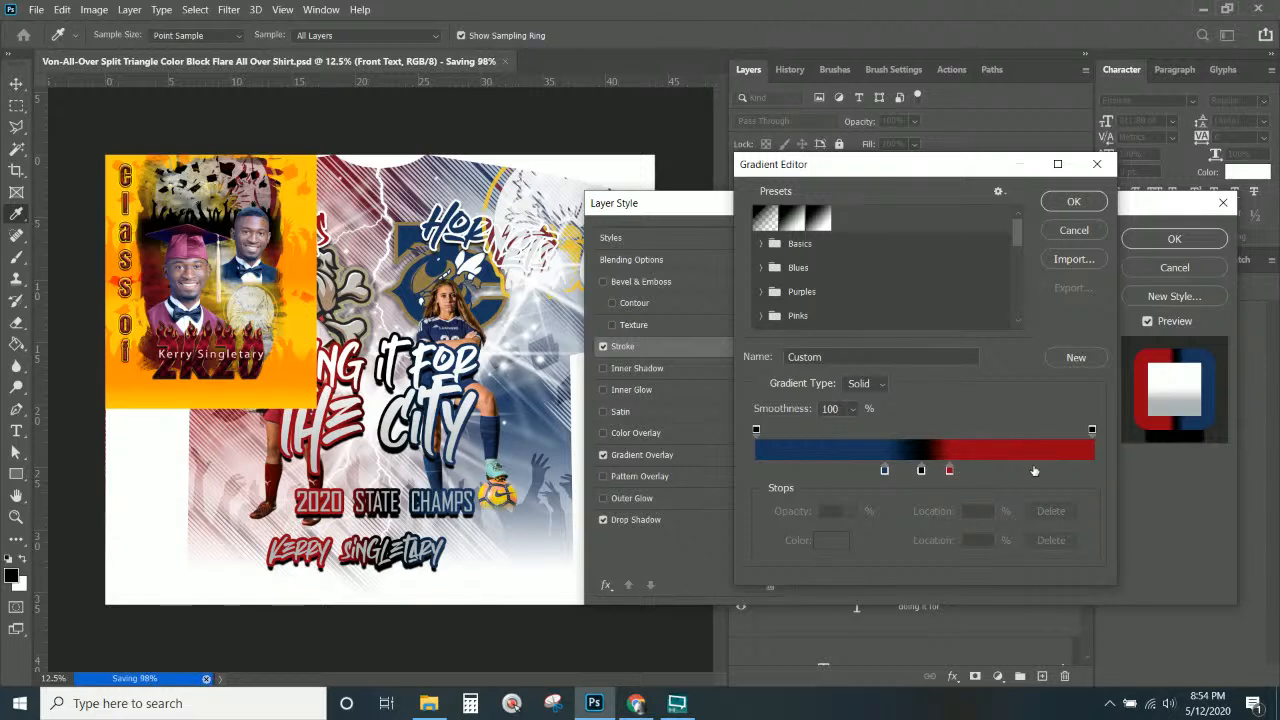
left_click(884, 470)
left_click(834, 541)
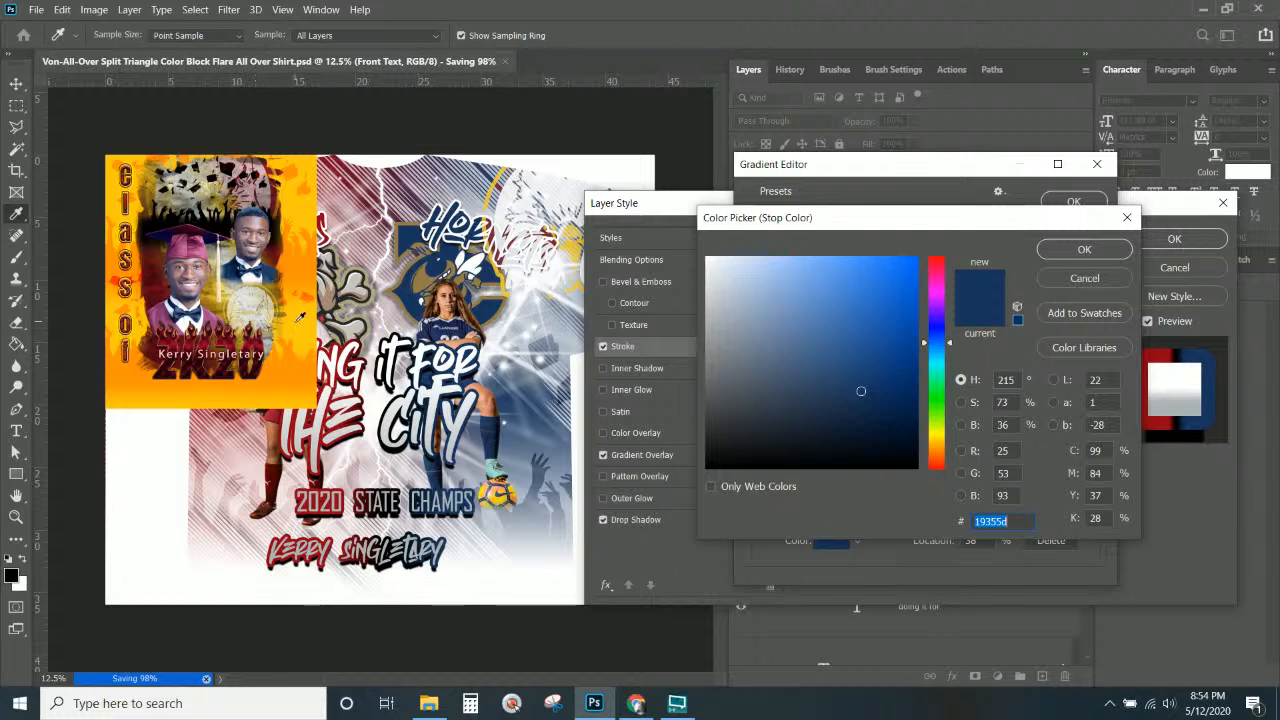
left_click(292, 284)
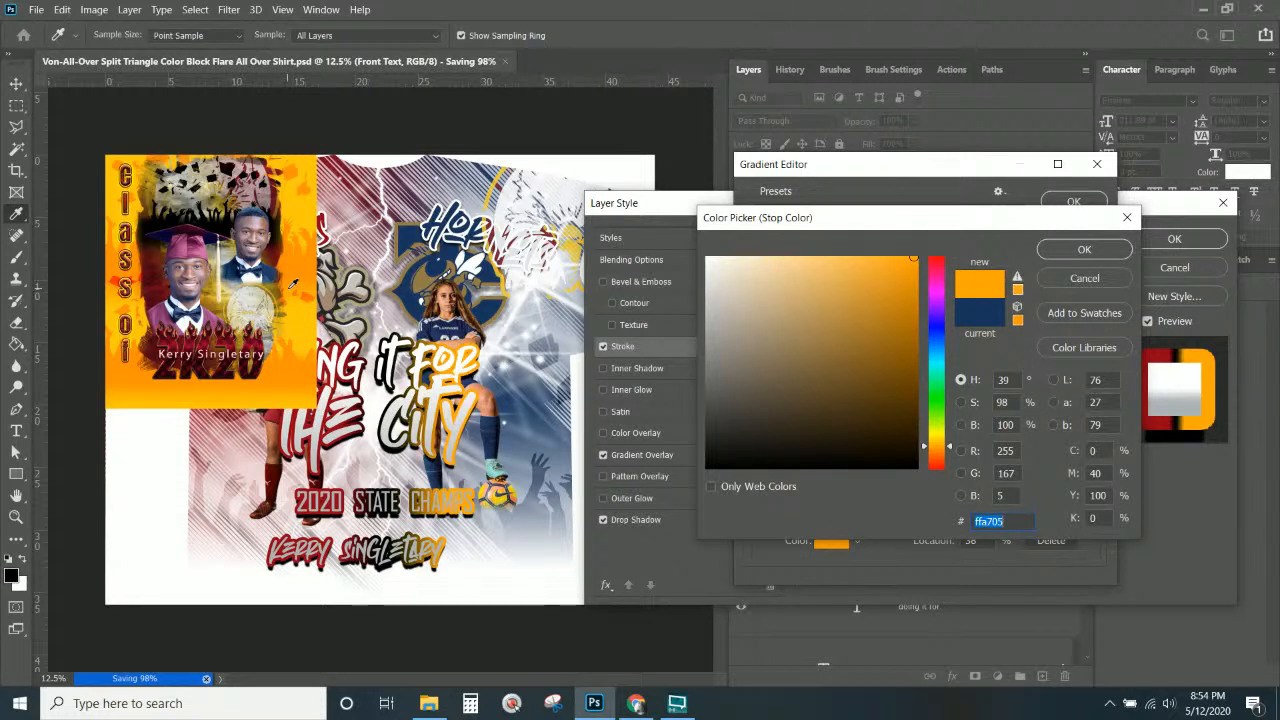
left_click(1062, 251)
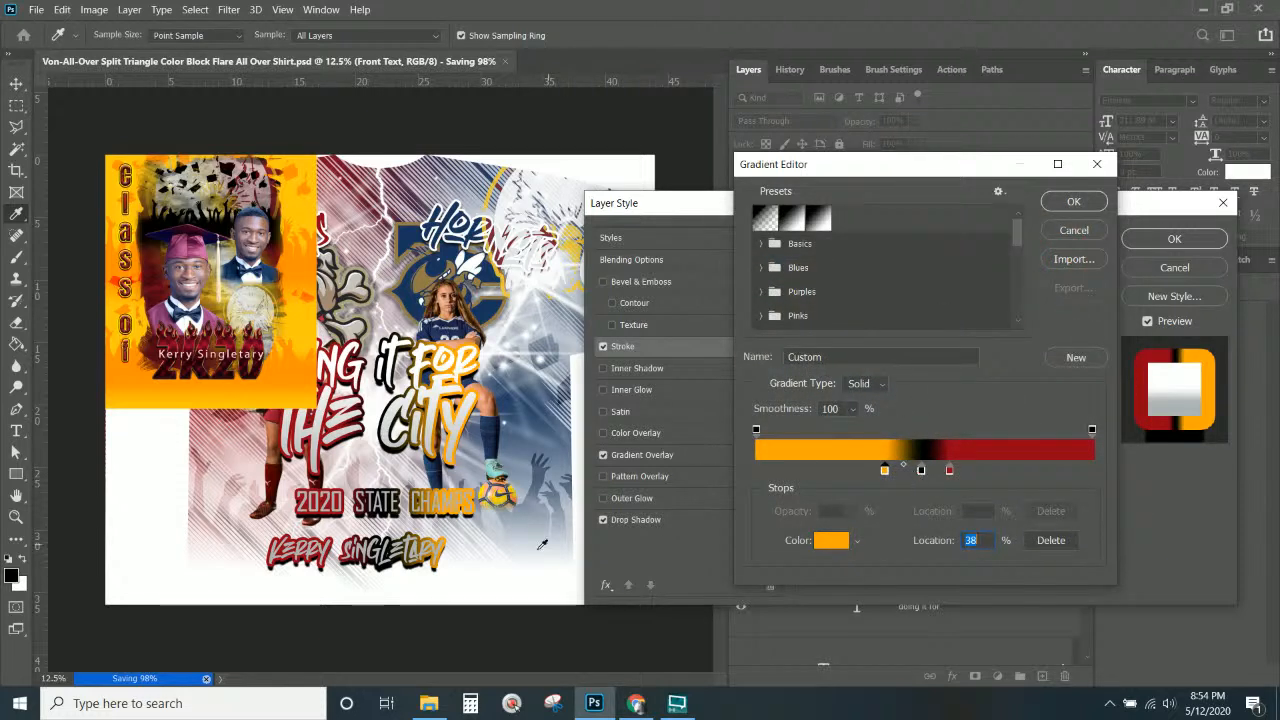
left_click(922, 470)
left_click(1050, 540)
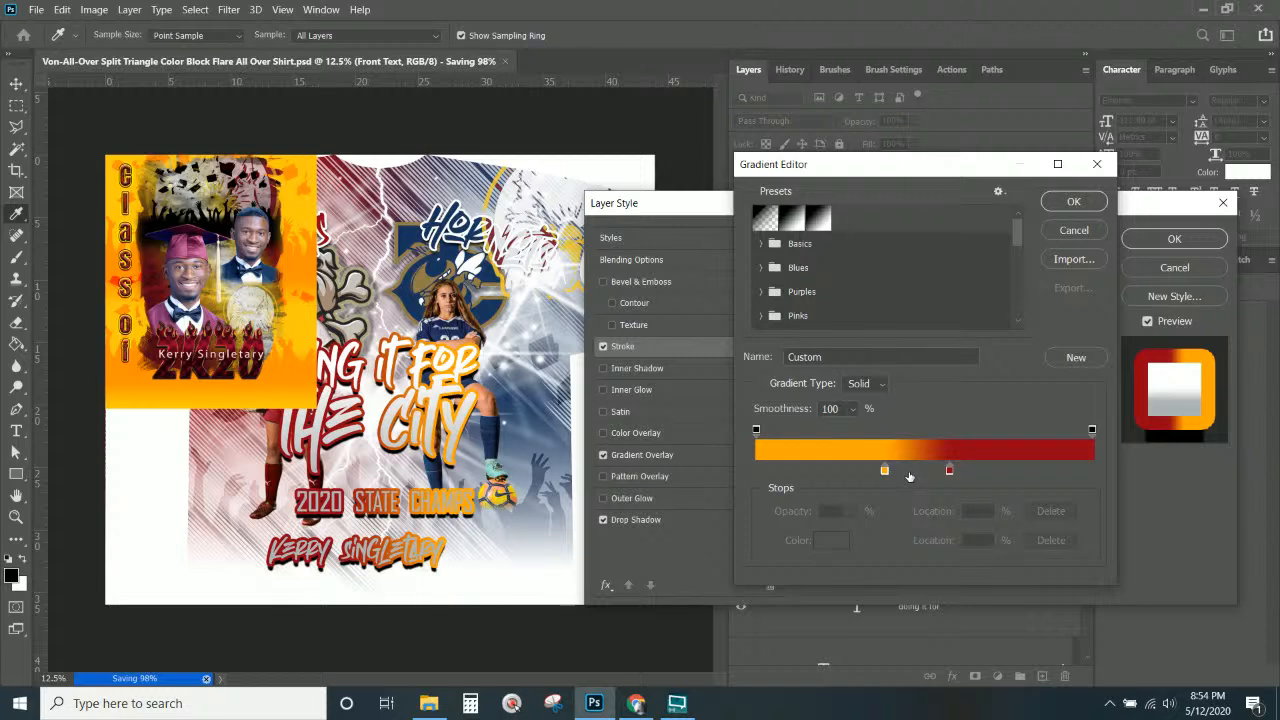
left_click(1074, 203)
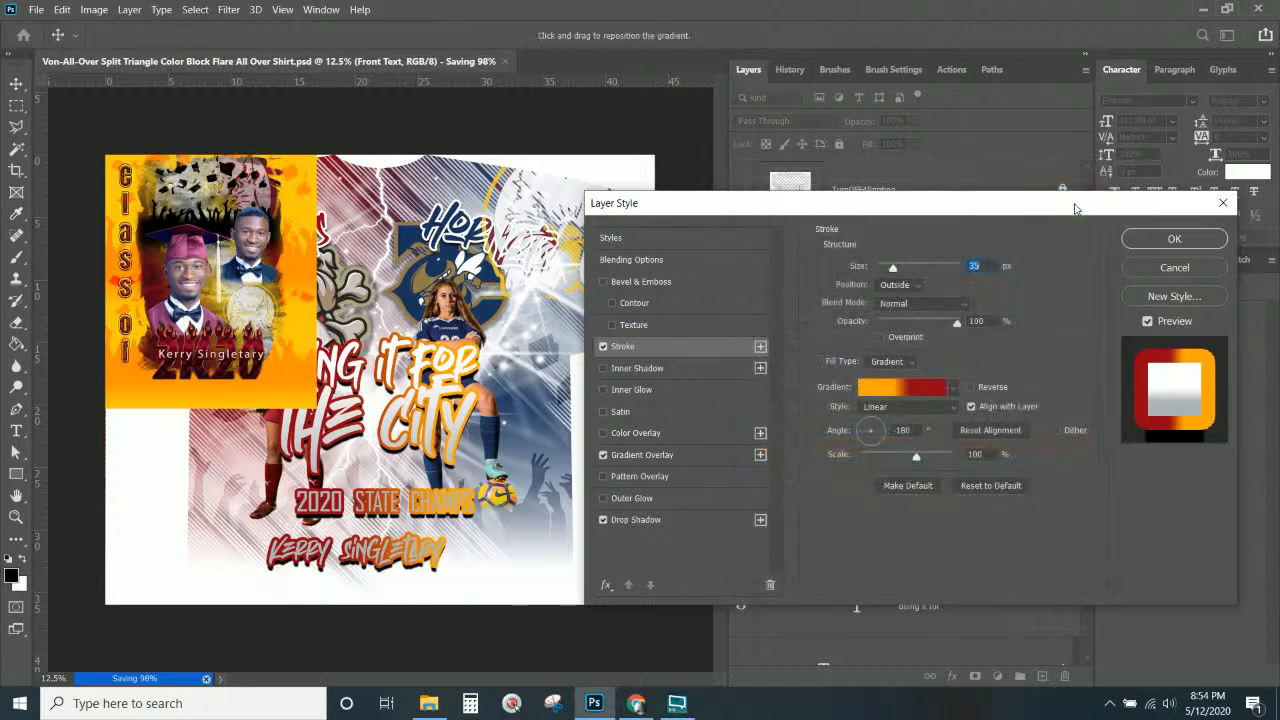
left_click(1156, 241)
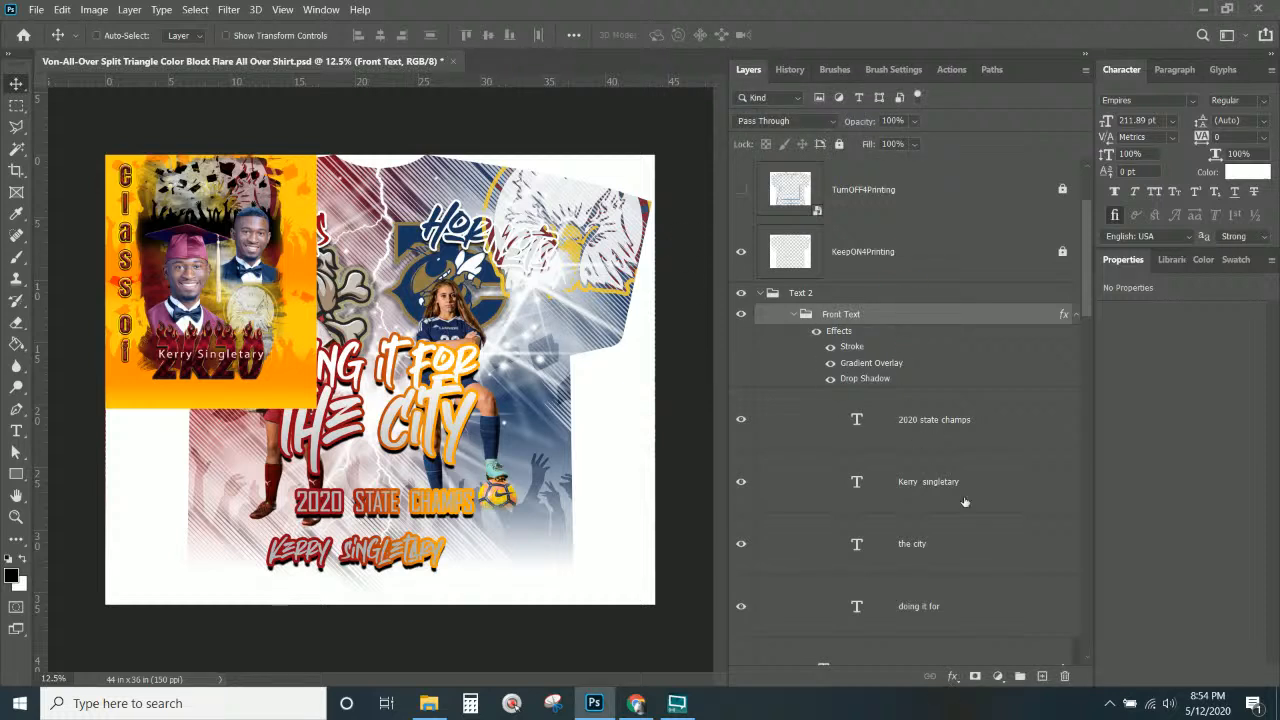
Move the player-name text layer out of the Text 2 group, placing it above.
scroll(927, 451, "down", 1)
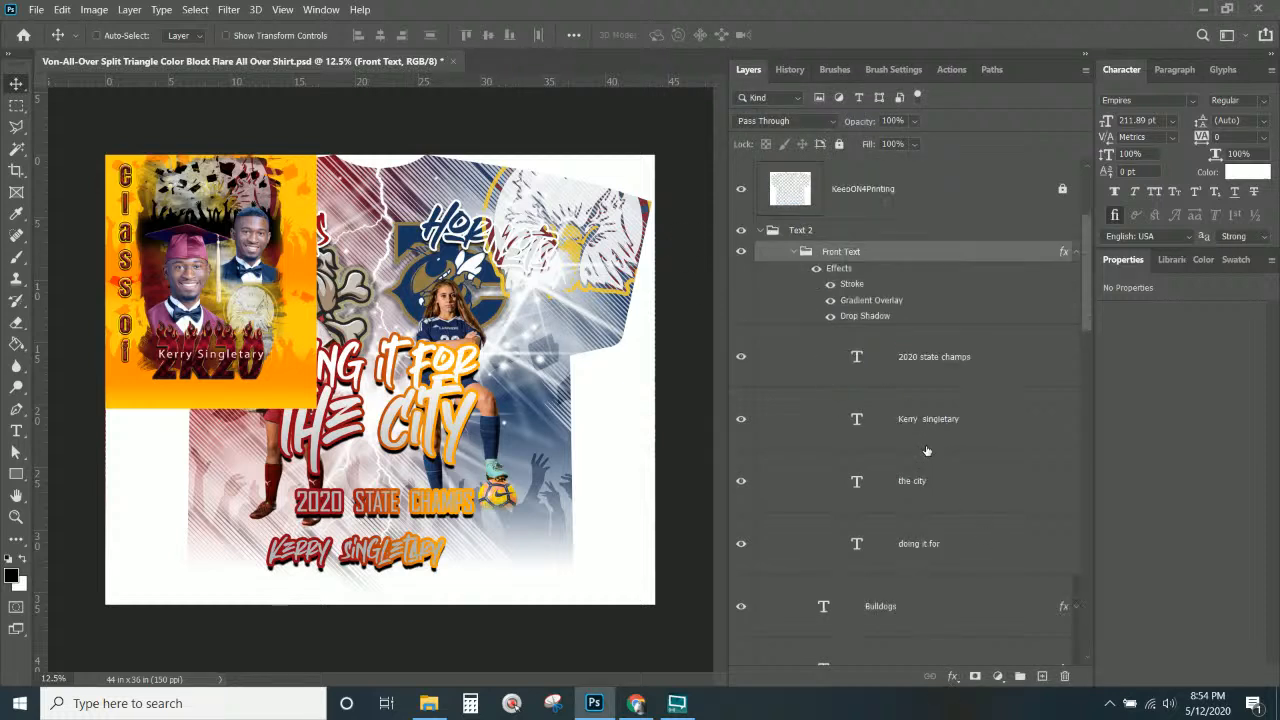
left_click(980, 424)
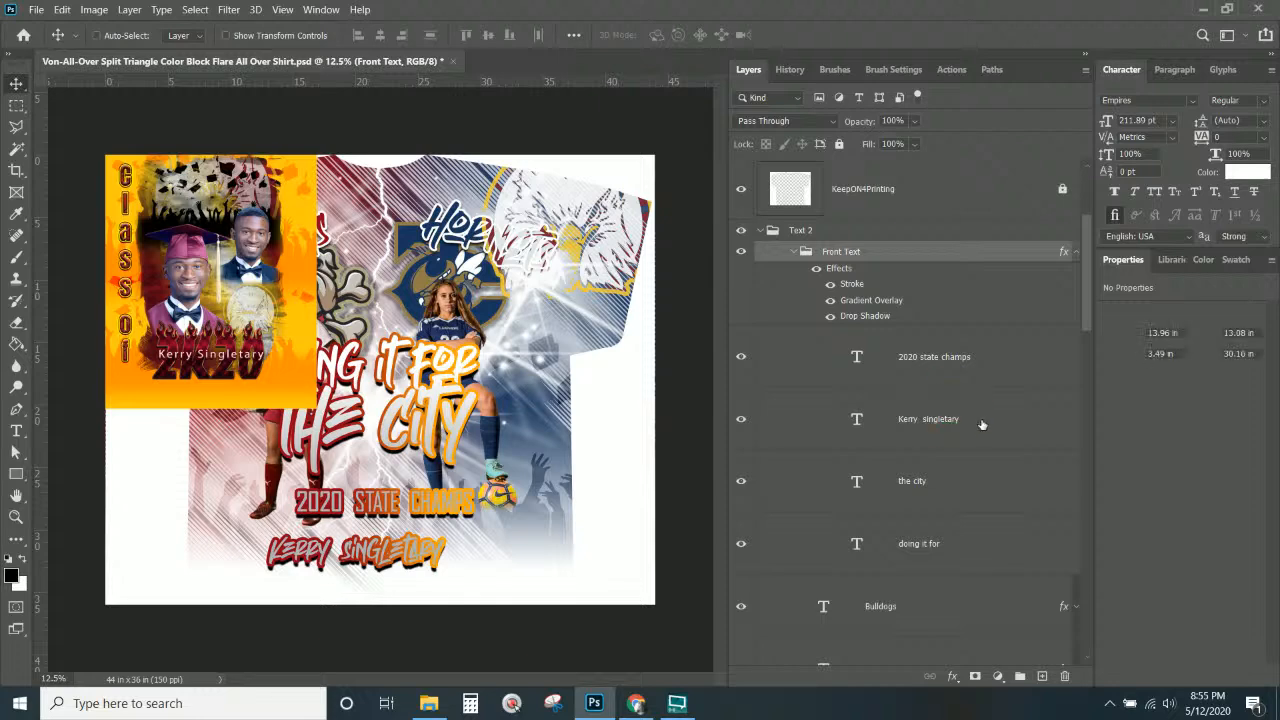
left_click_drag(981, 424, 872, 222)
Paste Front Text's layer style onto the name layer, then collapse and hide the Text 2 group.
left_click(852, 313)
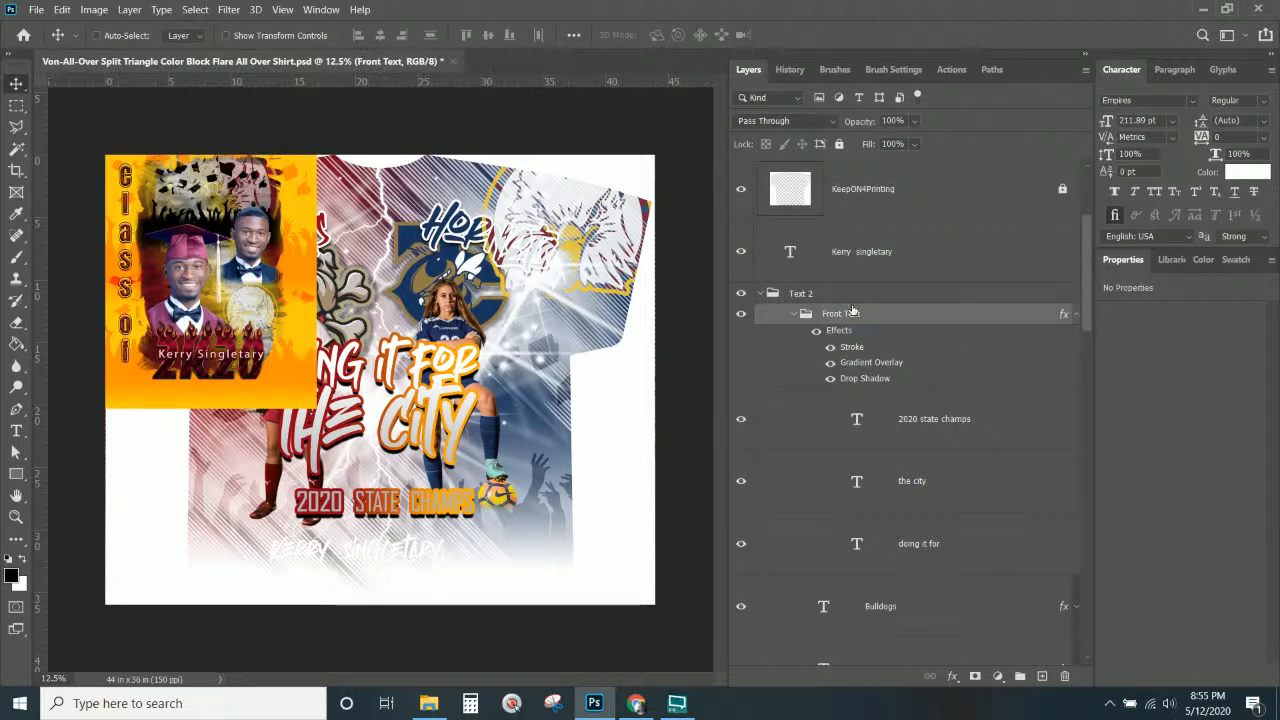
right_click(855, 316)
left_click(878, 487)
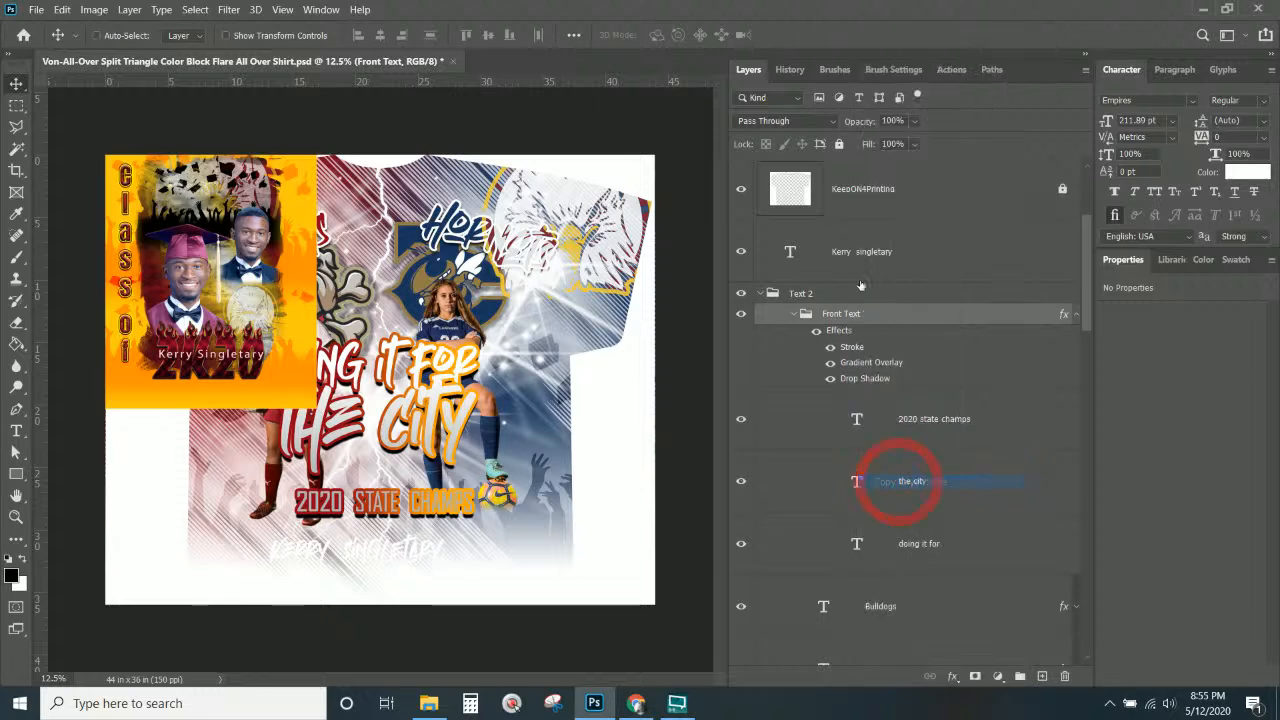
right_click(873, 252)
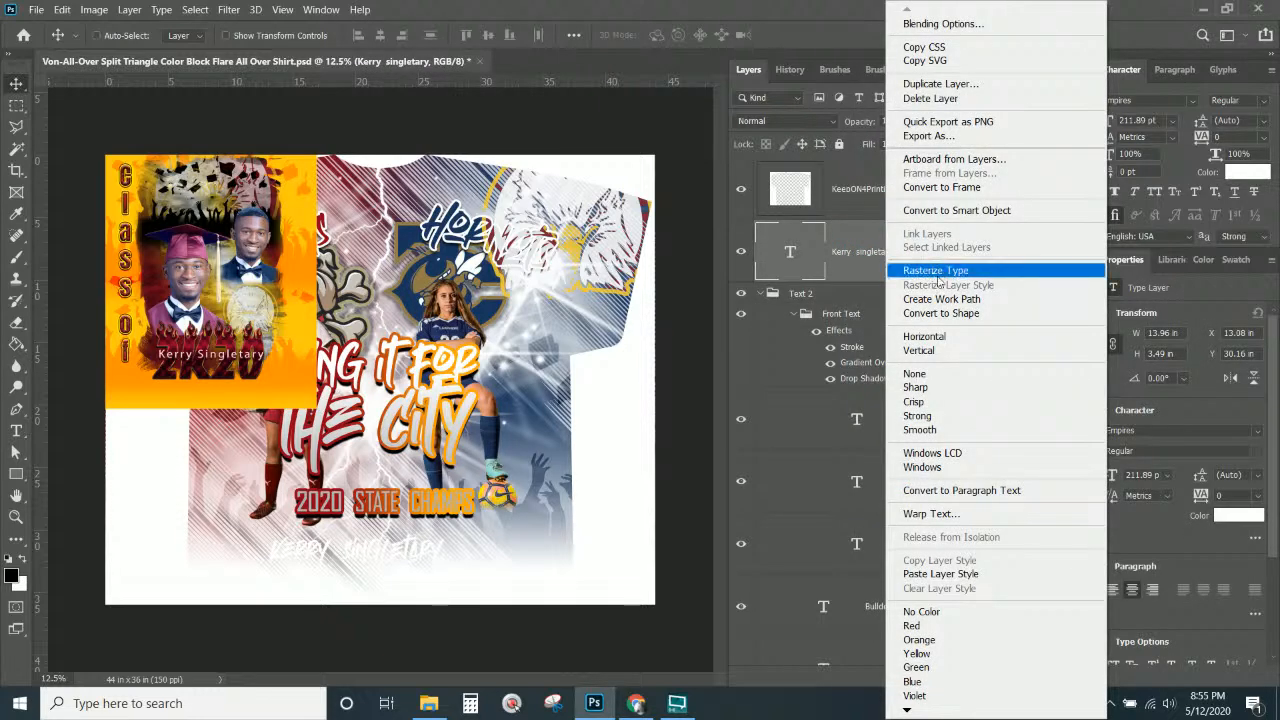
left_click(940, 574)
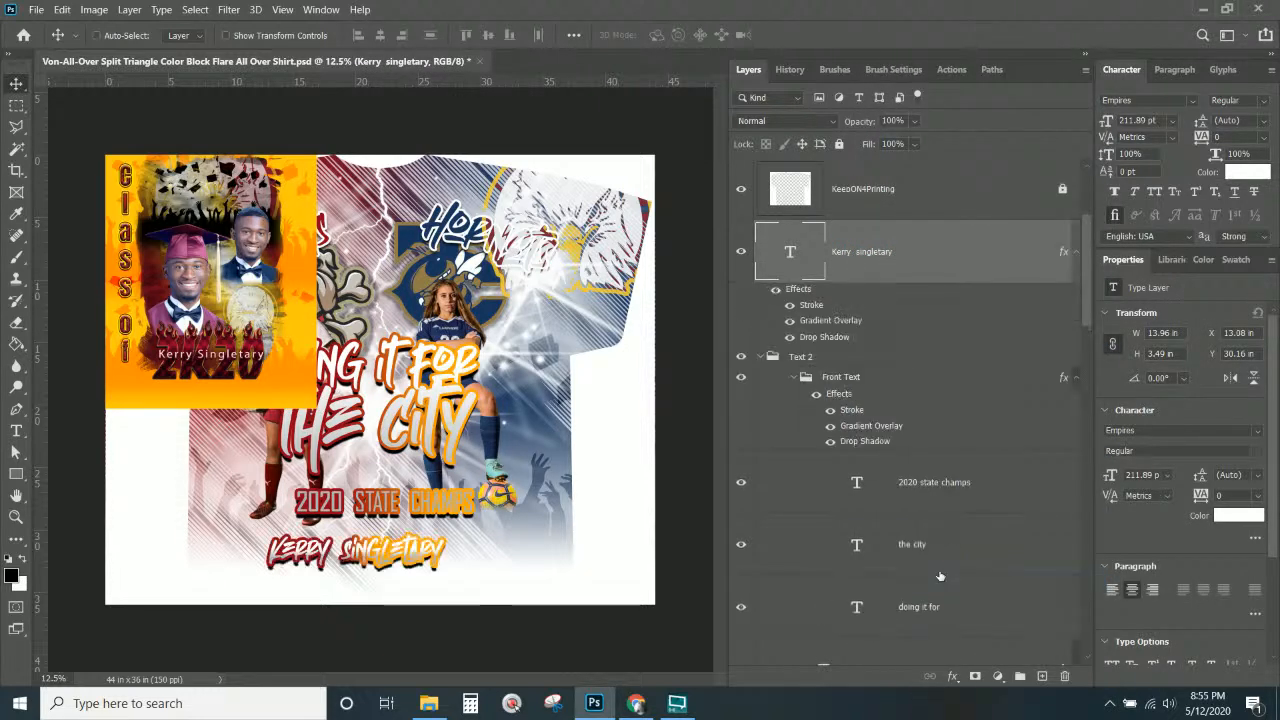
left_click(760, 357)
left_click(741, 357)
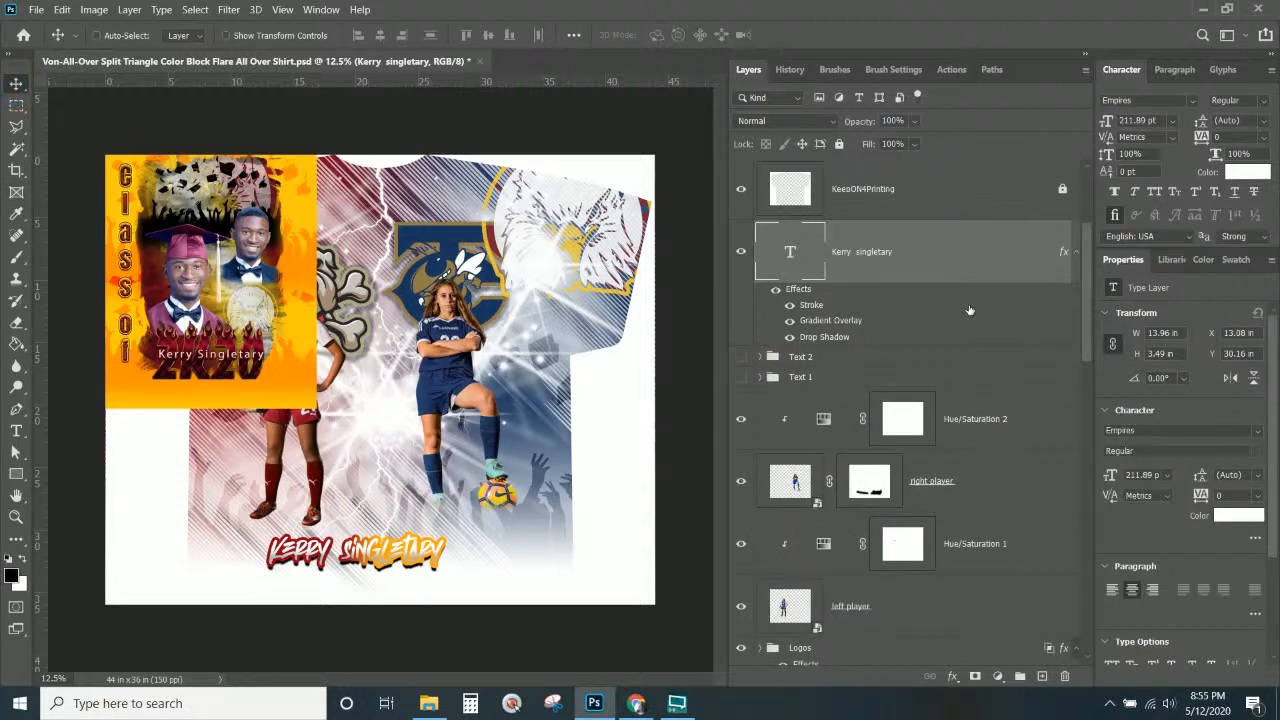
Give the name text's orange-to-red stroke gradient a 90° angle, with the orange stop moved to 24%.
double_click(838, 321)
left_click(689, 460)
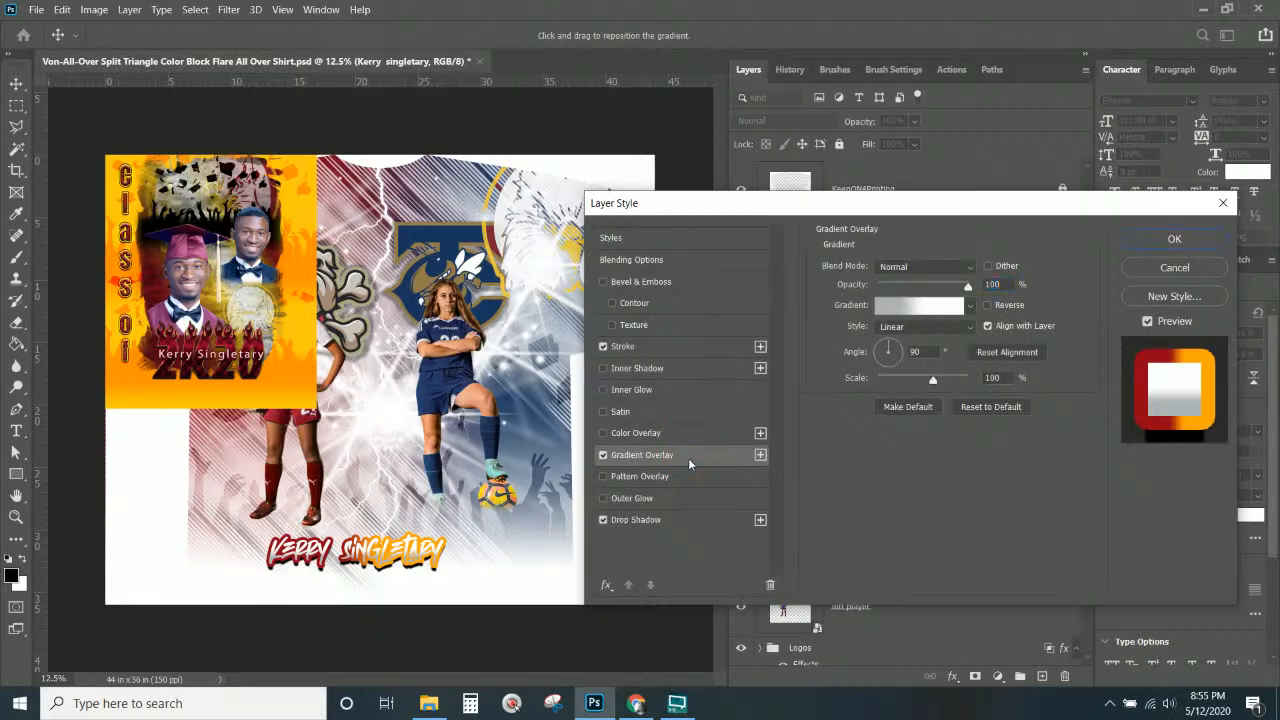
left_click(1200, 267)
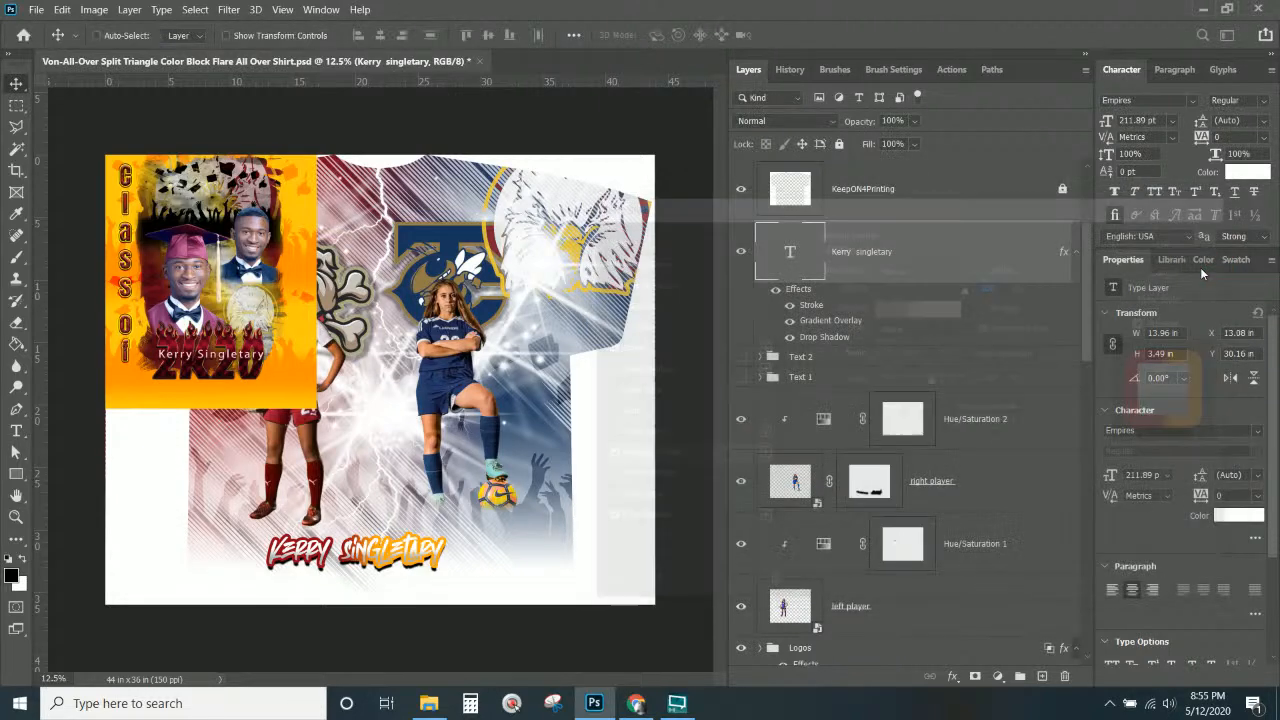
double_click(815, 307)
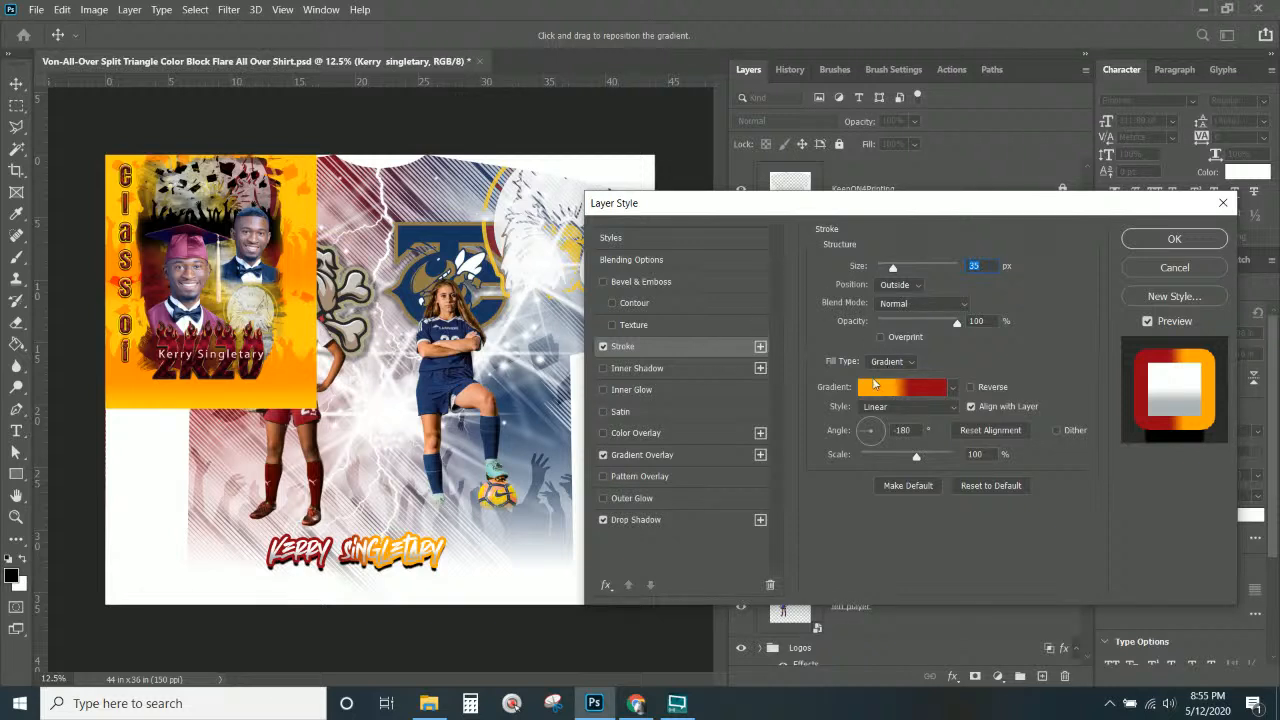
double_click(903, 430)
type("0")
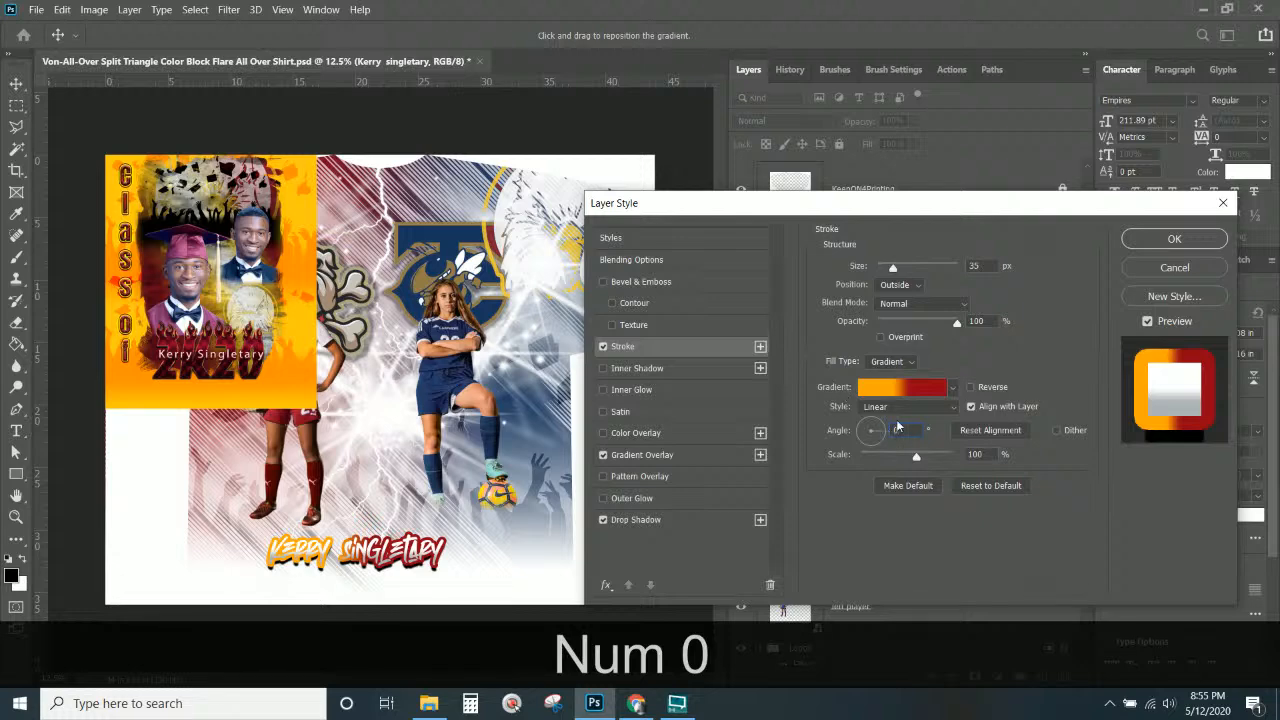
key("BackSpace")
key("BackSpace")
type("90")
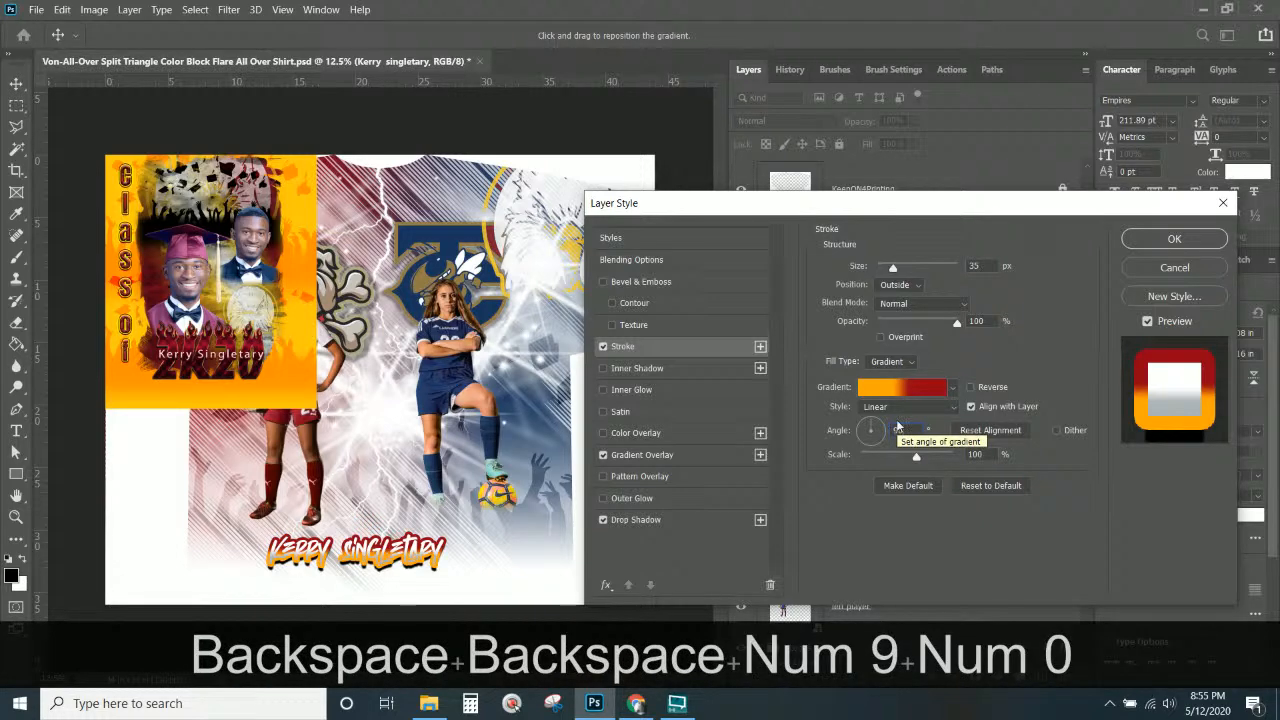
left_click(911, 389)
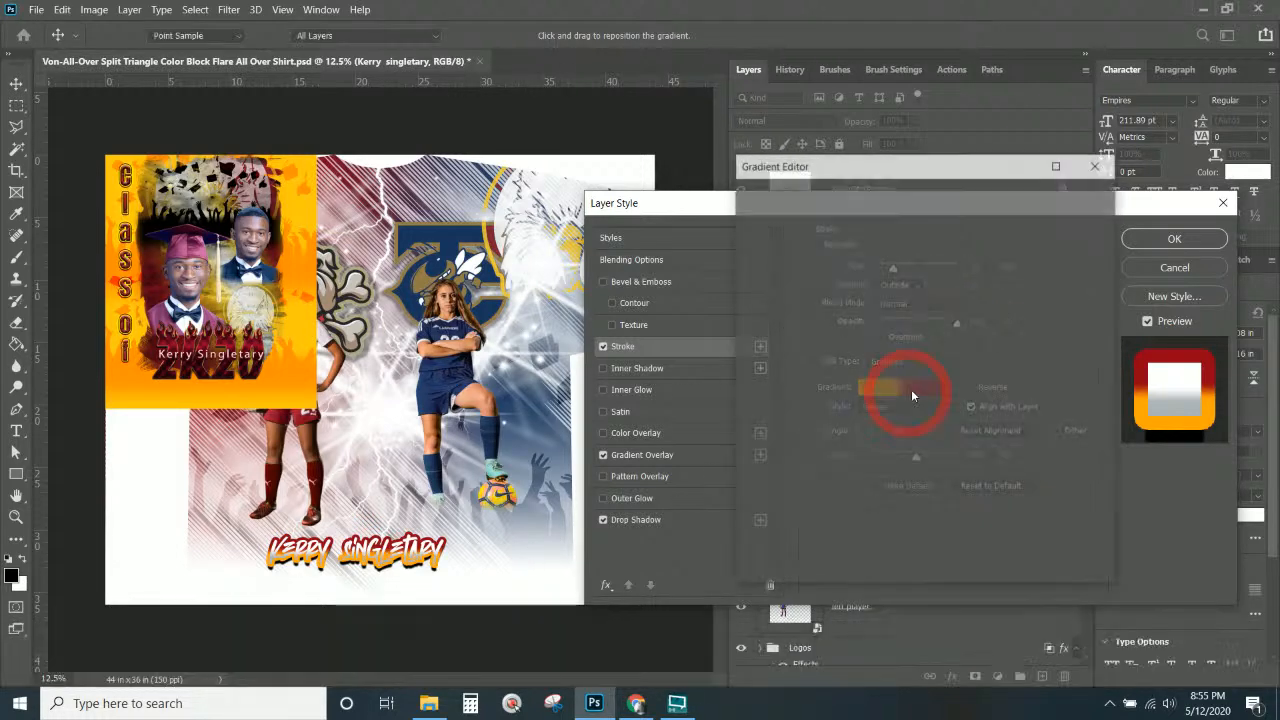
left_click(843, 474)
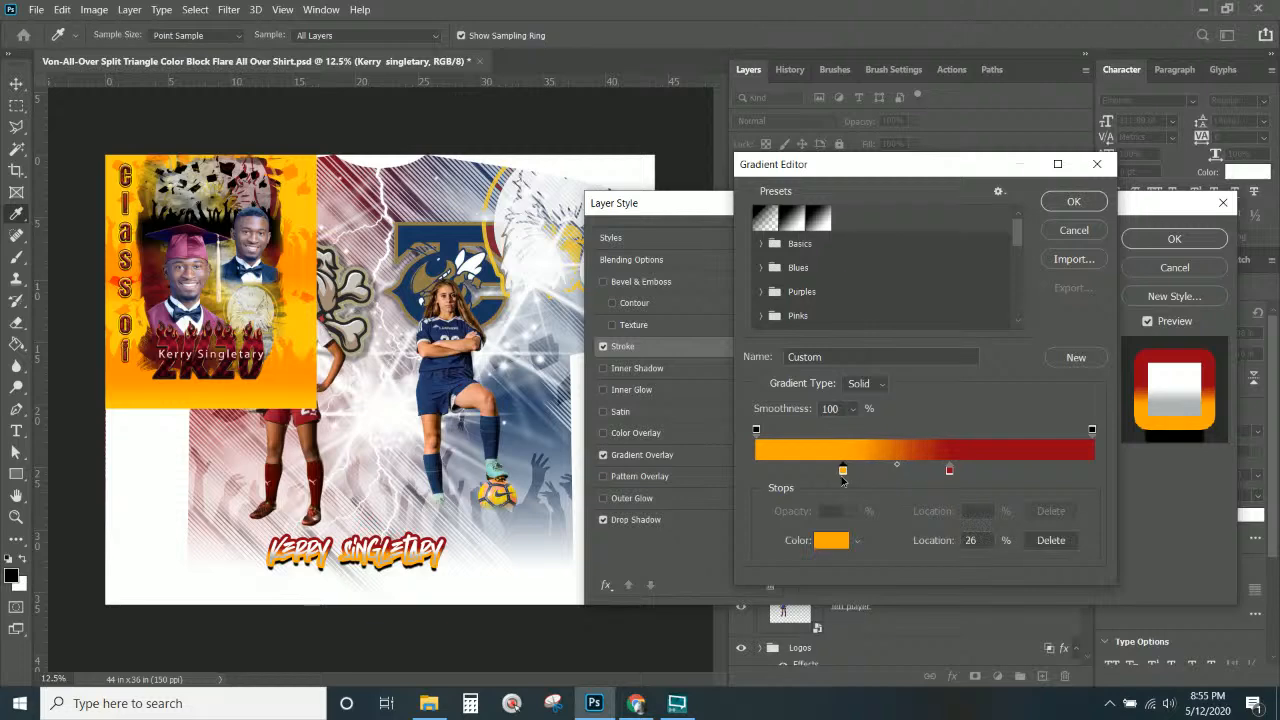
left_click_drag(841, 477, 838, 477)
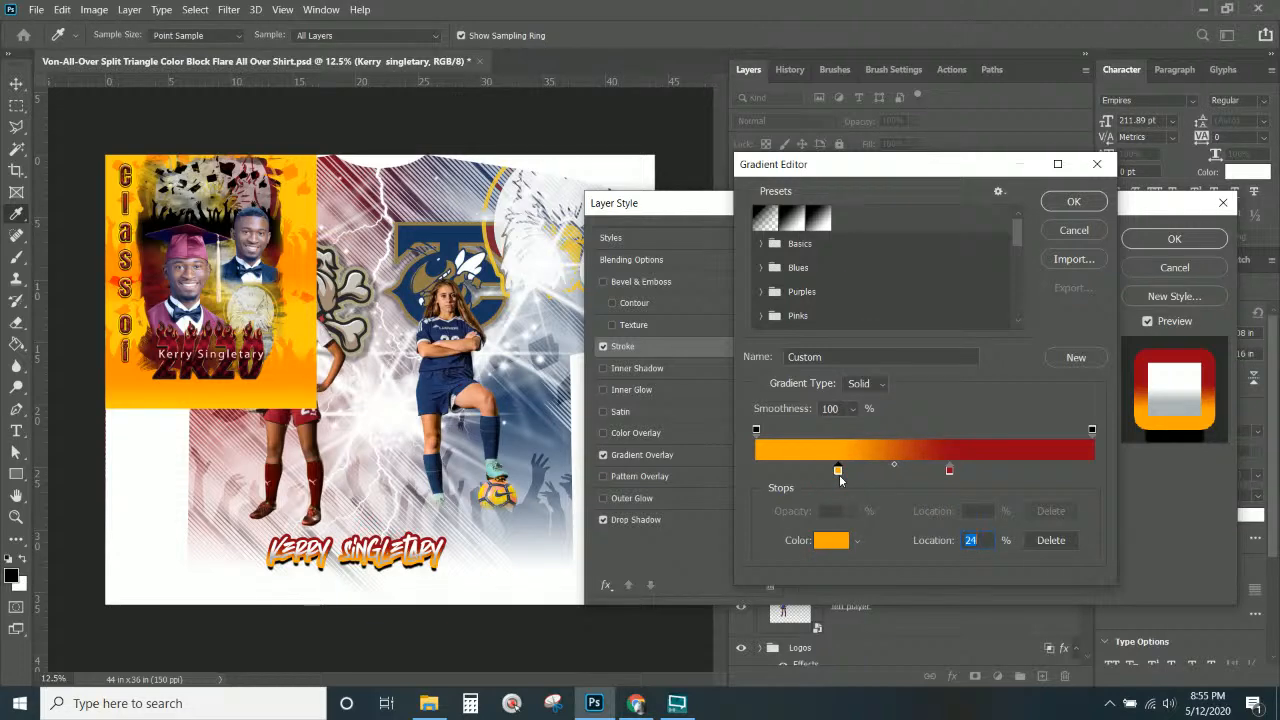
left_click(1078, 206)
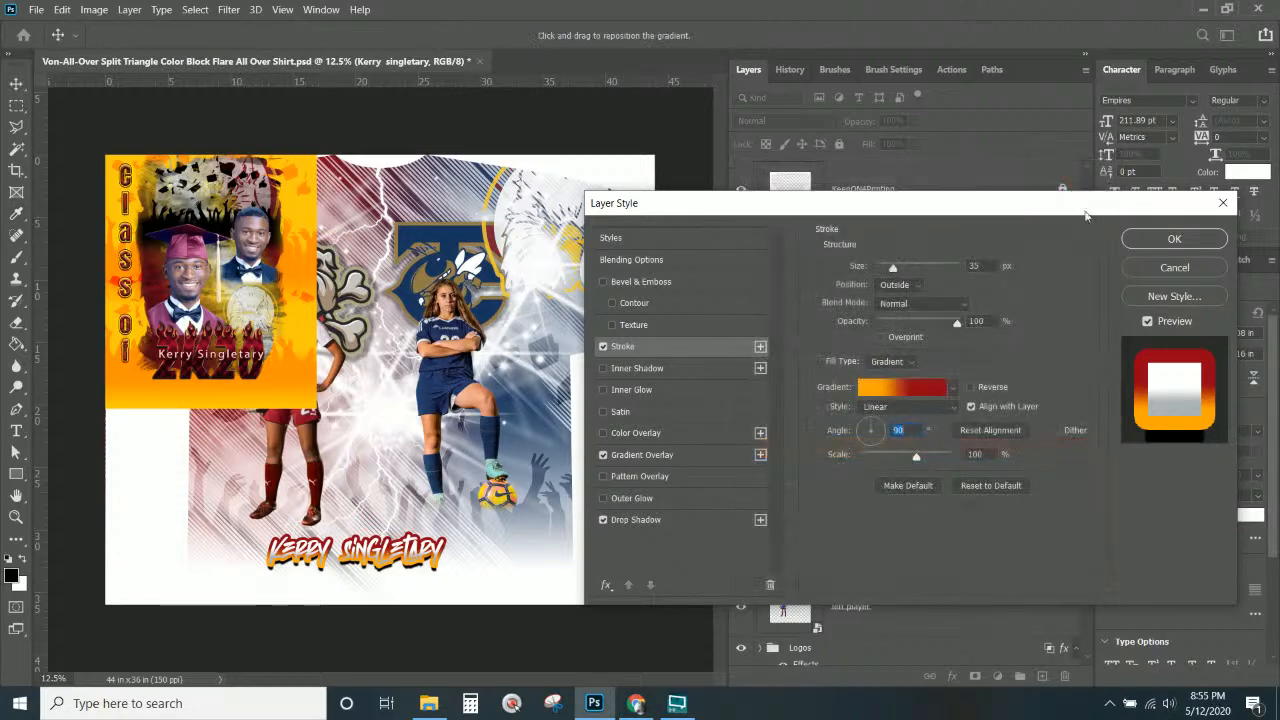
left_click(1168, 239)
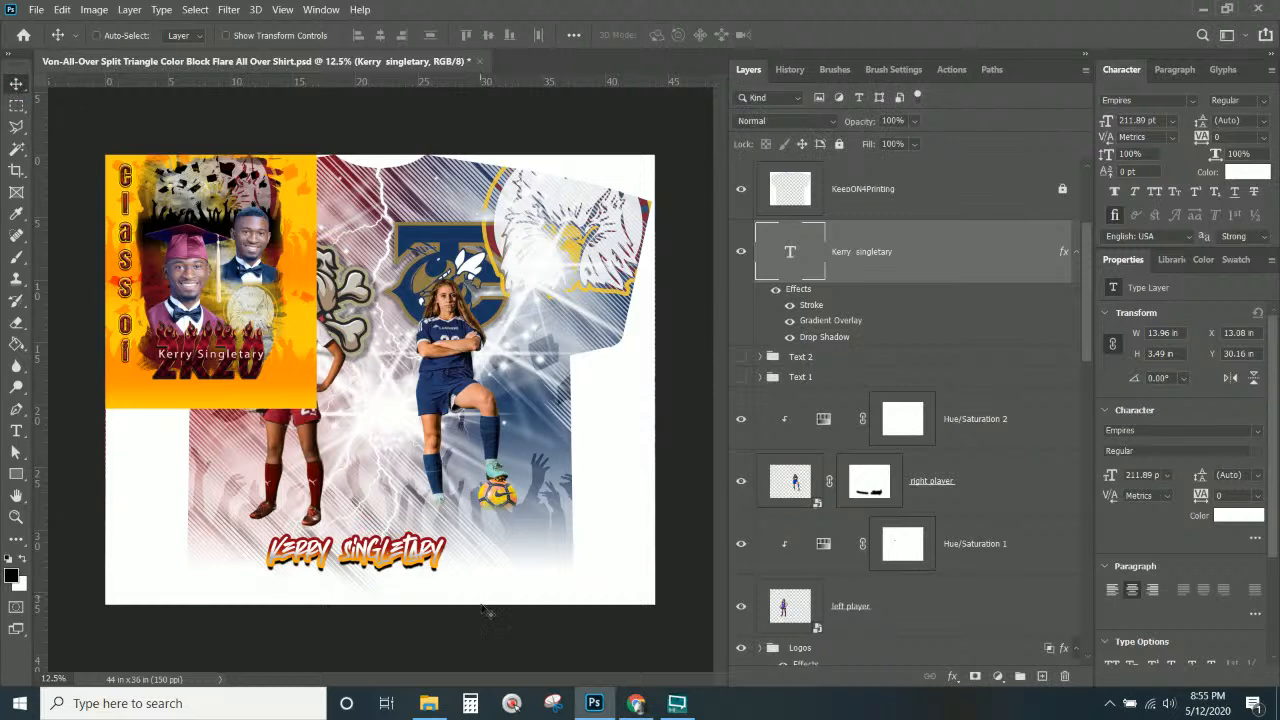
Show the TurnOFF4Printing shirt-size guide outlines on the canvas.
left_click_drag(415, 558, 465, 498)
scroll(964, 222, "up", 2)
scroll(964, 222, "up", 1)
left_click(877, 335)
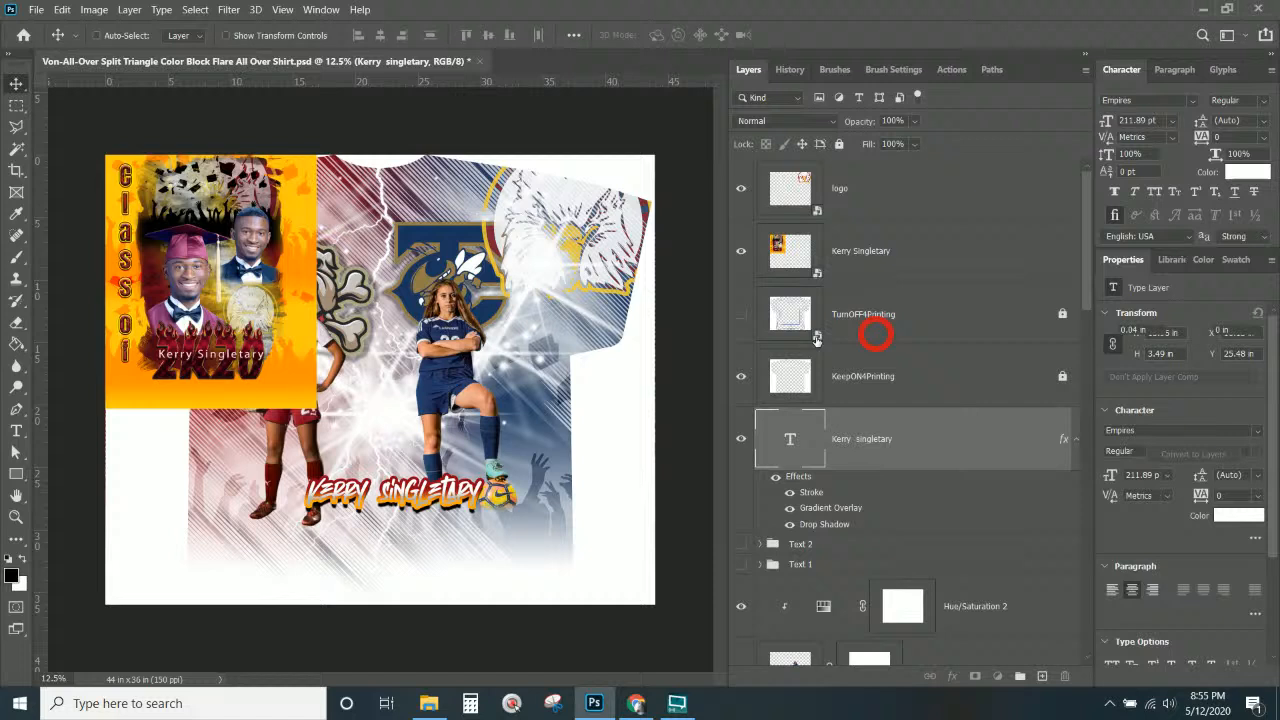
left_click(741, 315)
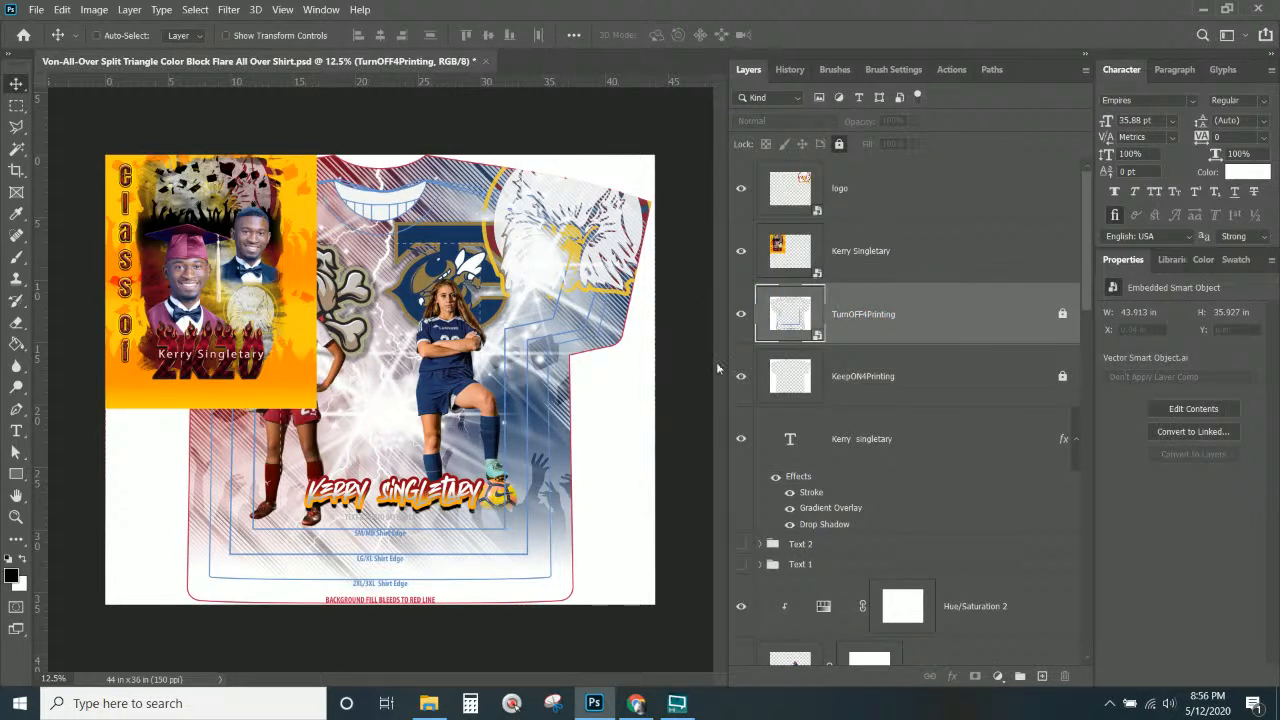
Select the player-name text layer and nudge it left to X 14.82 in.
right_click(462, 492)
left_click(476, 500)
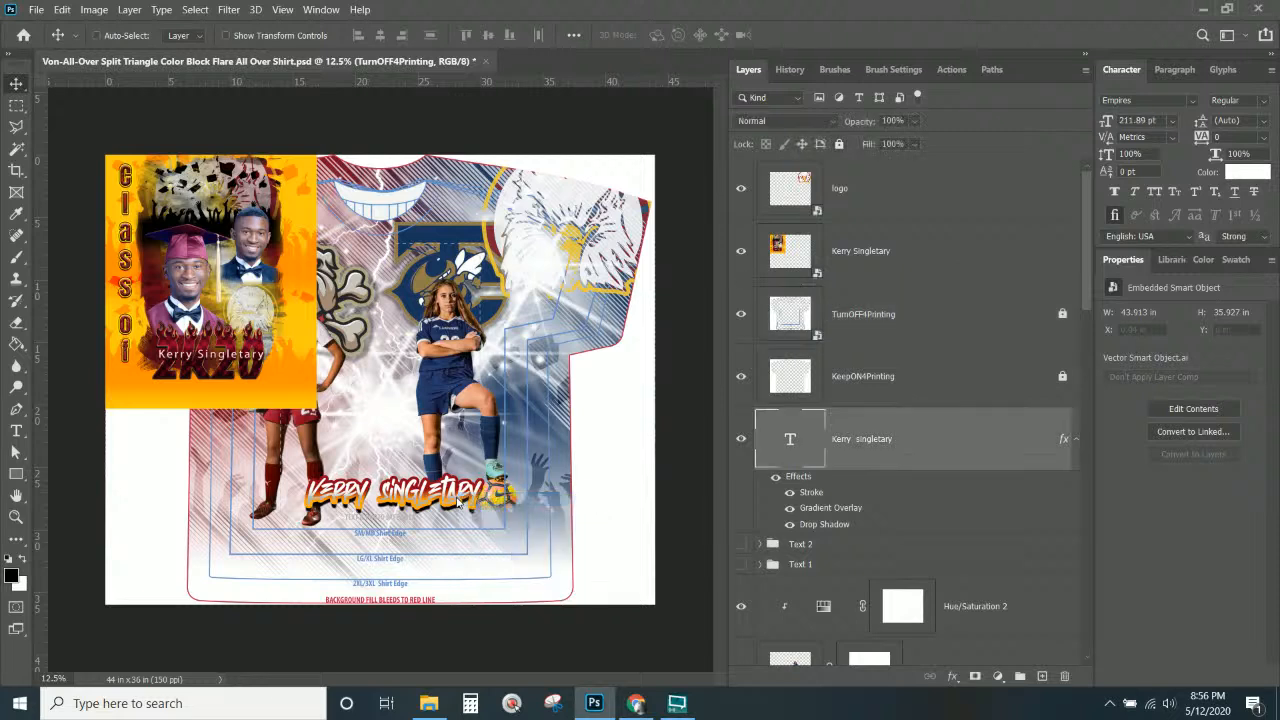
mouse_move(458, 504)
left_mouse_down()
mouse_move(429, 504)
mouse_move(440, 499)
left_mouse_up()
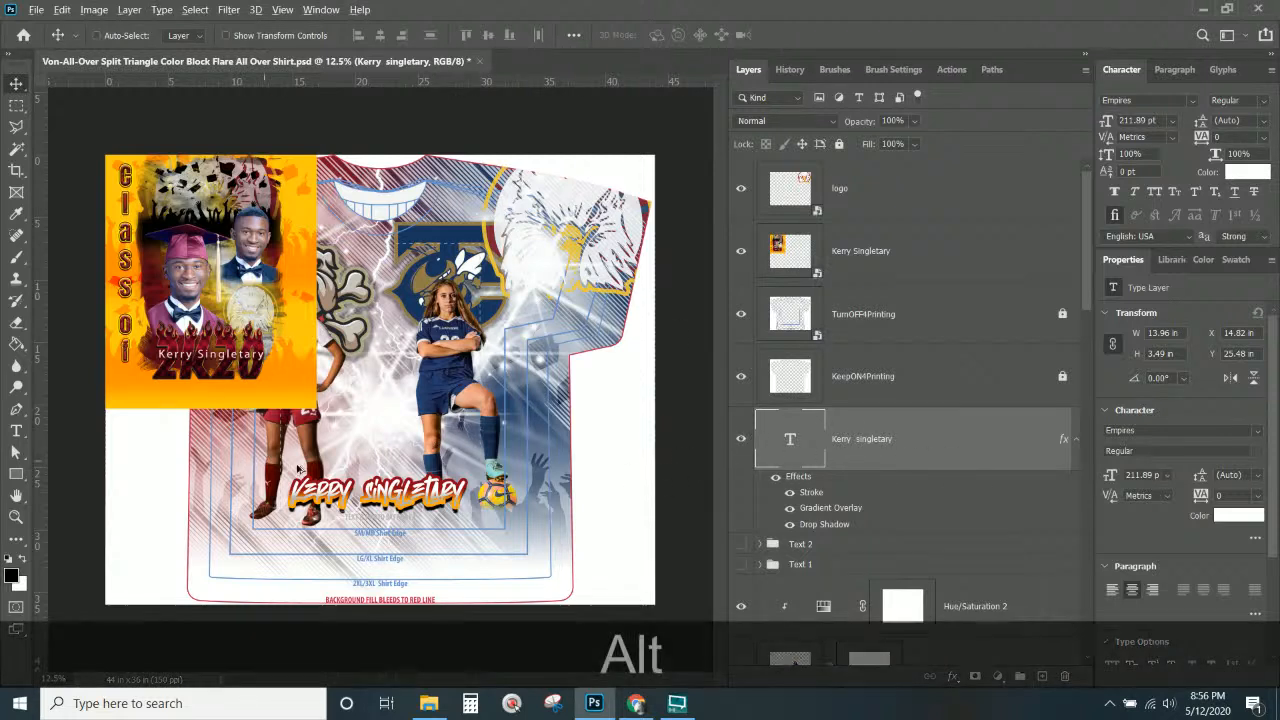
Duplicate the name text, retype the copy as 'class of', and place it above the name.
left_click_drag(439, 504, 444, 421)
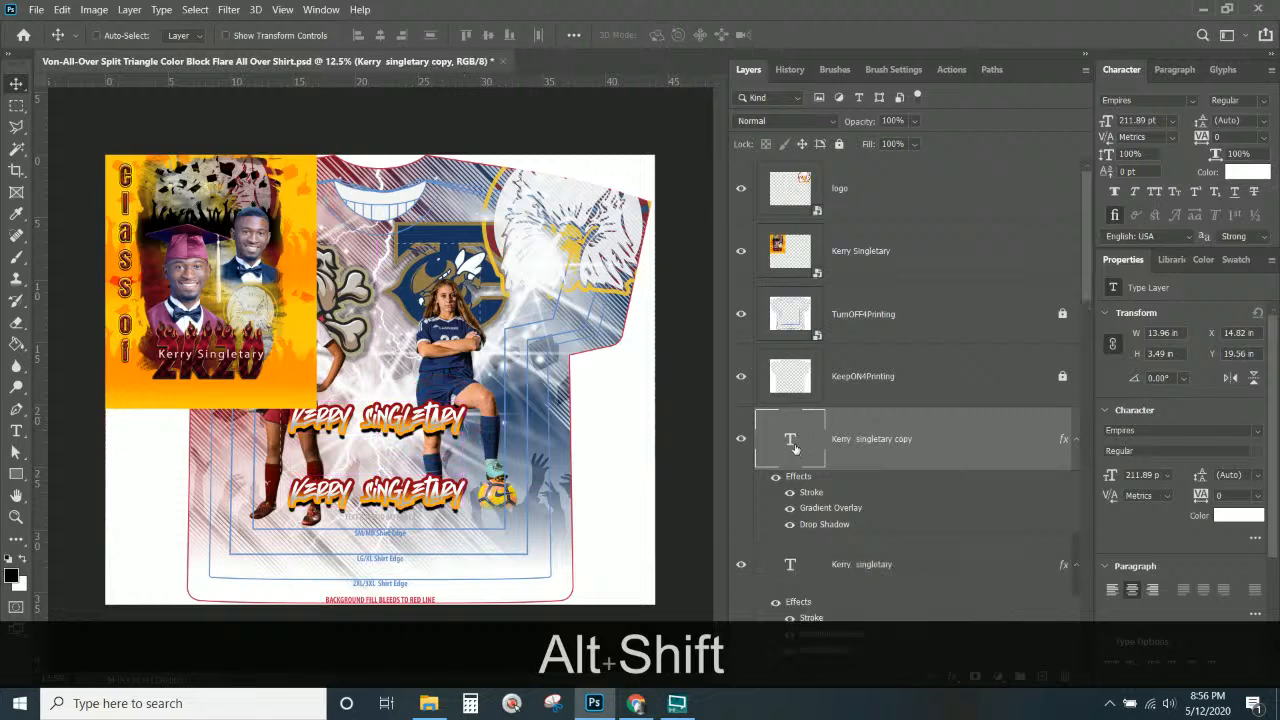
double_click(790, 440)
type("class of")
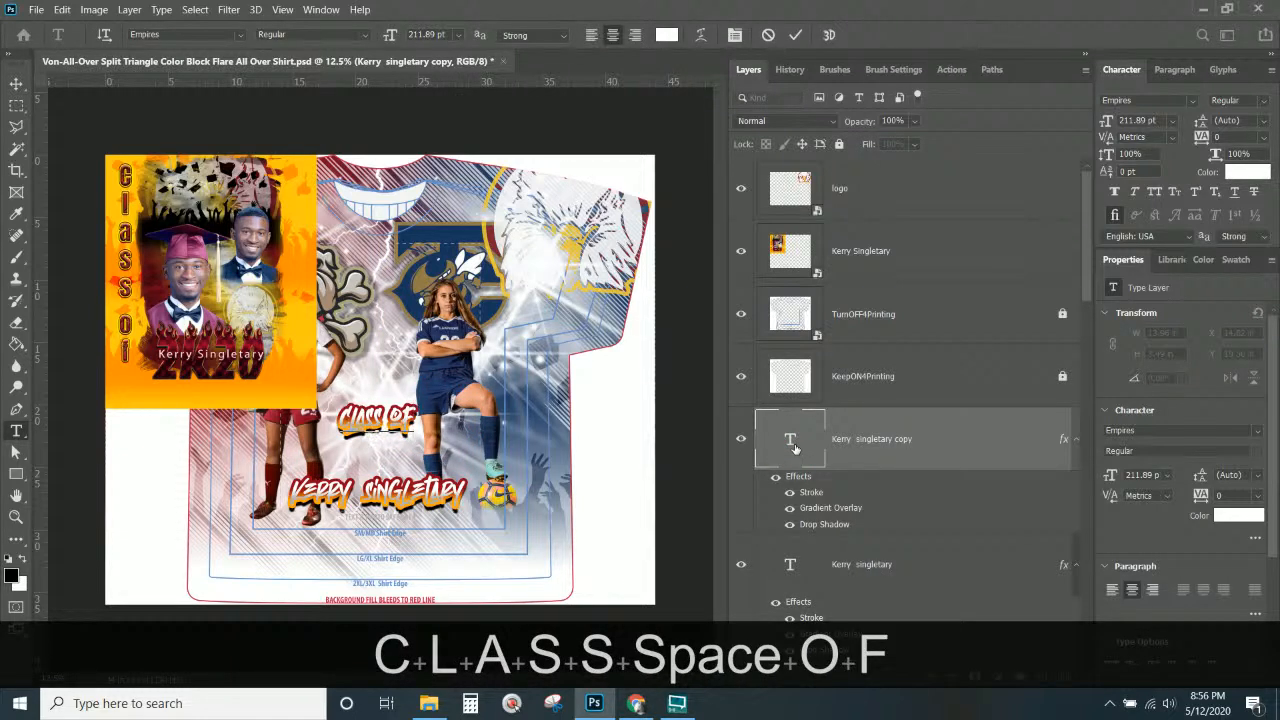
left_click(16, 83)
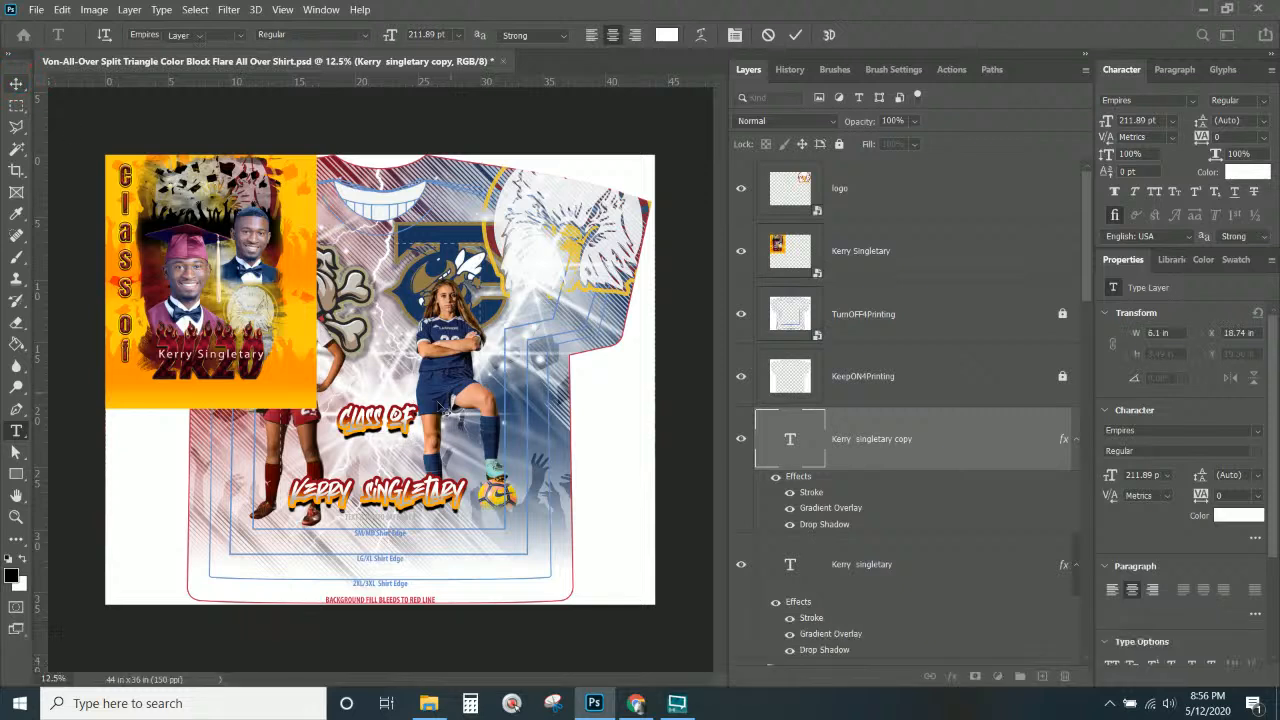
mouse_move(400, 403)
left_mouse_down()
mouse_move(402, 338)
mouse_move(398, 418)
left_mouse_up()
Retype the copied CLASS OF text as '2020', keeping Normal blend mode.
double_click(790, 438)
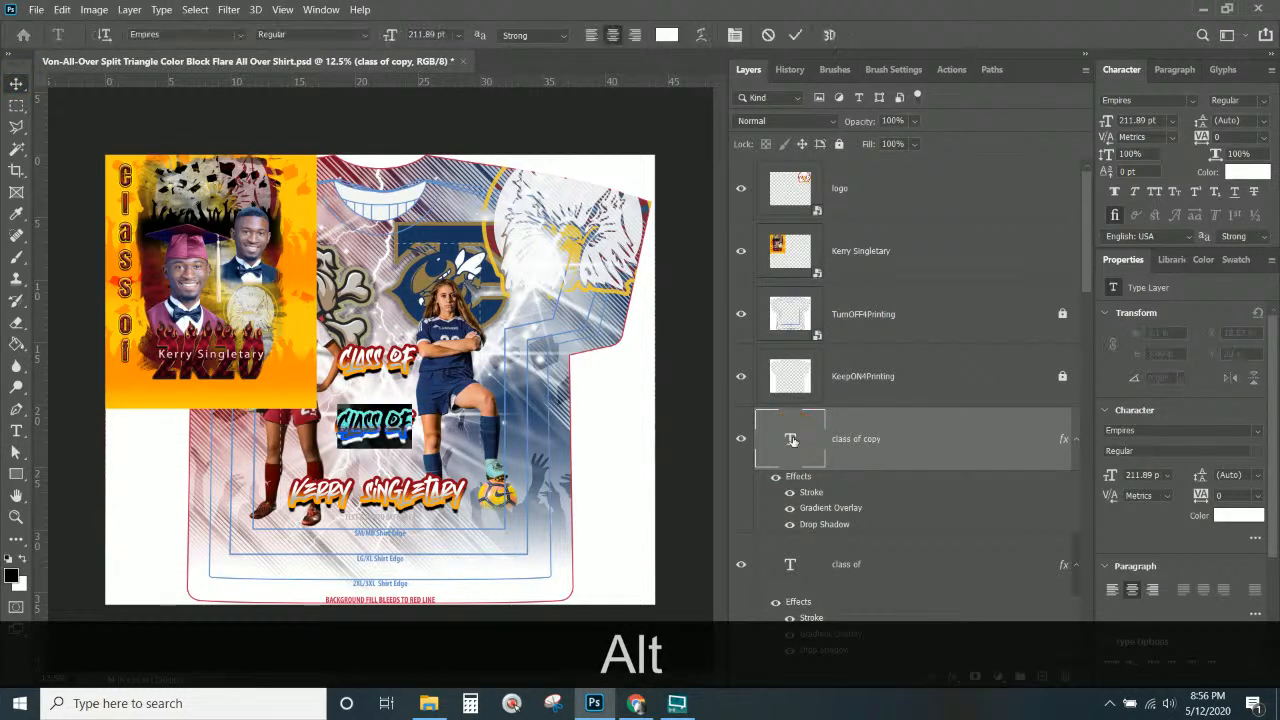
type("2020")
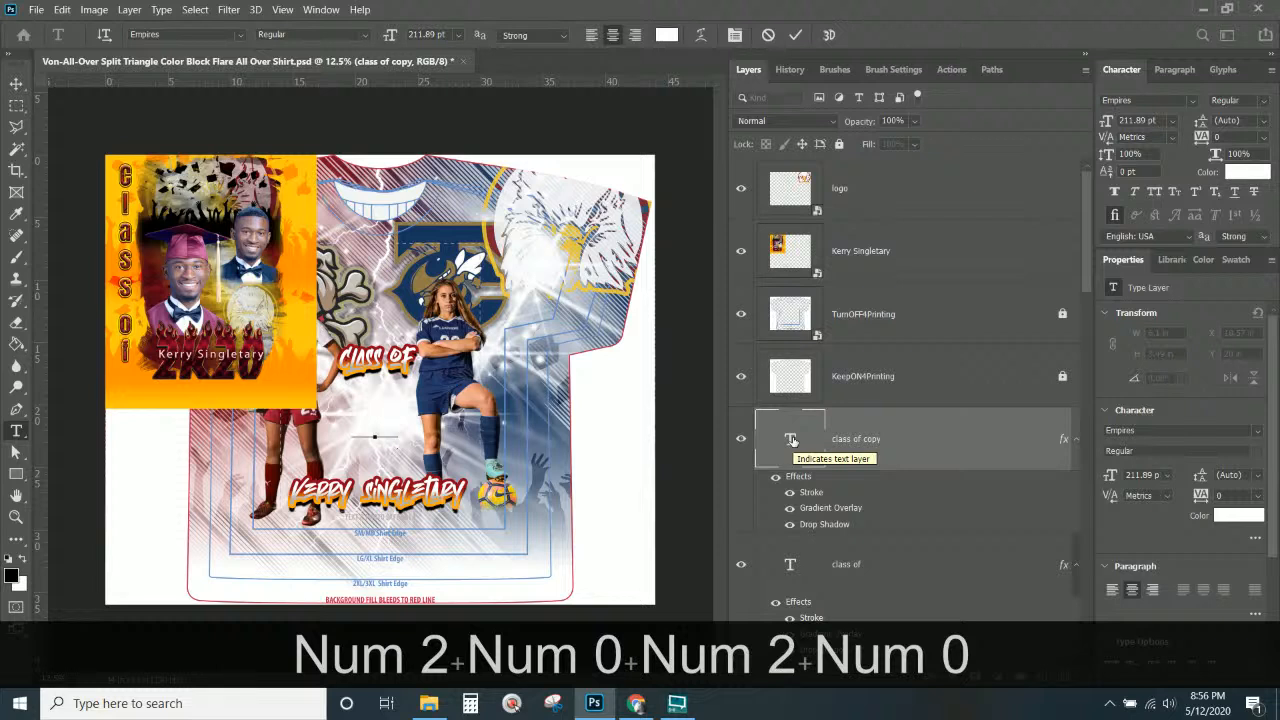
left_click(867, 440)
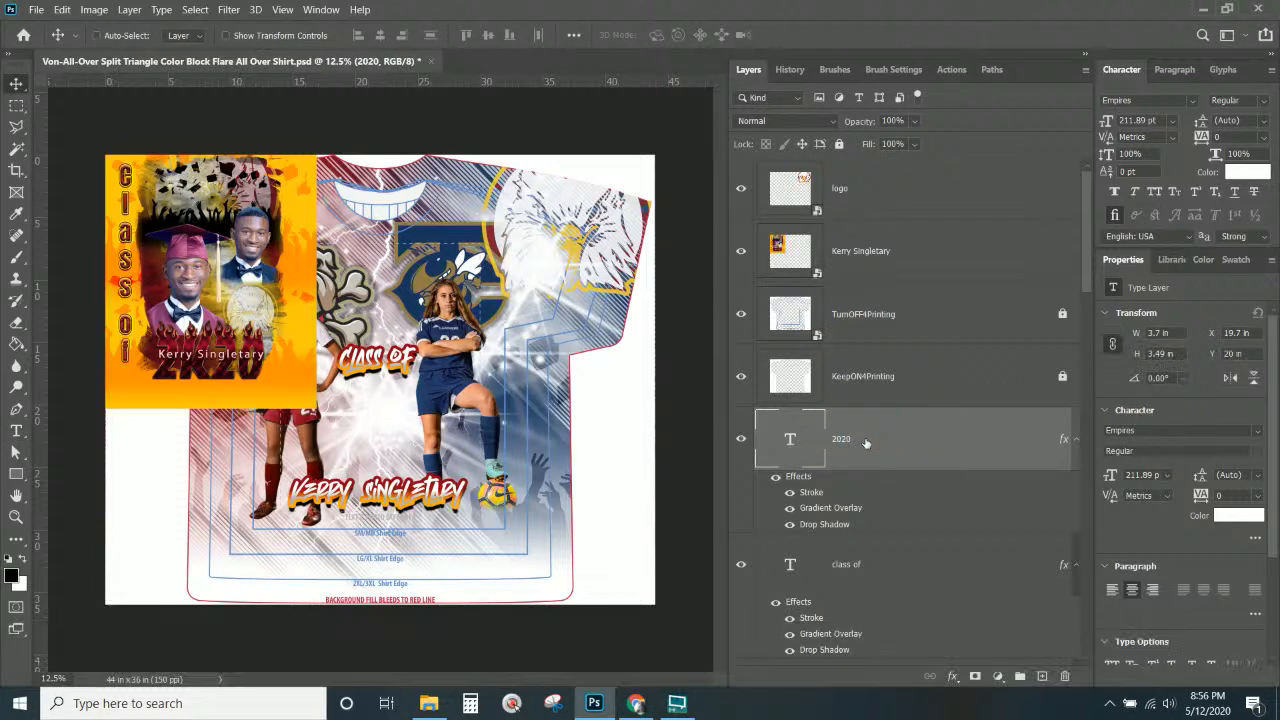
left_click(828, 123)
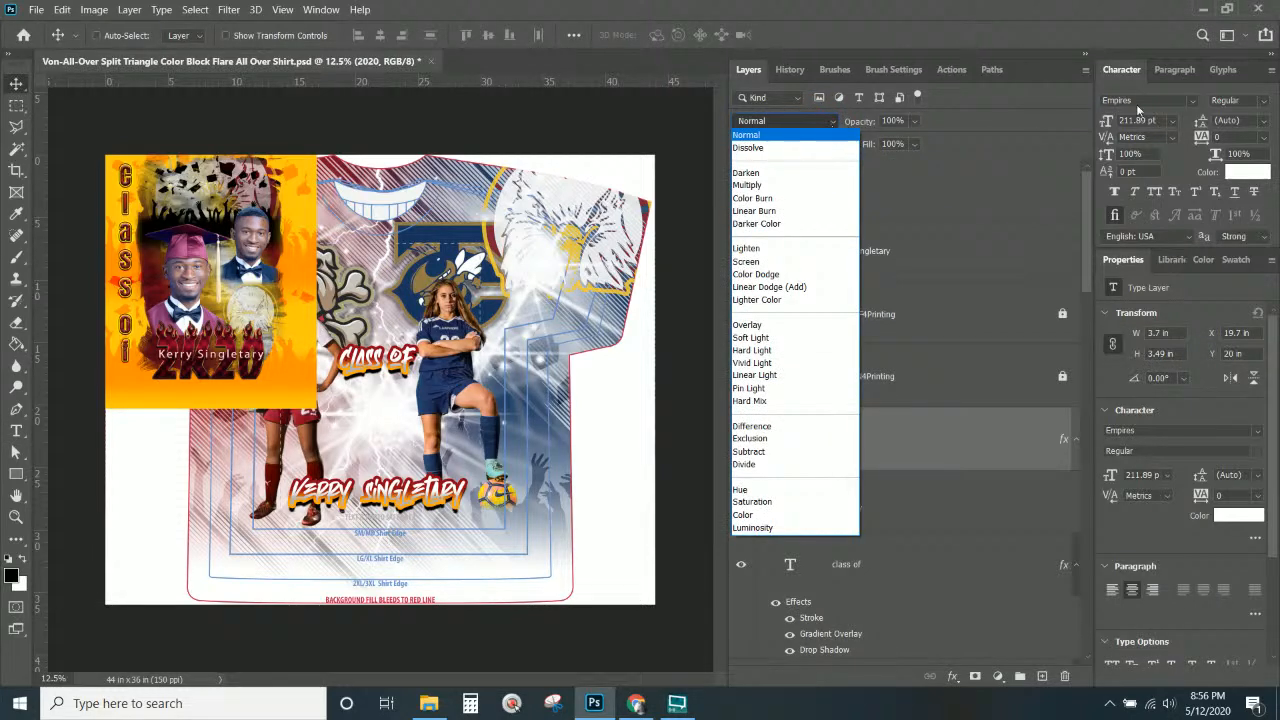
left_click(1185, 103)
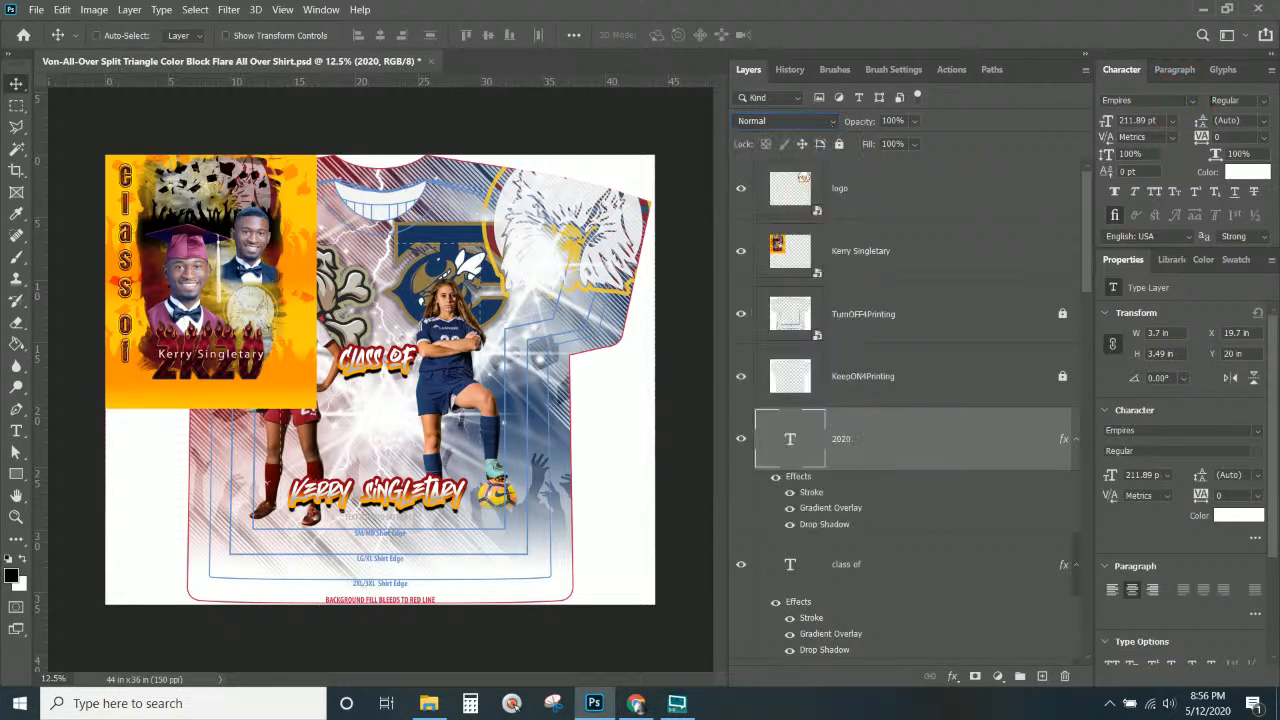
Set the 2020 text in the GANG BANG CRIME font.
left_click(1193, 103)
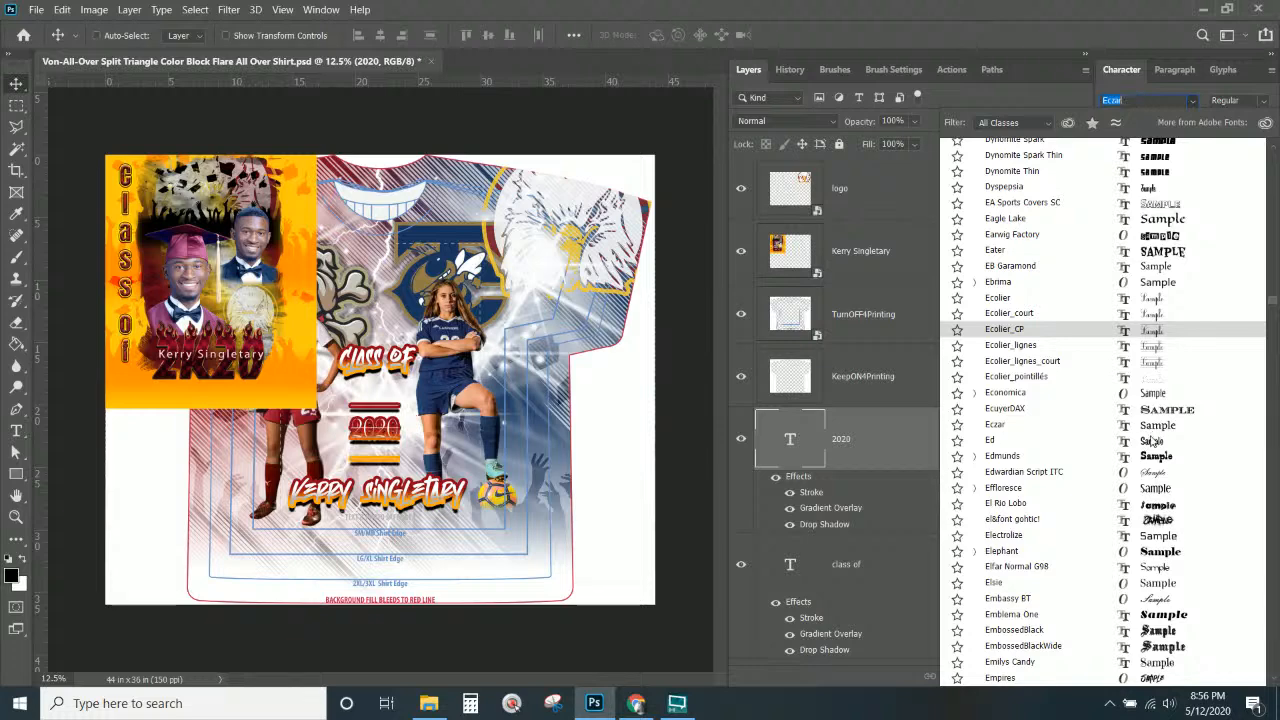
scroll(1154, 437, "down", 1)
scroll(1154, 437, "down", 2)
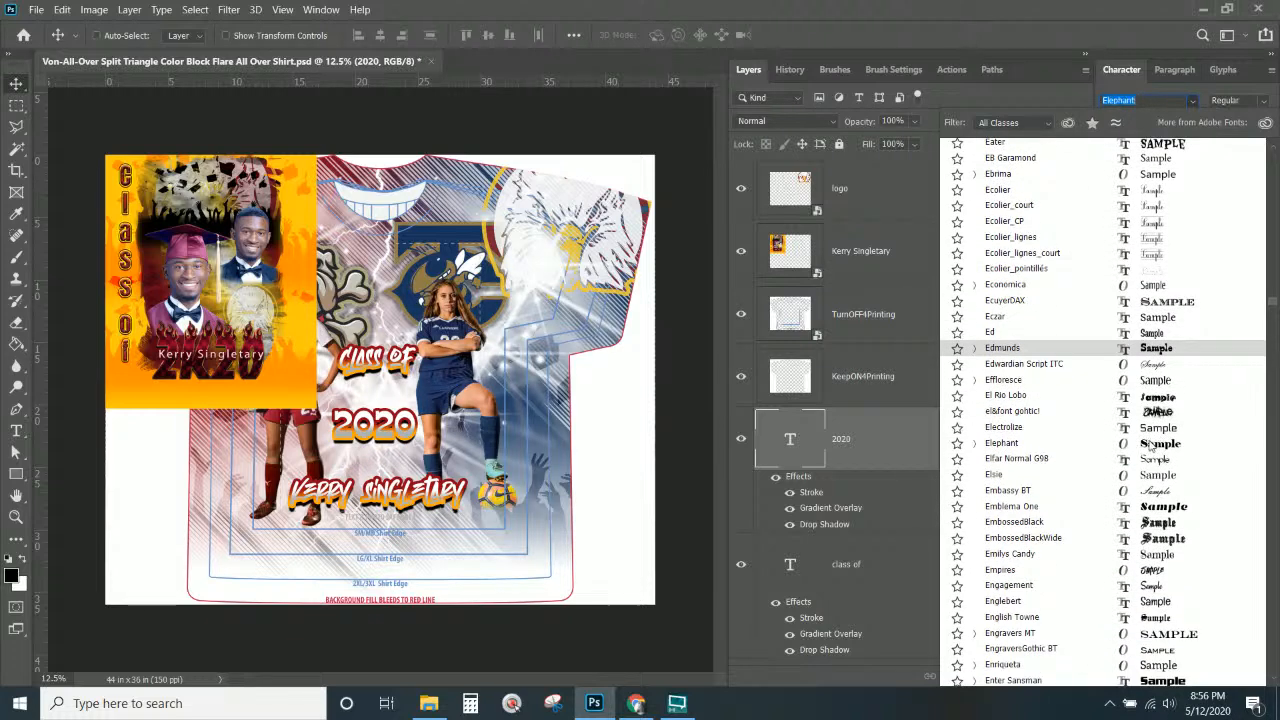
scroll(1150, 437, "down", 2)
scroll(1145, 437, "down", 1)
scroll(1145, 437, "down", 1)
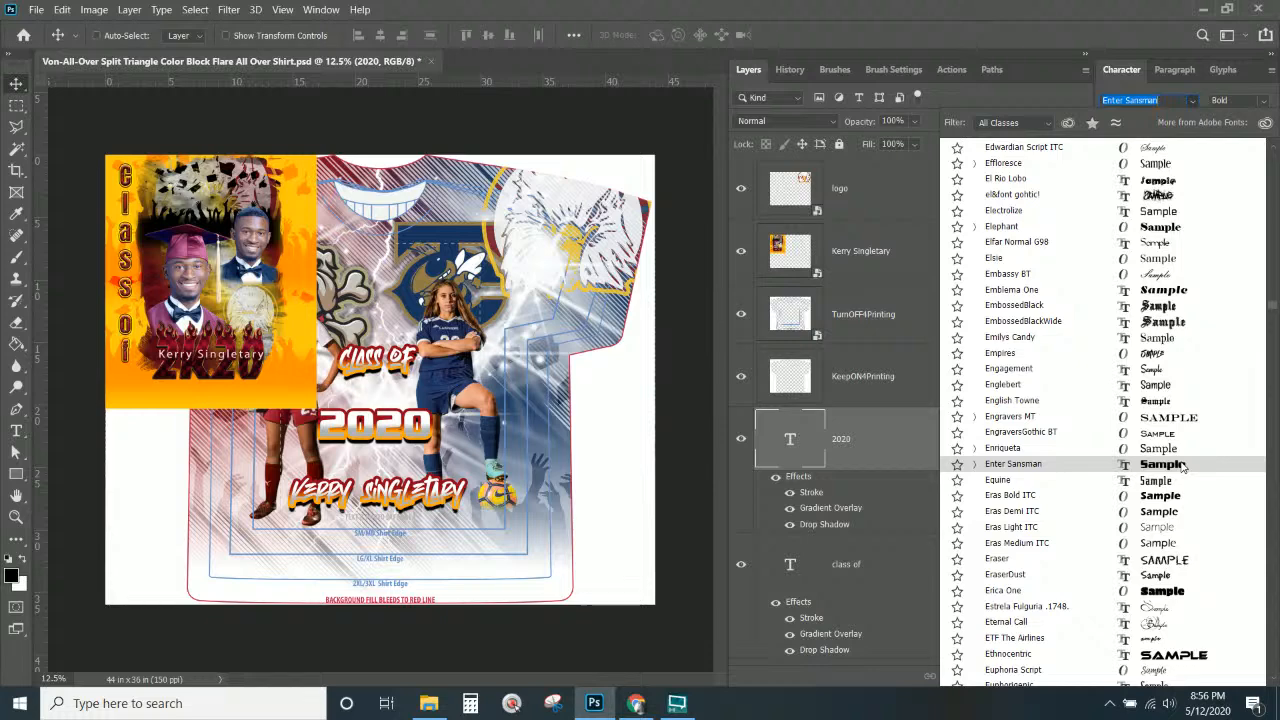
scroll(1180, 460, "down", 4)
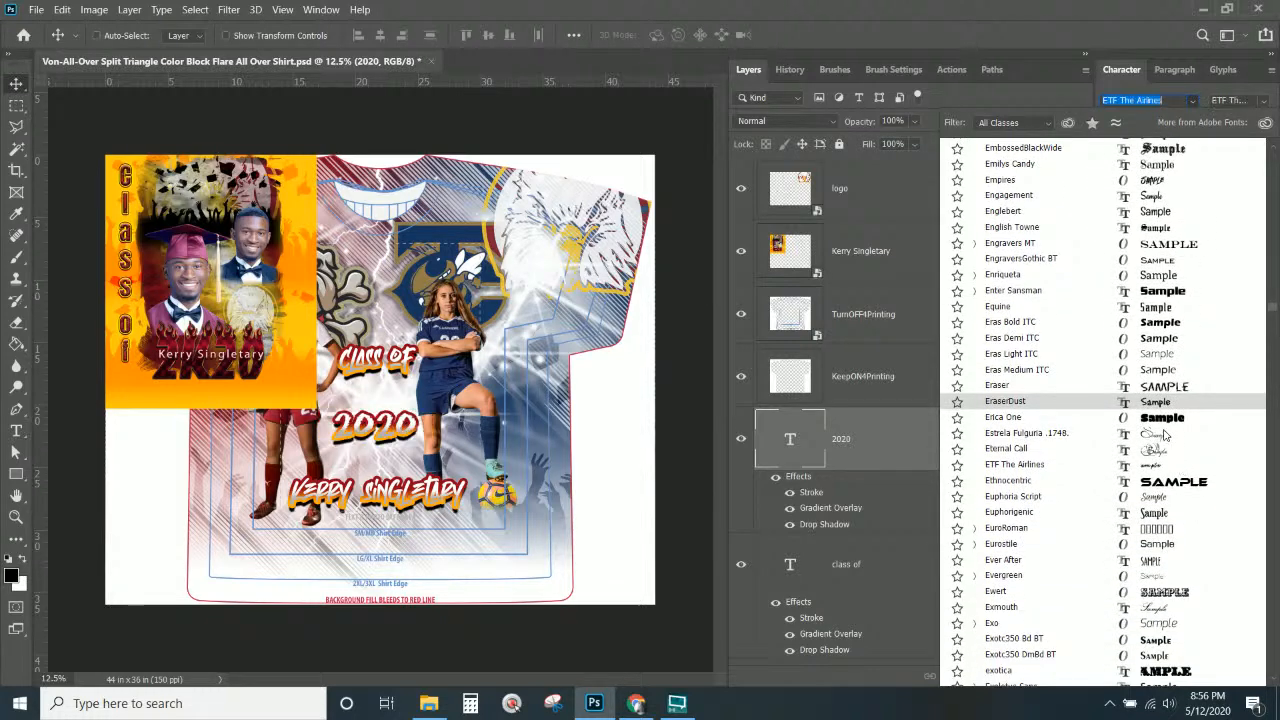
scroll(1165, 435, "down", 6)
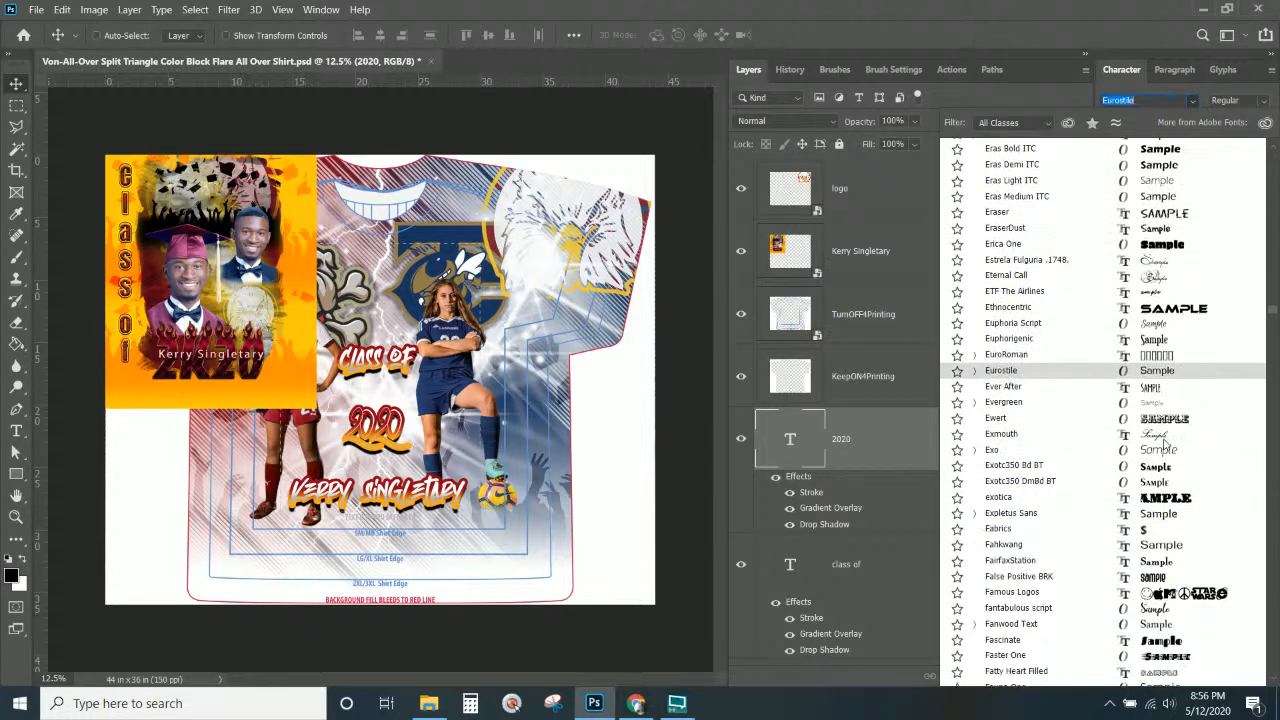
scroll(1165, 445, "down", 6)
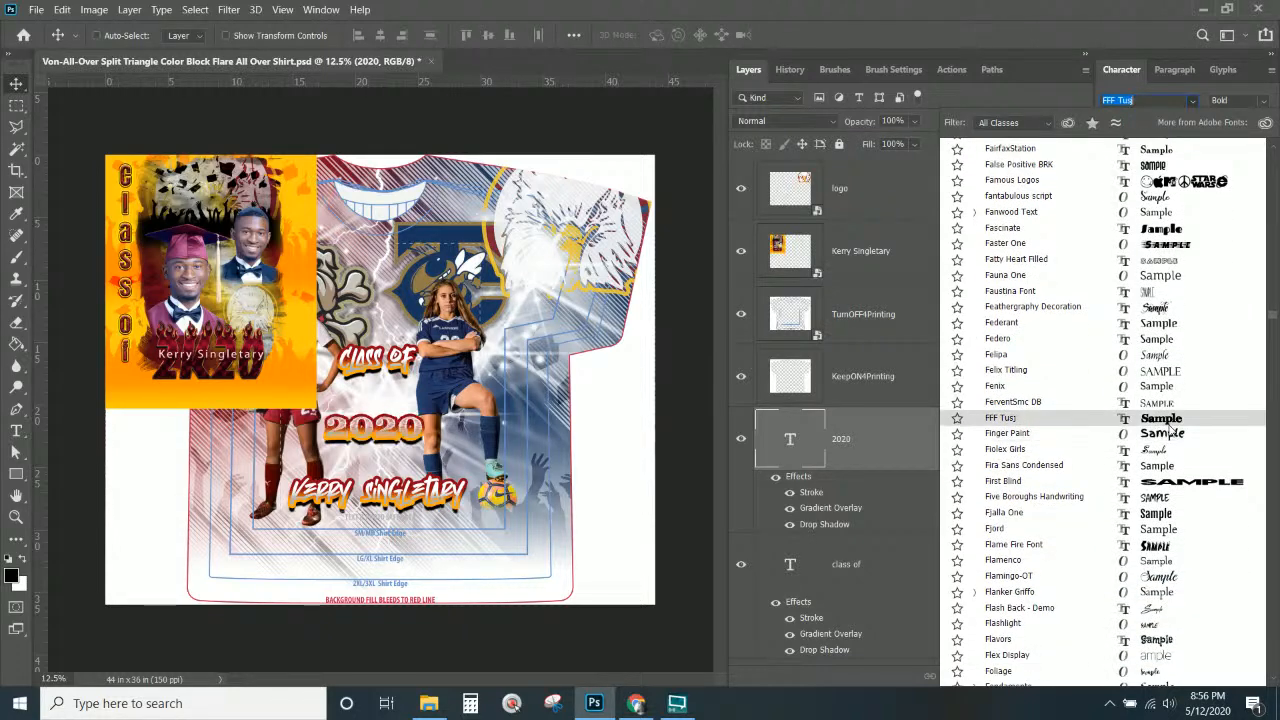
scroll(1168, 428, "down", 4)
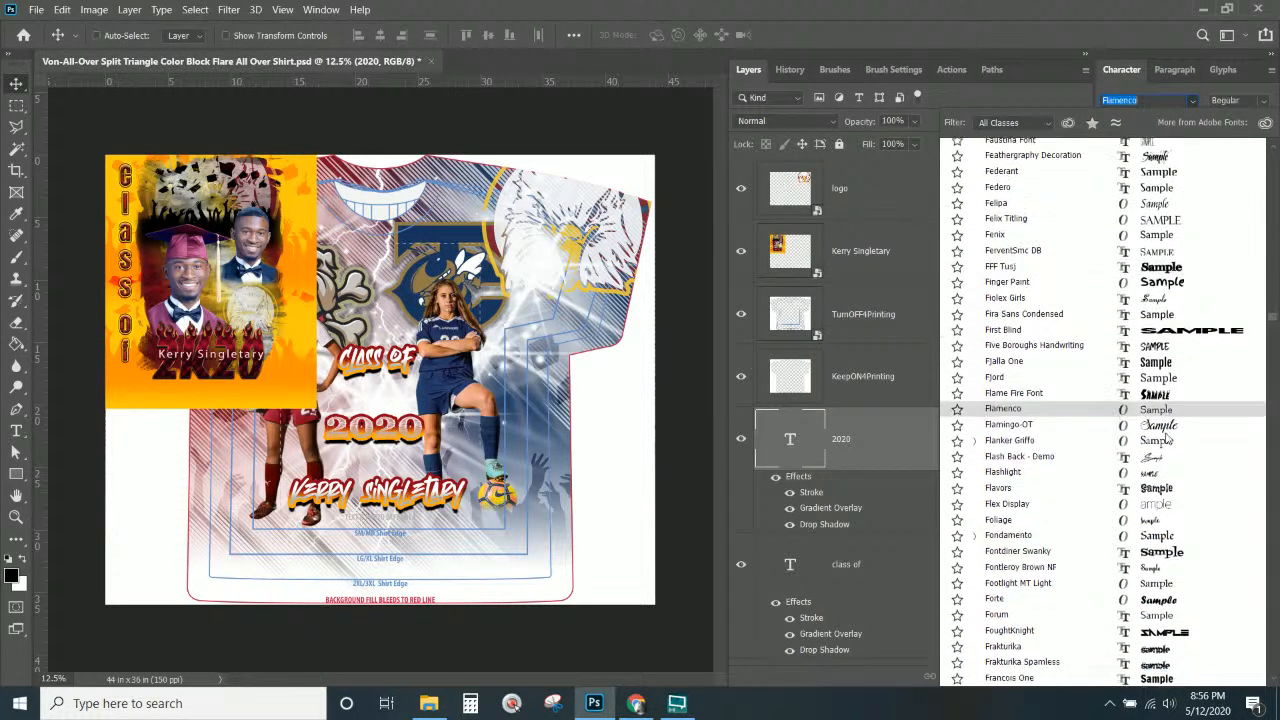
scroll(1165, 440, "down", 1)
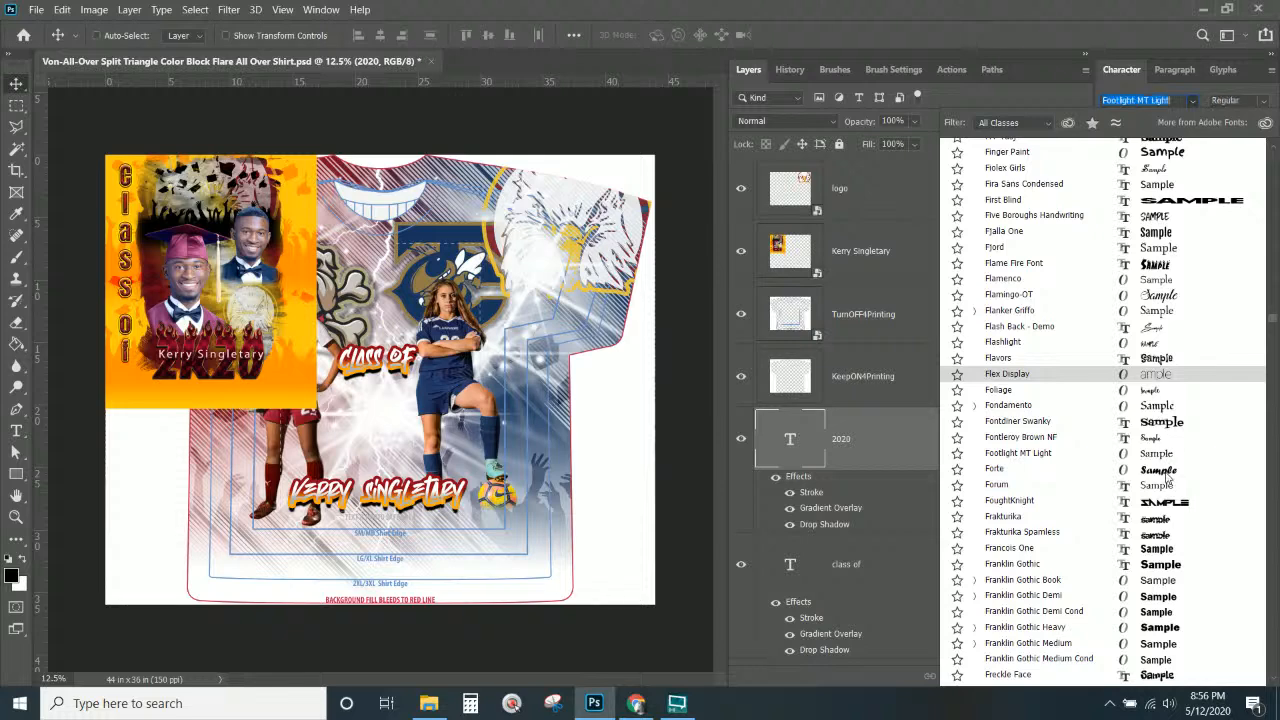
scroll(1168, 479, "down", 5)
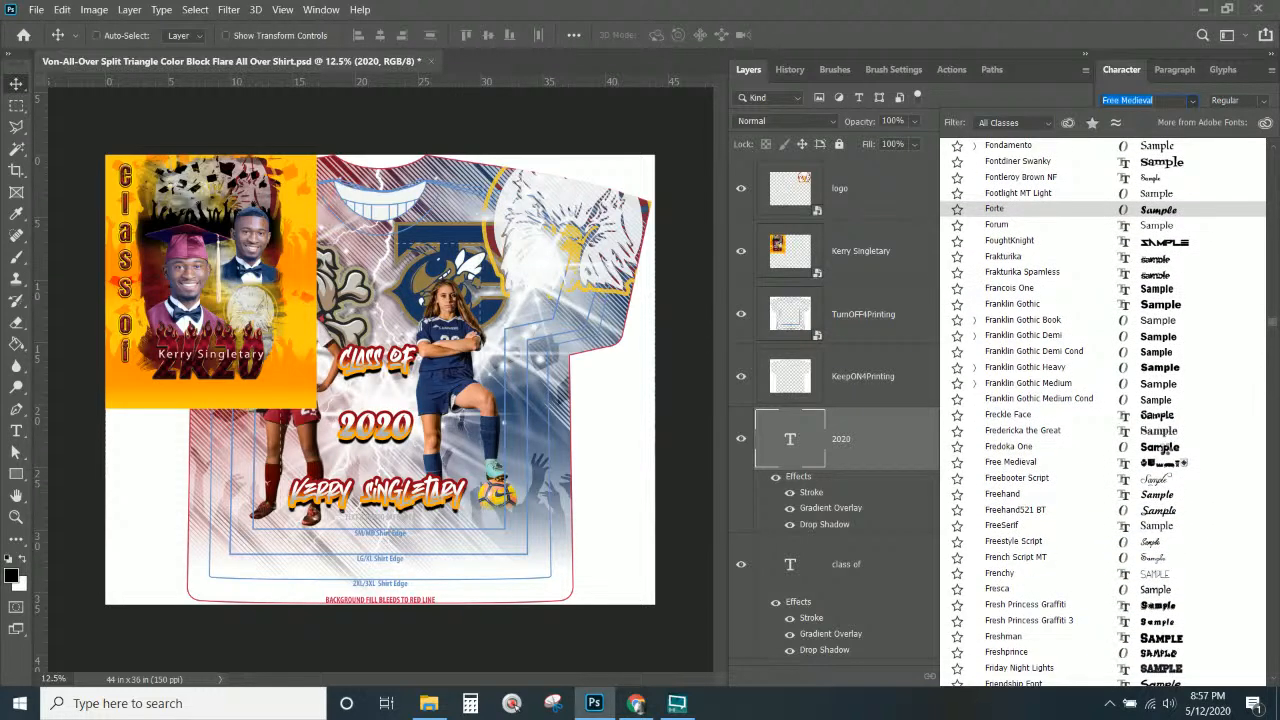
scroll(1165, 455, "down", 3)
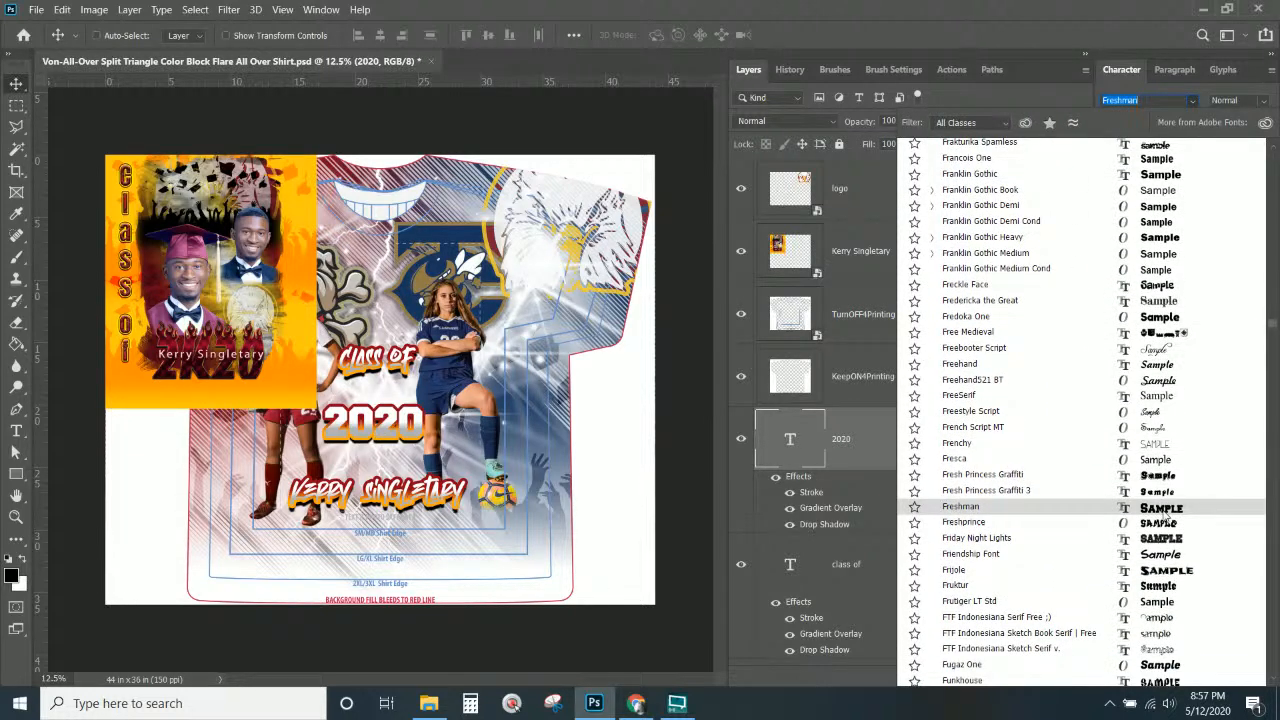
scroll(1167, 520, "down", 4)
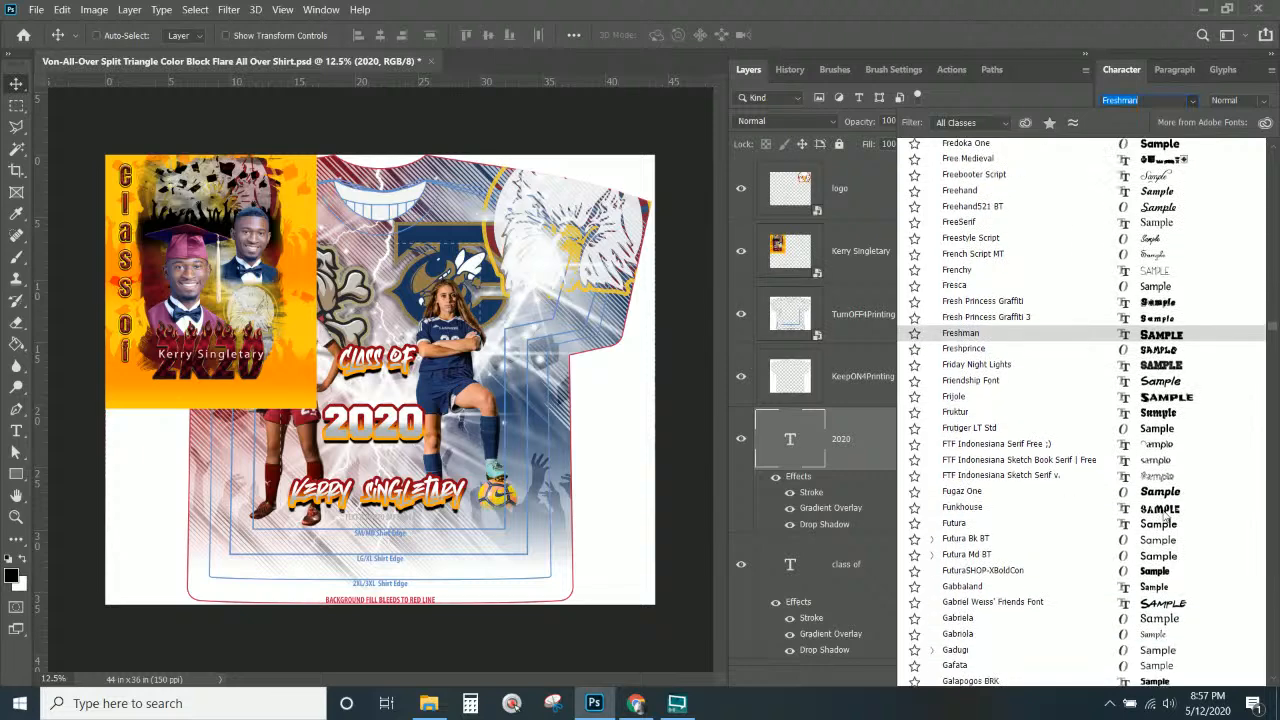
scroll(1163, 513, "down", 2)
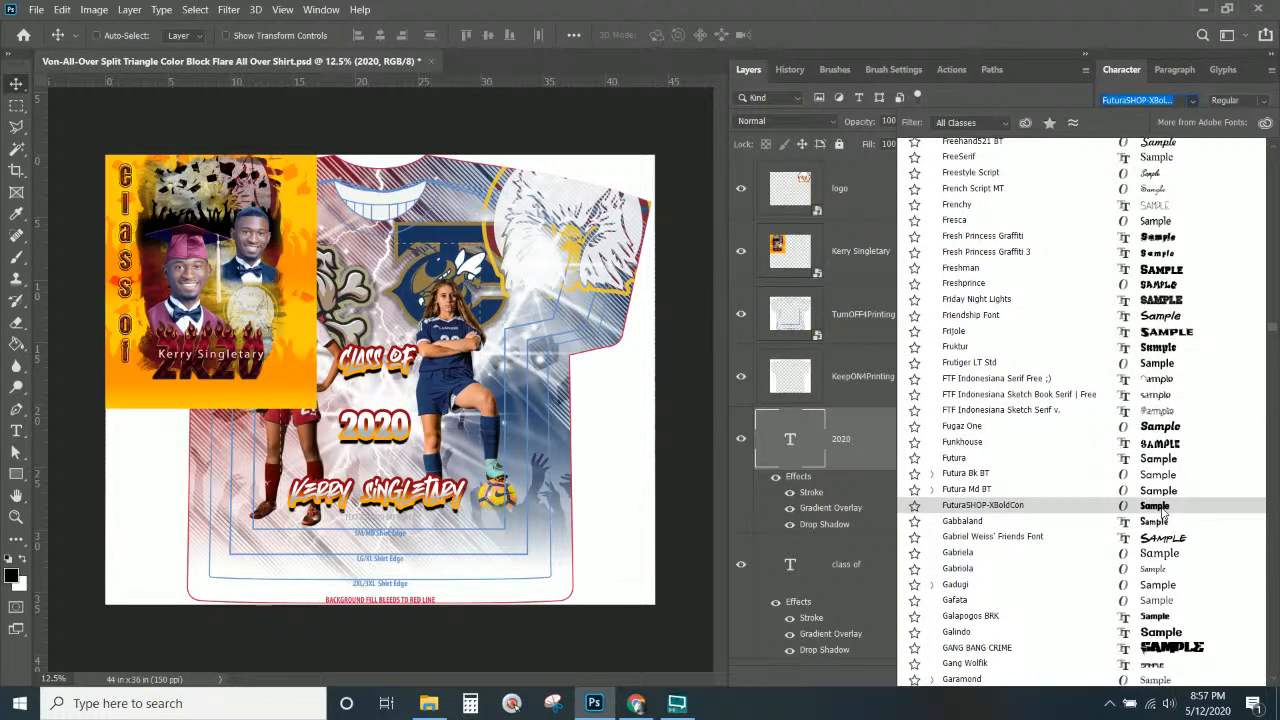
scroll(1163, 510, "down", 5)
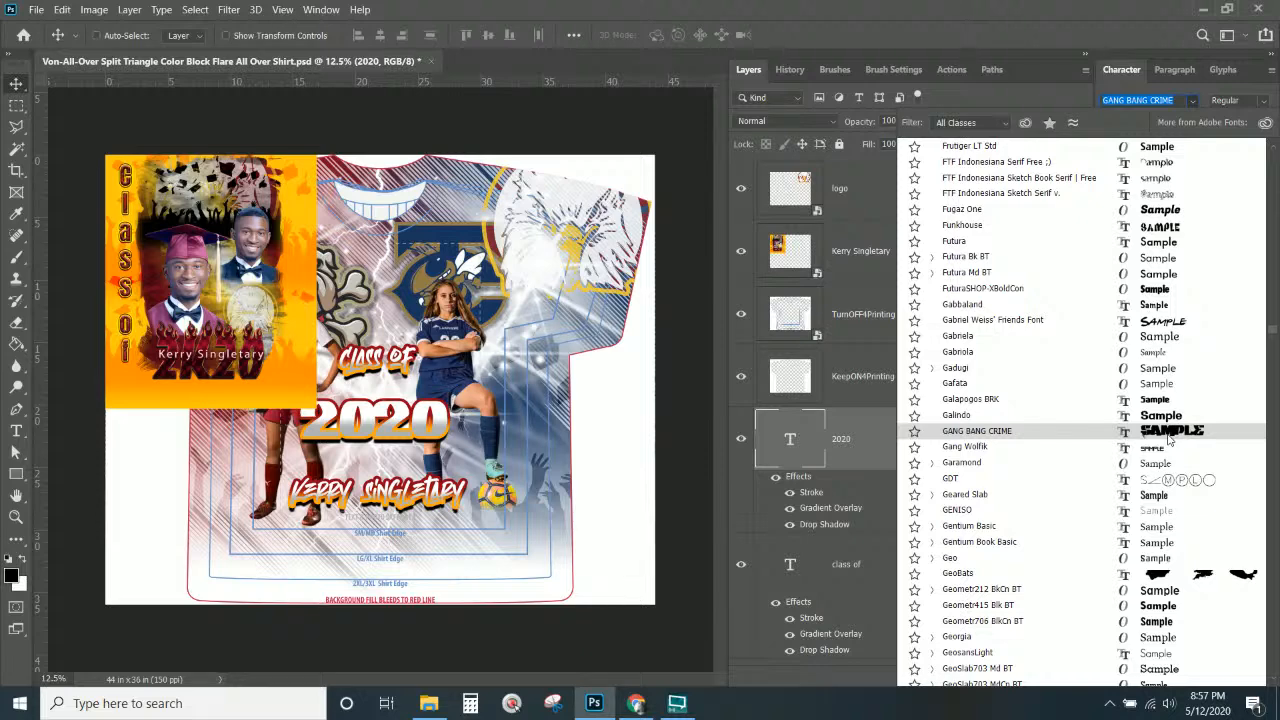
left_click(1168, 437)
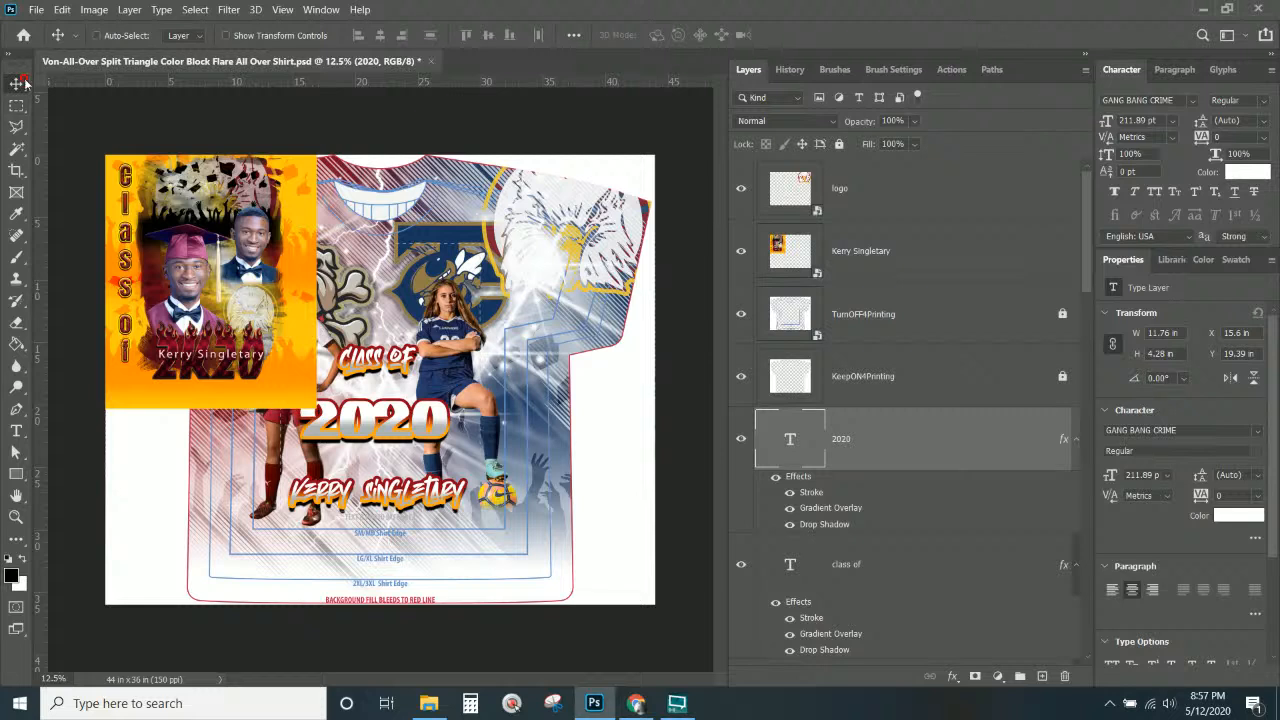
Scale the 2020 text to about 76% and move it to X 30.8 in, Y 12.11 in.
key("ctrl+t")
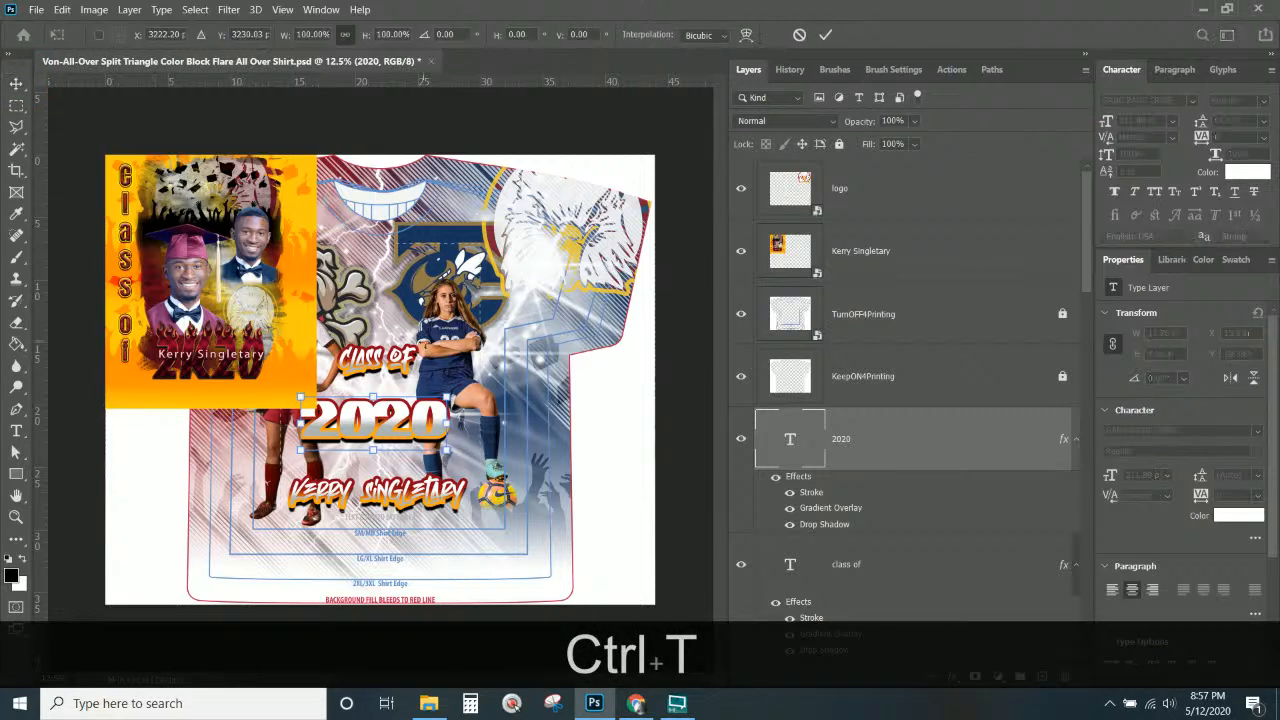
left_click_drag(447, 397, 591, 323)
key("Return")
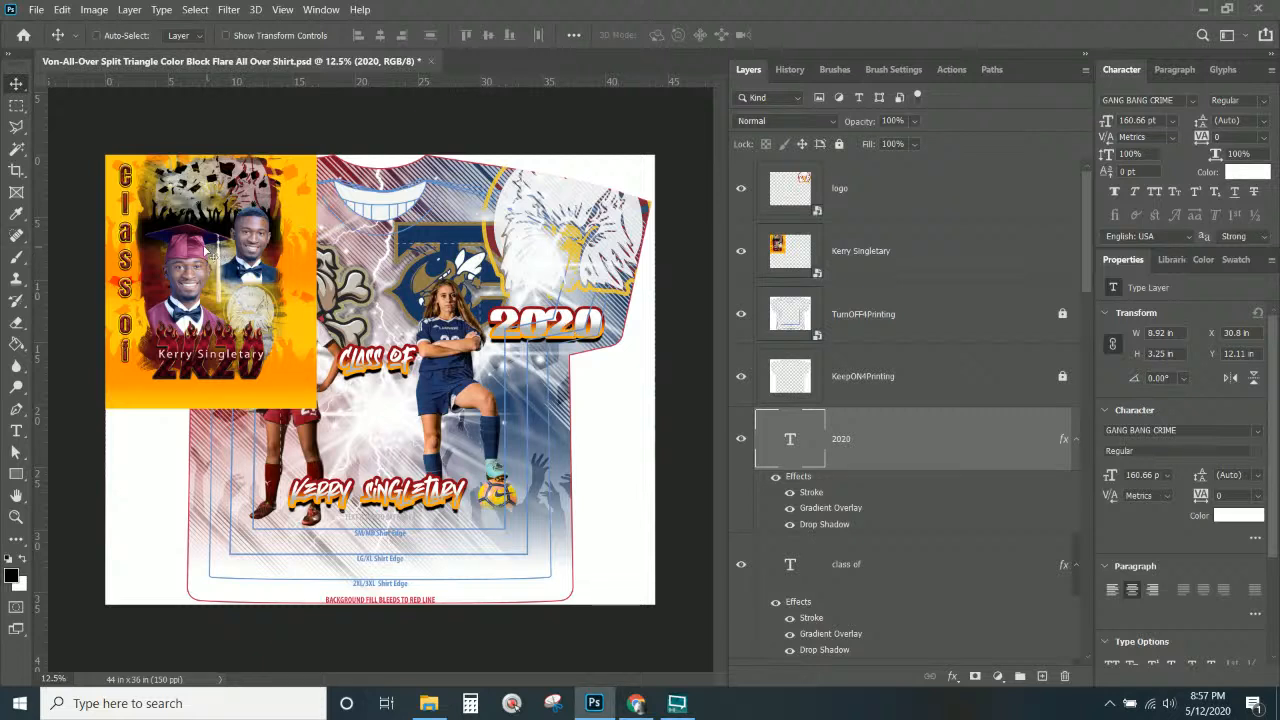
right_click(205, 252)
left_click(205, 250)
Hide the yellow graduate photo panel layer.
left_click(904, 436)
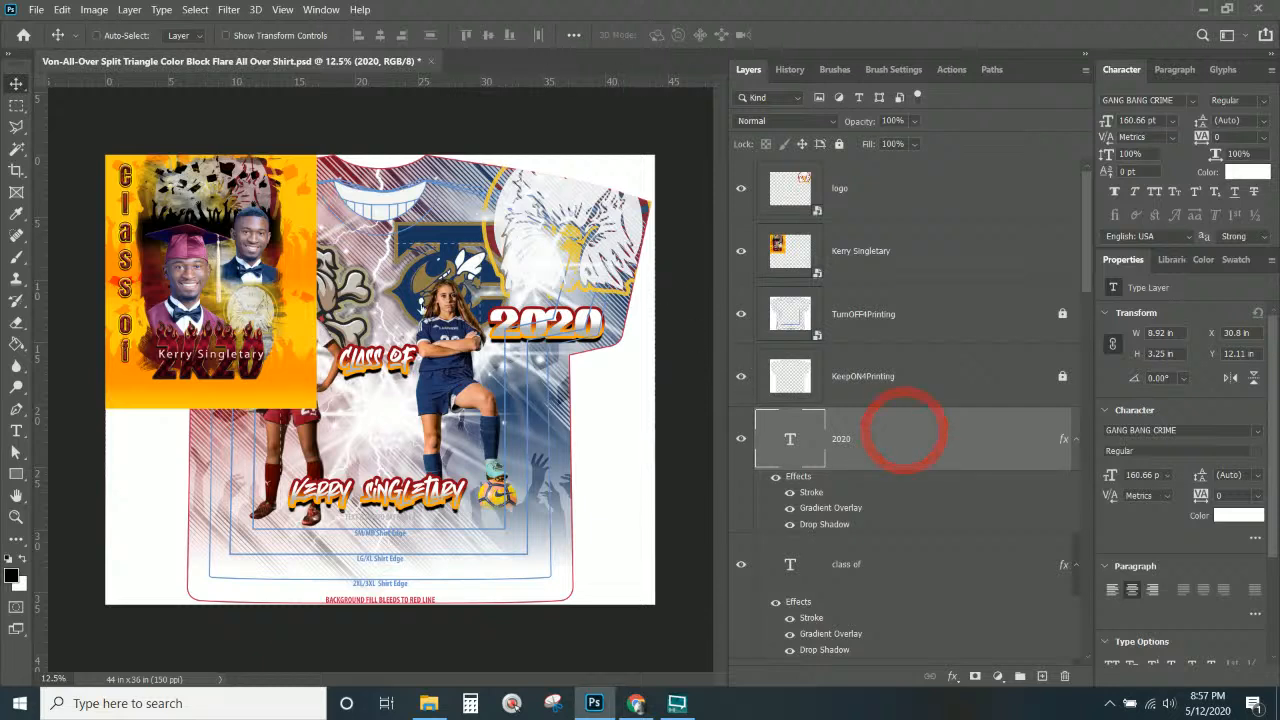
left_click(789, 250)
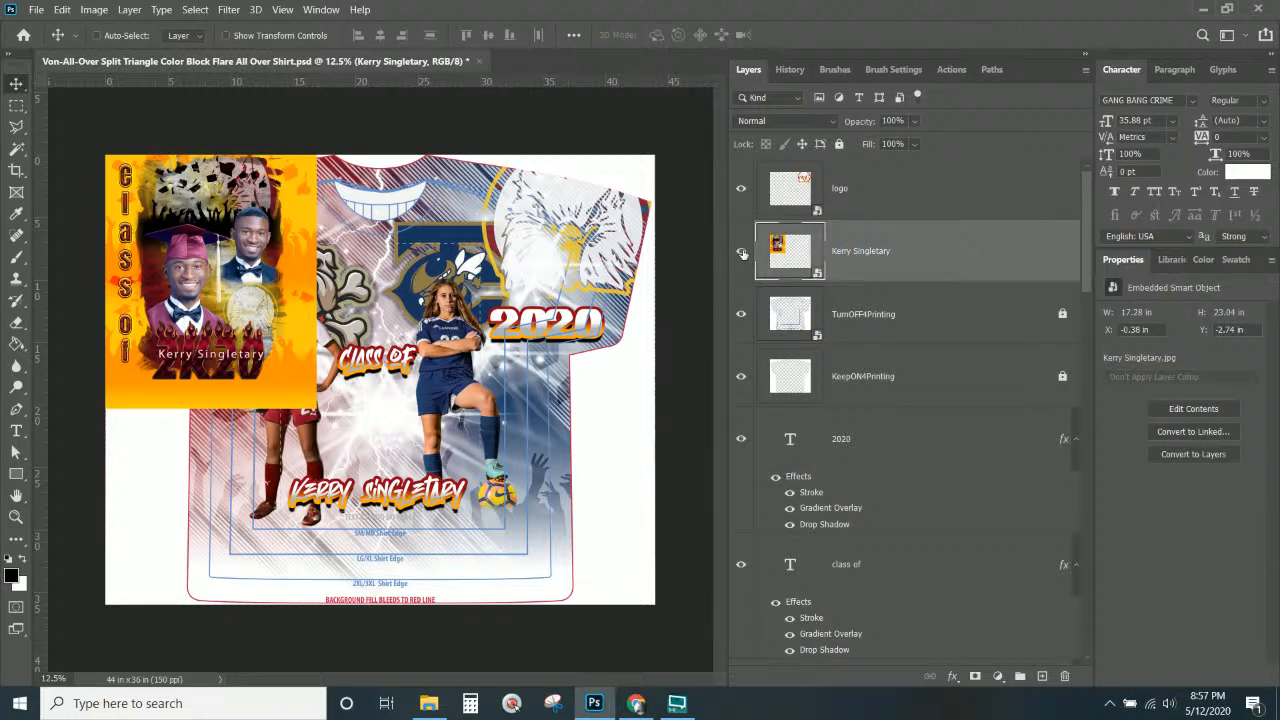
left_click(741, 251)
Duplicate Gradient Fill 1 copy 3 as copy 4, hide copy 3, and select the name text layer.
scroll(838, 456, "down", 10)
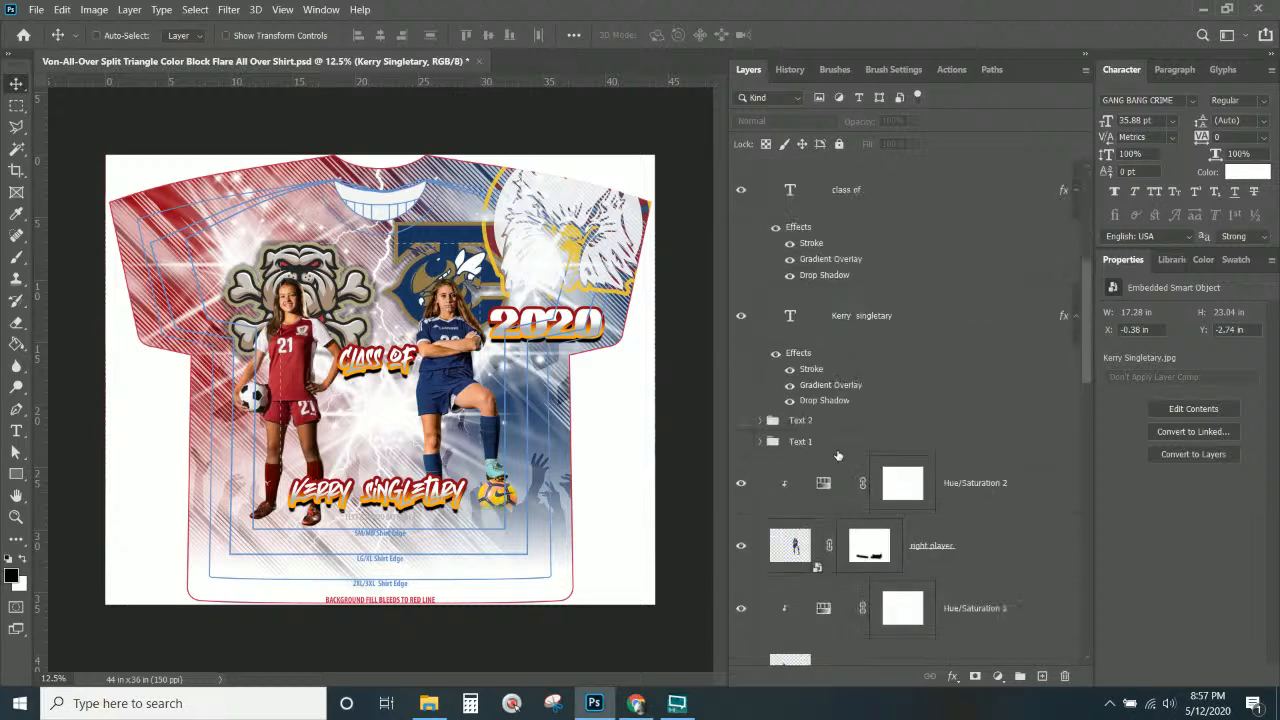
scroll(838, 456, "down", 10)
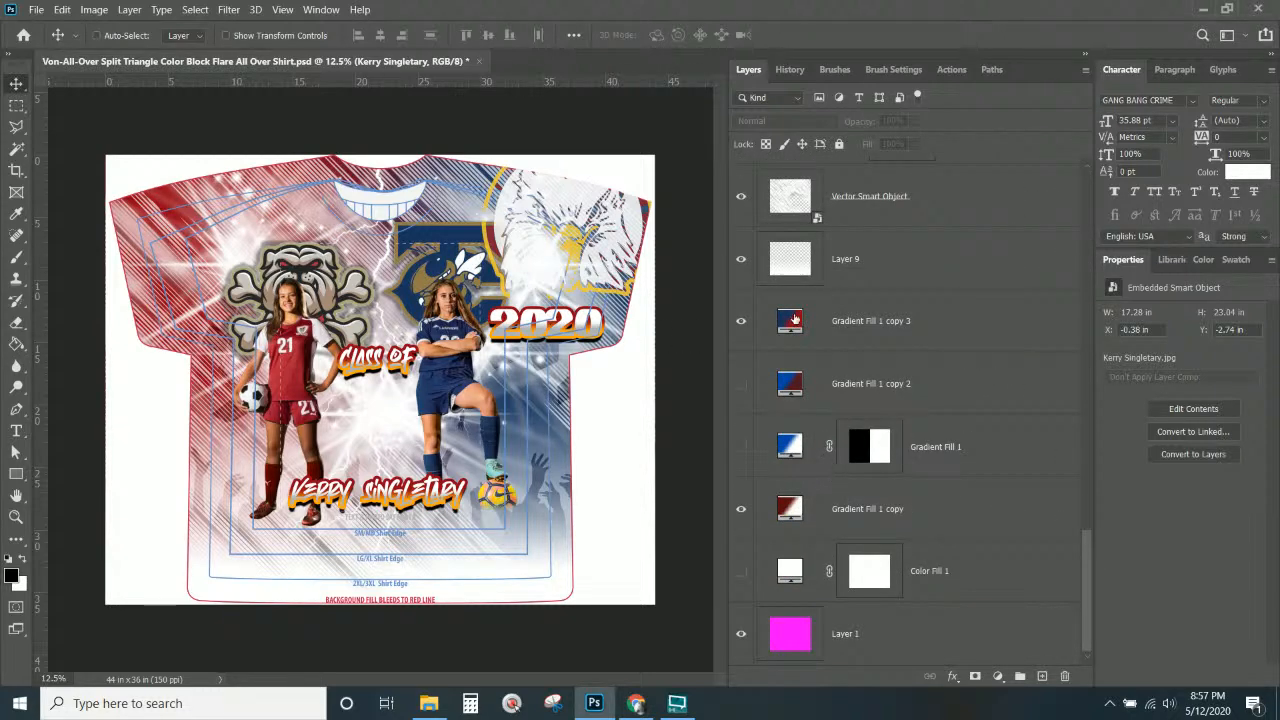
left_click(848, 326)
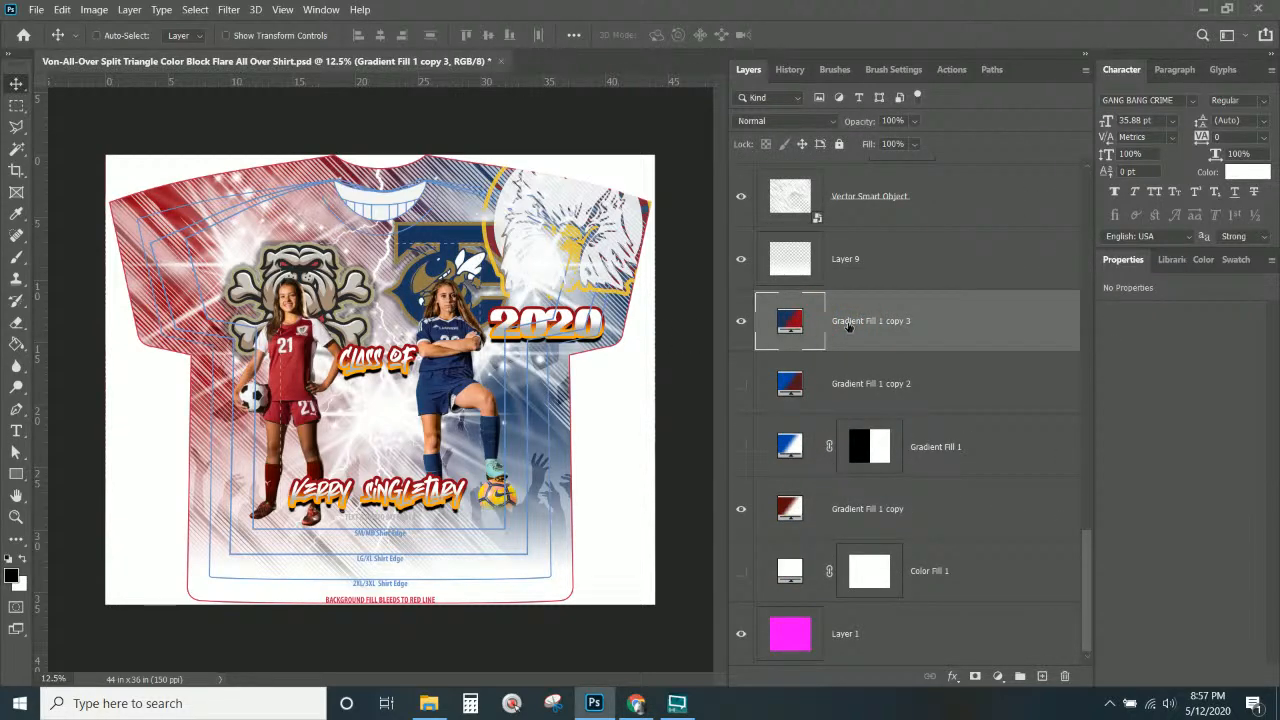
right_click(848, 326)
left_click(906, 80)
key("Return")
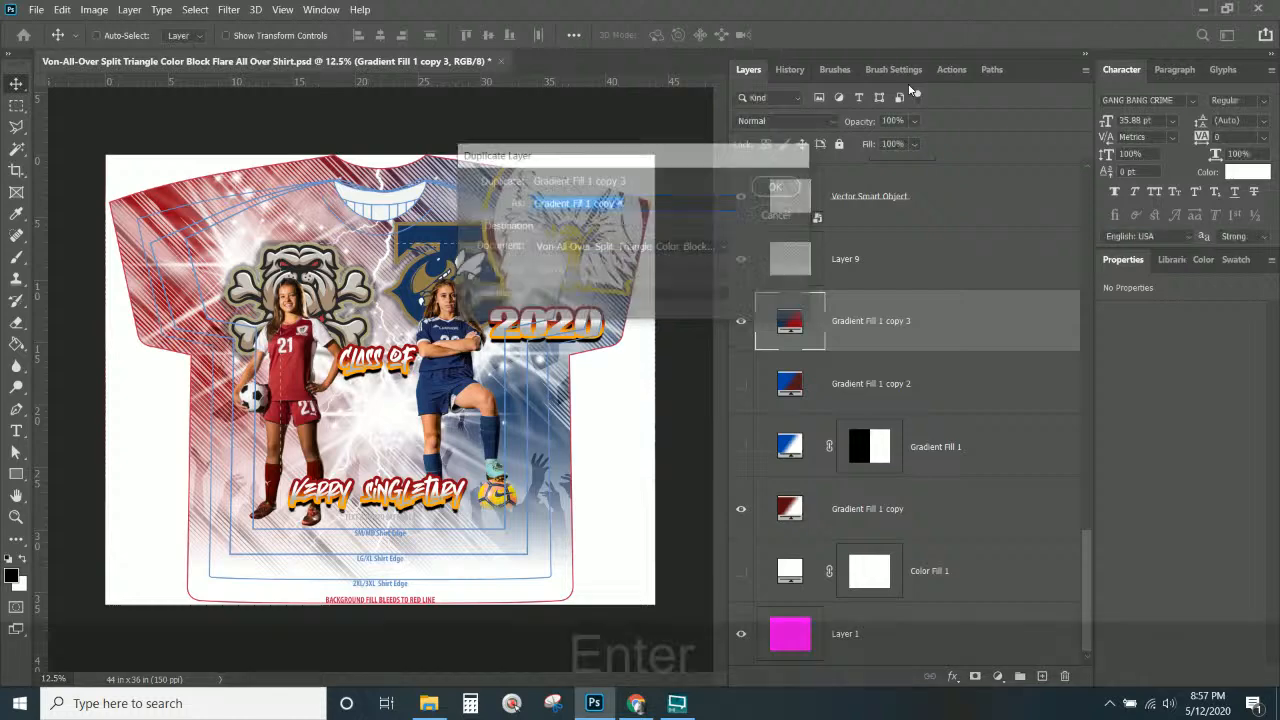
left_click(742, 383)
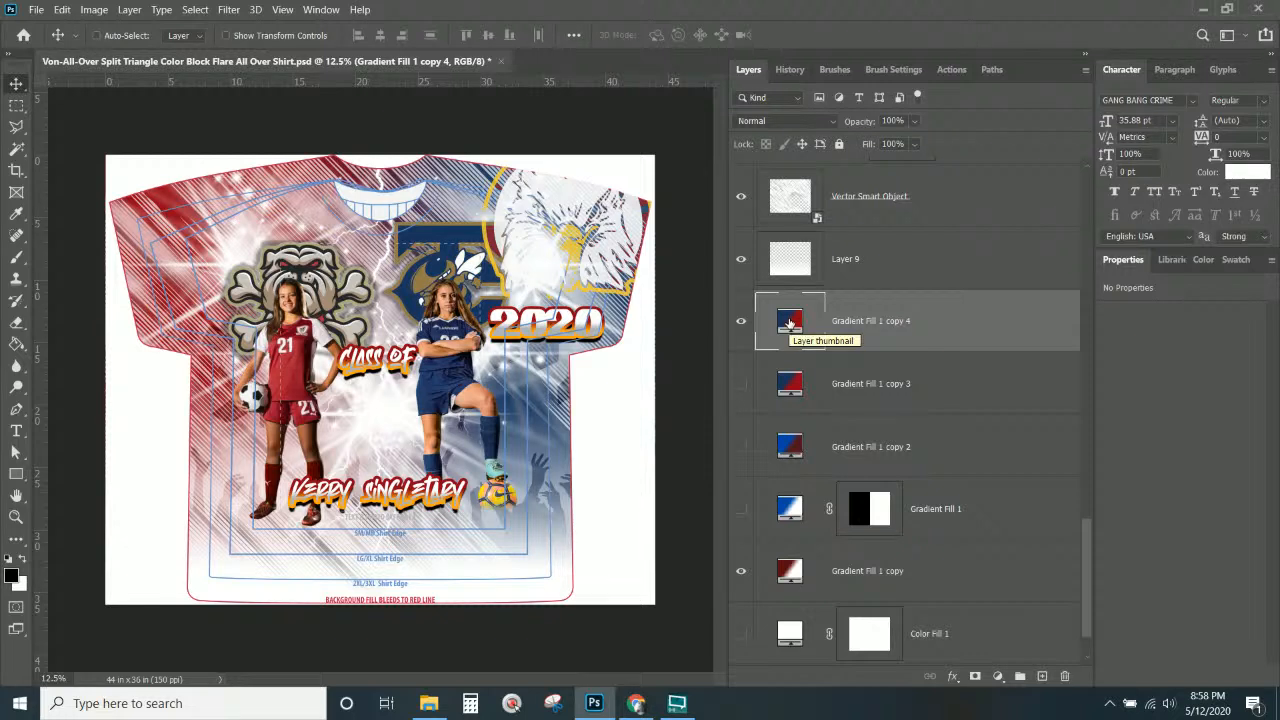
right_click(445, 490)
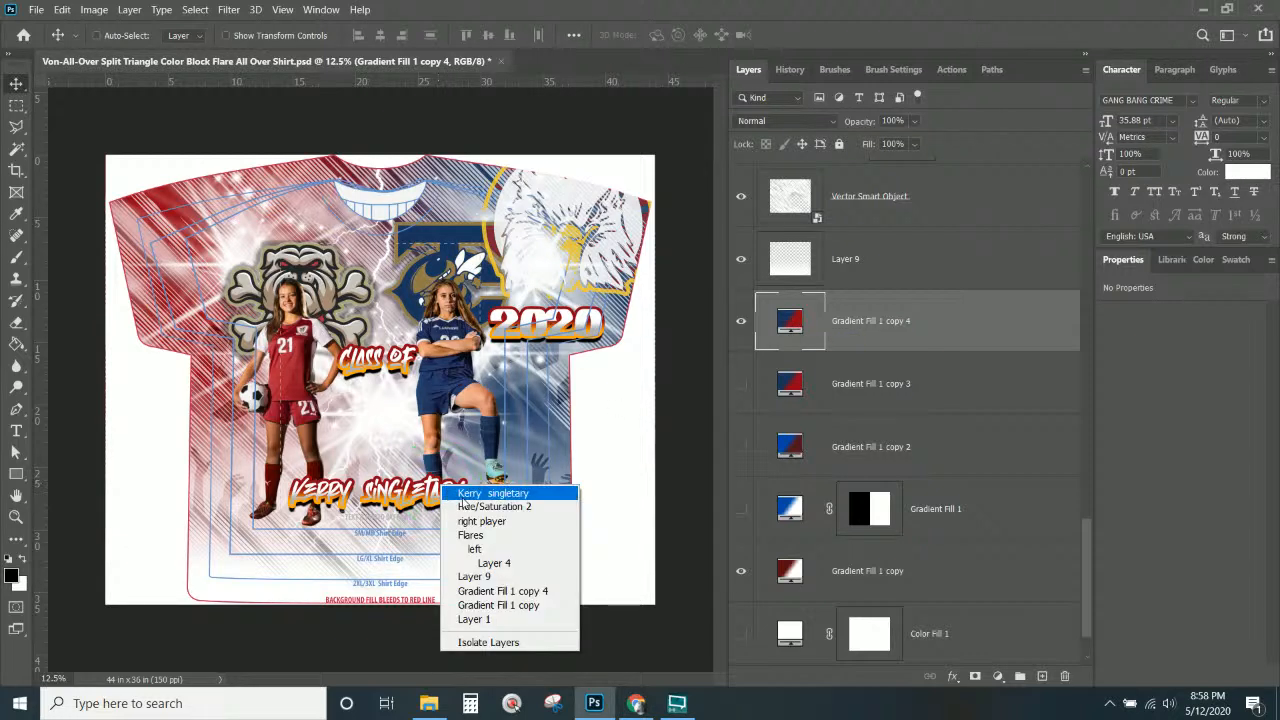
left_click(490, 493)
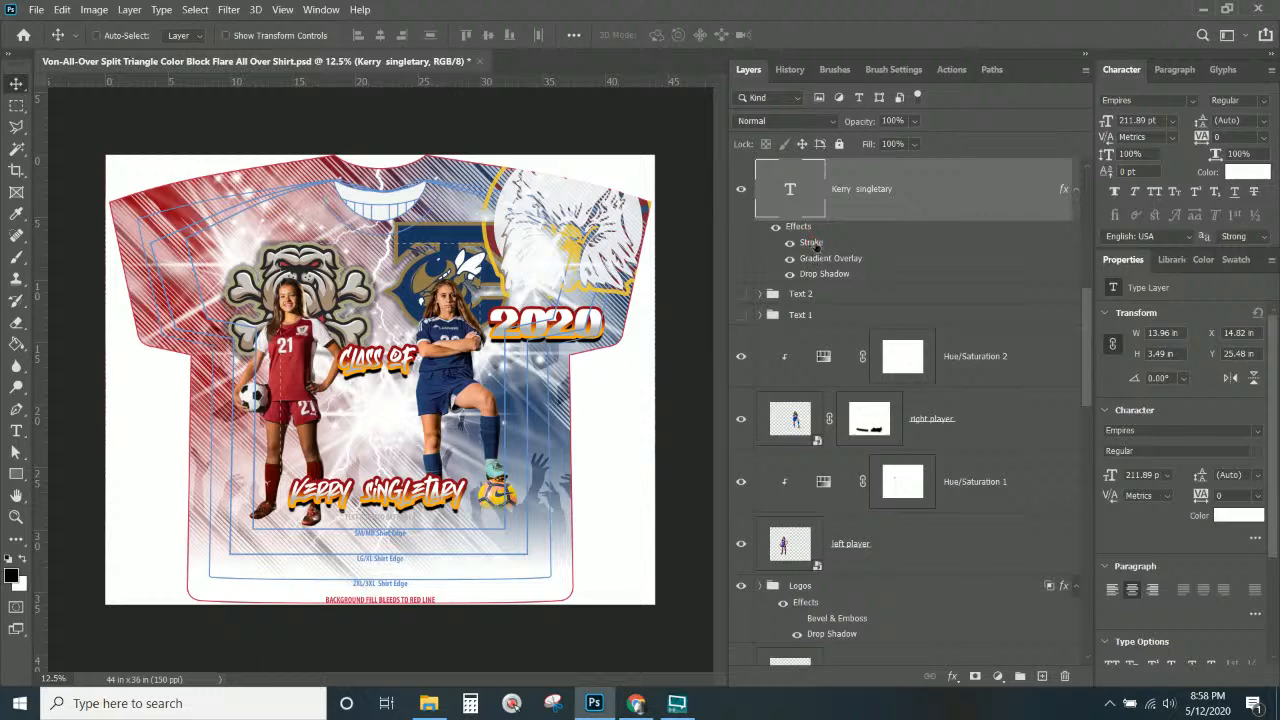
Add a dark red (#5a0a1a) stop at 92% to the name's stroke gradient.
double_click(812, 243)
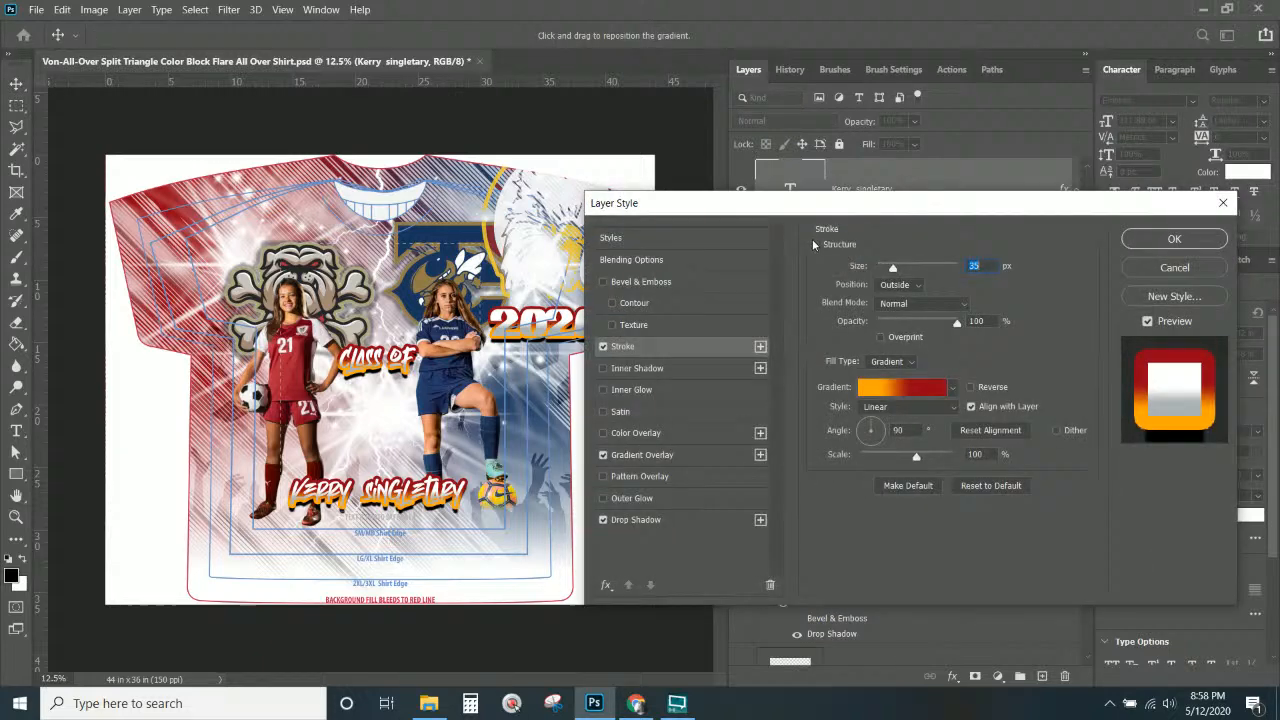
left_click(665, 347)
left_click(920, 390)
left_click(1066, 468)
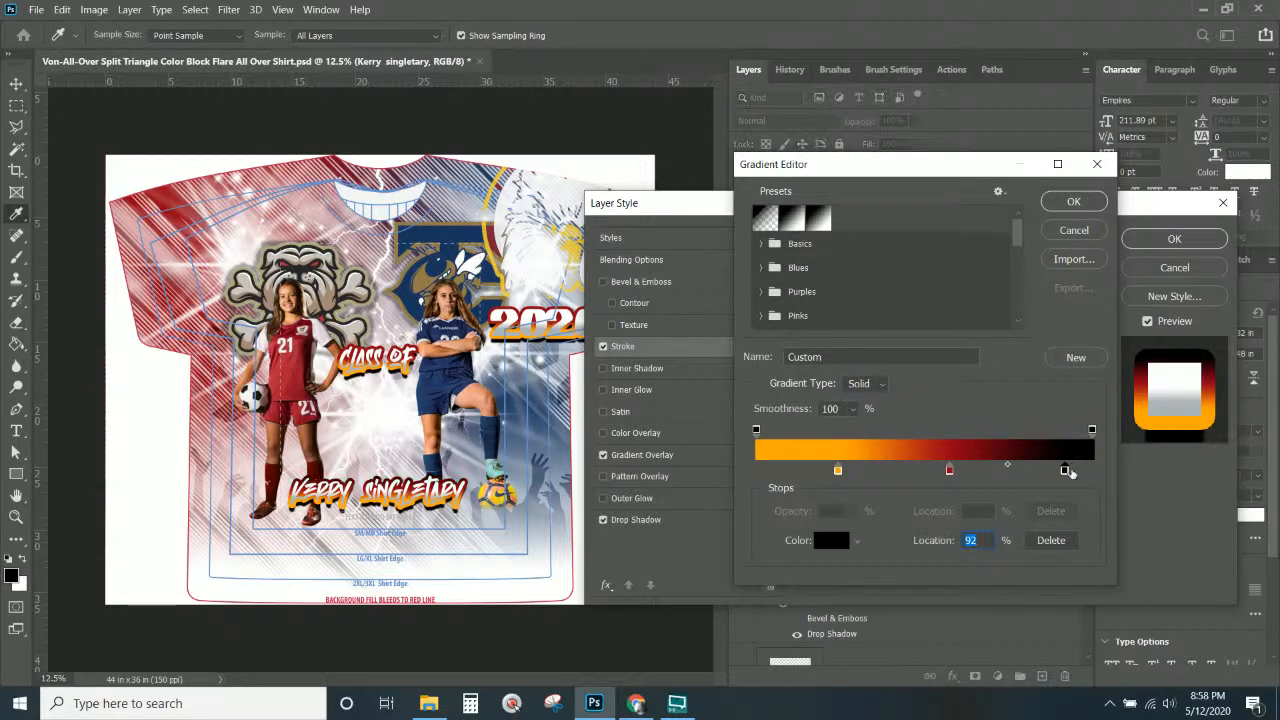
left_click(839, 543)
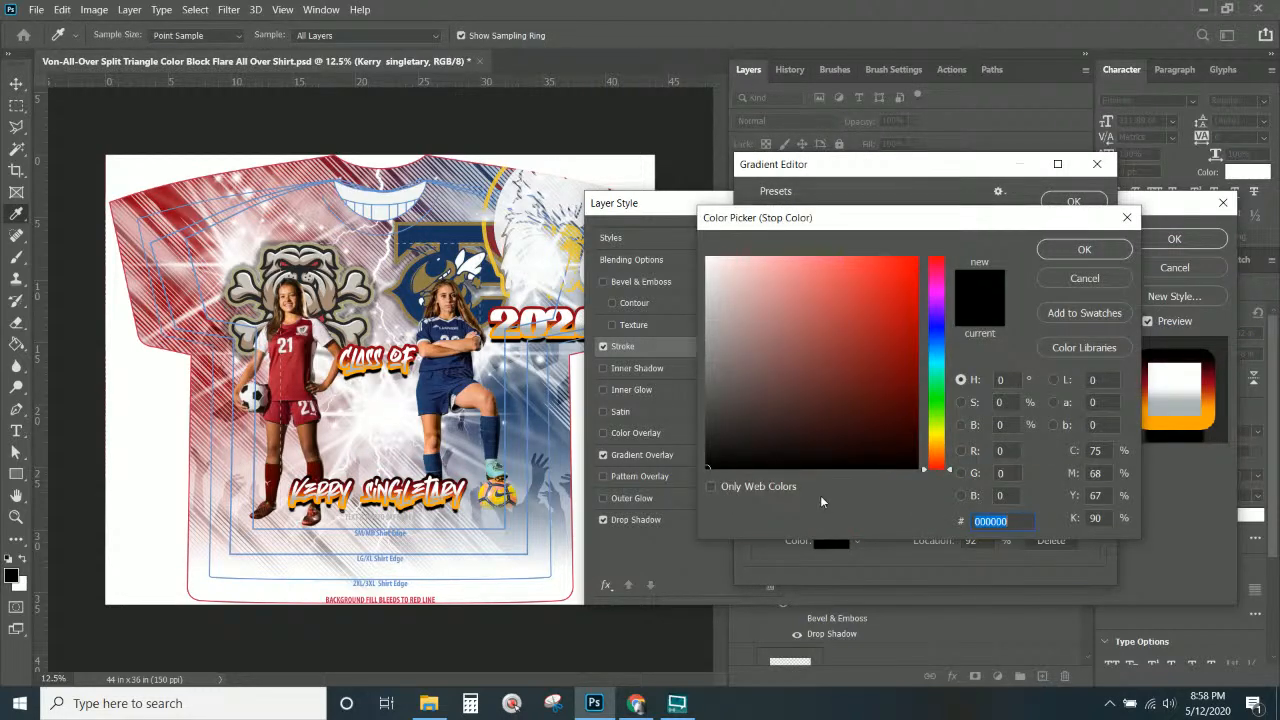
left_click(493, 238)
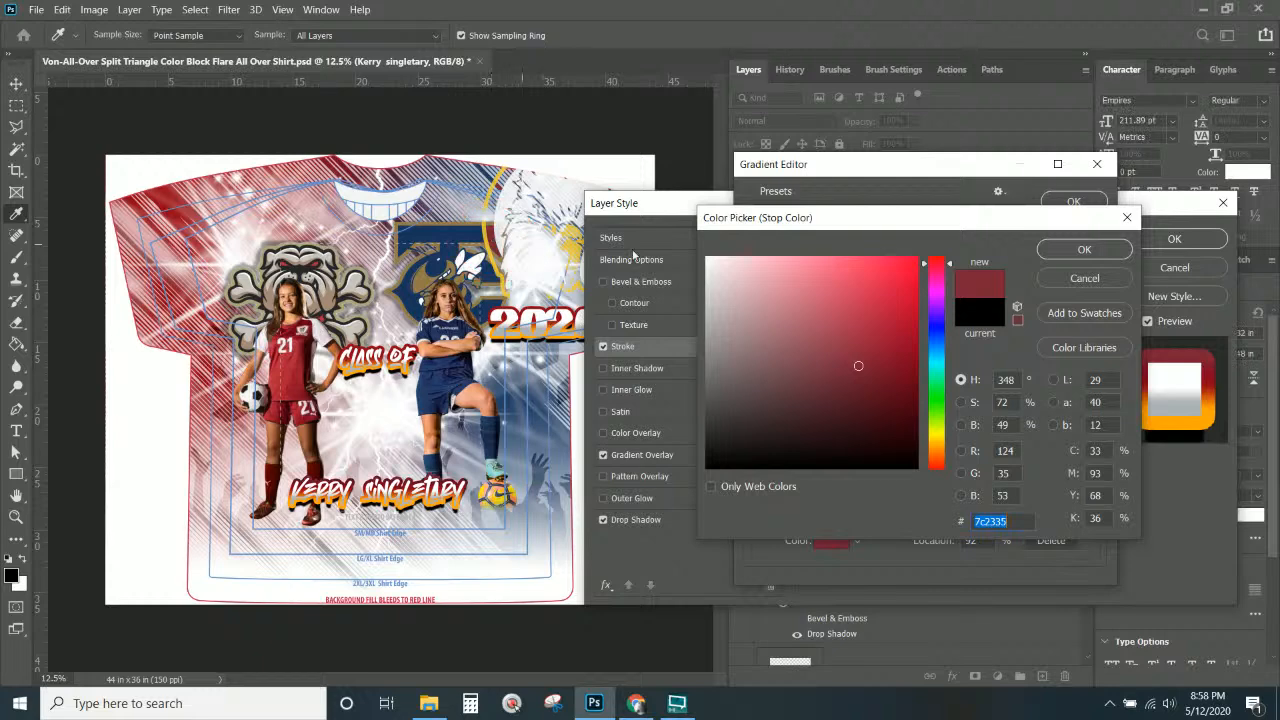
left_click_drag(859, 367, 896, 393)
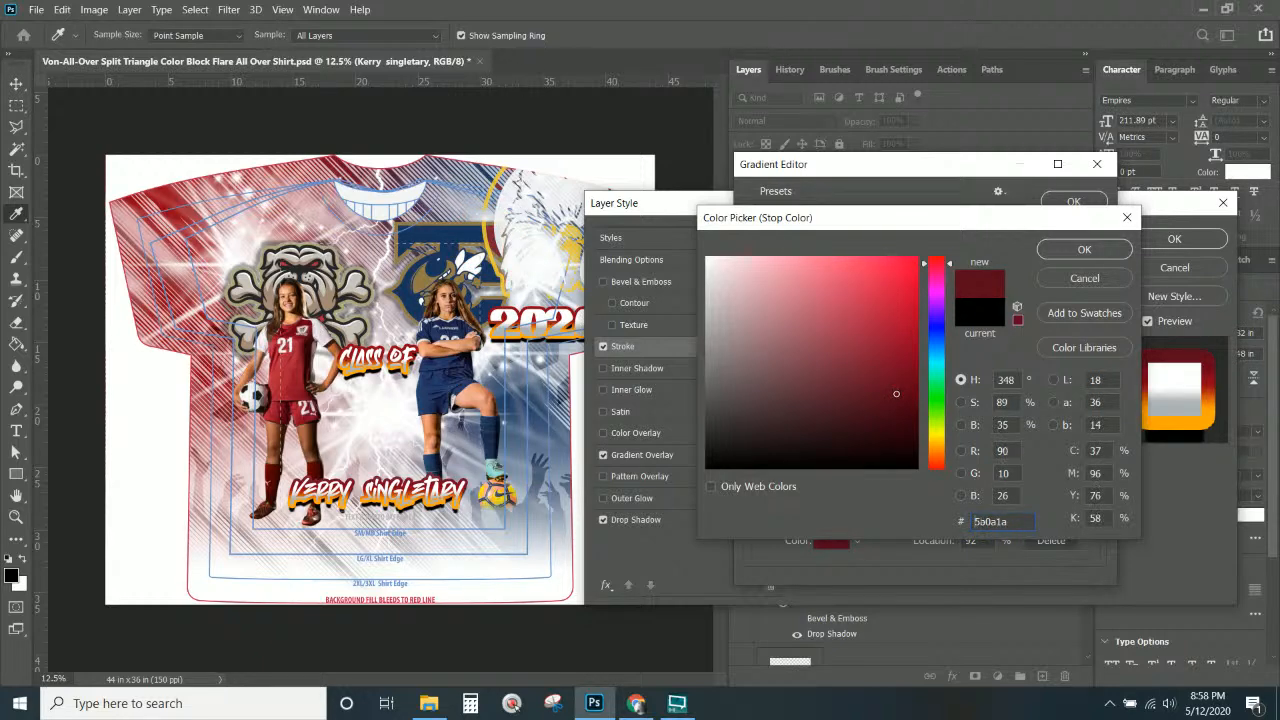
left_click(1063, 255)
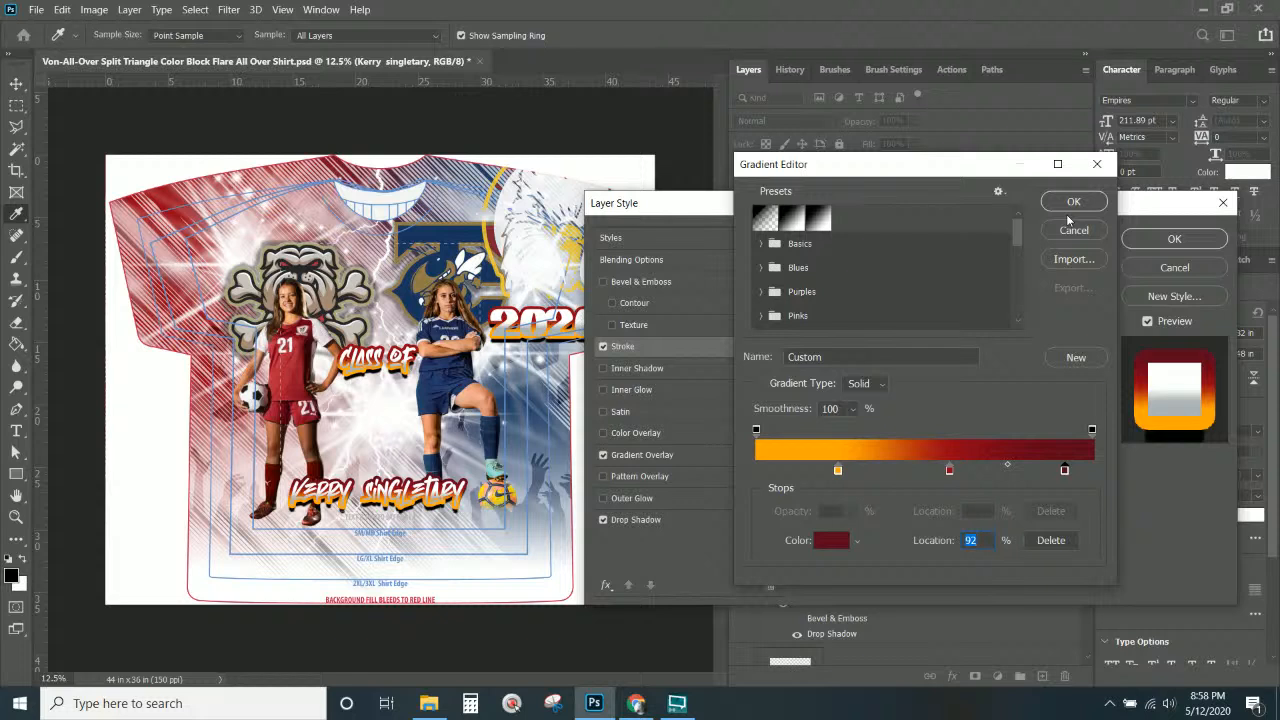
left_click(947, 446)
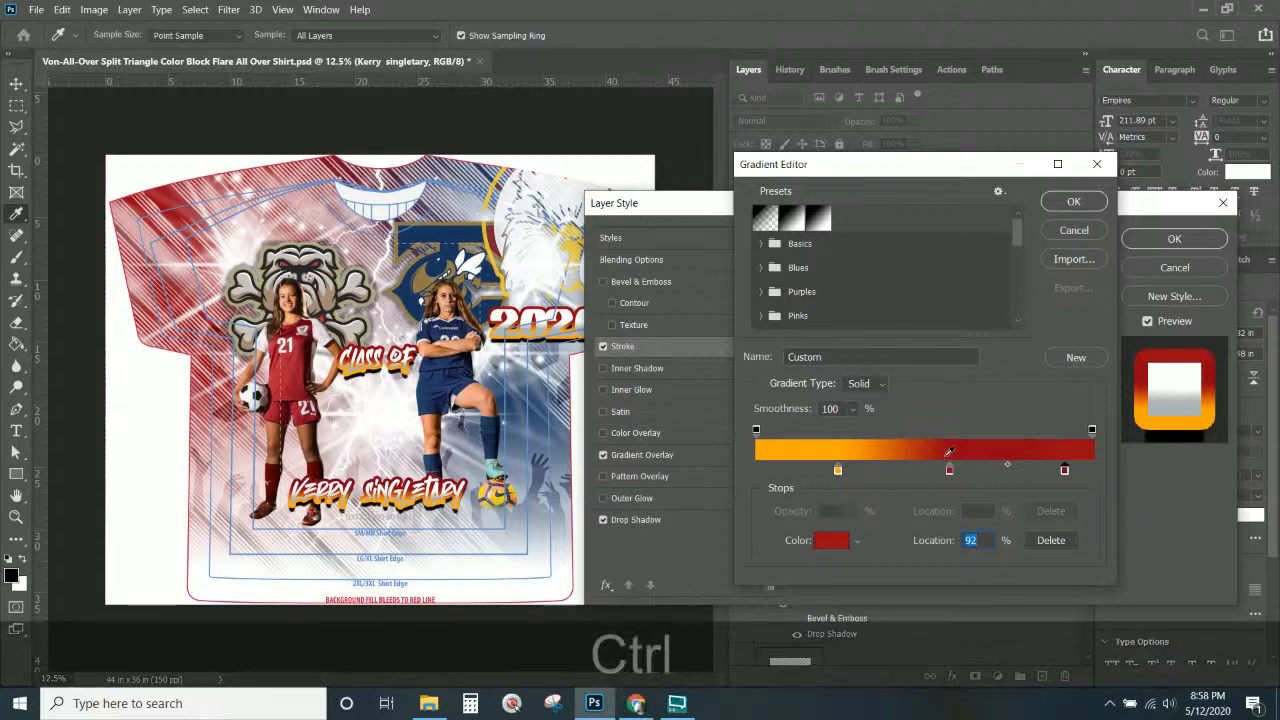
key("ctrl+z")
Save the orange-to-dark-red gradient as a preset and apply the stroke style.
left_click(1080, 365)
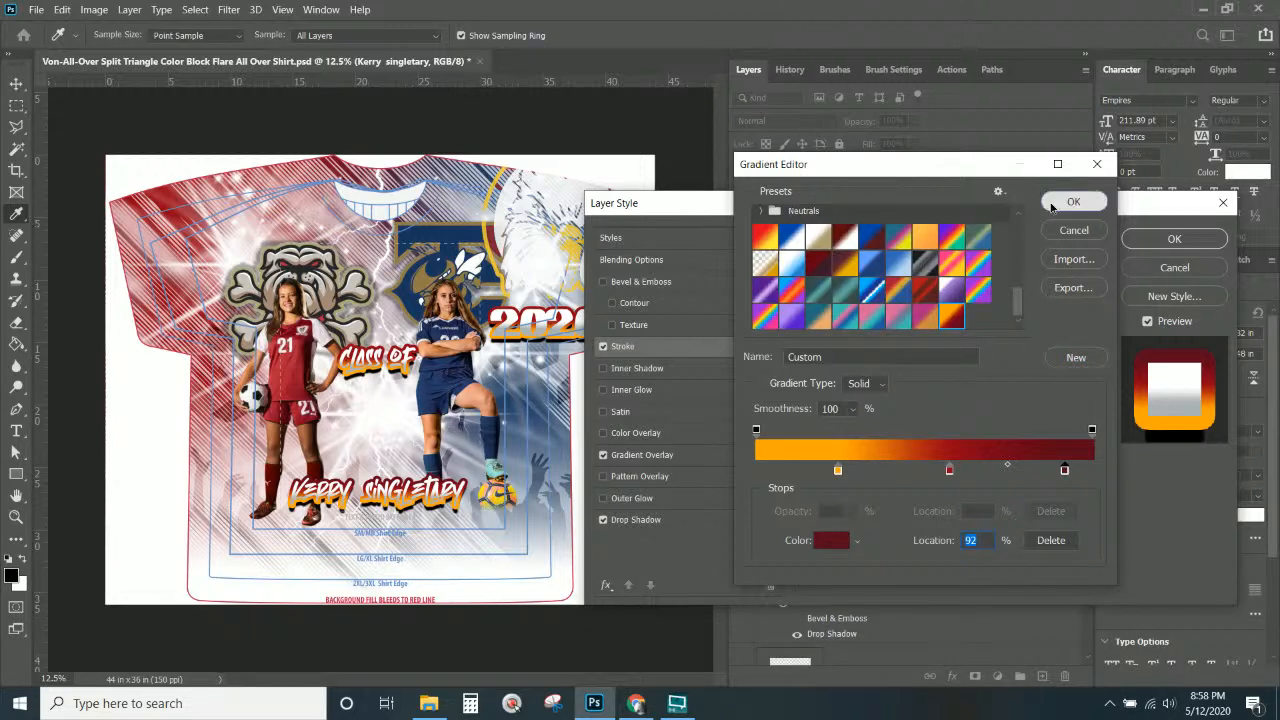
left_click(1073, 201)
left_click(1174, 238)
Apply the saved orange-to-dark-red gradient preset to Gradient Fill 1 copy 4.
key("v")
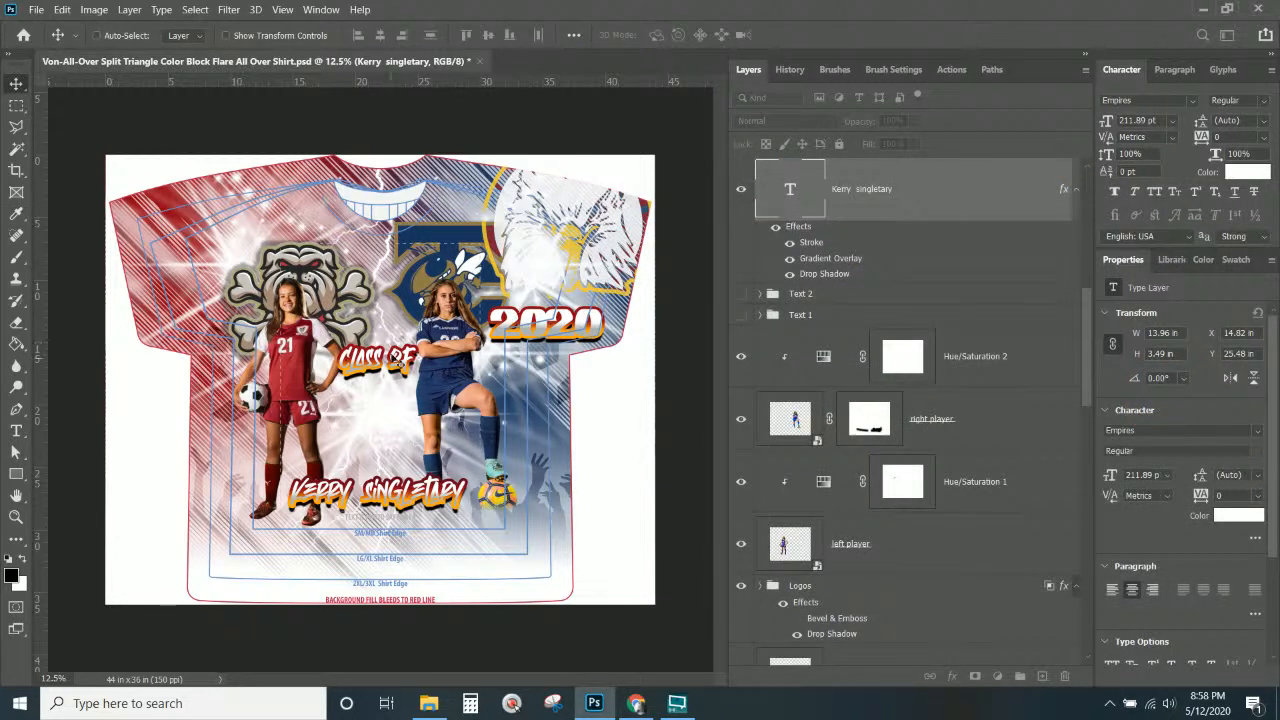
scroll(819, 571, "down", 5)
scroll(843, 537, "down", 5)
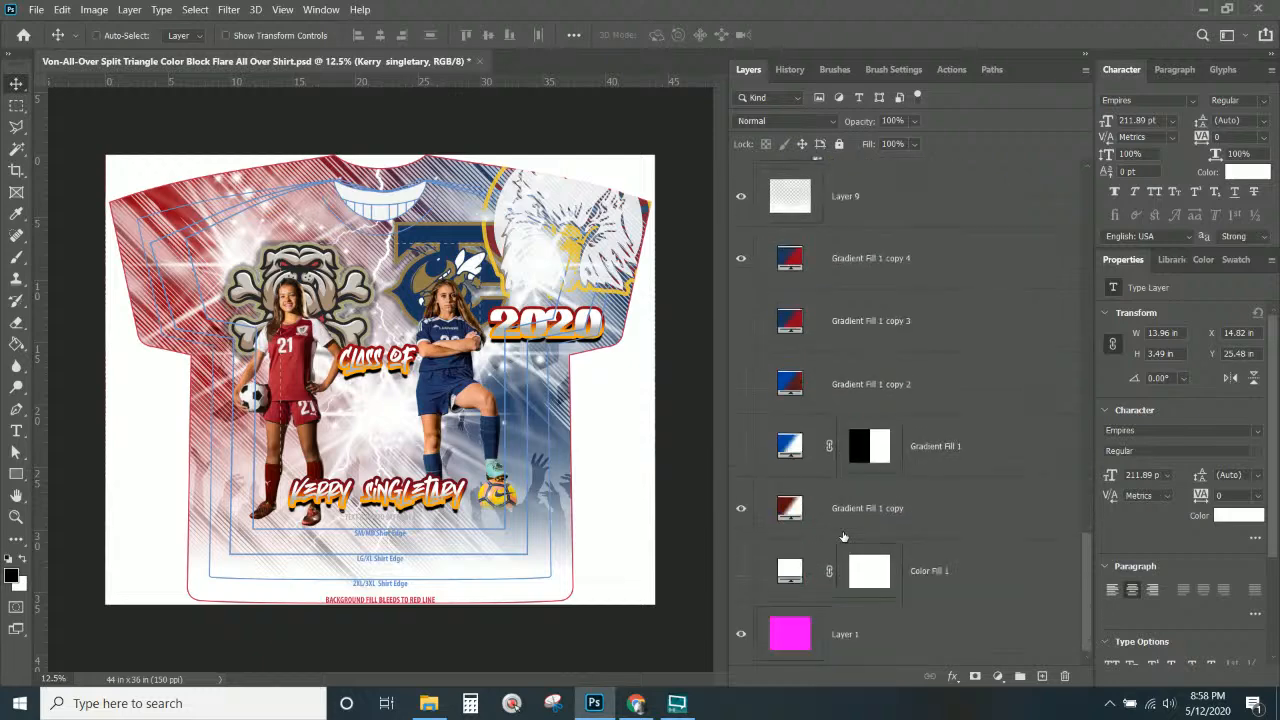
scroll(796, 417, "up", 3)
double_click(797, 452)
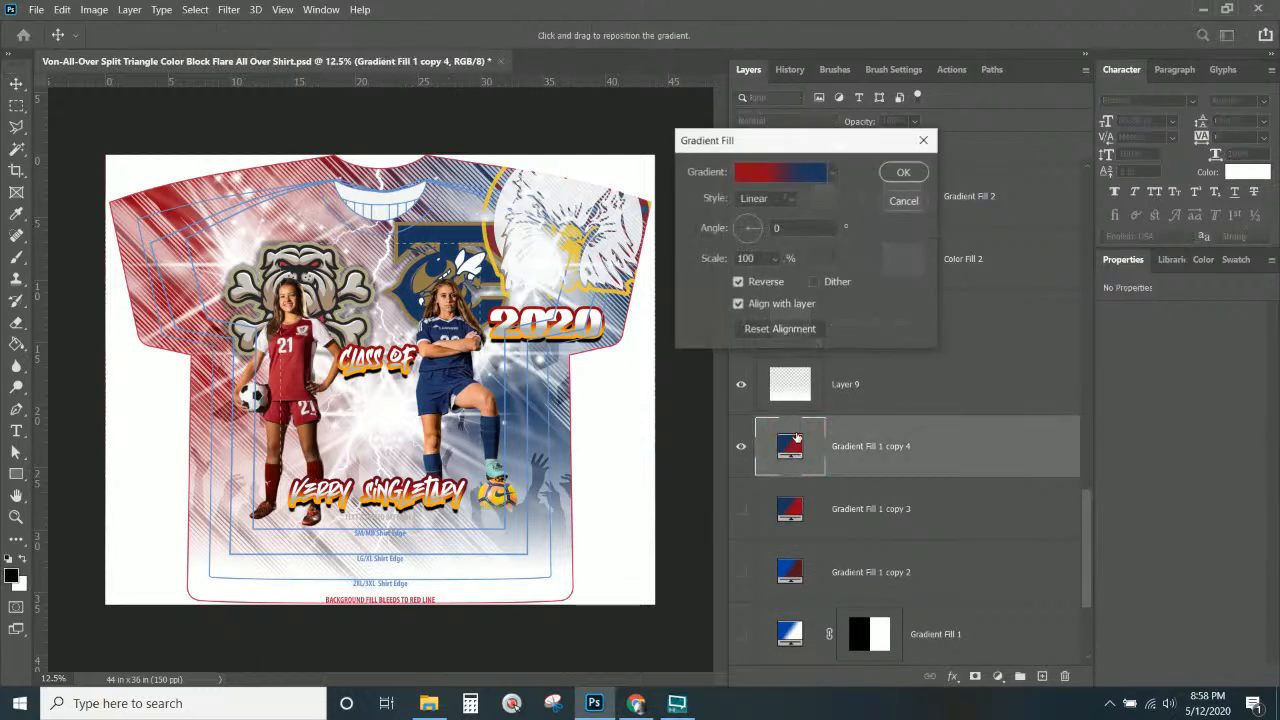
left_click(787, 173)
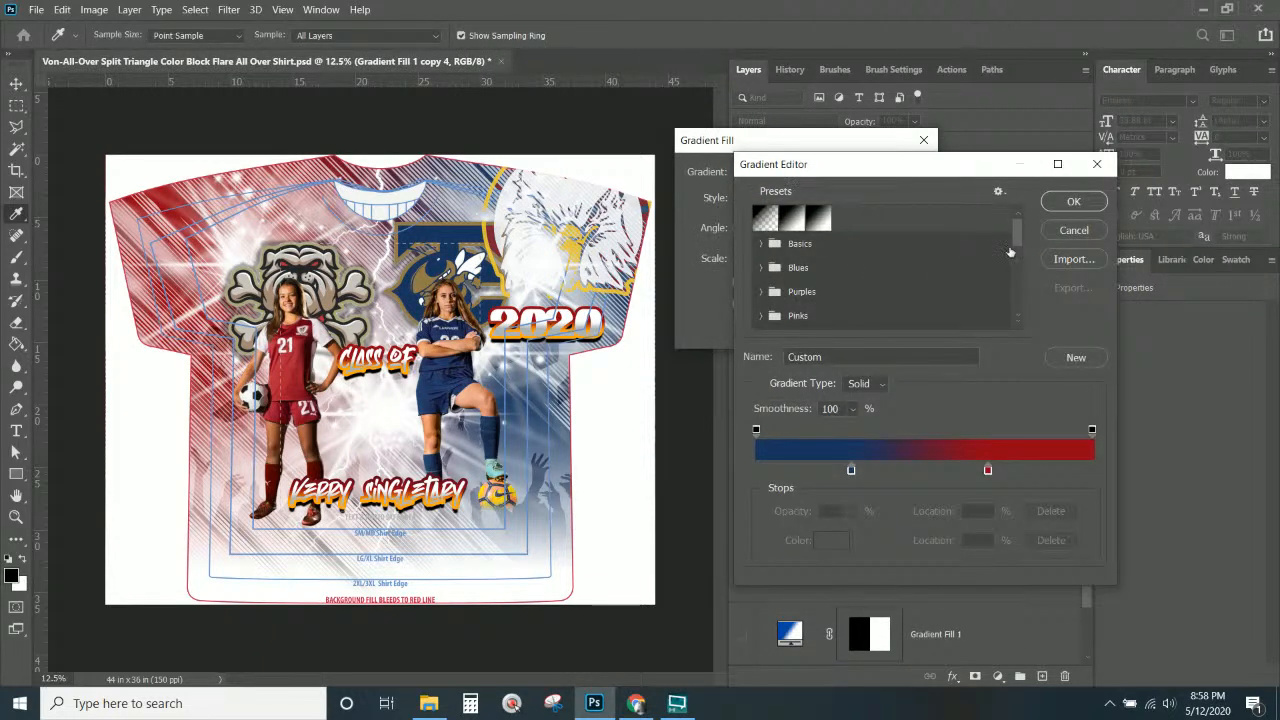
scroll(1020, 270, "down", 5)
left_click(950, 318)
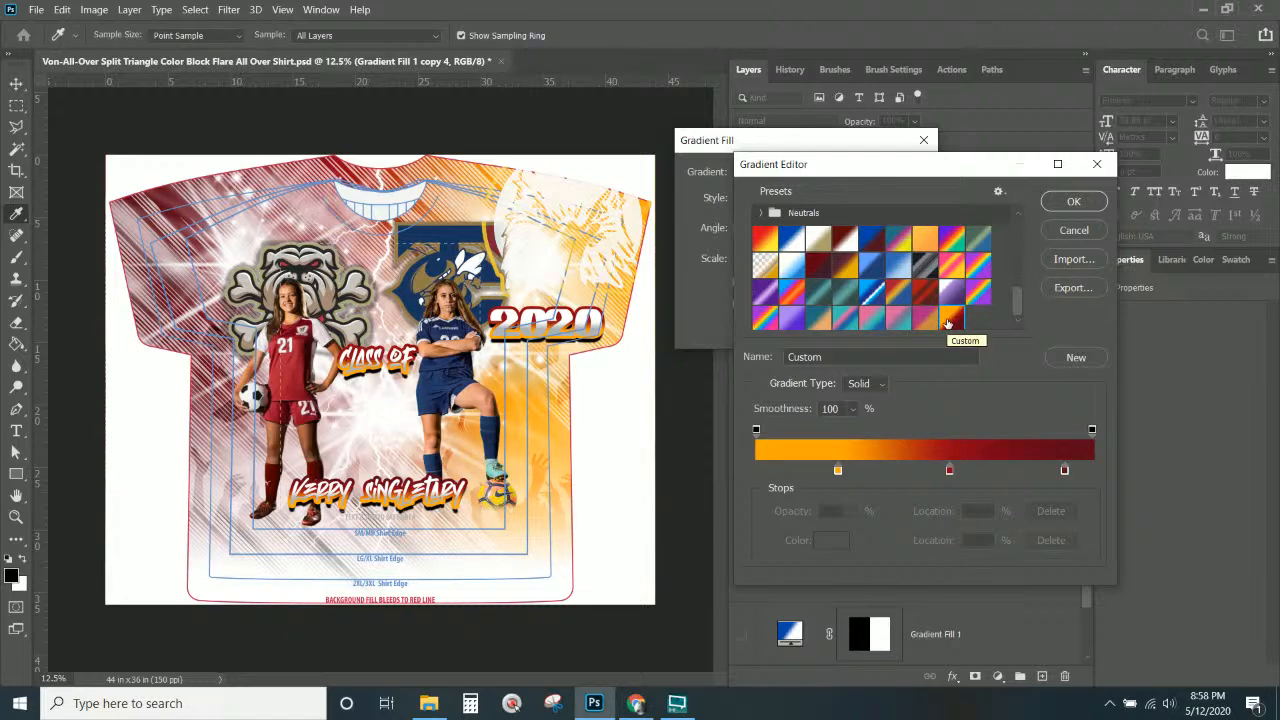
left_click(1066, 203)
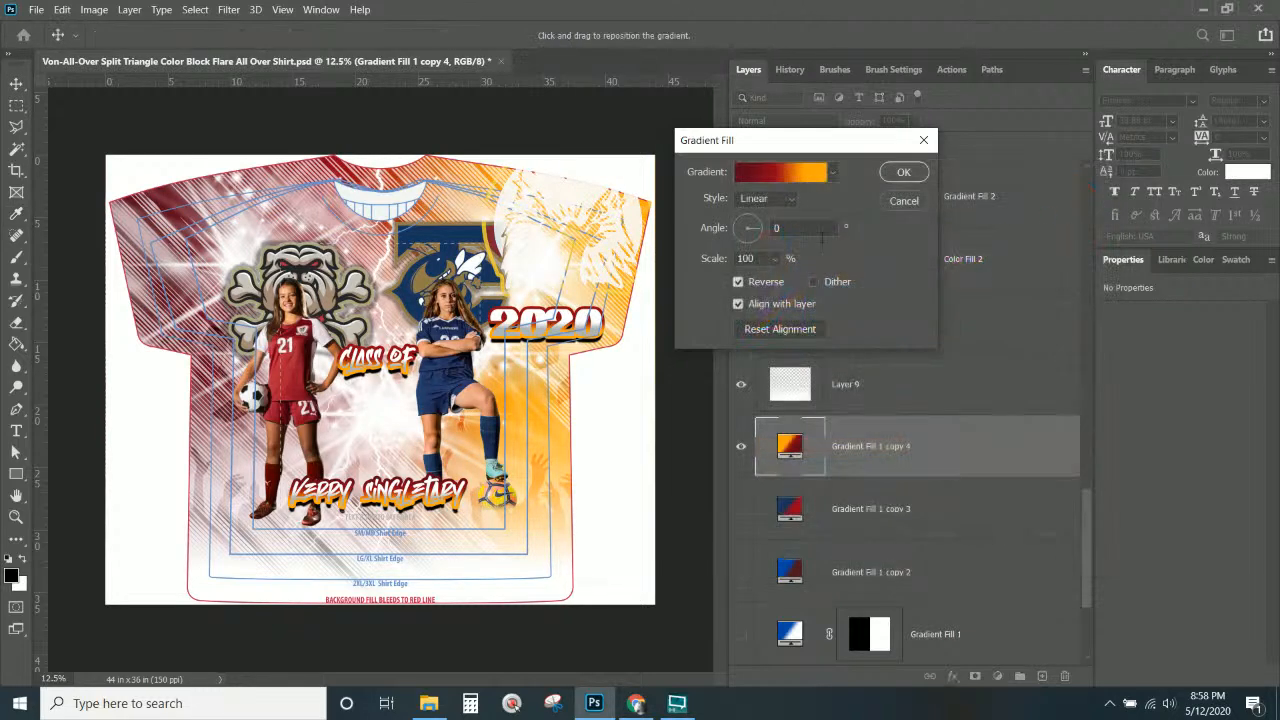
Angle the background gradient at -144.26° and apply the fill.
left_click(754, 219)
left_click_drag(754, 219, 739, 242)
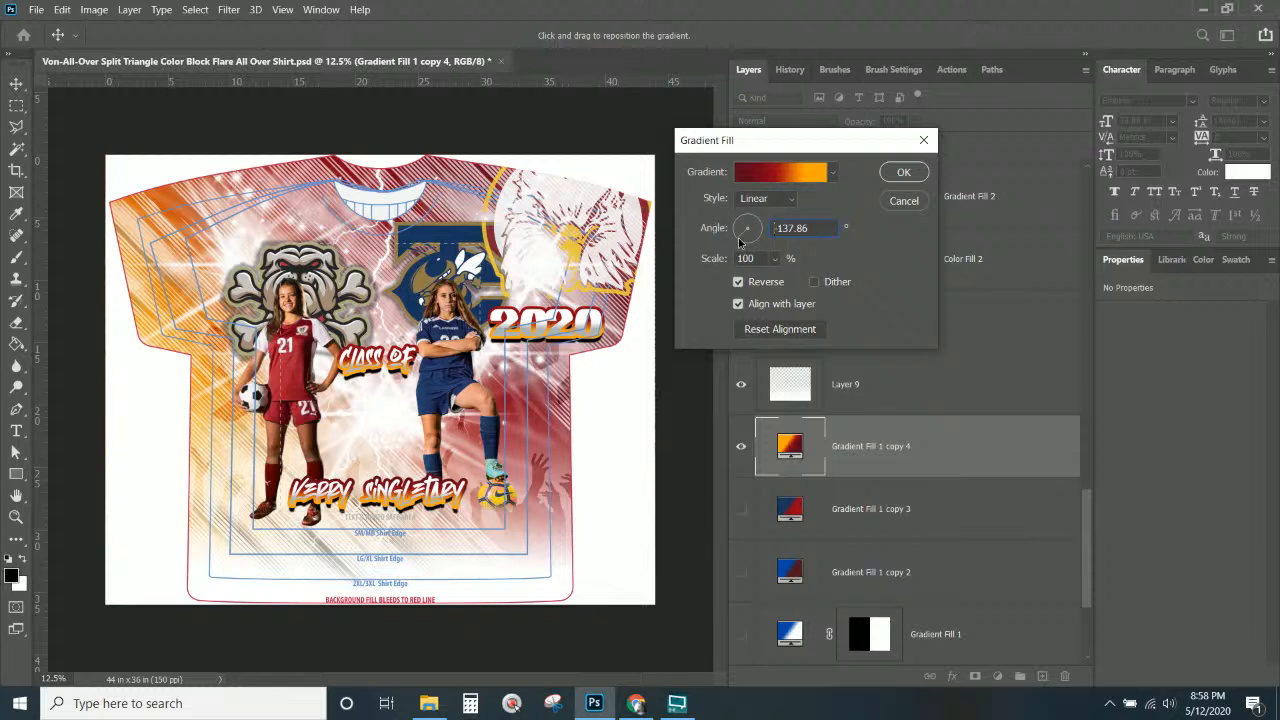
left_click(739, 241)
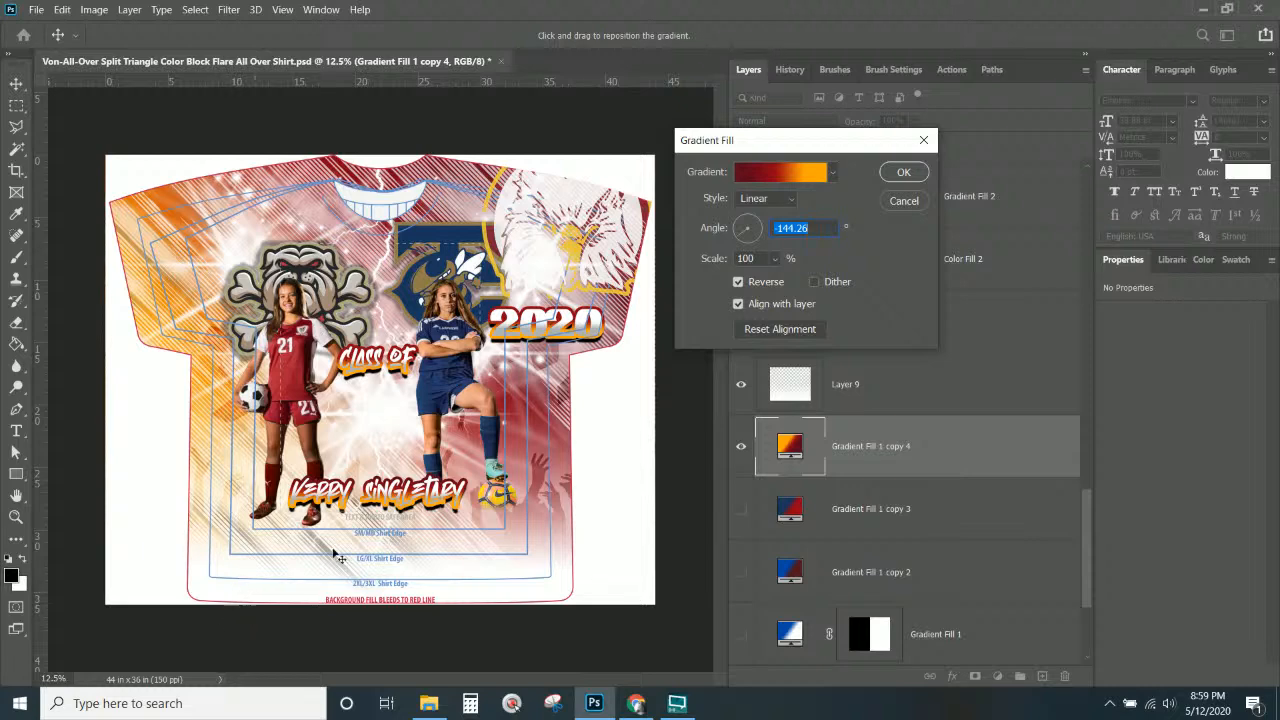
left_click(900, 175)
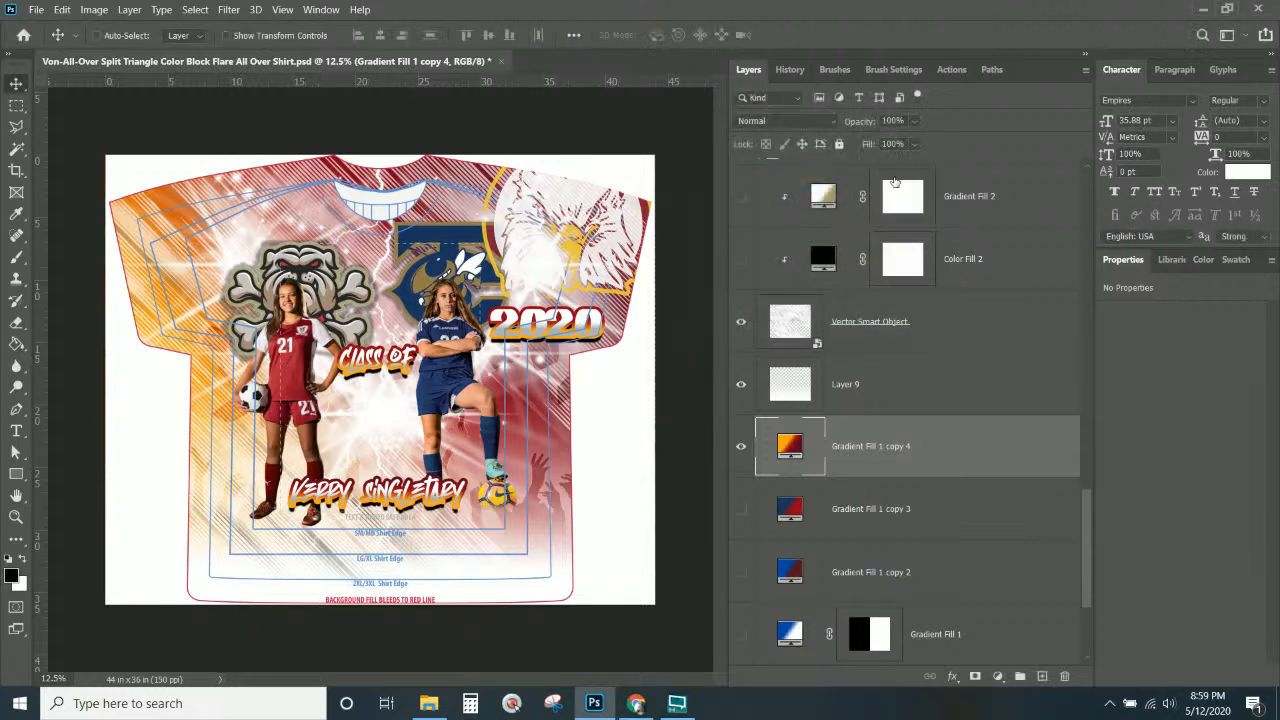
right_click(463, 373)
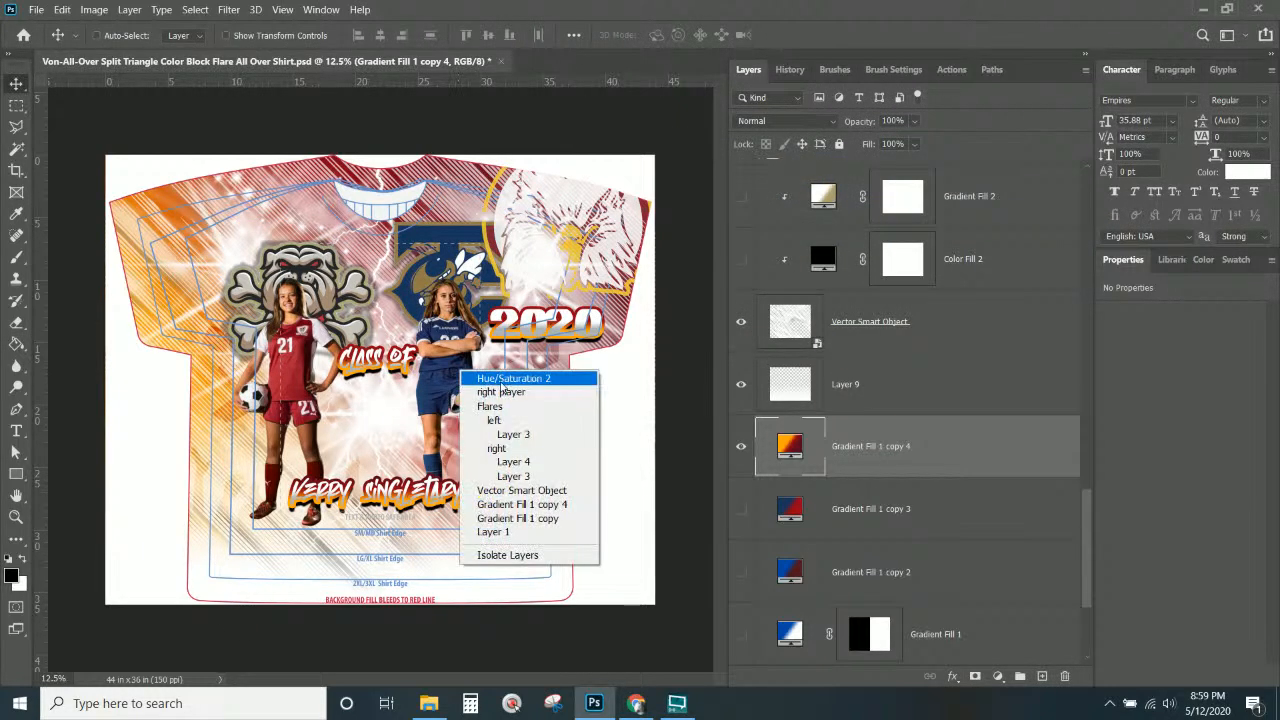
left_click(502, 391)
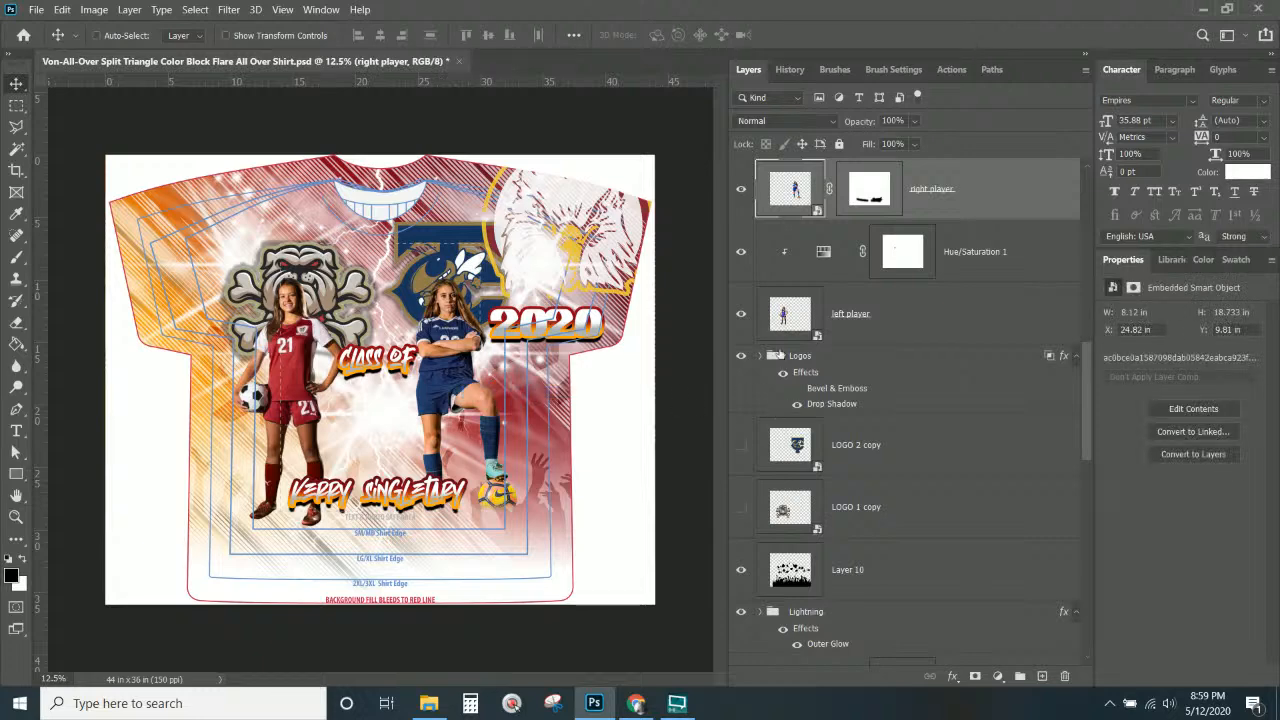
Group the player photo layers into a group named 'photos' and hide it.
scroll(793, 312, "up", 3)
left_click(975, 316)
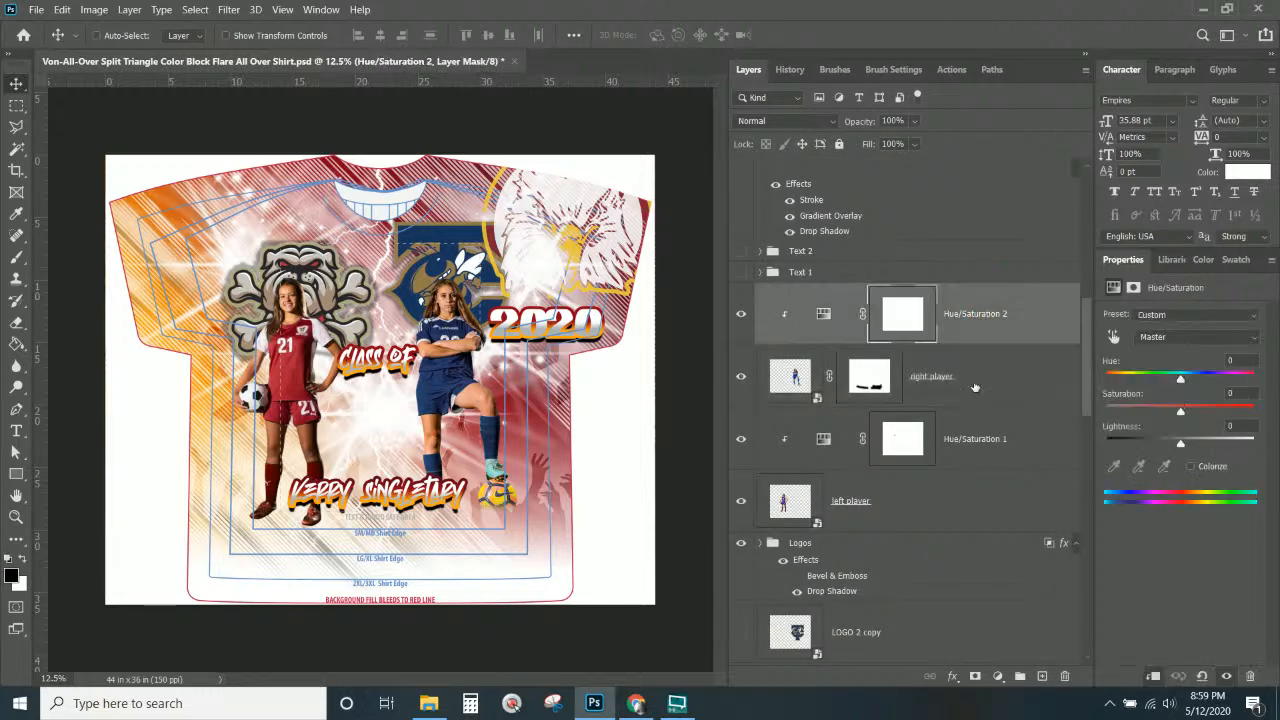
left_click(950, 503, "shift")
key("ctrl+shift+g")
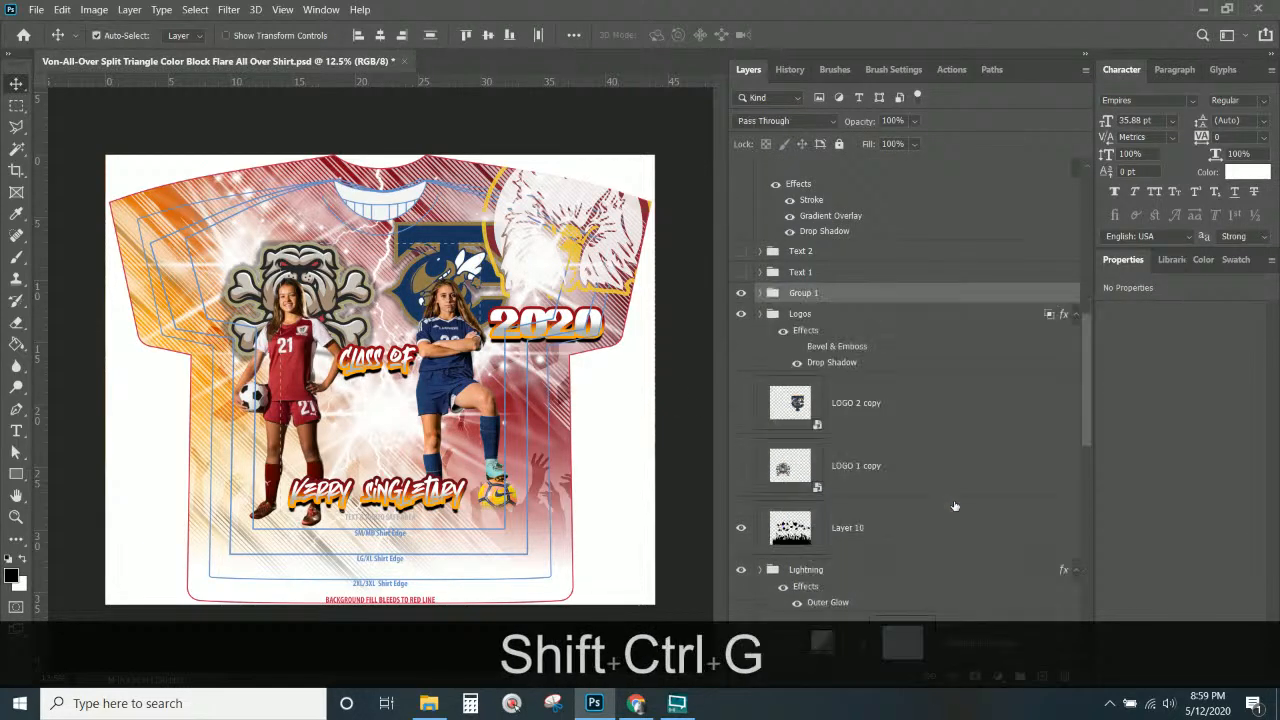
double_click(802, 293)
type("ph")
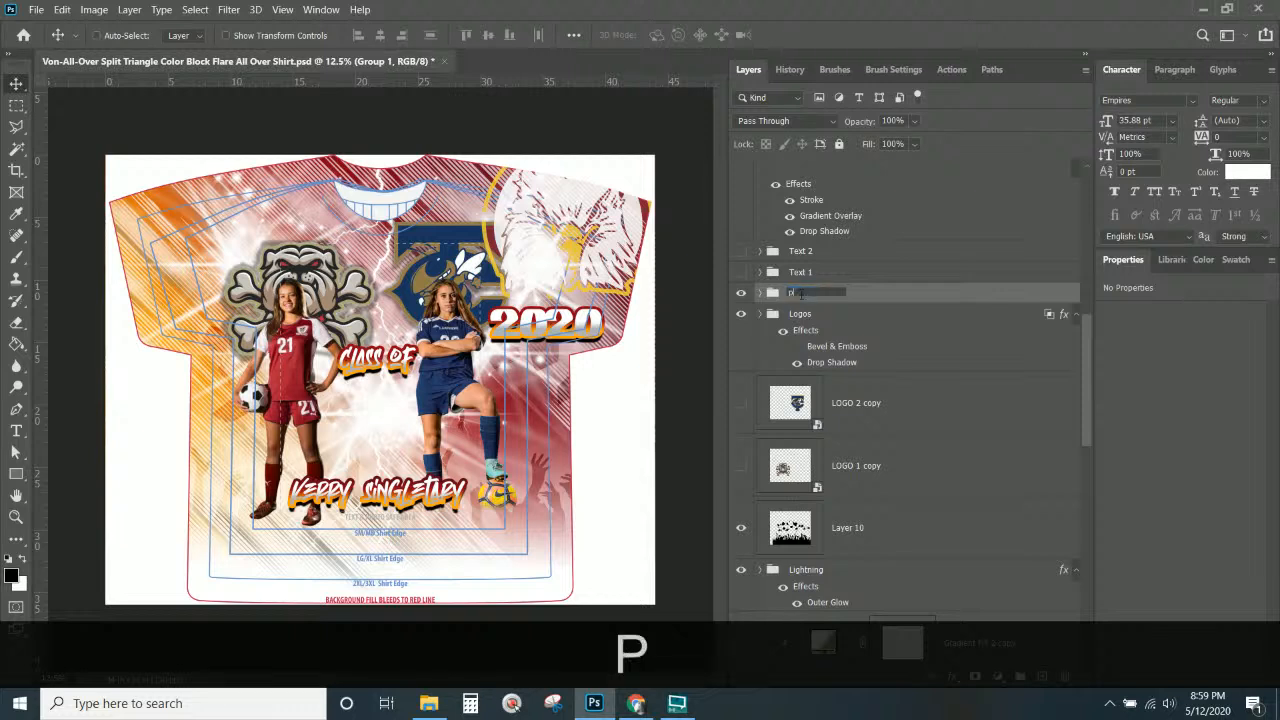
type("otos")
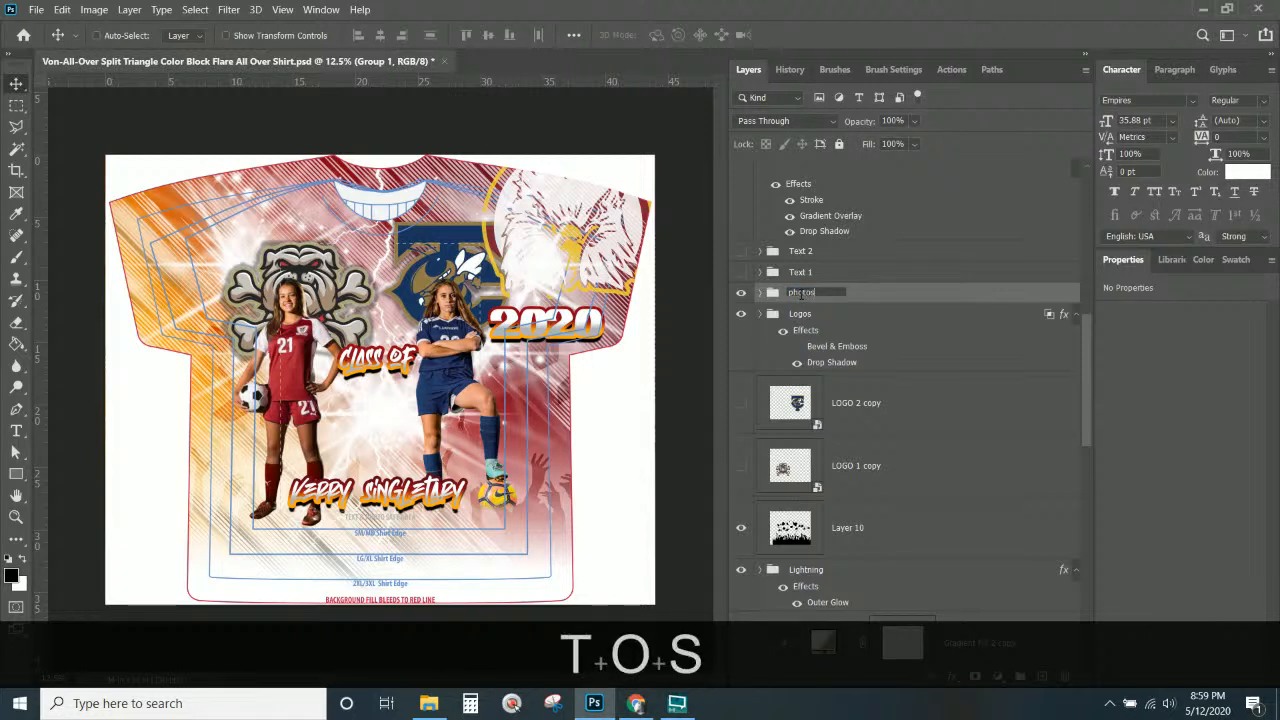
key("Return")
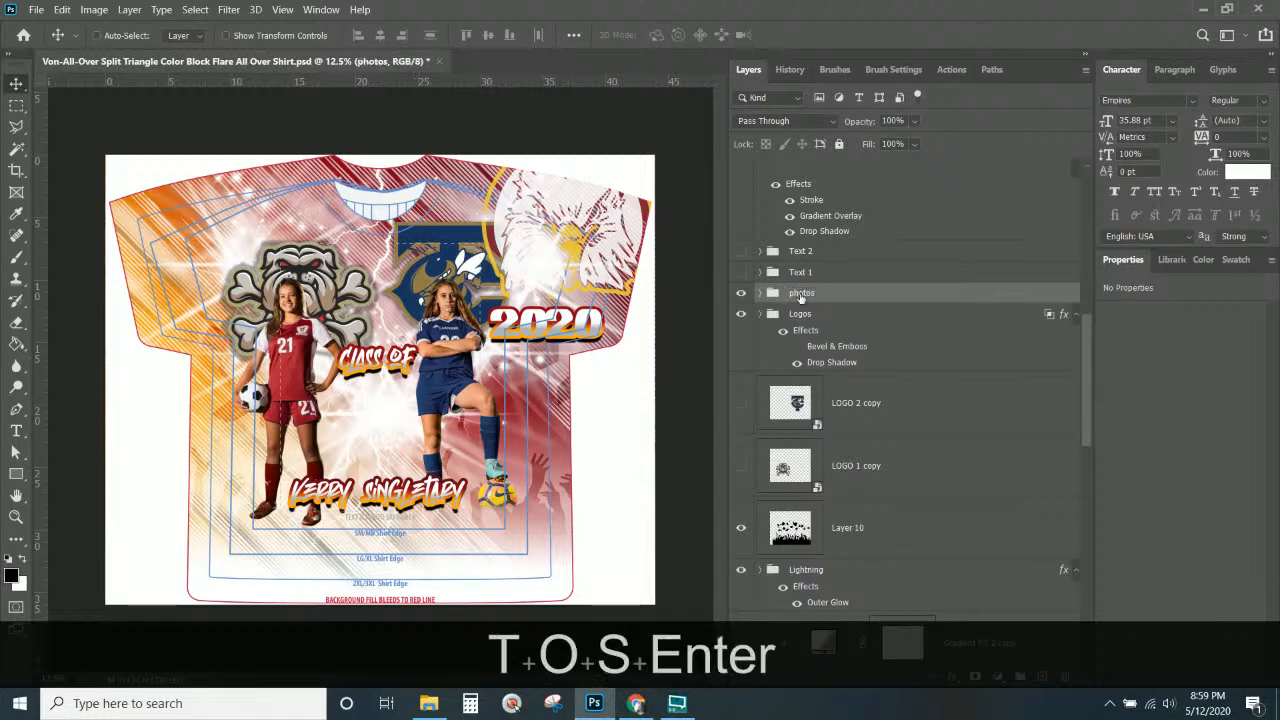
left_click(743, 293)
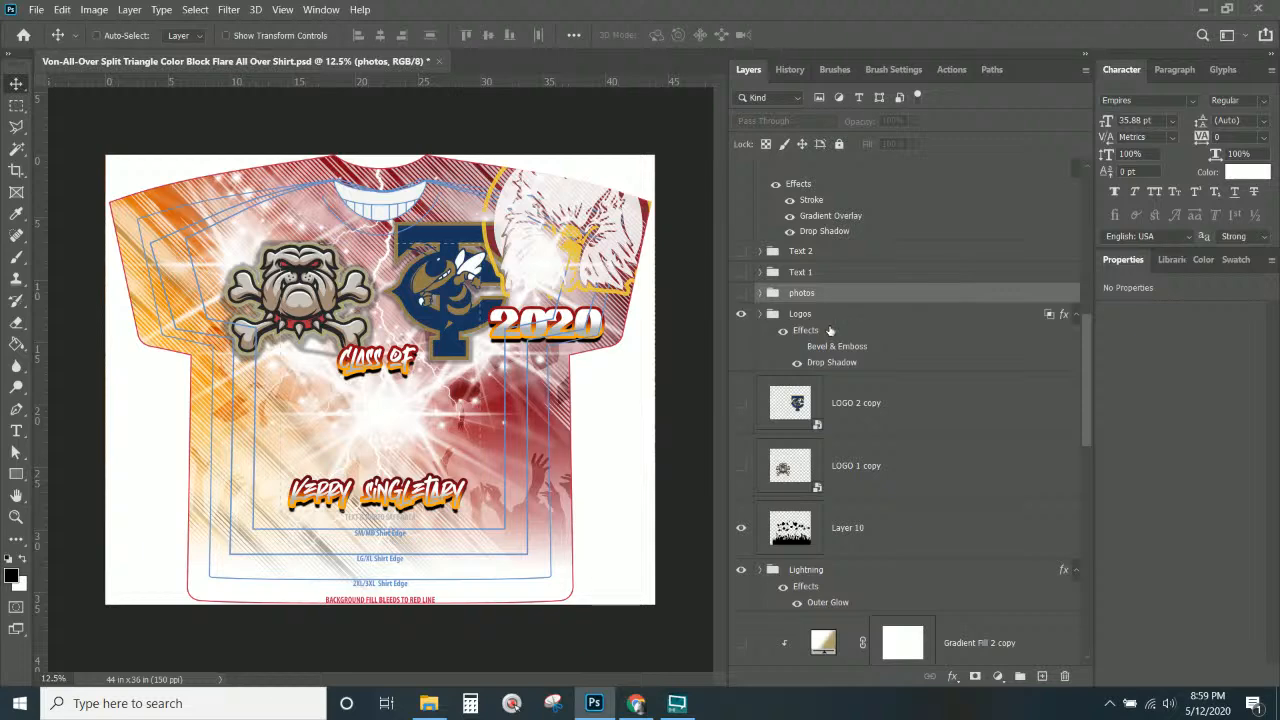
Turn off the Logos group's visibility, removing the bulldog and TC logos.
left_click(916, 418)
scroll(908, 480, "up", 1)
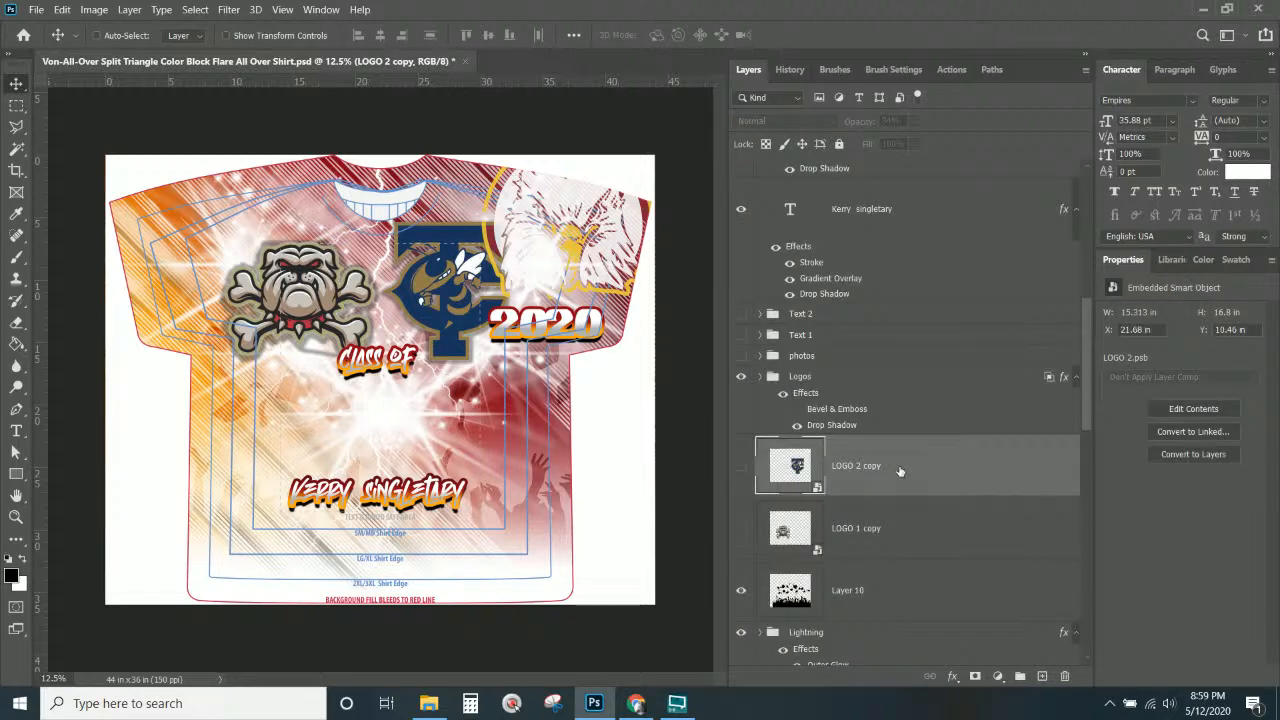
scroll(899, 470, "up", 7)
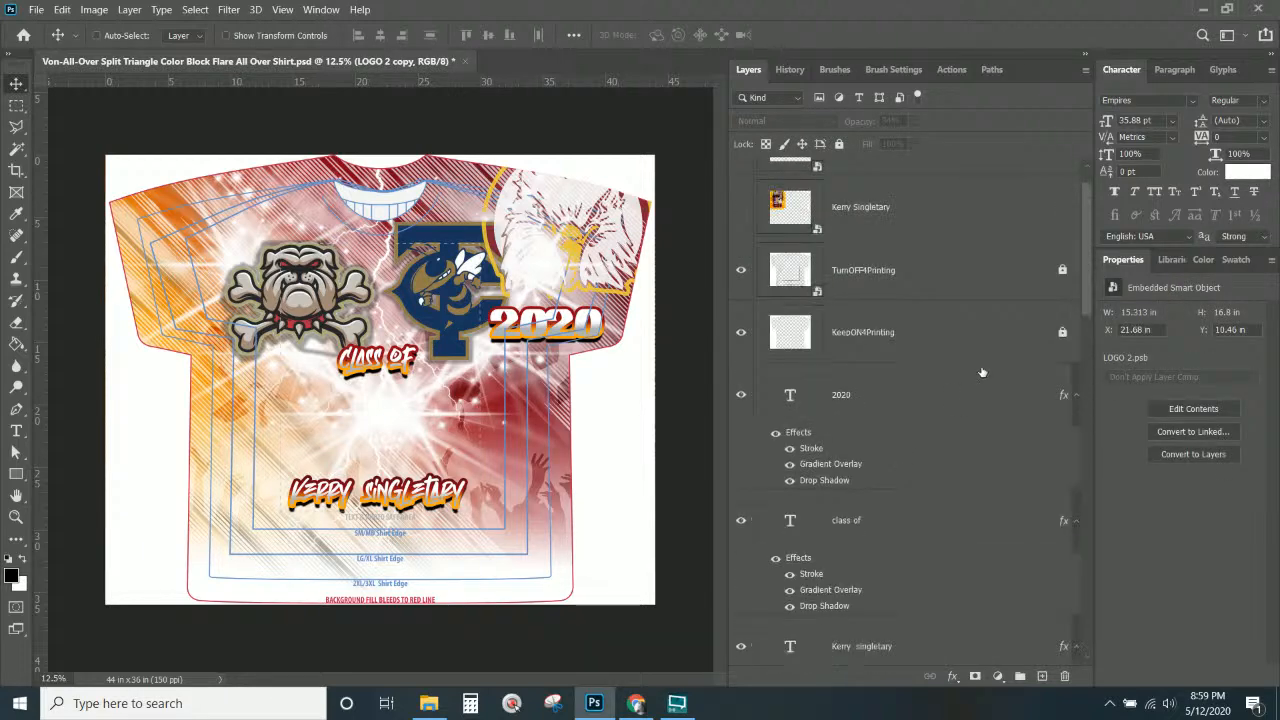
scroll(981, 372, "down", 7)
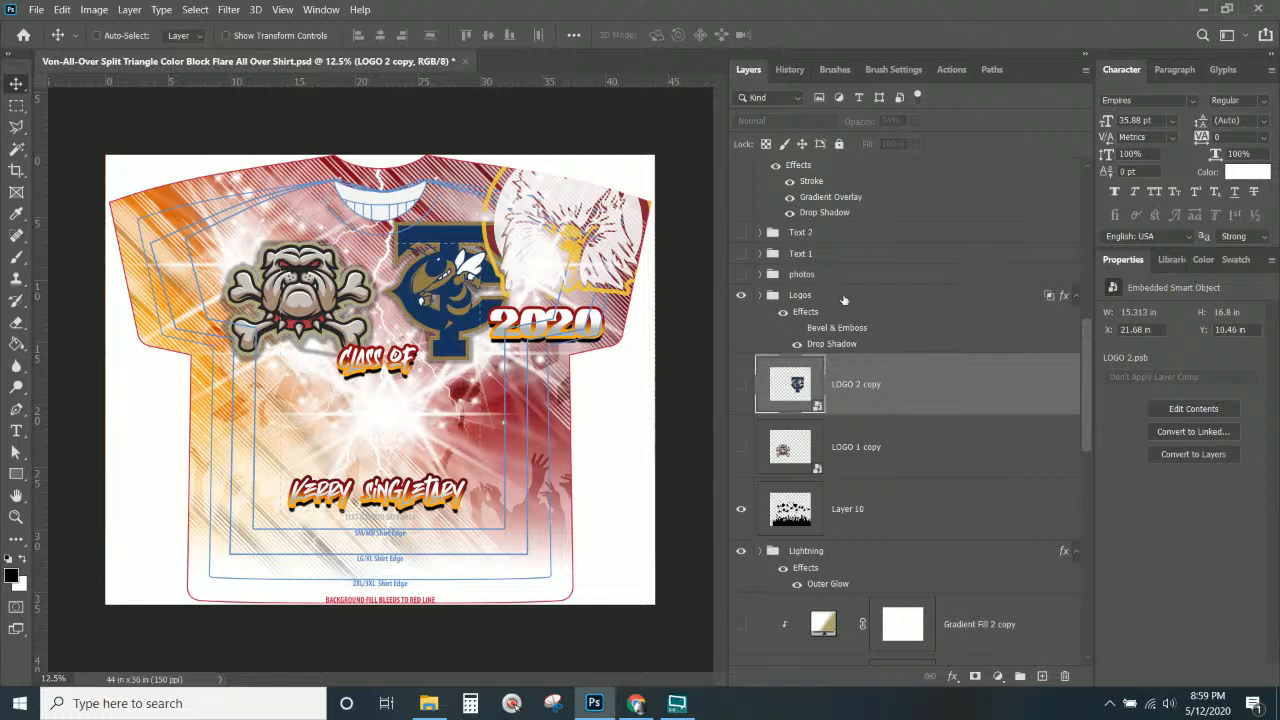
left_click(843, 297)
left_click(741, 296)
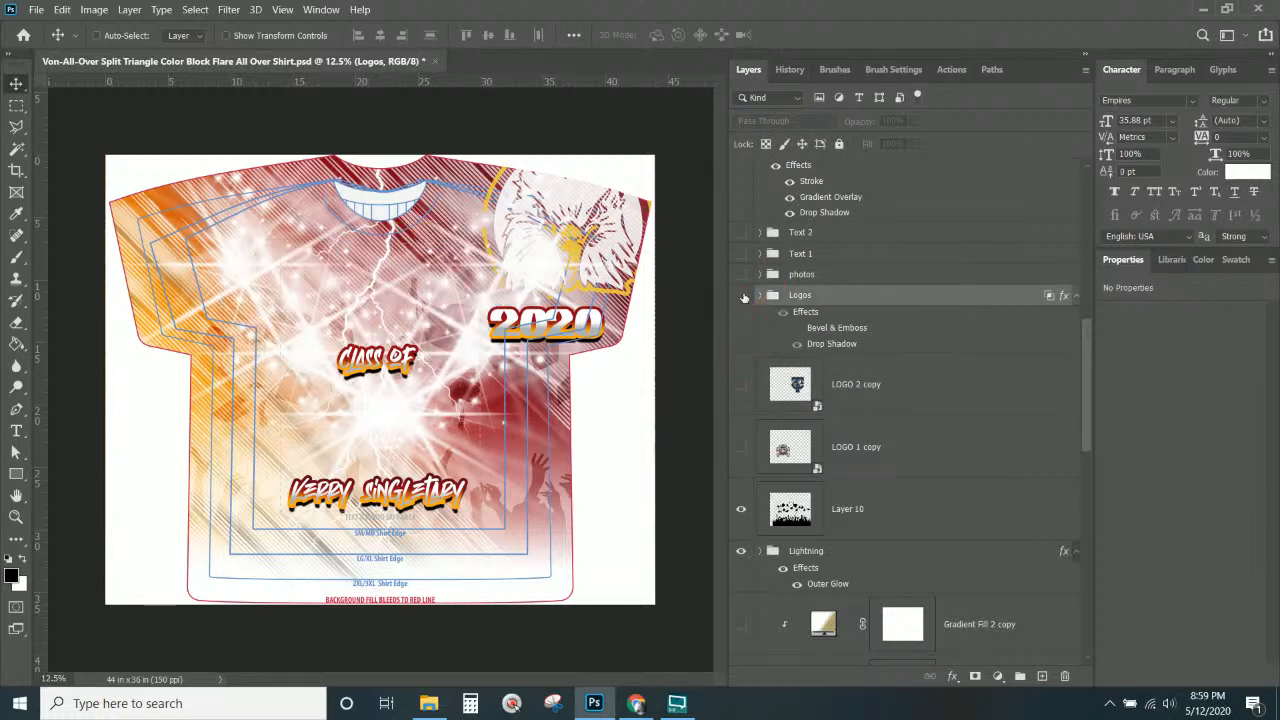
Select the eagle logo layer, keeping its Lighter Color blending.
right_click(594, 230)
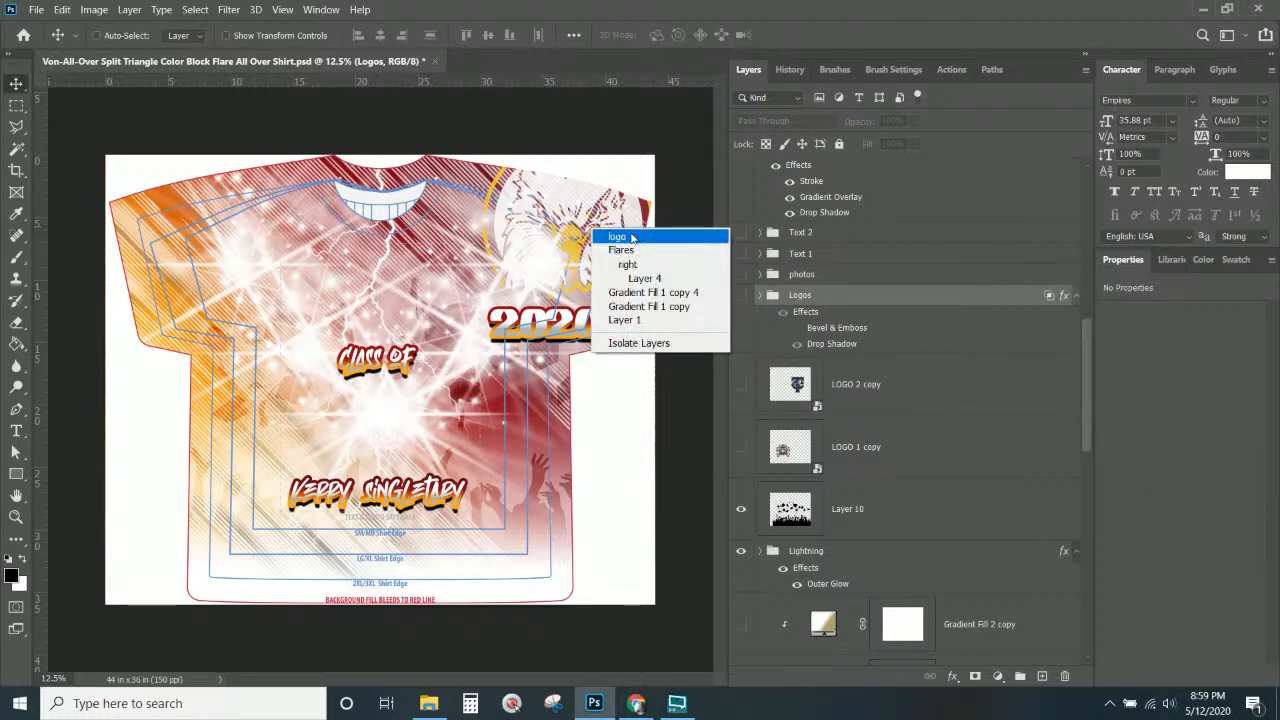
left_click(620, 237)
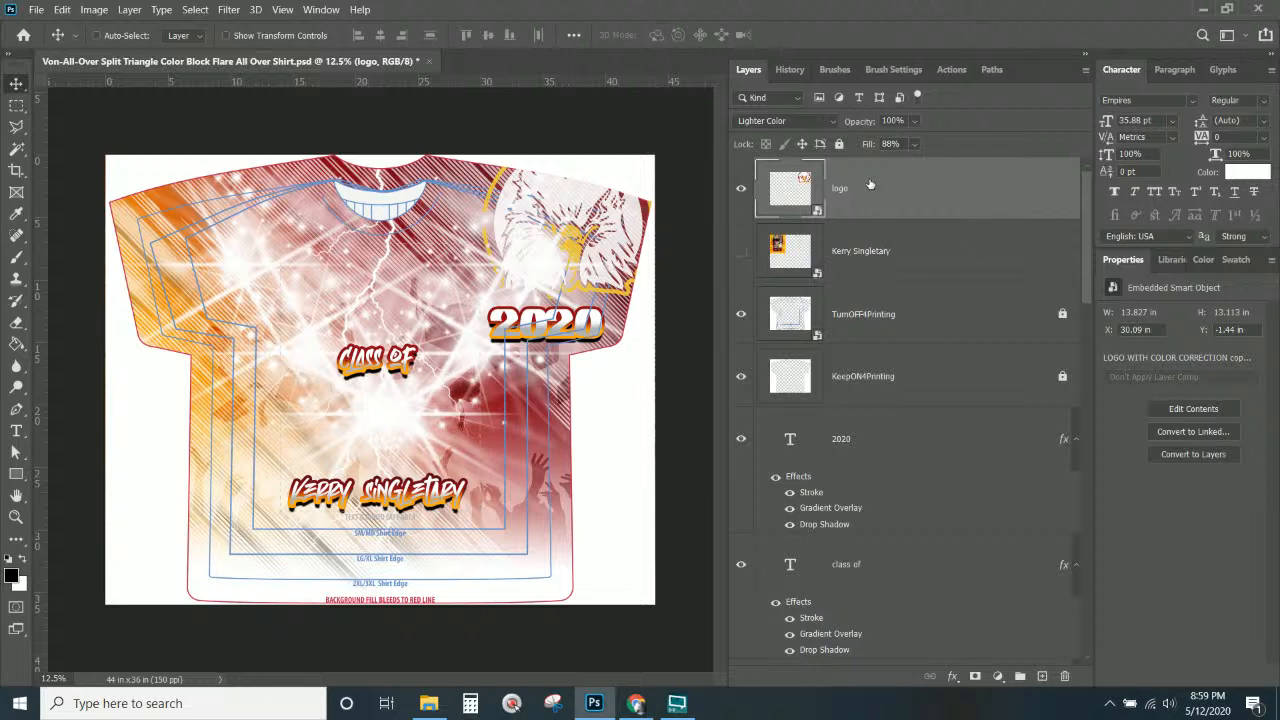
left_click(800, 121)
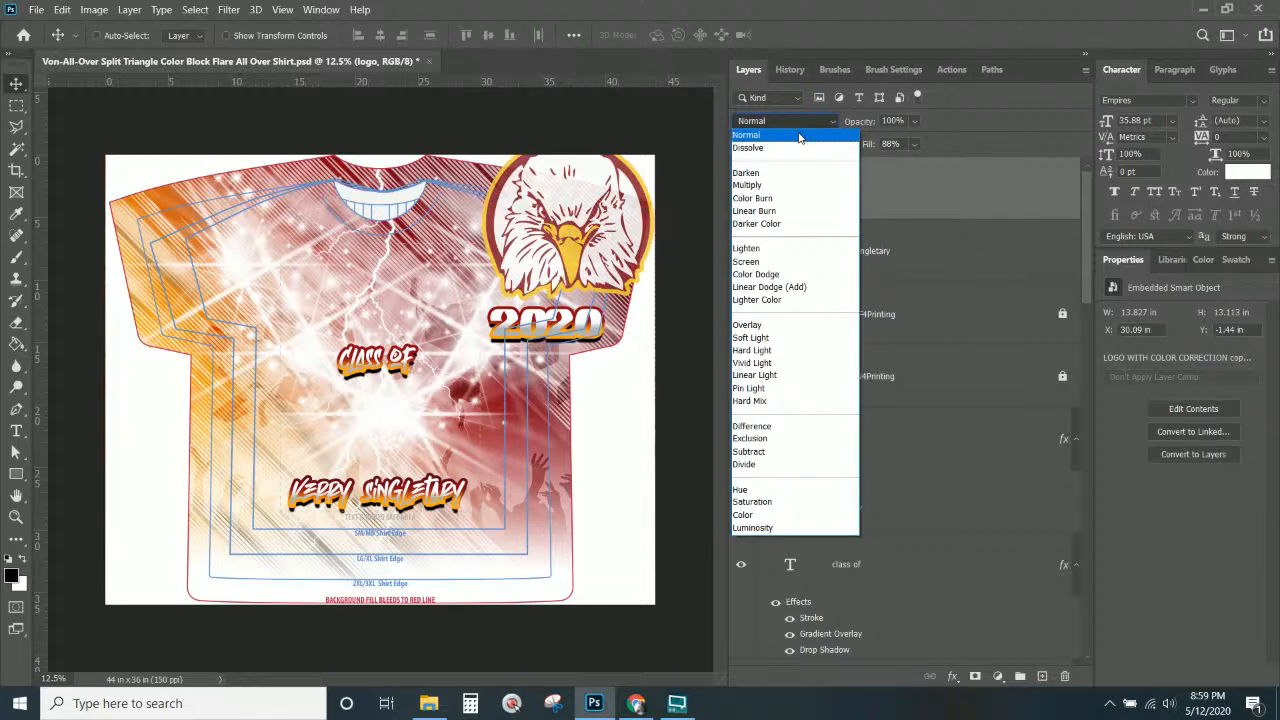
left_click(1014, 185)
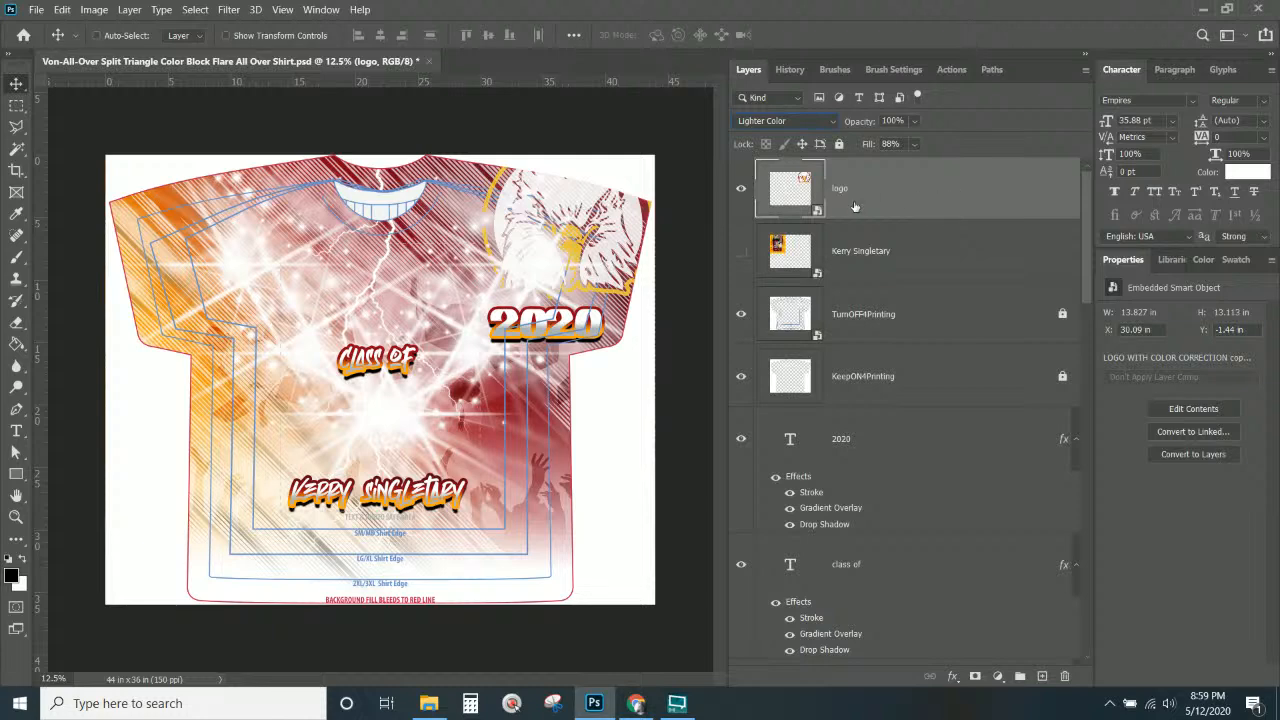
Duplicate the eagle as a Normal-blend copy with raised Fill, placed up-left above CLASS OF.
left_click_drag(583, 204, 412, 318)
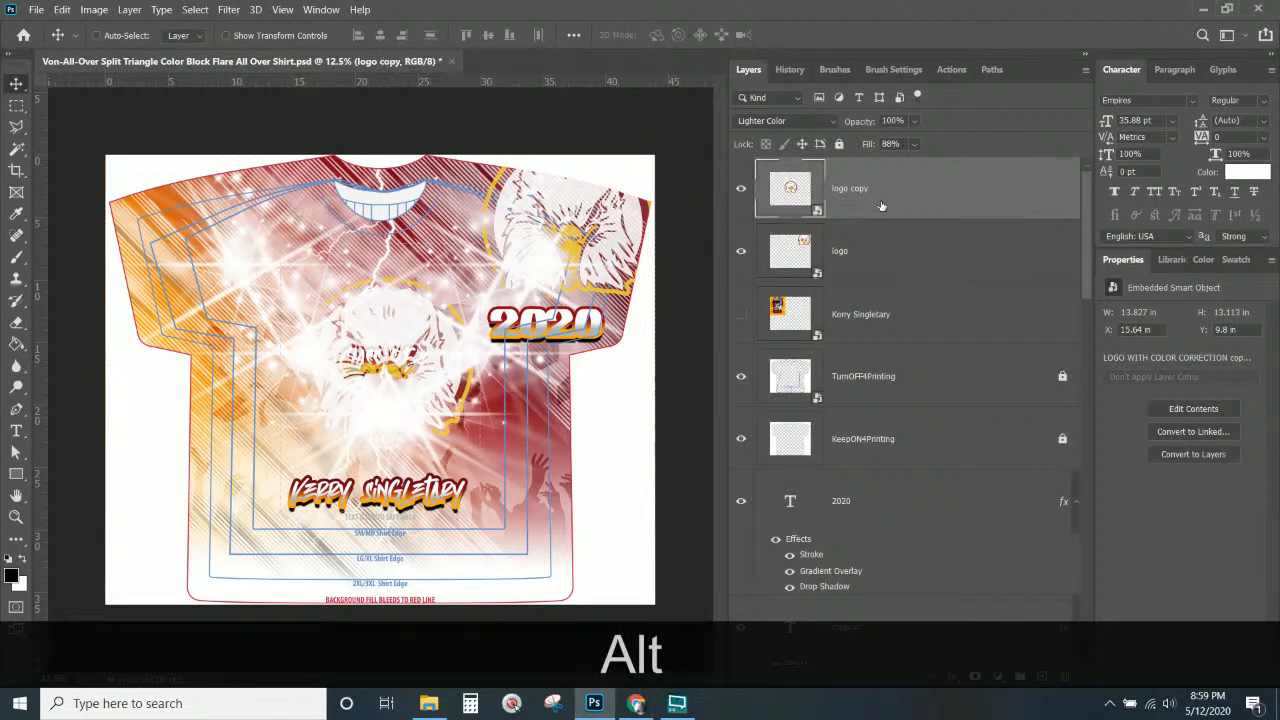
left_click(814, 120)
left_click(800, 124)
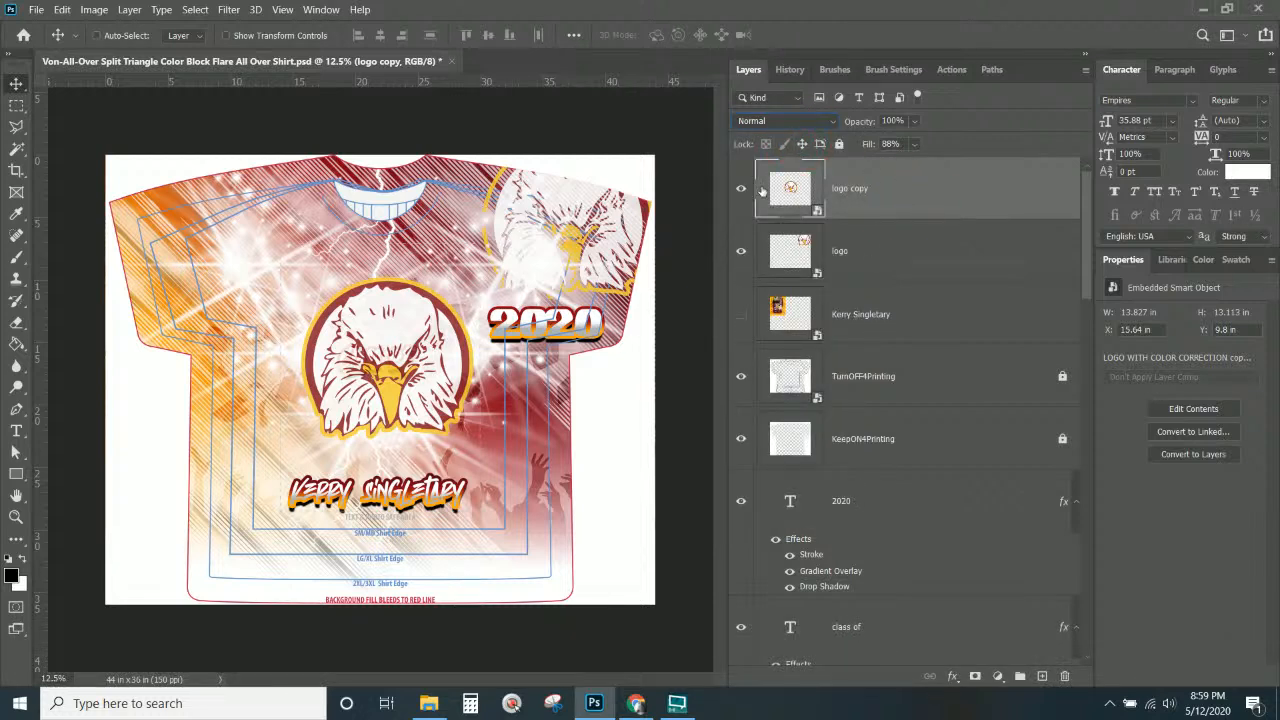
left_click(913, 145)
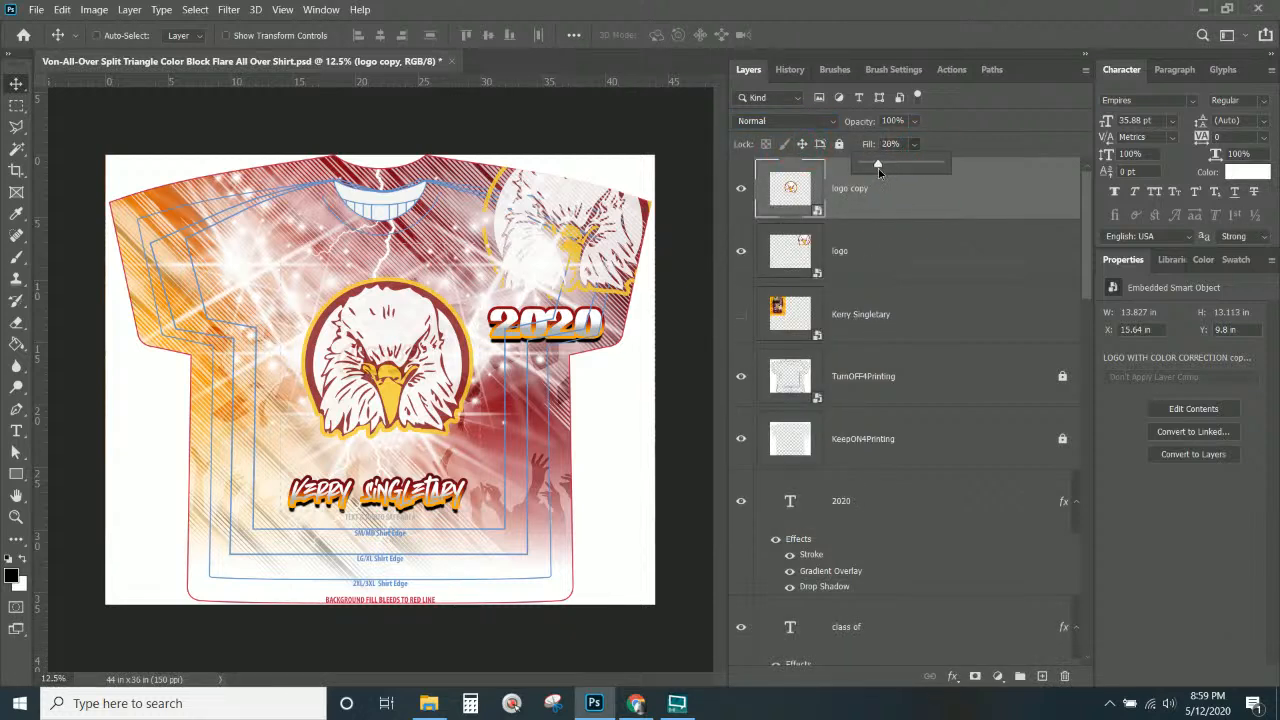
left_click_drag(878, 168, 930, 166)
left_click(17, 86)
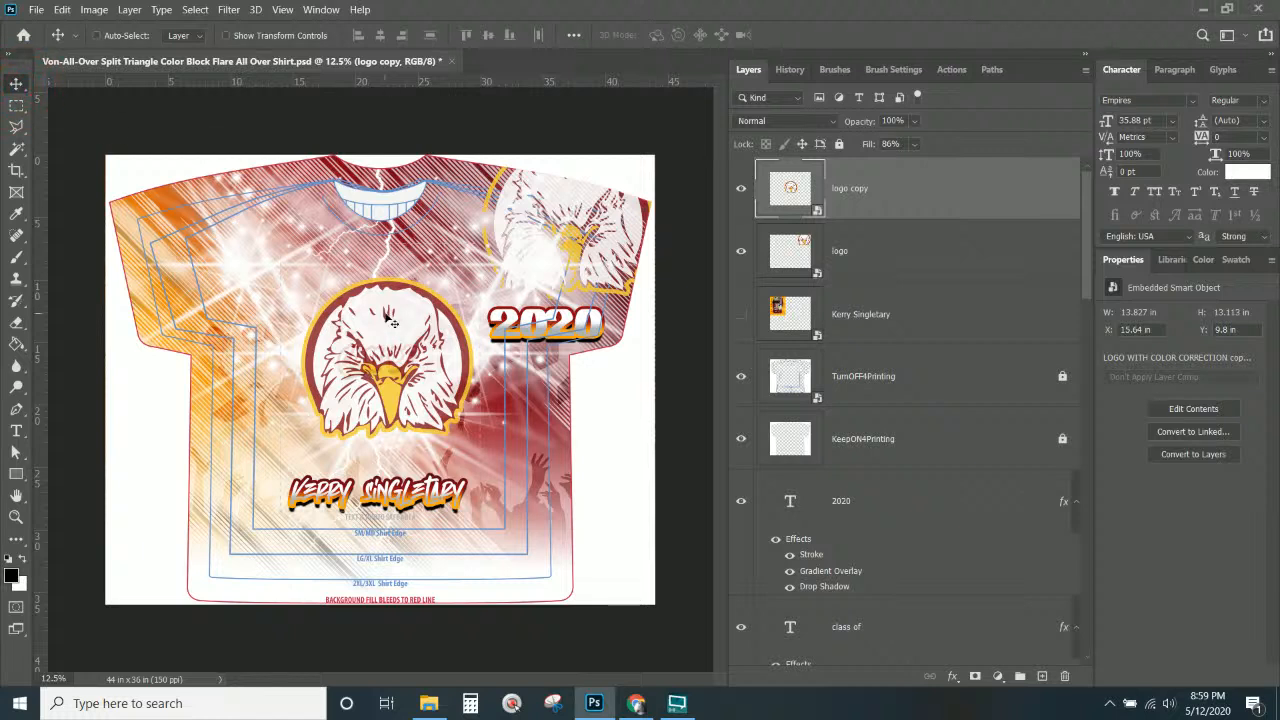
left_click_drag(388, 323, 305, 229)
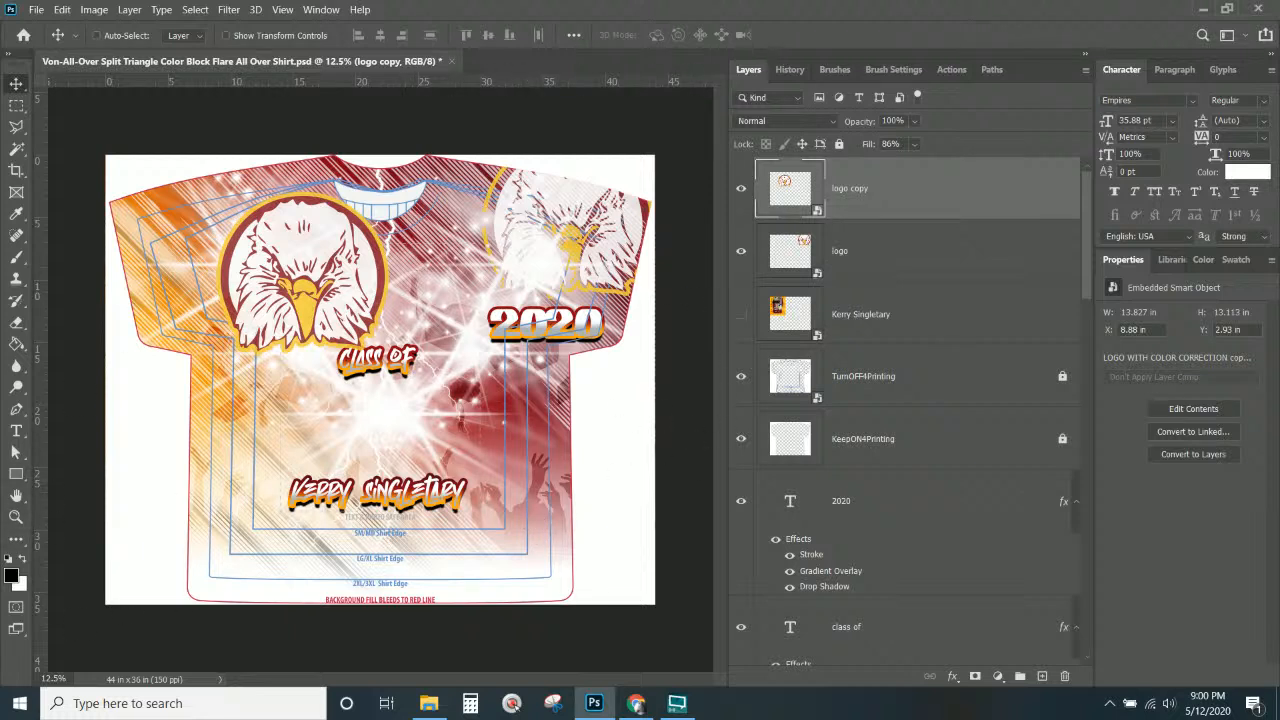
key("alt+Tab")
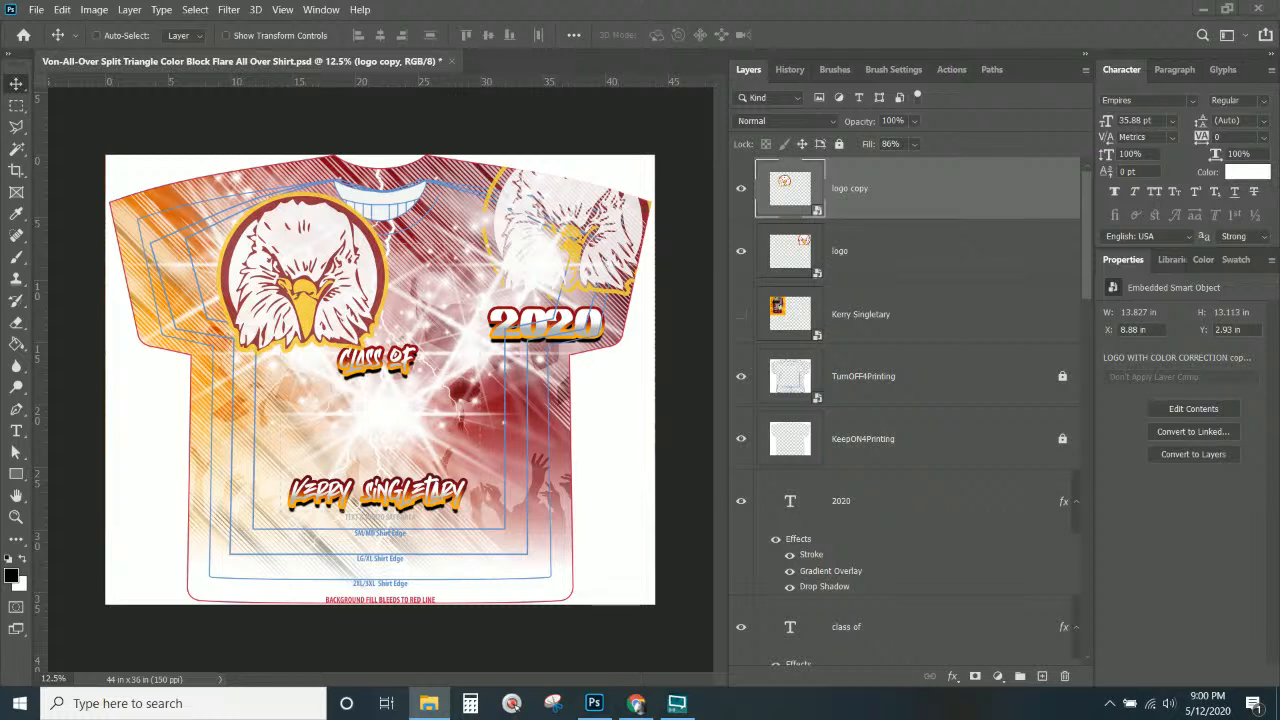
Place the cap-and-gown graduate photo on the shirt and move it to the lower left.
left_click_drag(2, 390, 410, 356)
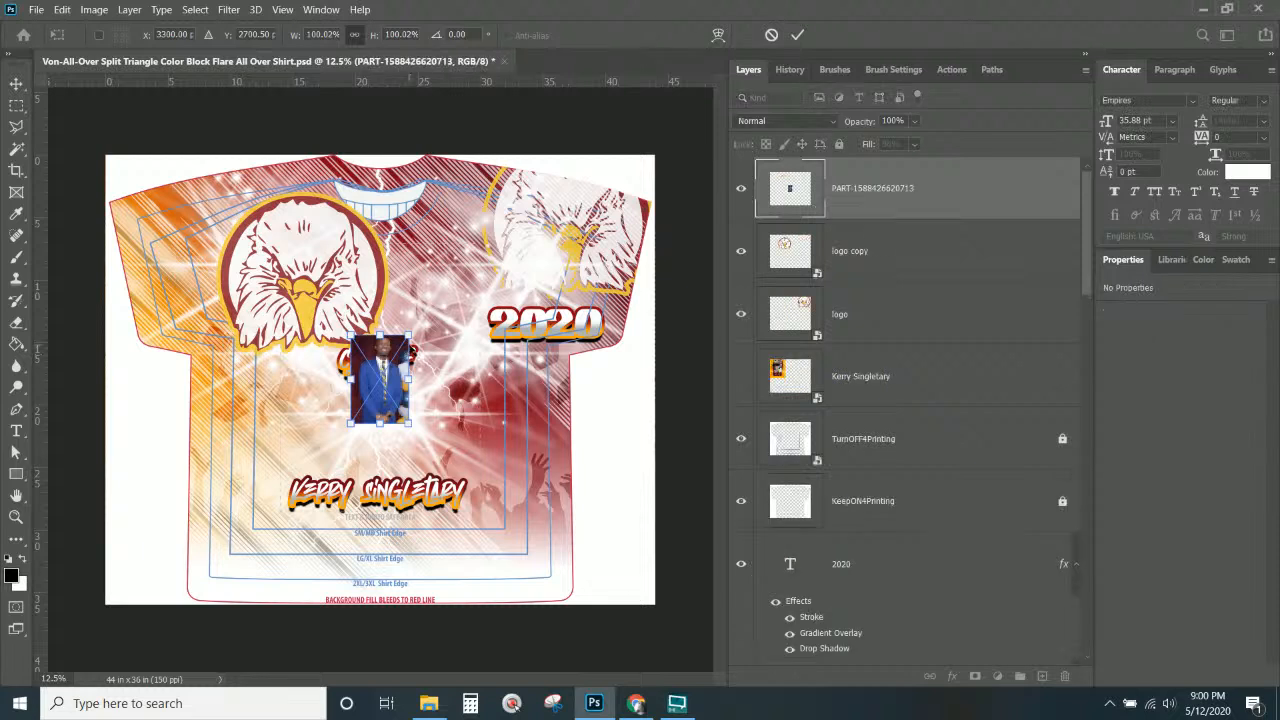
key("Escape")
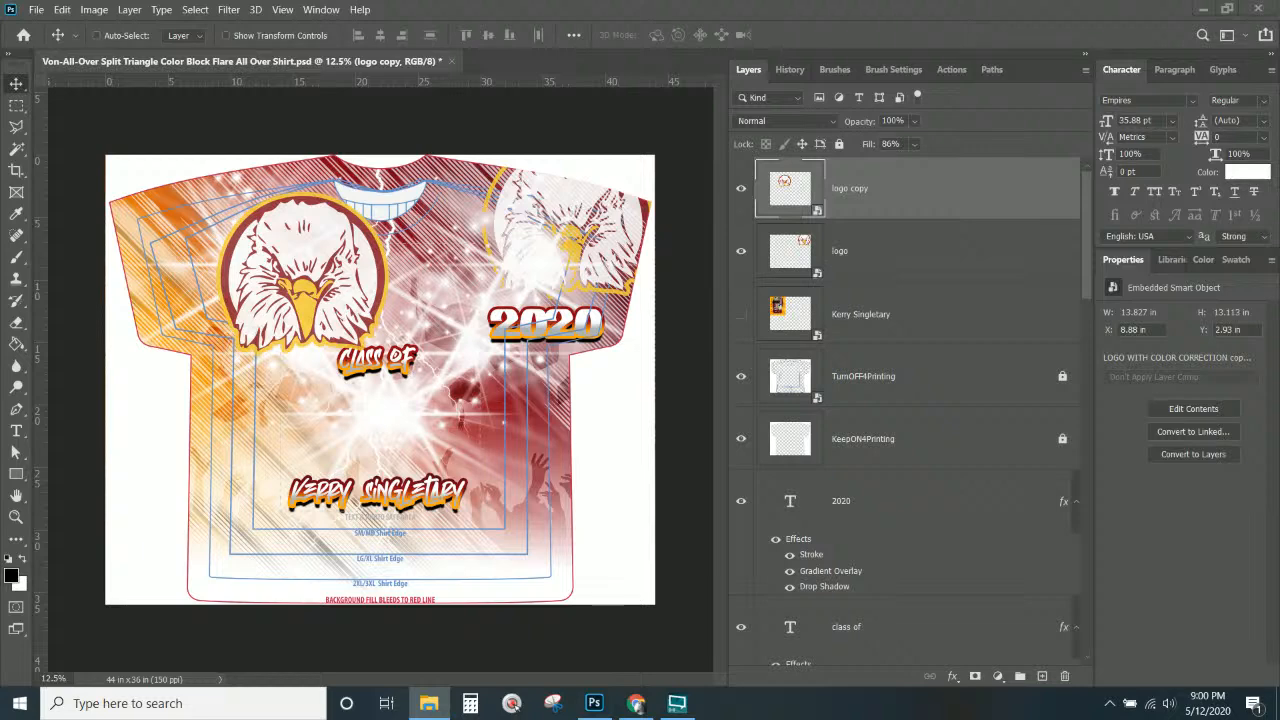
left_click_drag(285, 367, 393, 387)
right_click(395, 387)
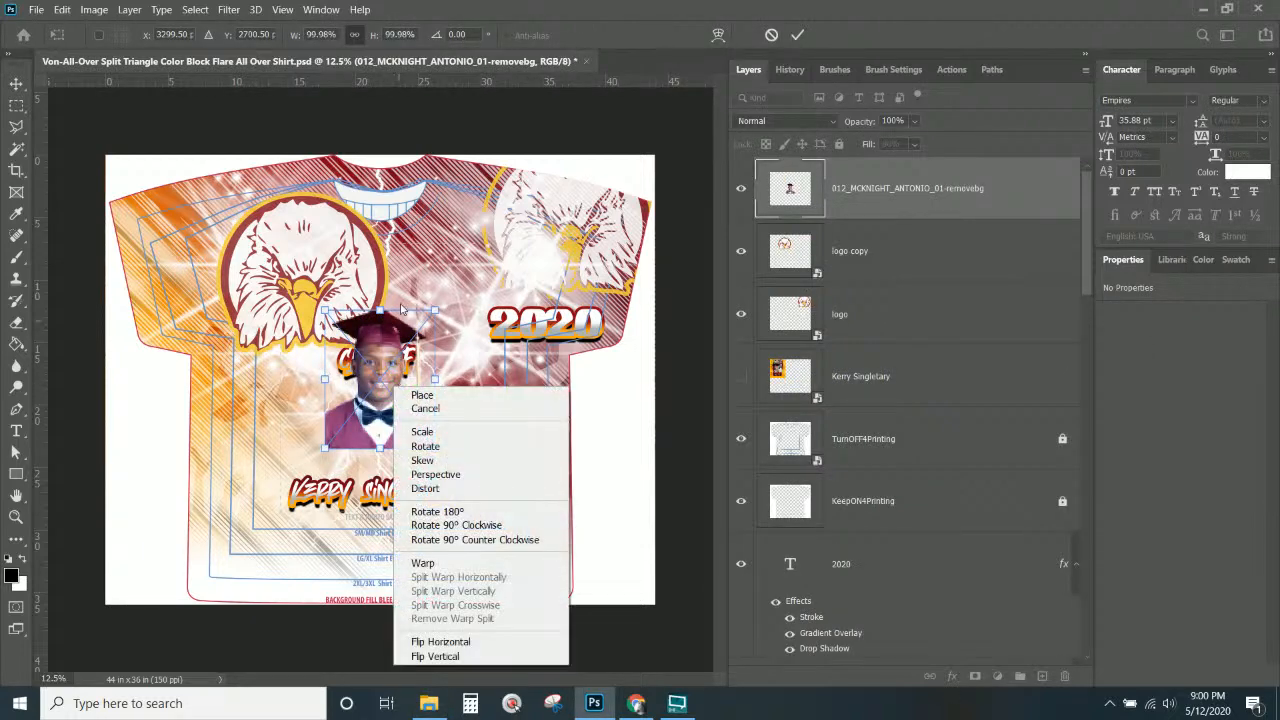
key("Return")
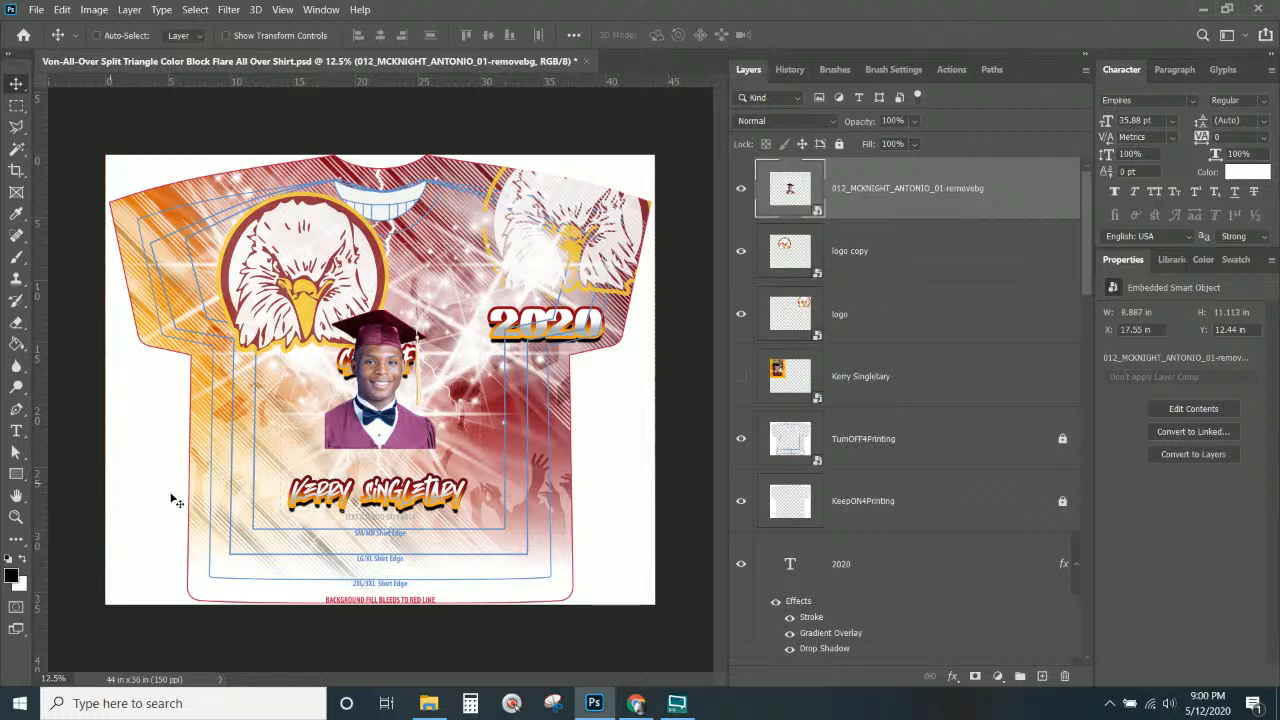
left_click_drag(418, 444, 340, 518)
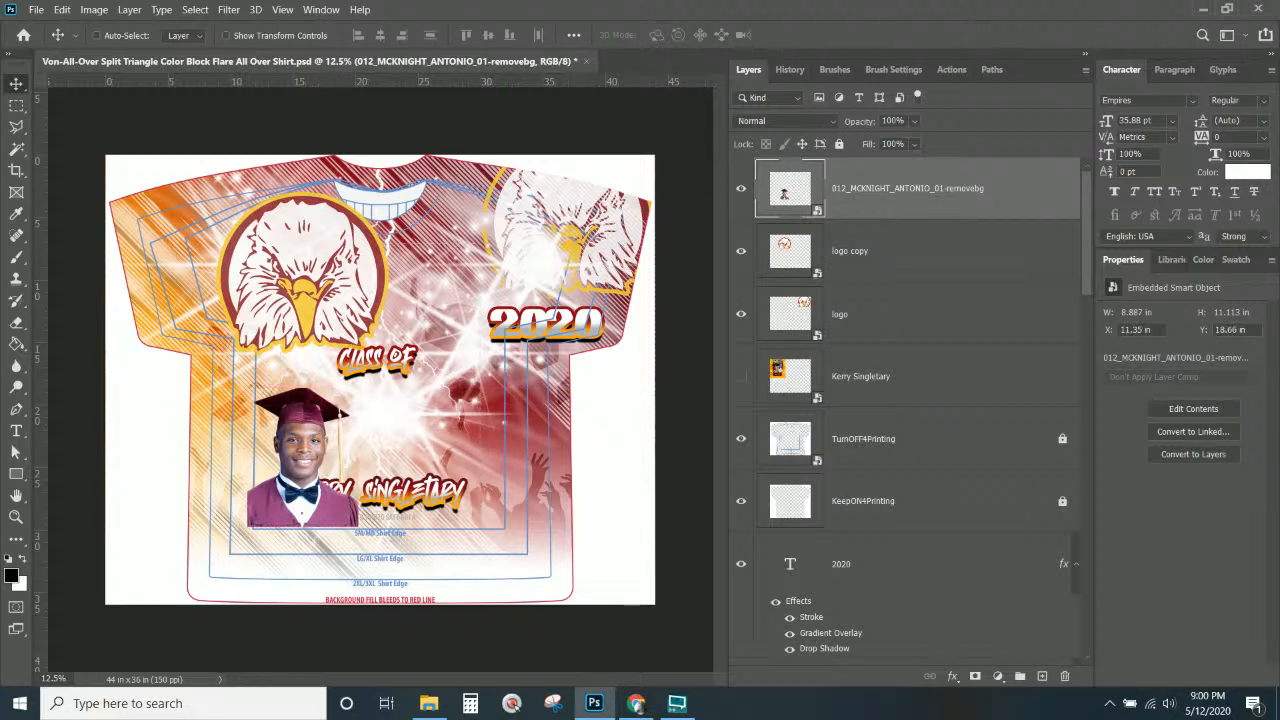
left_click(429, 703)
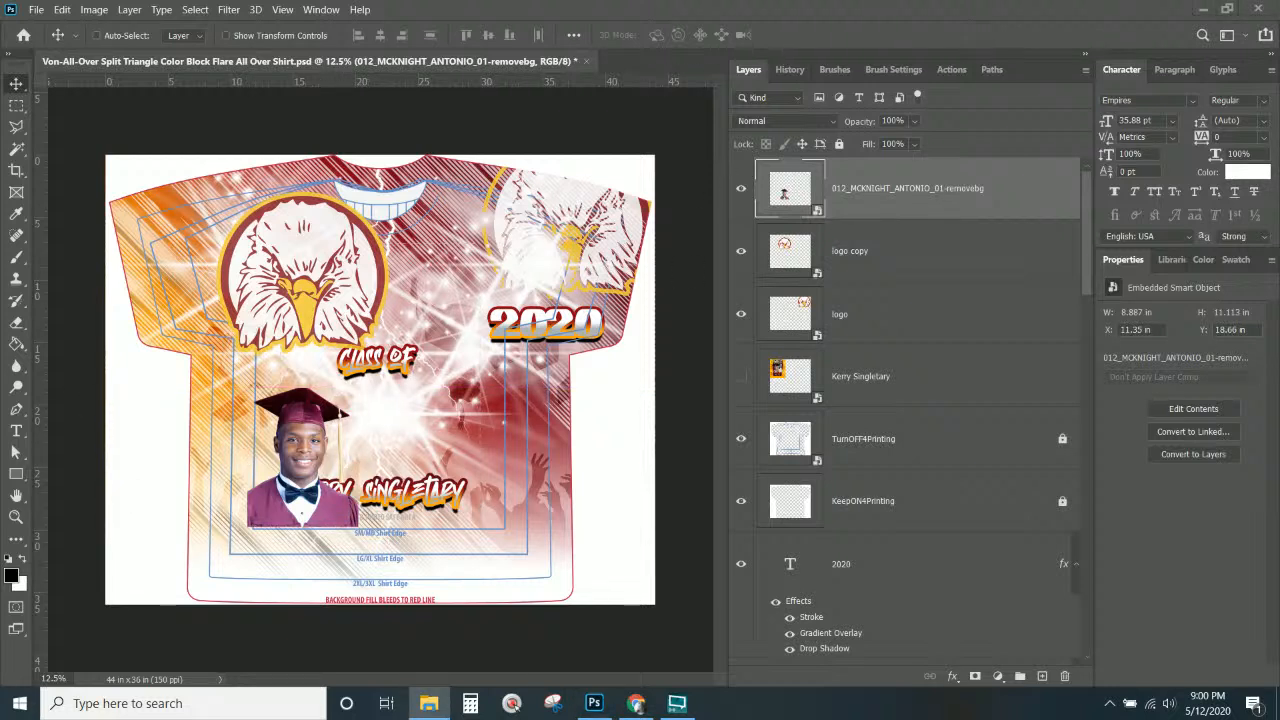
key("ctrl")
key("ctrl")
Place the blue-suit, red-jacket and family group cutout photos onto the shirt.
left_click_drag(250, 260, 463, 257)
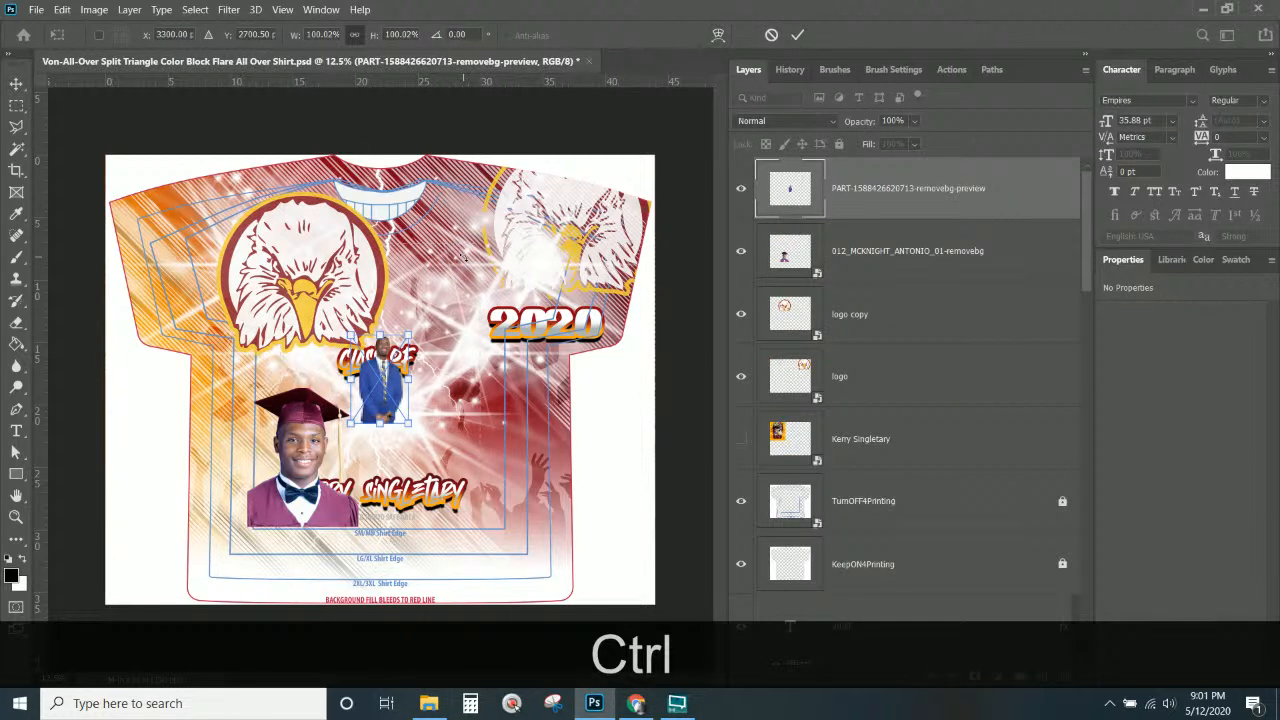
key("Return")
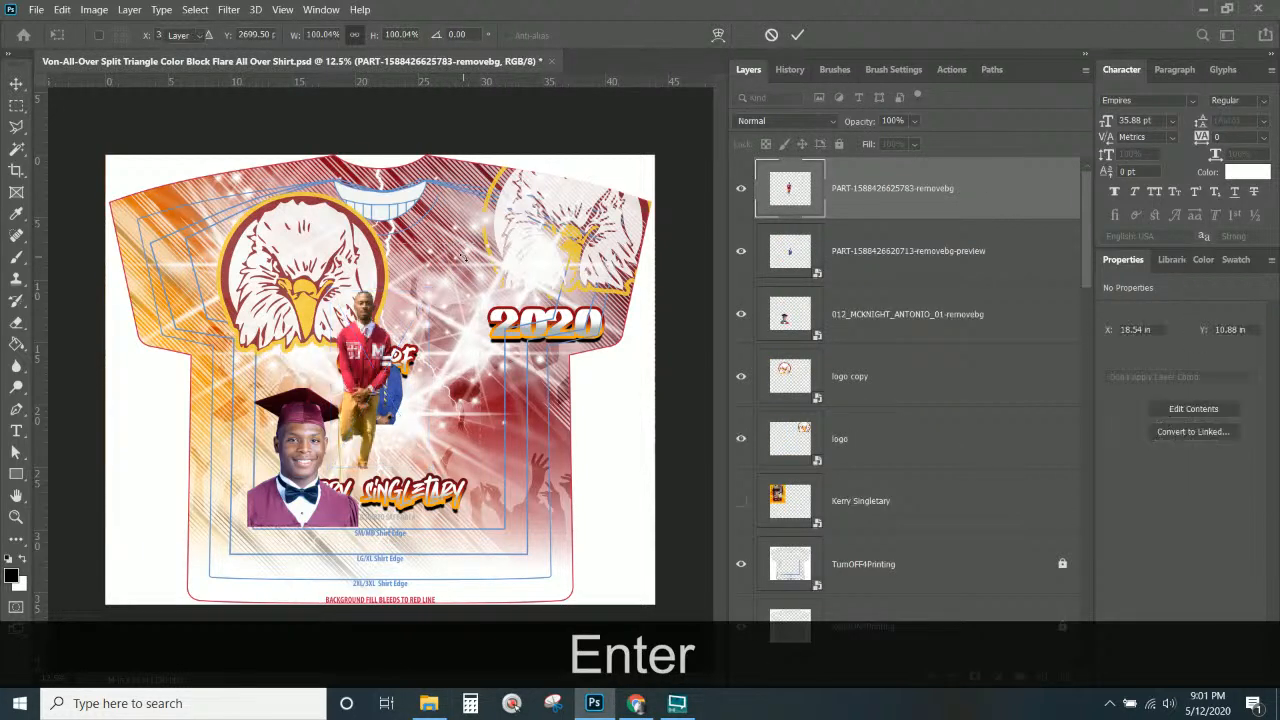
key("Return")
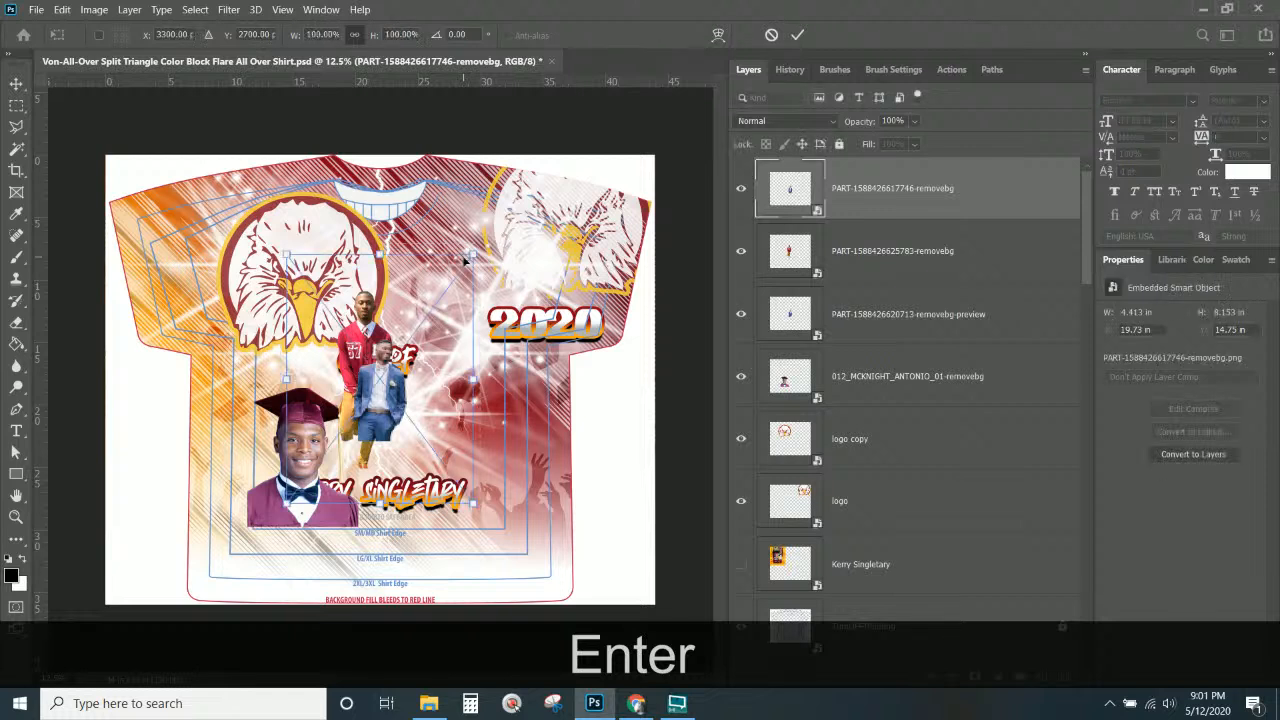
key("Return")
key("Return")
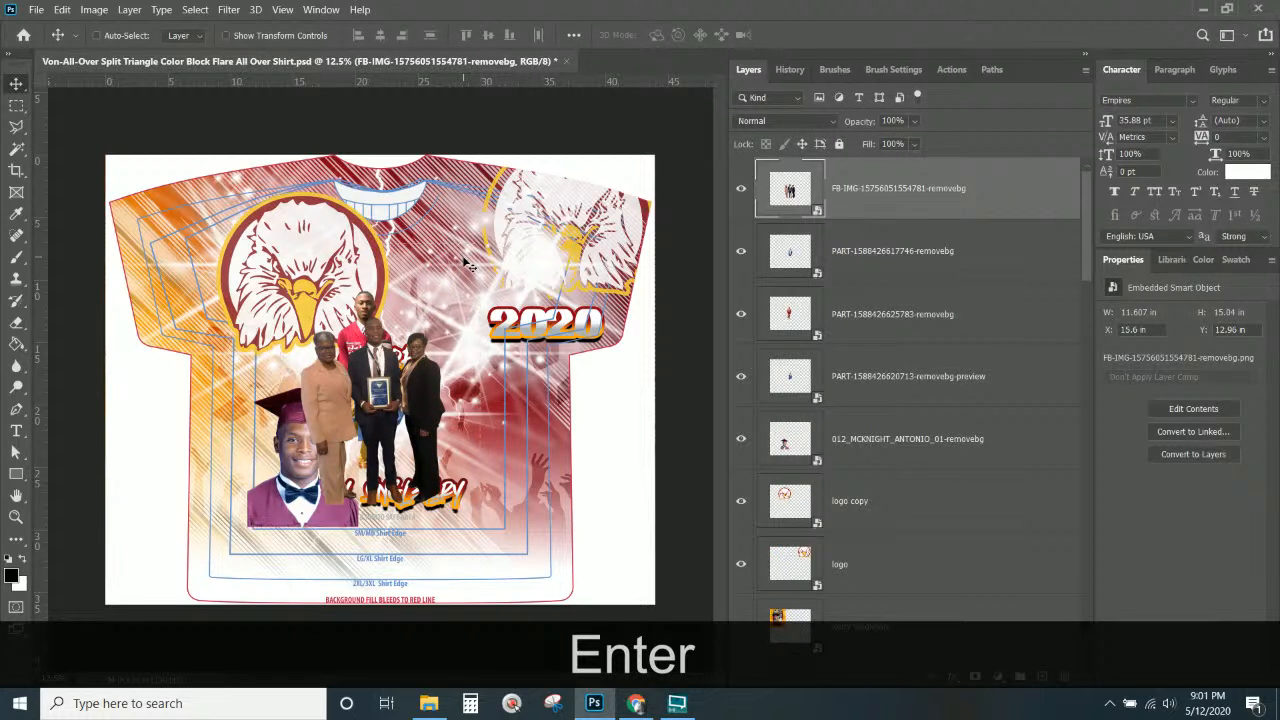
left_click(851, 209)
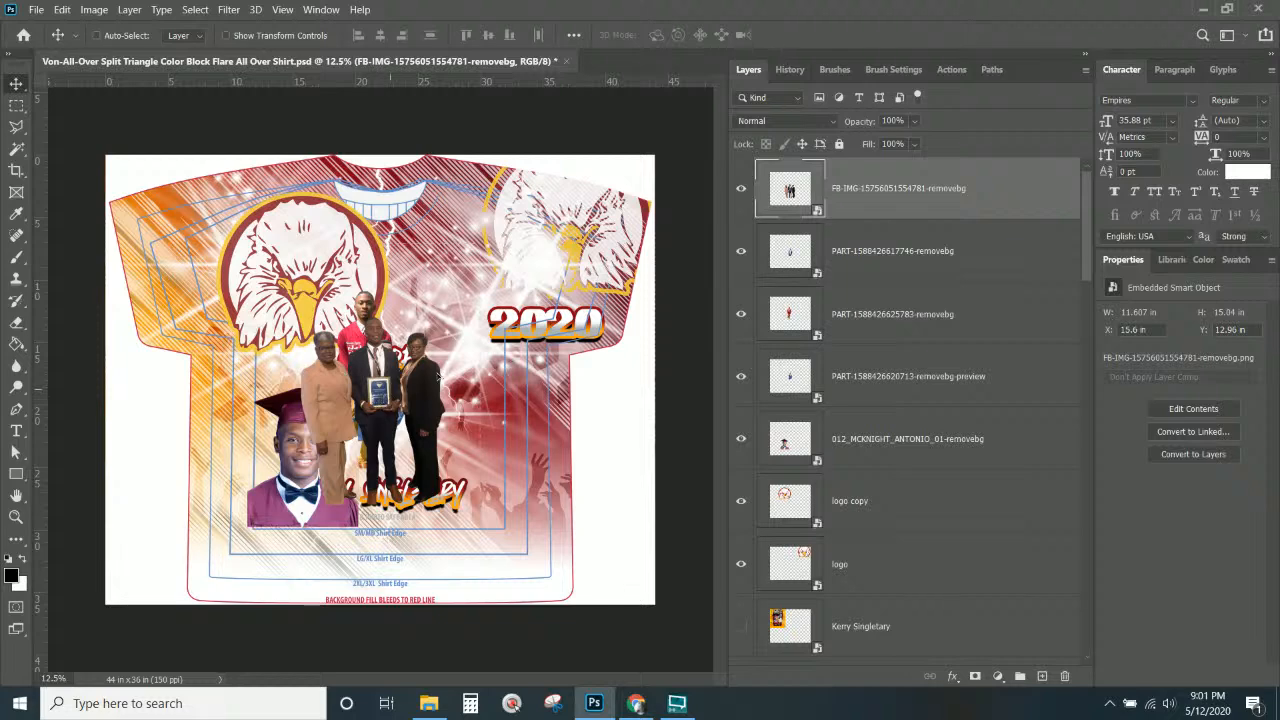
Scale the family group photo to 81% and set it upper centre beside 2020.
left_click_drag(381, 401, 457, 312)
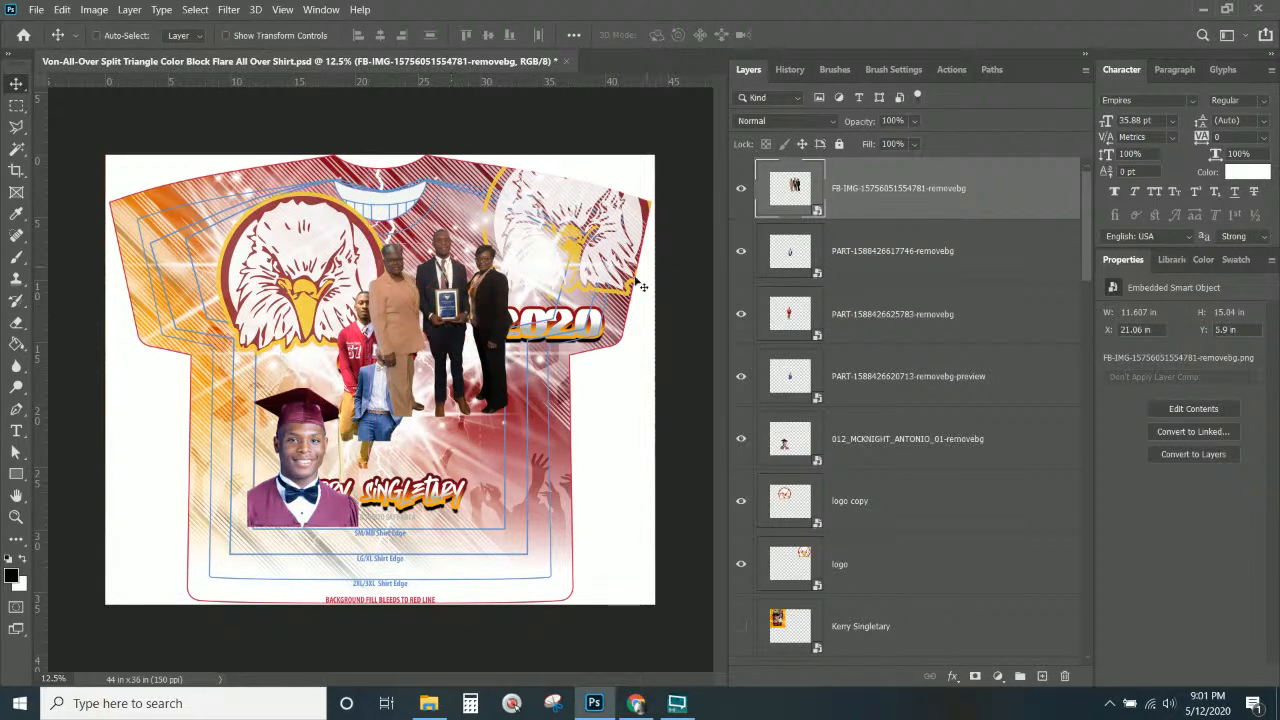
key("ctrl+t")
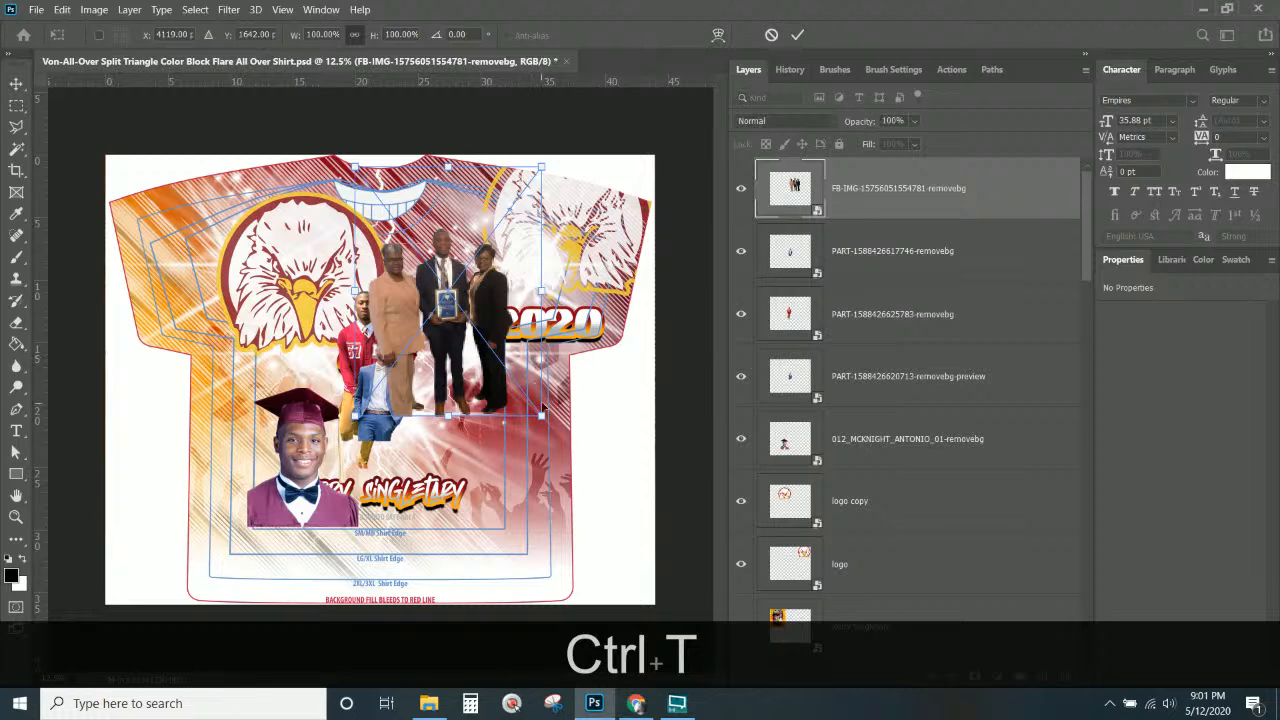
left_click_drag(542, 415, 506, 369)
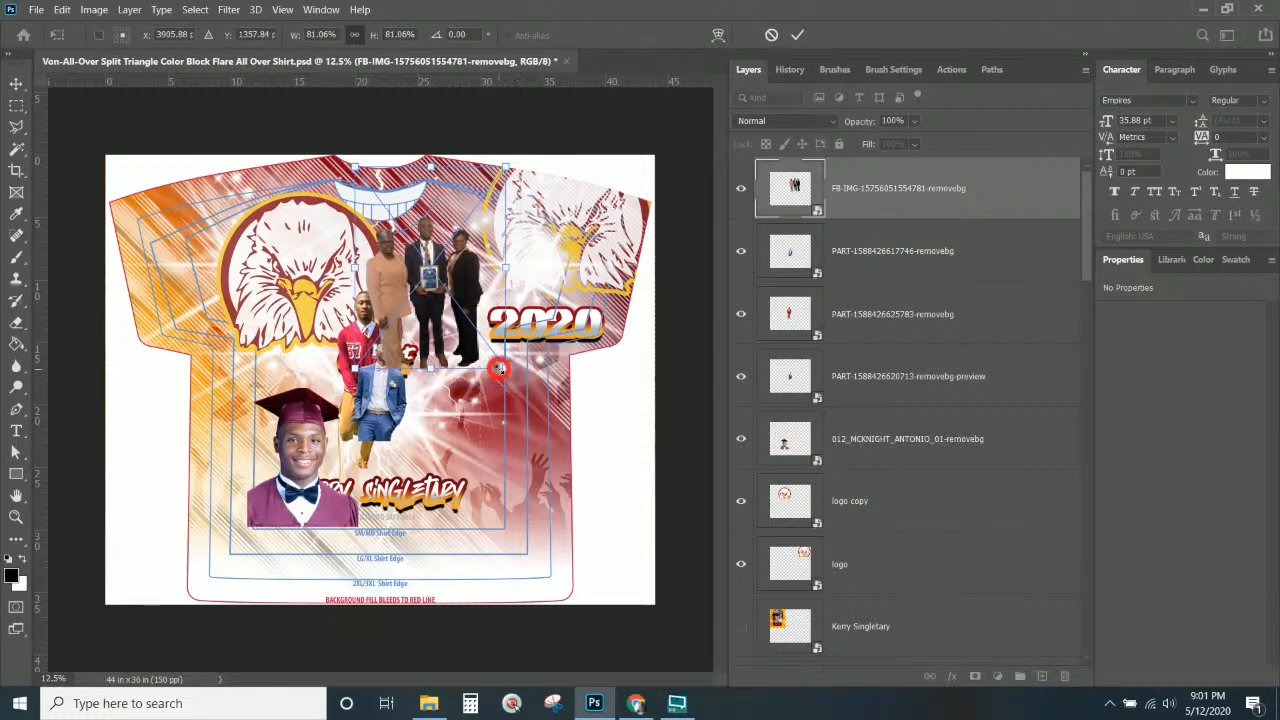
left_click_drag(468, 330, 483, 351)
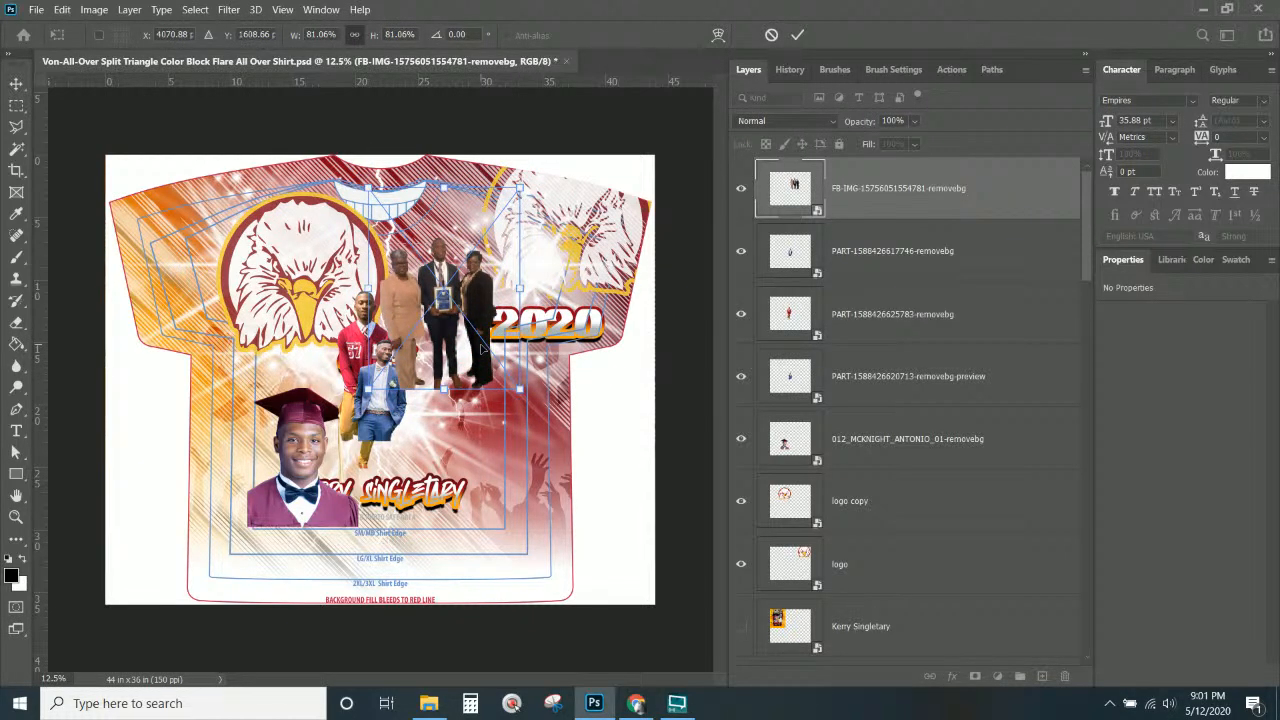
key("Return")
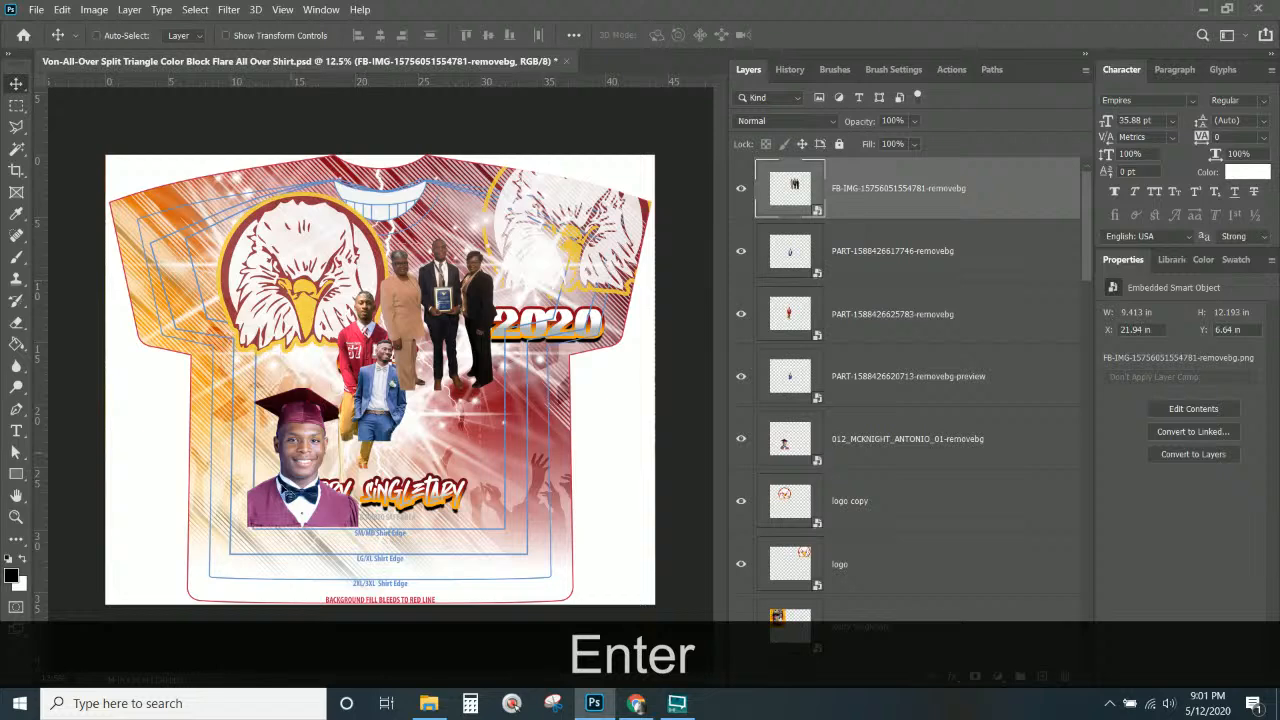
Enlarge the red-jacket graduate, bring its layer to the top, and move it lower.
right_click(366, 338)
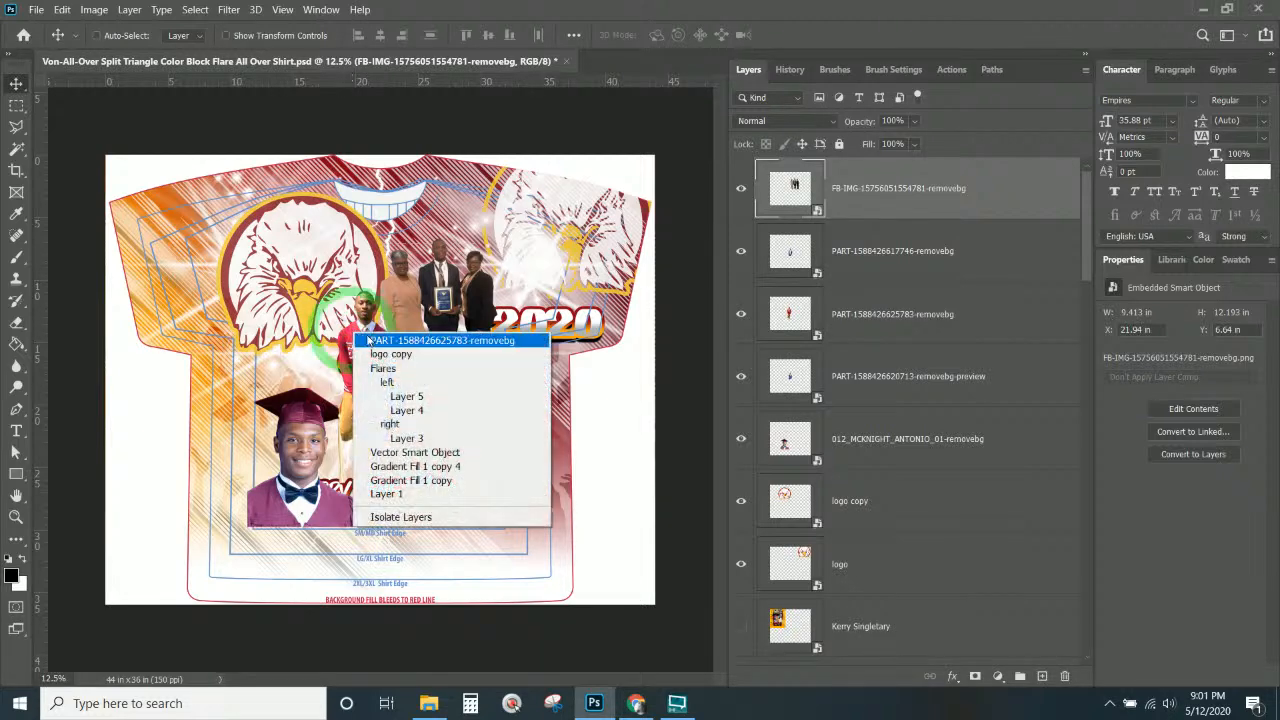
left_click(373, 341)
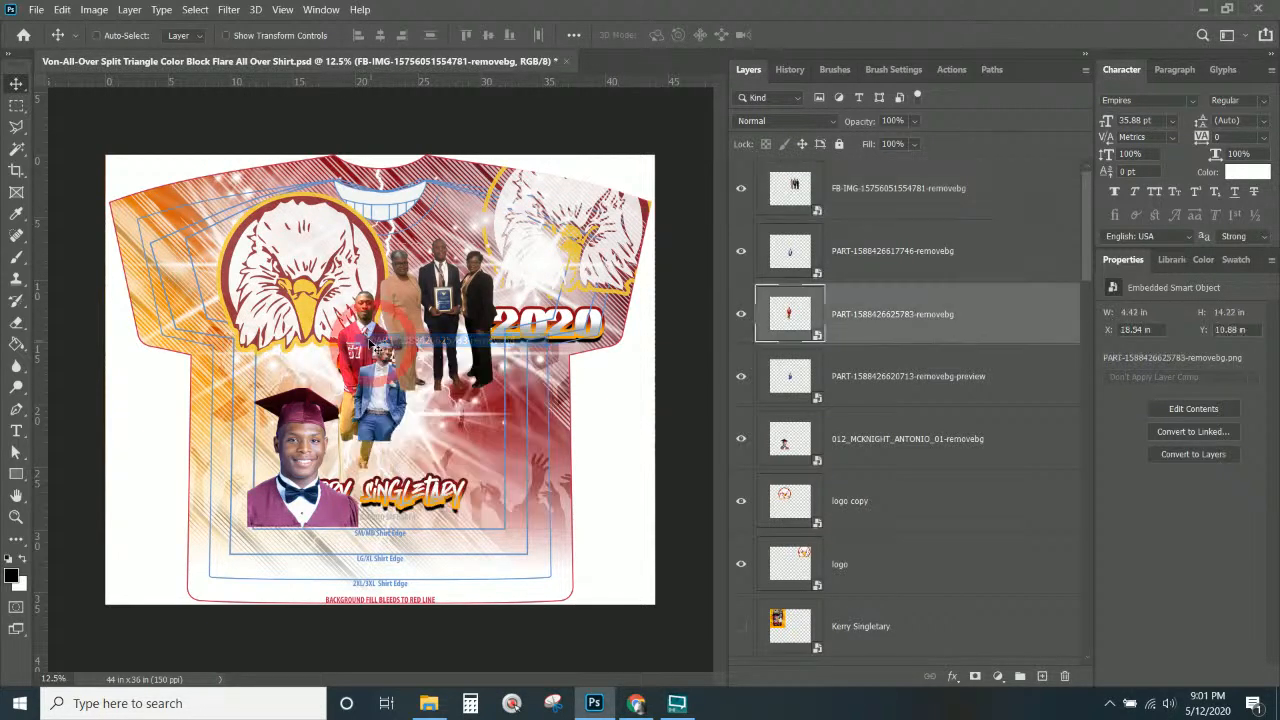
left_click_drag(373, 341, 424, 445)
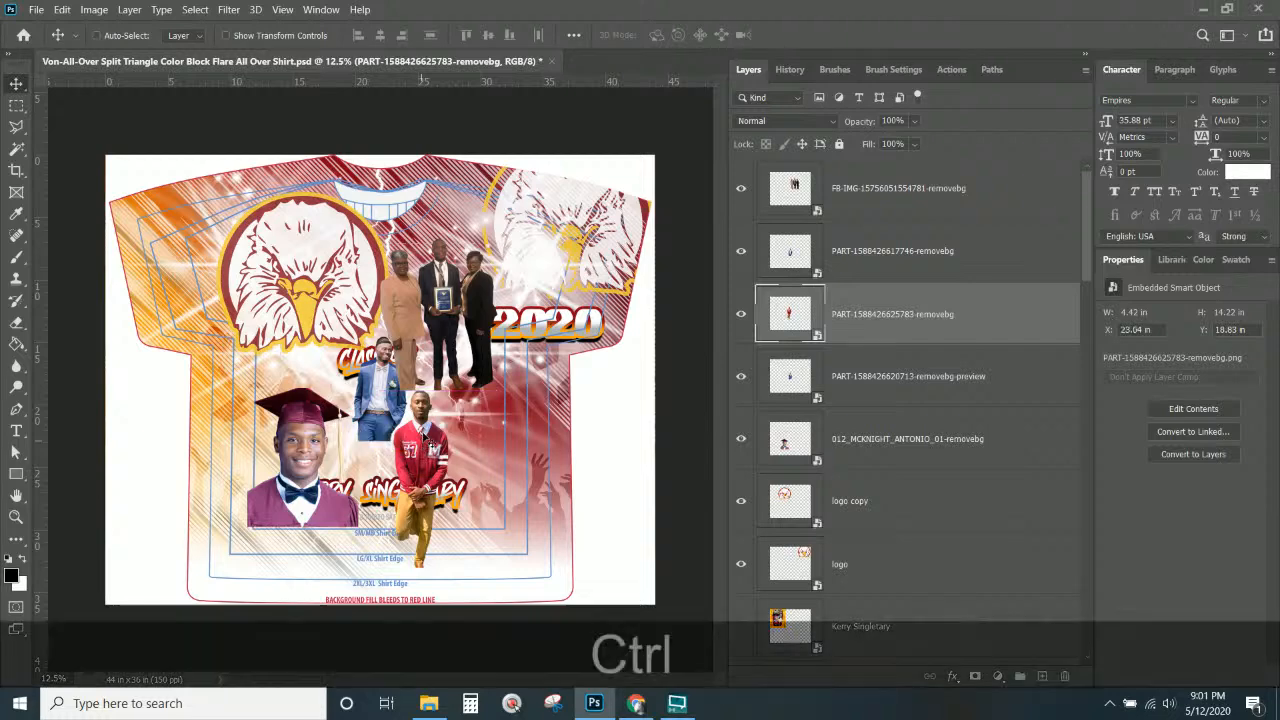
key("ctrl+t")
left_click_drag(477, 393, 580, 272)
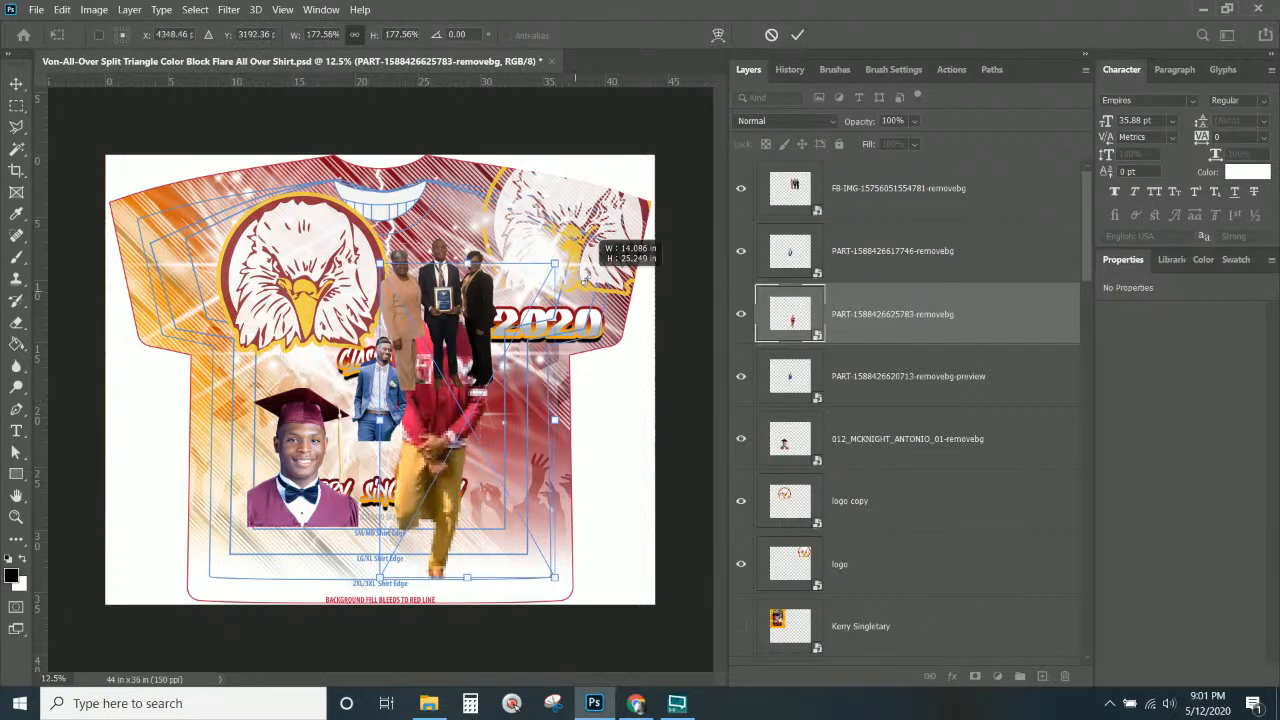
left_click_drag(916, 309, 899, 183)
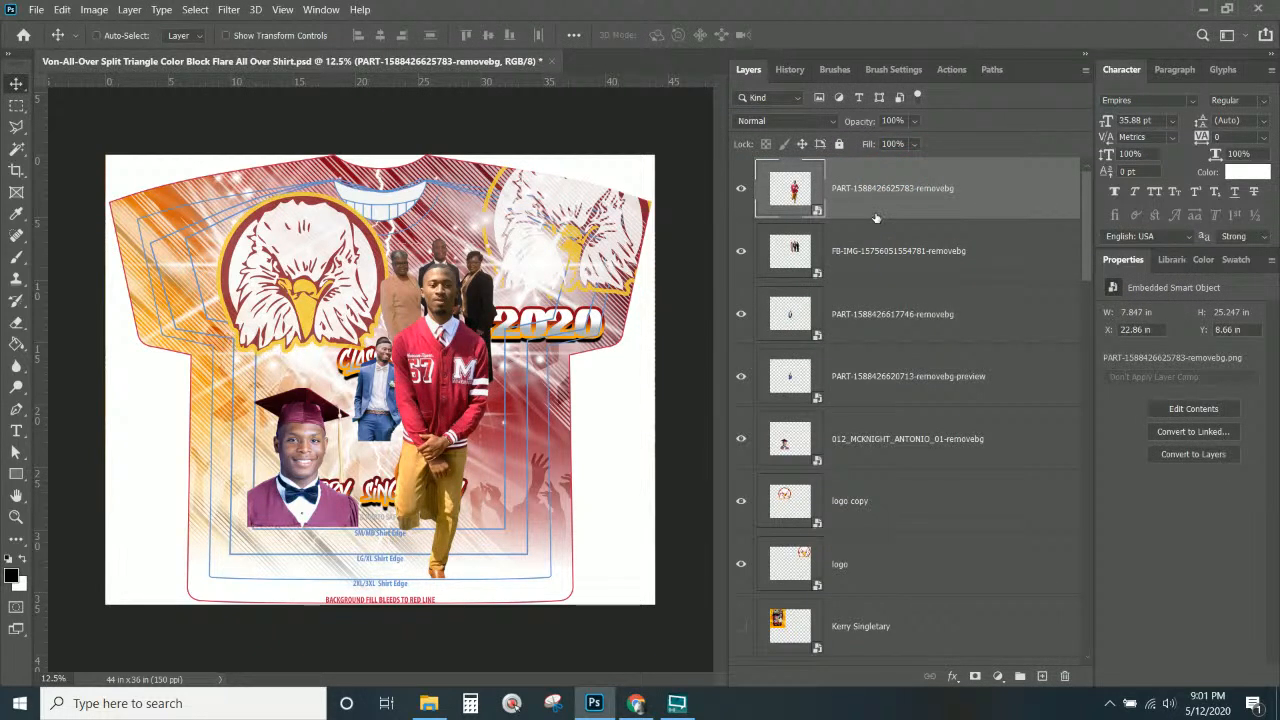
left_click_drag(450, 385, 447, 464)
key("Return")
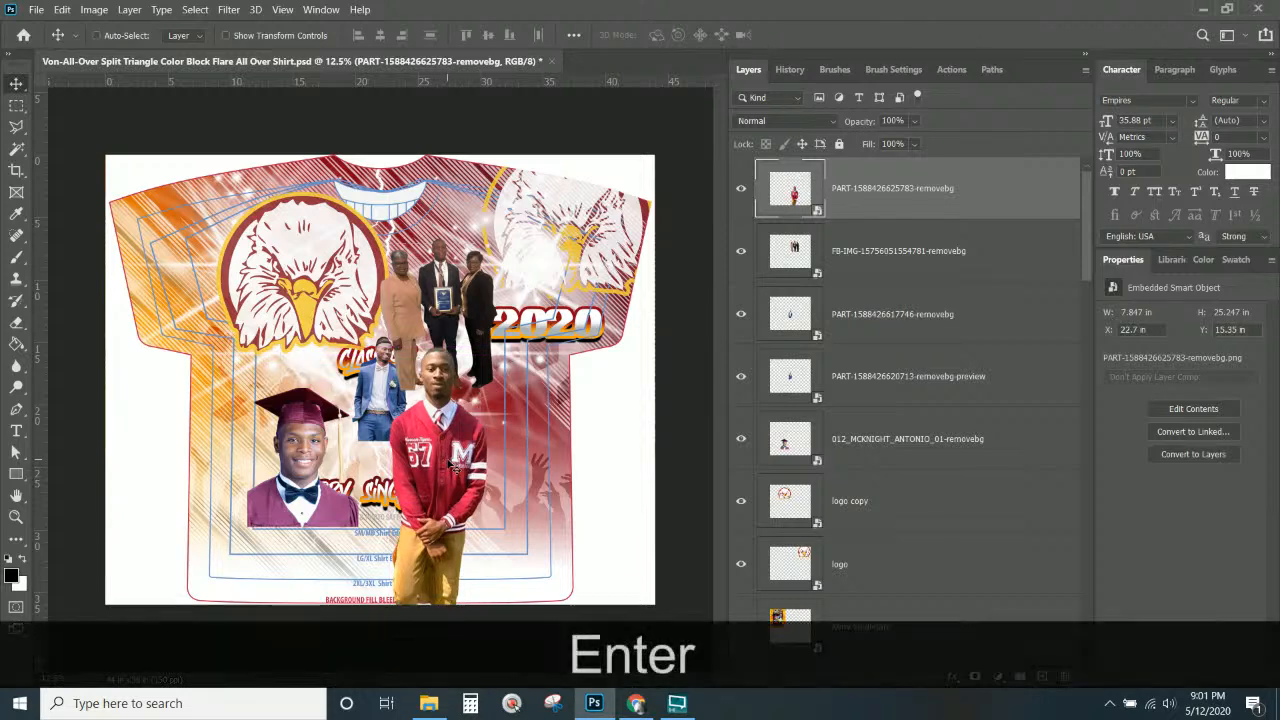
Move both blue-suit photos up to the shirt's upper-left sleeve.
right_click(392, 401)
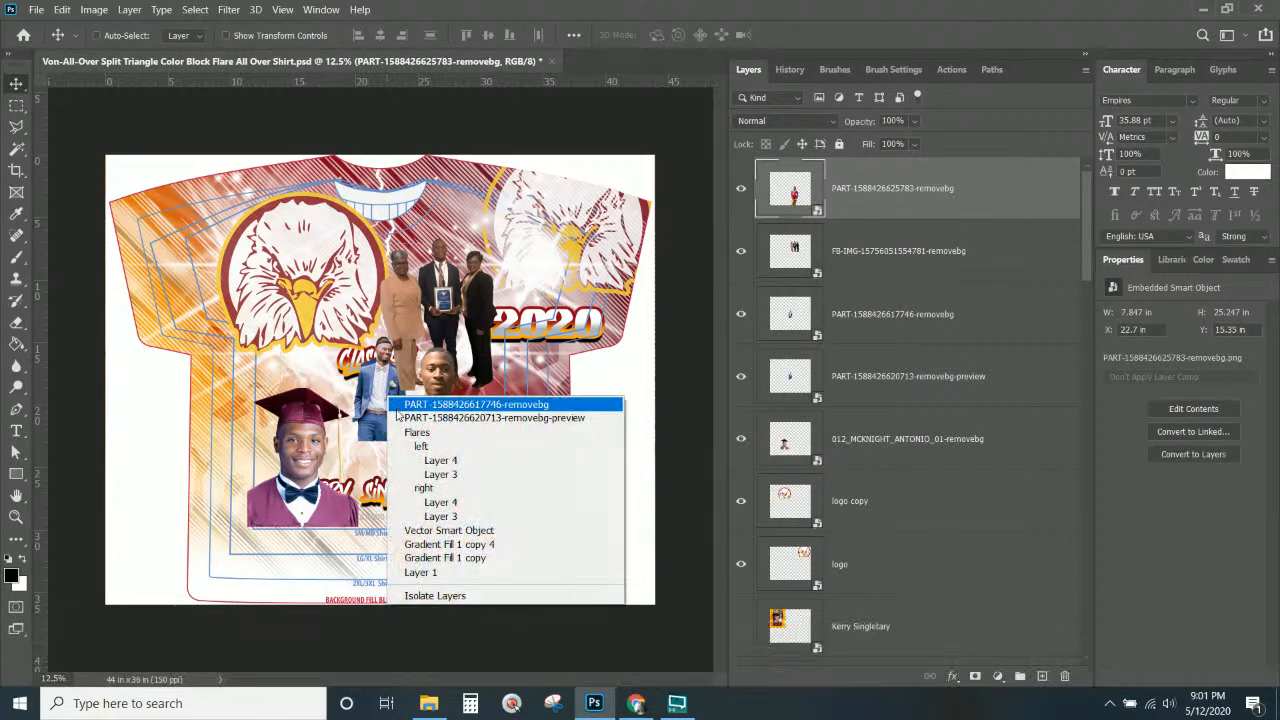
left_click(430, 403)
left_click_drag(400, 380, 209, 253)
right_click(395, 383)
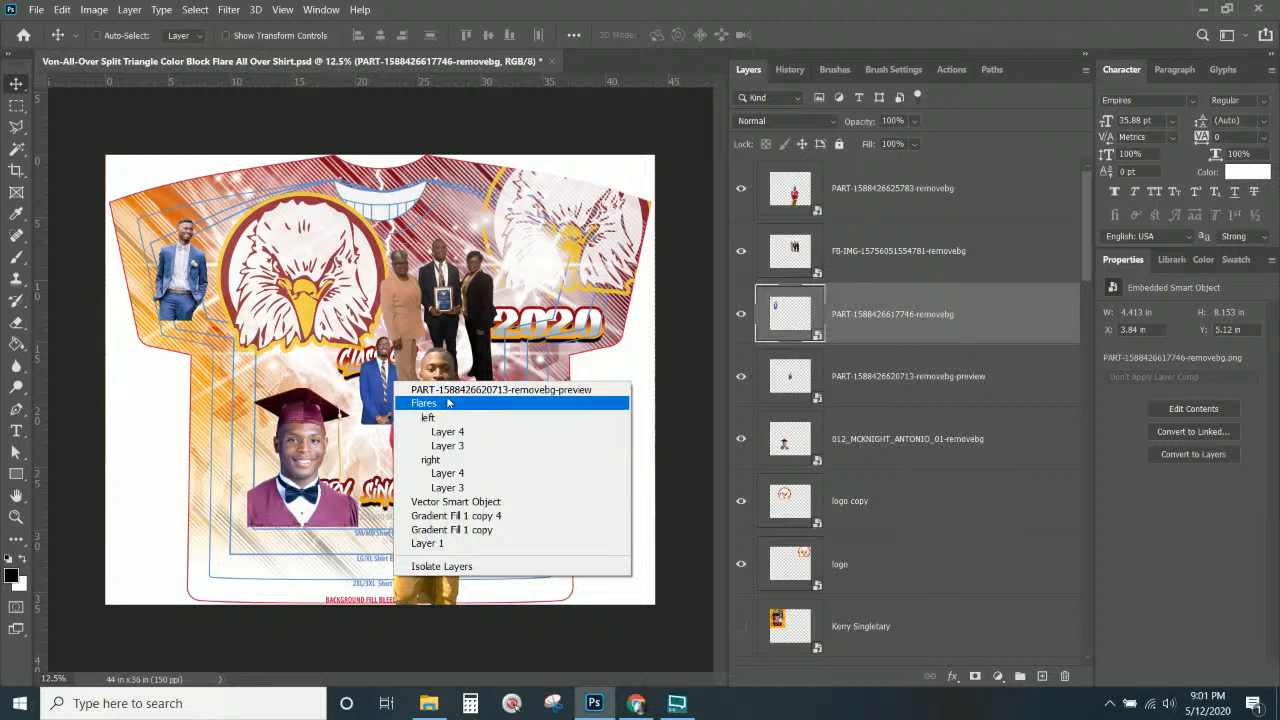
left_click(450, 390)
left_click_drag(374, 395, 212, 230)
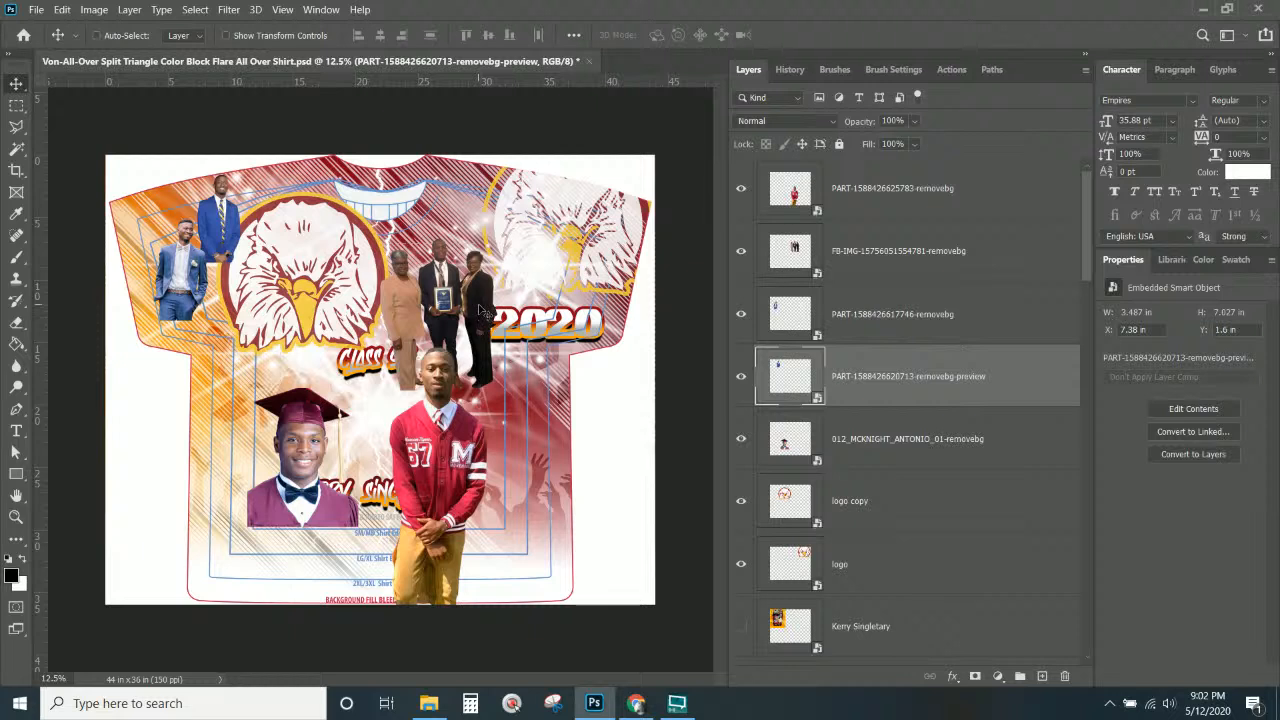
Put the graduation portrait at the top of the stack and select the family and blue-suit photos.
left_click(849, 366)
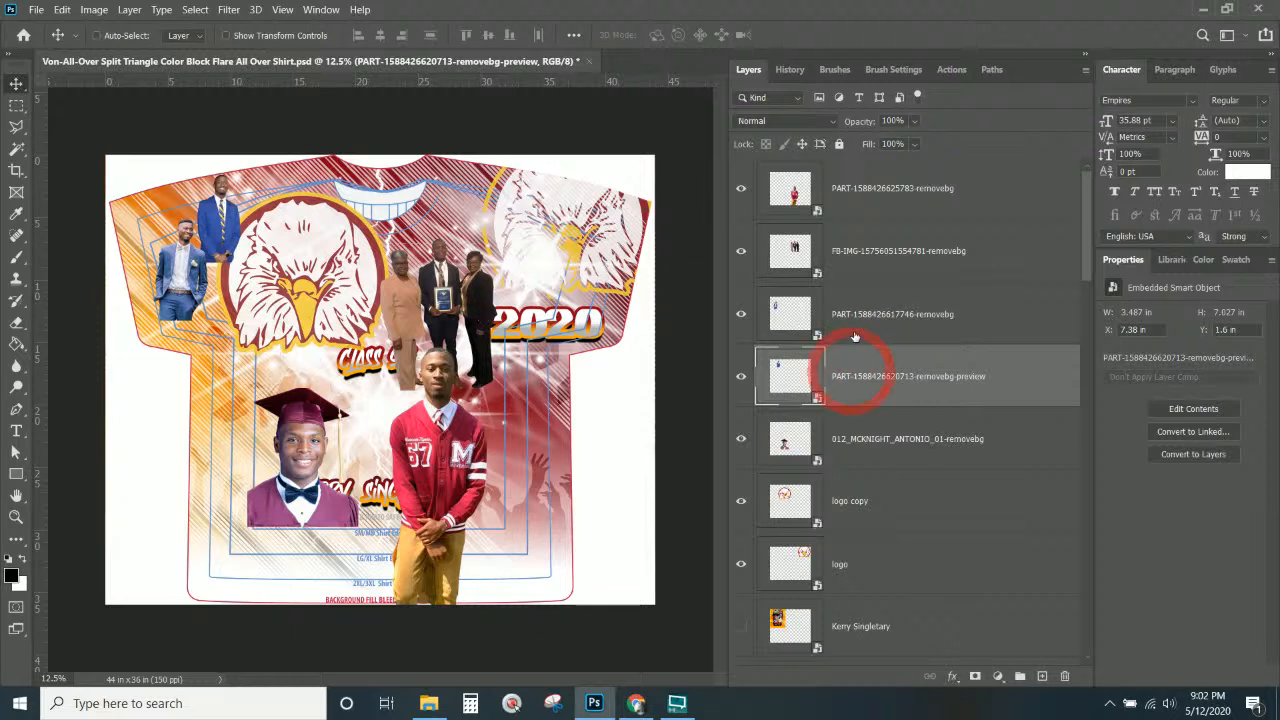
left_click(872, 442)
left_click_drag(874, 444, 794, 166)
left_click(911, 304)
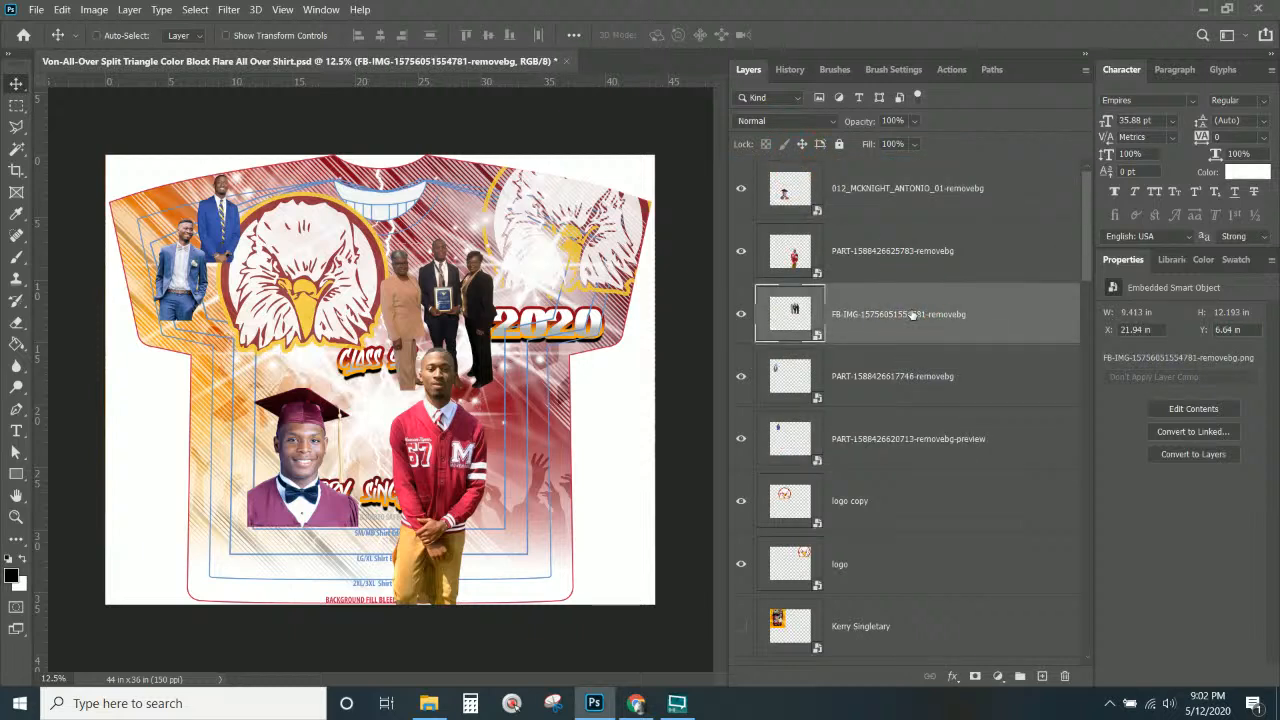
left_click(907, 444, "shift")
Group the family photo and both blue-suit photos into Group 1.
key("ctrl+shift+g")
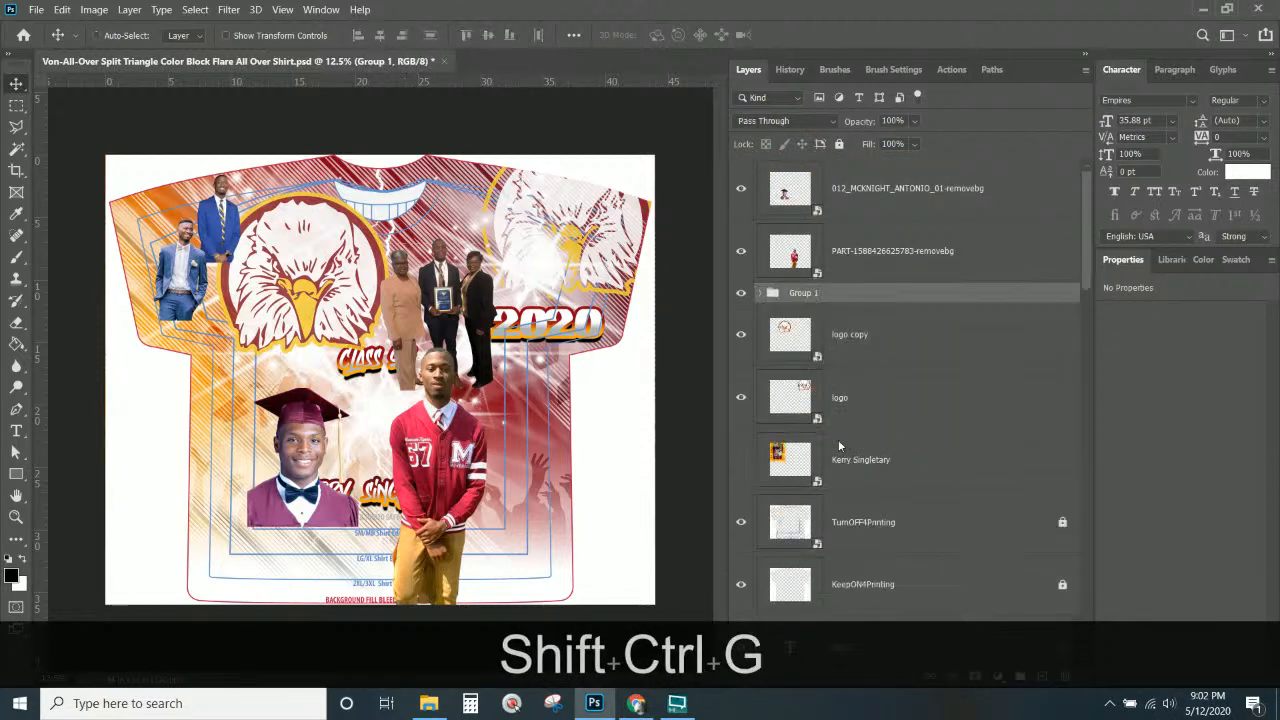
left_click(914, 121)
left_click_drag(906, 142, 960, 140)
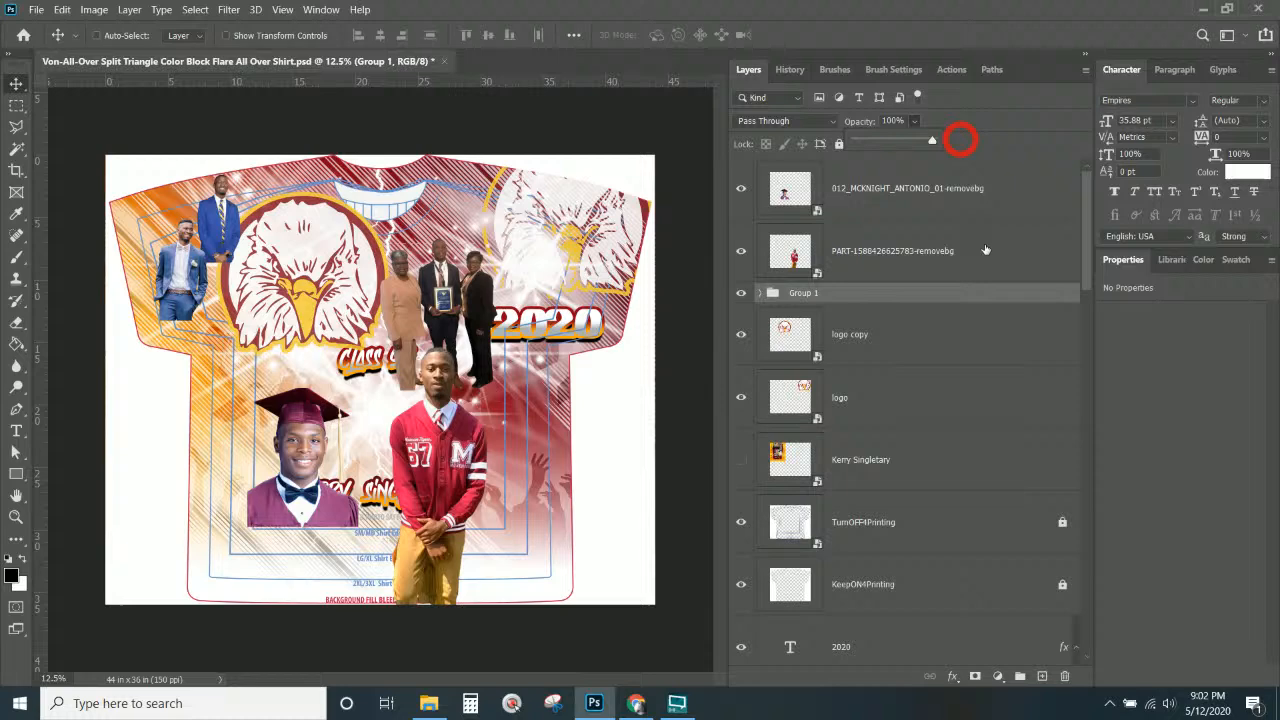
left_click(878, 301)
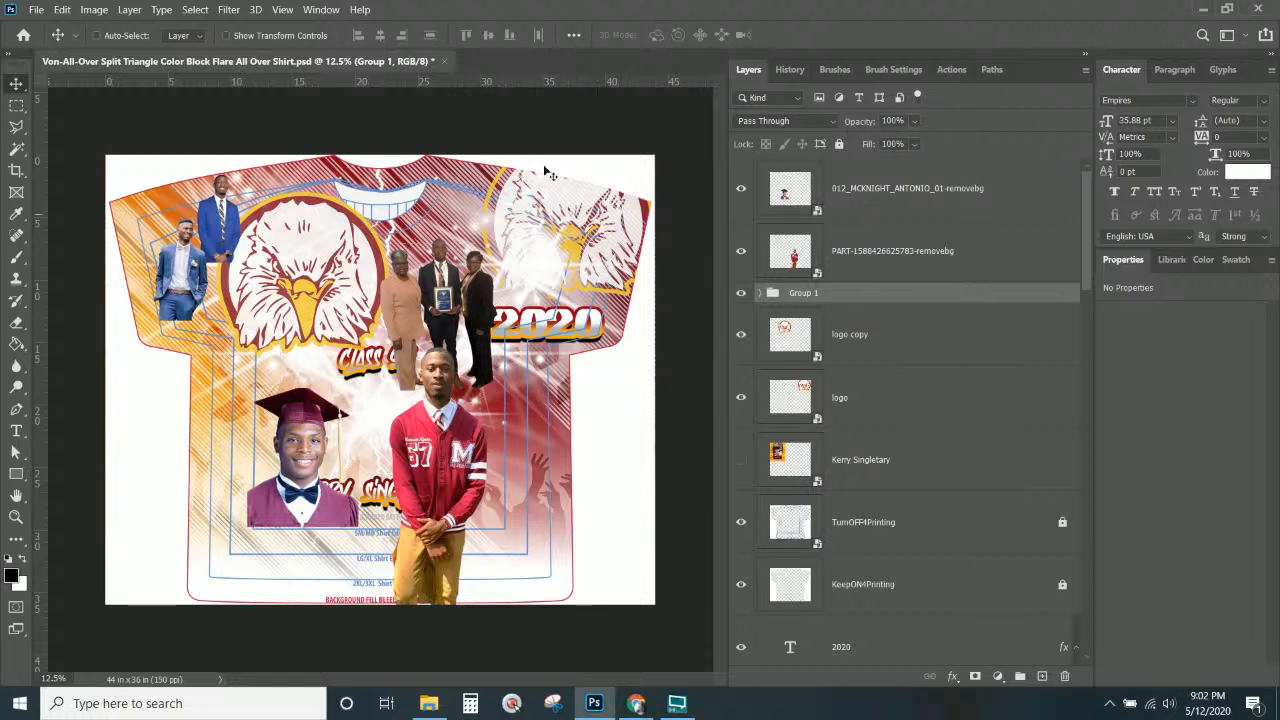
Add a Black & White 1 adjustment layer clipped to Group 1.
left_click(130, 9)
mouse_move(216, 217)
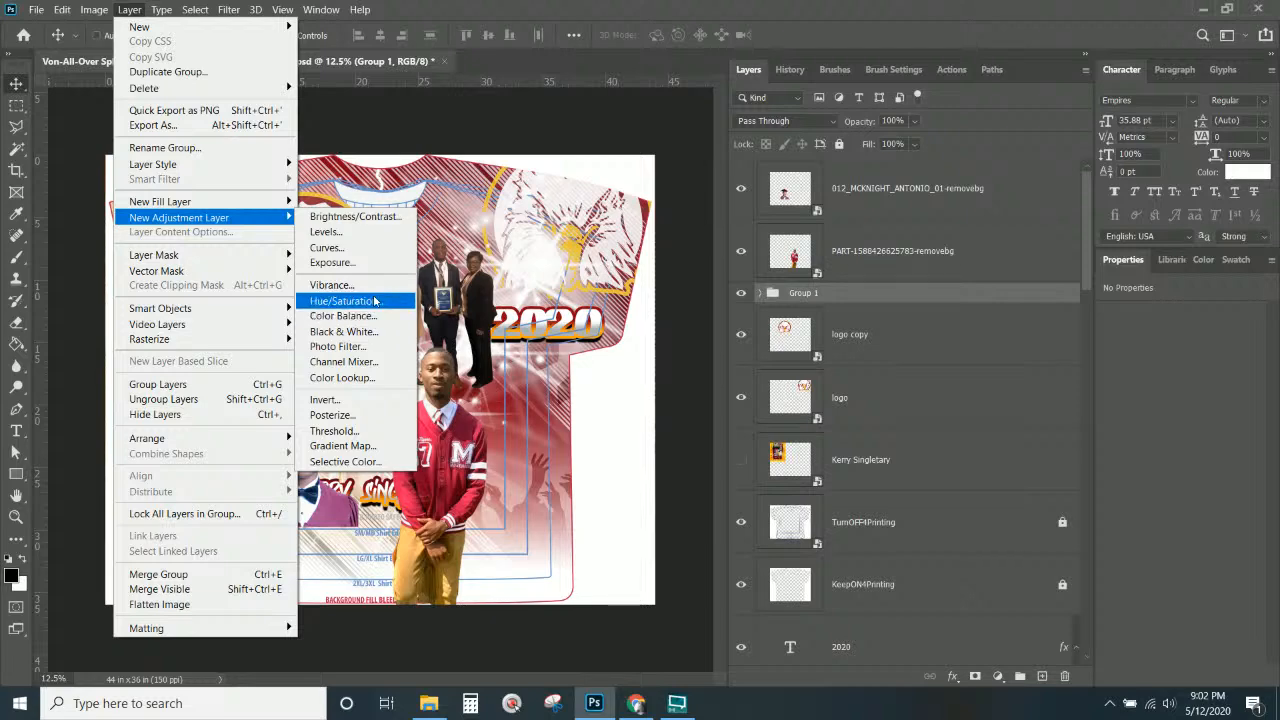
left_click(380, 331)
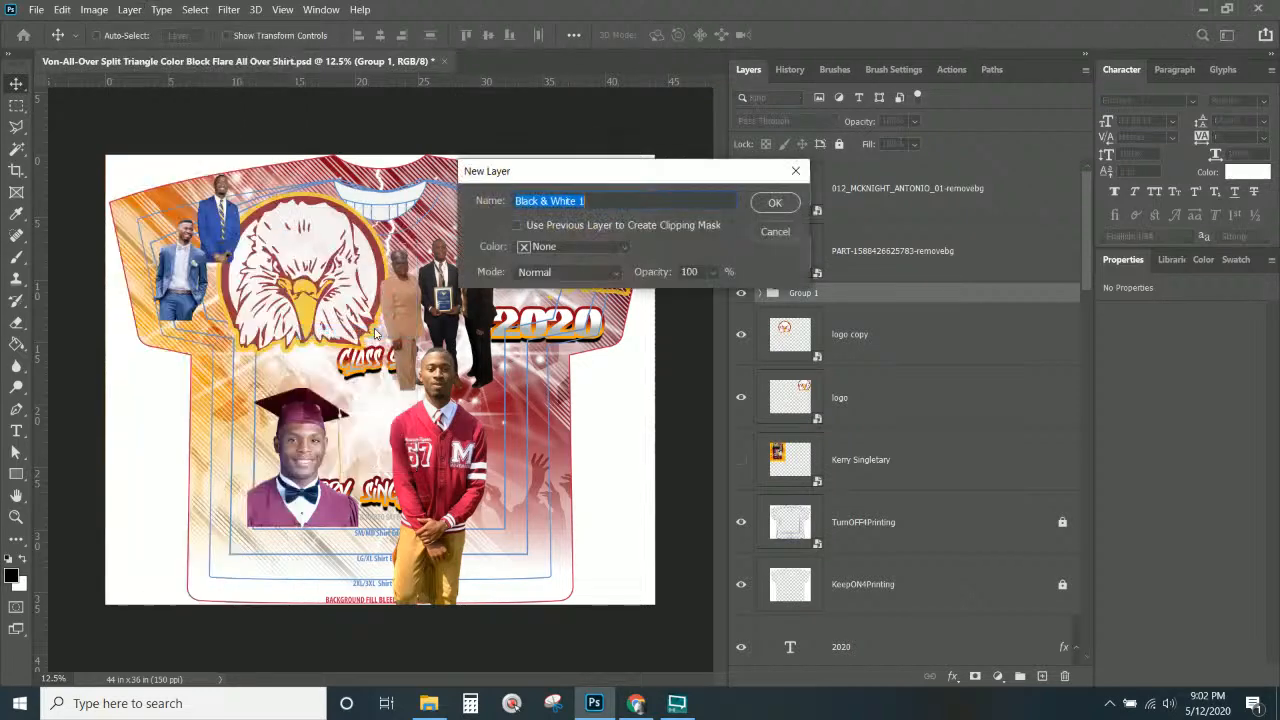
left_click(770, 204)
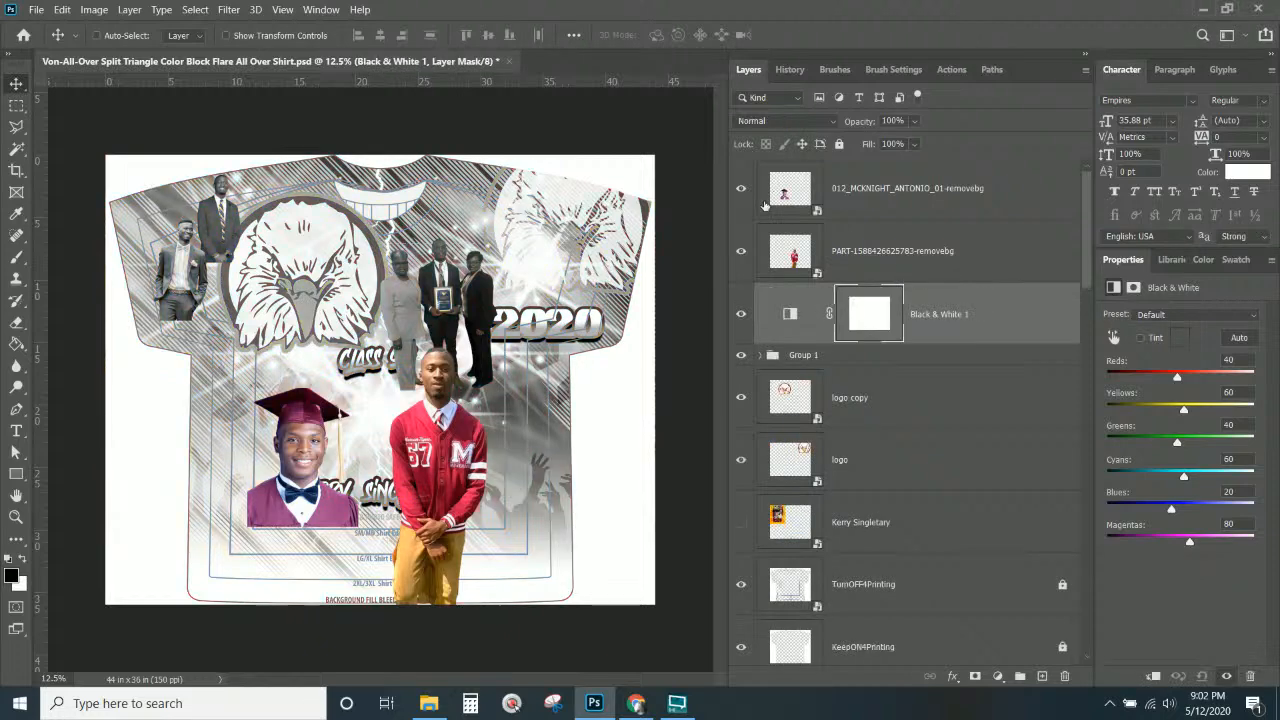
right_click(980, 328)
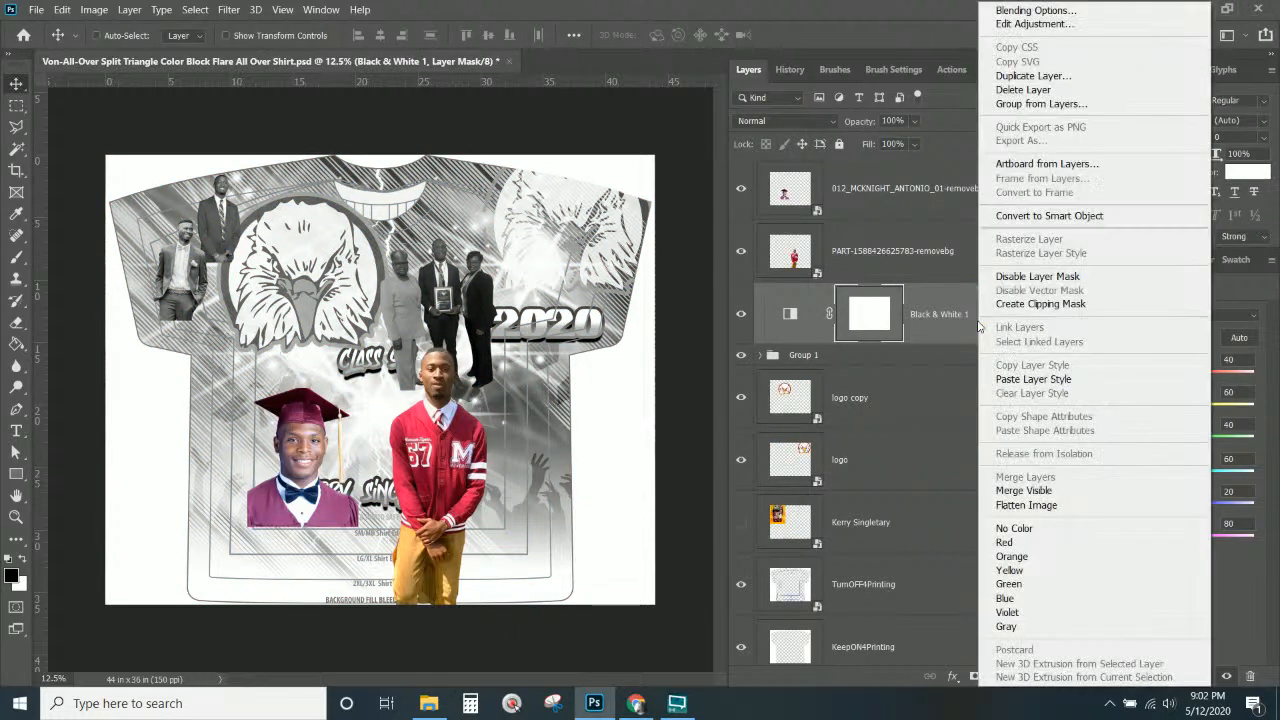
left_click(1044, 303)
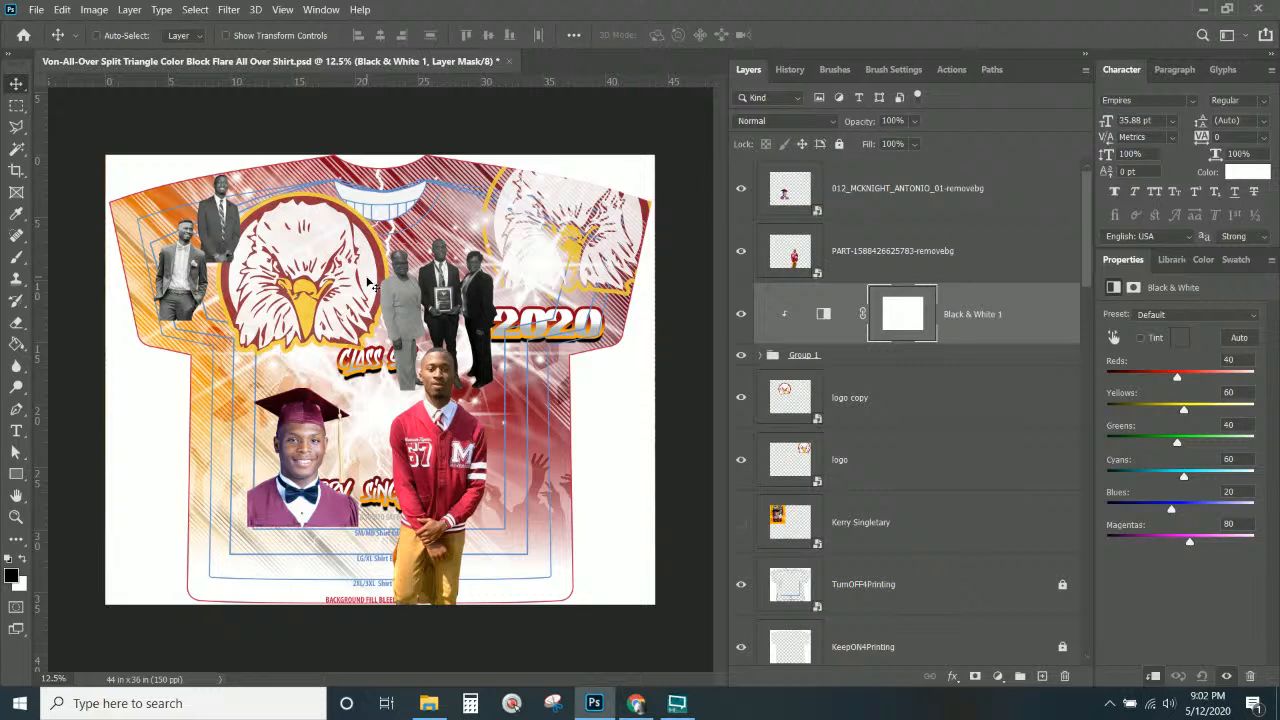
left_click(997, 317)
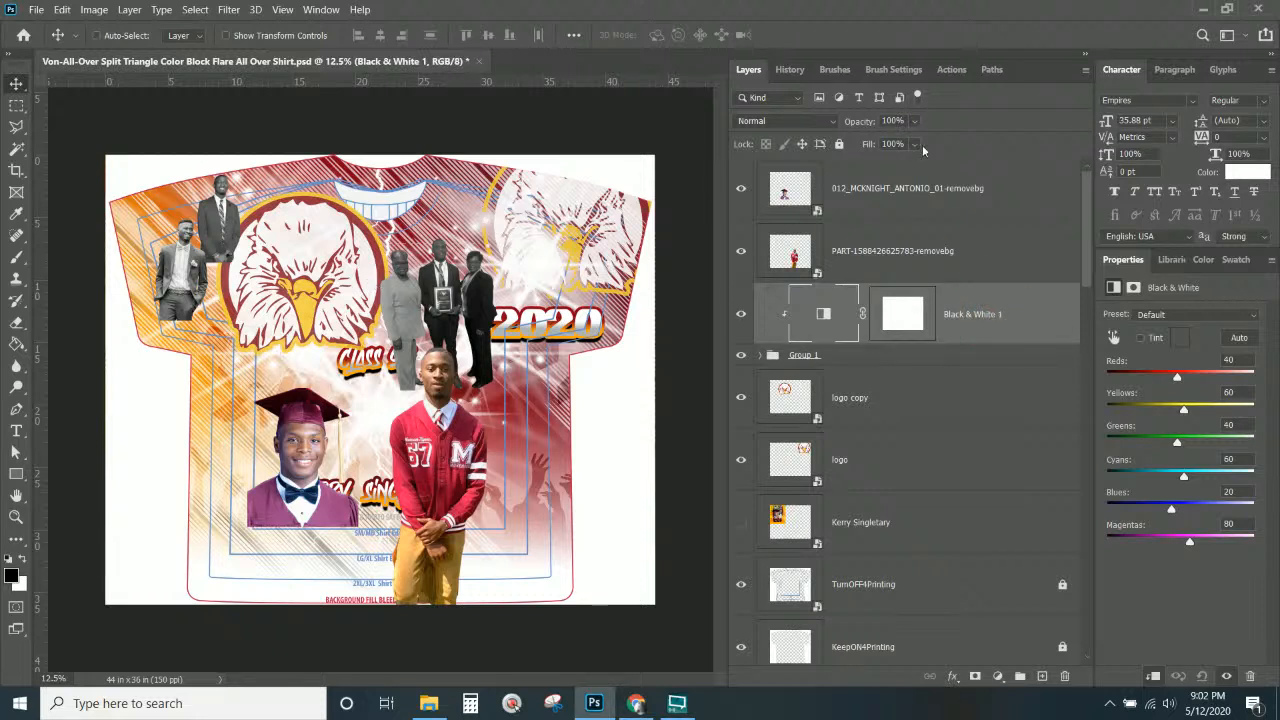
Lower the Black & White 1 fill to 80% and Group 1's fill to 76%.
left_click(915, 145)
left_click_drag(930, 163, 918, 163)
left_click(864, 357)
left_click(916, 144)
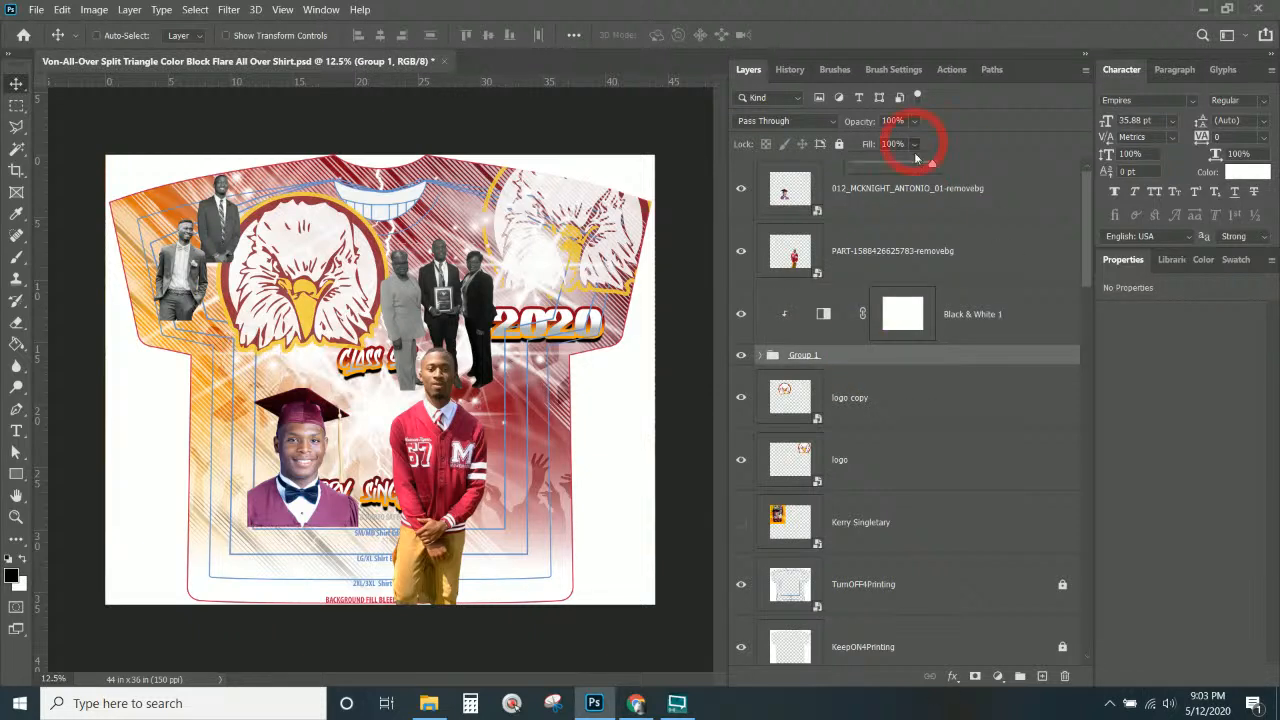
left_click_drag(924, 163, 914, 165)
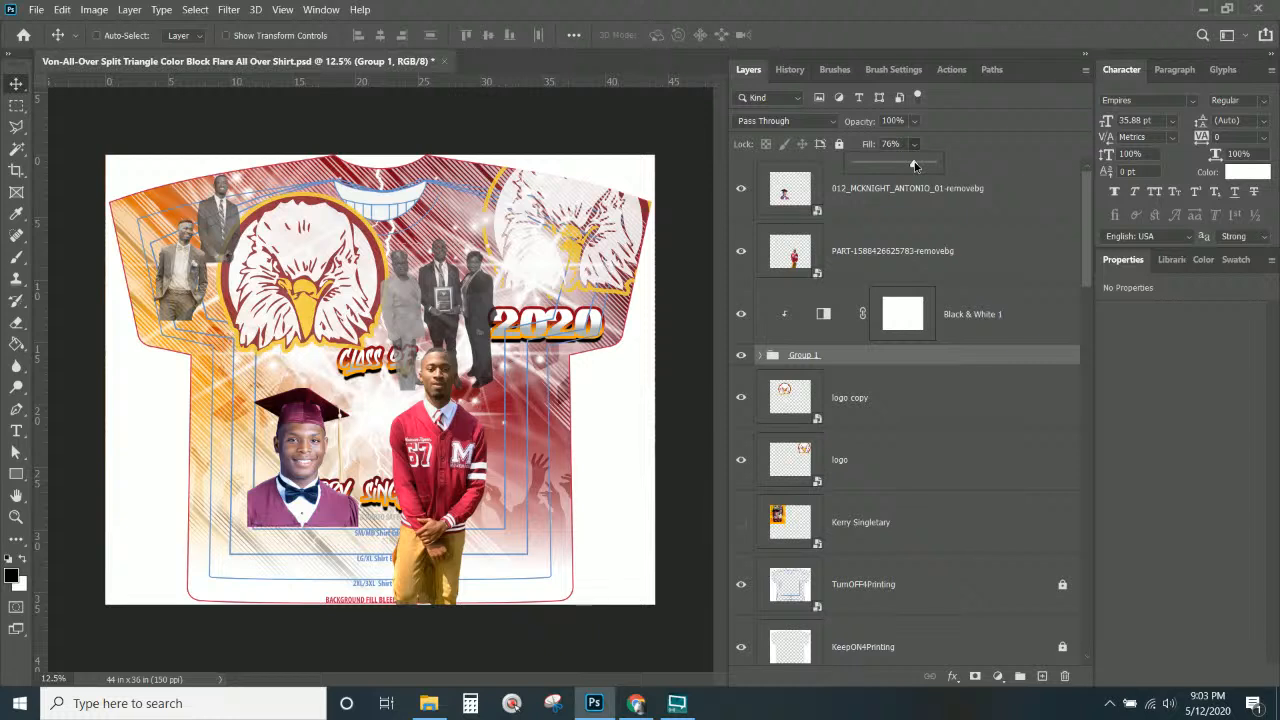
left_click(920, 350)
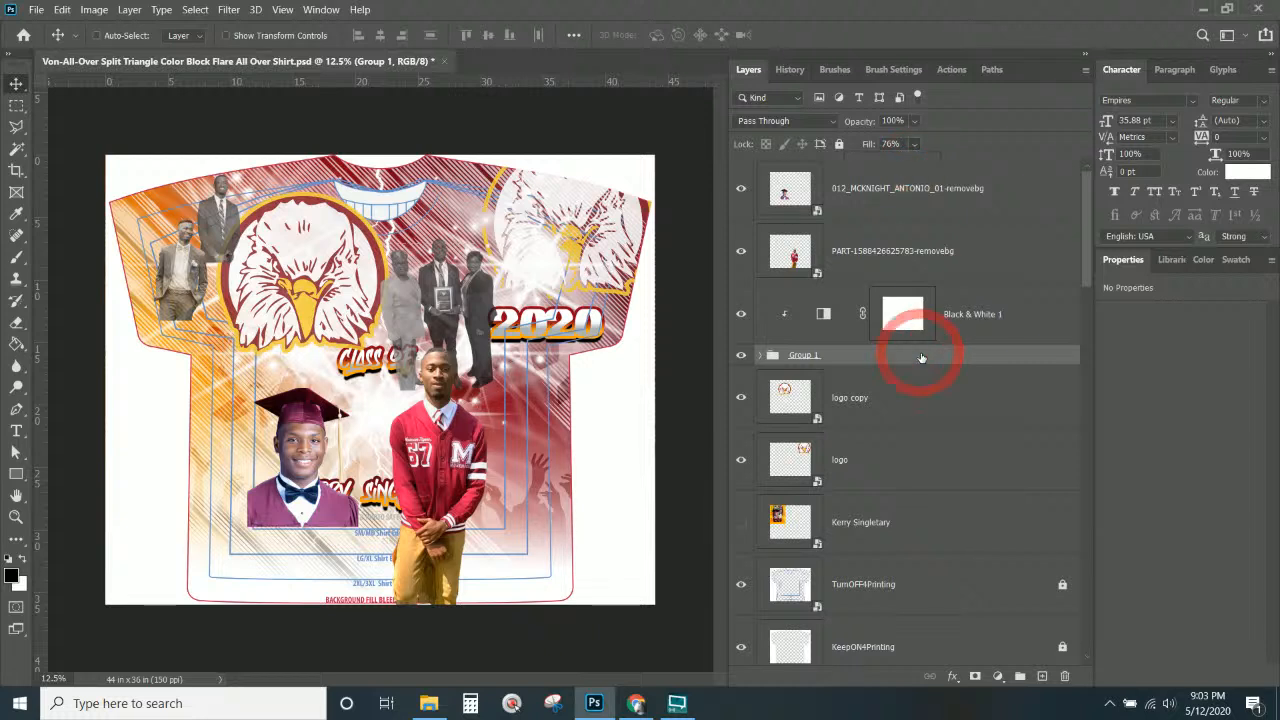
left_click(980, 338)
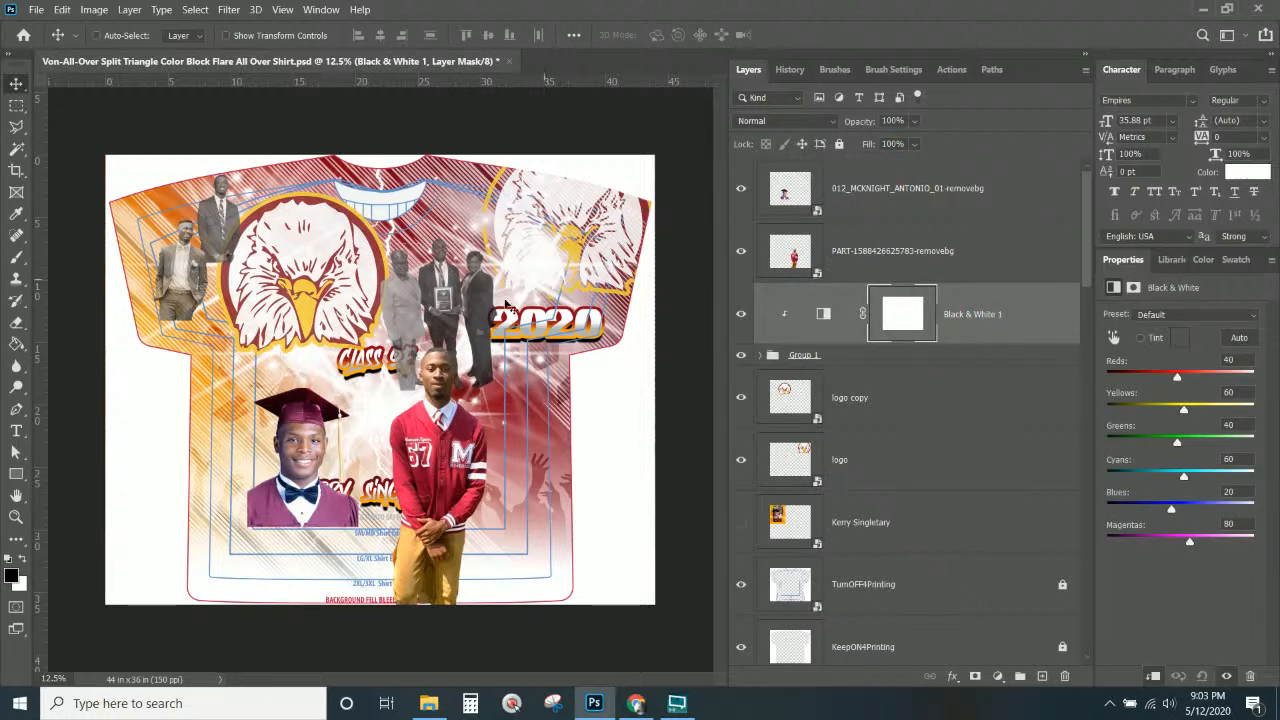
right_click(302, 250)
Move the eagle logo to the upper right and the graduation portrait up and right.
left_click(338, 256)
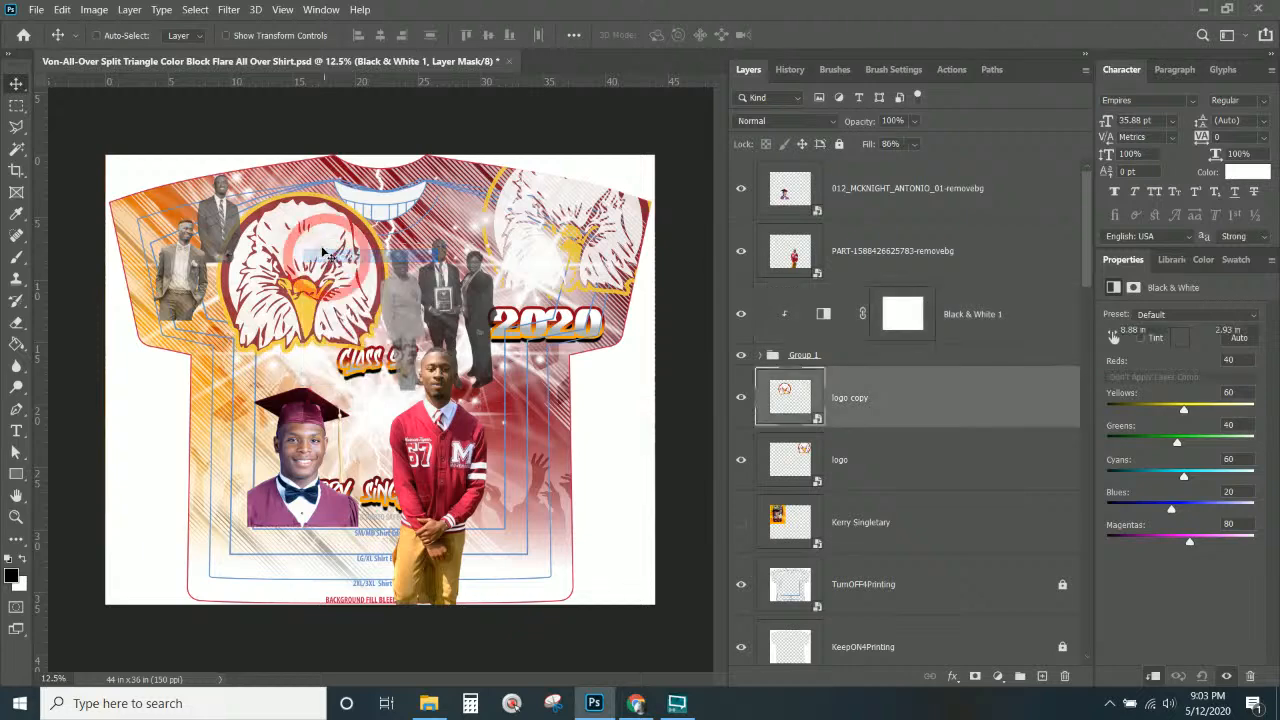
left_click_drag(328, 258, 637, 190)
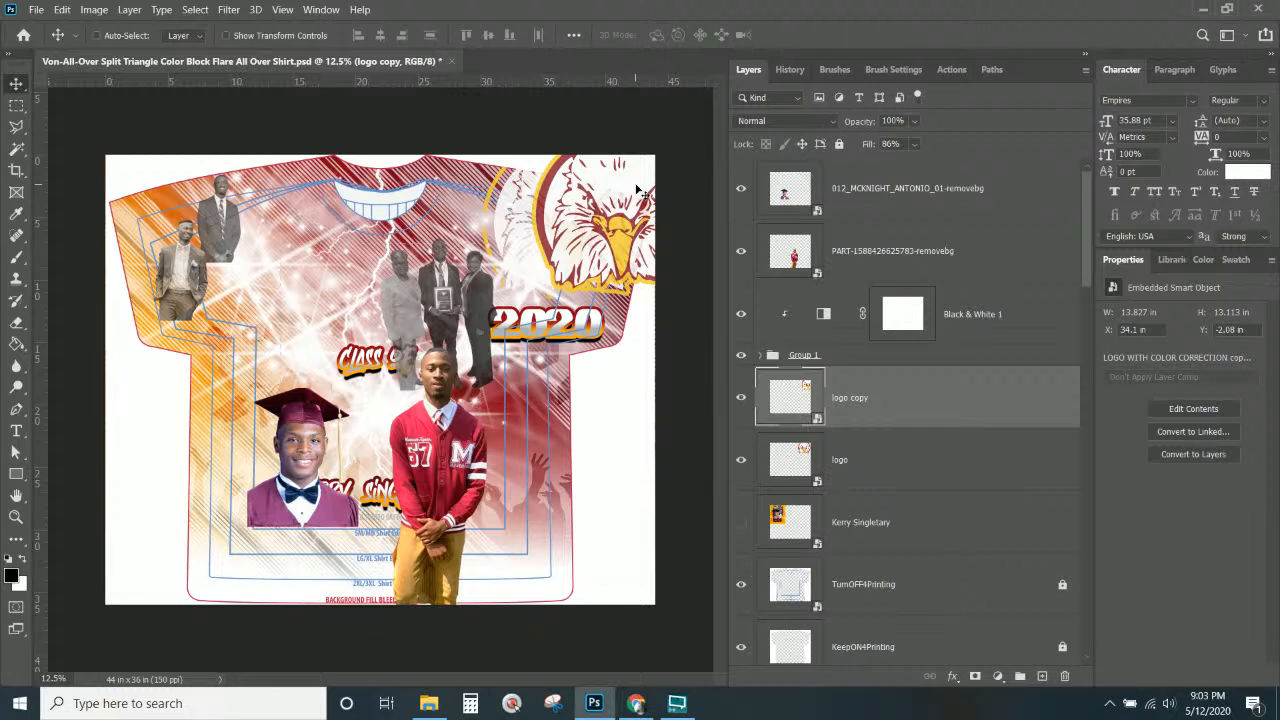
right_click(304, 453)
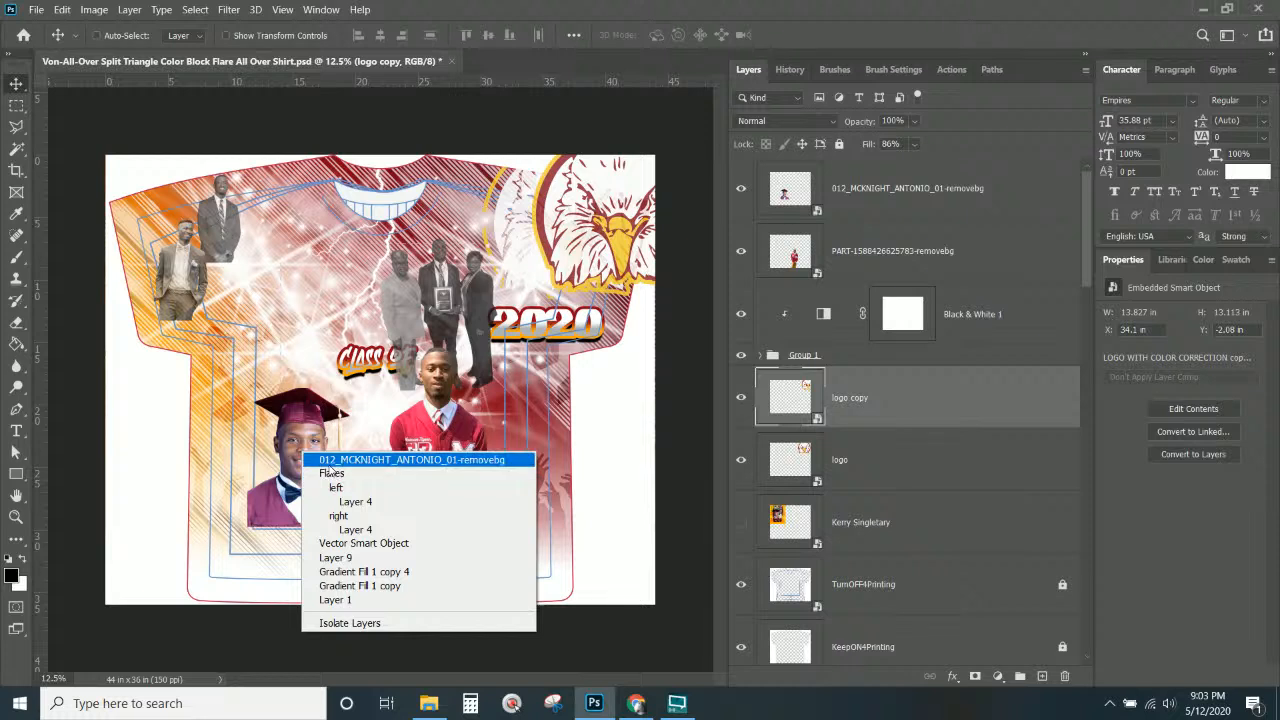
left_click(322, 460)
left_click_drag(296, 504, 324, 413)
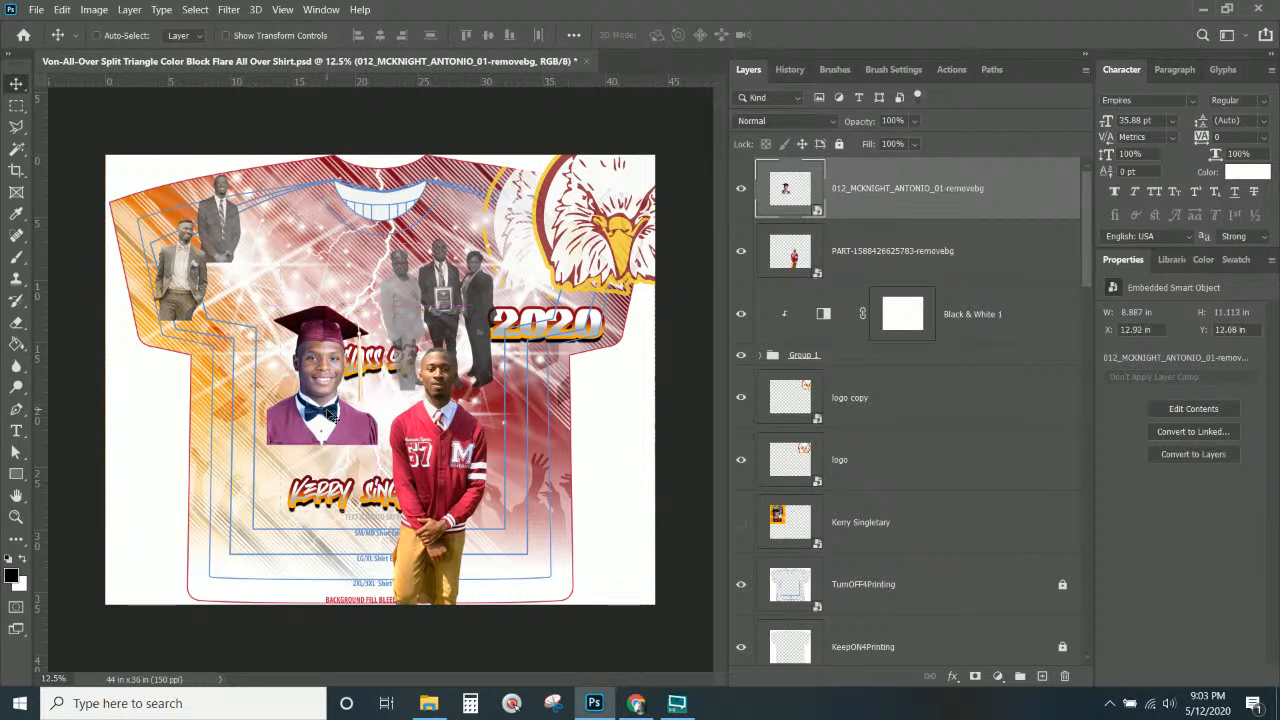
Enlarge the red-jacket graduate photo and move it down toward the lower centre.
right_click(340, 488)
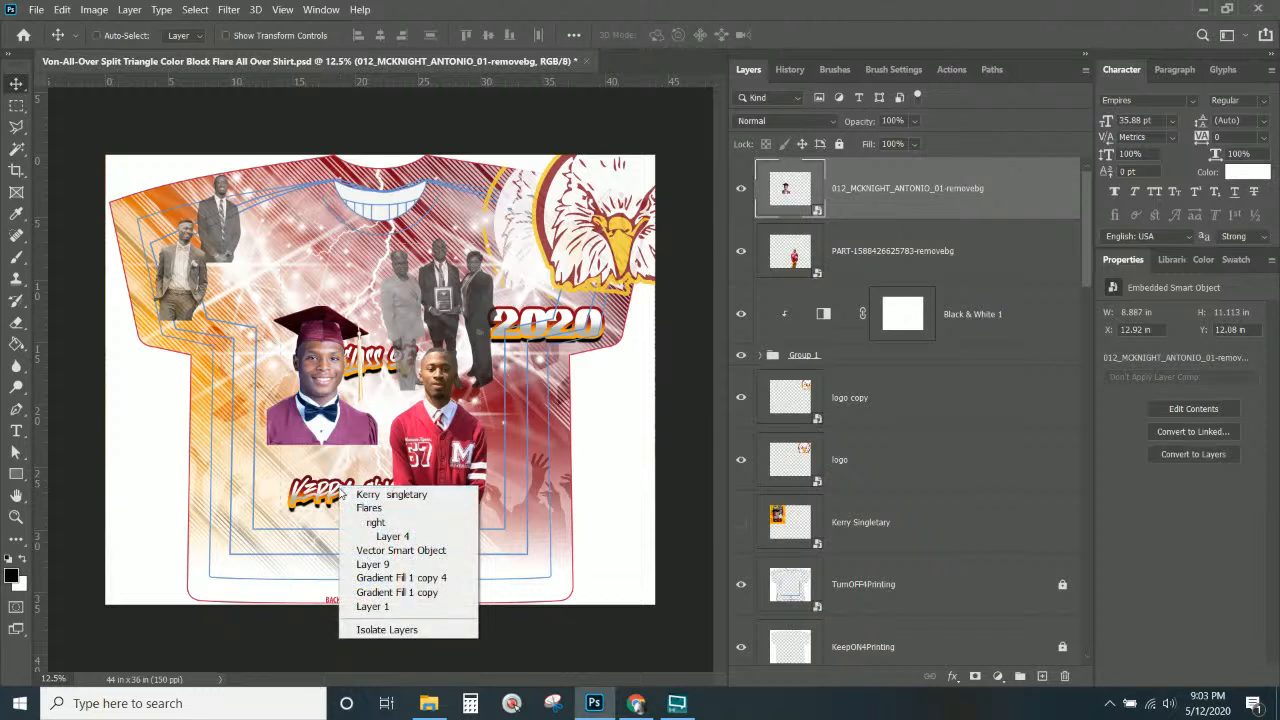
left_click(381, 437)
right_click(479, 449)
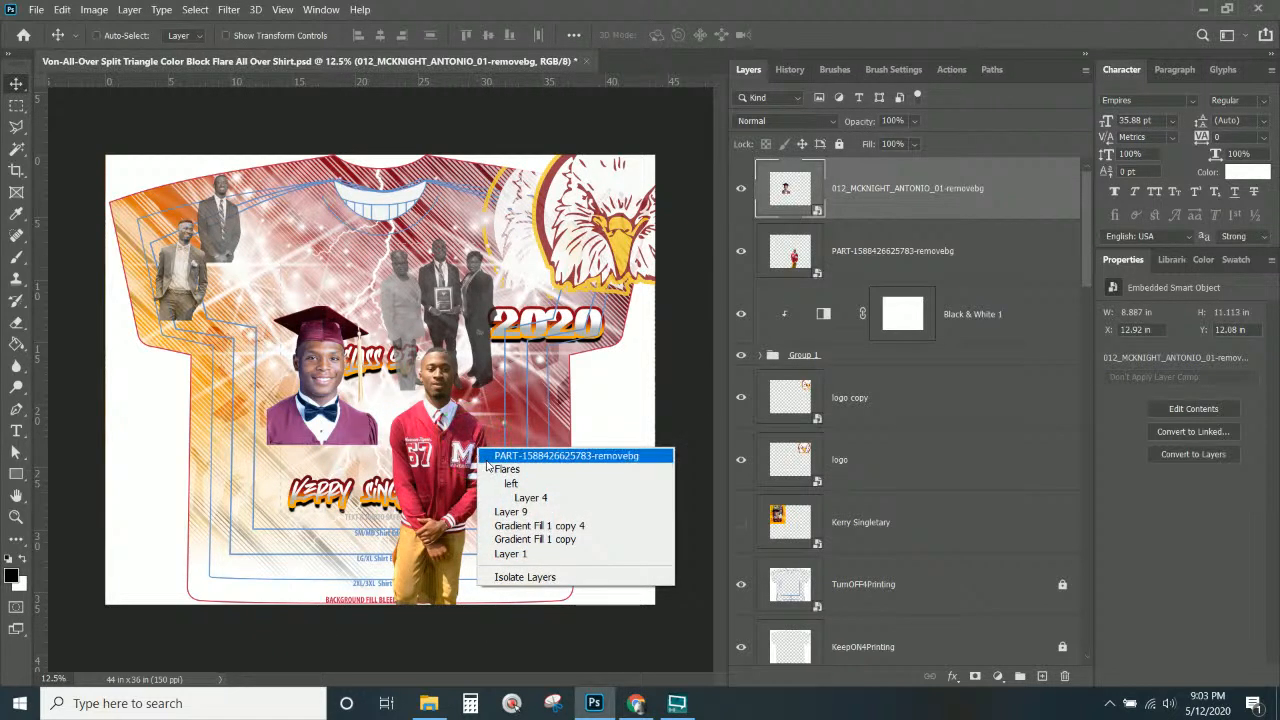
left_click(510, 456)
left_click_drag(438, 467, 444, 422)
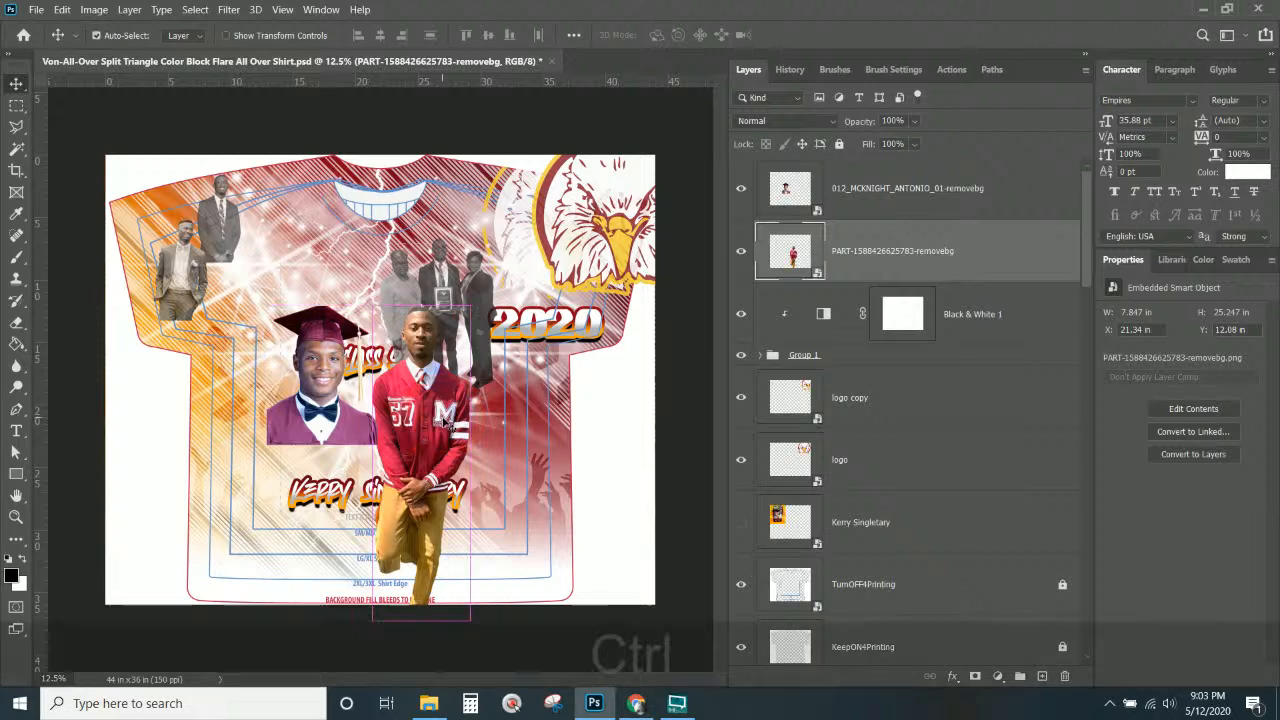
key("ctrl+t")
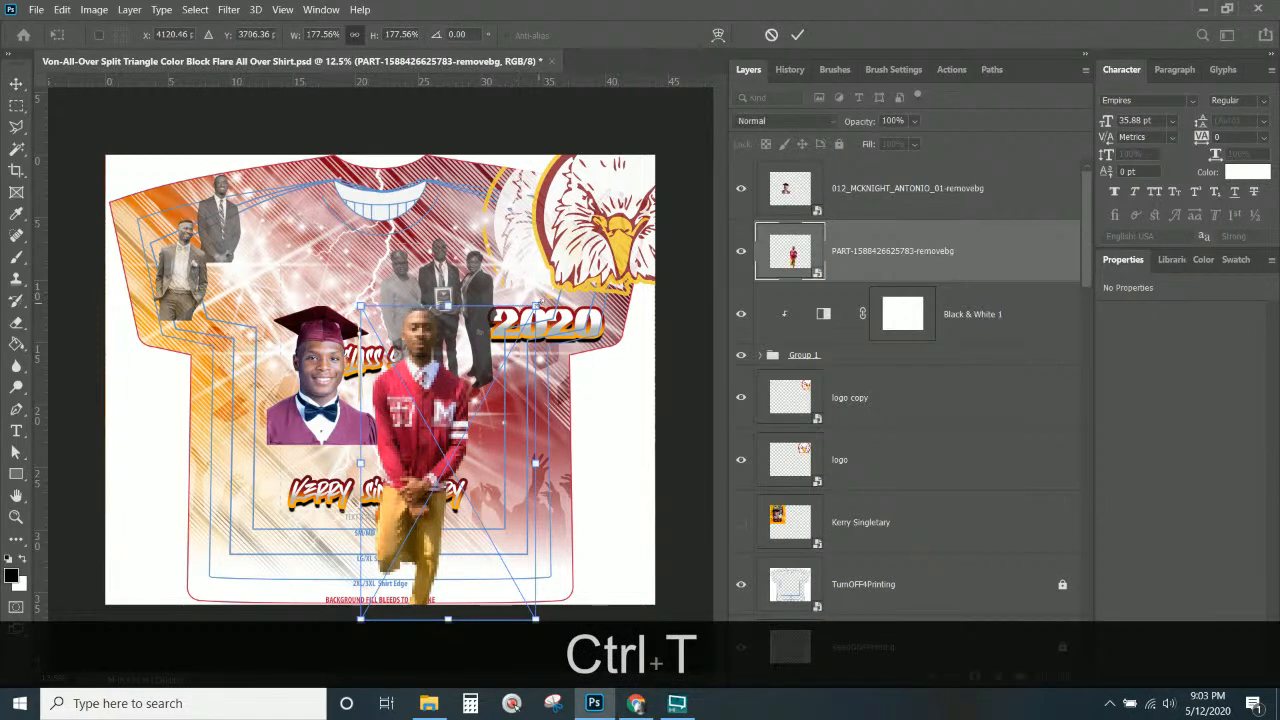
left_click_drag(535, 307, 585, 216)
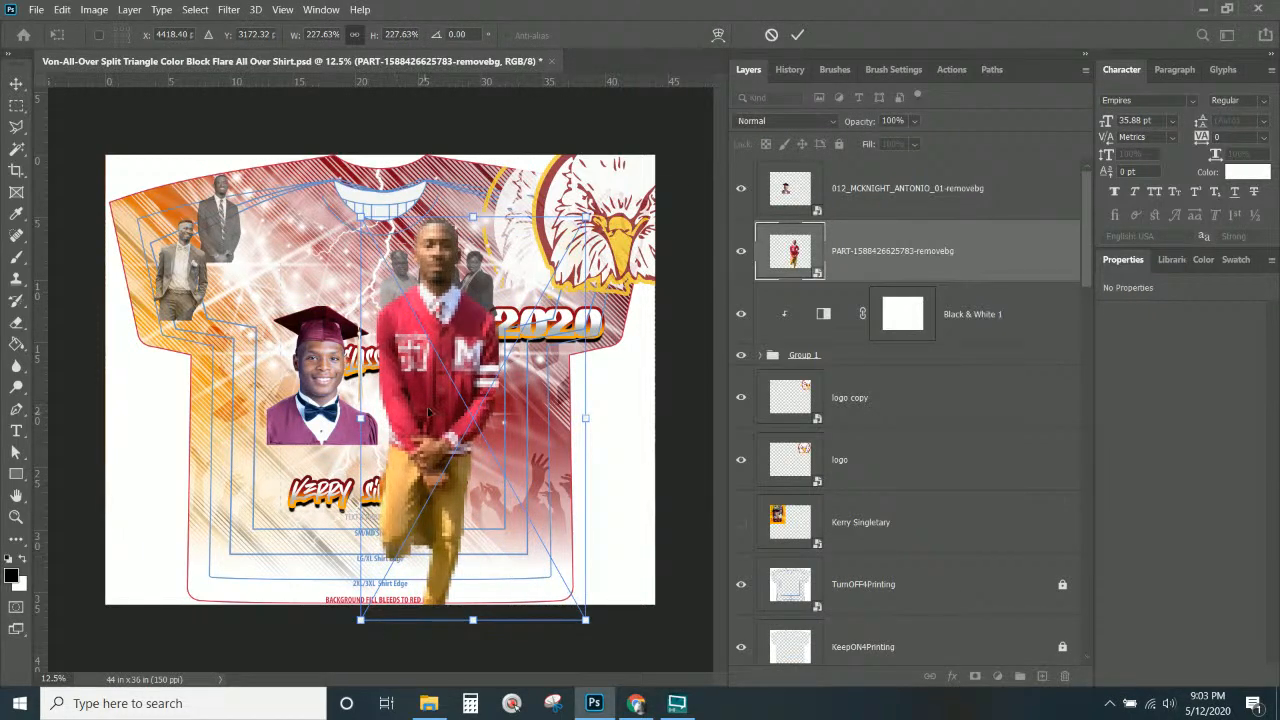
left_click_drag(430, 412, 425, 457)
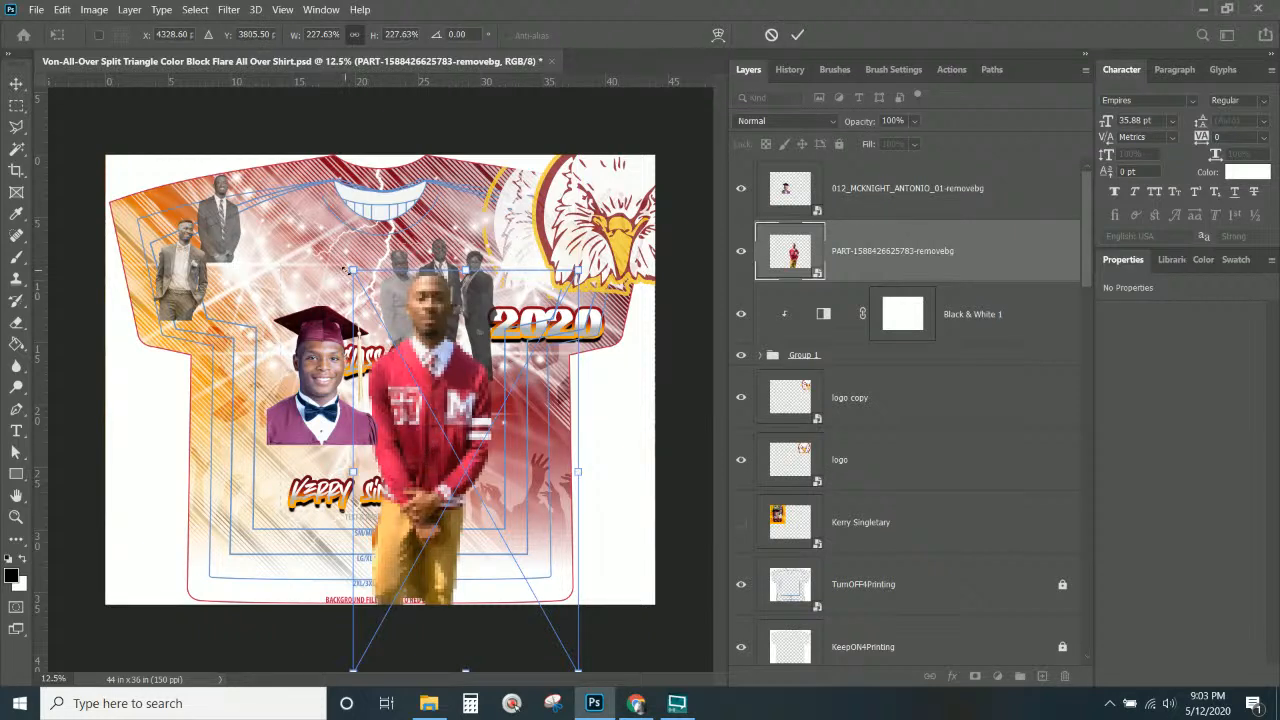
Fine-tune the red-jacket photo to about 221% and its lower-centre position, then commit.
left_click_drag(346, 270, 350, 276)
mouse_move(471, 401)
left_mouse_down()
mouse_move(468, 360)
mouse_move(478, 368)
mouse_move(478, 357)
mouse_move(481, 385)
left_mouse_up()
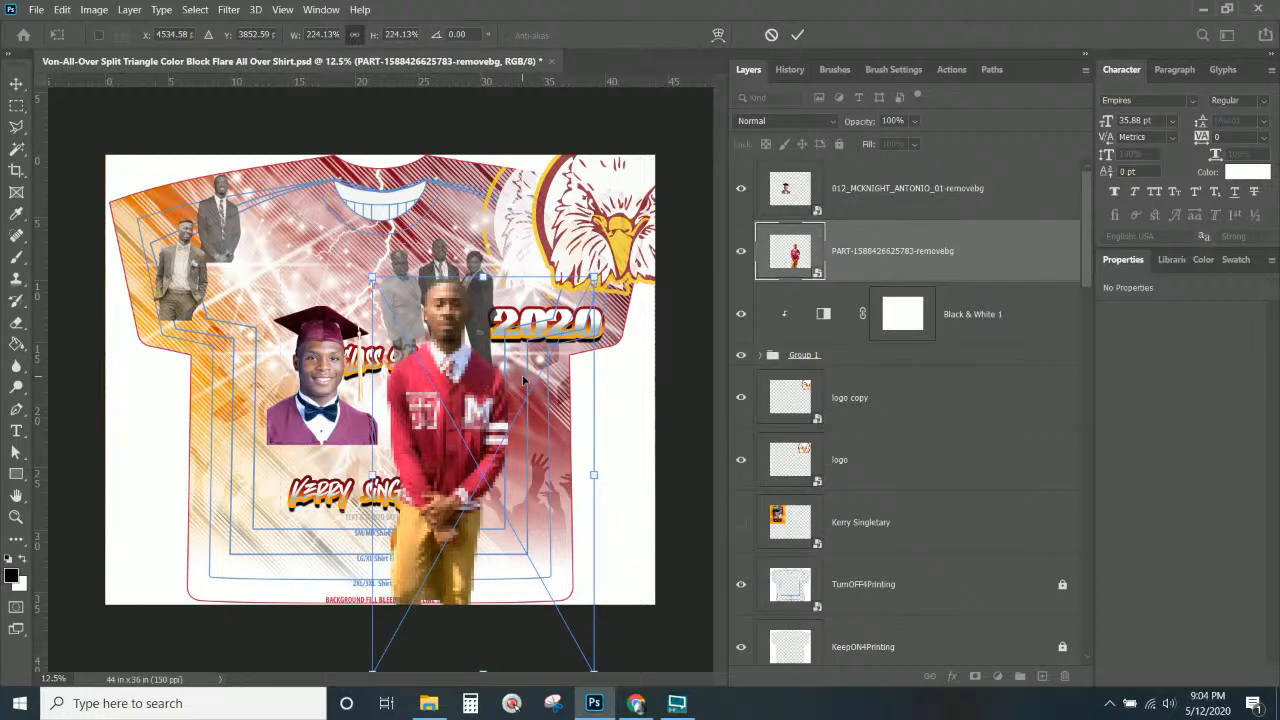
mouse_move(478, 404)
left_mouse_down()
mouse_move(482, 348)
mouse_move(476, 384)
mouse_move(463, 384)
left_mouse_up()
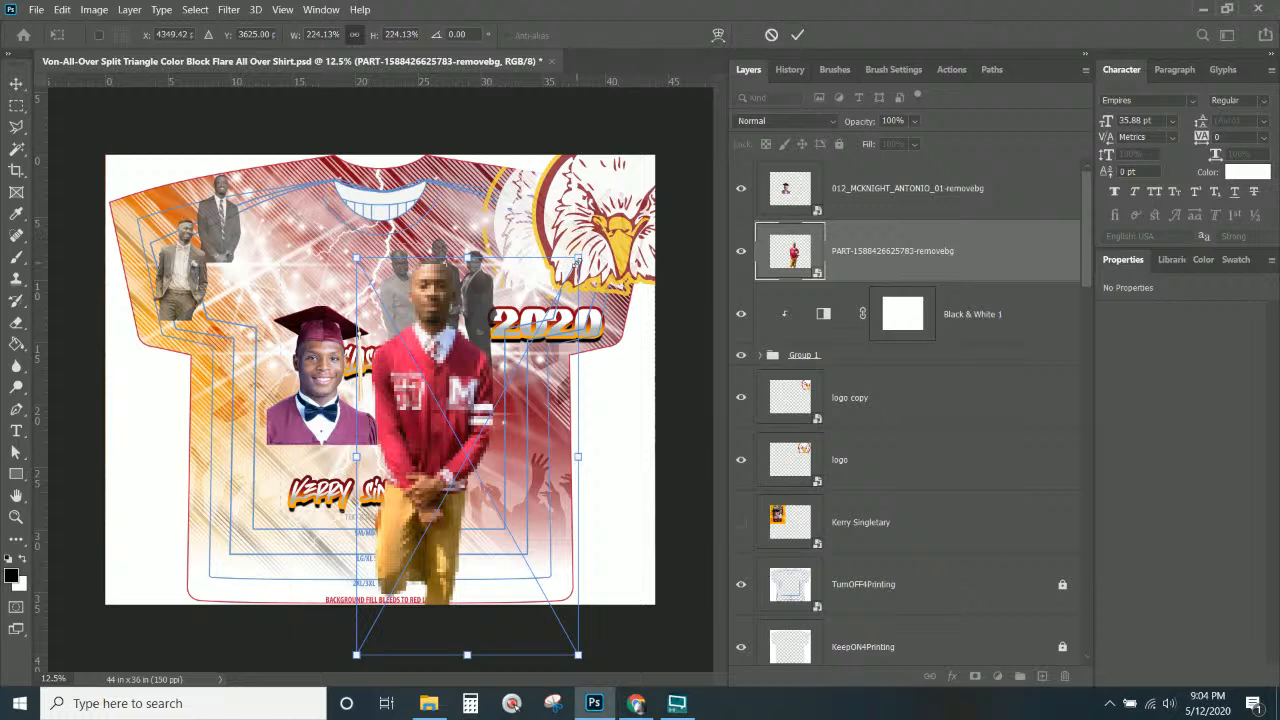
left_click_drag(577, 260, 573, 264)
key("Return")
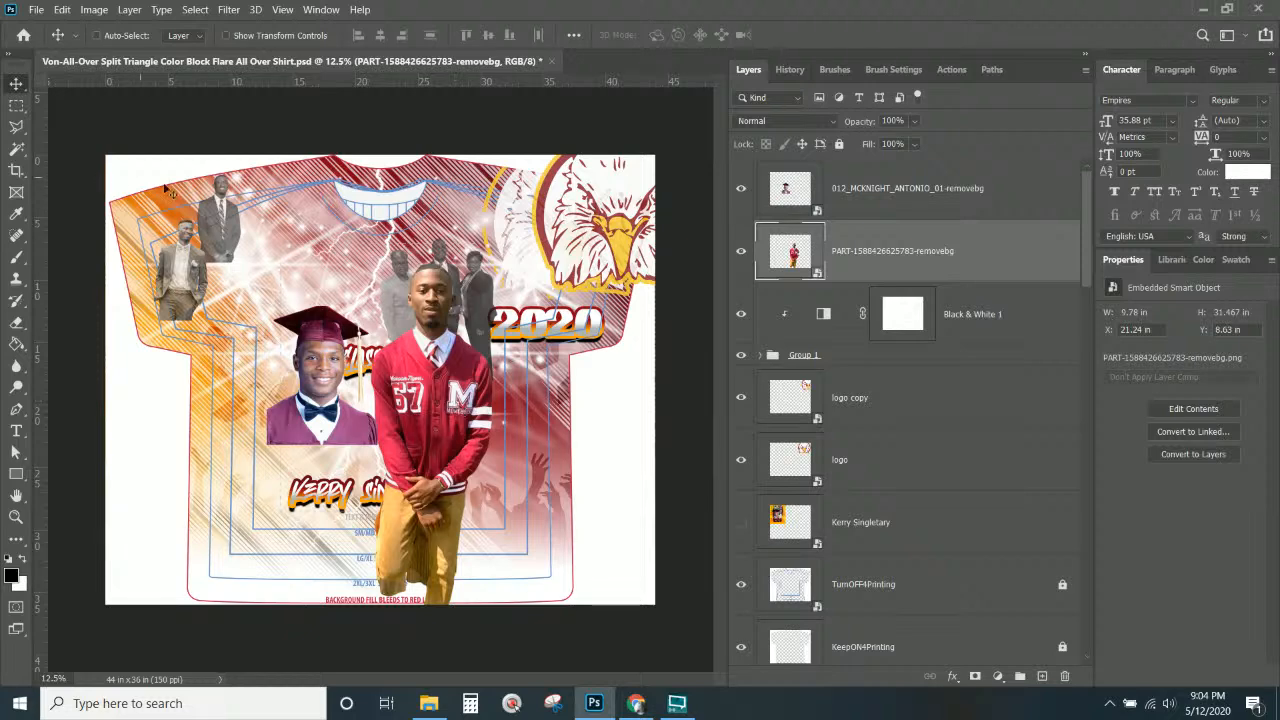
Expand Group 1 to reach its individual black-and-white photos.
right_click(214, 217)
left_click(259, 222)
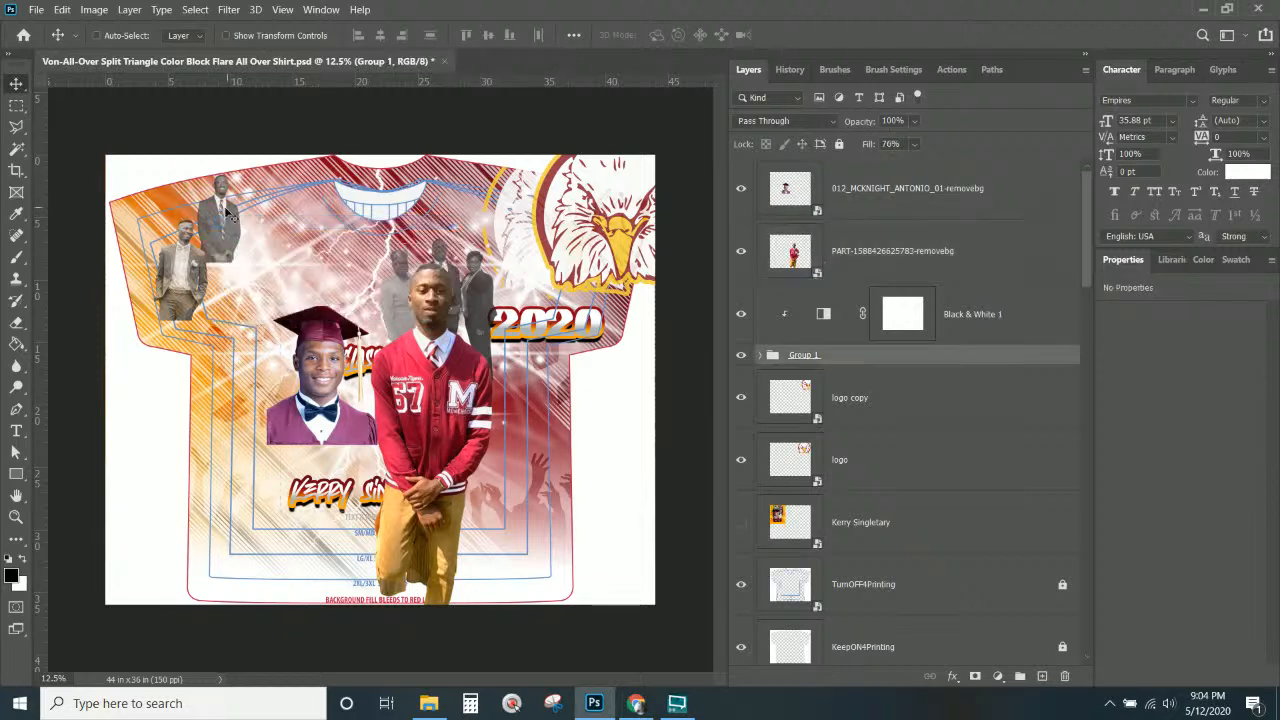
left_click_drag(440, 273, 505, 308)
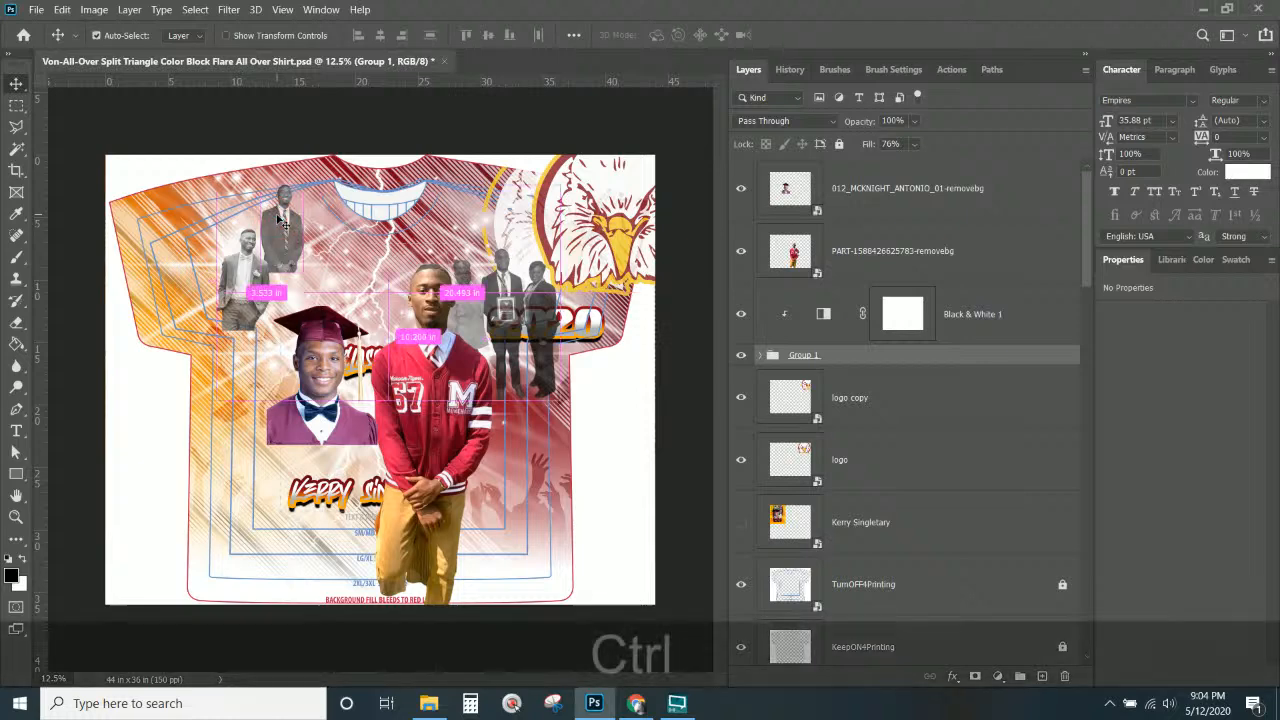
key("ctrl+z")
left_click(762, 357)
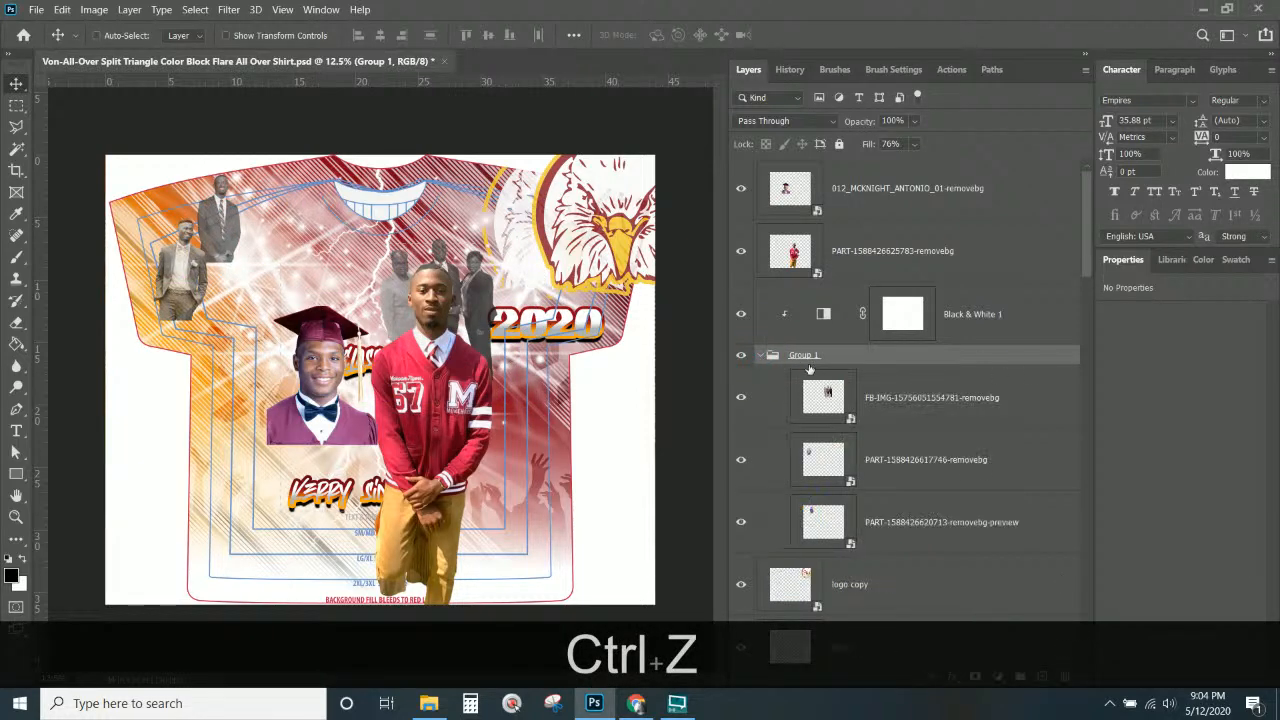
right_click(231, 228)
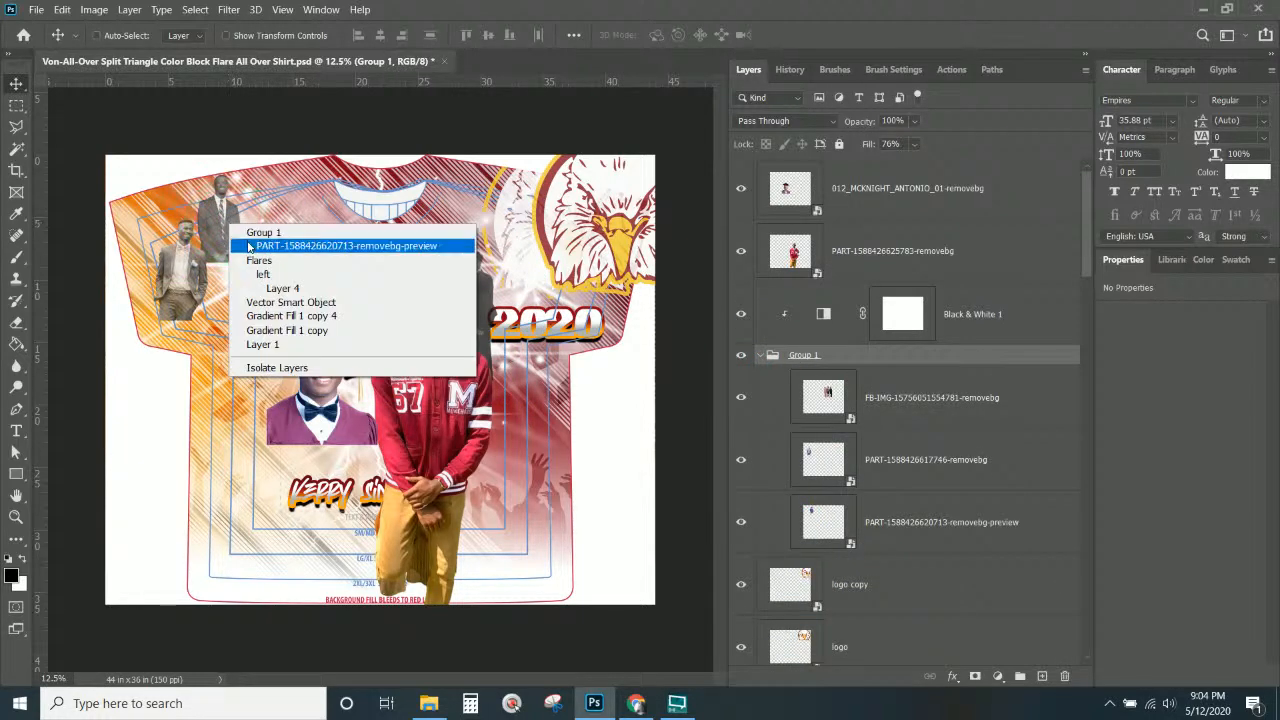
left_click(346, 245)
left_click_drag(225, 232, 370, 326)
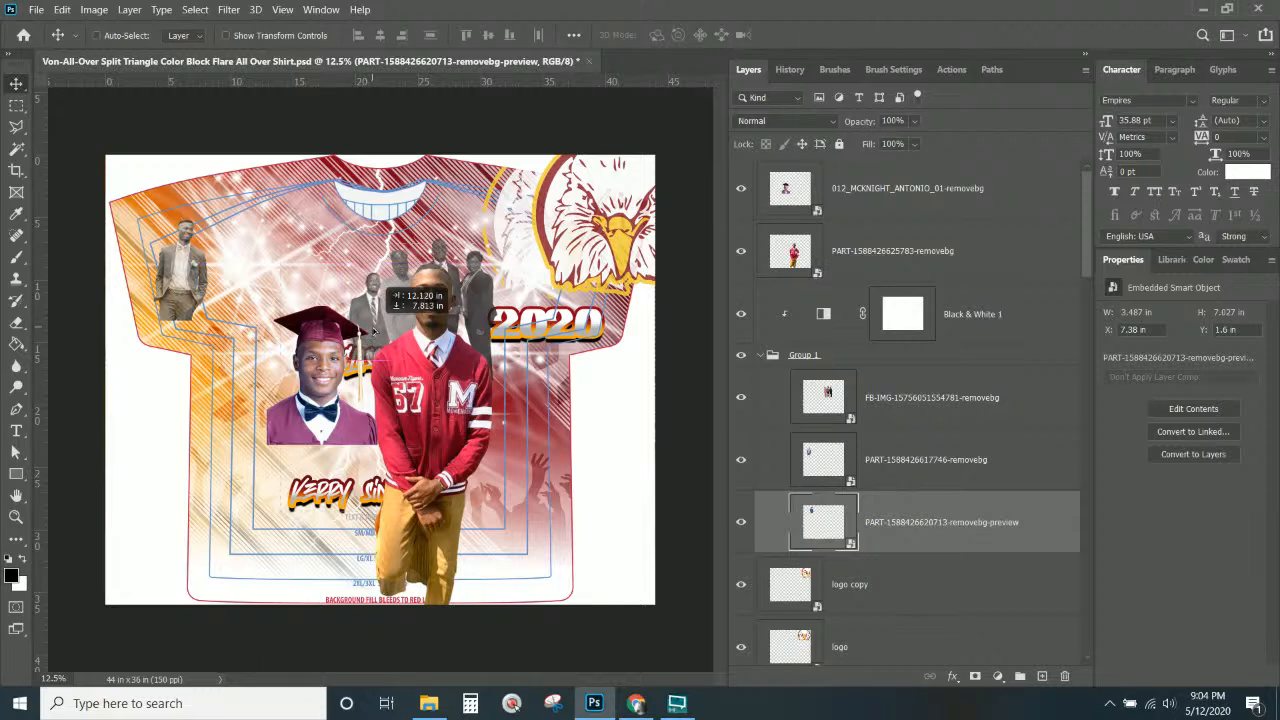
key("ctrl+t")
left_click_drag(342, 270, 360, 350)
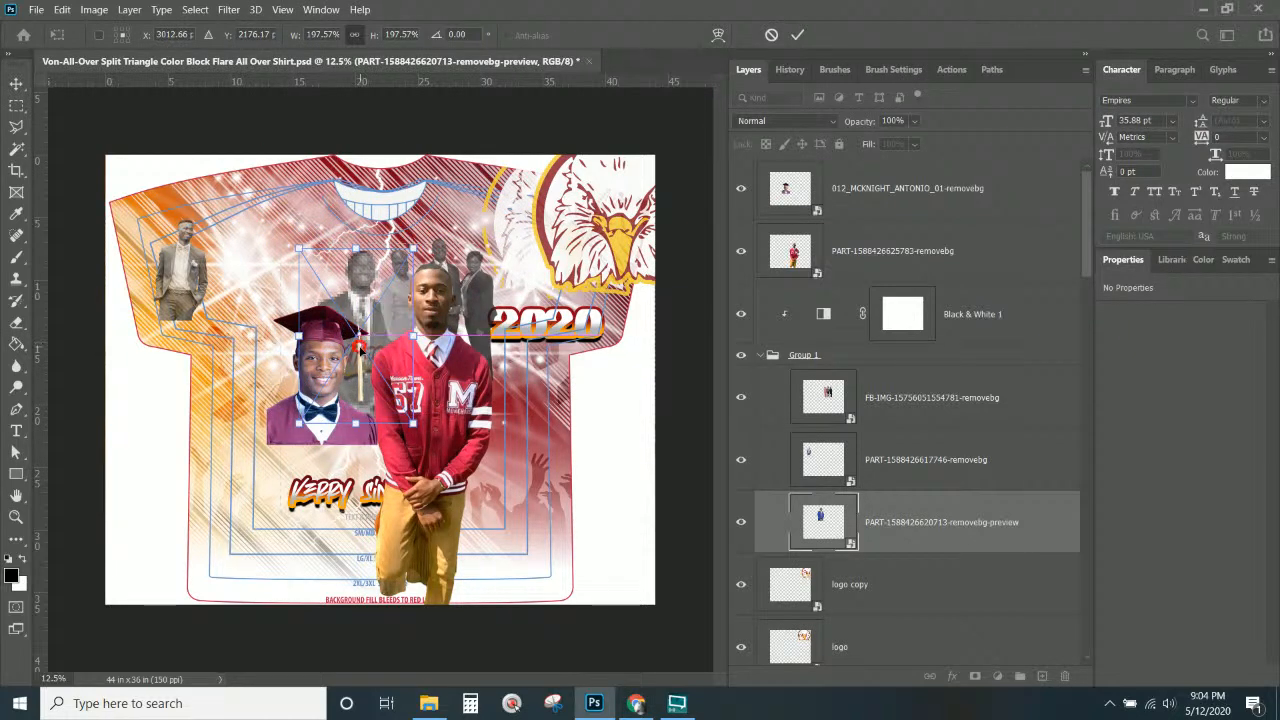
key("Return")
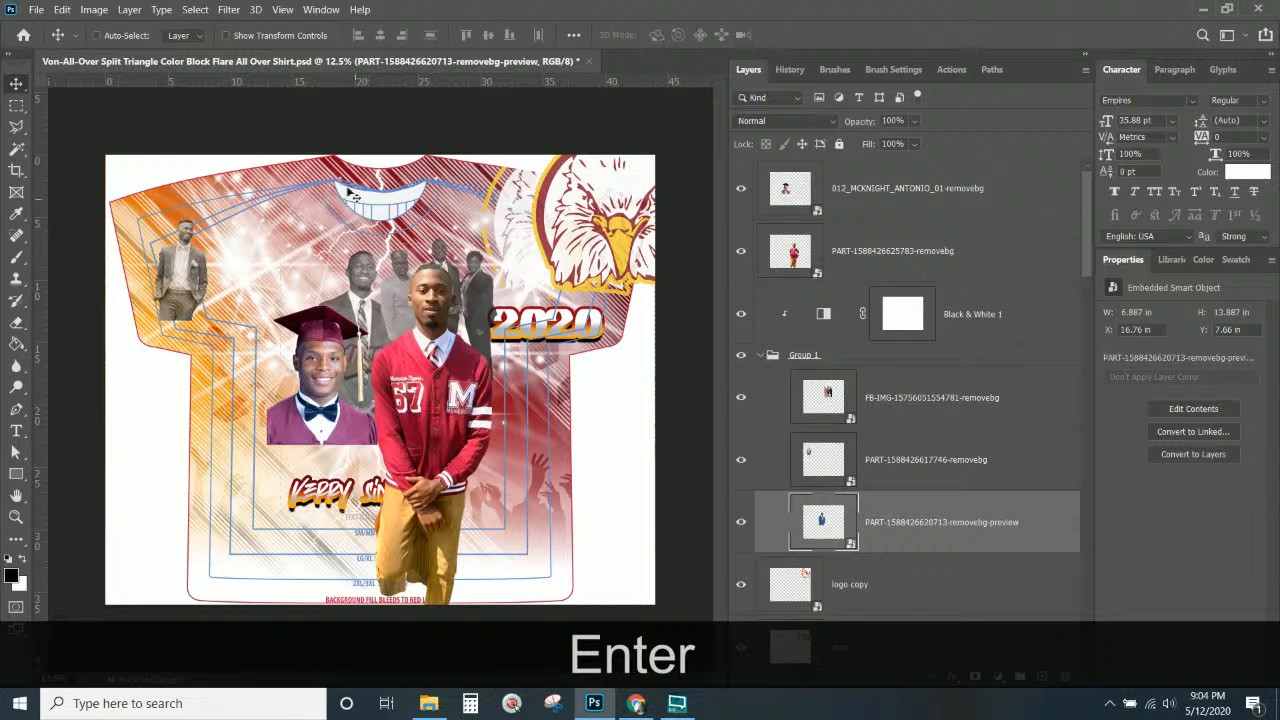
right_click(190, 270)
left_click(215, 290)
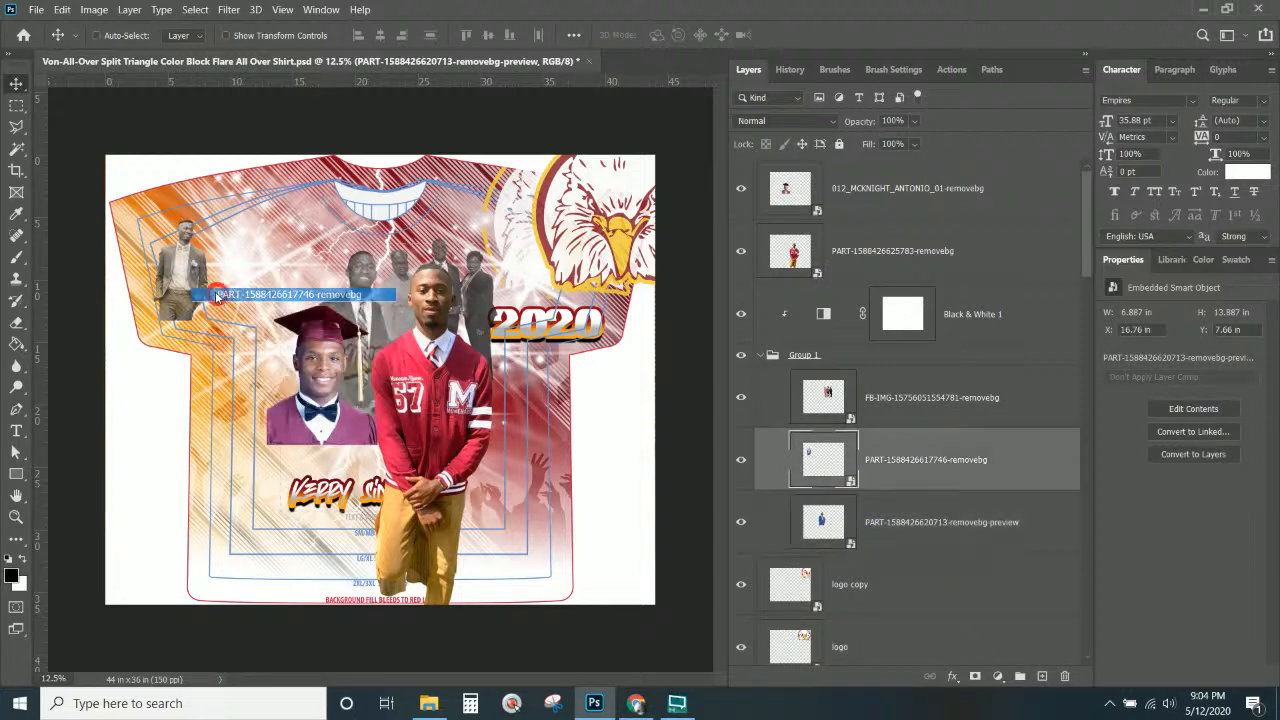
left_click_drag(210, 294, 500, 345)
right_click(481, 282)
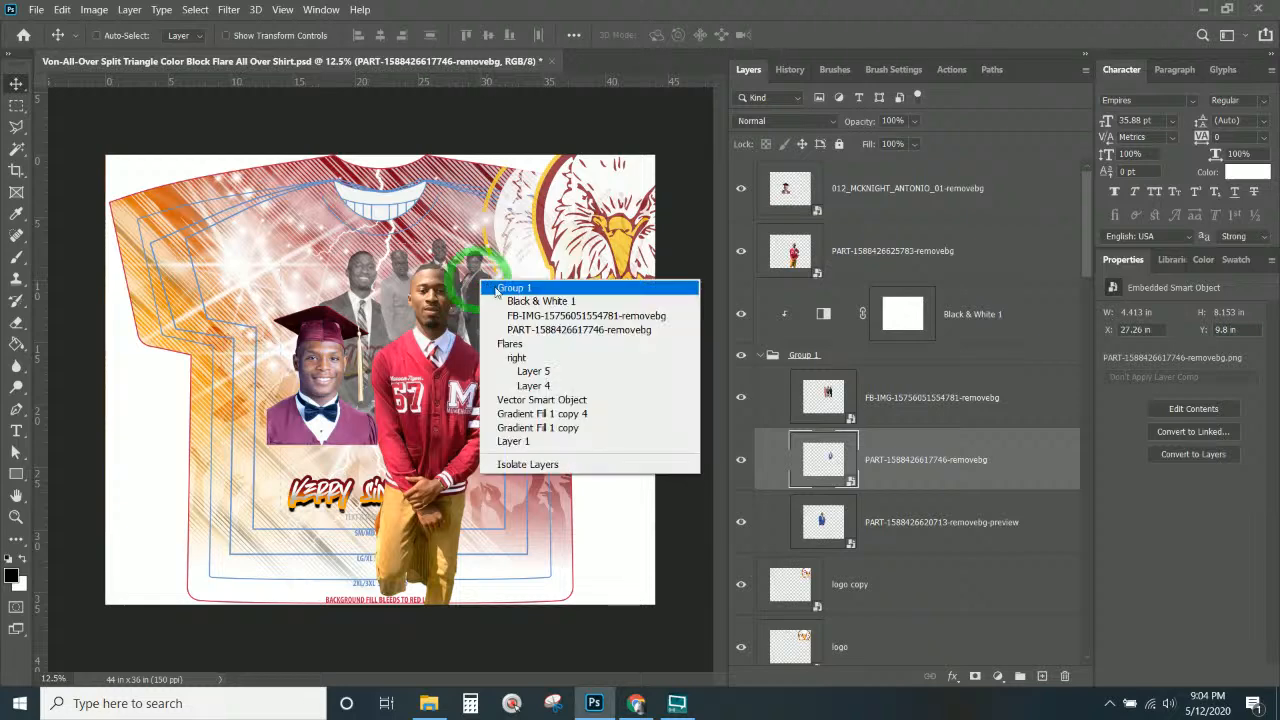
left_click(514, 317)
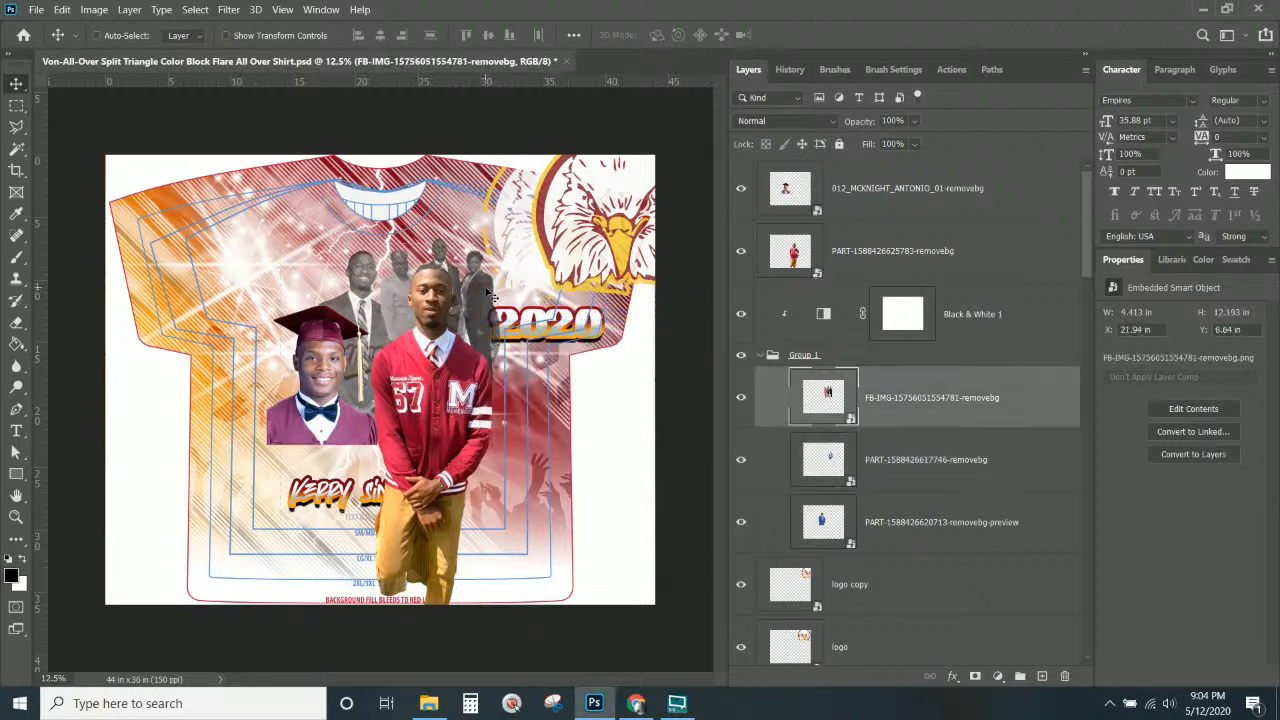
left_click_drag(514, 317, 420, 277)
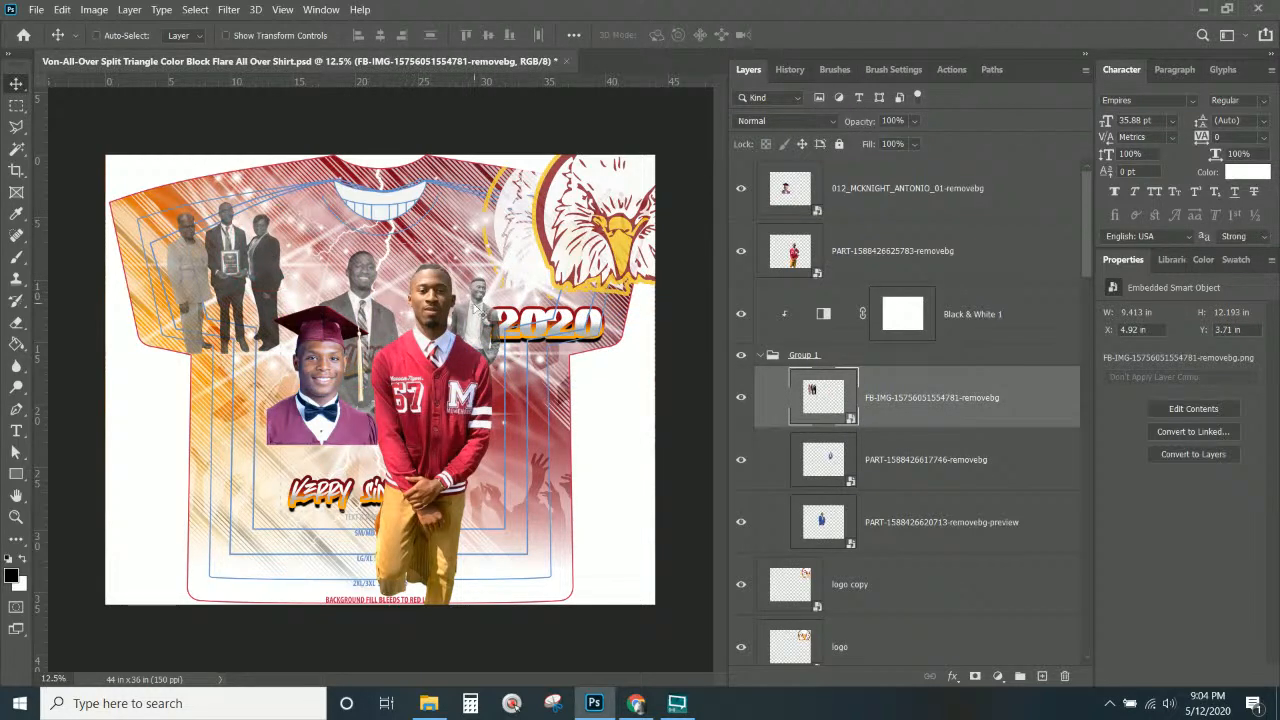
right_click(472, 295)
left_click(500, 322)
key("ctrl+t")
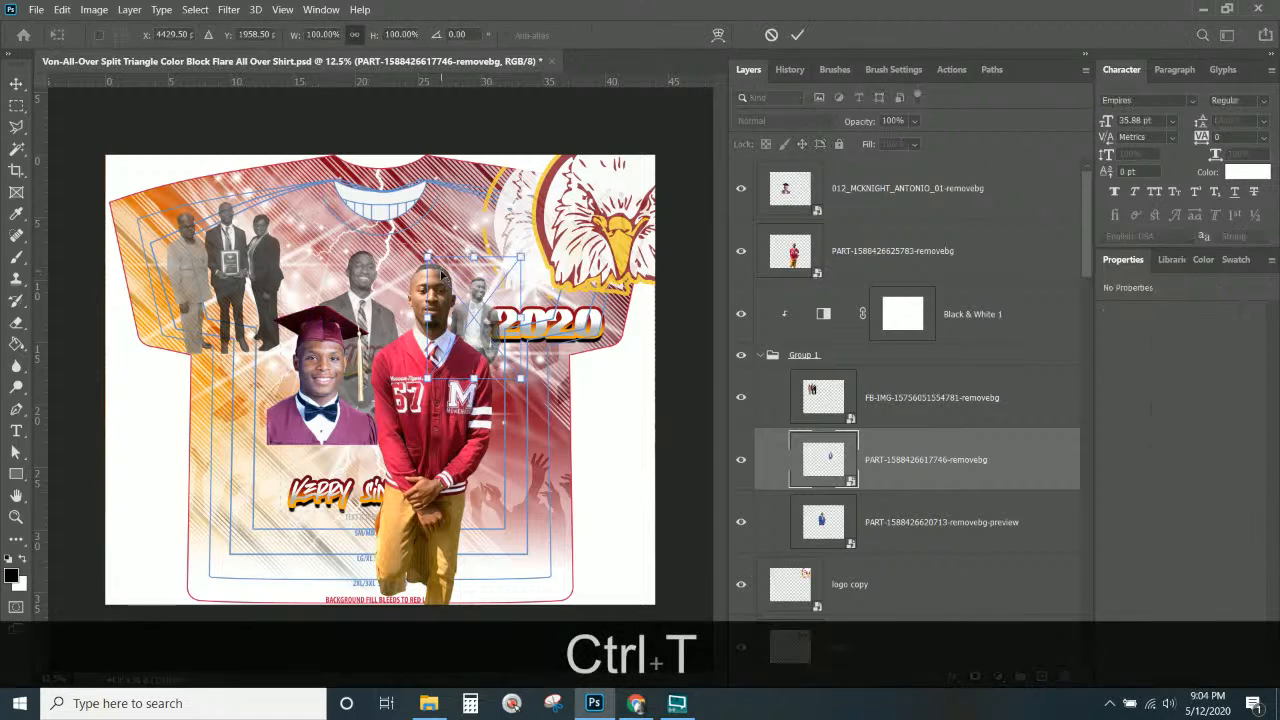
left_click_drag(427, 256, 357, 164)
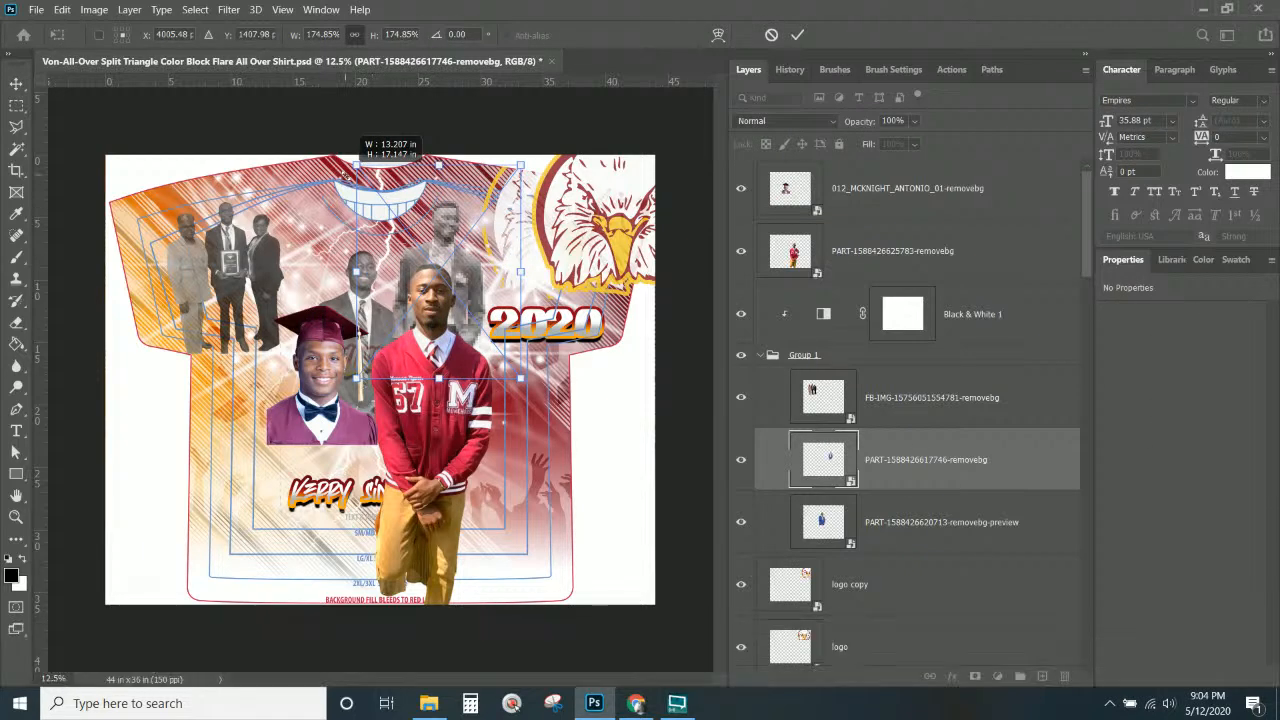
left_click_drag(482, 285, 494, 284)
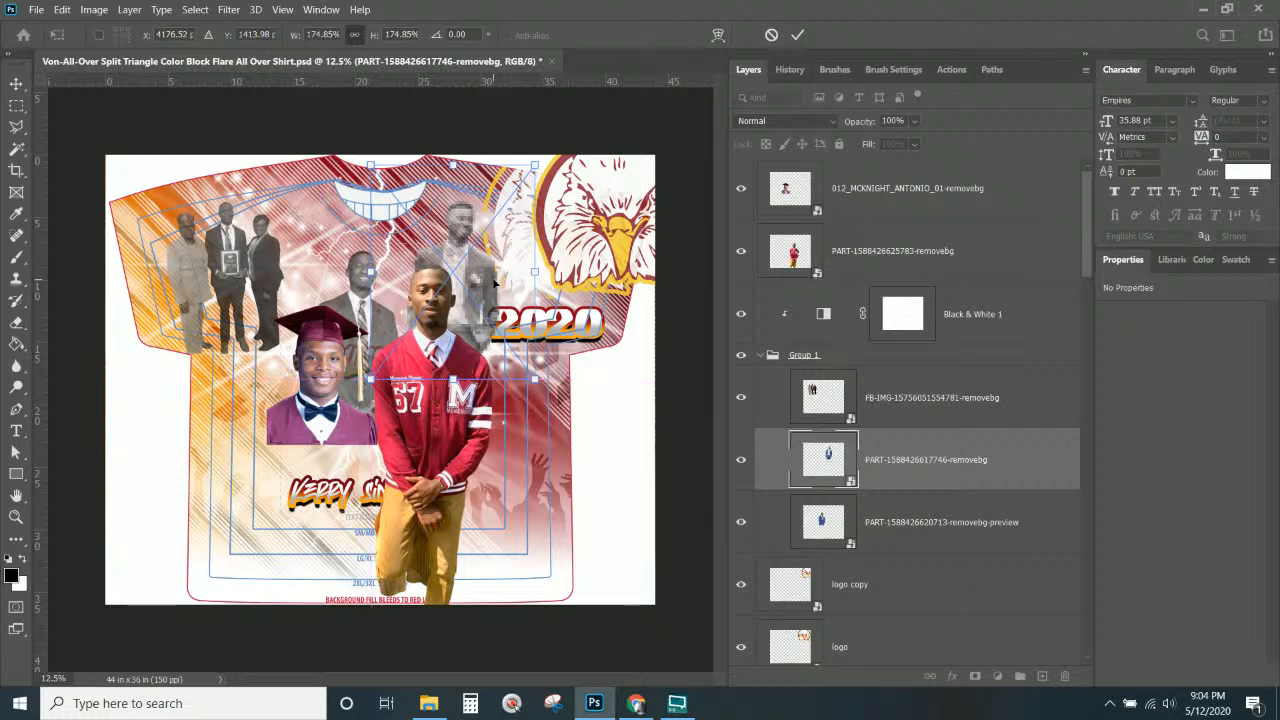
key("Return")
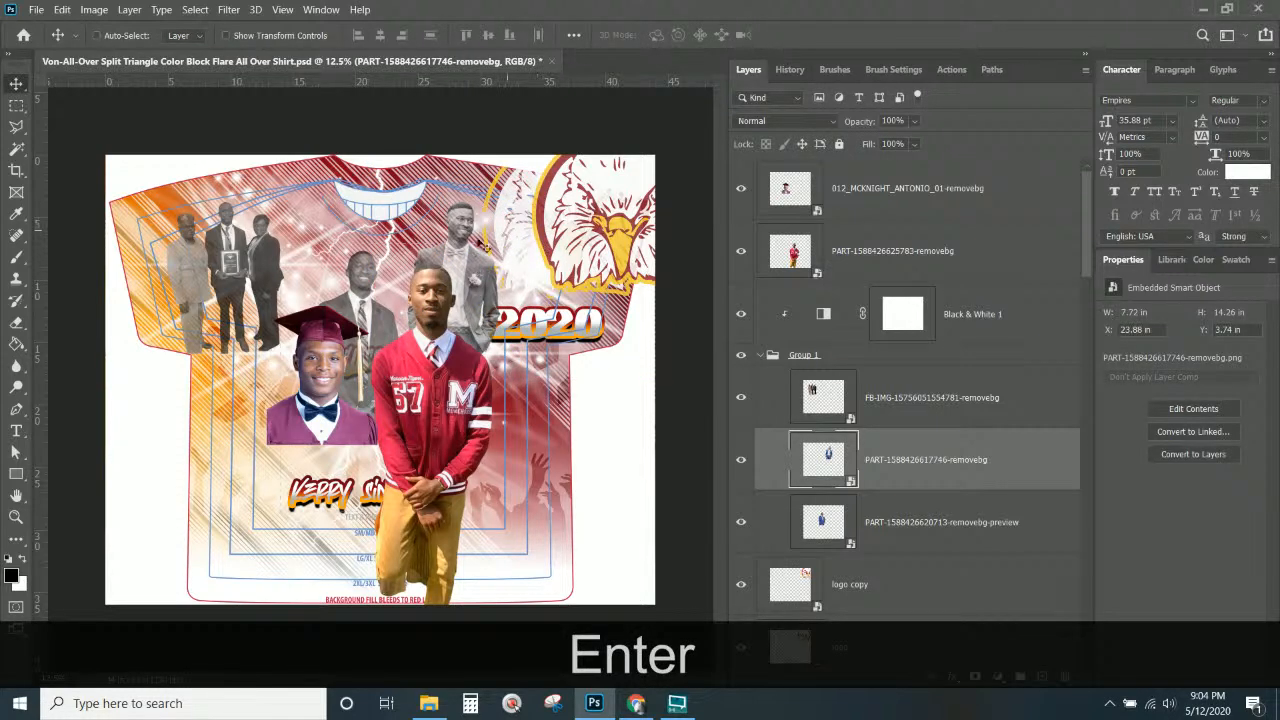
right_click(398, 338)
left_click(400, 340)
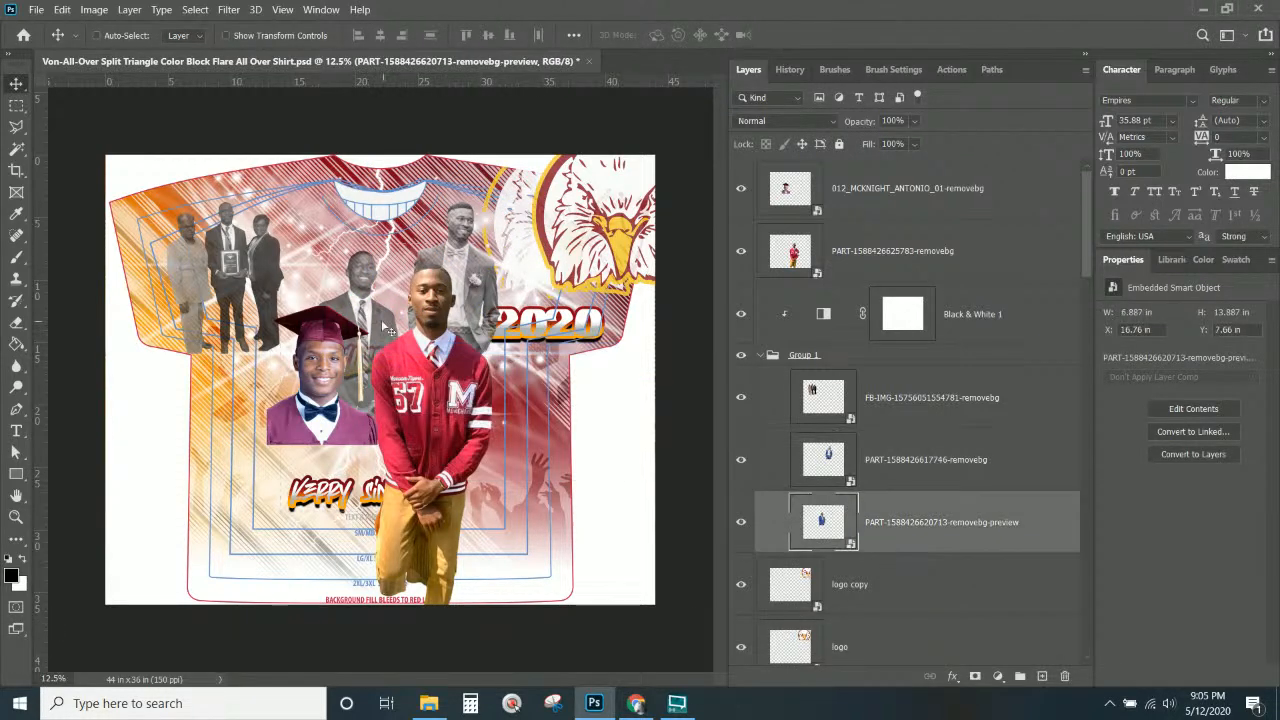
left_click_drag(405, 335, 315, 287)
right_click(220, 238)
left_click(234, 252)
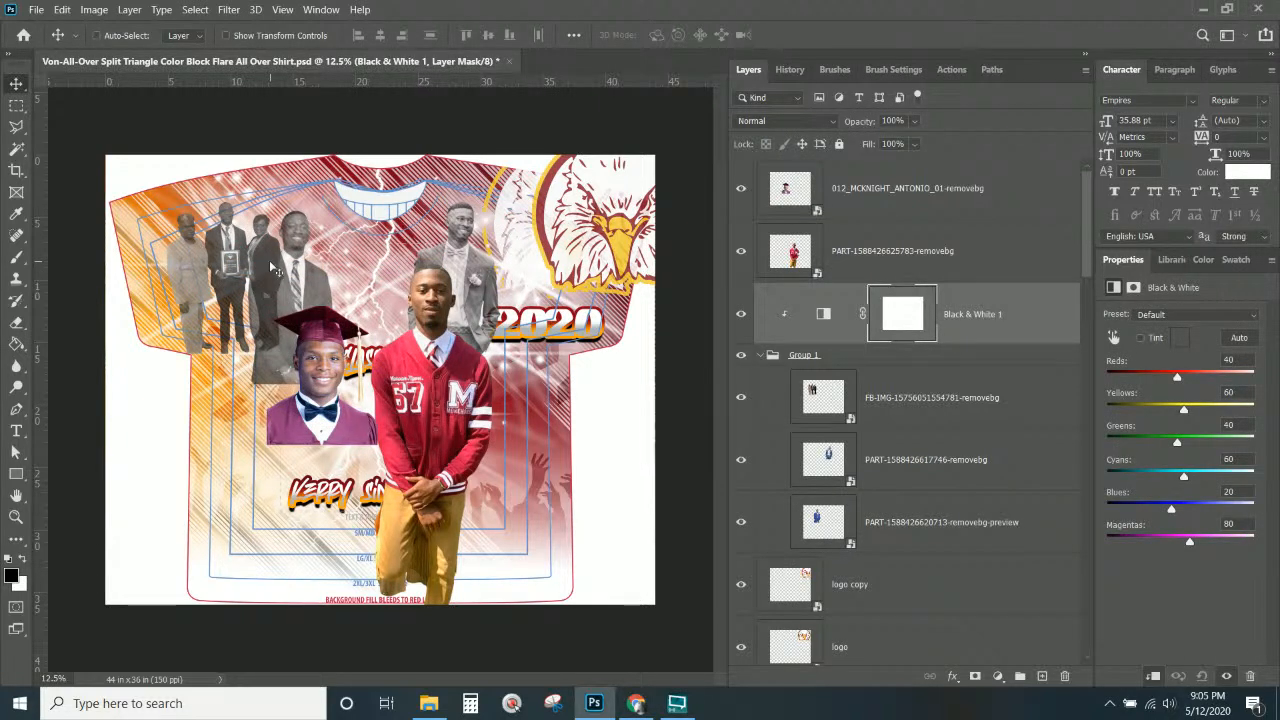
right_click(266, 260)
left_click(296, 296)
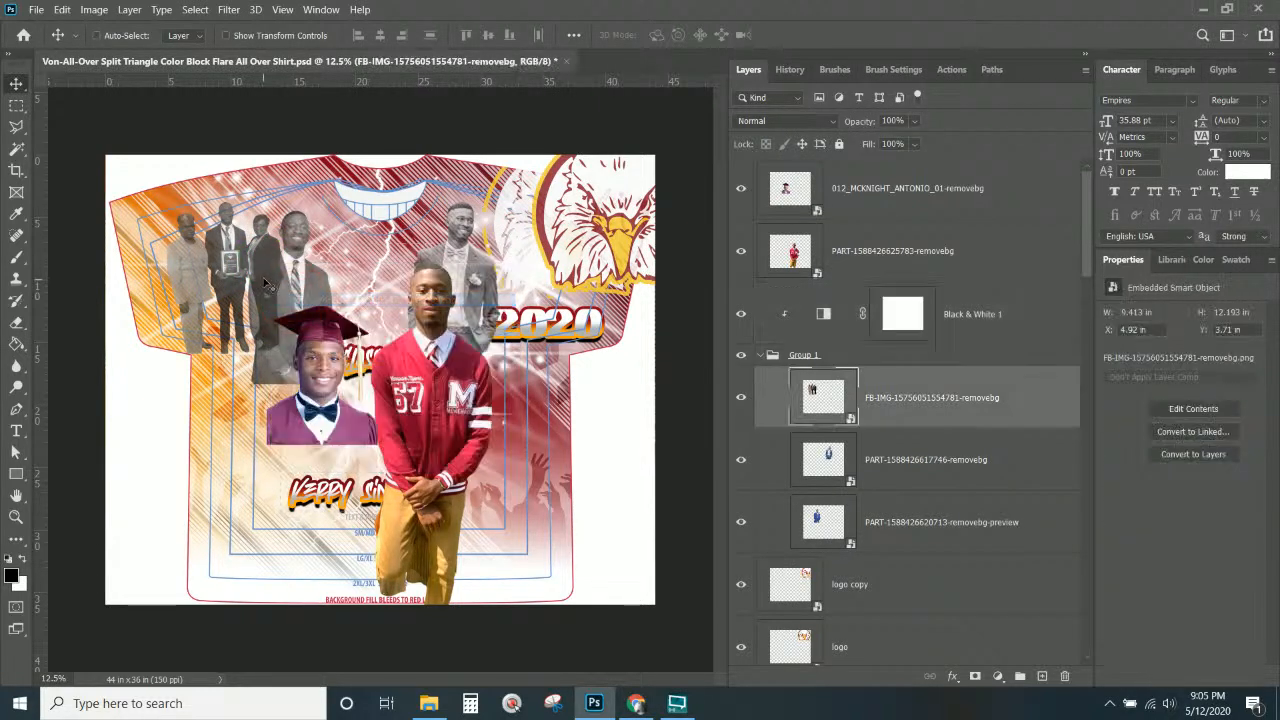
left_click_drag(265, 284, 385, 299)
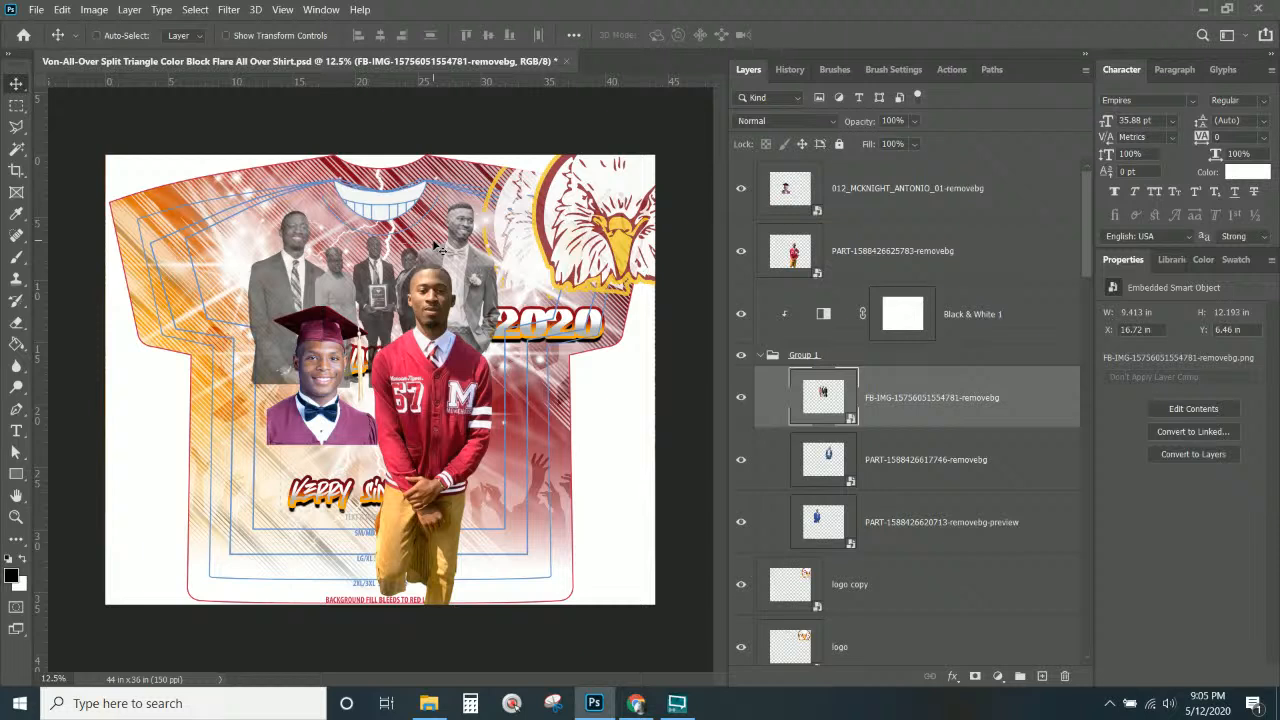
key("Down")
key("Down")
key("Down")
key("Down")
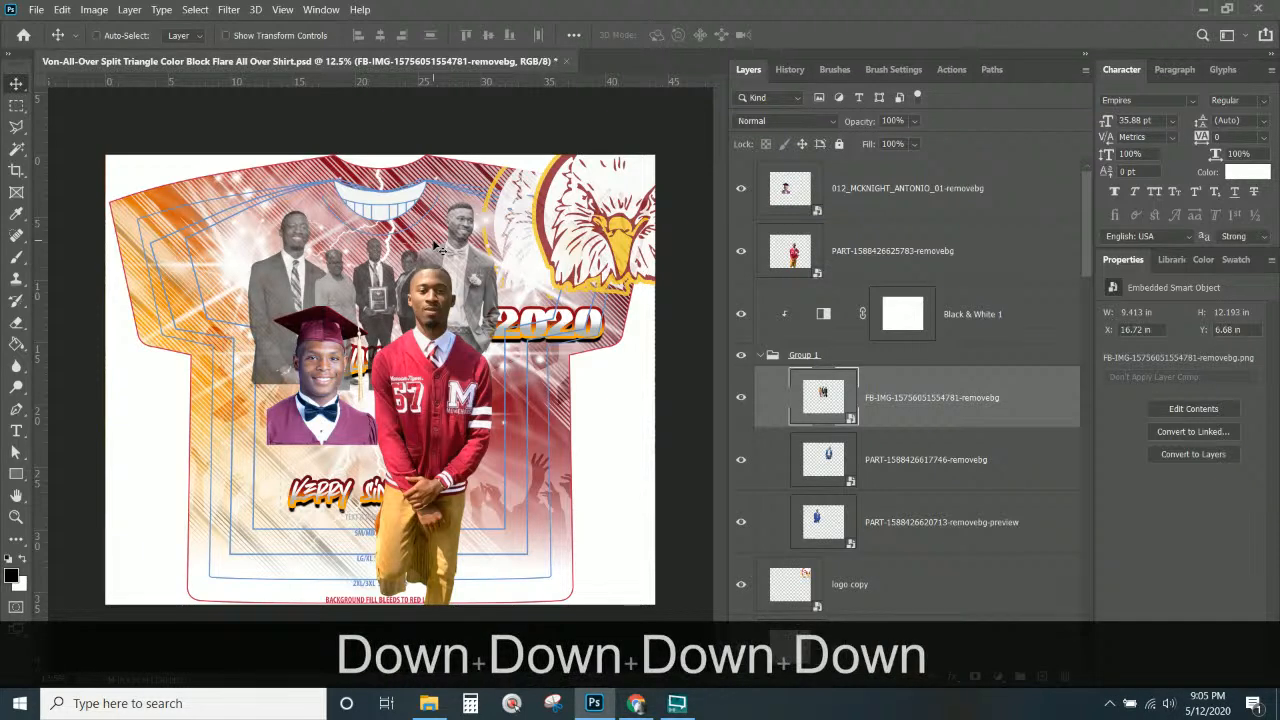
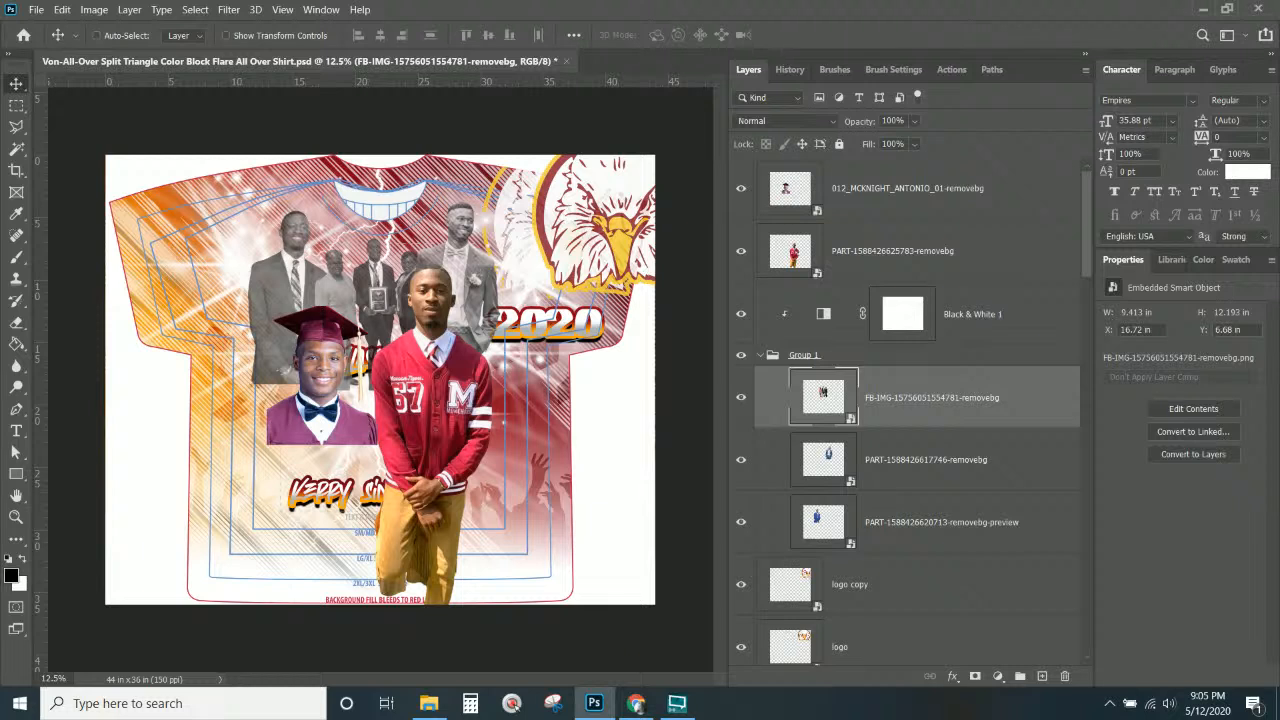
Hide the graduate-cap portrait layer.
left_click(429, 703)
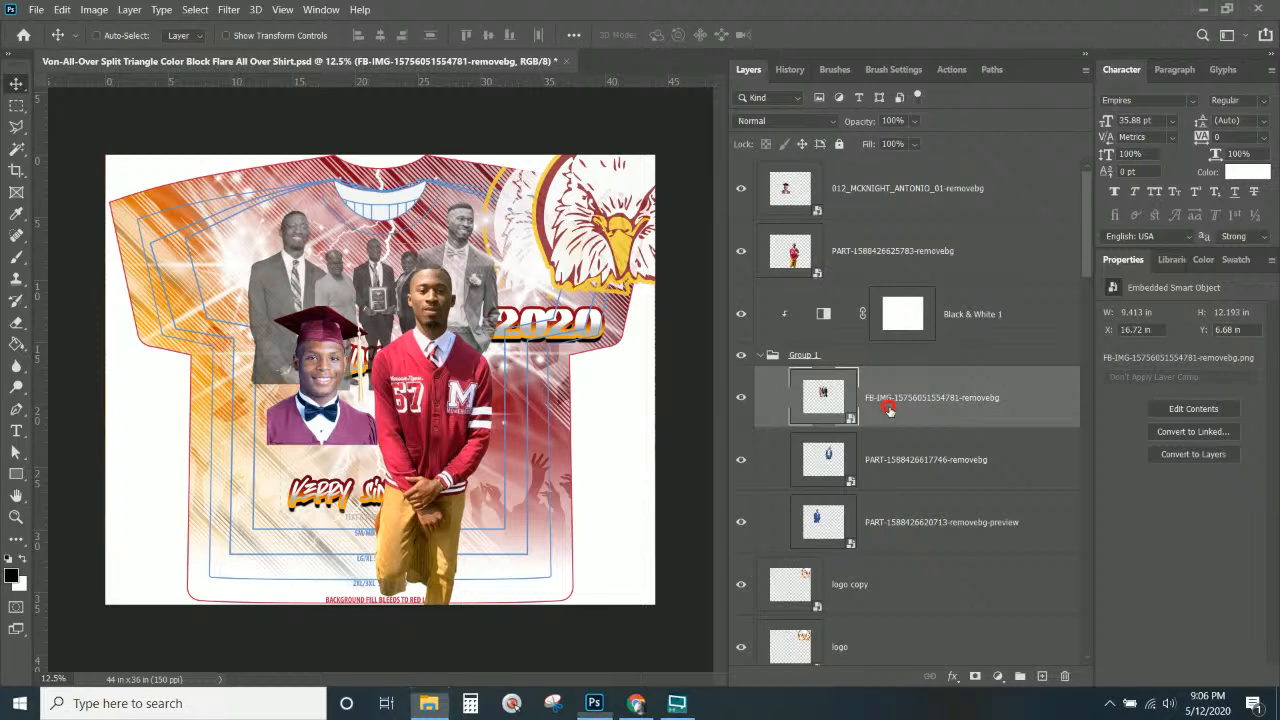
right_click(360, 438)
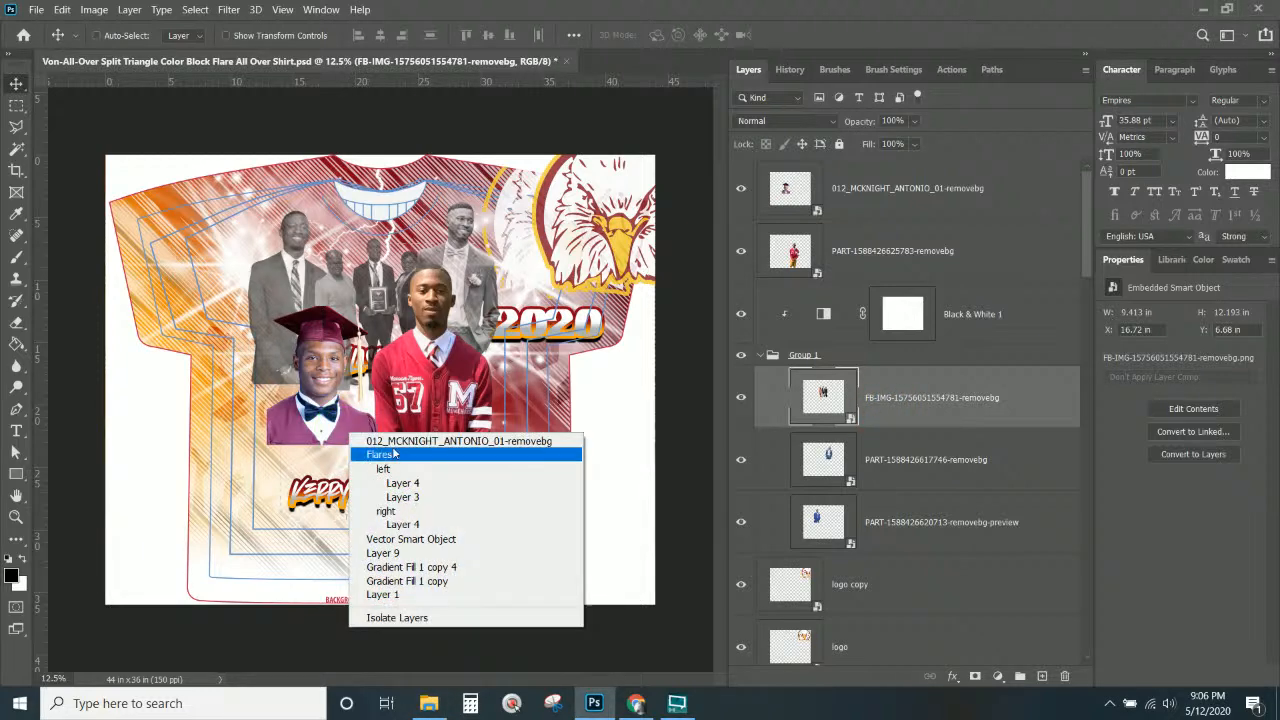
left_click(400, 443)
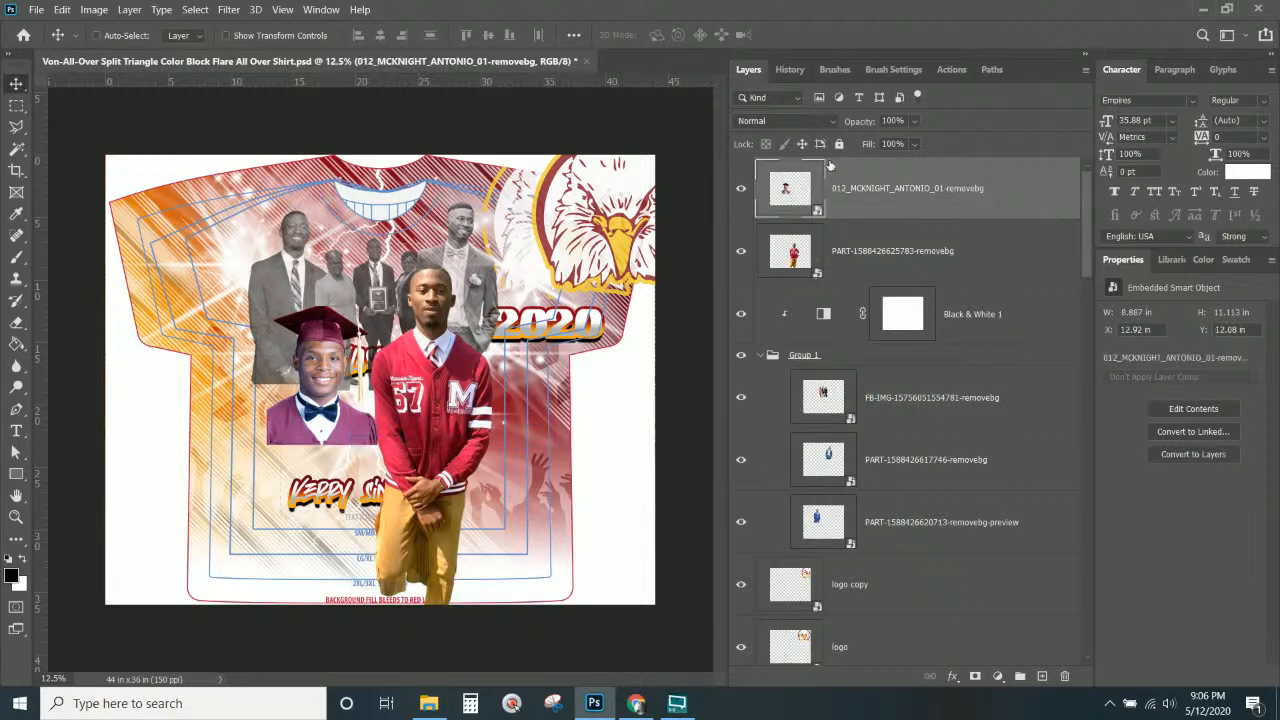
left_click(741, 190)
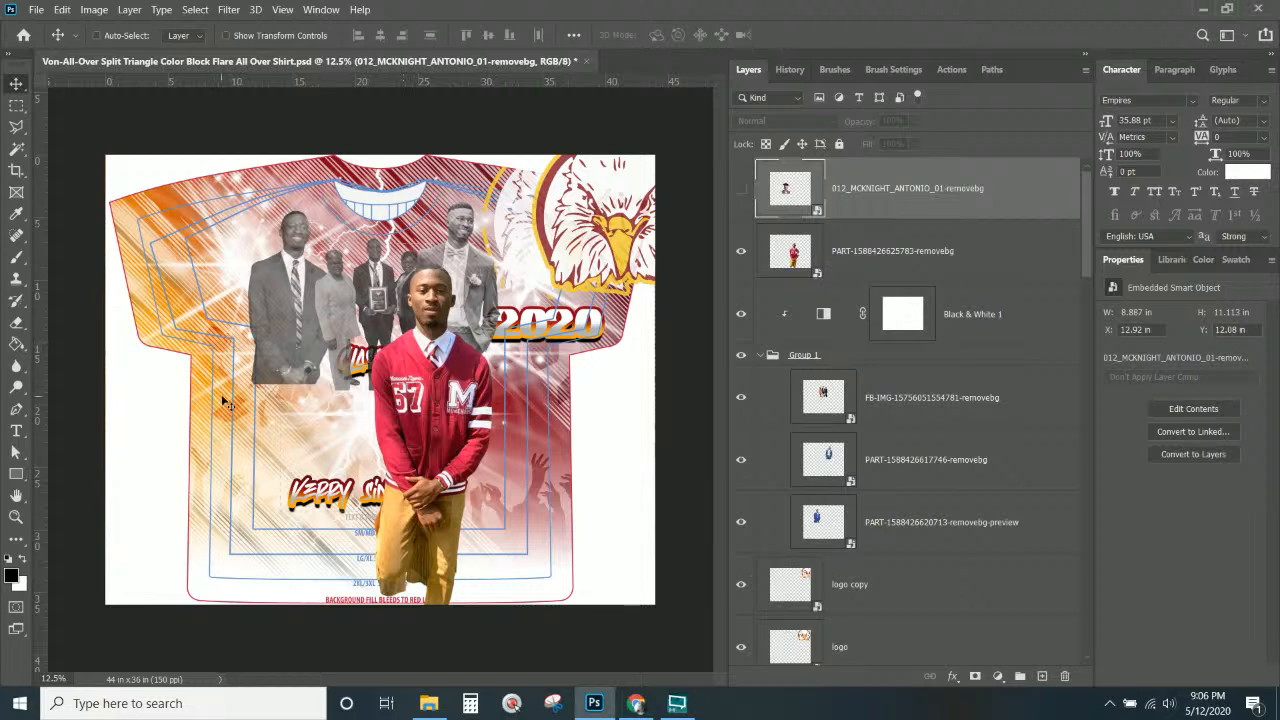
right_click(429, 379)
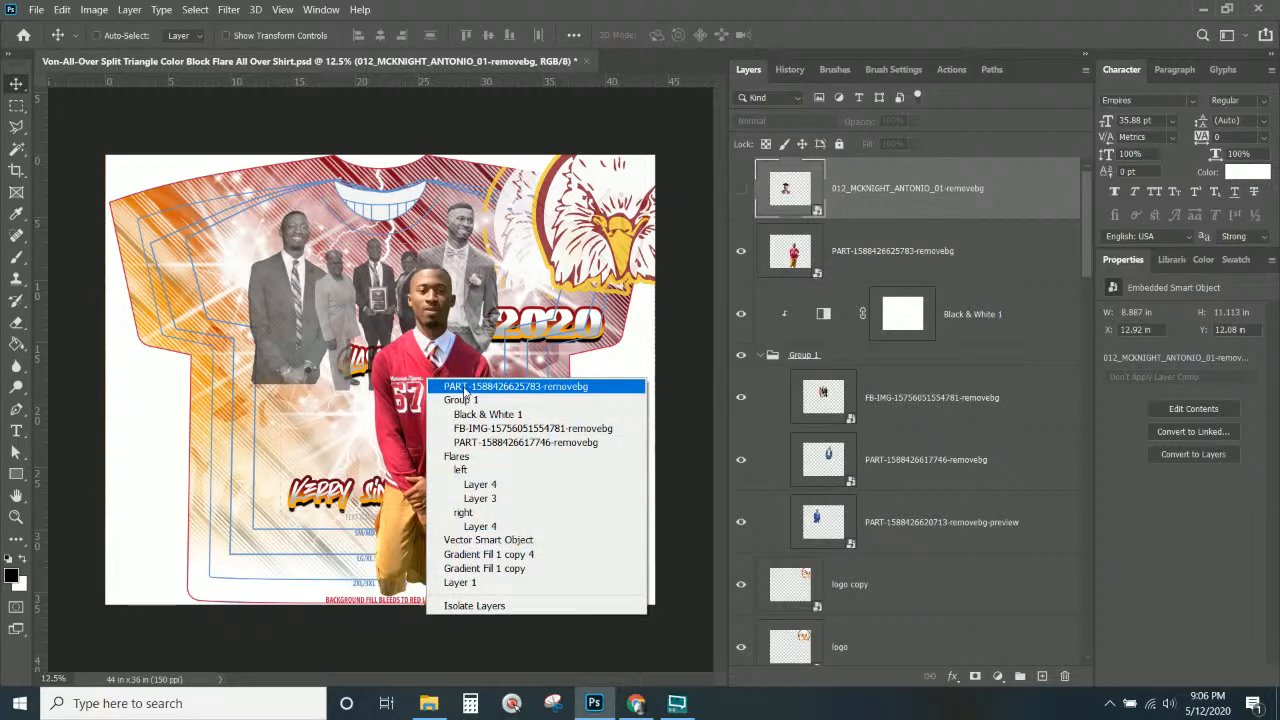
left_click(465, 387)
left_click_drag(430, 390, 362, 402)
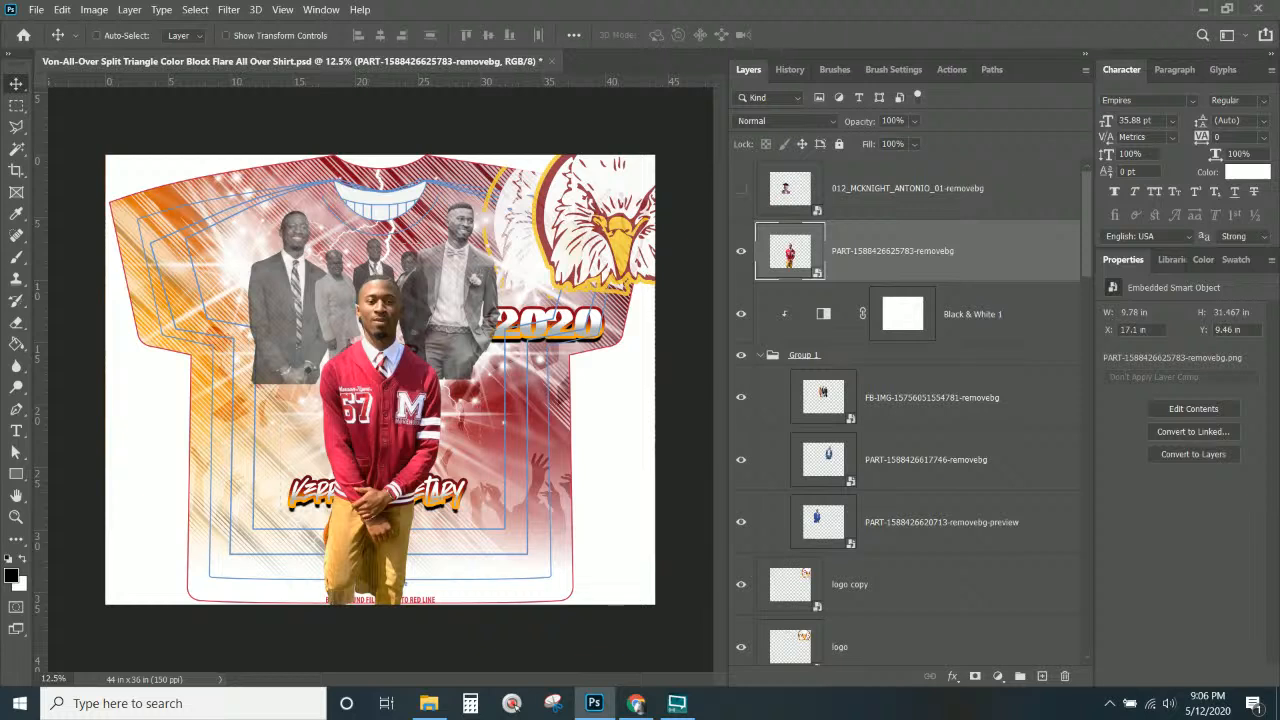
left_click(429, 703)
key("alt+Tab")
Hide the middle group photo's three background figures.
right_click(428, 300)
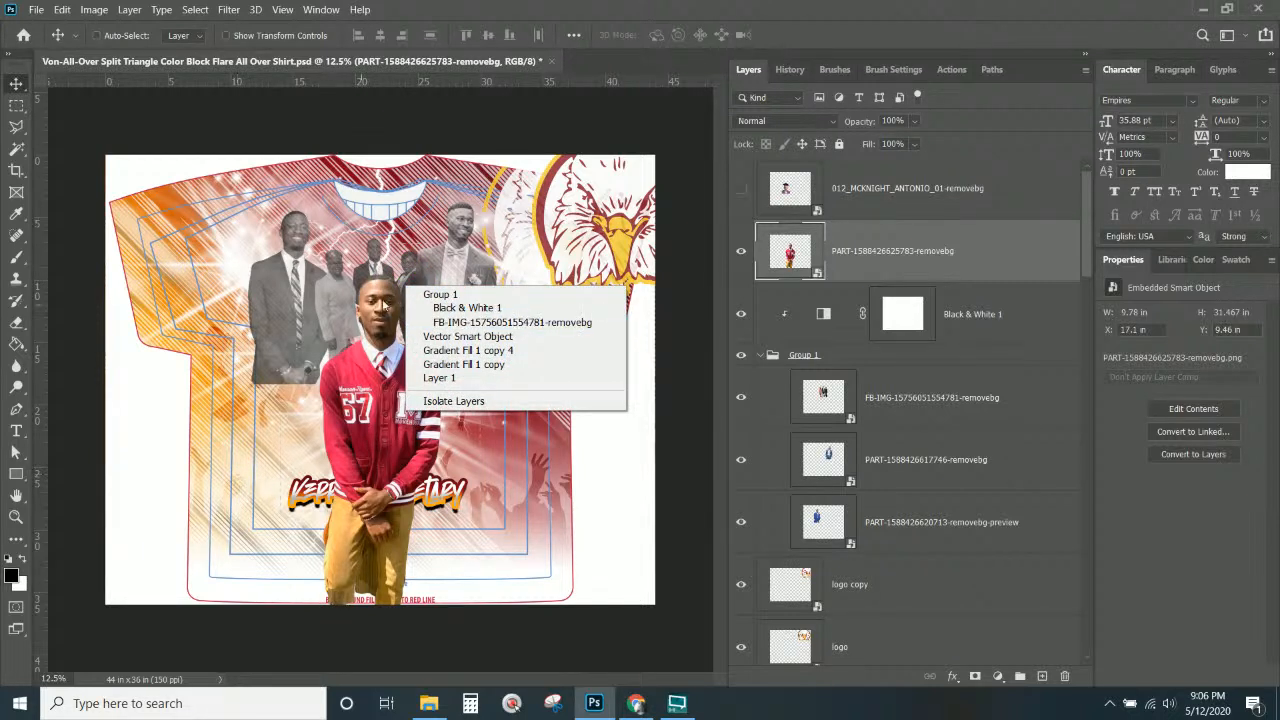
left_click(440, 322)
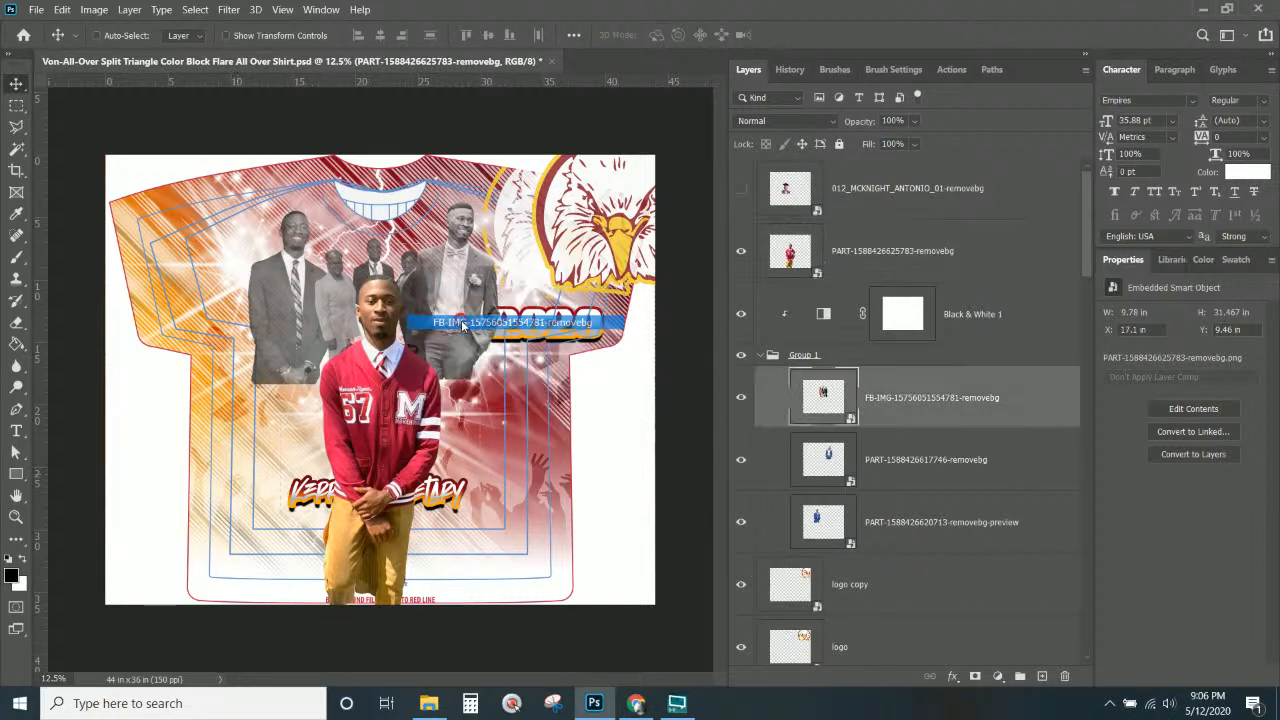
left_click(741, 398)
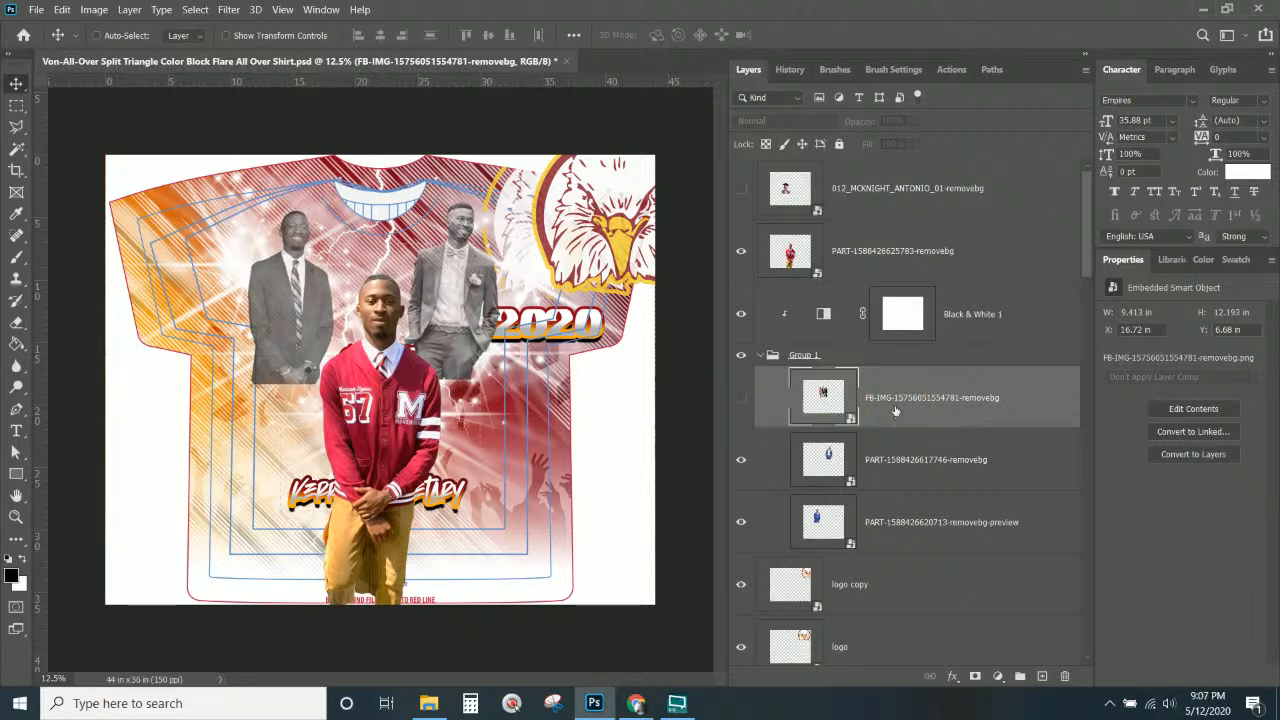
Shift the red-jacket cutout up and left toward the shirt's centre.
right_click(390, 392)
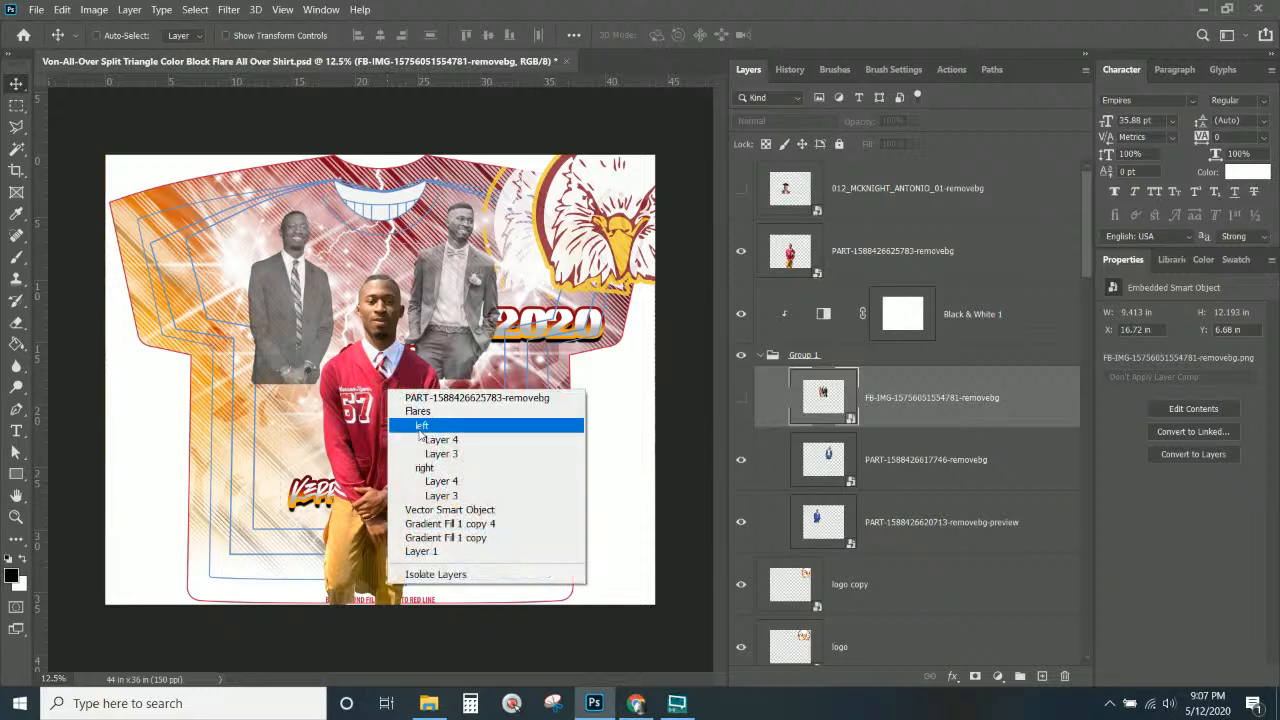
left_click(440, 398)
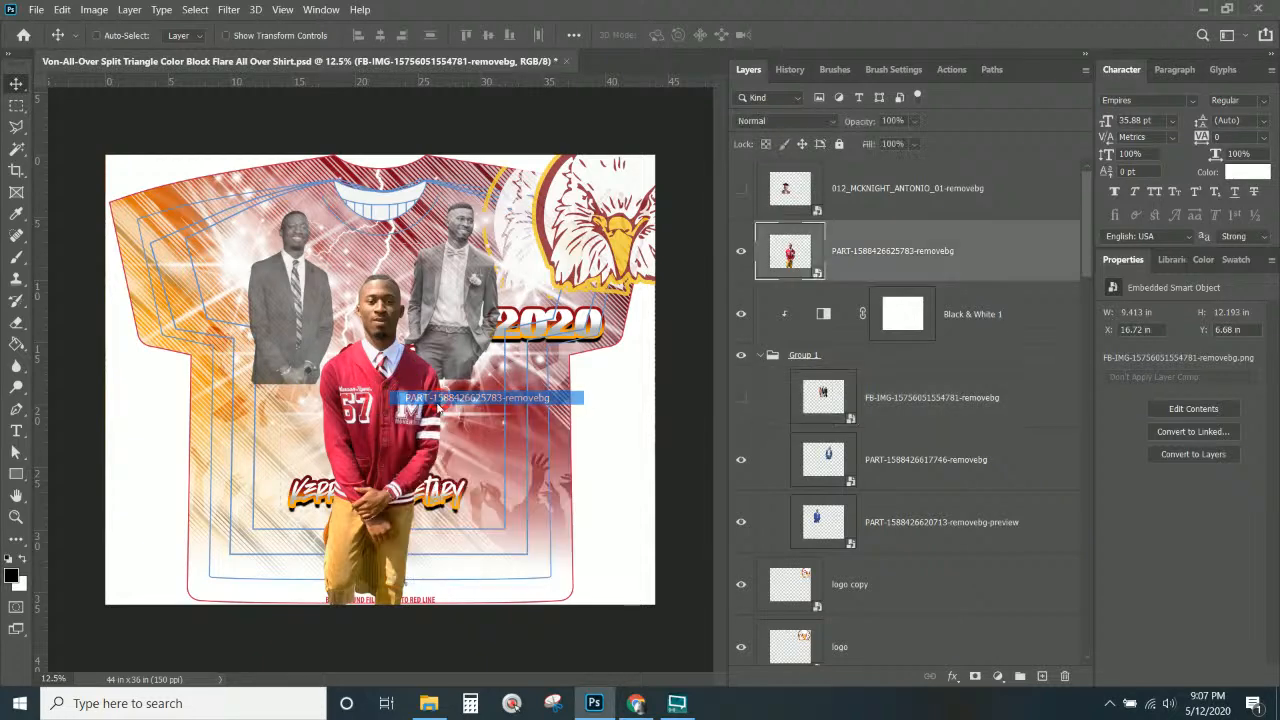
left_click_drag(436, 440, 420, 393)
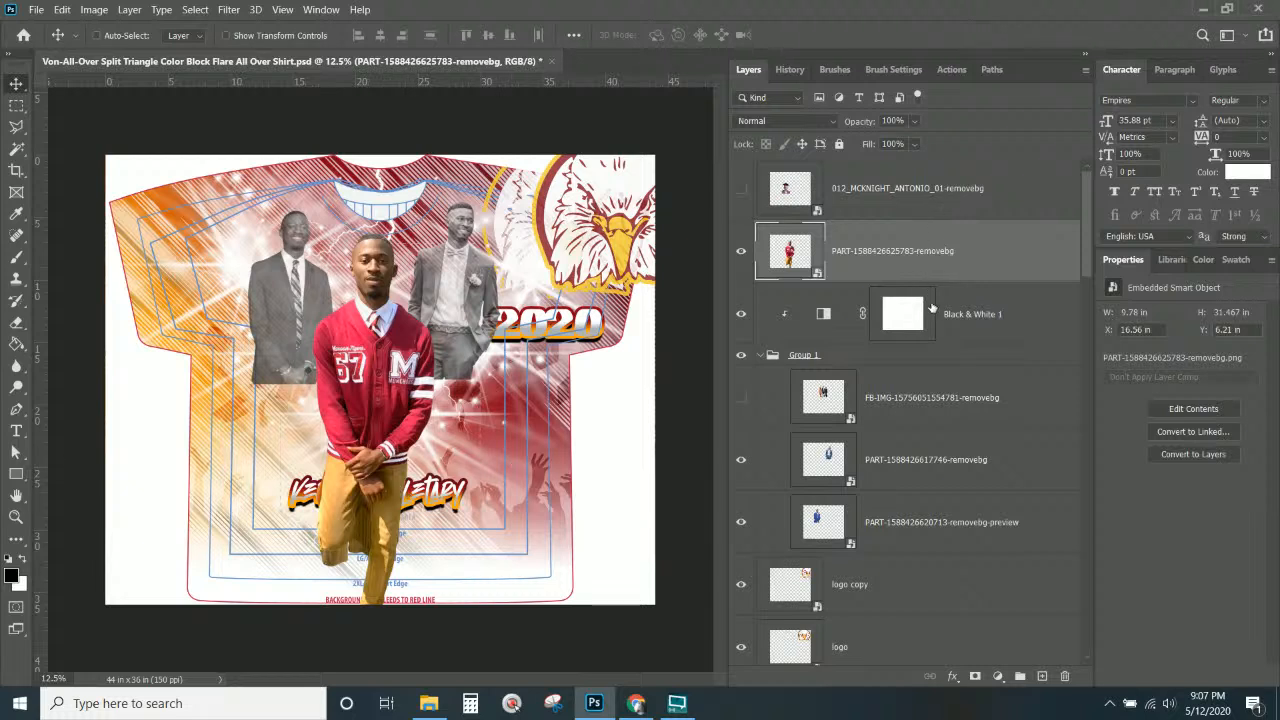
Delete the graduate-cap portrait layer.
scroll(930, 340, "down", 1)
scroll(929, 370, "up", 1)
left_click(965, 205)
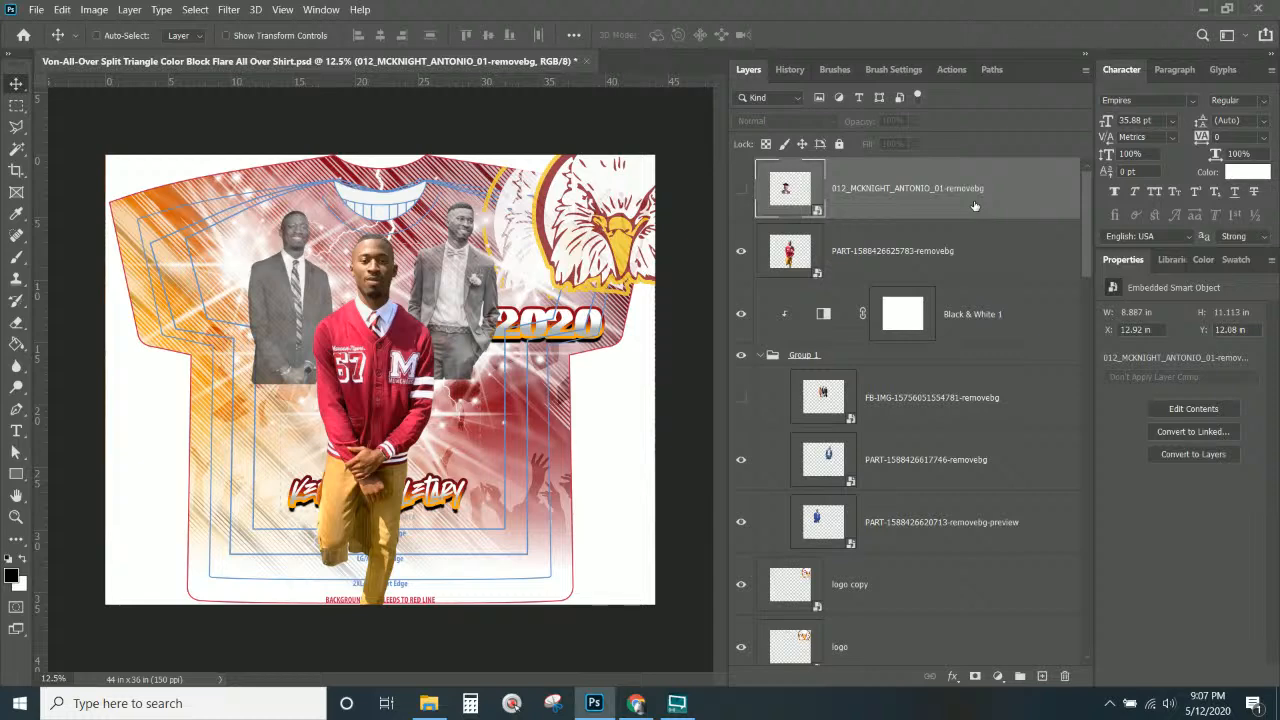
key("Delete")
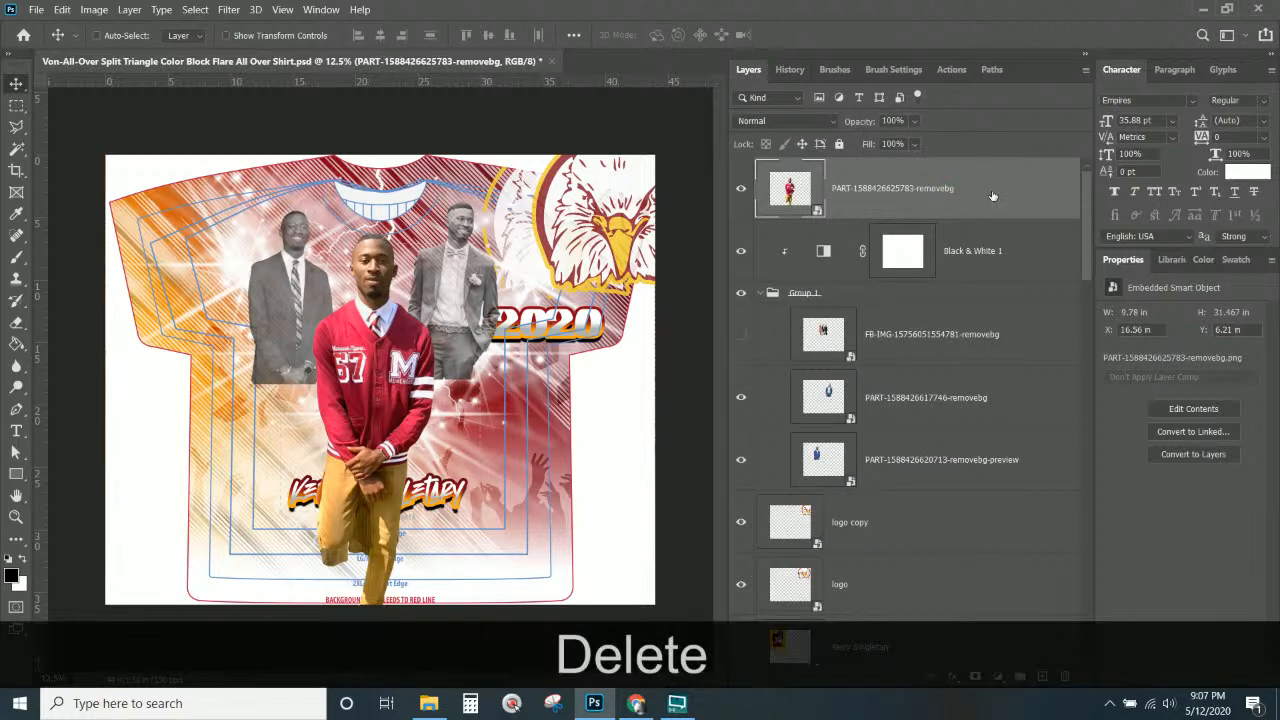
Drag the red-jacket cutout layer down below the text layers.
left_click_drag(993, 198, 809, 452)
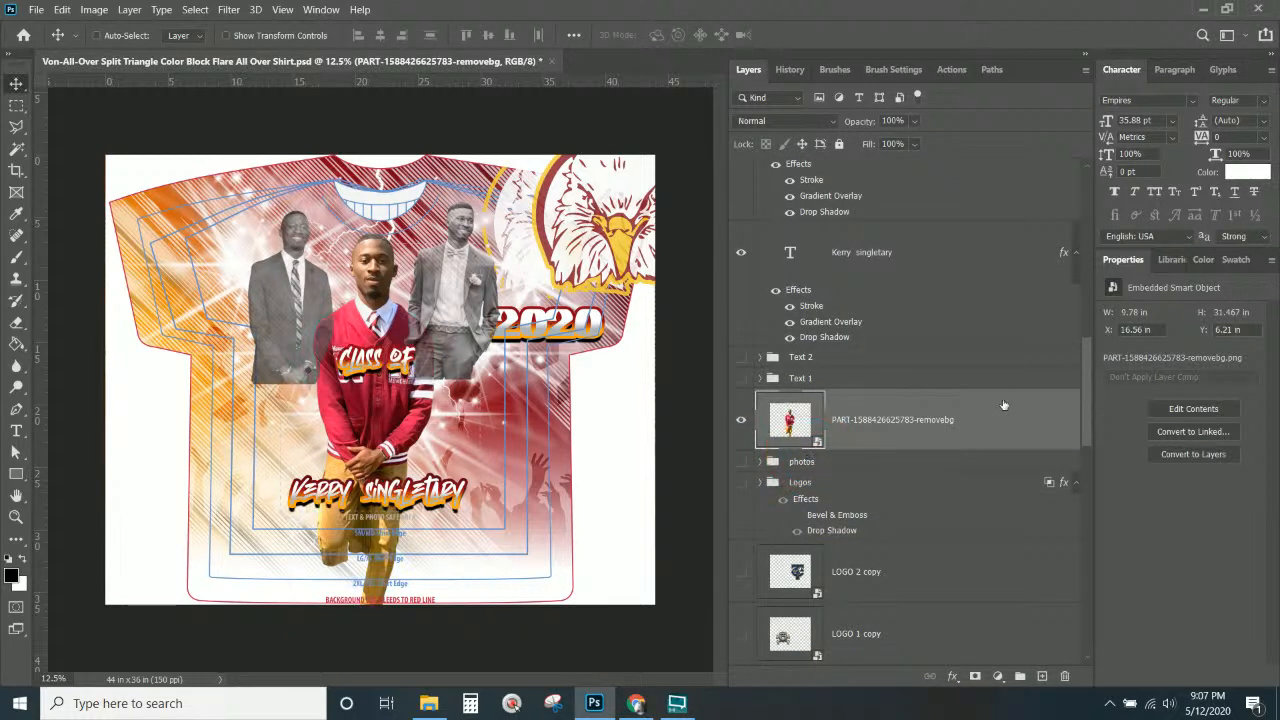
scroll(960, 381, "up", 5)
scroll(960, 381, "up", 2)
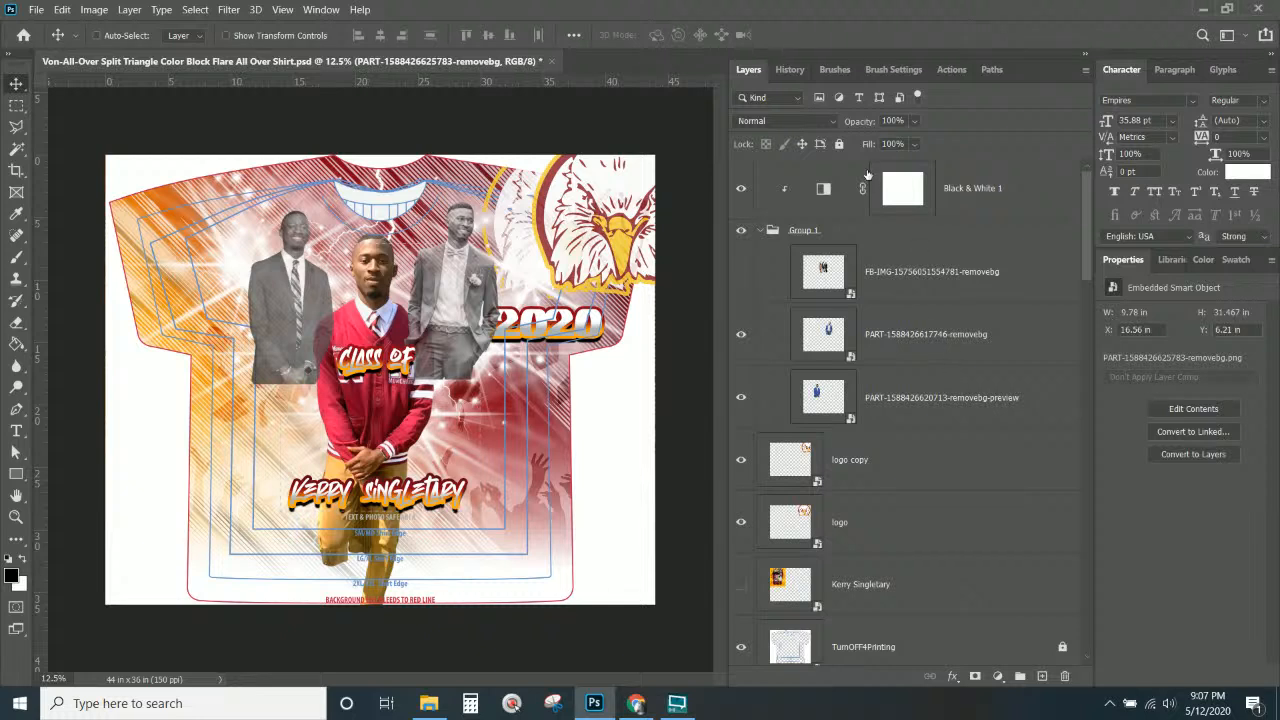
Move collapsed Group 1 and Black & White 1 together below the text layers.
left_click(759, 231)
left_click(874, 229)
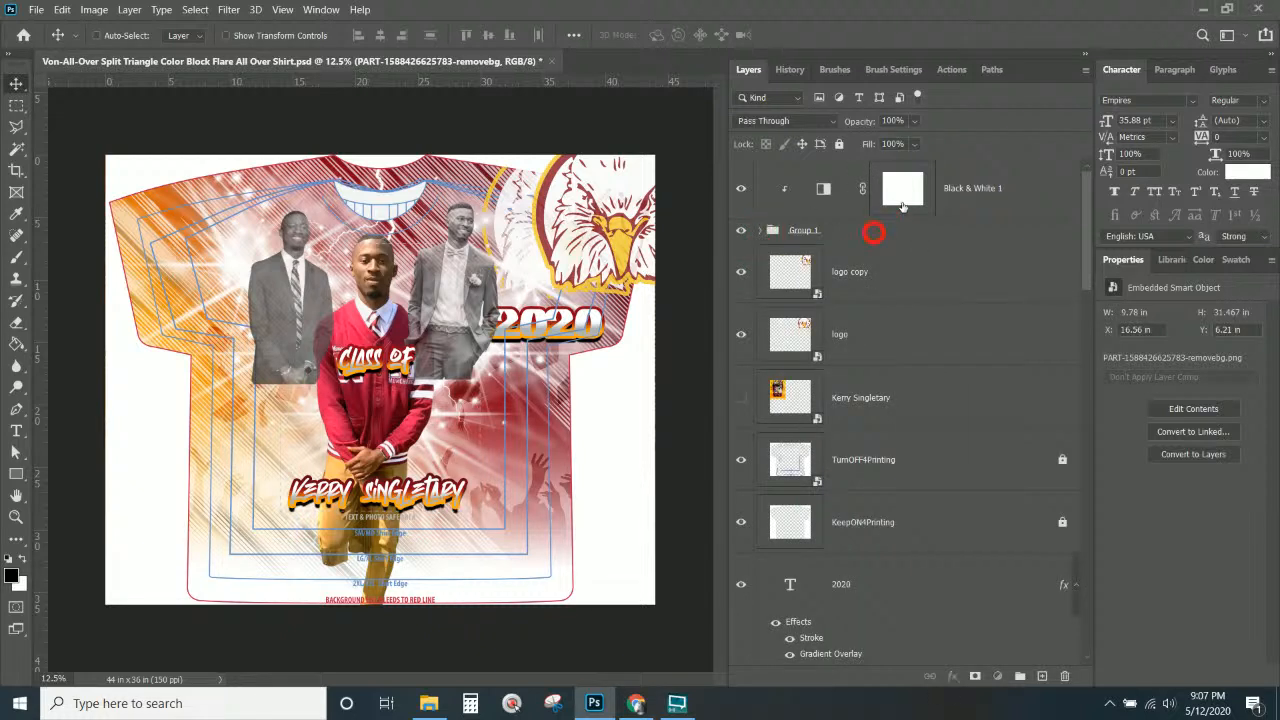
left_click(990, 190, "ctrl")
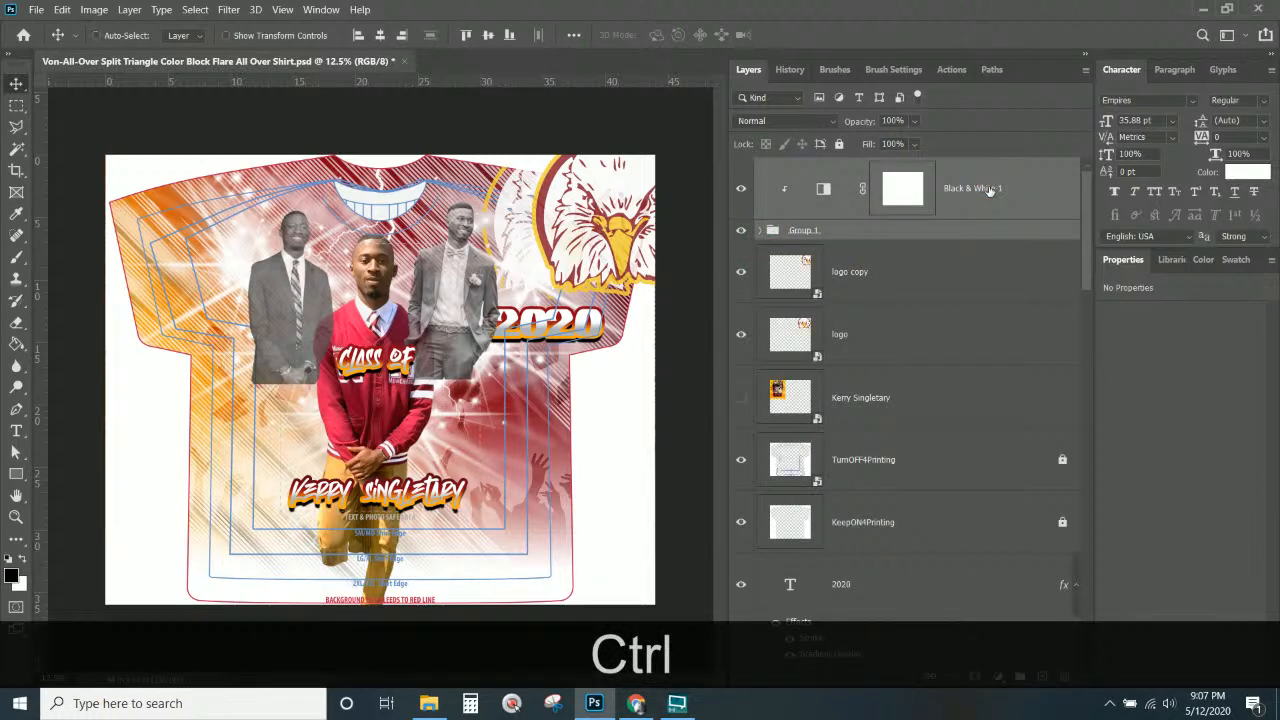
left_click_drag(990, 190, 846, 247)
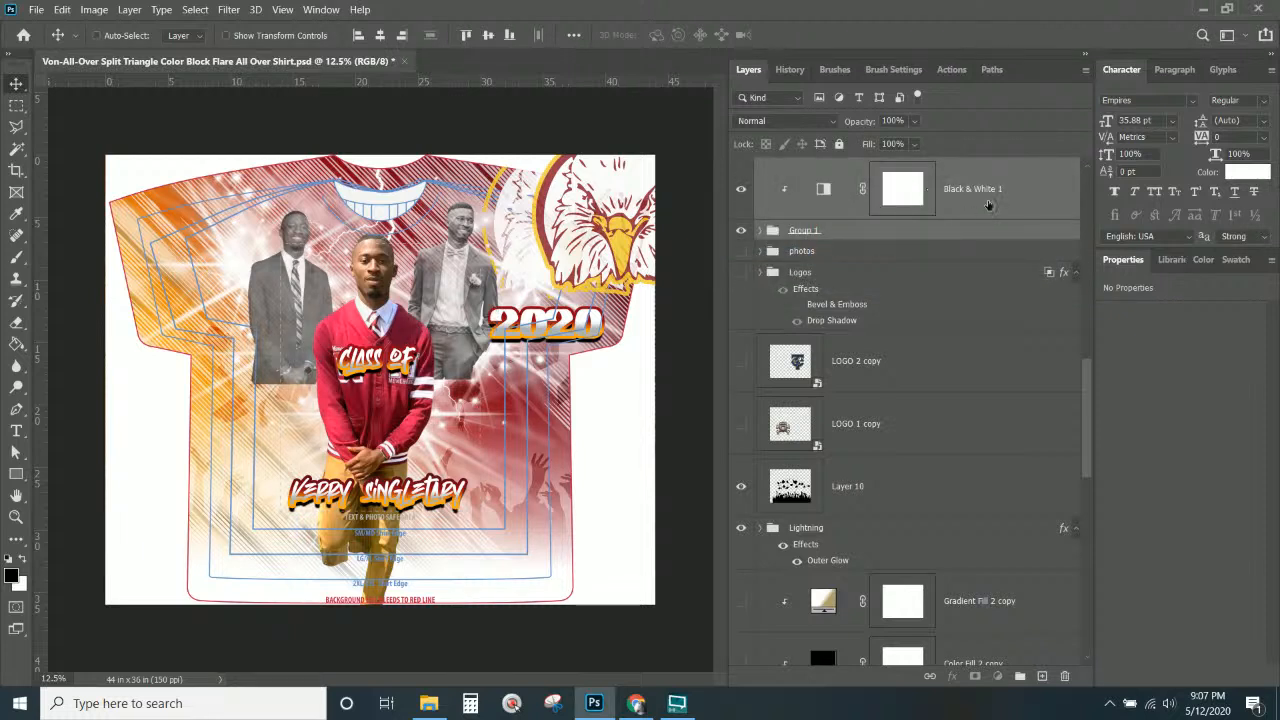
Expand Group 1 and select its FB-IMG layer.
left_click(988, 204)
left_click(964, 229)
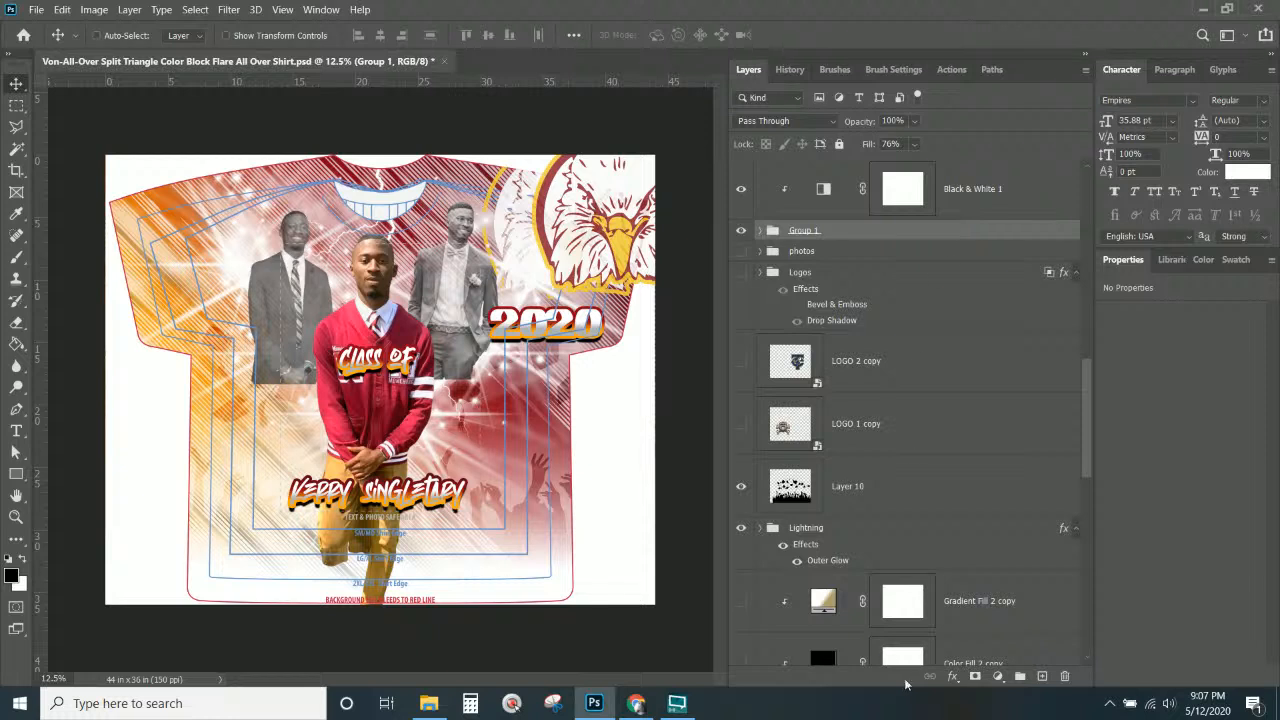
scroll(767, 267, "up", 1)
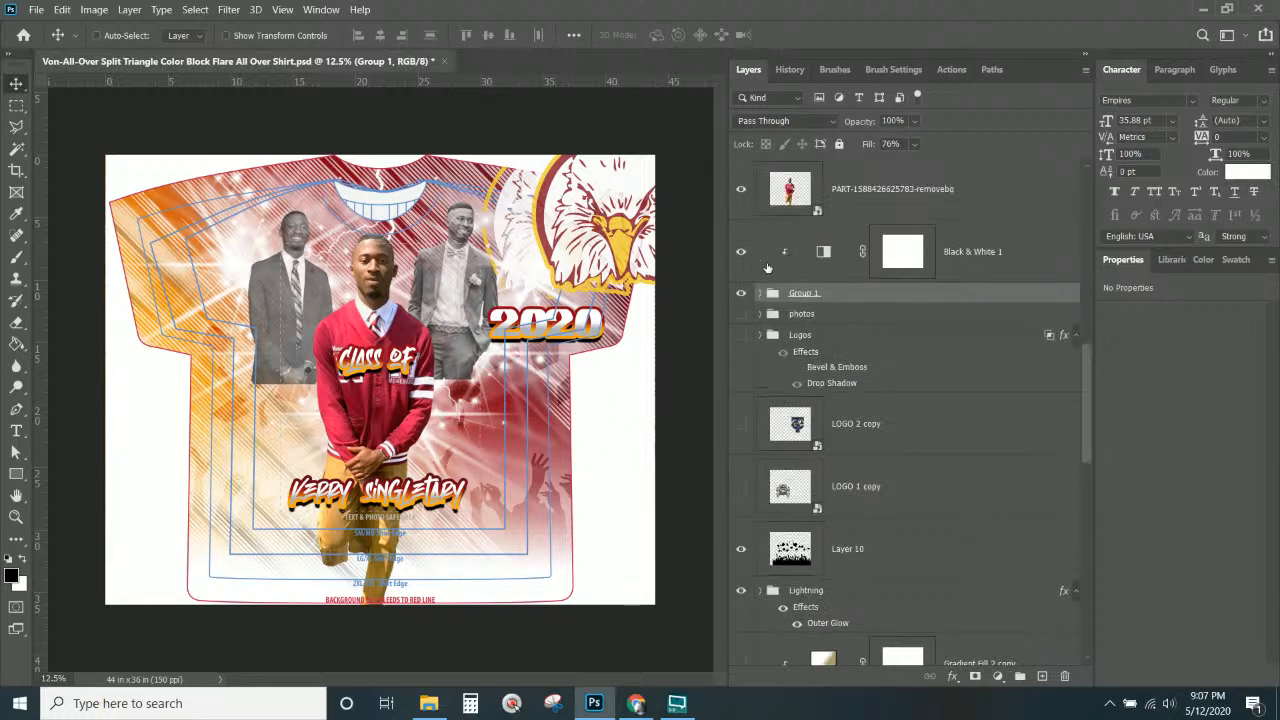
left_click(759, 293)
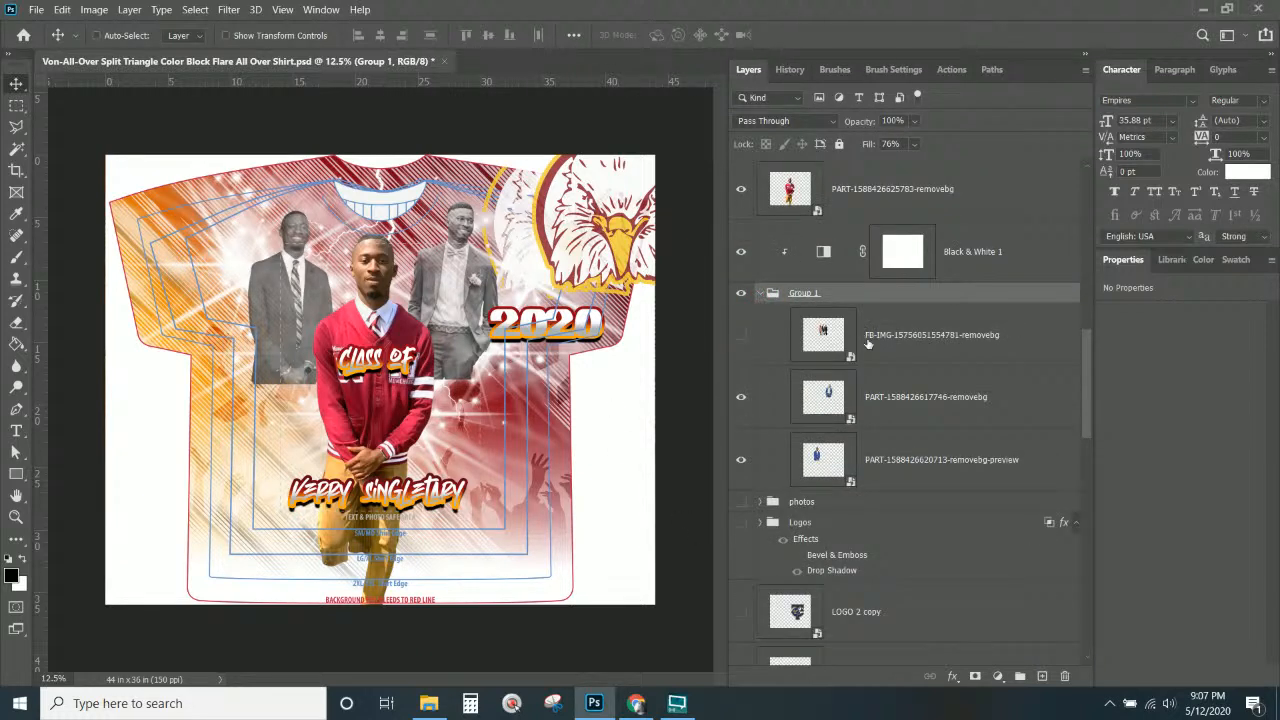
left_click(815, 340)
left_click(803, 421)
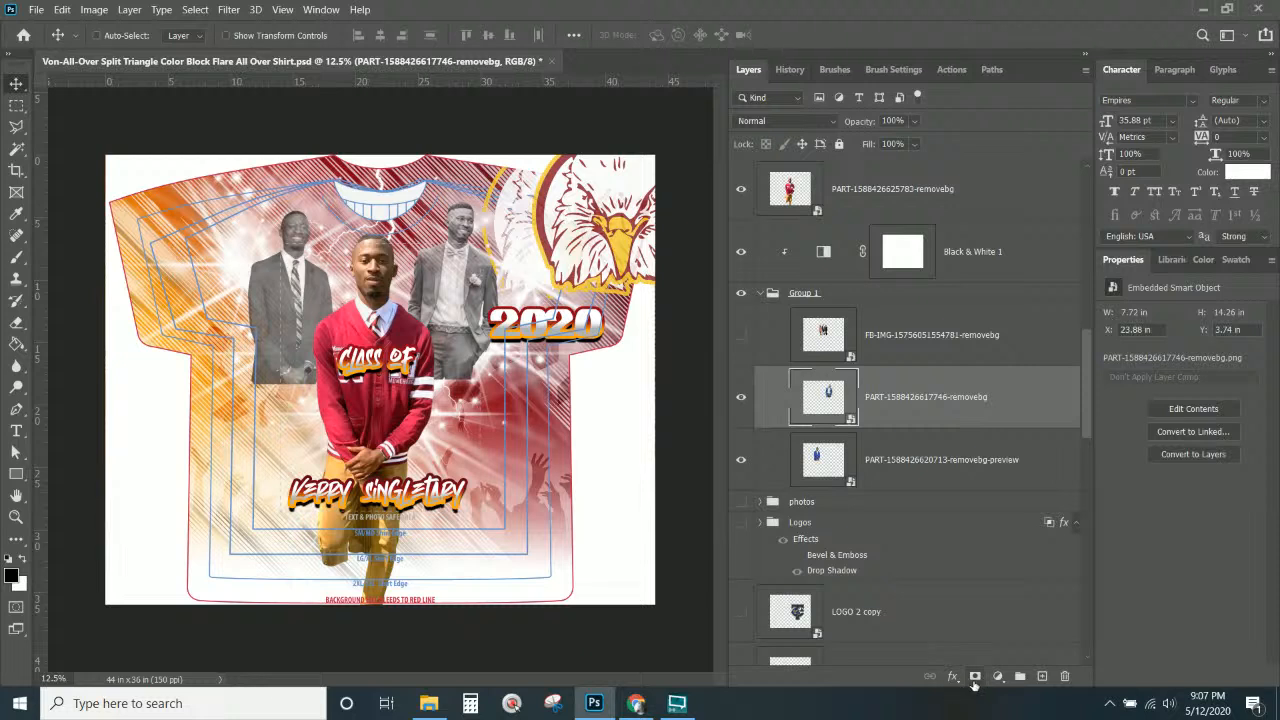
left_click(975, 679)
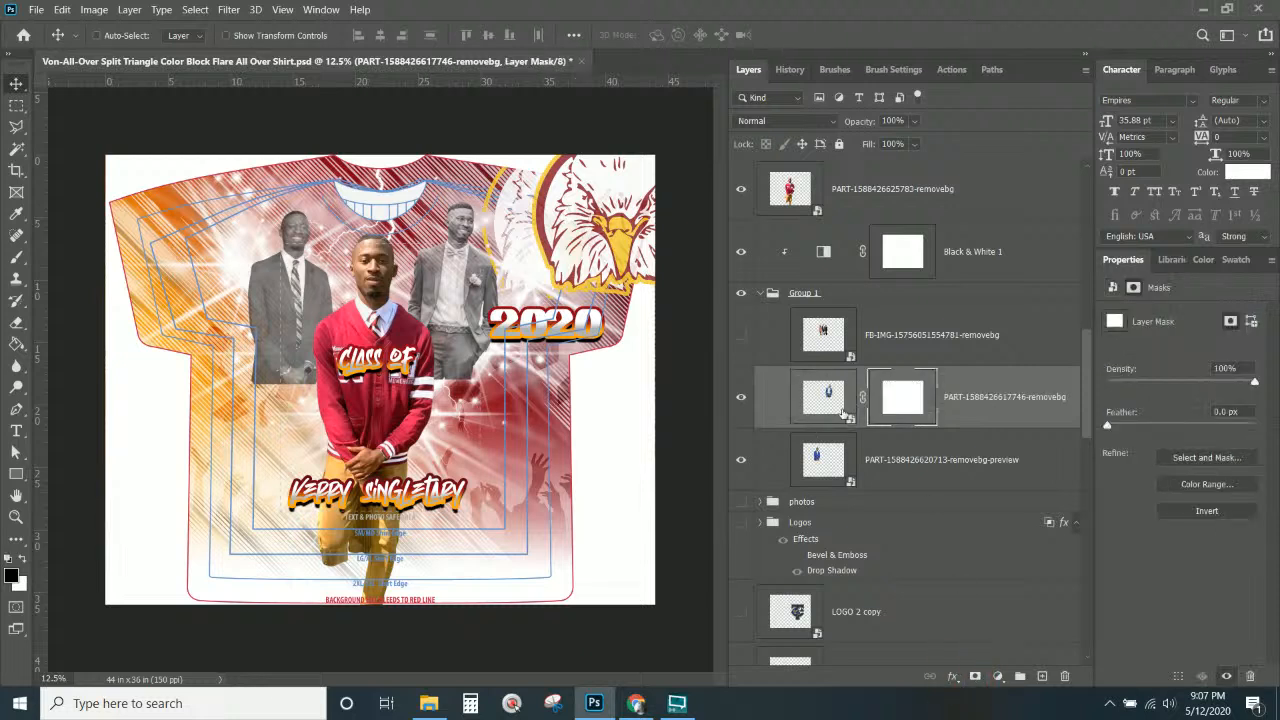
left_click(18, 258)
mouse_move(243, 350)
left_mouse_down()
mouse_move(250, 388)
mouse_move(272, 375)
left_mouse_up()
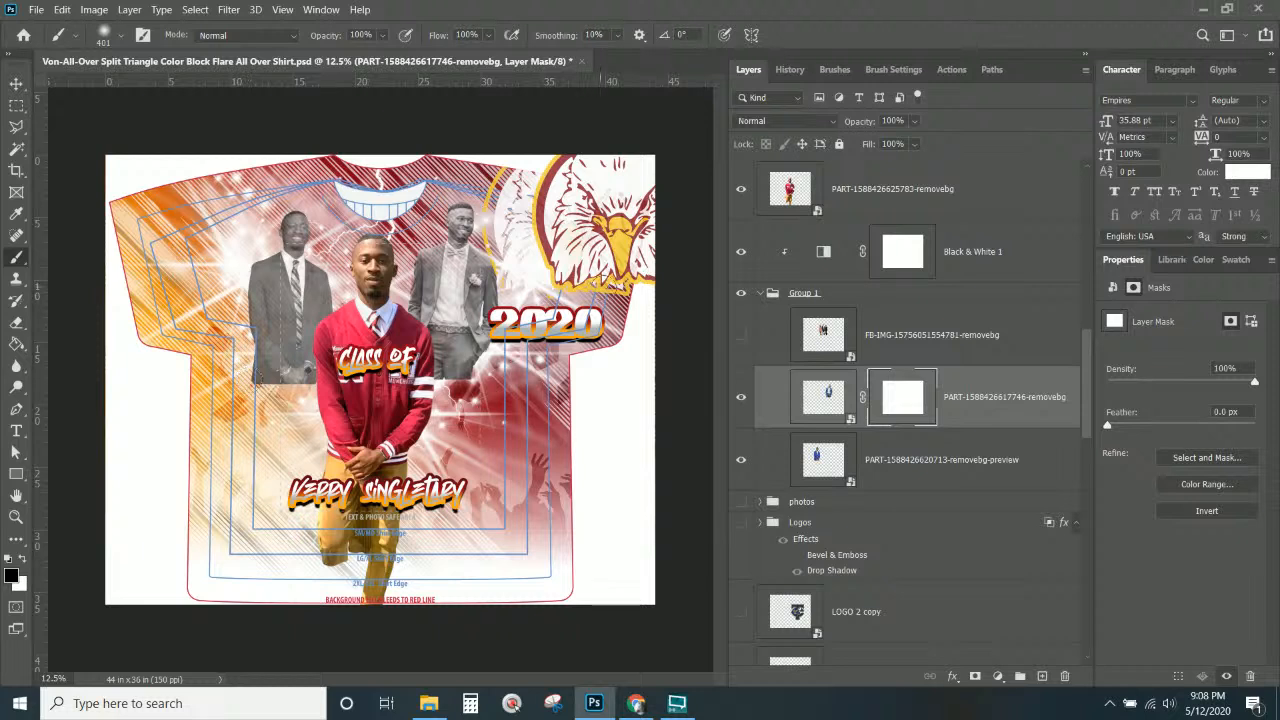
left_click(740, 396)
left_click(740, 396)
left_click_drag(488, 398, 407, 392)
Mask the left grey portrait and fade out its bottom edge.
left_click(928, 472)
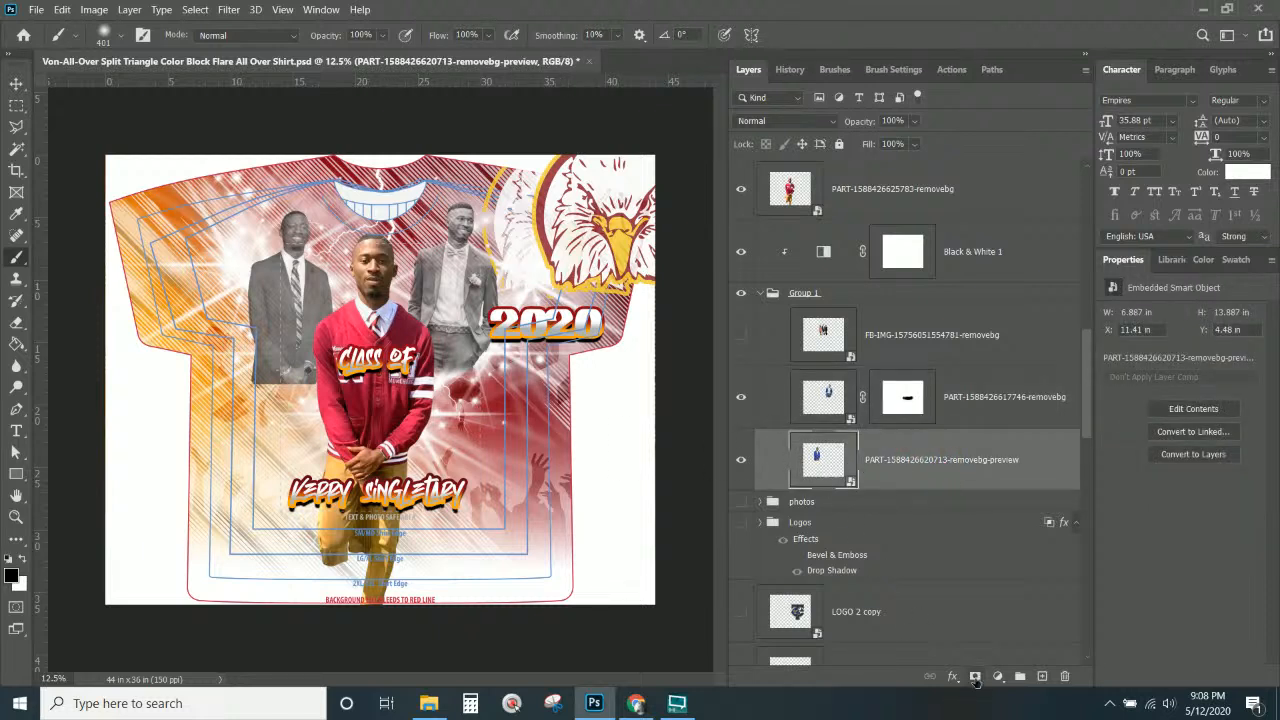
left_click(975, 676)
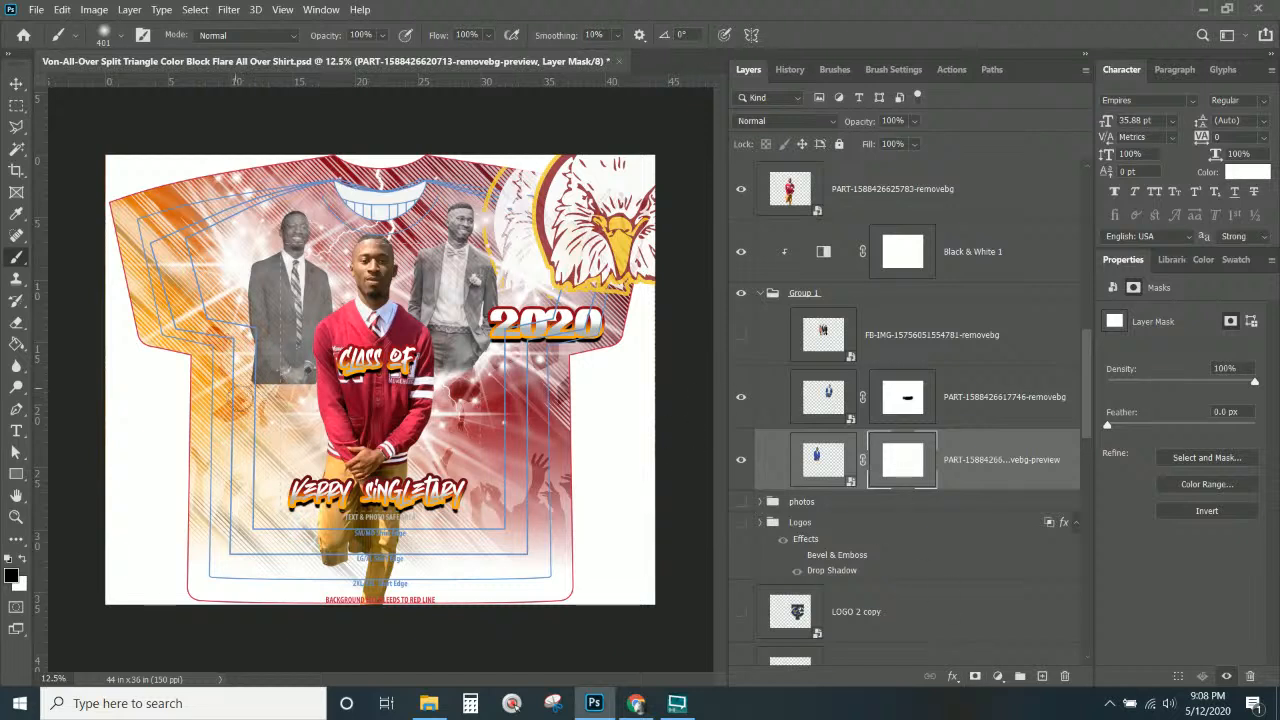
mouse_move(260, 384)
left_mouse_down()
mouse_move(306, 390)
mouse_move(247, 391)
mouse_move(243, 371)
left_mouse_up()
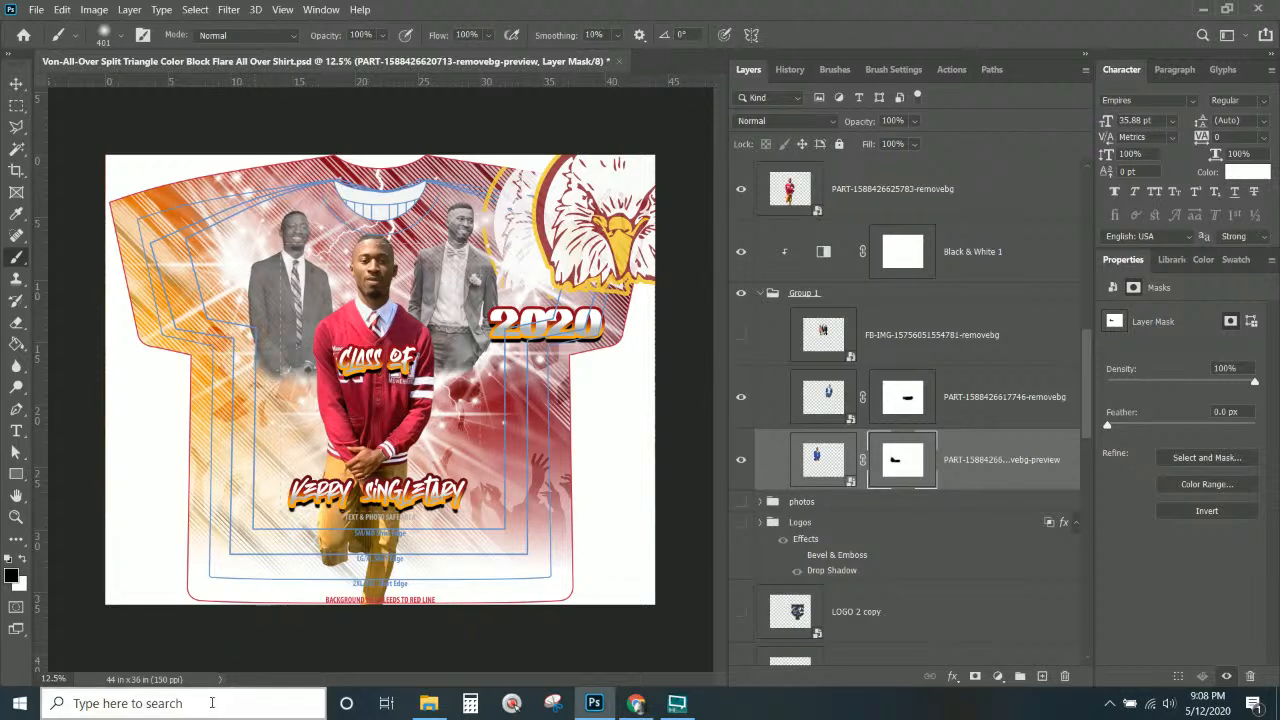
left_click(20, 84)
Move the eagle logo layer to the left and reposition it on the shirt.
right_click(516, 213)
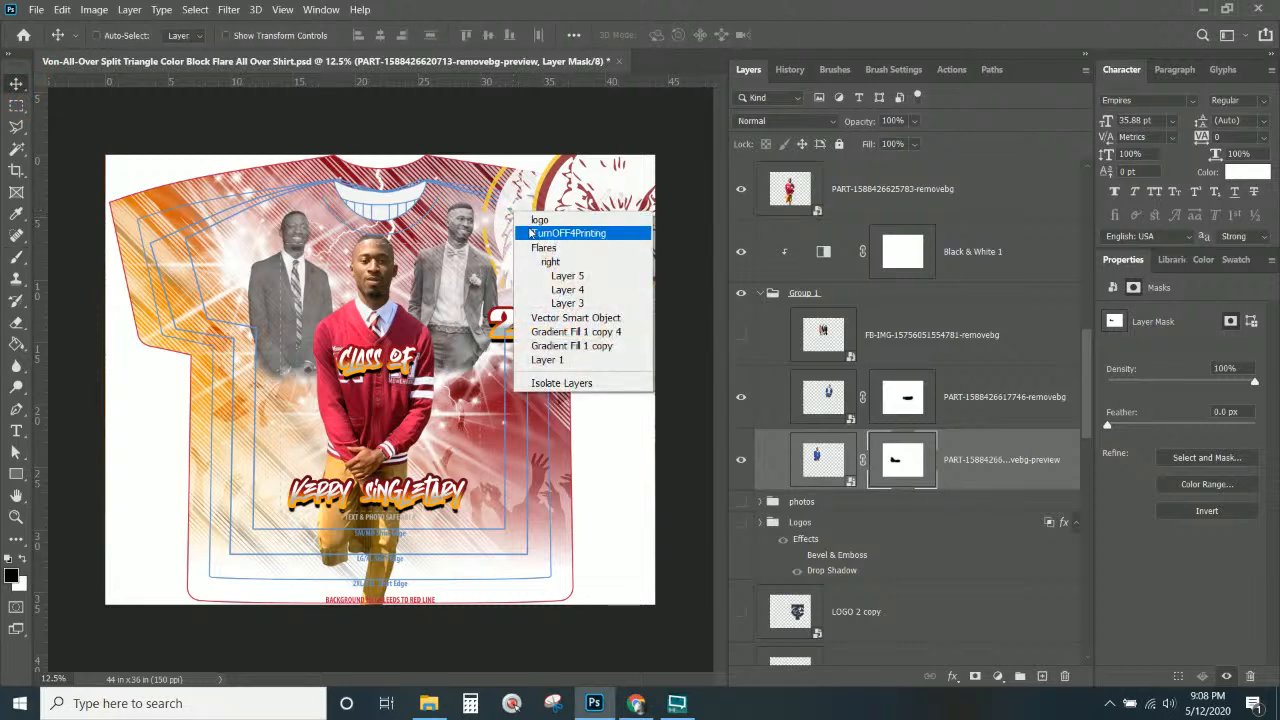
left_click(539, 219)
left_click_drag(535, 220, 226, 248)
scroll(905, 192, "down", 3)
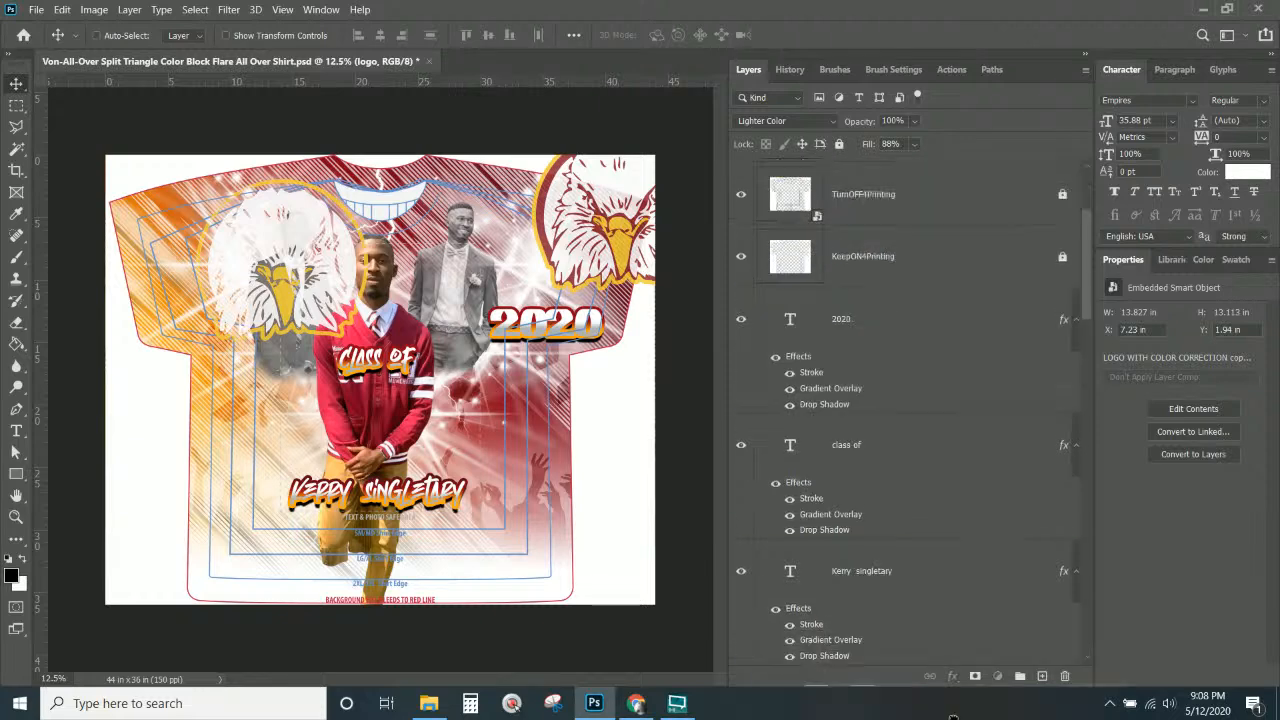
left_click_drag(952, 718, 845, 483)
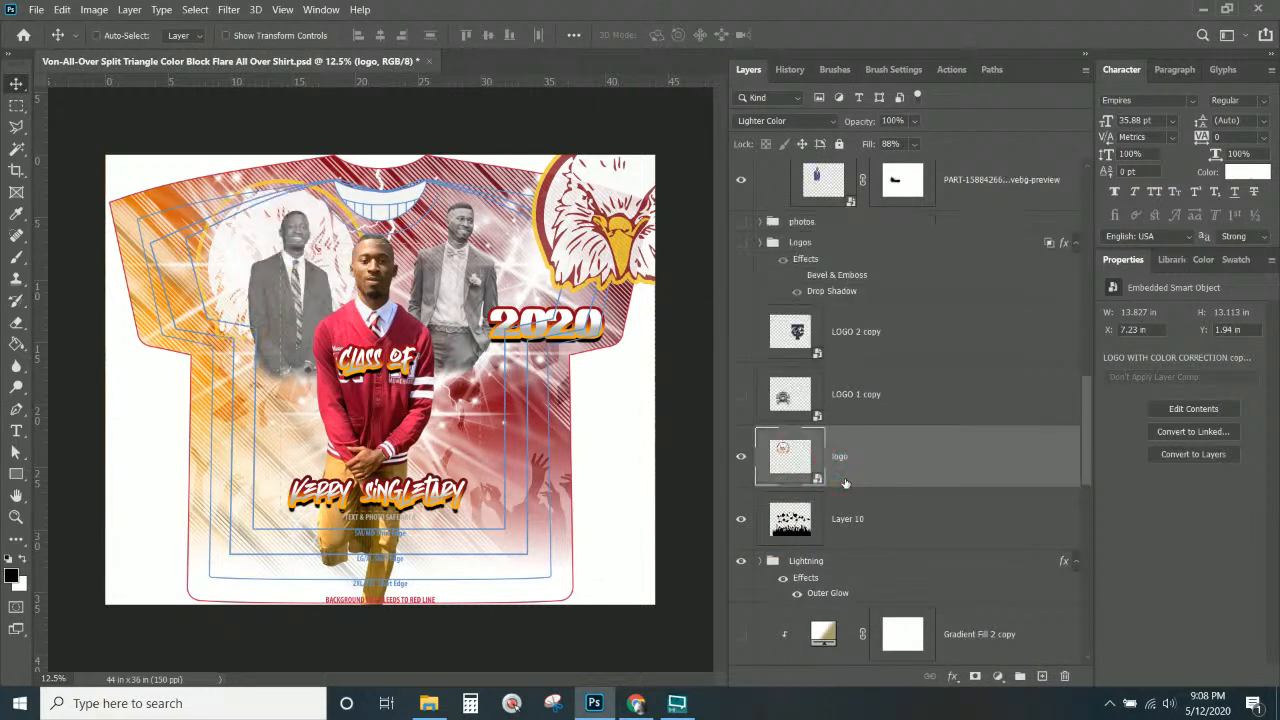
left_click_drag(232, 272, 409, 265)
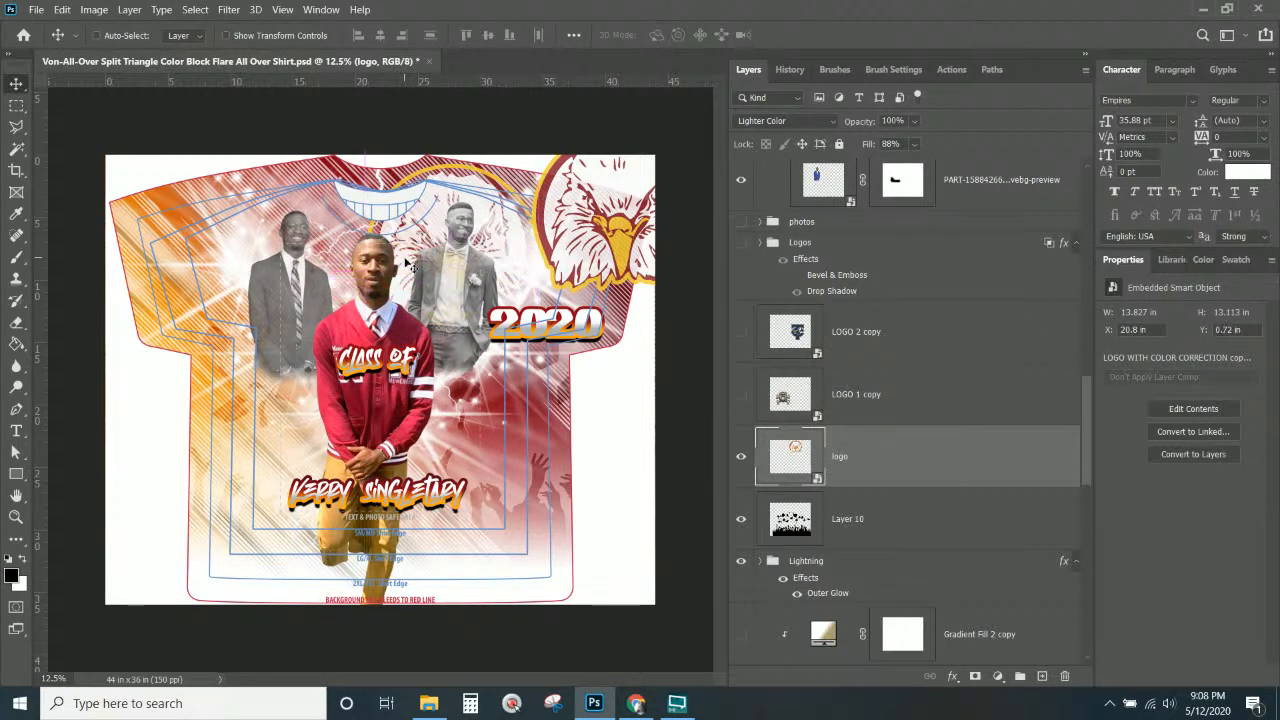
Move logo copy to the lower-left chest, scale it to about 112%, and stack it above the graduate.
right_click(636, 172)
left_click(636, 177)
left_click_drag(636, 178, 345, 395)
key("ctrl+t")
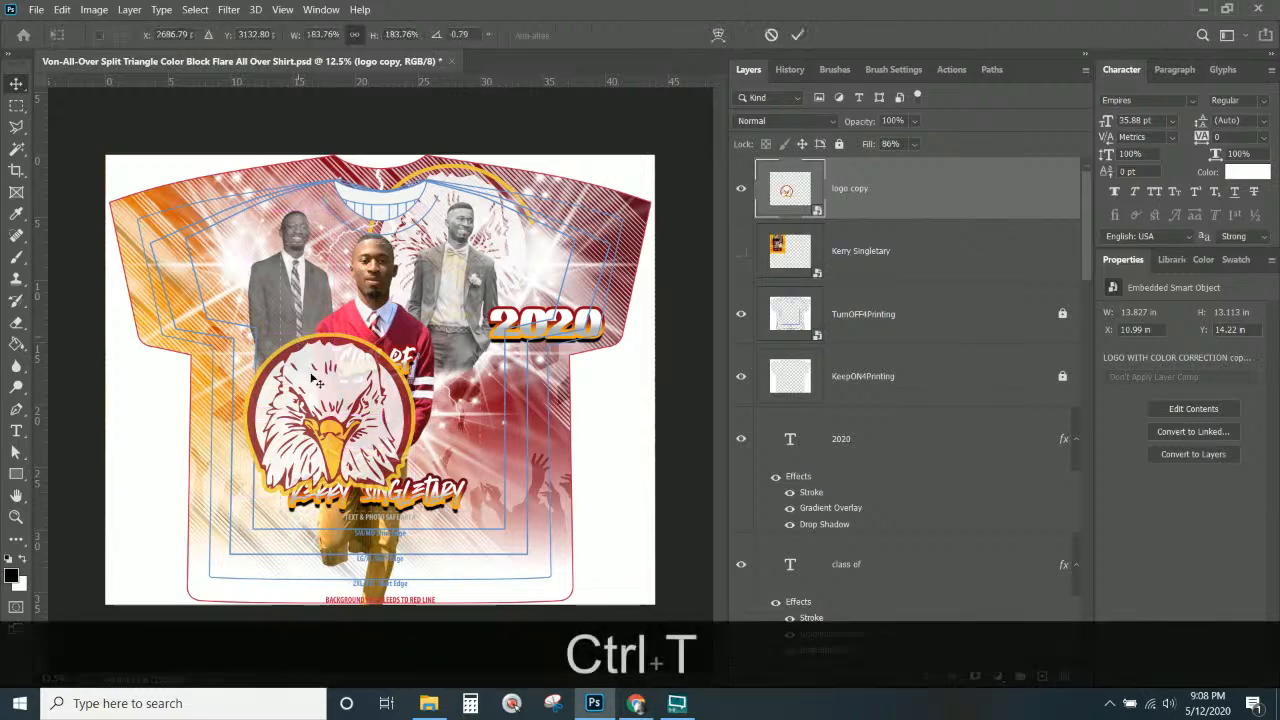
left_click_drag(429, 509, 374, 461)
left_click_drag(331, 405, 370, 598)
left_click_drag(380, 545, 376, 396)
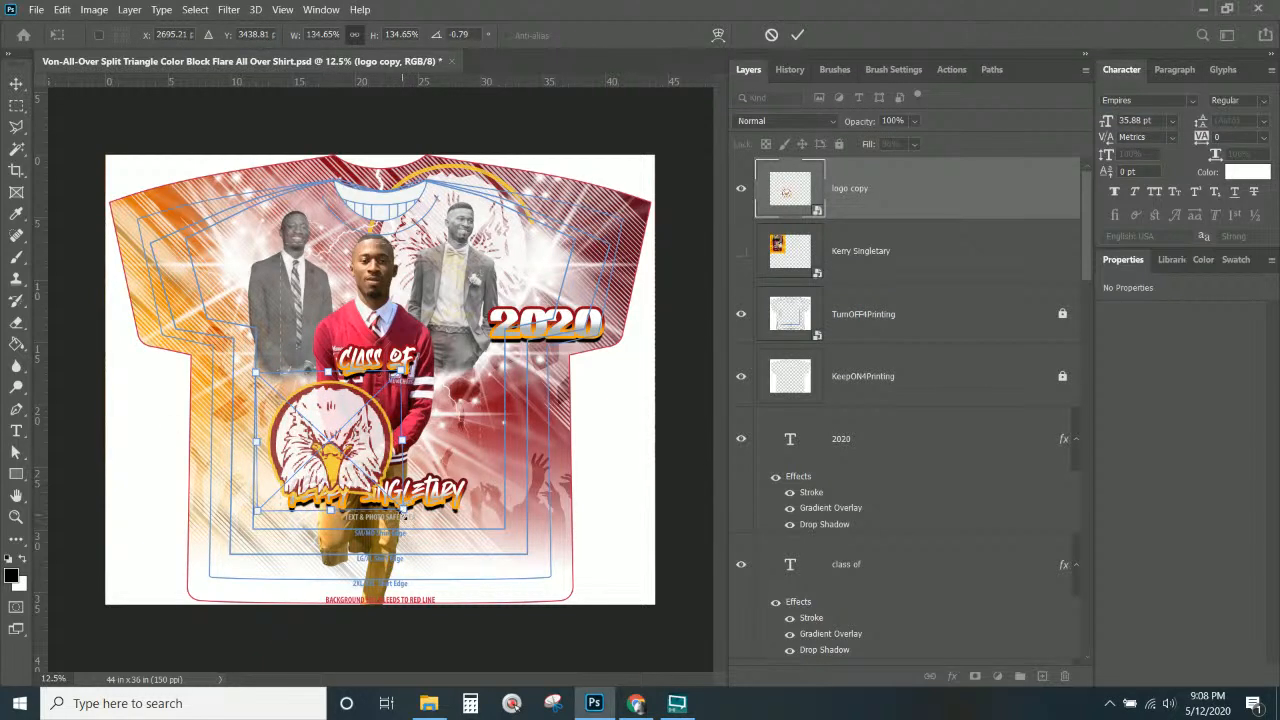
left_click_drag(403, 511, 365, 455)
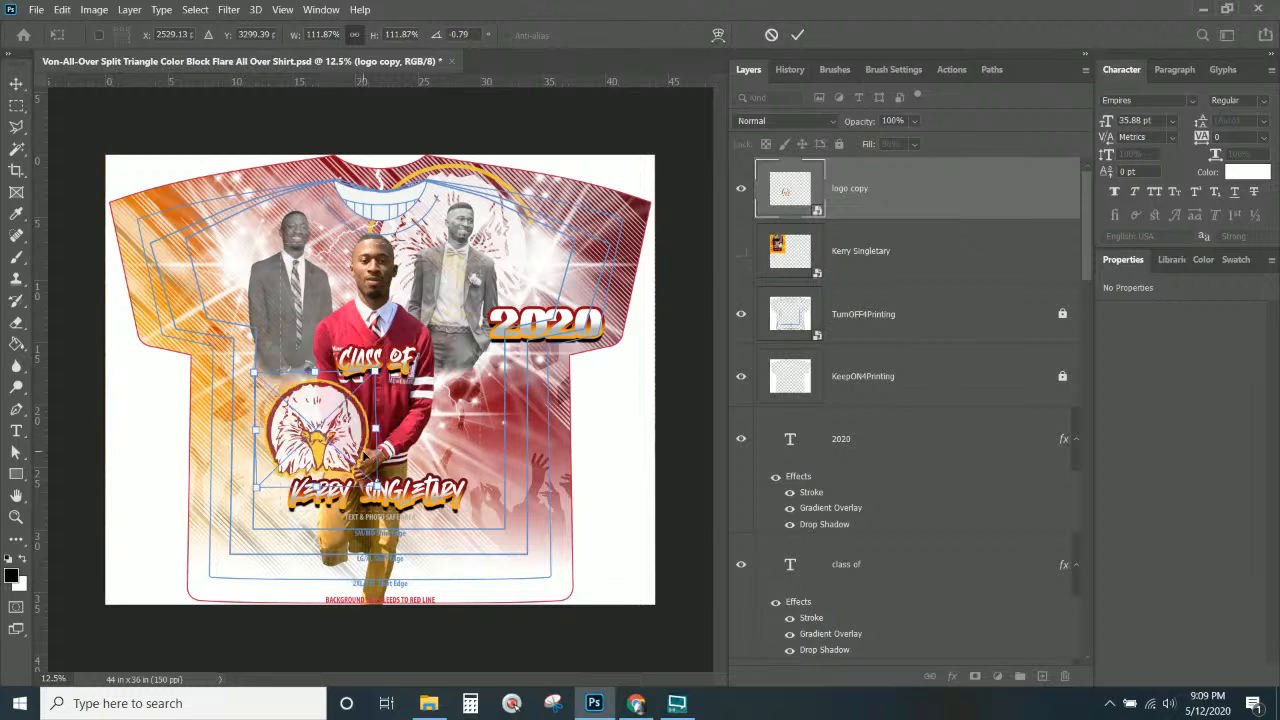
key("Return")
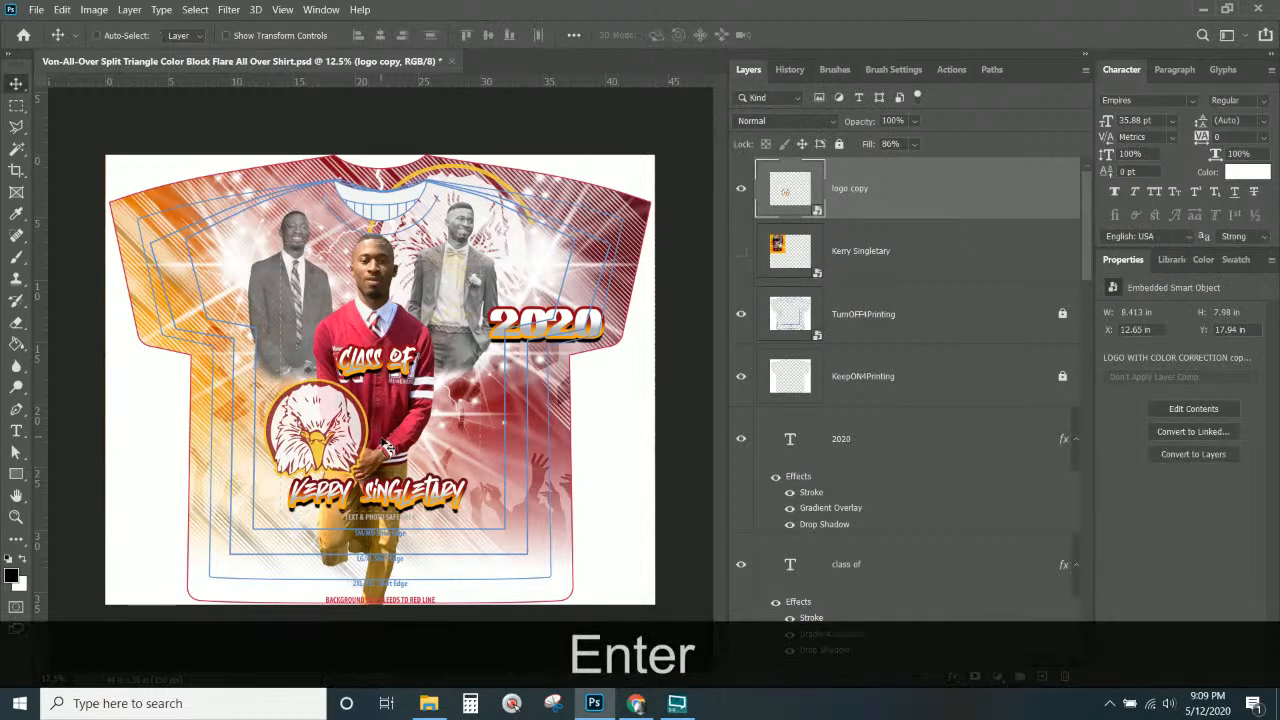
left_click_drag(348, 455, 348, 461)
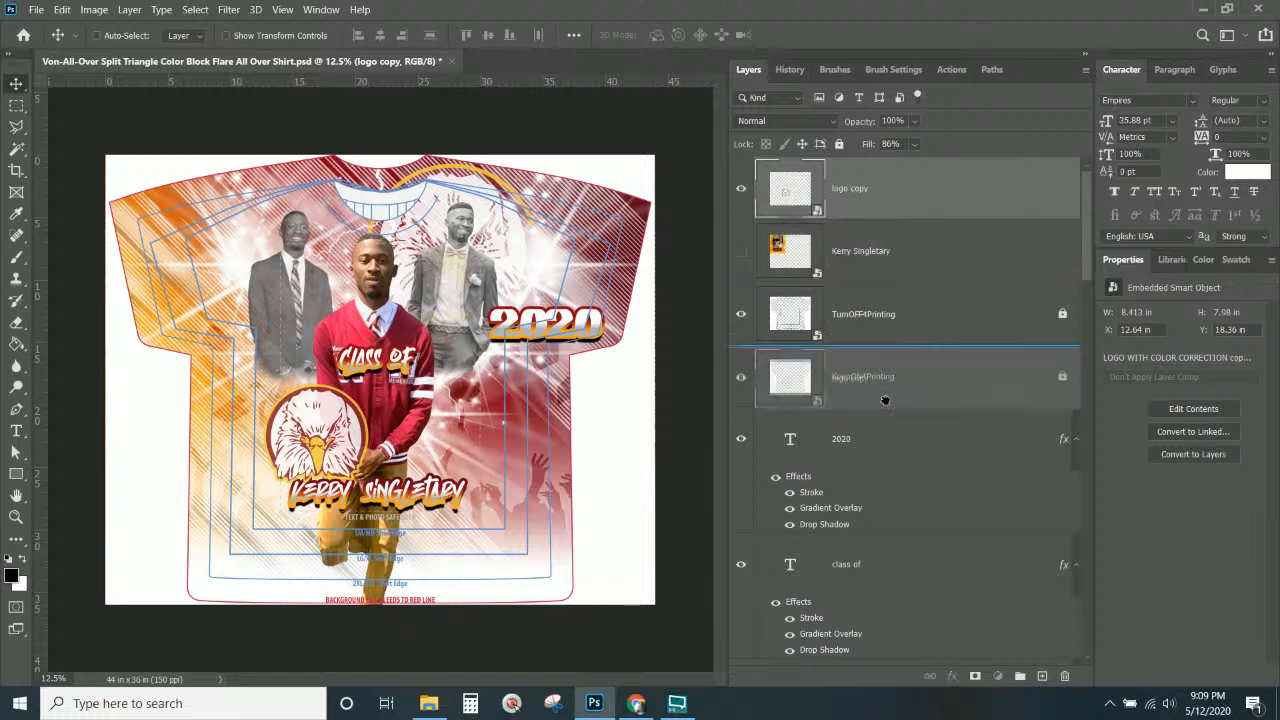
scroll(886, 400, "down", 5)
left_click_drag(915, 717, 816, 546)
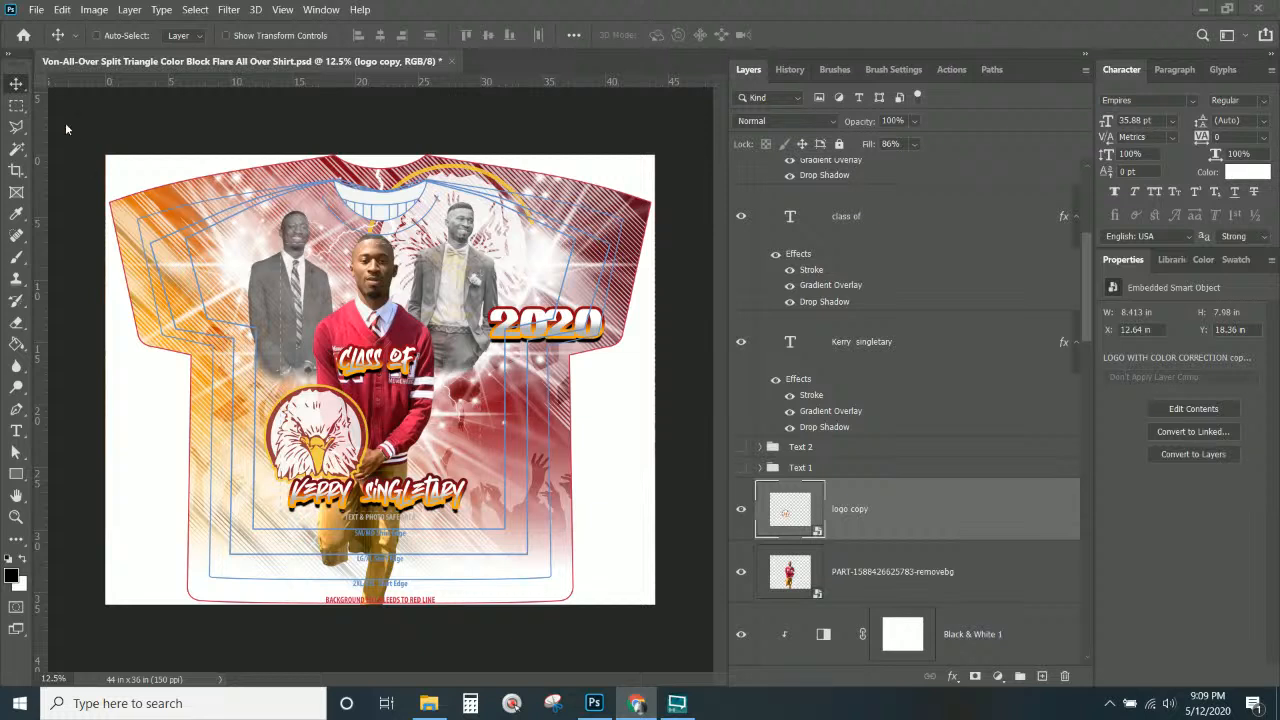
Shift the right-hand suited man down and left, and the left-hand man toward the centre.
right_click(485, 274)
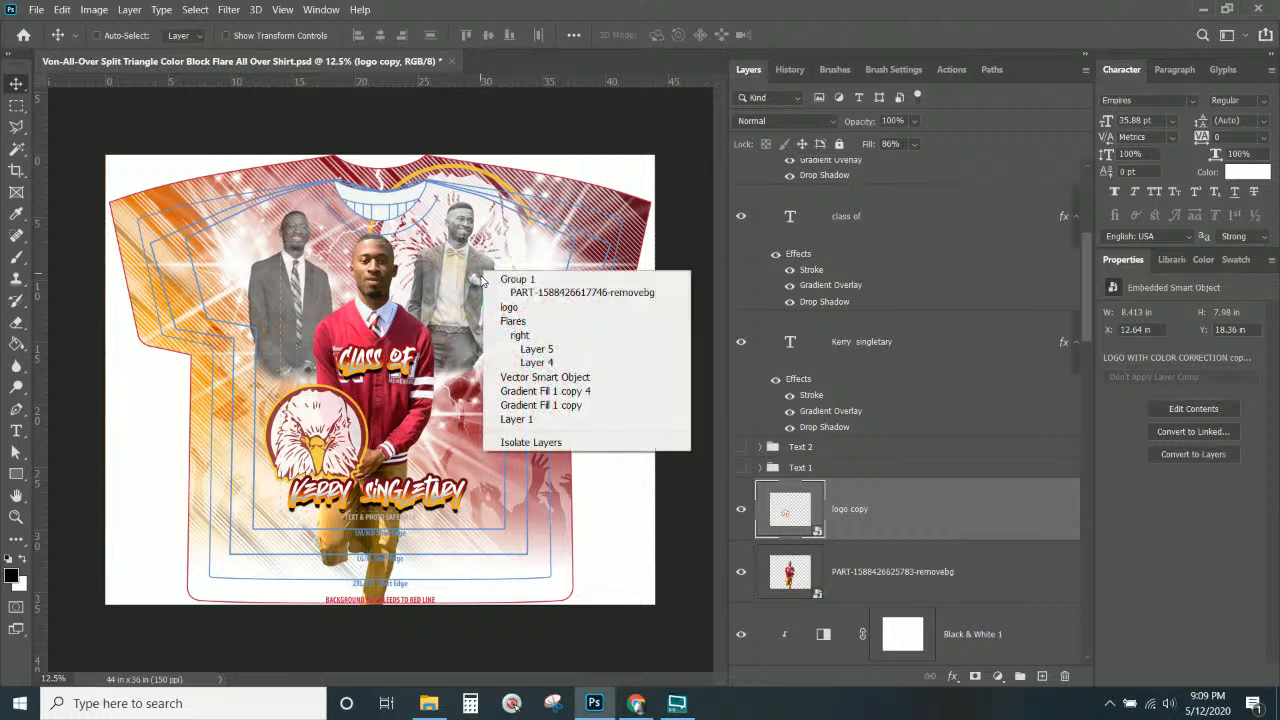
left_click(491, 296)
left_click_drag(483, 279, 481, 294)
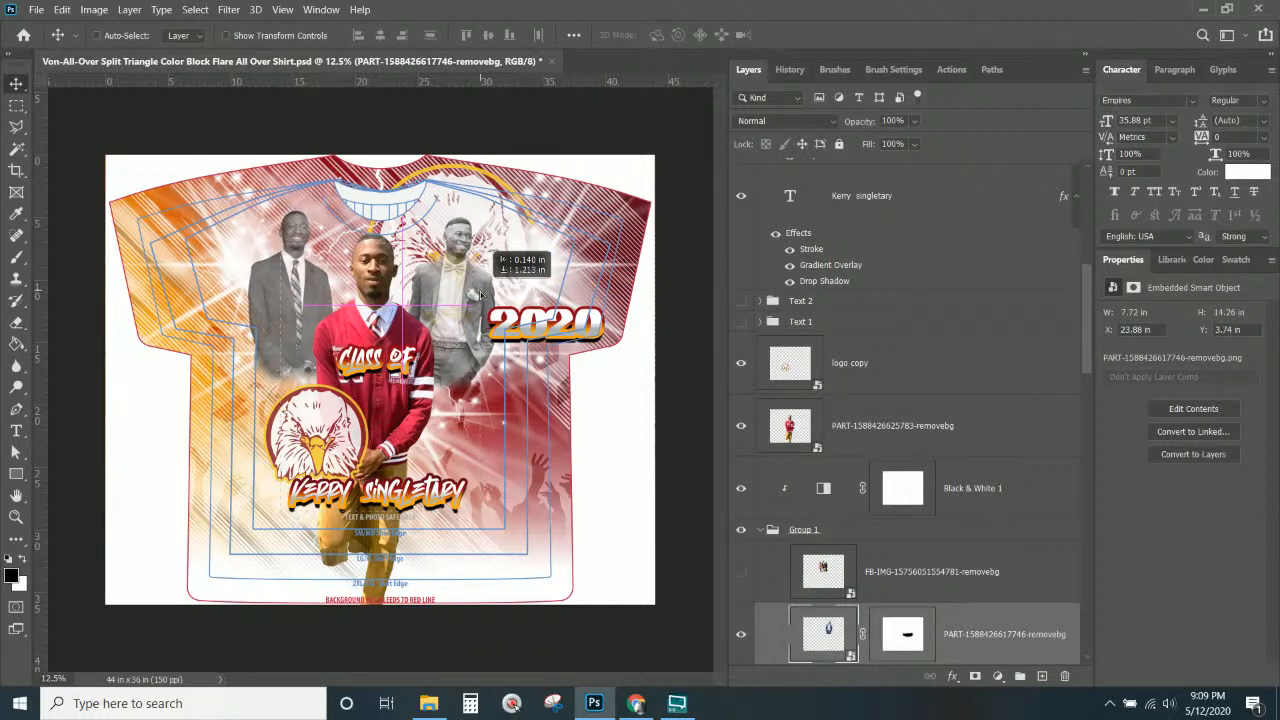
left_click_drag(481, 294, 482, 295)
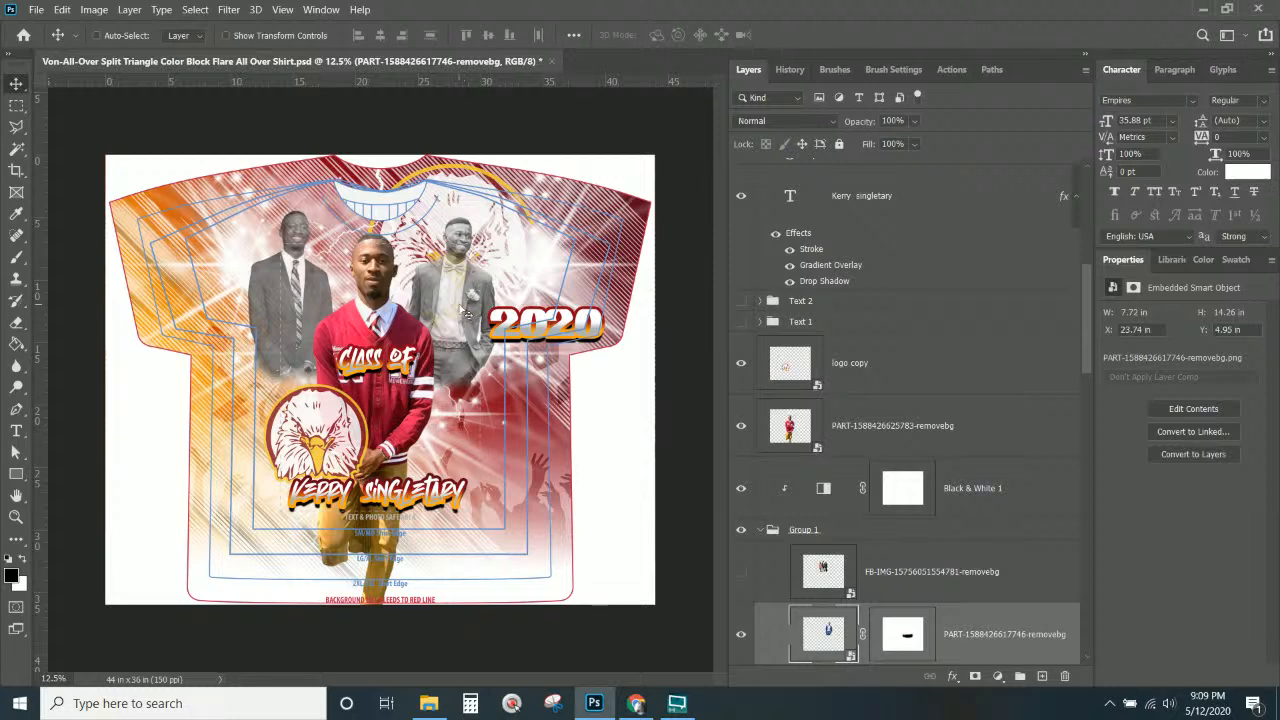
left_click_drag(460, 311, 453, 314)
right_click(297, 306)
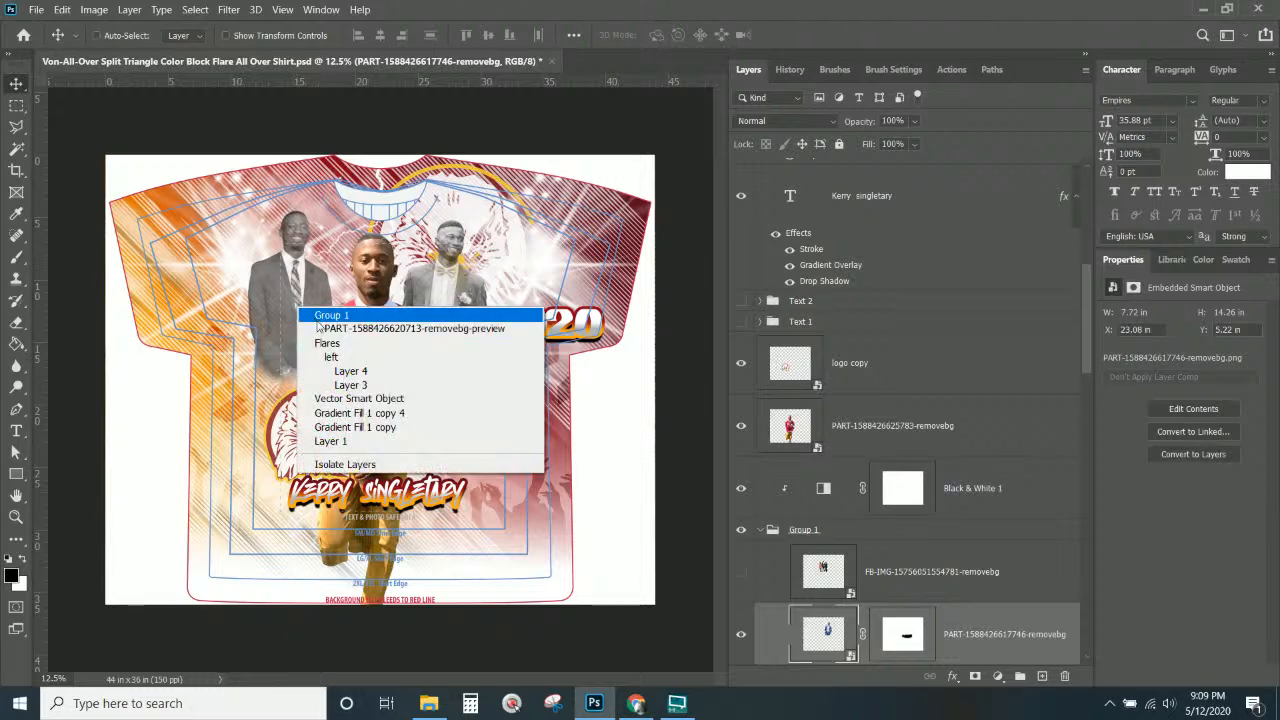
left_click(312, 320)
left_click_drag(311, 315, 326, 313)
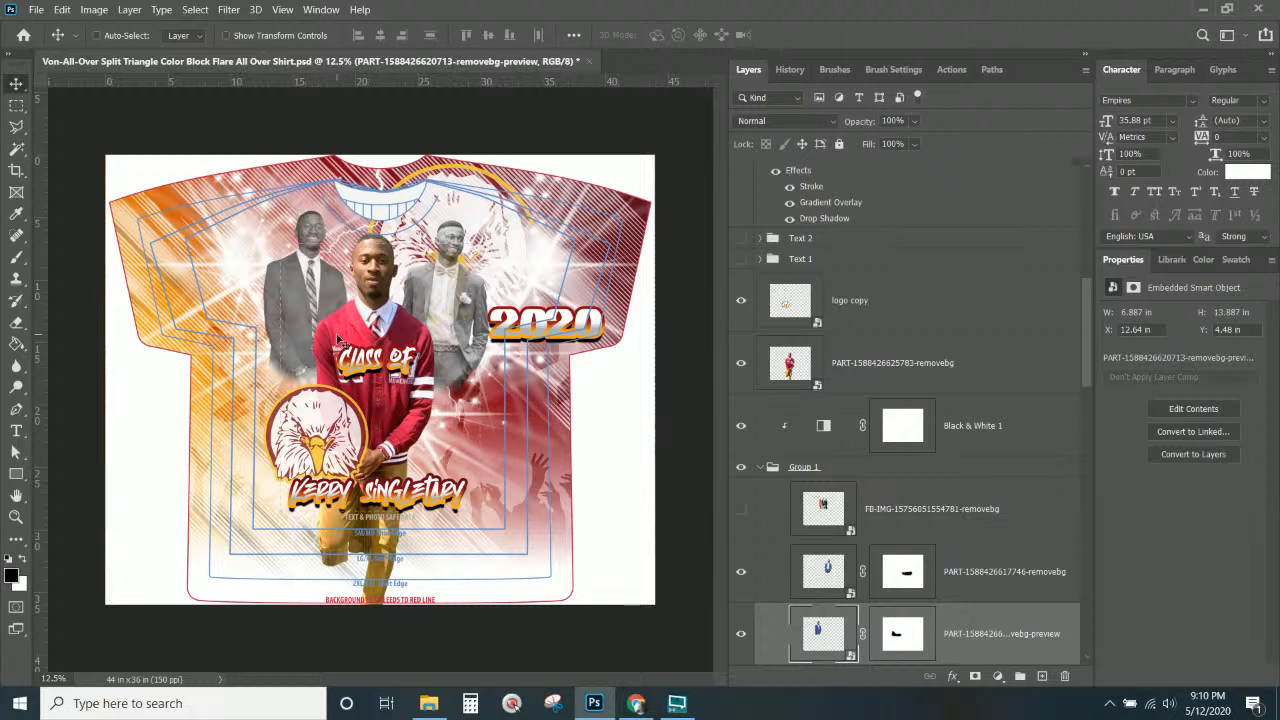
Rename the crowd silhouette Layer 10 to 'GRAD SILHOUETTe'.
key("Return")
right_click(537, 518)
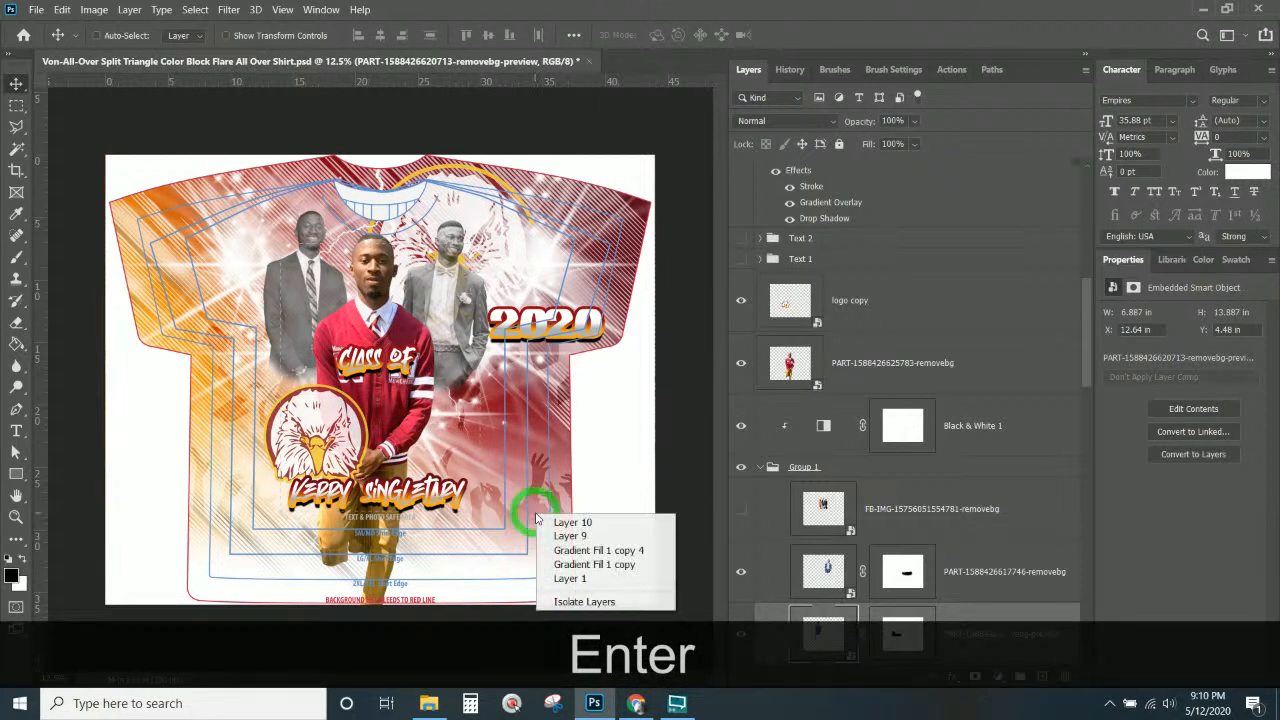
left_click(565, 522)
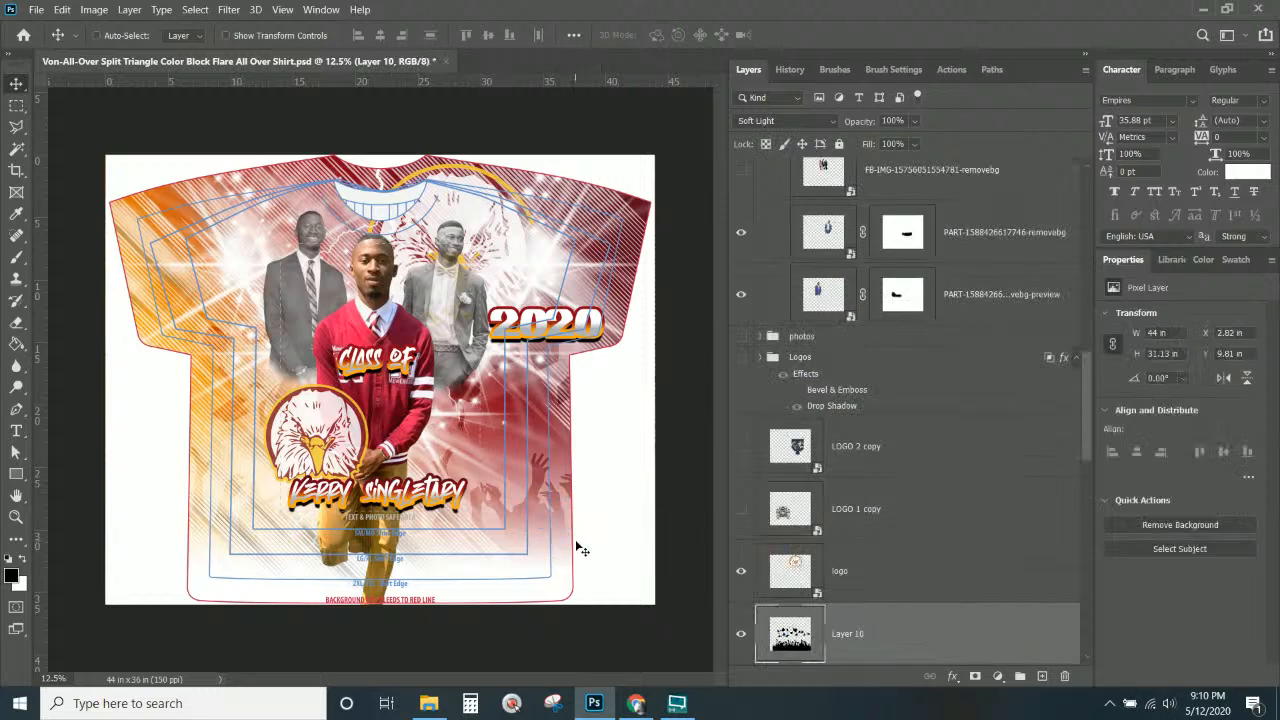
double_click(866, 637)
type("GRAD SILHOUETT")
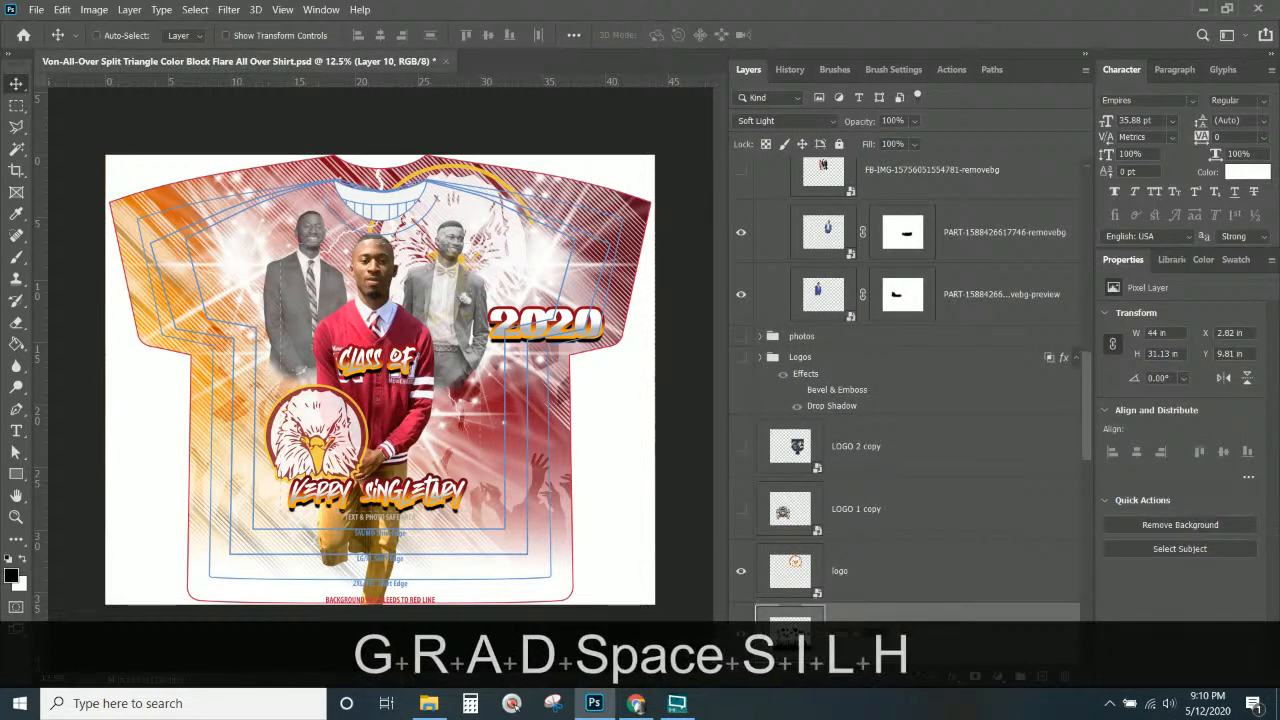
type("e")
key("Return")
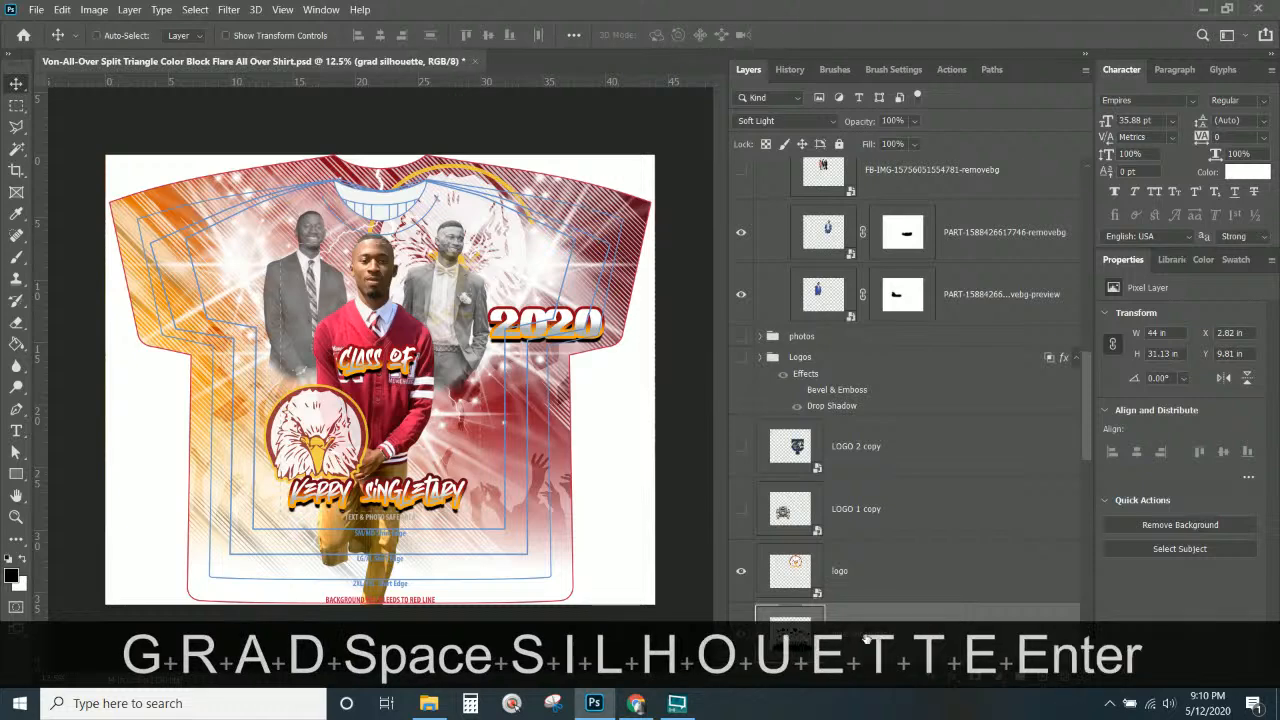
Move the grad silhouette up and scale it down to about 71%.
left_click_drag(530, 490, 514, 377)
key("ctrl+t")
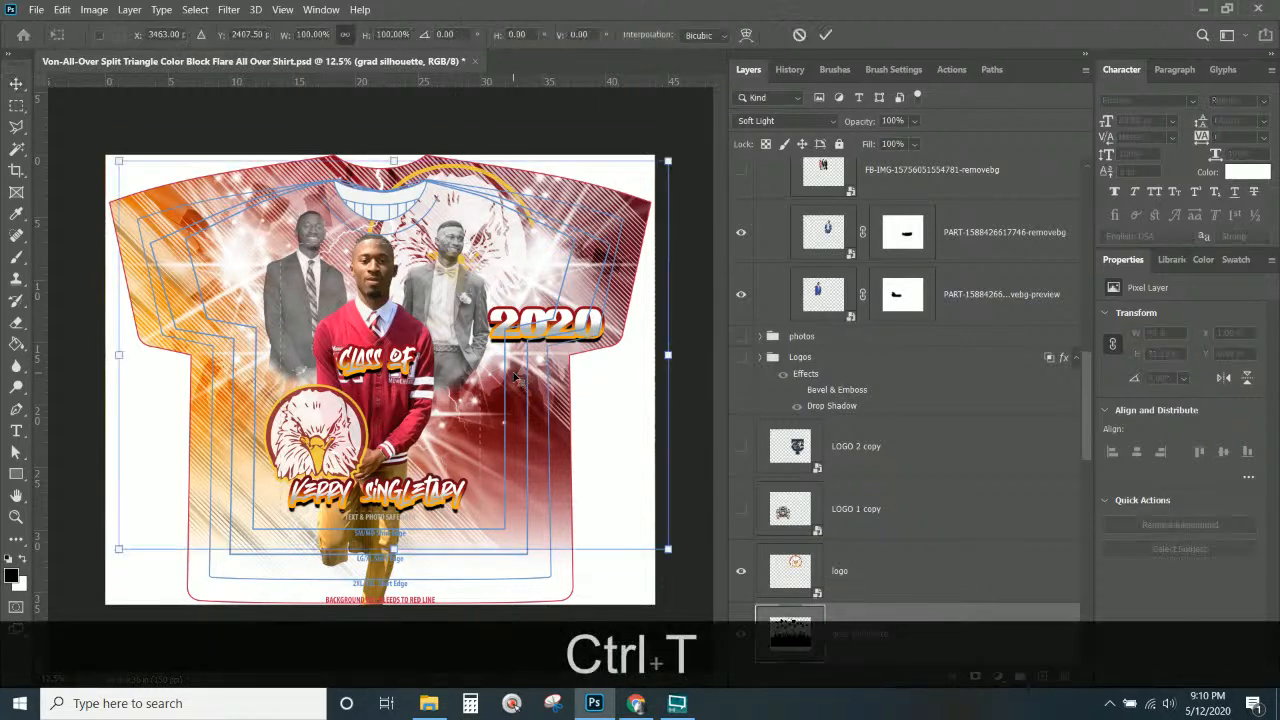
left_click_drag(668, 549, 591, 529)
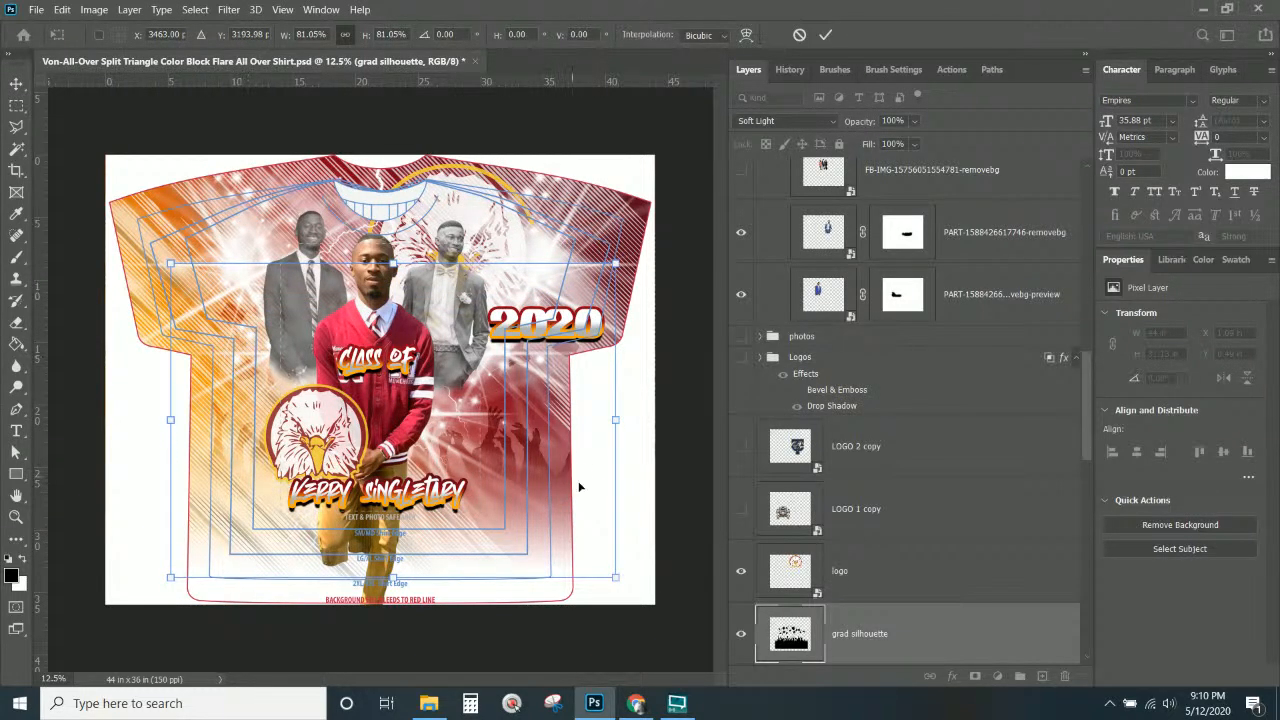
left_click_drag(617, 582, 577, 549)
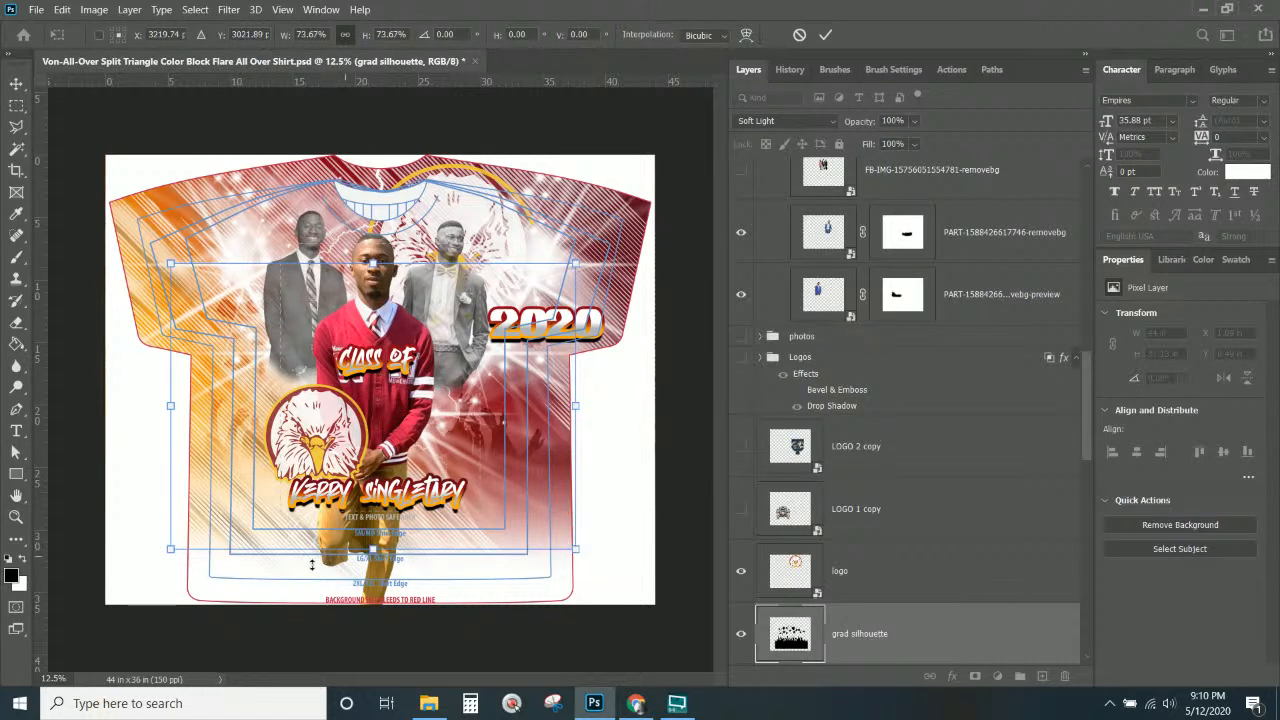
left_click_drag(172, 549, 189, 537)
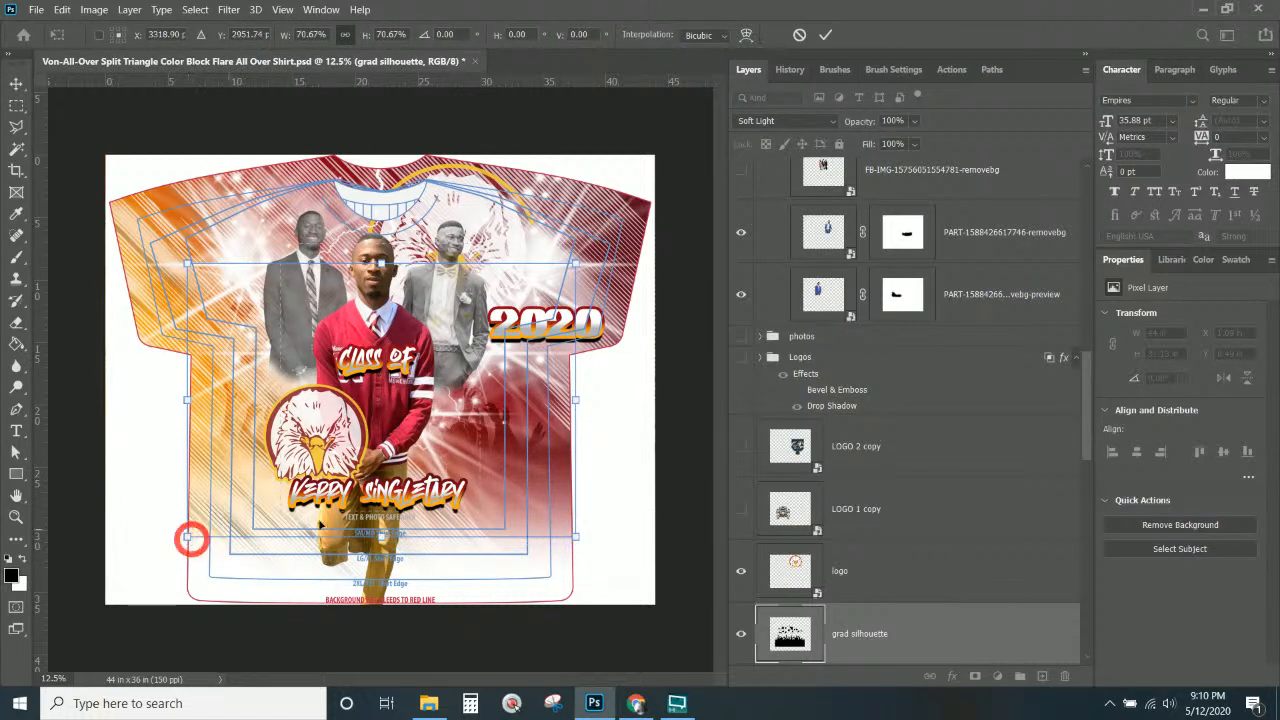
left_click_drag(538, 473, 538, 466)
key("Return")
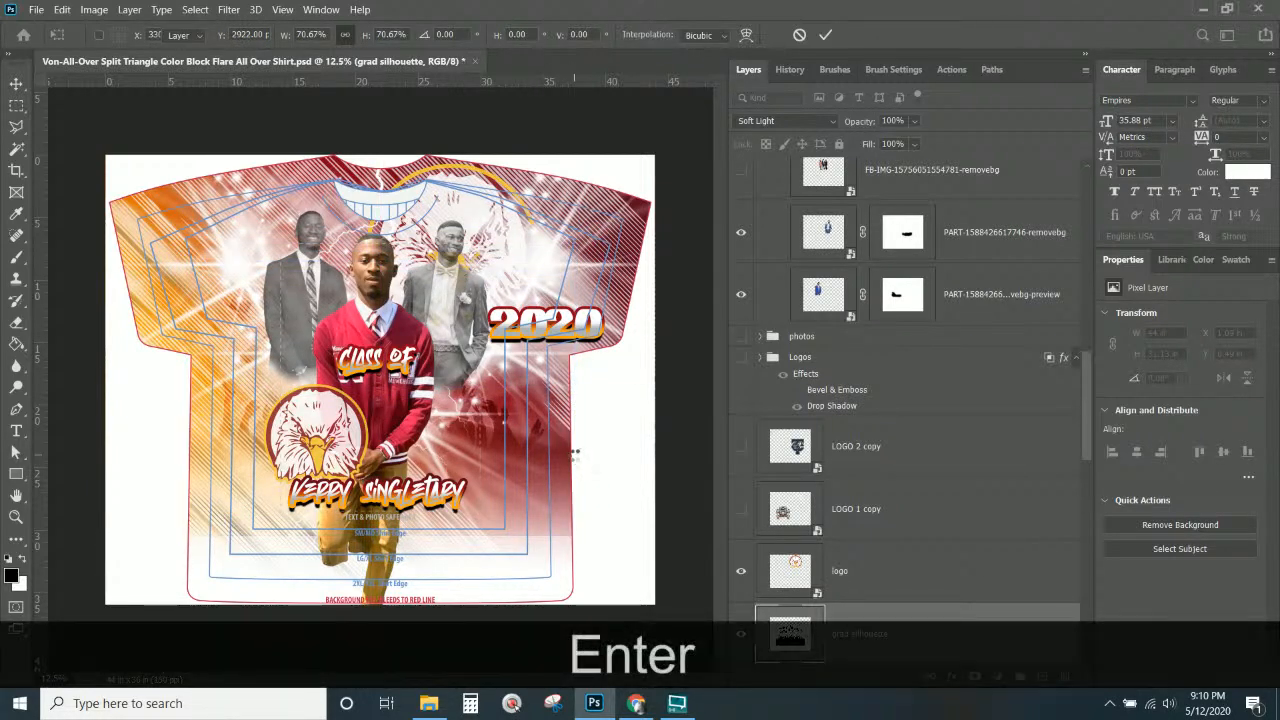
scroll(889, 611, "down", 5)
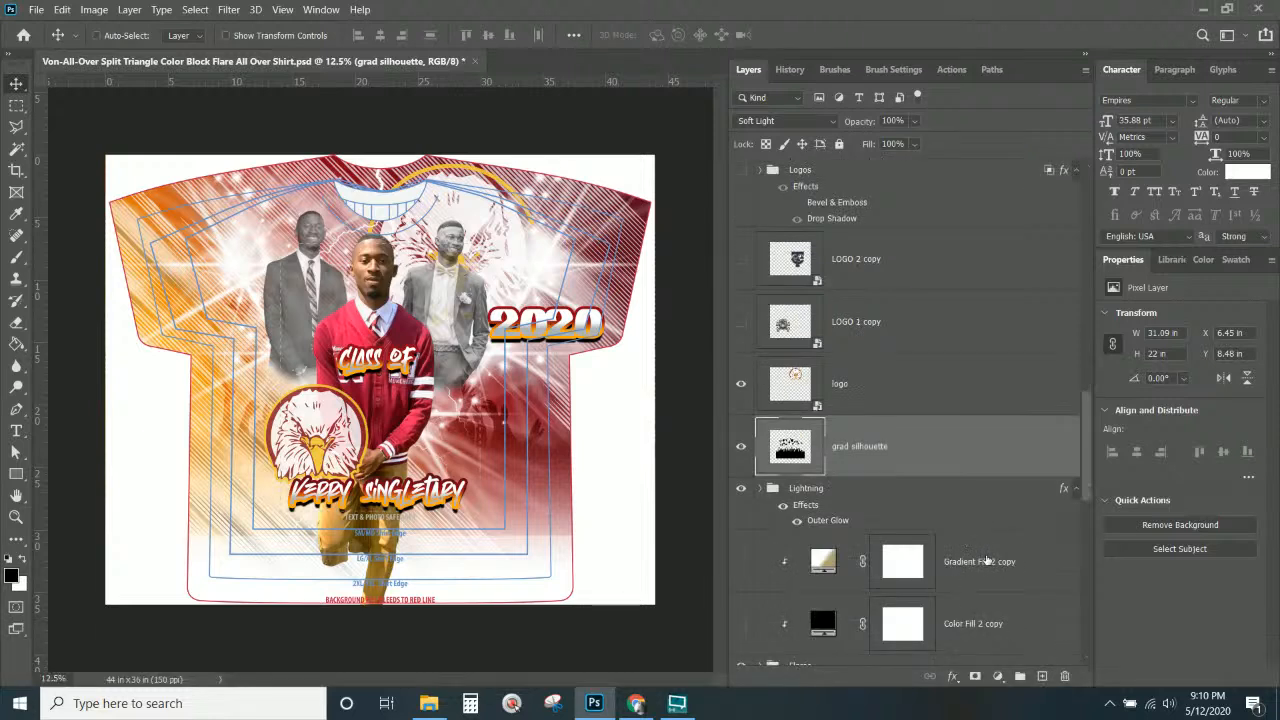
Add a new layer with a vertical black-to-transparent gradient rising from the shirt's bottom.
left_click(1041, 677)
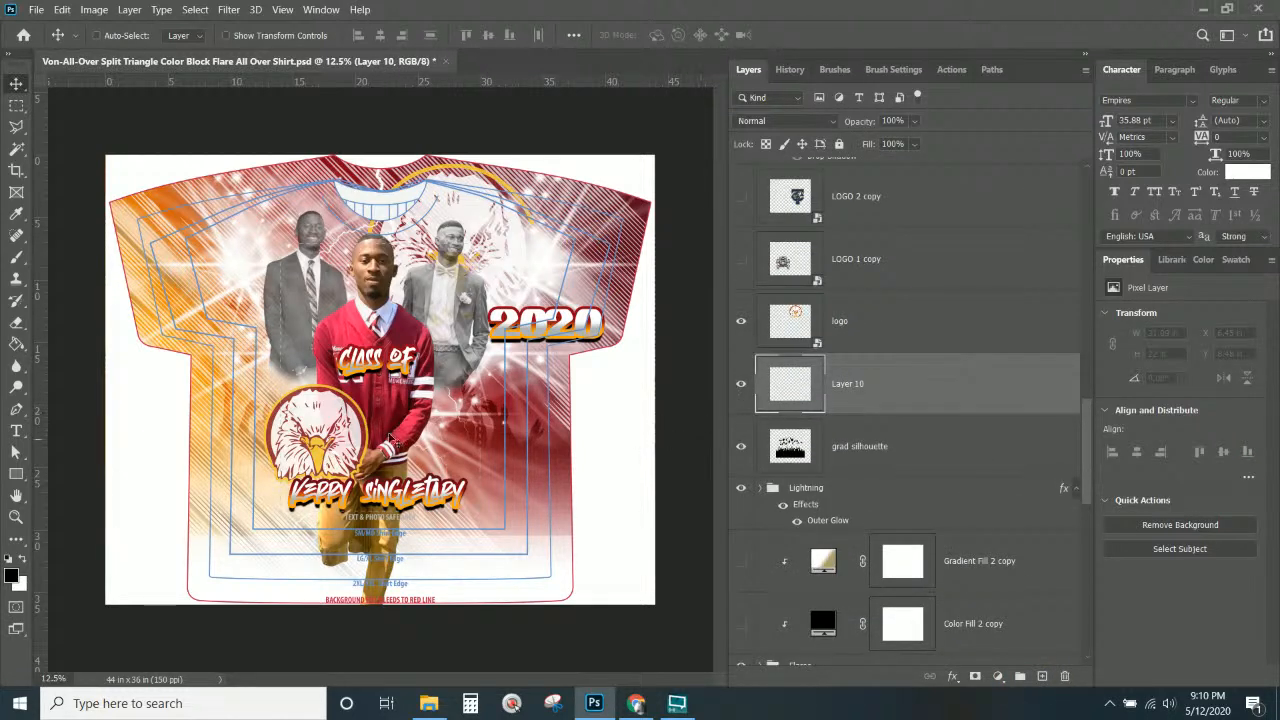
left_click(16, 343)
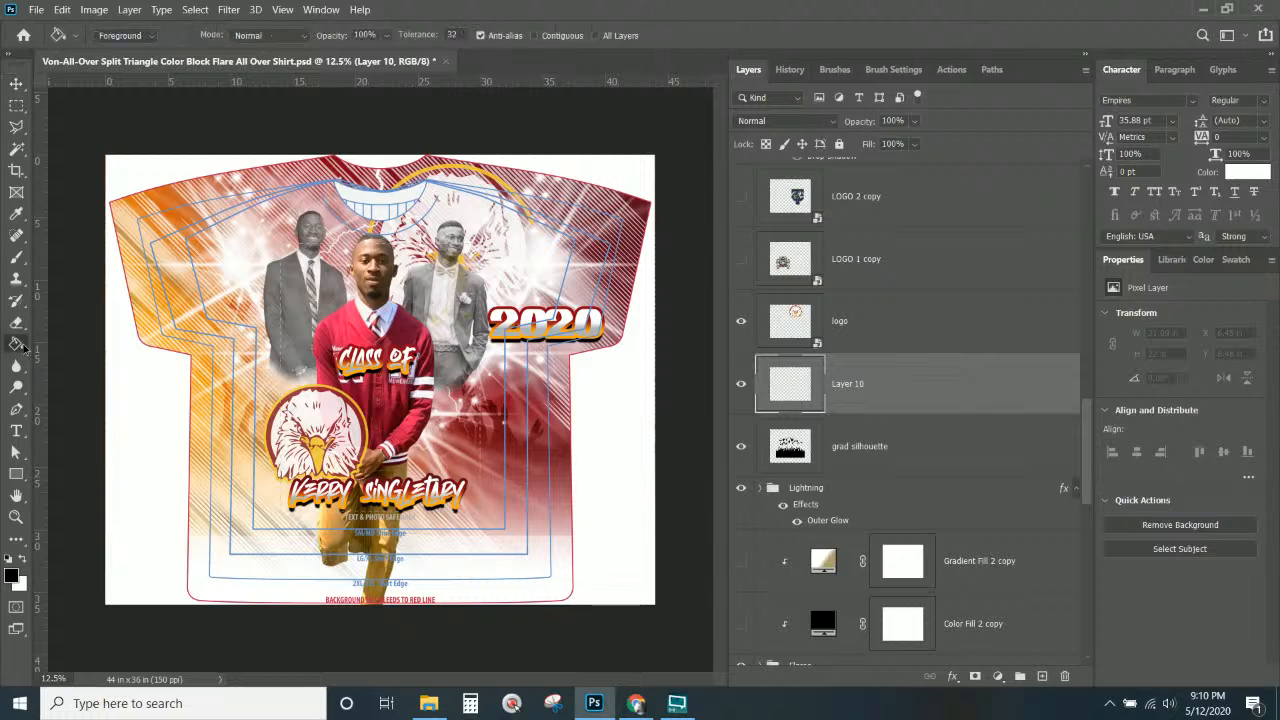
left_click(89, 359)
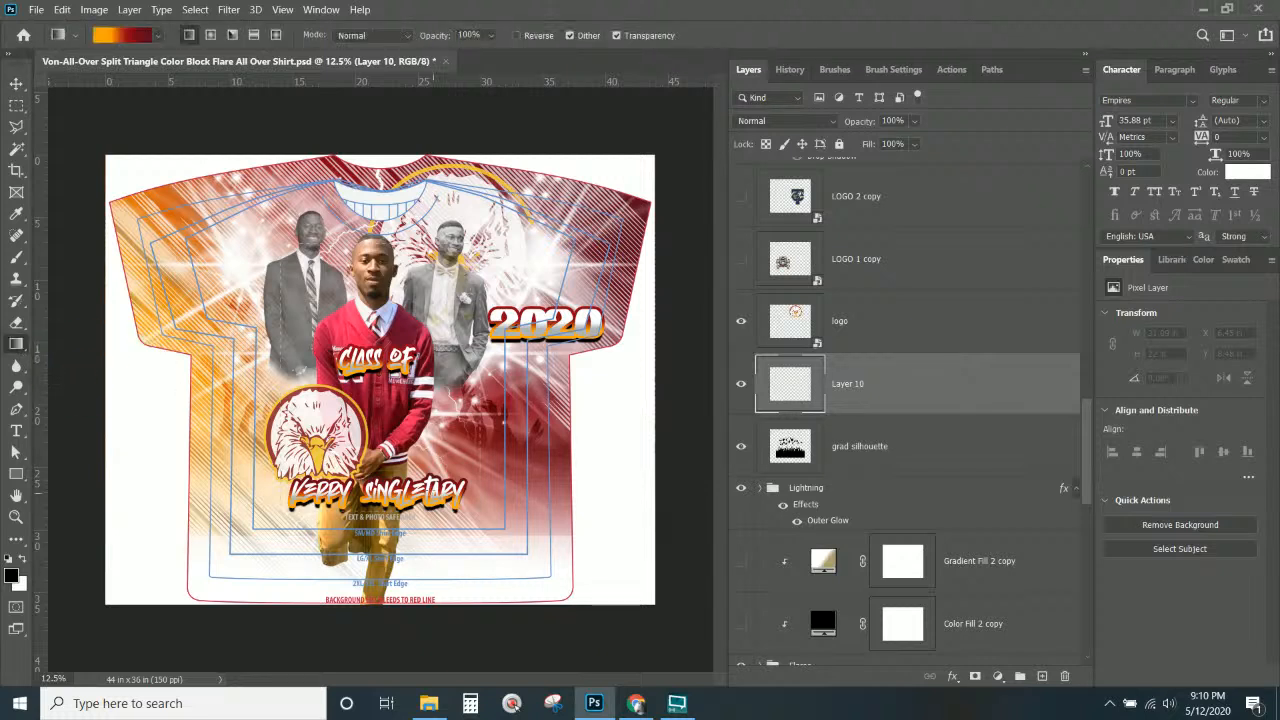
left_click(159, 36)
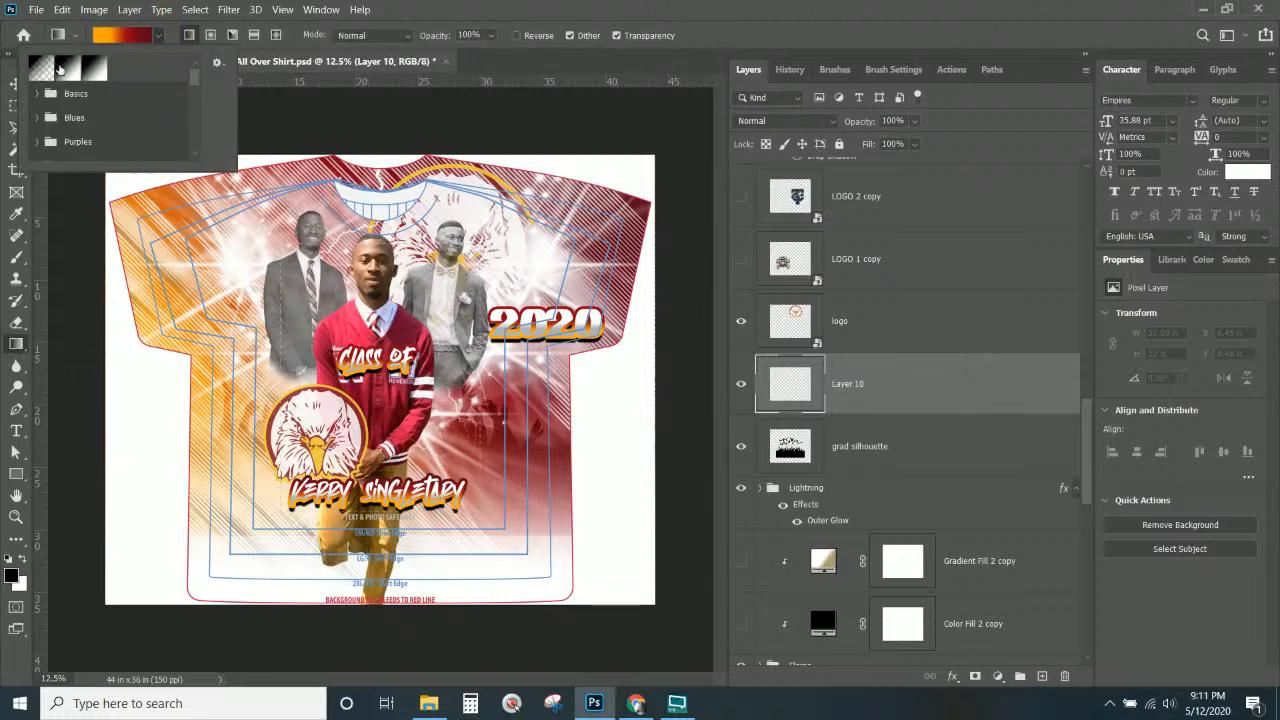
left_click(38, 72)
left_click(455, 15)
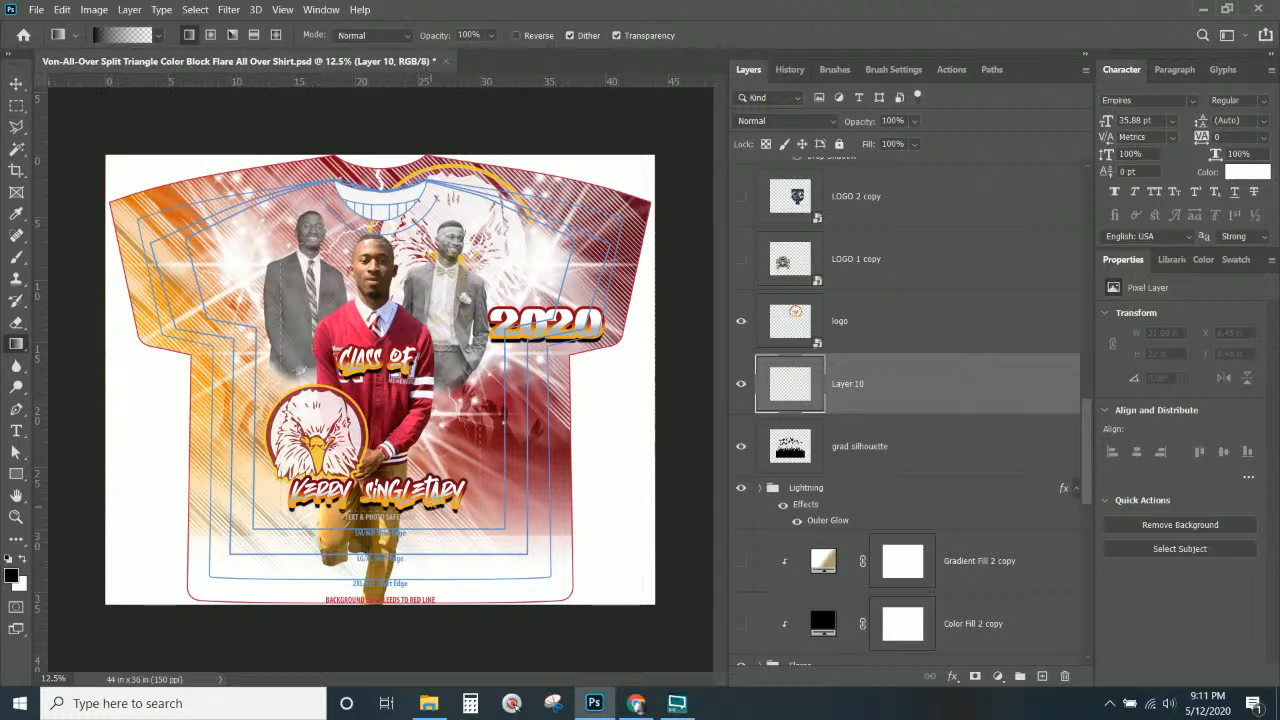
key("shift")
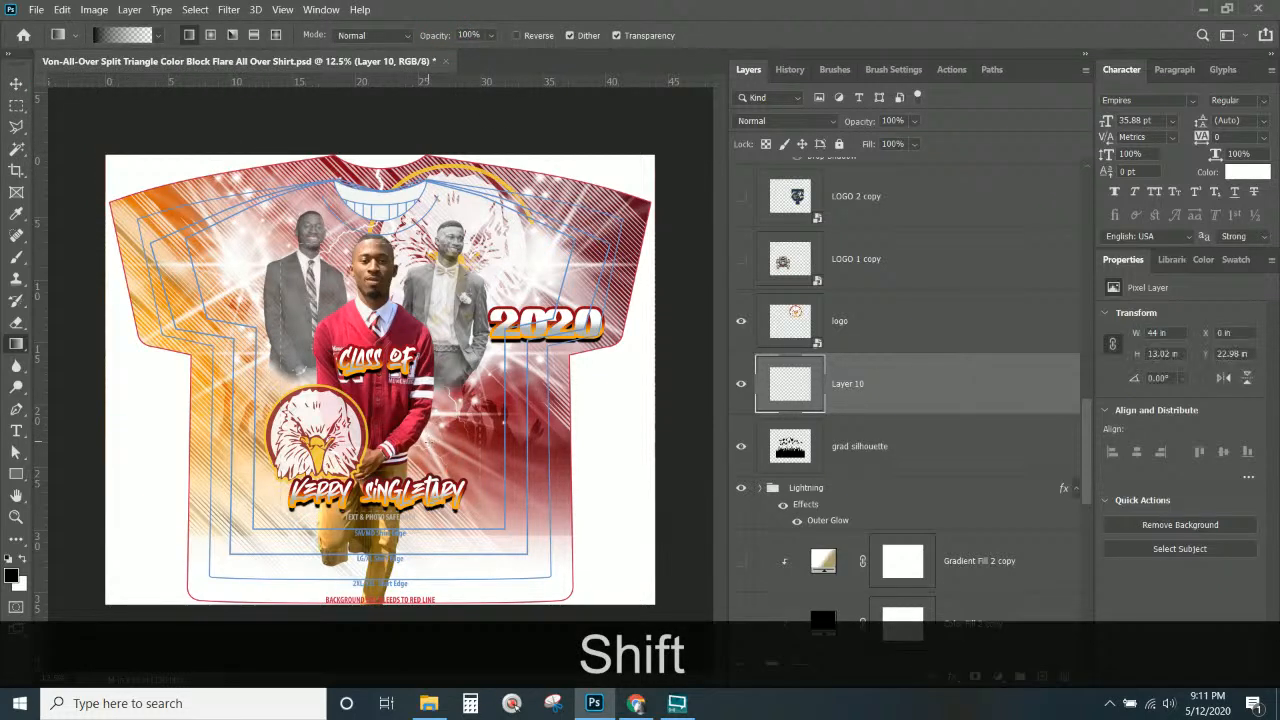
left_click_drag(428, 507, 428, 441)
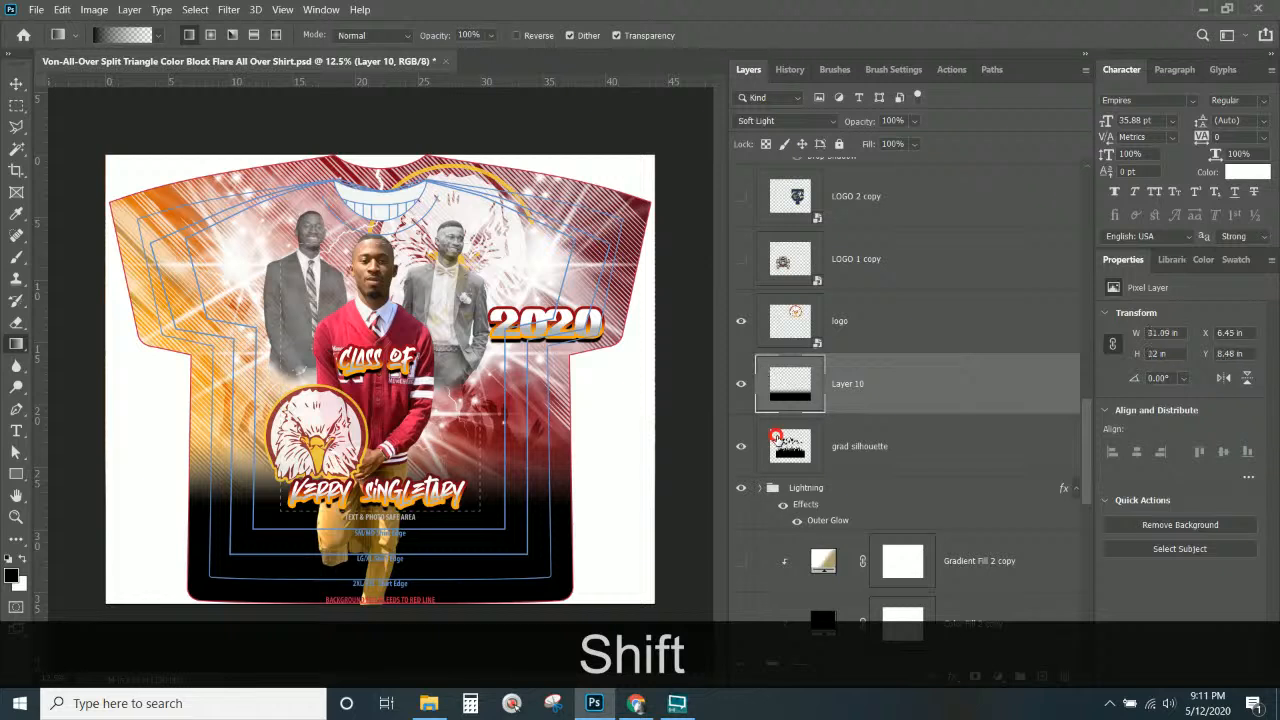
Try Soft Light blending on gradient Layer 10, then undo it.
left_click(874, 443)
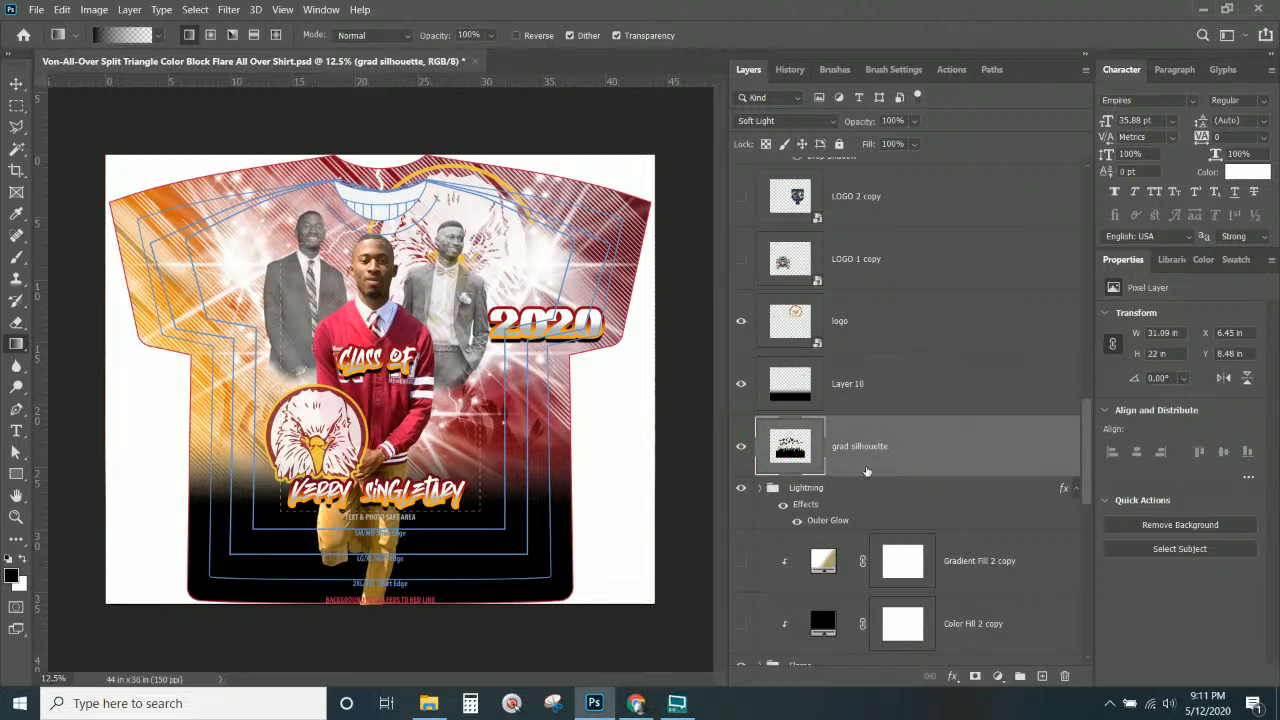
left_click(855, 402)
left_click(768, 124)
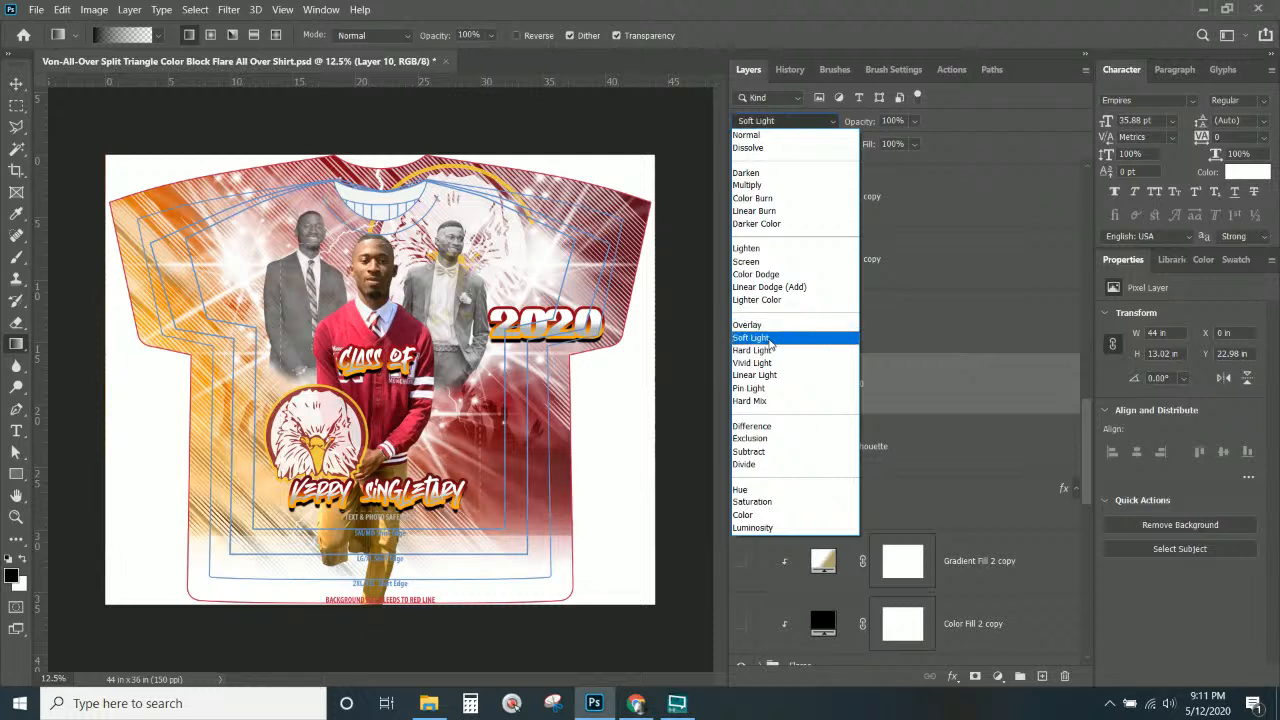
left_click(770, 340)
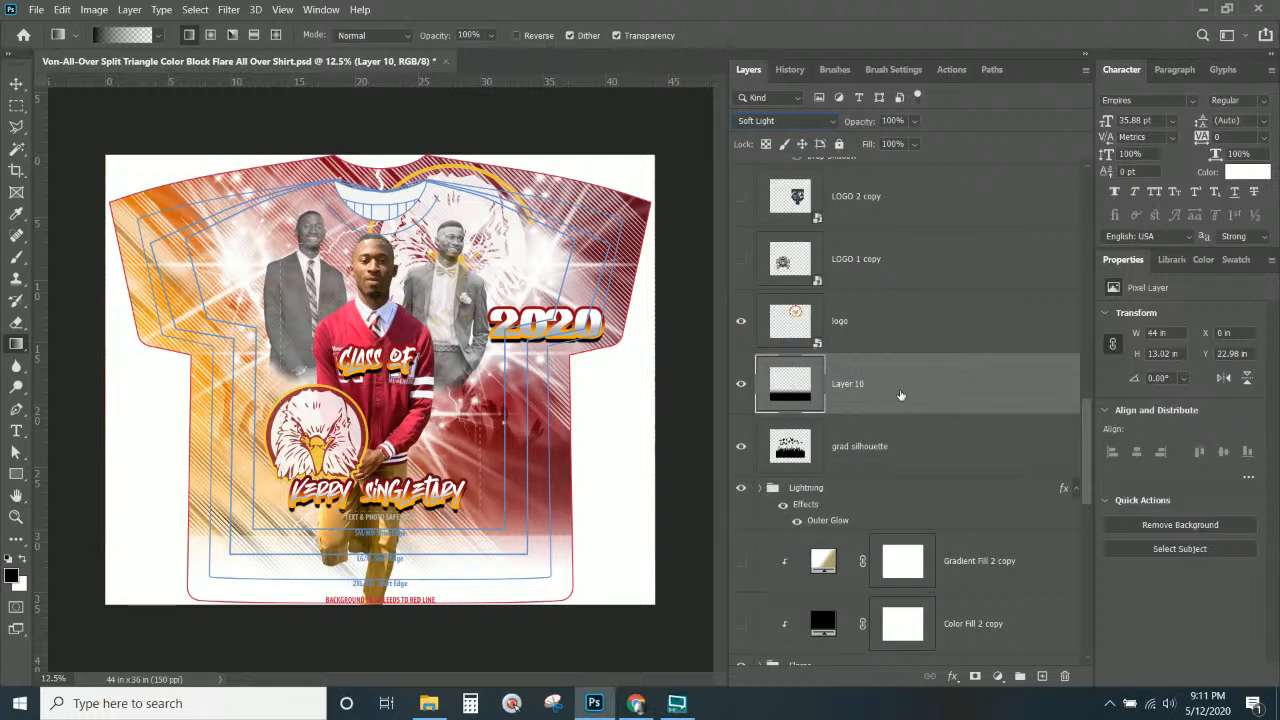
key("ctrl")
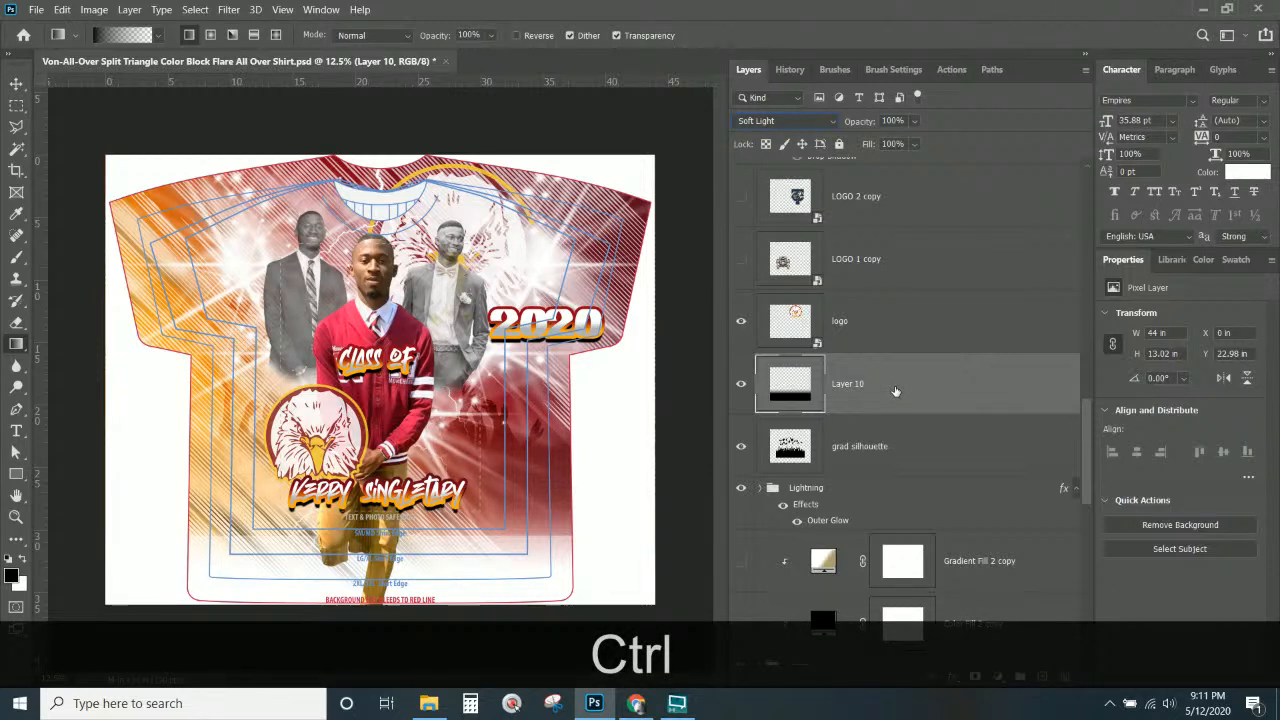
key("ctrl+z")
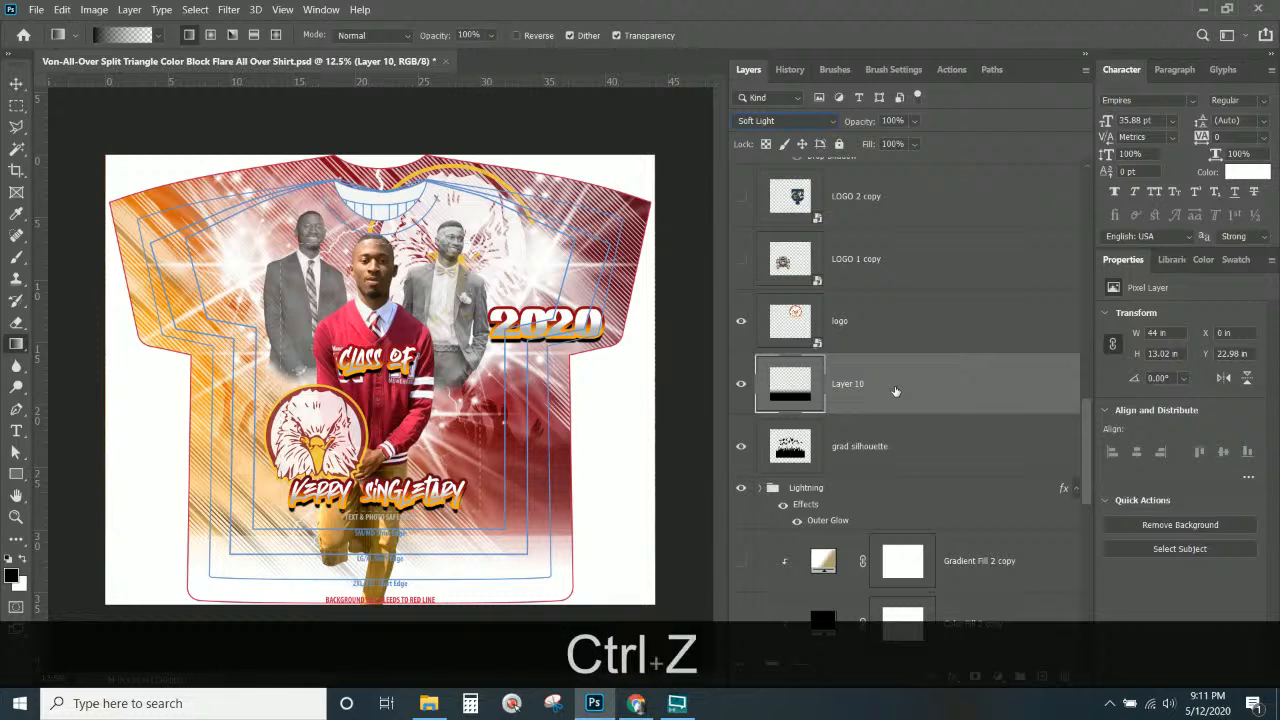
Set both grad silhouette and Layer 10 blend modes to Normal.
left_click(832, 448)
left_click(796, 123)
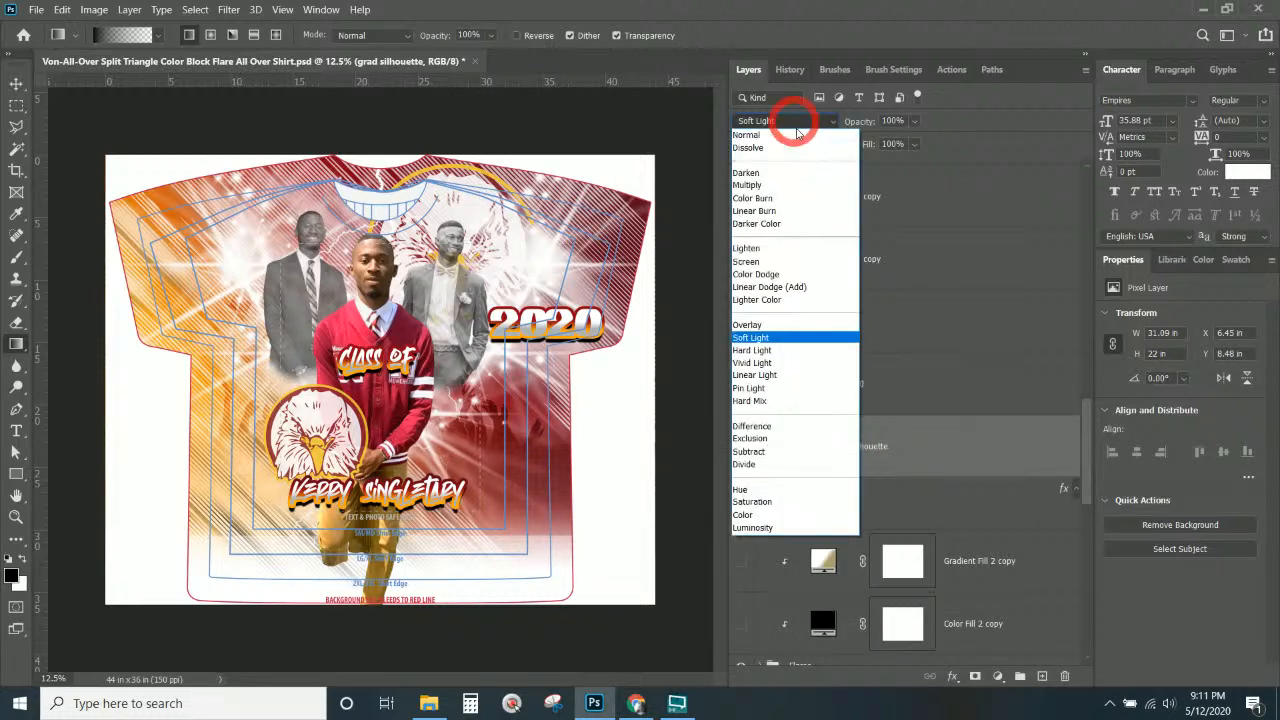
left_click(797, 135)
left_click(879, 396)
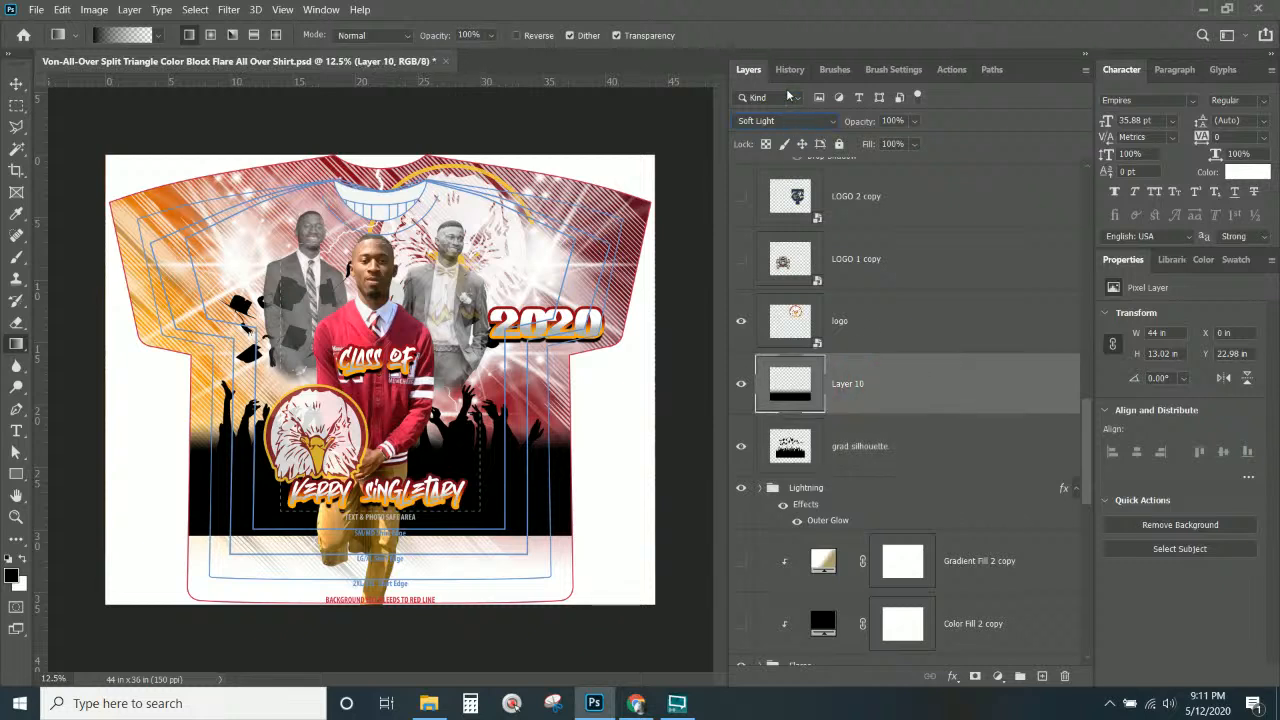
left_click(790, 120)
left_click(792, 135)
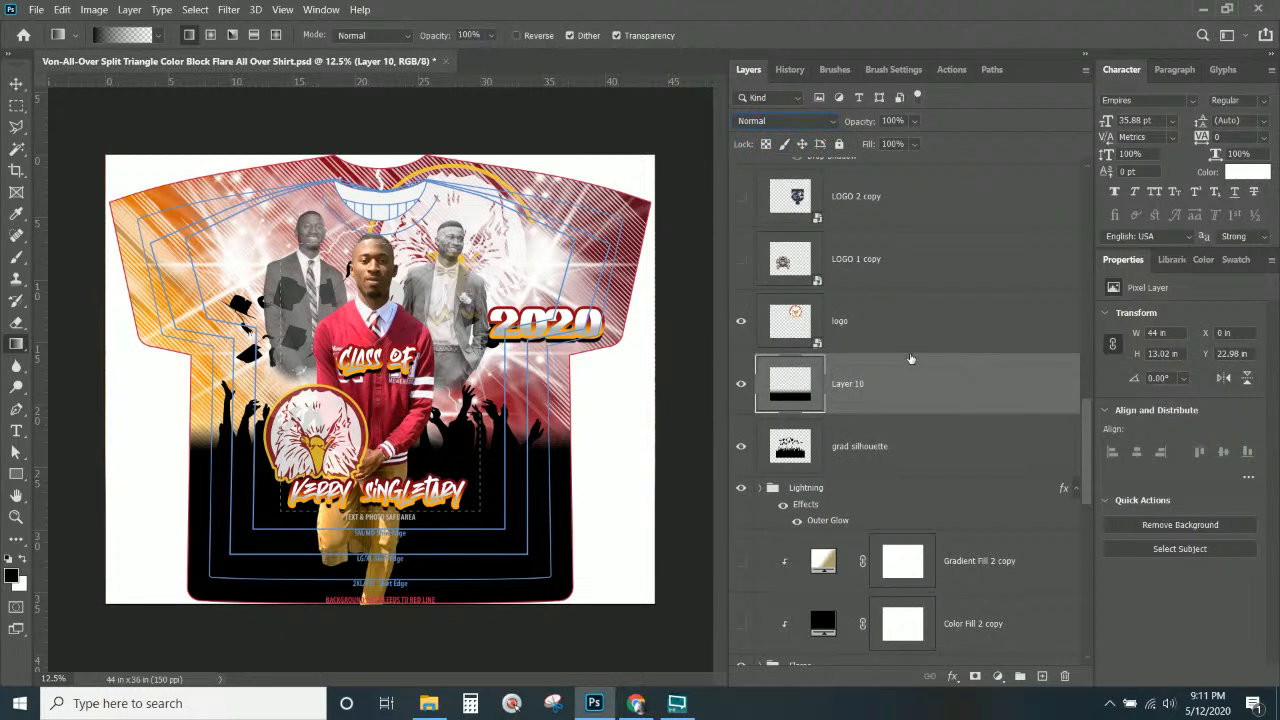
Reposition Layer 10's black band along the shirt's lower edge.
left_click(906, 382)
key("ctrl+t")
key("ctrl+t")
key("ctrl+KP_Subtract")
key("ctrl+KP_Subtract")
key("ctrl+KP_Subtract")
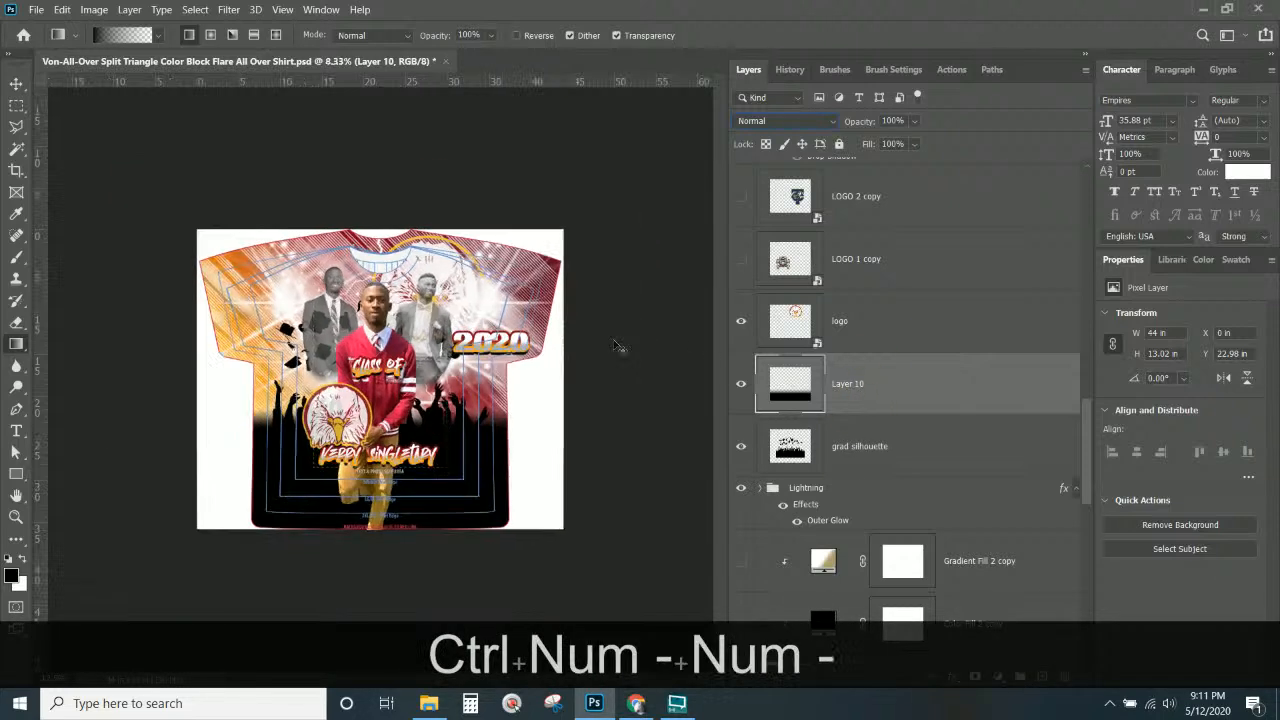
key("ctrl+KP_Add")
key("ctrl+KP_Add")
key("ctrl+KP_Add")
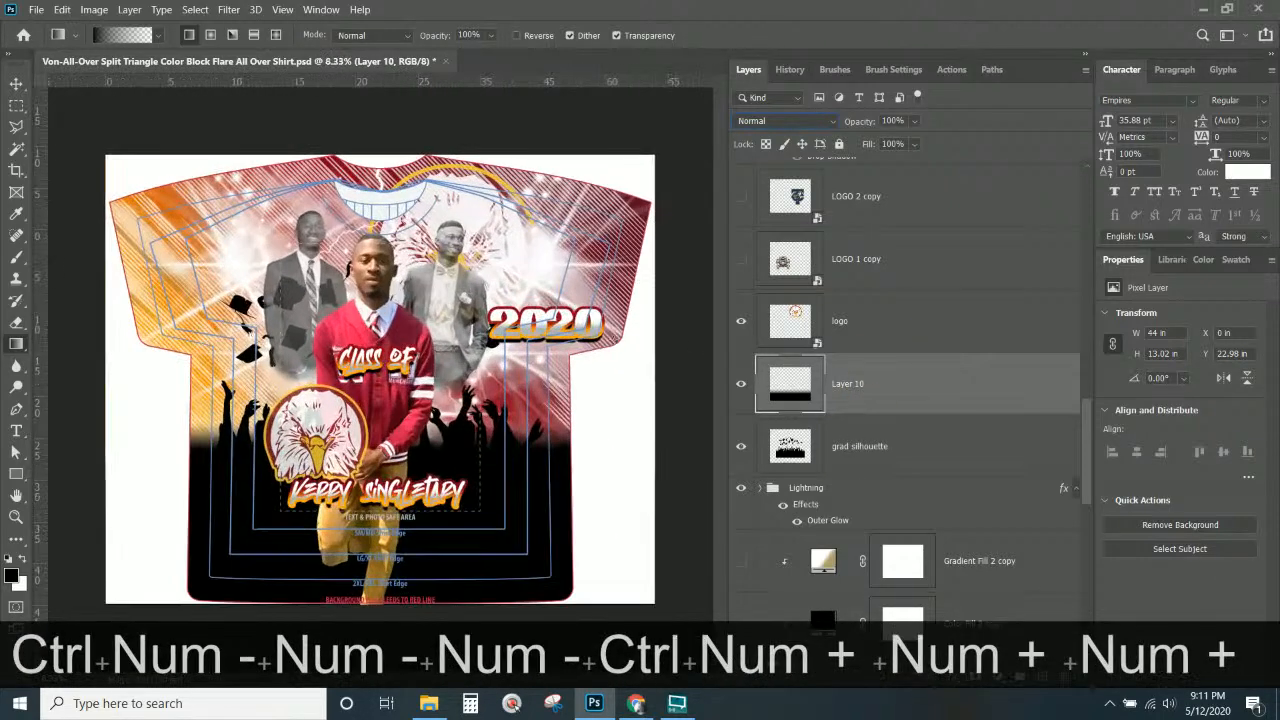
left_click(16, 83)
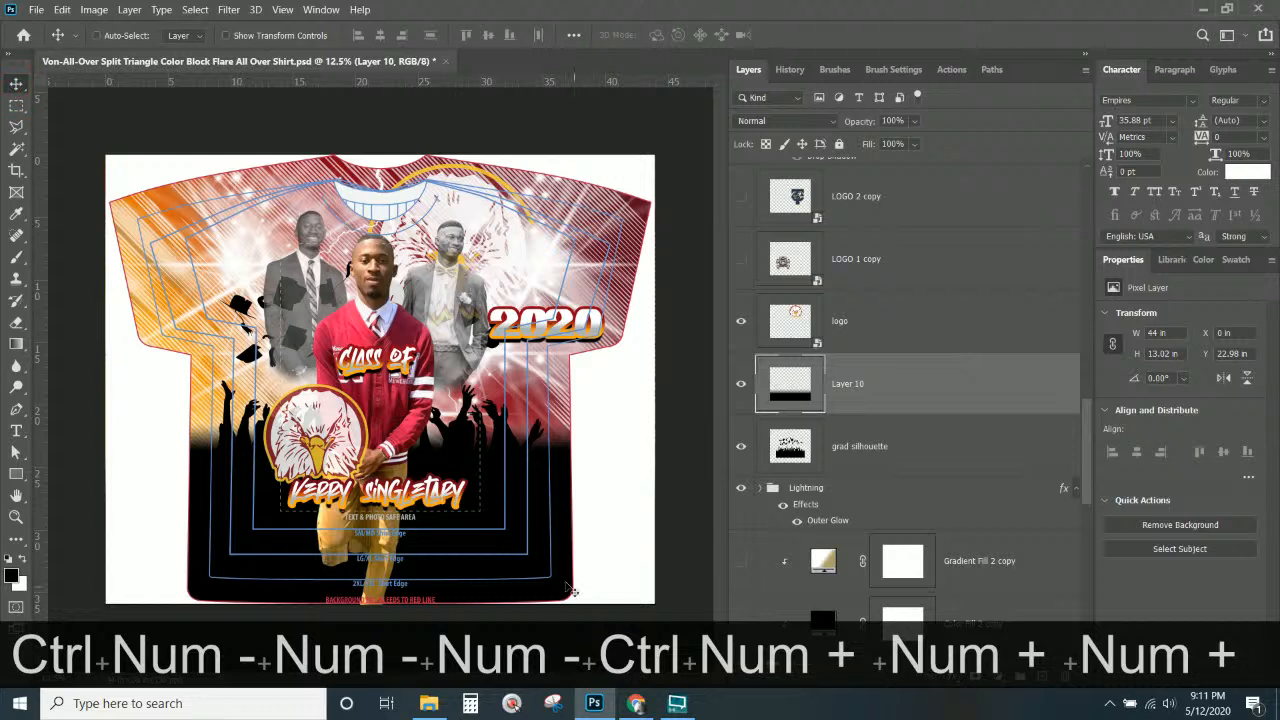
left_click_drag(518, 564, 500, 588)
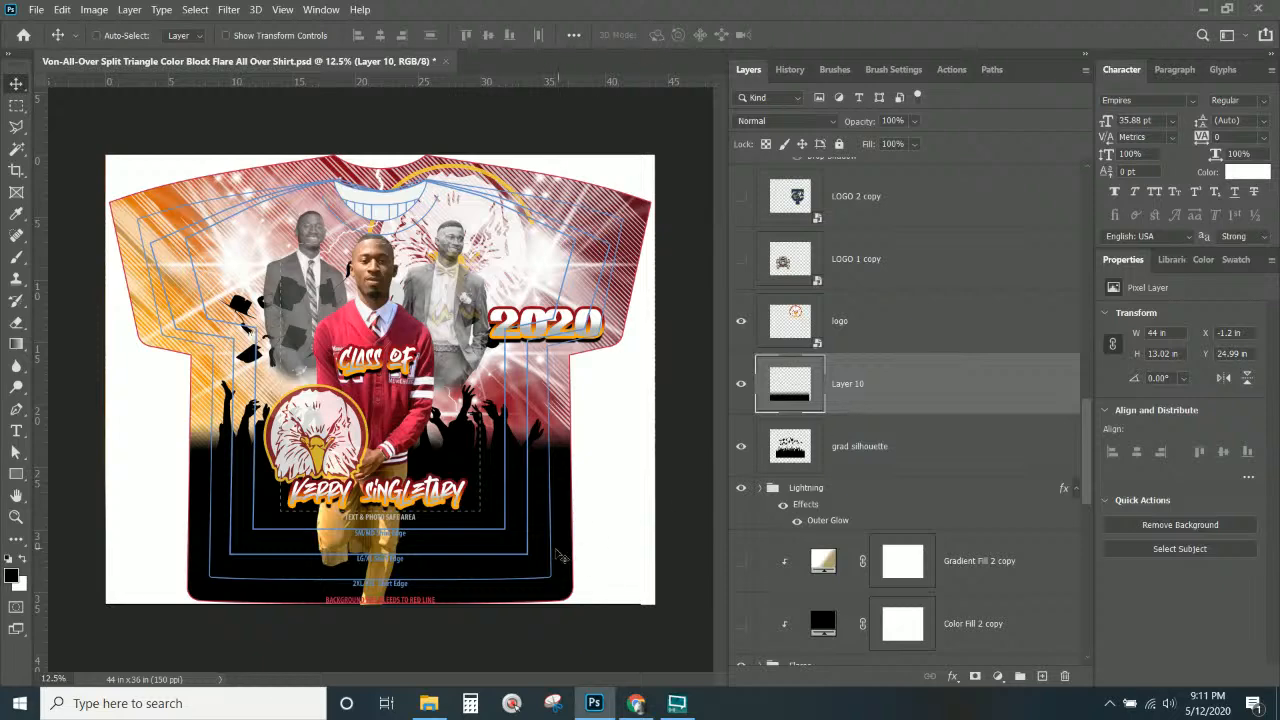
left_click_drag(512, 565, 545, 552)
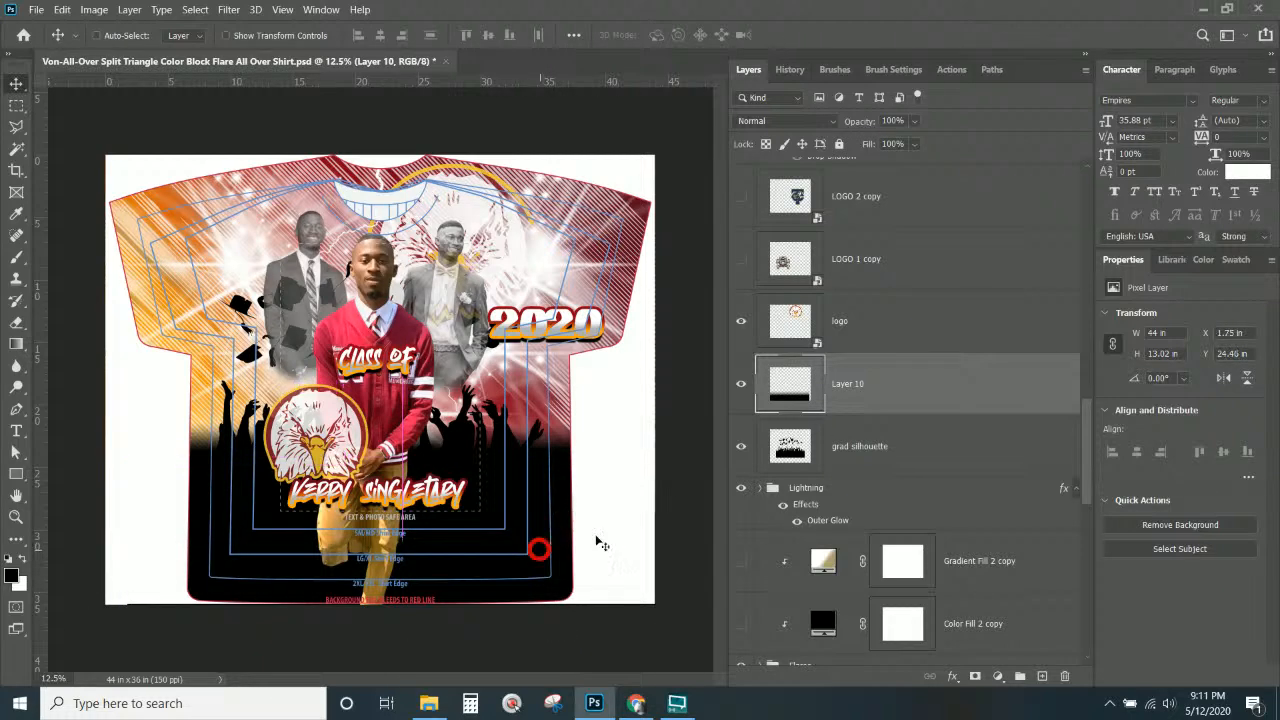
Toggle Layer 9 off and on to compare the shading, leaving it visible.
scroll(905, 480, "down", 5)
scroll(908, 496, "down", 5)
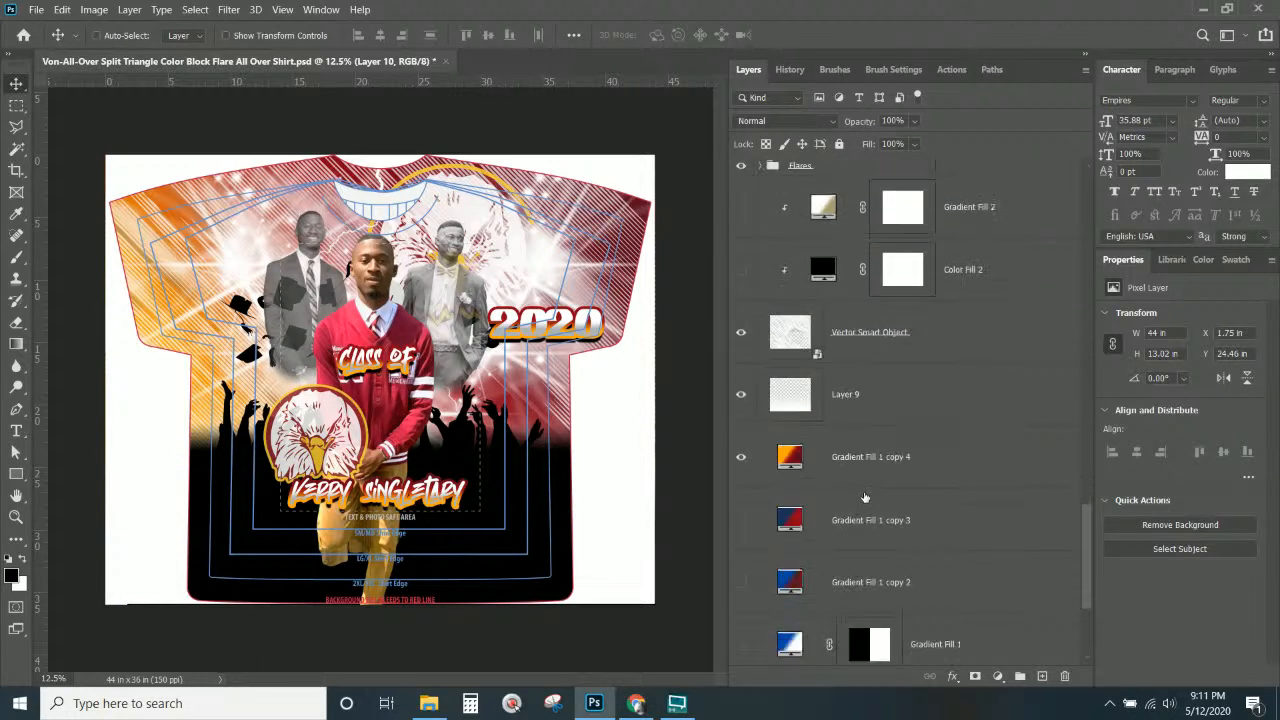
left_click(743, 397)
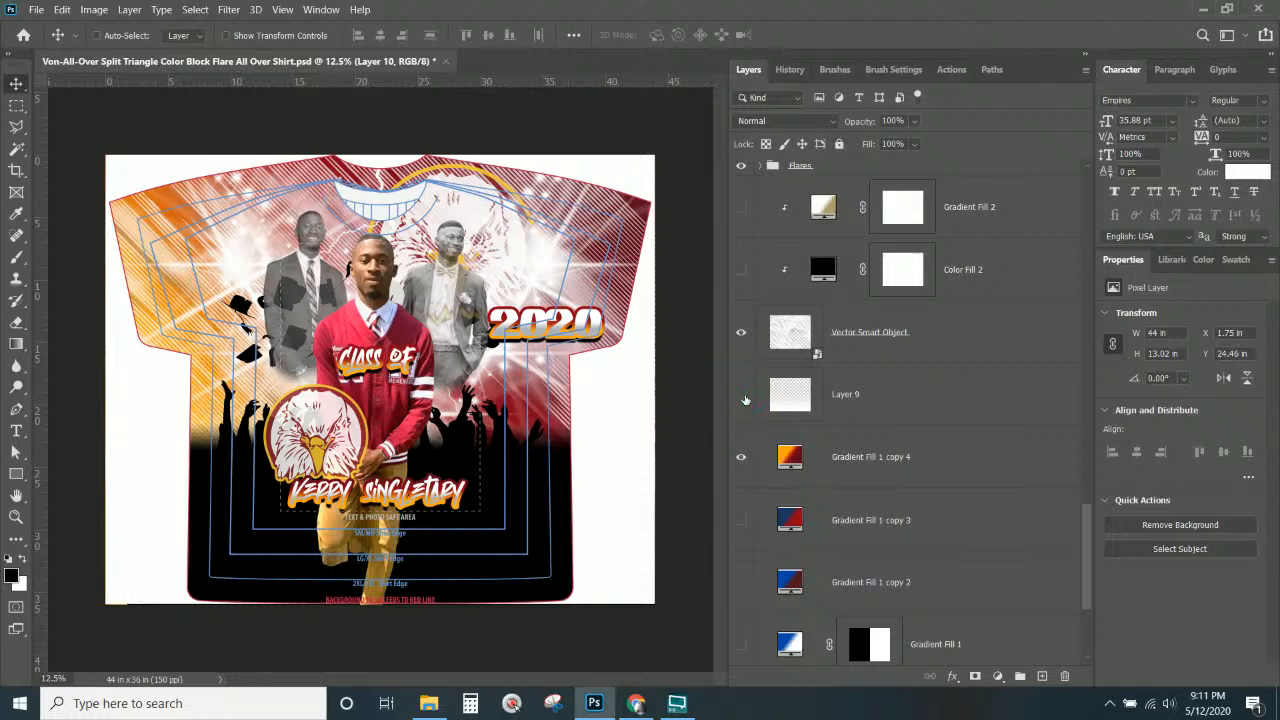
left_click(743, 397)
left_click(743, 397)
left_click(745, 399)
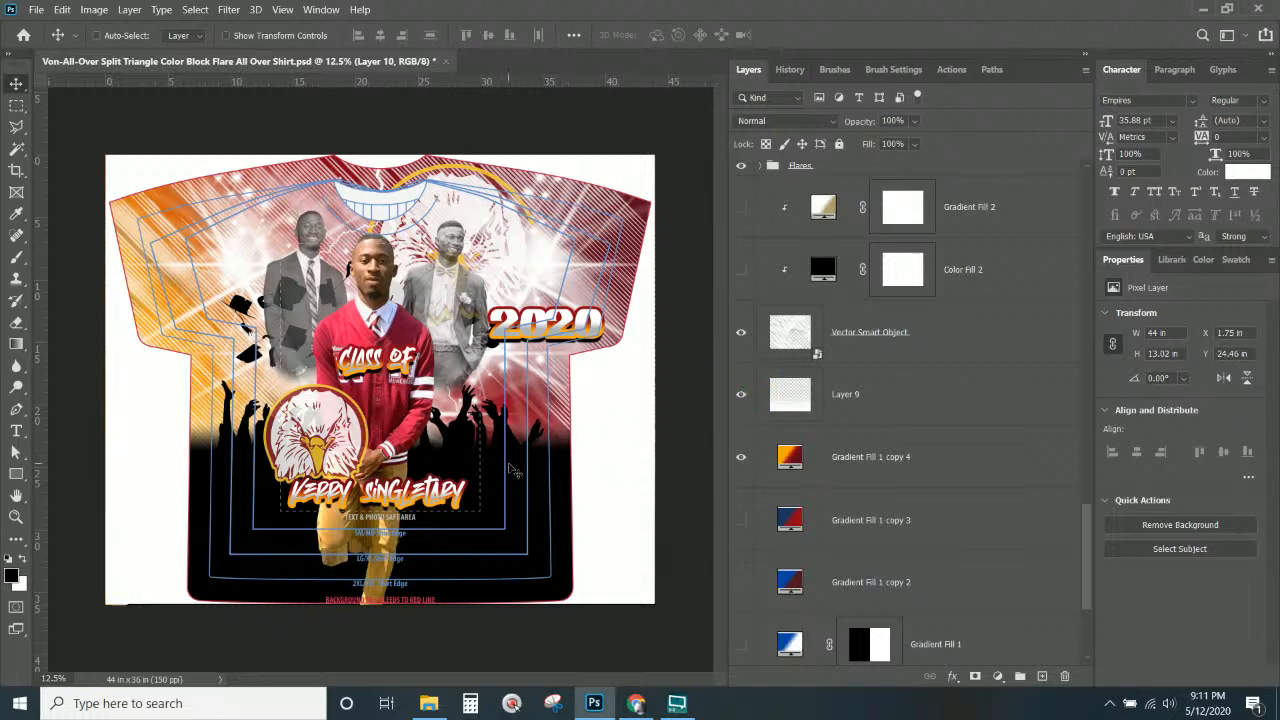
scroll(884, 400, "up", 5)
scroll(884, 400, "up", 12)
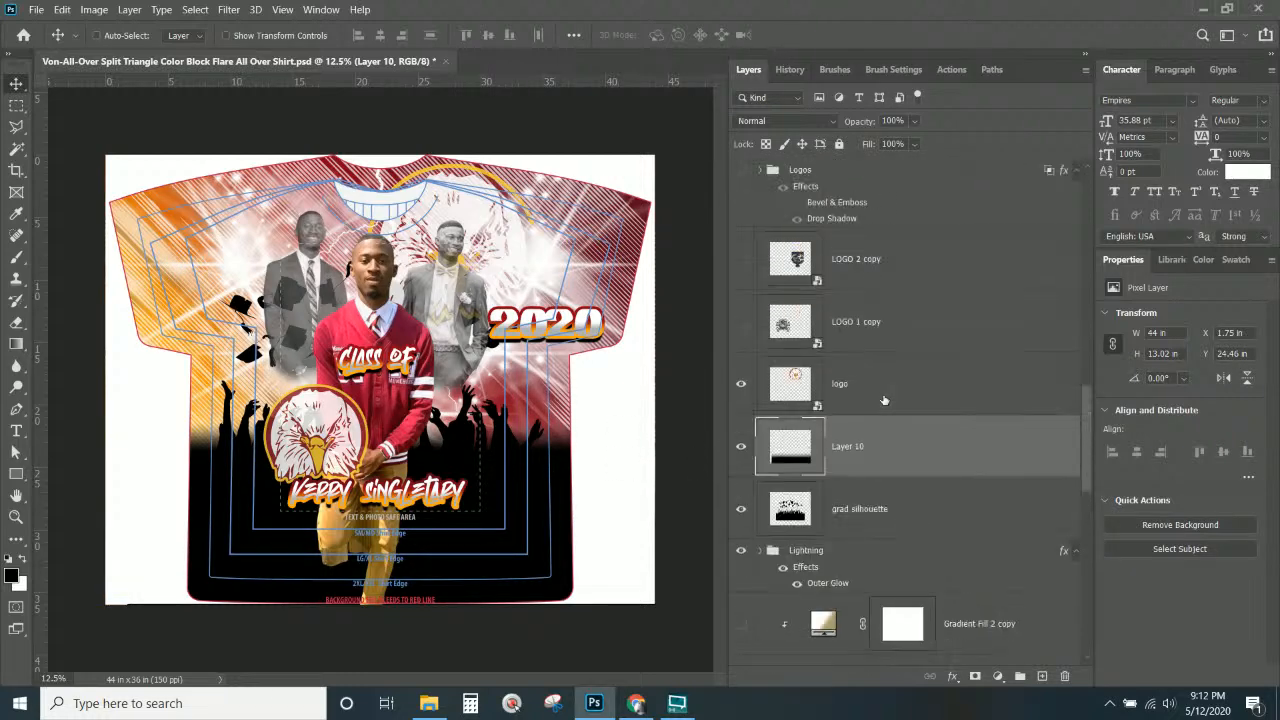
scroll(883, 401, "down", 12)
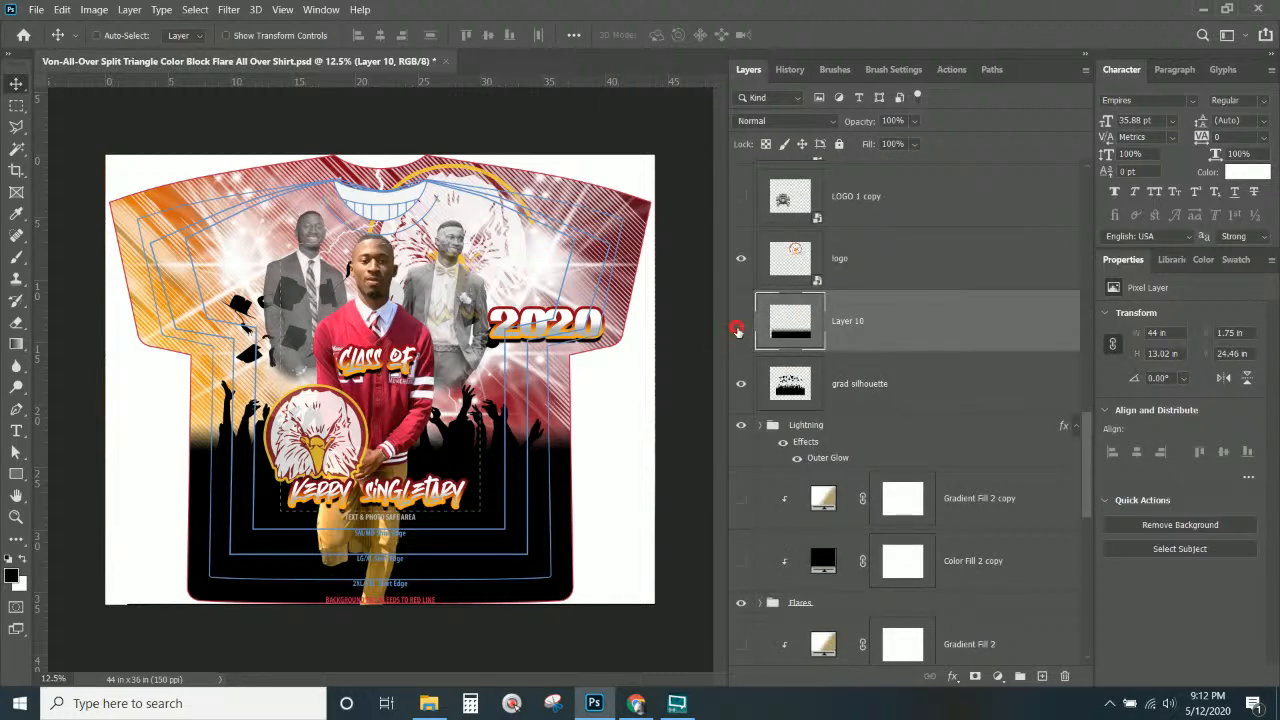
Hide Layer 10's black band and set grad silhouette to Soft Light blending.
left_click(741, 321)
left_click(741, 384)
left_click(741, 384)
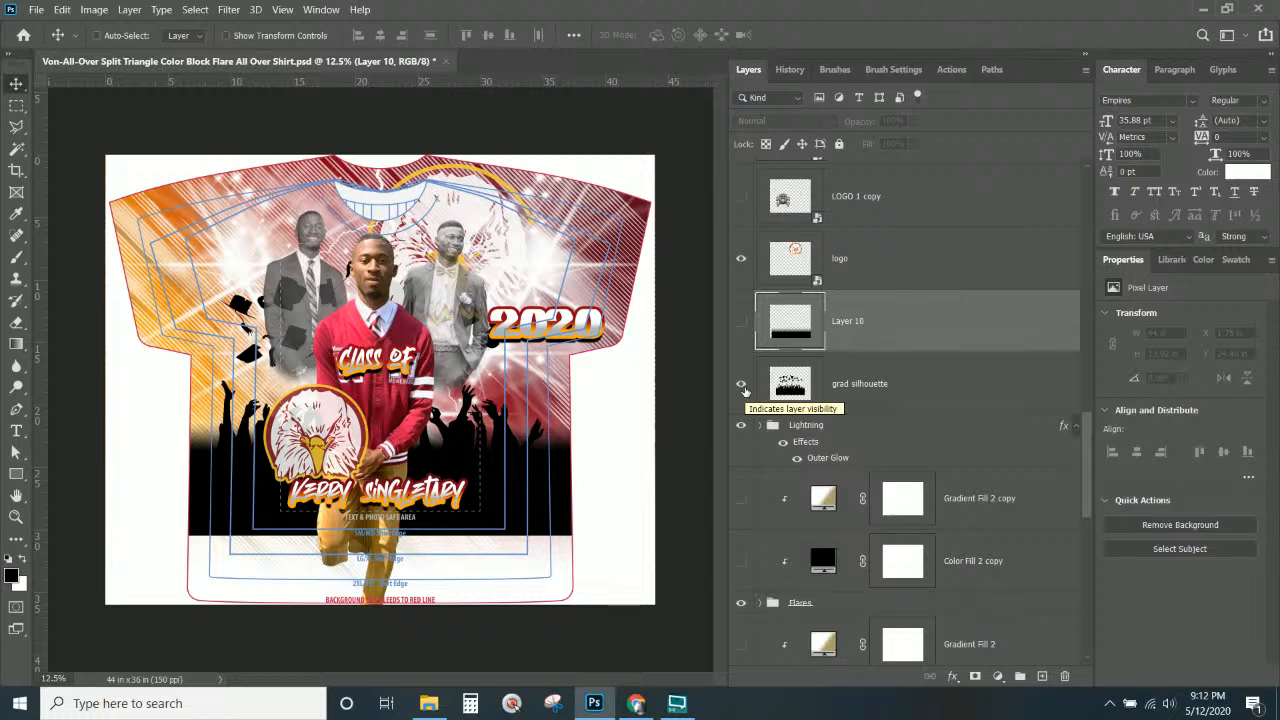
left_click(800, 390)
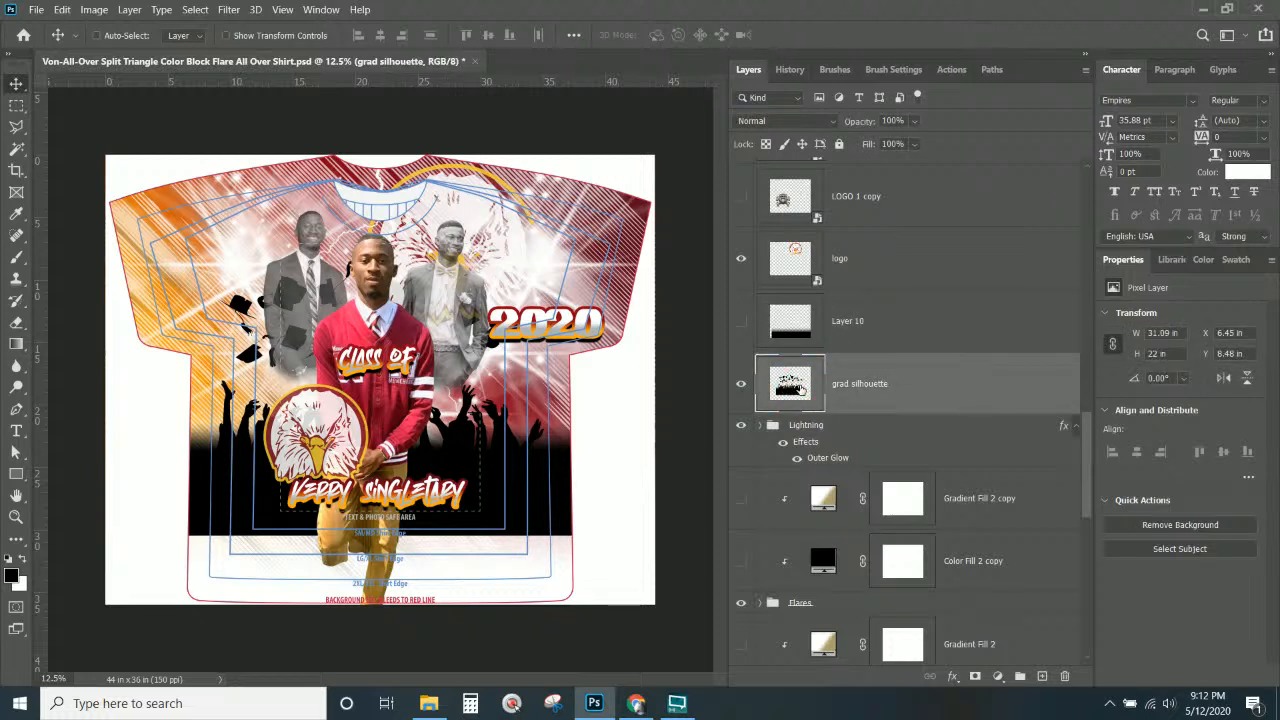
left_click(776, 121)
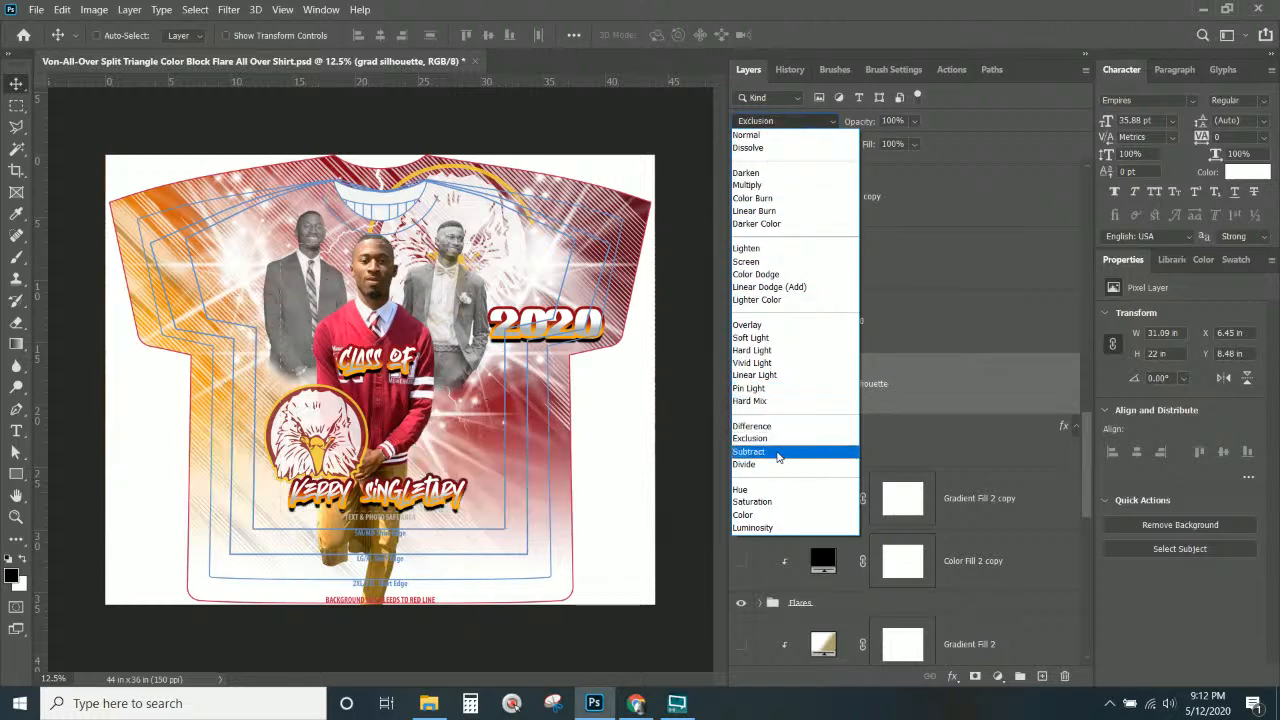
left_click(752, 337)
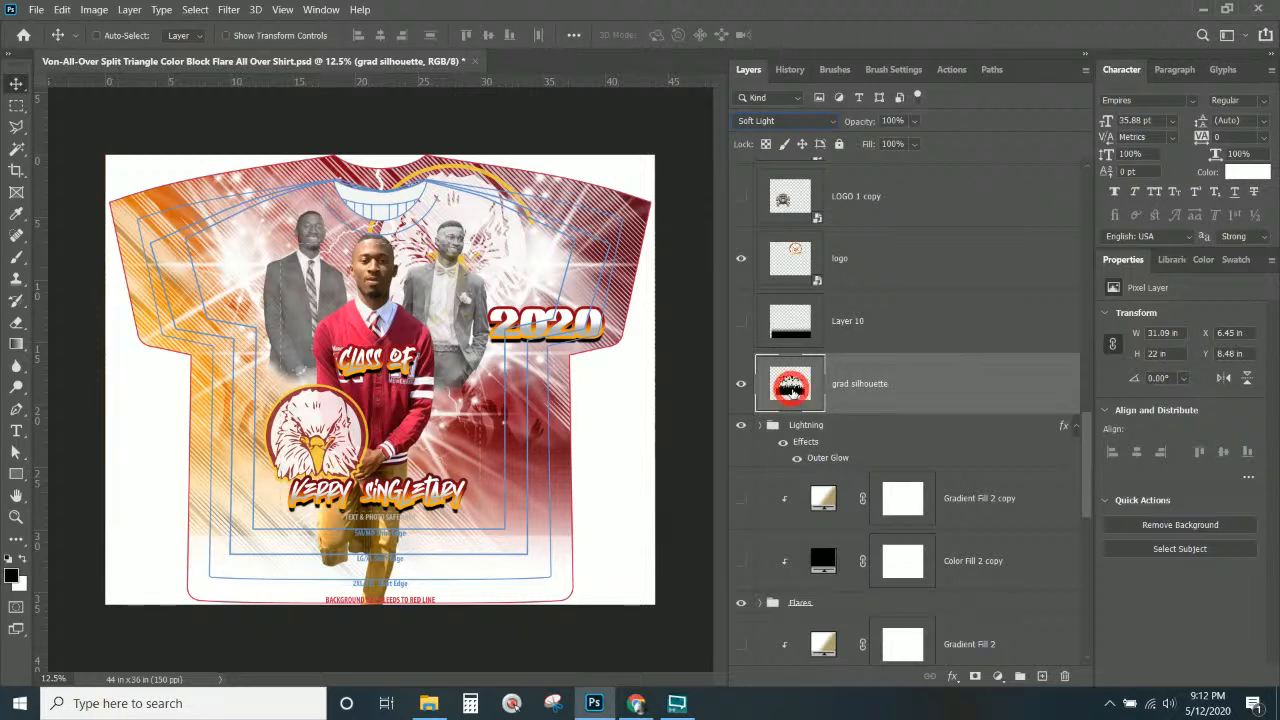
Open and close grad silhouette's blending options and layer context menu.
double_click(792, 389)
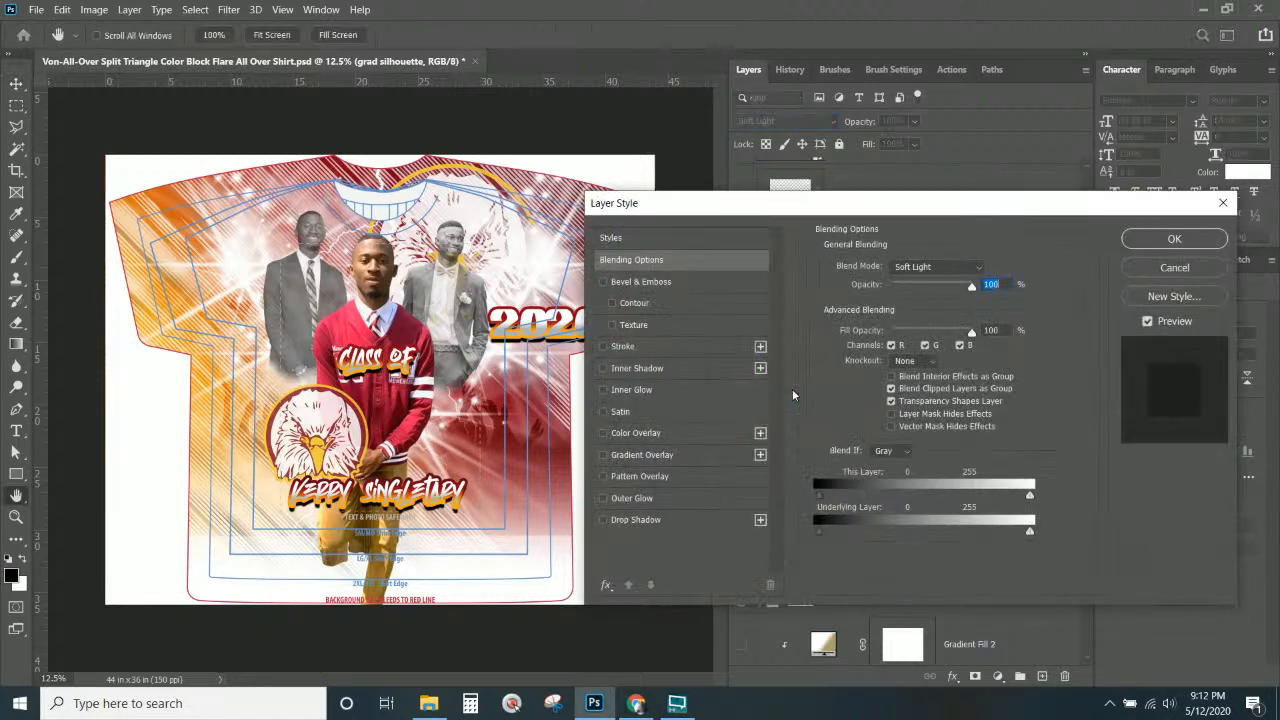
left_click(1170, 240)
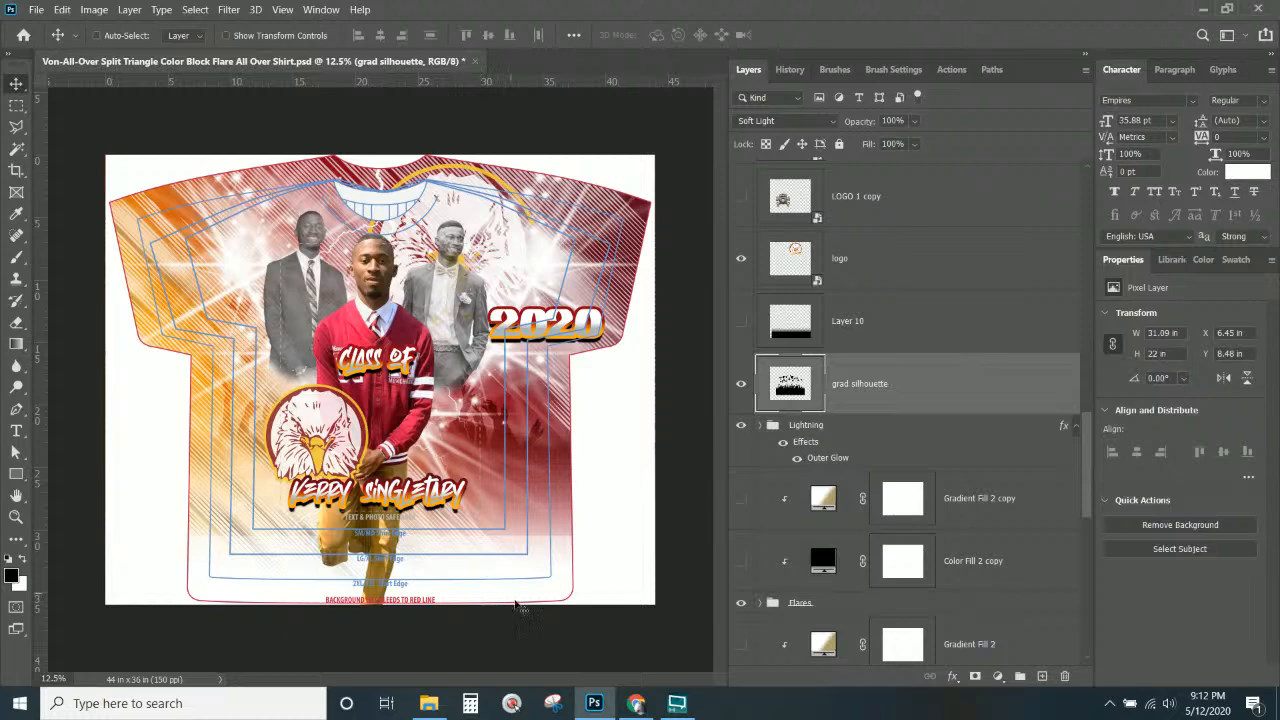
right_click(802, 384)
left_click(864, 388)
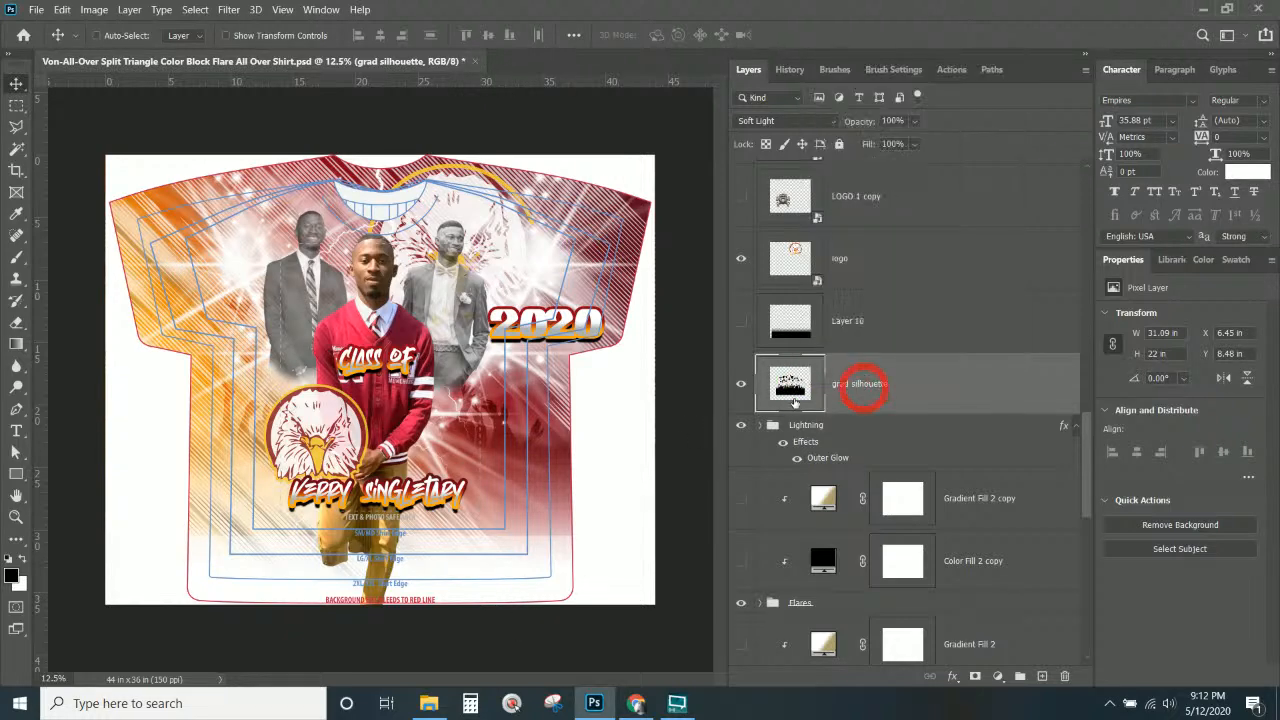
right_click(794, 401)
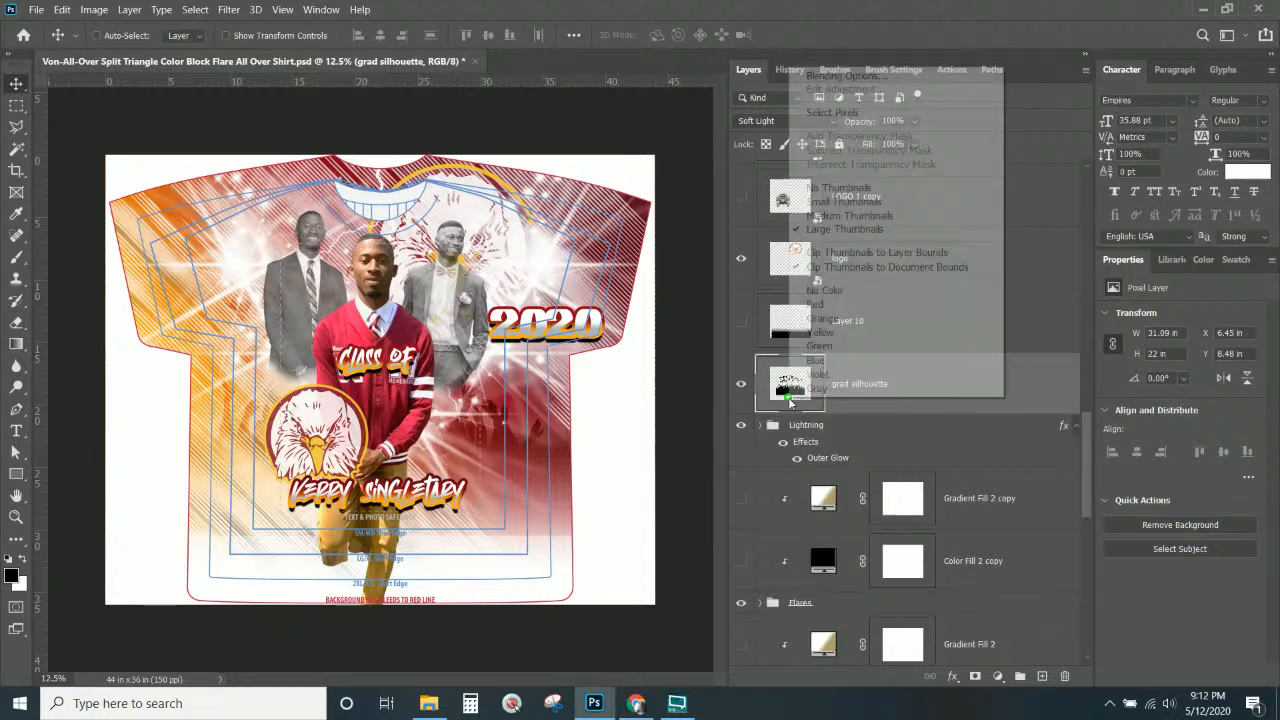
right_click(892, 403)
Convert the grad silhouette into a smart object and open its contents for editing.
left_click(976, 215)
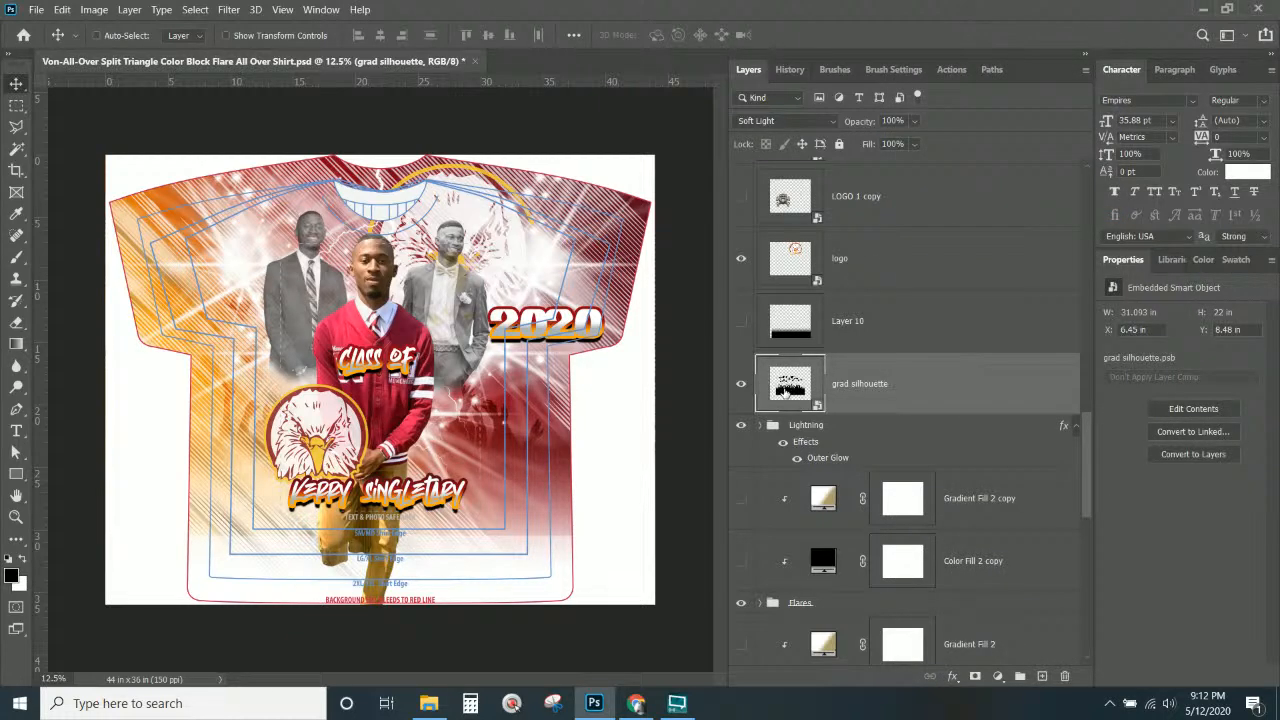
double_click(786, 392)
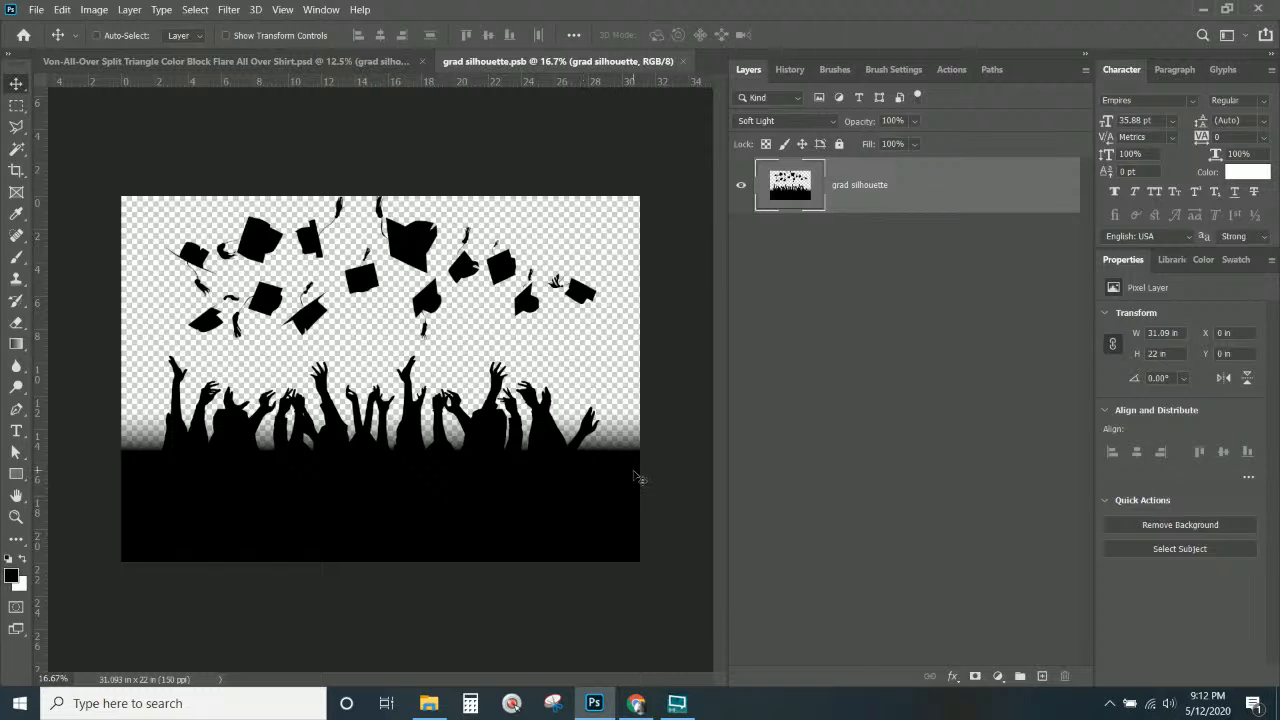
left_click(890, 196)
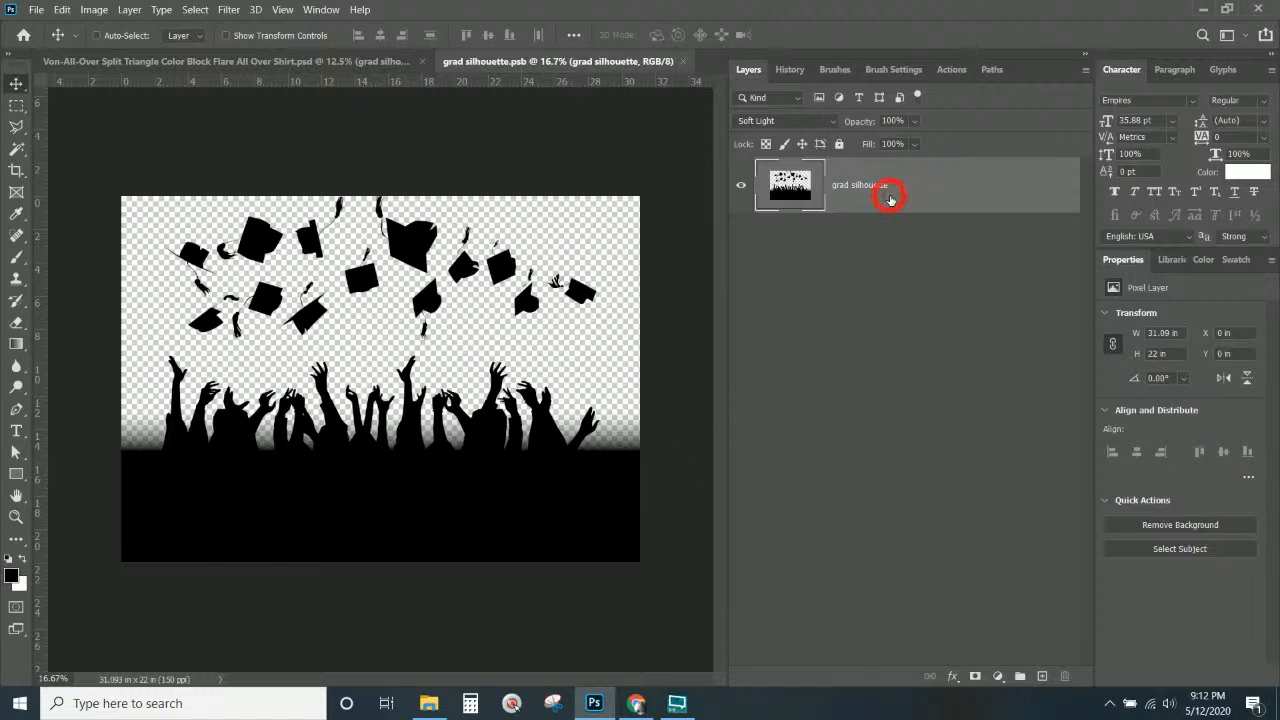
Extend the canvas height to 36 in, anchored at the top centre.
left_click(94, 9)
left_click(143, 142)
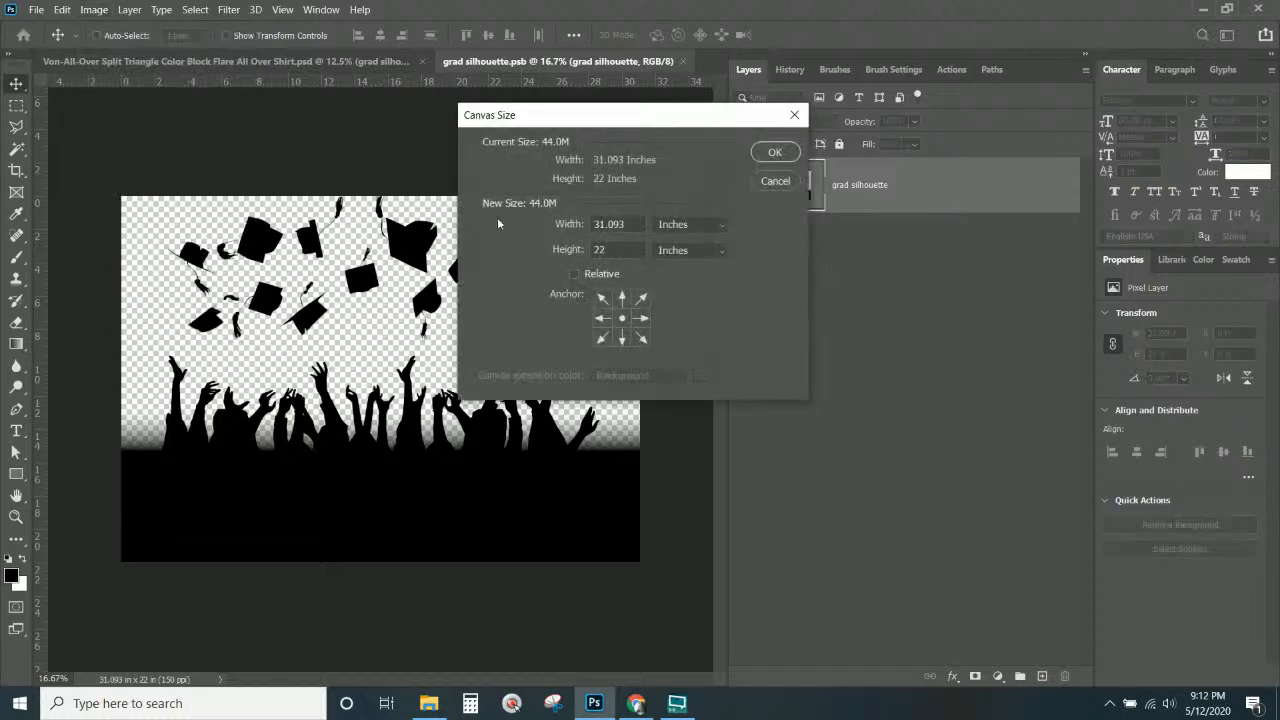
left_click(621, 298)
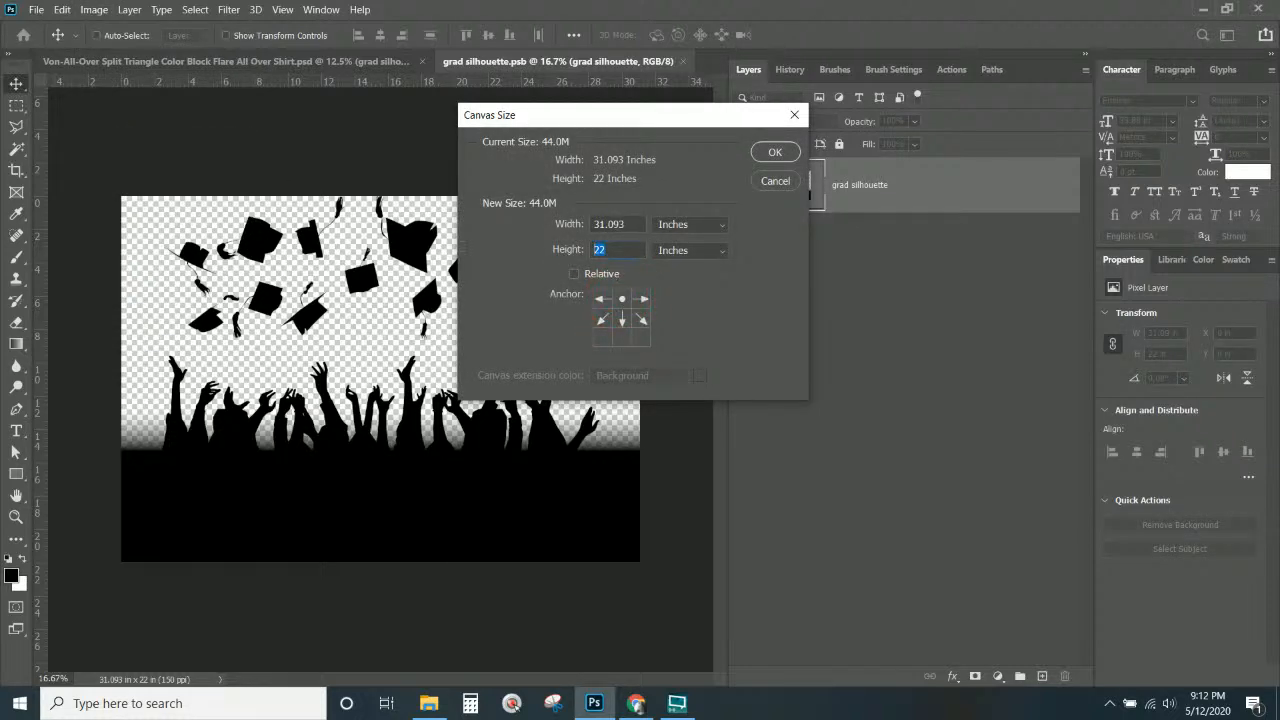
type("32")
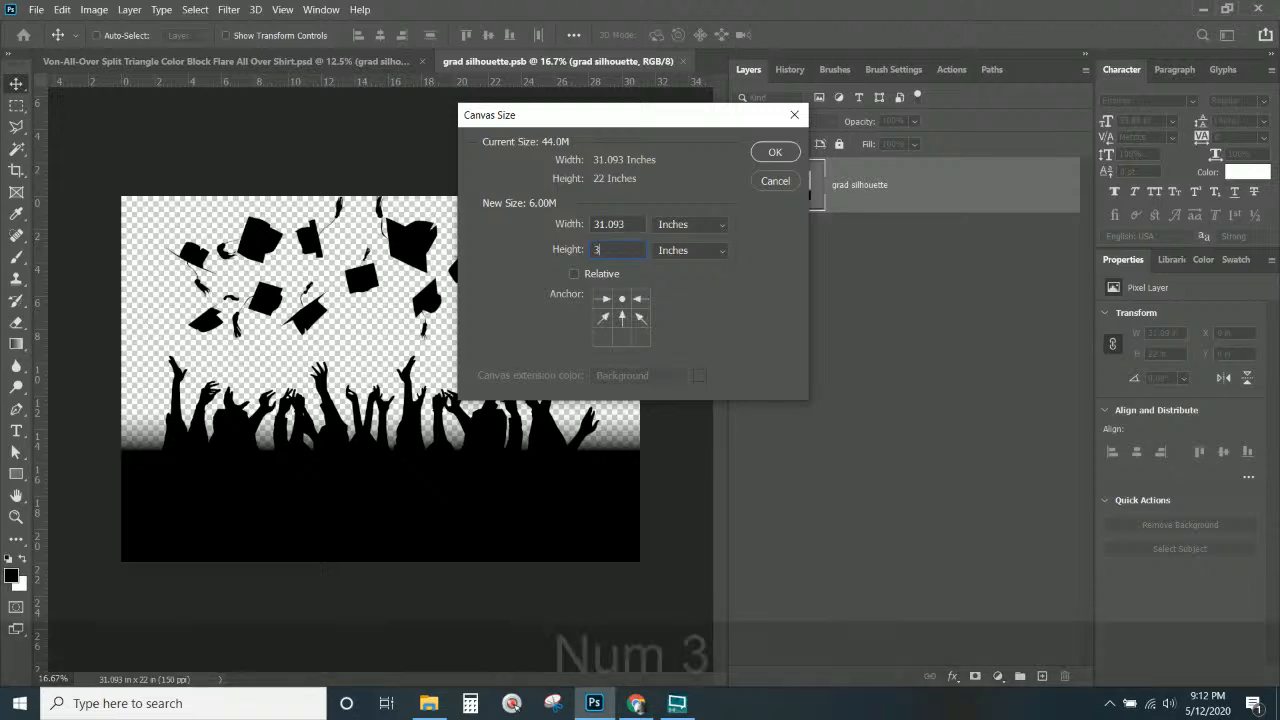
key("BackSpace")
key("BackSpace")
key("BackSpace")
type("36")
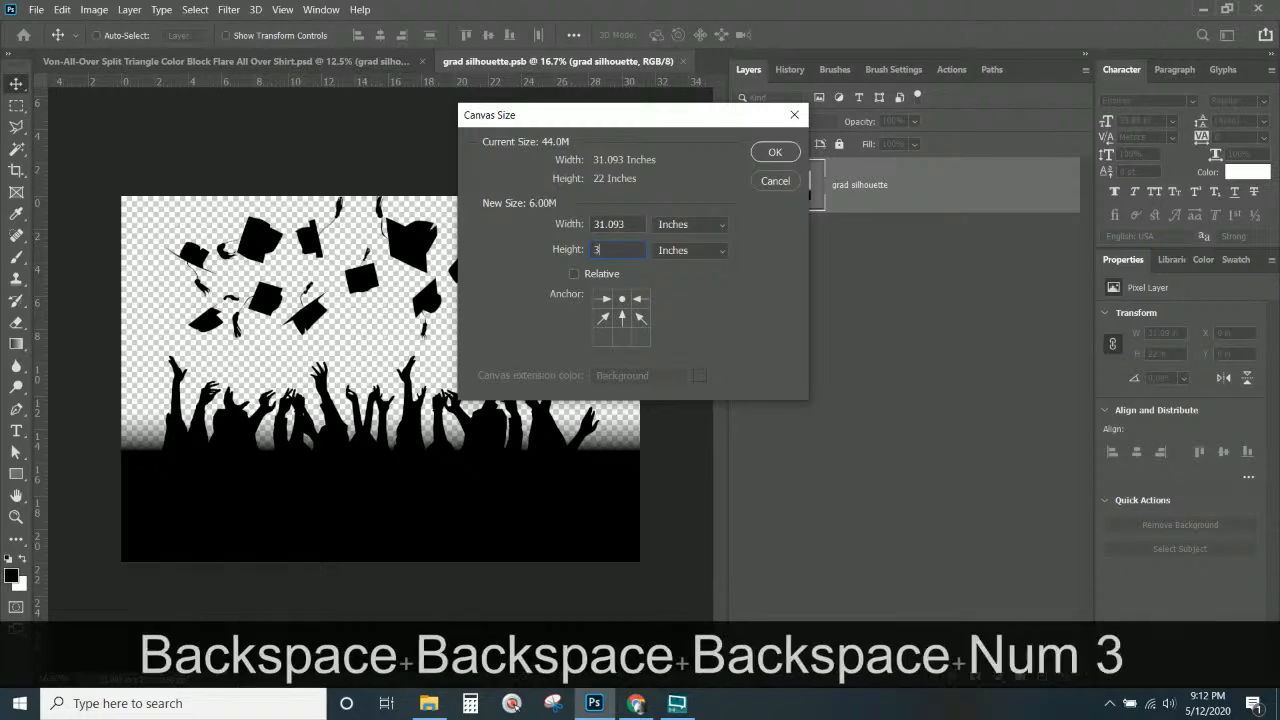
key("Return")
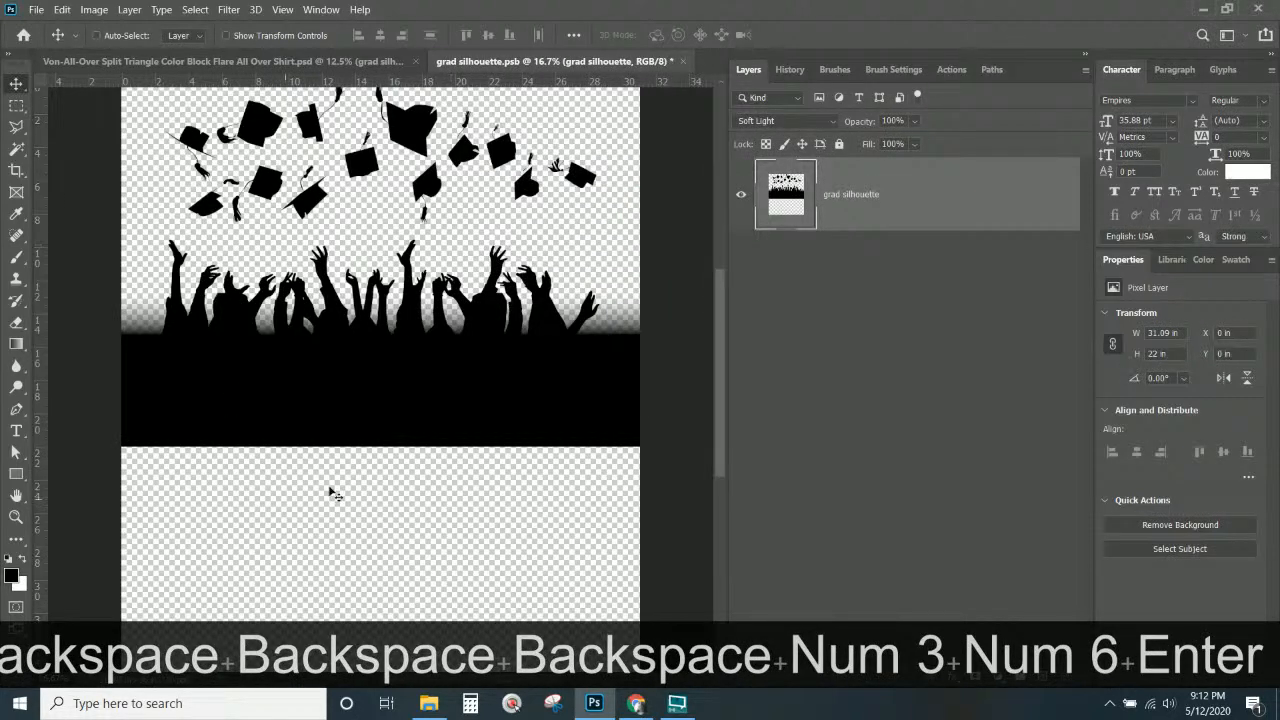
Fill the new transparent bottom with a black gradient and close the smart object.
scroll(460, 455, "down", 2)
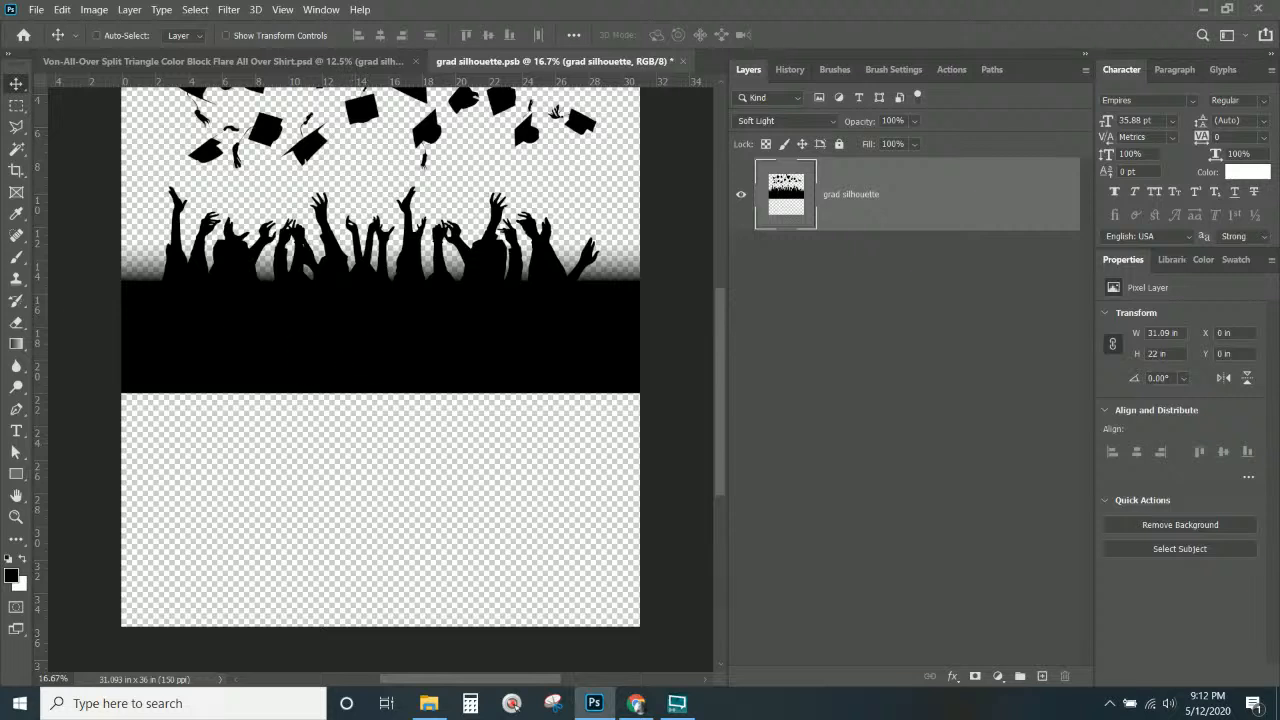
left_click(16, 343)
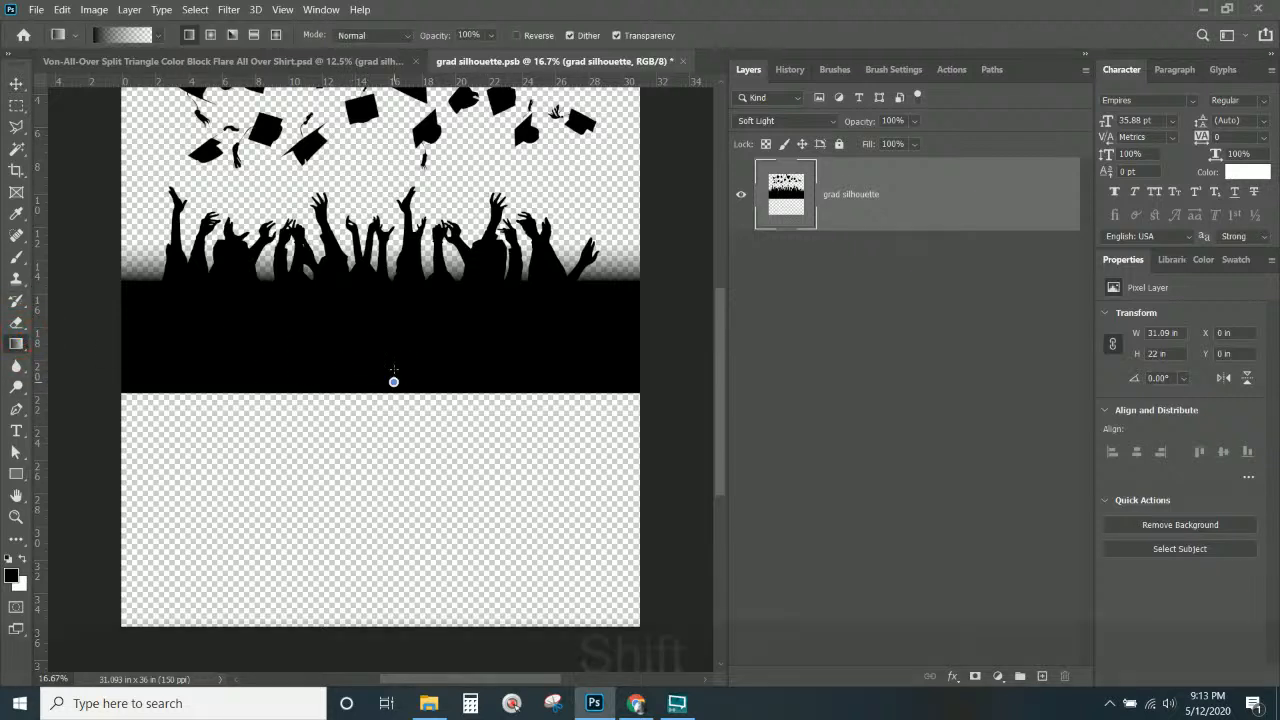
left_click_drag(393, 382, 394, 288)
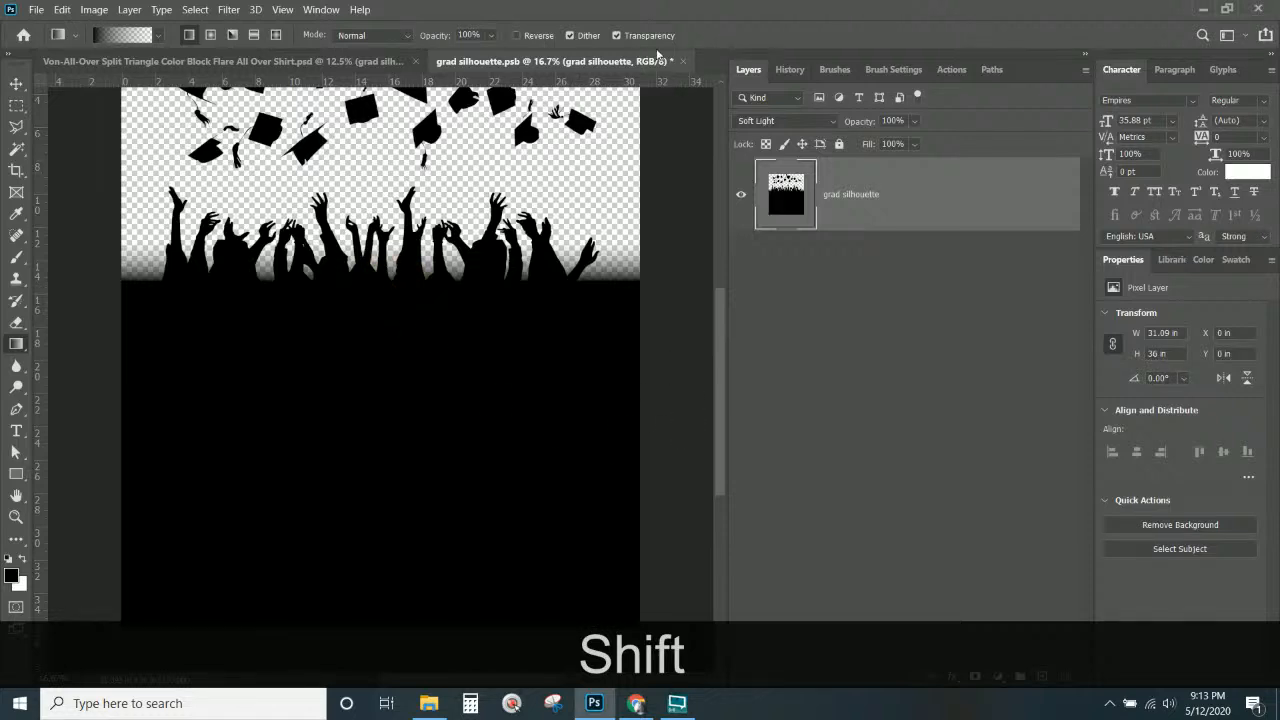
left_click(683, 61)
Save the smart object back into the shirt and move the grad silhouette lower.
left_click(592, 275)
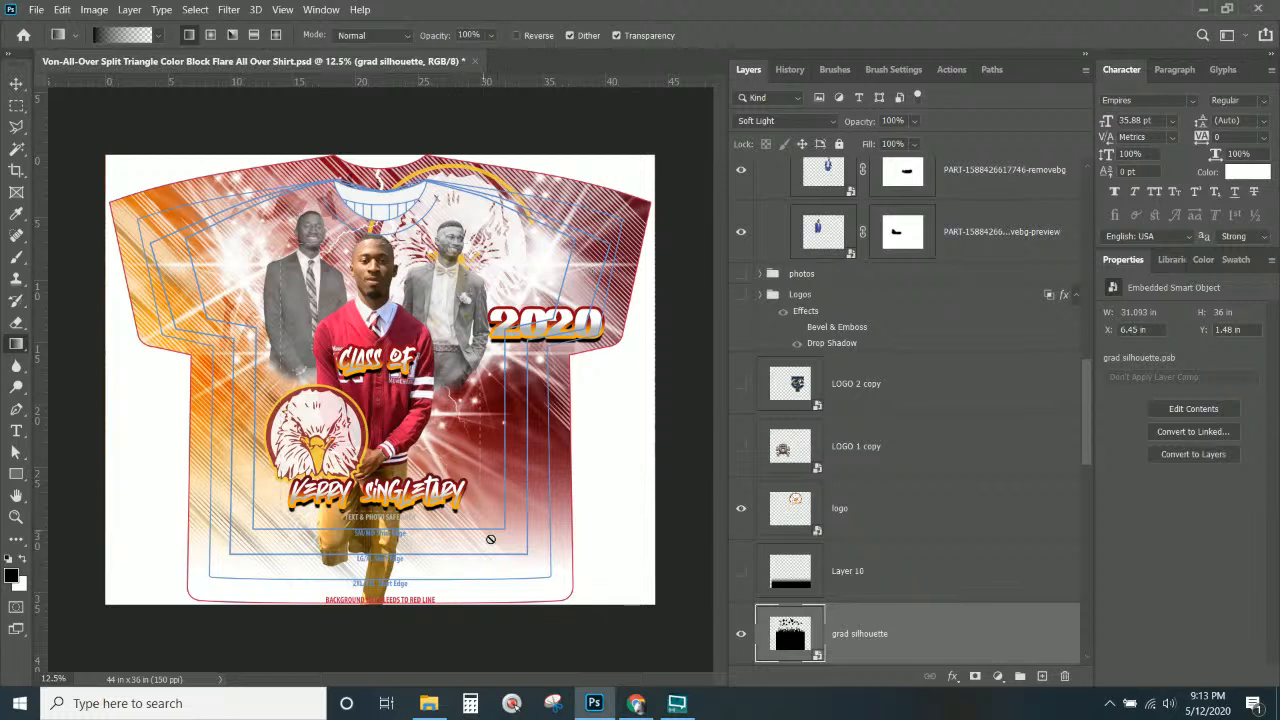
left_click(16, 83)
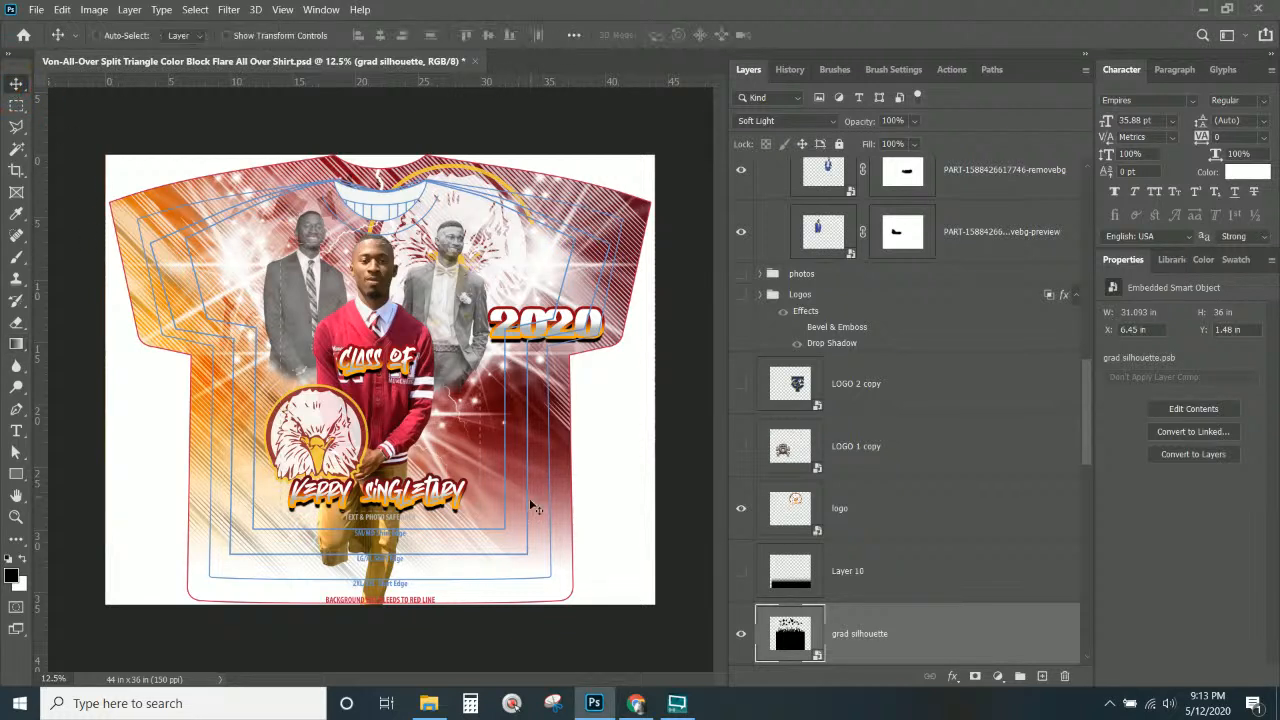
left_click_drag(526, 488, 528, 548)
Delete the unused Layer 10 black bar.
scroll(1007, 517, "down", 3)
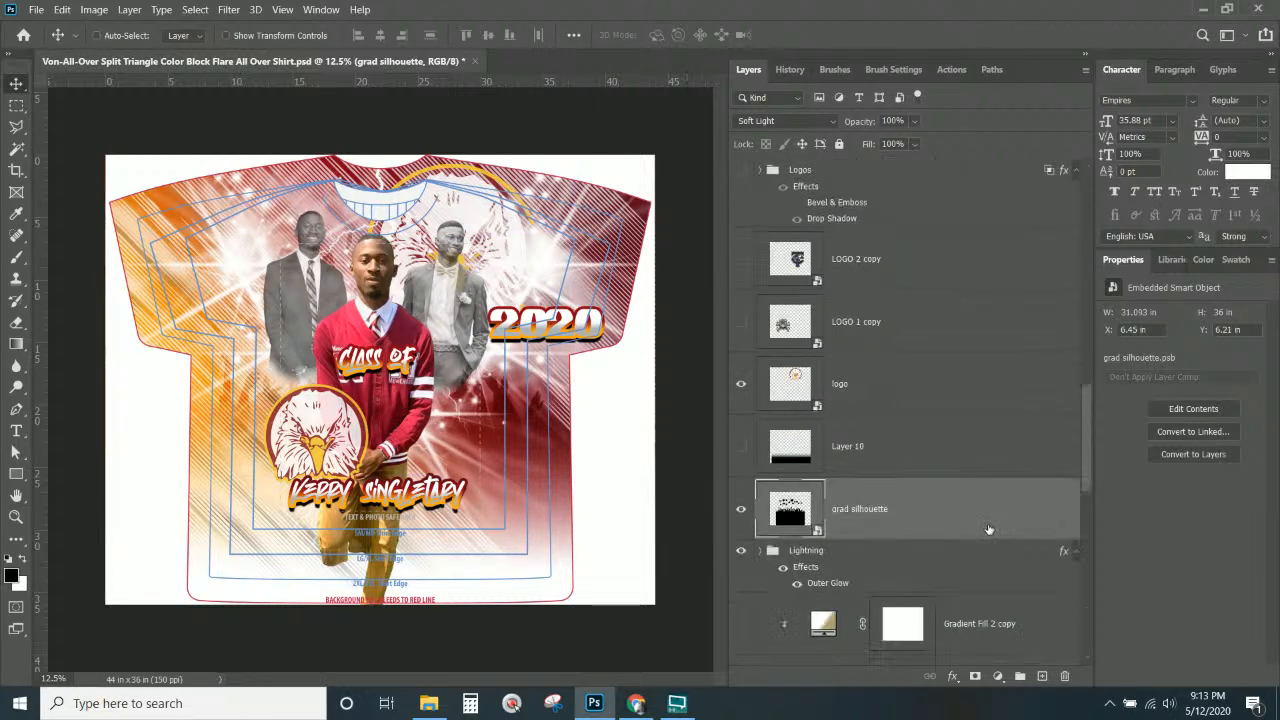
left_click(886, 443)
key("Delete")
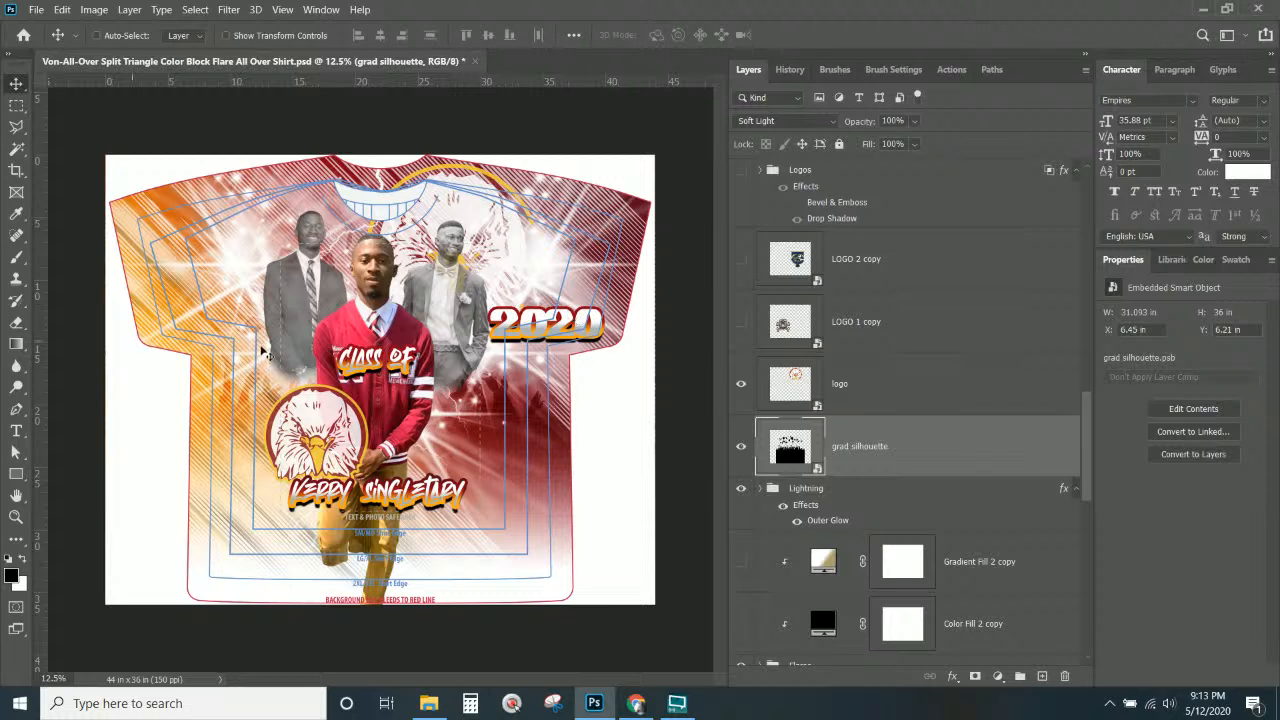
Make the 2020 text vertical and move it beside the Class of text.
right_click(563, 318)
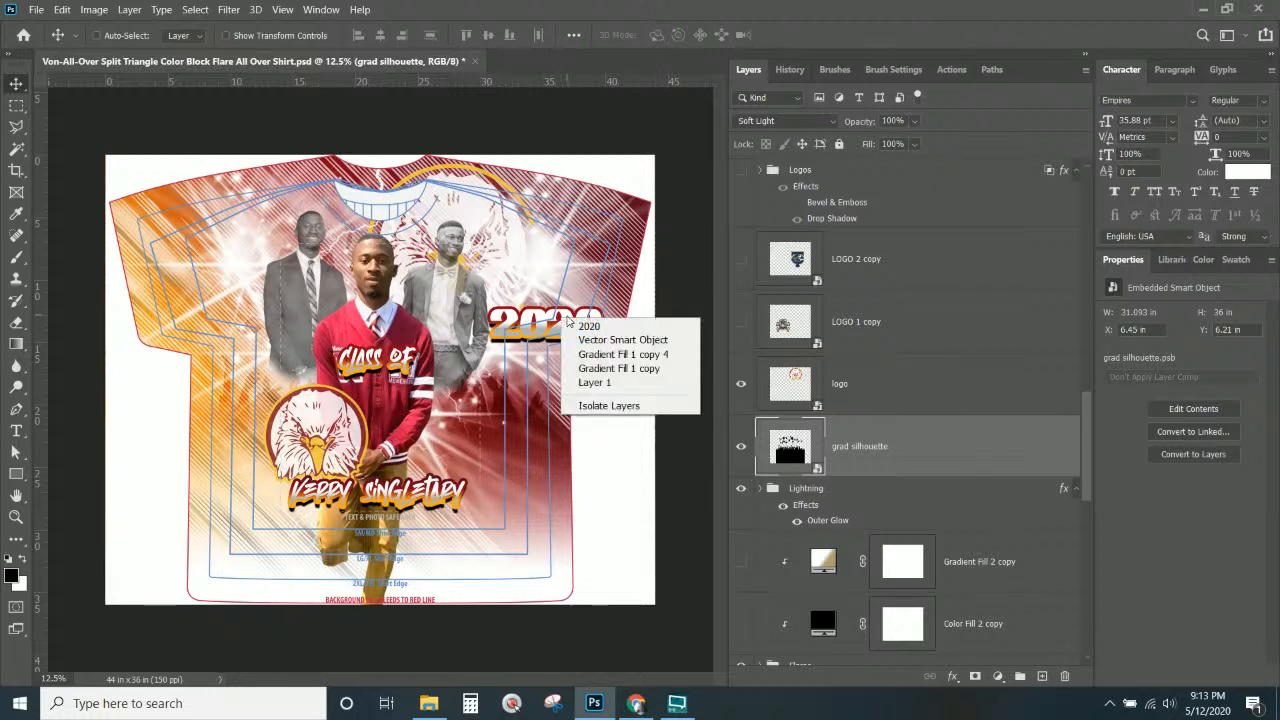
left_click(582, 327)
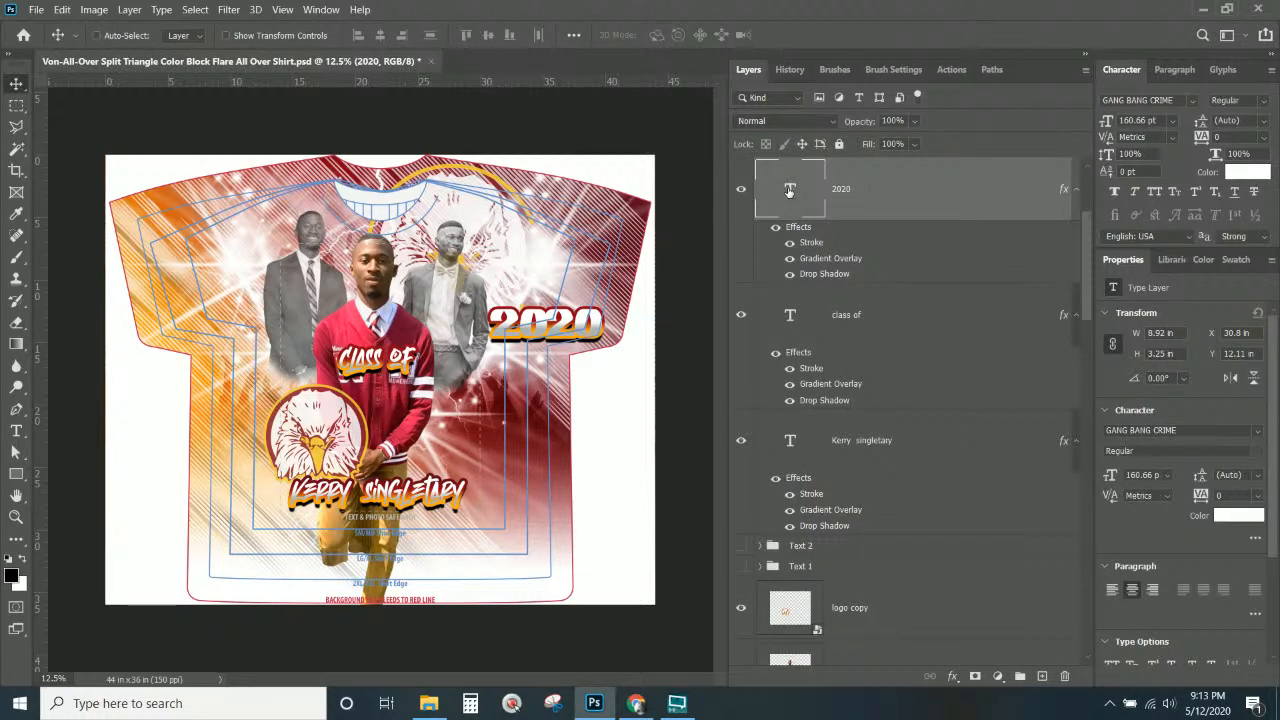
double_click(789, 190)
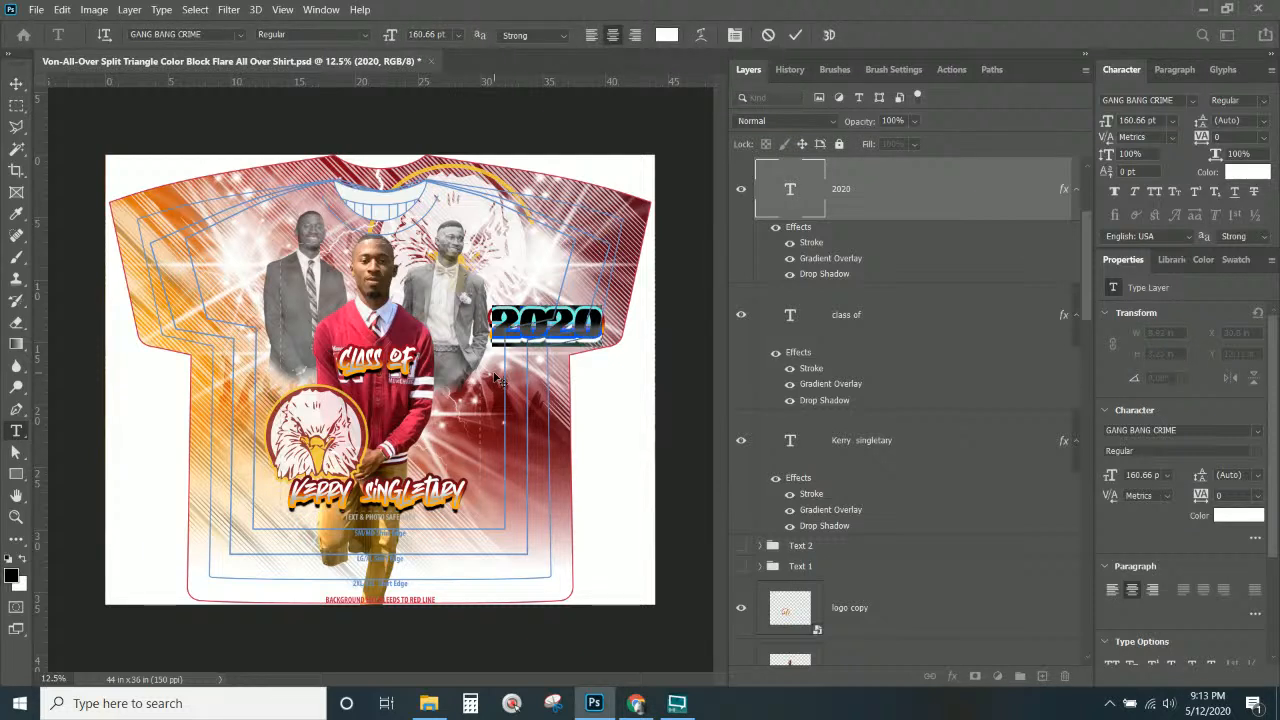
left_click(105, 36)
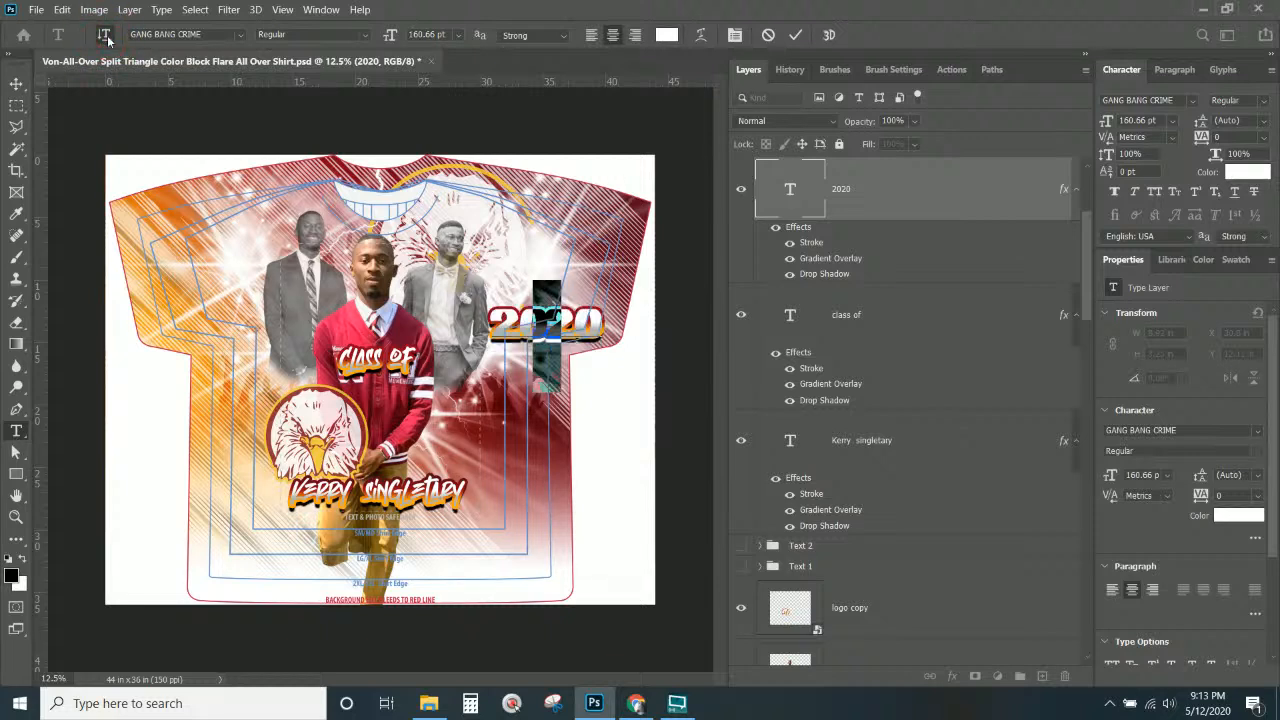
left_click(16, 85)
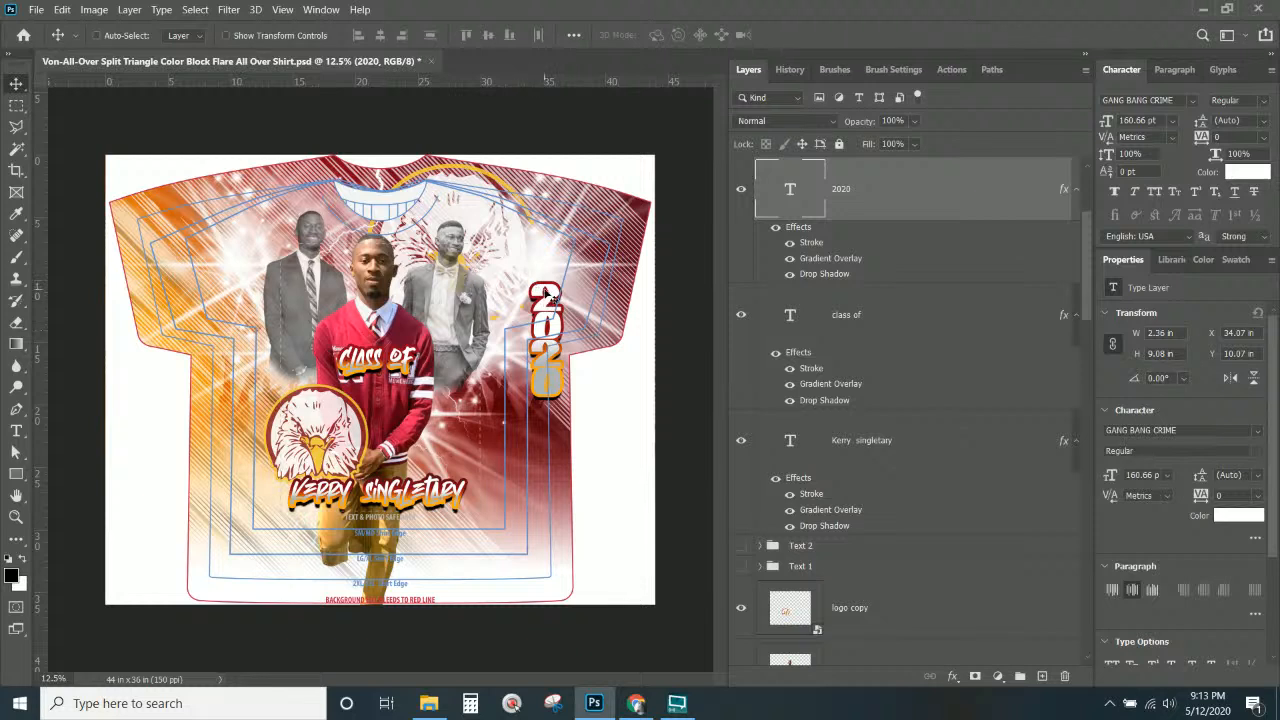
left_click_drag(548, 298, 481, 333)
Scale down Class of and place it atop 2020 at X 25.32 in, Y 14.41 in.
right_click(409, 363)
left_click(420, 366)
key("ctrl")
key("ctrl+t")
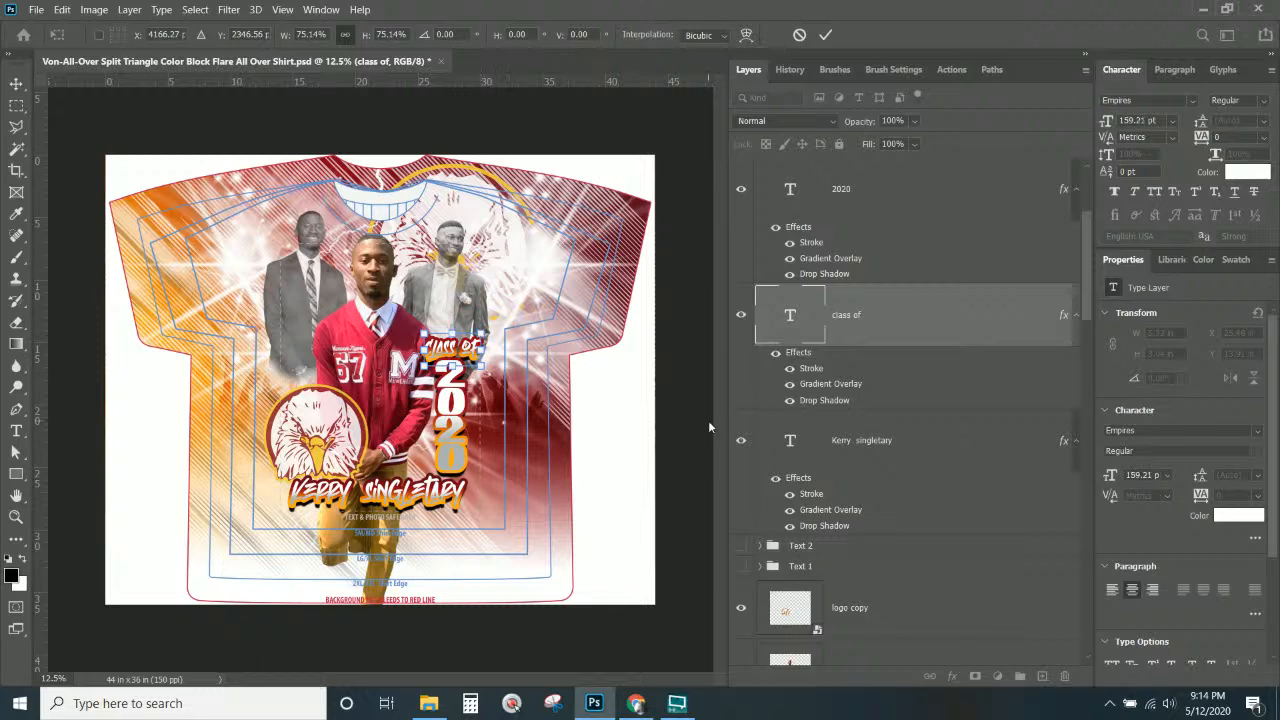
key("Return")
key("ctrl+KP_Add")
key("ctrl+KP_Add")
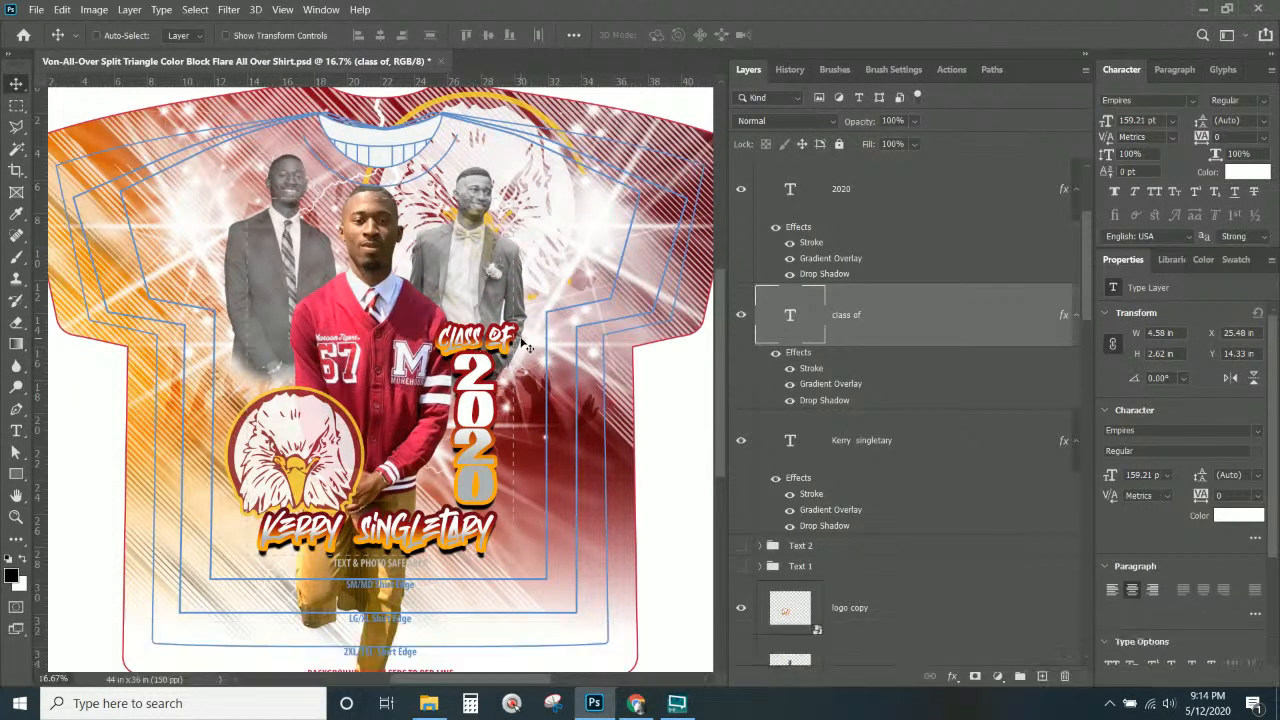
left_click_drag(506, 342, 501, 340)
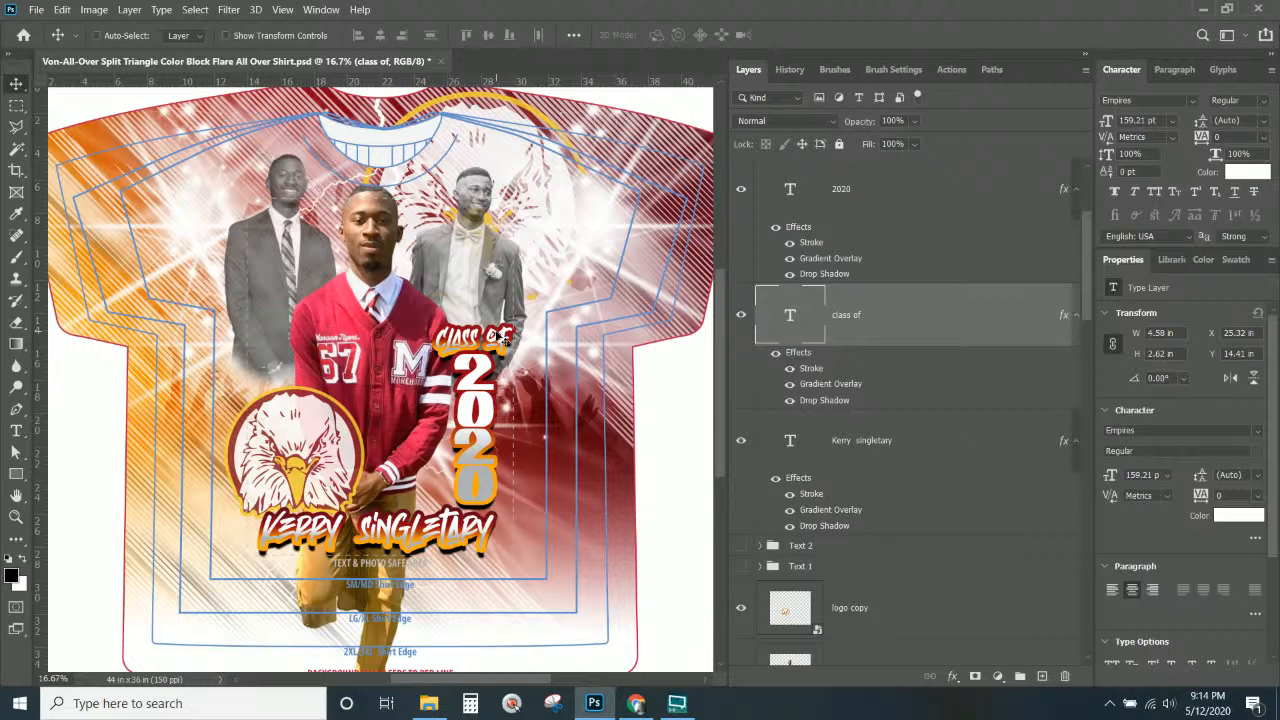
key("Return")
Add a second, thinner black Color stroke effect to the Class of text.
left_click(953, 676)
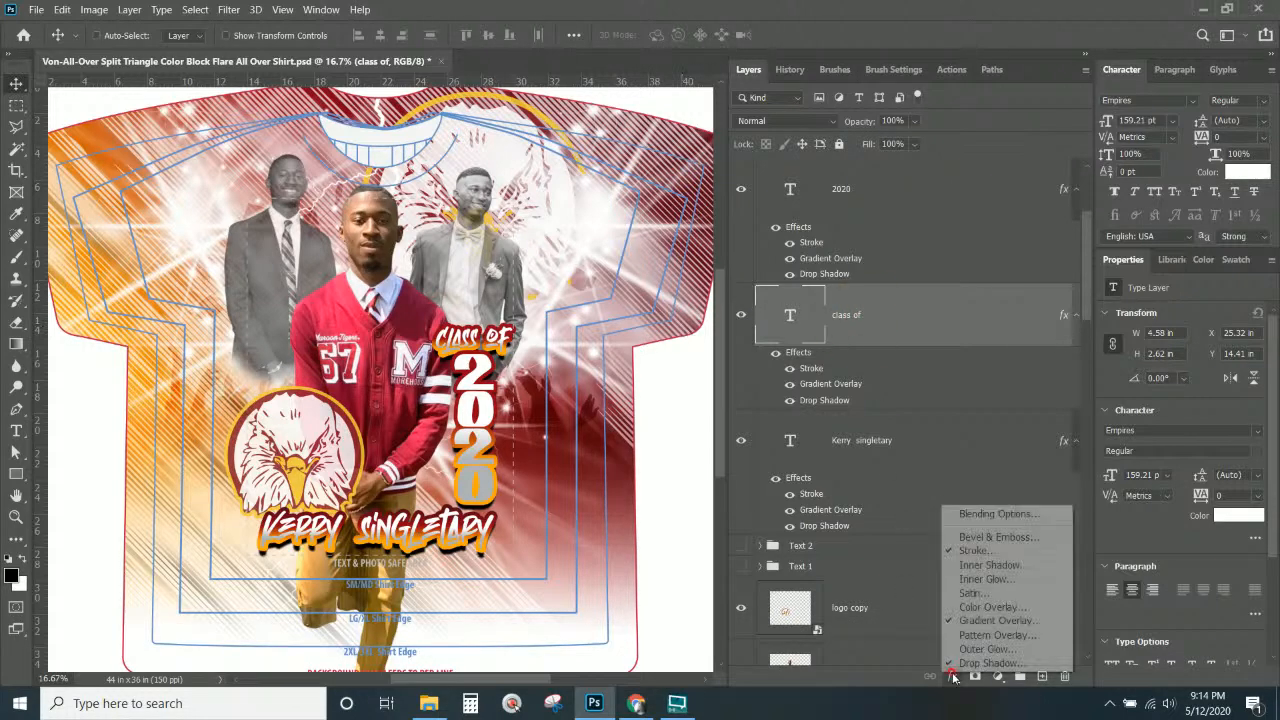
left_click(971, 551)
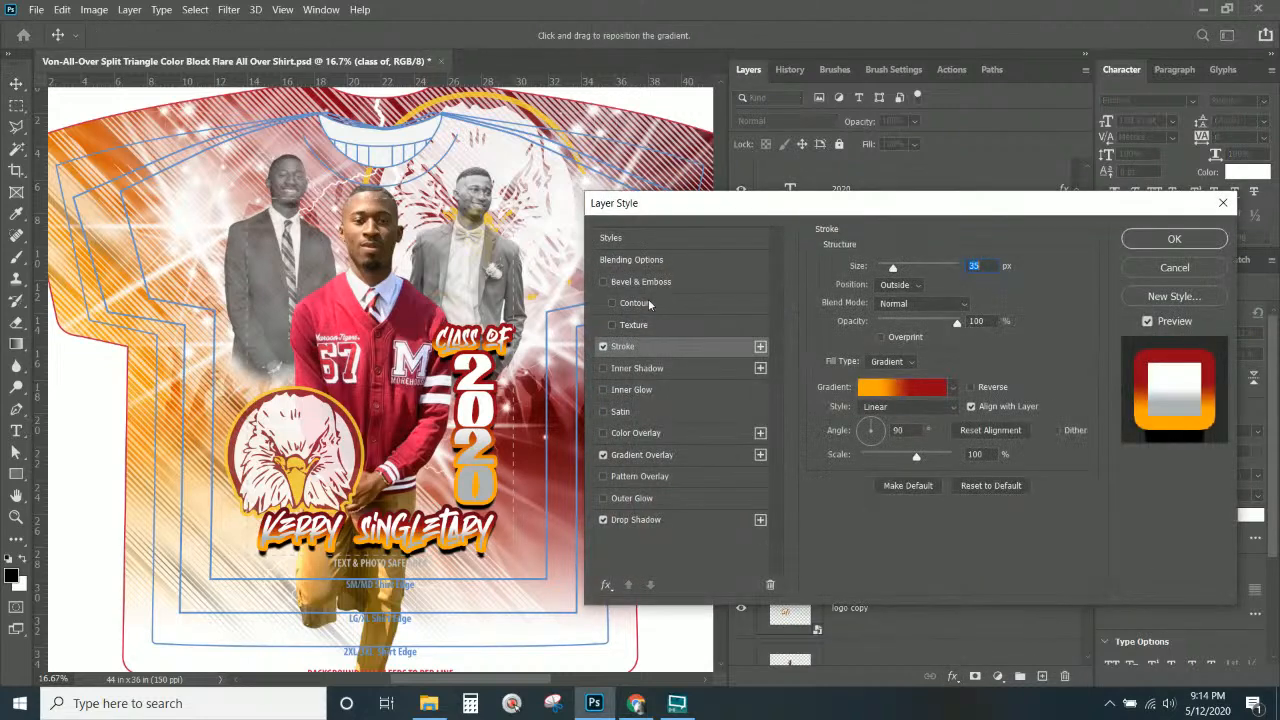
left_click(760, 346)
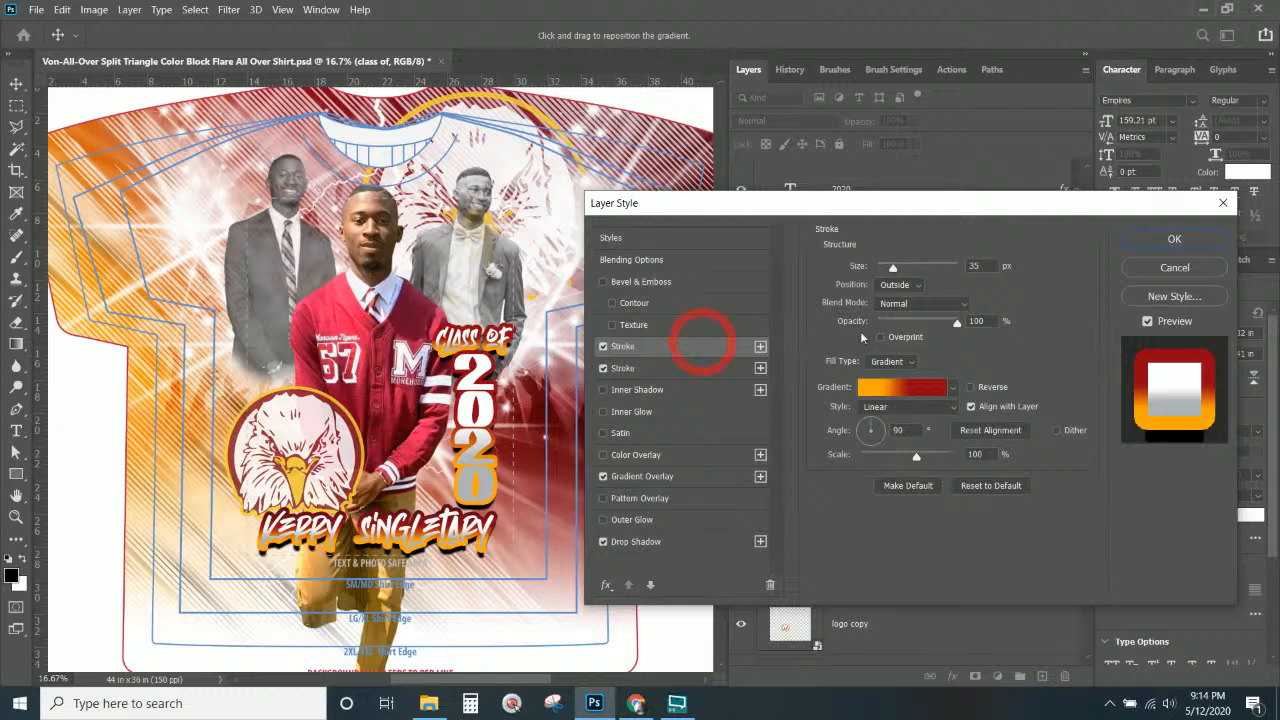
left_click(890, 362)
left_click(891, 376)
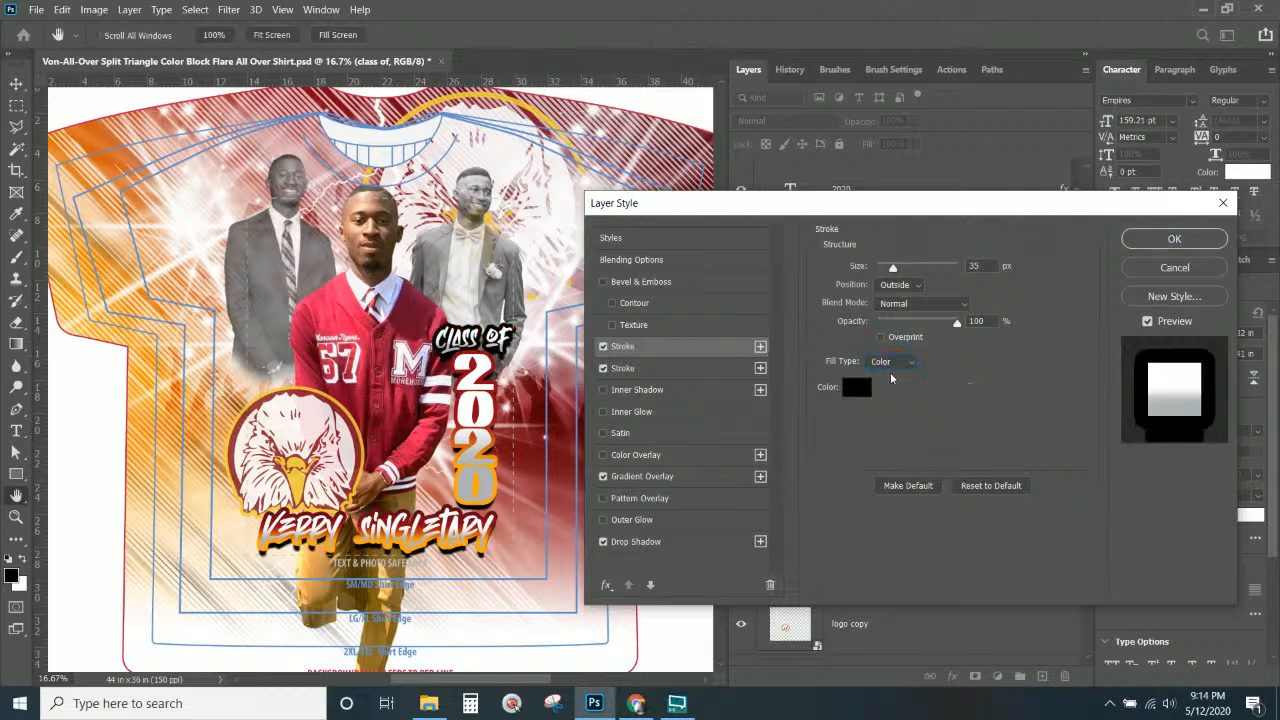
left_click_drag(894, 268, 886, 270)
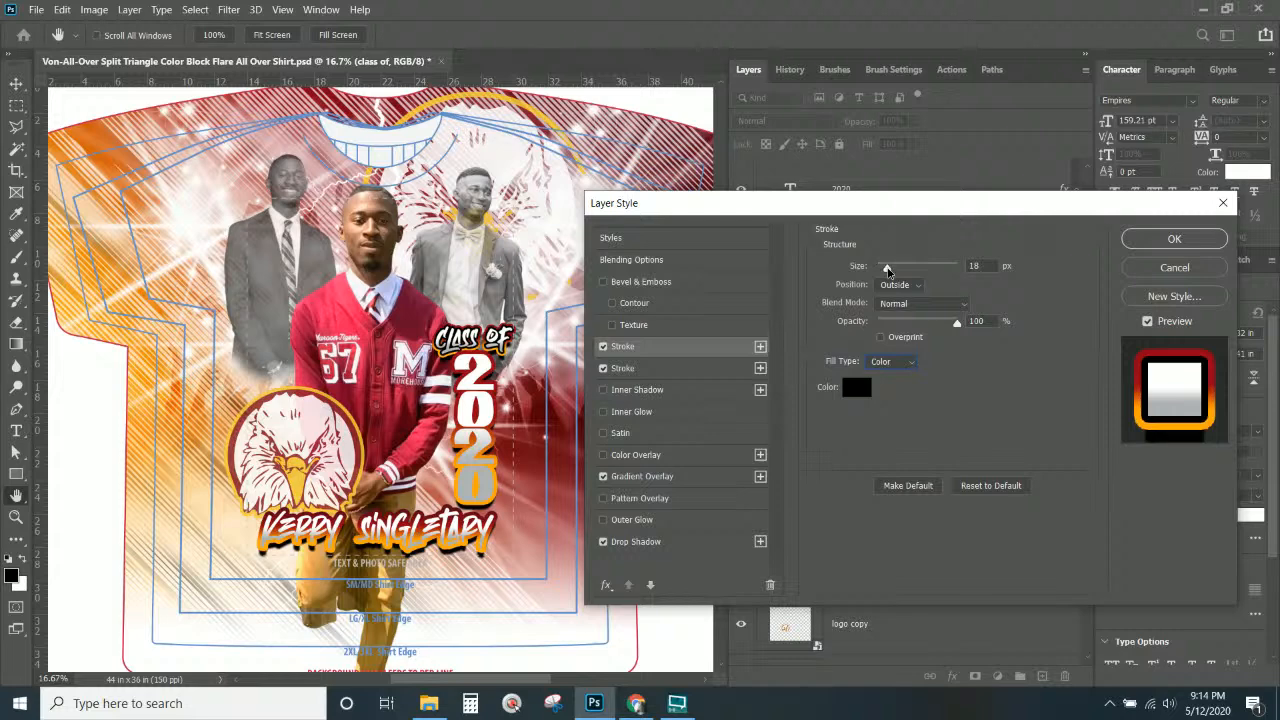
left_click(1174, 239)
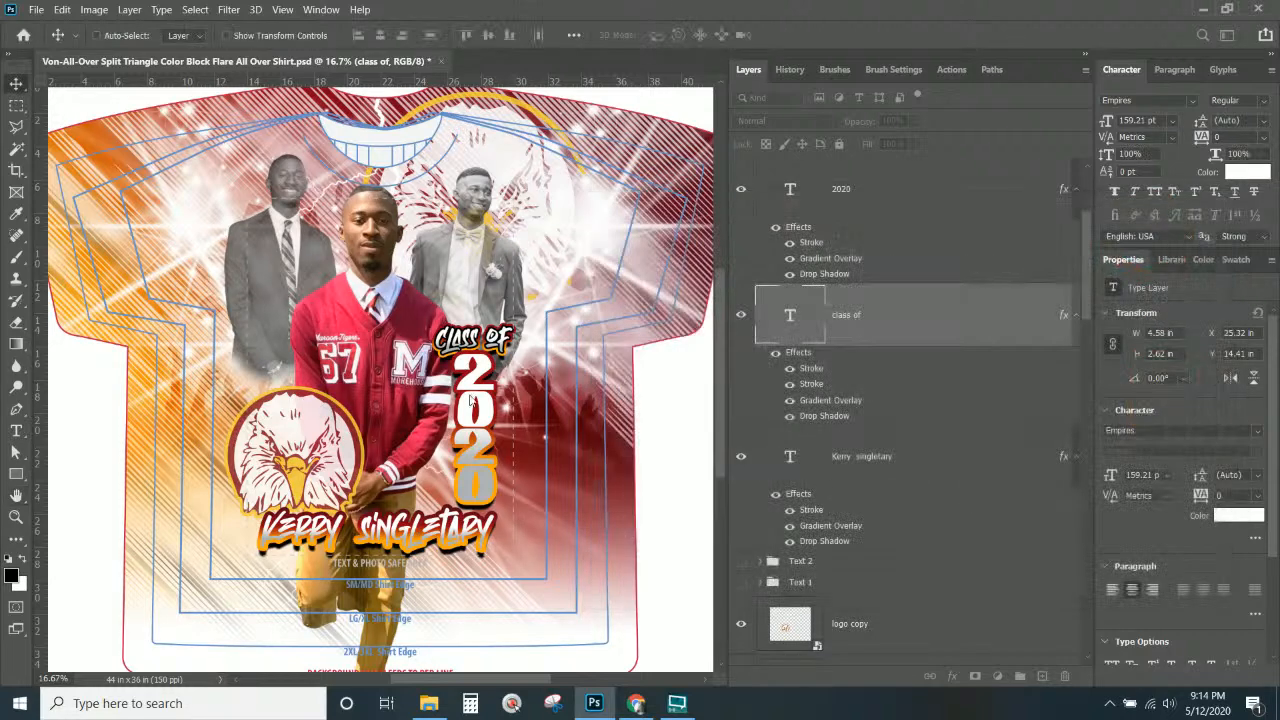
Copy the Class of layer style and paste it onto the 2020 and graduate name layers.
right_click(836, 320)
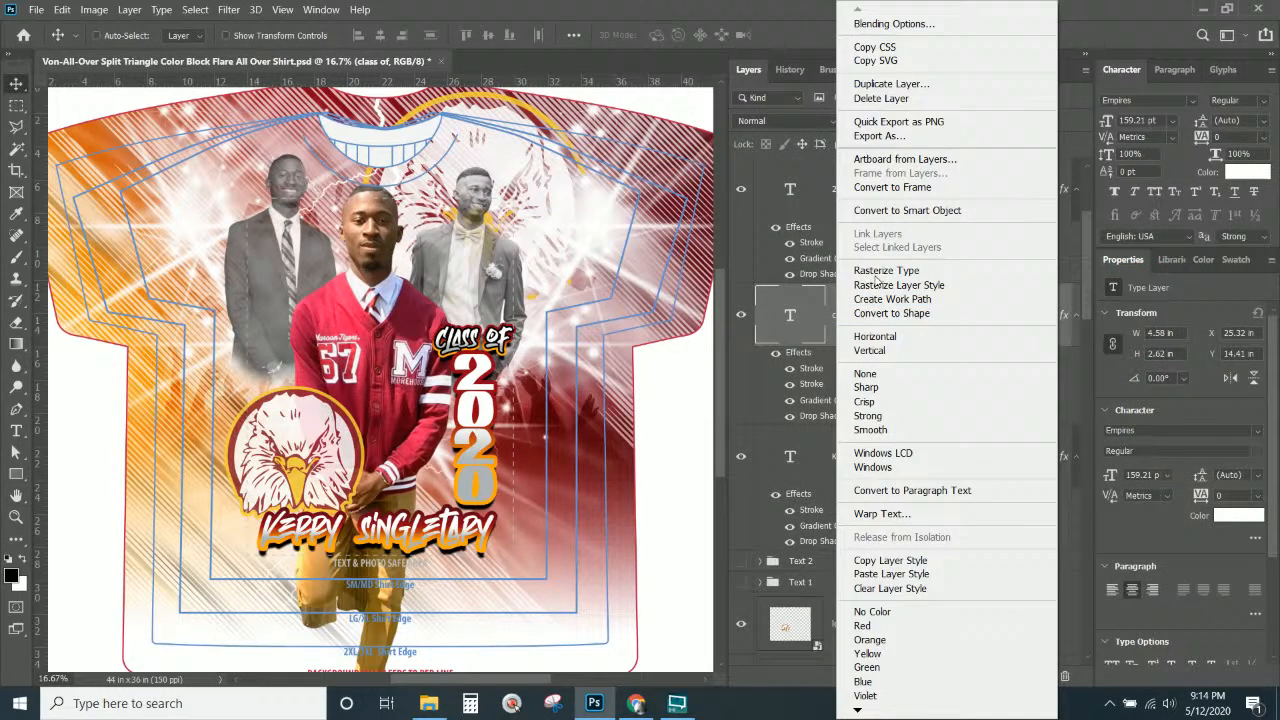
left_click(882, 560)
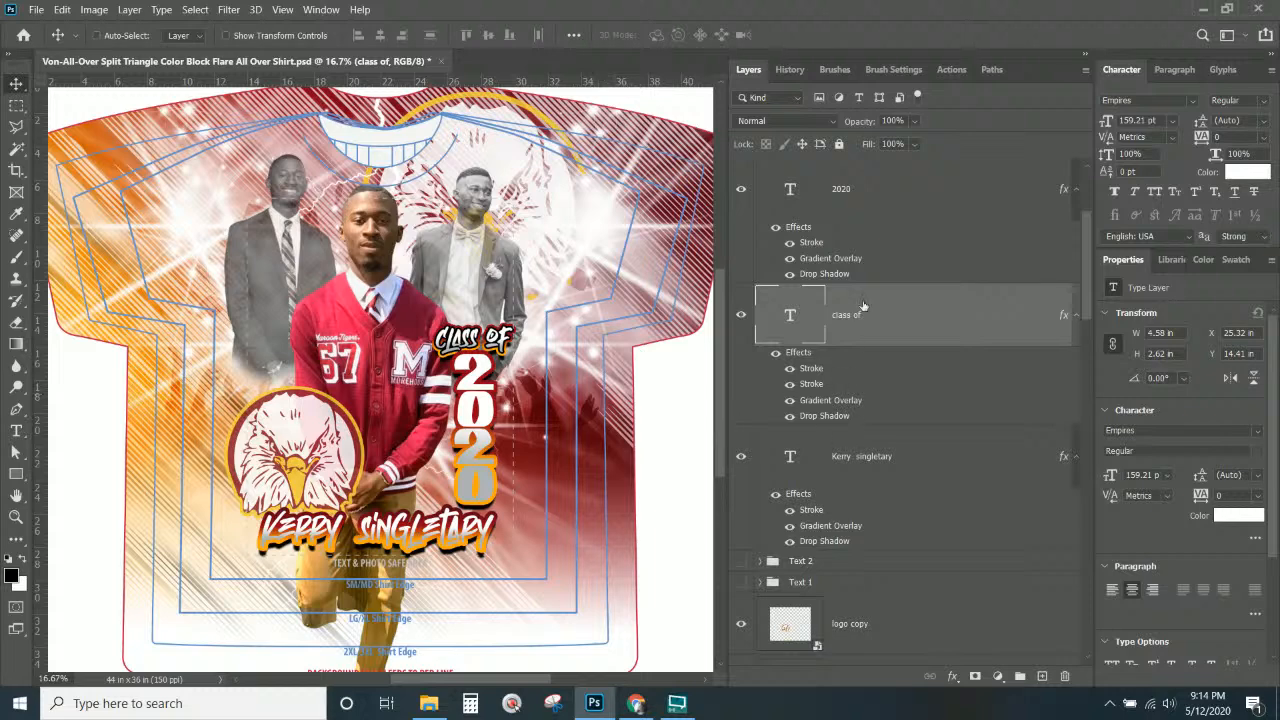
left_click(860, 212)
right_click(860, 212)
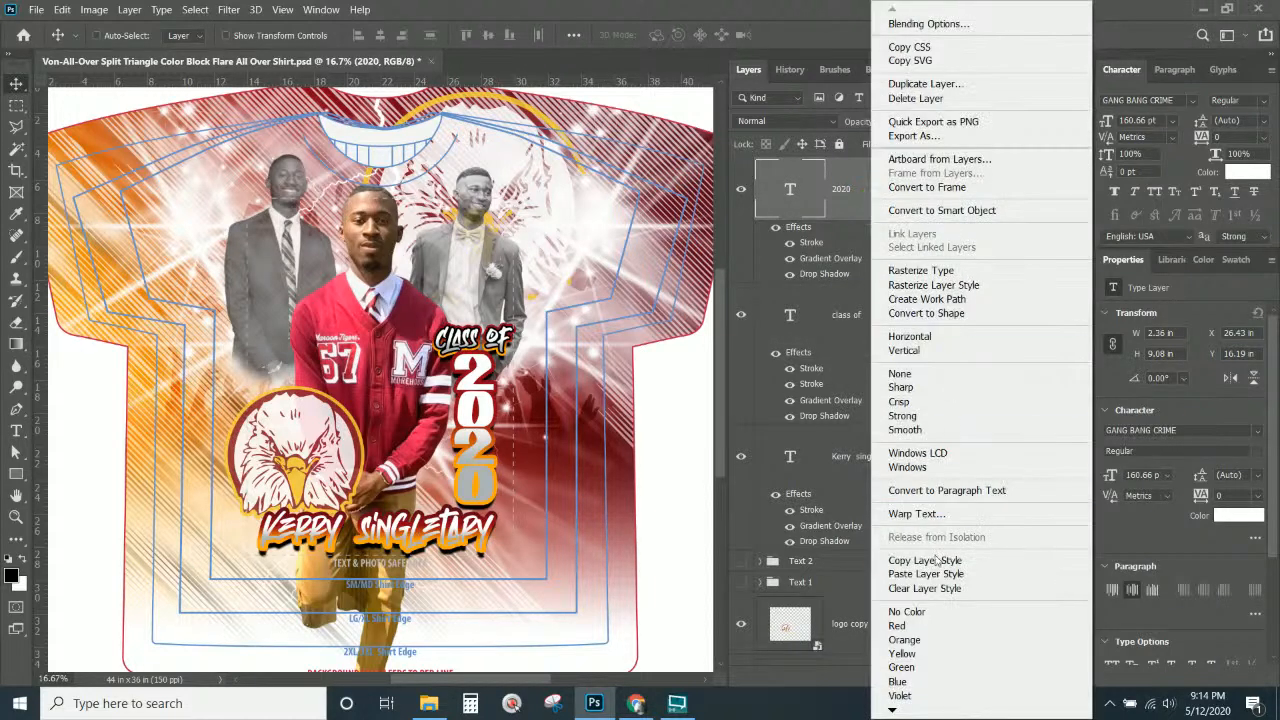
left_click(934, 574)
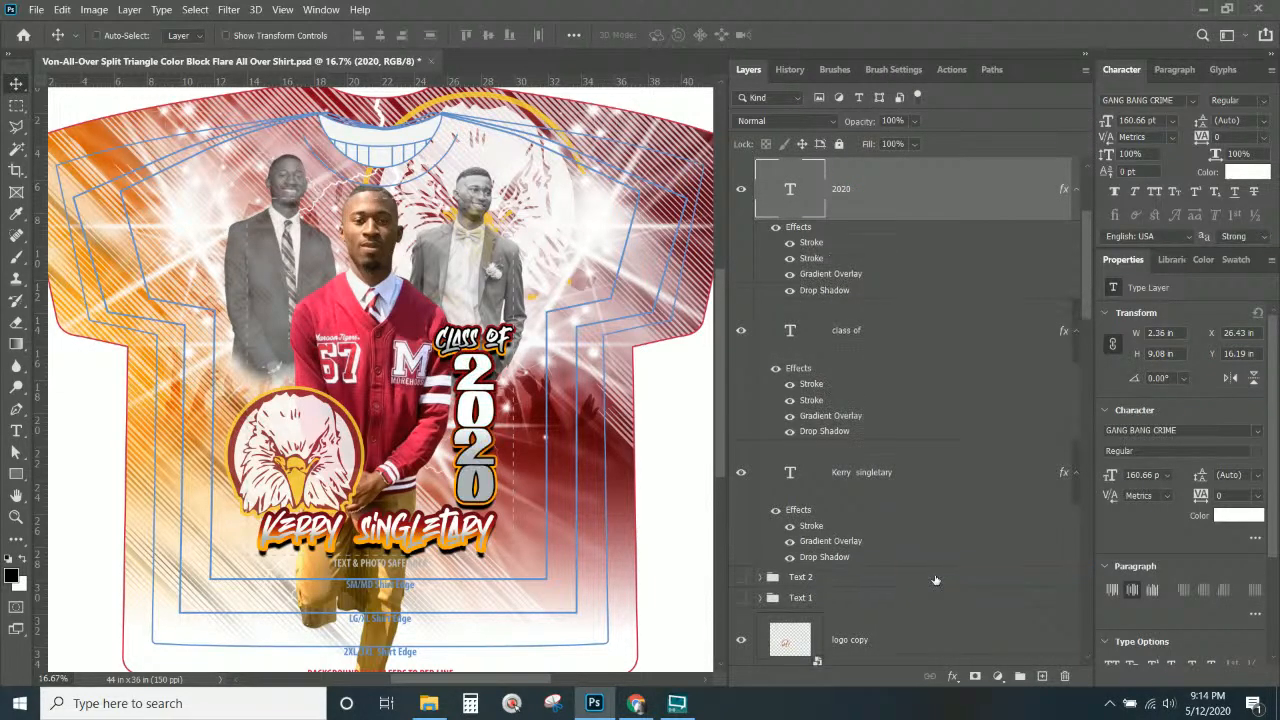
right_click(426, 546)
left_click(474, 380)
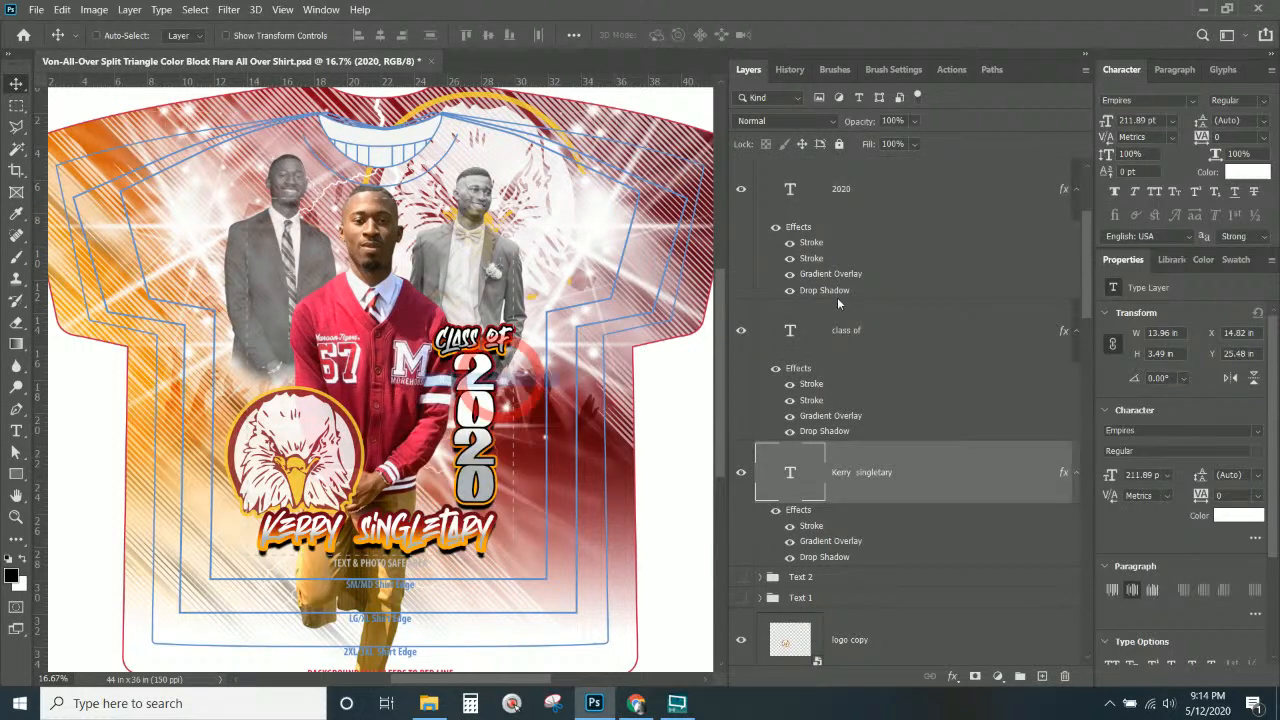
right_click(893, 500)
left_click(1007, 574)
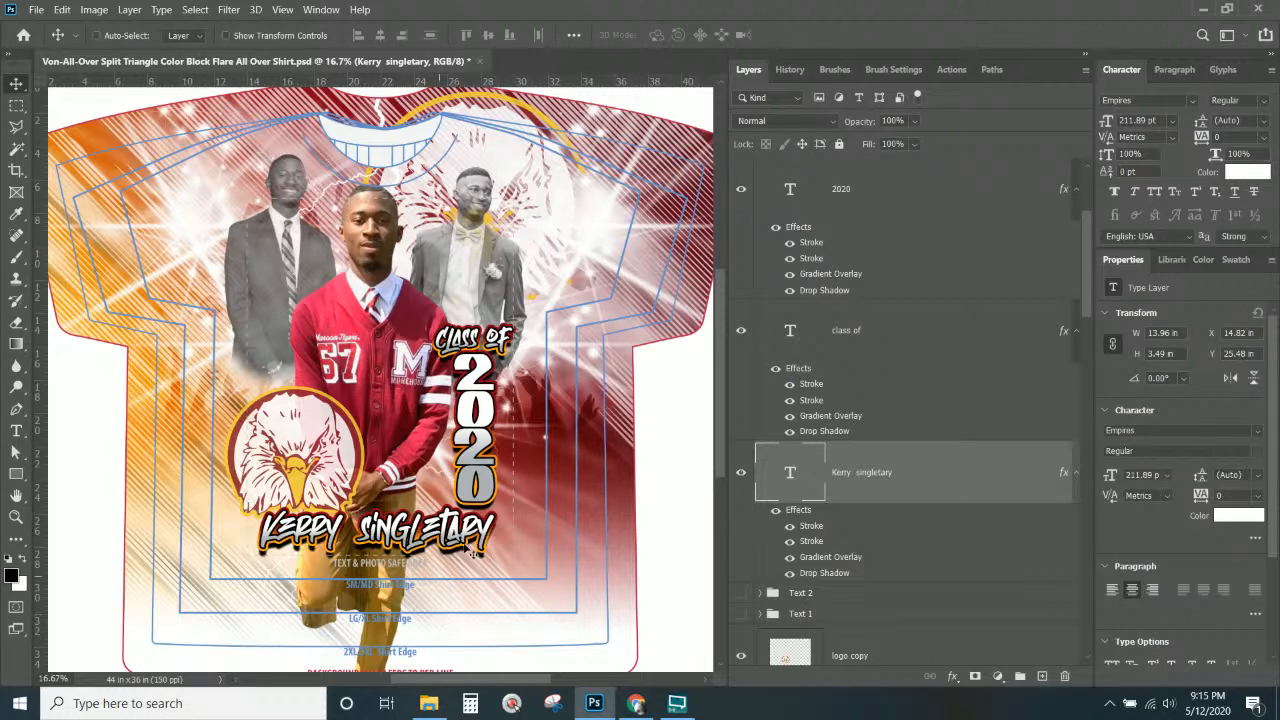
scroll(400, 605, "down", 3)
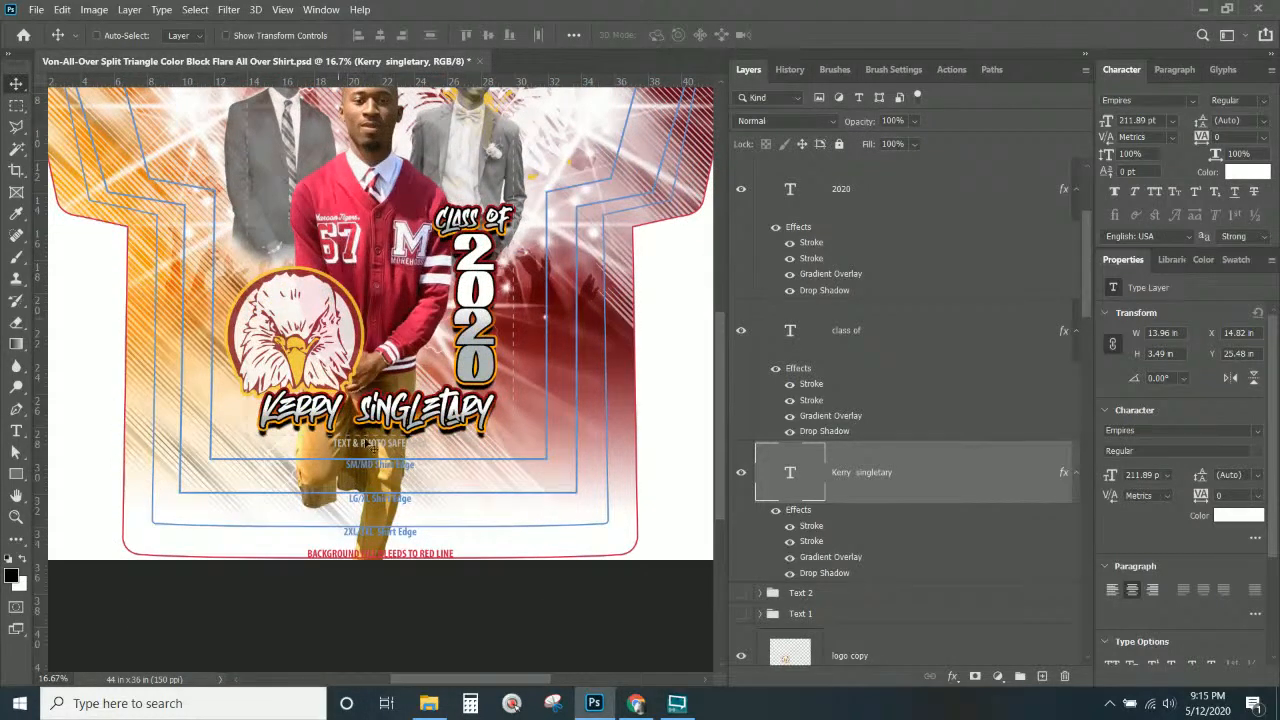
Add a layer mask to the red-jacket graduate cutout photo layer.
right_click(394, 225)
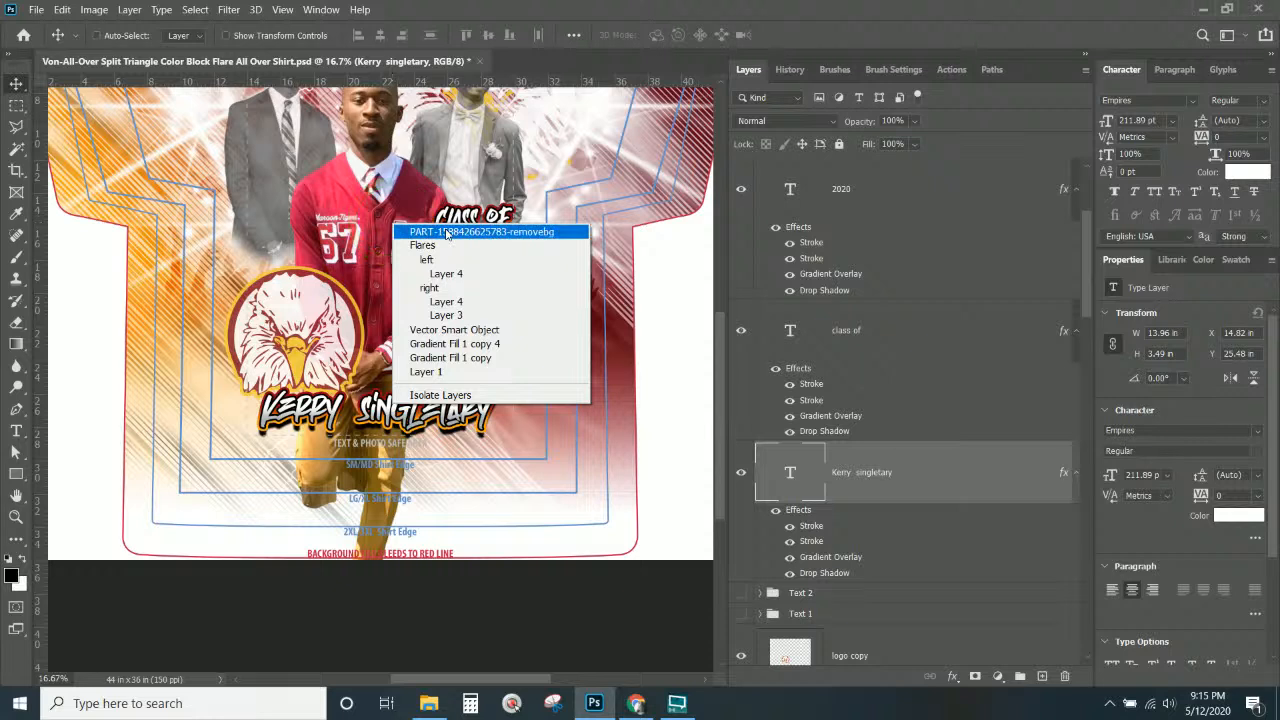
left_click(447, 233)
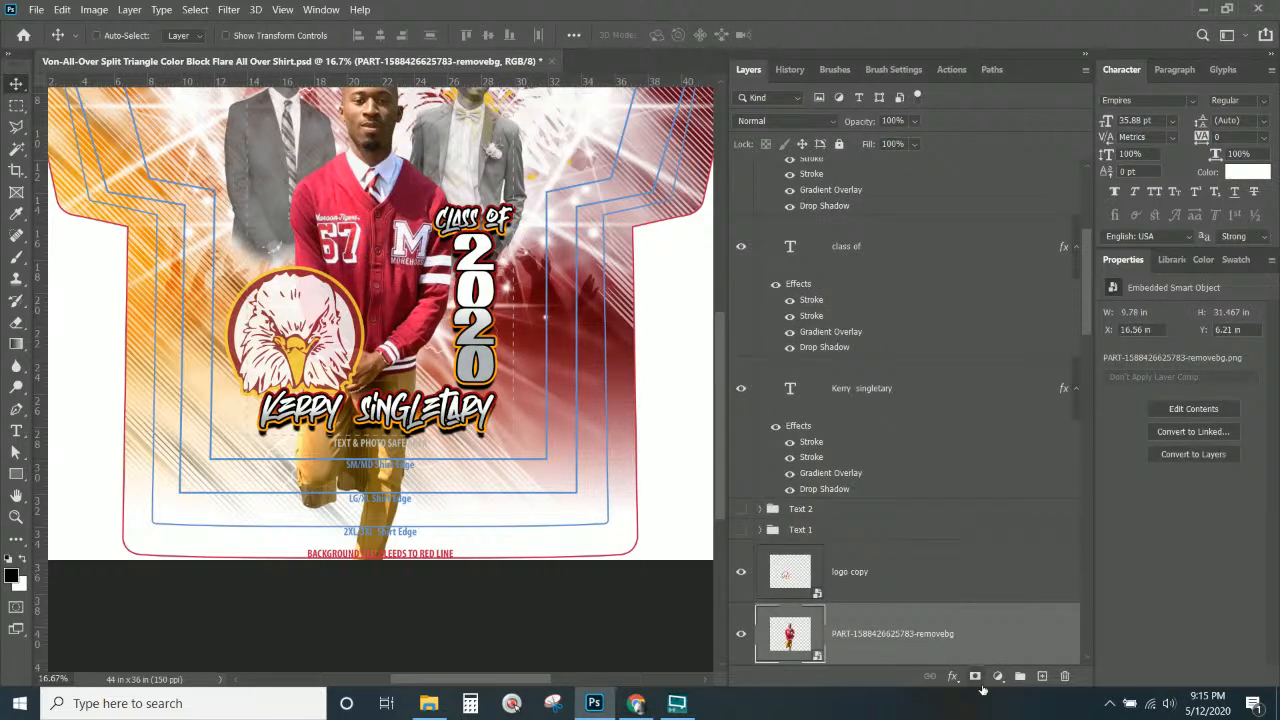
left_click(980, 676)
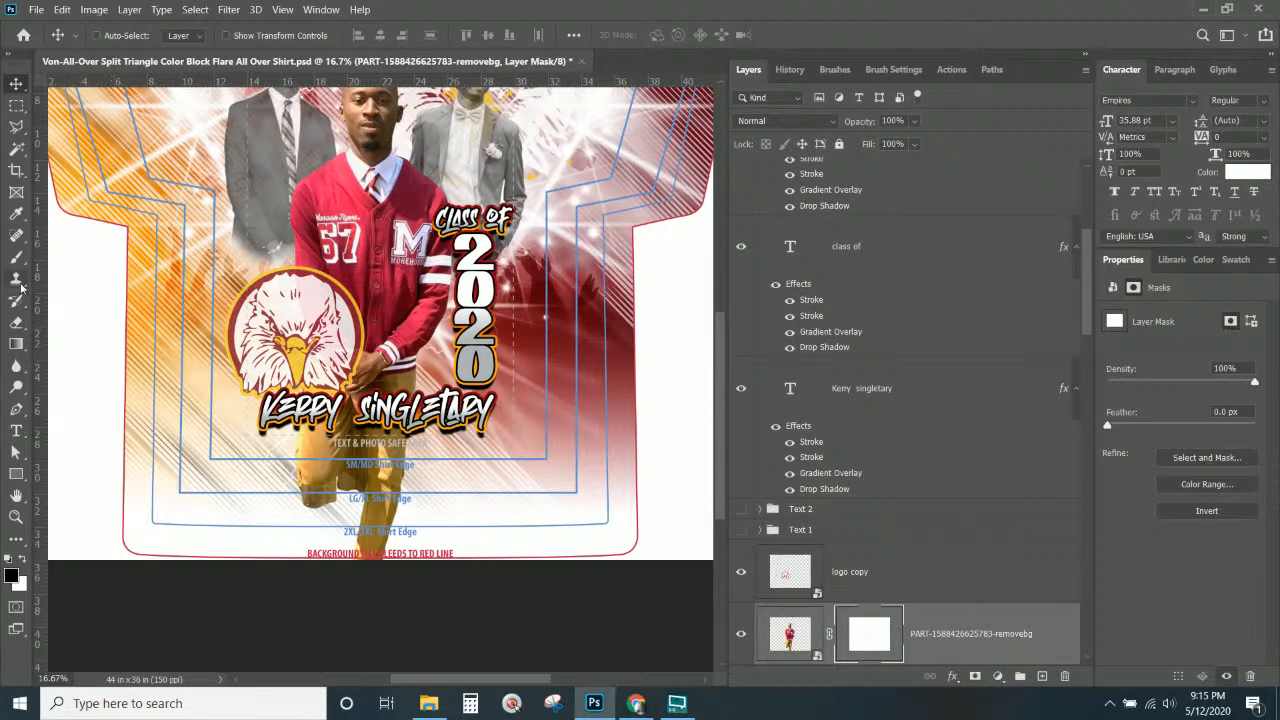
Draw a black foreground-to-transparent gradient upward on the mask to fade the photo's bottom.
left_click(16, 343)
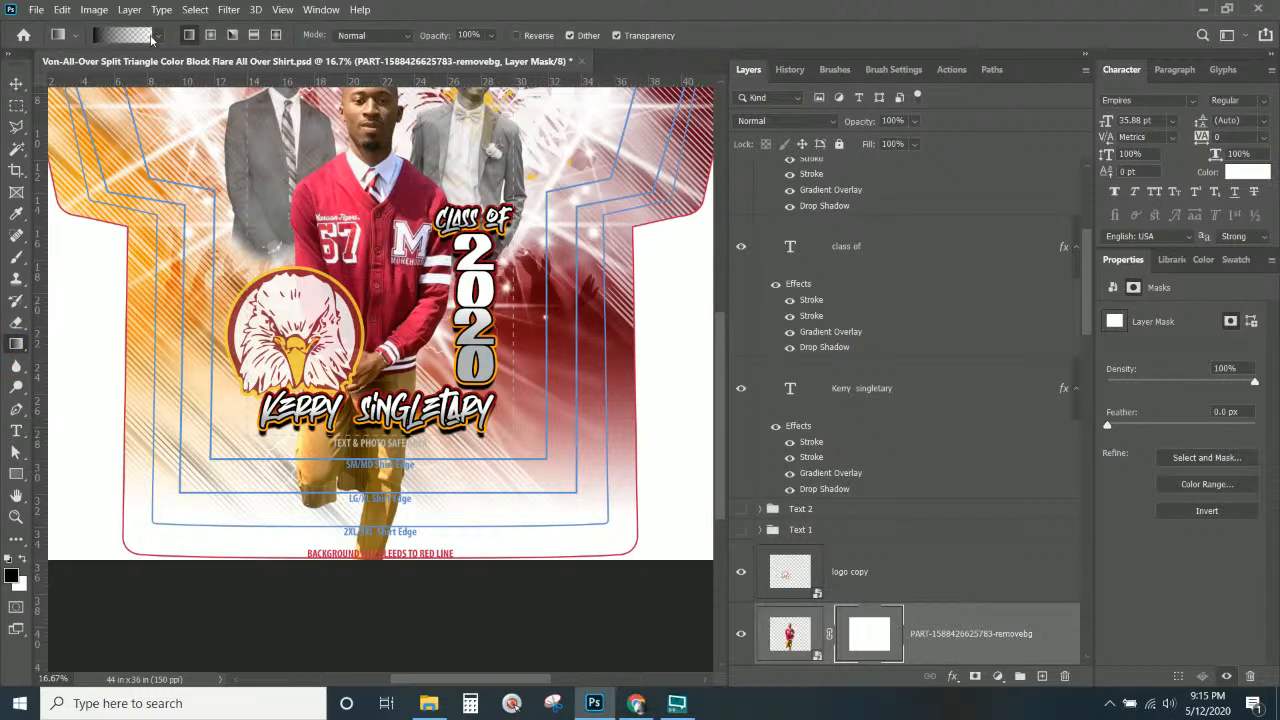
left_click(145, 40)
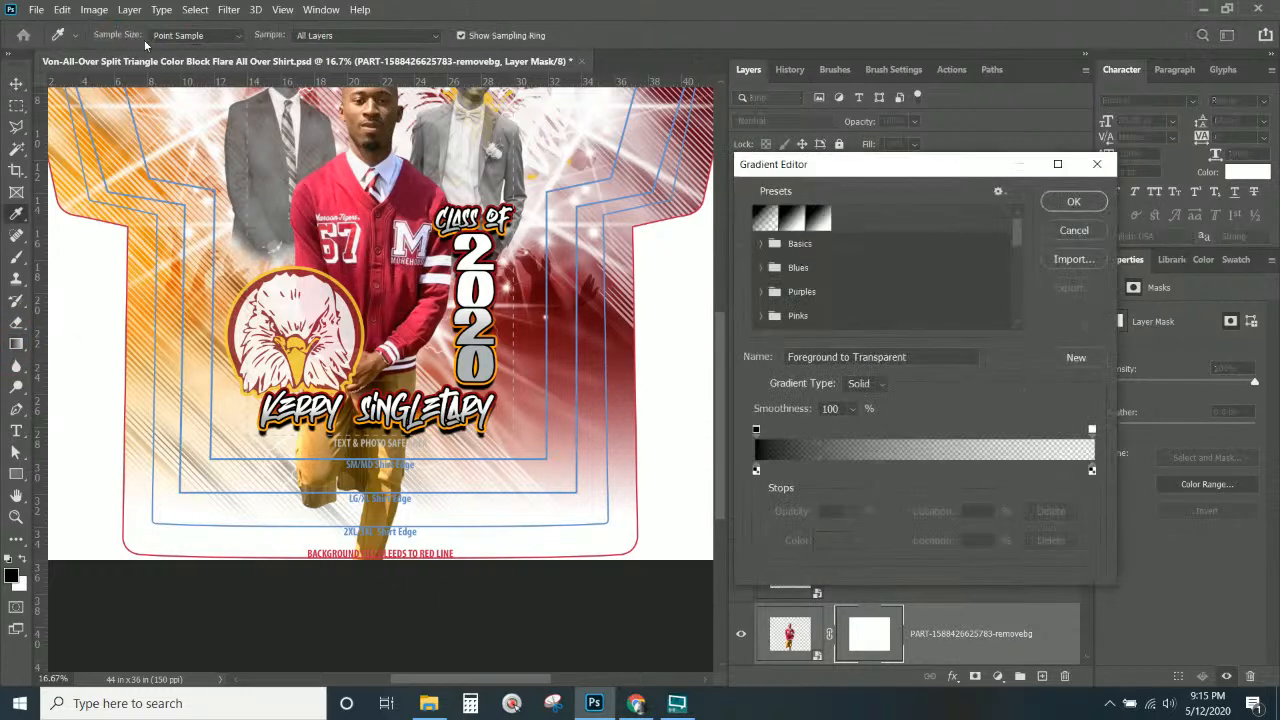
left_click(1064, 236)
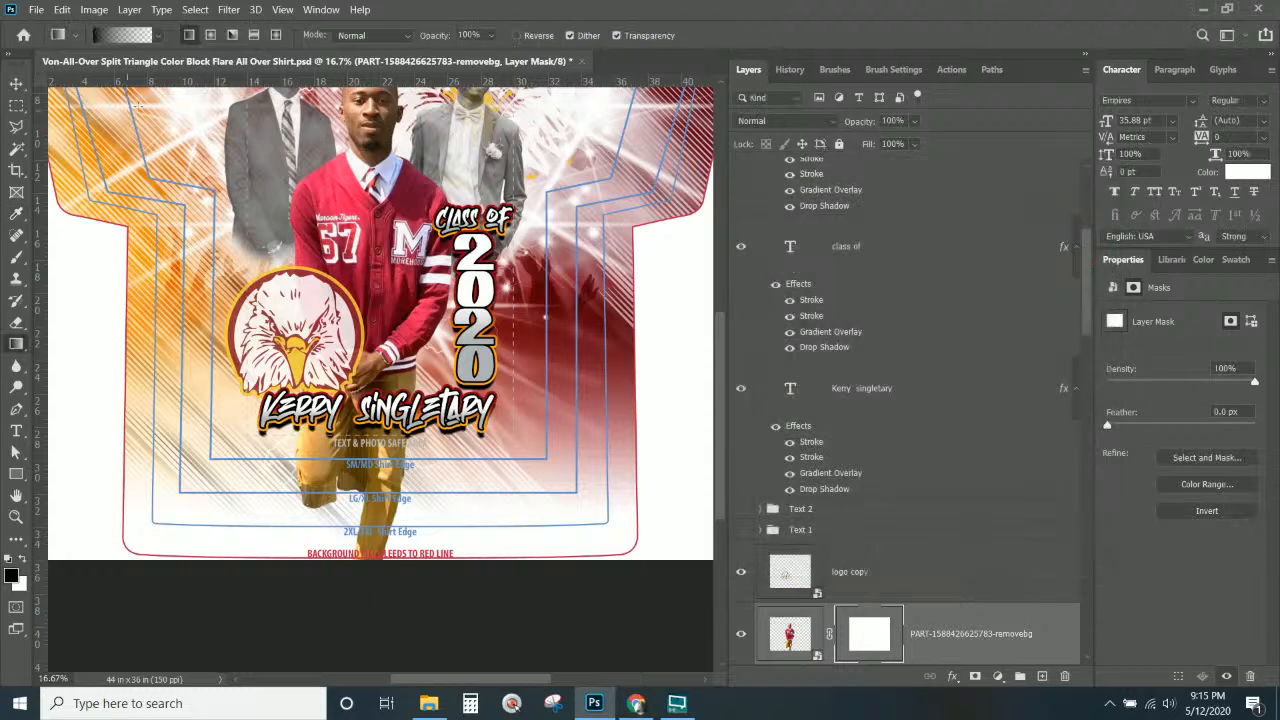
left_click(158, 35)
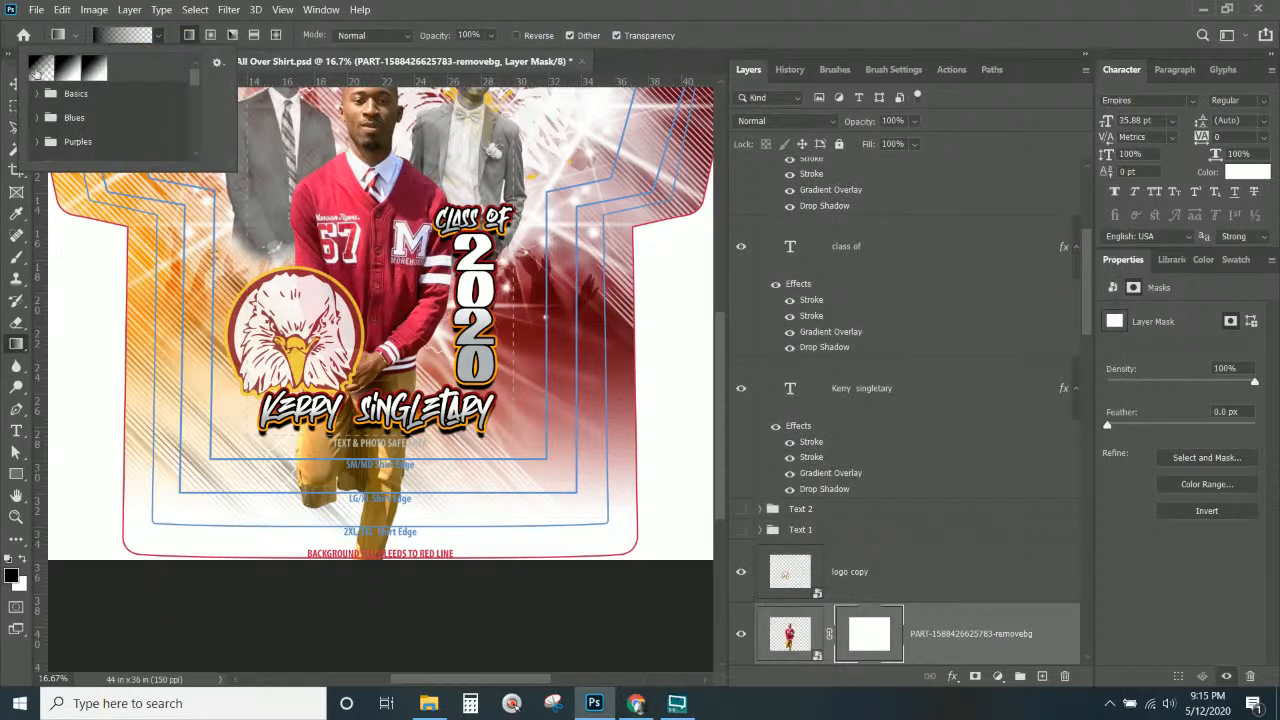
left_click(42, 73)
left_click(14, 577)
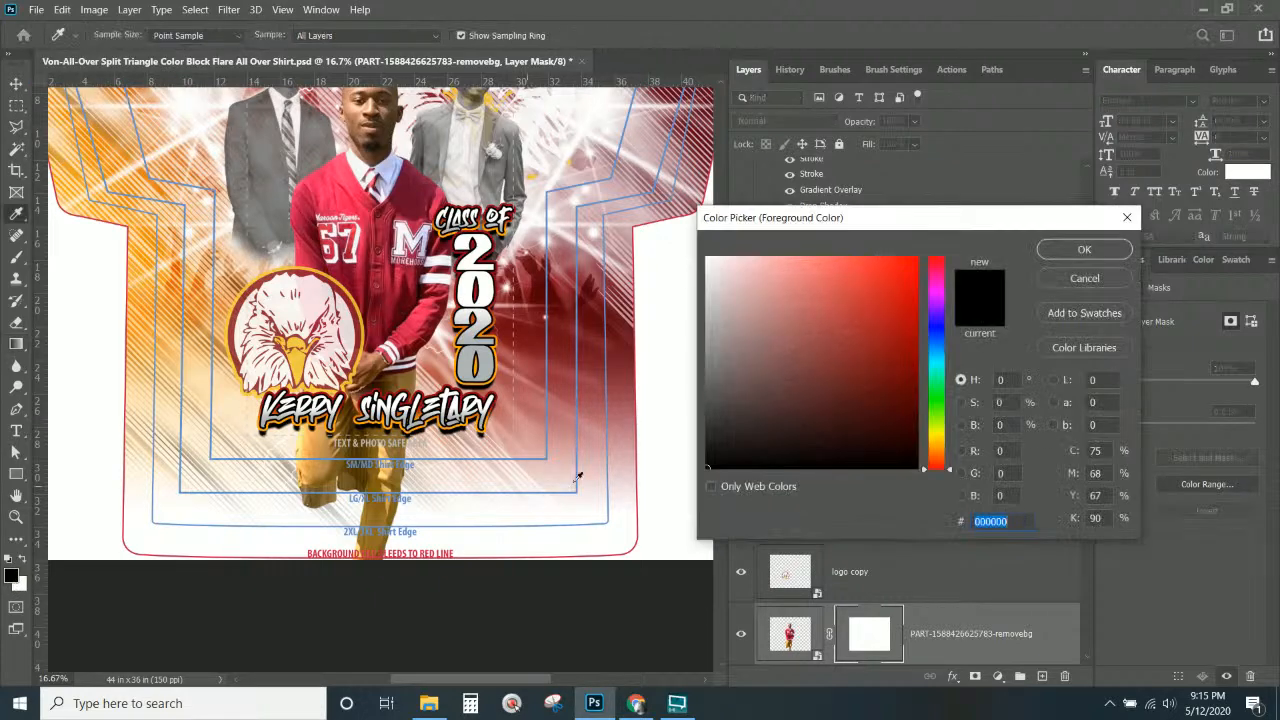
left_click(1058, 251)
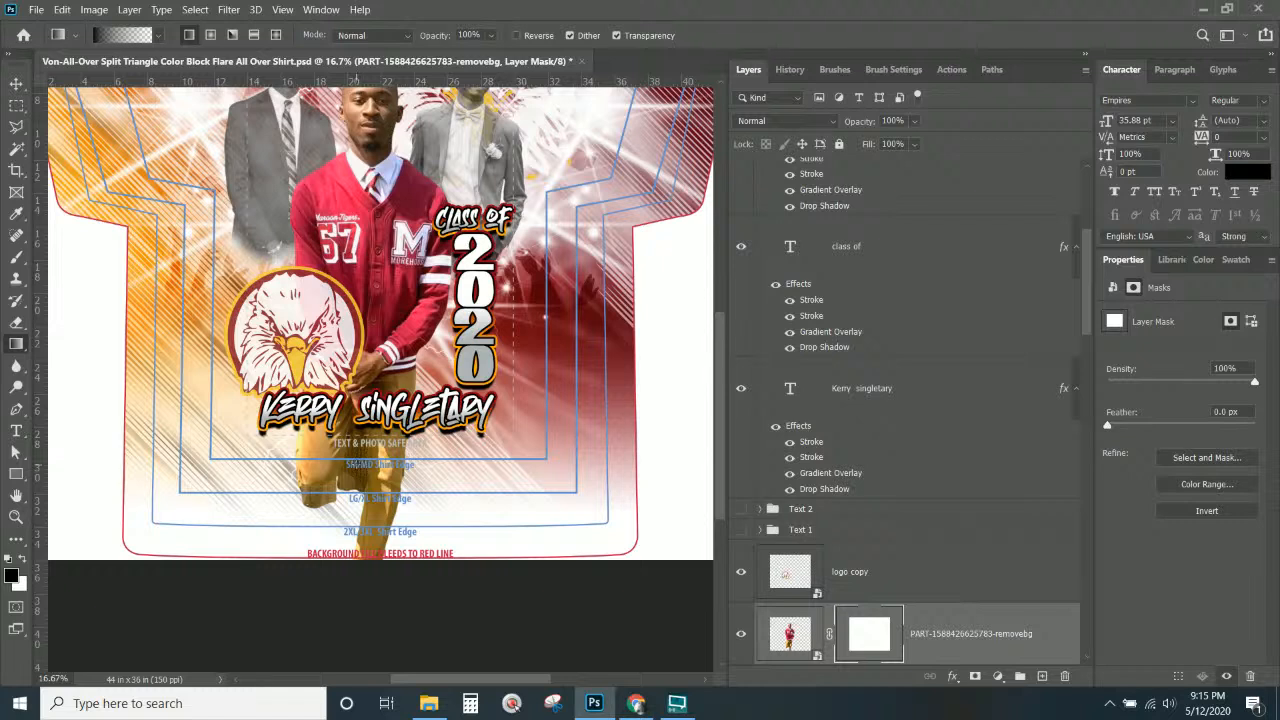
left_click_drag(357, 464, 368, 306)
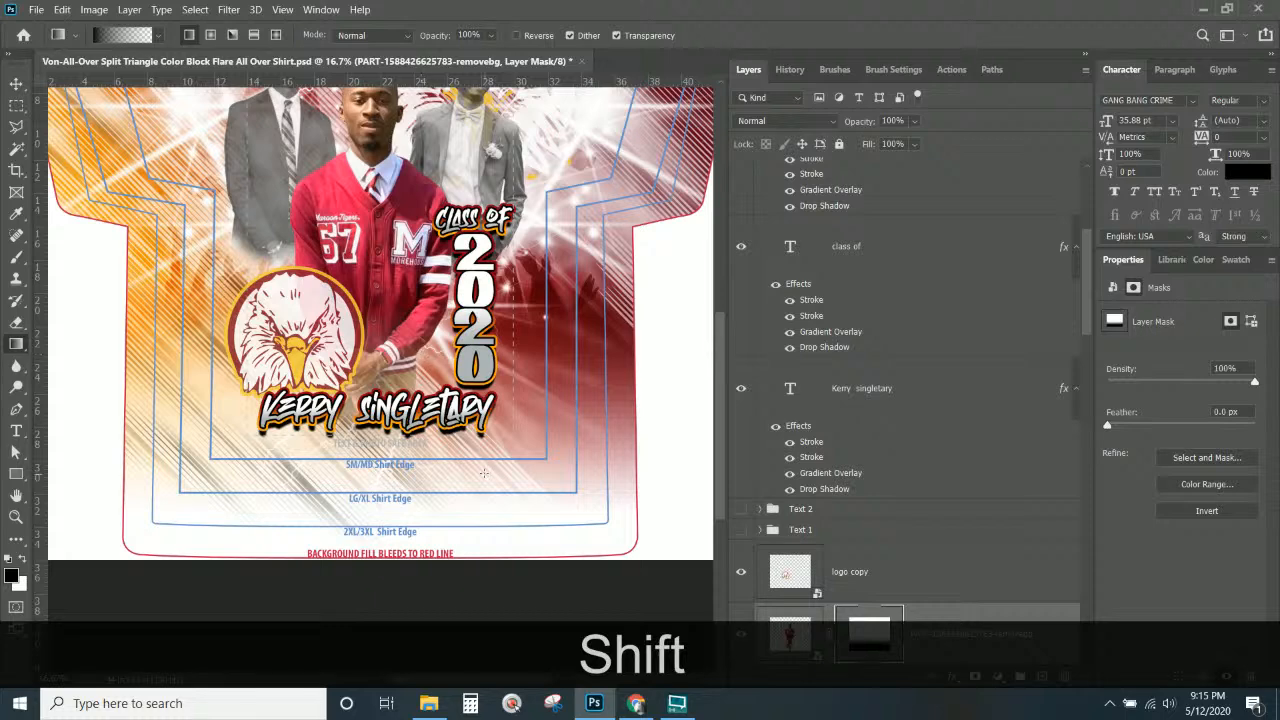
scroll(484, 472, "up", 3)
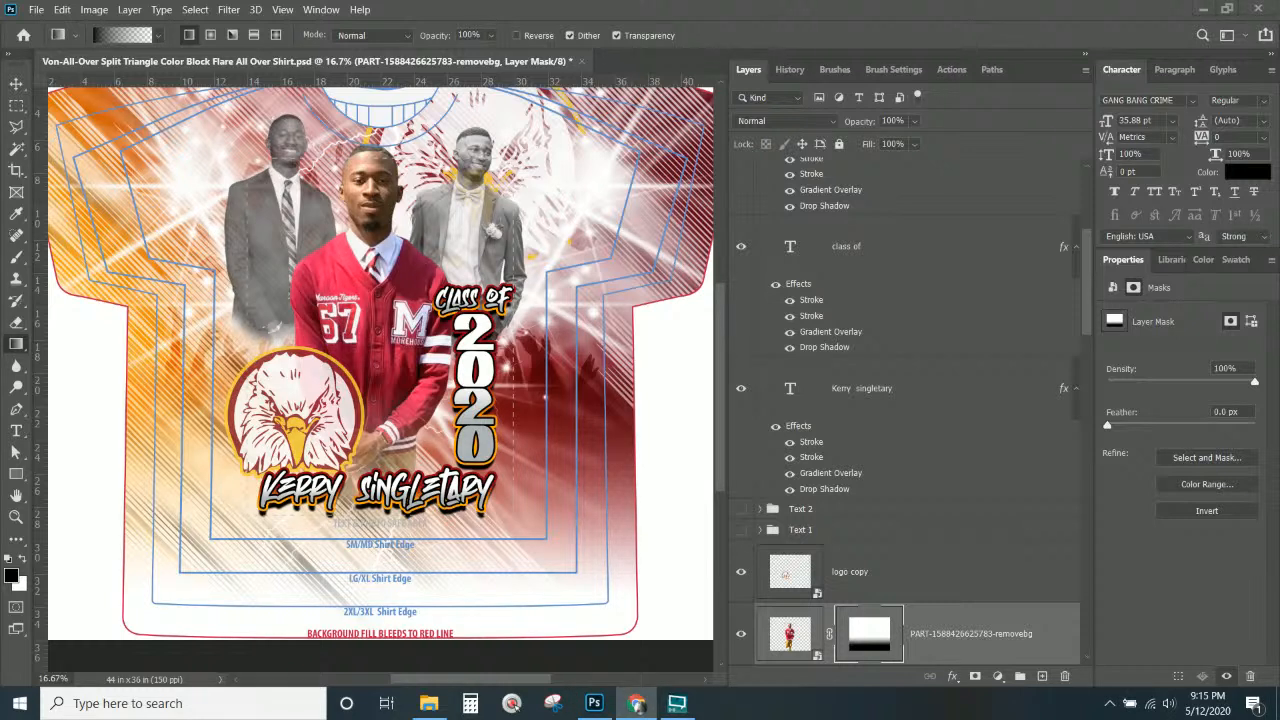
scroll(408, 300, "up", 1)
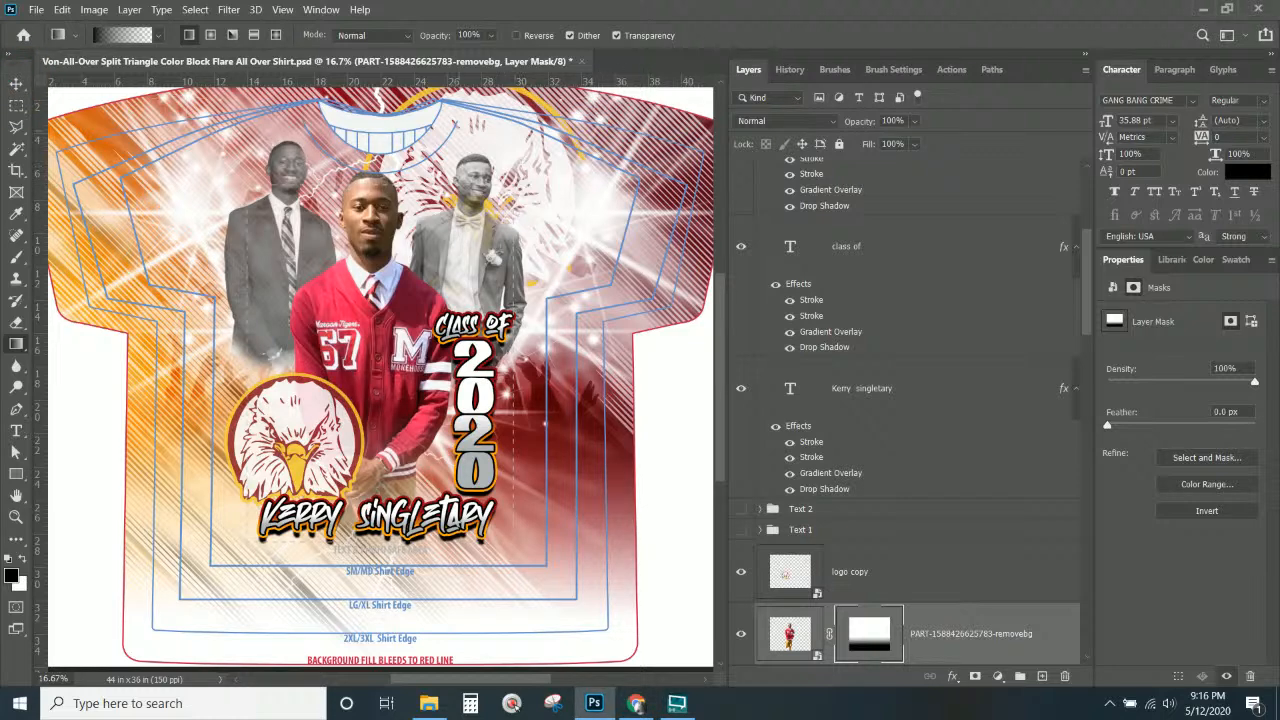
left_click(16, 83)
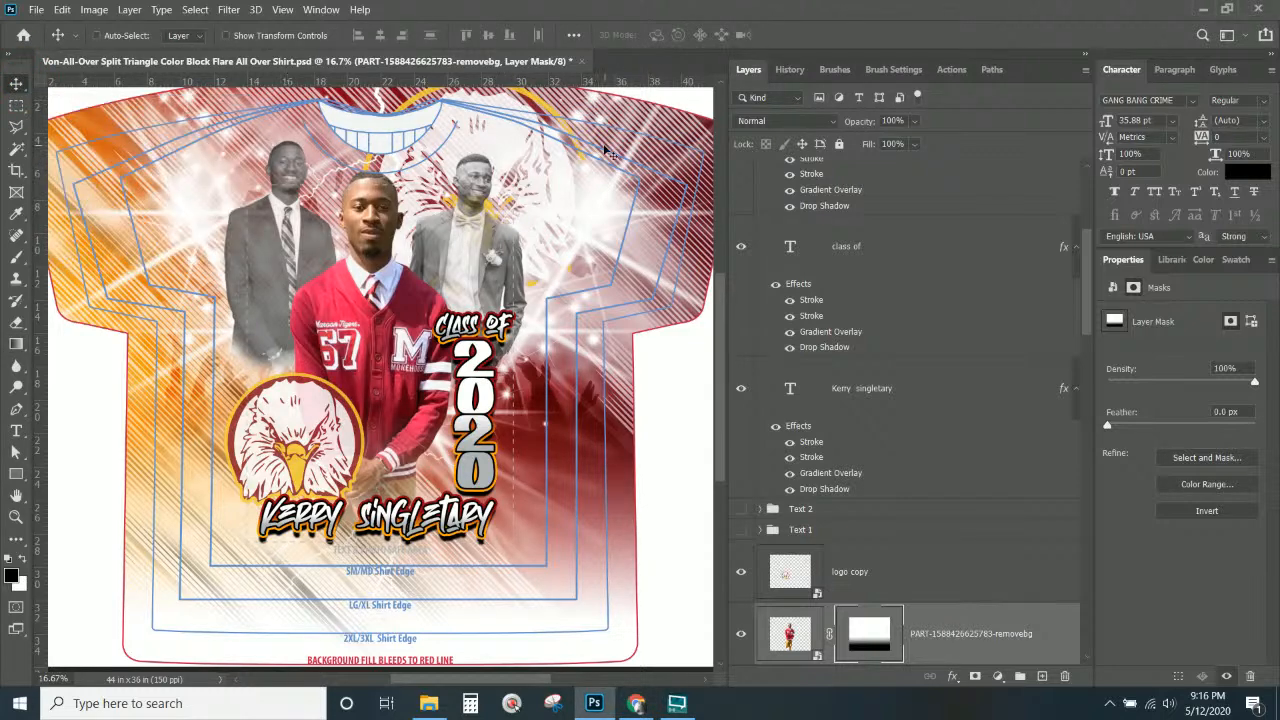
Move the logo layer to a new spot near the top of the shirt.
right_click(508, 140)
left_click(528, 148)
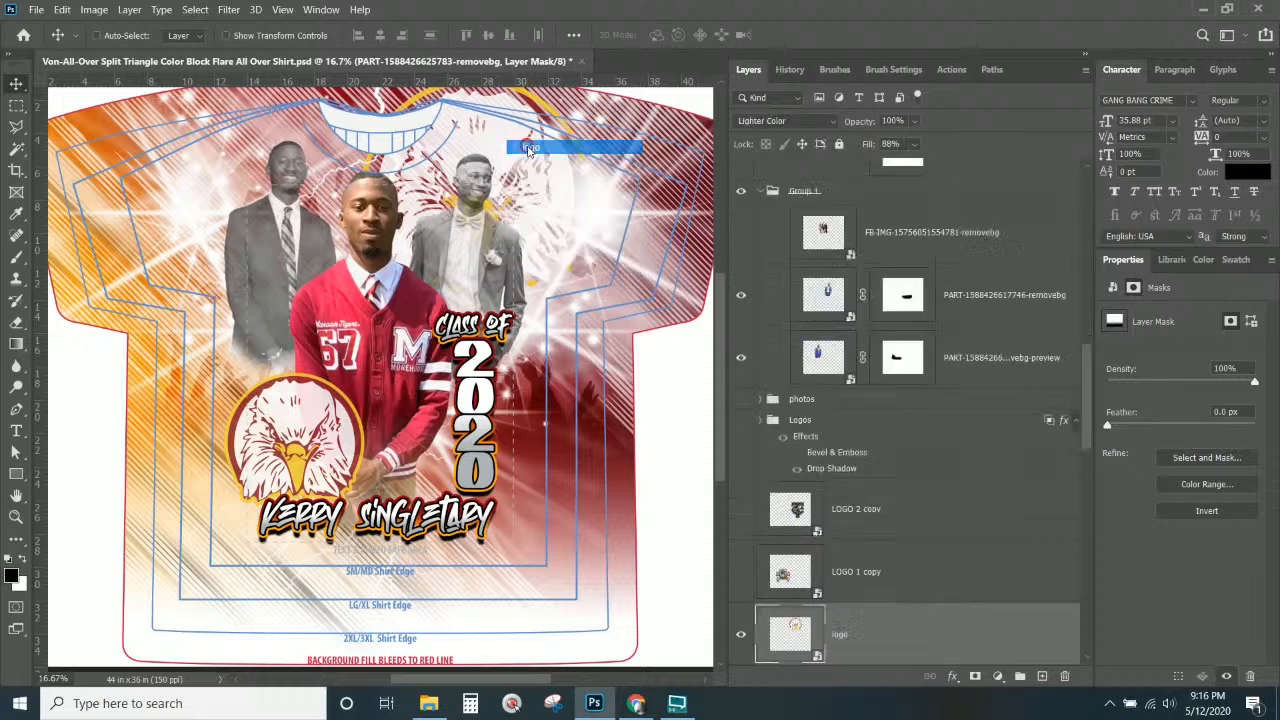
left_click_drag(504, 200, 465, 120)
left_click_drag(368, 125, 491, 161)
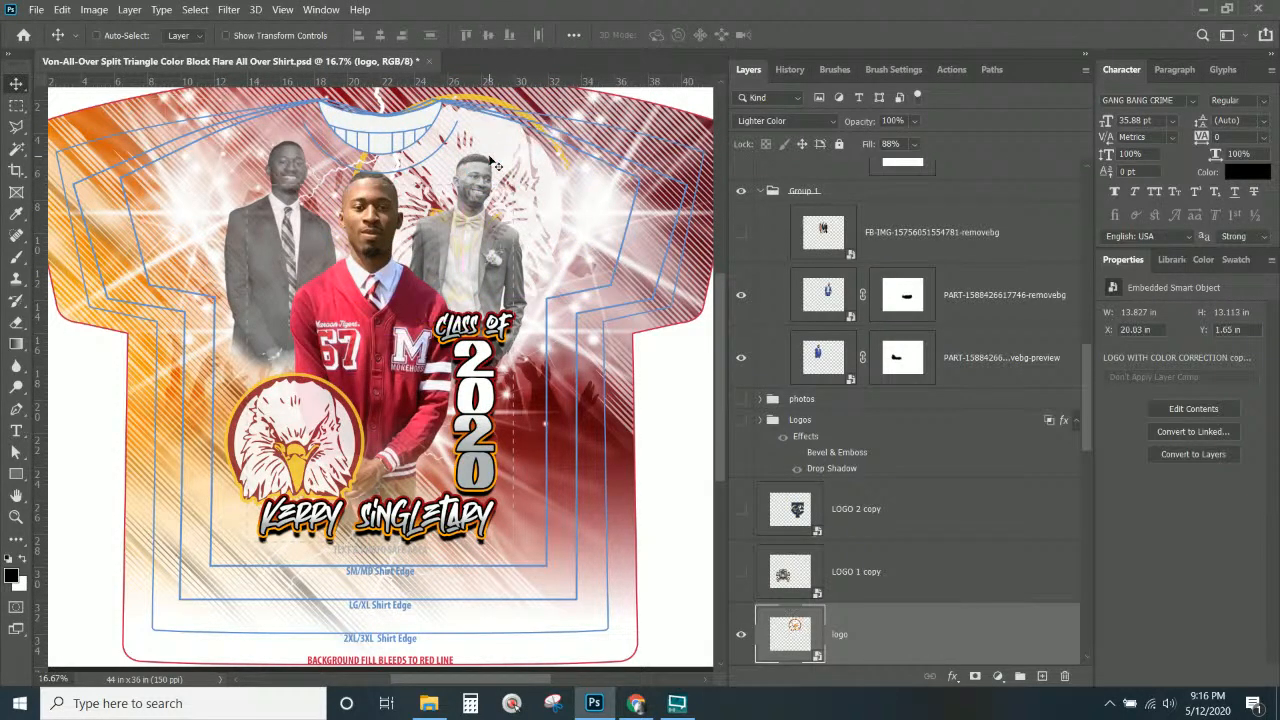
key("Return")
Lower the logo layer's fill to 64%, then select the 2020 text layer.
left_click(915, 148)
left_click(912, 165)
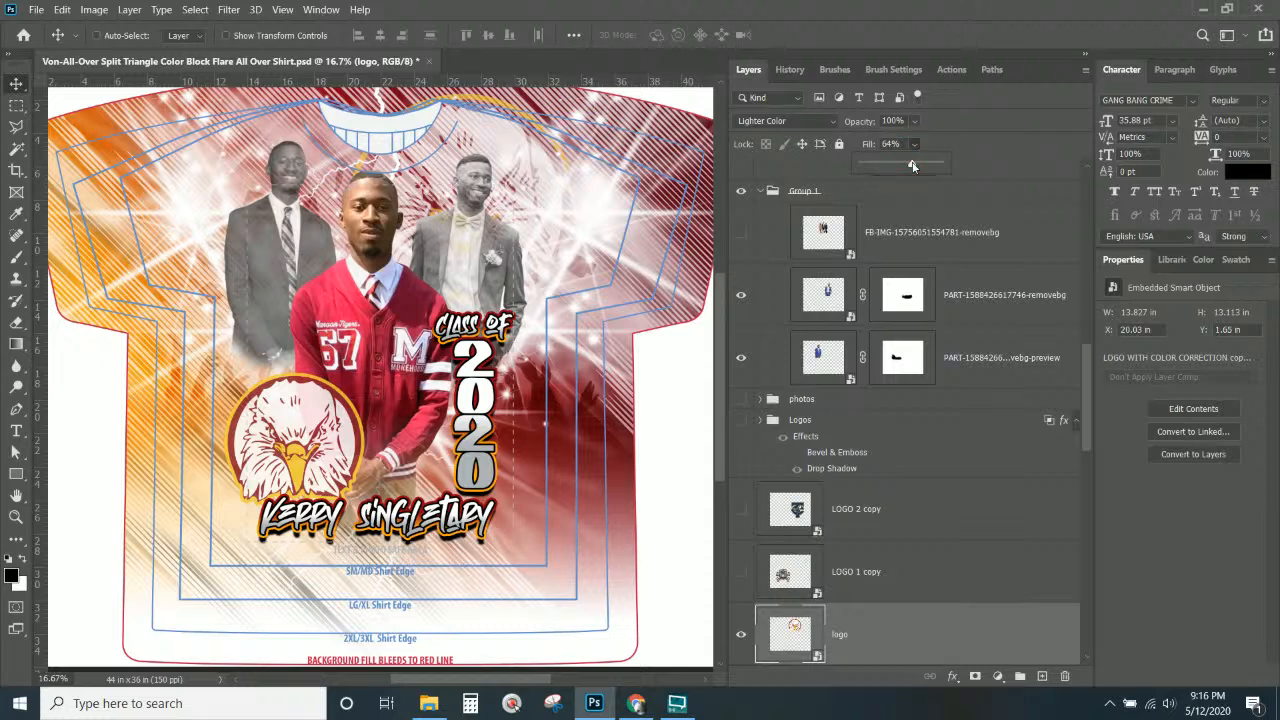
key("Return")
right_click(497, 411)
left_click(515, 411)
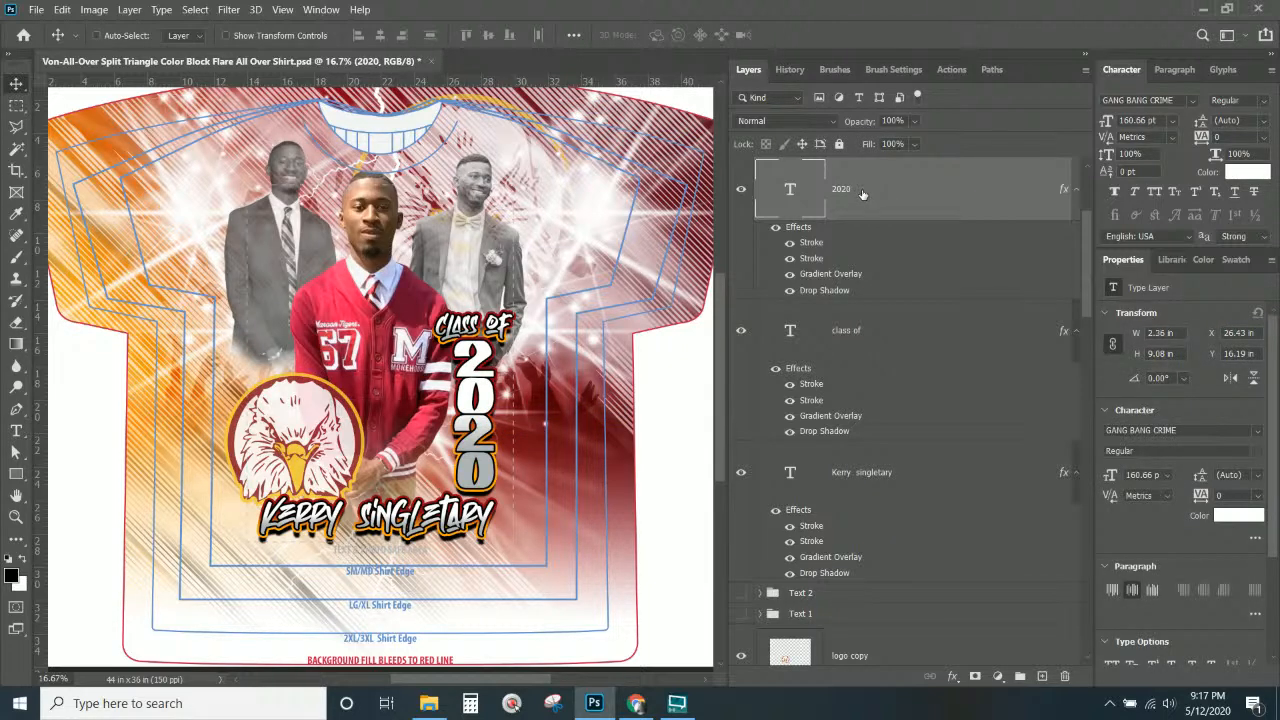
Read the 2020 text's GANG BANG CRIME font in the Character panel, then switch to Chrome.
left_click(1115, 100)
left_click(634, 706)
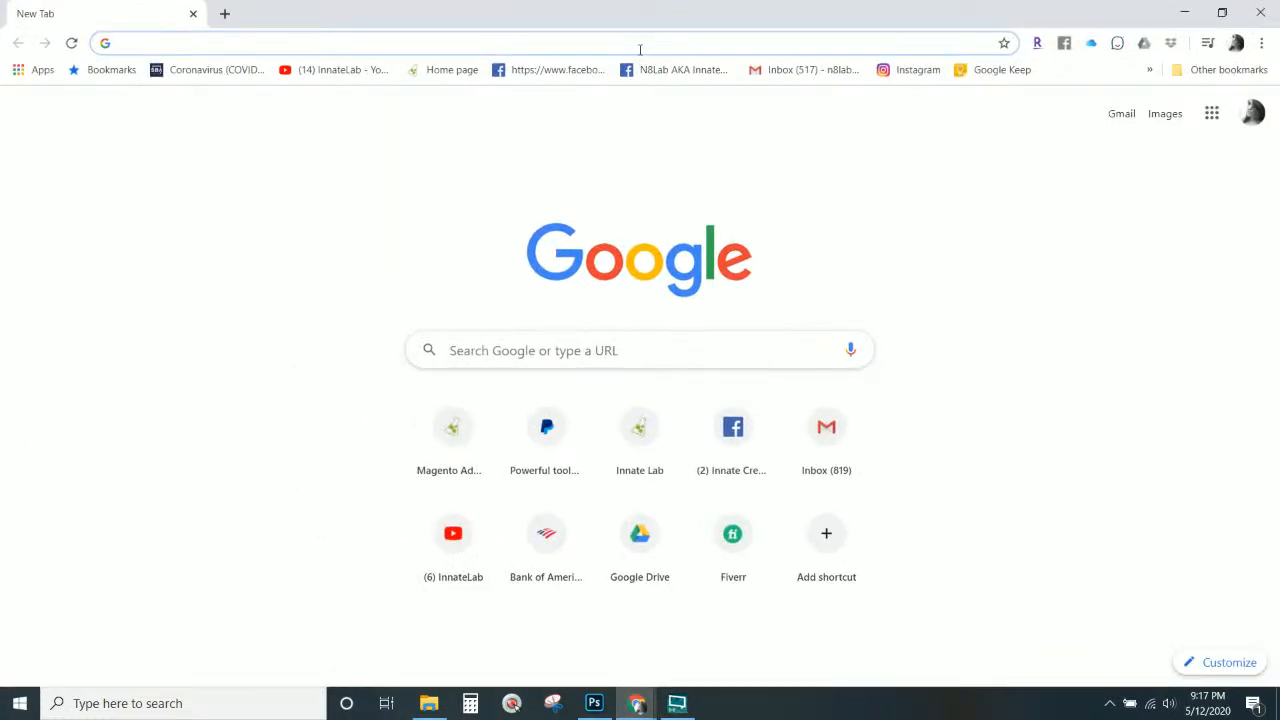
Search Google for 'gang bang crime font' and open the dafont.com result.
left_click(641, 45)
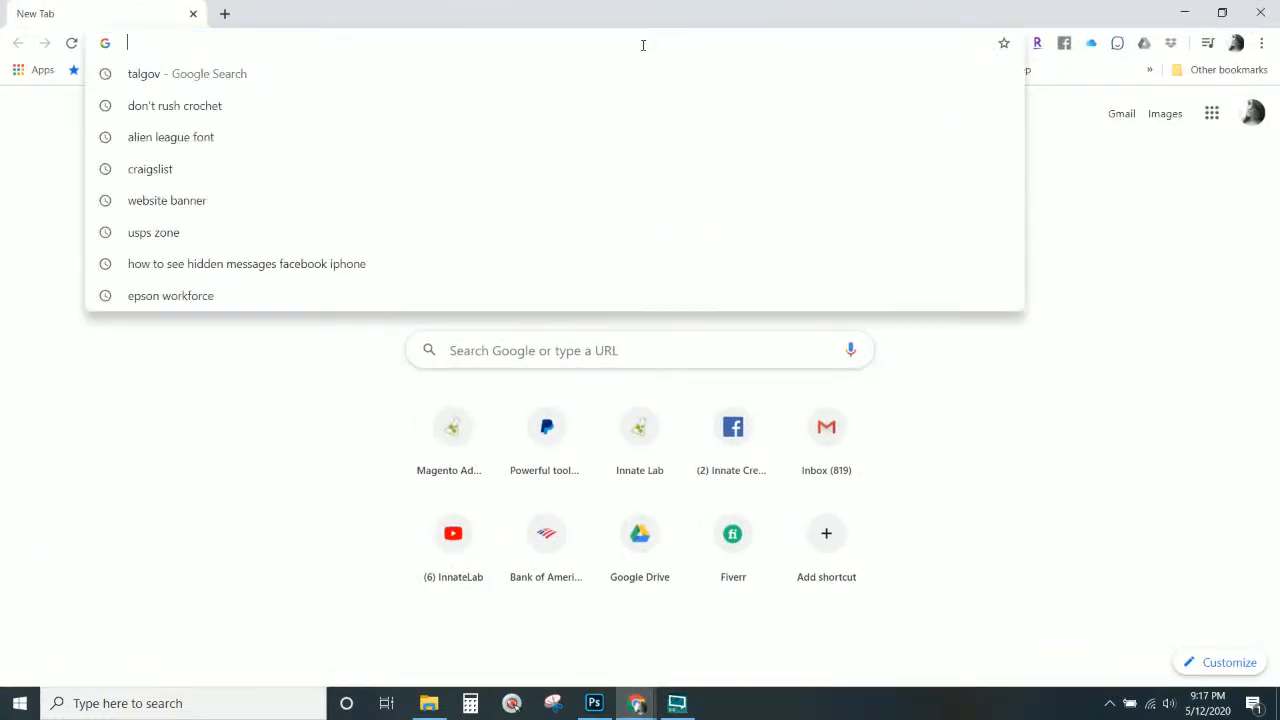
type("gang m")
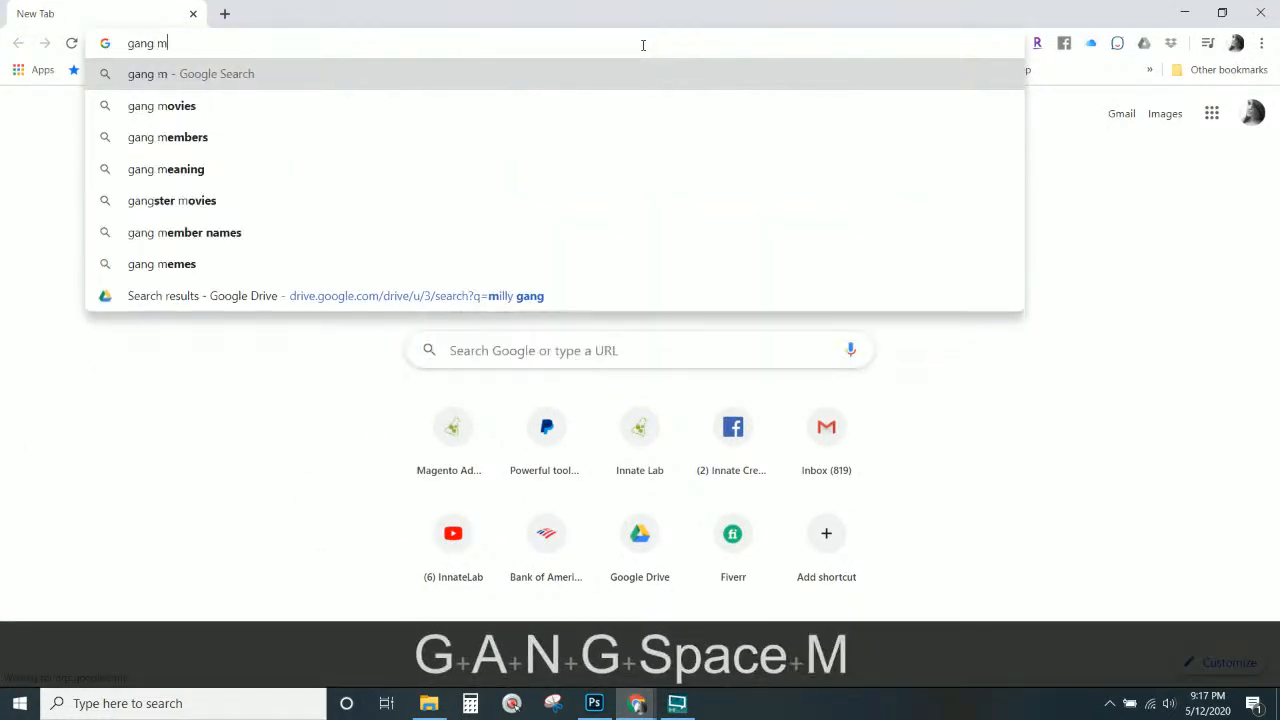
key("BackSpace")
type("bang ")
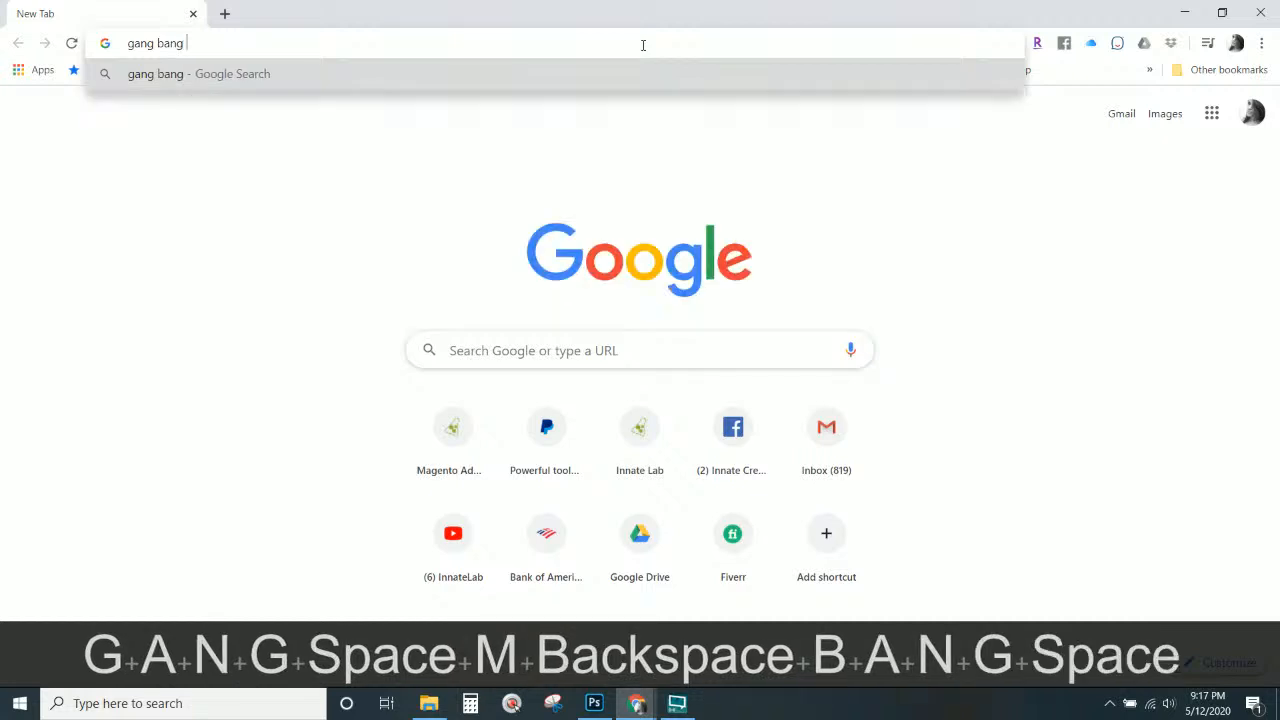
type("crime font")
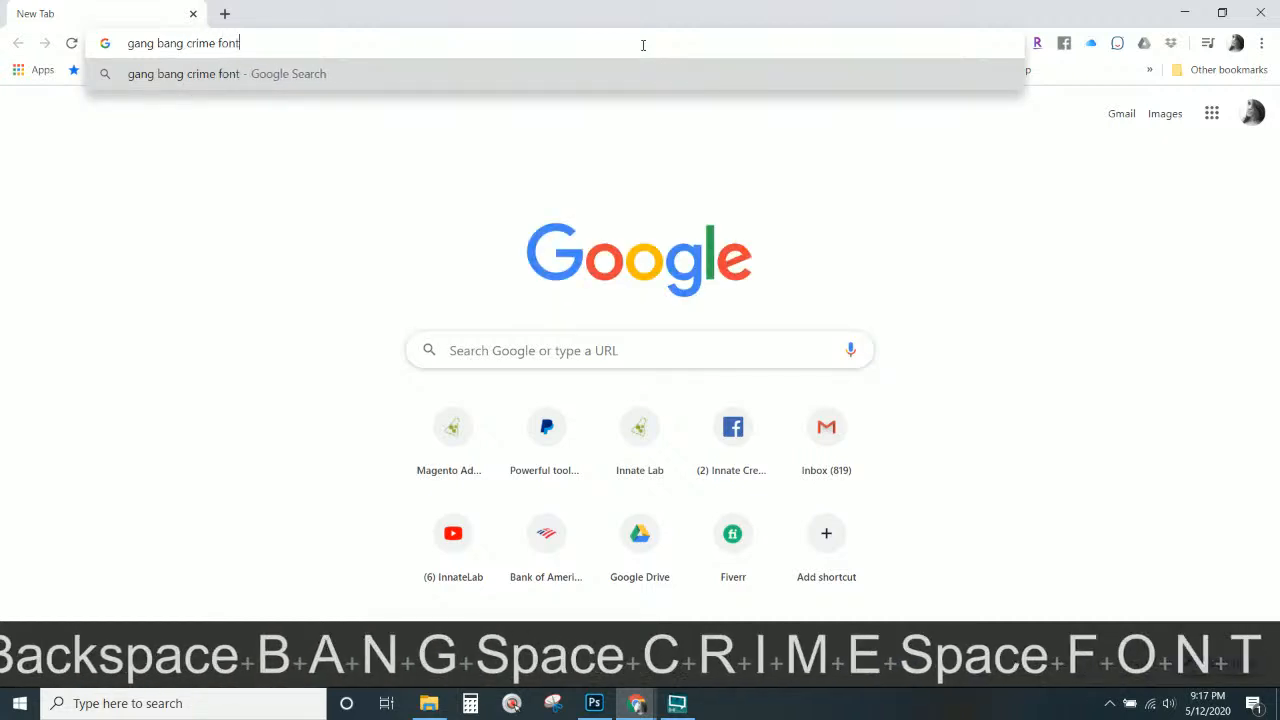
key("Return")
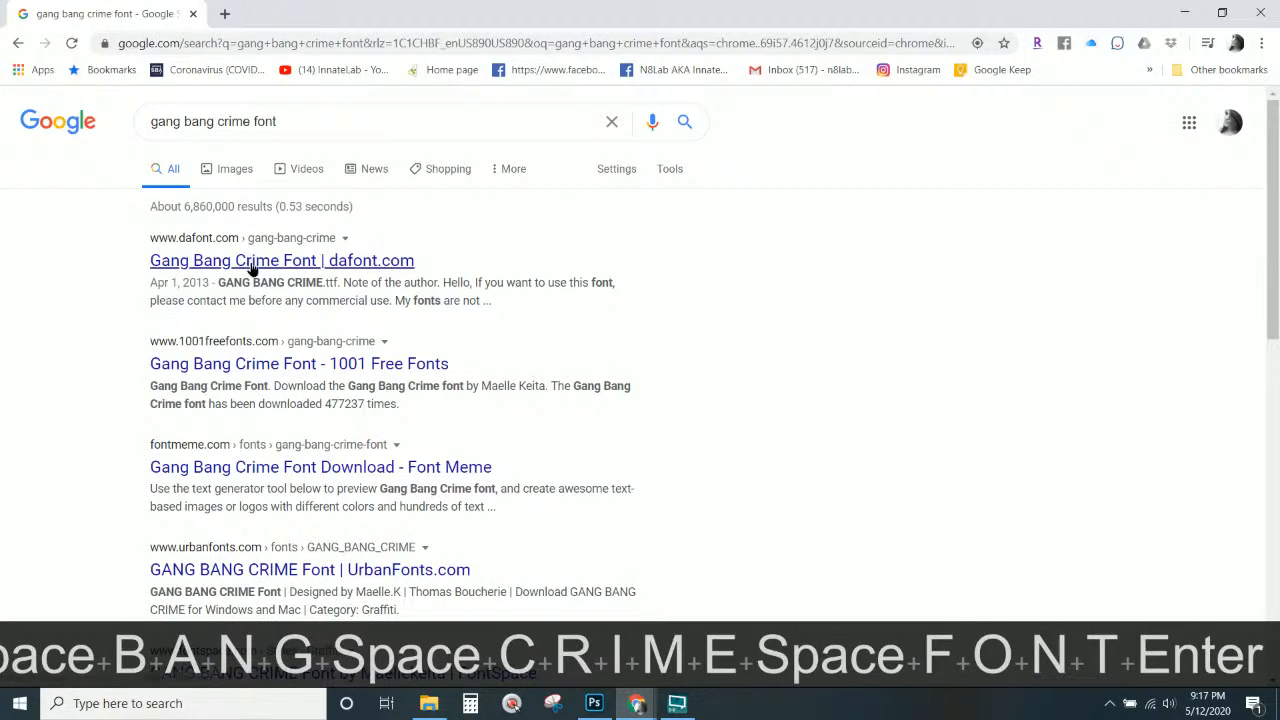
left_click(250, 262)
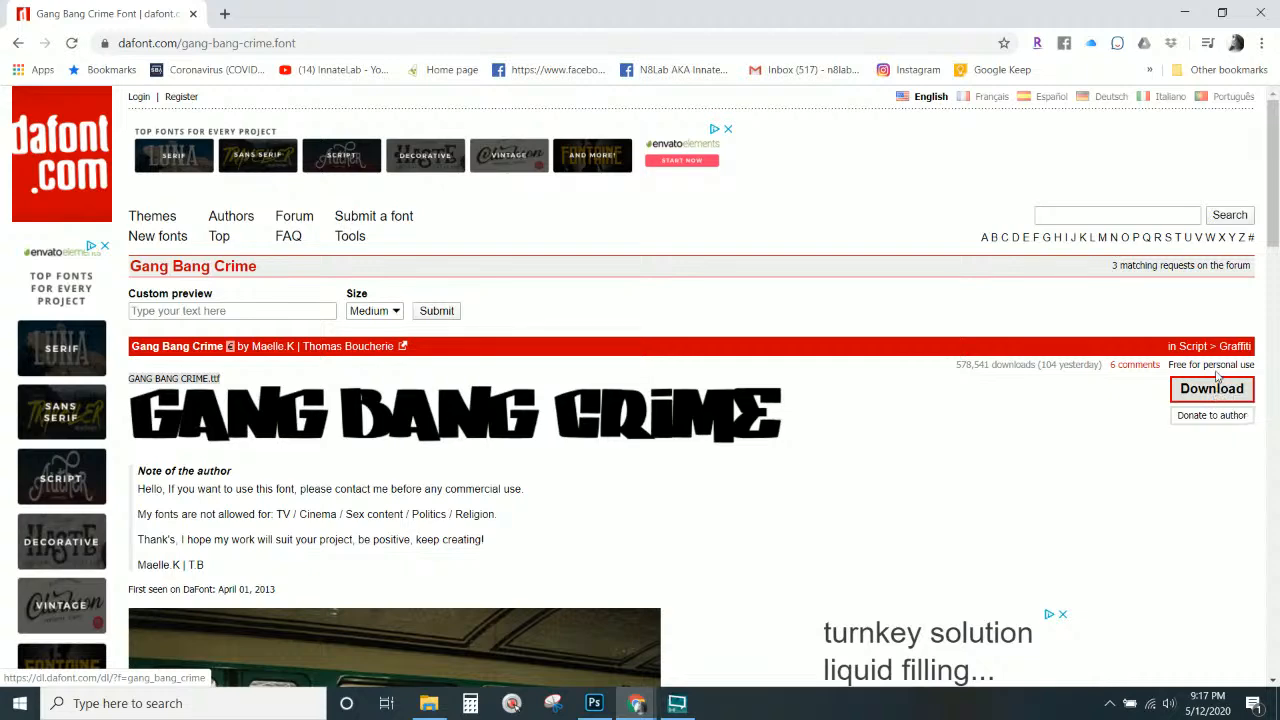
Close Chrome and collapse the effects list on the 2020 text layer.
left_click(1256, 13)
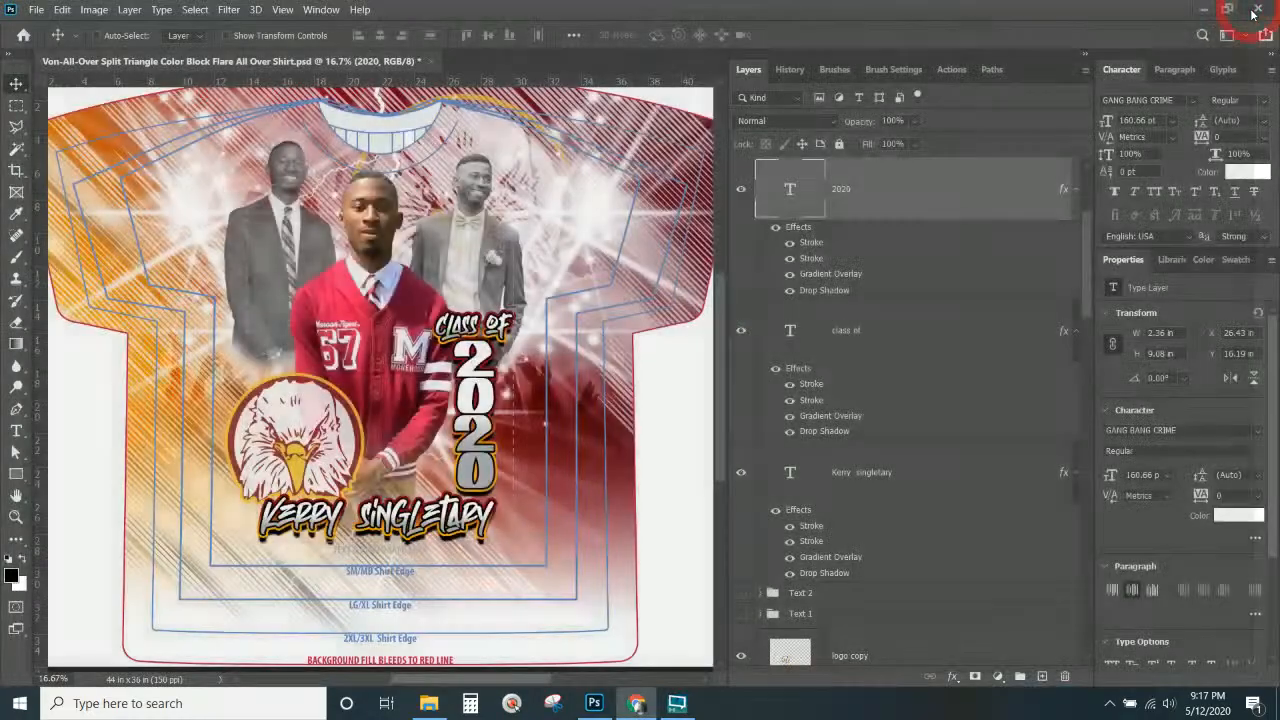
scroll(481, 369, "up", 2)
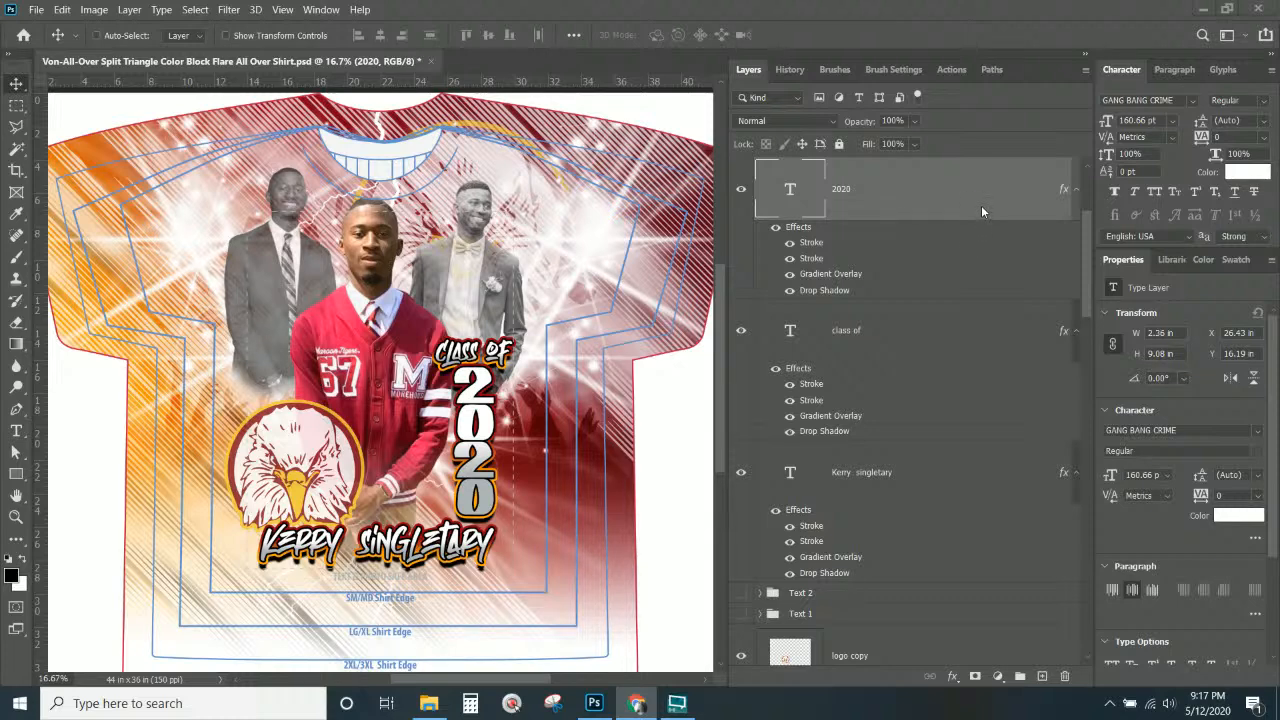
left_click(1076, 191)
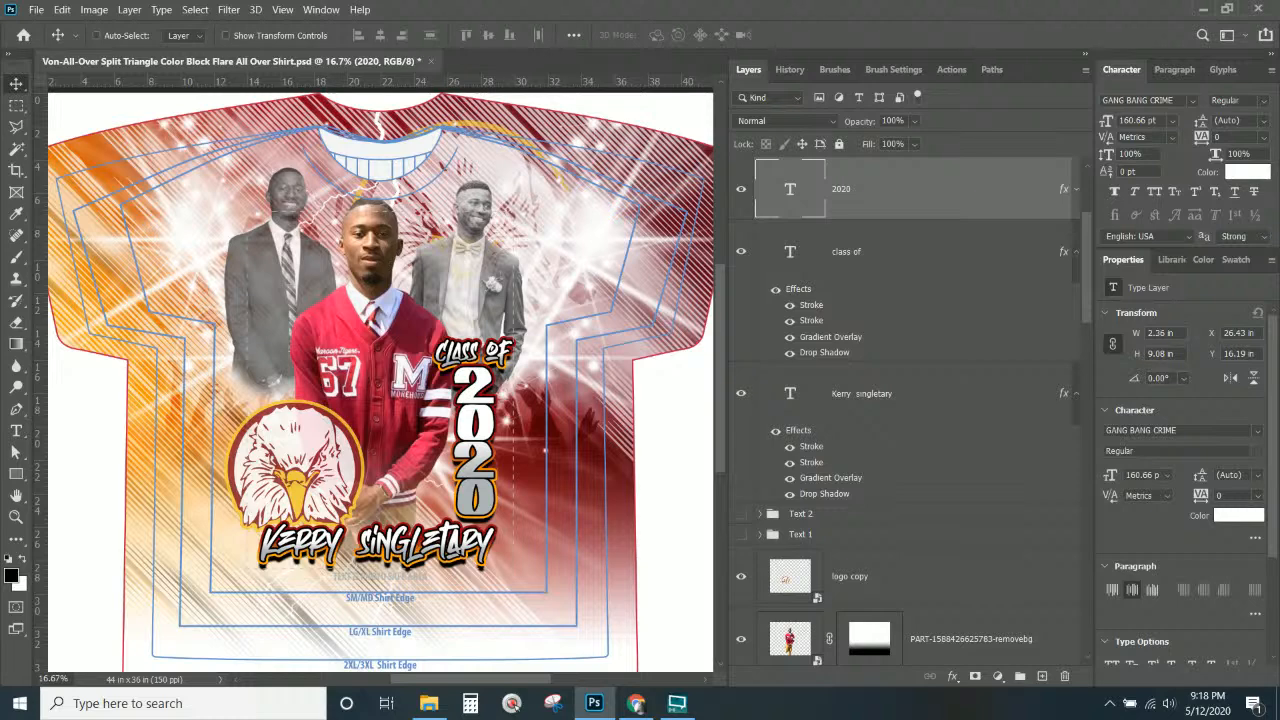
Toggle the TurnOFF4Printing layer off and on to compare, leaving it hidden.
scroll(594, 362, "up", 2)
scroll(741, 250, "up", 3)
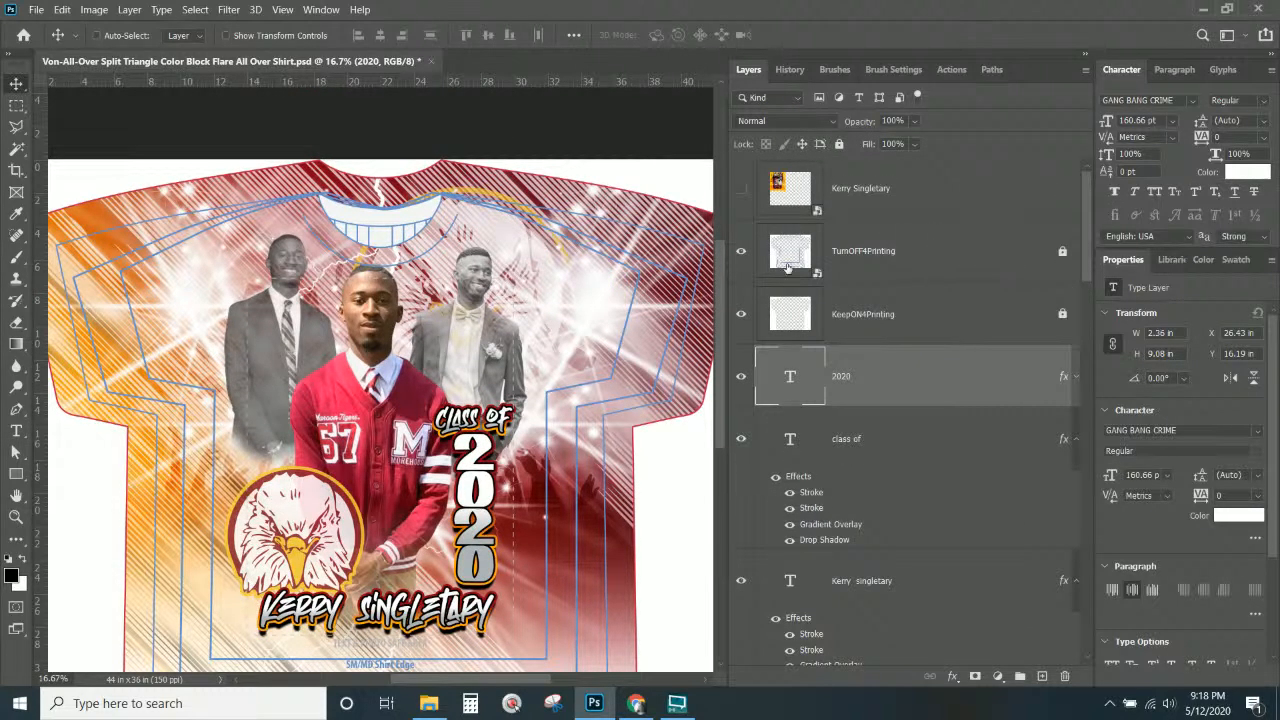
left_click(741, 250)
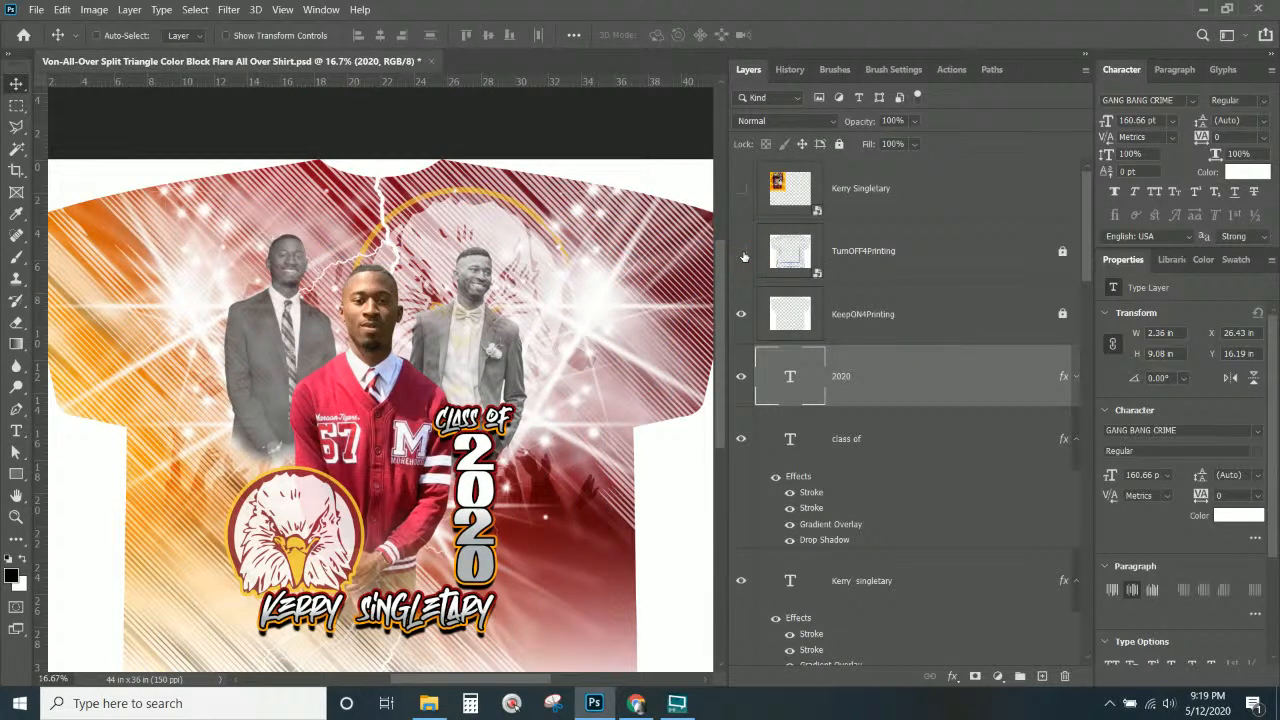
scroll(744, 257, "down", 3)
scroll(414, 383, "down", 2)
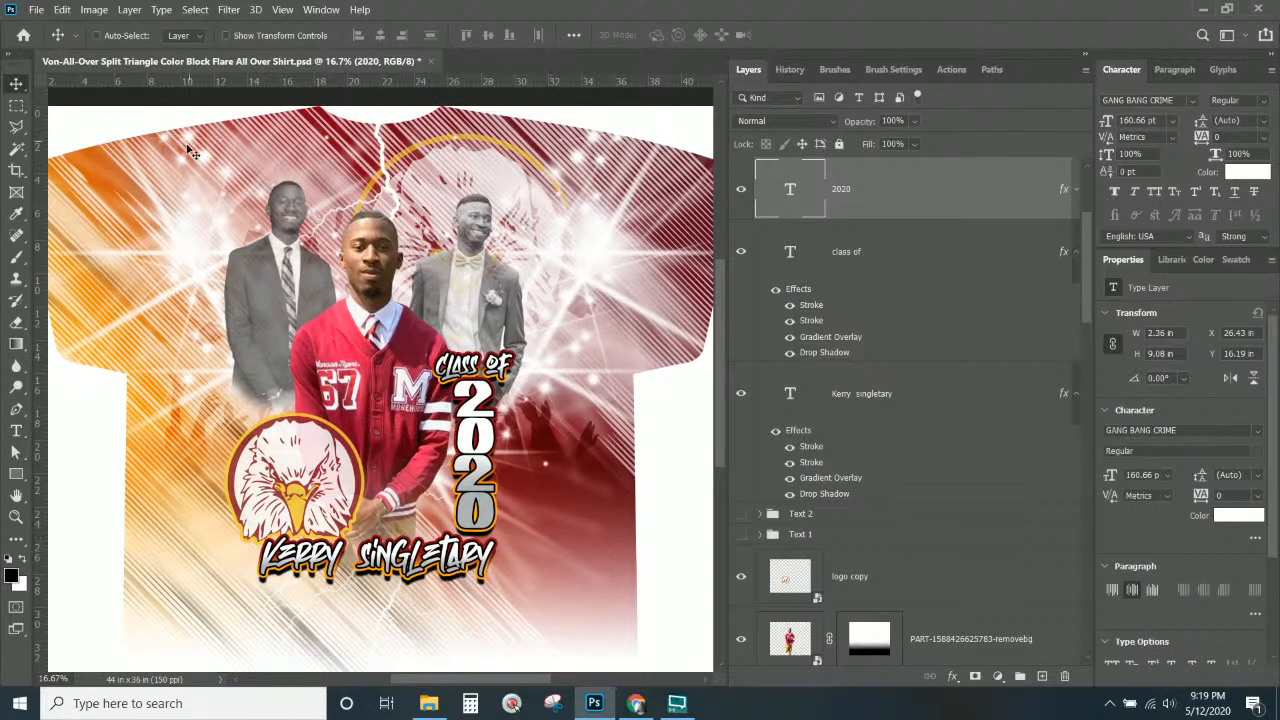
scroll(360, 248, "up", 2)
scroll(740, 255, "up", 3)
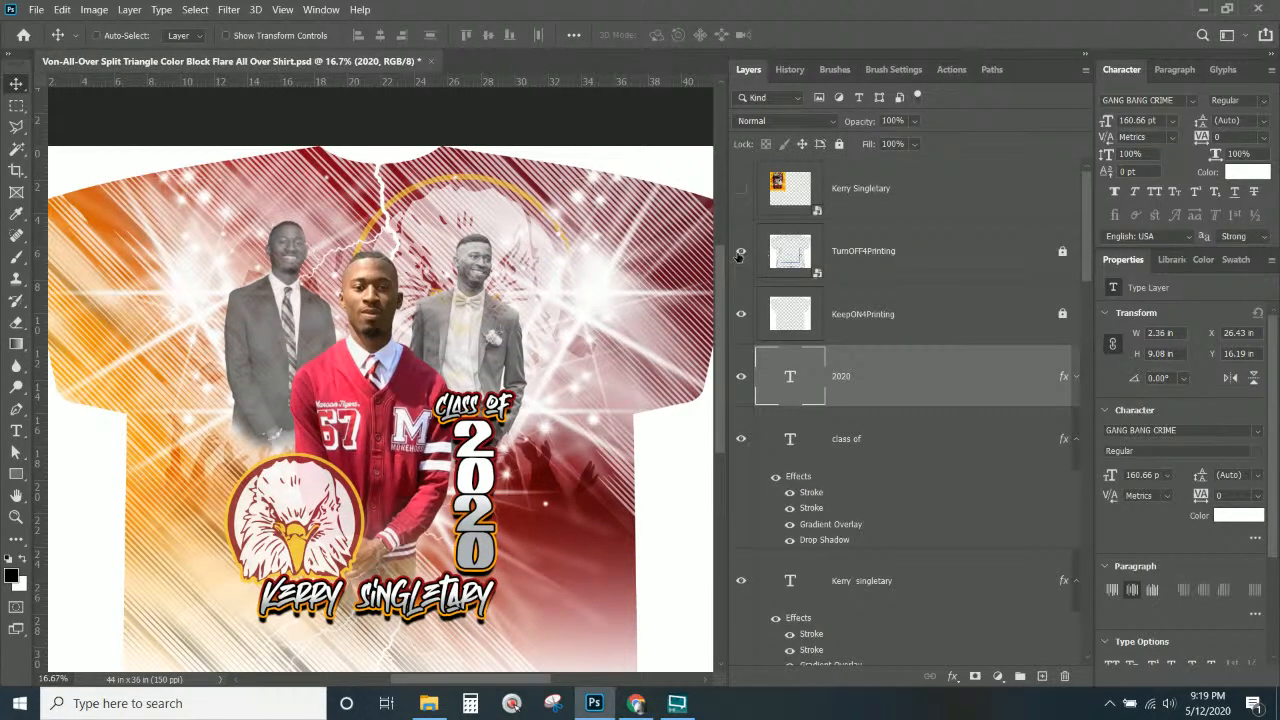
left_click(741, 252)
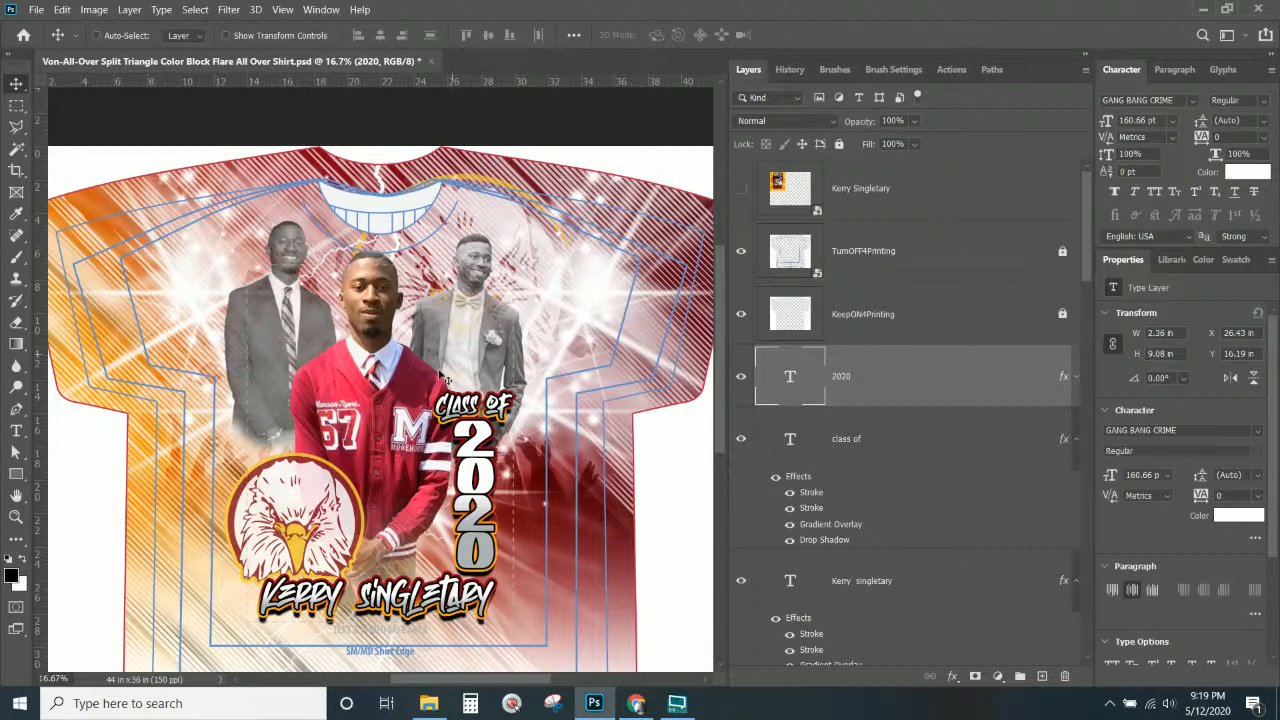
scroll(445, 378, "down", 1)
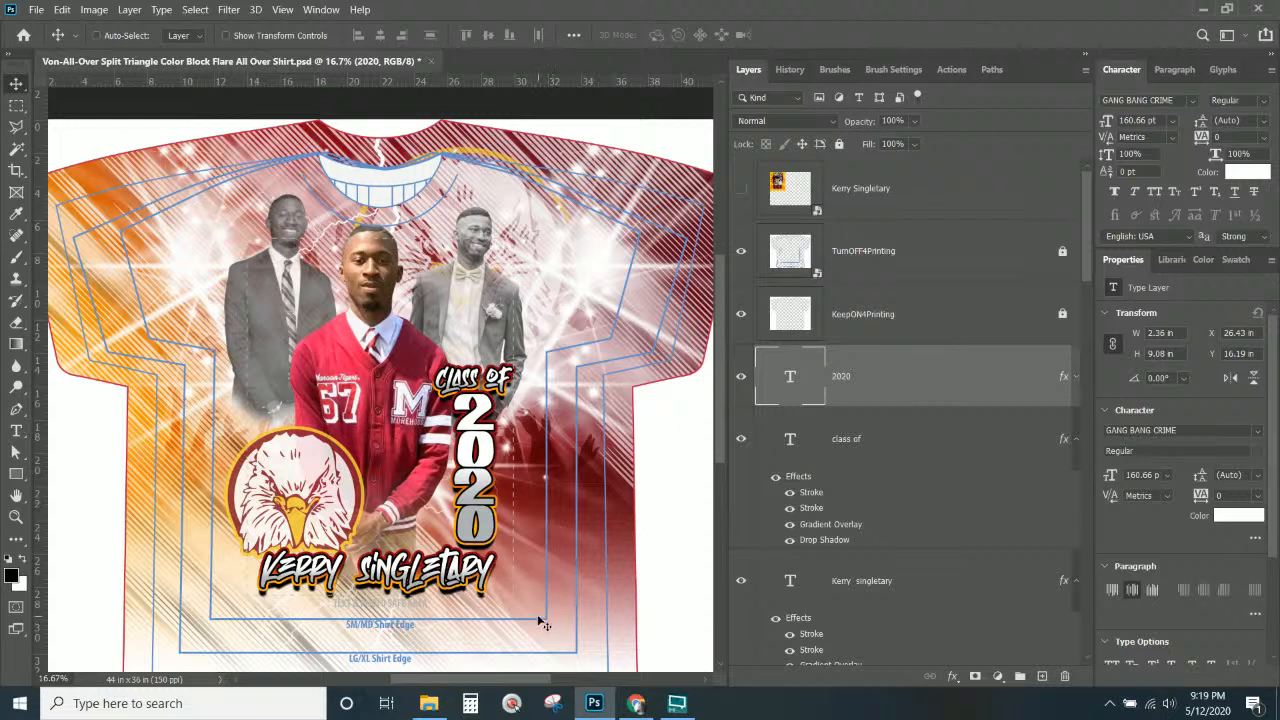
scroll(386, 634, "down", 1)
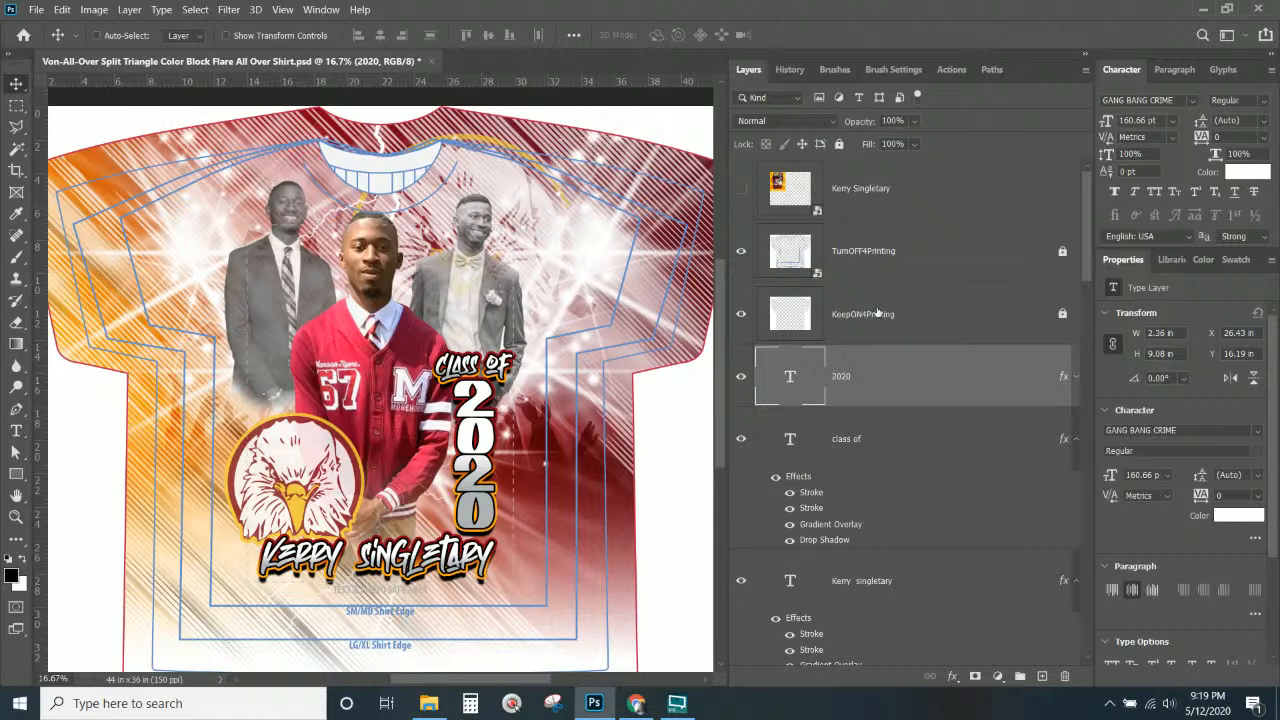
left_click(741, 252)
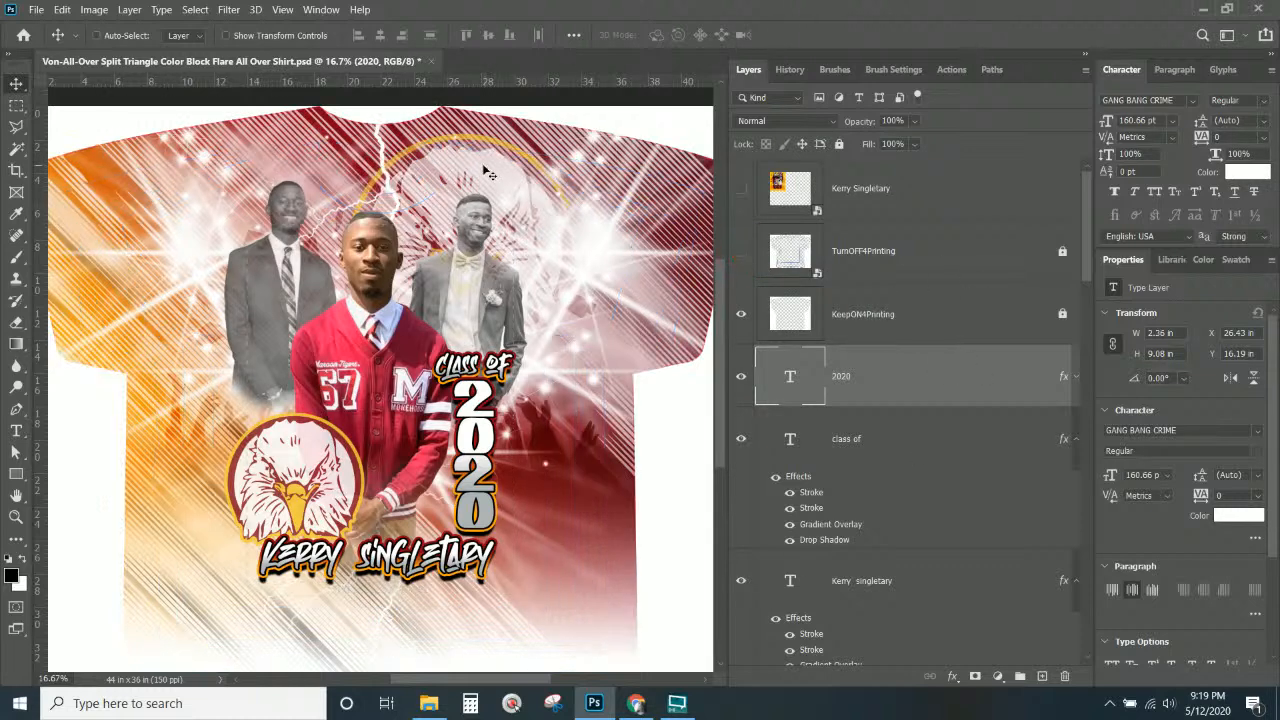
left_click(35, 9)
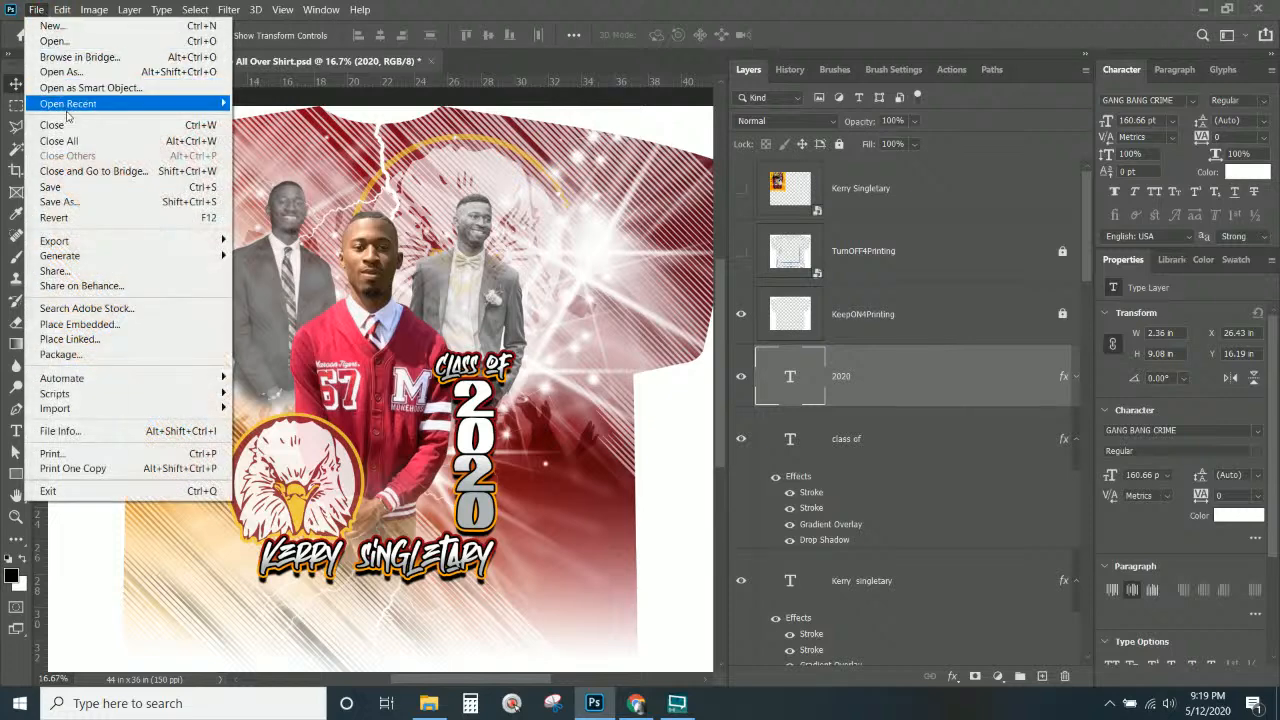
Save the shirt design .psd and scroll down the Layers panel to Vector Smart Object.
left_click(80, 190)
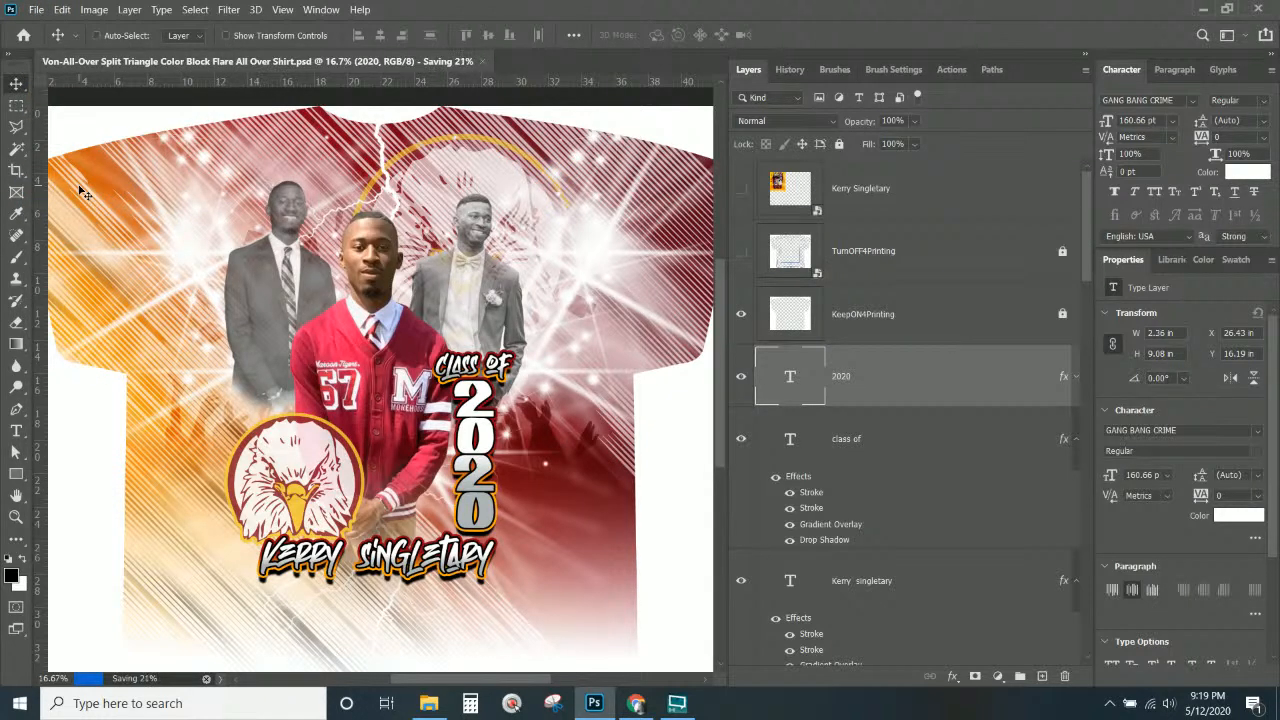
scroll(838, 428, "down", 10)
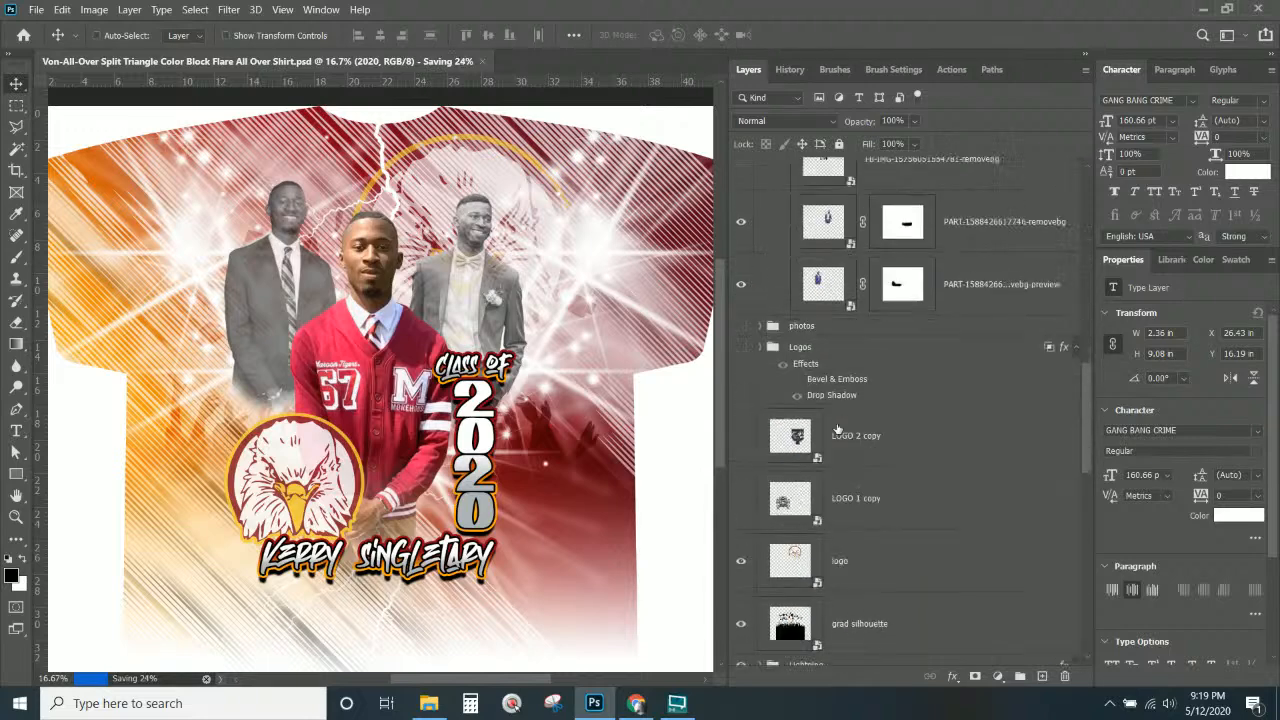
scroll(834, 422, "down", 3)
Compare the white stripe overlay on and off, then lower its fill to 34%.
left_click(742, 261)
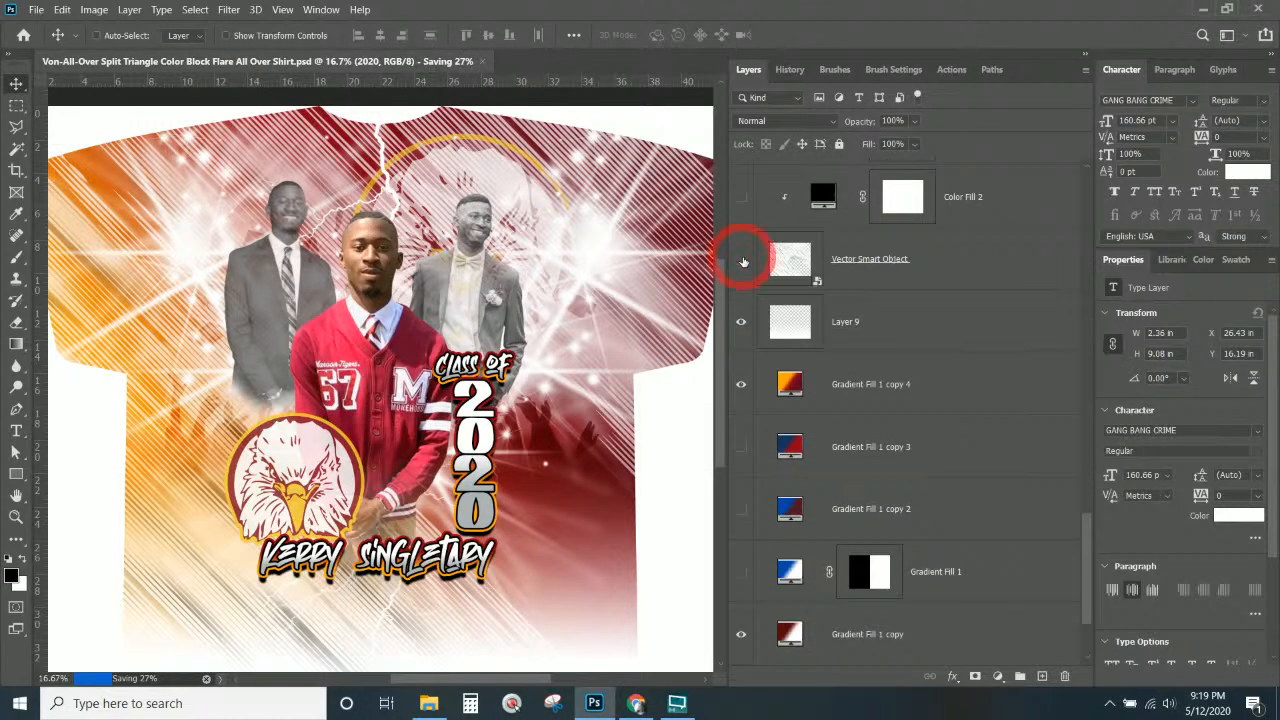
left_click(742, 261)
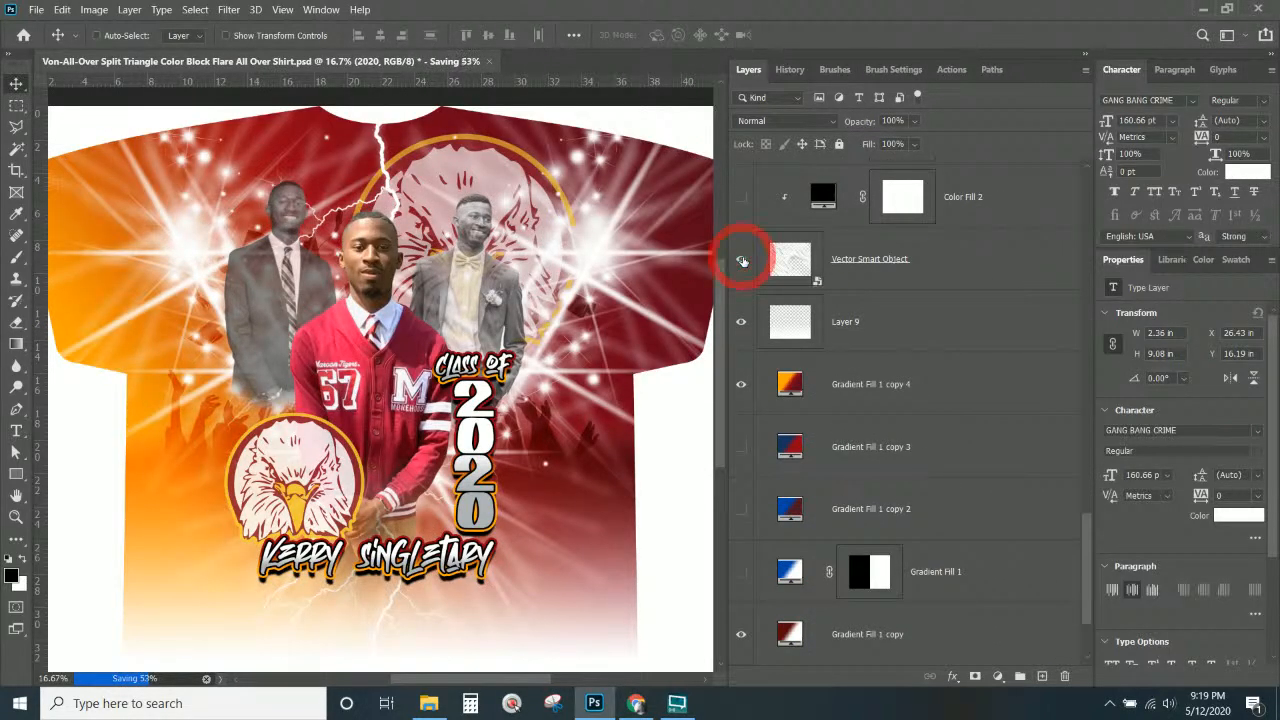
left_click(742, 261)
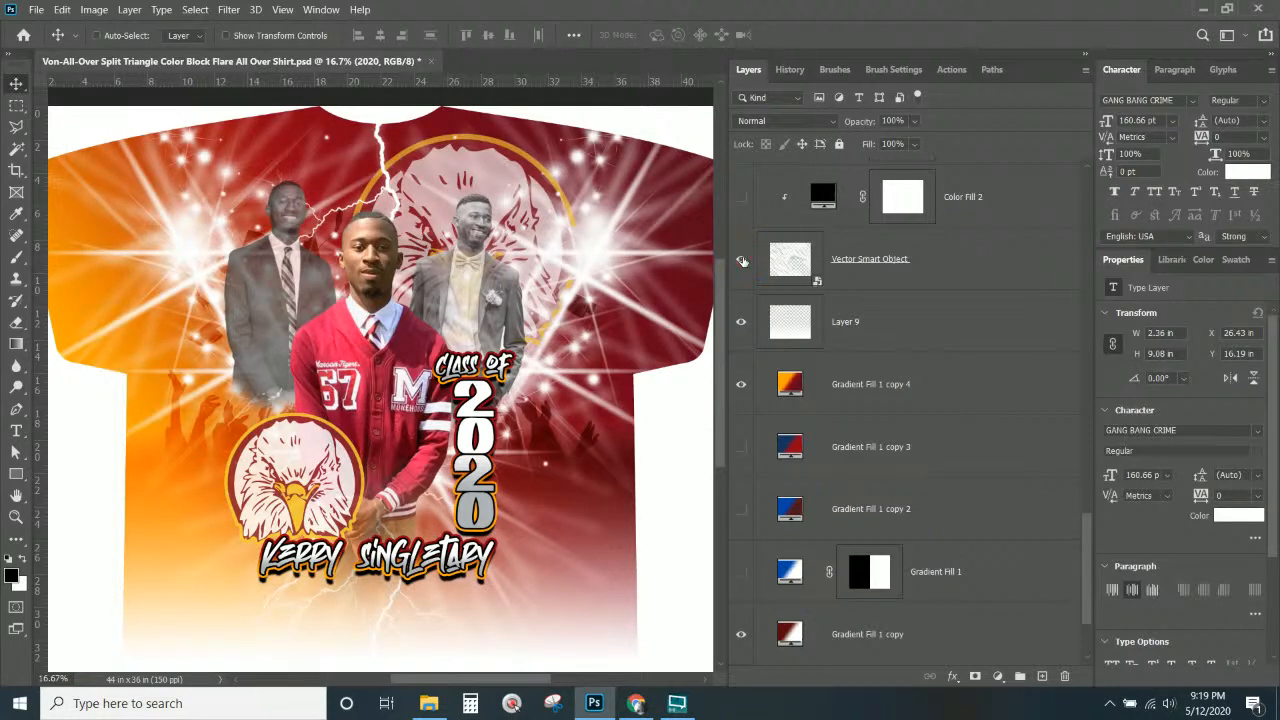
left_click(742, 261)
left_click(867, 285)
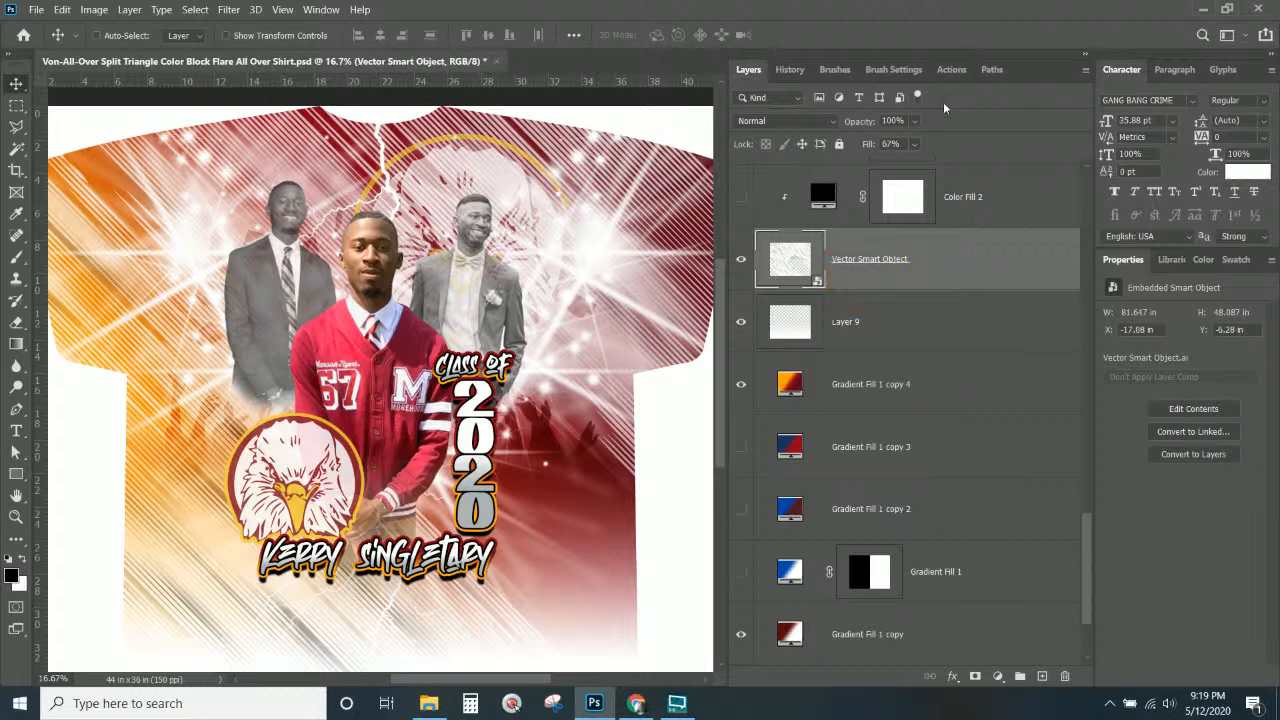
left_click_drag(913, 144, 901, 166)
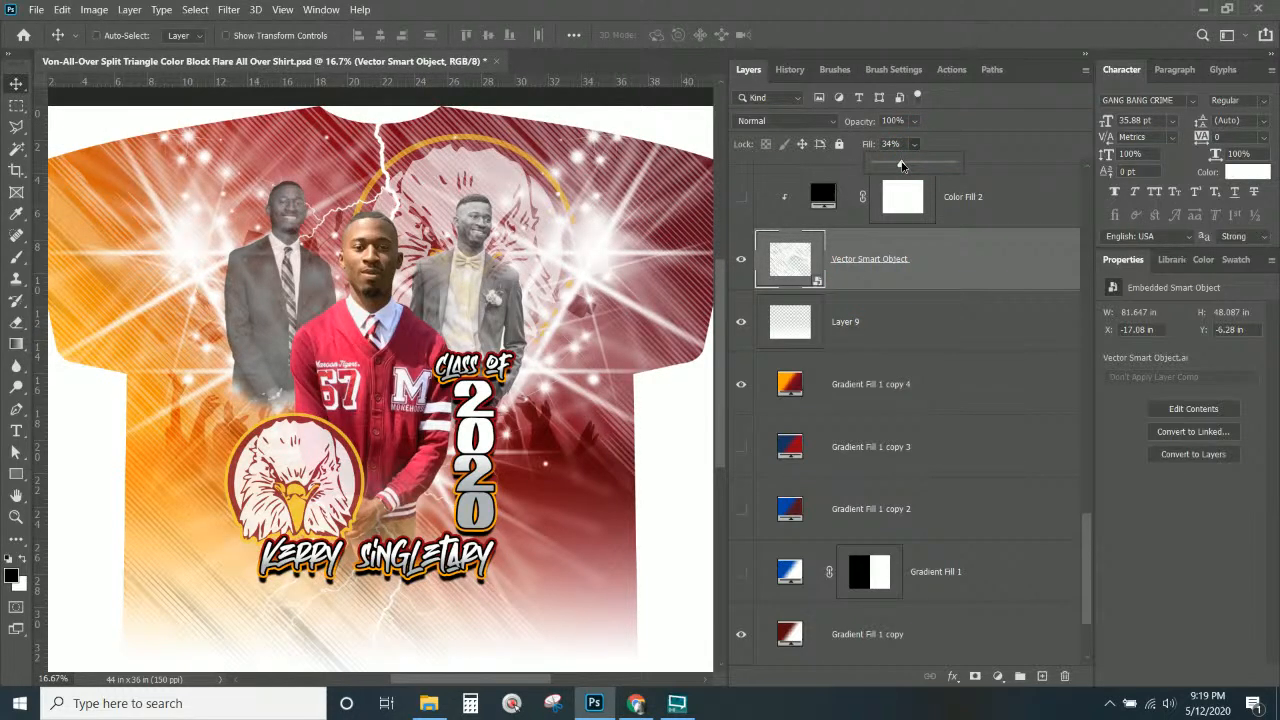
left_click_drag(901, 166, 901, 166)
left_click(370, 60)
Save the shirt design, zoom out to see the whole shirt, and save again.
key("ctrl+s")
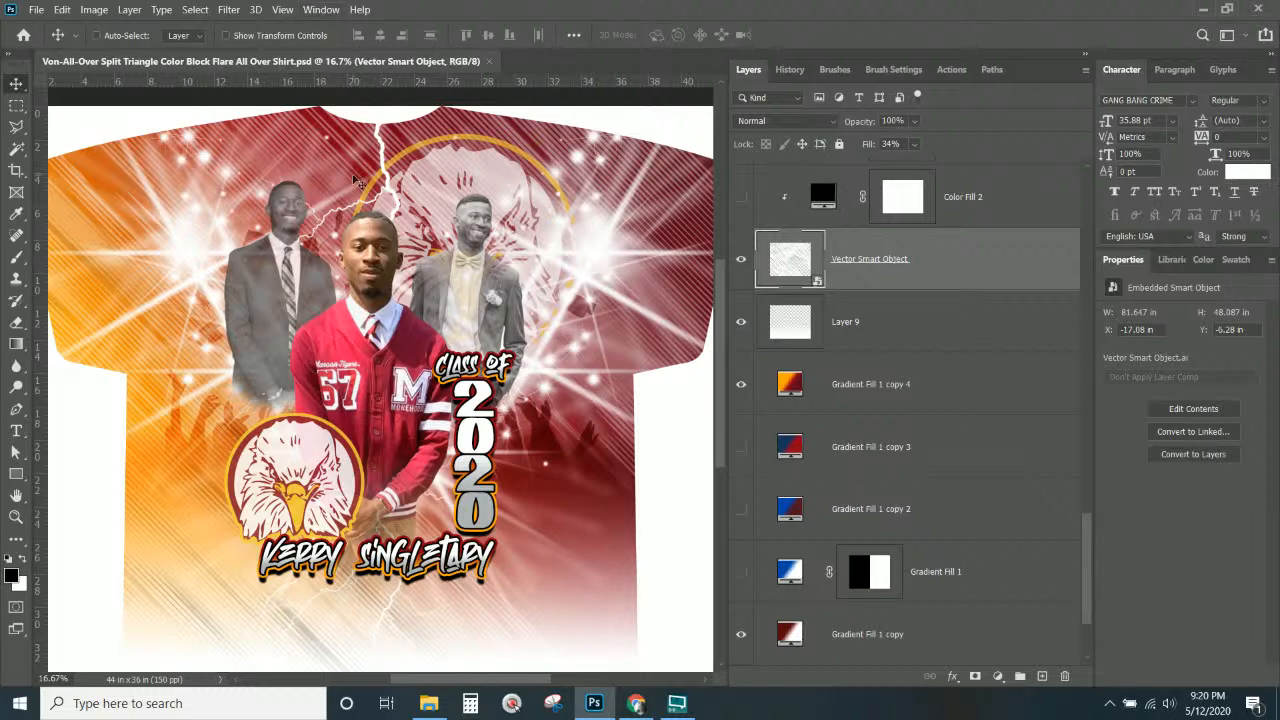
key("ctrl+minus")
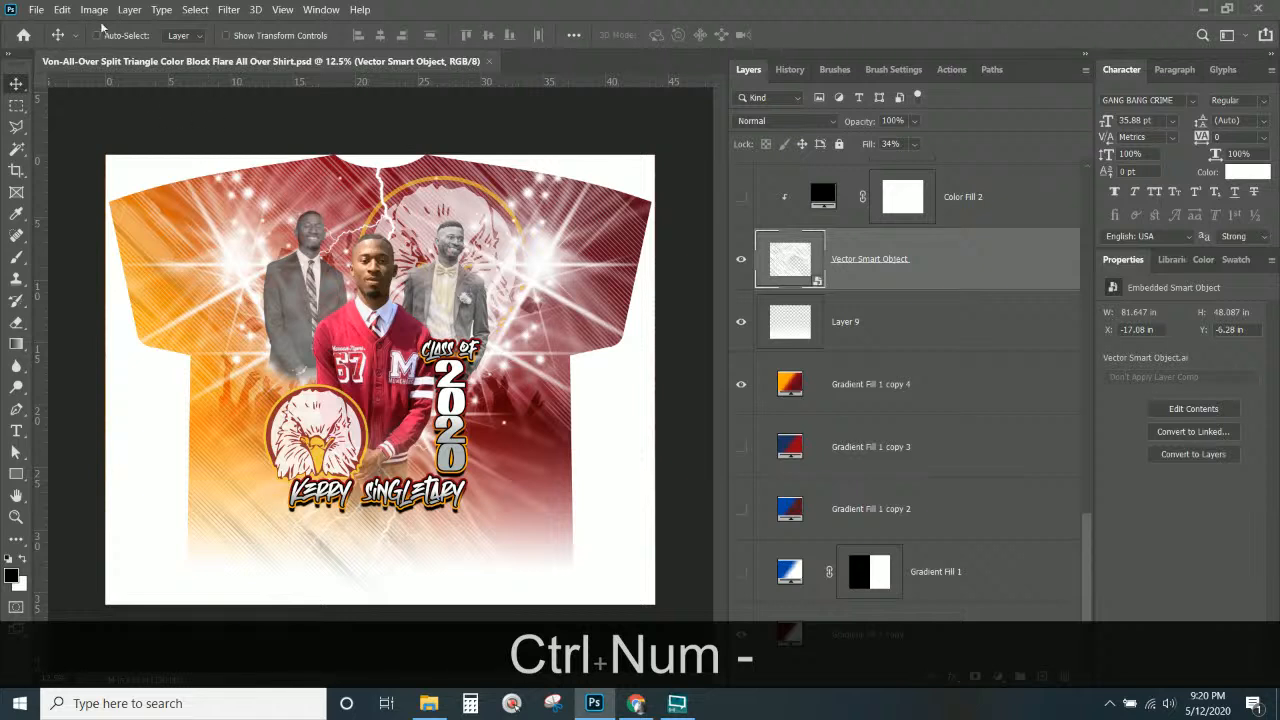
key("ctrl+s")
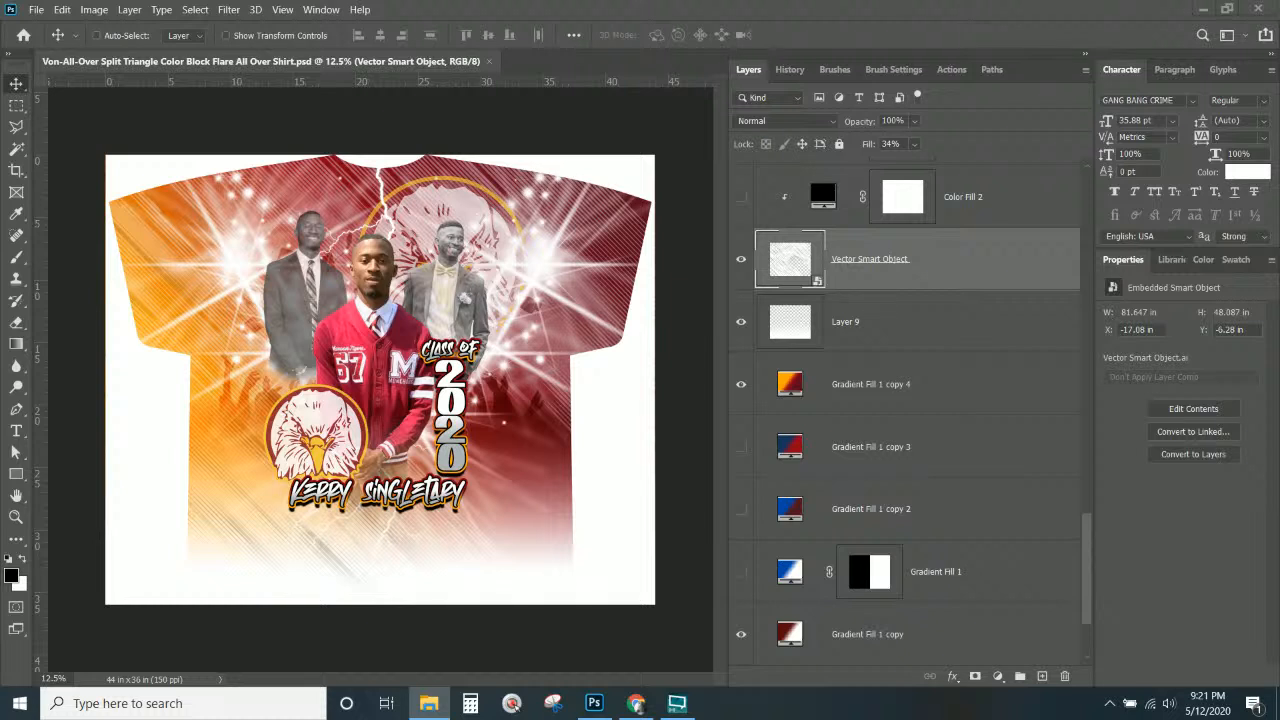
left_click(410, 63)
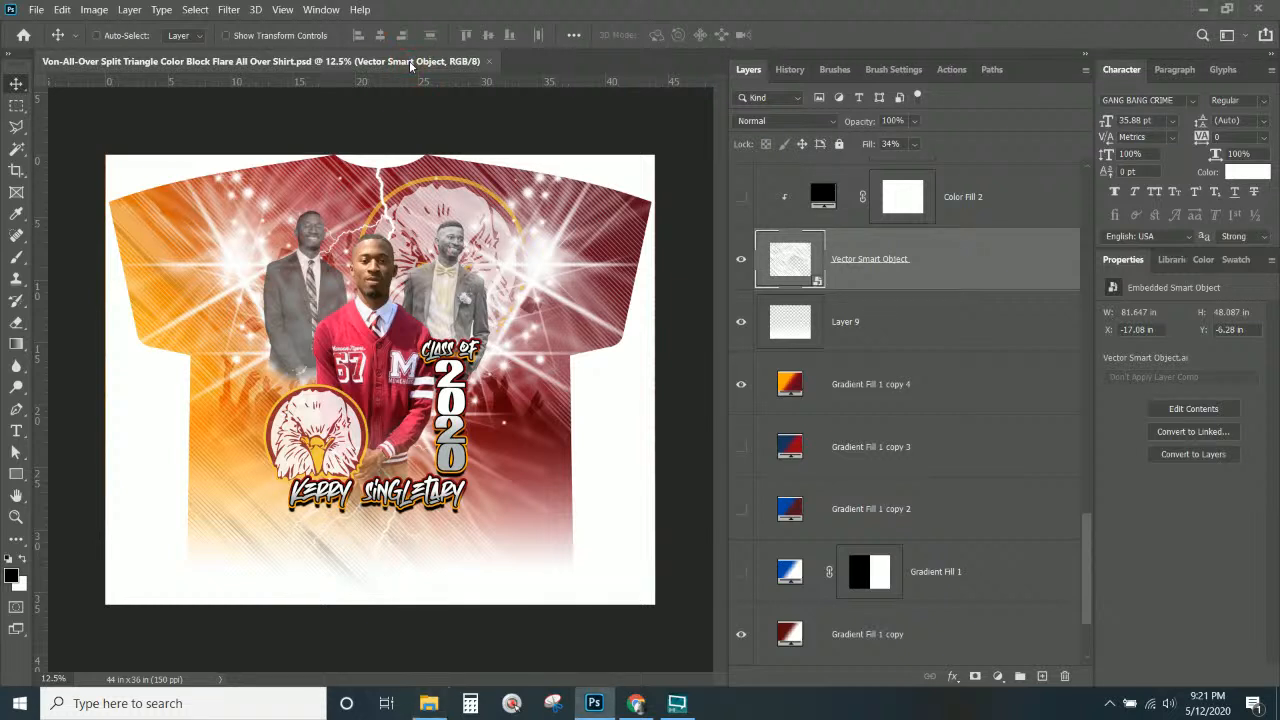
Open the All-Over savage kisses lipstick .psb from the InnateLab Photoshop Templates folder.
left_click(428, 705)
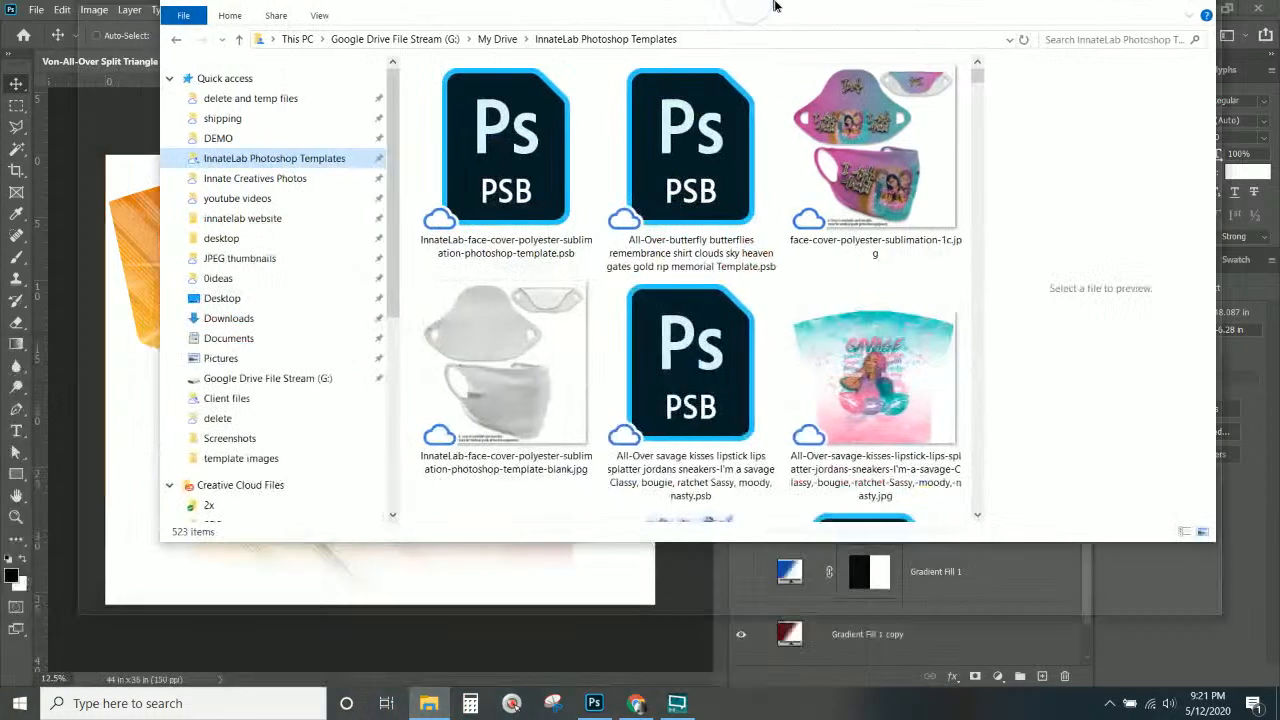
scroll(700, 327, "down", 15)
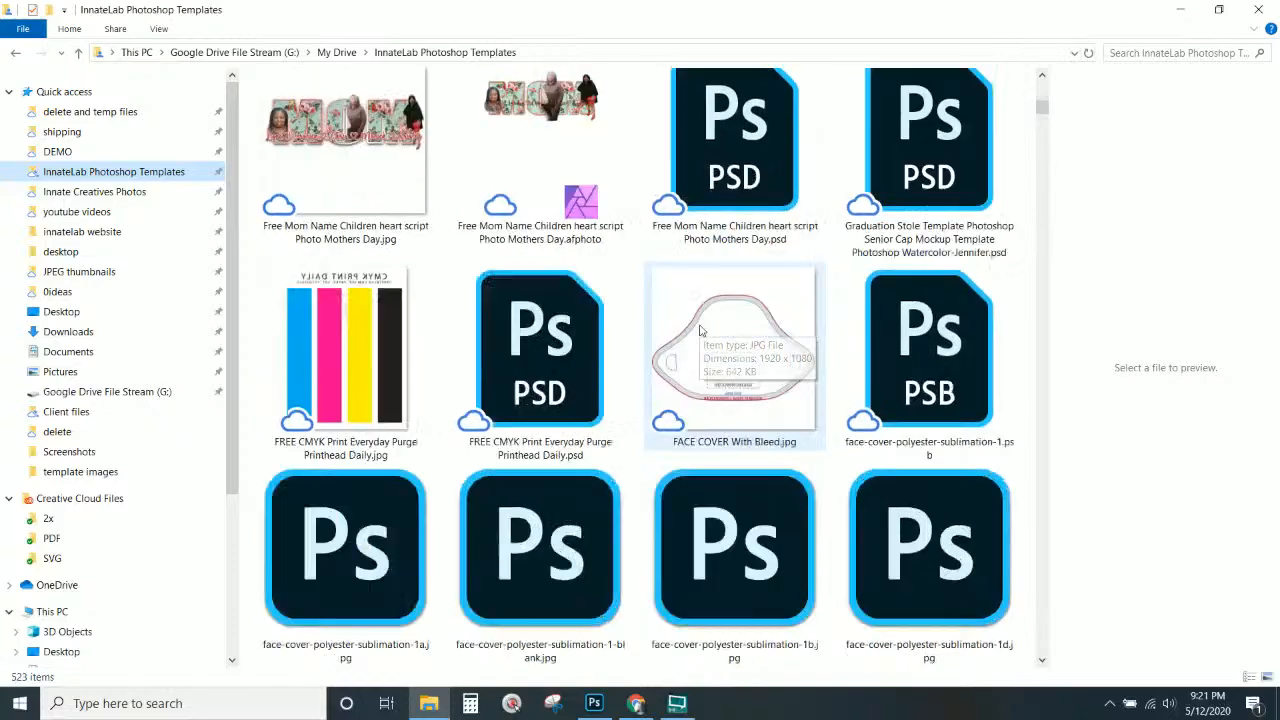
scroll(700, 330, "down", 10)
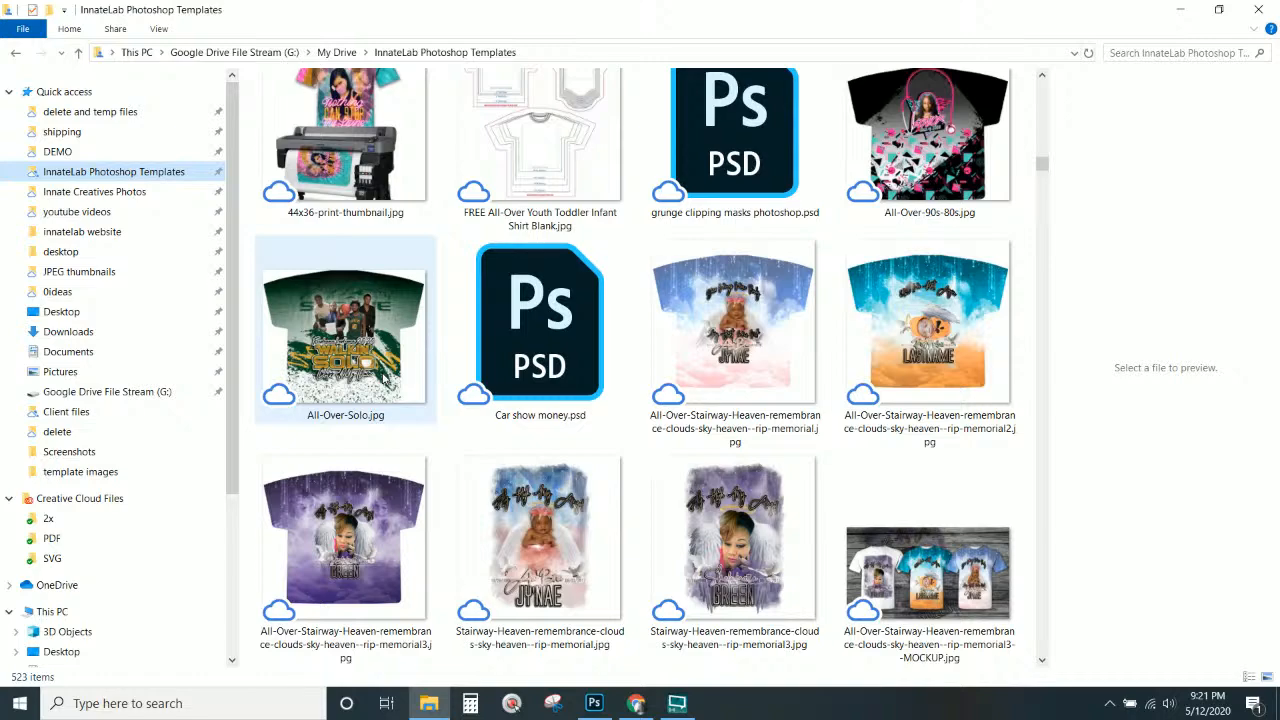
scroll(383, 375, "up", 10)
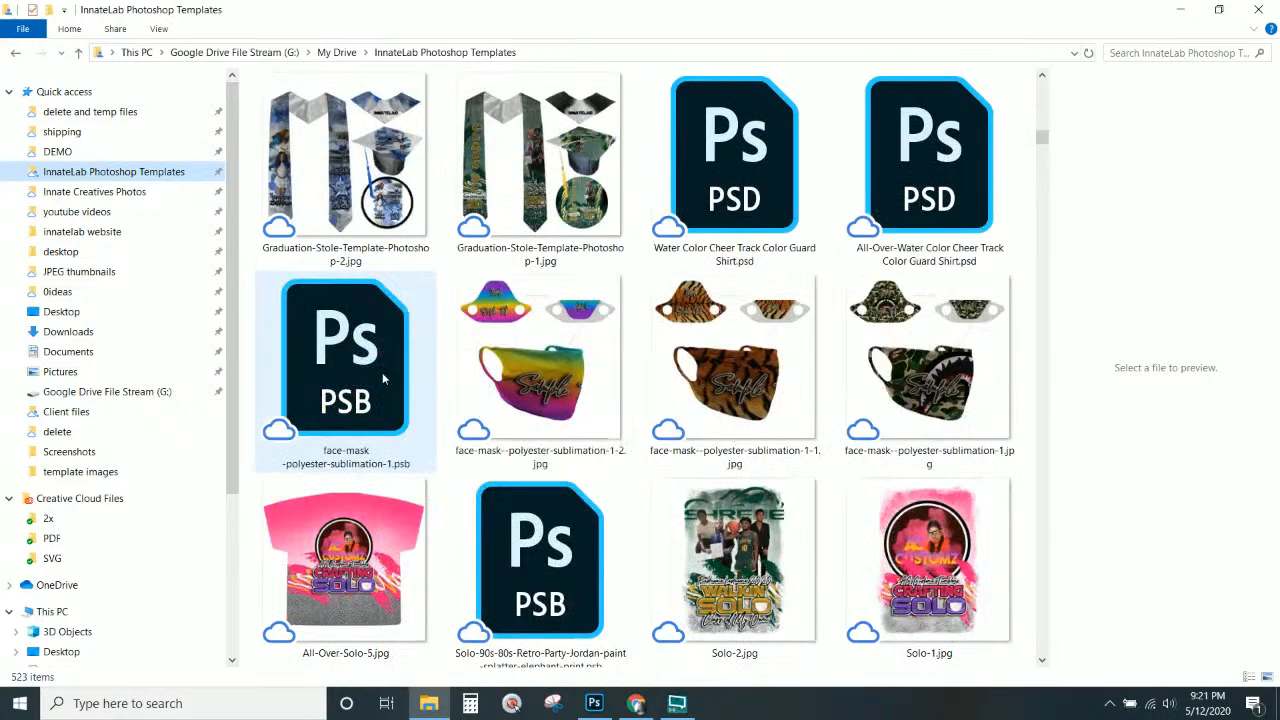
scroll(383, 375, "up", 6)
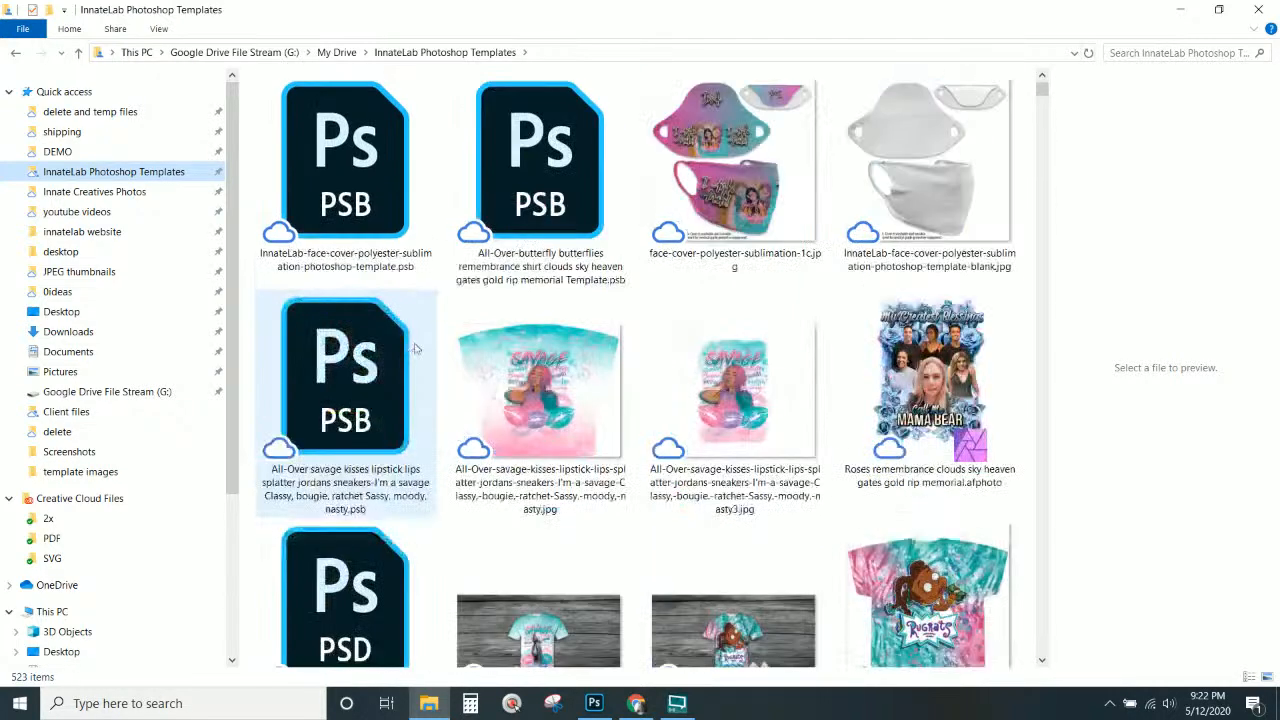
left_click(327, 214)
left_click(335, 370)
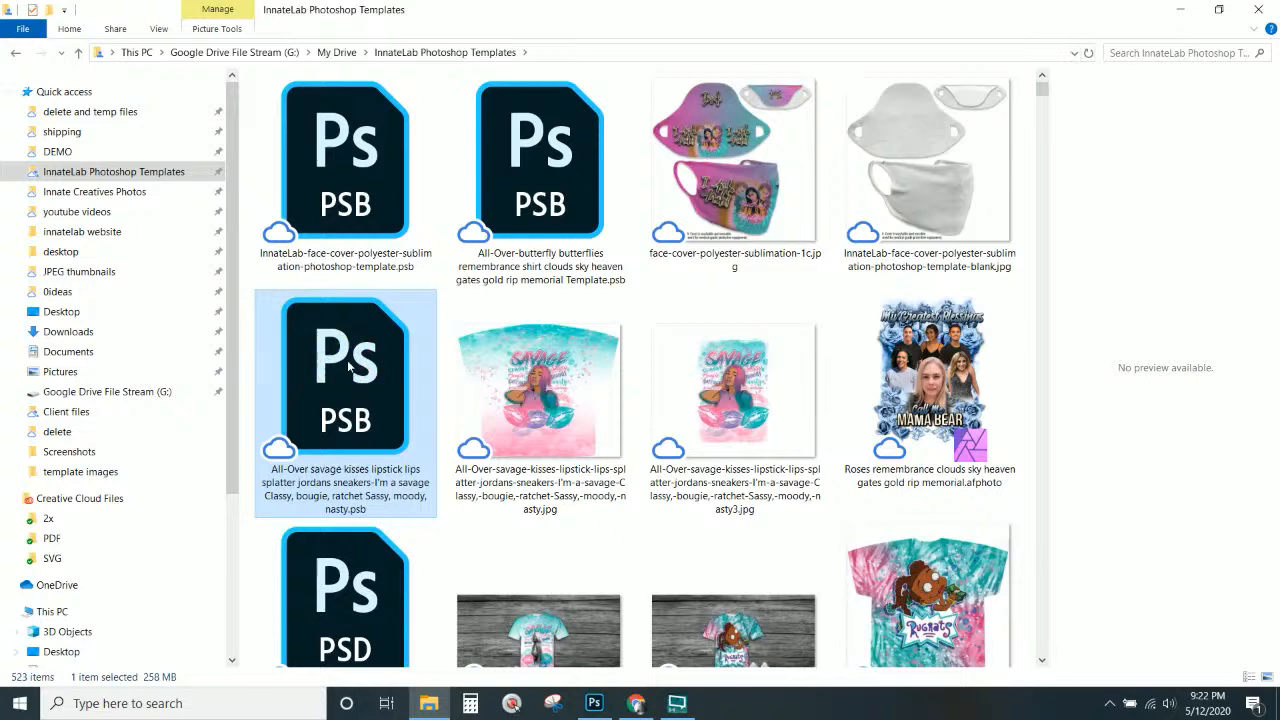
scroll(349, 368, "down", 1)
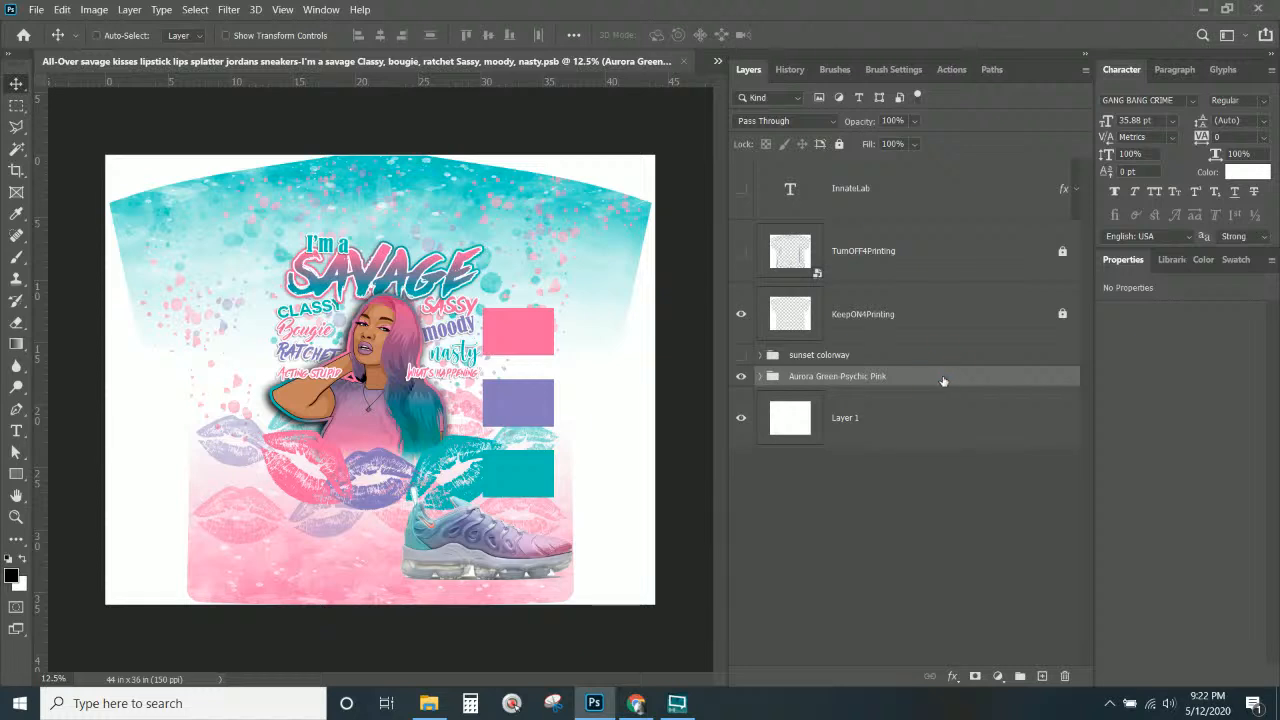
Expand the Aurora Green-Psychic Pink group and select its swatches group.
left_click(760, 377)
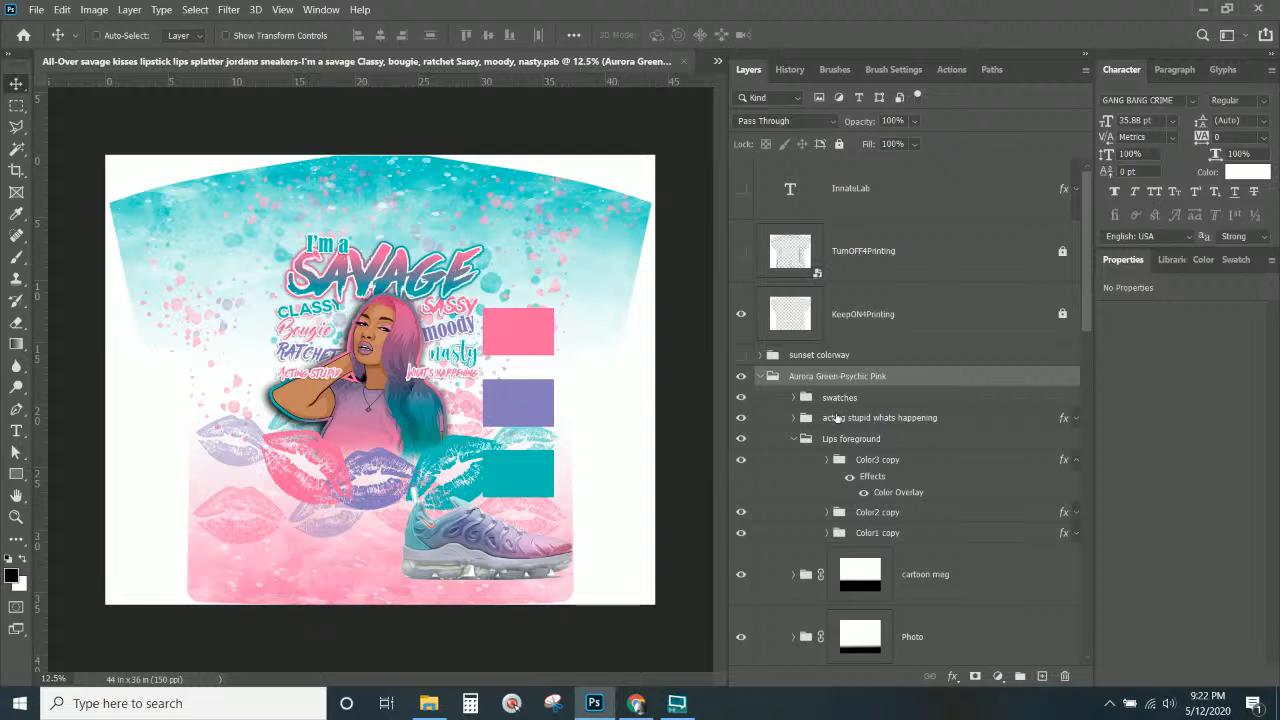
scroll(838, 418, "down", 1)
left_click(836, 334)
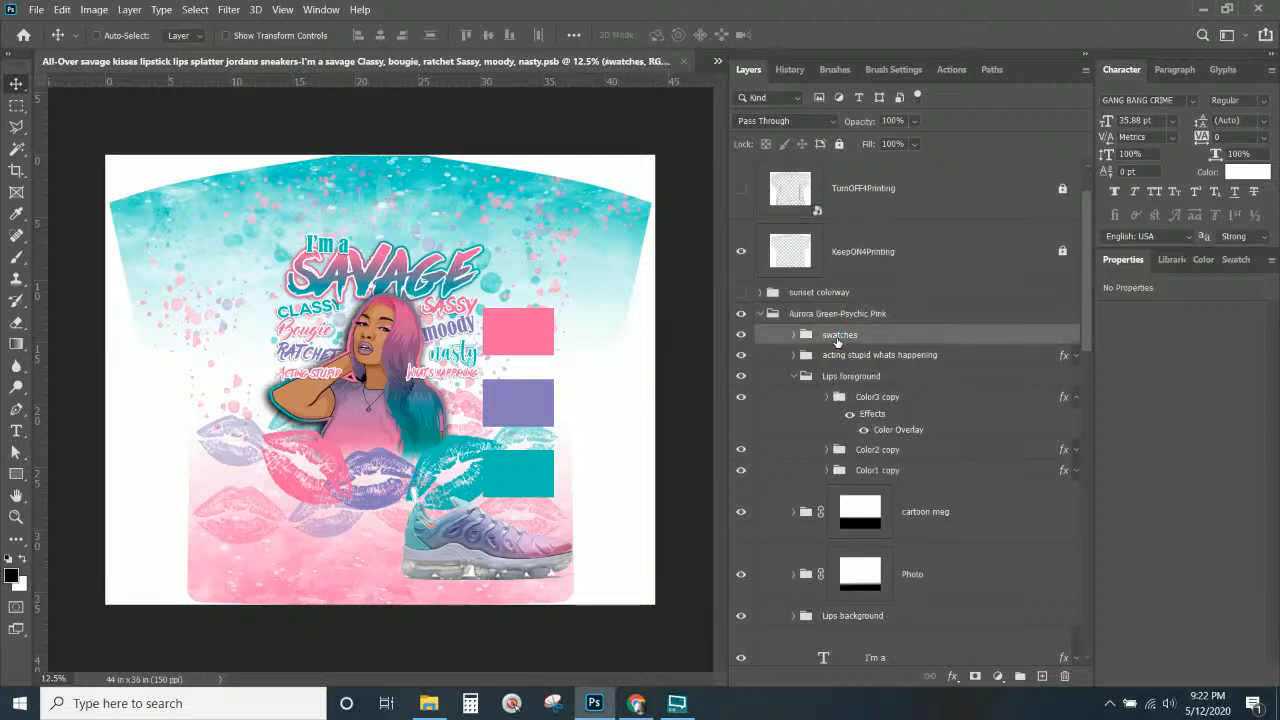
scroll(838, 343, "down", 4)
scroll(838, 343, "down", 5)
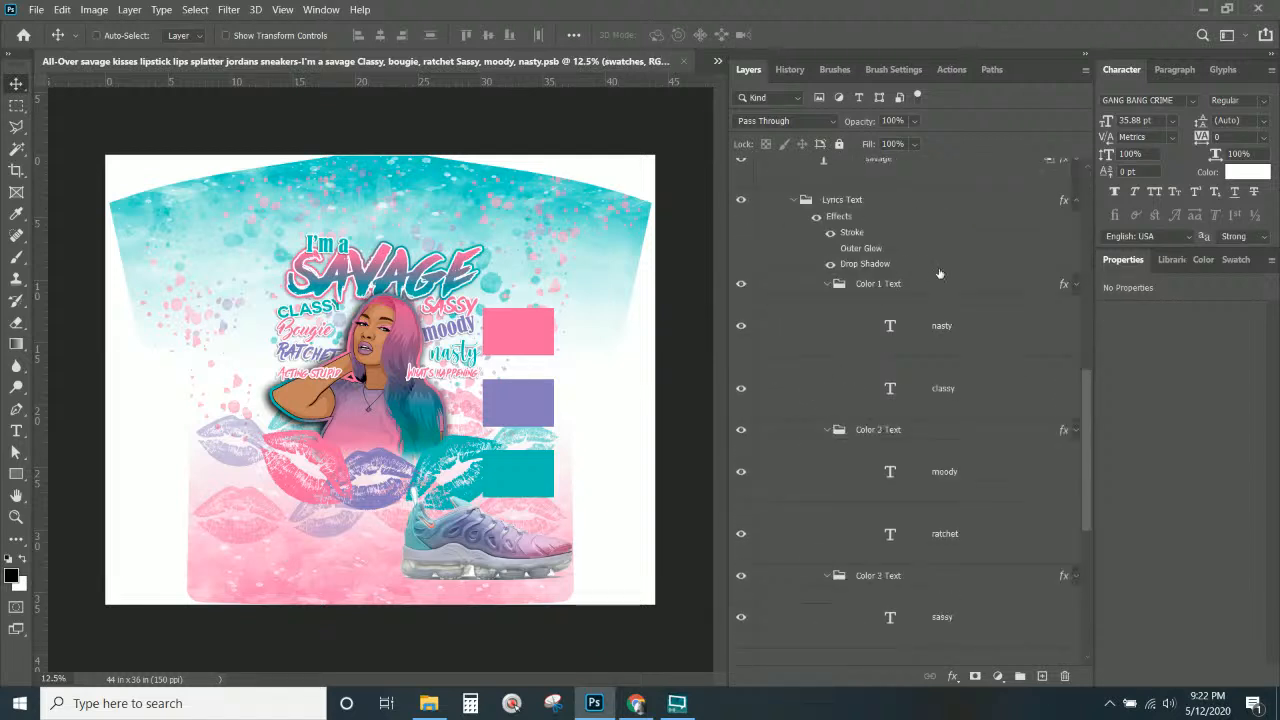
Collapse the Lyrics Text and Lips foreground groups.
left_click(794, 202)
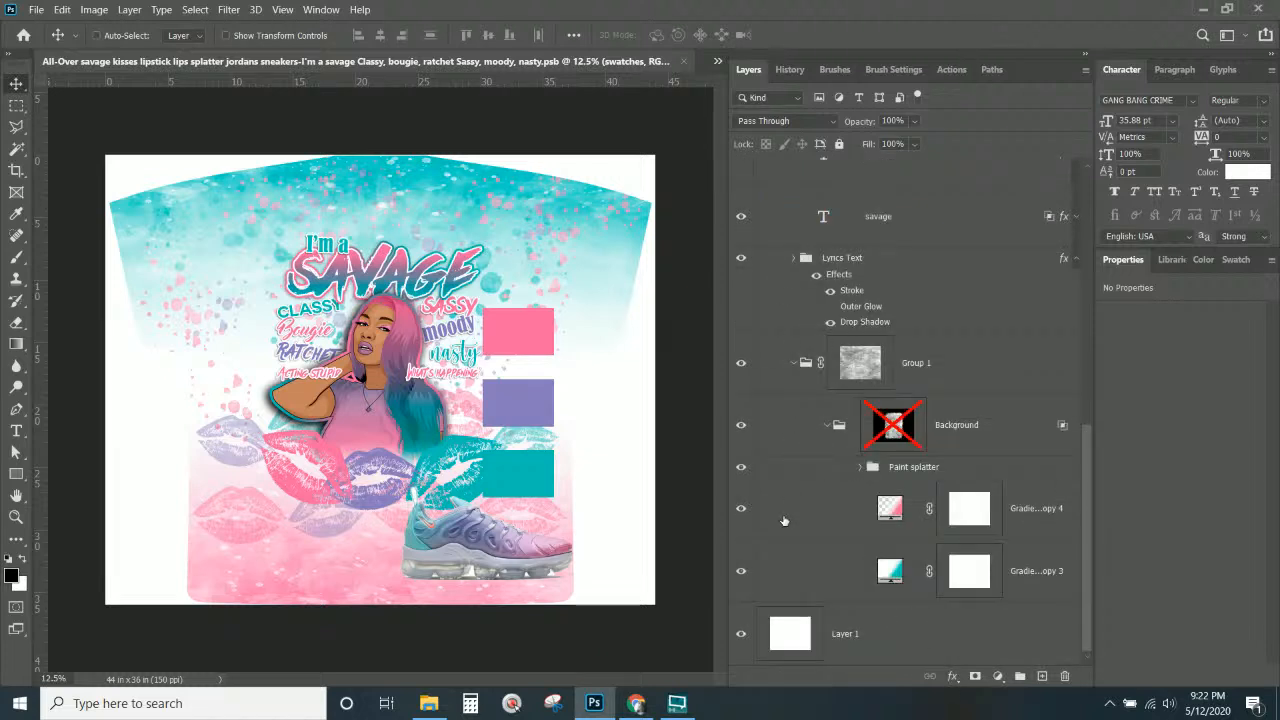
scroll(785, 517, "up", 3)
scroll(785, 517, "up", 6)
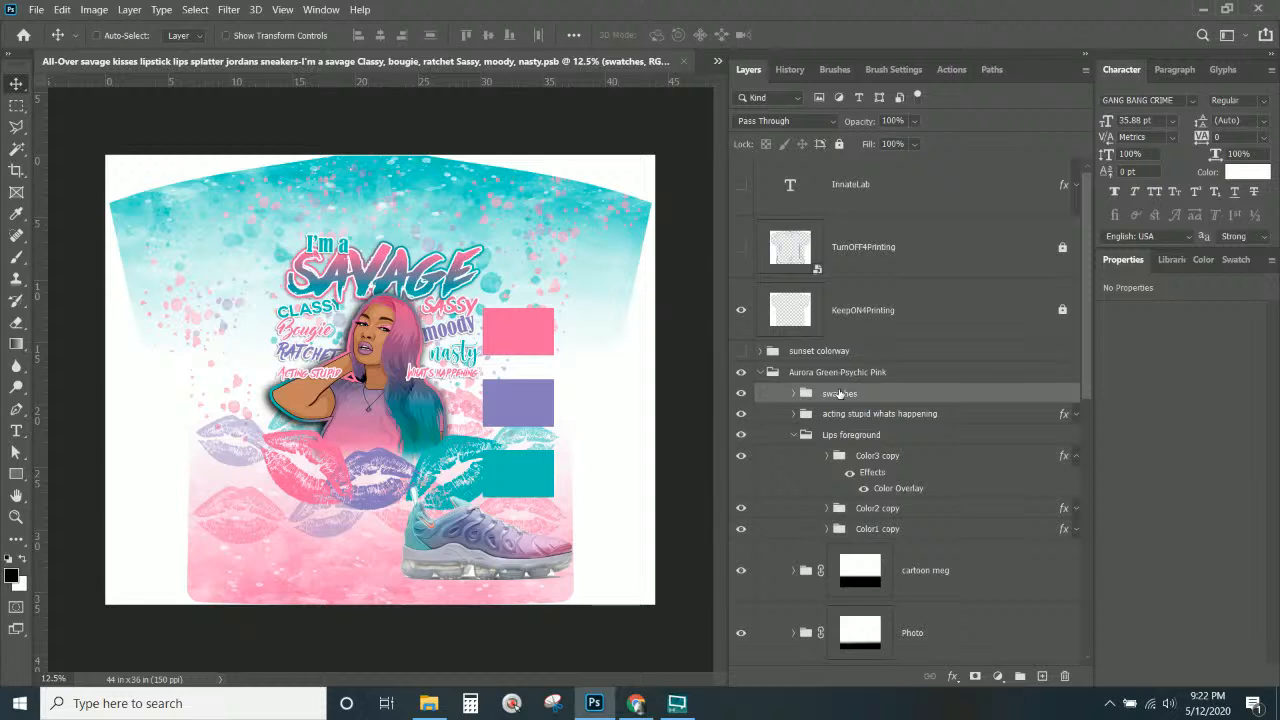
scroll(838, 398, "down", 2)
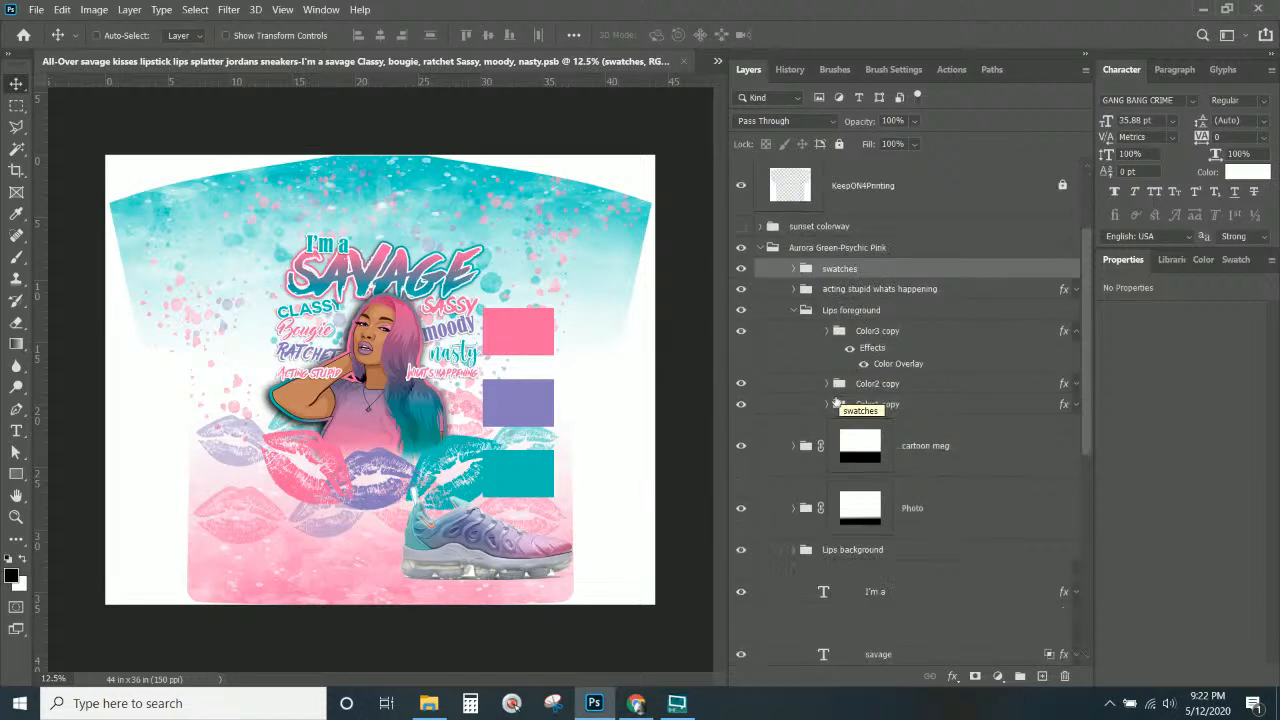
scroll(829, 403, "down", 2)
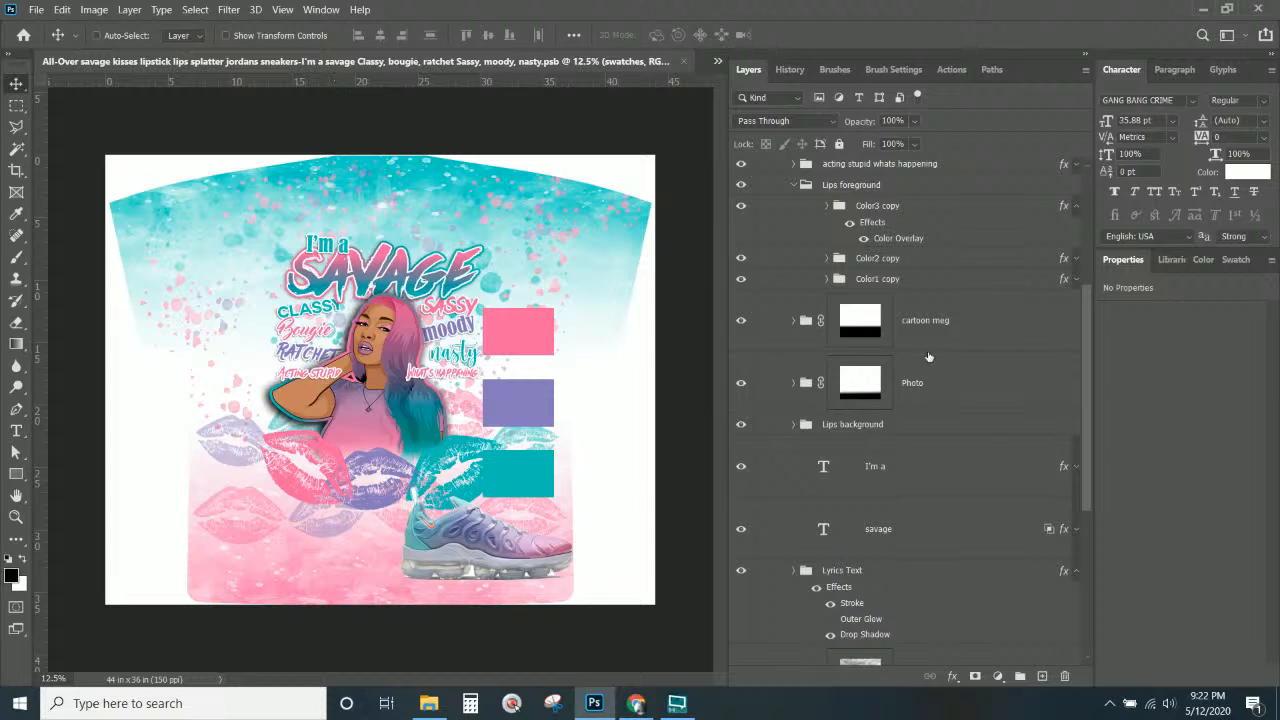
scroll(928, 357, "up", 3)
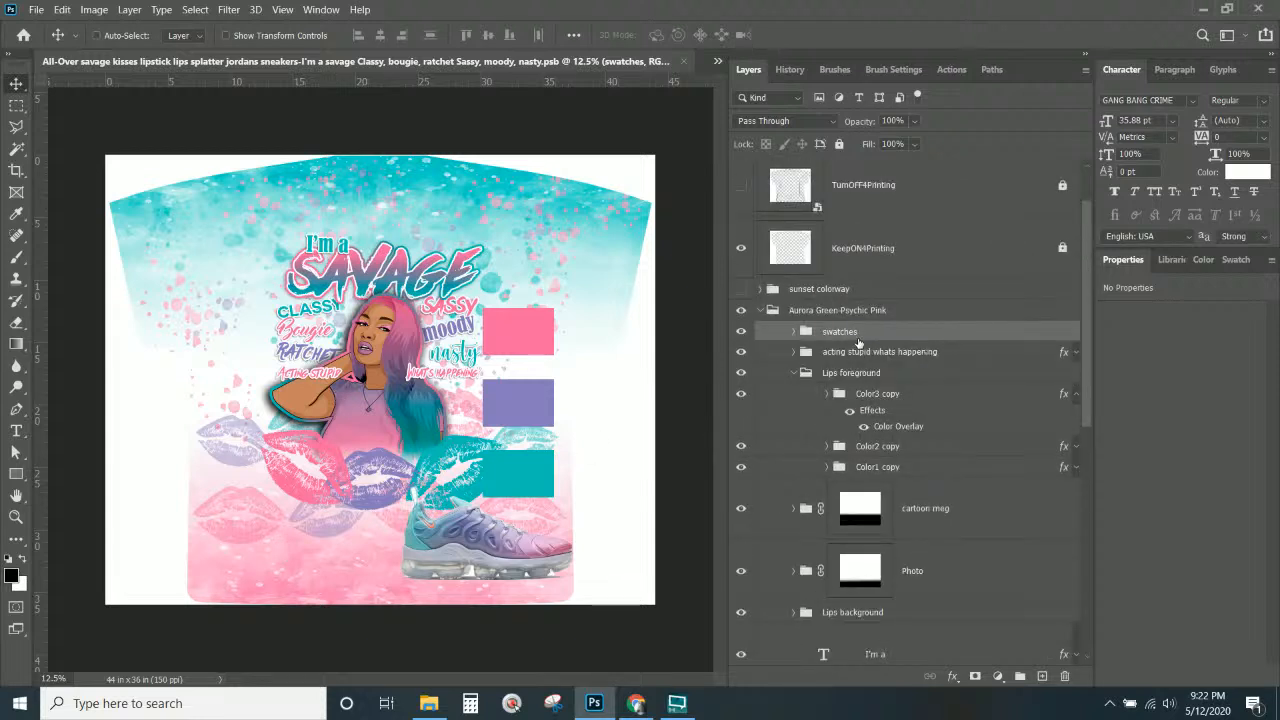
left_click(793, 373)
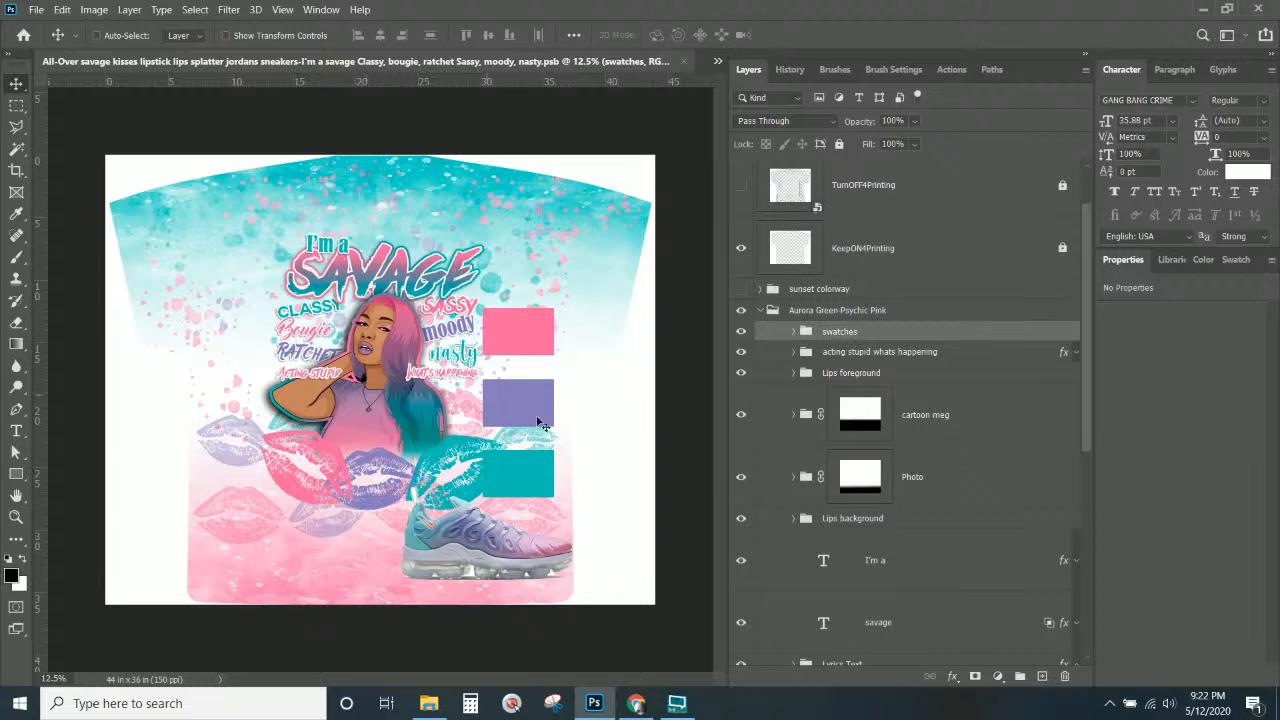
Hide the Aurora Green-Psychic Pink colorway and show the sunset colorway instead.
left_click(765, 312)
left_click(762, 311)
left_click(741, 376)
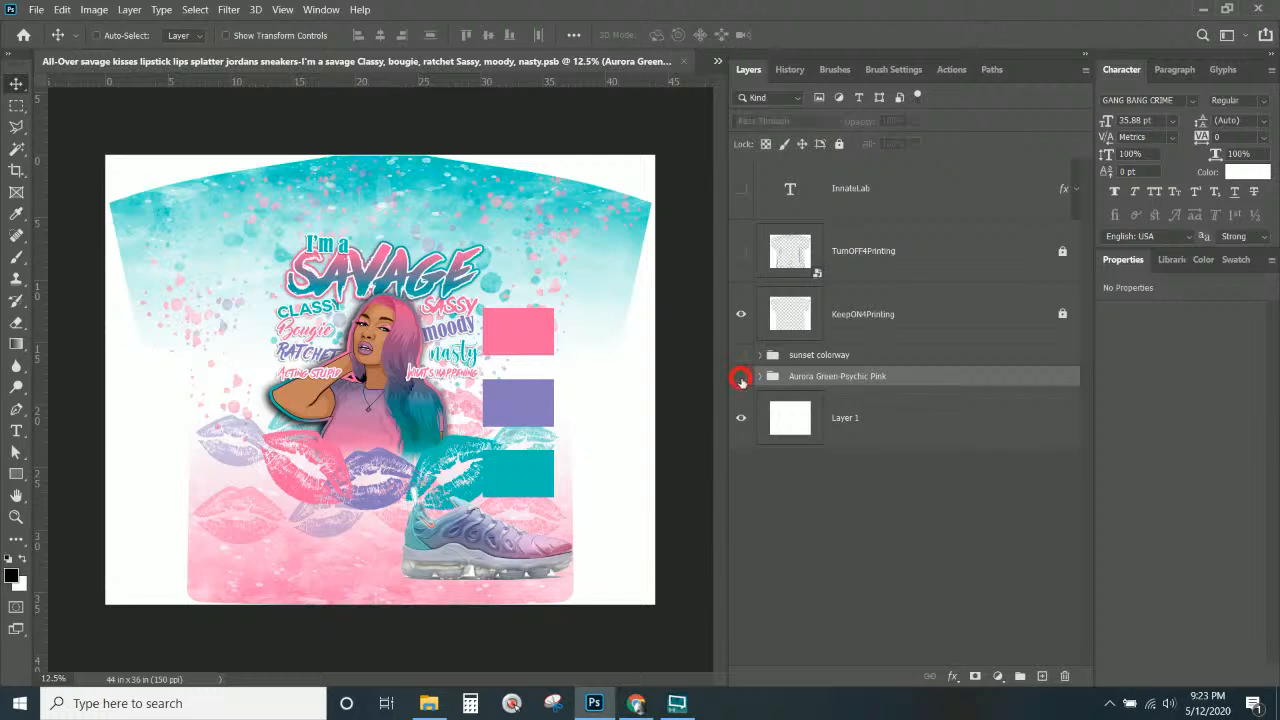
left_click(741, 358)
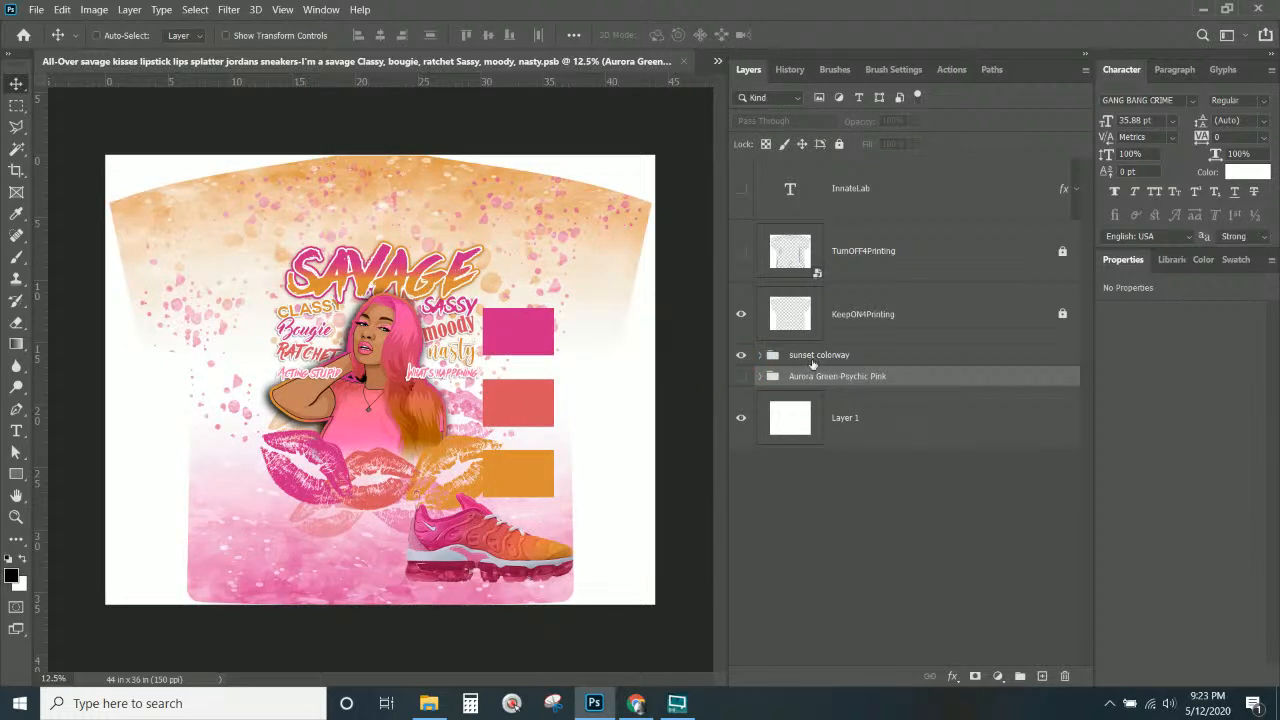
left_click(812, 360)
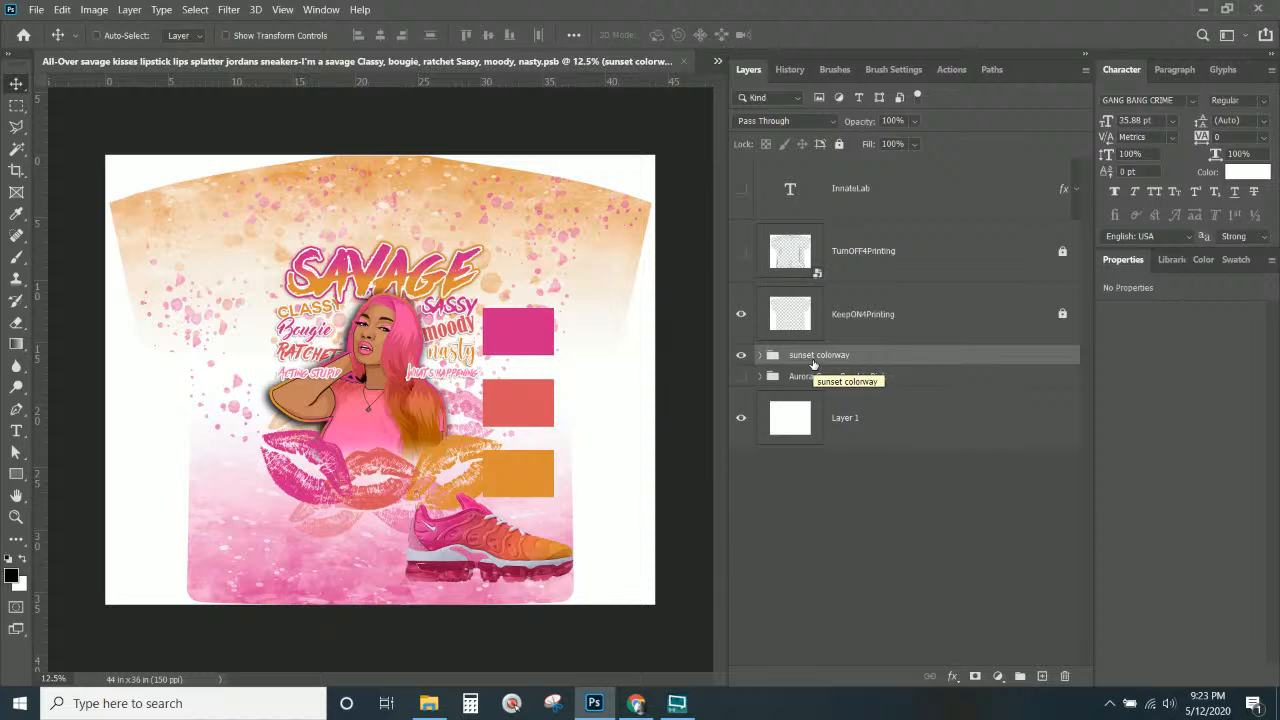
Check the layers stacked on the shirt and leave the sunset colorway group selected.
left_click(824, 373)
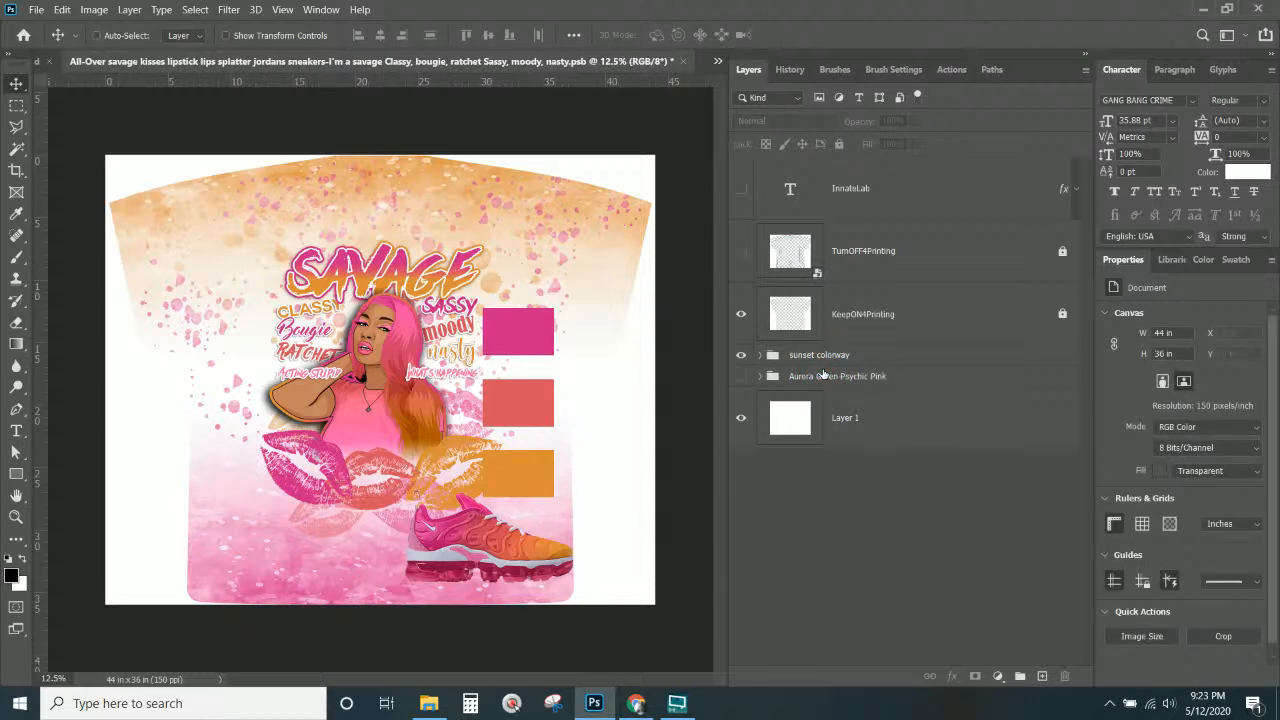
left_click(824, 375)
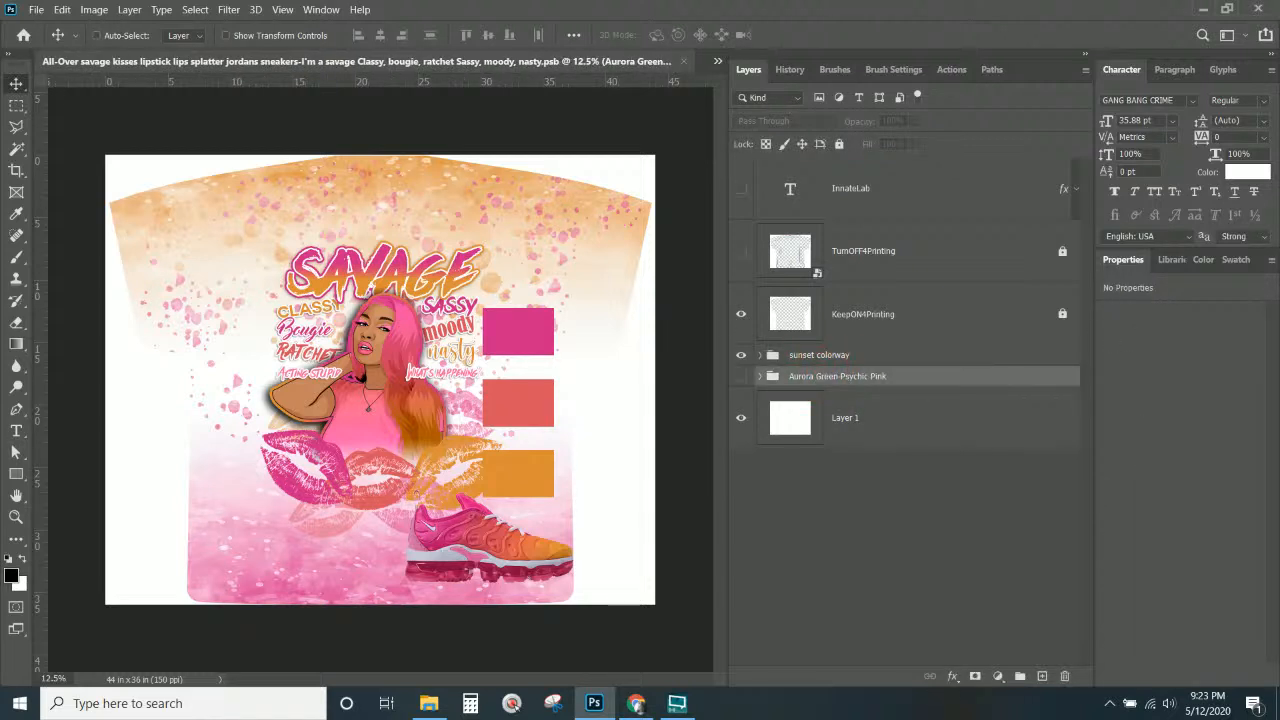
right_click(362, 416)
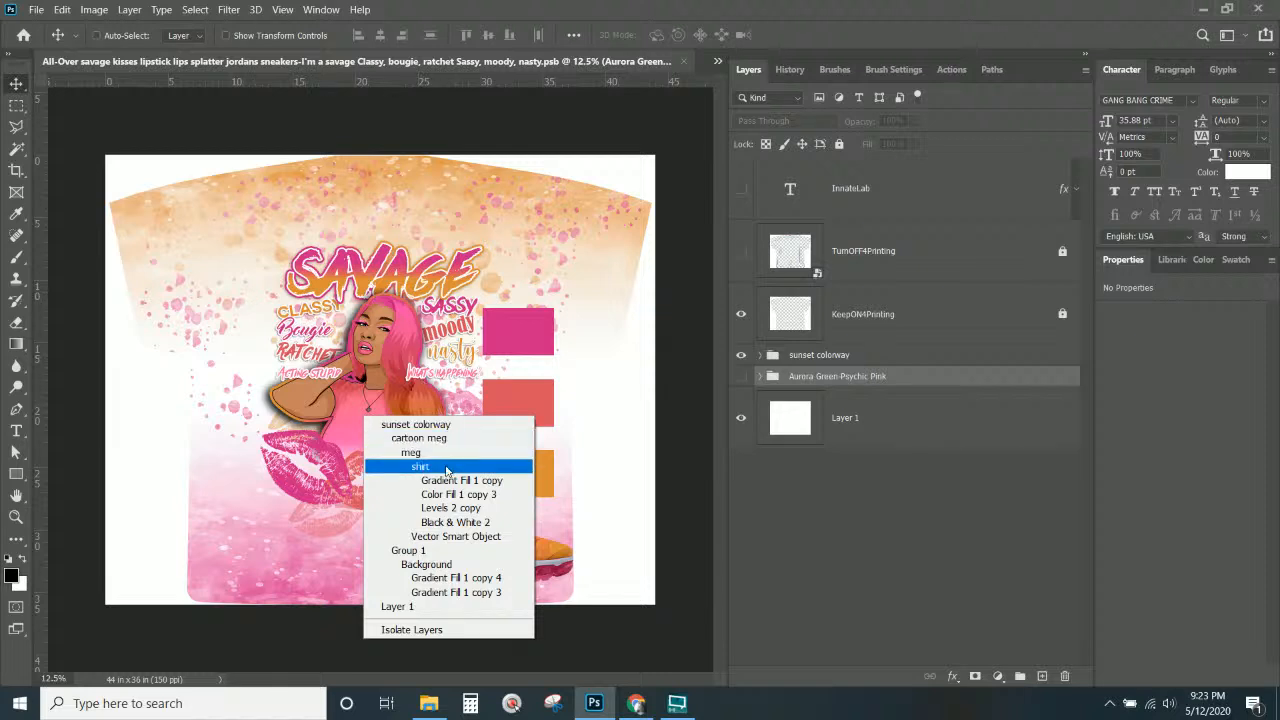
left_click(336, 487)
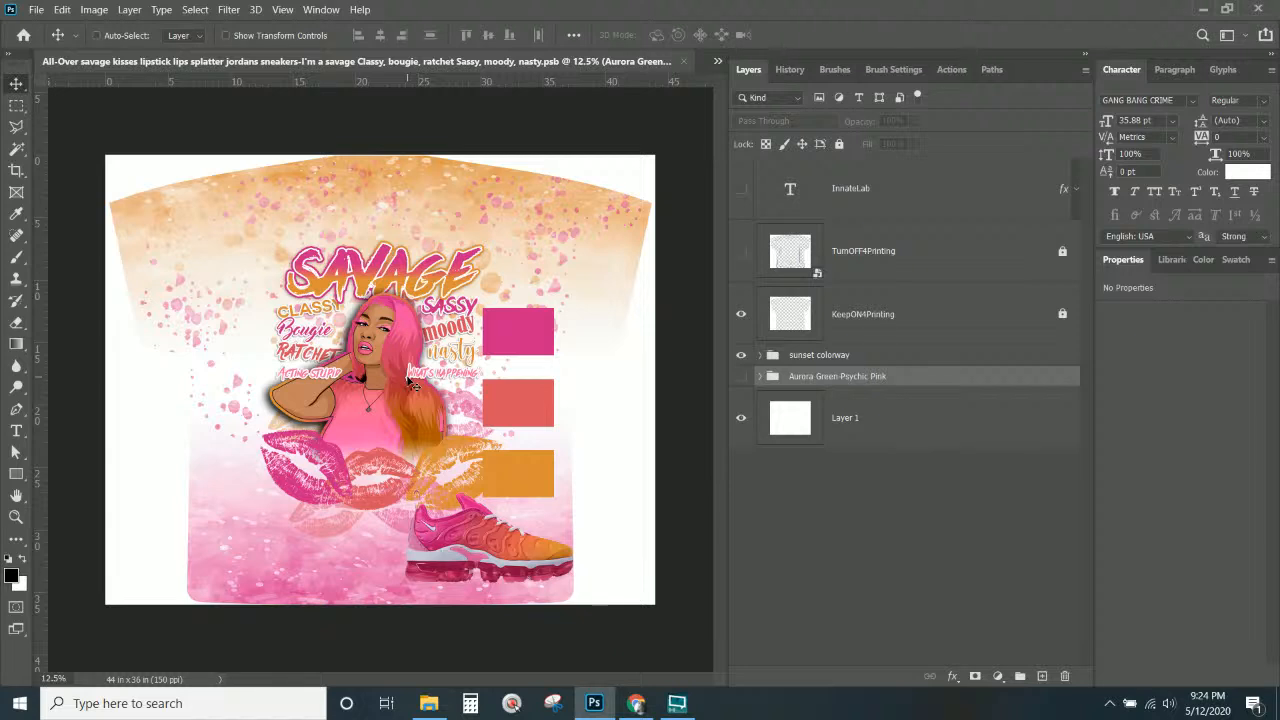
left_click(858, 360)
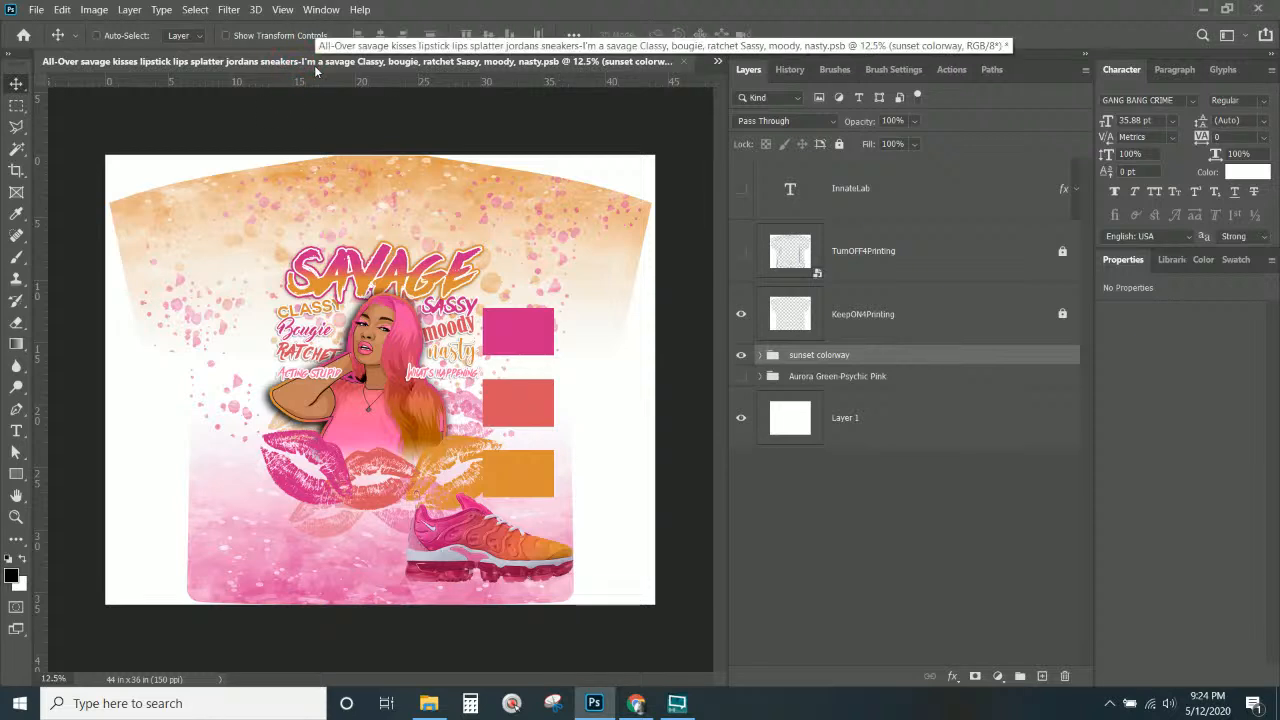
Open the delete and temp files folder beside the shirt design and select the cutout images.
left_click(433, 704)
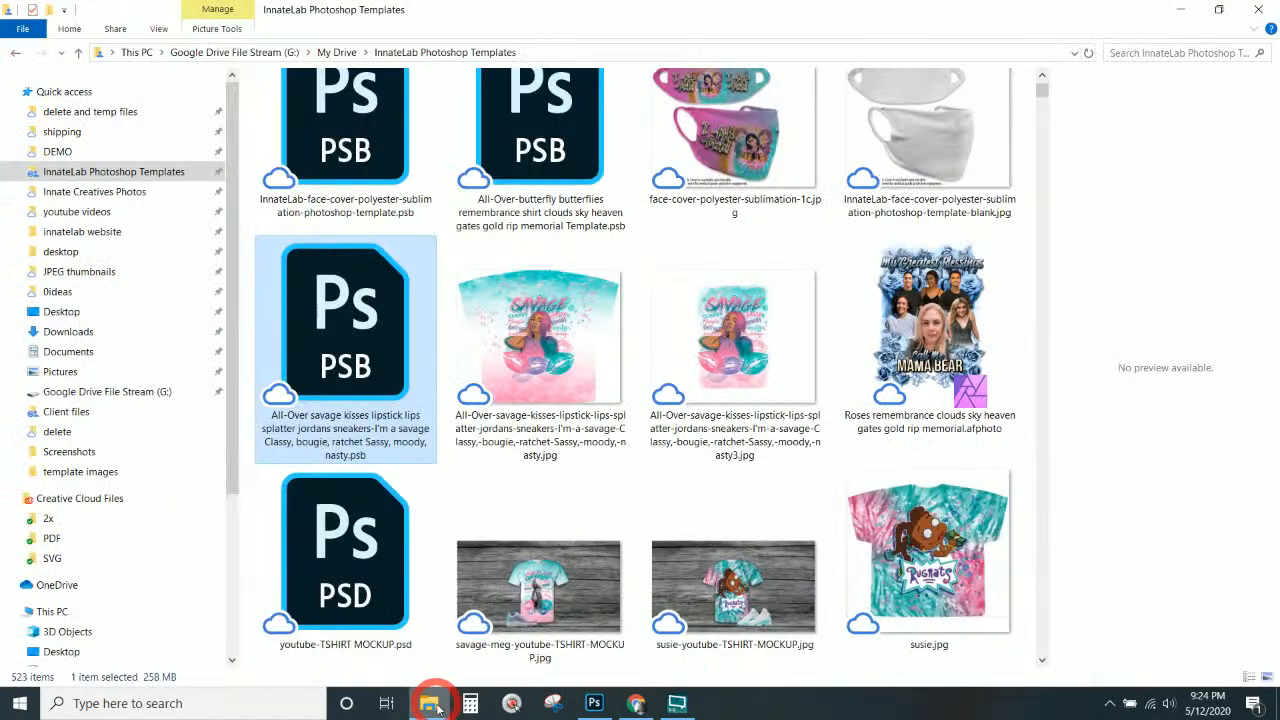
left_click(122, 111)
left_click_drag(506, 11, 0, 18)
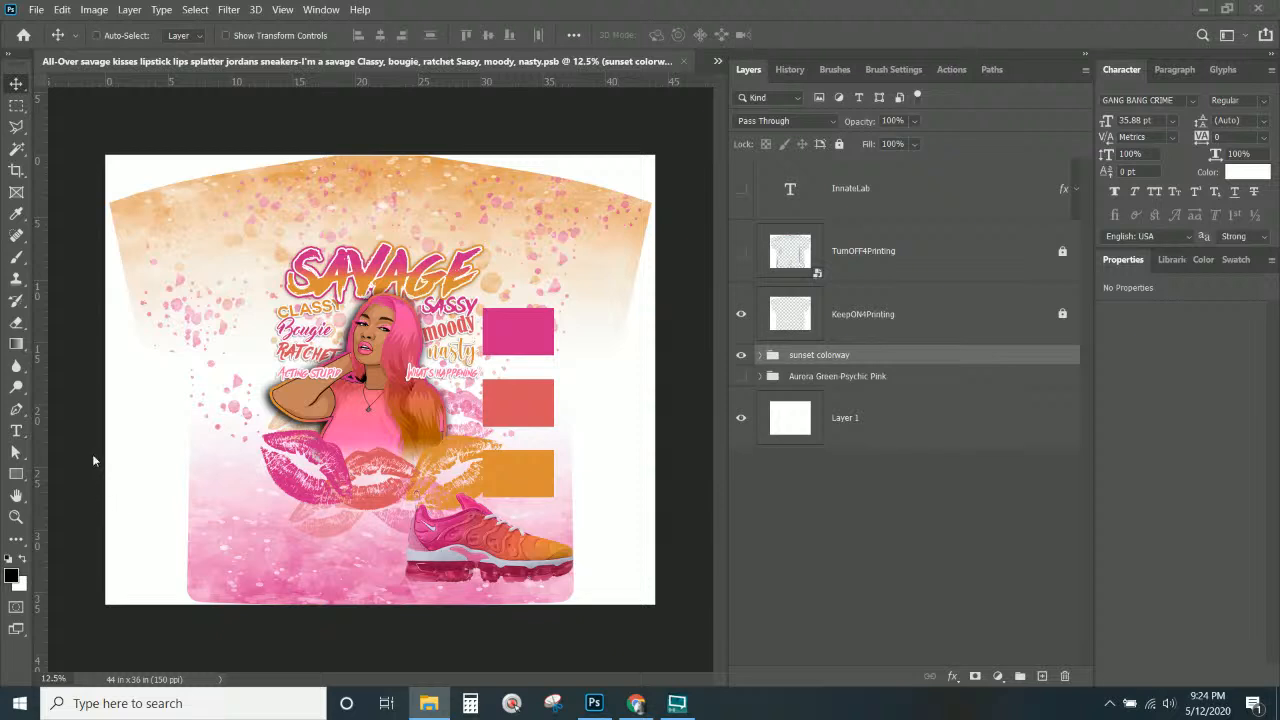
left_click(828, 362)
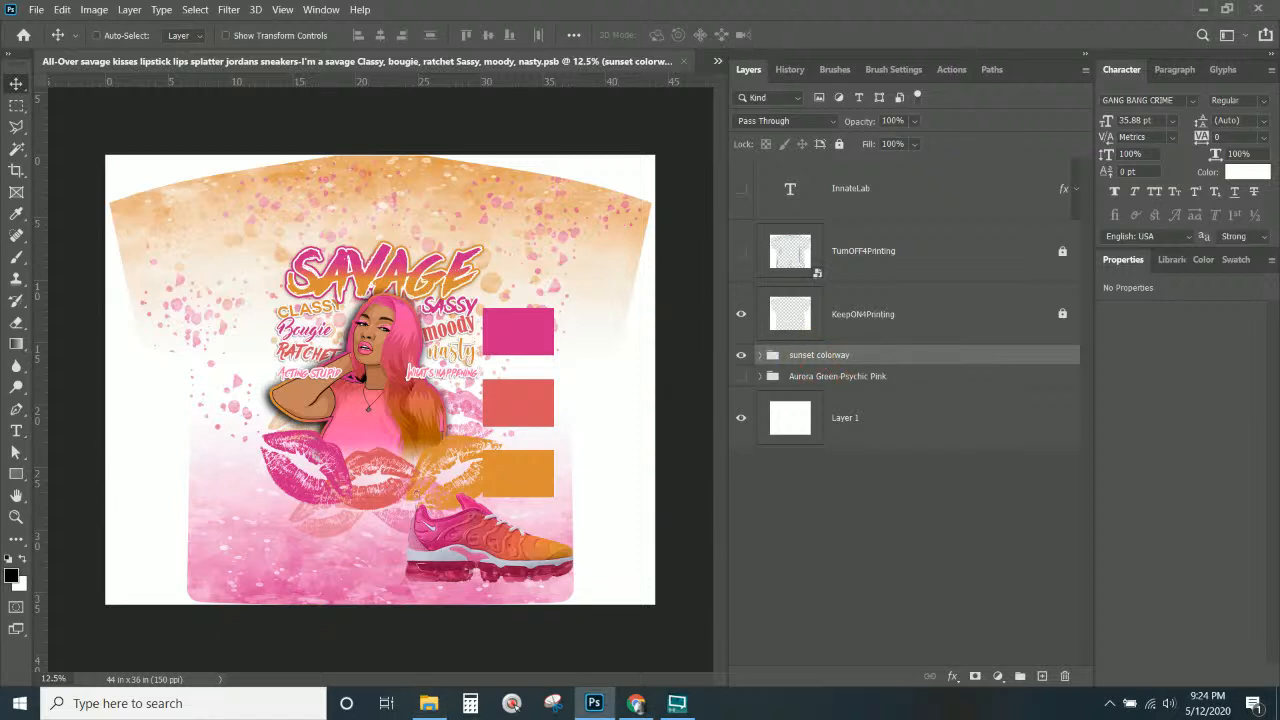
key("alt+Tab")
key("ctrl")
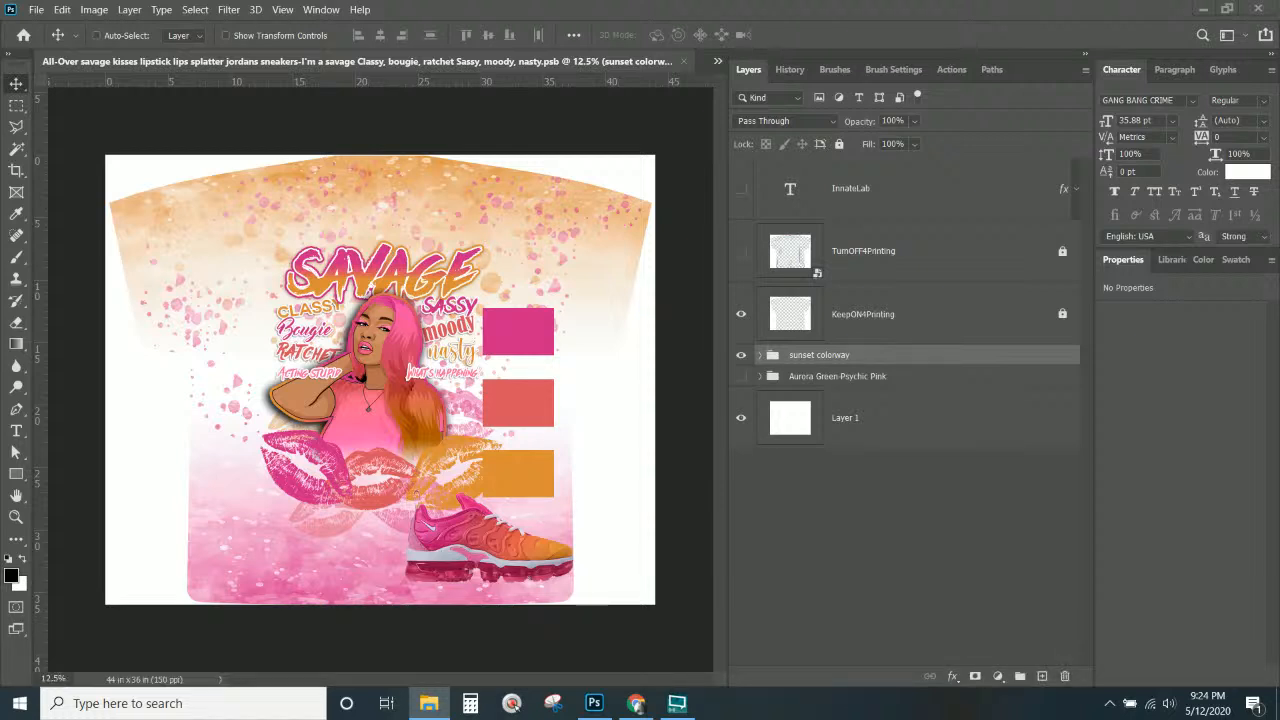
key("ctrl")
key("ctrl")
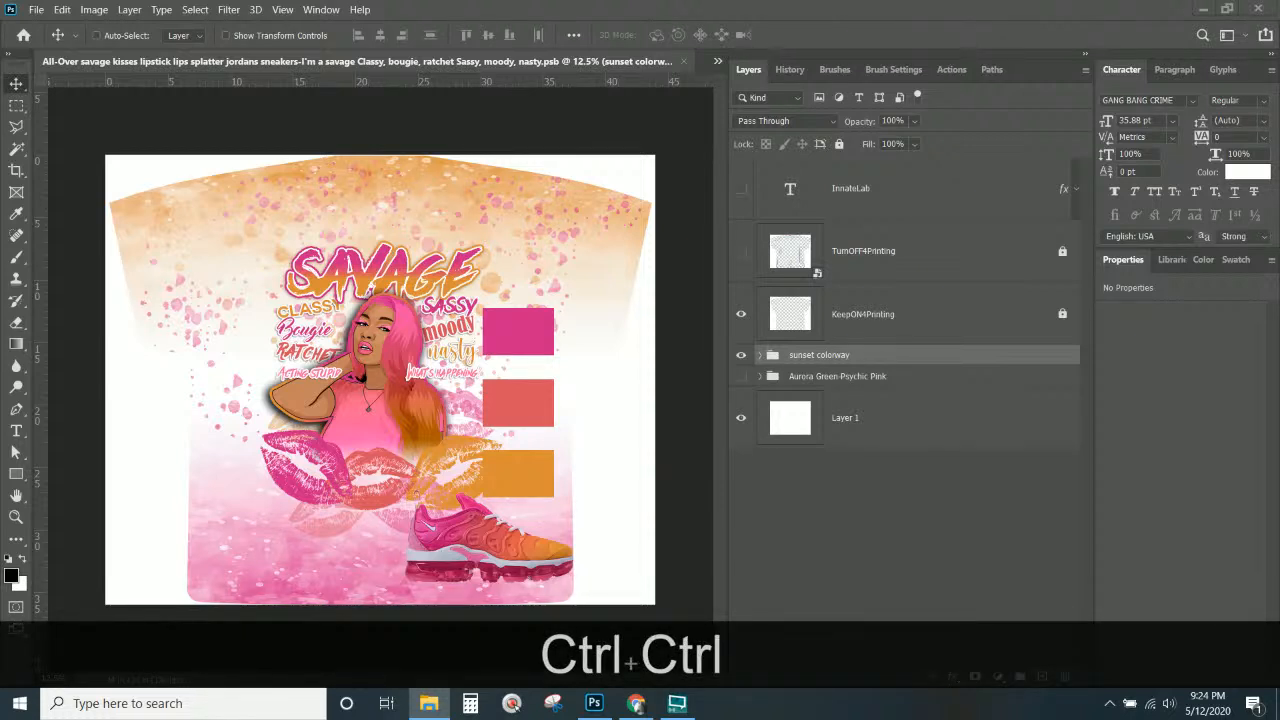
key("ctrl")
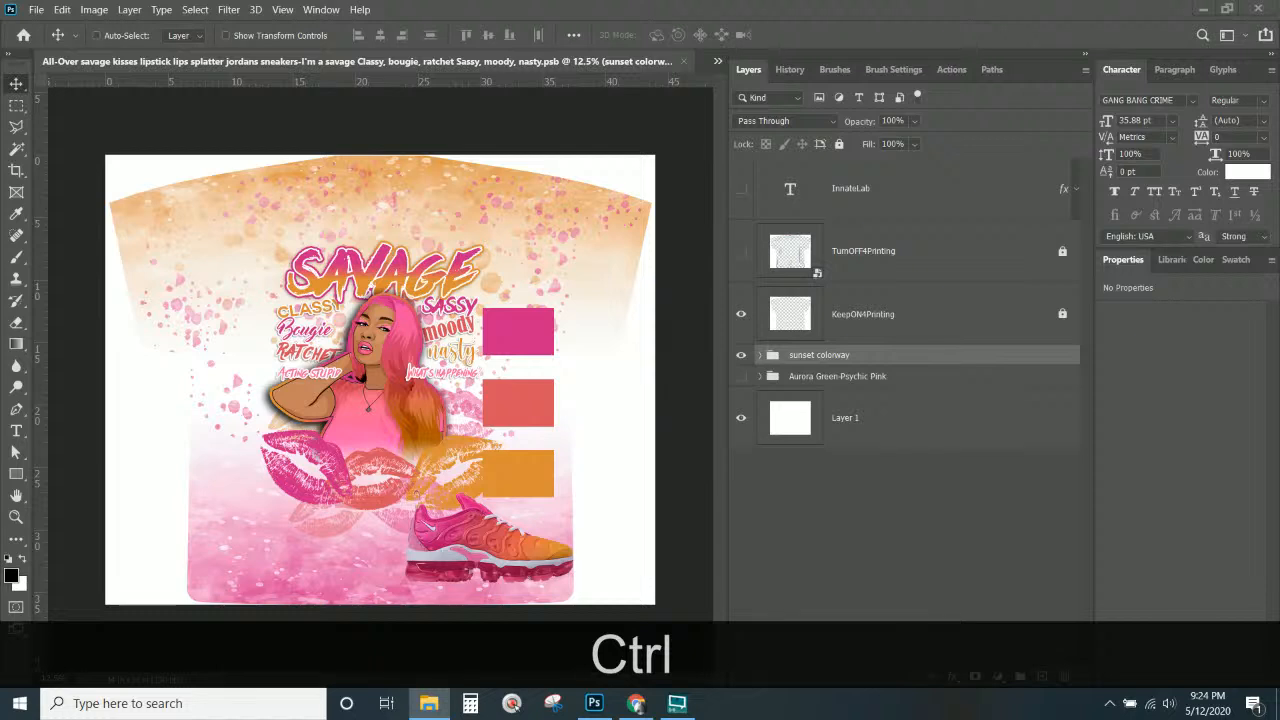
Place the family group, graduate, football pair and running player cutouts on the shirt.
left_click_drag(284, 450, 362, 380)
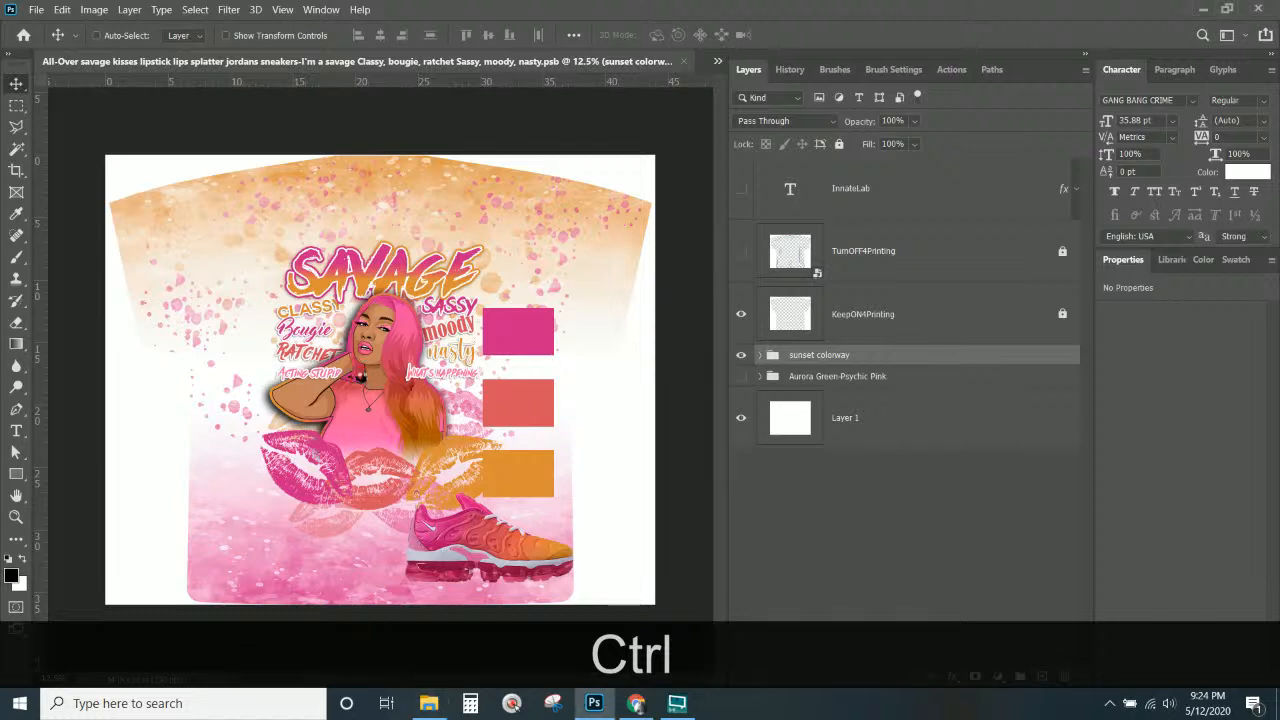
key("Return")
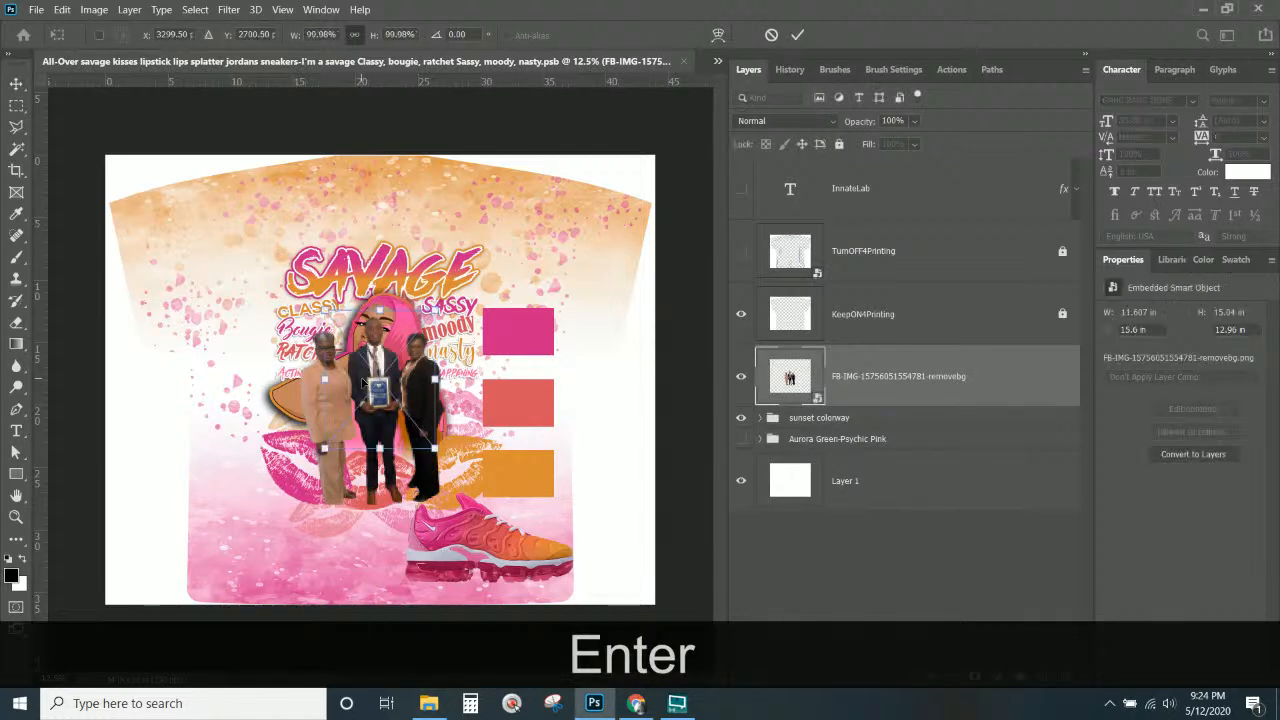
key("Return")
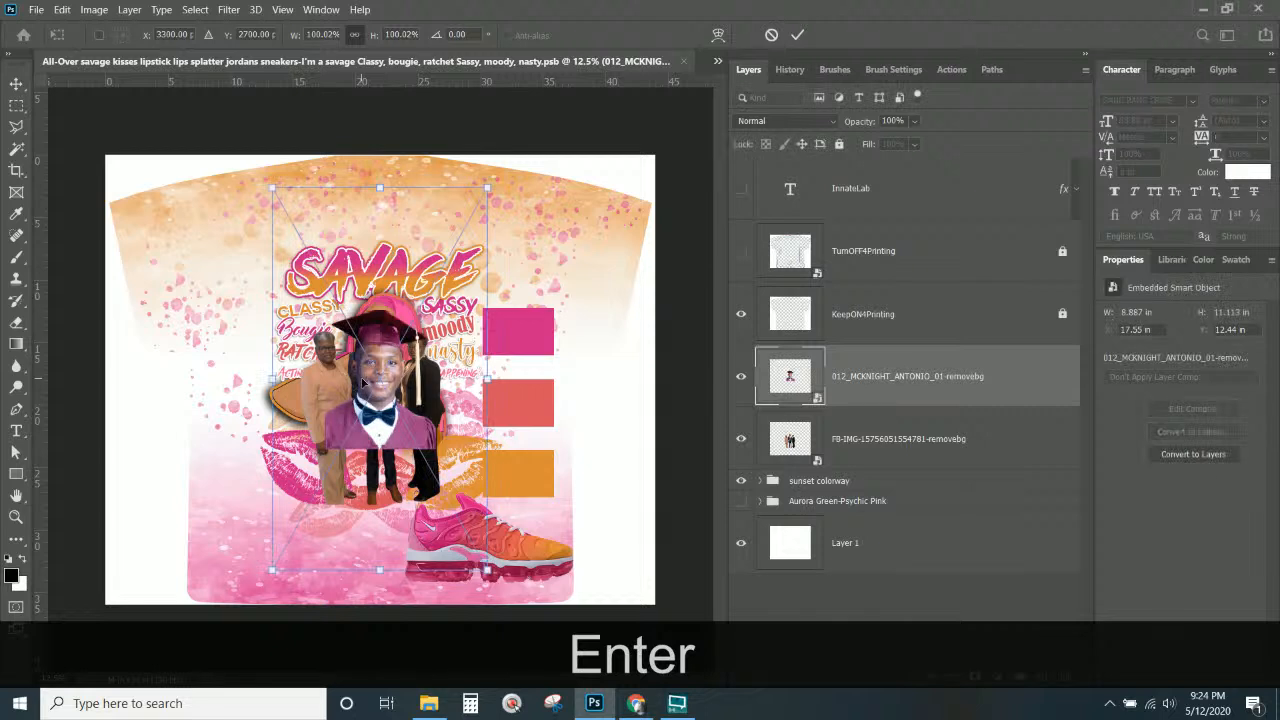
key("Return")
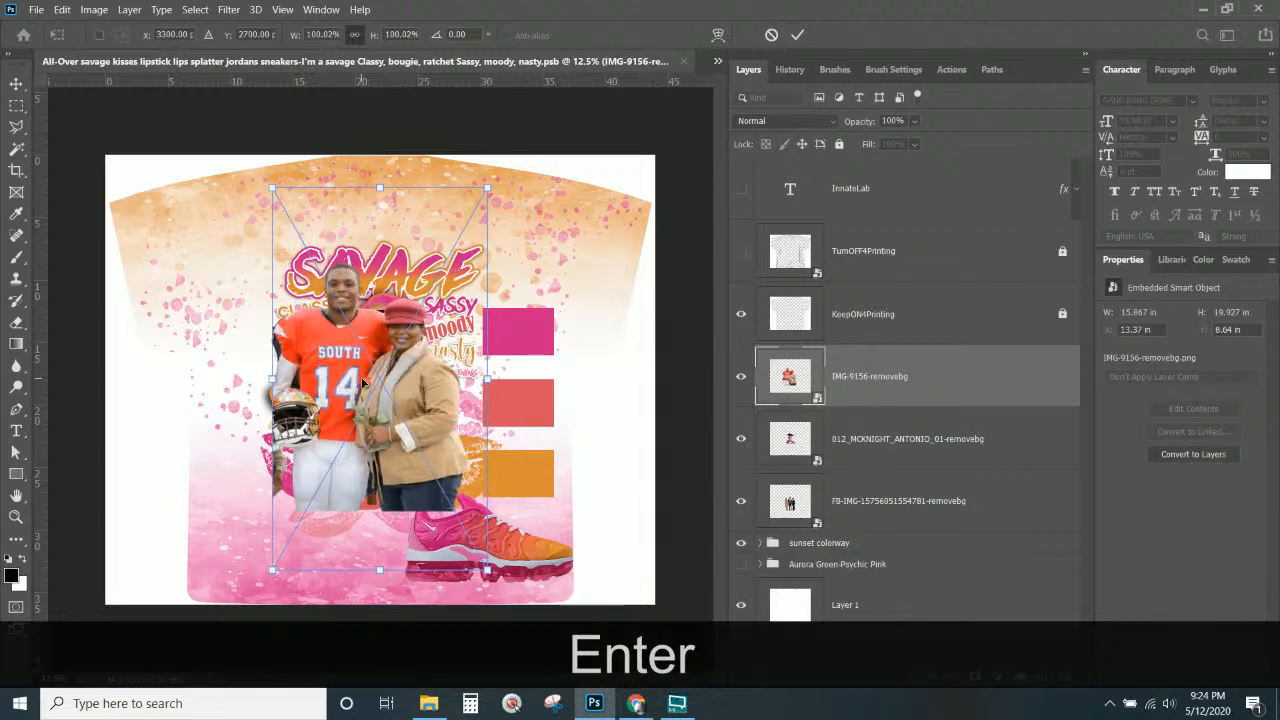
key("Return")
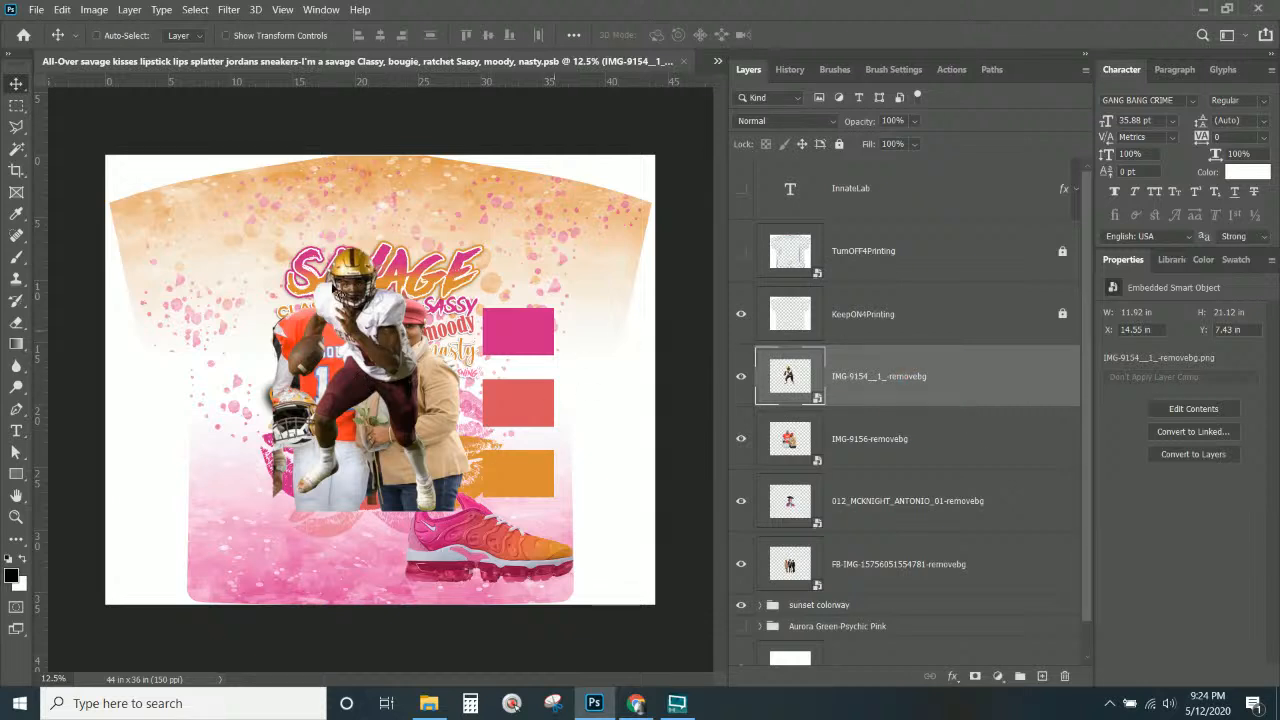
Shrink the football pair photo to about 76% and move it near the top, above the running player.
left_click_drag(391, 399, 462, 392)
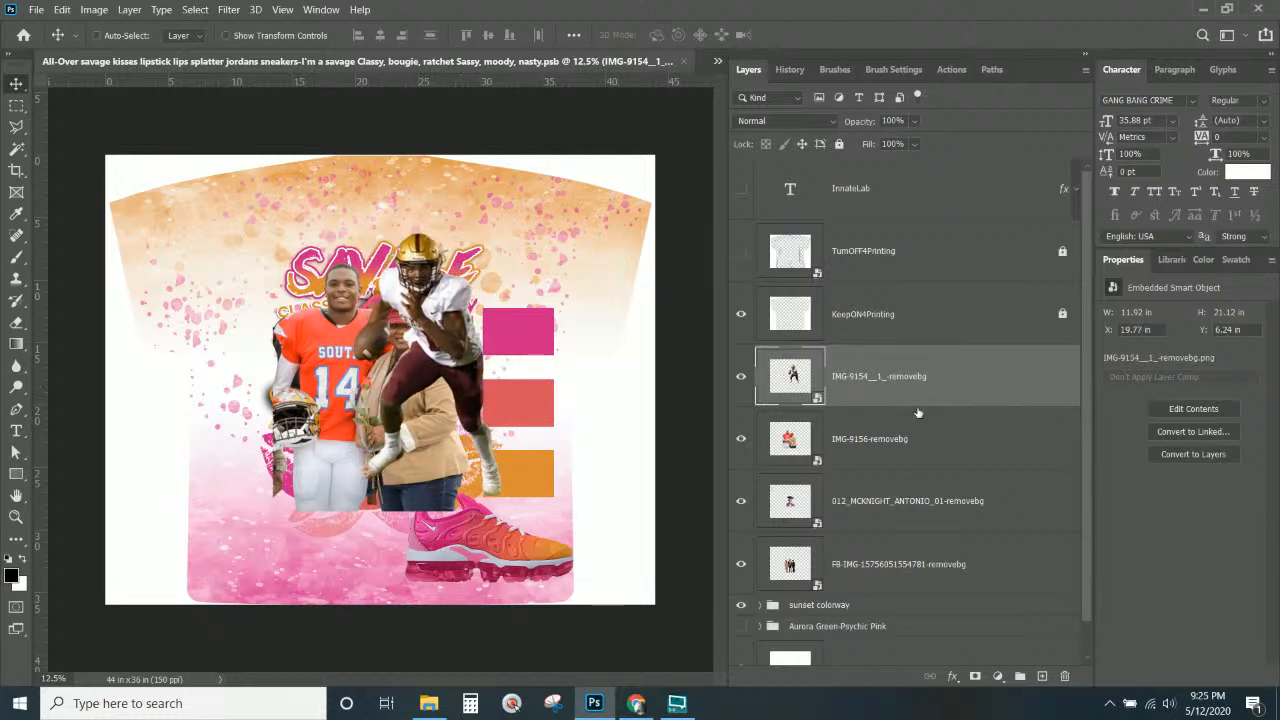
left_click(876, 451)
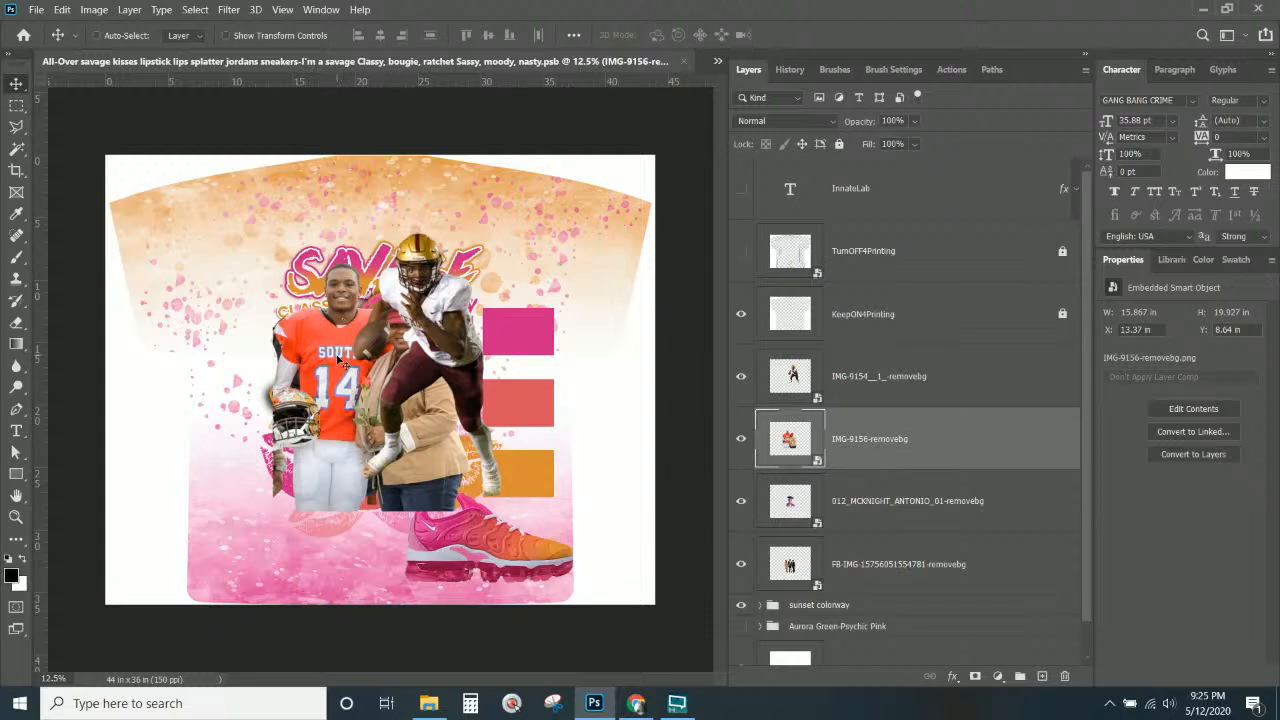
left_click(884, 440)
key("ctrl+t")
left_click_drag(347, 394, 311, 437)
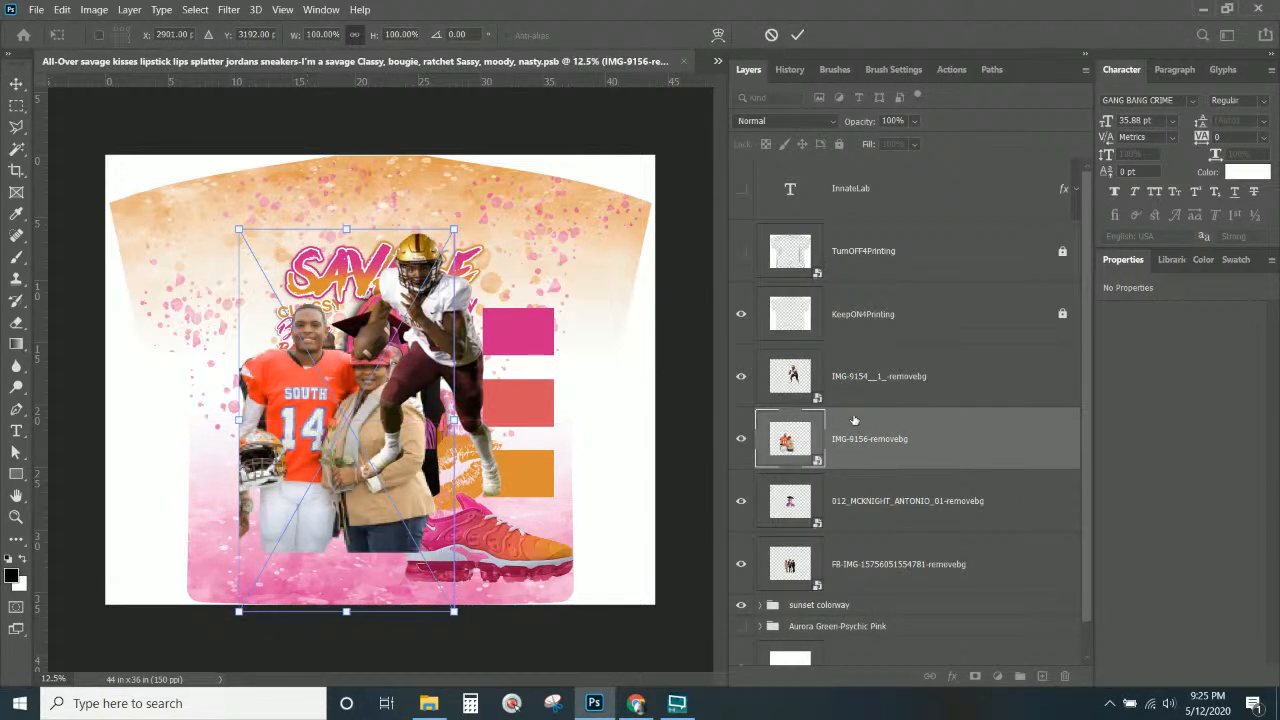
mouse_move(855, 424)
left_mouse_down()
mouse_move(856, 339)
mouse_move(850, 361)
left_mouse_up()
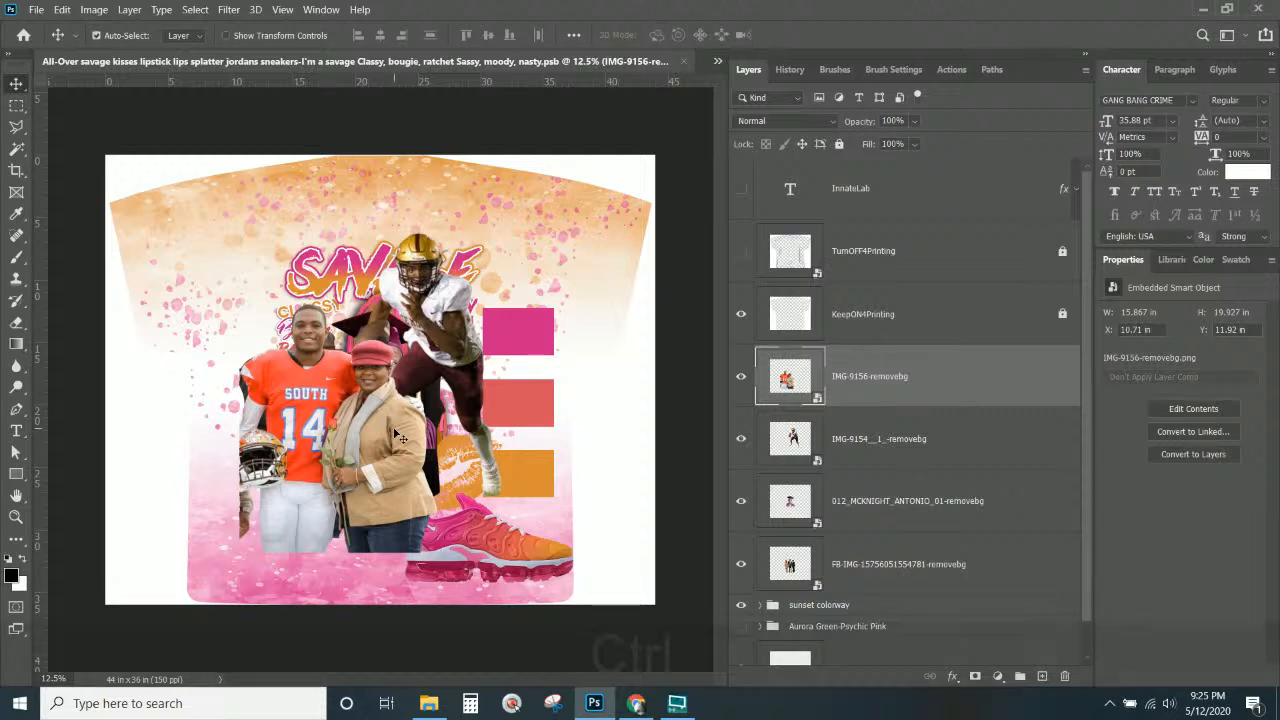
key("ctrl+t")
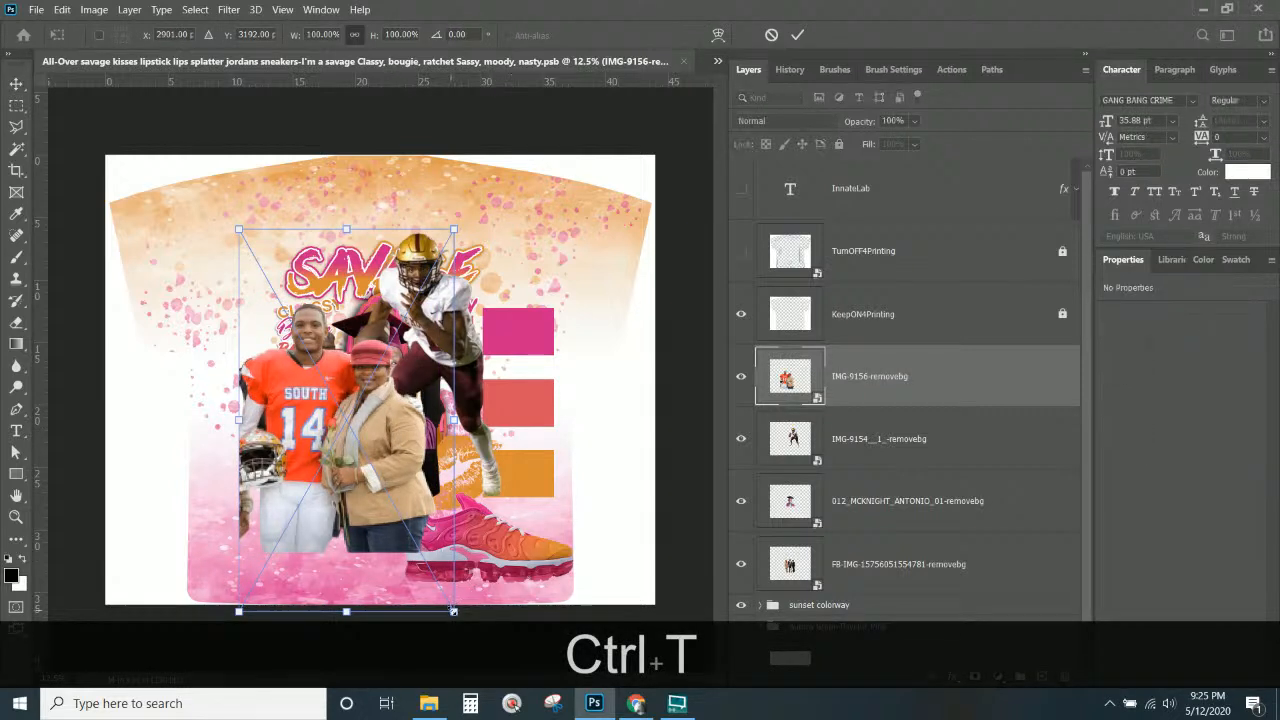
left_click_drag(454, 610, 428, 562)
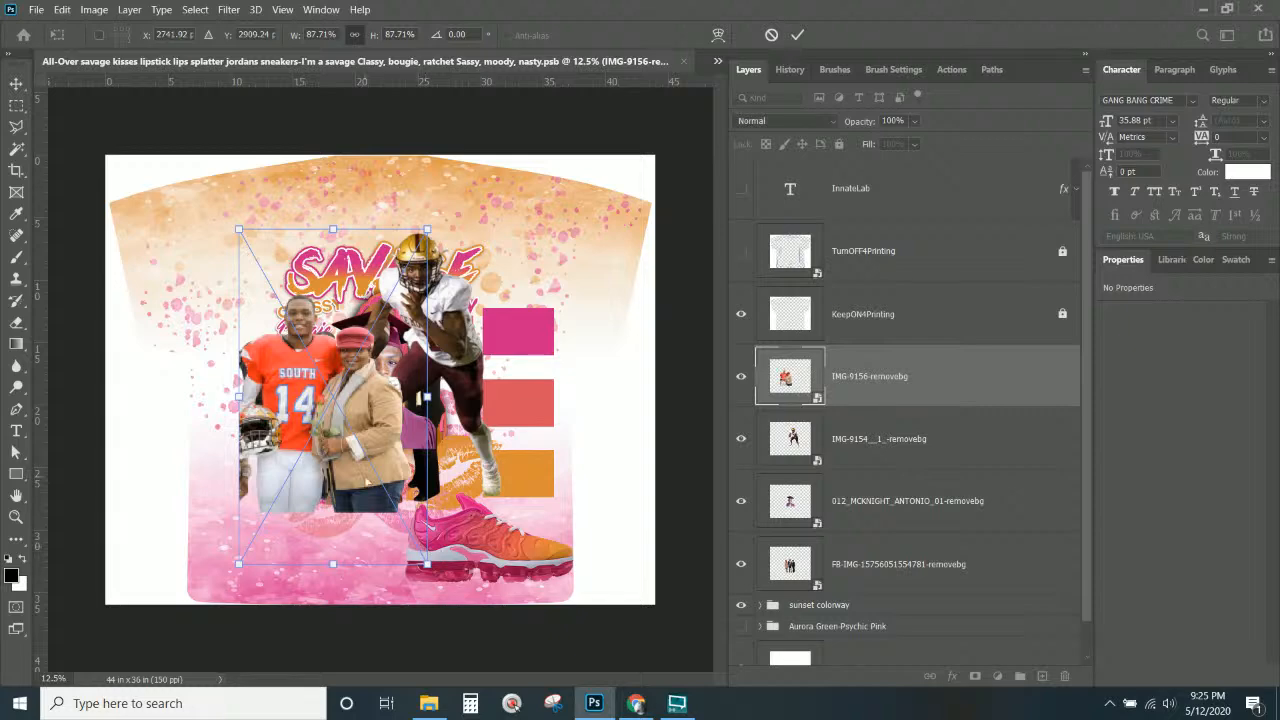
mouse_move(365, 477)
left_mouse_down()
mouse_move(388, 494)
mouse_move(382, 481)
left_mouse_up()
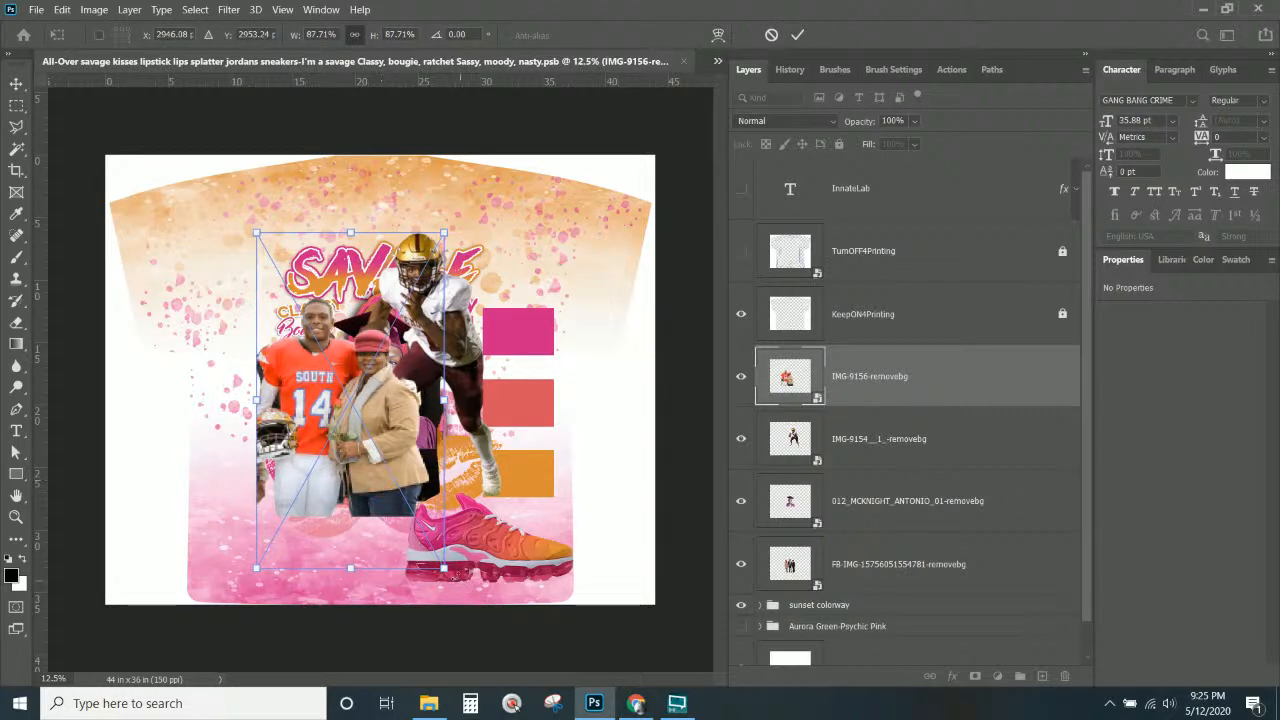
left_click_drag(443, 567, 418, 522)
left_click_drag(382, 450, 495, 385)
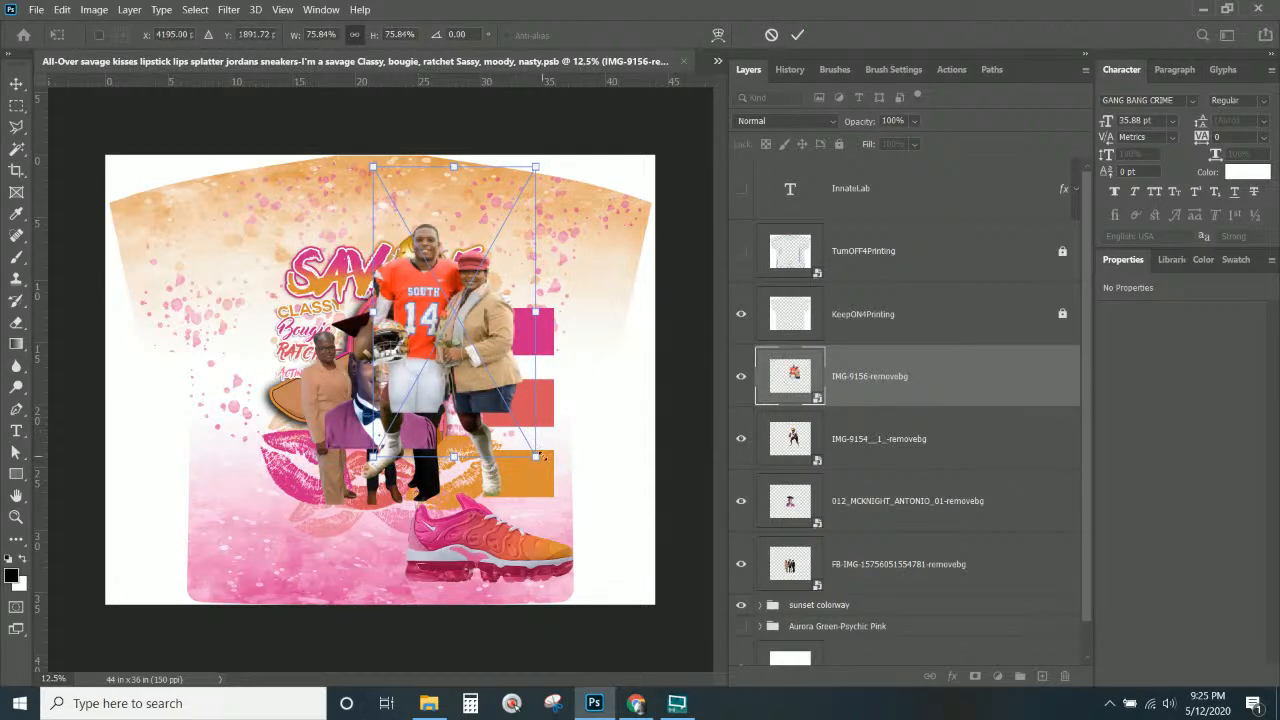
left_click_drag(541, 457, 519, 422)
key("Return")
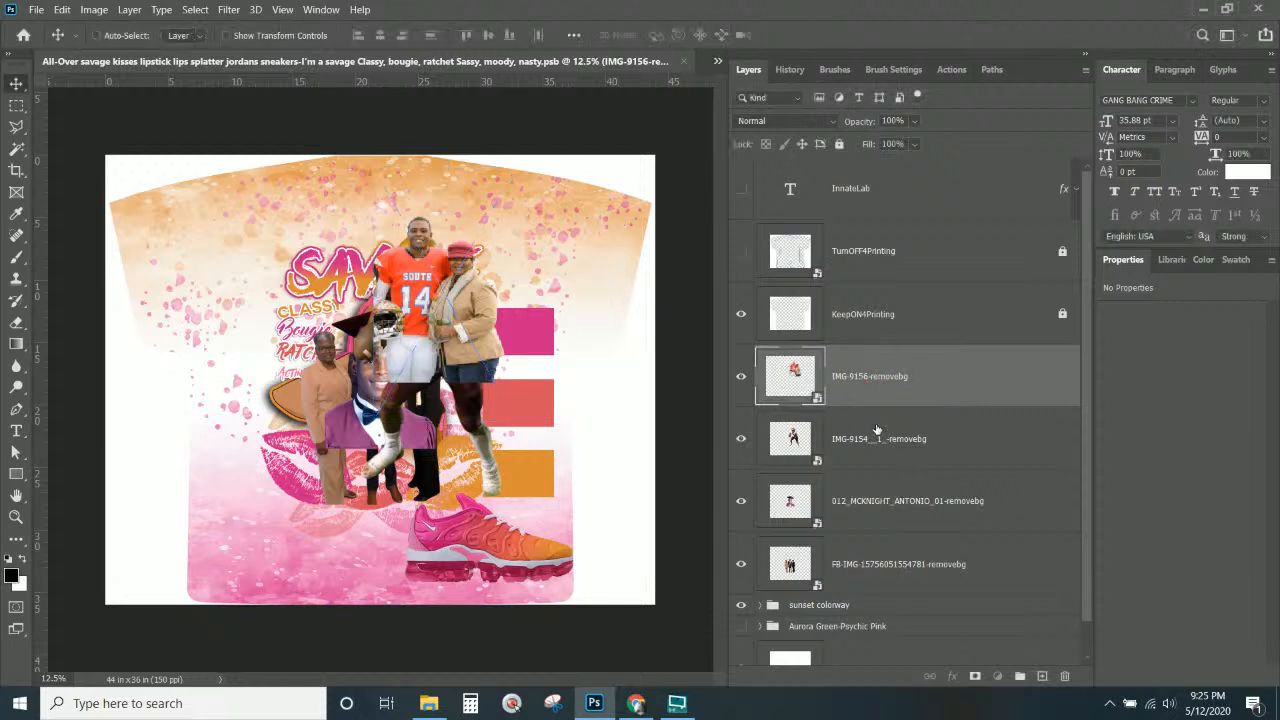
Bring the running player forward at left and the enlarged graduate portrait in front at centre.
left_click_drag(876, 430, 862, 353)
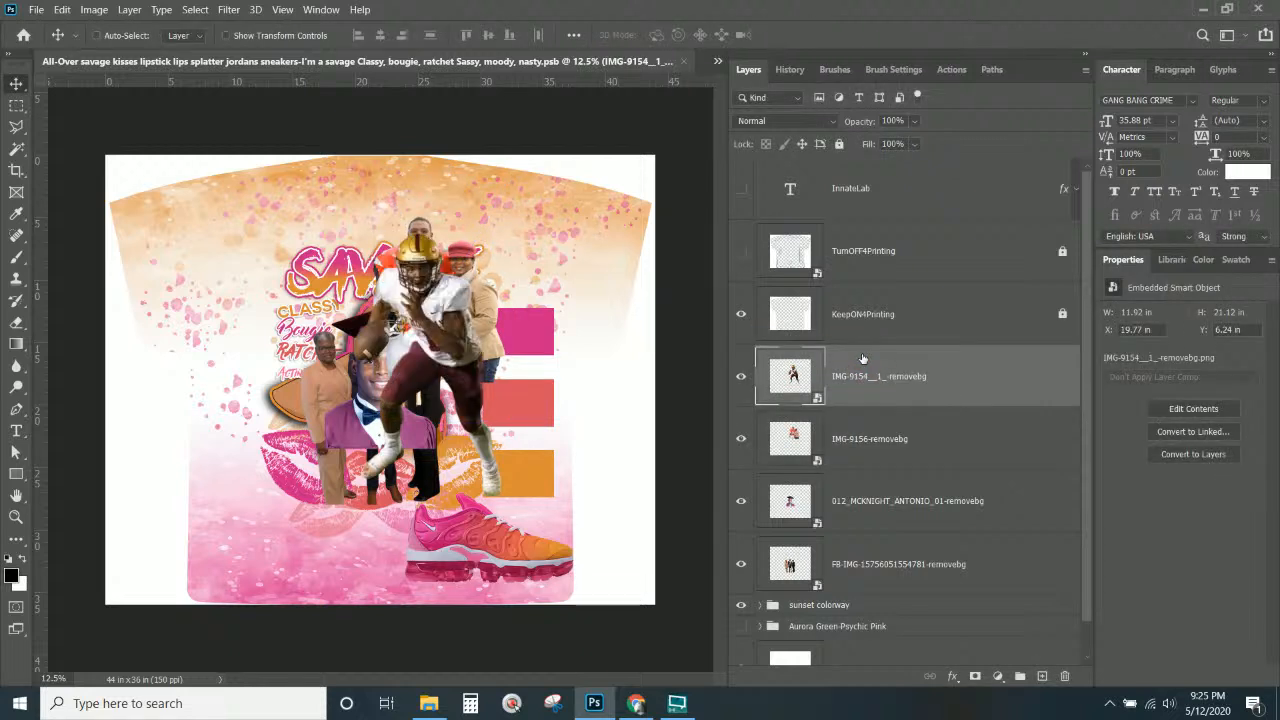
left_click_drag(462, 342, 361, 318)
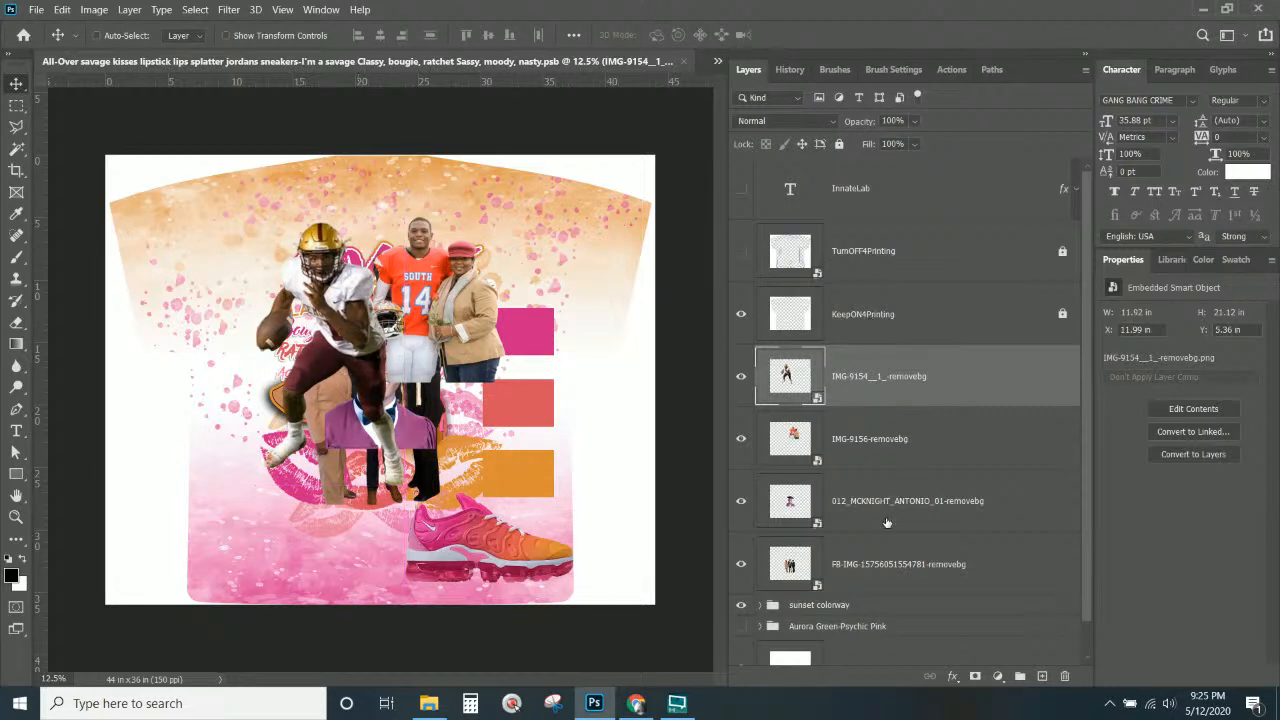
left_click_drag(851, 516, 849, 346)
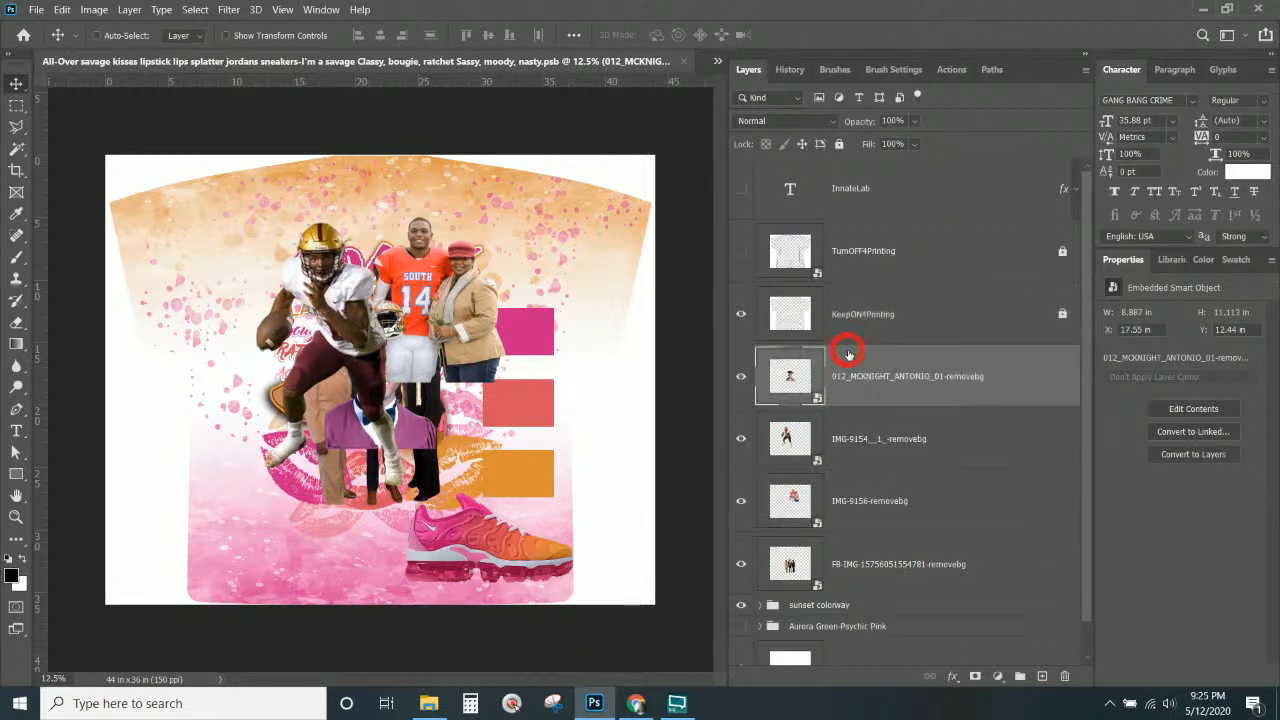
left_click_drag(363, 410, 464, 488)
key("ctrl+t")
mouse_move(416, 463)
left_mouse_down()
mouse_move(396, 462)
mouse_move(405, 453)
left_mouse_up()
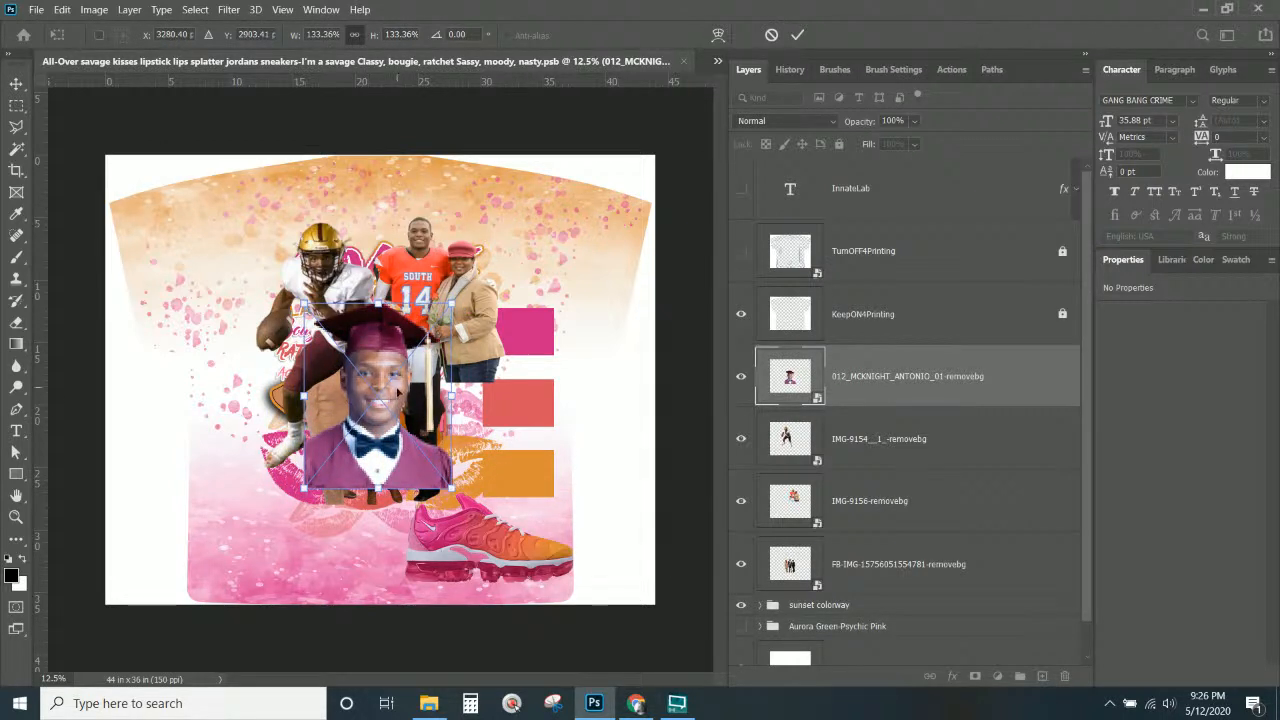
key("Return")
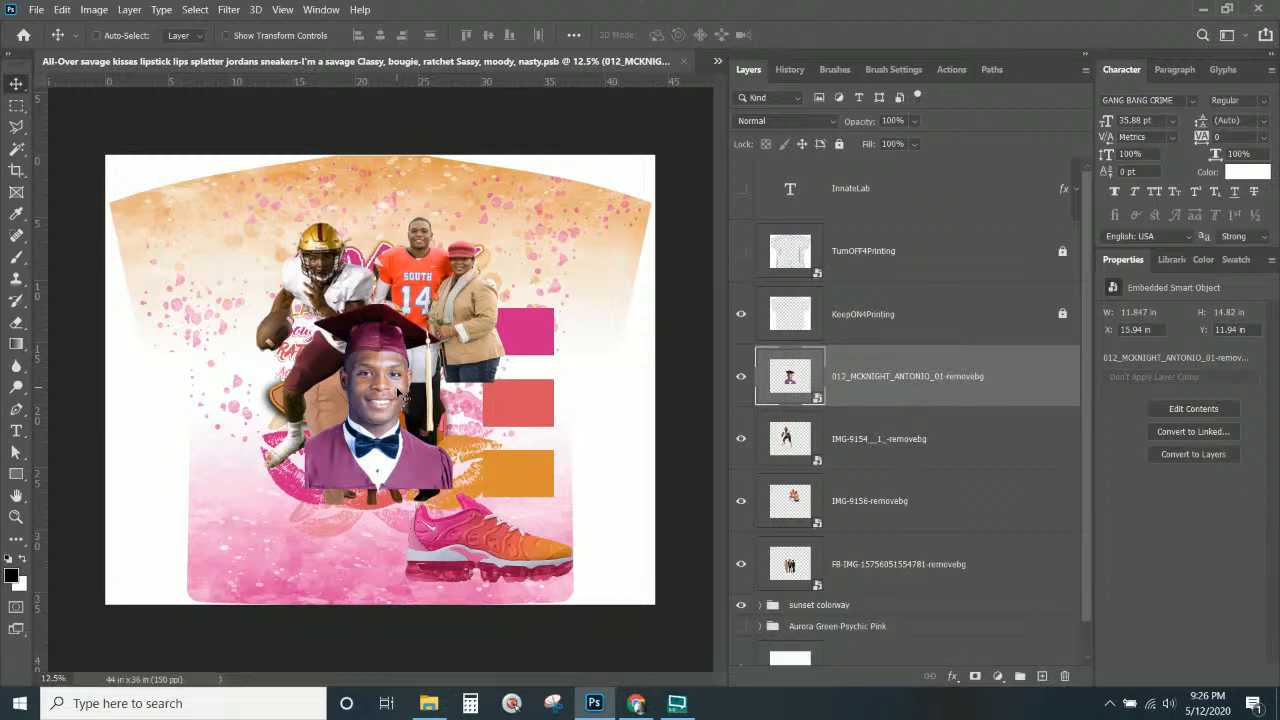
left_click_drag(383, 458, 455, 482)
left_click_drag(448, 484, 327, 474)
Fine-tune the running player and graduate portrait positions, then select the football pair layer.
right_click(306, 262)
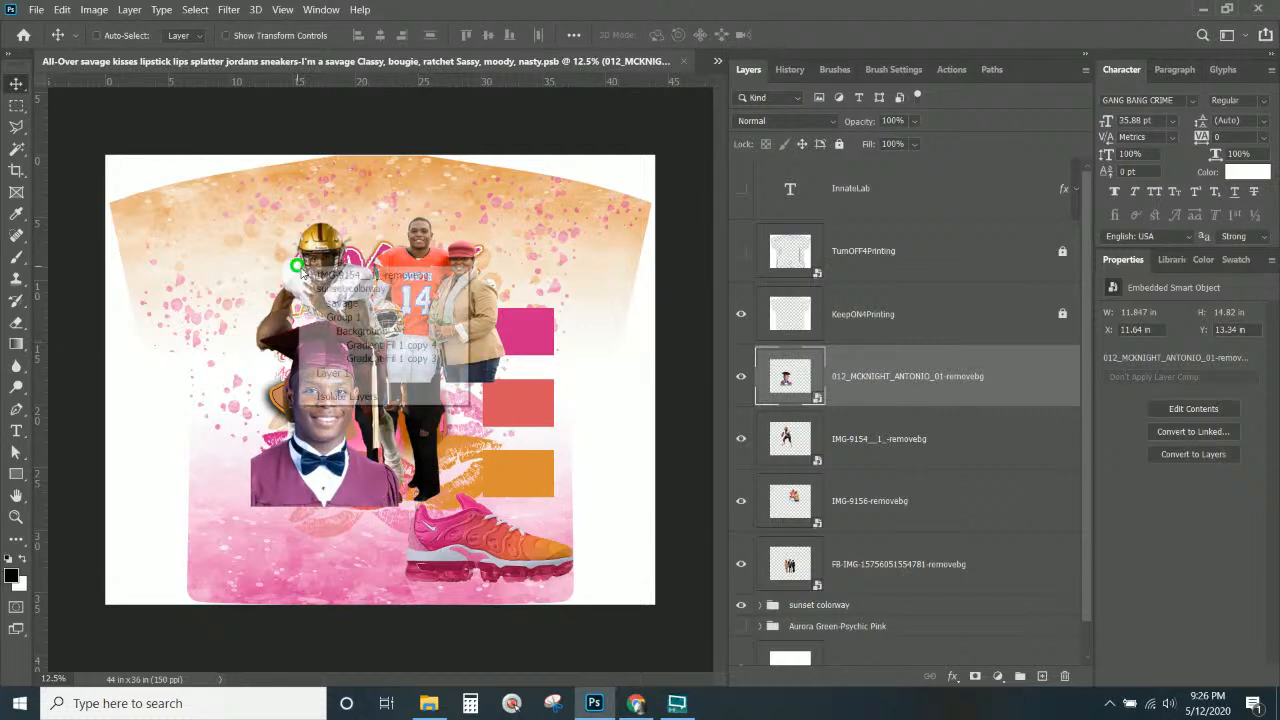
left_click(345, 268)
right_click(318, 262)
left_click(345, 272)
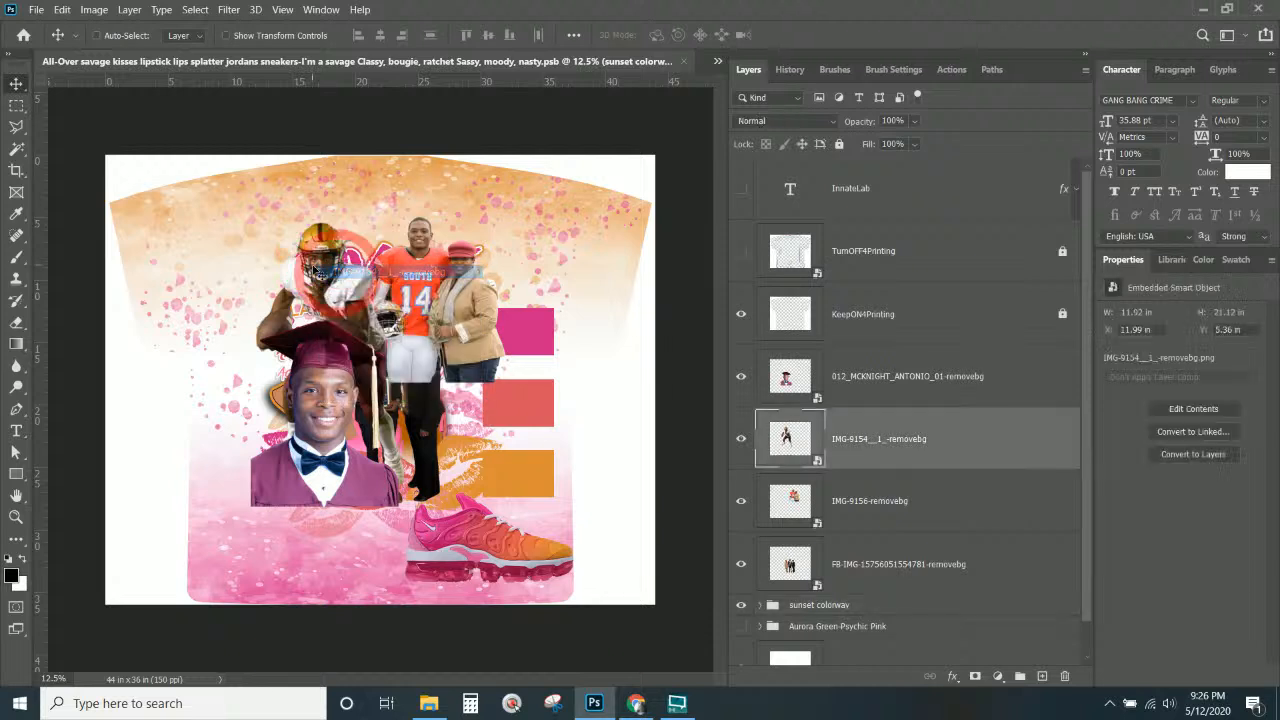
left_click_drag(327, 240, 298, 266)
right_click(341, 350)
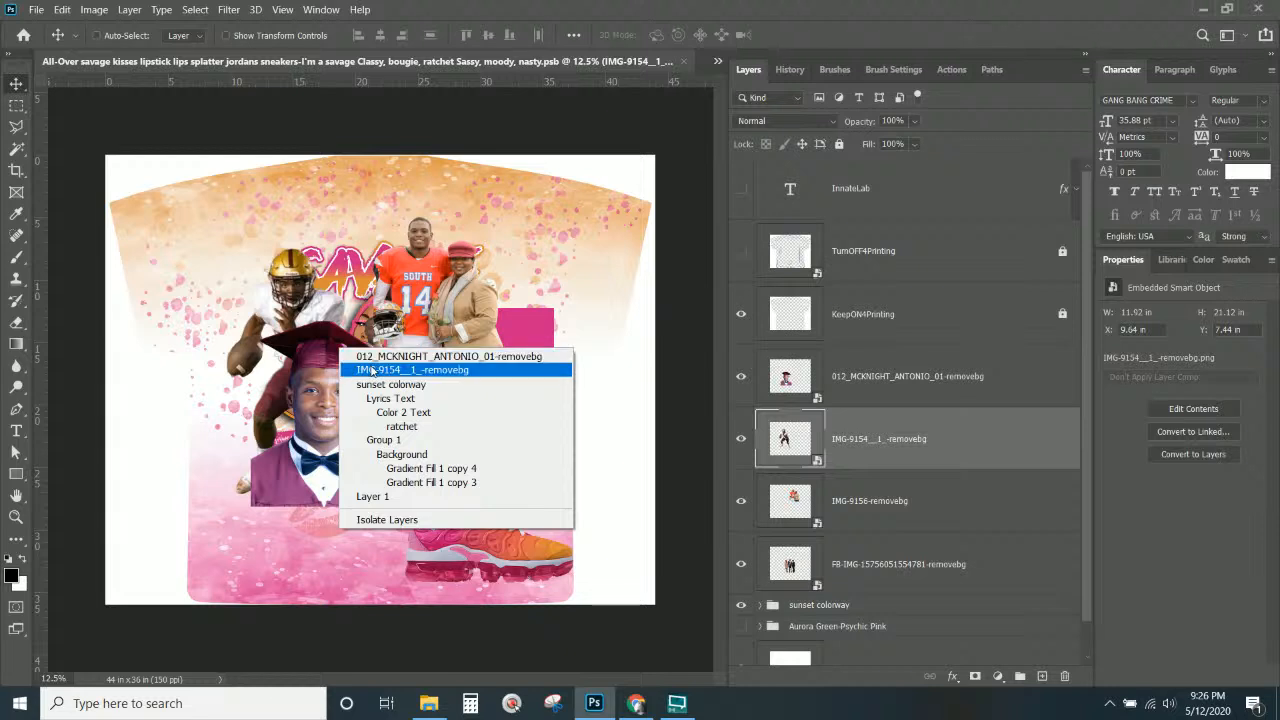
left_click(366, 356)
left_click_drag(343, 381, 437, 377)
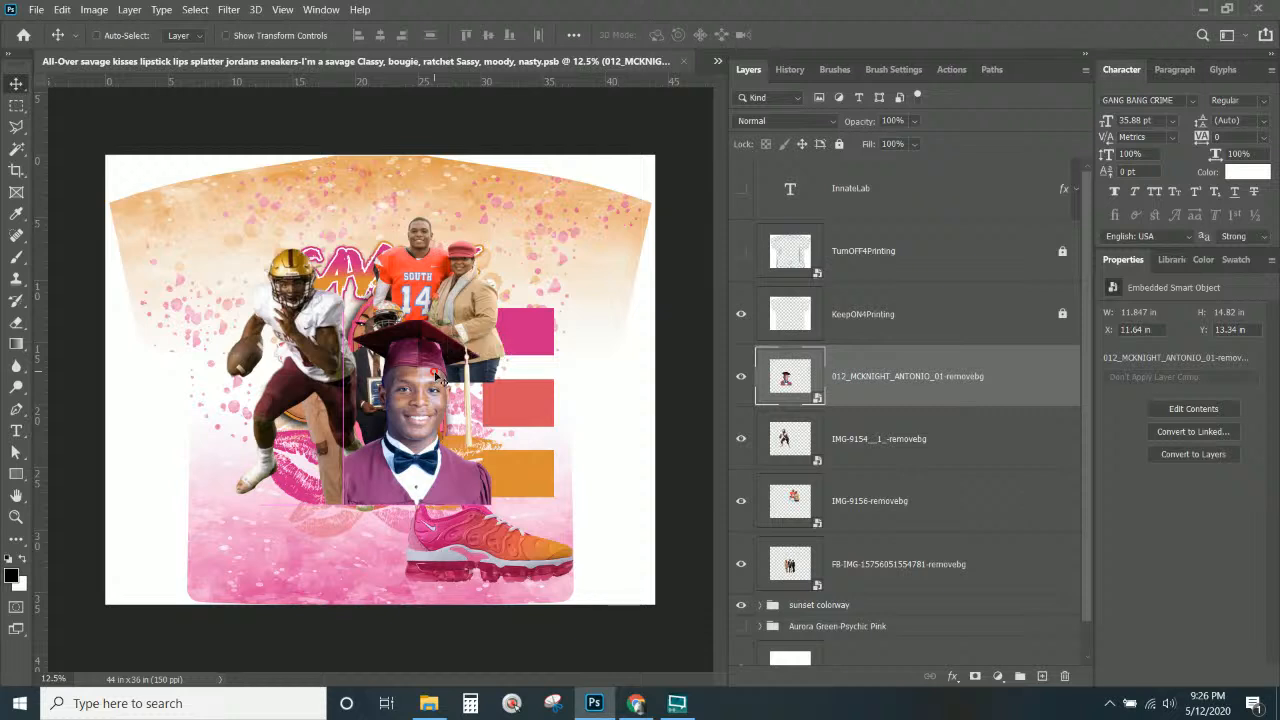
left_click(902, 525)
Move the family group photo up to the top of the shirt.
left_click(906, 566)
left_click_drag(418, 428, 344, 286)
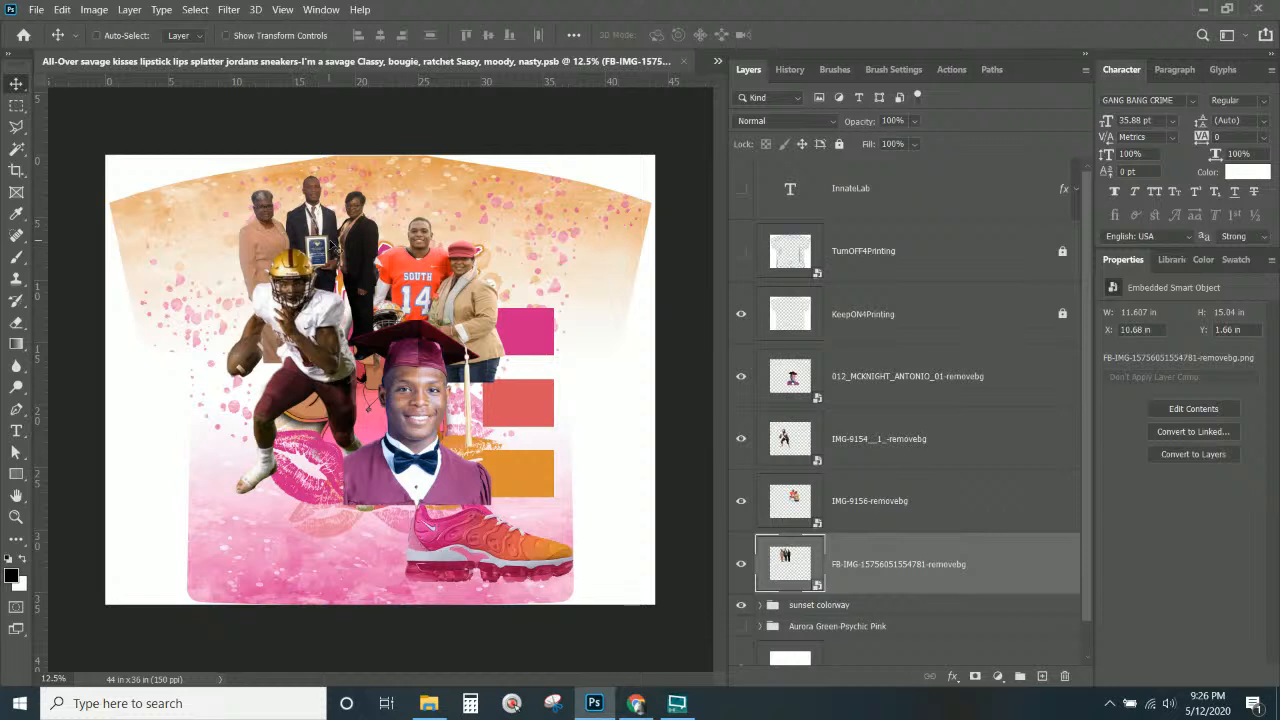
right_click(360, 243)
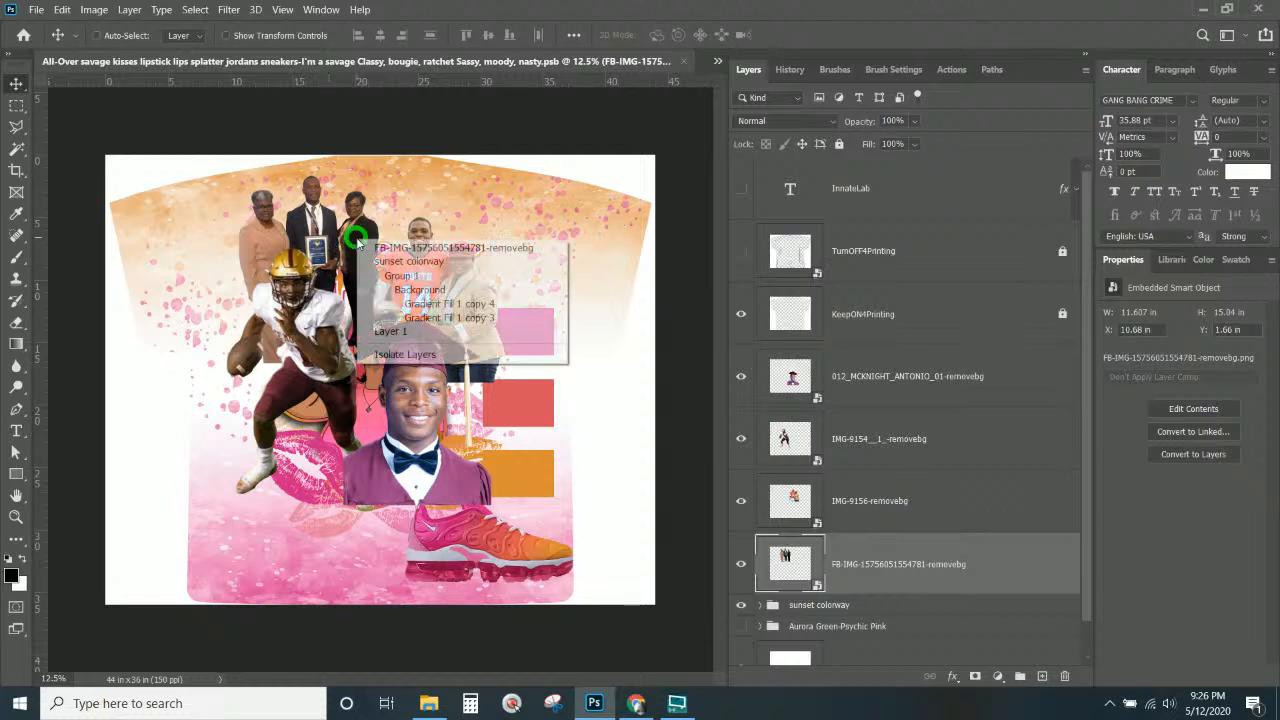
left_click(407, 250)
left_click_drag(405, 262, 381, 286)
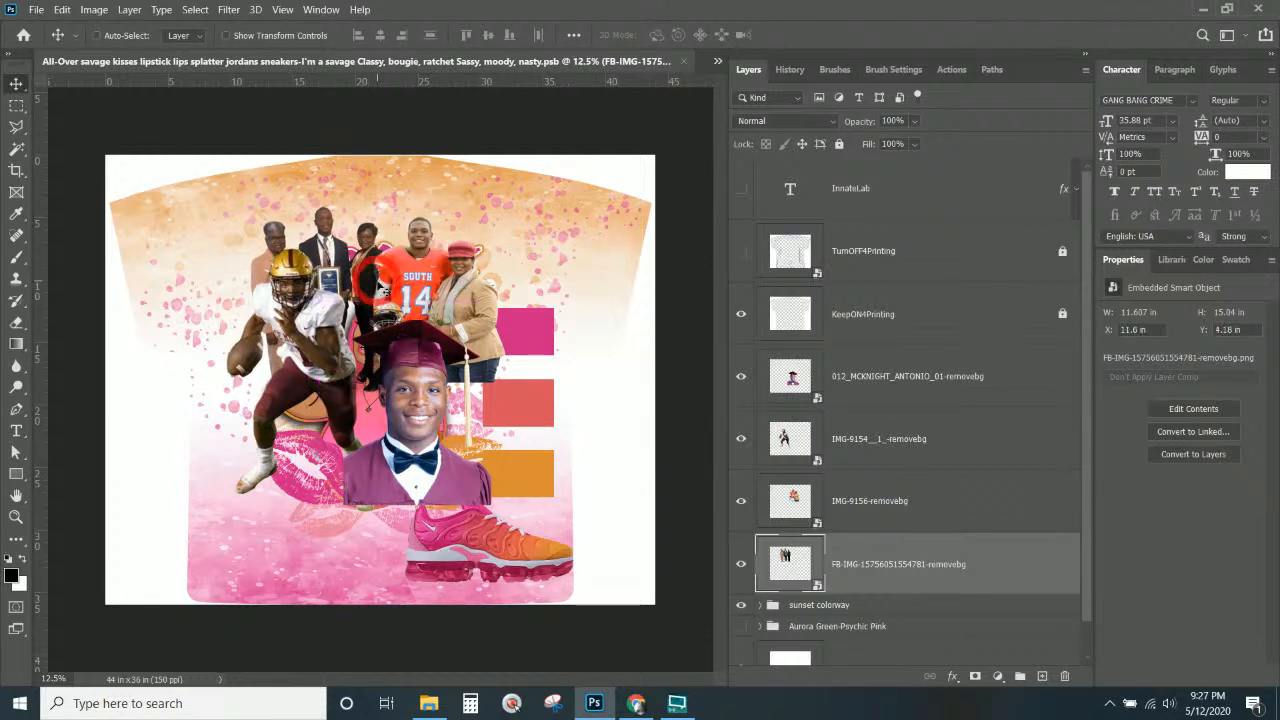
Shrink the IMG-9156-removebg family photo, centre it at the top, and stack it below FB-IMG.
right_click(479, 289)
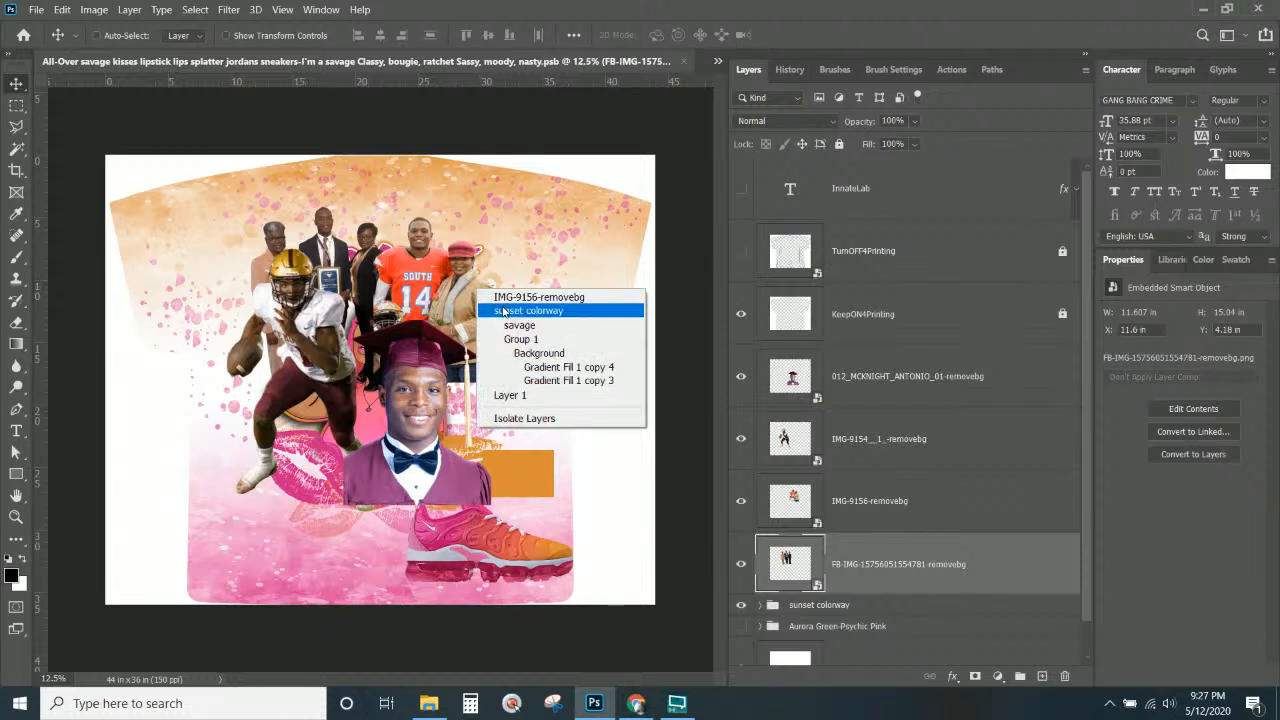
left_click(516, 297)
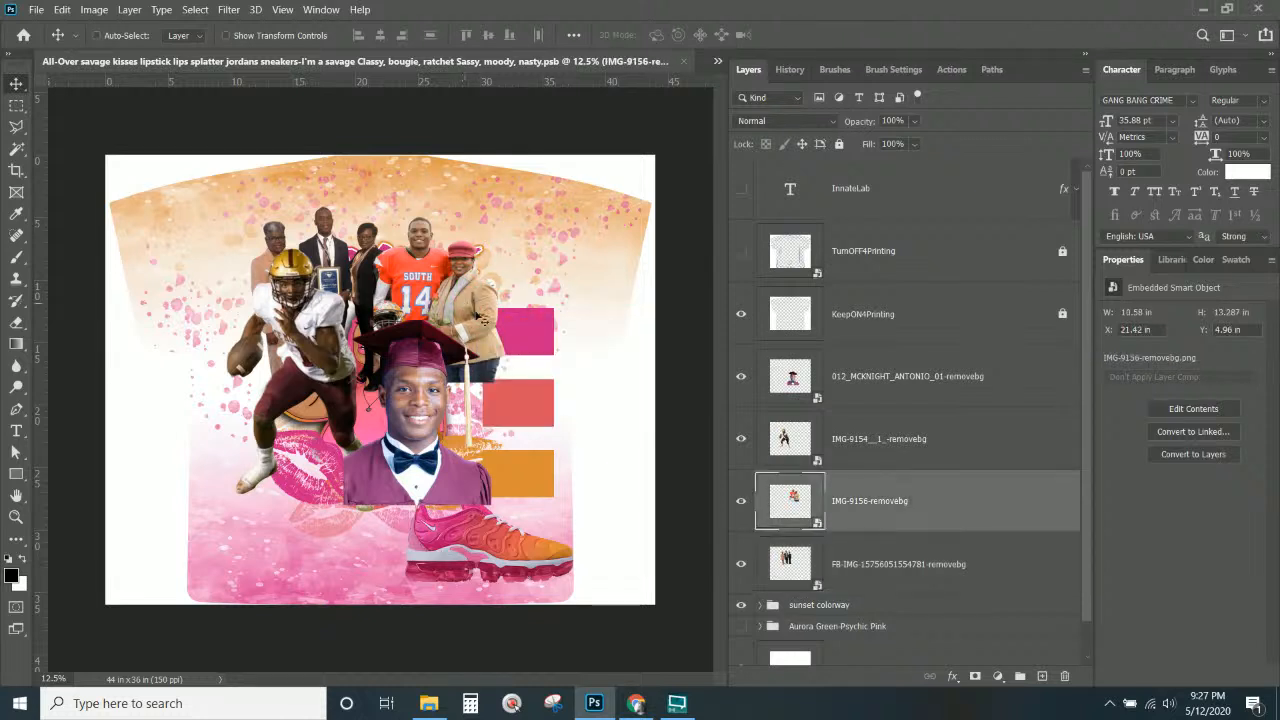
key("ctrl+t")
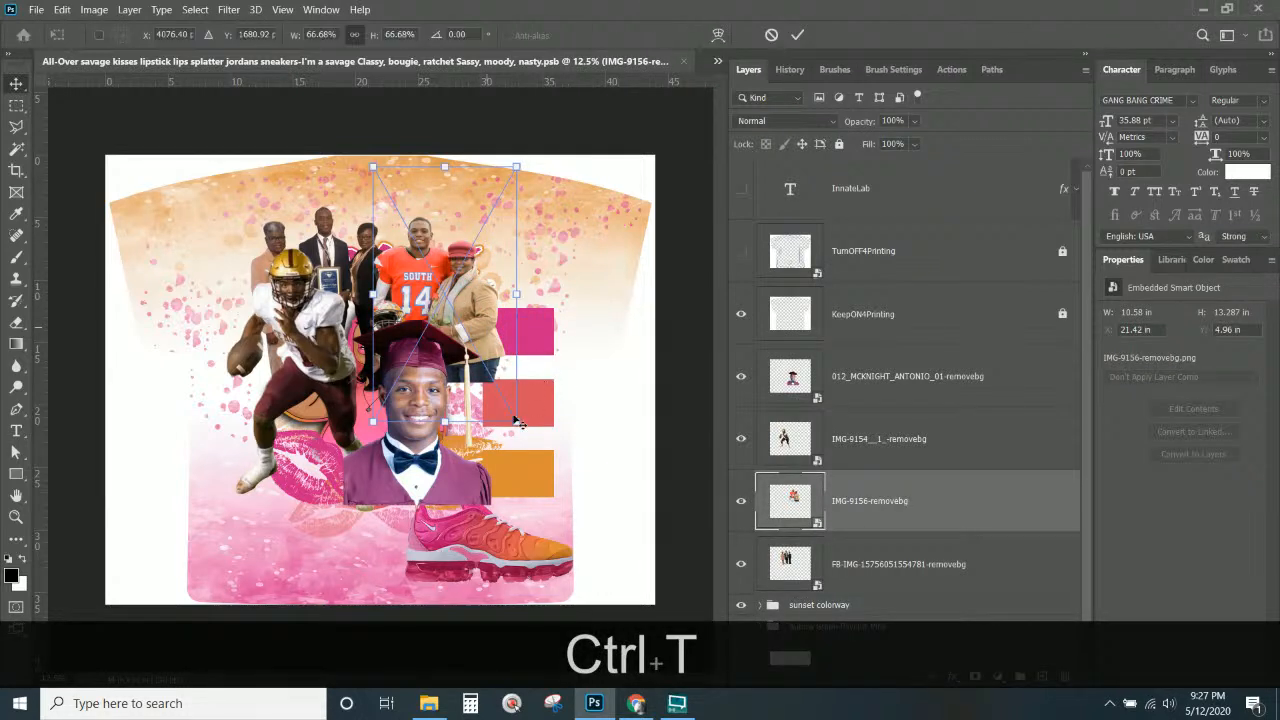
left_click_drag(504, 411, 468, 380)
key("Return")
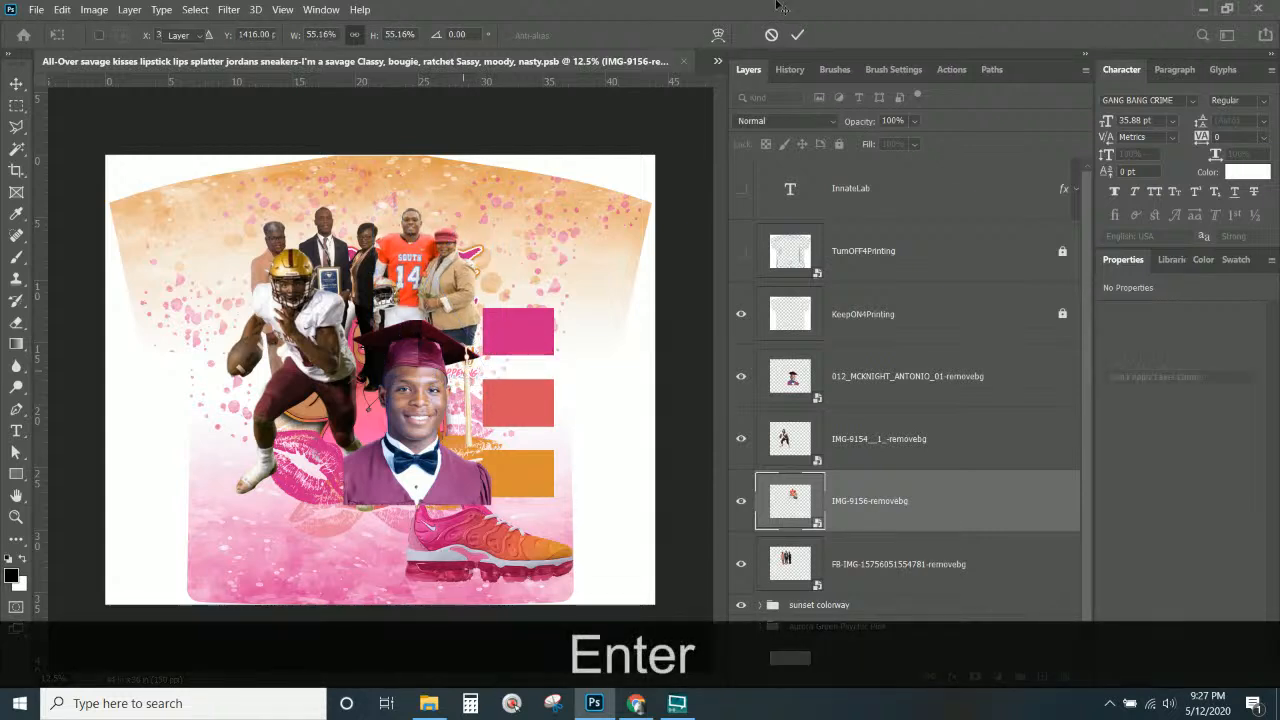
mouse_move(473, 302)
left_mouse_down()
mouse_move(494, 290)
mouse_move(415, 306)
mouse_move(493, 291)
mouse_move(467, 295)
left_mouse_up()
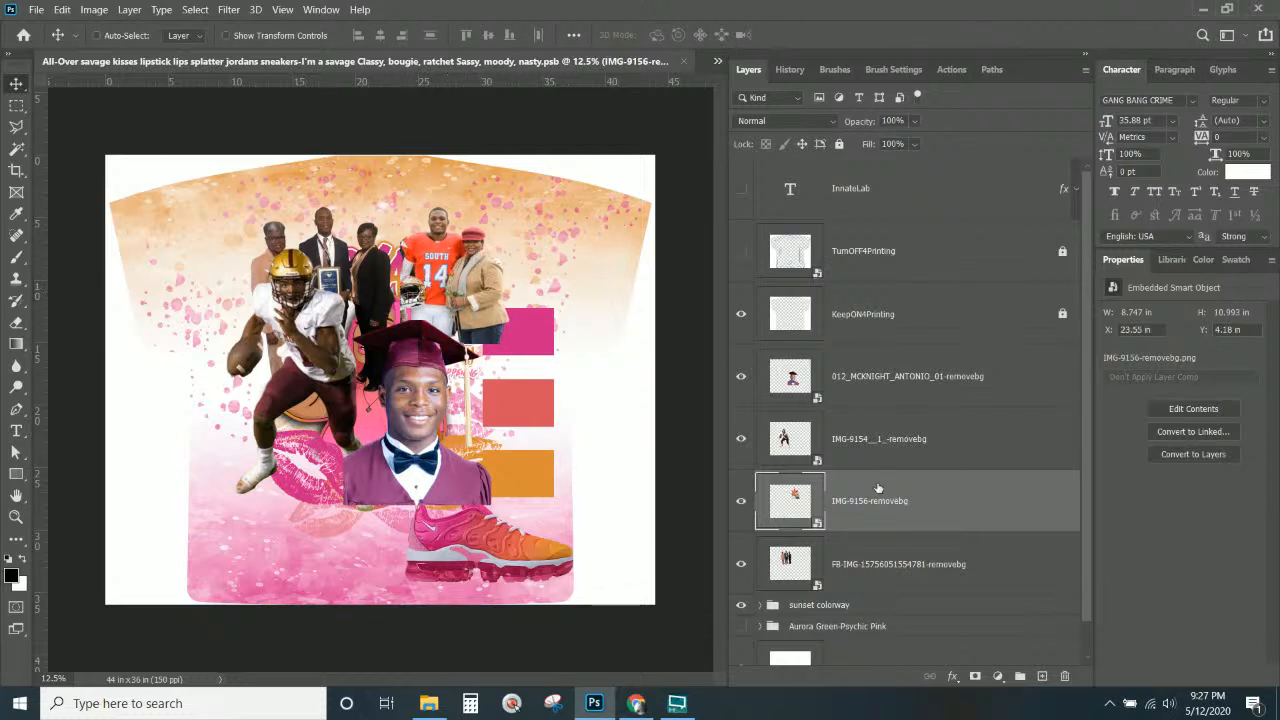
left_click_drag(877, 502, 871, 574)
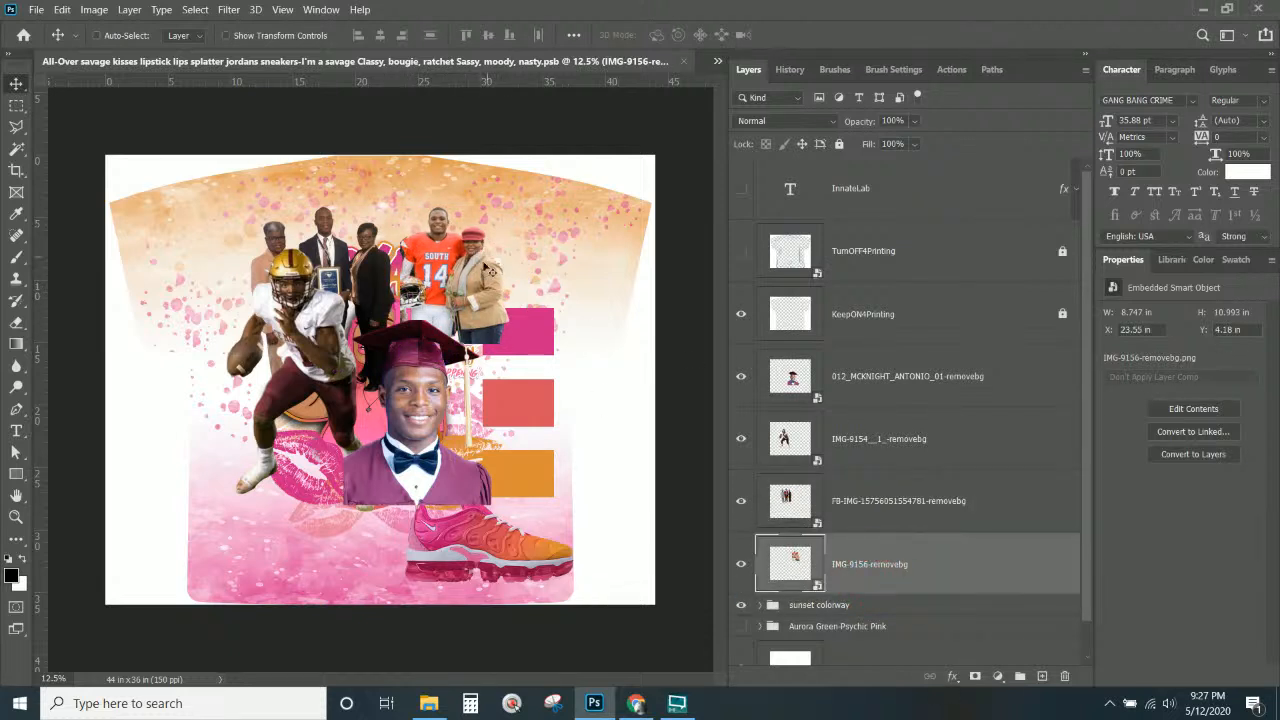
left_click_drag(474, 284, 468, 288)
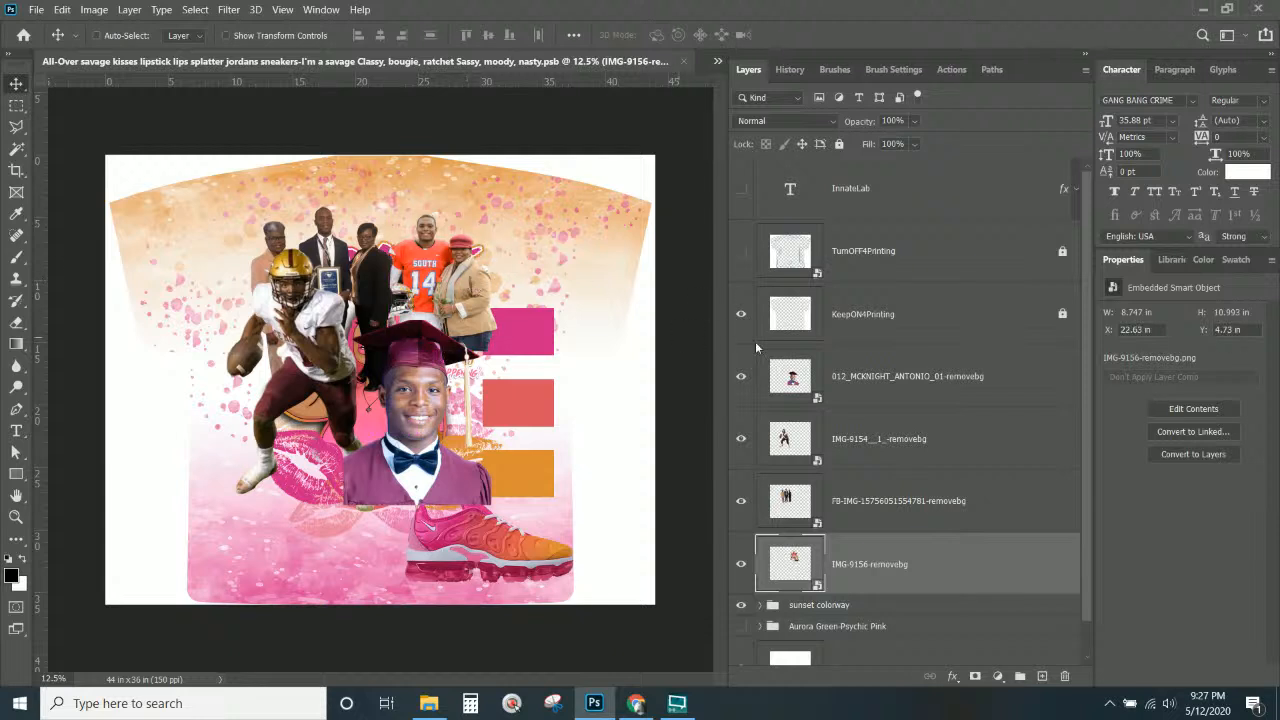
Expand the sunset colorway group, collapse its subgroups, and hide the Lips background artwork.
scroll(858, 480, "down", 1)
left_click(826, 572)
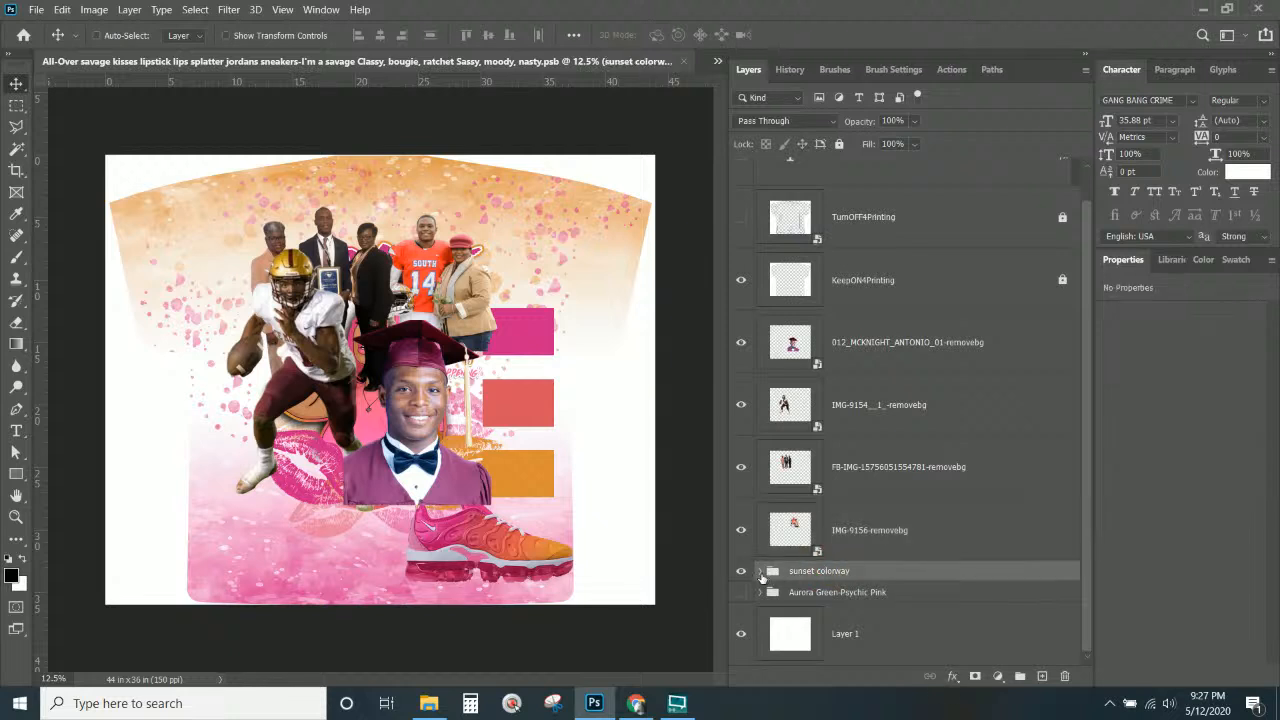
left_click(760, 571)
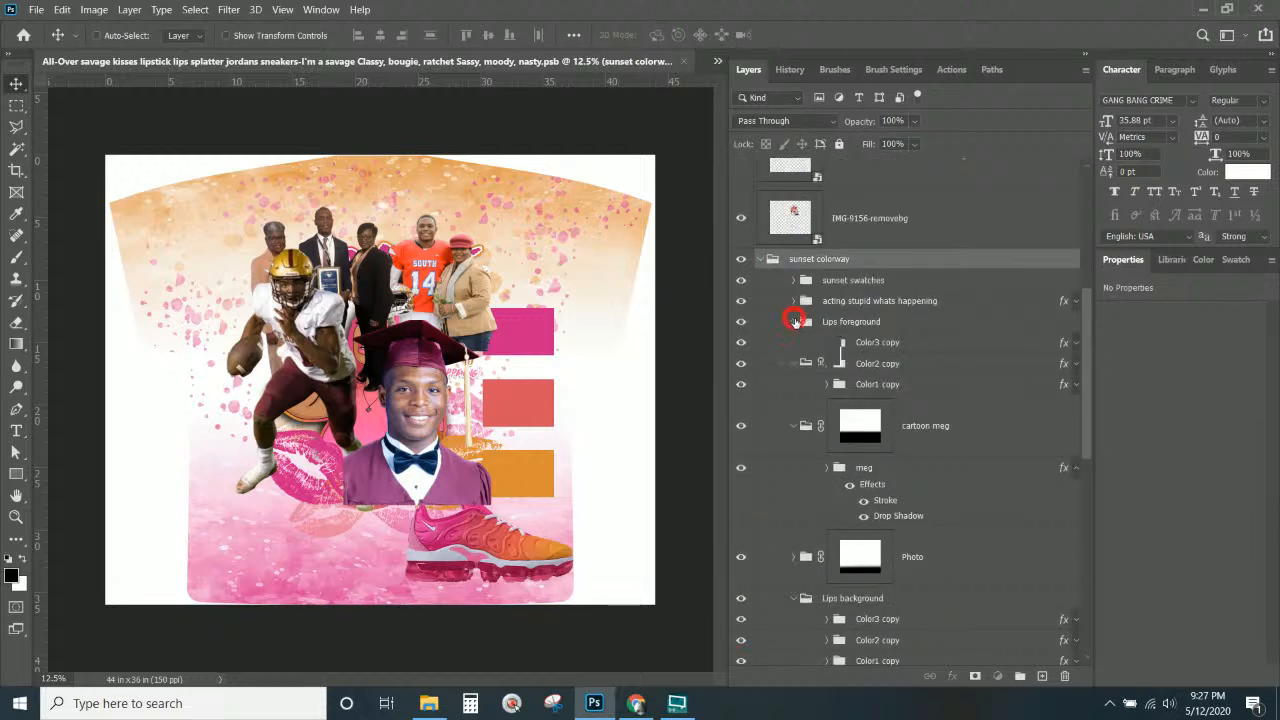
left_click(800, 321)
left_click(830, 301)
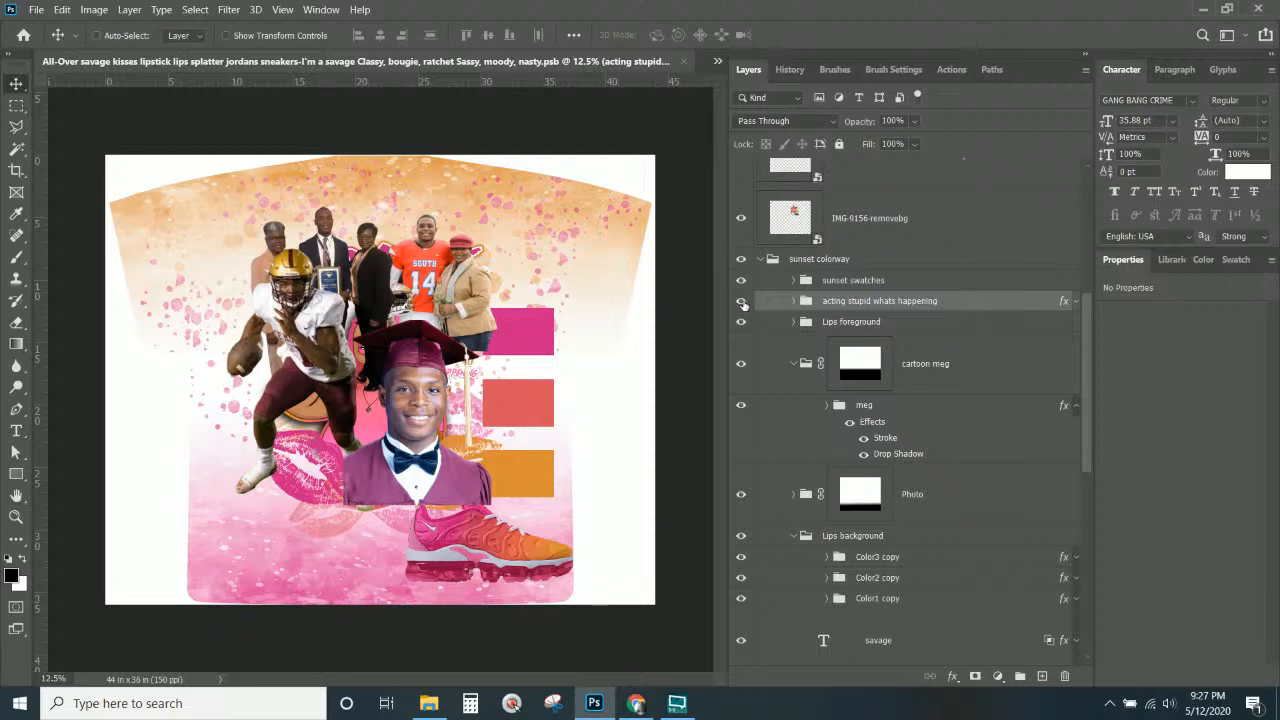
left_click(860, 300)
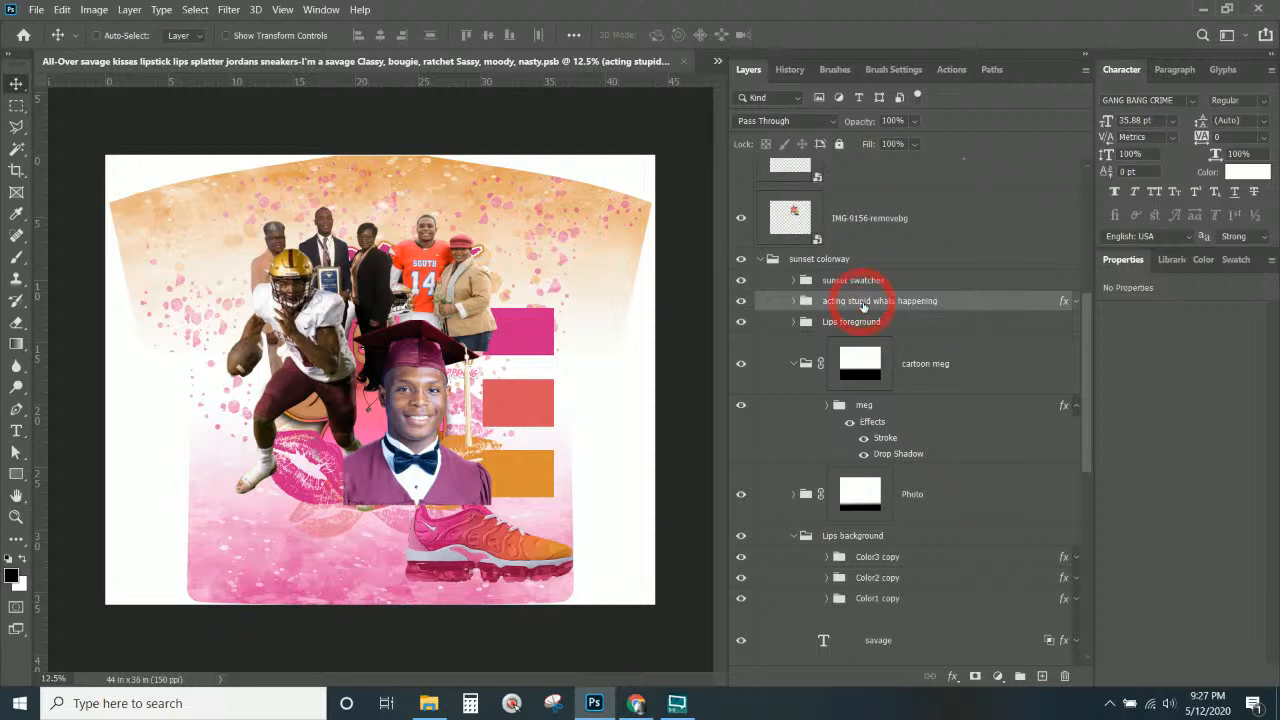
scroll(850, 320, "down", 5)
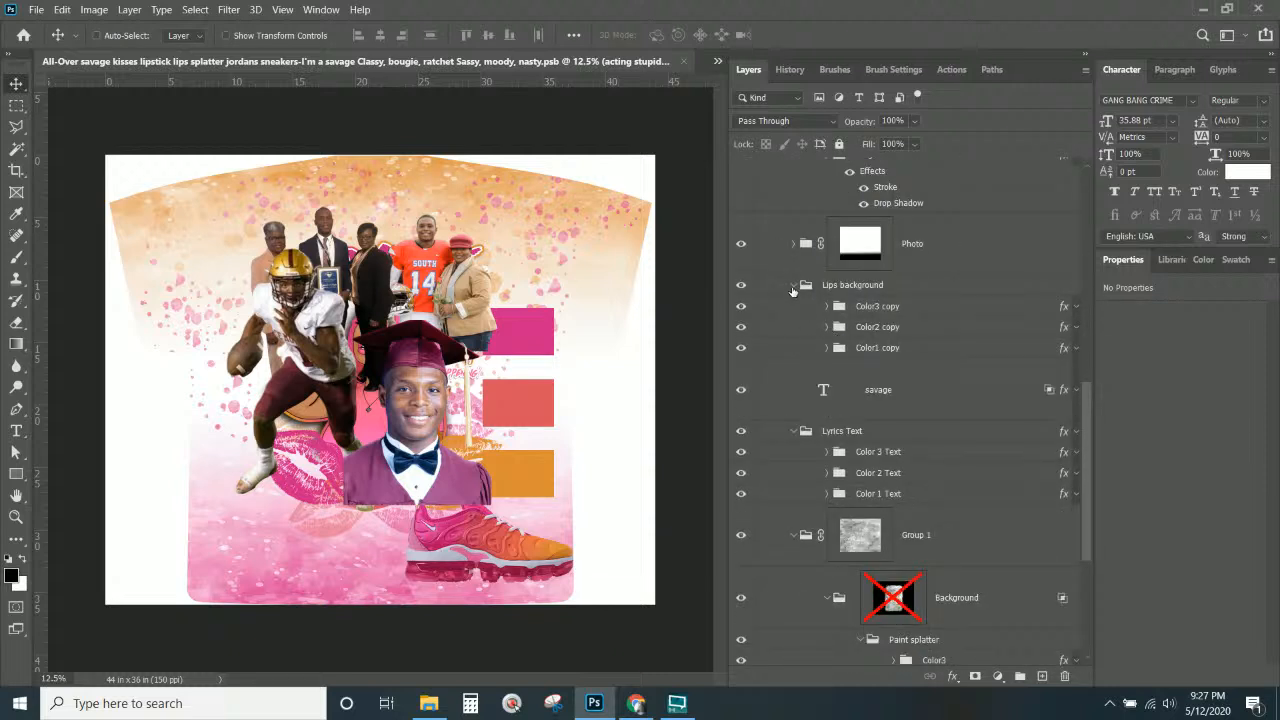
left_click(791, 287)
left_click(793, 368)
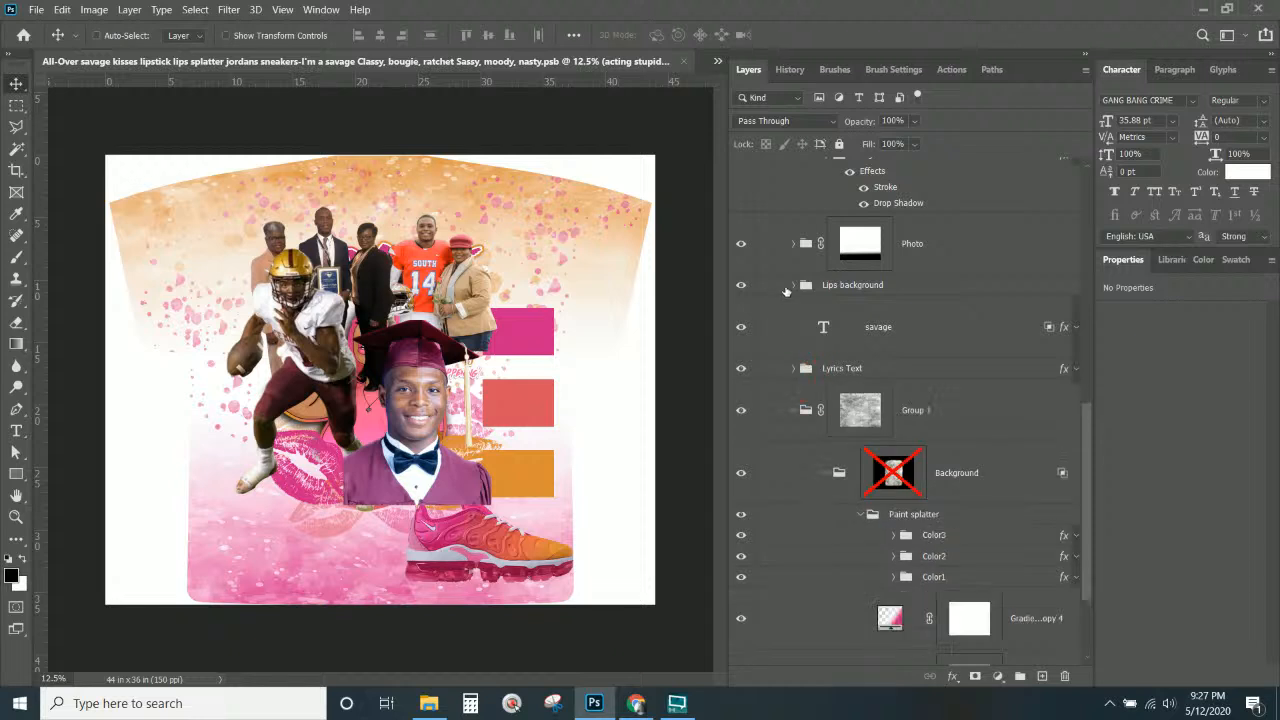
left_click(858, 287)
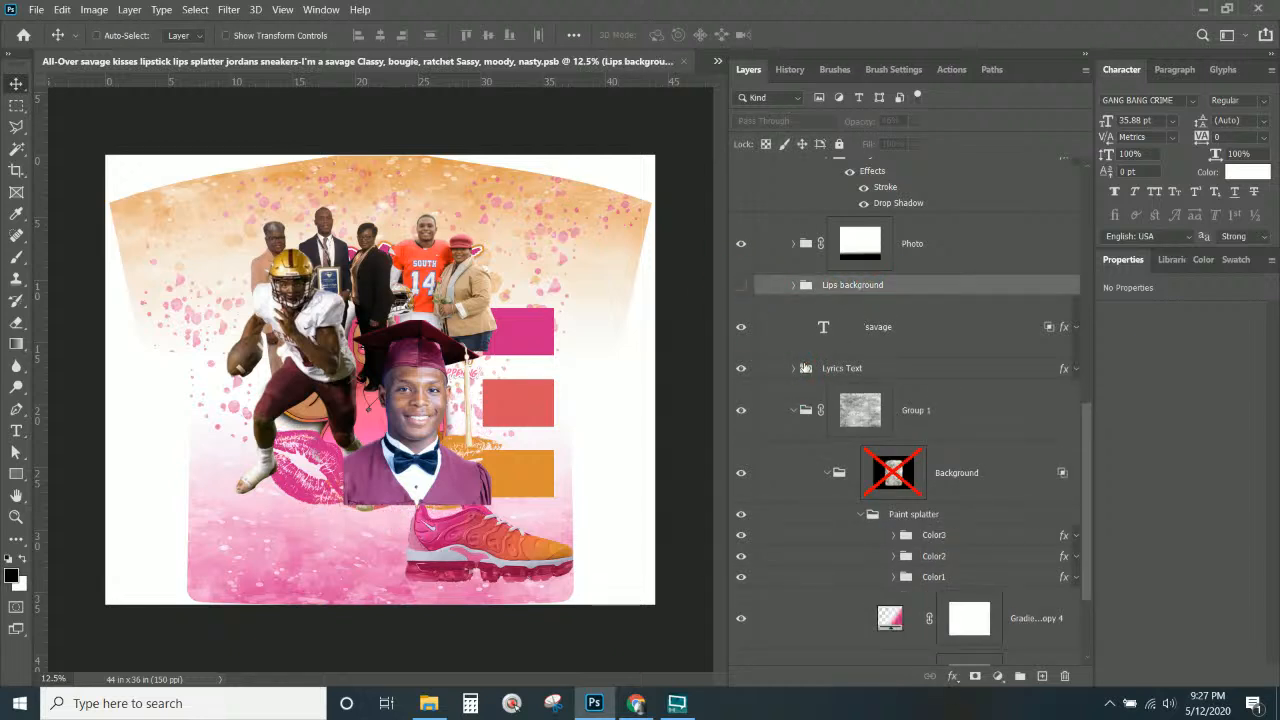
scroll(805, 368, "down", 2)
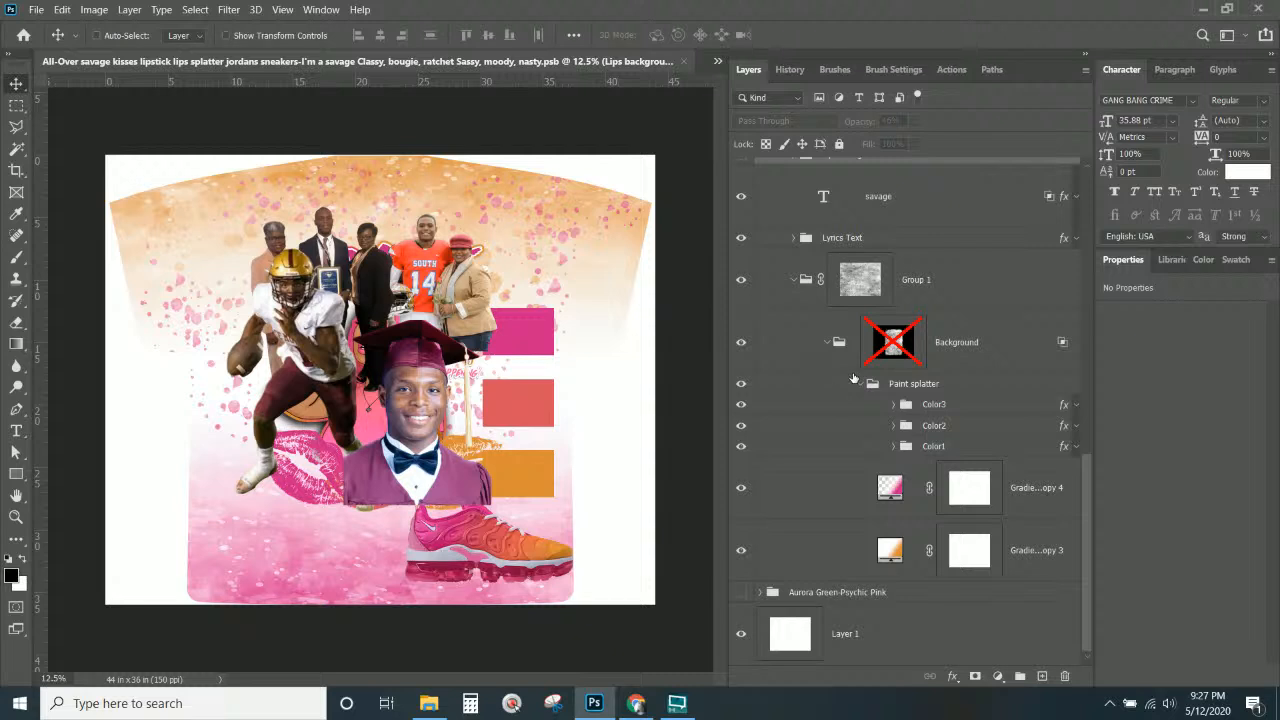
left_click(806, 244)
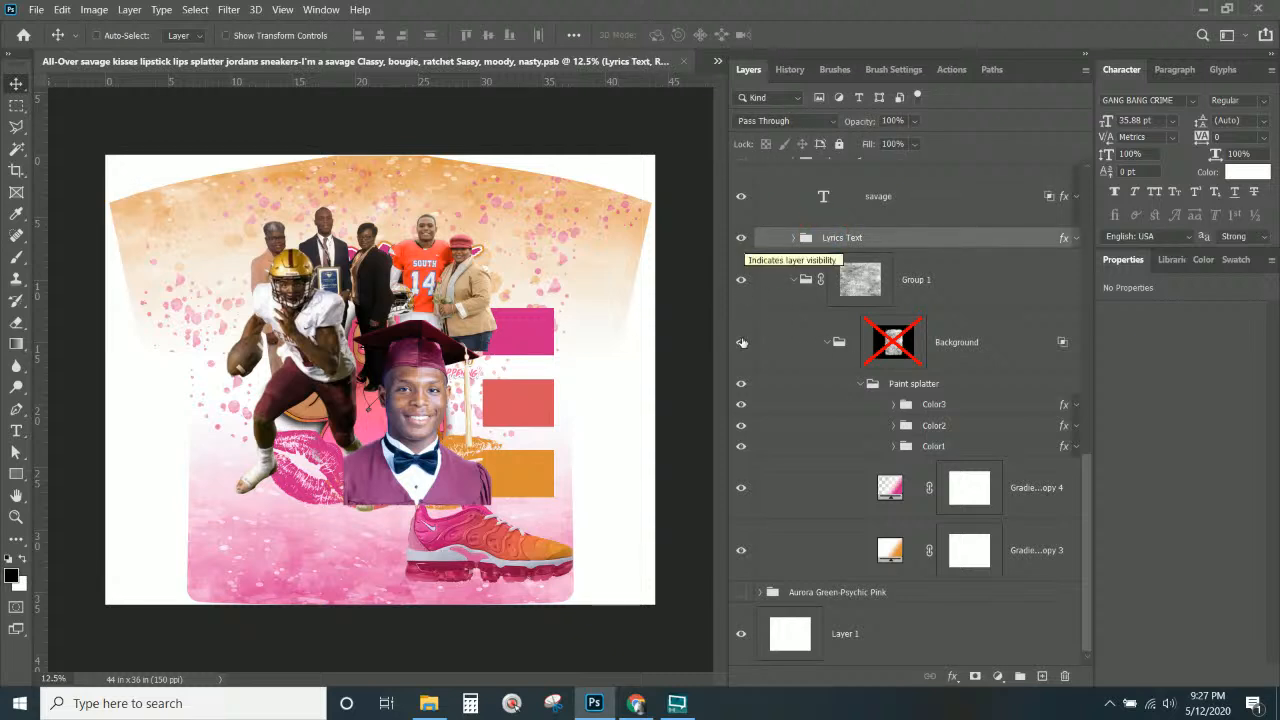
left_click(862, 385)
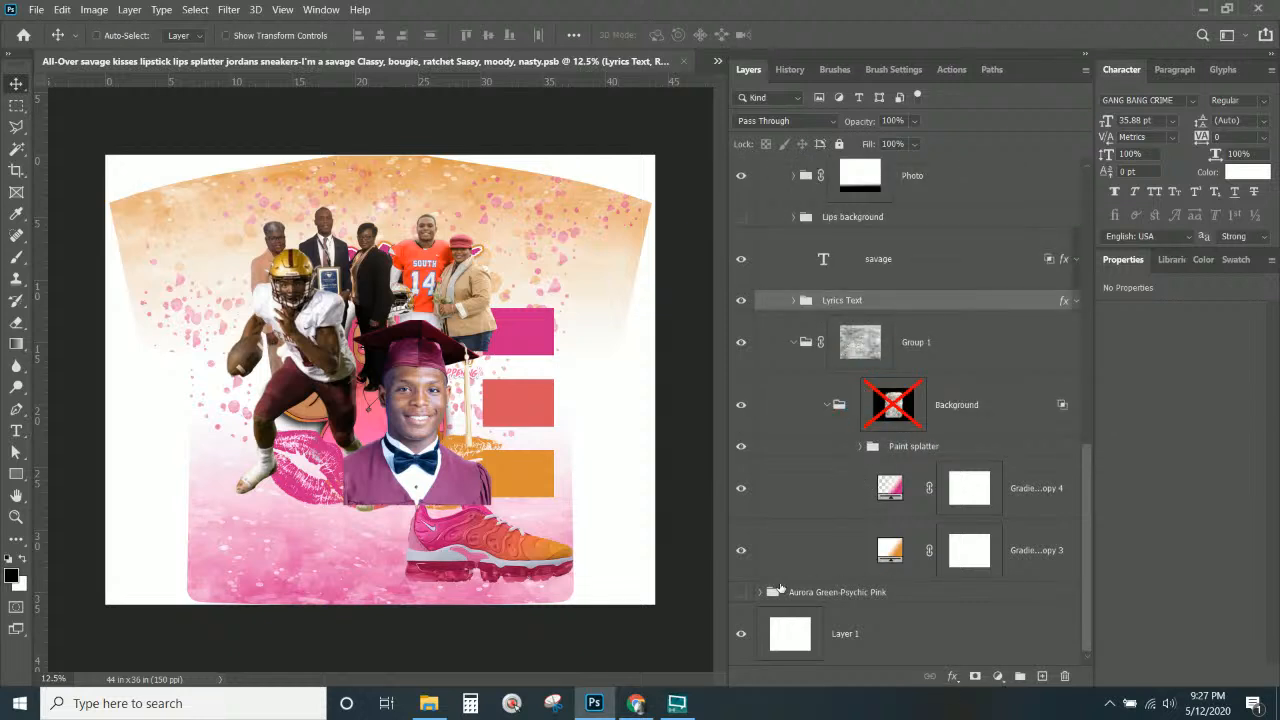
Hide the Lips foreground artwork and select the meg layer.
right_click(326, 455)
left_click(400, 208)
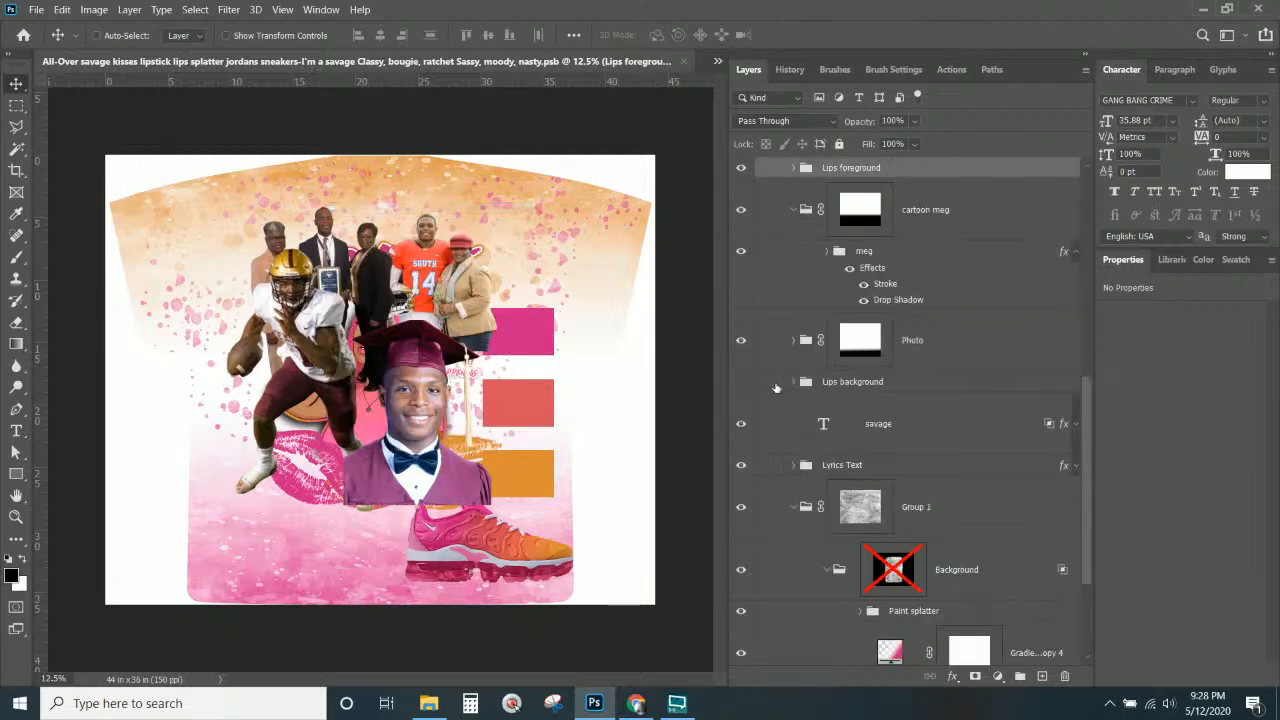
left_click(741, 171)
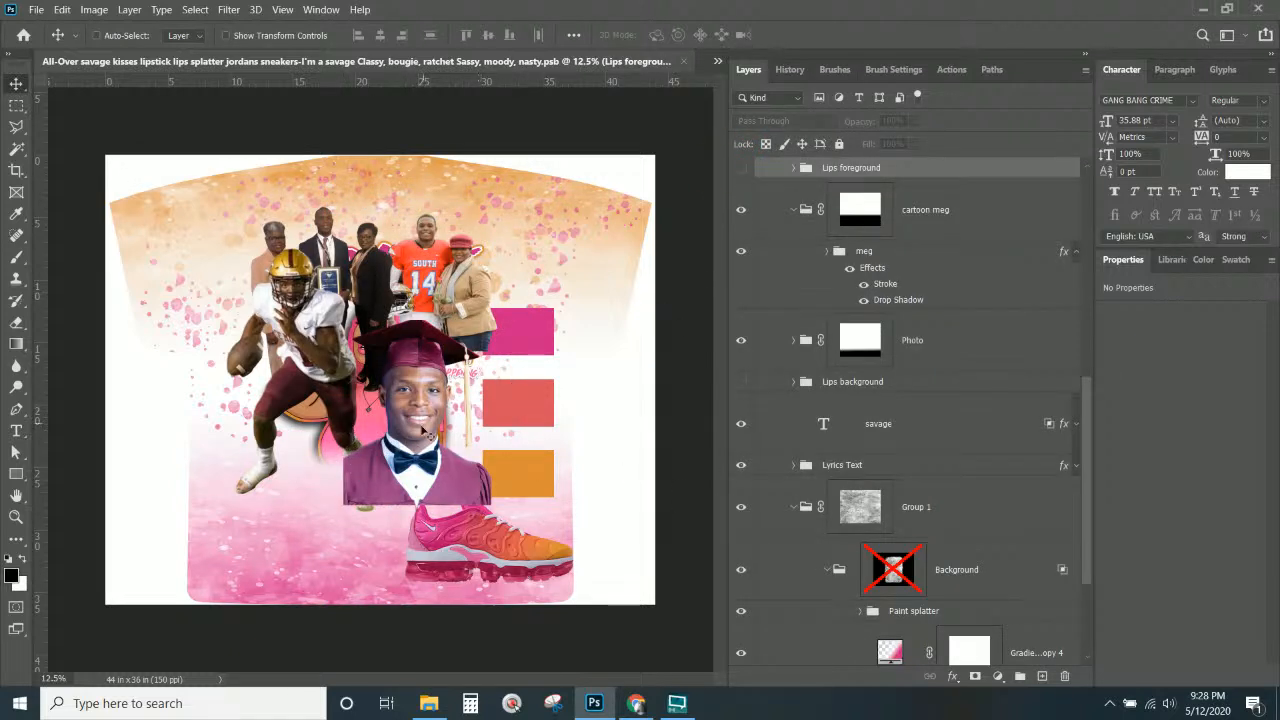
right_click(364, 426)
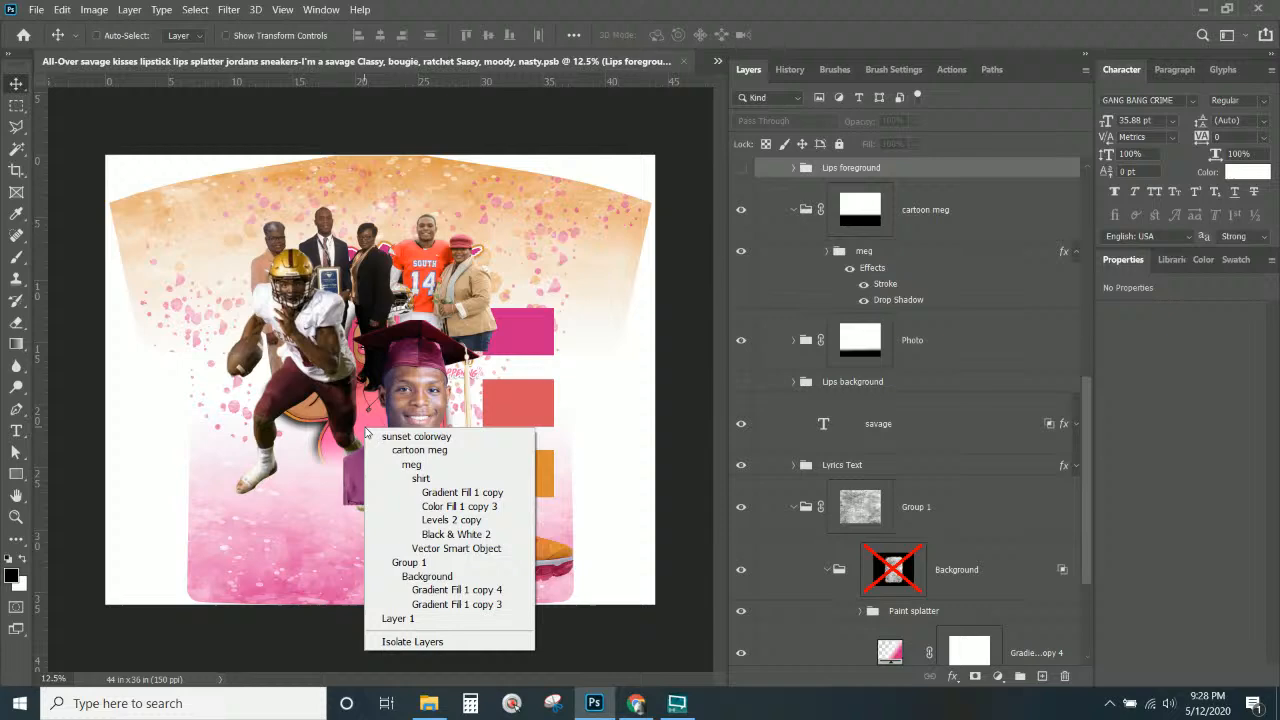
left_click(400, 466)
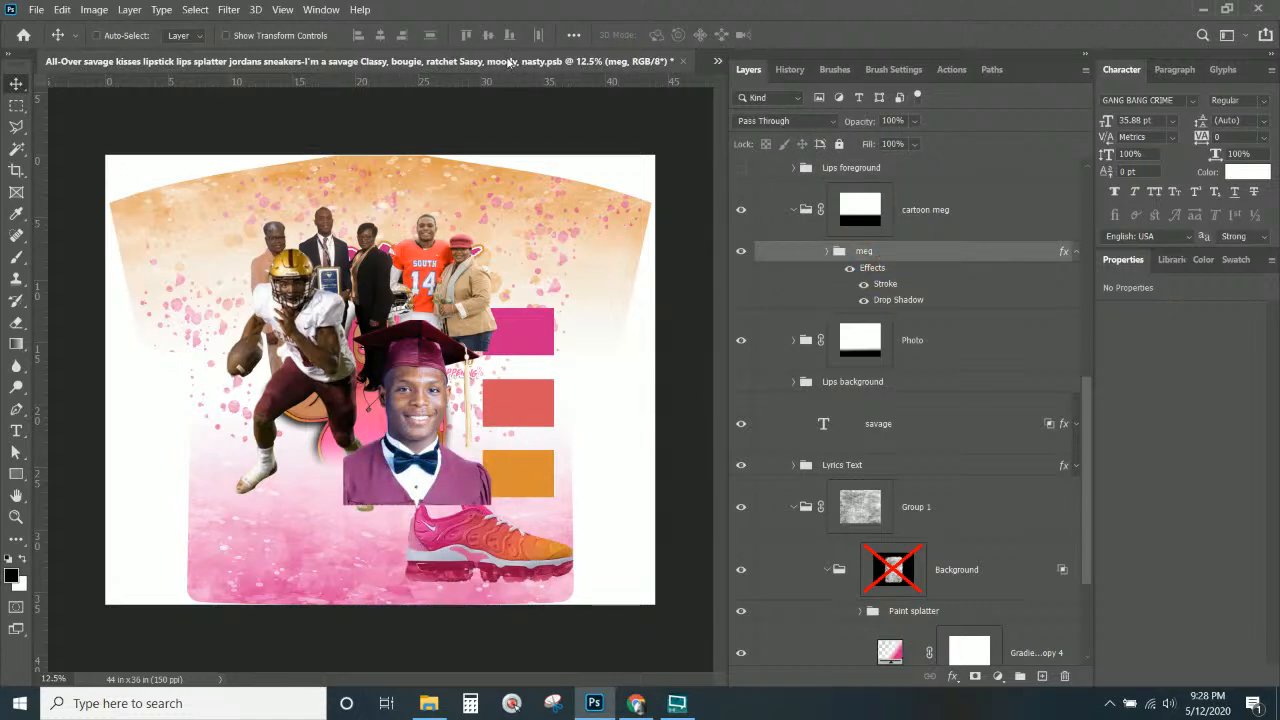
left_click(35, 10)
Save As a PSB in the Client files folder, adding the client's name before the original file name.
left_click(70, 199)
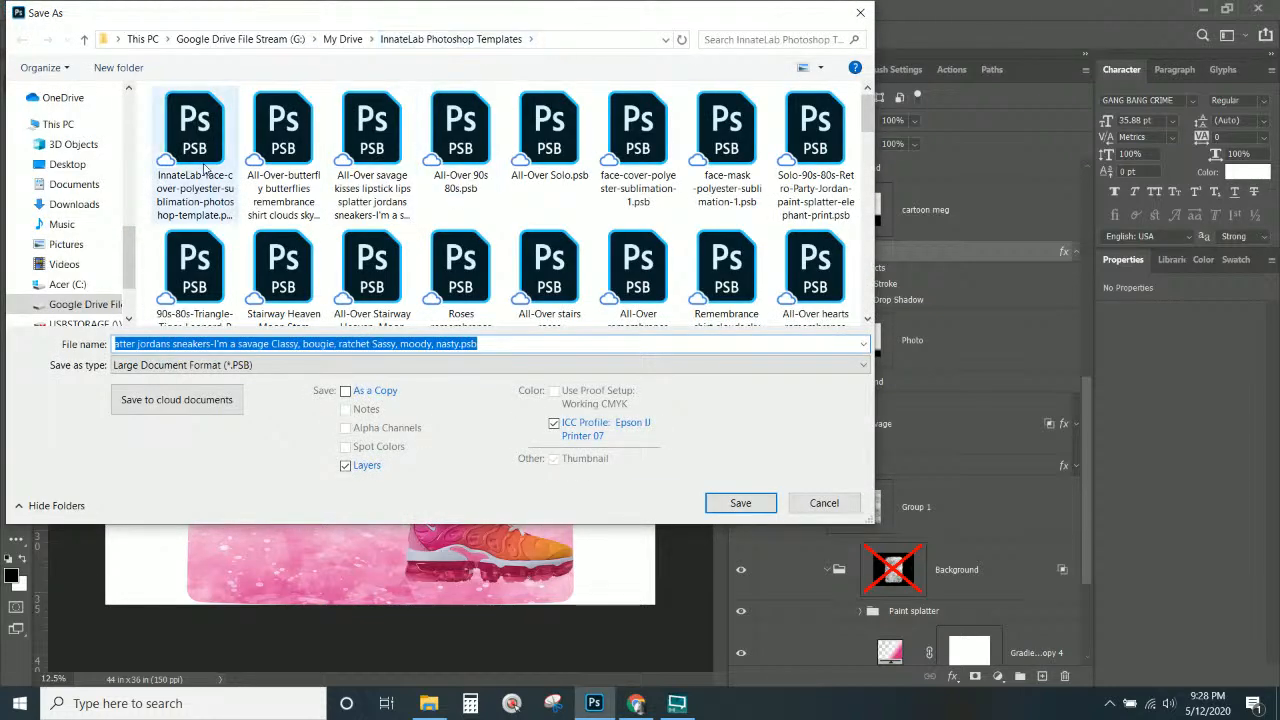
left_click(128, 89)
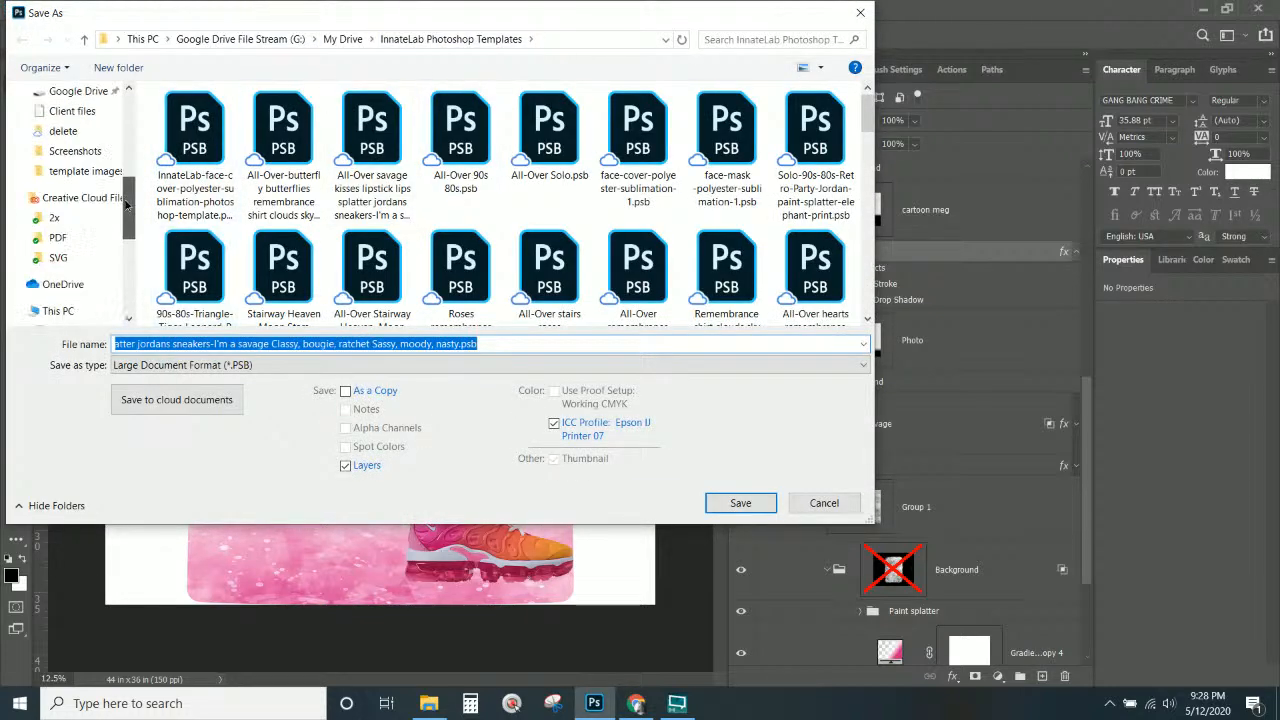
left_click(78, 204)
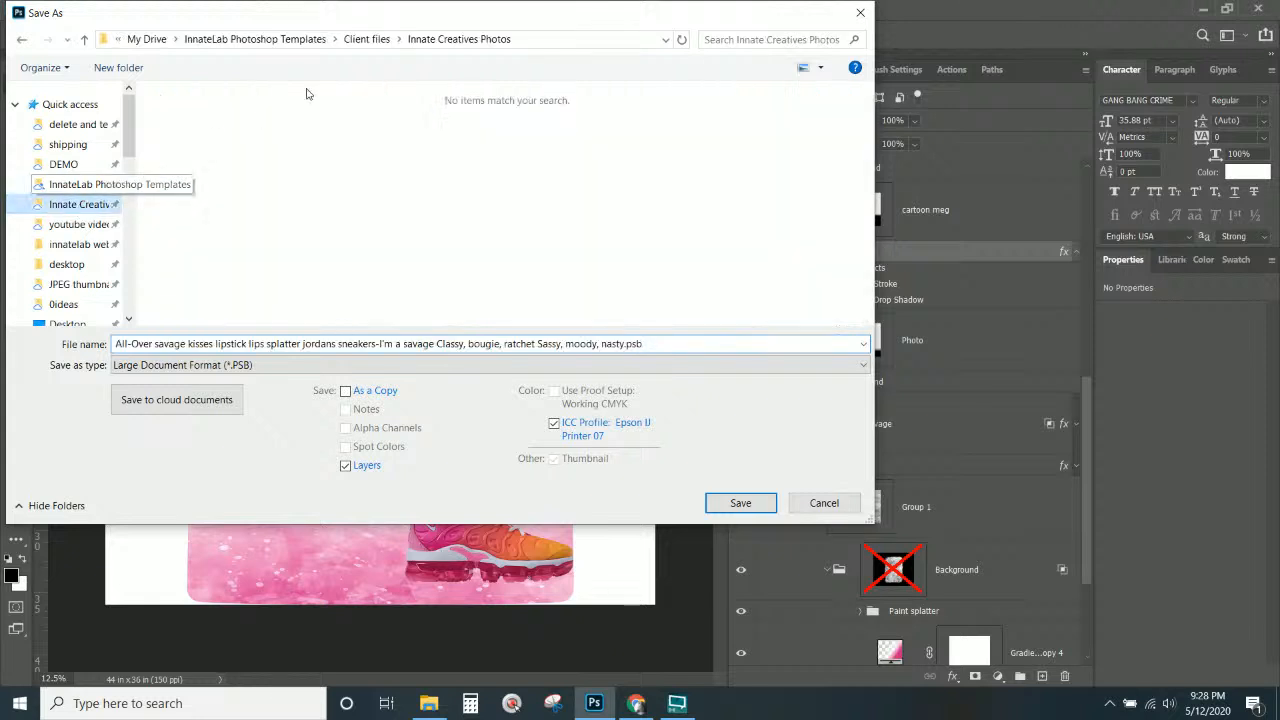
left_click(646, 343)
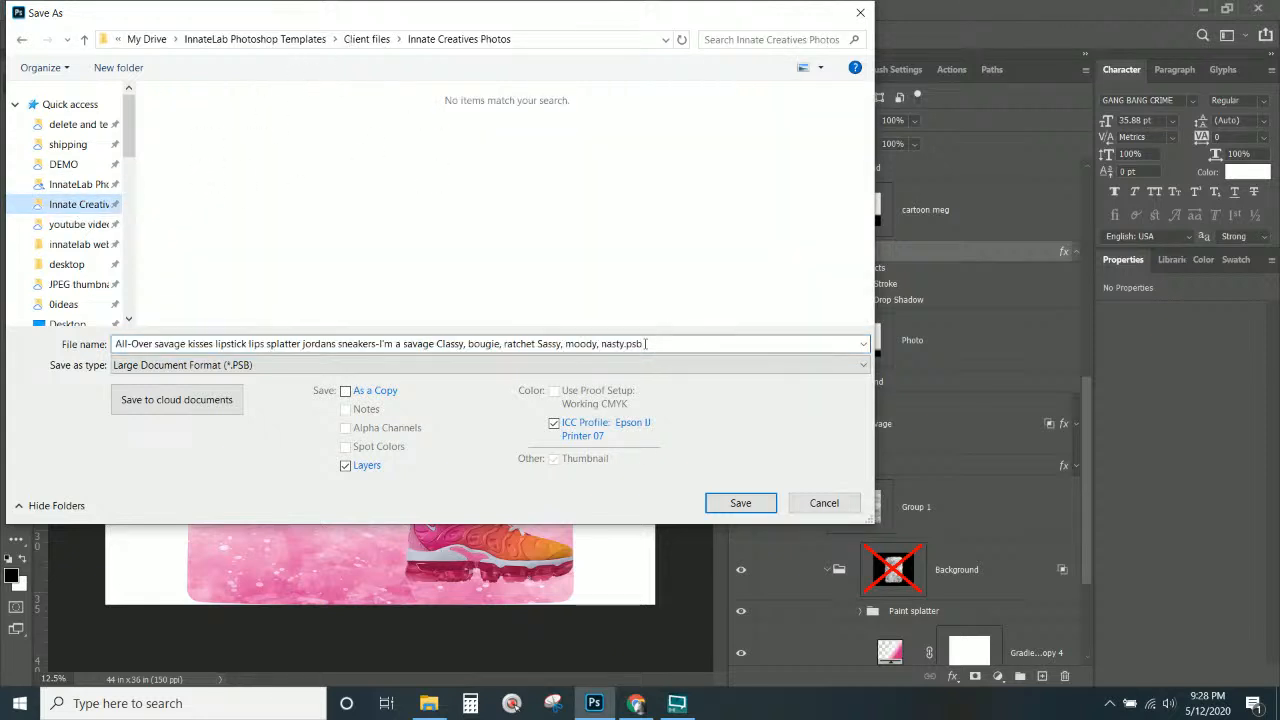
left_click(113, 345)
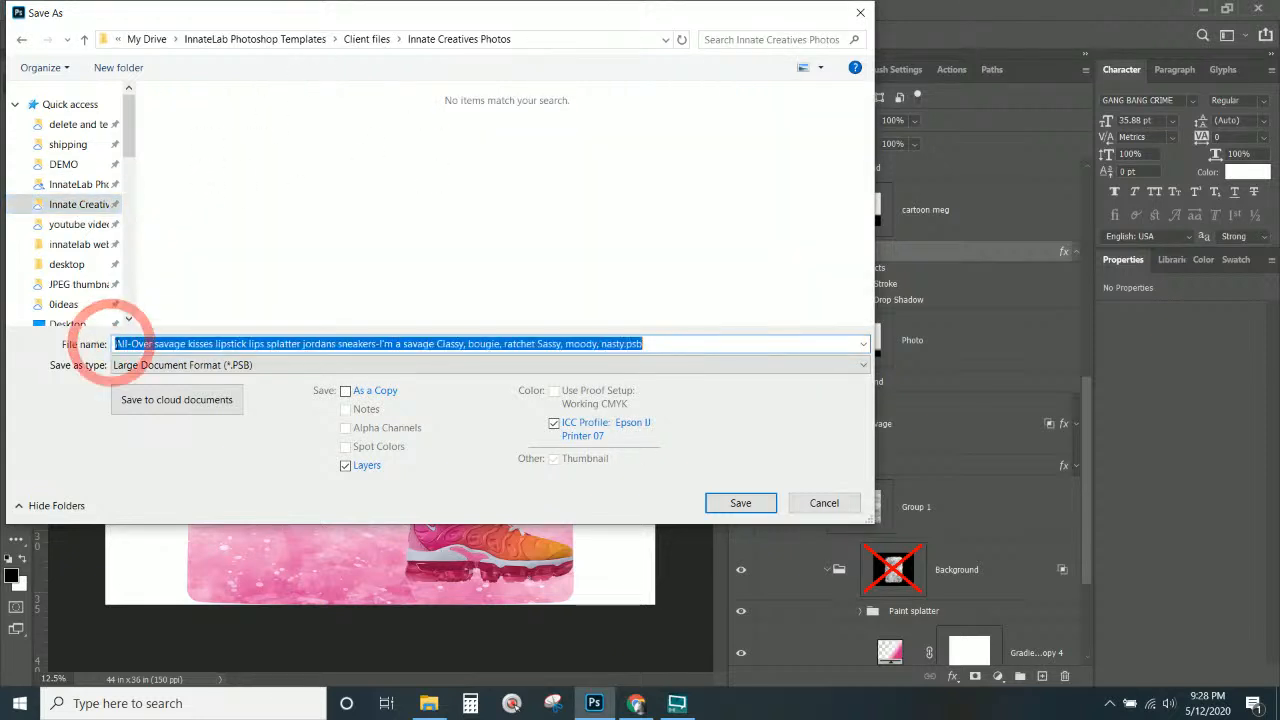
left_click(115, 343)
type("Von")
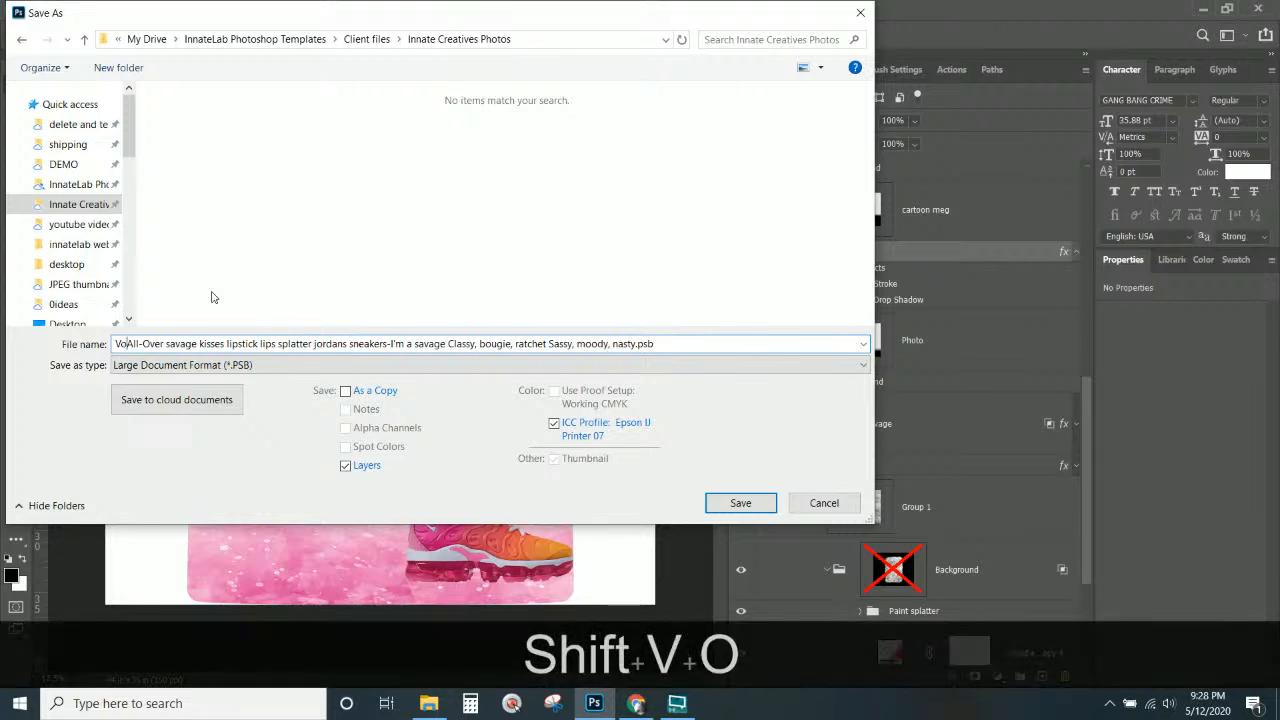
type("-")
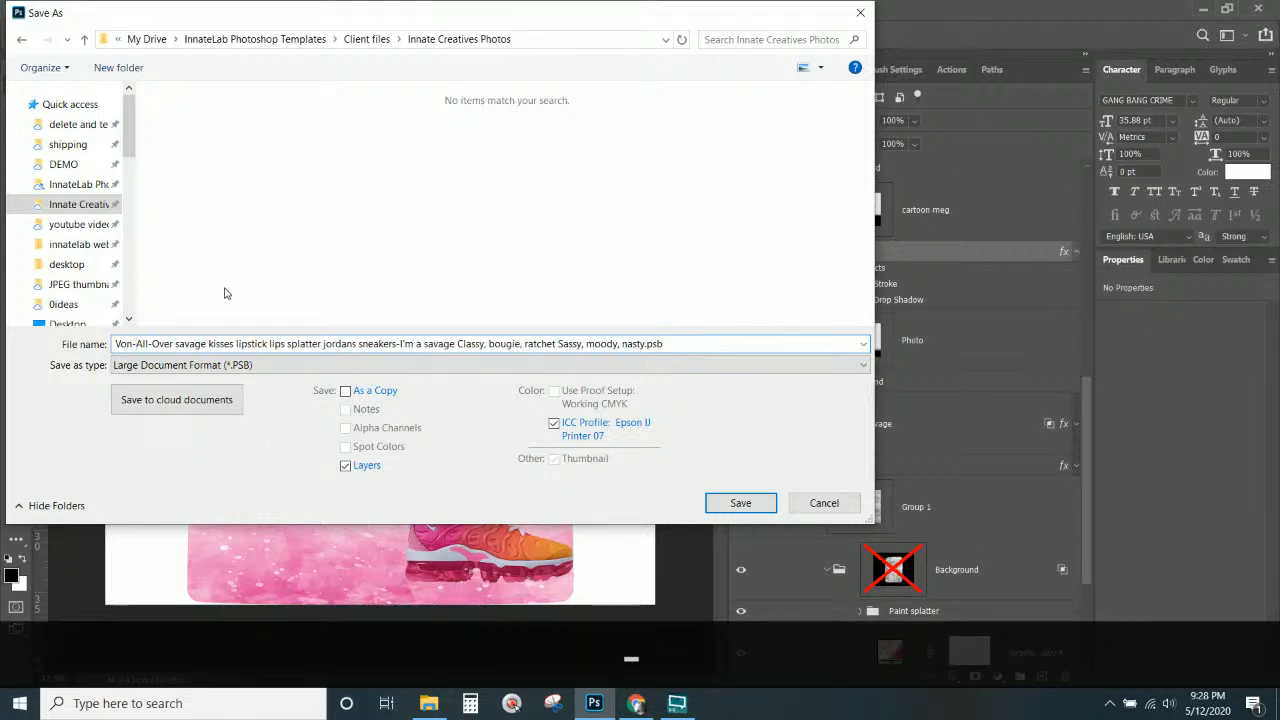
left_click(359, 41)
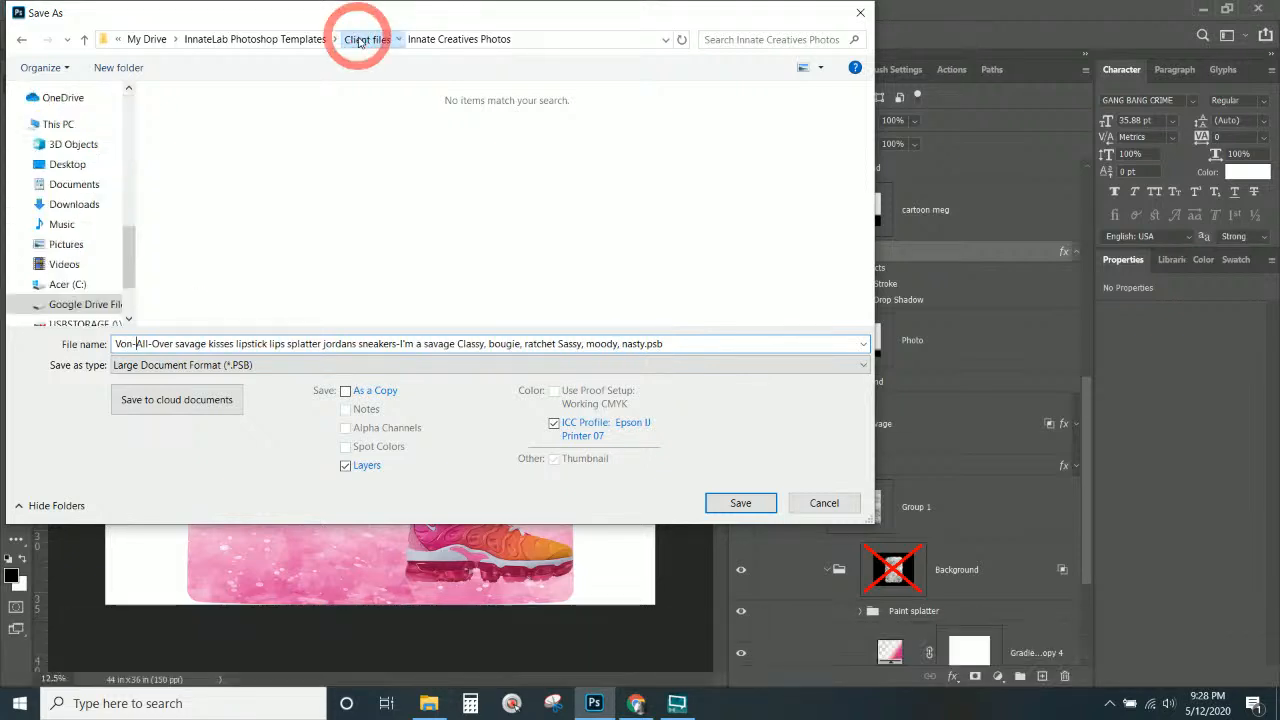
left_click(740, 503)
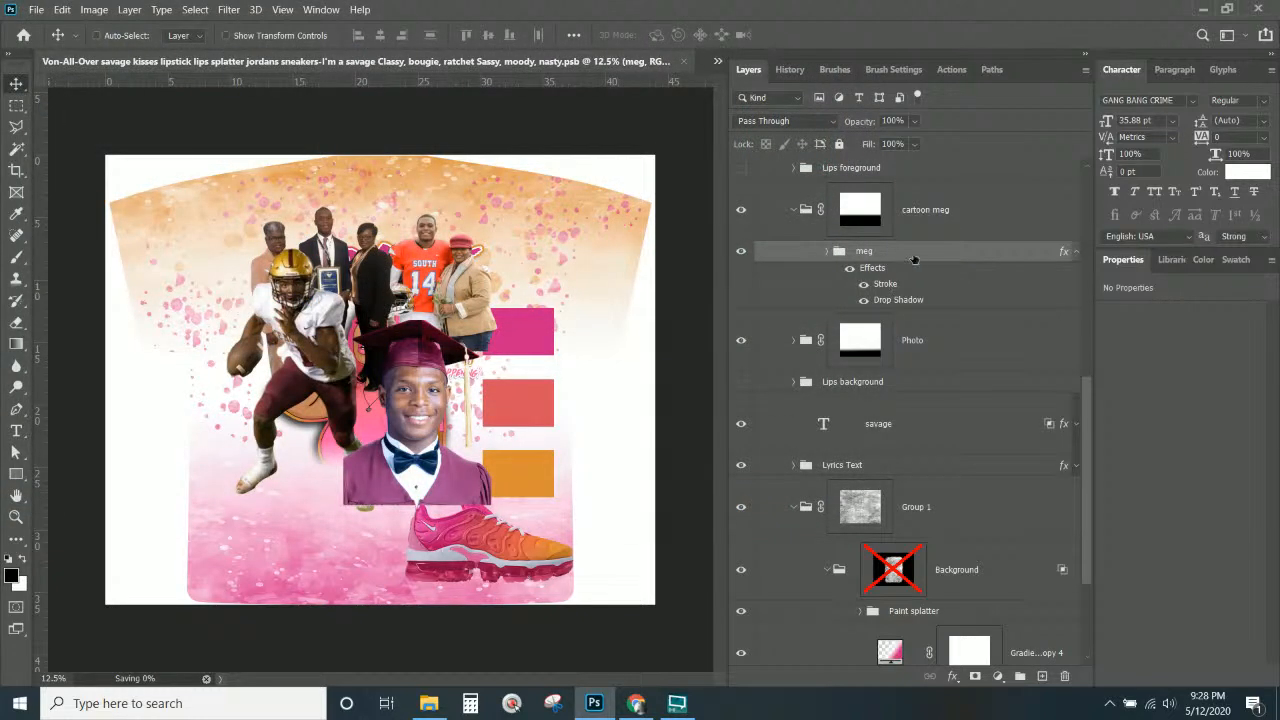
Delete the styled meg layer from the cartoon meg group while the PSB save runs.
key("Delete")
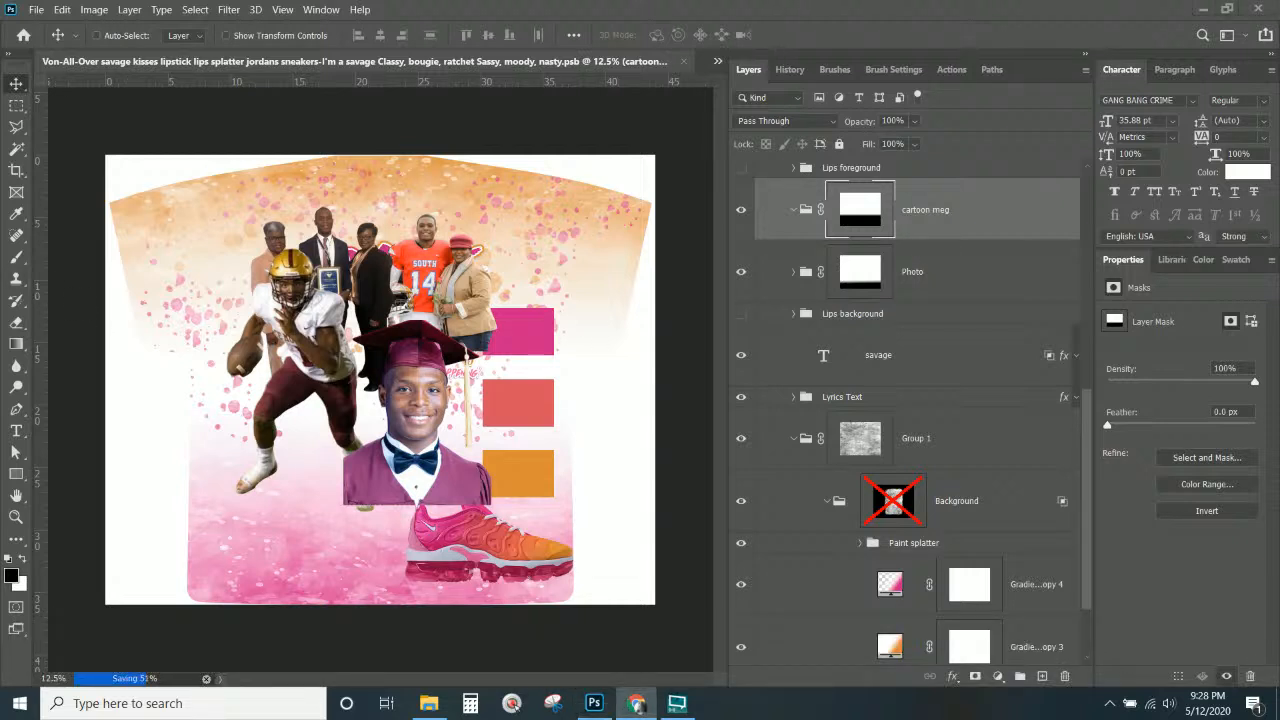
left_click(1026, 194)
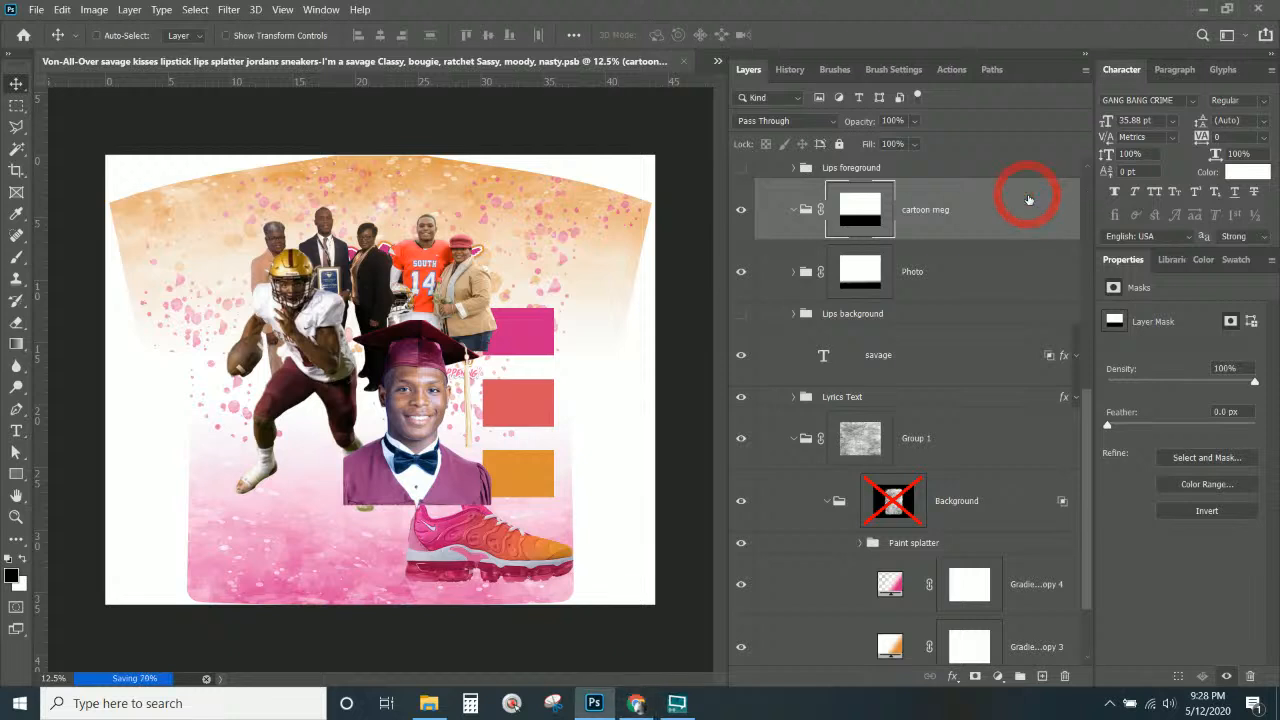
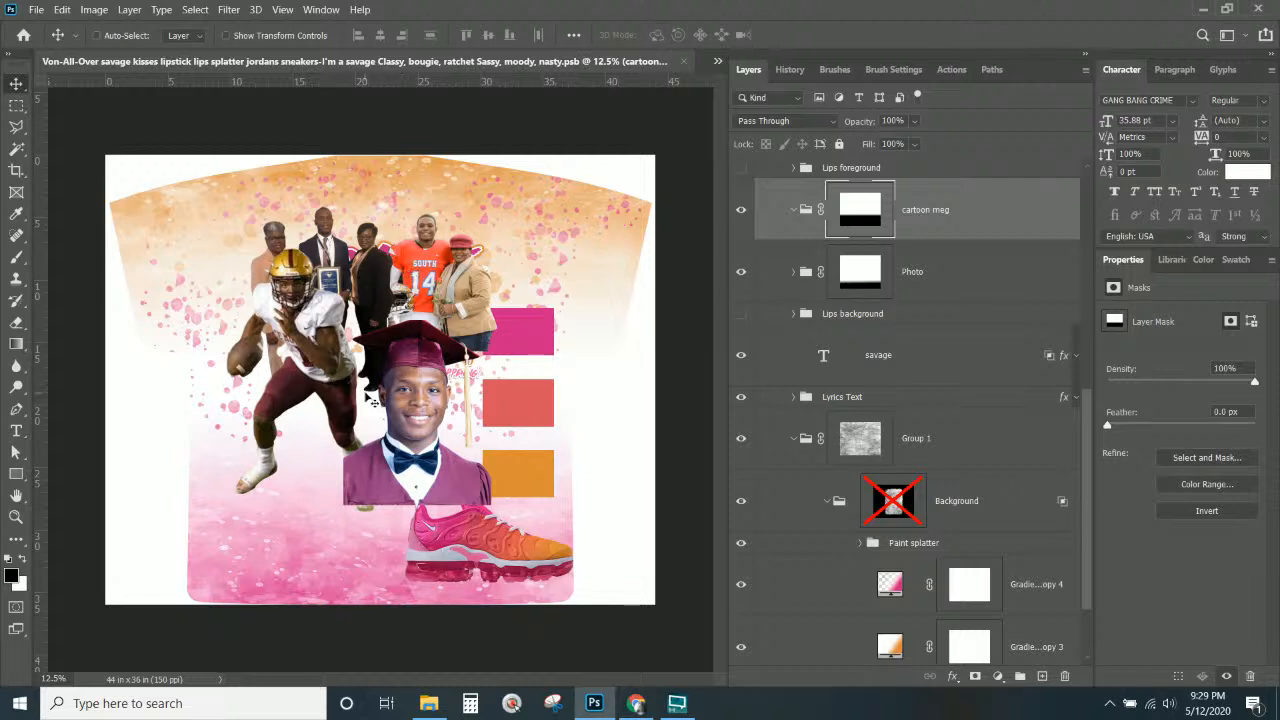
Hide the CI9900_600.png sneaker layer.
key("ctrl+KP_Add")
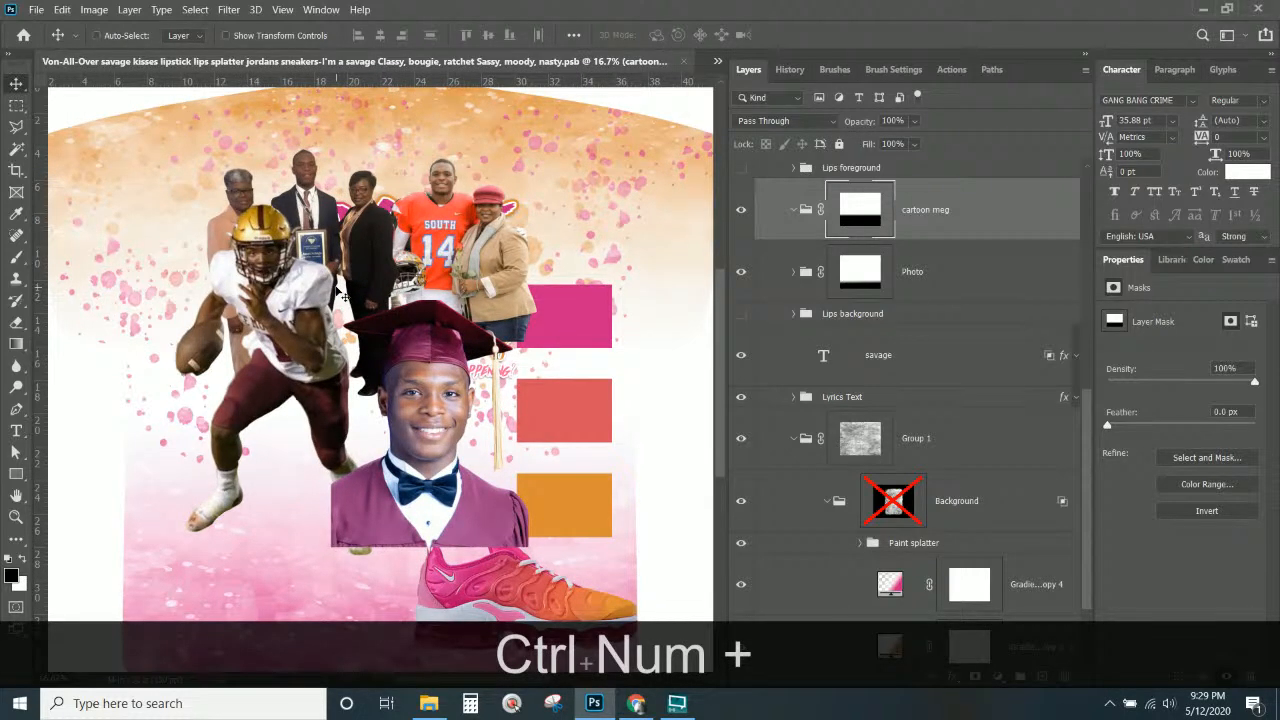
scroll(441, 548, "down", 2)
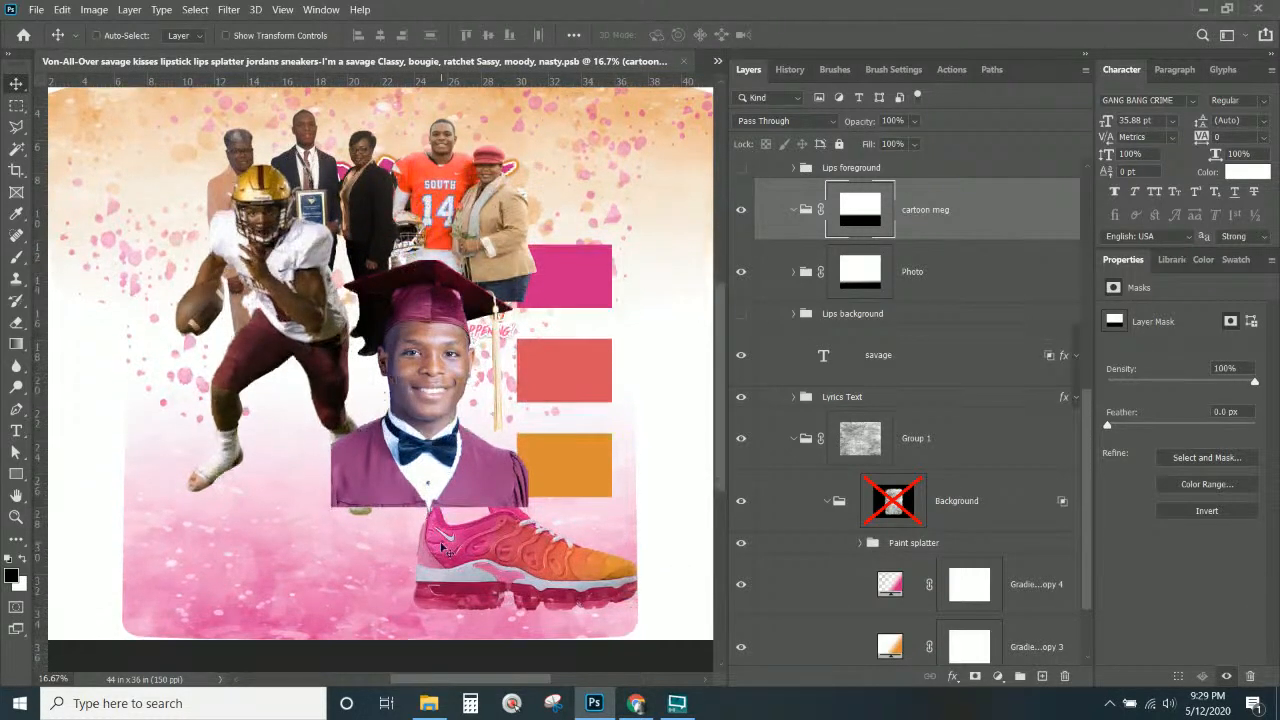
right_click(472, 550)
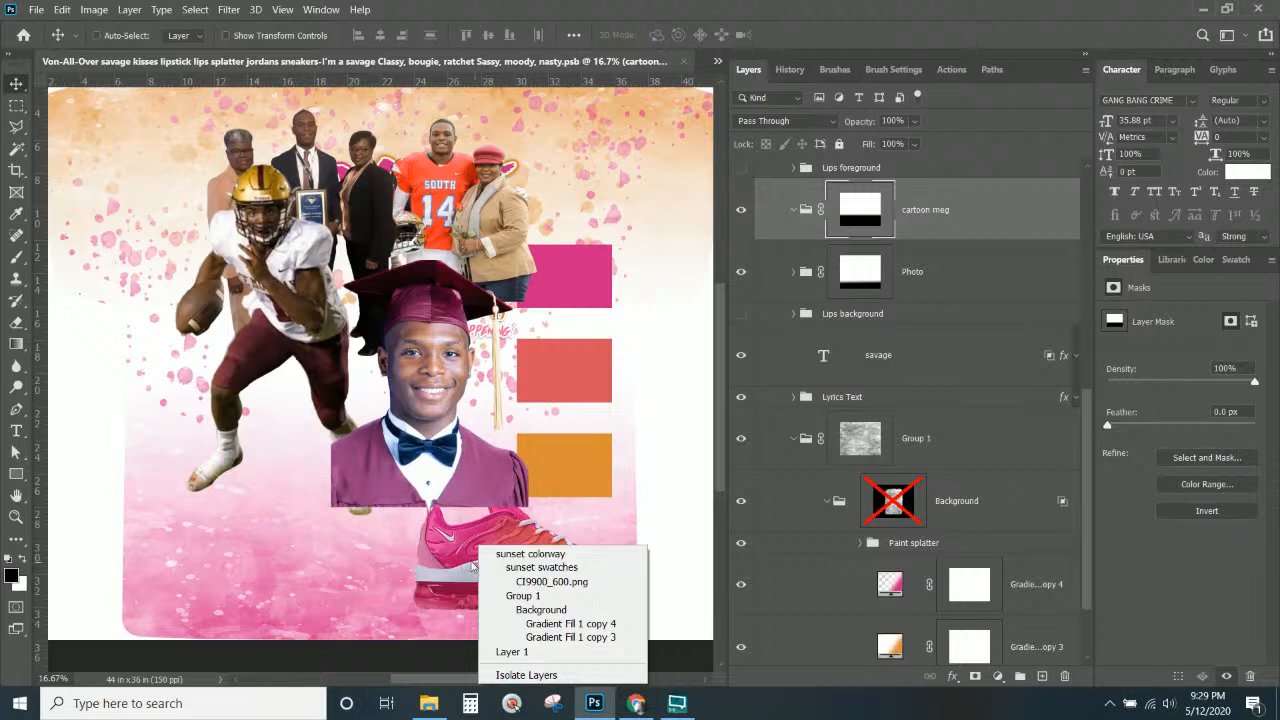
left_click(472, 566)
right_click(485, 551)
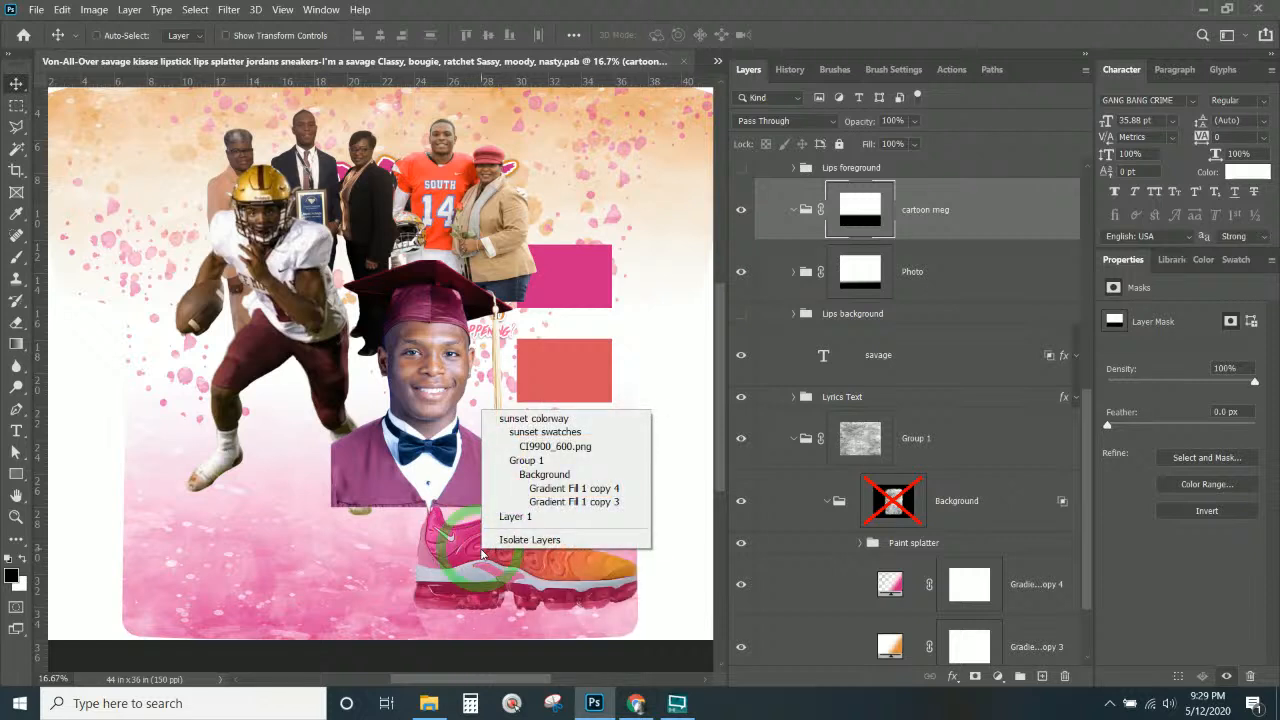
left_click(556, 446)
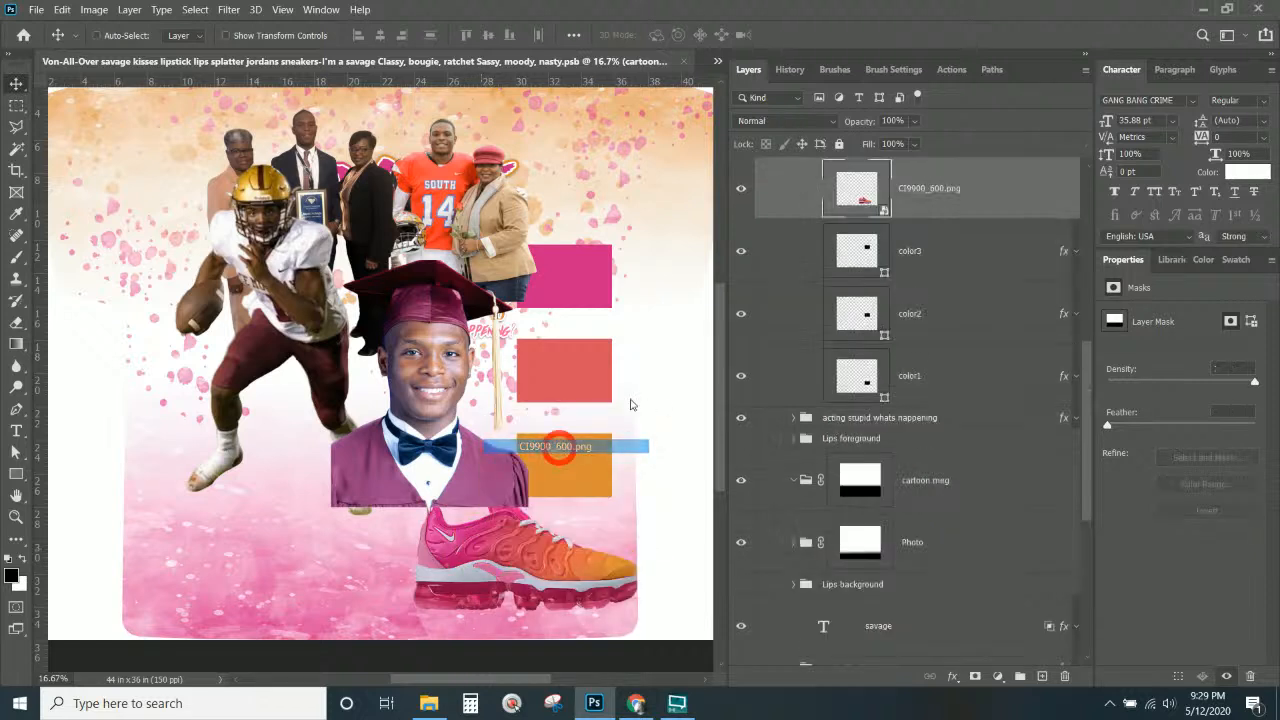
left_click(740, 190)
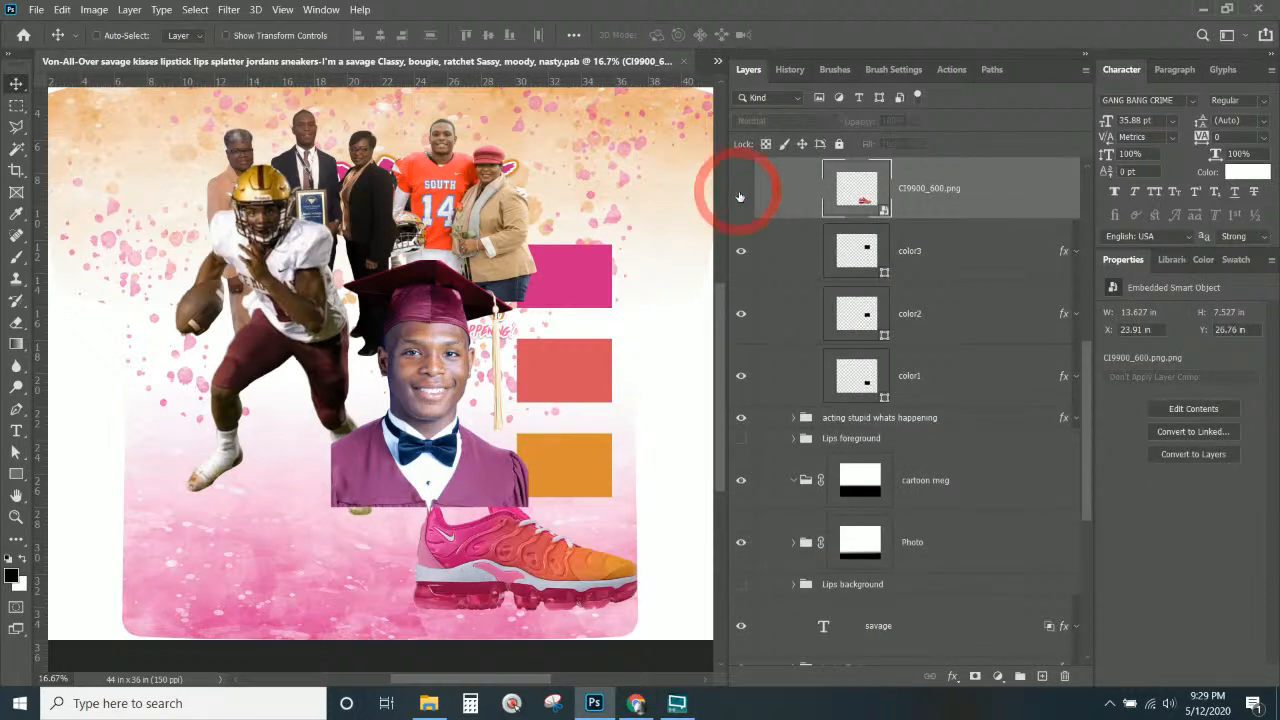
Set the color3 swatch's Color Overlay to maroon #552938 sampled from the player's pants.
left_click(972, 271)
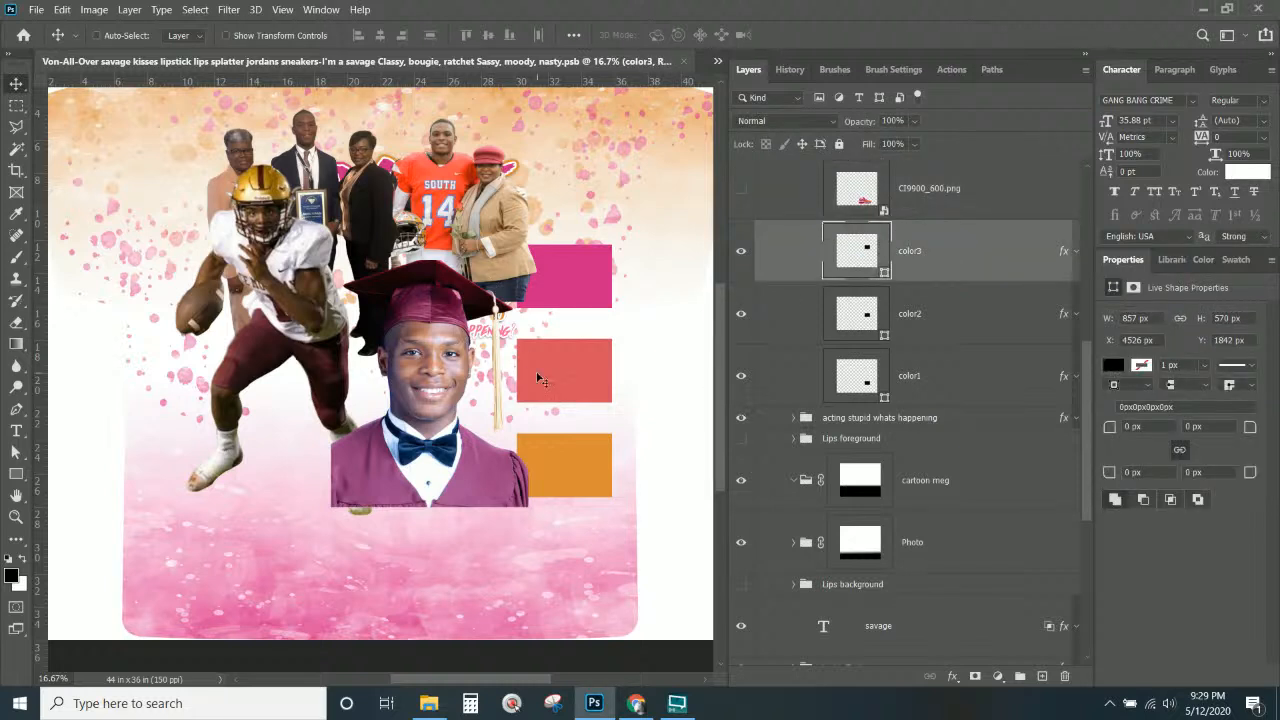
left_click(741, 251)
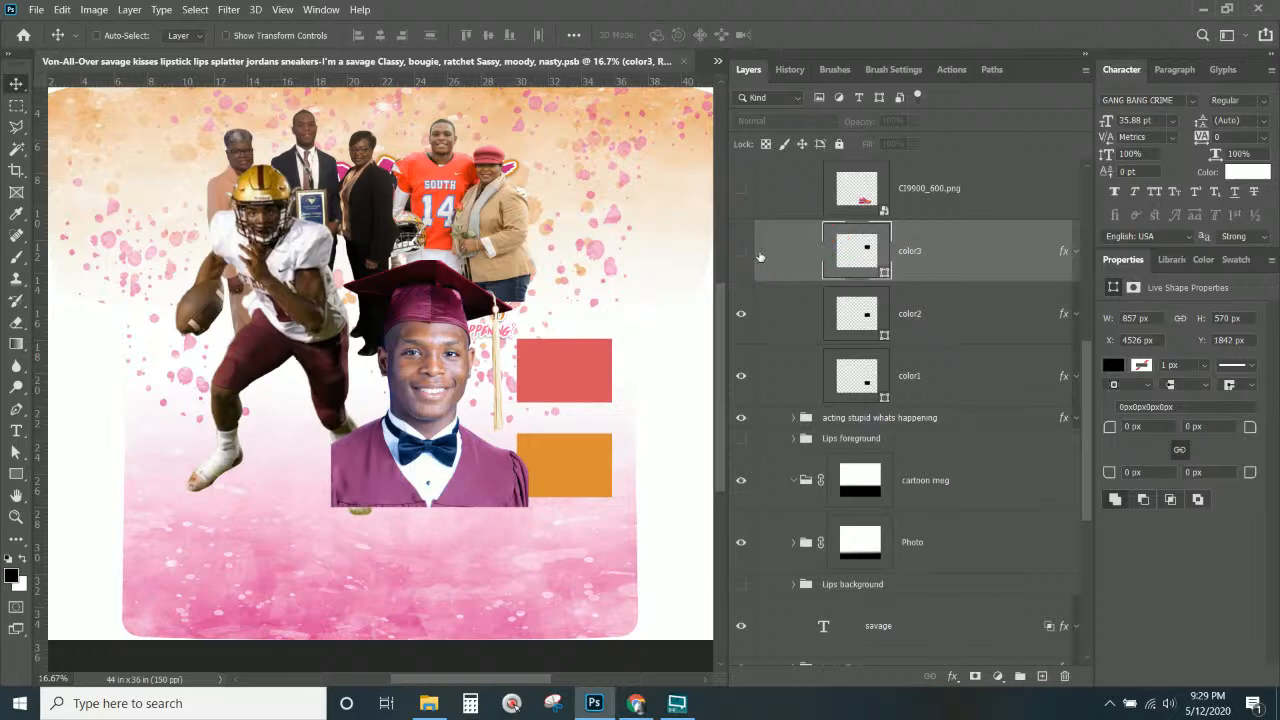
left_click(741, 251)
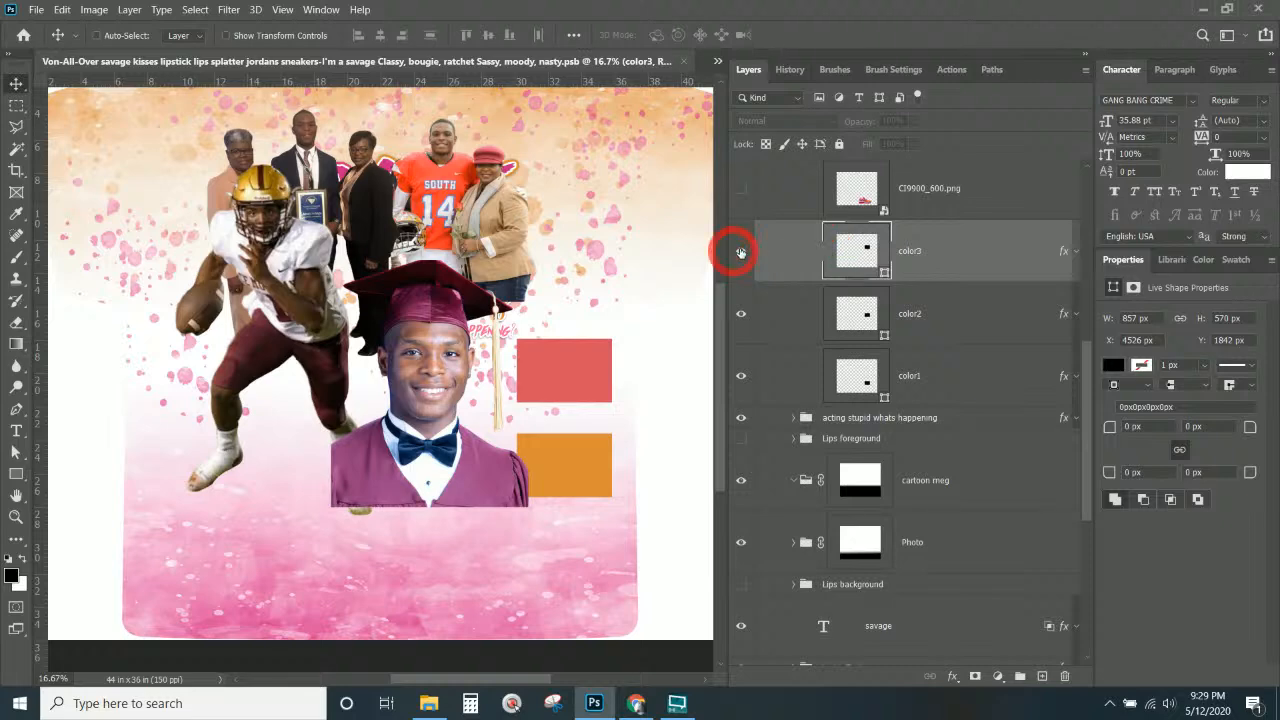
left_click(1059, 252)
double_click(1059, 252)
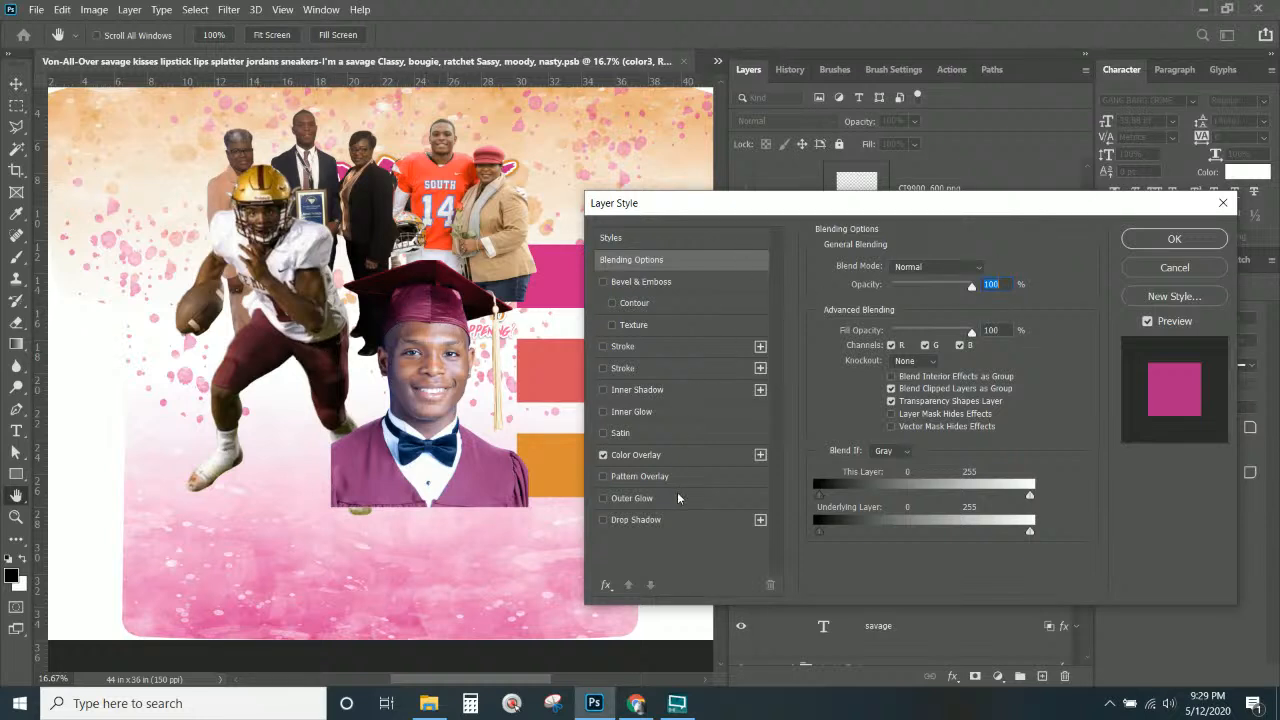
left_click(636, 456)
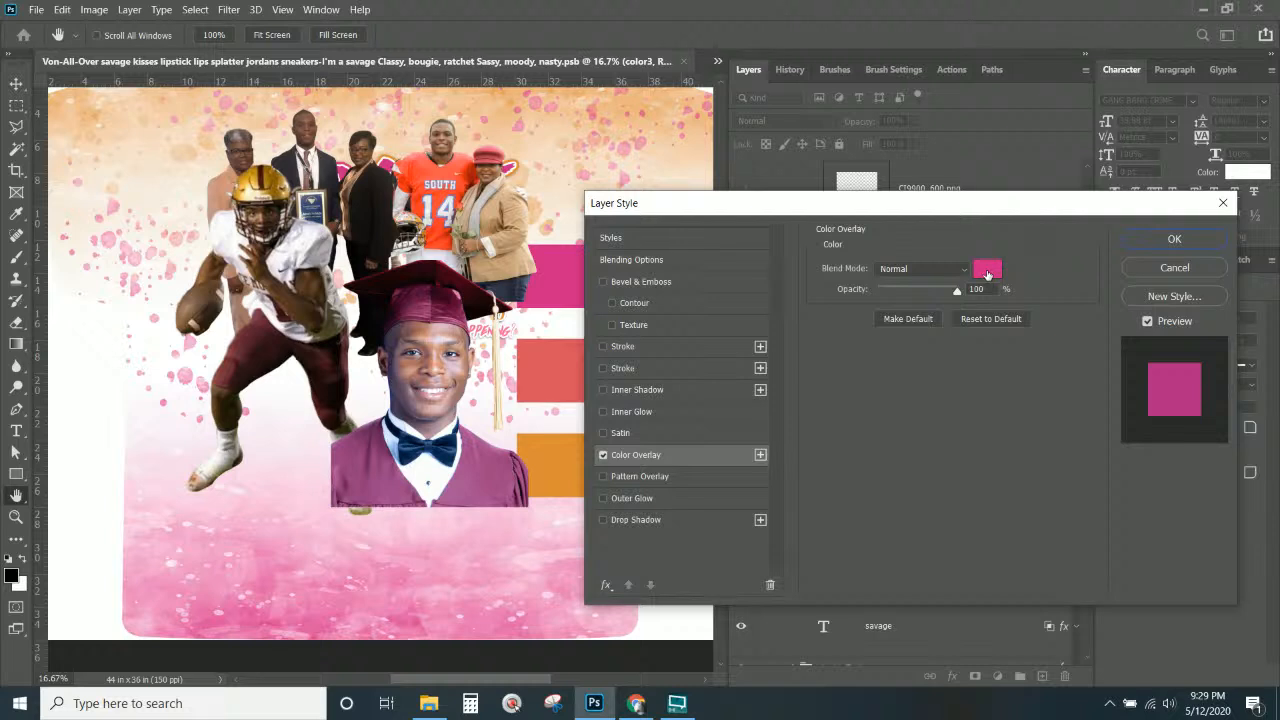
left_click(987, 270)
left_click(259, 327)
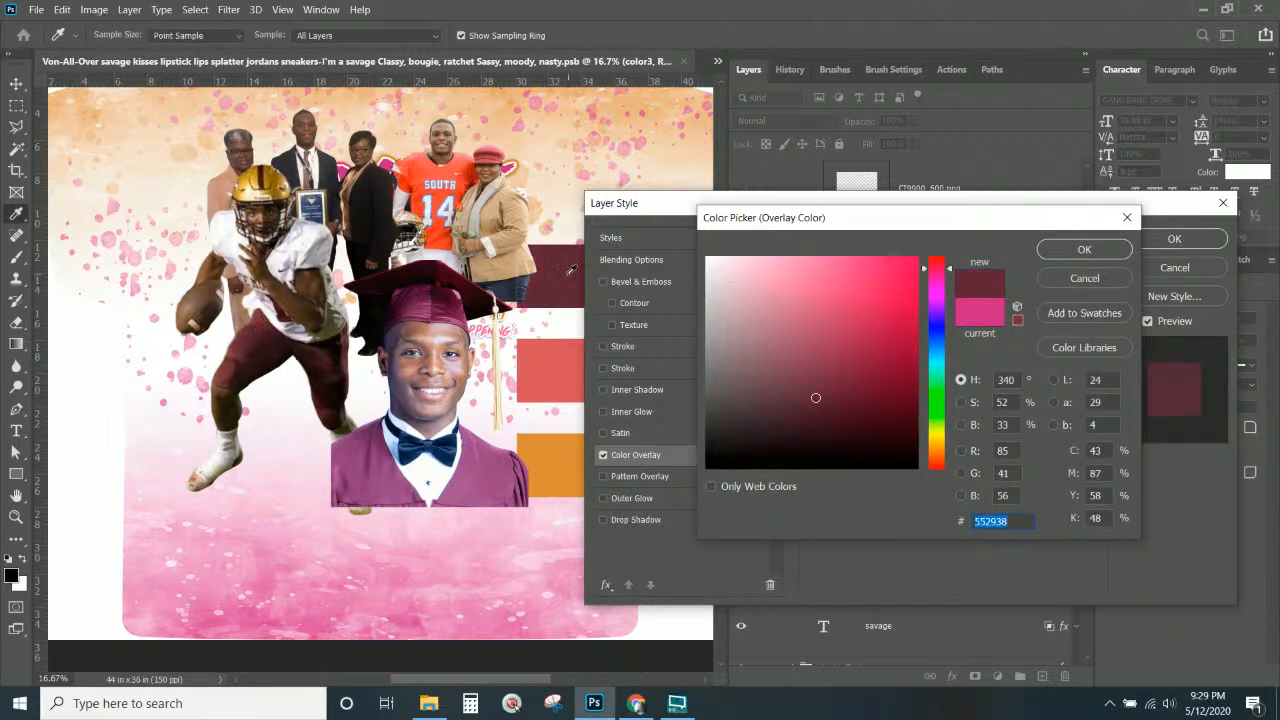
left_click(1088, 250)
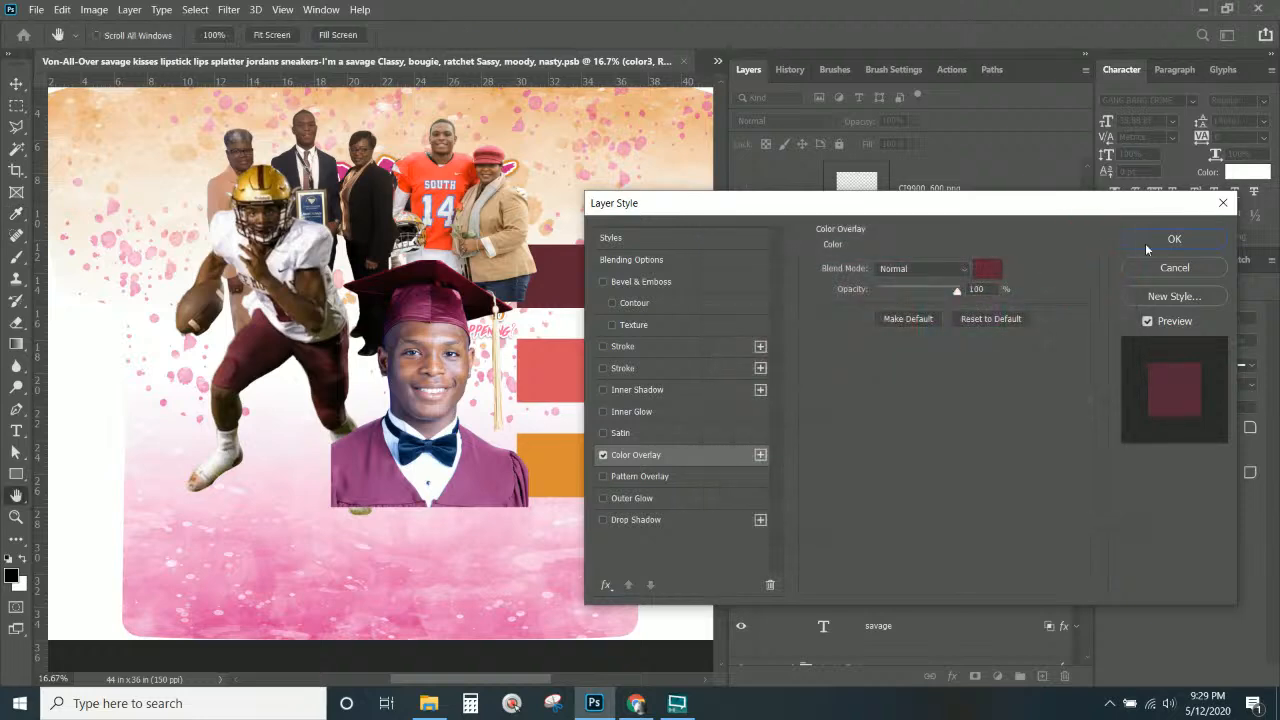
left_click(1152, 244)
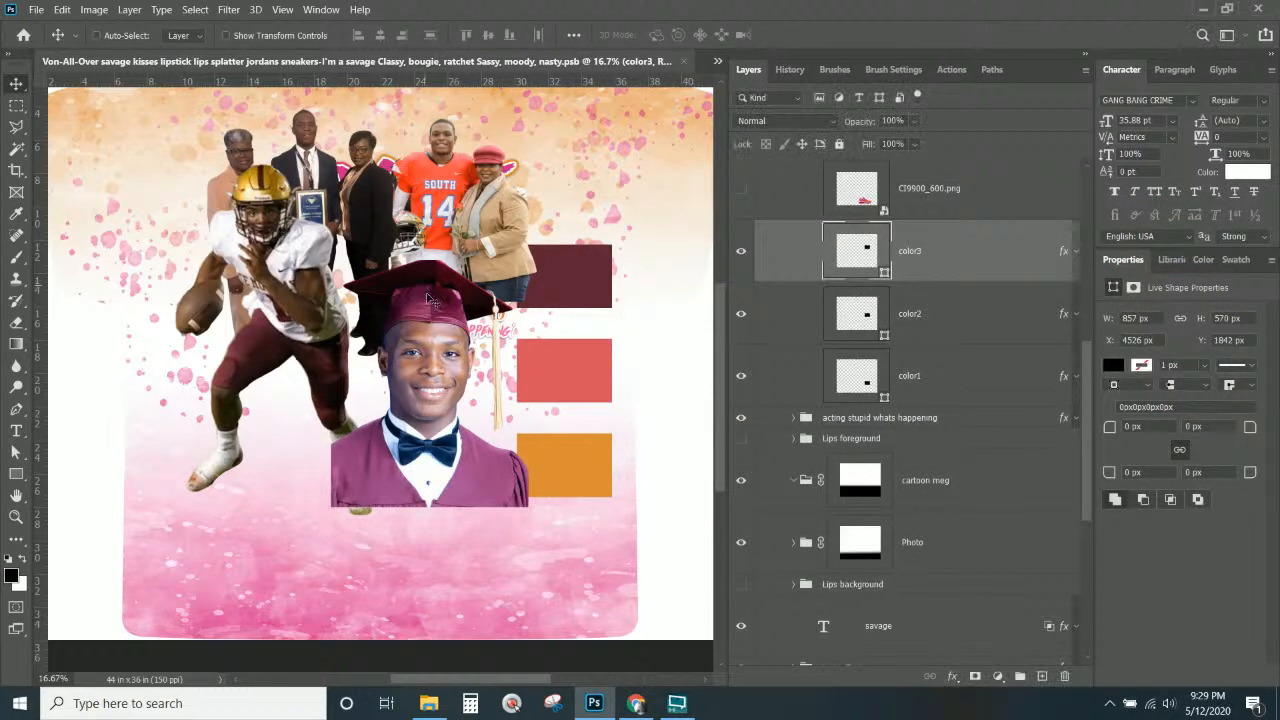
Add a Hue/Saturation adjustment layer clipped to the graduate portrait.
right_click(430, 297)
left_click(455, 317)
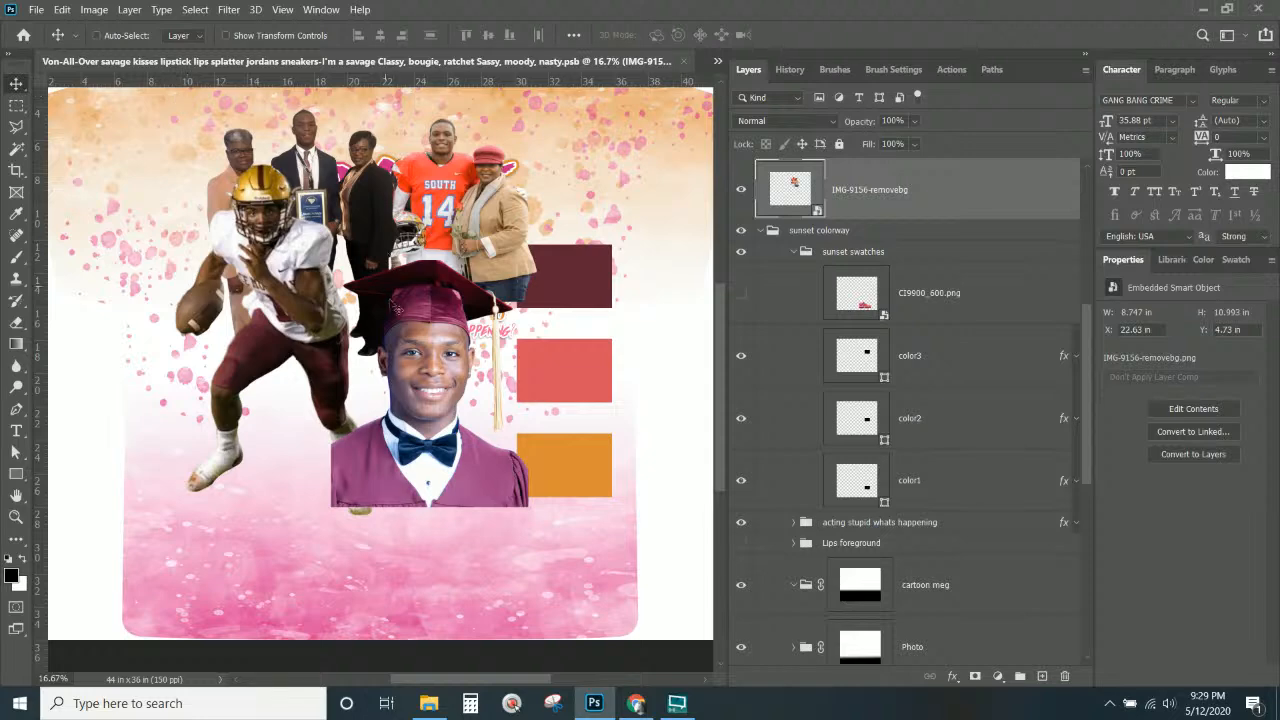
right_click(411, 362)
left_click(460, 366)
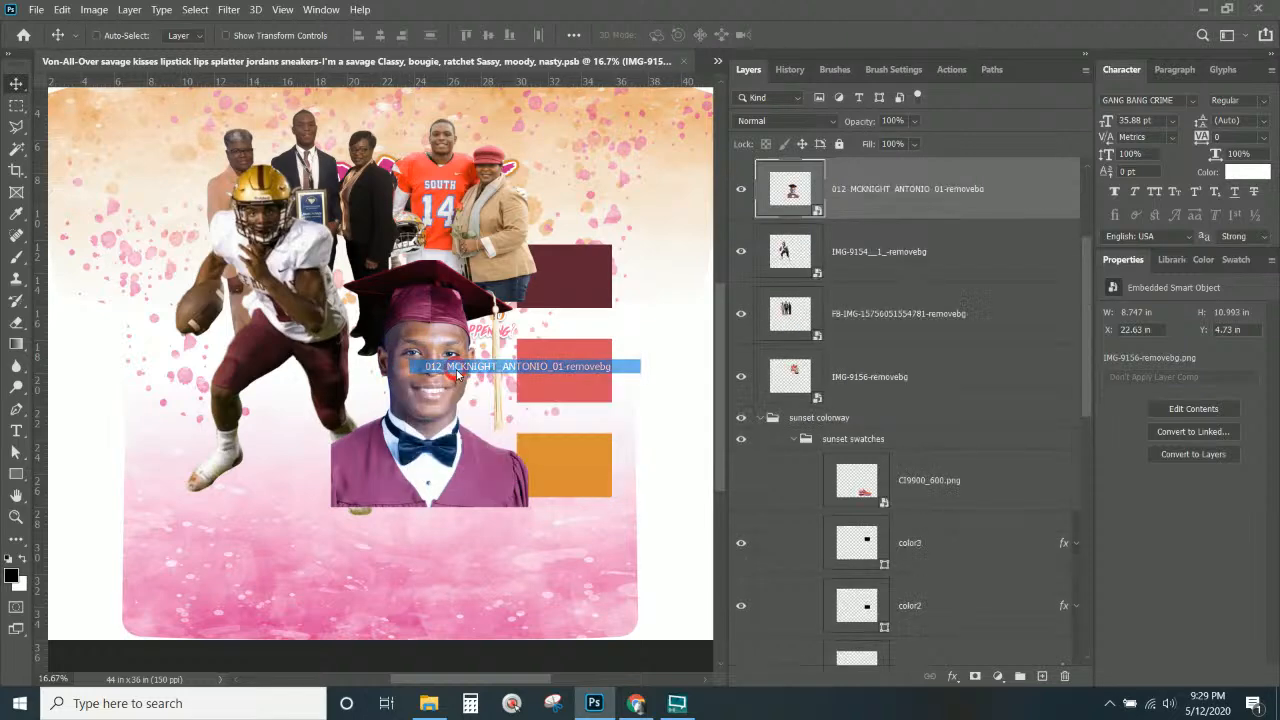
left_click(130, 9)
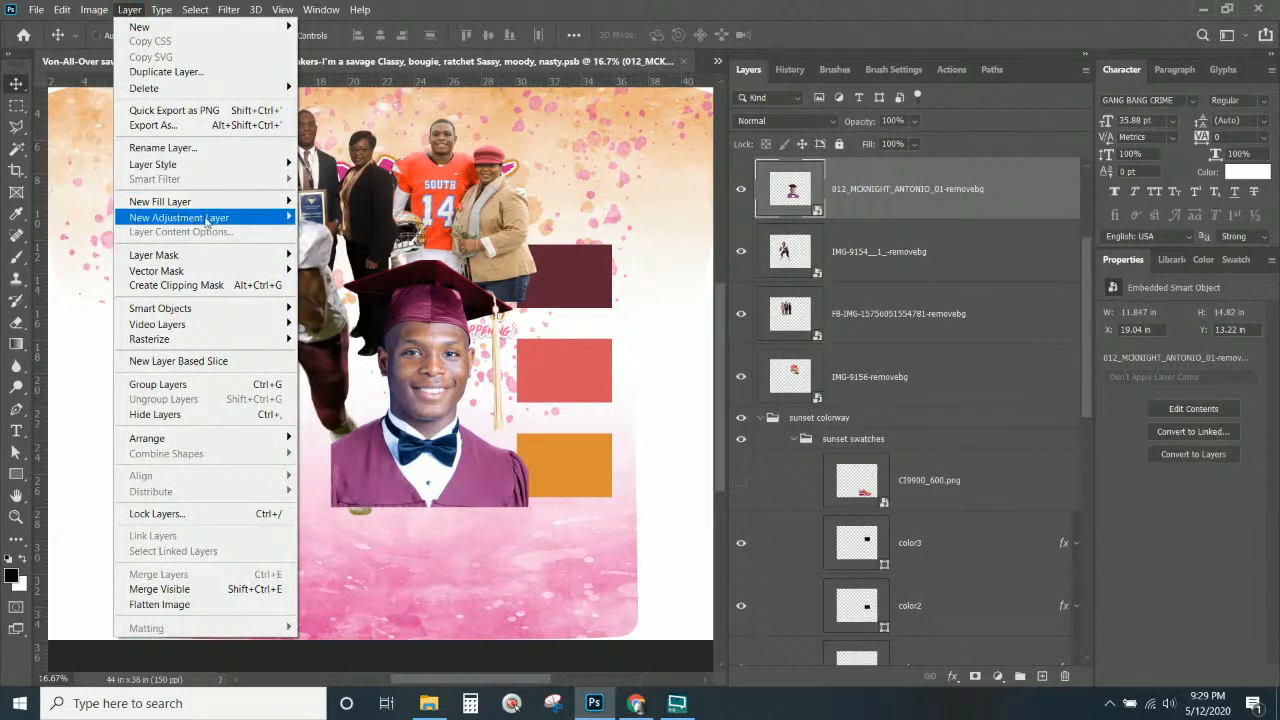
mouse_move(200, 217)
left_click(348, 301)
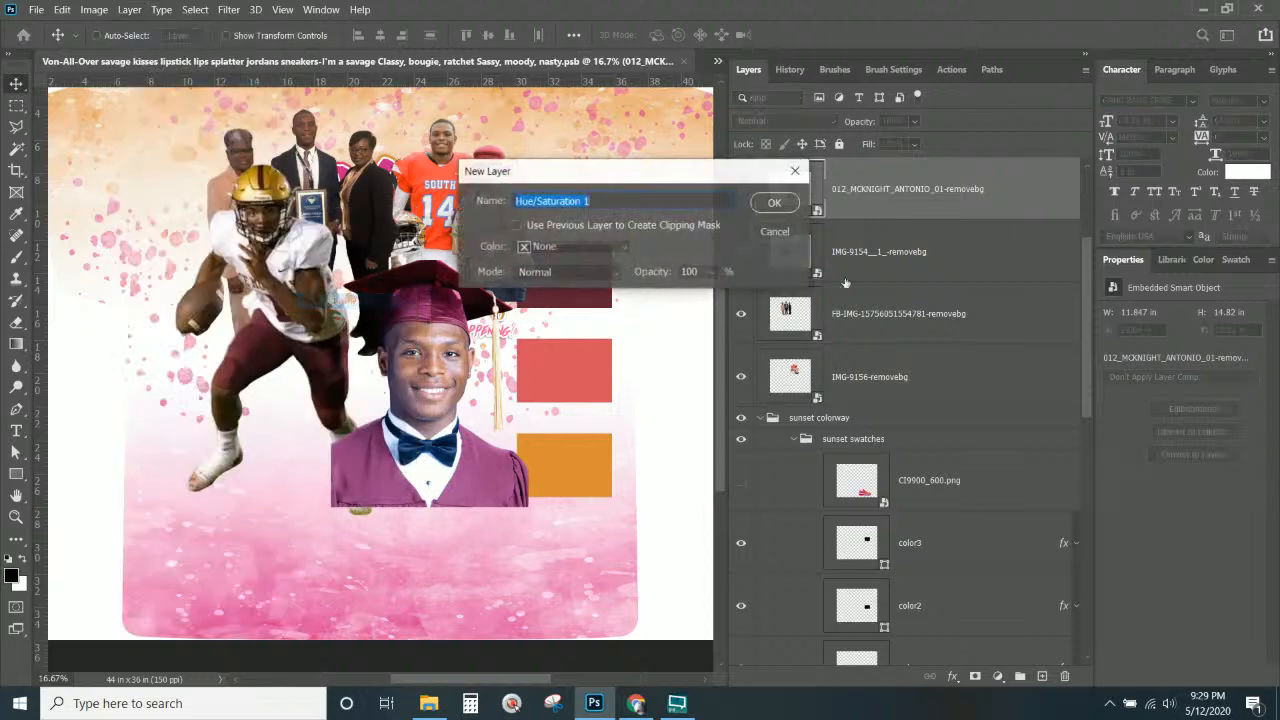
left_click(594, 225)
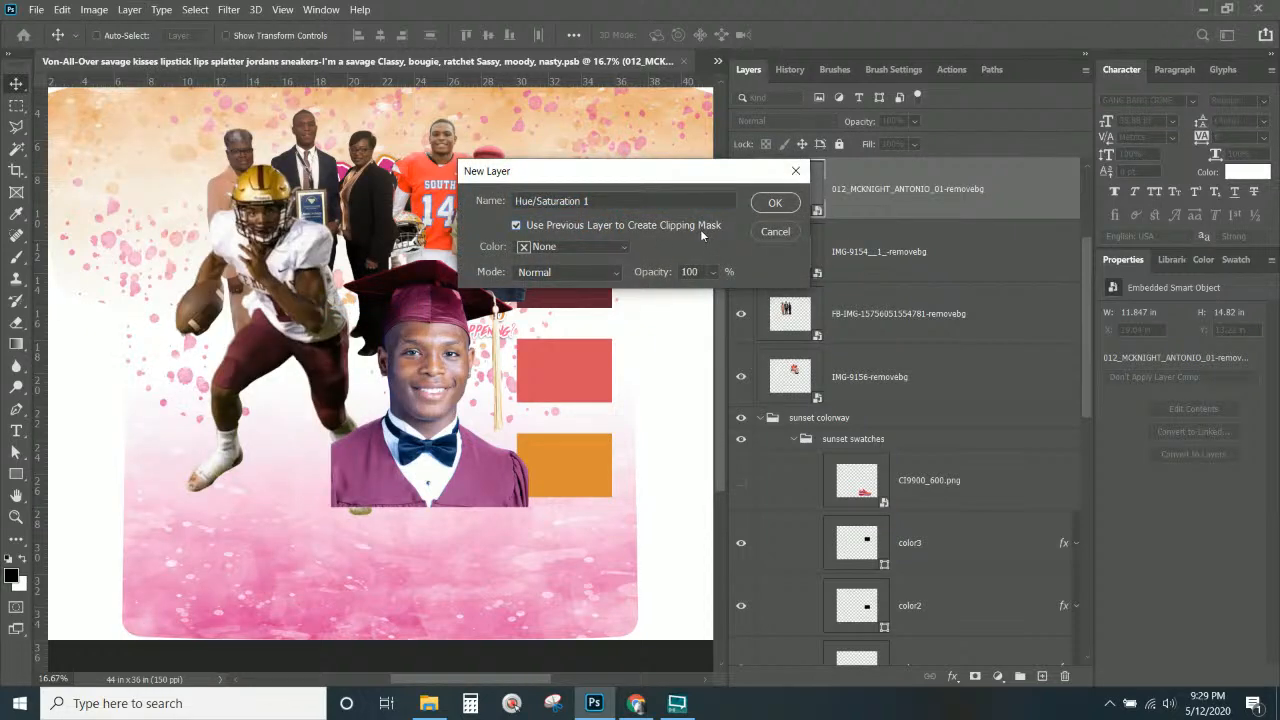
left_click(793, 203)
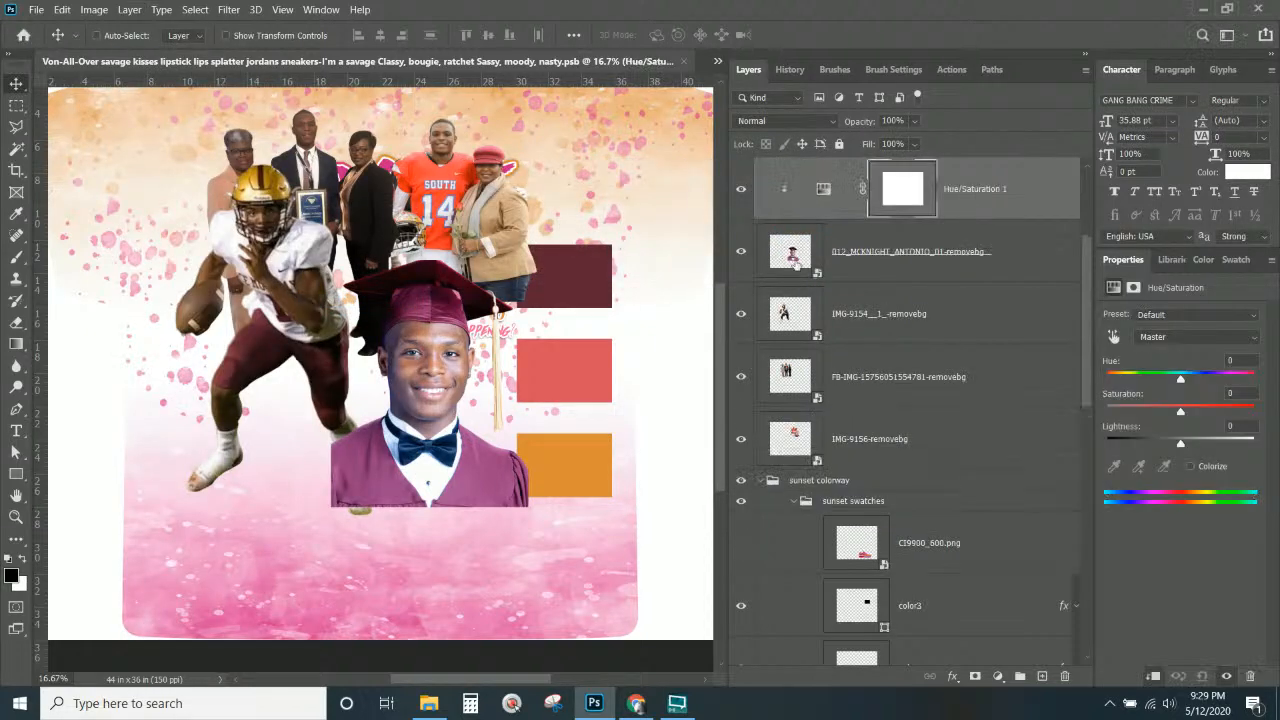
Target the Hue/Saturation adjustment at the Magentas range by sampling the gown.
left_click(1166, 337)
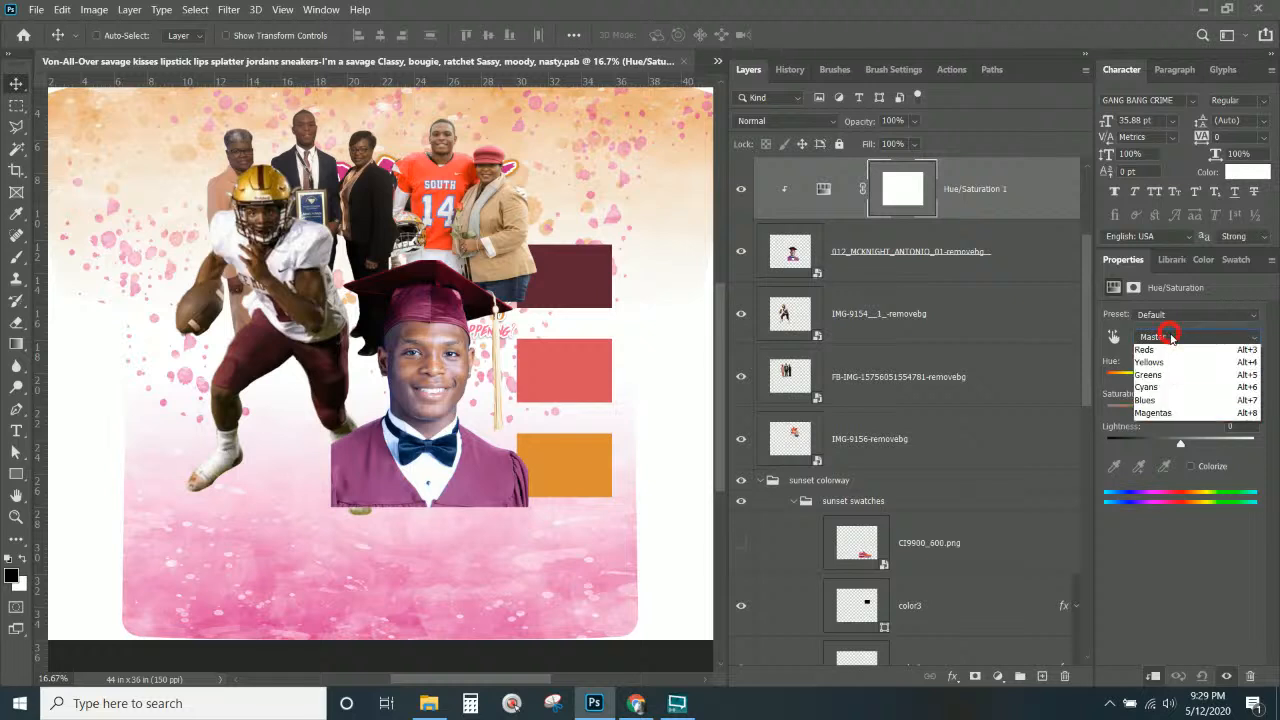
left_click(1162, 351)
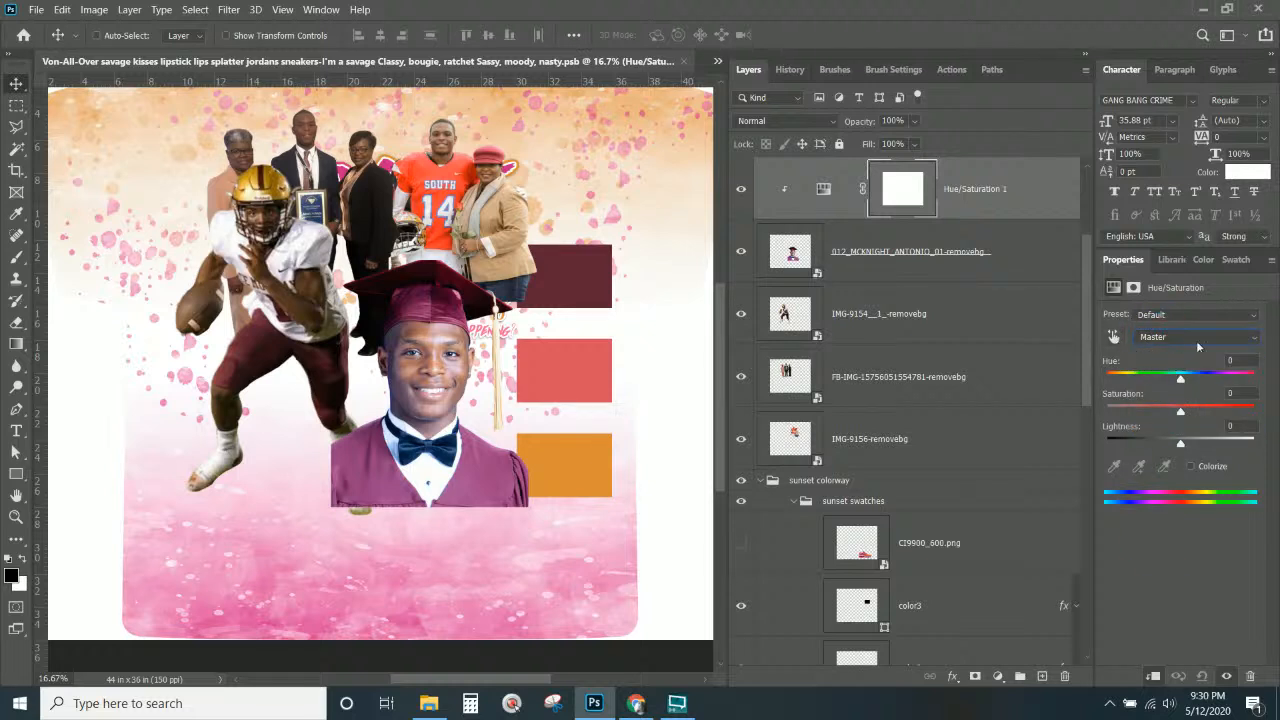
left_click(1196, 338)
left_click(1160, 426)
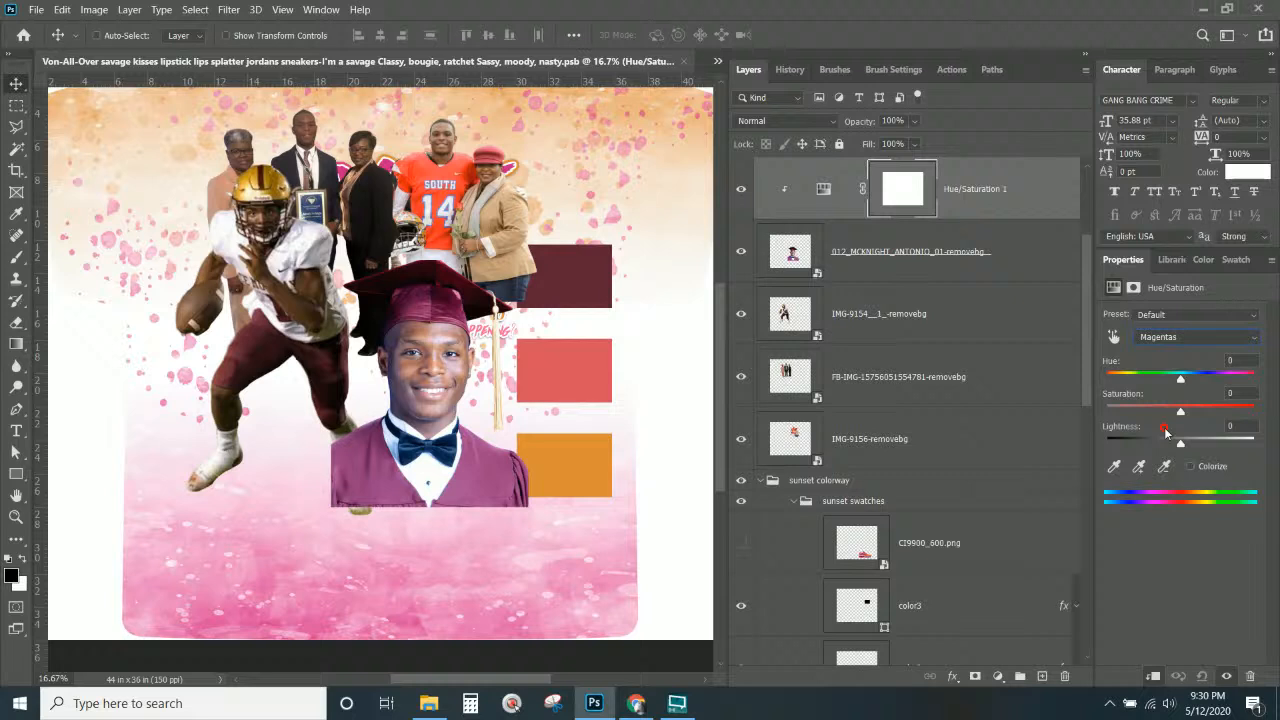
left_click(1150, 338)
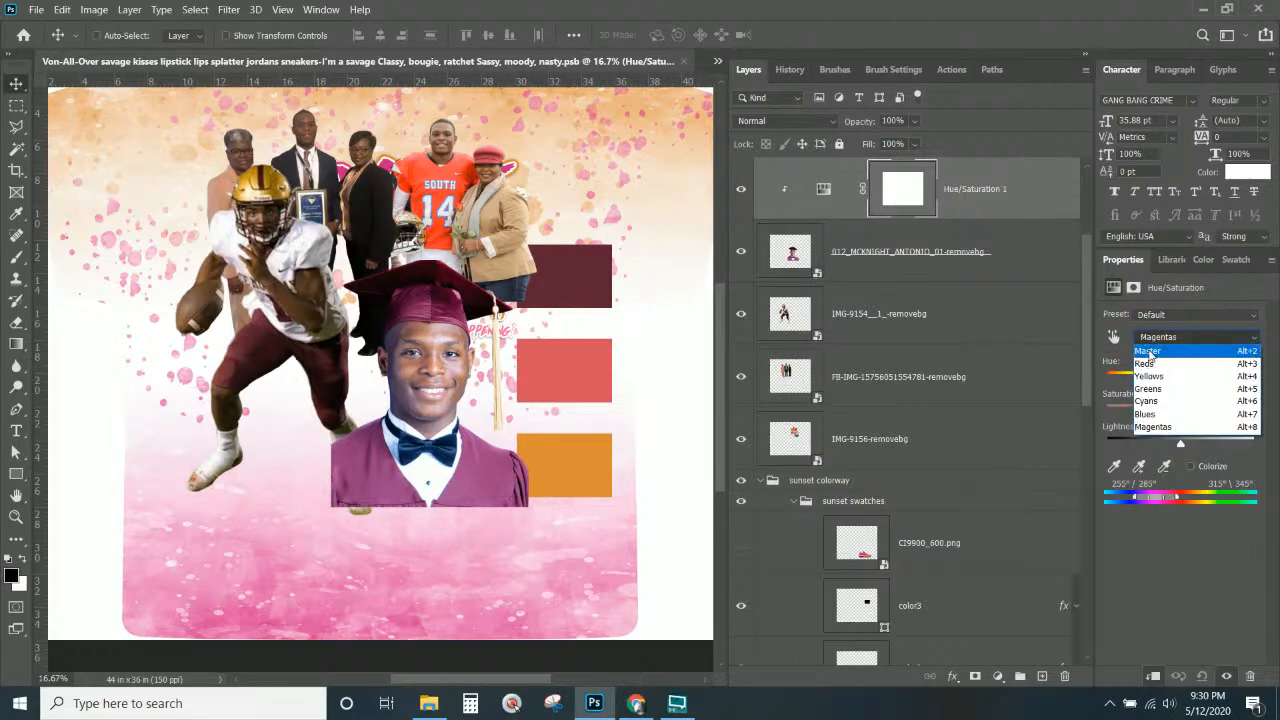
left_click(1150, 352)
left_click(1114, 338)
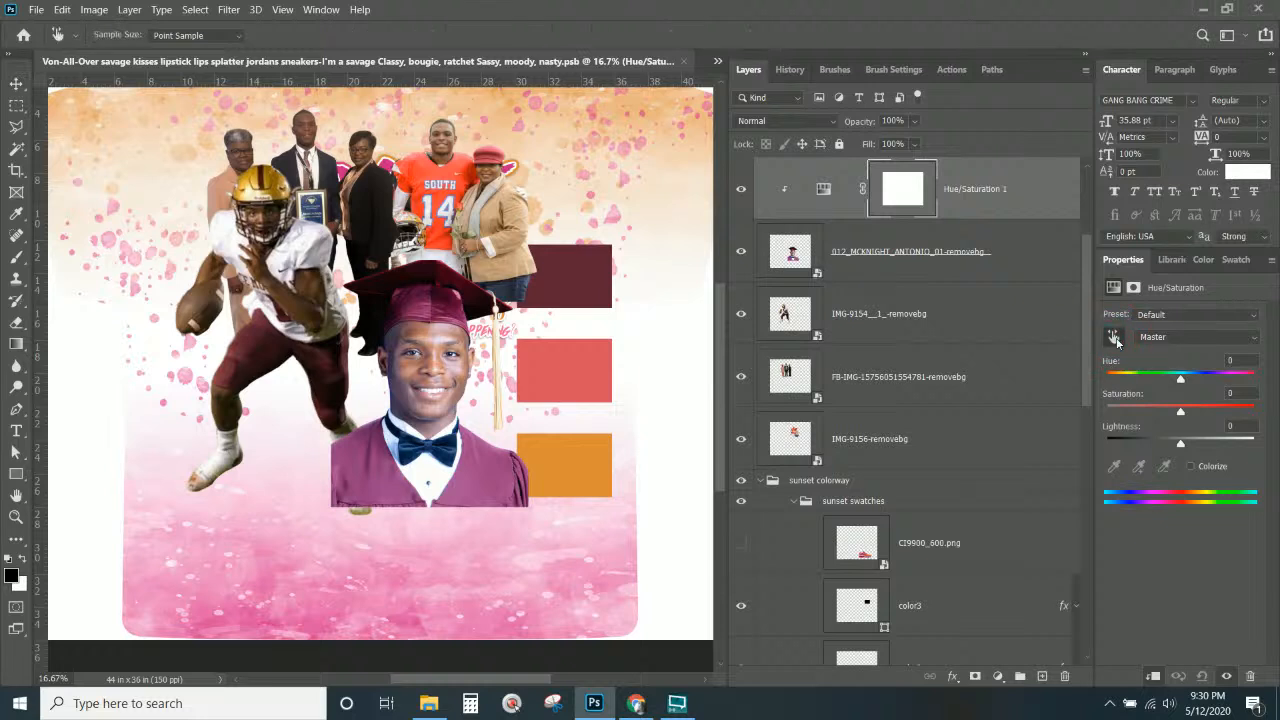
left_click(469, 476)
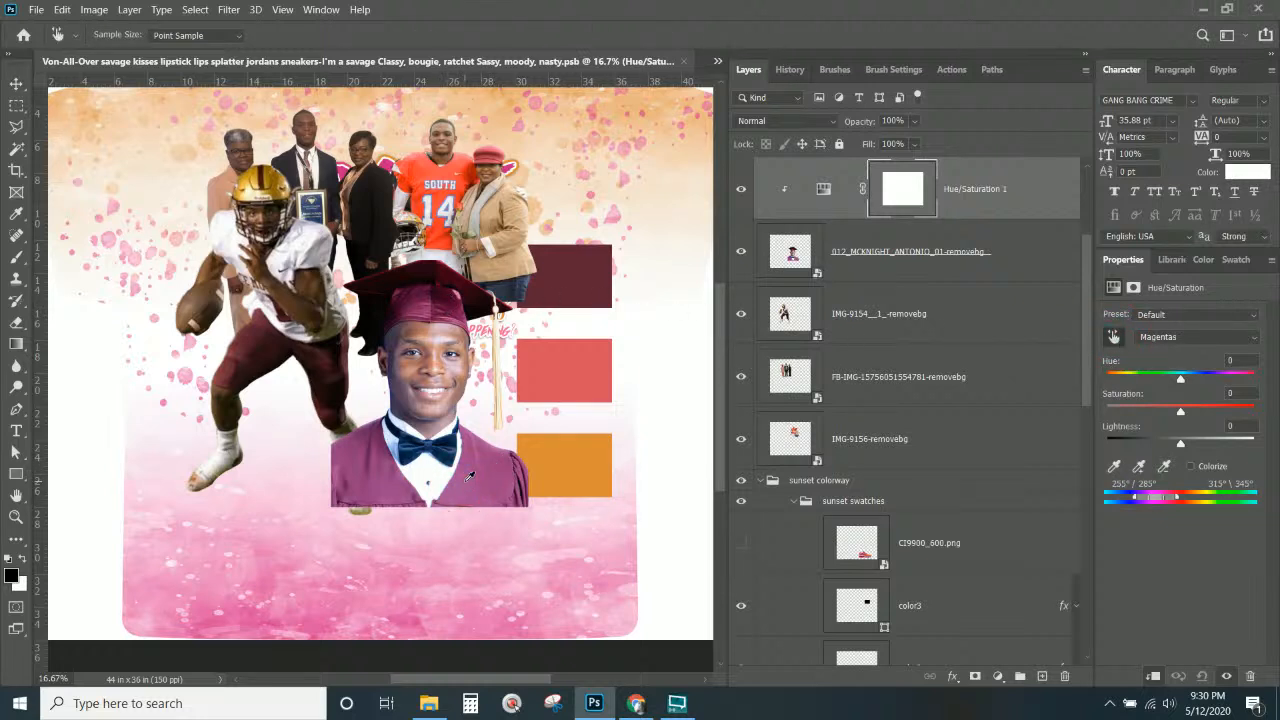
left_click(1185, 341)
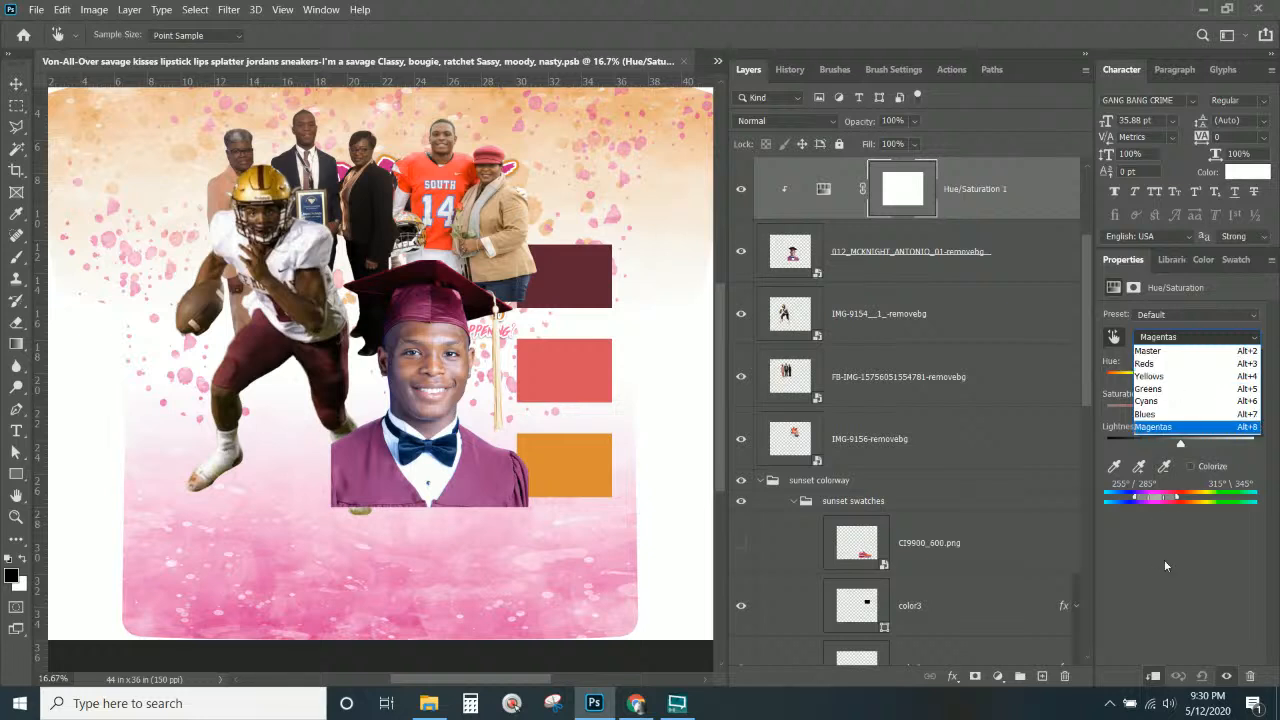
key("Up")
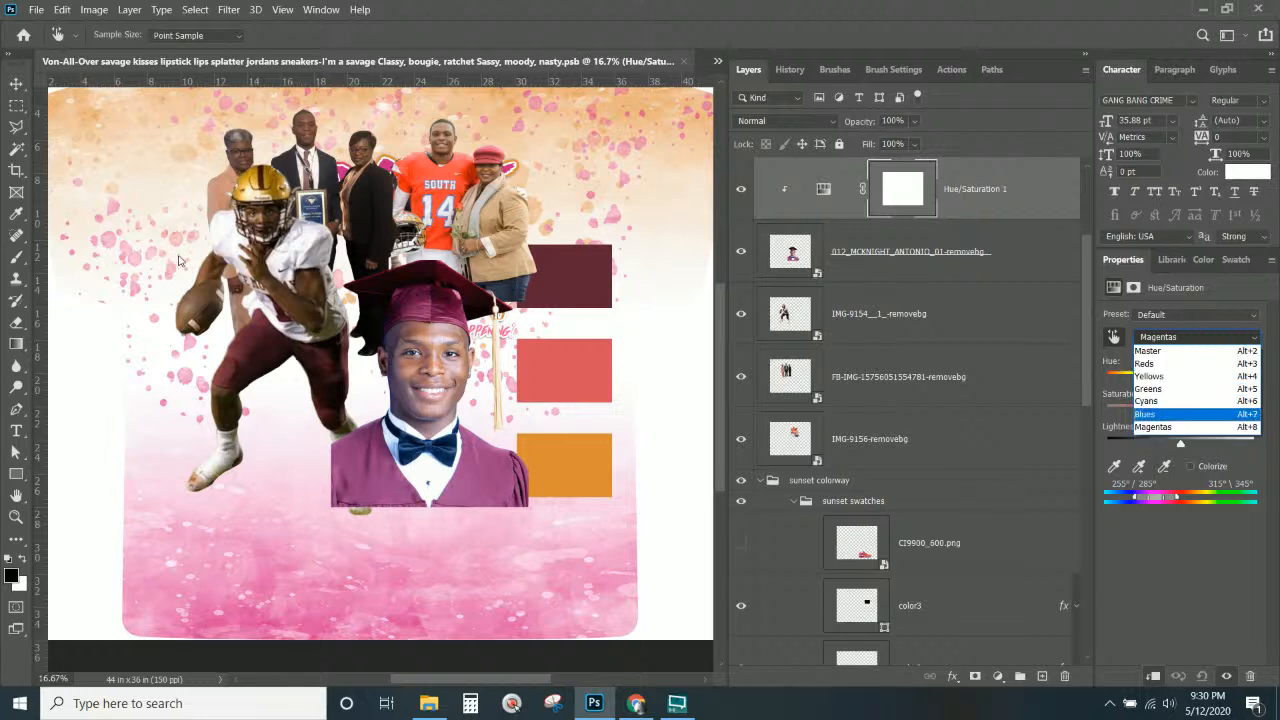
left_click(1183, 564)
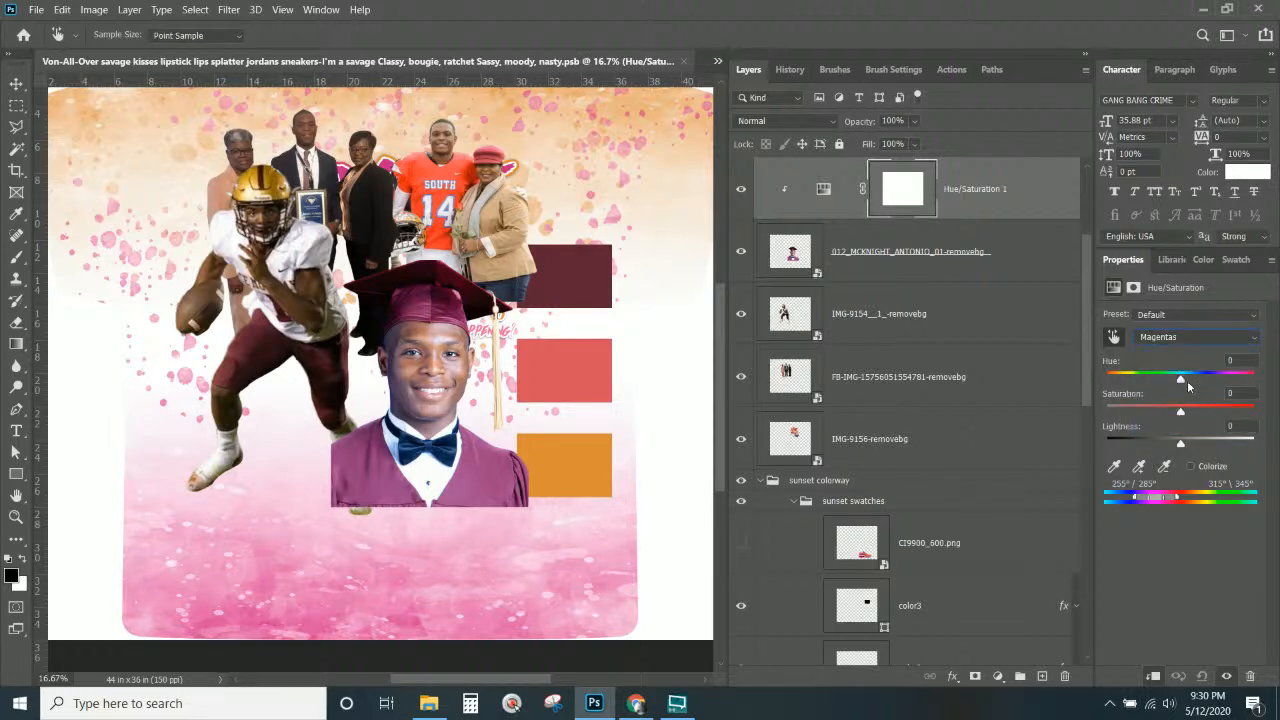
Set the Magentas to Hue +24, Saturation +36 and Lightness −41.
left_click_drag(1180, 383, 1208, 377)
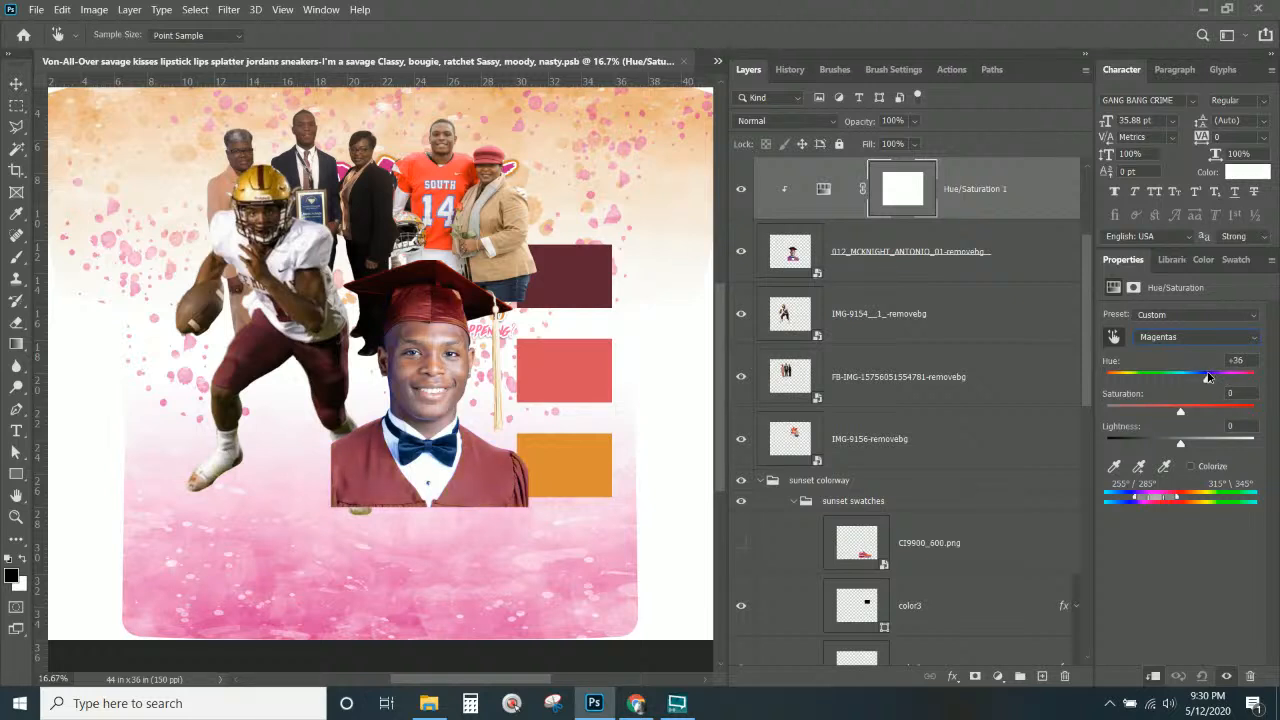
left_click(1207, 378)
left_click_drag(1180, 447, 1218, 413)
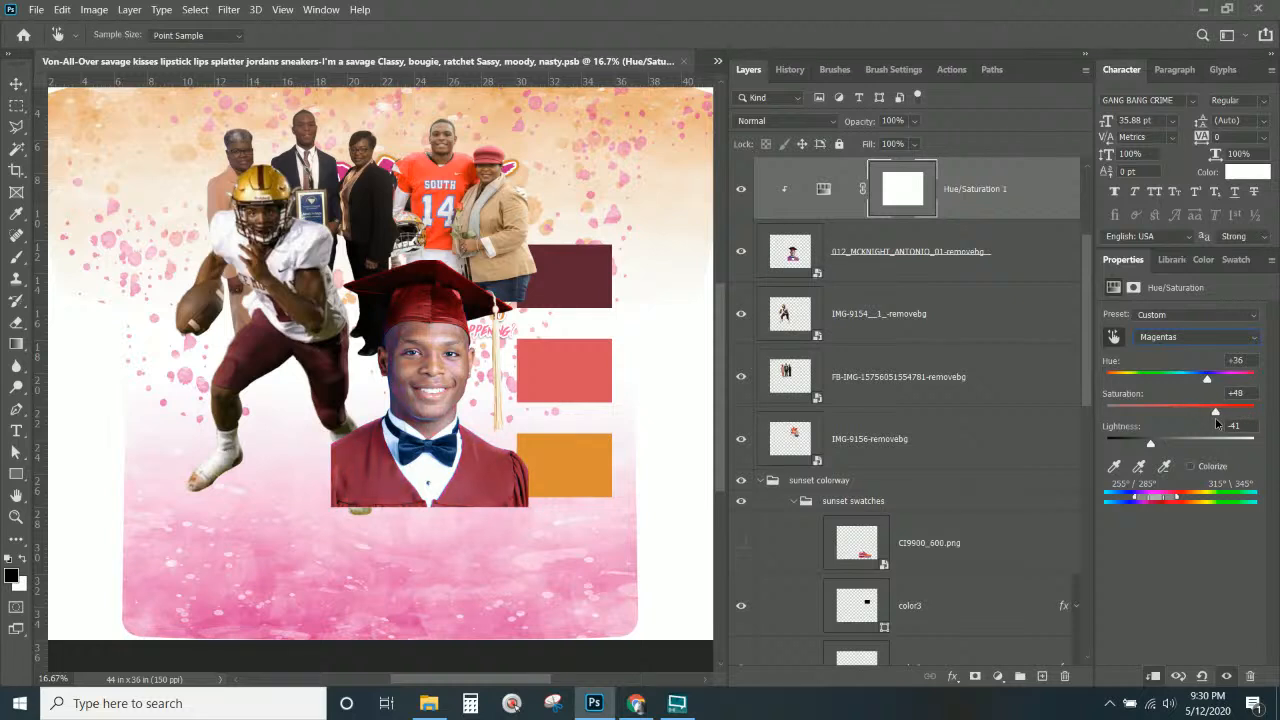
left_click_drag(1210, 379, 1191, 388)
left_click_drag(1203, 386, 1200, 389)
left_click_drag(1215, 412, 1208, 414)
Toggle the adjustment off and on to compare the gown, then select the graduation portrait layer.
left_click(741, 192)
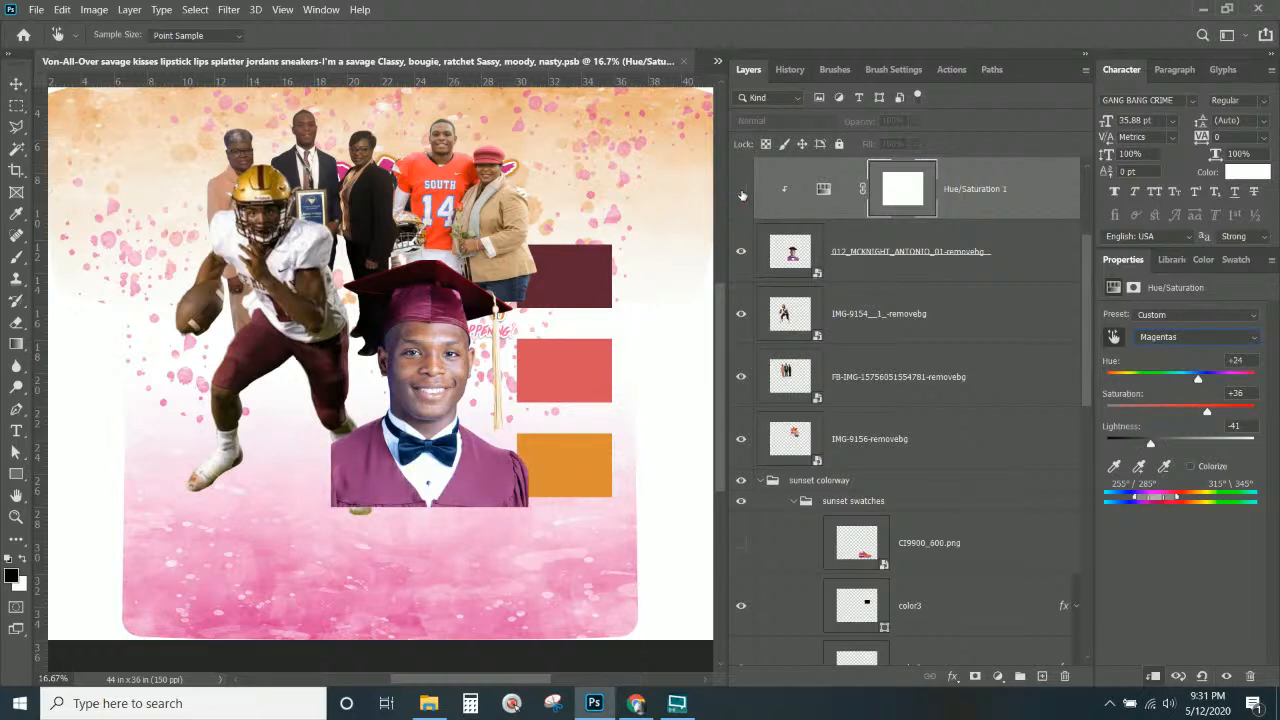
left_click(741, 192)
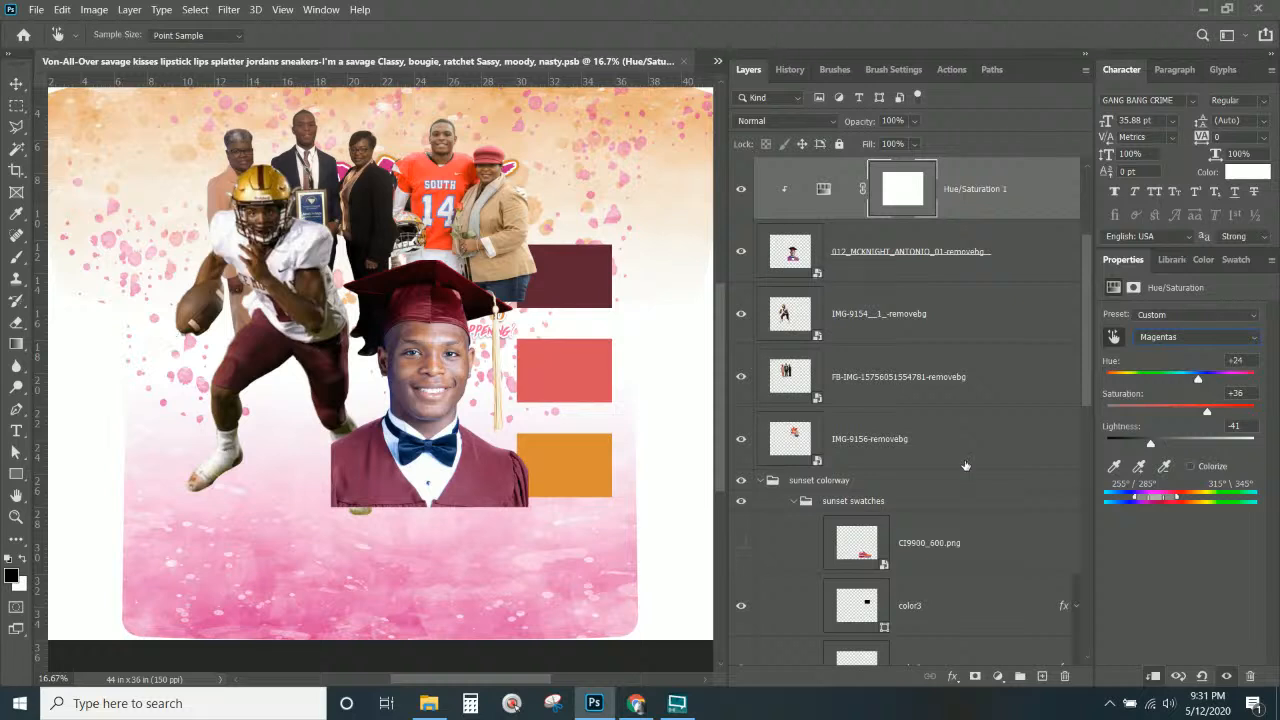
left_click(975, 173)
left_click(951, 258)
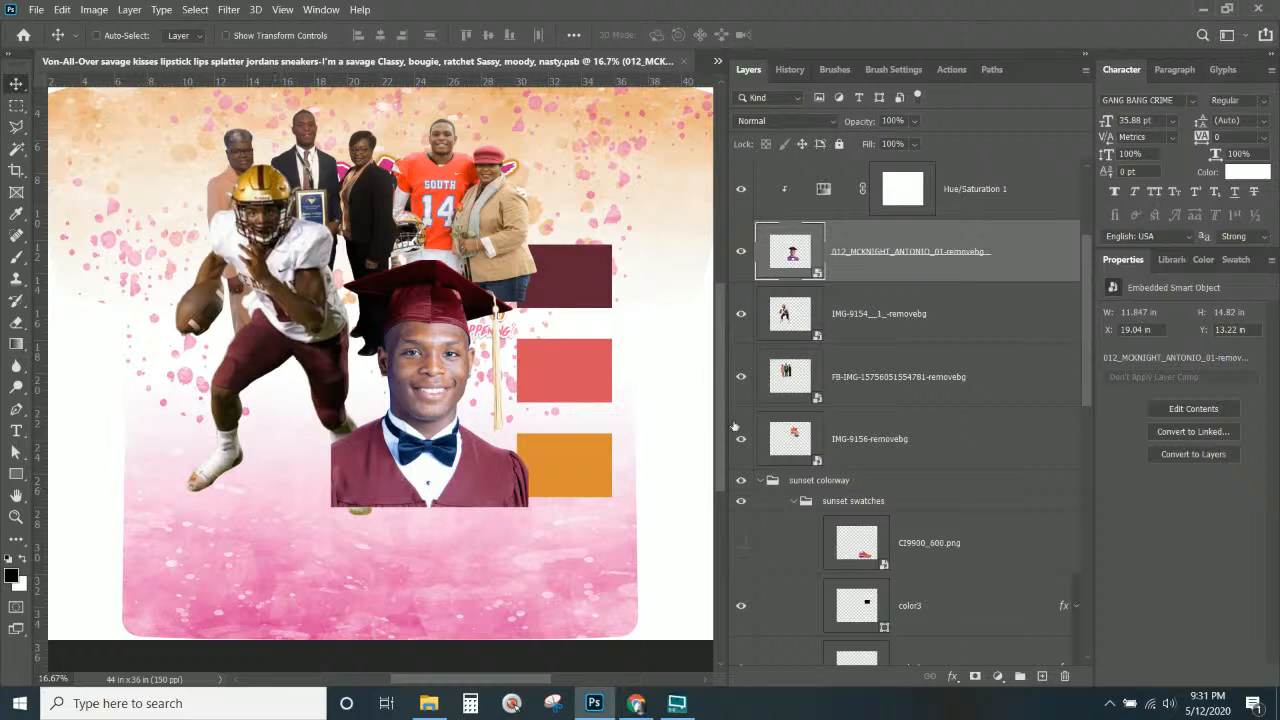
Add a layer mask to the graduation portrait and paint its bottom black with a 1102 px brush.
left_click(975, 676)
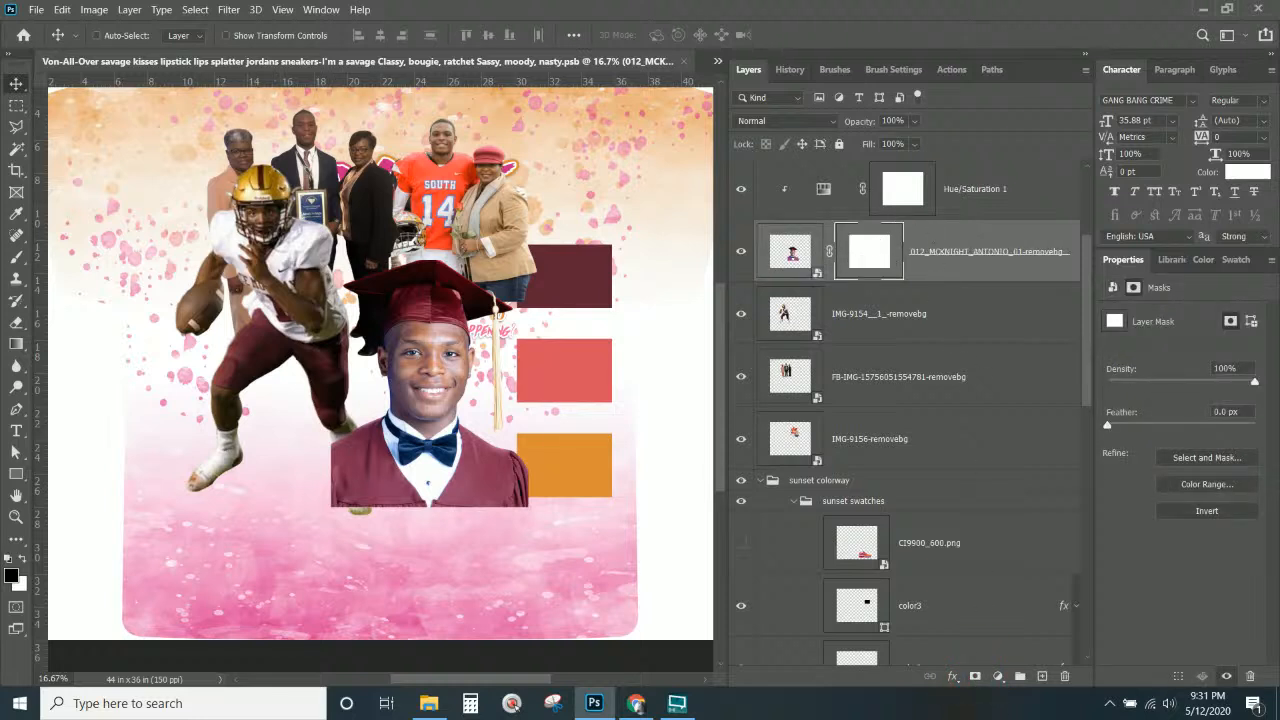
left_click(16, 256)
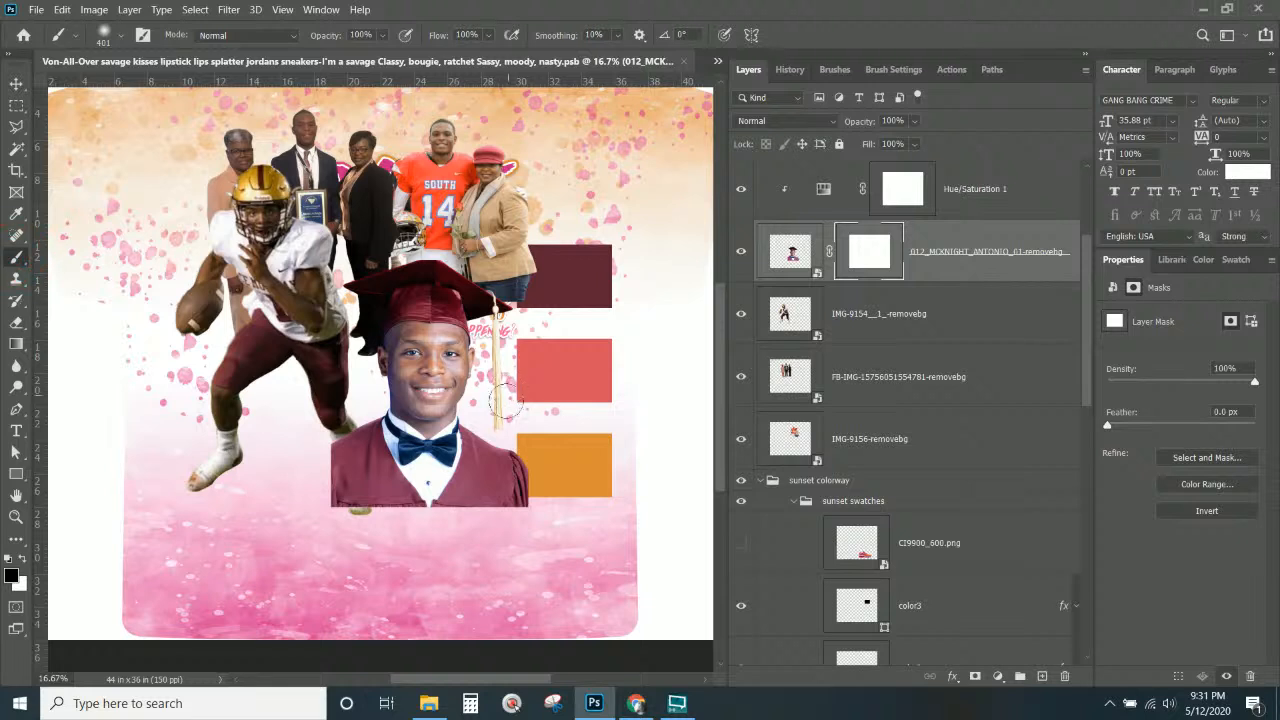
mouse_move(545, 491)
left_mouse_down()
mouse_move(538, 529)
mouse_move(560, 456)
mouse_move(531, 513)
mouse_move(308, 515)
mouse_move(391, 529)
mouse_move(524, 519)
mouse_move(364, 533)
mouse_move(535, 522)
mouse_move(309, 525)
mouse_move(542, 513)
left_mouse_up()
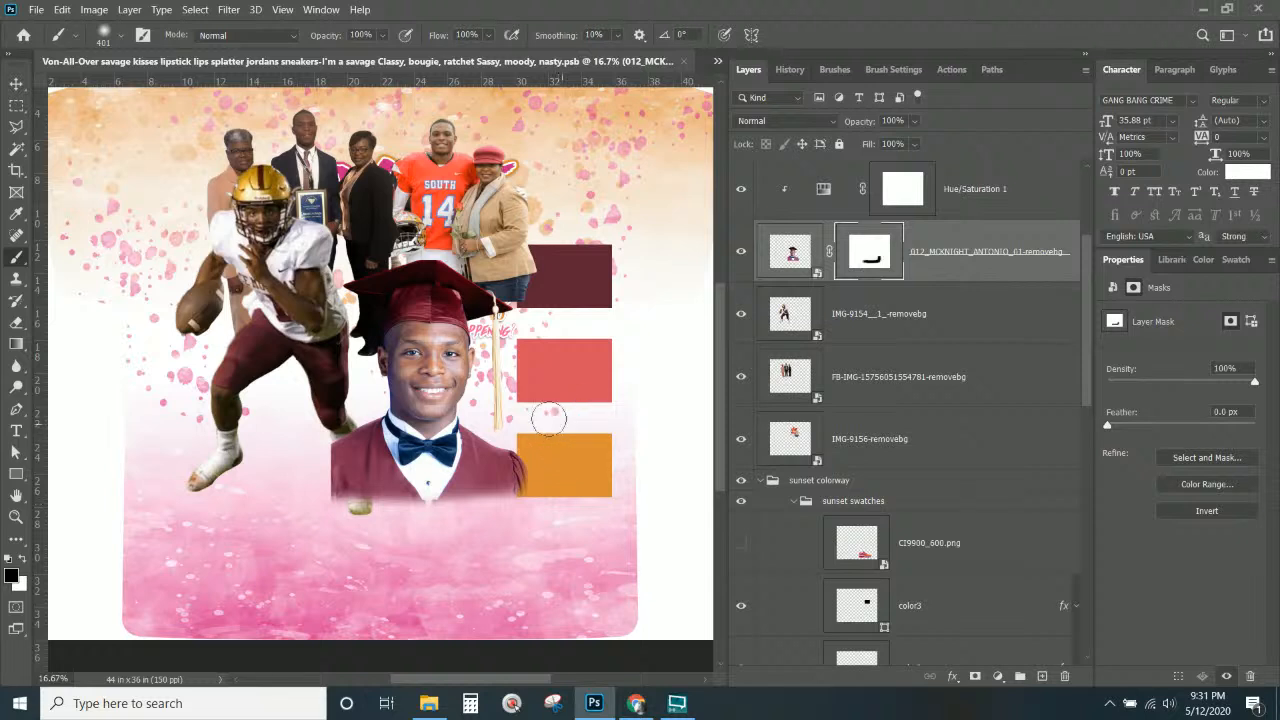
right_click(475, 495)
left_click_drag(648, 160, 657, 161)
left_click(303, 549)
mouse_move(307, 553)
left_mouse_down()
mouse_move(520, 558)
mouse_move(503, 557)
mouse_move(553, 530)
mouse_move(565, 538)
mouse_move(575, 473)
left_mouse_up()
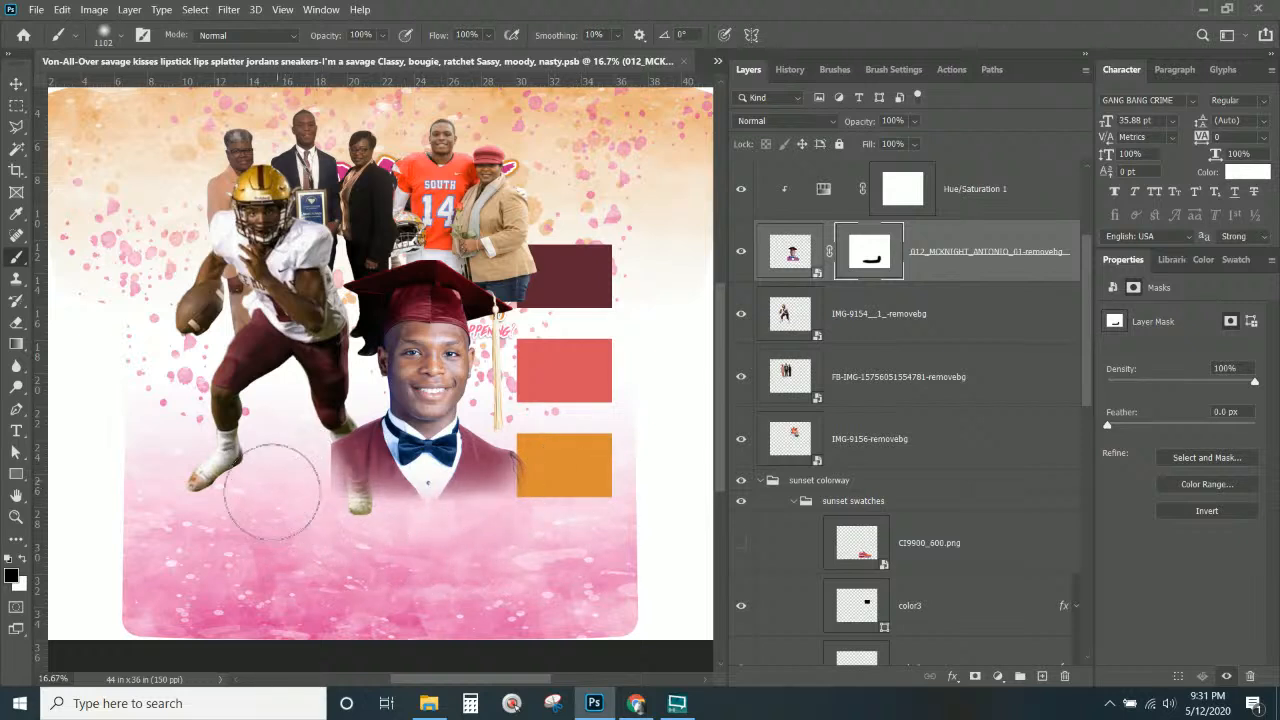
mouse_move(287, 480)
left_mouse_down()
mouse_move(286, 449)
mouse_move(434, 549)
mouse_move(548, 533)
left_mouse_up()
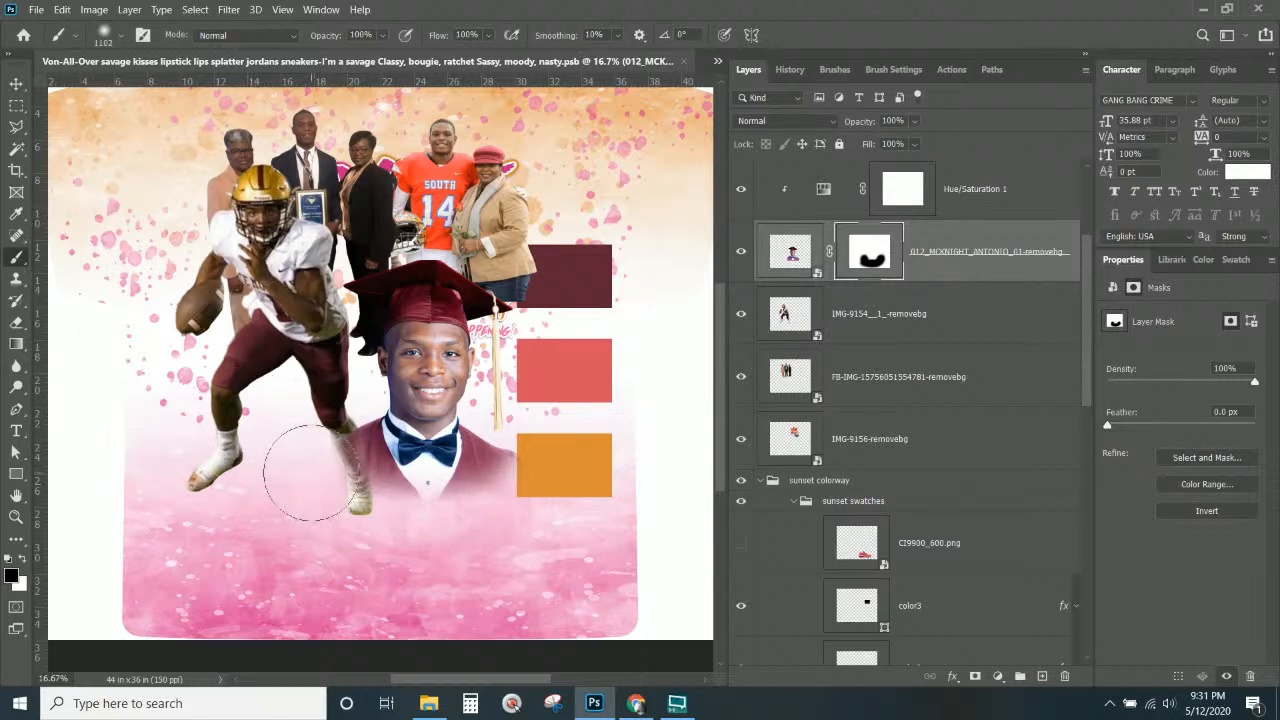
Show the TurnOFF4Printing shirt template overlay.
scroll(695, 409, "up", 1)
scroll(870, 355, "up", 2)
scroll(870, 355, "up", 1)
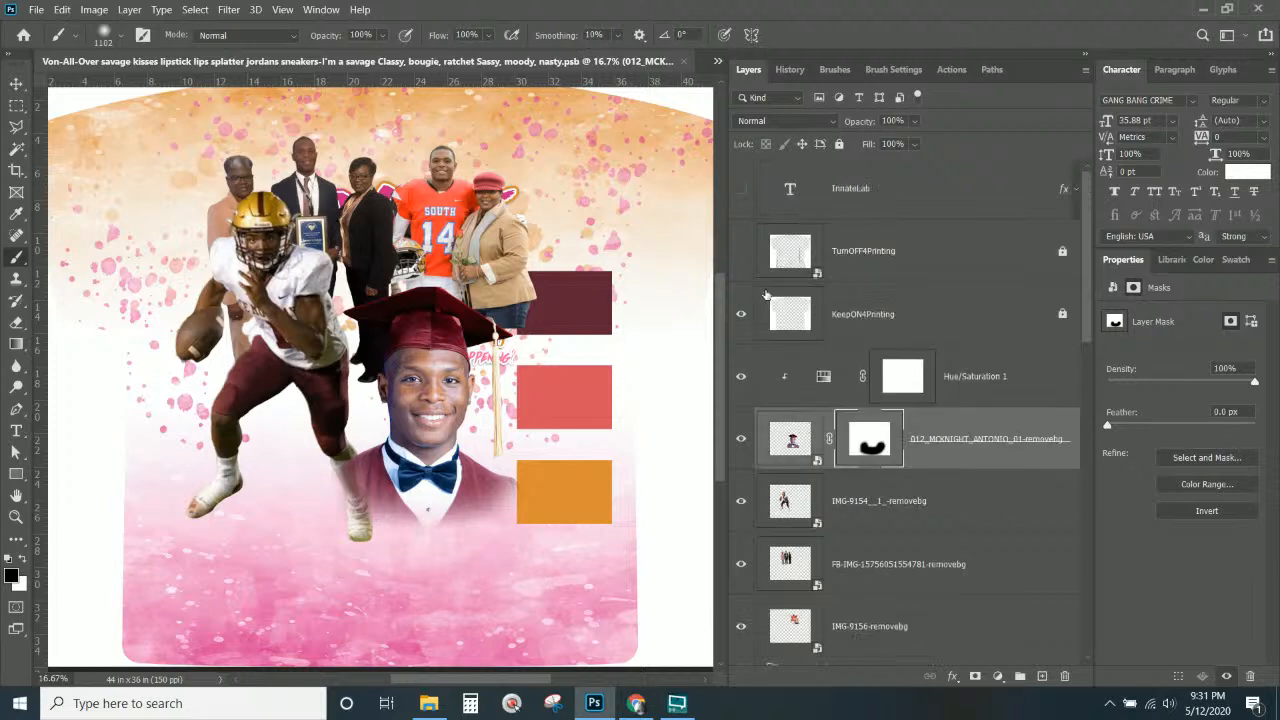
left_click(741, 251)
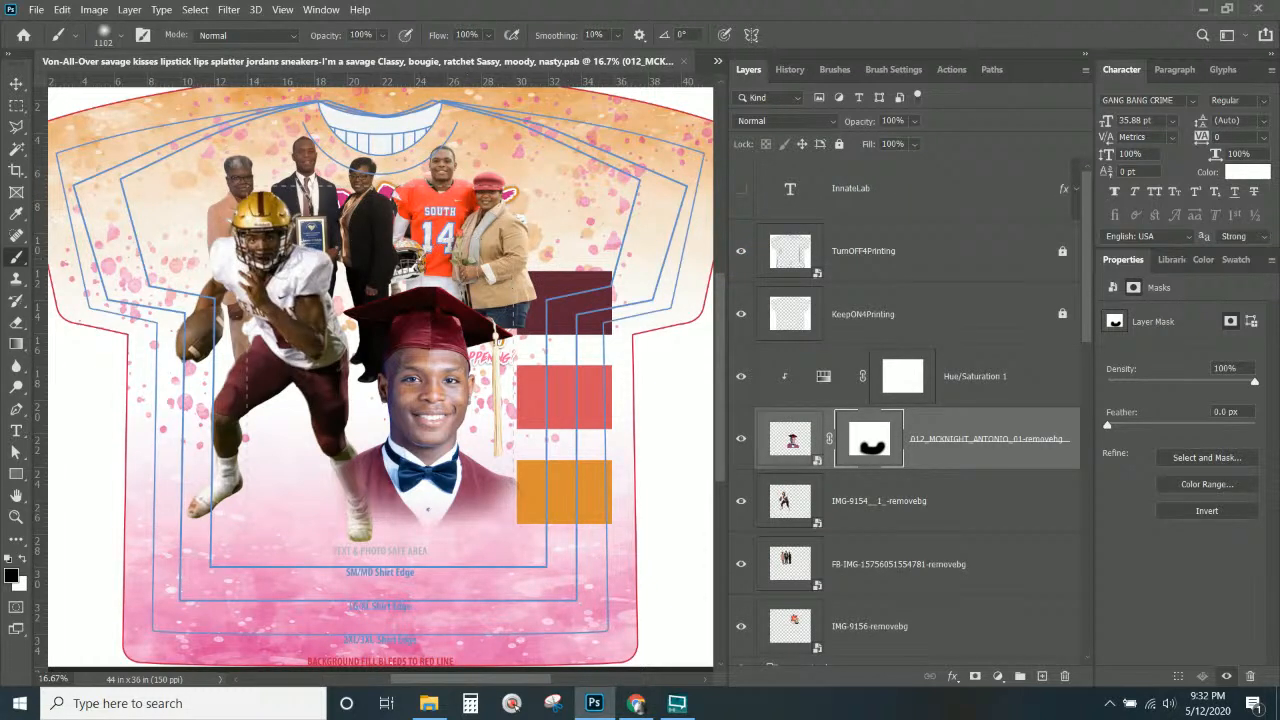
Move the IMG-9156-removebg photo, left family group photo and football player lower.
left_click(16, 84)
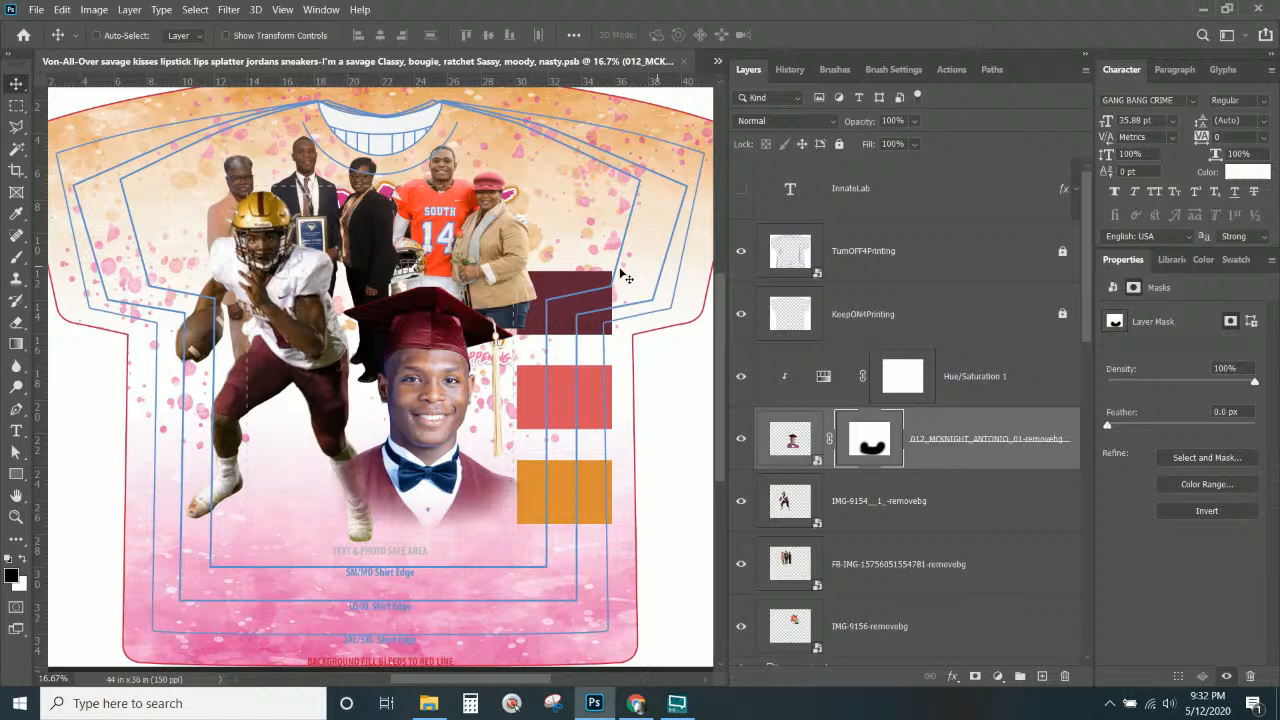
right_click(466, 240)
left_click(488, 245)
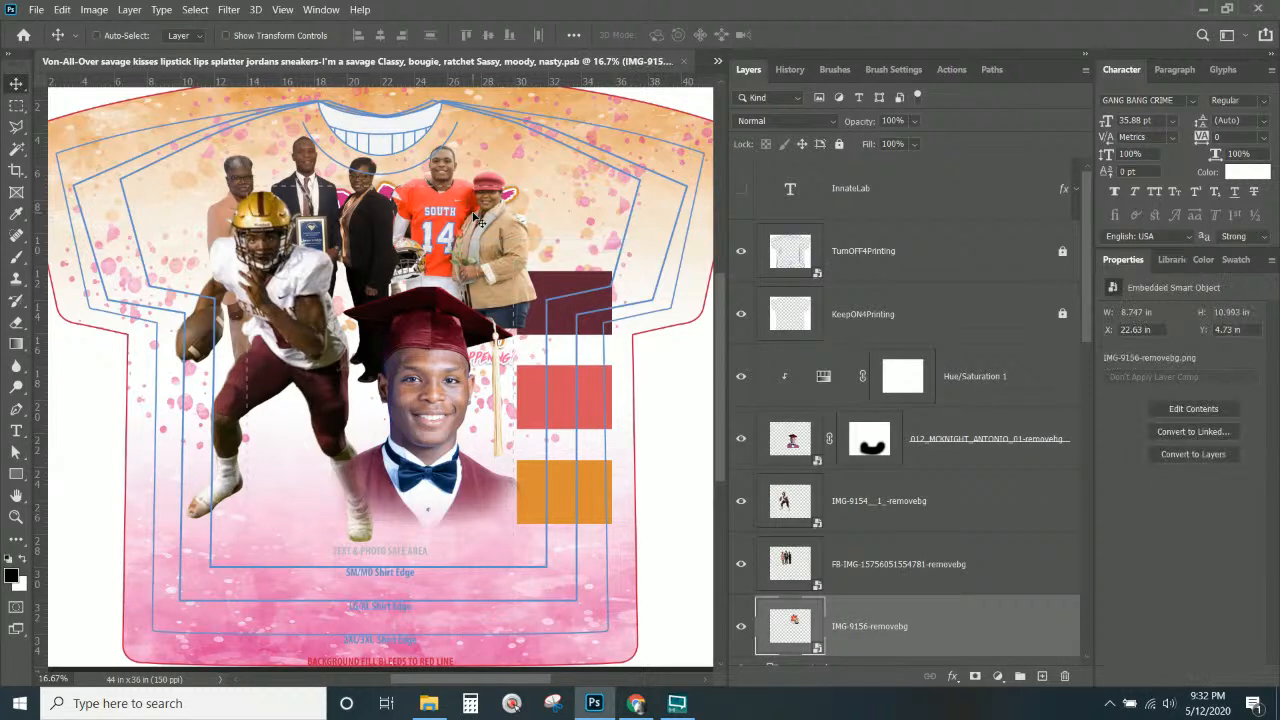
mouse_move(472, 230)
left_mouse_down()
mouse_move(474, 252)
mouse_move(484, 246)
left_mouse_up()
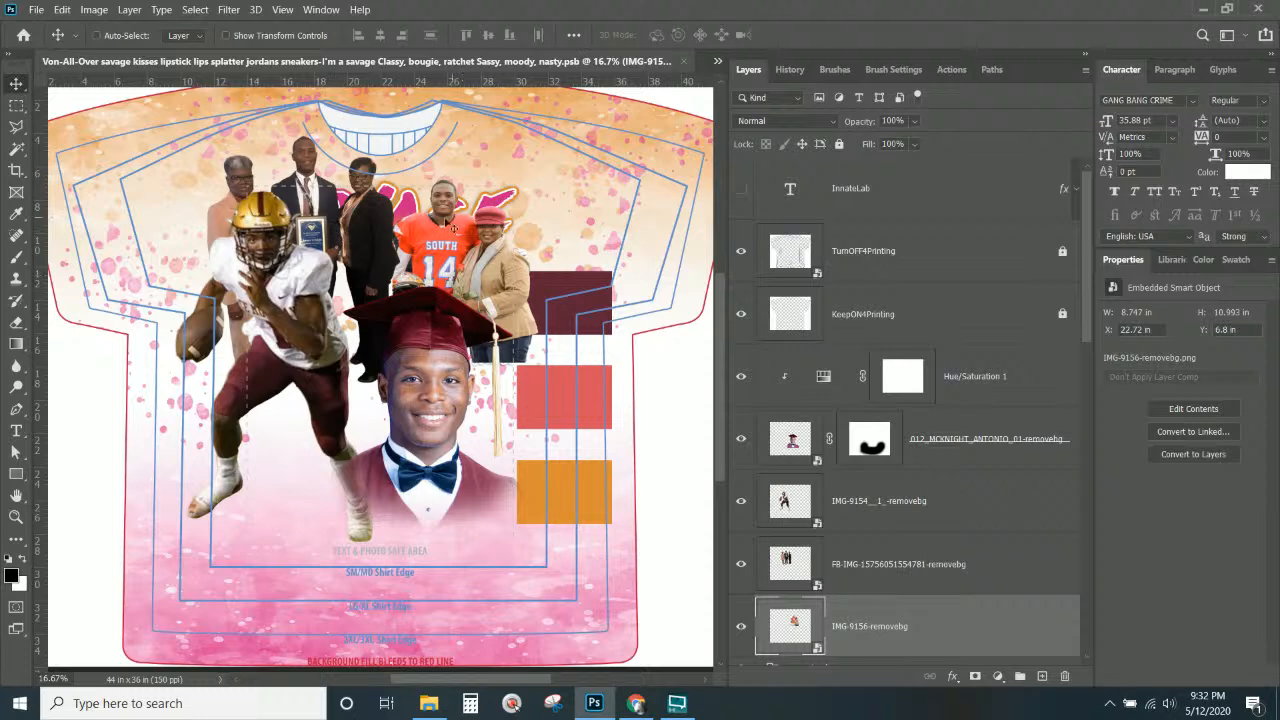
right_click(366, 220)
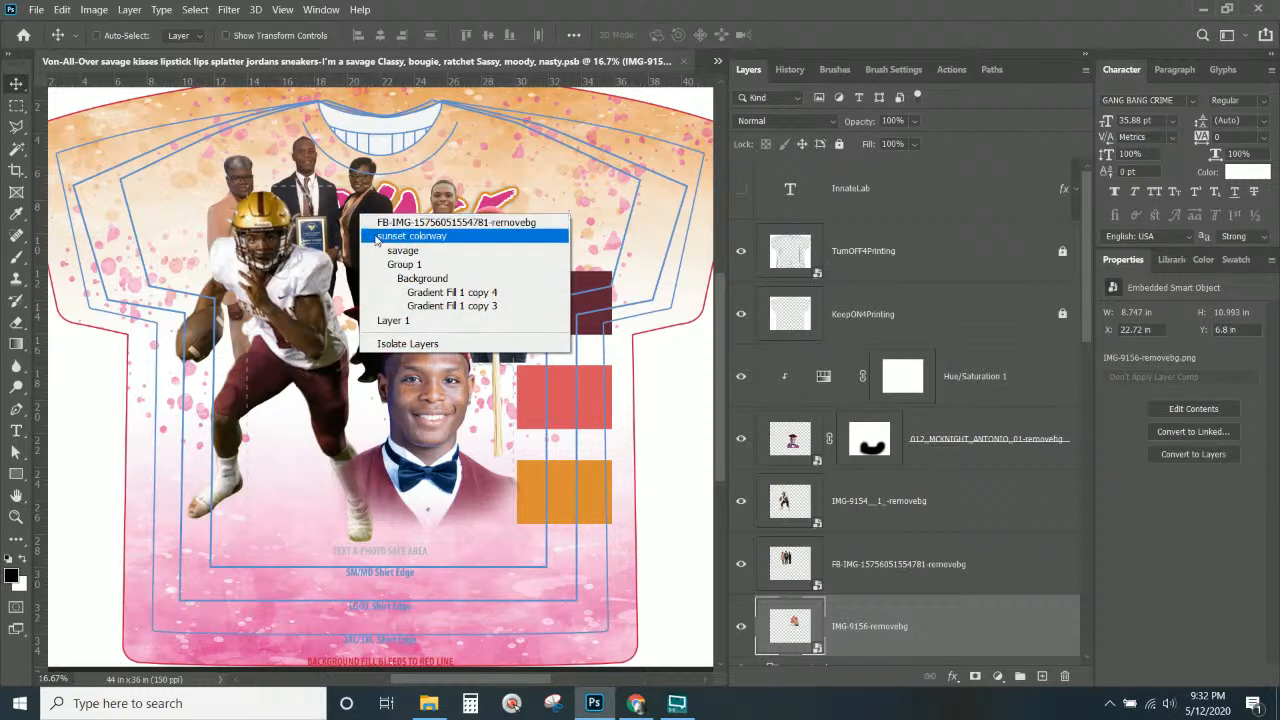
left_click(384, 228)
left_click_drag(338, 228, 346, 257)
right_click(302, 309)
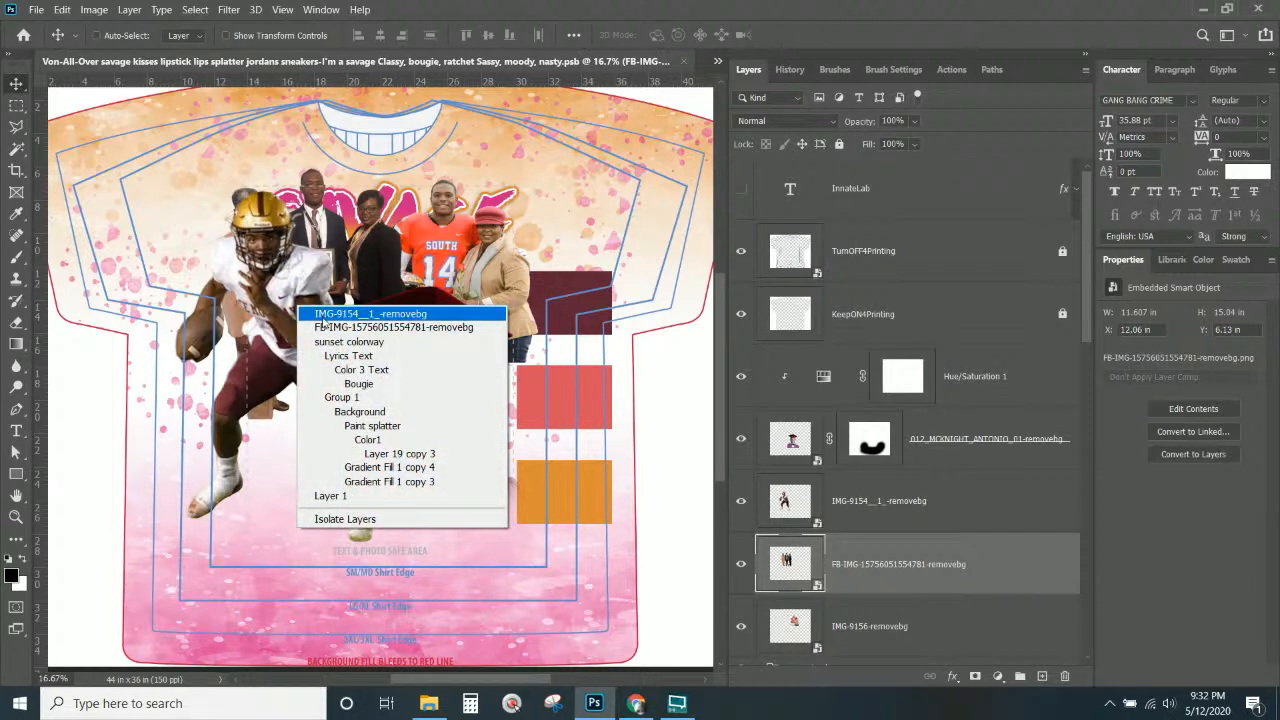
left_click(324, 318)
left_click_drag(316, 367, 325, 383)
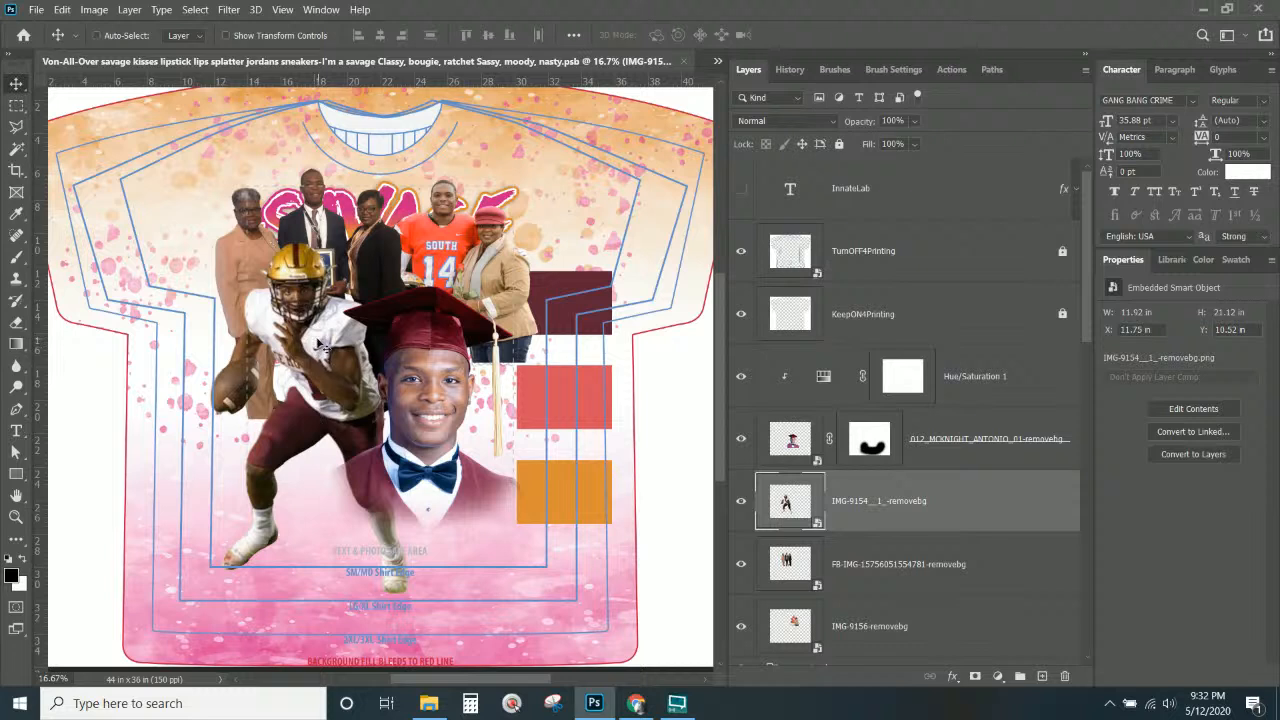
Select the left family group photo layer.
right_click(235, 260)
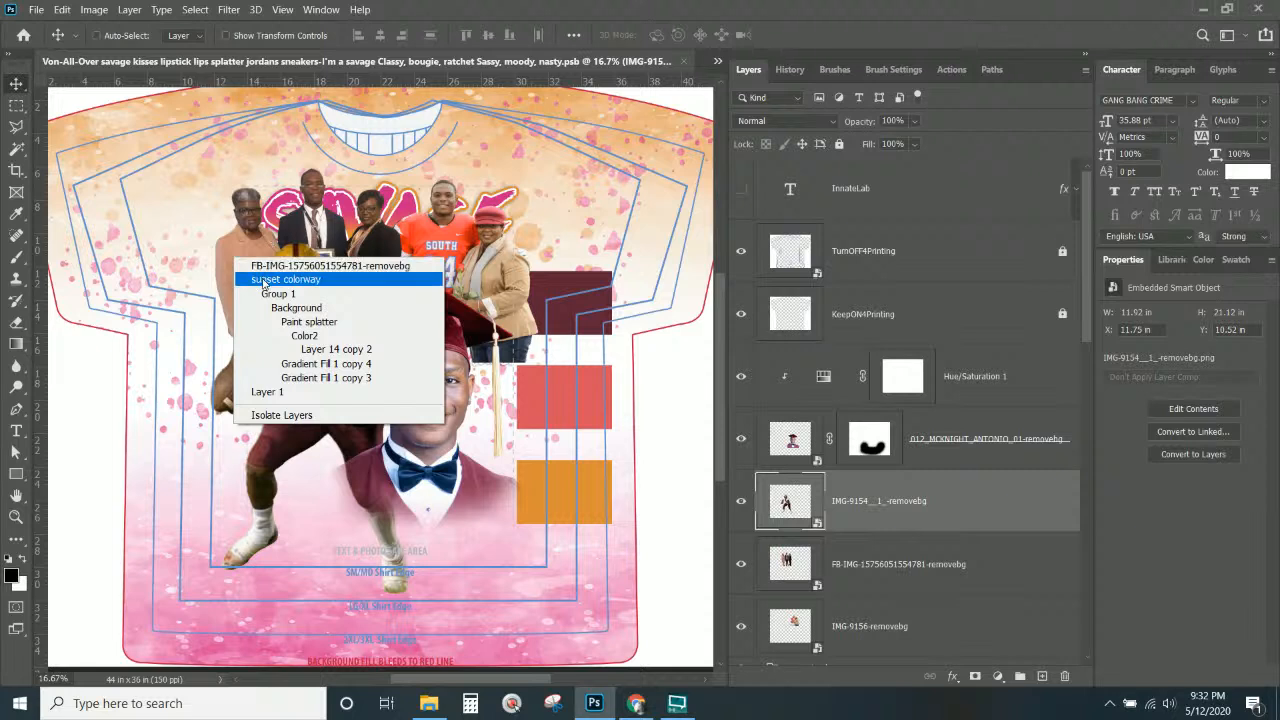
left_click(265, 267)
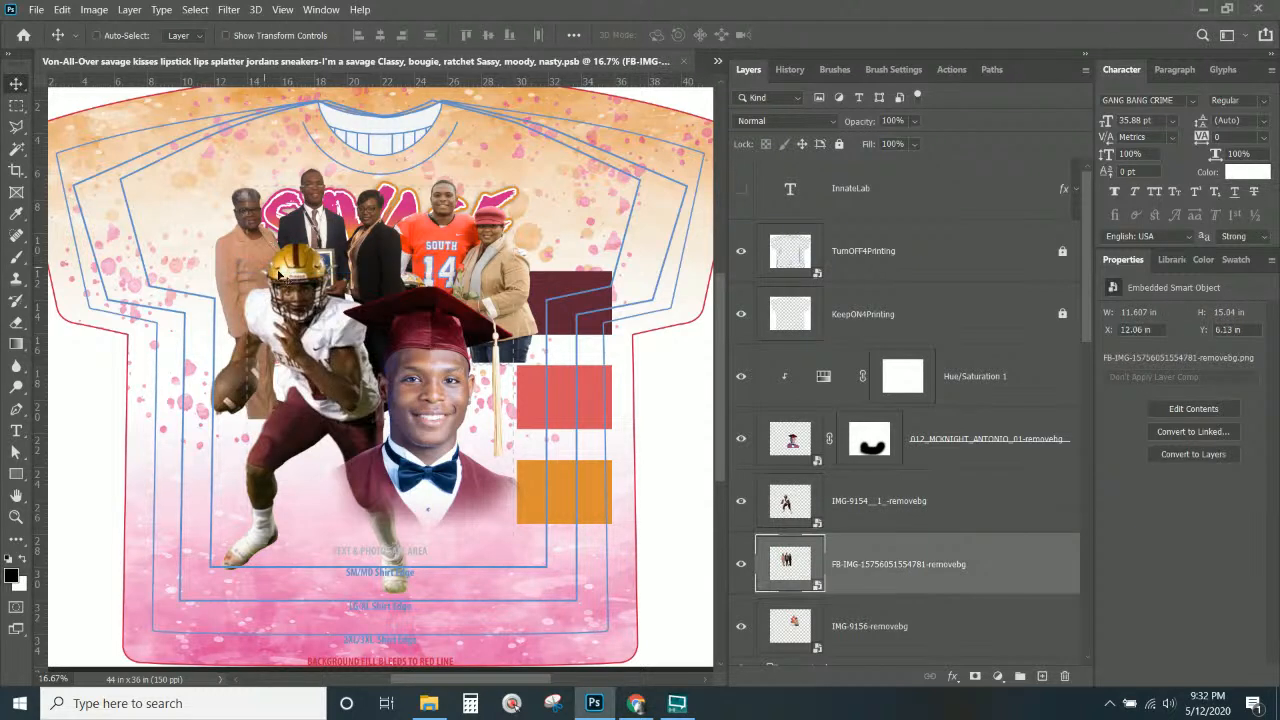
left_click(903, 563)
Add a mask to the family group photo and paint its bottom edge black.
left_click(975, 677)
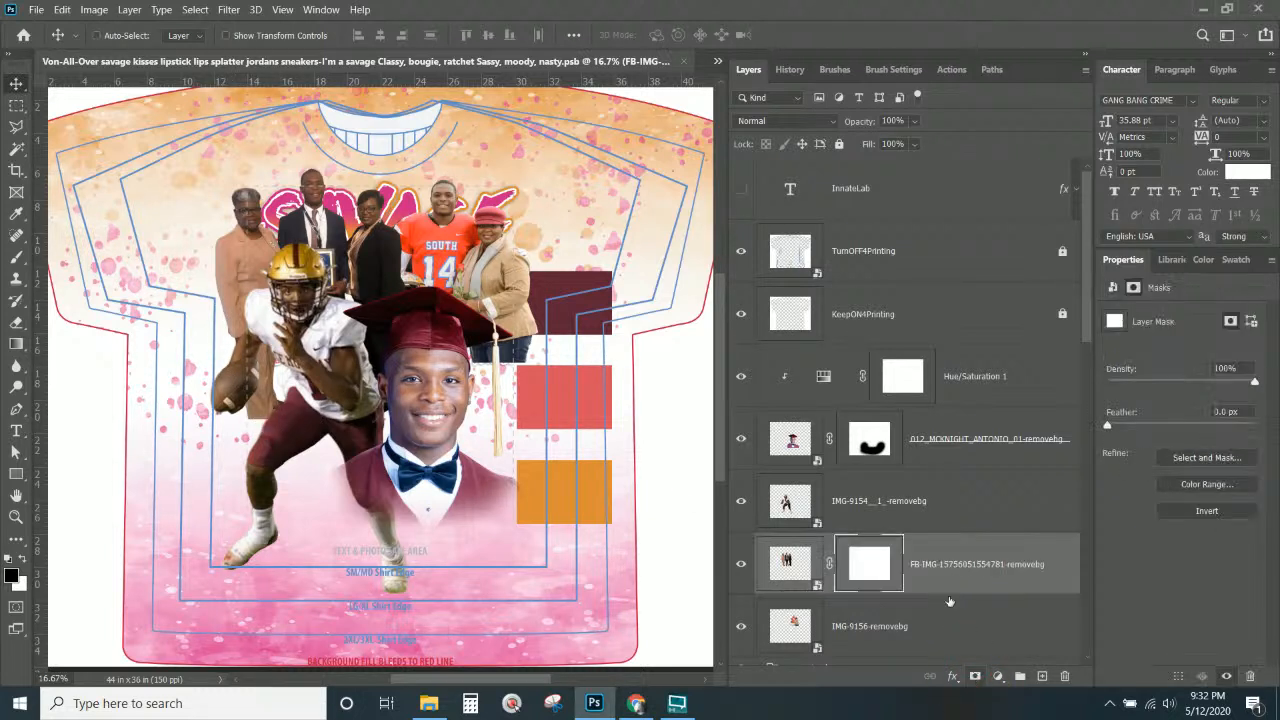
left_click(16, 256)
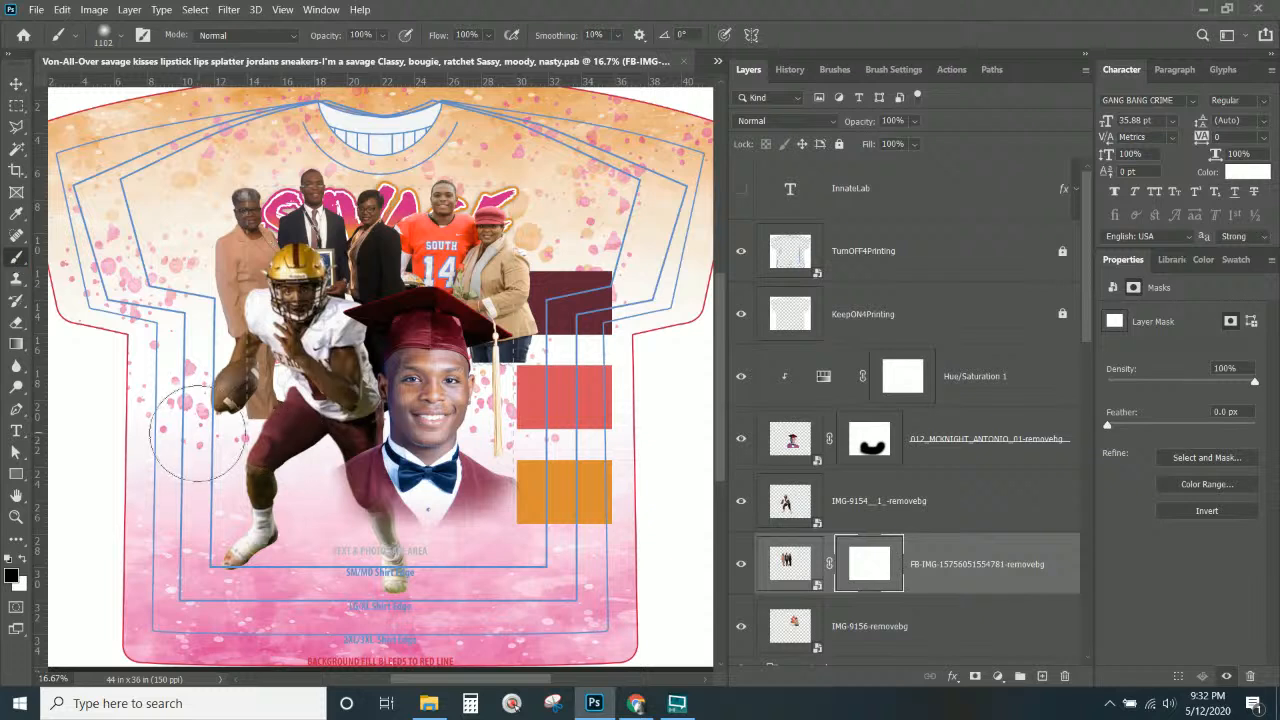
left_click_drag(307, 465, 80, 403)
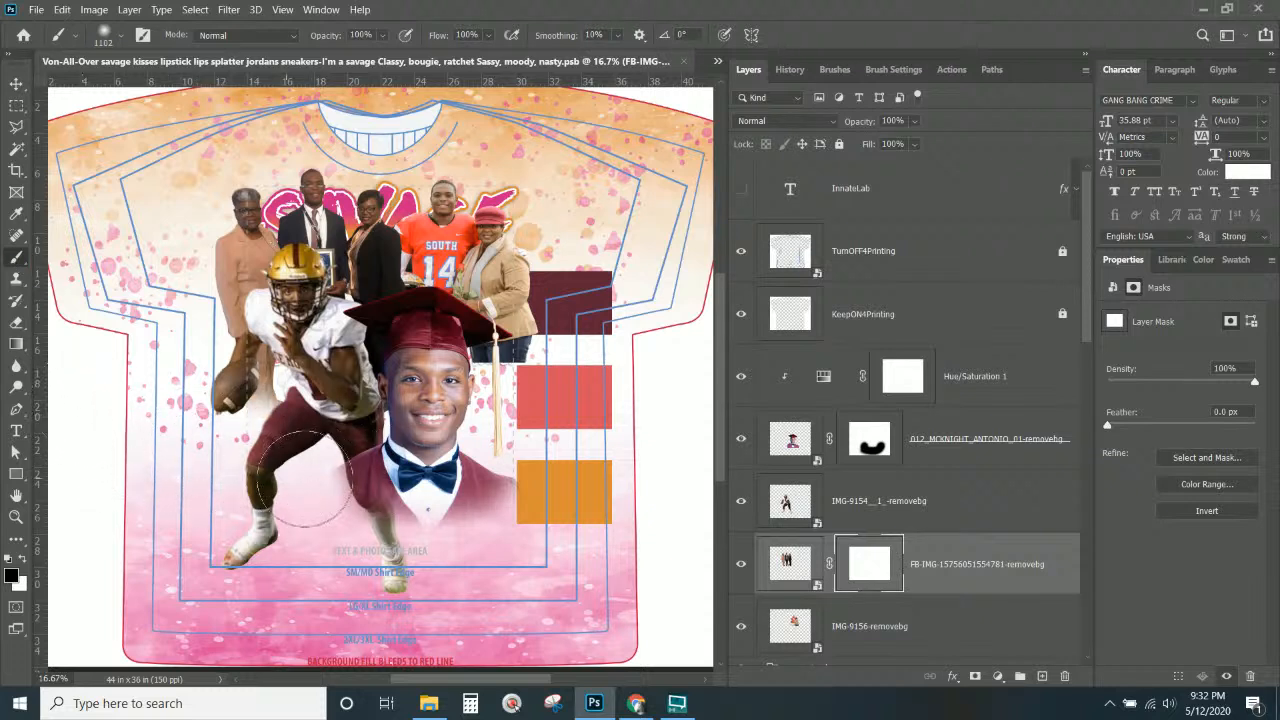
left_click_drag(494, 451, 775, 455)
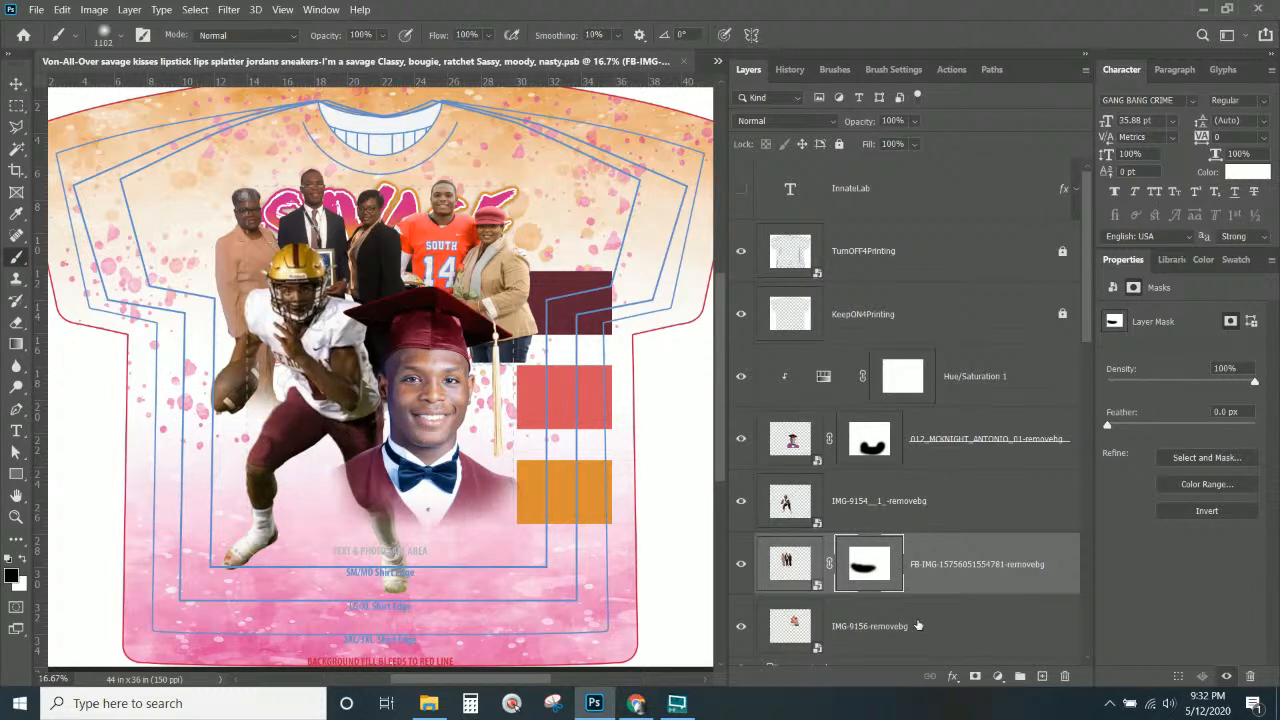
Add a mask to IMG-9156-removebg and paint out the red-hat woman's jeans.
left_click(916, 625)
left_click(741, 626)
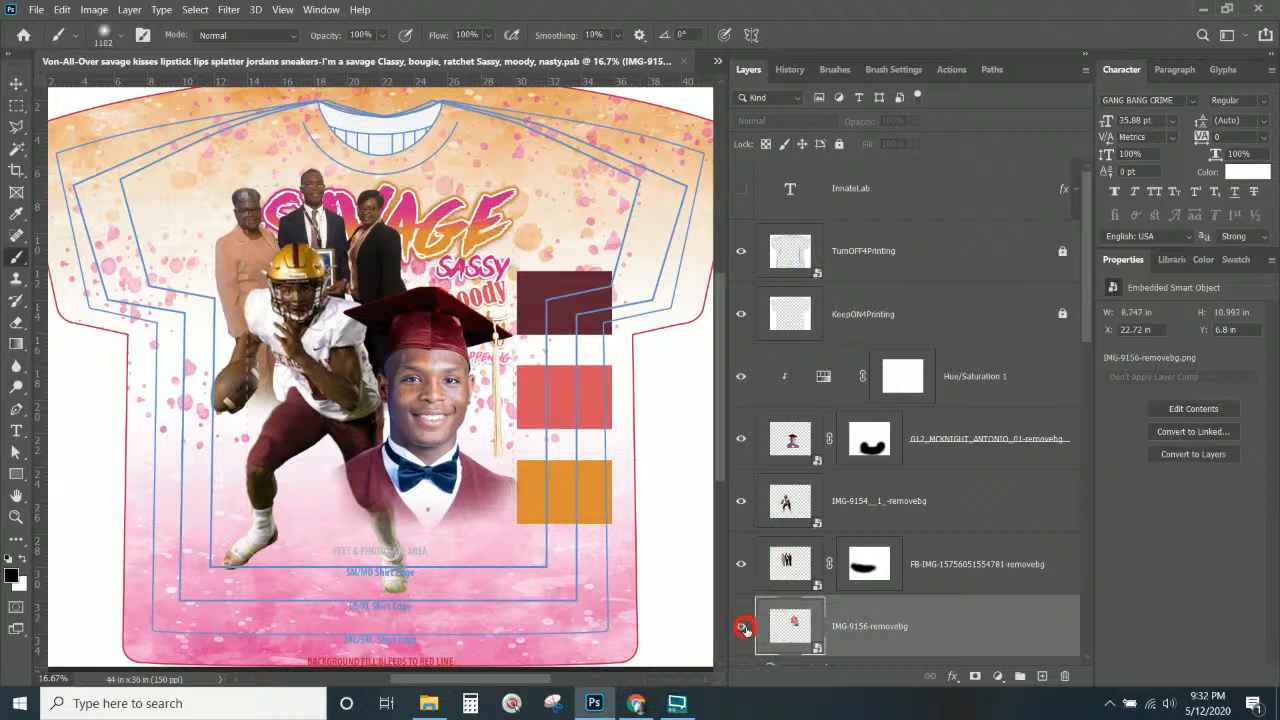
left_click(741, 626)
scroll(866, 612, "down", 2)
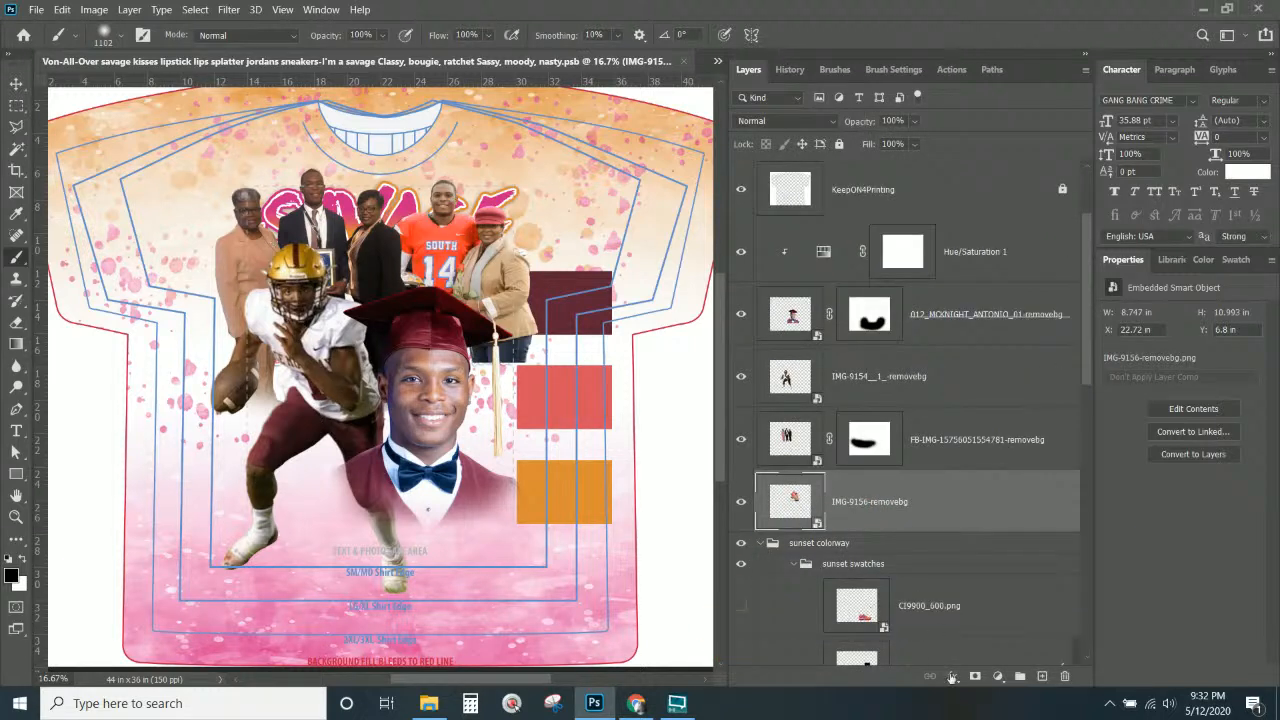
left_click(975, 677)
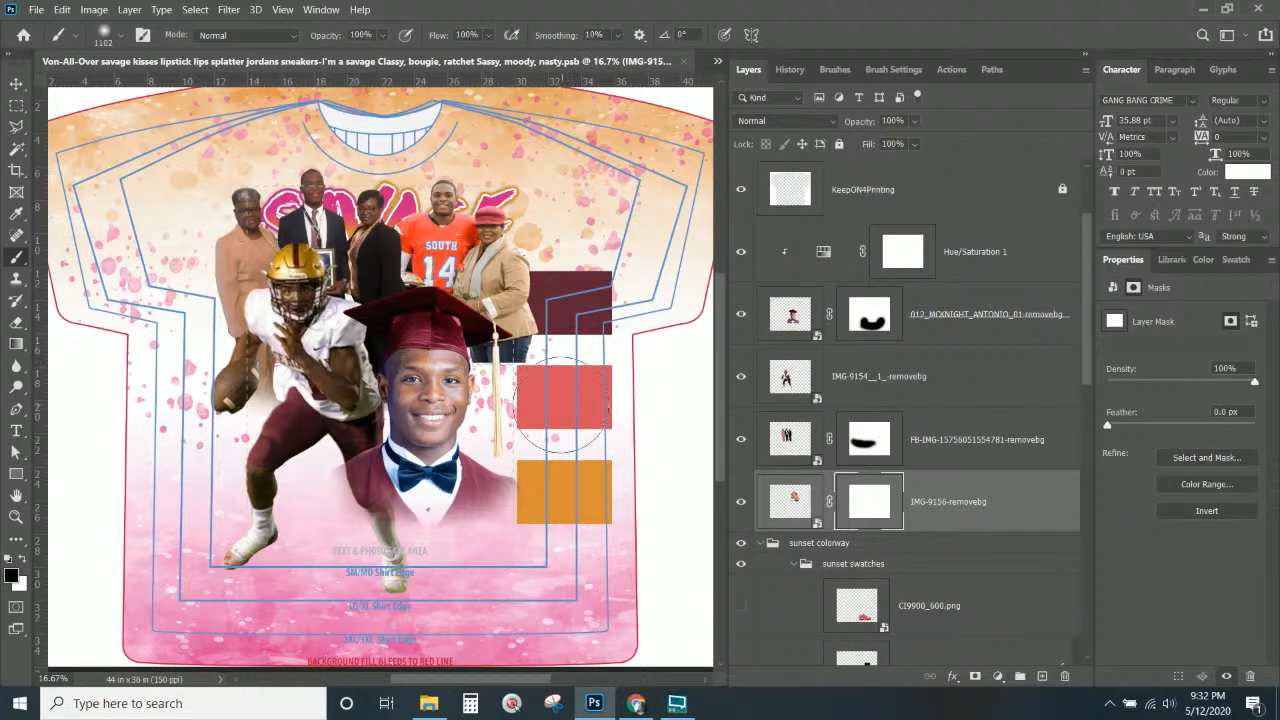
mouse_move(538, 412)
left_mouse_down()
mouse_move(510, 401)
mouse_move(552, 396)
mouse_move(387, 401)
mouse_move(364, 387)
mouse_move(561, 384)
left_mouse_up()
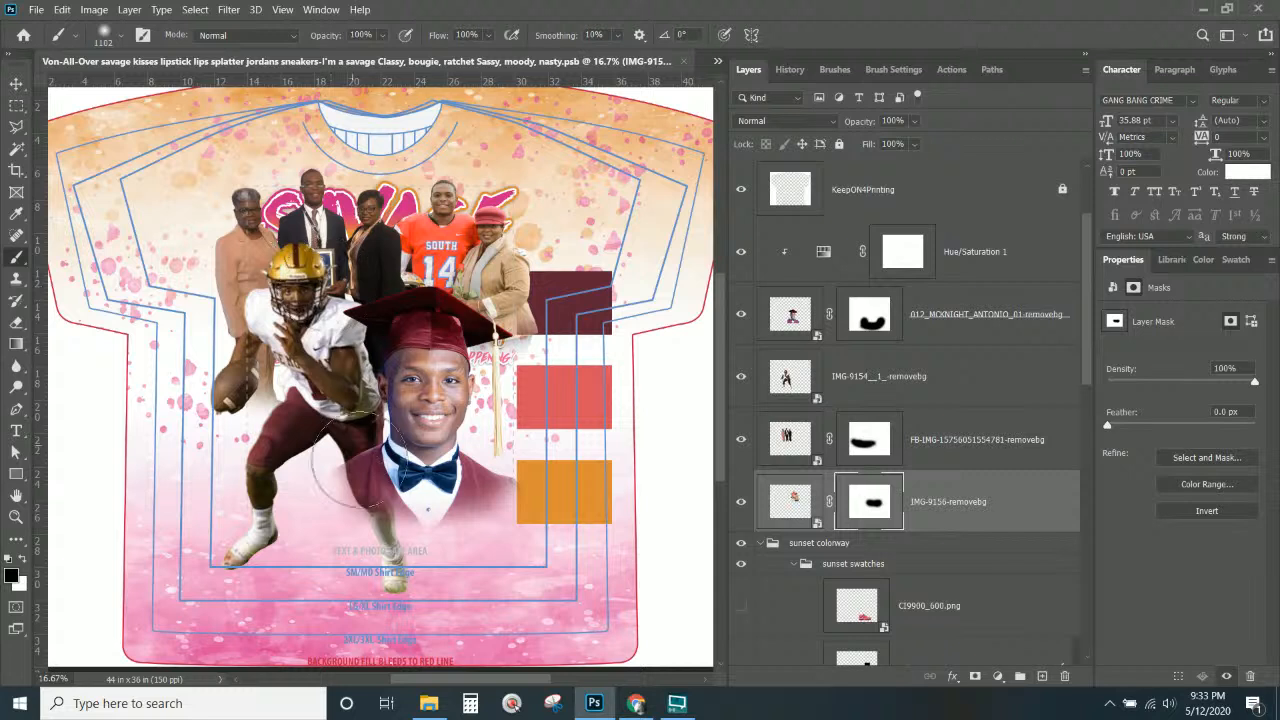
left_click(934, 323)
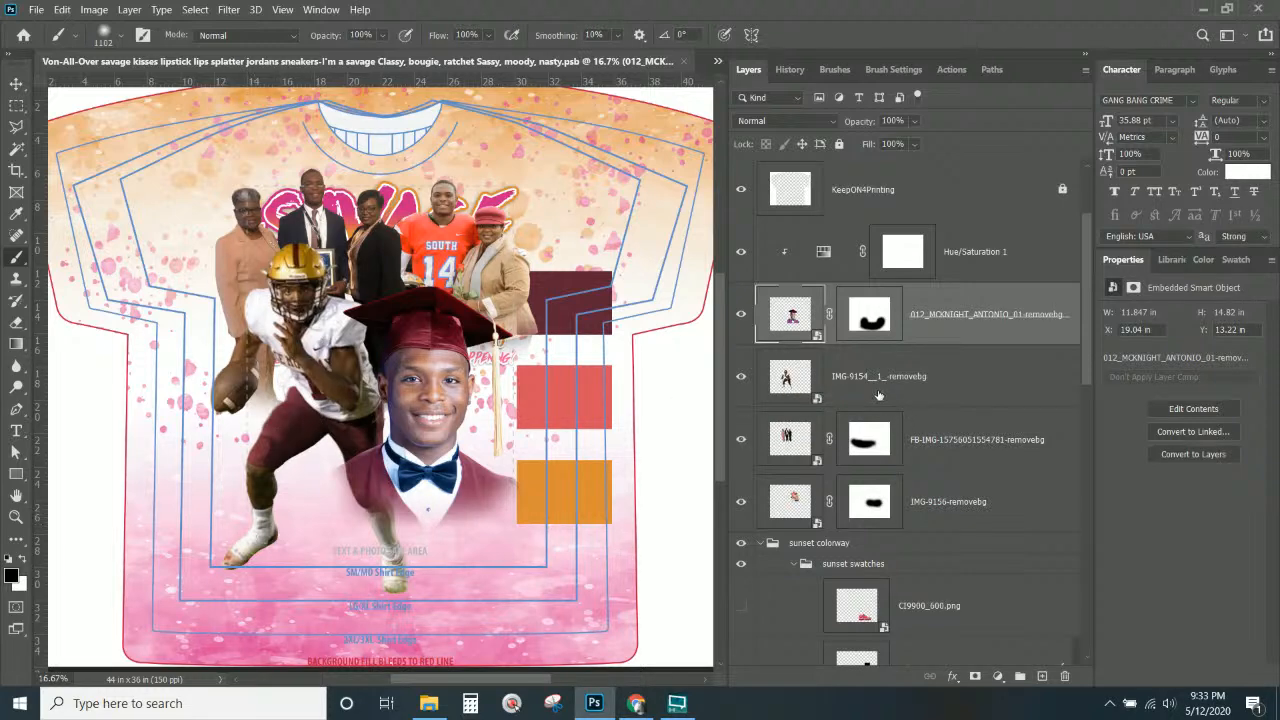
Load the football player's outline as a selection and work on the graduate photo's layer mask.
key("ctrl")
left_click(787, 381, "ctrl")
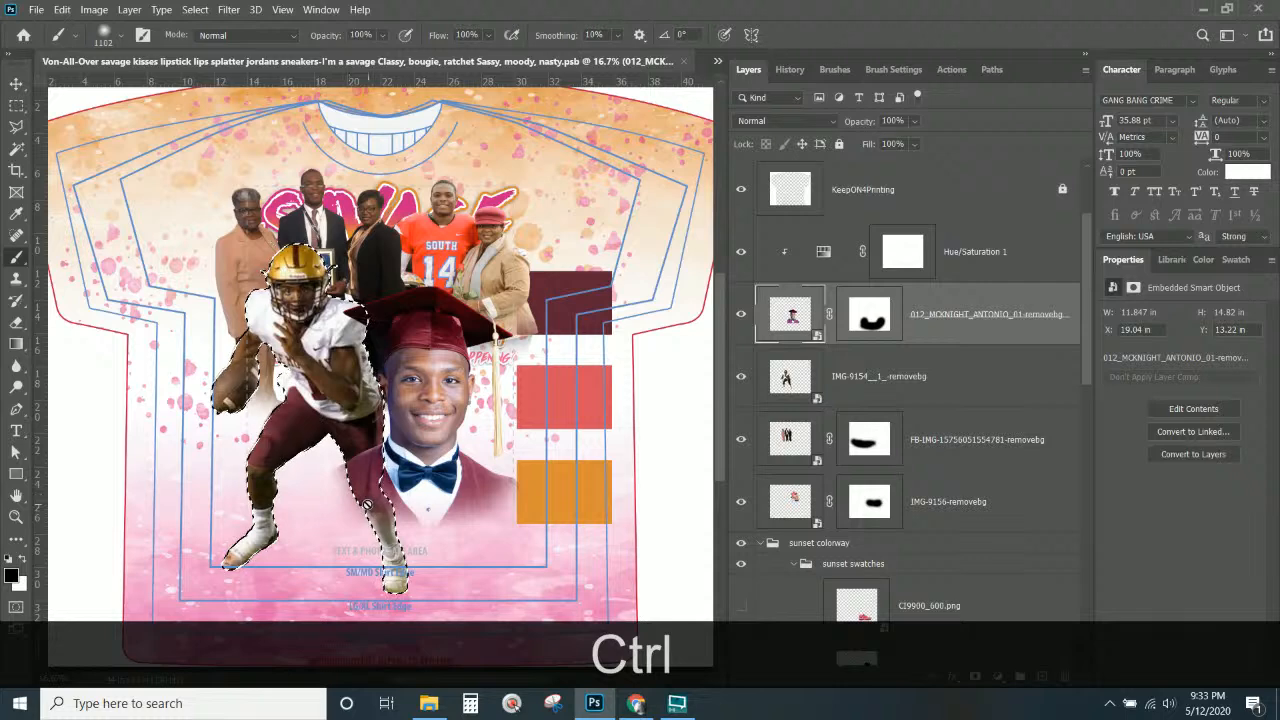
left_click(866, 316)
left_click(797, 318)
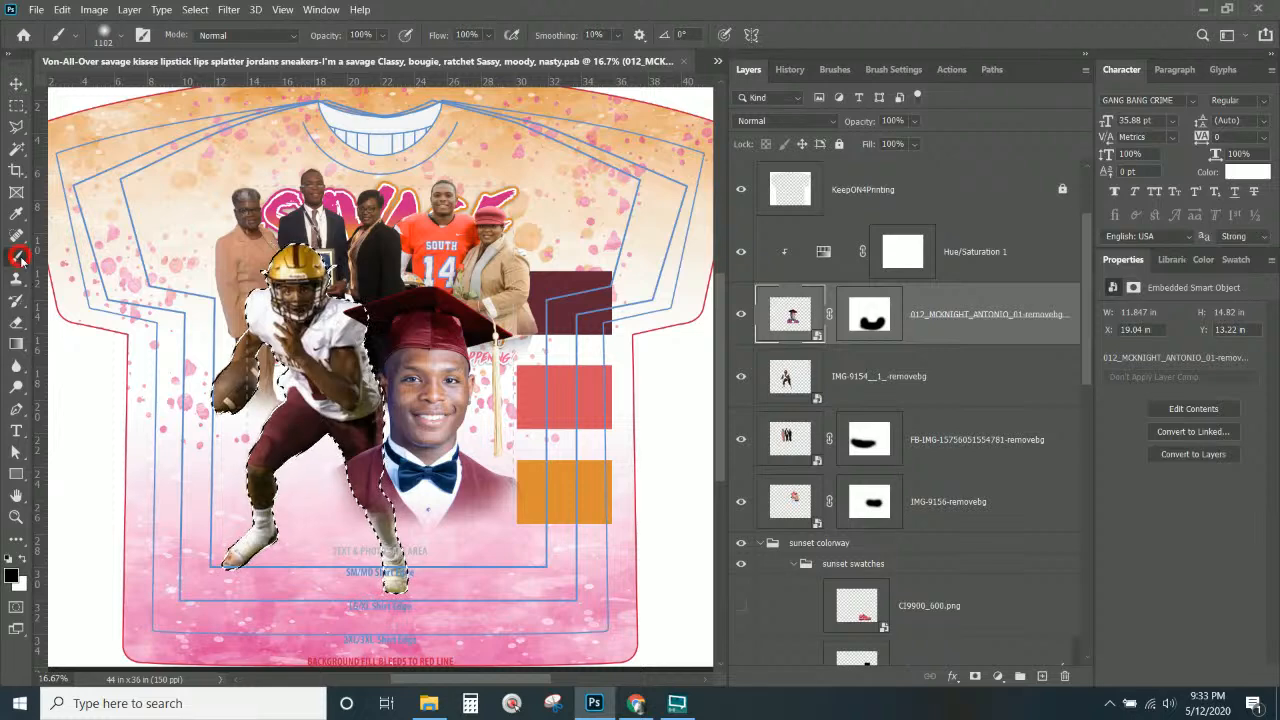
left_click(873, 322)
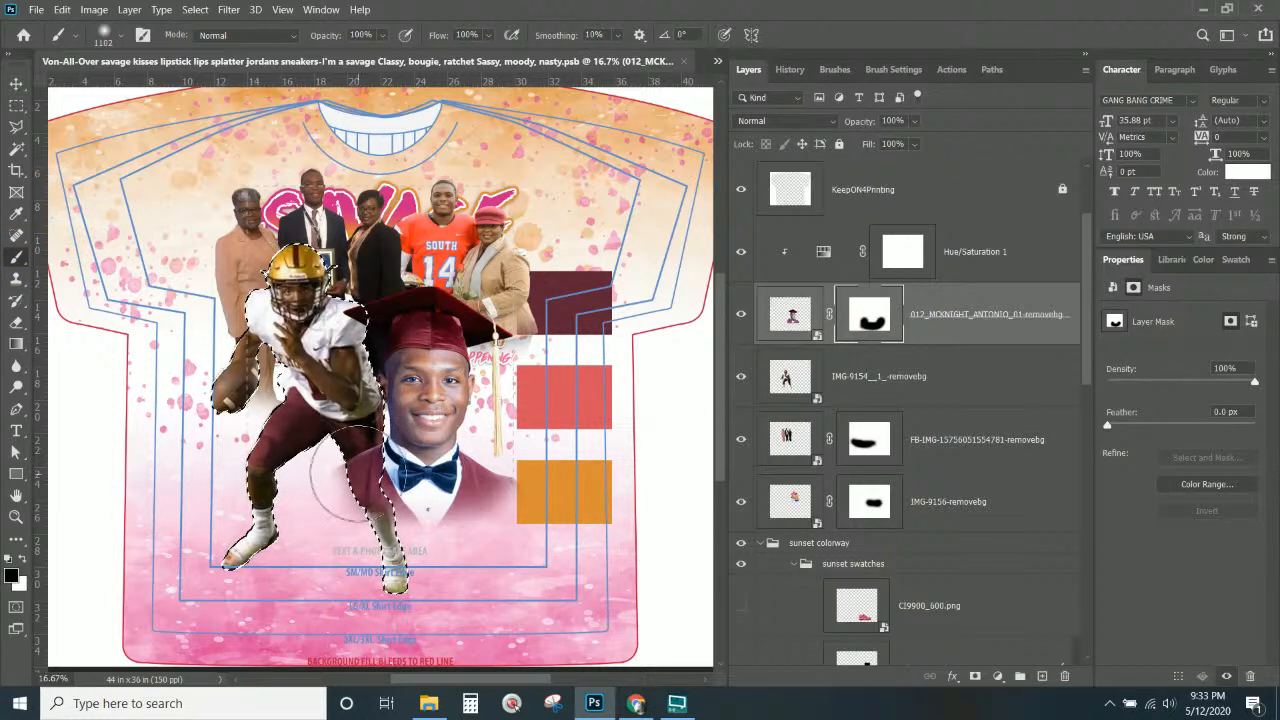
left_click(417, 606)
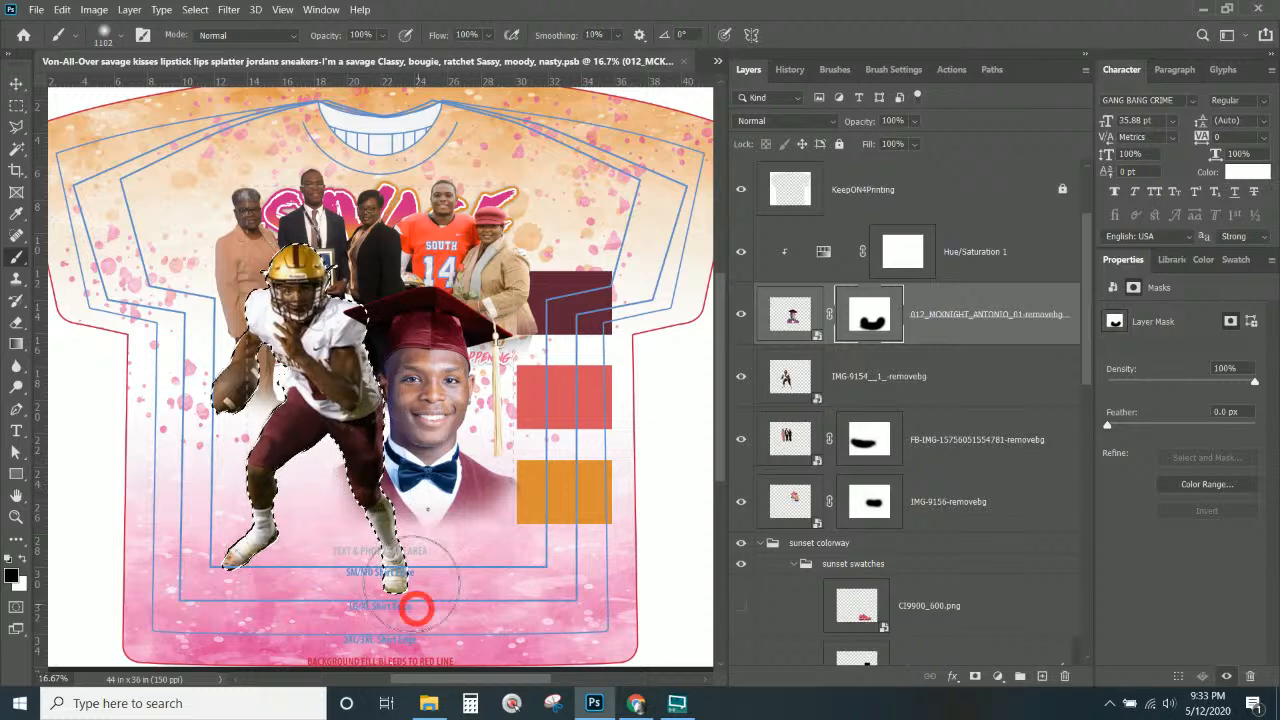
Deselect the player's outline and switch to the Move tool.
left_click(195, 9)
left_click(209, 42)
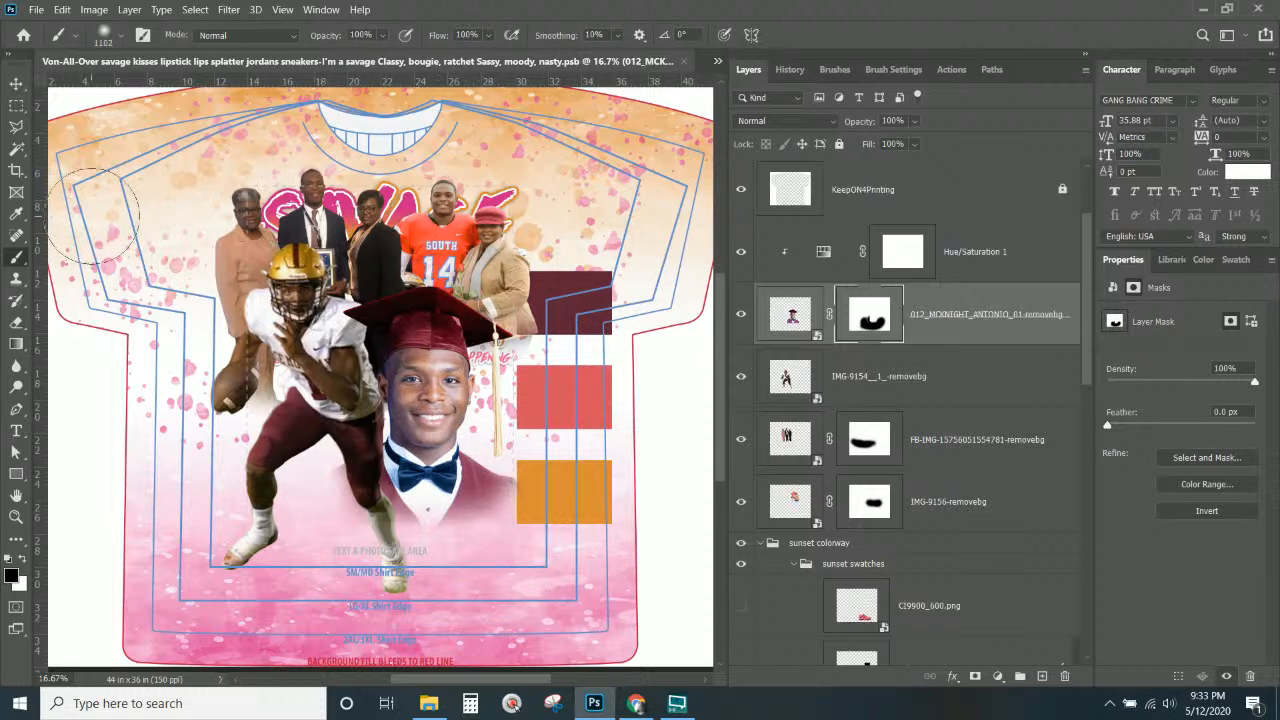
left_click(16, 83)
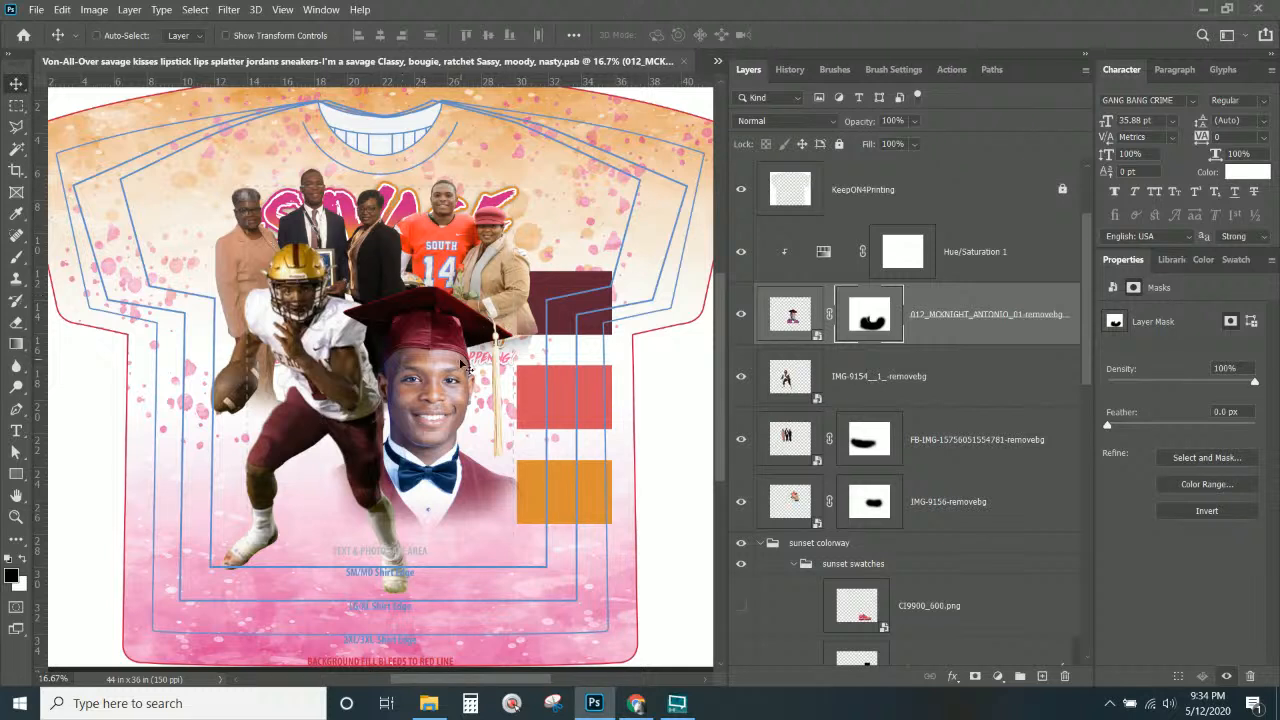
Duplicate the savage text layer above the photo layers.
left_click(15, 83)
right_click(422, 207)
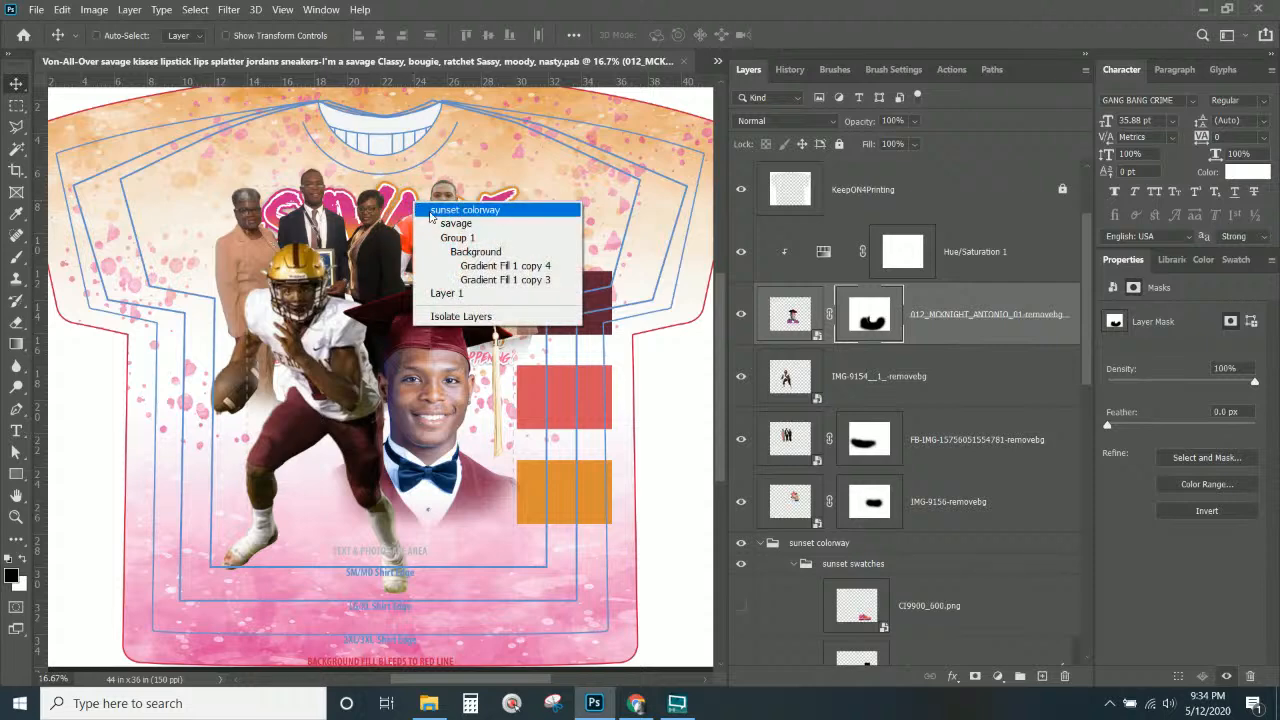
left_click(435, 214)
left_click_drag(915, 643, 893, 345)
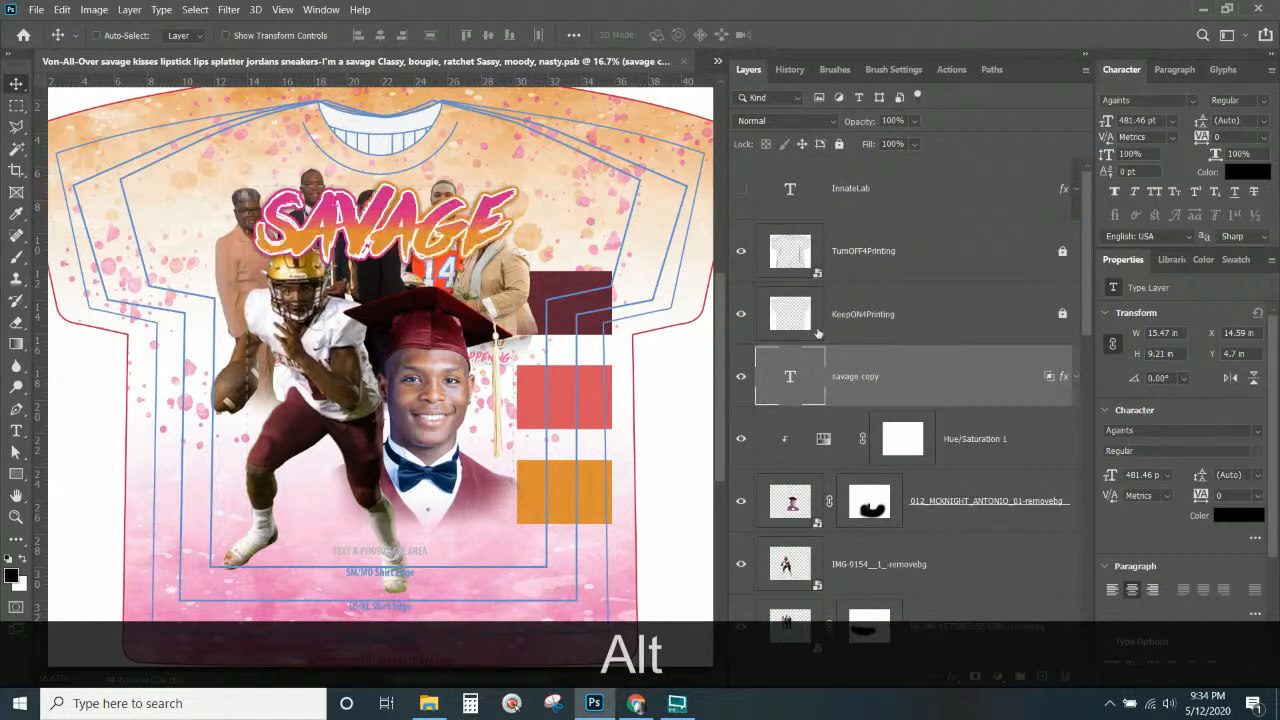
scroll(960, 405, "down", 8)
scroll(969, 402, "down", 5)
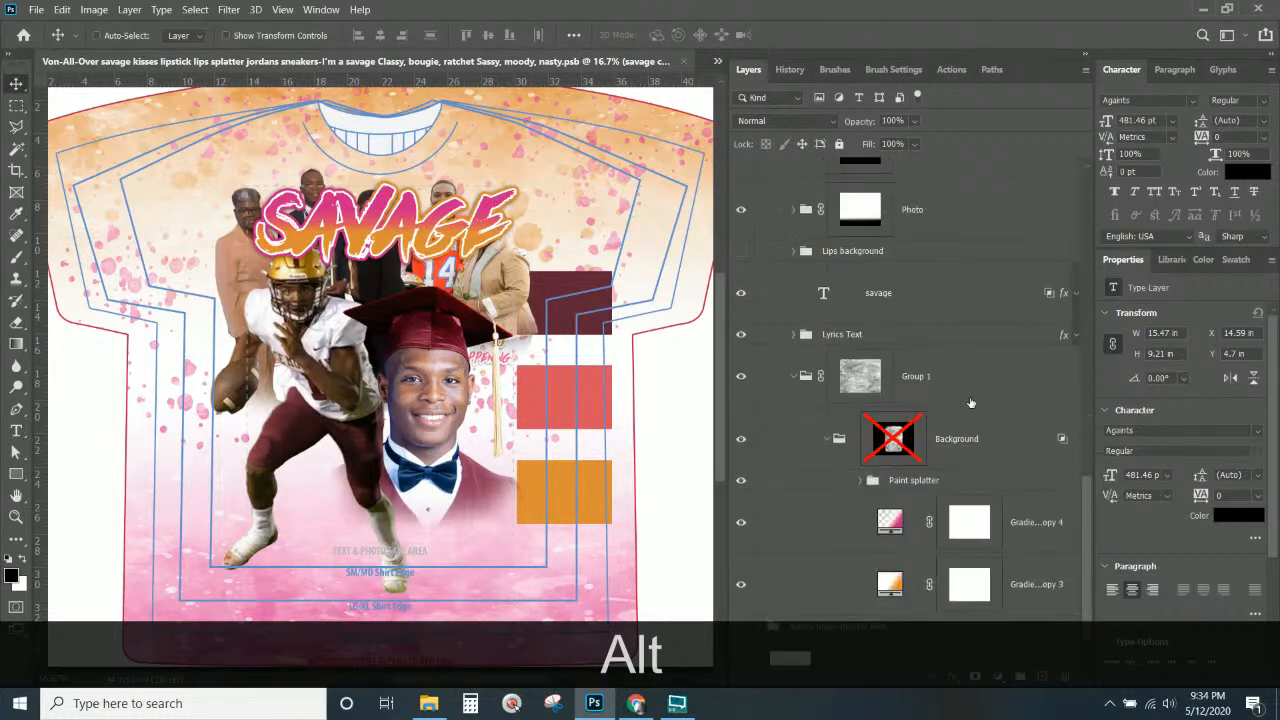
scroll(950, 420, "up", 6)
scroll(935, 426, "up", 5)
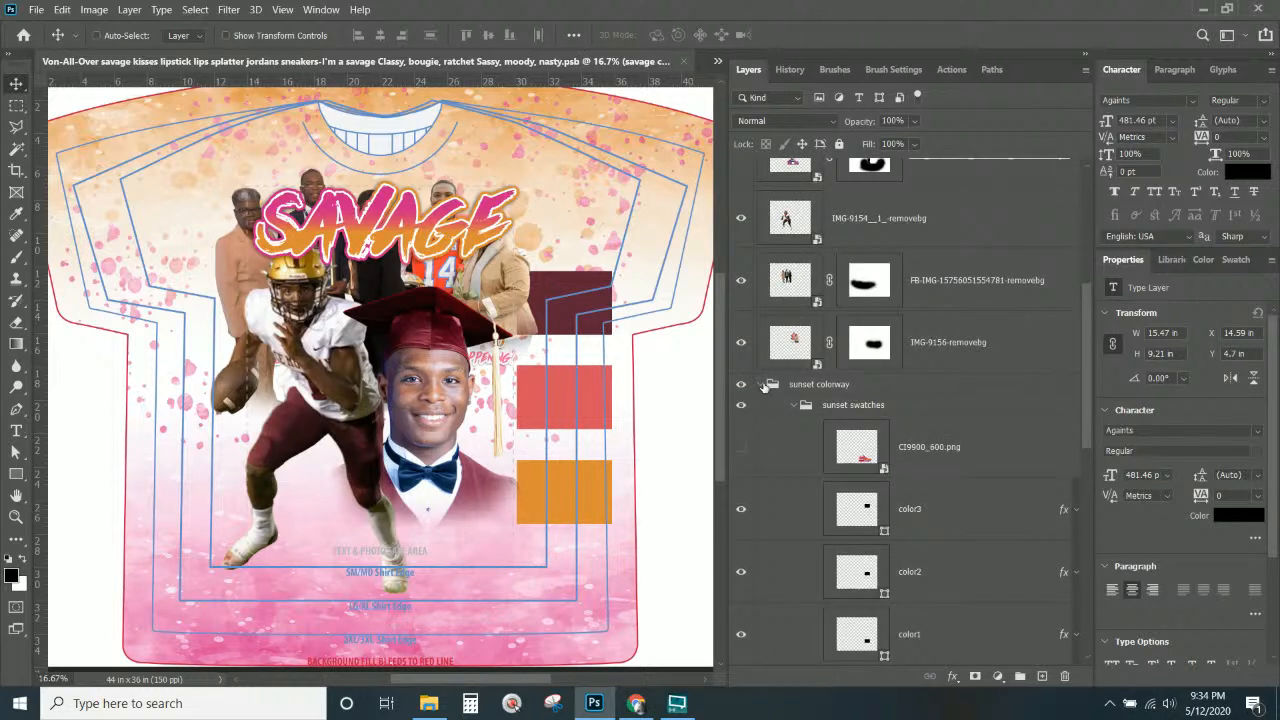
scroll(763, 386, "down", 10)
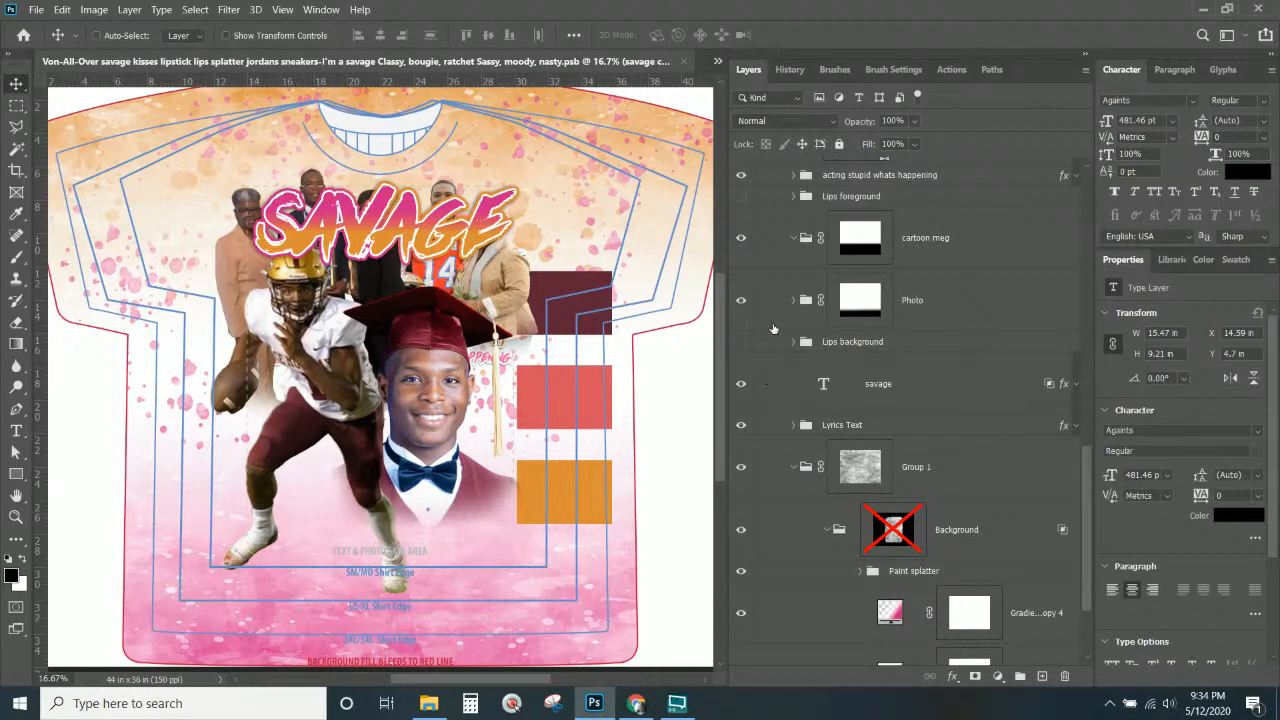
scroll(773, 329, "up", 1)
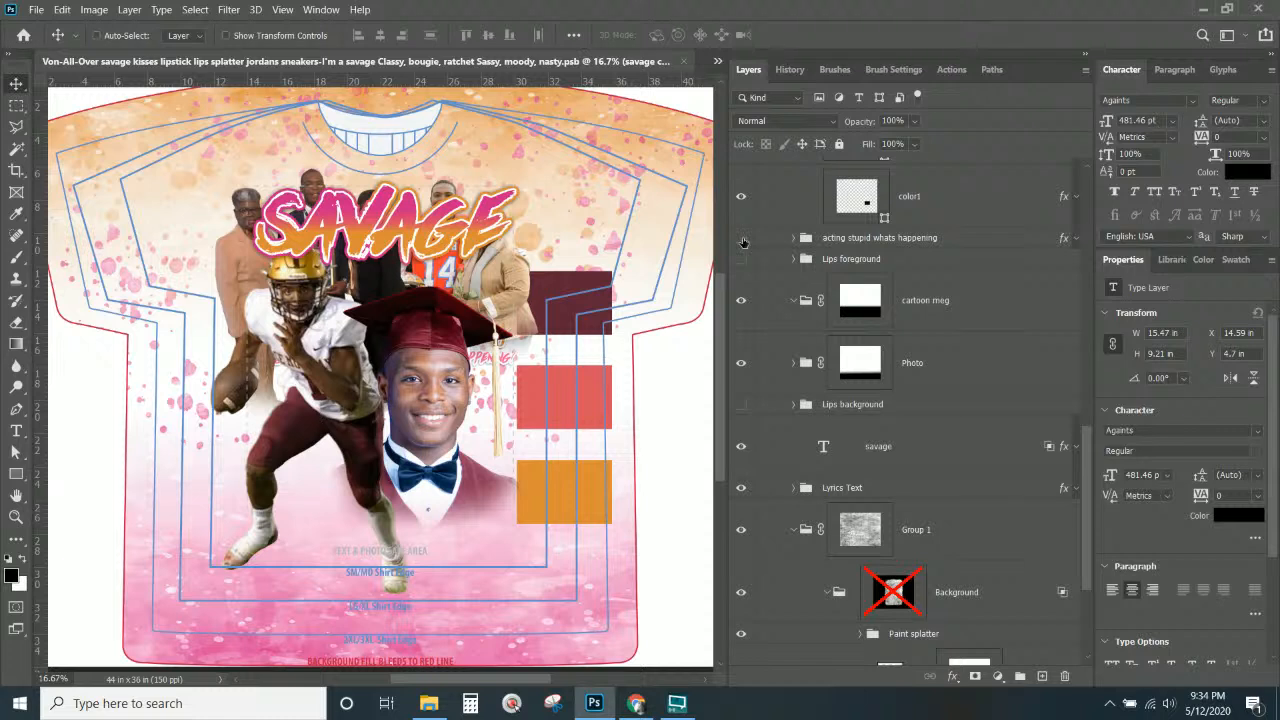
scroll(857, 306, "down", 2)
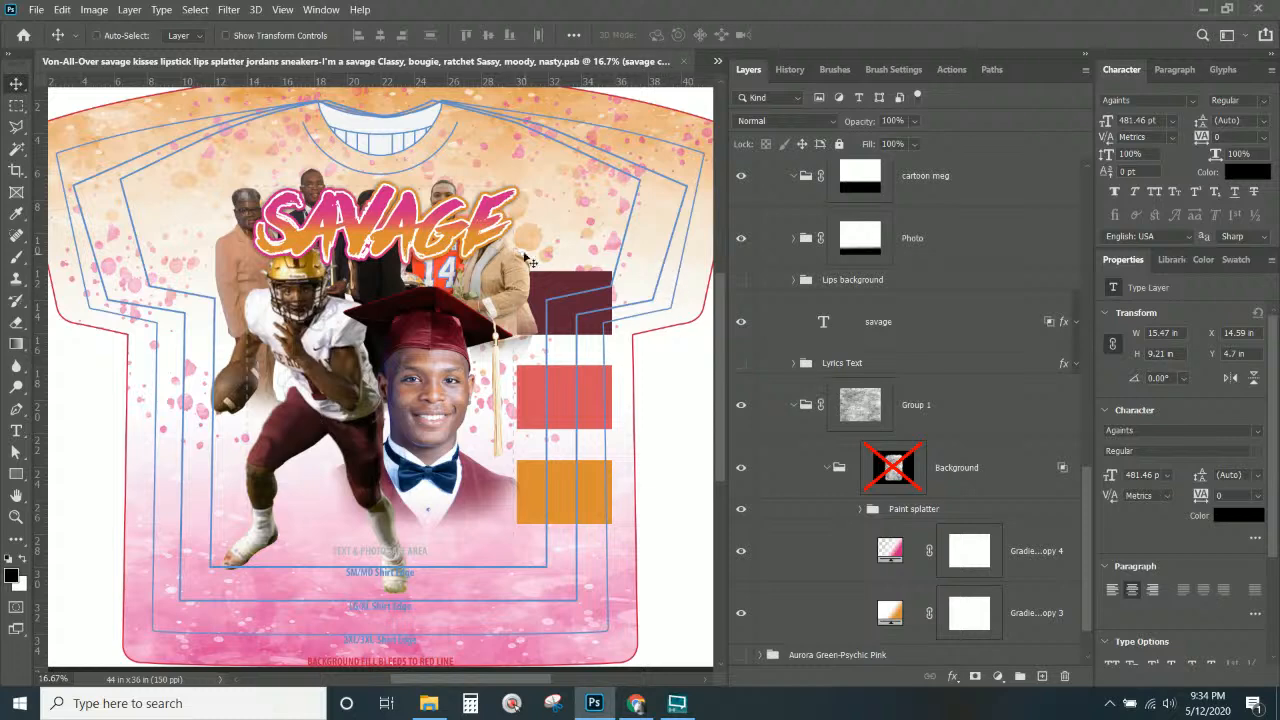
Move the SAVAGE copy down onto the graduate's chest and hide the original savage layer.
right_click(481, 229)
left_click(488, 234)
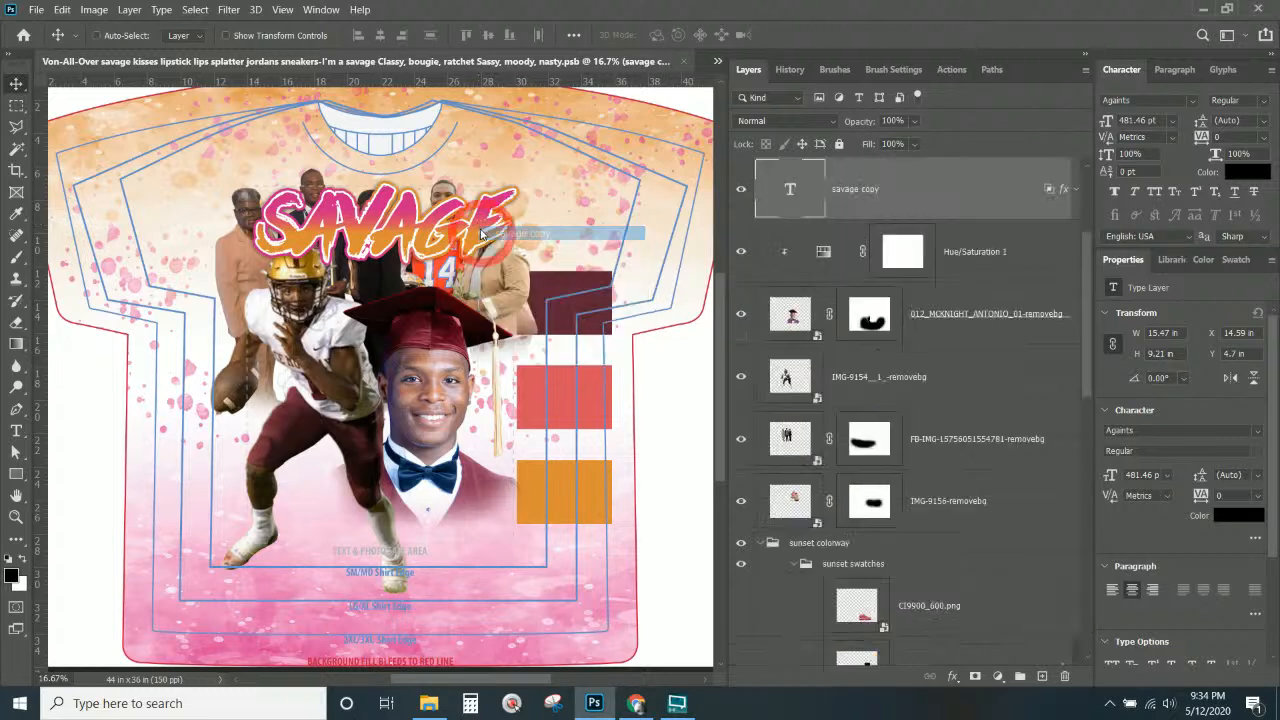
left_click_drag(488, 236, 475, 495)
right_click(407, 207)
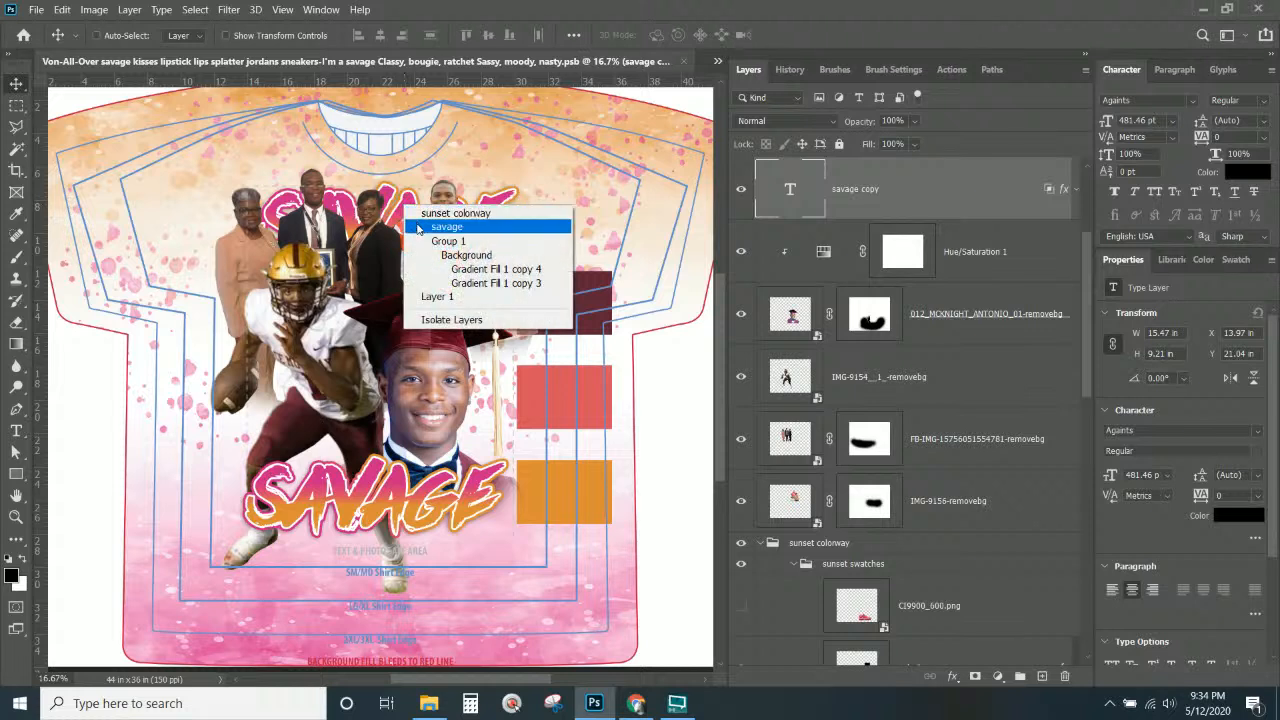
left_click(421, 229)
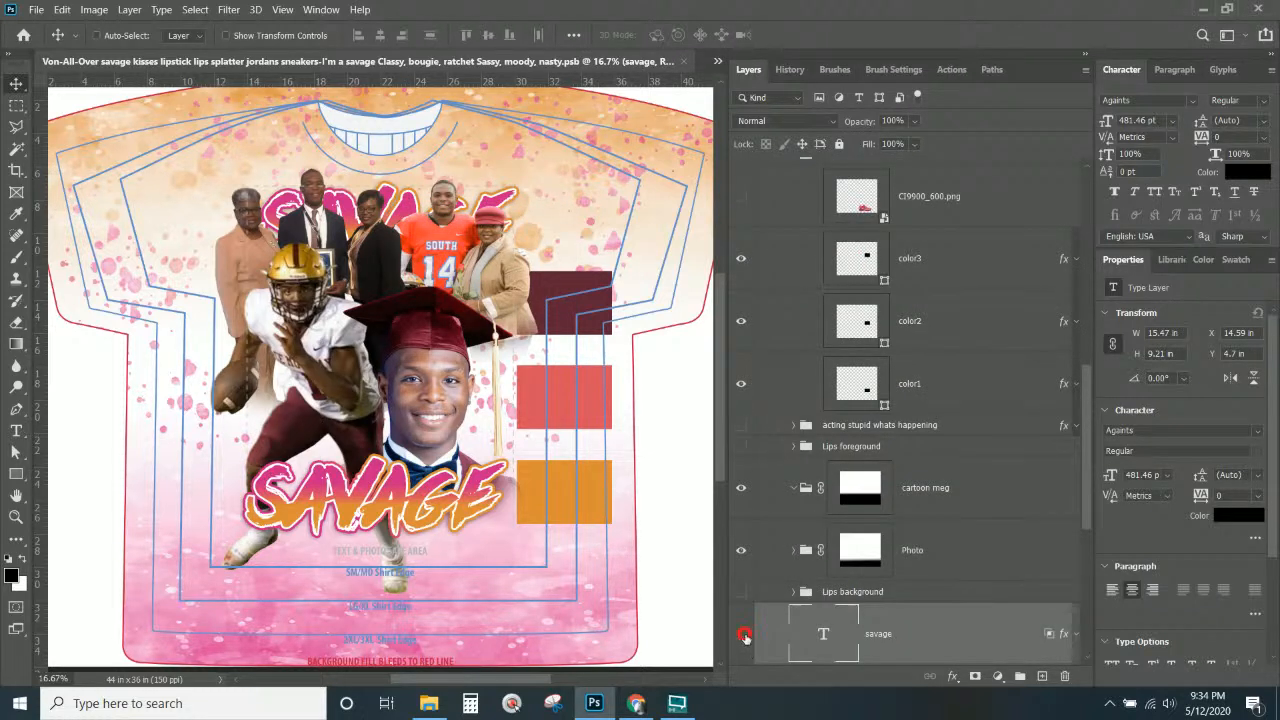
left_click(742, 634)
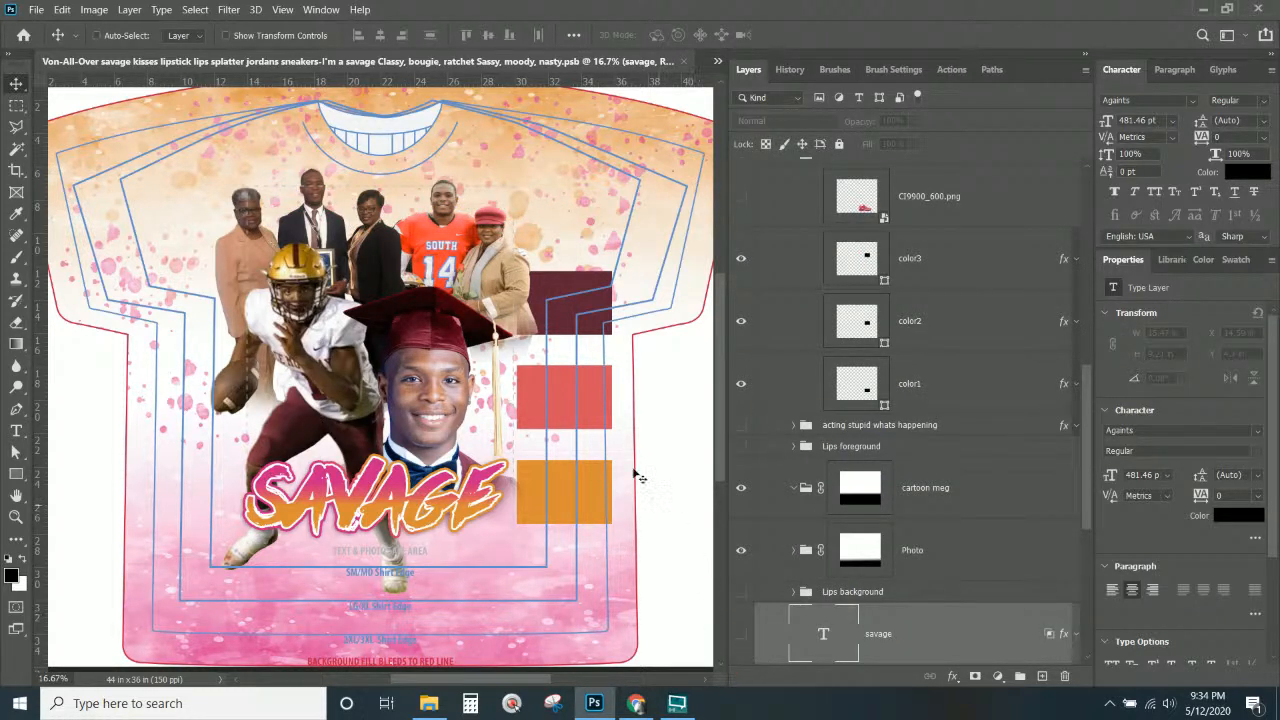
right_click(435, 517)
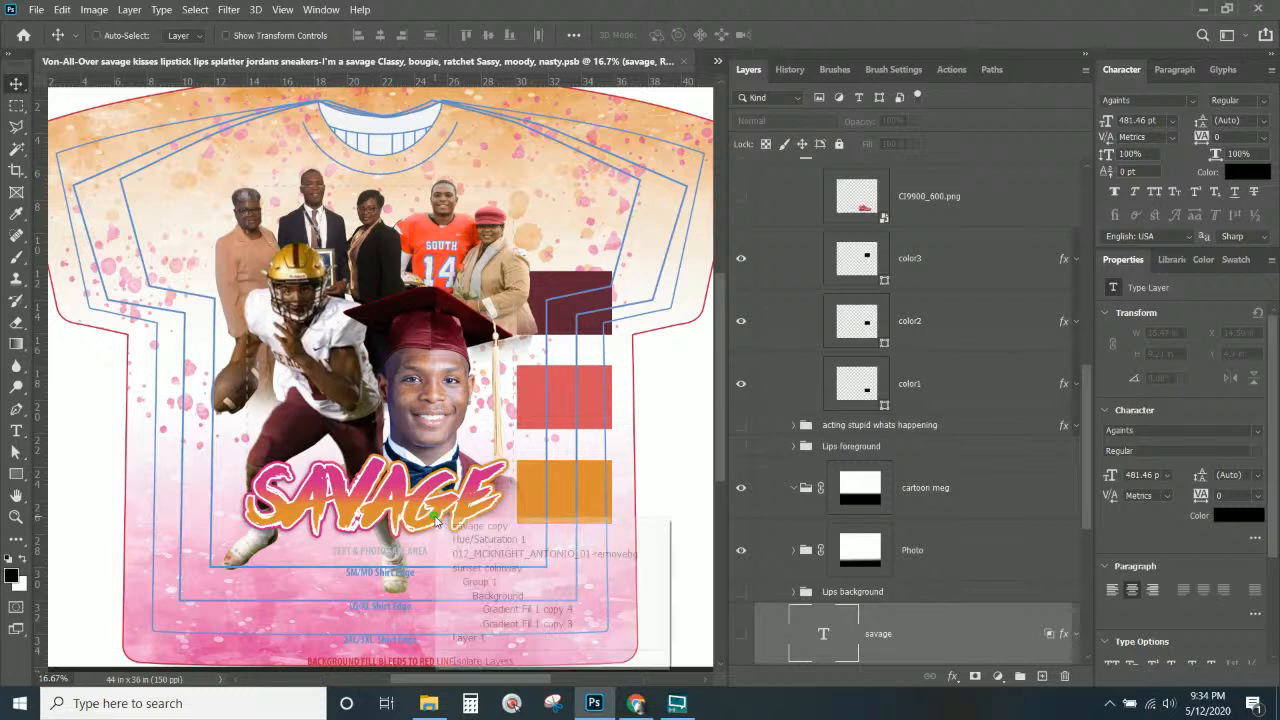
left_click(441, 505)
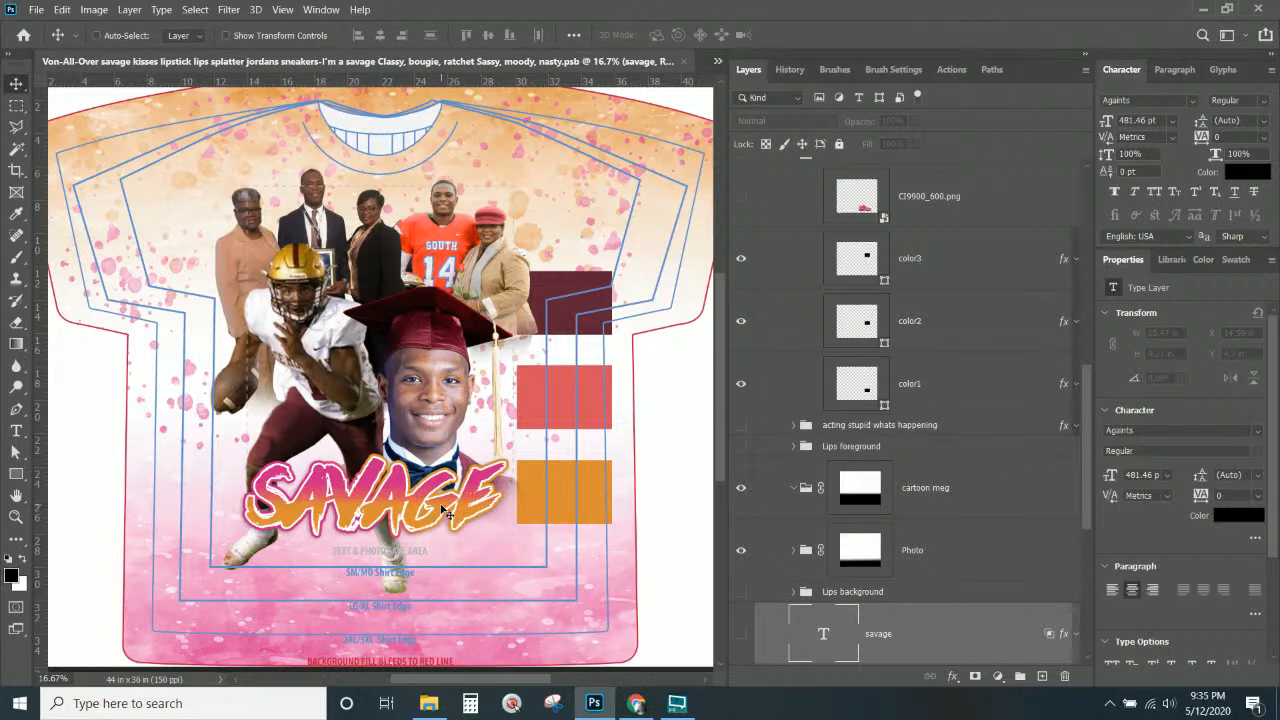
right_click(562, 396)
left_click(561, 378)
Recolour the orange color1 block with a gold Color Overlay sampled from the photos.
right_click(567, 477)
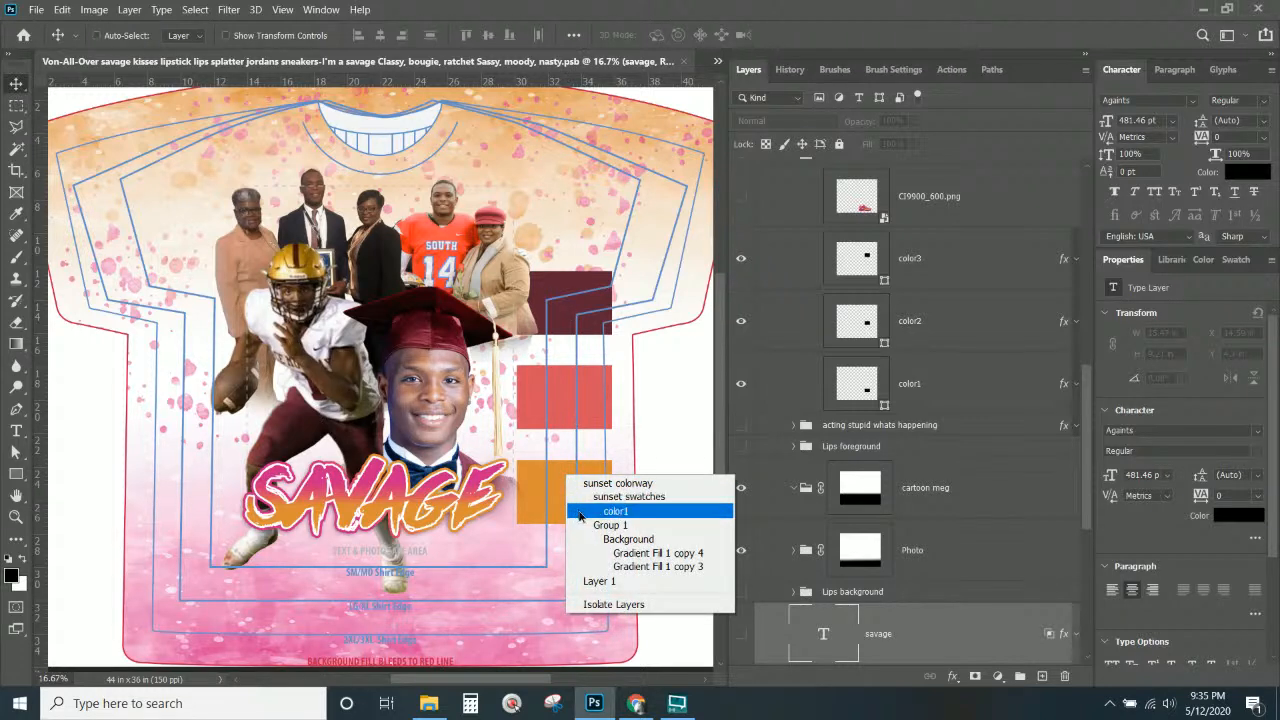
left_click(580, 511)
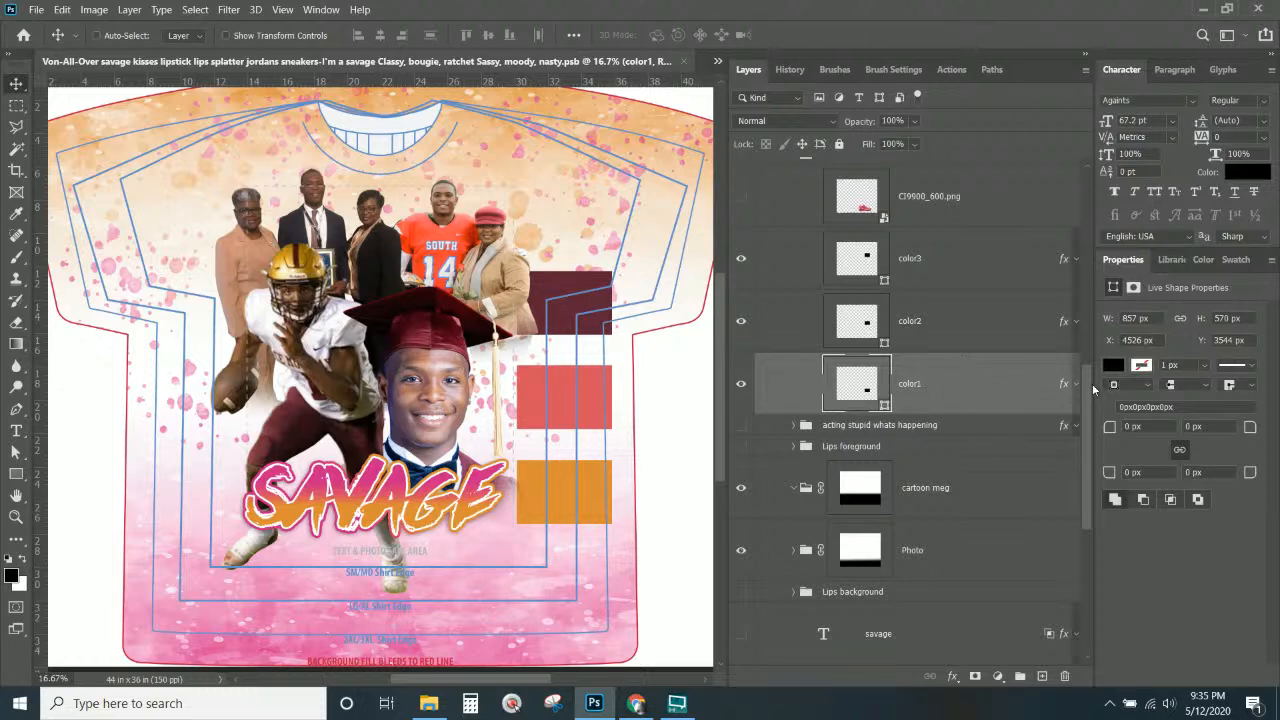
double_click(1064, 386)
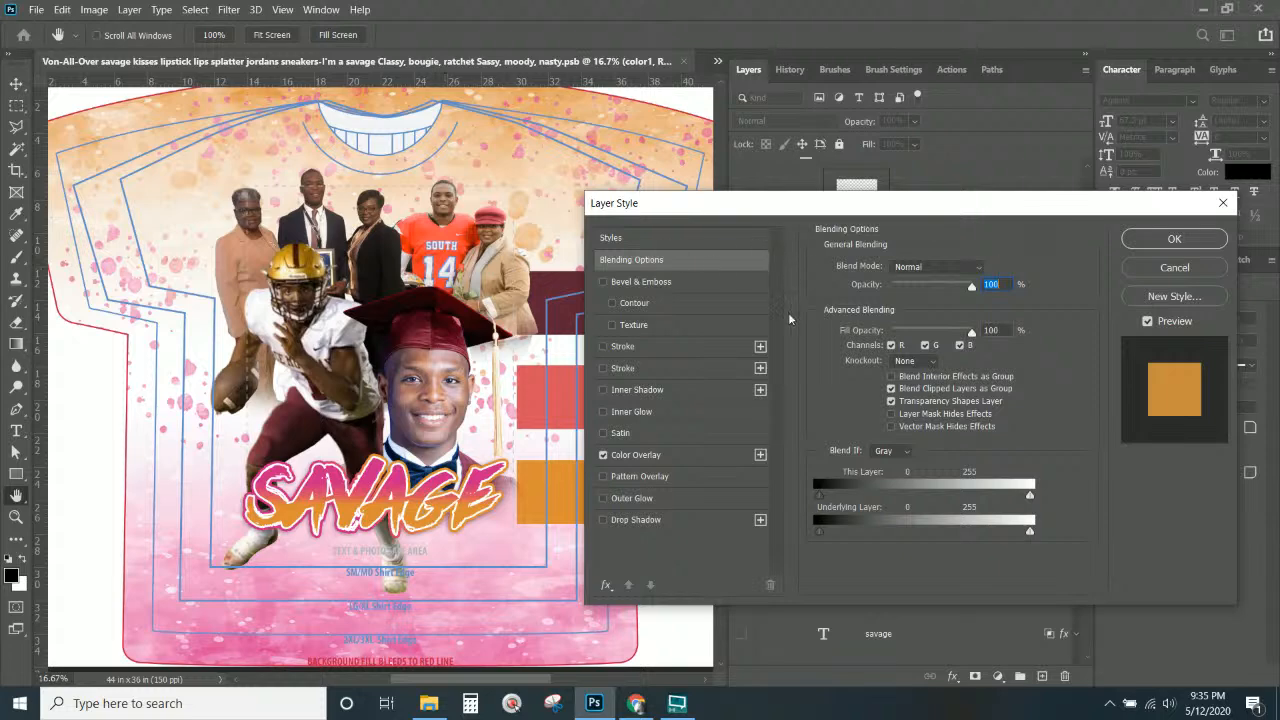
left_click(660, 457)
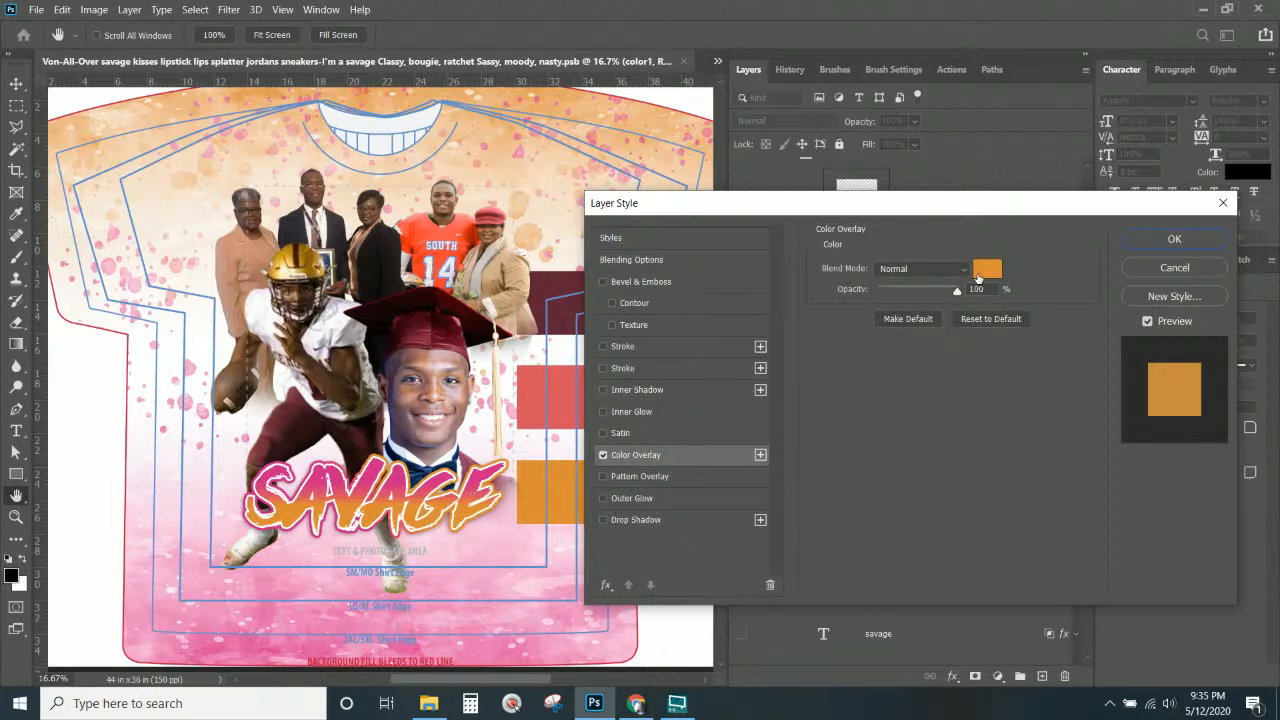
left_click(988, 268)
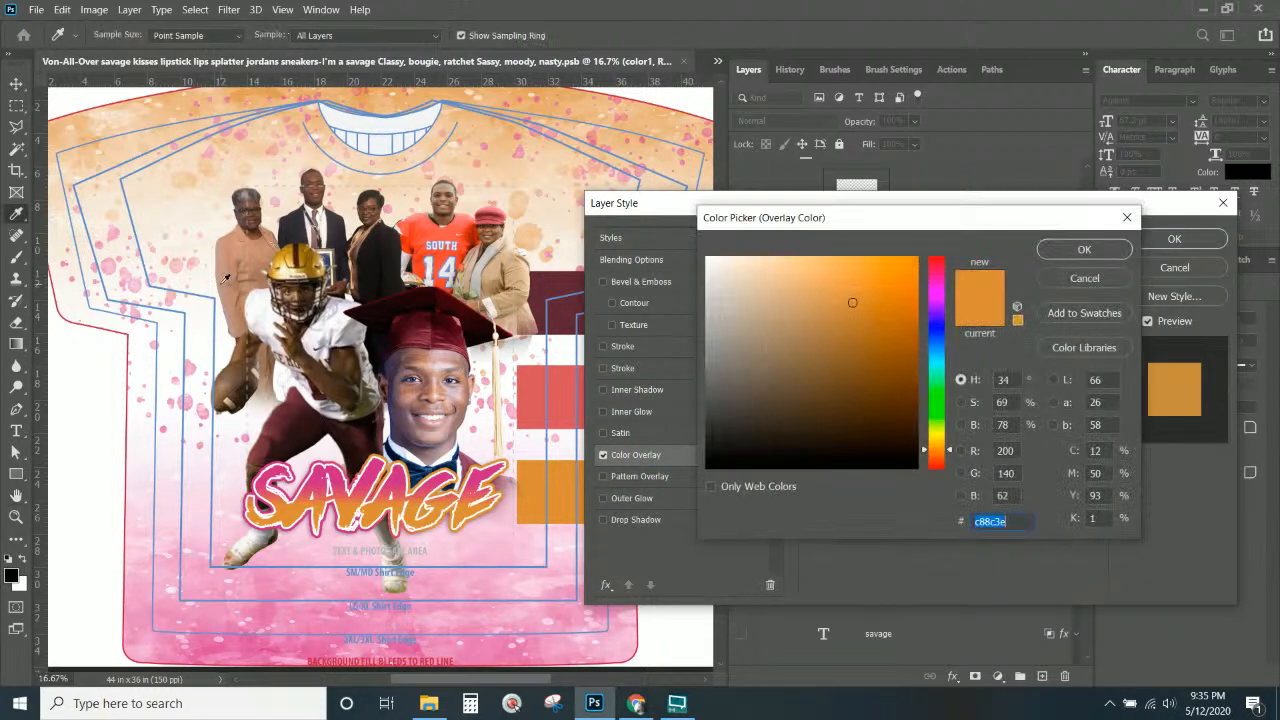
mouse_move(306, 275)
left_mouse_down()
mouse_move(286, 242)
mouse_move(306, 250)
left_mouse_up()
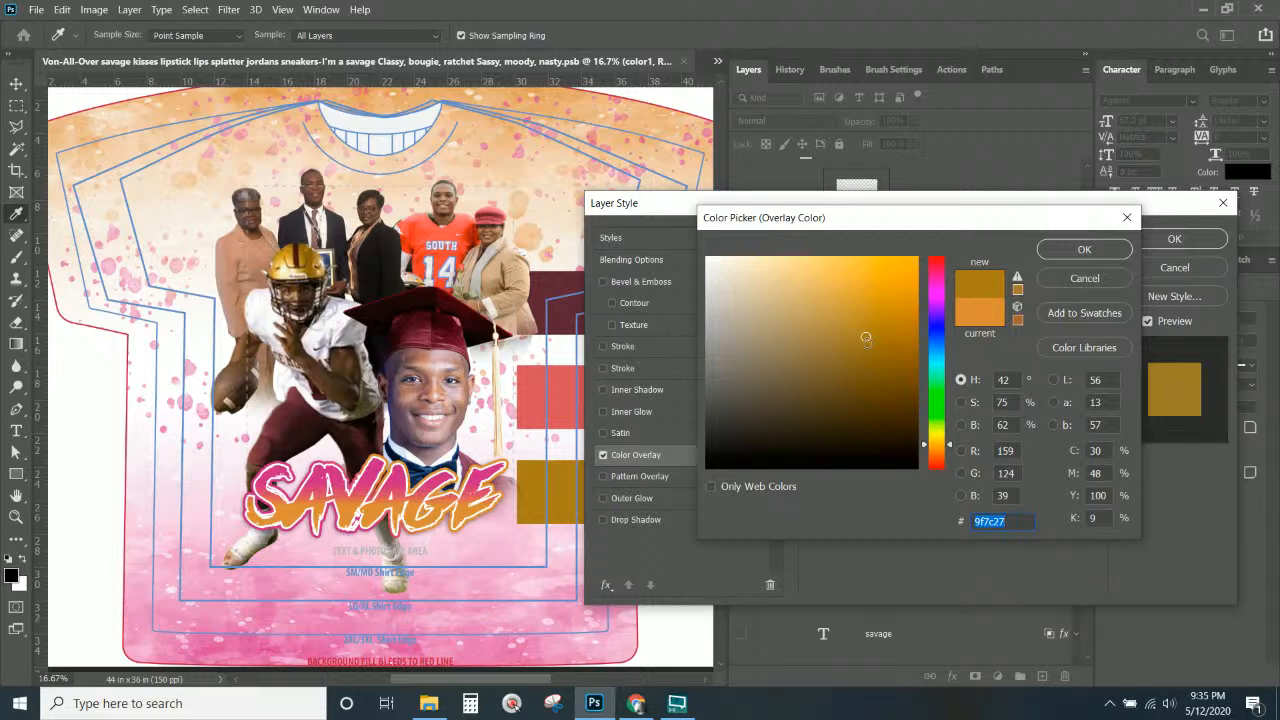
left_click(1110, 251)
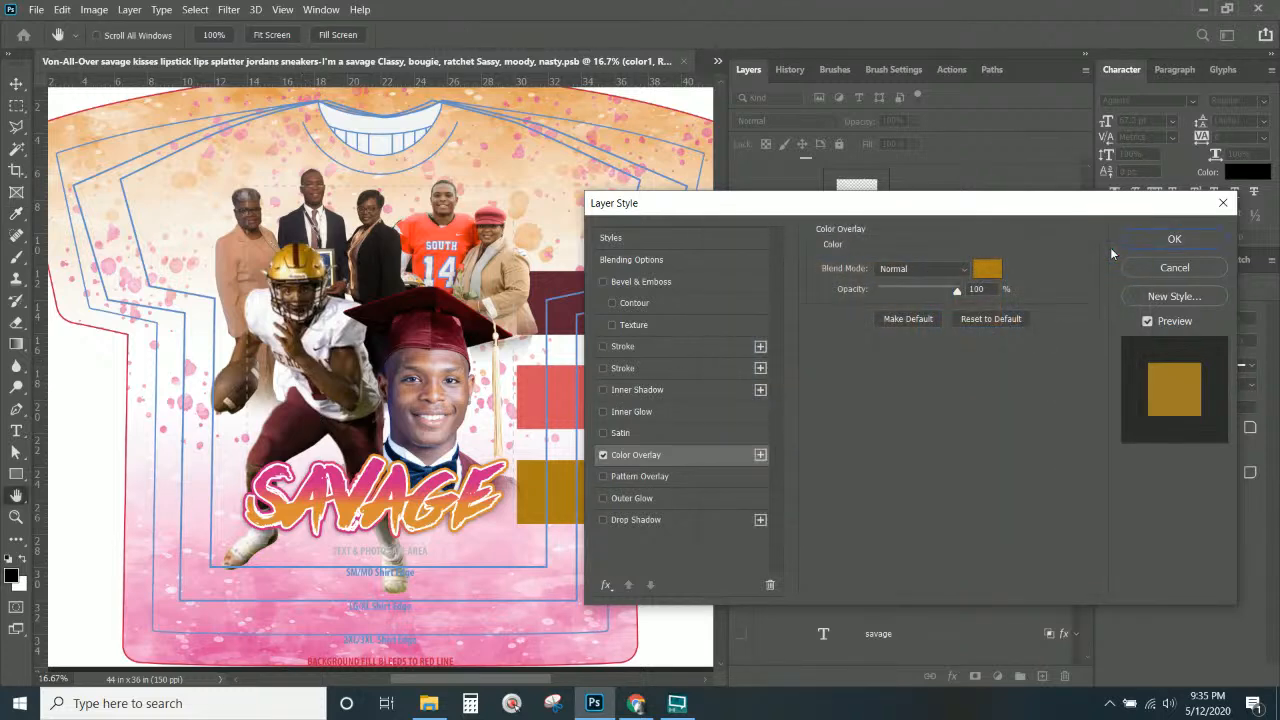
left_click(993, 277)
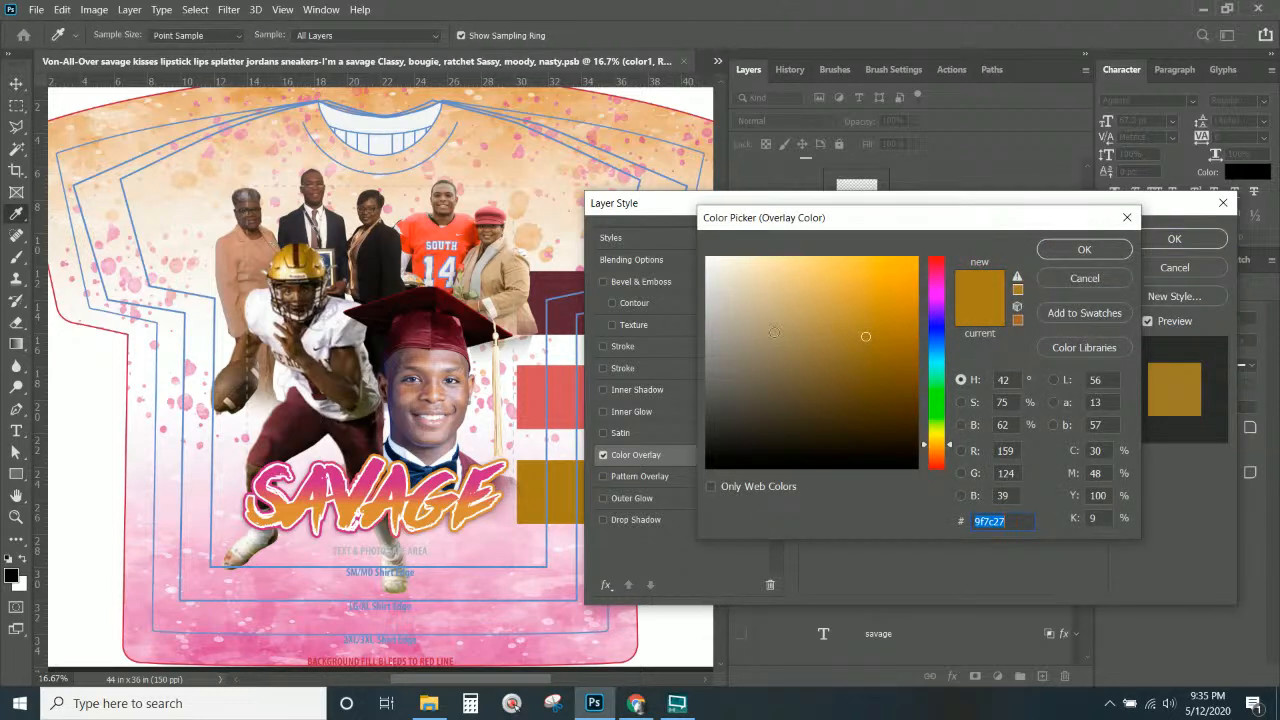
left_click(1097, 280)
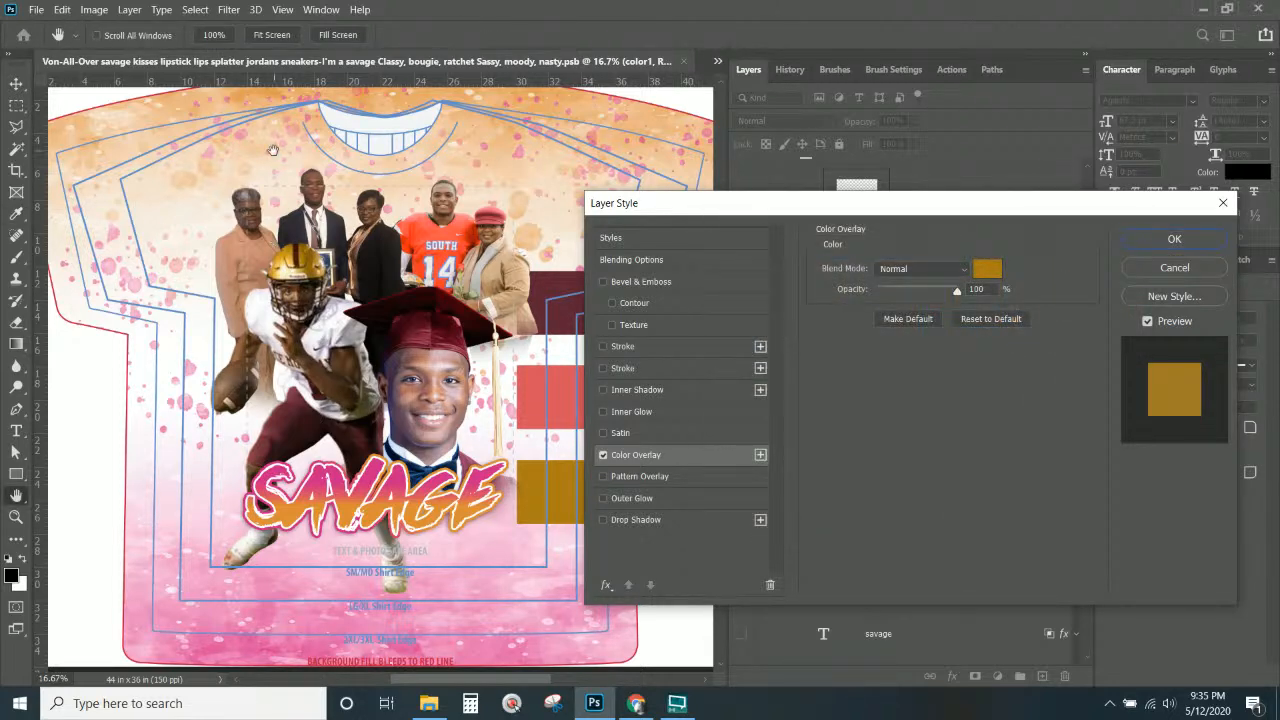
left_click(1160, 243)
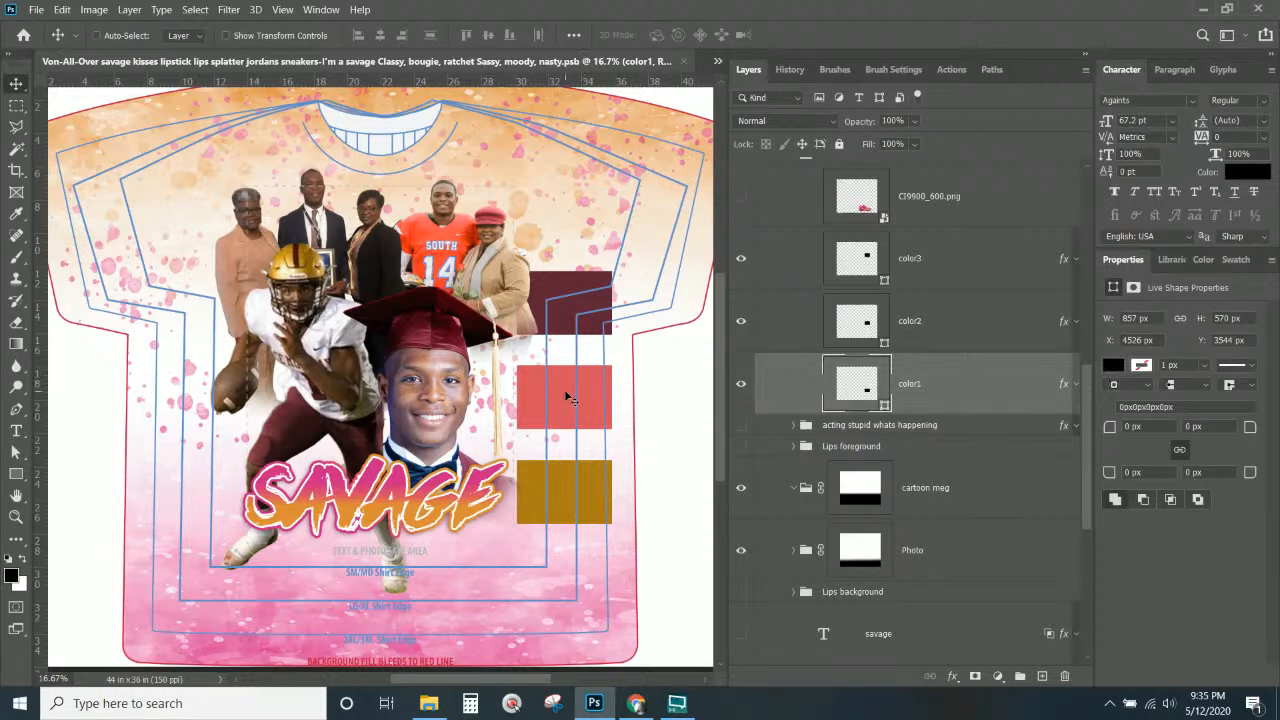
Hide the red color2 colour block.
right_click(567, 396)
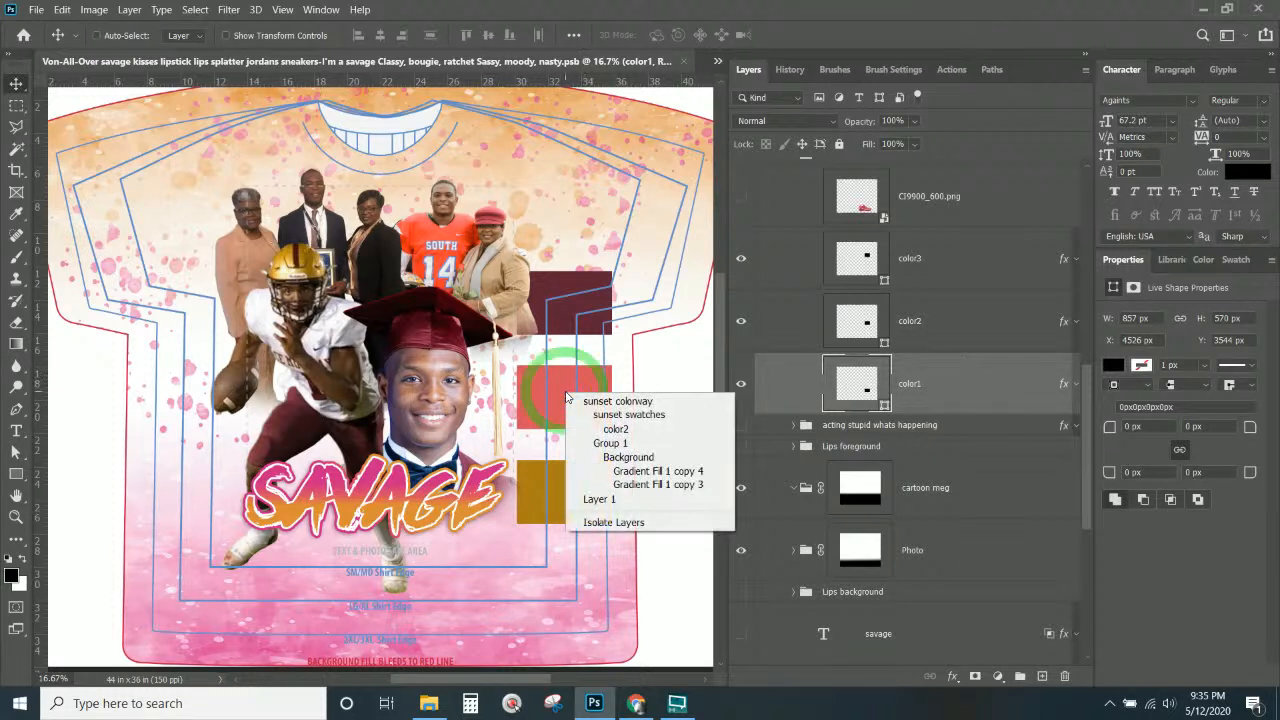
left_click(615, 429)
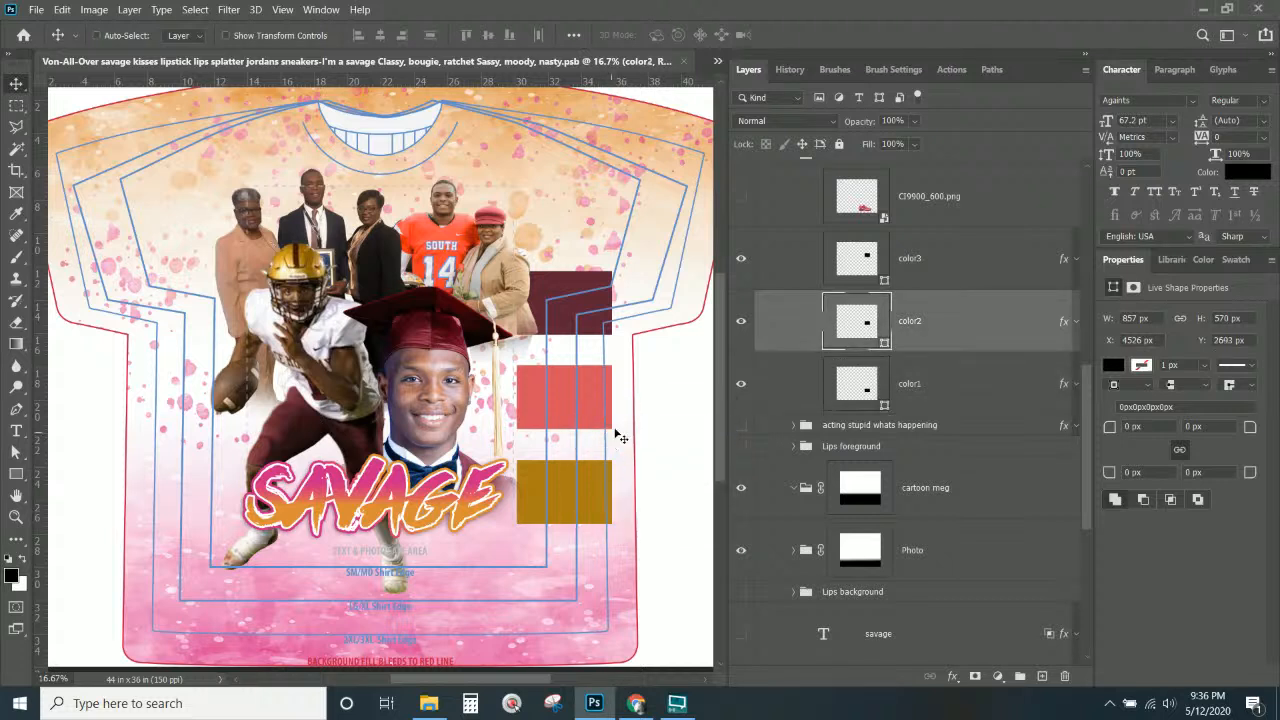
left_click(743, 324)
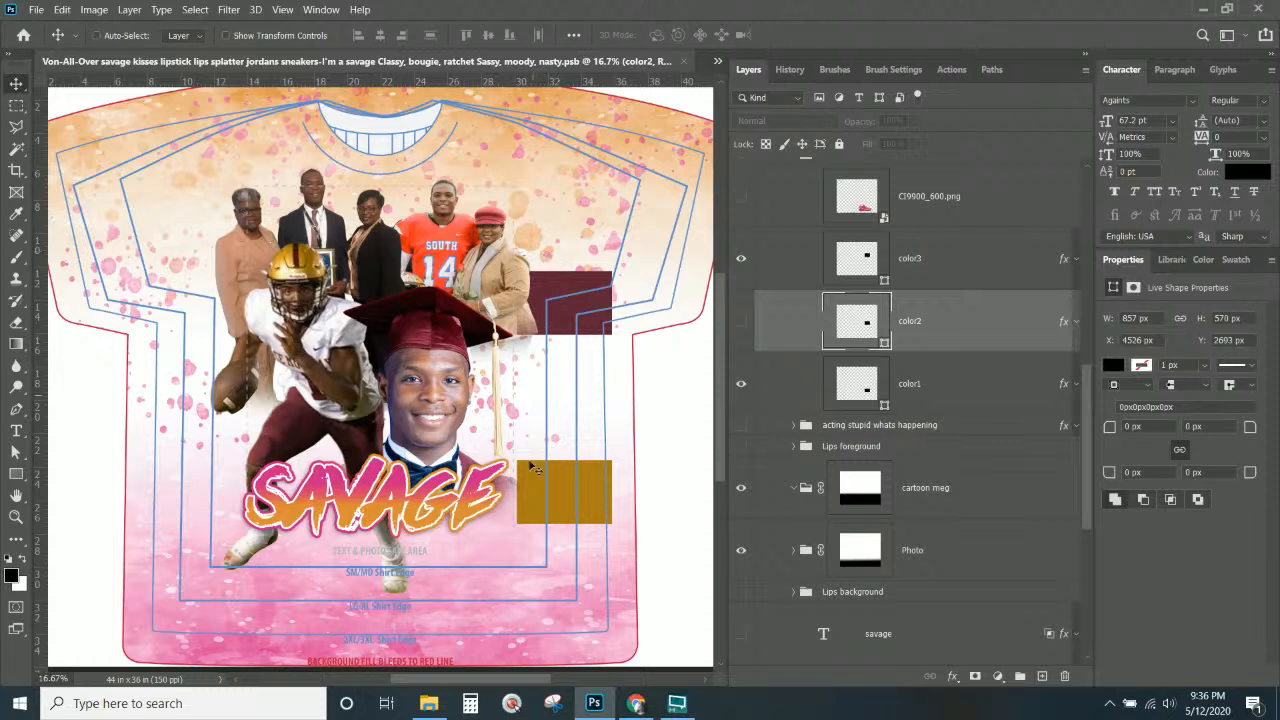
Copy the color3 layer style and select the pink gradient fill layer.
left_click(930, 370)
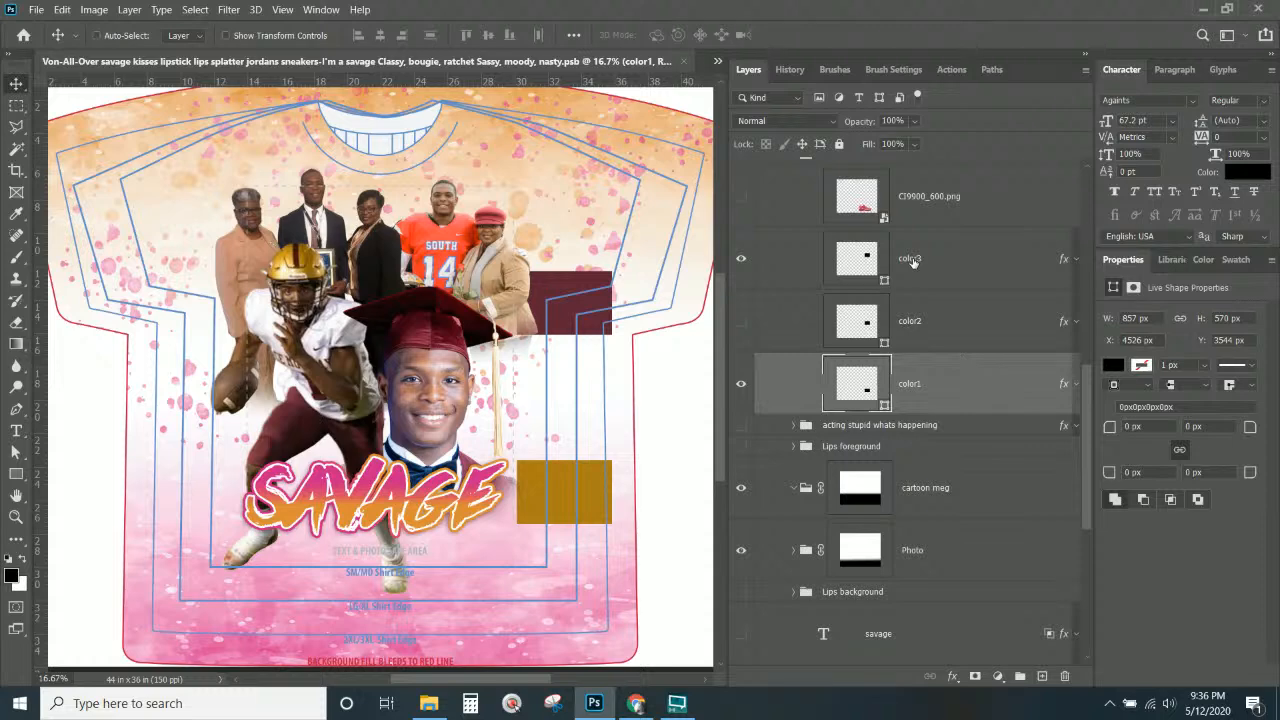
left_click(912, 260)
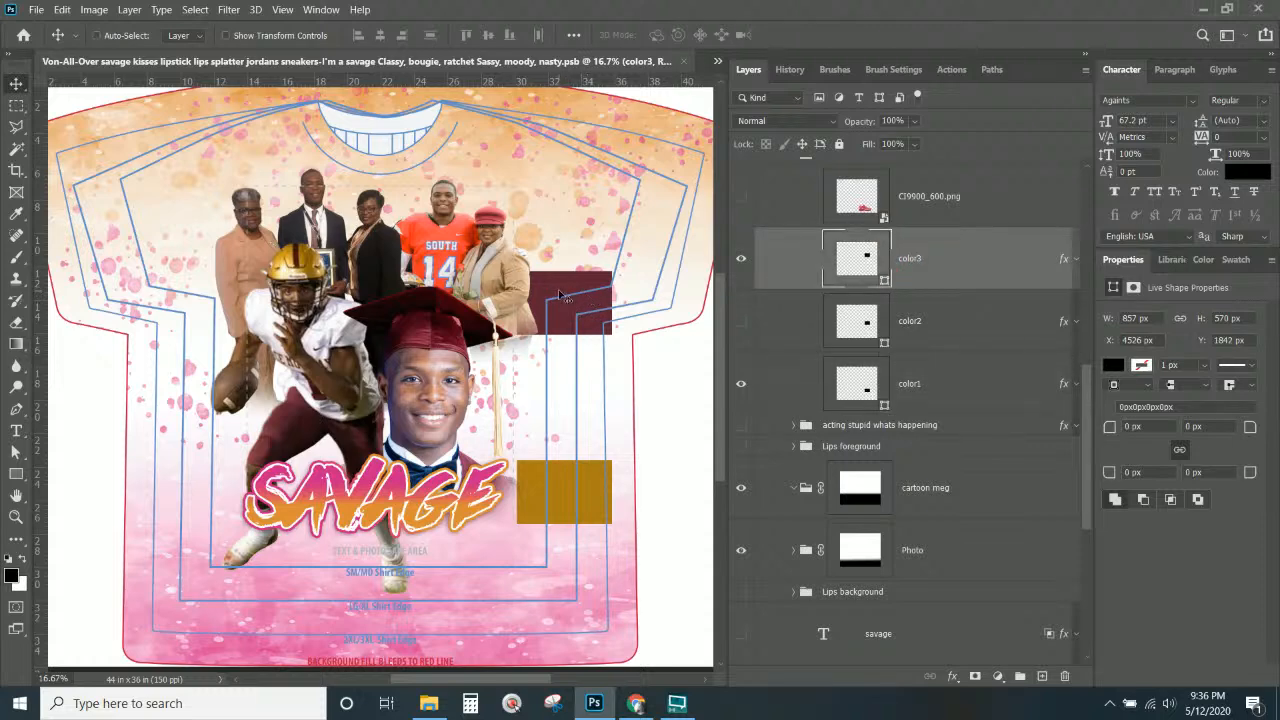
right_click(906, 282)
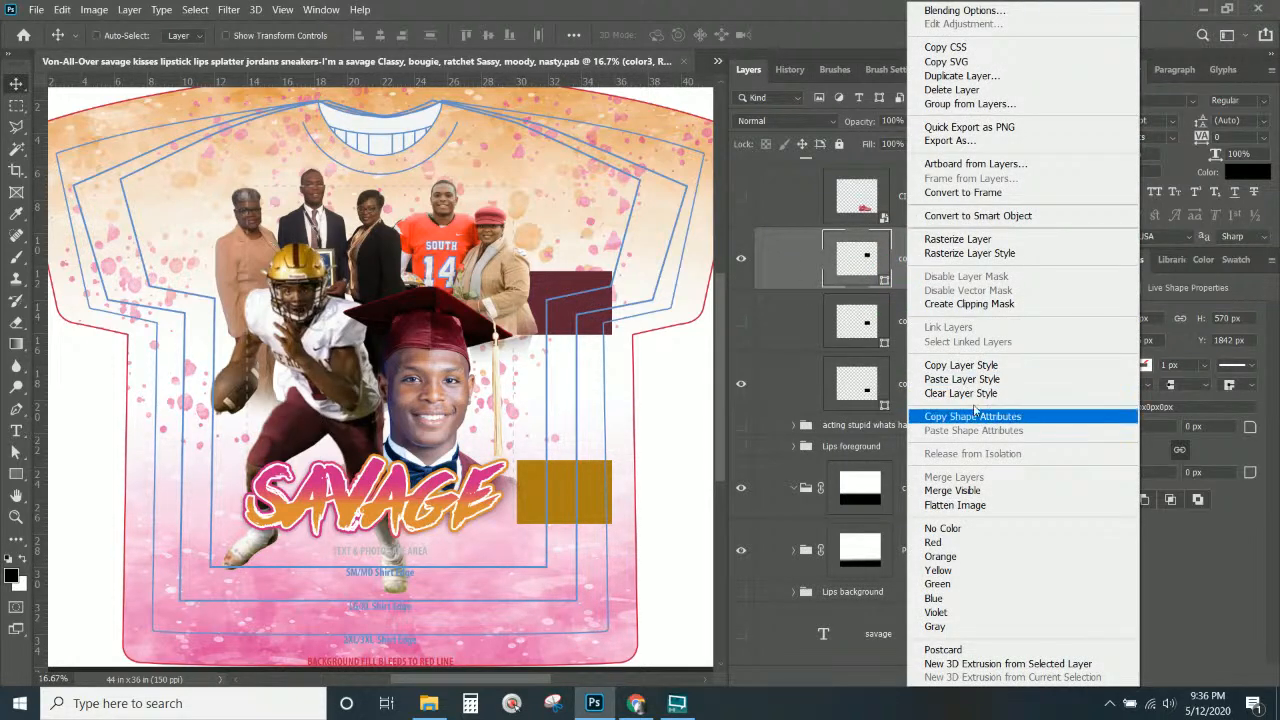
left_click(963, 366)
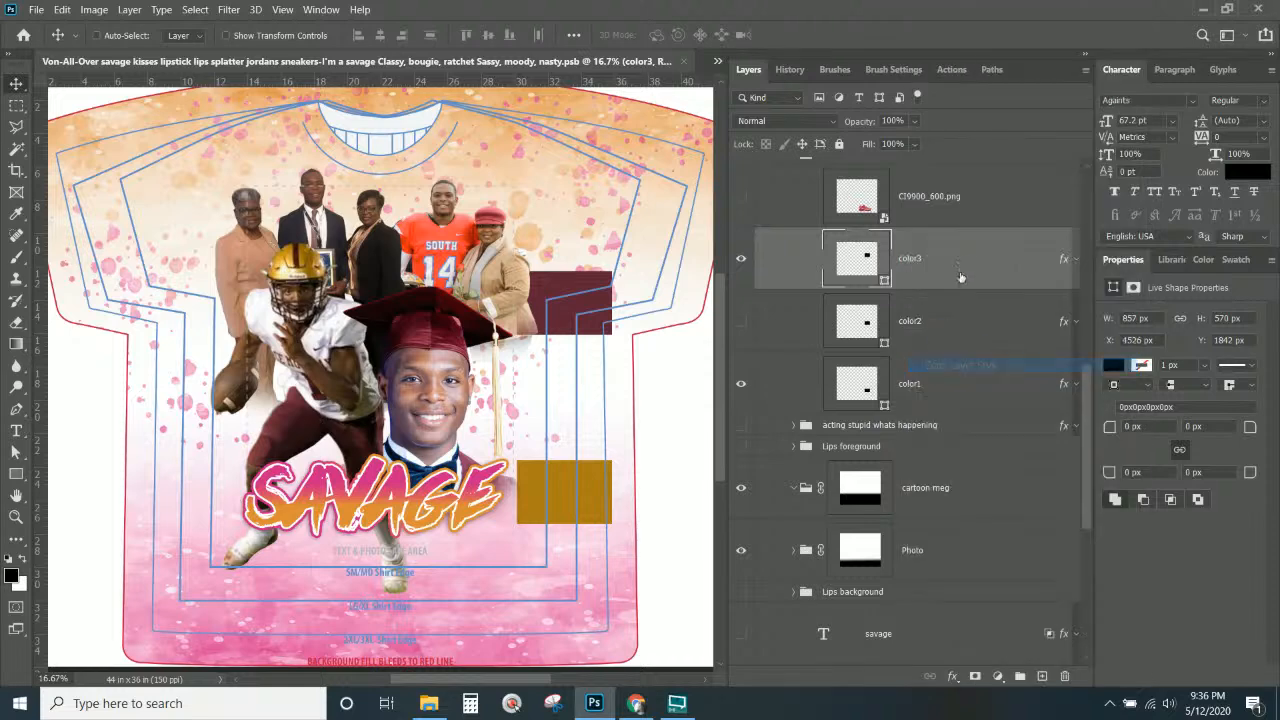
left_click(962, 264)
scroll(1050, 520, "down", 5)
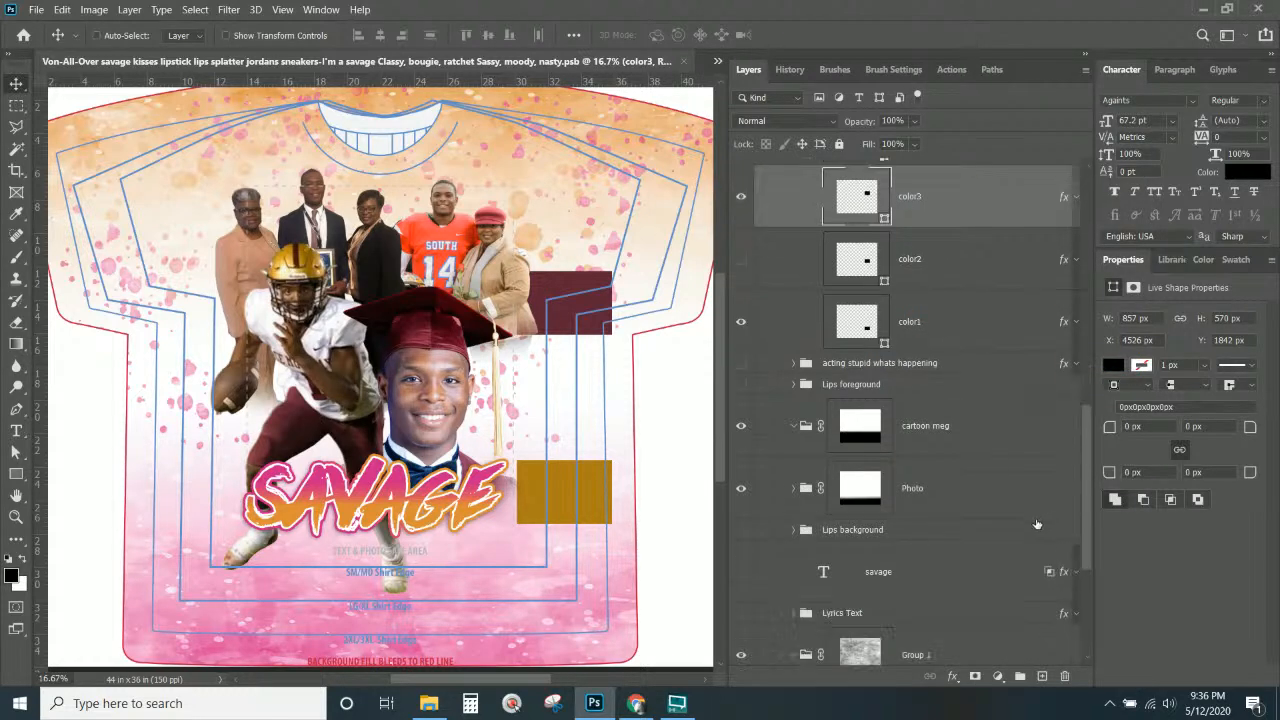
scroll(974, 479, "down", 3)
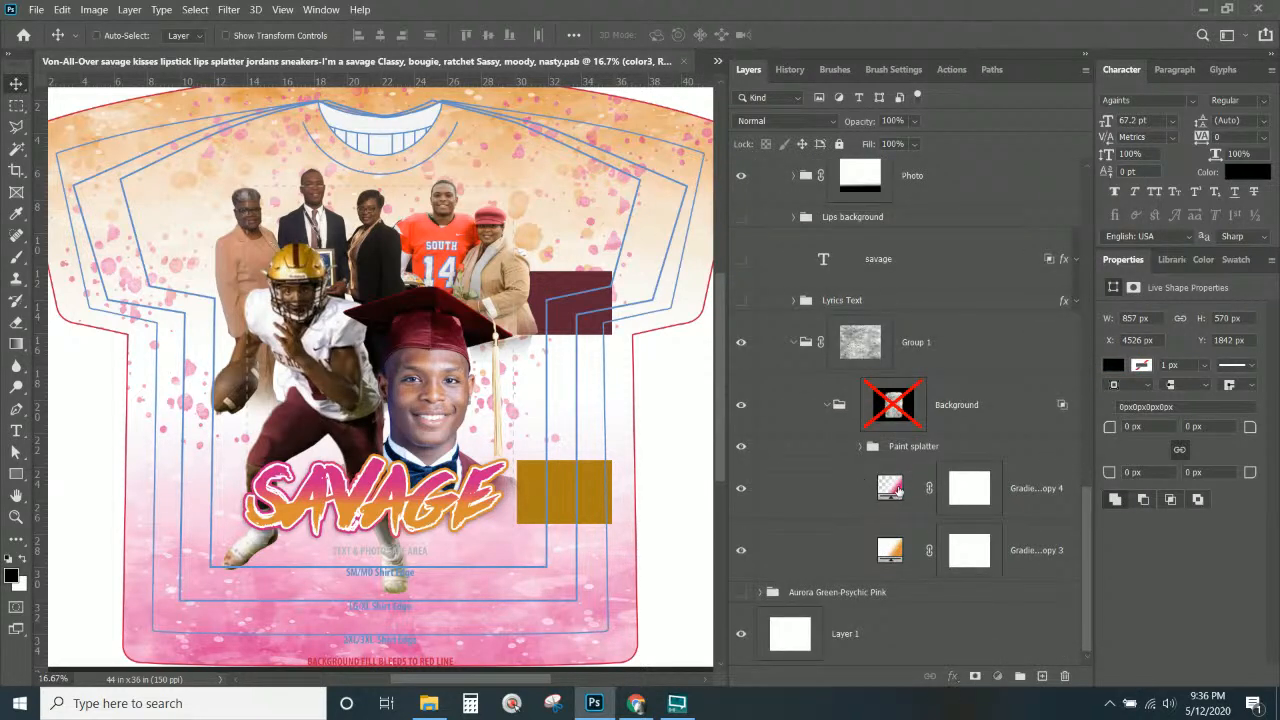
left_click(891, 488)
Inspect the pink gradient fill's end colour without making changes.
double_click(891, 488)
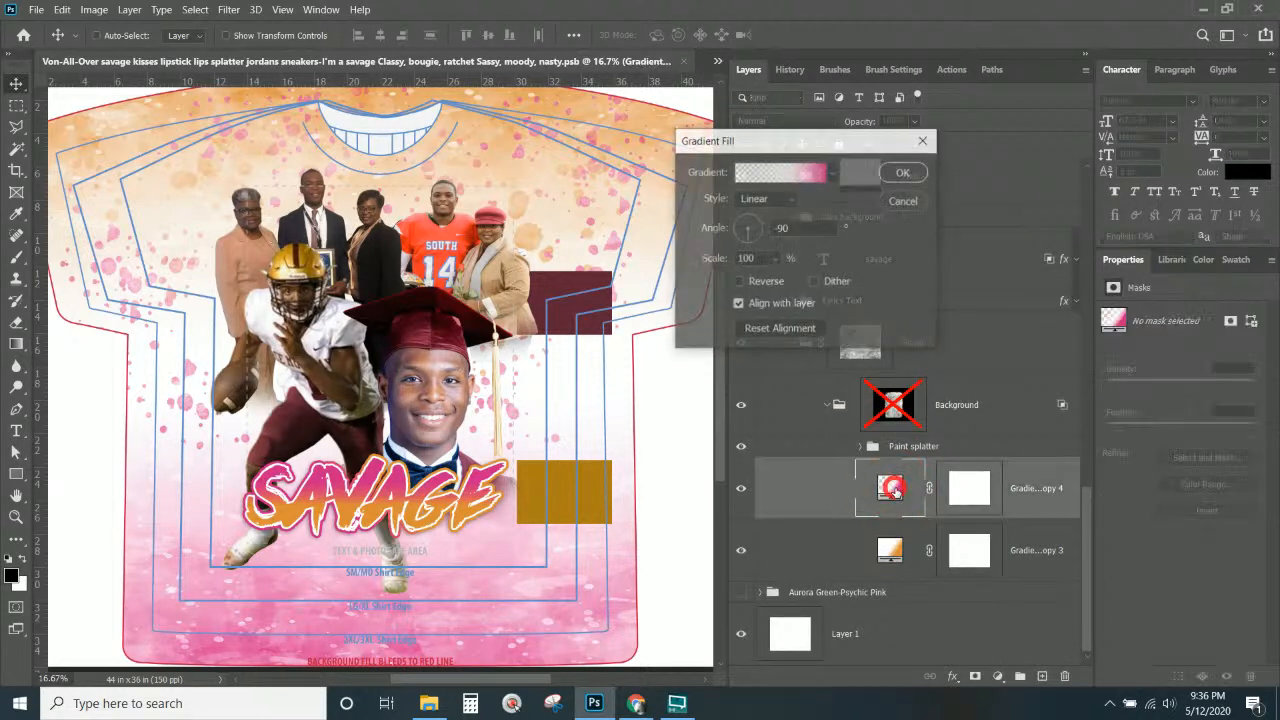
left_click(816, 171)
left_click(1090, 471)
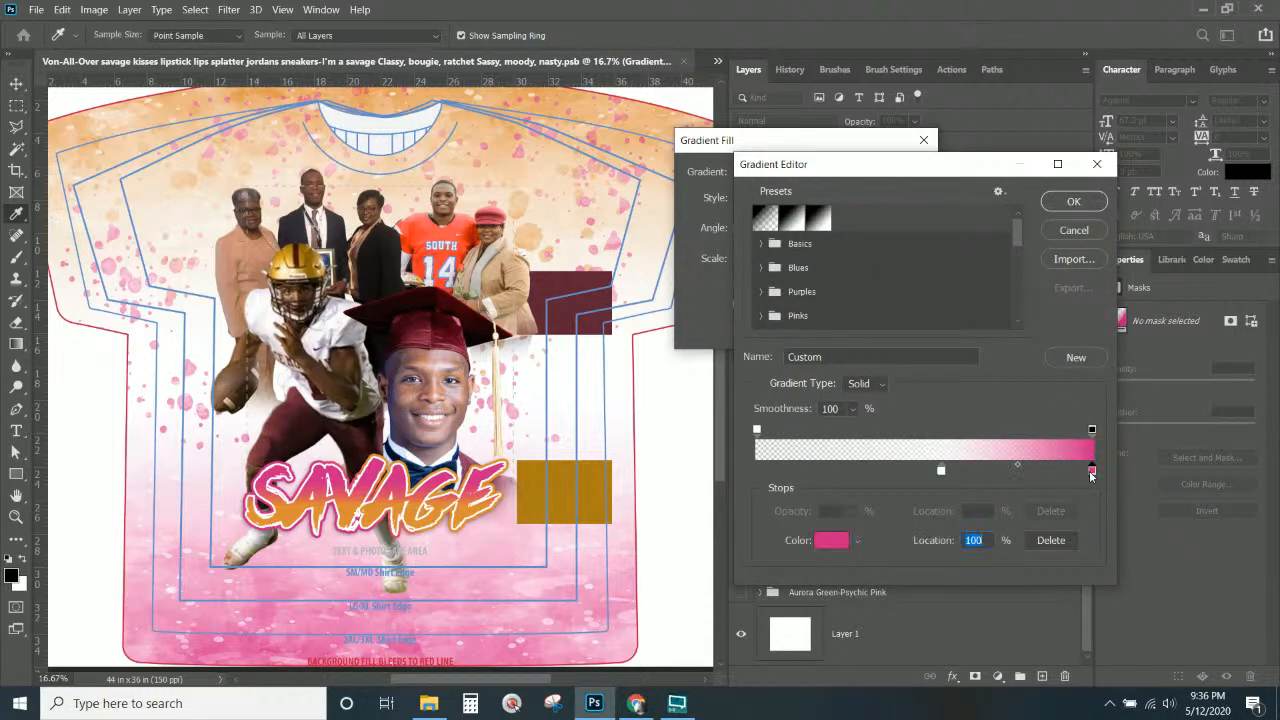
left_click(1073, 201)
left_click(903, 174)
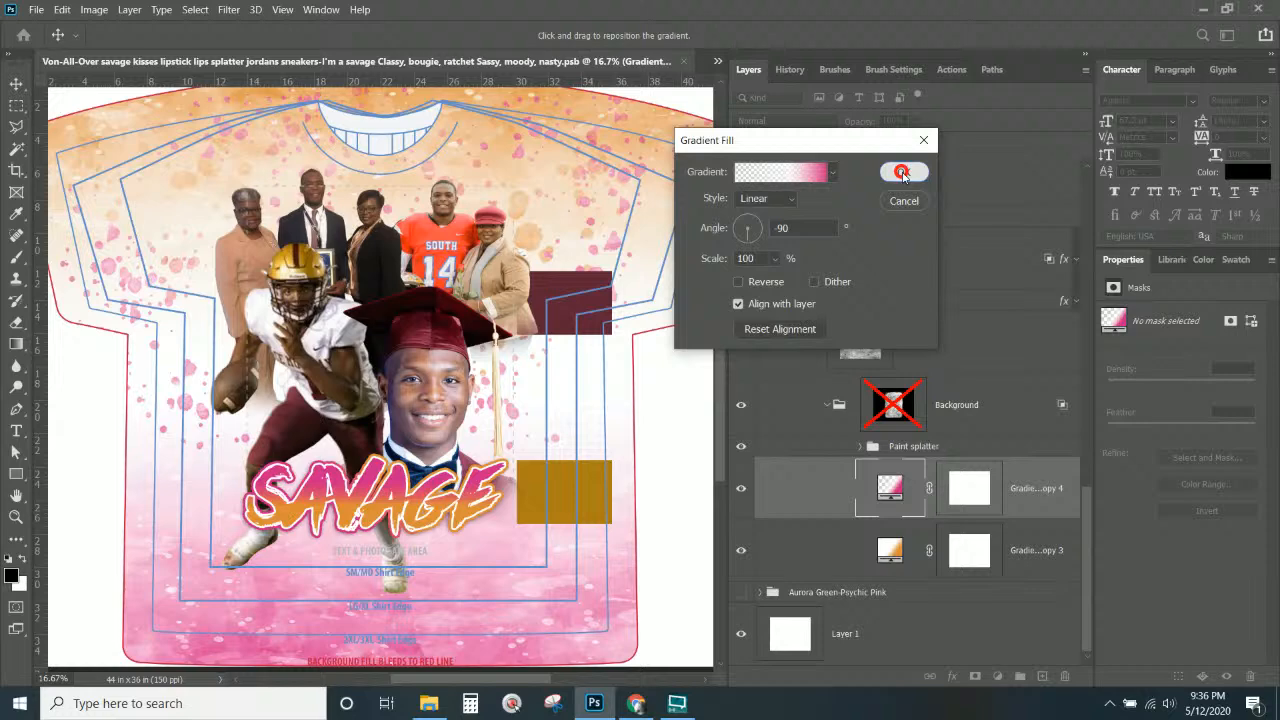
Duplicate the pink and orange gradient layers and hide both originals.
left_click(1031, 552, "shift")
right_click(1031, 552)
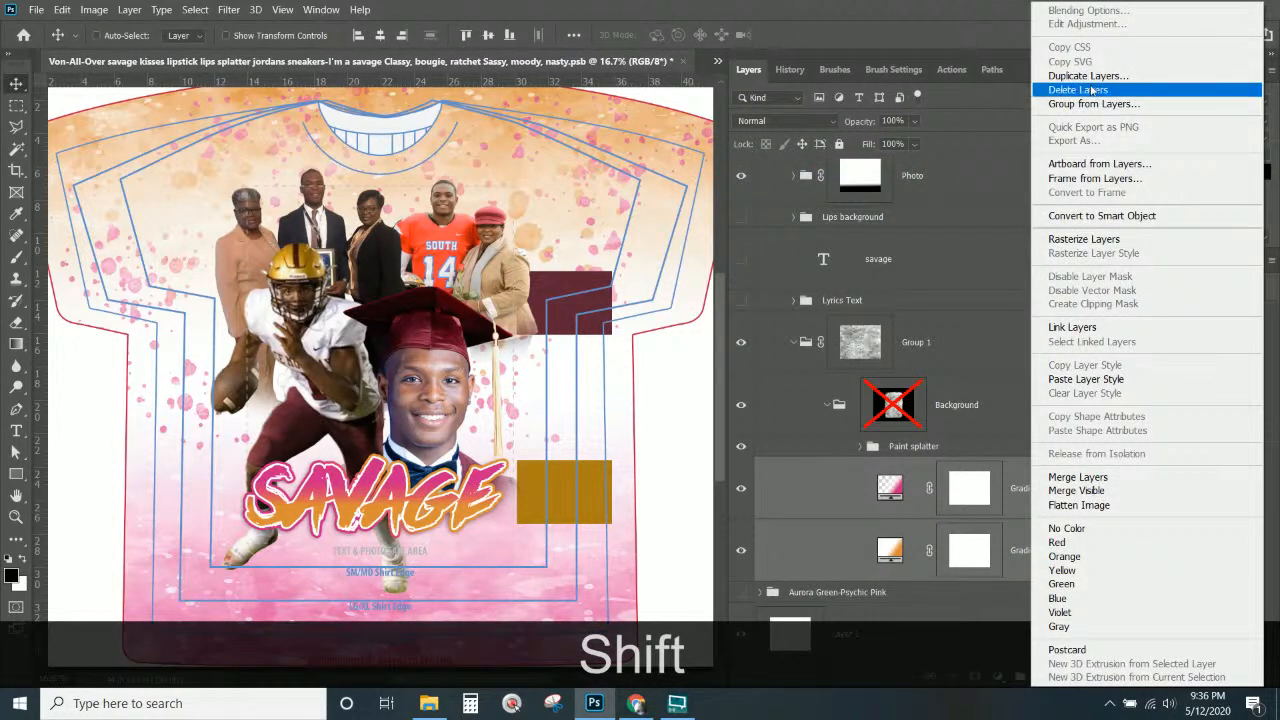
left_click(1160, 76)
key("Return")
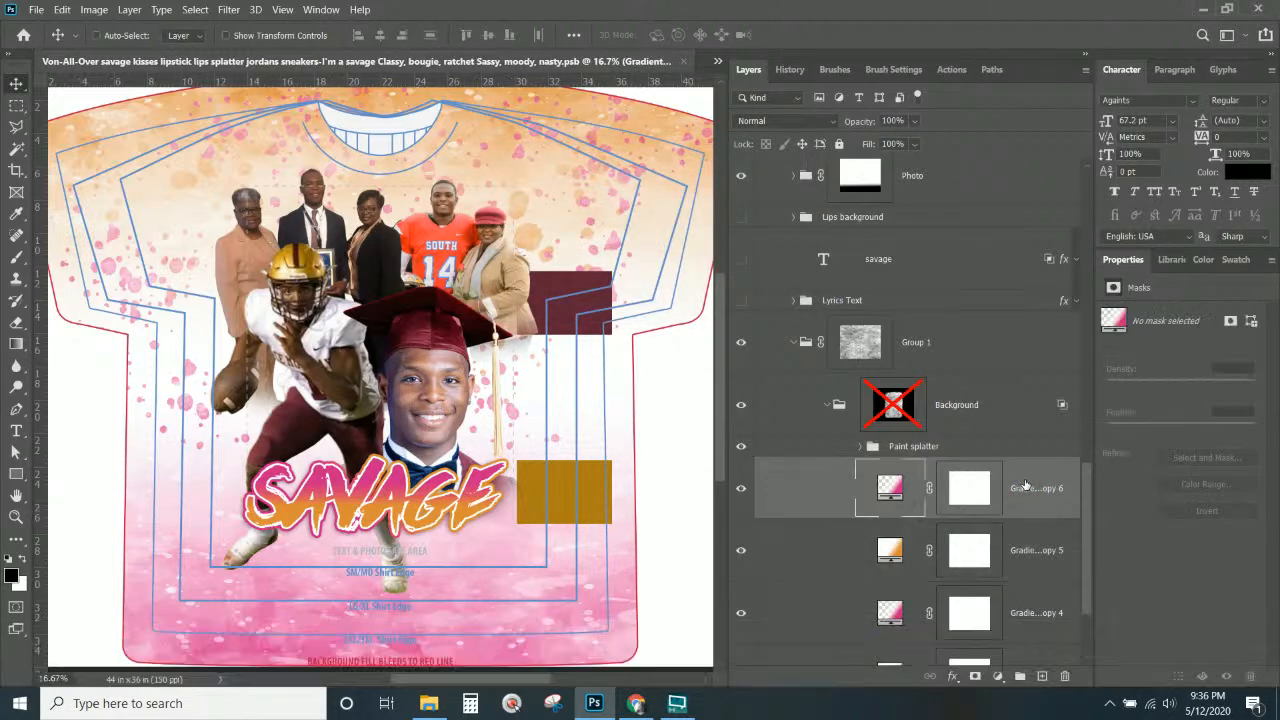
scroll(1025, 484, "down", 1)
left_click(889, 488)
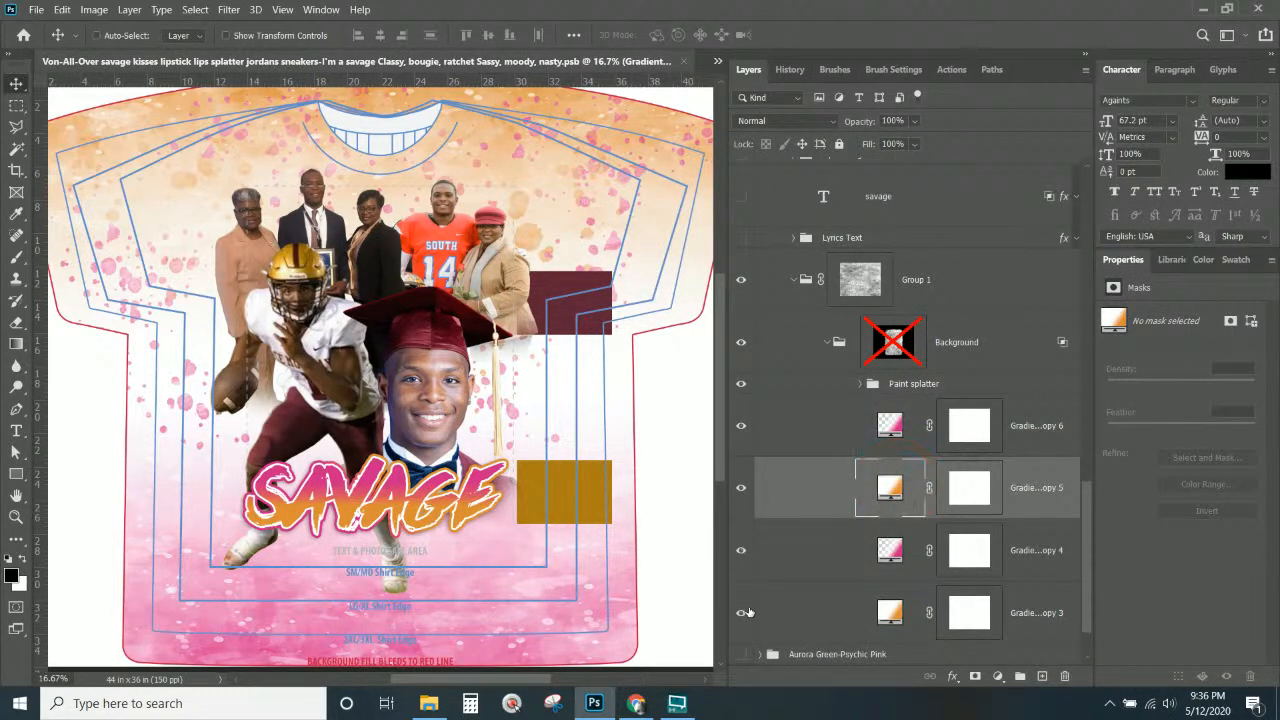
left_click(741, 612)
left_click(741, 550)
Change the pink copy's end stop to maroon #552938, sampled from the shirt's maroon rectangle.
left_click(894, 431)
double_click(894, 431)
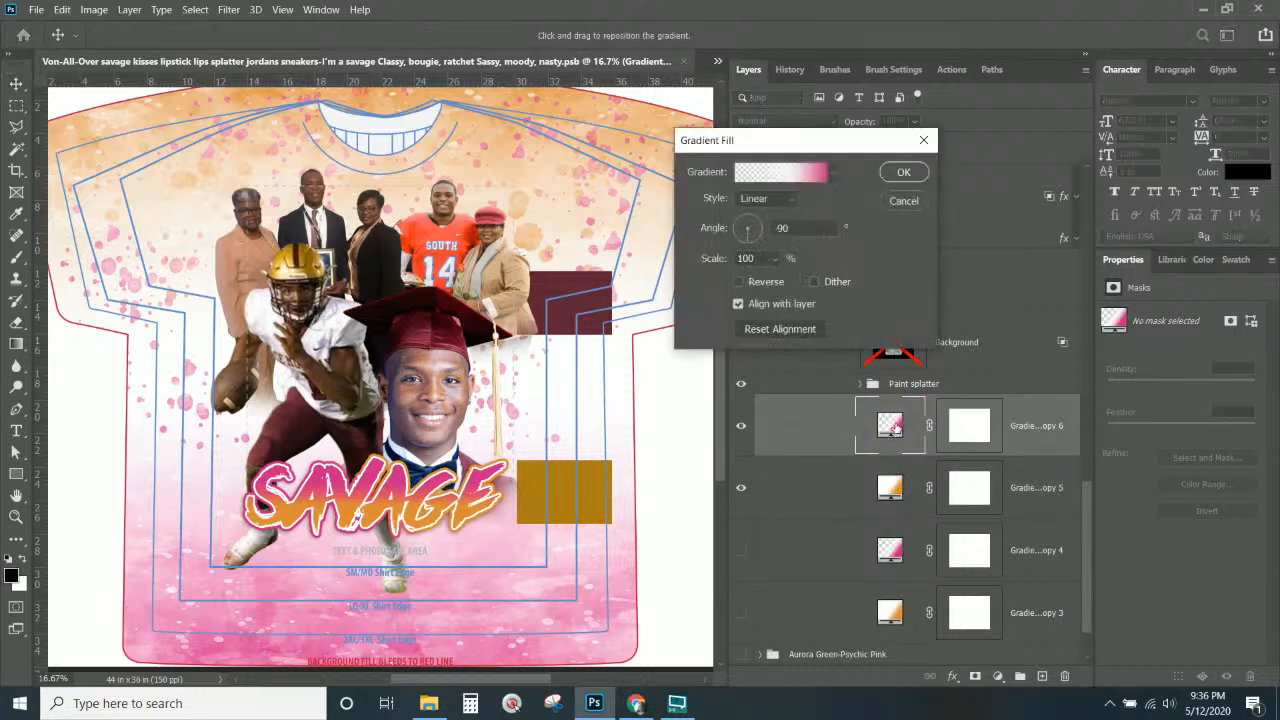
left_click(795, 176)
left_click(1092, 469)
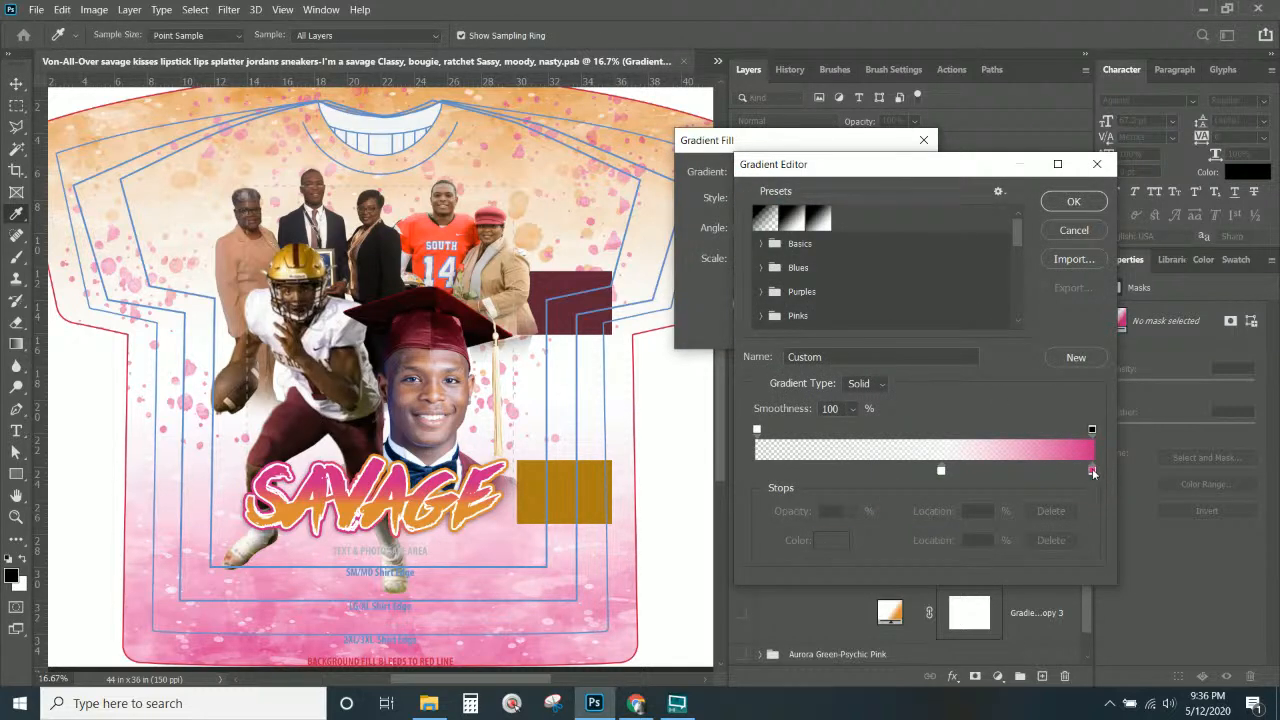
left_click(830, 540)
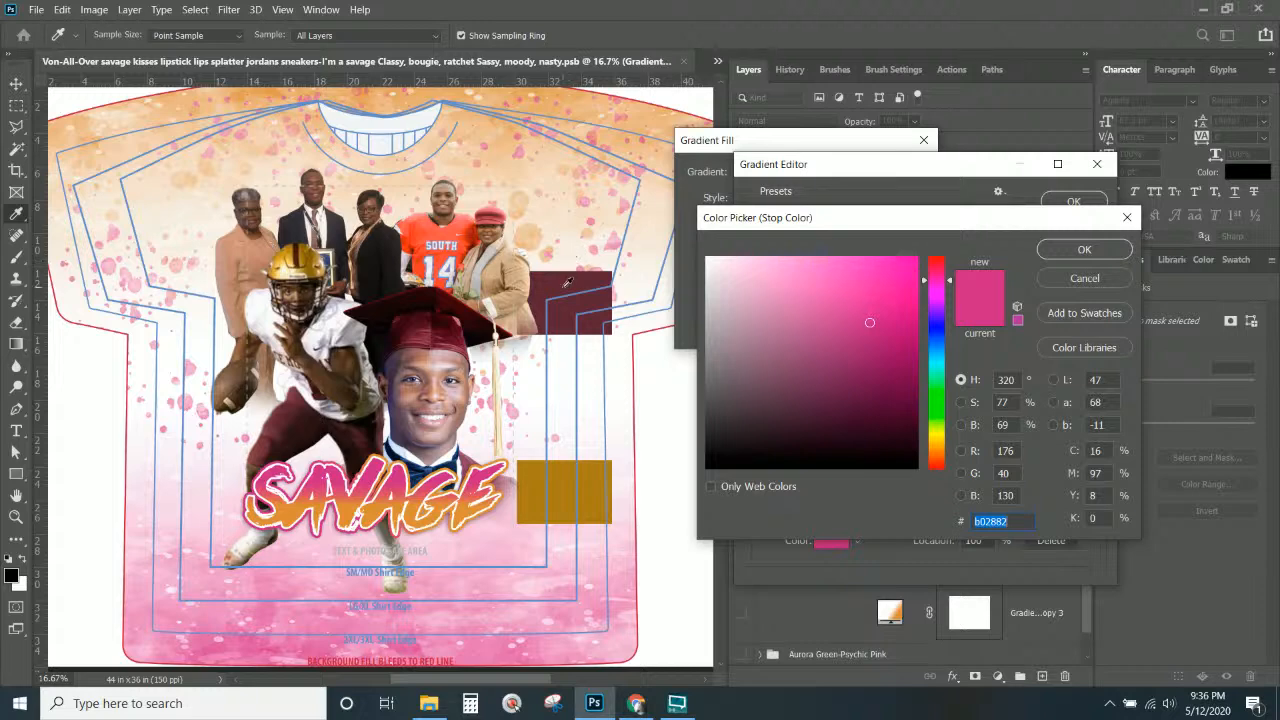
left_click(566, 283)
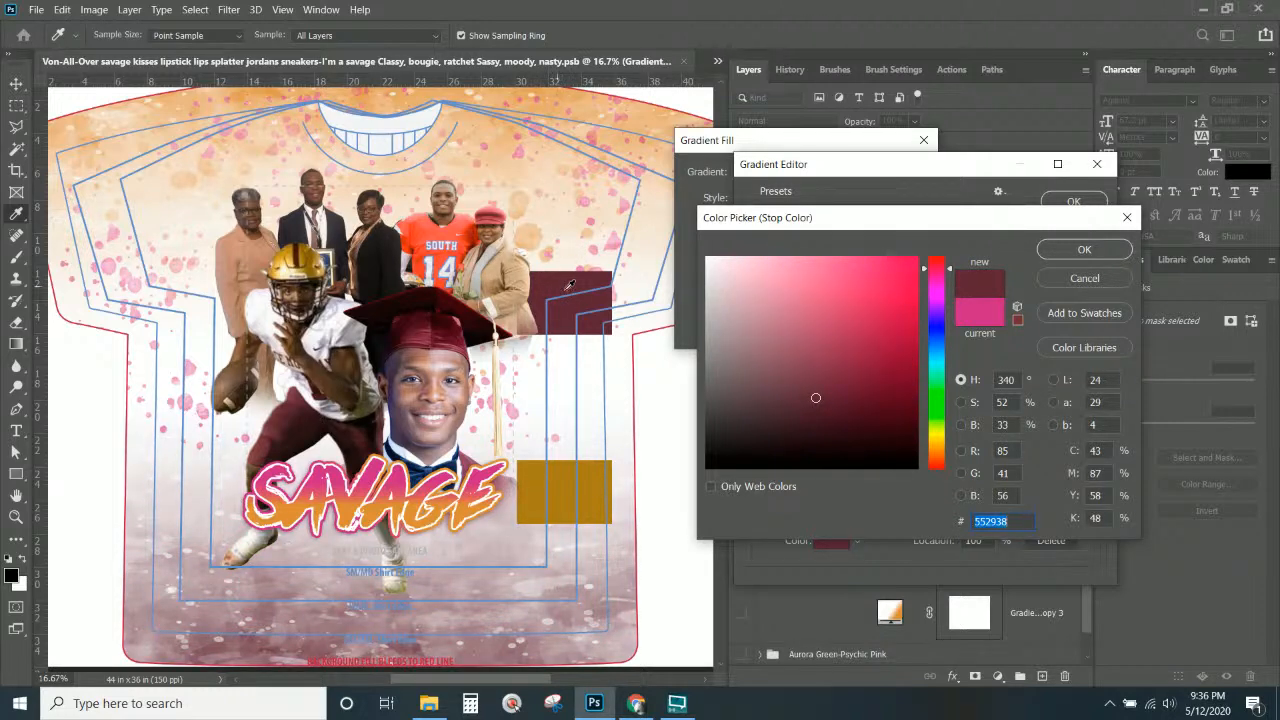
left_click(1085, 252)
left_click(1067, 208)
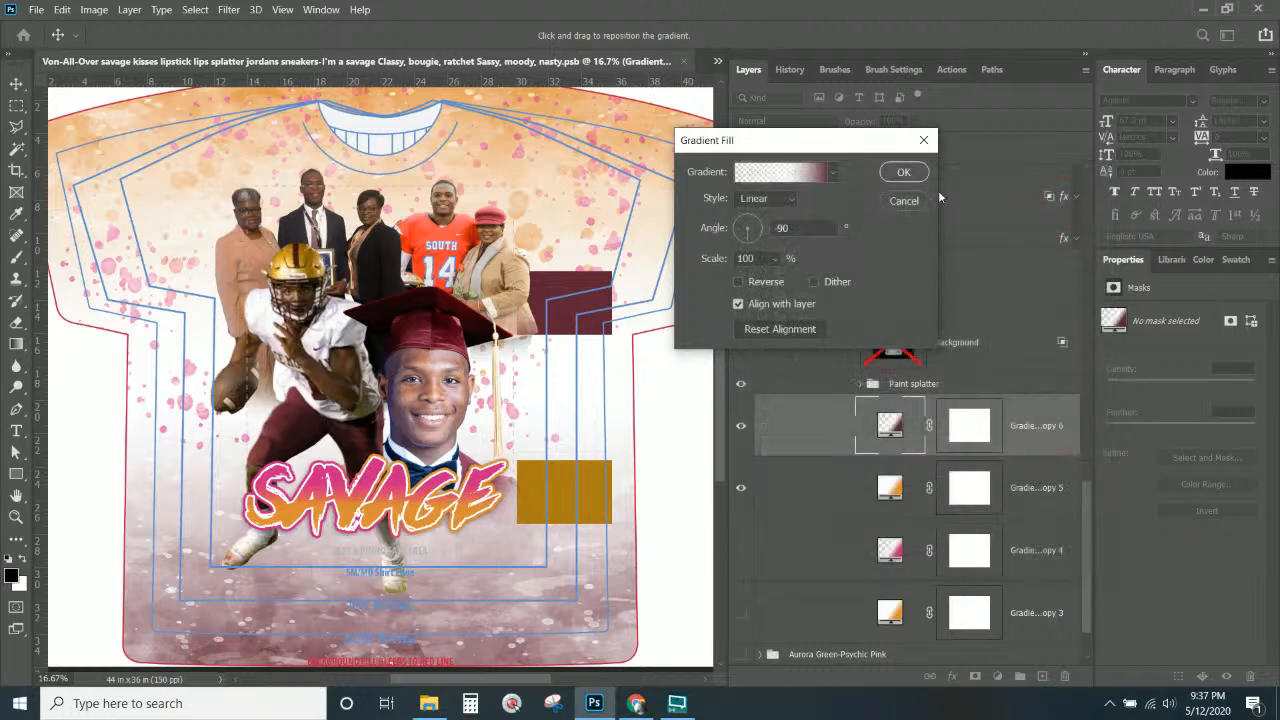
left_click(885, 167)
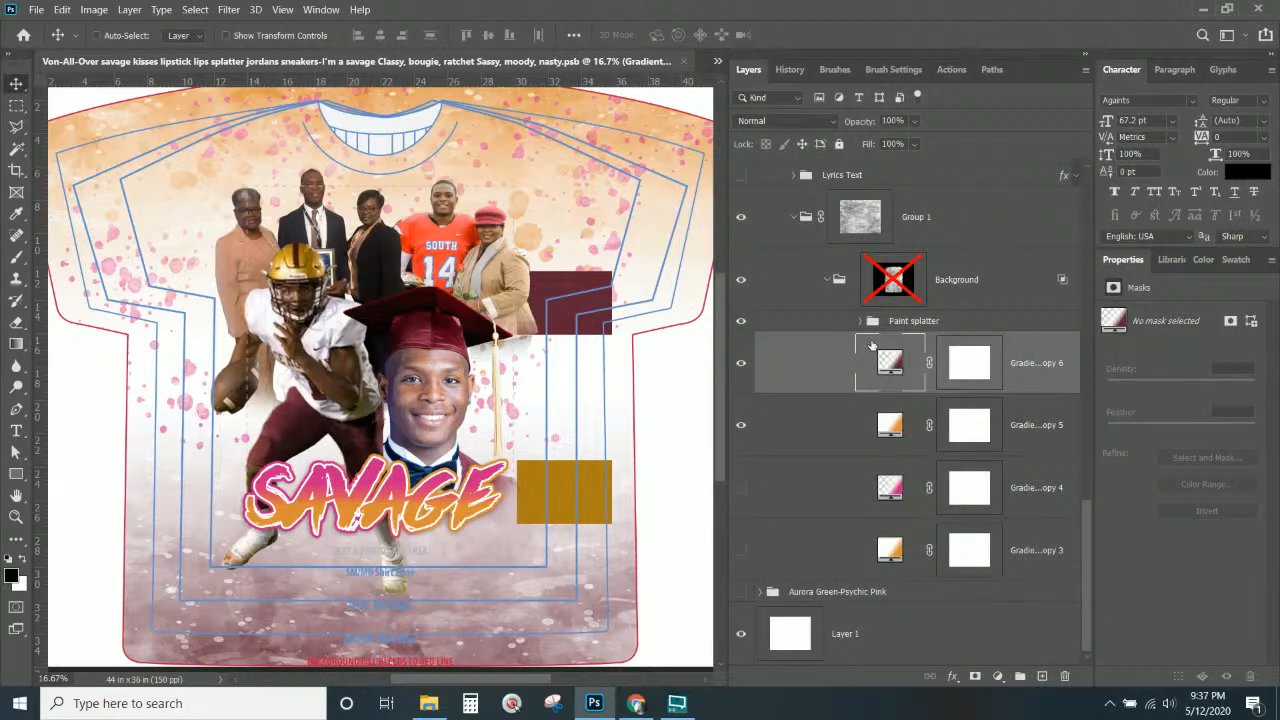
Set the orange gradient copy's end stop to dark gold, sampled from the gold rectangle.
left_click(890, 428)
double_click(890, 428)
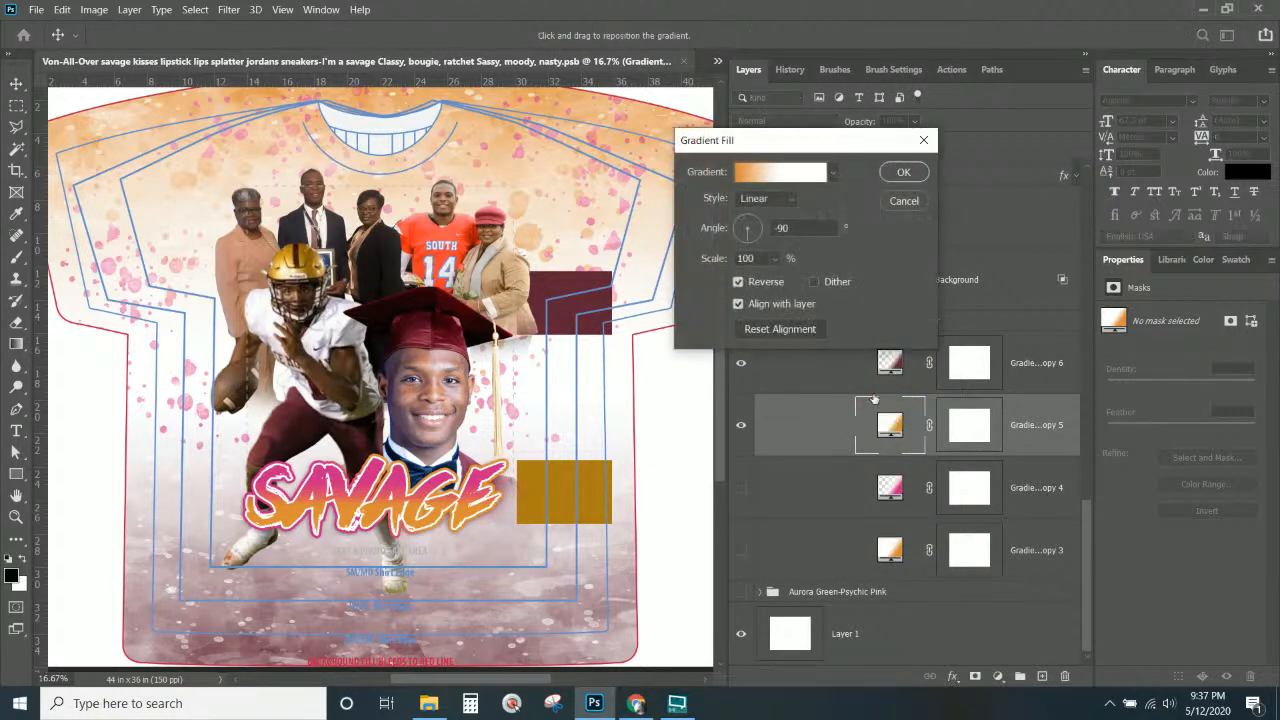
left_click(768, 178)
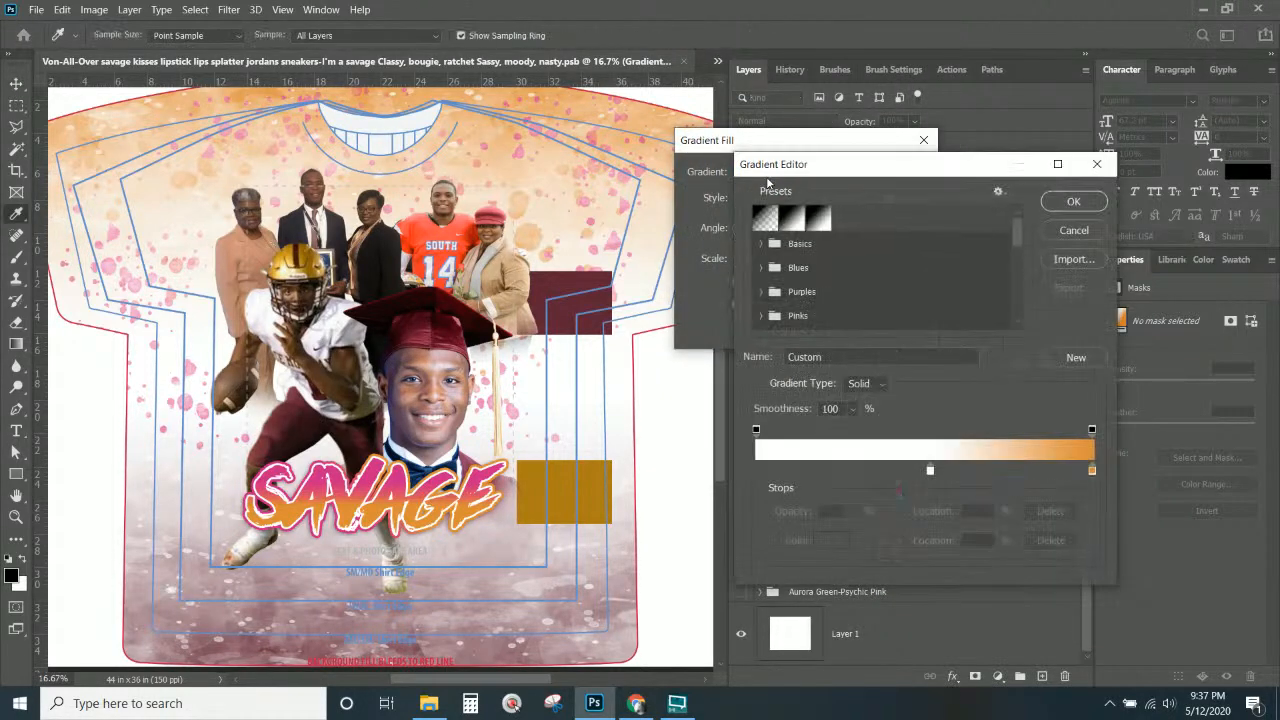
left_click(1092, 469)
left_click(598, 485)
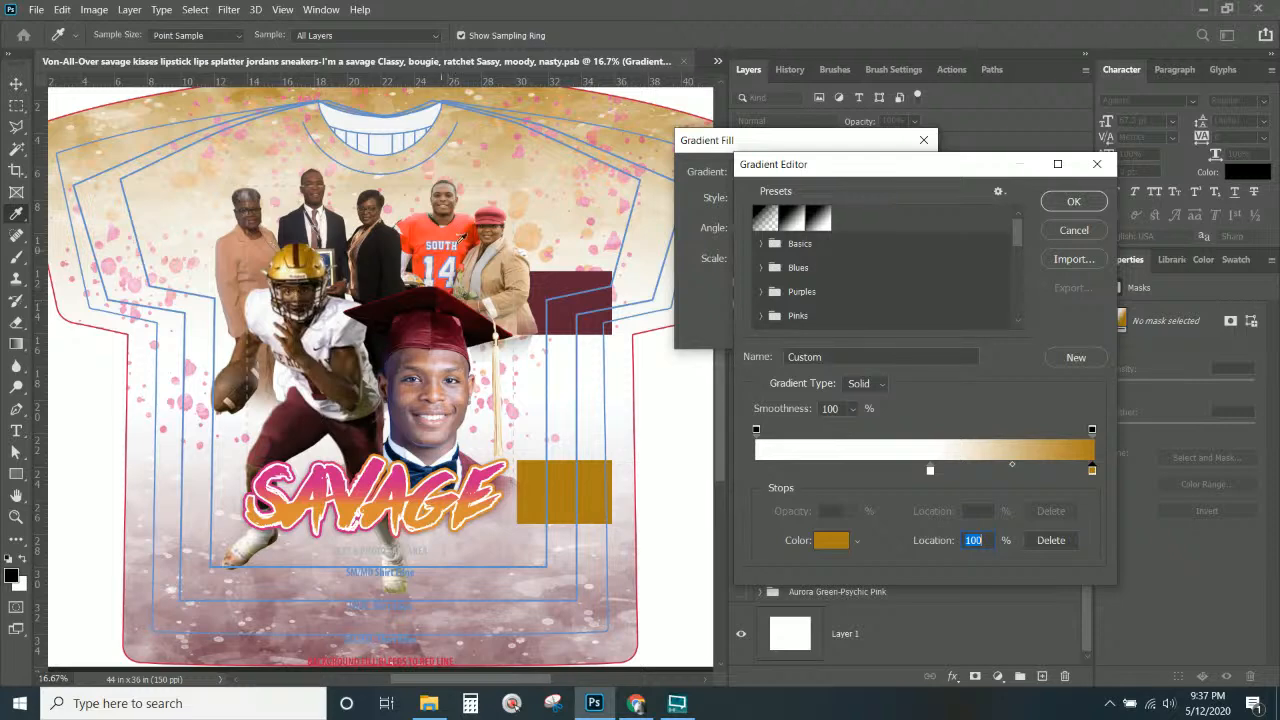
left_click(1073, 201)
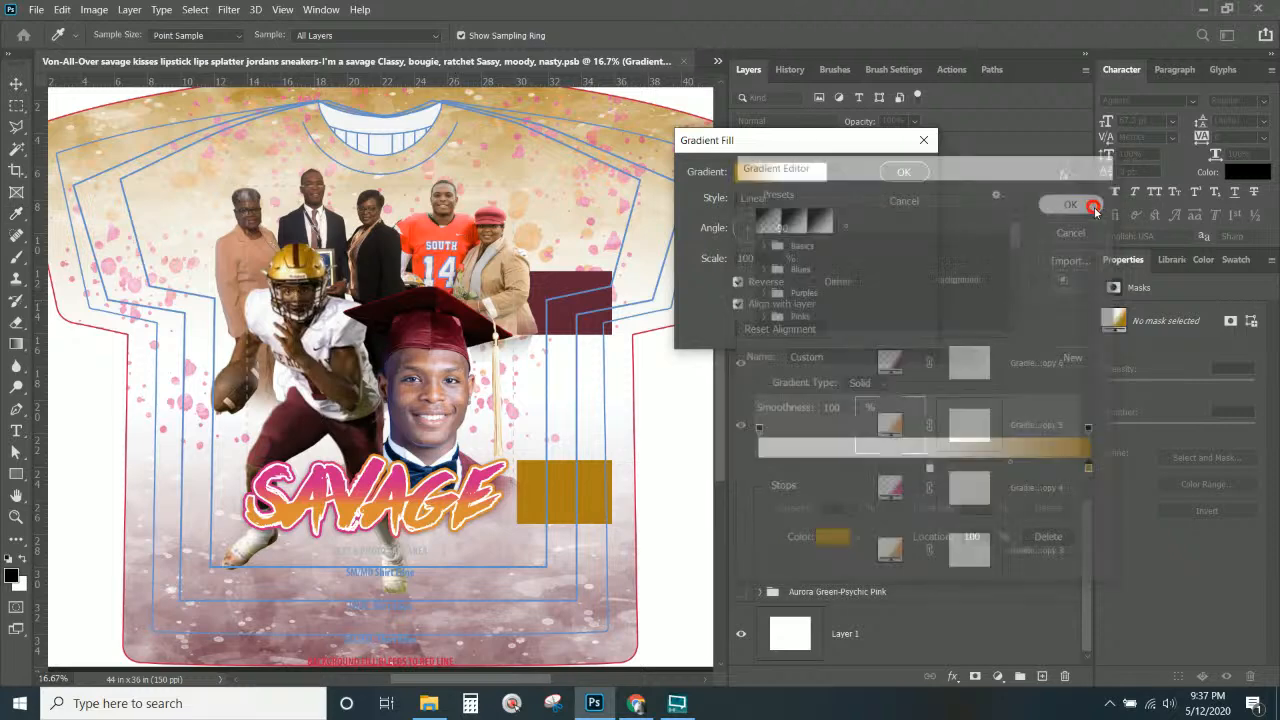
left_click(913, 184)
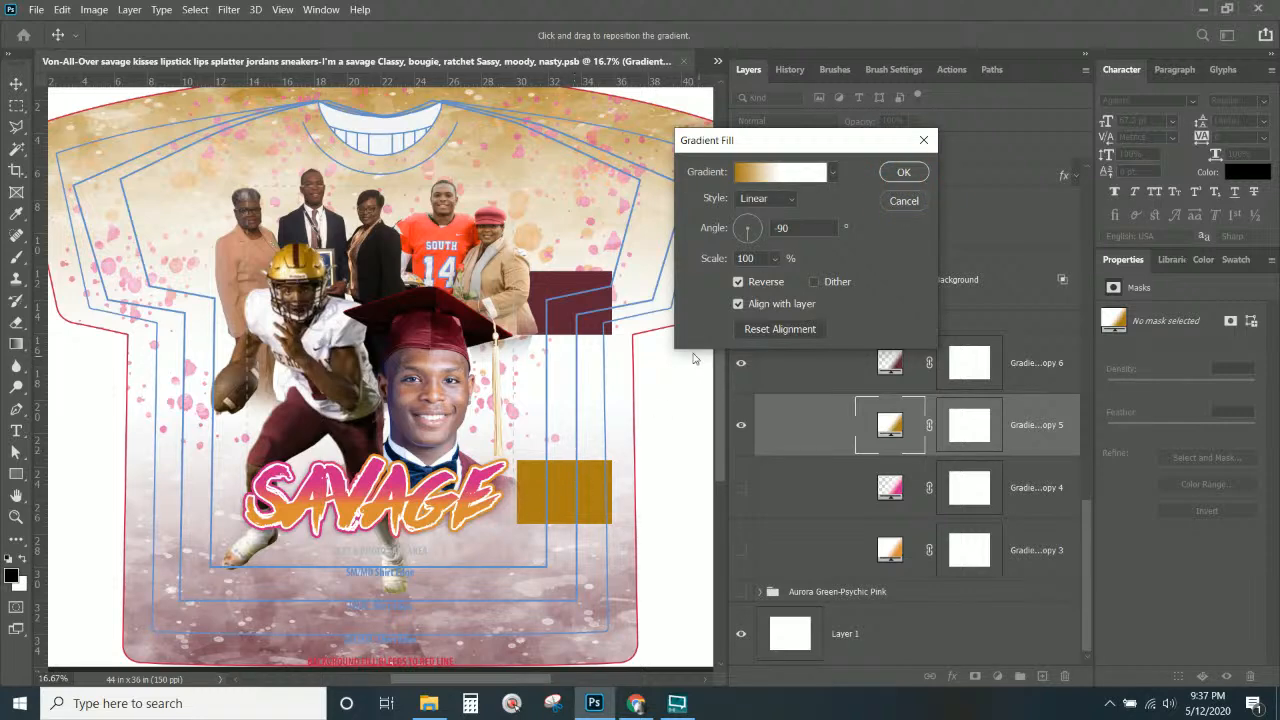
left_click(903, 172)
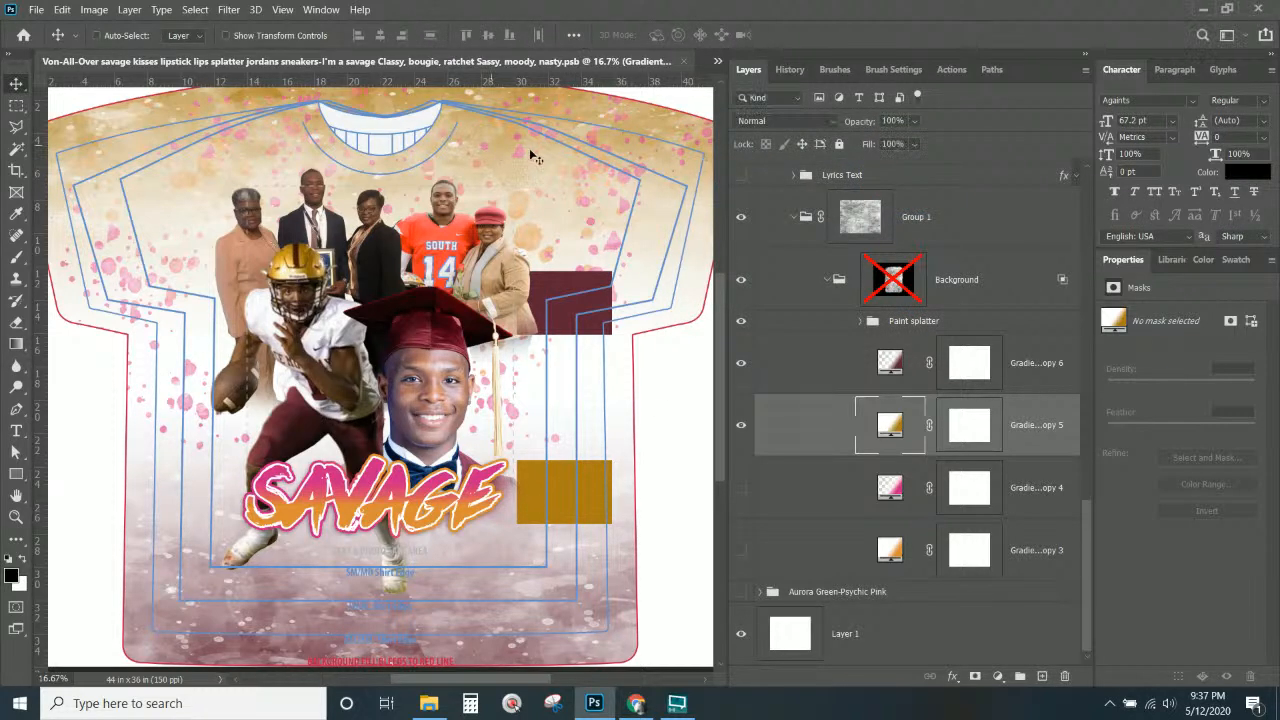
scroll(816, 370, "up", 1)
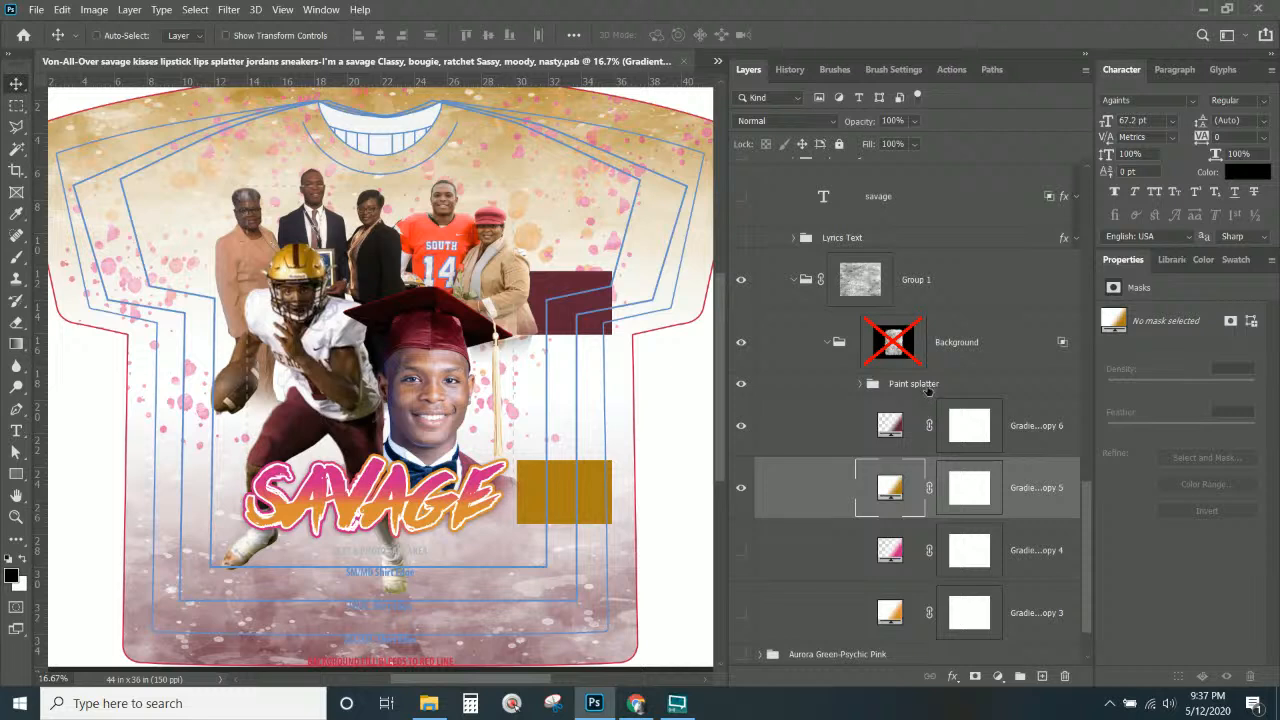
Expand the Paint splatter group and toggle Color1–Color3 visibility to identify each splatter.
left_click(872, 386)
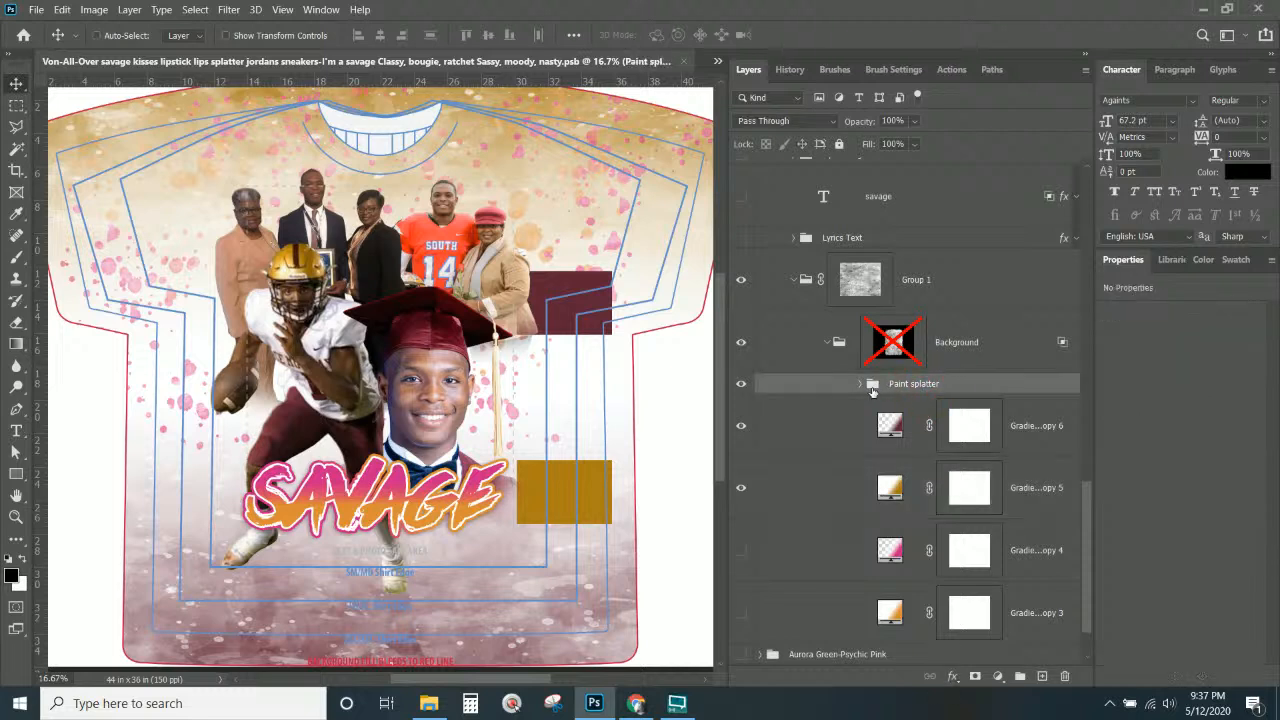
right_click(522, 155)
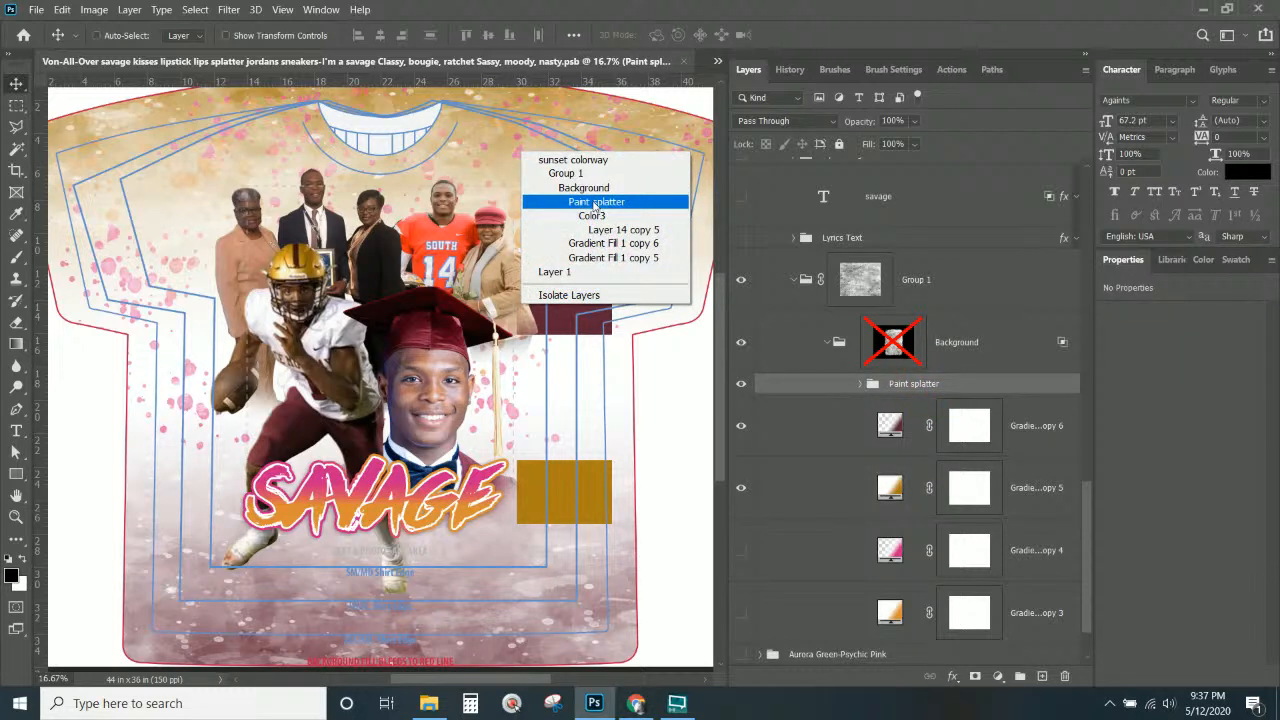
left_click(594, 205)
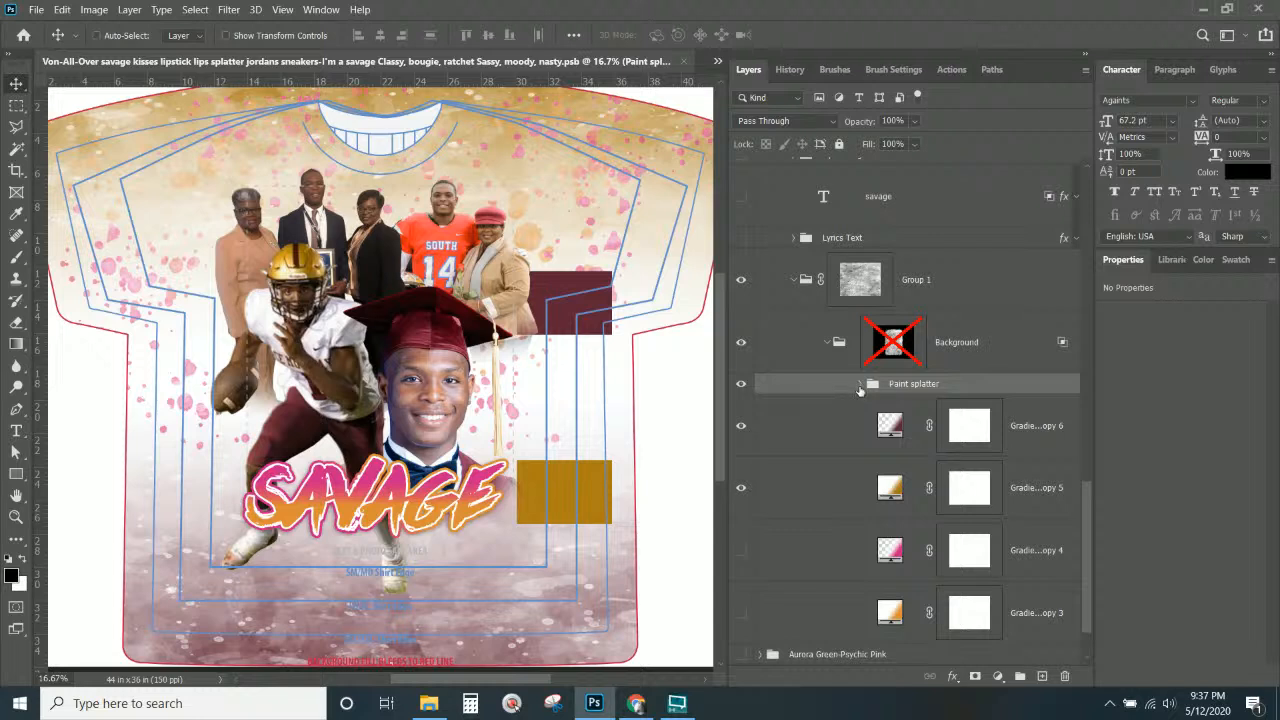
left_click(860, 384)
scroll(870, 380, "down", 1)
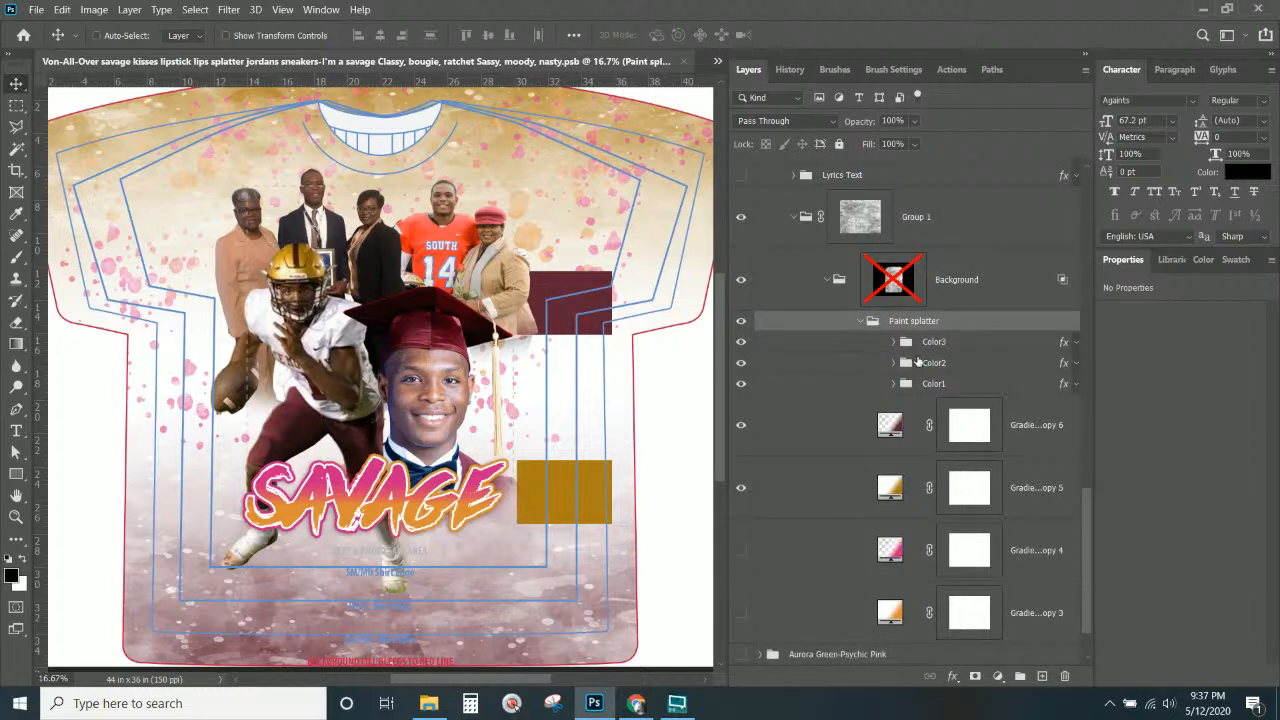
left_click(937, 388)
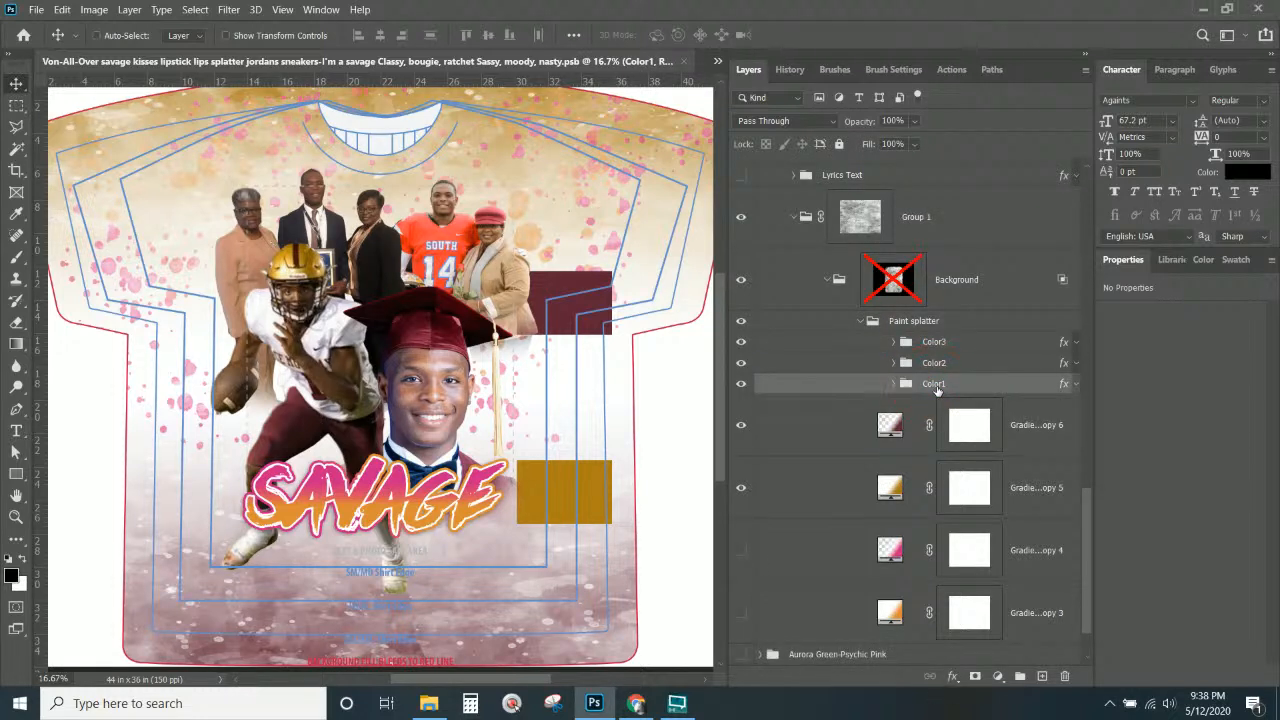
left_click(930, 363)
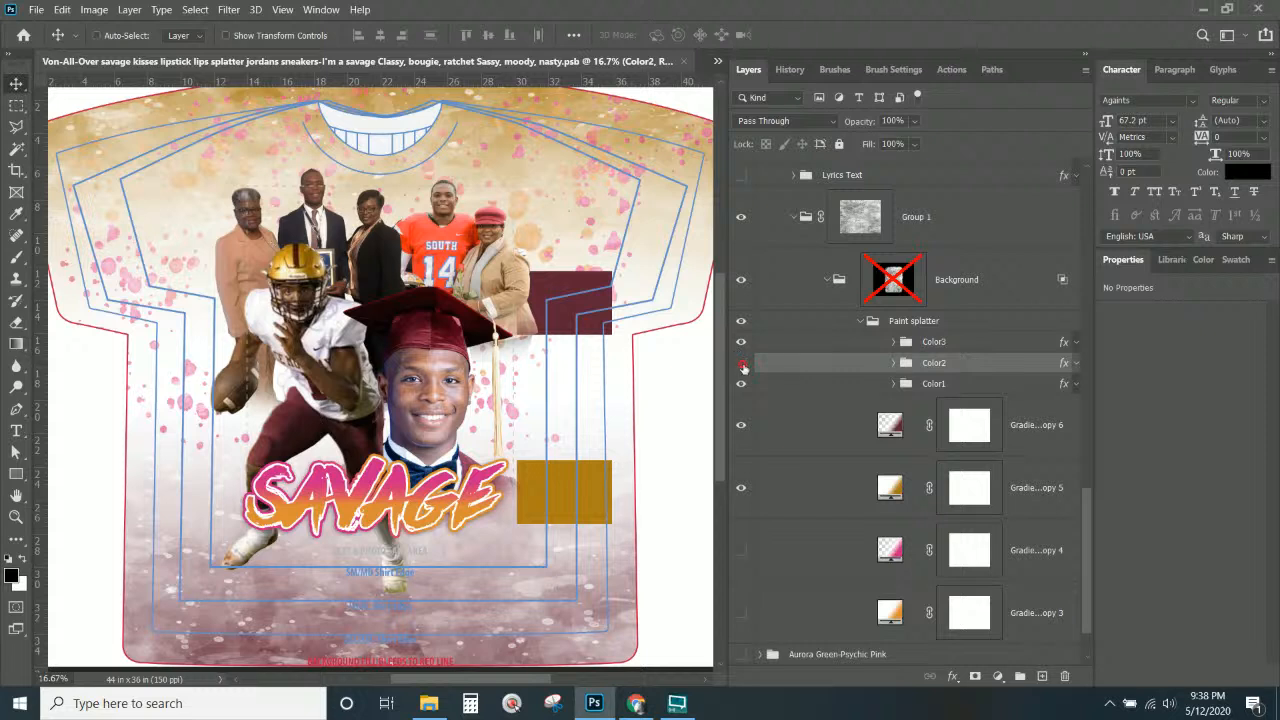
left_click(742, 365)
left_click(742, 365)
left_click(742, 365)
left_click(742, 365)
left_click(741, 342)
left_click(741, 342)
left_click(741, 384)
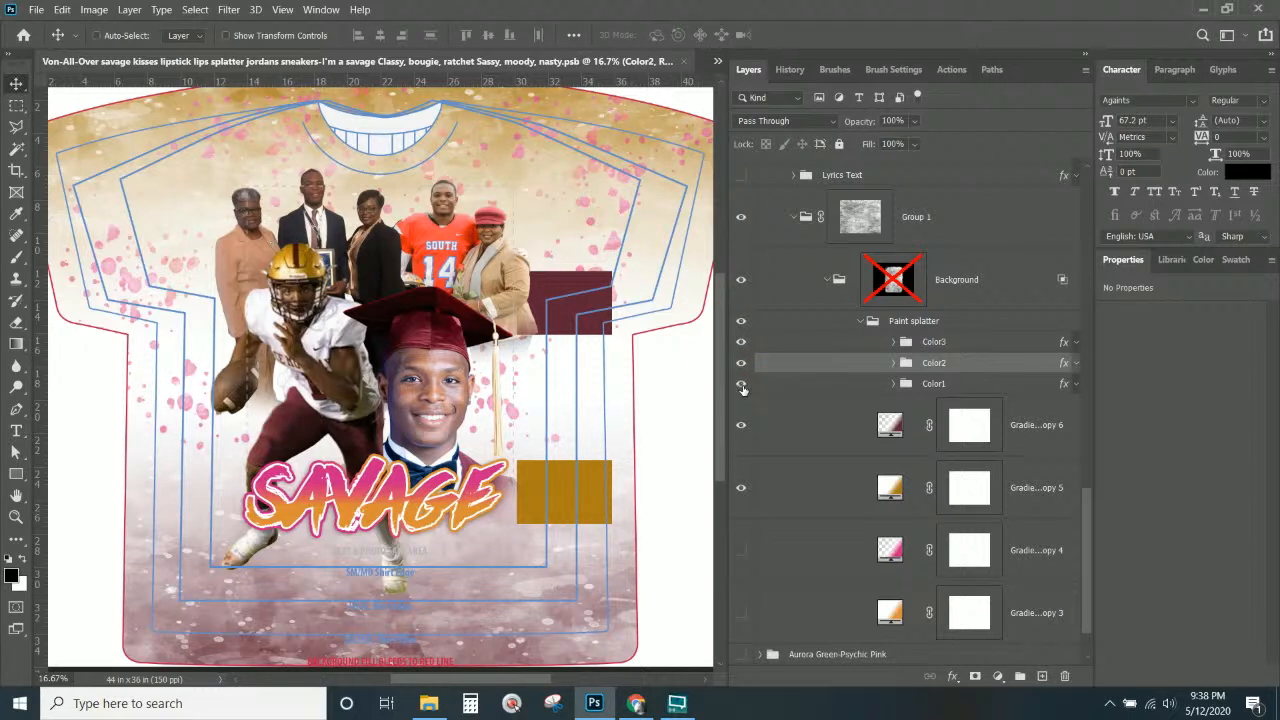
left_click(742, 385)
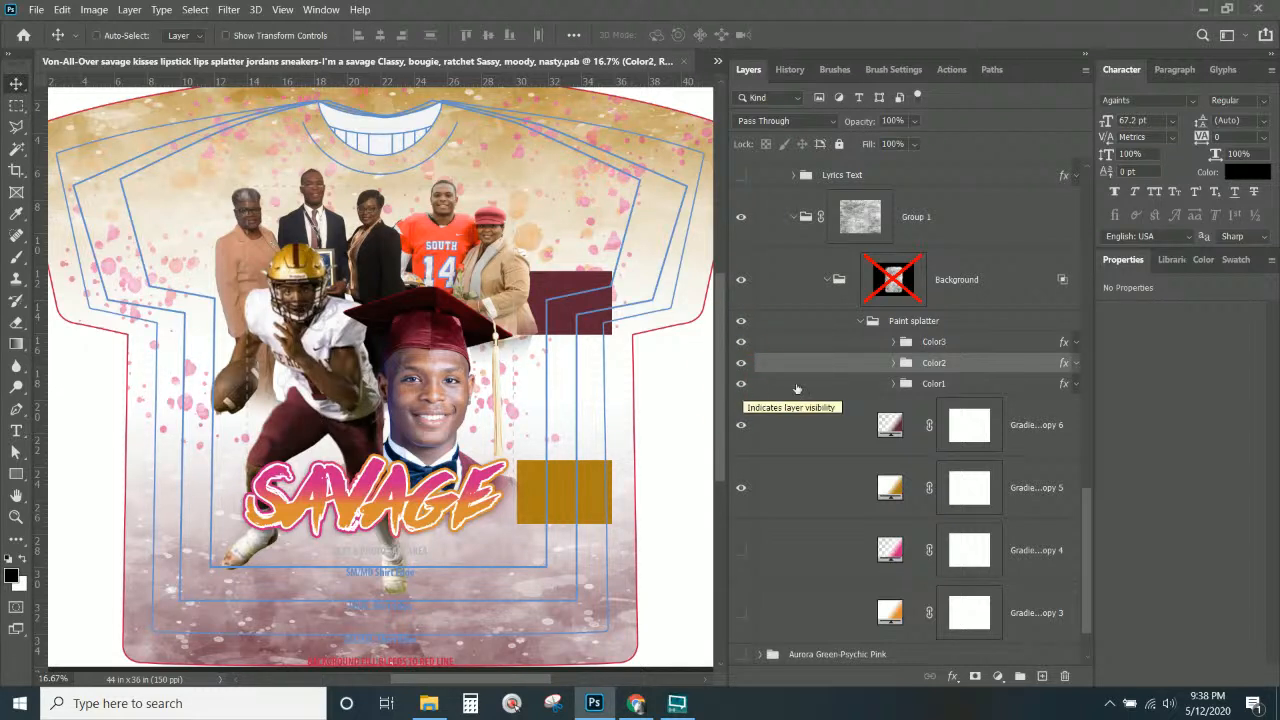
Change Color1's colour overlay to gold sampled from the design.
left_click(984, 390)
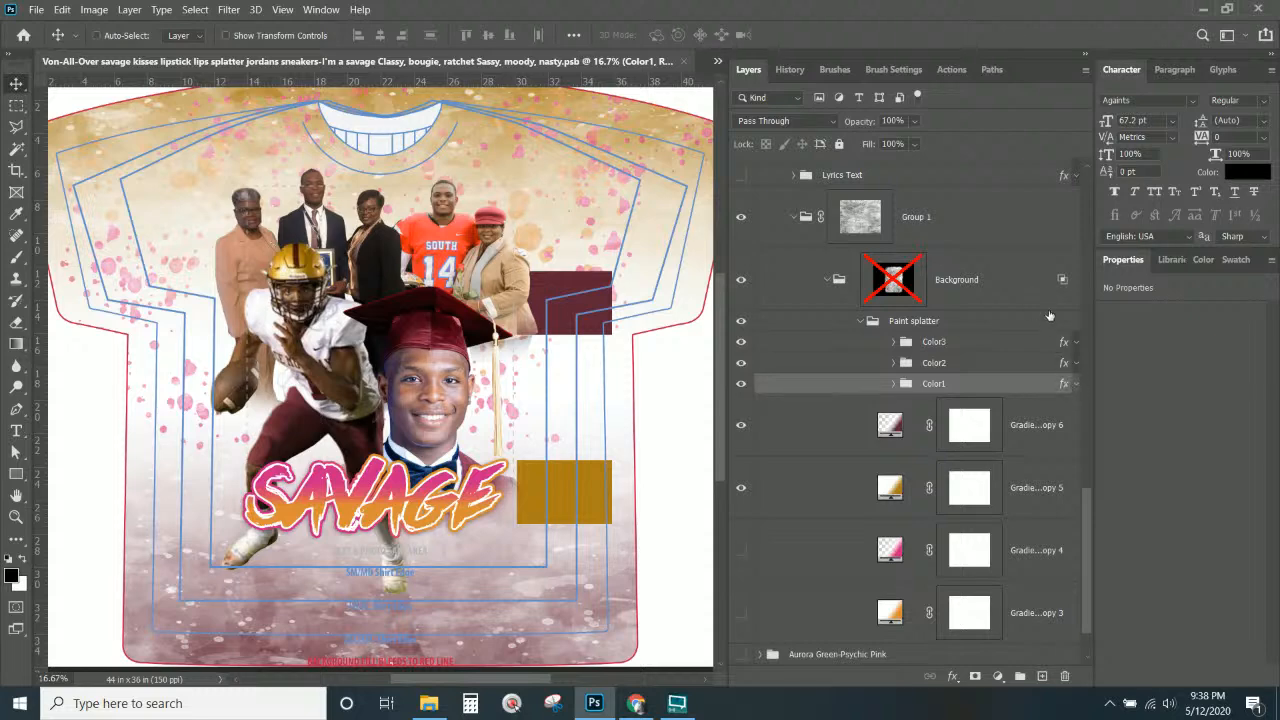
double_click(1065, 385)
left_click(642, 455)
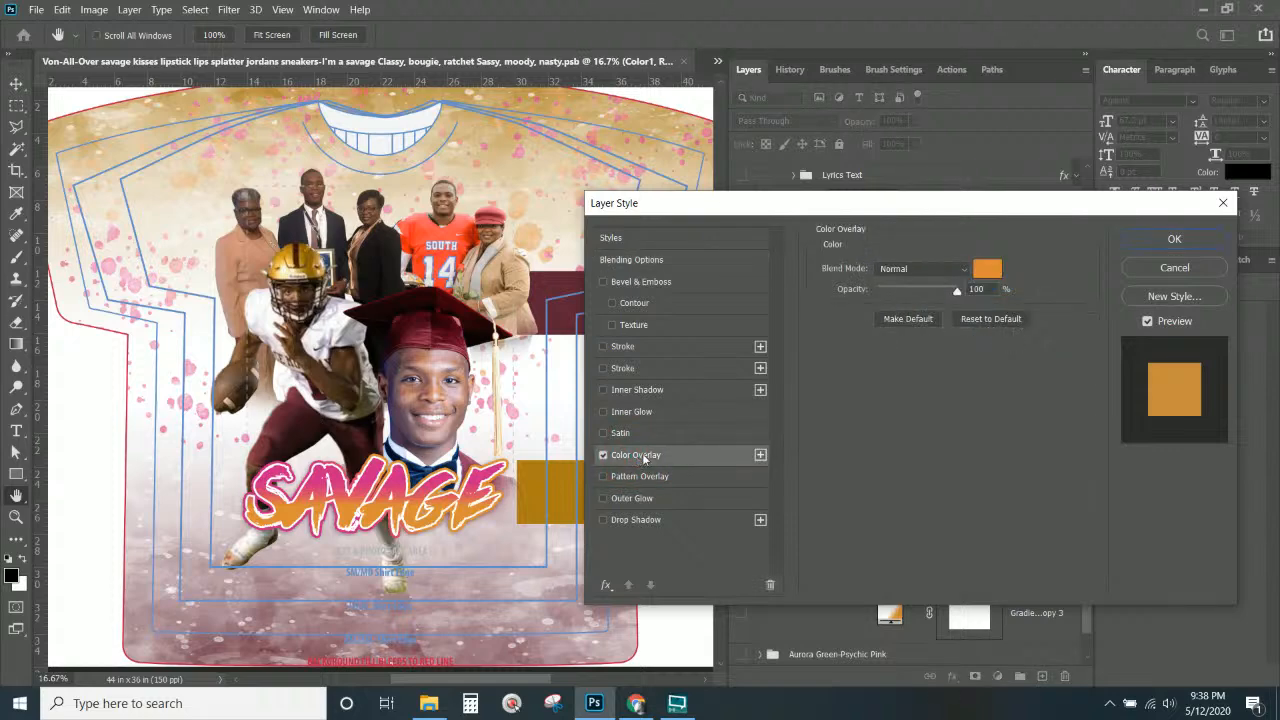
left_click(987, 269)
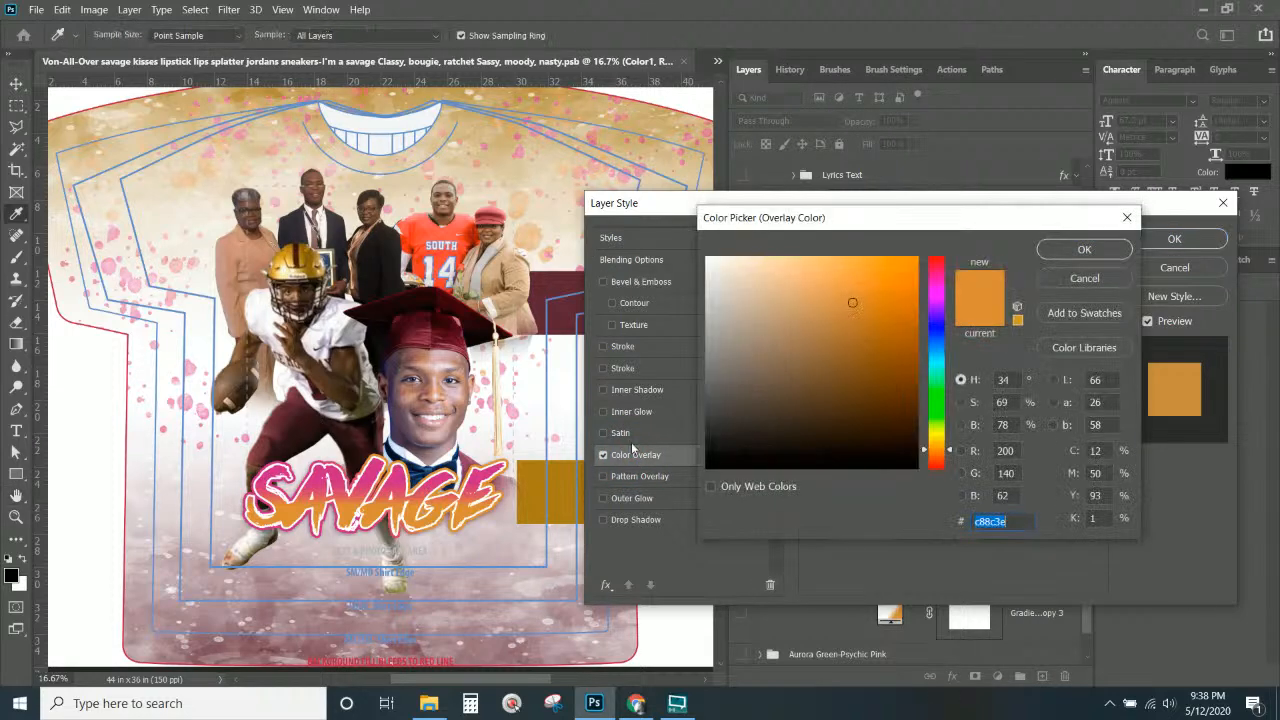
left_click(560, 475)
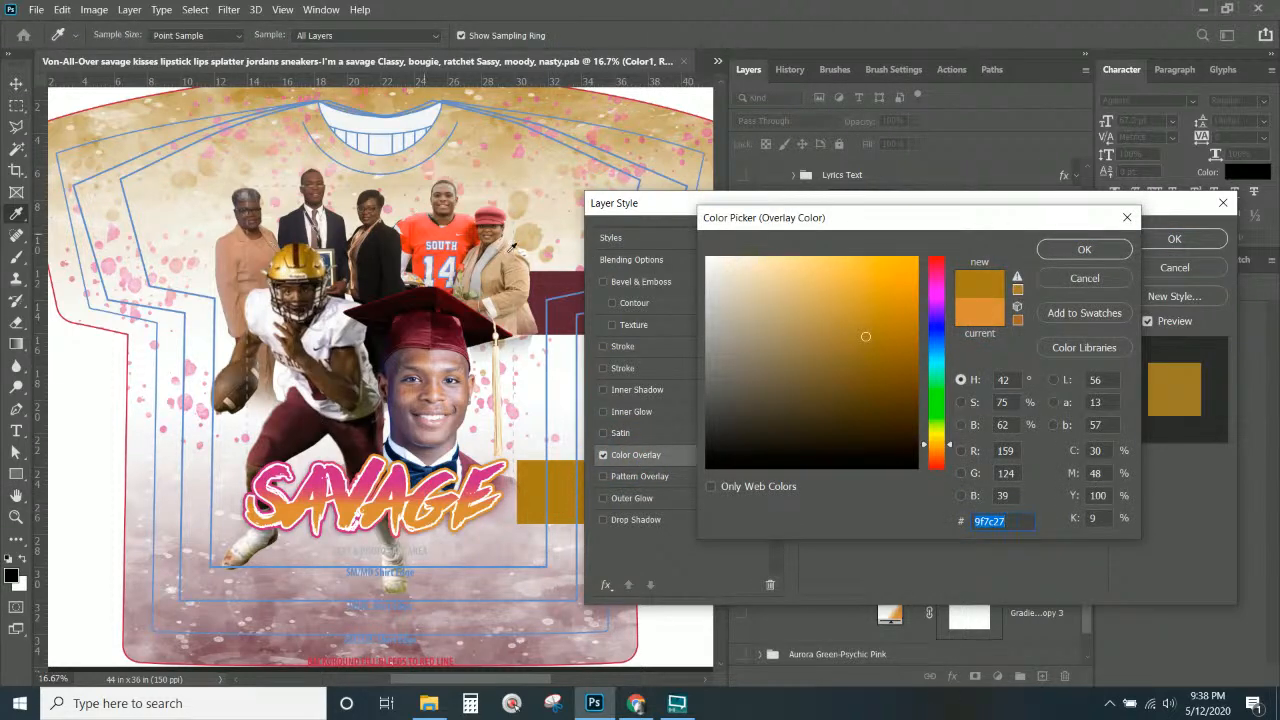
left_click(1088, 247)
left_click(1160, 246)
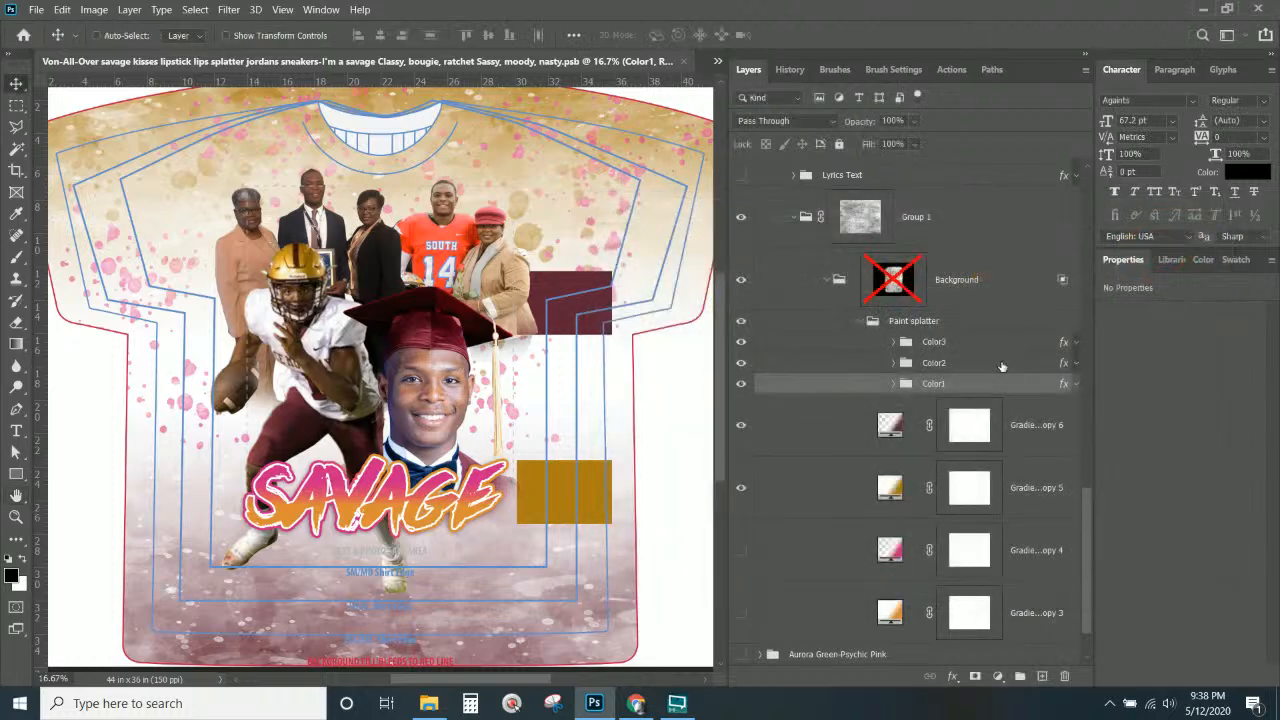
Change Color2's colour overlay to a darker maroon.
double_click(1063, 362)
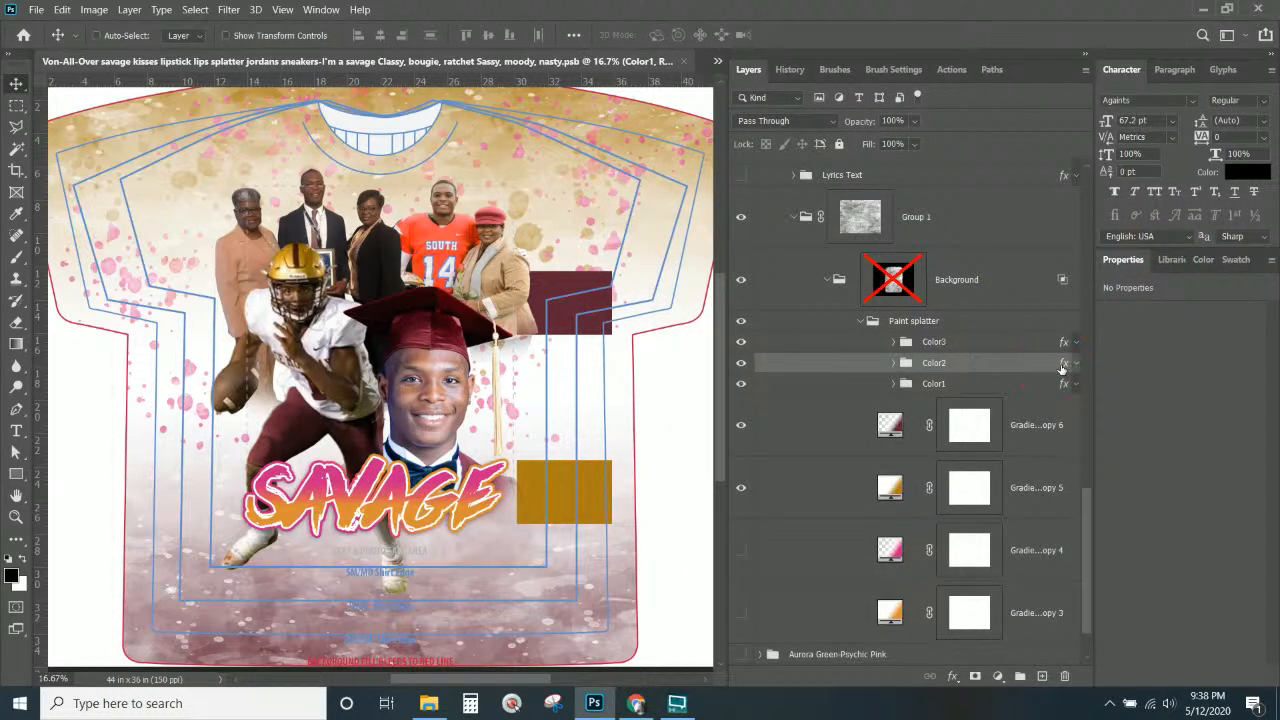
left_click(640, 455)
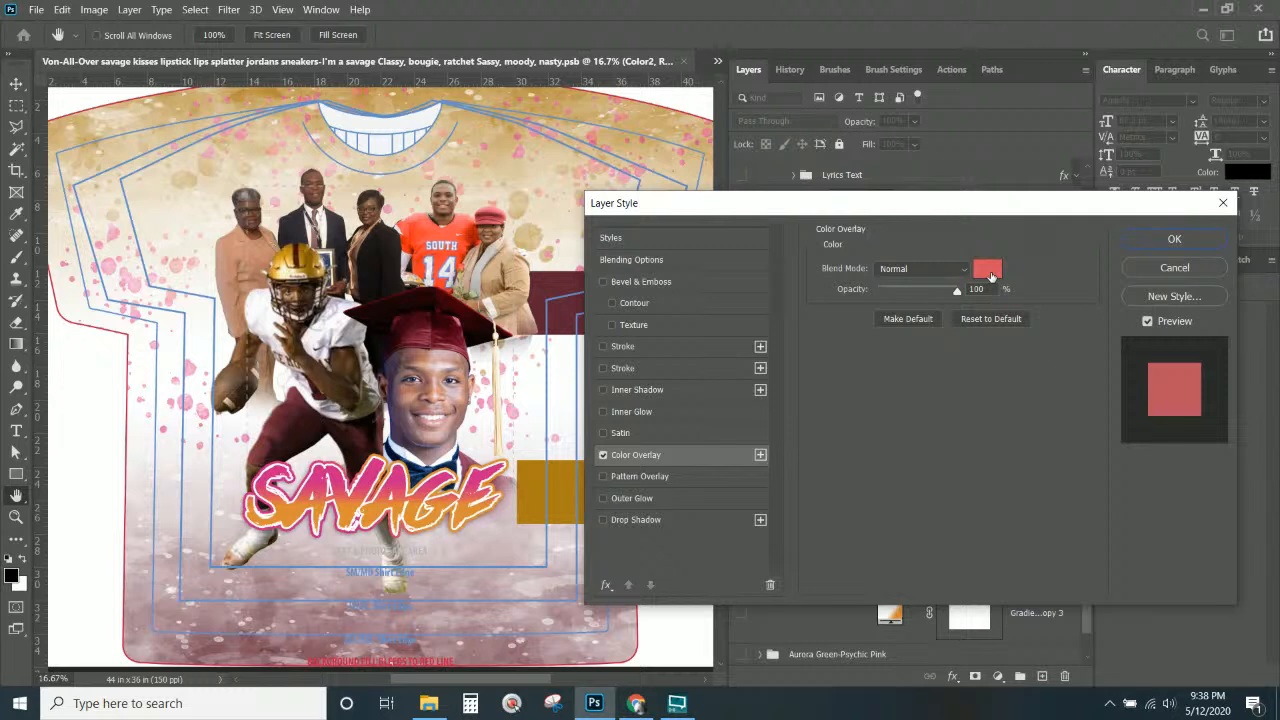
left_click(988, 270)
left_click_drag(715, 398, 708, 468)
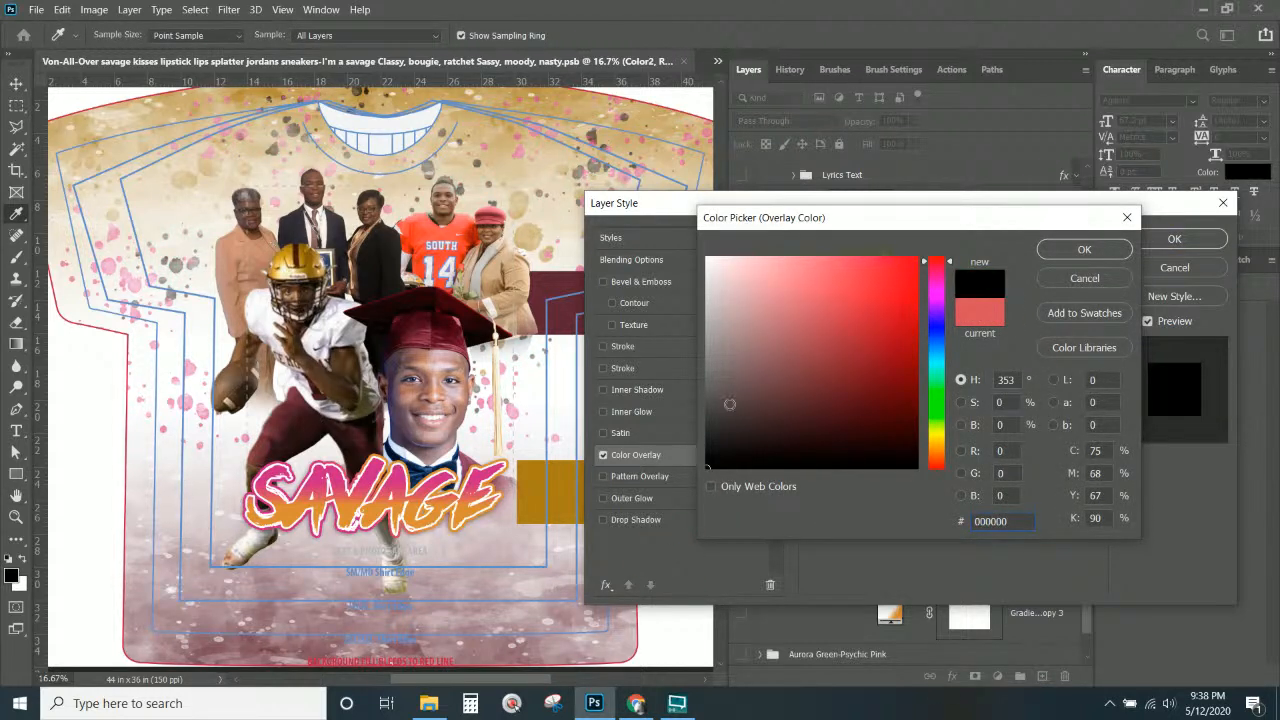
left_click_drag(730, 405, 520, 157)
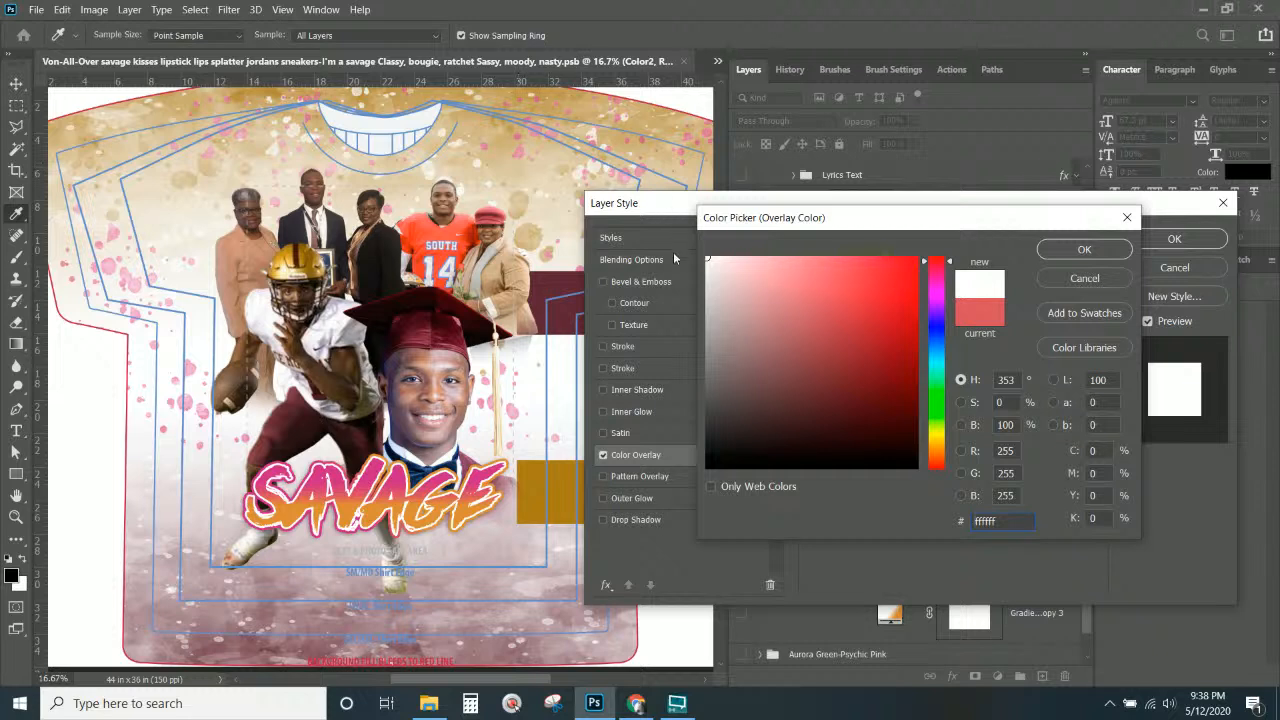
left_click(571, 283)
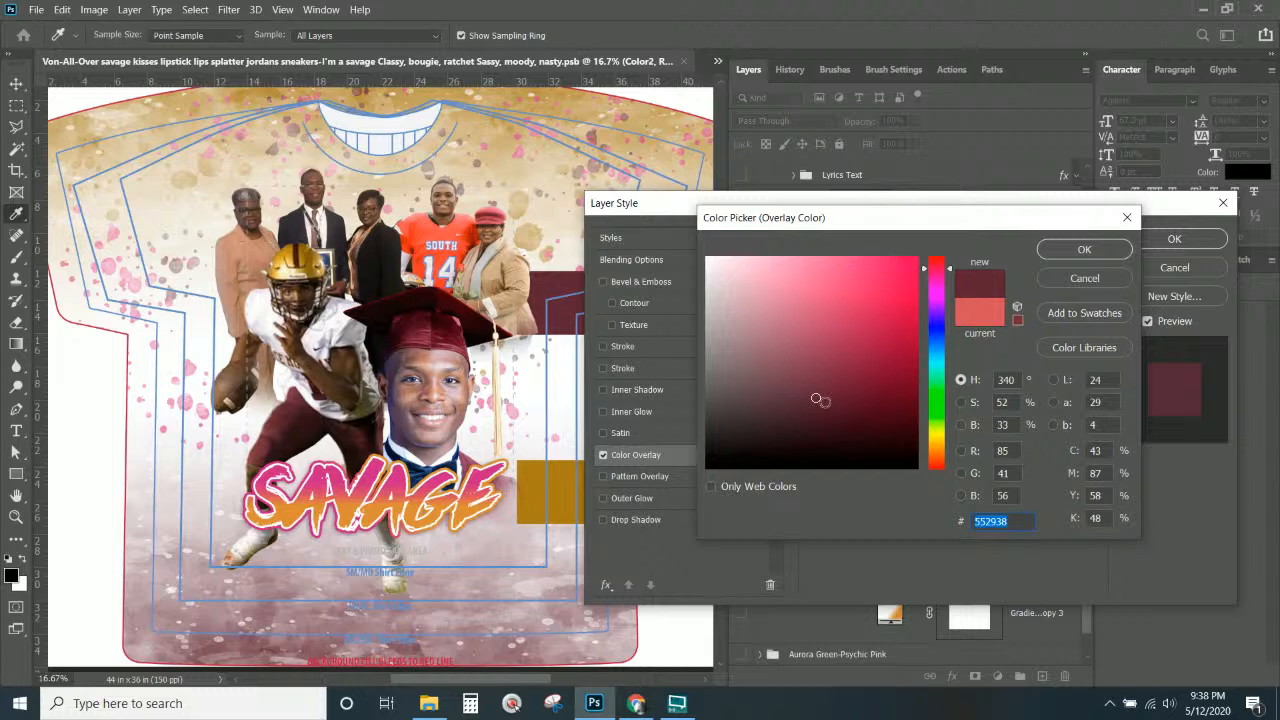
left_click(876, 418)
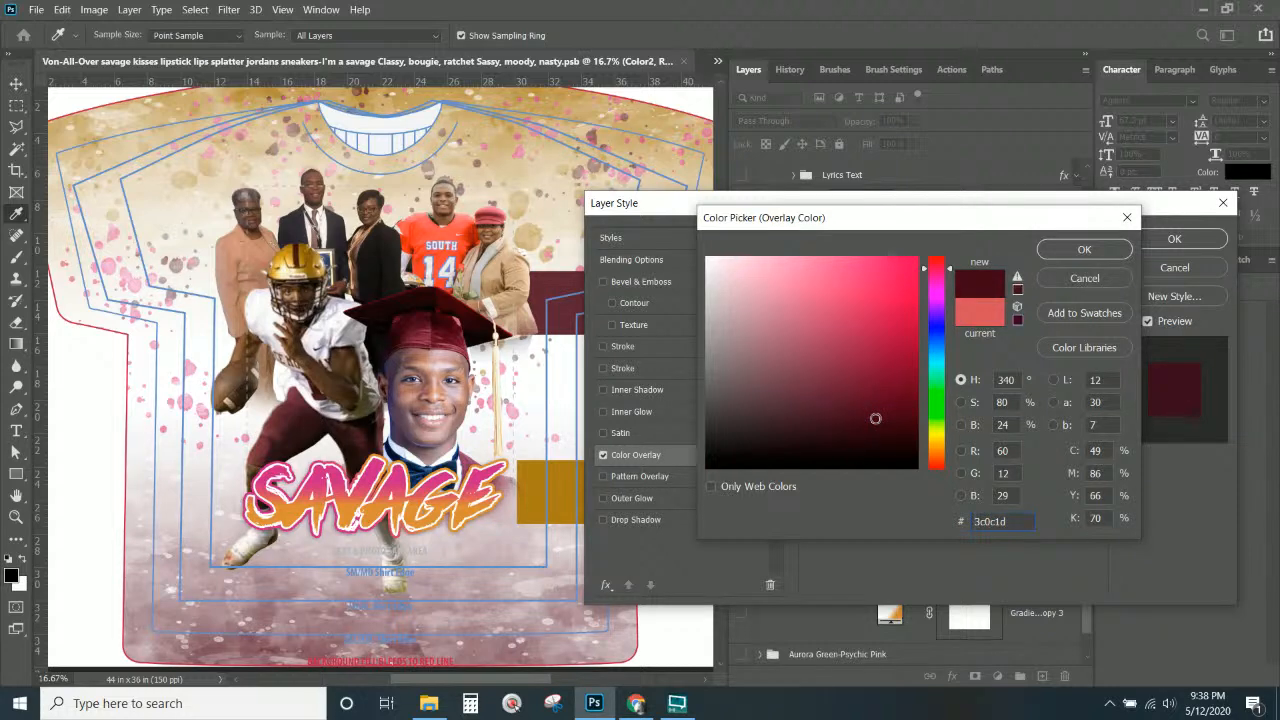
left_click(1062, 249)
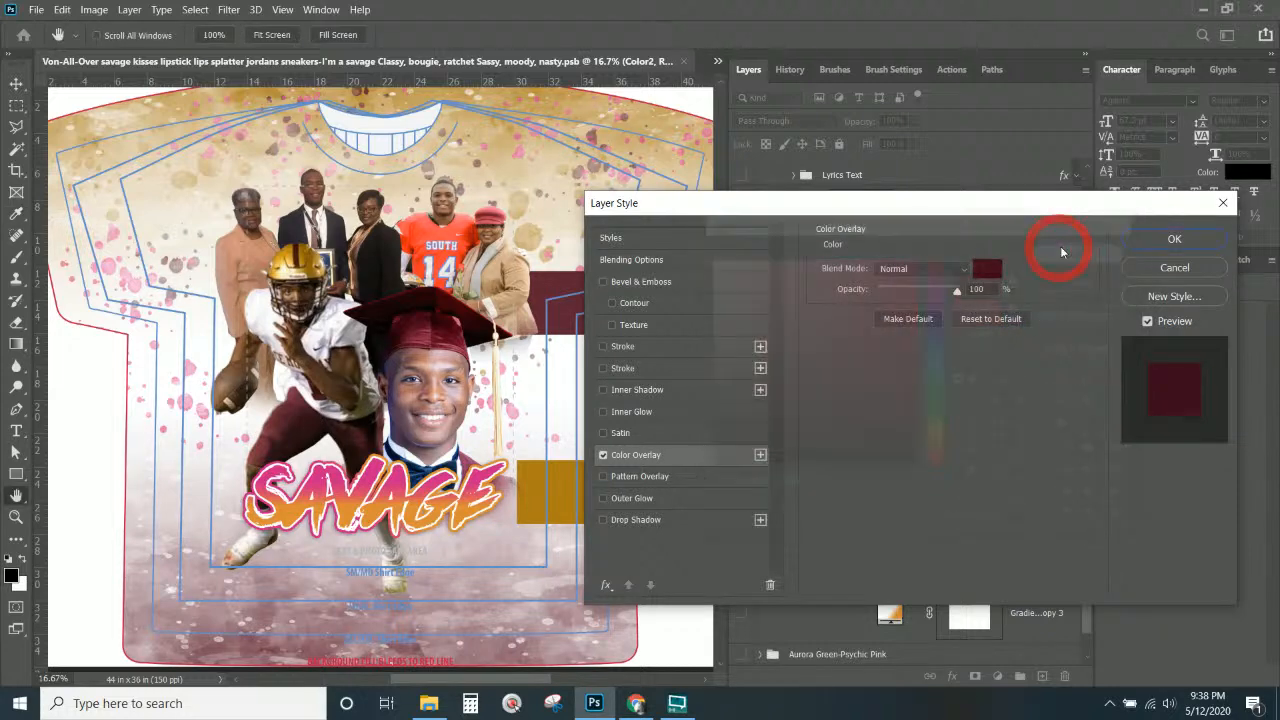
left_click(1174, 239)
Change Color3's colour overlay to maroon #552938 sampled from the maroon rectangle.
left_click(950, 342)
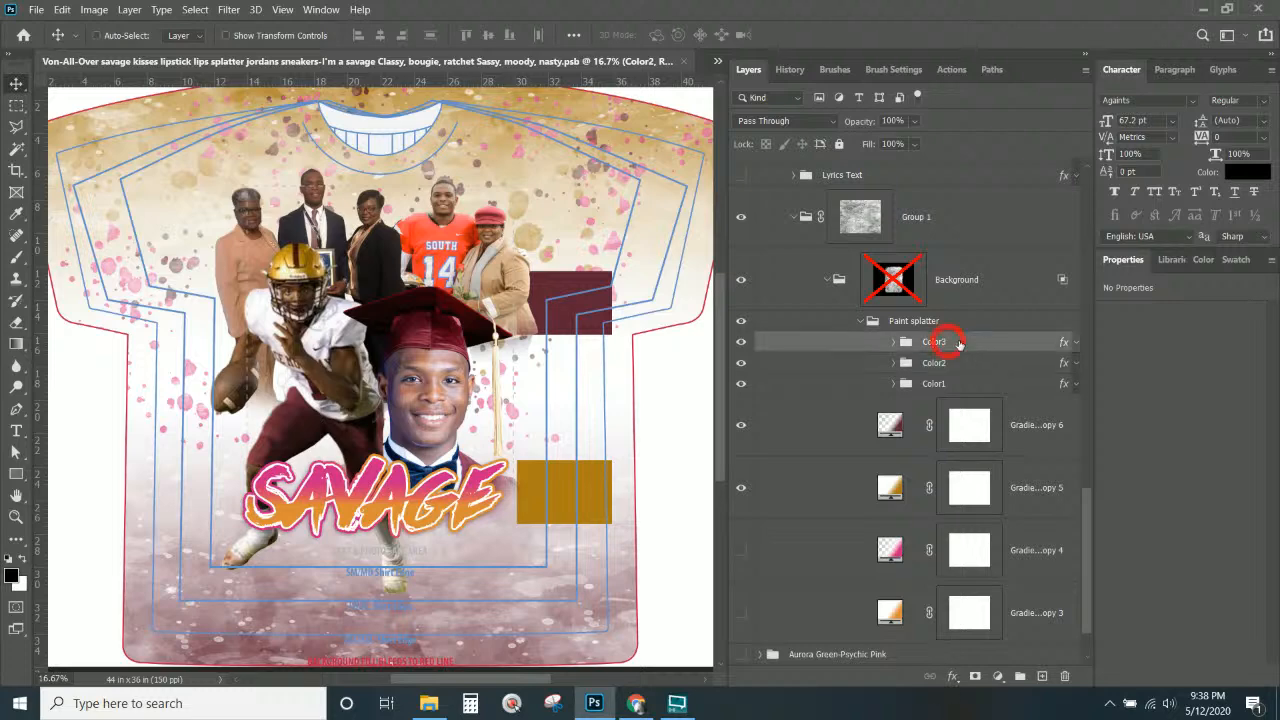
double_click(1062, 345)
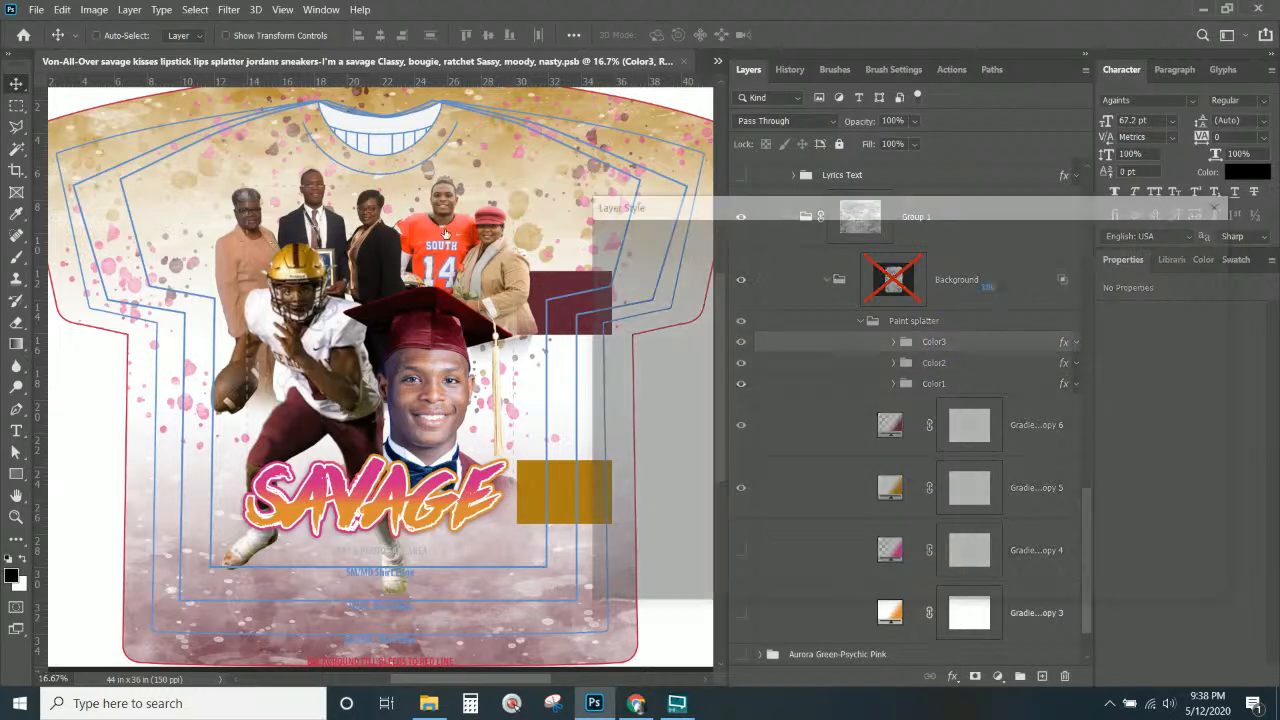
left_click(672, 455)
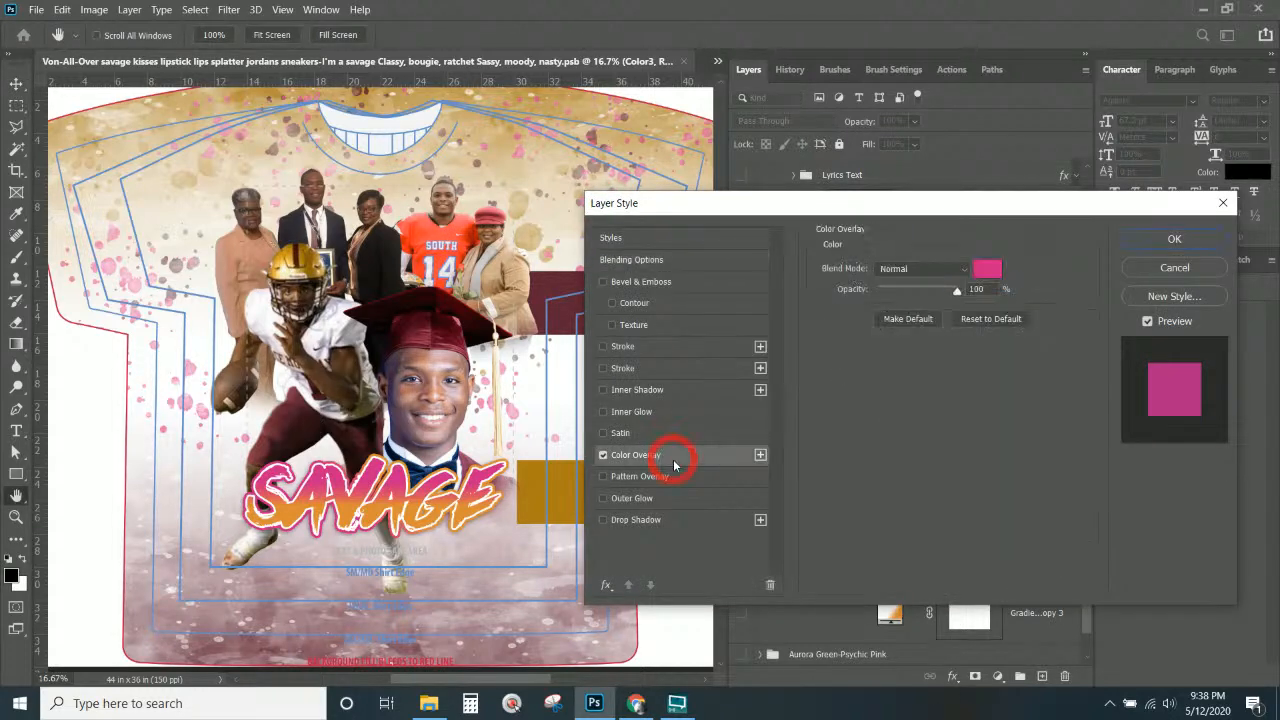
left_click_drag(983, 217, 1125, 237)
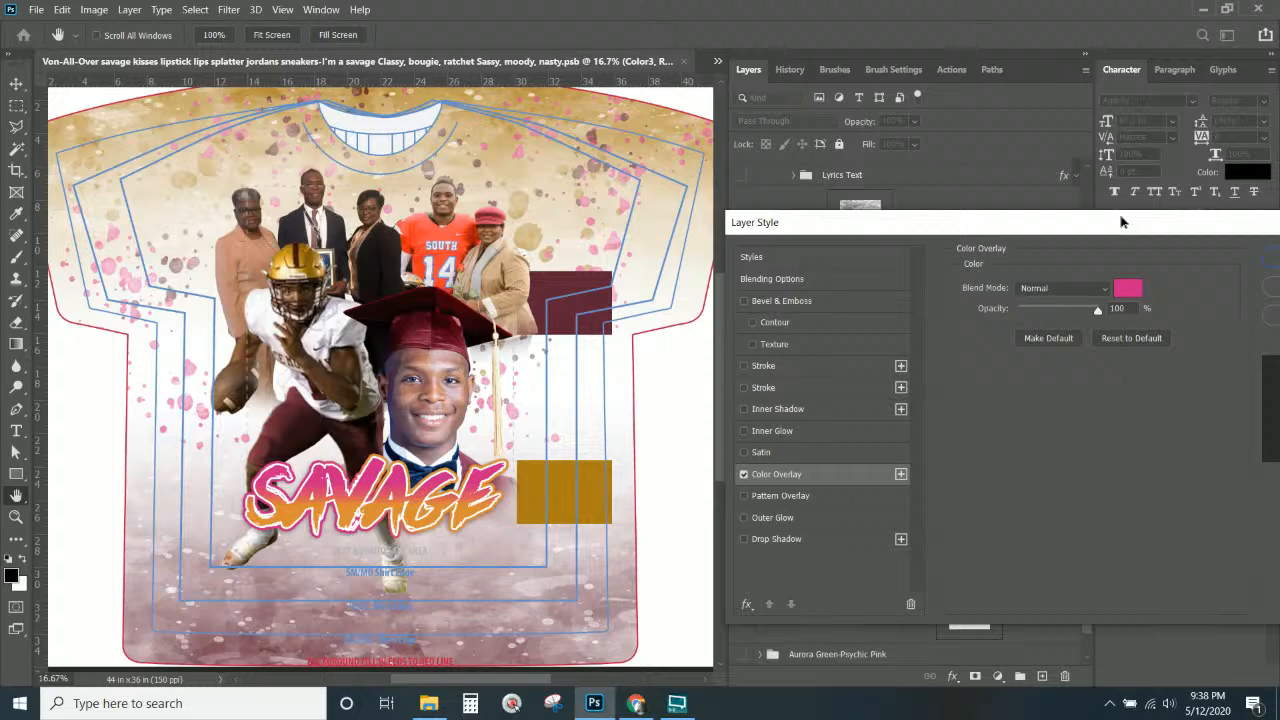
left_click(1127, 290)
left_click(550, 274)
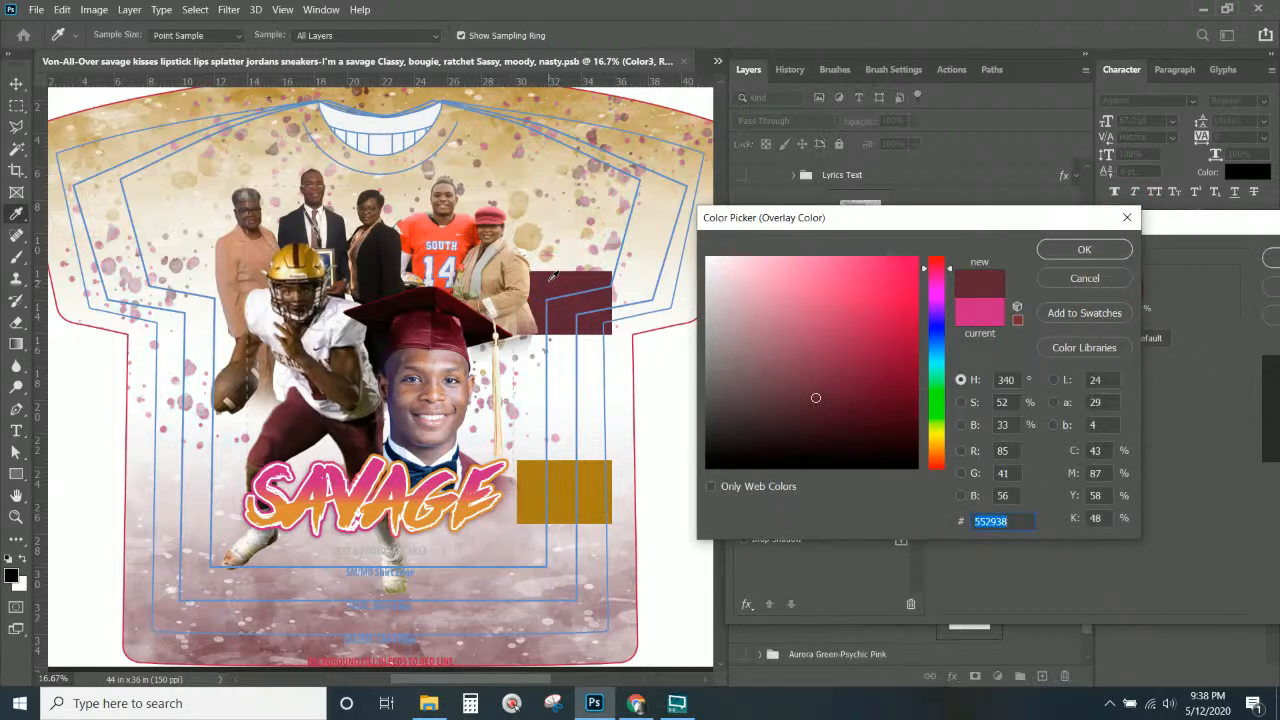
left_click(1058, 251)
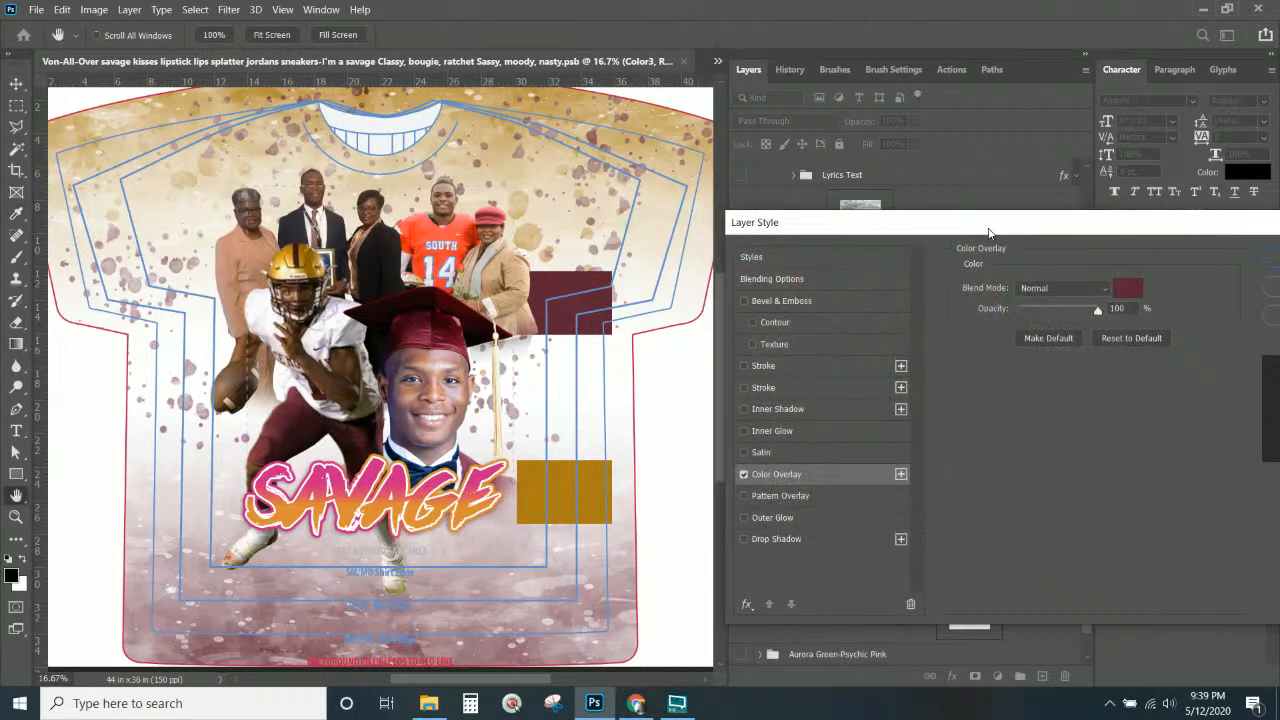
left_click_drag(881, 220, 514, 191)
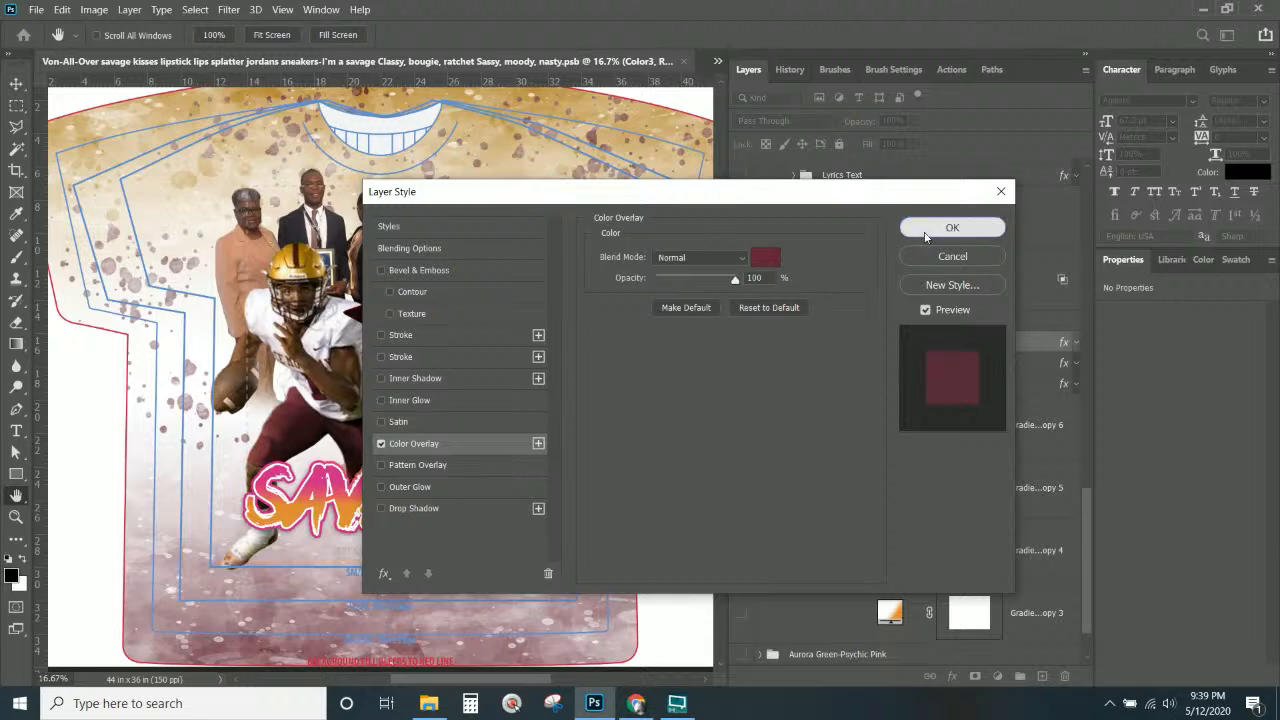
left_click(951, 226)
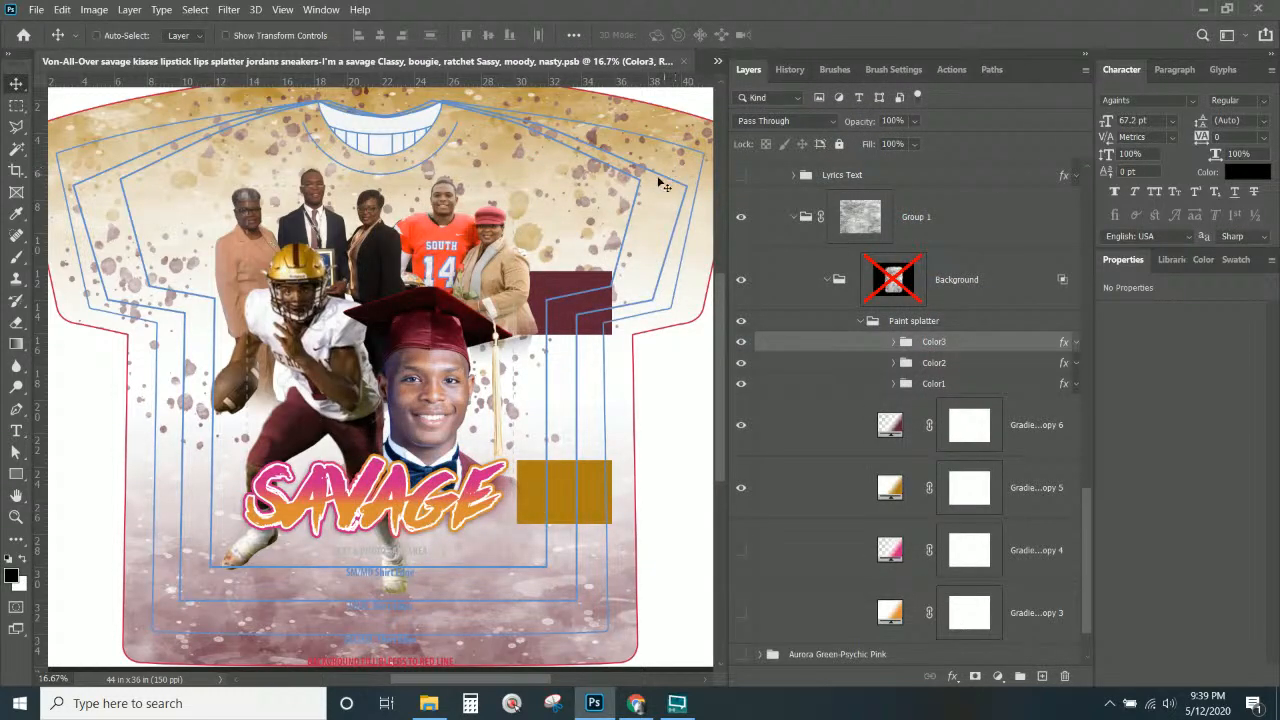
Select the savage copy text layer and review its stroke effects in Layer Style.
right_click(475, 503)
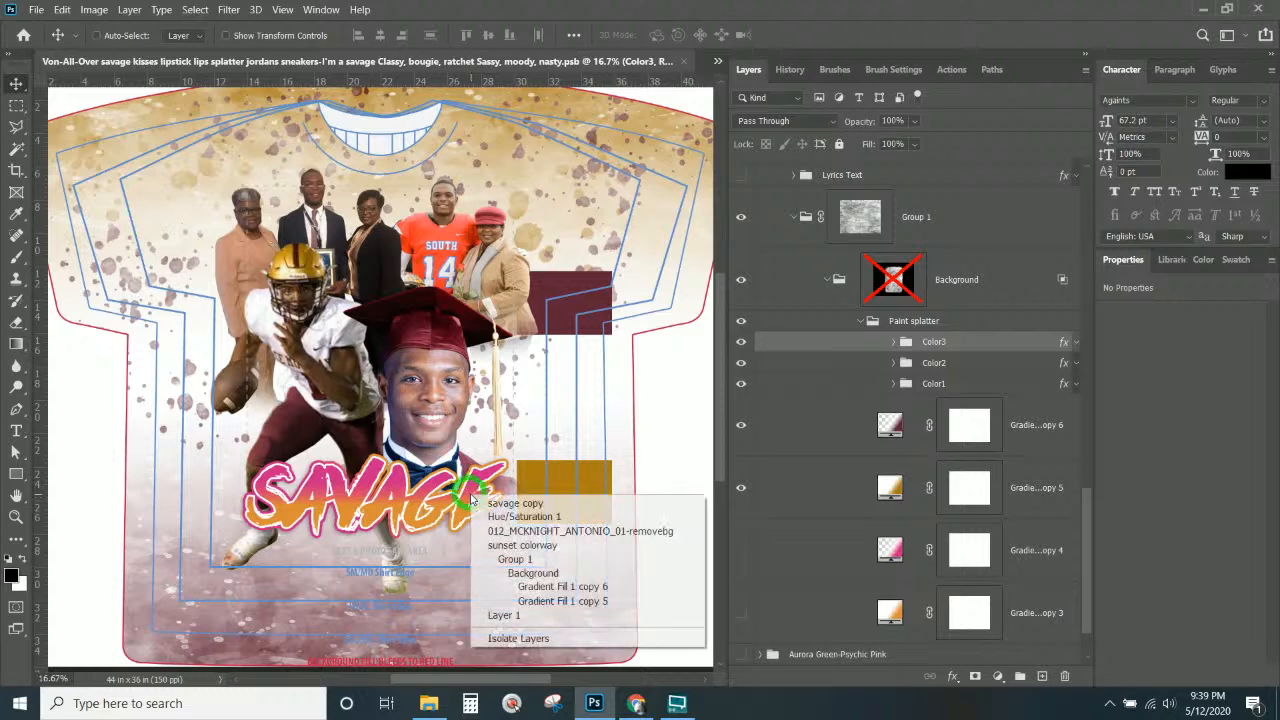
left_click(508, 497)
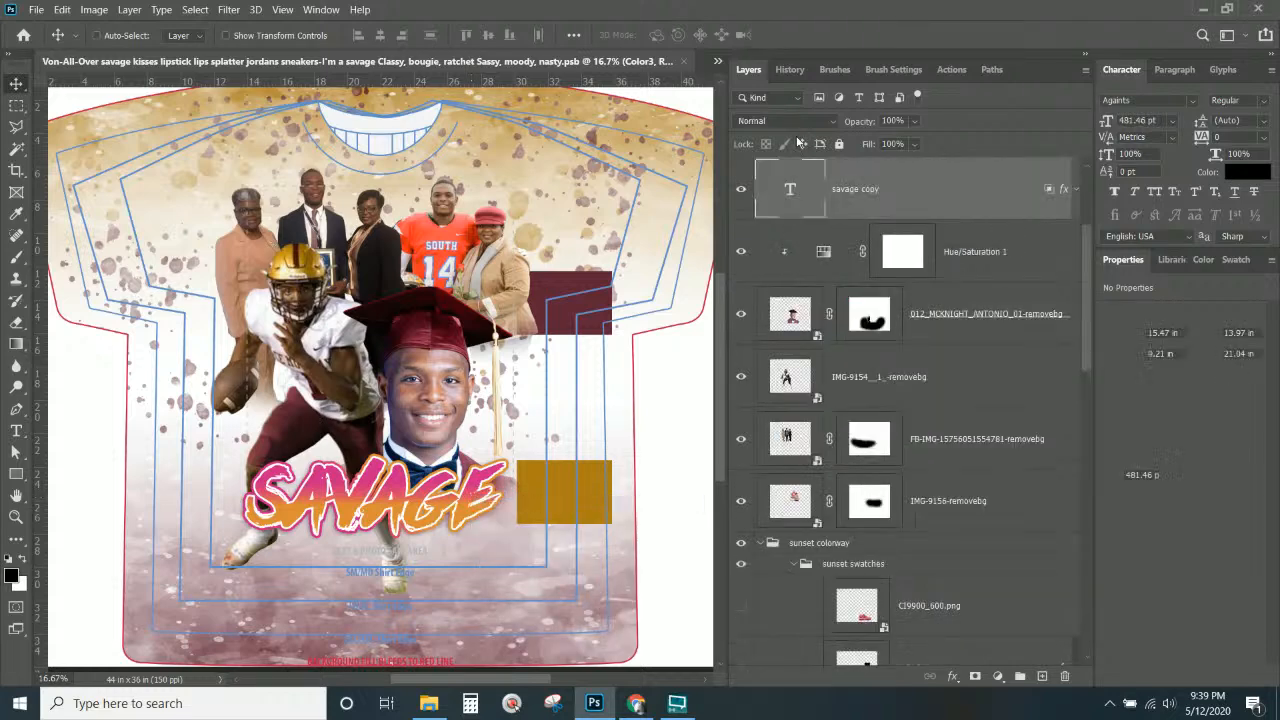
double_click(1065, 193)
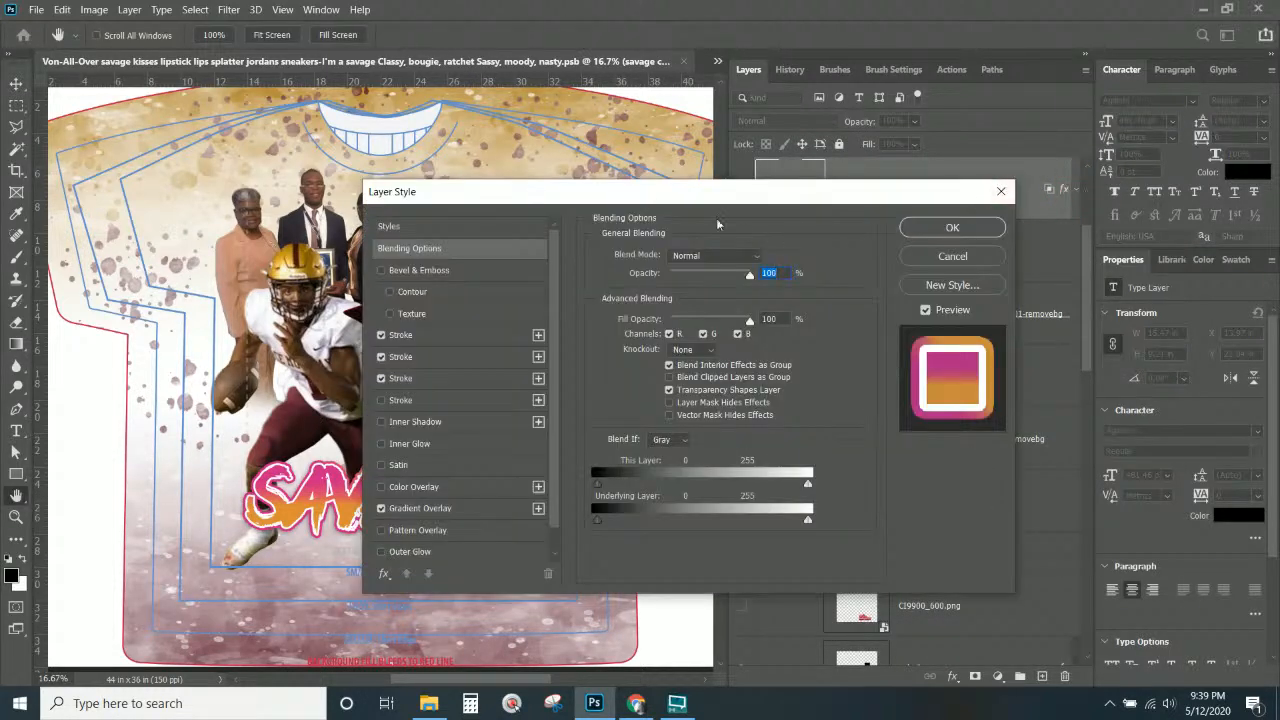
left_click_drag(714, 198, 936, 131)
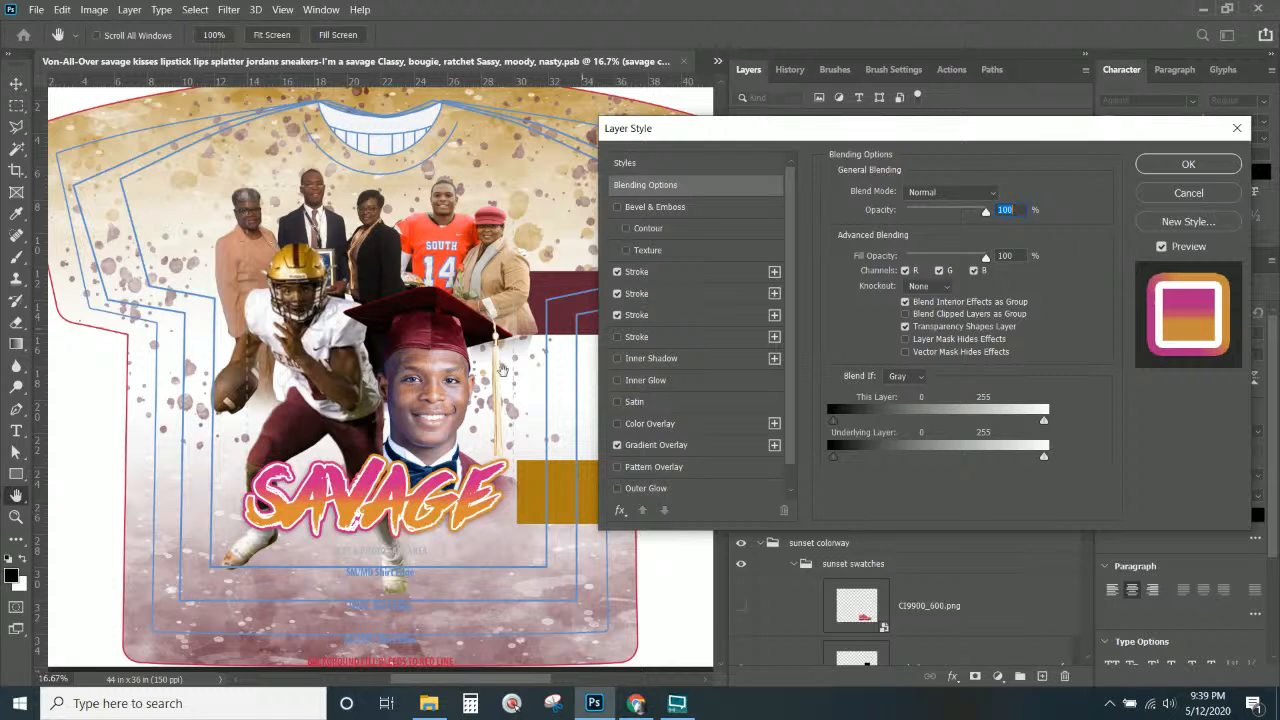
left_click(666, 276)
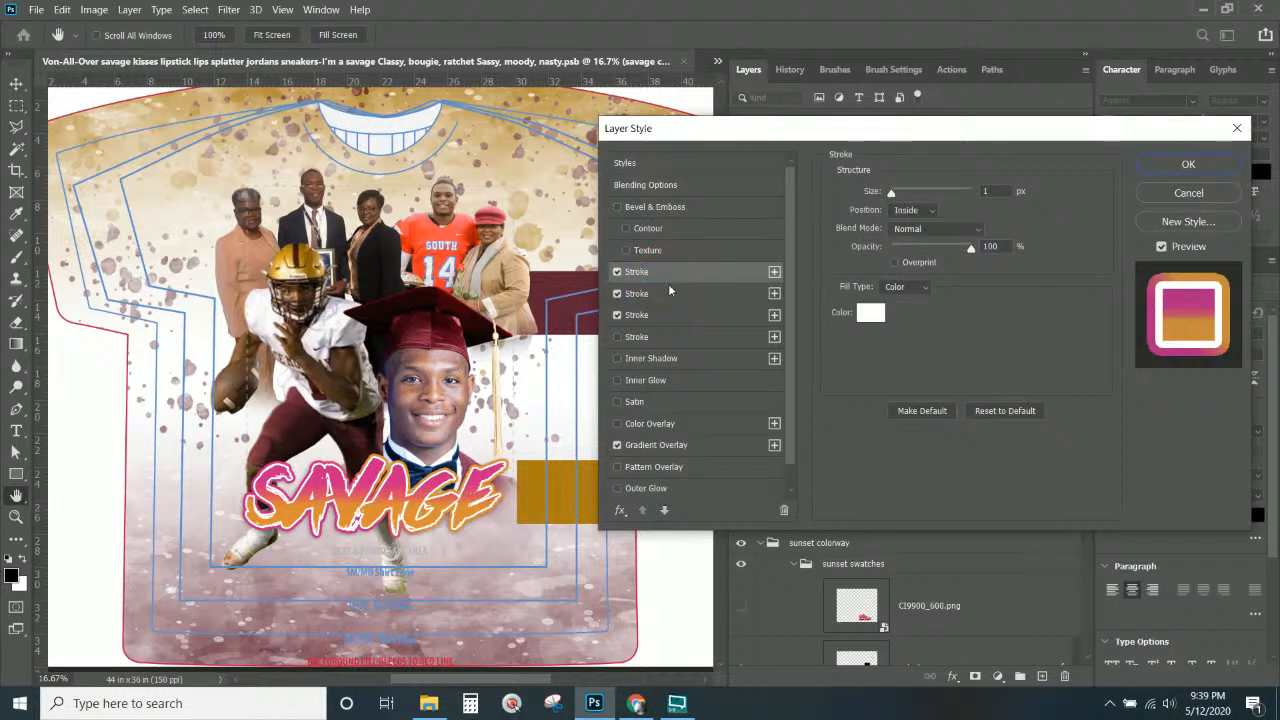
left_click(670, 292)
left_click(672, 272)
left_click(674, 292)
left_click(673, 318)
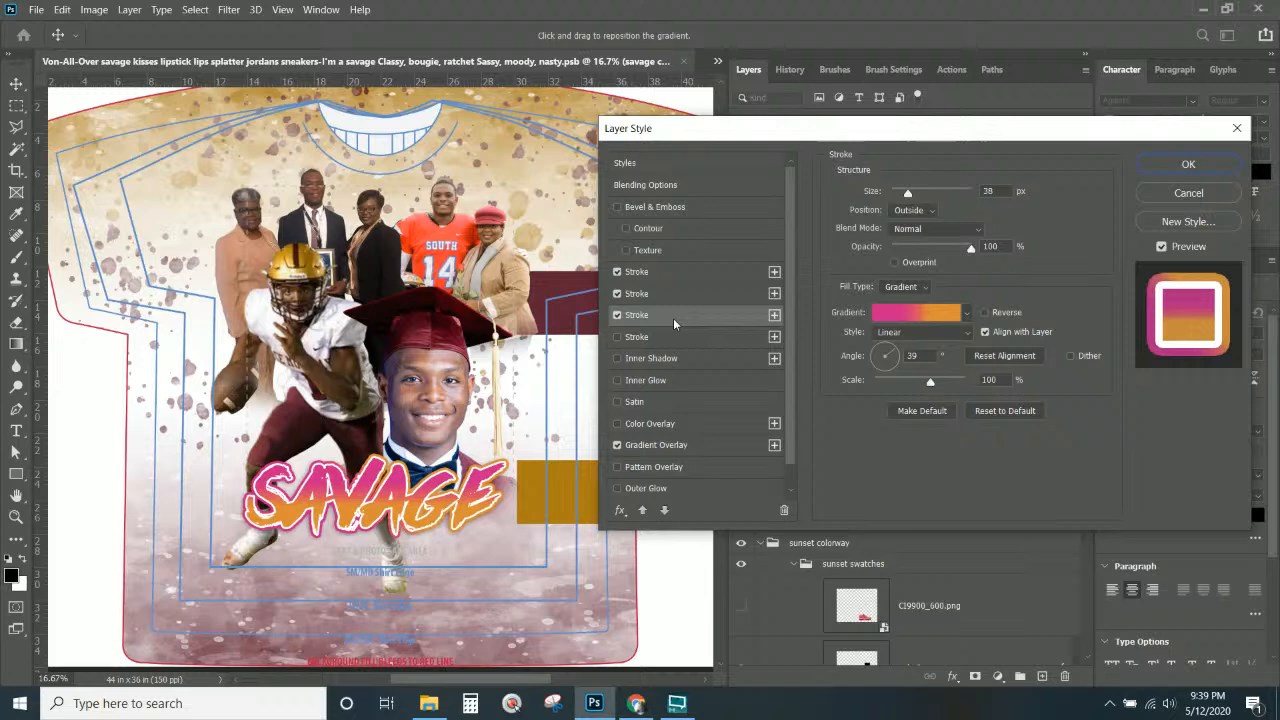
Make the stroke gradient orange to maroon: recolour the end stop, delete the middle stop, move maroon to ~66%, save as a preset.
left_click(930, 321)
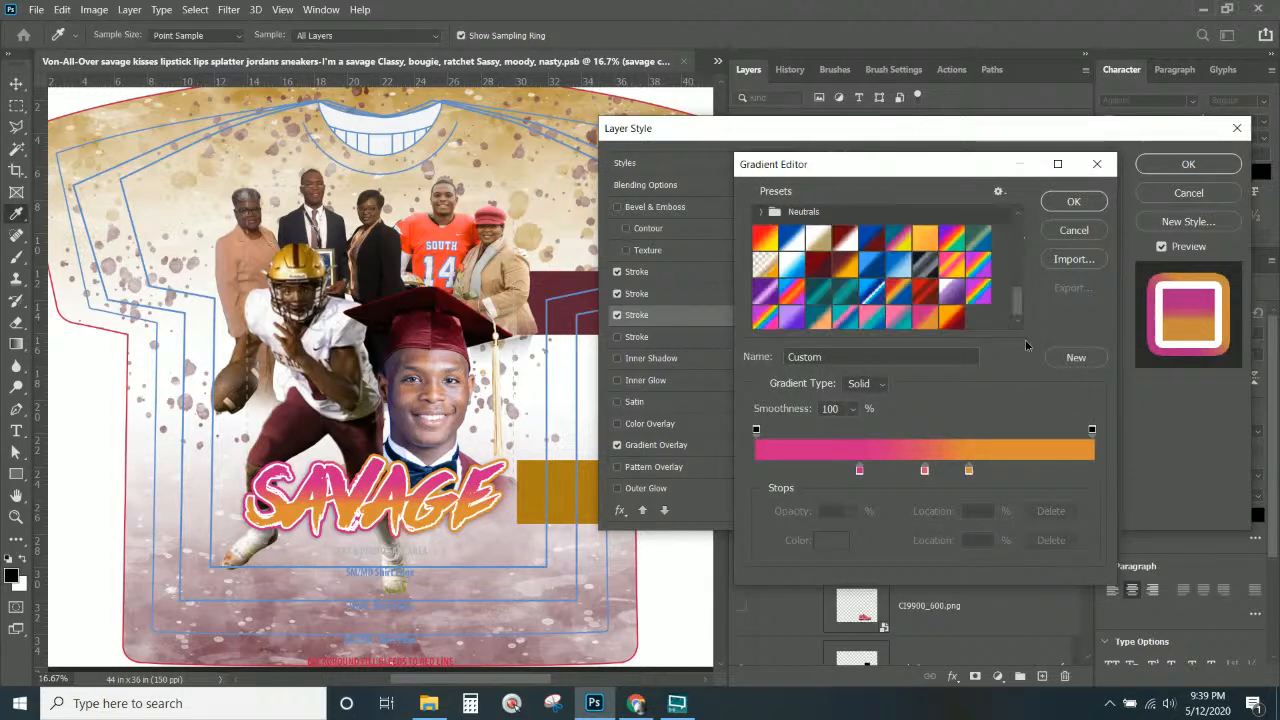
left_click(950, 320)
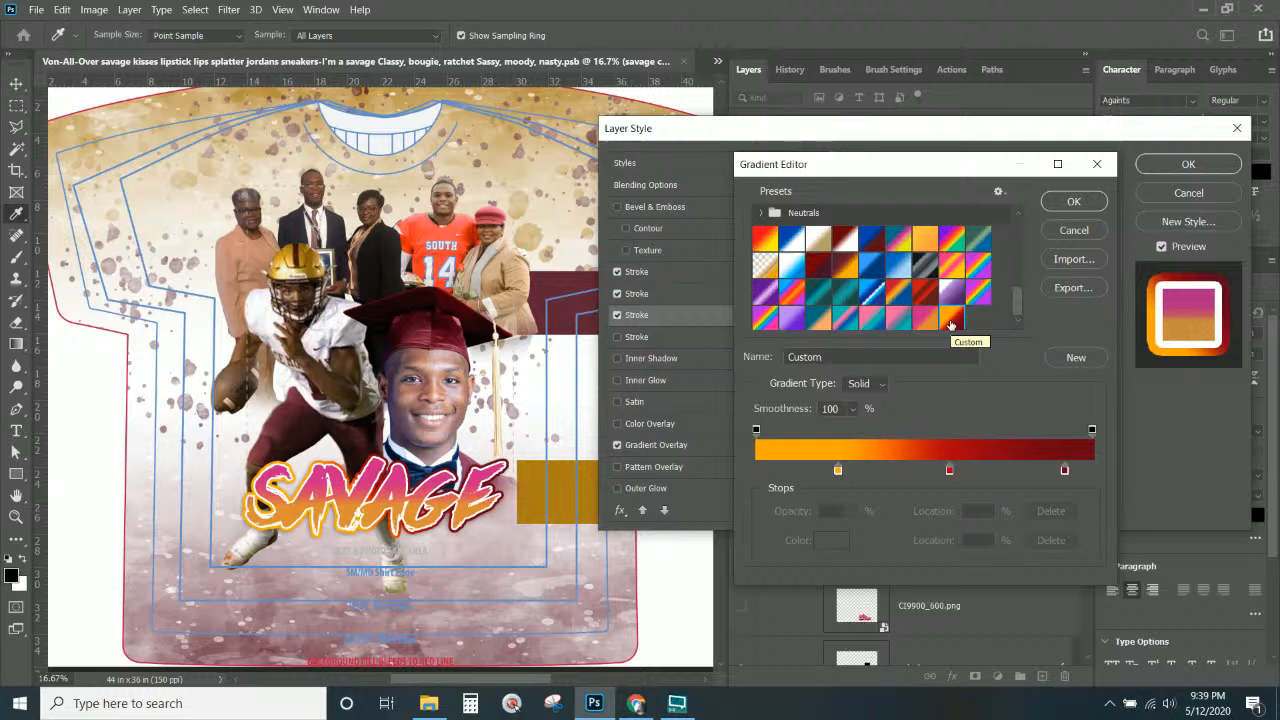
left_click(838, 472)
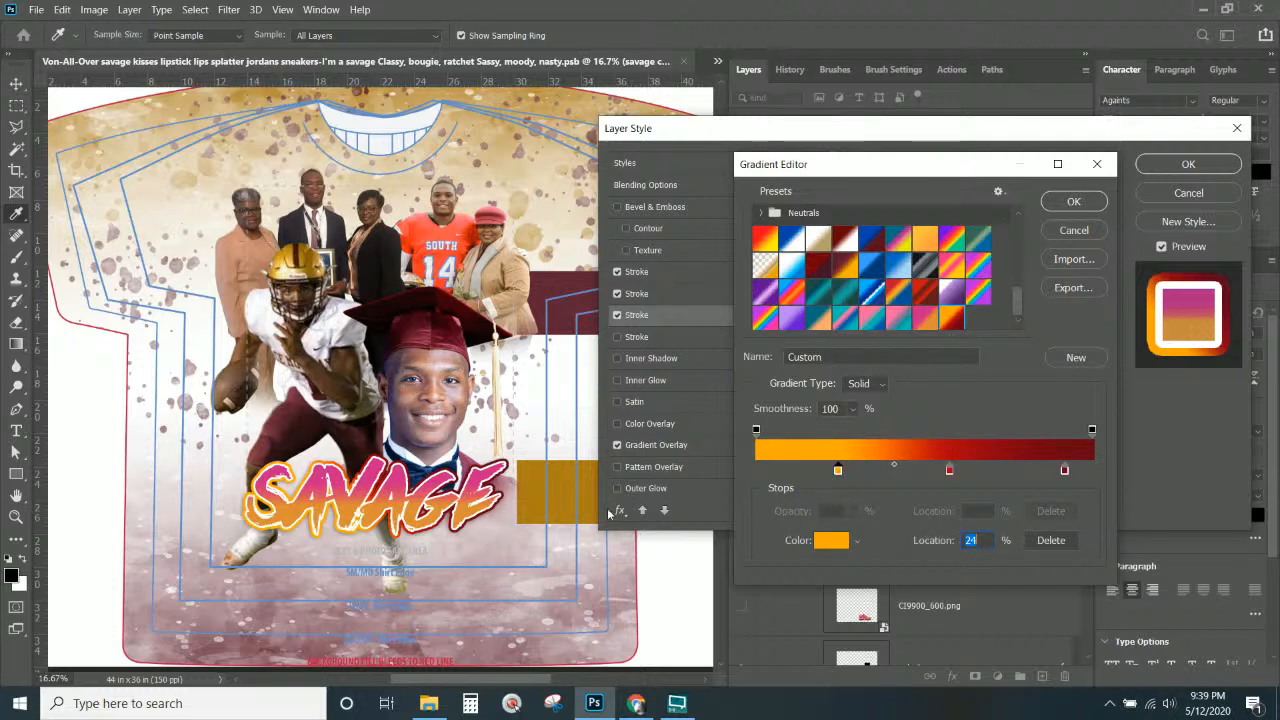
left_click(661, 447)
left_click(1064, 470)
left_click(560, 270)
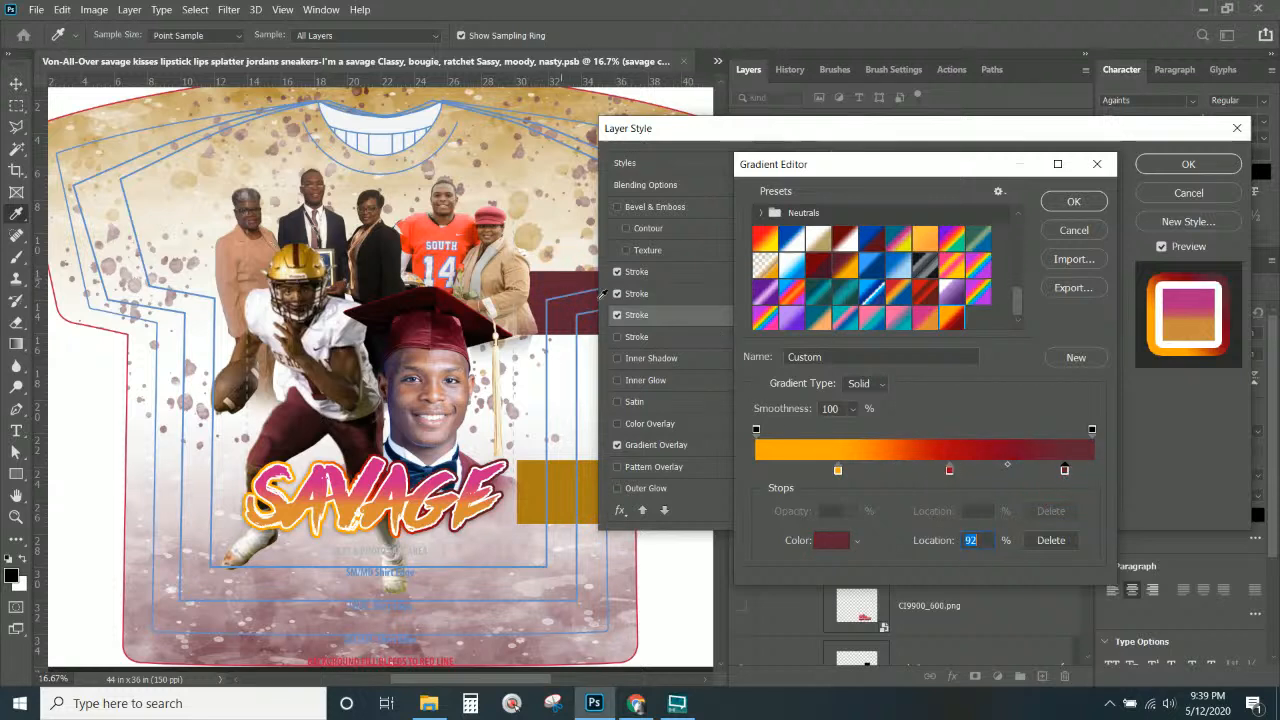
left_click(949, 470)
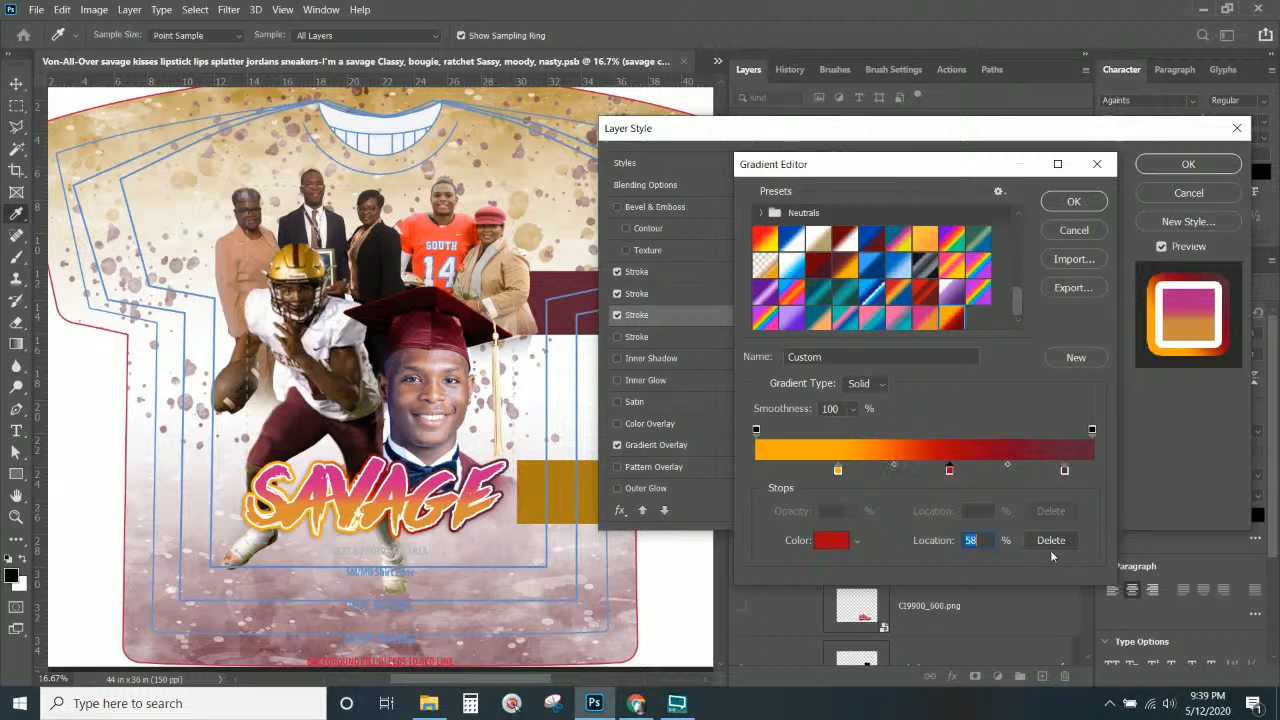
left_click(1050, 540)
left_click_drag(1064, 472, 979, 477)
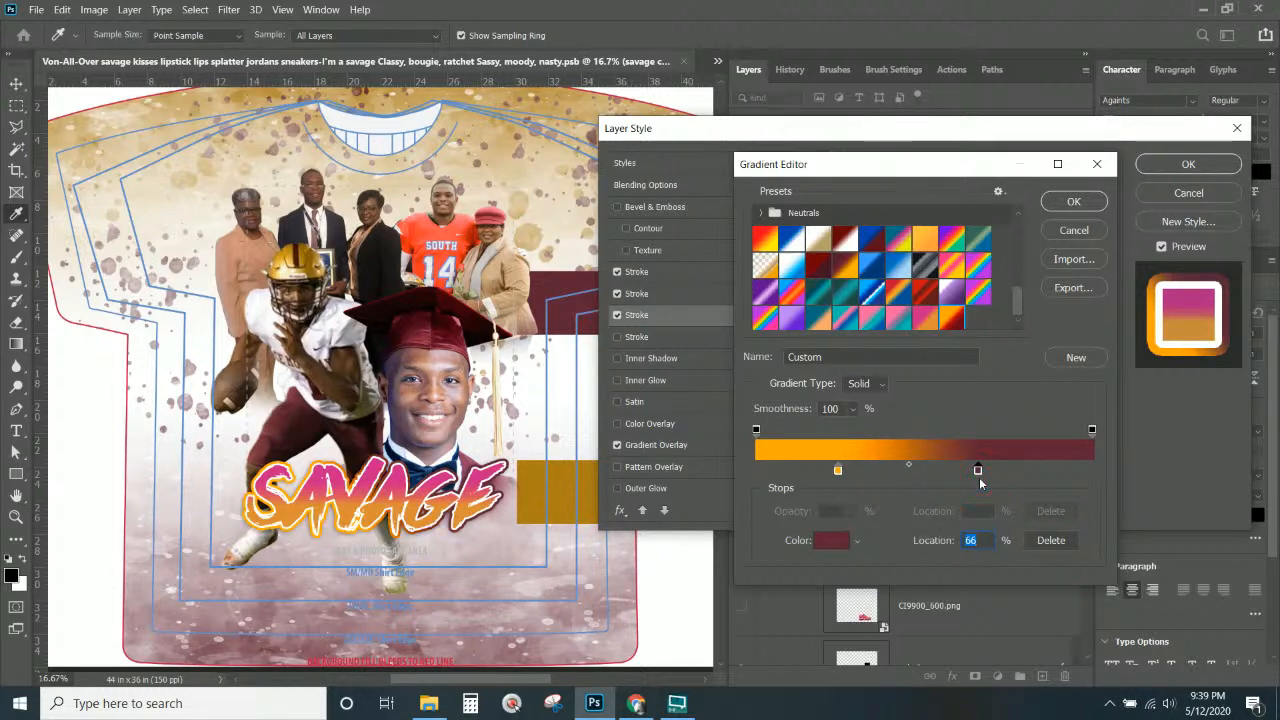
left_click(1062, 357)
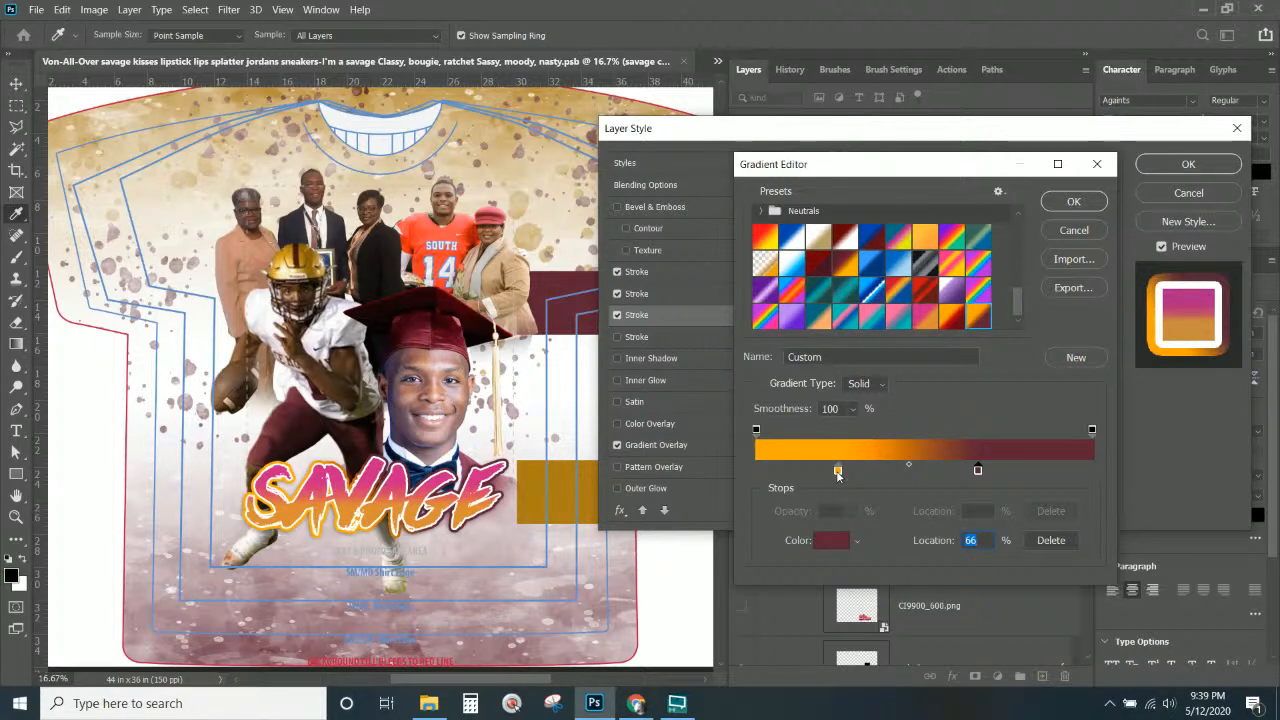
Darken the orange stop and save the adjusted gradient as another preset.
double_click(838, 470)
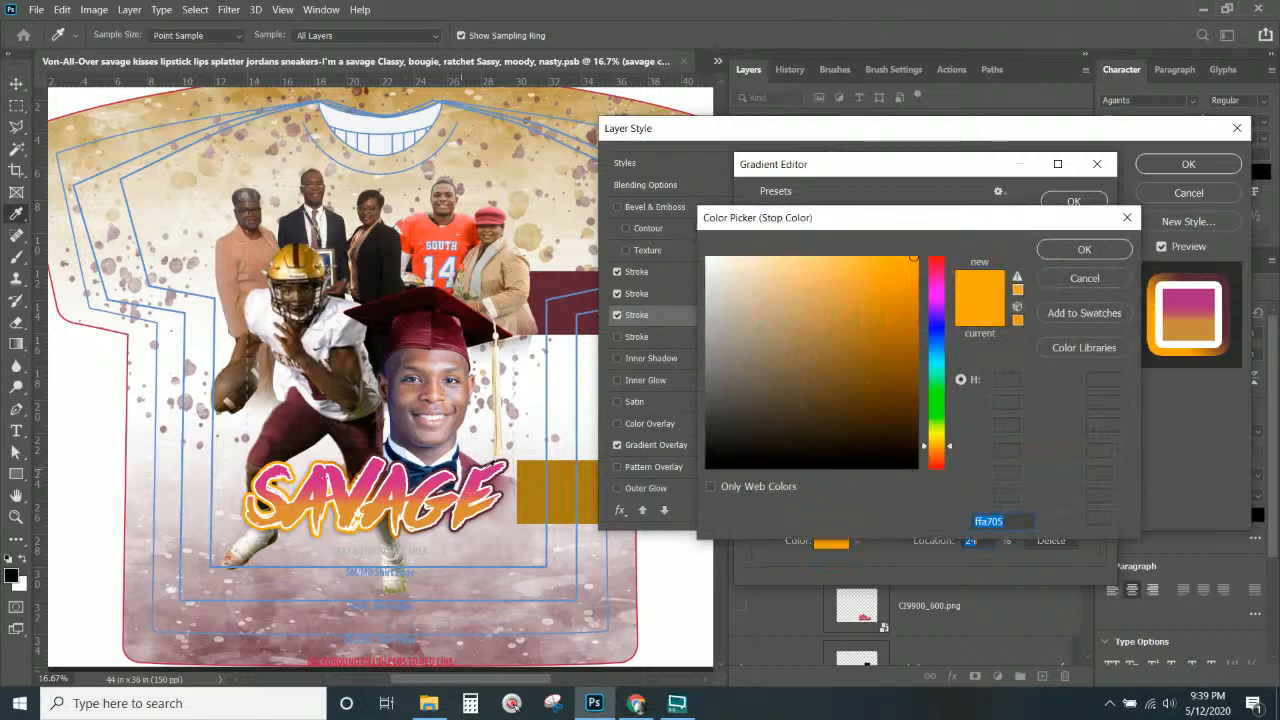
left_click(866, 337)
left_click(1083, 250)
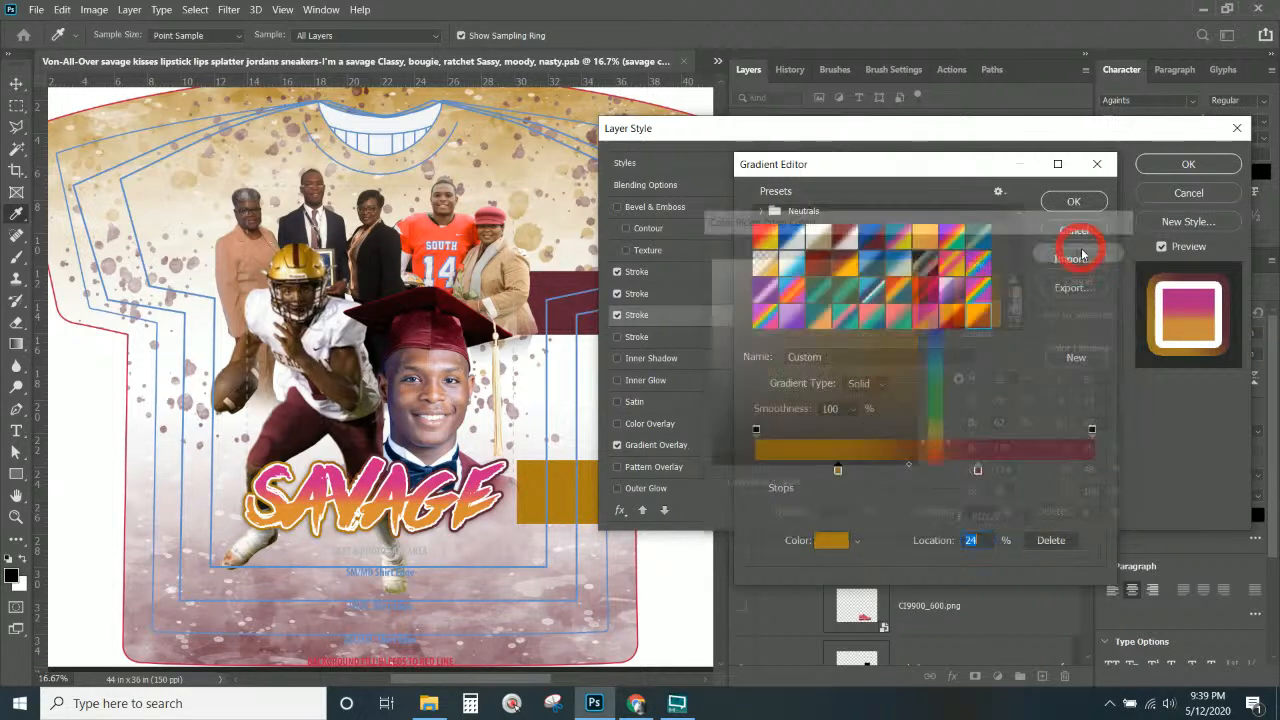
left_click(1073, 358)
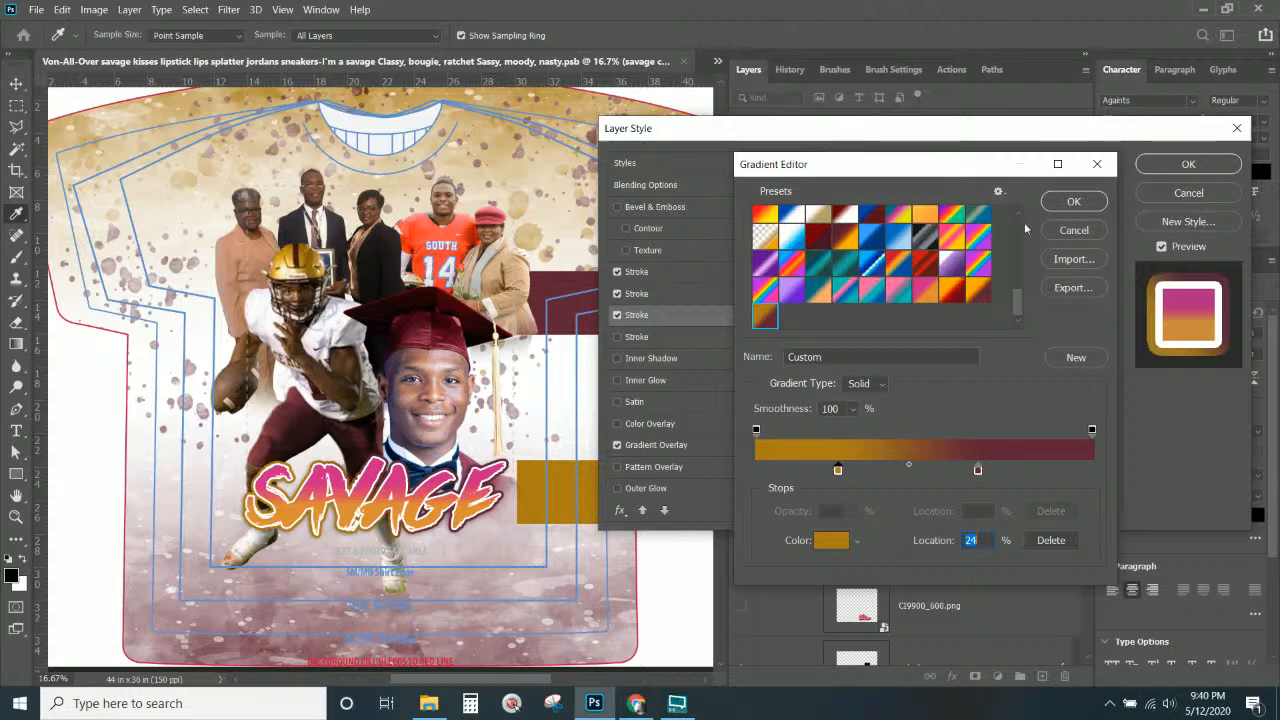
left_click(1073, 201)
left_click(678, 292)
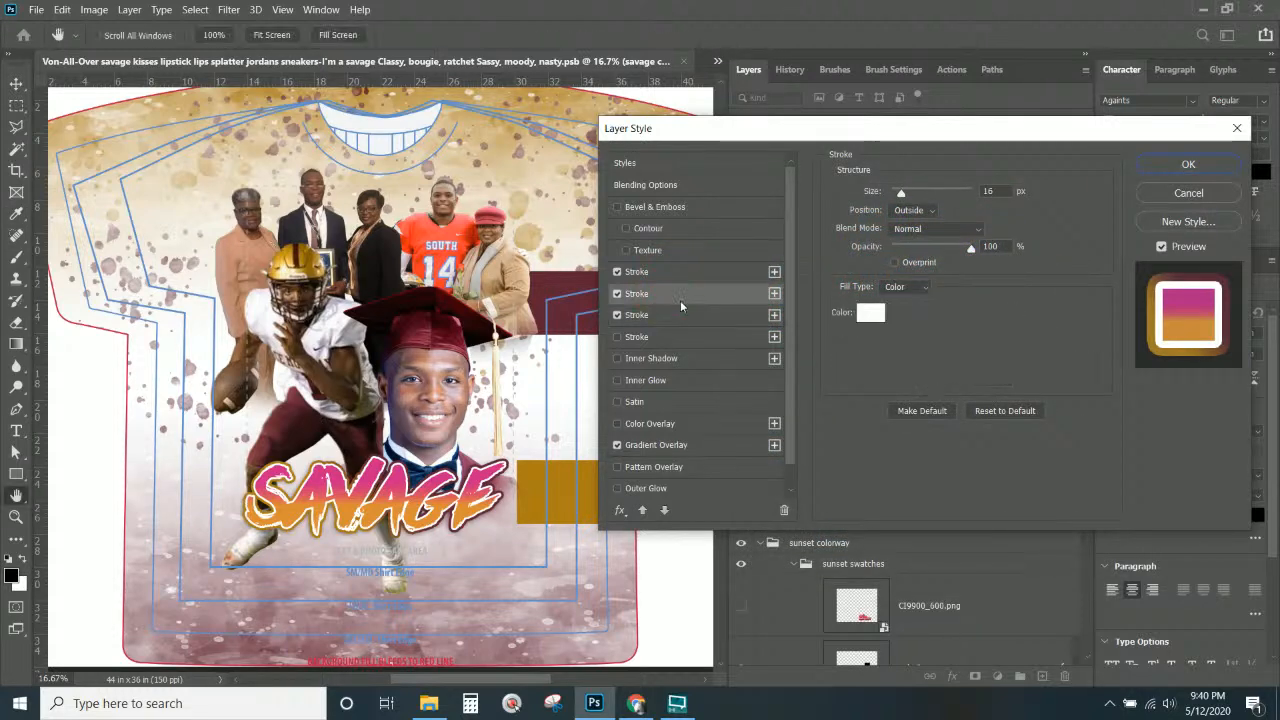
Apply the saved gold-to-maroon preset to the text's Gradient Overlay.
left_click(672, 448)
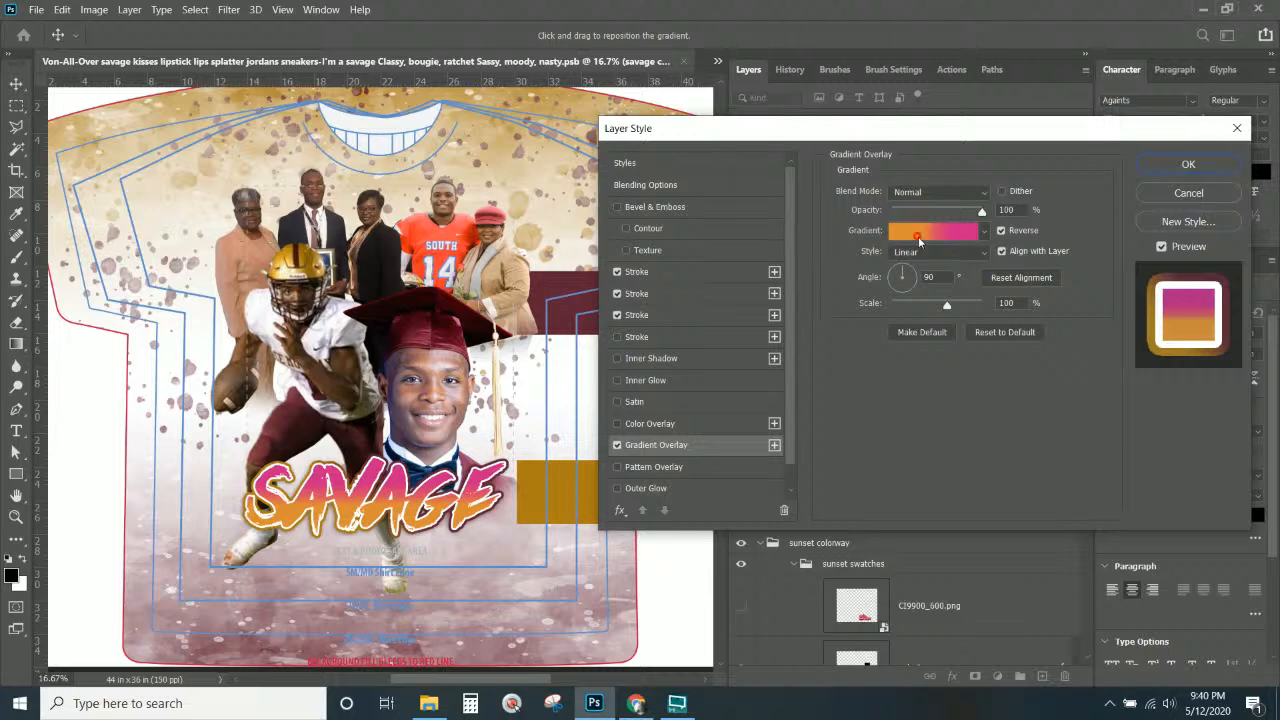
left_click(918, 240)
left_click_drag(1014, 240, 1007, 316)
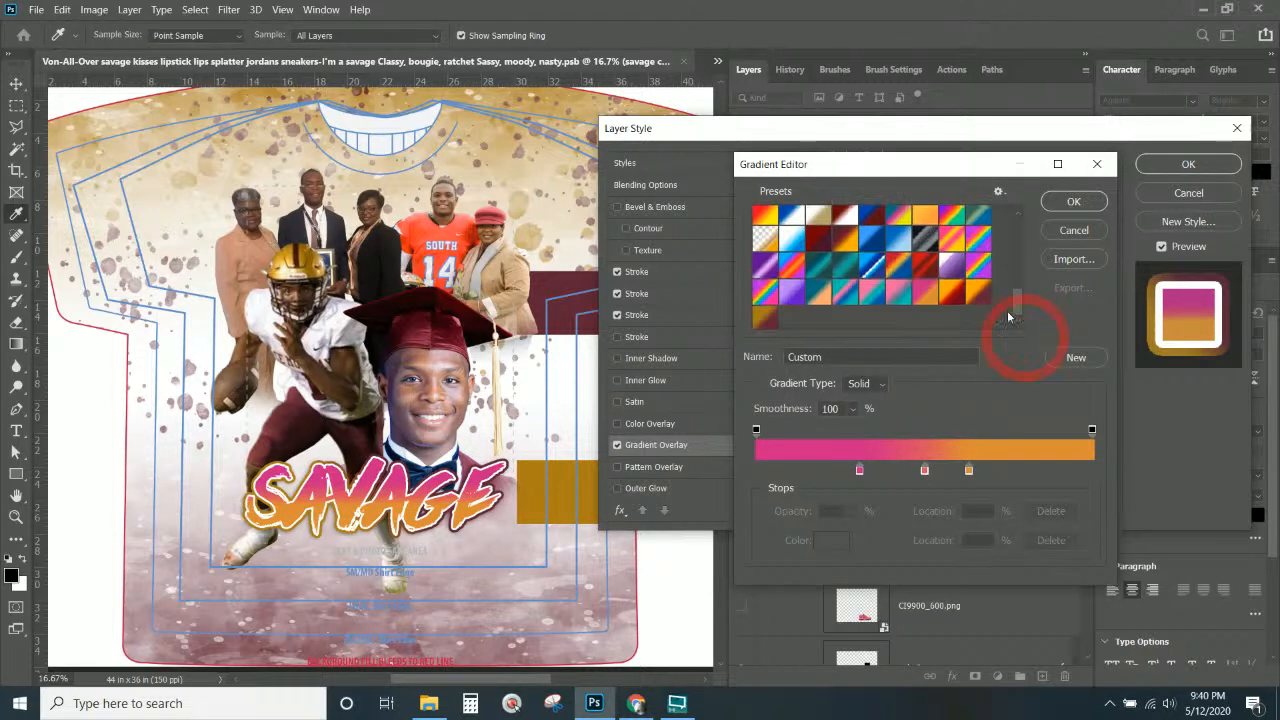
left_click(767, 320)
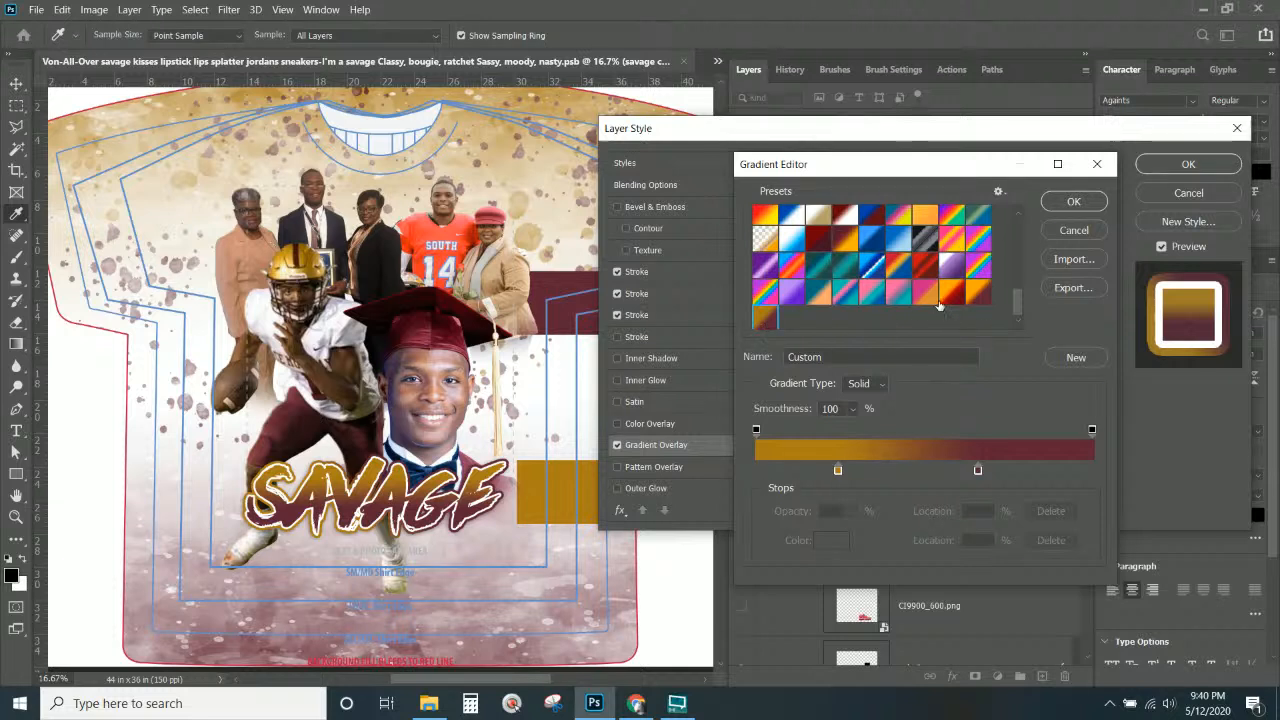
left_click(981, 301)
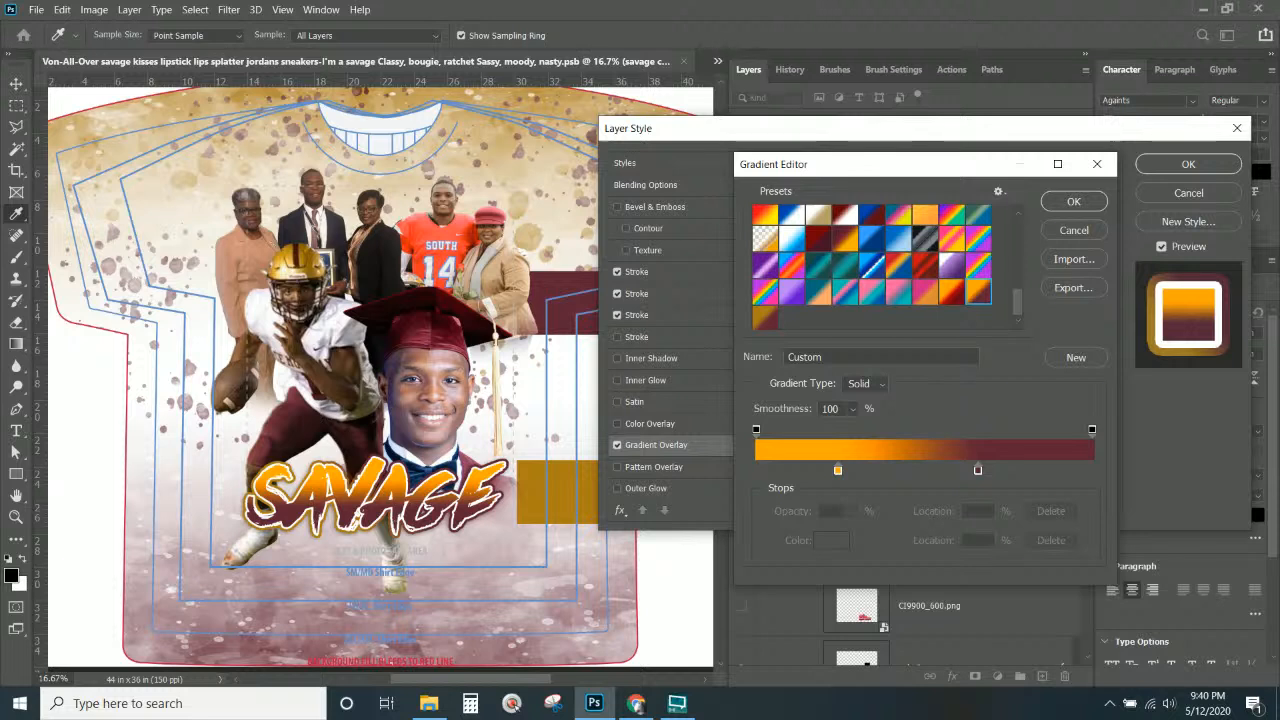
left_click(636, 703)
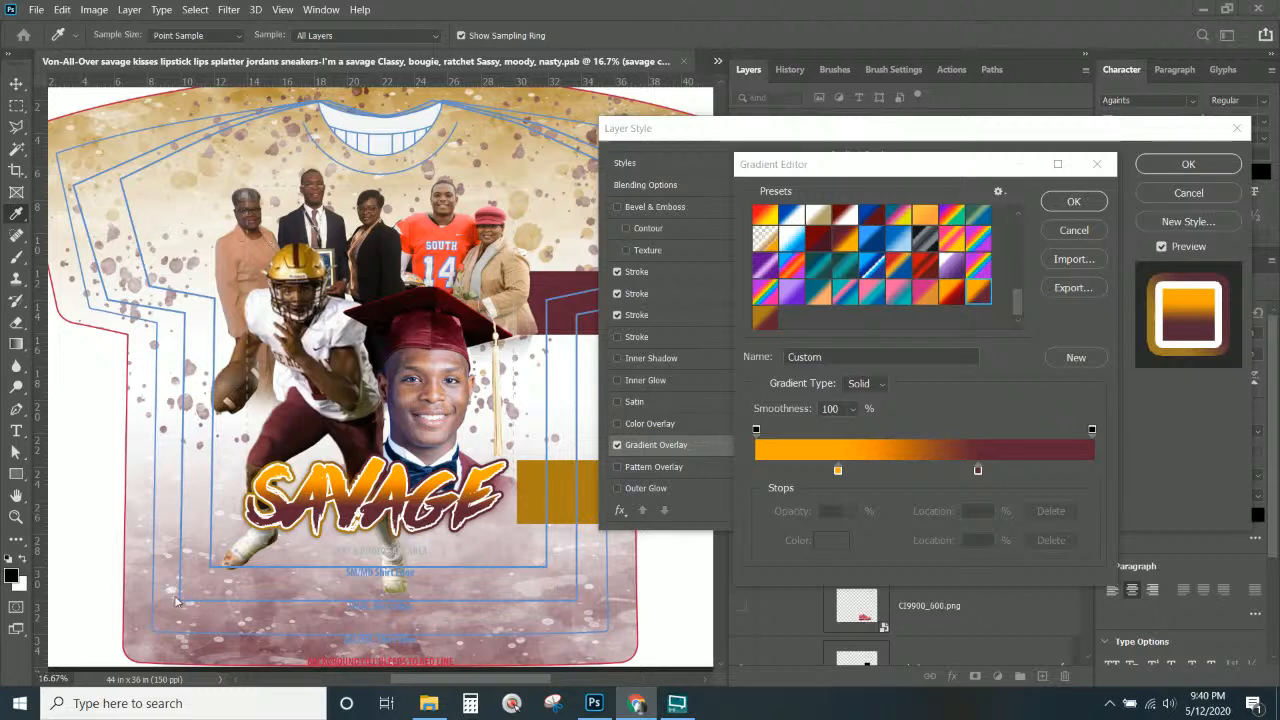
left_click(770, 316)
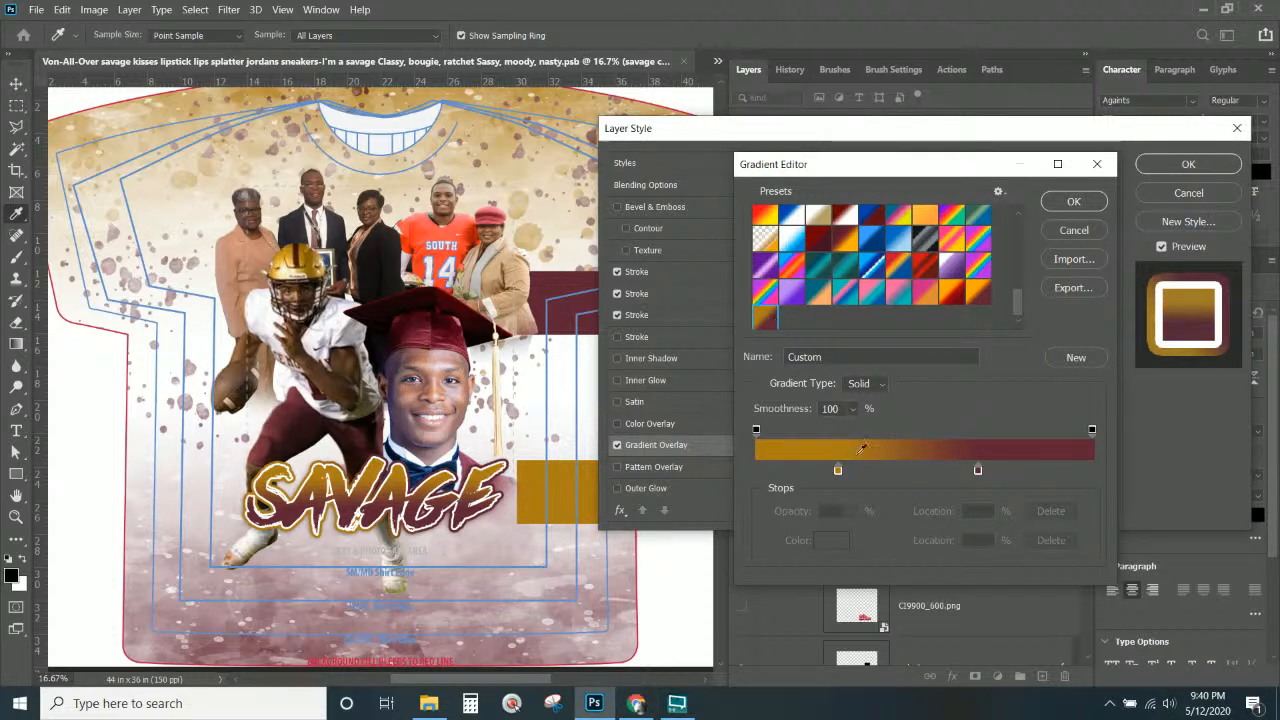
Slide the gold stop to about 34% and add a paler gold a48d57 stop at the left end.
left_click(838, 470)
left_click_drag(838, 470, 868, 470)
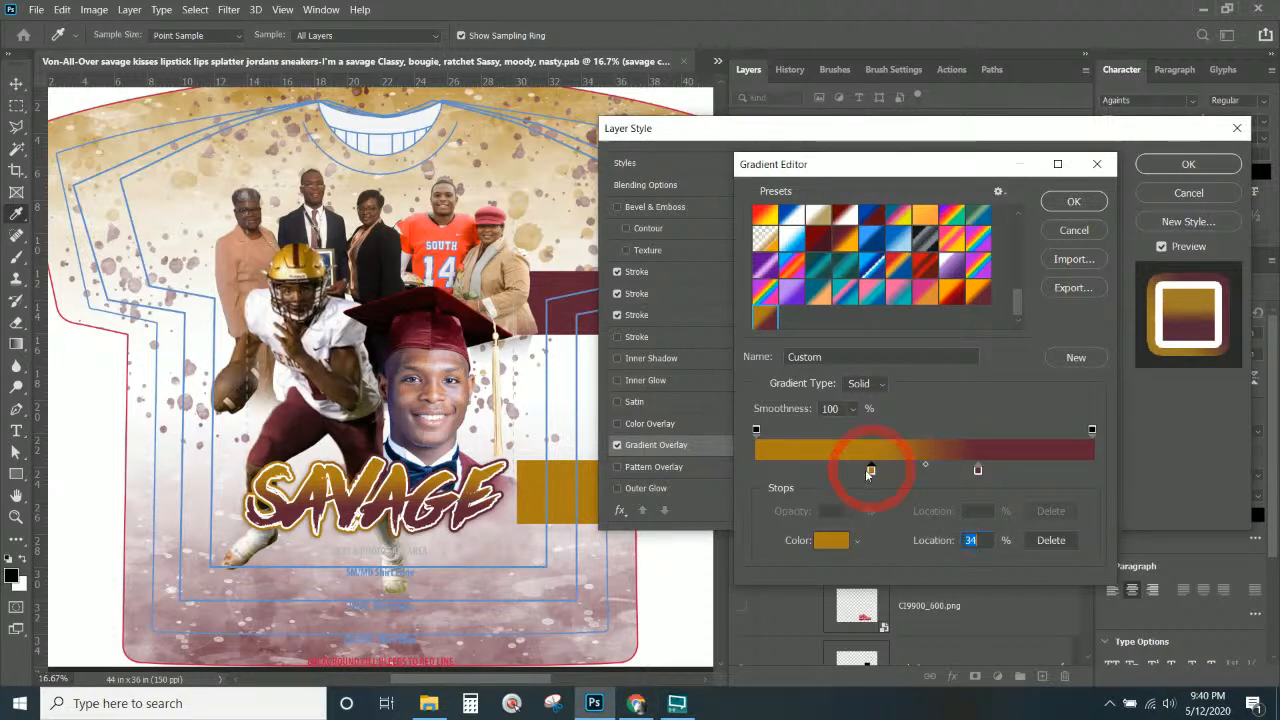
left_click(765, 470)
left_click(831, 540)
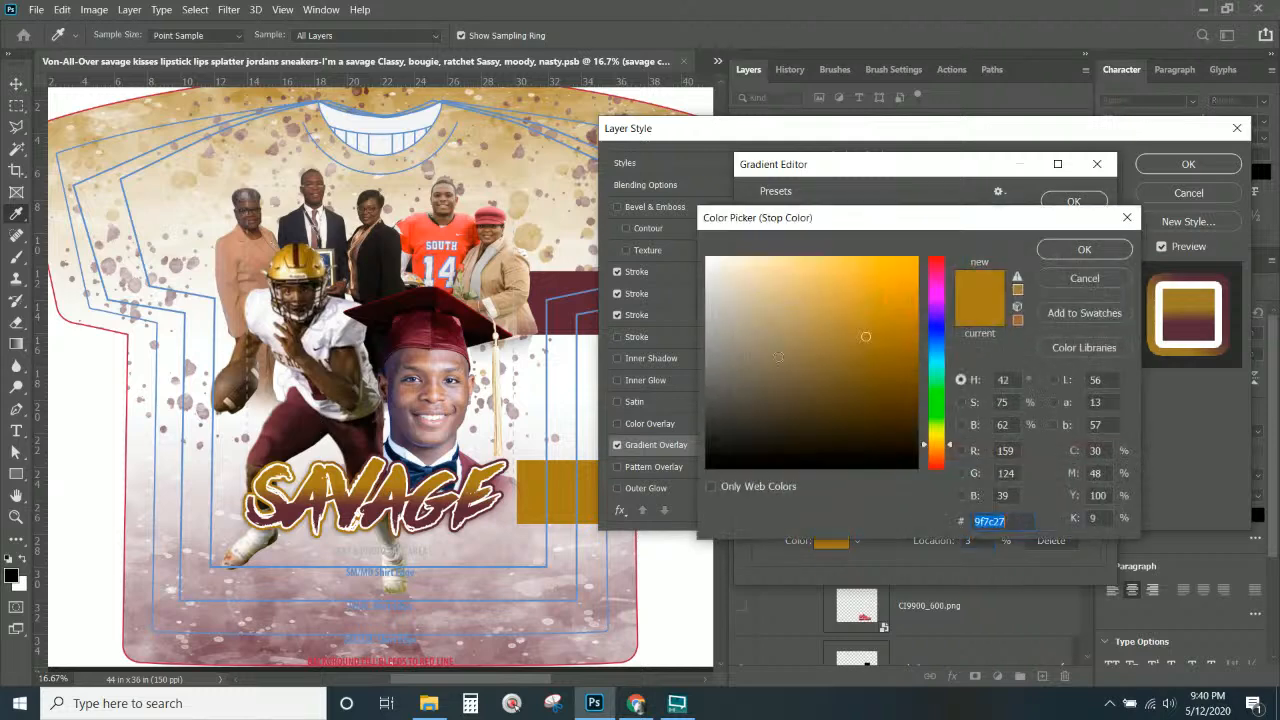
left_click_drag(825, 348, 805, 334)
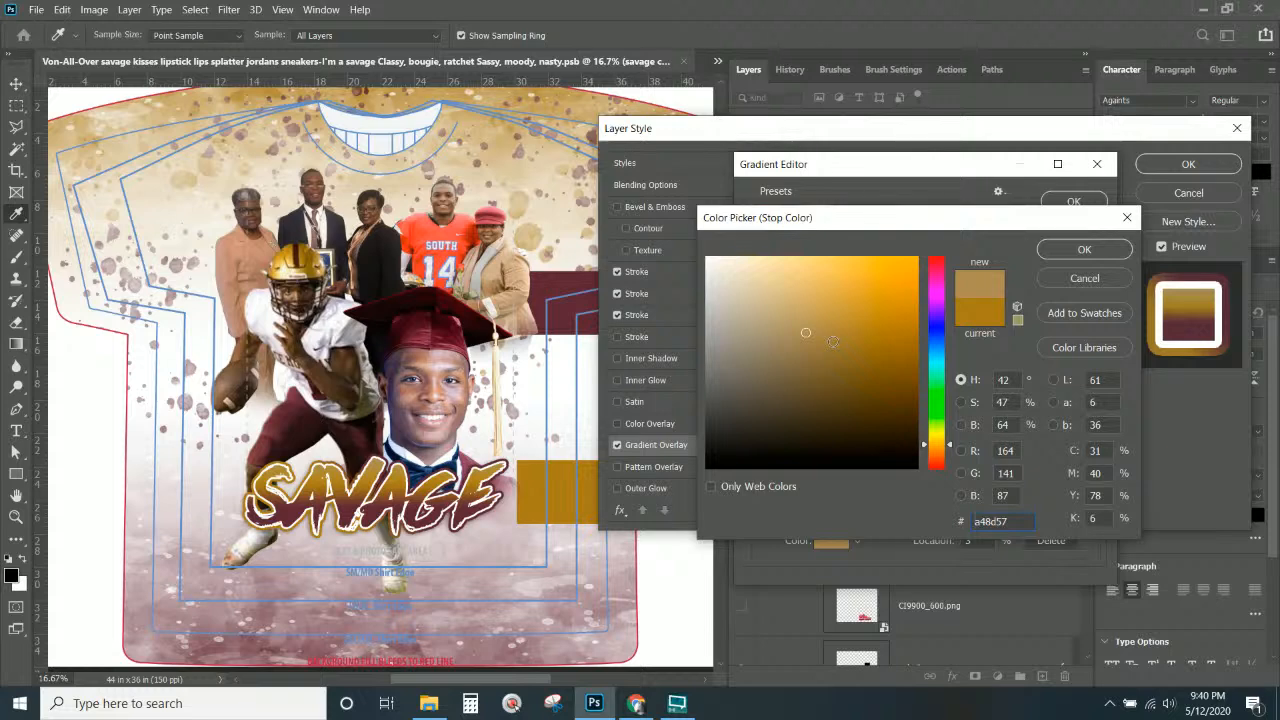
left_click(1084, 249)
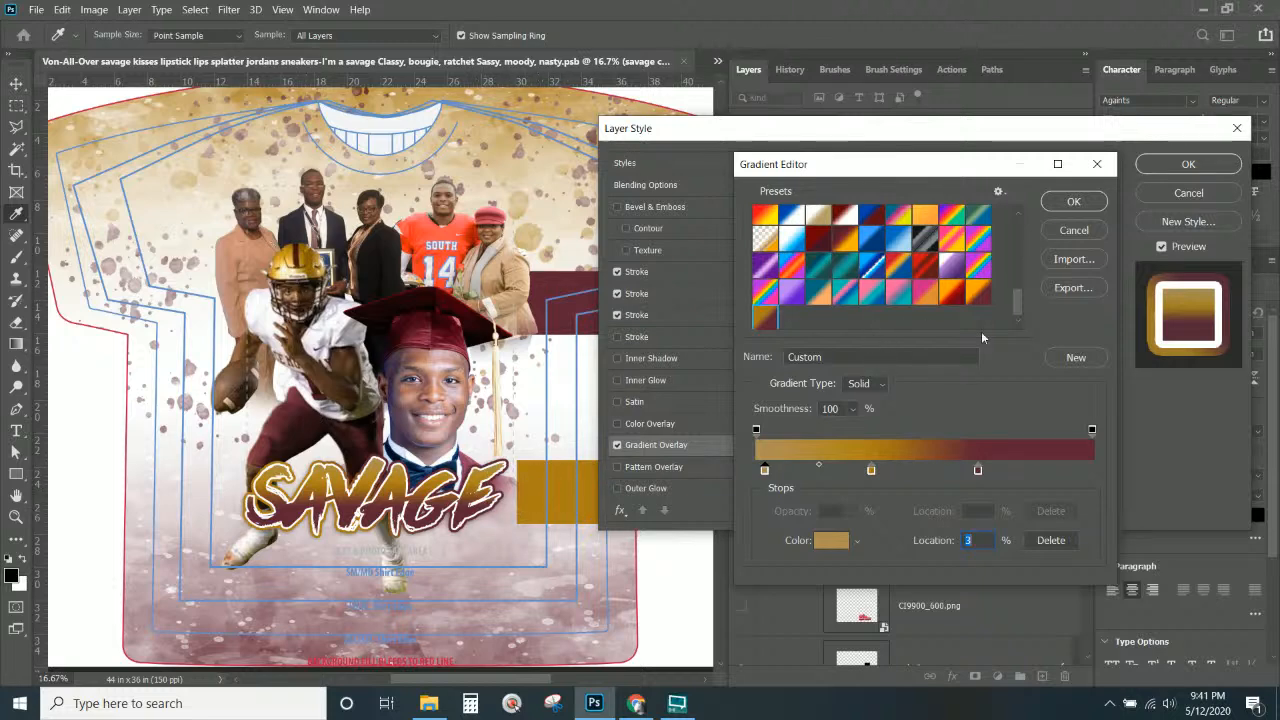
left_click(1085, 202)
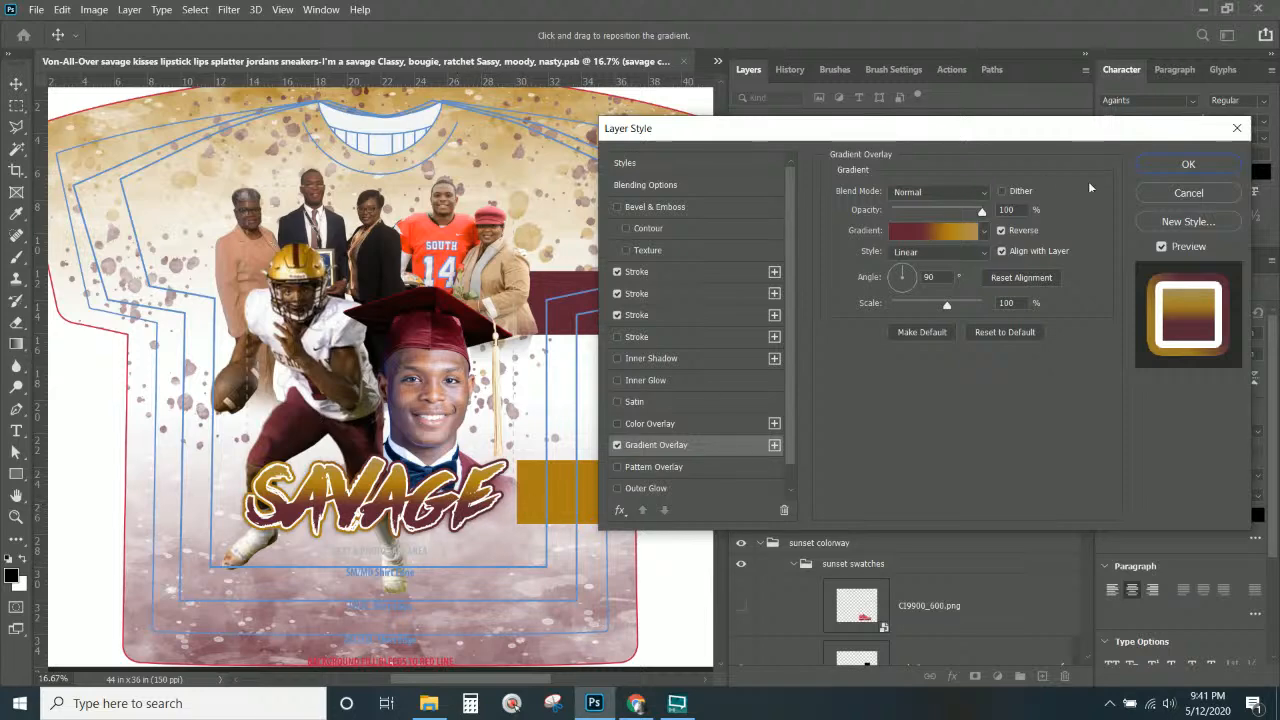
Add a Chisel Hard Bevel & Emboss at 376% depth and apply the layer style.
left_click_drag(1053, 136, 975, 183)
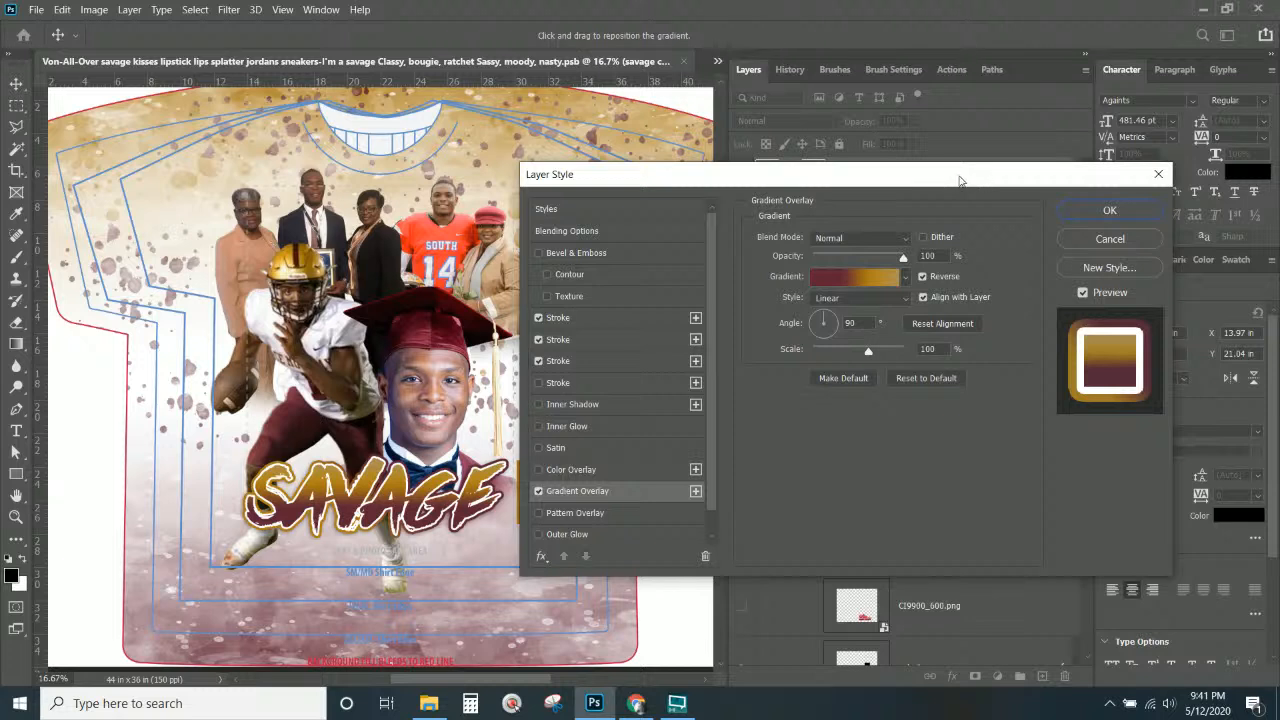
left_click(596, 252)
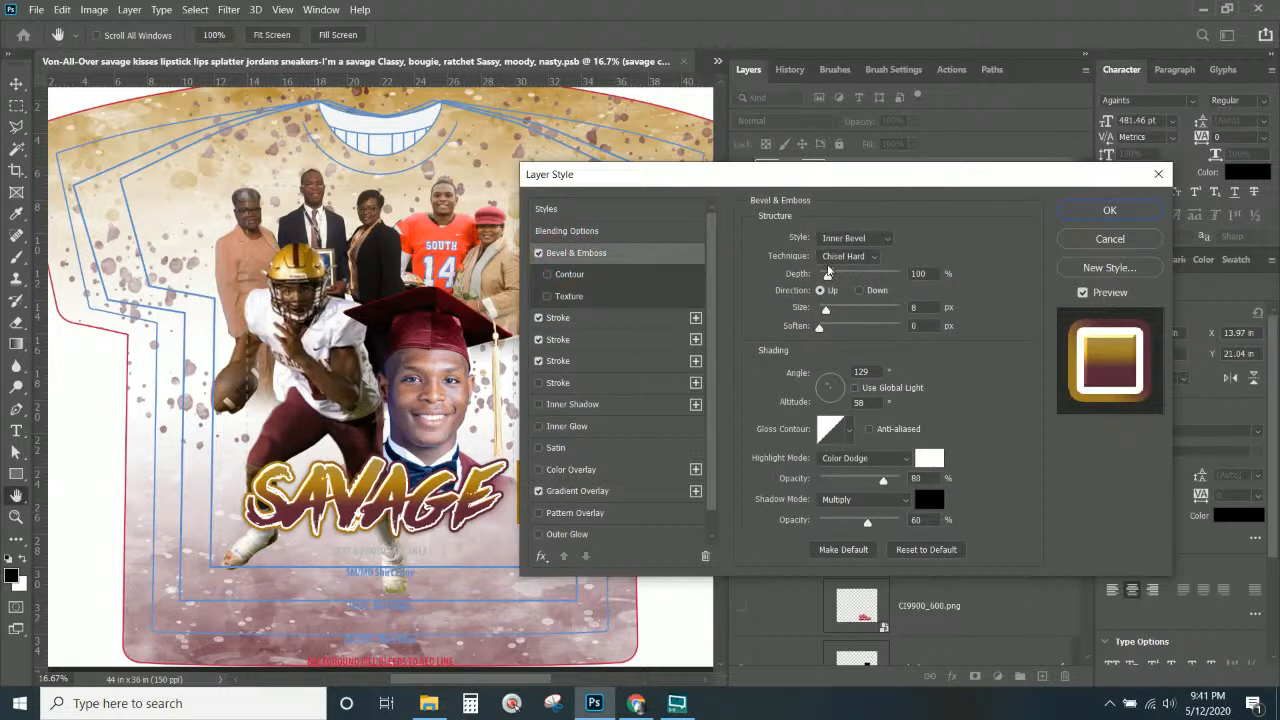
left_click_drag(837, 277, 849, 276)
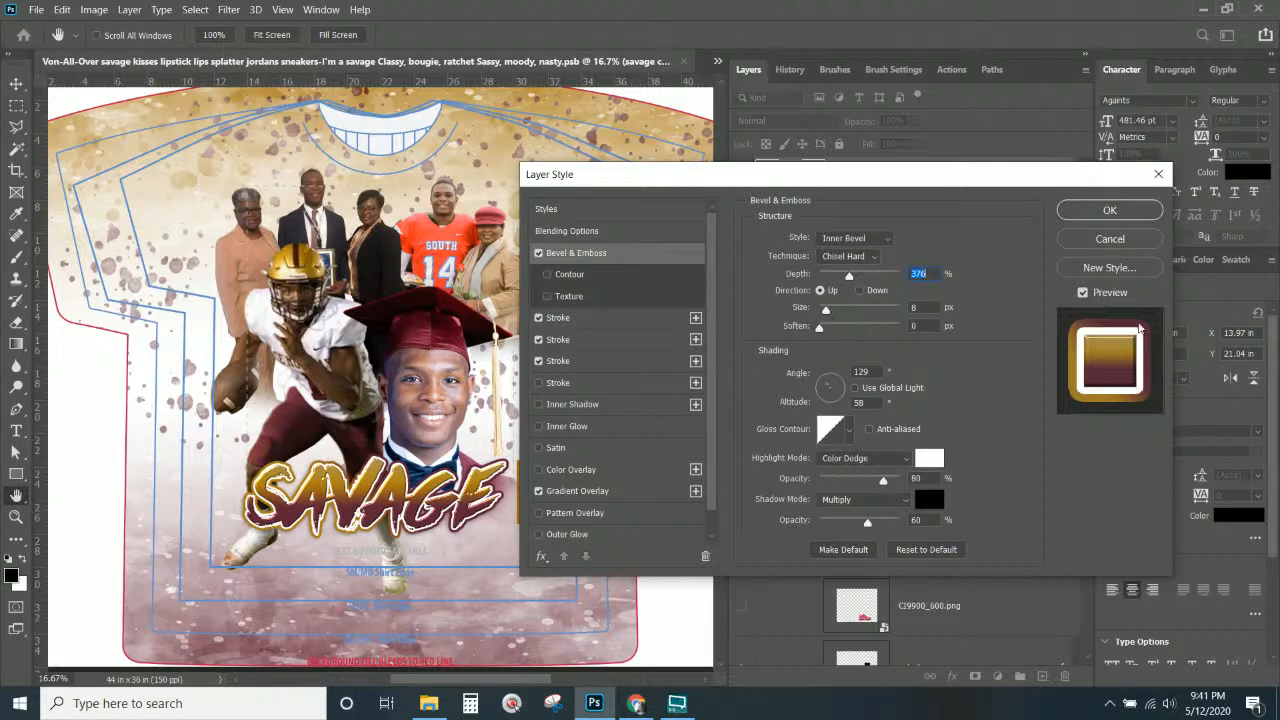
left_click(1112, 211)
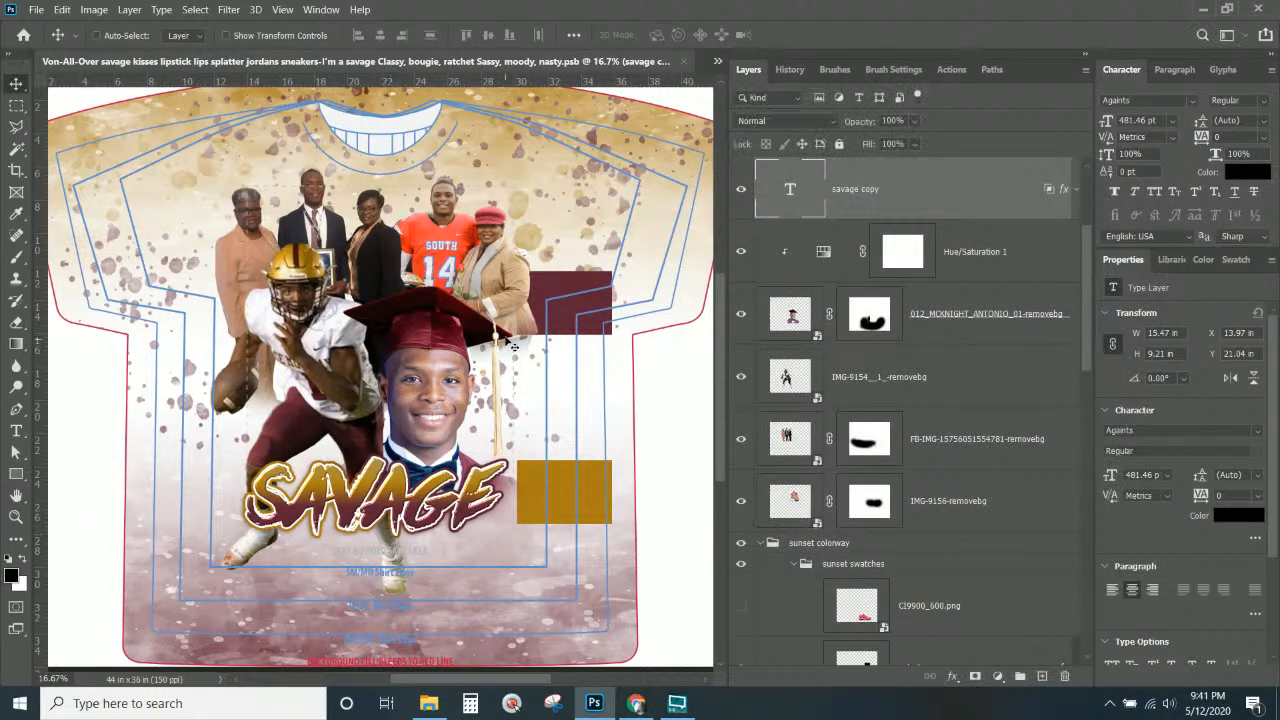
Retype SAVAGE as MOM and drag it down-left over the player's legs.
double_click(789, 189)
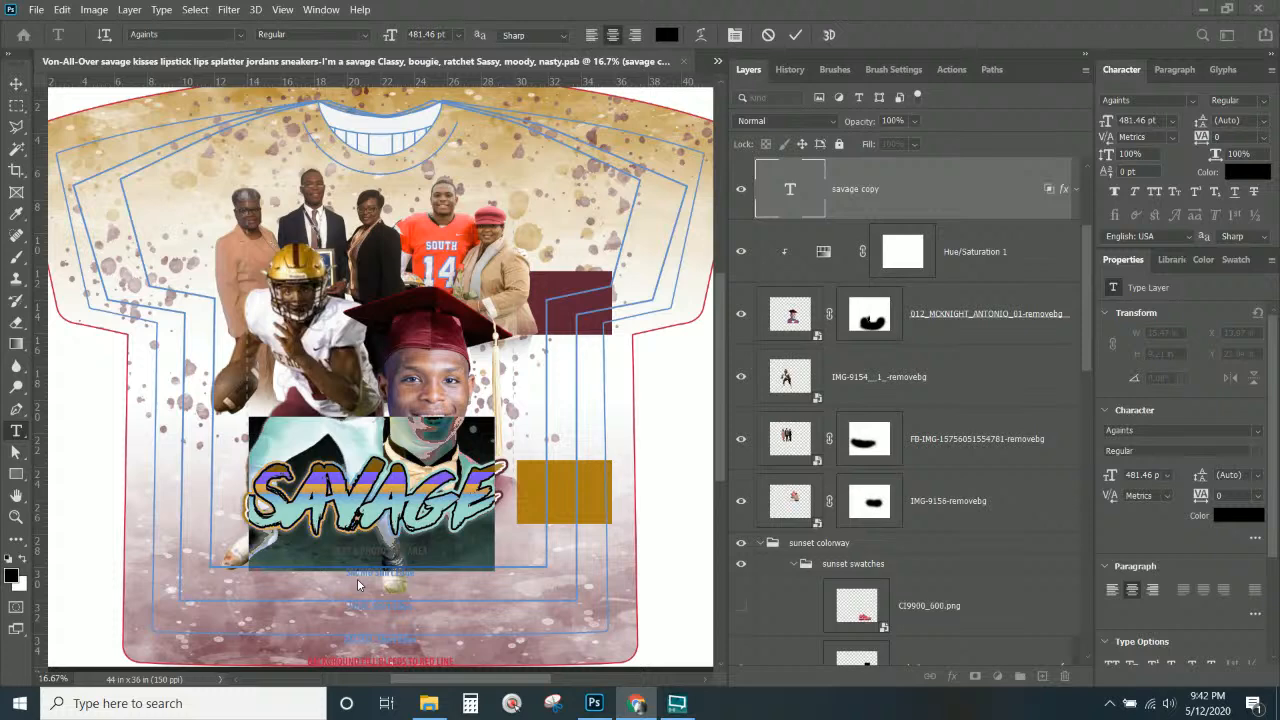
type("MO")
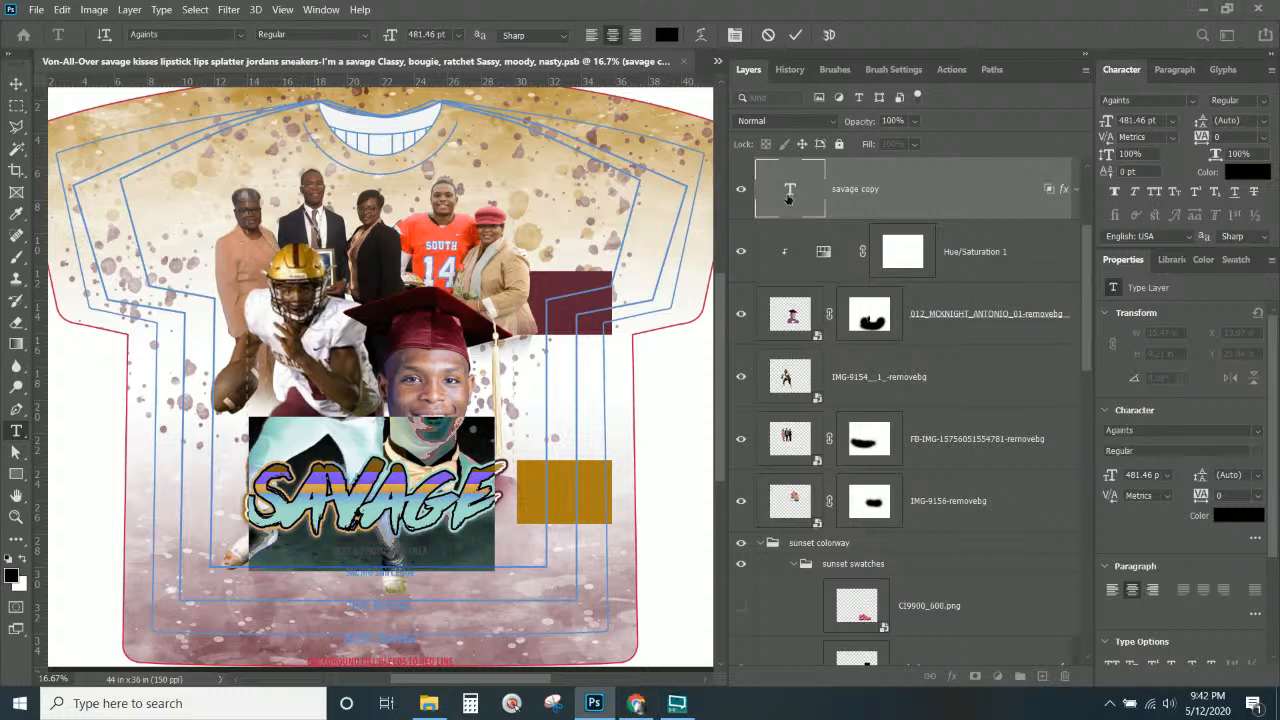
left_click(788, 198)
double_click(788, 195)
type("MOM")
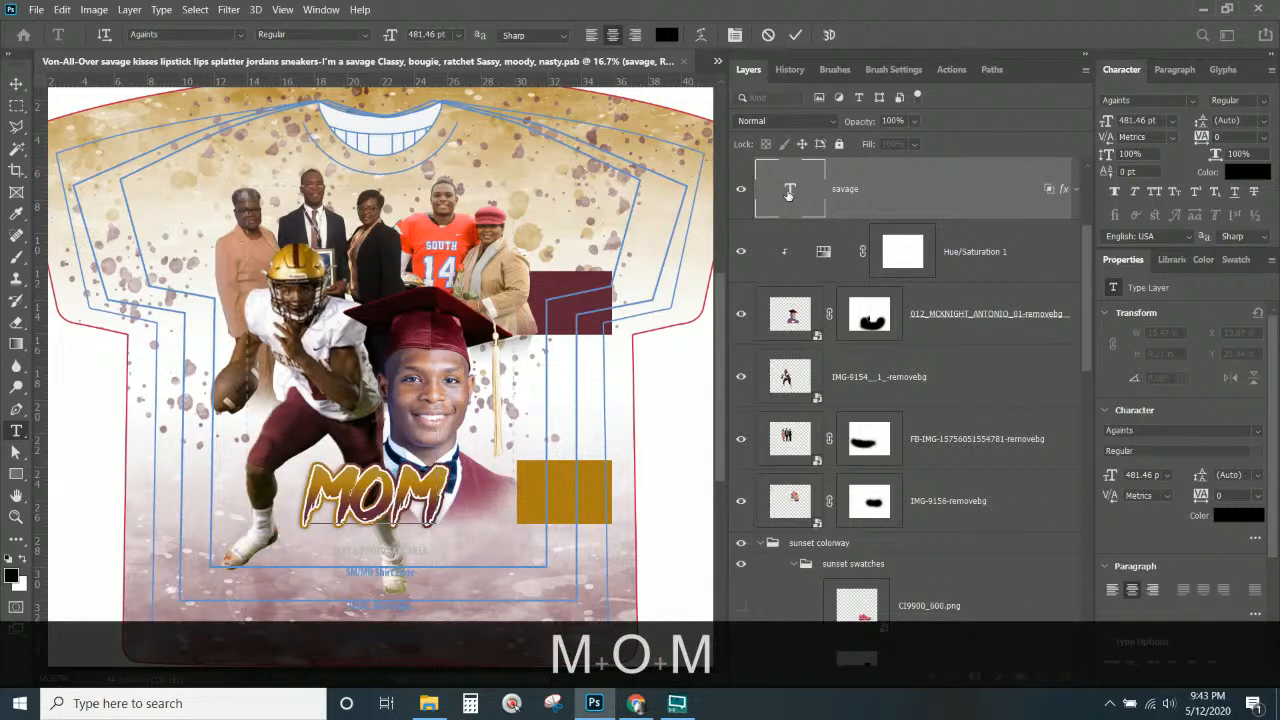
left_click(16, 83)
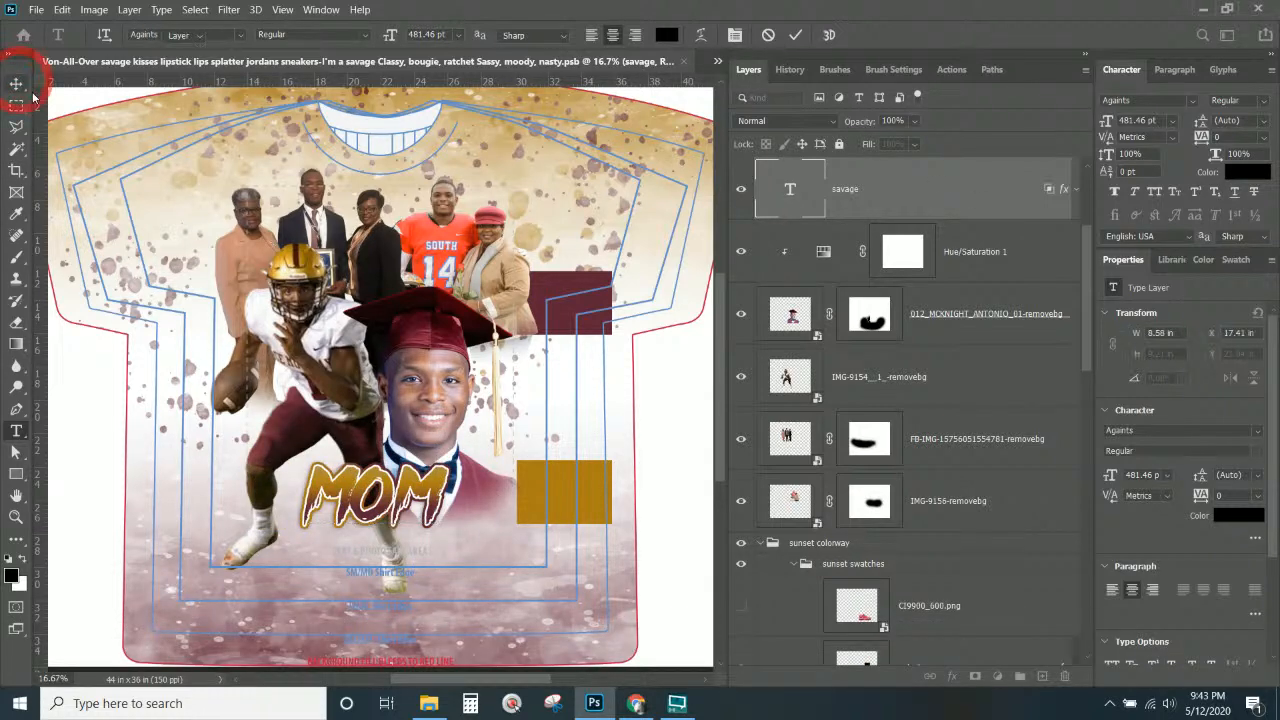
left_click_drag(444, 503, 419, 527)
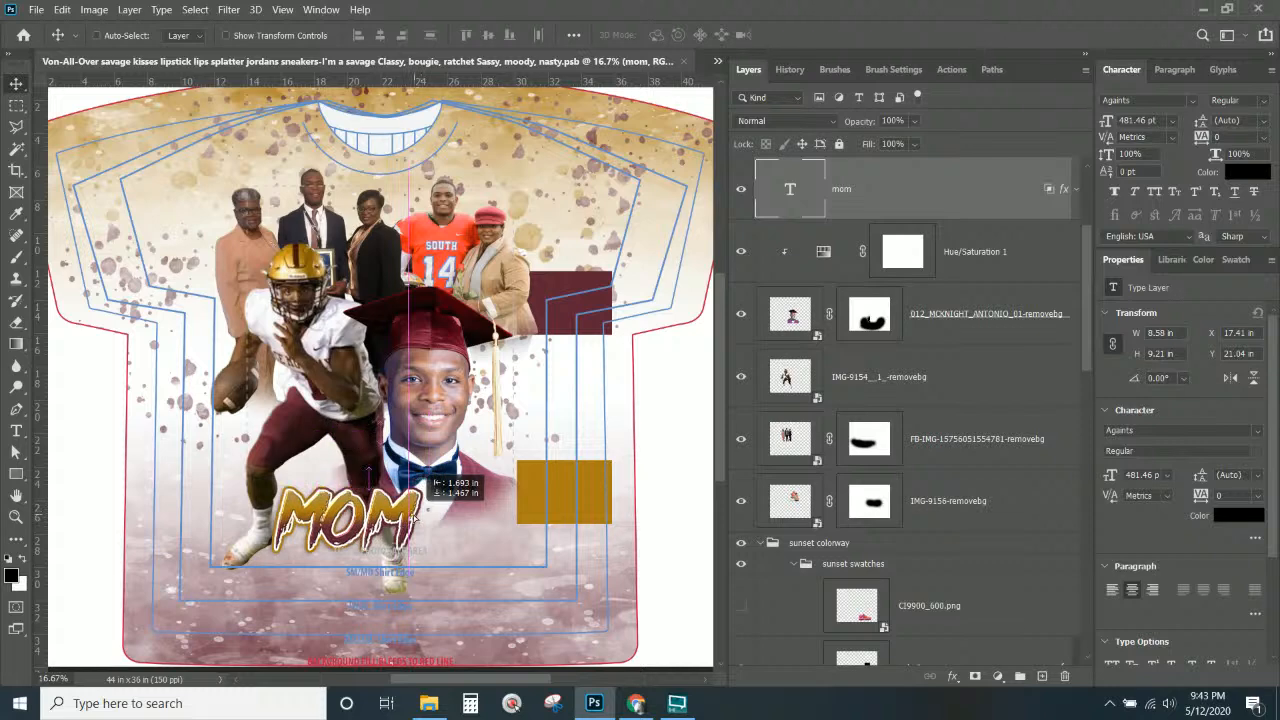
key("ctrl+t")
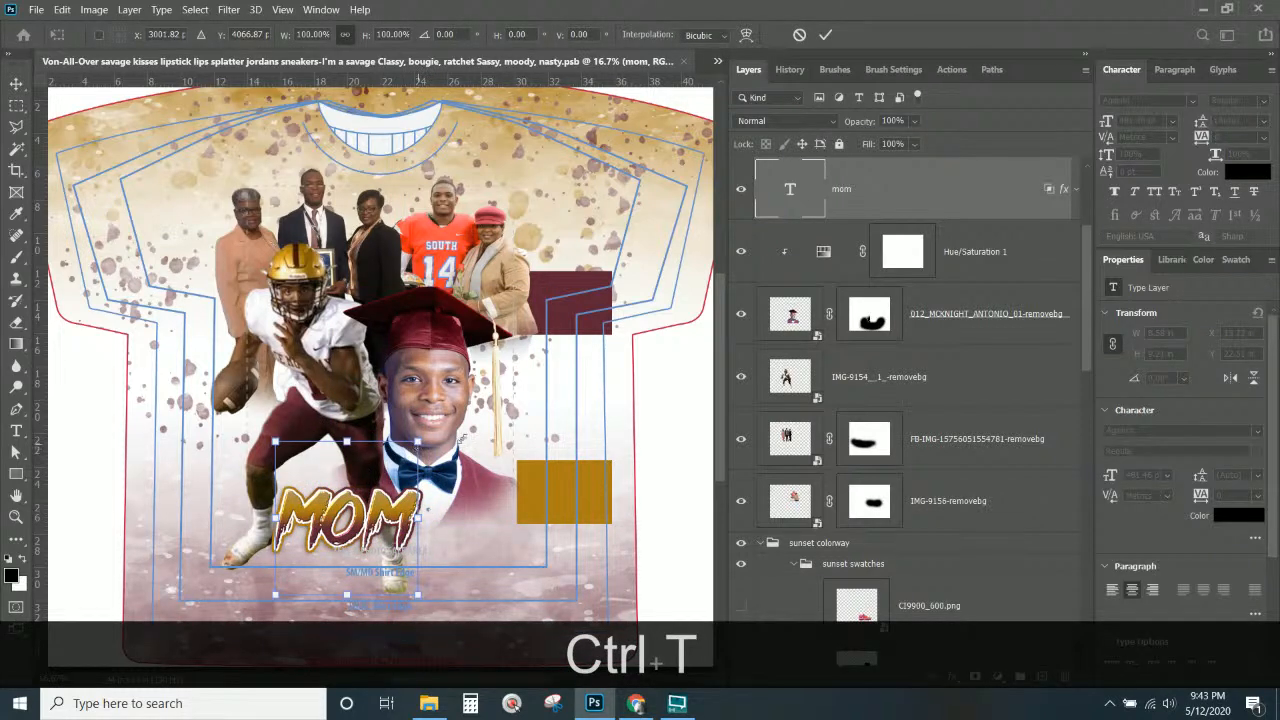
Enlarge MOM to about 123%, move it right and down, and set it in Academic M54.
left_click_drag(417, 441, 451, 405)
left_click_drag(435, 505, 464, 519)
key("Return")
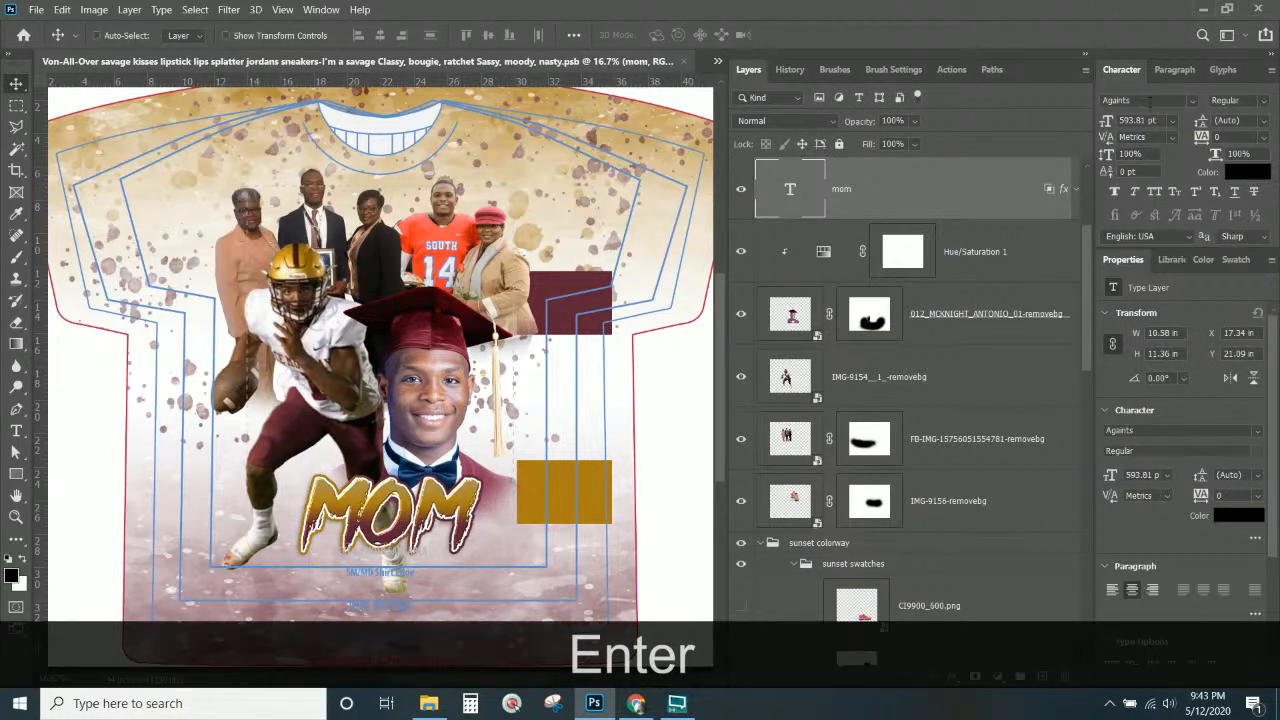
left_click(1191, 101)
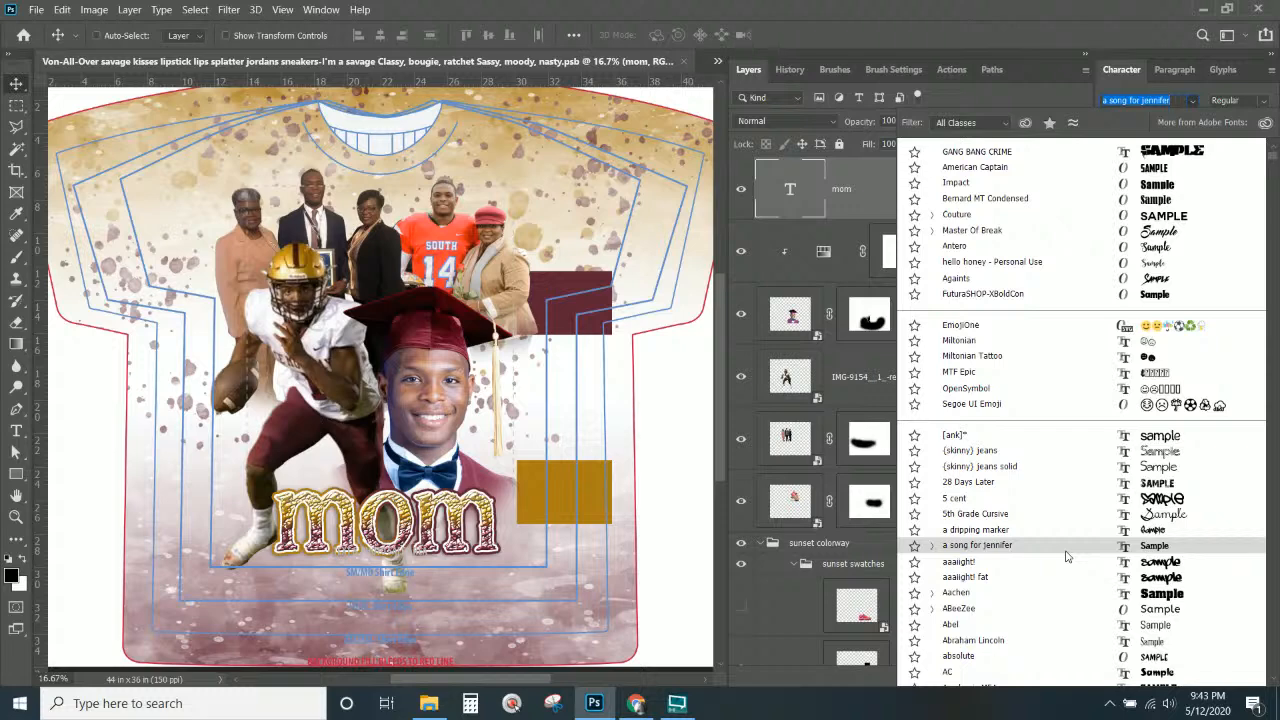
scroll(1066, 556, "down", 3)
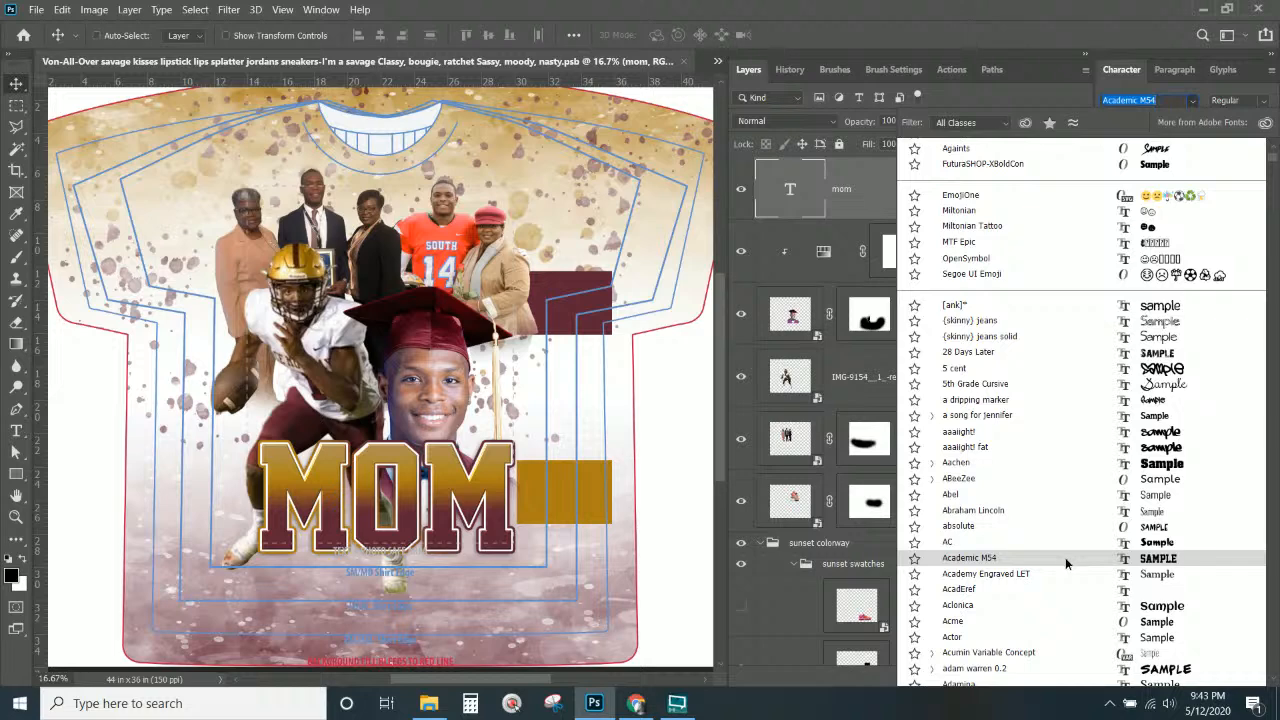
left_click(1065, 557)
Shrink MOM to about 82% and shift it right under the portrait, keeping Academic M54.
key("ctrl")
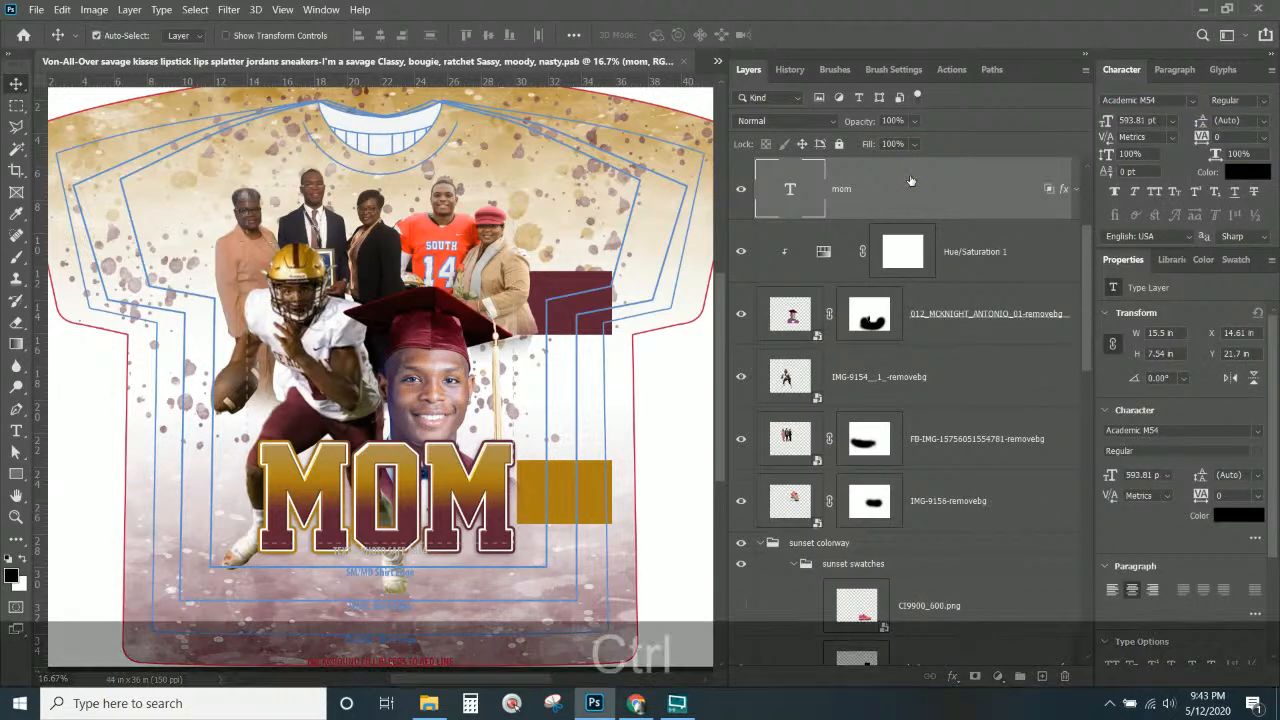
key("ctrl+t")
left_click_drag(514, 426, 468, 450)
mouse_move(460, 497)
left_mouse_down()
mouse_move(520, 500)
mouse_move(482, 487)
left_mouse_up()
left_click_drag(496, 440, 483, 448)
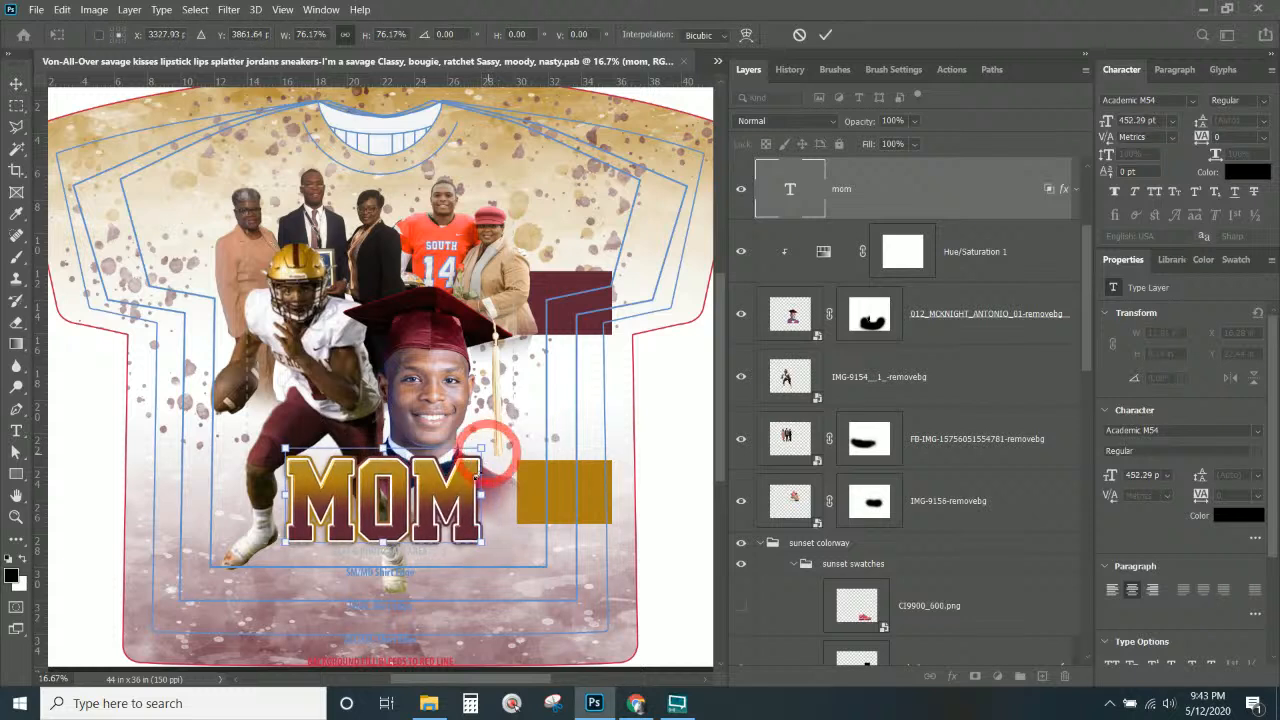
left_click_drag(436, 505, 453, 505)
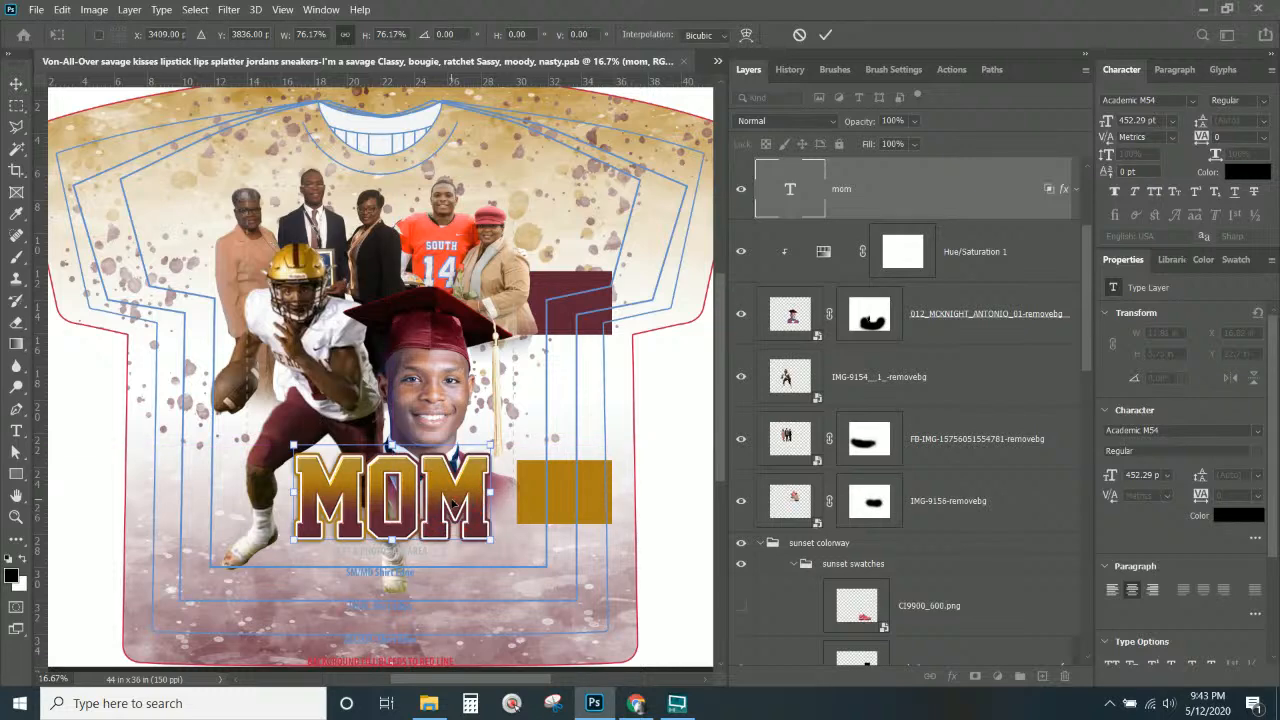
key("Return")
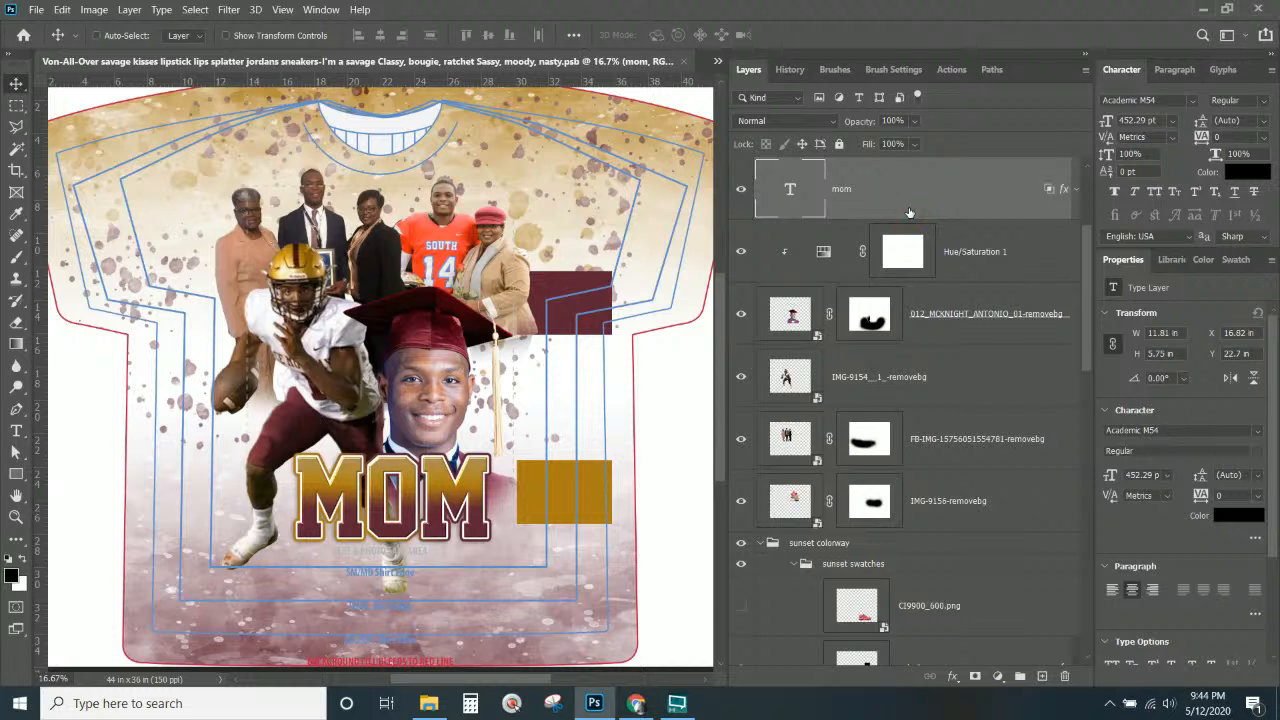
left_click(1194, 102)
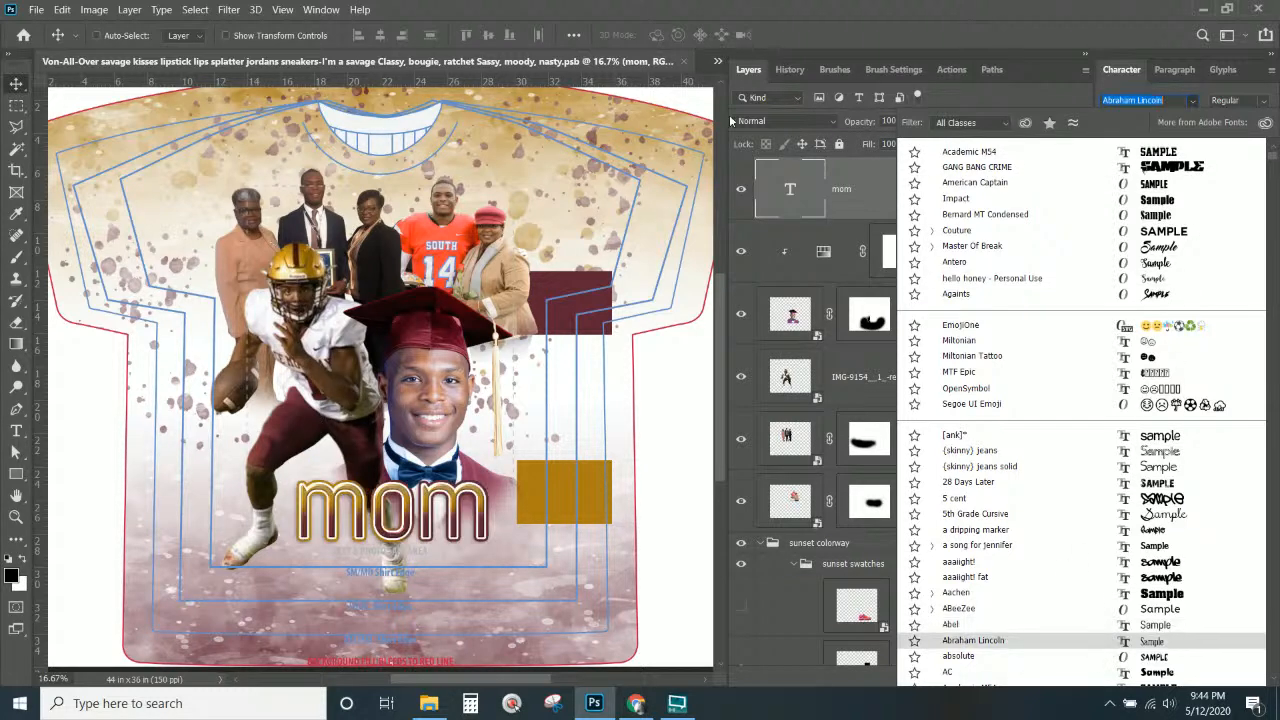
left_click(1118, 70)
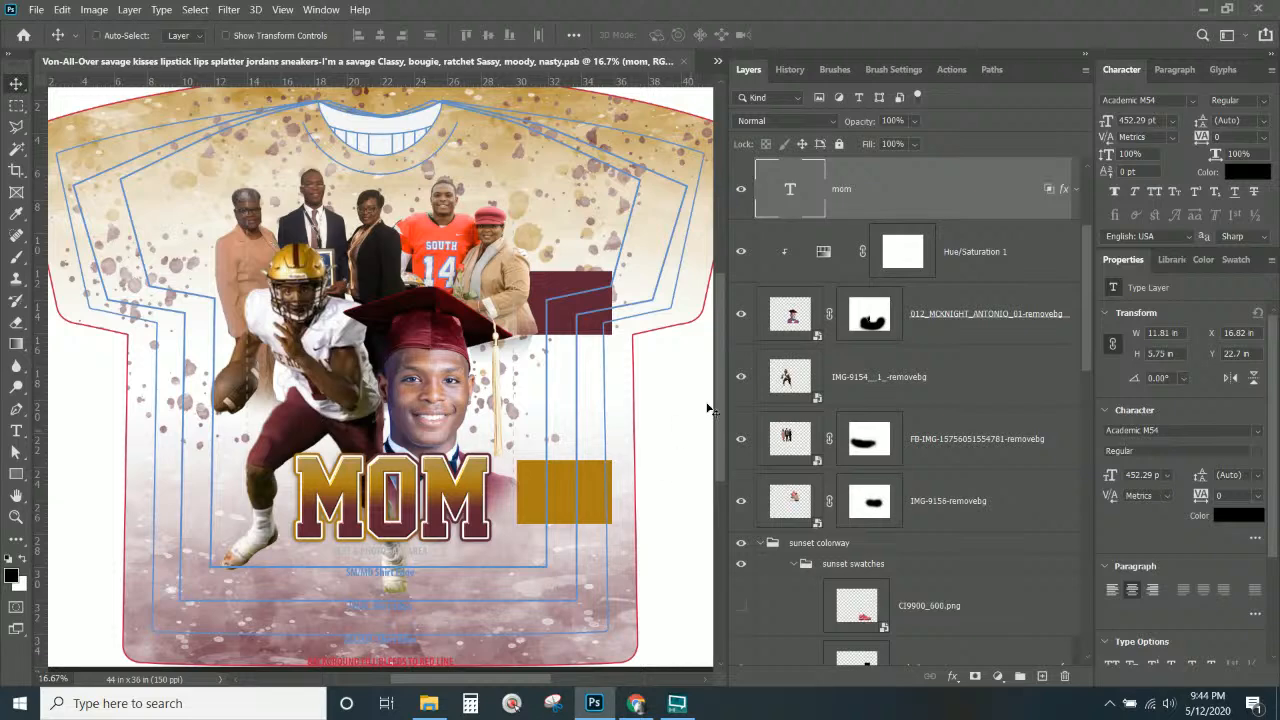
Duplicate the MOM text layer and retype the copy as PROUD.
right_click(906, 186)
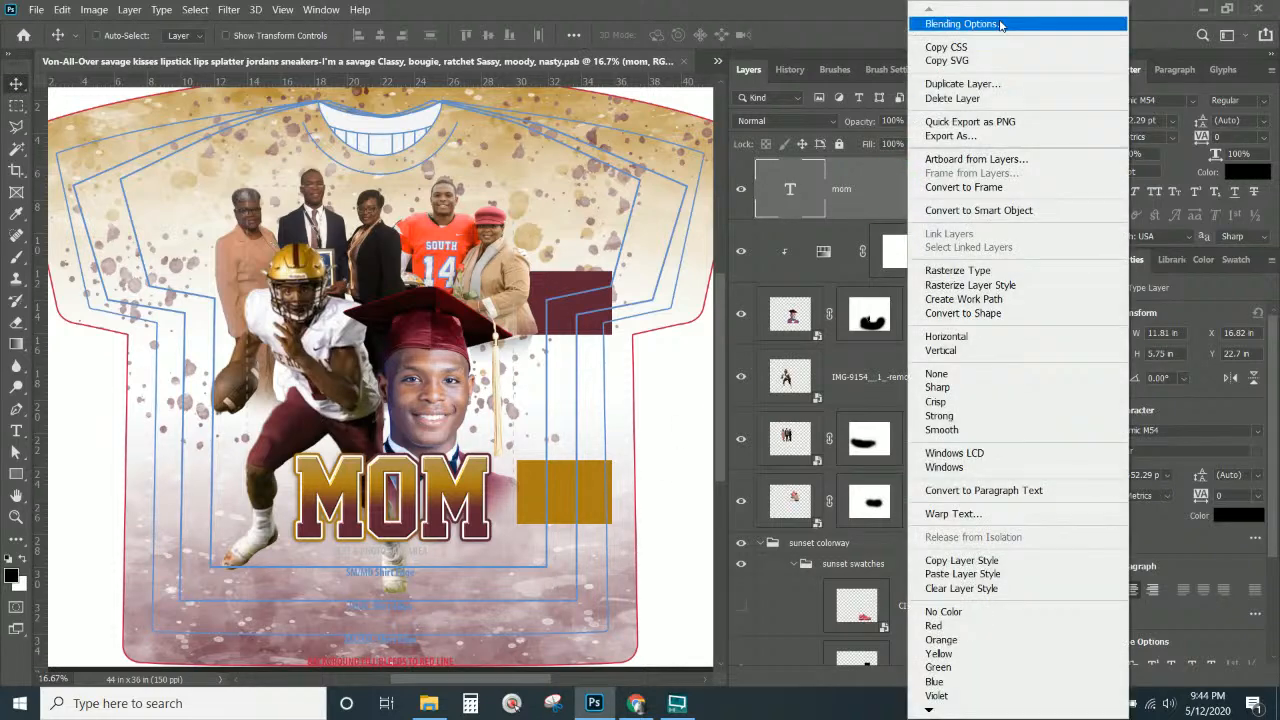
left_click(1003, 82)
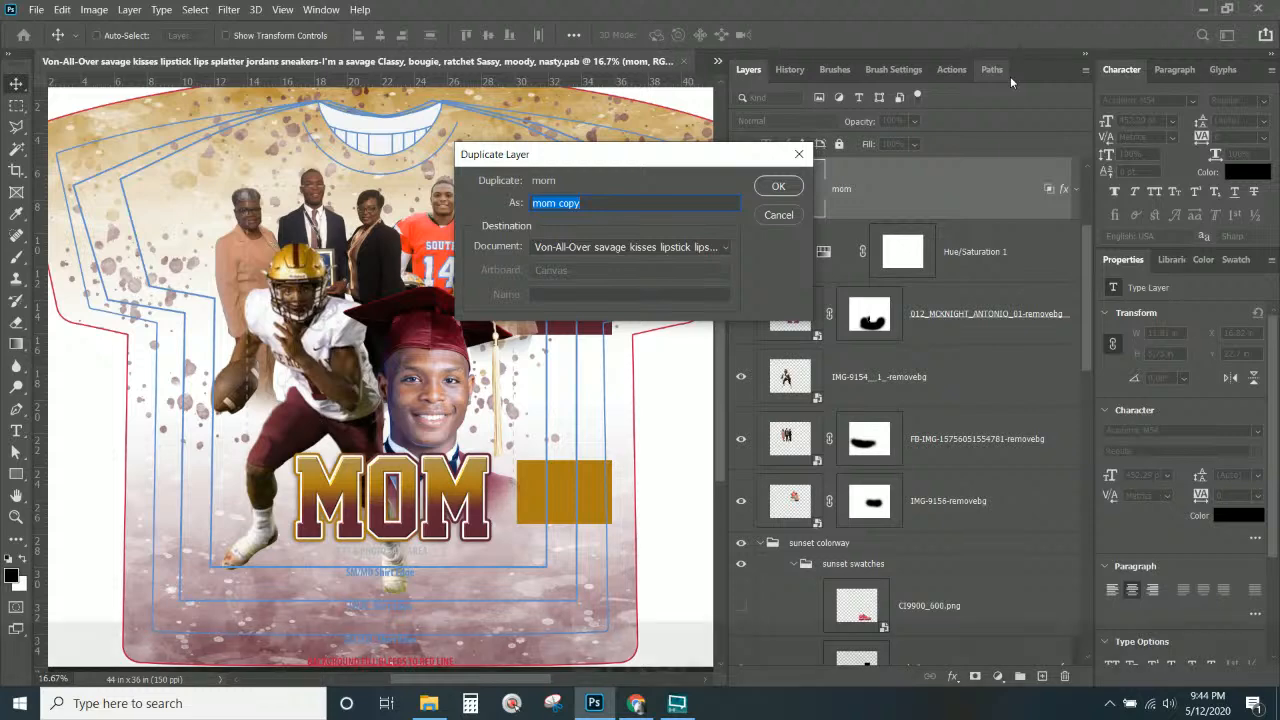
key("Return")
left_click(786, 196)
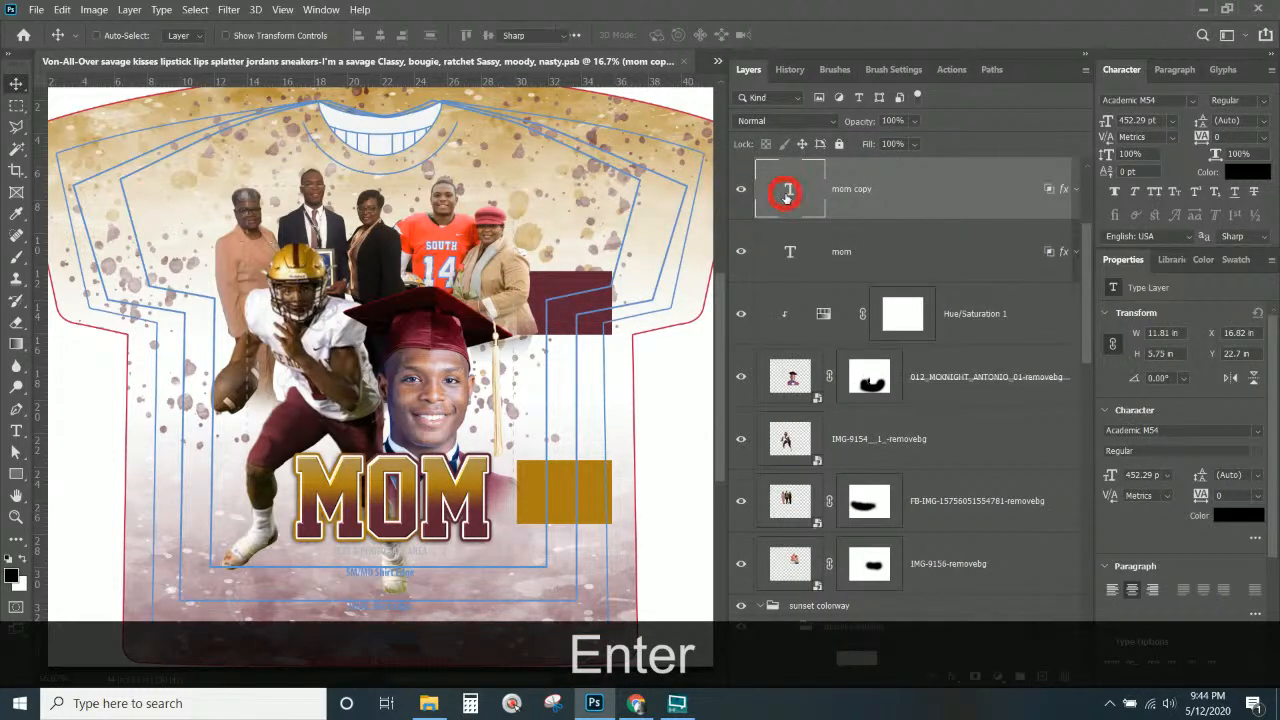
double_click(786, 196)
type("PRO")
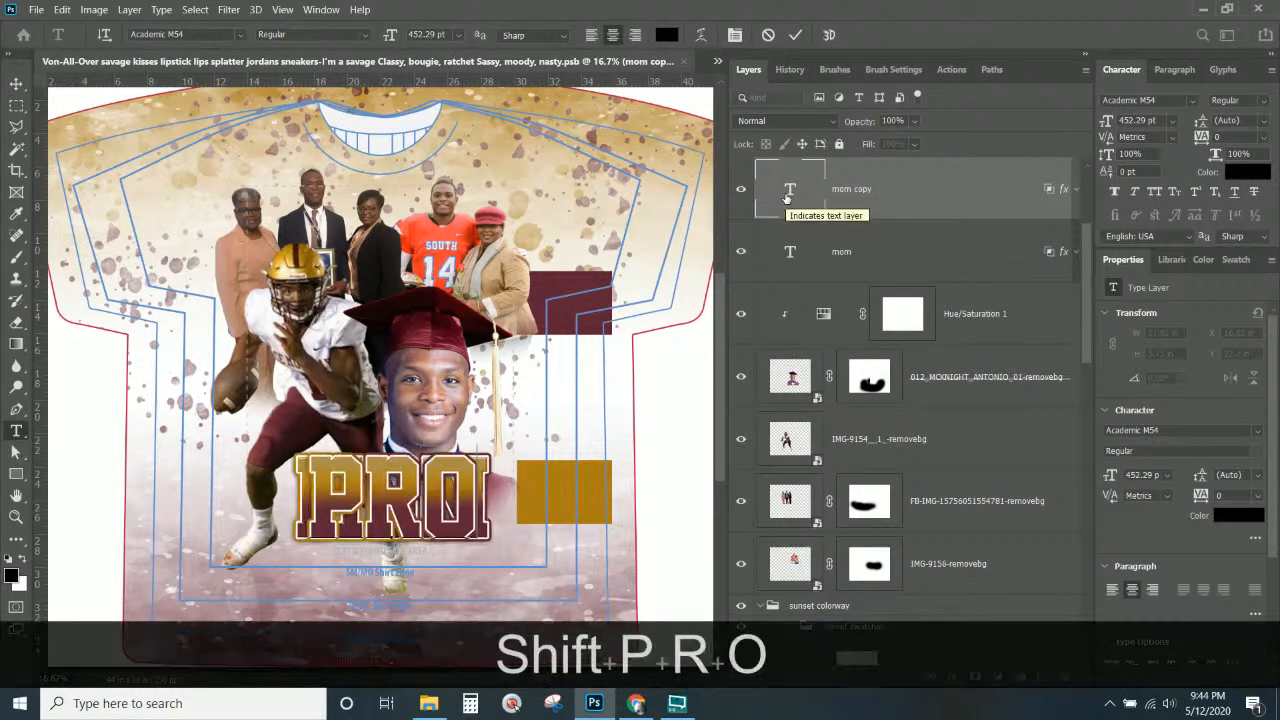
type("UD")
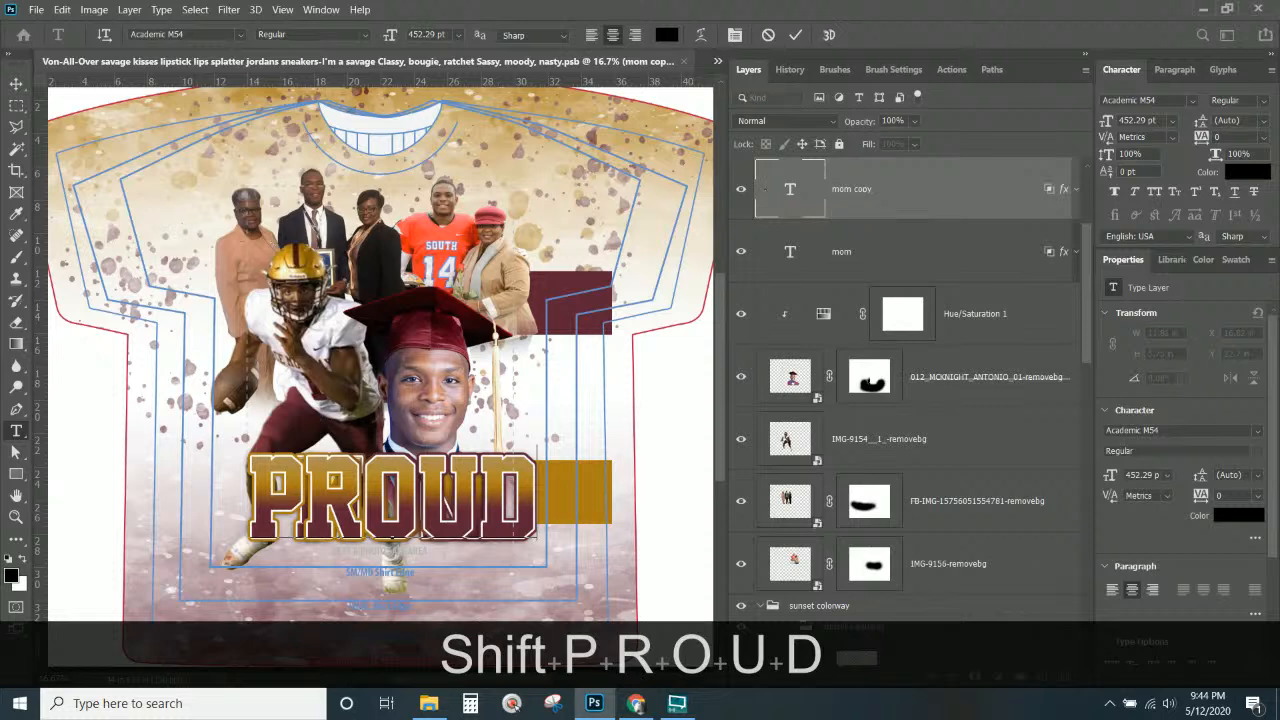
left_click(14, 87)
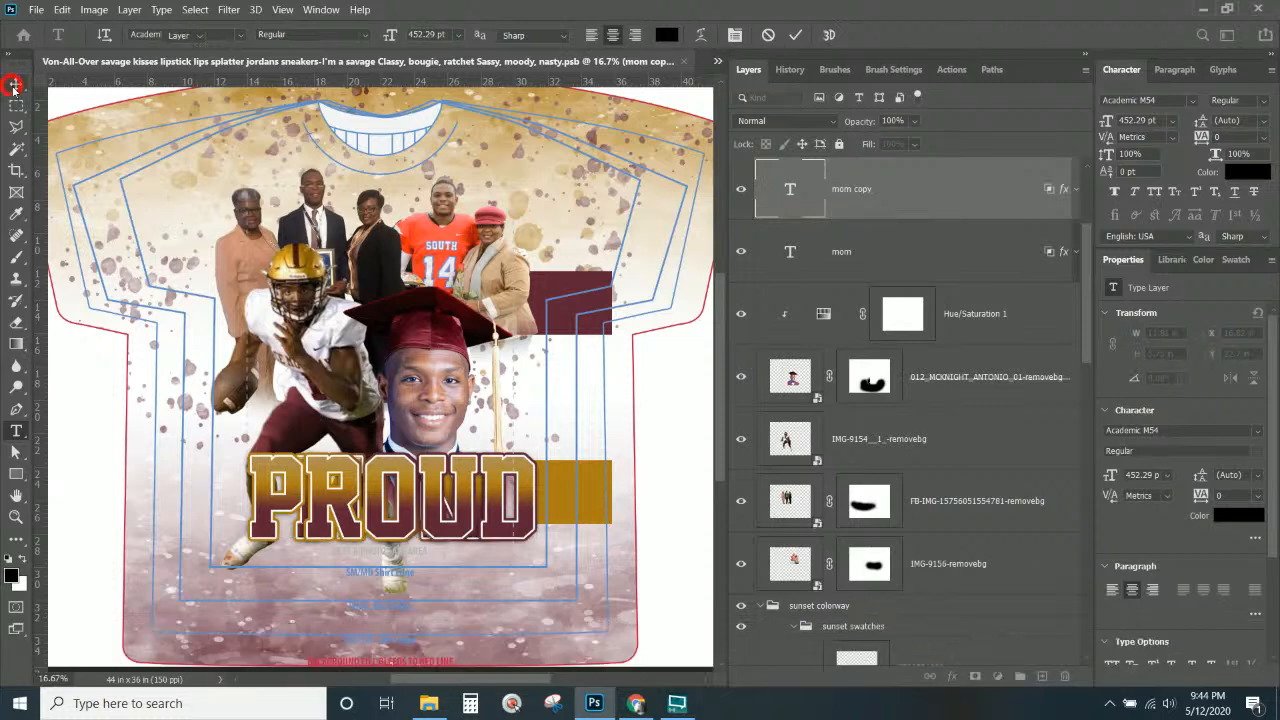
Try the Master Of Break and Masterics fonts on the Proud text.
left_click(877, 206)
left_click(1190, 101)
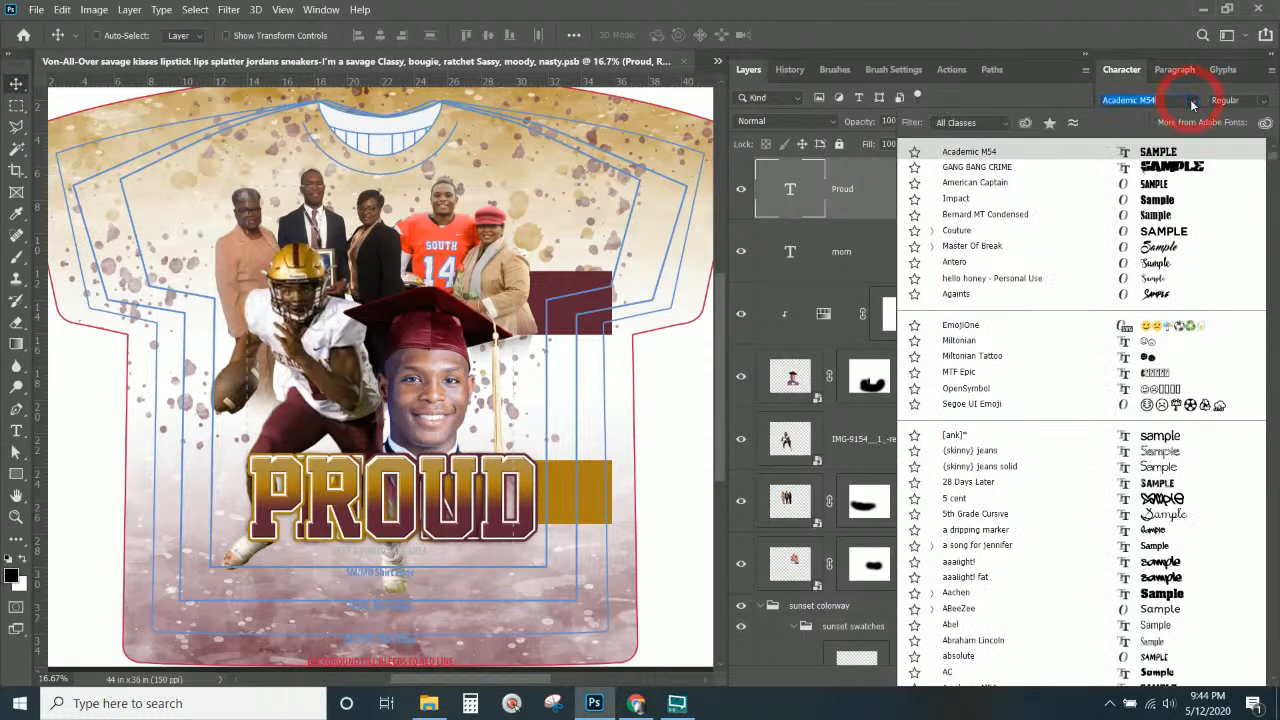
left_click(1175, 252)
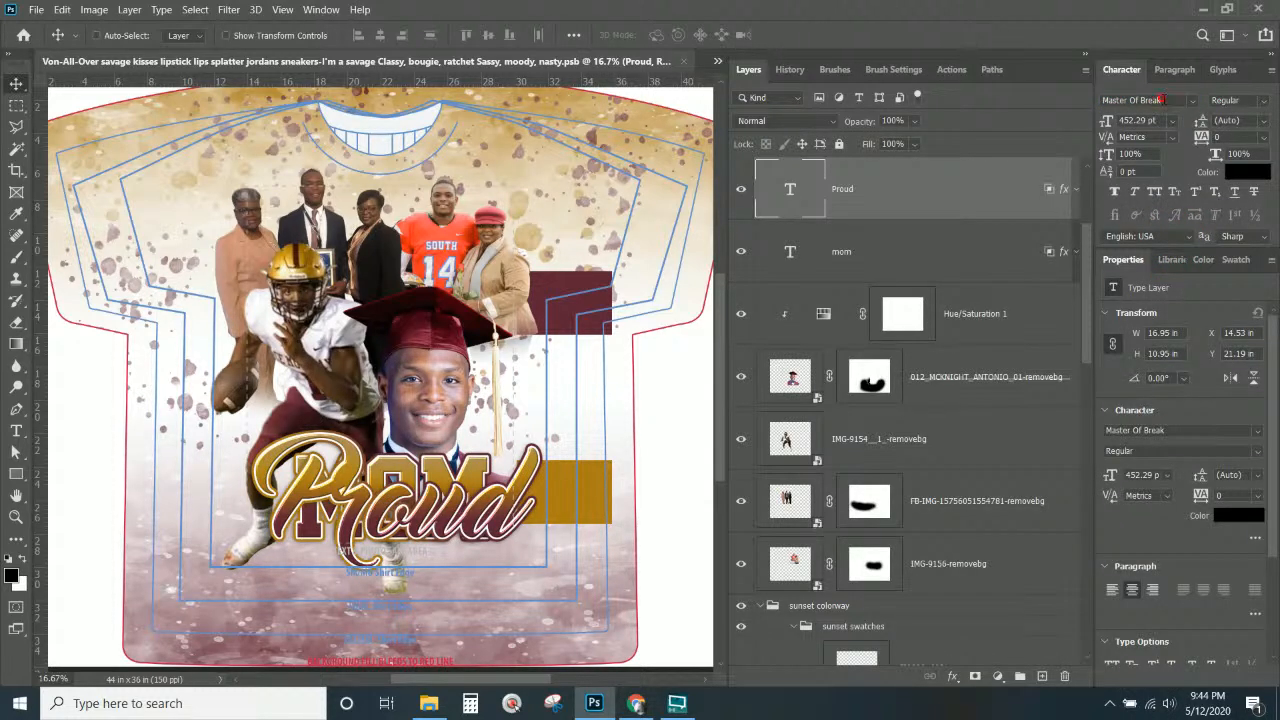
left_click(1162, 100)
type("master")
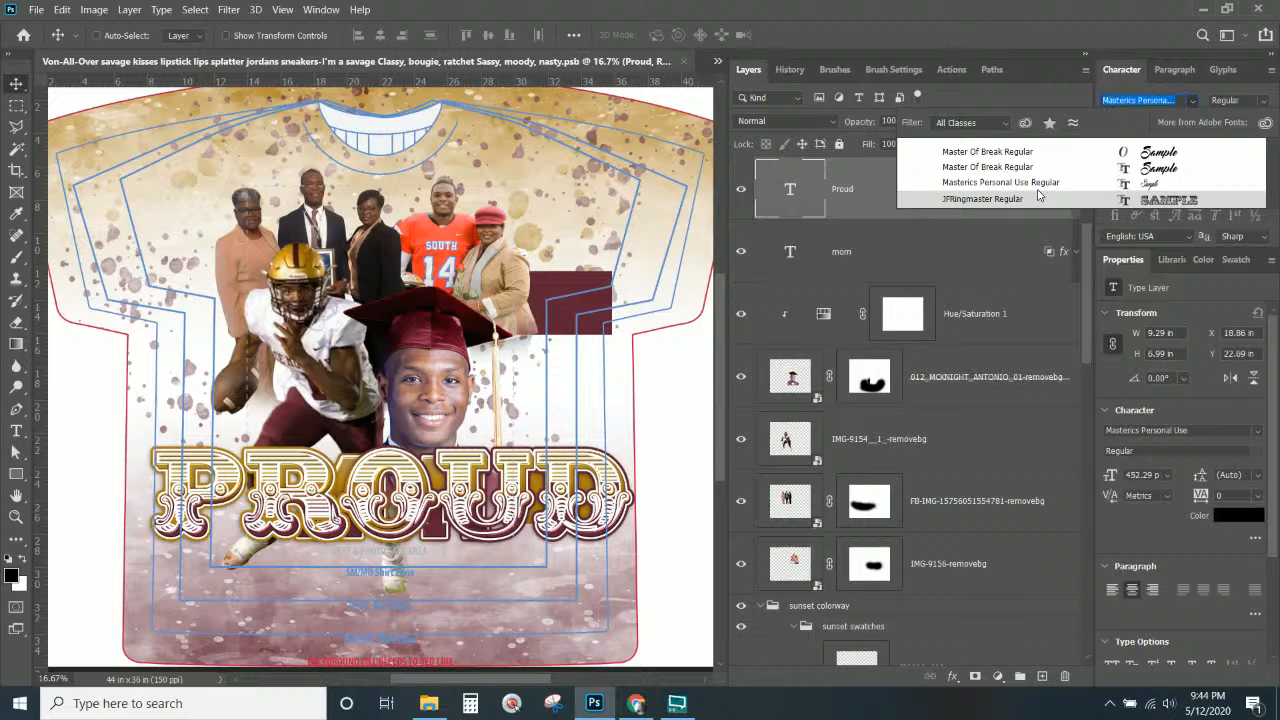
key("Up")
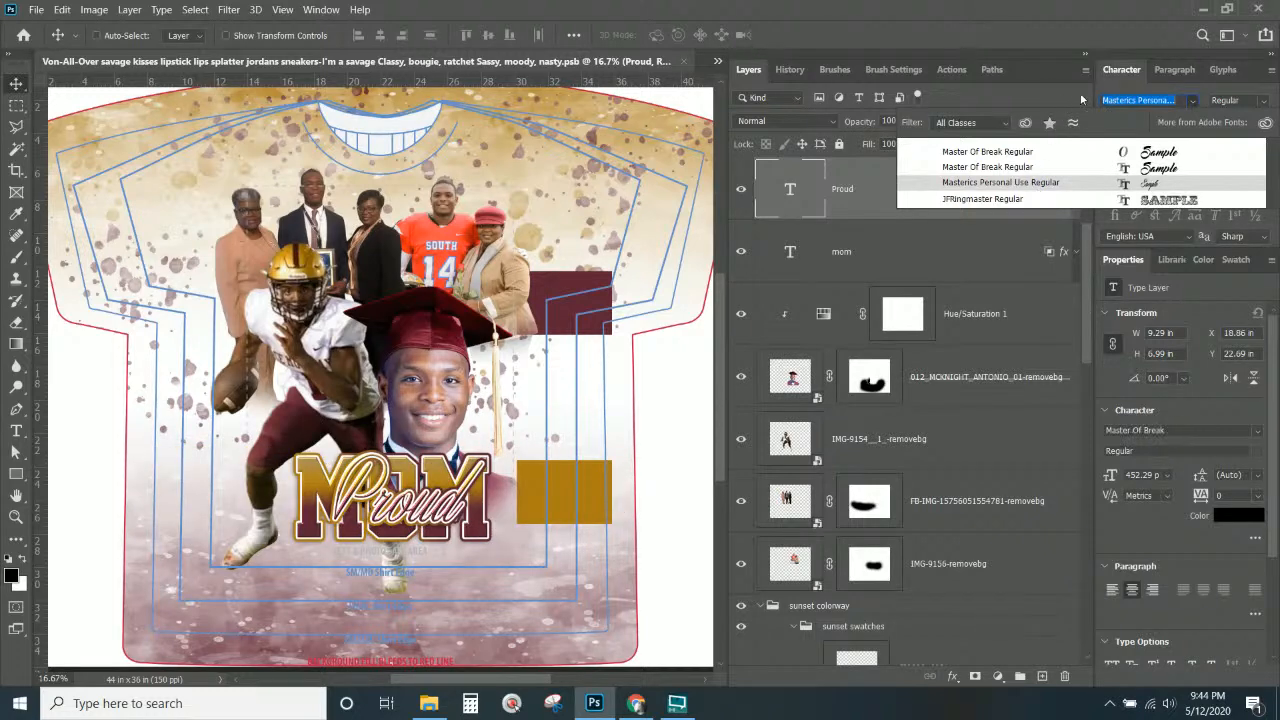
left_click(1194, 105)
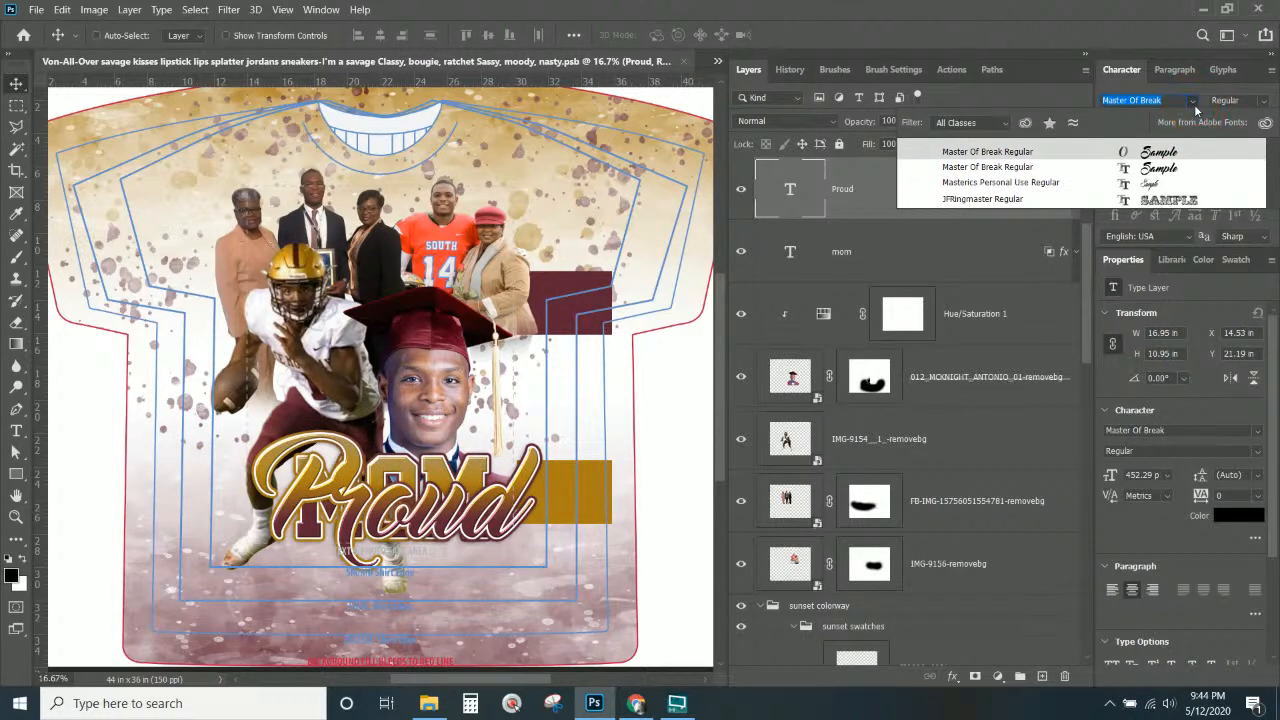
left_click(1194, 108)
Apply the Adriena Type script font to Proud and move it just above MOM.
left_click(1192, 106)
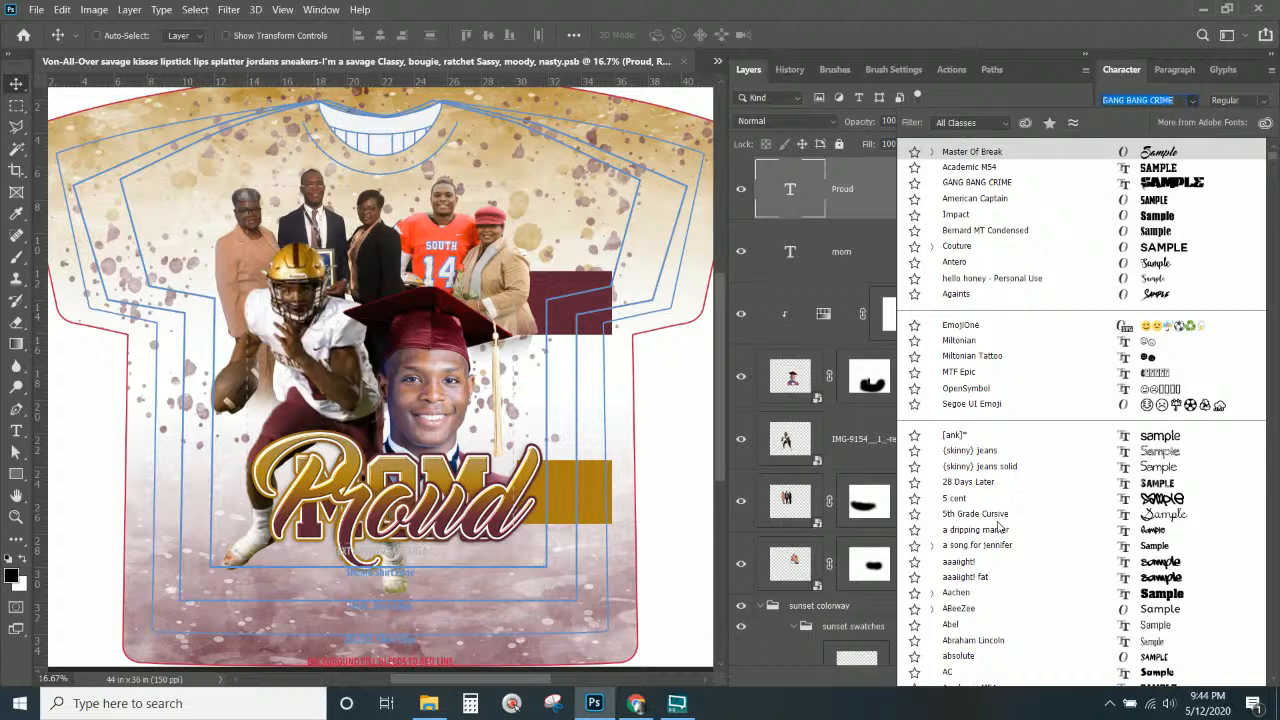
scroll(1005, 543, "down", 6)
scroll(1005, 543, "down", 4)
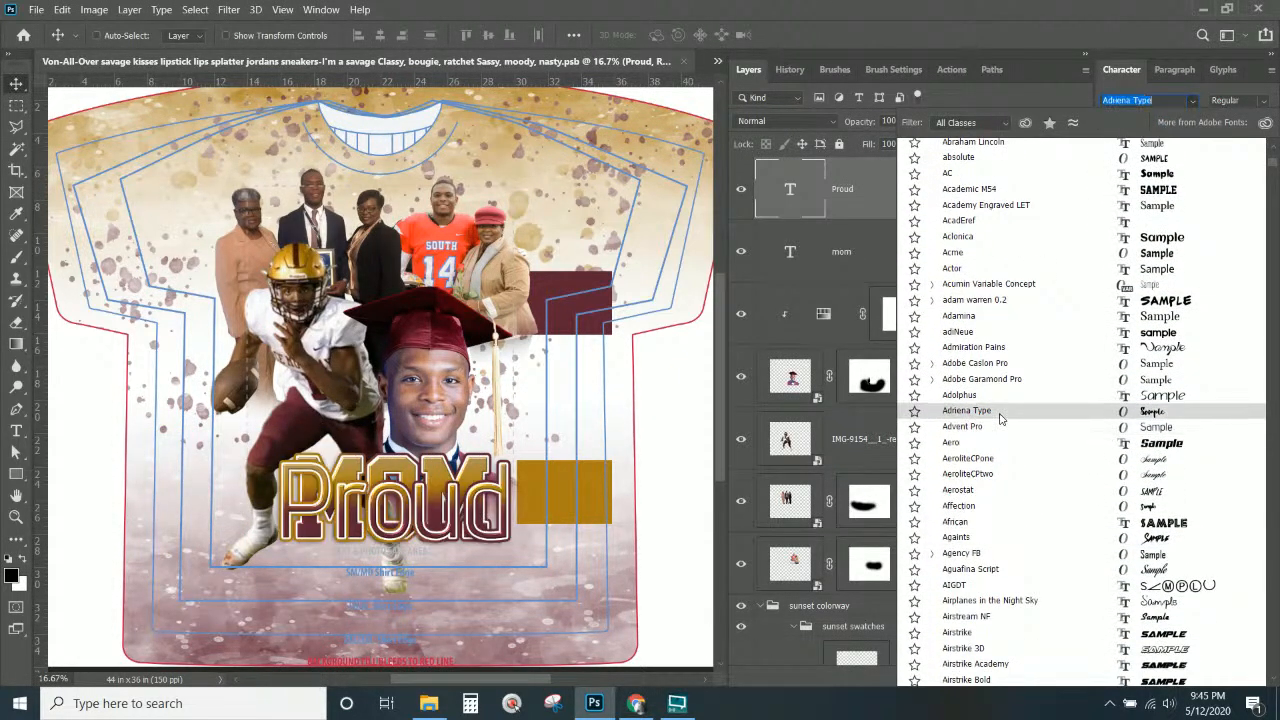
left_click(1000, 418)
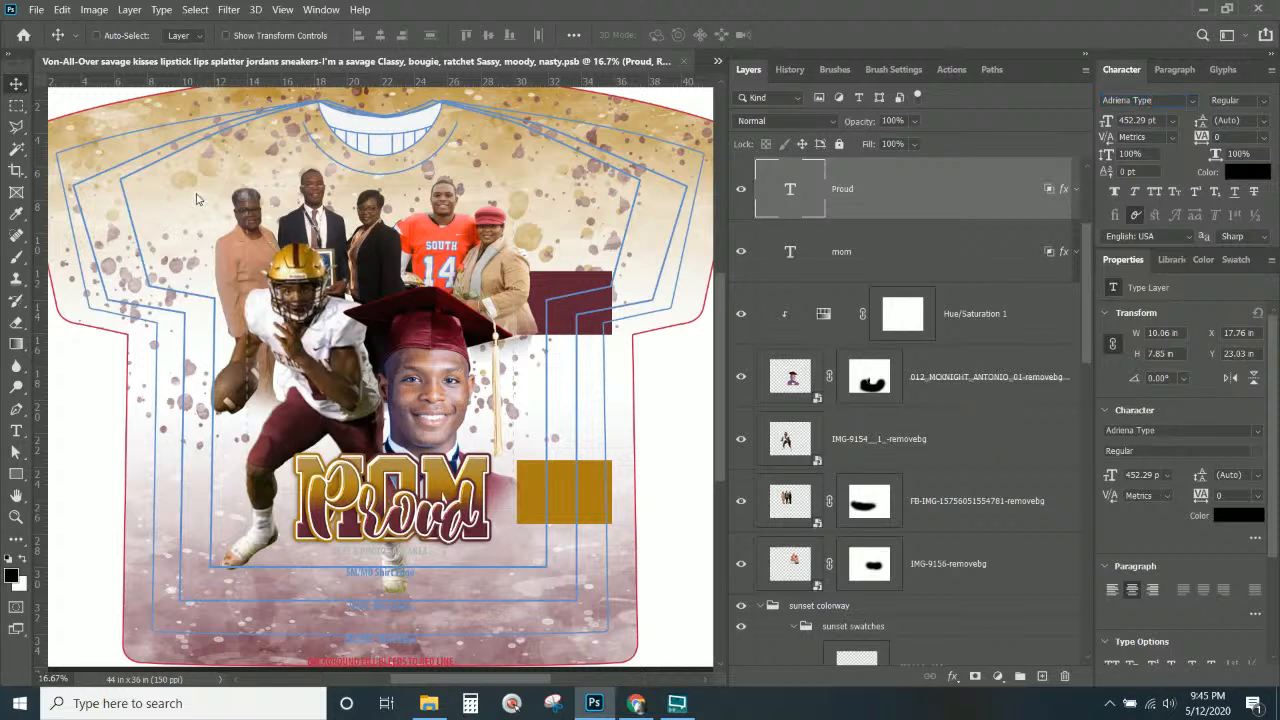
left_click_drag(455, 510, 396, 460)
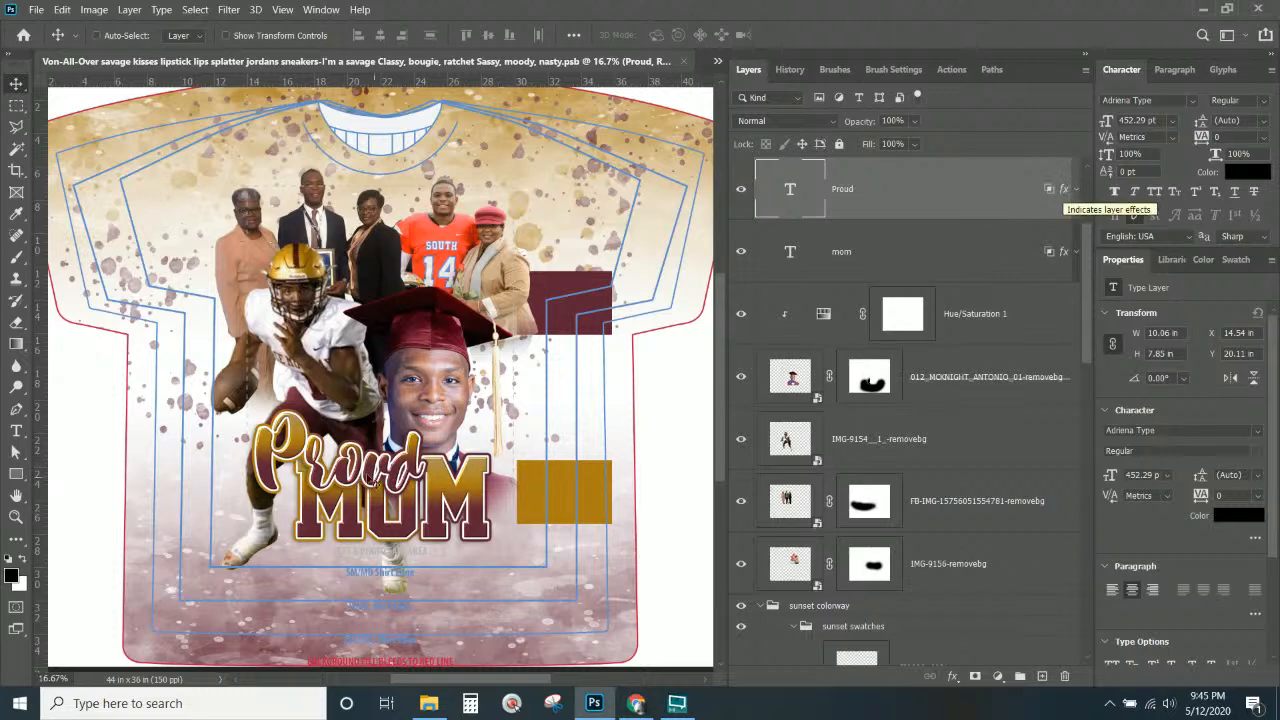
key("alt")
left_click_drag(380, 430, 376, 358)
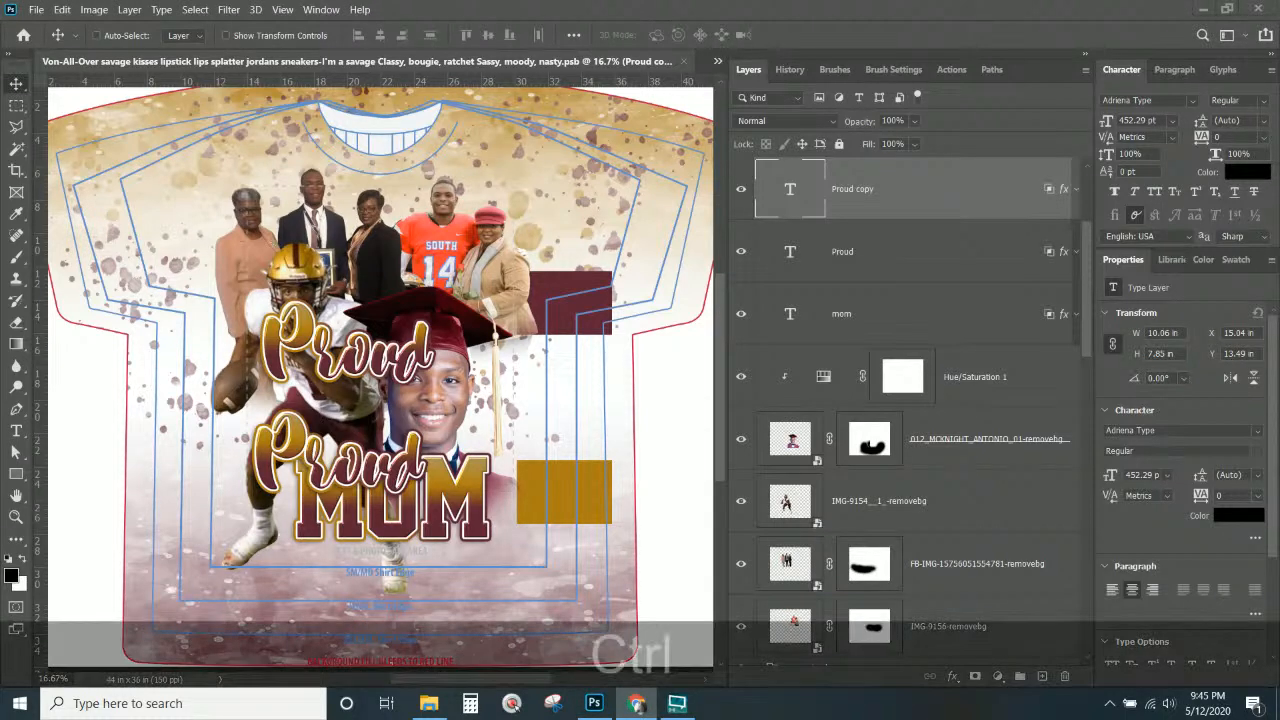
key("ctrl+c")
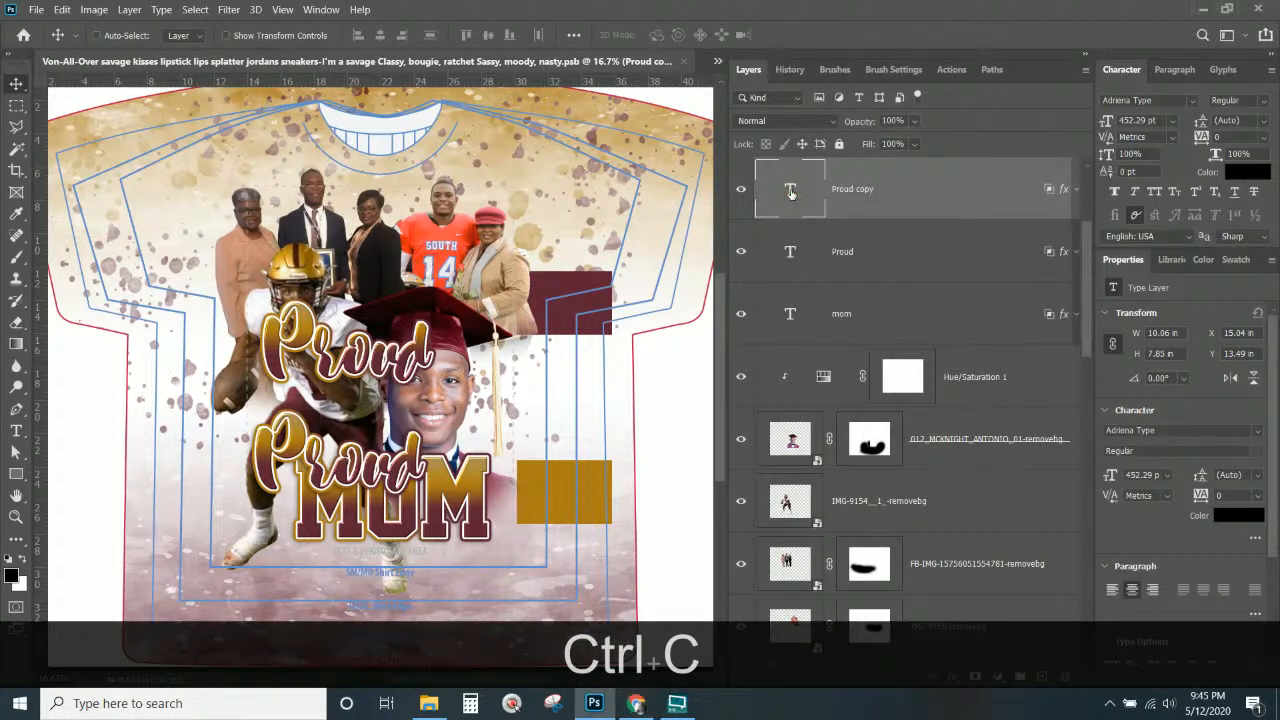
double_click(790, 193)
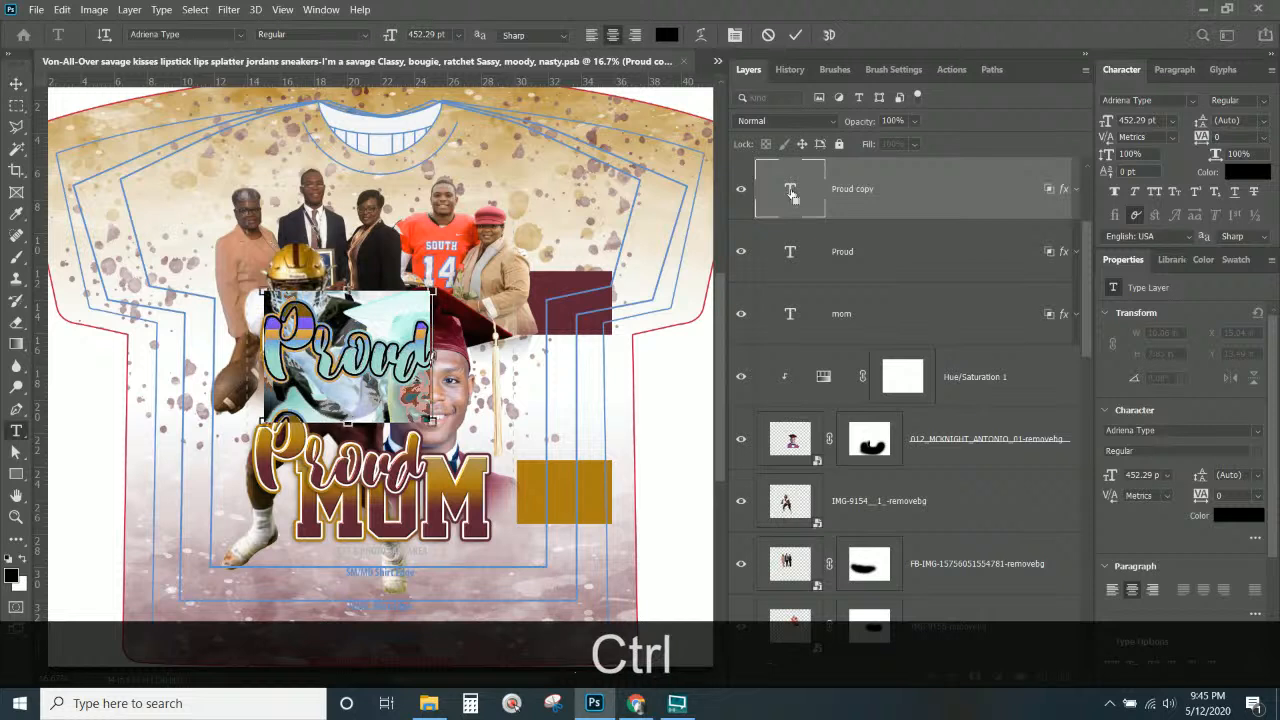
key("ctrl+v")
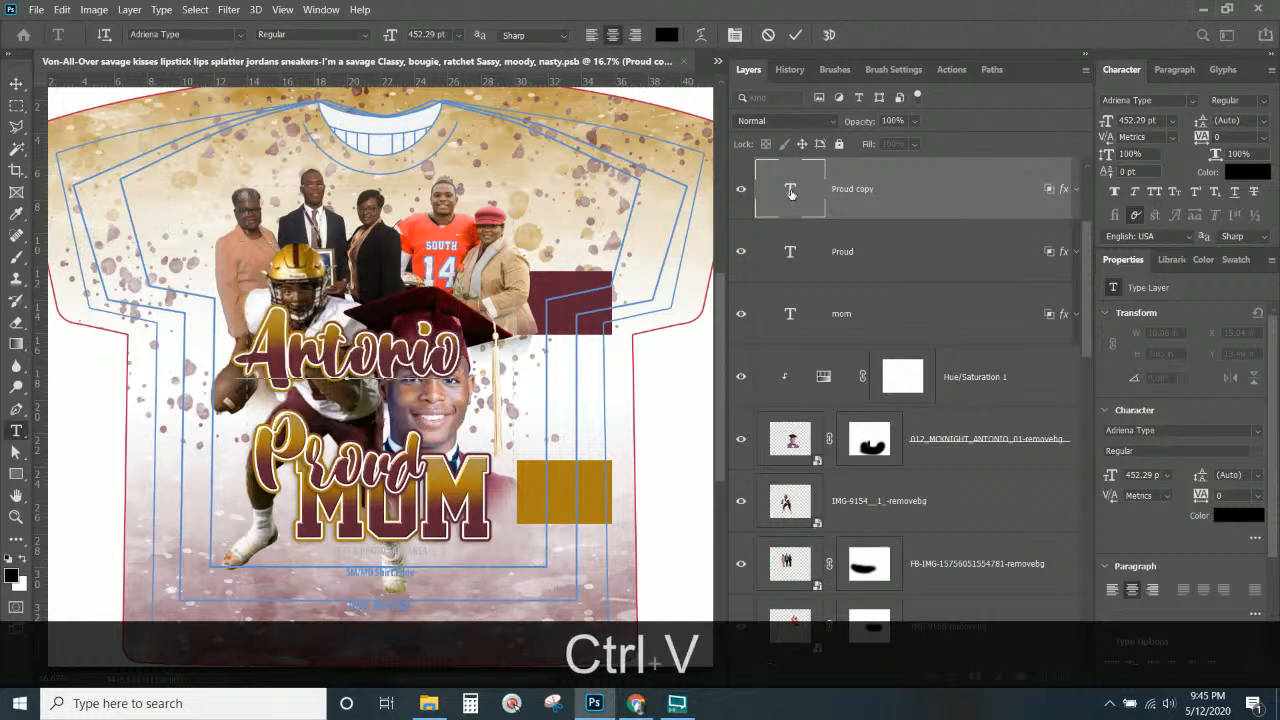
left_click(14, 82)
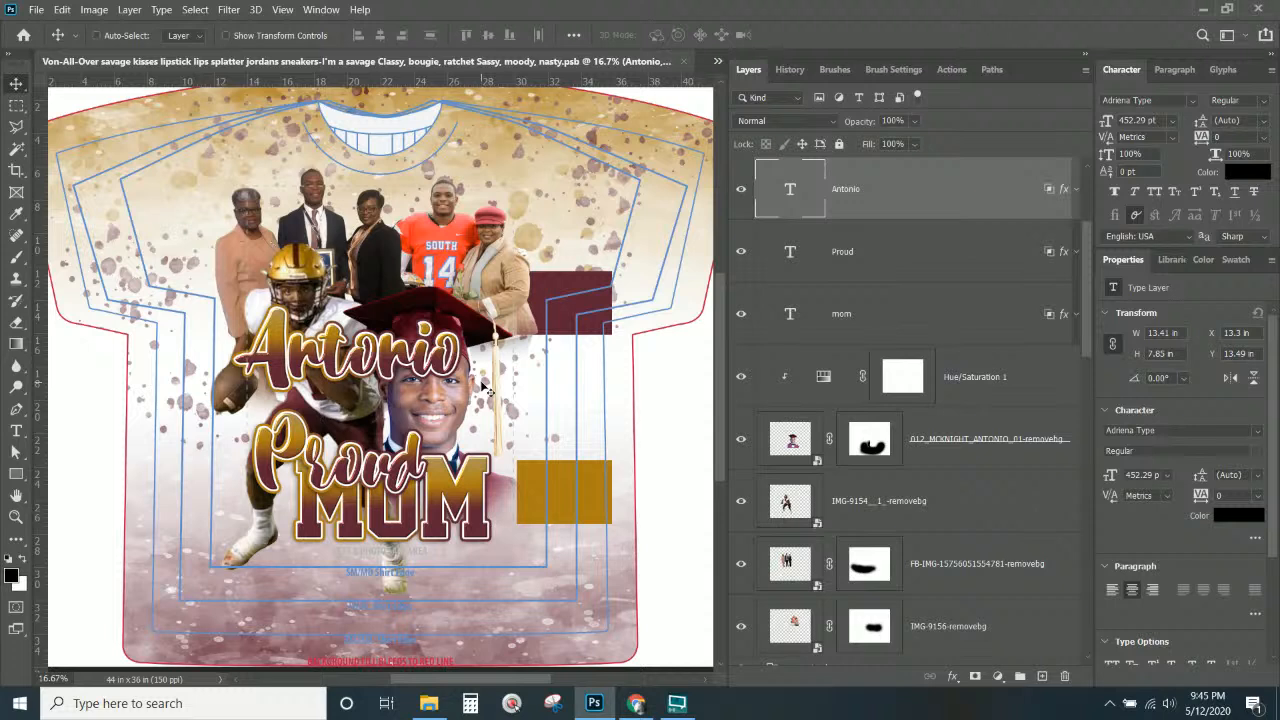
Set Antonio in the Pink Script font and move it below the MUM lettering.
left_click(1152, 104)
left_click(1191, 101)
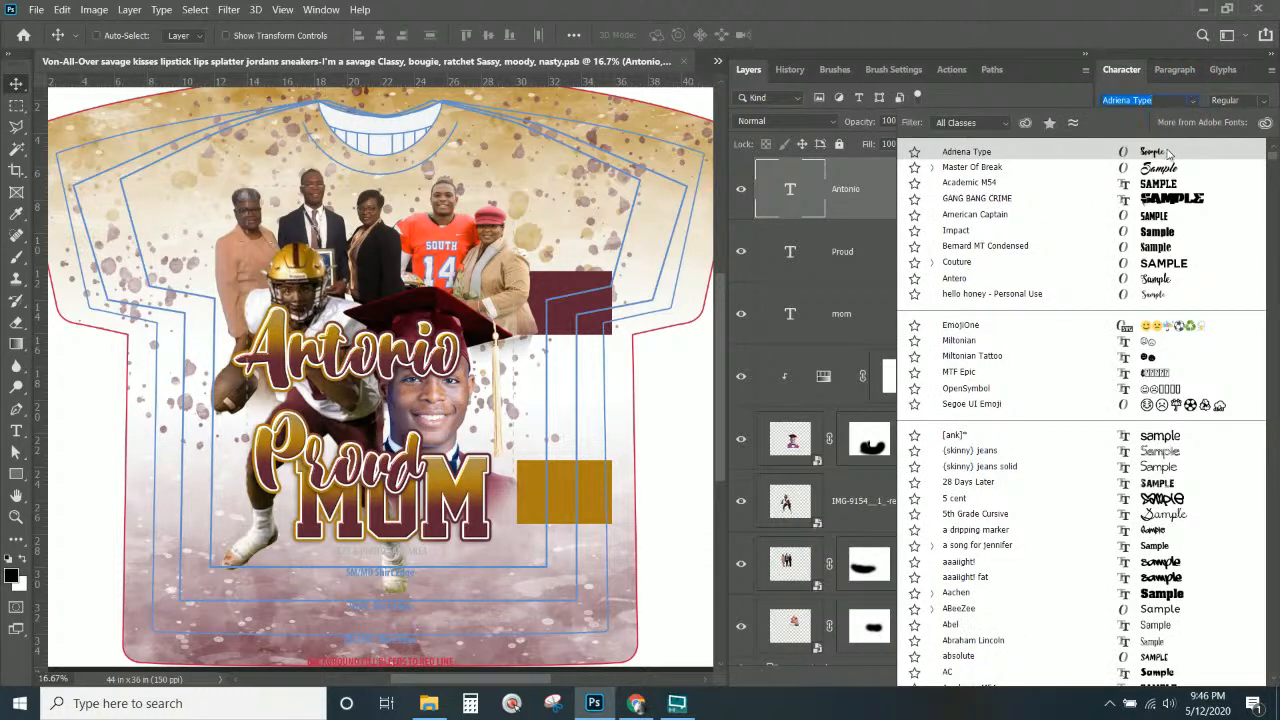
scroll(1165, 243, "down", 2)
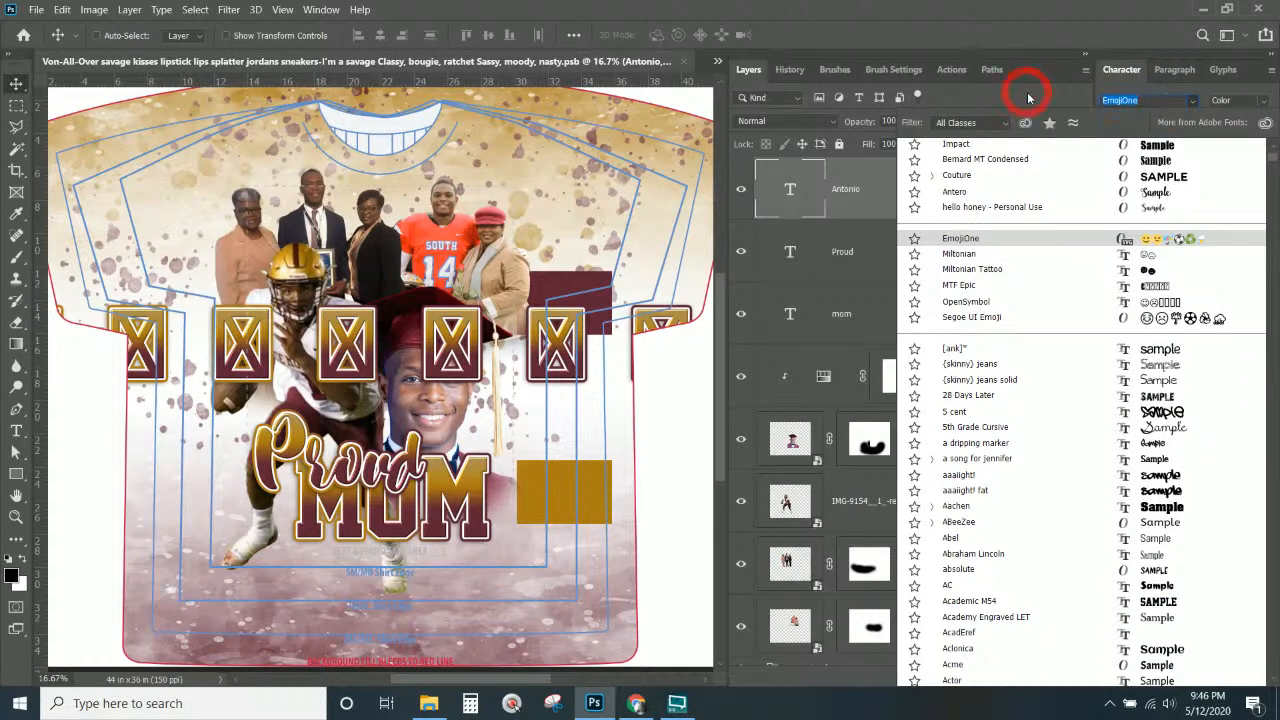
type("pink Script")
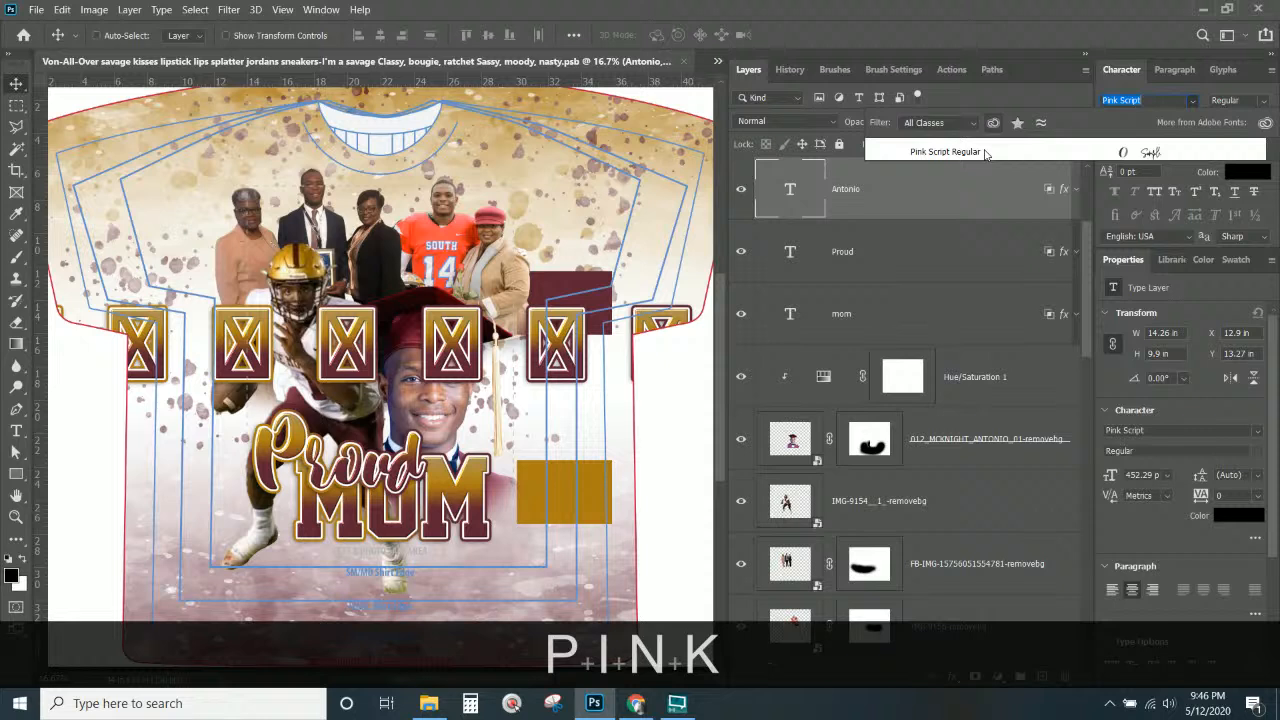
left_click(984, 151)
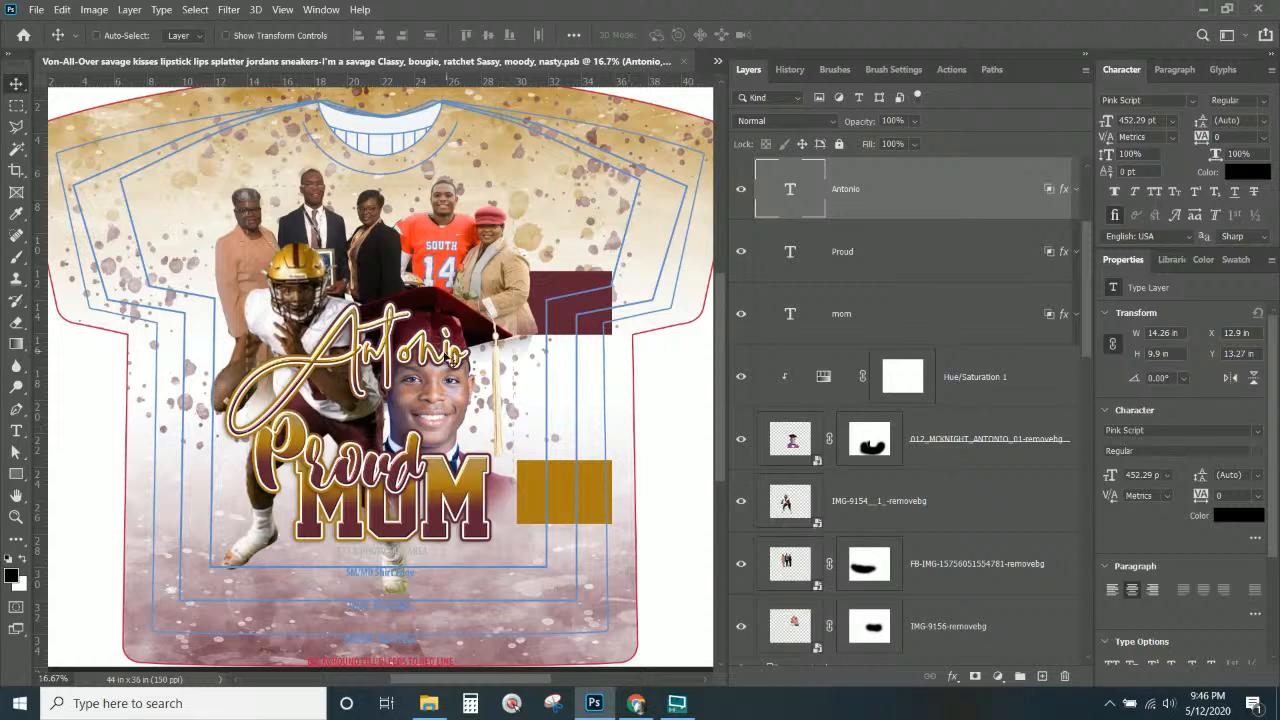
left_click_drag(452, 360, 502, 389)
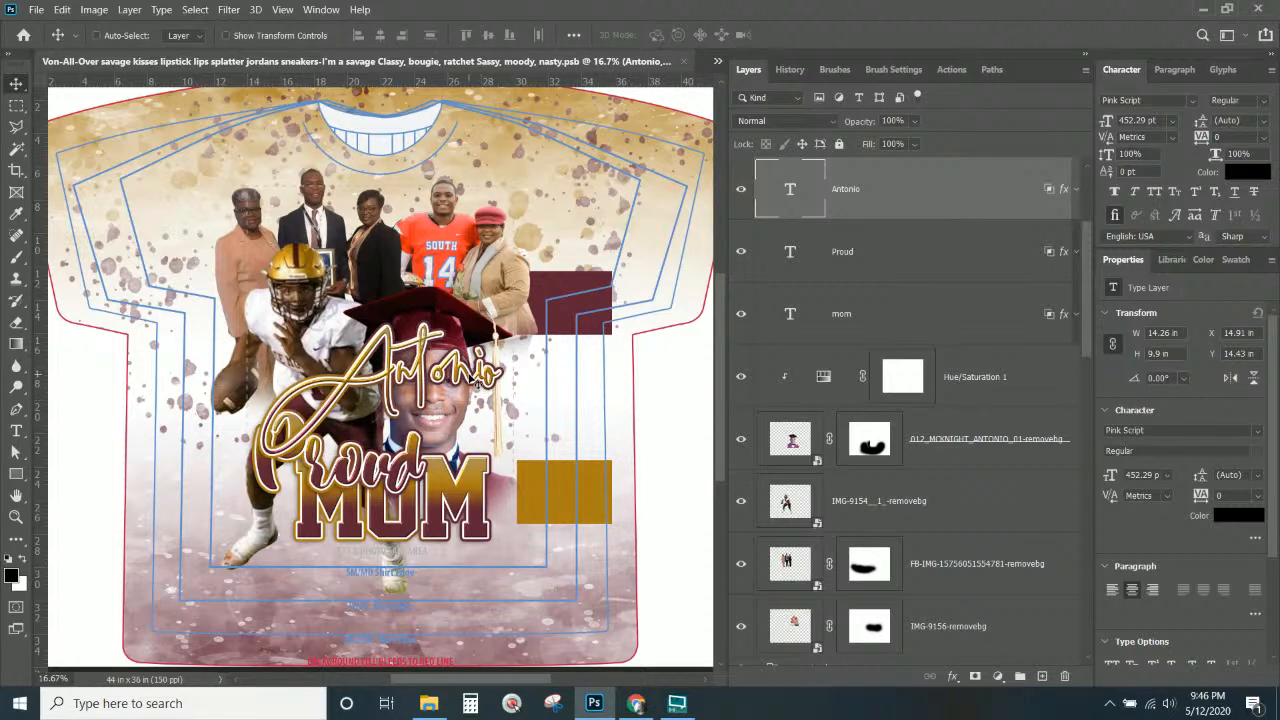
left_click_drag(474, 376, 374, 544)
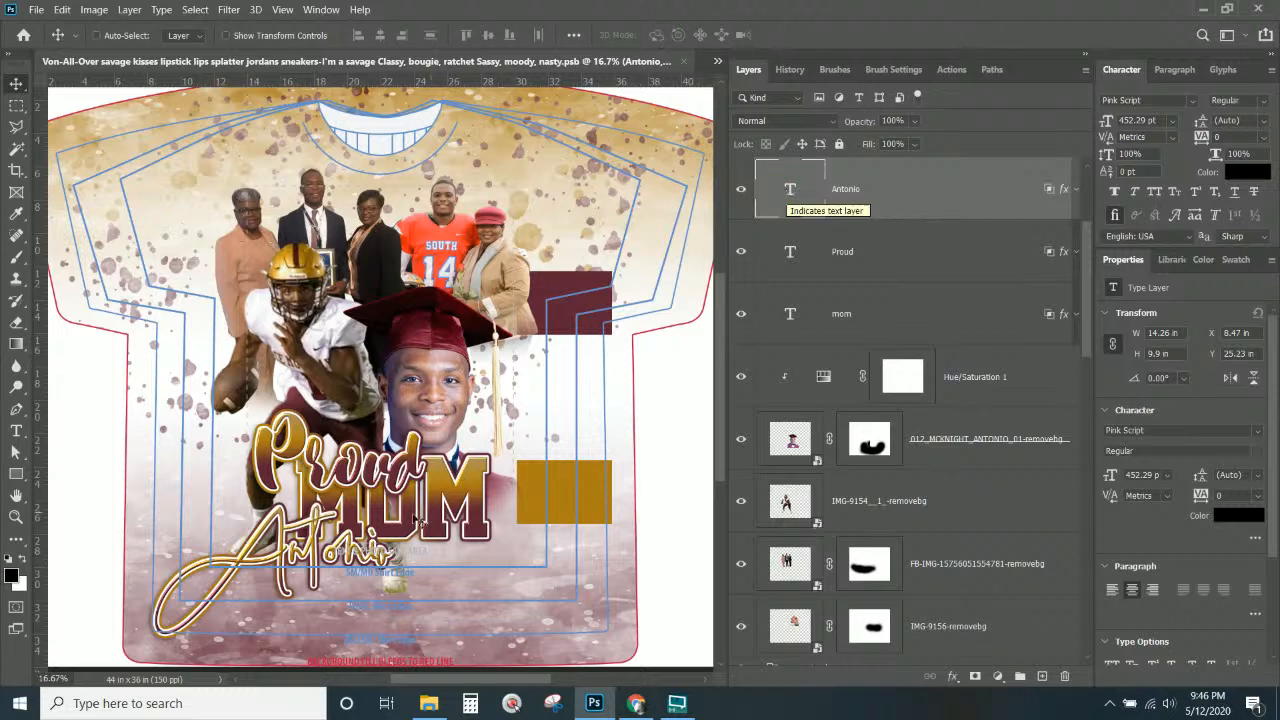
key("alt")
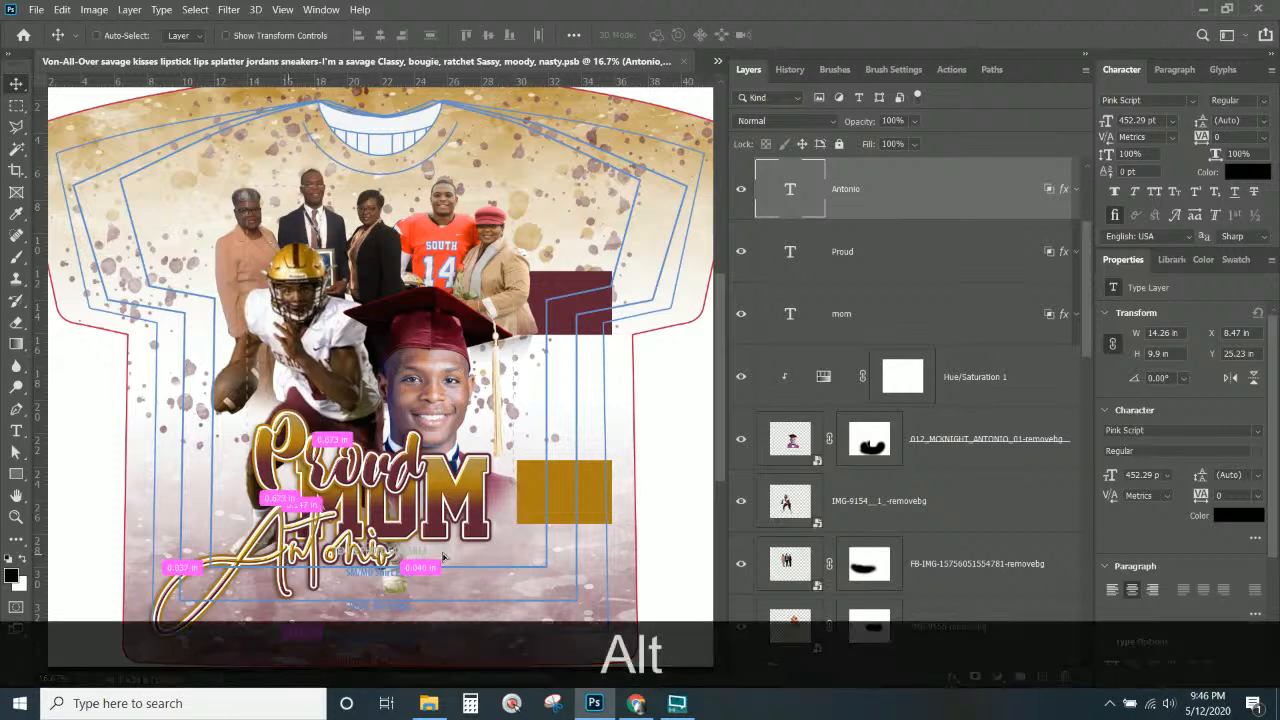
left_click_drag(443, 557, 621, 557)
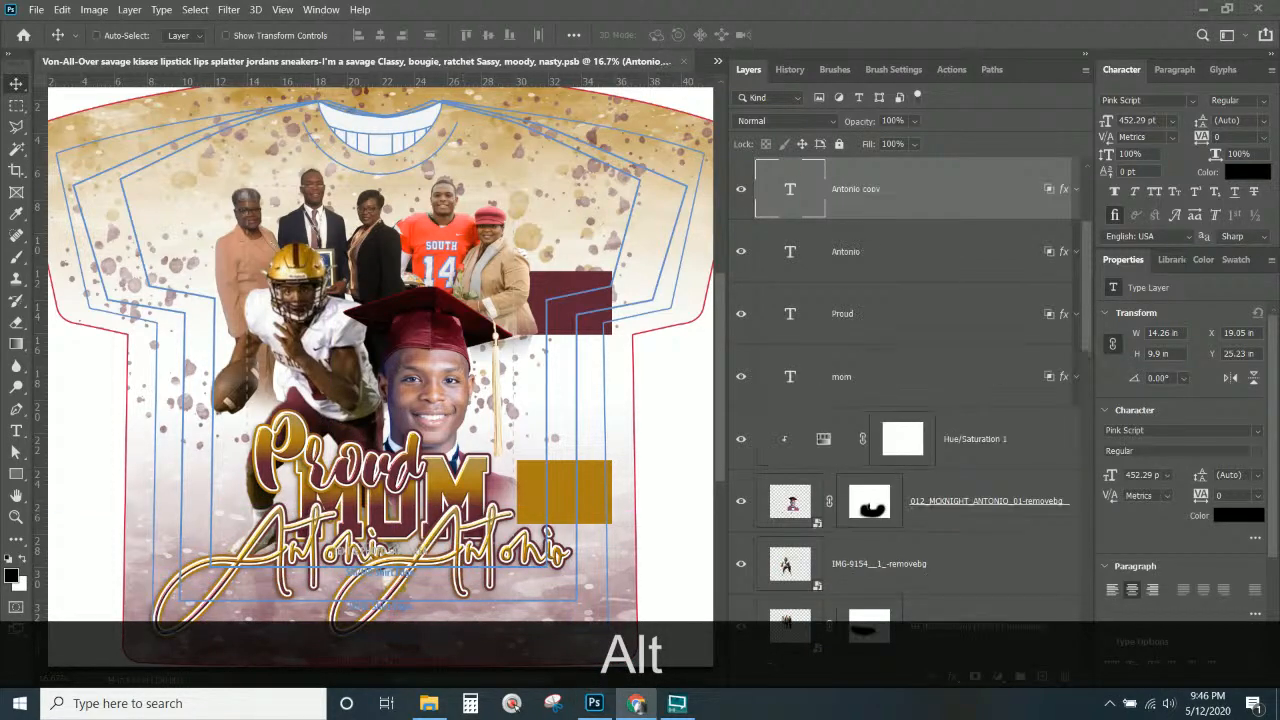
key("ctrl+c")
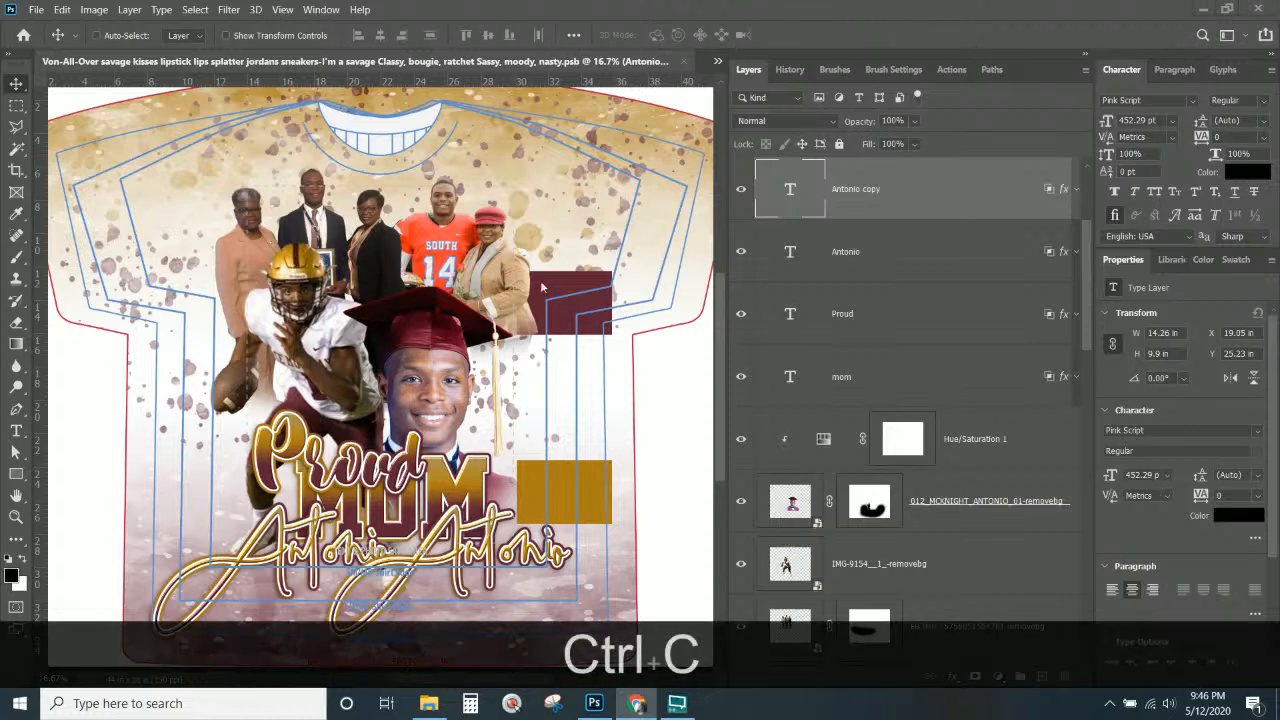
left_click(794, 189)
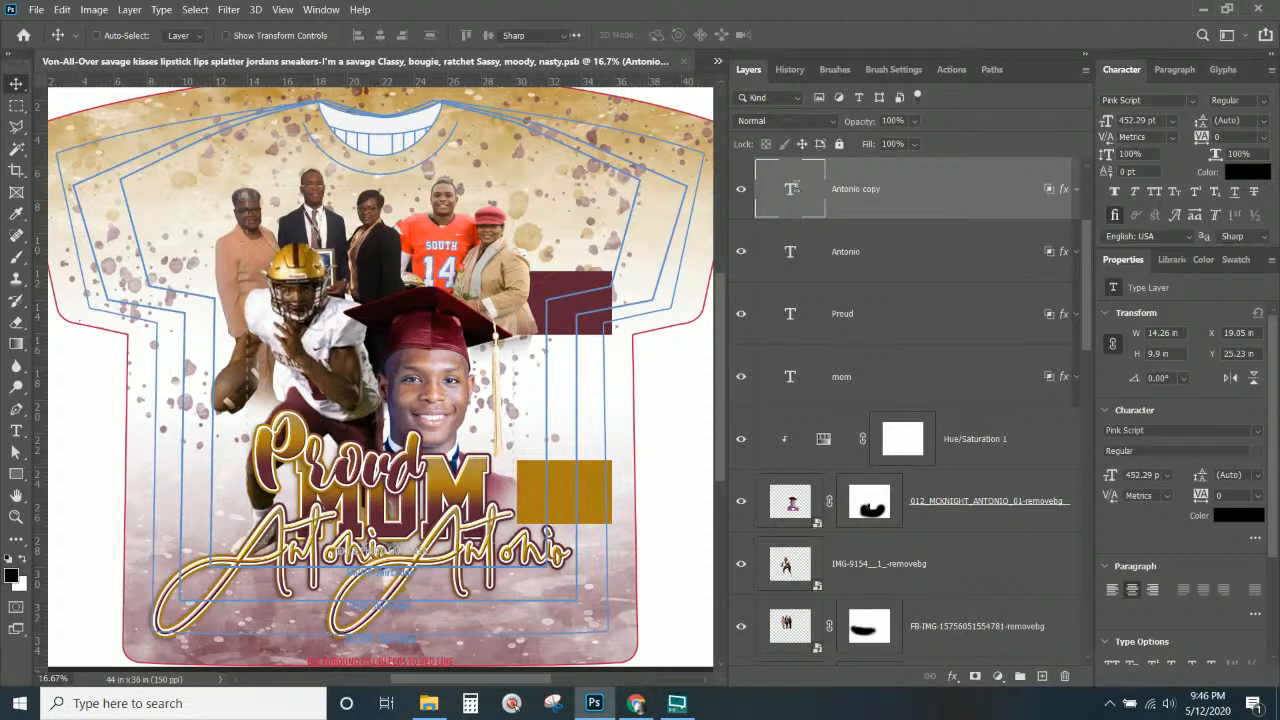
double_click(795, 187)
key("ctrl+v")
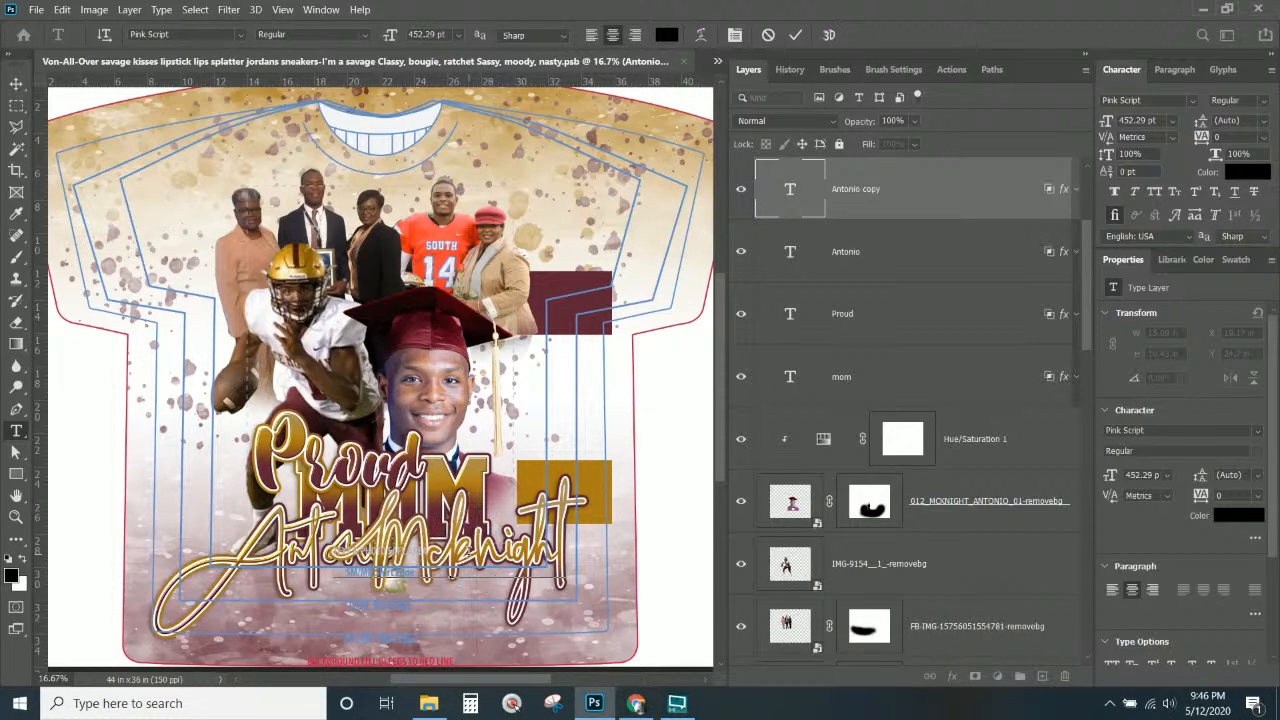
type("K")
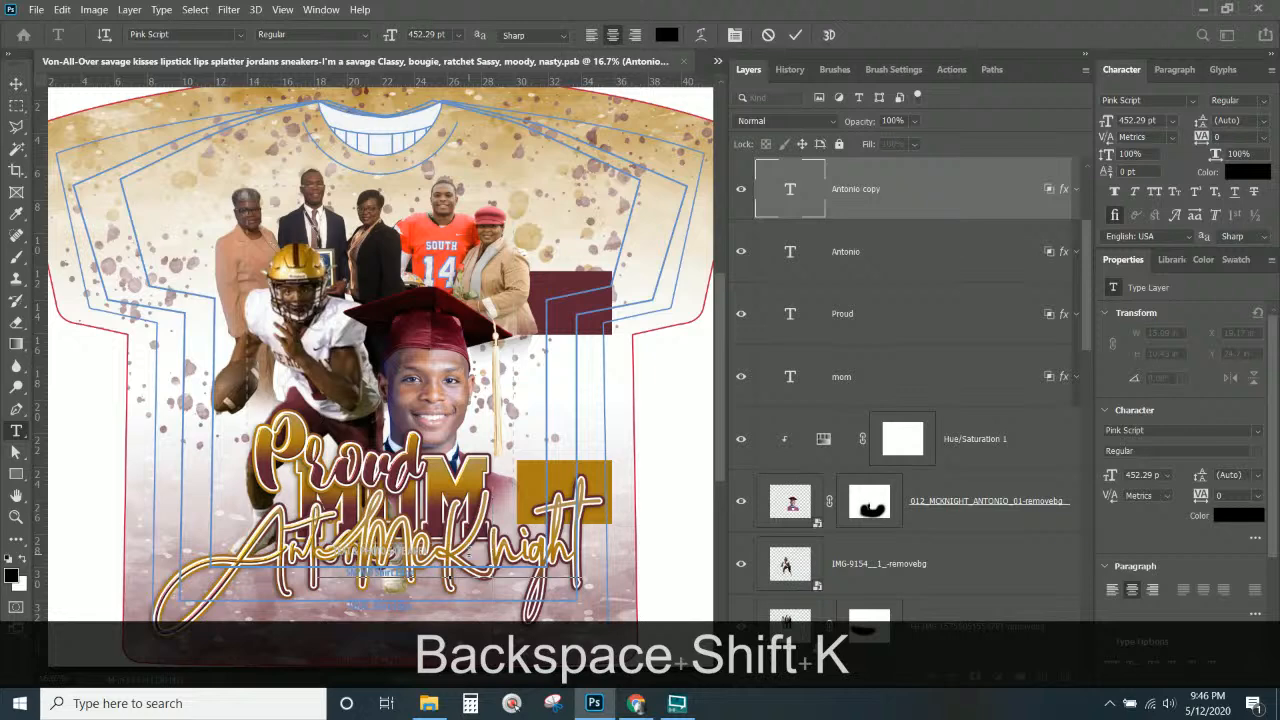
key("BackSpace")
type("k")
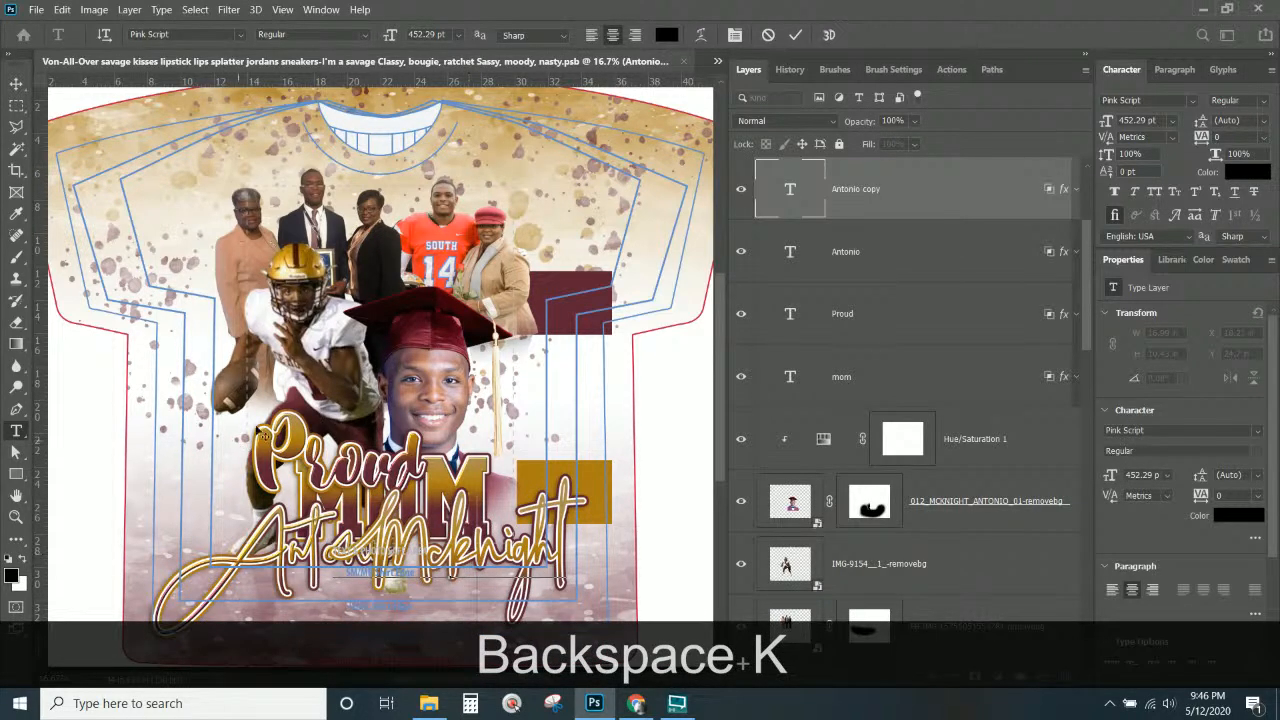
key("BackSpace")
type("K")
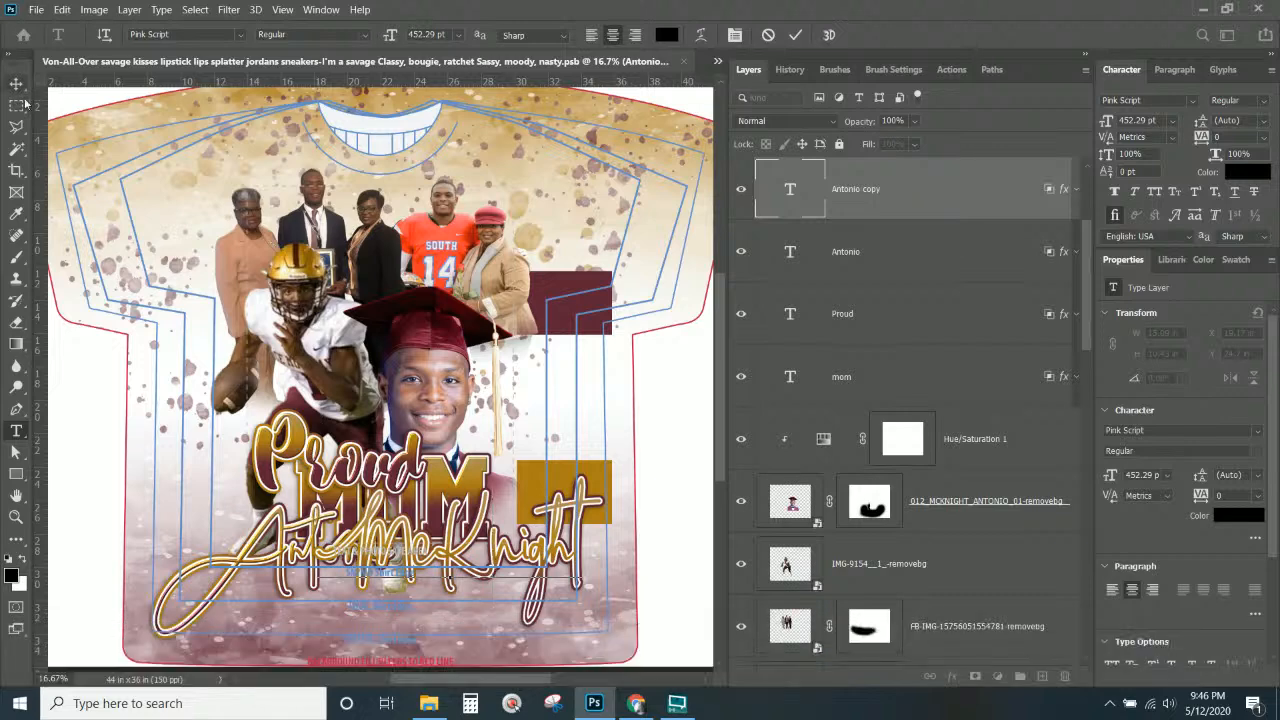
key("ctrl+Return")
left_click_drag(504, 556, 534, 609)
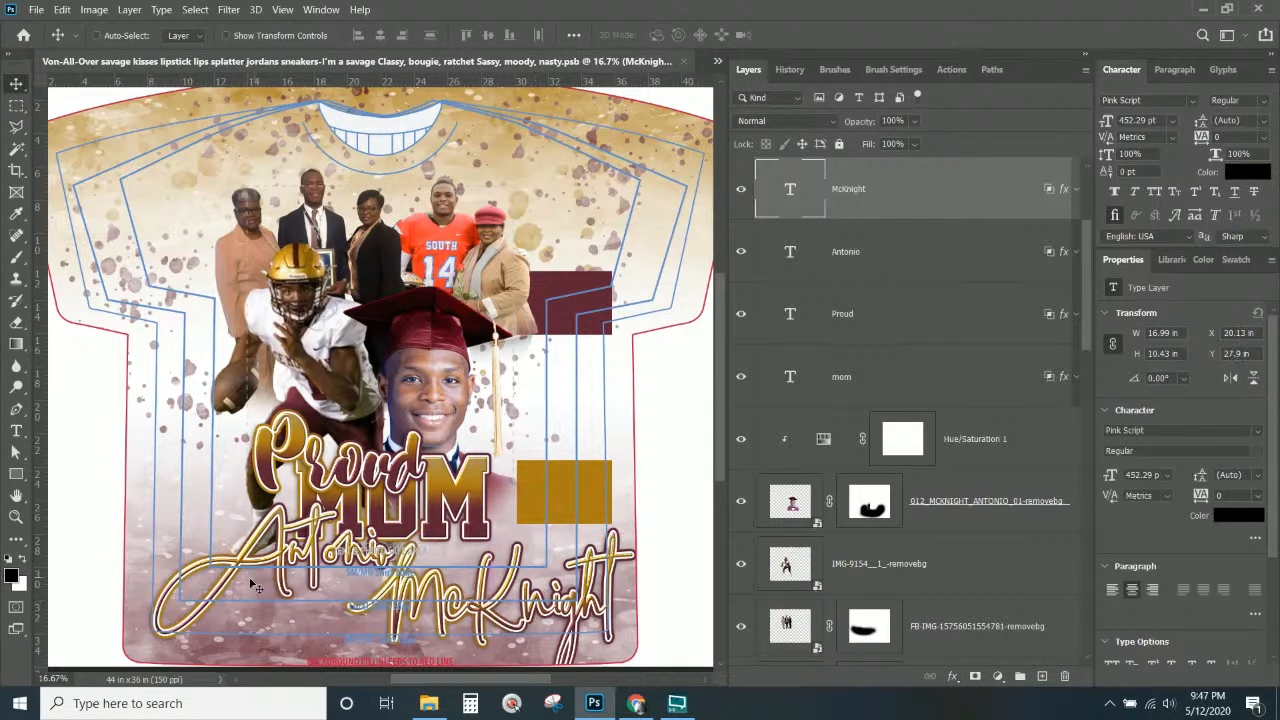
left_click(889, 253)
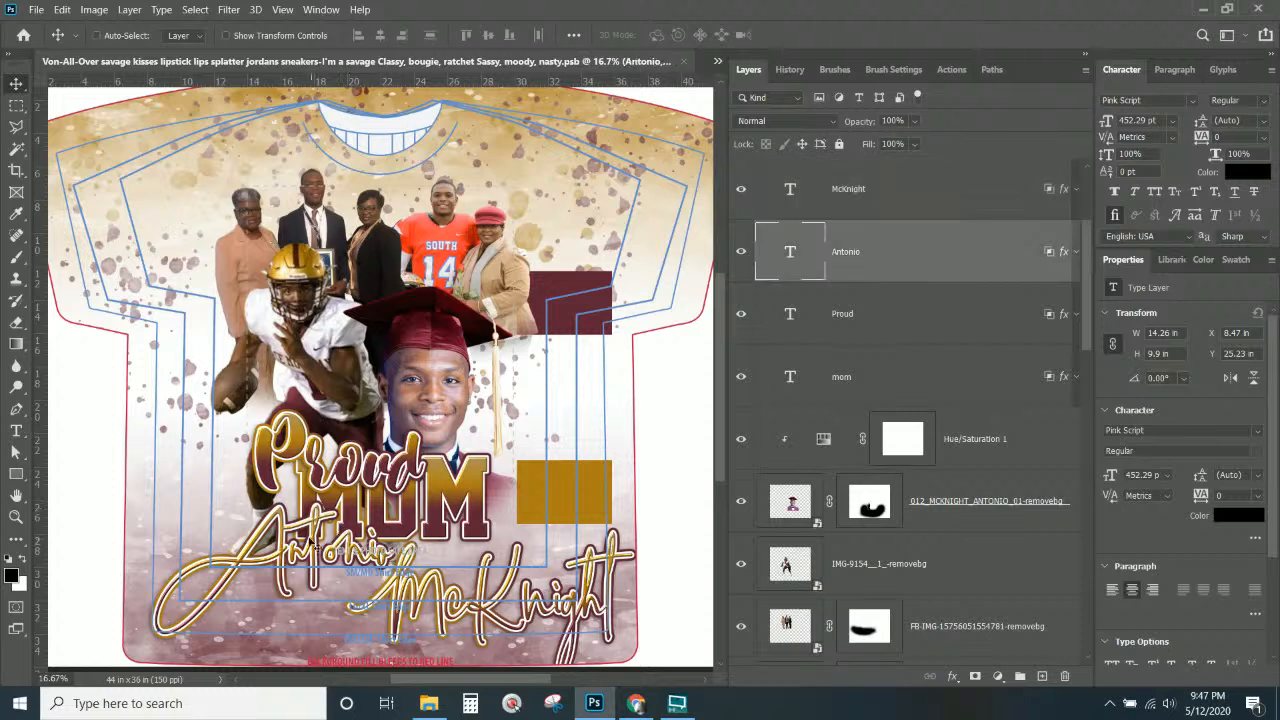
left_click_drag(315, 537, 270, 573)
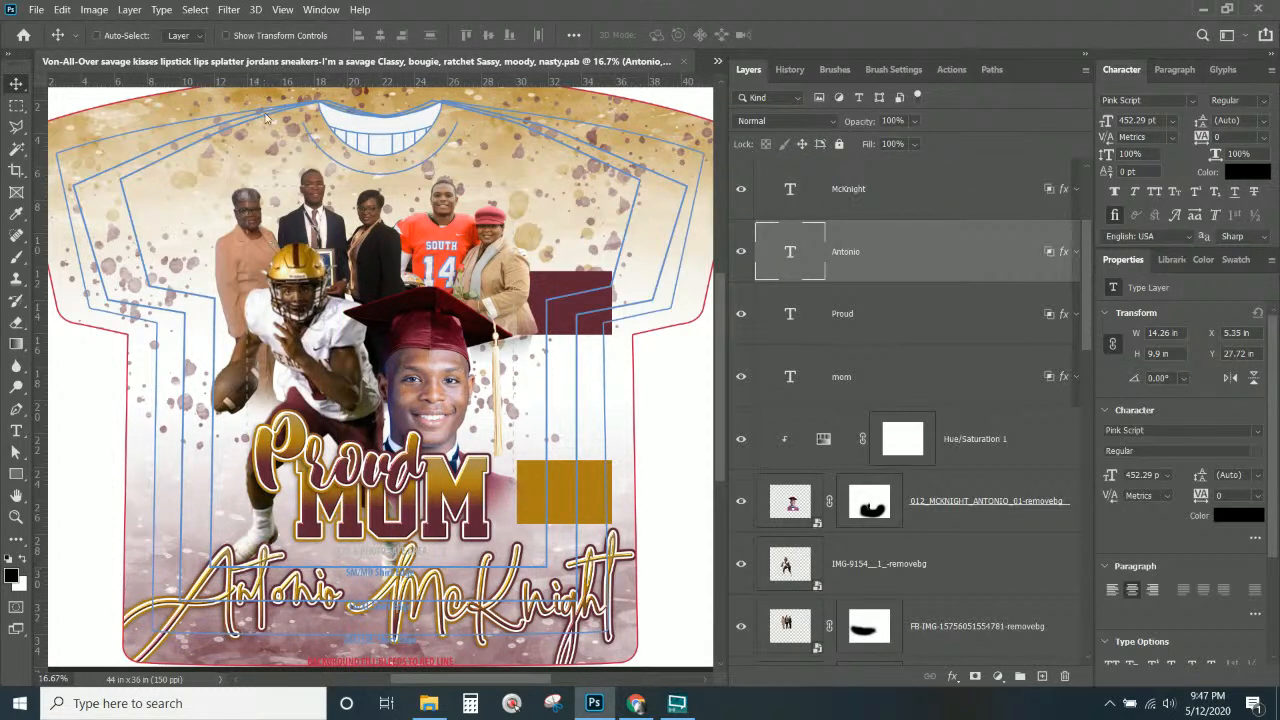
Hide the sunset swatches group.
right_click(569, 280)
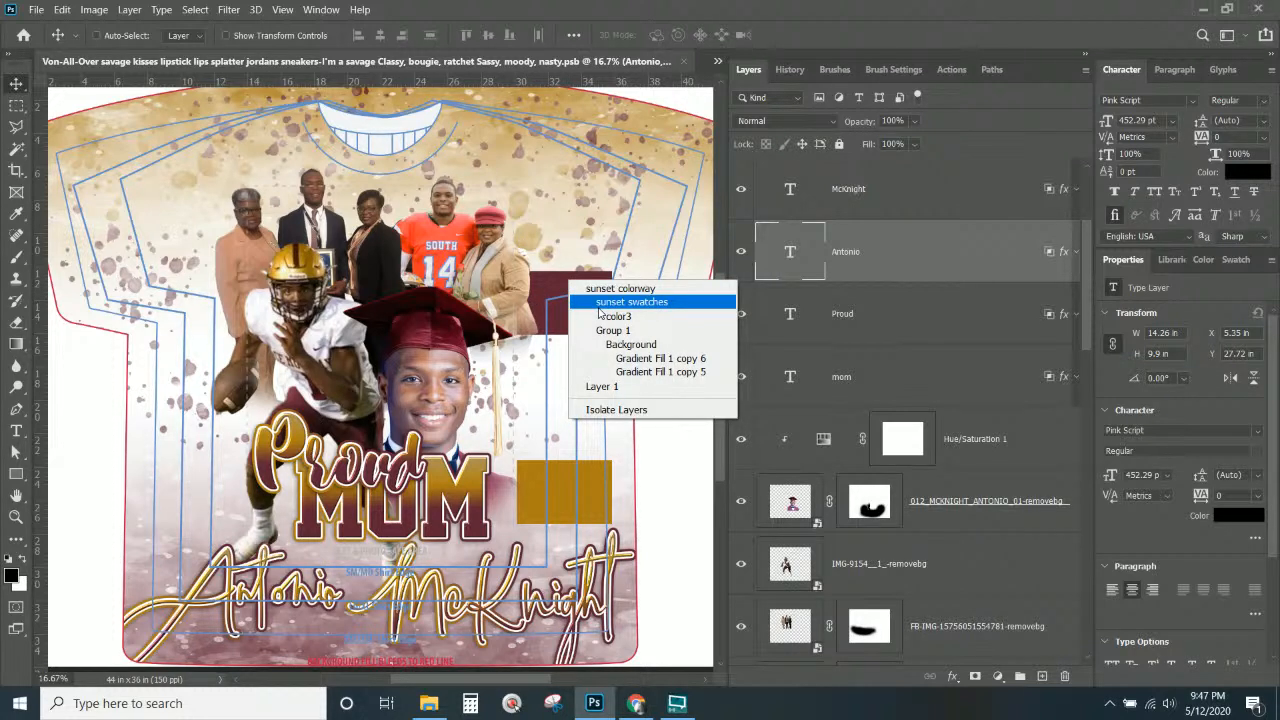
left_click(600, 304)
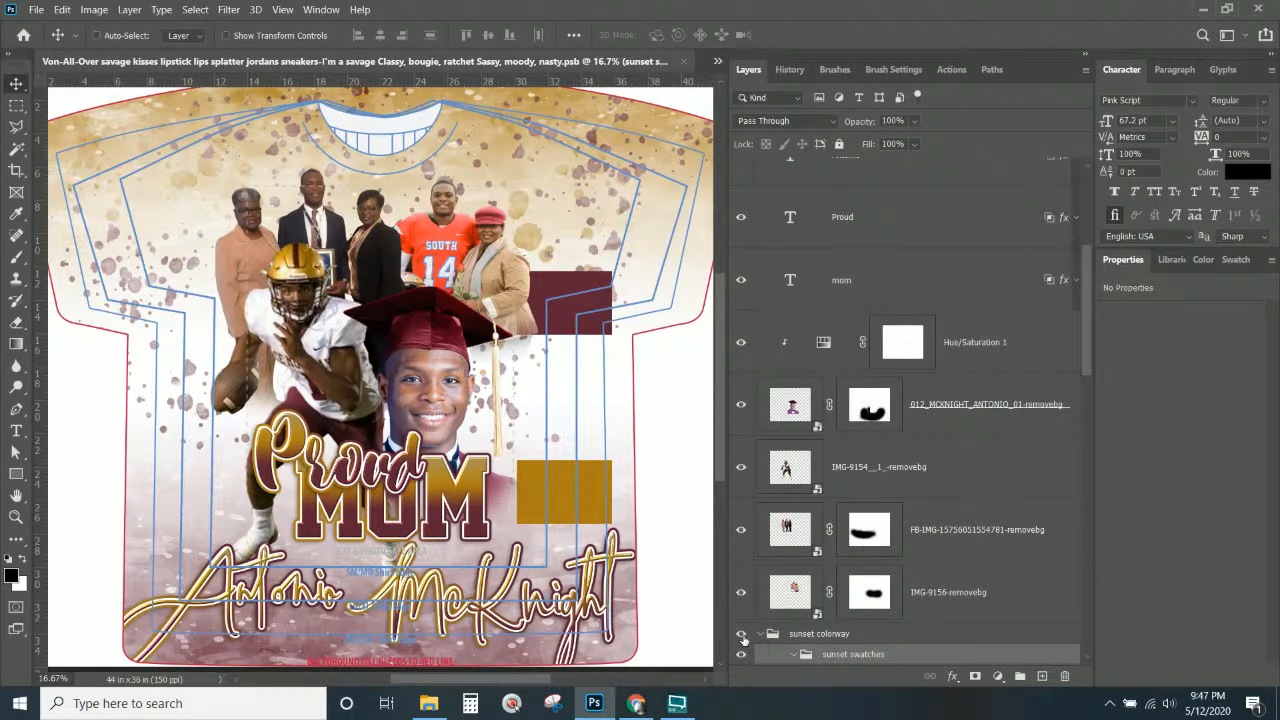
scroll(745, 660, "down", 1)
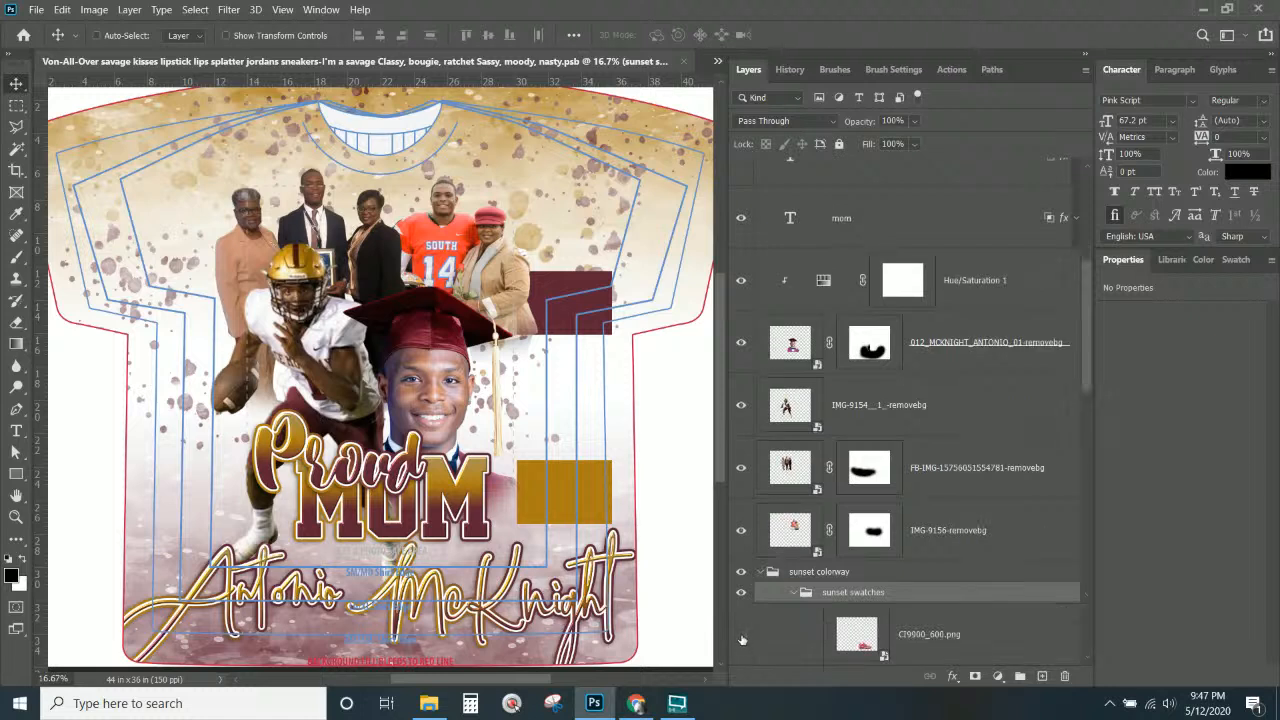
left_click(742, 594)
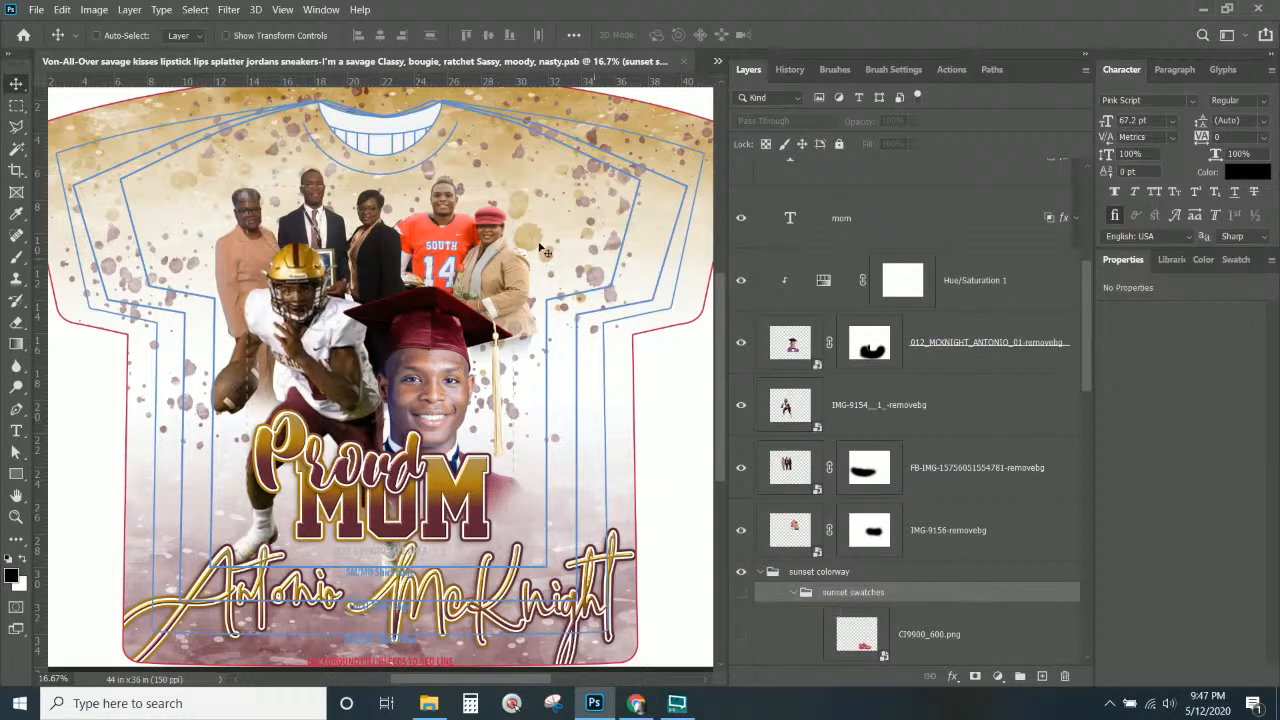
right_click(502, 263)
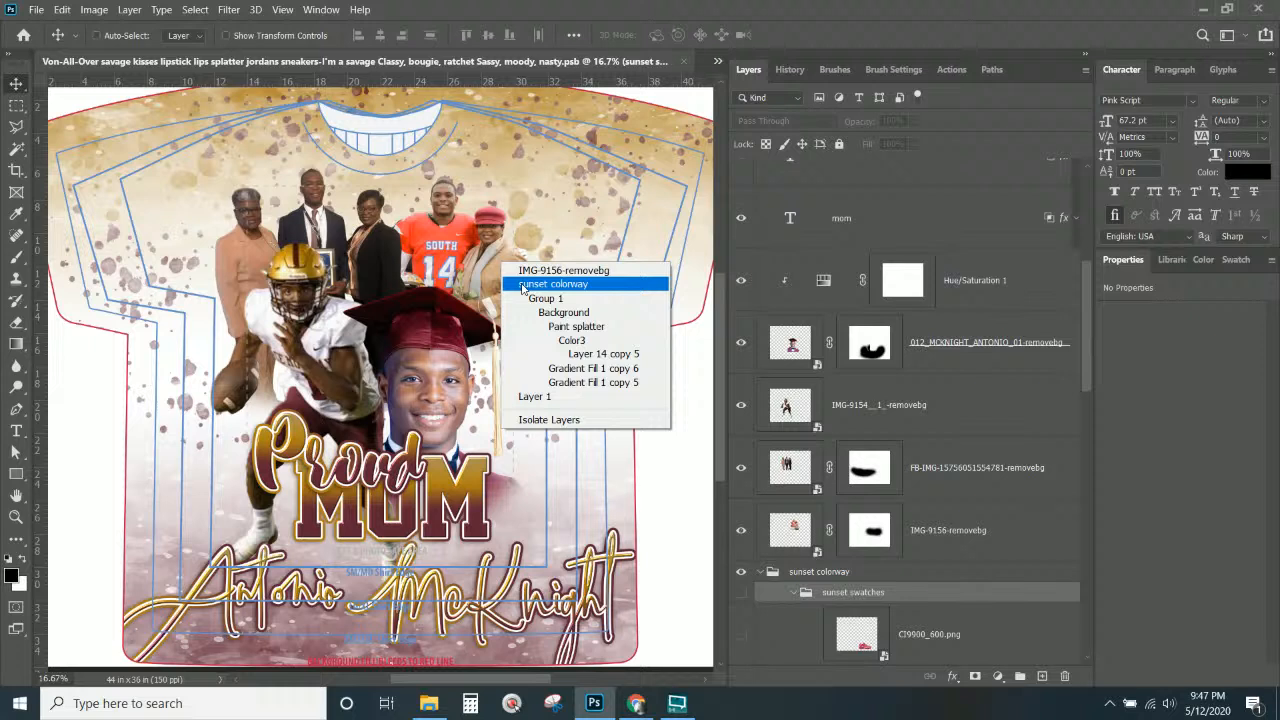
left_click(476, 261)
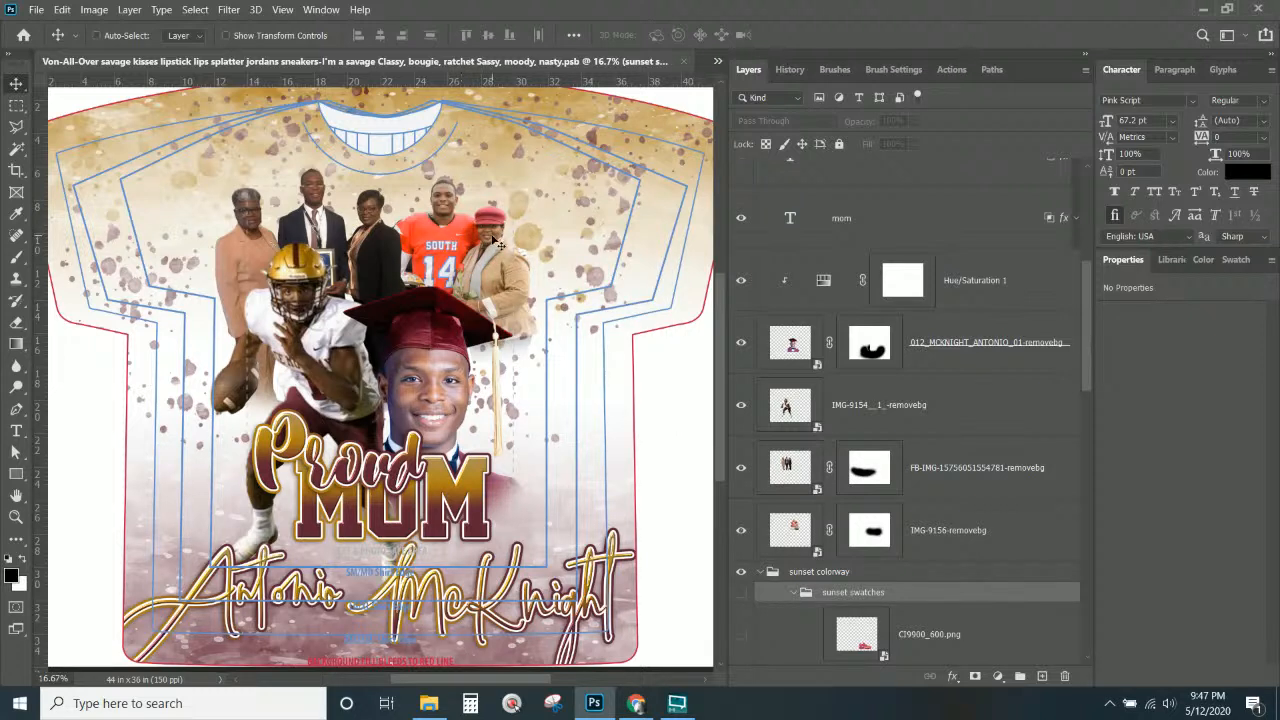
right_click(497, 241)
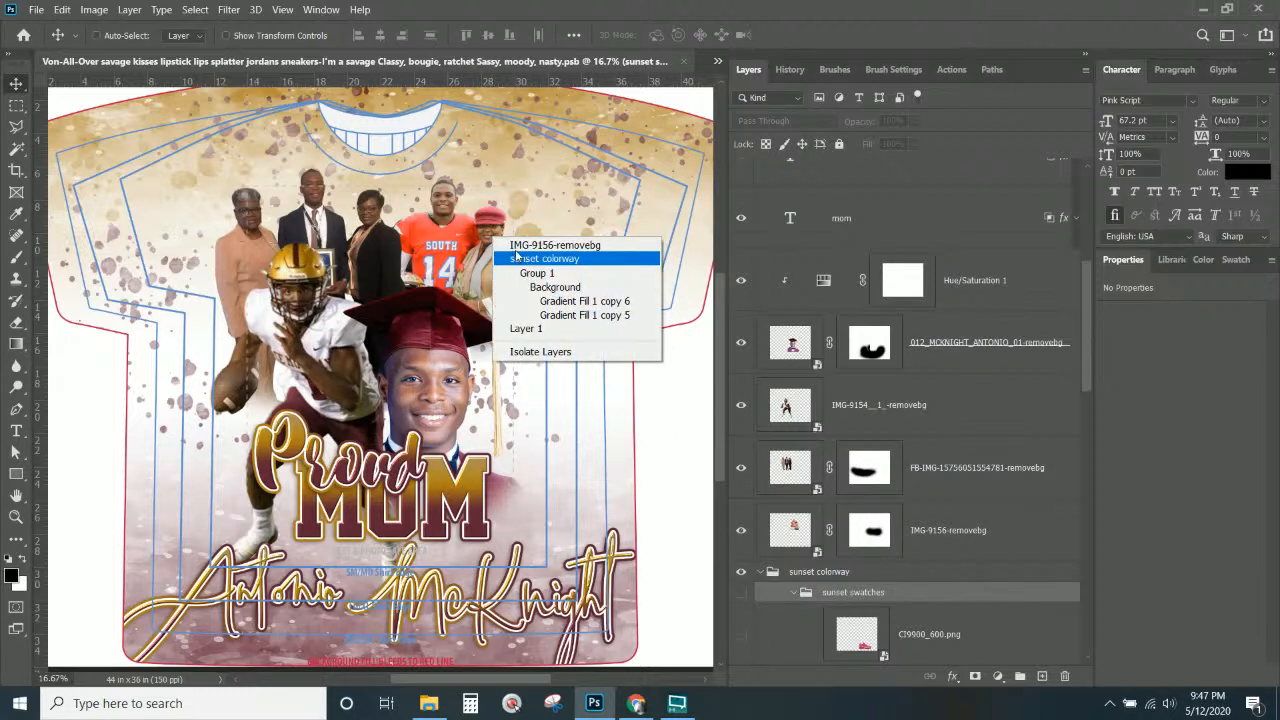
left_click(518, 246)
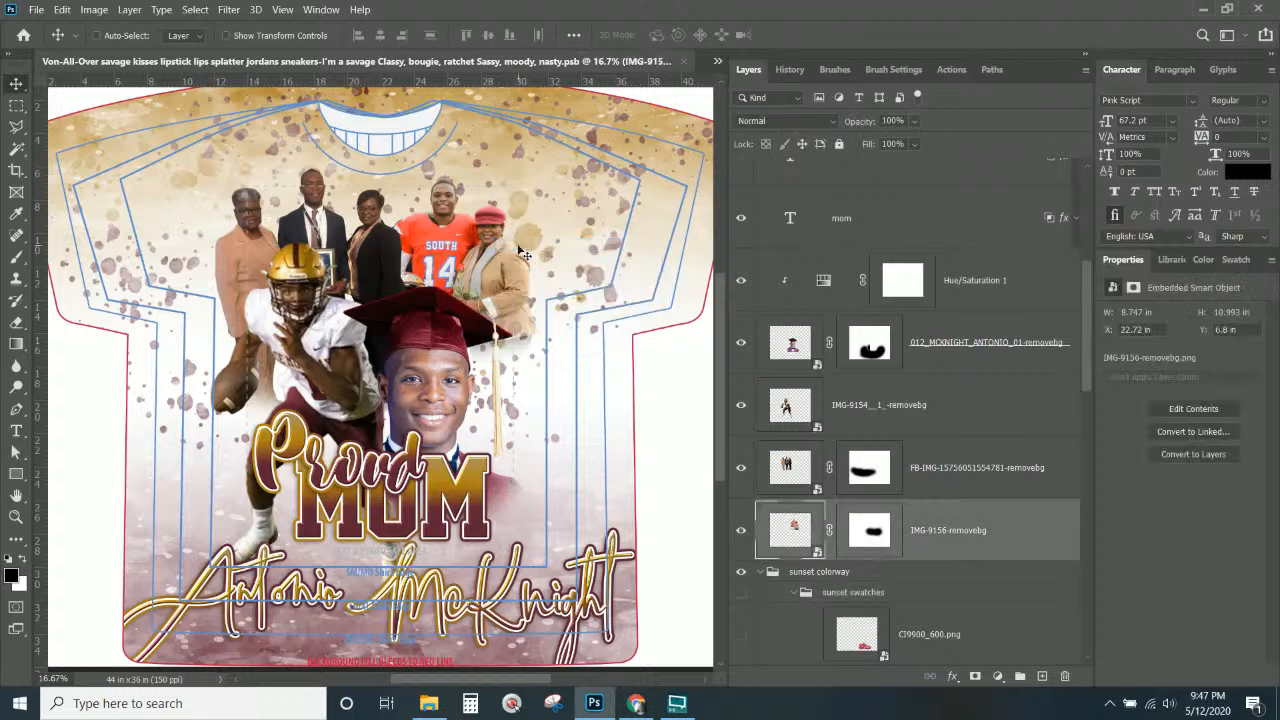
scroll(915, 505, "down", 1)
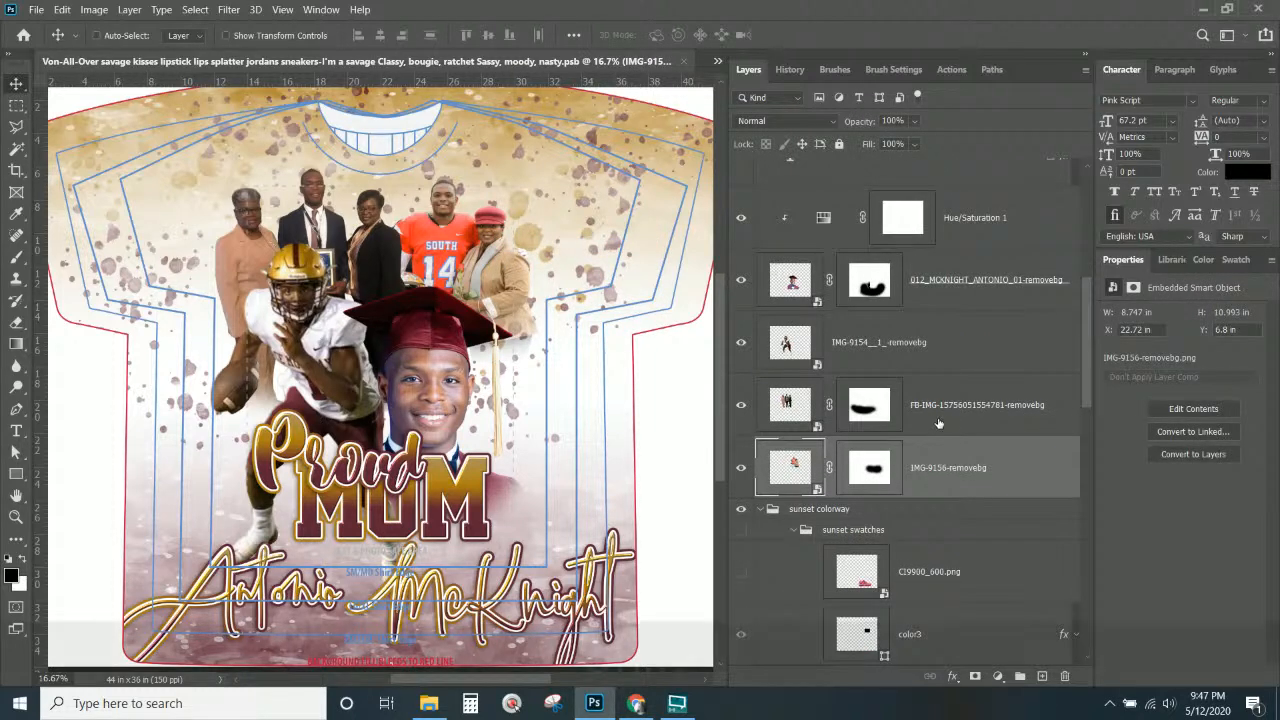
left_click(938, 423, "shift")
Group the two photo layers and add a Black & White adjustment layer.
key("shift+ctrl+g")
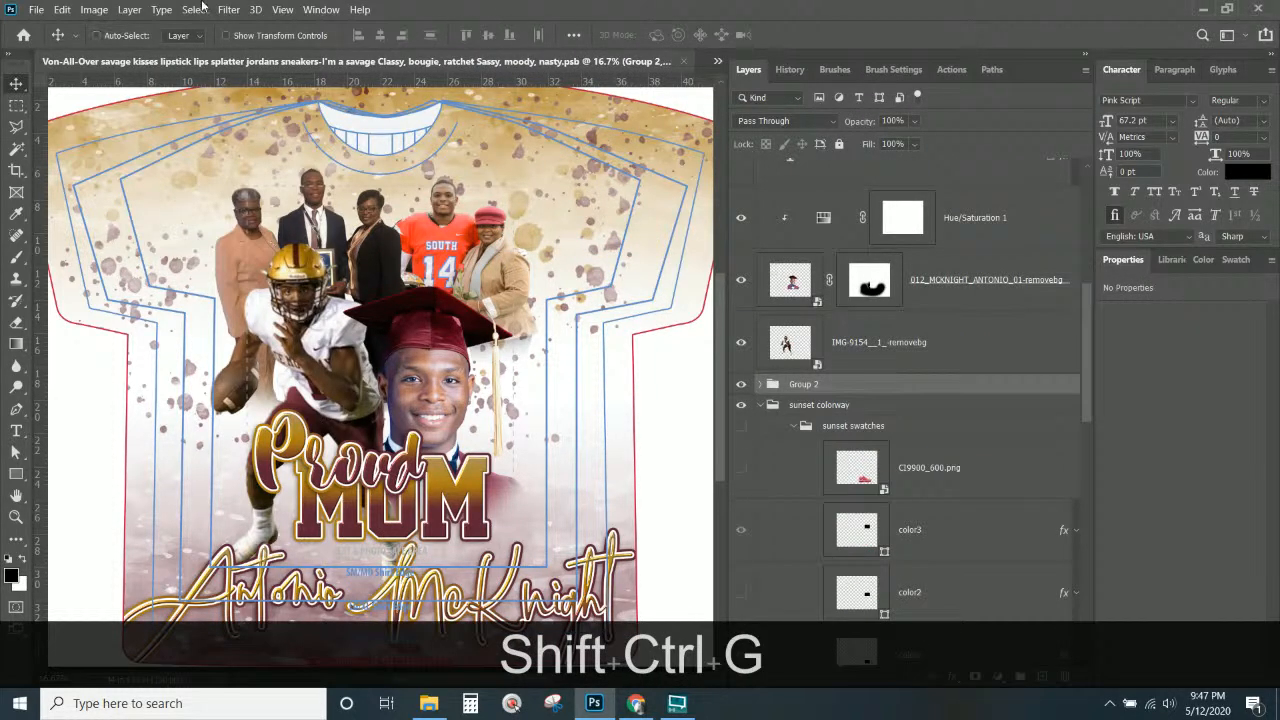
left_click(129, 10)
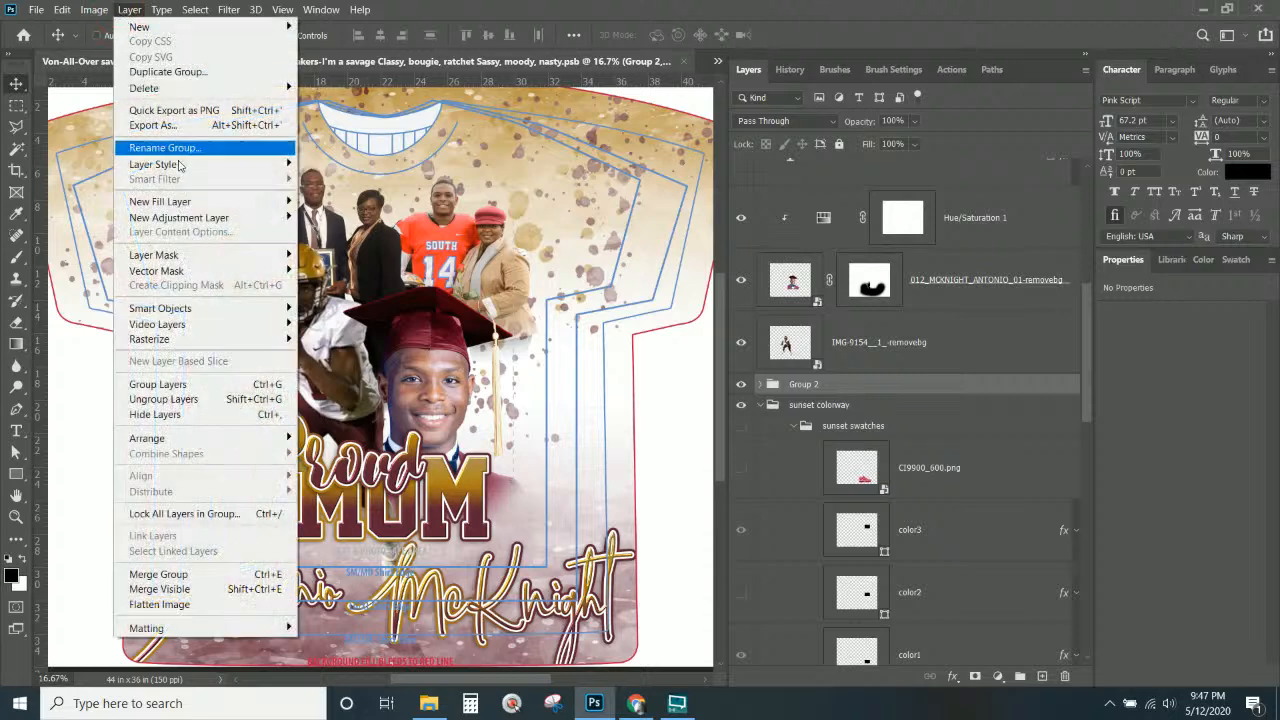
mouse_move(193, 217)
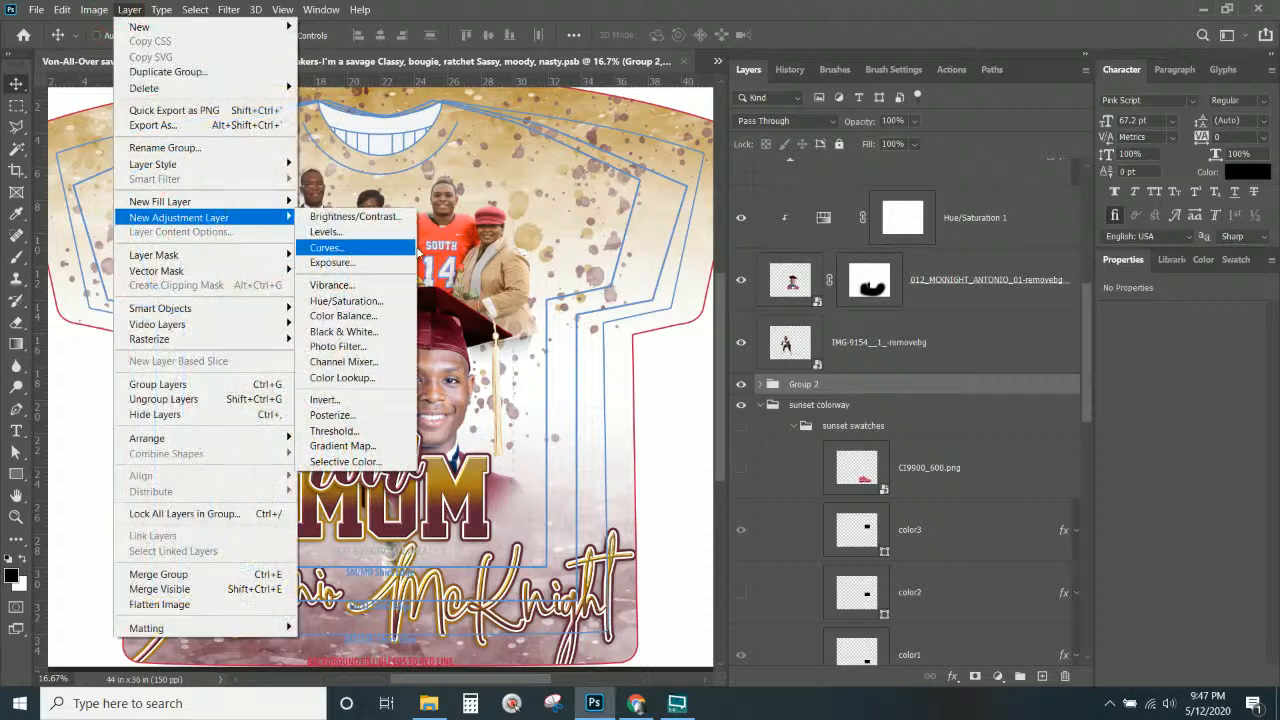
left_click(386, 332)
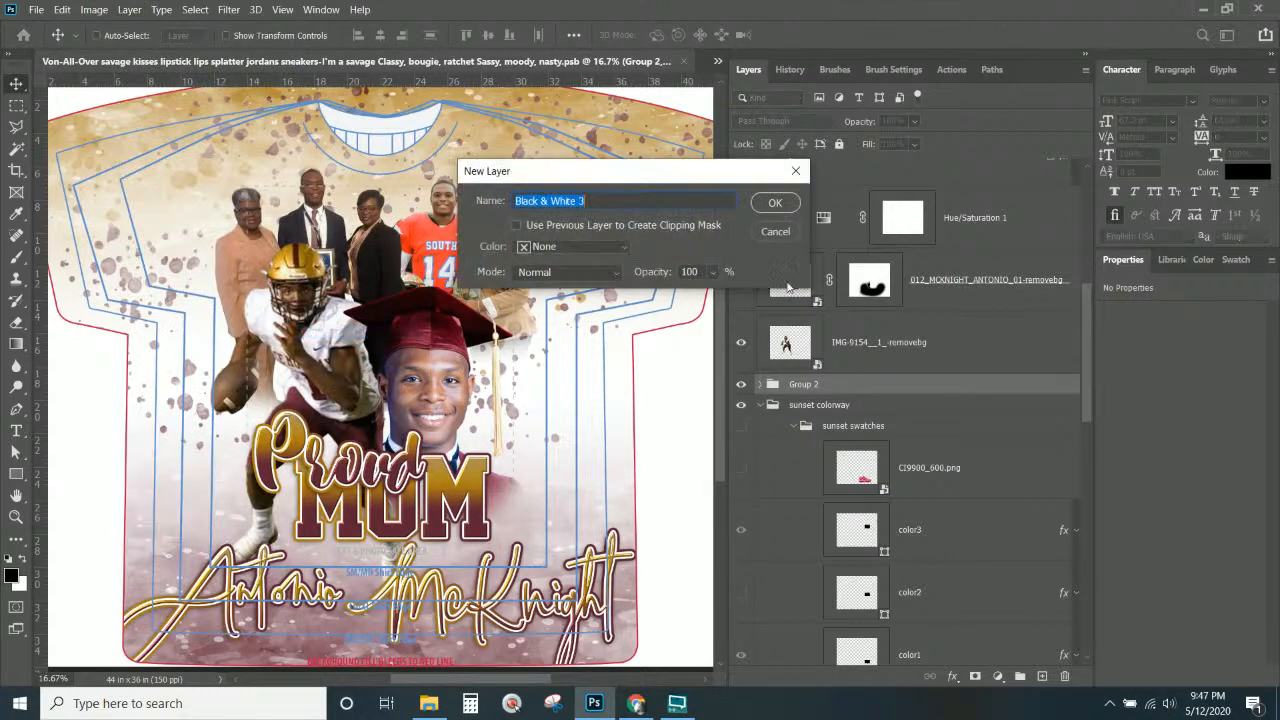
left_click(766, 206)
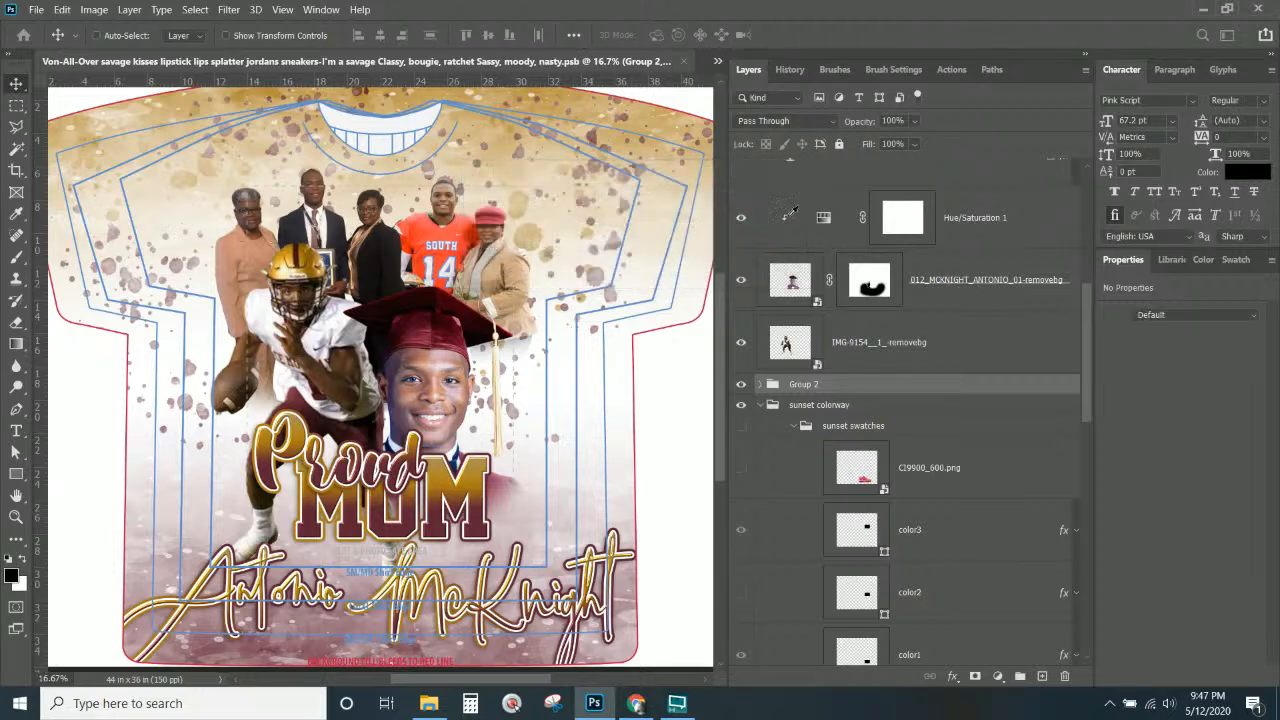
Clip the Black & White adjustment so only the family photo turns grayscale.
right_click(956, 415)
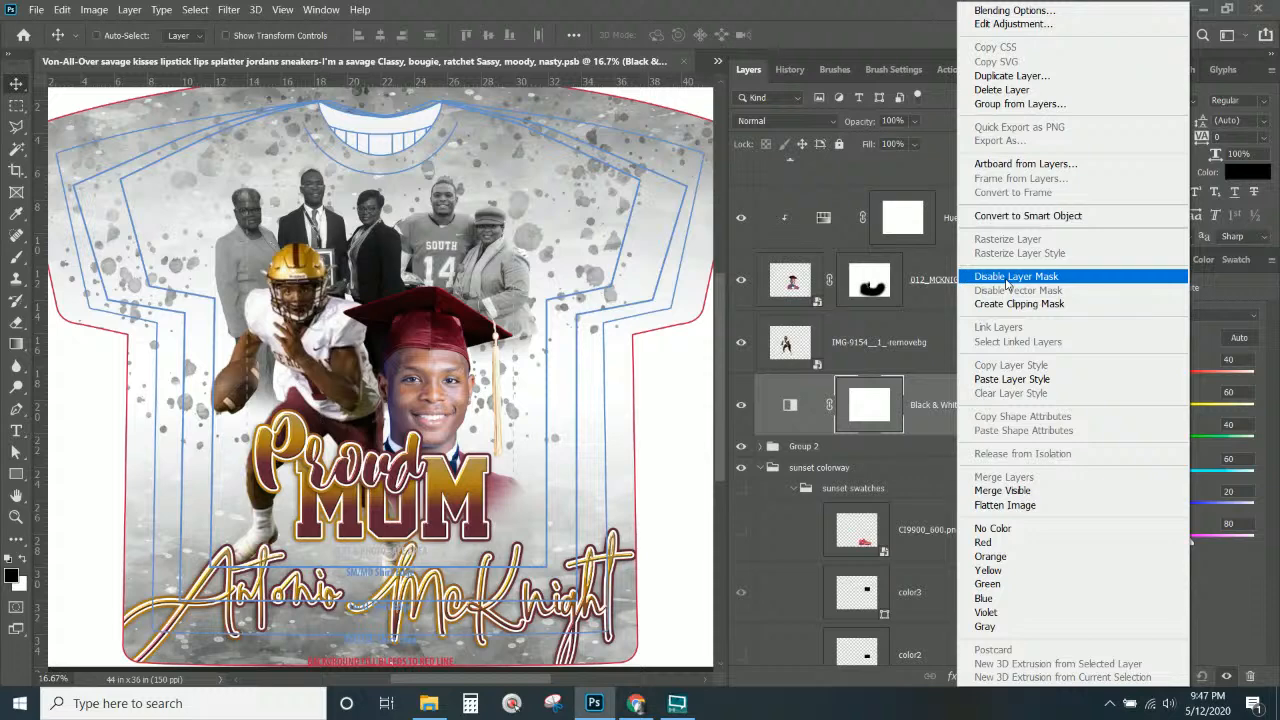
left_click(1028, 304)
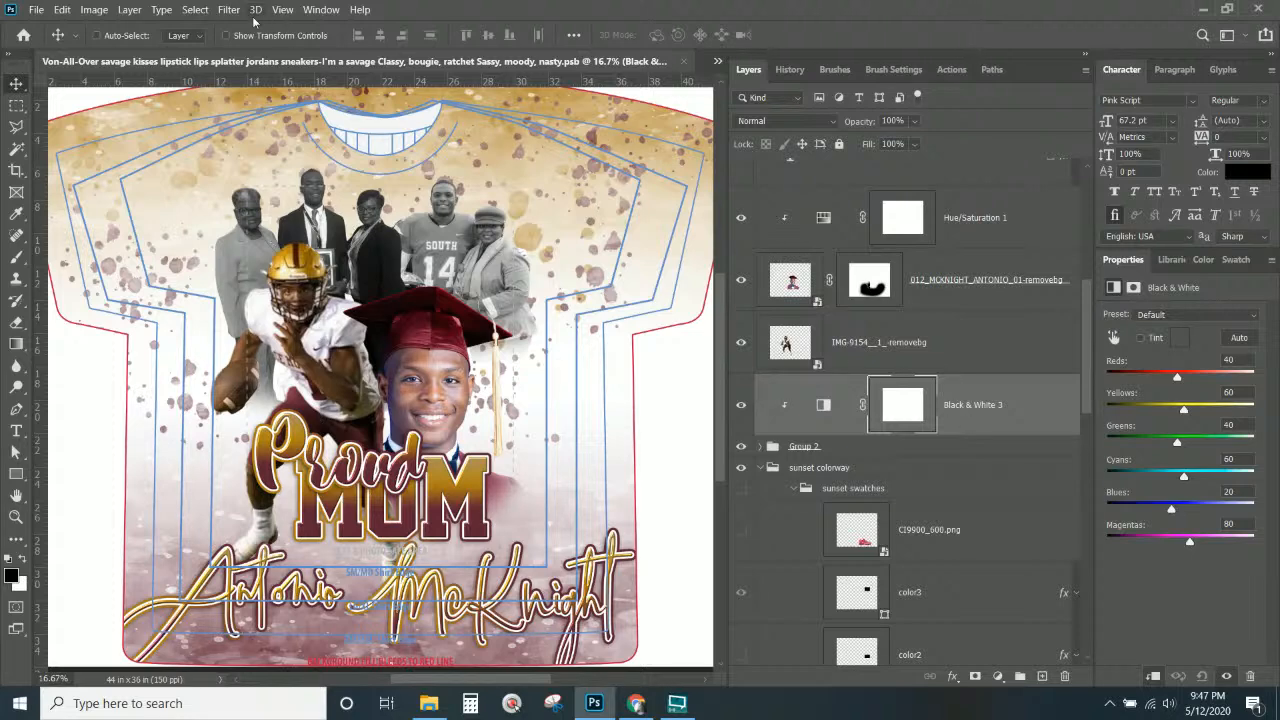
left_click(124, 10)
mouse_move(230, 218)
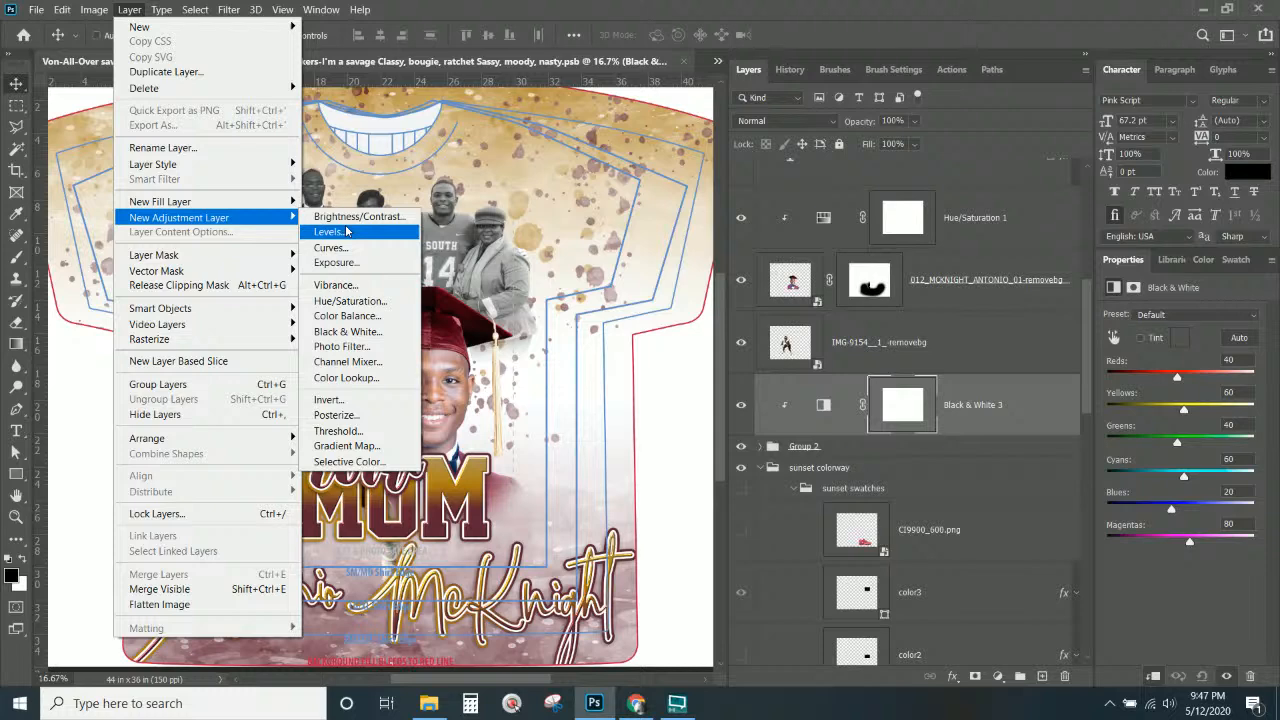
Add a Solid Color fill layer in maroon 612b3d sampled from the MOM lettering.
mouse_move(255, 201)
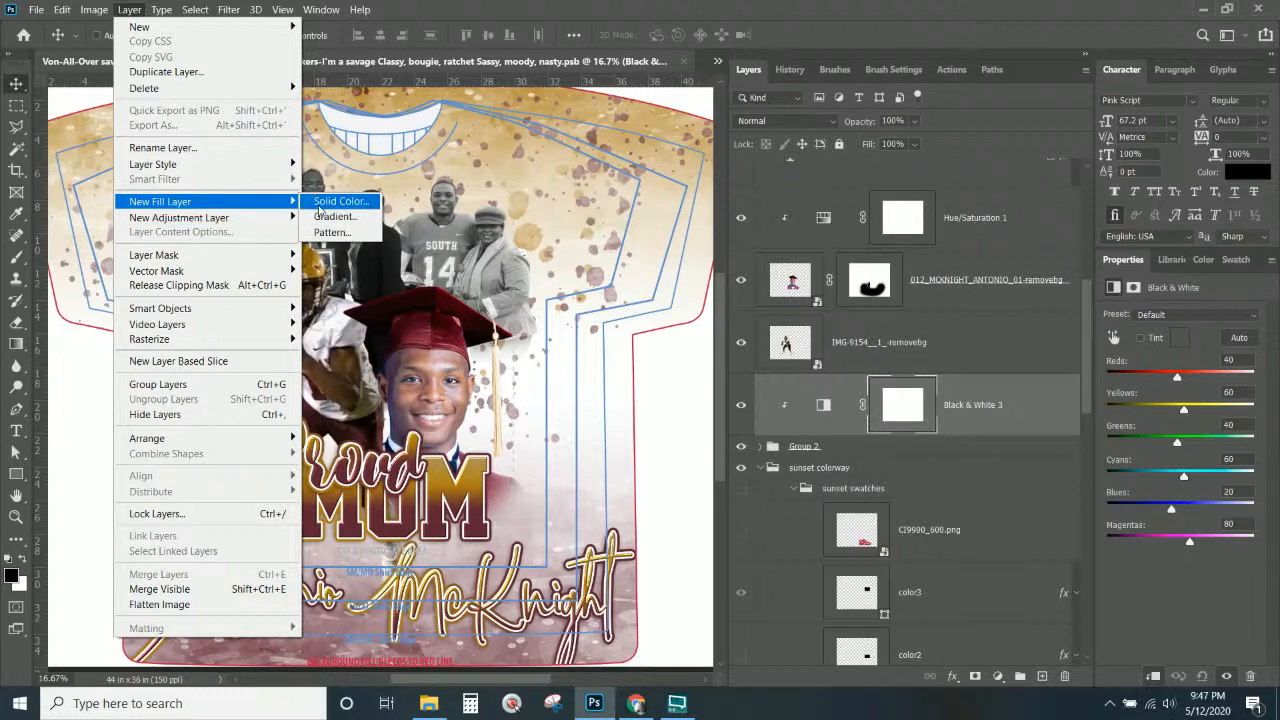
left_click(330, 201)
left_click(777, 203)
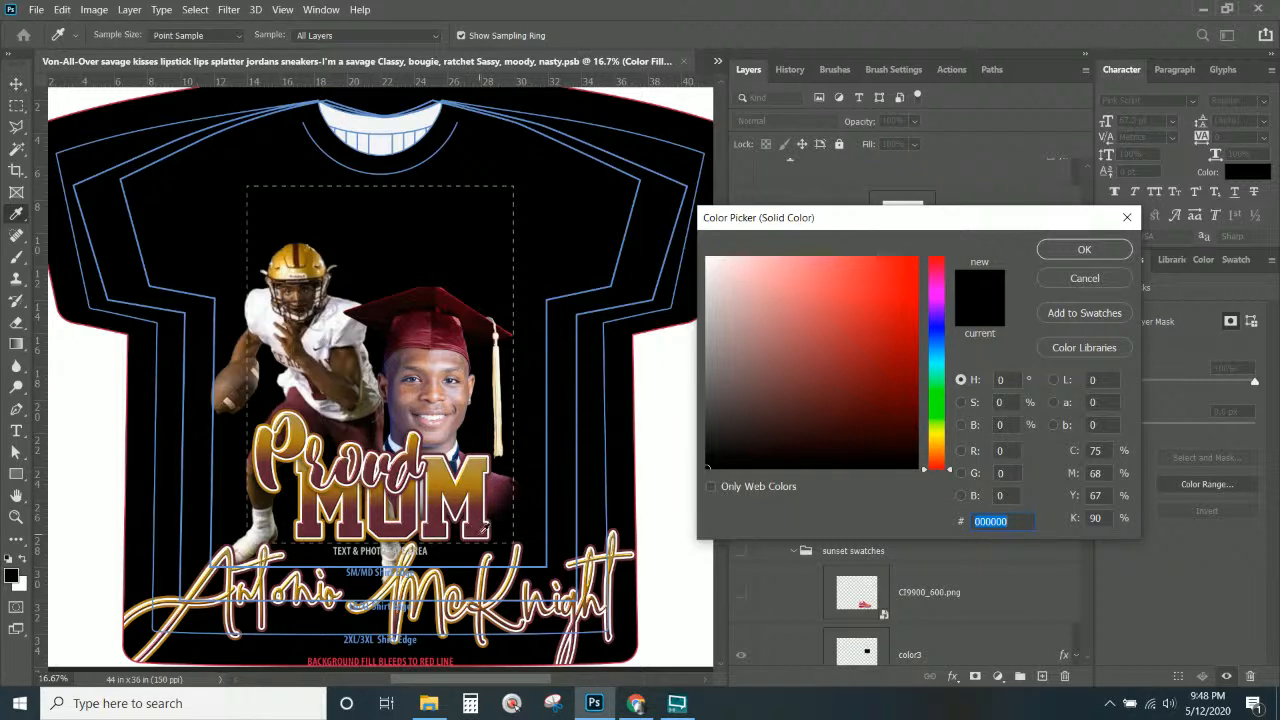
left_click(483, 527)
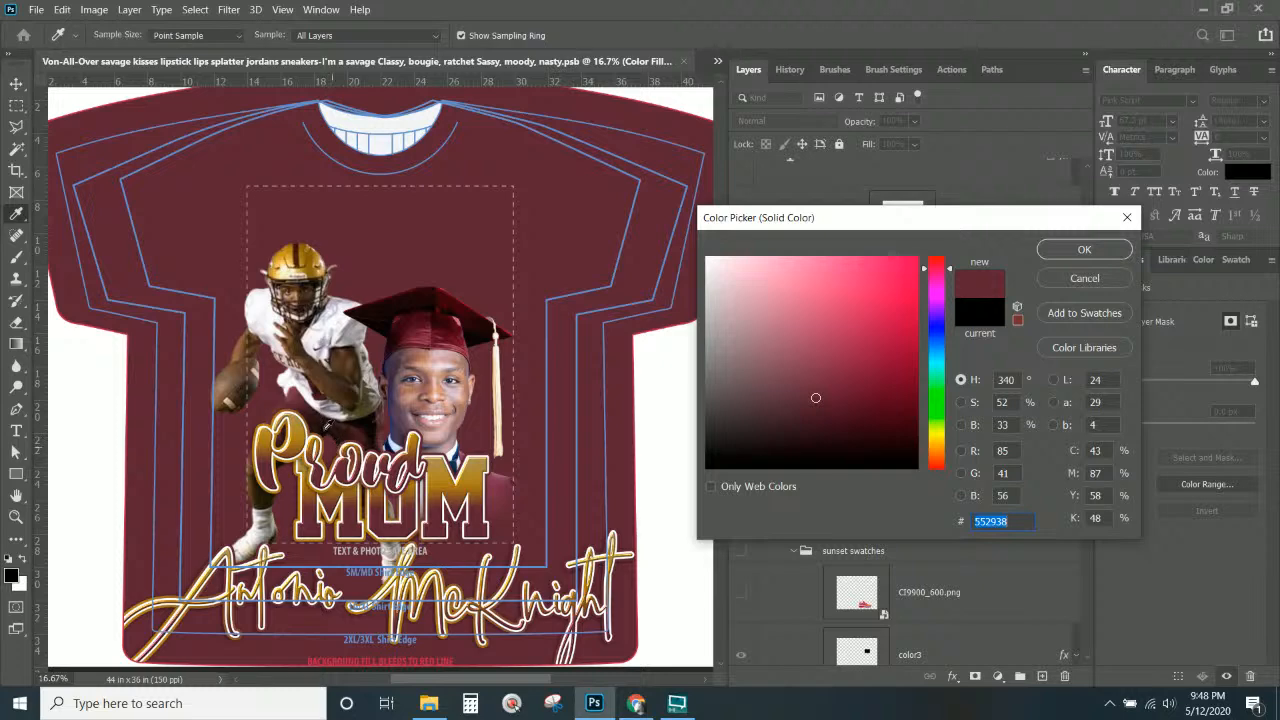
left_click(300, 399)
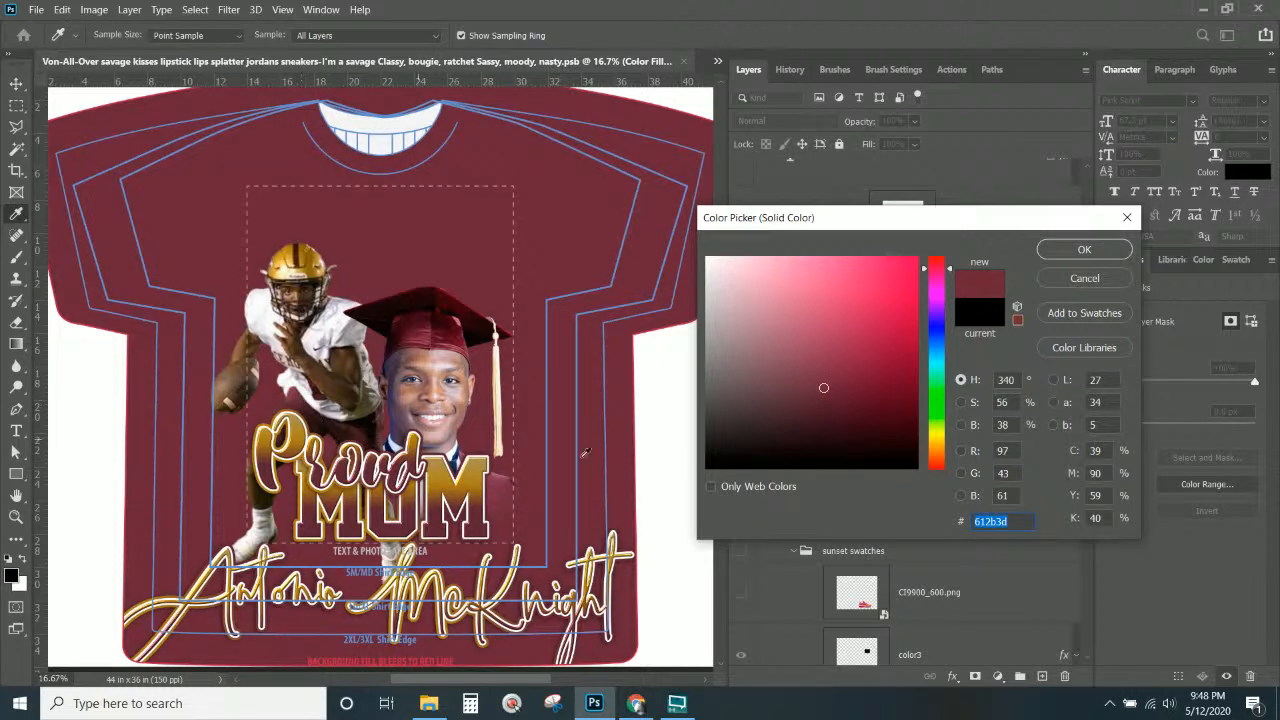
left_click(1062, 251)
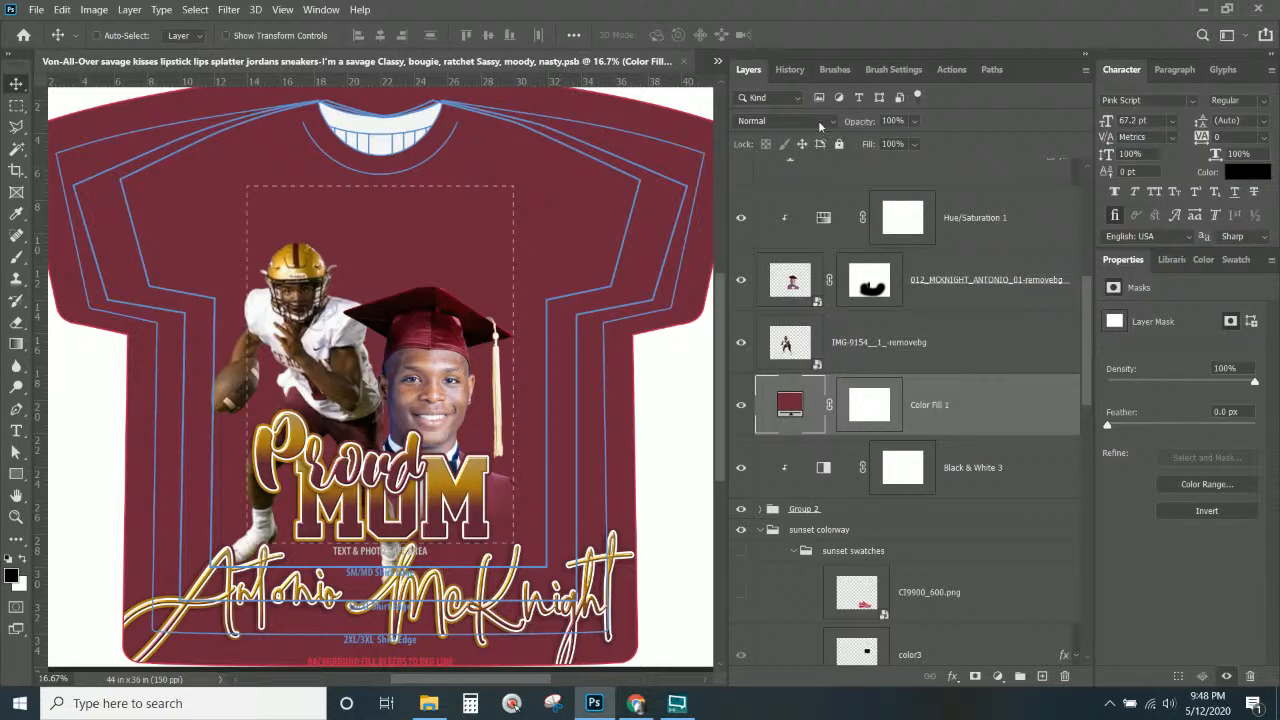
right_click(971, 407)
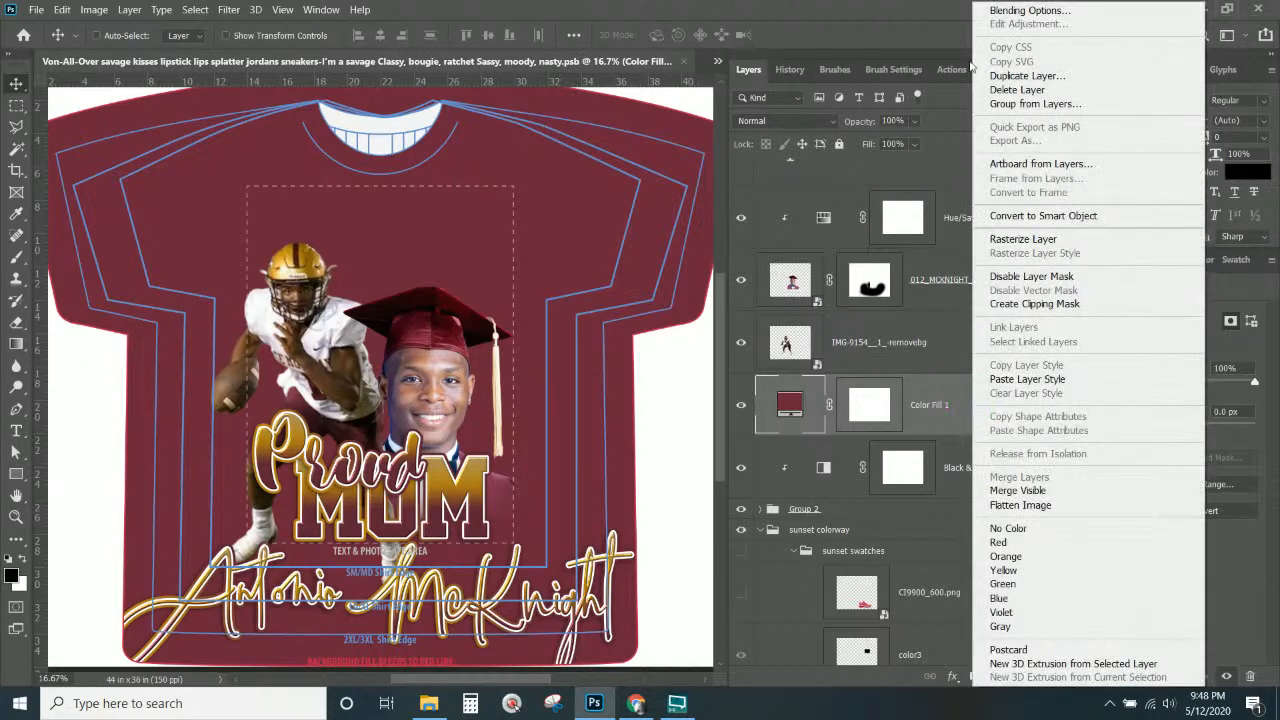
Clip Color Fill 1 to the family photos and set its blend mode to Screen.
left_click(1028, 304)
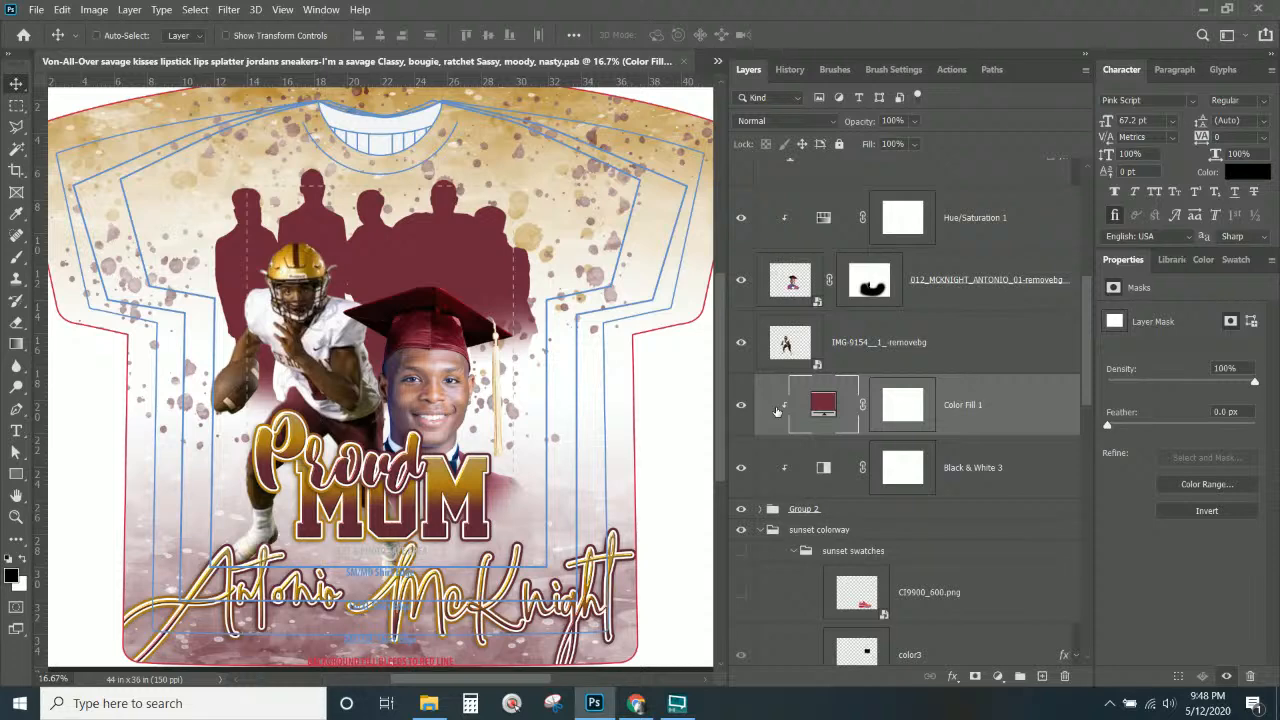
left_click(778, 120)
left_click(778, 172)
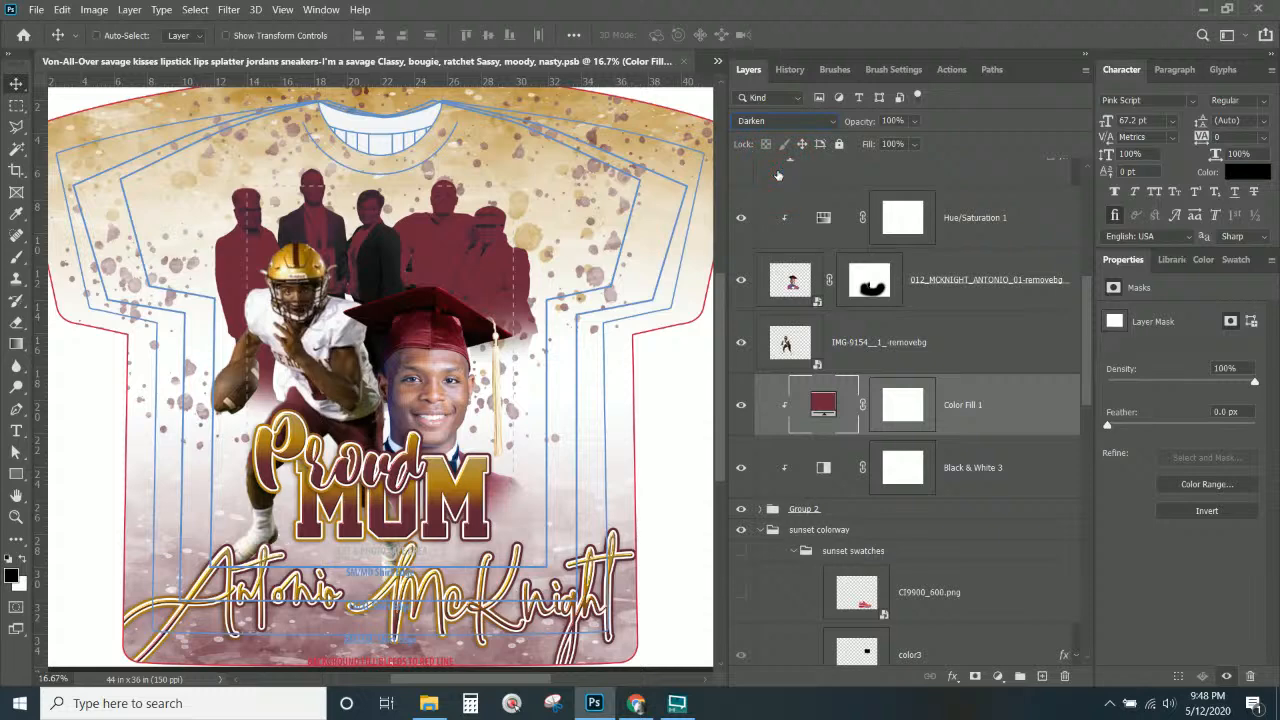
key("Down")
key("Down")
key("Down")
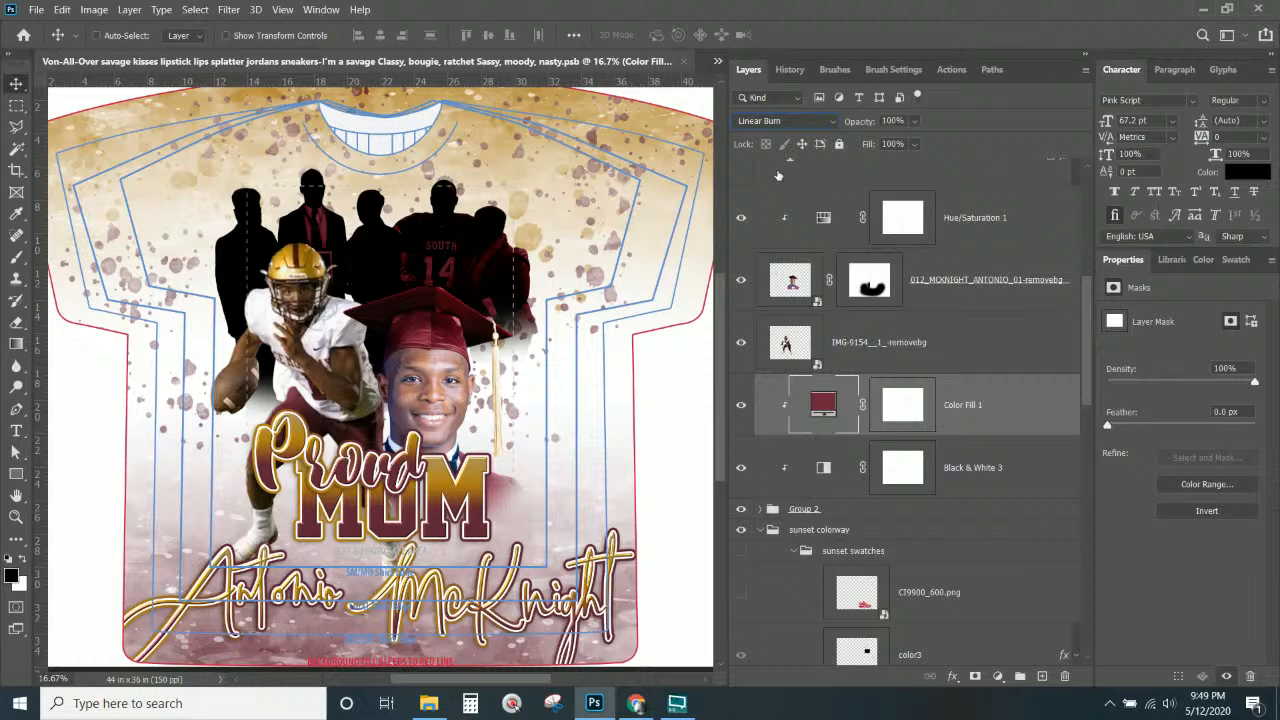
key("Down")
key("Down")
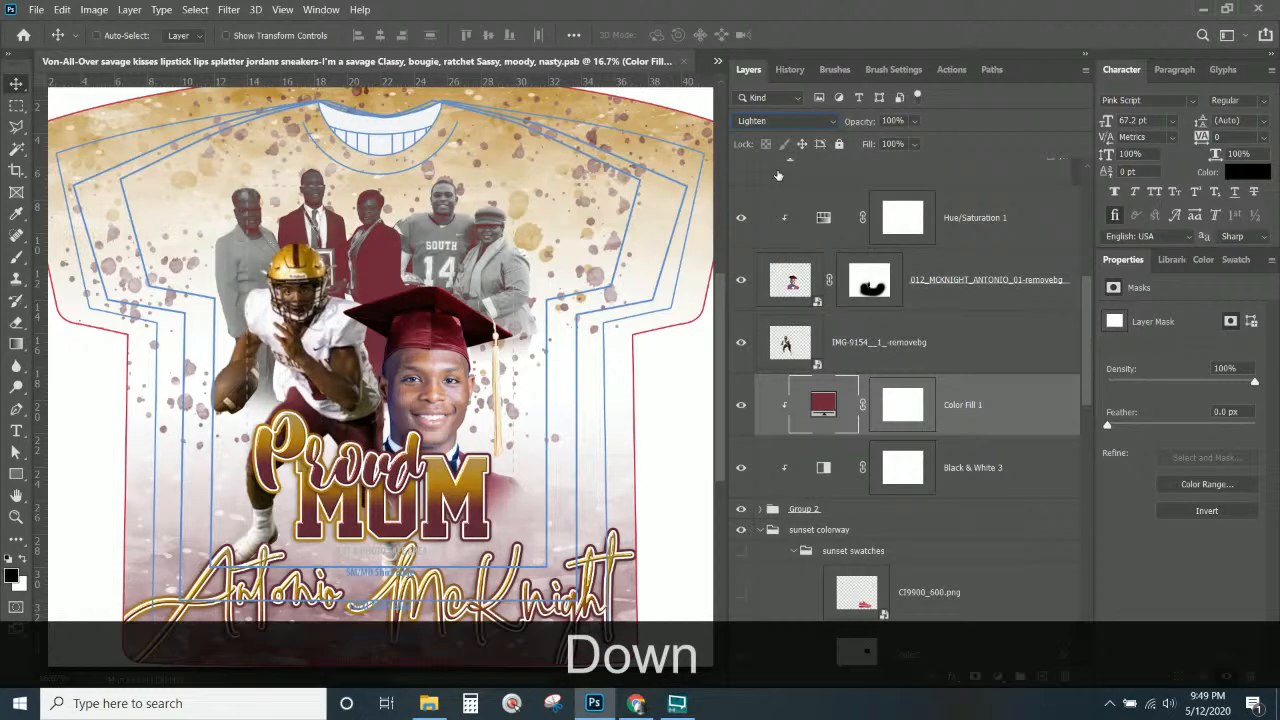
key("Down")
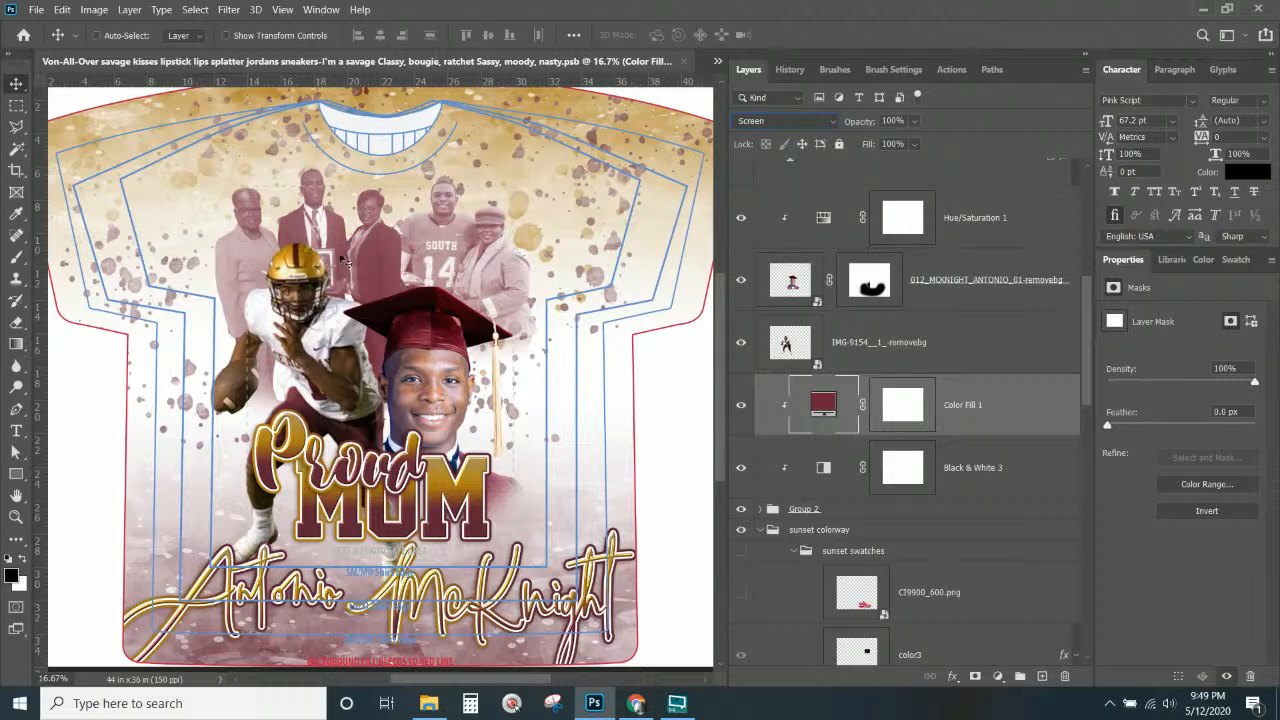
Select the football player cutout layer and nudge its position.
right_click(313, 323)
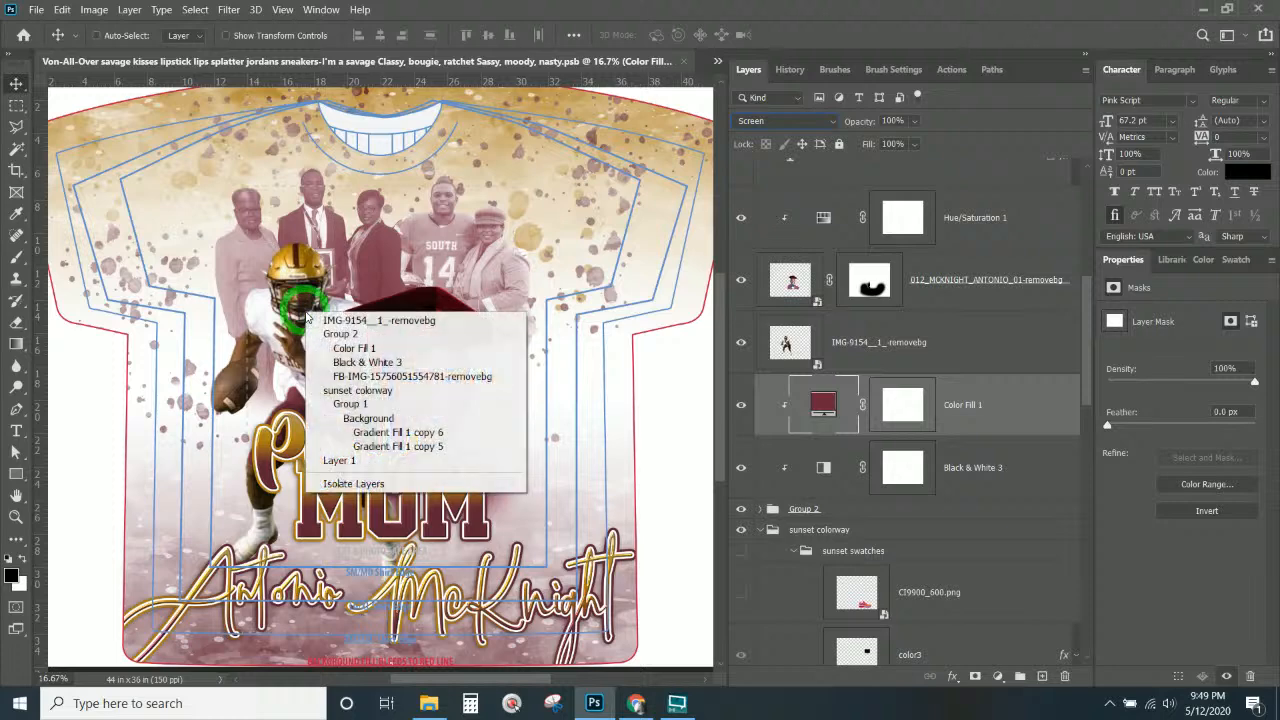
left_click(324, 316)
left_click_drag(322, 317, 309, 330)
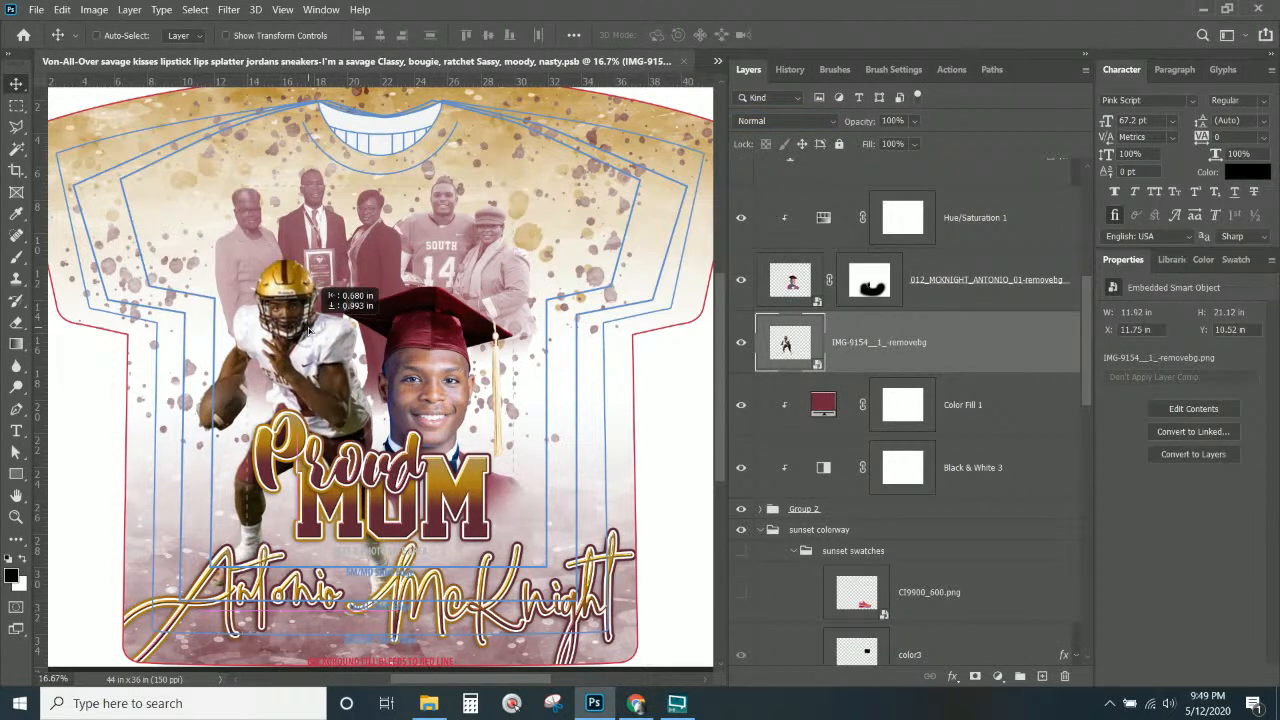
left_click_drag(309, 330, 322, 326)
Scale the football player down to about 91% and move it slightly higher.
key("ctrl+t")
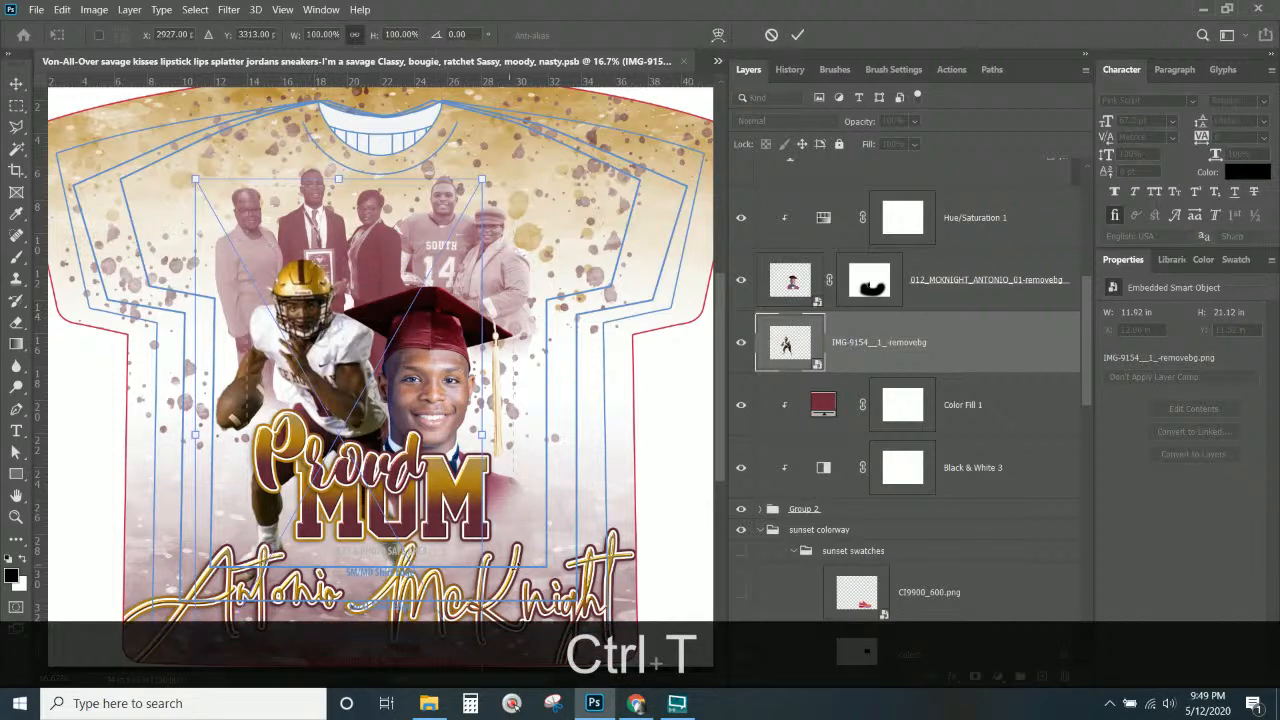
left_click_drag(490, 176, 466, 212)
left_click_drag(326, 375, 325, 352)
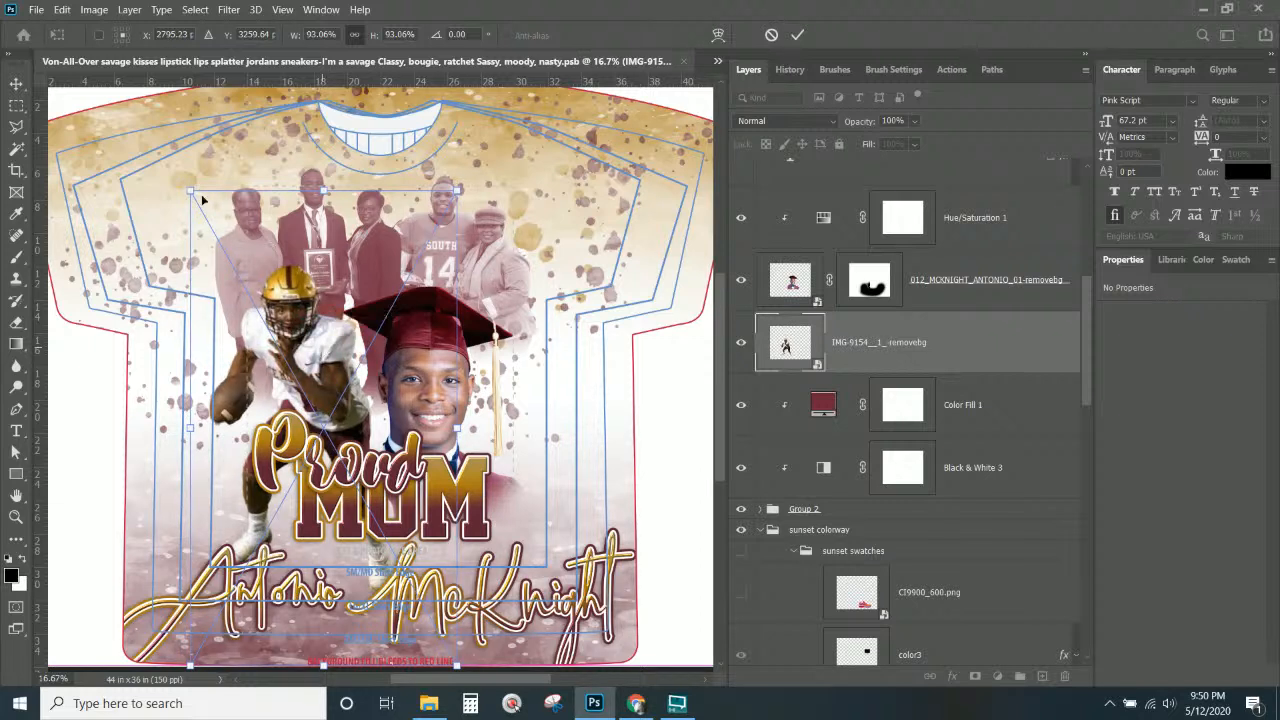
left_click_drag(190, 190, 198, 202)
left_click_drag(334, 362, 335, 350)
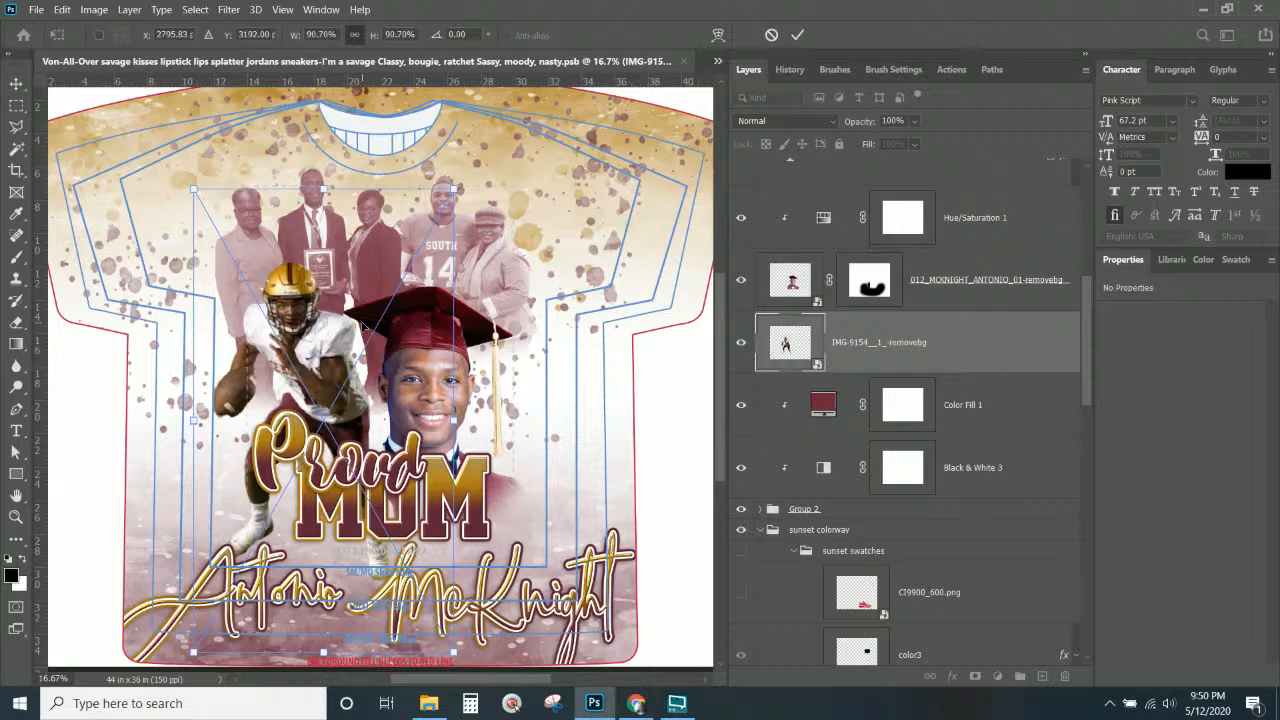
key("Return")
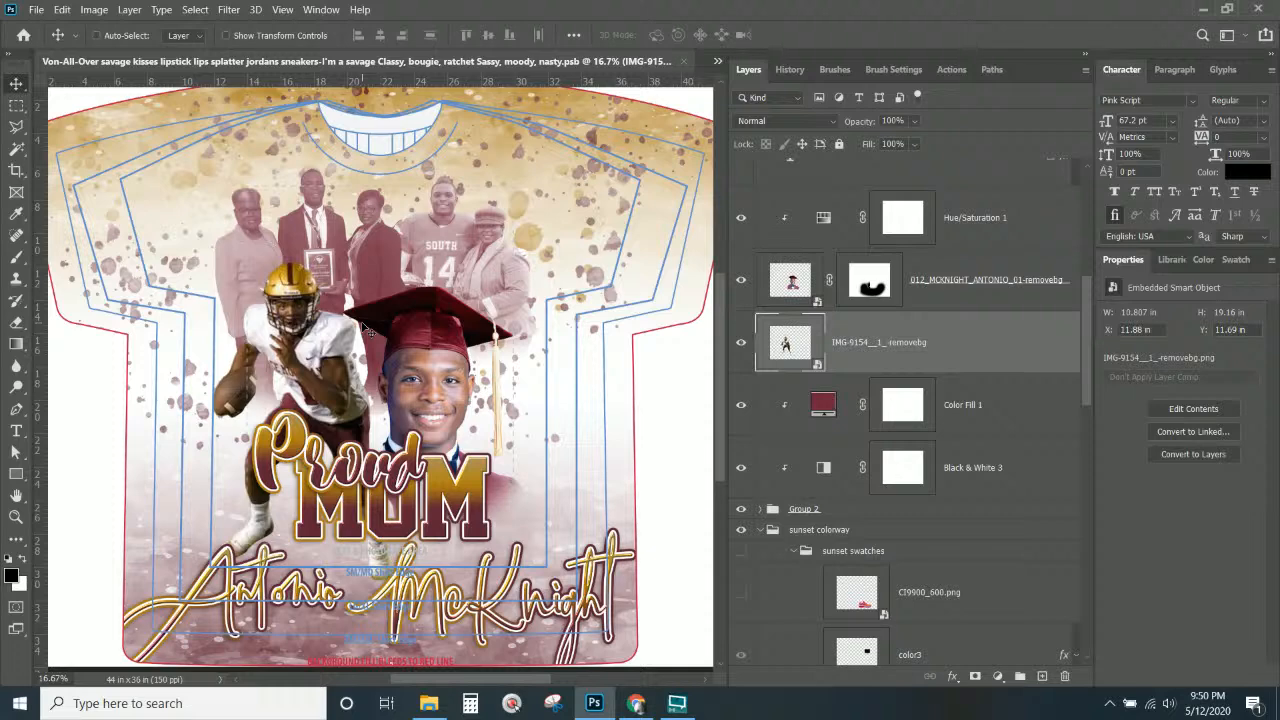
Select the family group photo layer and target its layer mask.
right_click(364, 251)
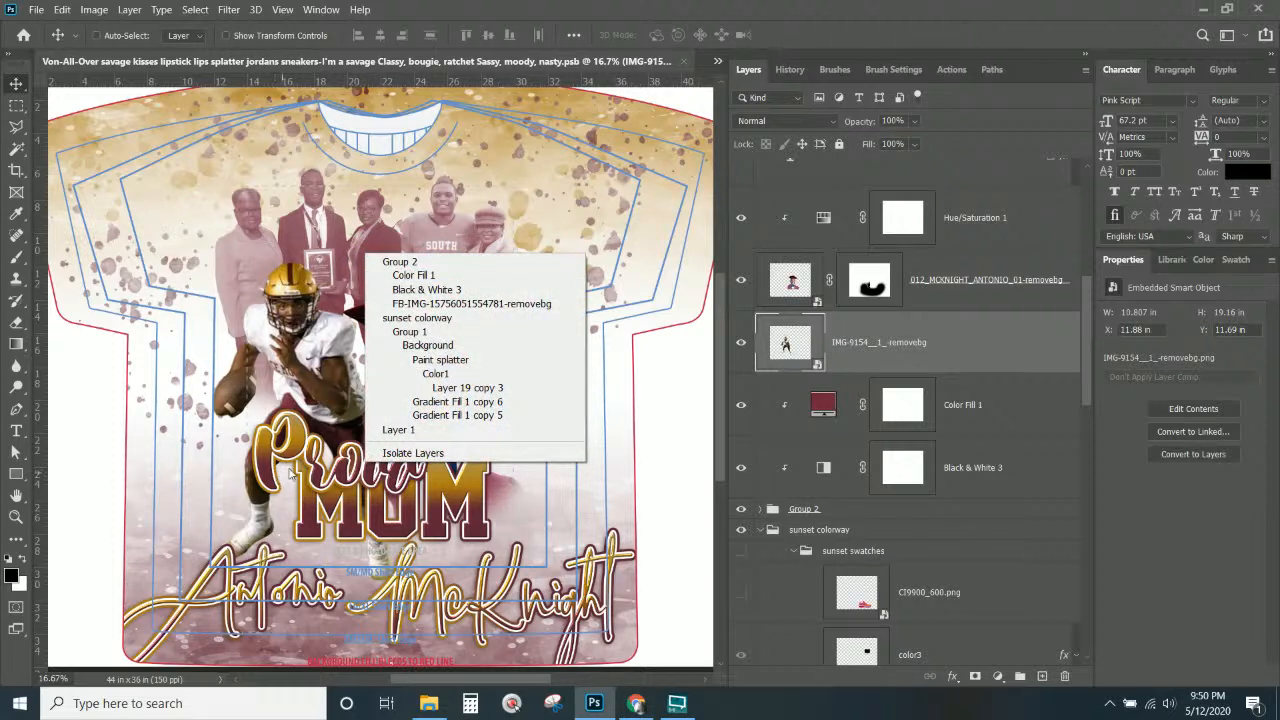
left_click(425, 304)
left_click(888, 568)
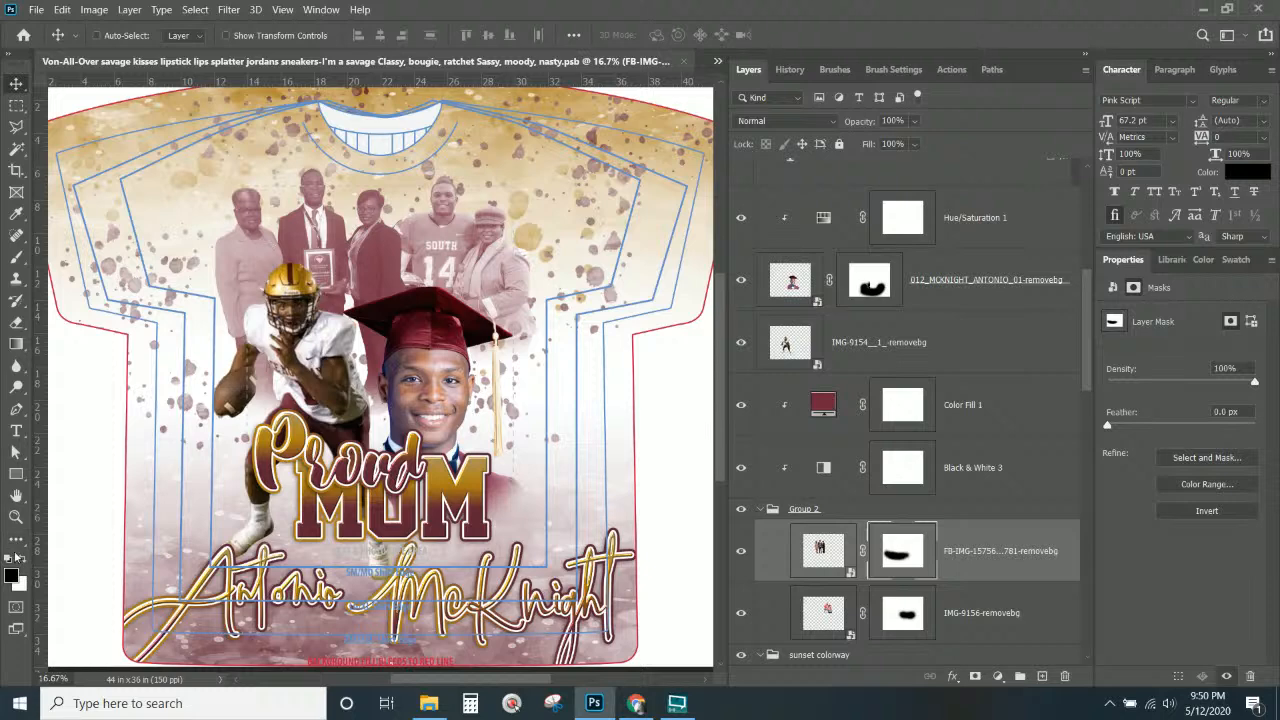
Set a soft 108 px brush with white foreground and paint the mask near the cap.
left_click(16, 256)
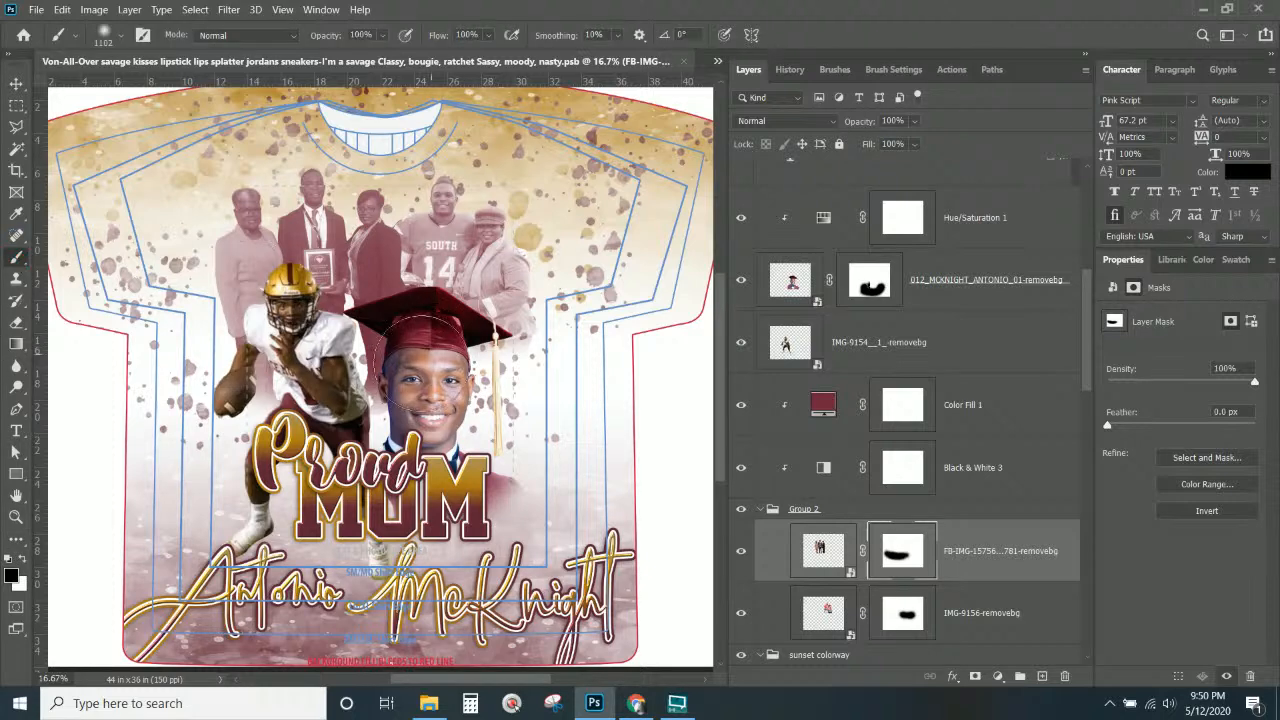
right_click(389, 362)
left_click(530, 160)
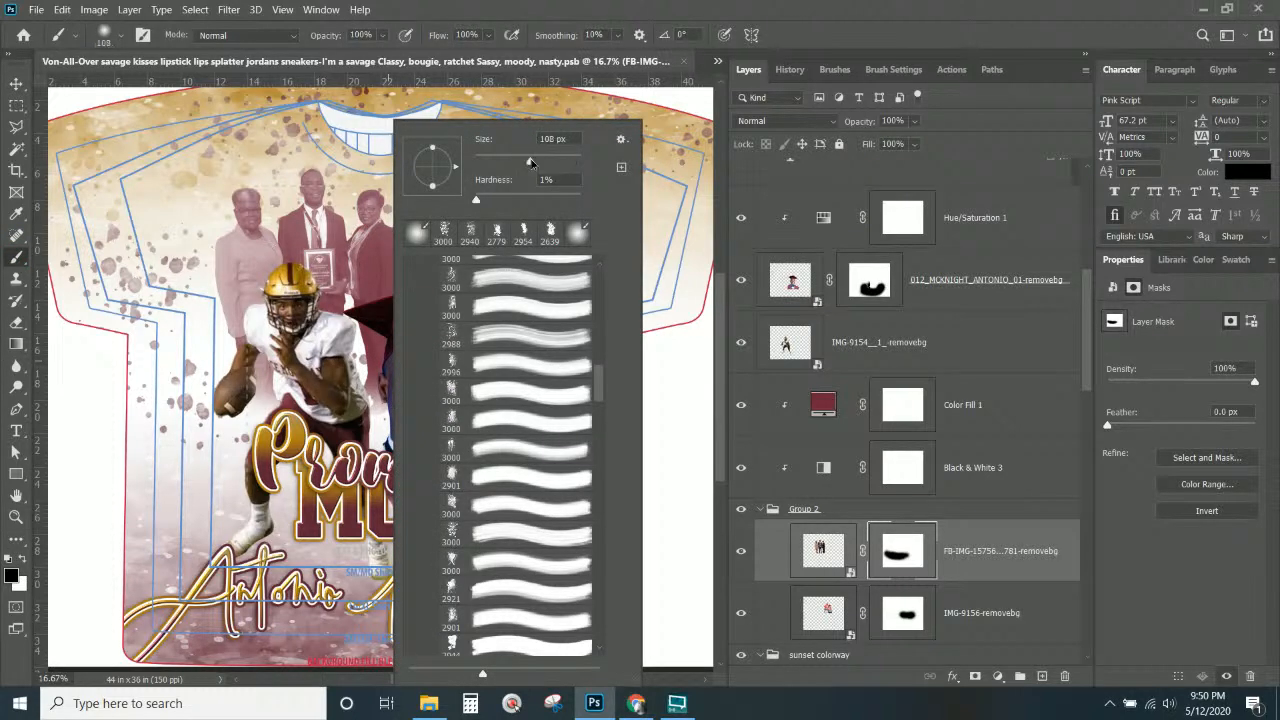
left_click(516, 9)
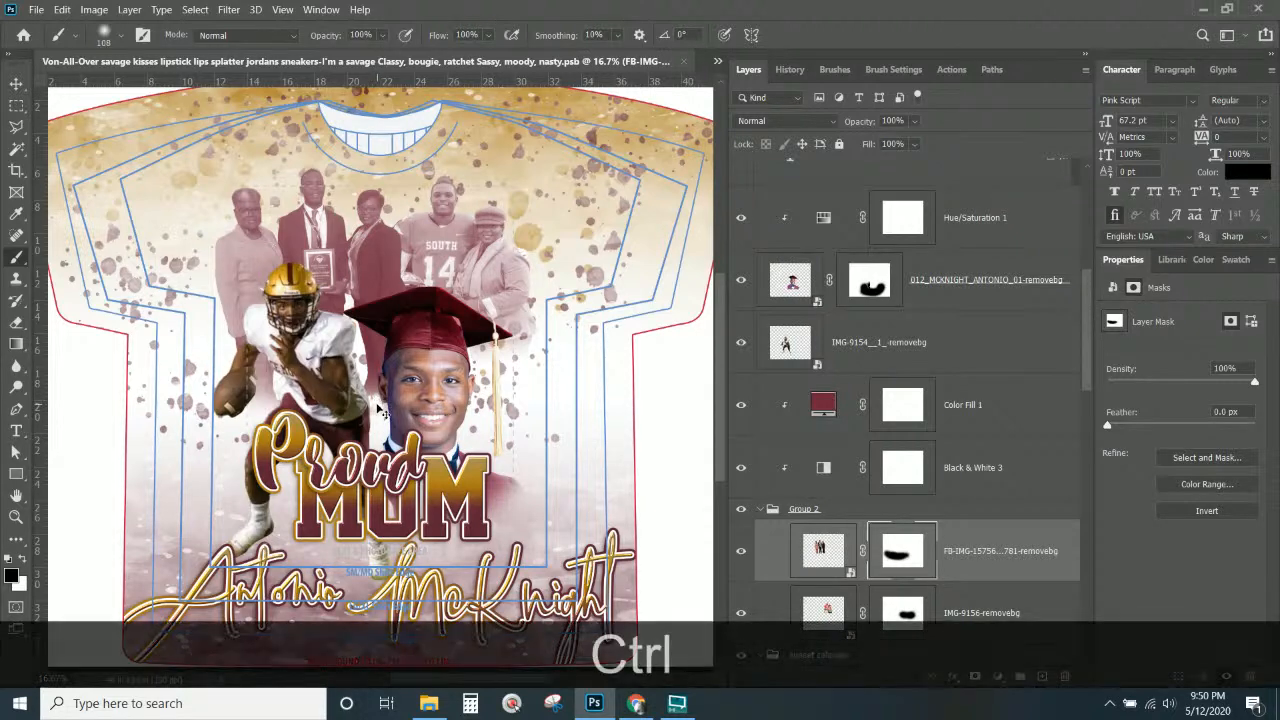
key("ctrl+z")
left_click(24, 562)
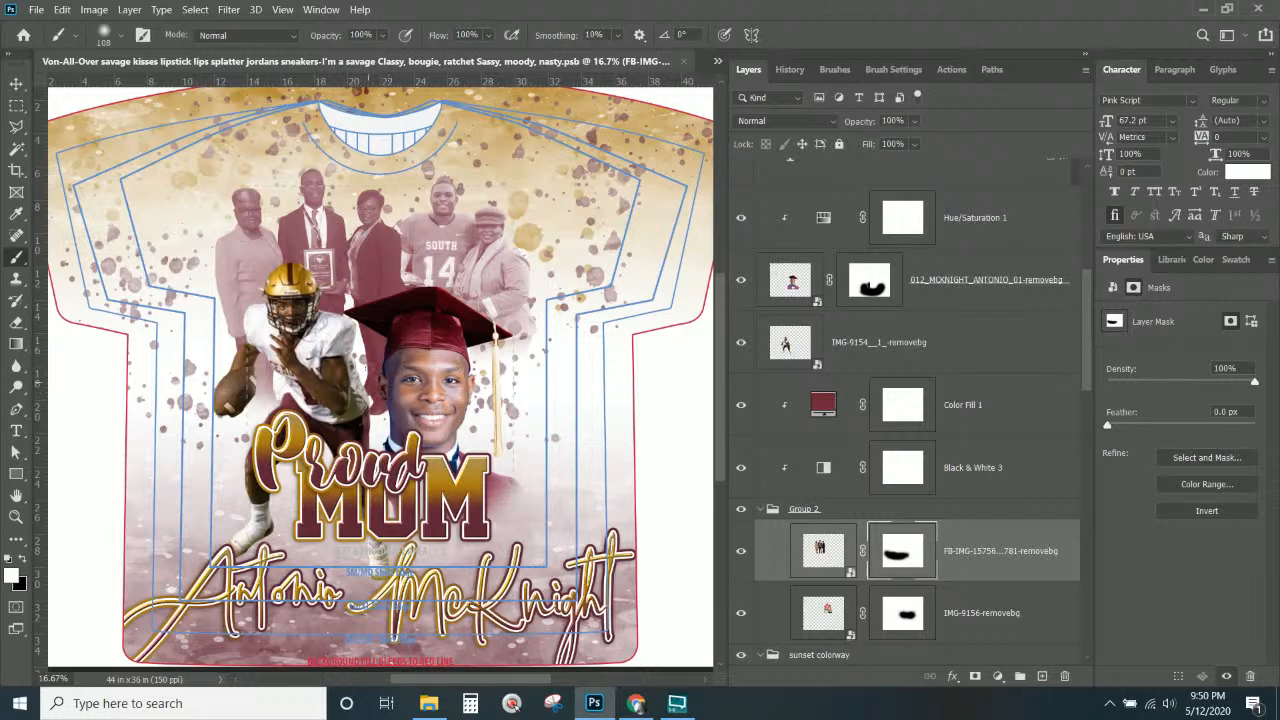
left_click(370, 345)
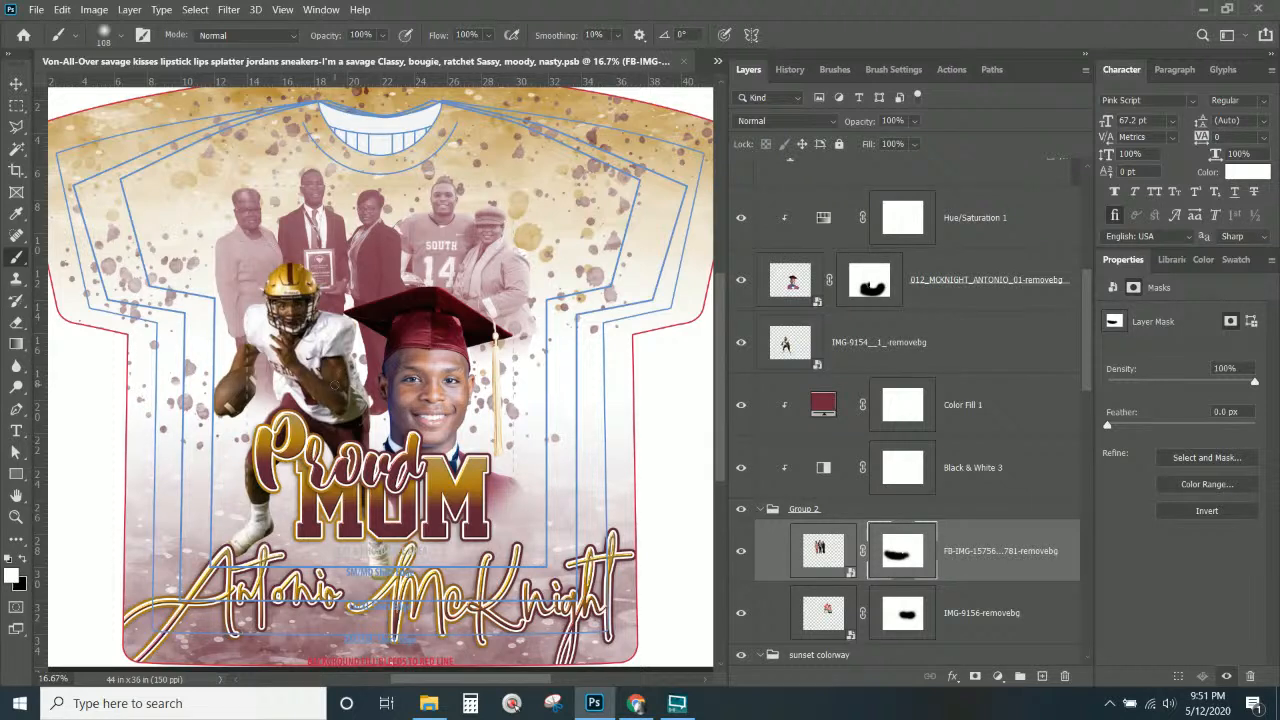
Switch to the Move tool to reposition layers on the canvas.
left_click(16, 84)
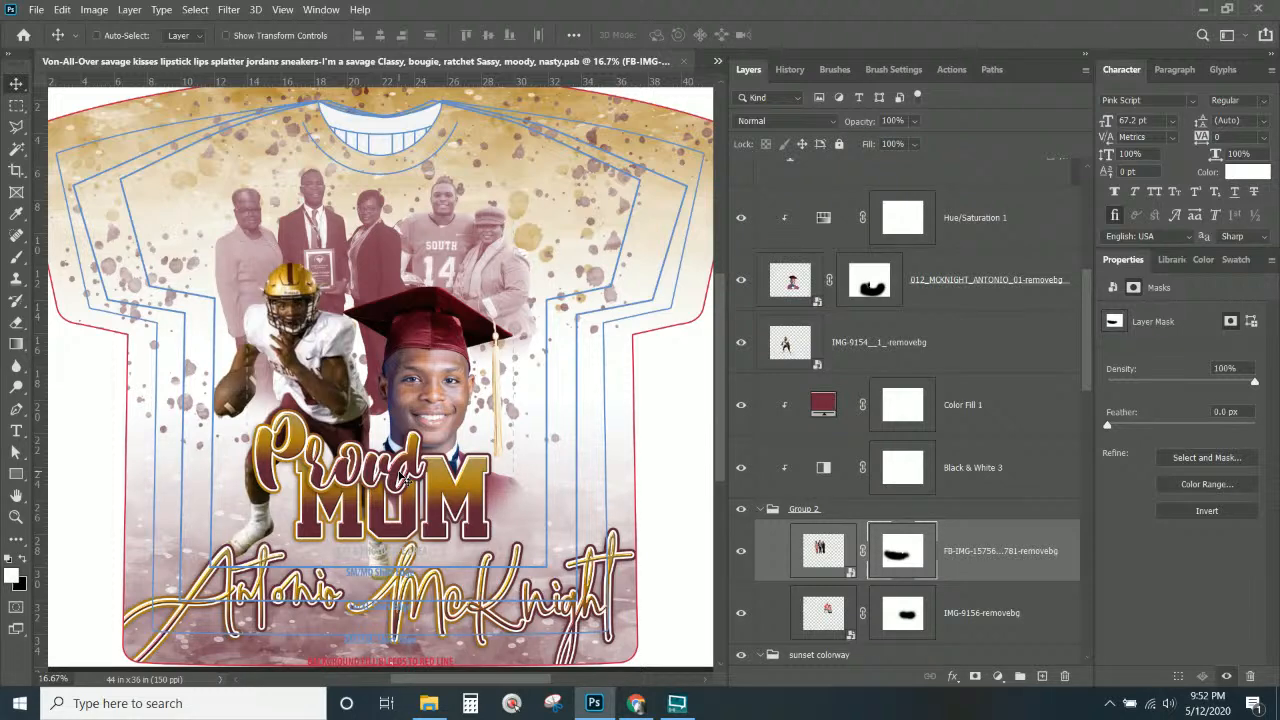
Shrink the Proud text to about 76% and move it up and left.
right_click(404, 478)
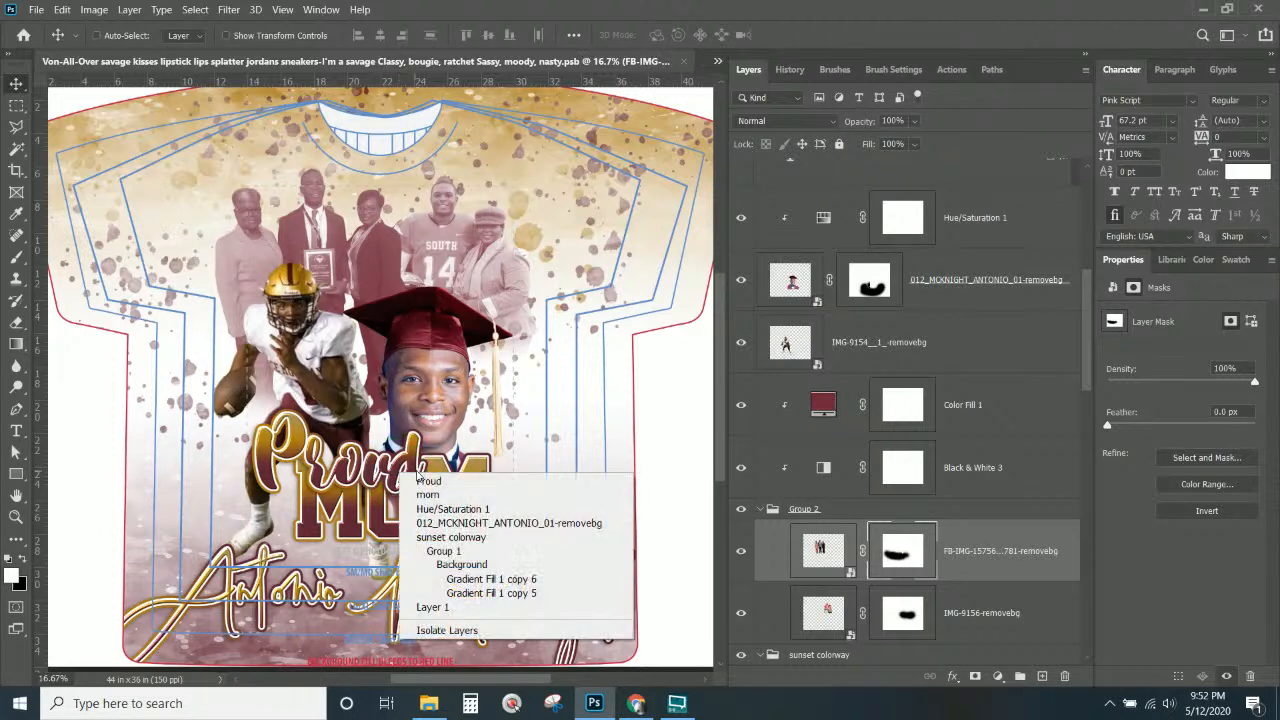
left_click(420, 479)
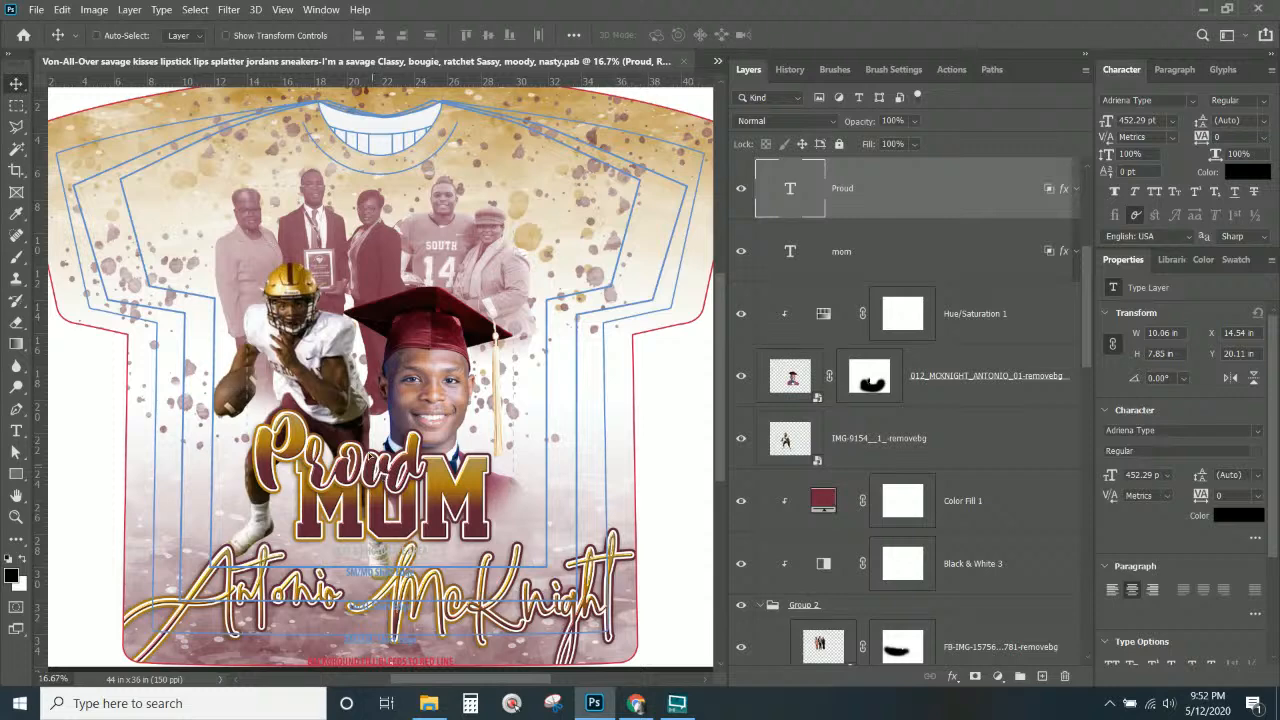
left_click_drag(378, 476, 372, 448)
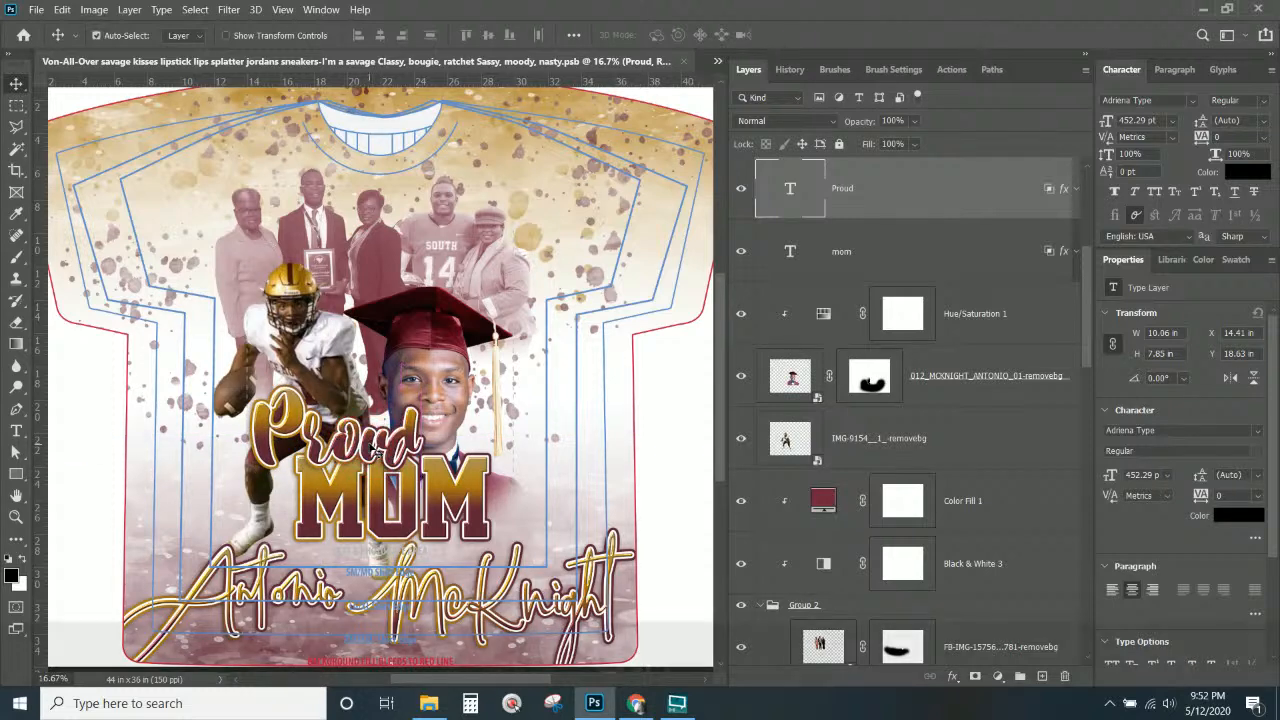
key("ctrl+t")
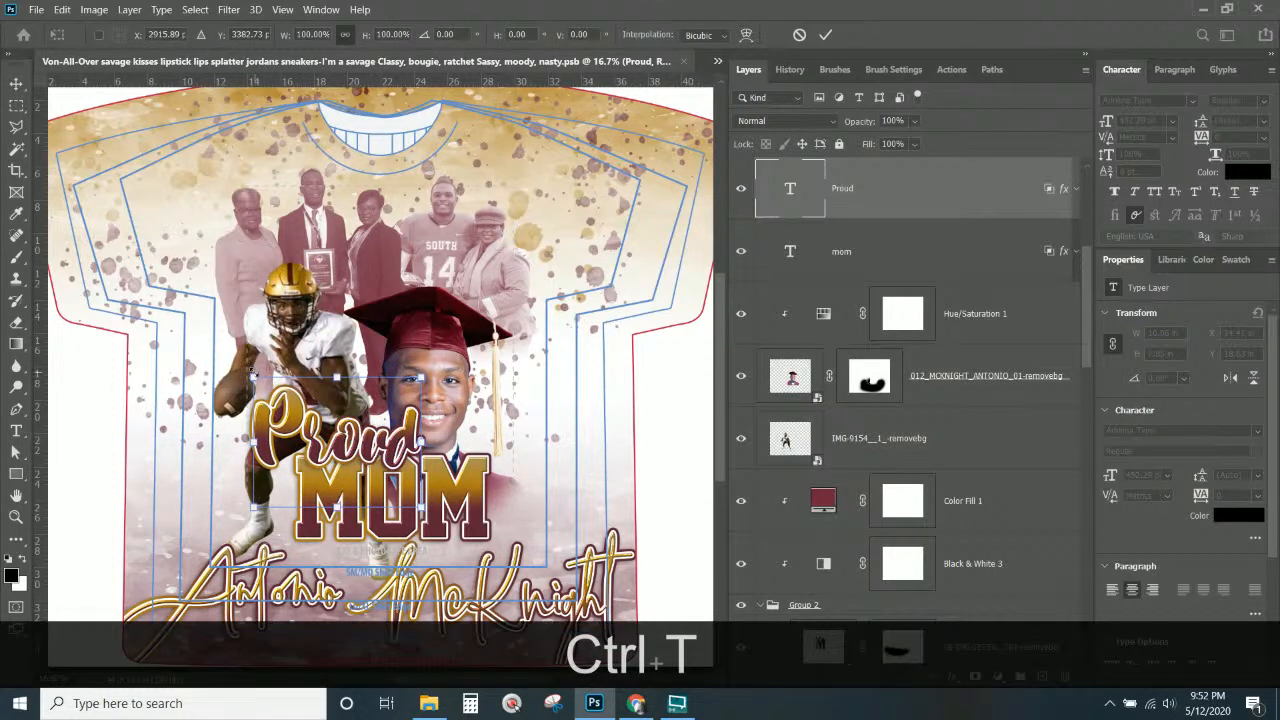
left_click_drag(254, 370, 293, 408)
left_click_drag(412, 416, 386, 404)
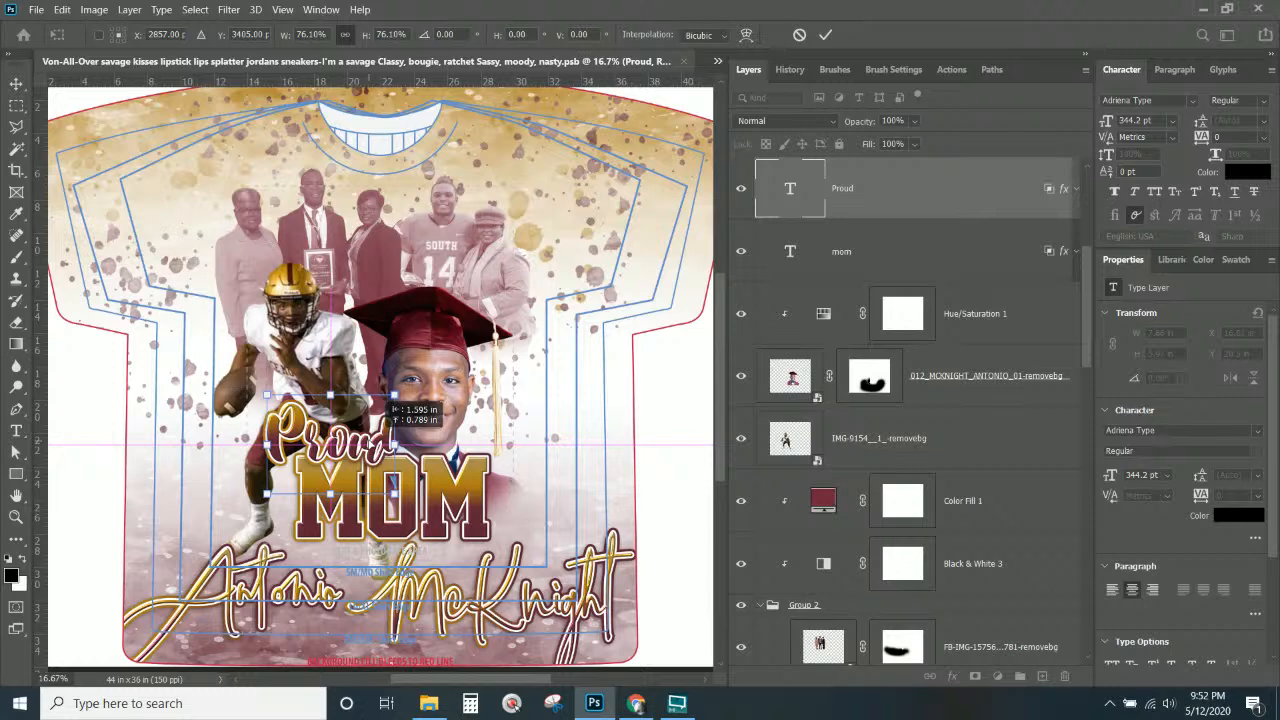
key("Return")
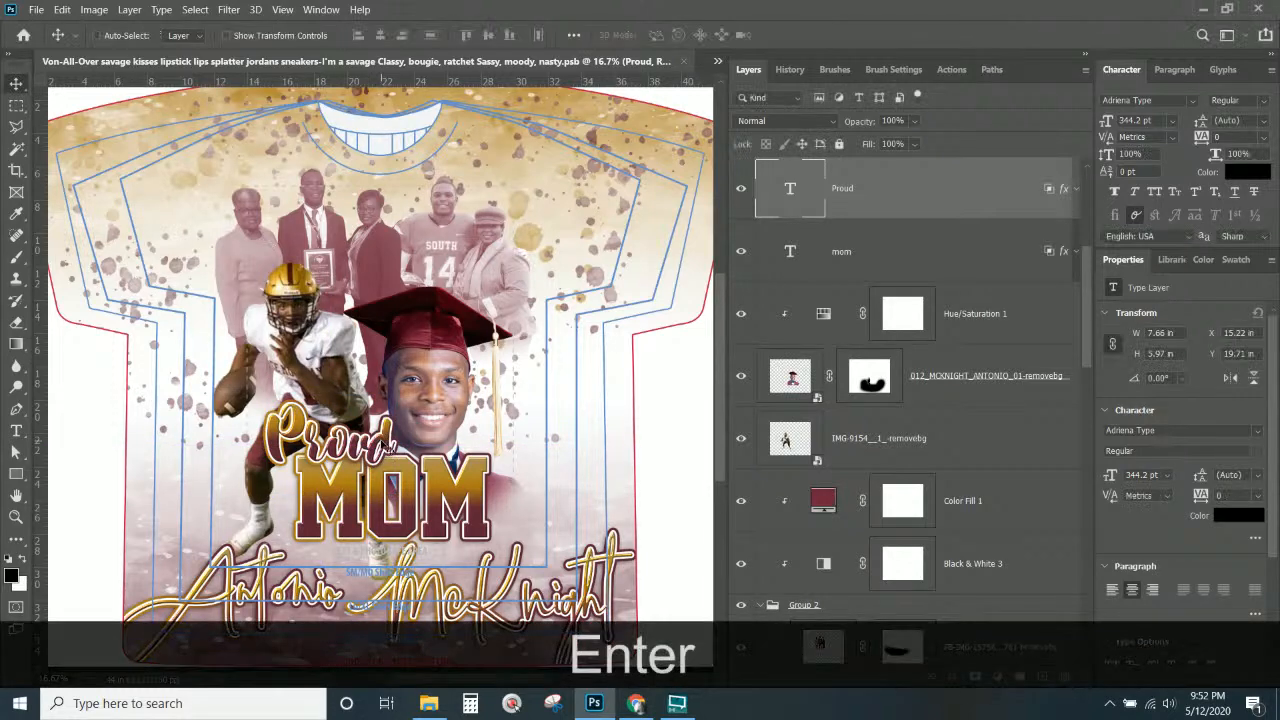
Scale the MOM text down to about 84%.
right_click(450, 488)
left_click(465, 492)
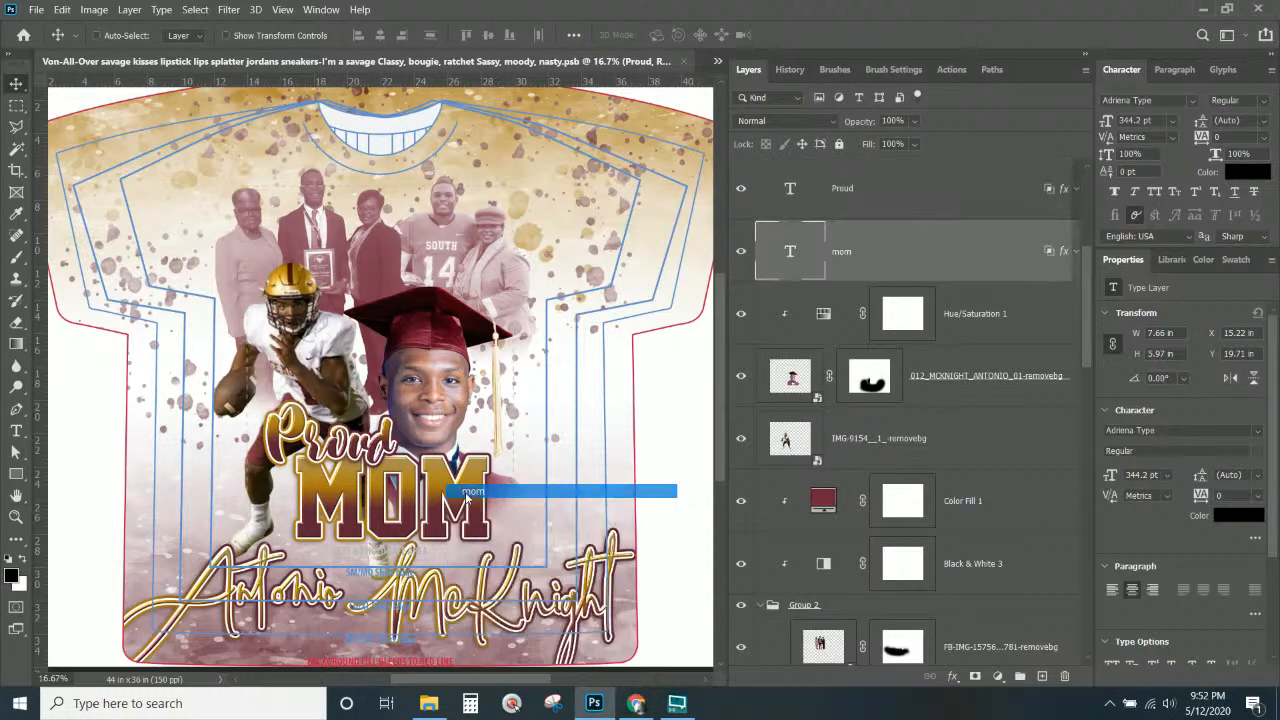
key("ctrl+t")
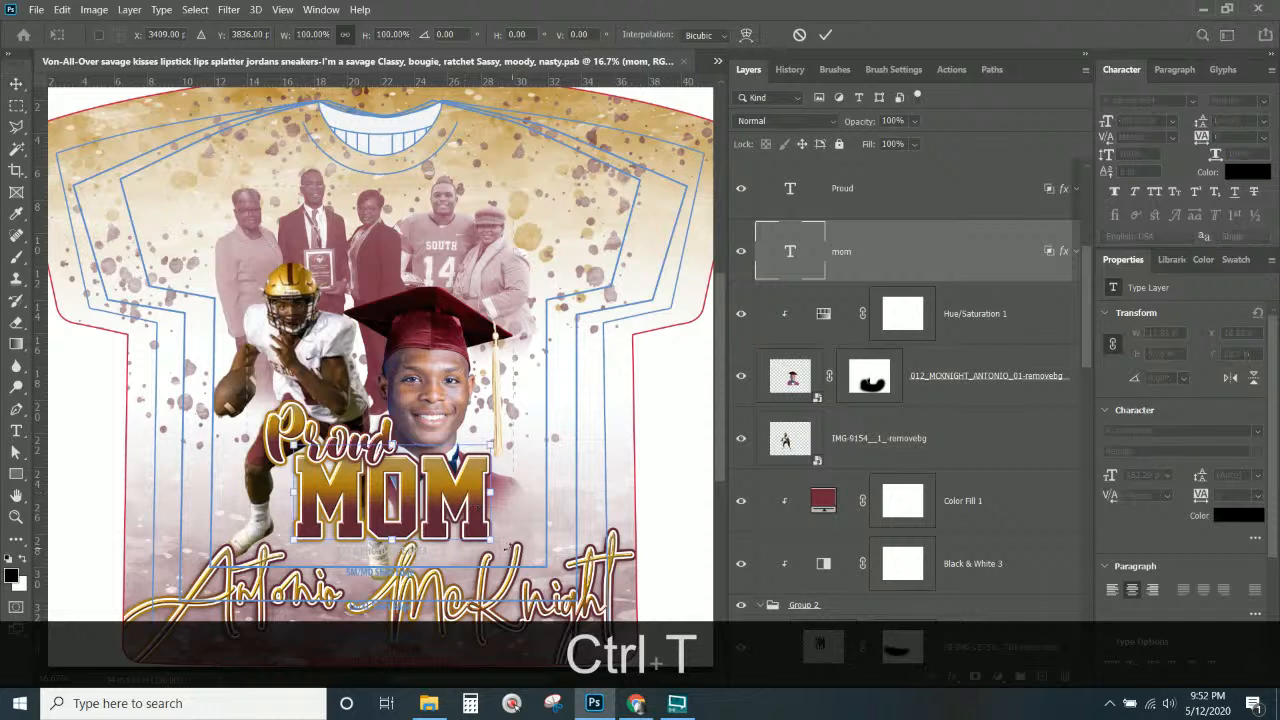
left_click_drag(490, 541, 412, 493)
key("Return")
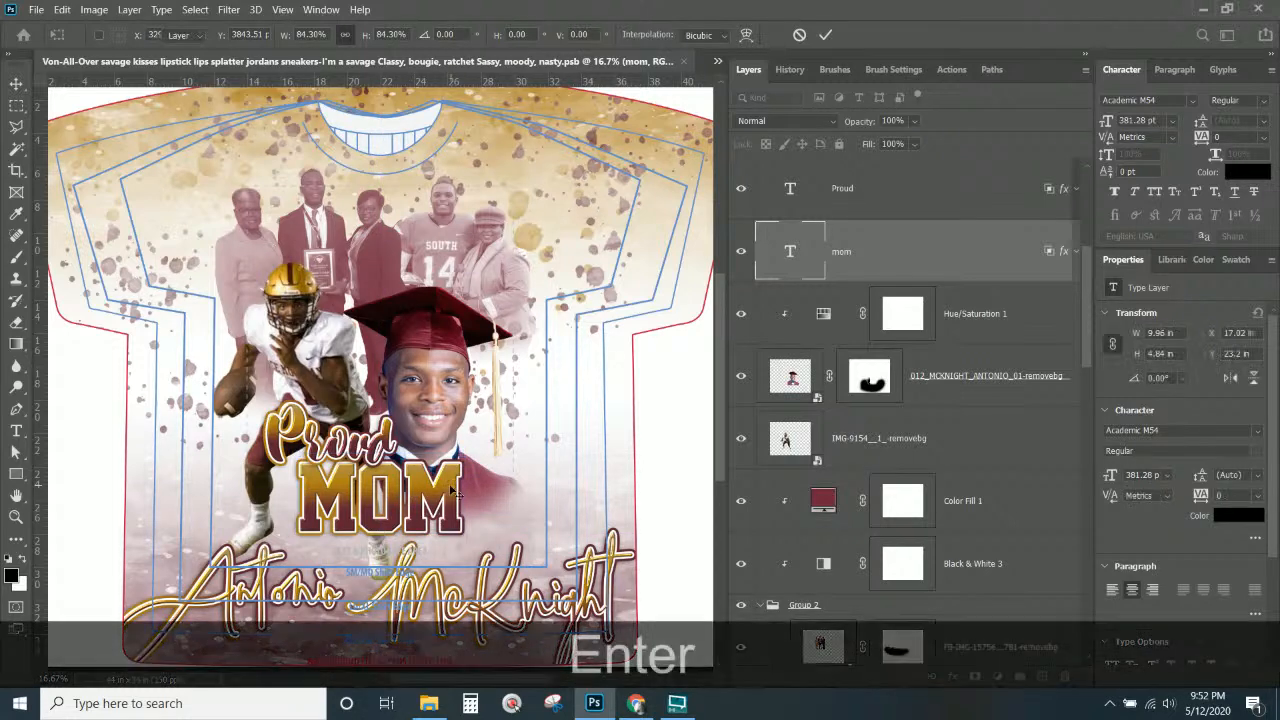
Lower the Proud text so it sits just above MOM.
right_click(342, 458)
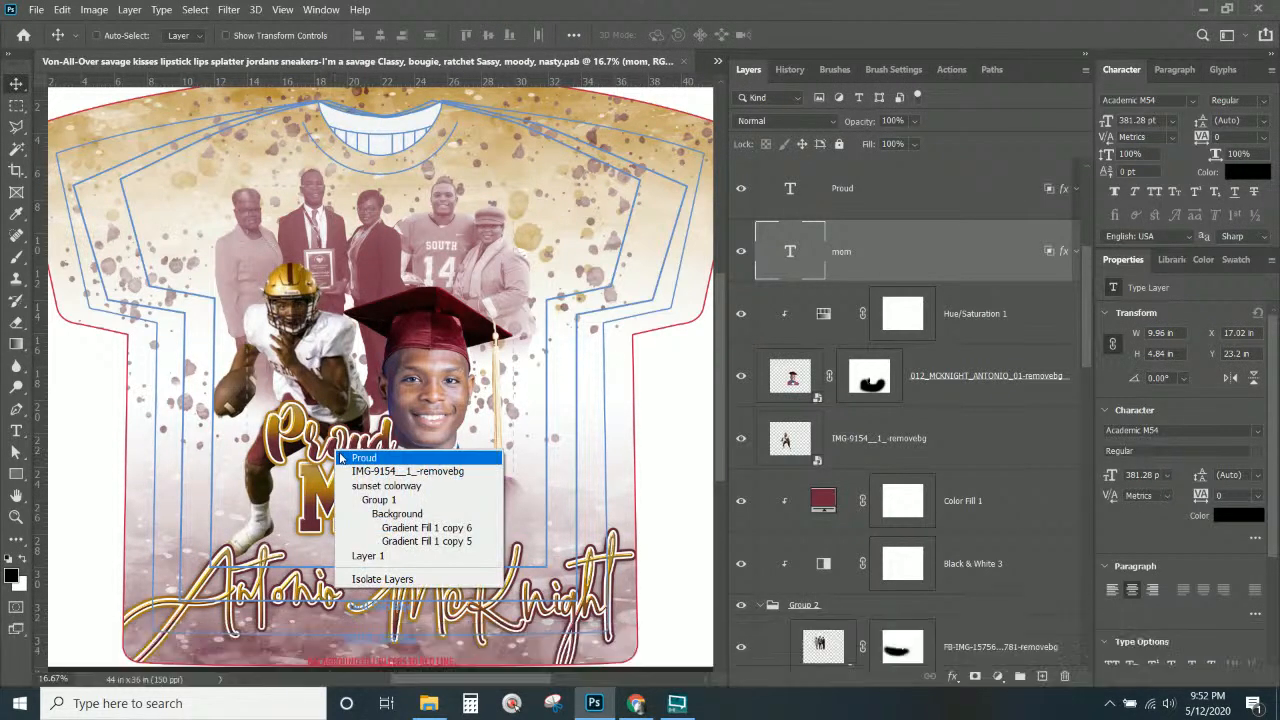
left_click(358, 455)
left_click_drag(344, 457, 352, 464)
key("Return")
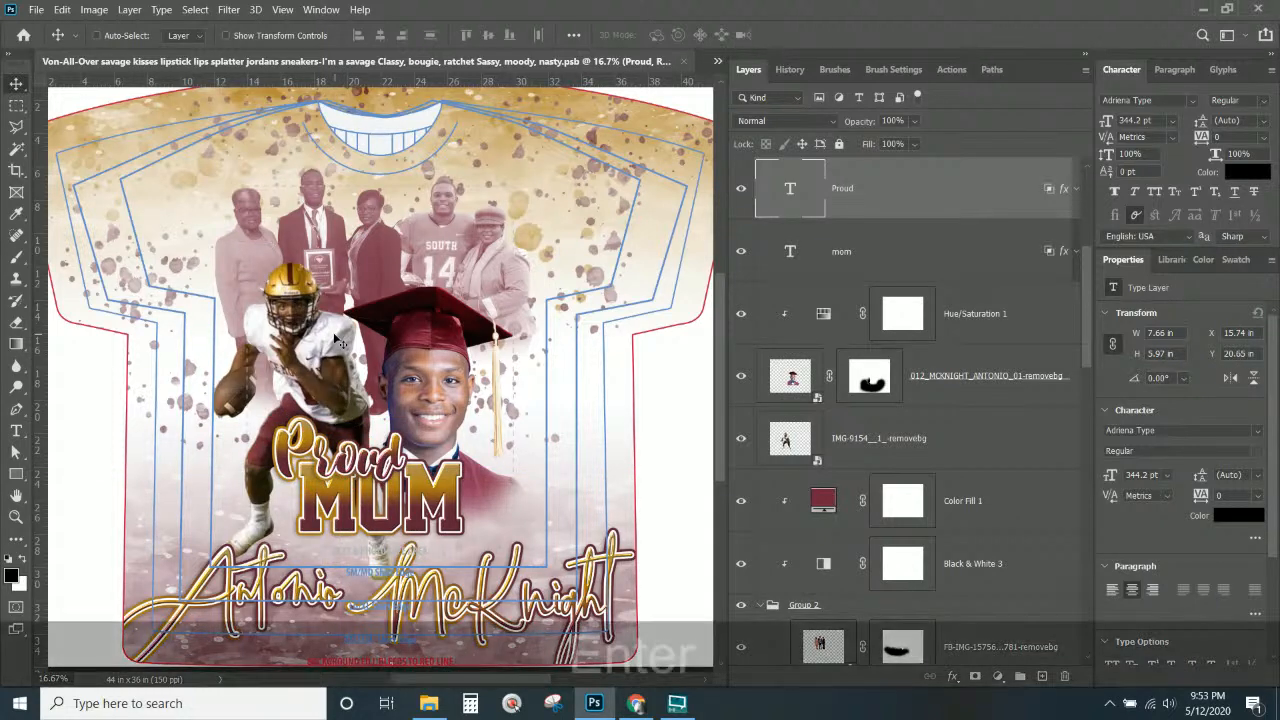
right_click(618, 566)
Scale both script-name layers together to 44.62% and tuck them directly under MOM.
left_click(740, 567)
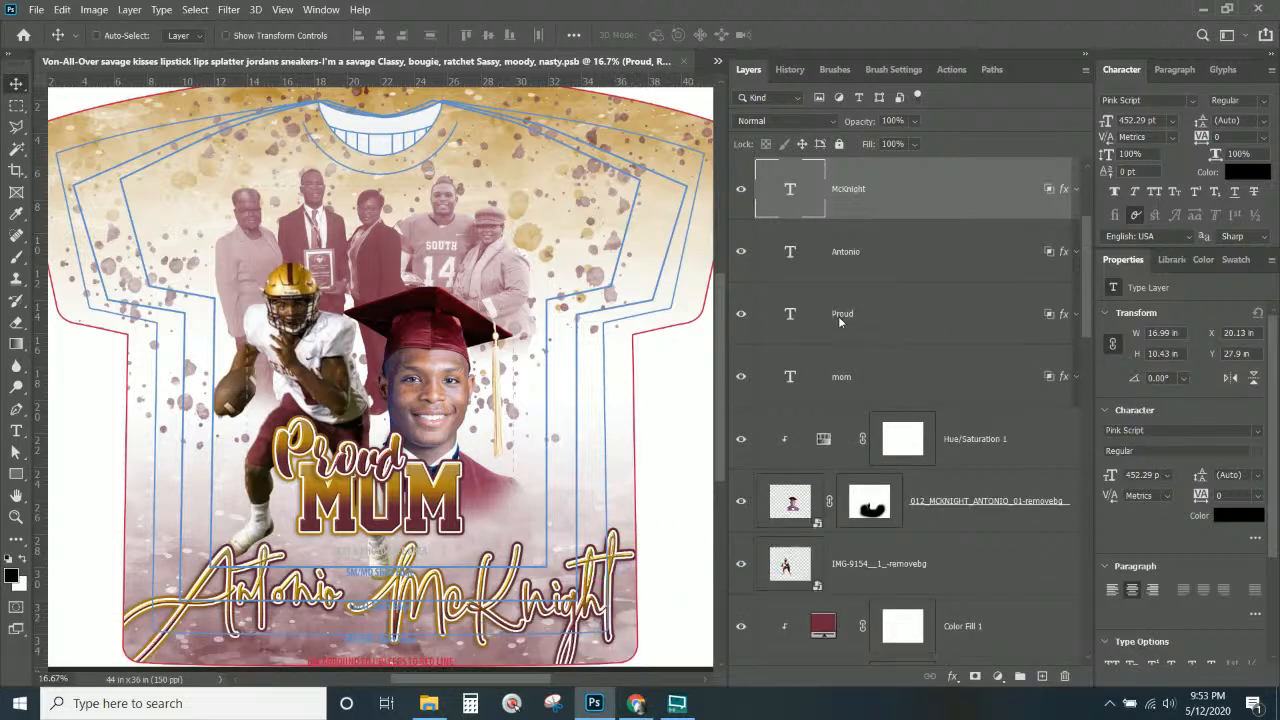
left_click(885, 261, "shift")
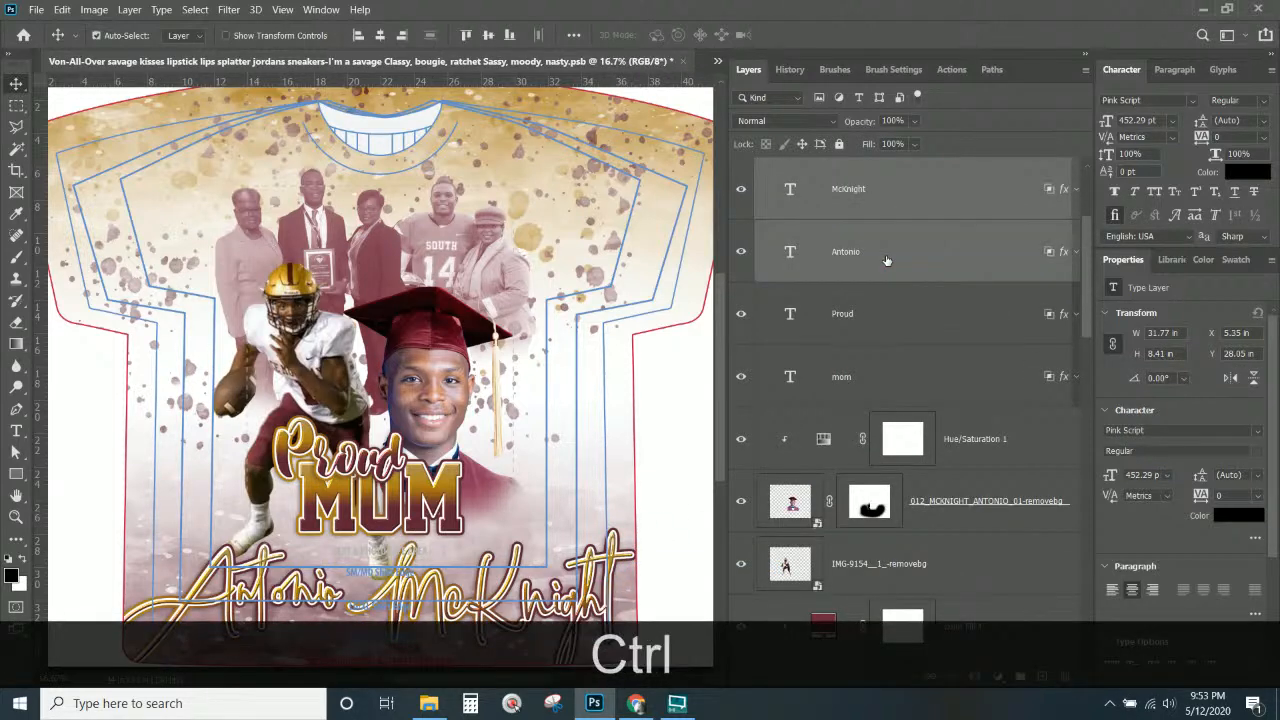
key("ctrl+t")
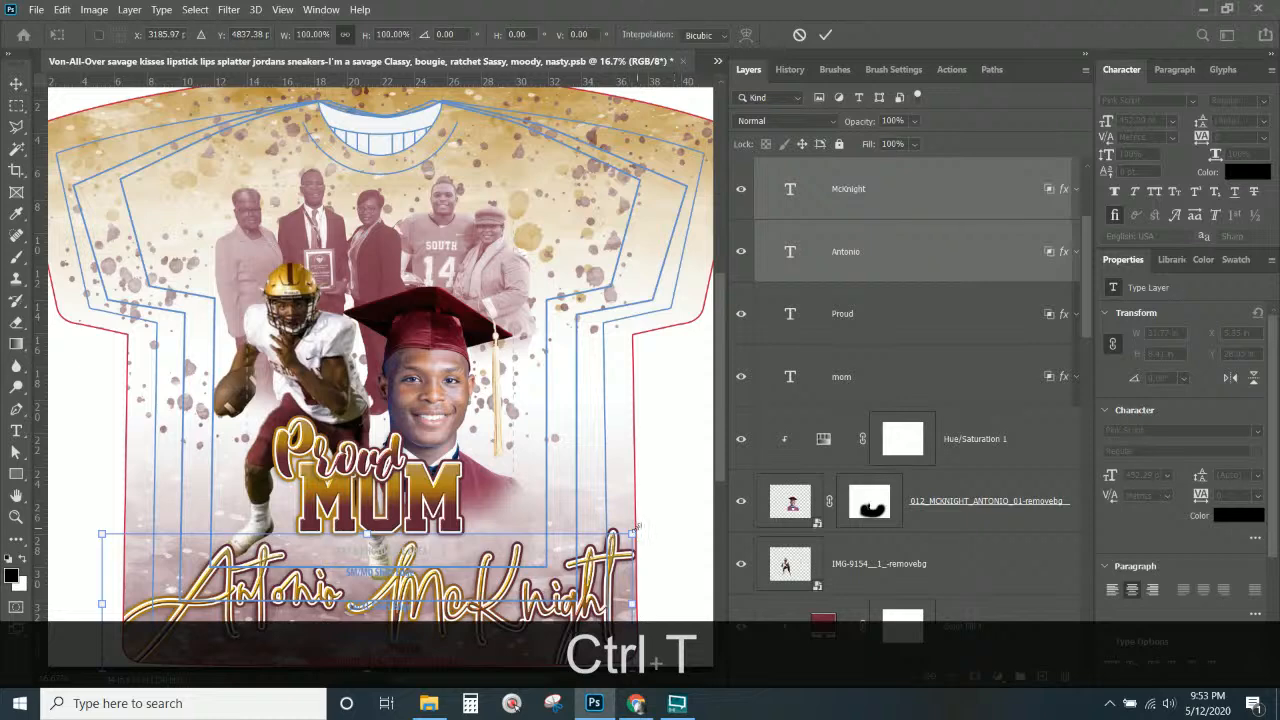
left_click_drag(636, 527, 470, 520)
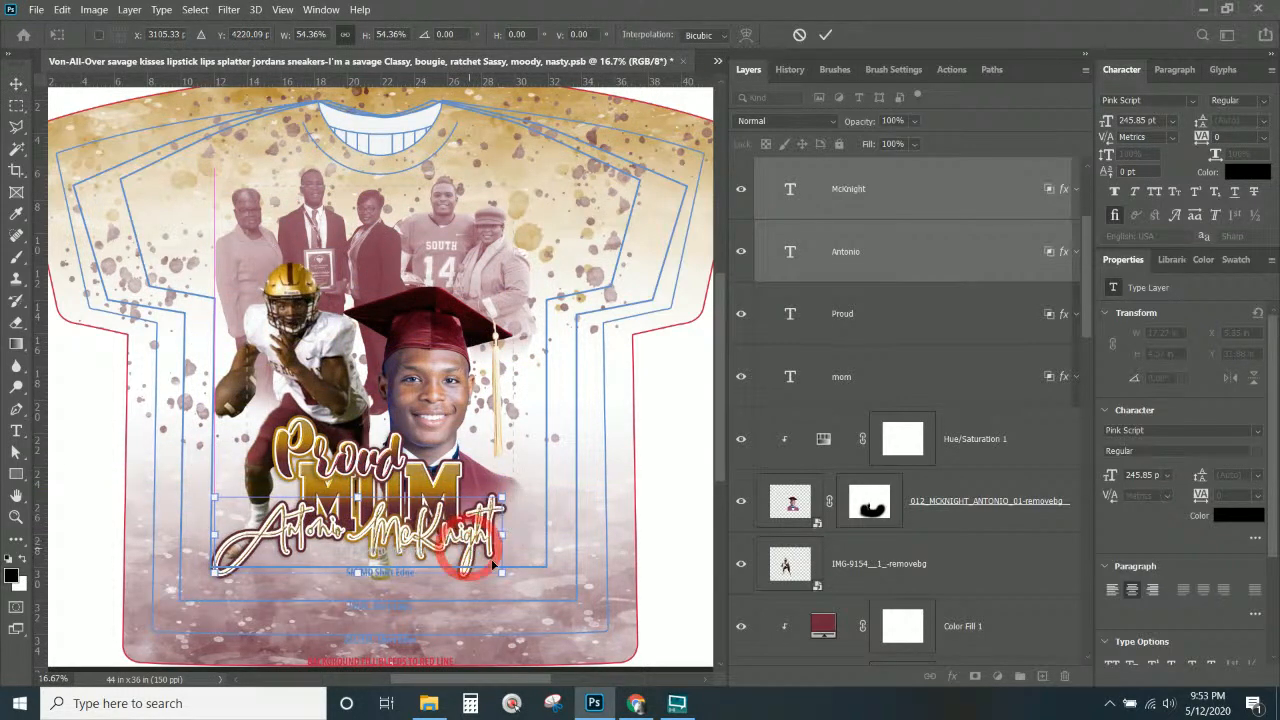
left_click_drag(504, 577, 472, 539)
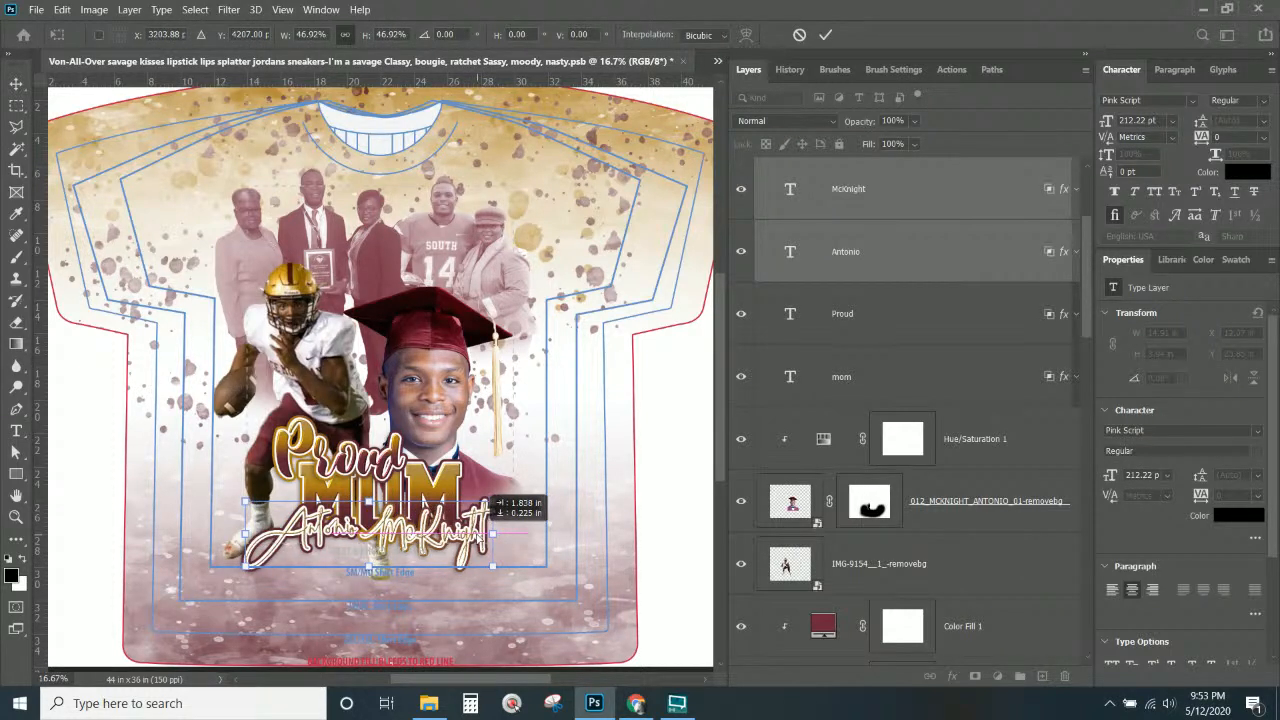
left_click_drag(493, 567, 467, 535)
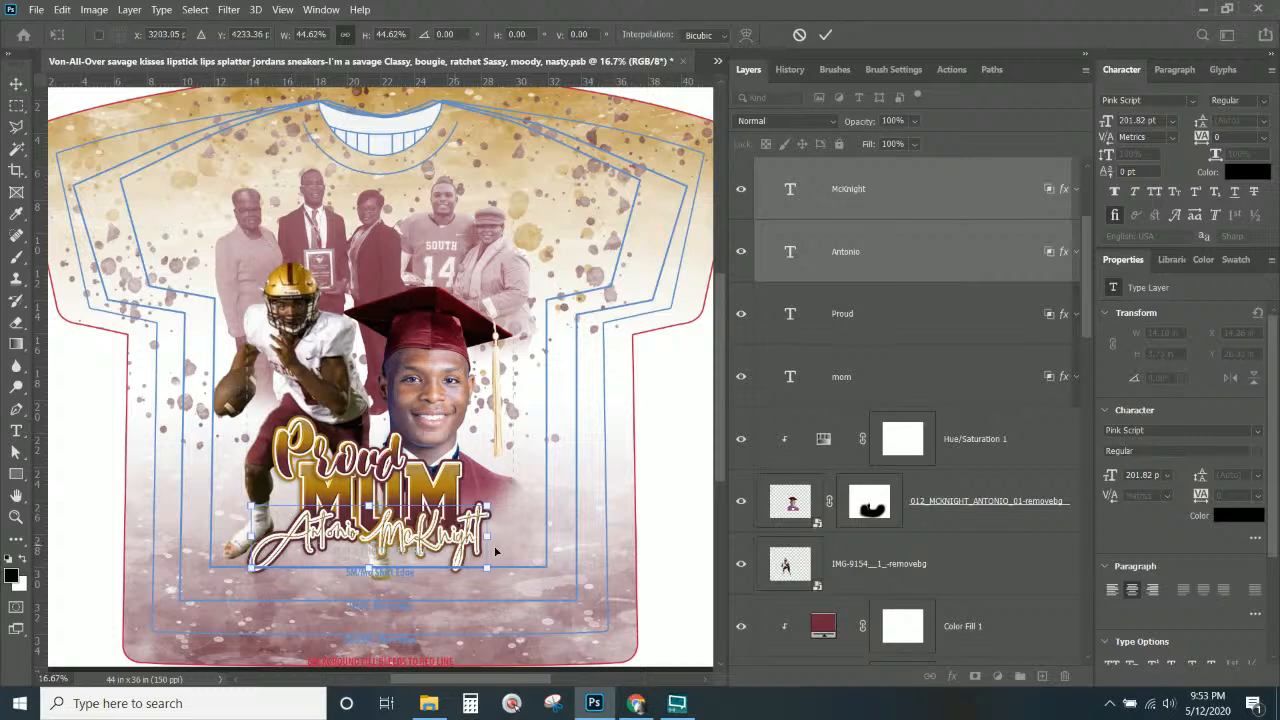
key("Return")
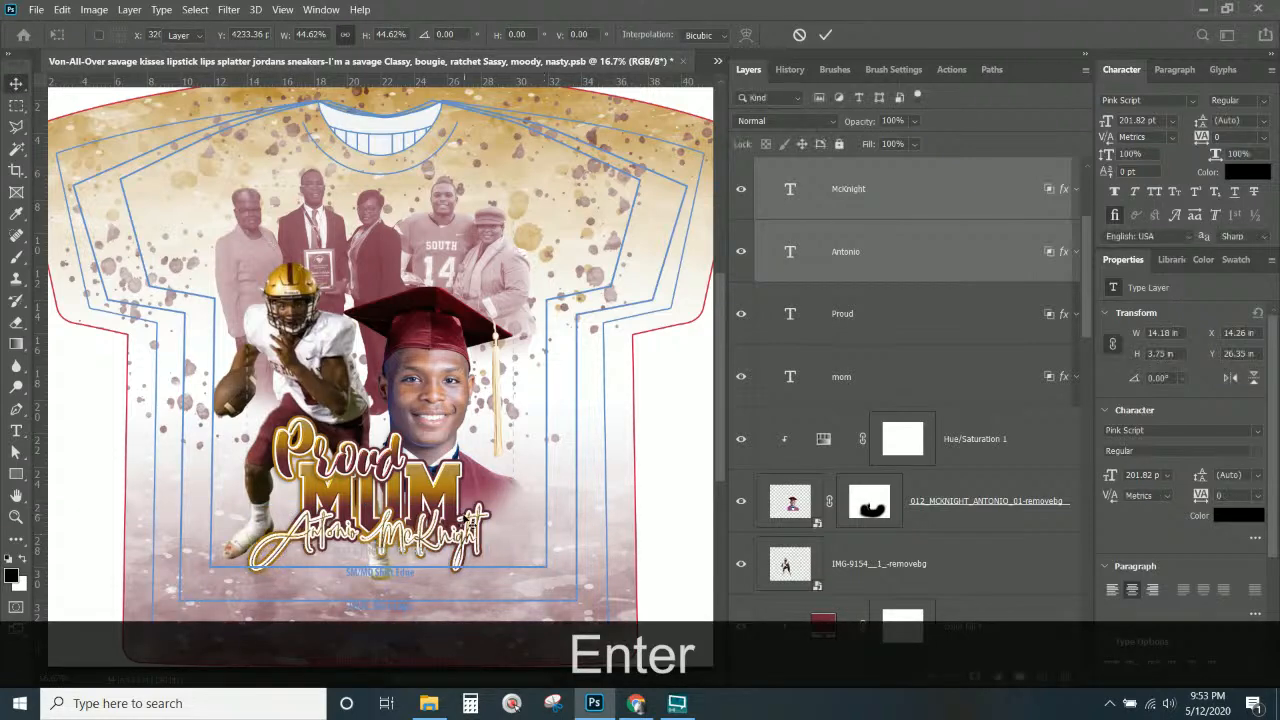
key("ctrl")
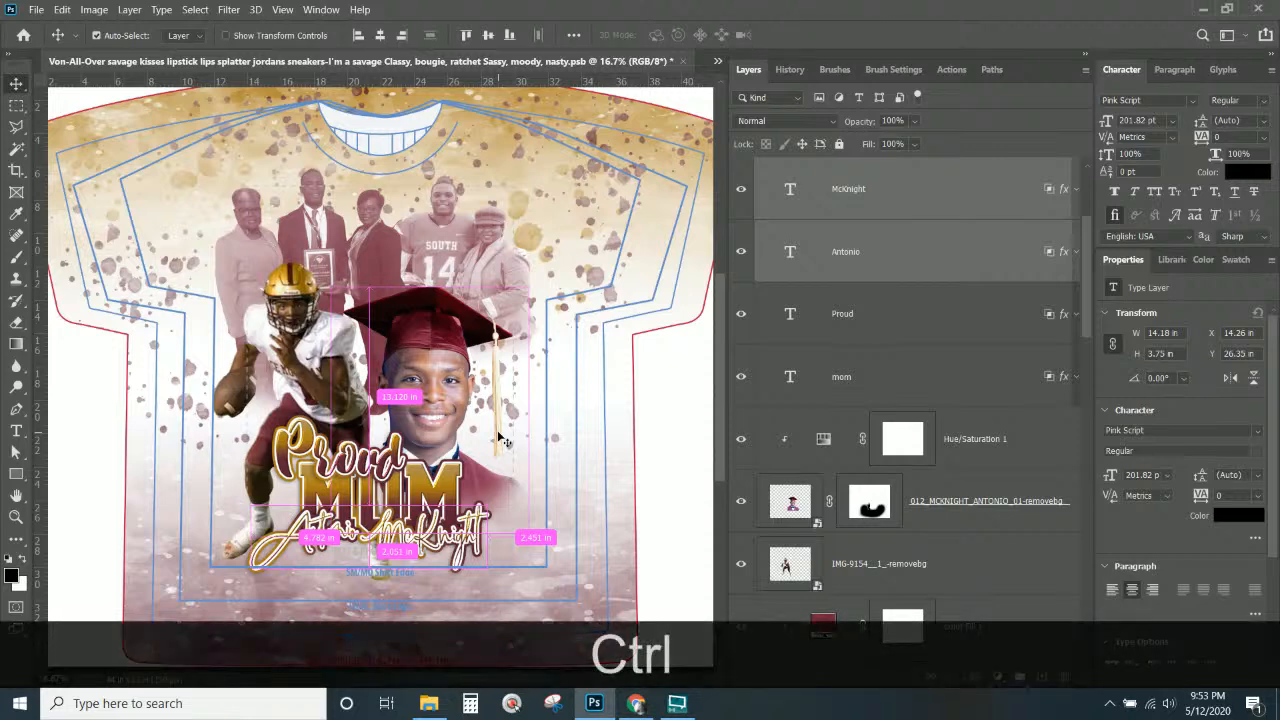
Select the IMG-9156, FB-IMG, graduate and player photos, test an upward nudge, then undo it.
right_click(432, 232)
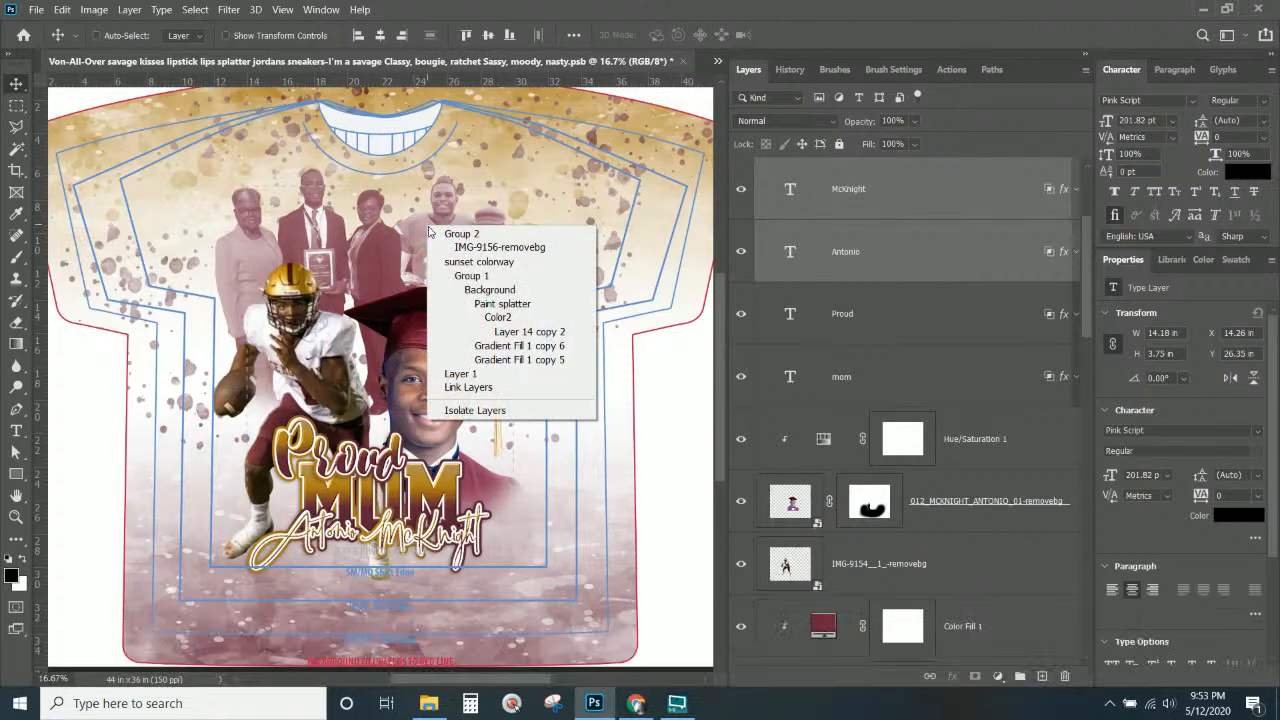
left_click(445, 246)
right_click(381, 238, "ctrl")
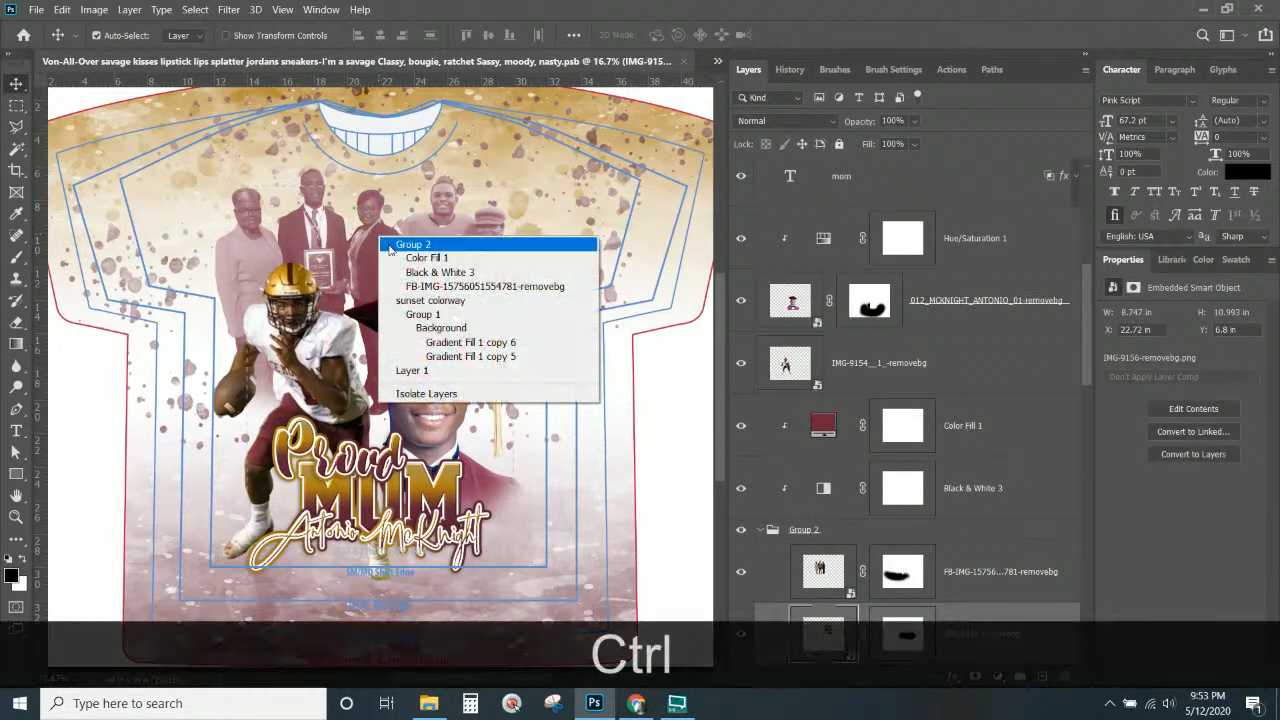
left_click(475, 286)
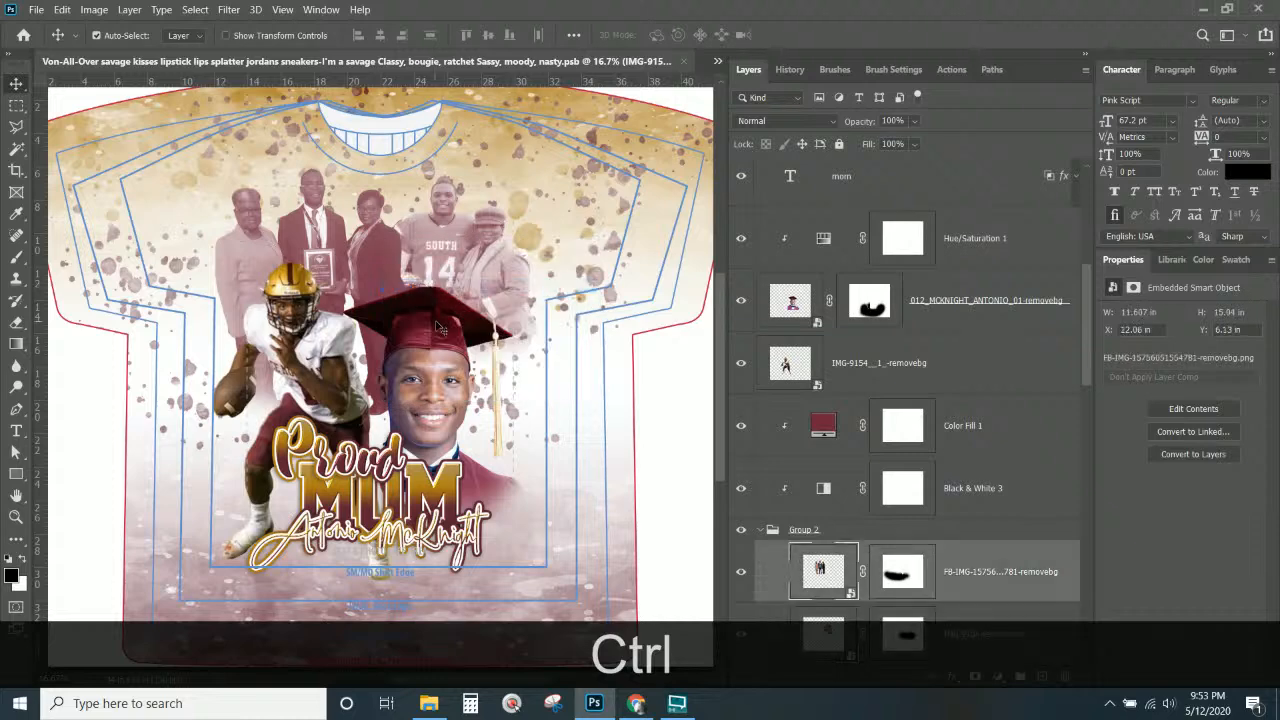
right_click(455, 327, "ctrl")
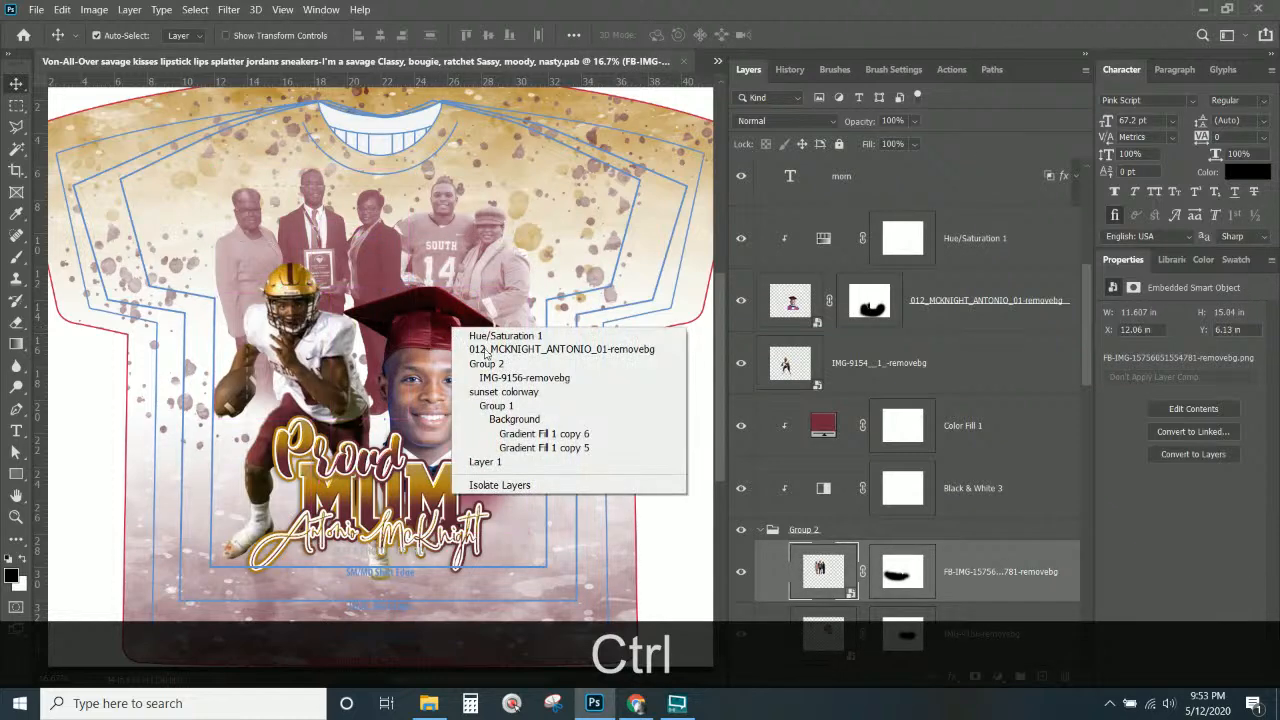
left_click(491, 352)
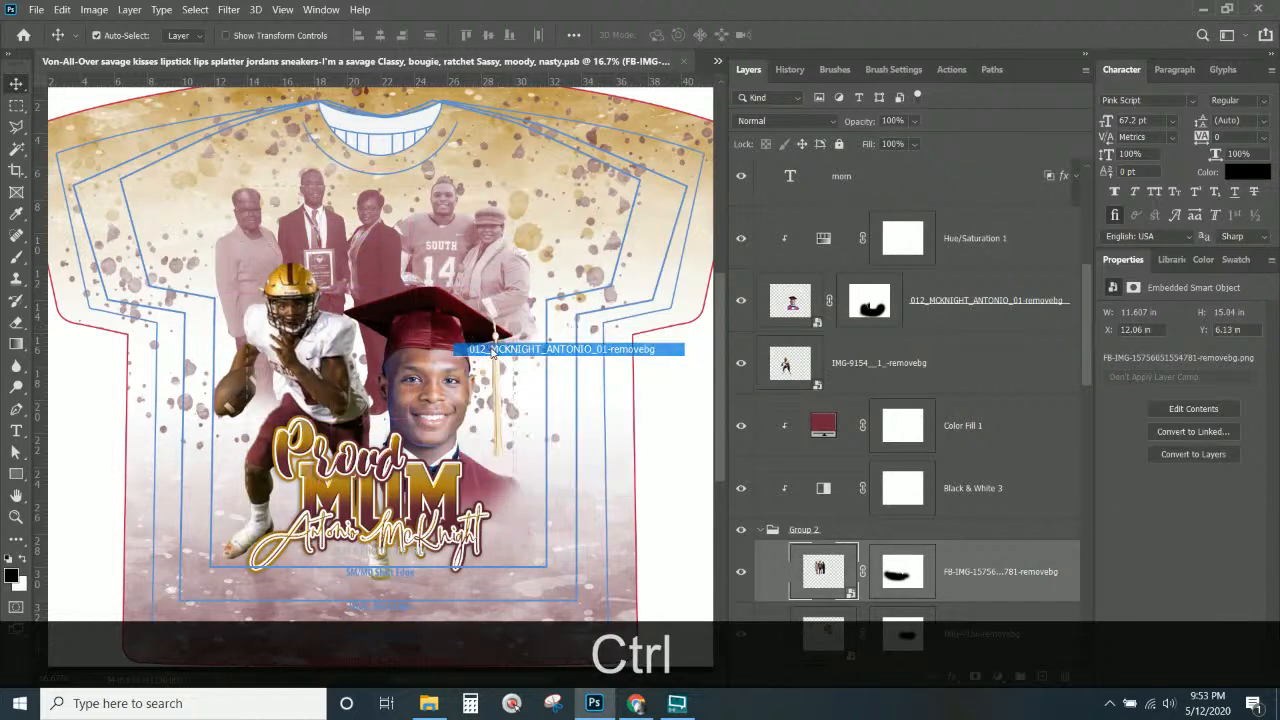
right_click(340, 352, "ctrl")
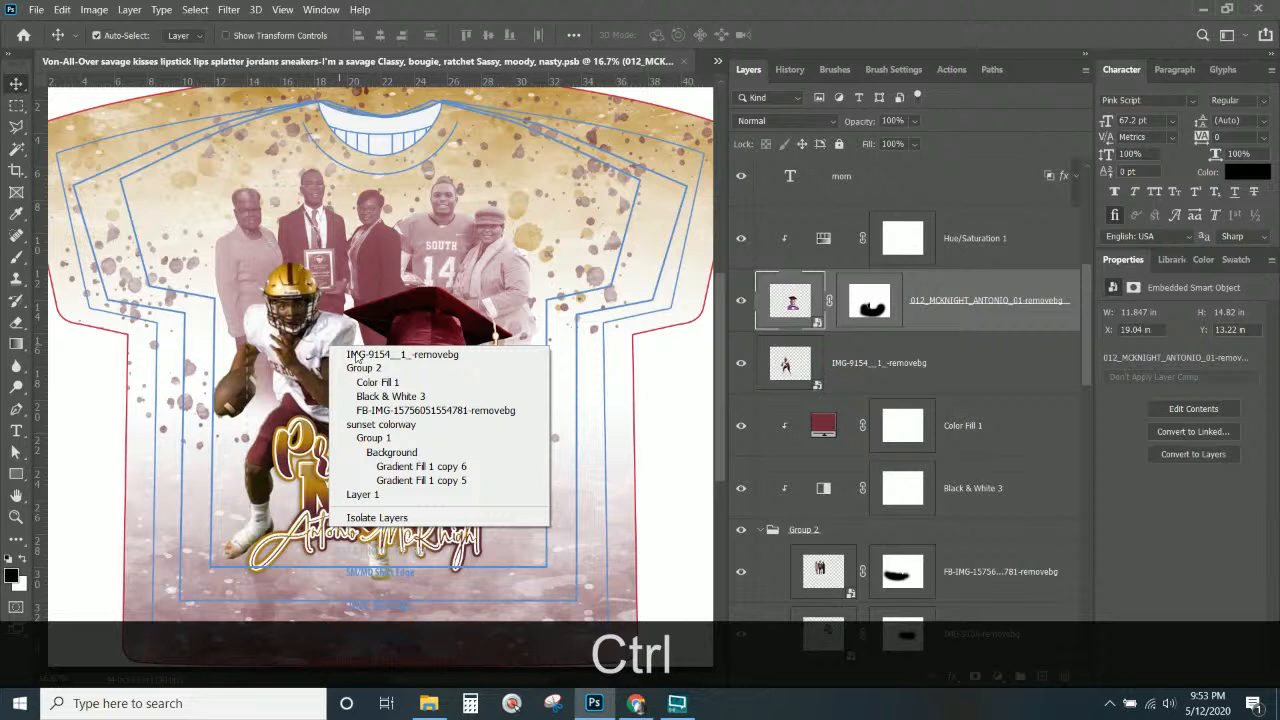
left_click(358, 356)
key("Up")
key("Up")
key("Up")
key("Up")
key("Up")
key("Up")
key("Up")
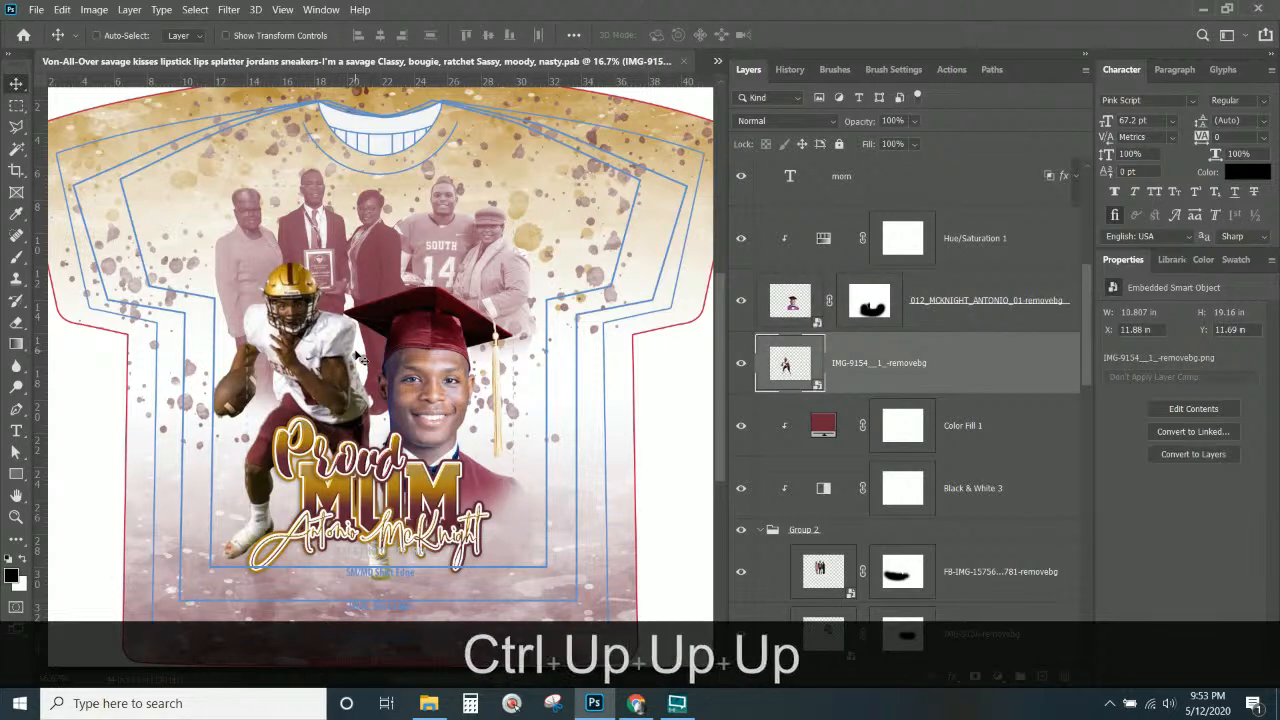
key("Up")
key("Up")
key("Up")
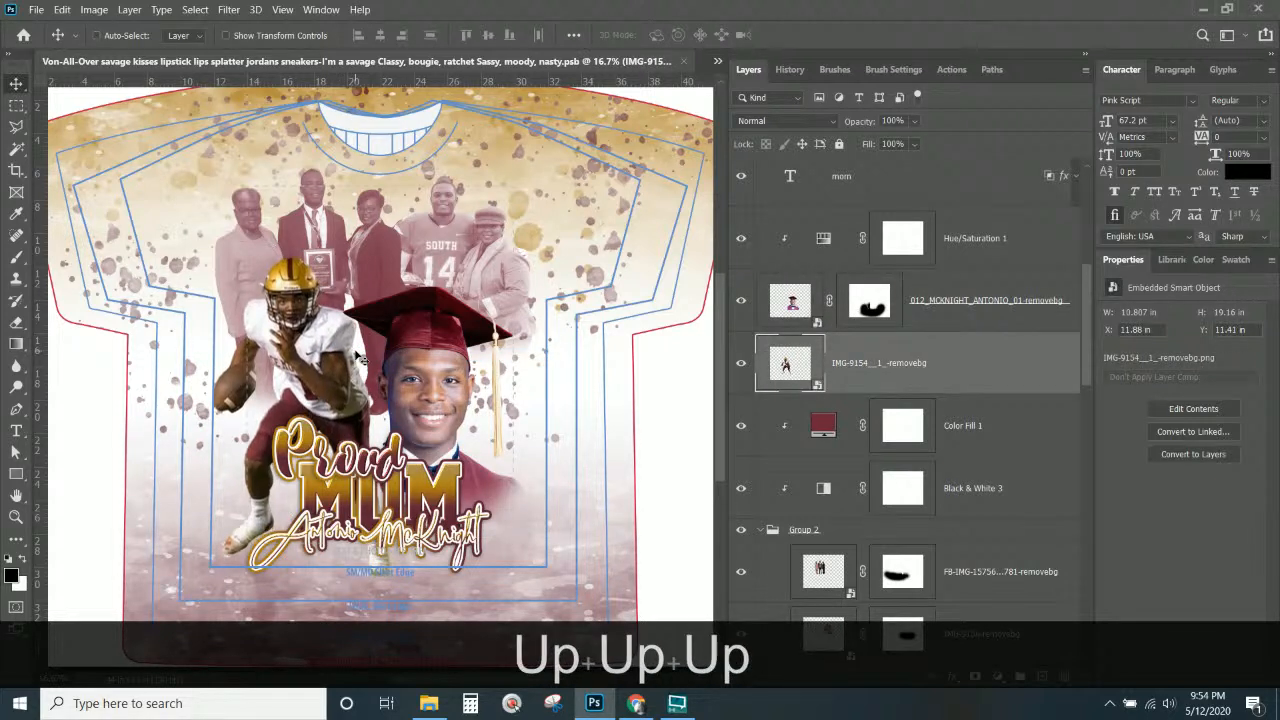
left_click_drag(435, 364, 431, 349)
key("ctrl")
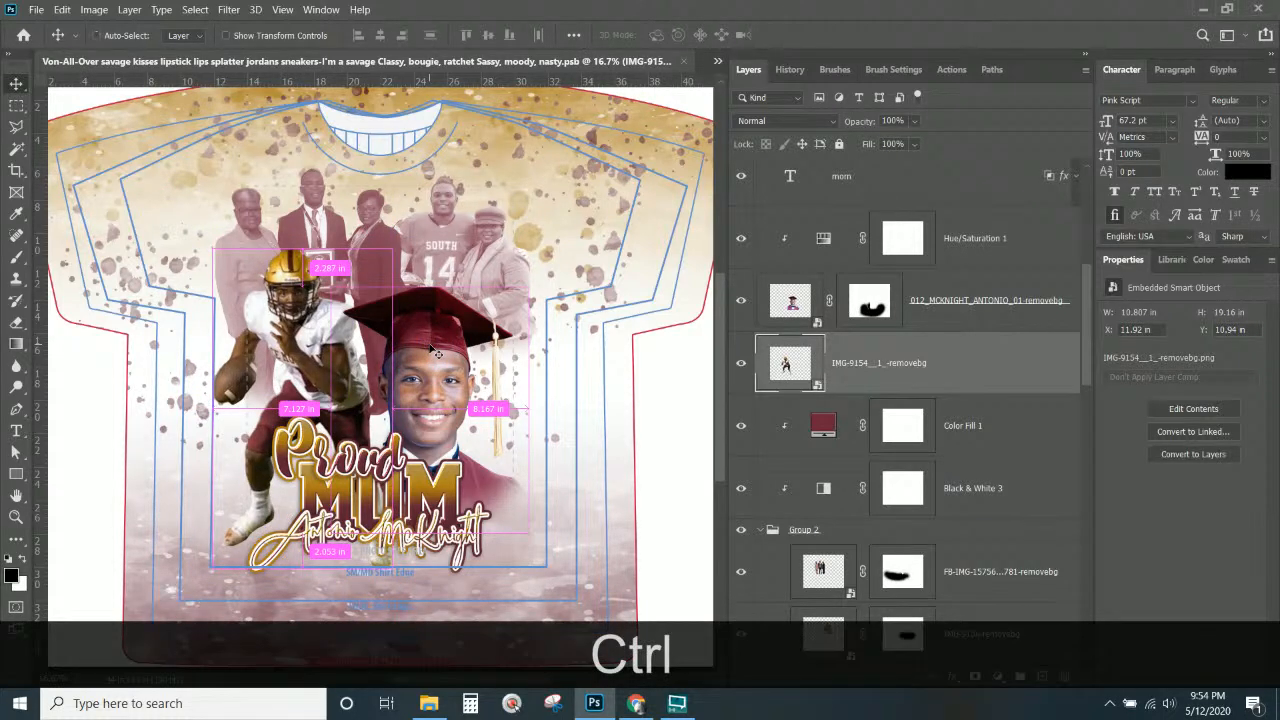
key("ctrl+z")
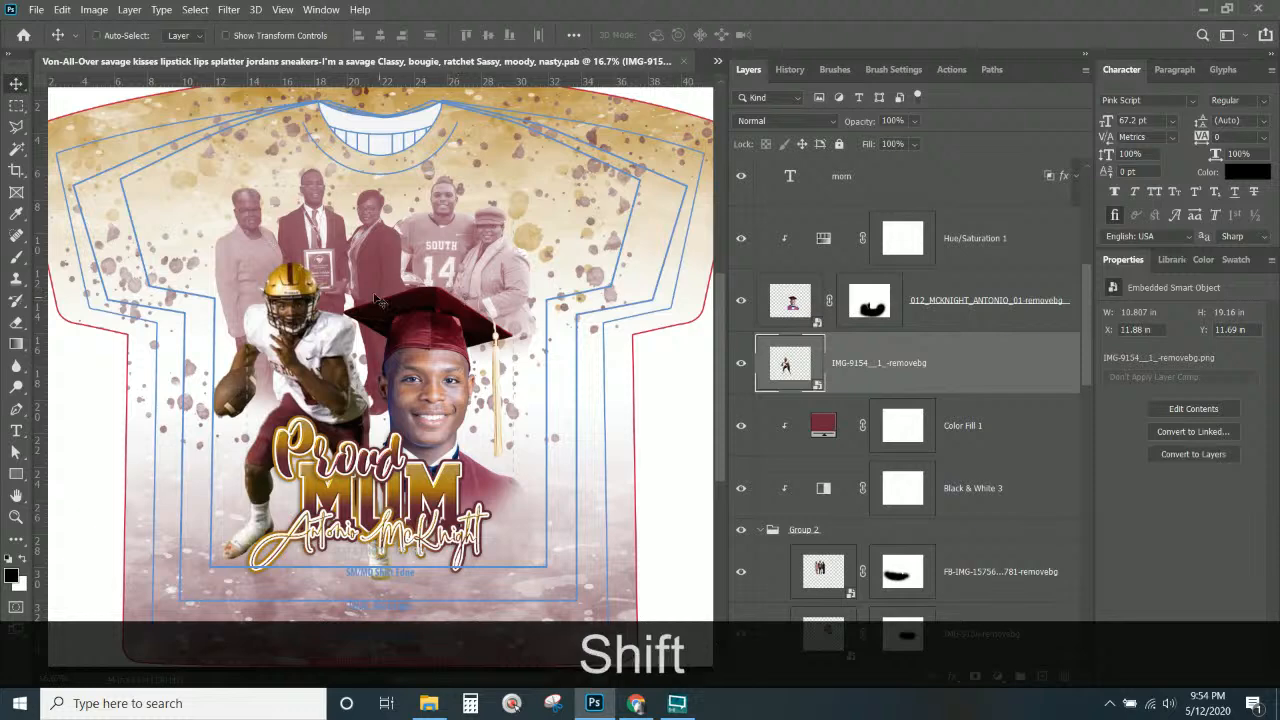
Select the graduate portrait, IMG-9156 and FB-IMG photos together and move them up slightly.
right_click(400, 330)
left_click(446, 342, "shift")
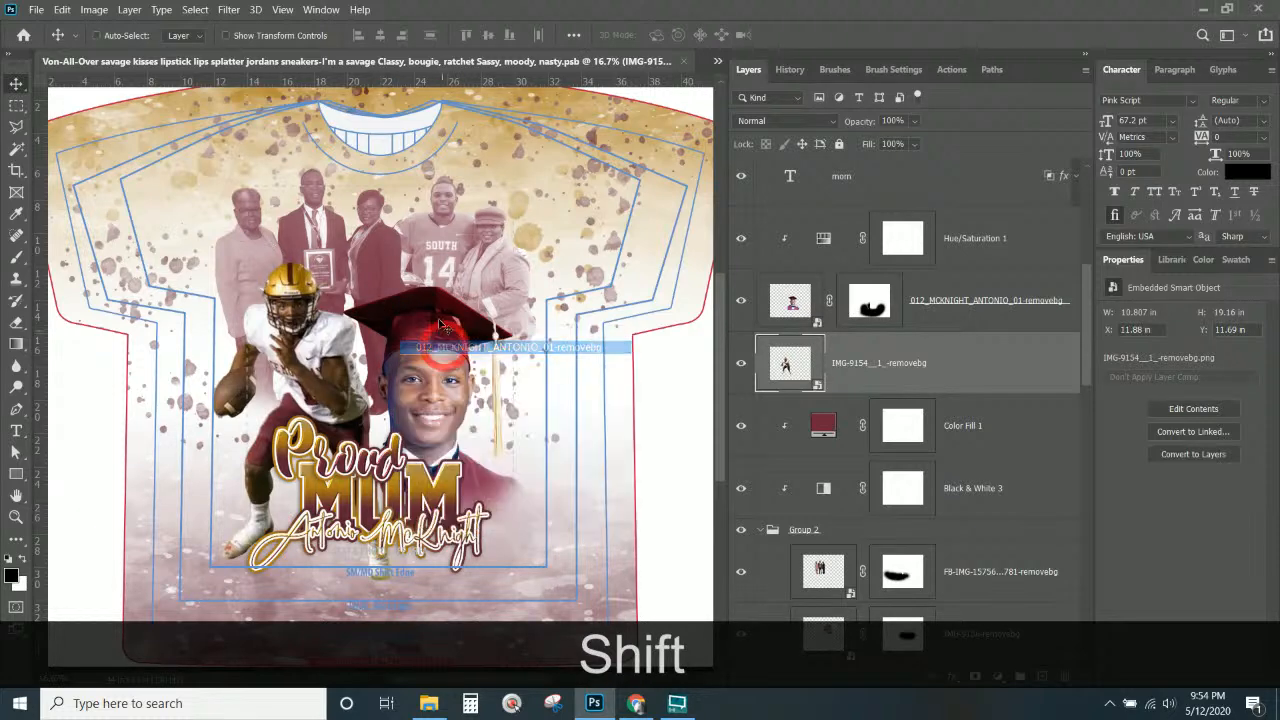
right_click(470, 275)
left_click(470, 270, "shift")
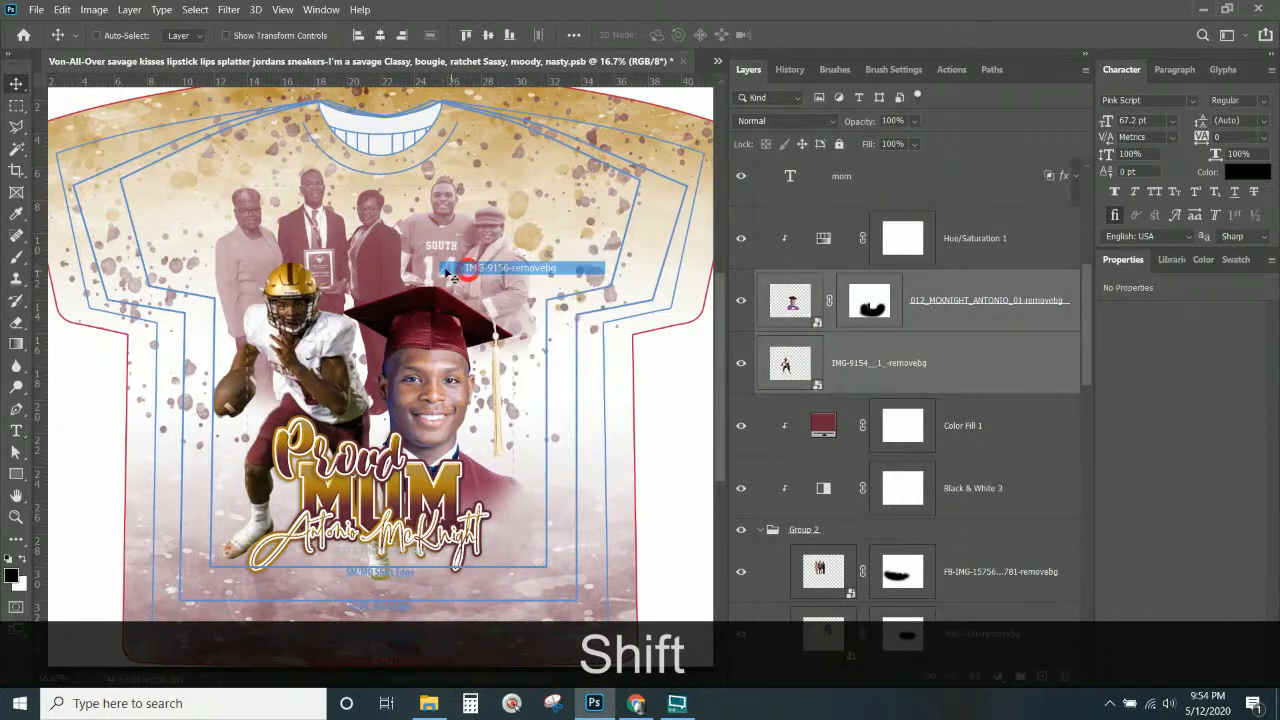
right_click(378, 252)
left_click(404, 300, "shift")
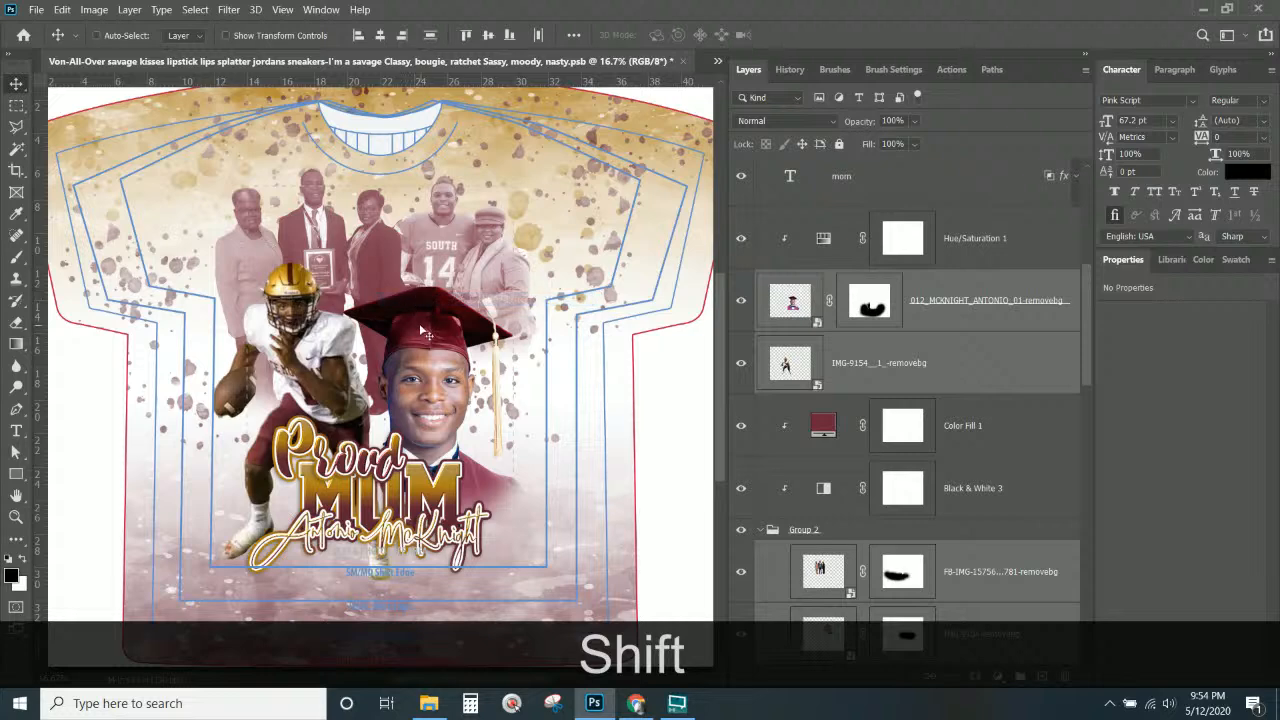
mouse_move(424, 334)
left_mouse_down()
mouse_move(424, 310)
mouse_move(426, 325)
left_mouse_up()
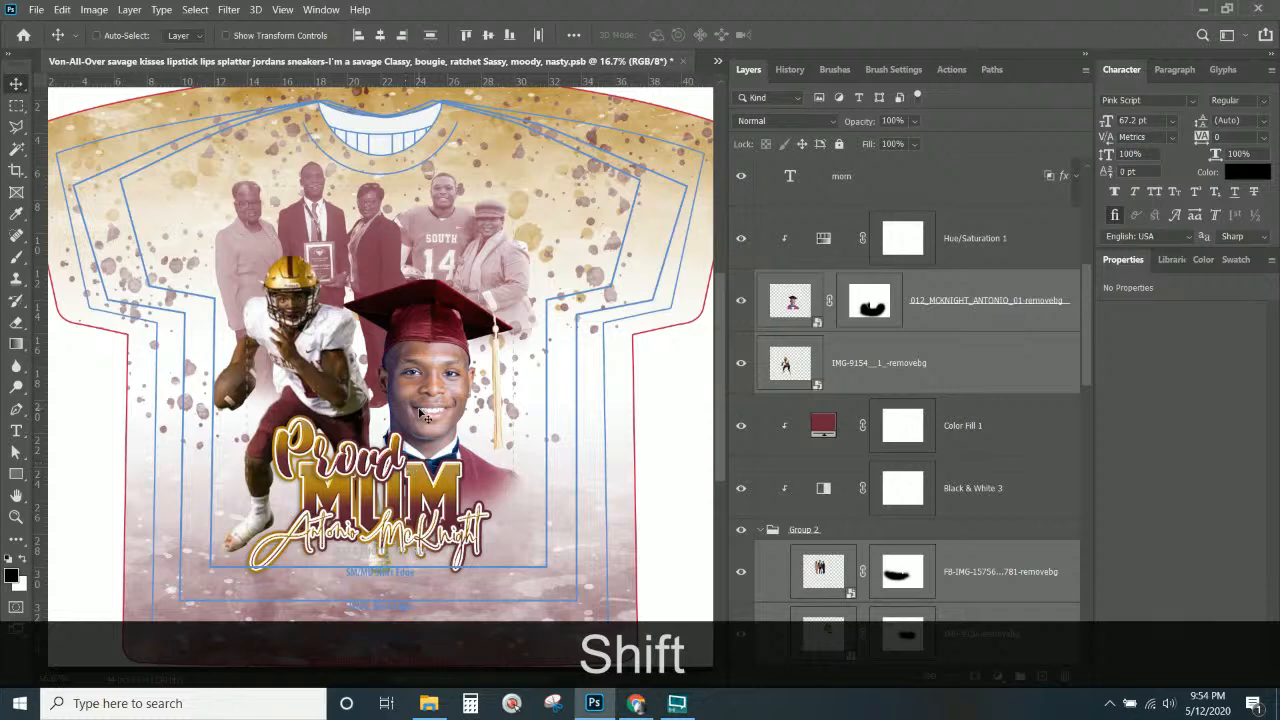
Start squashing the MOM lettering to about 91% height, keeping 100% width.
right_click(452, 497)
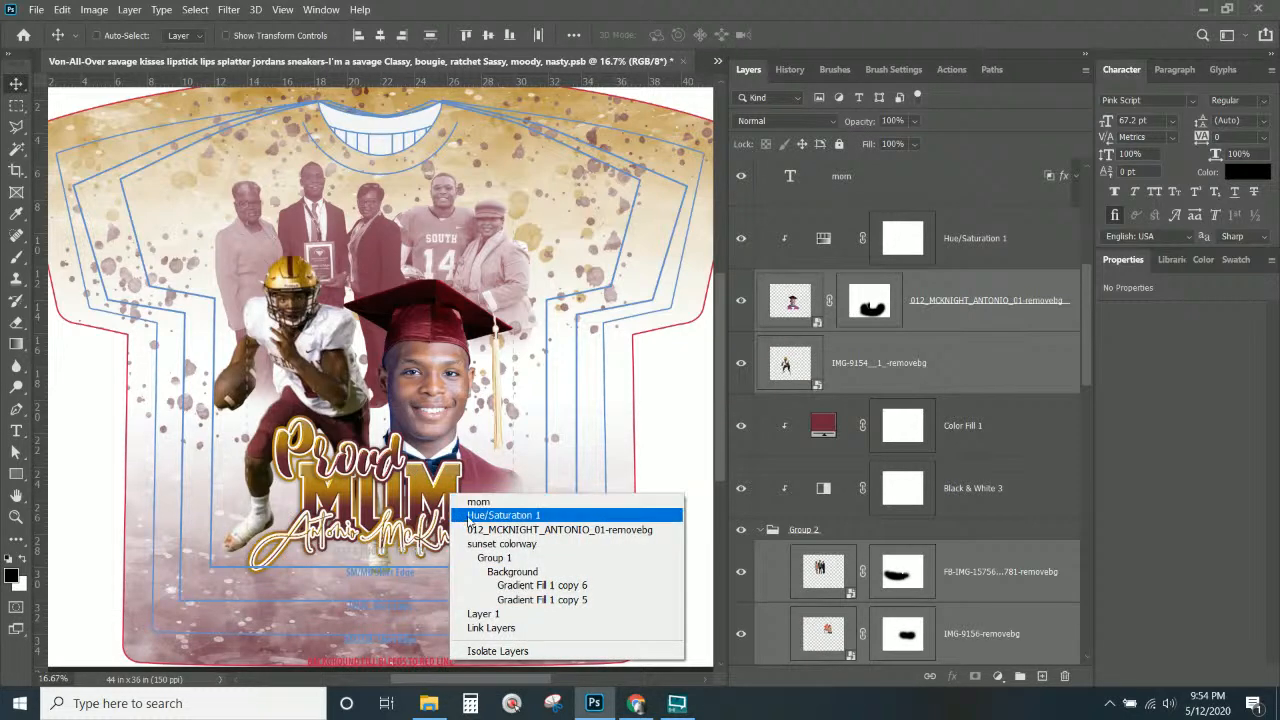
left_click(446, 505)
key("ctrl+t")
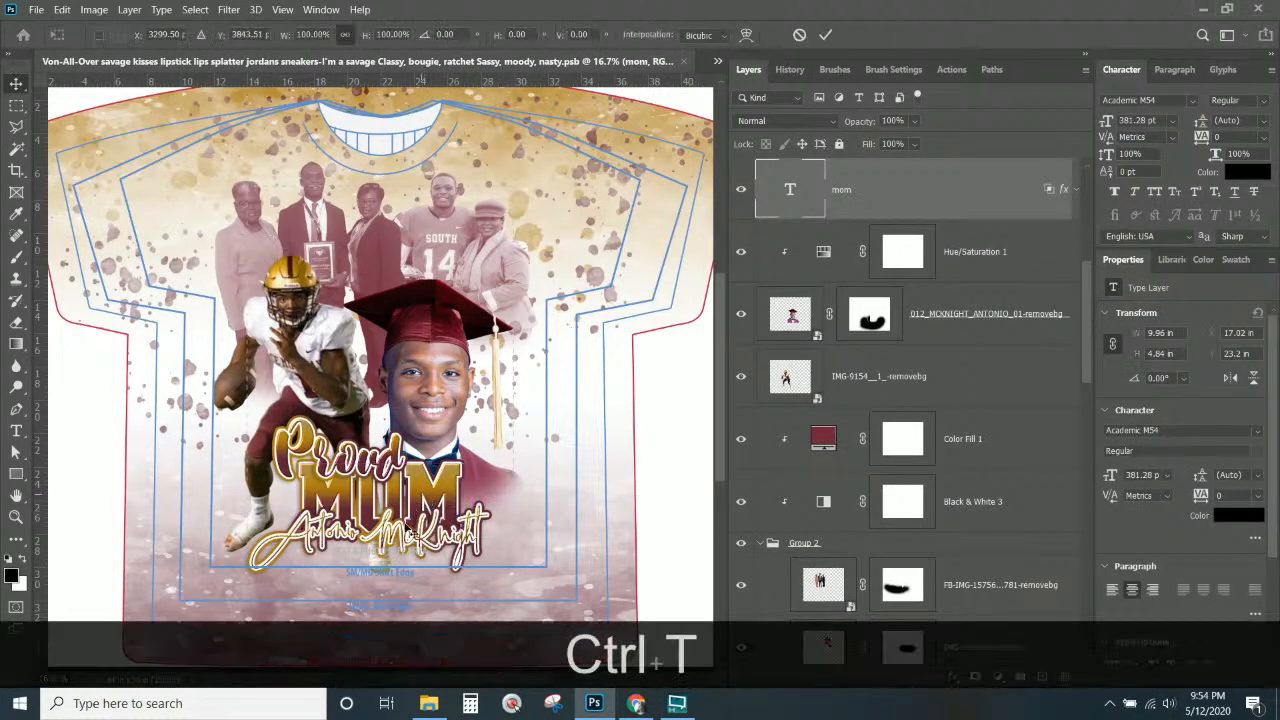
mouse_move(381, 525)
left_mouse_down()
mouse_move(386, 508)
mouse_move(384, 523)
left_mouse_up()
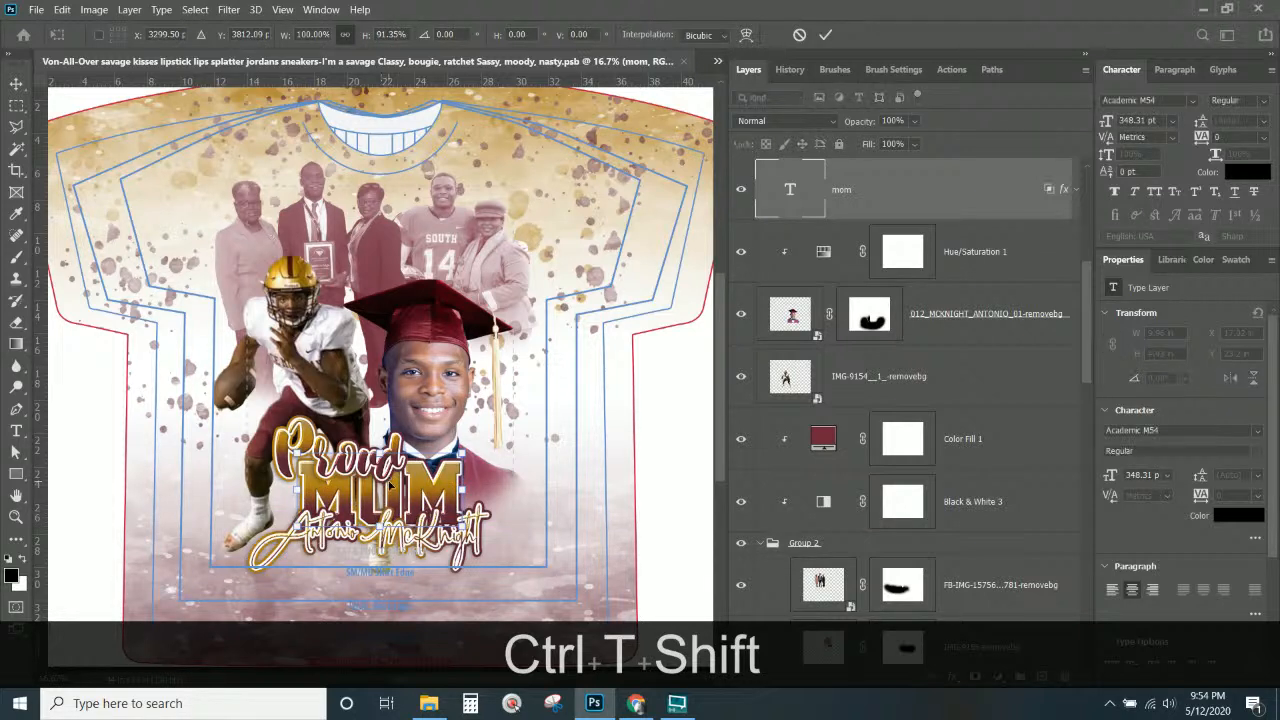
Commit the shorter MOM lettering and shrink the Proud script slightly.
key("Return")
right_click(392, 458)
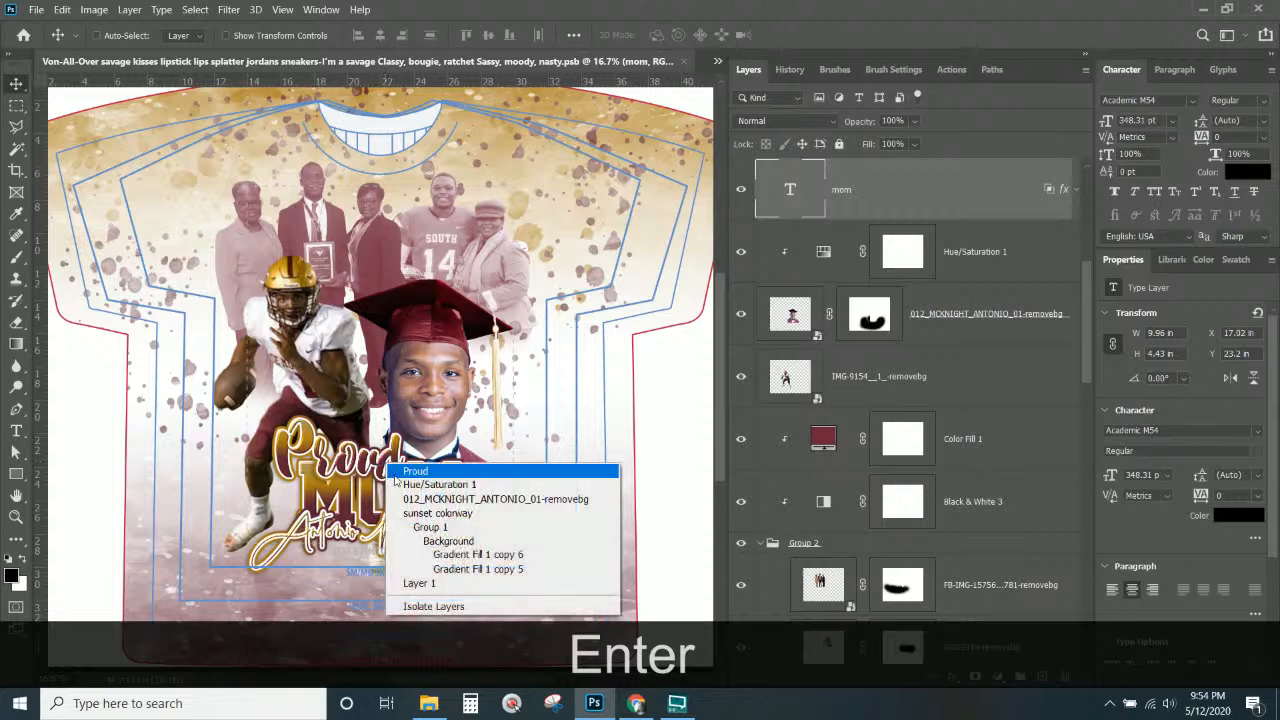
left_click(405, 466)
key("ctrl+t")
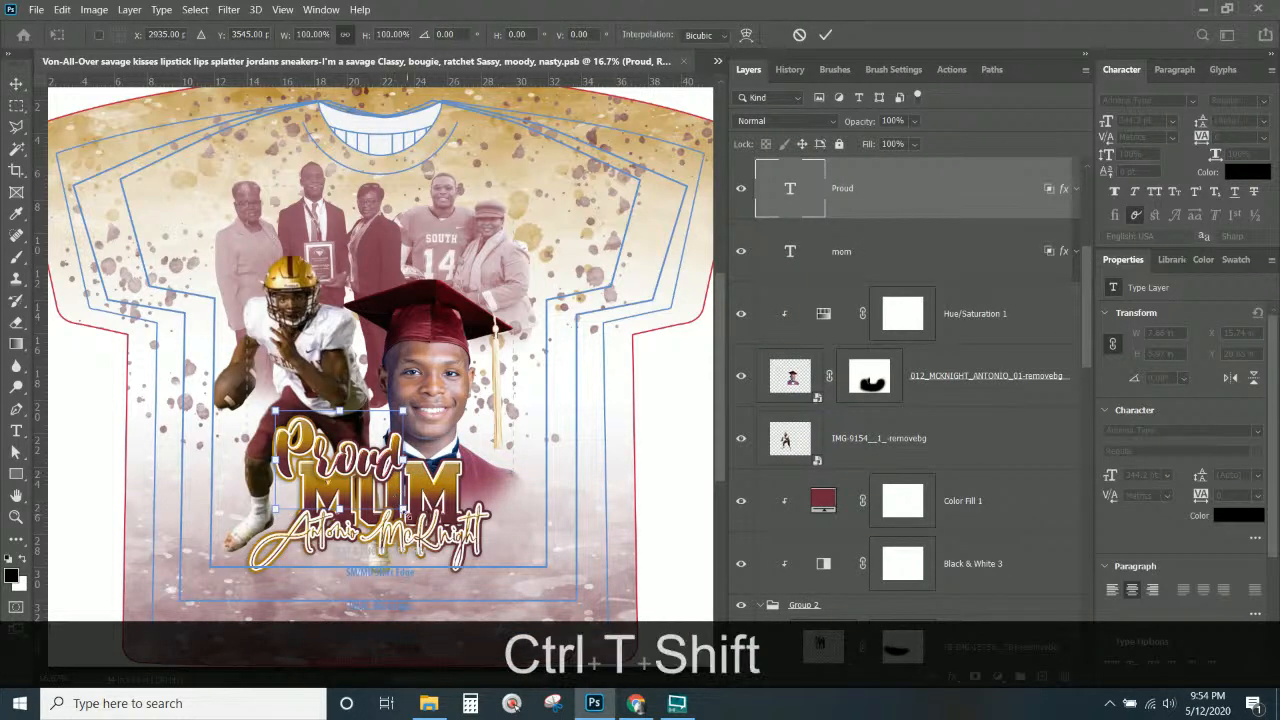
left_click_drag(403, 509, 401, 503)
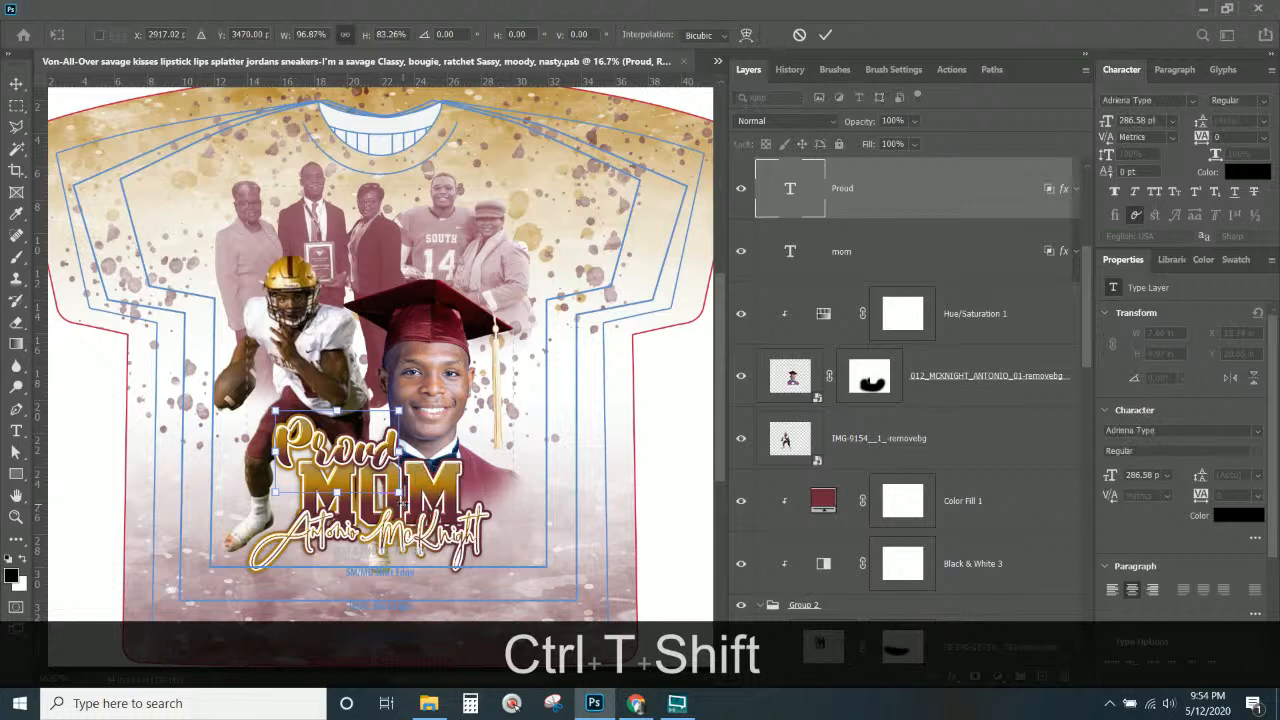
key("Return")
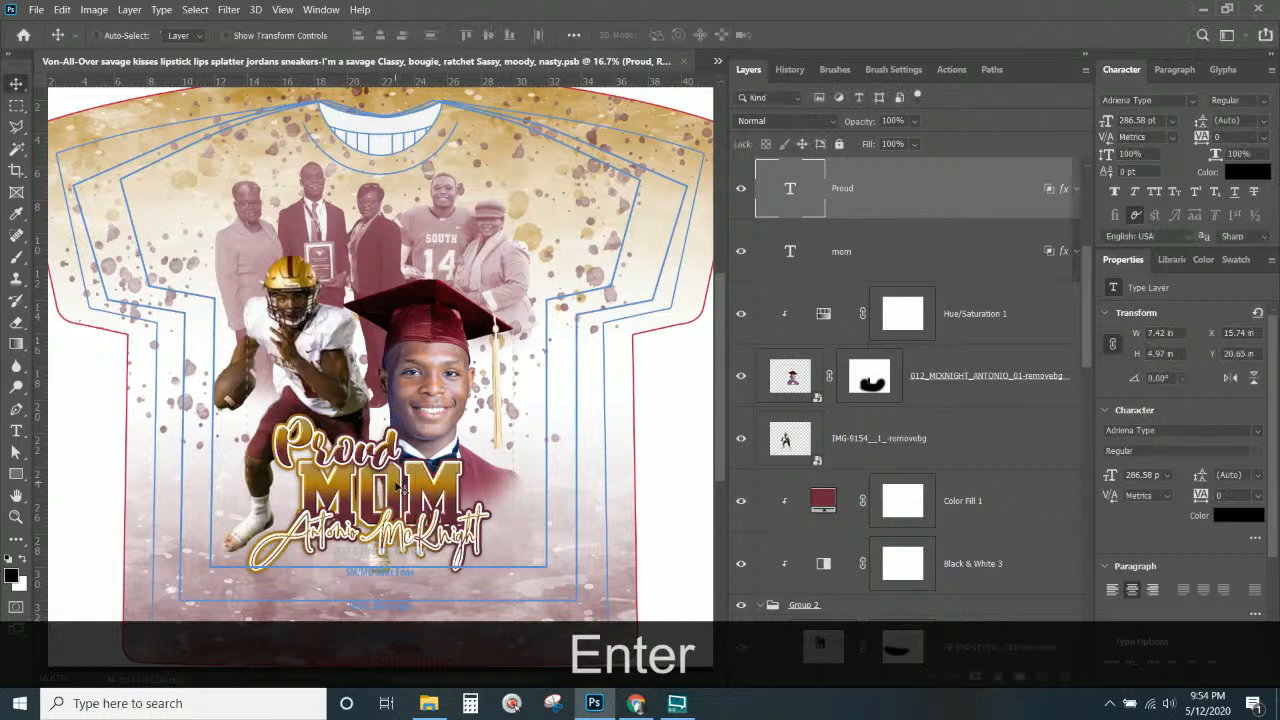
Shift Proud slightly right and narrow it to 93% width, about 6.9 in wide.
mouse_move(402, 460)
left_mouse_down()
mouse_move(424, 454)
mouse_move(400, 461)
left_mouse_up()
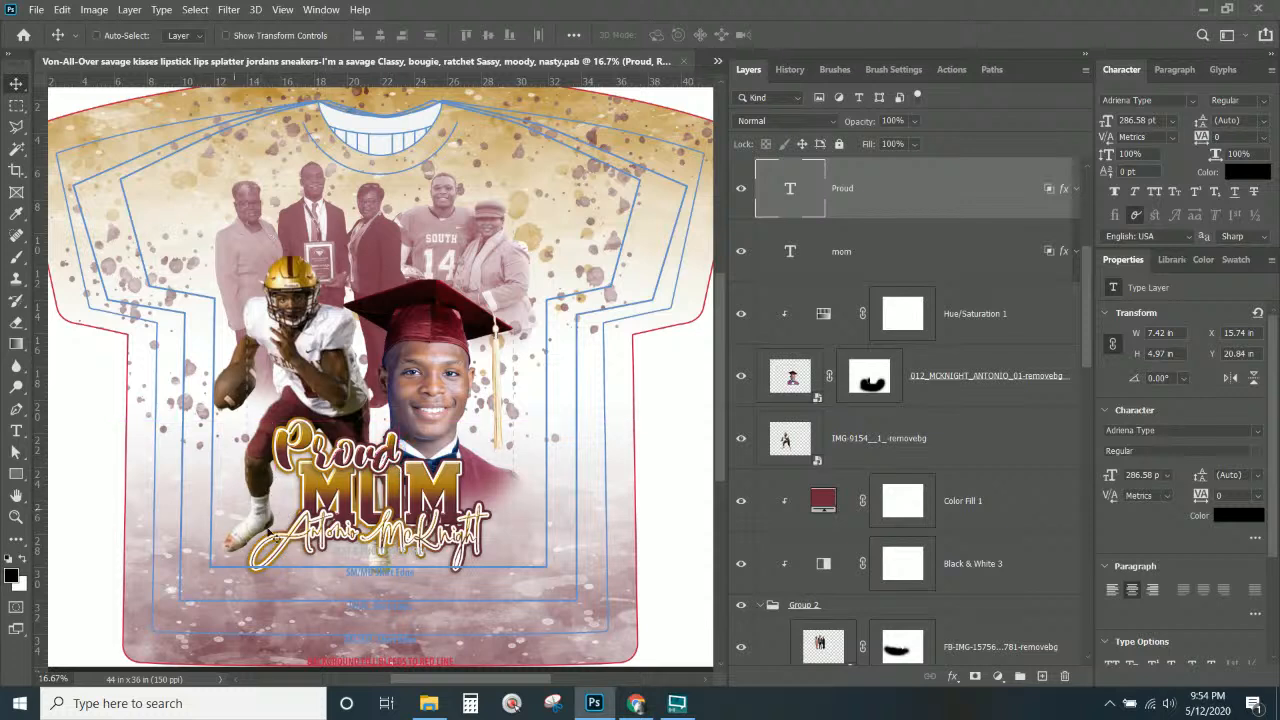
left_click_drag(325, 456, 321, 449)
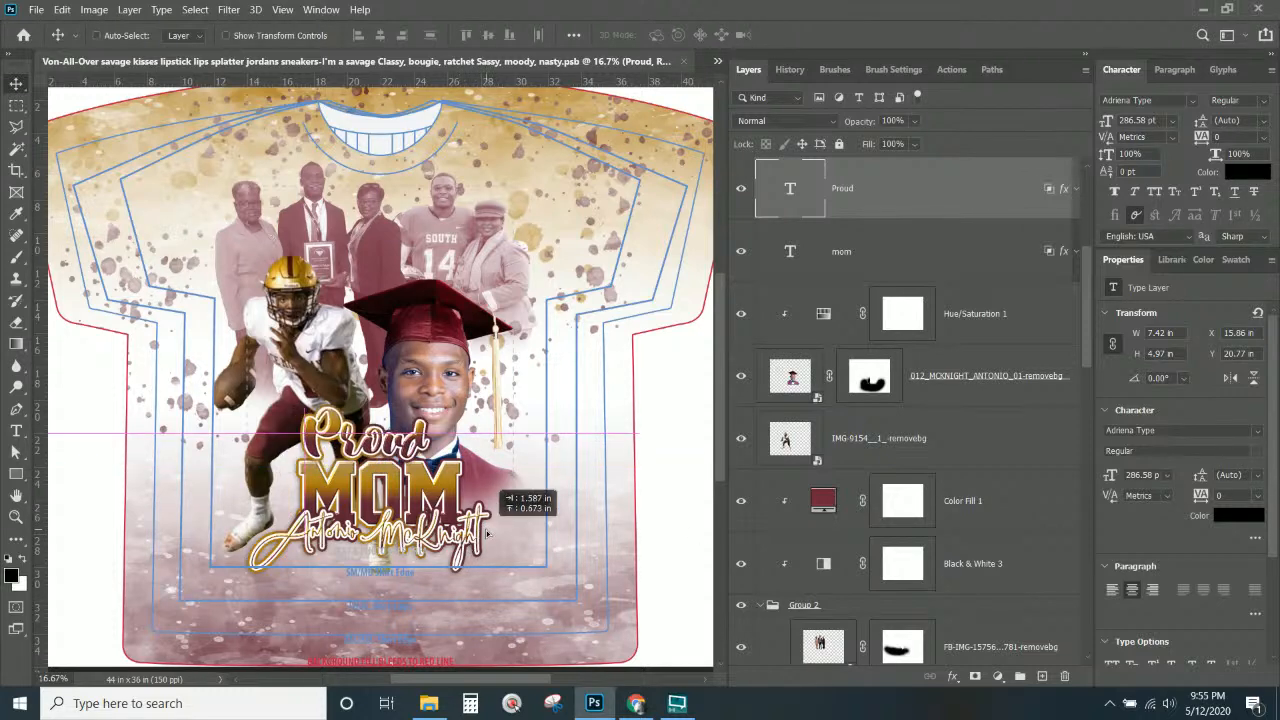
key("ctrl+z")
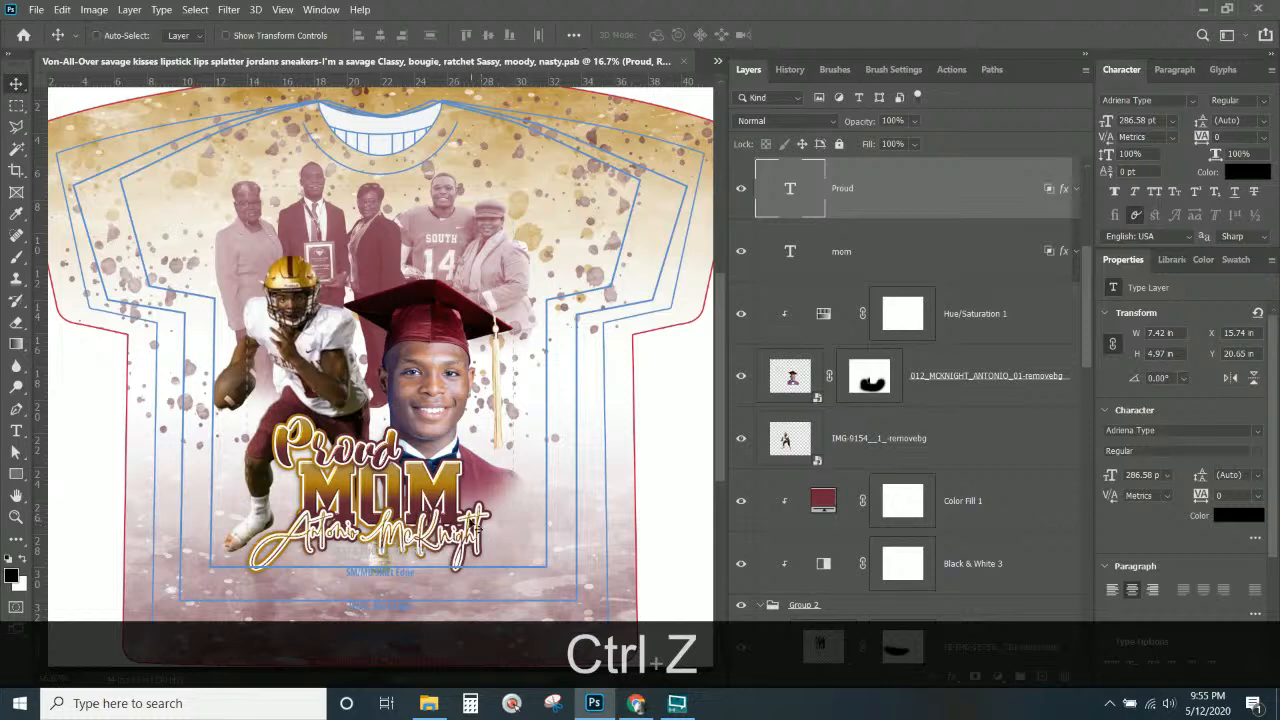
left_click_drag(384, 461, 388, 460)
key("ctrl+t")
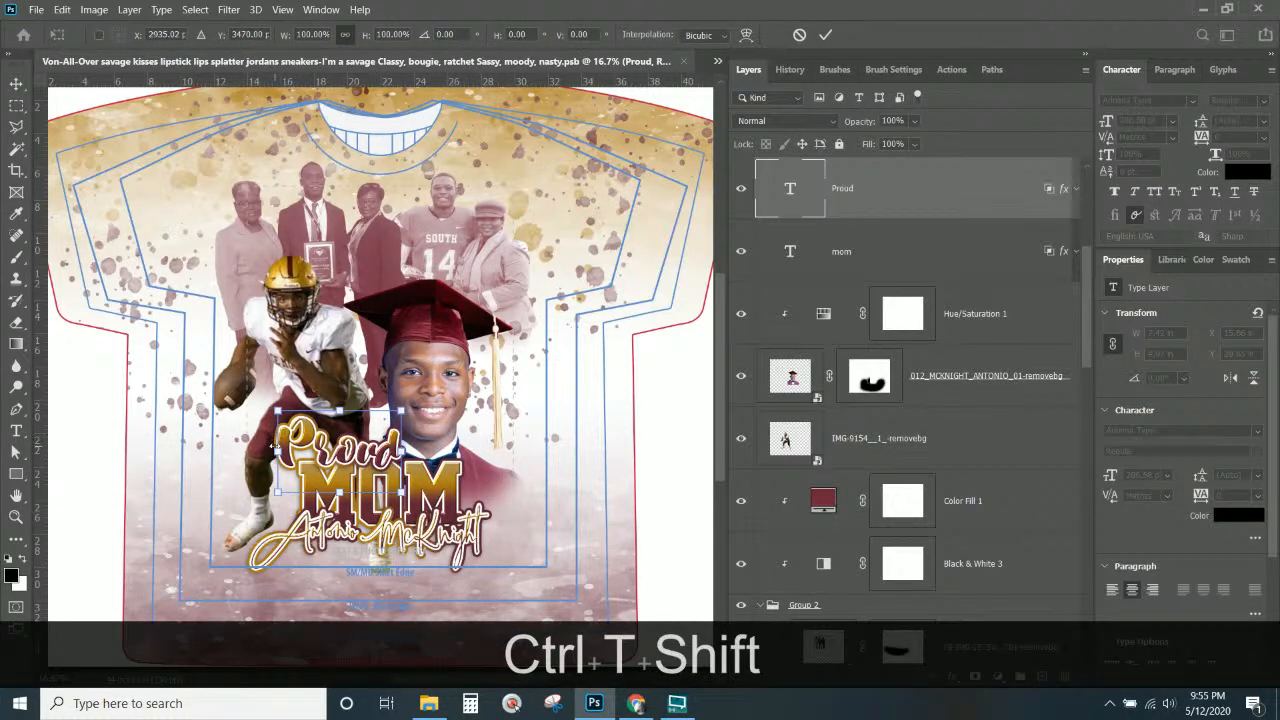
mouse_move(276, 447)
left_mouse_down()
mouse_move(295, 447)
mouse_move(283, 446)
left_mouse_up()
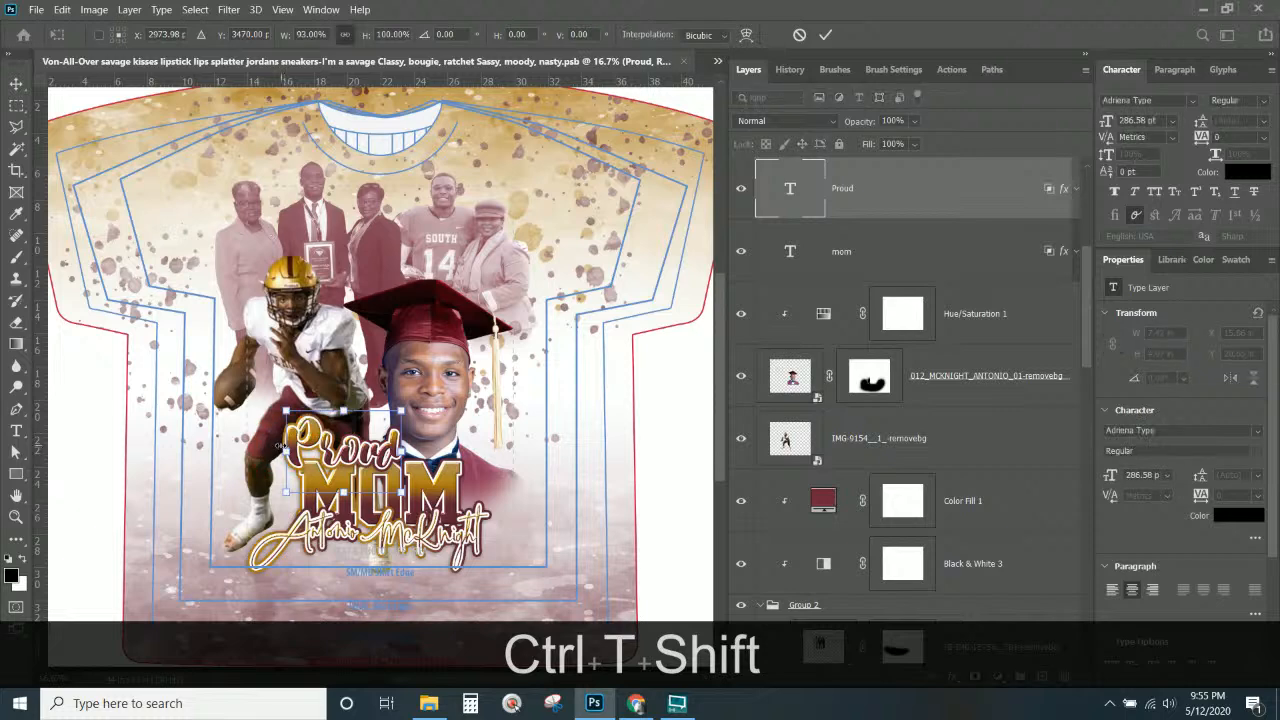
key("Return")
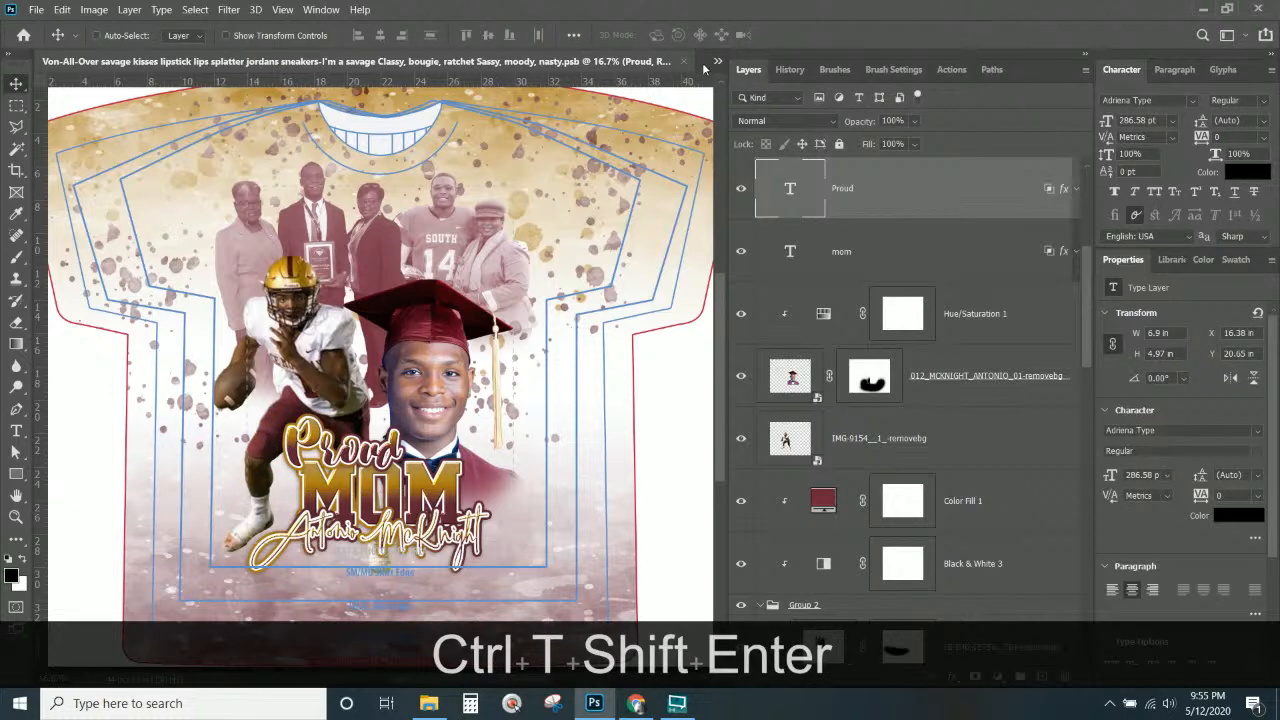
Switch to the Split Triangle Color Block Flare shirt file and save it.
left_click(706, 64)
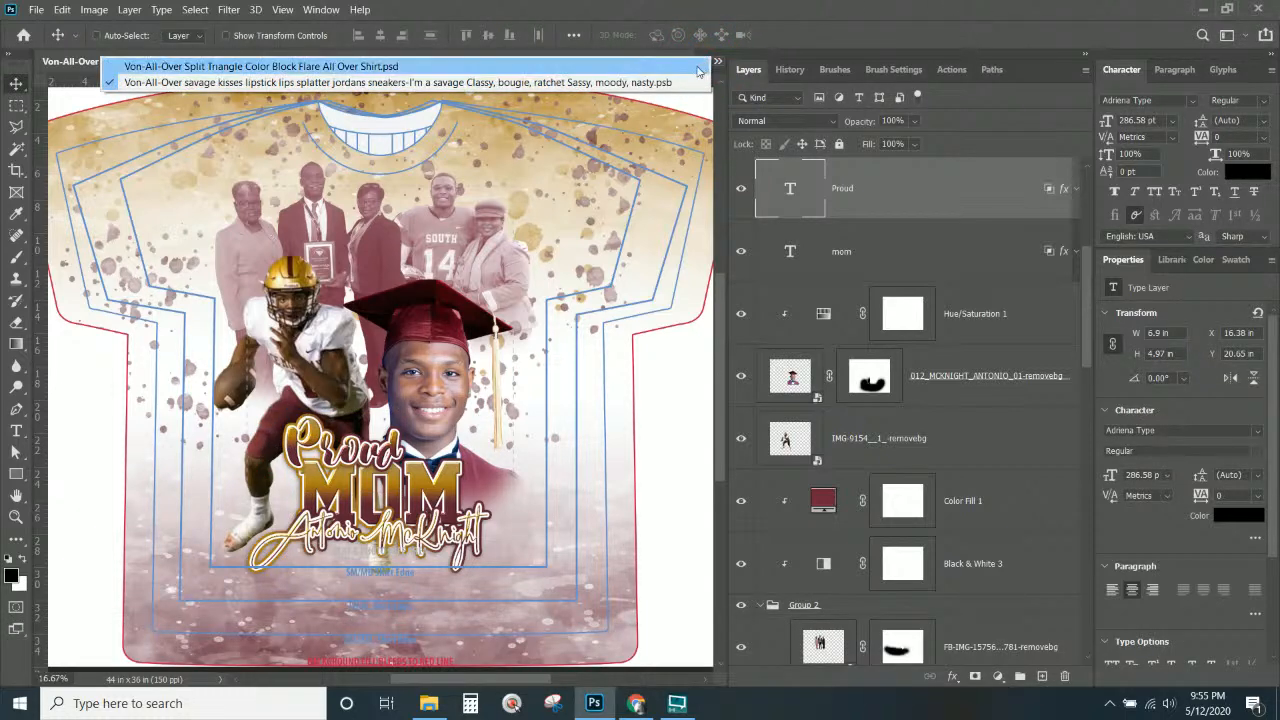
left_click(697, 67)
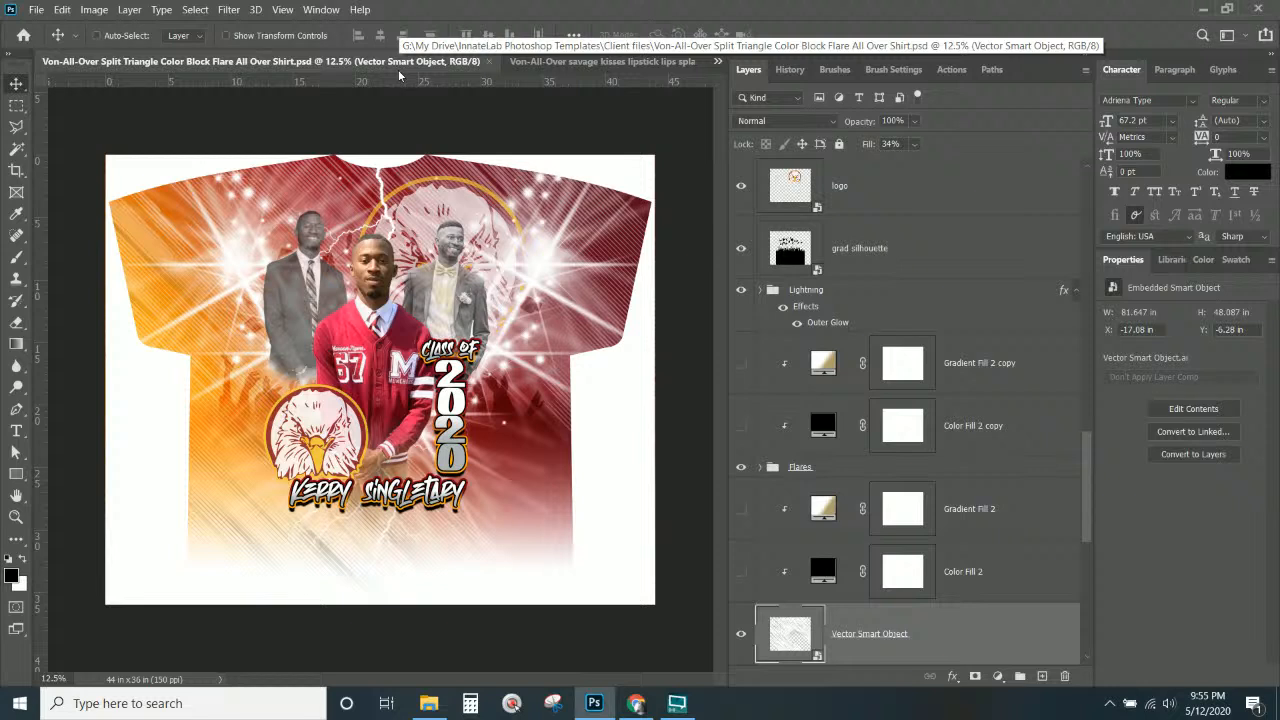
key("ctrl+s")
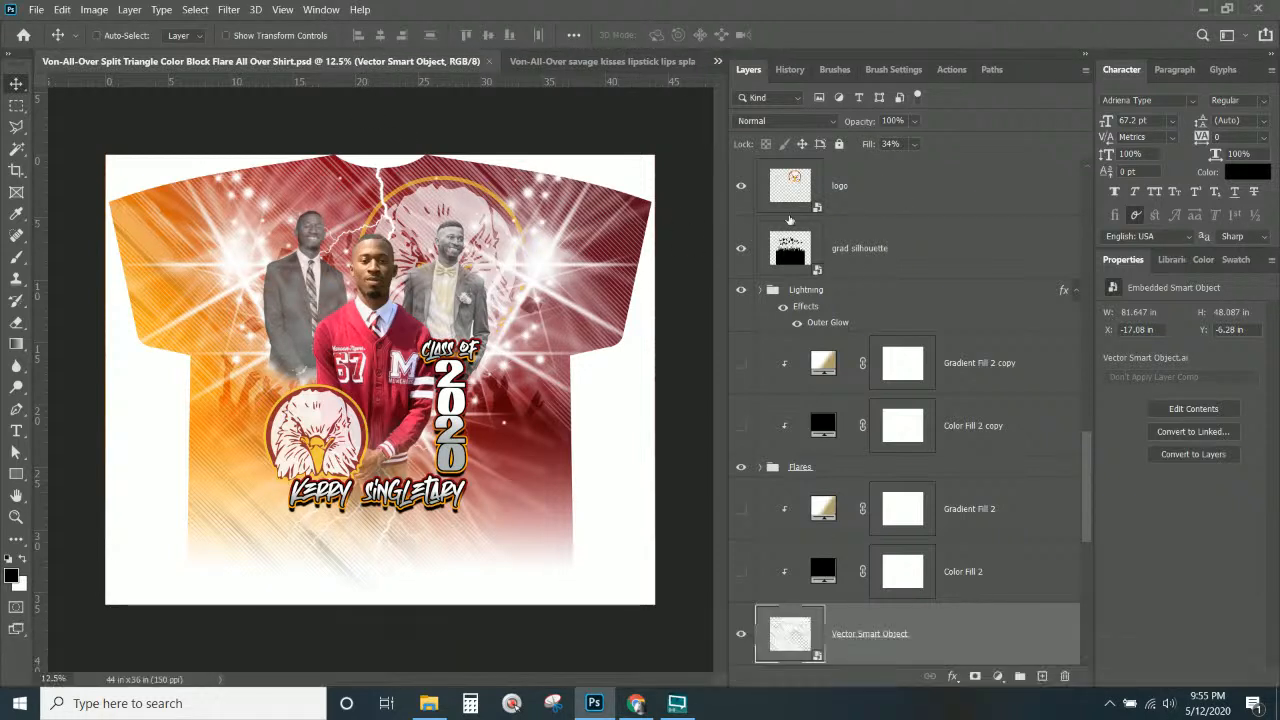
Copy the eagle logo into the graduate design, accept the profile conversion, and place it lower left.
right_click(345, 432)
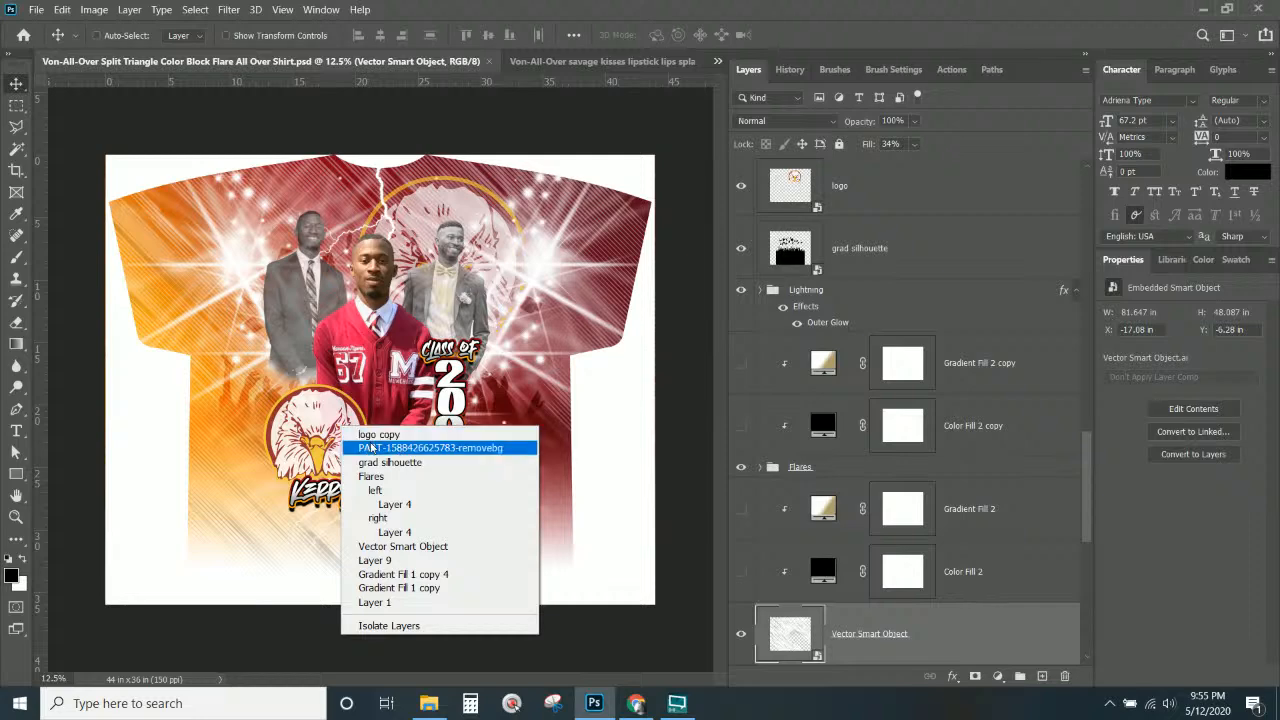
left_click(350, 446)
right_click(302, 414)
left_click(306, 422)
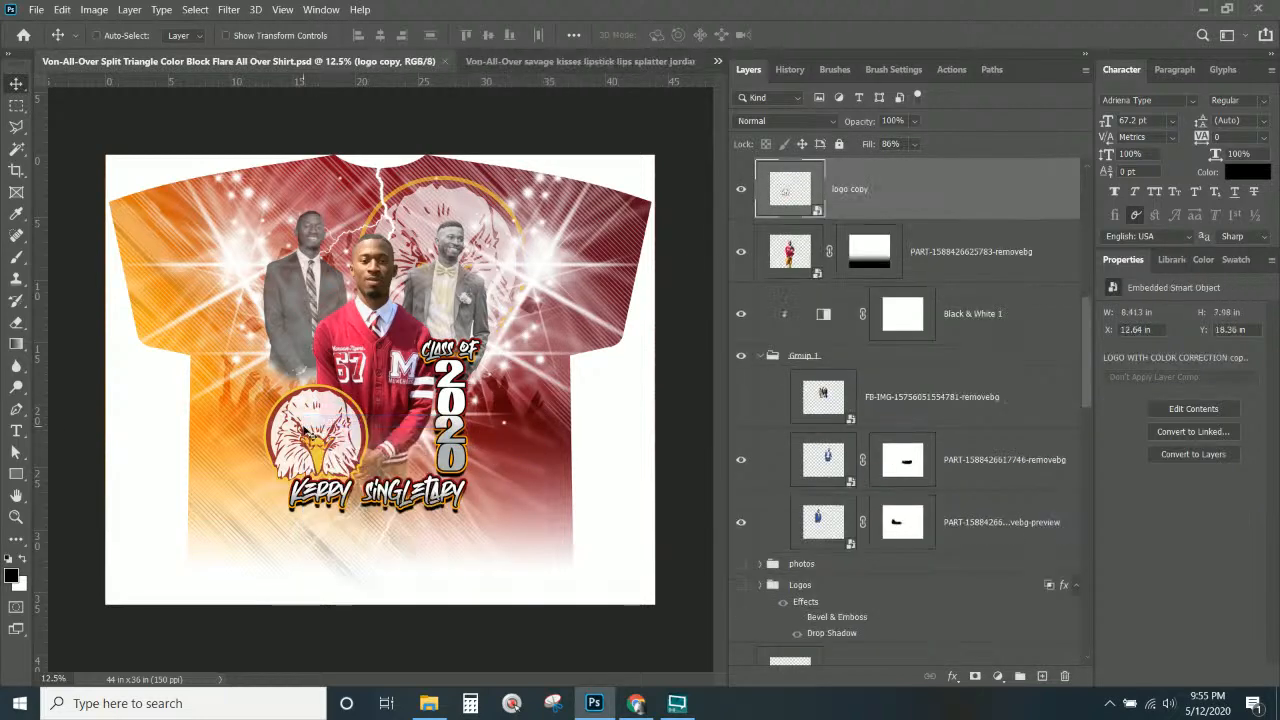
left_click_drag(300, 428, 490, 218)
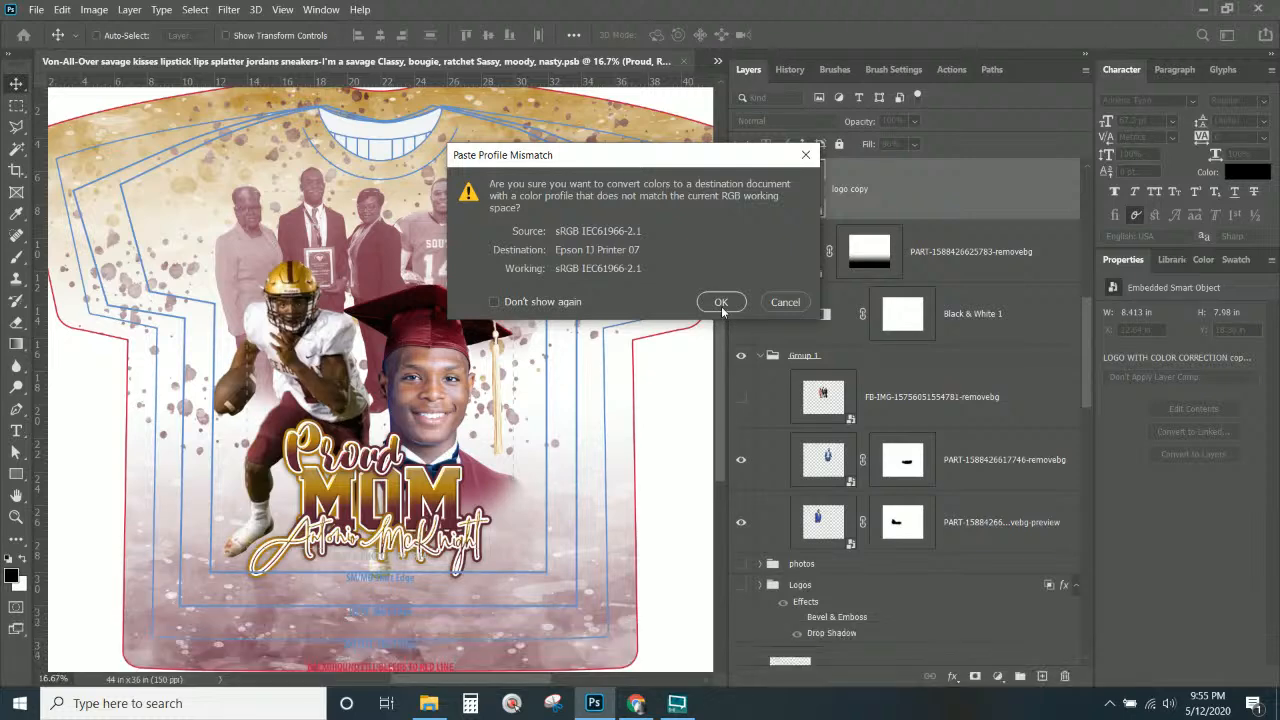
left_click(721, 303)
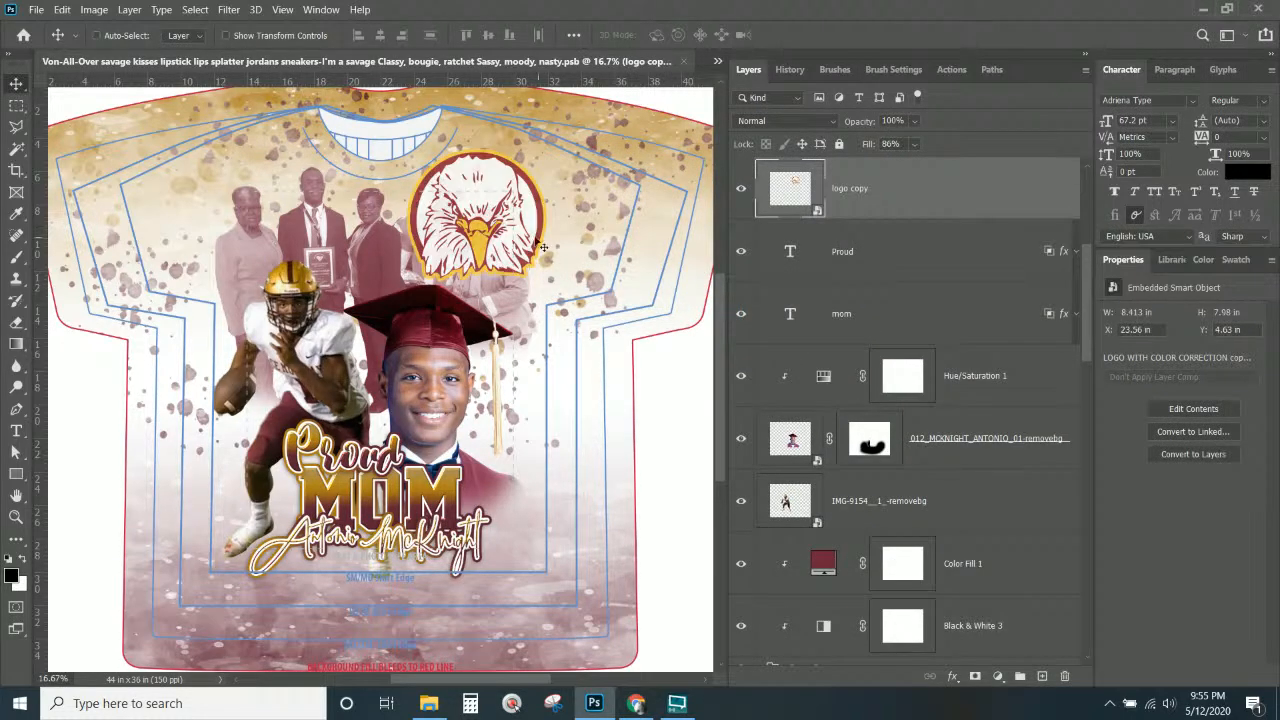
left_click_drag(459, 363, 343, 478)
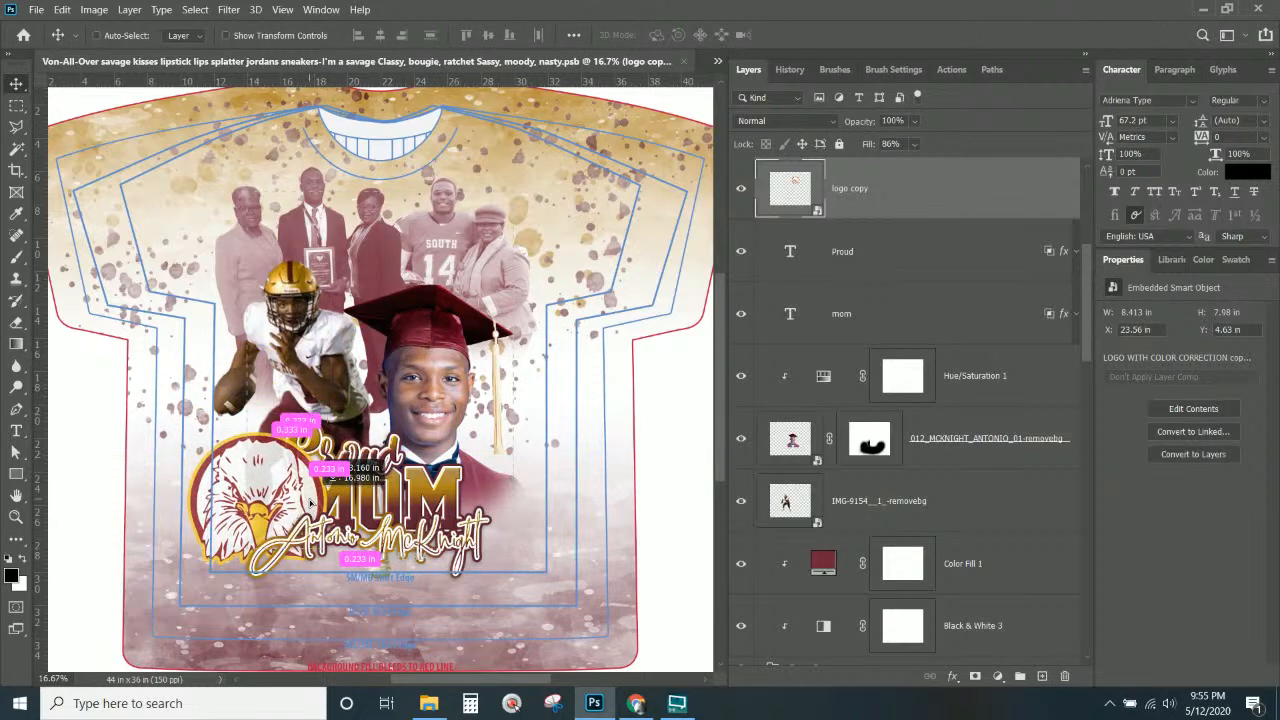
Open the logo copy in its own document, then return to the T-shirt design.
double_click(797, 193)
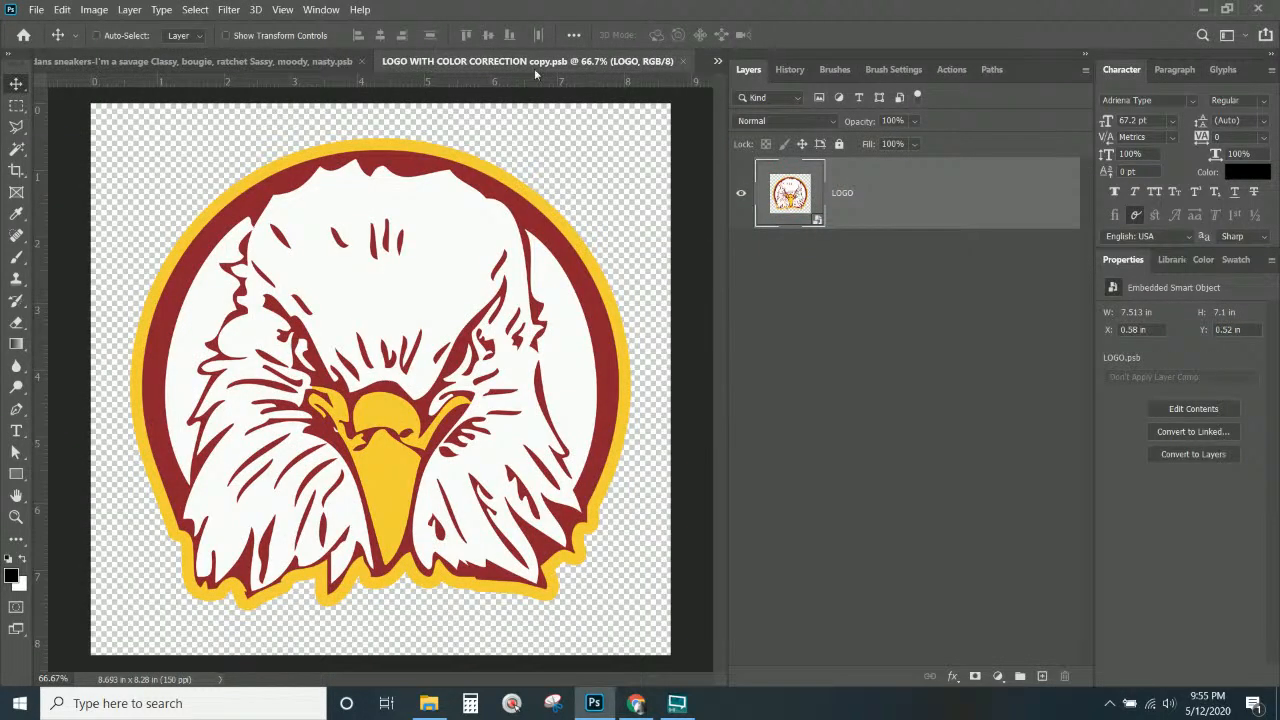
left_click(200, 61)
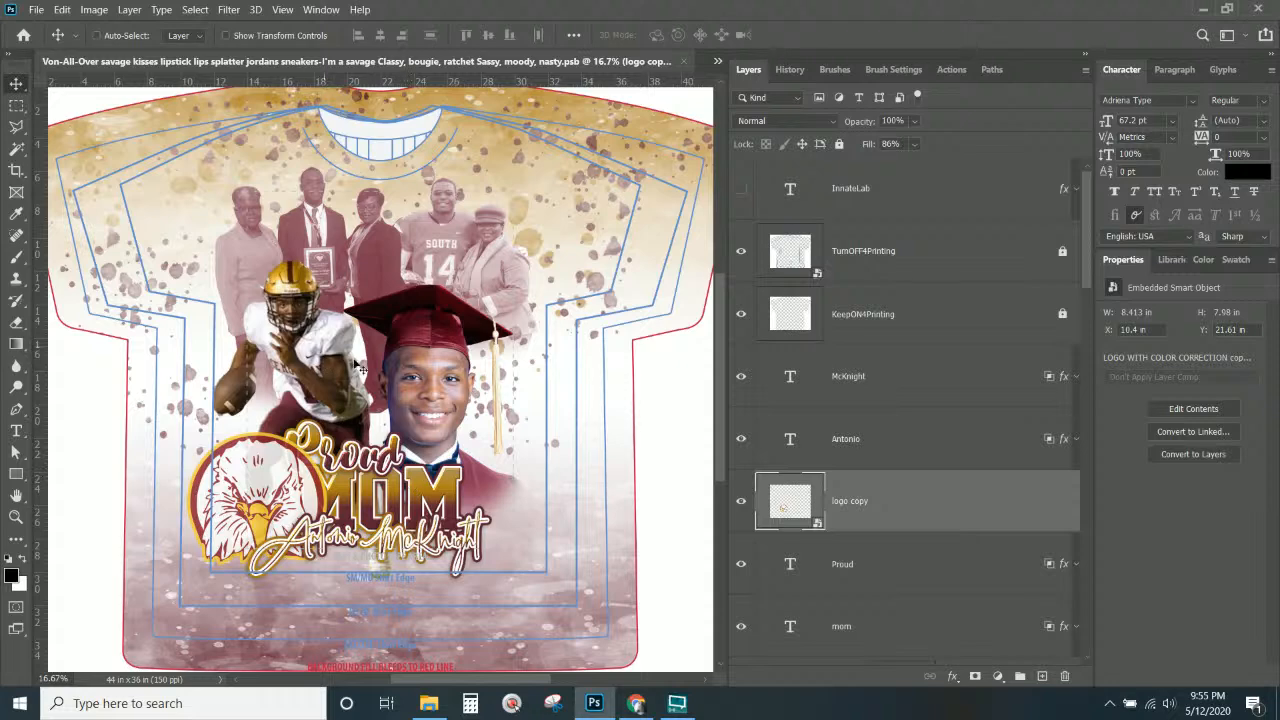
scroll(860, 420, "down", 10)
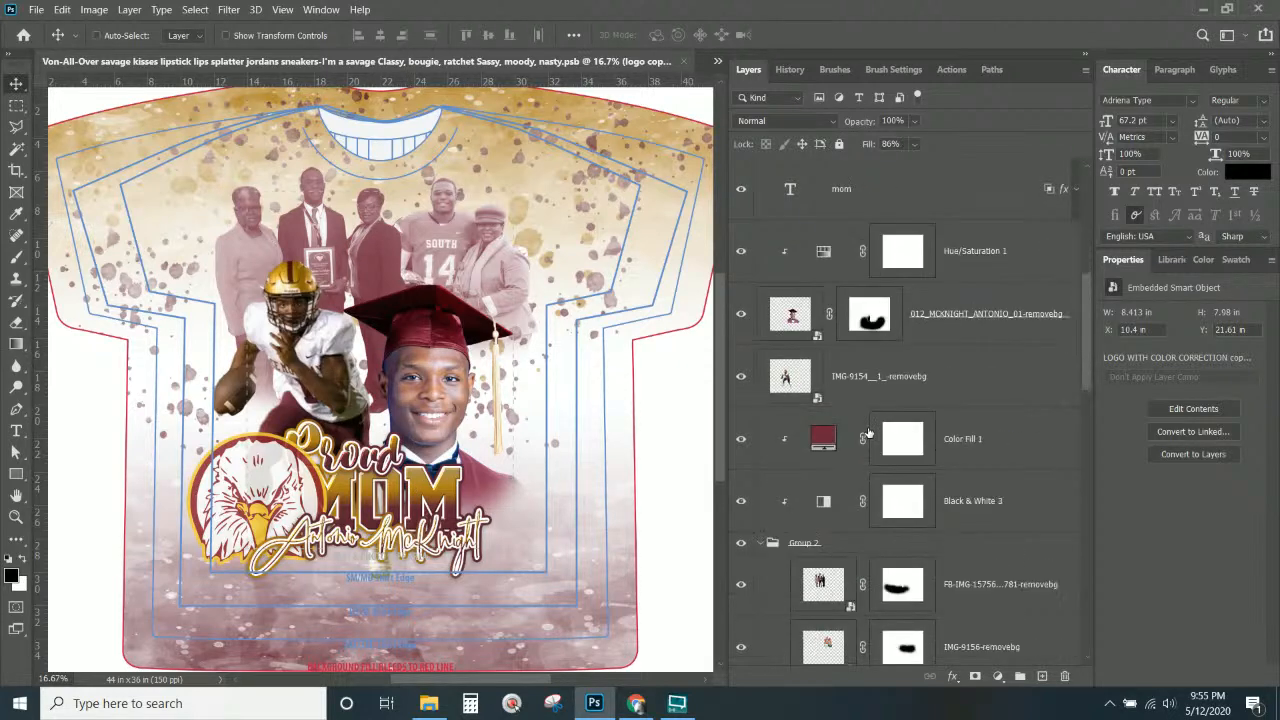
scroll(875, 418, "down", 10)
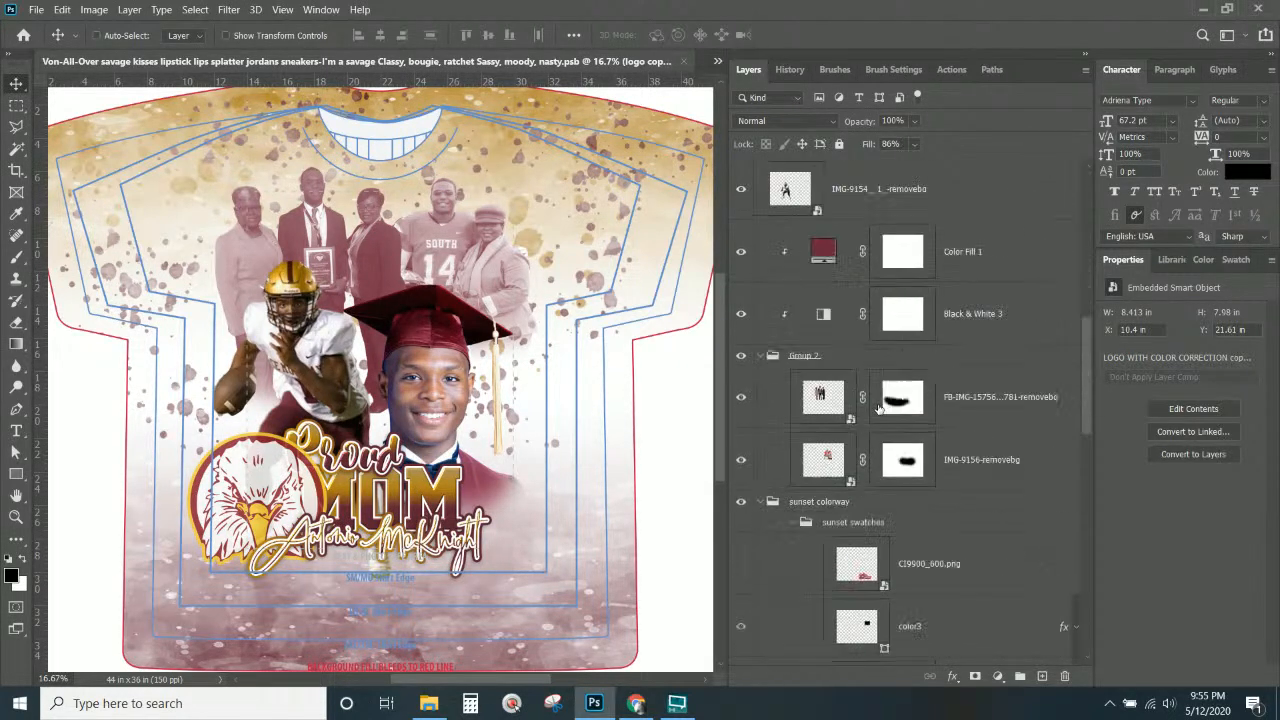
scroll(870, 390, "up", 3)
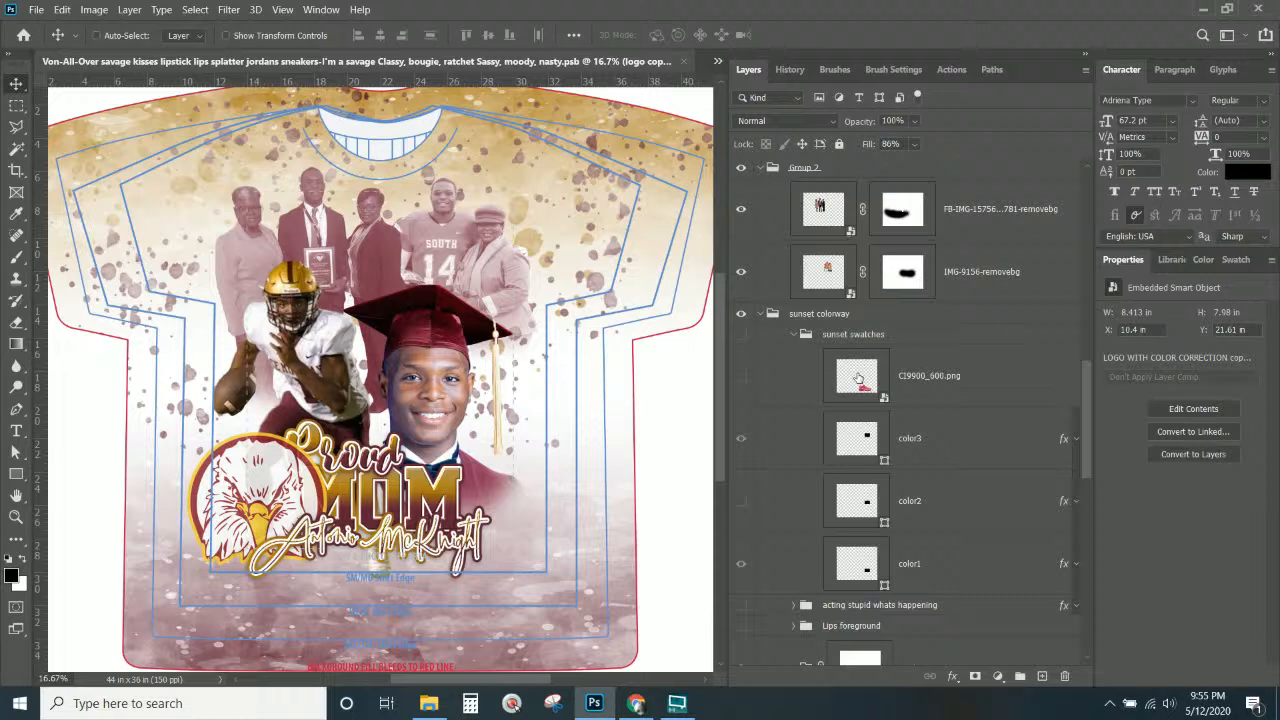
Show the sunset swatches and copy the gold color1 overlay hex code 9f7c27.
left_click(739, 335)
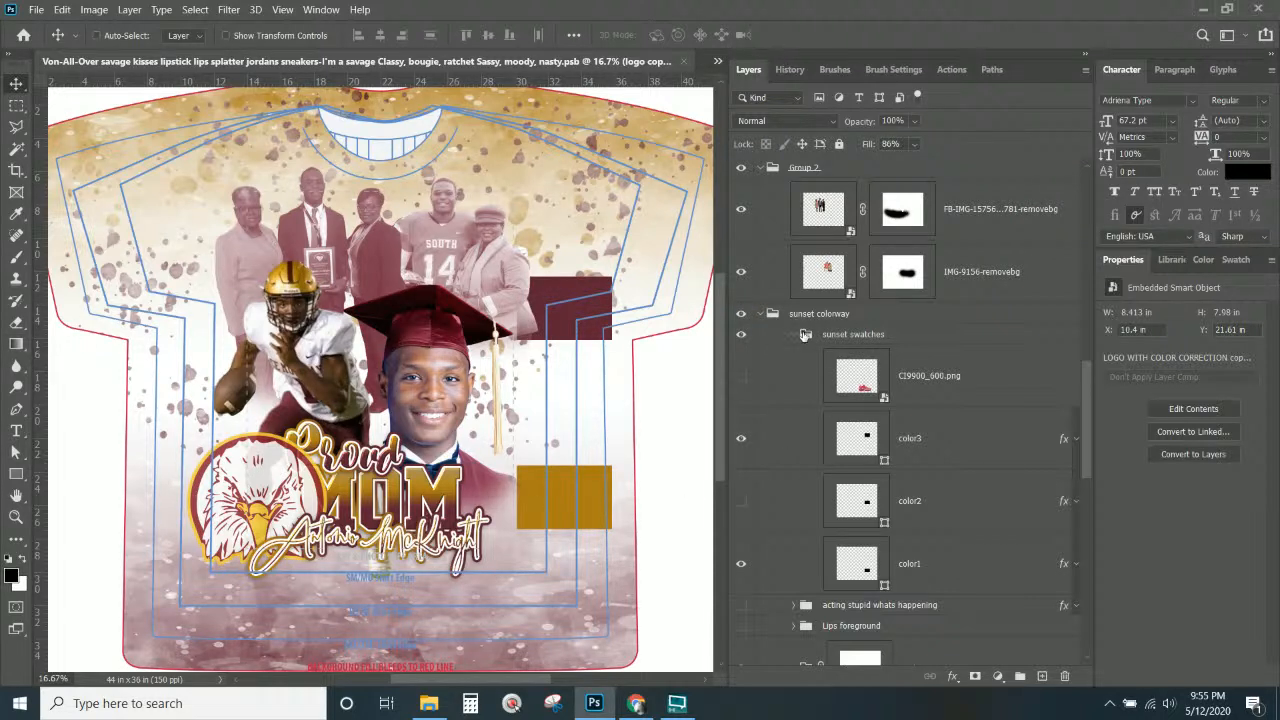
right_click(592, 484)
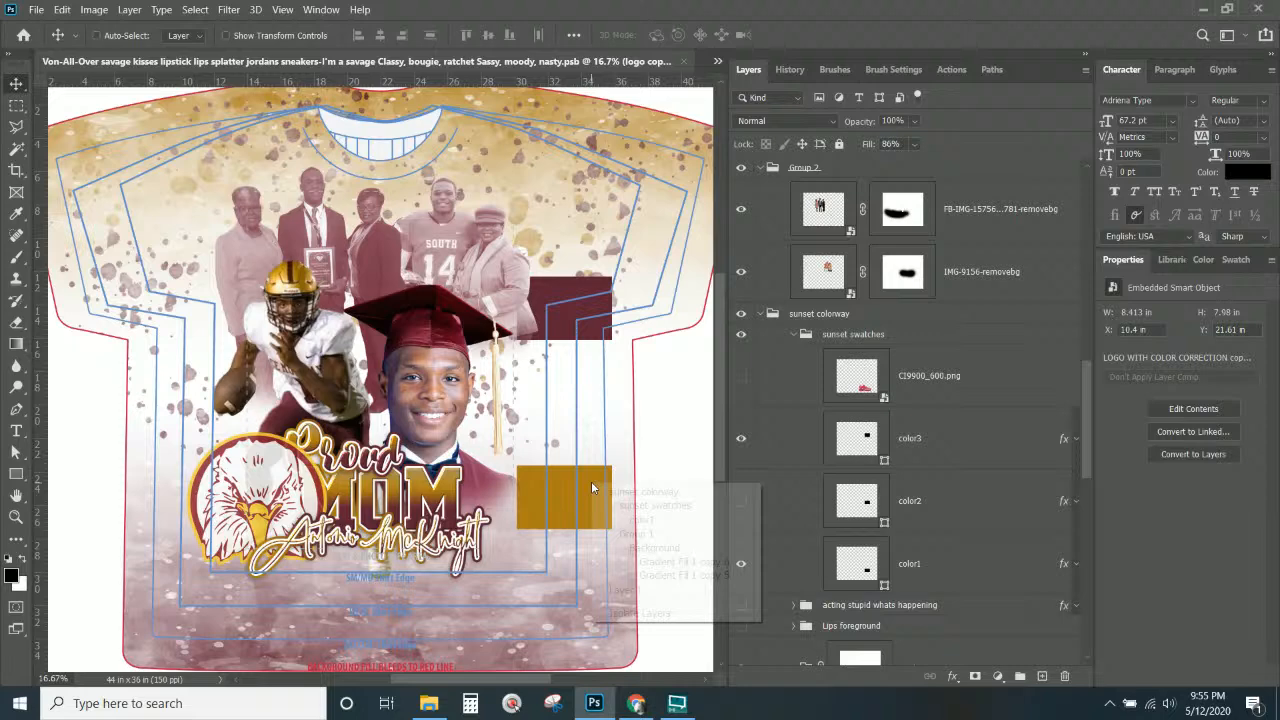
left_click(657, 520)
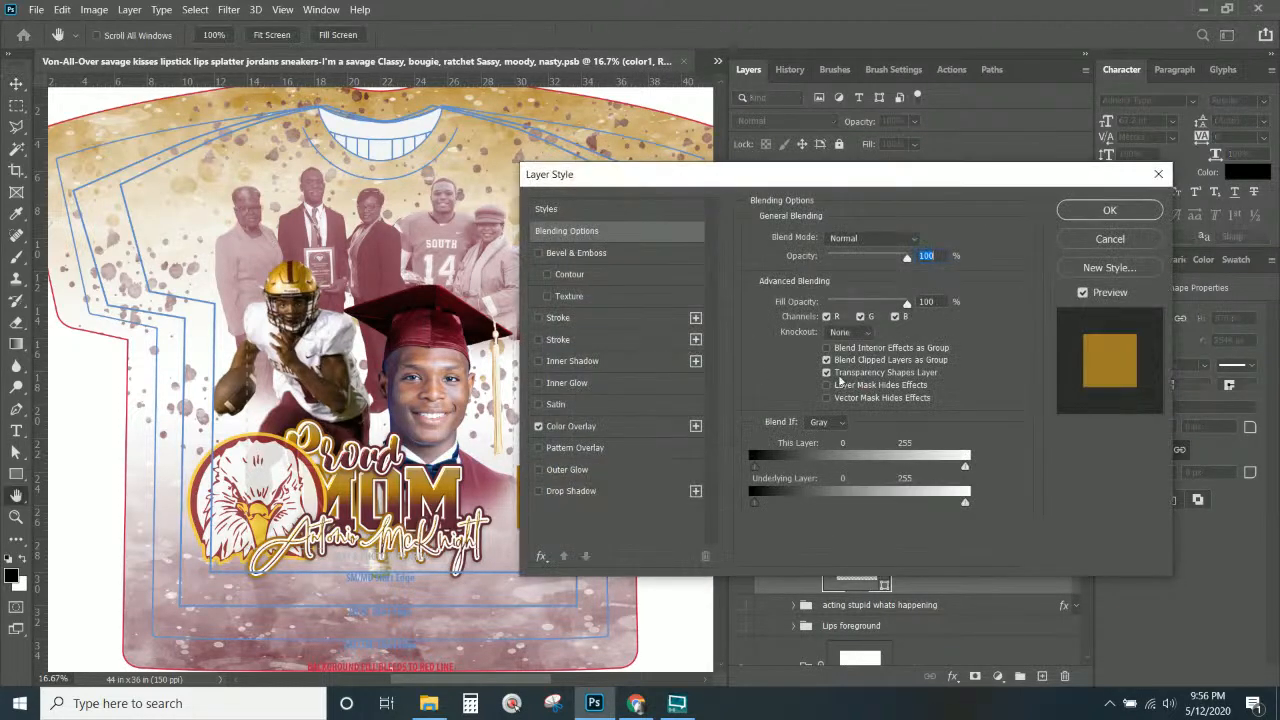
left_click(570, 426)
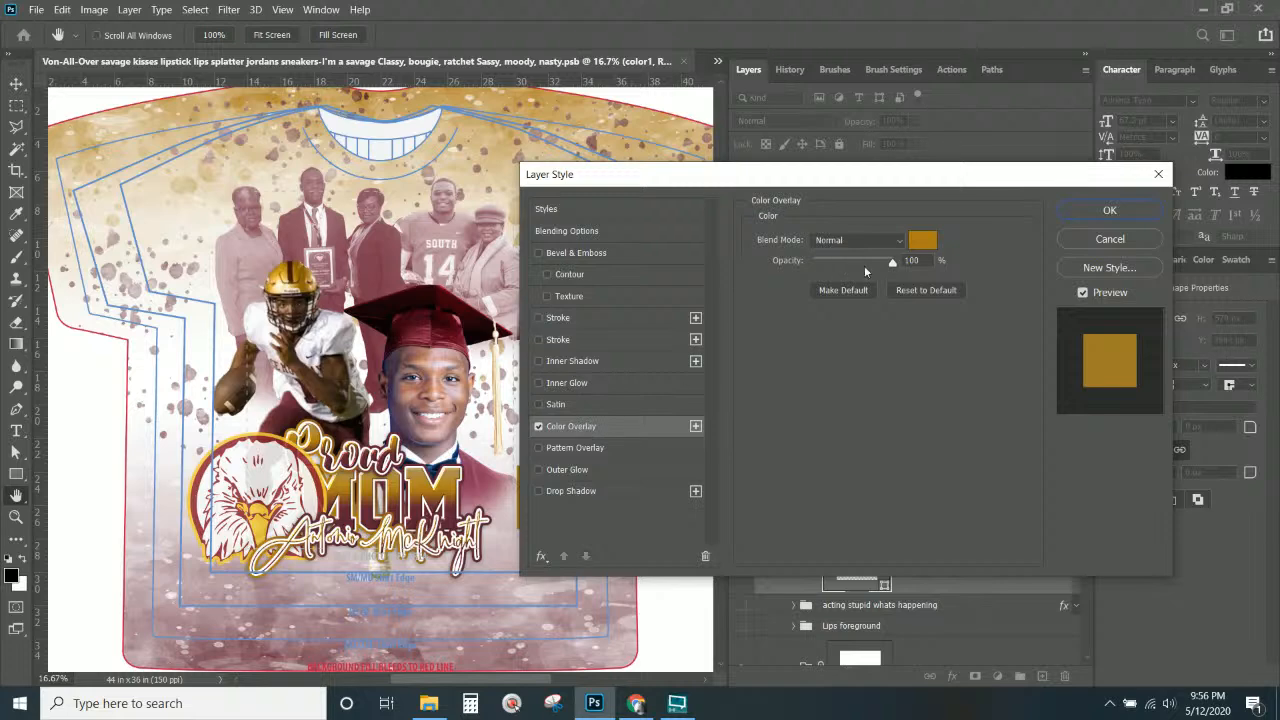
left_click(923, 240)
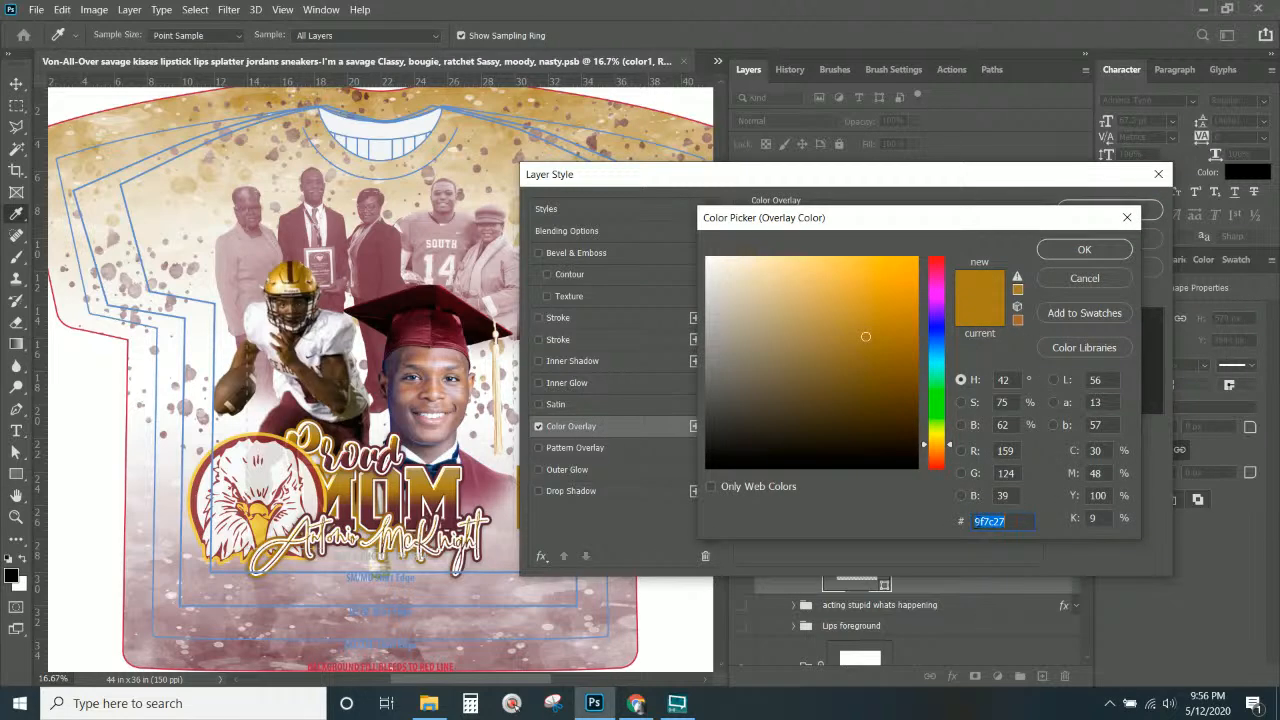
right_click(985, 521)
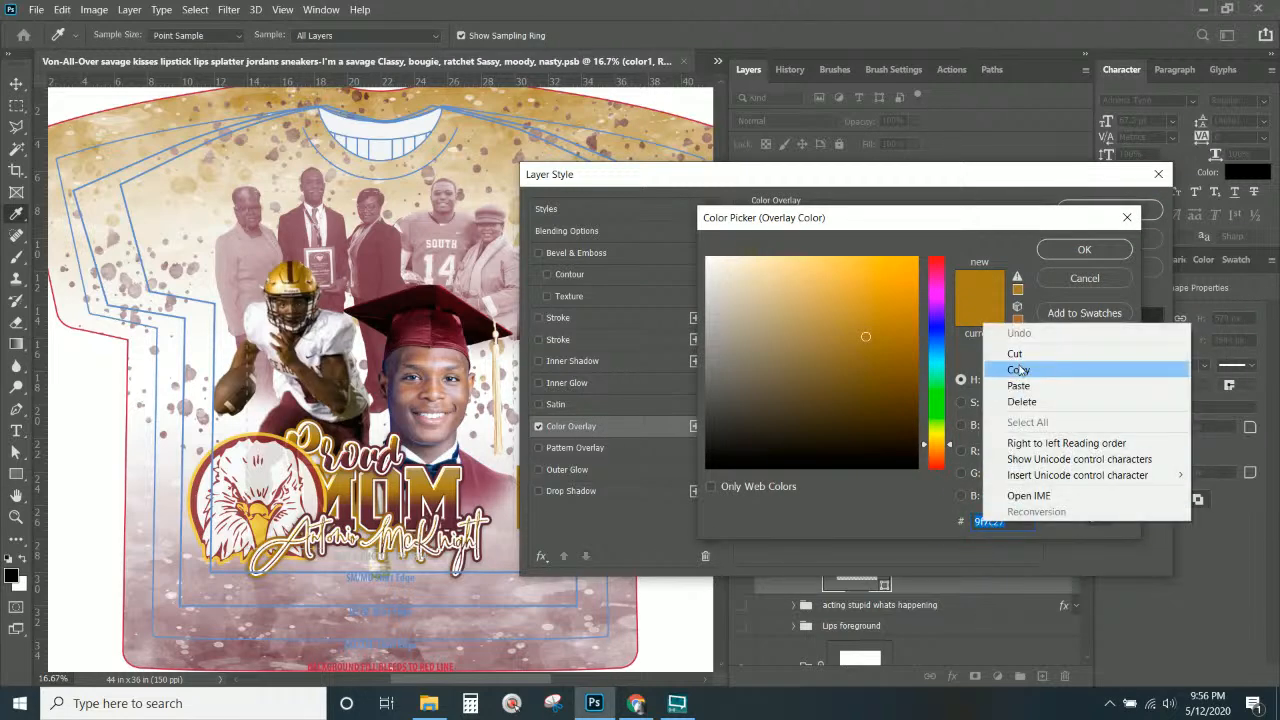
left_click(1035, 372)
left_click(1084, 249)
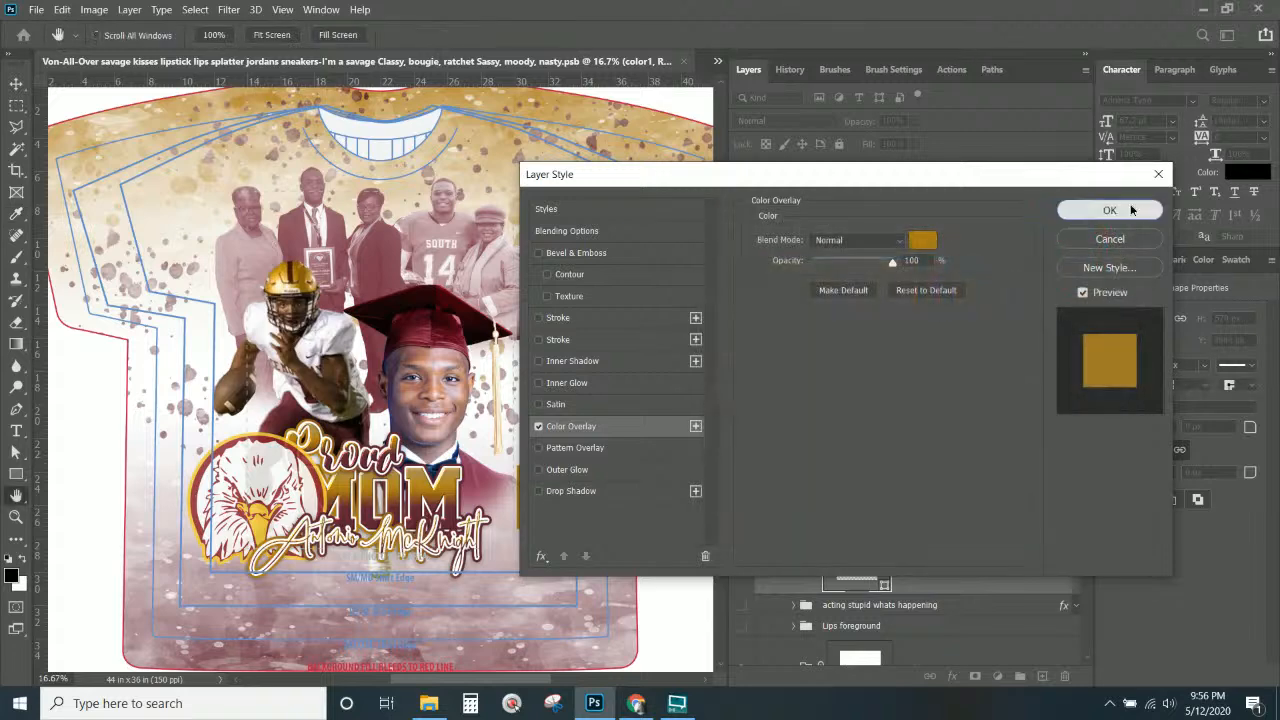
left_click(1109, 209)
Switch to the LOGO WITH COLOR CORRECTION copy document and open its embedded LOGO.psb contents.
left_click(717, 61)
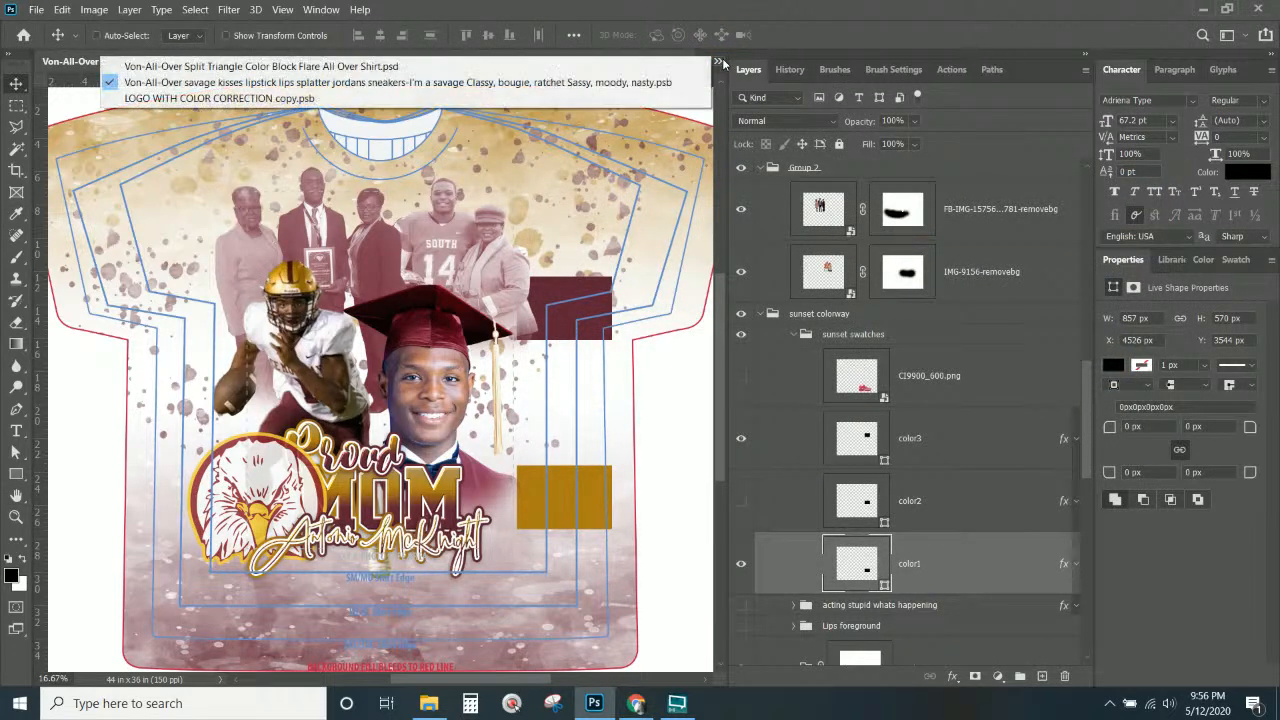
left_click(541, 103)
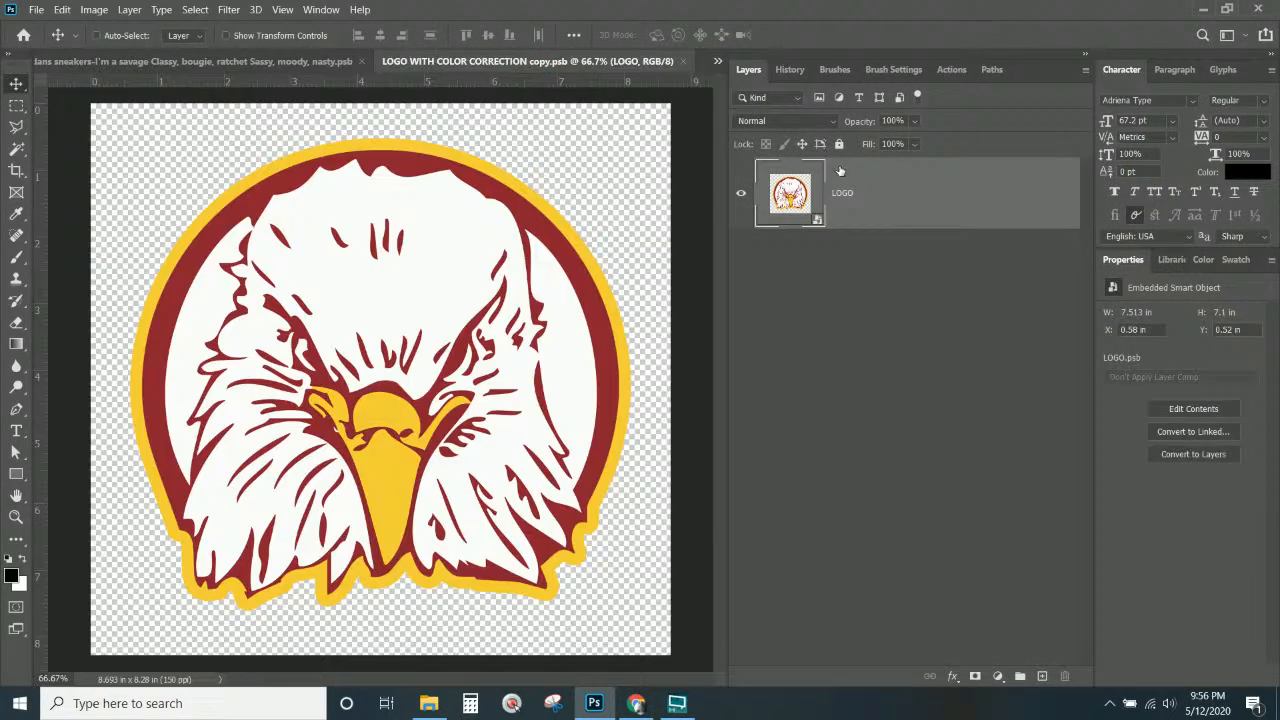
double_click(790, 197)
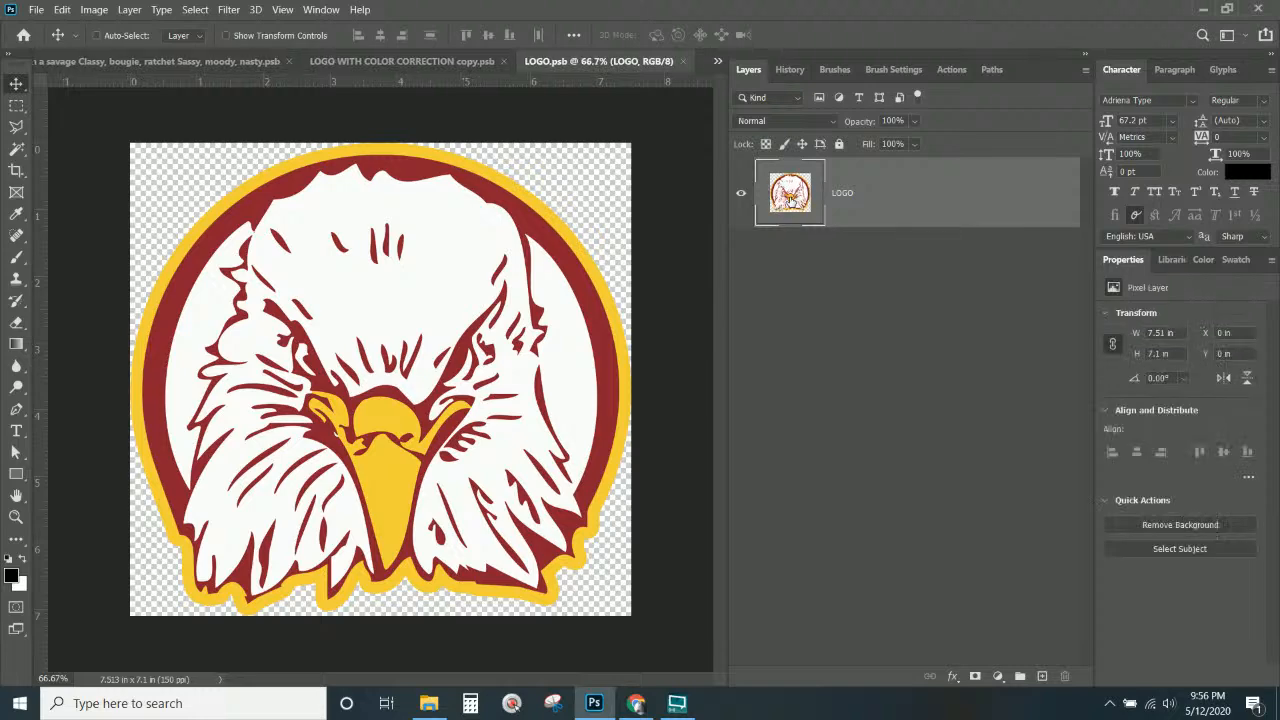
Magic Wand-select every yellow area with Contiguous off, then add a new empty layer.
left_click(17, 148)
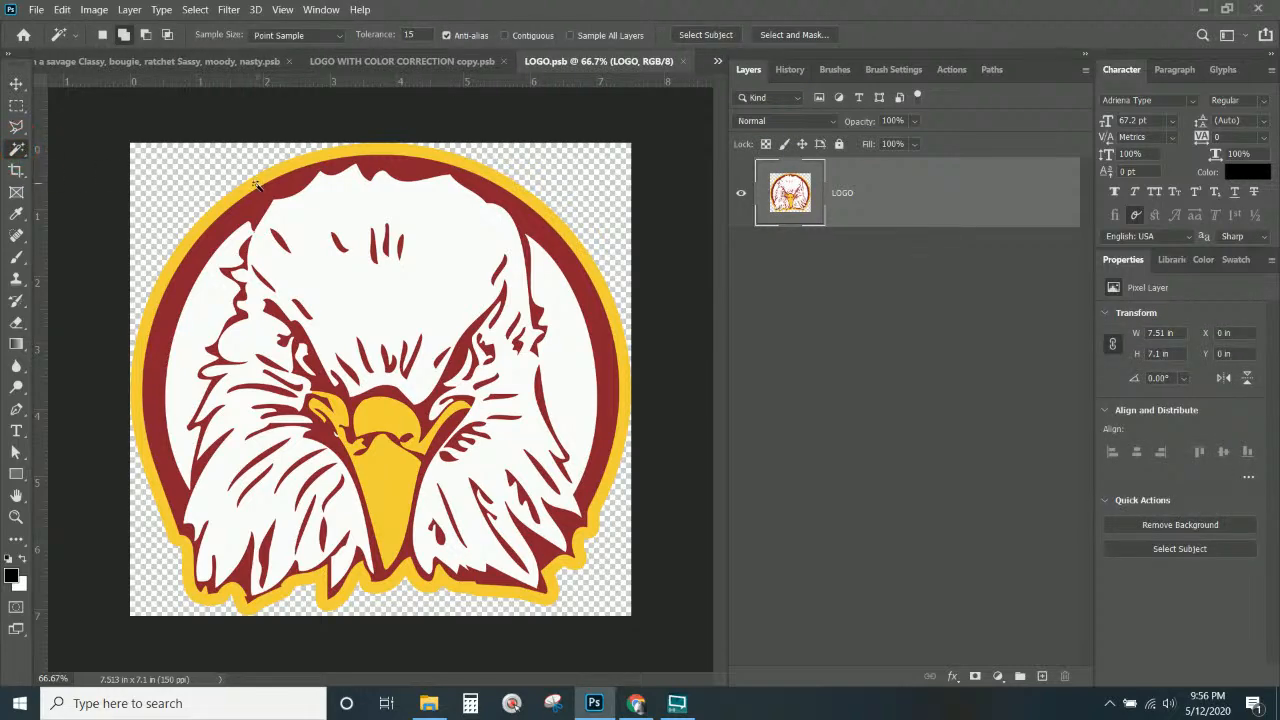
left_click(257, 186)
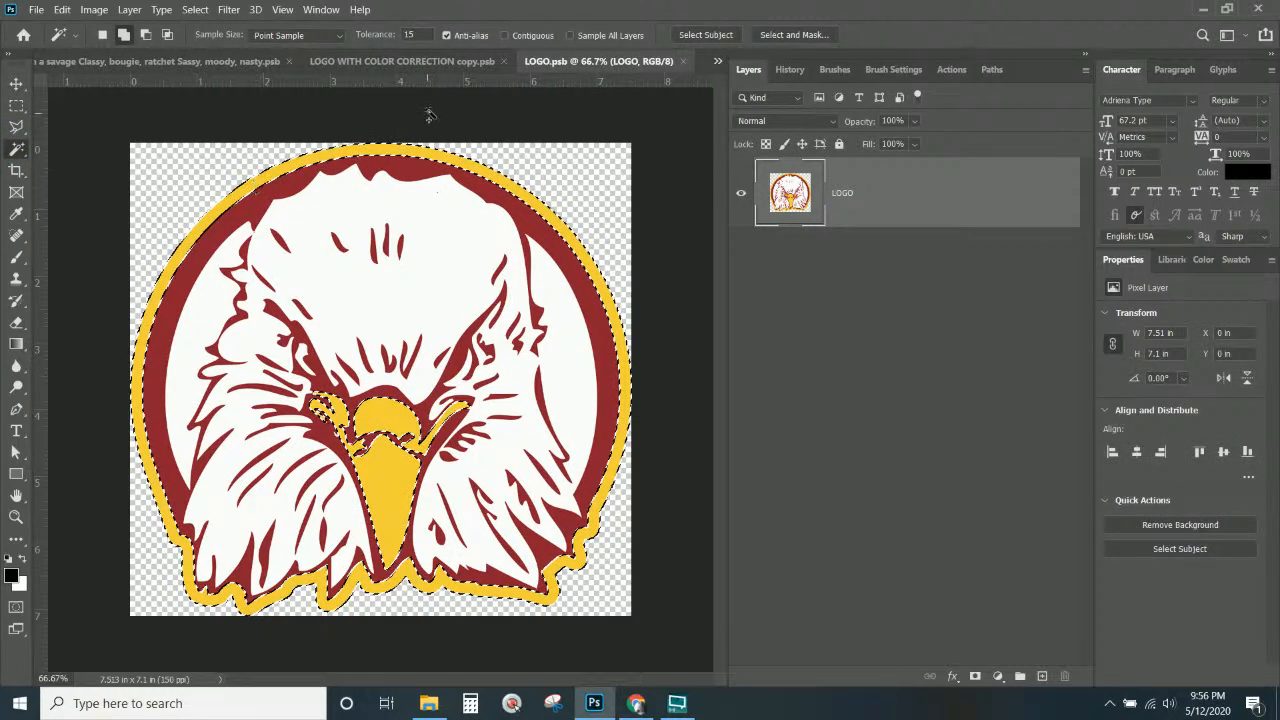
left_click(505, 36)
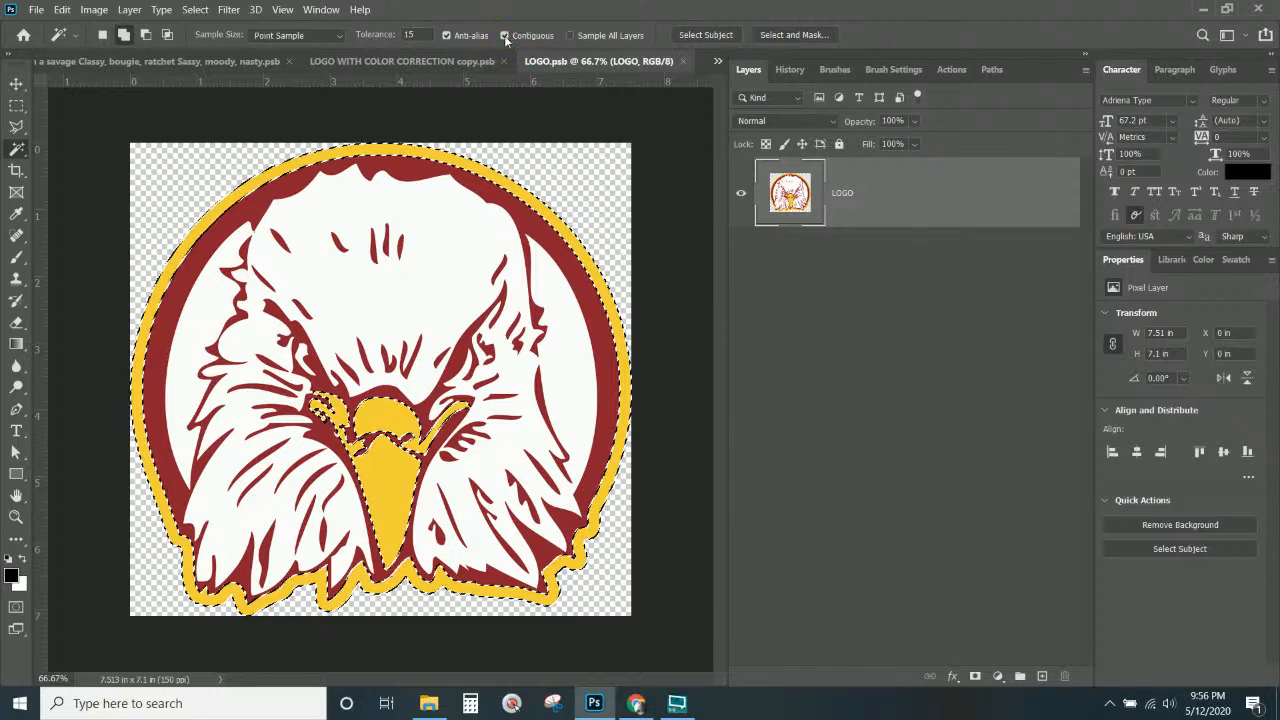
key("ctrl+d")
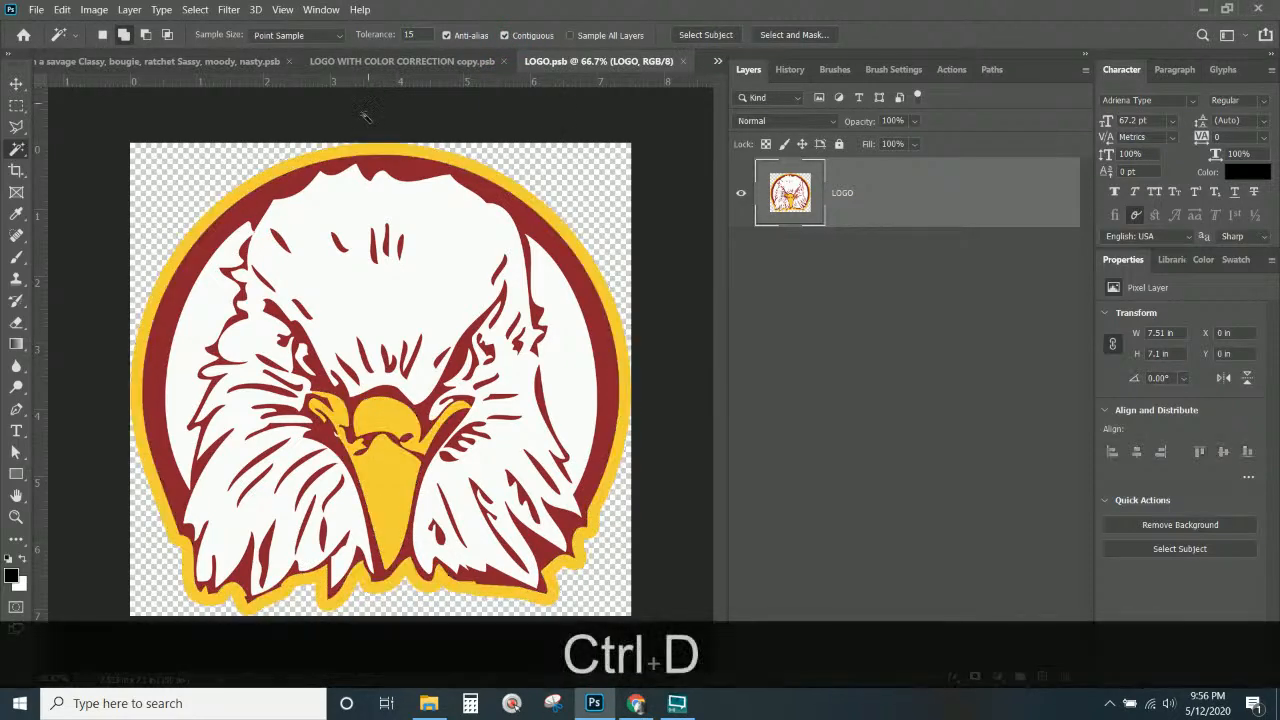
left_click(312, 160)
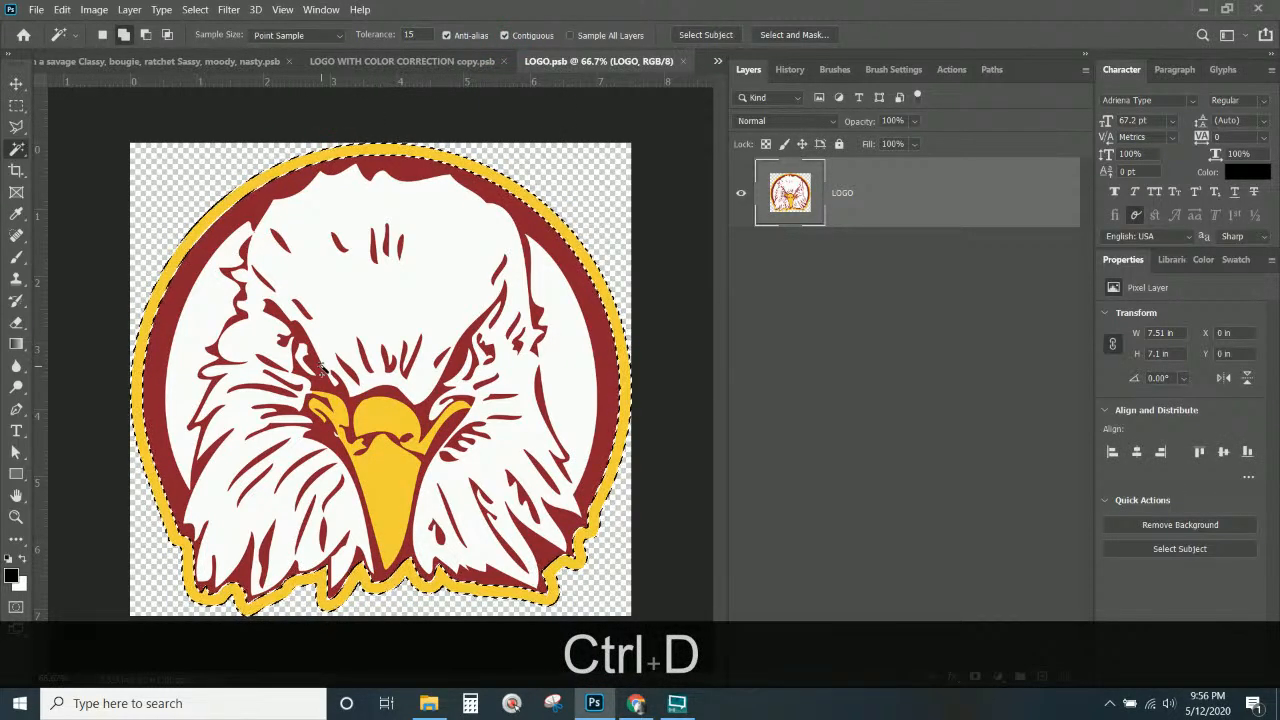
key("ctrl+d")
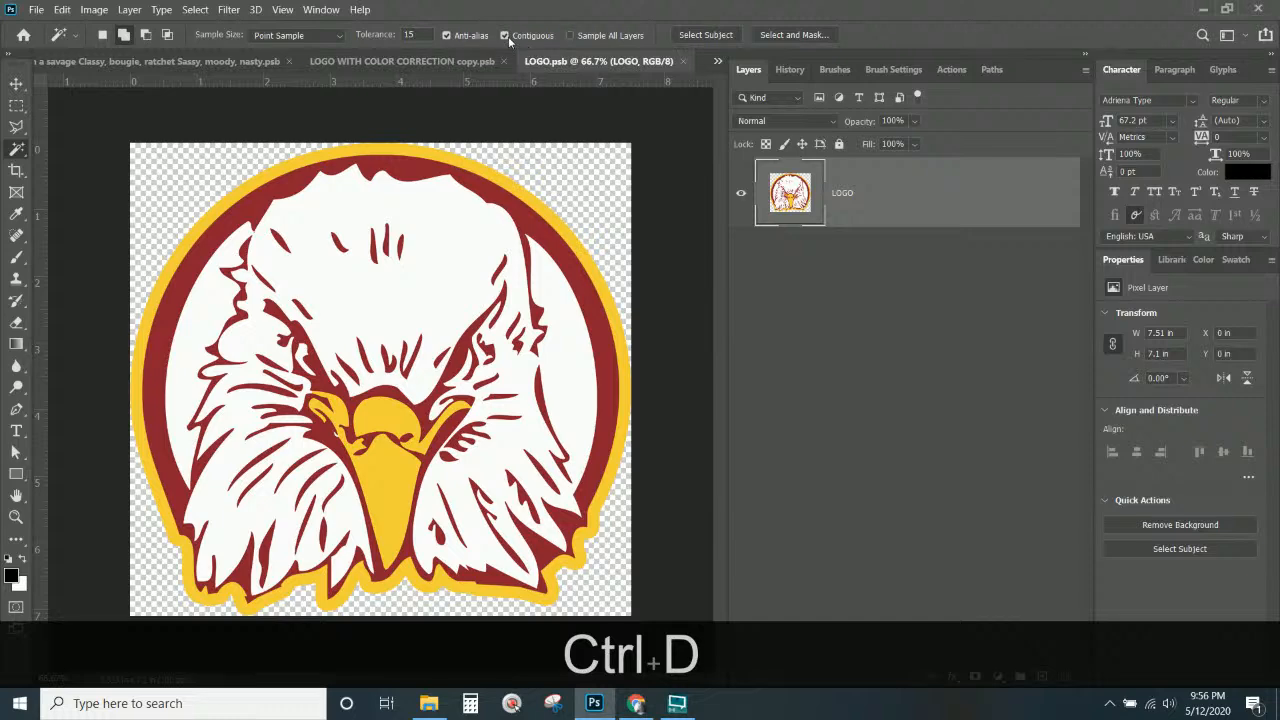
left_click(505, 35)
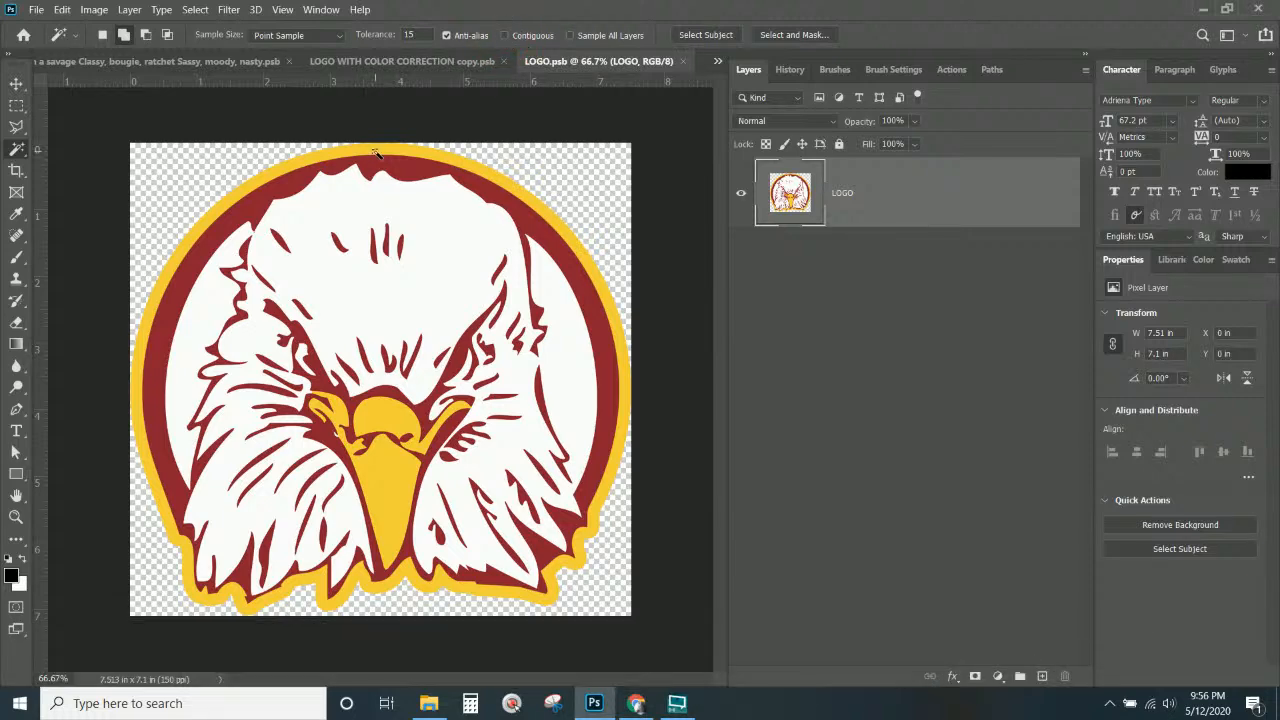
left_click(376, 152)
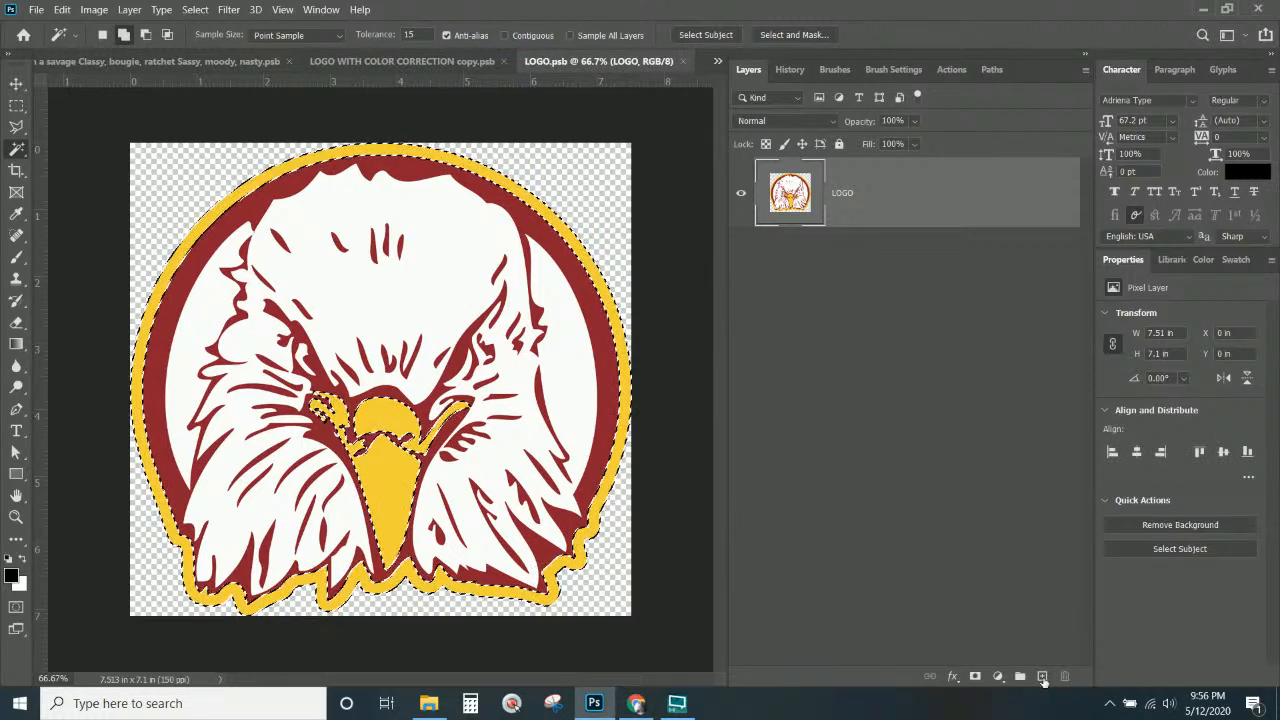
left_click(1042, 677)
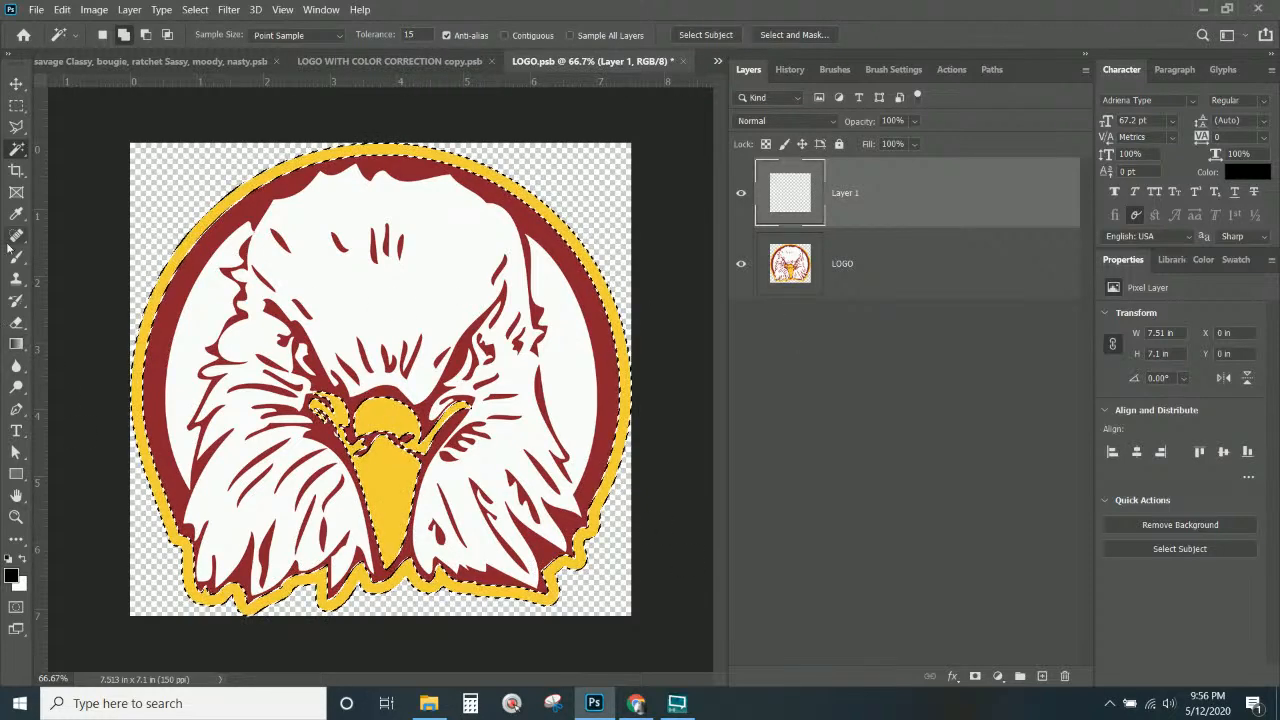
Fill the selected yellow areas using the Paint Bucket at 100% opacity, then deselect.
left_click(16, 344)
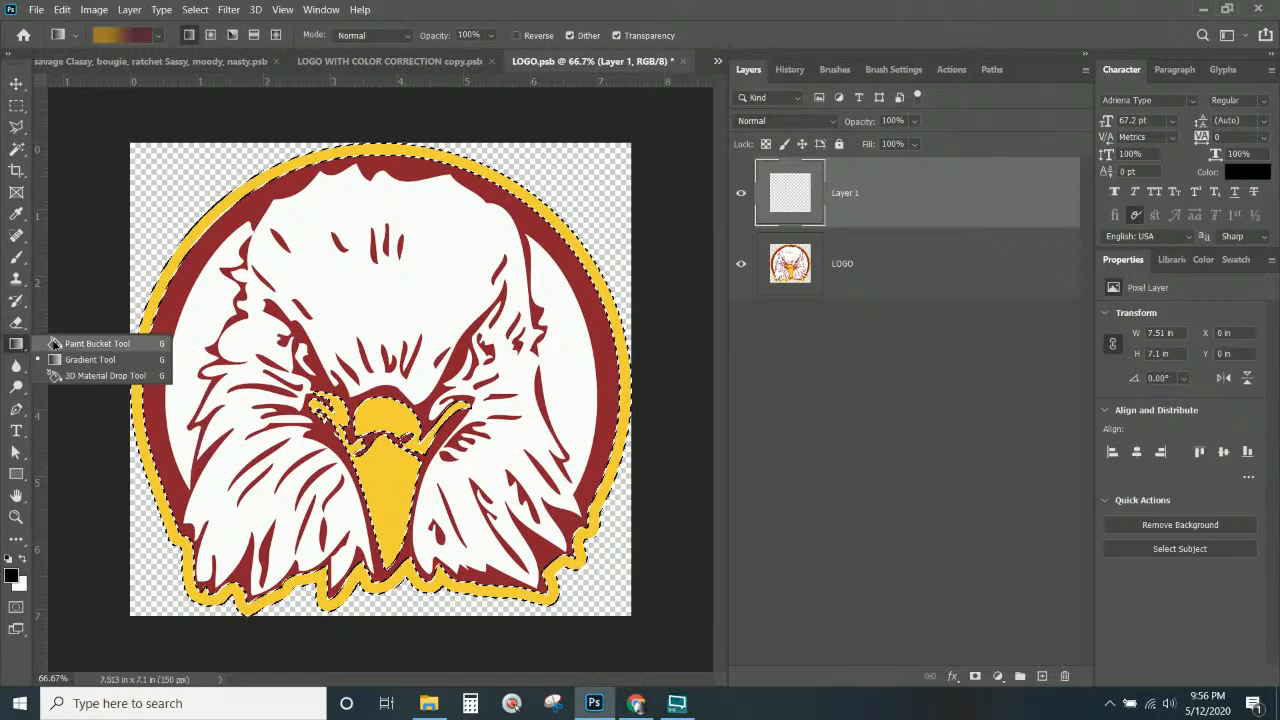
left_click(55, 344)
left_click(241, 192)
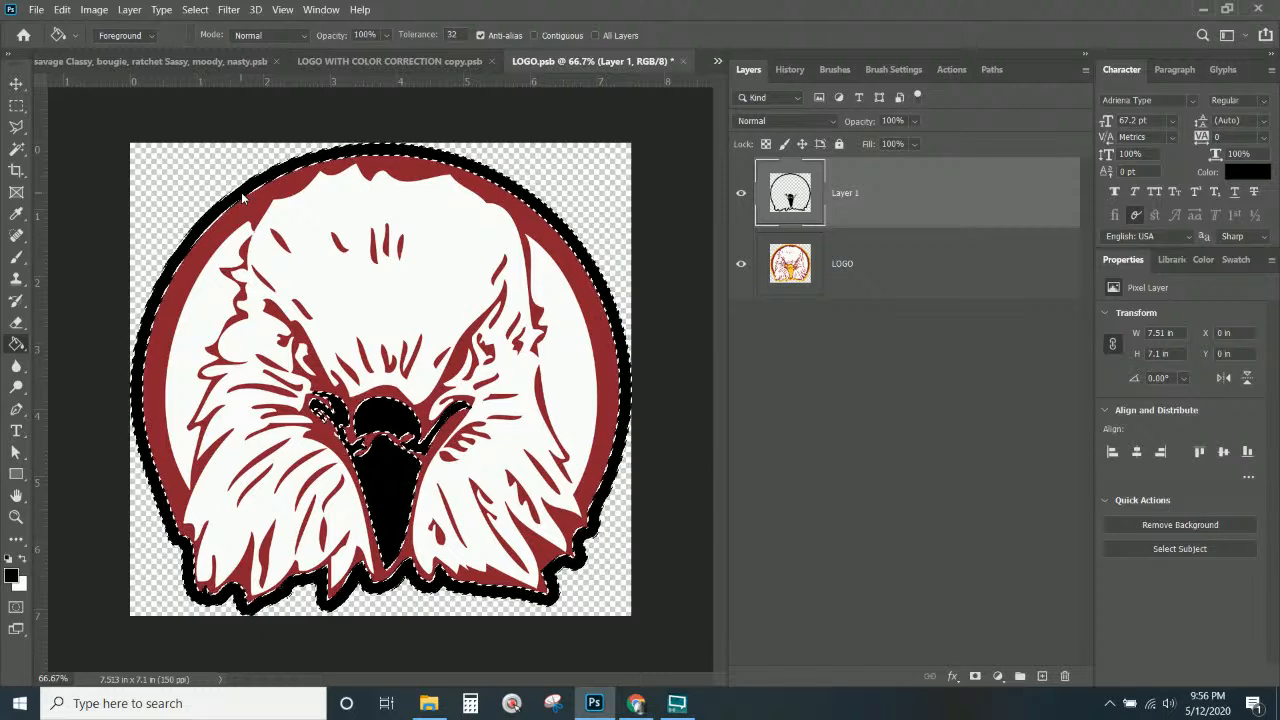
key("ctrl")
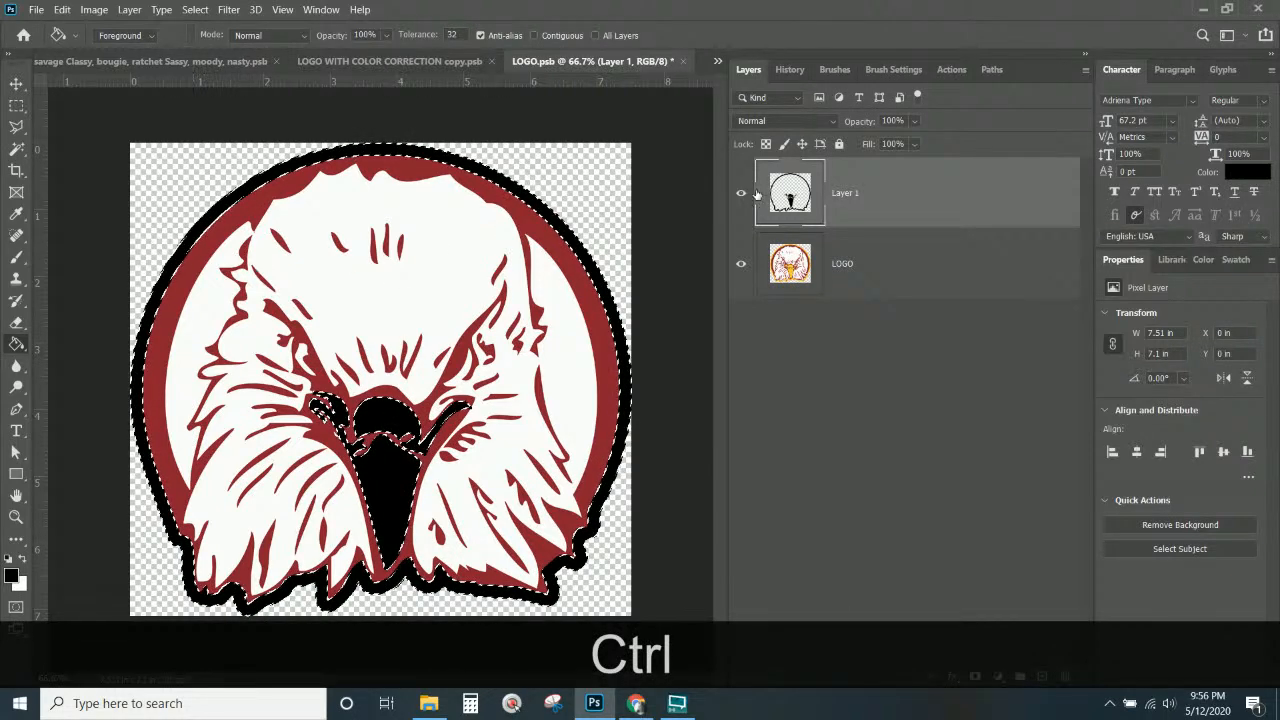
key("Return")
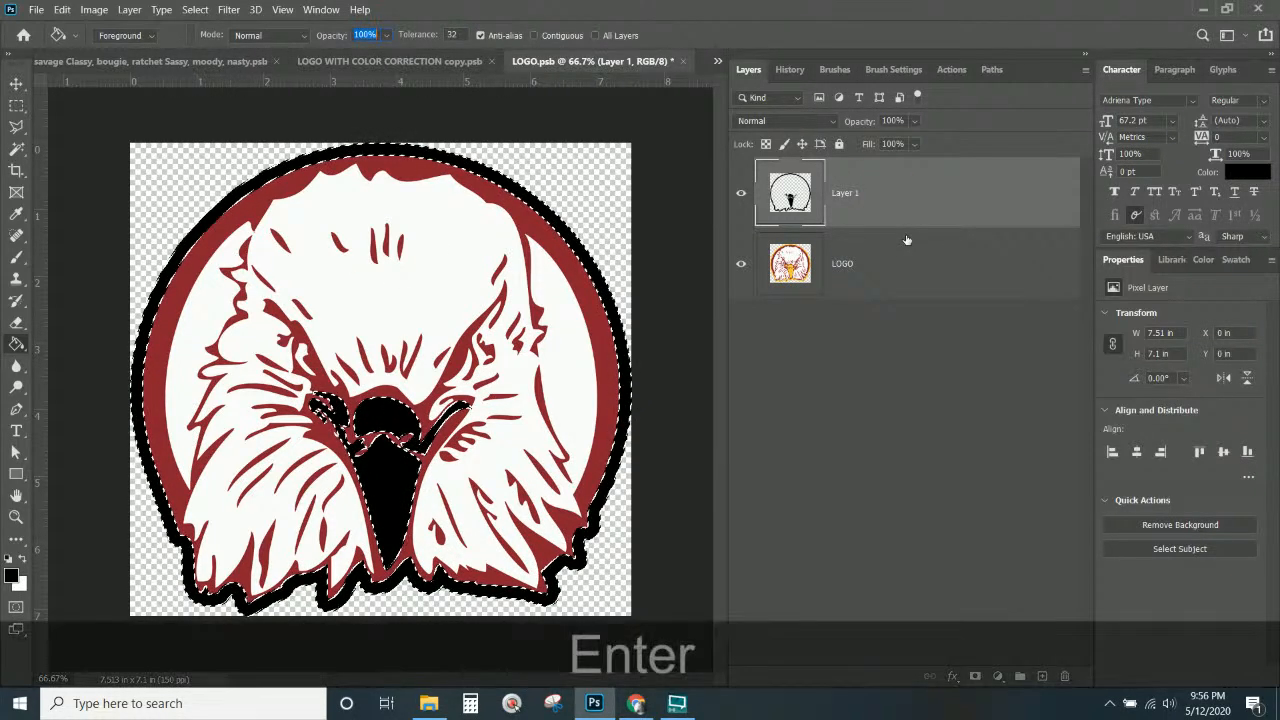
key("ctrl+d")
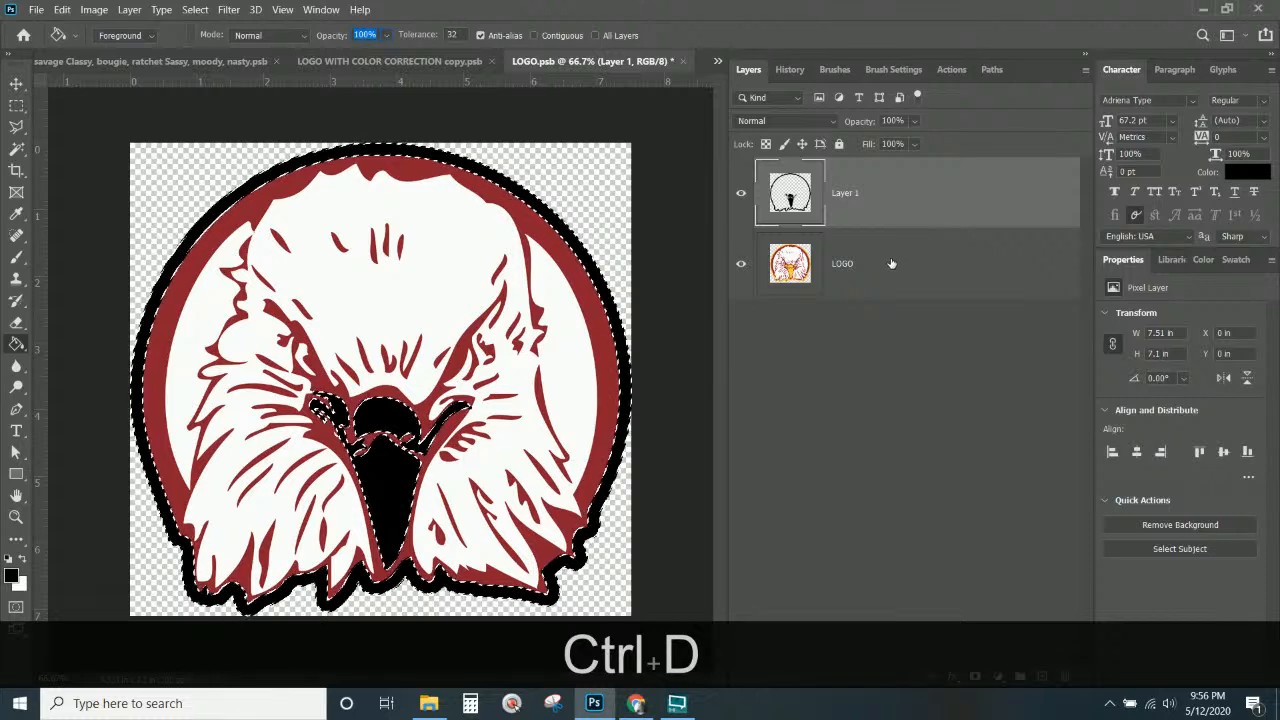
key("ctrl+d")
Give Layer 1 a gold Color Overlay, then close LOGO.psb saving the changes.
left_click(903, 188)
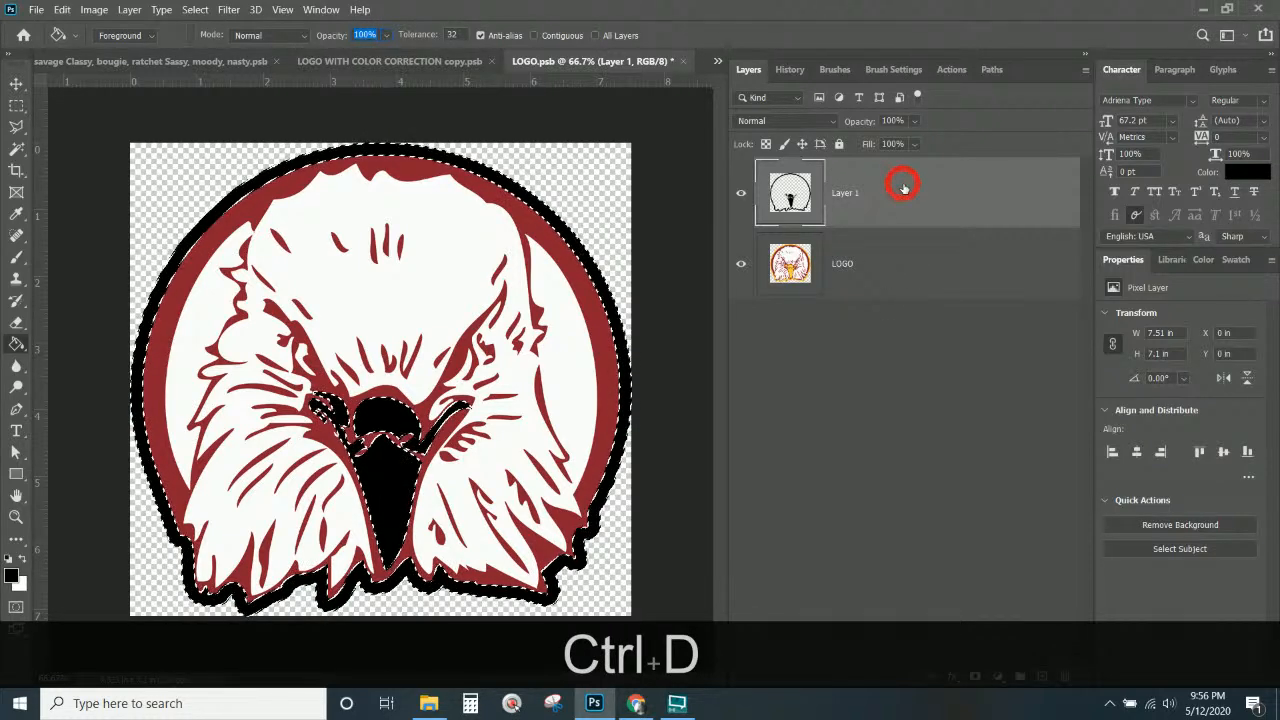
left_click(16, 83)
key("ctrl+d")
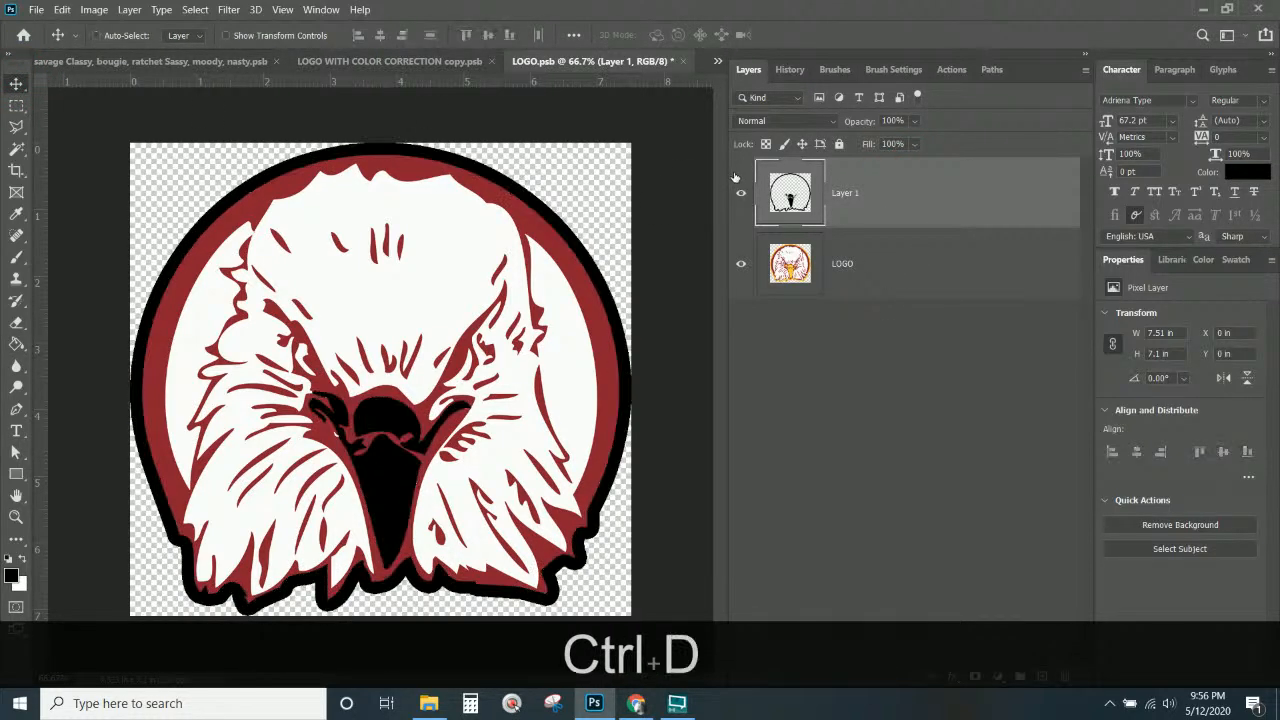
right_click(893, 205)
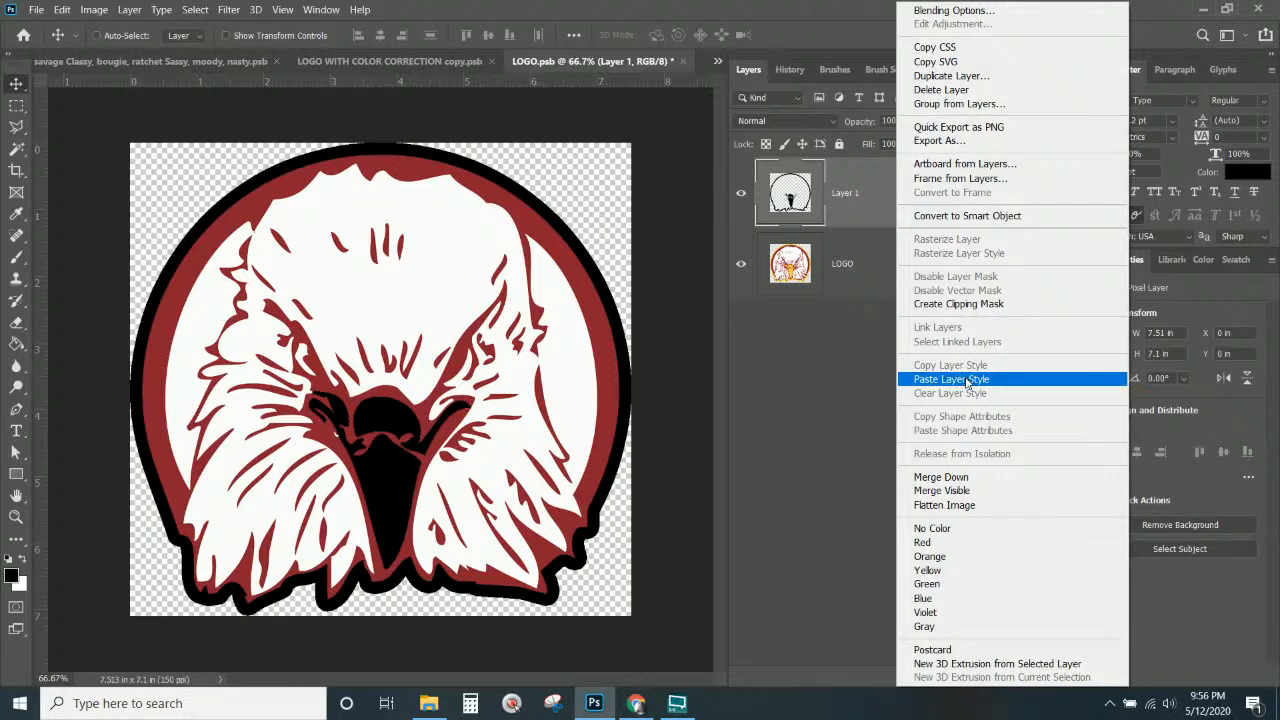
left_click(865, 204)
left_click(953, 679)
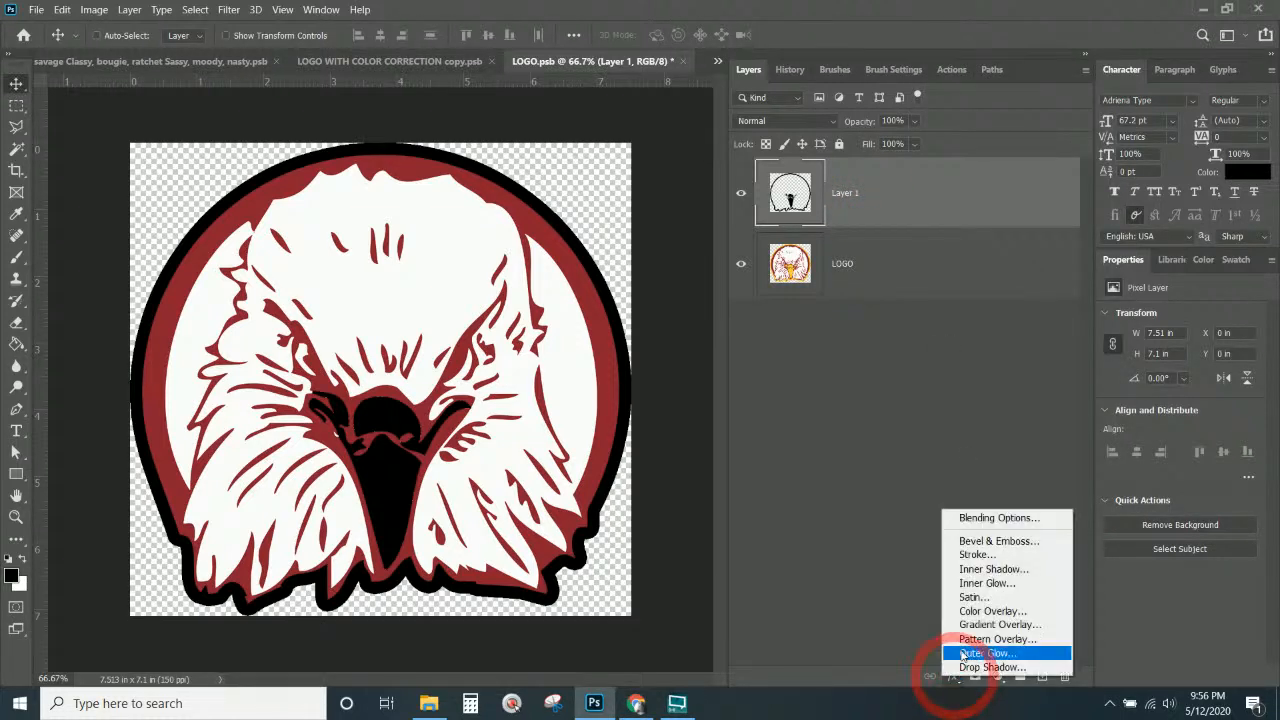
left_click(1000, 612)
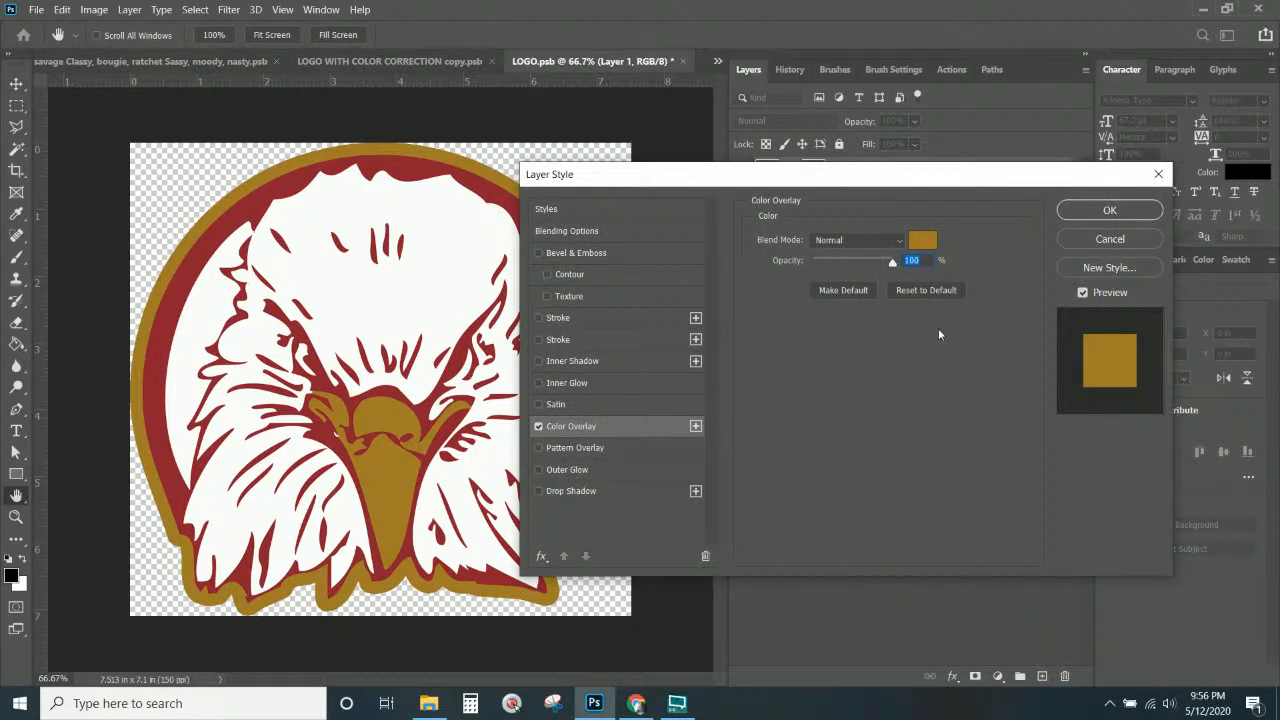
left_click(1104, 212)
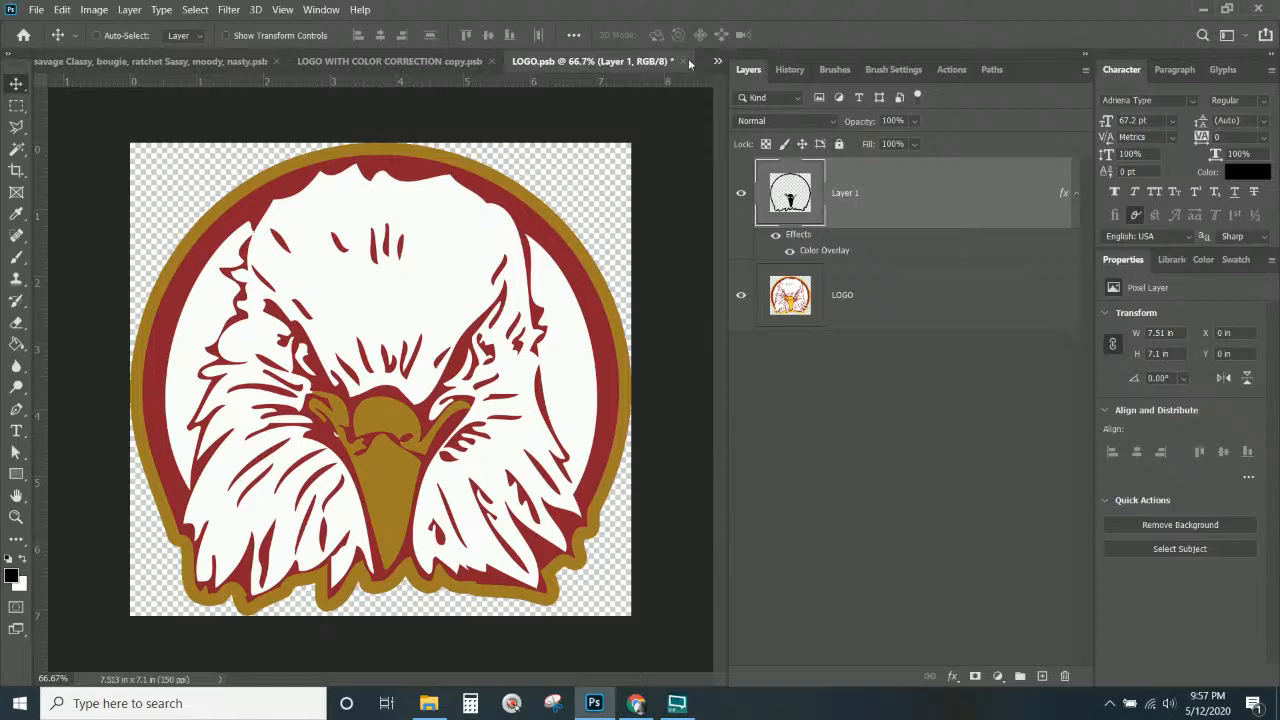
left_click(683, 61)
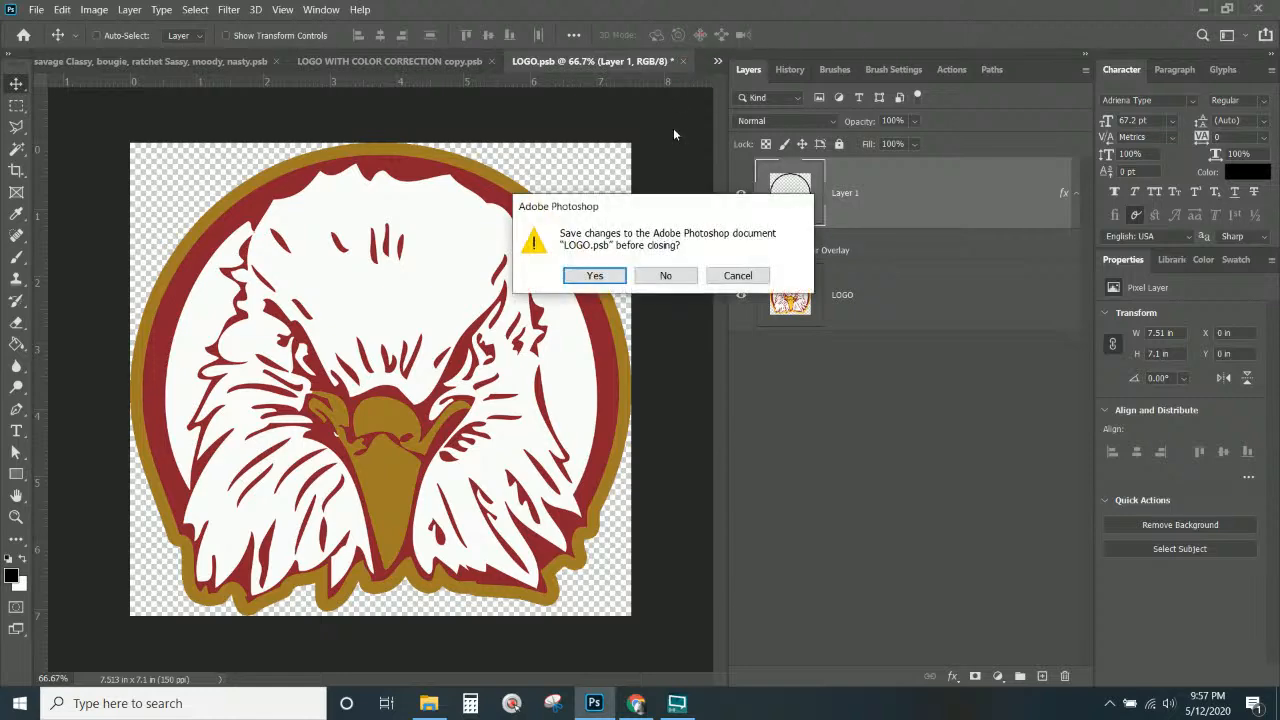
left_click(603, 276)
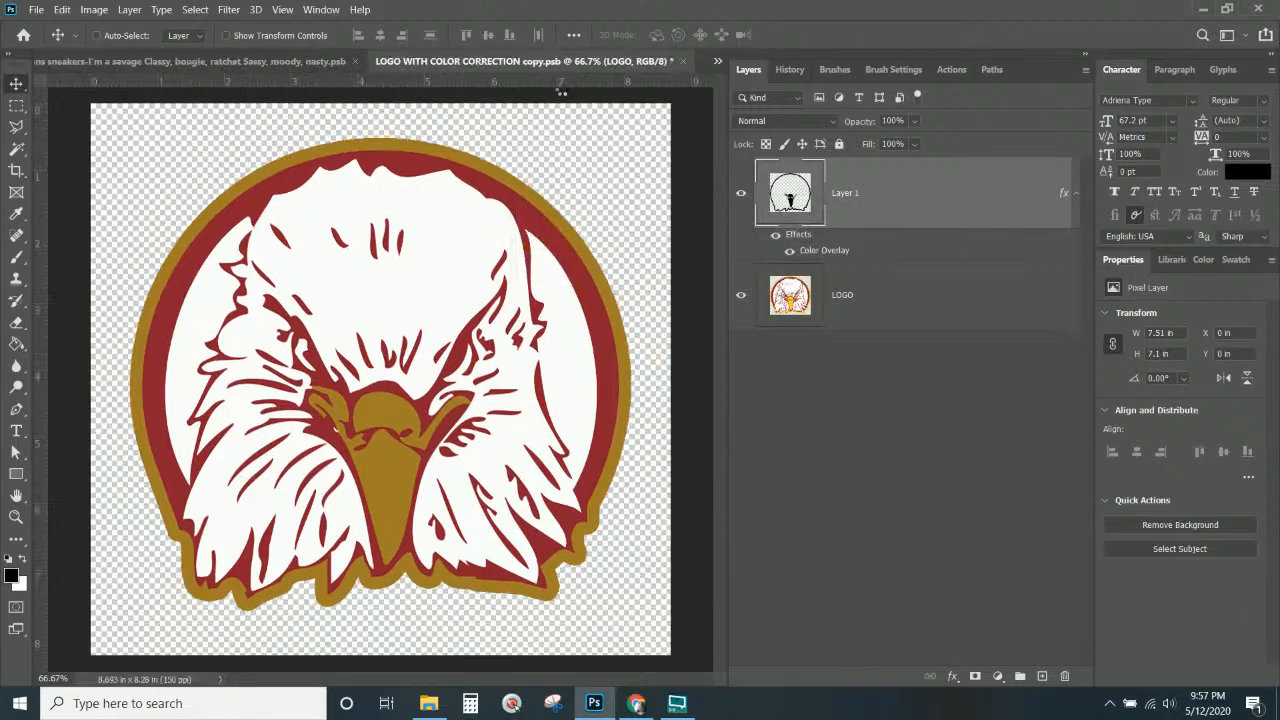
Save and close the logo copy document, then test transforms on the gold rectangle and IMG-9154 photo.
left_click(683, 61)
left_click(580, 284)
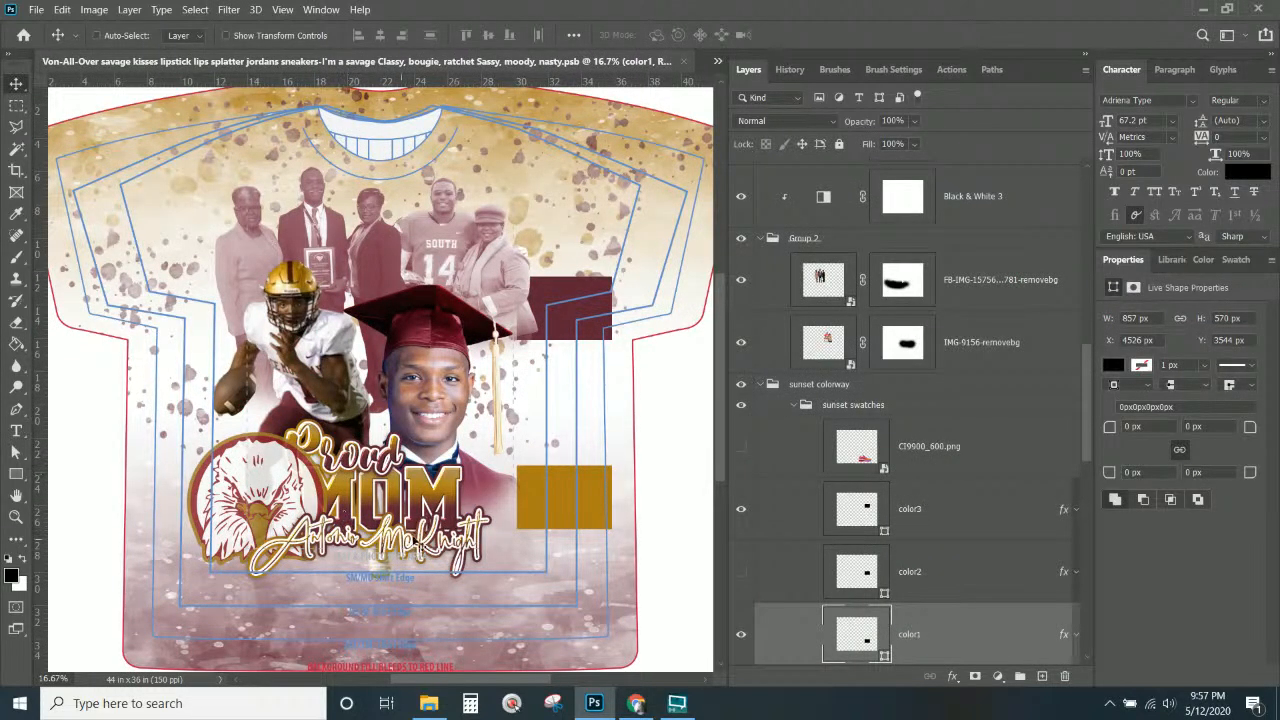
key("ctrl+t")
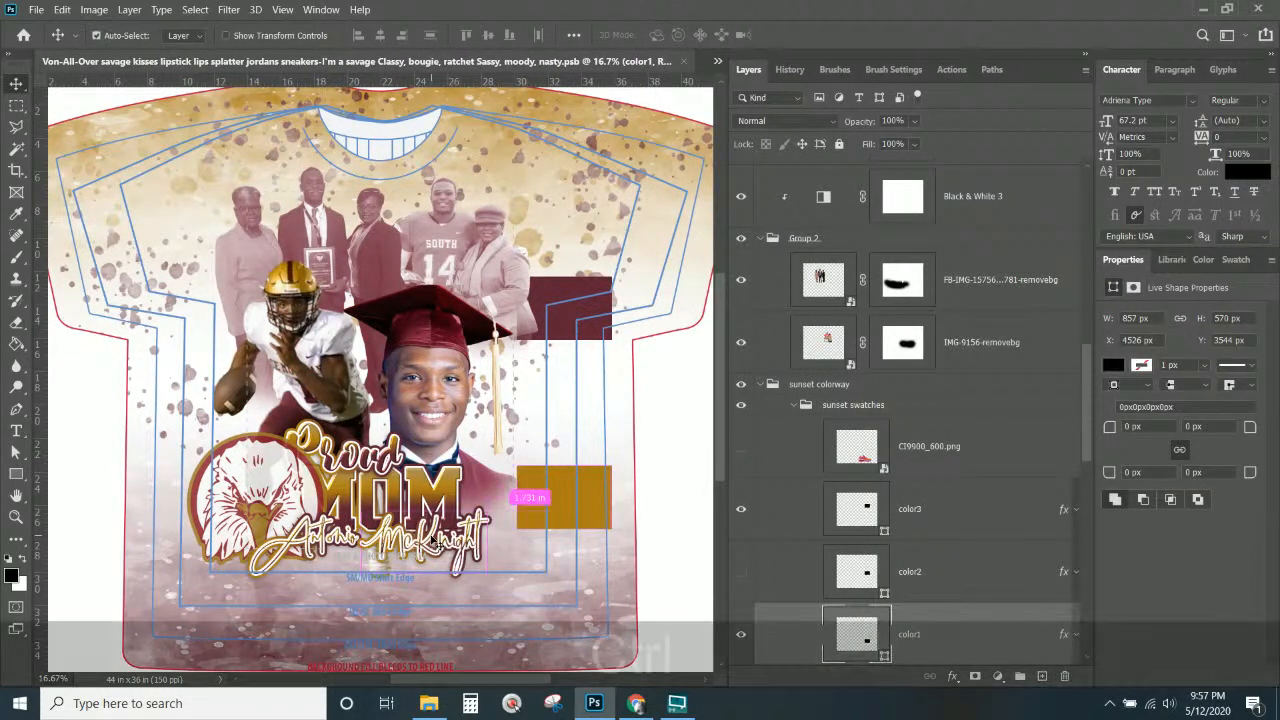
key("Escape")
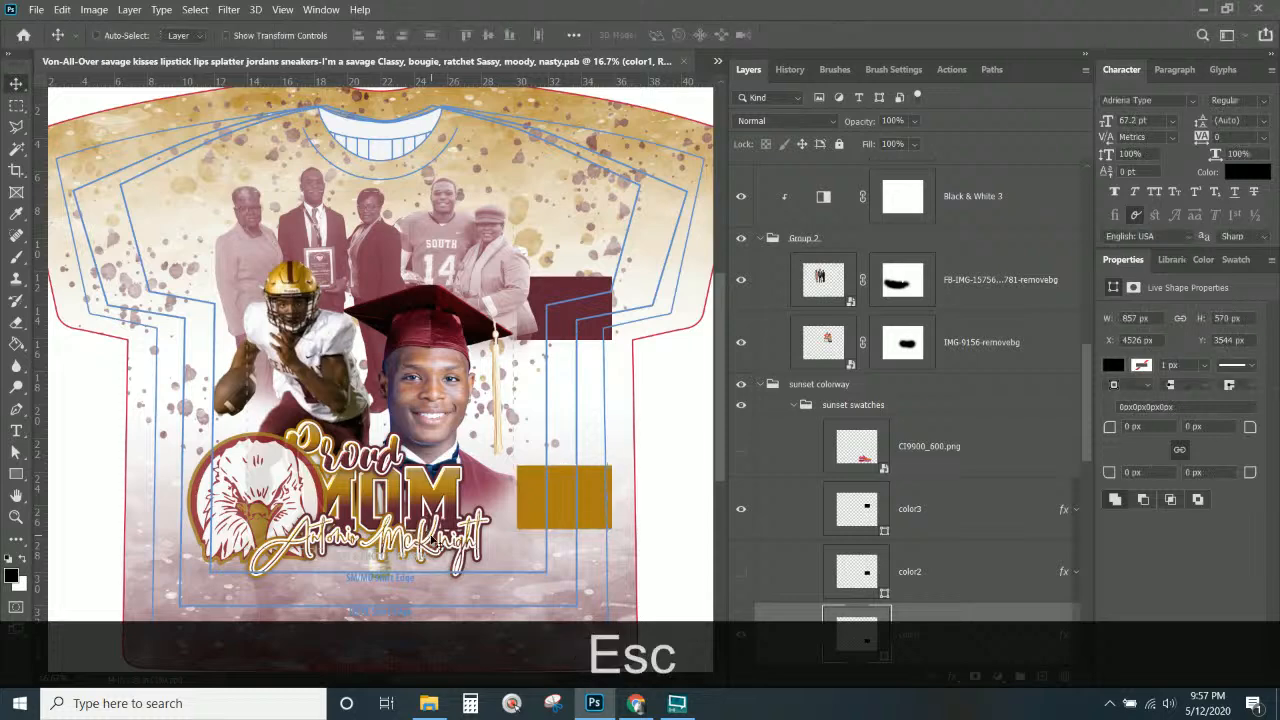
right_click(269, 463)
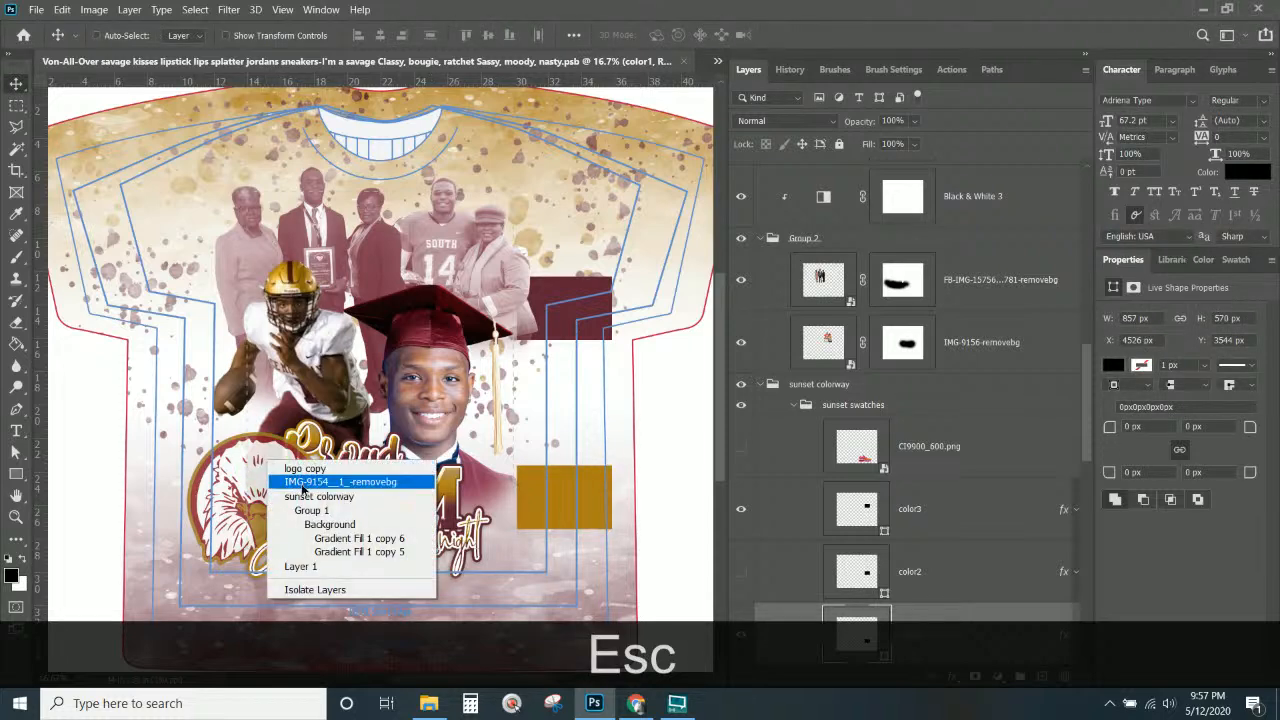
left_click(300, 482)
key("ctrl+t")
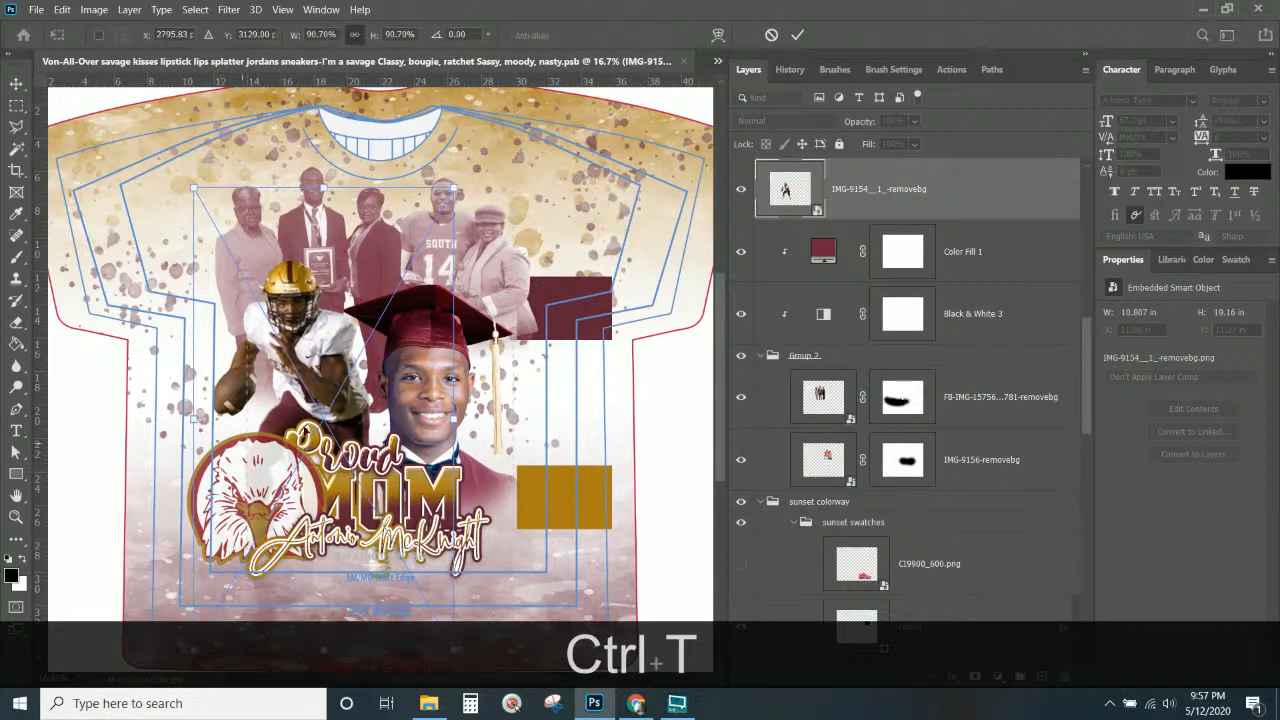
key("Return")
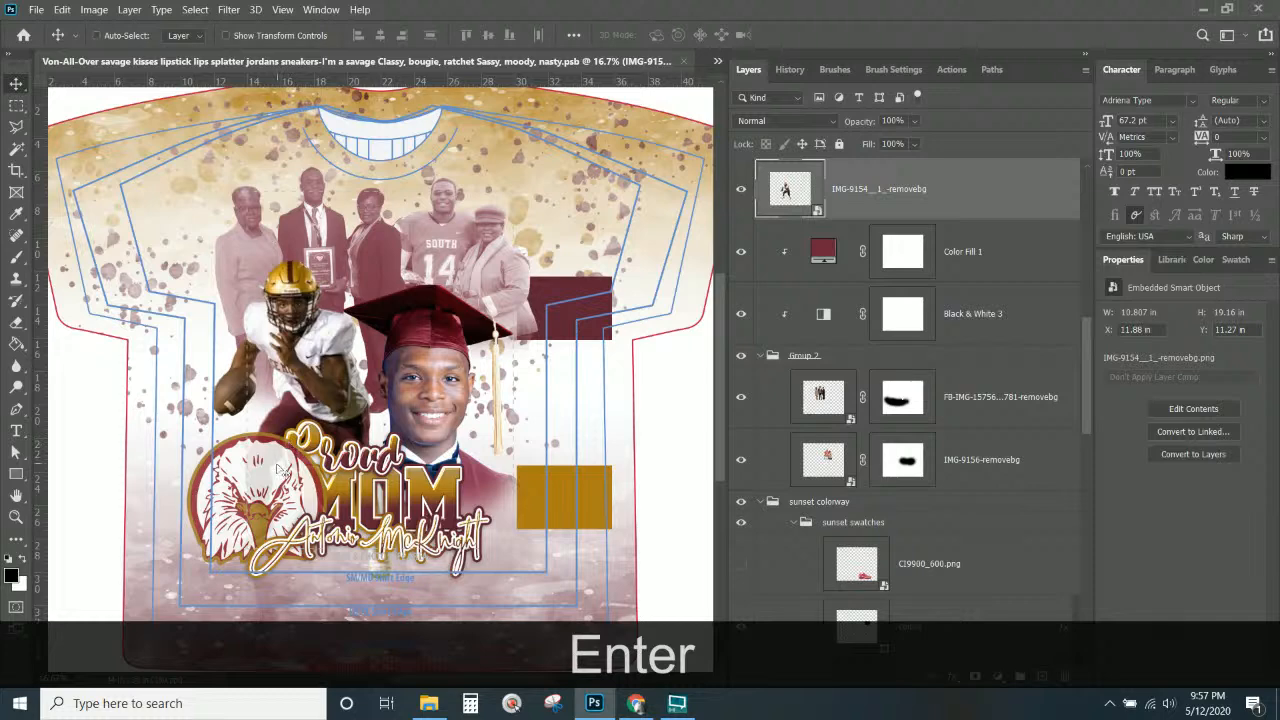
Scale the eagle logo to about 75% (5.64 × 5.35 in) and set it beside Proud MOM.
right_click(283, 466)
left_click(289, 476)
key("ctrl")
key("ctrl+t")
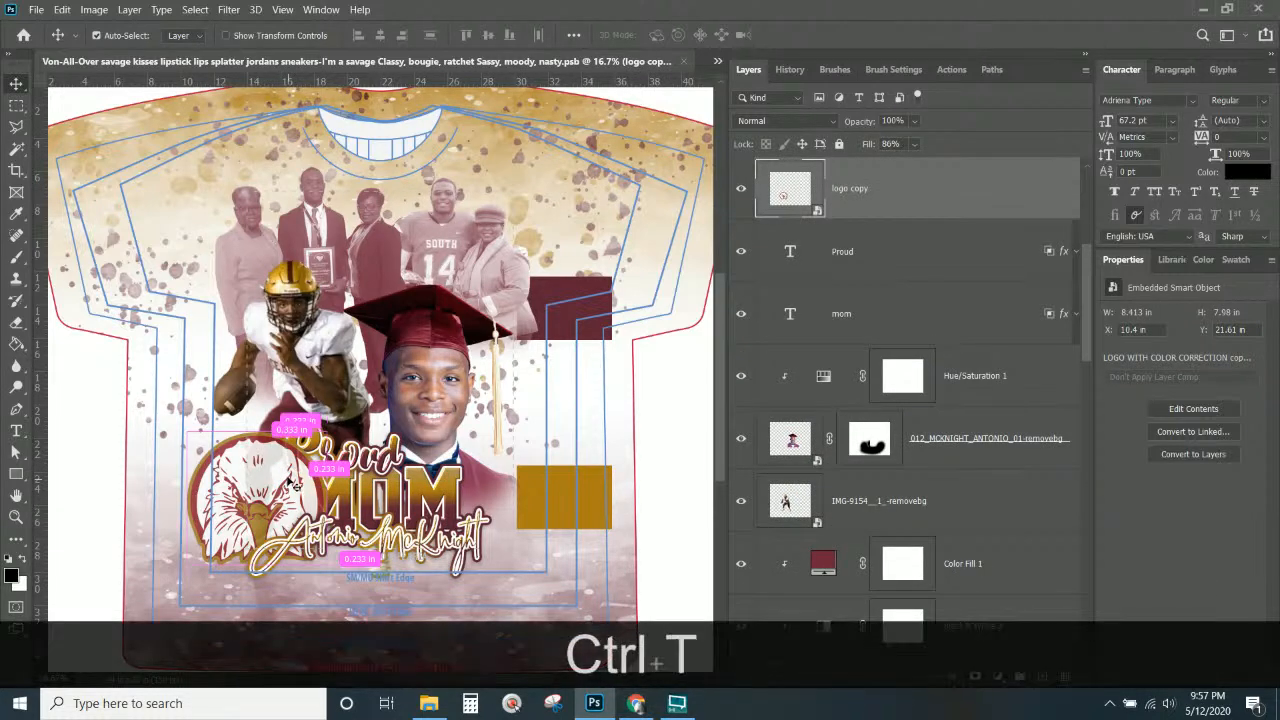
mouse_move(193, 438)
left_mouse_down()
mouse_move(180, 426)
mouse_move(206, 450)
left_mouse_up()
left_click_drag(289, 514, 292, 466)
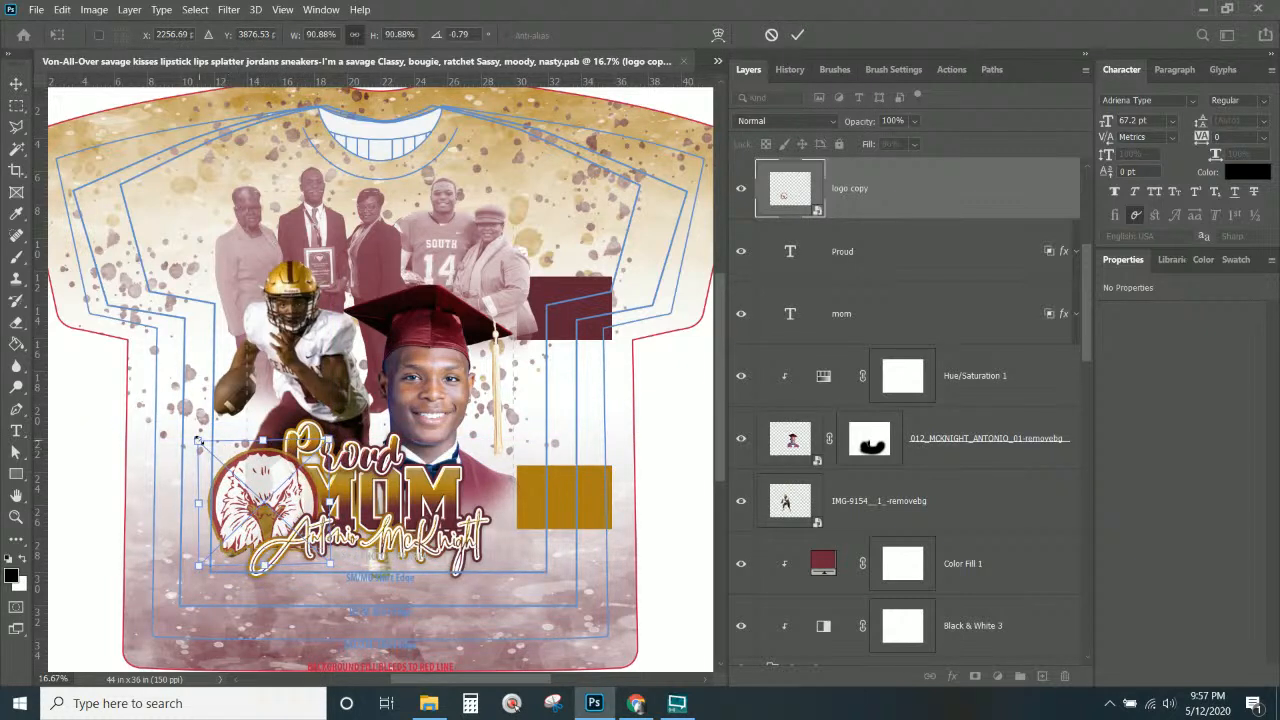
left_click_drag(199, 440, 269, 457)
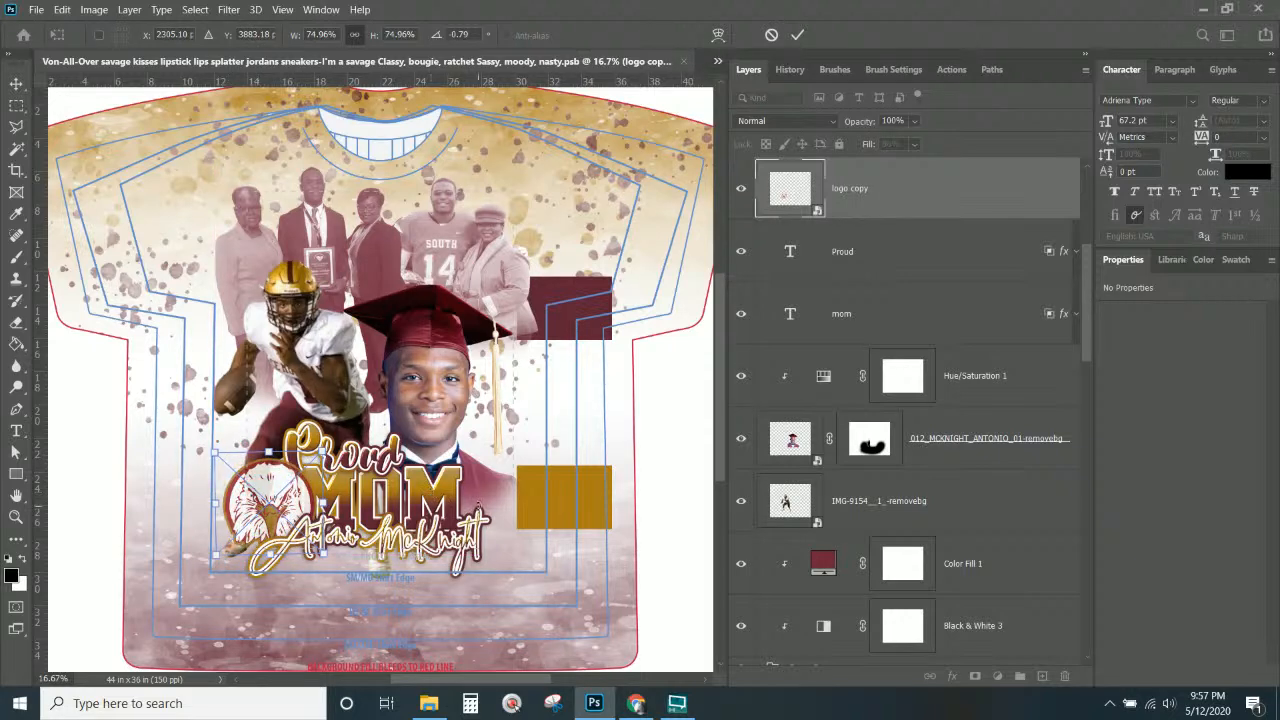
key("Return")
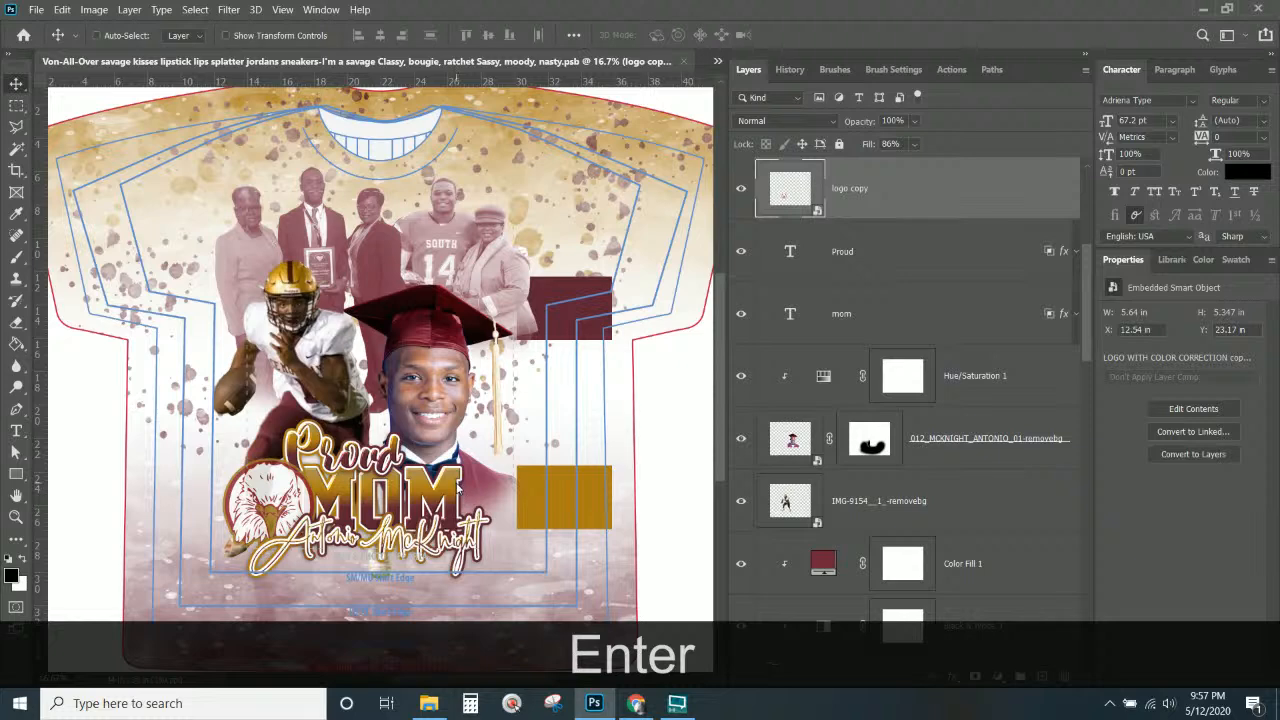
right_click(458, 490)
Select the mom text layer and nudge the MOM lettering three steps to the right.
left_click(501, 498)
key("Right")
key("Right")
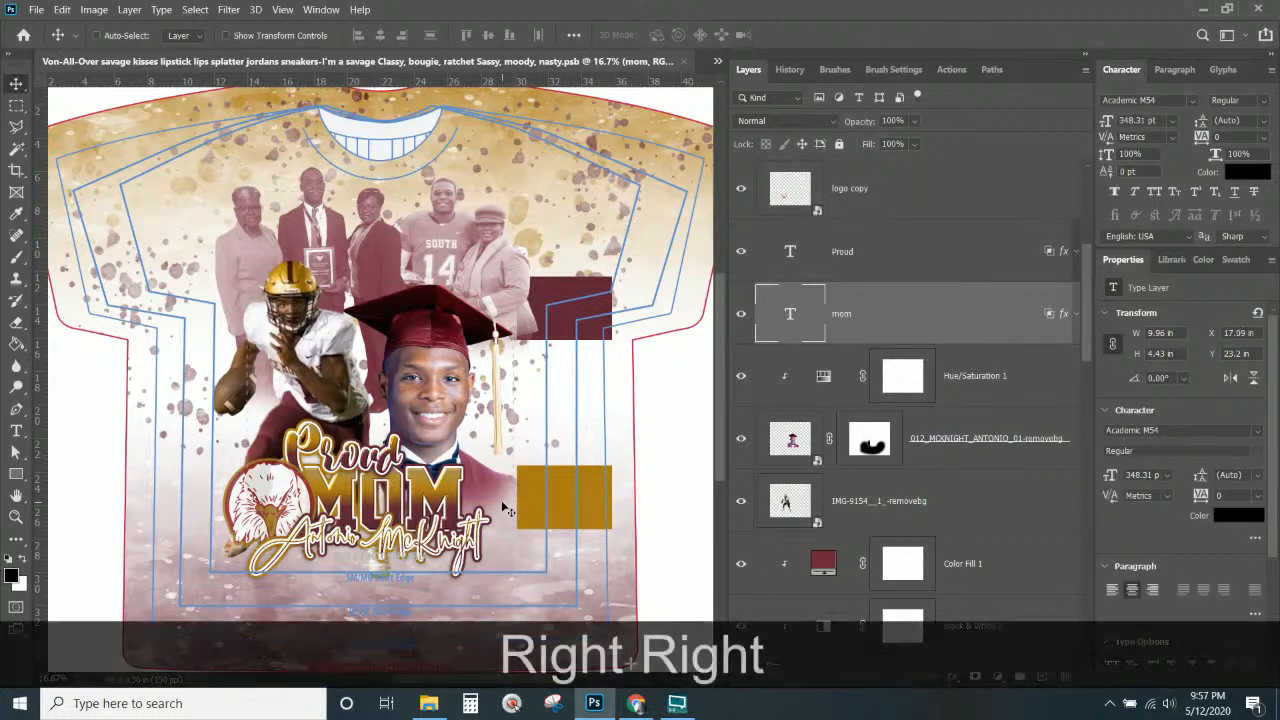
key("Right")
key("Right")
key("Right")
key("Right")
key("Right")
key("Right")
key("Right")
key("Right")
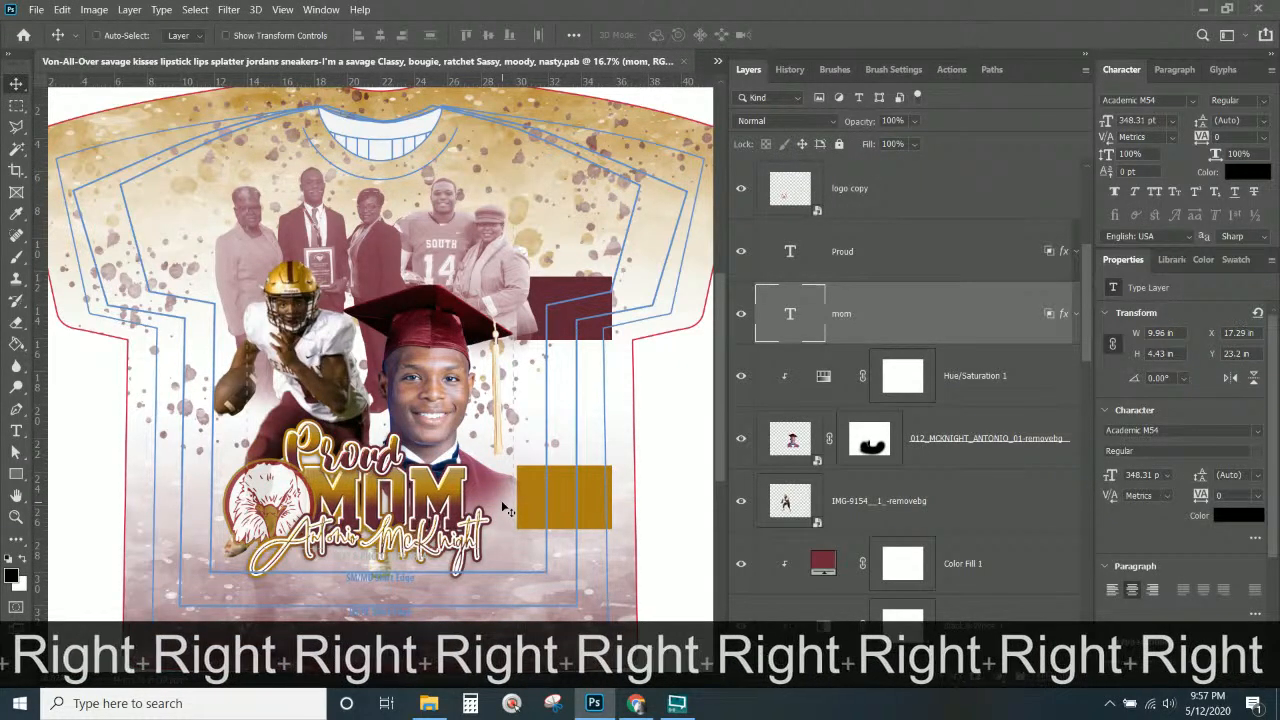
key("Right")
key("Right")
key("Right")
key("Right")
key("Right")
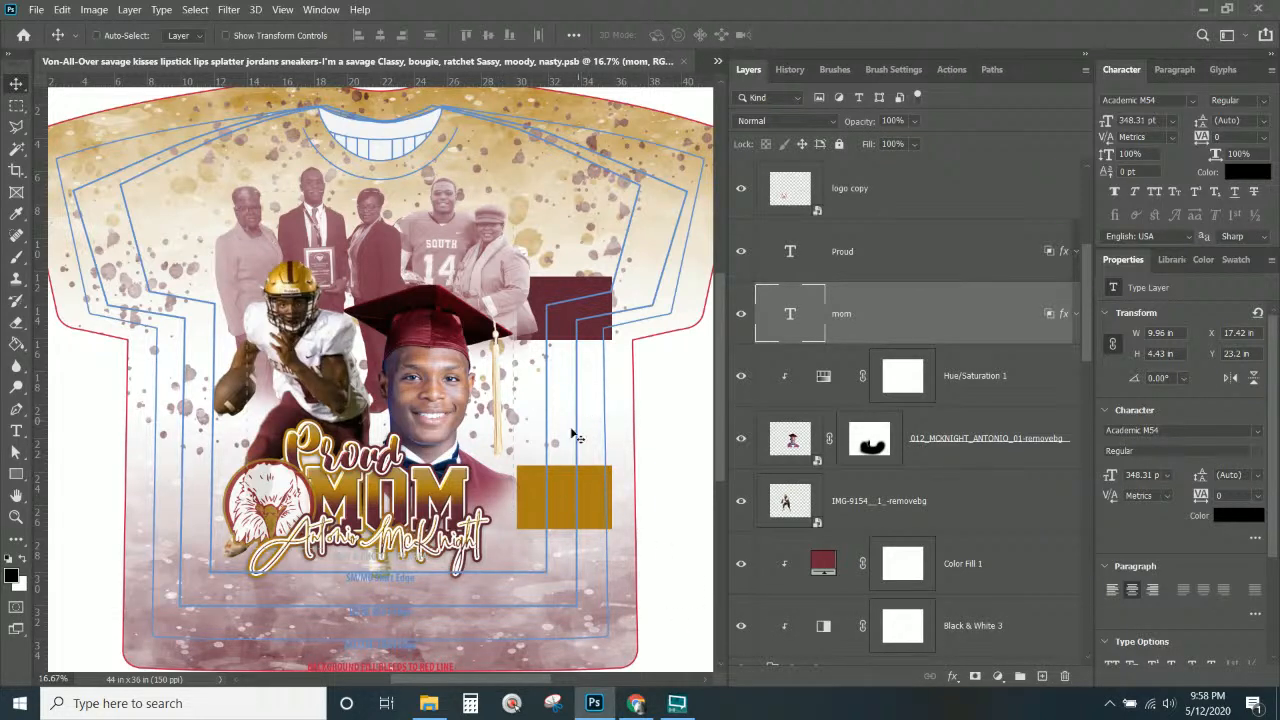
Hide the sunset swatches group holding the gold and maroon swatch blocks.
scroll(891, 300, "down", 5)
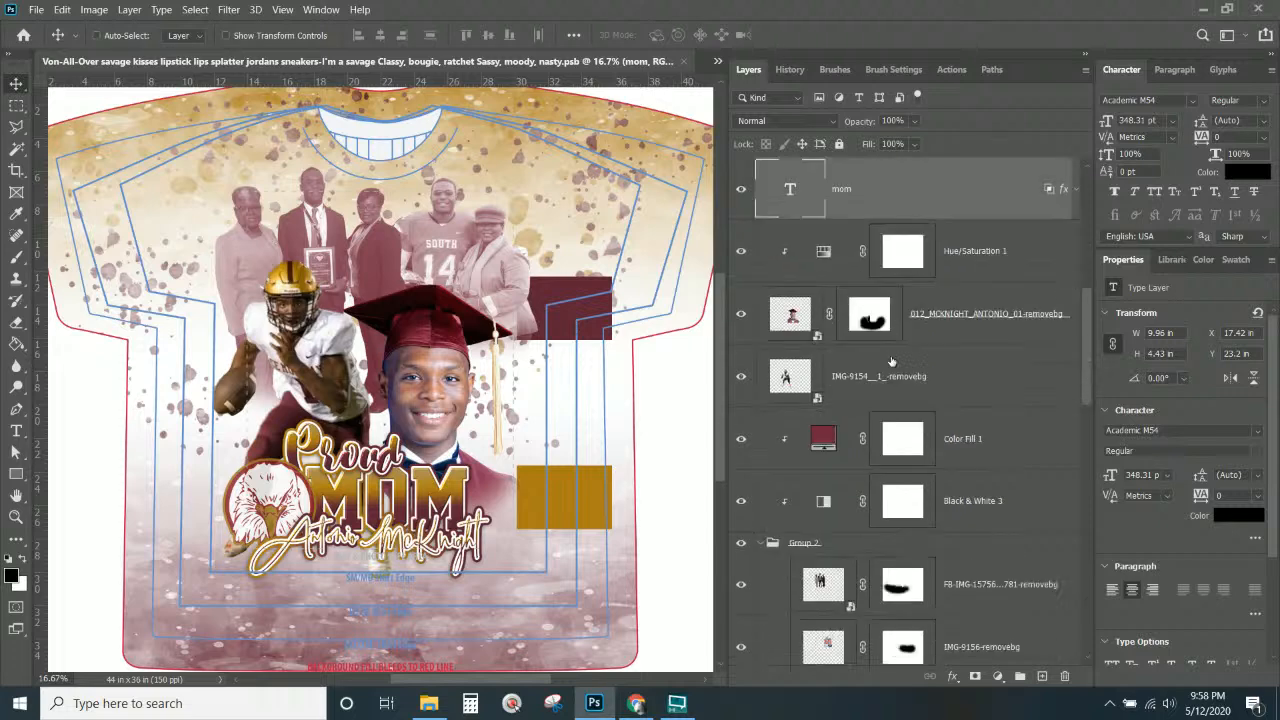
scroll(891, 368, "down", 2)
left_click(830, 400)
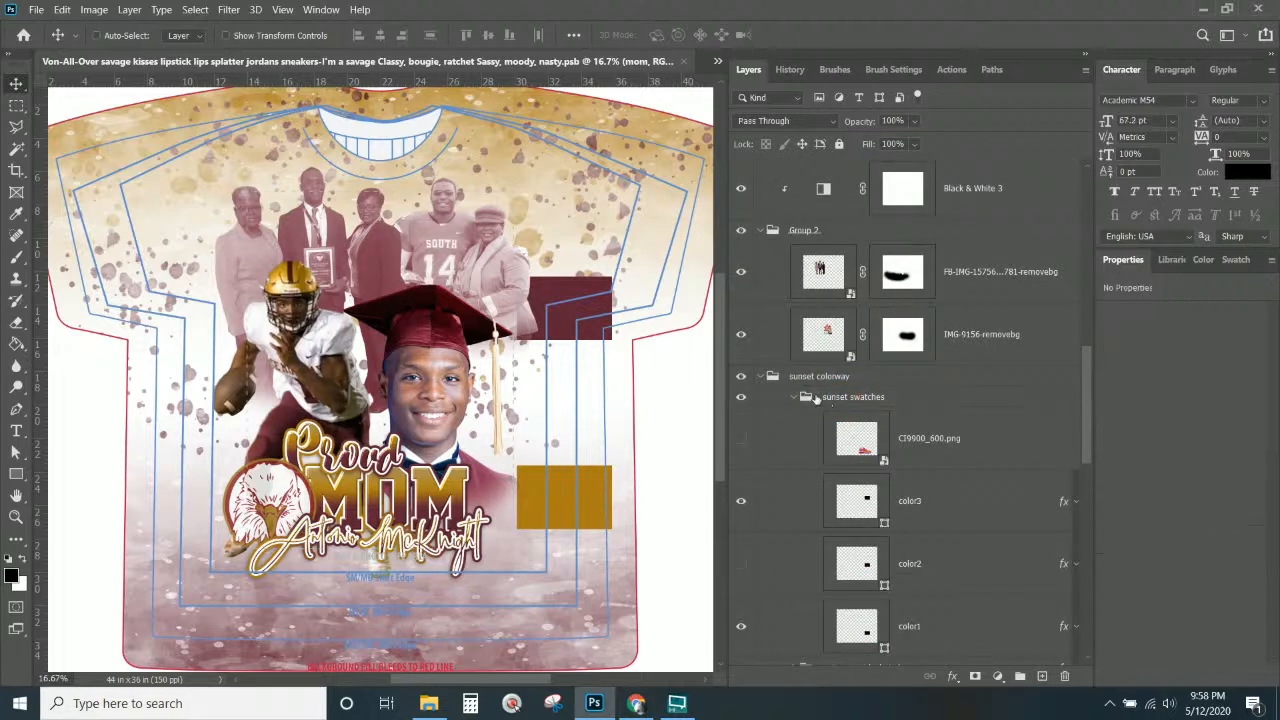
left_click(741, 398)
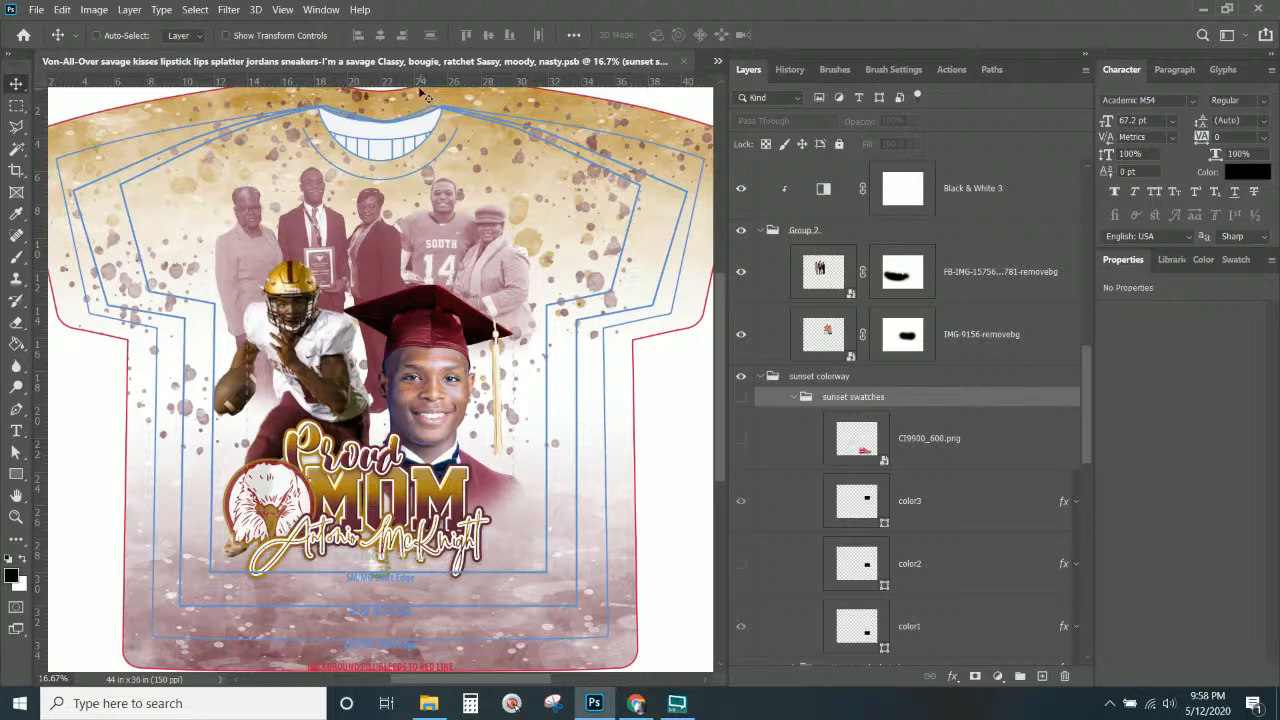
Save the design, glance at the Split Triangle Color Block Flare shirt, then return to savage kisses.
key("ctrl+s")
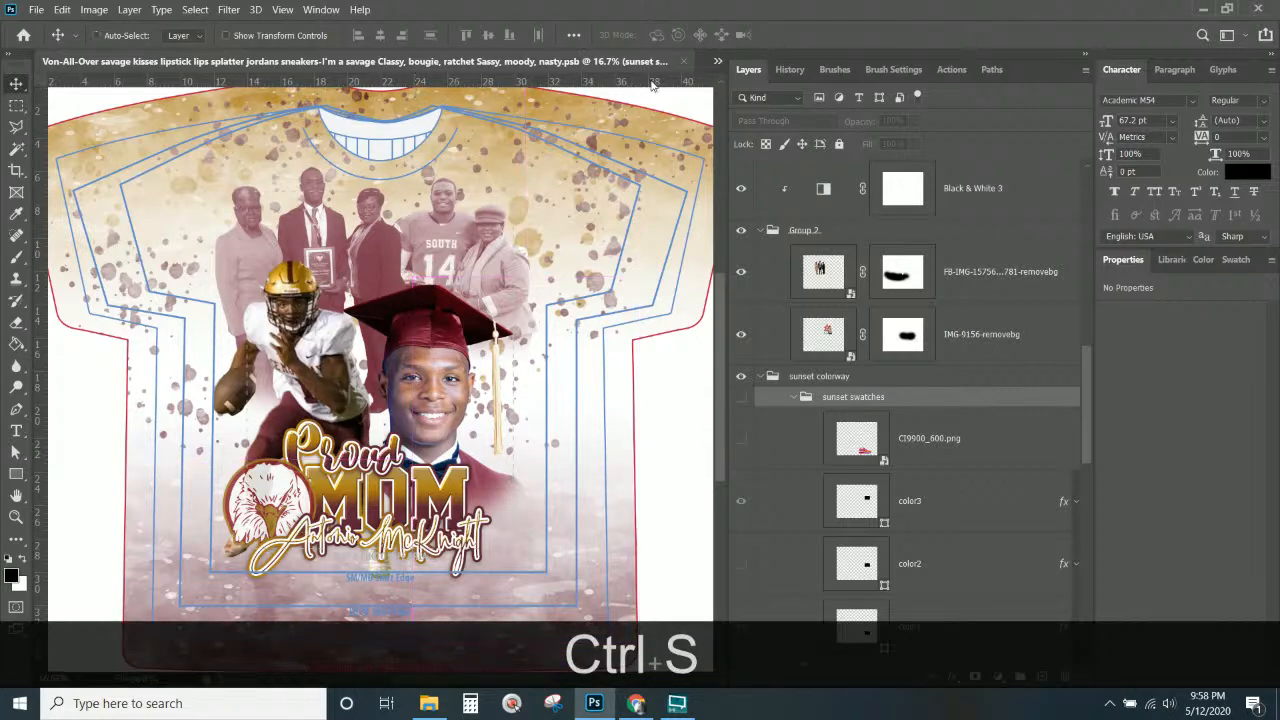
left_click(716, 62)
left_click(550, 79)
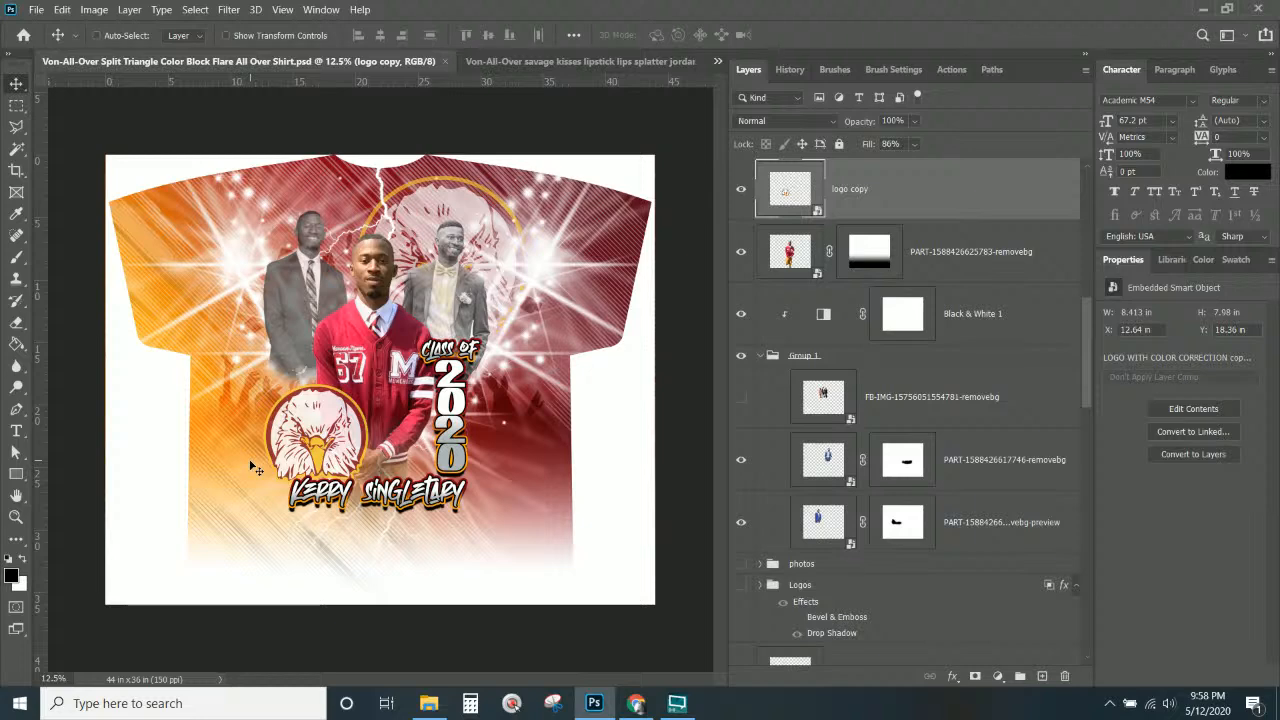
left_click(496, 61)
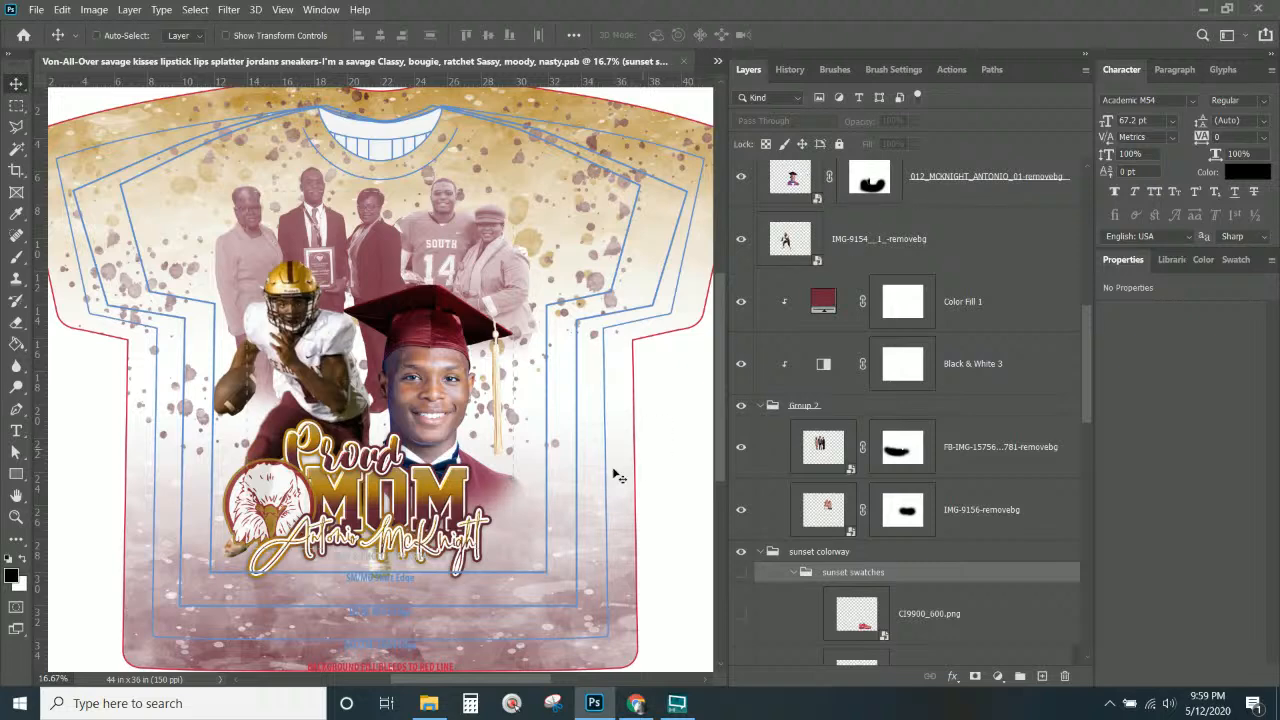
Select the Proud text layer and copy its Adriena Type font name from the Character panel.
right_click(390, 463)
left_click(410, 470)
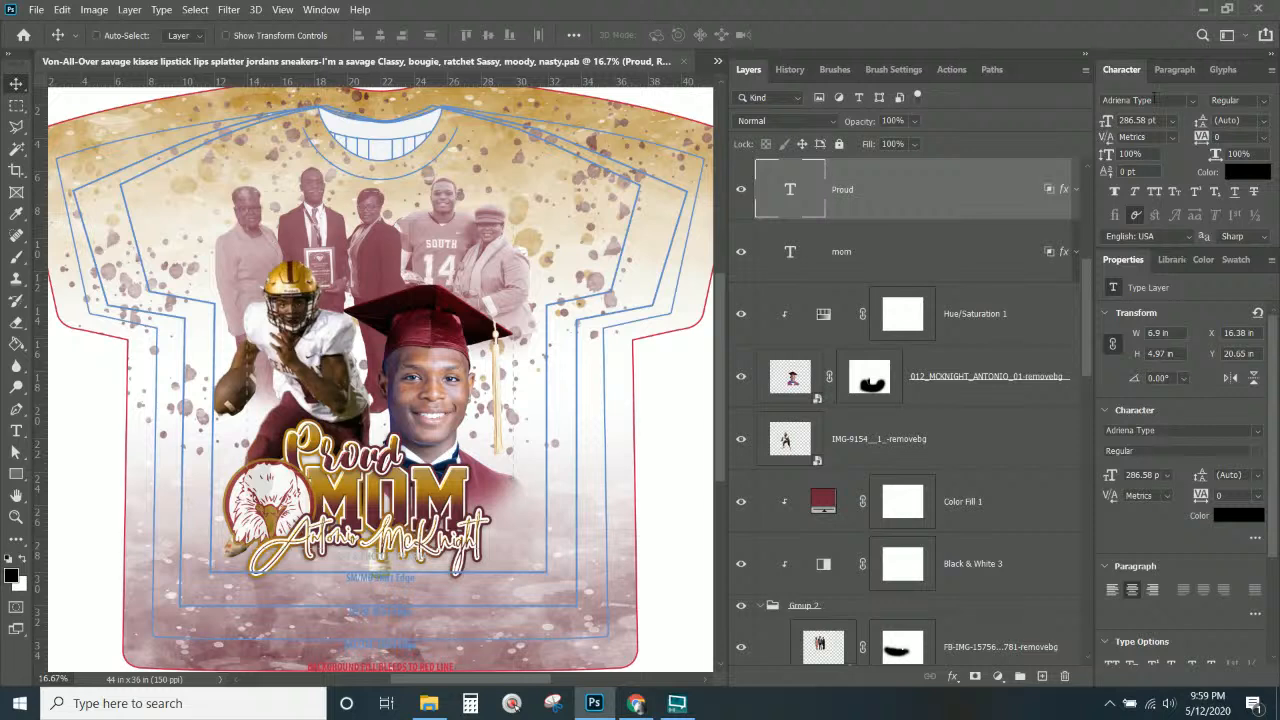
left_click(1156, 100)
key("alt+Tab")
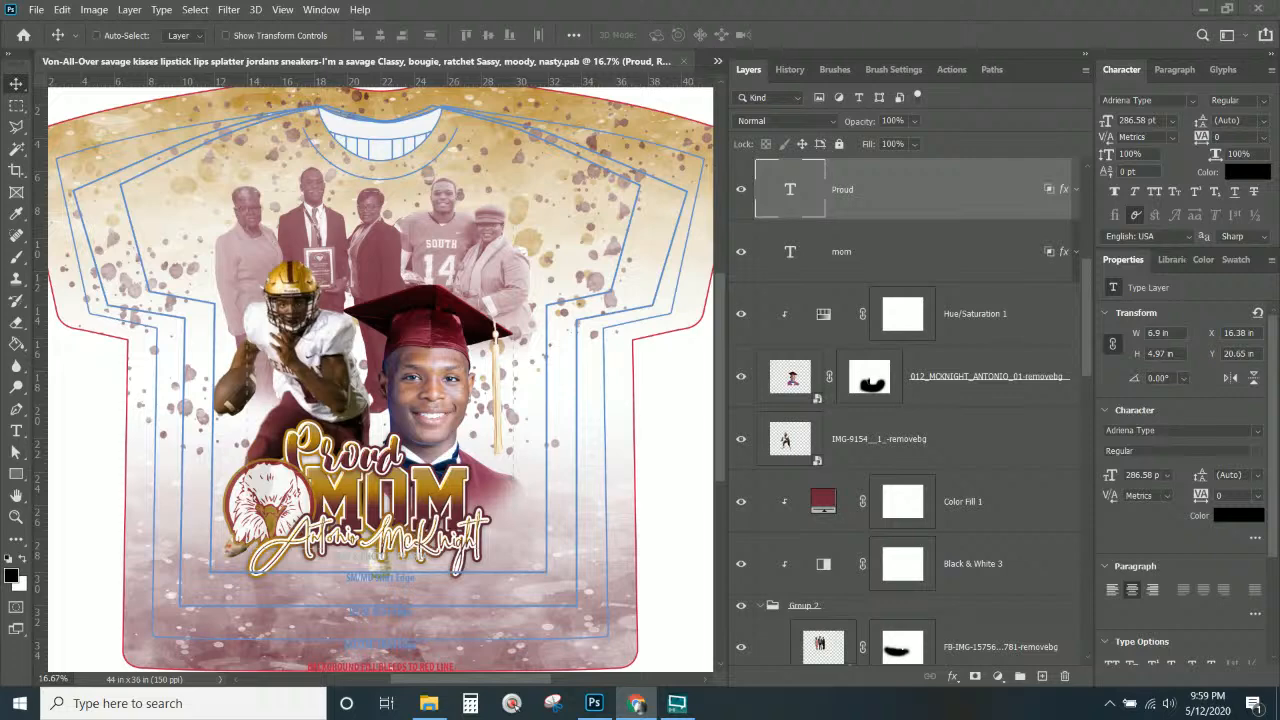
left_click(1049, 97)
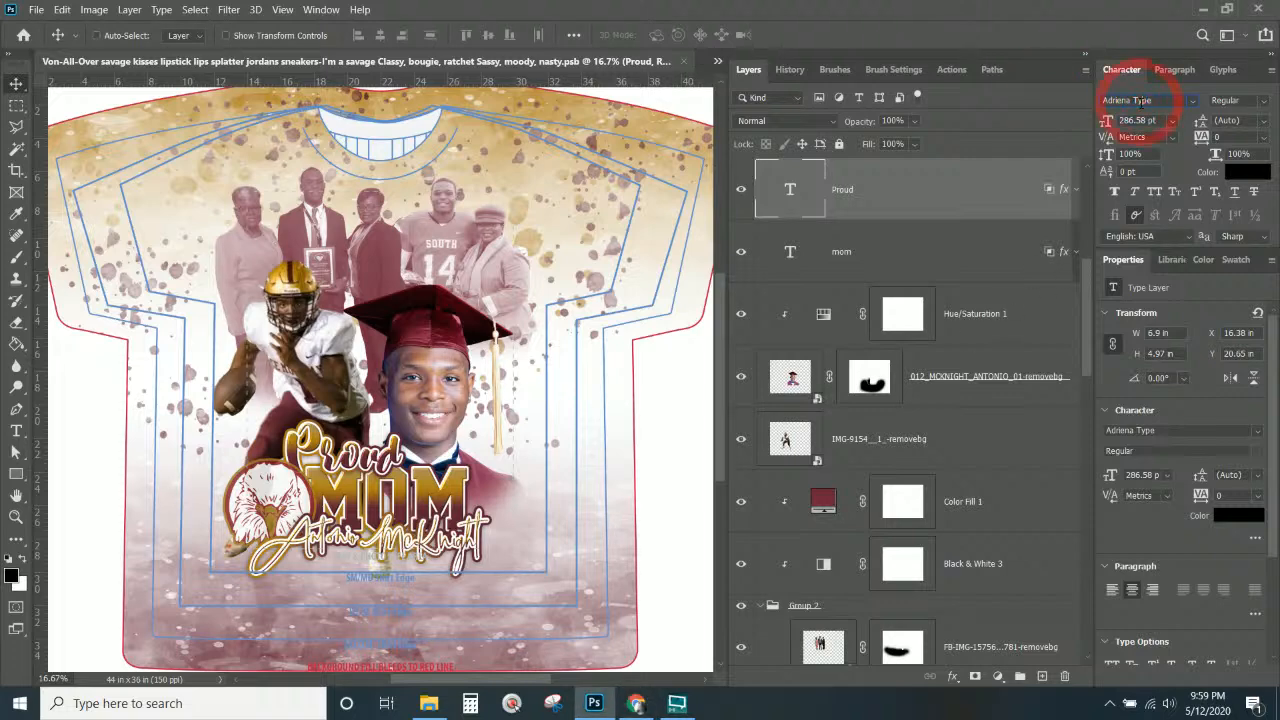
key("ctrl+a")
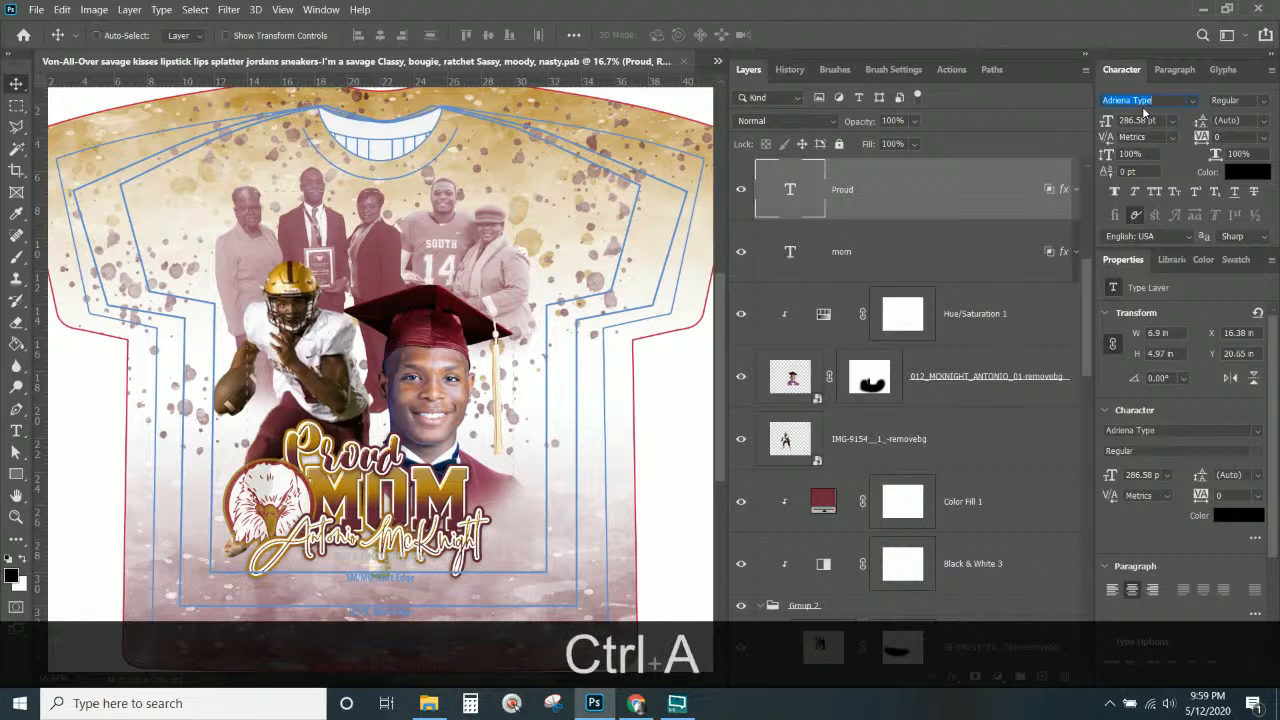
key("ctrl+c")
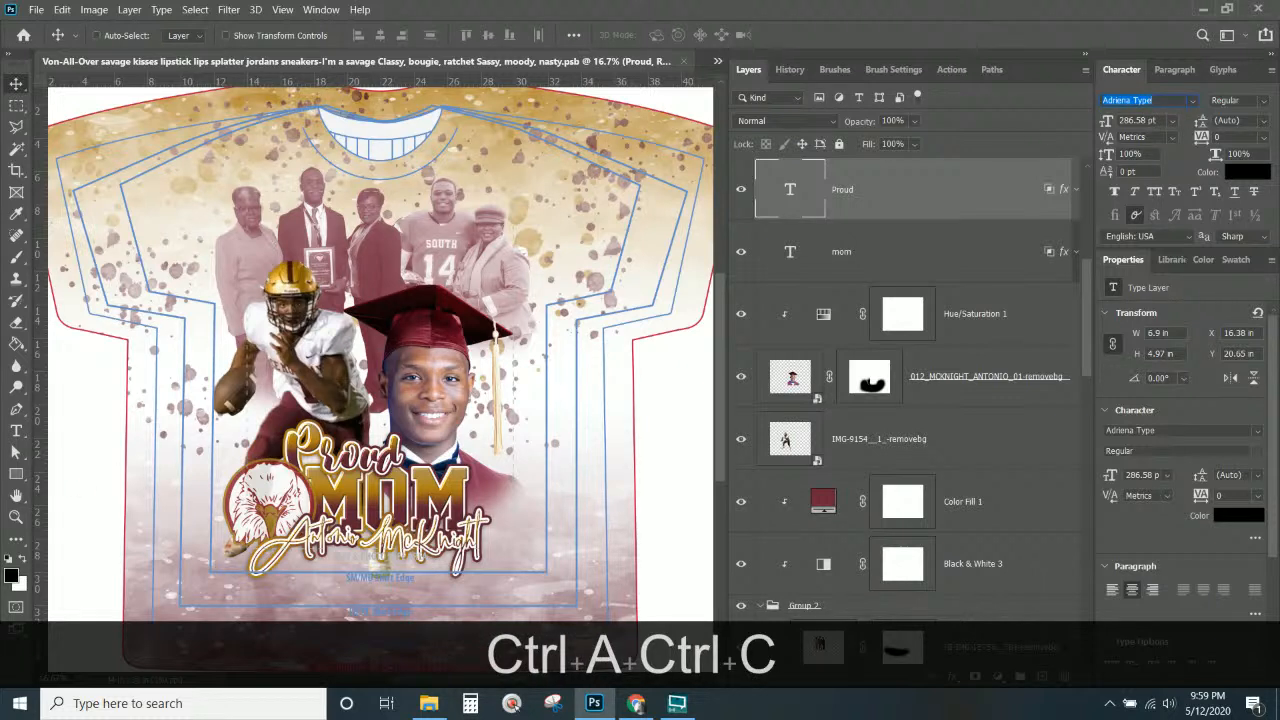
key("ctrl+v")
key("Return")
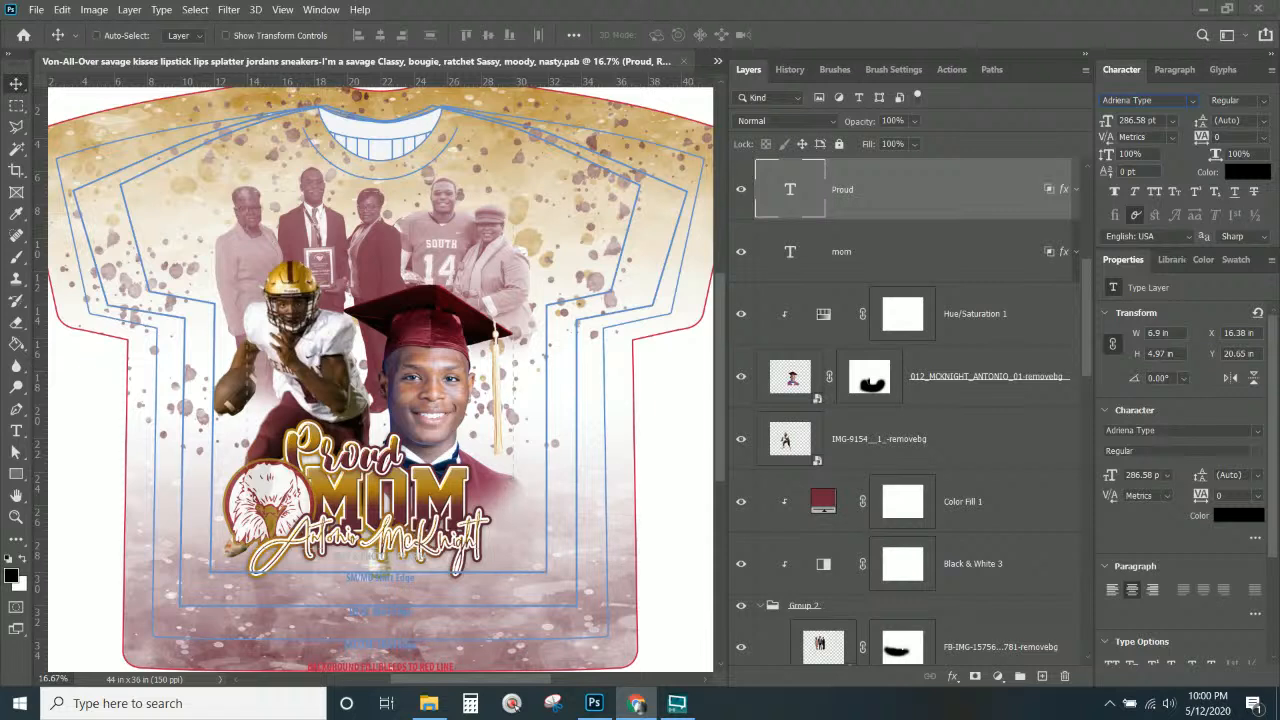
key("ctrl+KP_Subtract")
Hide the TurnOFF4Printing outline layer, then scroll down to the sunset colorway group.
scroll(960, 271, "up", 5)
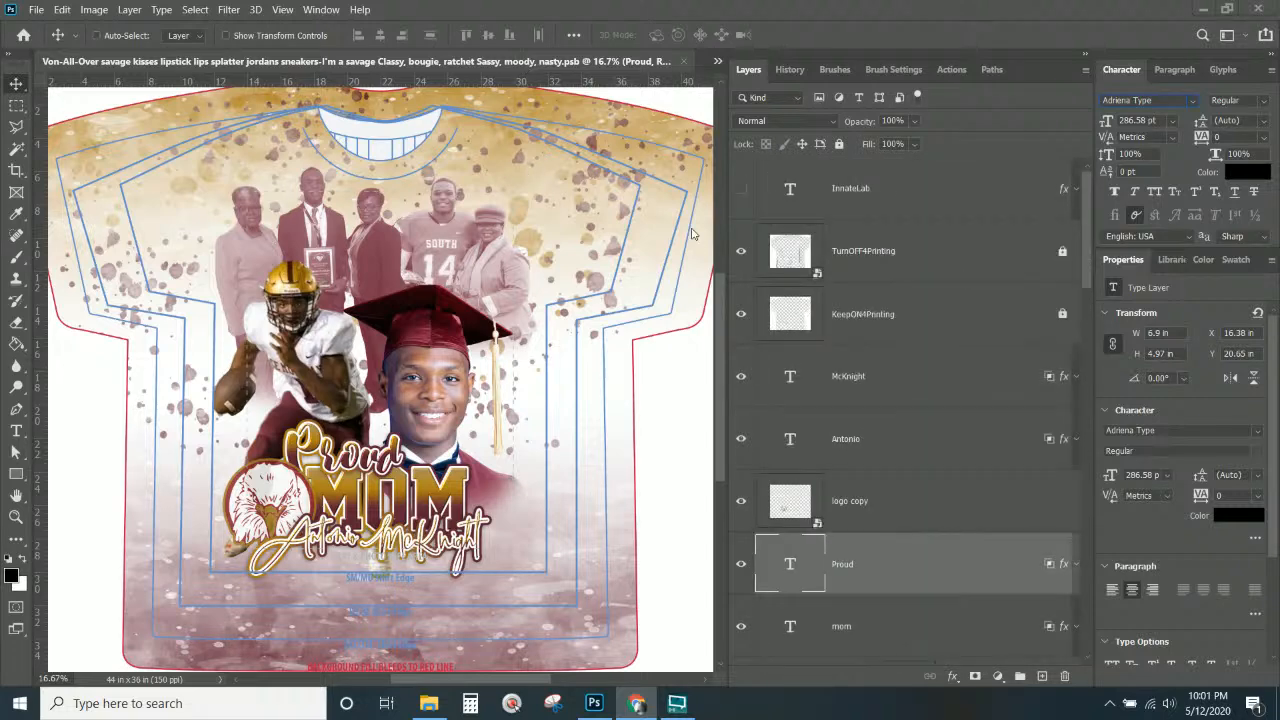
left_click(741, 255)
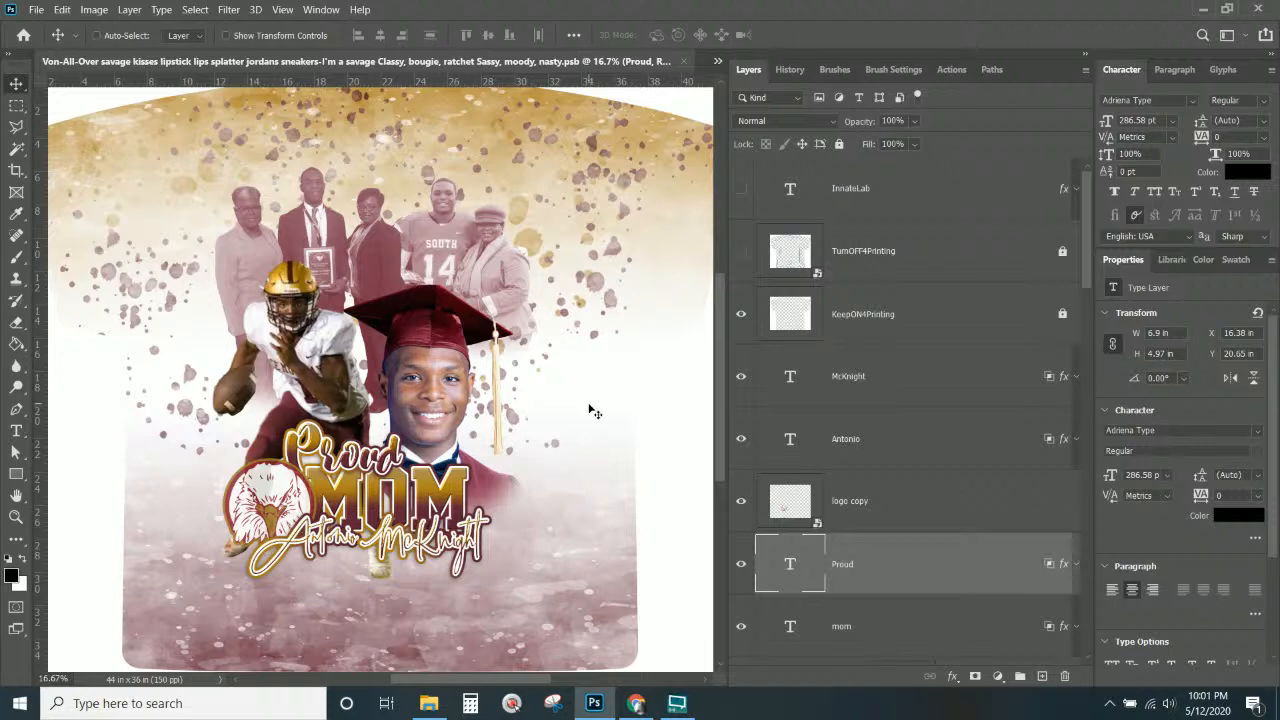
scroll(863, 268, "down", 2)
scroll(863, 268, "down", 9)
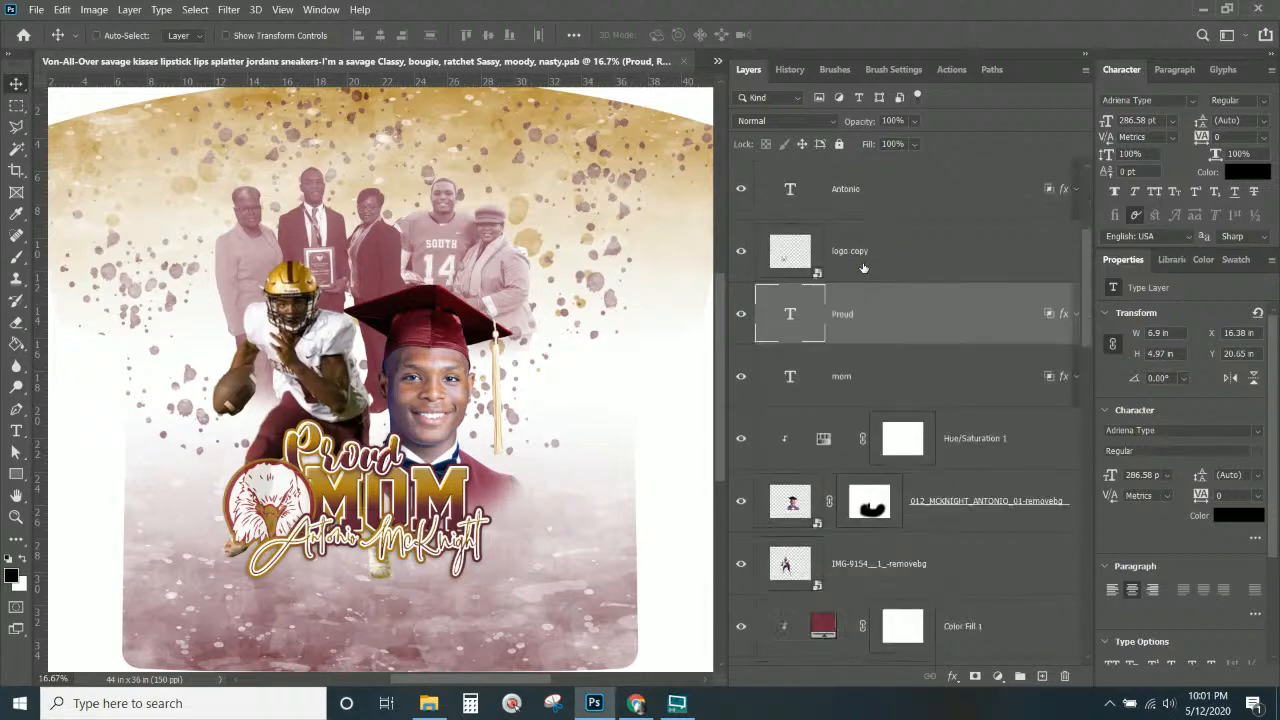
scroll(863, 268, "down", 2)
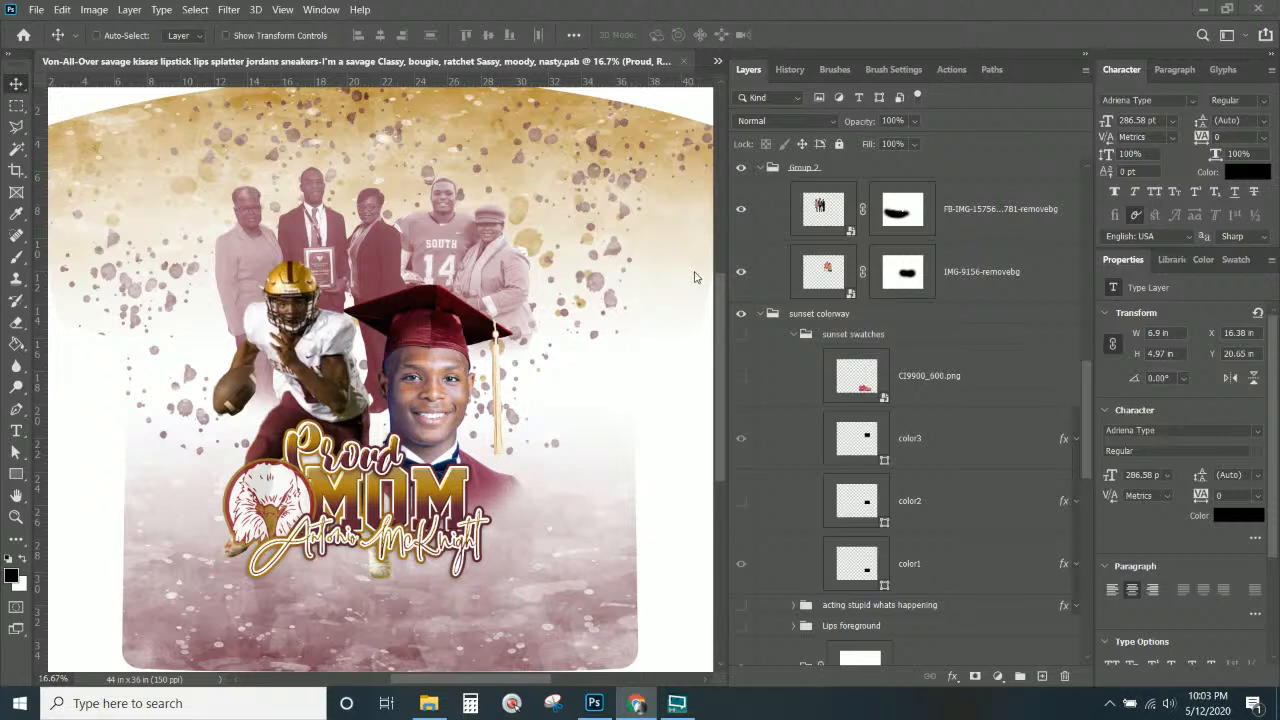
Make a small final adjustment to the Proud MOM layout, then bring the photo folder over the design.
left_click(725, 313)
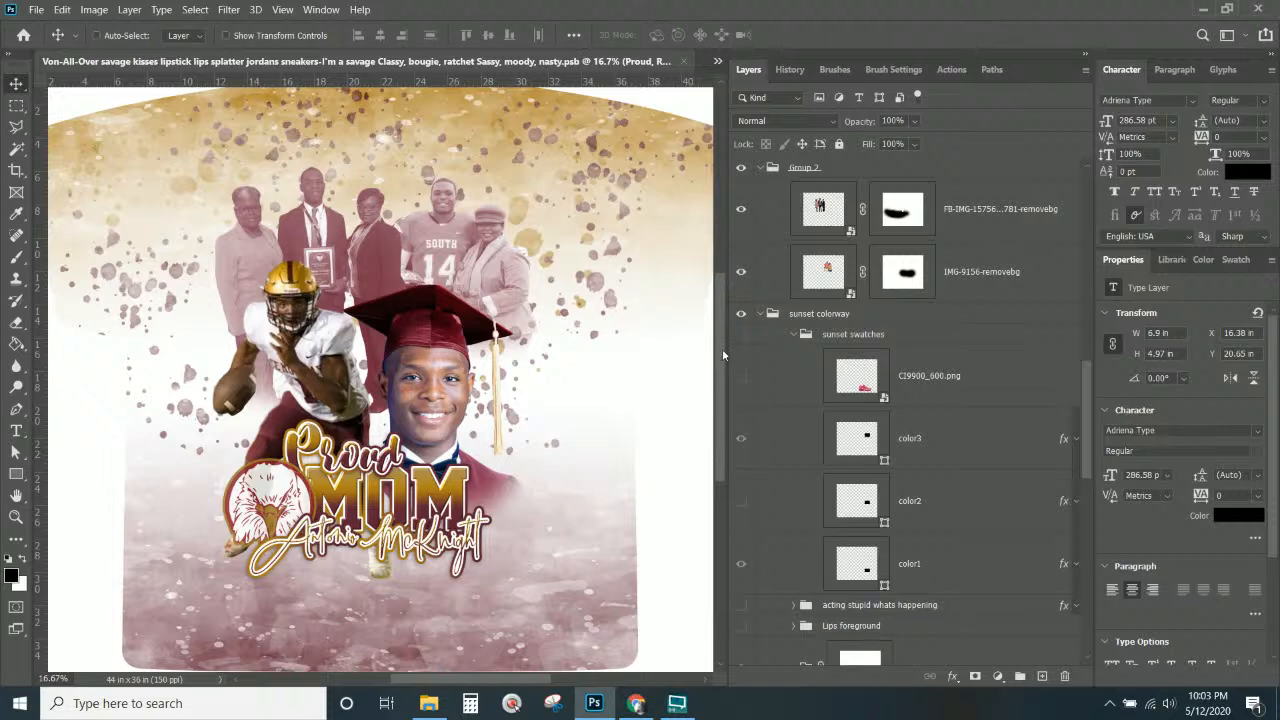
mouse_move(719, 356)
left_mouse_down()
mouse_move(725, 385)
mouse_move(728, 338)
mouse_move(729, 350)
left_mouse_up()
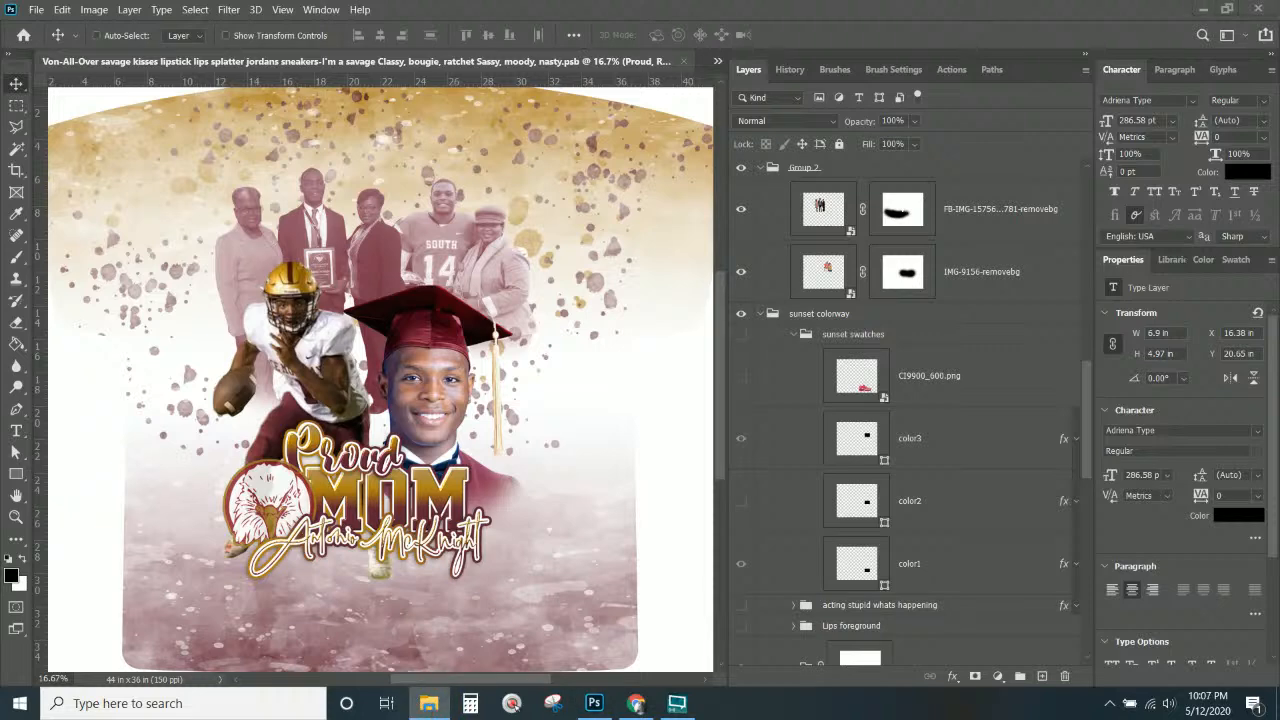
left_click_drag(2, 70, 663, 4)
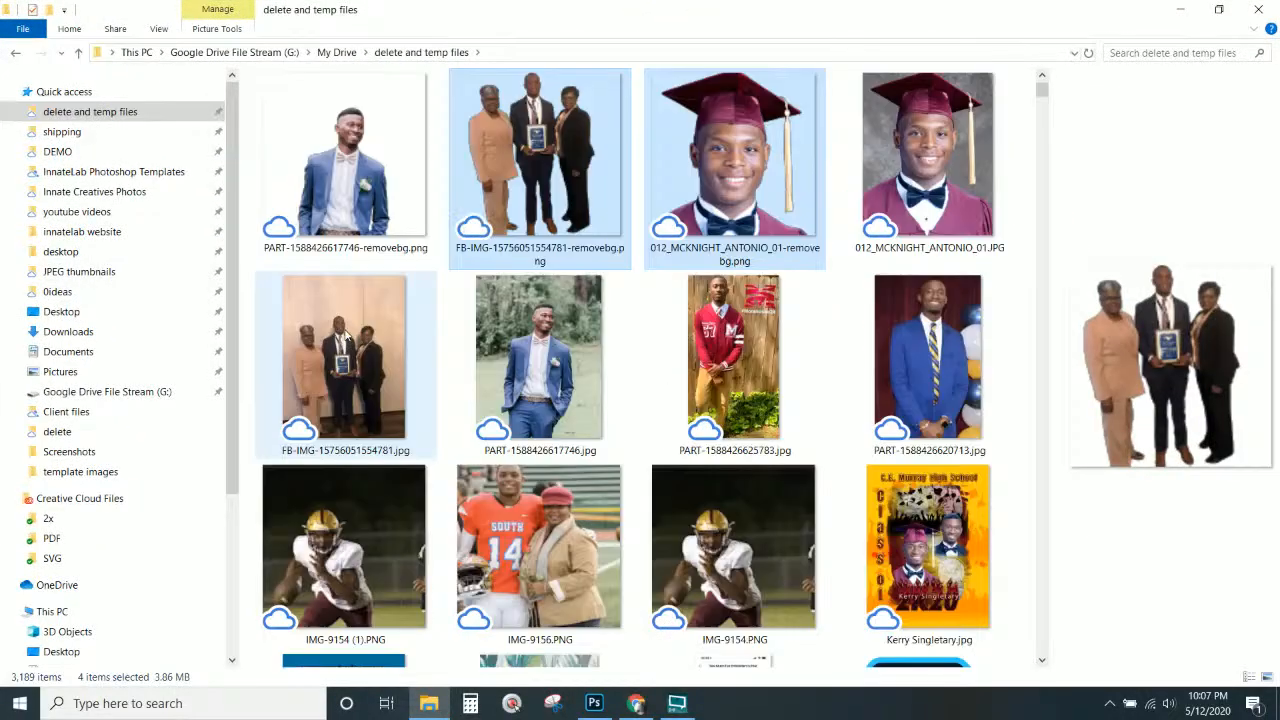
Preview the C.E. Murray and Hemingway High School posters in an enlarged preview pane, then minimize File Explorer.
left_click(916, 526)
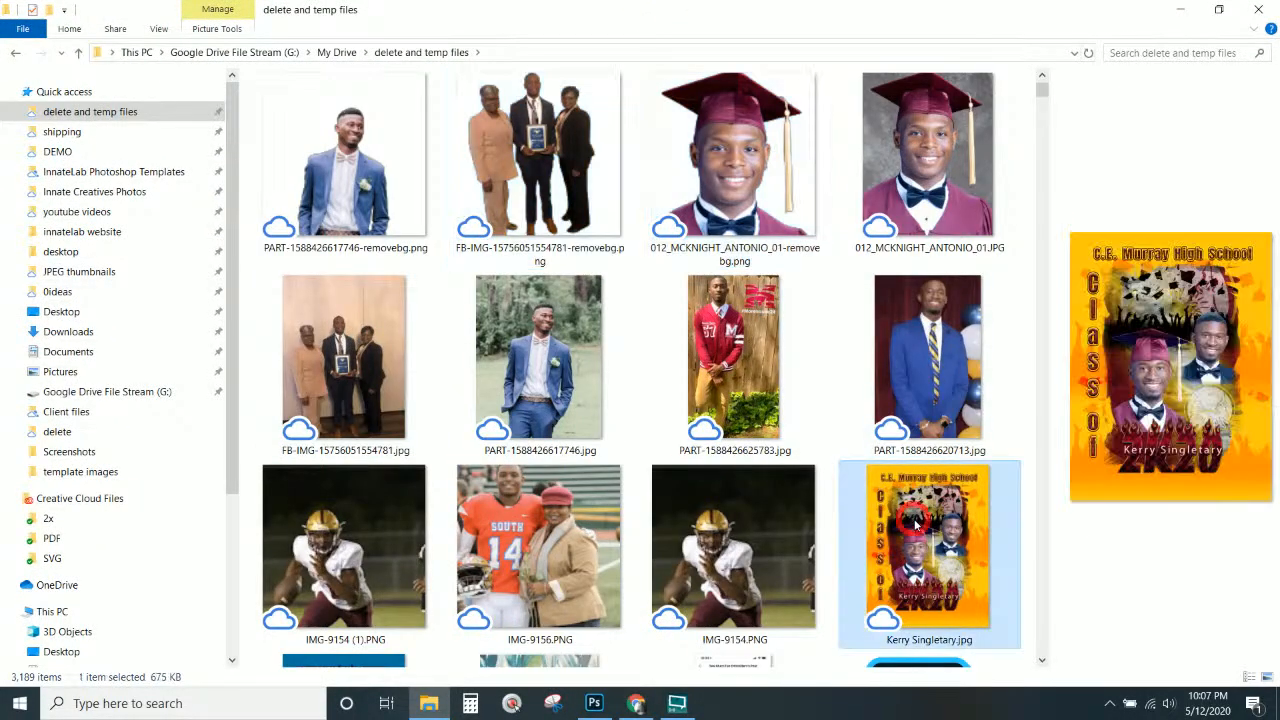
scroll(916, 526, "down", 3)
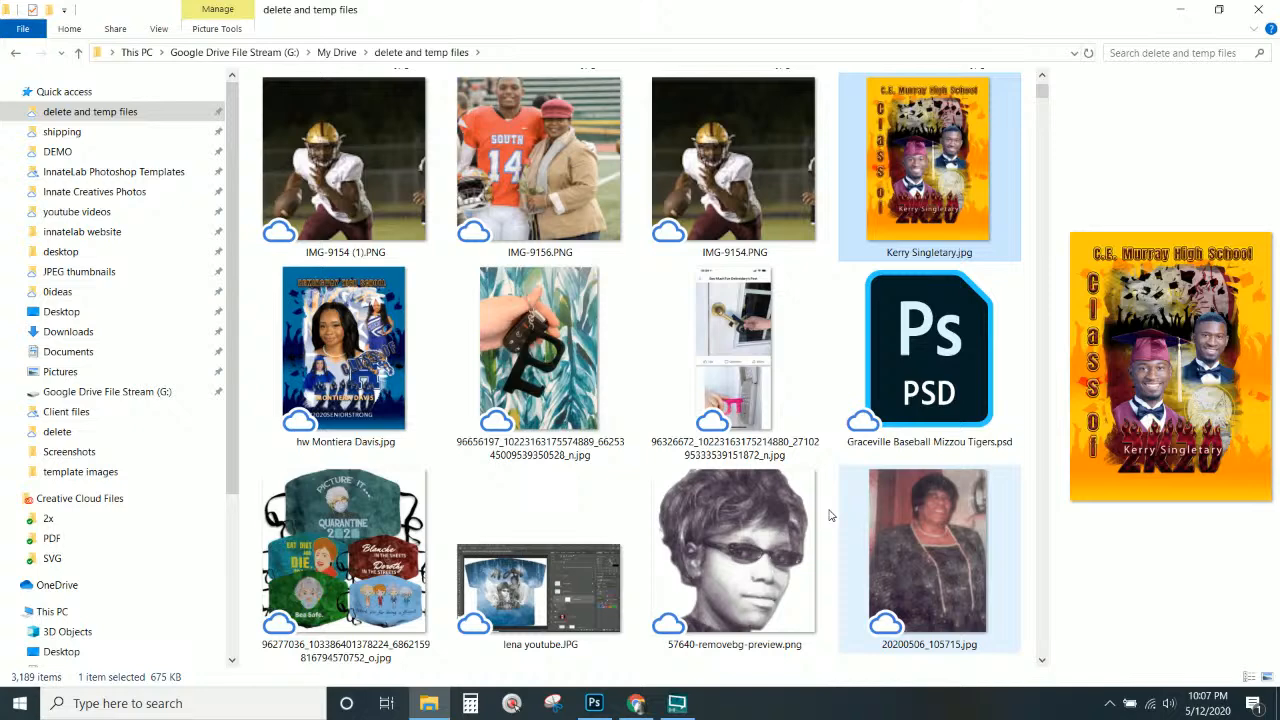
left_click(368, 350)
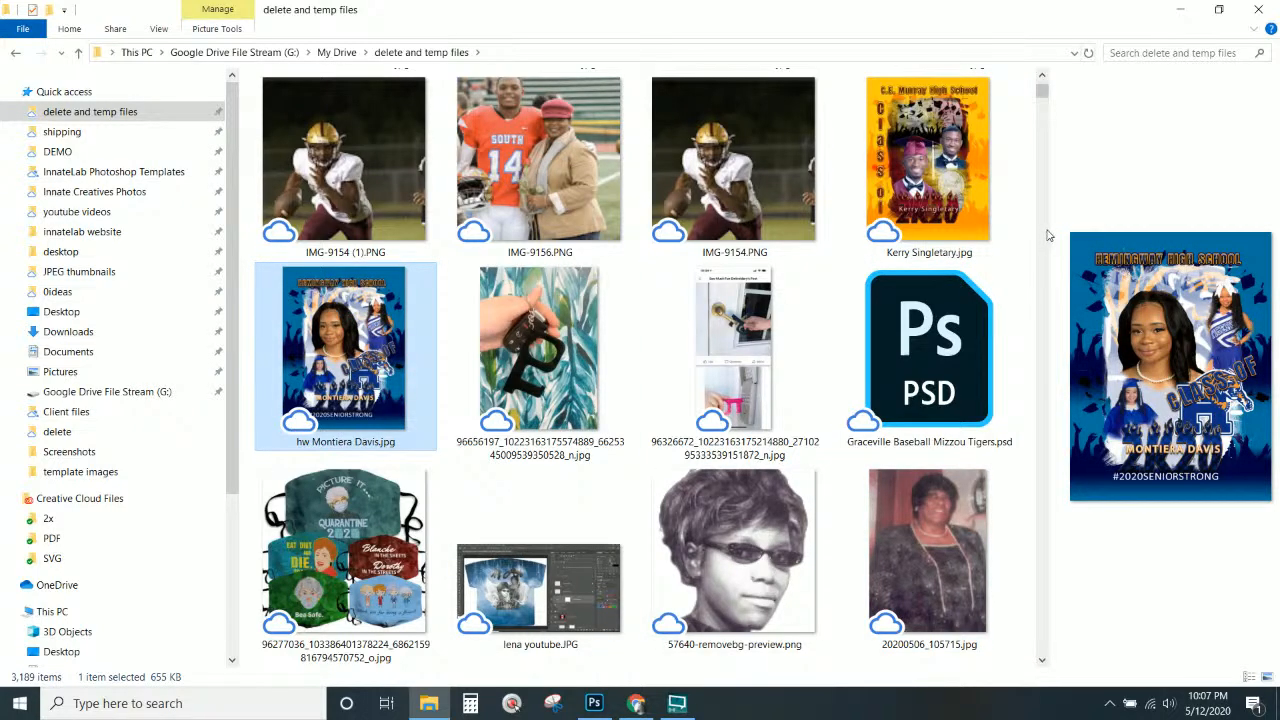
left_click_drag(1050, 232, 787, 245)
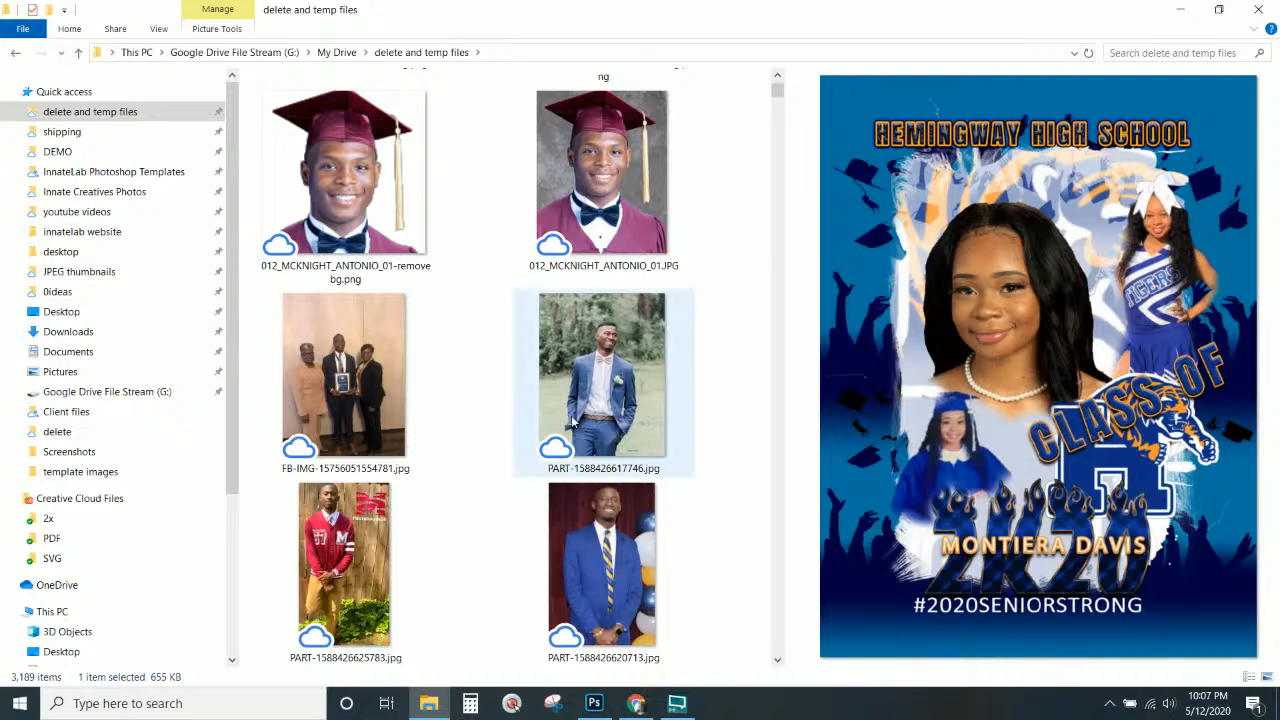
scroll(575, 425, "up", 3)
scroll(575, 425, "down", 3)
left_click(632, 352)
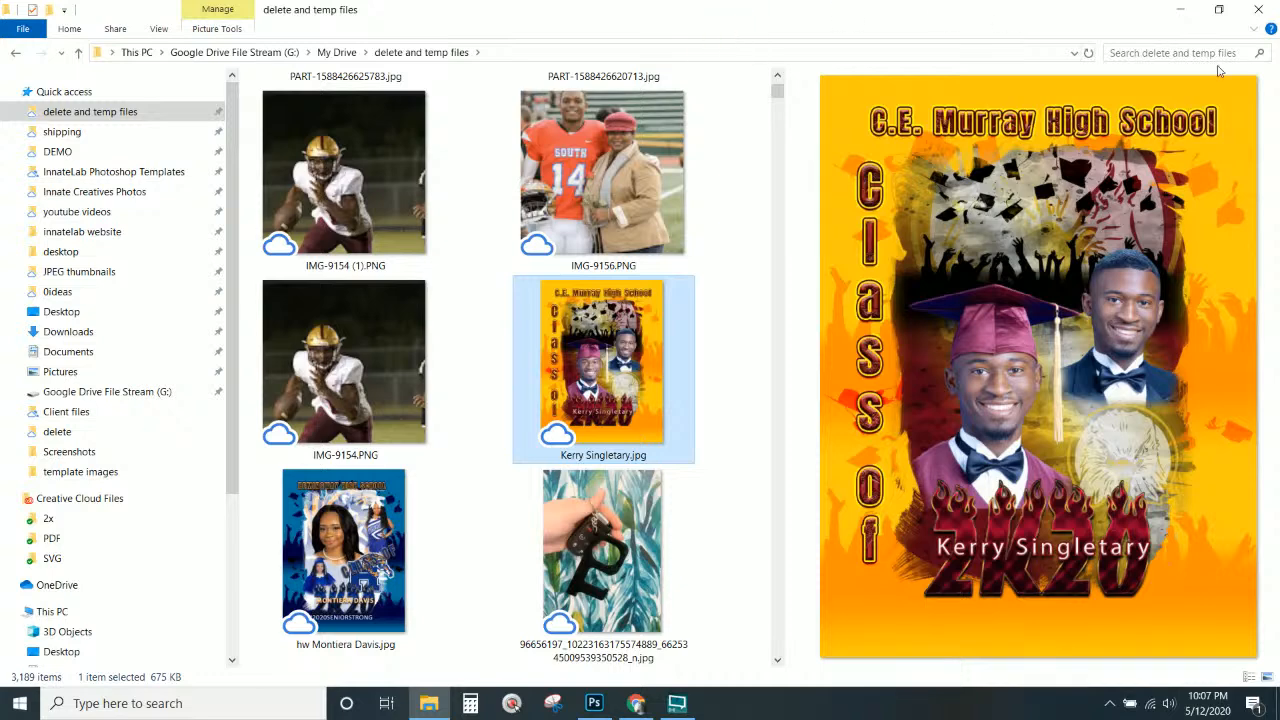
left_click(1181, 10)
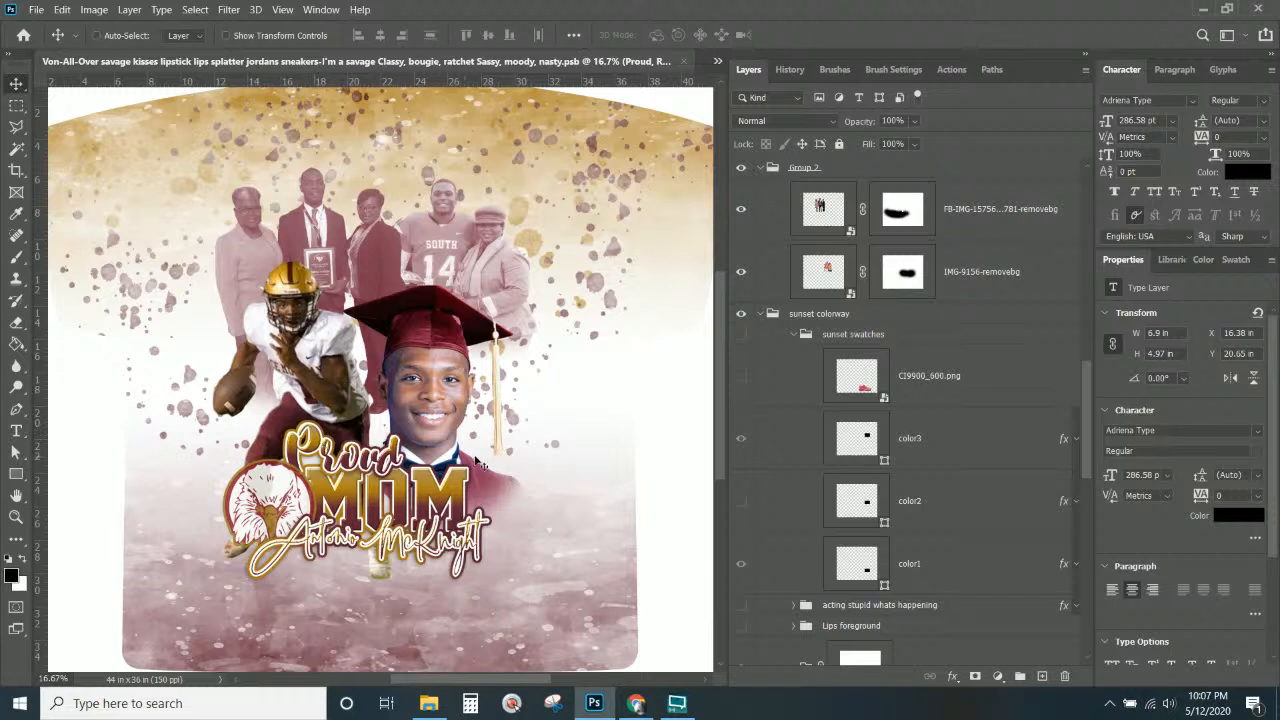
Scroll up in the Layers panel and save the Proud MOM design with Ctrl+S.
scroll(485, 463, "up", 1)
scroll(488, 463, "up", 1)
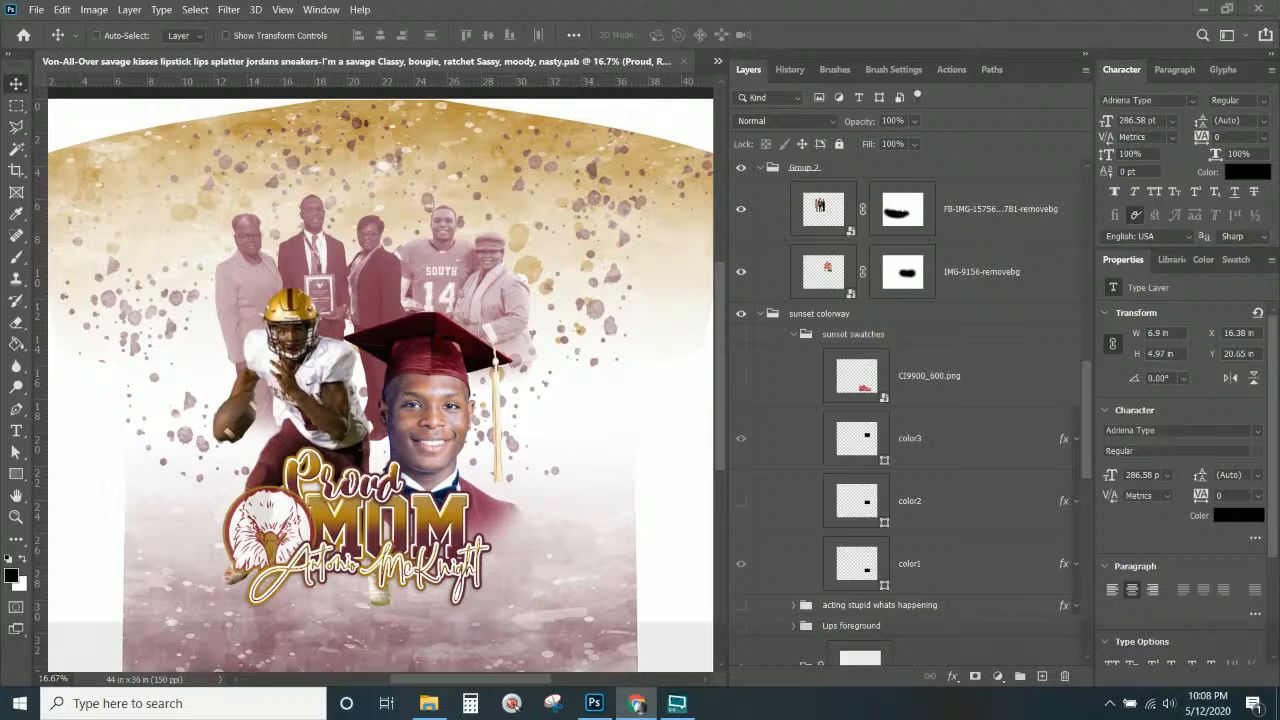
key("ctrl+s")
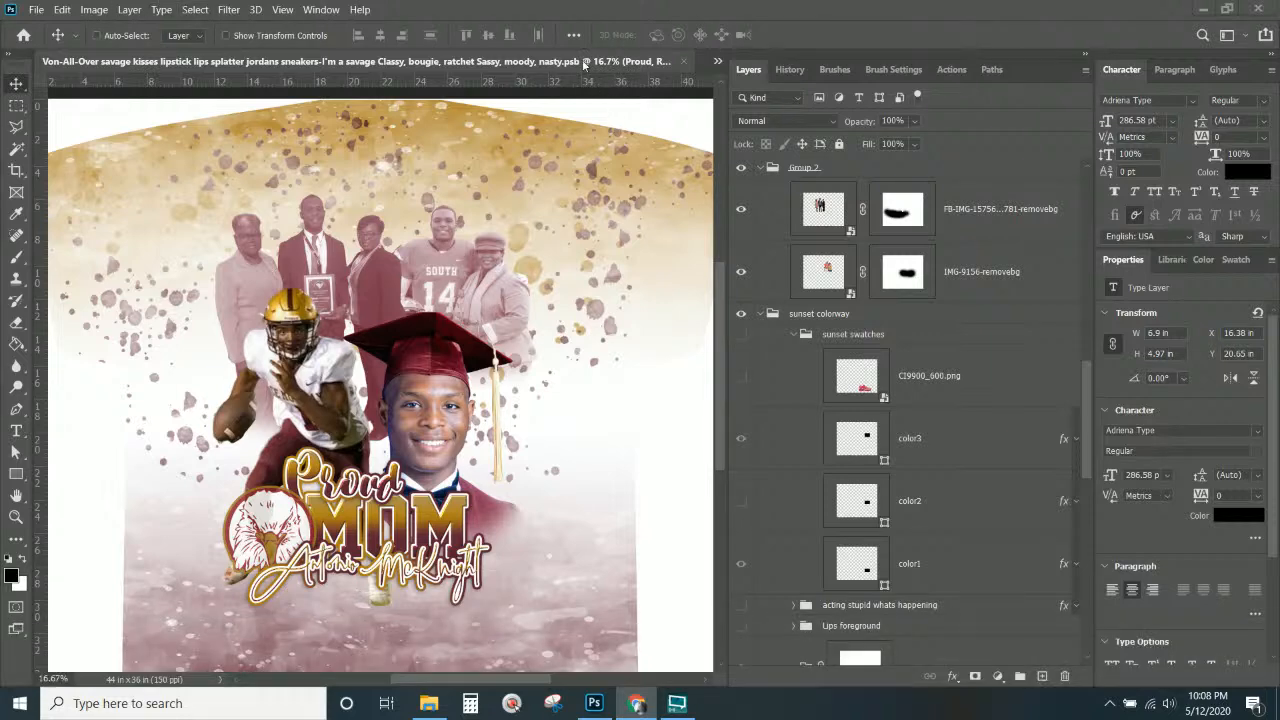
Save the Proud MOM shirt again and close its document, confirming with OK.
left_click(550, 9)
key("ctrl+s")
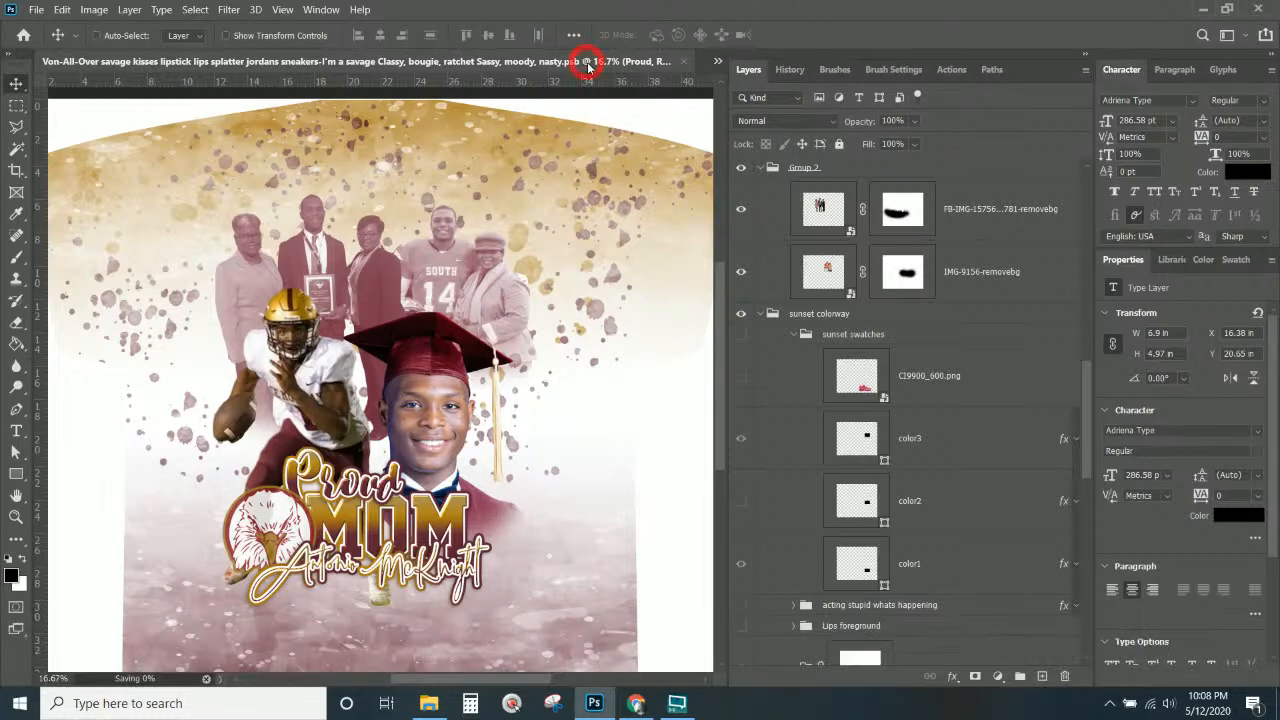
left_click(689, 62)
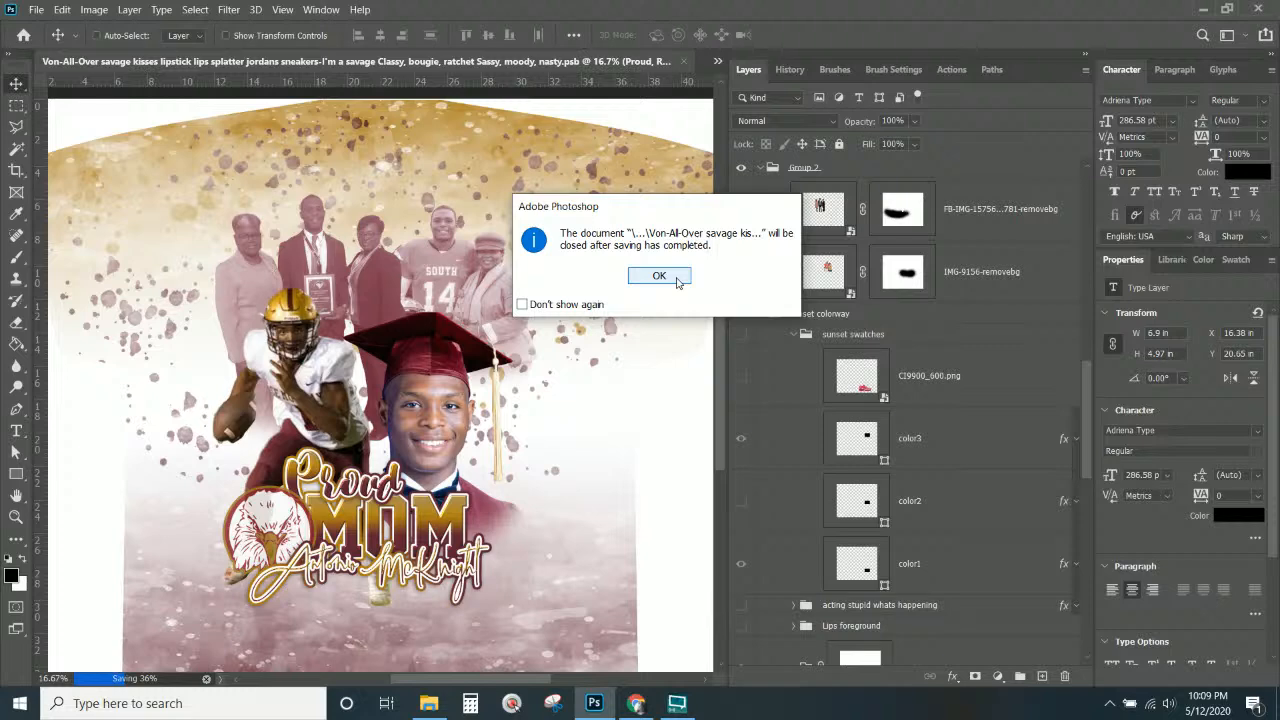
left_click(677, 279)
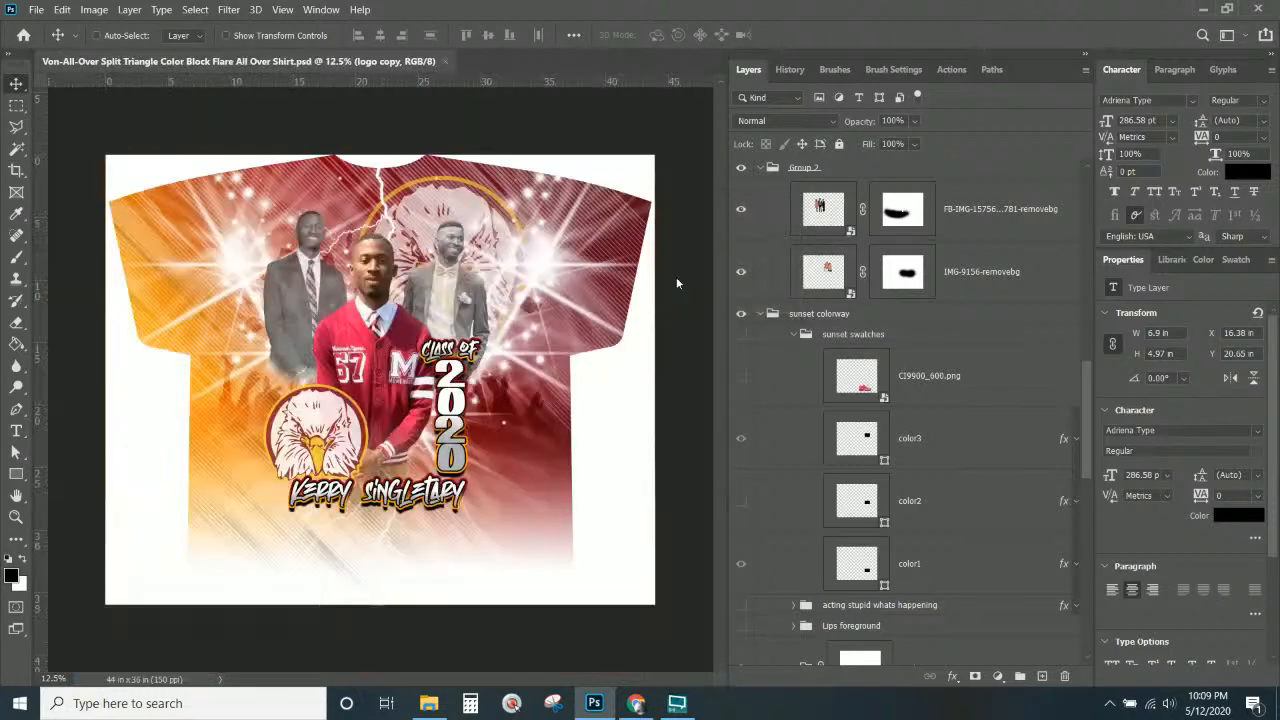
Fit the split-colour Class of 2020 shirt into the window with Ctrl+0.
left_click(368, 66)
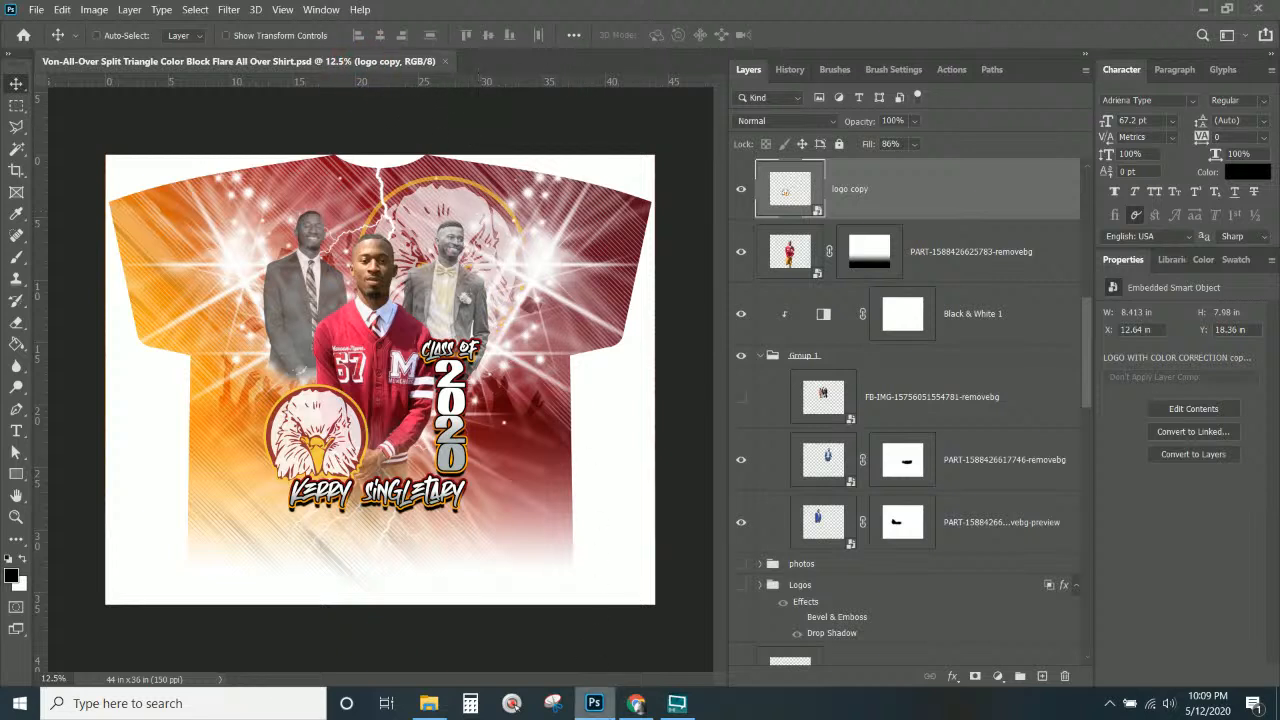
mouse_move(636, 703)
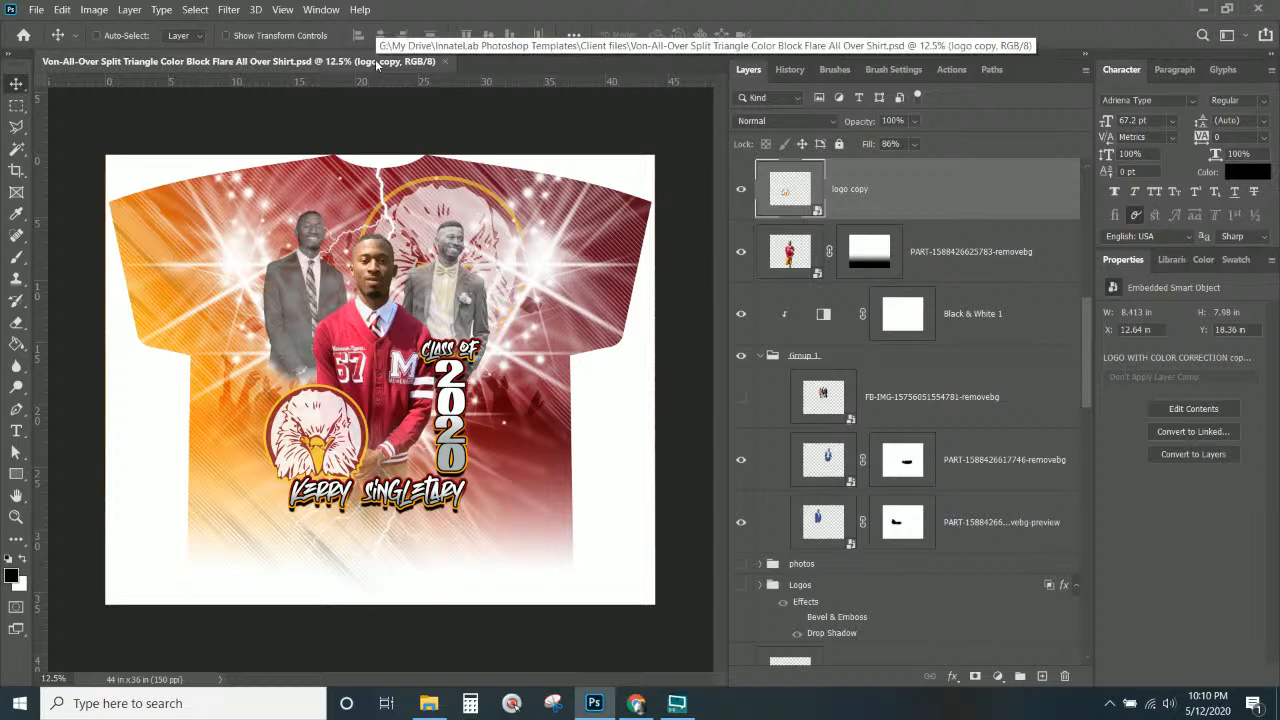
key("ctrl+KP_0")
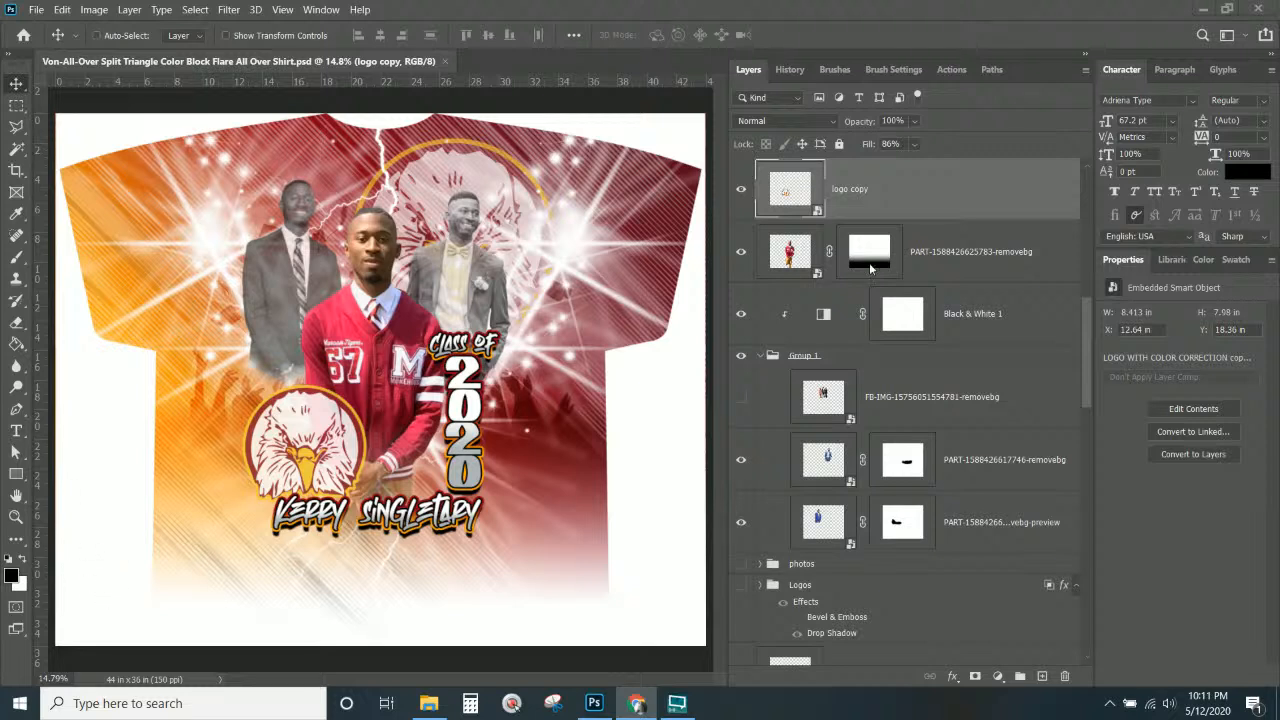
left_click(873, 193)
Duplicate the graduate's name layer by Alt-dragging a copy just above the original.
left_click(850, 185)
scroll(923, 284, "up", 5)
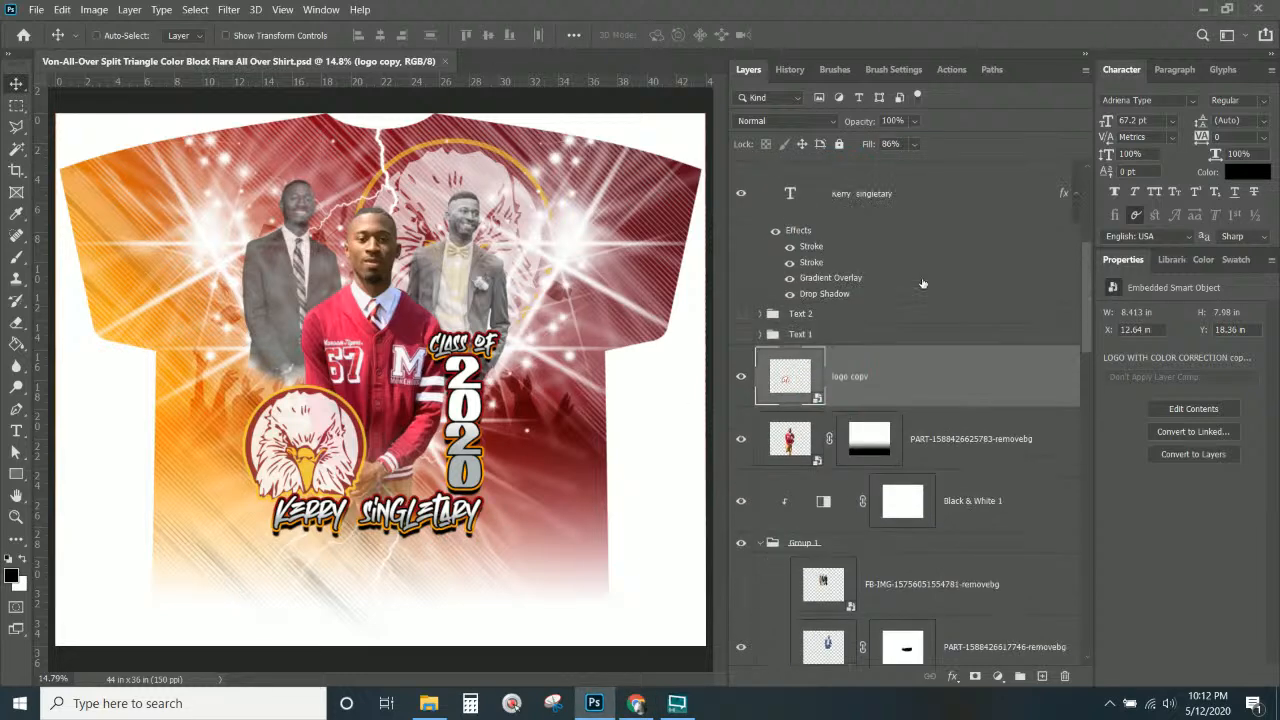
scroll(922, 270, "up", 2)
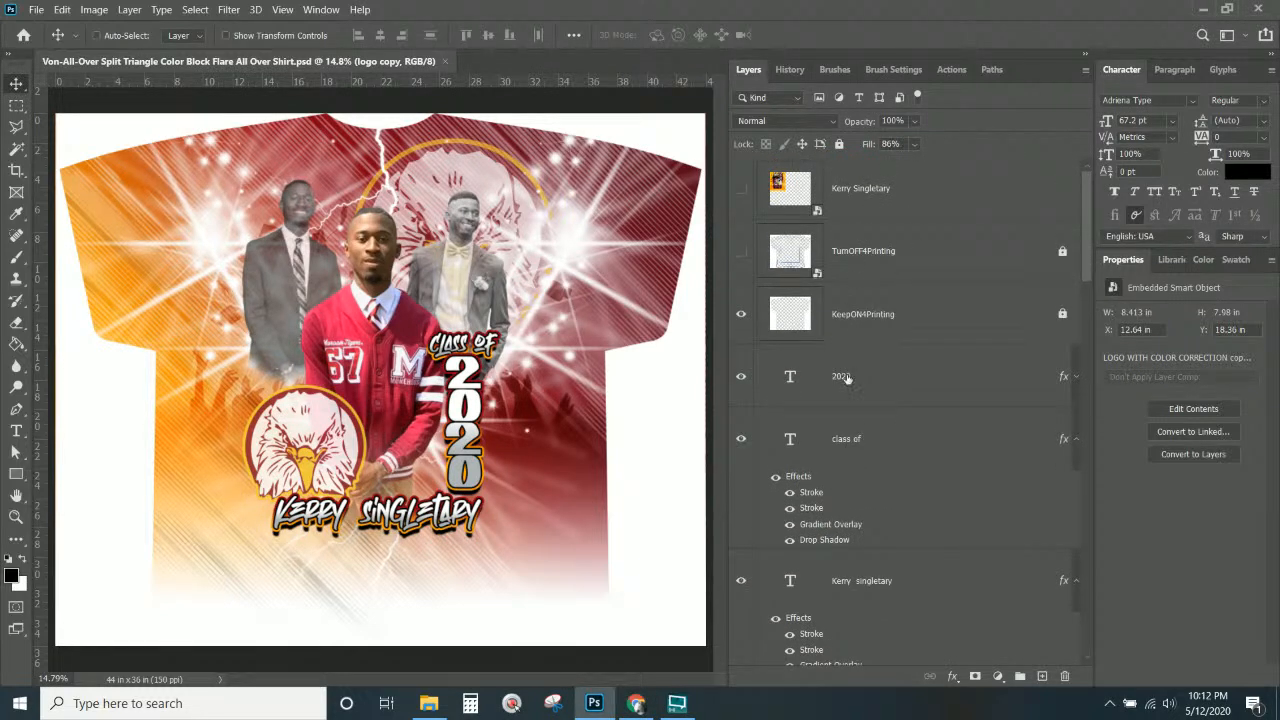
left_click(848, 385)
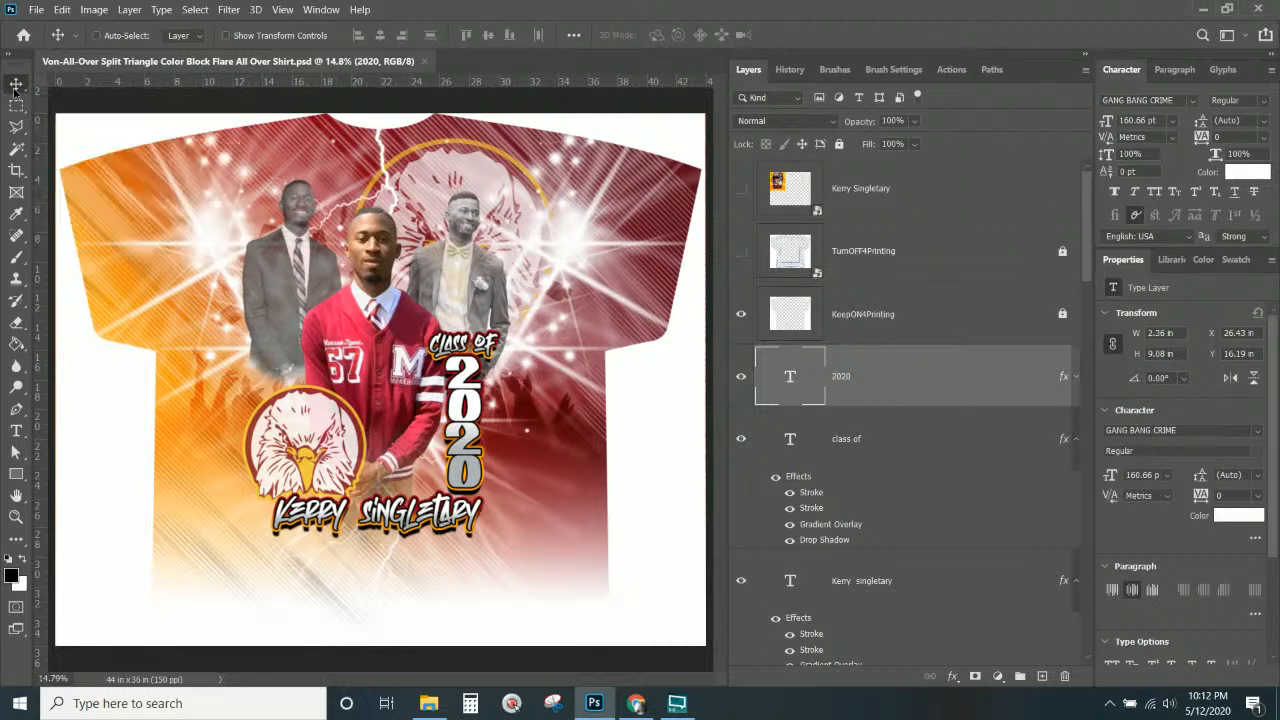
right_click(443, 510)
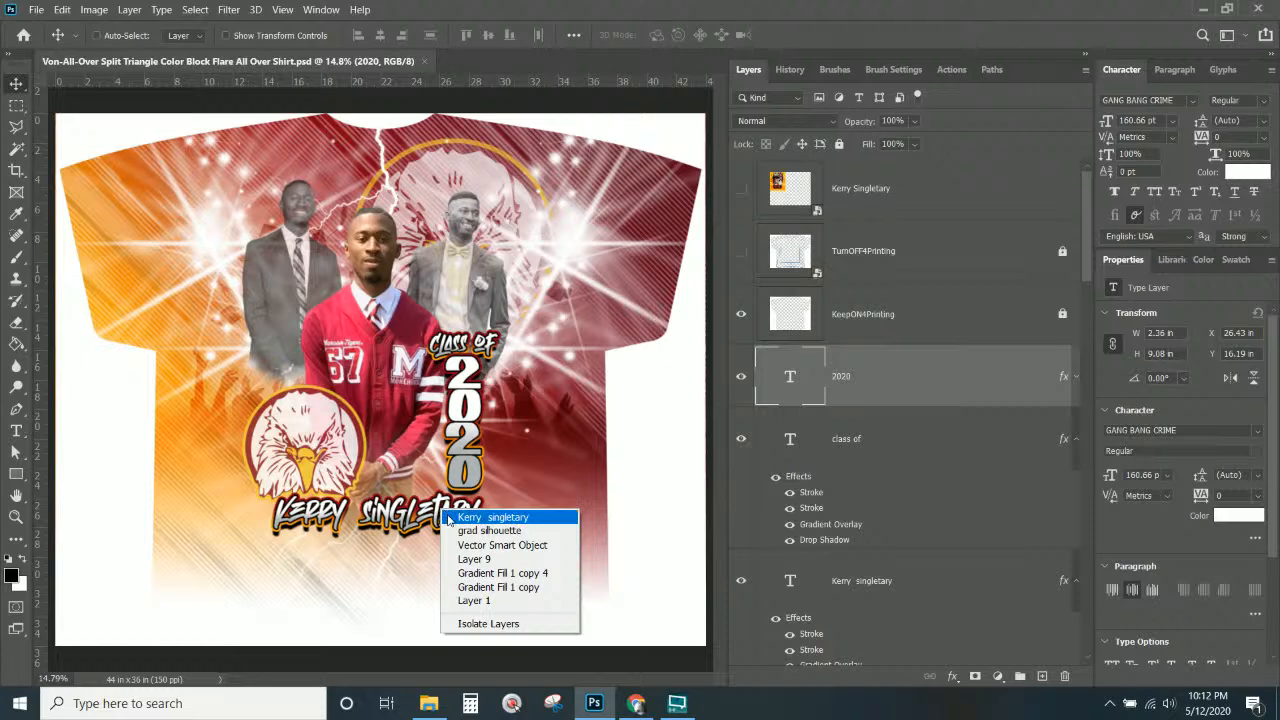
left_click(450, 518)
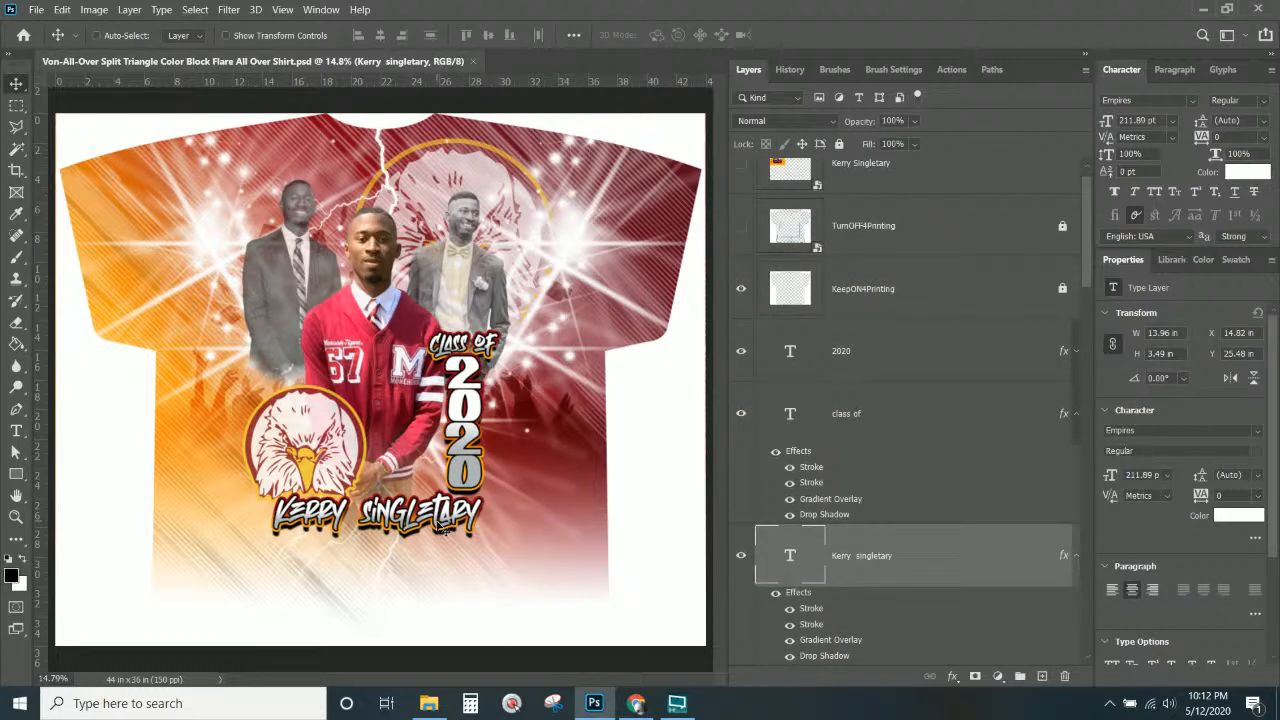
left_click_drag(446, 527, 441, 489)
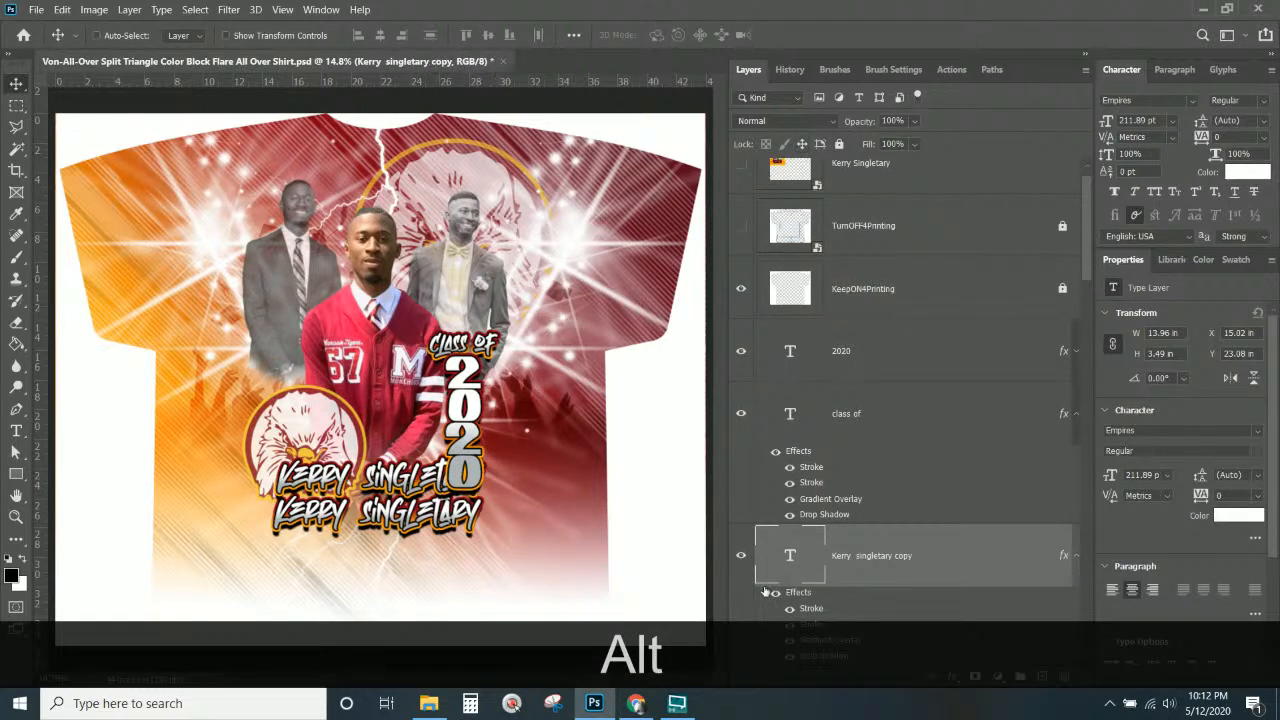
Change the copy to 'Valedictorian' in Pink Script, position it, and stack it above the 2020 layer.
double_click(791, 555)
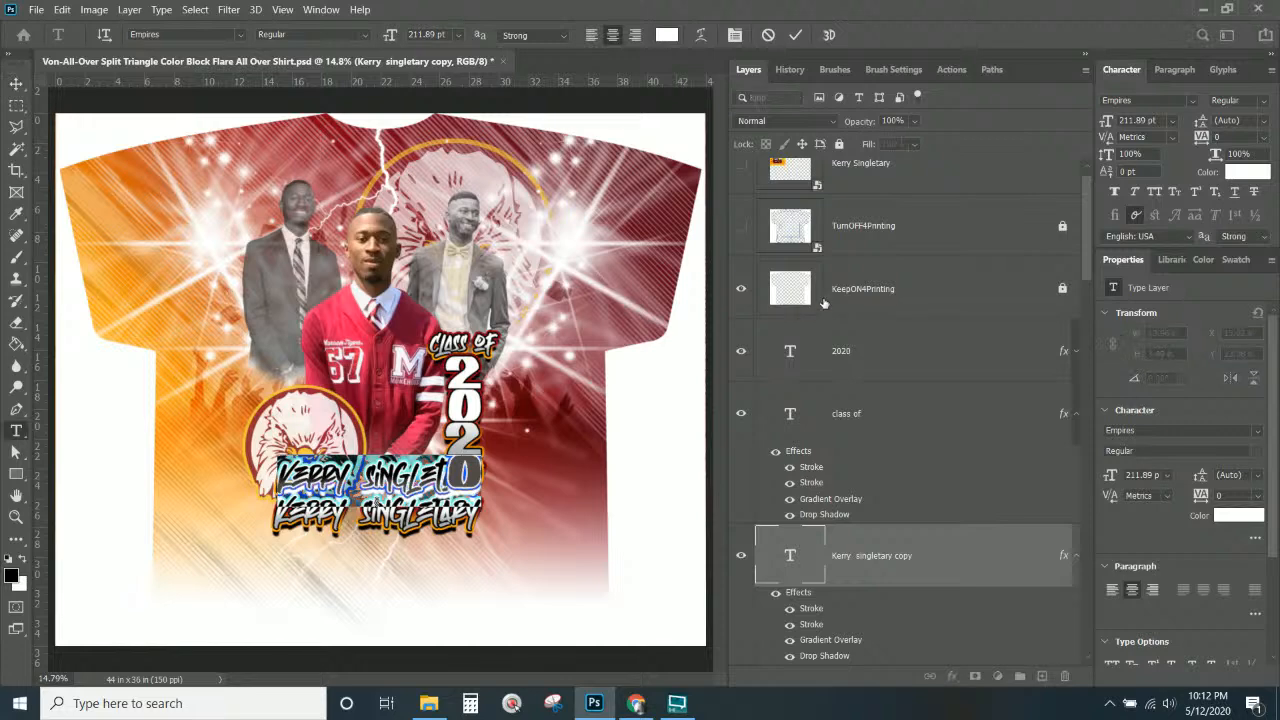
type("Valedictorian")
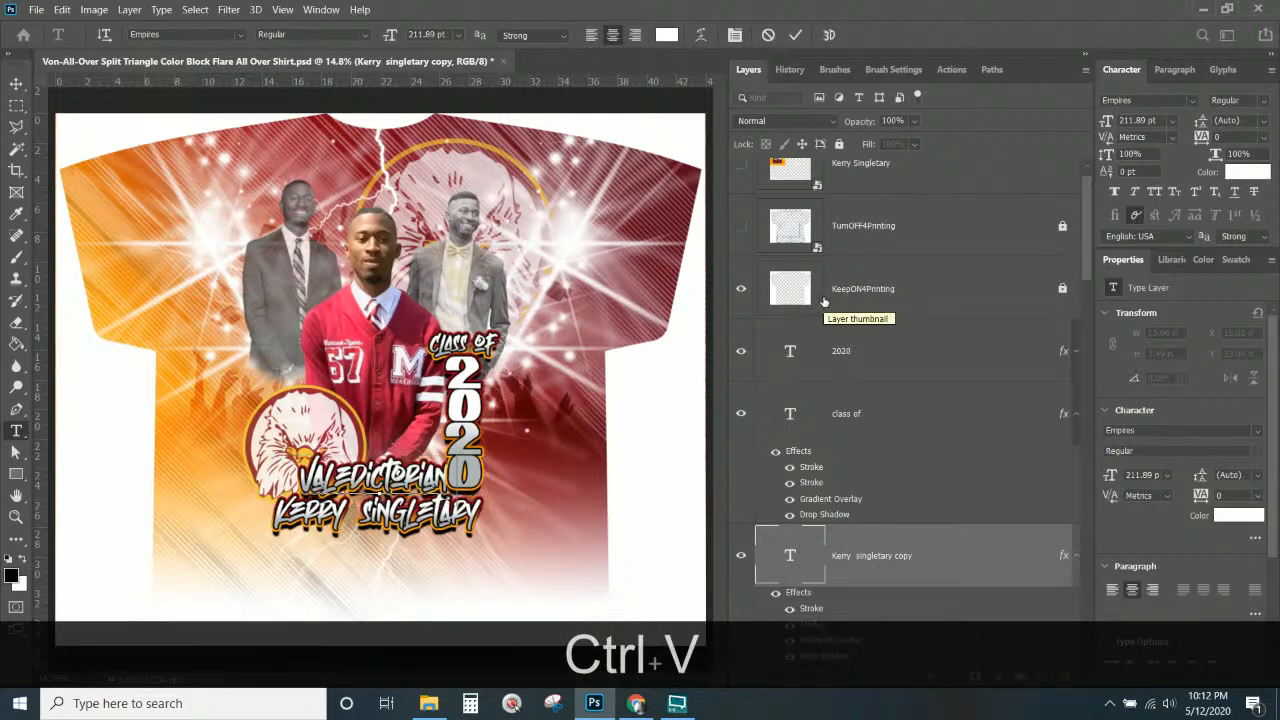
left_click(16, 83)
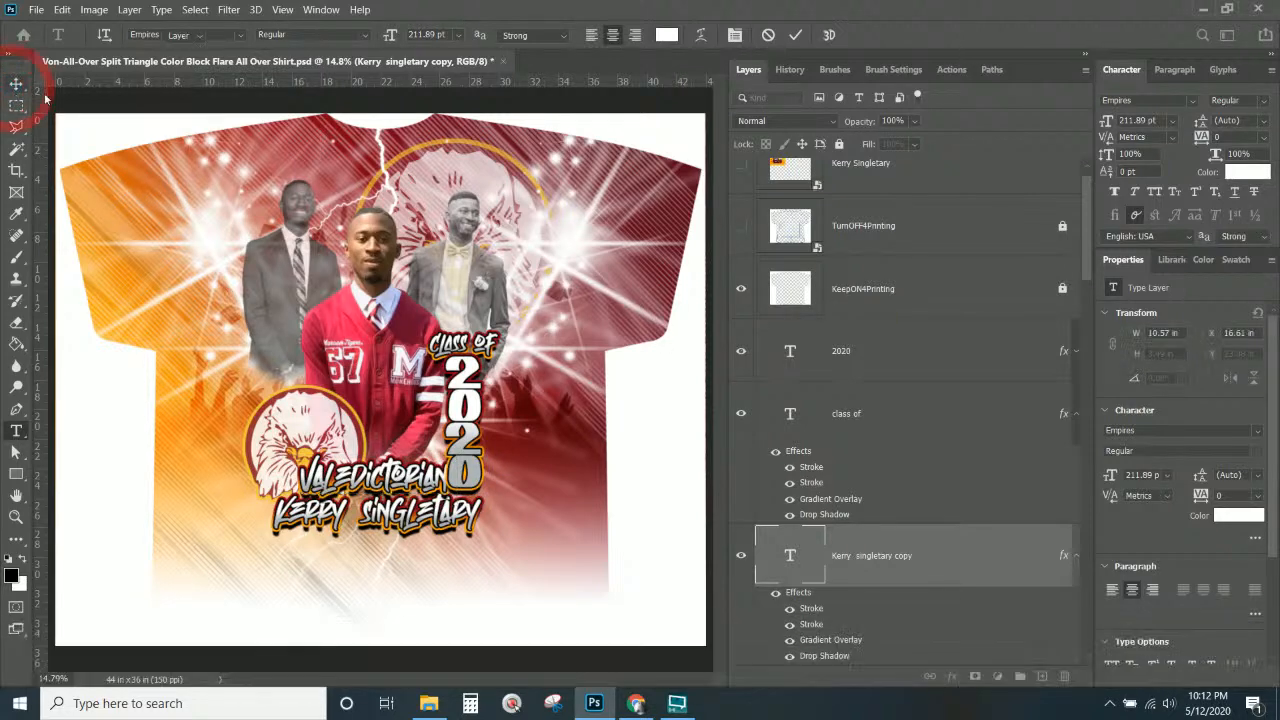
left_click(1192, 100)
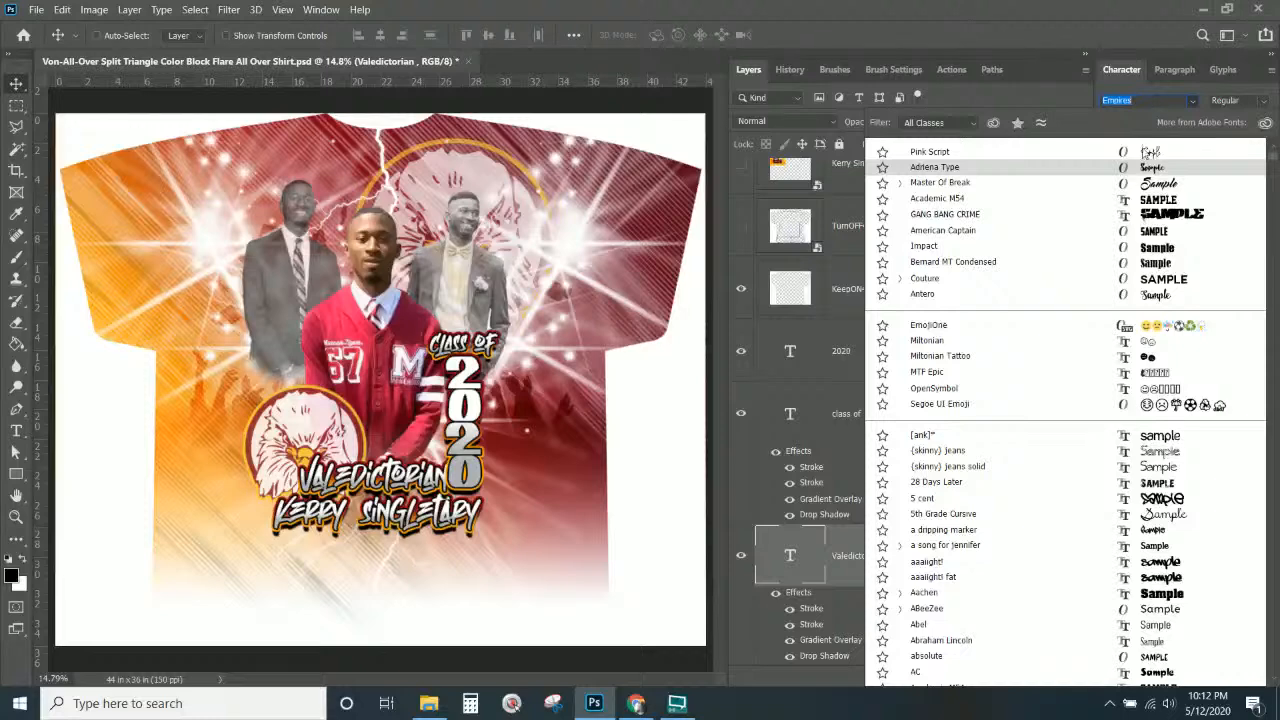
left_click(1145, 152)
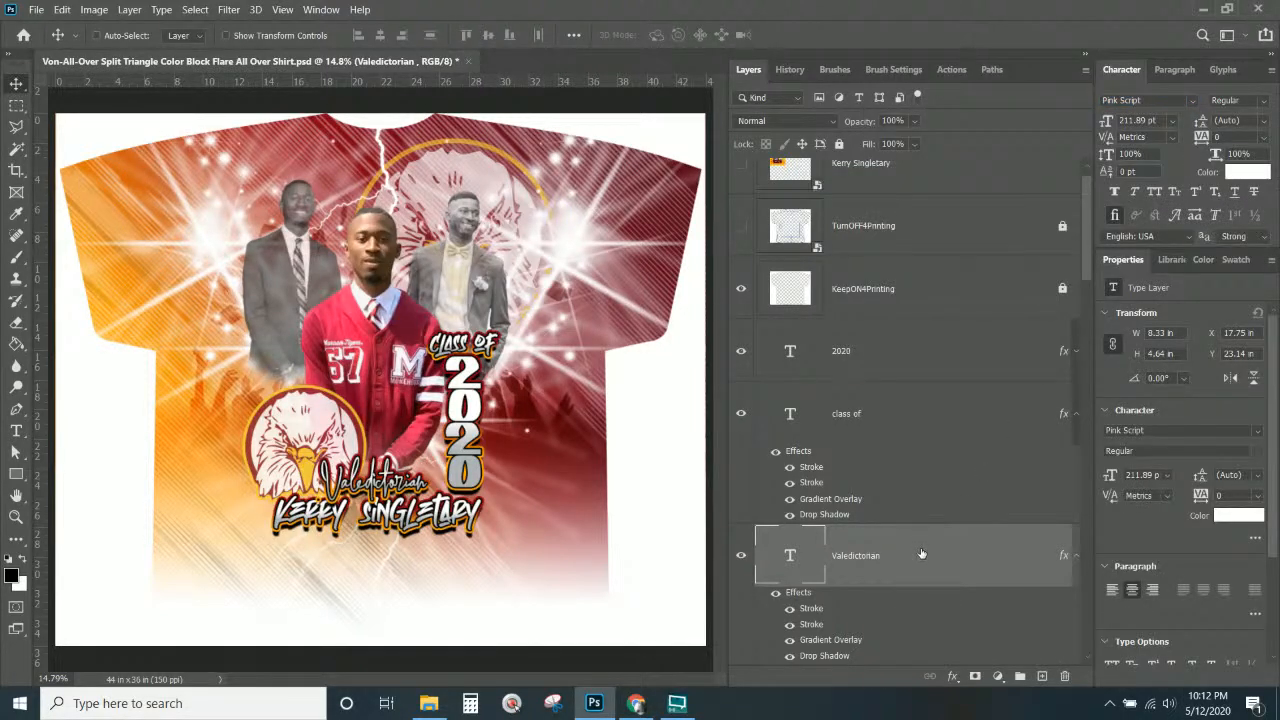
left_click_drag(408, 446, 430, 447)
left_click_drag(880, 551, 875, 336)
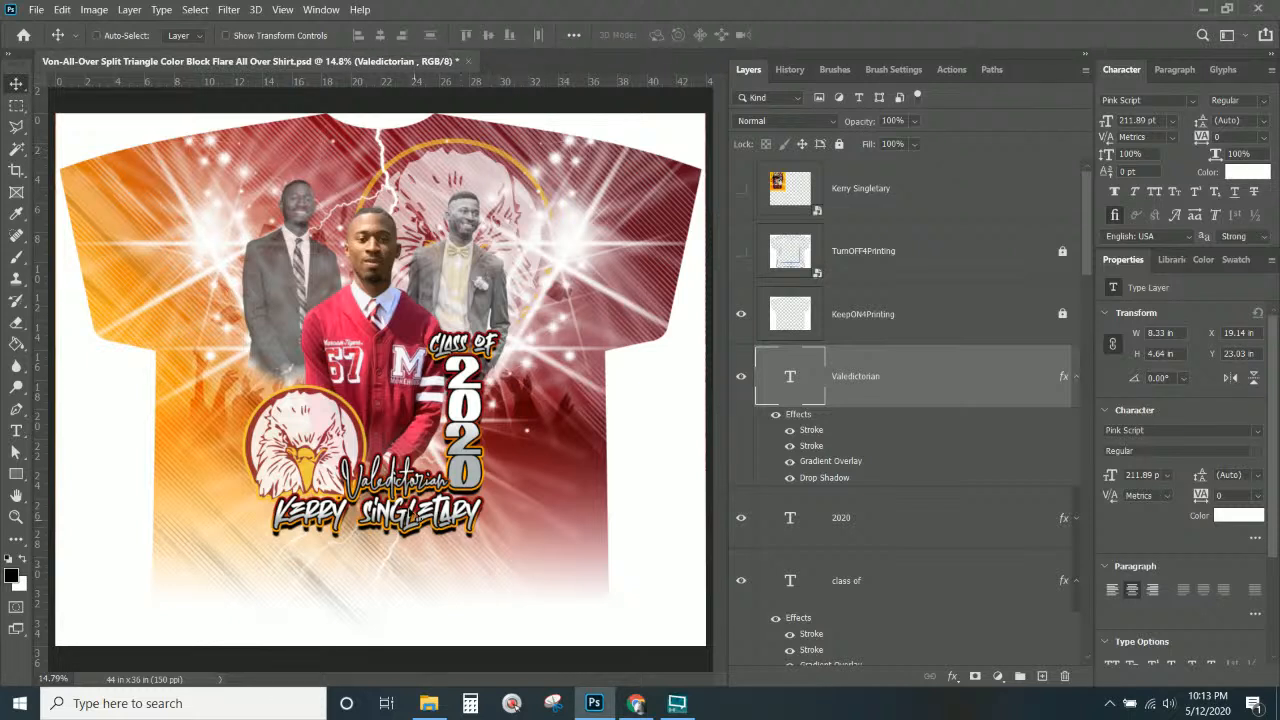
Reopen the most recent shirt design containing the Proud MOM text.
left_click(36, 9)
left_click(98, 102)
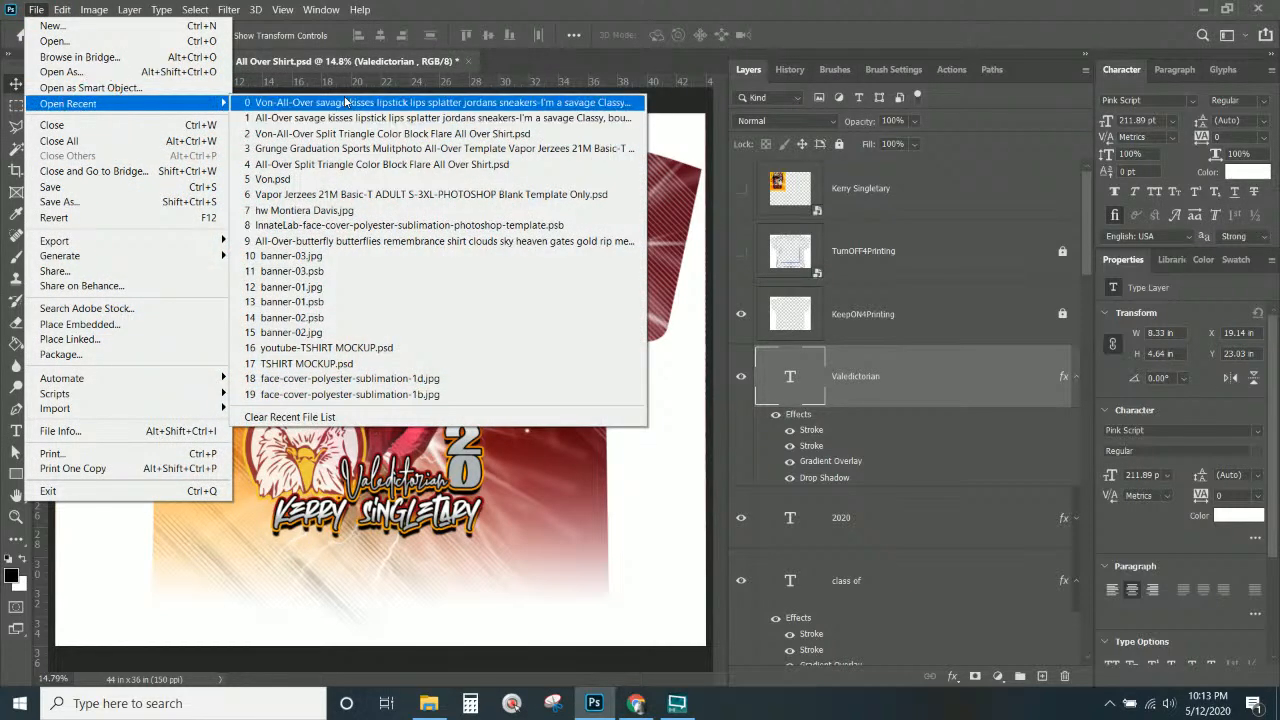
left_click(345, 103)
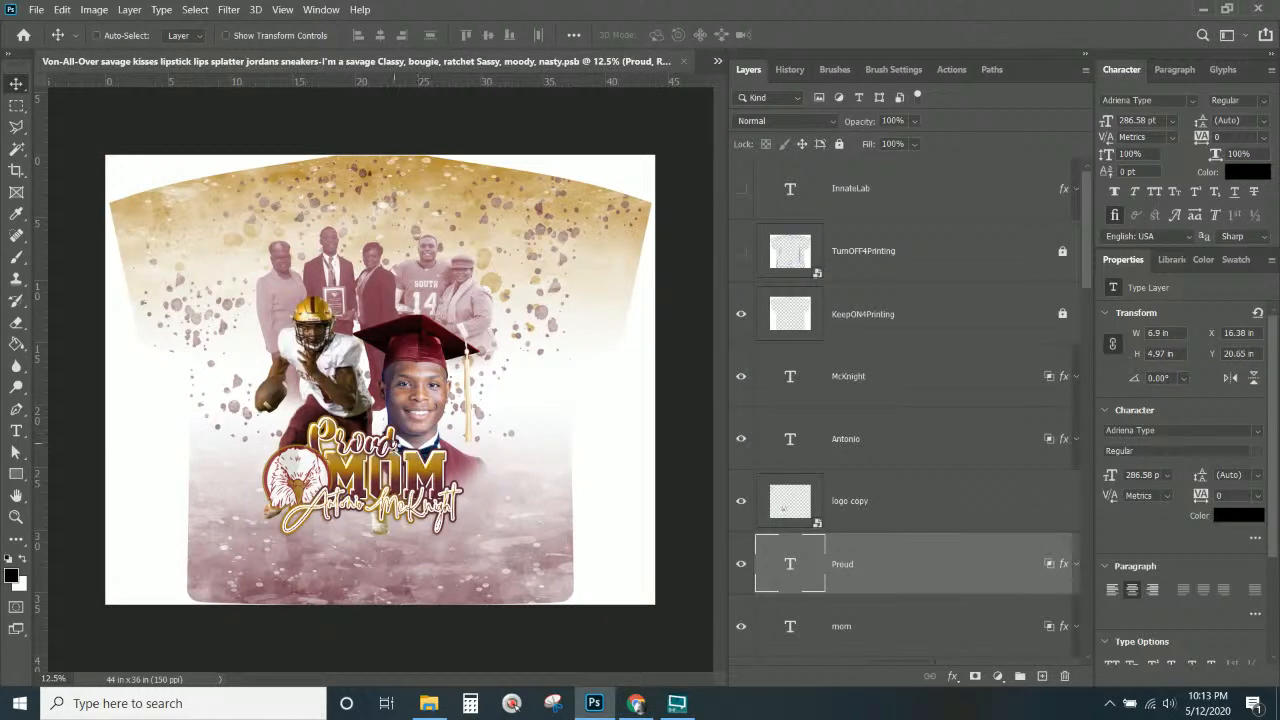
Copy the Proud and mom layers into the Kerry shirt, then close the other design.
right_click(399, 452)
left_click(401, 458)
scroll(945, 492, "down", 1)
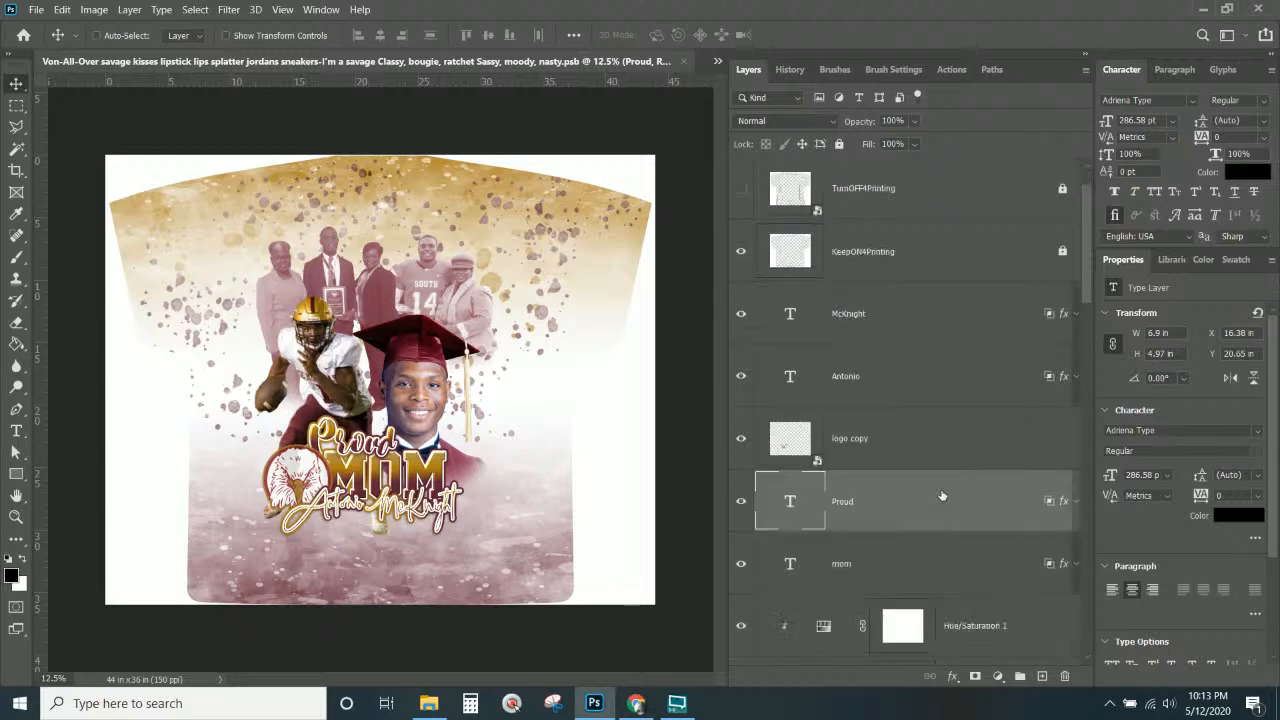
left_click(903, 571, "shift")
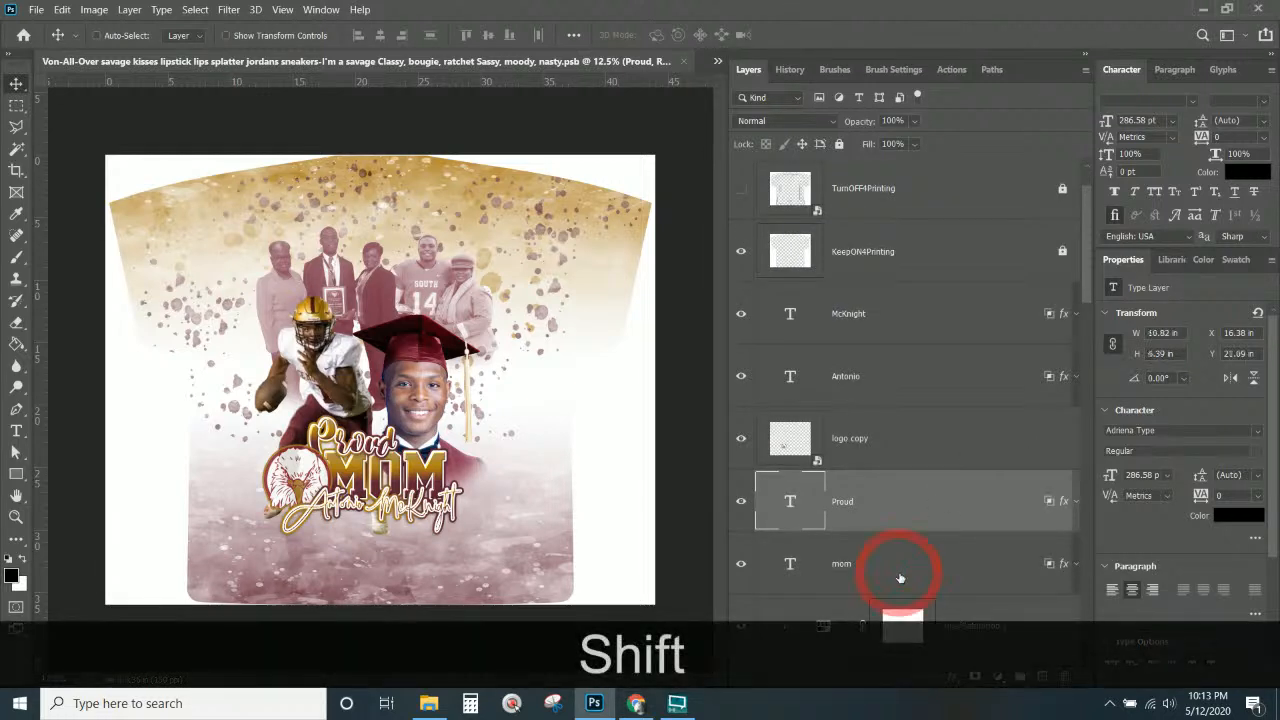
left_click_drag(363, 472, 553, 187)
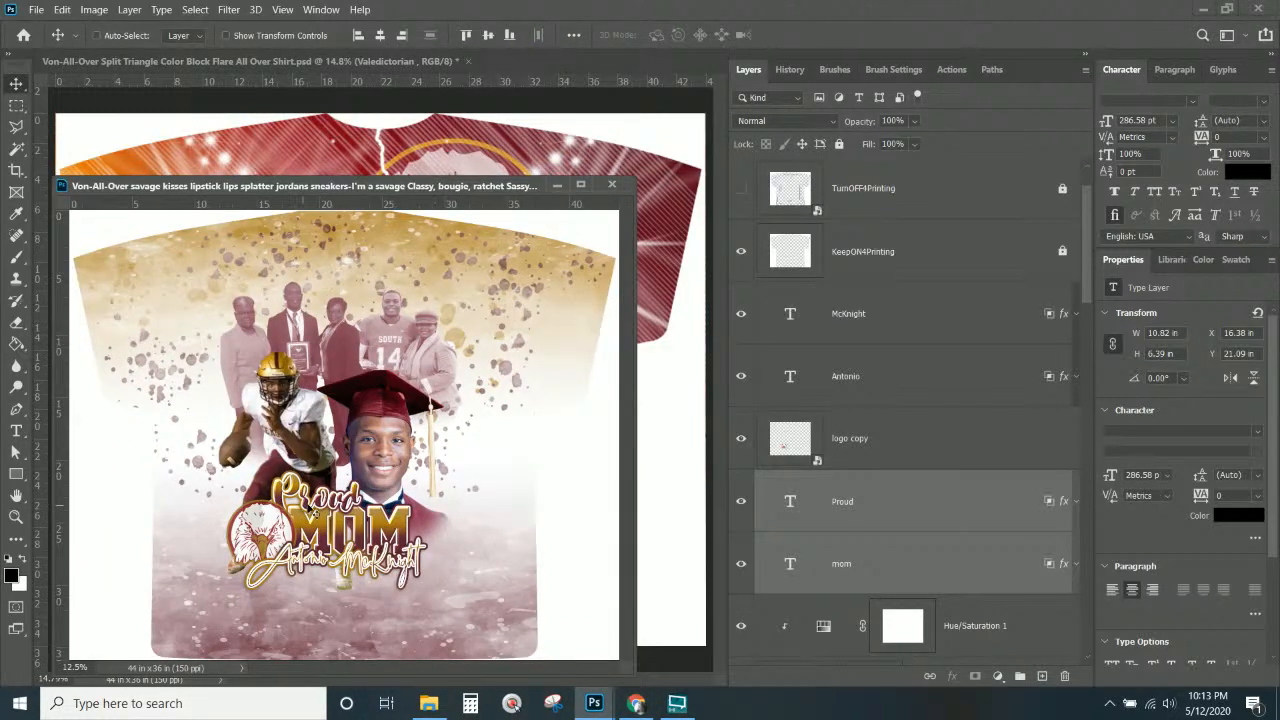
left_click_drag(308, 505, 323, 152)
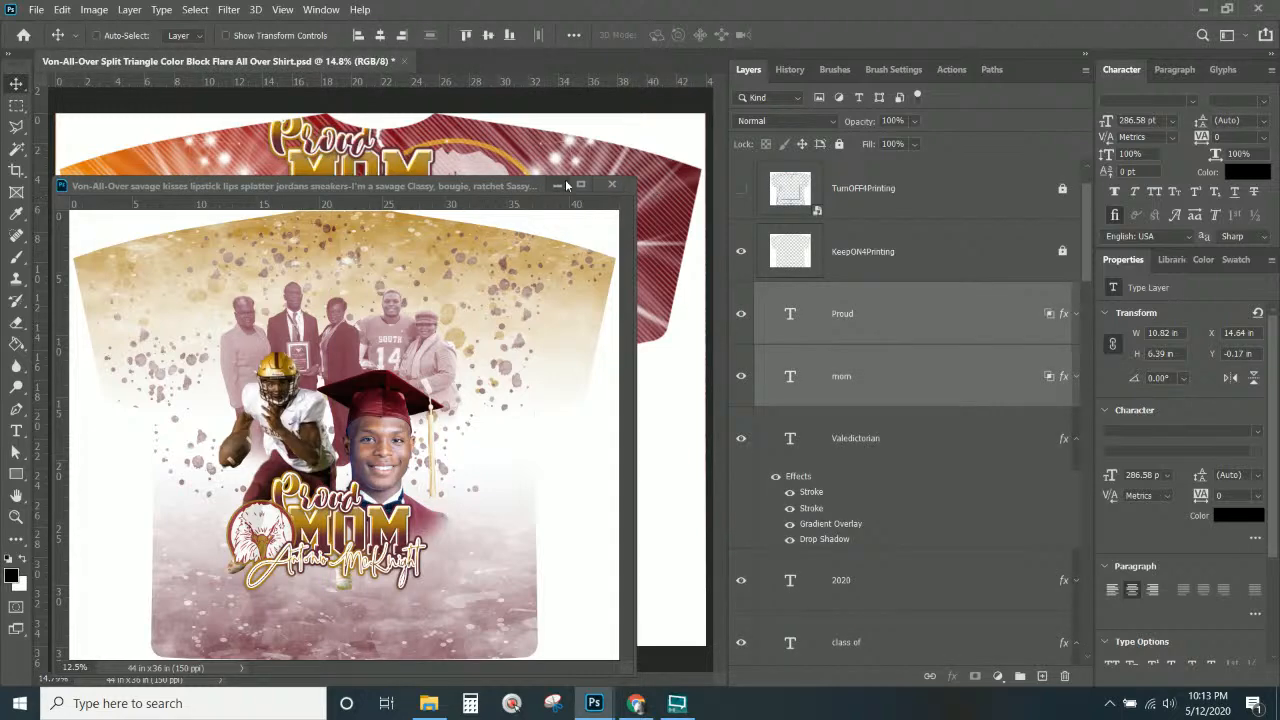
left_click(610, 186)
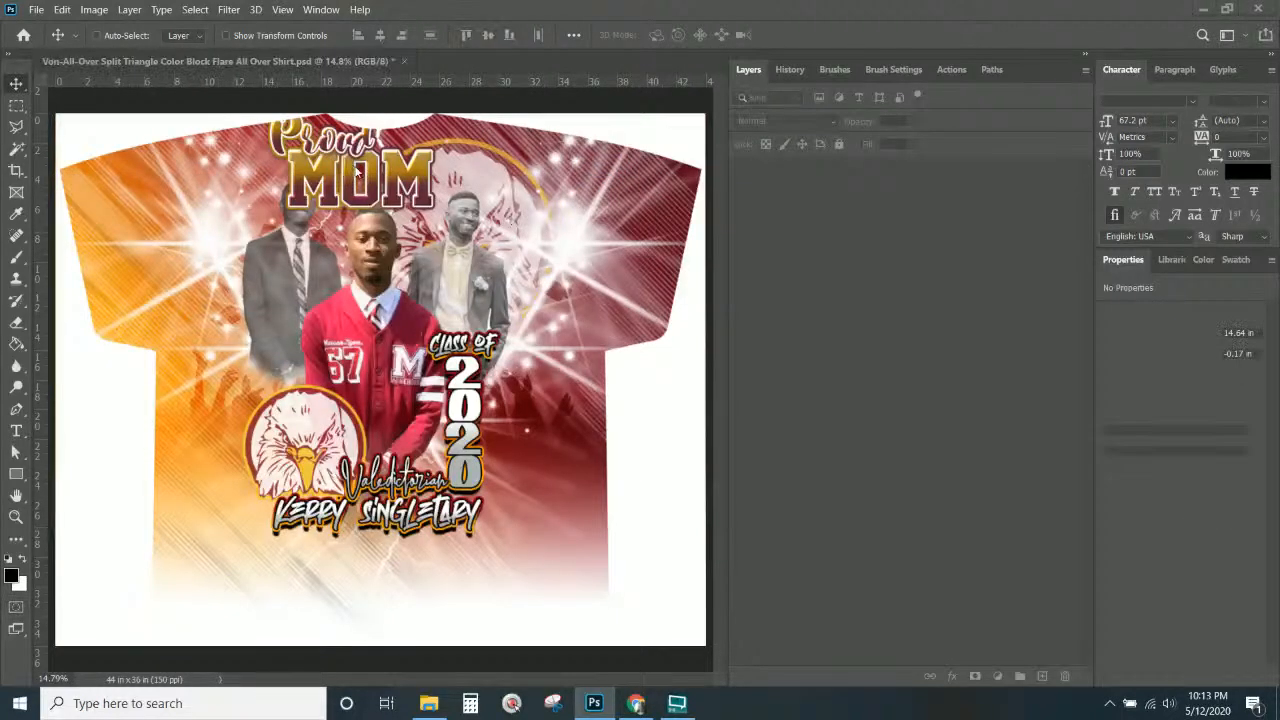
Center Proud MOM on the shirt and scale it down to about 57%.
left_click_drag(357, 186, 479, 292)
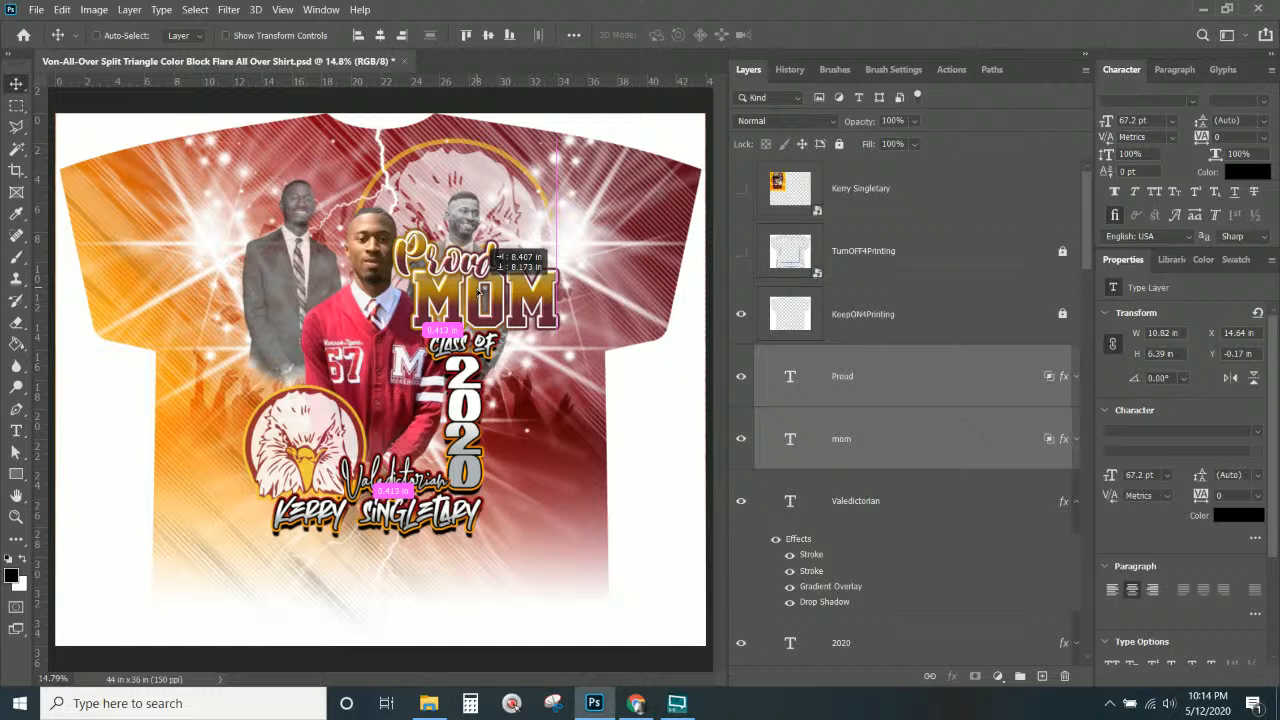
left_click_drag(481, 289, 482, 290)
key("ctrl+t")
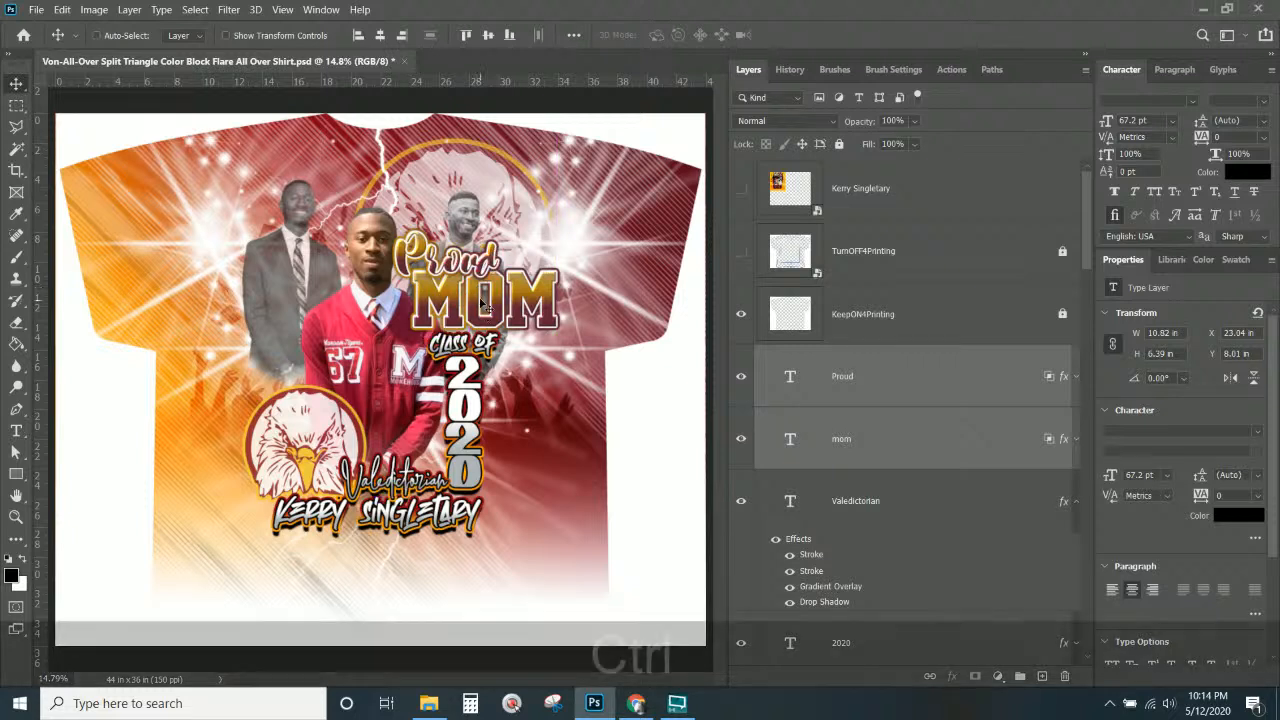
left_click_drag(555, 232, 478, 280)
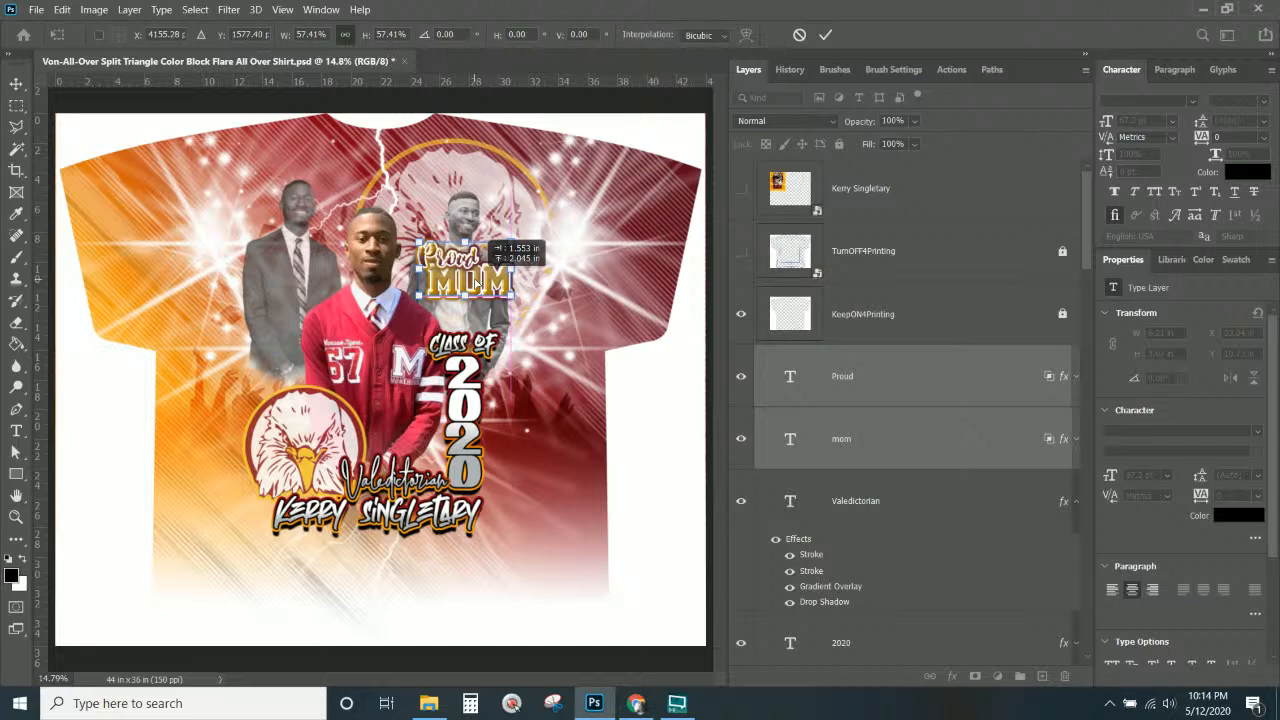
left_click_drag(477, 284, 475, 283)
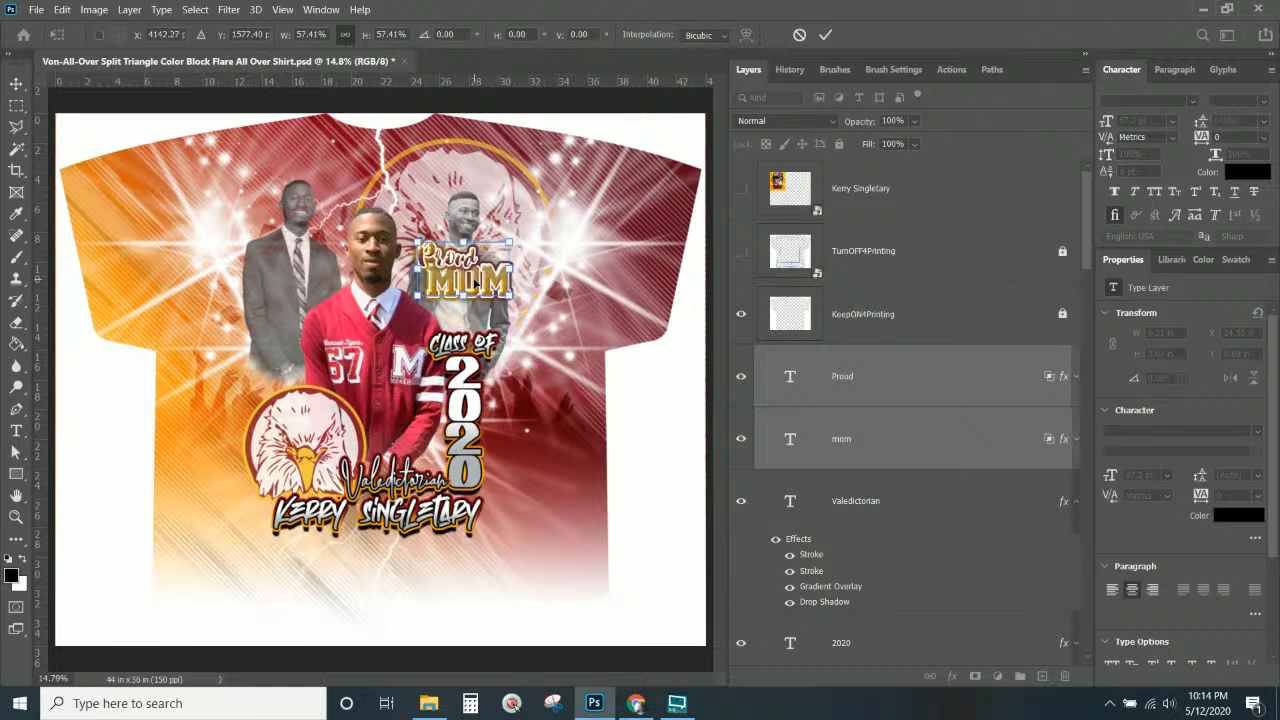
key("Return")
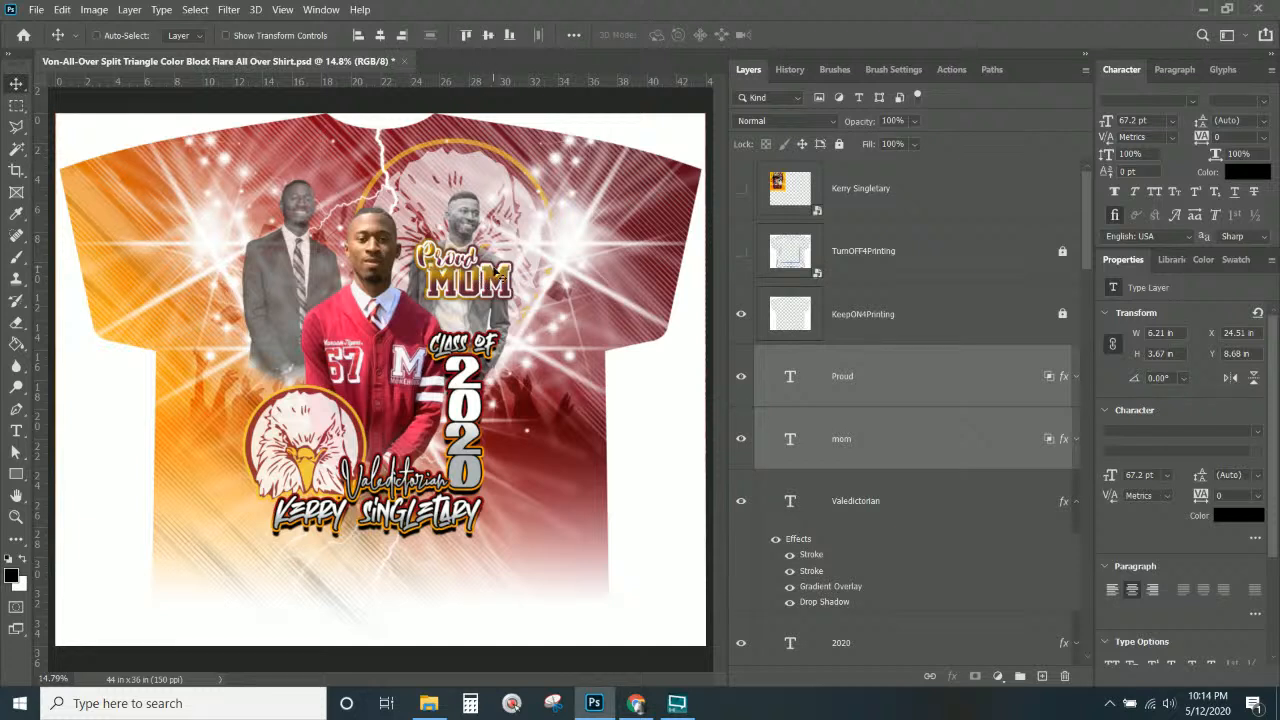
Move the Proud MOM text to the shirt's upper right beside the graduate photos.
key("Left")
key("Left")
key("Left")
key("Left")
key("Left")
key("Left")
key("Left")
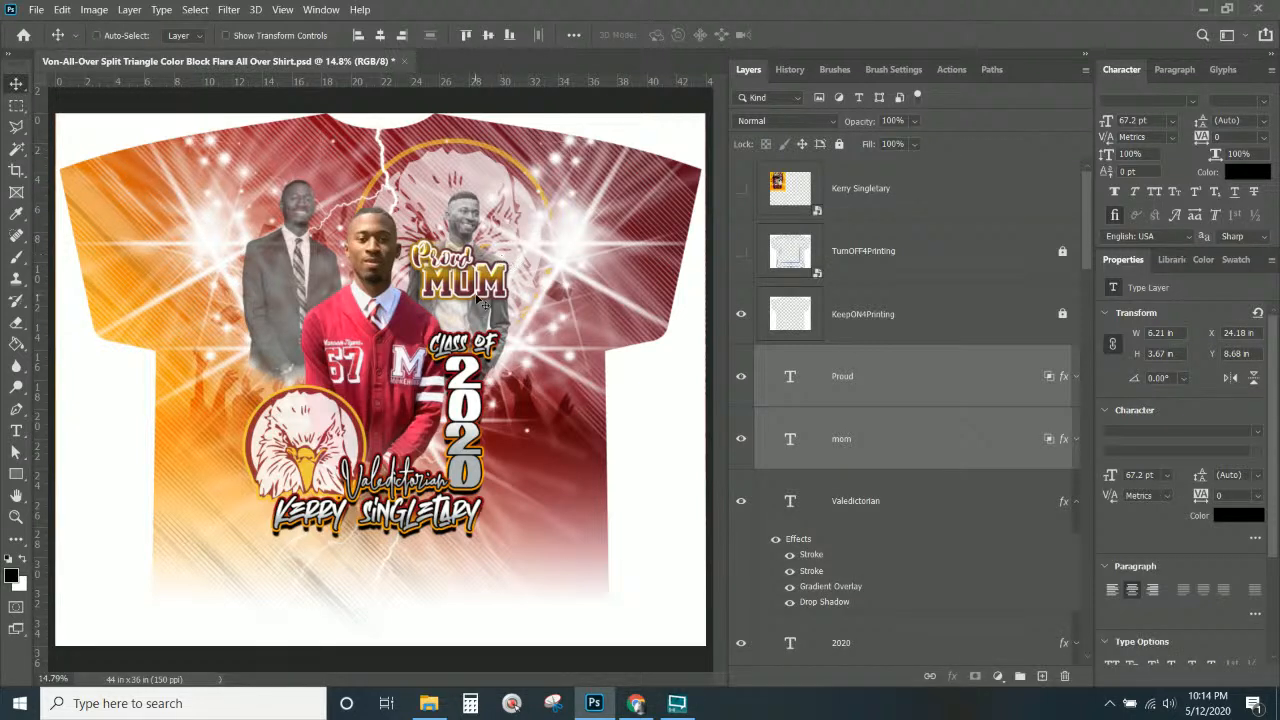
mouse_move(478, 293)
left_mouse_down()
mouse_move(310, 313)
mouse_move(325, 281)
mouse_move(338, 378)
mouse_move(335, 318)
mouse_move(427, 441)
mouse_move(512, 268)
mouse_move(487, 298)
left_mouse_up()
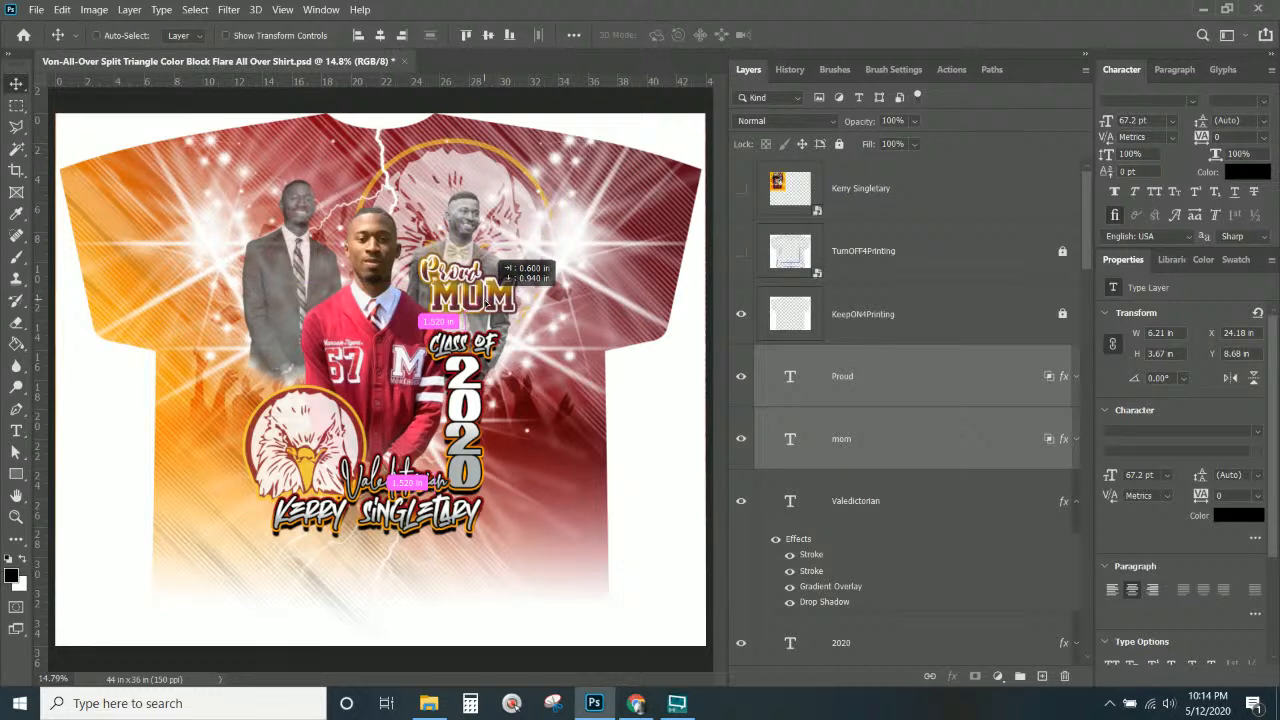
left_click_drag(487, 298, 603, 218)
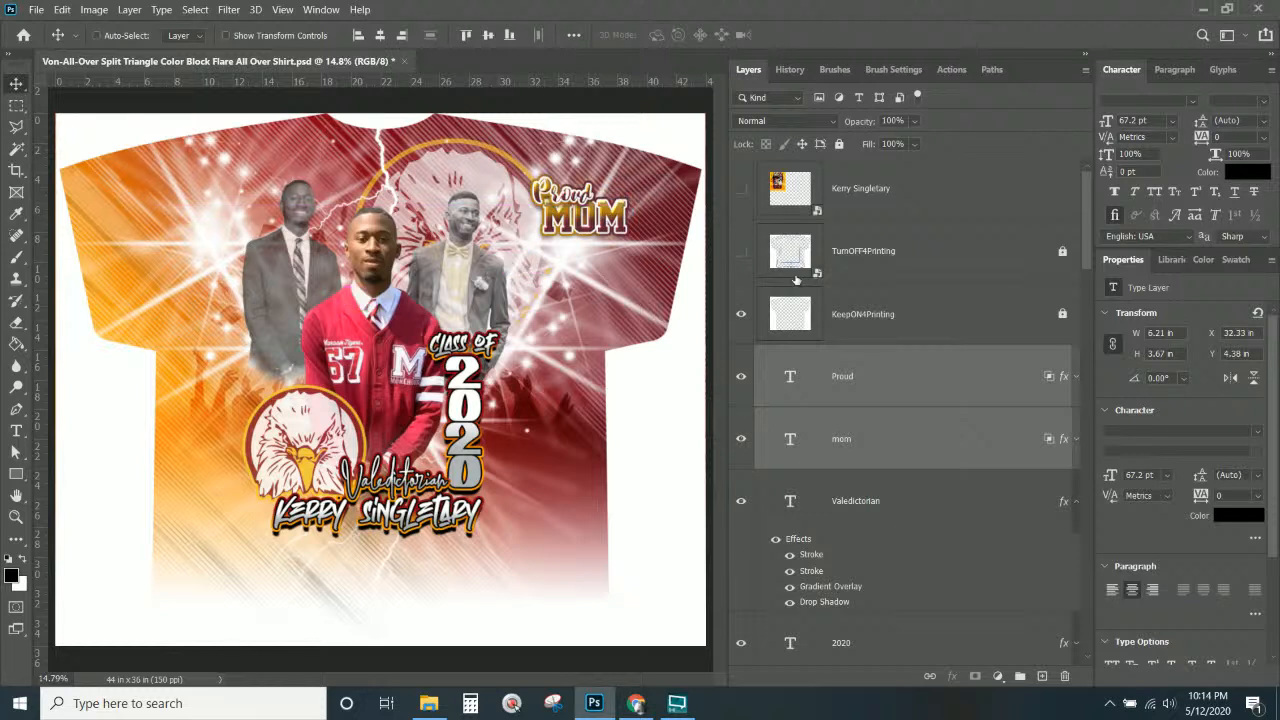
left_click(741, 252)
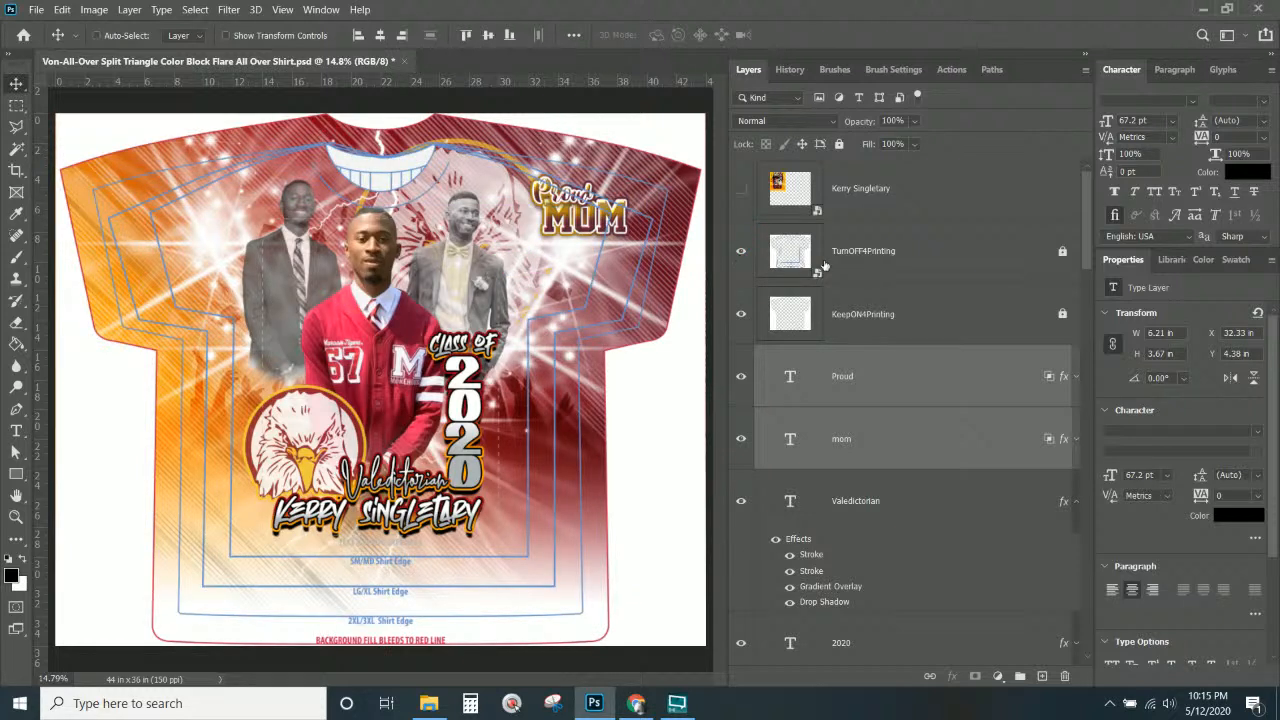
left_click_drag(567, 218, 548, 243)
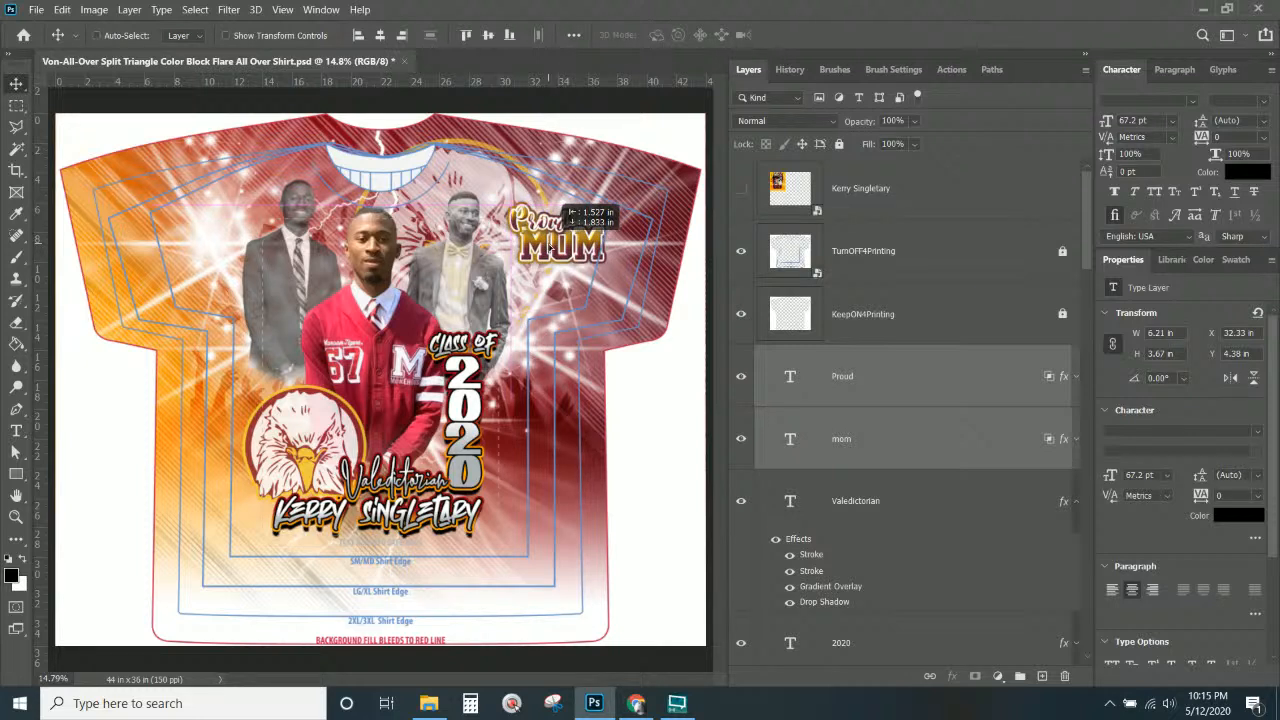
left_click_drag(548, 243, 548, 243)
left_click(873, 395)
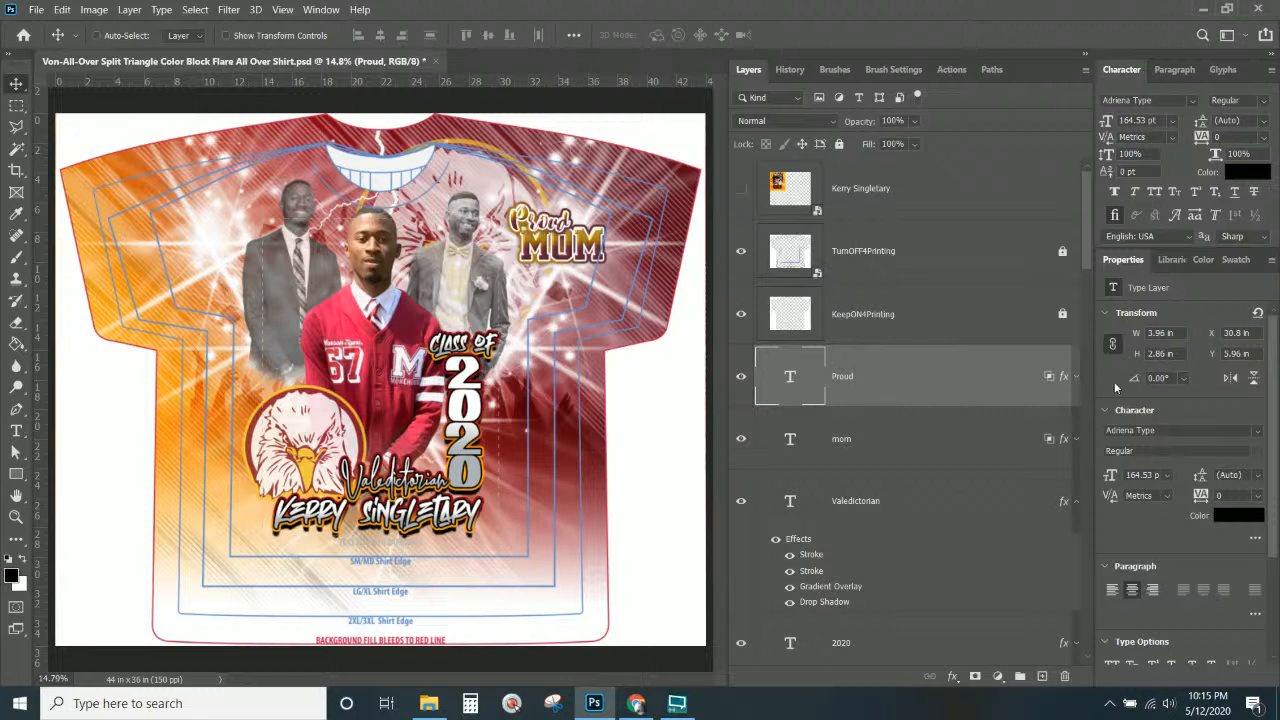
Give the Proud layer an orange-to-red preset gradient overlay.
double_click(813, 387)
left_click(594, 491)
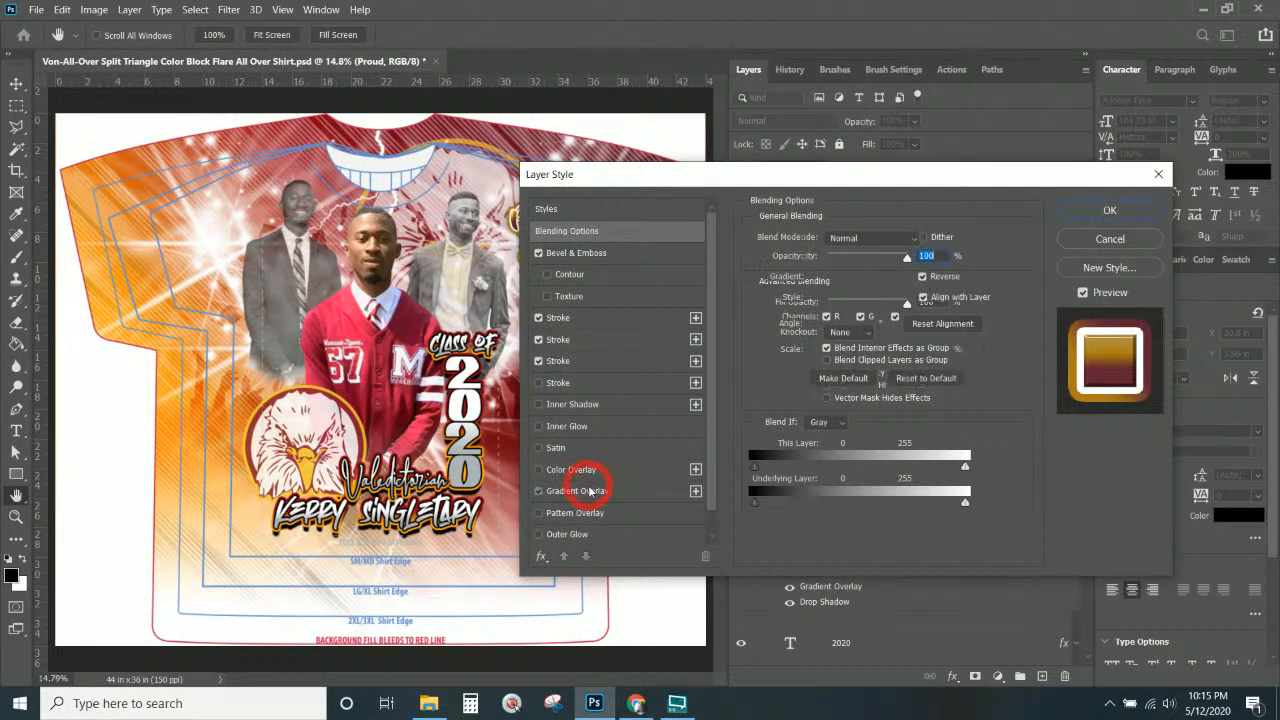
left_click(845, 279)
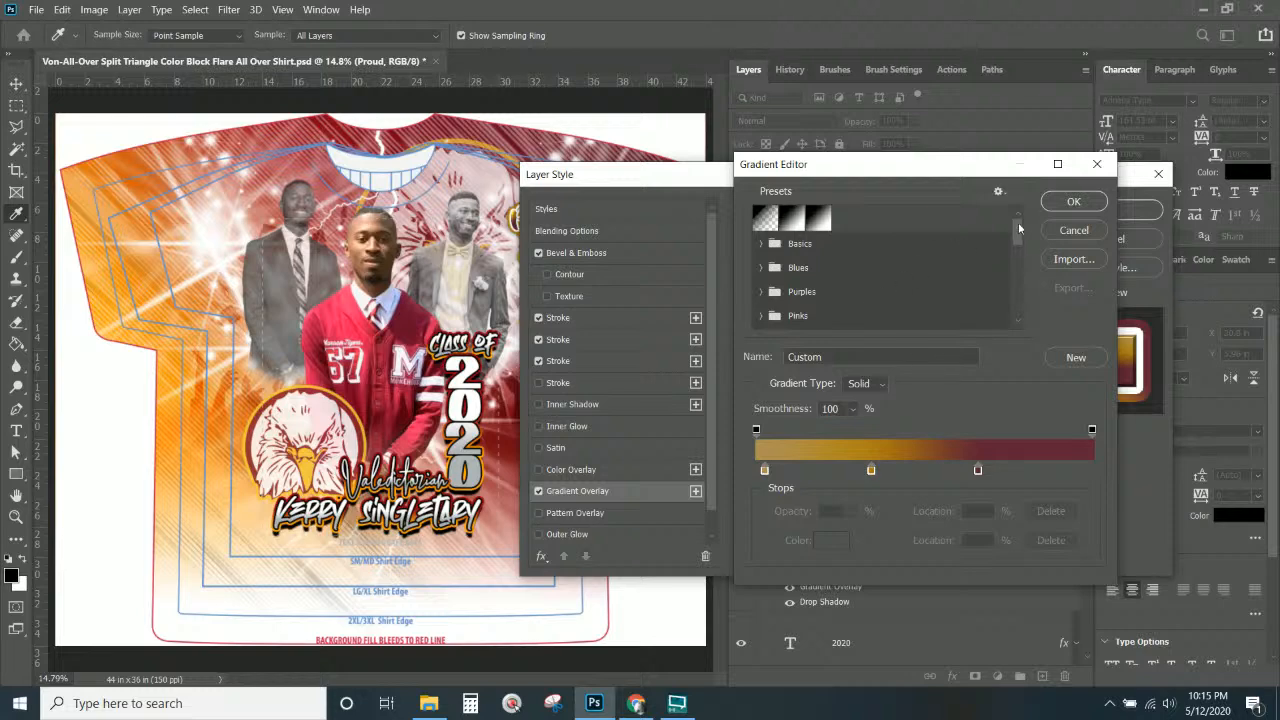
left_click_drag(1019, 229, 1022, 309)
left_click(953, 291)
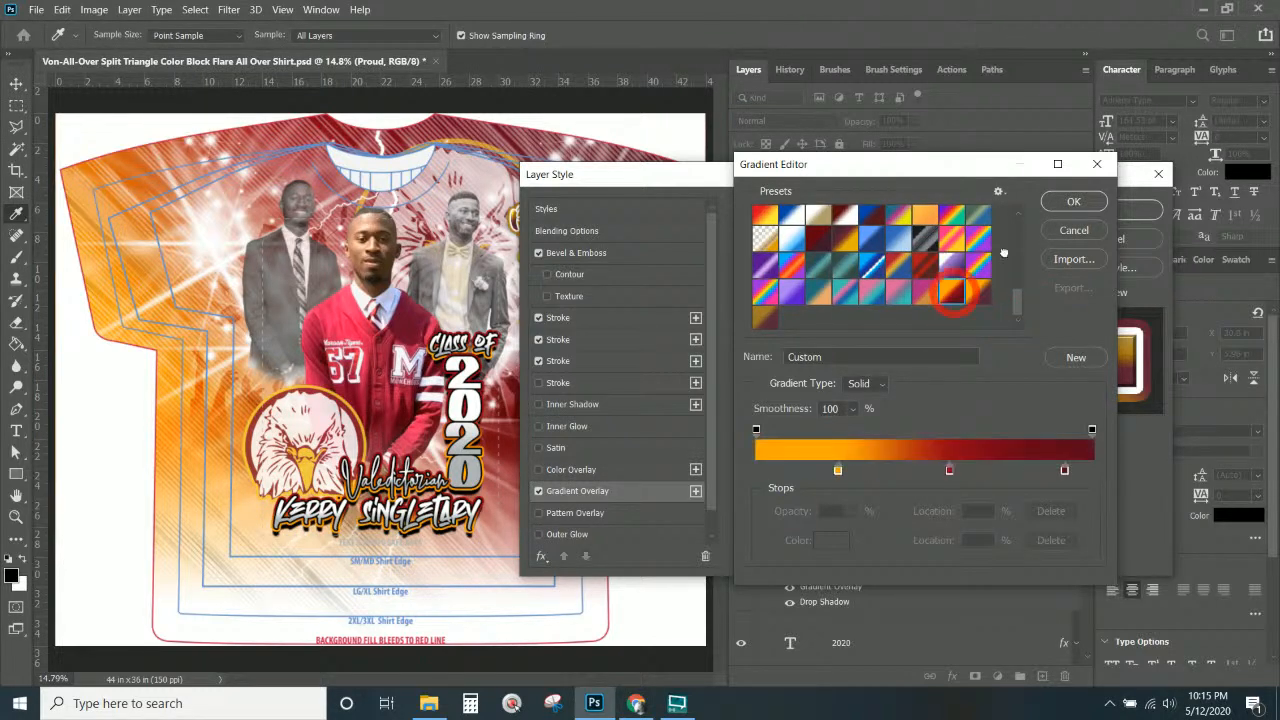
left_click(1073, 201)
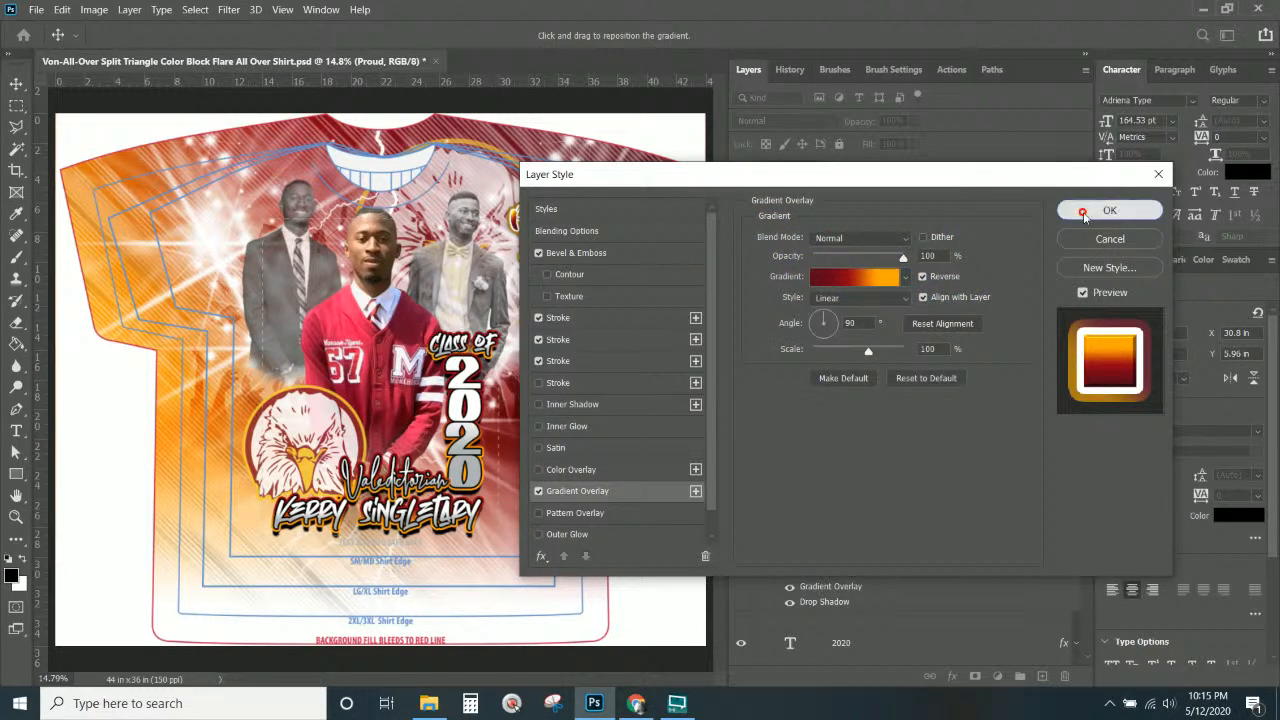
left_click(1083, 212)
Apply the same orange-to-dark-red gradient overlay to the mom layer.
right_click(589, 240)
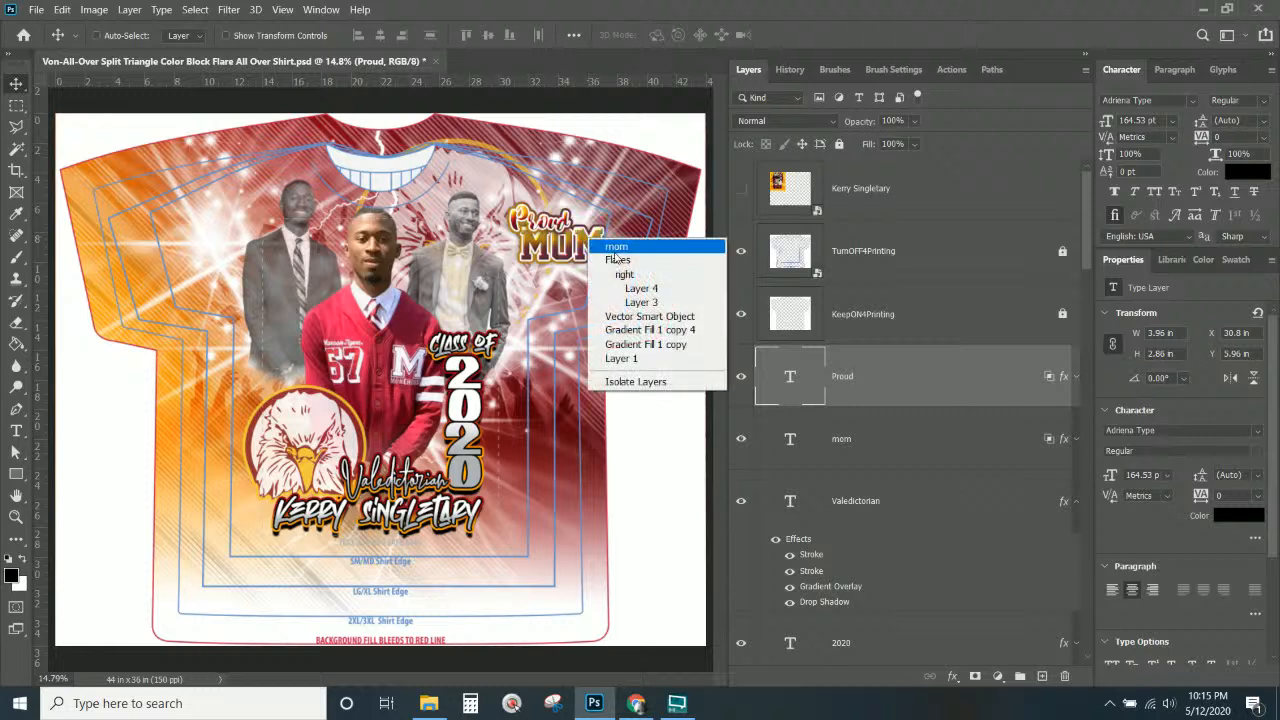
left_click(616, 247)
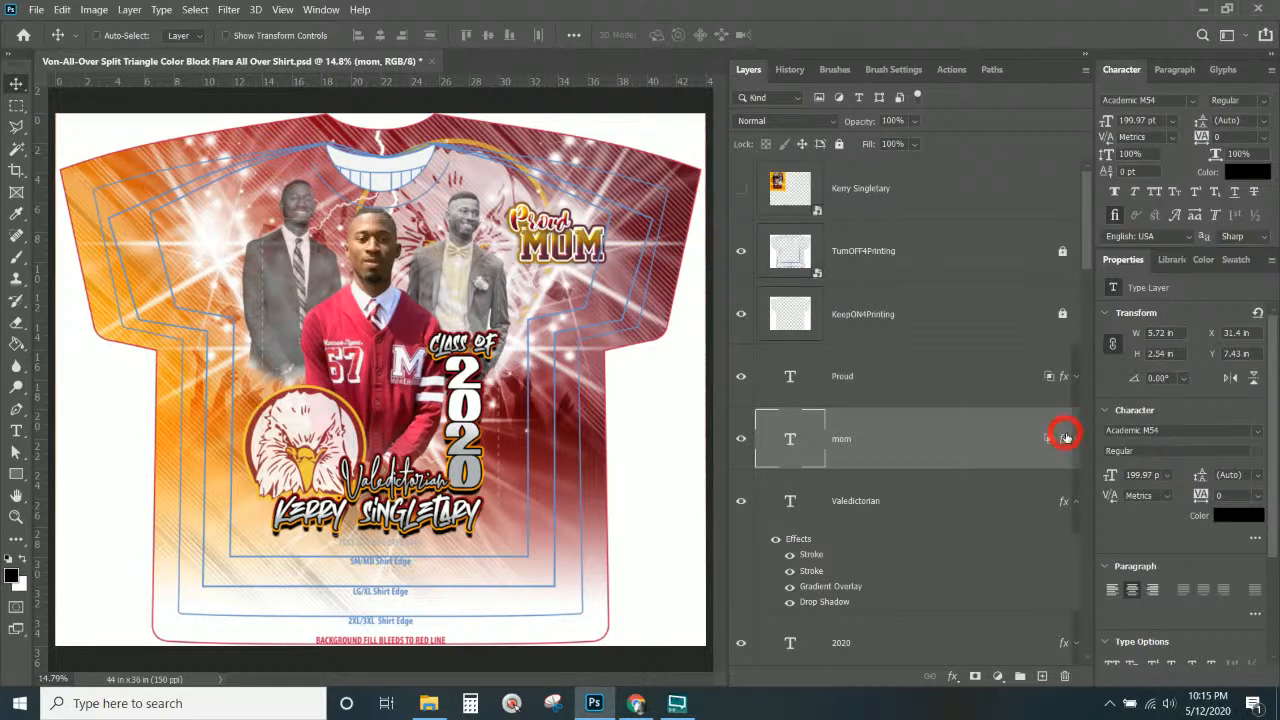
key("F2")
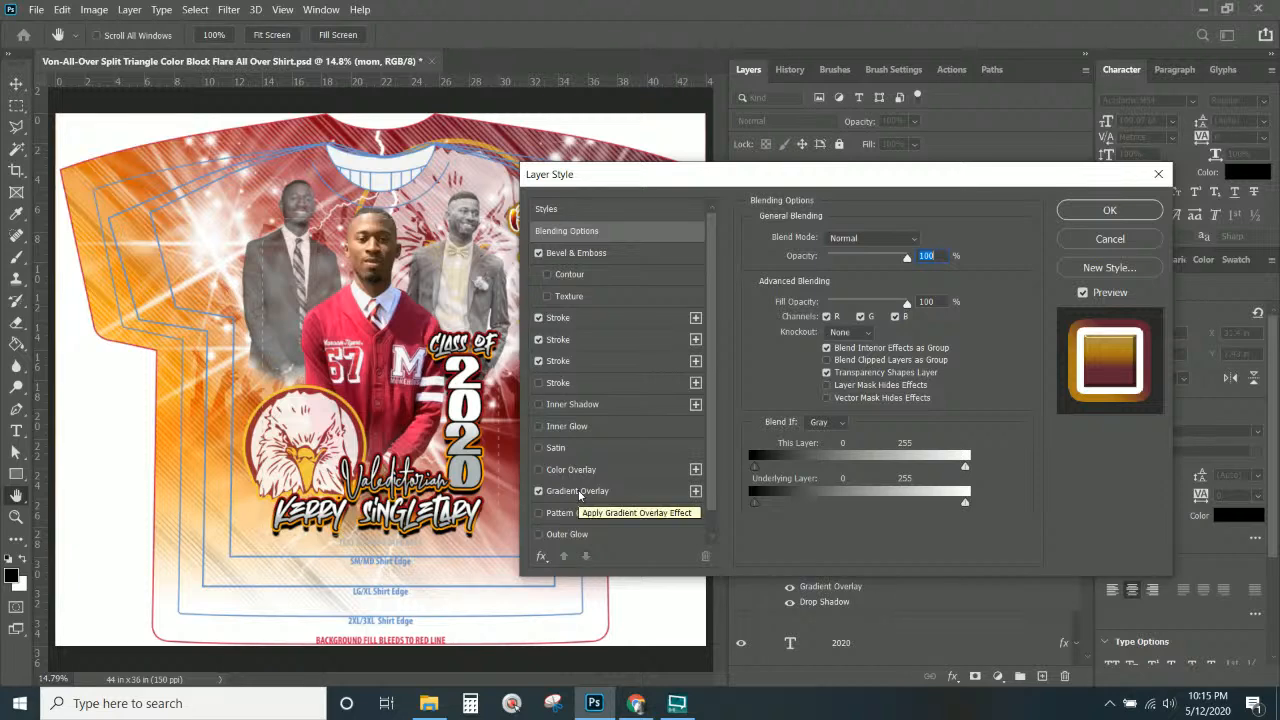
left_click(578, 491)
left_click(860, 286)
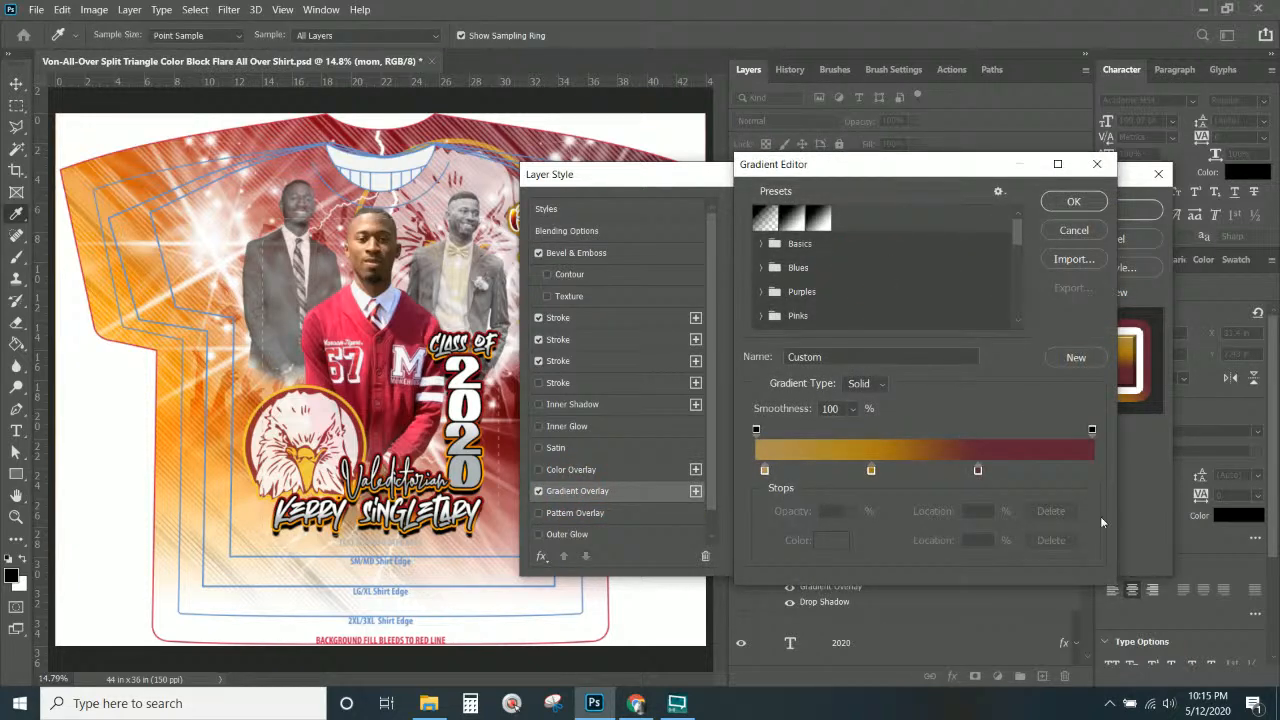
left_click_drag(1019, 231, 1033, 314)
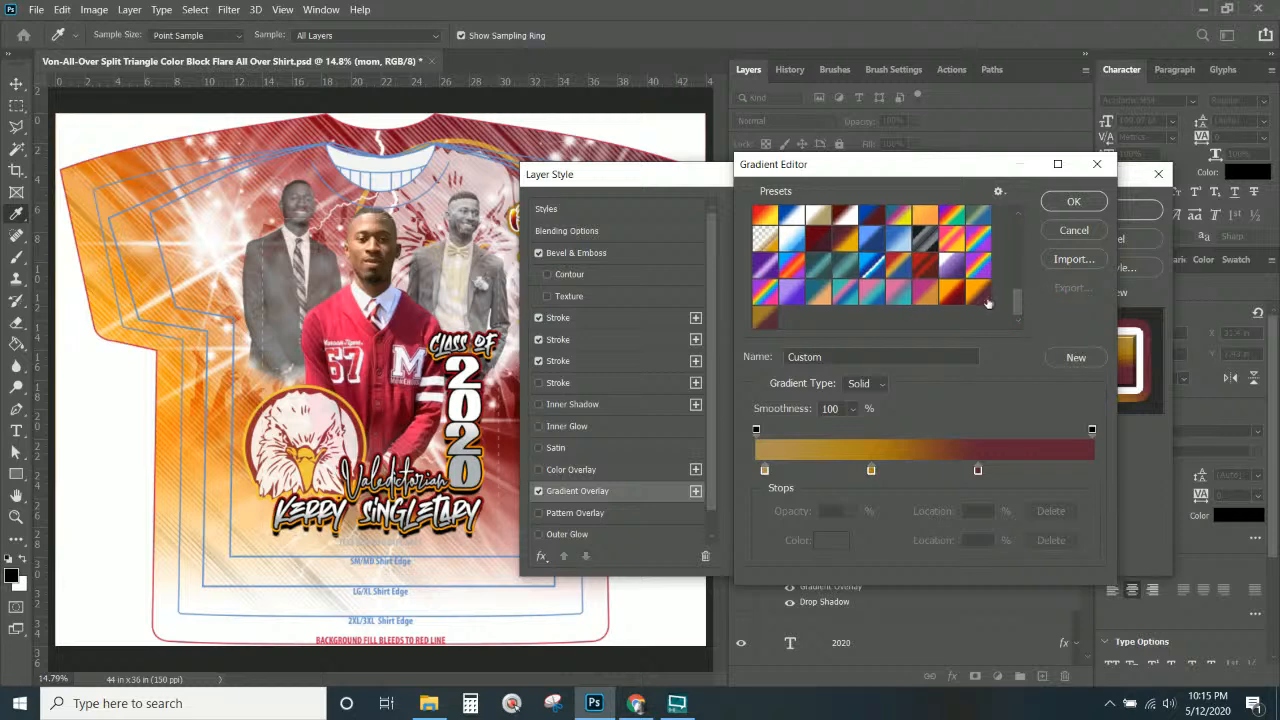
left_click(951, 291)
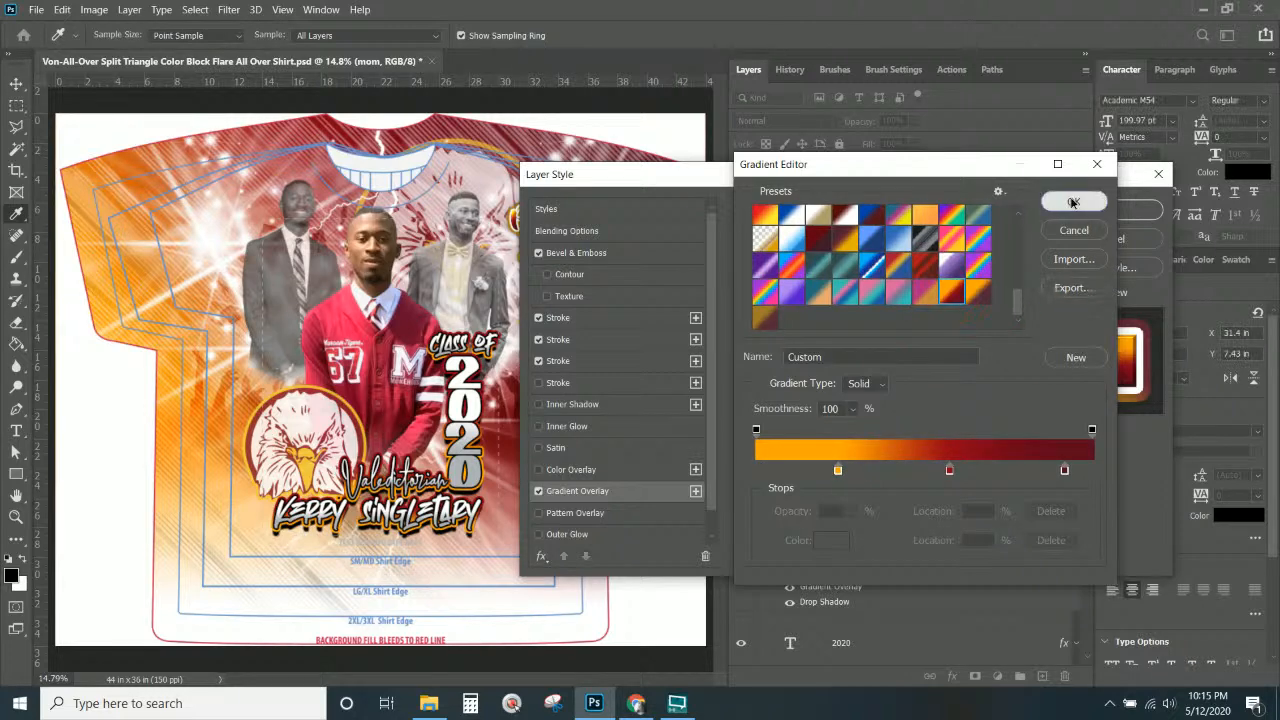
left_click(1073, 203)
left_click(1082, 210)
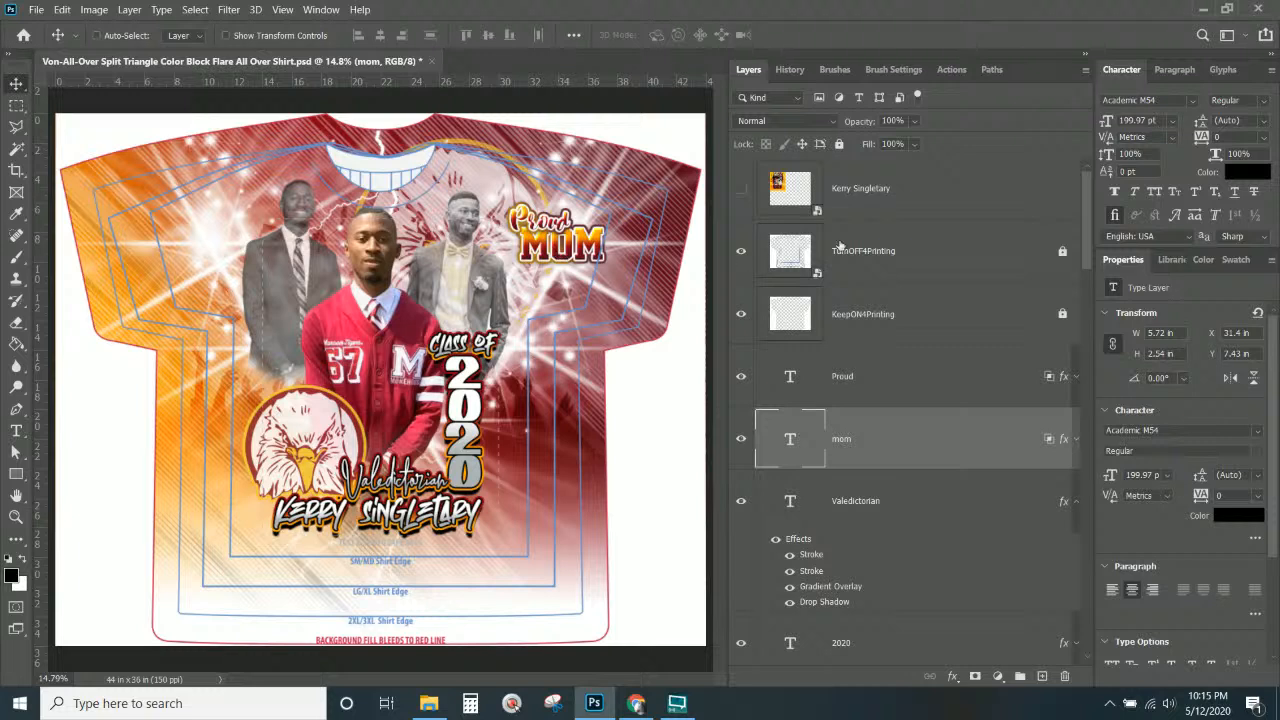
Select Proud and mom together and move them to the shirt's upper left.
left_click(933, 383)
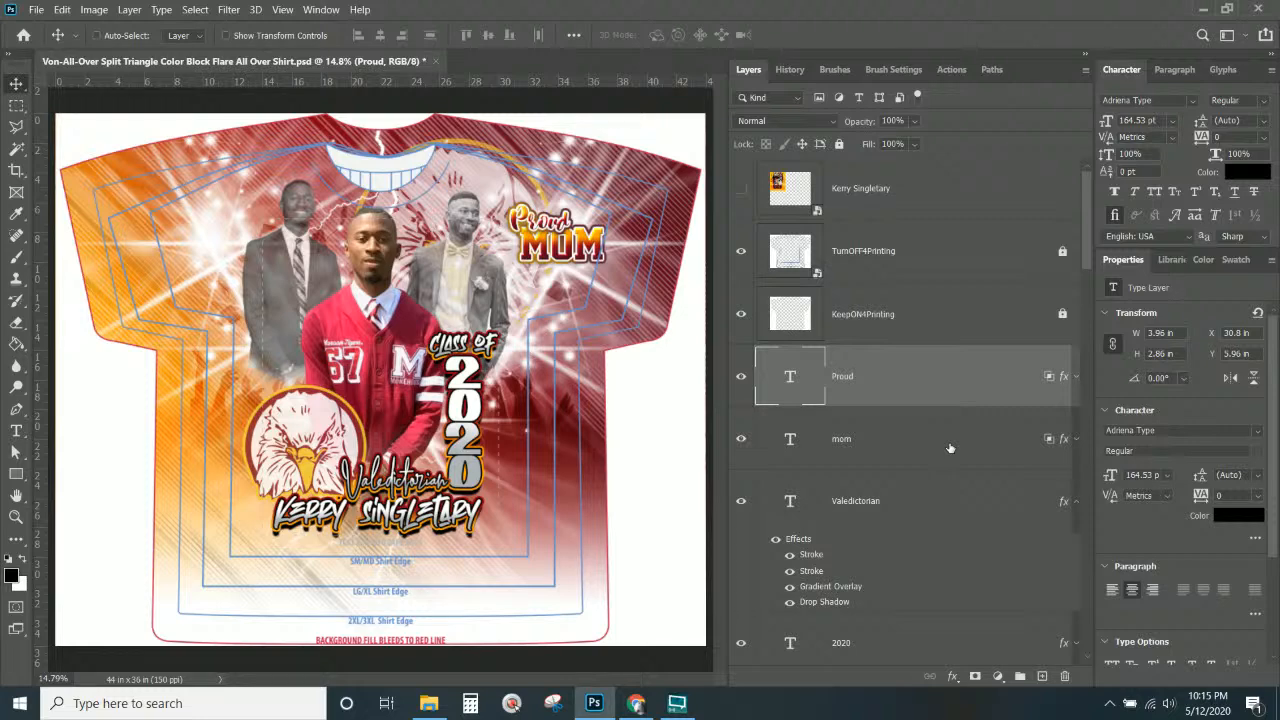
left_click(950, 448, "shift")
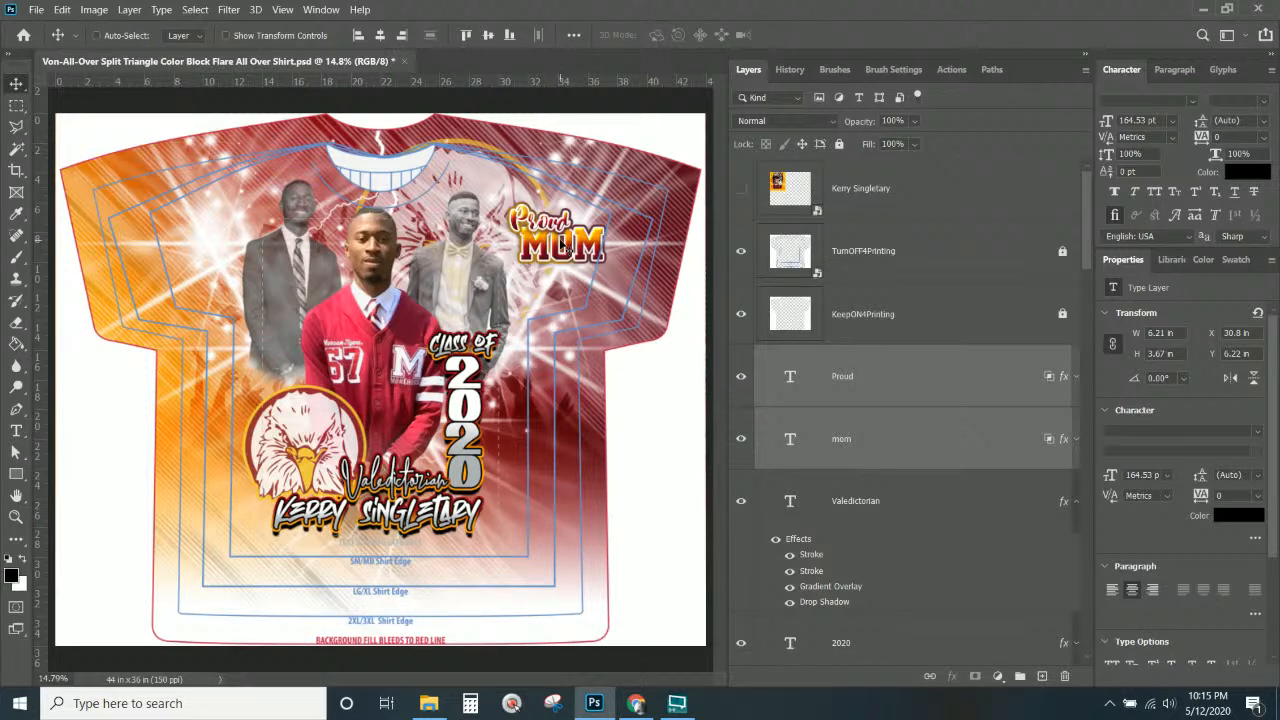
left_click_drag(561, 245, 222, 240)
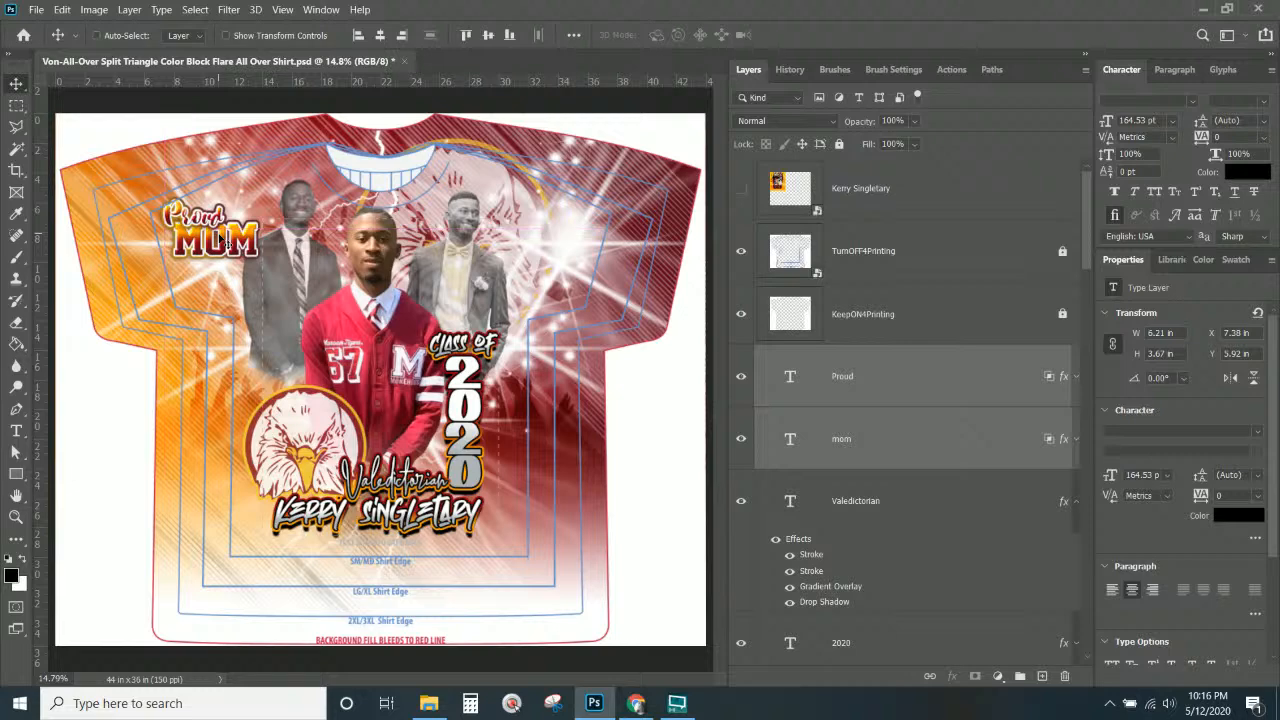
Rotate the Proud MOM text about 76° sideways and reposition it slightly.
key("ctrl+t")
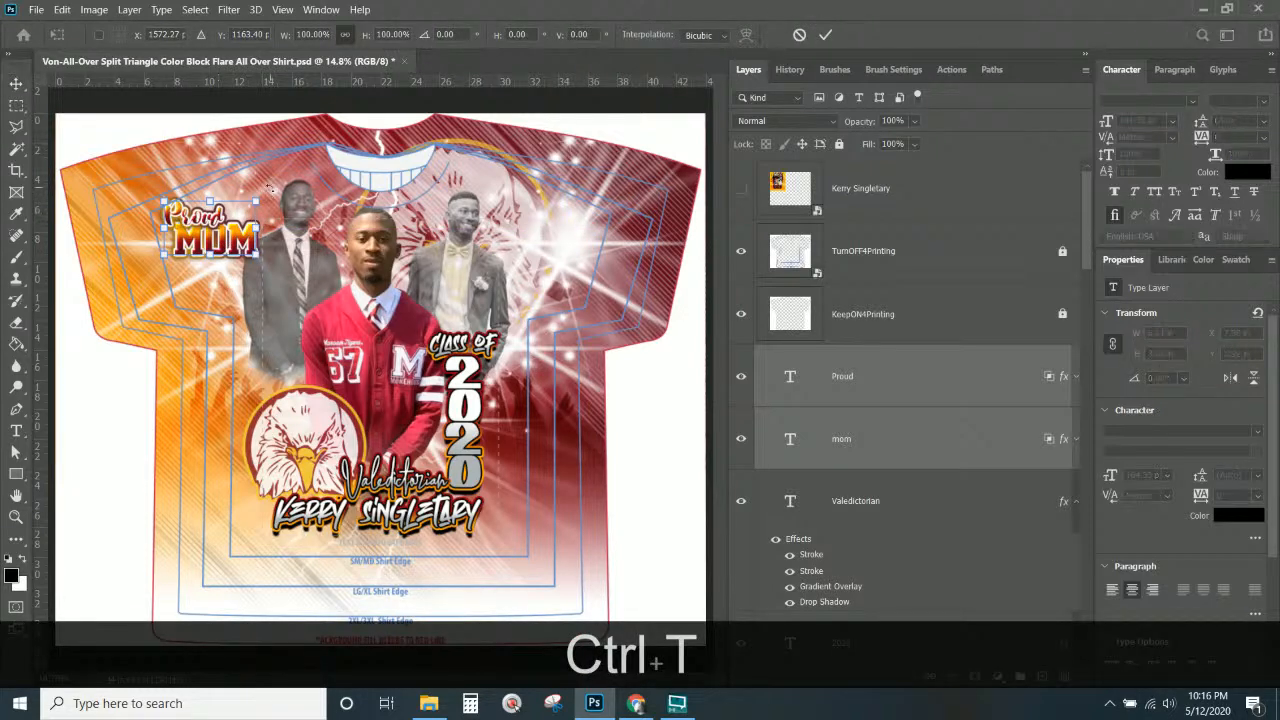
left_click_drag(290, 185, 300, 315)
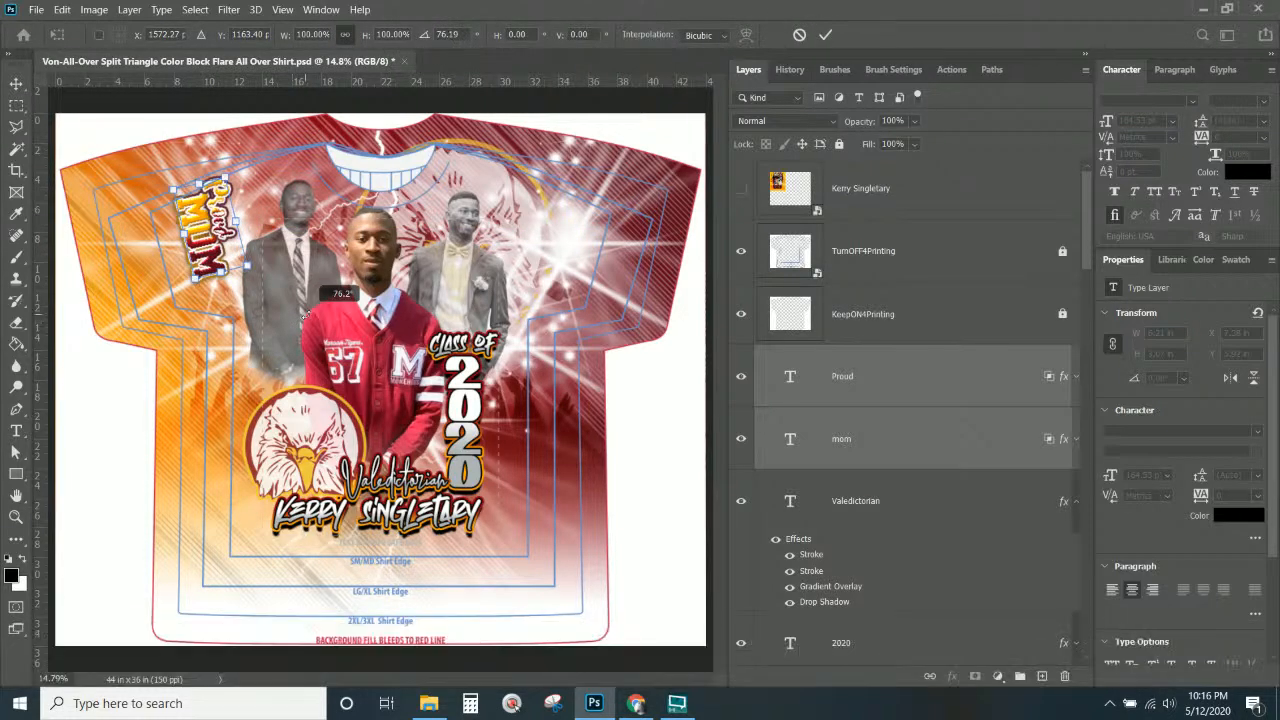
left_click_drag(229, 250, 213, 209)
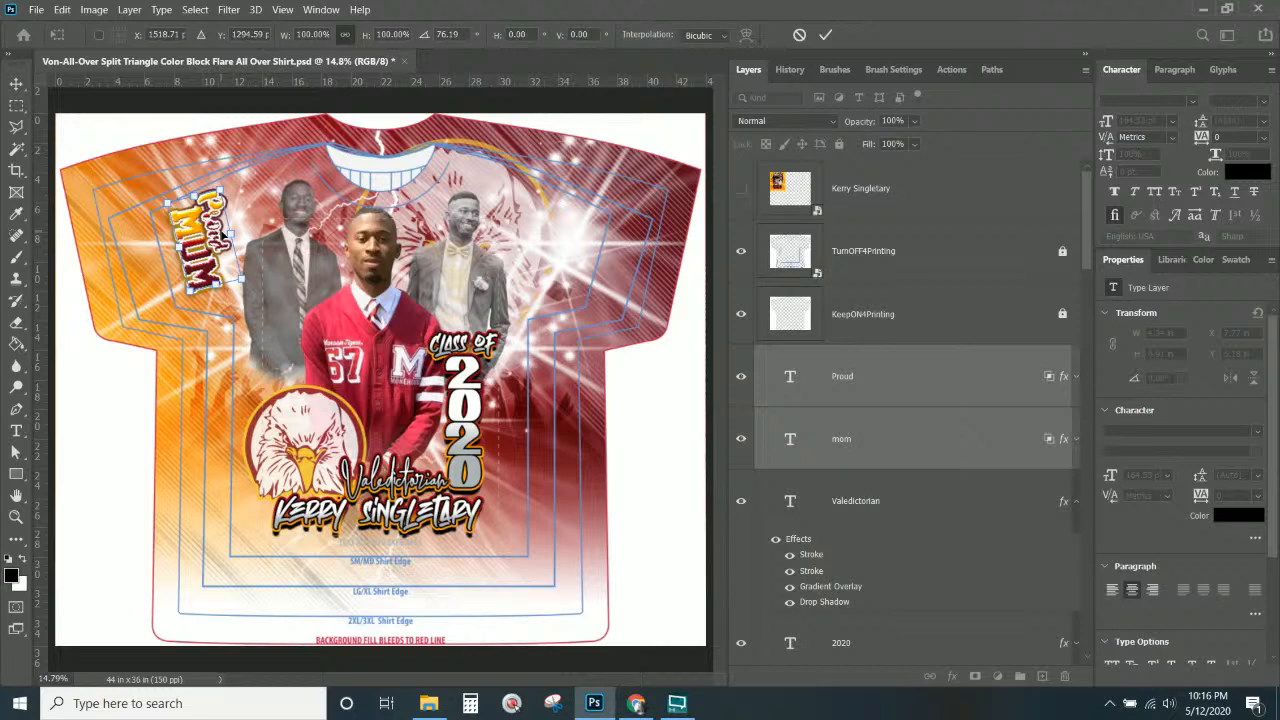
Cancel the rotation, place Proud MOM on the jersey front, and shift Proud slightly left.
key("Escape")
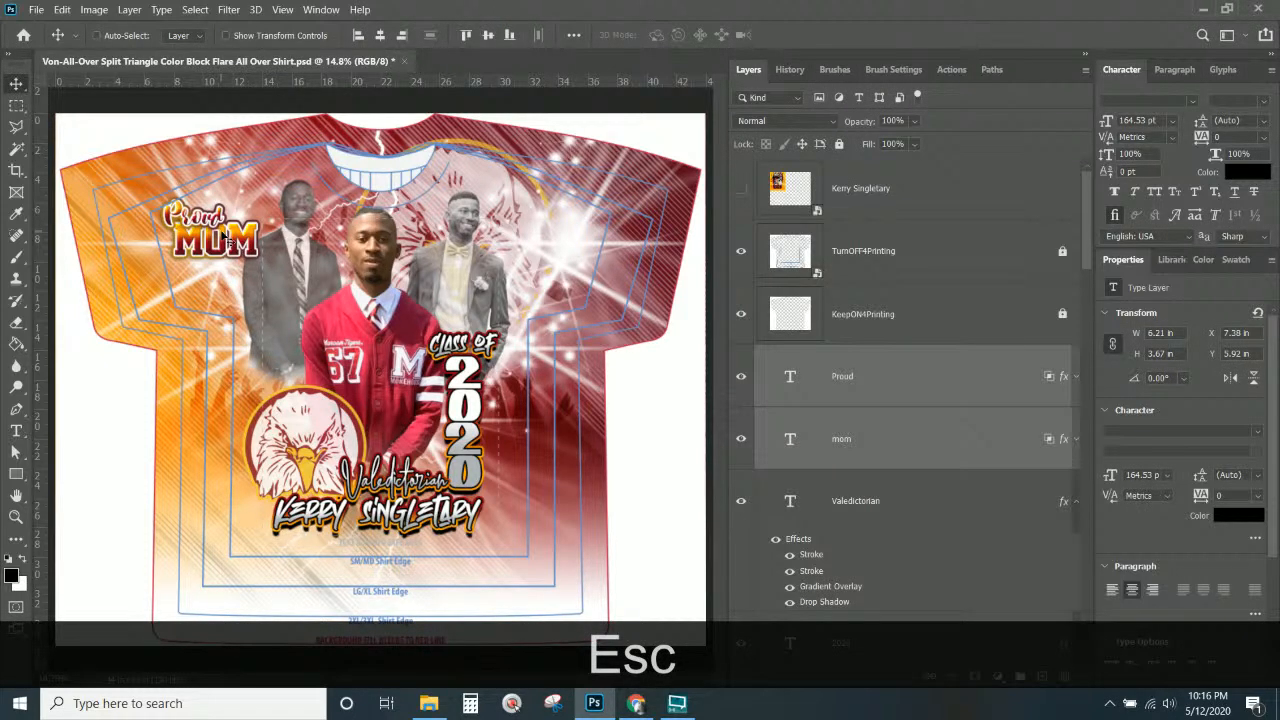
left_click_drag(250, 248, 366, 377)
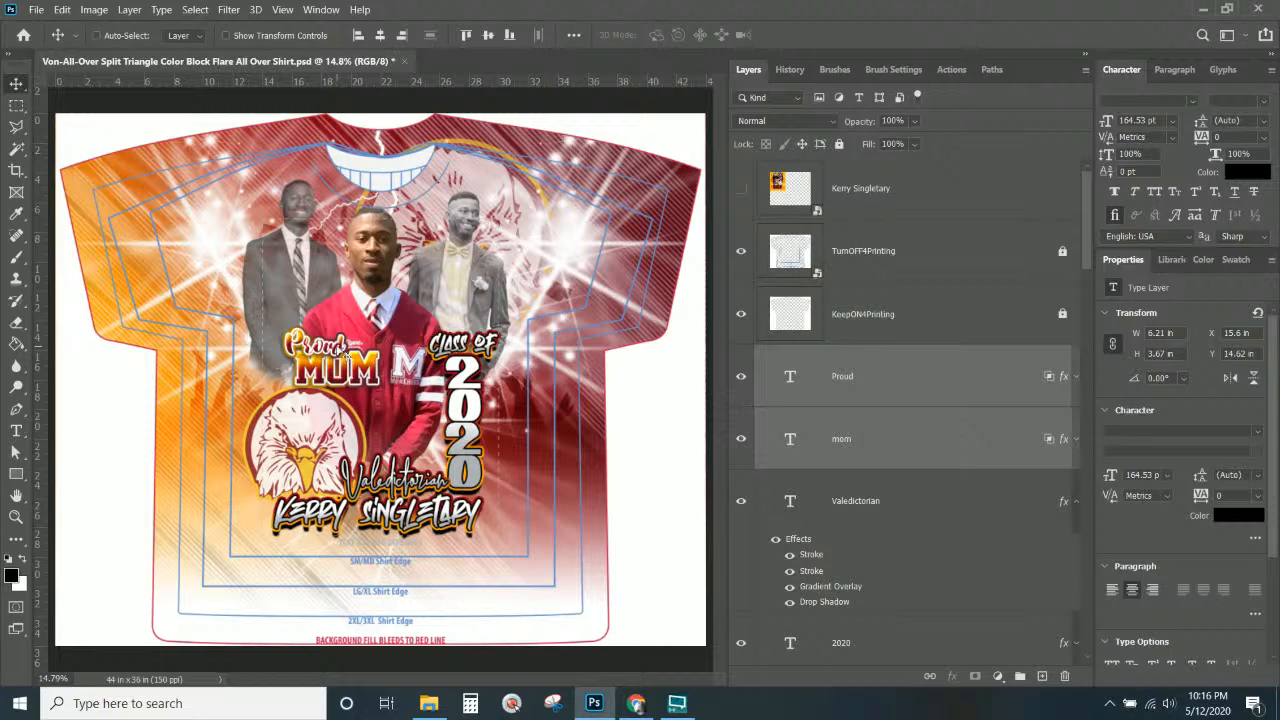
right_click(345, 352)
left_click(358, 354)
left_click_drag(358, 354, 321, 355)
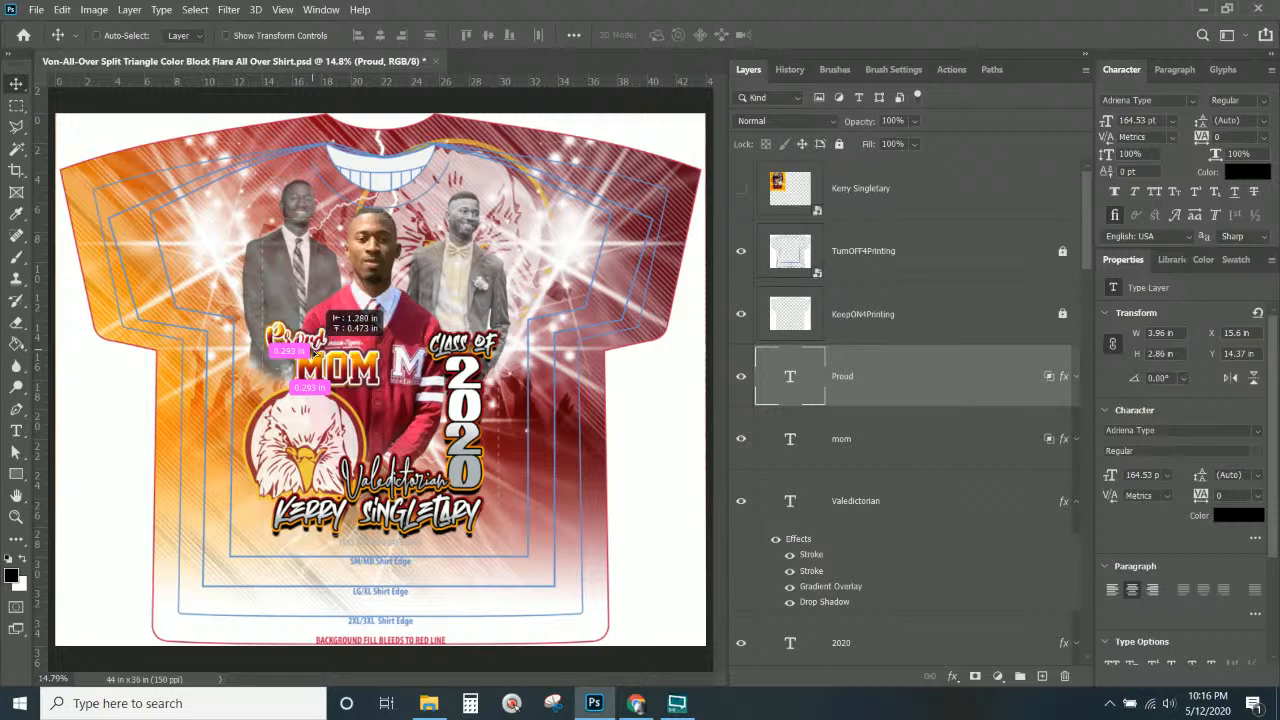
Enlarge the Proud text and nudge it into position on the jersey.
key("ctrl+t")
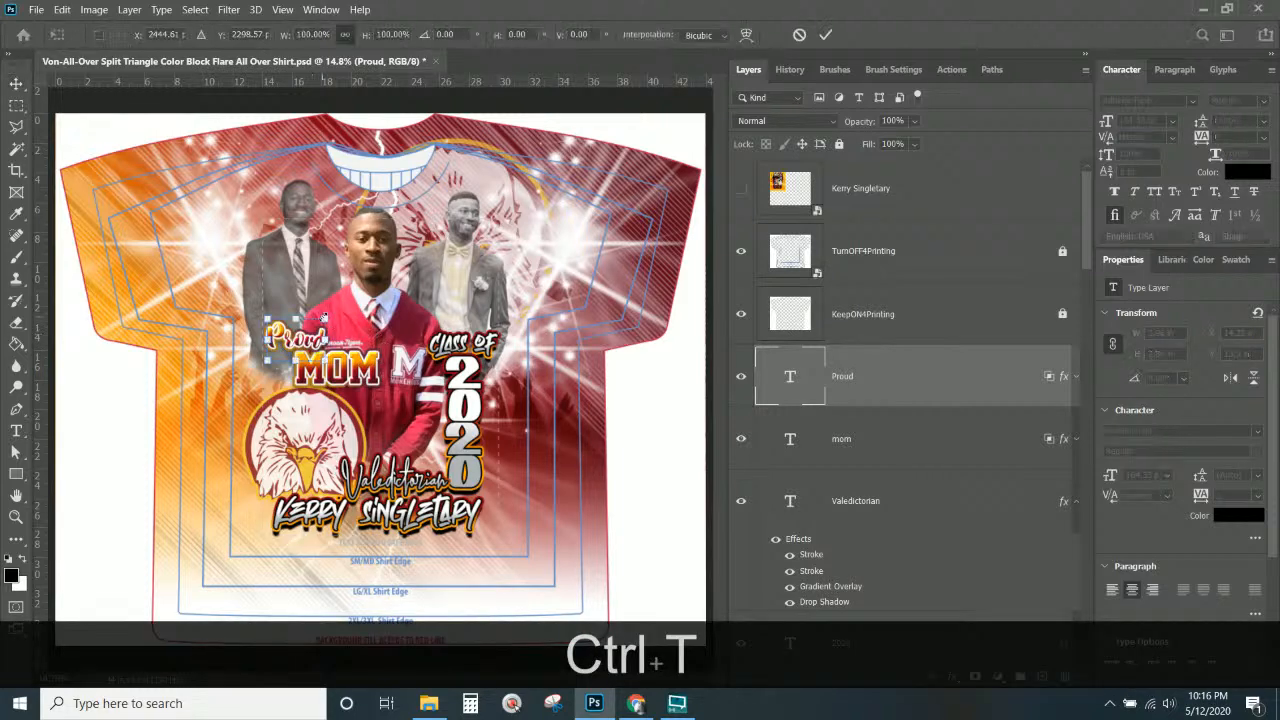
left_click_drag(328, 320, 367, 299)
left_click_drag(329, 341, 317, 356)
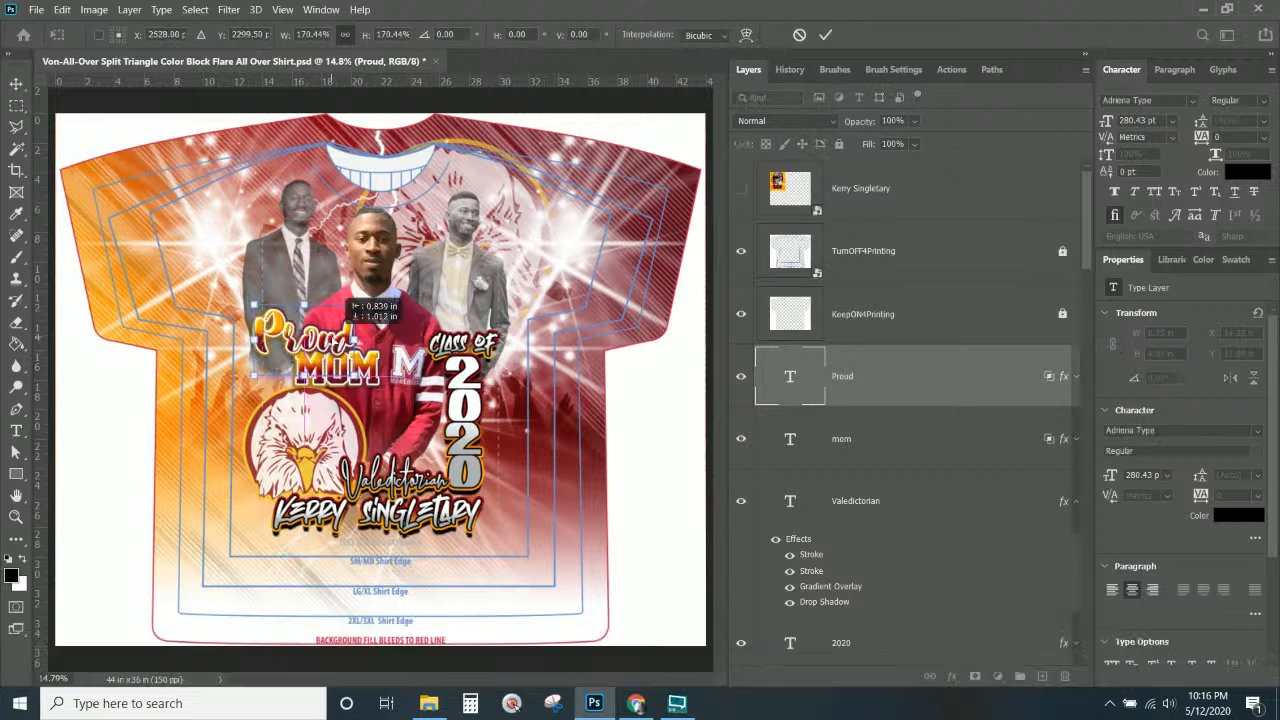
key("Right")
key("Right")
key("Right")
key("Right")
key("Right")
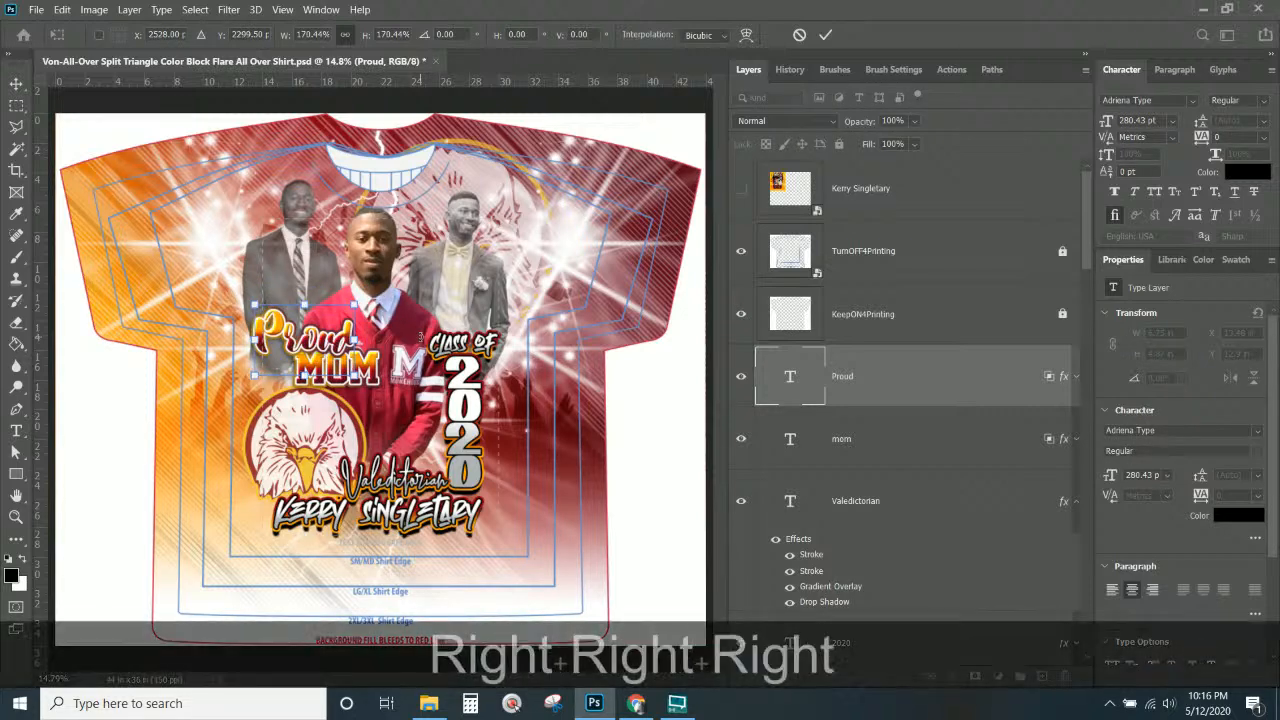
key("Right")
key("Right")
key("Right")
key("Right")
key("Right")
key("Right")
key("Right")
key("Right")
key("Right")
key("Right")
key("Right")
key("Right")
key("Right")
key("Right")
key("Right")
key("Right")
key("Right")
key("Right")
key("Right")
key("Right")
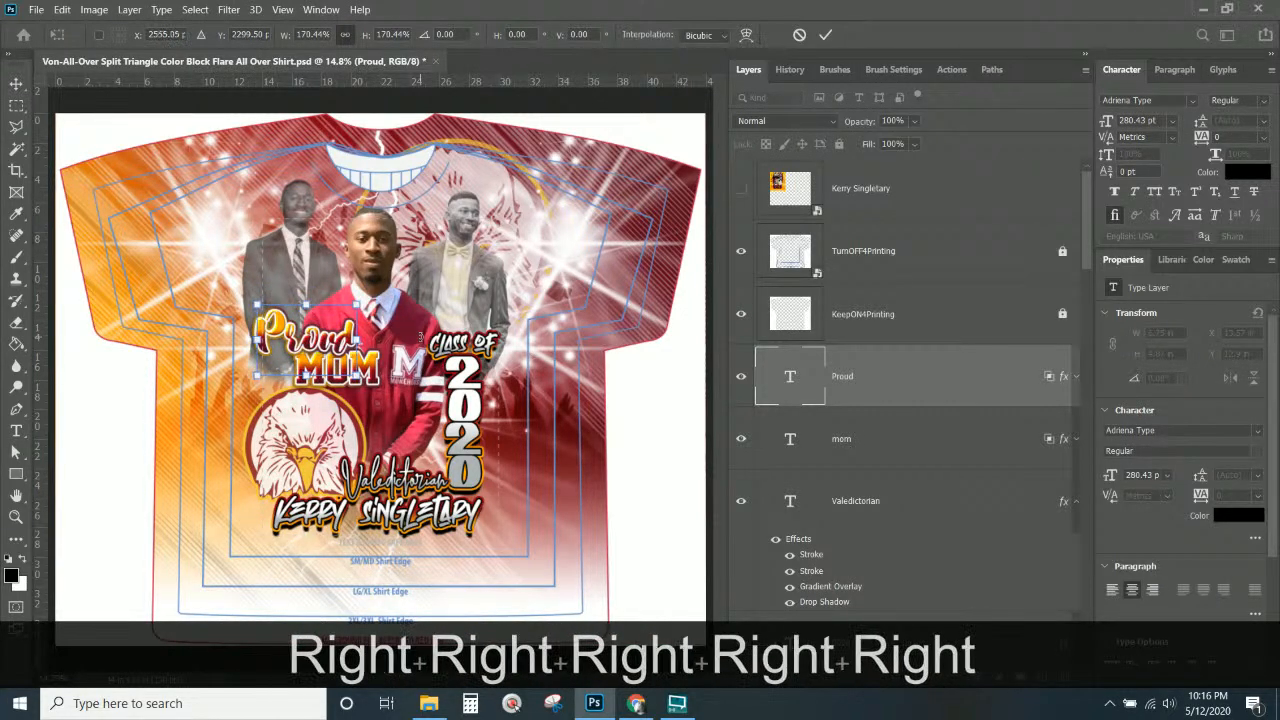
key("Return")
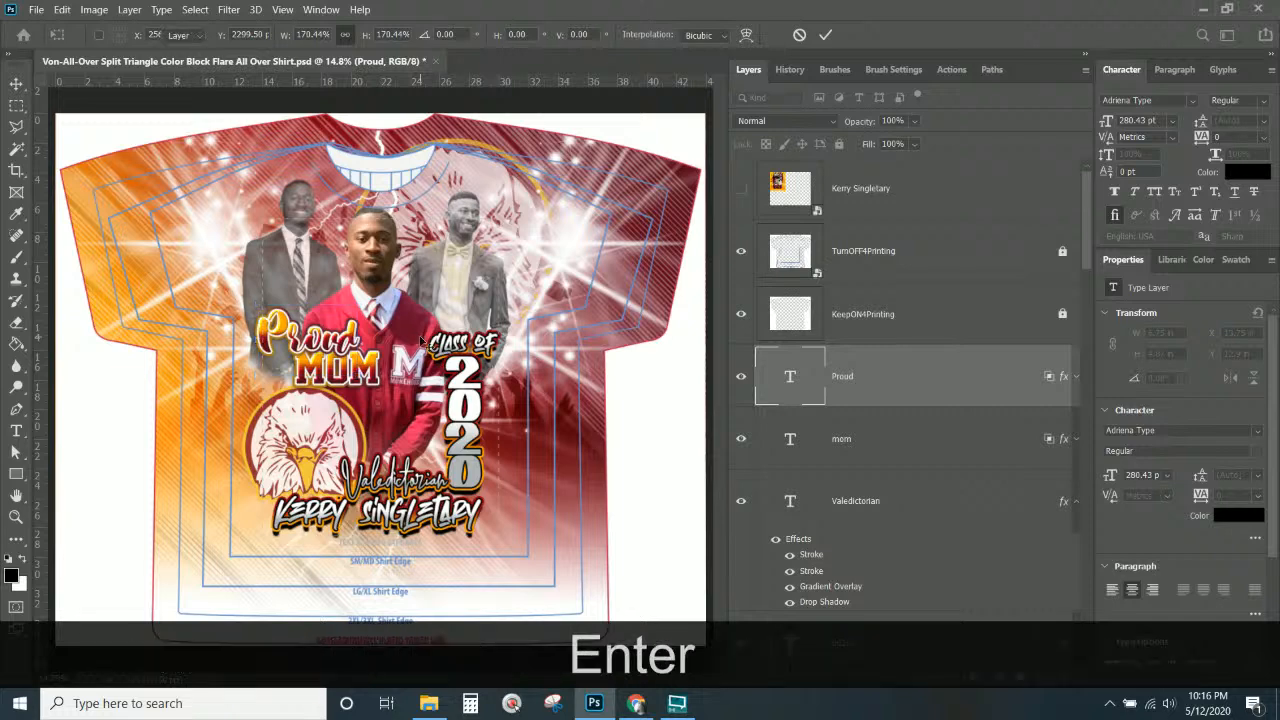
Move MOM left and enlarge it to about 132% (7.56 × 3.36 in) beneath Proud.
right_click(371, 369)
left_click(390, 376)
left_click_drag(372, 382, 345, 385)
key("ctrl+t")
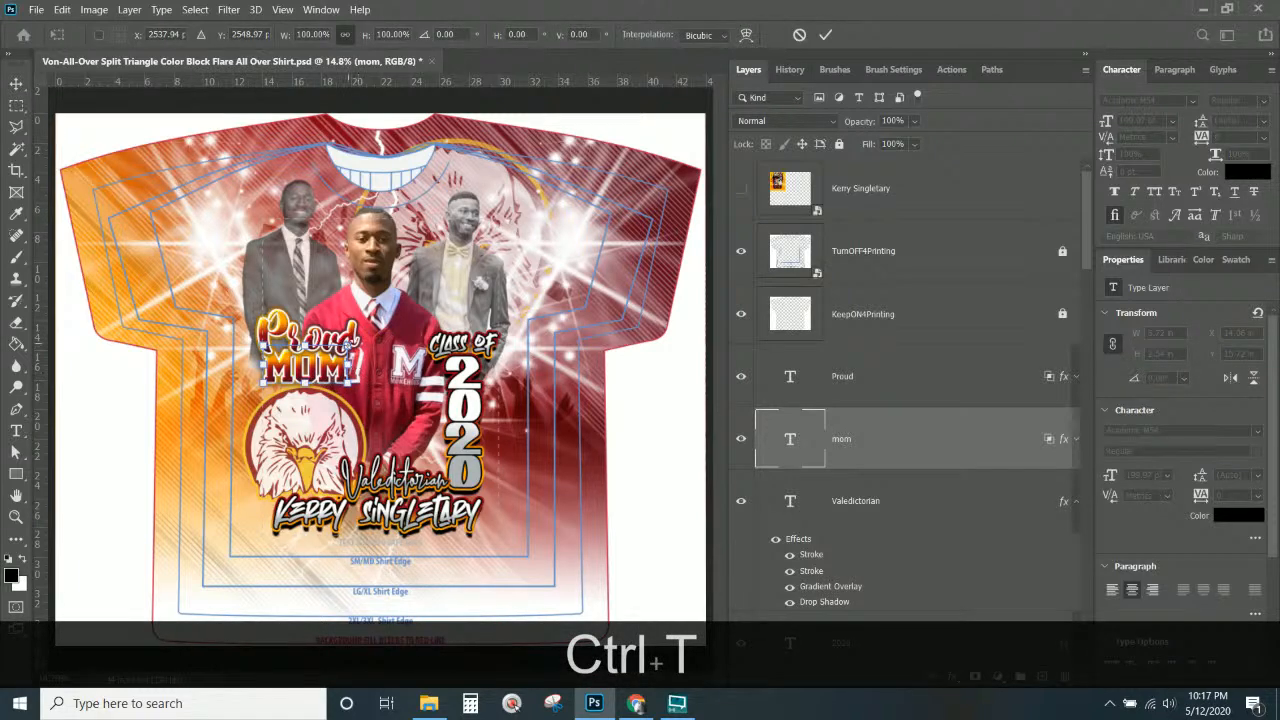
left_click_drag(352, 340, 376, 331)
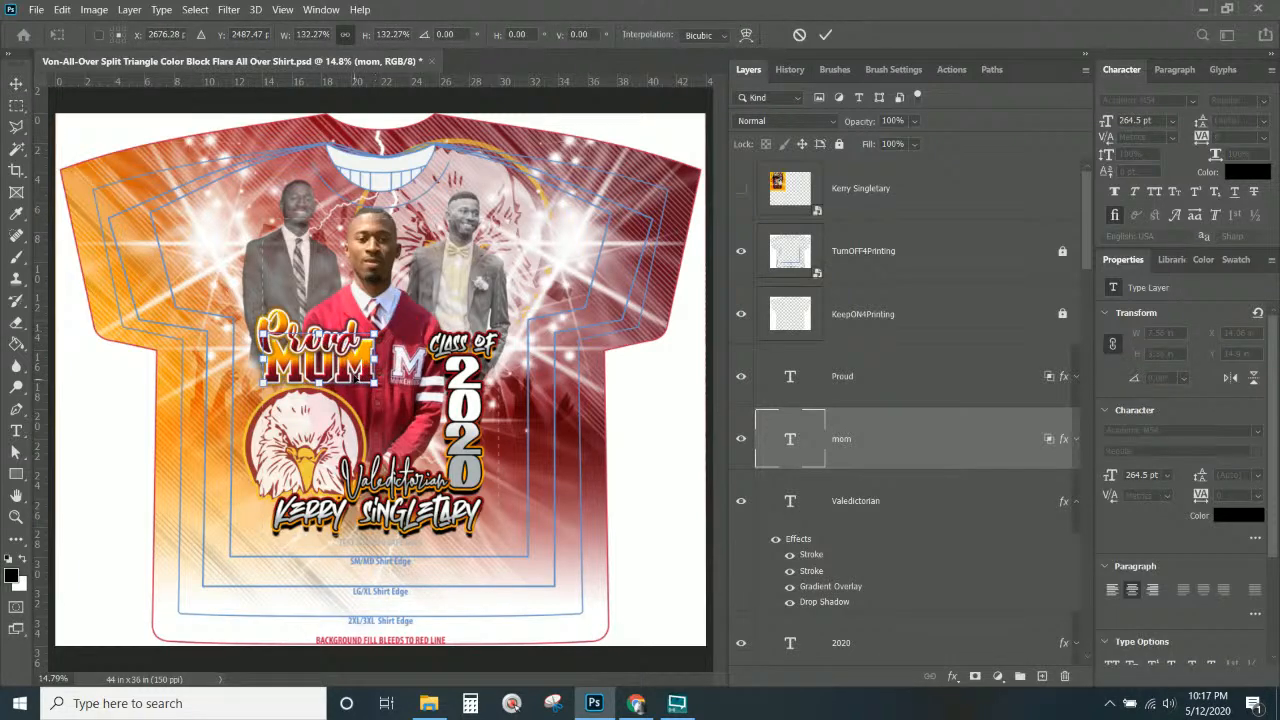
left_click_drag(354, 380, 355, 390)
key("Return")
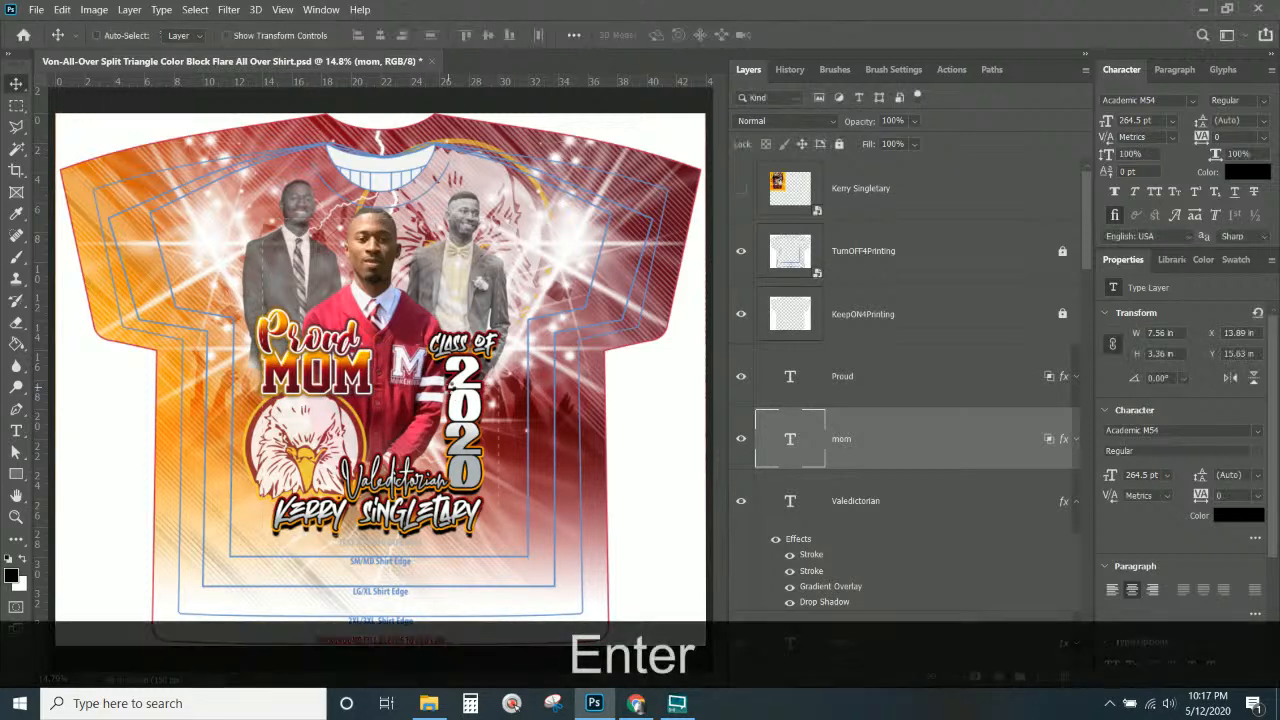
right_click(350, 430)
Enlarge the eagle logo copy slightly.
left_click(353, 437)
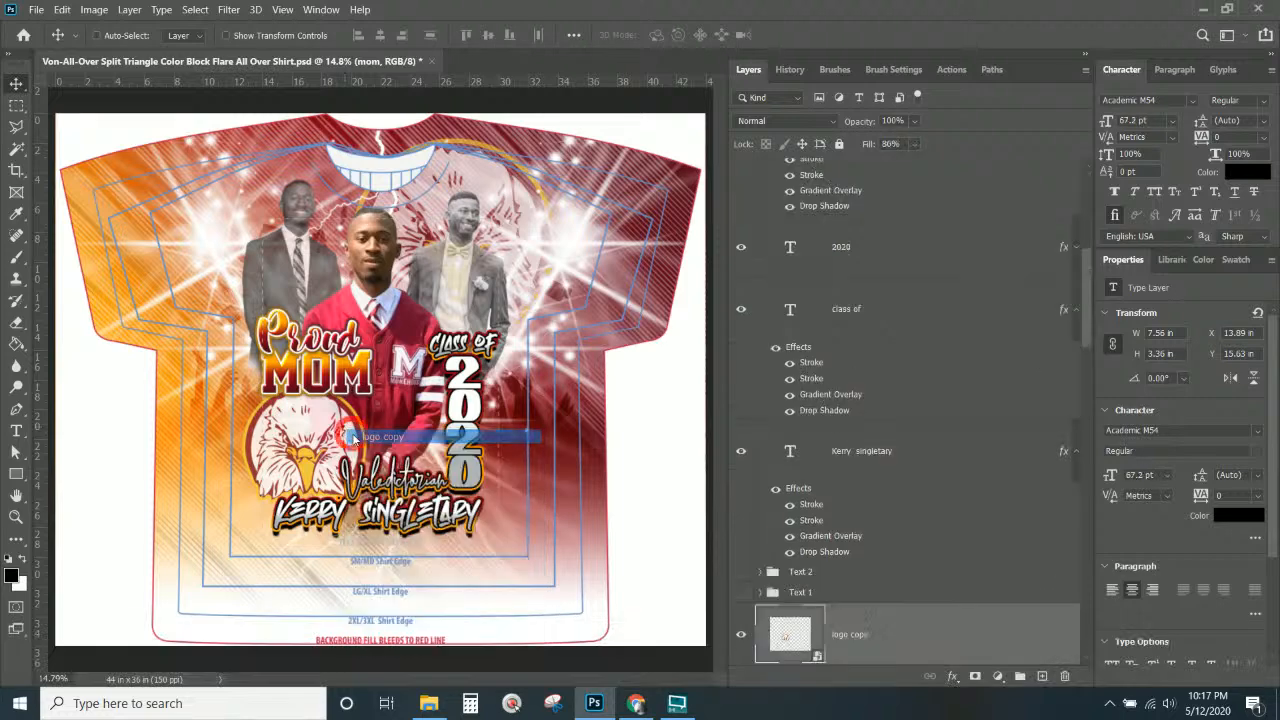
key("ctrl+t")
left_click_drag(245, 390, 235, 386)
key("Return")
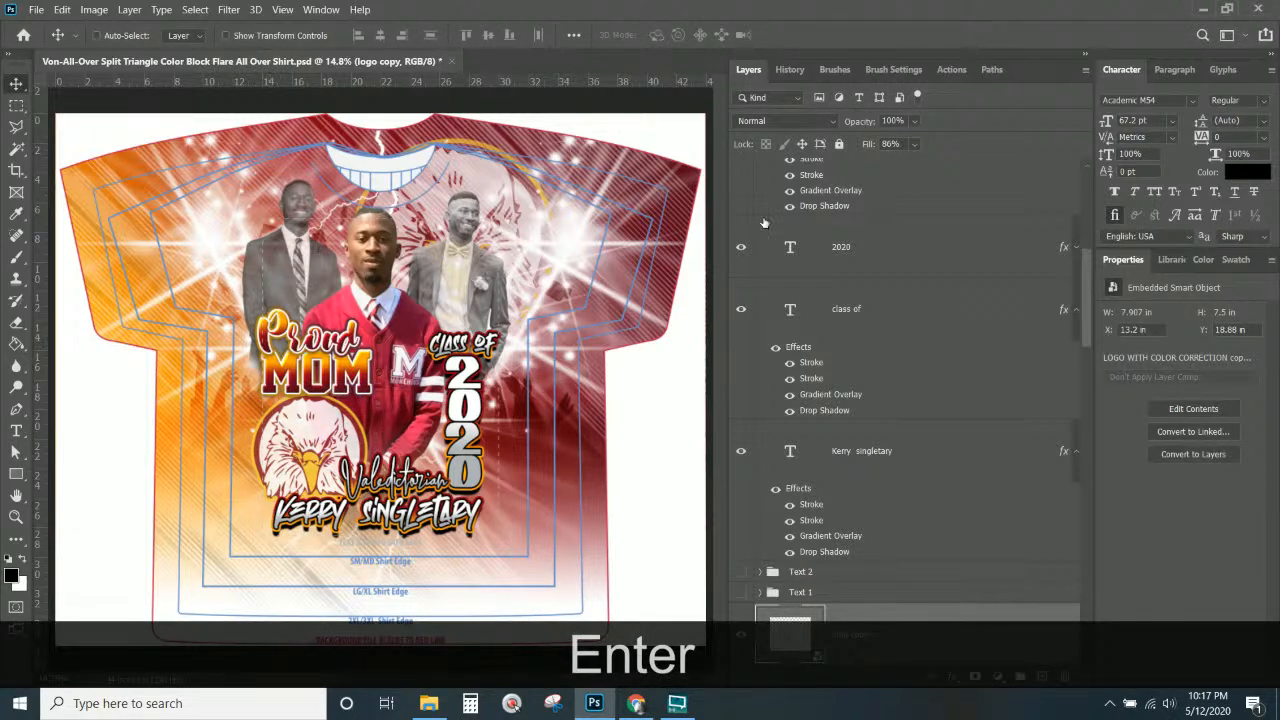
Move the Proud and mom layers below logo copy in the layer stack.
scroll(925, 423, "down", 3)
scroll(925, 423, "down", 1)
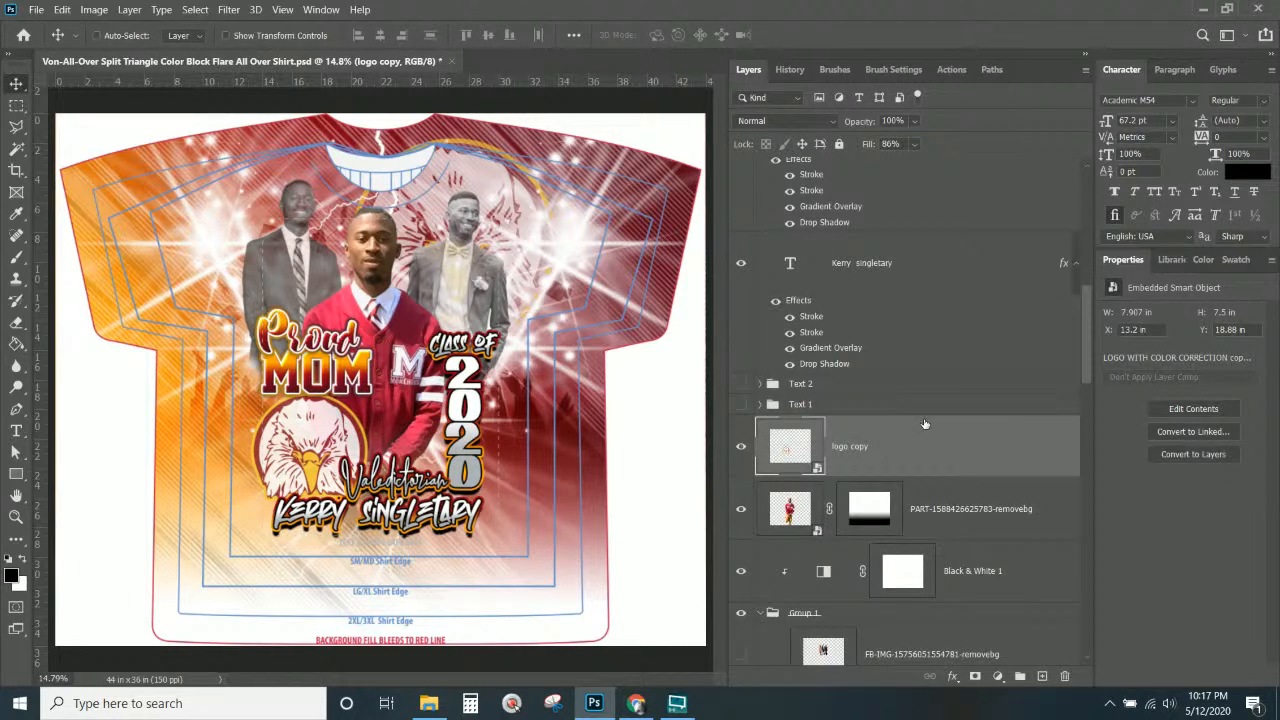
scroll(925, 423, "up", 10)
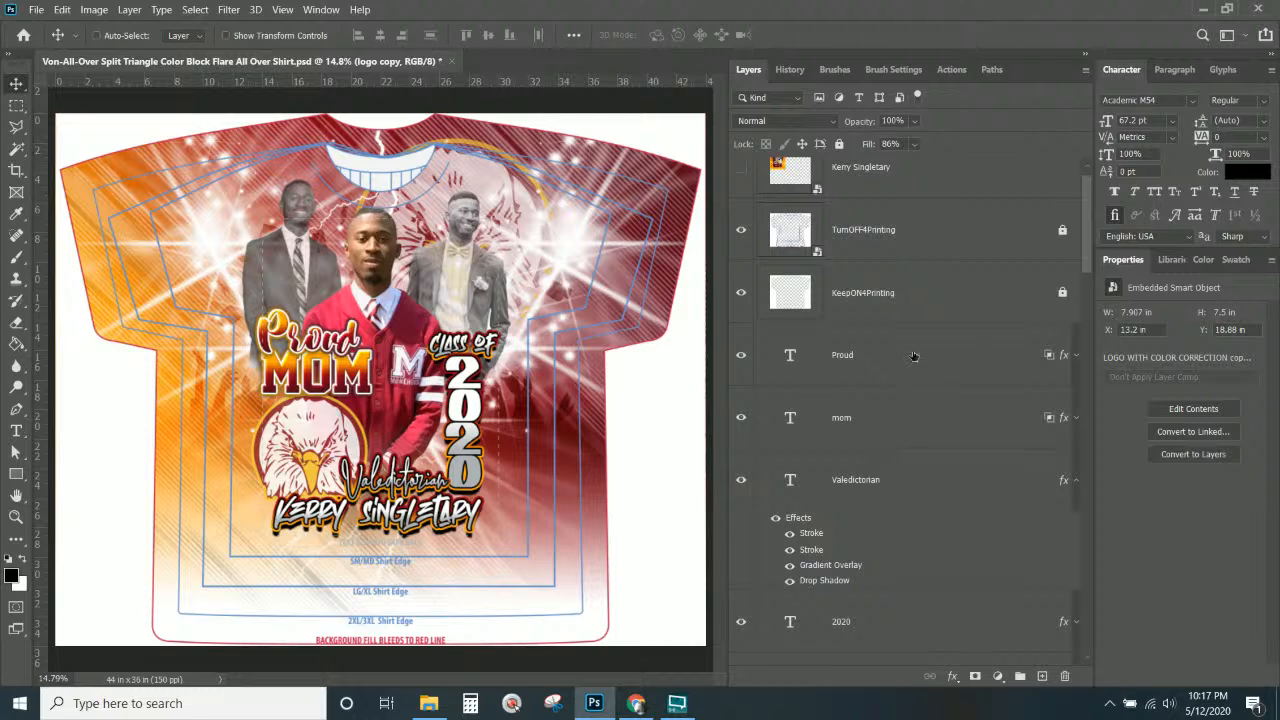
left_click(915, 378)
left_click(918, 415, "shift")
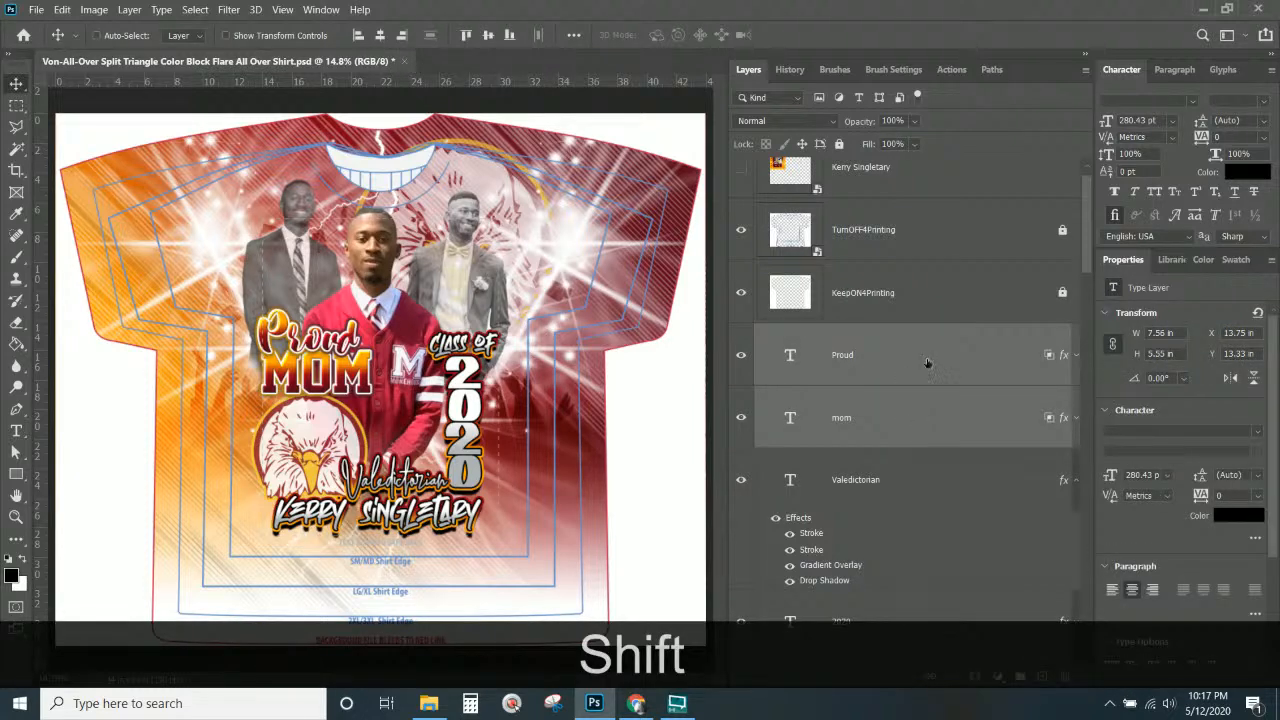
scroll(918, 620, "down", 5)
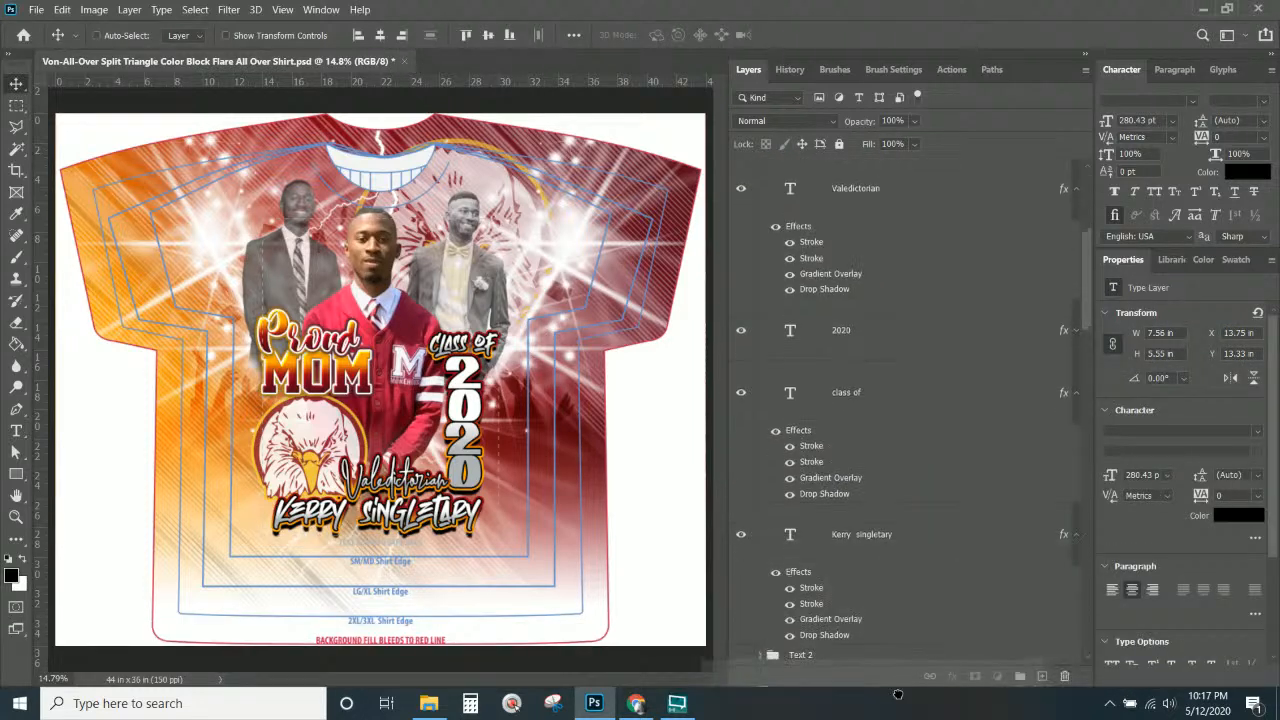
left_click_drag(898, 694, 830, 532)
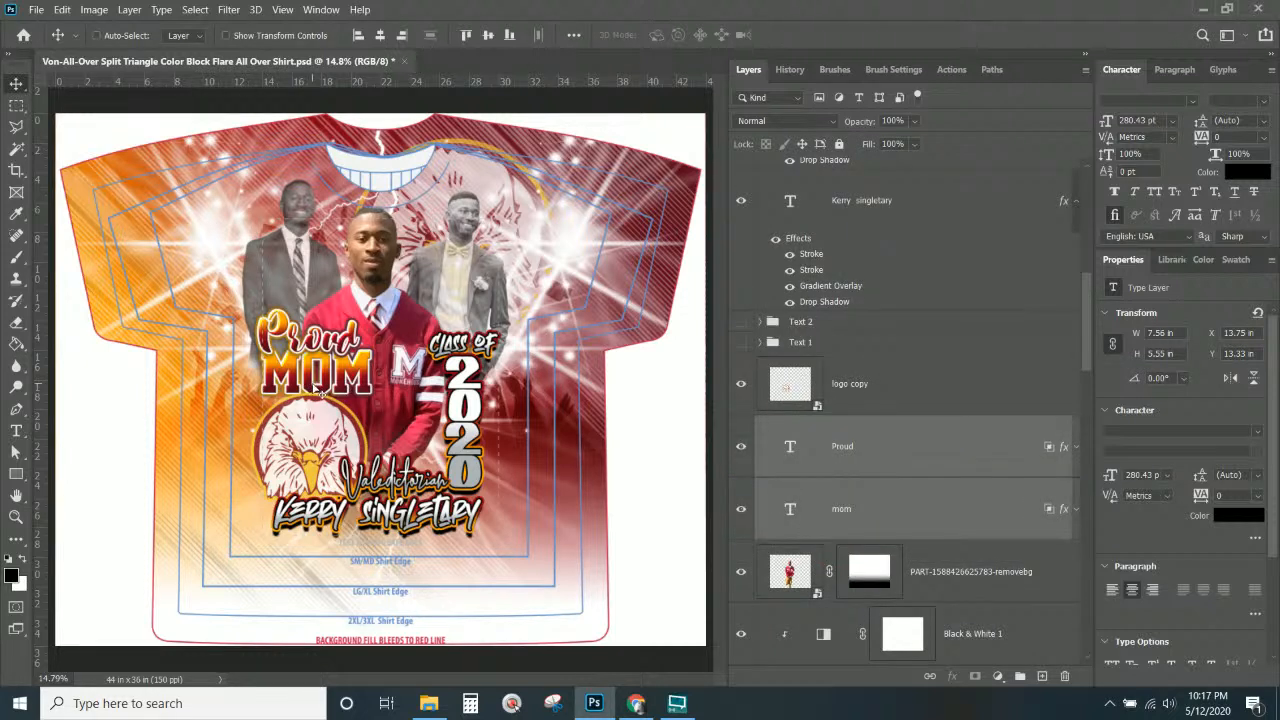
Lower the Proud/MOM text to about Y 13.5 in, just above the eagle.
left_click_drag(303, 375, 306, 384)
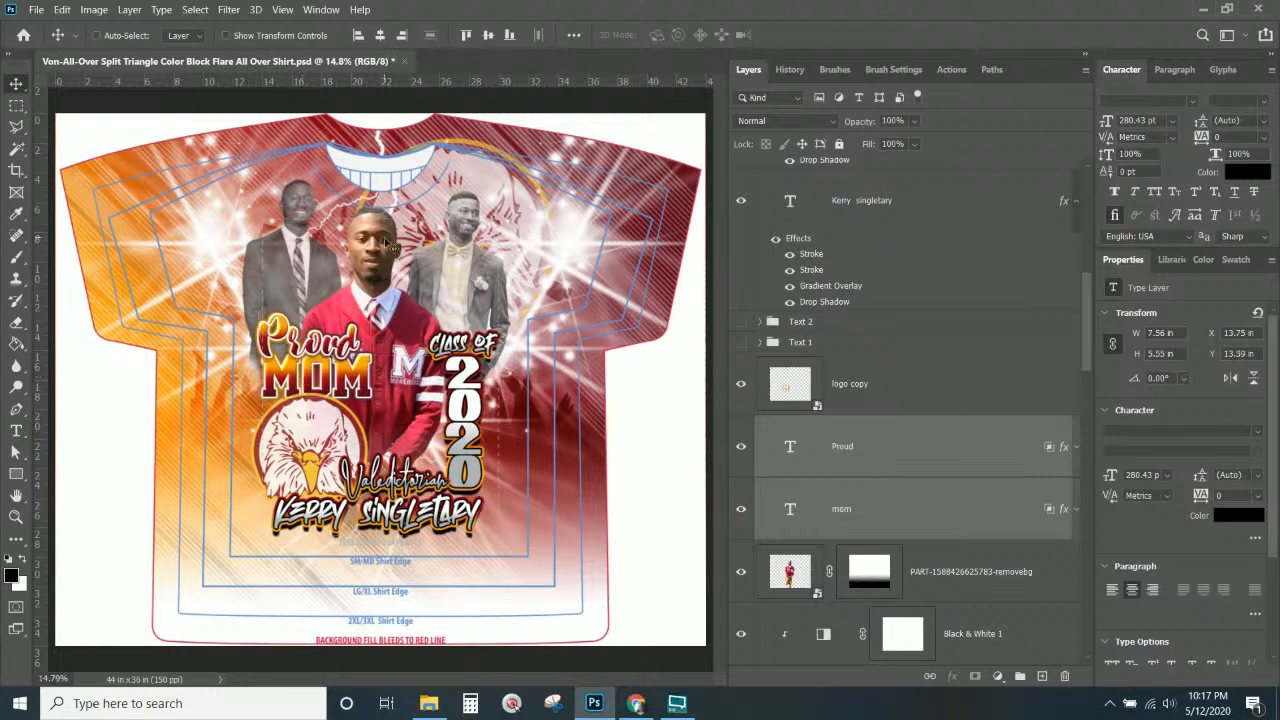
key("Up")
key("Up")
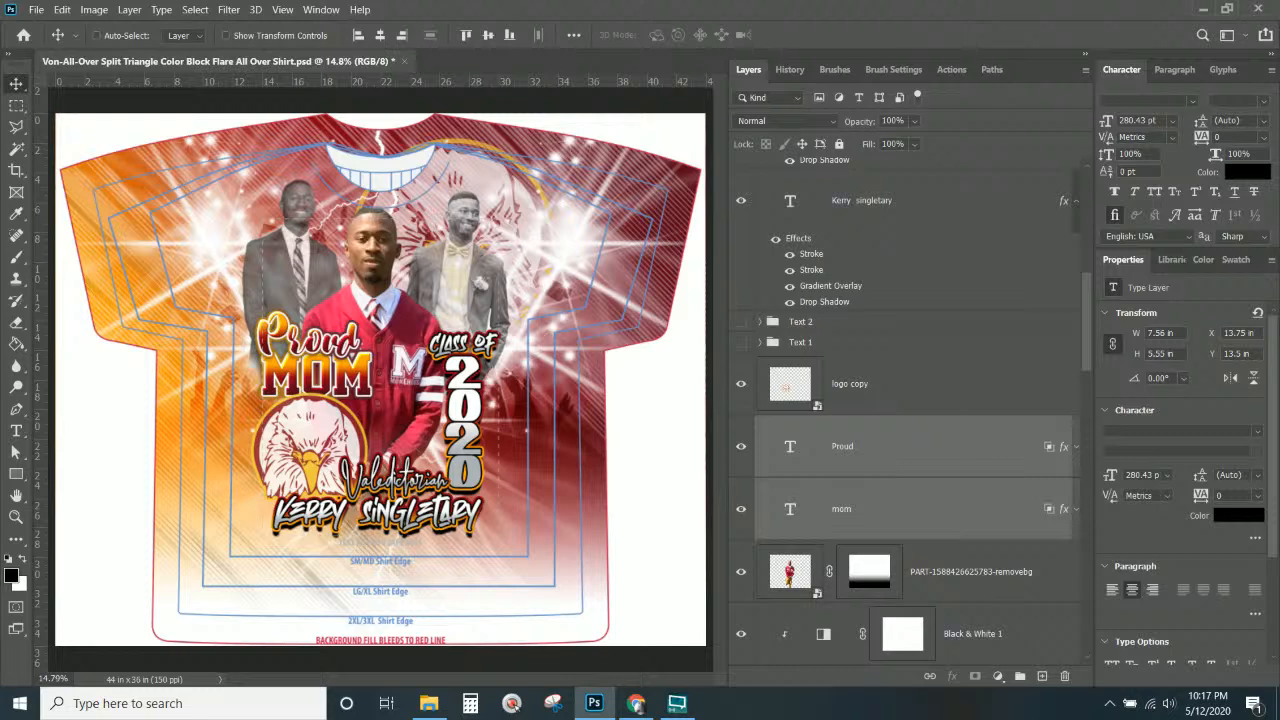
right_click(365, 380)
Duplicate the mom layer, hide the original, and change the copy's text to SISTER.
left_click(400, 443)
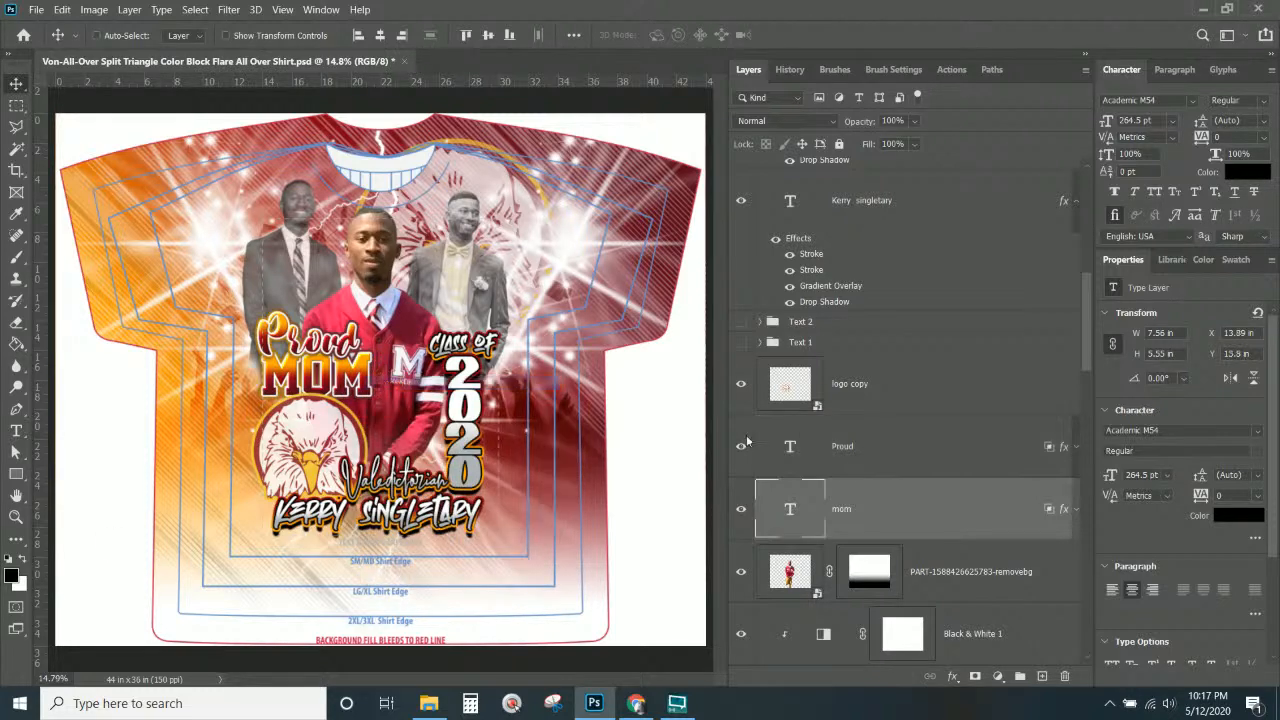
right_click(976, 532)
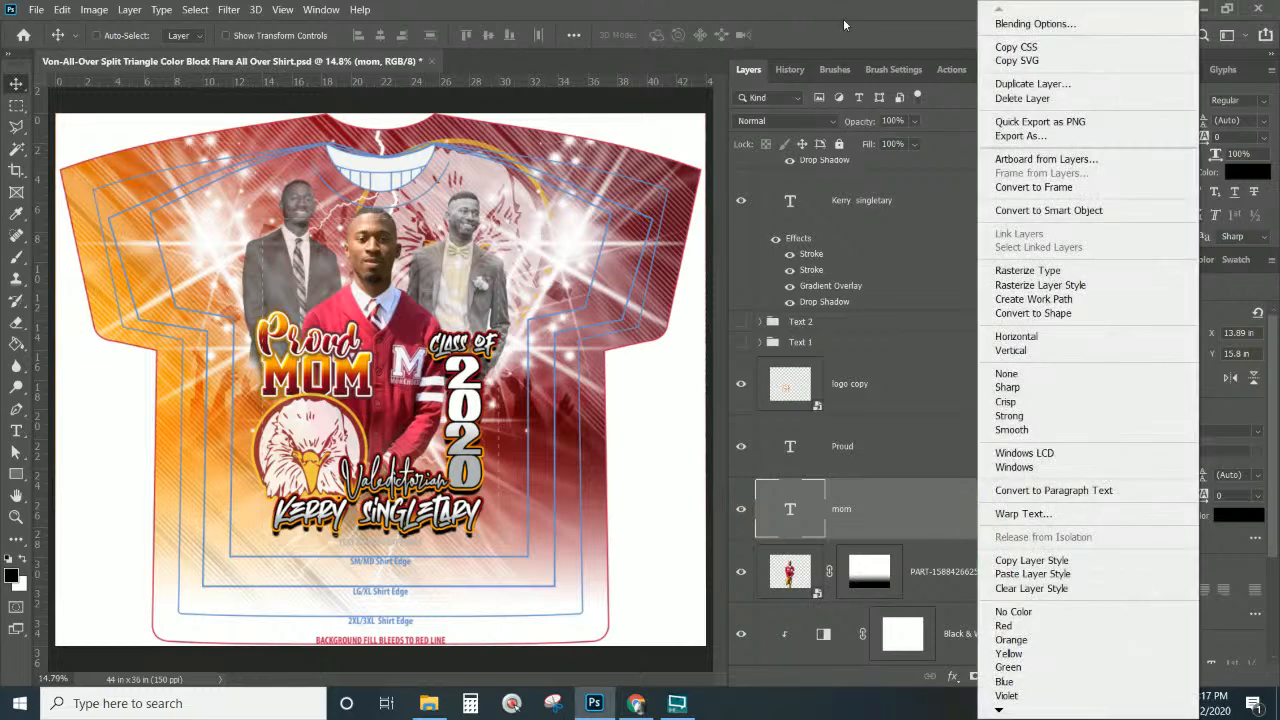
left_click(1052, 88)
key("Return")
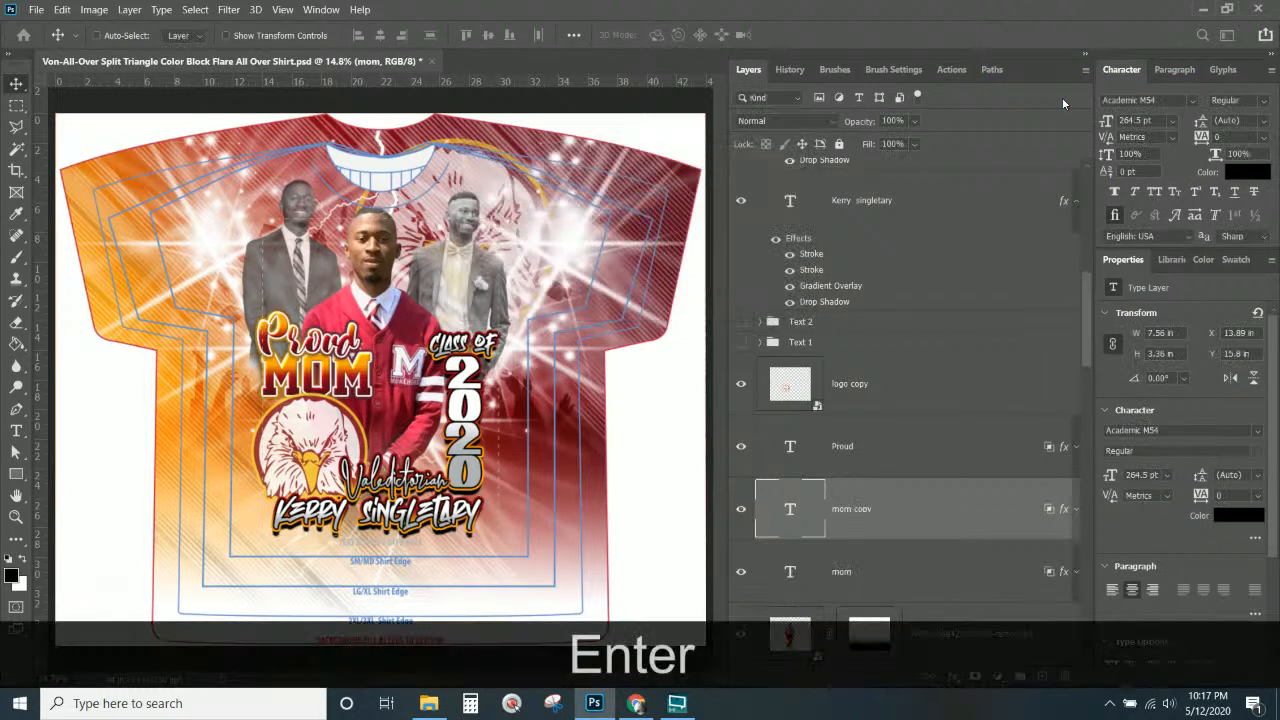
left_click(741, 571)
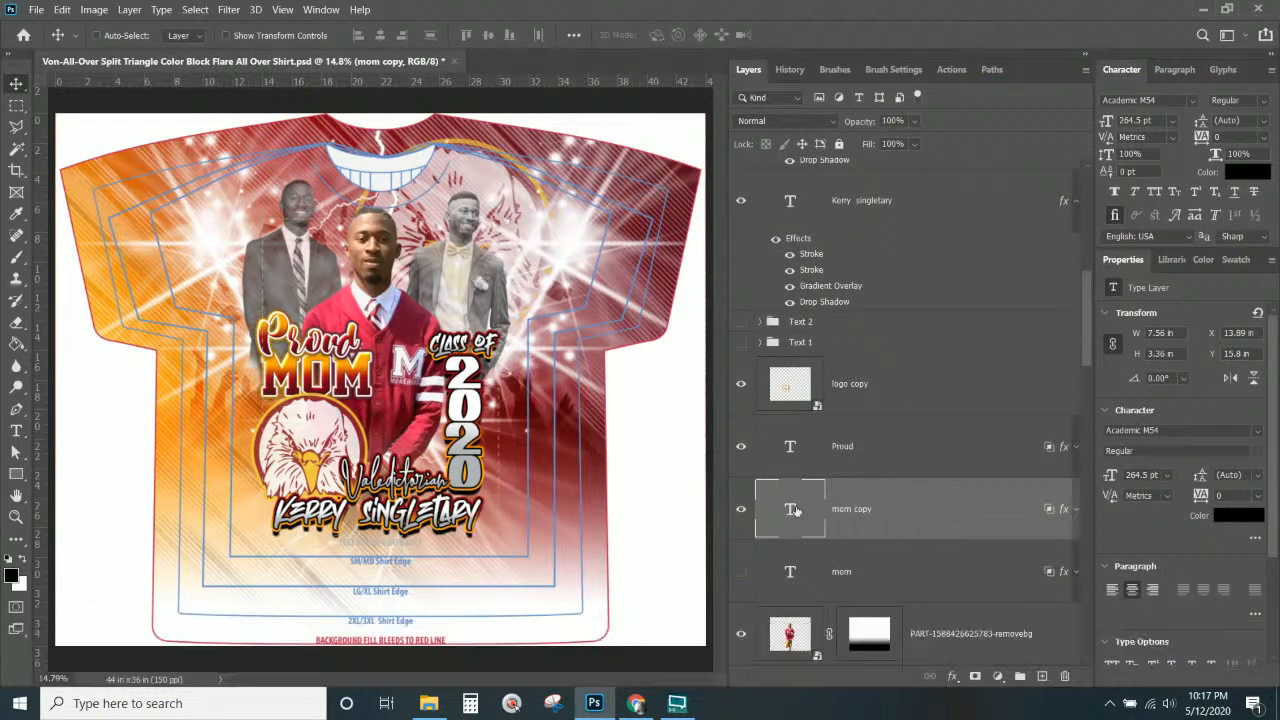
double_click(793, 511)
type("si")
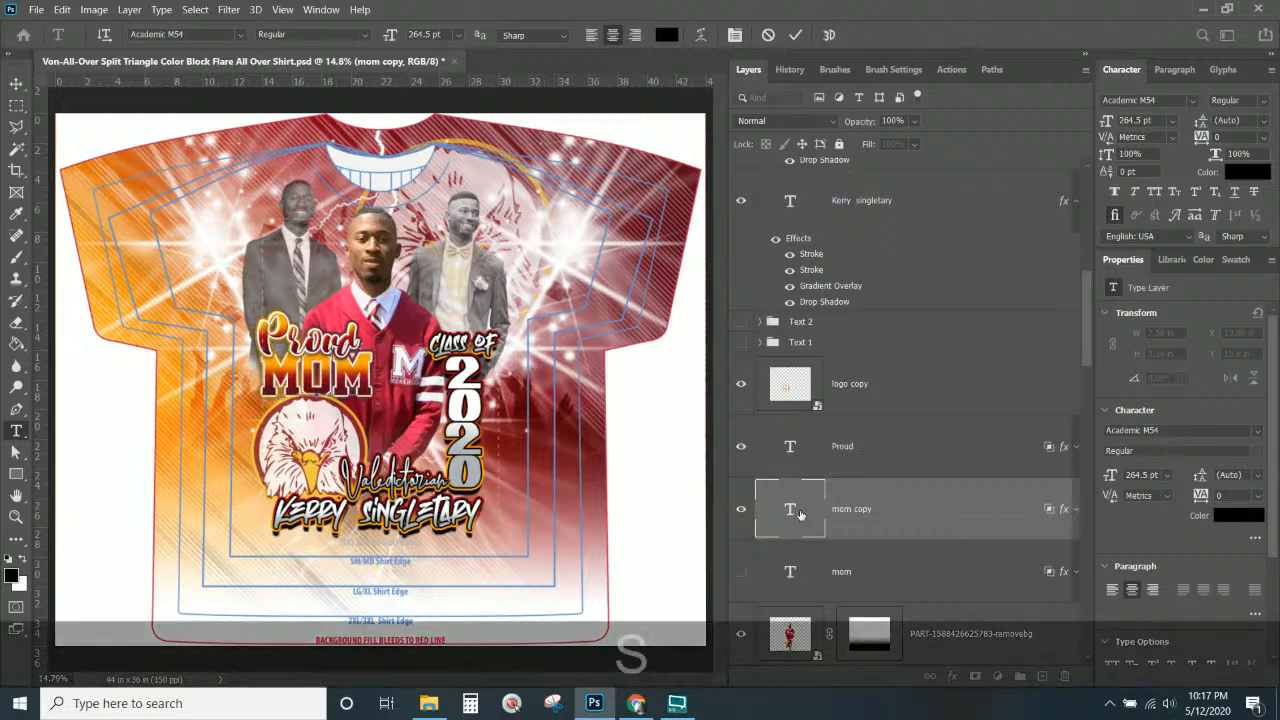
type("st")
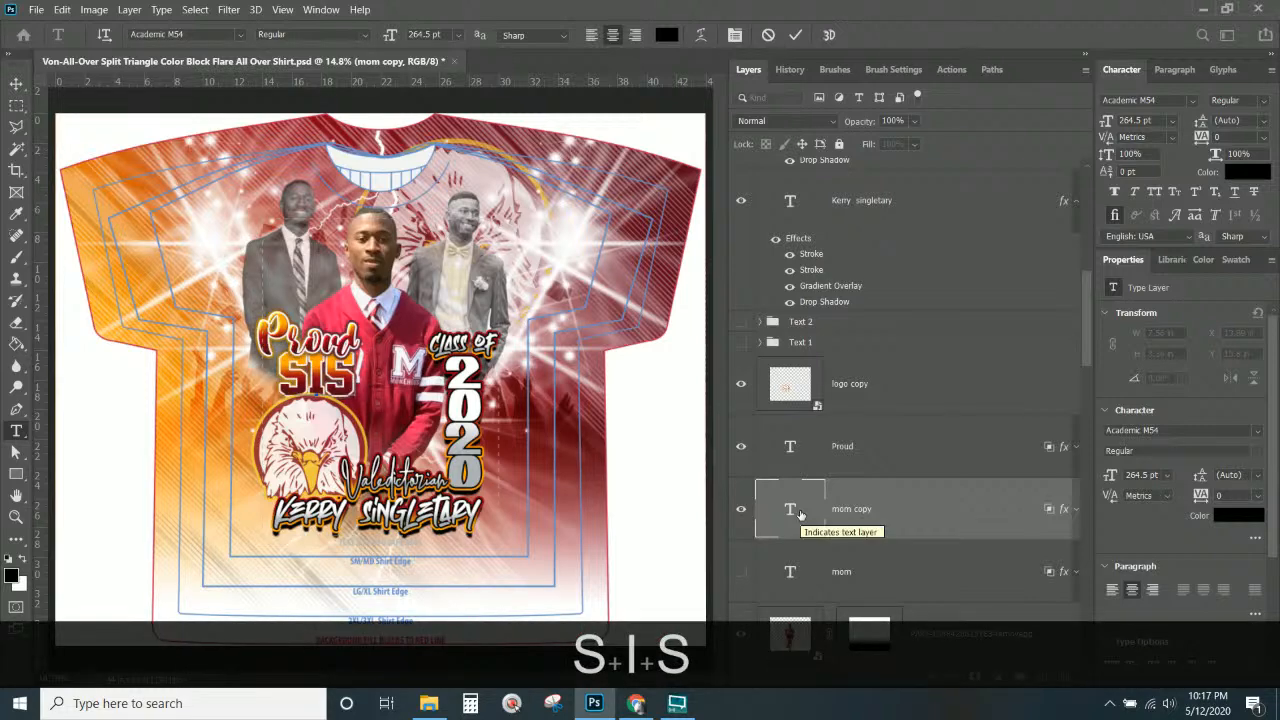
type("er")
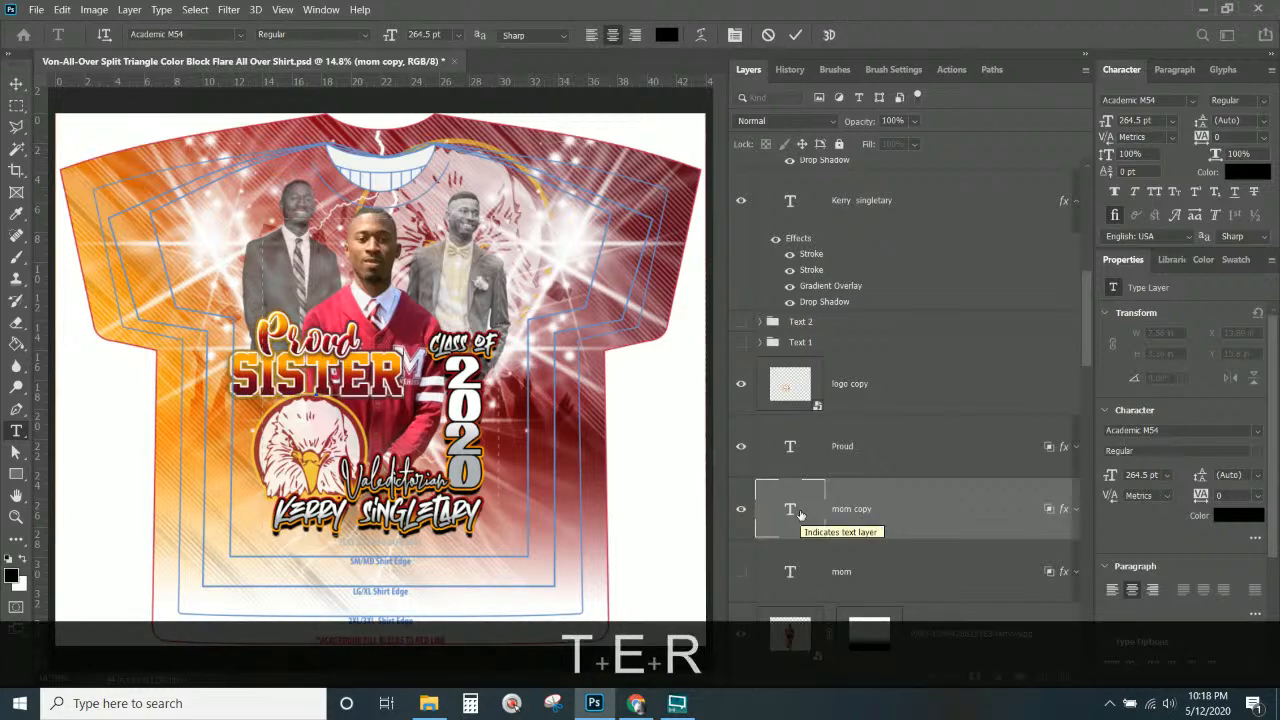
key("ctrl+t")
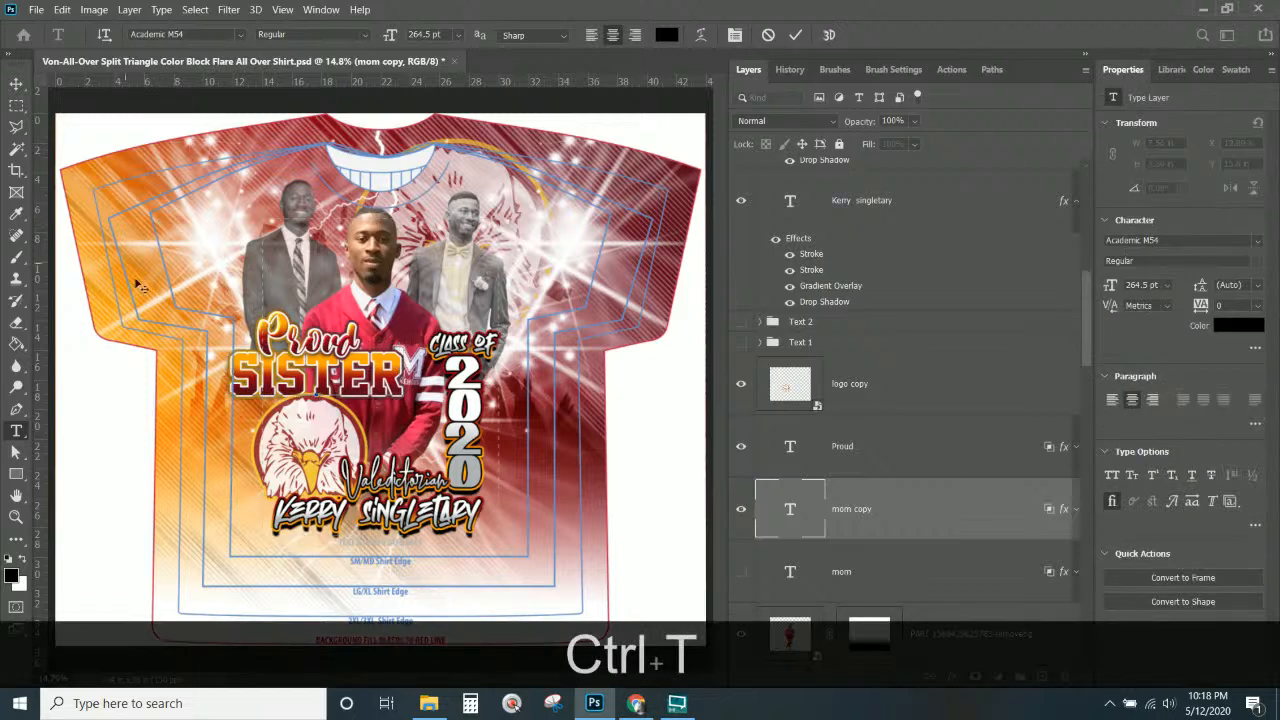
key("ctrl+t")
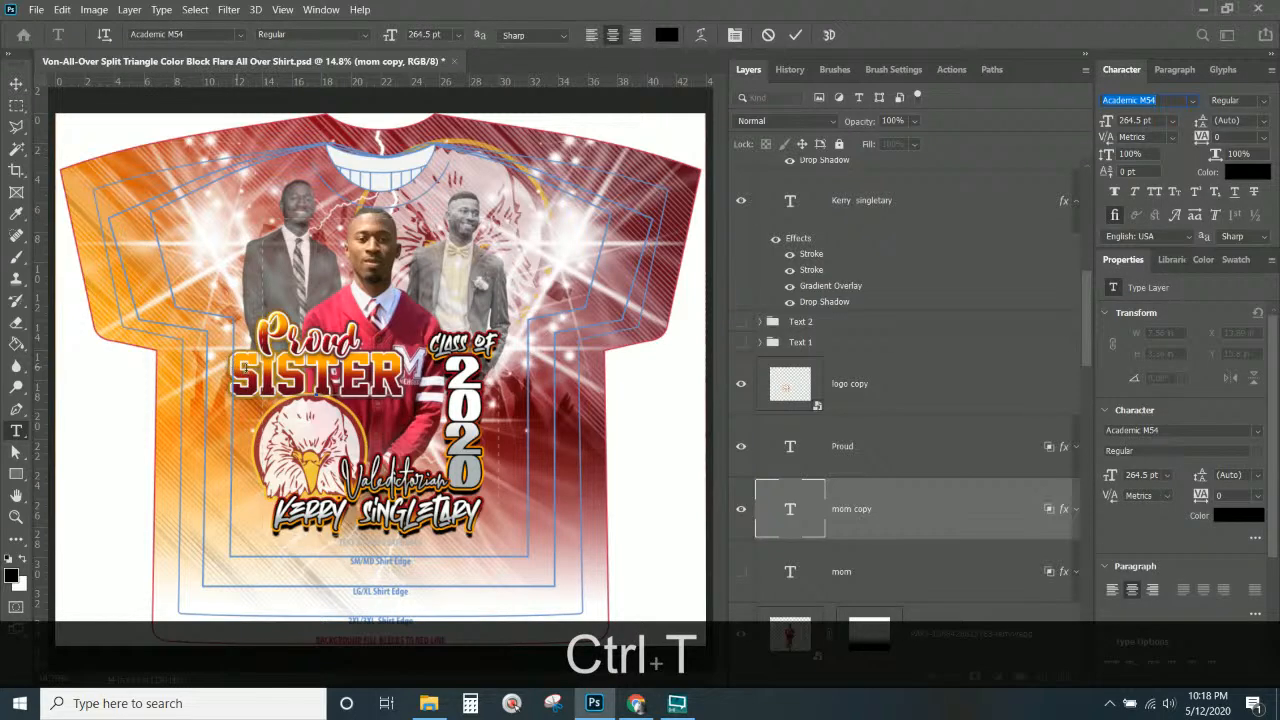
left_click(16, 84)
Resize SISTER to 8.25 × 3.08 in and nudge it down beneath Proud.
key("ctrl+t")
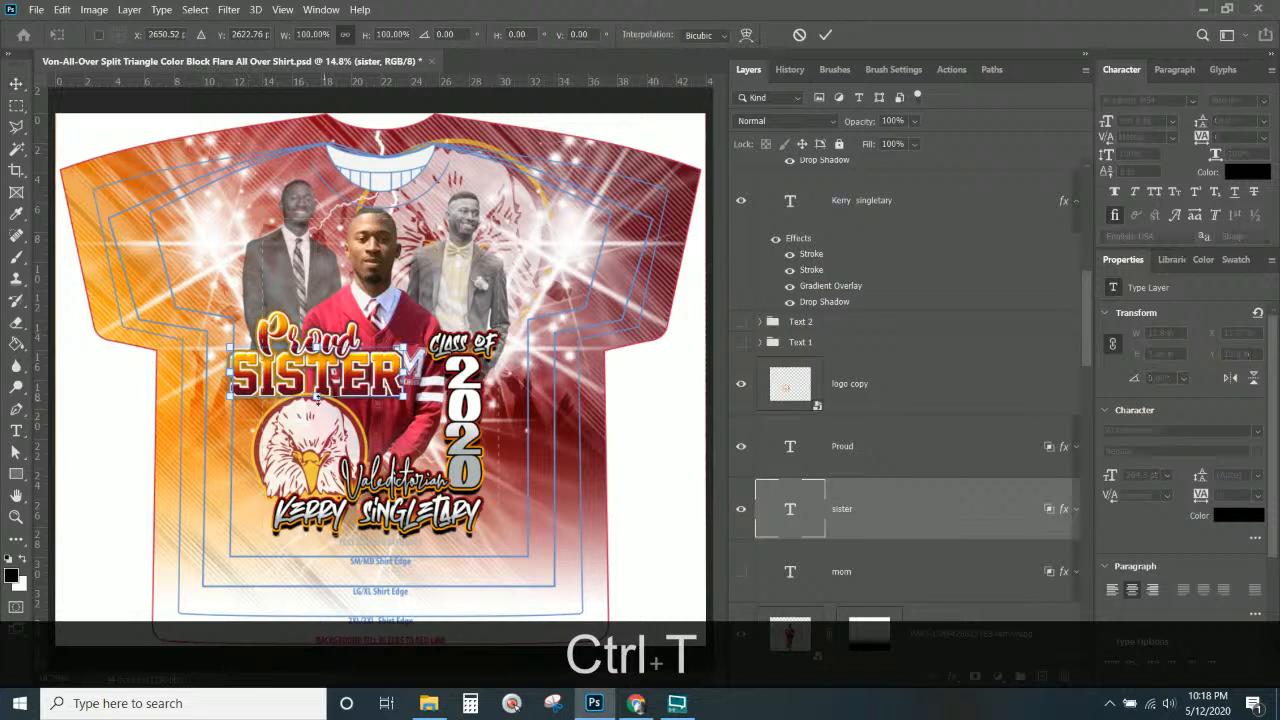
left_click_drag(232, 373, 259, 372)
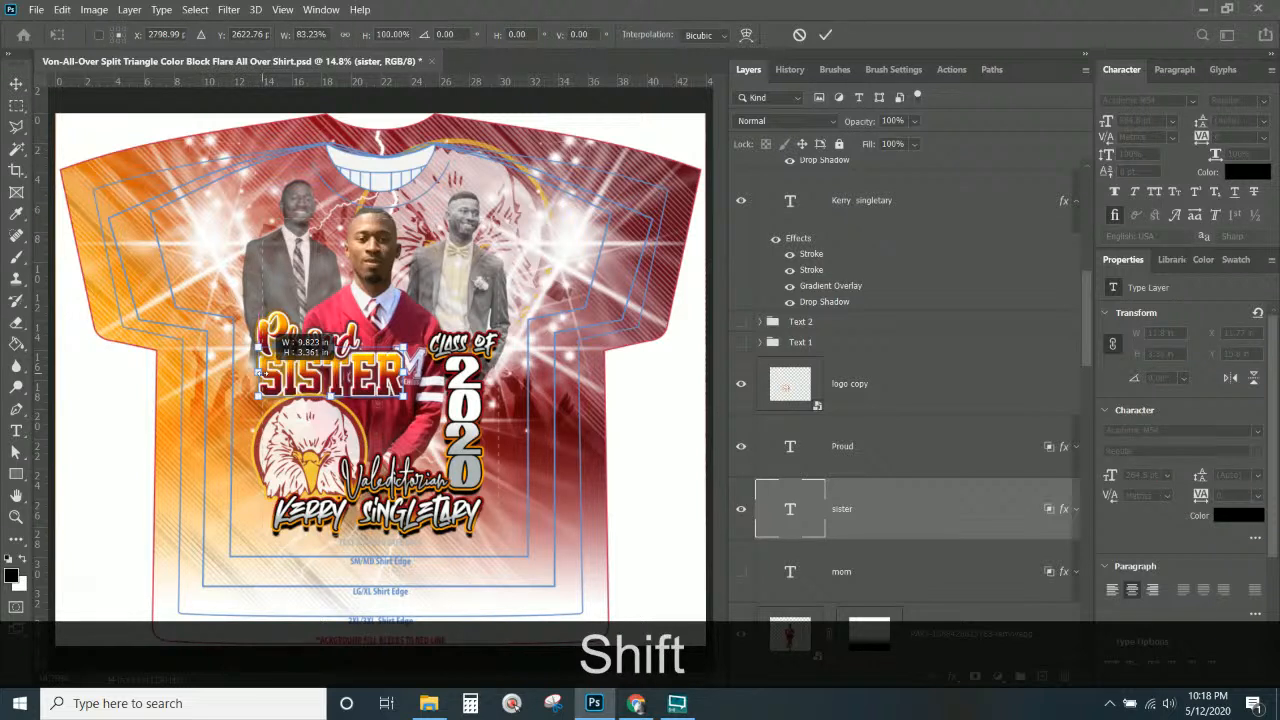
left_click_drag(405, 372, 381, 372)
left_click_drag(318, 398, 318, 394)
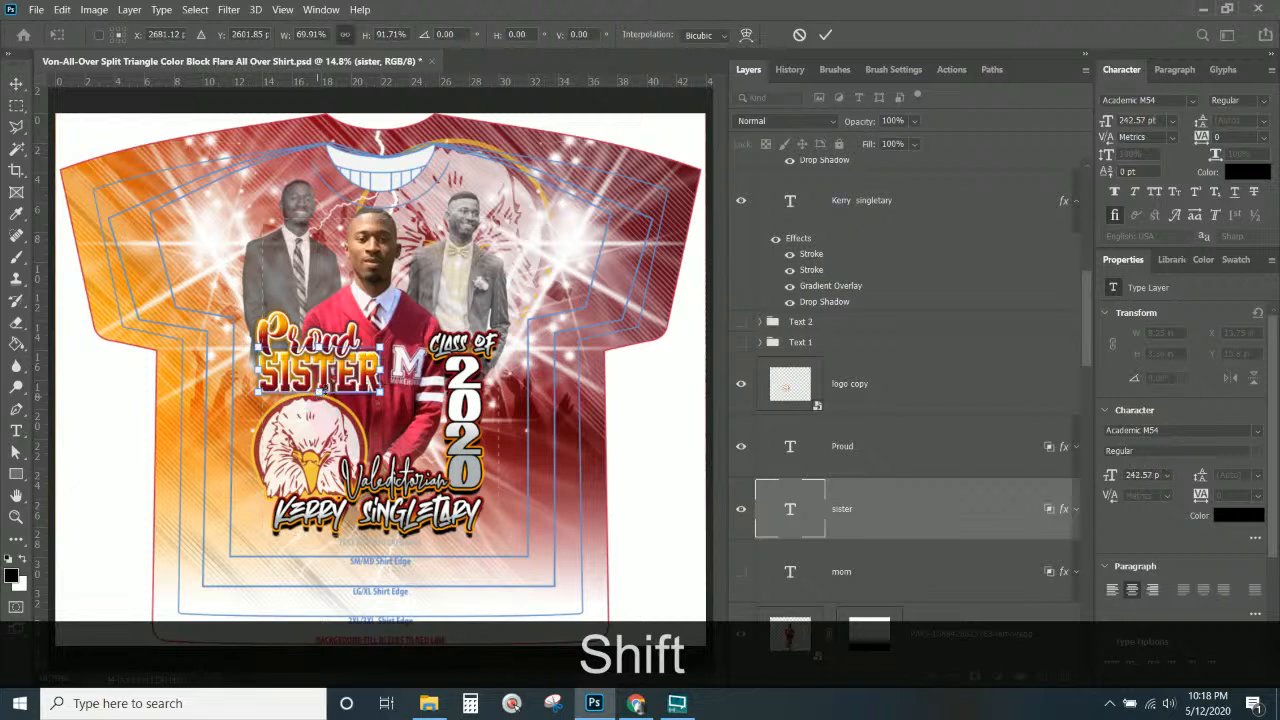
key("Down")
key("Down")
key("Down")
key("Down")
key("Down")
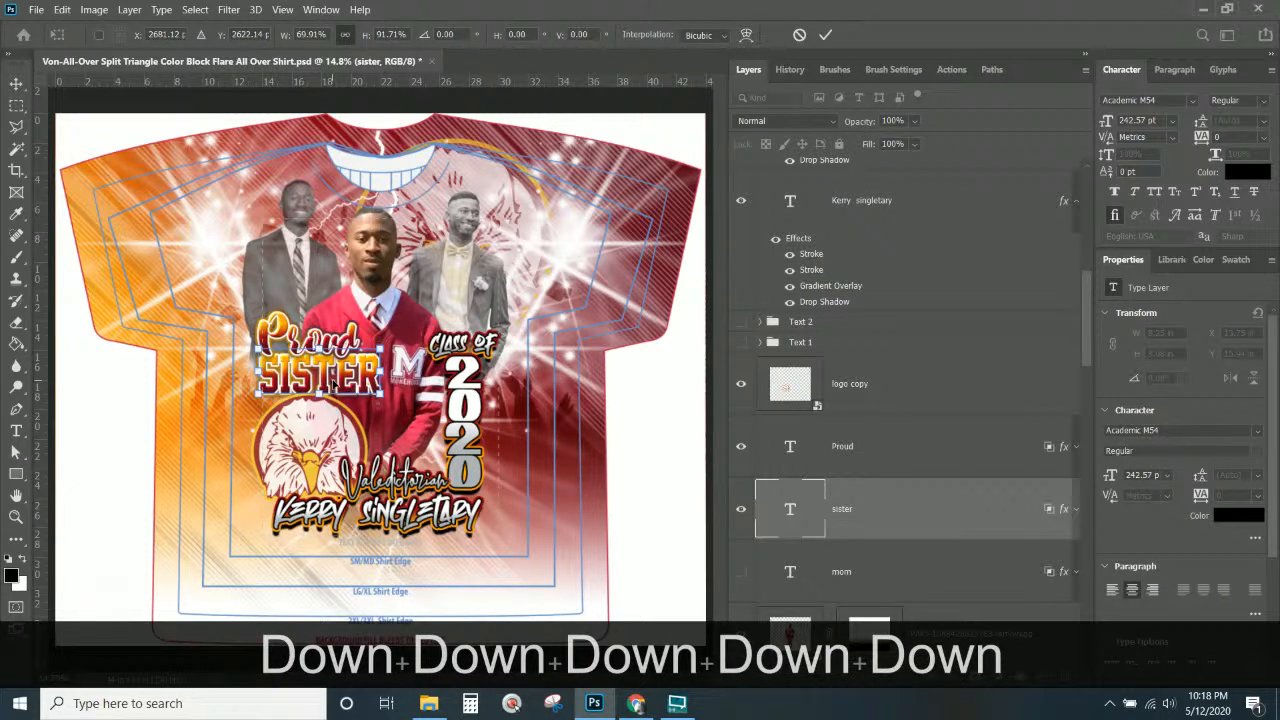
key("Down")
key("Return")
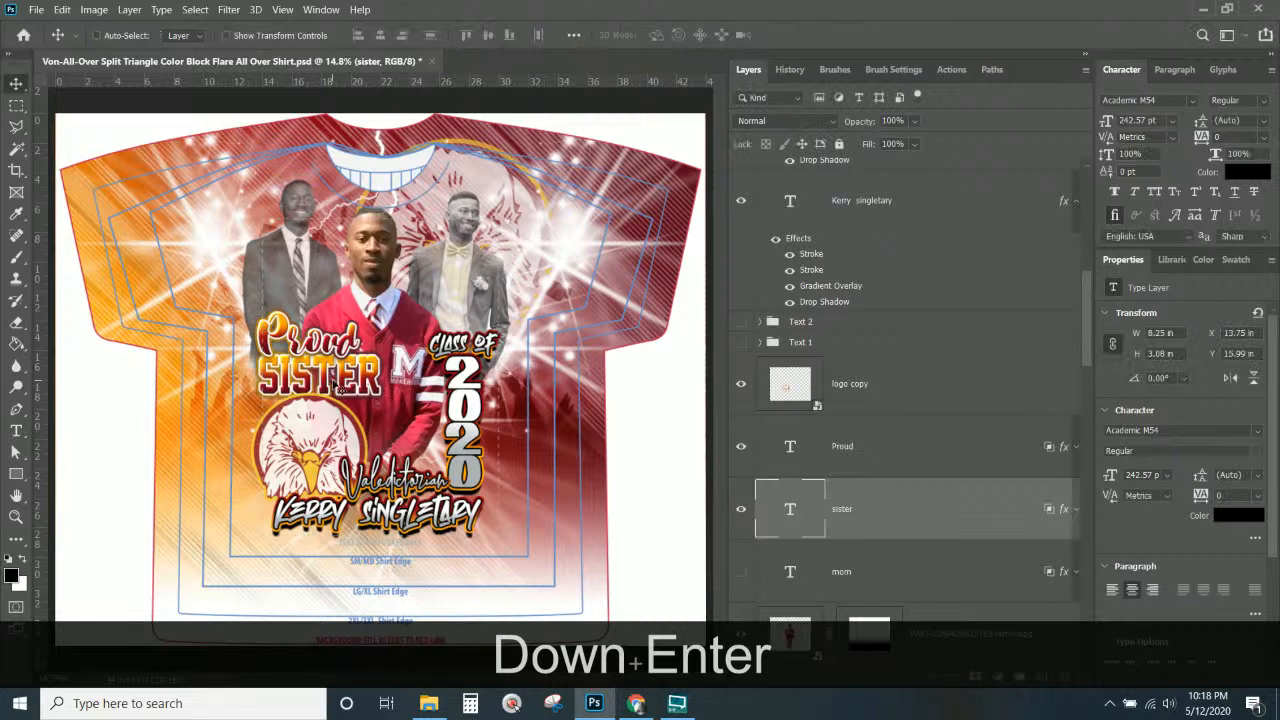
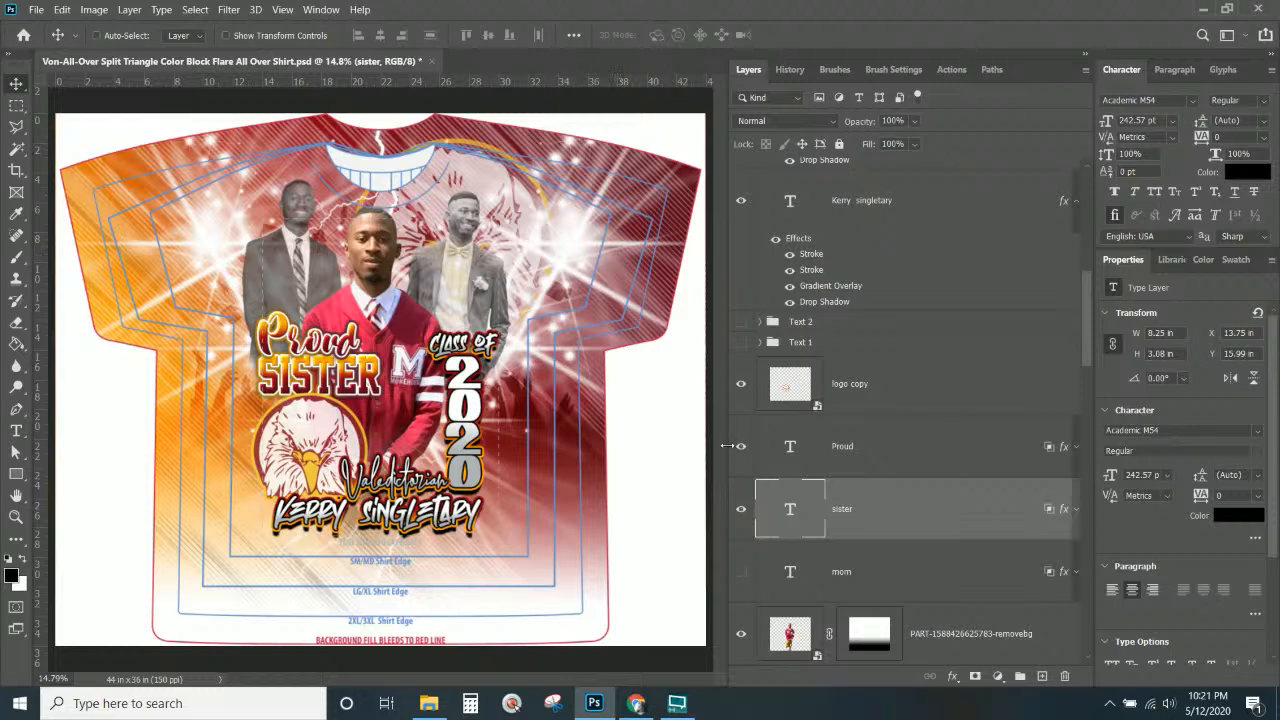
Hide the SISTER text layer and show the MOM layer so the shirt reads Proud MOM.
left_click(741, 509)
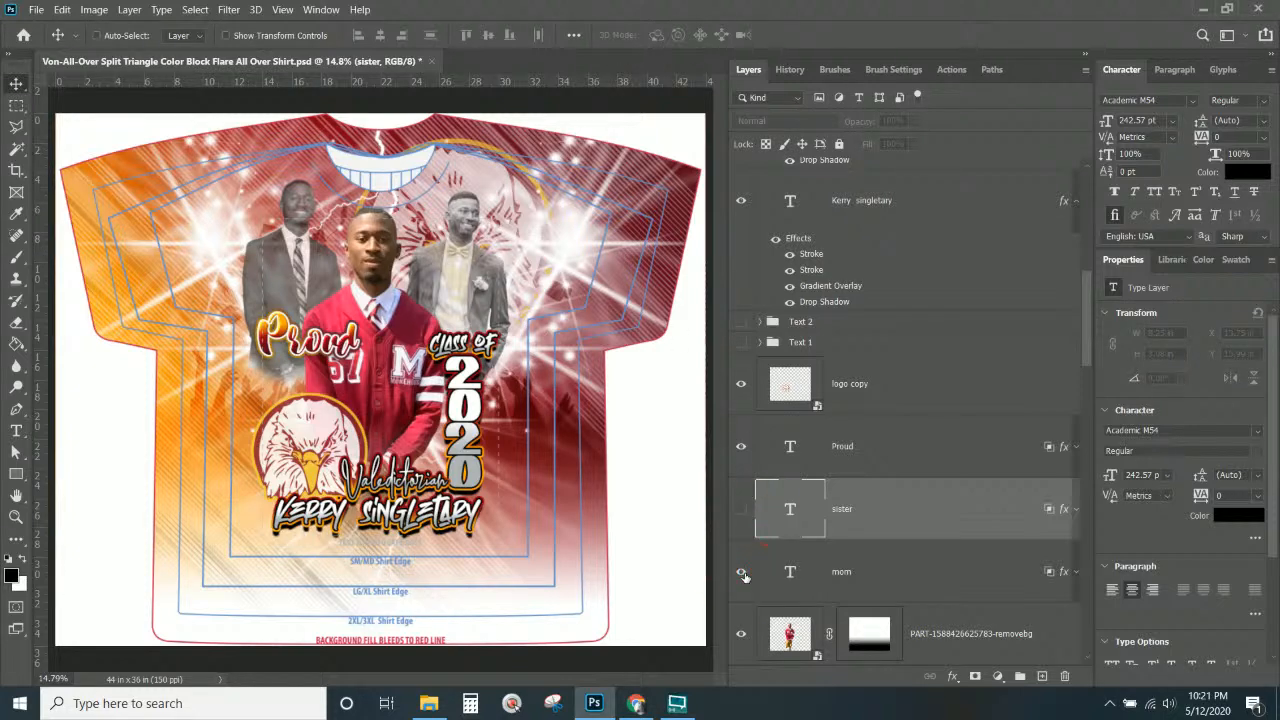
left_click(741, 572)
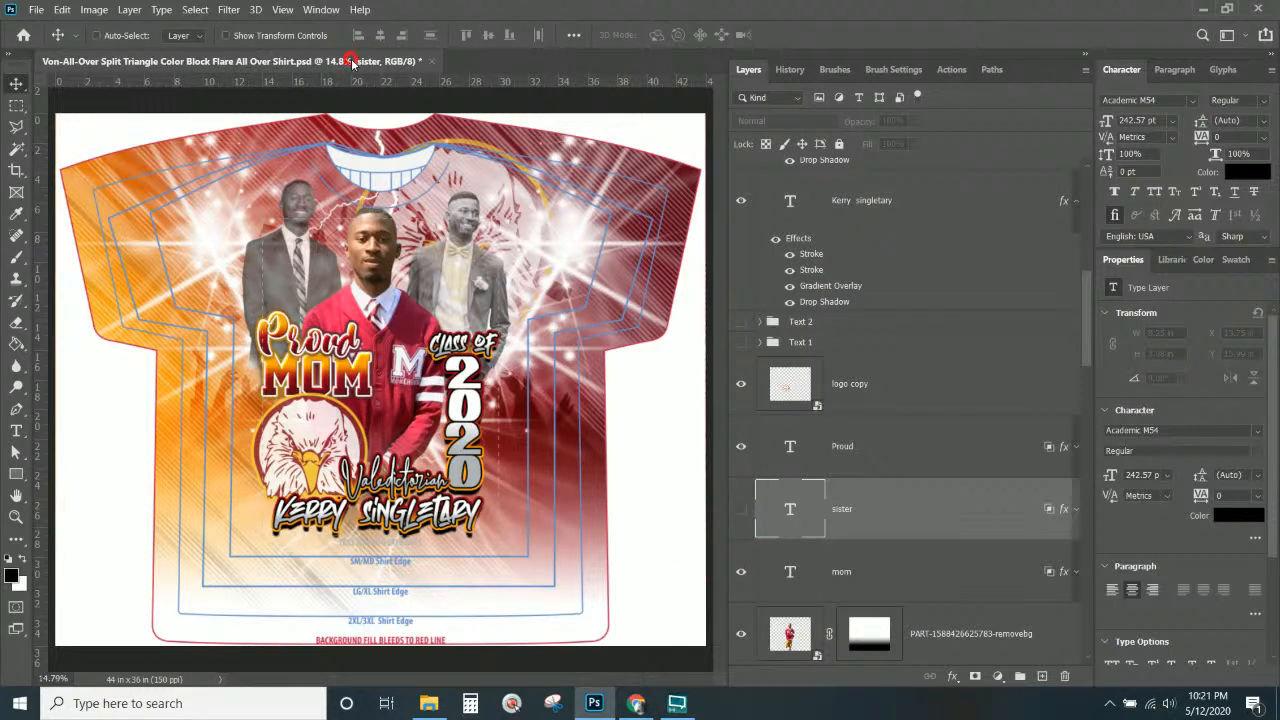
left_click(37, 10)
left_click(115, 105)
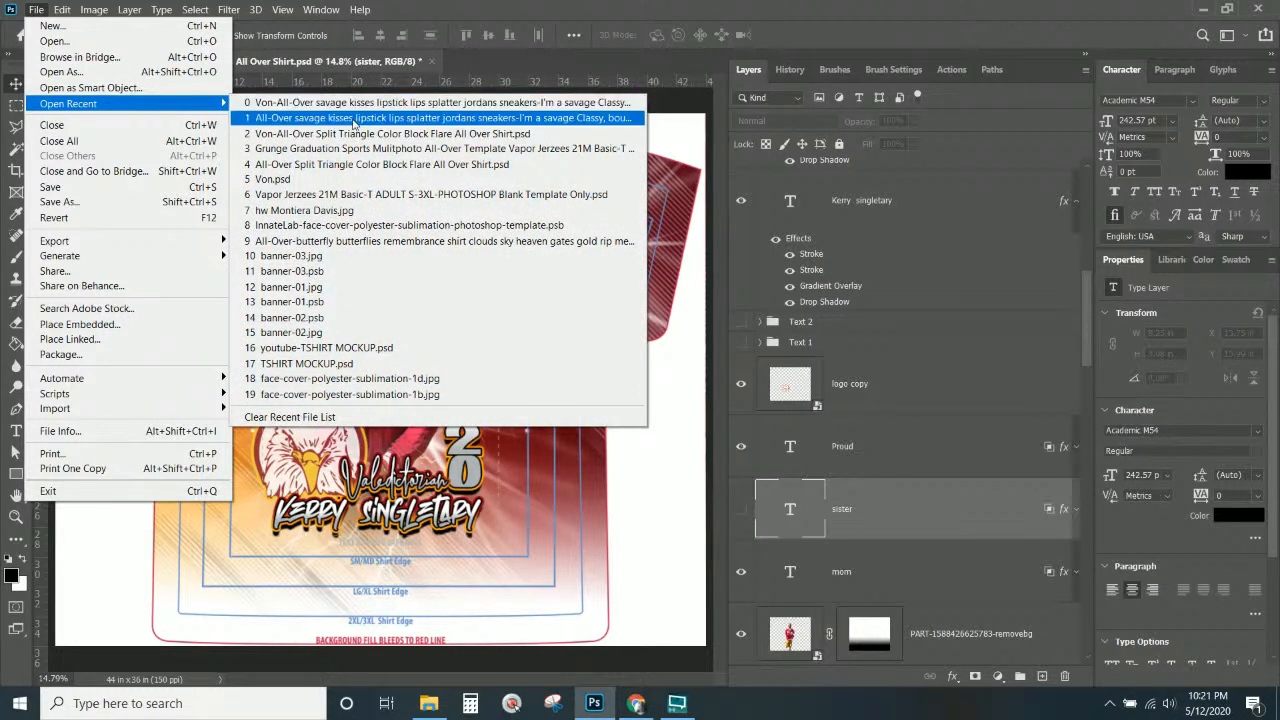
Close the wrongly opened savage kisses file and reopen the gold-and-maroon Von graduation design.
left_click(354, 133)
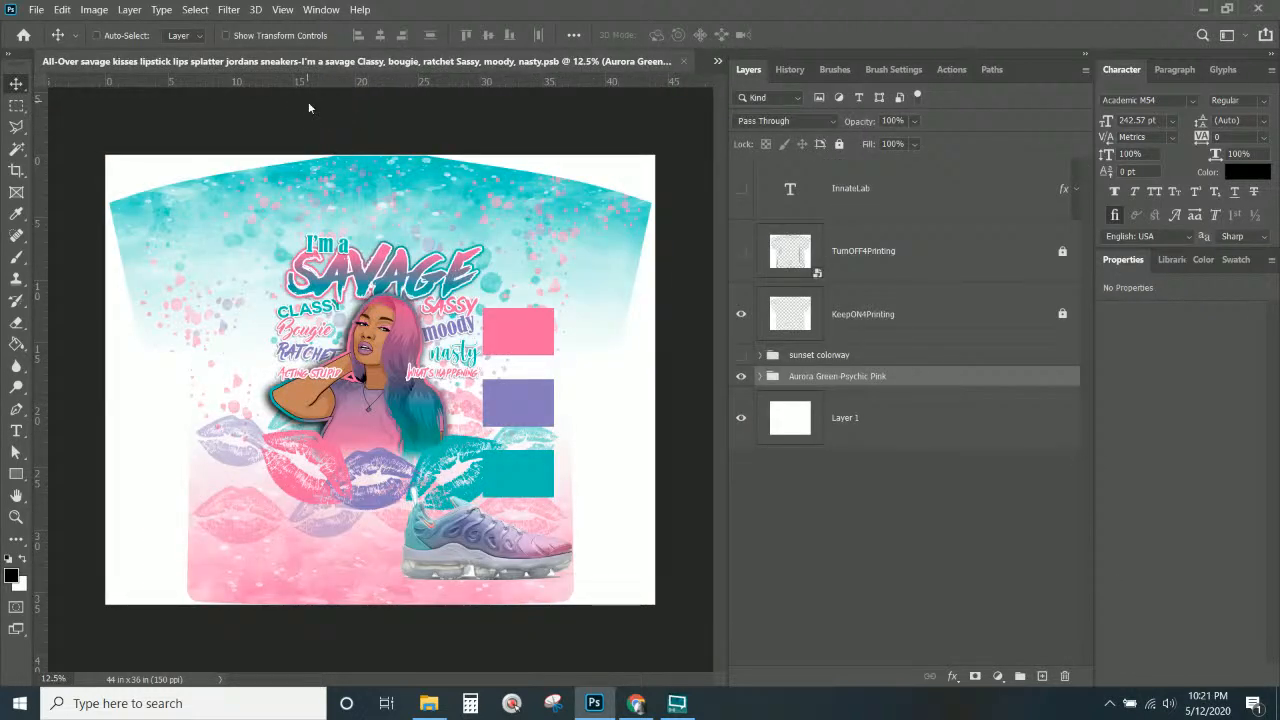
left_click(684, 62)
left_click(36, 10)
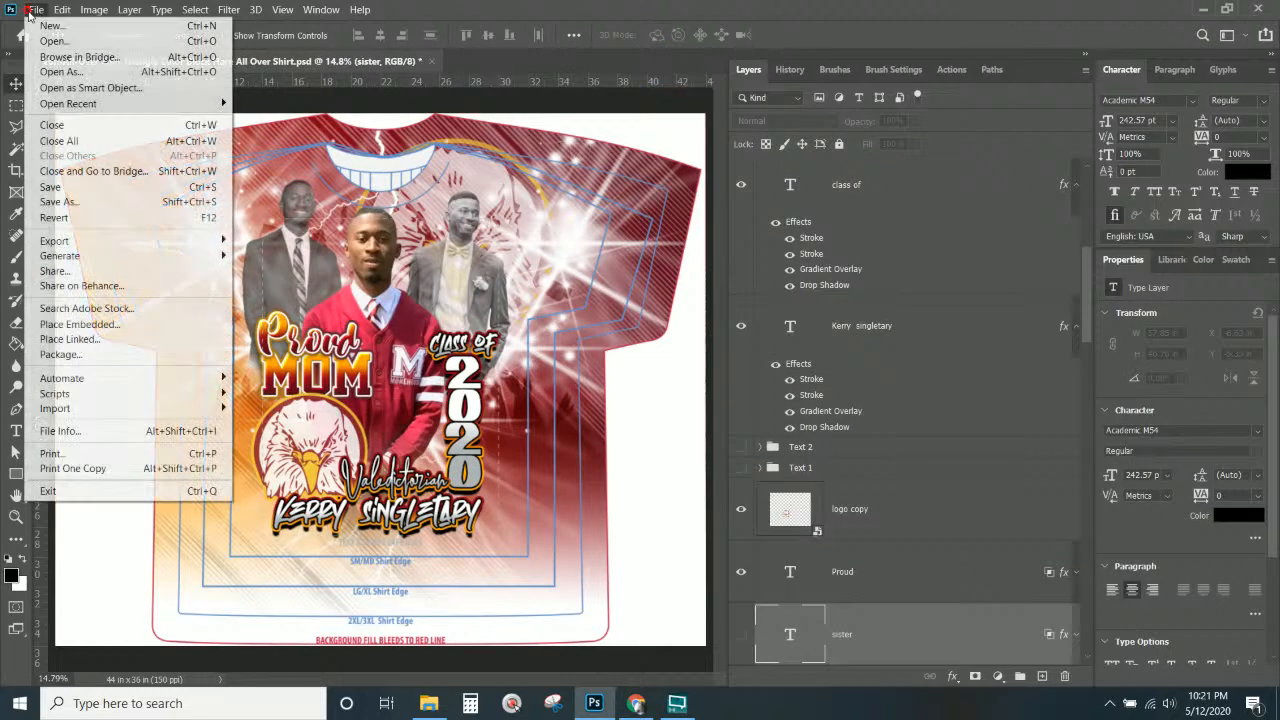
mouse_move(91, 104)
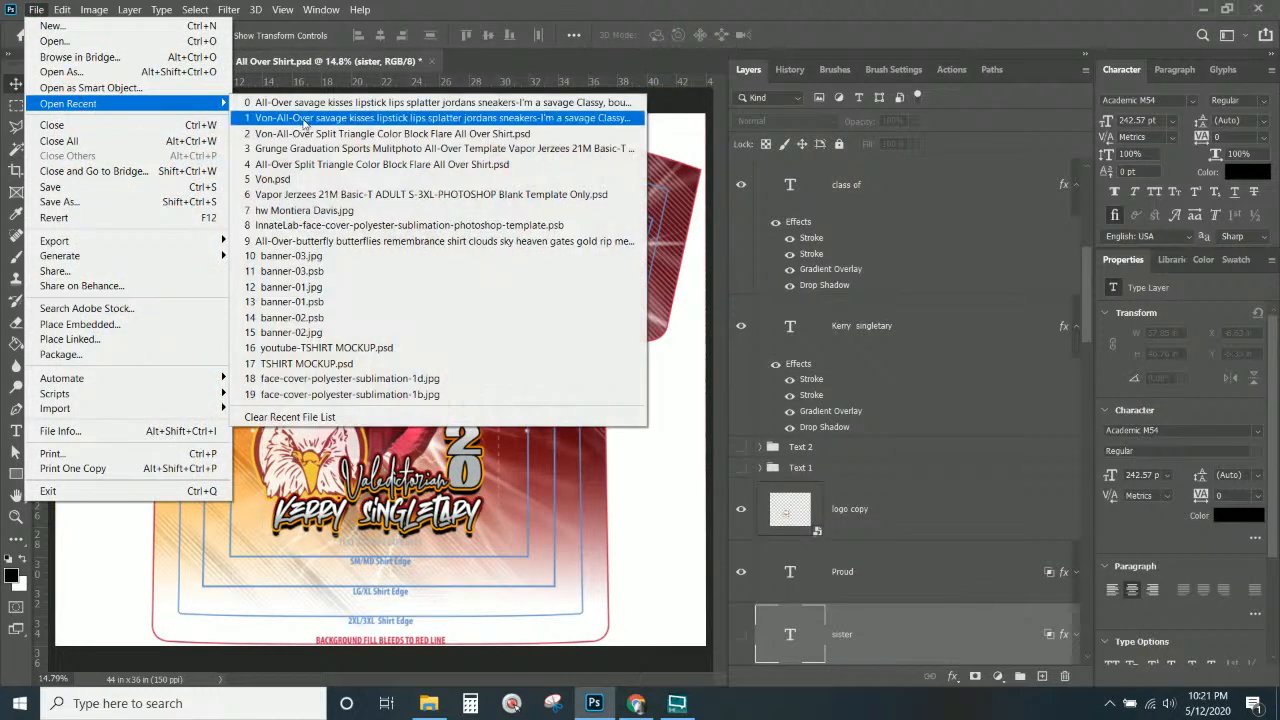
left_click(322, 135)
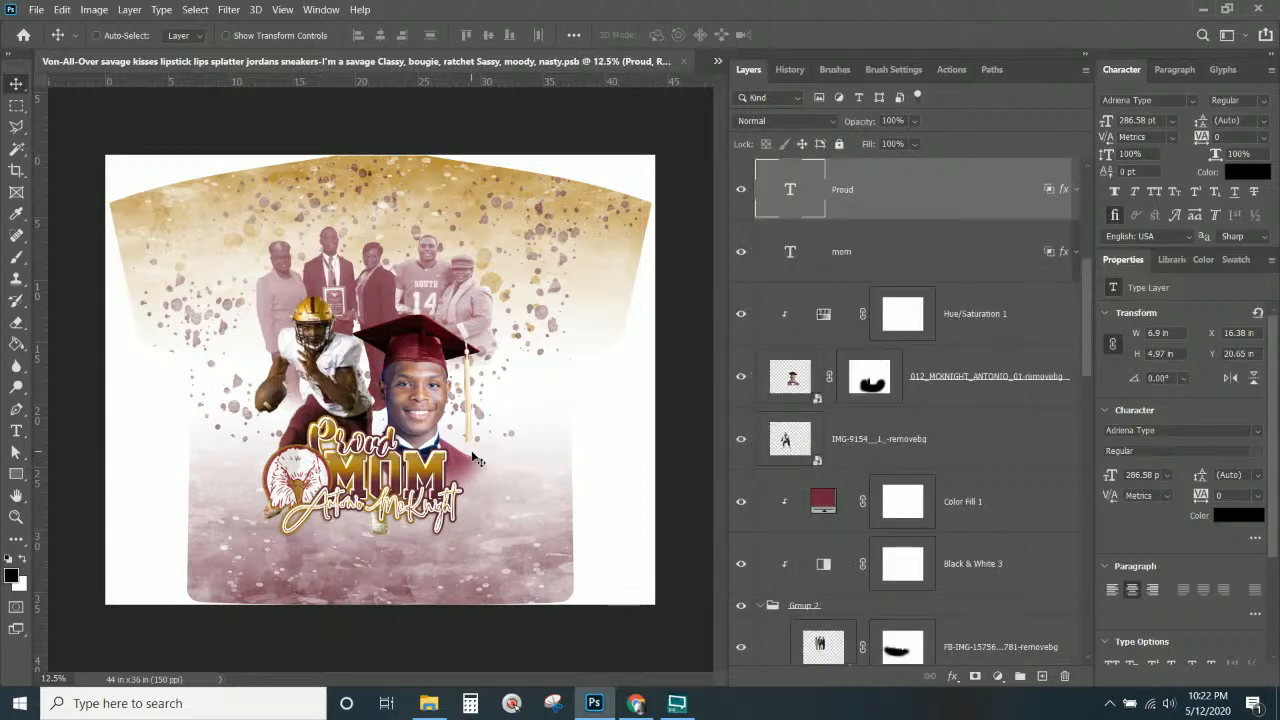
Duplicate the mom text layer, hide the original, and retype the copy as GRANDMA.
left_click(843, 189)
left_click(865, 261)
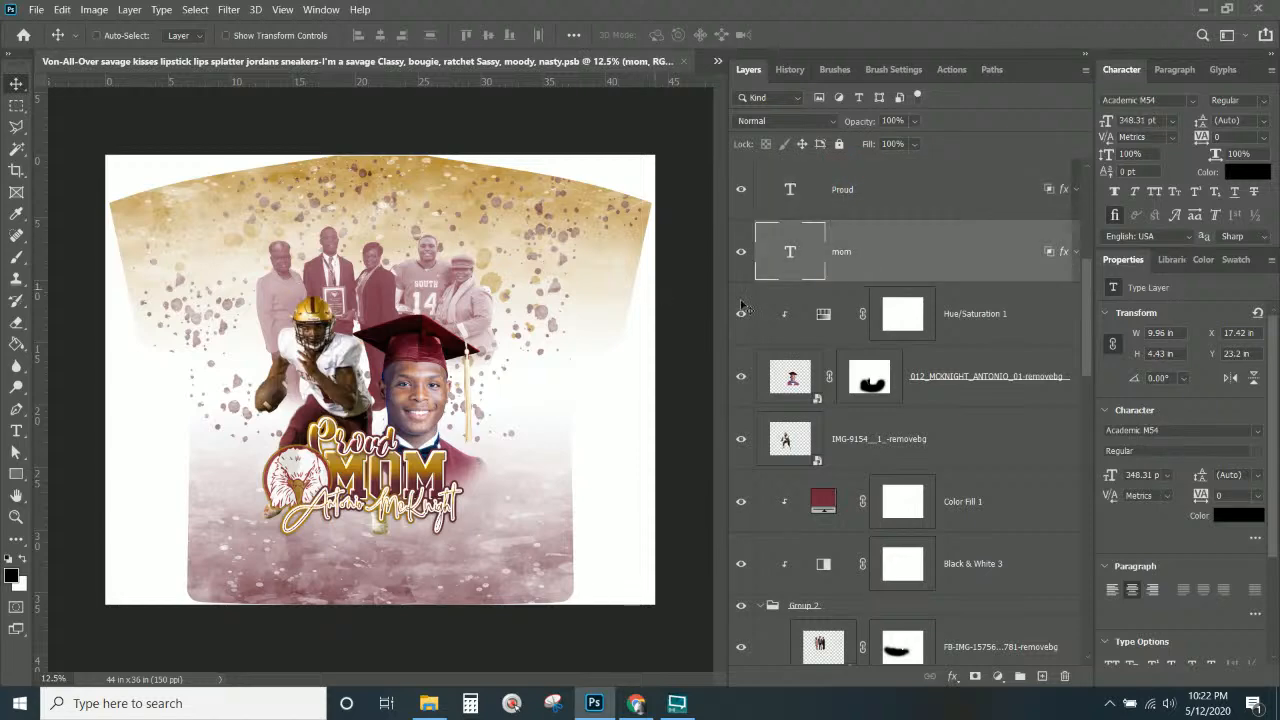
right_click(945, 258)
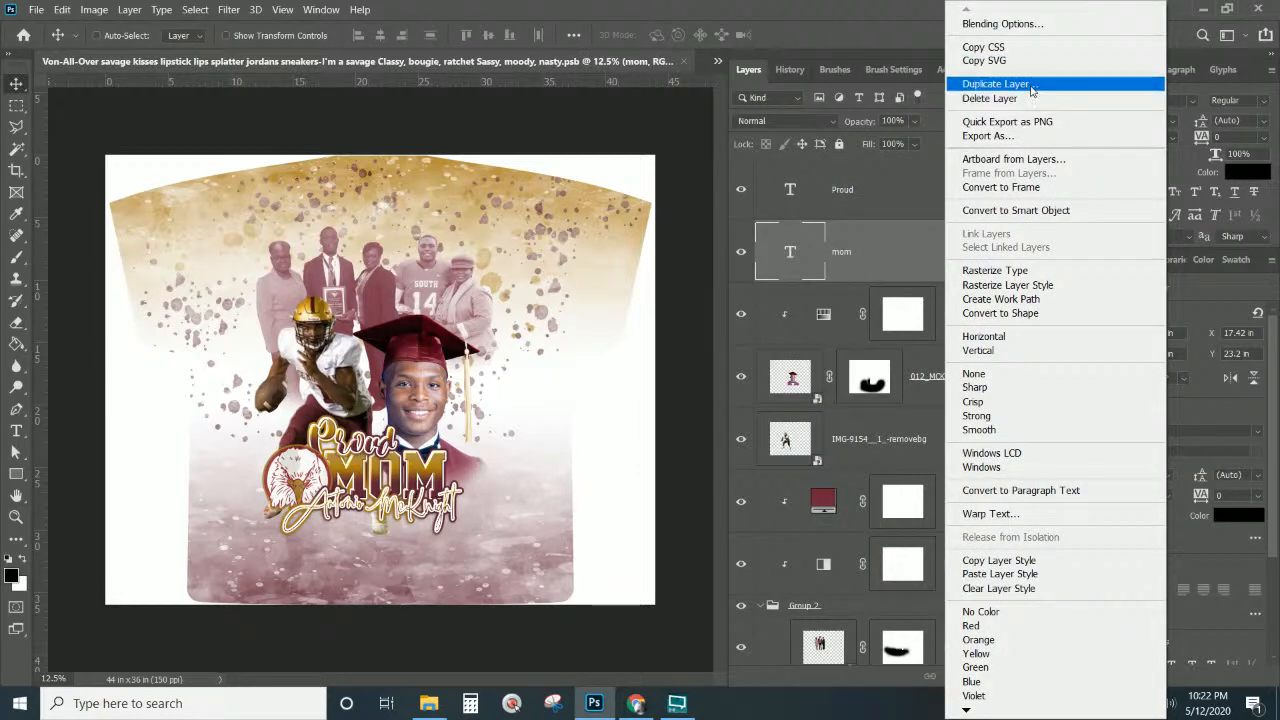
left_click(1035, 84)
key("Return")
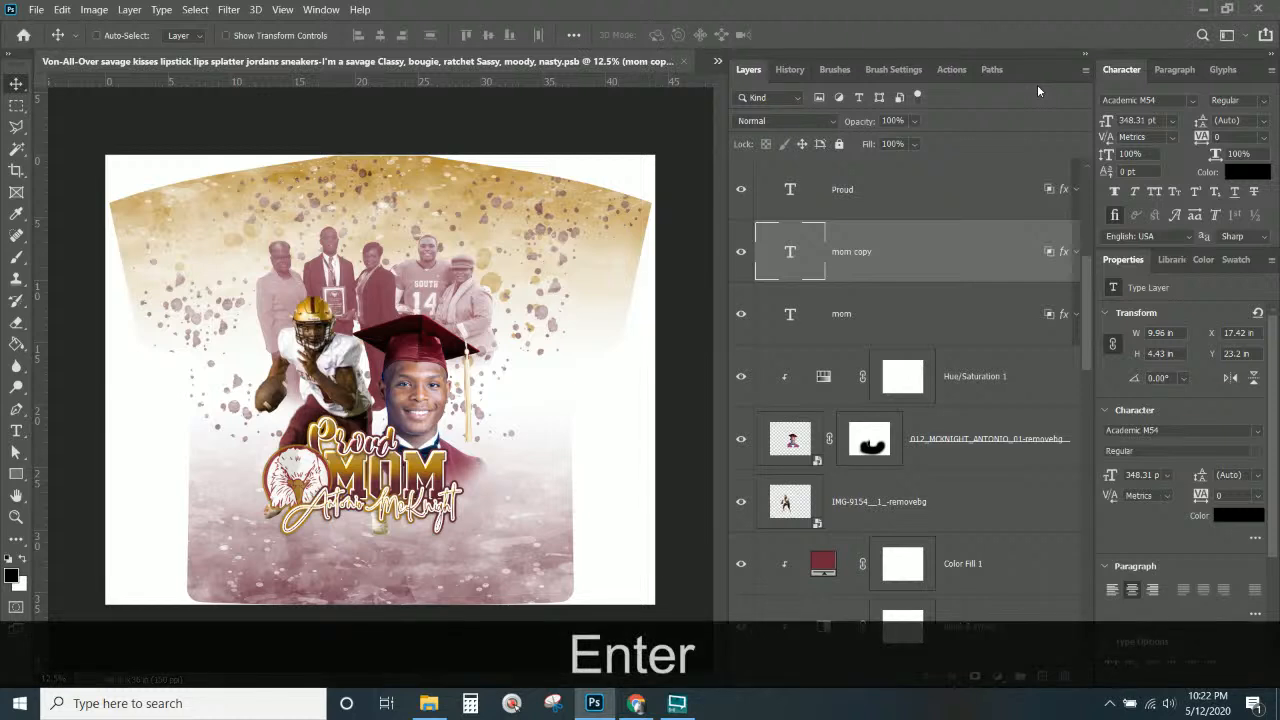
left_click(743, 315)
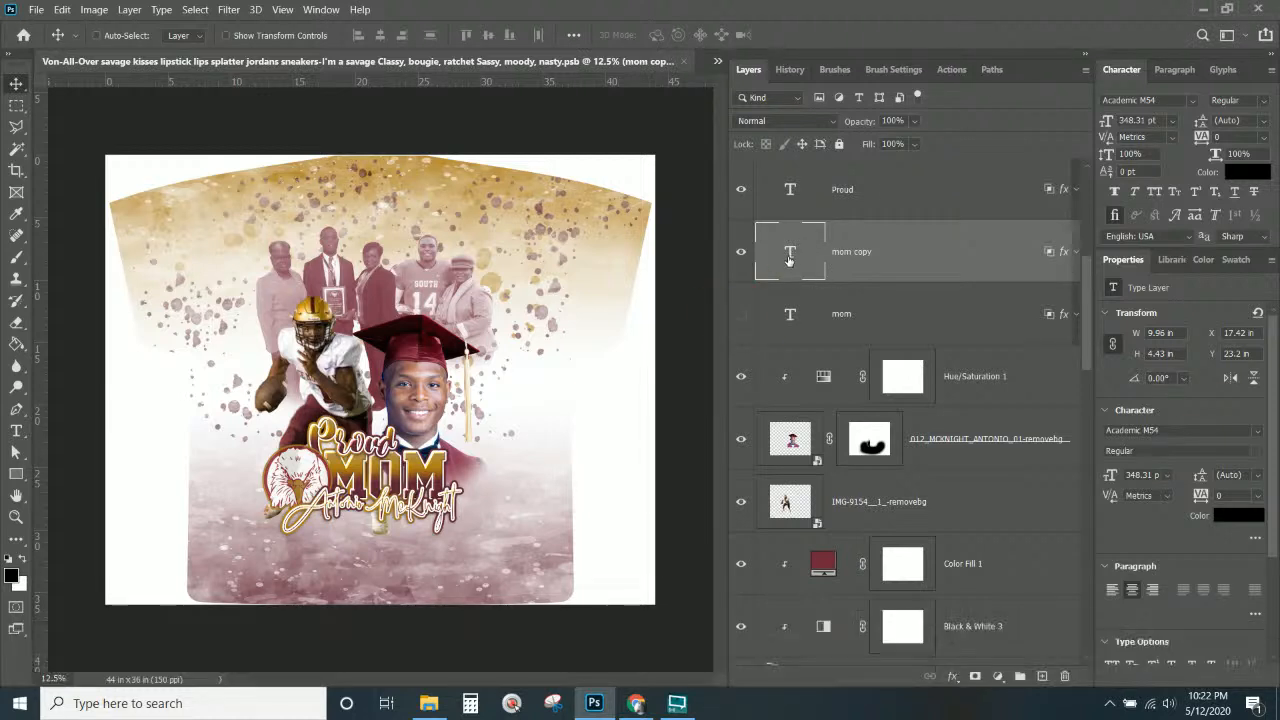
double_click(789, 258)
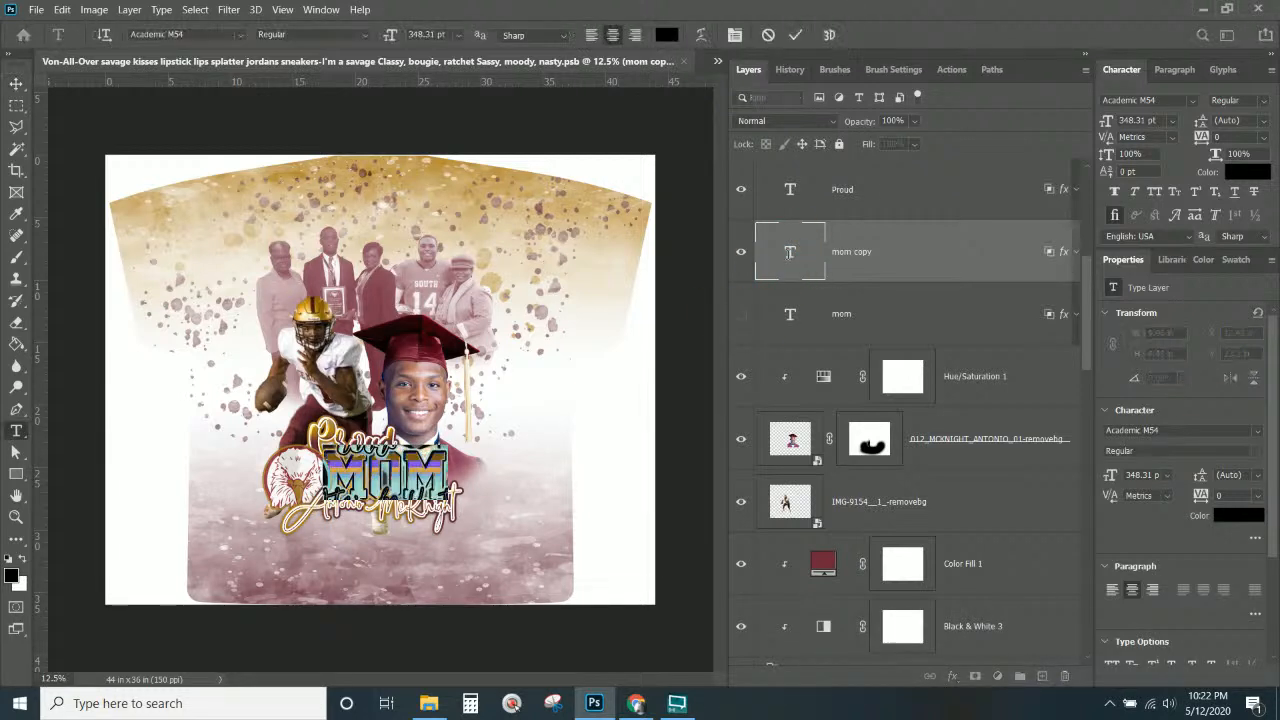
type("GRAND")
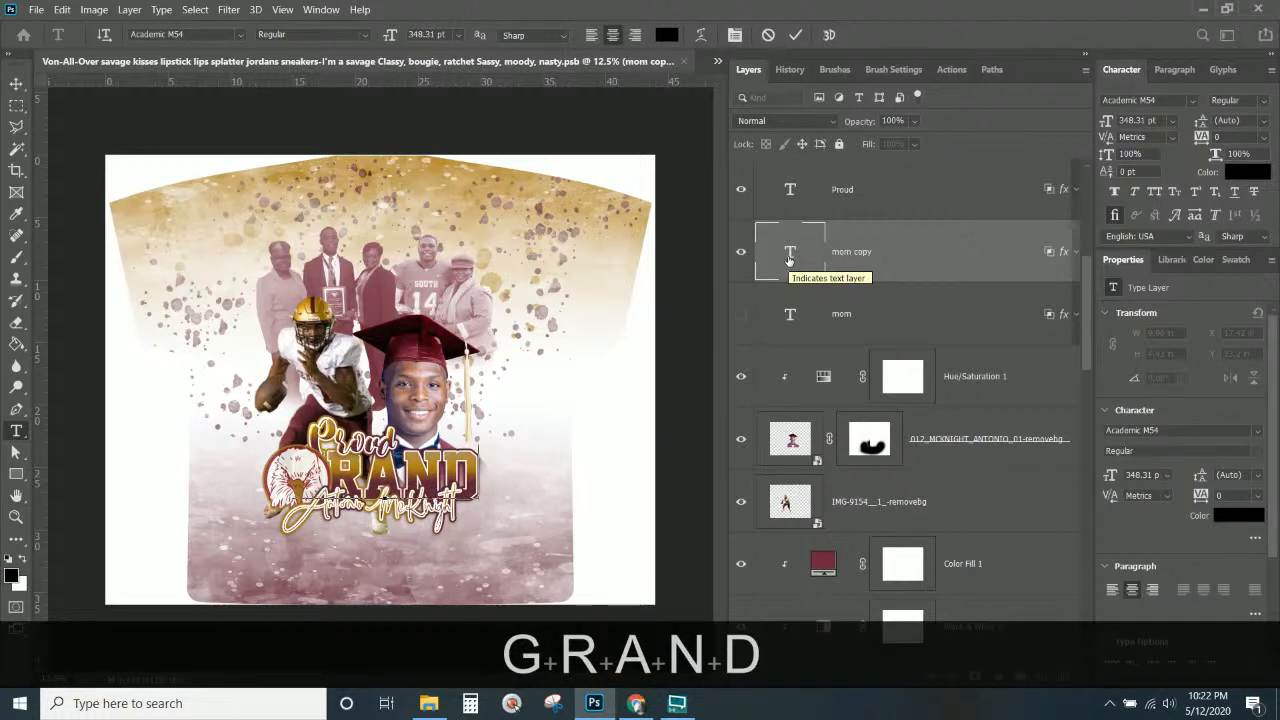
type("MA")
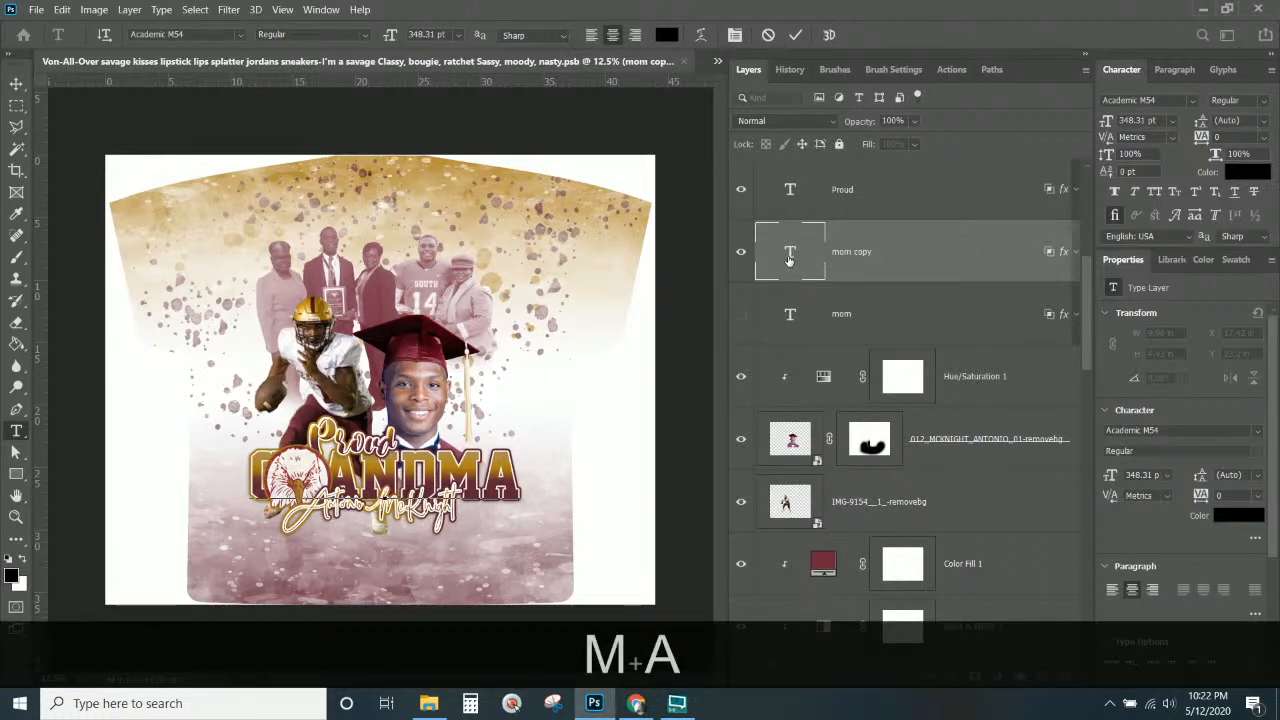
left_click(16, 84)
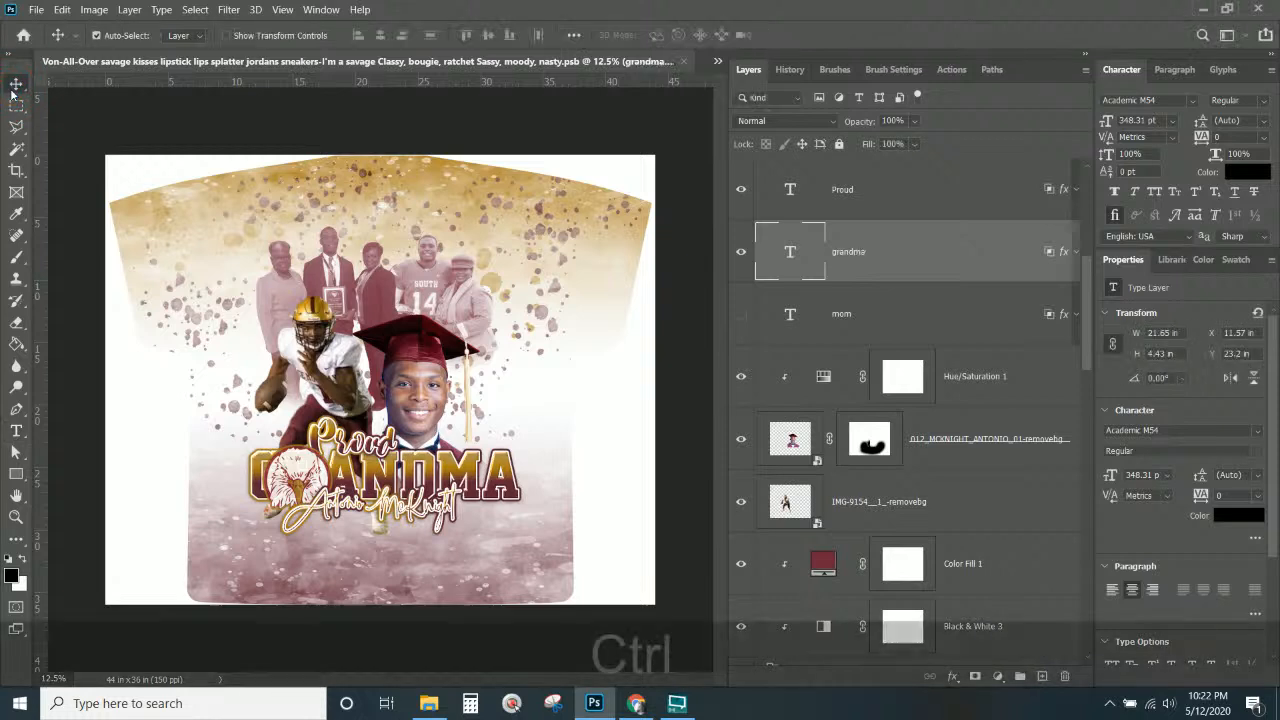
Narrow and shorten GRANDMA with Free Transform, nudging it two steps lower beneath Proud.
key("ctrl+t")
left_click_drag(249, 472, 322, 472)
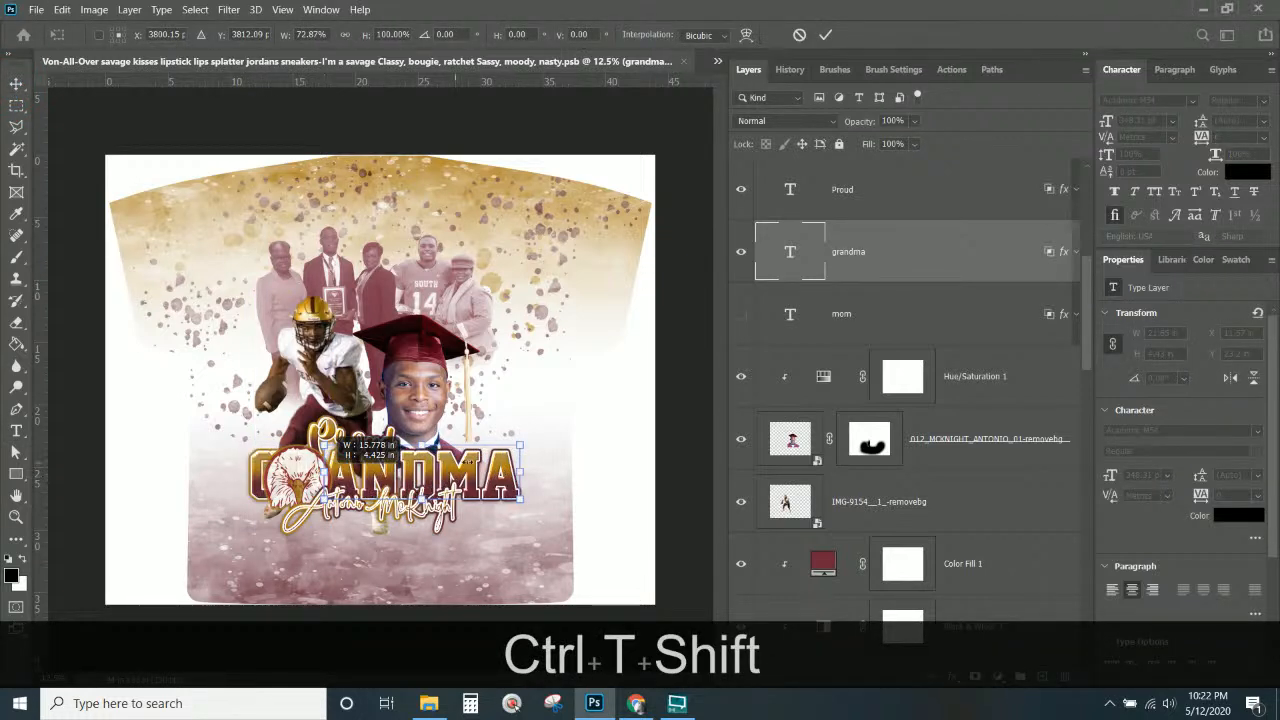
left_click_drag(520, 472, 480, 468)
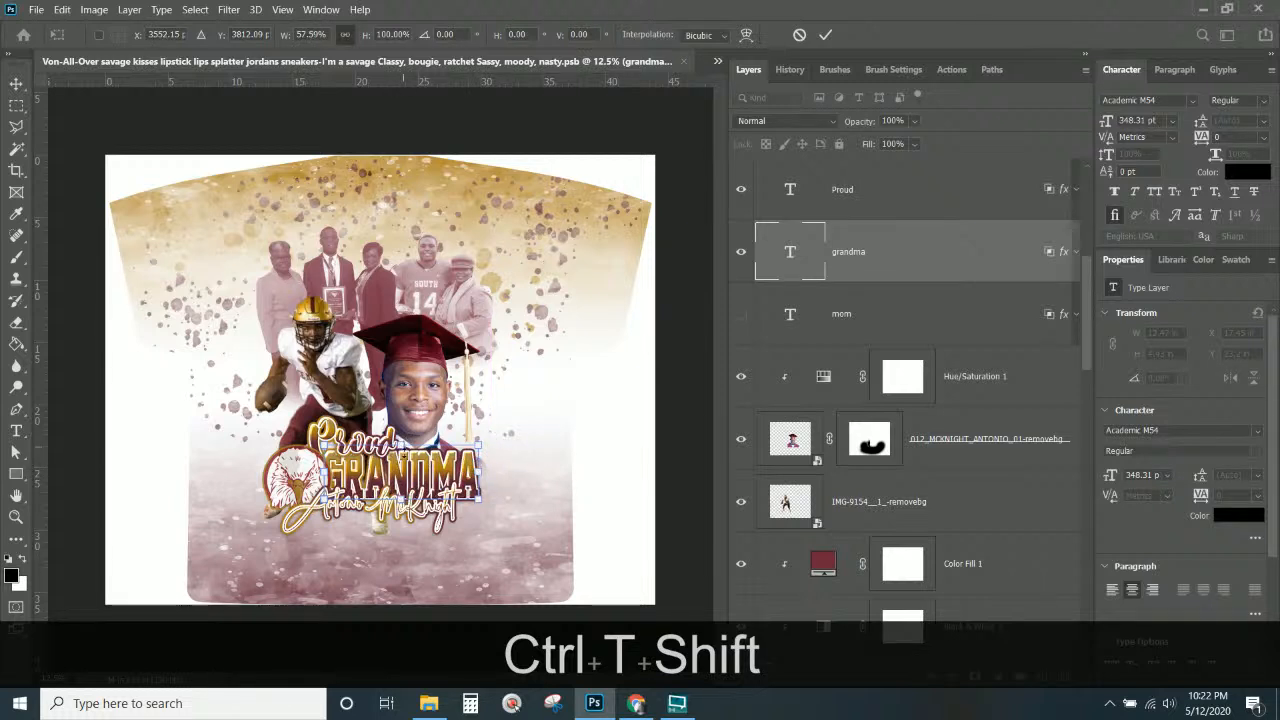
left_click_drag(402, 500, 401, 487)
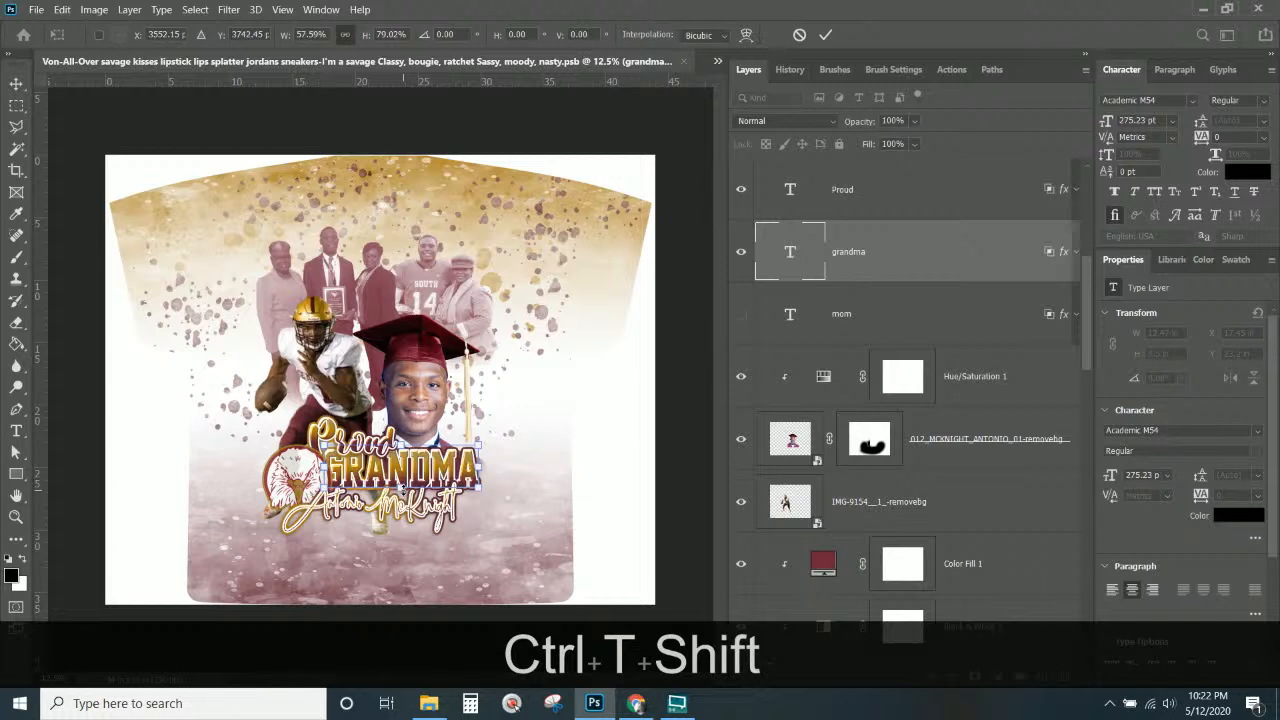
key("Down")
key("Down")
key("Down")
key("Down")
key("Down")
key("Down")
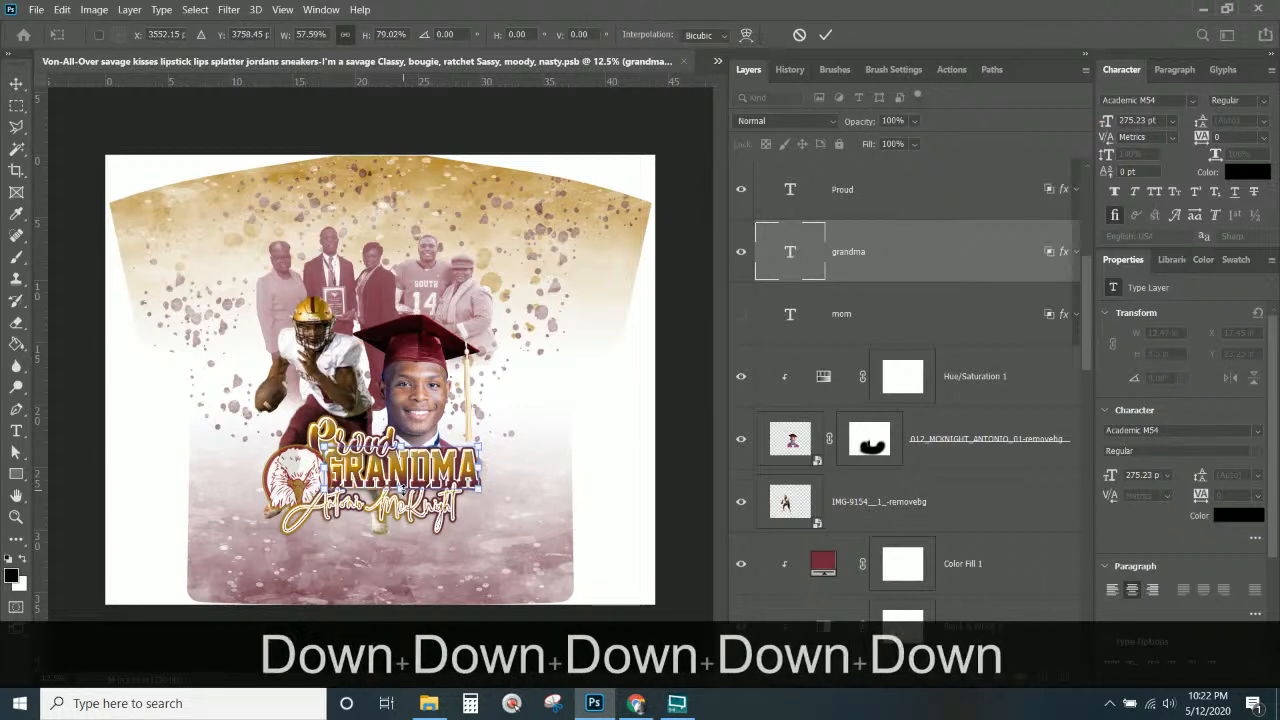
key("Down")
key("Down")
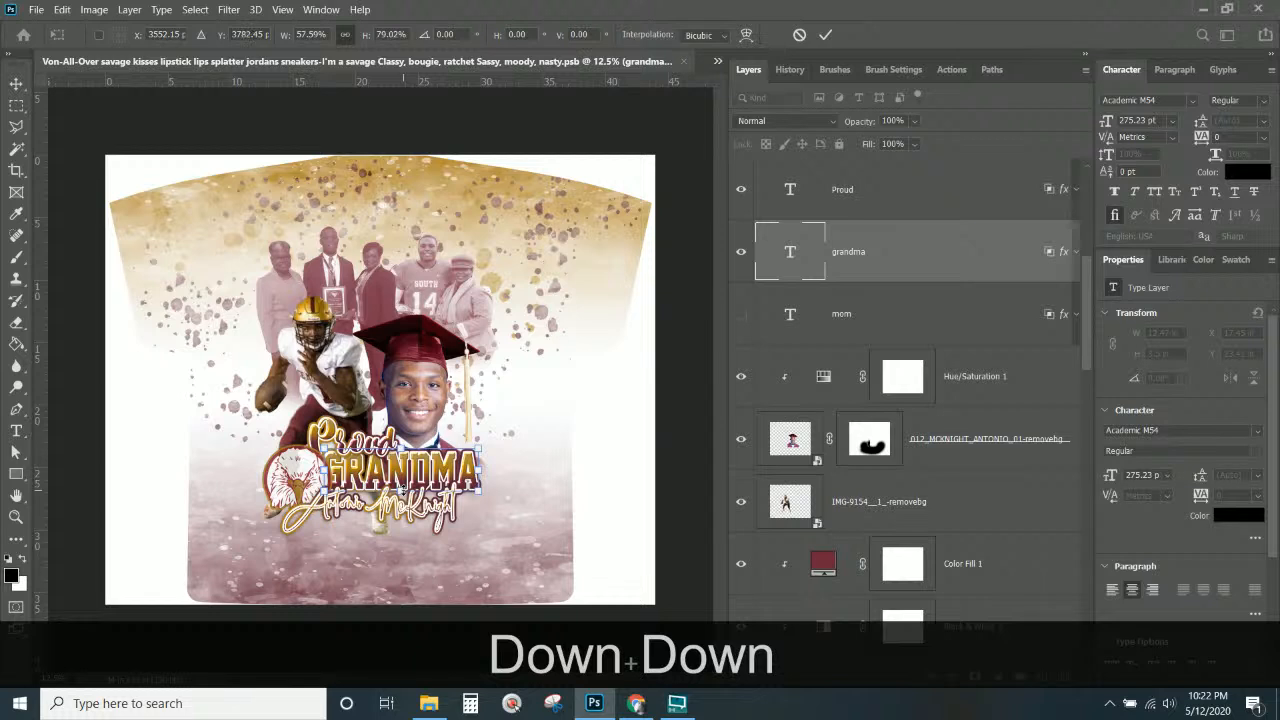
key("Return")
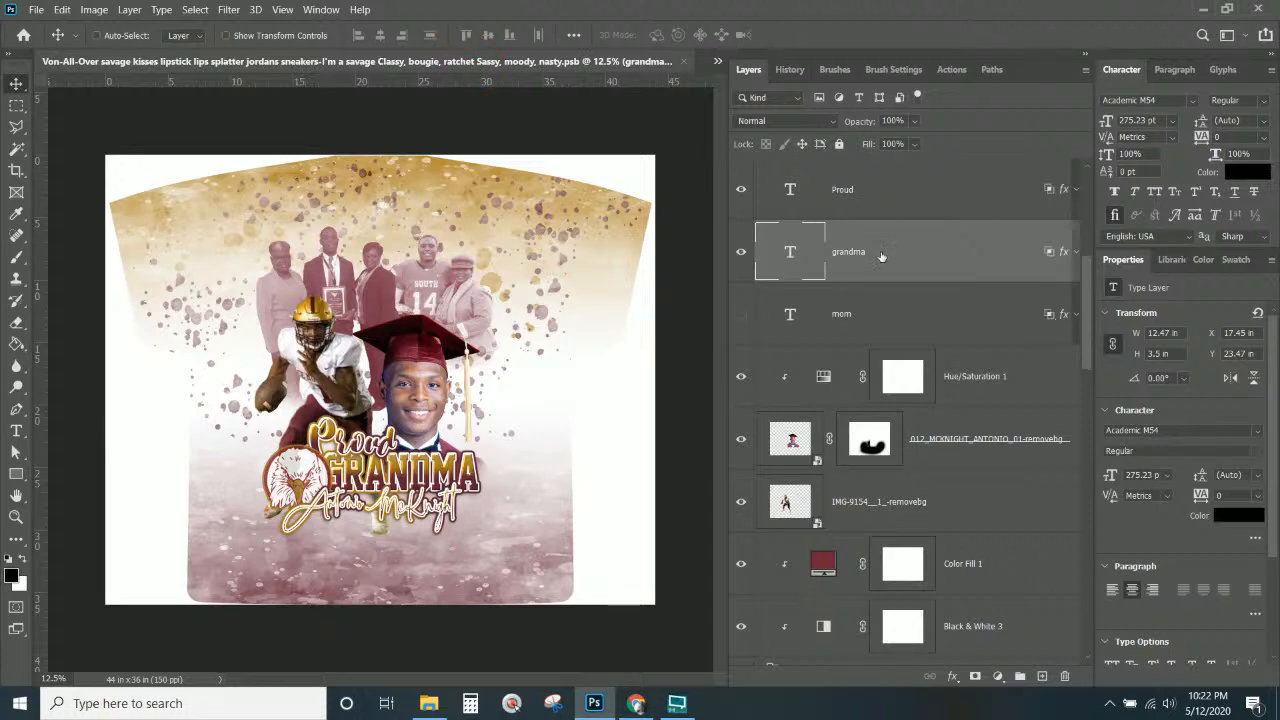
Set the Save for Web export width to 600 pixels for the Proud GRANDMA JPEG.
left_click(36, 10)
mouse_move(72, 249)
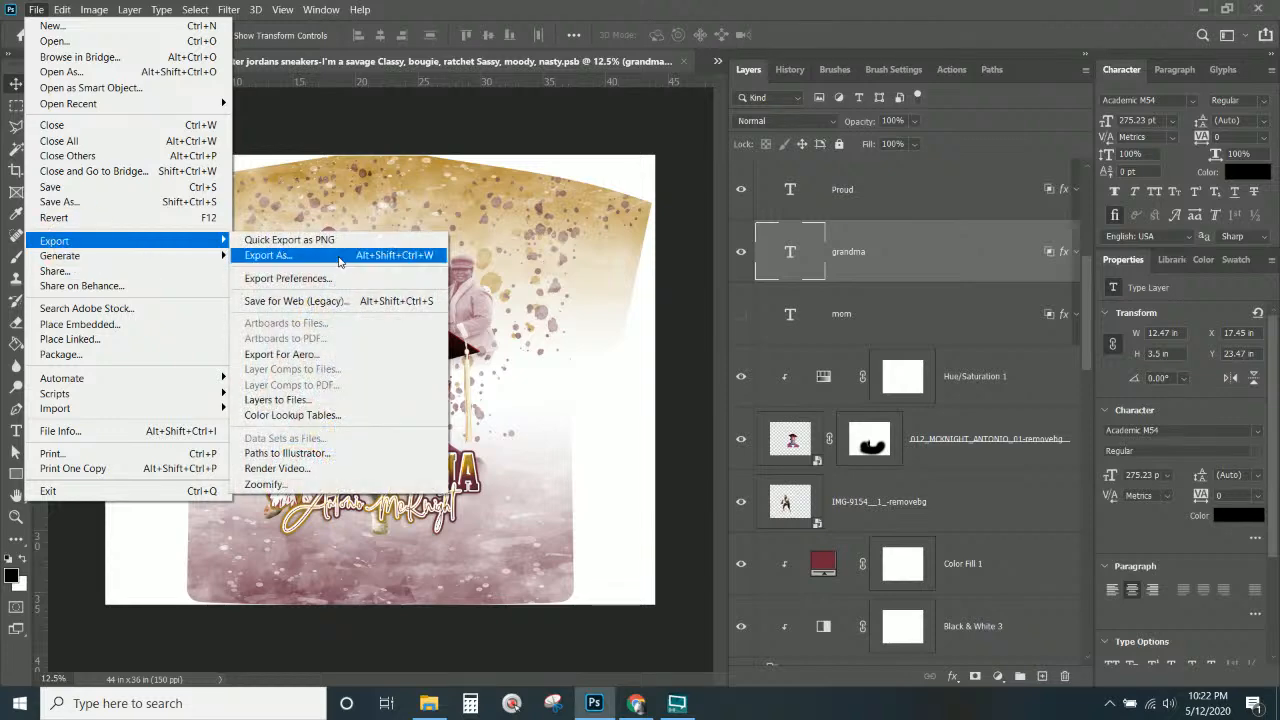
left_click(310, 308)
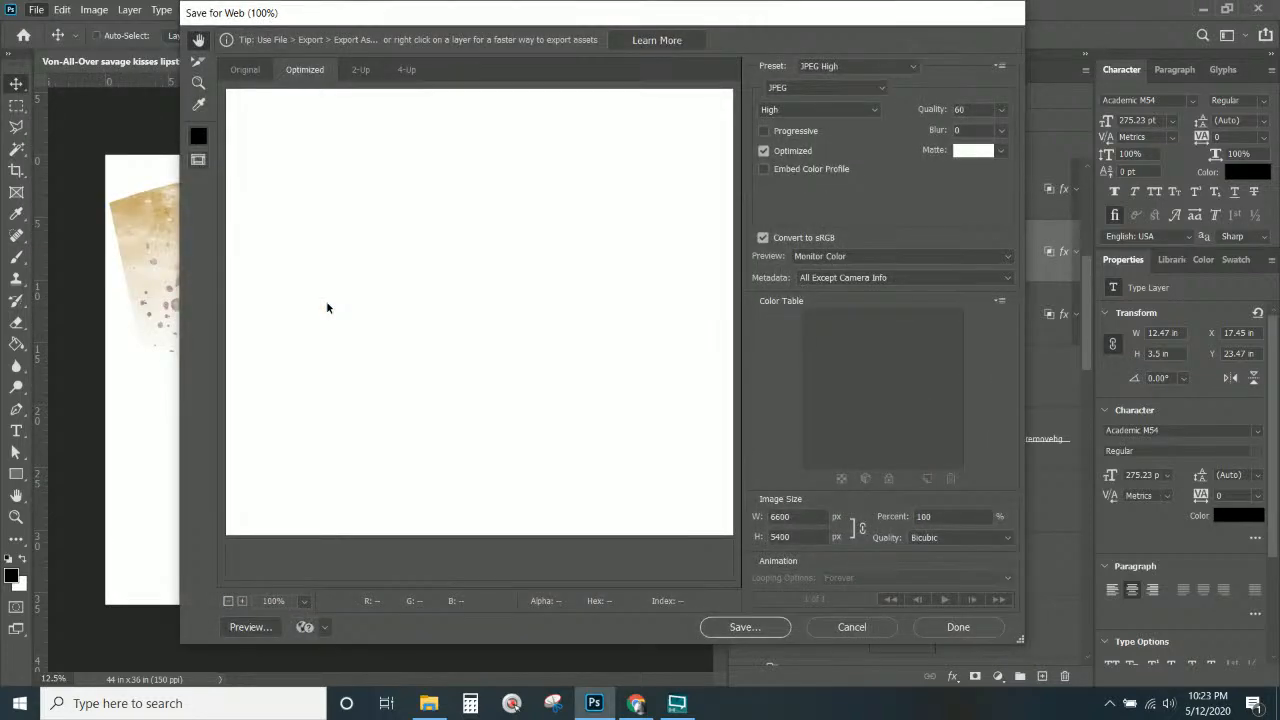
double_click(792, 516)
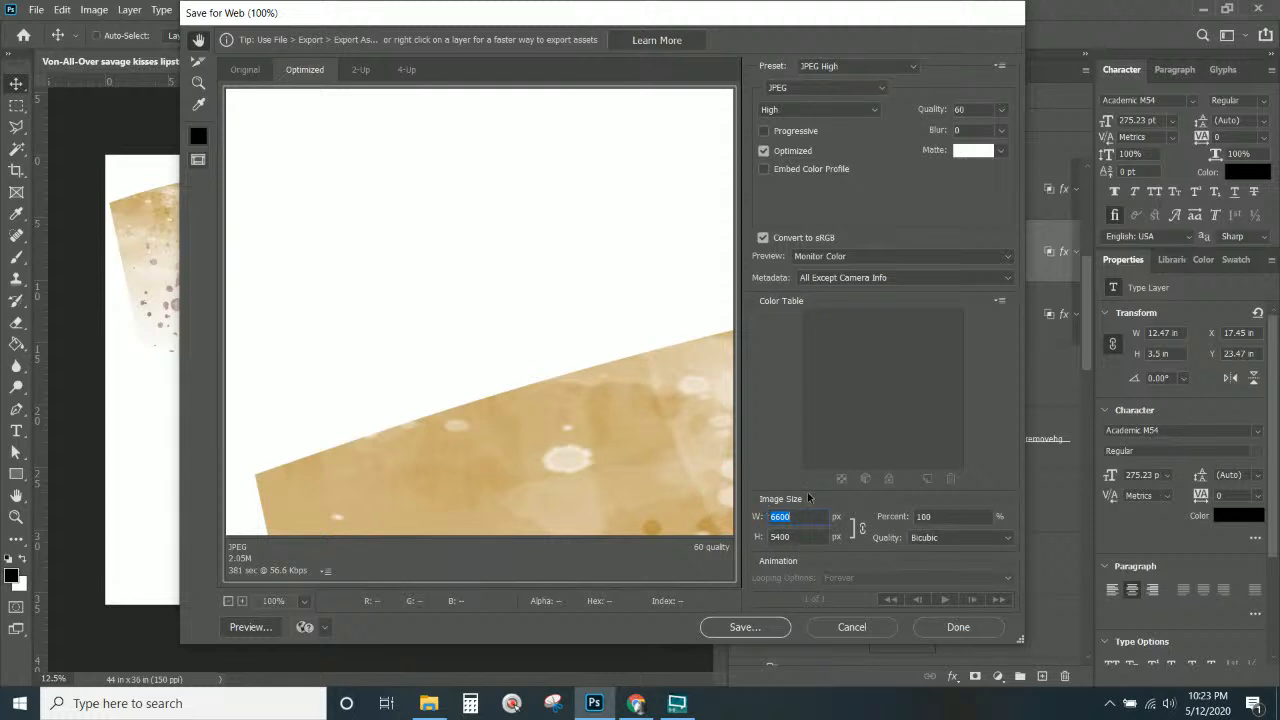
type("60")
key("Right")
type("0")
left_click(759, 630)
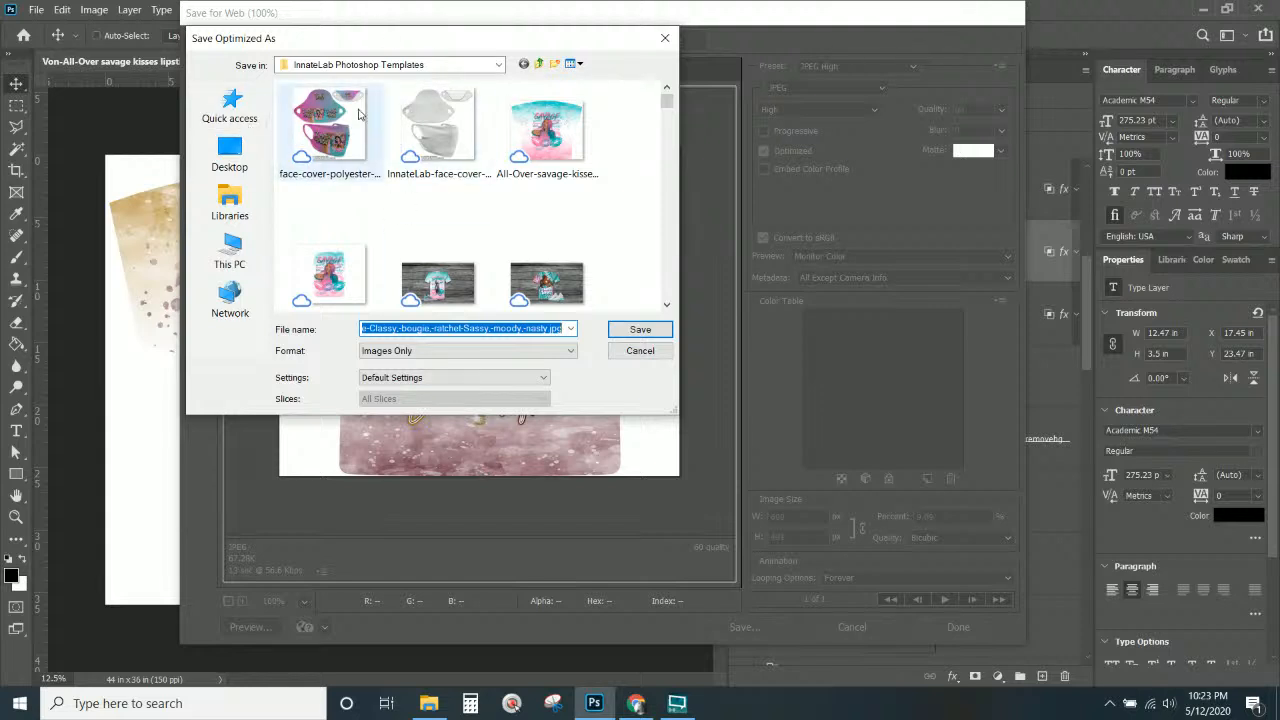
Save the optimized JPEG into the Client files folder.
left_click(228, 103)
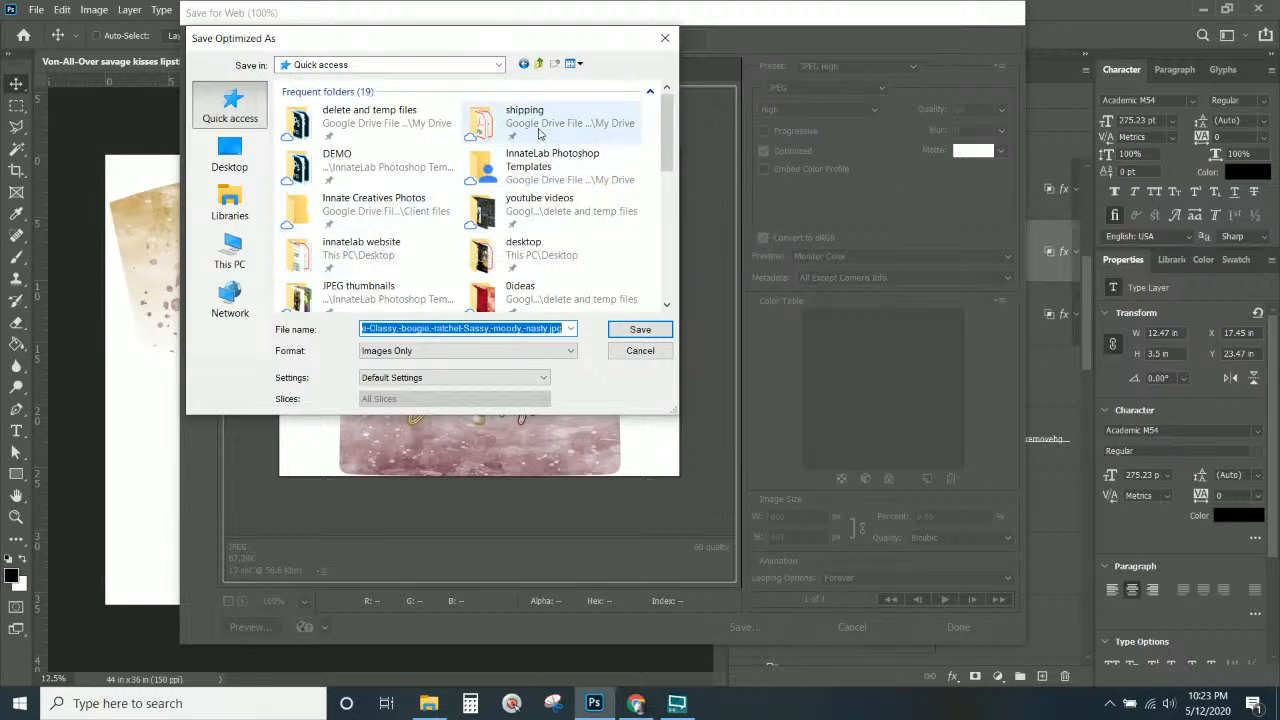
scroll(520, 208, "down", 3)
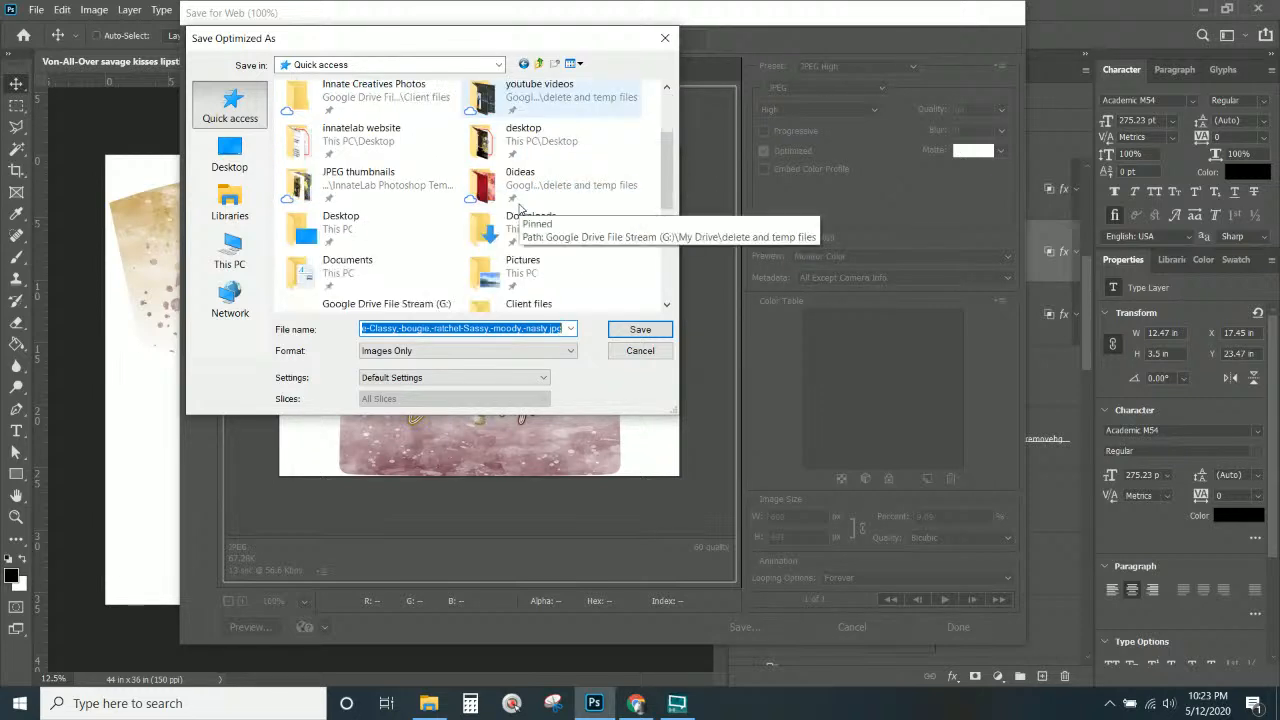
scroll(528, 225, "up", 3)
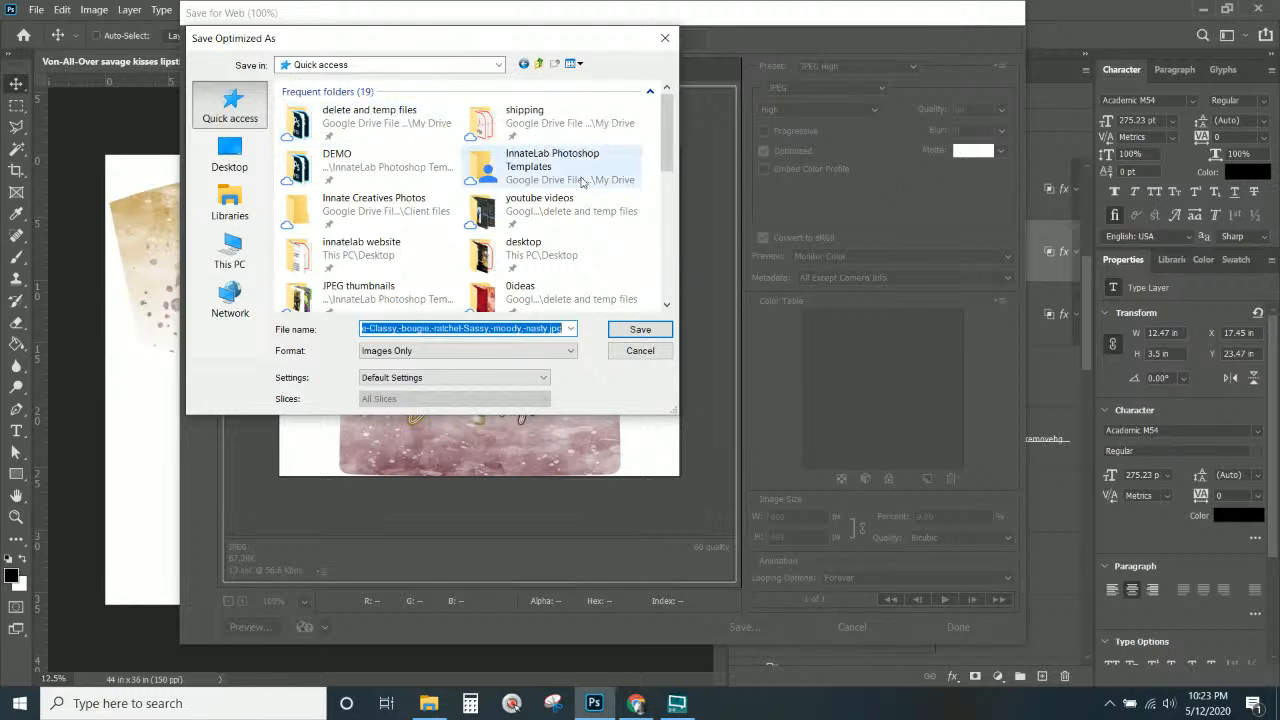
left_click(428, 200)
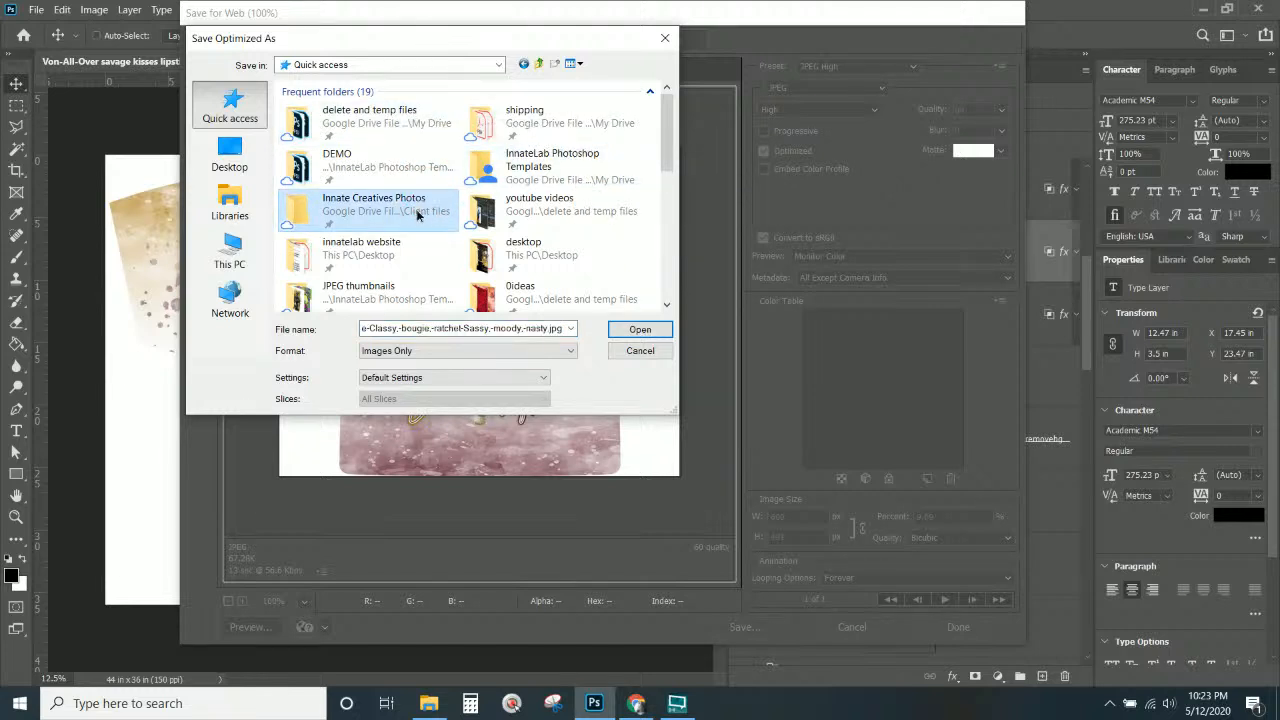
double_click(428, 200)
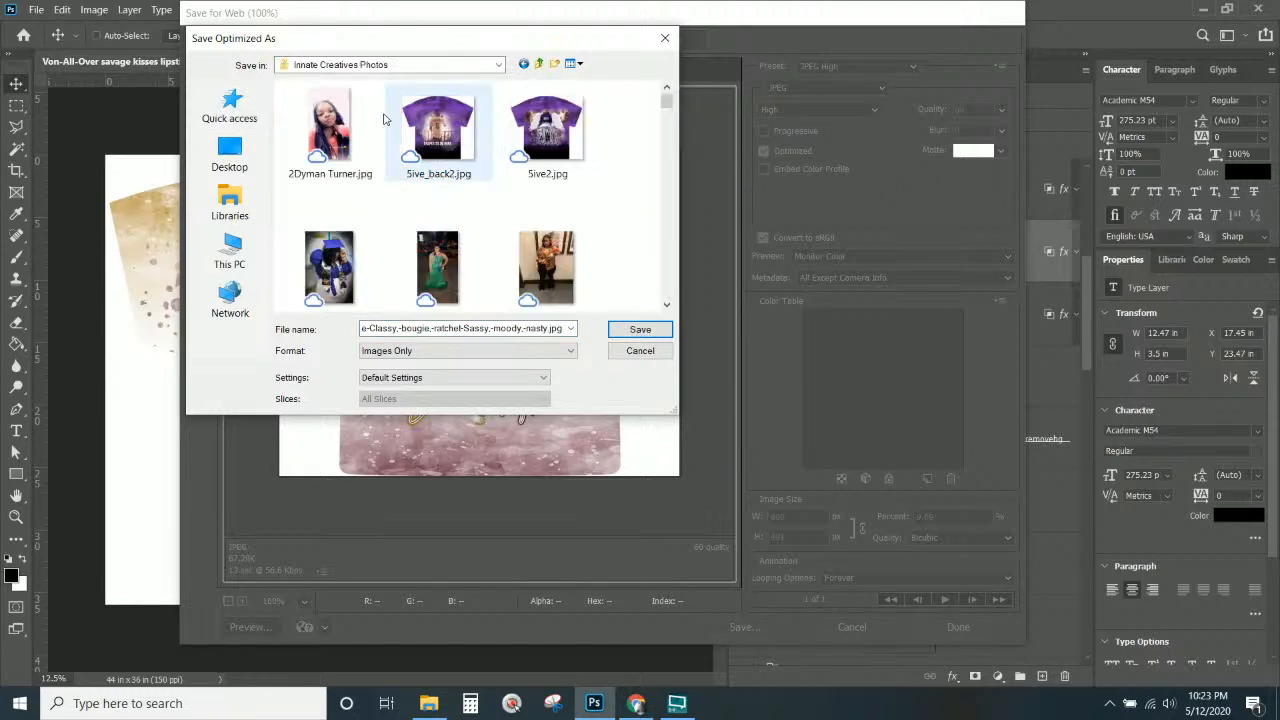
left_click(538, 64)
scroll(456, 150, "down", 5)
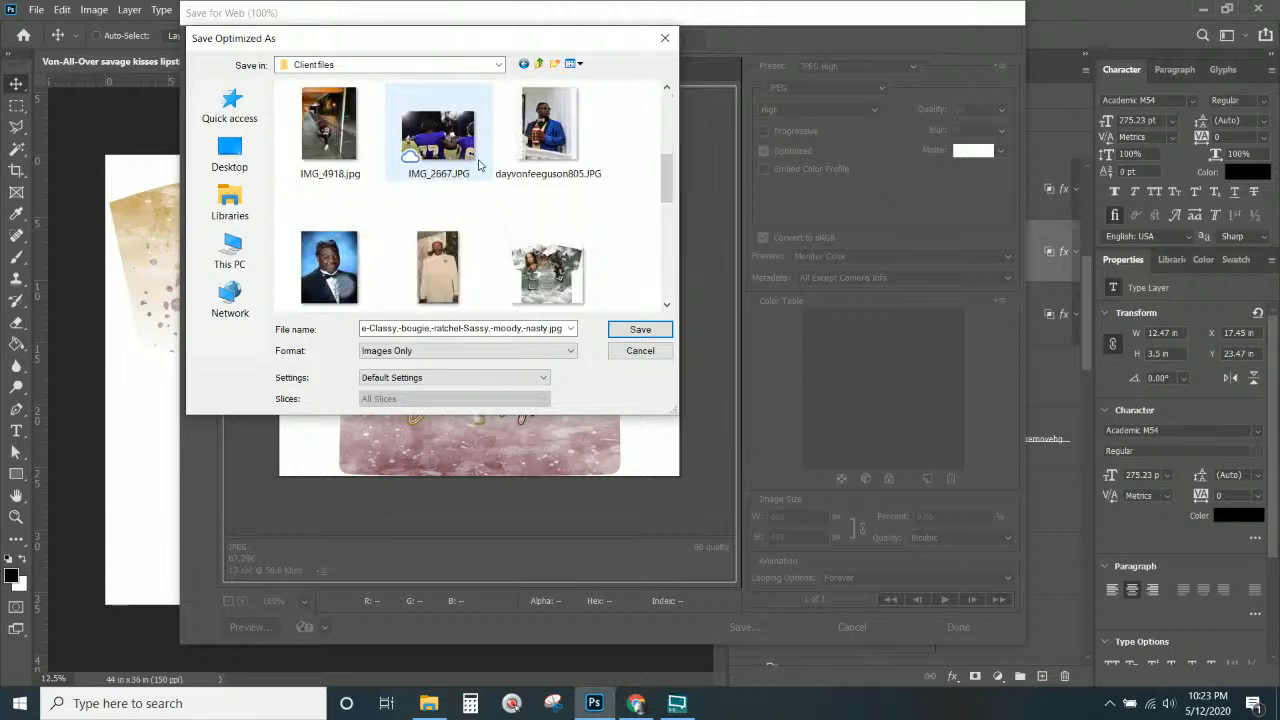
scroll(470, 200, "up", 5)
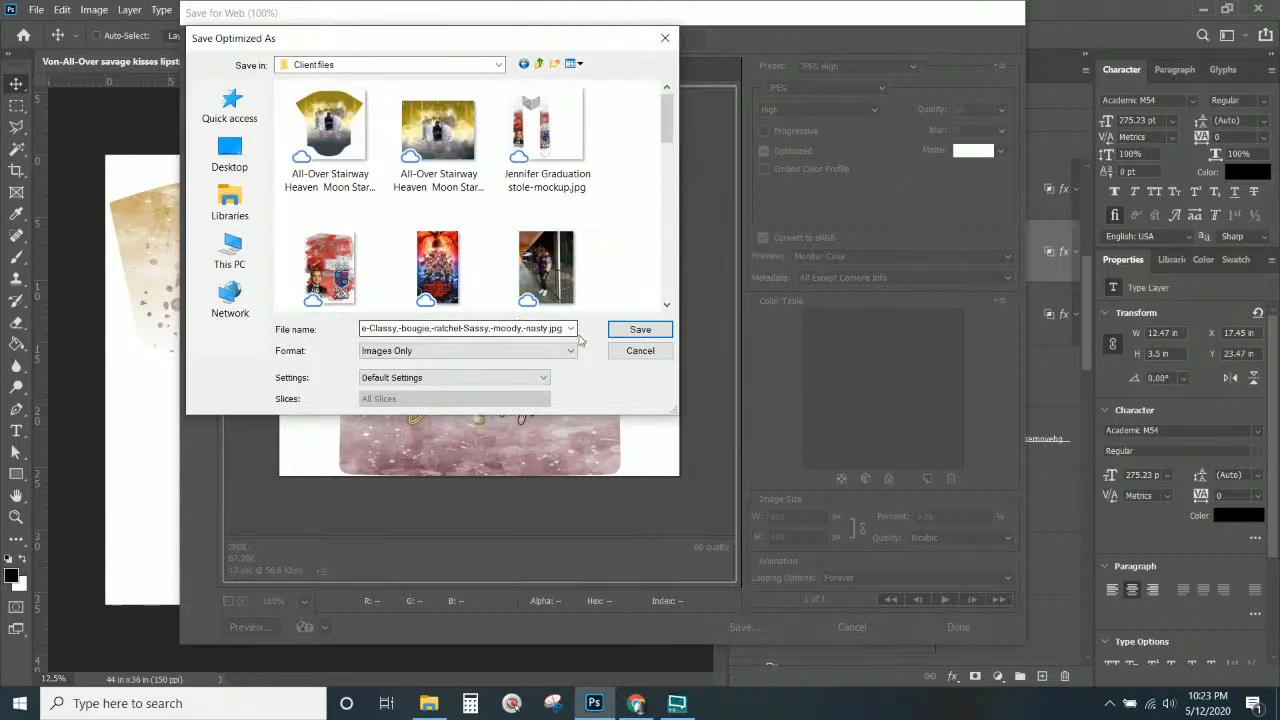
left_click(638, 330)
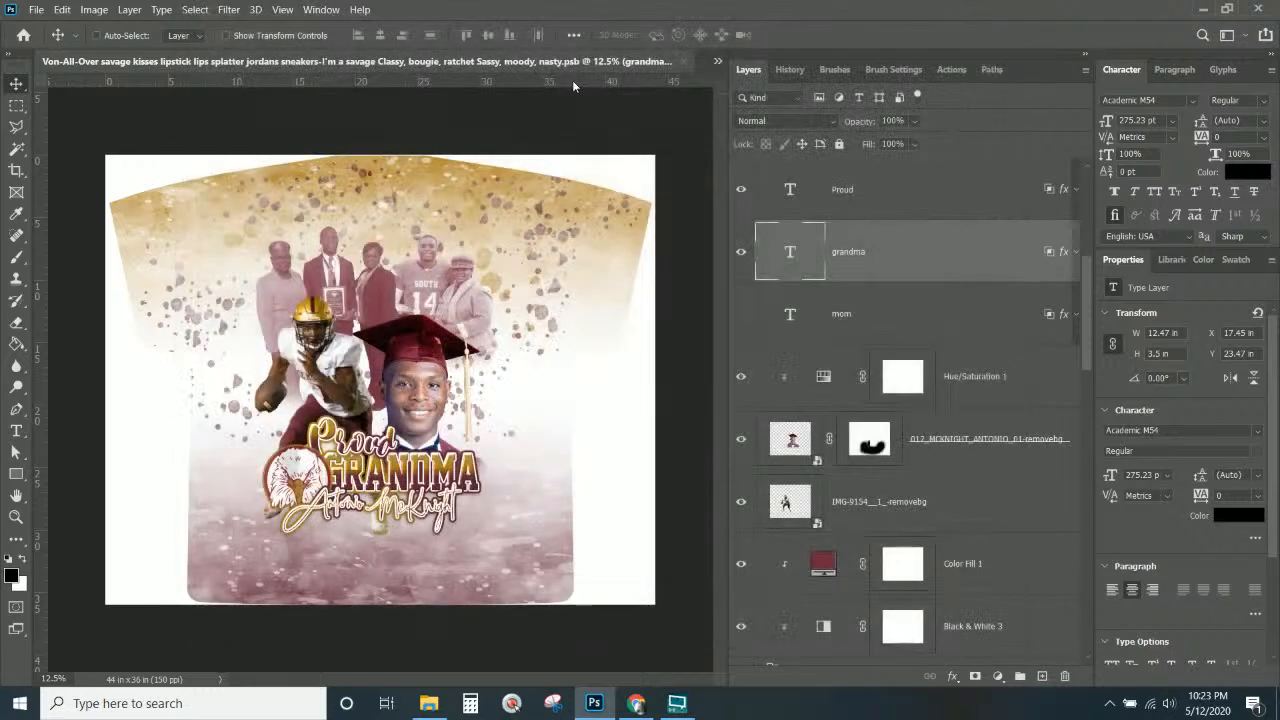
Switch the shirt back to Proud MOM and export it via Save for Web at 600 pixels wide.
left_click(741, 252)
left_click(741, 314)
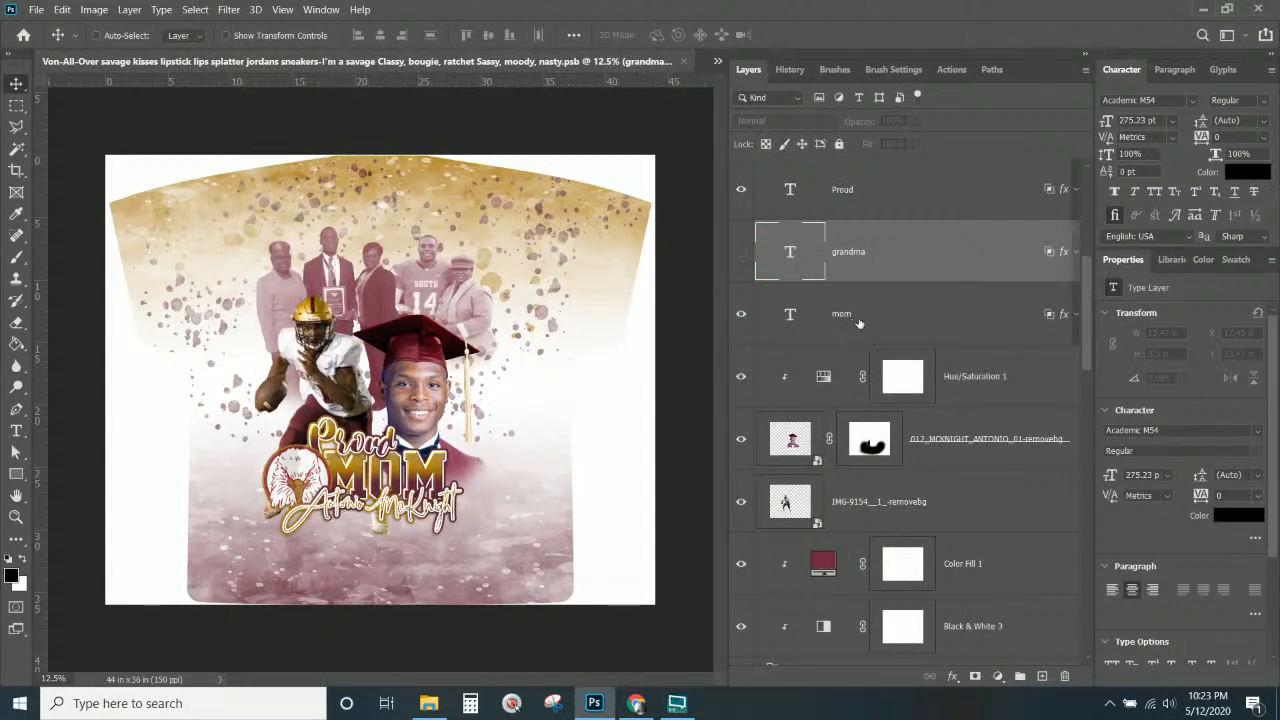
left_click(36, 9)
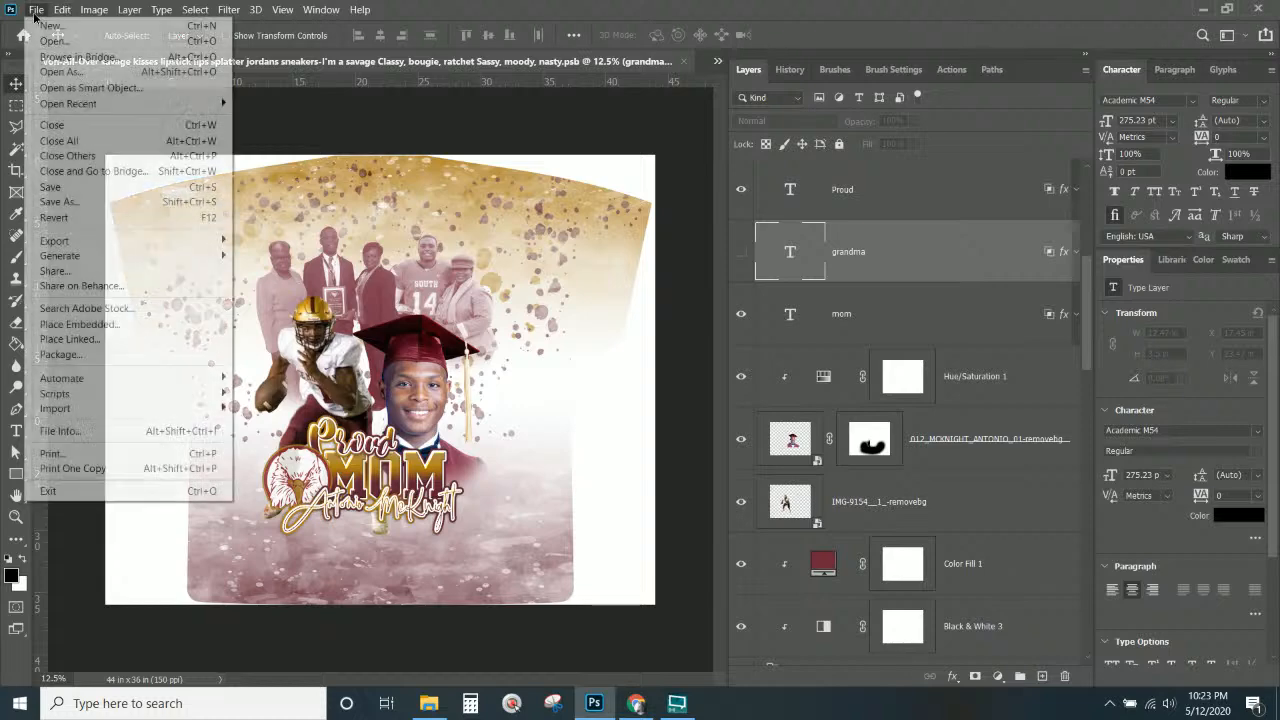
mouse_move(81, 247)
left_click(294, 301)
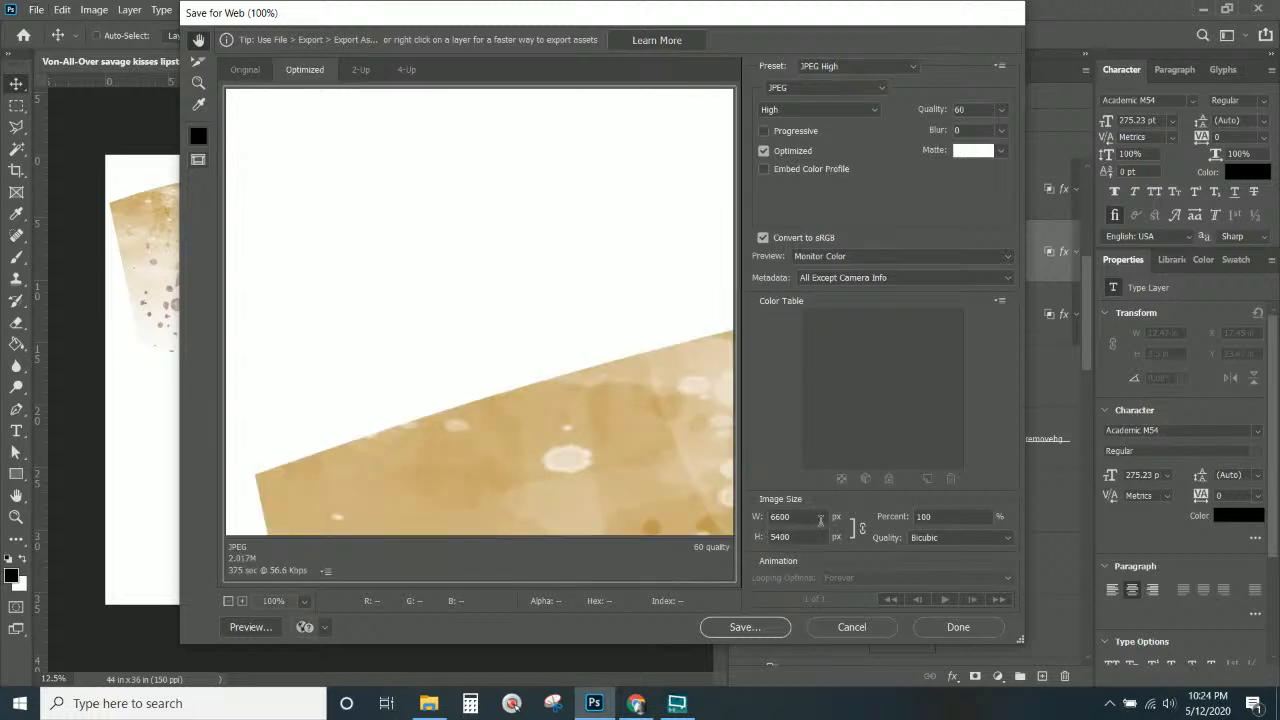
double_click(820, 520)
type("600")
left_click(734, 629)
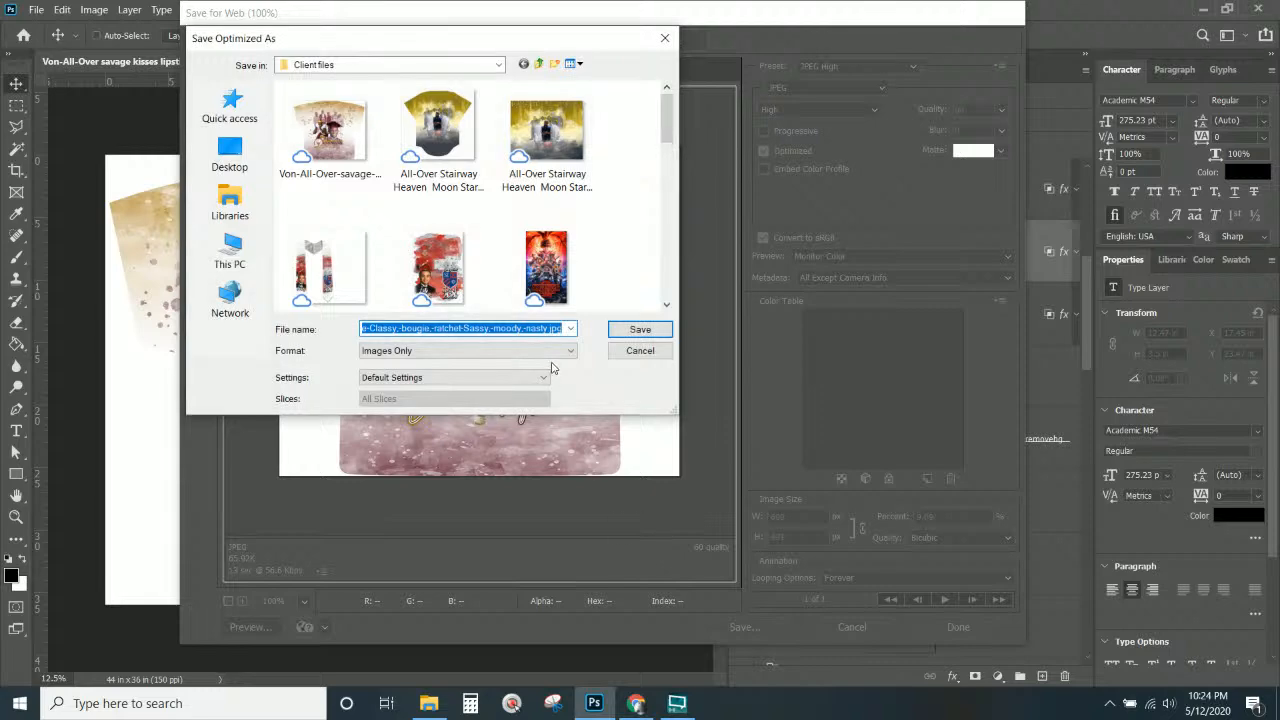
Save the JPEG with a -mom name suffix, then close the design and save its changes.
left_click(549, 328)
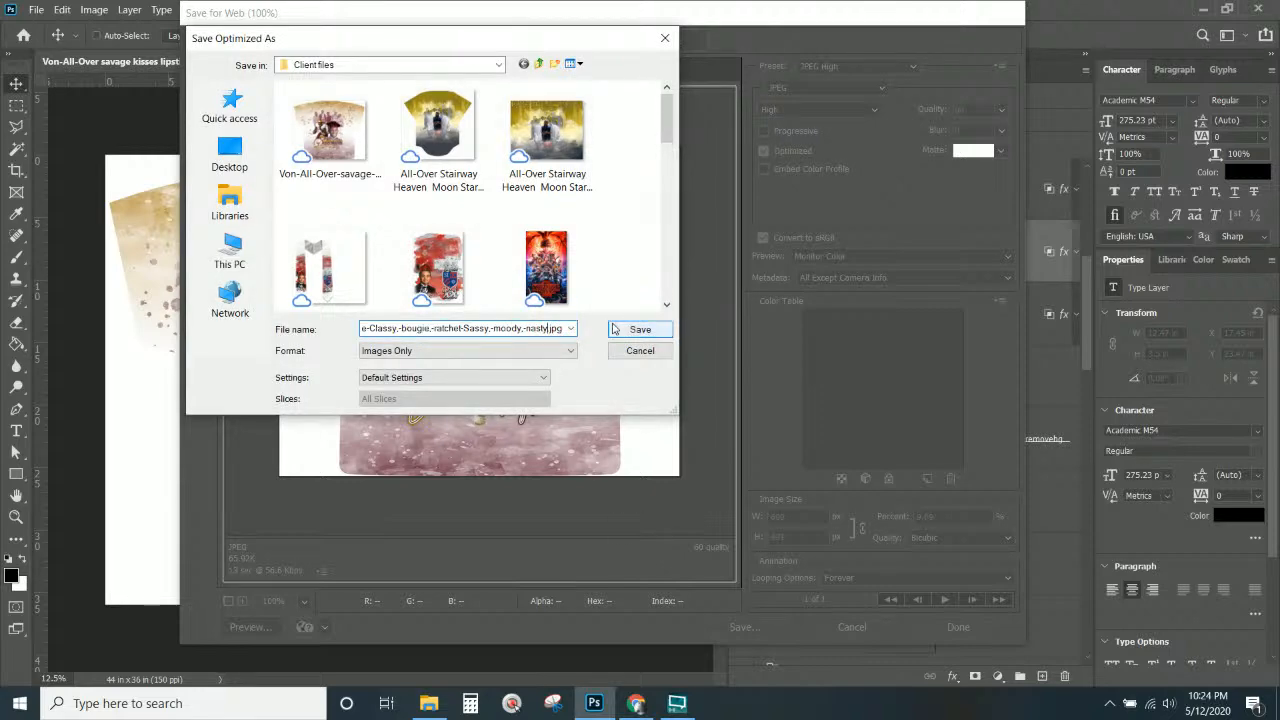
type("-mom")
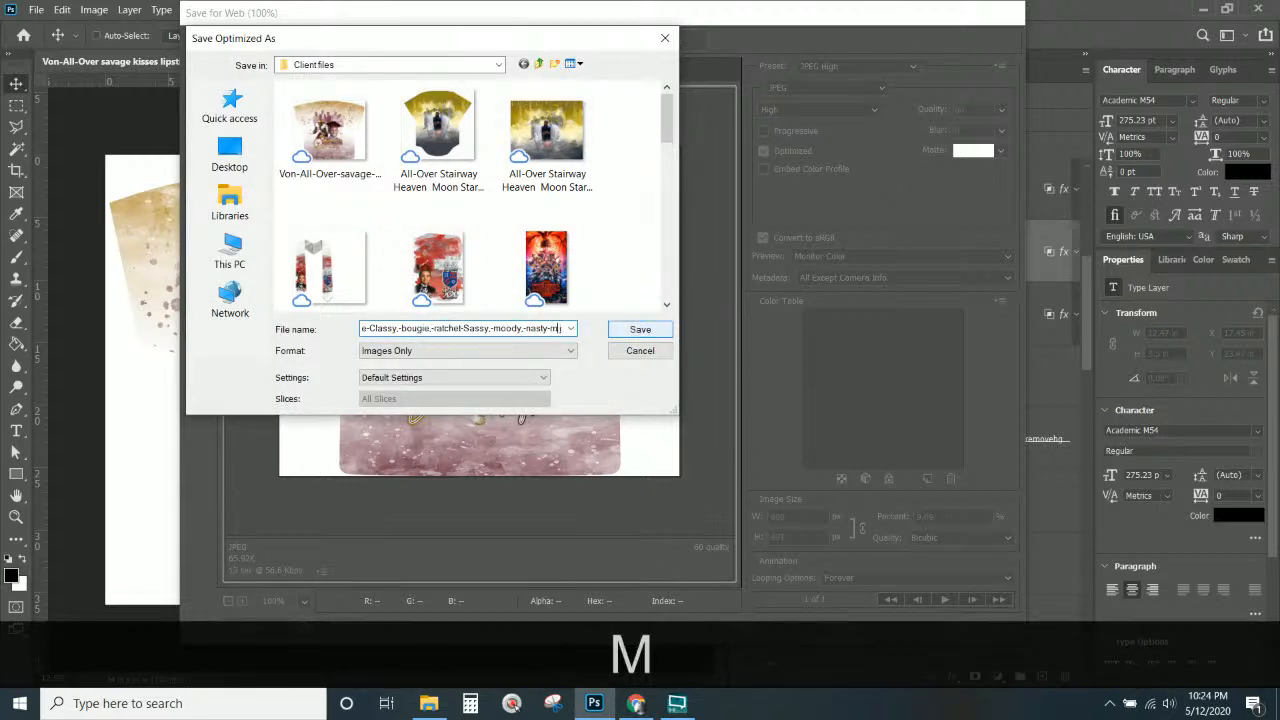
key("Return")
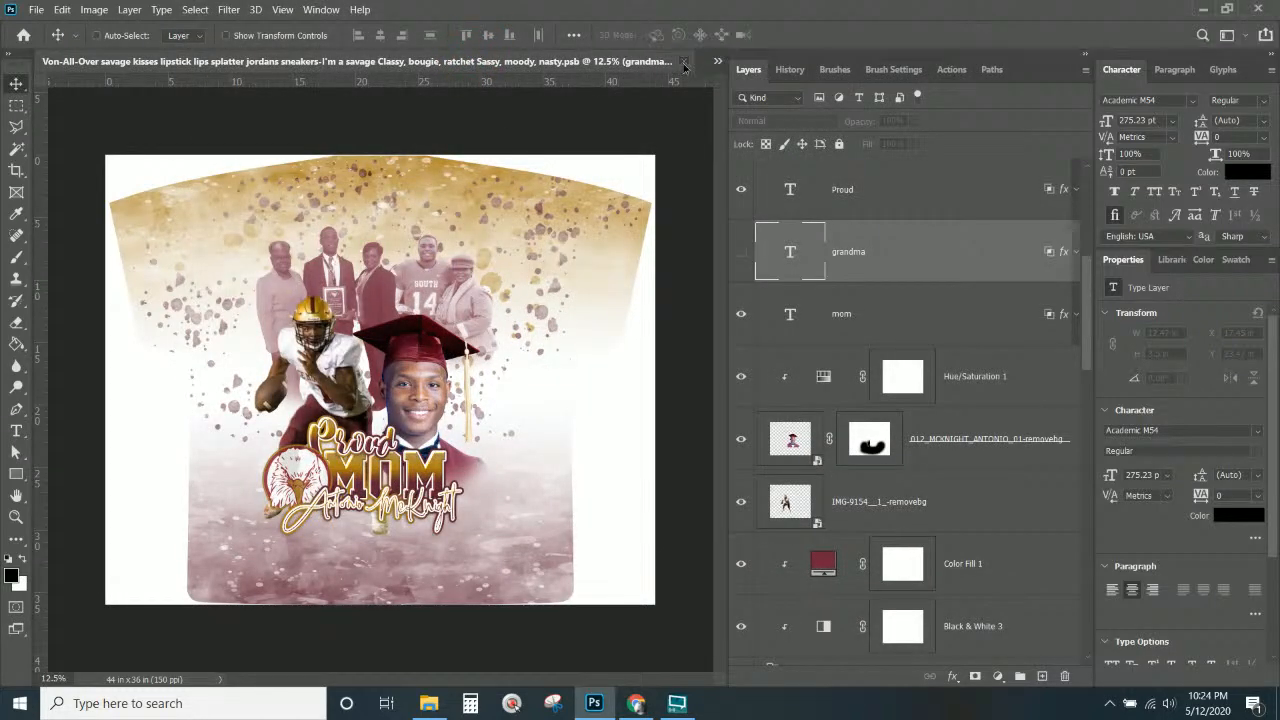
left_click(684, 62)
left_click(598, 281)
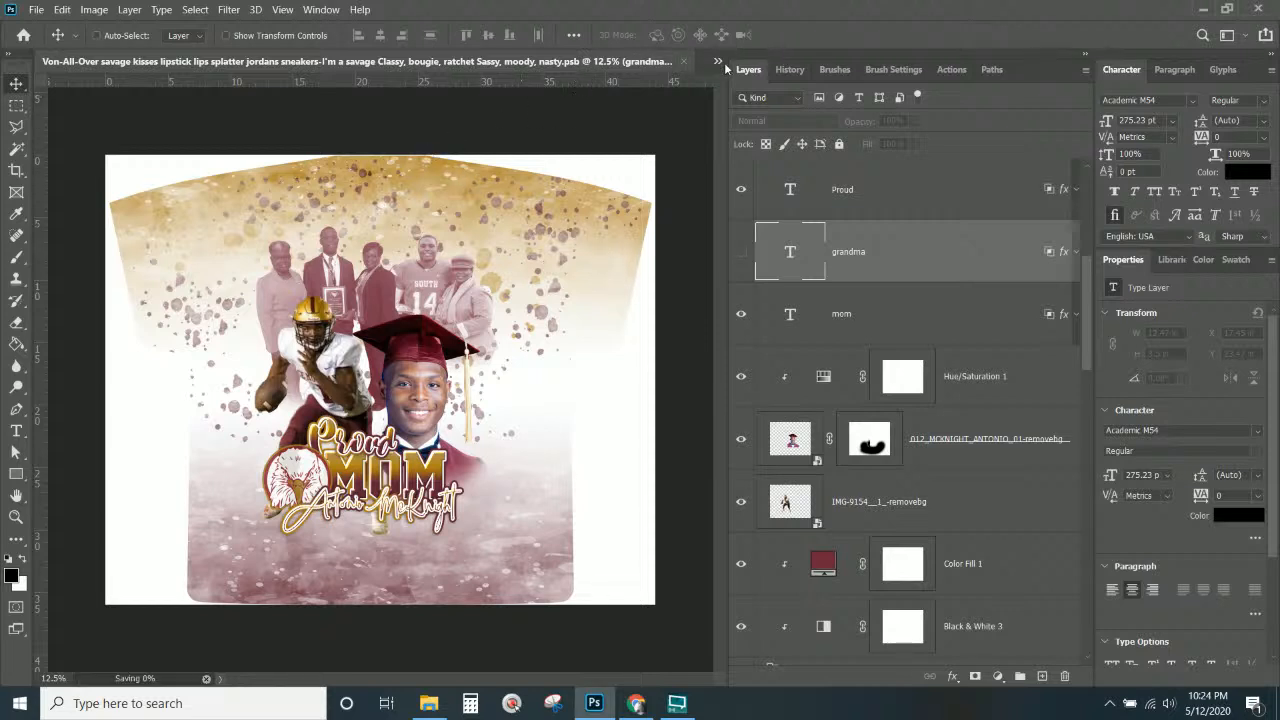
left_click(717, 61)
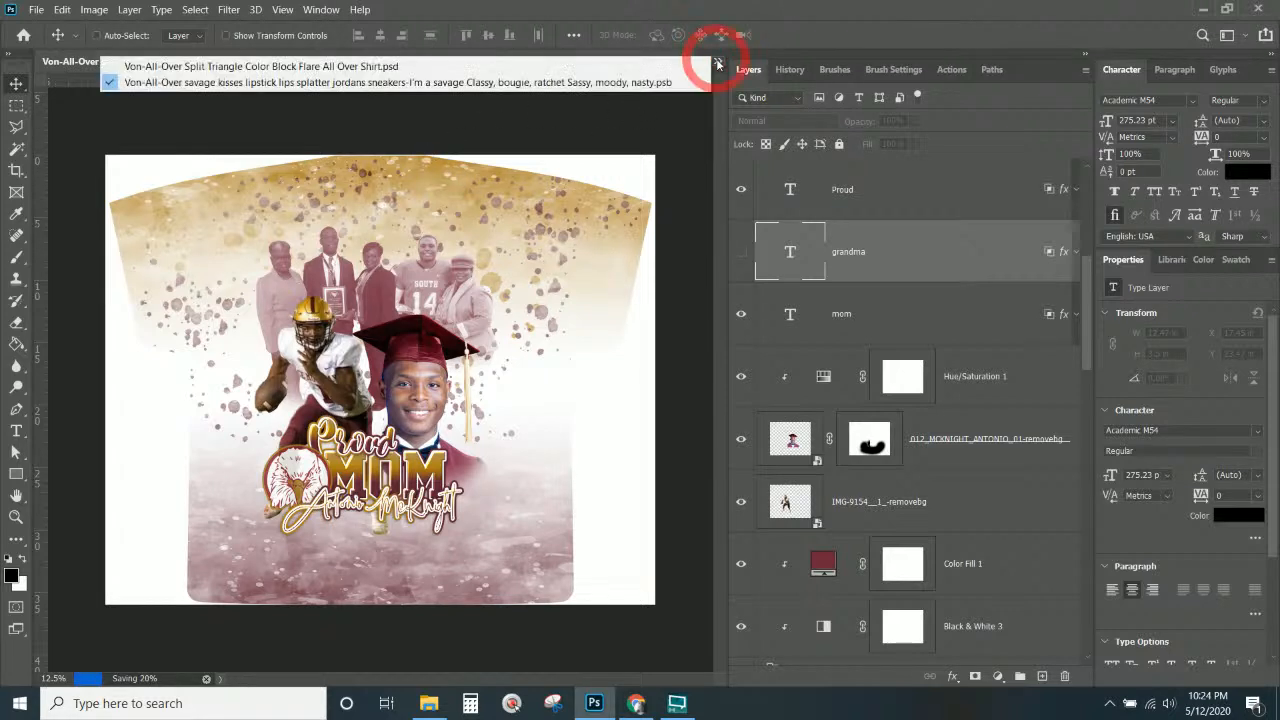
Bring up the Split Triangle Color Block Flare design and hide its TurnOFF4Printing layer.
left_click(561, 73)
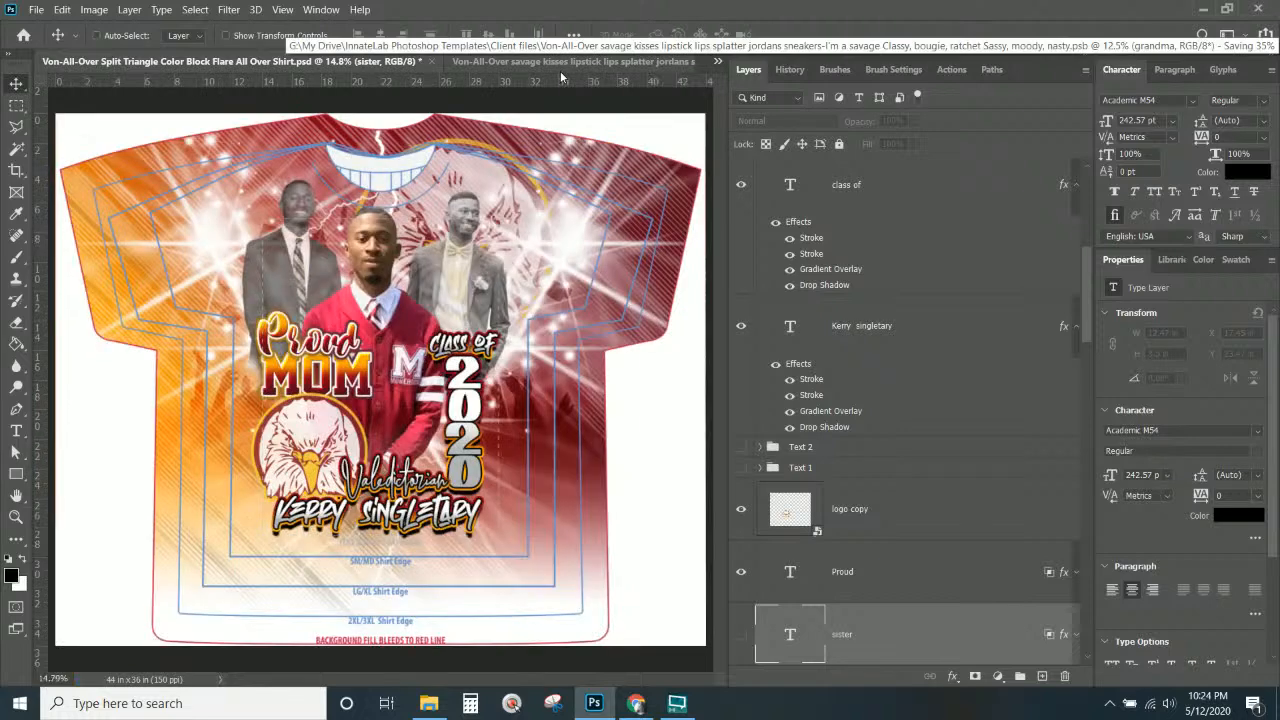
scroll(861, 291, "down", 3)
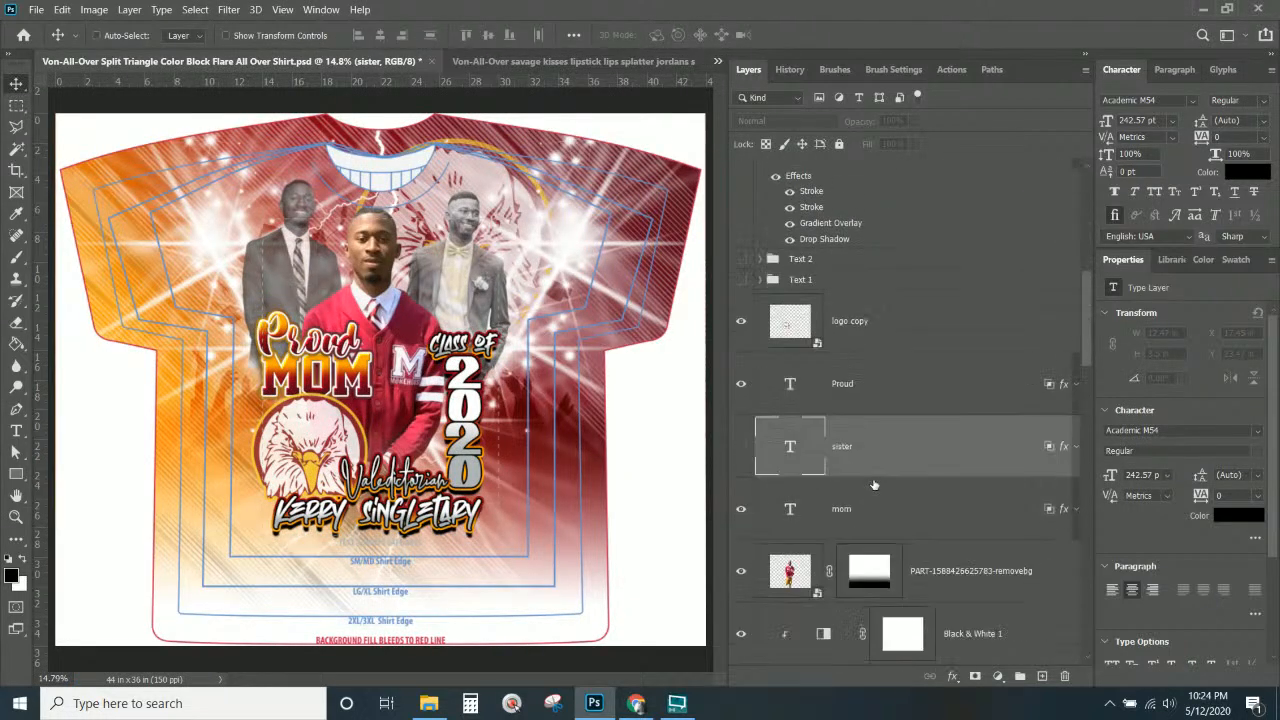
scroll(745, 245, "up", 9)
left_click(741, 251)
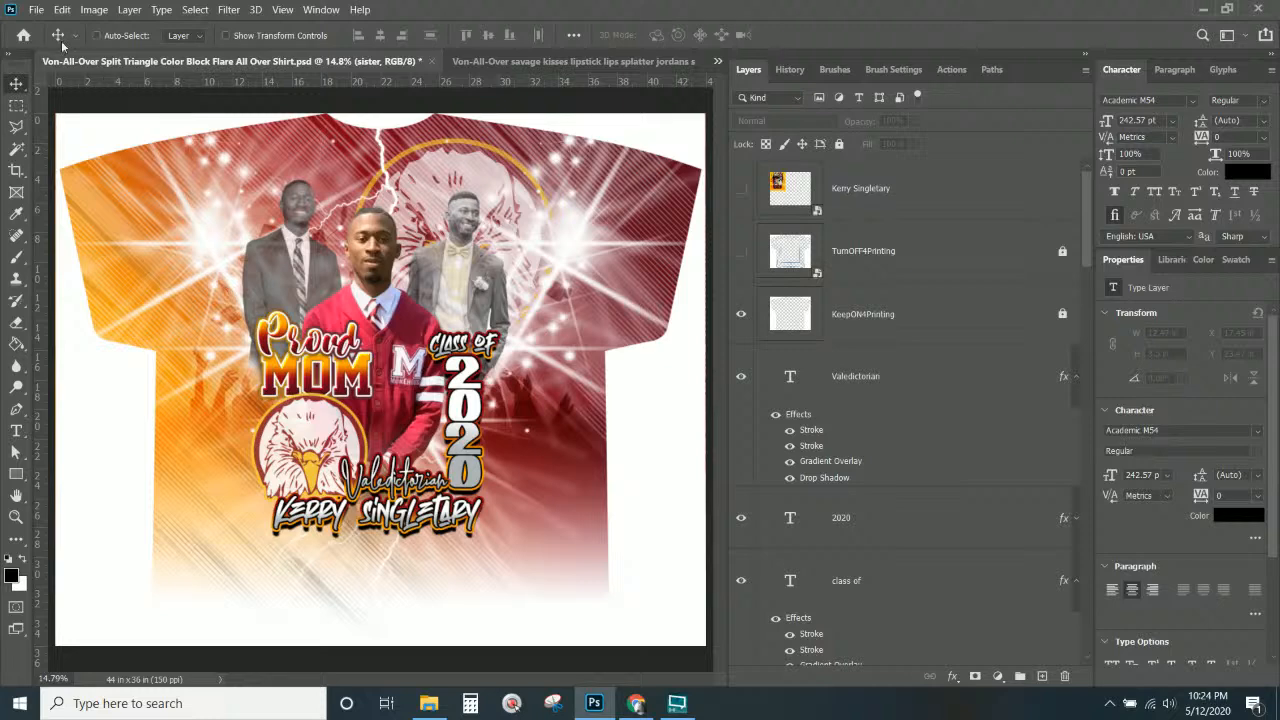
Enter a 600-pixel width in Save for Web, then dismiss the dialog.
left_click(35, 9)
mouse_move(128, 241)
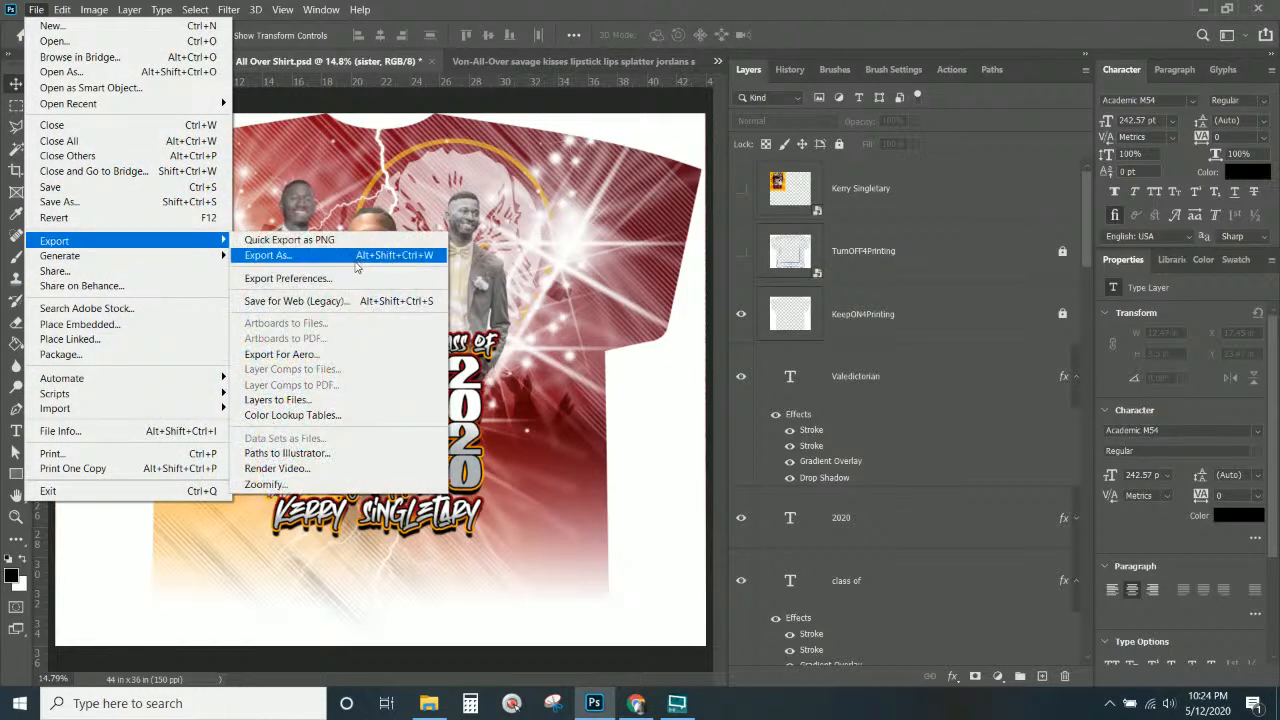
left_click(338, 301)
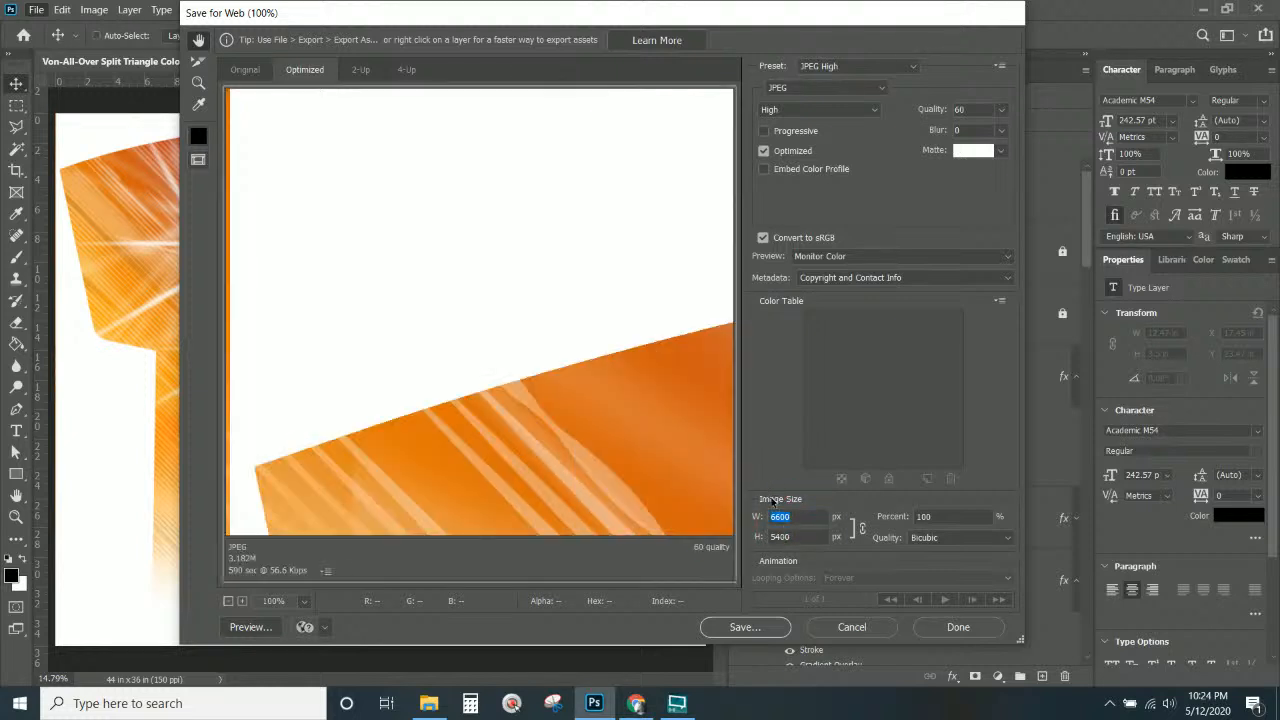
type("600")
key("Escape")
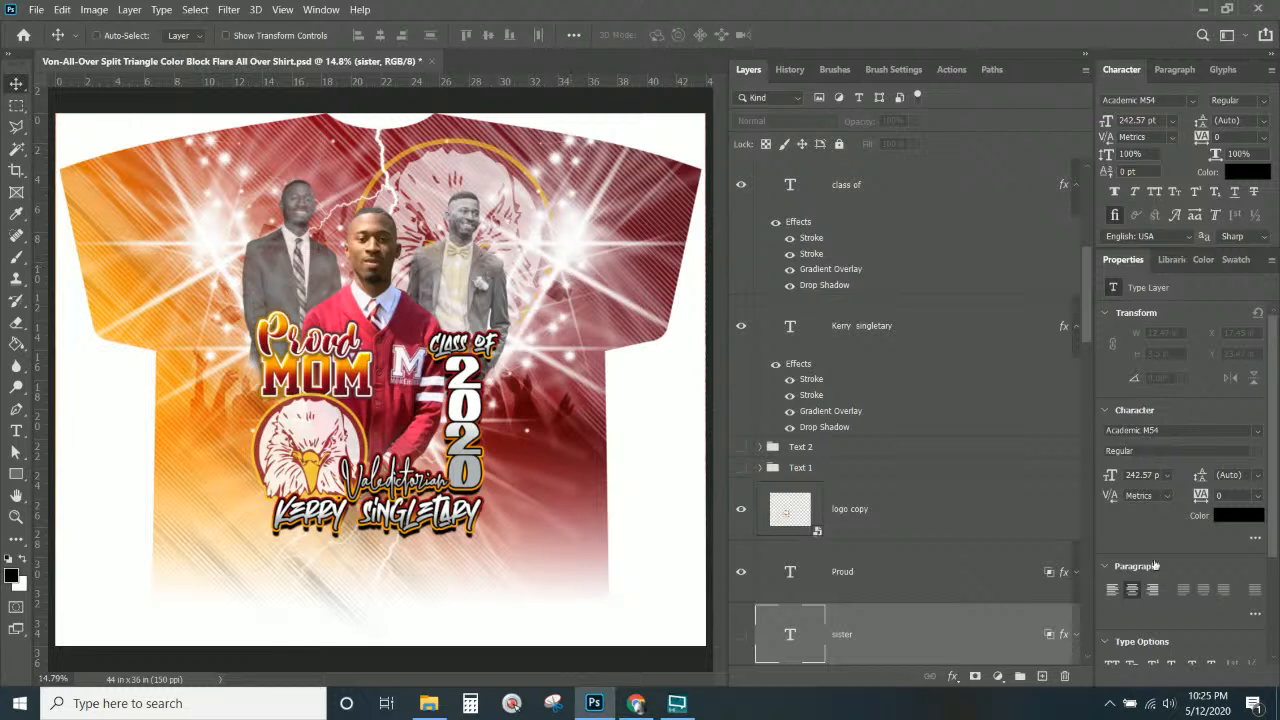
Show the sister text layer and hide mom so the shirt reads Proud SISTER.
scroll(949, 543, "down", 2)
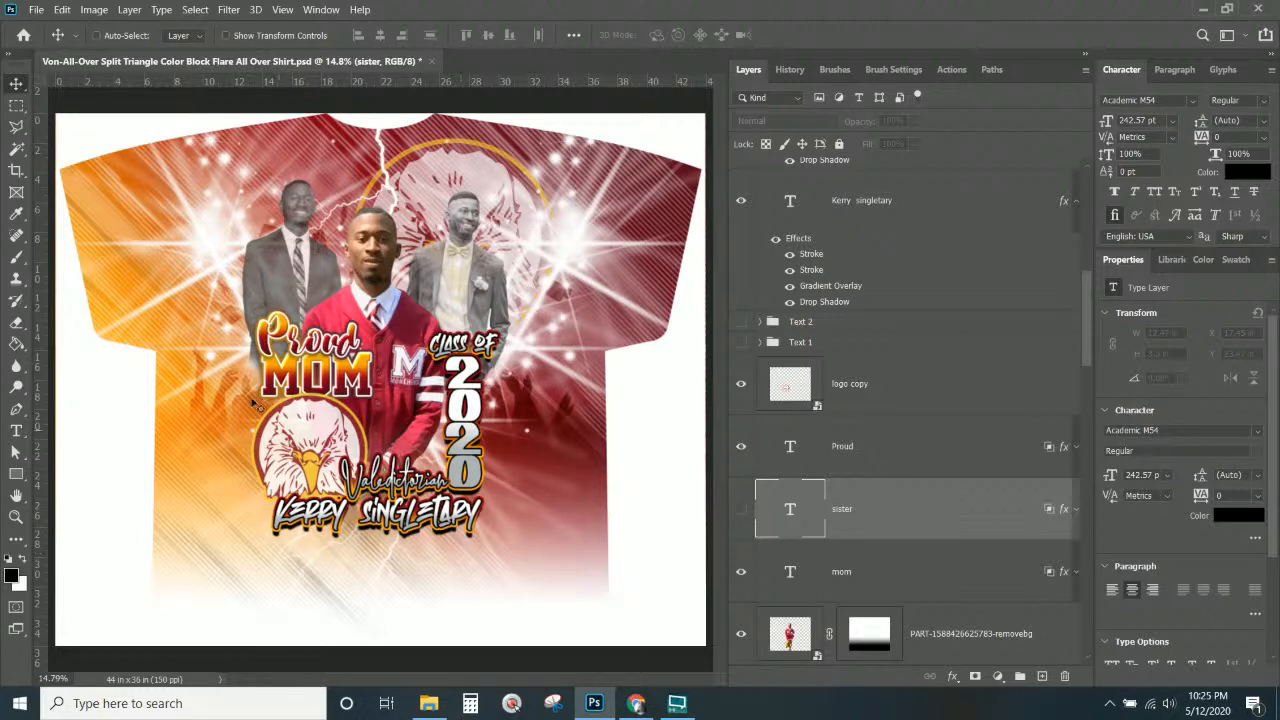
scroll(766, 232, "up", 3)
scroll(766, 232, "up", 6)
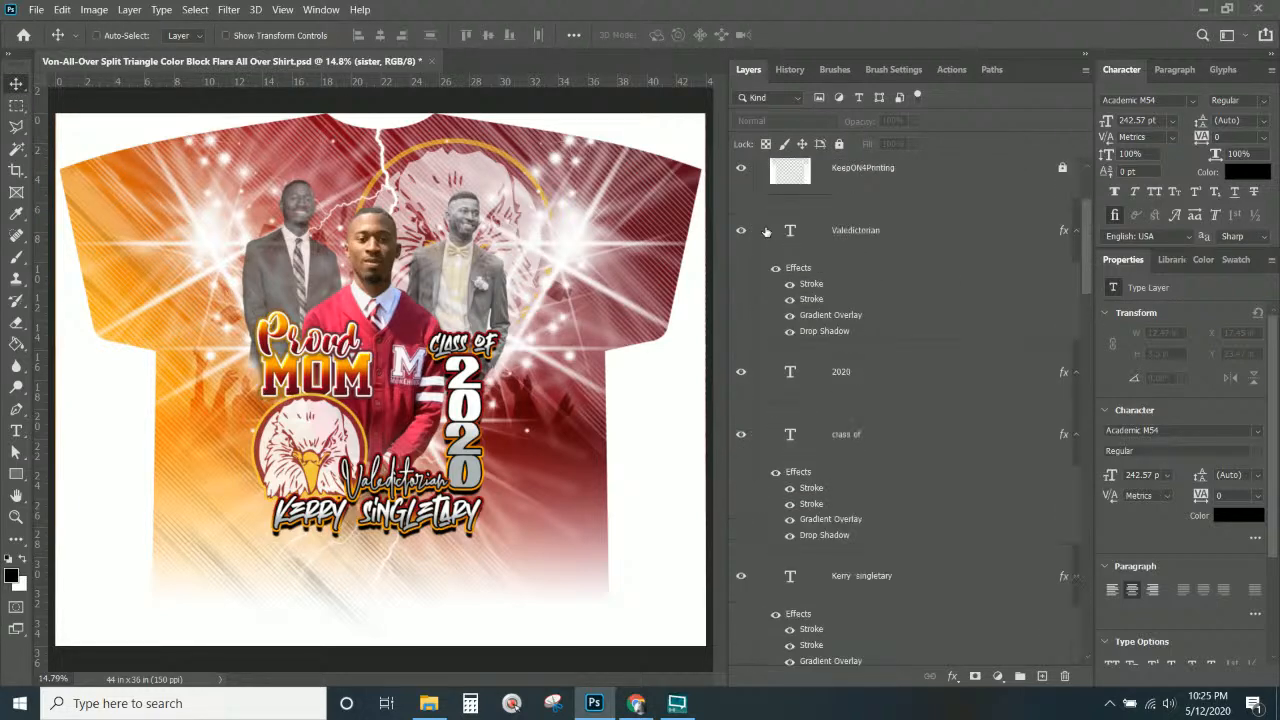
scroll(766, 232, "down", 8)
scroll(766, 232, "down", 2)
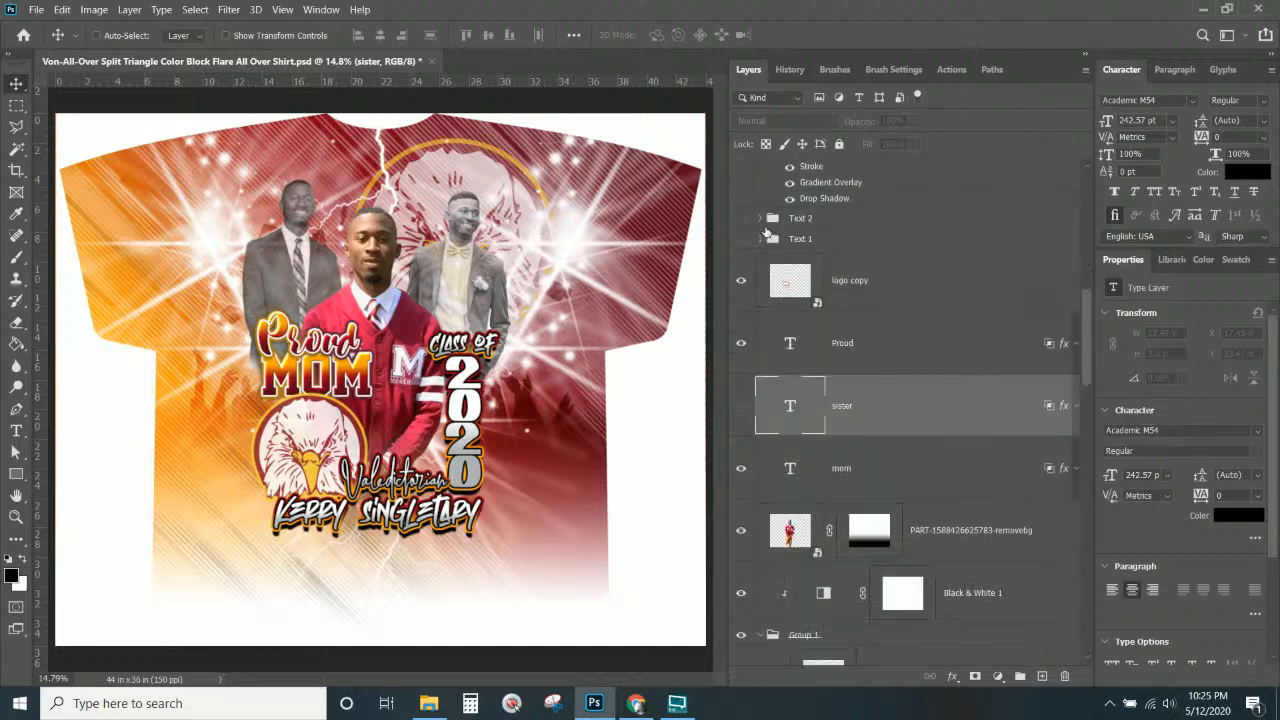
left_click(741, 405)
left_click(743, 473)
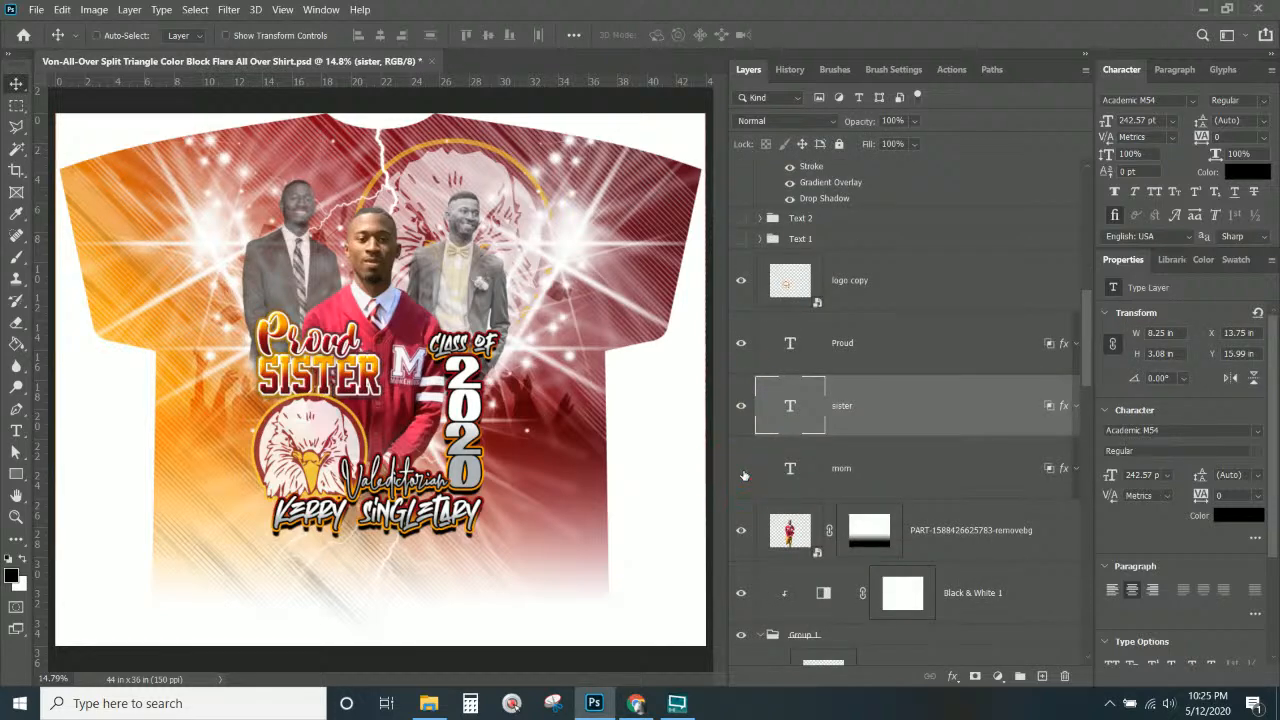
Export a 600-pixel-wide JPEG with a -sis name suffix into Clientfiles.
left_click(36, 10)
mouse_move(117, 242)
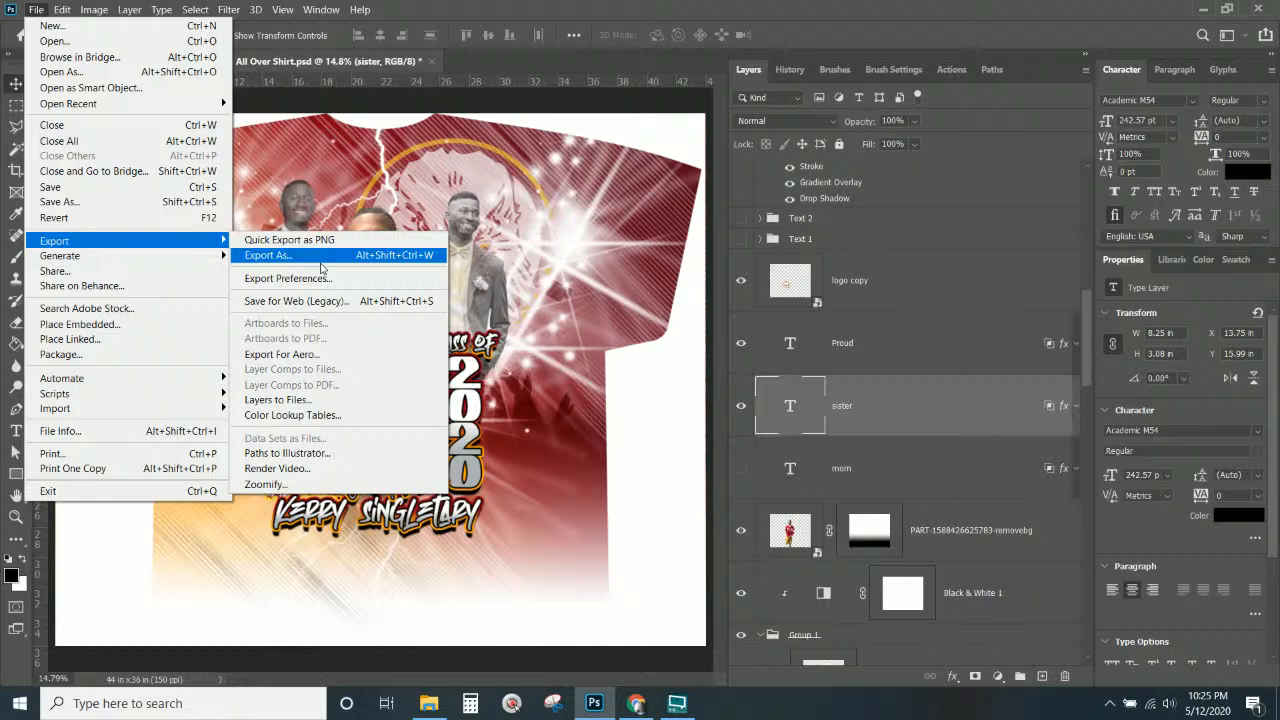
left_click(352, 303)
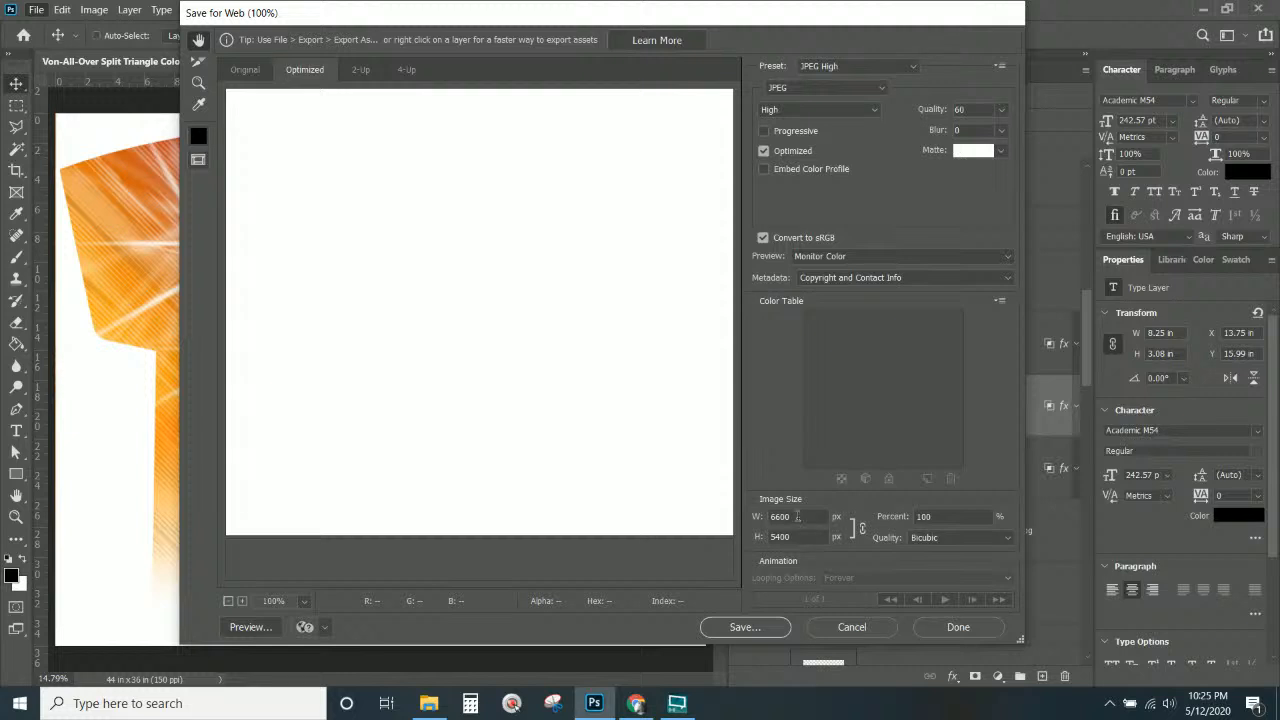
double_click(797, 516)
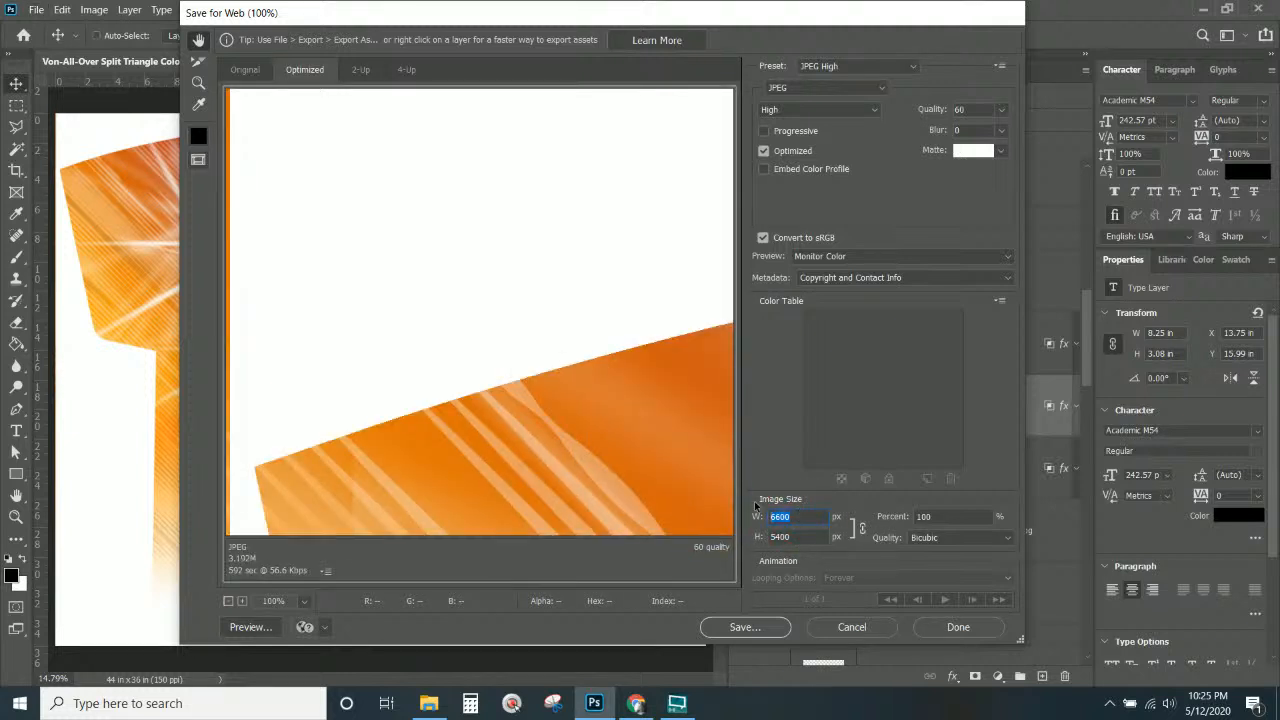
type("600")
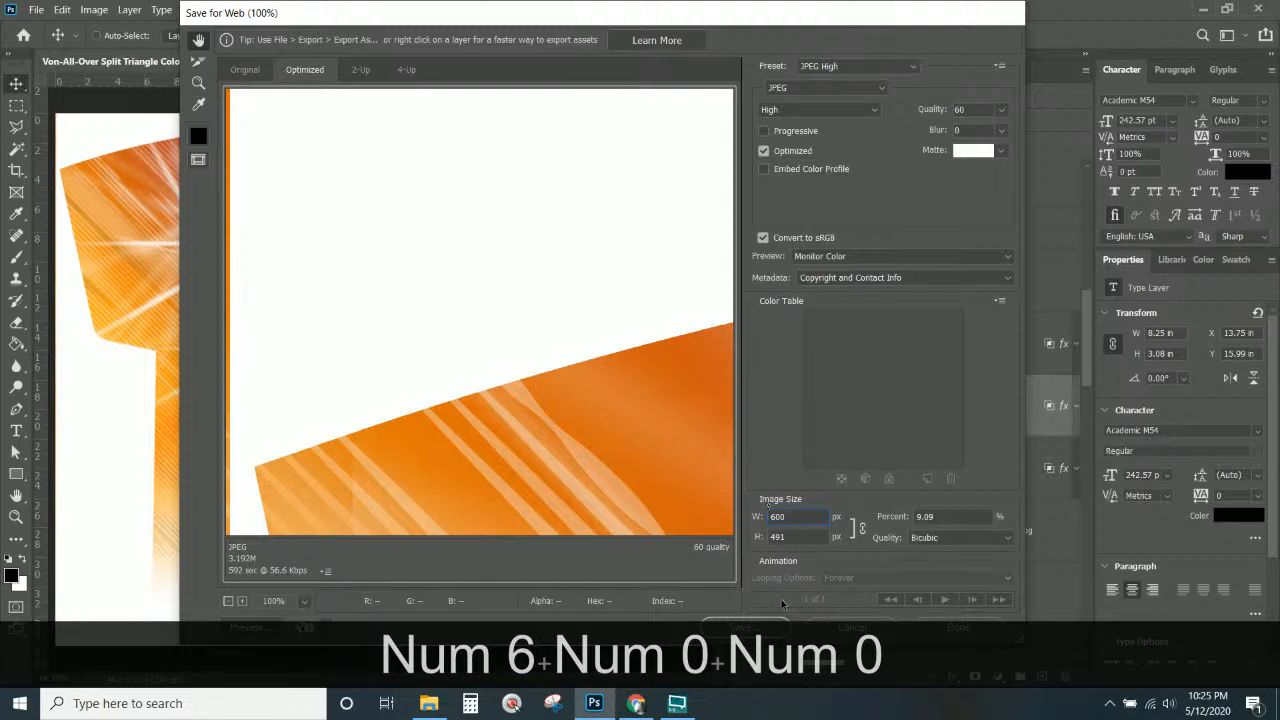
left_click(748, 627)
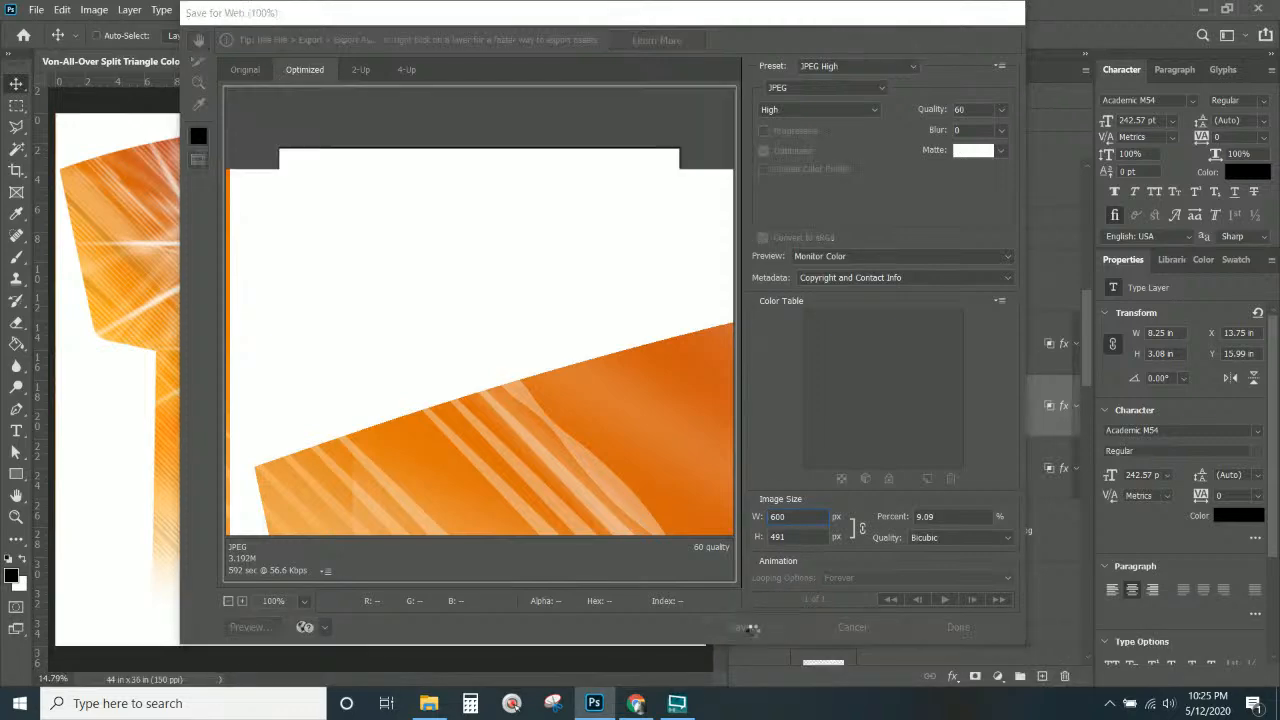
left_click(549, 328)
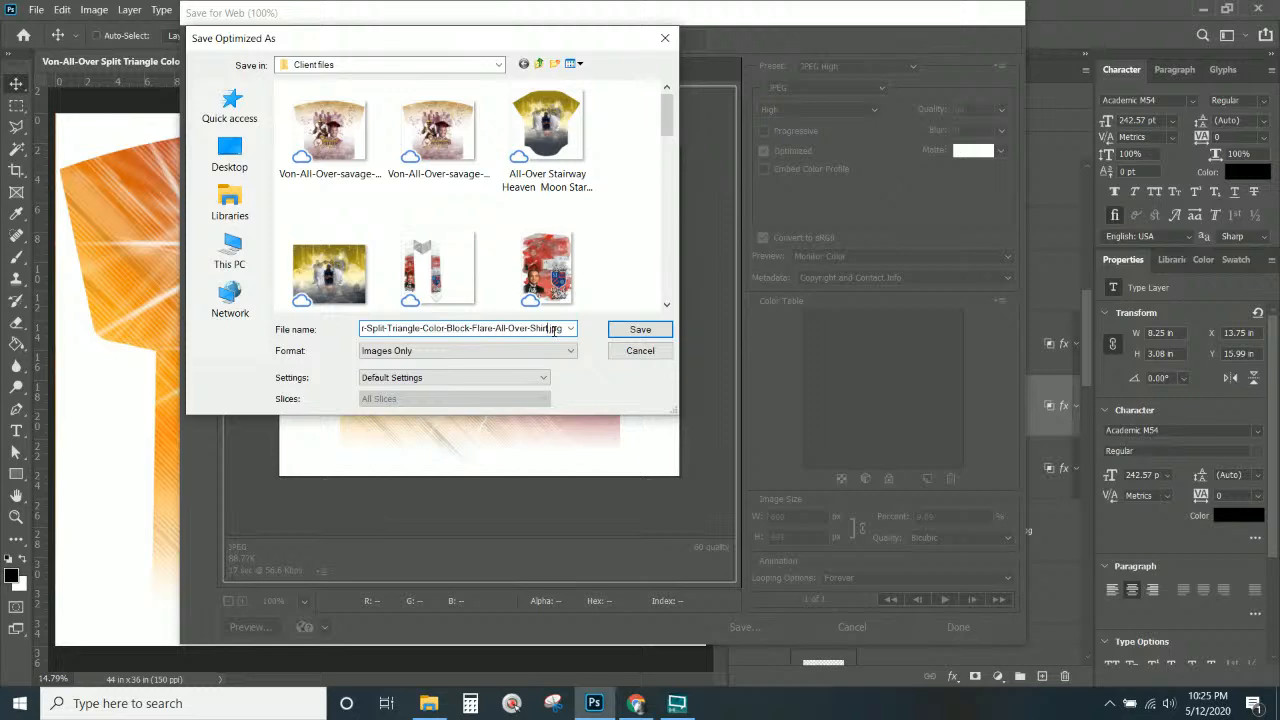
type("-")
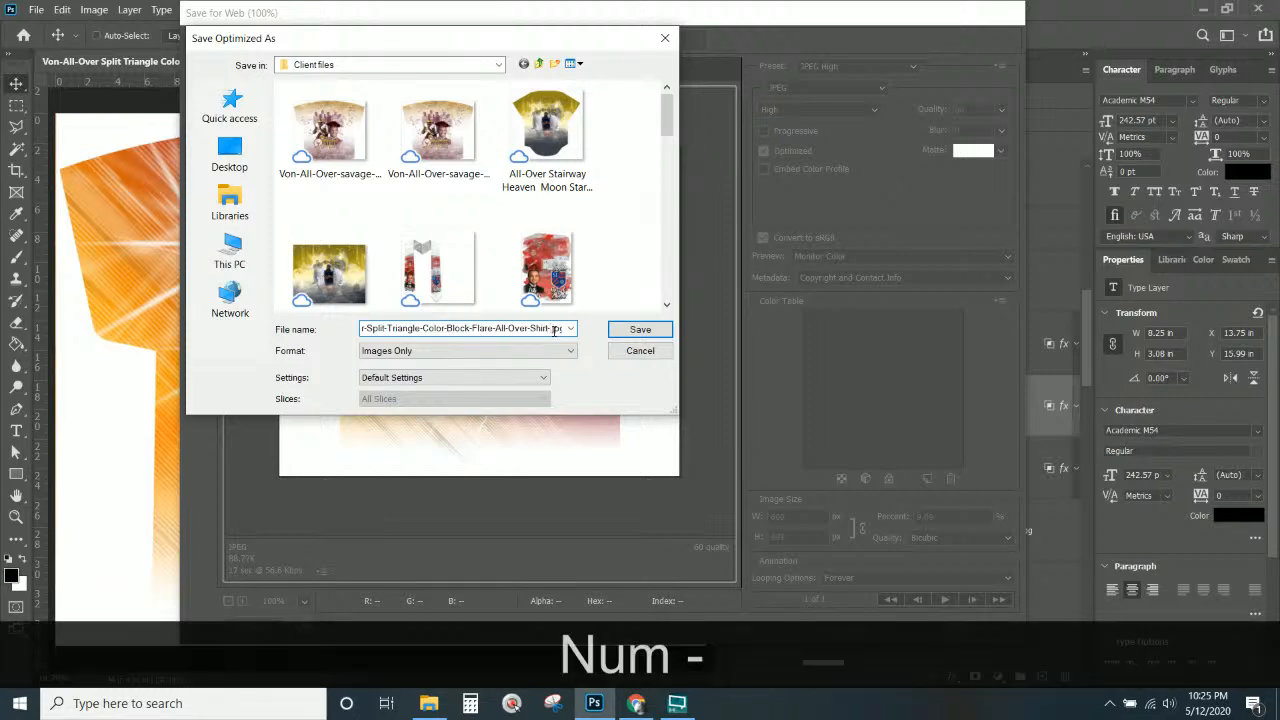
type("sis")
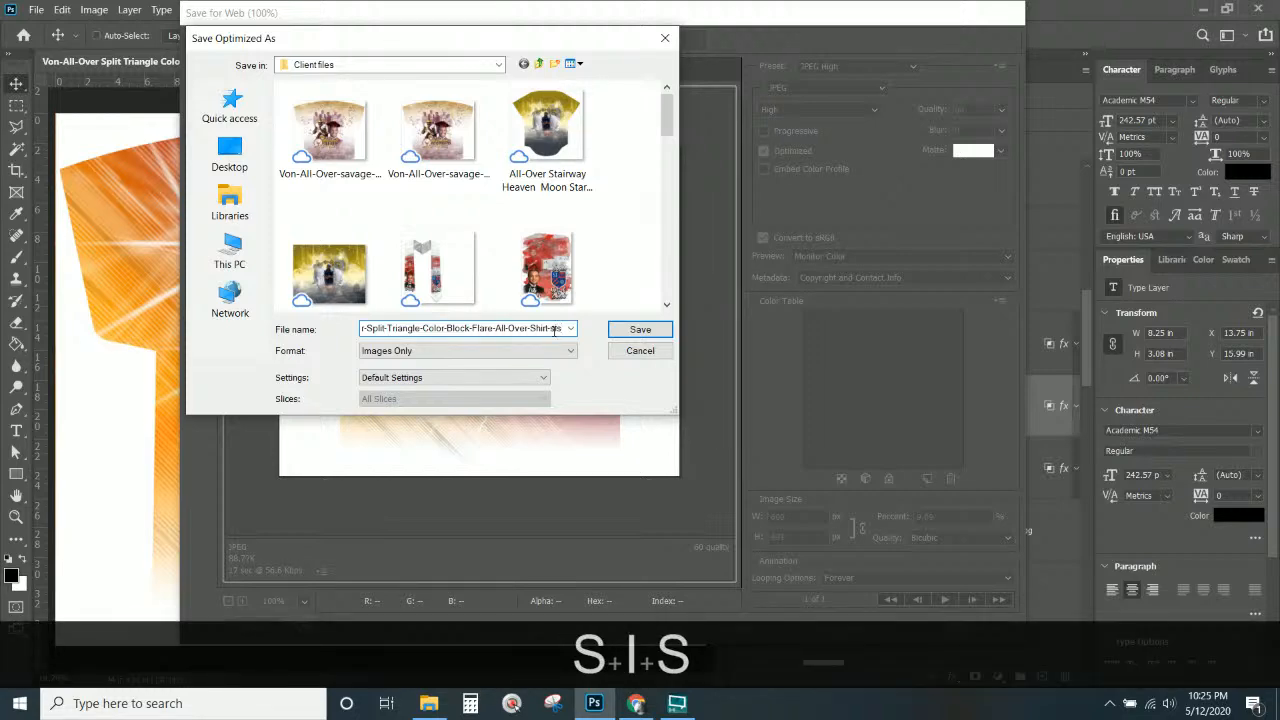
key("Return")
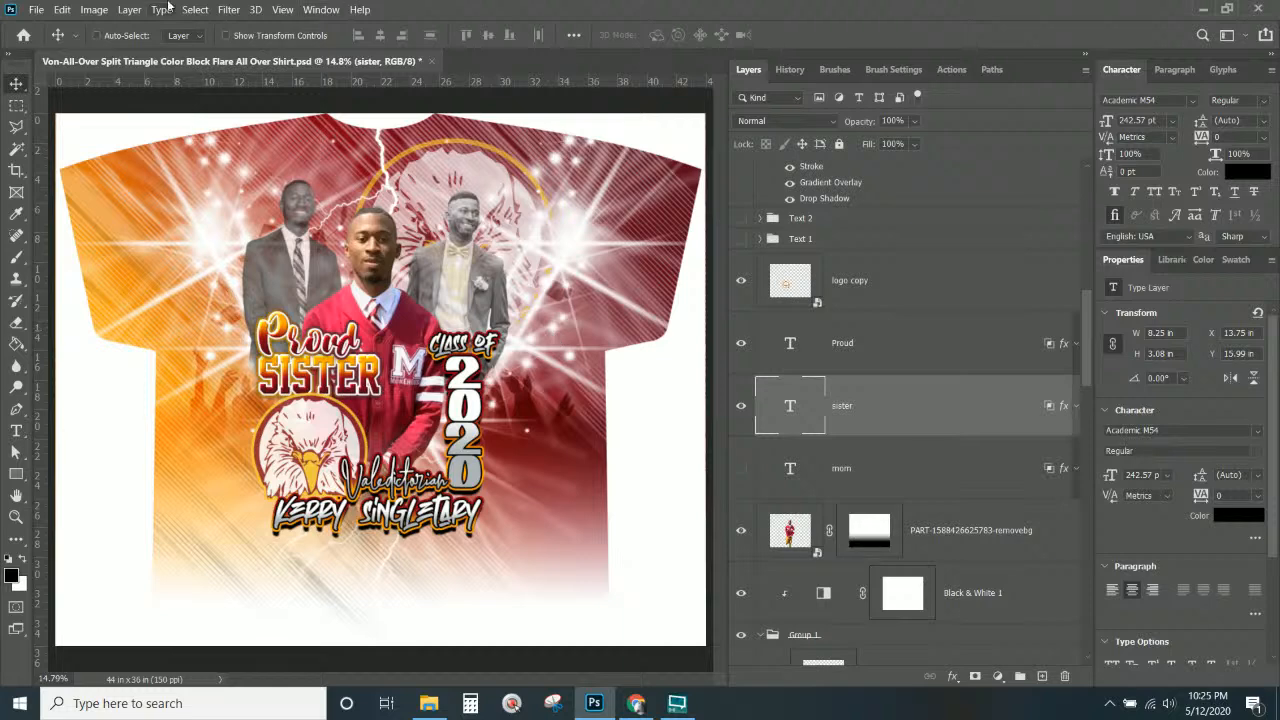
Save and close the Split Triangle design, then open Von.psd from the recent files.
left_click(432, 62)
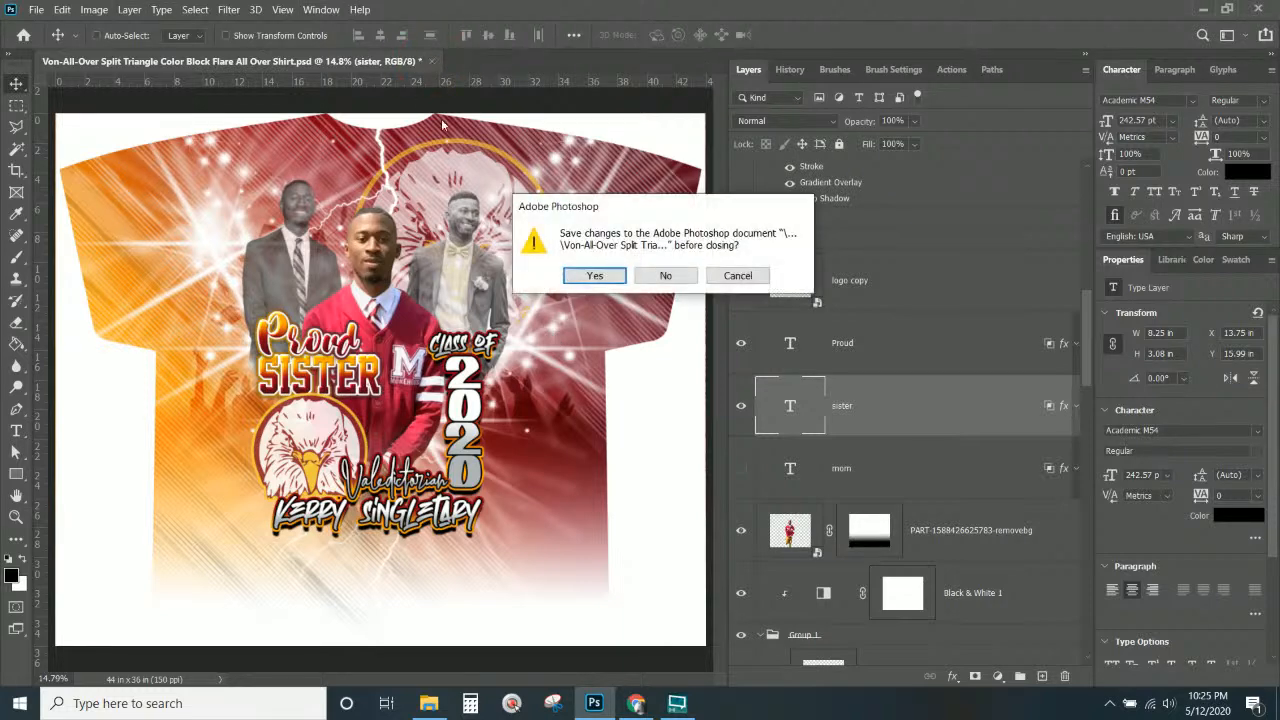
left_click(595, 276)
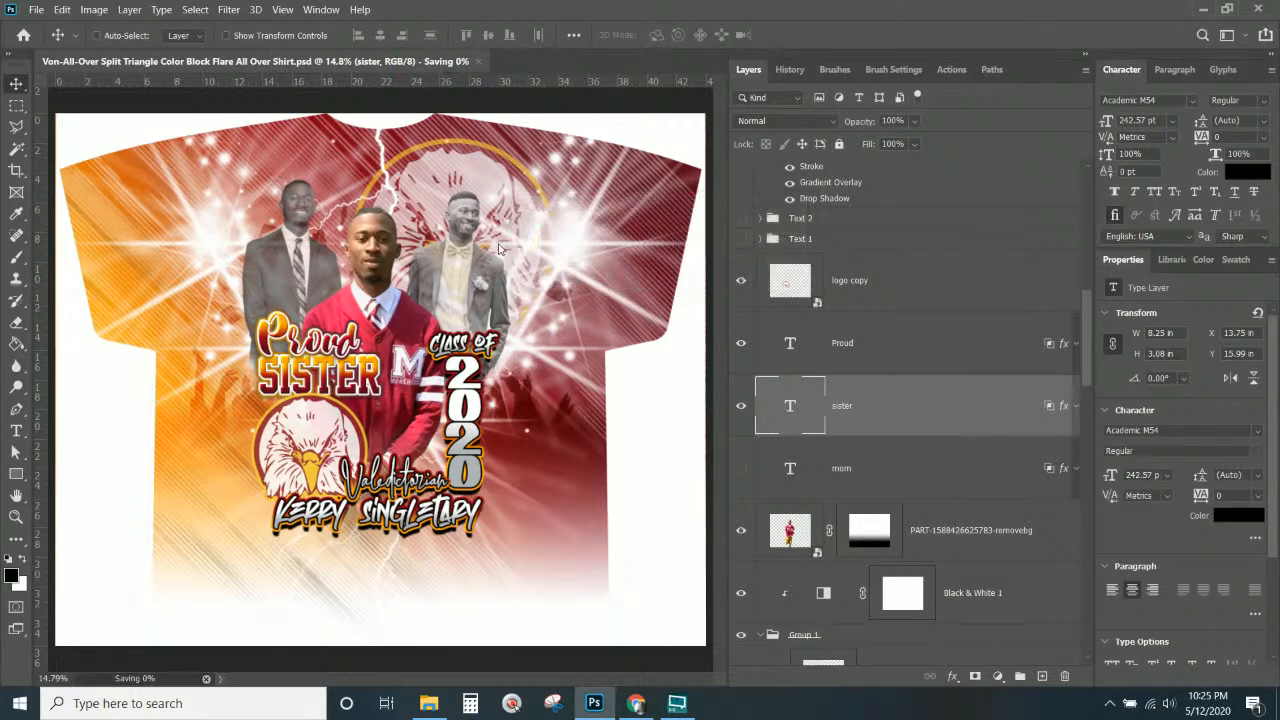
left_click(35, 9)
mouse_move(65, 103)
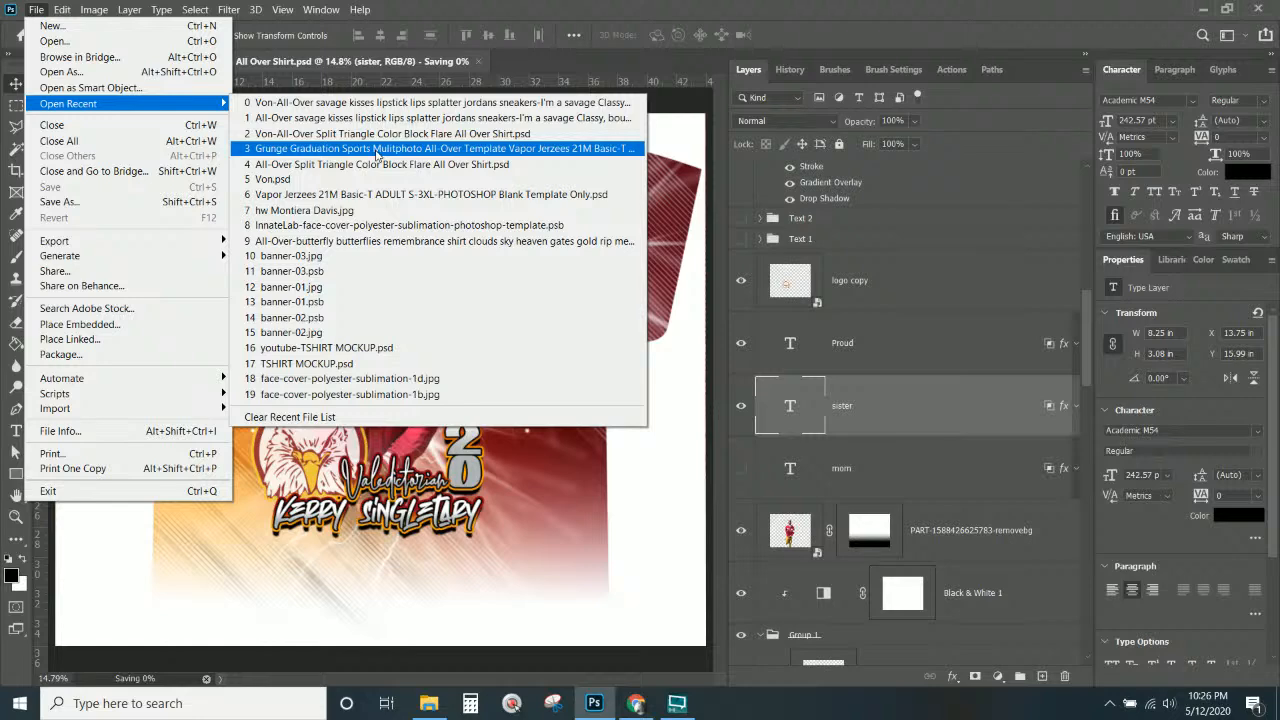
left_click(380, 194)
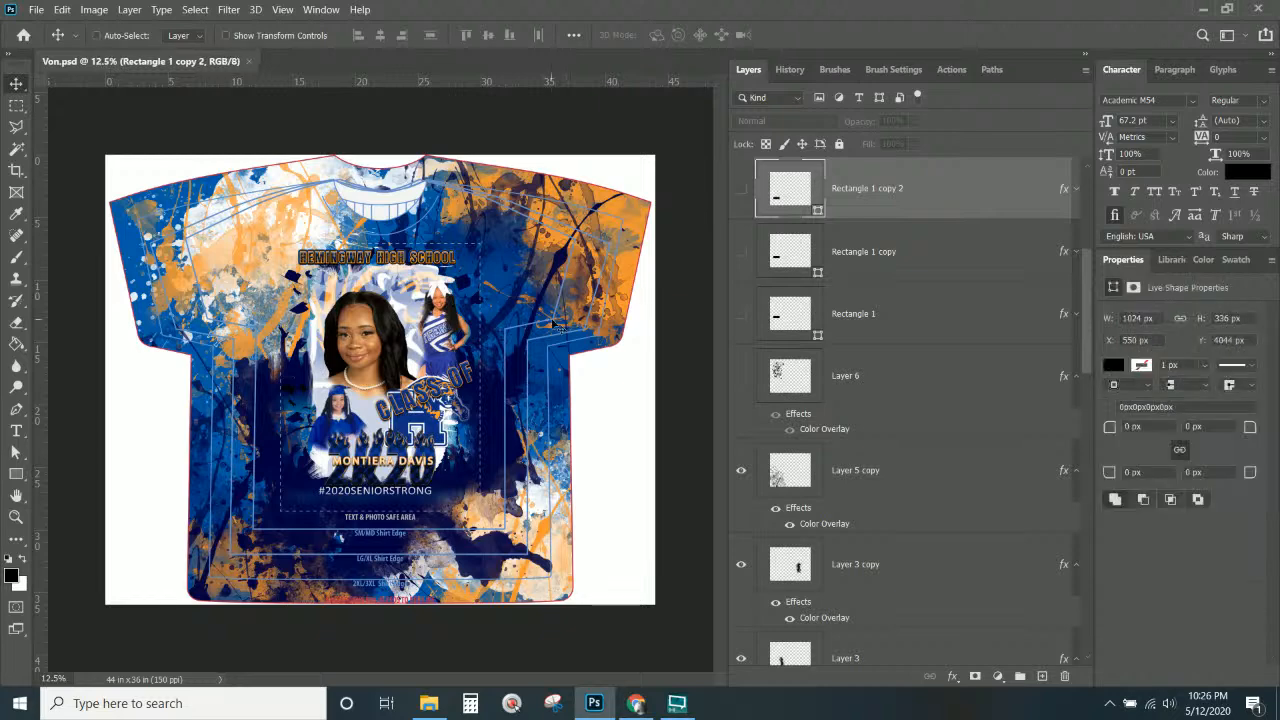
scroll(910, 236, "up", 5)
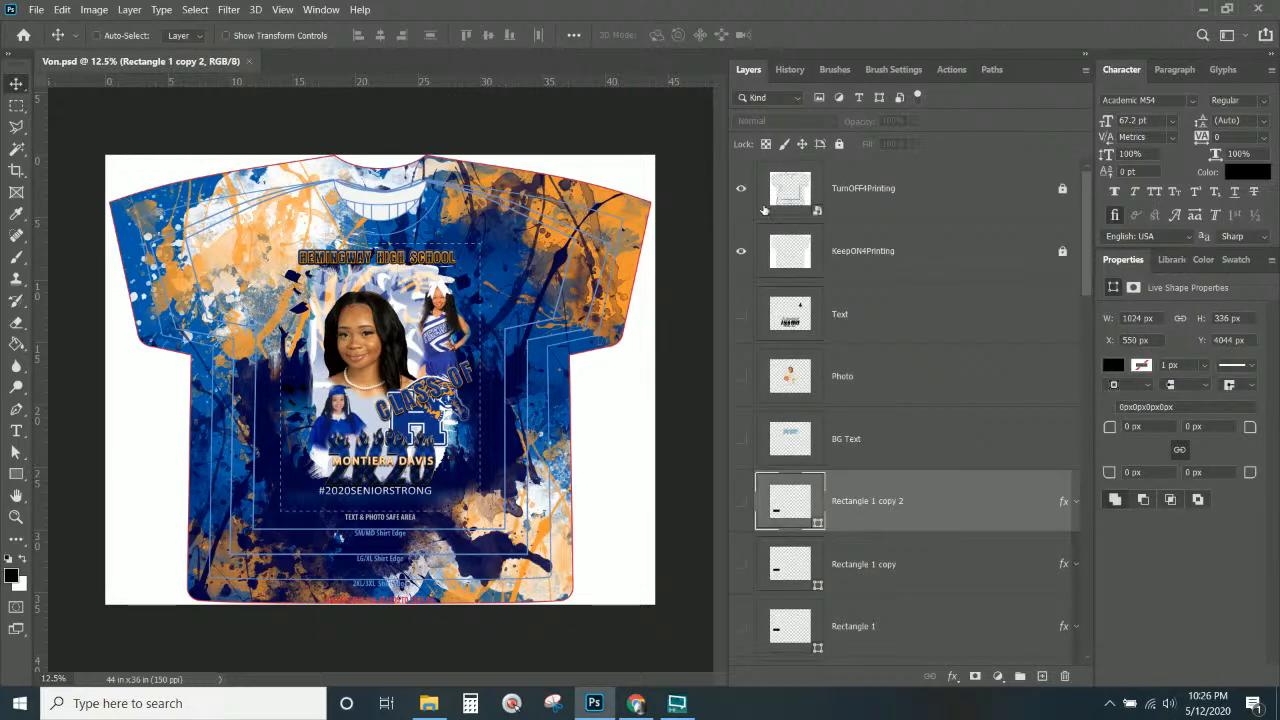
Hide TurnOFF4Printing and export Von.jpg at 600 pixels wide into Clientfiles.
left_click(741, 189)
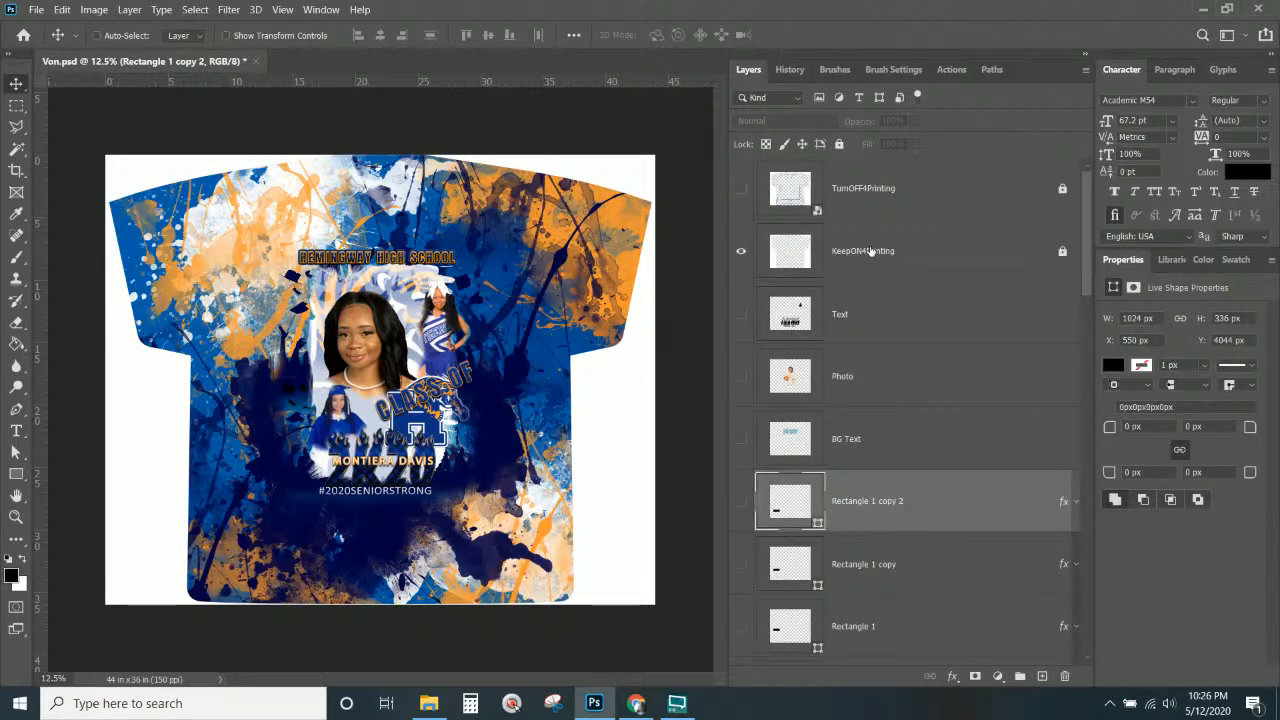
left_click(35, 9)
mouse_move(92, 243)
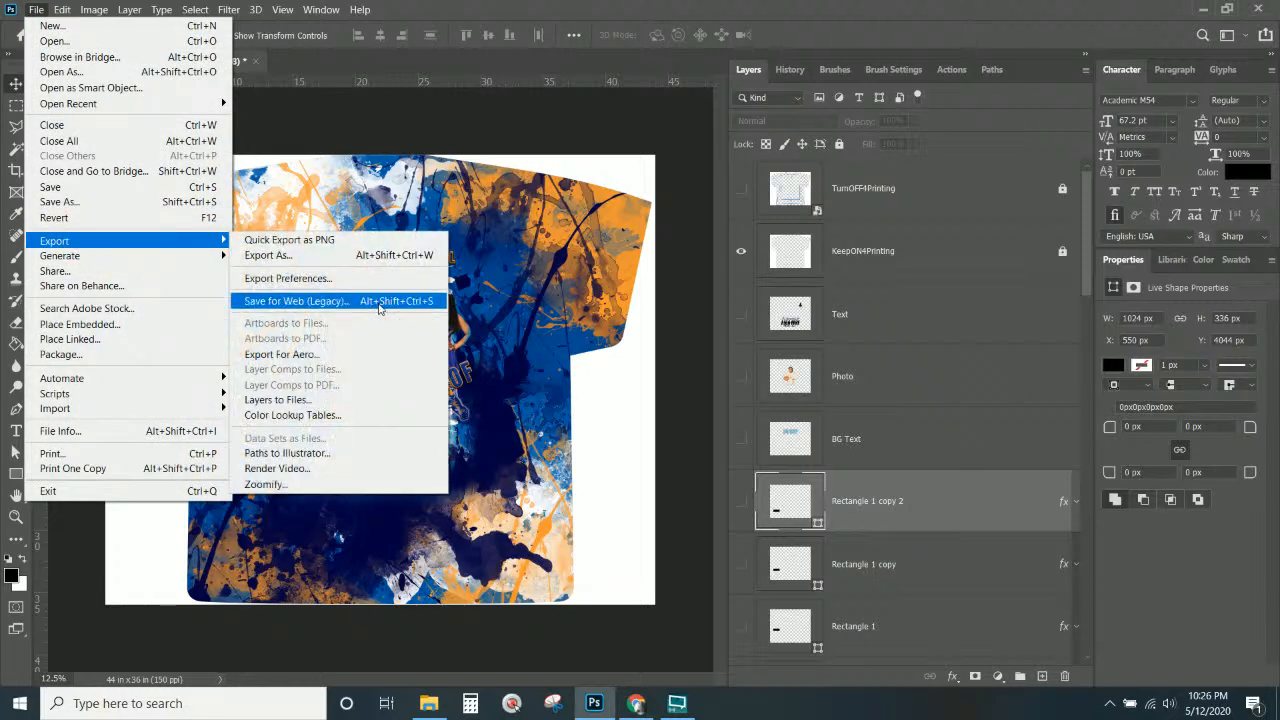
left_click(380, 301)
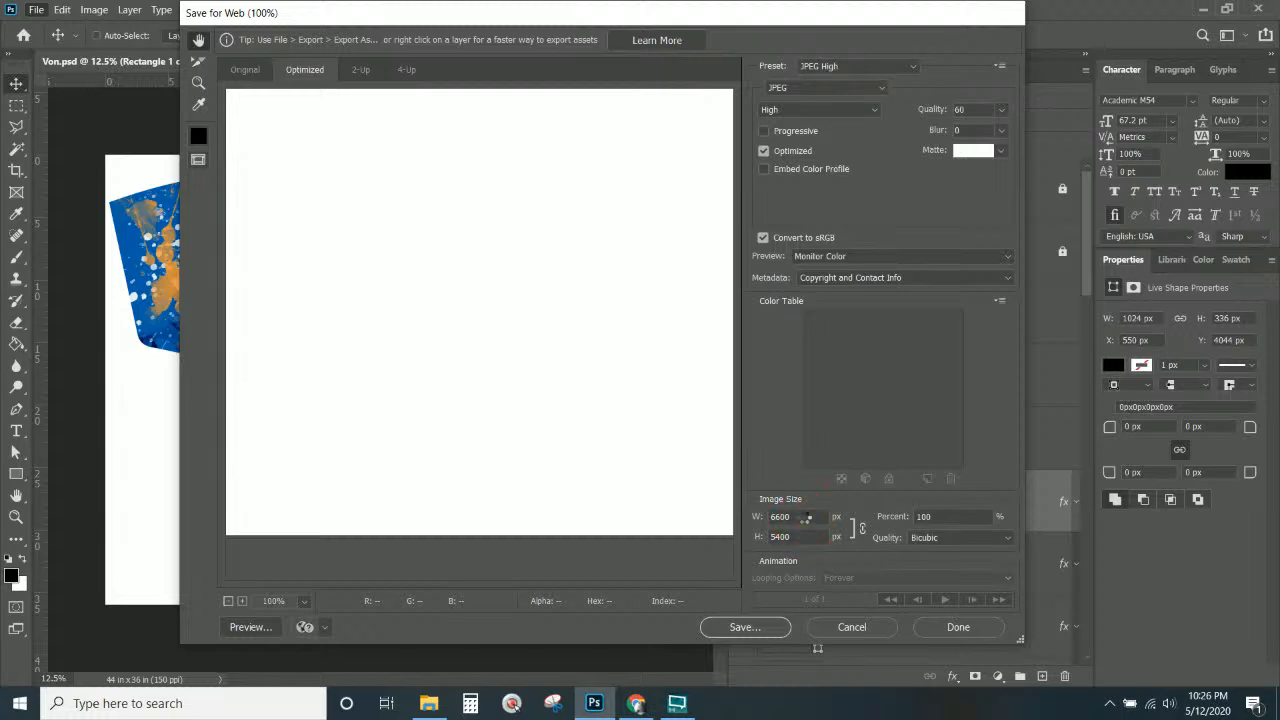
double_click(803, 515)
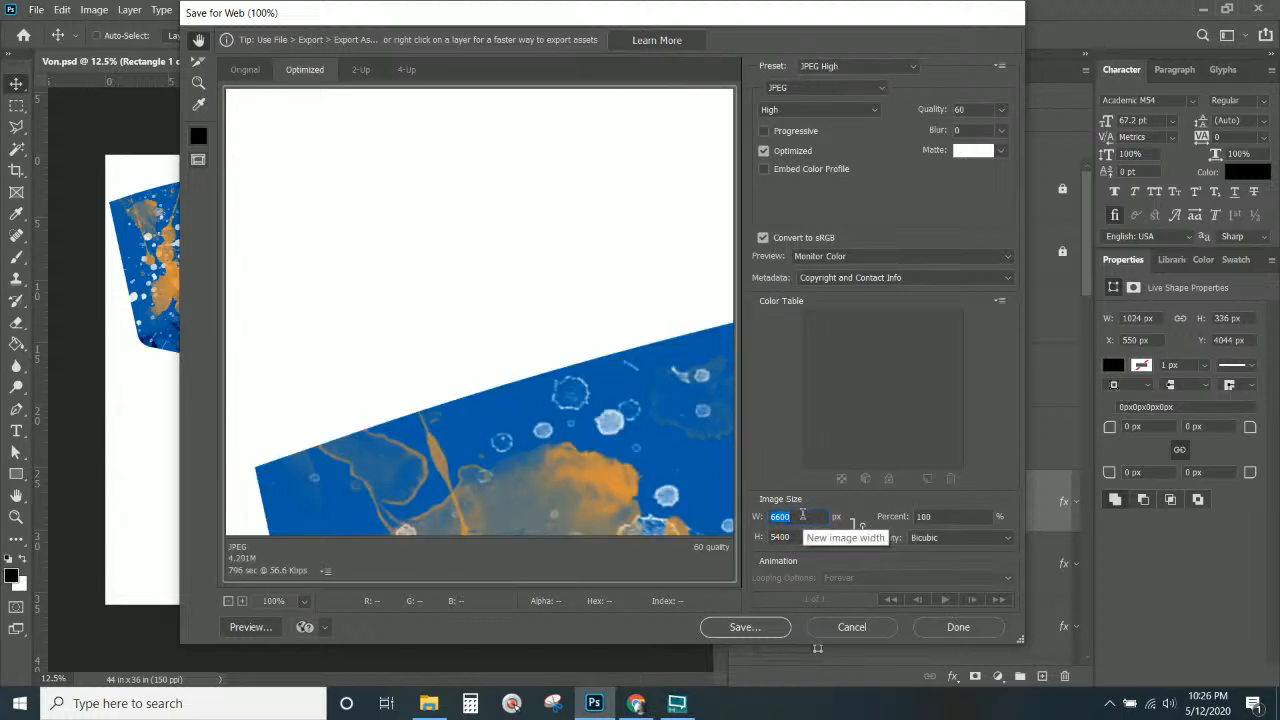
type("600")
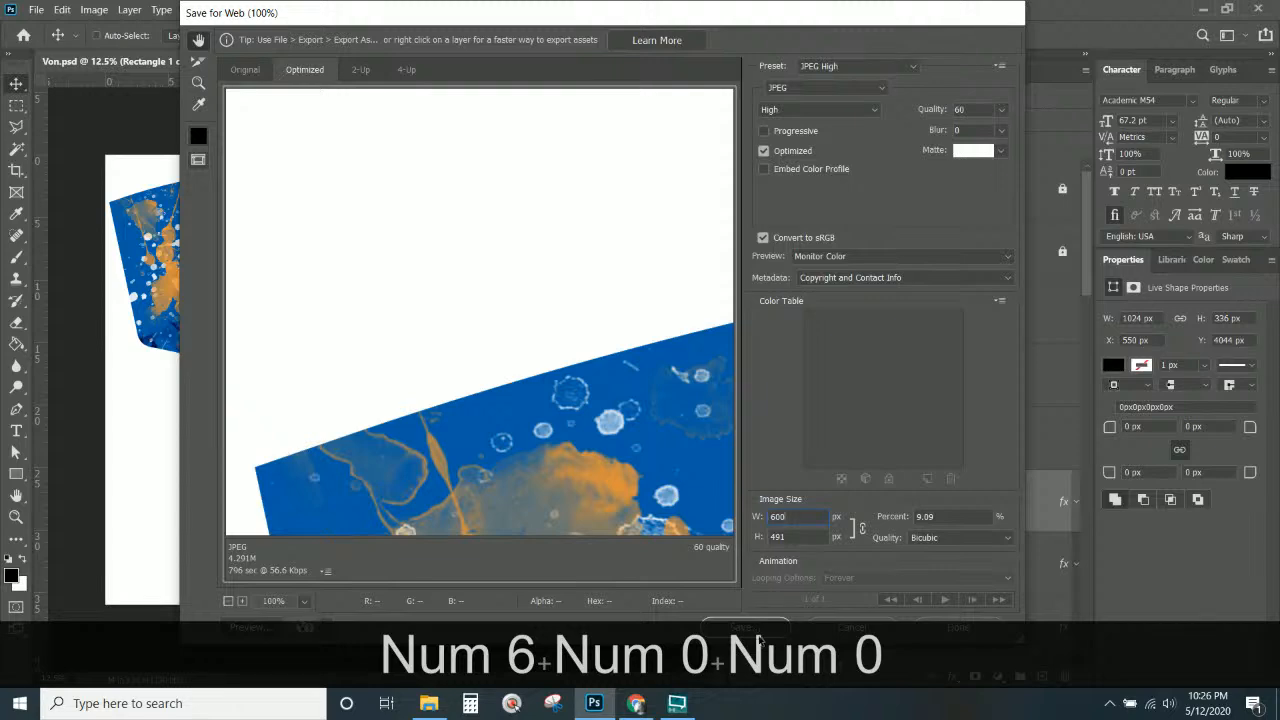
left_click(759, 627)
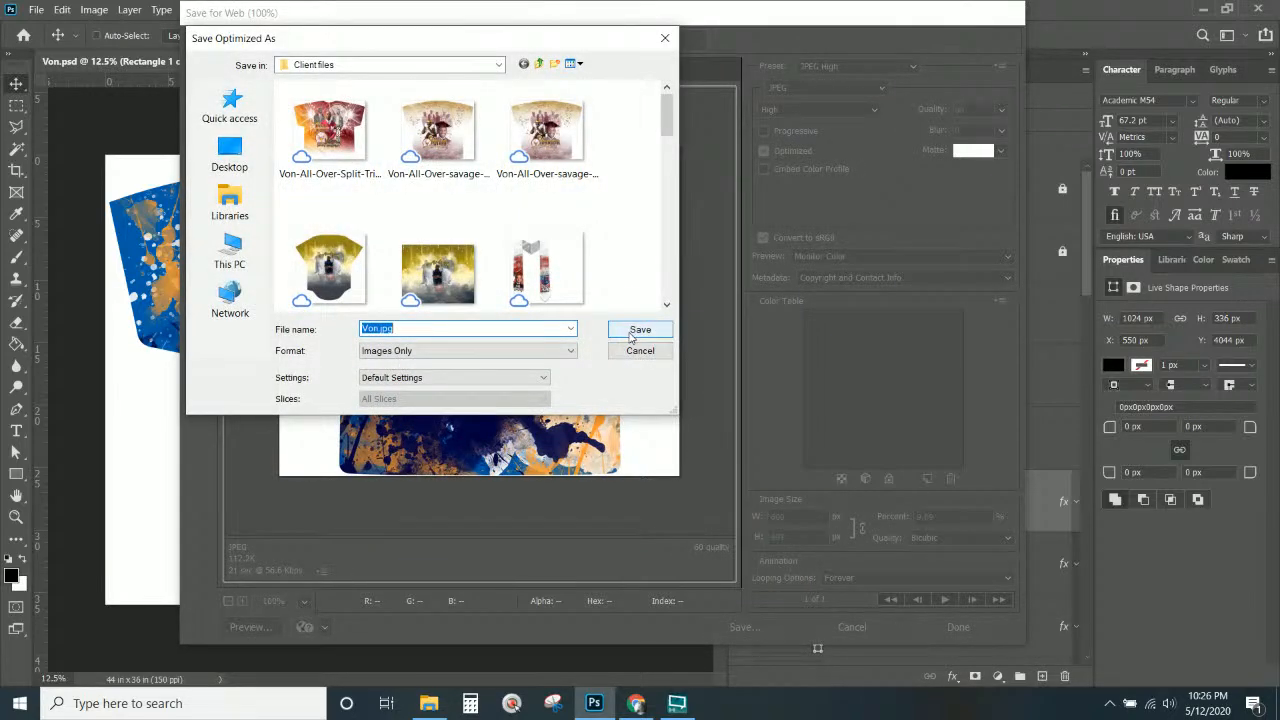
left_click(631, 338)
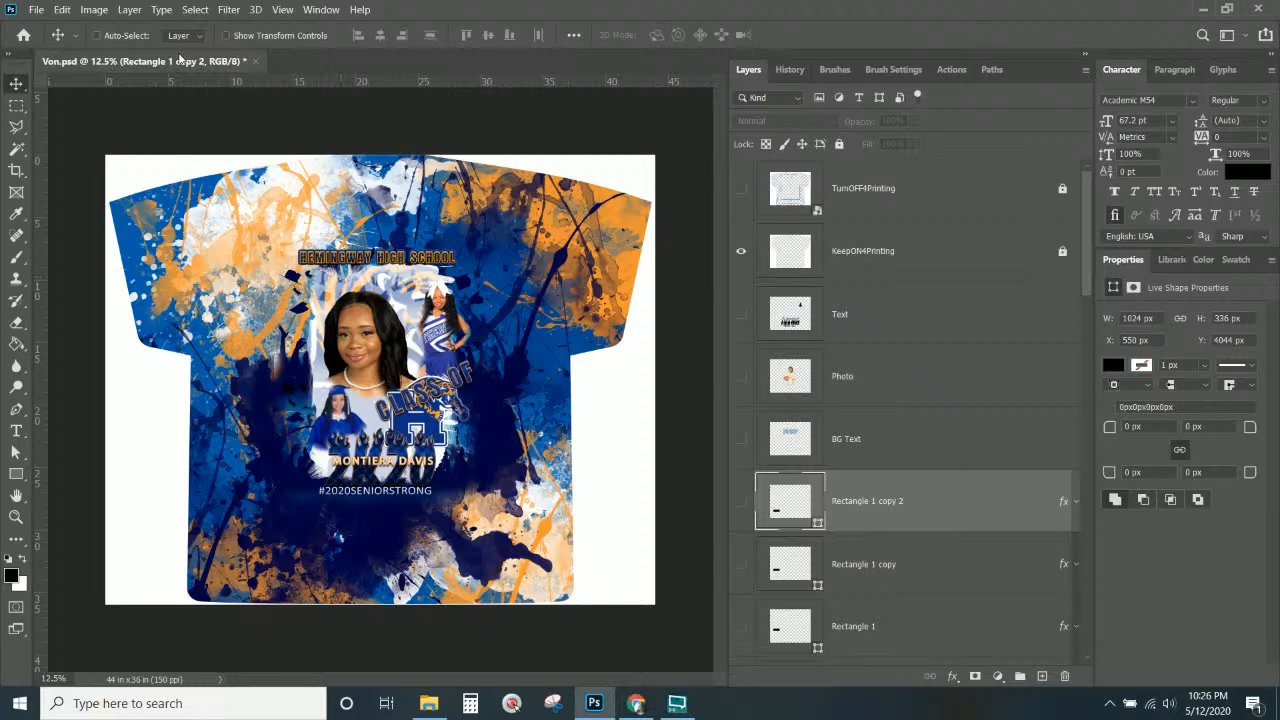
left_click(174, 64)
left_click(638, 707)
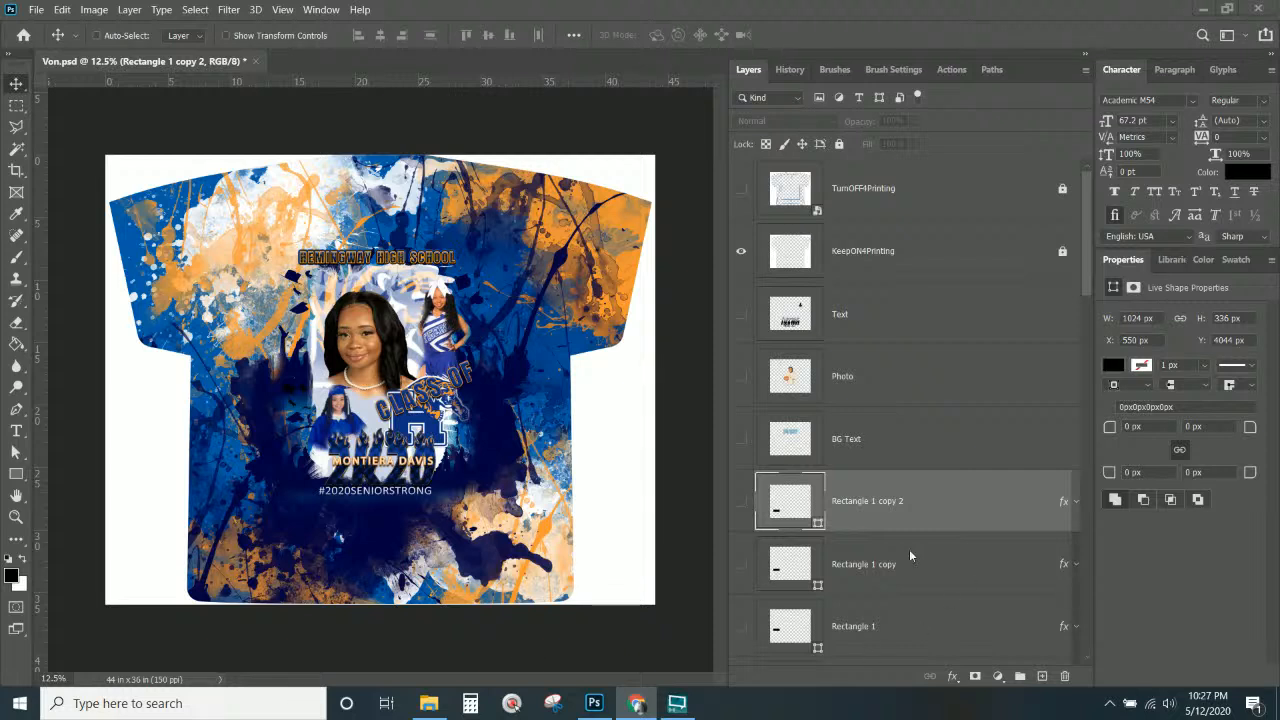
left_click(771, 10)
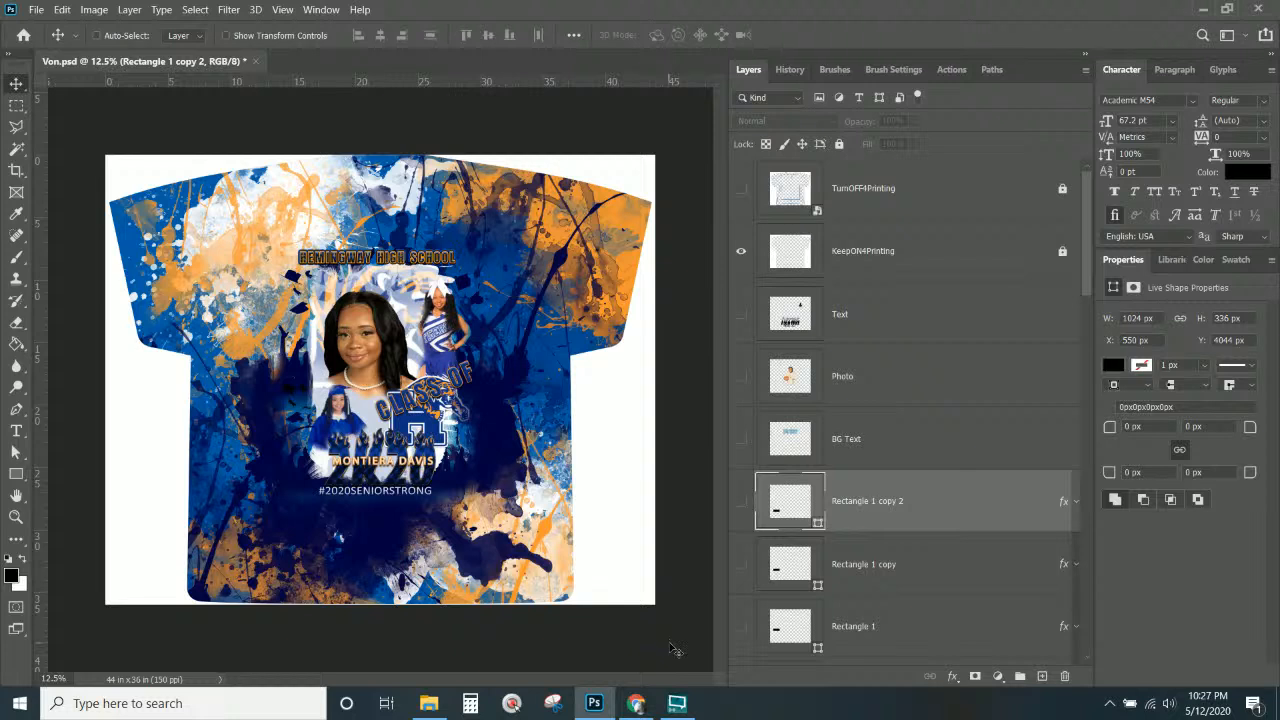